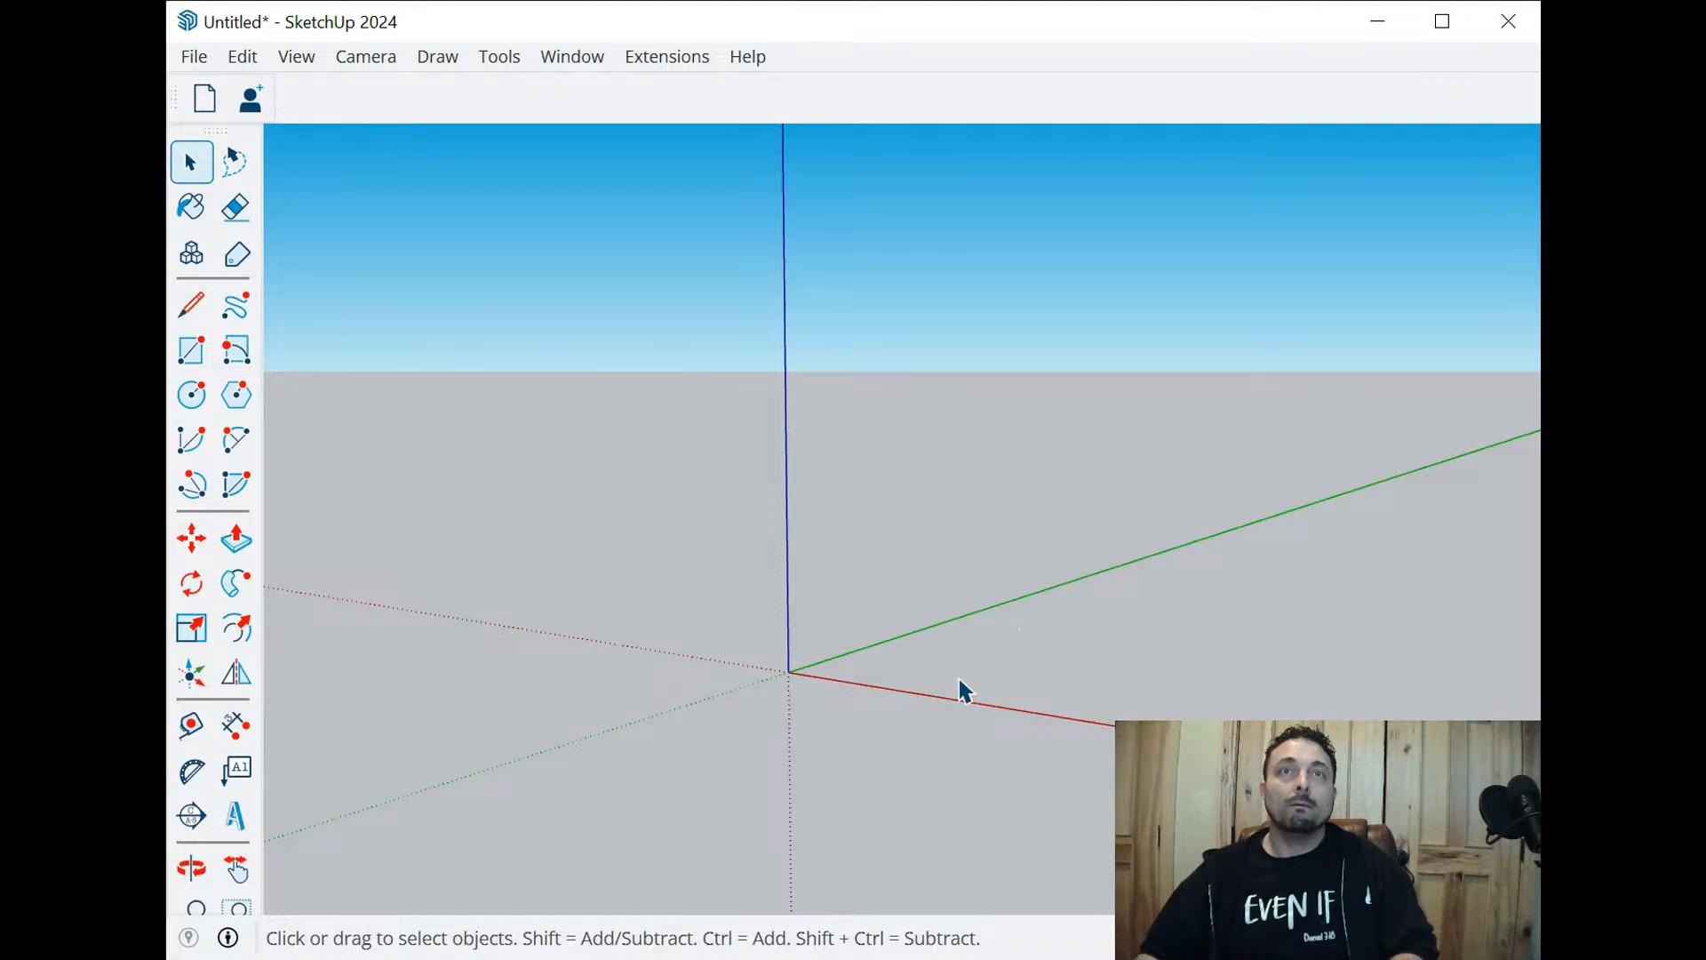
Maximise the program window and draw the main floor rectangle on the ground plane, starting at the origin
{"action": "double_click", "coordinate": [1074, 32]}
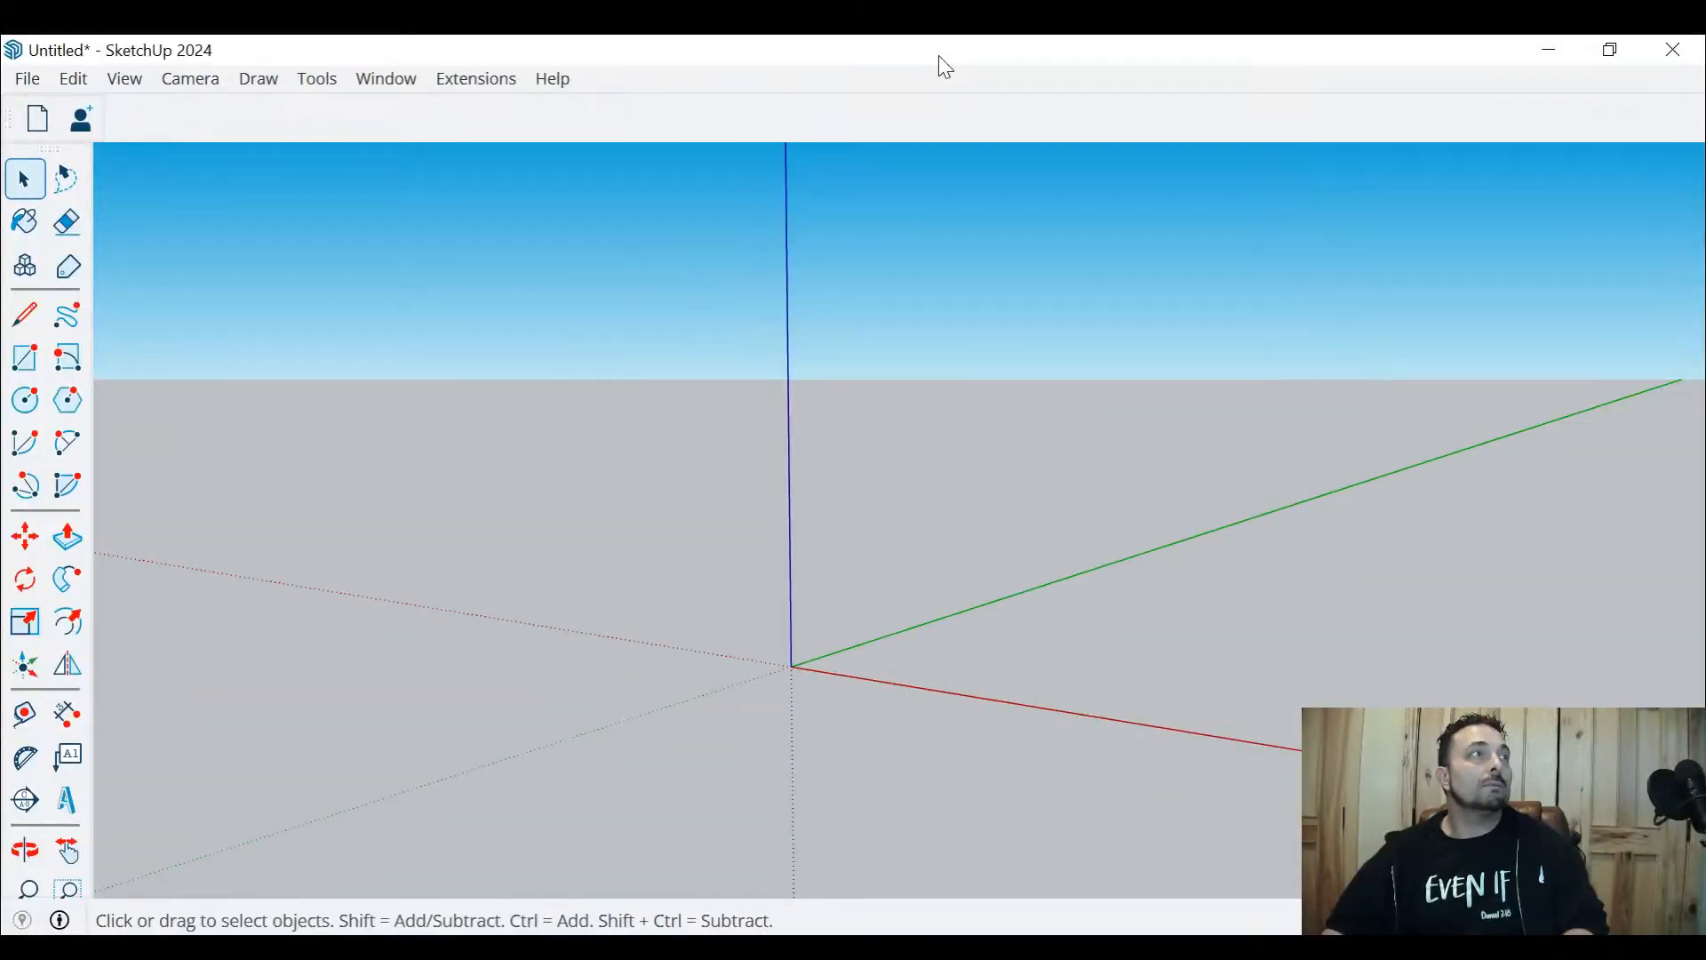
{"action": "key", "text": "r"}
{"action": "left_click", "coordinate": [791, 666]}
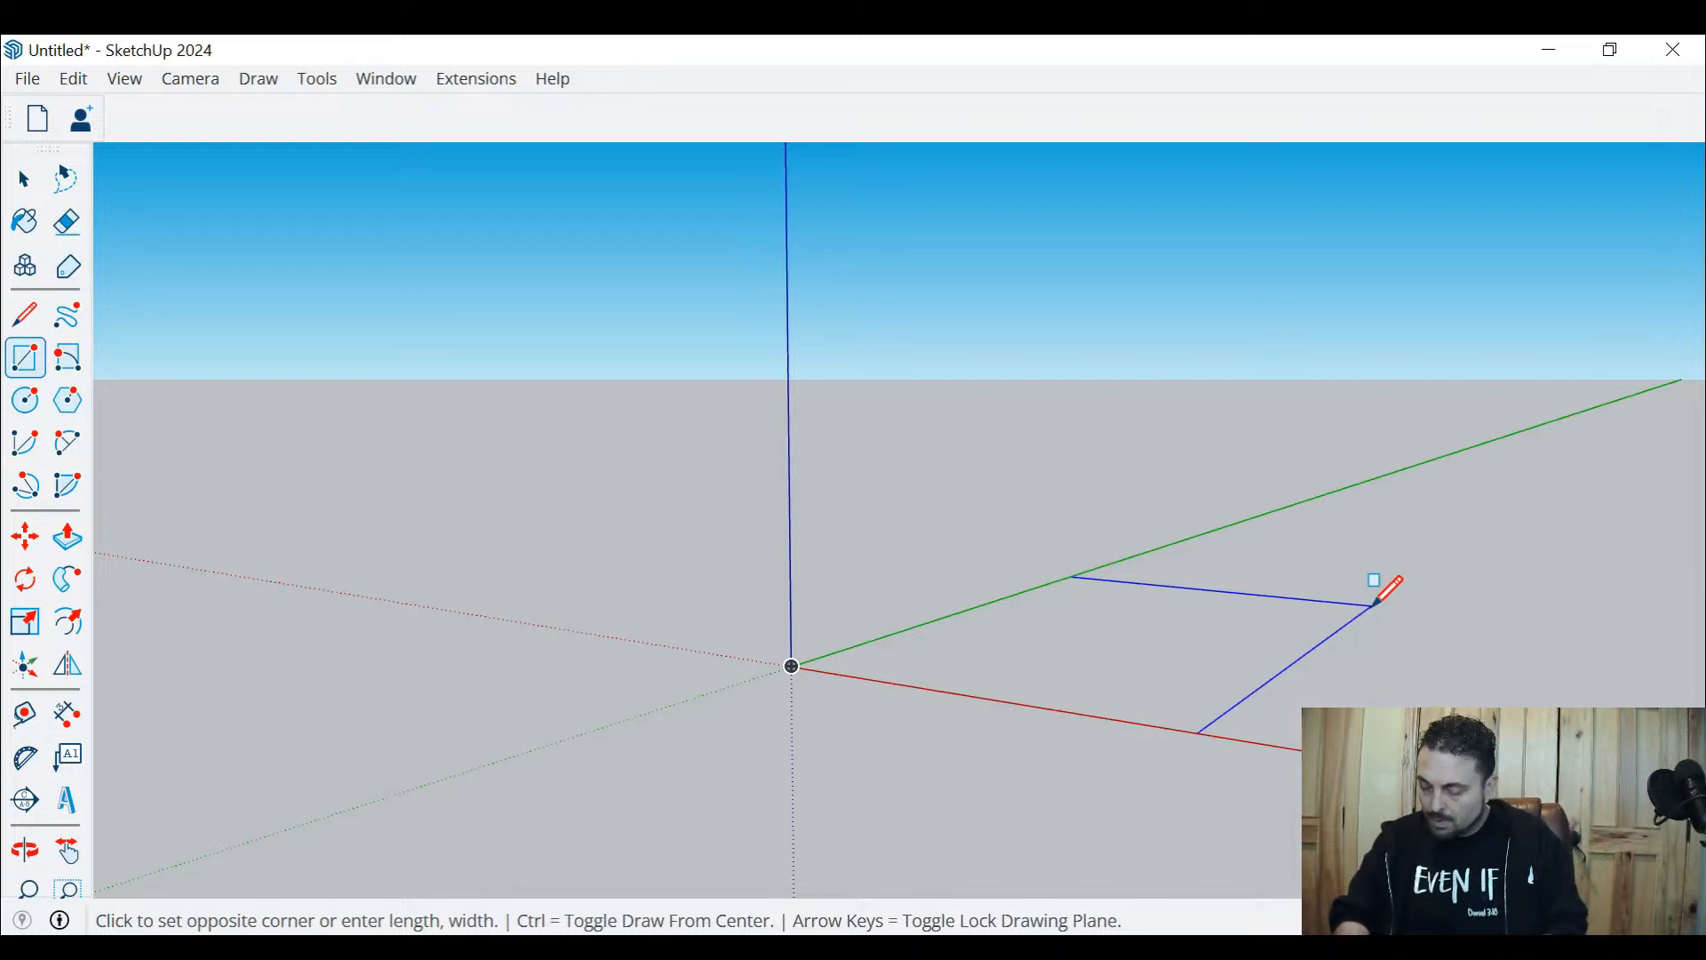
{"action": "key", "text": "Return"}
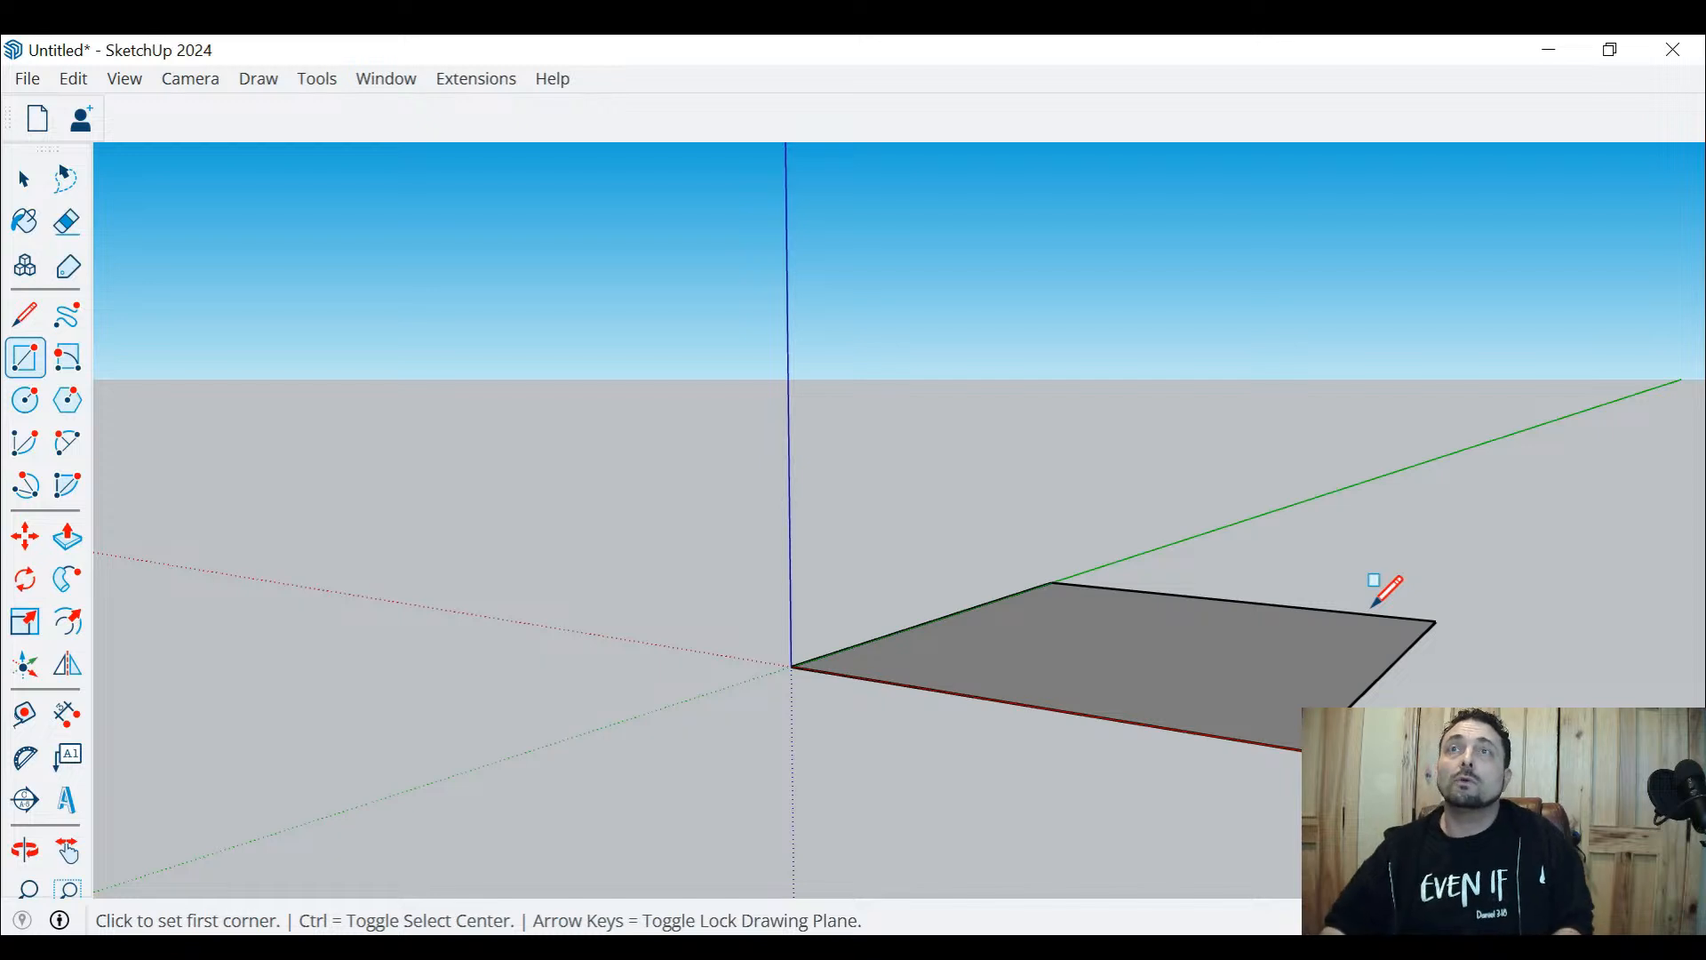
Switch the camera to parallel projection and set the standard top view of the floor rectangle
{"action": "middle_click_drag", "start_coordinate": [1373, 606], "coordinate": [1350, 653]}
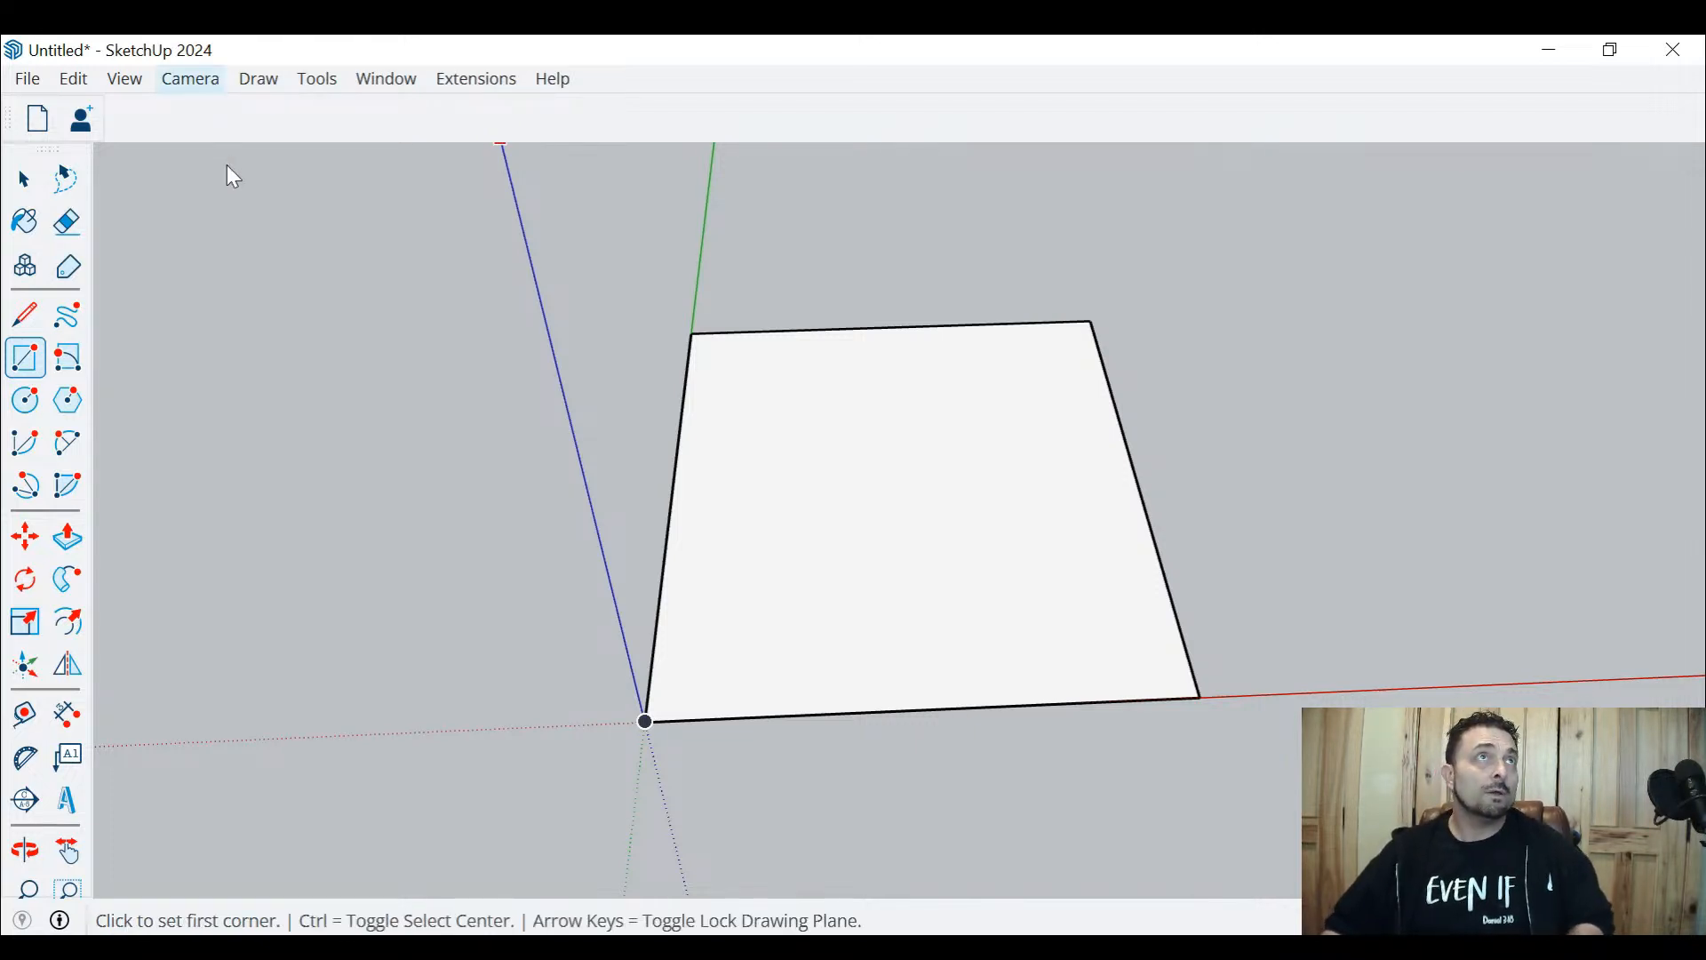
{"action": "left_click", "coordinate": [238, 206]}
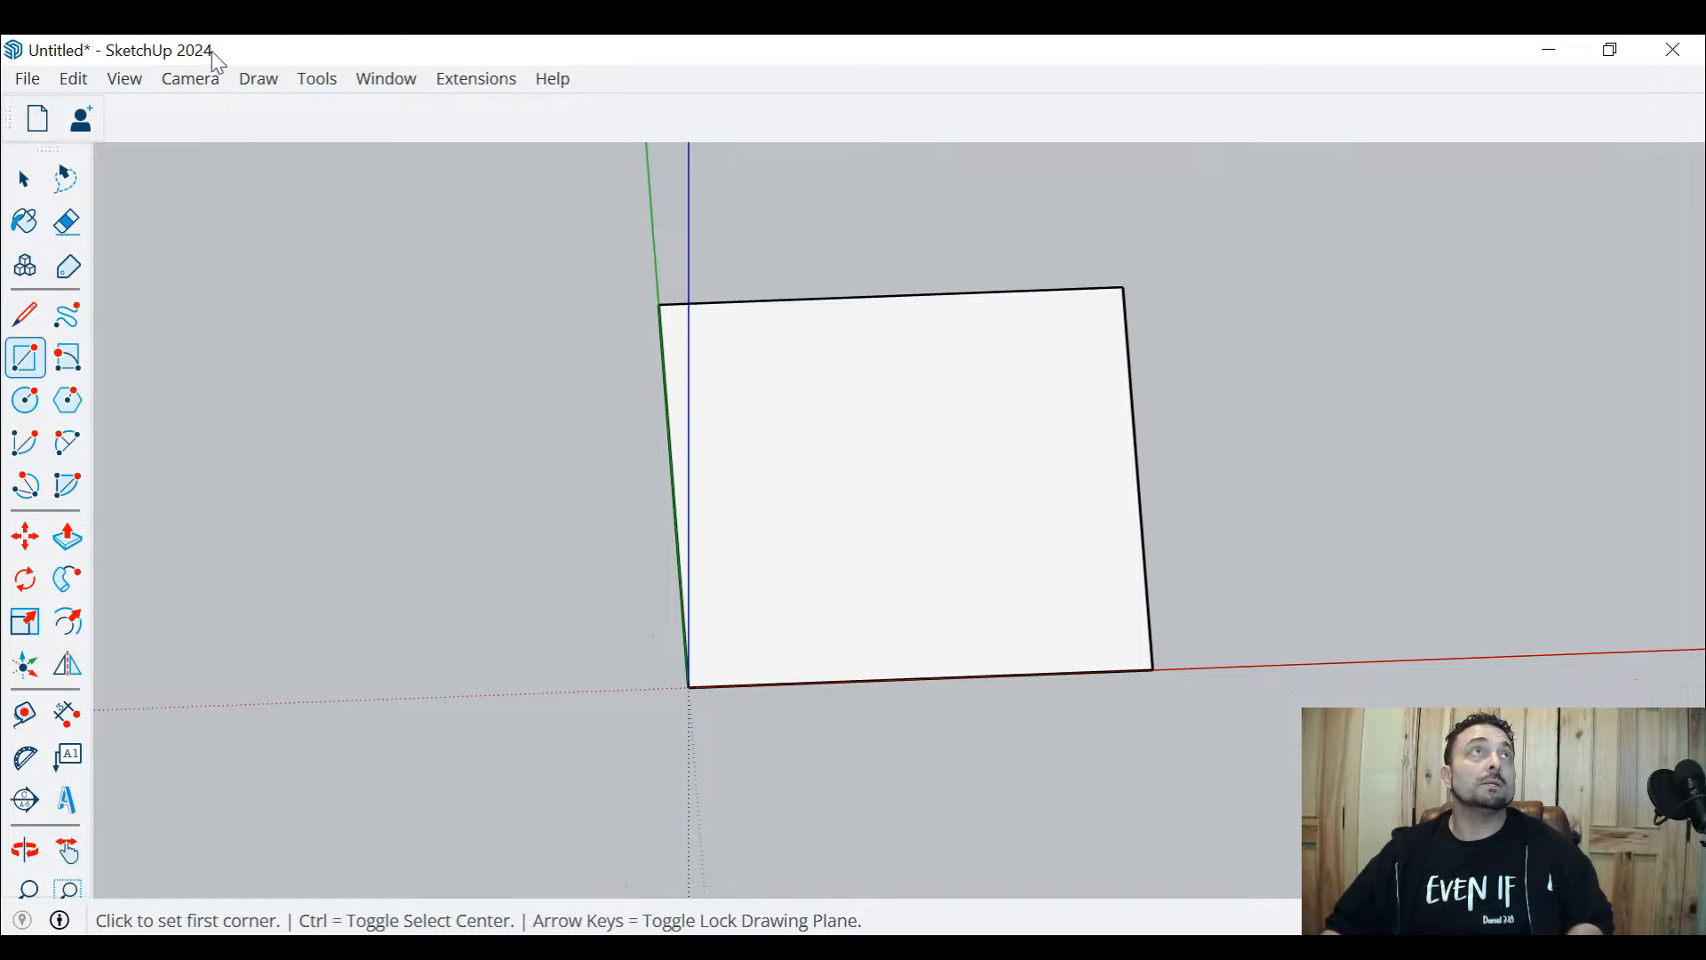
{"action": "left_click", "coordinate": [558, 180]}
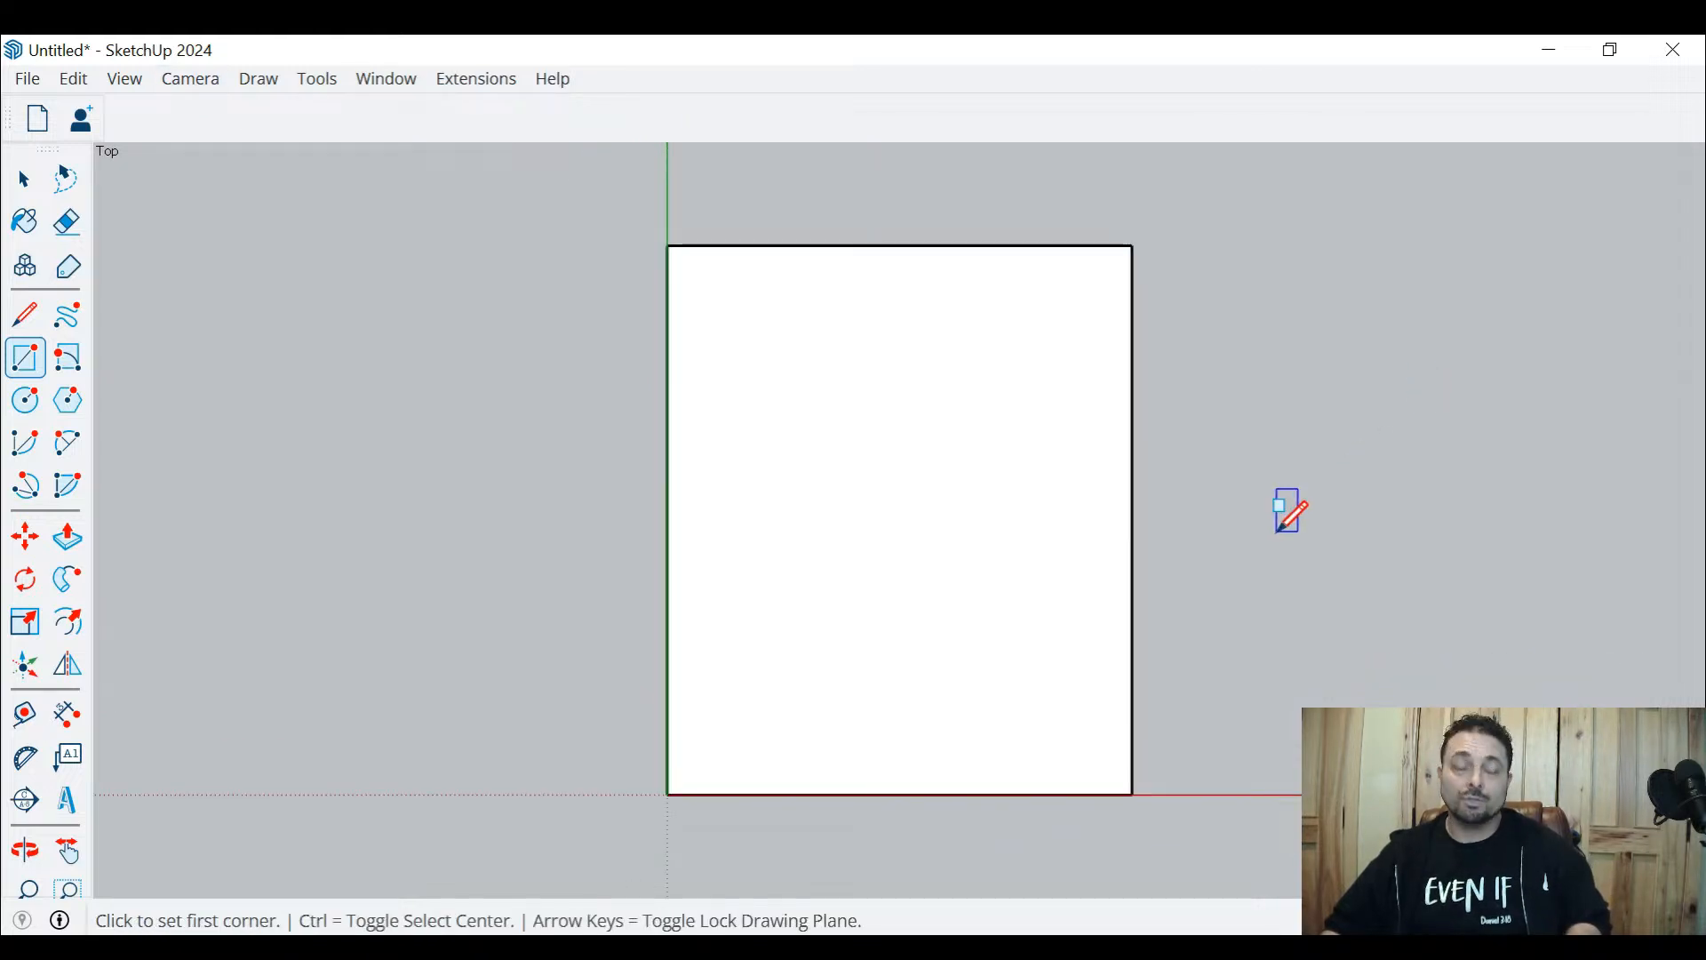
{"action": "scroll", "coordinate": [721, 638], "scroll_direction": "up", "scroll_amount": 2}
{"action": "scroll", "coordinate": [718, 638], "scroll_direction": "down", "scroll_amount": 2}
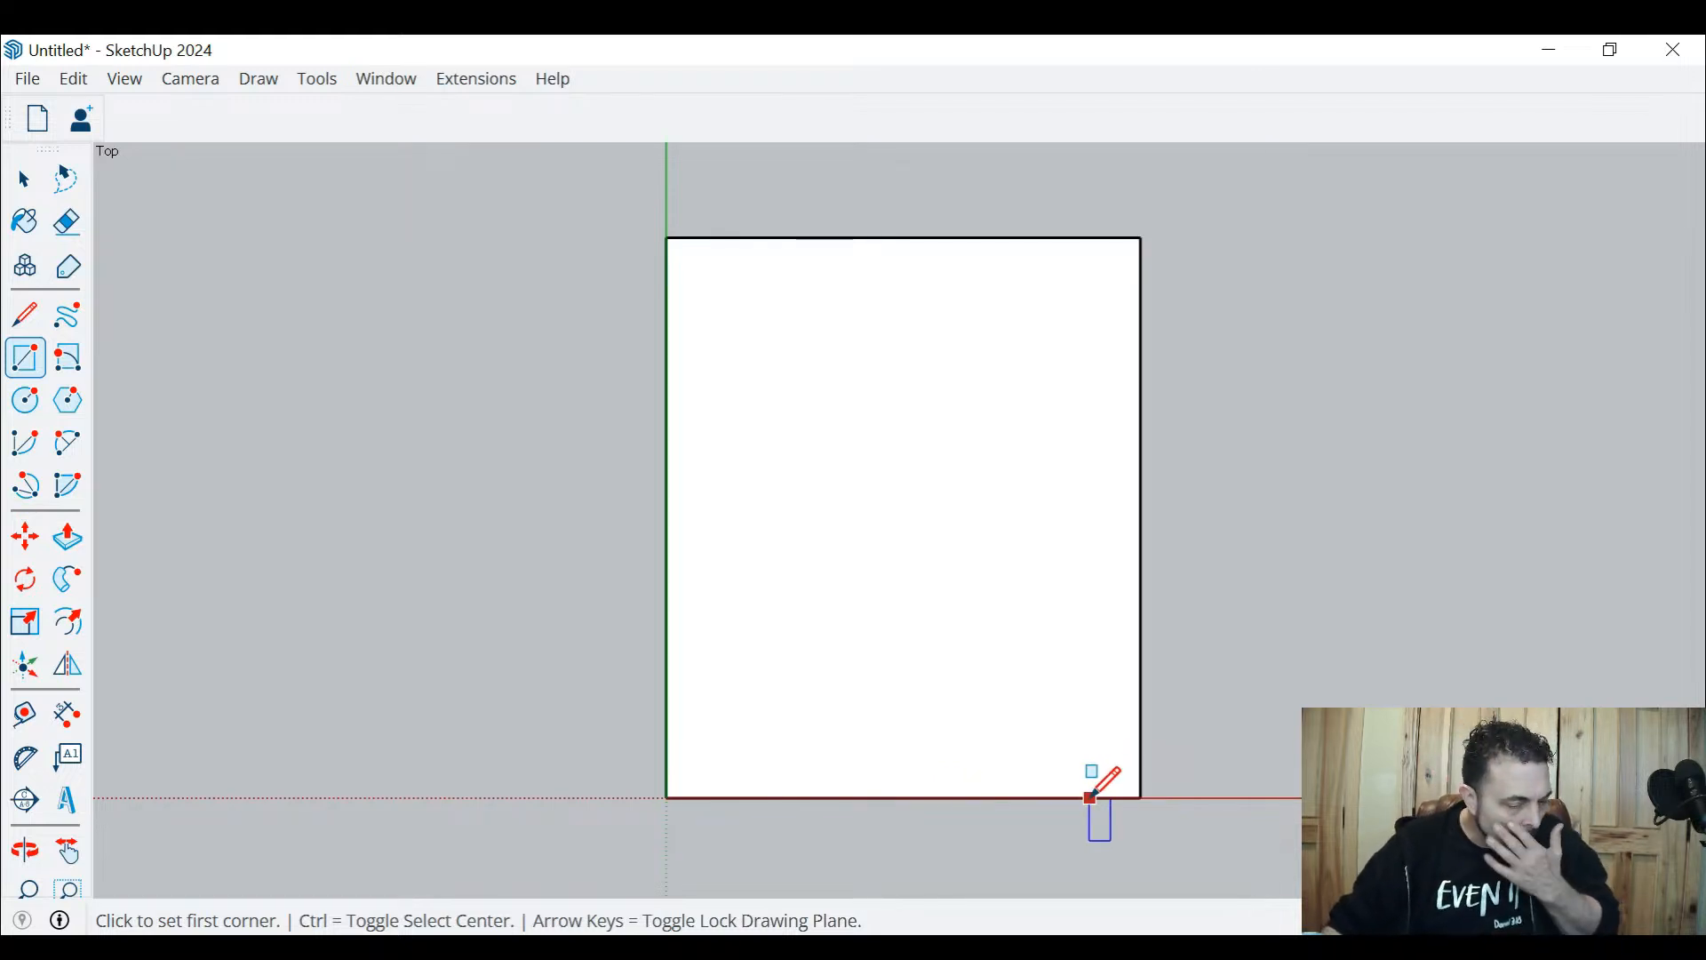
Draw thin wall rectangles outside the floor's right and left edges and just inside its lower edge
{"action": "left_click", "coordinate": [1140, 798]}
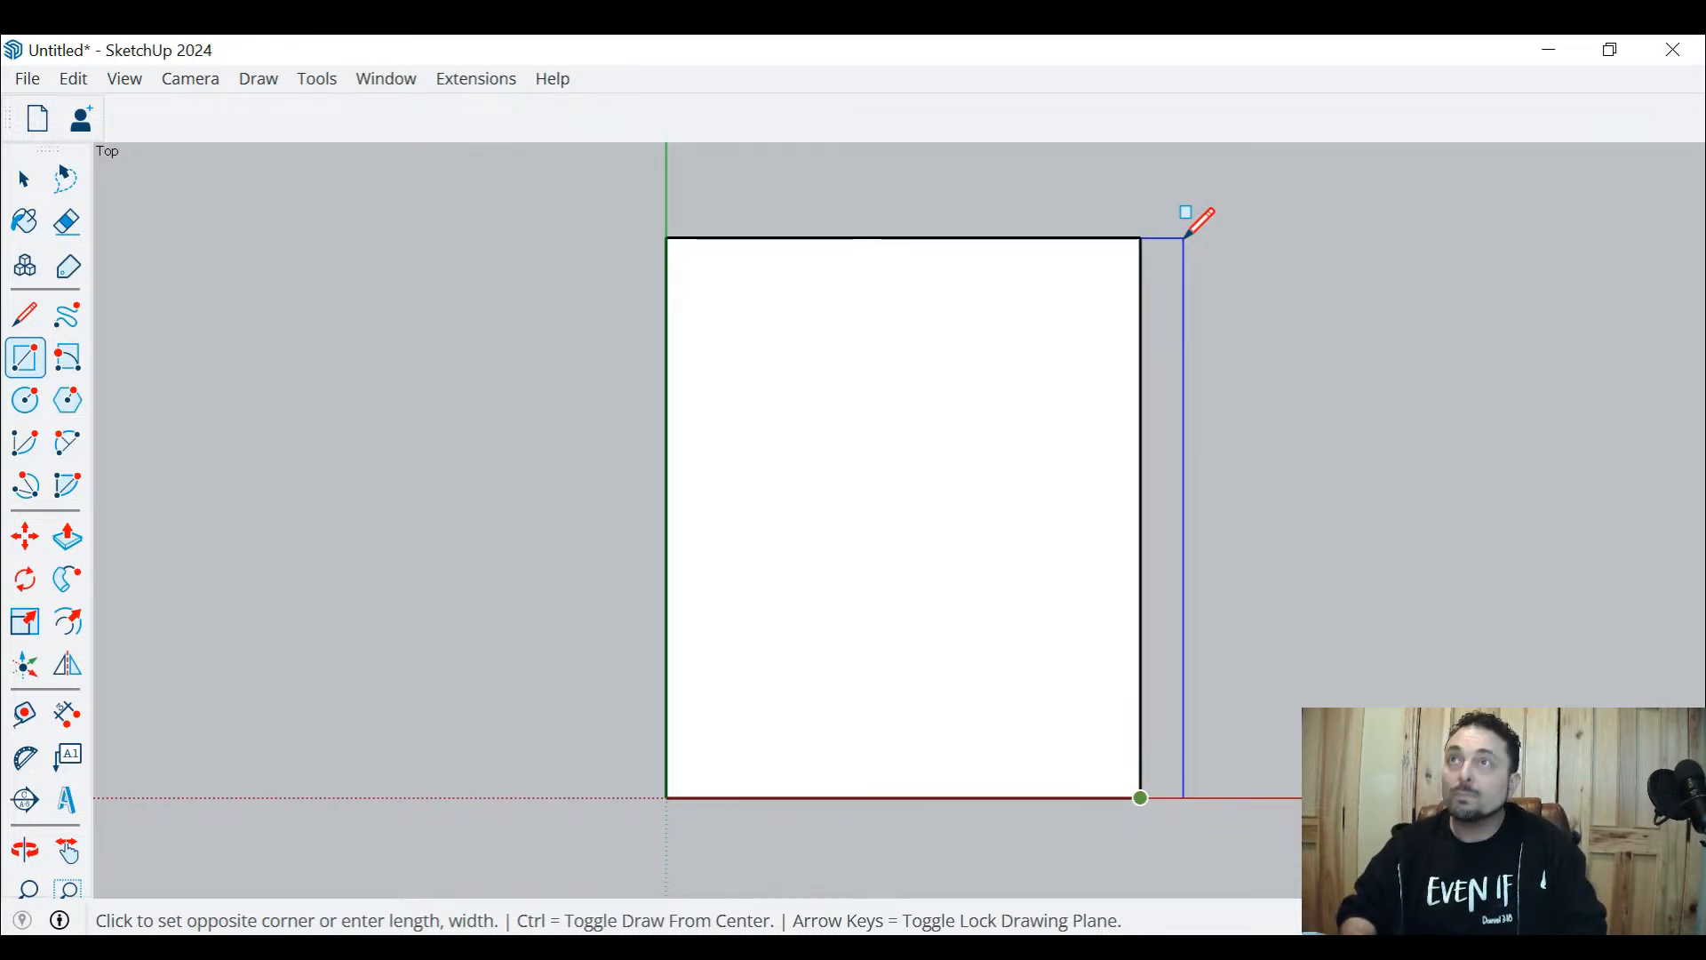
{"action": "key", "text": "Return"}
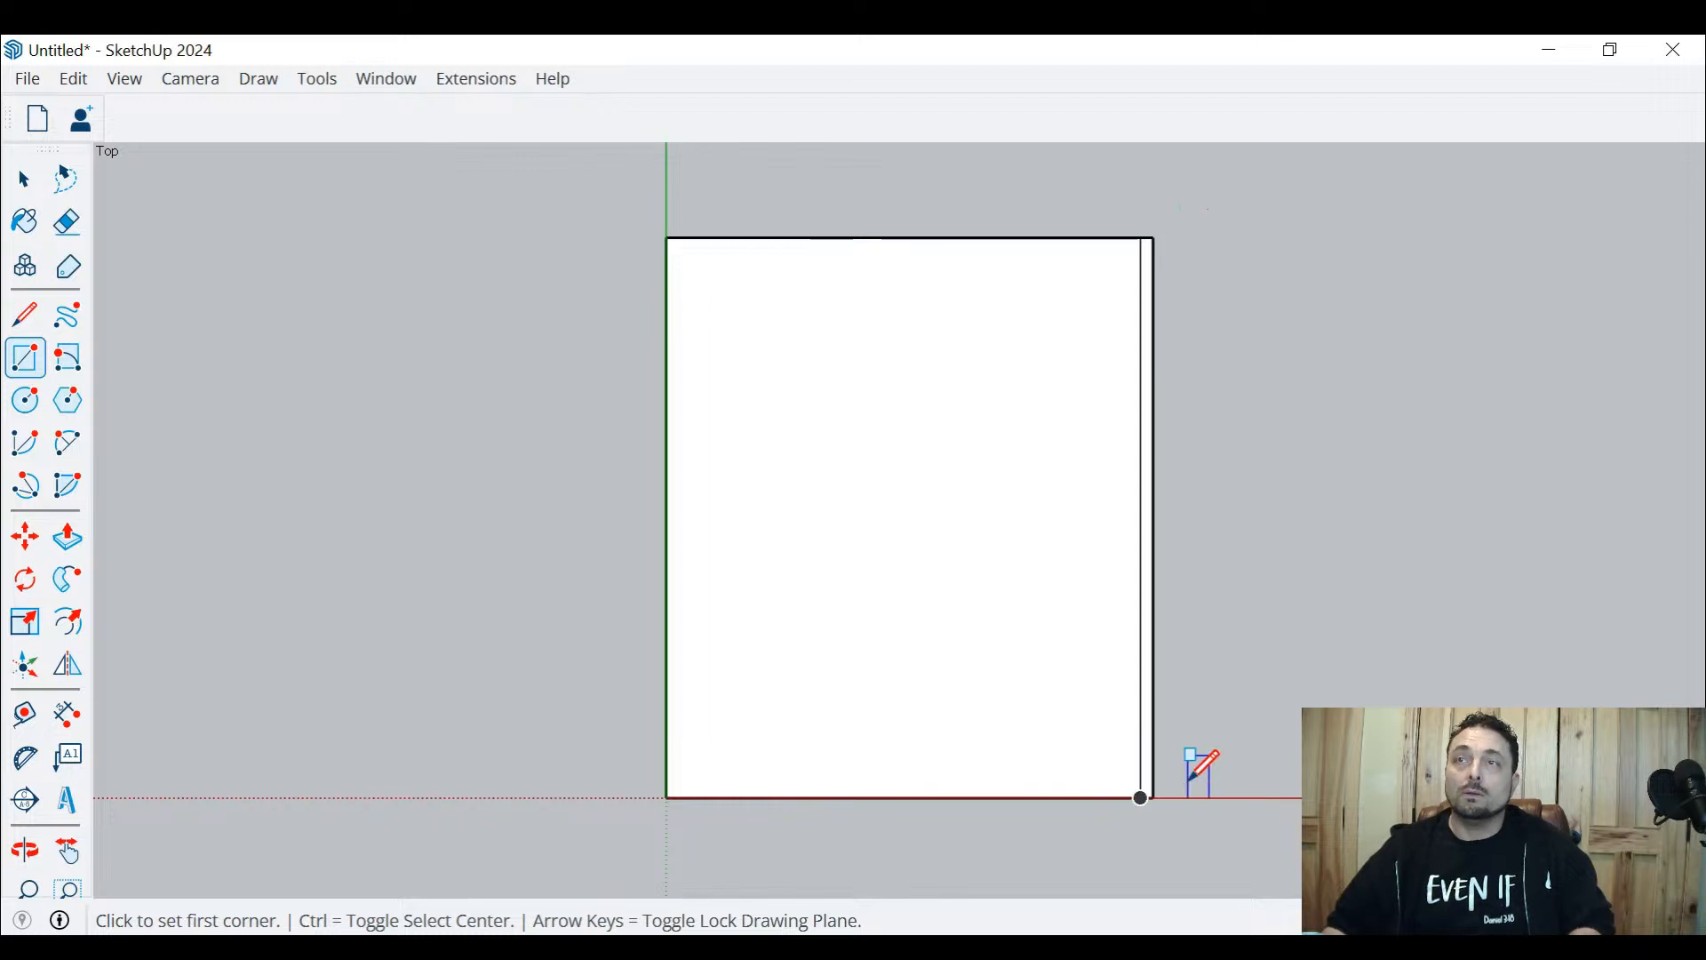
{"action": "left_click", "coordinate": [1141, 797]}
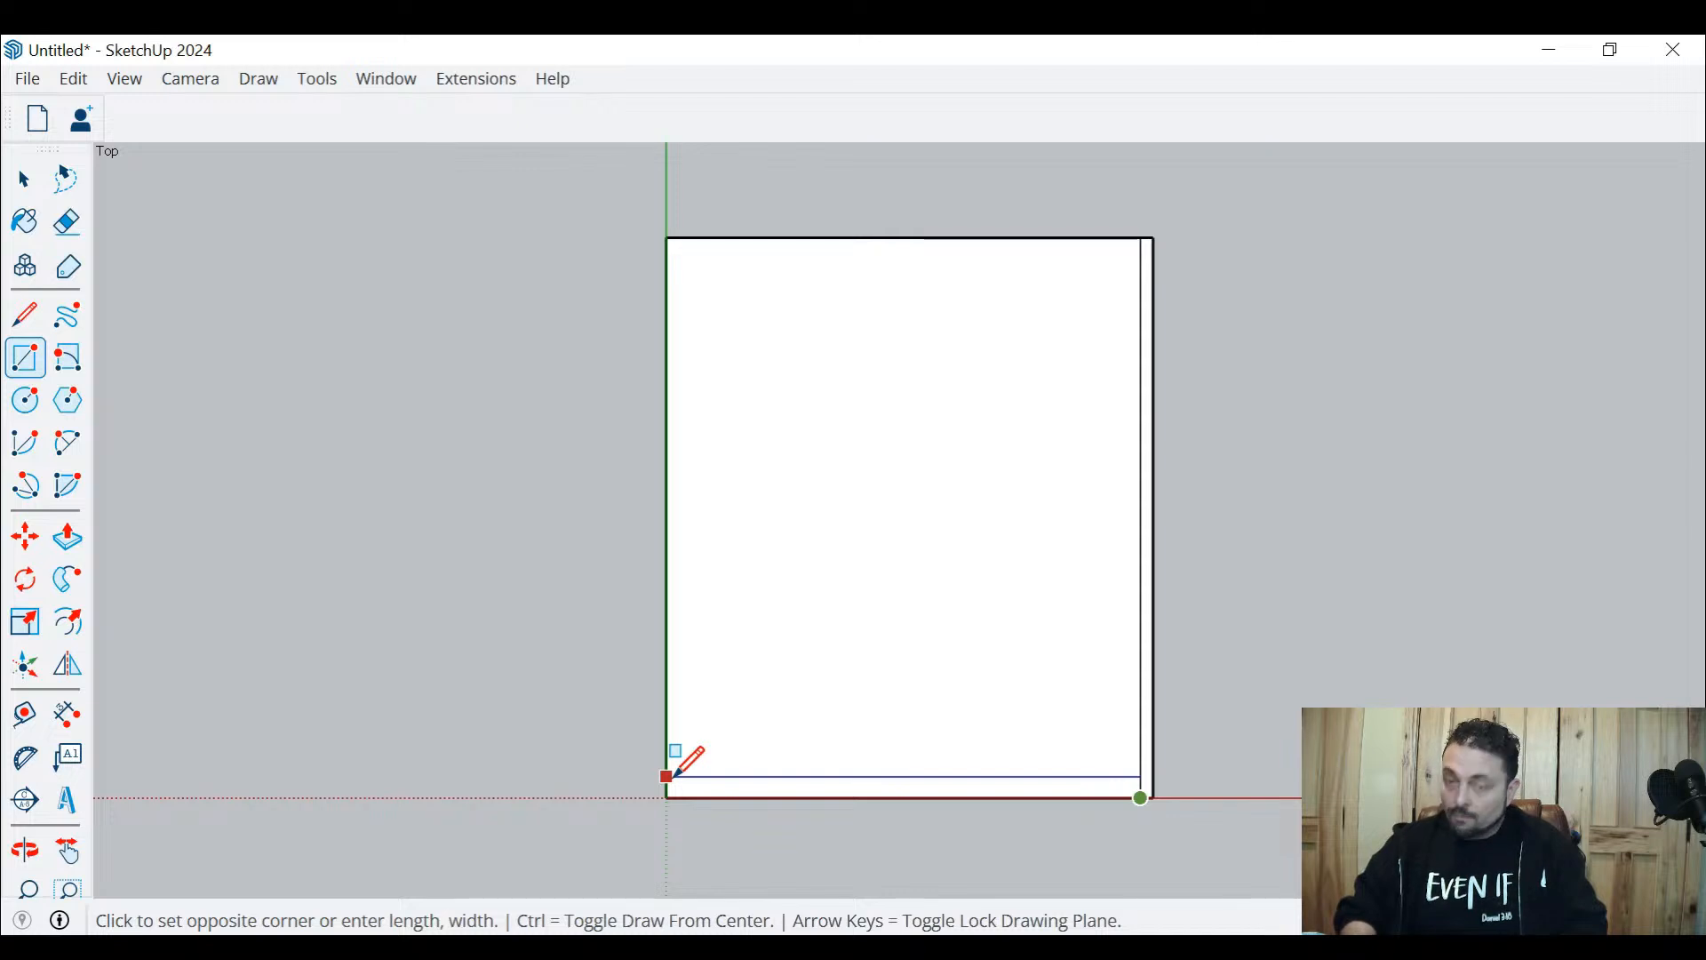
{"action": "left_click", "coordinate": [674, 776]}
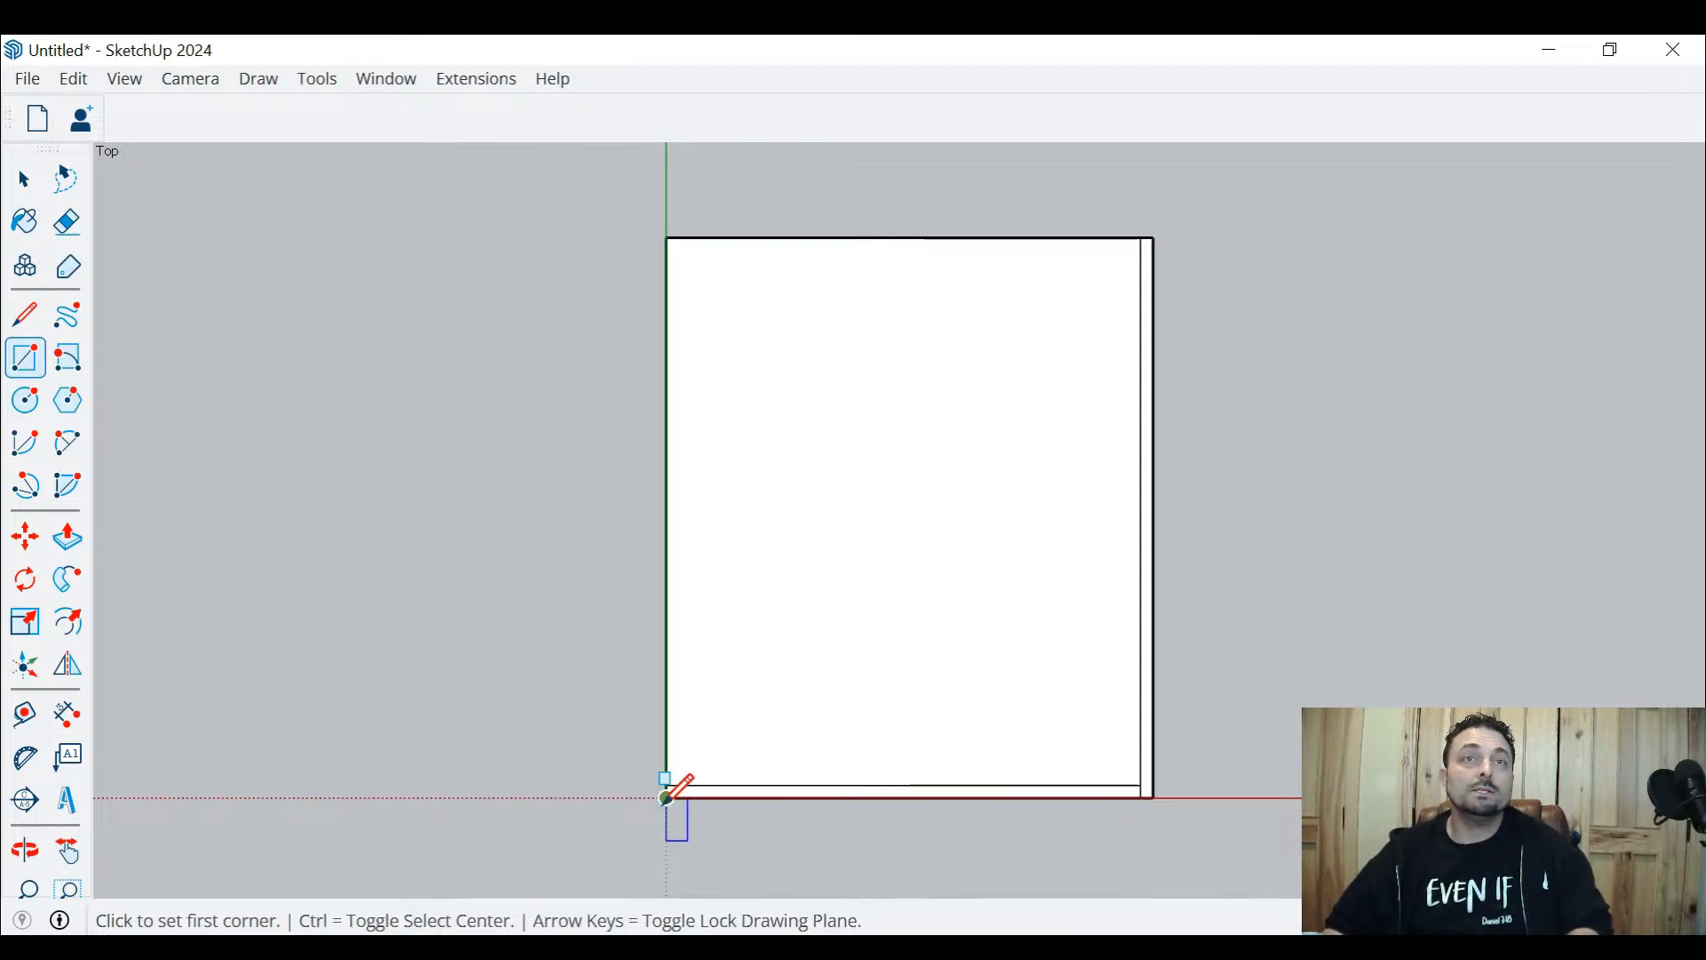
{"action": "left_click", "coordinate": [665, 794]}
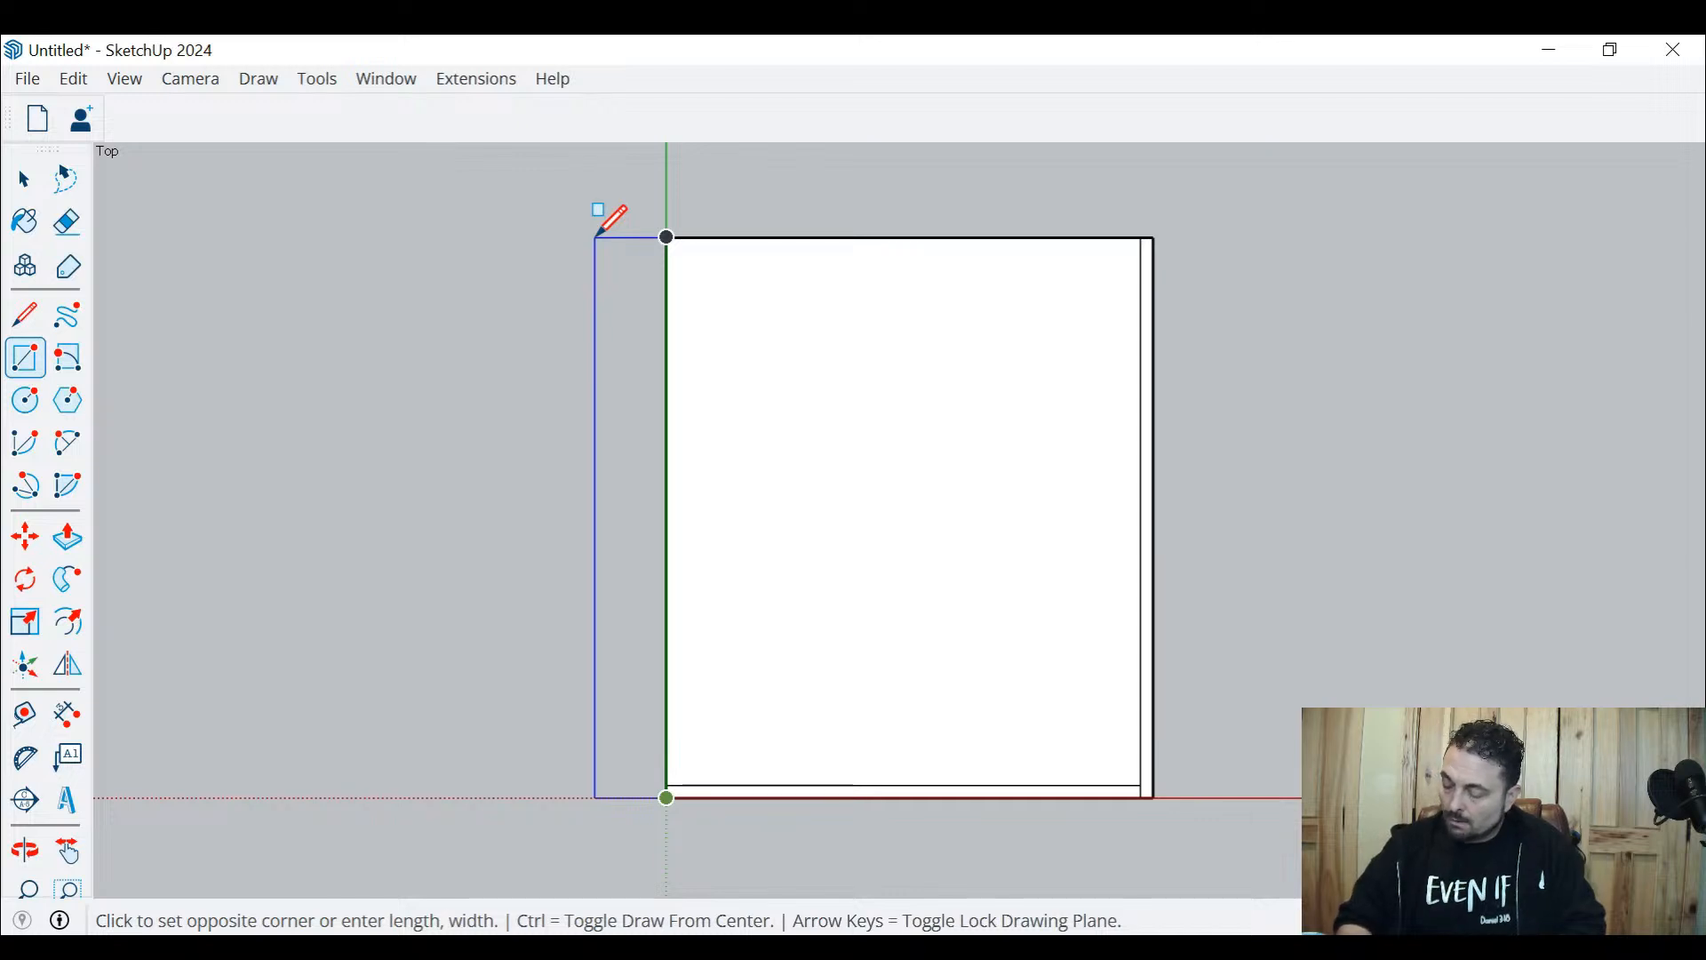
{"action": "key", "text": "Return"}
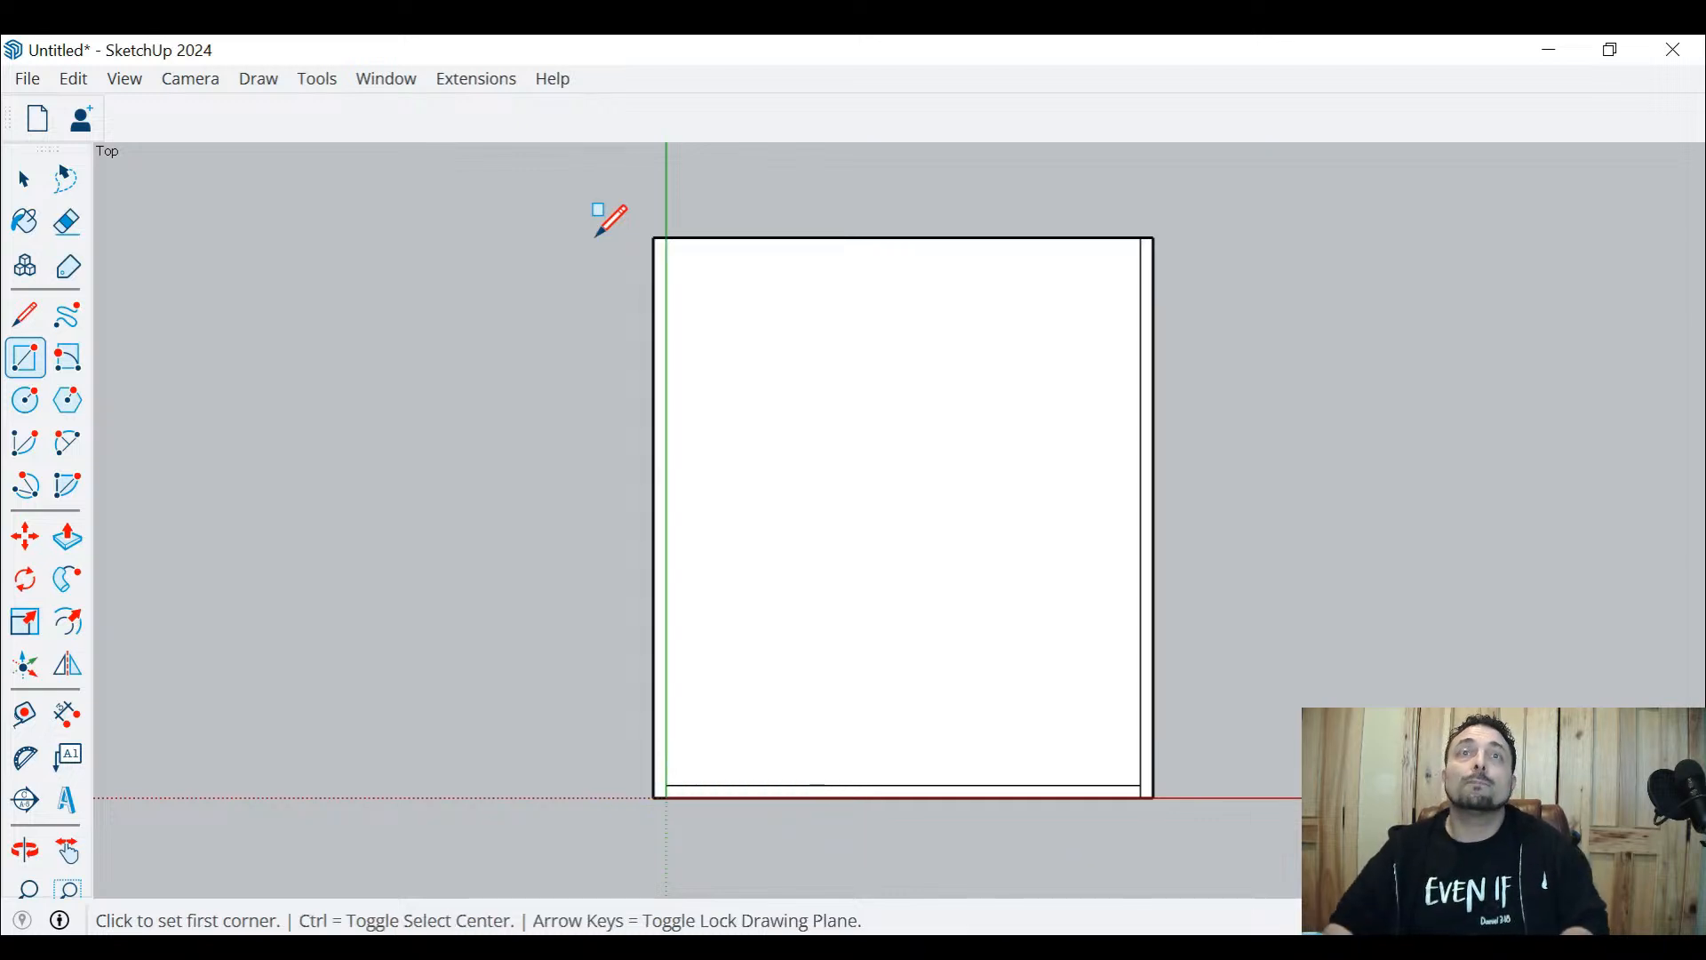
{"action": "left_click", "coordinate": [667, 236]}
{"action": "key", "text": "Escape"}
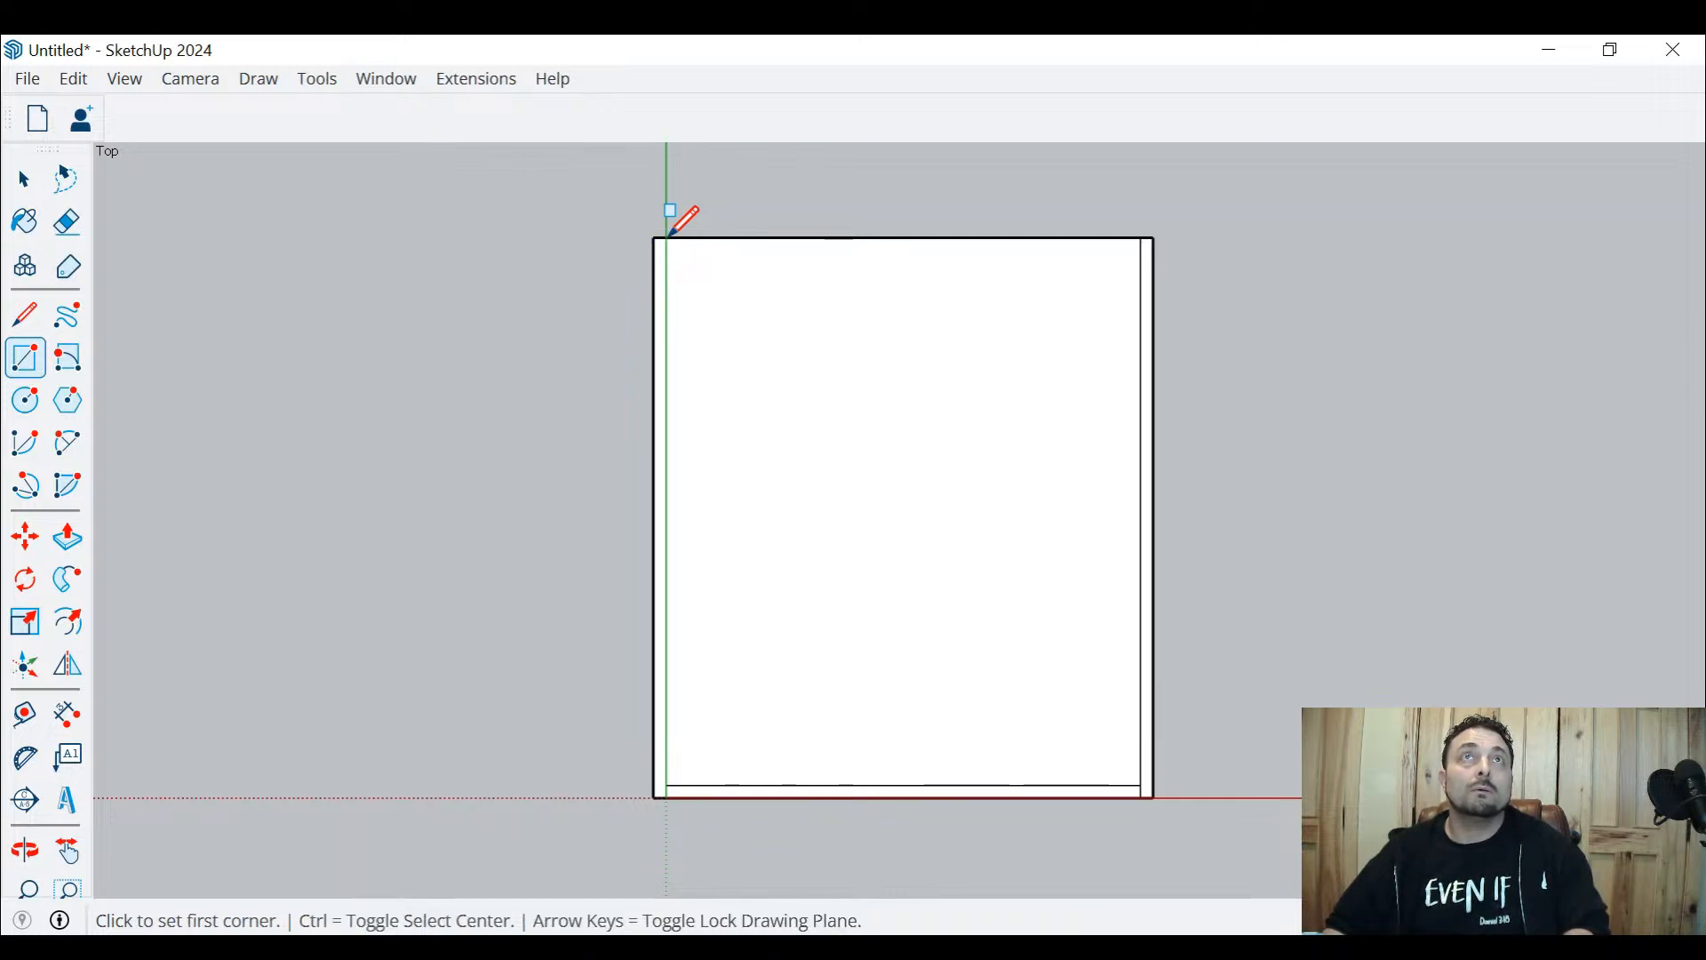
{"action": "left_click", "coordinate": [653, 237]}
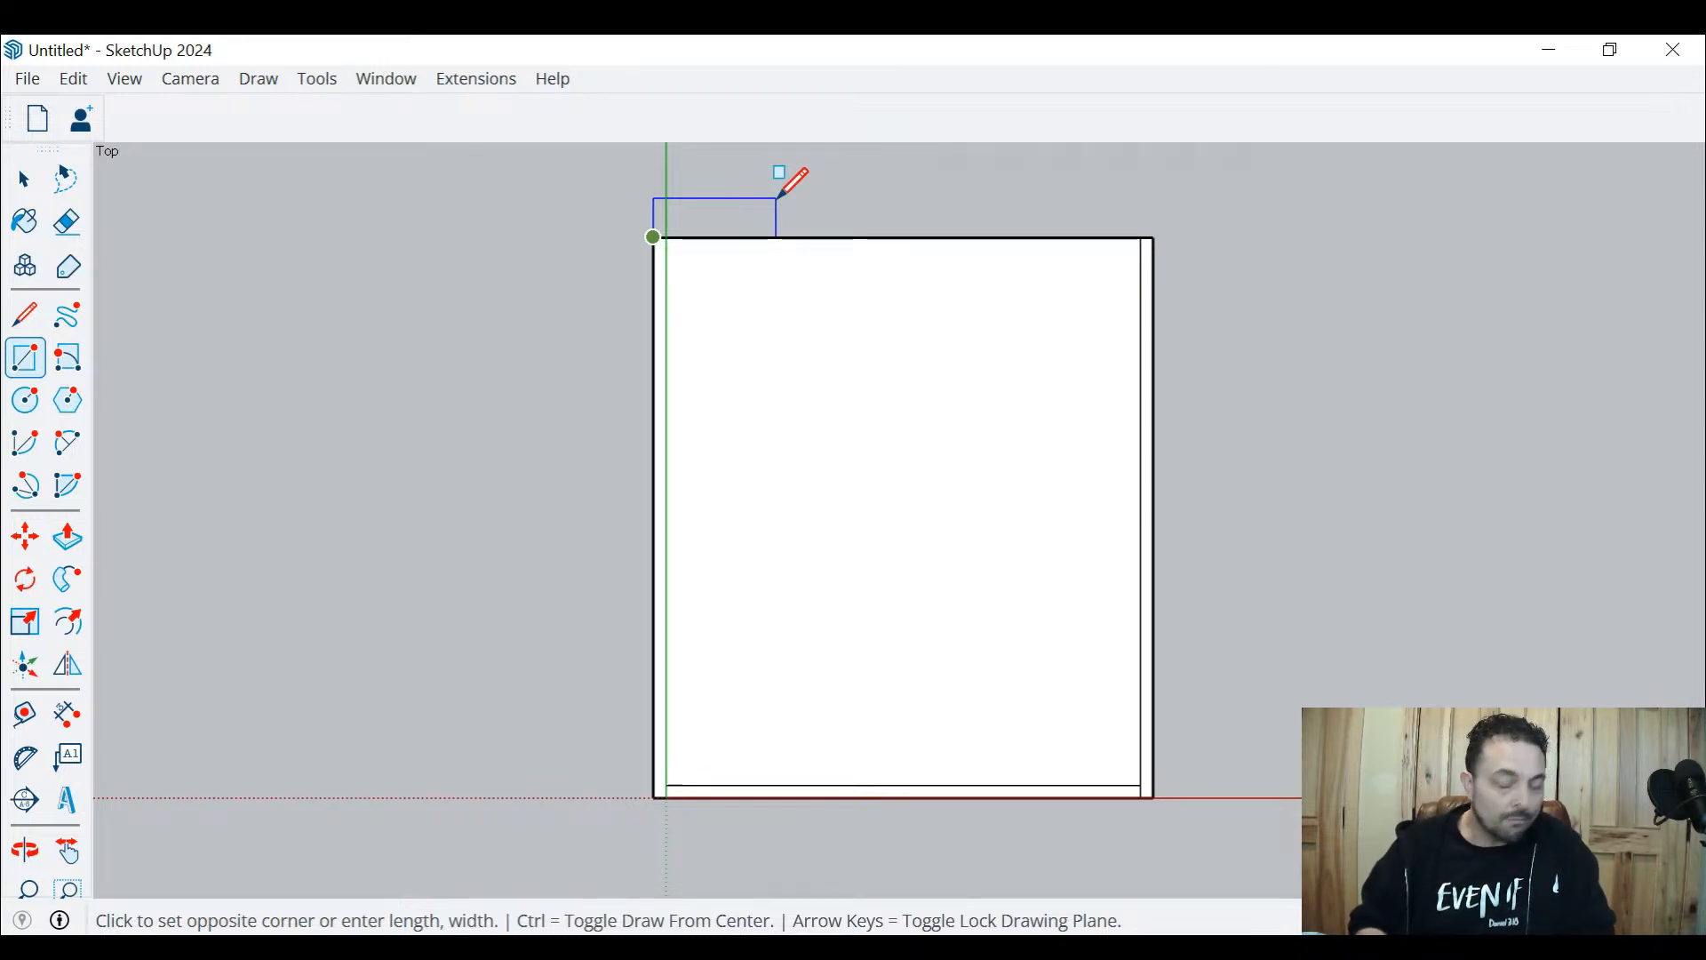
{"action": "key", "text": "Return"}
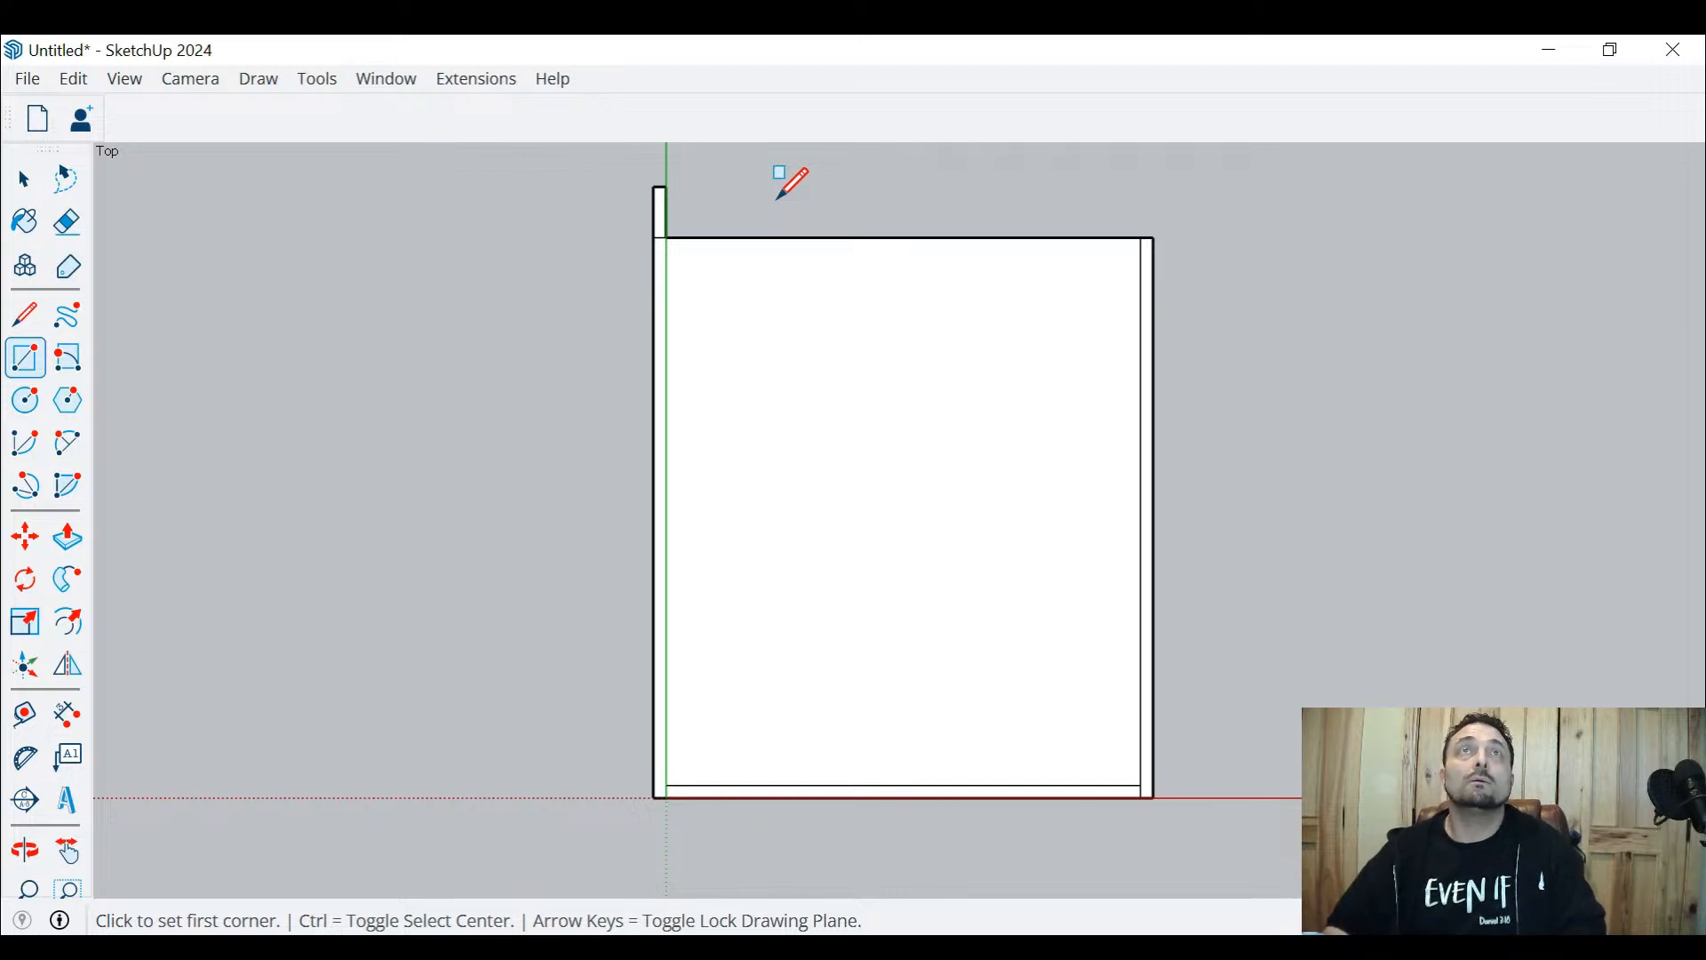
{"action": "key", "text": "ctrl+z"}
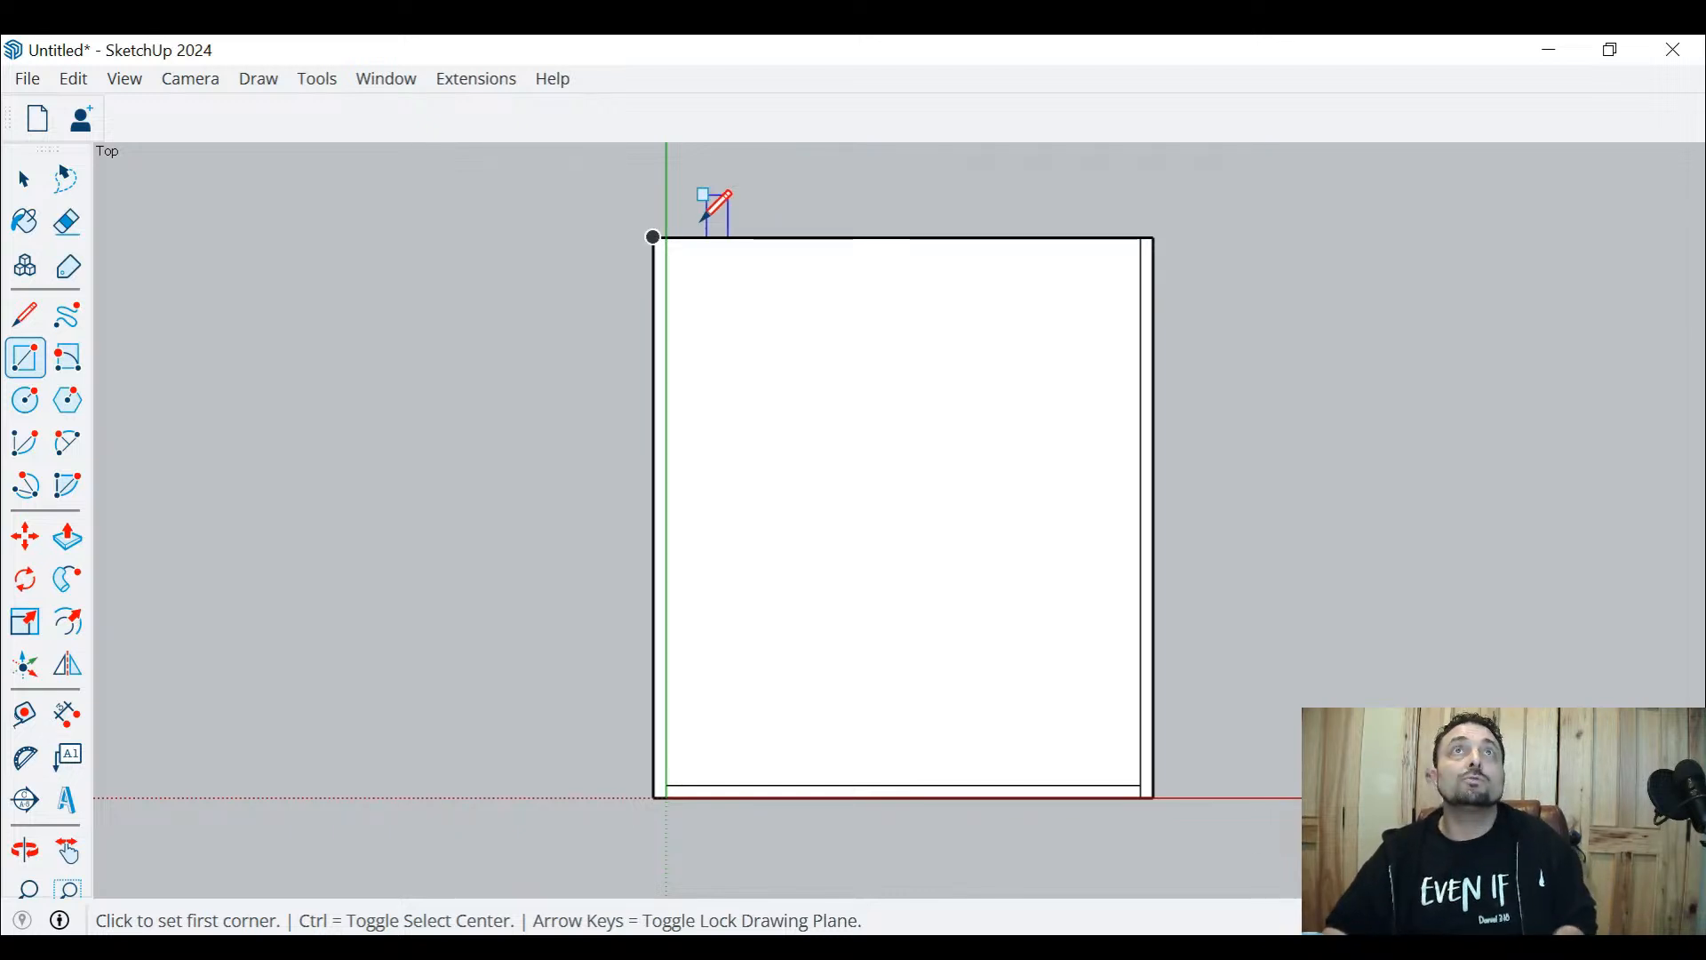
Draw a short wall rectangle above the floor's upper-left corner and a thinner strip beside it, just inside the upper edge
{"action": "left_click", "coordinate": [654, 238]}
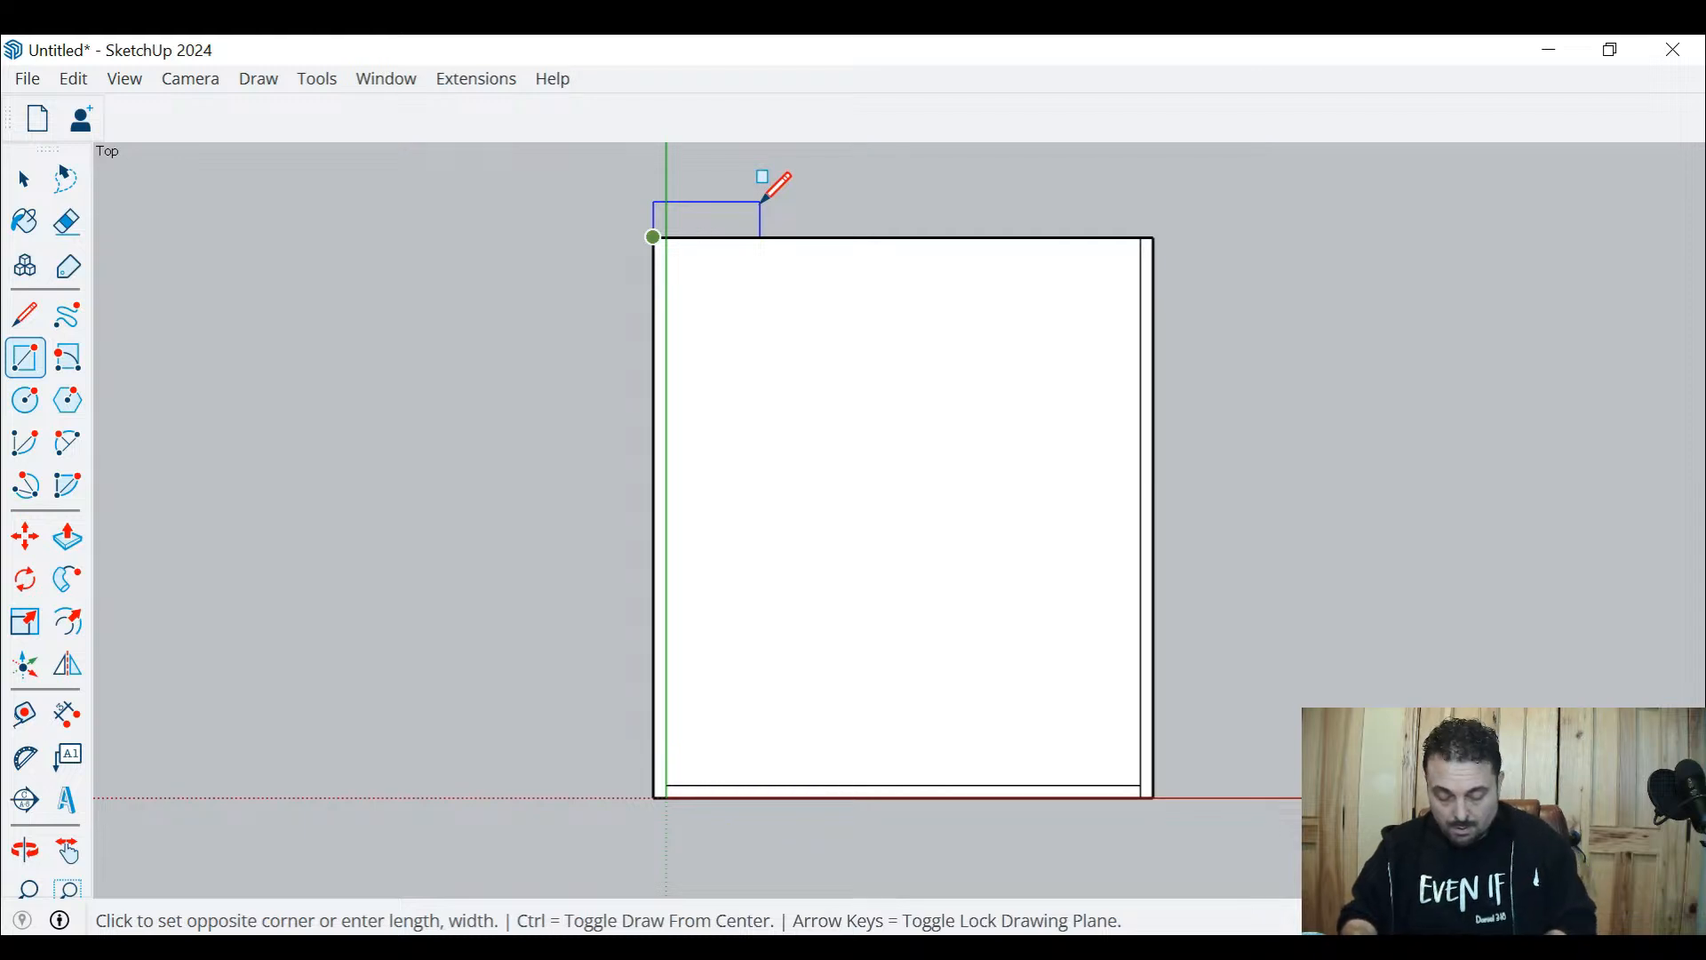
{"action": "key", "text": "Return"}
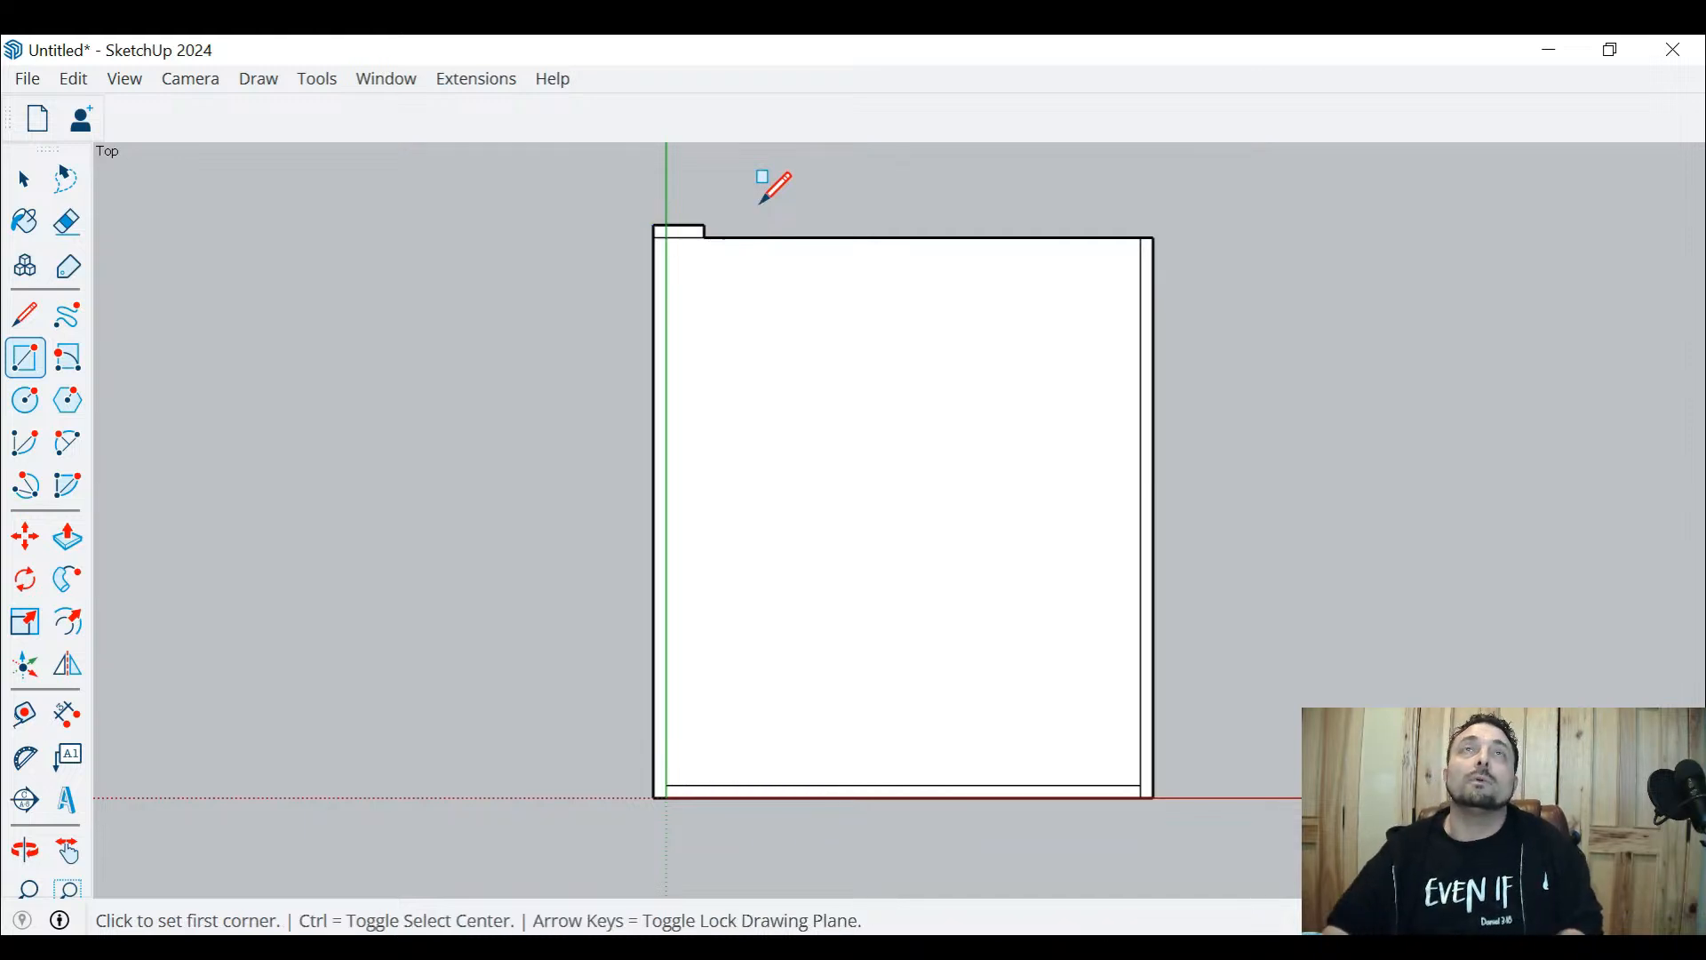
{"action": "left_click", "coordinate": [706, 237]}
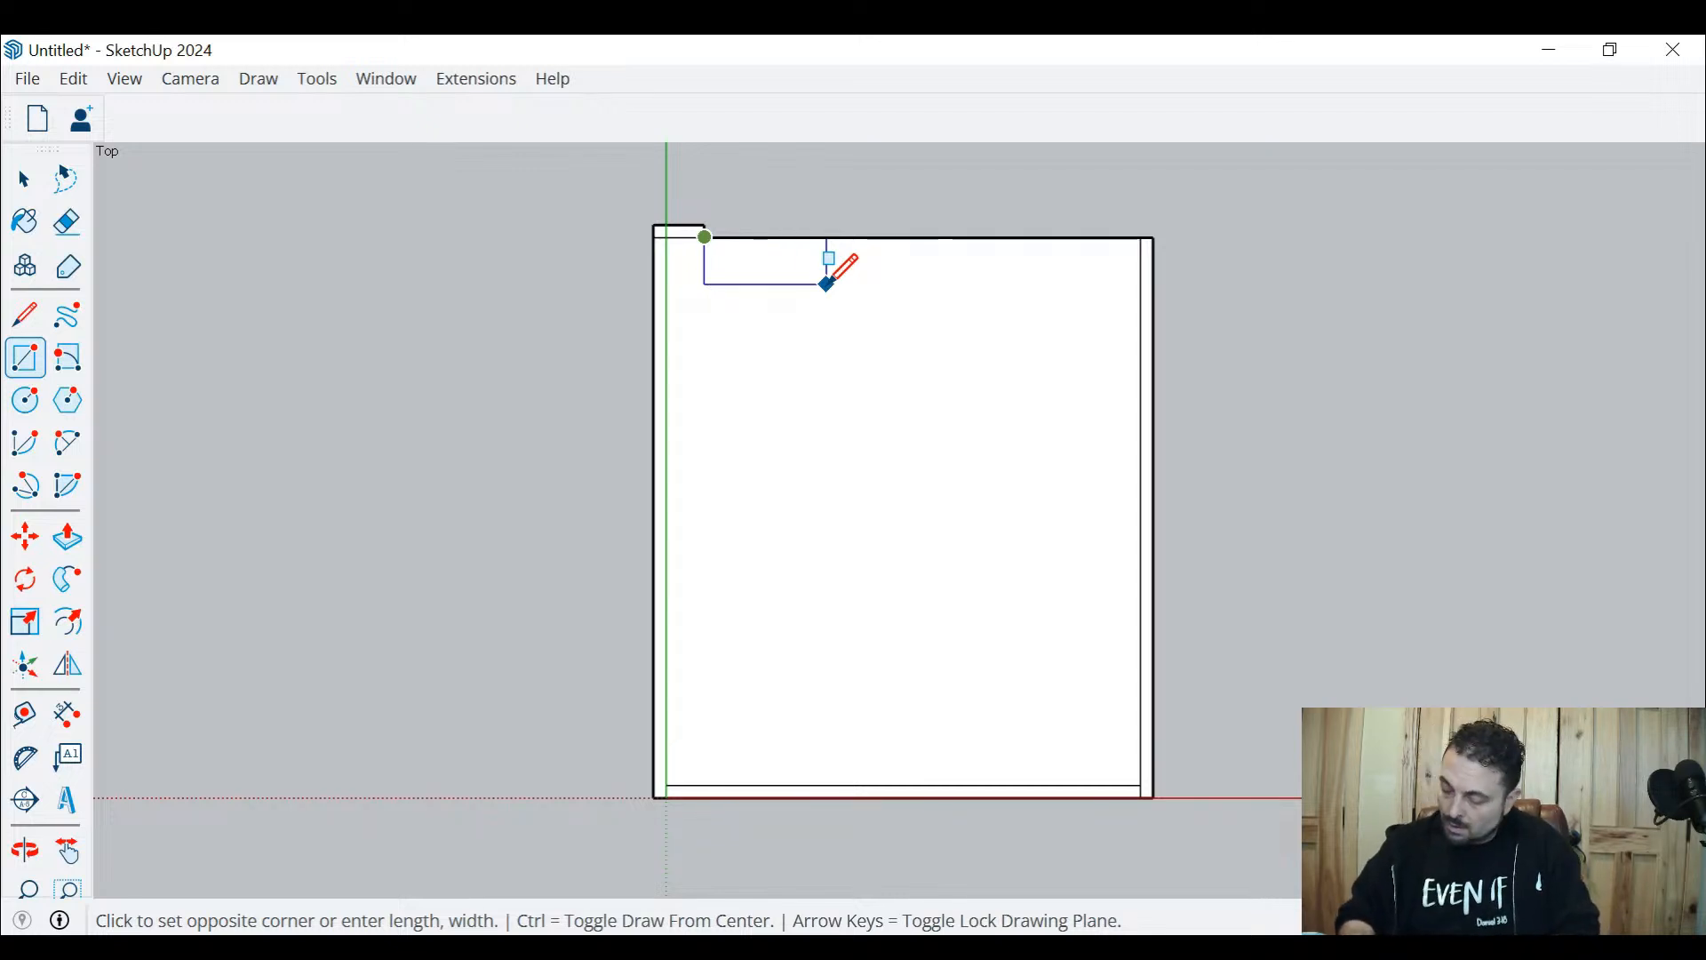
{"action": "key", "text": "Return"}
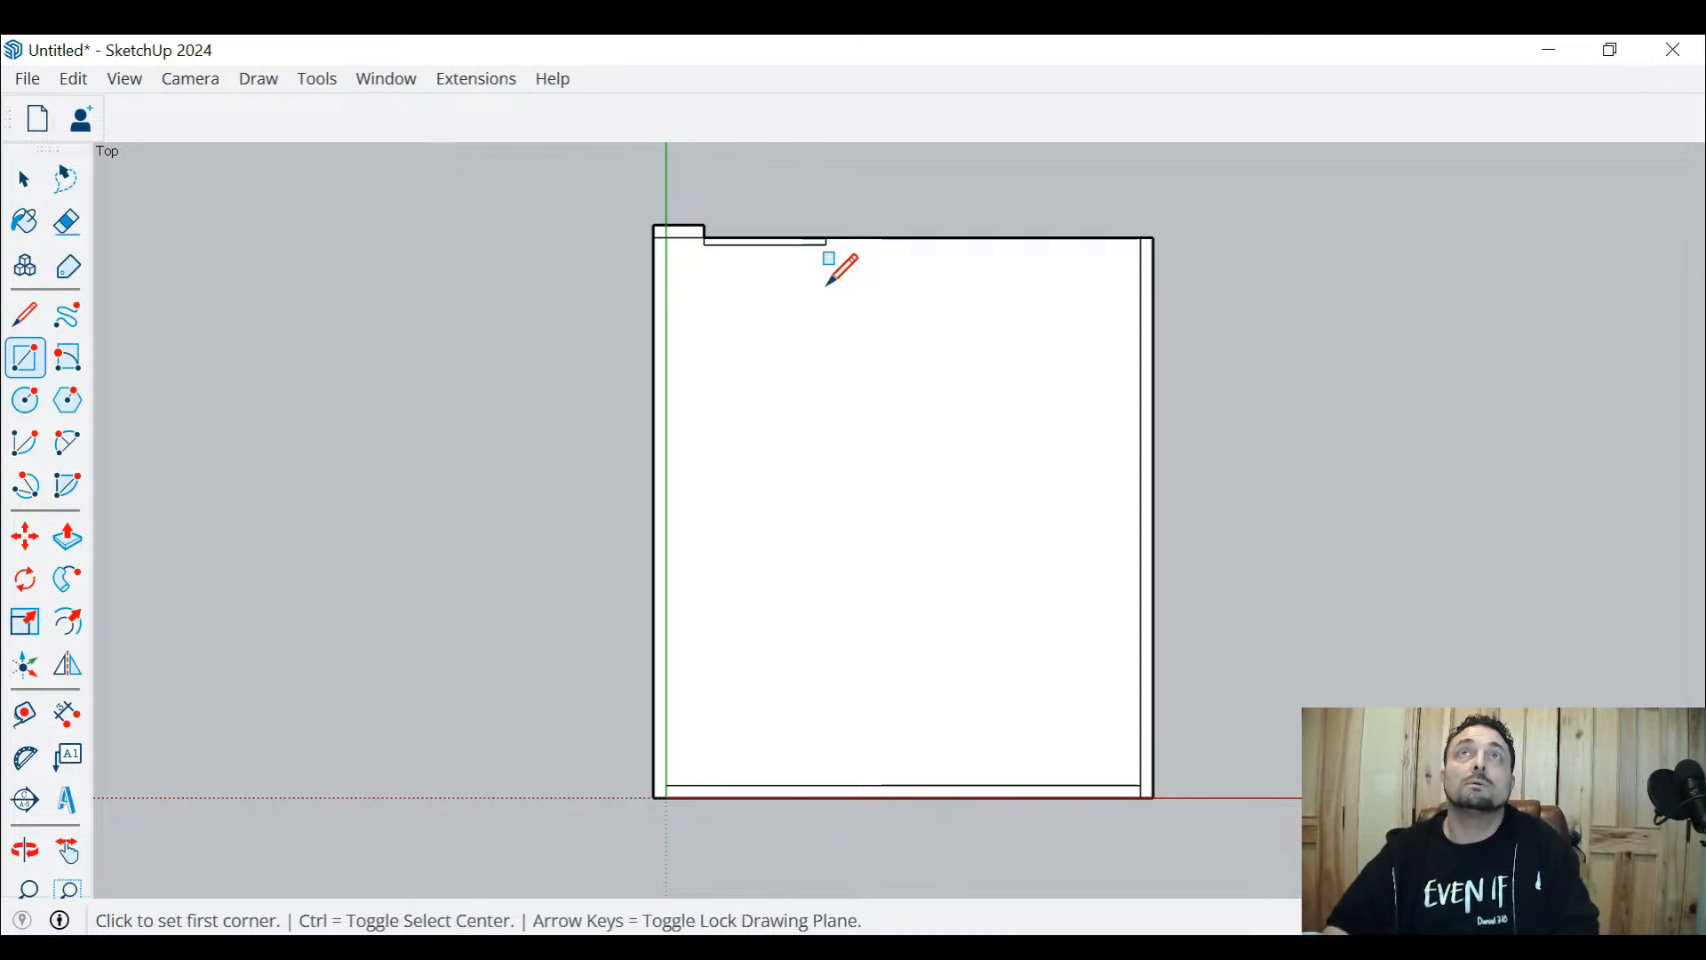
Continue the upper wall with a thicker rectangle straddling the floor edge and a long rectangle beside it extending outward from the room
{"action": "left_click", "coordinate": [828, 236]}
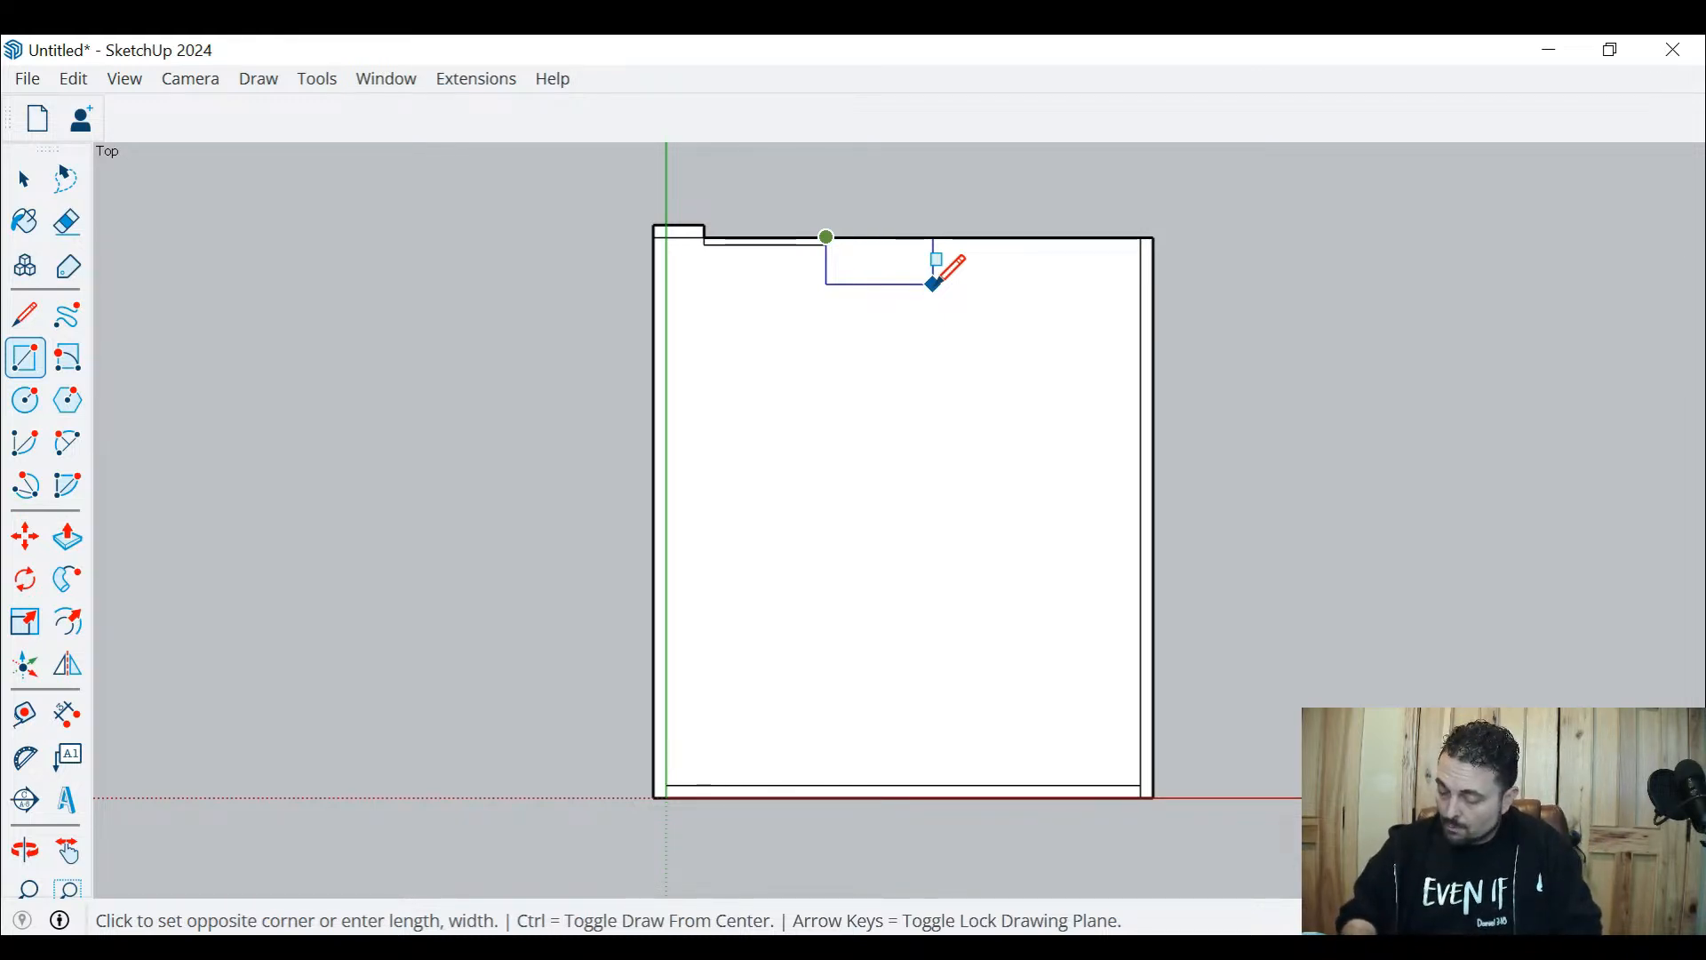
{"action": "key", "text": "Return"}
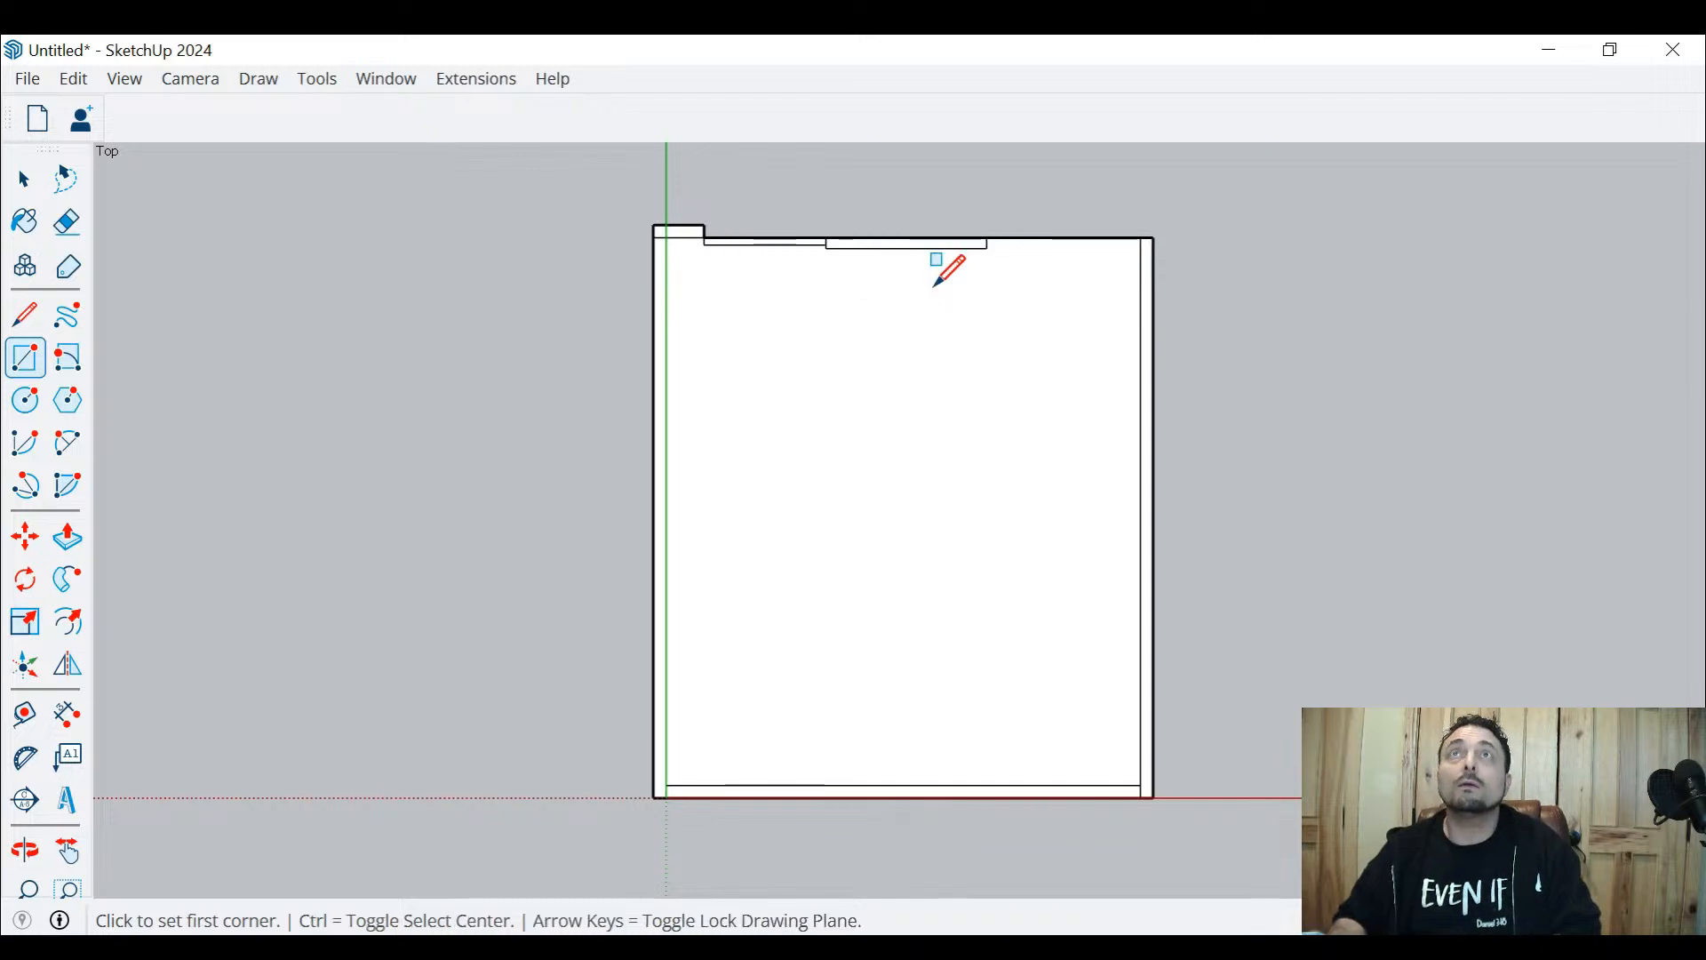
{"action": "left_click", "coordinate": [826, 248]}
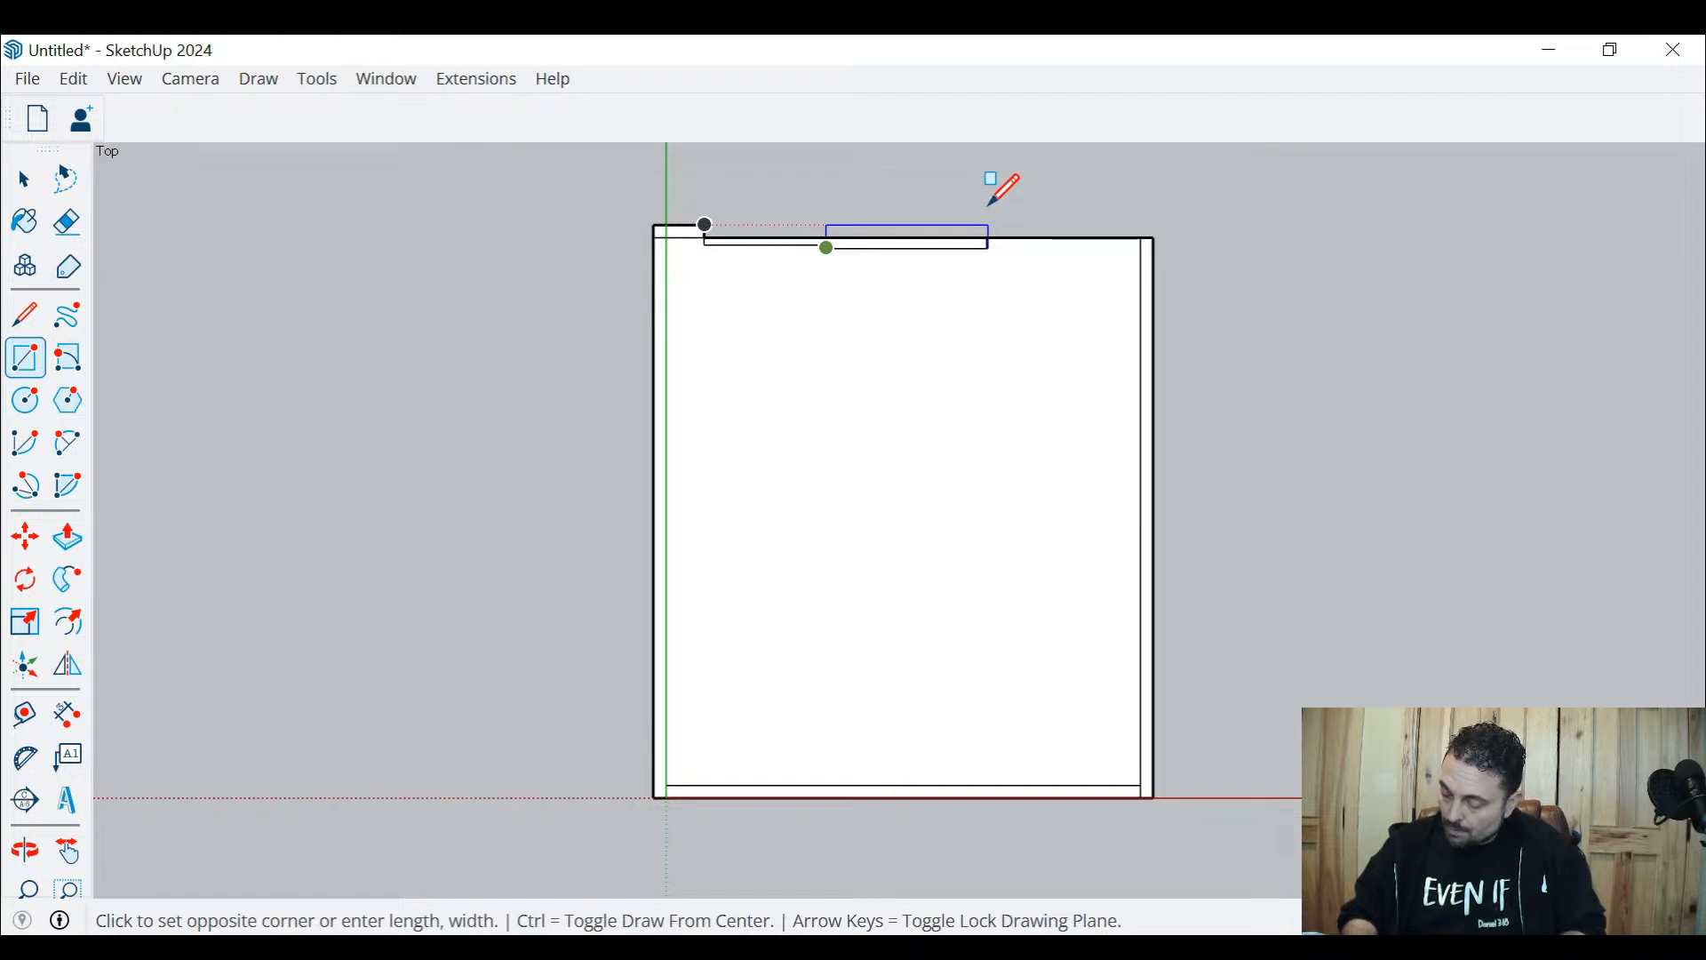
{"action": "left_click", "coordinate": [988, 220]}
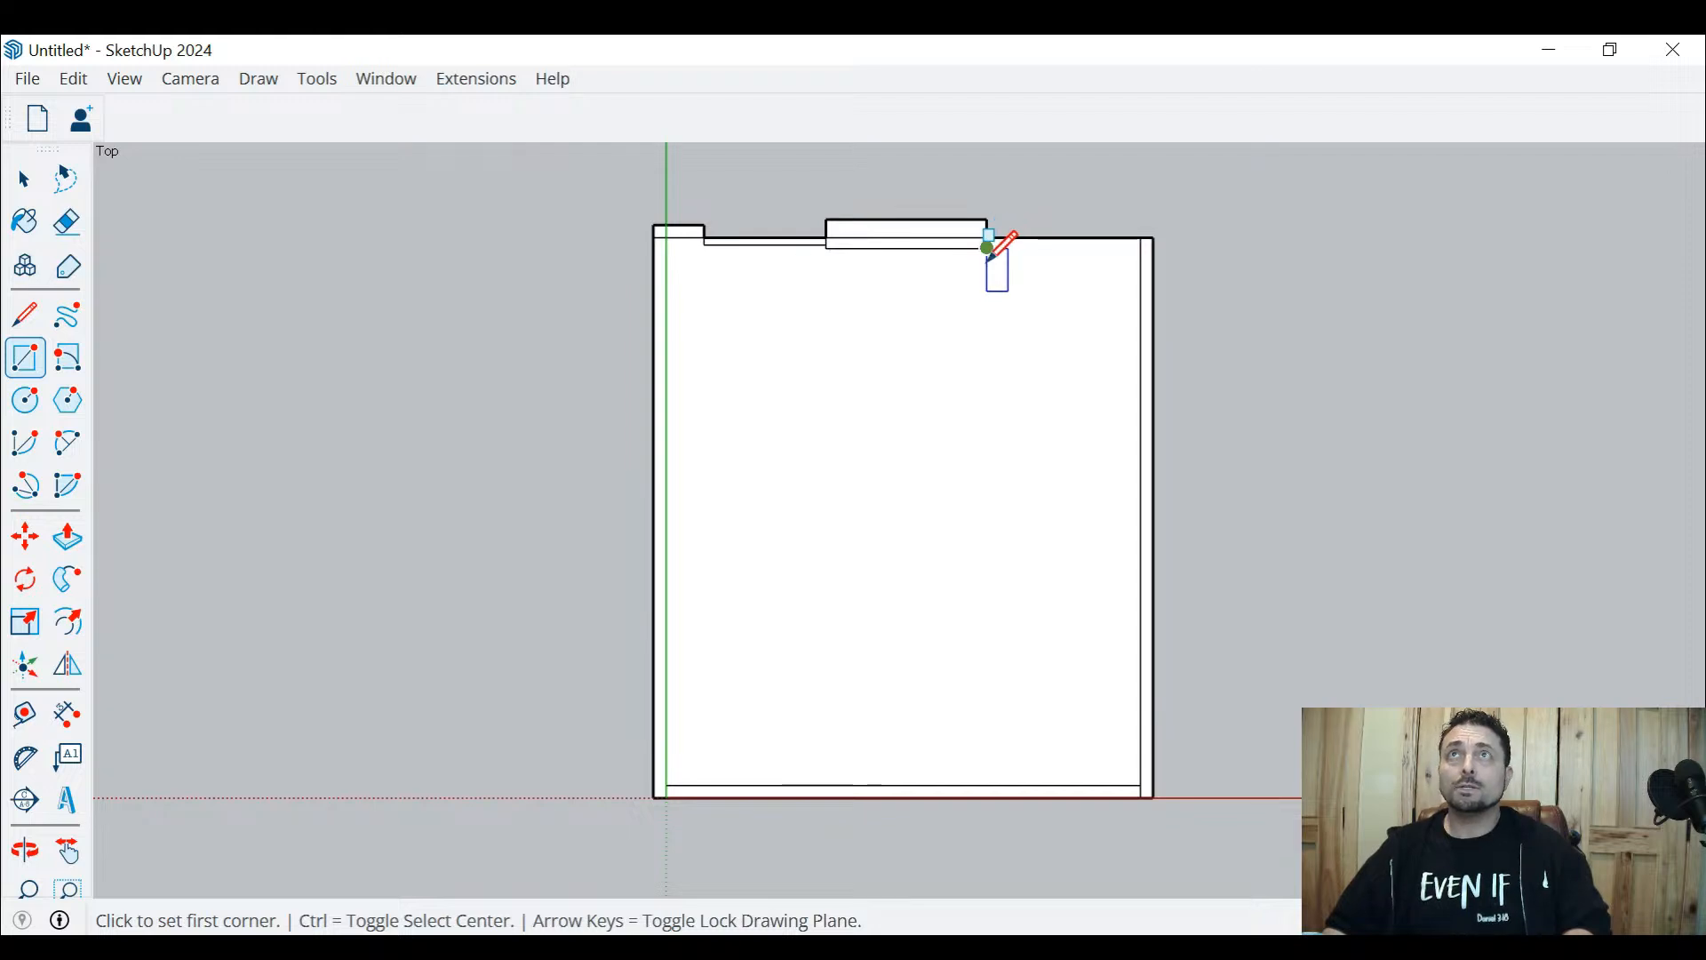
{"action": "left_click", "coordinate": [987, 249]}
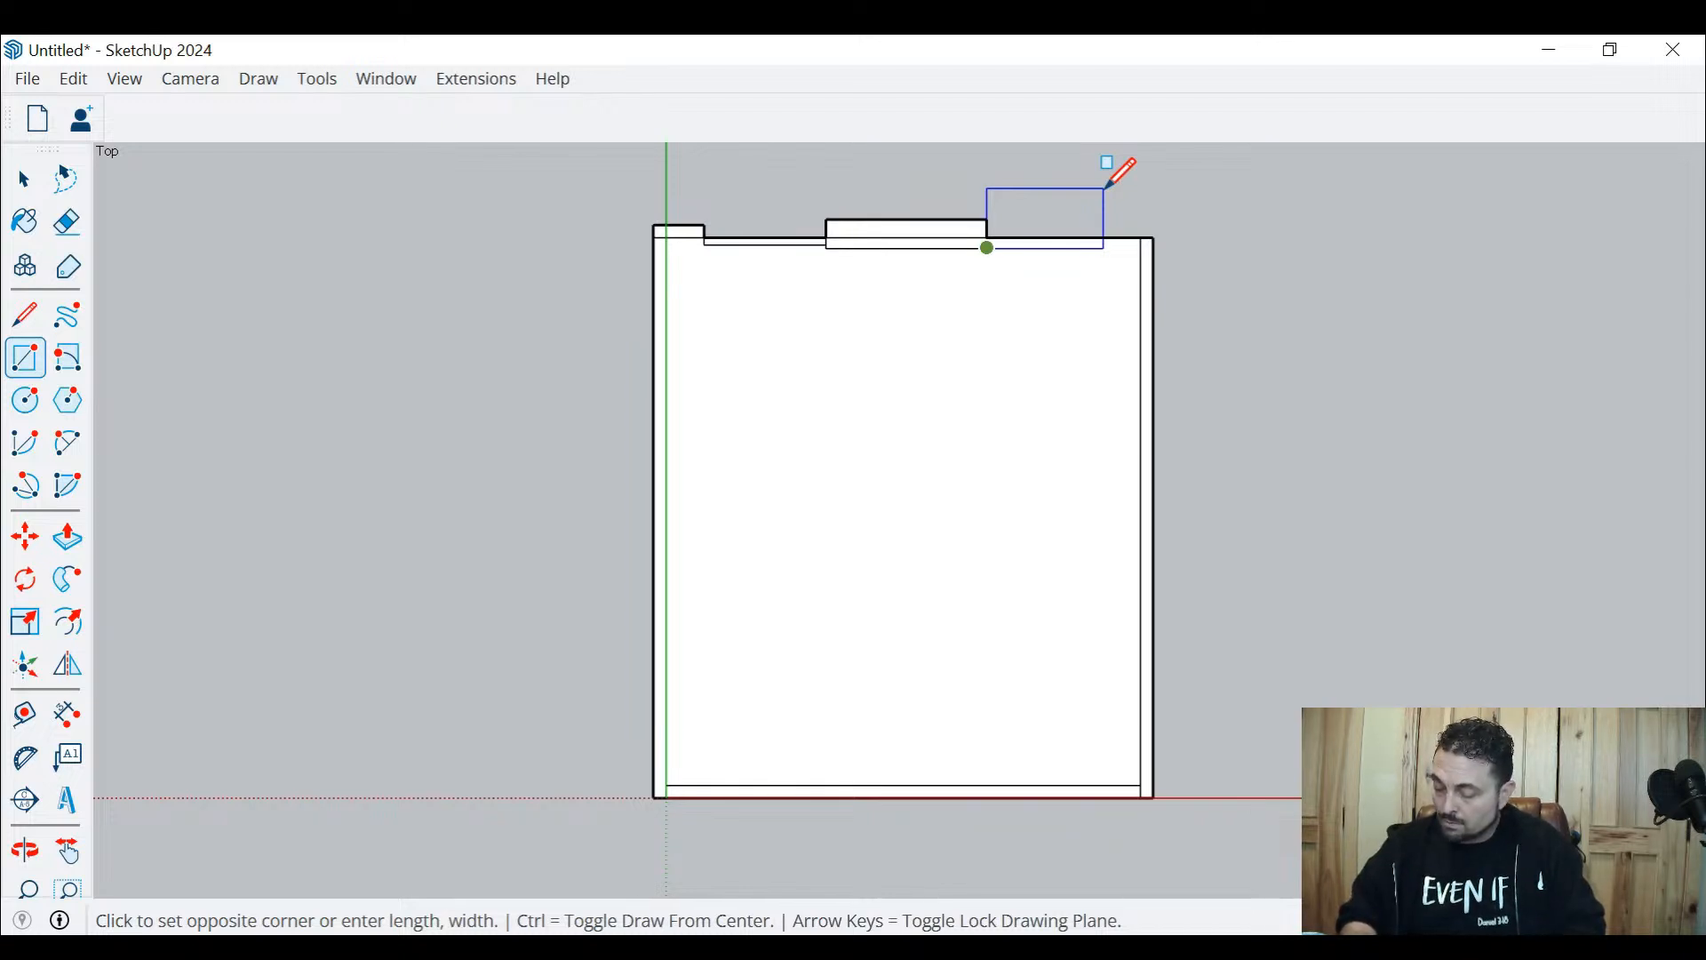
{"action": "key", "text": "Return"}
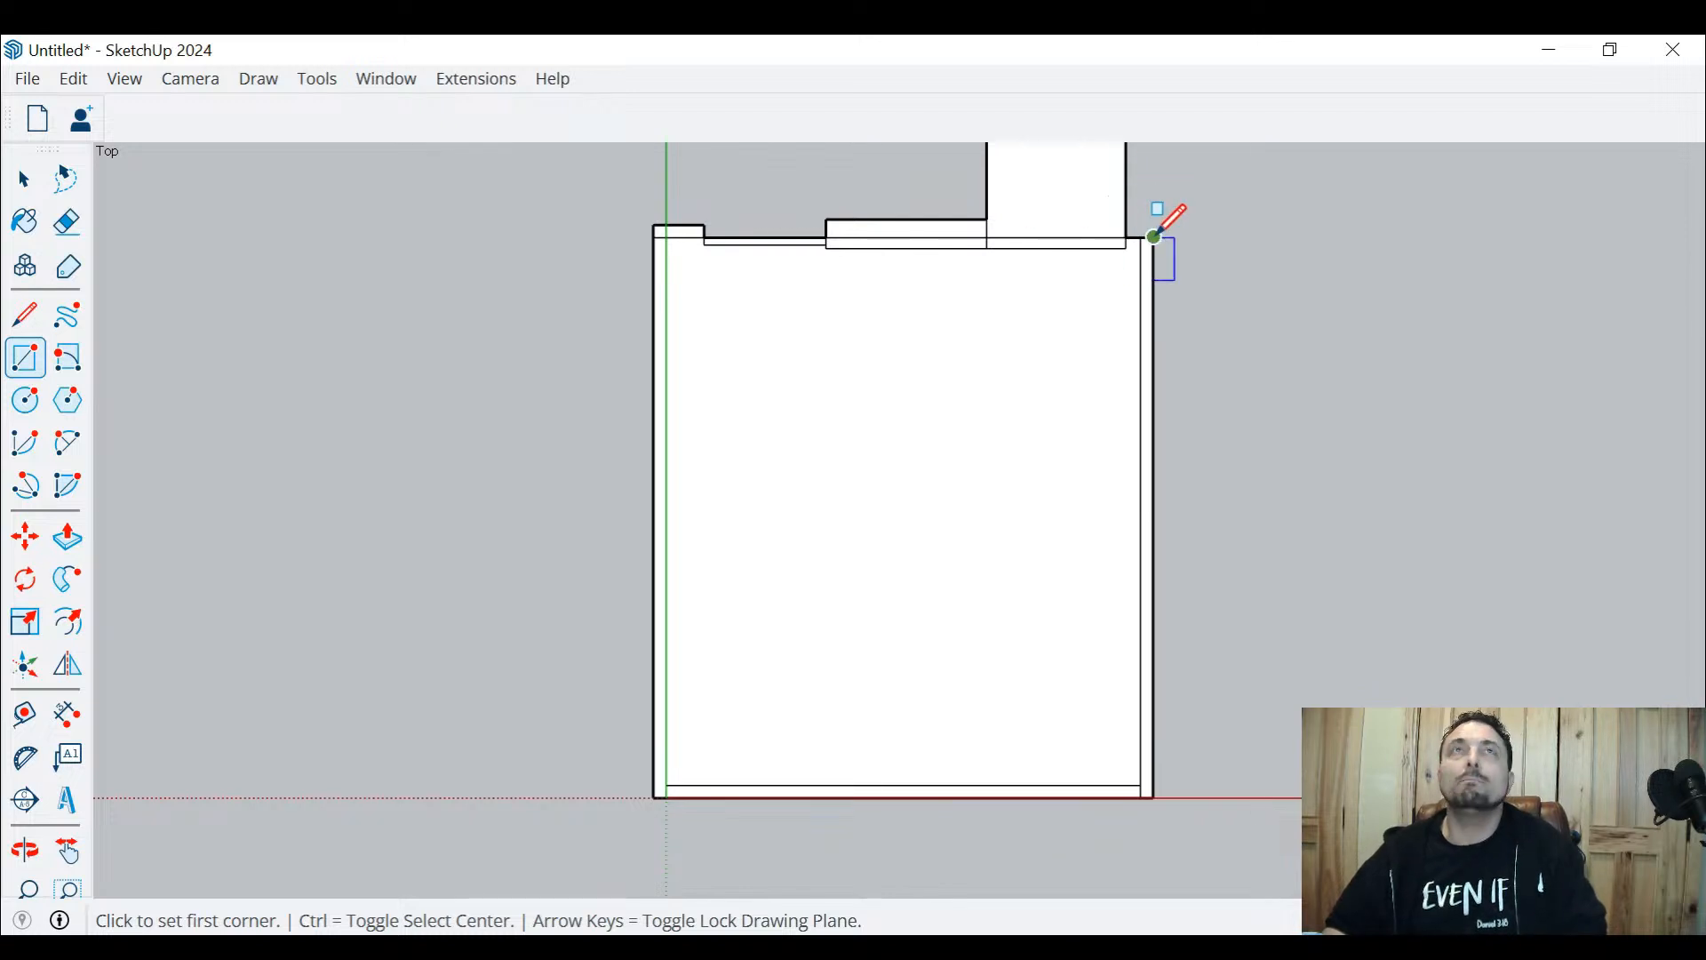
Draw a small circle centred on the inner corner at the upper end of the right wall strip
{"action": "left_click", "coordinate": [25, 400]}
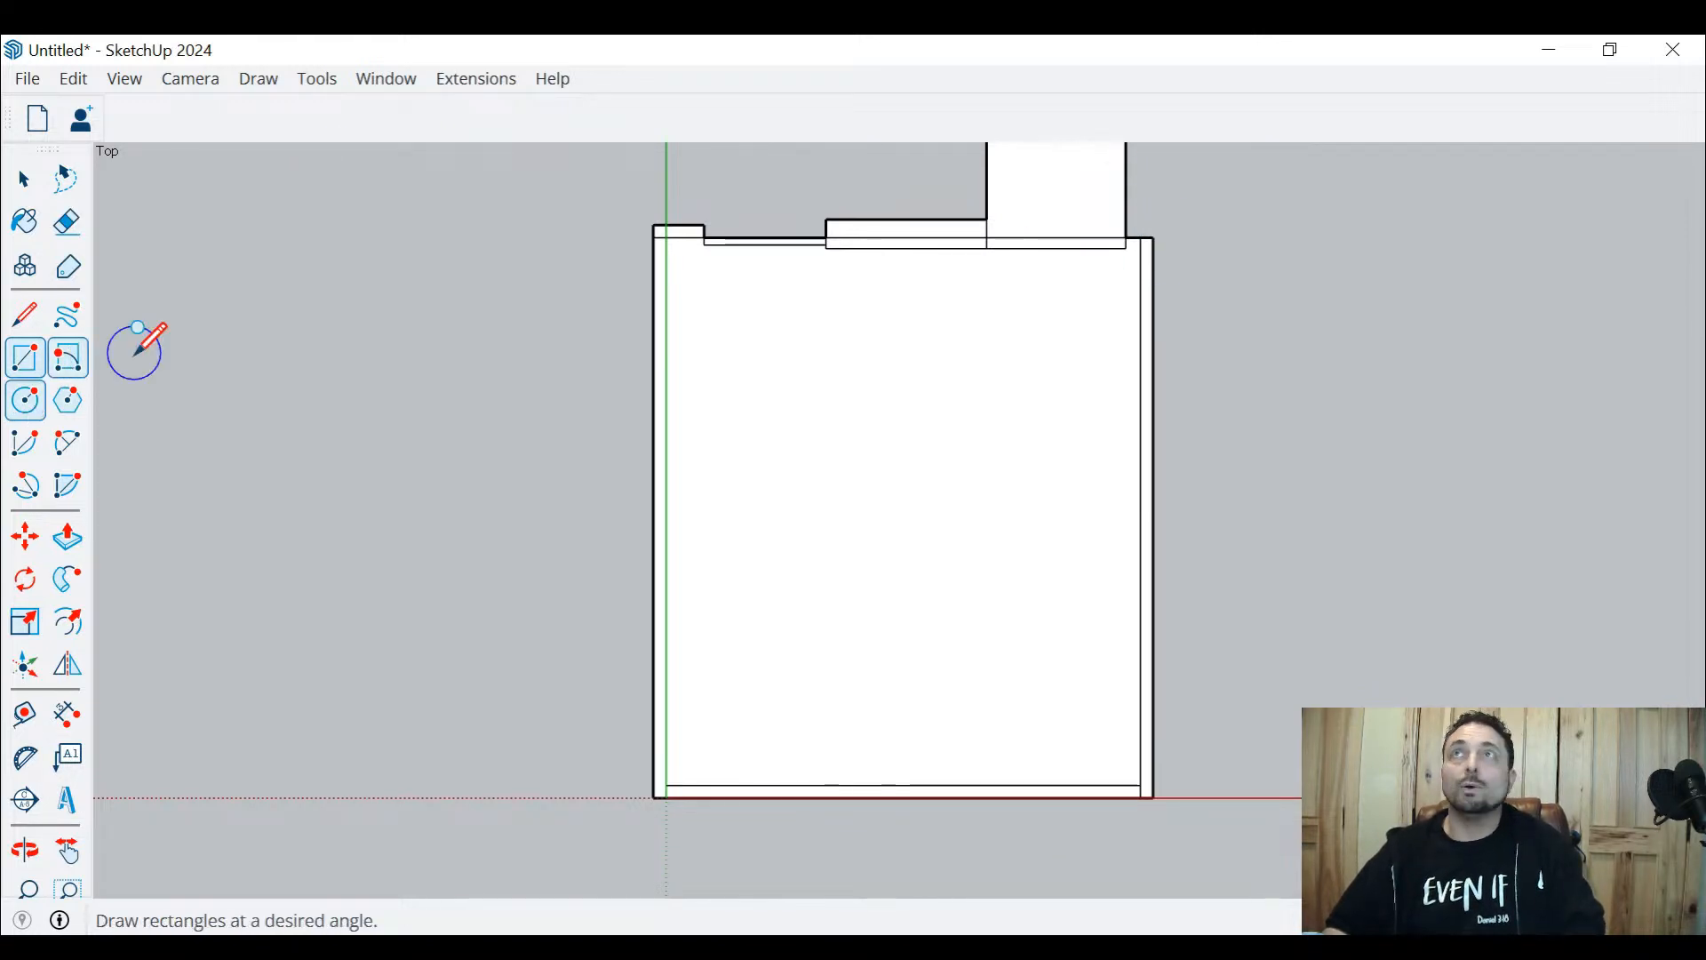
{"action": "left_click", "coordinate": [1141, 238]}
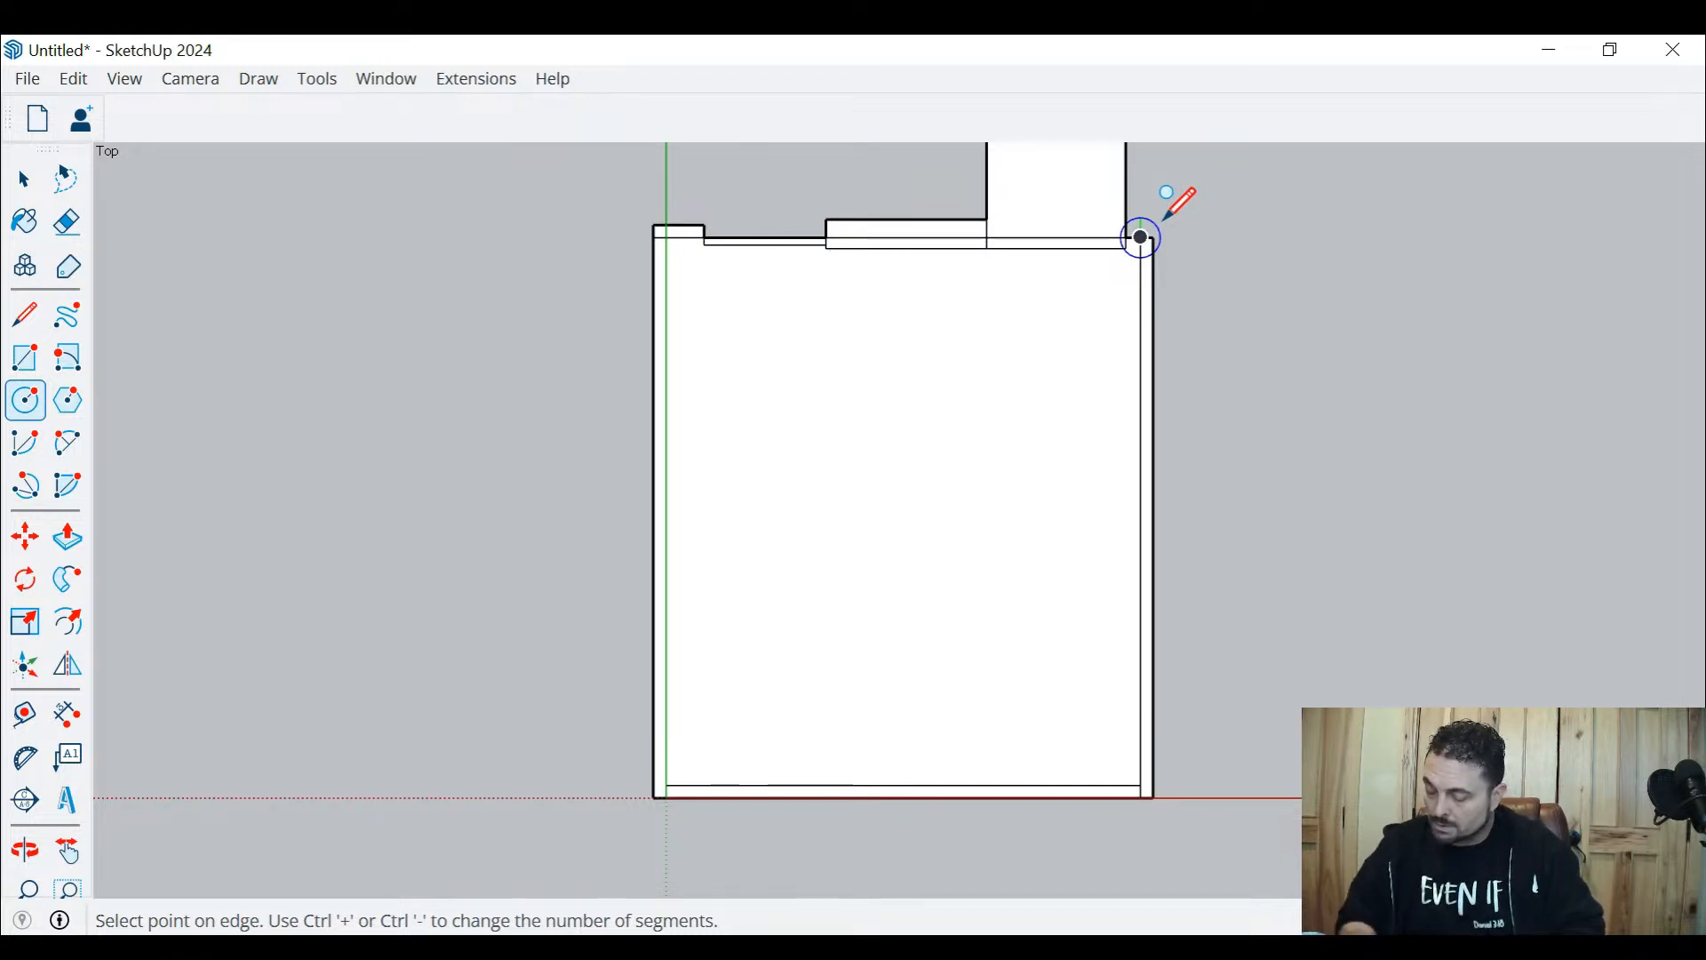
{"action": "key", "text": "Return"}
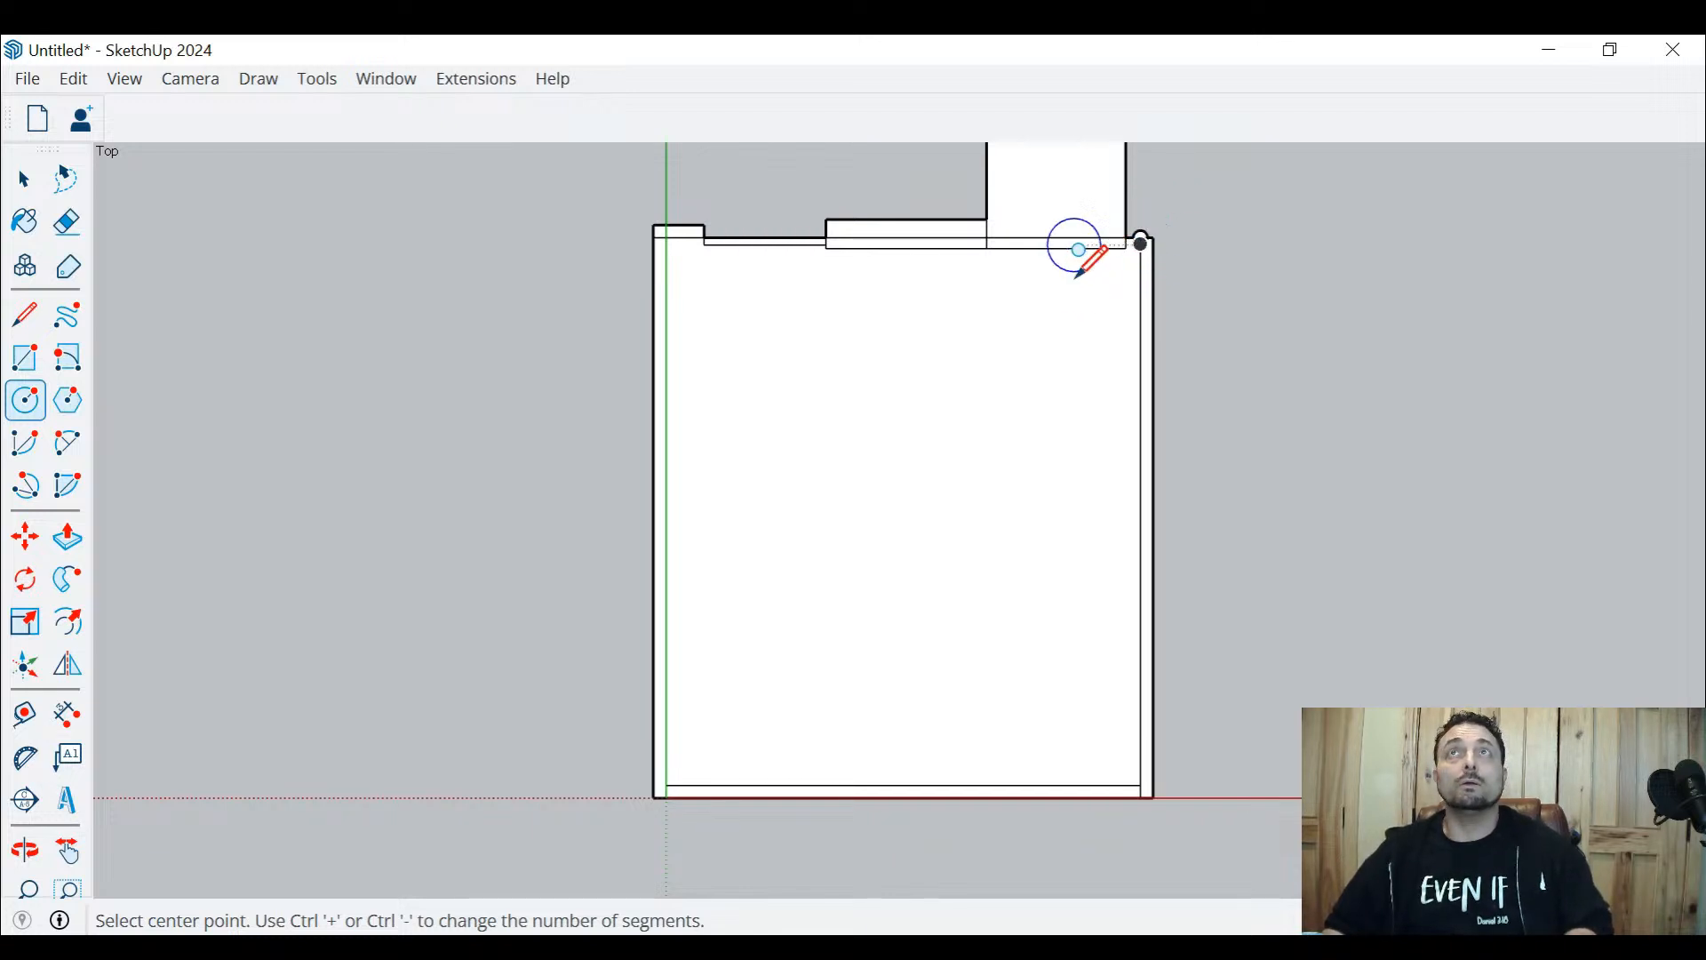
{"action": "left_click", "coordinate": [1127, 237]}
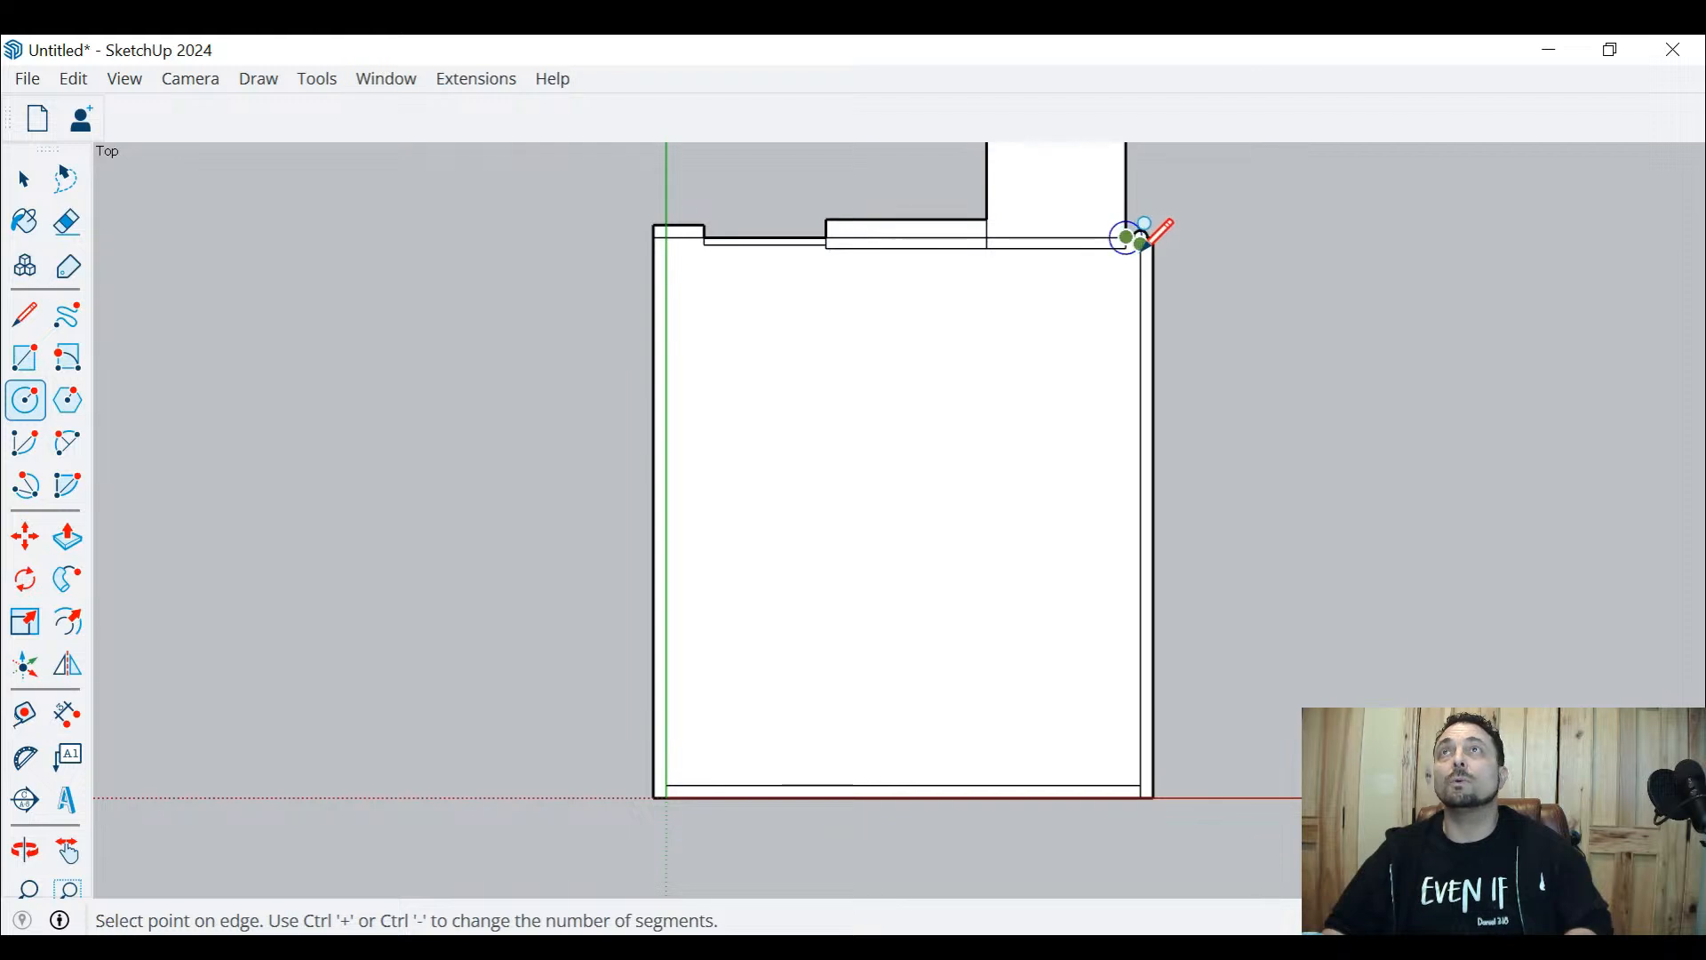
{"action": "key", "text": "Escape"}
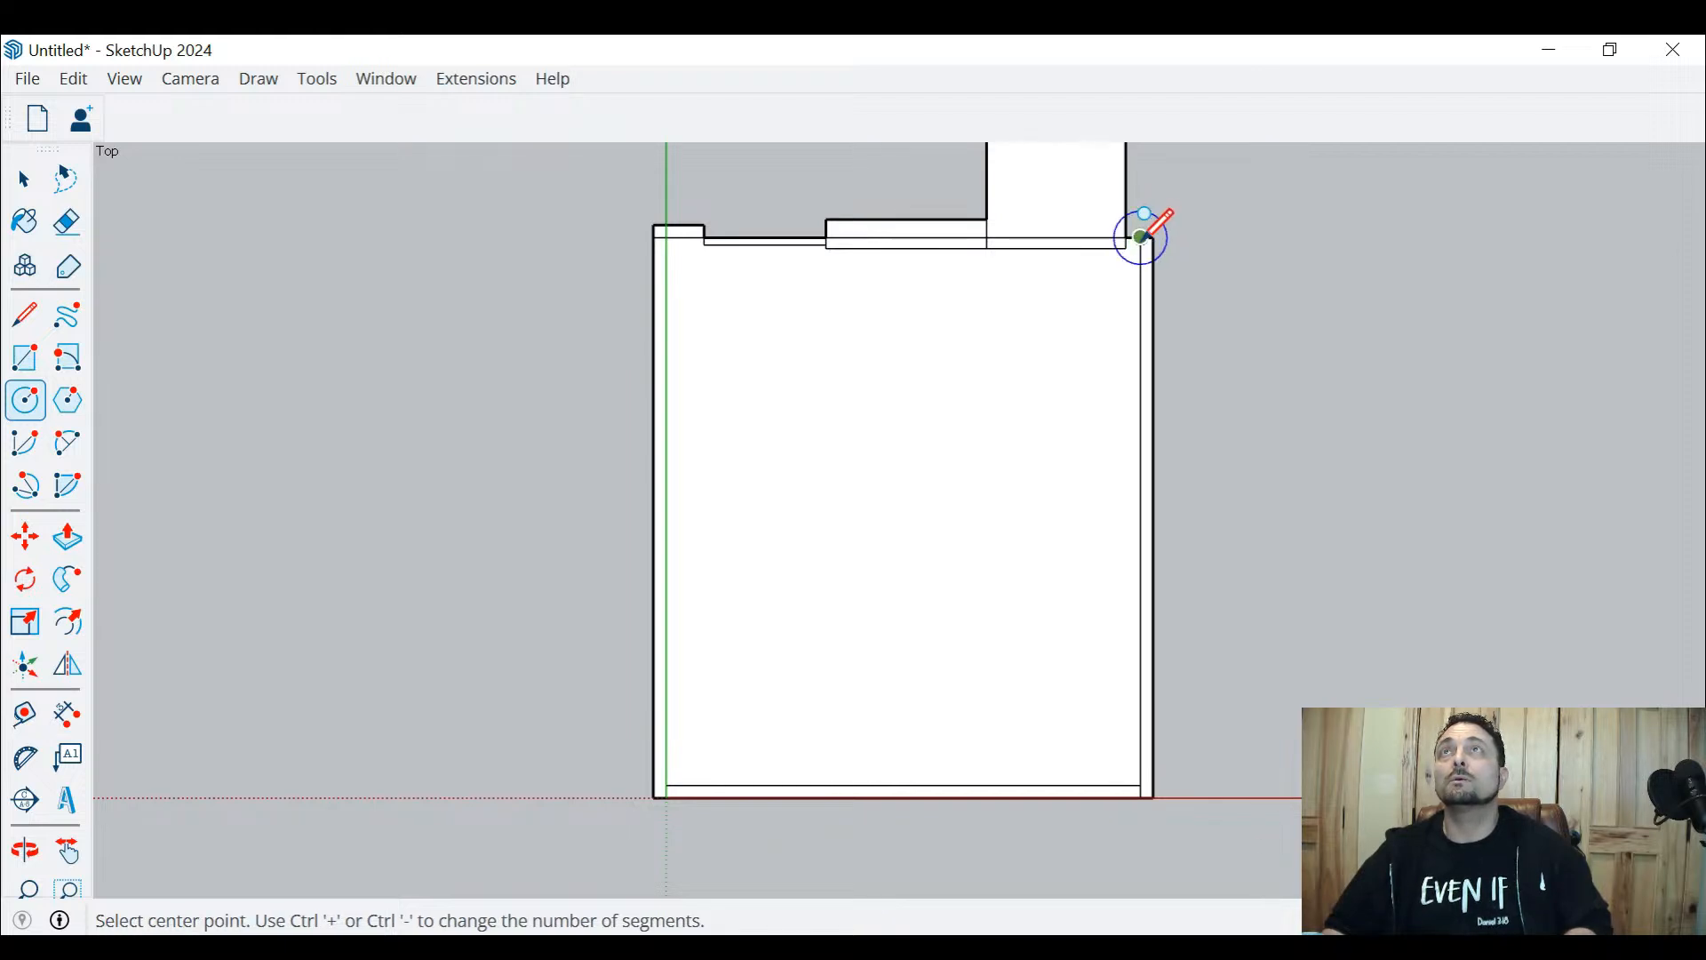
{"action": "left_click", "coordinate": [1137, 238]}
{"action": "left_click", "coordinate": [1124, 247]}
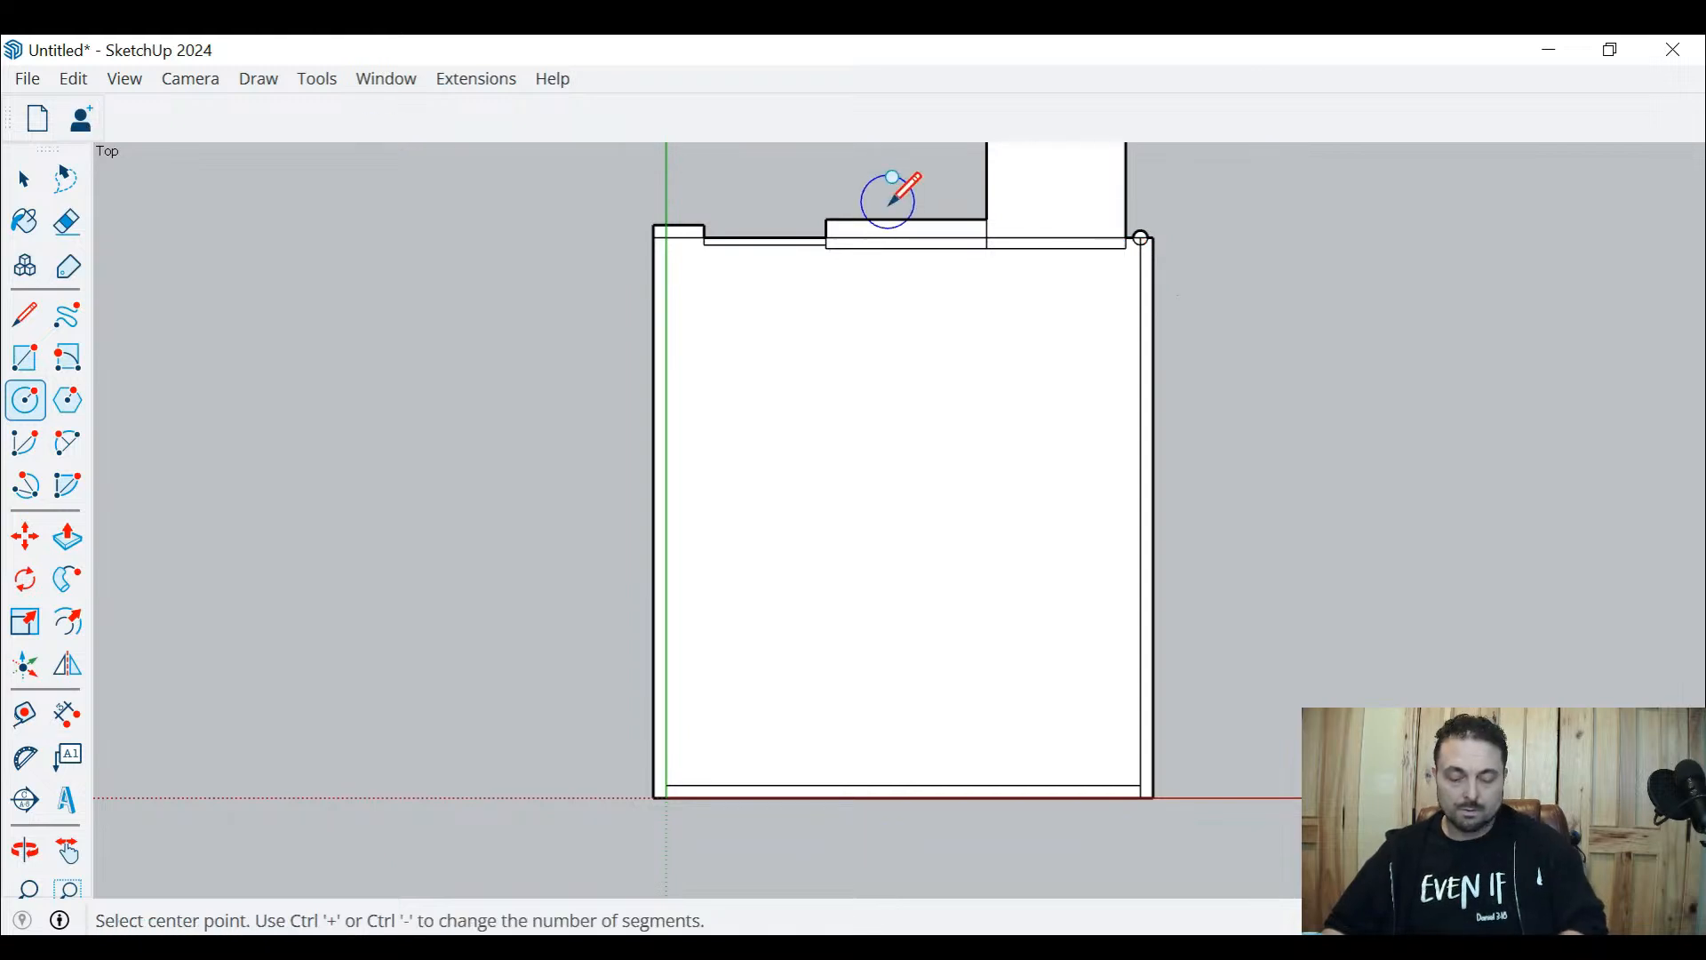
Draw a small rectangle from the circle's centre to the near inner corner of the upper wall, filling the gap to the right wall
{"action": "key", "text": "r"}
{"action": "scroll", "coordinate": [1181, 217], "scroll_direction": "up", "scroll_amount": 5}
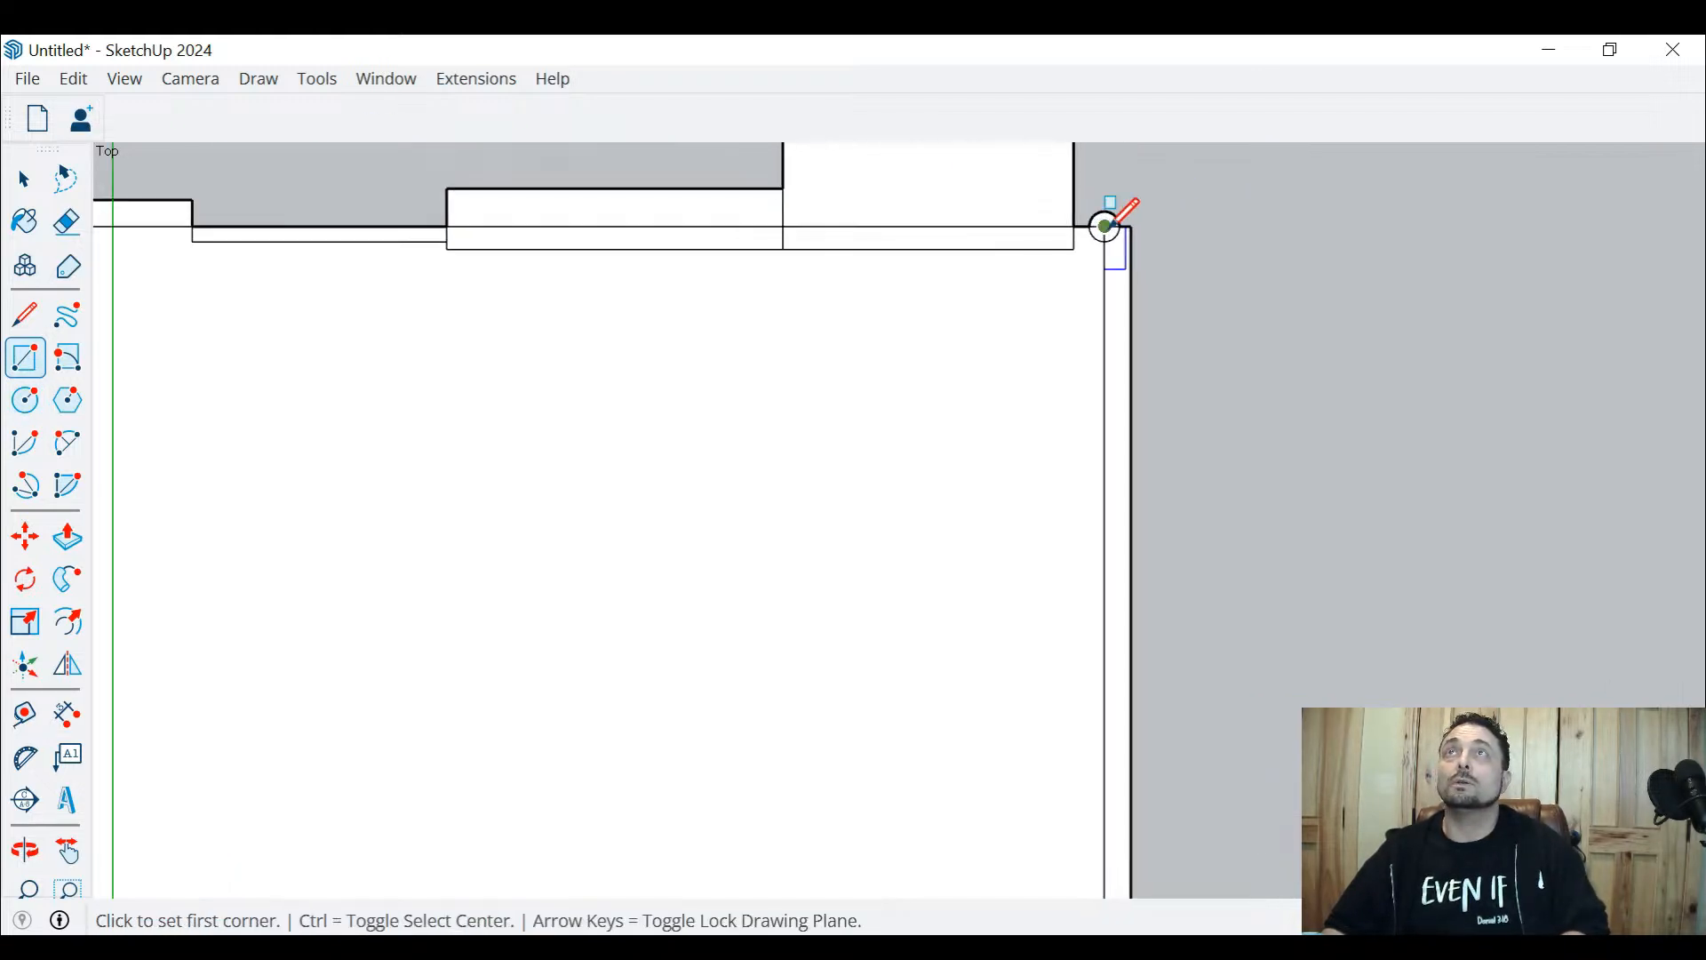
{"action": "left_click", "coordinate": [1104, 228]}
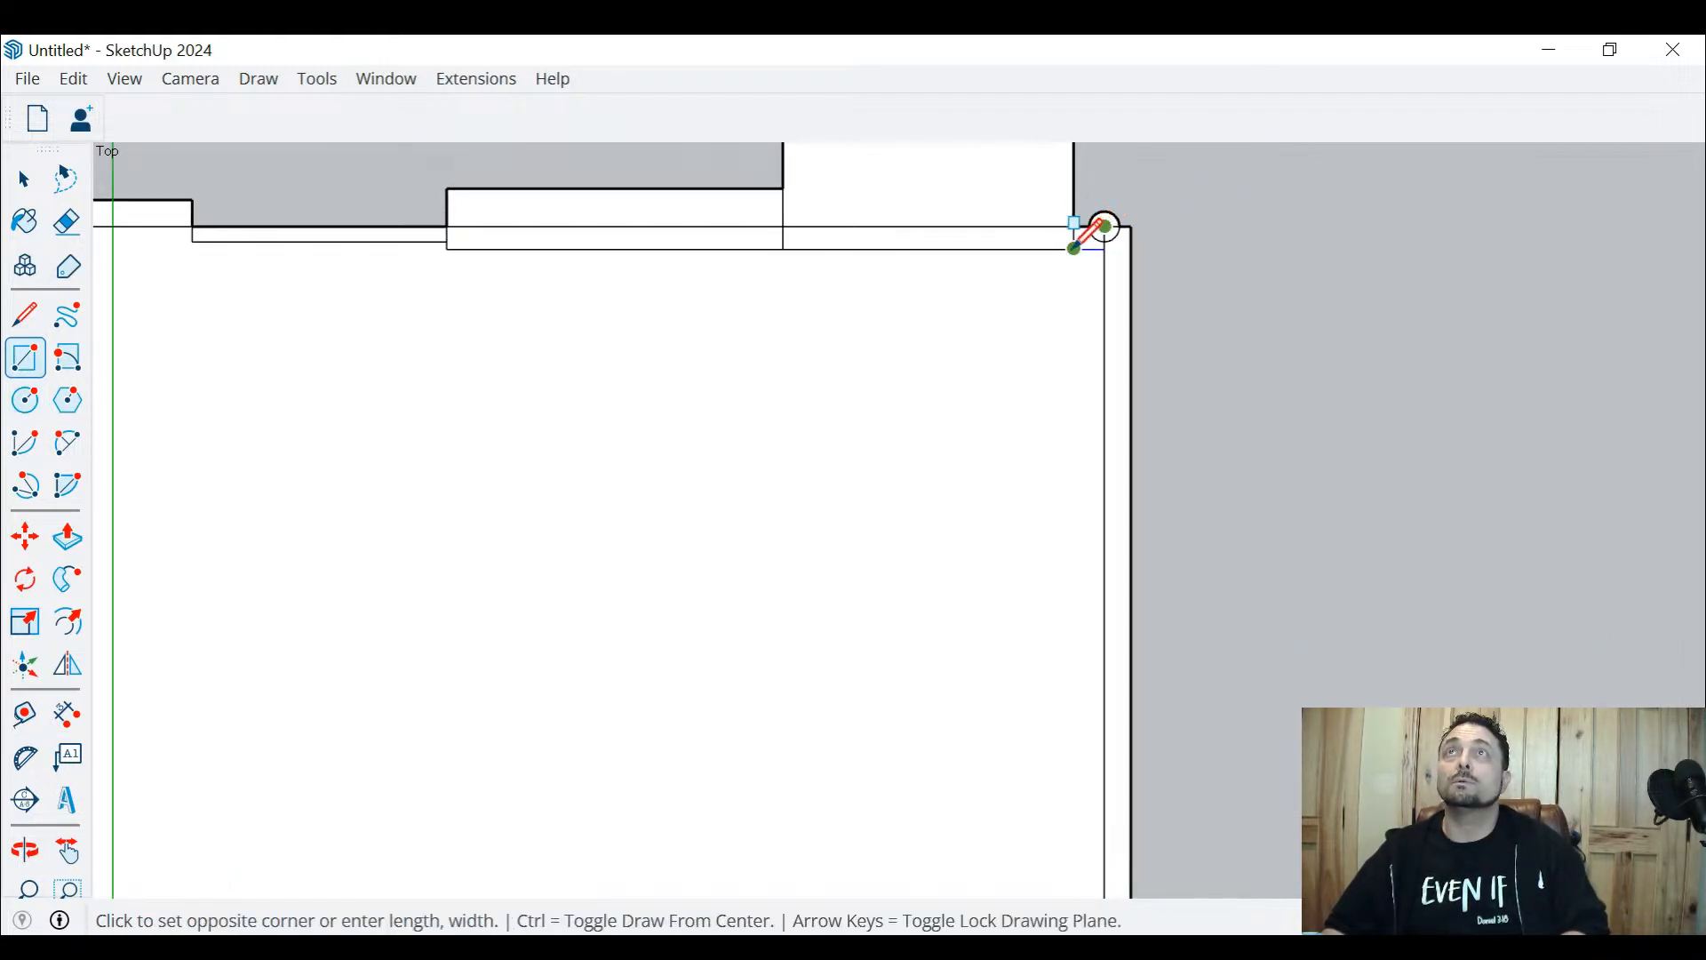
{"action": "left_click", "coordinate": [1075, 248]}
{"action": "scroll", "coordinate": [1075, 248], "scroll_direction": "down", "scroll_amount": 5}
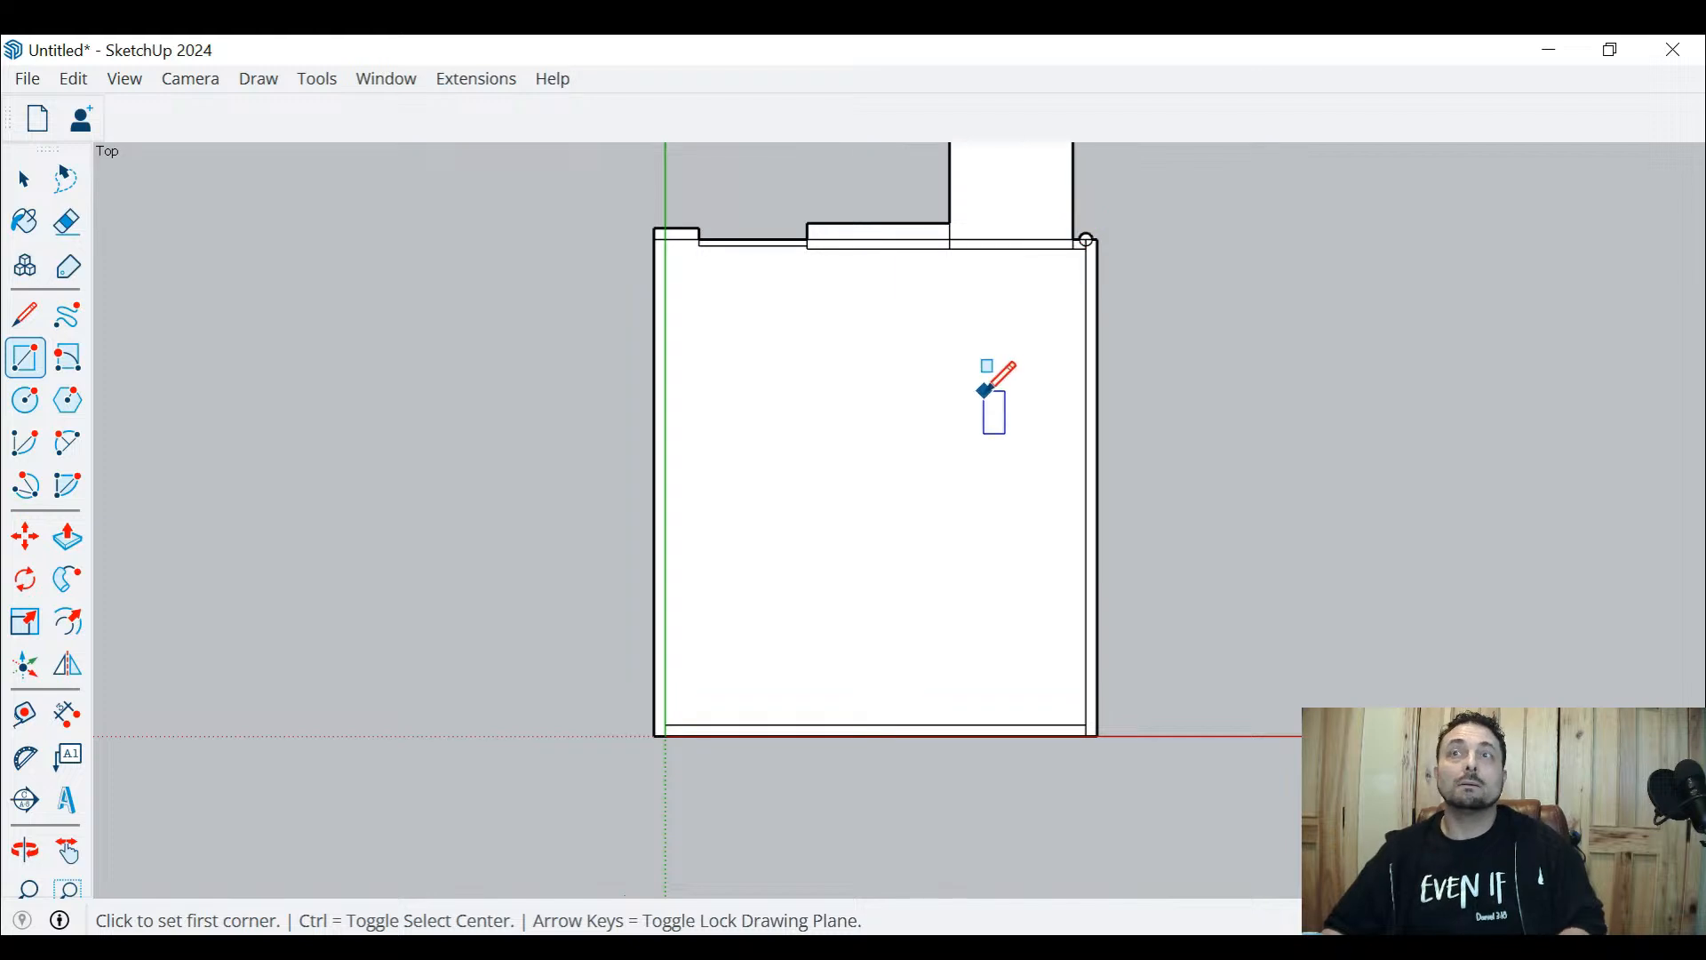
Delete the dividing edges between adjoining wall rectangles at the room's corners so the strips merge into one face
{"action": "key", "text": "space"}
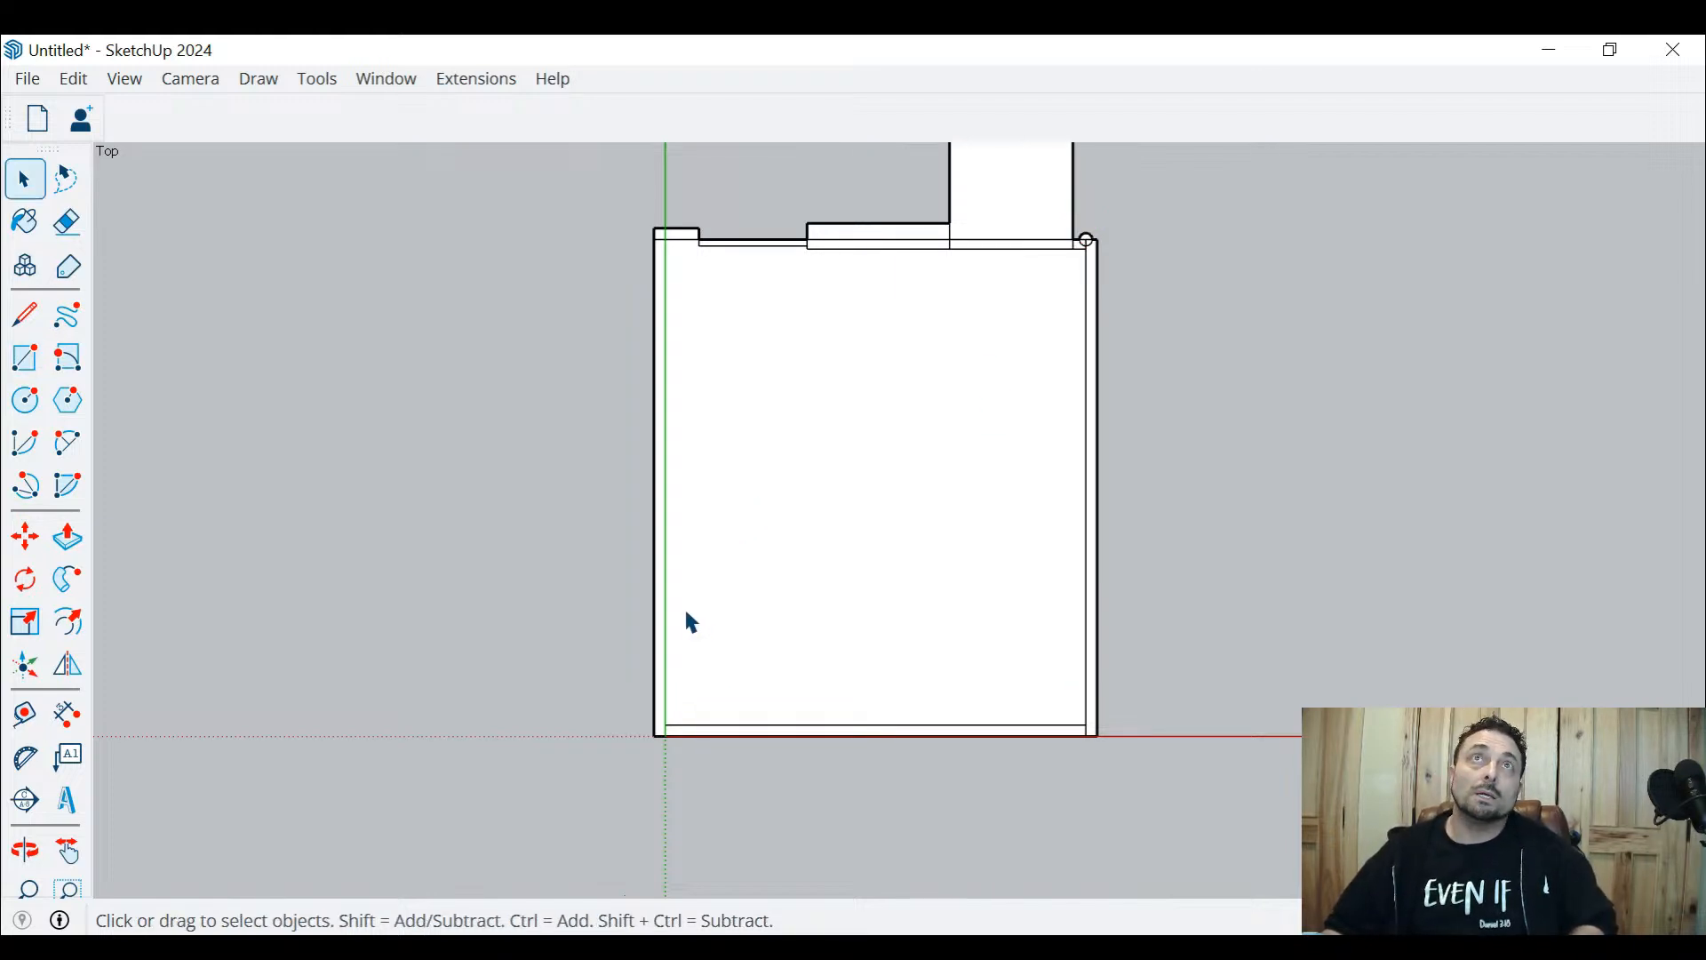
{"action": "scroll", "coordinate": [665, 741], "scroll_direction": "up", "scroll_amount": 3}
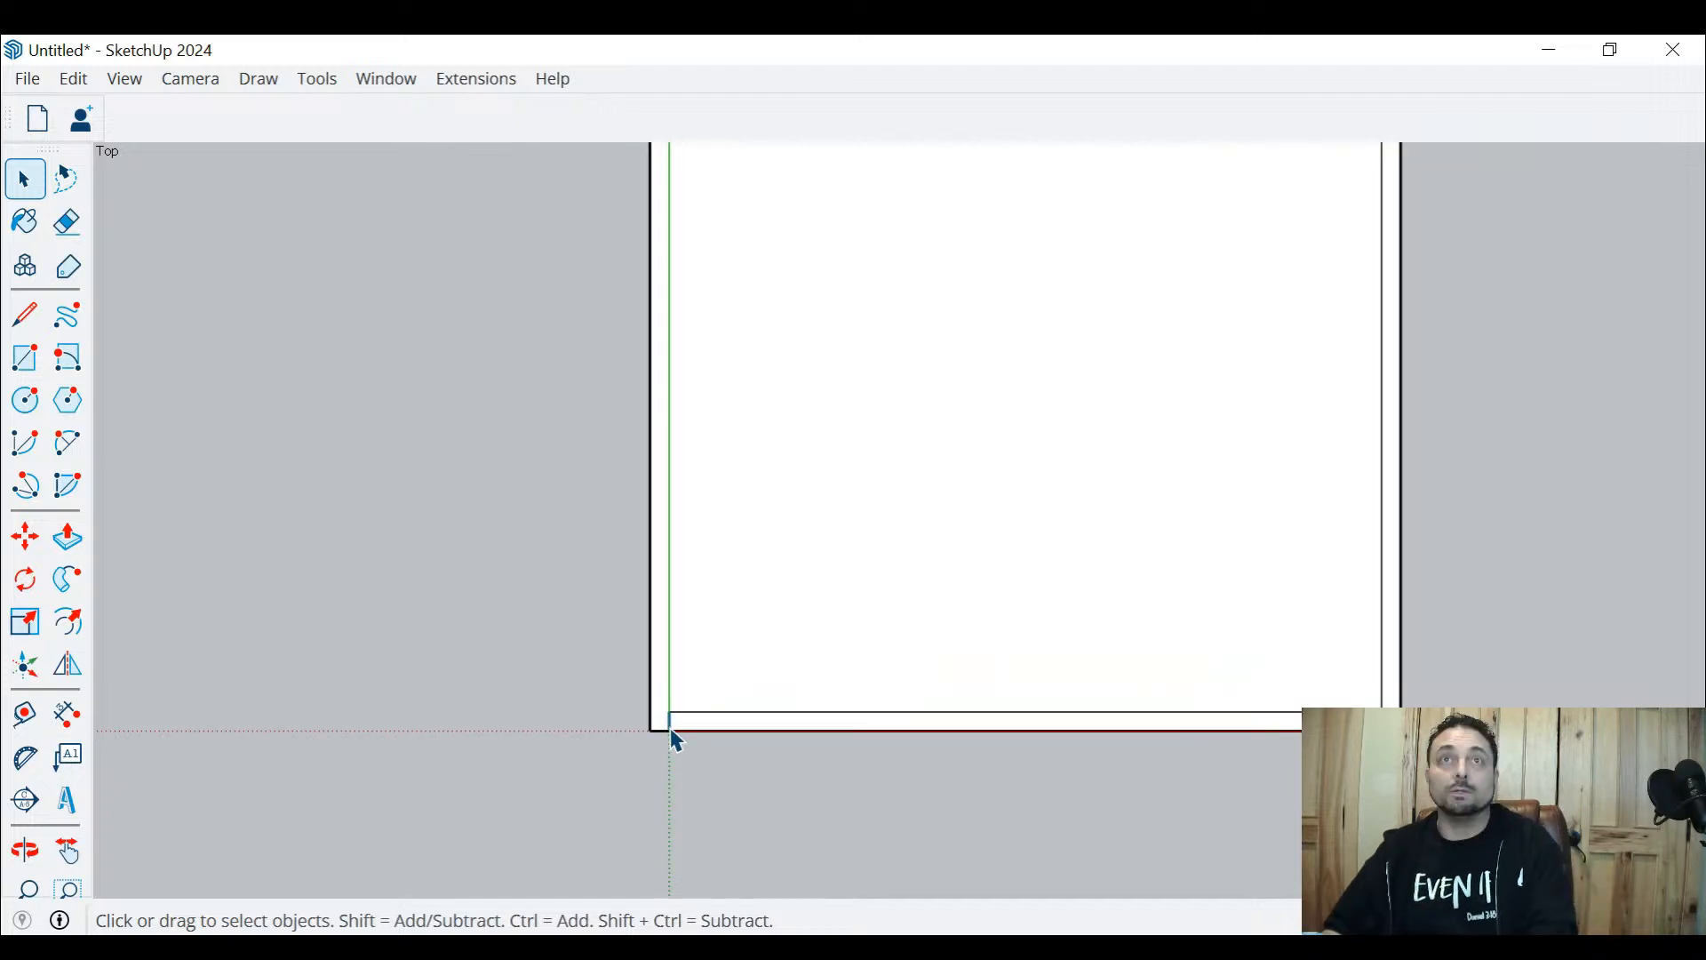
{"action": "scroll", "coordinate": [1013, 724], "scroll_direction": "down", "scroll_amount": 1}
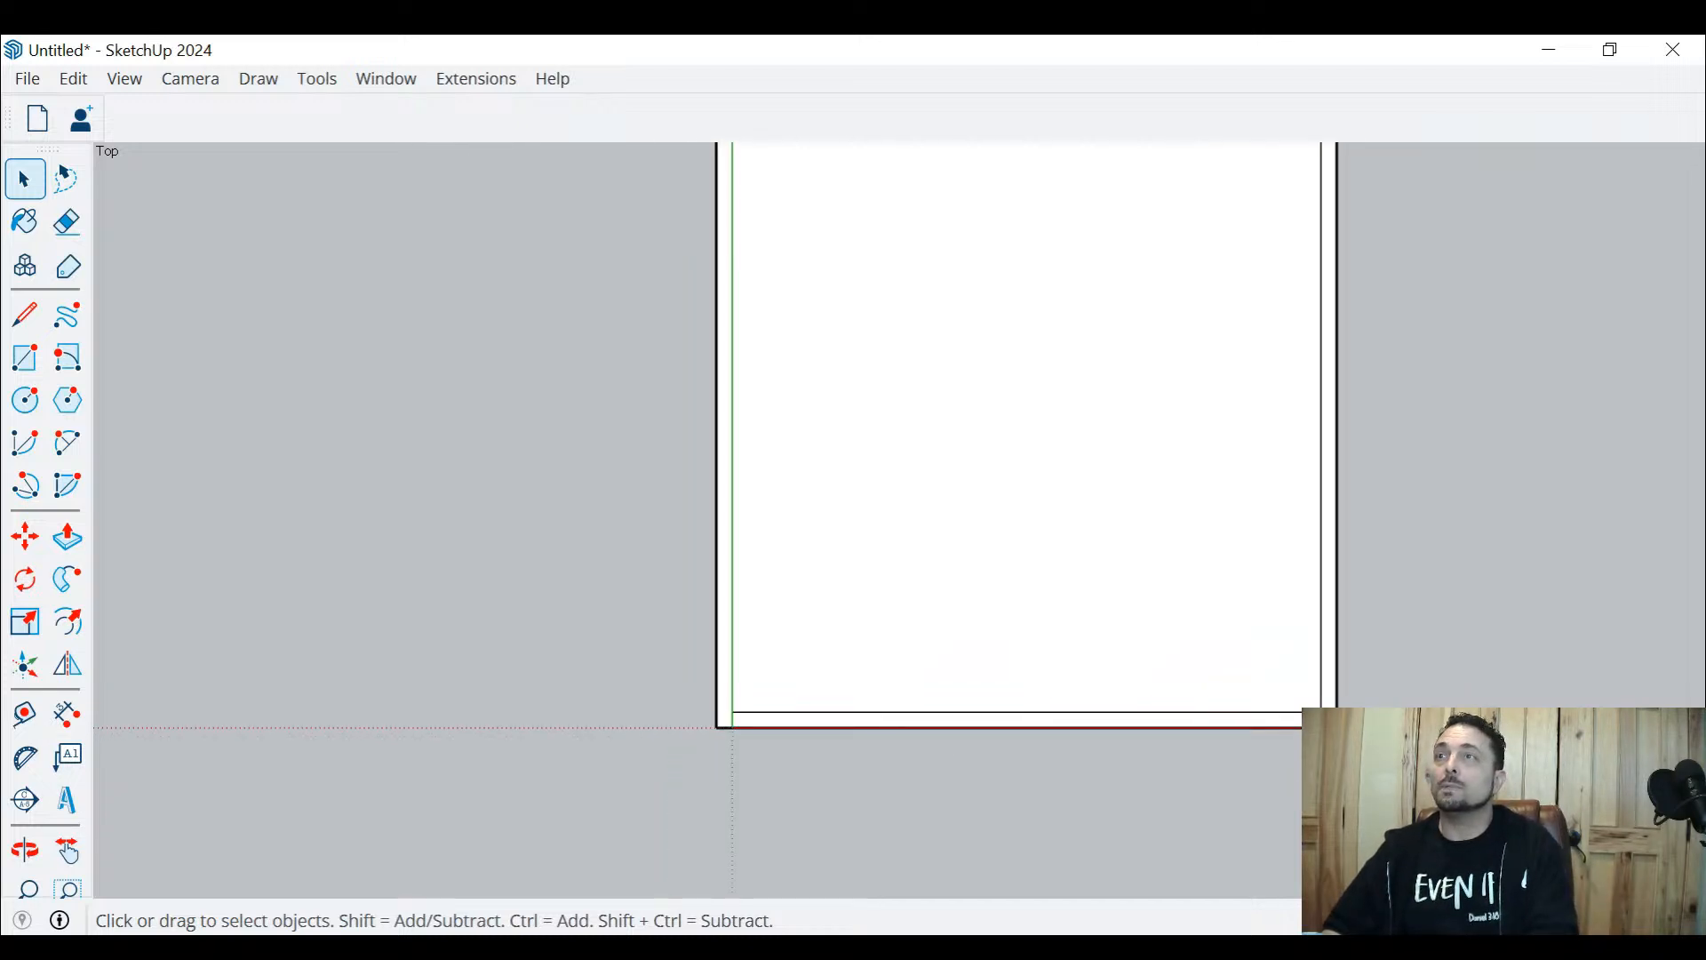
{"action": "scroll", "coordinate": [1333, 724], "scroll_direction": "down", "scroll_amount": 2}
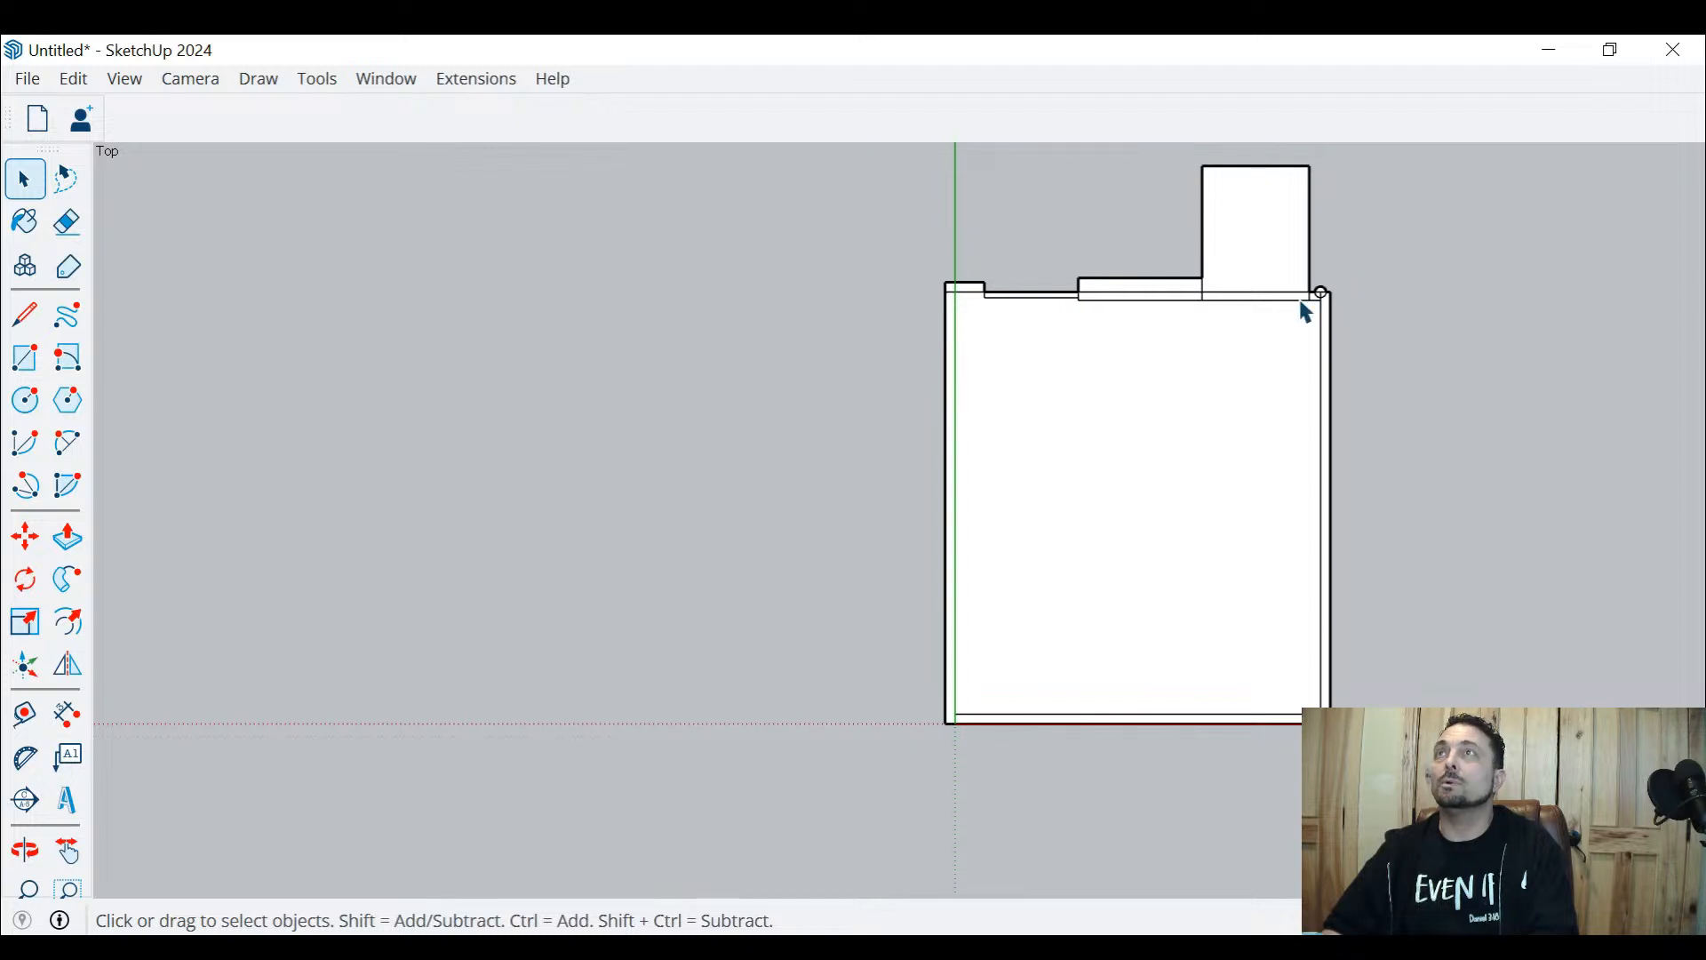
{"action": "scroll", "coordinate": [1303, 307], "scroll_direction": "up", "scroll_amount": 3}
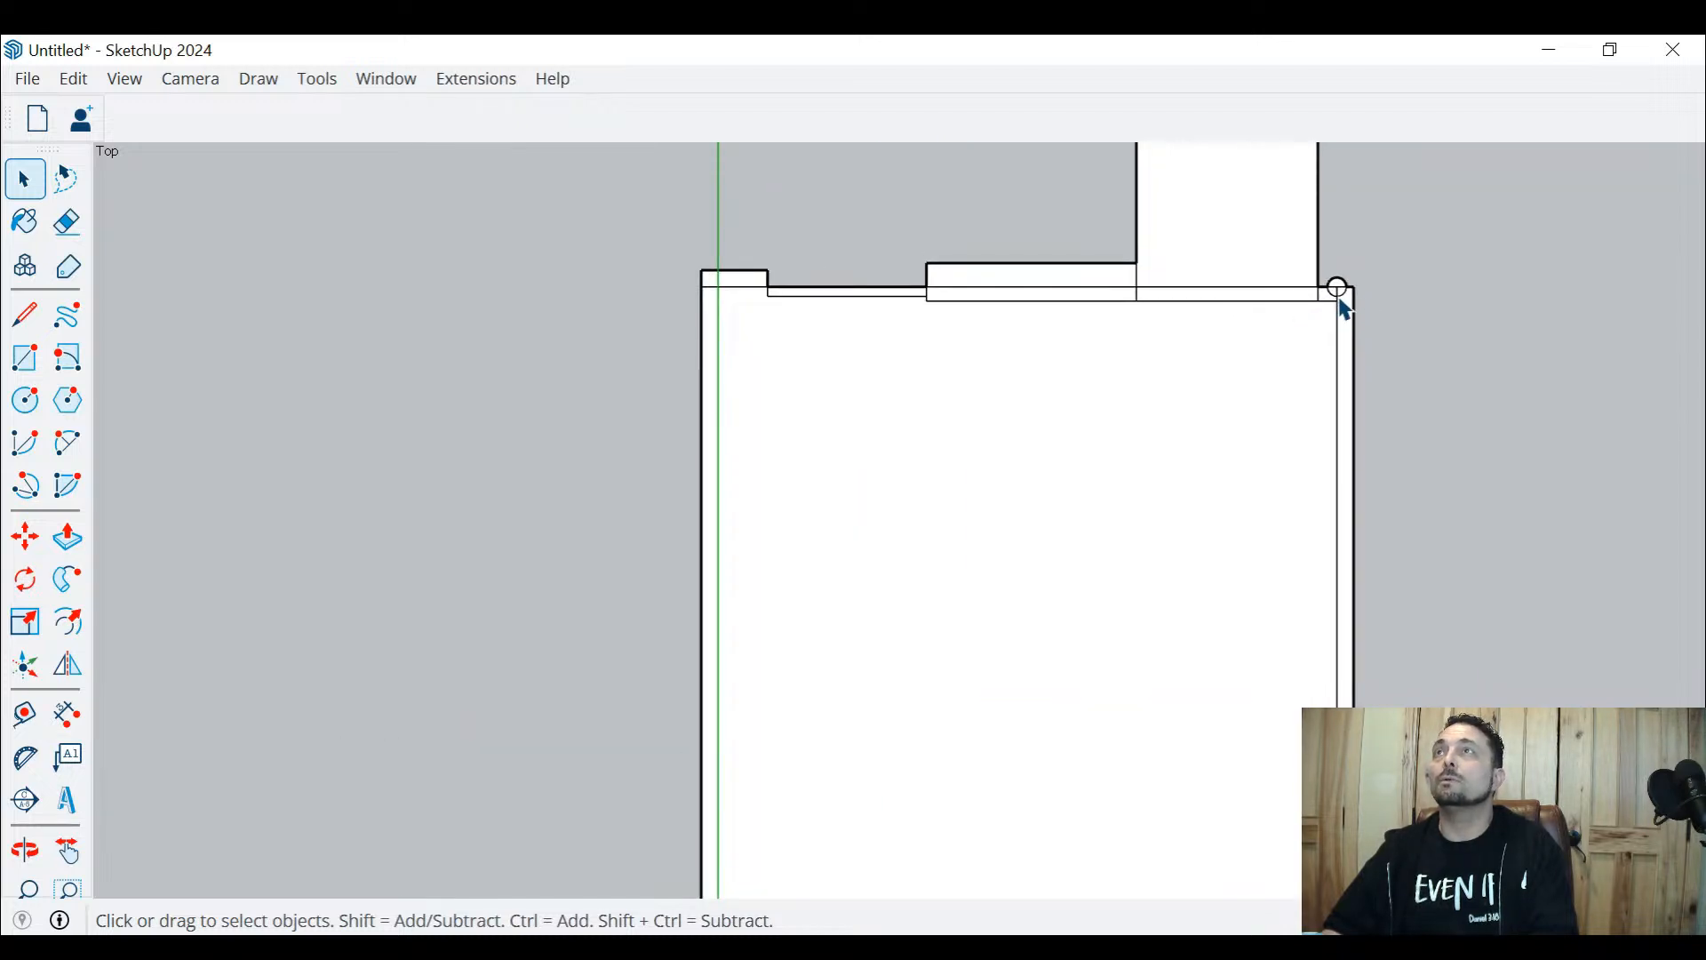
{"action": "scroll", "coordinate": [1343, 307], "scroll_direction": "up", "scroll_amount": 2}
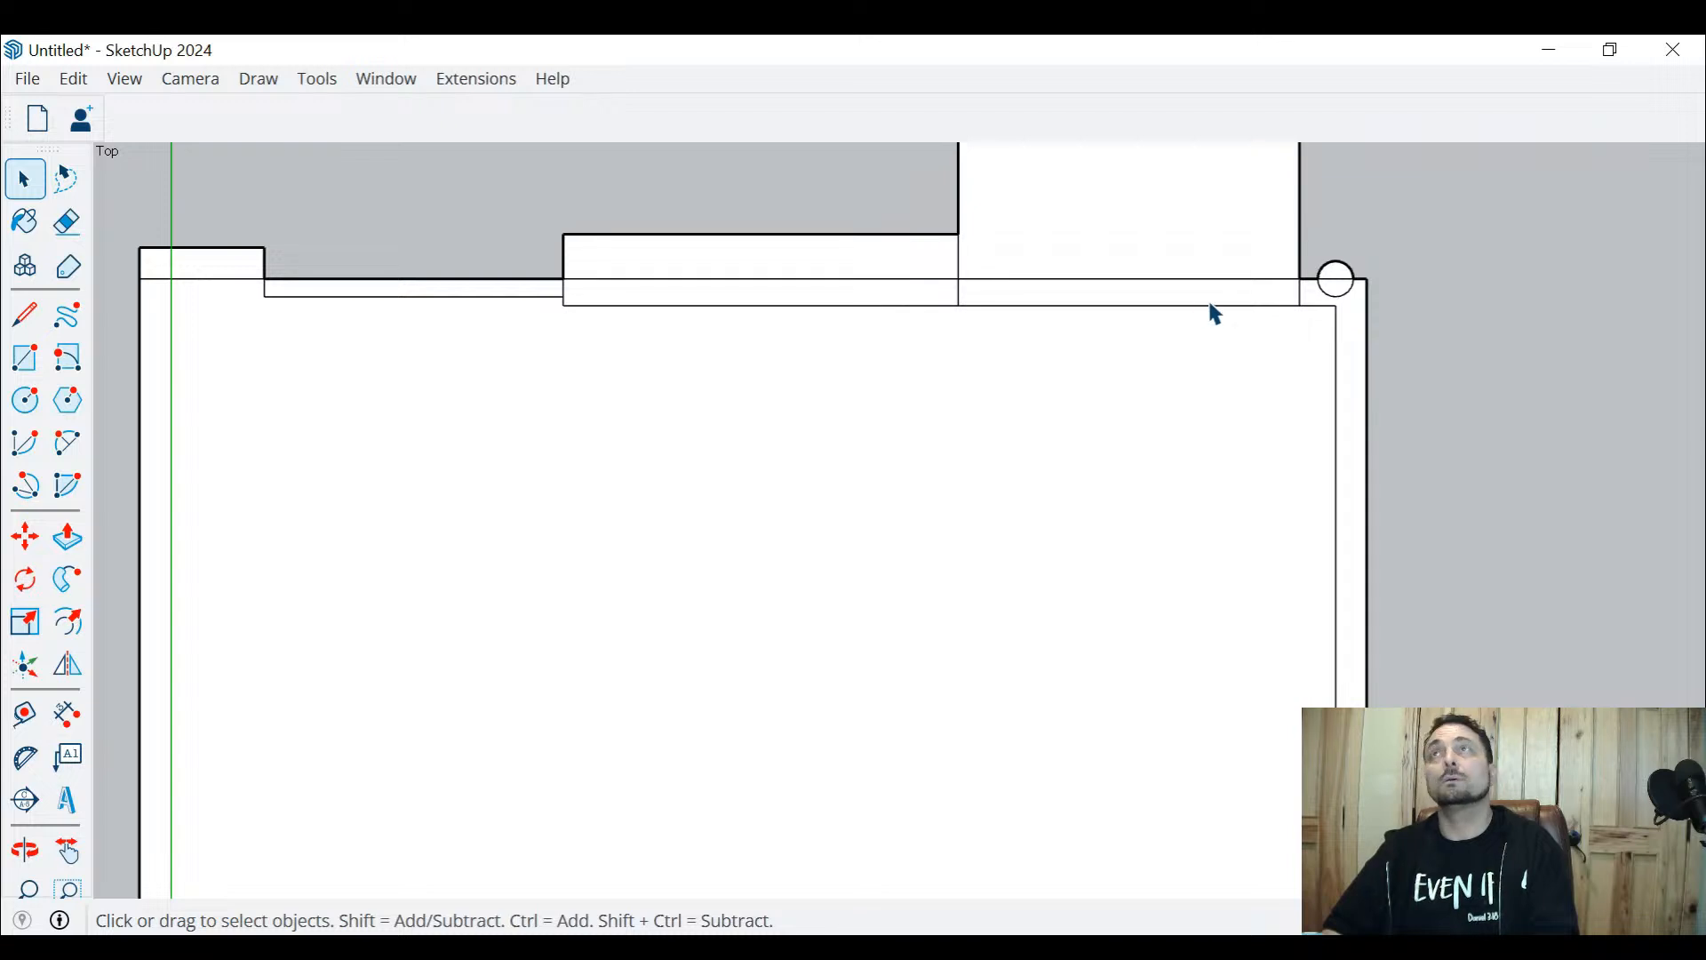
Extrude the connected wall face around the room's left, lower and right sides up to full wall height with Push/Pull
{"action": "scroll", "coordinate": [1208, 306], "scroll_direction": "down", "scroll_amount": 3}
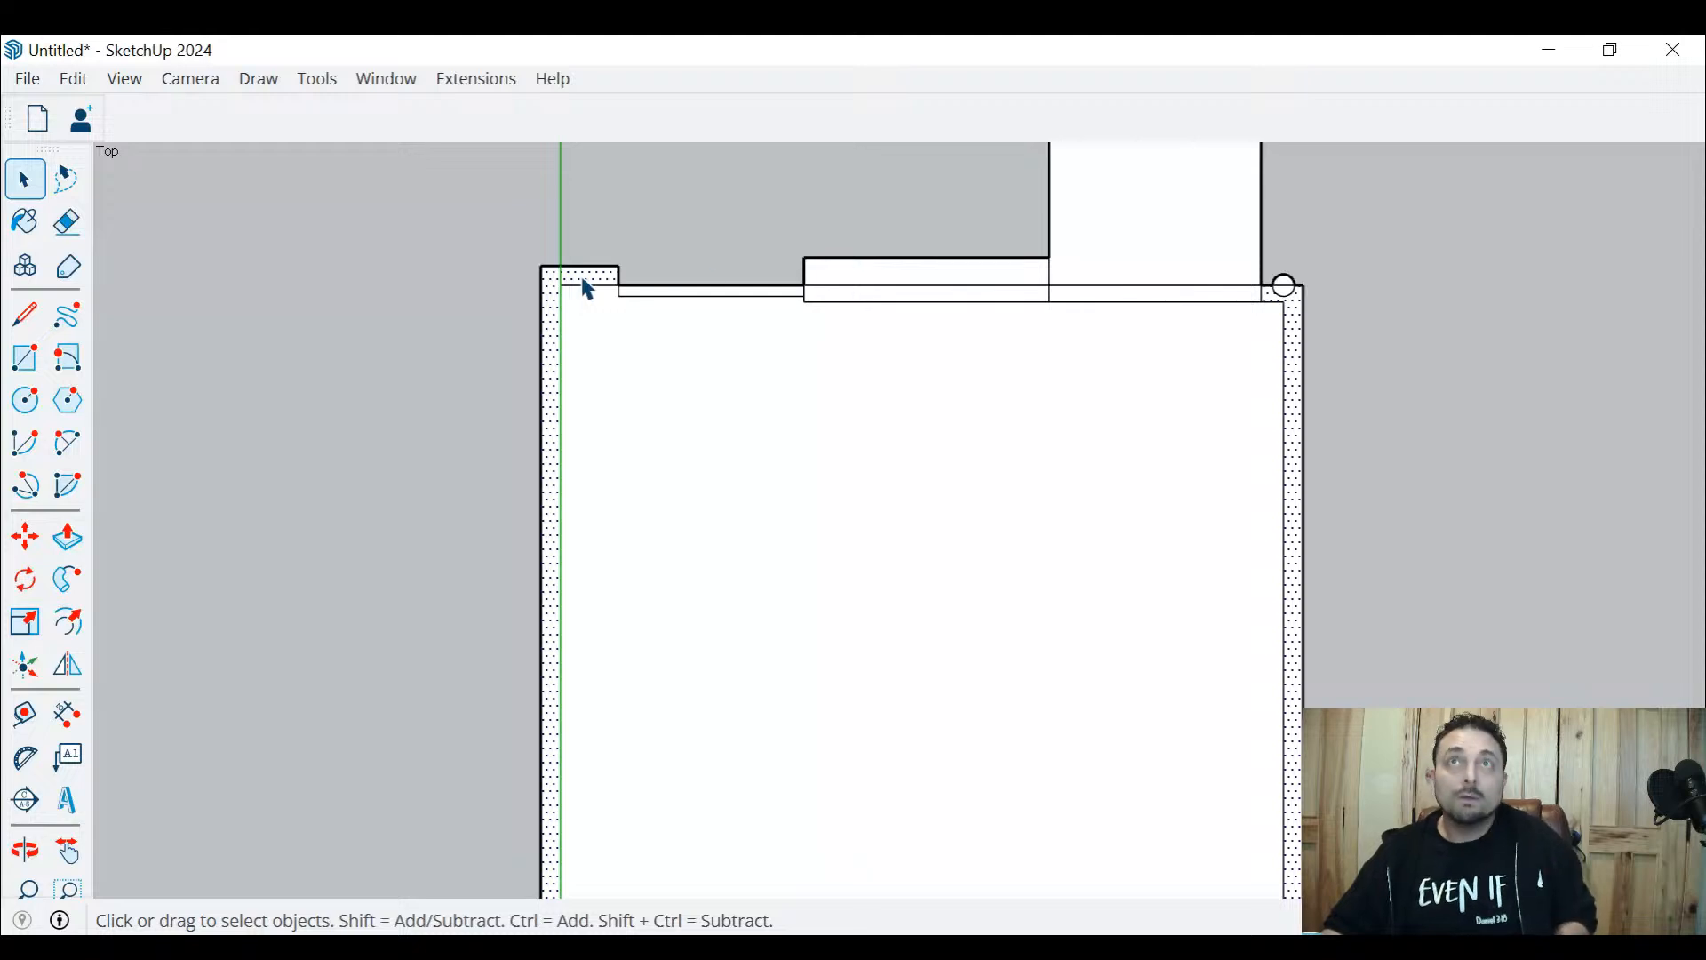
{"action": "left_click", "coordinate": [856, 297], "text": "ctrl"}
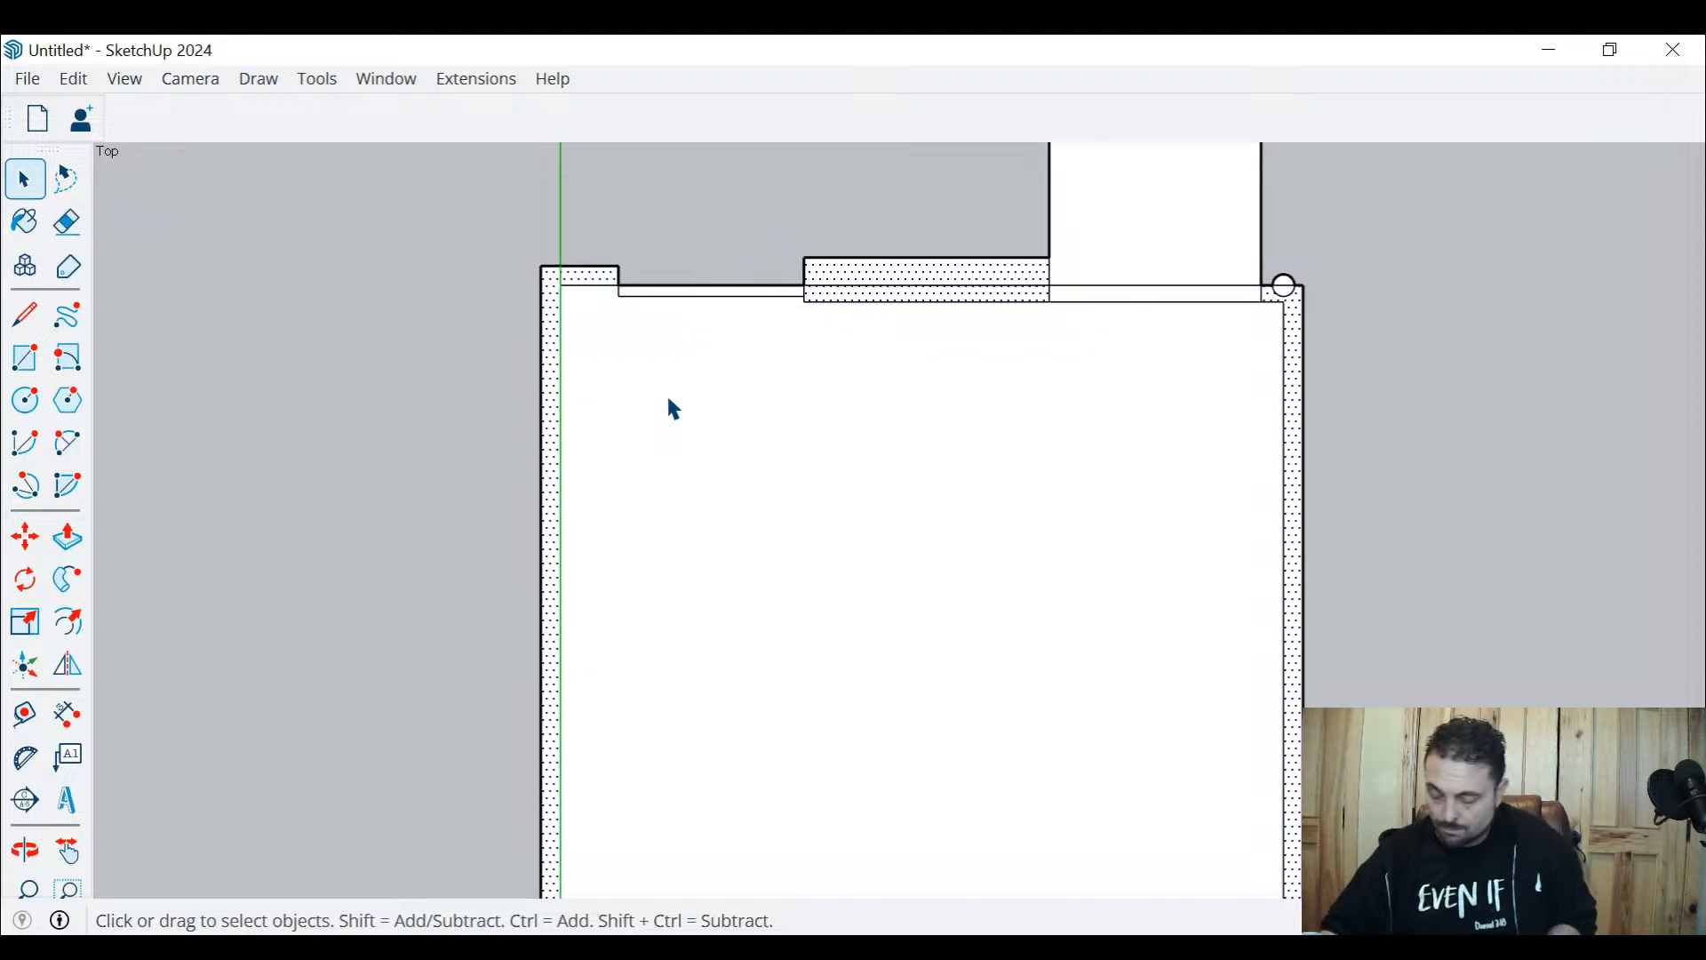
{"action": "key", "text": "p"}
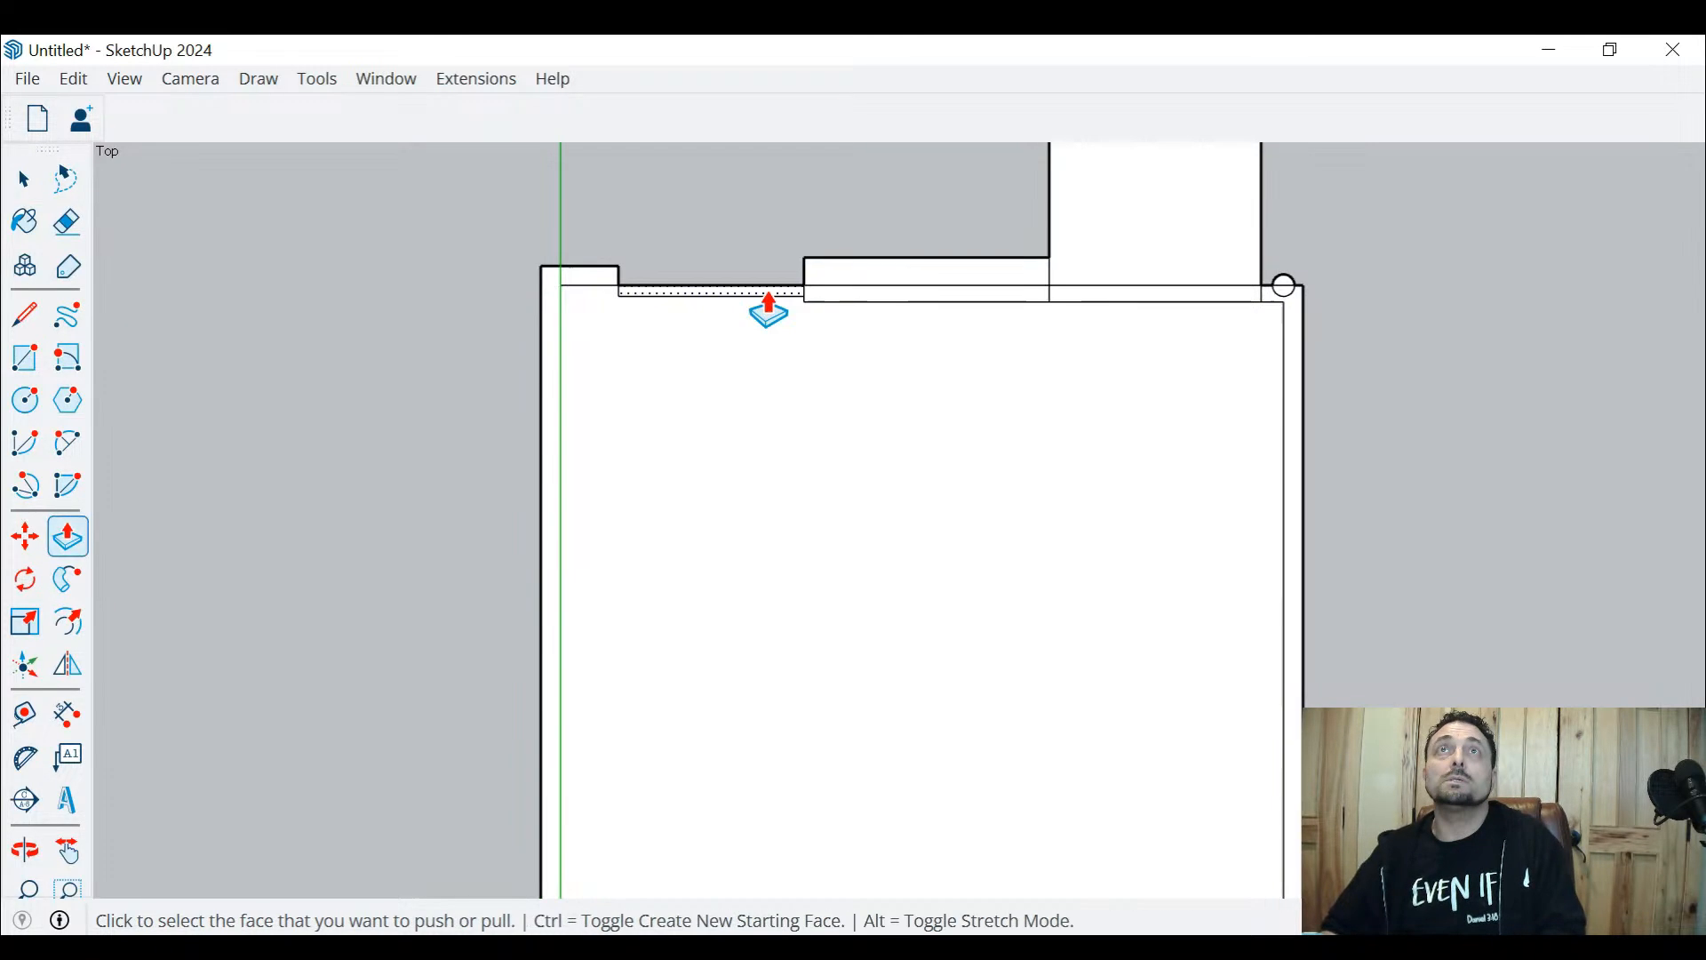
{"action": "left_click", "coordinate": [555, 318]}
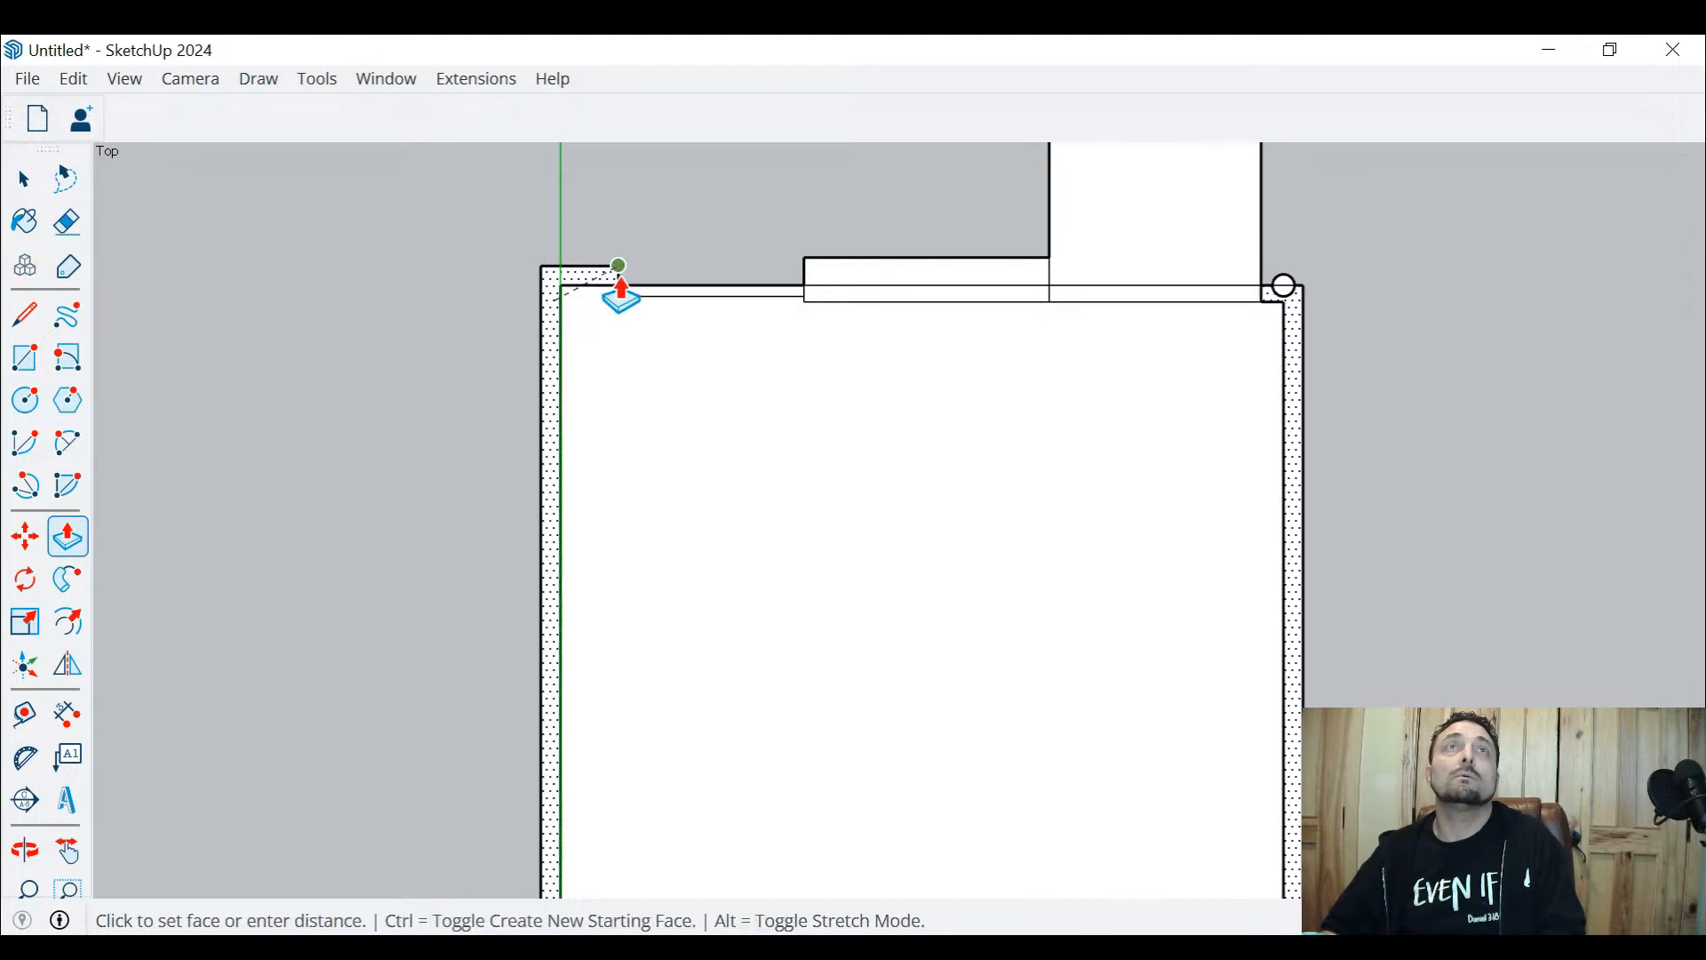
{"action": "middle_click_drag", "start_coordinate": [486, 251], "coordinate": [822, 459]}
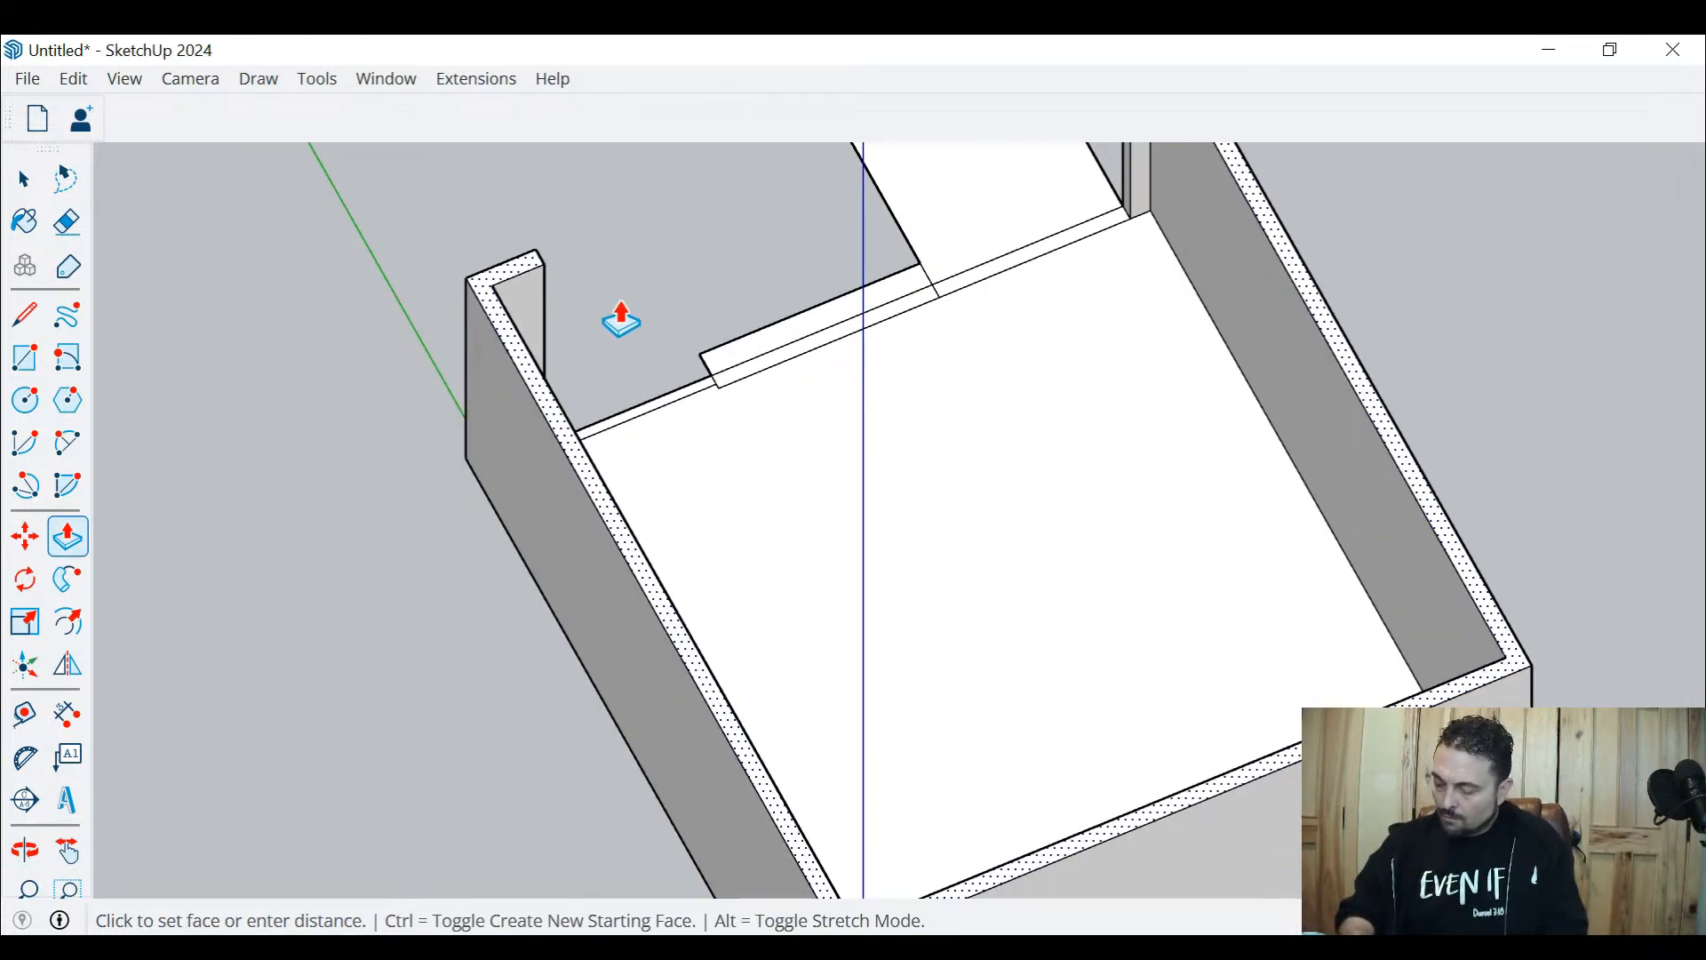
{"action": "key", "text": "Return"}
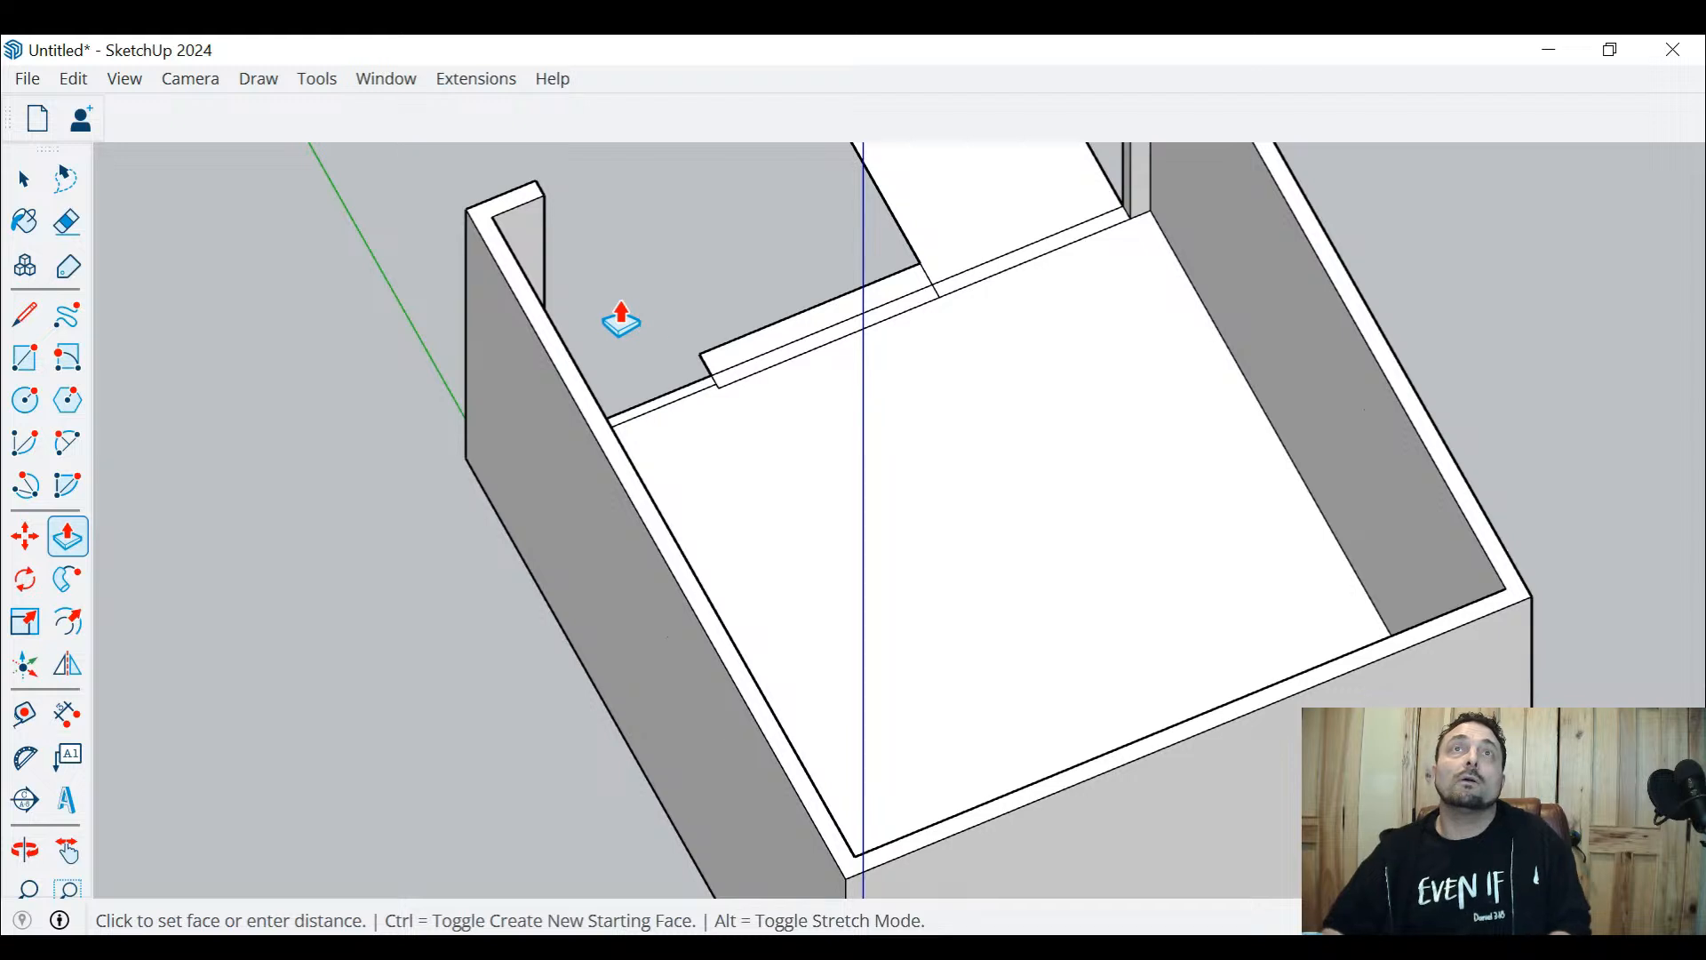
Extrude the inner strip of the thicker upper wall segment to wall height, and raise its outer strip to match
{"action": "left_click", "coordinate": [790, 353]}
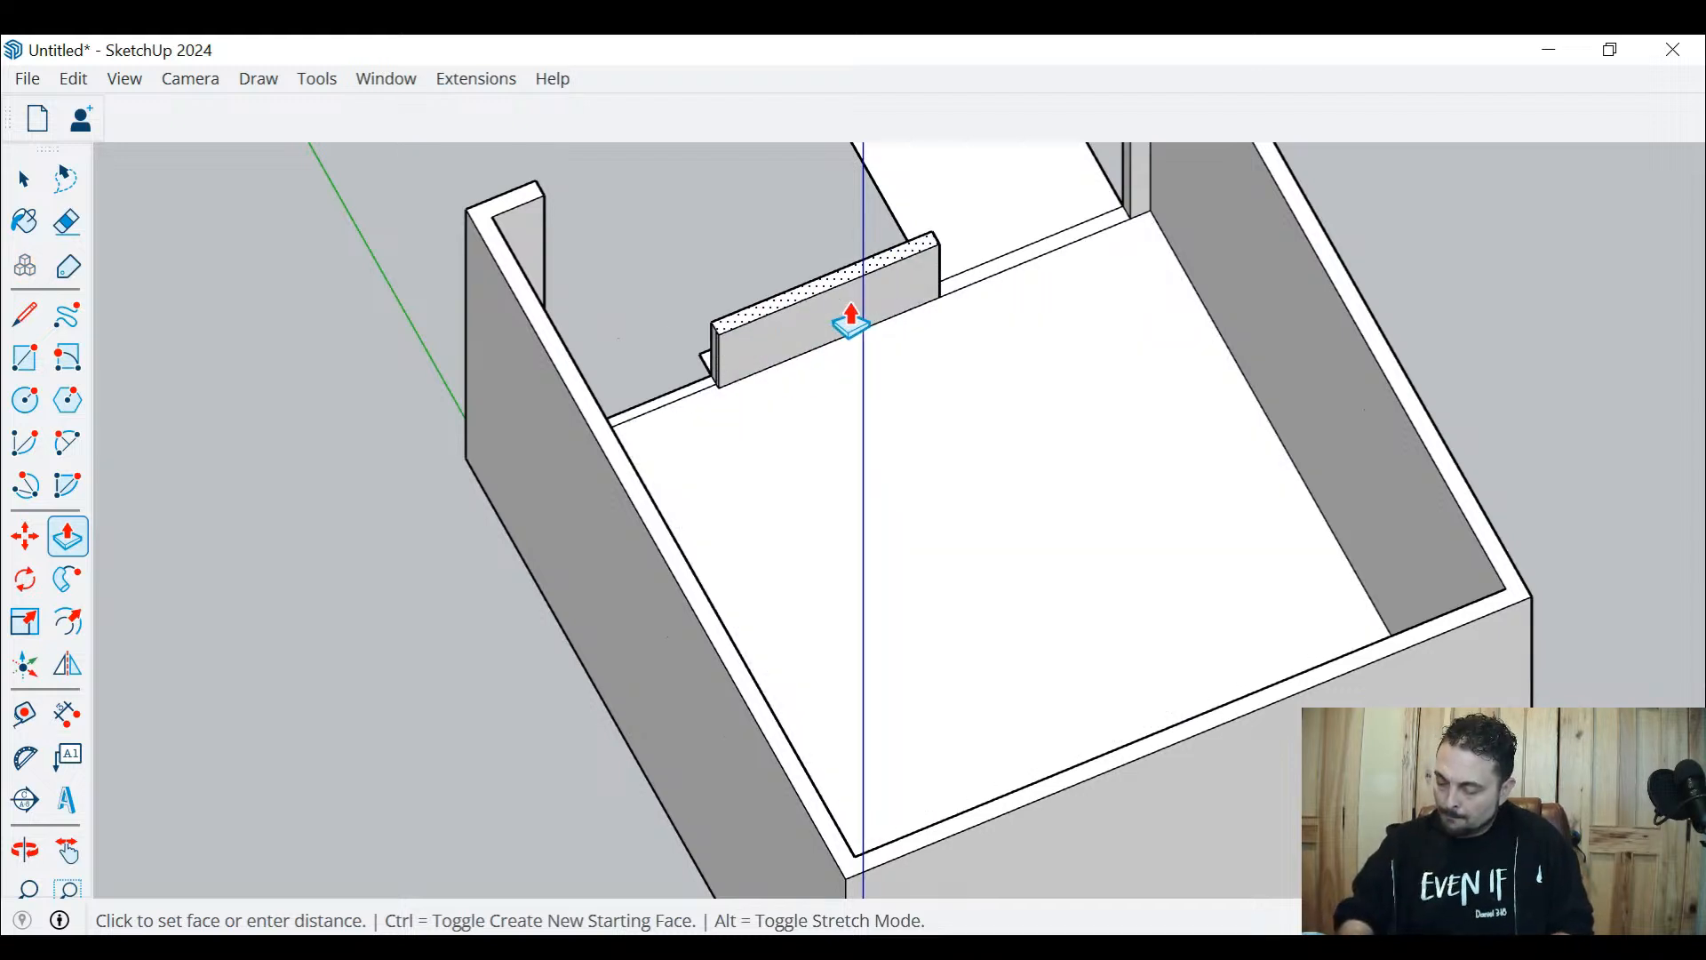
{"action": "key", "text": "Return"}
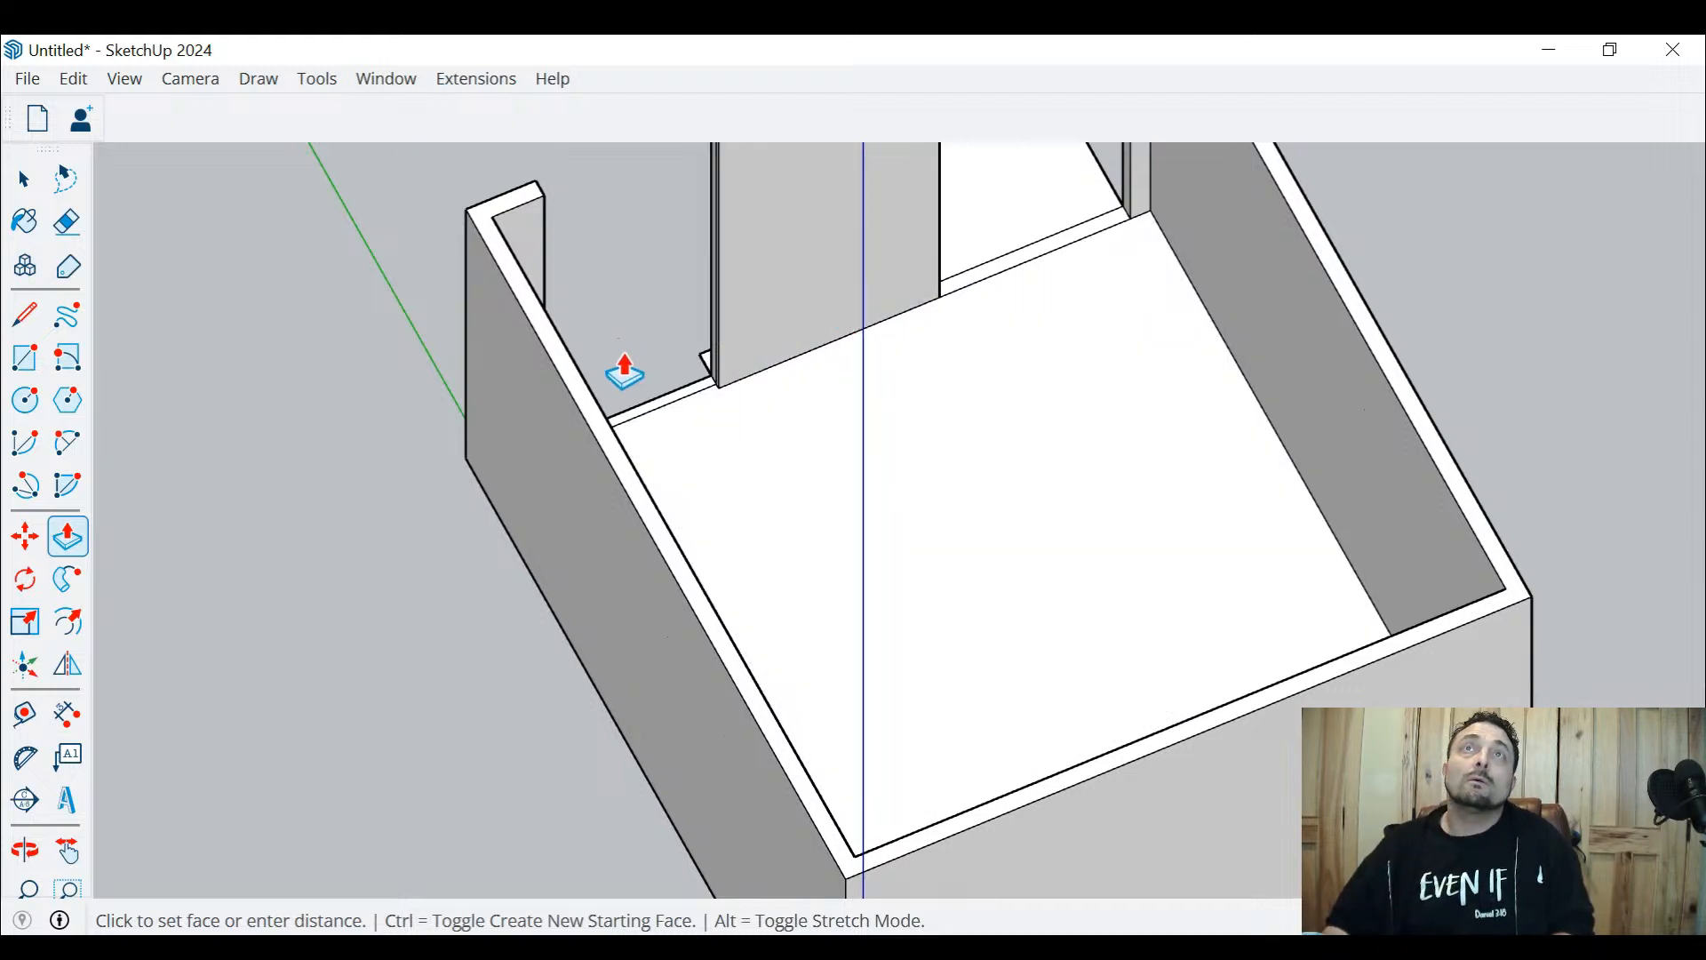
{"action": "middle_click_drag", "start_coordinate": [626, 372], "coordinate": [984, 401]}
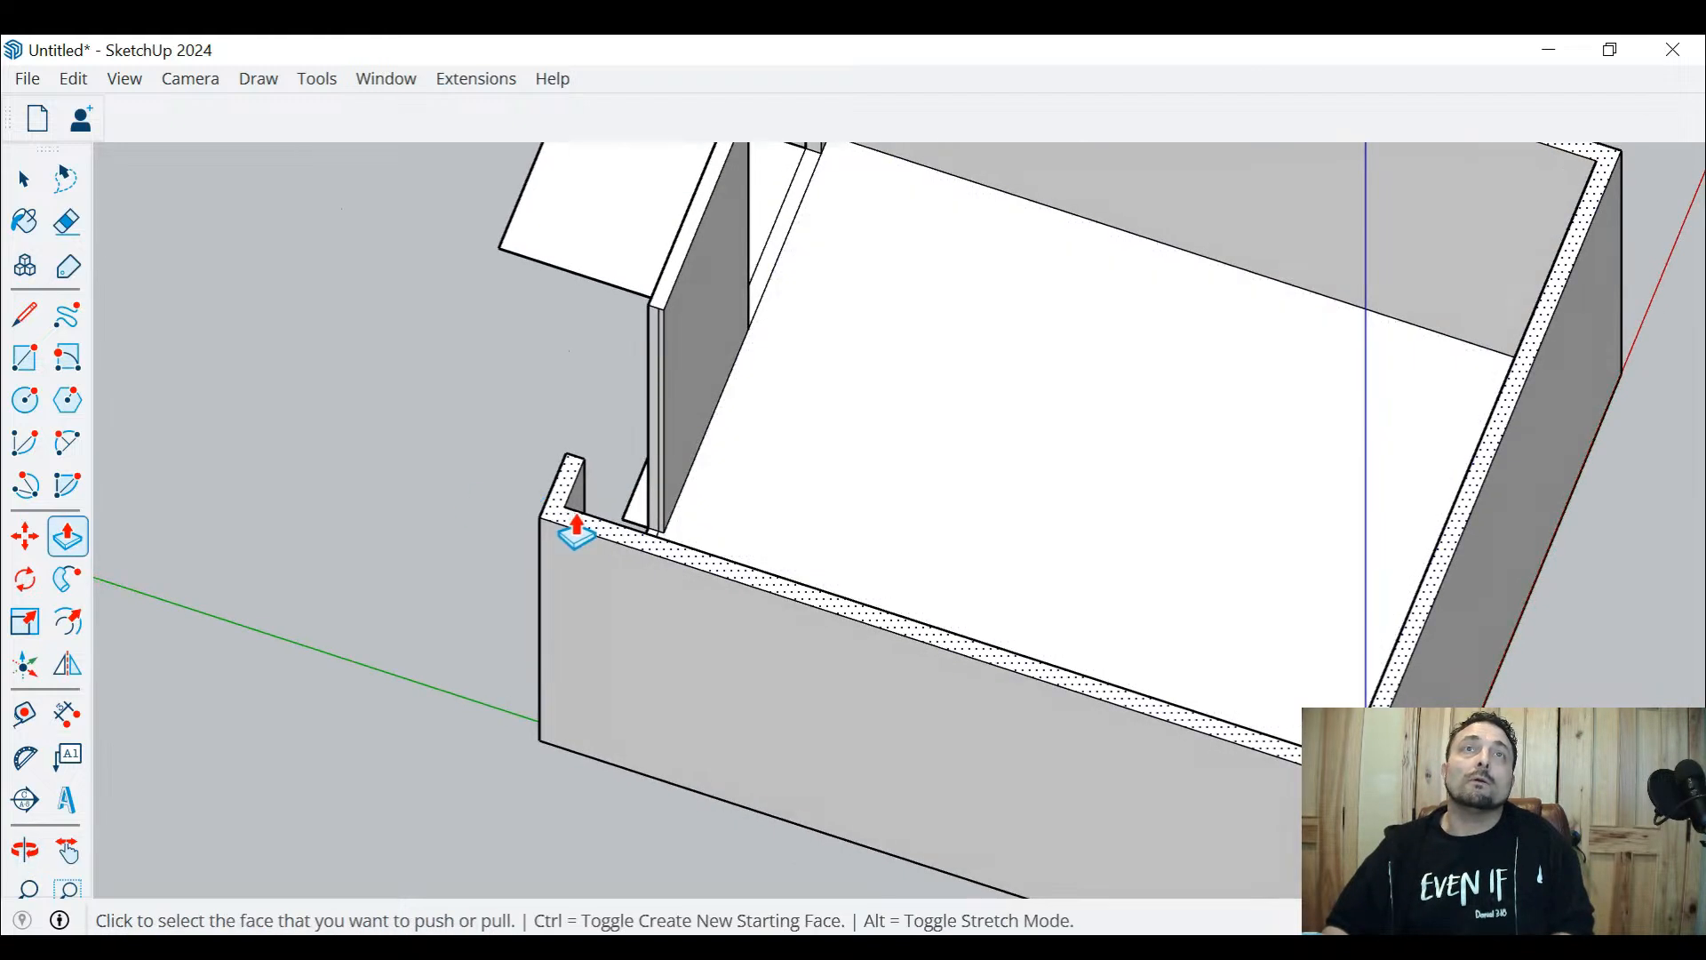
{"action": "left_click", "coordinate": [641, 522]}
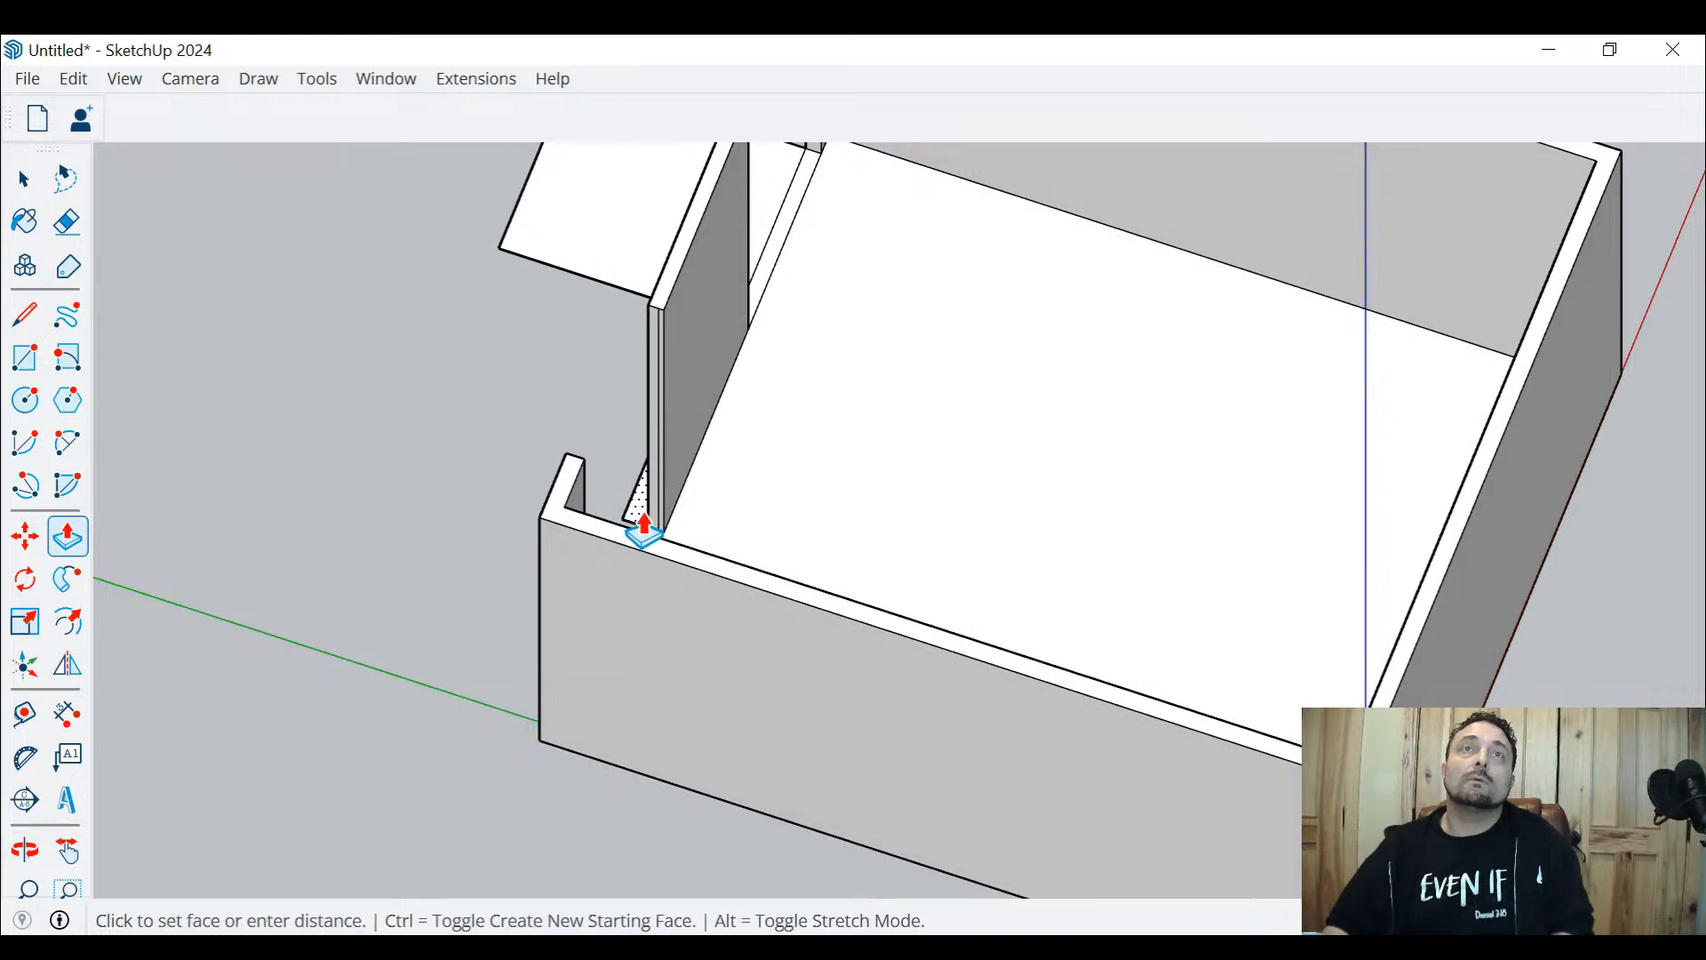
{"action": "left_click", "coordinate": [671, 414]}
Examine the raised walls, the openings between them and the rounded corner post from several sides
{"action": "middle_click_drag", "start_coordinate": [945, 388], "coordinate": [394, 352]}
{"action": "middle_click_drag", "start_coordinate": [1109, 407], "coordinate": [750, 380]}
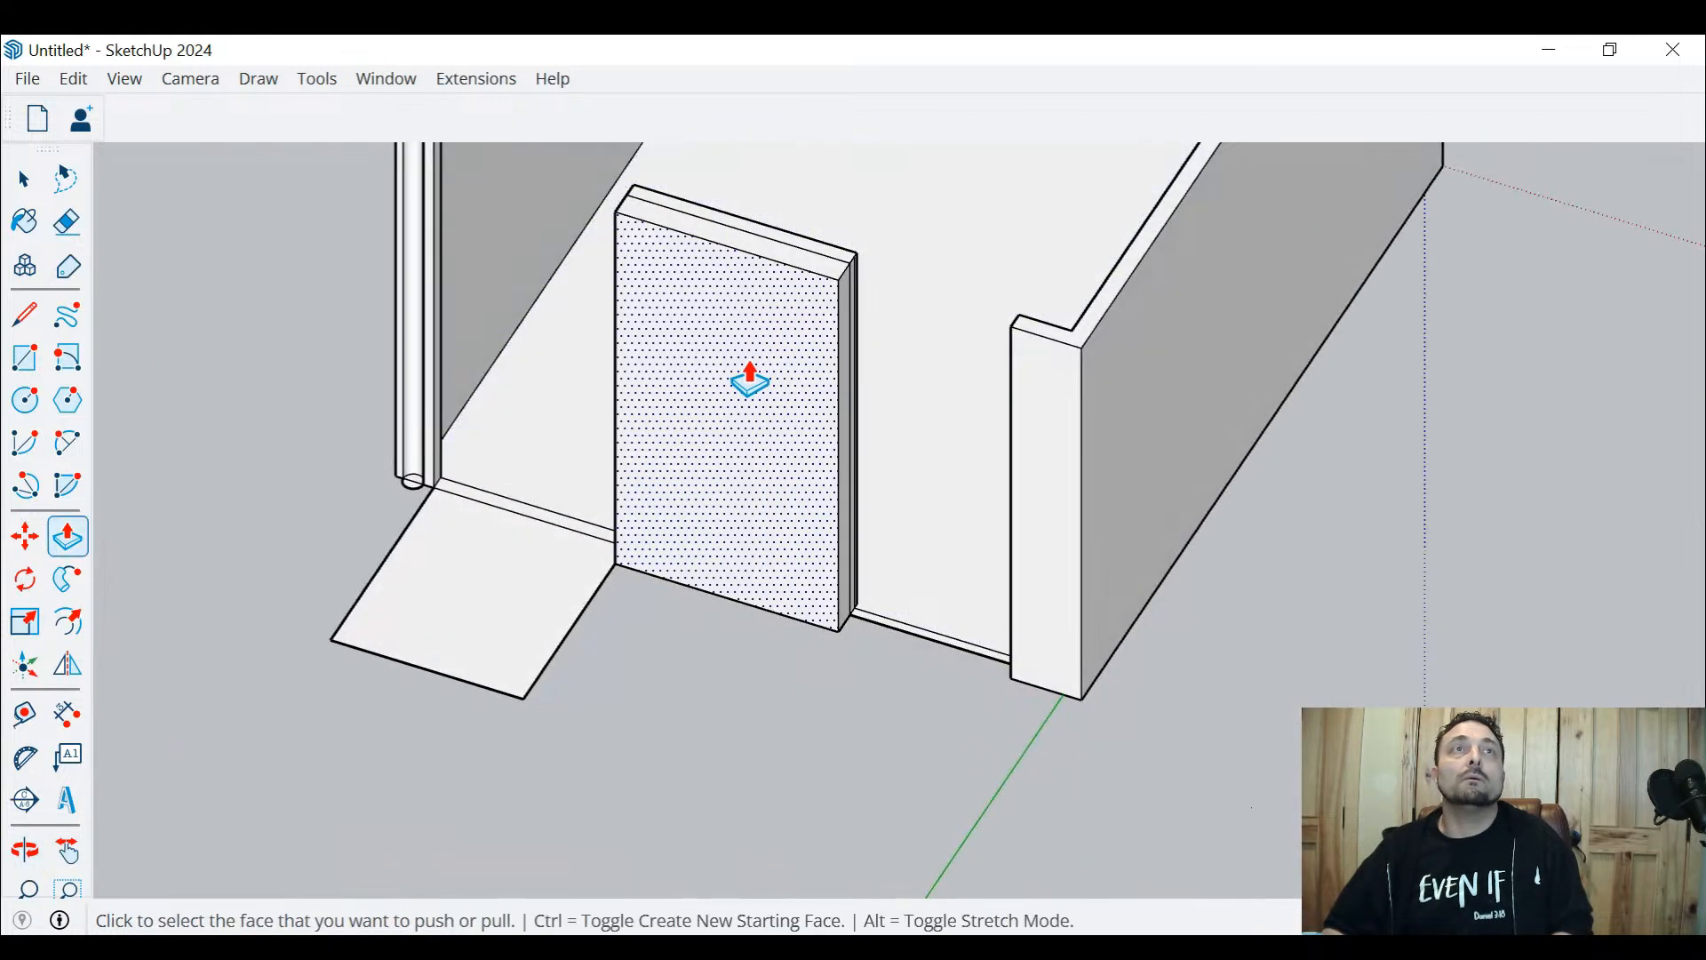
{"action": "scroll", "coordinate": [643, 493], "scroll_direction": "down", "scroll_amount": 5}
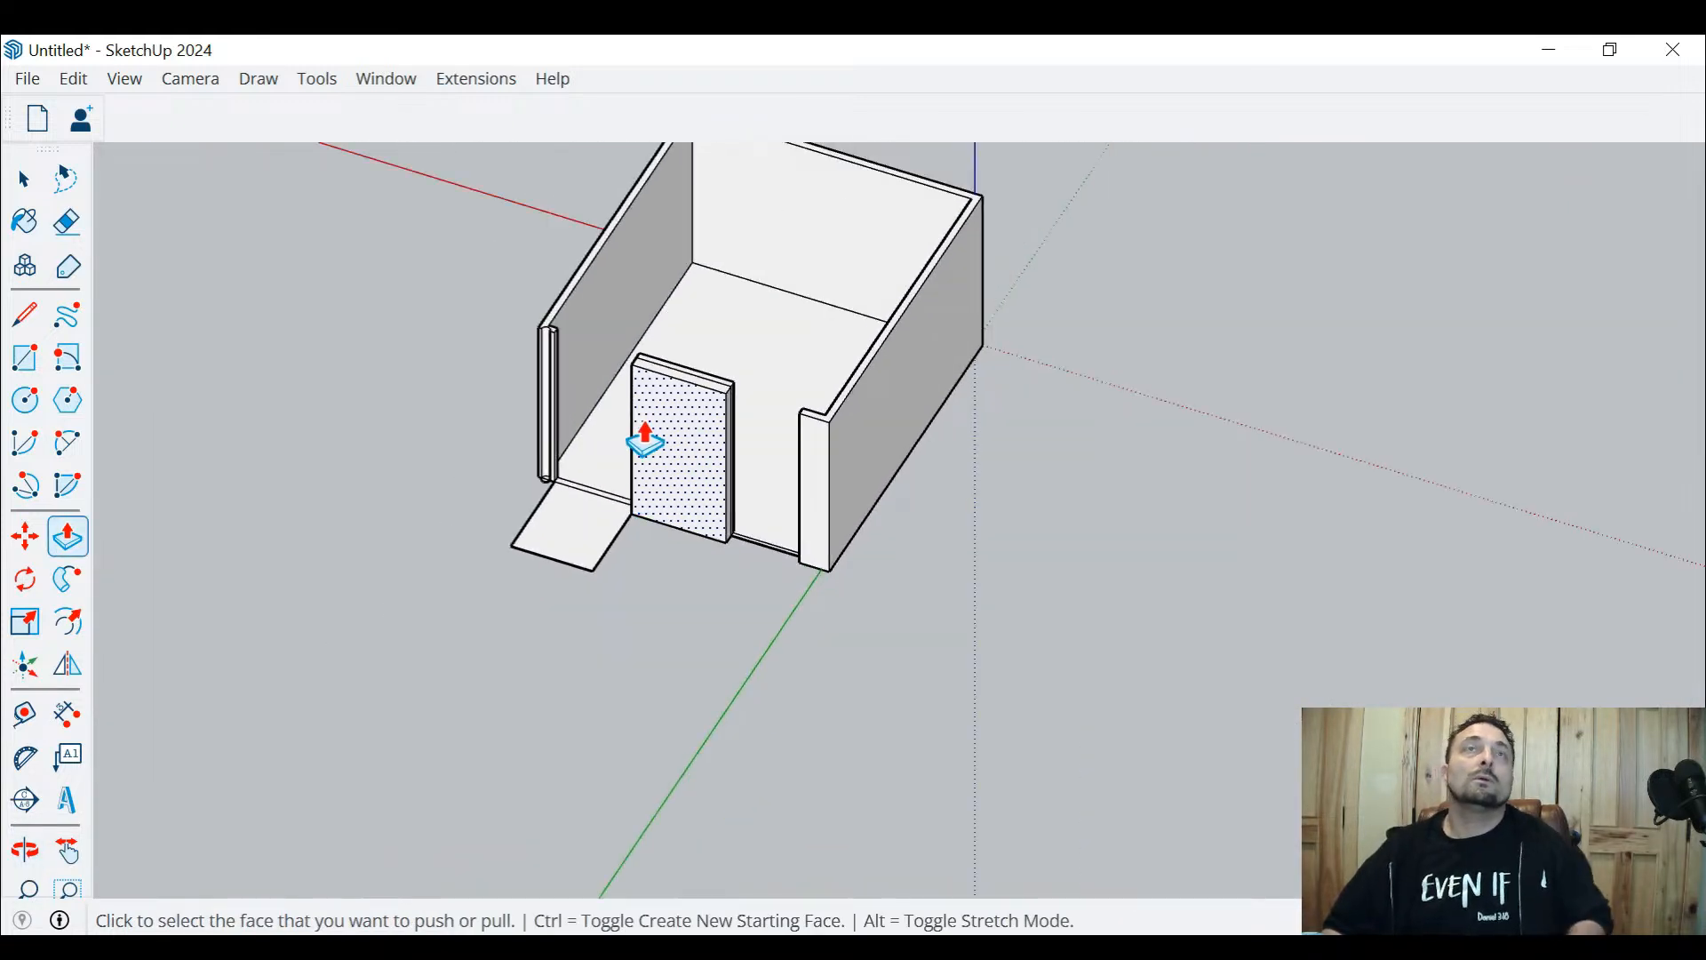
{"action": "scroll", "coordinate": [525, 445], "scroll_direction": "up", "scroll_amount": 4}
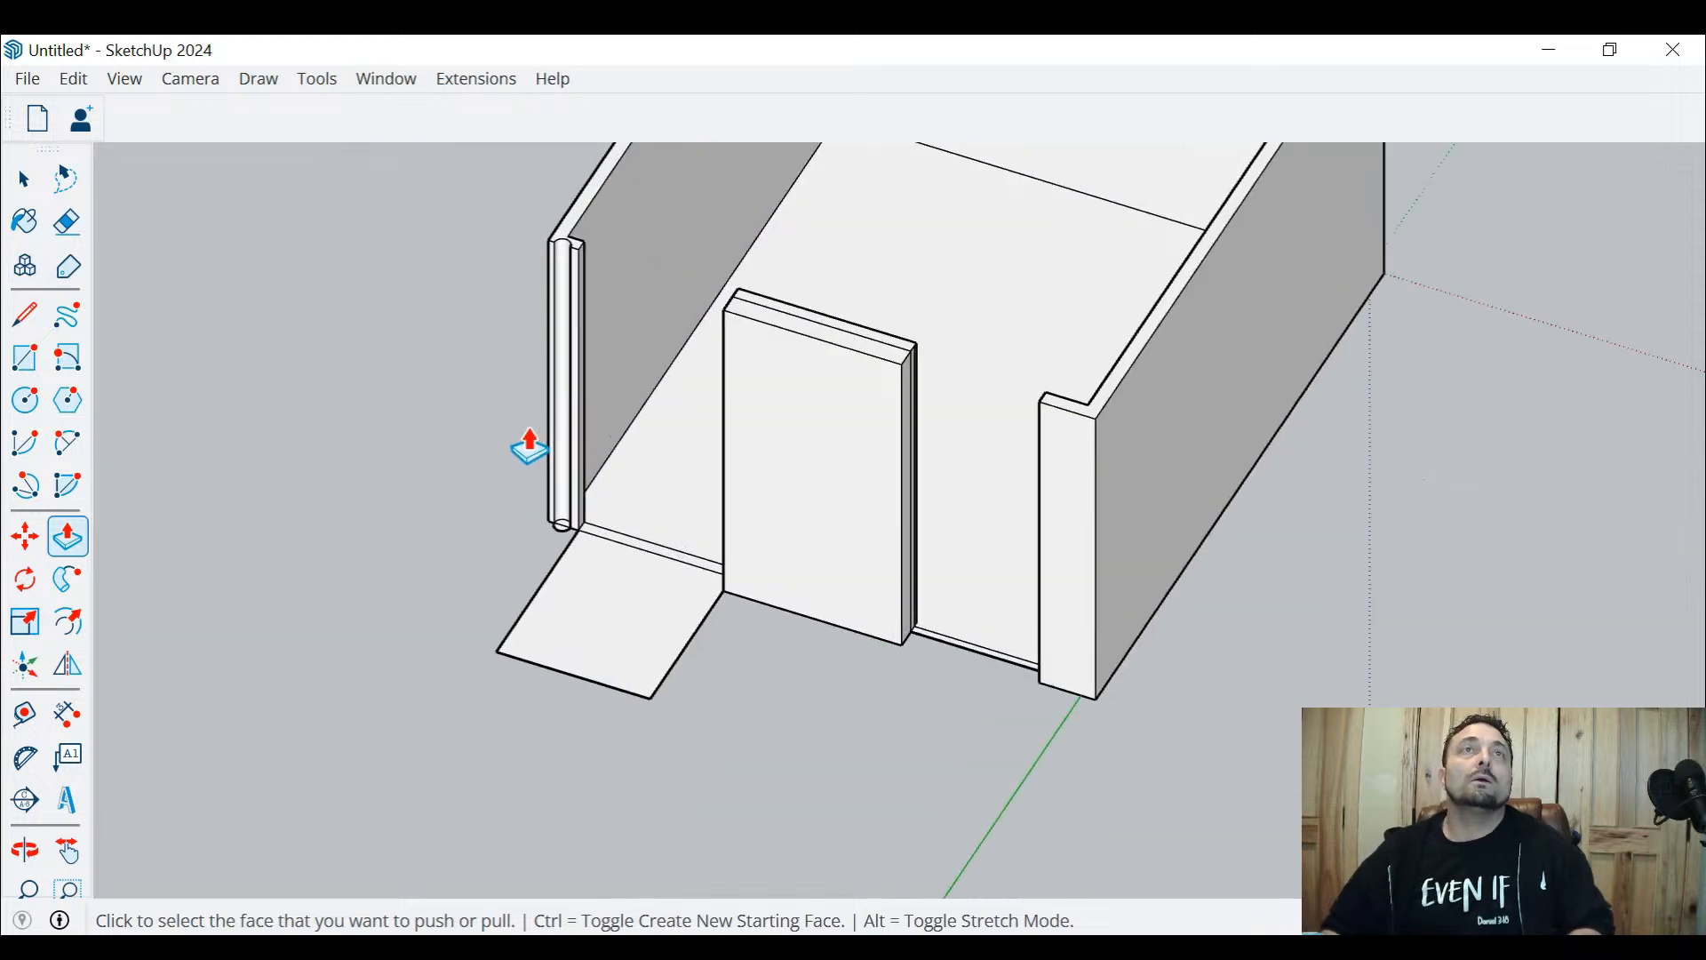
{"action": "mouse_move", "coordinate": [530, 445]}
{"action": "middle_mouse_down"}
{"action": "mouse_move", "coordinate": [477, 376]}
{"action": "mouse_move", "coordinate": [693, 510]}
{"action": "mouse_move", "coordinate": [968, 461]}
{"action": "mouse_move", "coordinate": [1116, 495]}
{"action": "mouse_move", "coordinate": [831, 455]}
{"action": "mouse_move", "coordinate": [678, 518]}
{"action": "mouse_move", "coordinate": [652, 803]}
{"action": "mouse_move", "coordinate": [659, 533]}
{"action": "mouse_move", "coordinate": [522, 541]}
{"action": "mouse_move", "coordinate": [1081, 529]}
{"action": "mouse_move", "coordinate": [1341, 564]}
{"action": "mouse_move", "coordinate": [1475, 531]}
{"action": "mouse_move", "coordinate": [1326, 537]}
{"action": "middle_mouse_up"}
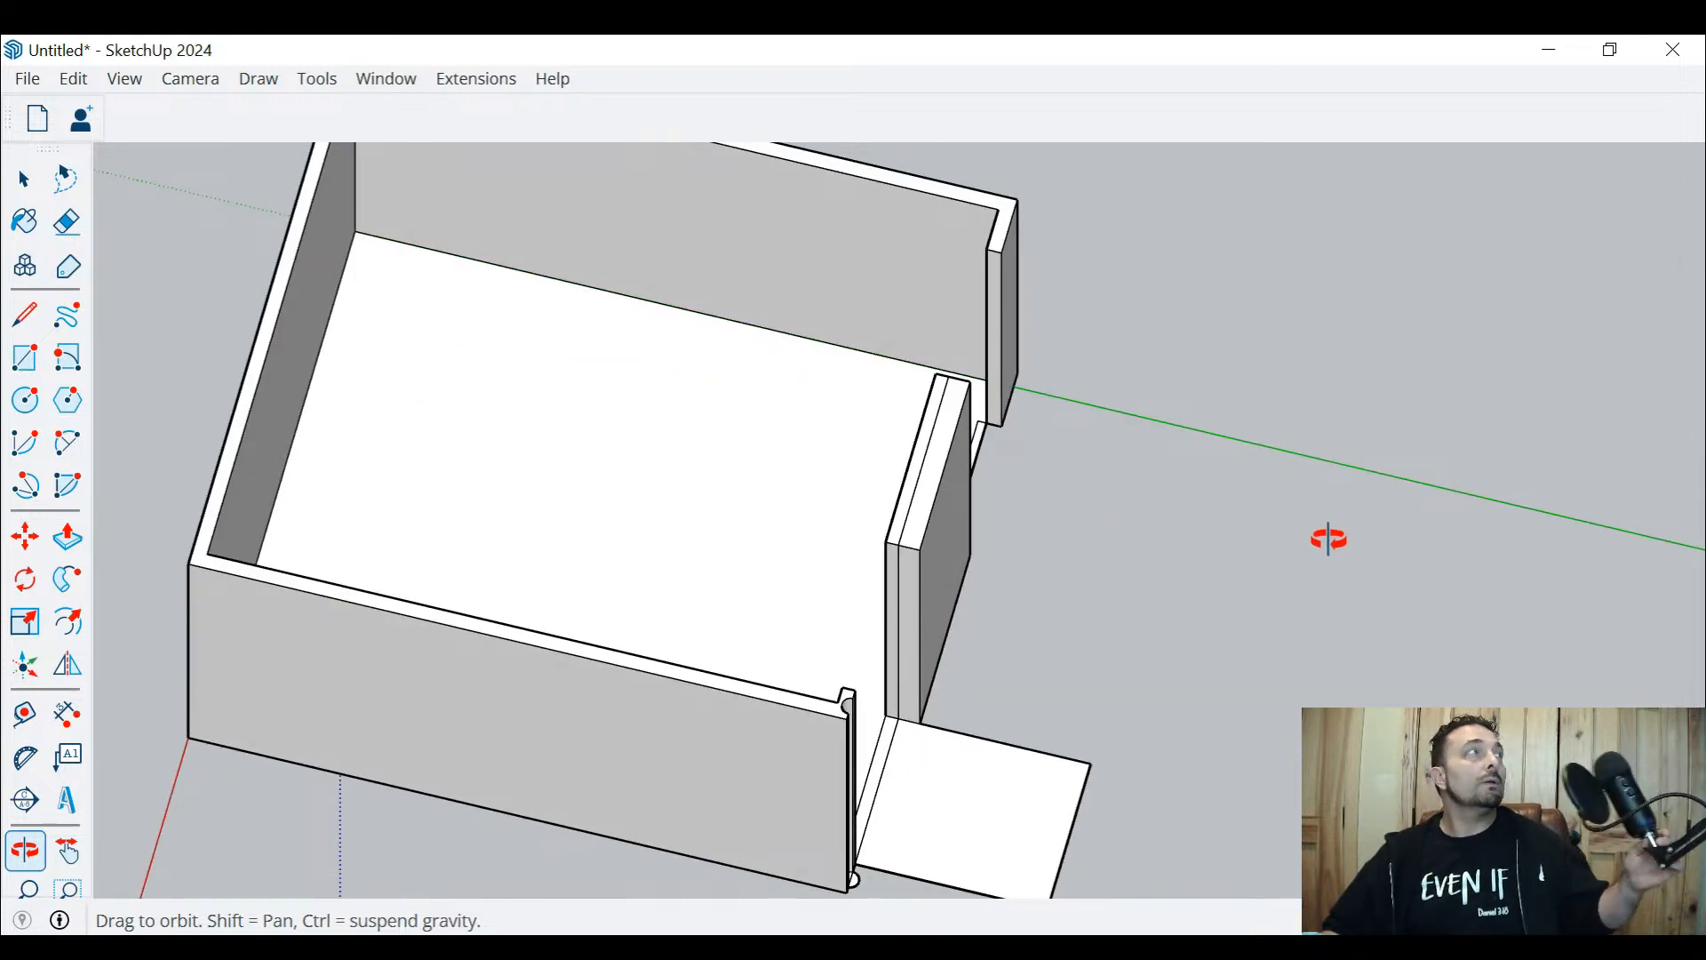
{"action": "left_click_drag", "start_coordinate": [1329, 537], "coordinate": [899, 587]}
{"action": "key", "text": "p"}
{"action": "scroll", "coordinate": [918, 717], "scroll_direction": "down", "scroll_amount": 5}
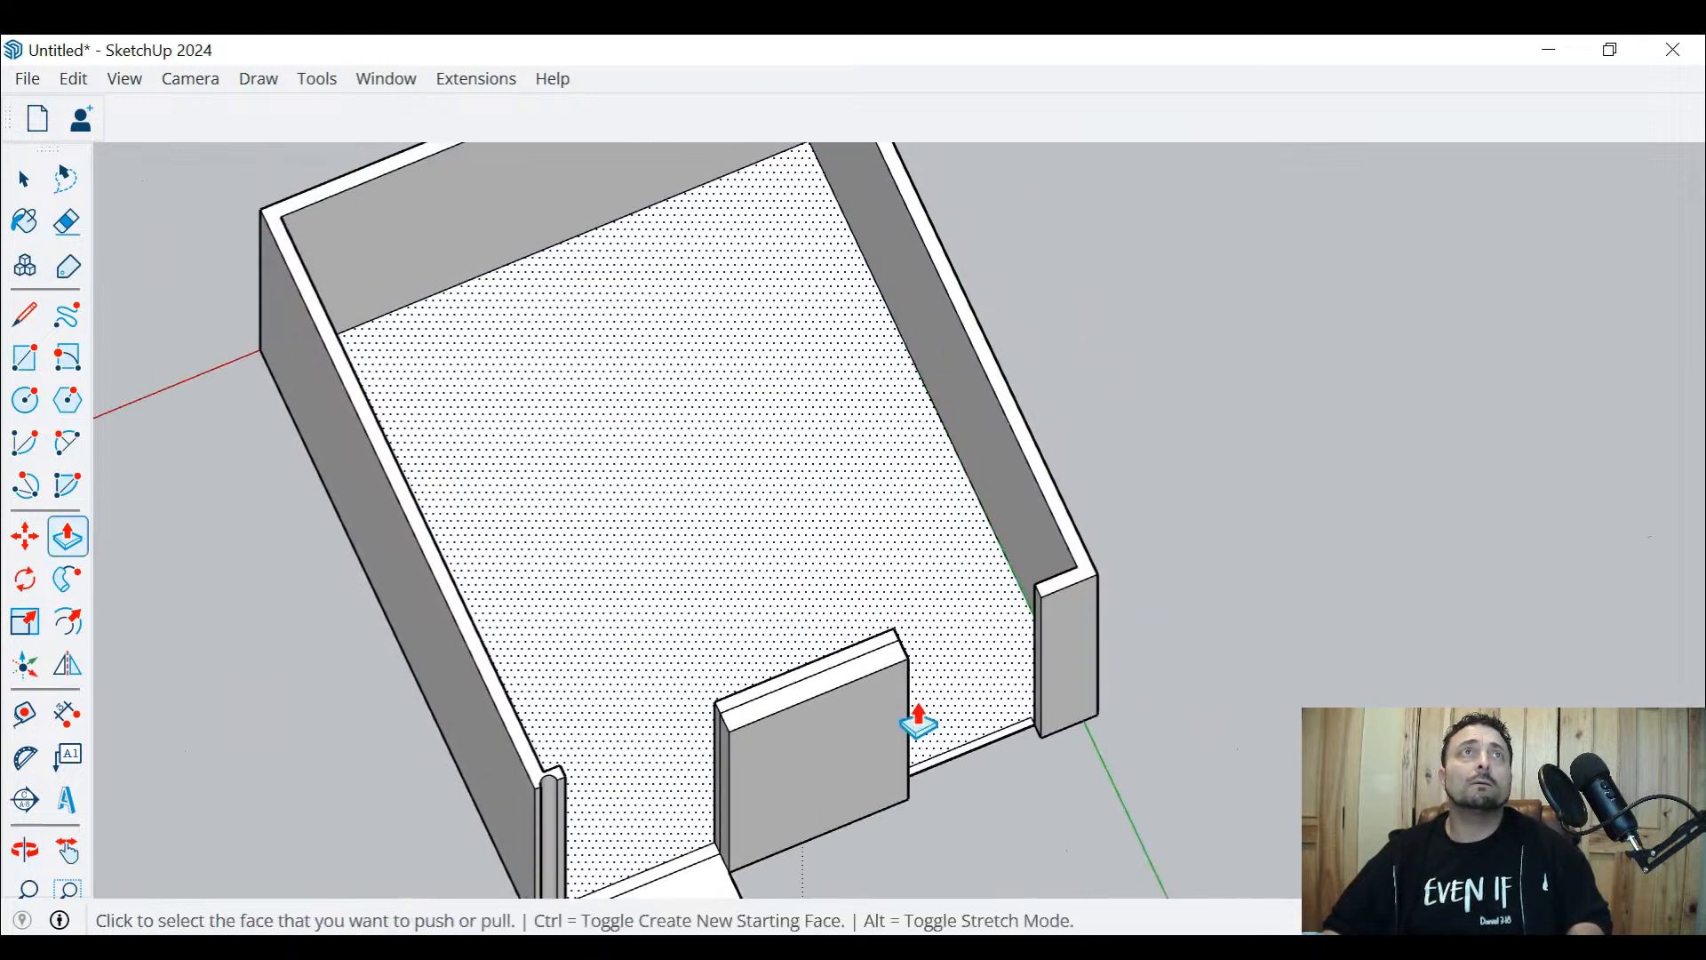
Extrude the long rectangle projecting beyond the upper wall into a block level with the top of the room walls
{"action": "middle_click_drag", "start_coordinate": [800, 640], "coordinate": [853, 573]}
{"action": "middle_click_drag", "start_coordinate": [1379, 598], "coordinate": [844, 684]}
{"action": "left_click", "coordinate": [881, 784]}
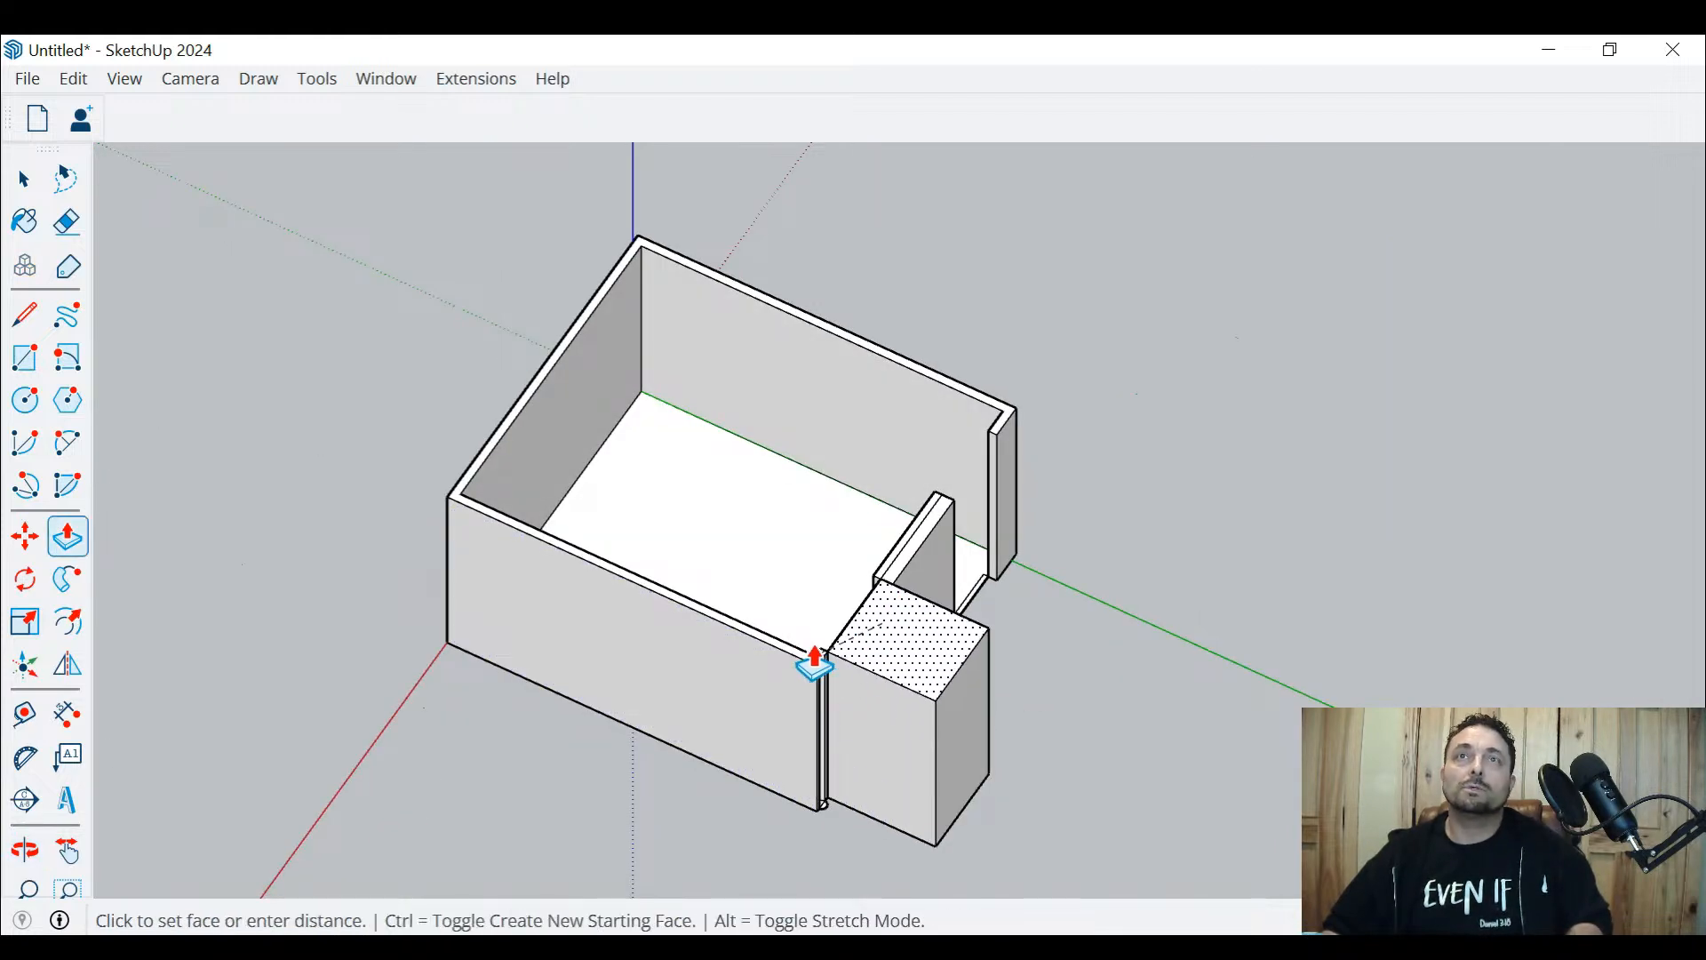
{"action": "left_click", "coordinate": [826, 662]}
{"action": "middle_click_drag", "start_coordinate": [825, 662], "coordinate": [952, 761]}
Select the projecting block's room-side face and its lower edge to inspect where the block meets the room
{"action": "key", "text": "space"}
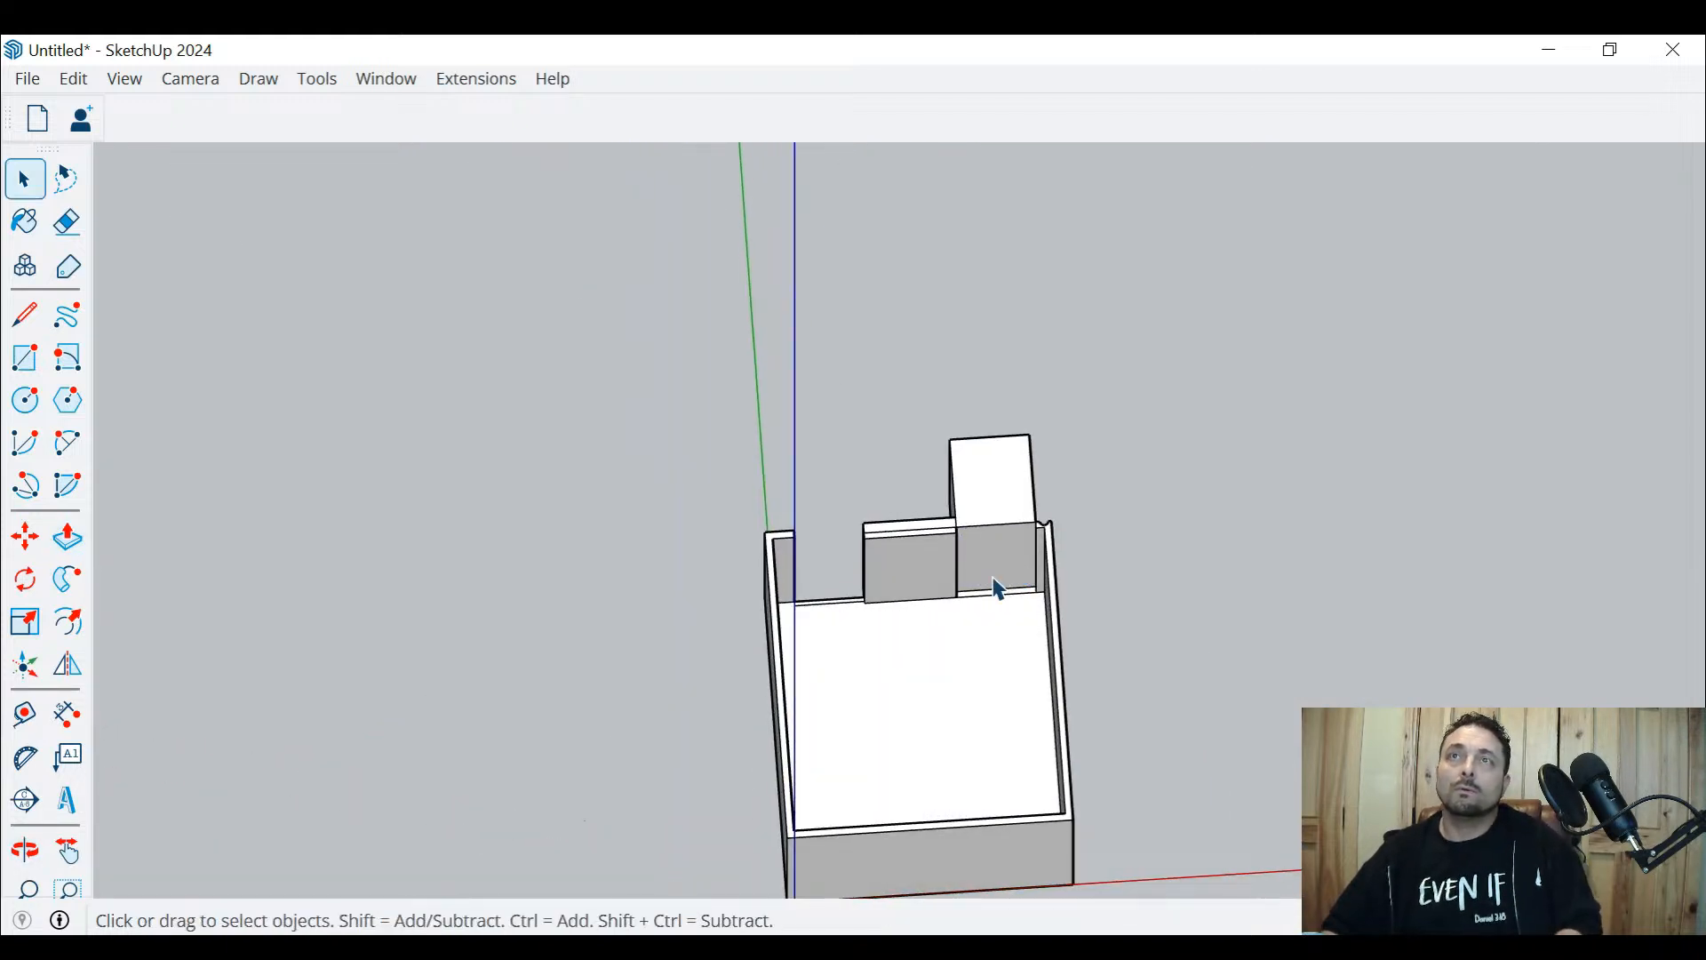
{"action": "left_click", "coordinate": [993, 587]}
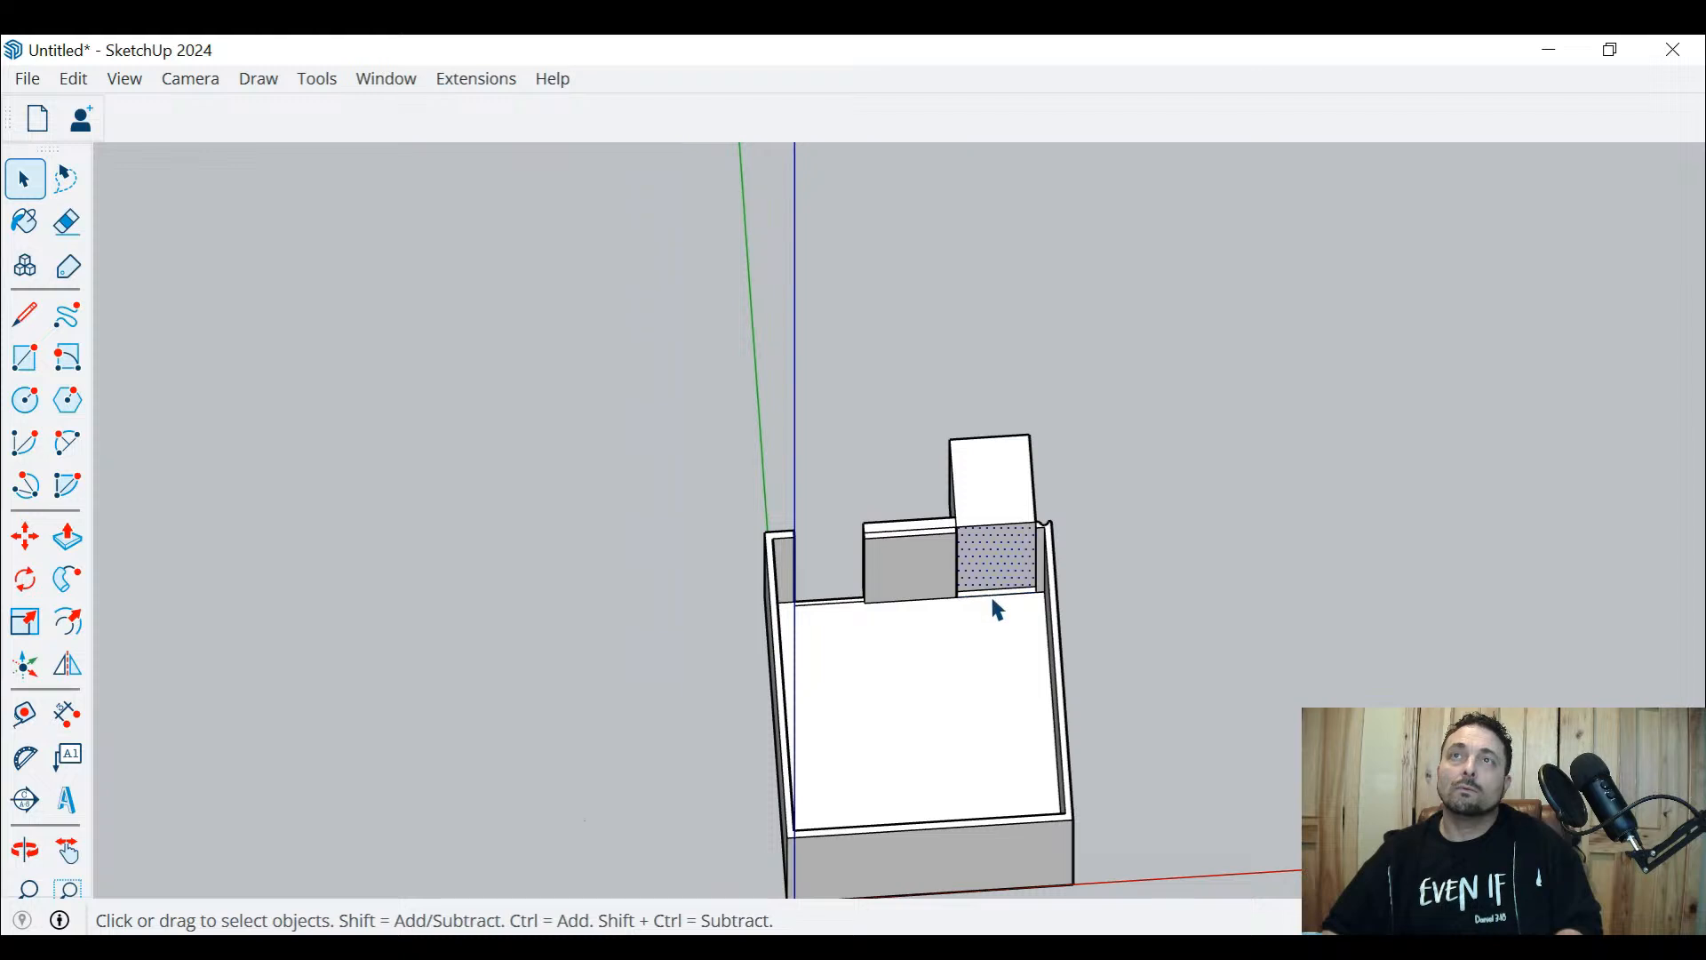
{"action": "scroll", "coordinate": [992, 604], "scroll_direction": "up", "scroll_amount": 3}
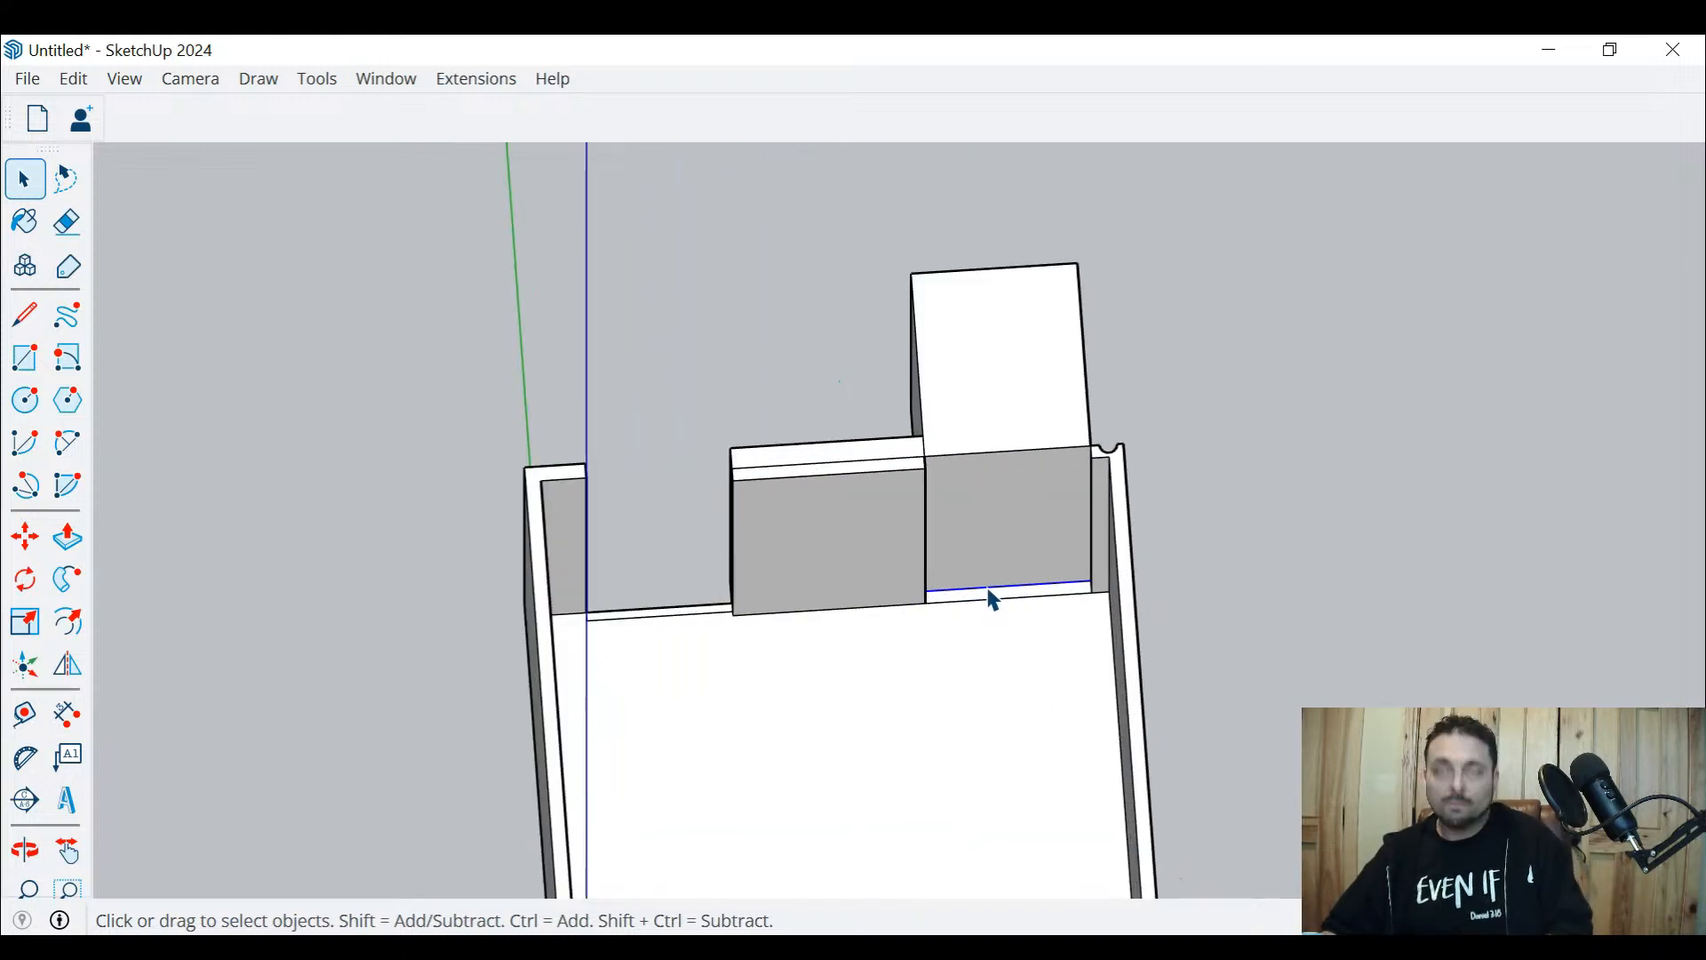
{"action": "middle_click_drag", "start_coordinate": [1110, 589], "coordinate": [872, 627]}
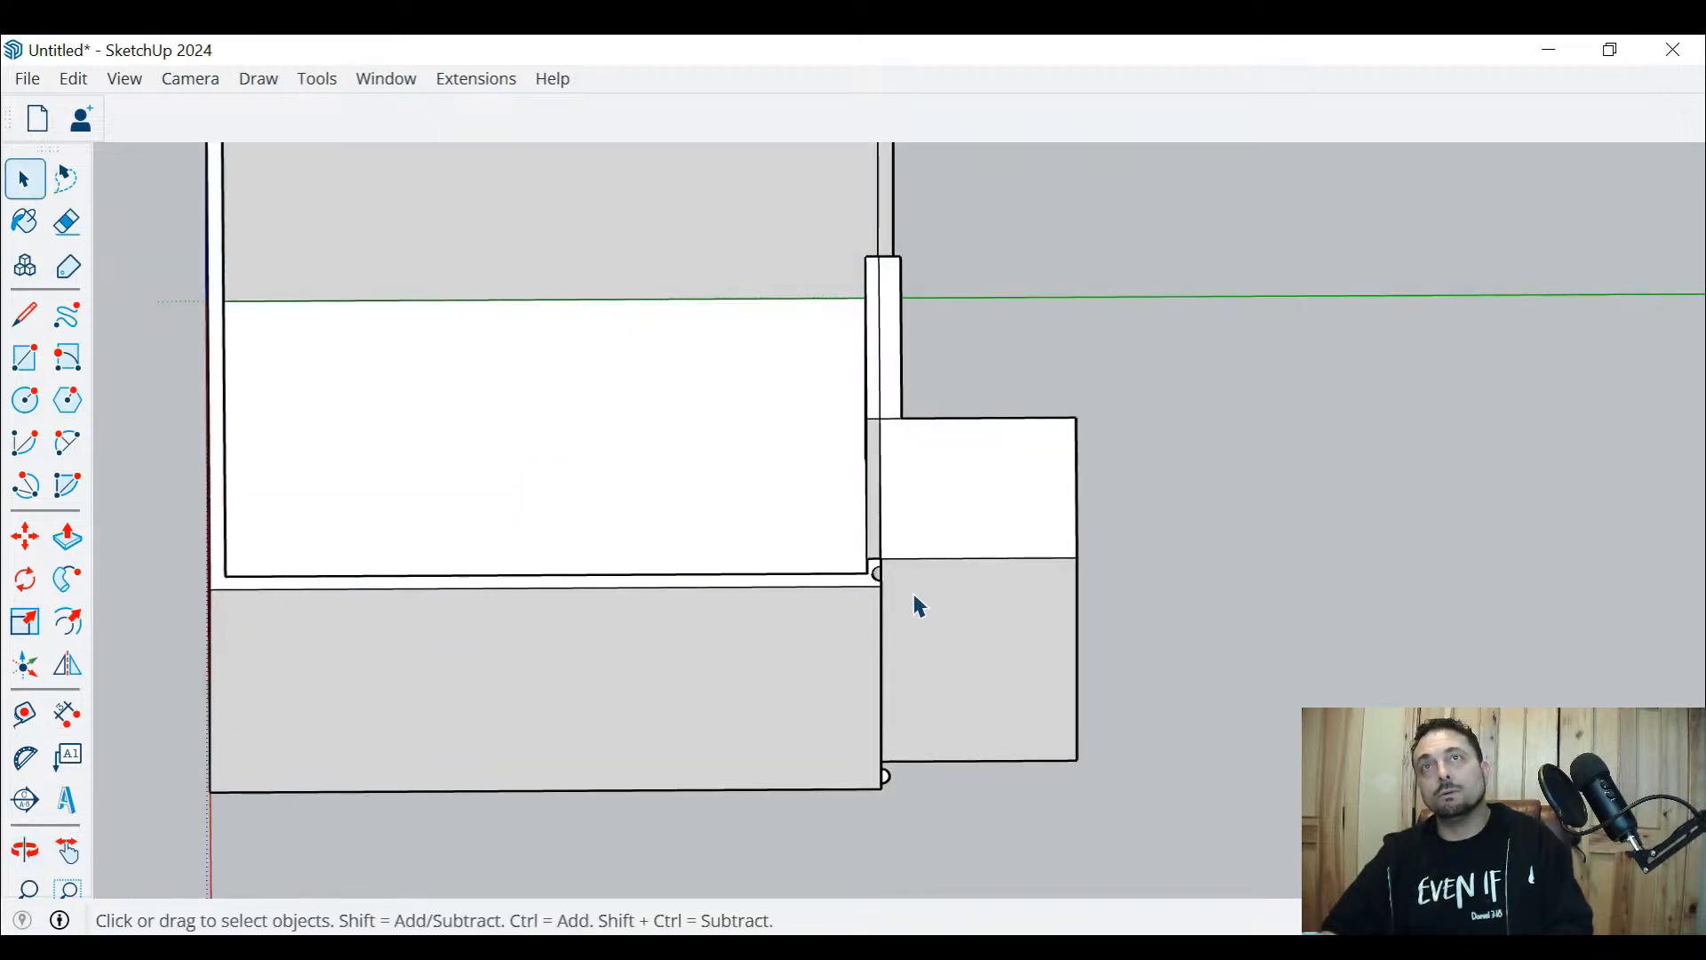
Draw a diagonal line across the block's outer side face, from its room-side vertical edge down to near the base of its far edge
{"action": "key", "text": "l"}
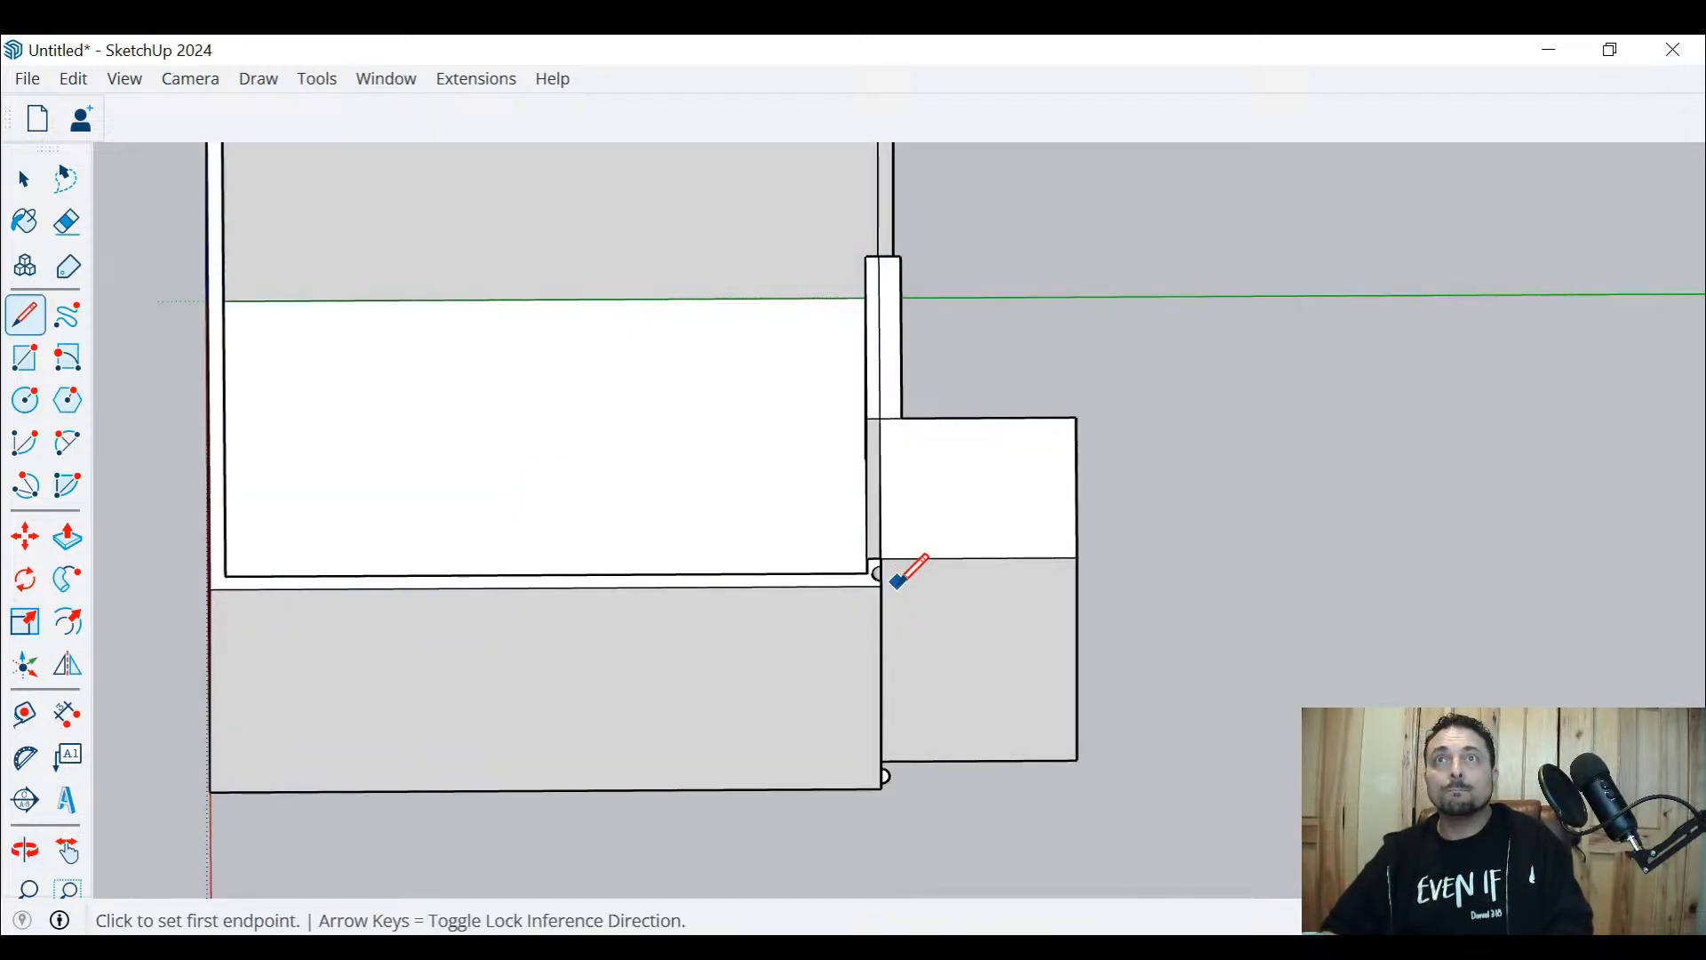
{"action": "middle_click_drag", "start_coordinate": [900, 573], "coordinate": [855, 532]}
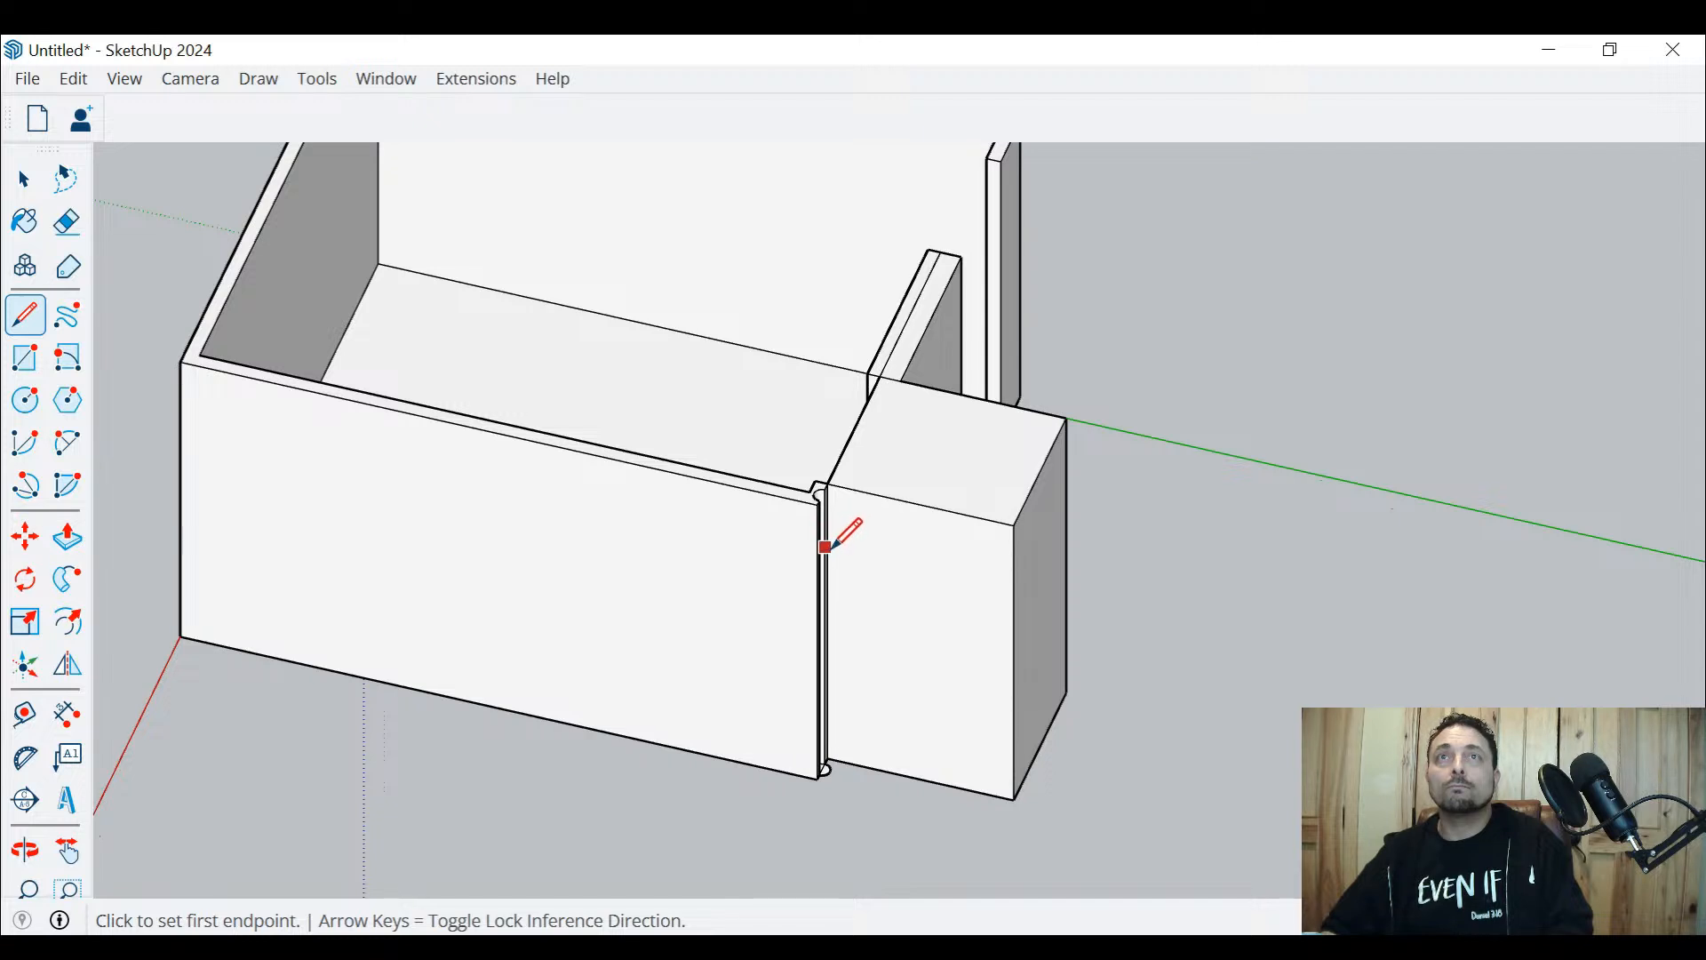
{"action": "scroll", "coordinate": [824, 545], "scroll_direction": "up", "scroll_amount": 5}
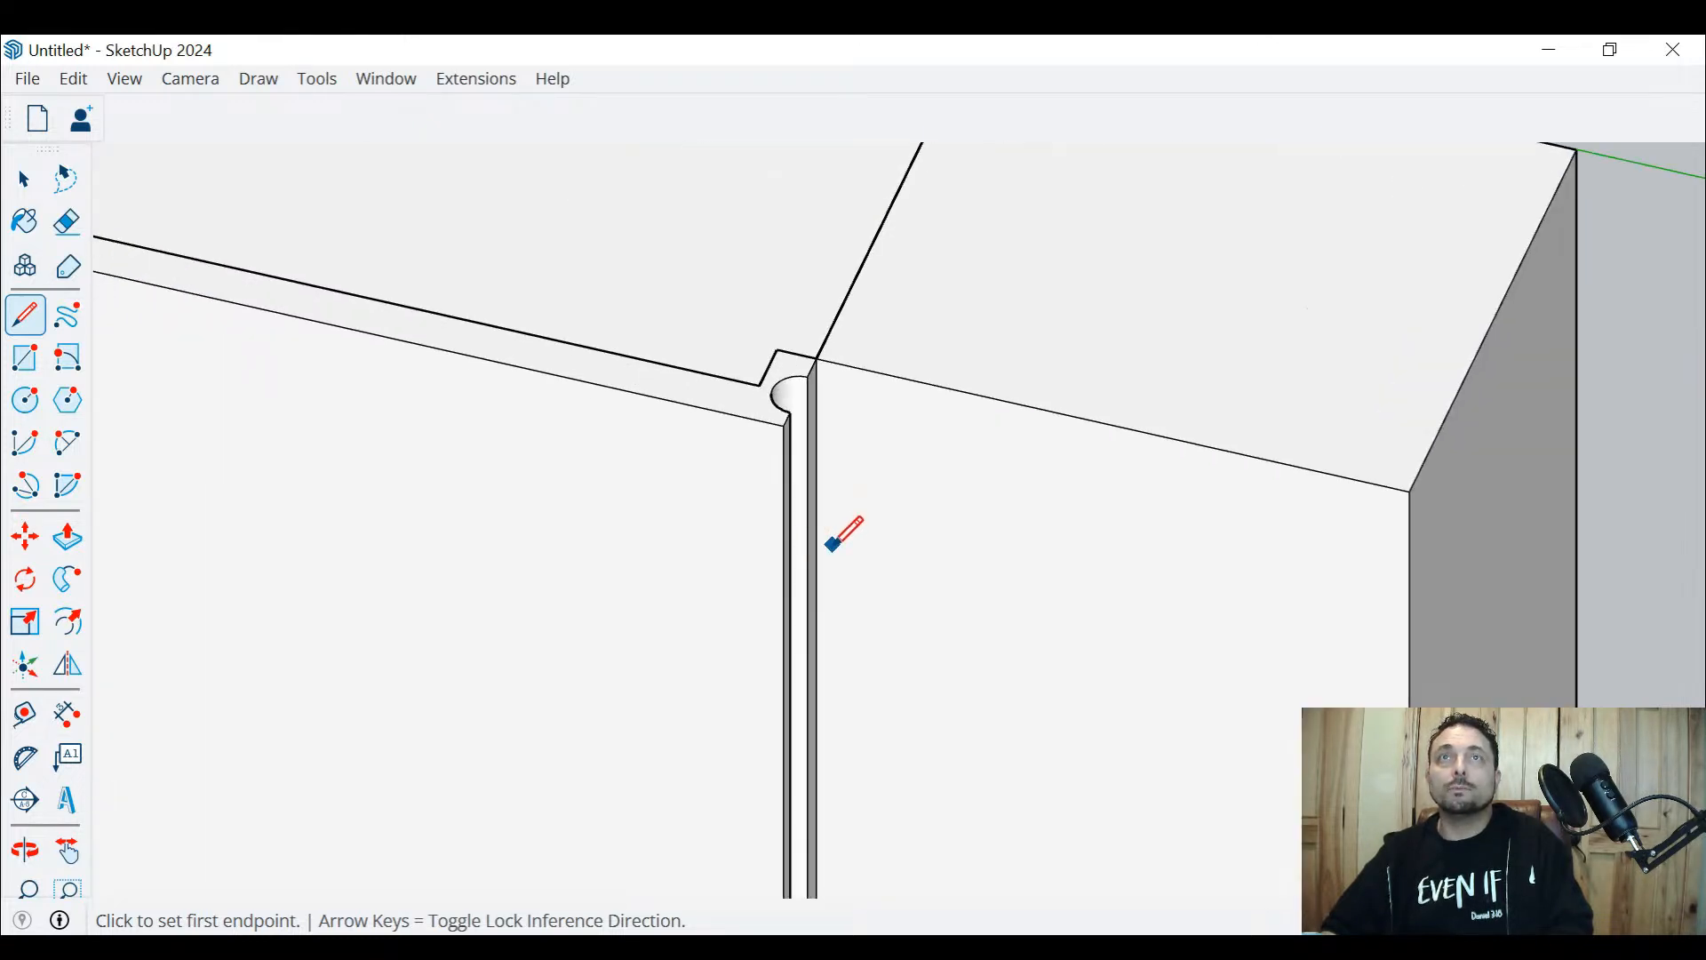
{"action": "left_click", "coordinate": [815, 549]}
{"action": "scroll", "coordinate": [1288, 800], "scroll_direction": "down", "scroll_amount": 8}
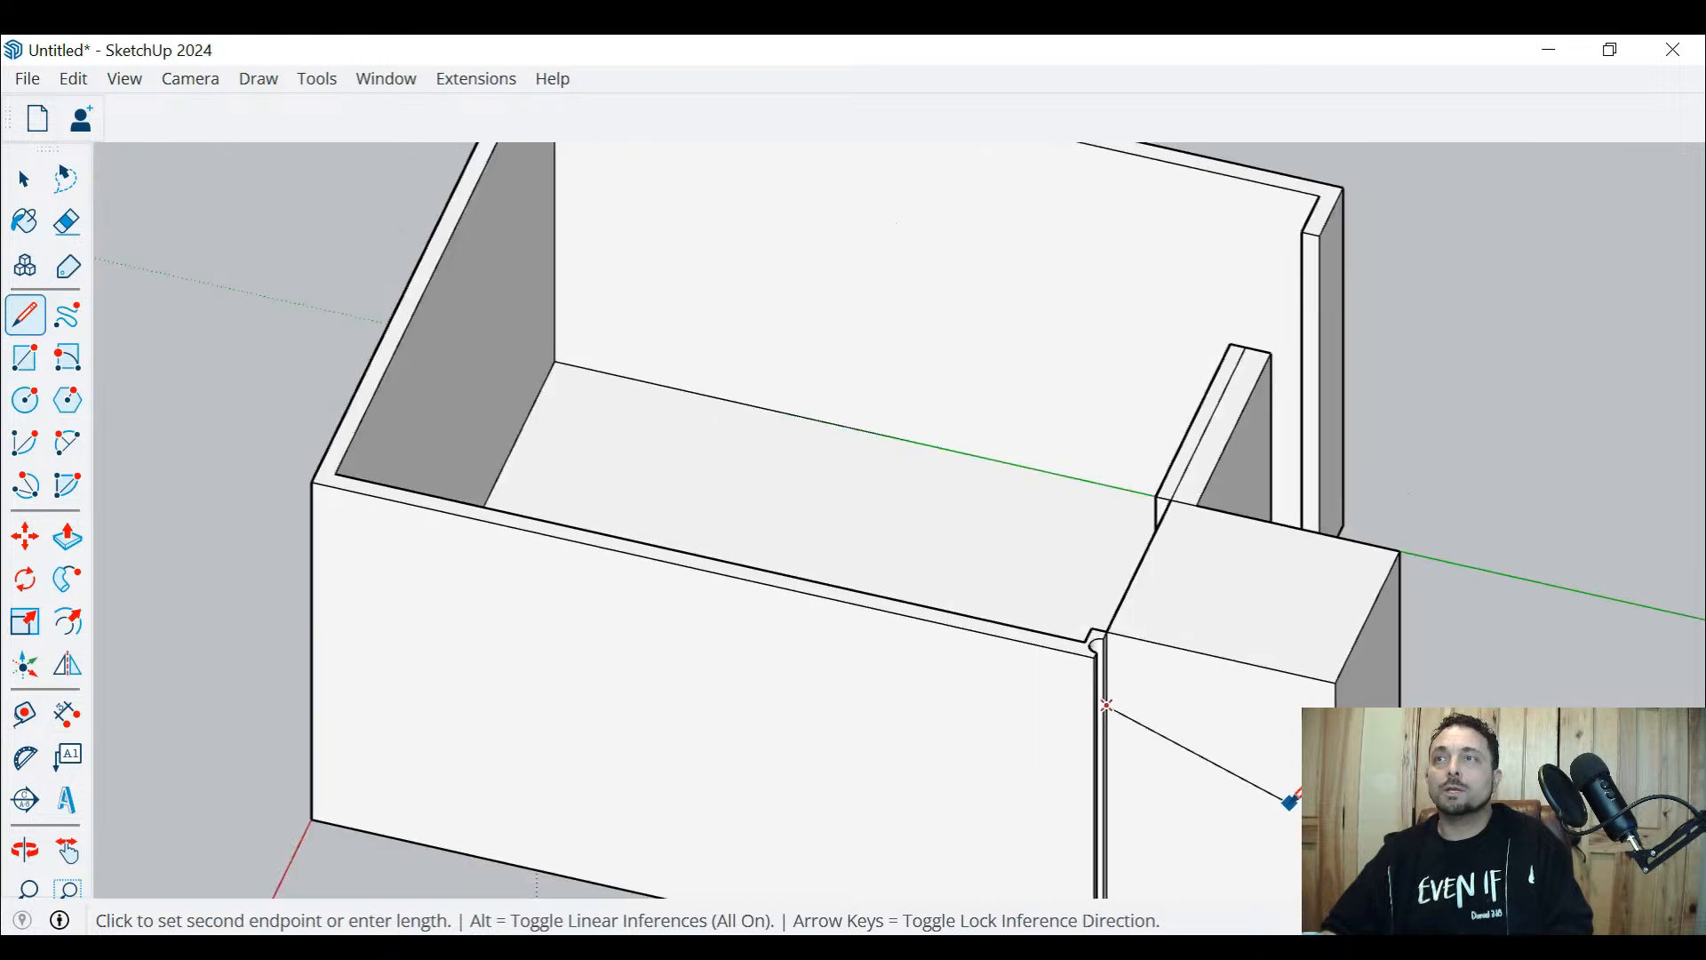
{"action": "middle_click_drag", "start_coordinate": [1307, 861], "coordinate": [1276, 641], "text": "shift"}
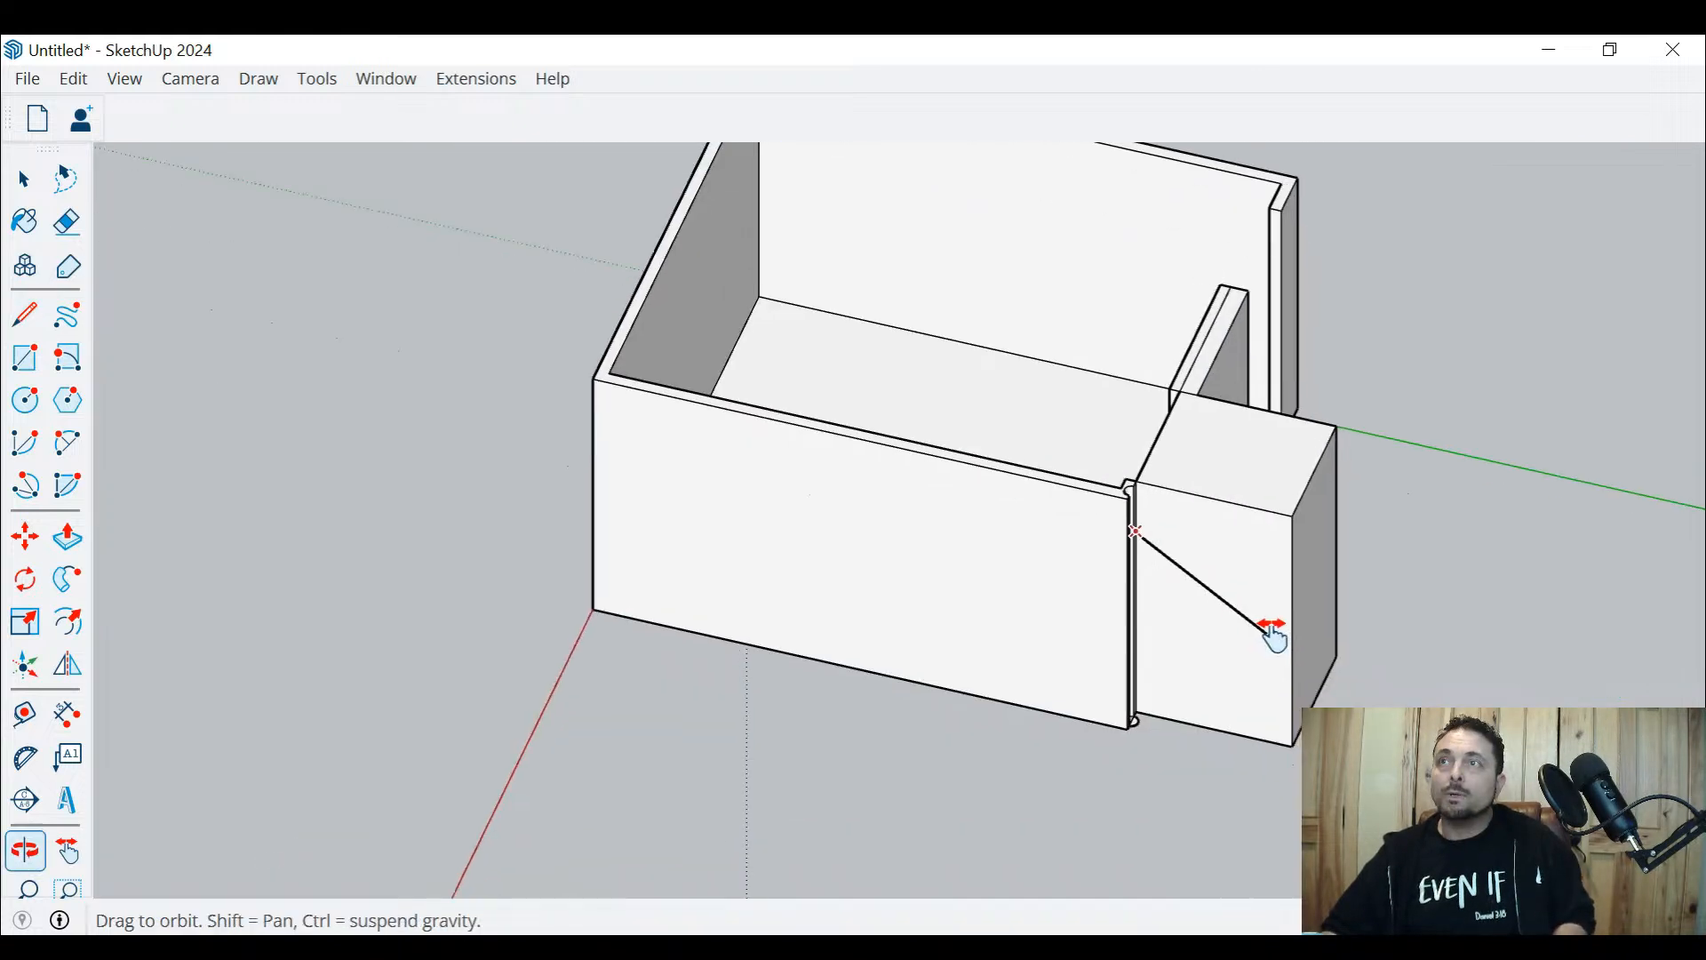
{"action": "left_click", "coordinate": [1293, 692]}
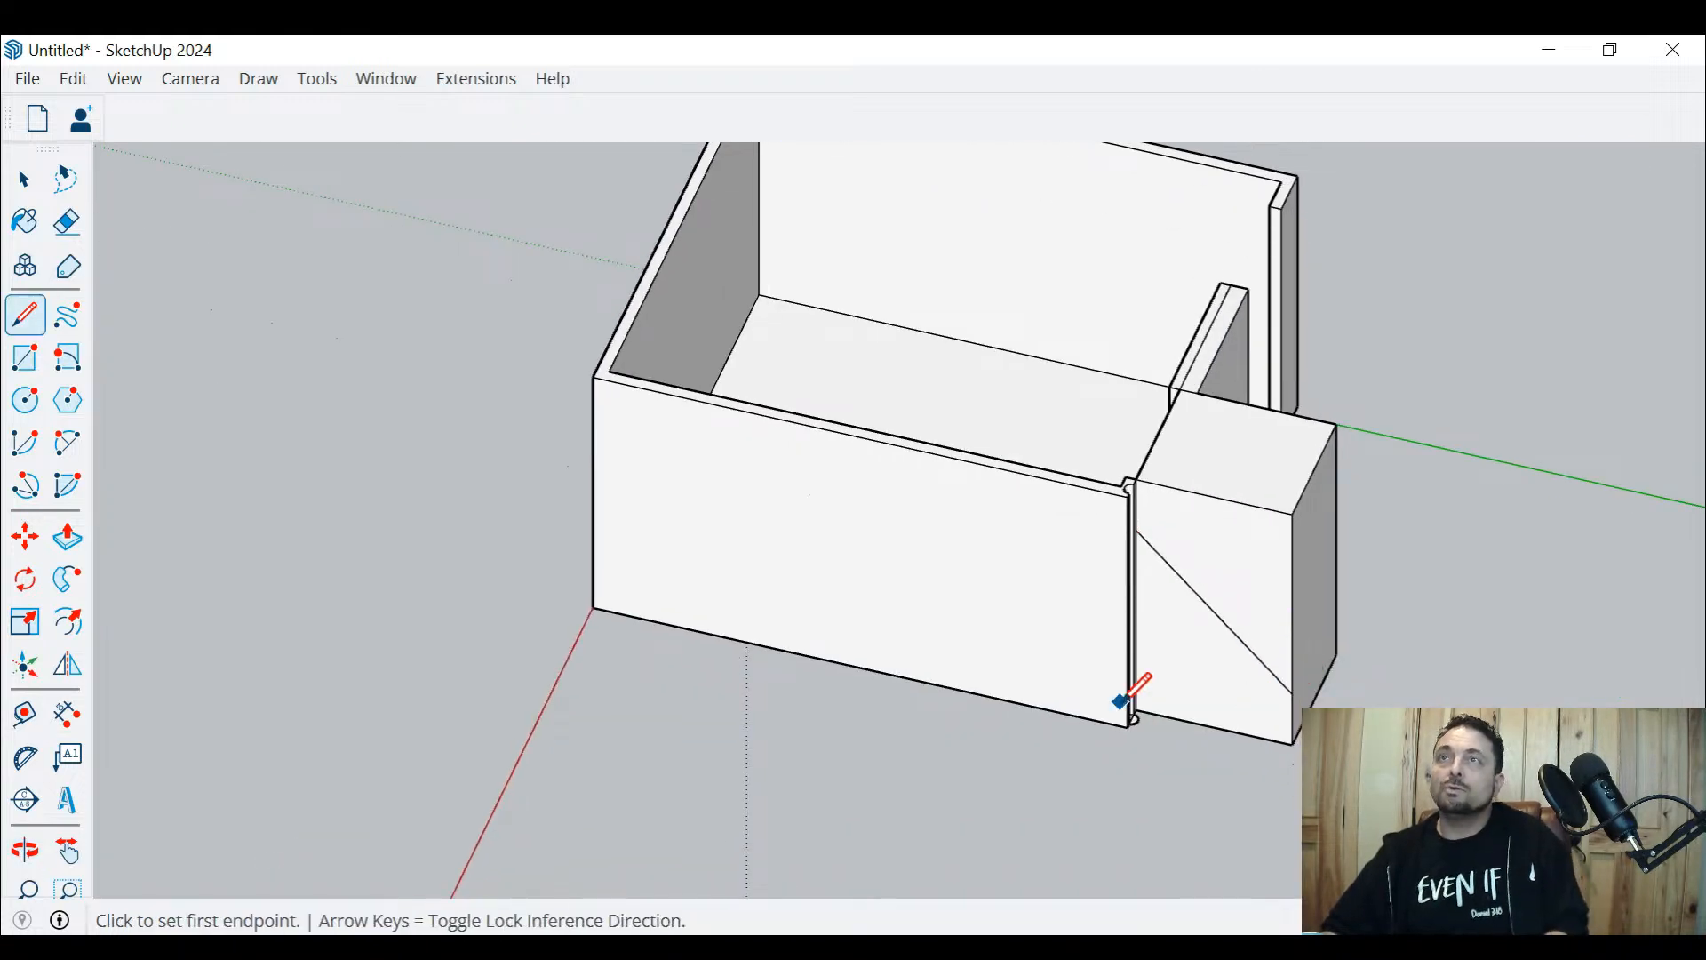
Push the triangular face below the diagonal through the block's full width to carve a sloped underside
{"action": "key", "text": "space"}
{"action": "key", "text": "p"}
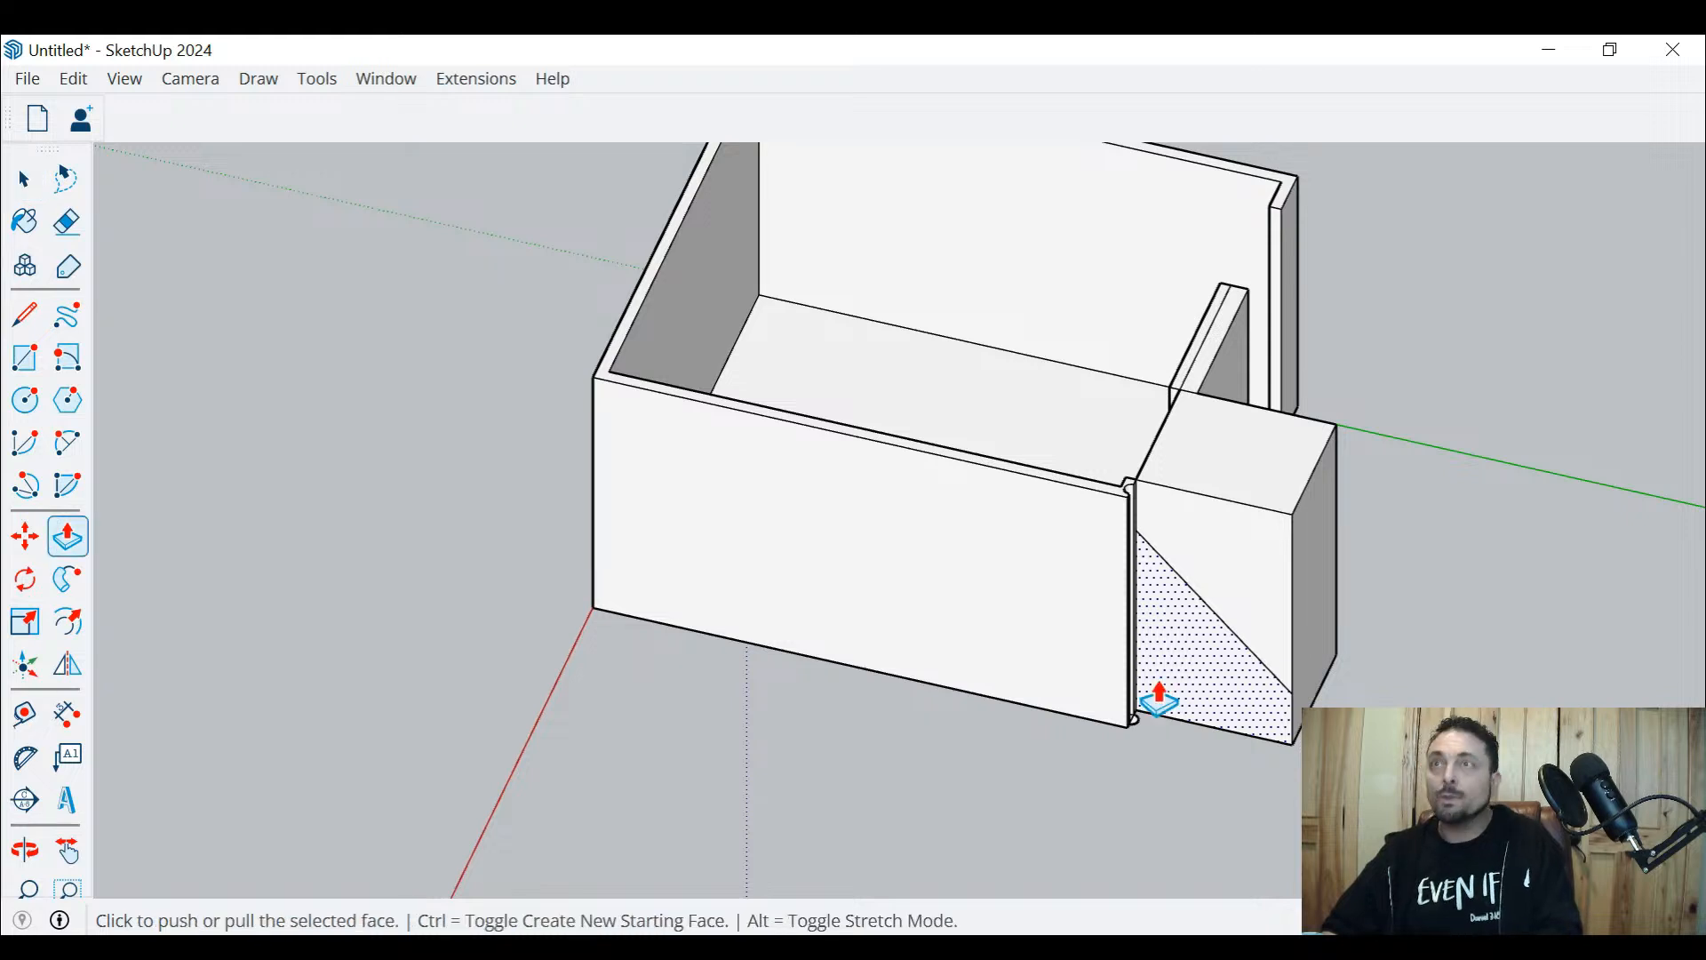
{"action": "left_click", "coordinate": [1162, 695]}
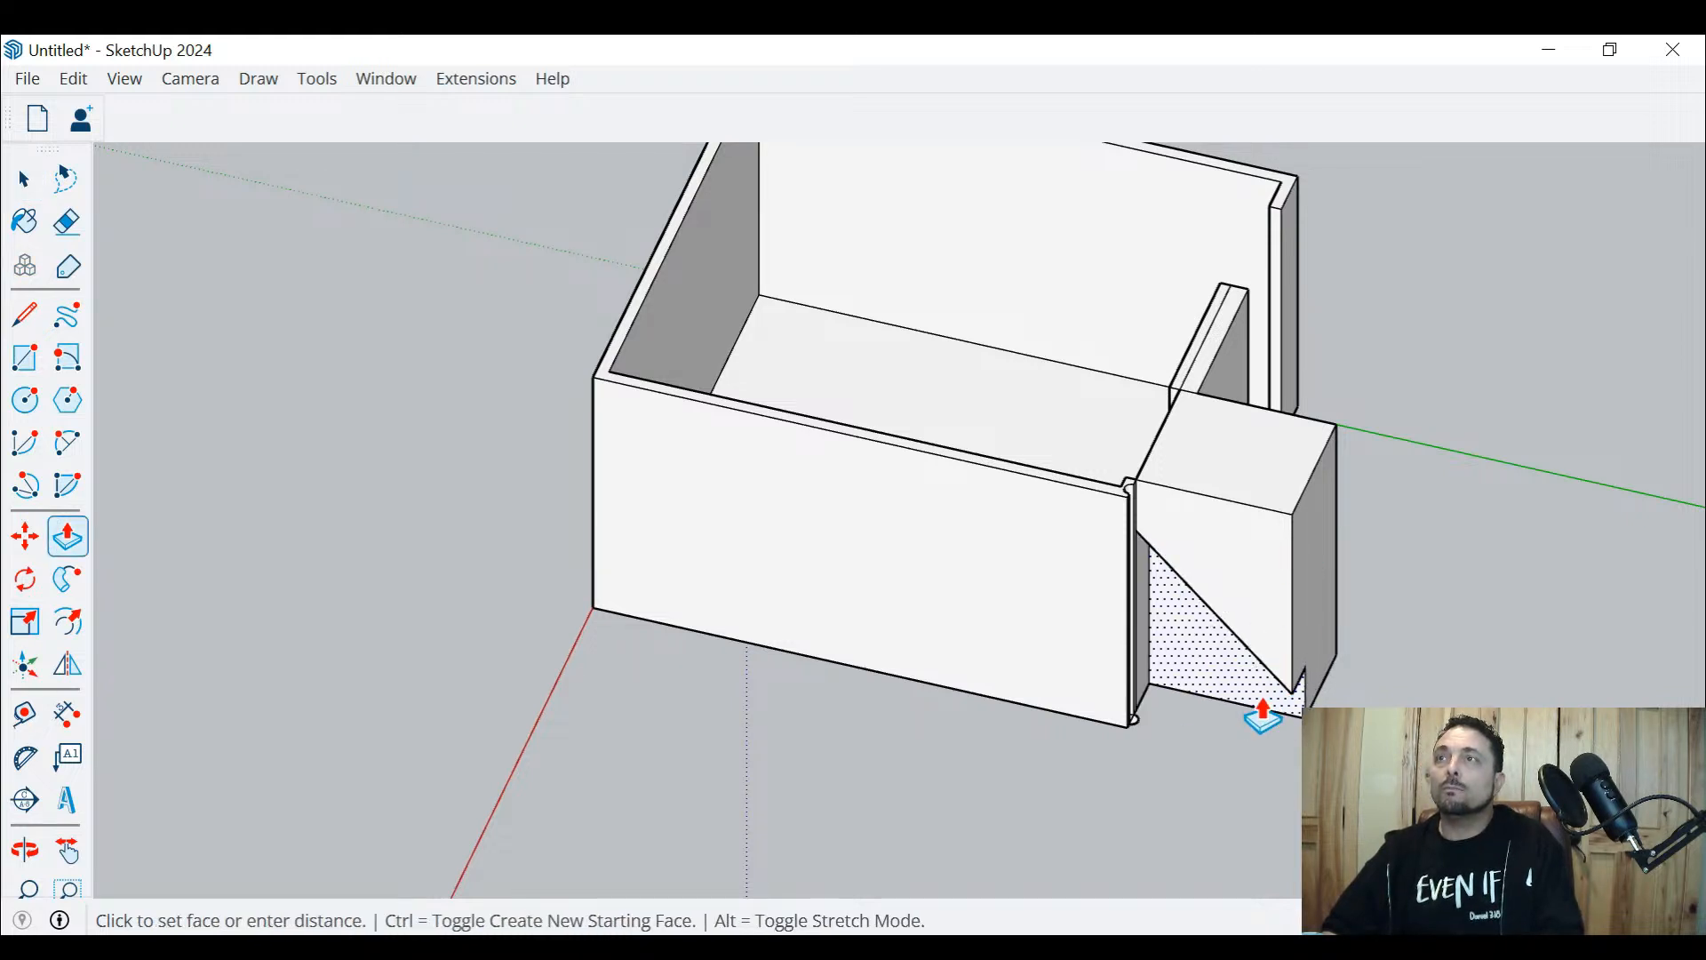
{"action": "left_click", "coordinate": [1334, 604]}
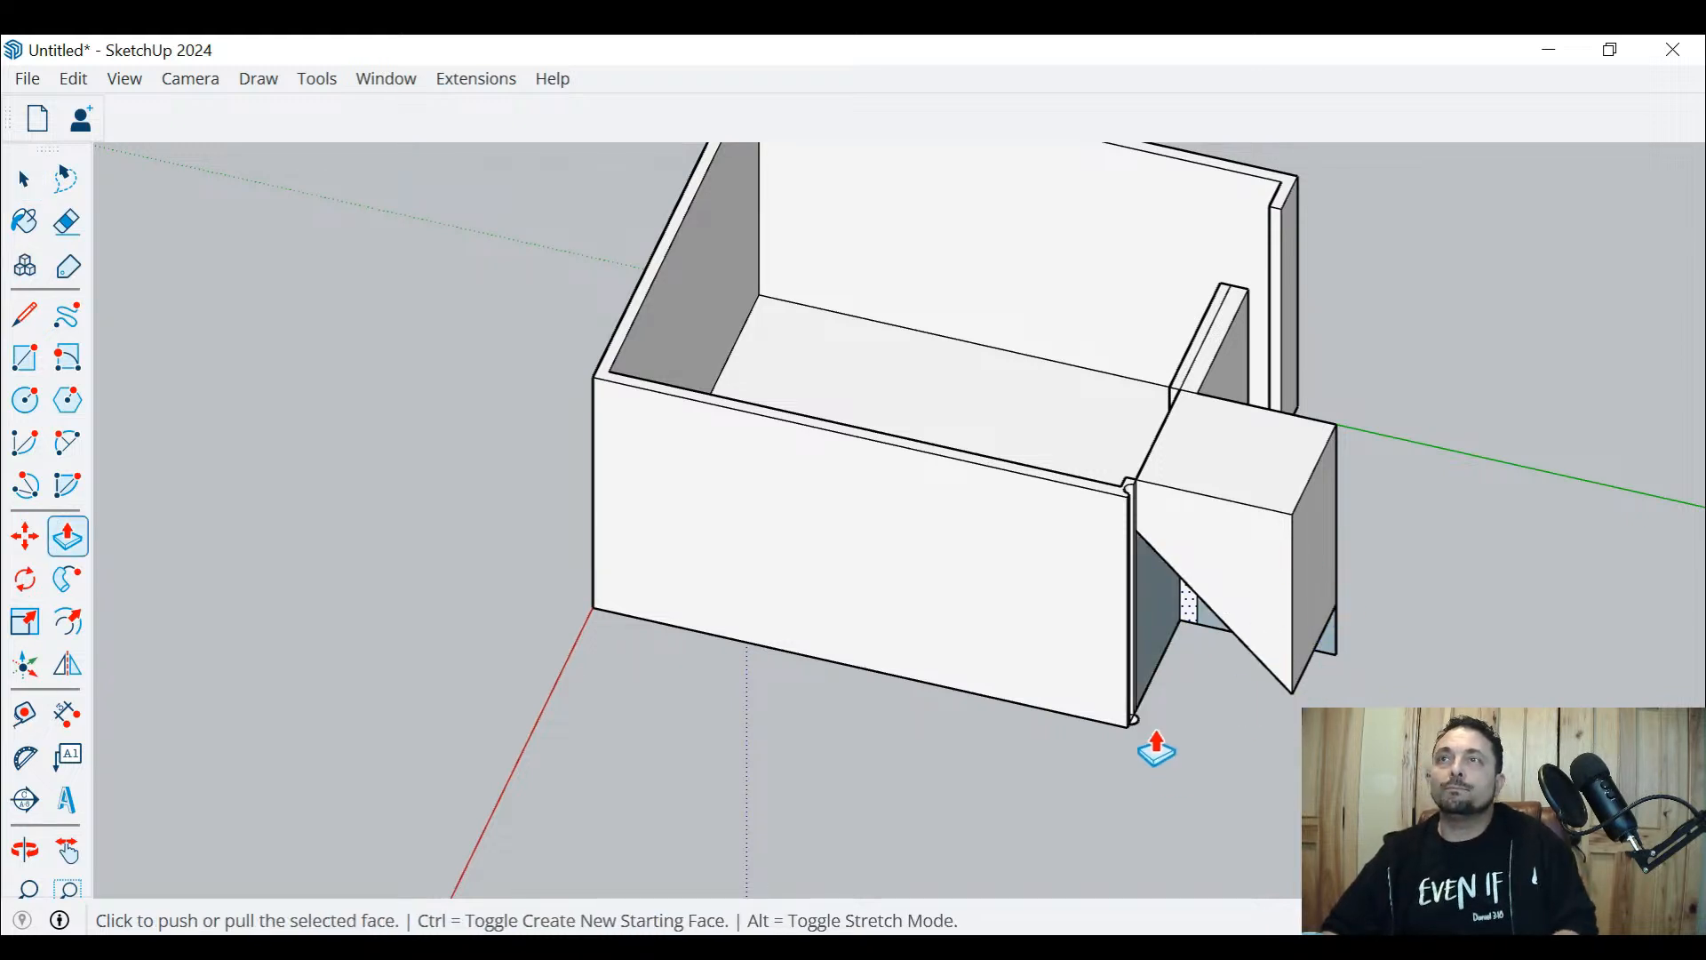
Delete the inner floor edge across the doorway opening between the short corner wall and the thick wall section
{"action": "middle_click_drag", "start_coordinate": [1158, 746], "coordinate": [655, 525]}
{"action": "key", "text": "space"}
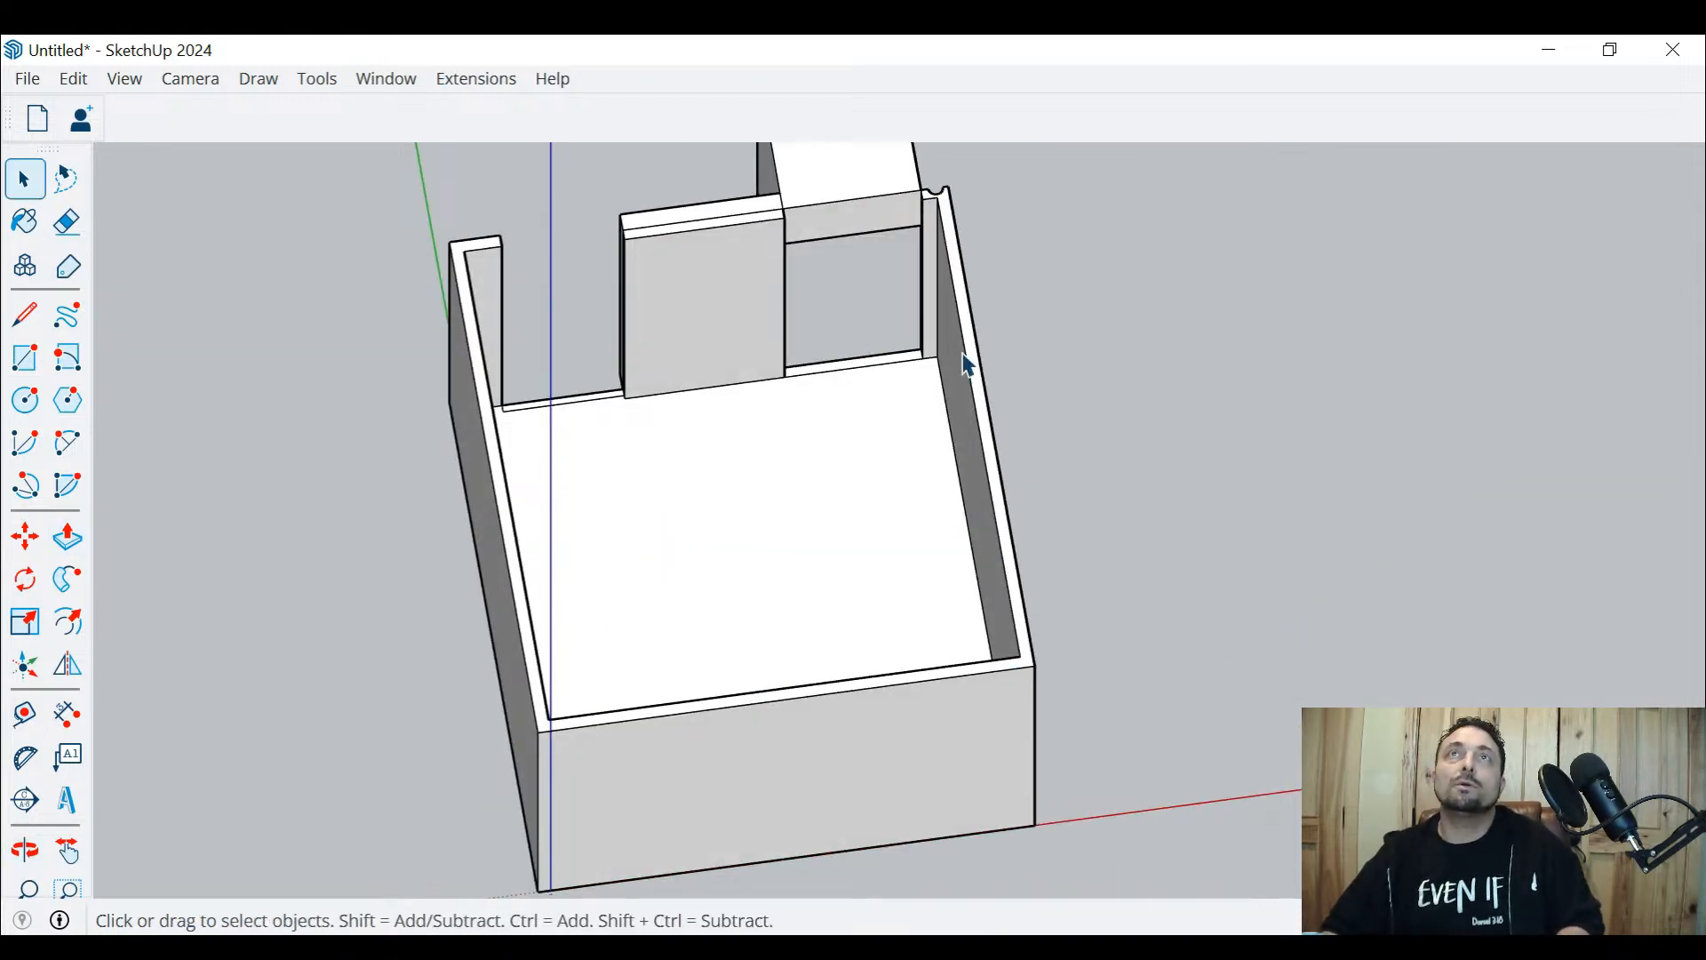
{"action": "middle_click_drag", "start_coordinate": [966, 360], "coordinate": [906, 549]}
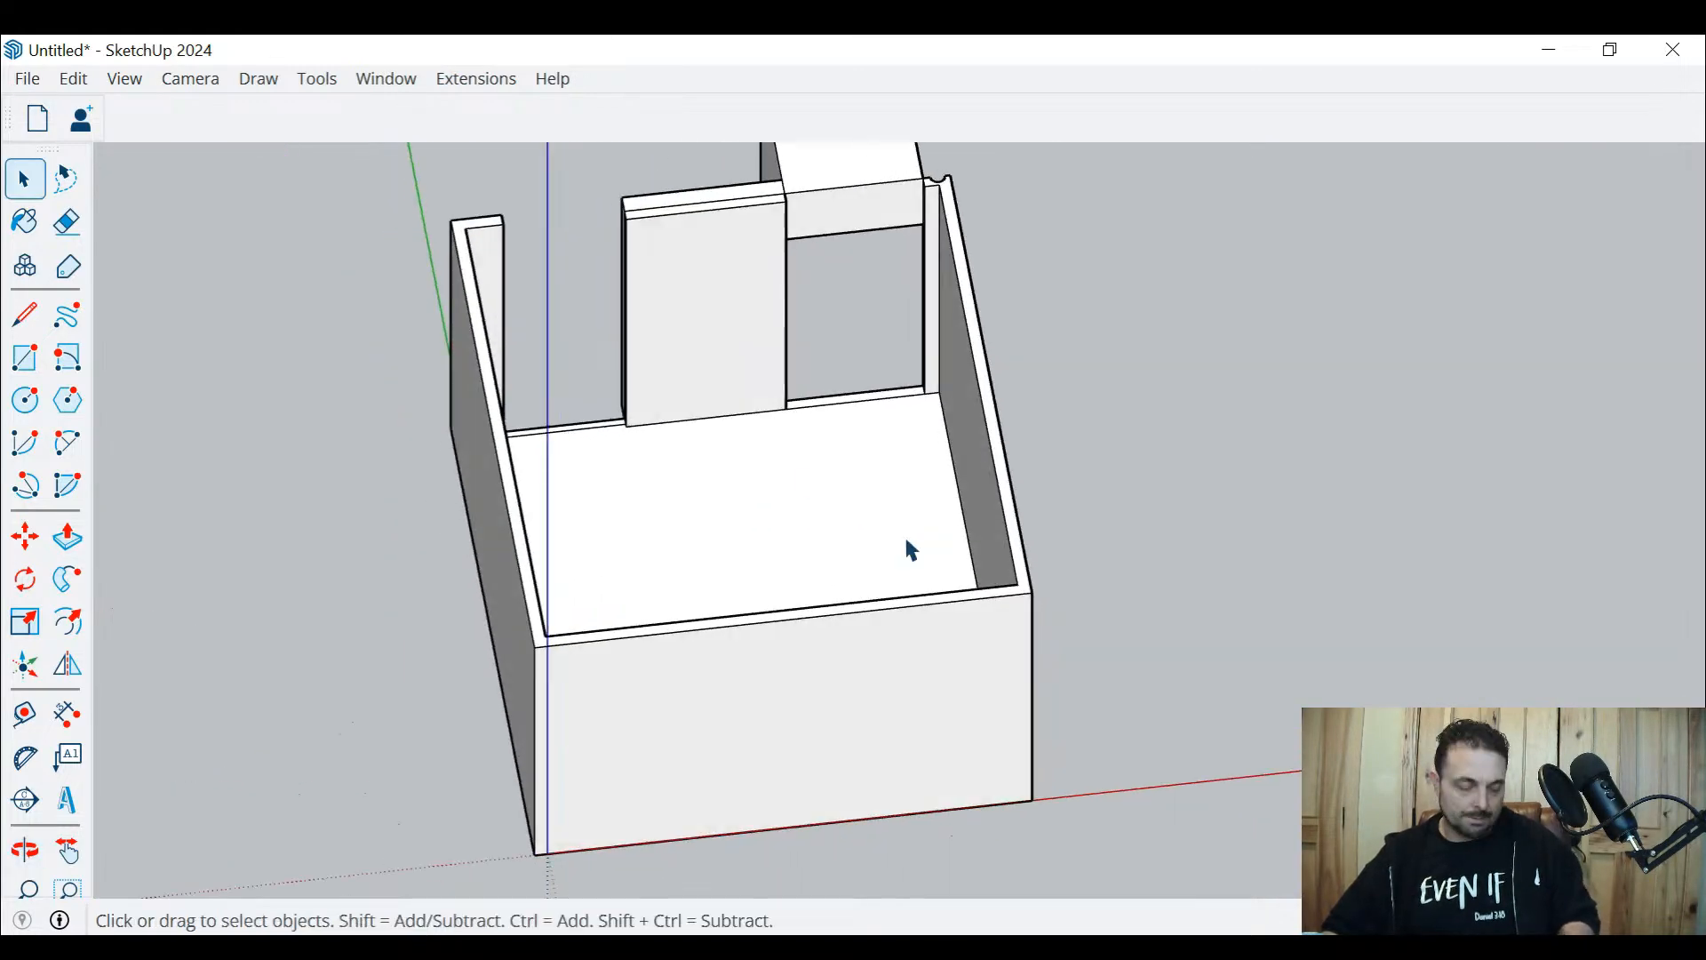
{"action": "middle_click_drag", "start_coordinate": [746, 360], "coordinate": [769, 505]}
{"action": "scroll", "coordinate": [765, 500], "scroll_direction": "up", "scroll_amount": 2}
{"action": "scroll", "coordinate": [766, 498], "scroll_direction": "down", "scroll_amount": 2}
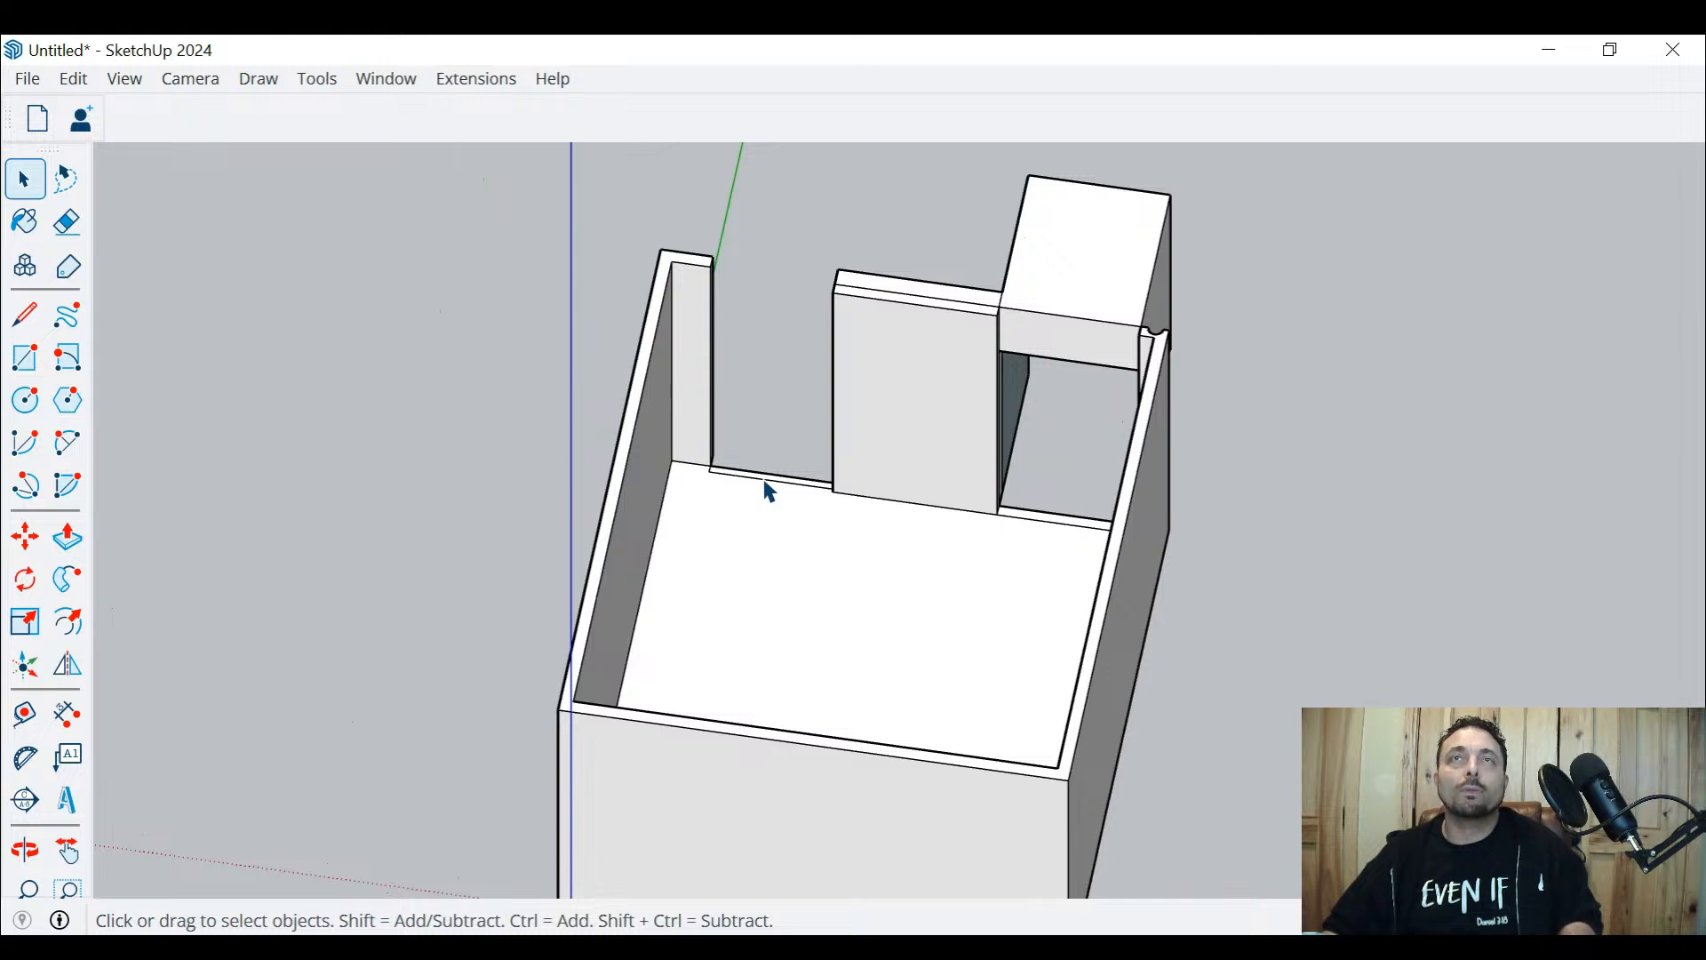
{"action": "scroll", "coordinate": [768, 493], "scroll_direction": "up", "scroll_amount": 4}
{"action": "left_click", "coordinate": [766, 485]}
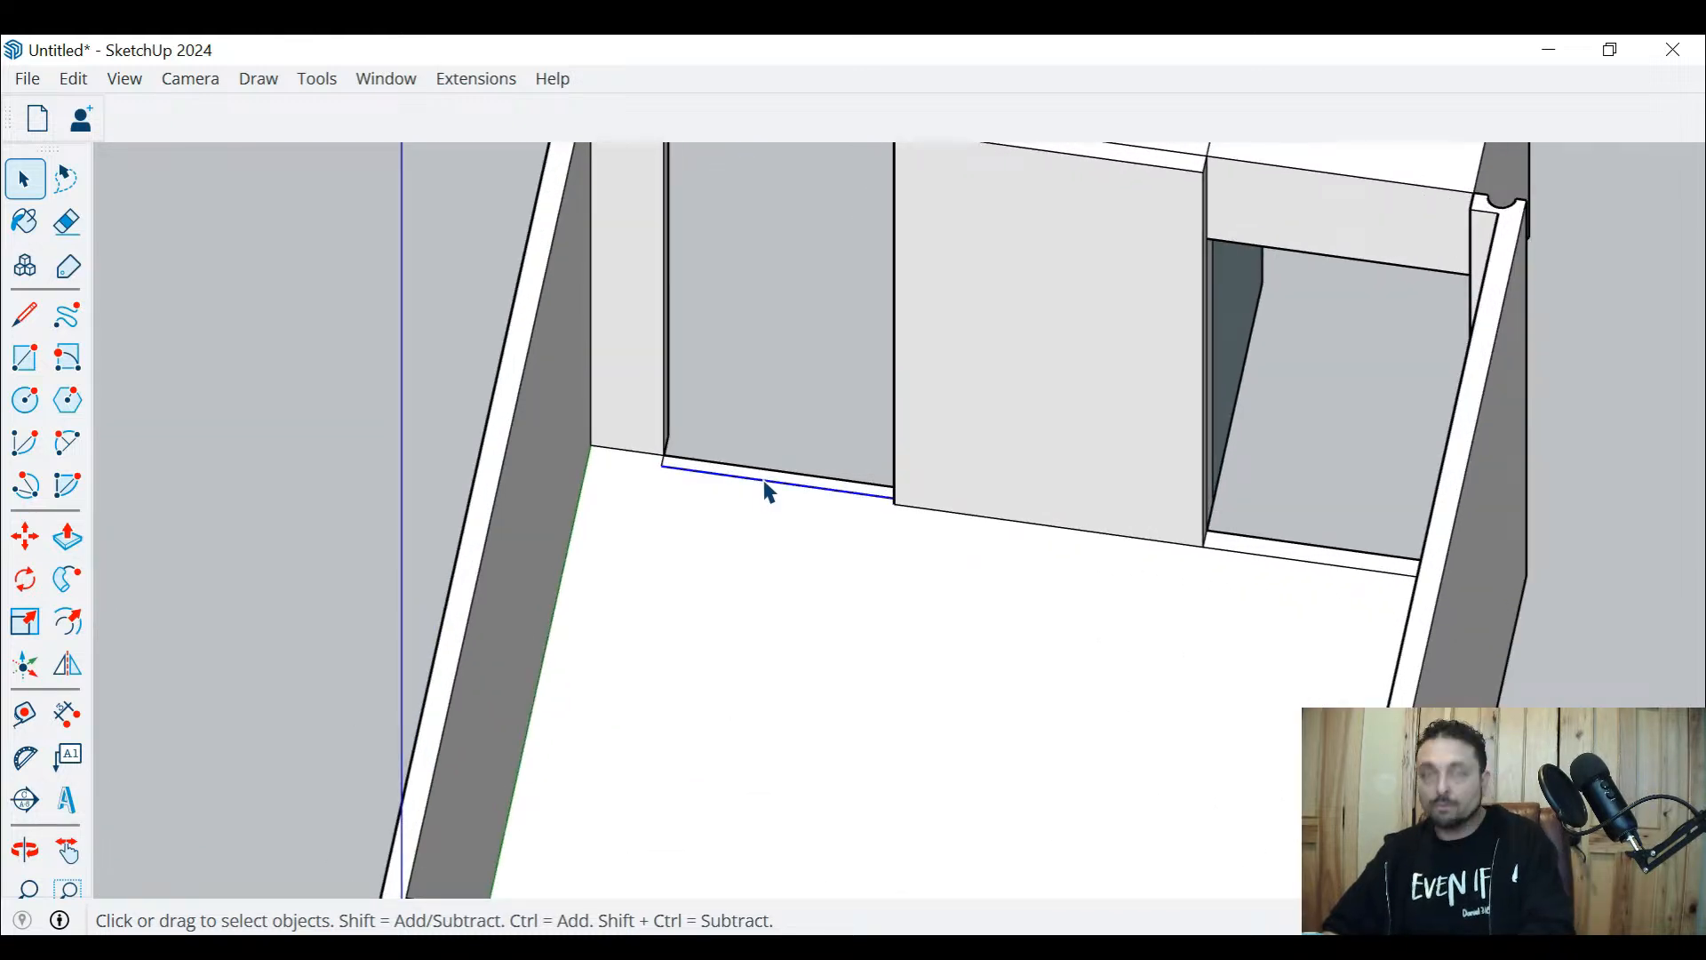
{"action": "key", "text": "Delete"}
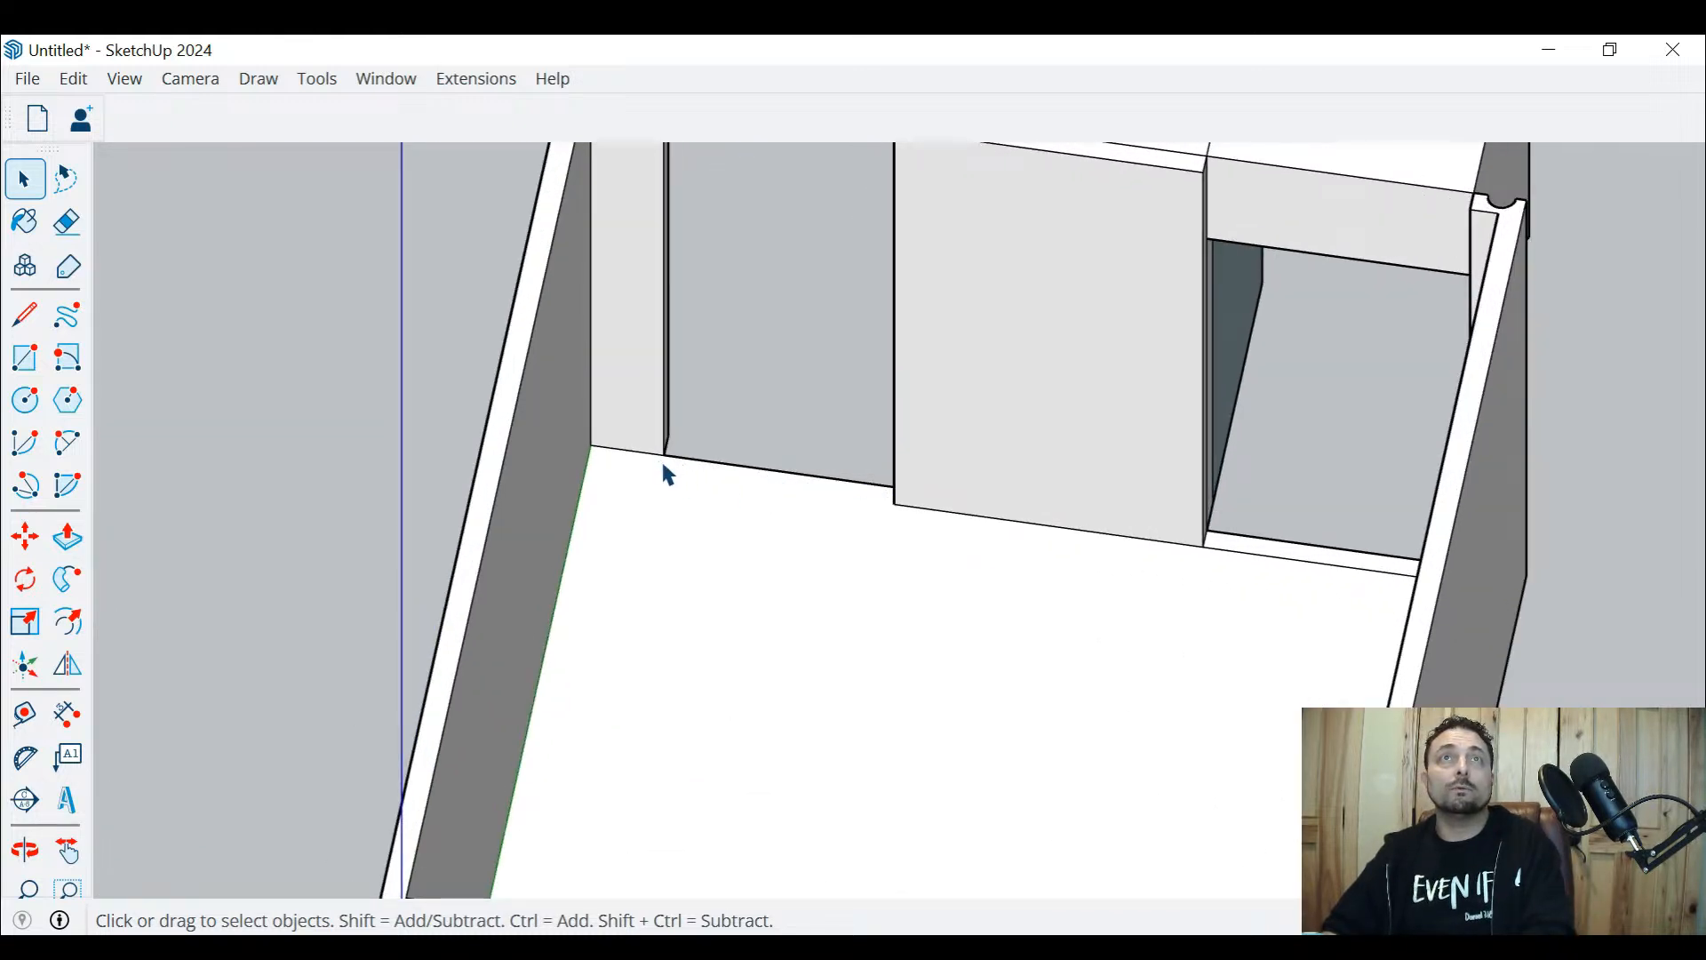
Switch to the standard top view and place a rectangle's first corner on the left wall's inner edge, just above the lower corner
{"action": "scroll", "coordinate": [661, 471], "scroll_direction": "down", "scroll_amount": 3}
{"action": "middle_click_drag", "start_coordinate": [972, 590], "coordinate": [856, 457]}
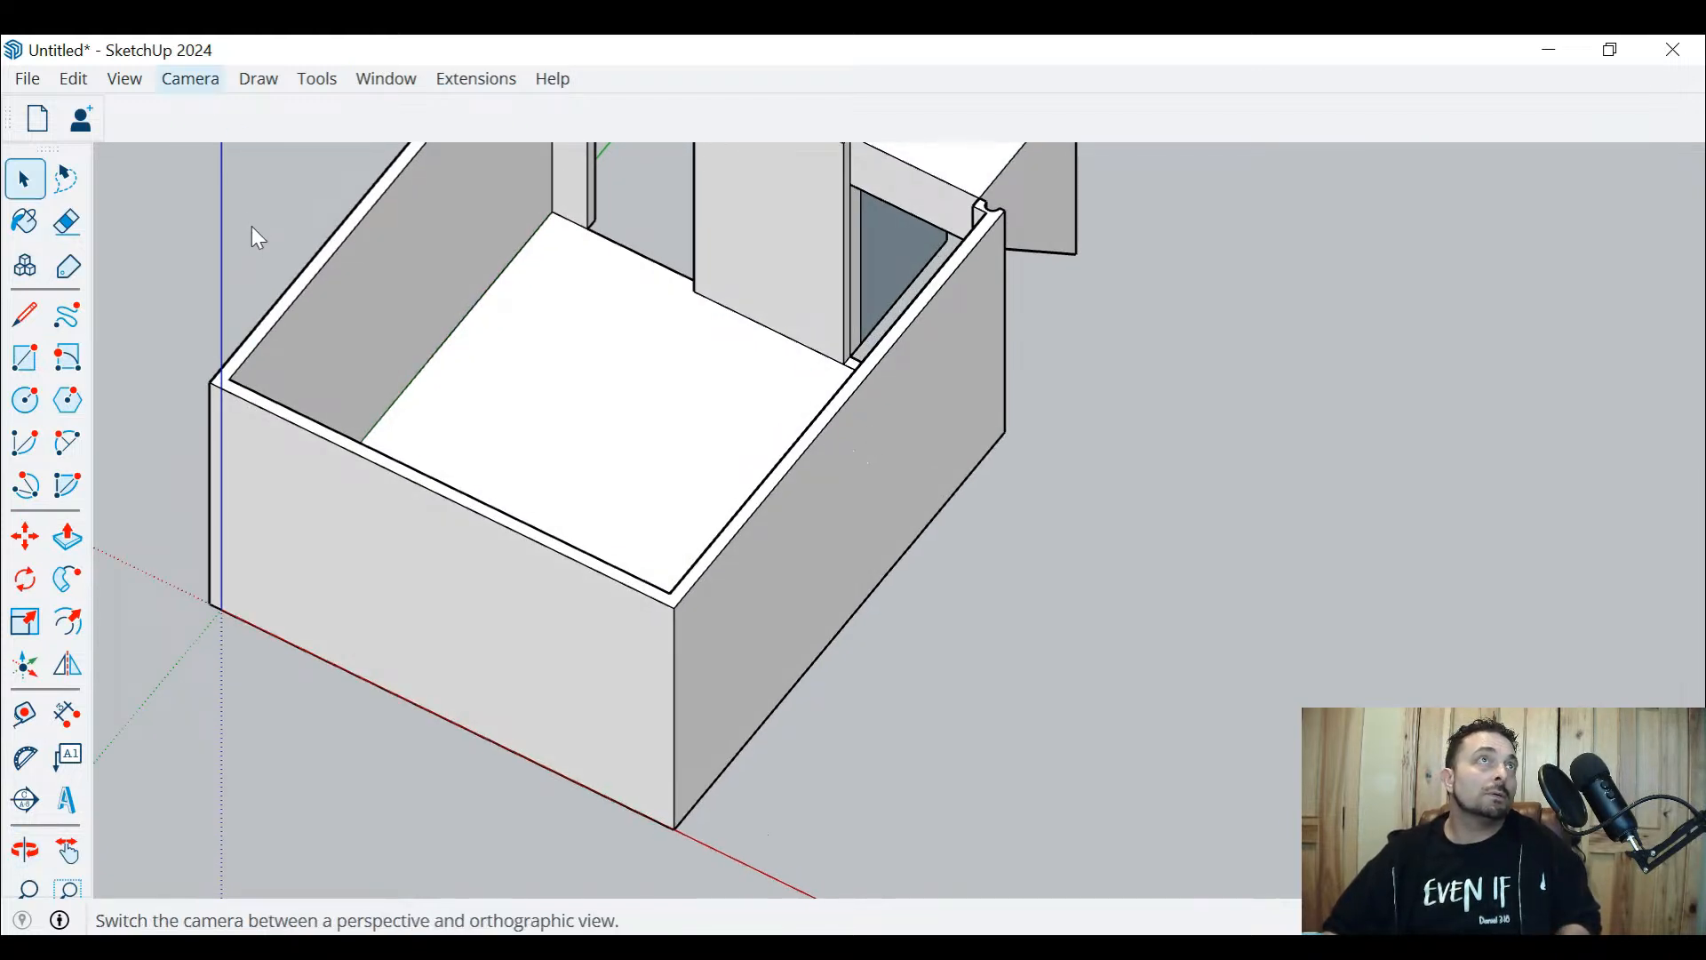
{"action": "left_click", "coordinate": [566, 181]}
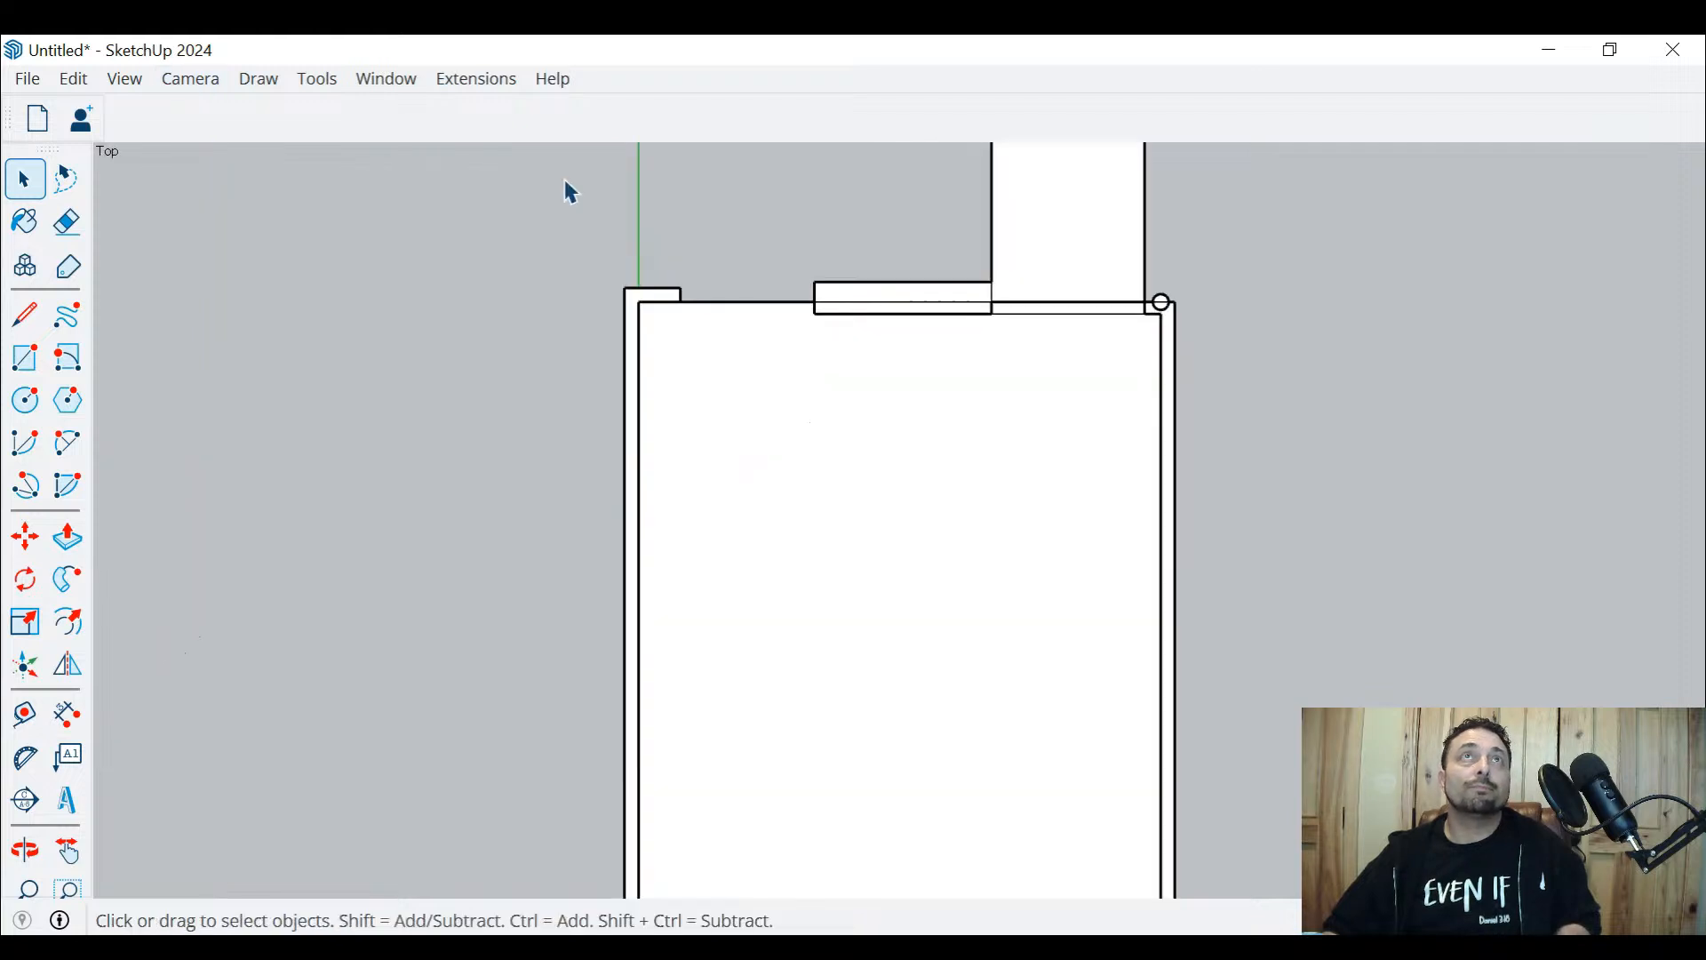
{"action": "middle_click_drag", "start_coordinate": [1014, 489], "coordinate": [870, 518]}
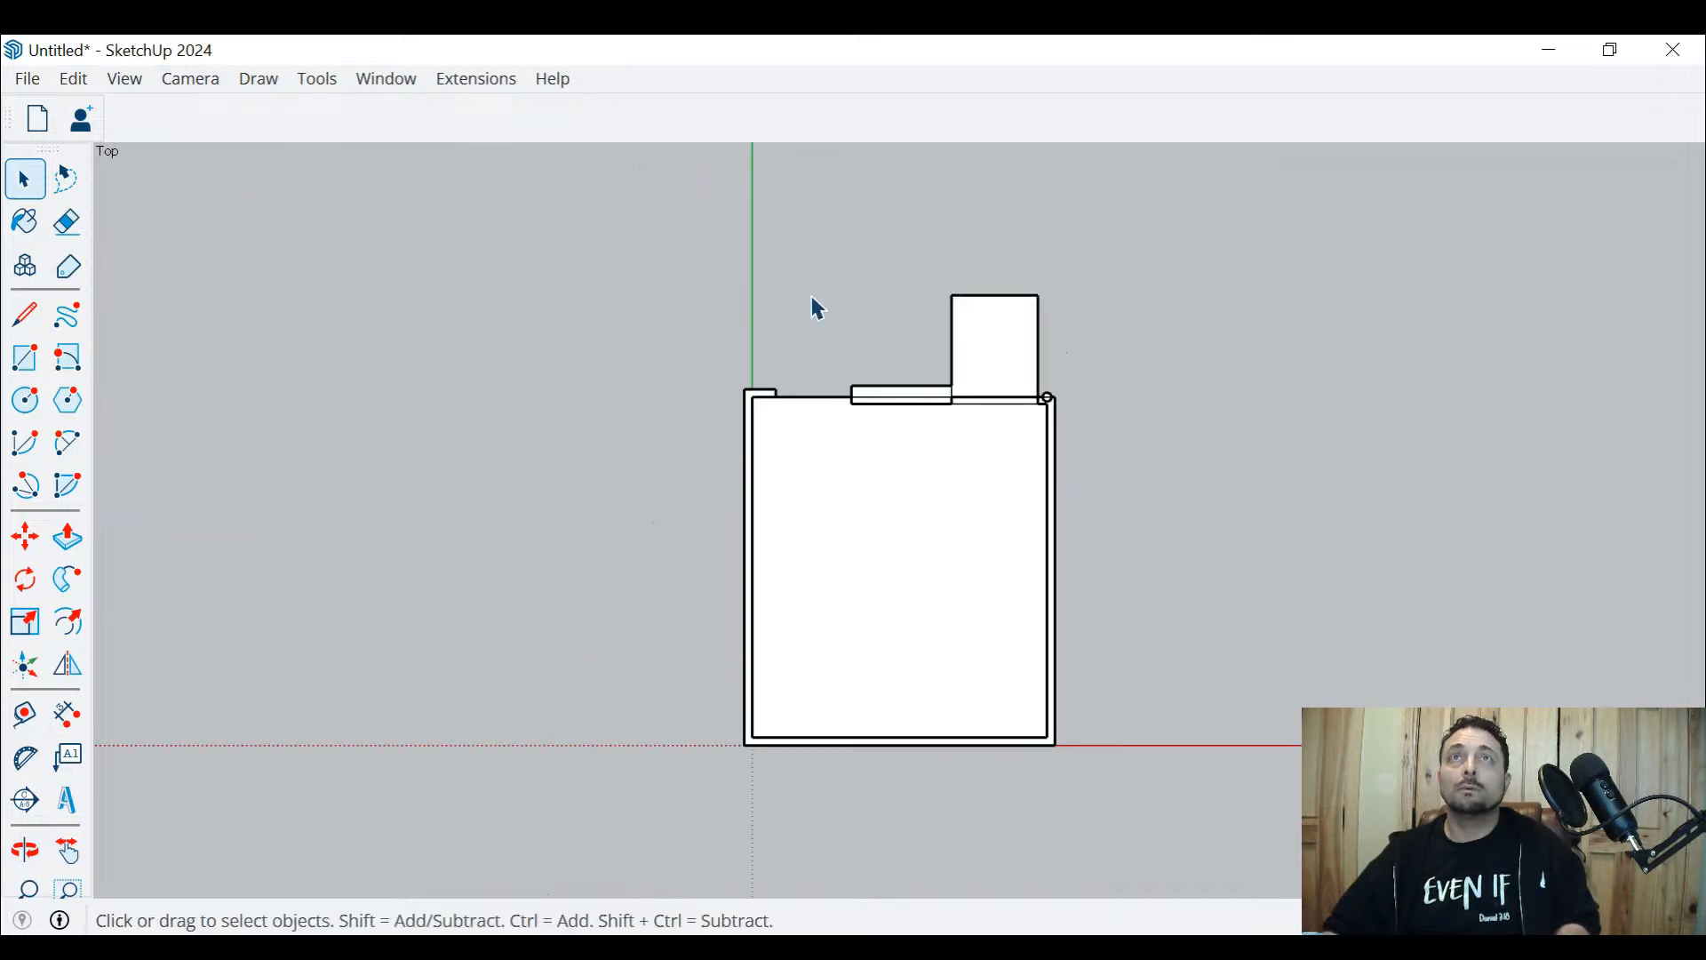
{"action": "scroll", "coordinate": [1179, 473], "scroll_direction": "up", "scroll_amount": 3}
{"action": "scroll", "coordinate": [1134, 521], "scroll_direction": "down", "scroll_amount": 3}
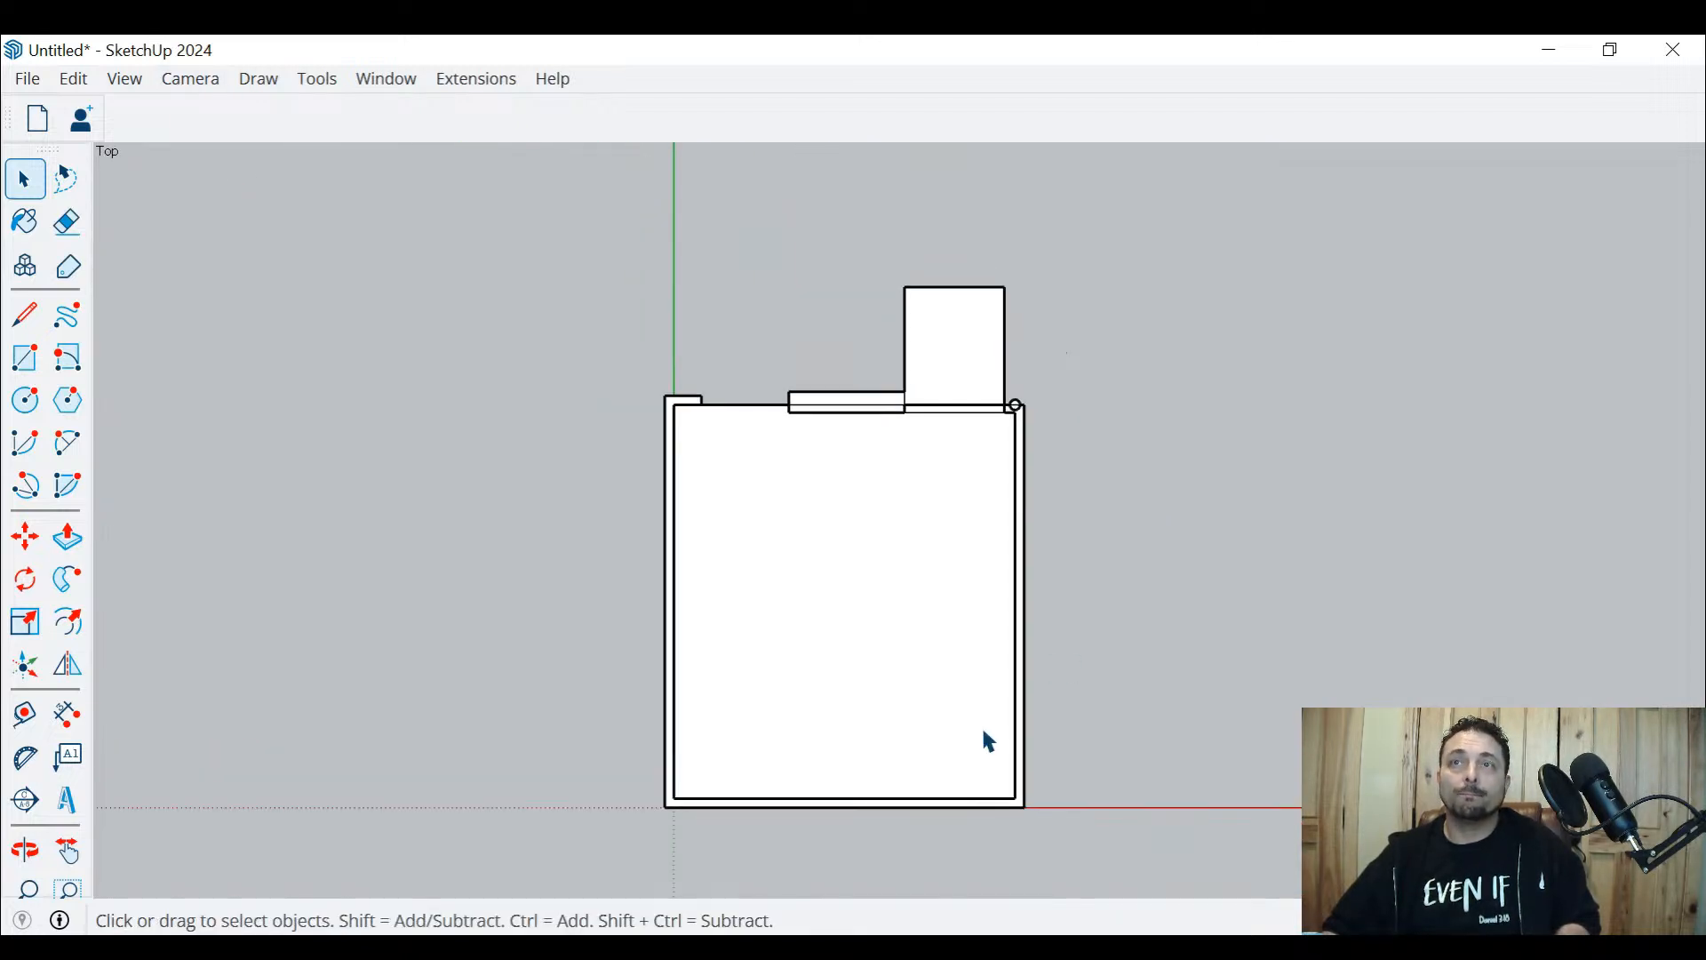
{"action": "scroll", "coordinate": [975, 829], "scroll_direction": "up", "scroll_amount": 1}
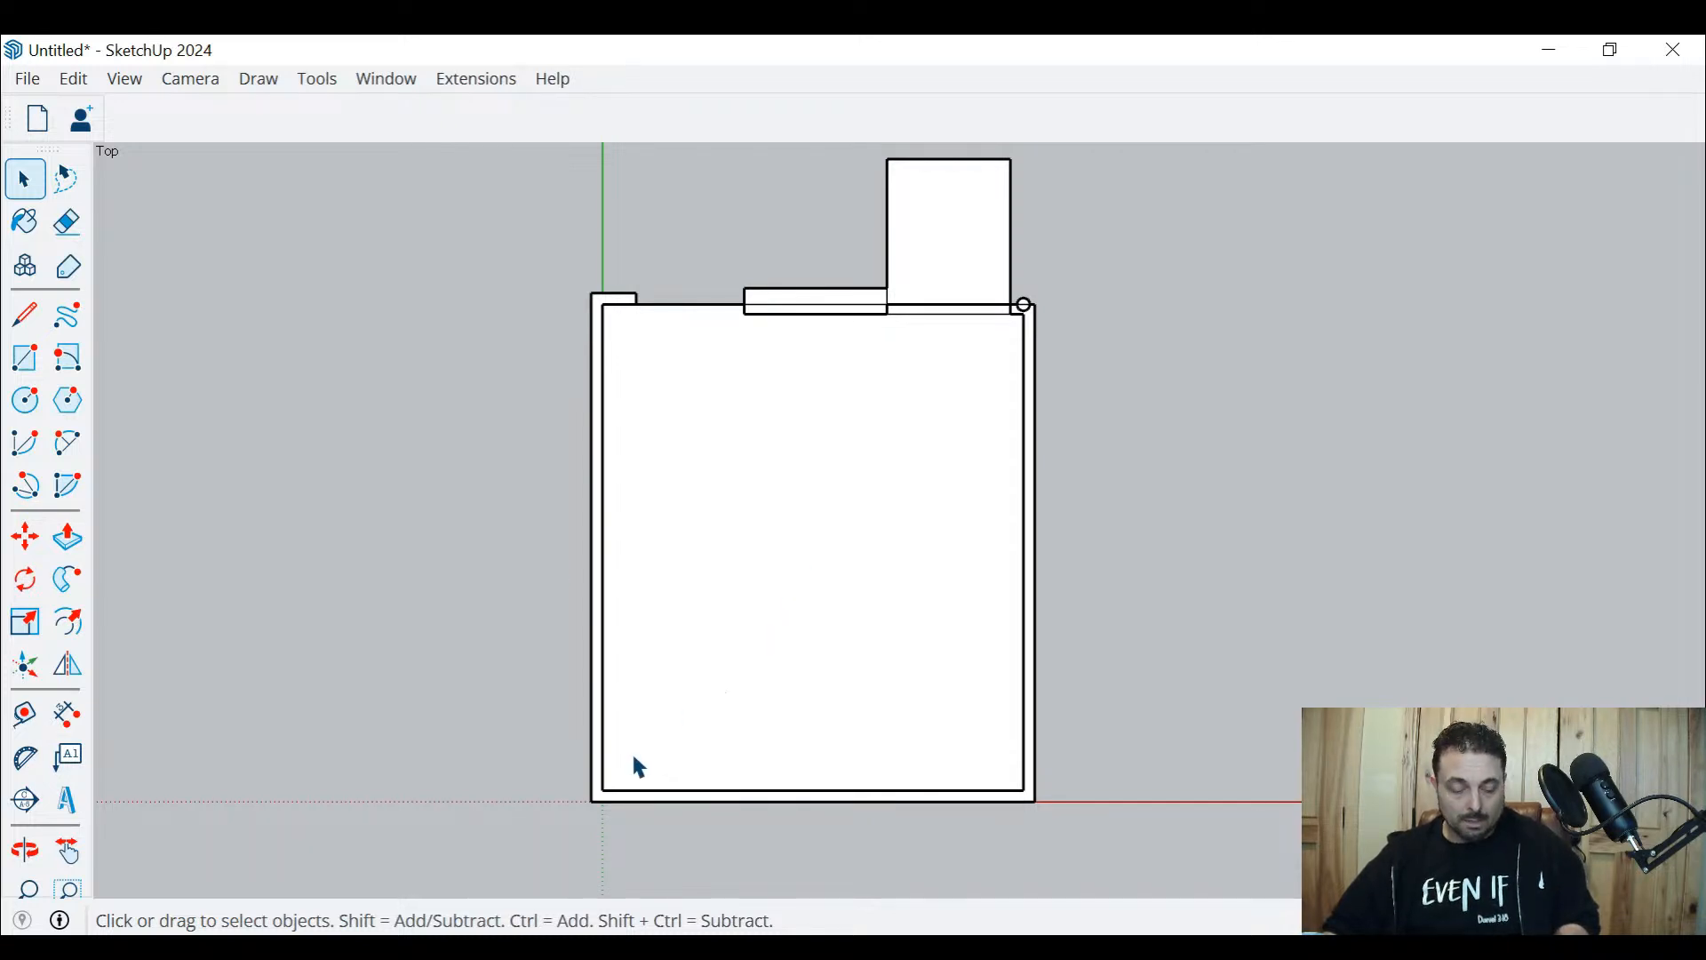
{"action": "key", "text": "r"}
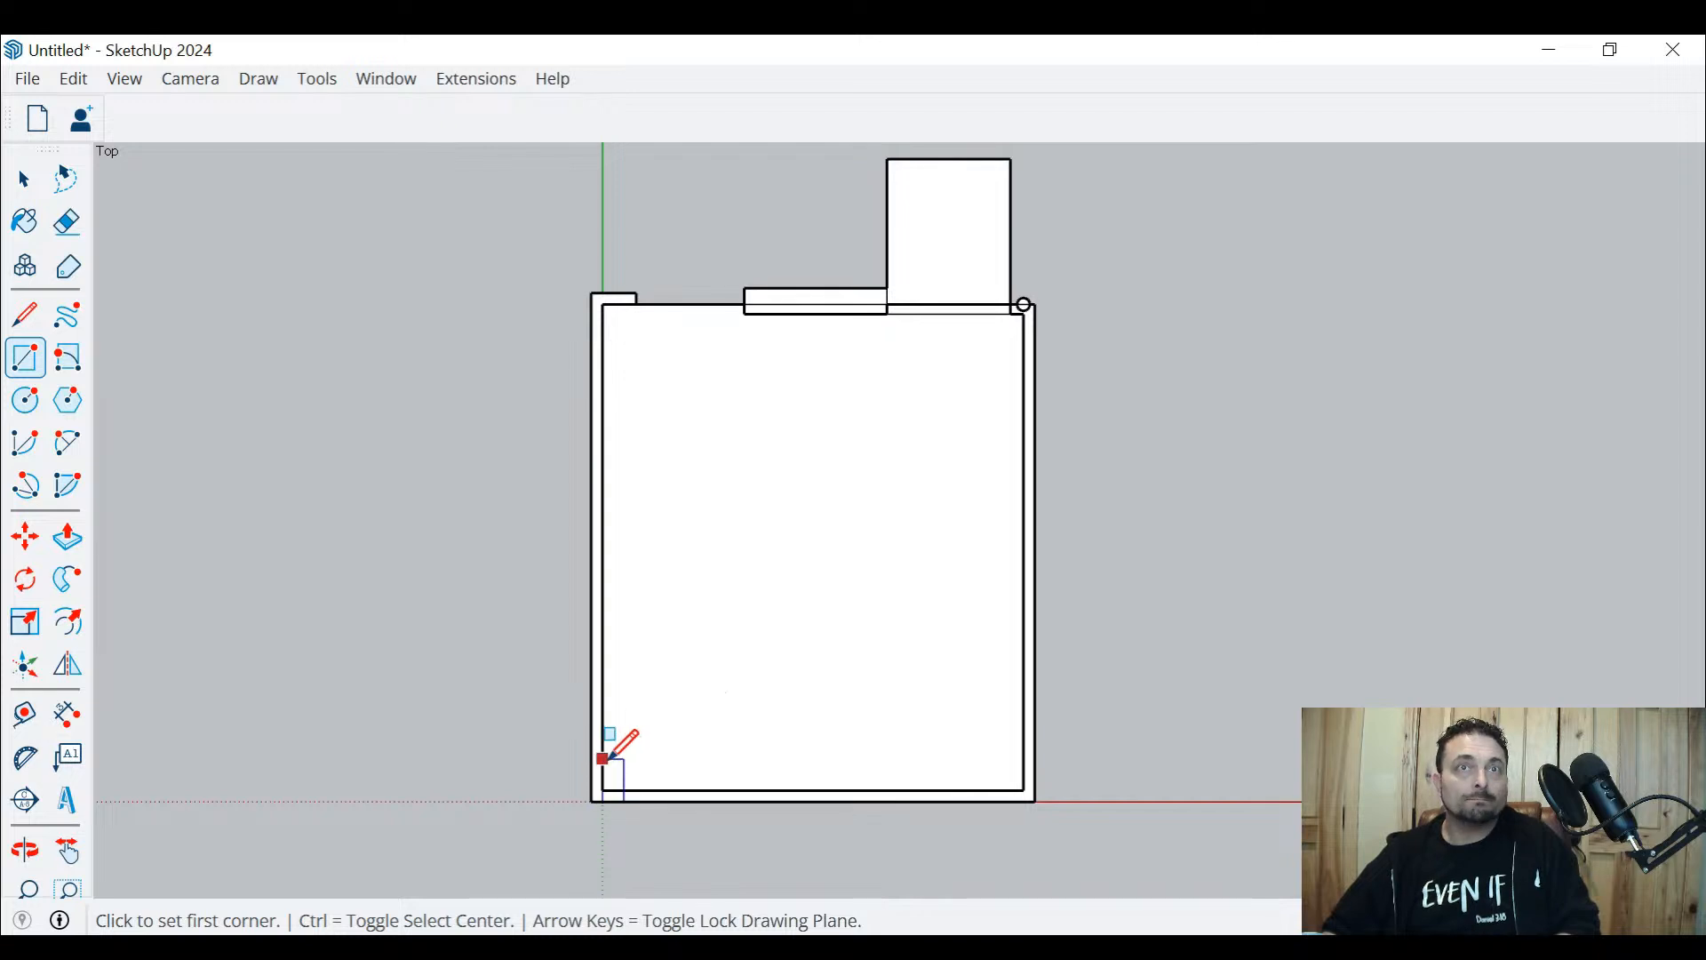
{"action": "left_click", "coordinate": [604, 771]}
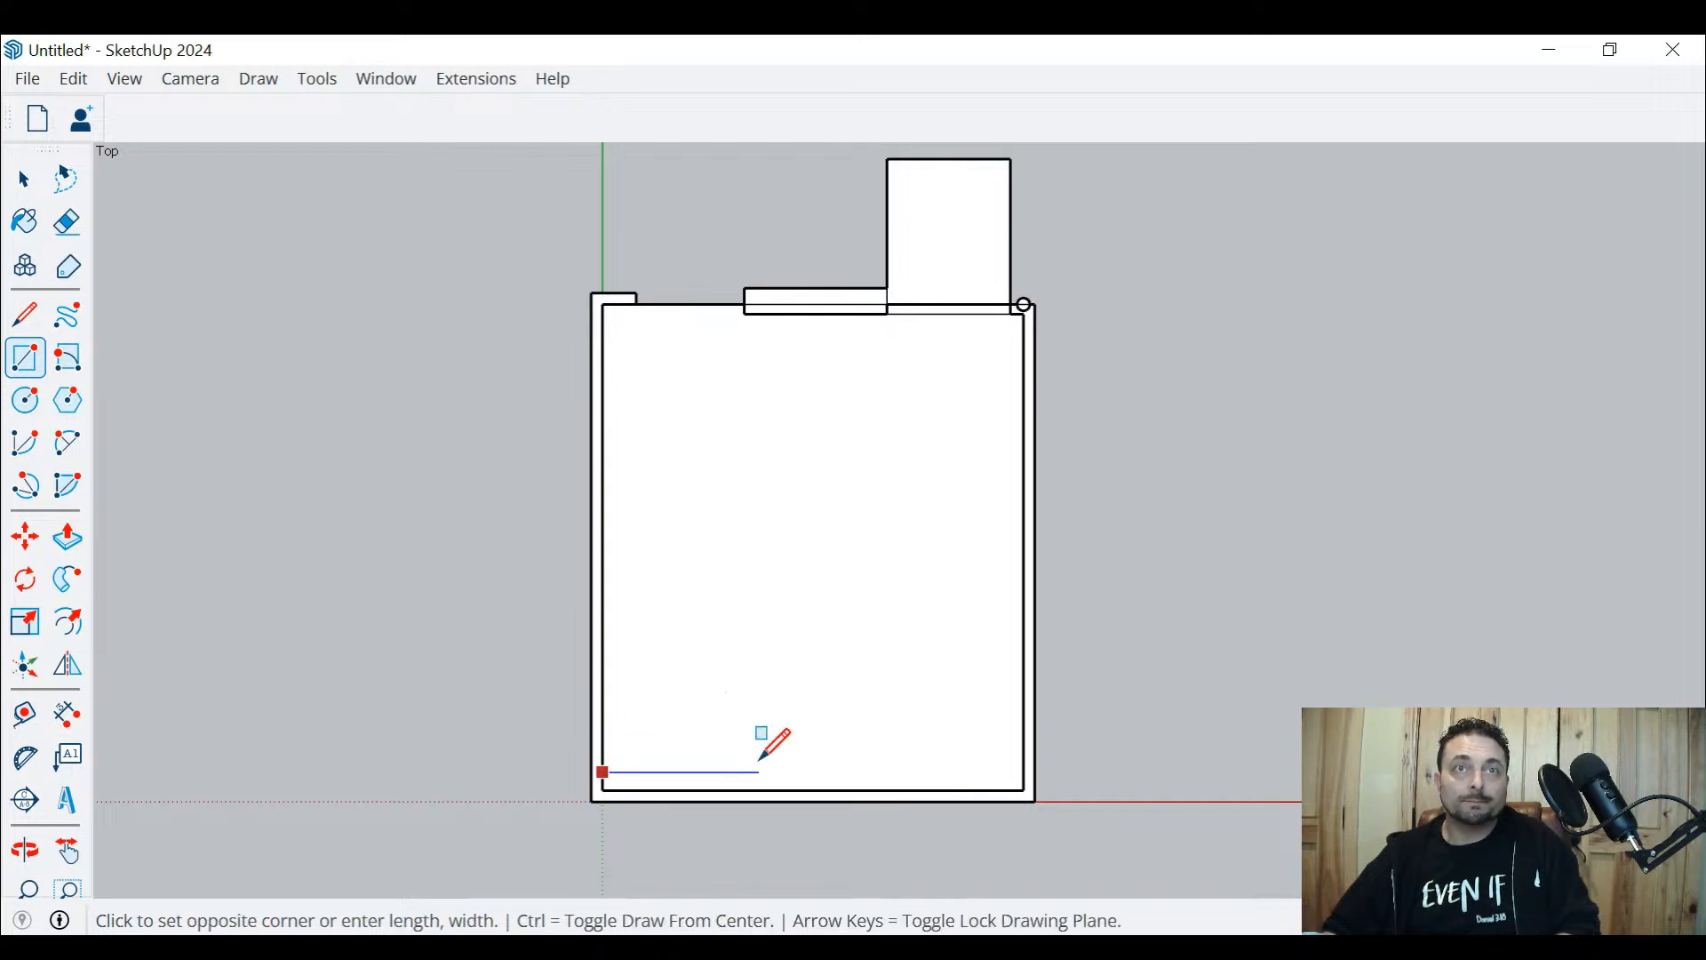
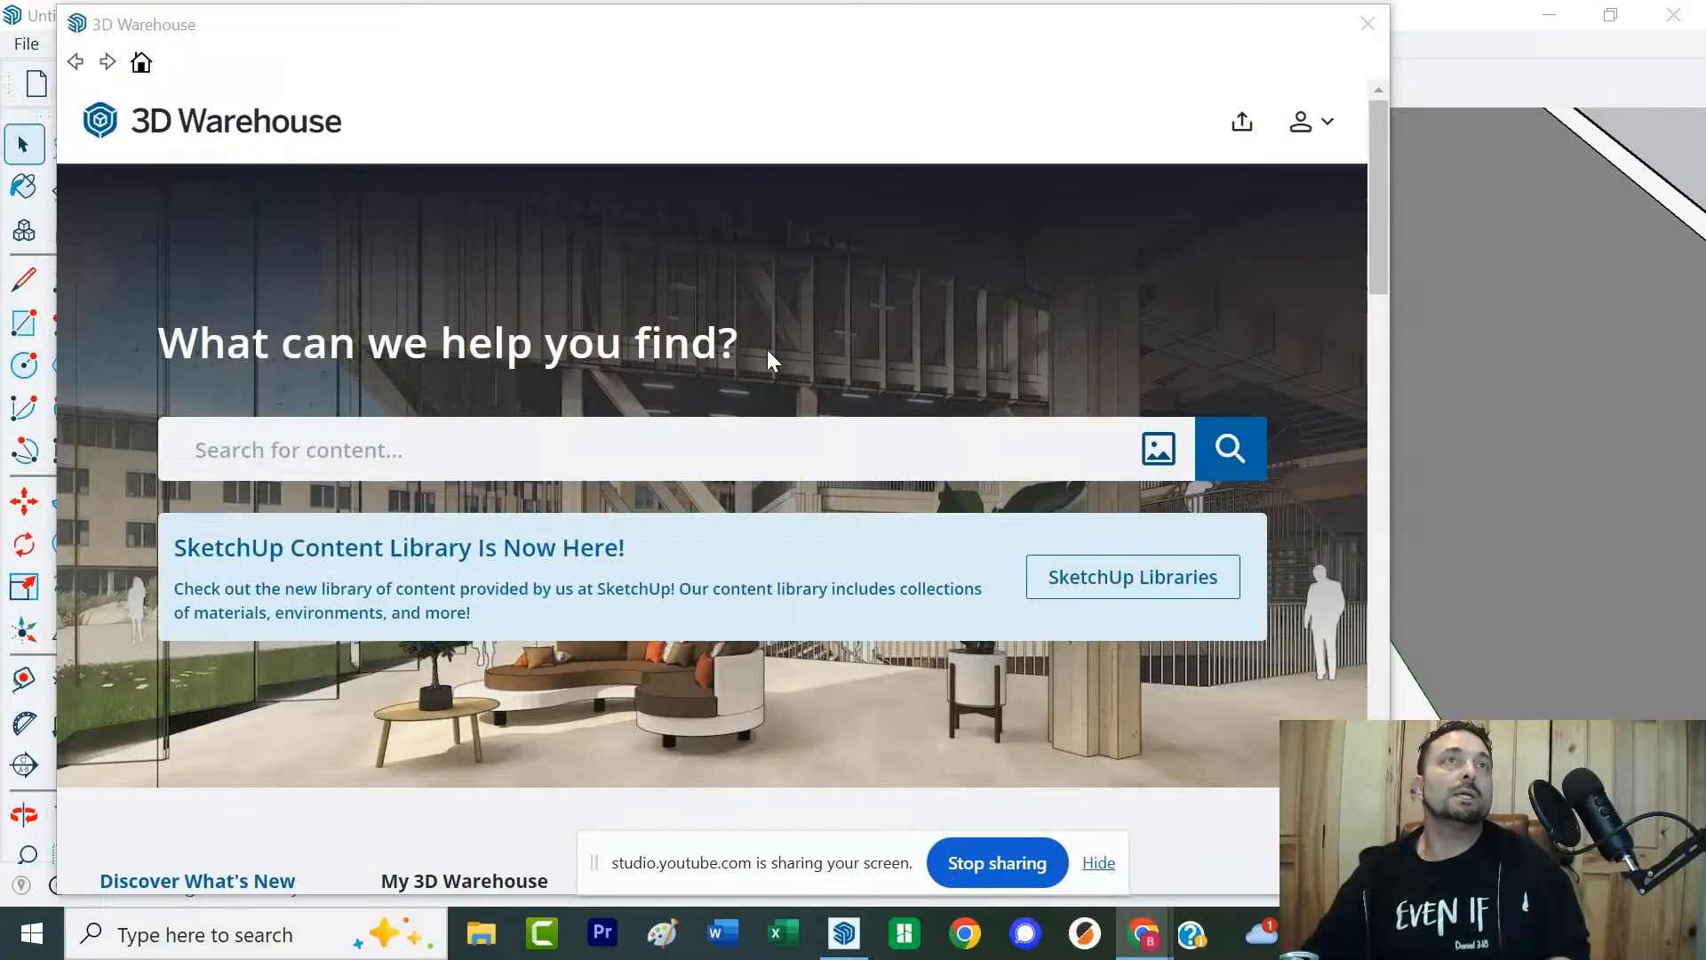
Search 3D Warehouse for "Toilet"
{"action": "left_click", "coordinate": [542, 431]}
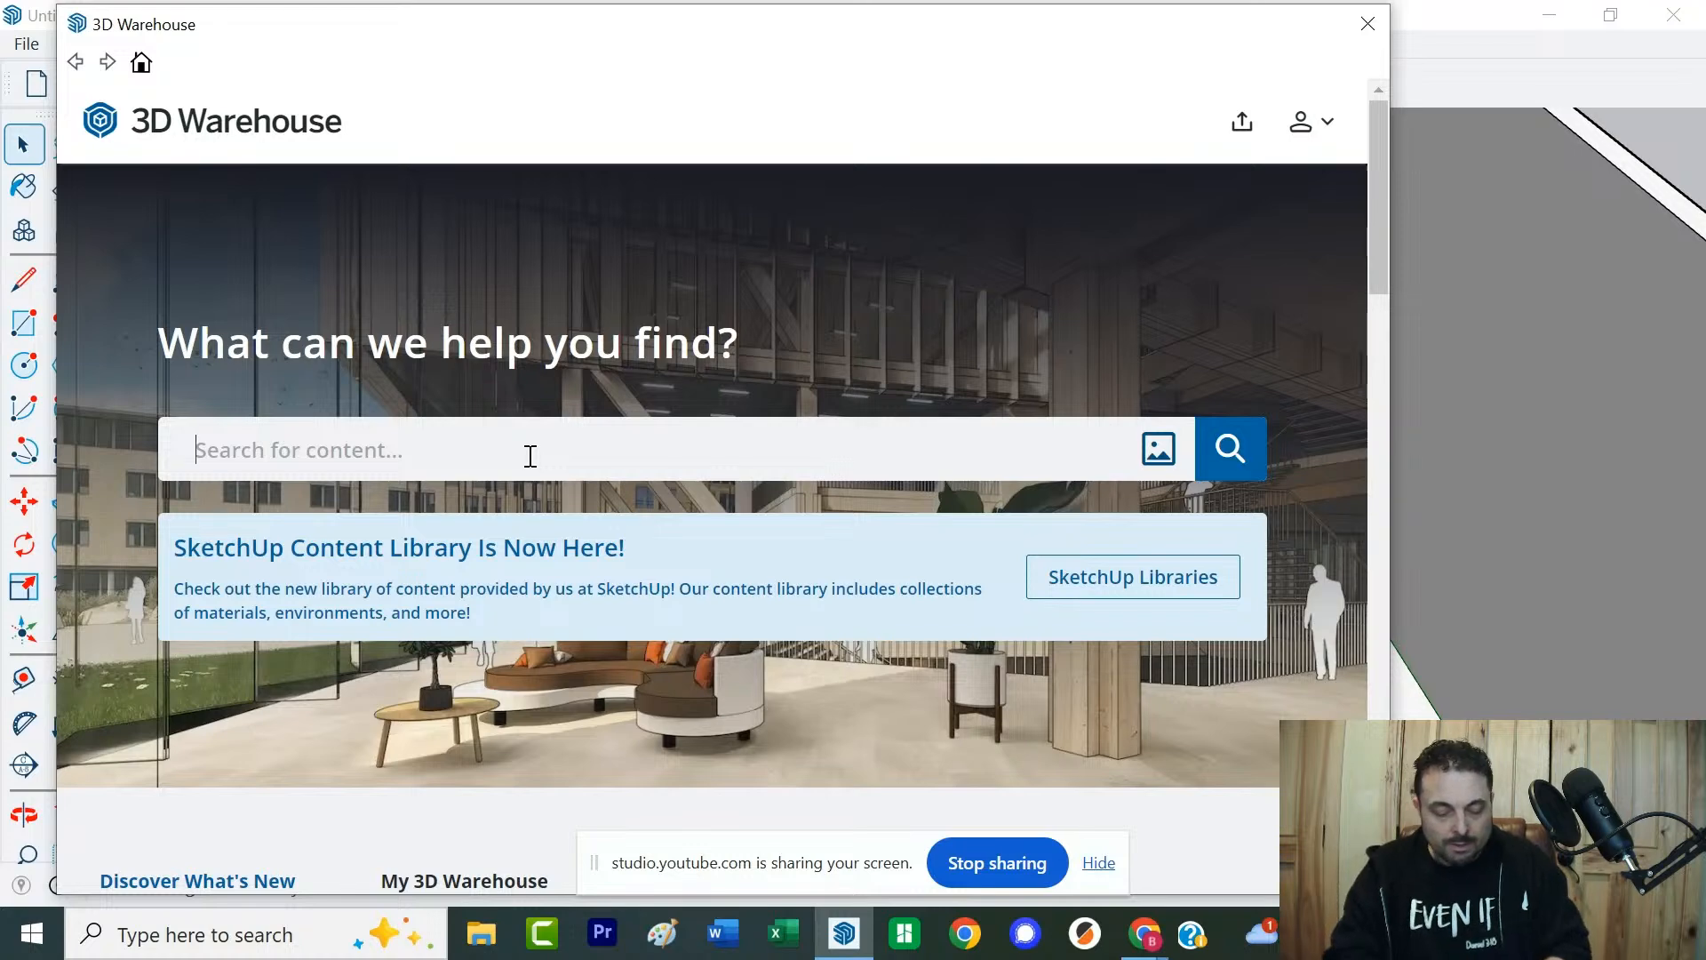
{"action": "type", "text": "Toilet"}
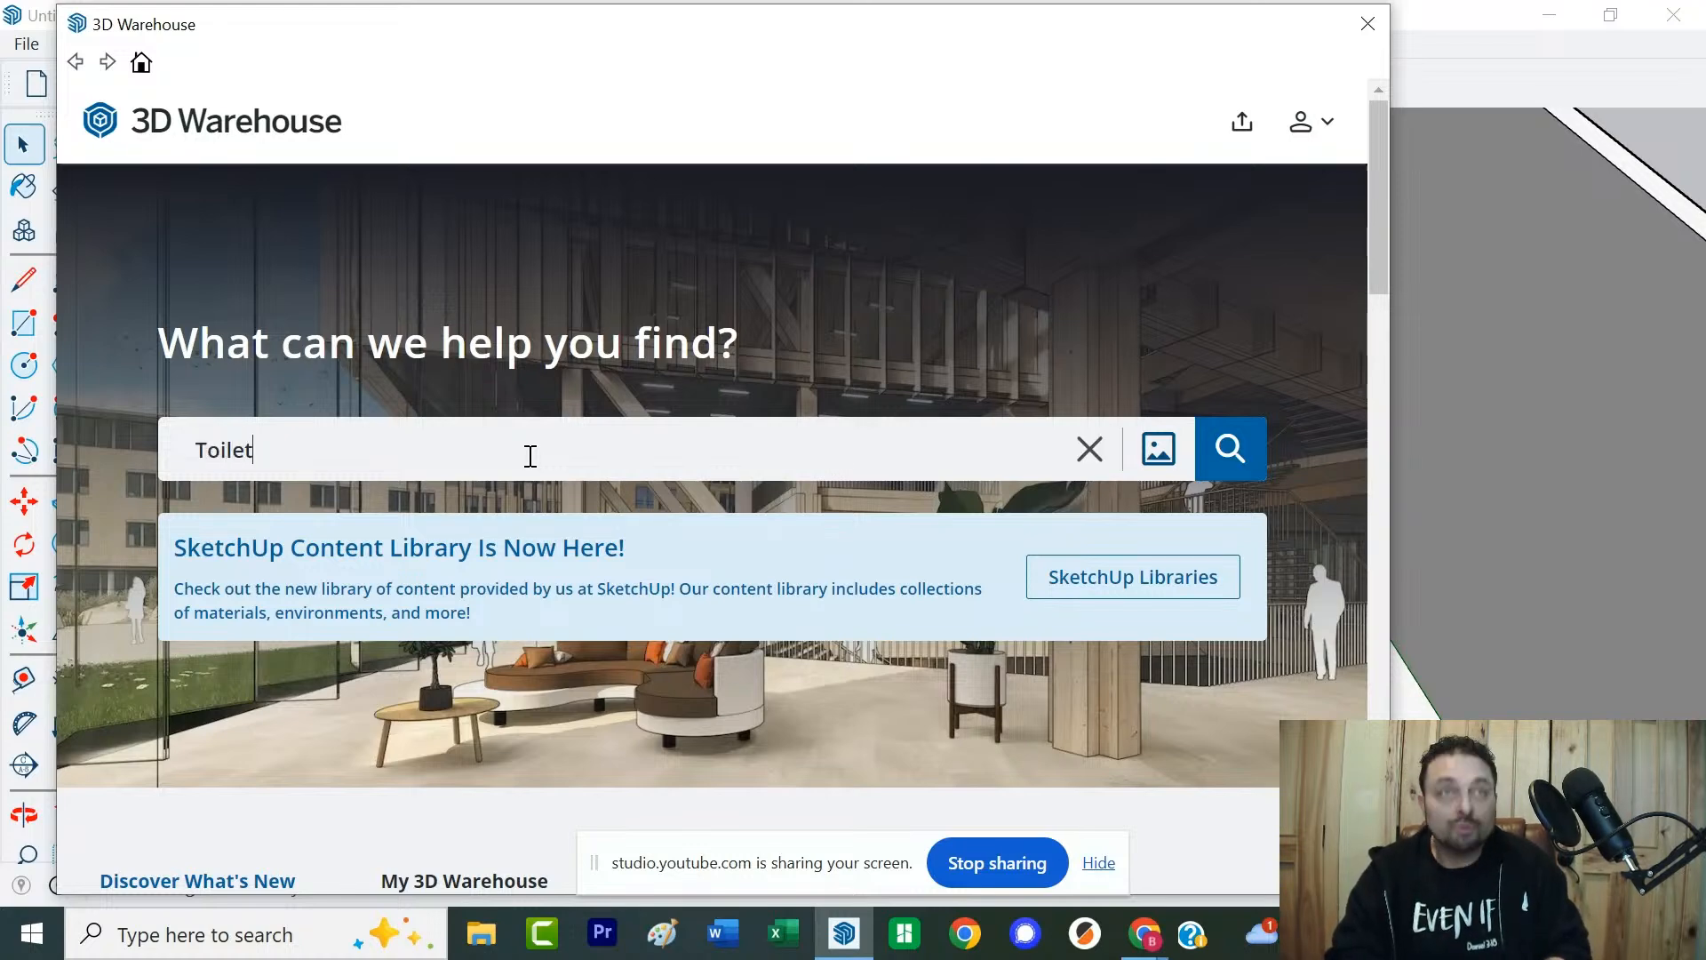
{"action": "key", "text": "Return"}
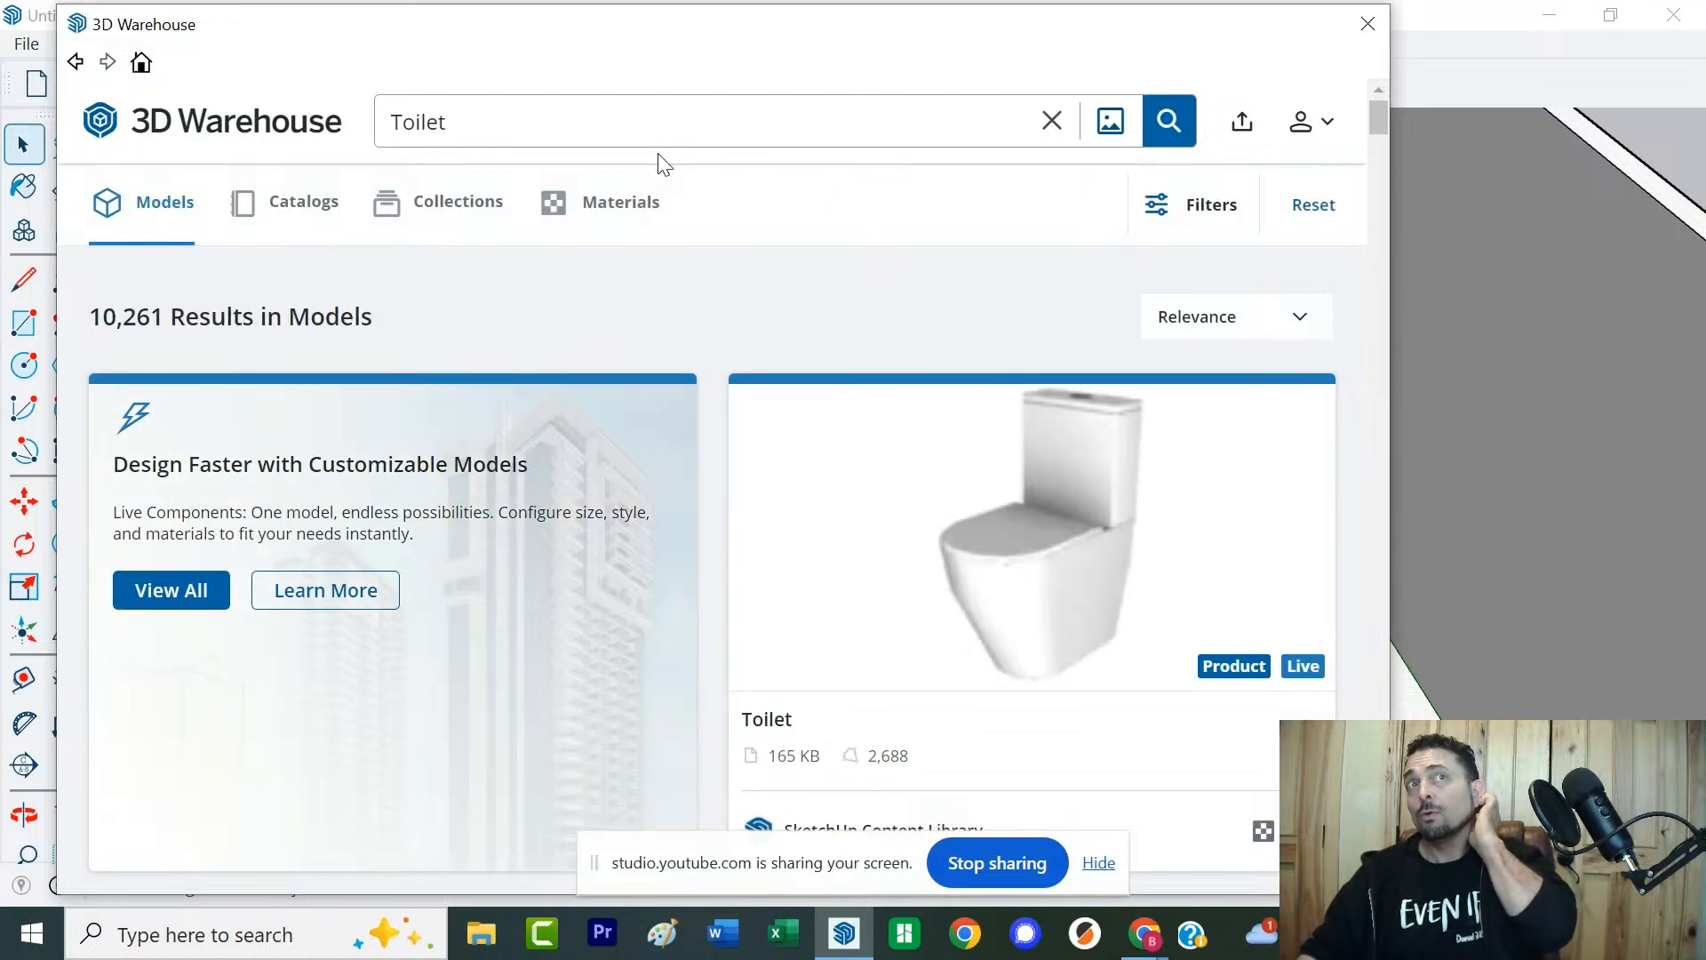
Browse the toilet models and load the 156 KB two-piece toilet with the exposed curved trapway directly into the model
{"action": "scroll", "coordinate": [906, 426], "scroll_direction": "down", "scroll_amount": 10}
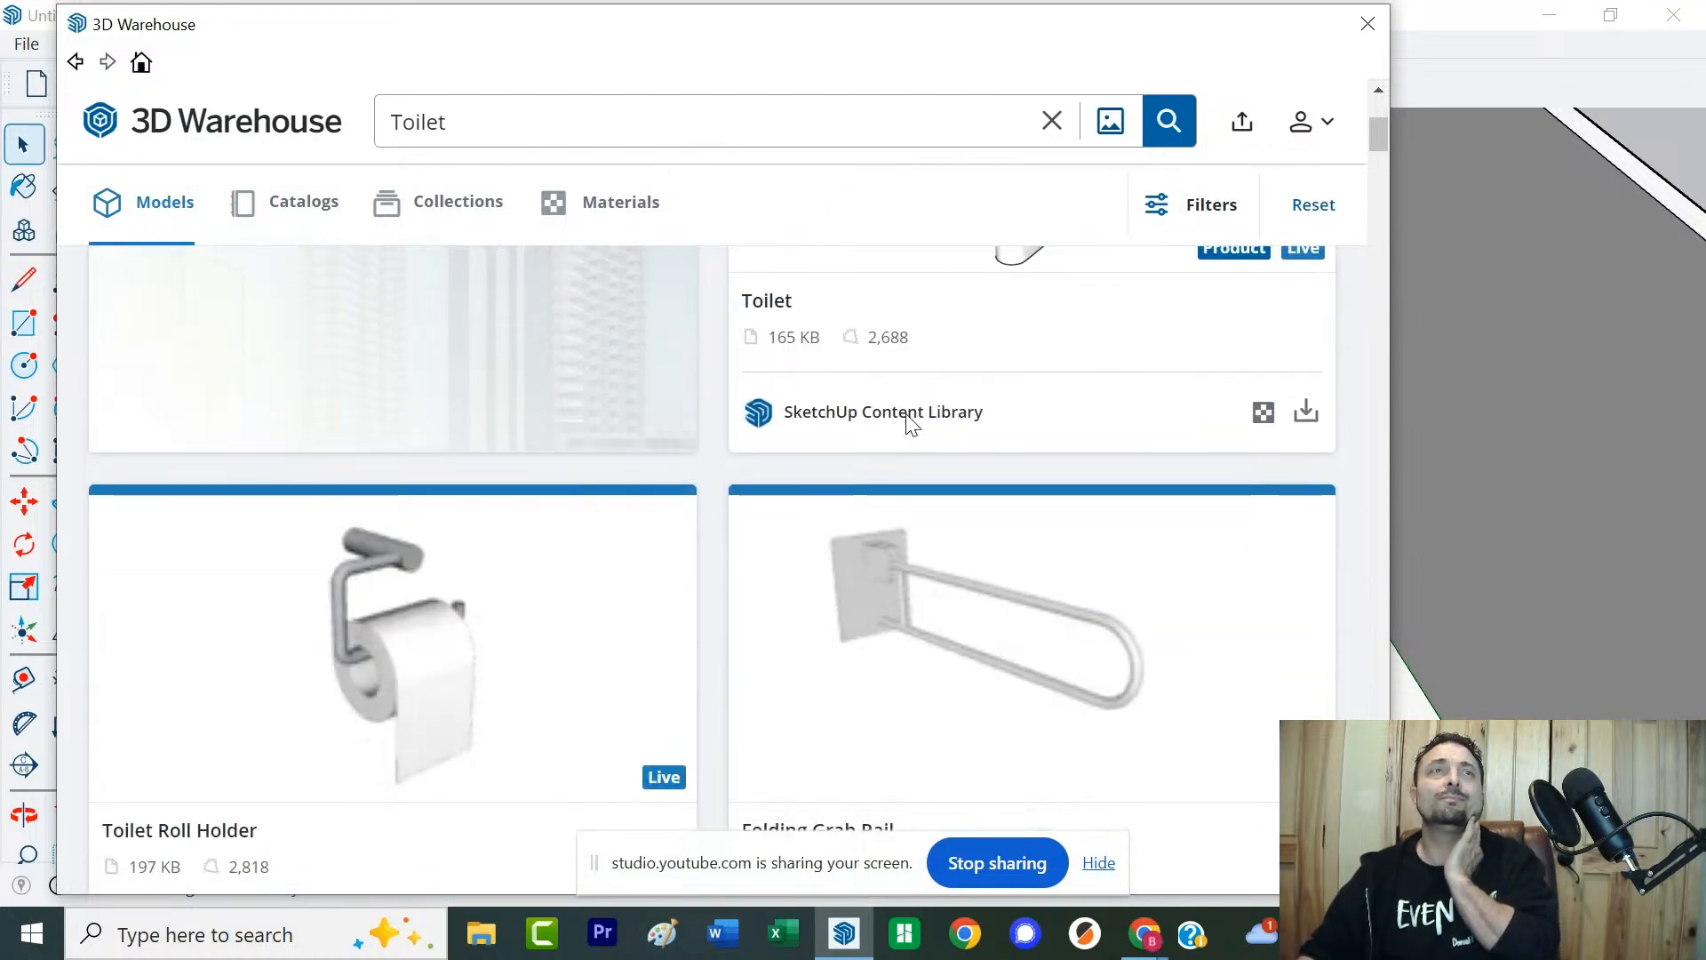
{"action": "scroll", "coordinate": [907, 427], "scroll_direction": "down", "scroll_amount": 3}
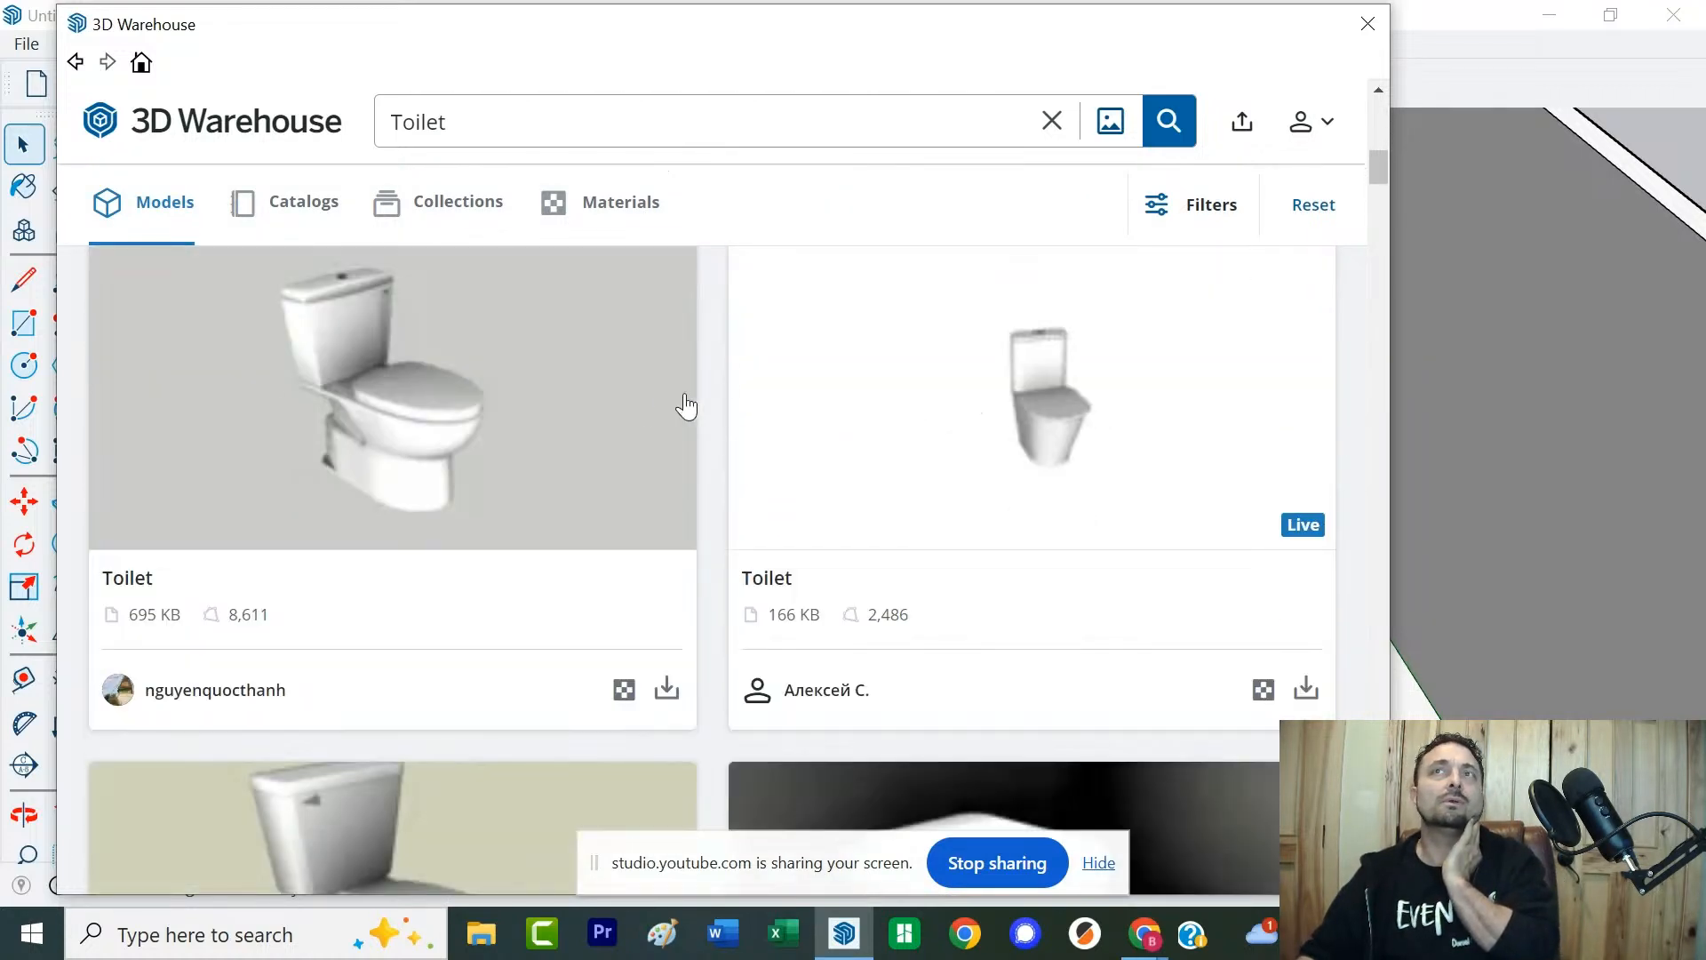
{"action": "scroll", "coordinate": [397, 433], "scroll_direction": "down", "scroll_amount": 4}
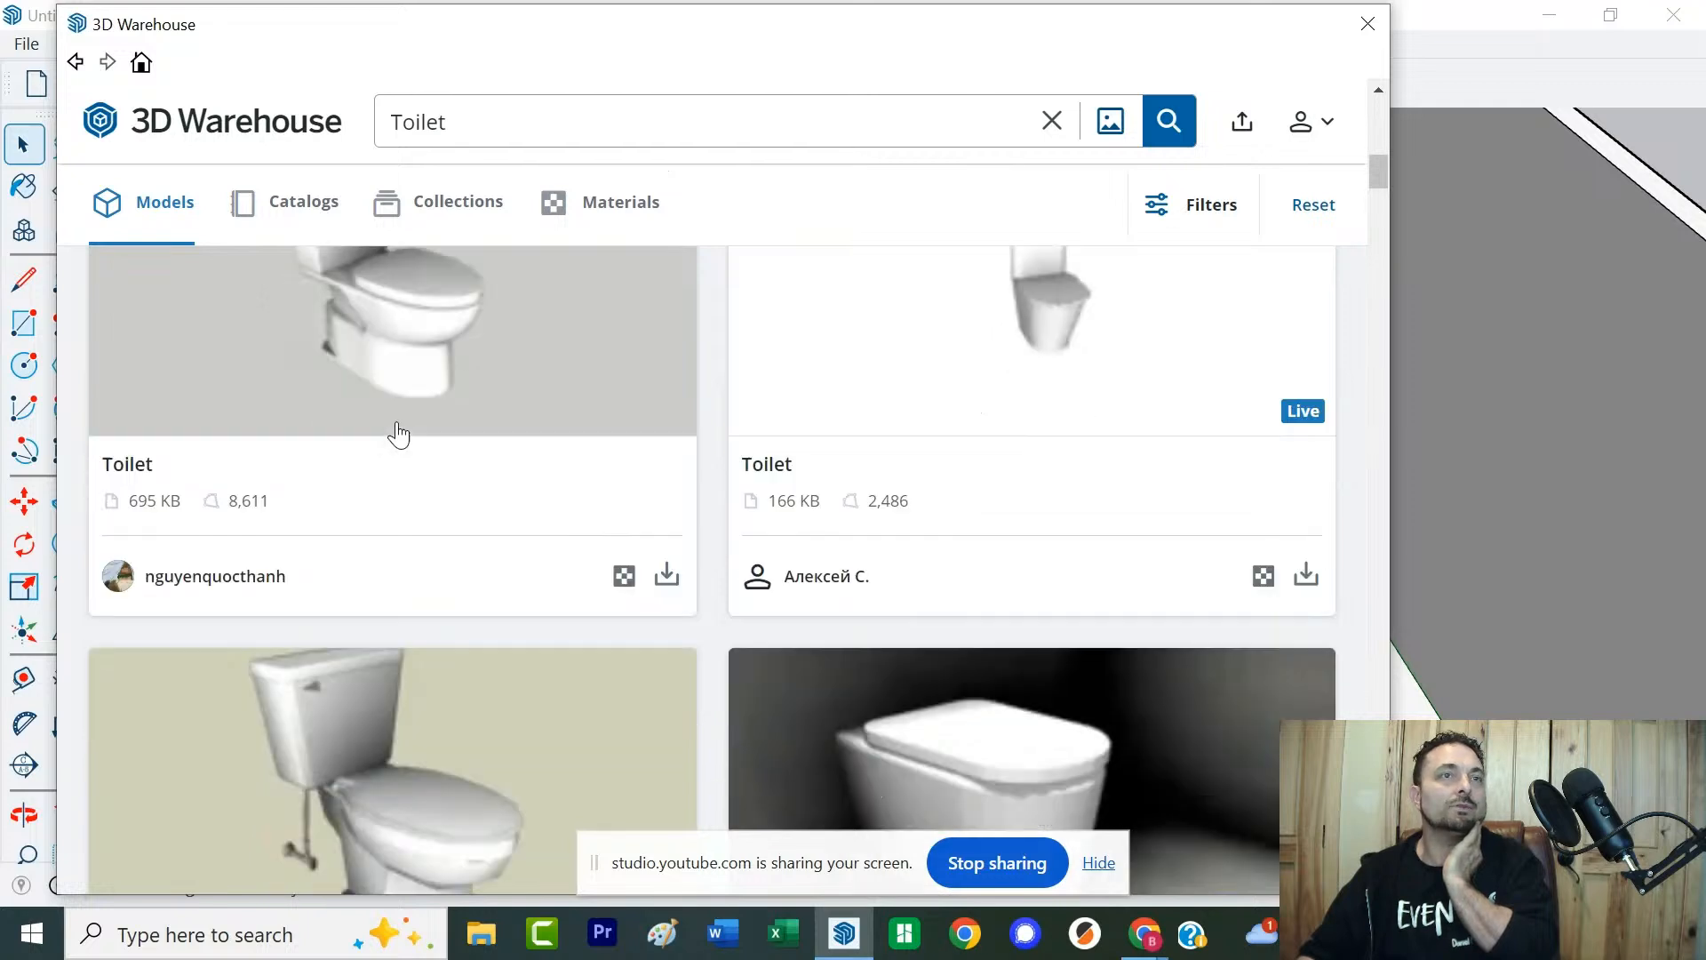
{"action": "scroll", "coordinate": [401, 479], "scroll_direction": "down", "scroll_amount": 5}
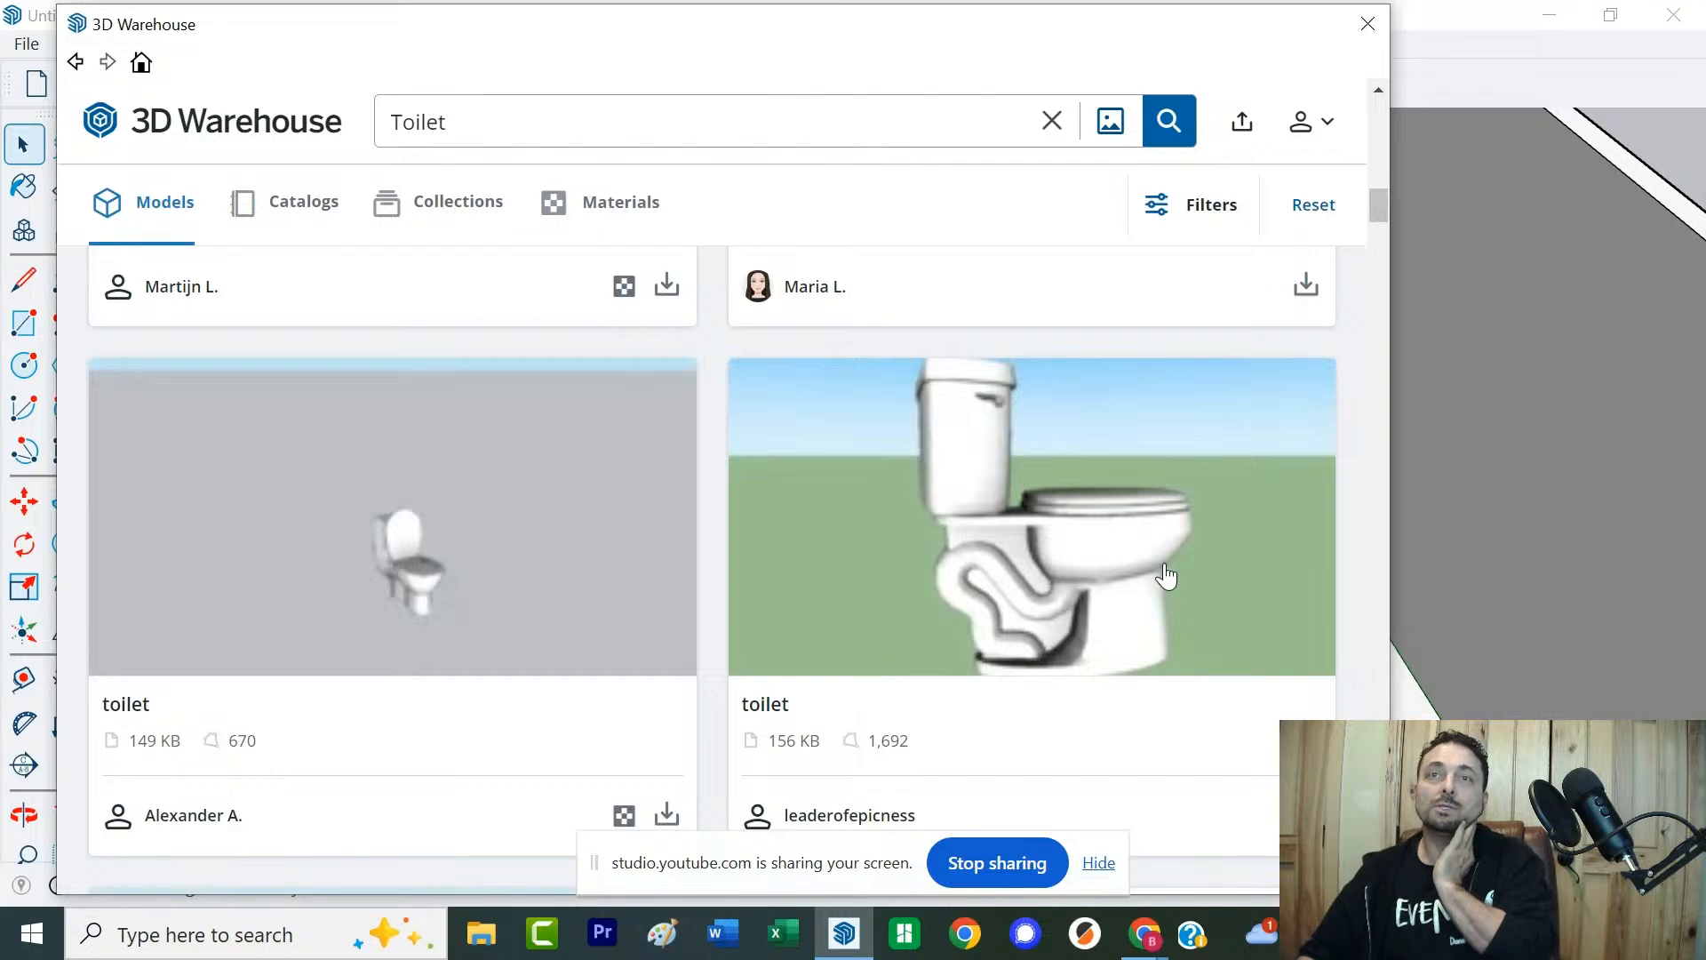
{"action": "scroll", "coordinate": [1157, 569], "scroll_direction": "down", "scroll_amount": 1}
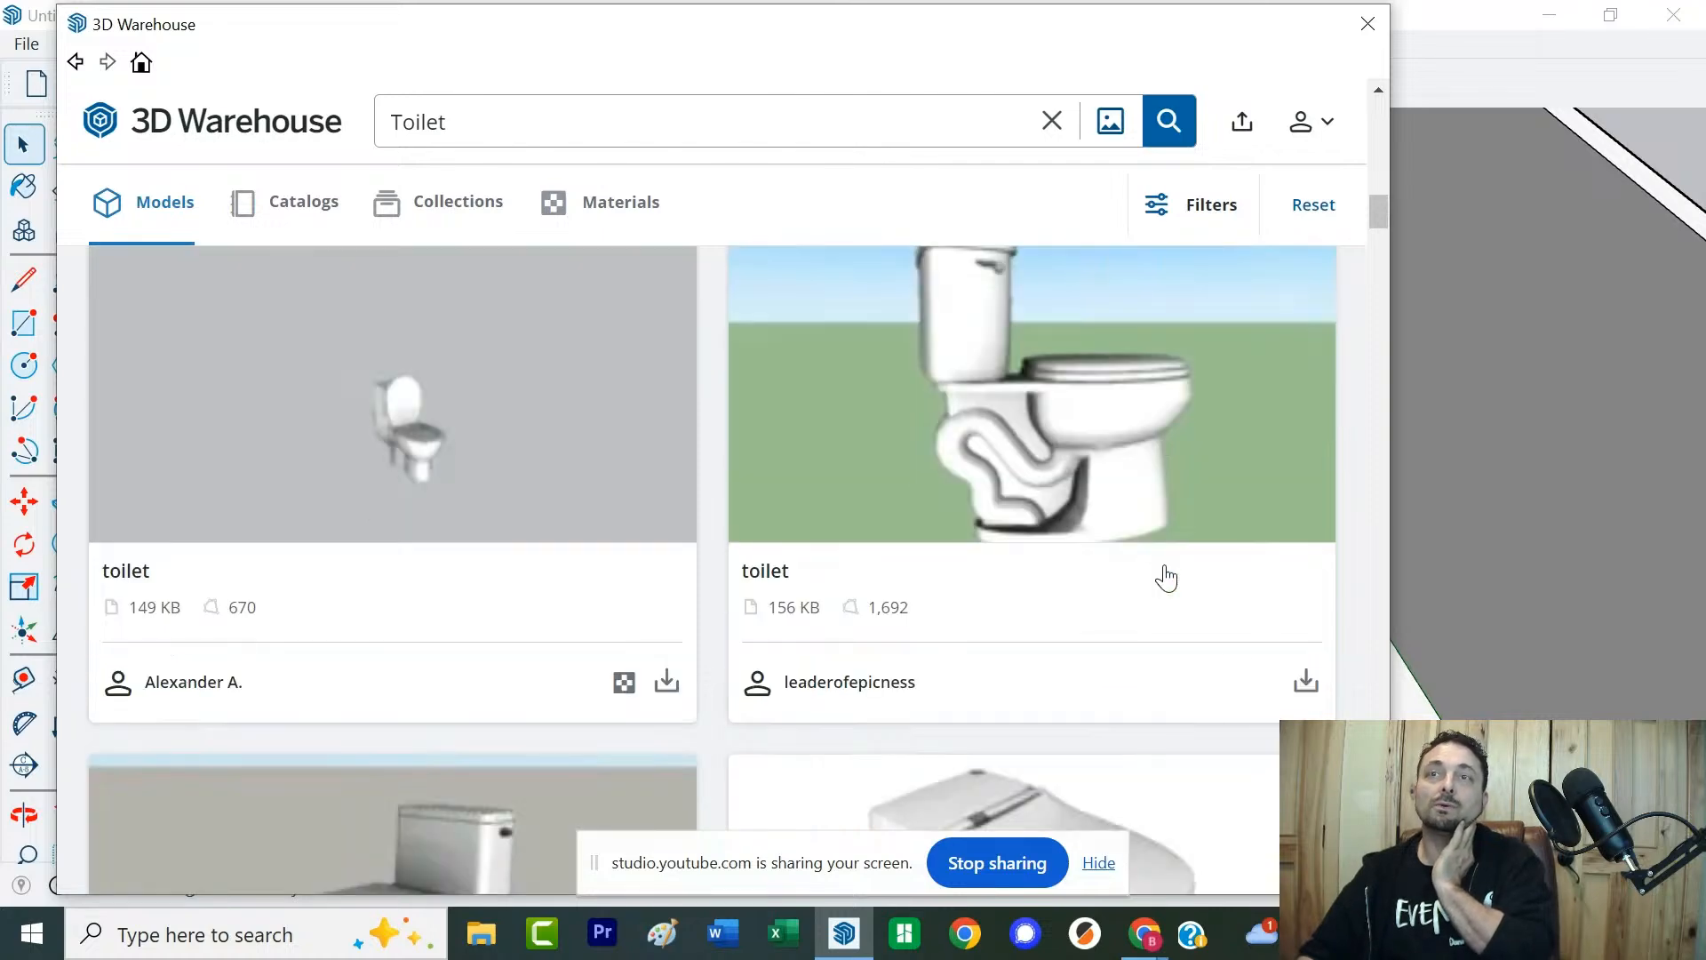
{"action": "left_click", "coordinate": [1302, 683]}
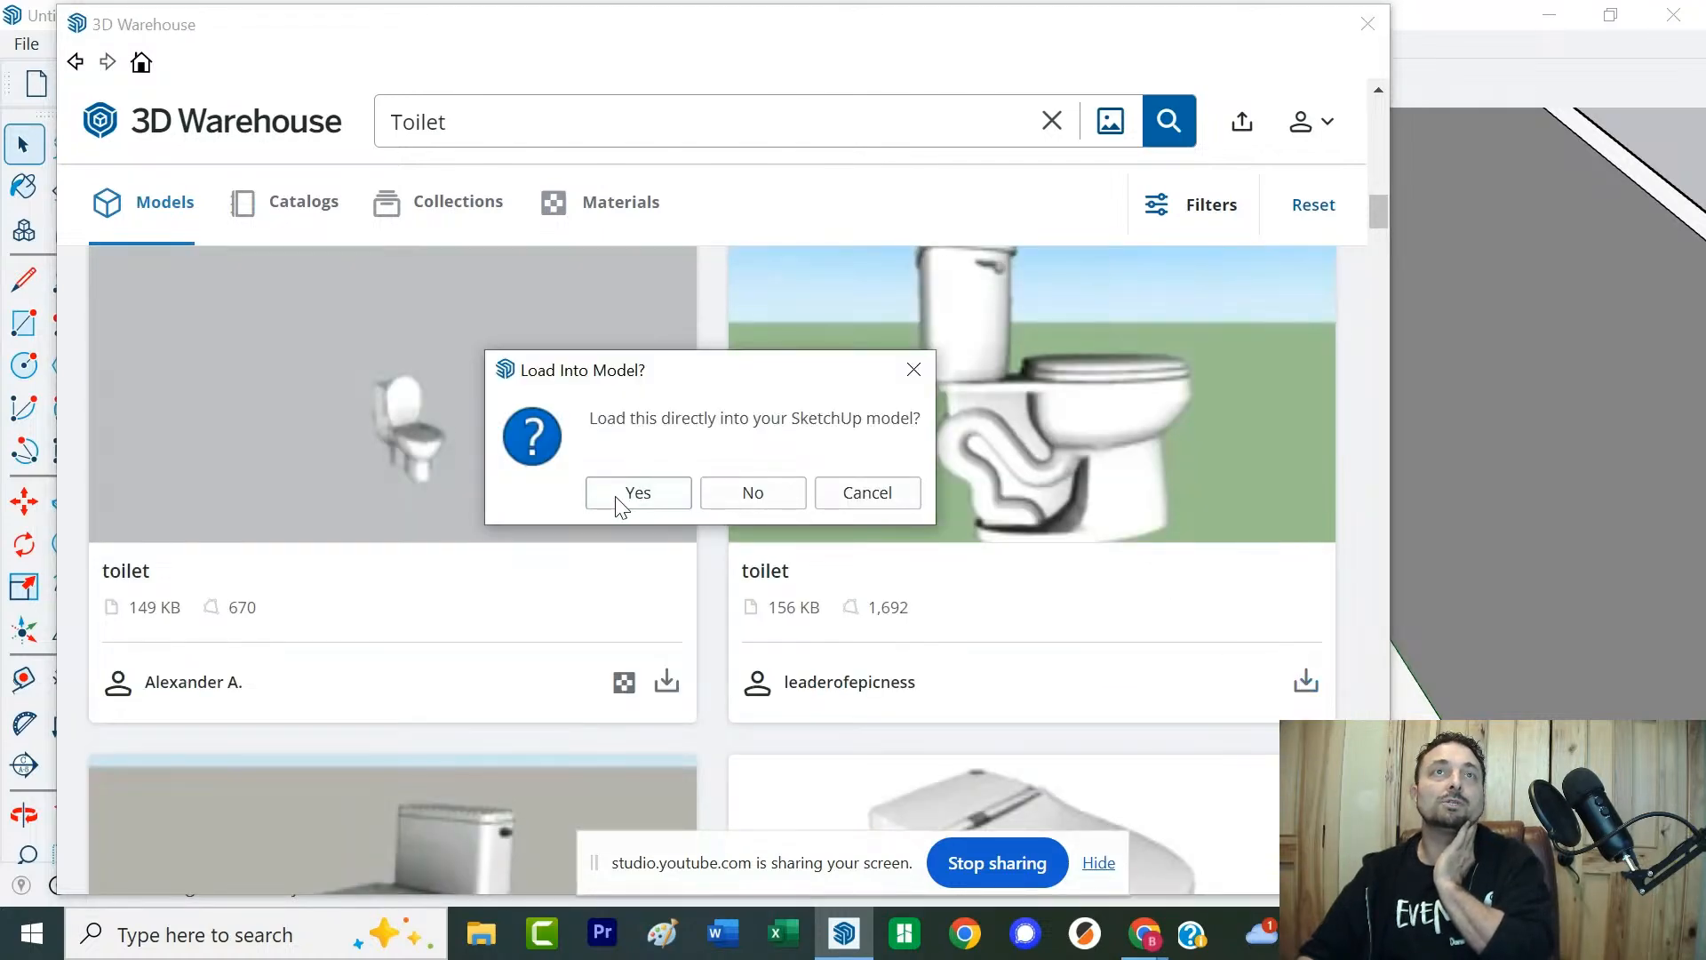
{"action": "left_click", "coordinate": [621, 502]}
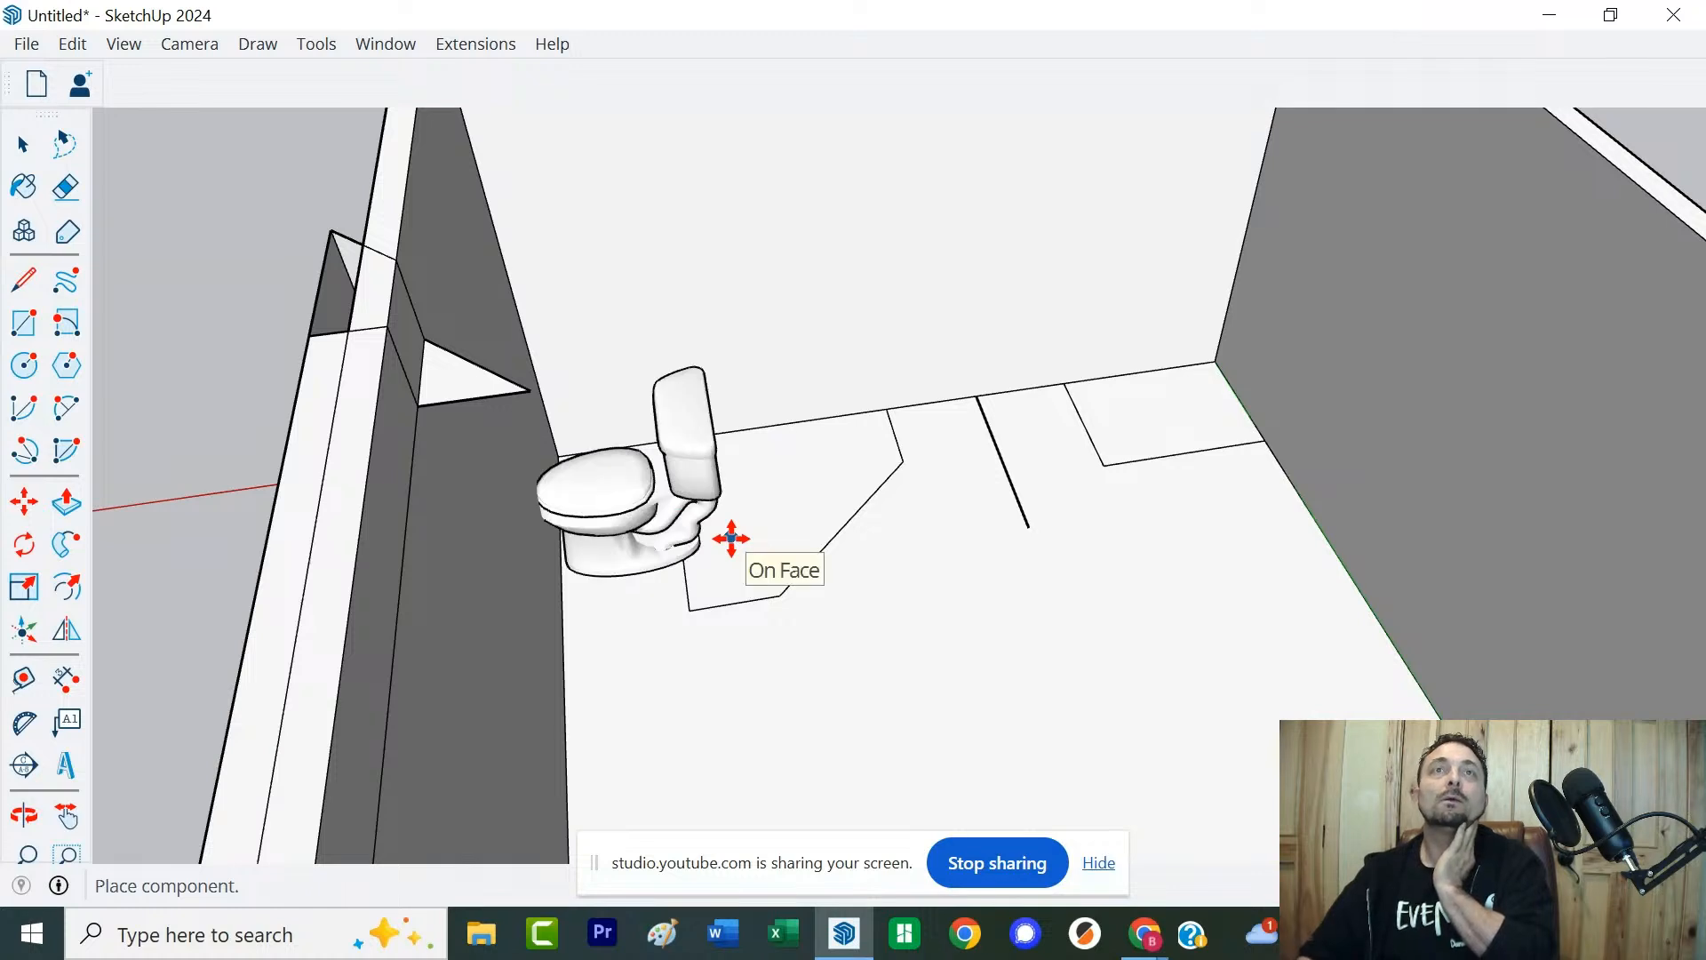
Place the toilet on the floor near the short marker line and rotate it so its tank faces the back wall
{"action": "left_click", "coordinate": [1125, 622]}
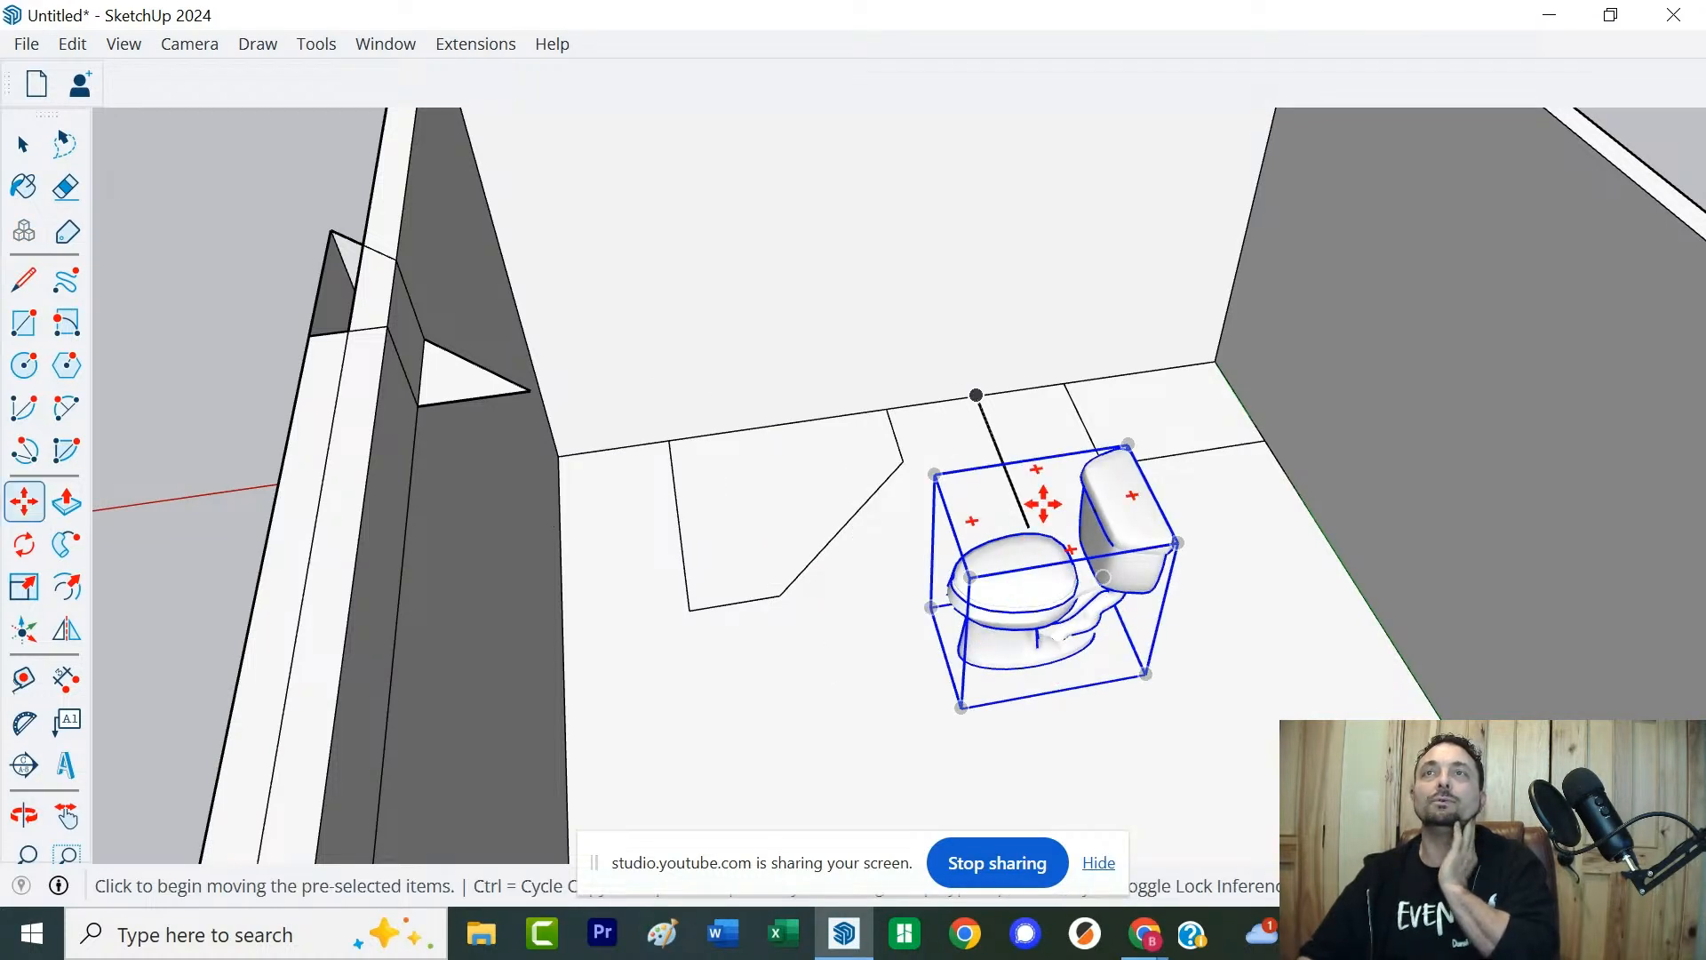
{"action": "left_click", "coordinate": [1073, 551]}
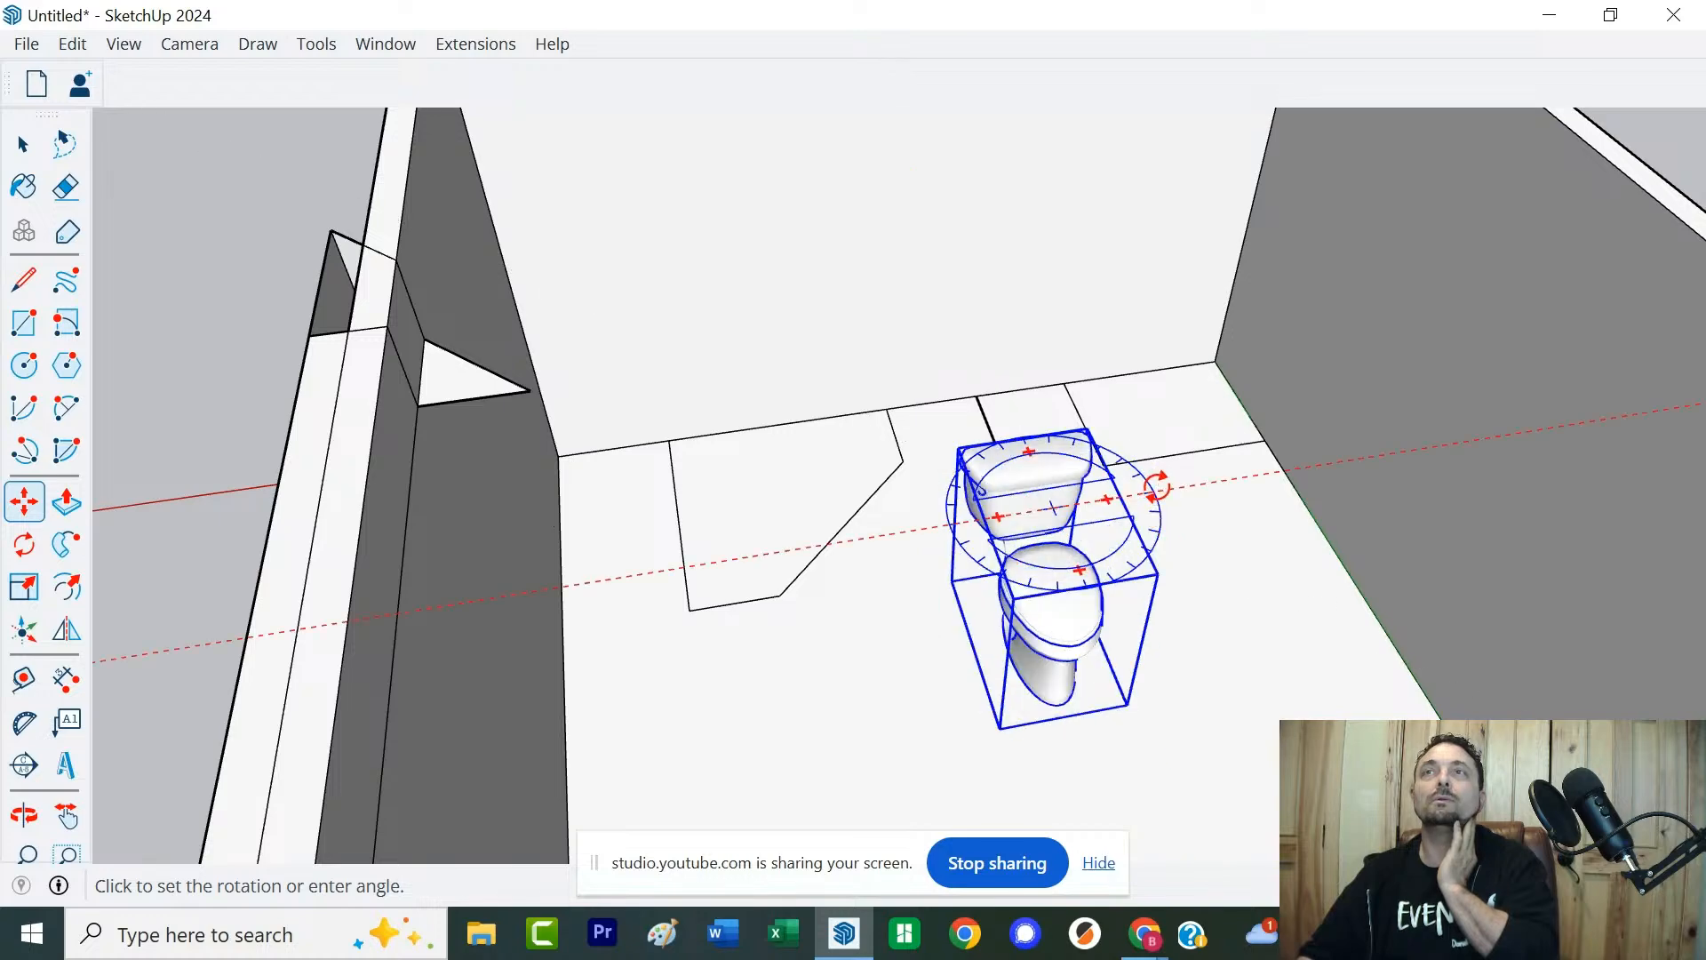
{"action": "left_click", "coordinate": [1155, 483]}
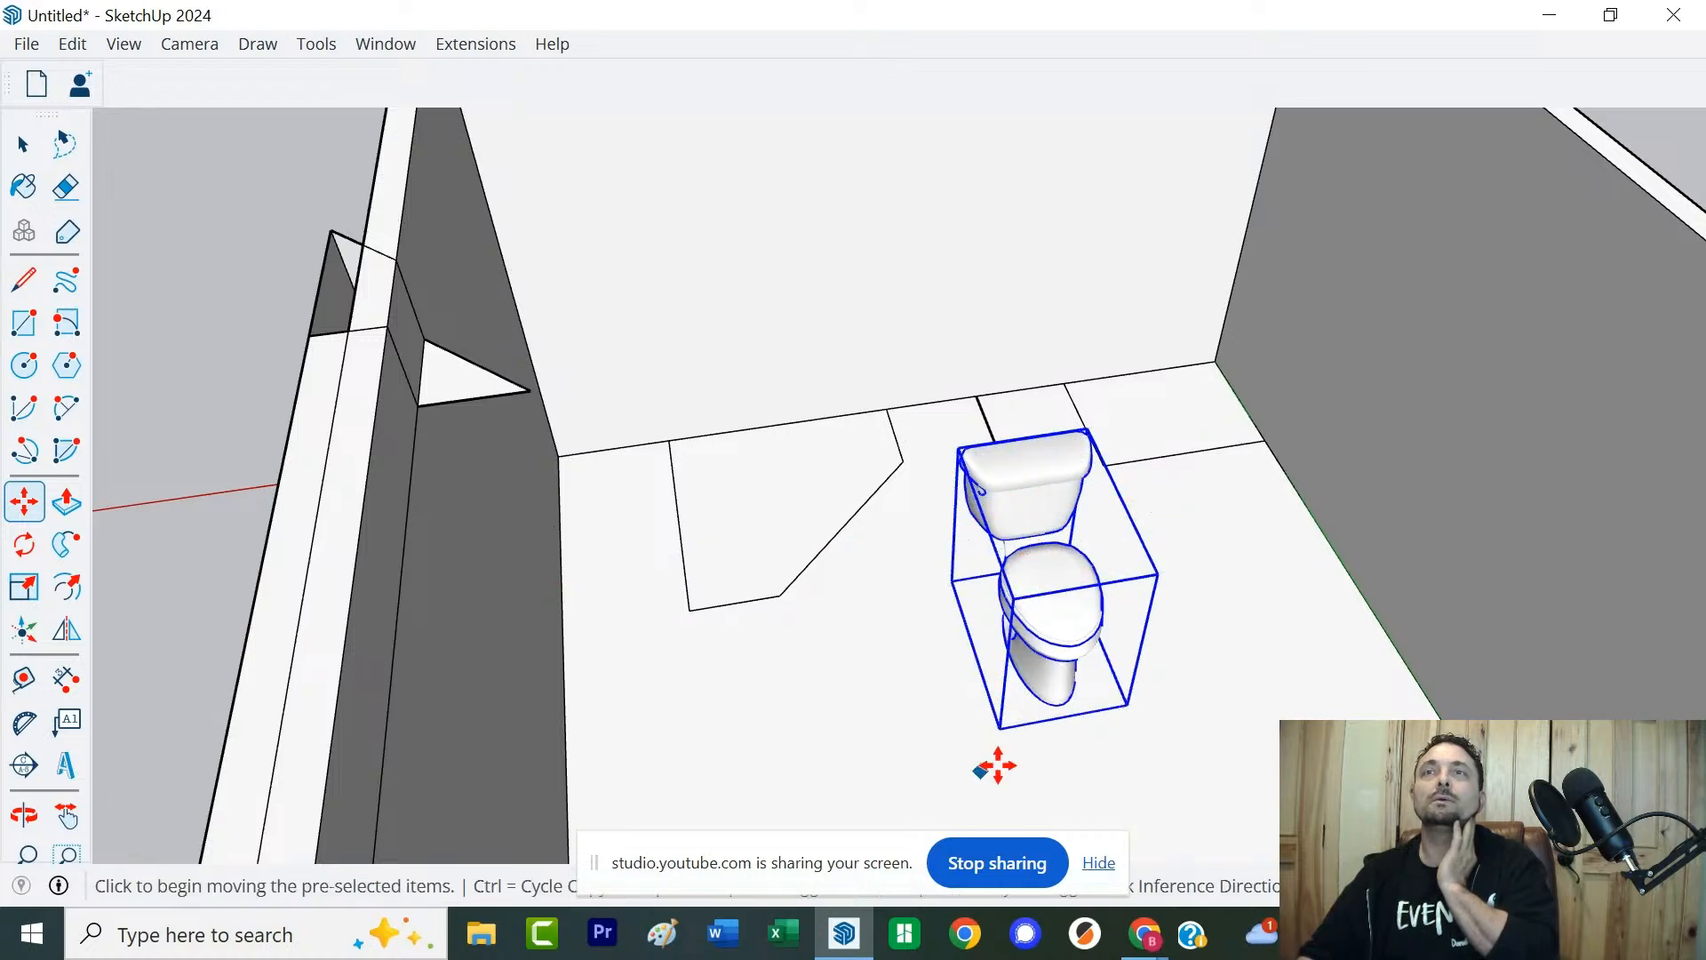
Open the toilet's nested components from beneath the floor, down to the geometry of its base outline and drain circle
{"action": "middle_click_drag", "start_coordinate": [994, 761], "coordinate": [918, 108]}
{"action": "scroll", "coordinate": [1136, 738], "scroll_direction": "up", "scroll_amount": 4}
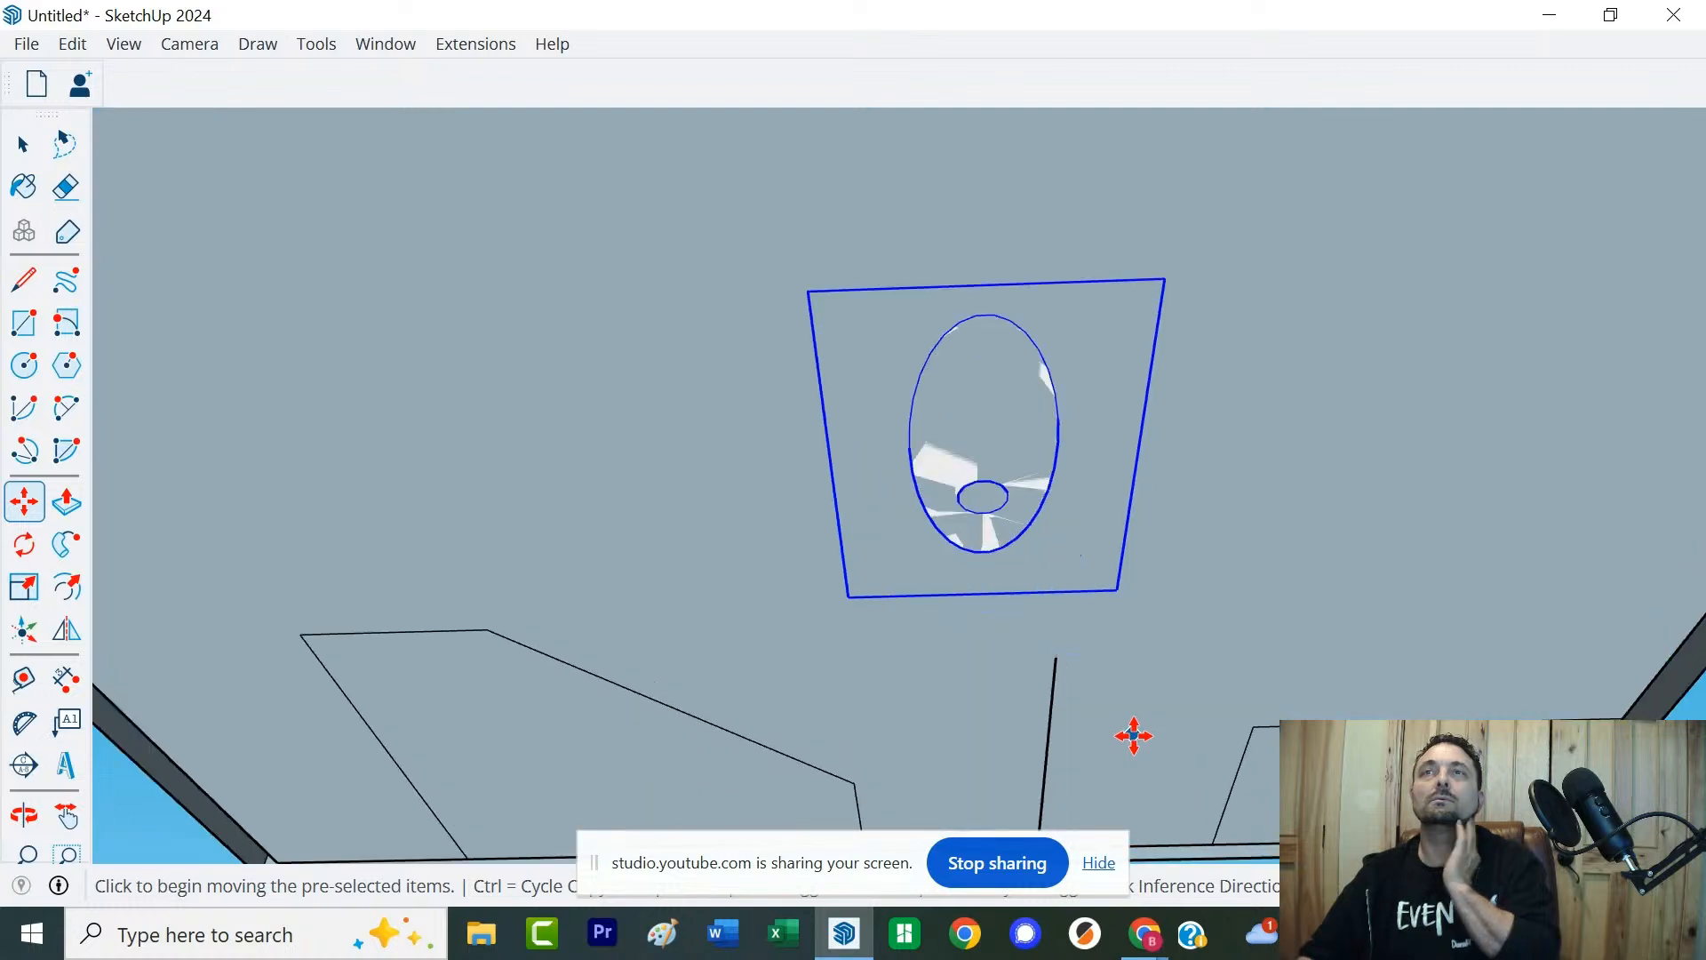
{"action": "key", "text": "Escape"}
{"action": "key", "text": "space"}
{"action": "left_click", "coordinate": [1020, 530]}
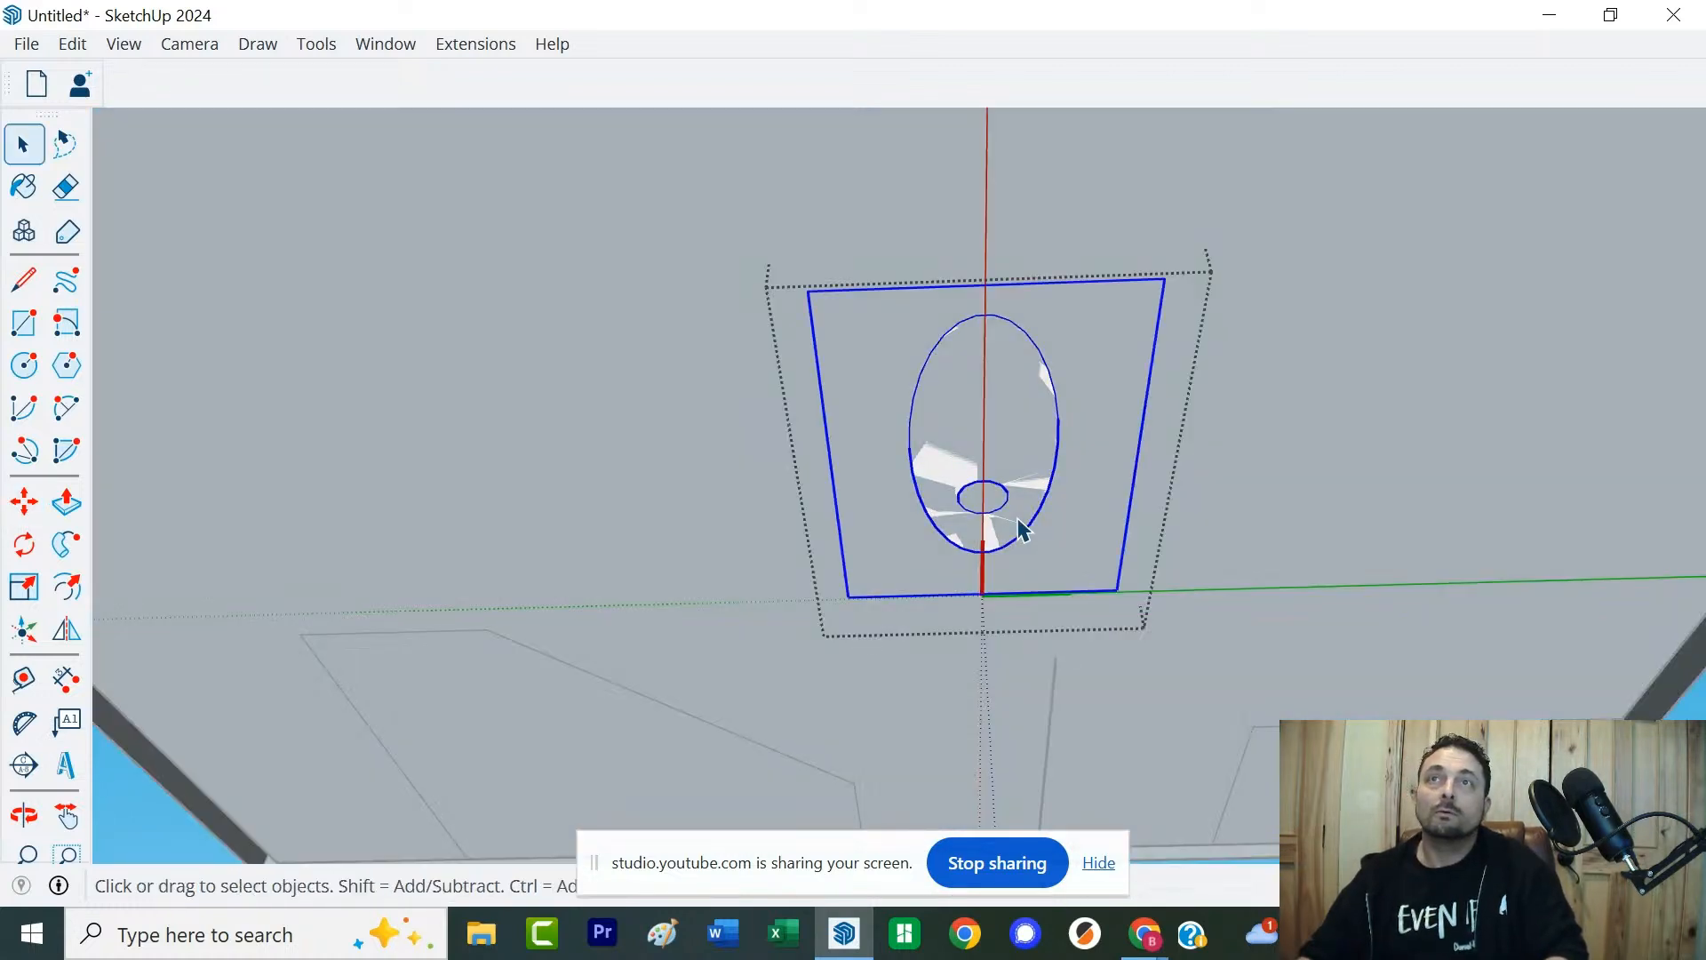
{"action": "double_click", "coordinate": [1011, 537]}
{"action": "left_click", "coordinate": [1009, 533]}
{"action": "double_click", "coordinate": [1006, 531]}
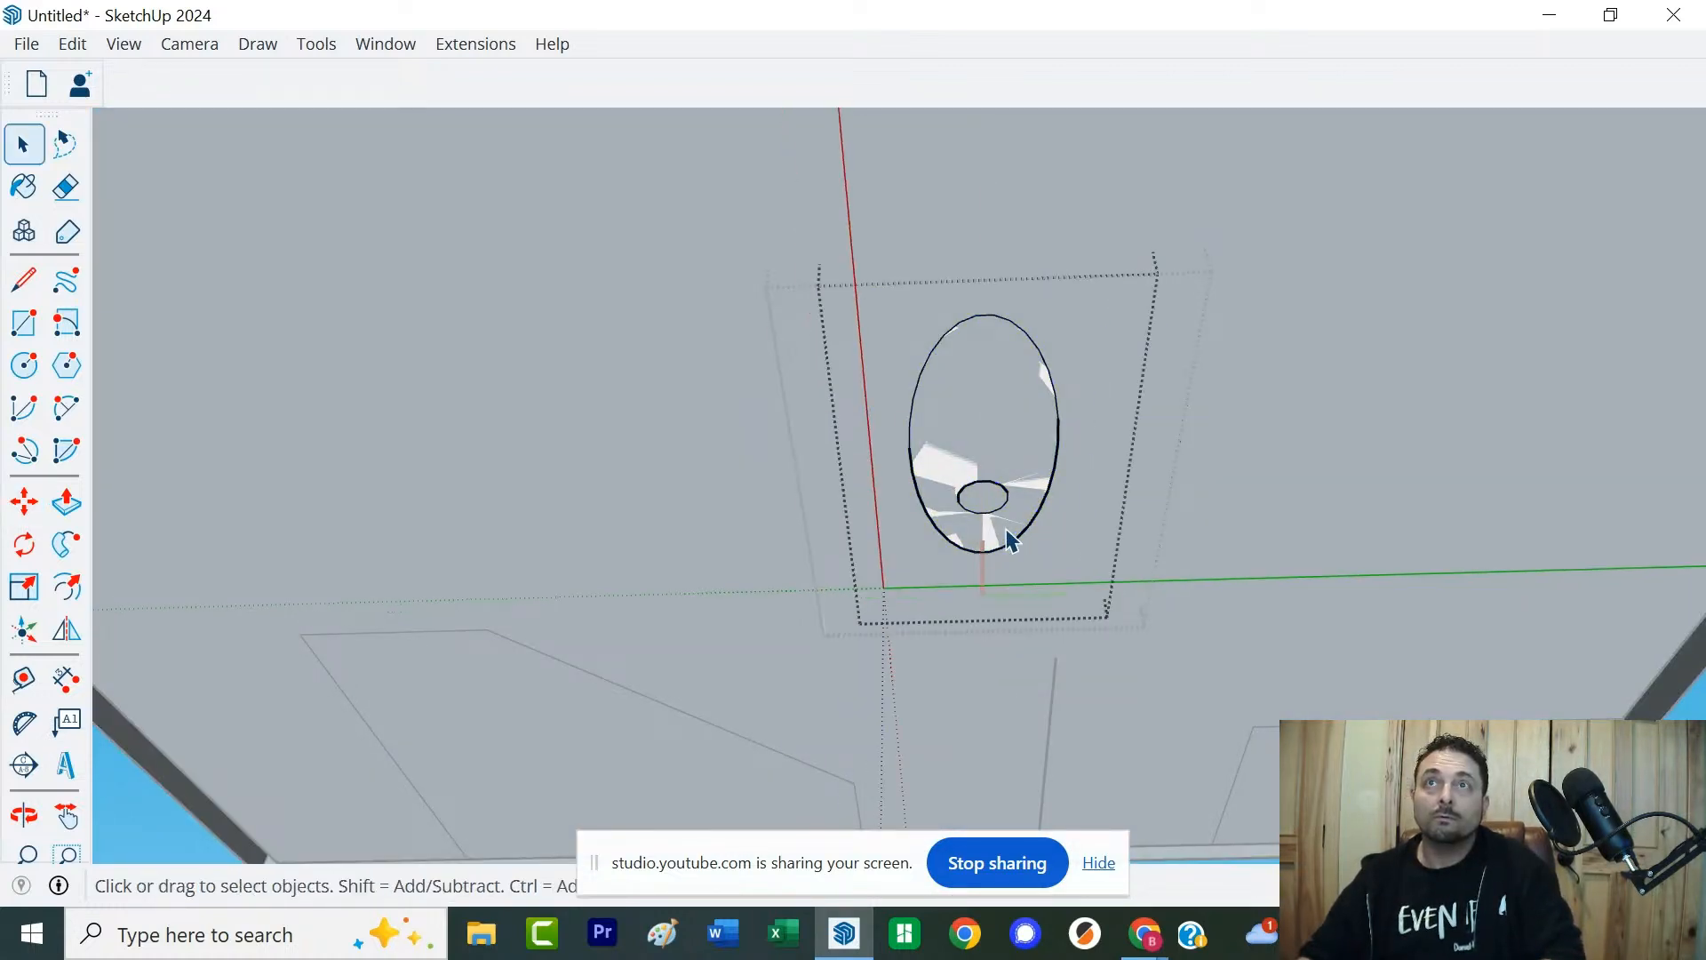
{"action": "left_click", "coordinate": [1006, 529]}
{"action": "double_click", "coordinate": [1010, 537]}
{"action": "left_click", "coordinate": [1010, 537]}
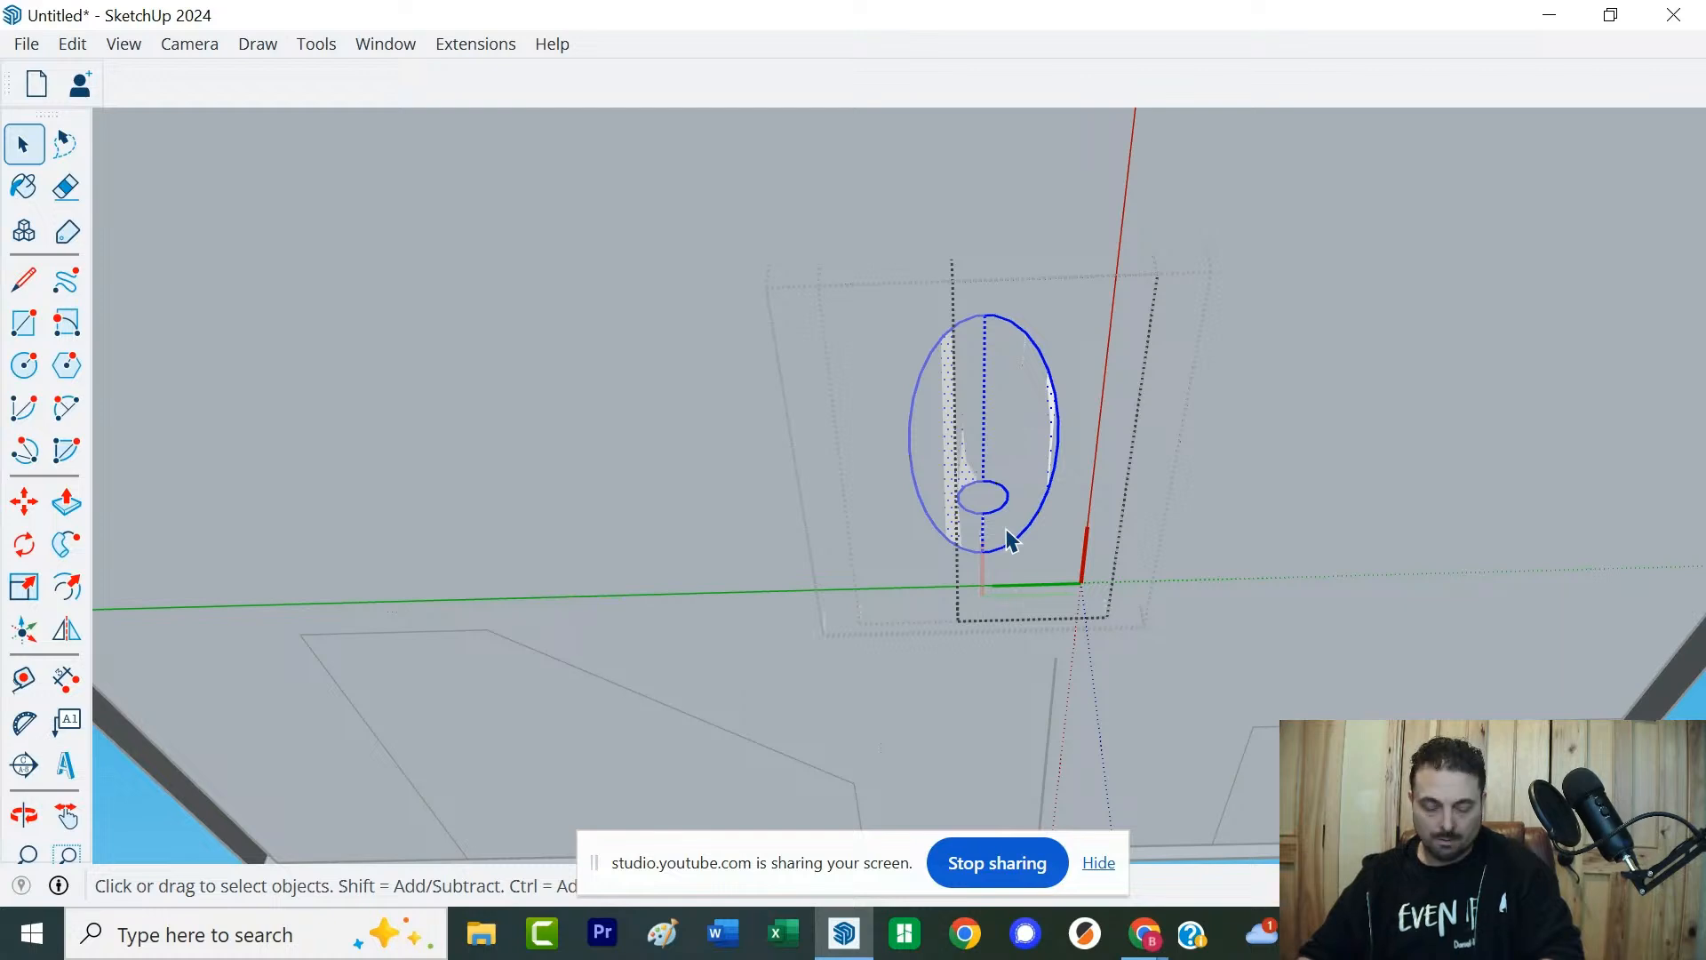
Draw a line across the drain circle along the toilet's front-to-back centre axis
{"action": "key", "text": "l"}
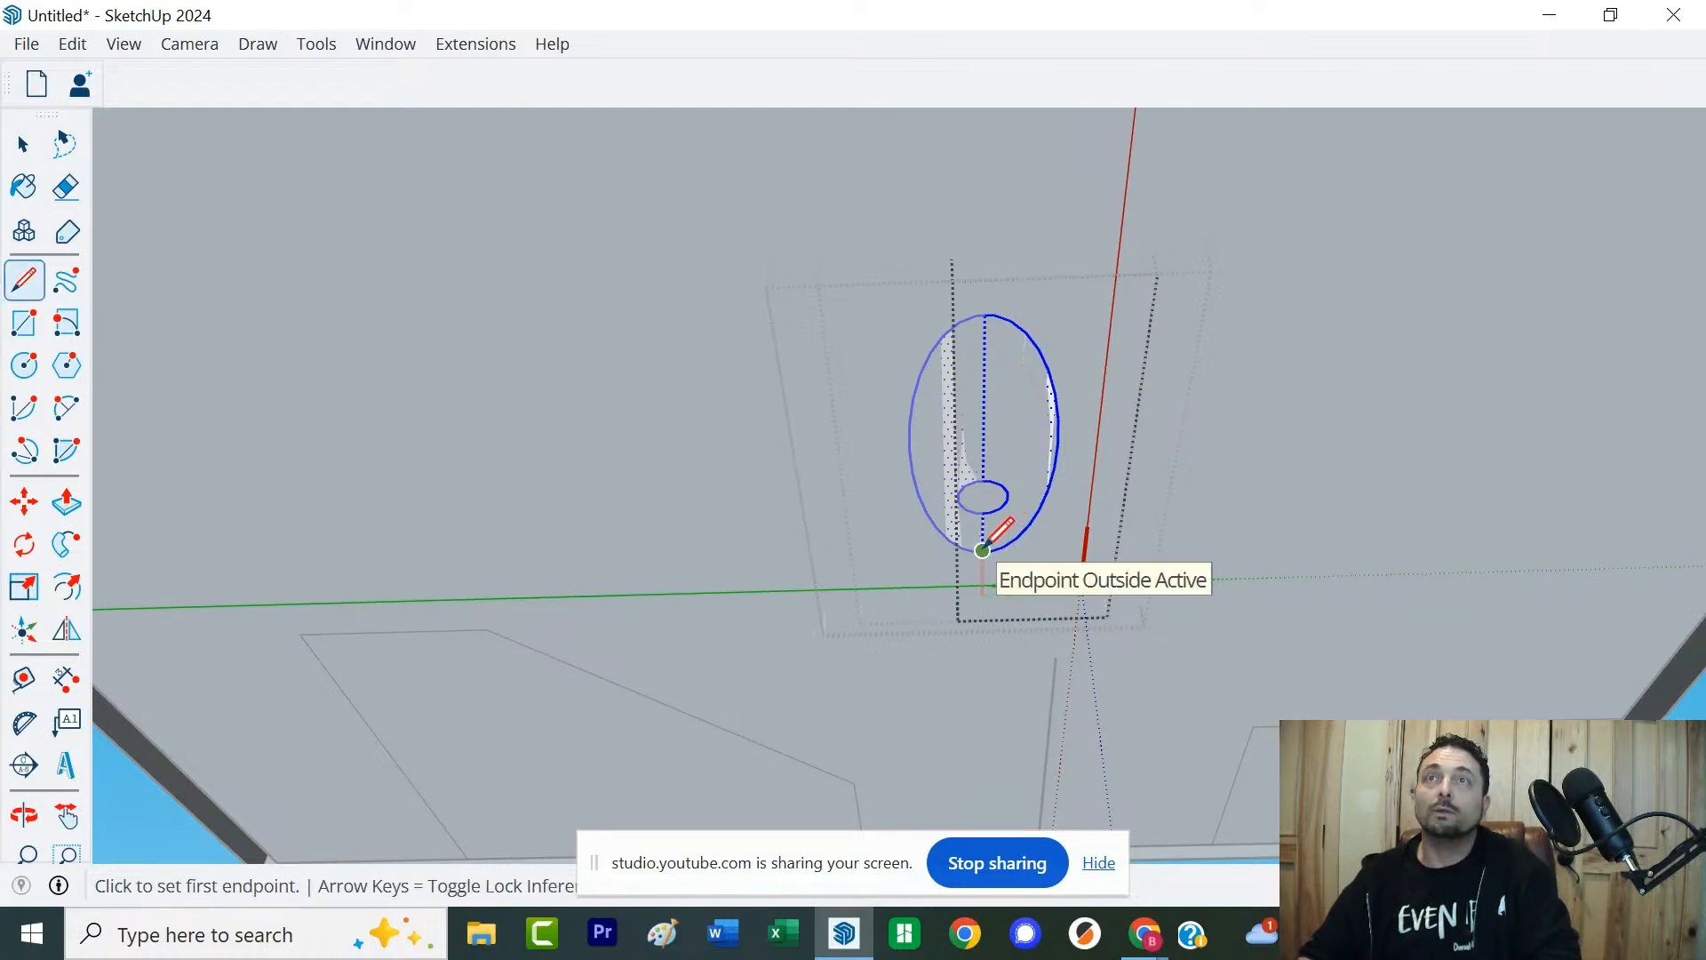
{"action": "left_click", "coordinate": [982, 550]}
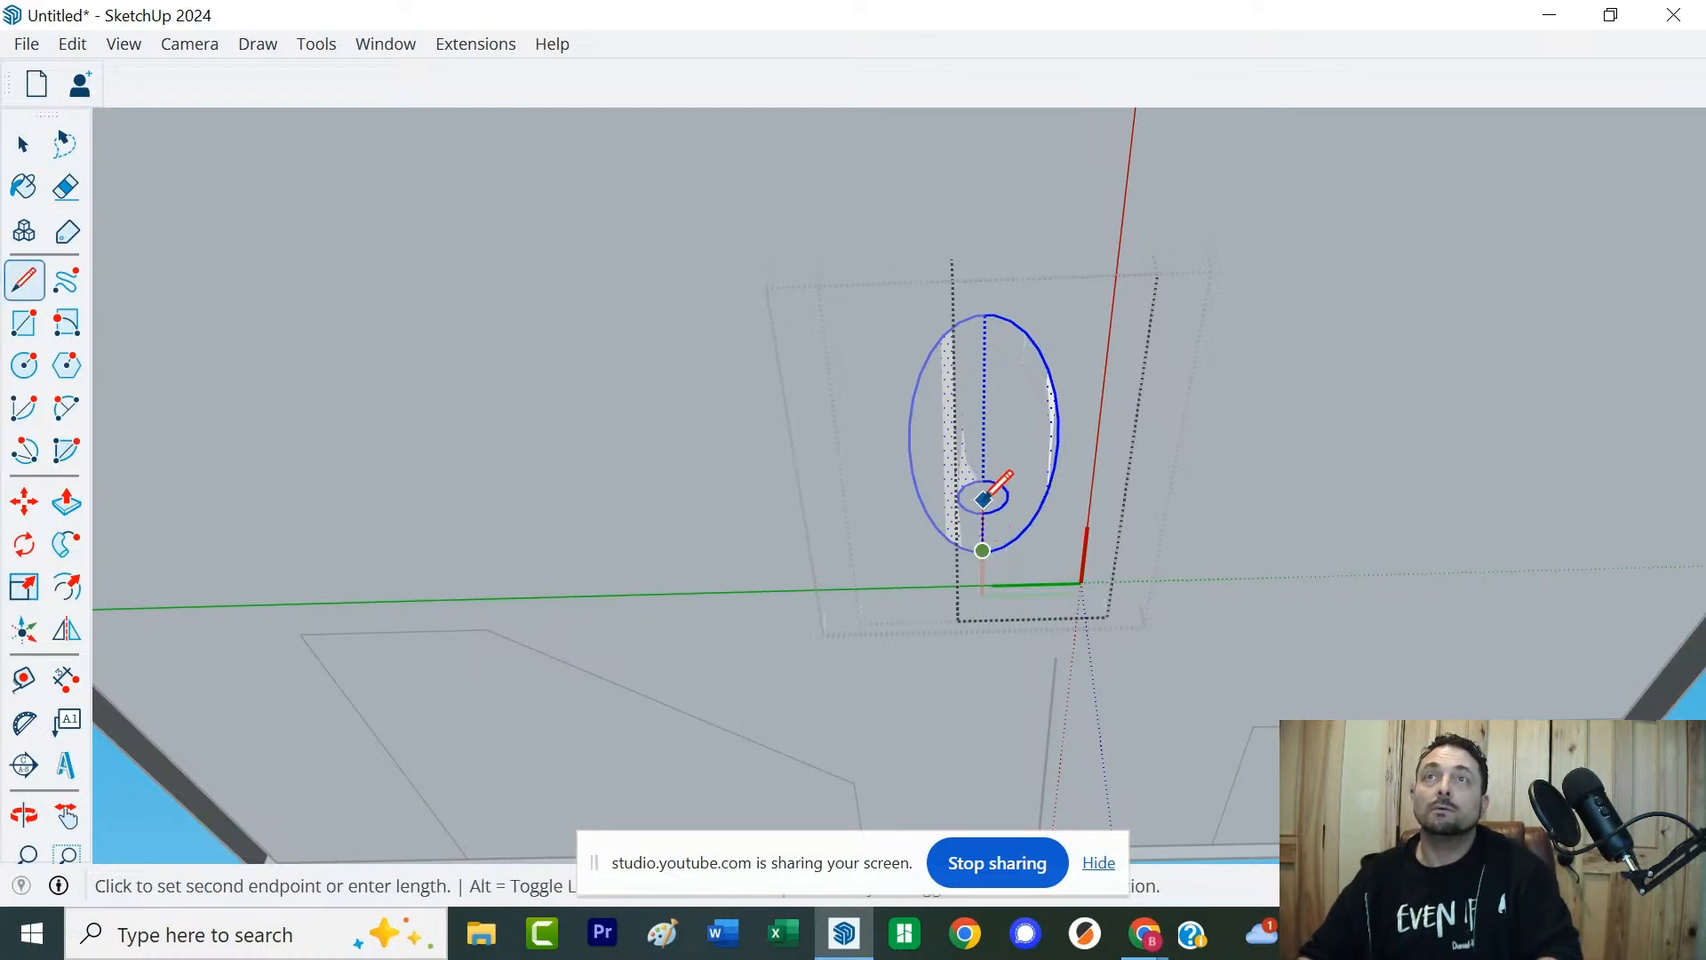
{"action": "key", "text": "Escape"}
{"action": "left_click", "coordinate": [983, 512]}
{"action": "left_click", "coordinate": [982, 475]}
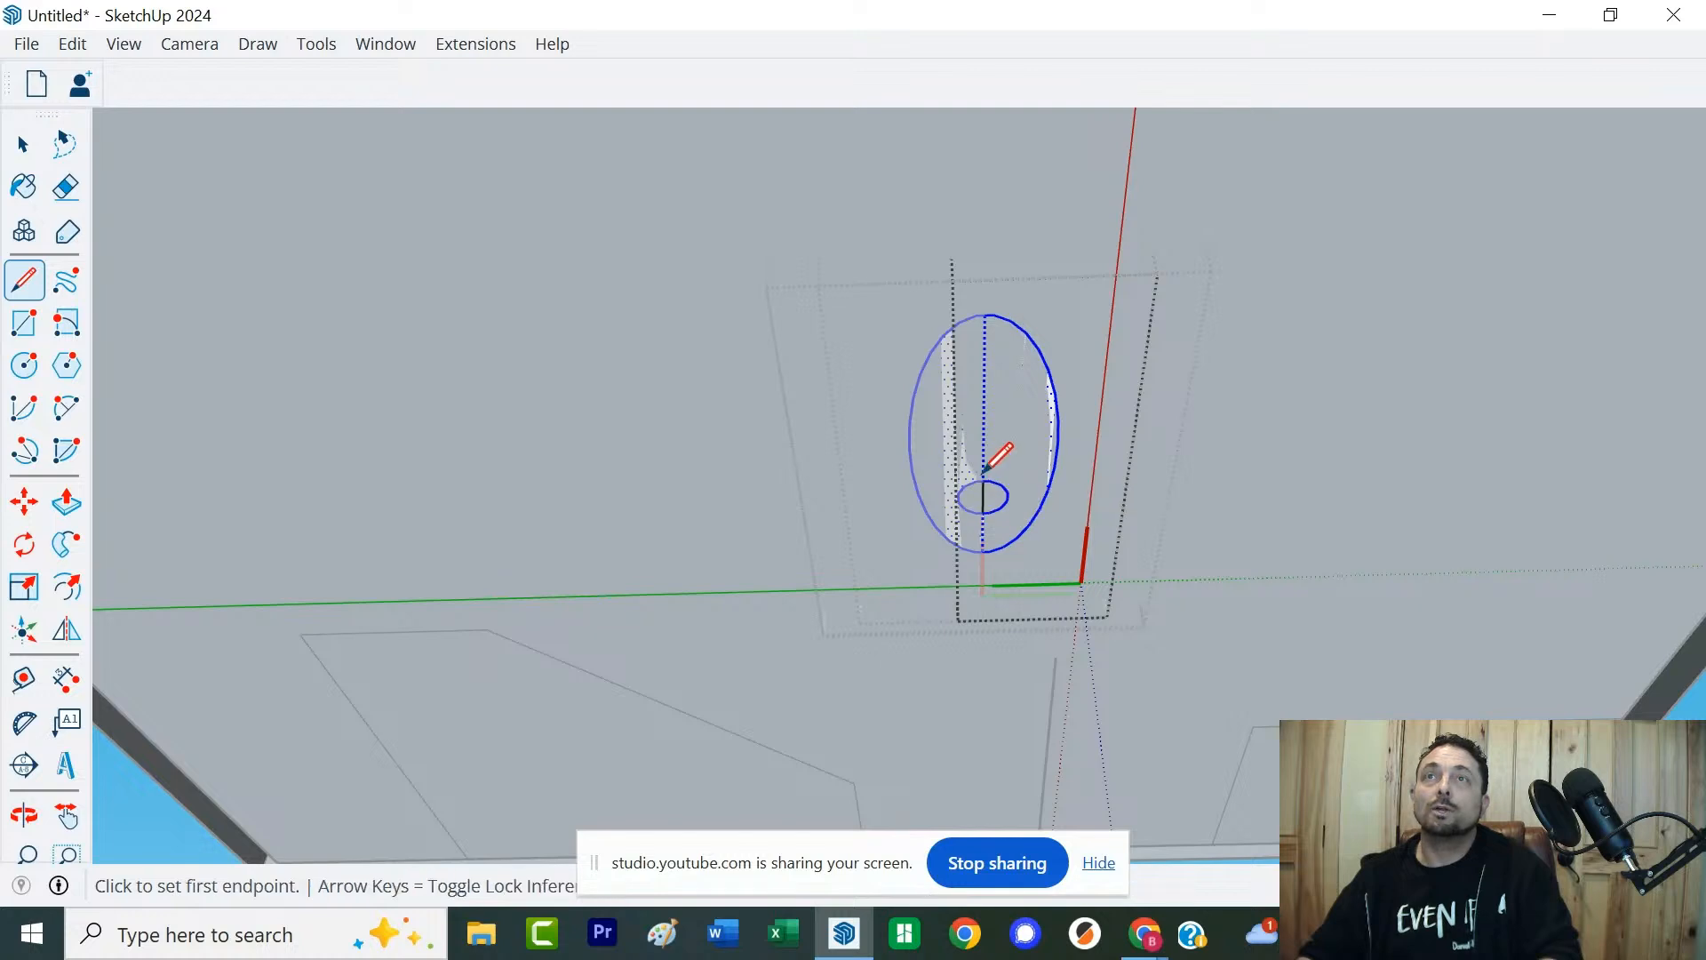
Draw a perpendicular line through the midpoint of the drain circle's centre line, extending past both sides of the base outline
{"action": "scroll", "coordinate": [986, 494], "scroll_direction": "up", "scroll_amount": 3}
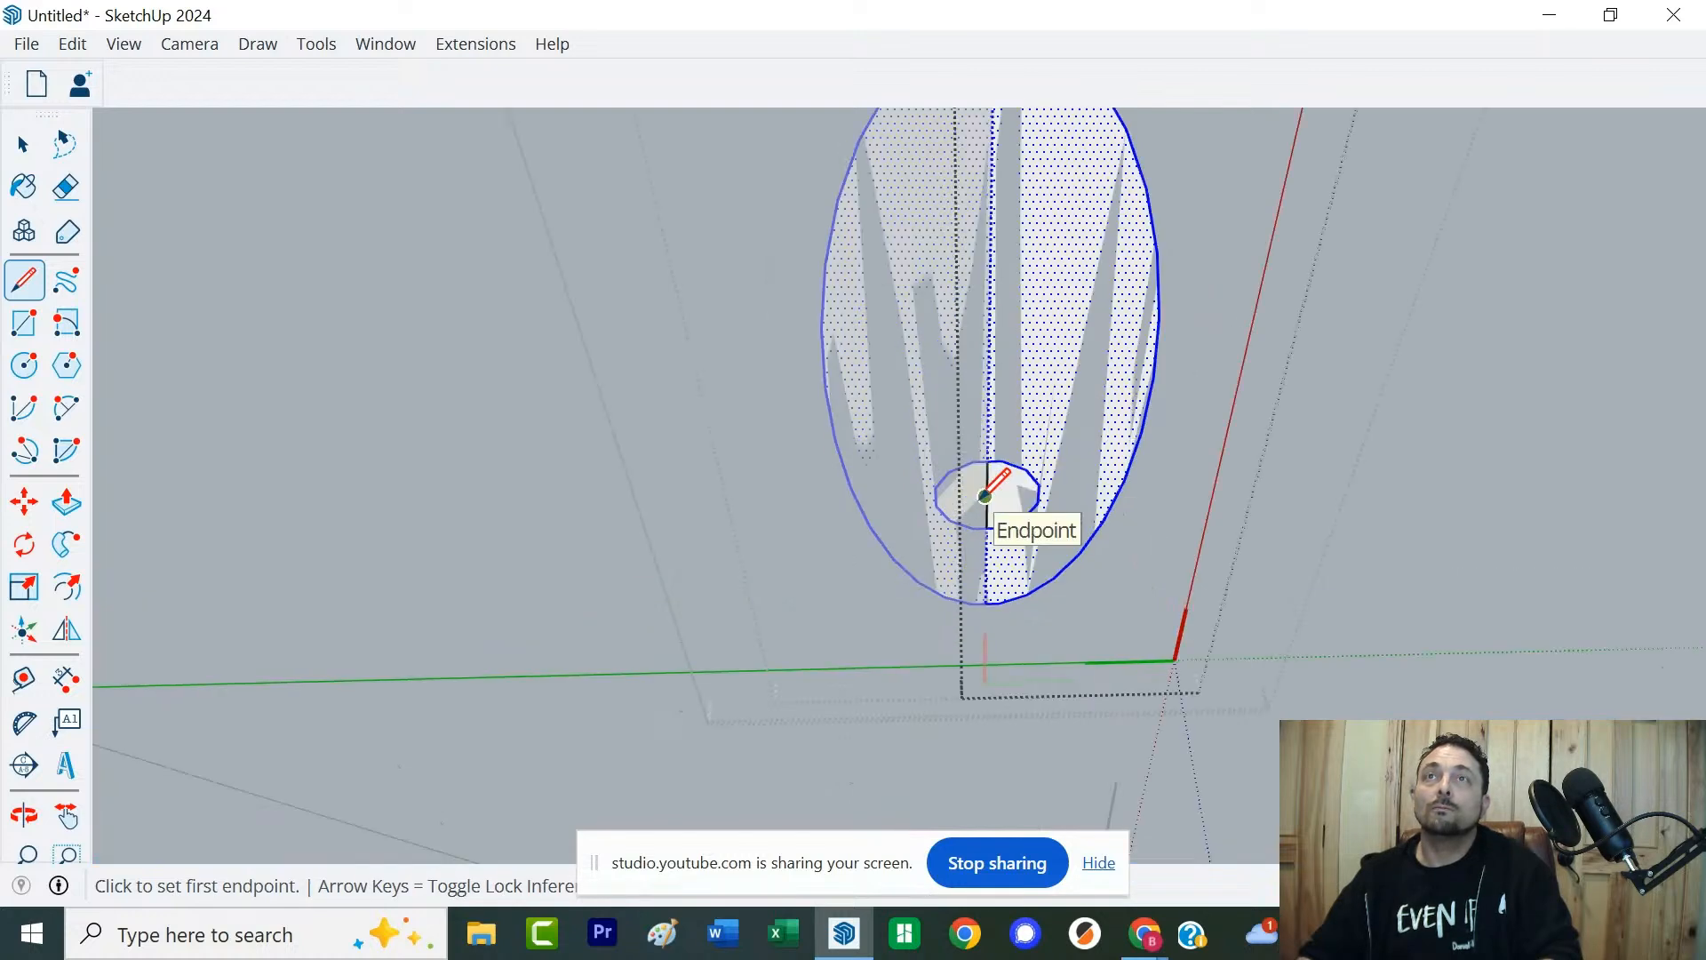
{"action": "left_click", "coordinate": [987, 496]}
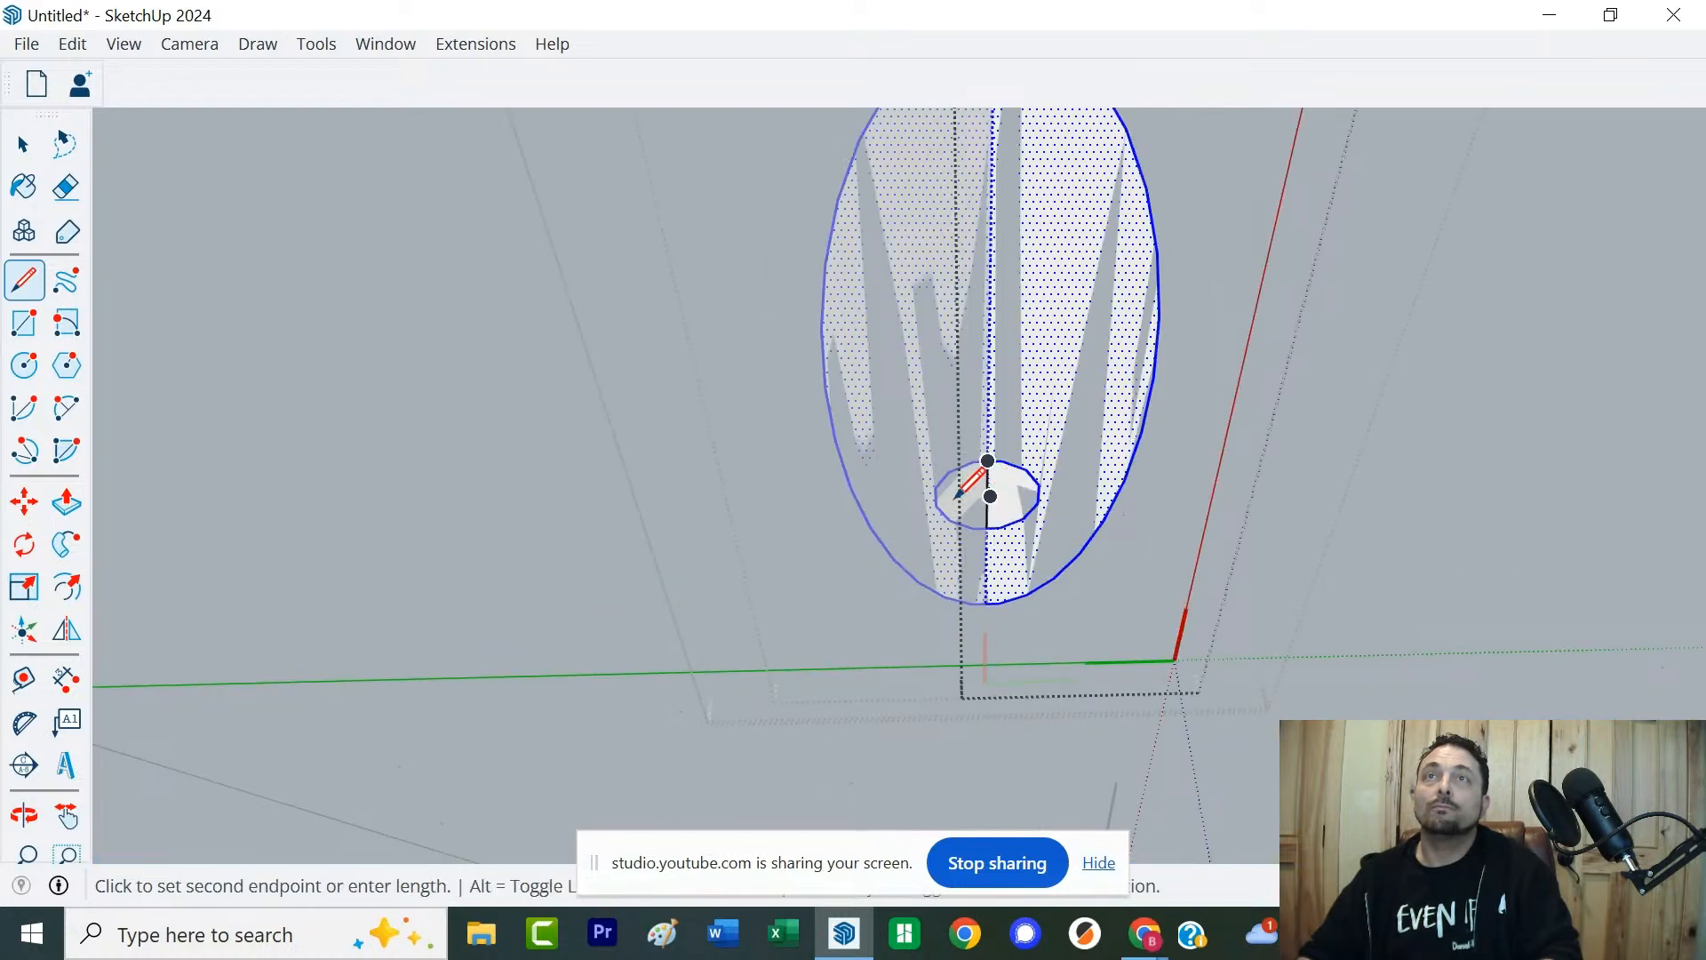
{"action": "left_click", "coordinate": [805, 496]}
{"action": "key", "text": "space"}
{"action": "scroll", "coordinate": [928, 532], "scroll_direction": "down", "scroll_amount": 2}
{"action": "middle_click_drag", "start_coordinate": [928, 537], "coordinate": [949, 558]}
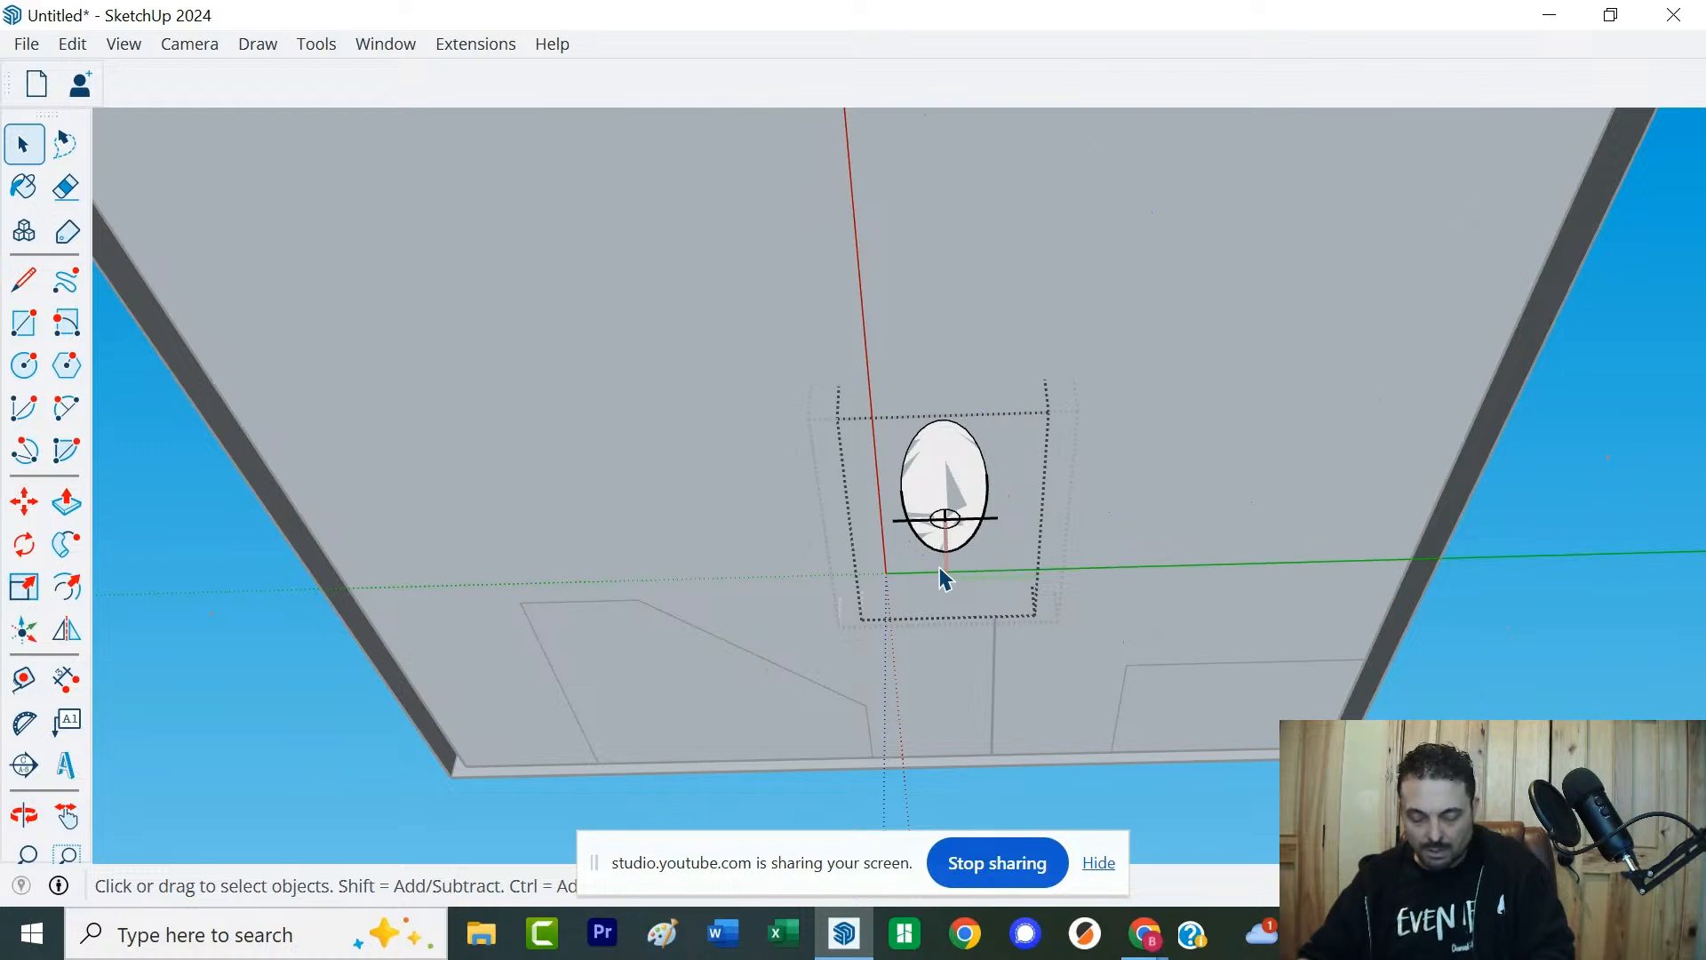
{"action": "key", "text": "l"}
{"action": "scroll", "coordinate": [945, 556], "scroll_direction": "up", "scroll_amount": 2}
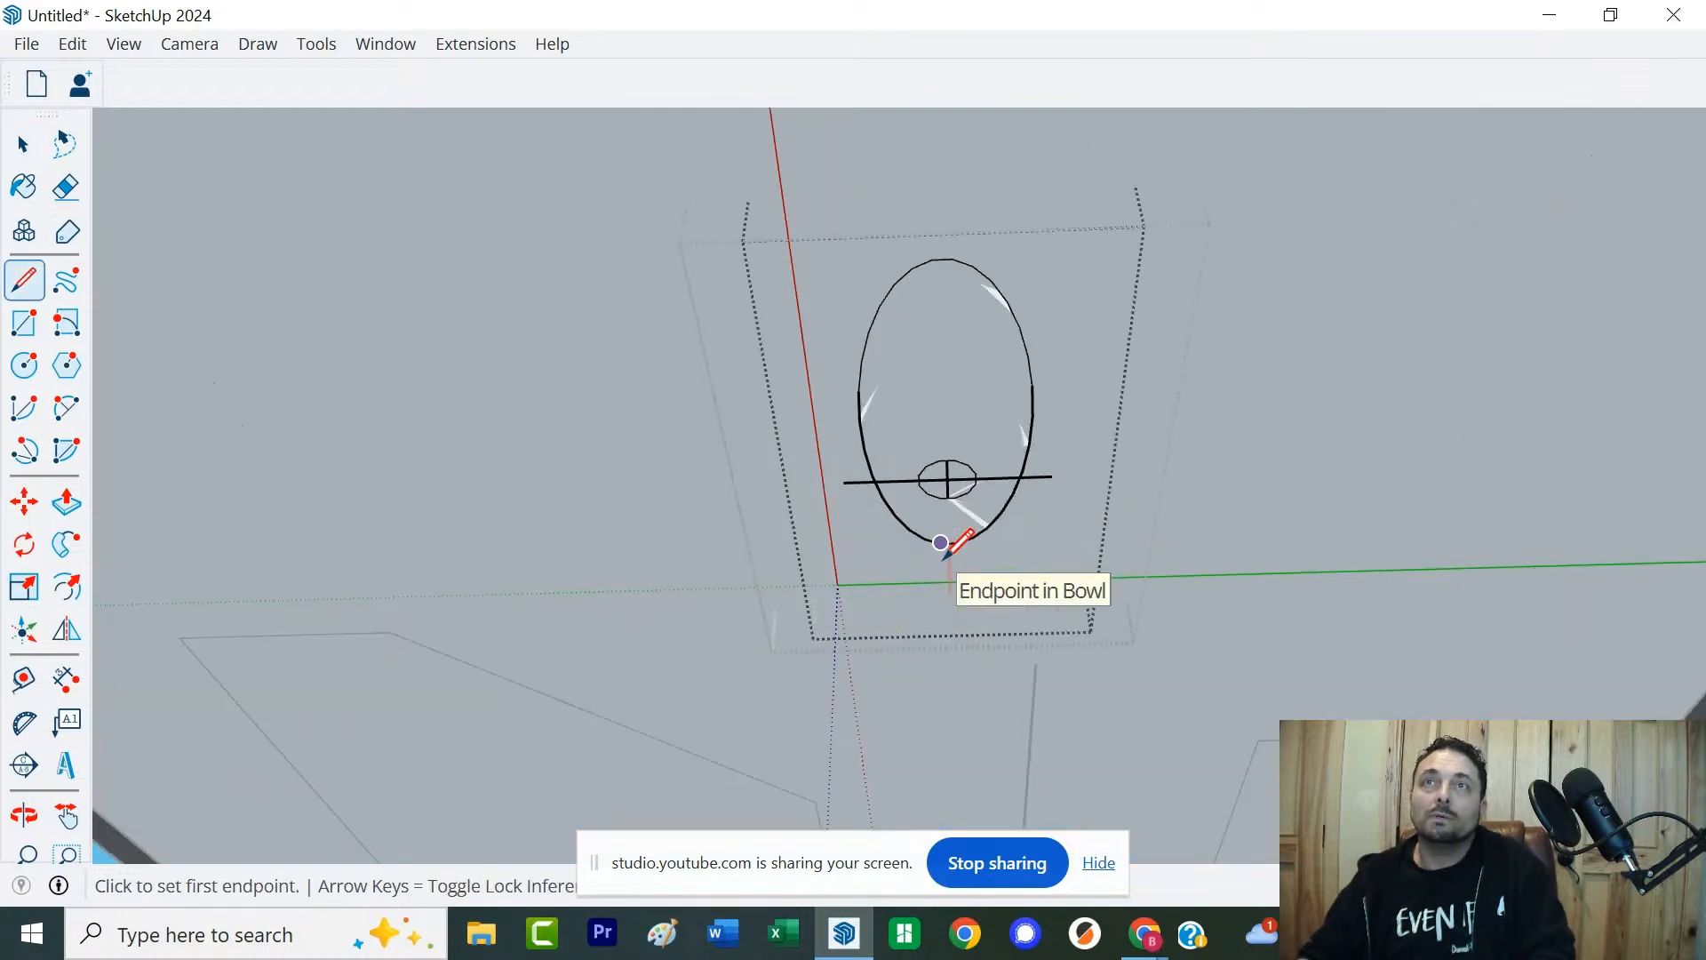
{"action": "scroll", "coordinate": [940, 542], "scroll_direction": "up", "scroll_amount": 2}
{"action": "left_click", "coordinate": [953, 530]}
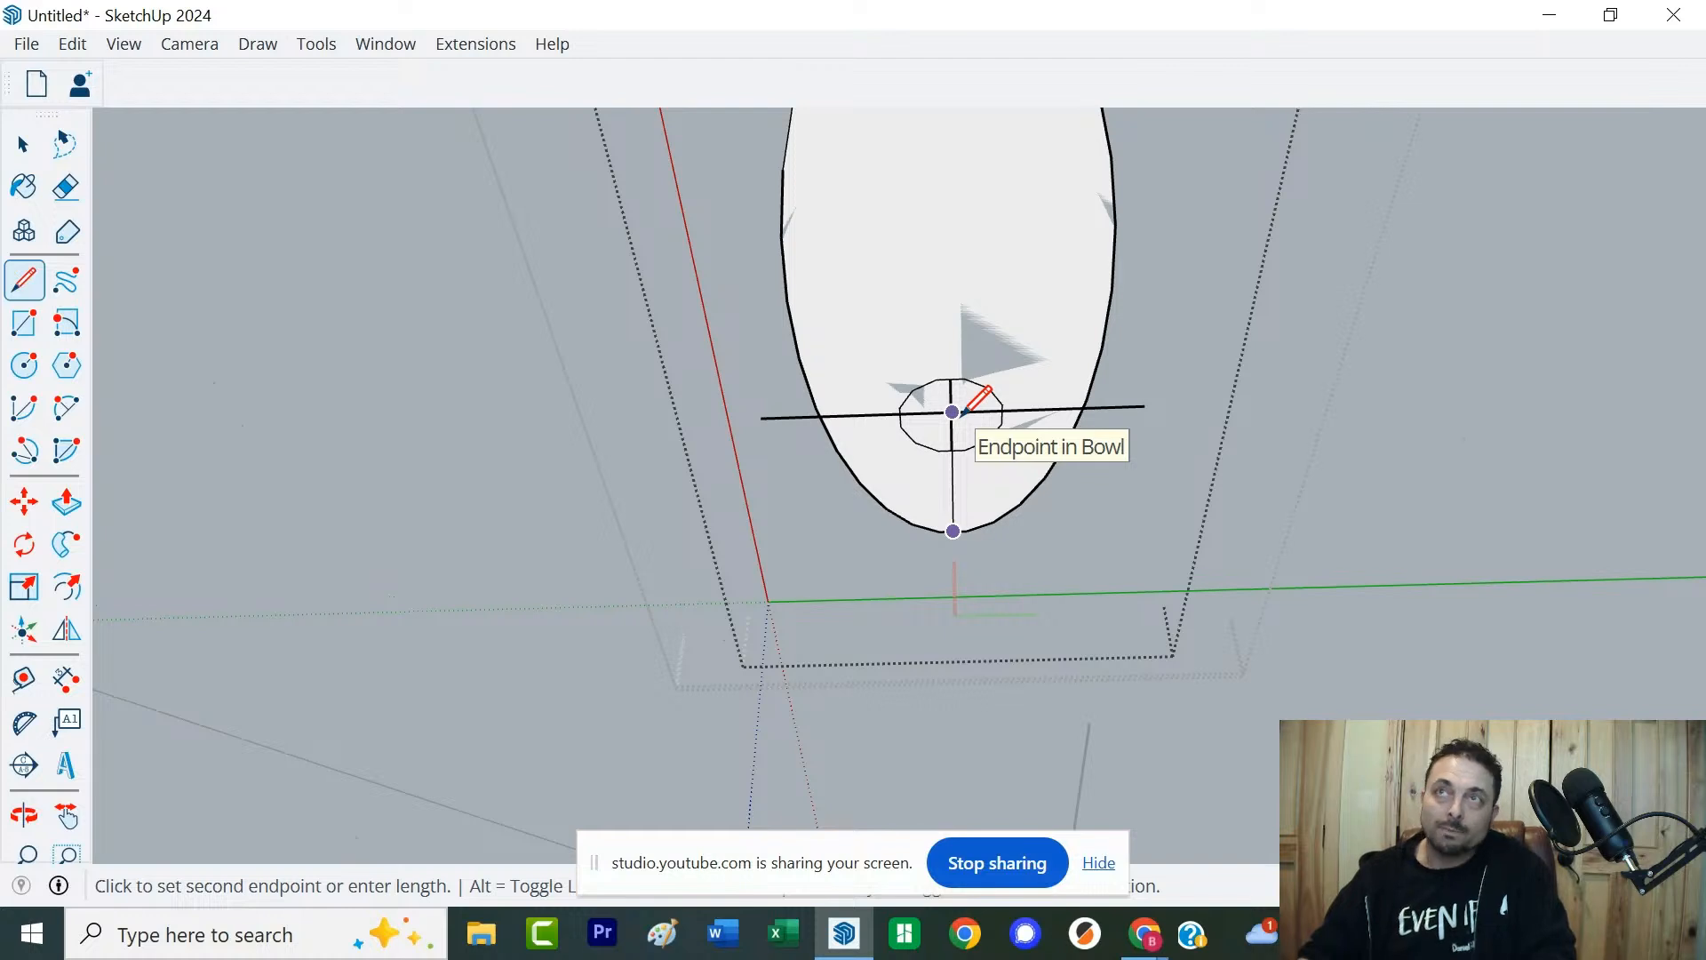
{"action": "key", "text": "space"}
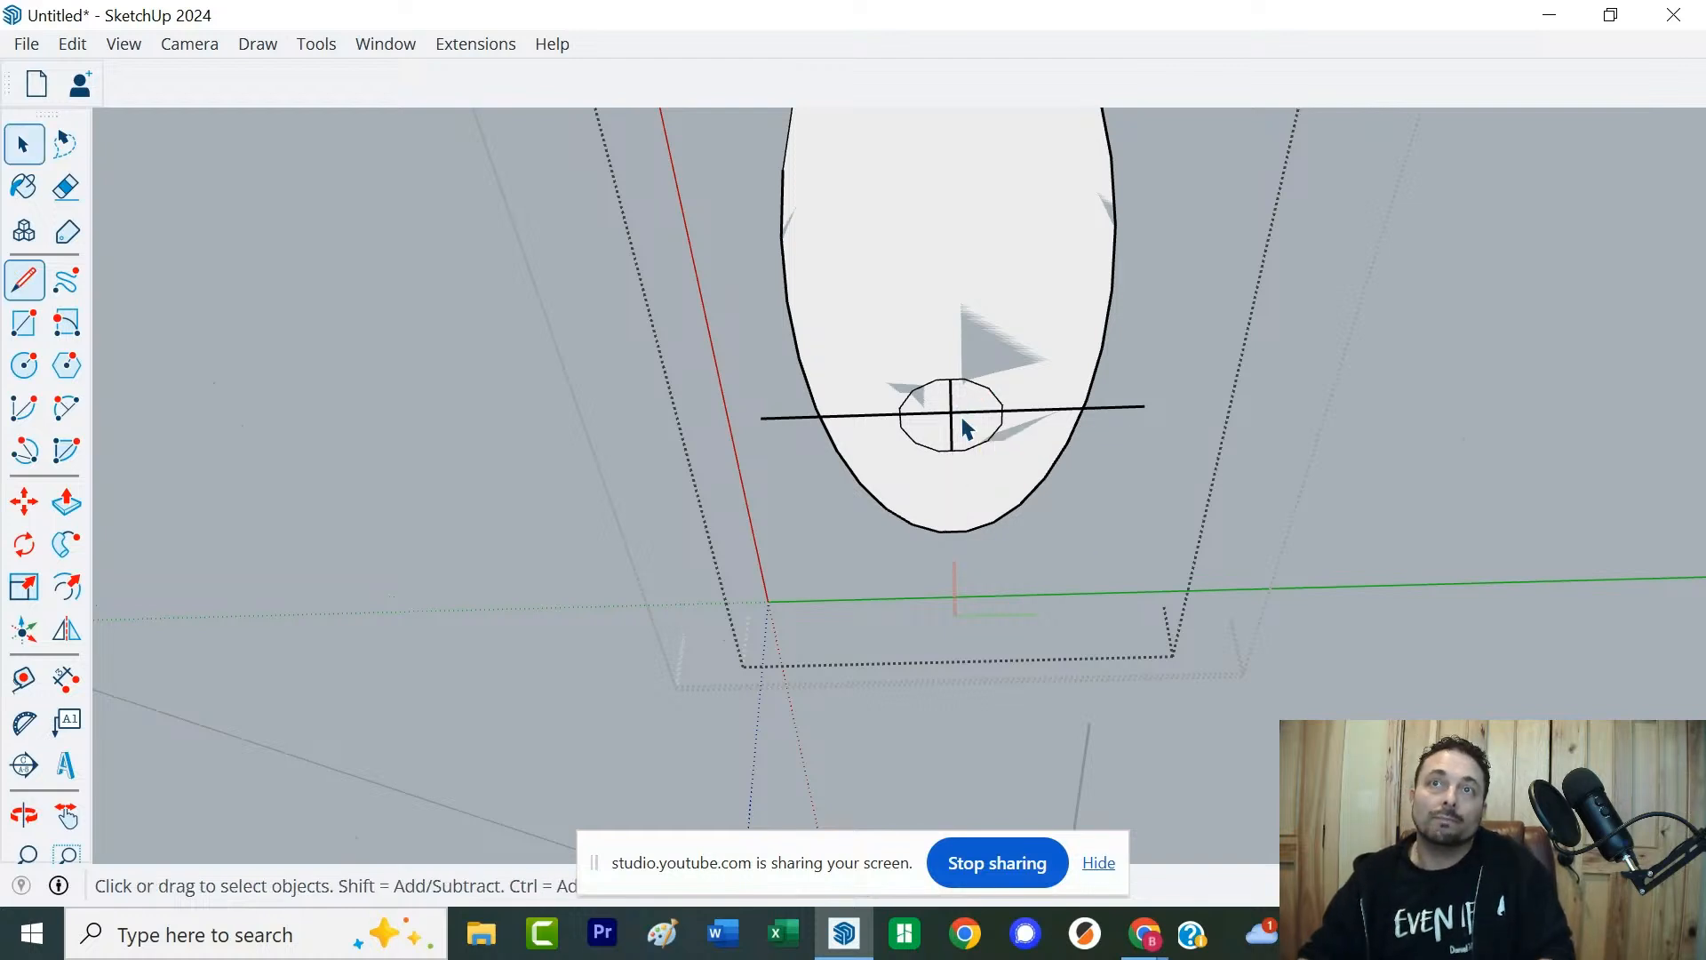
Close the toilet's nested components back to the top level of the model
{"action": "scroll", "coordinate": [947, 524], "scroll_direction": "down", "scroll_amount": 2}
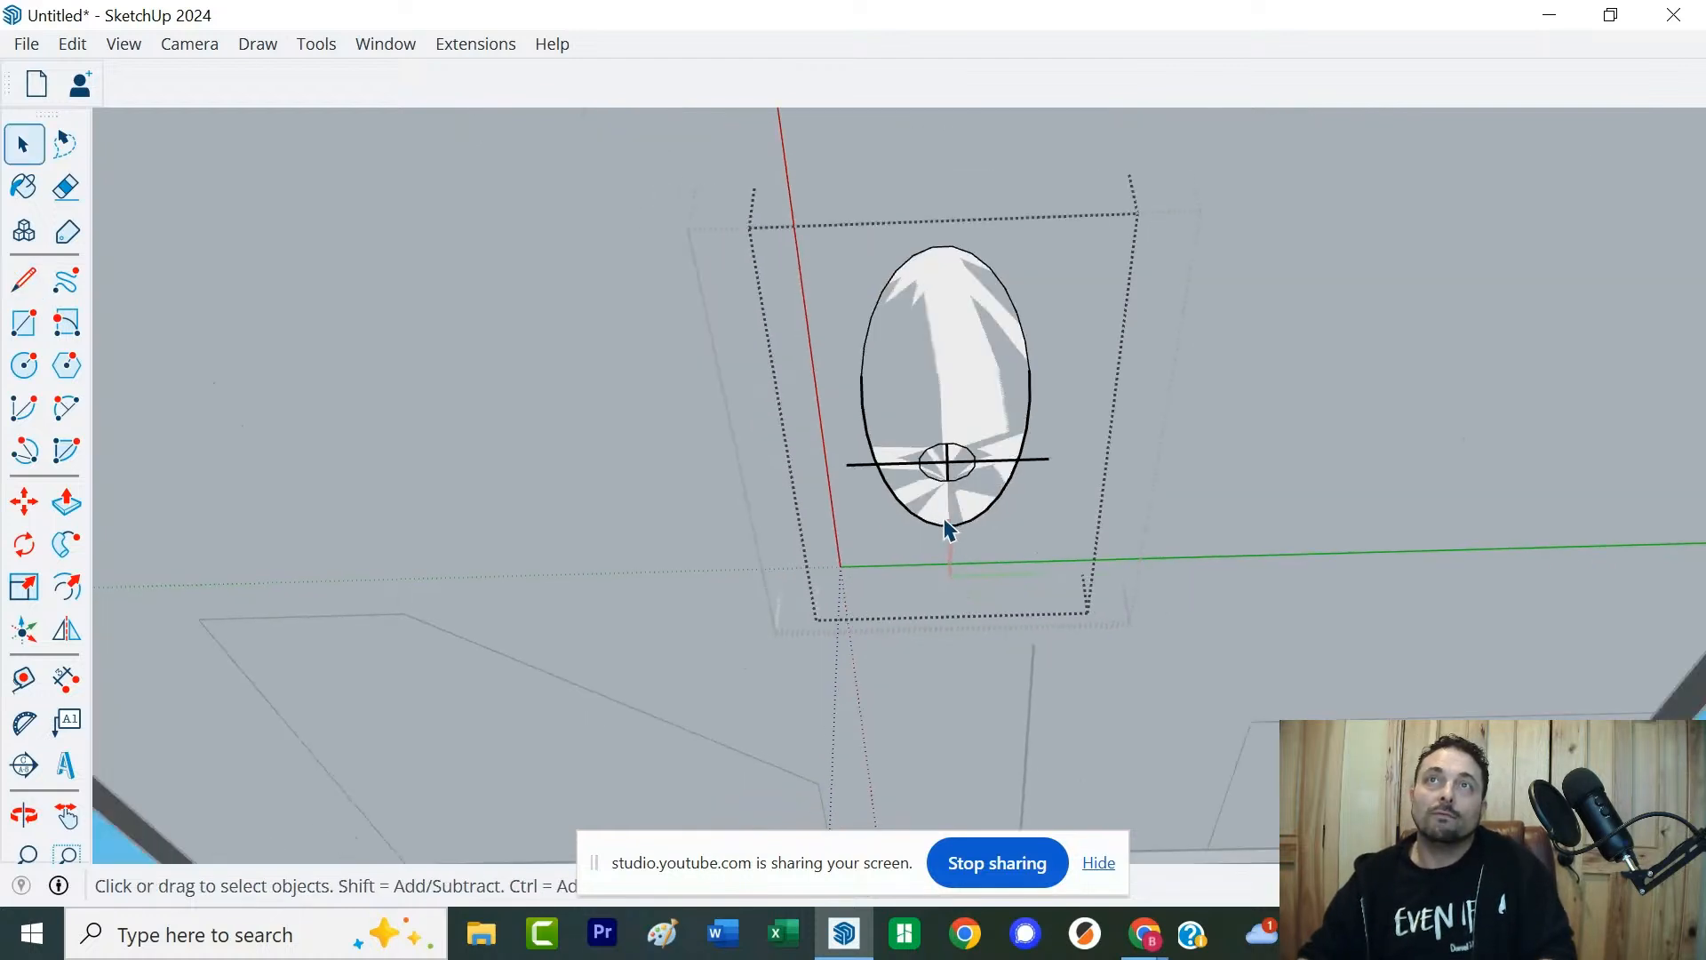
{"action": "left_click", "coordinate": [927, 658]}
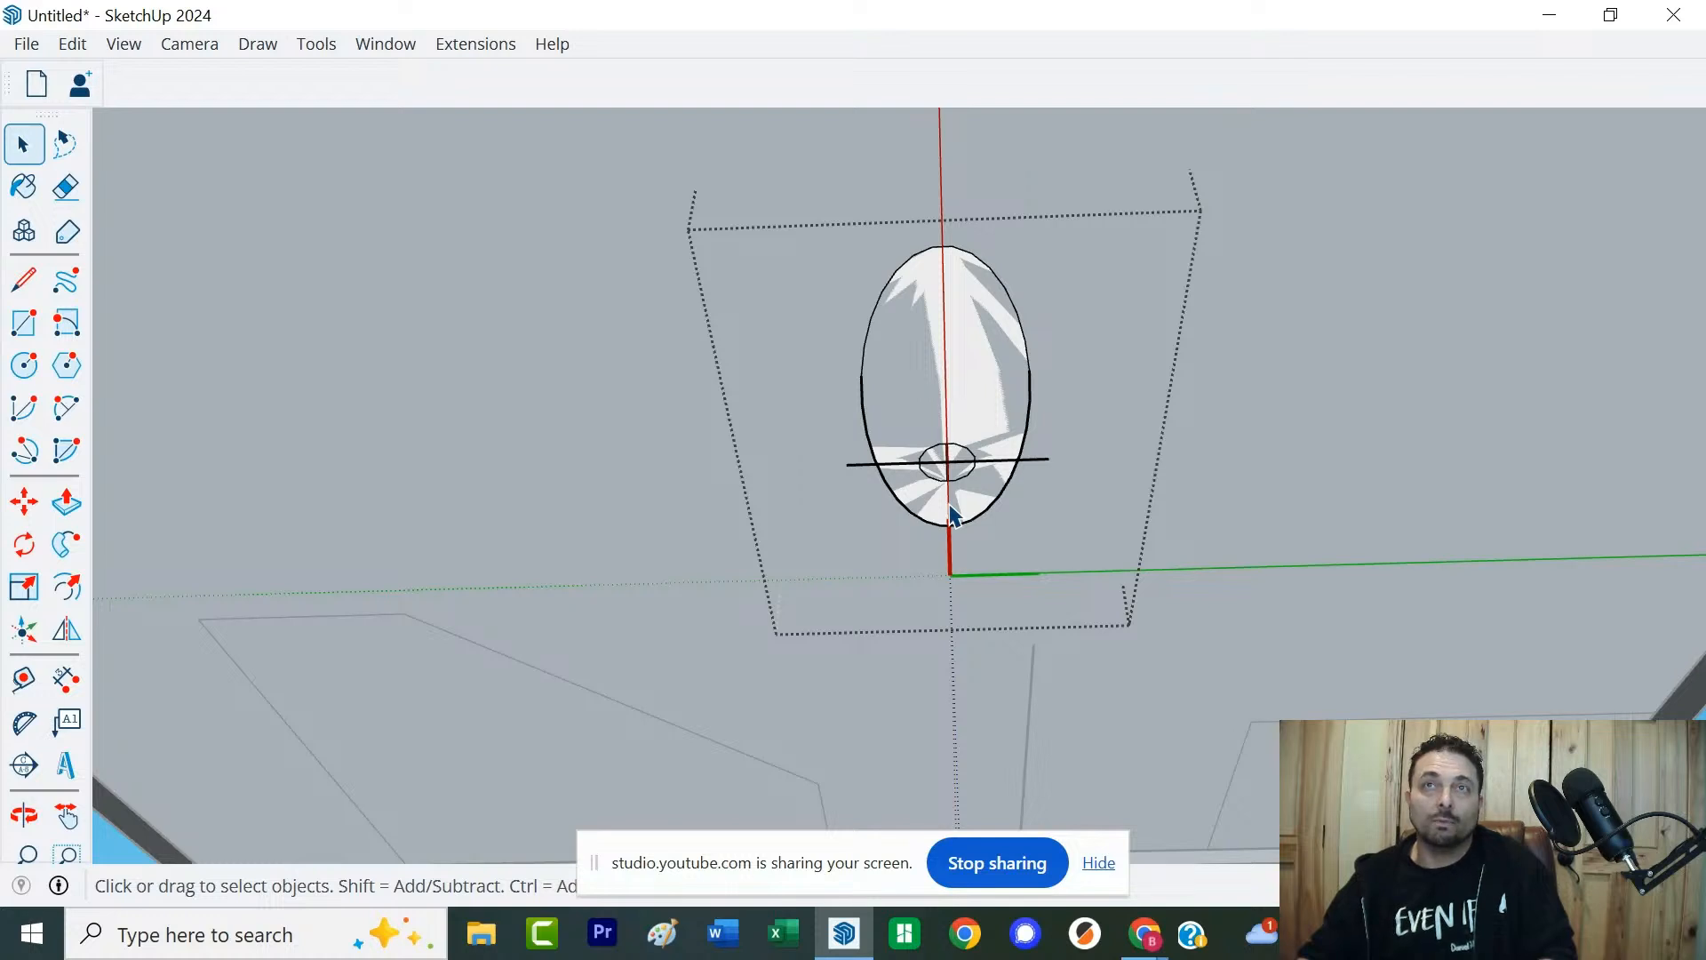
{"action": "left_click", "coordinate": [917, 722]}
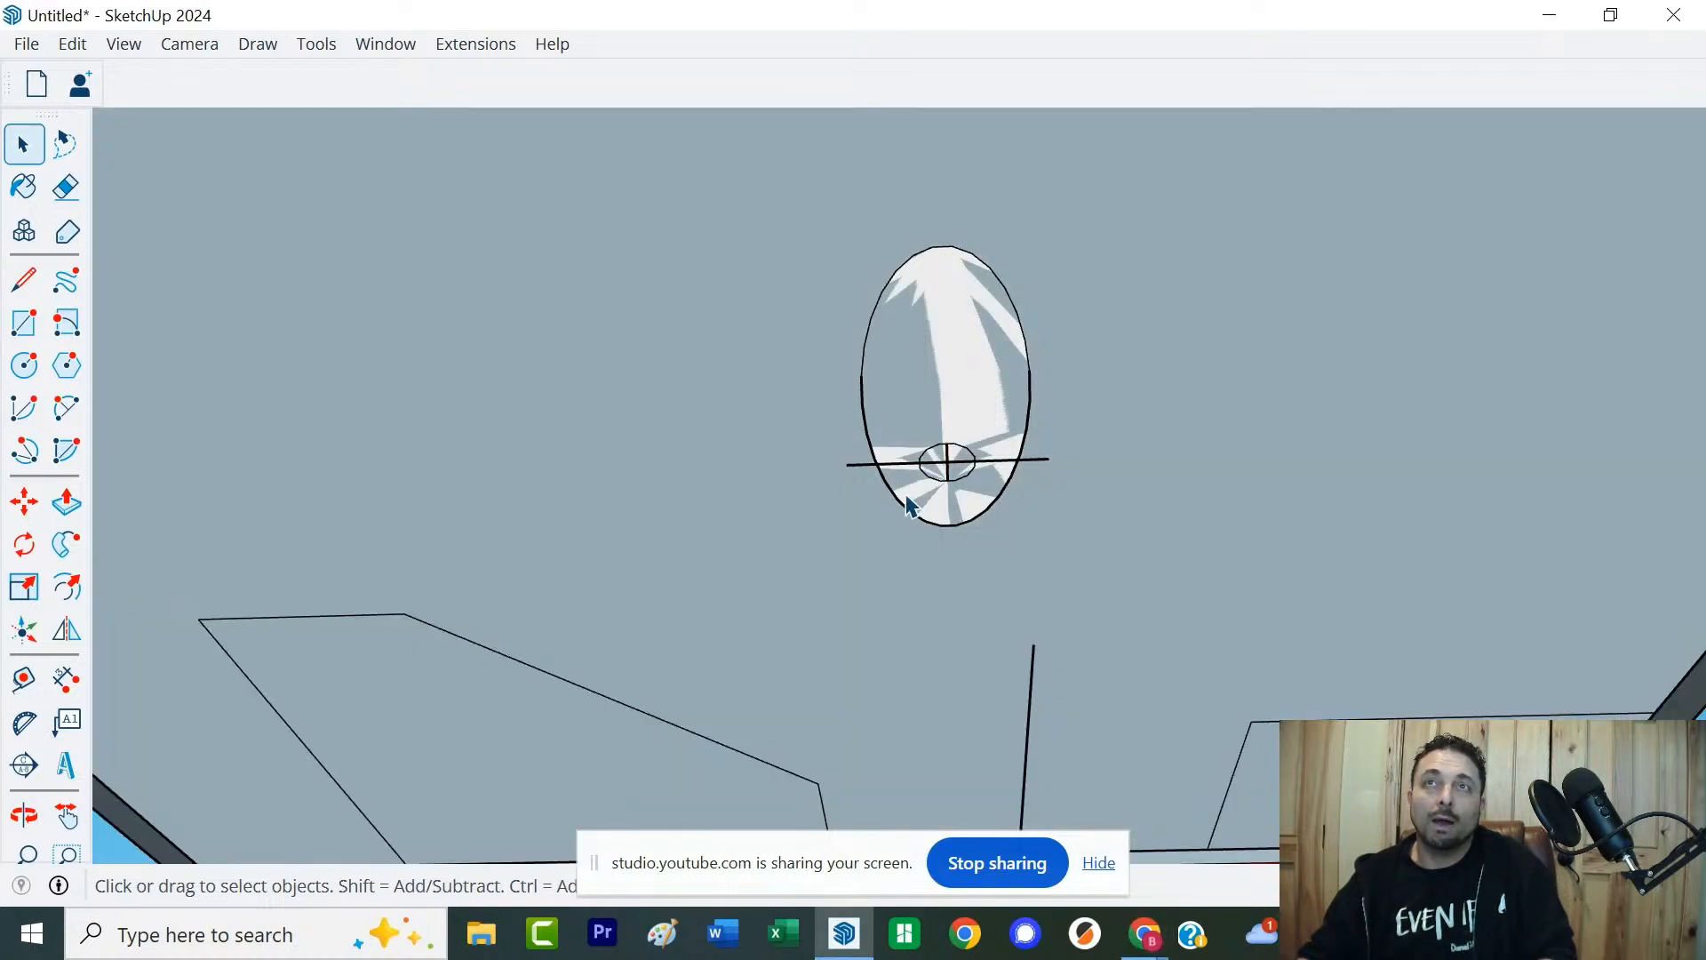
Move the toilet by its drain to the marker line's end at the back wall and reposition it along that line
{"action": "left_click", "coordinate": [935, 482]}
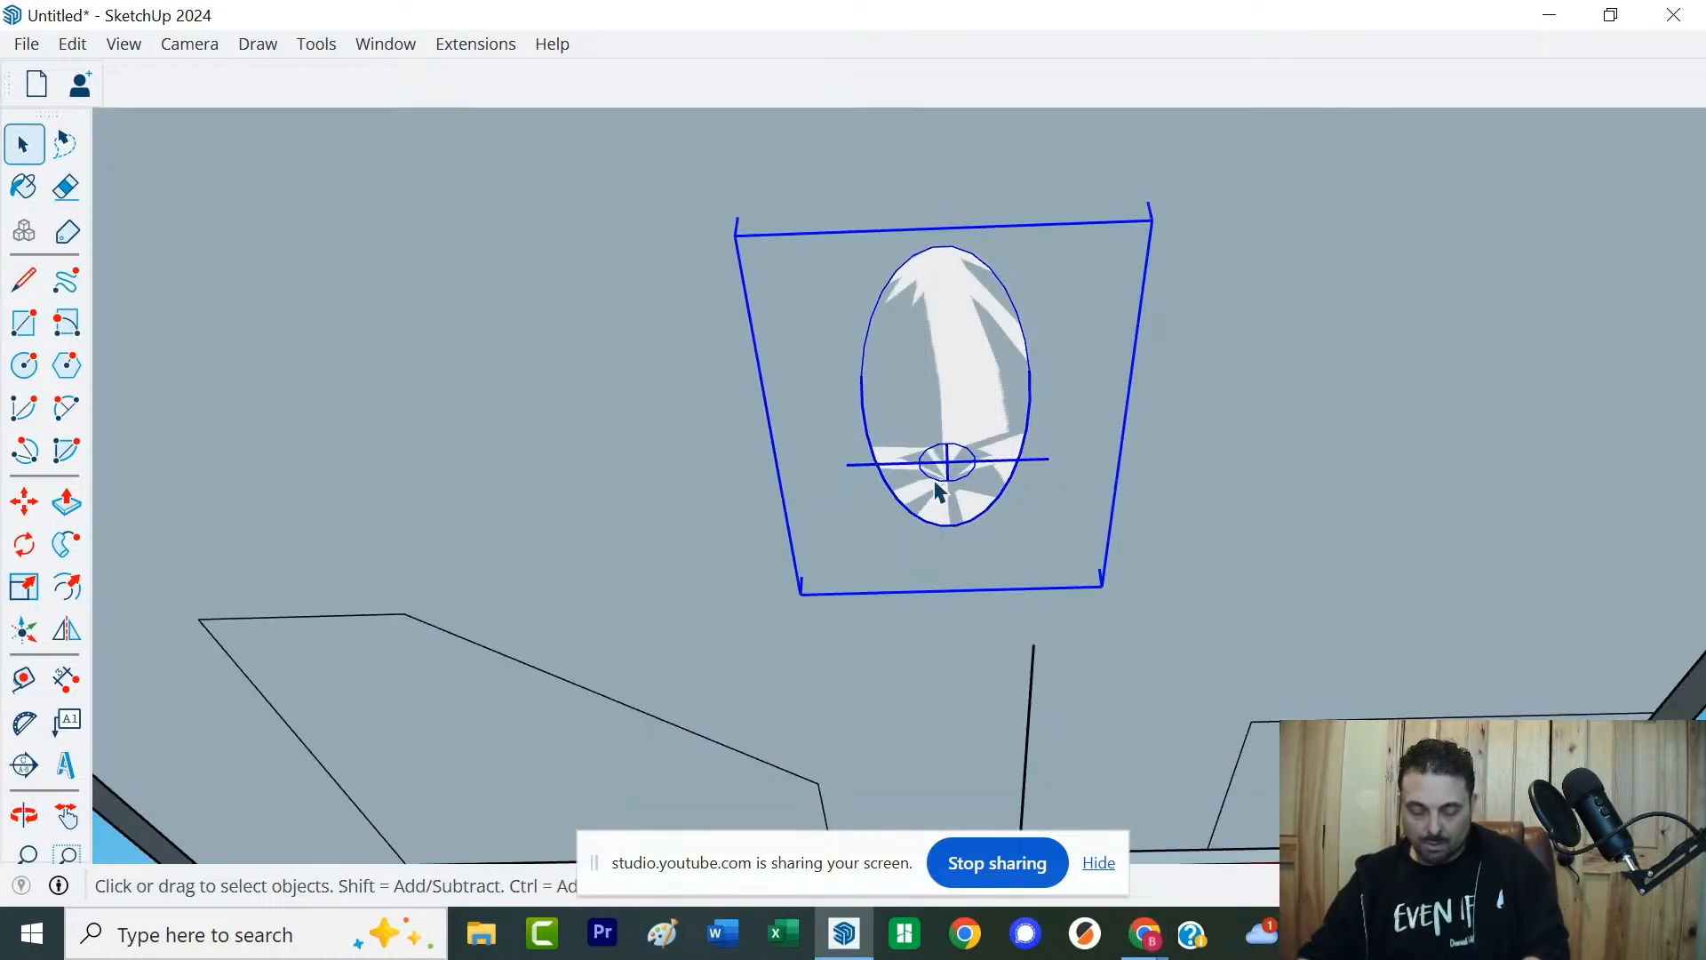
{"action": "key", "text": "m"}
{"action": "left_click", "coordinate": [934, 483]}
{"action": "scroll", "coordinate": [941, 471], "scroll_direction": "down", "scroll_amount": 5}
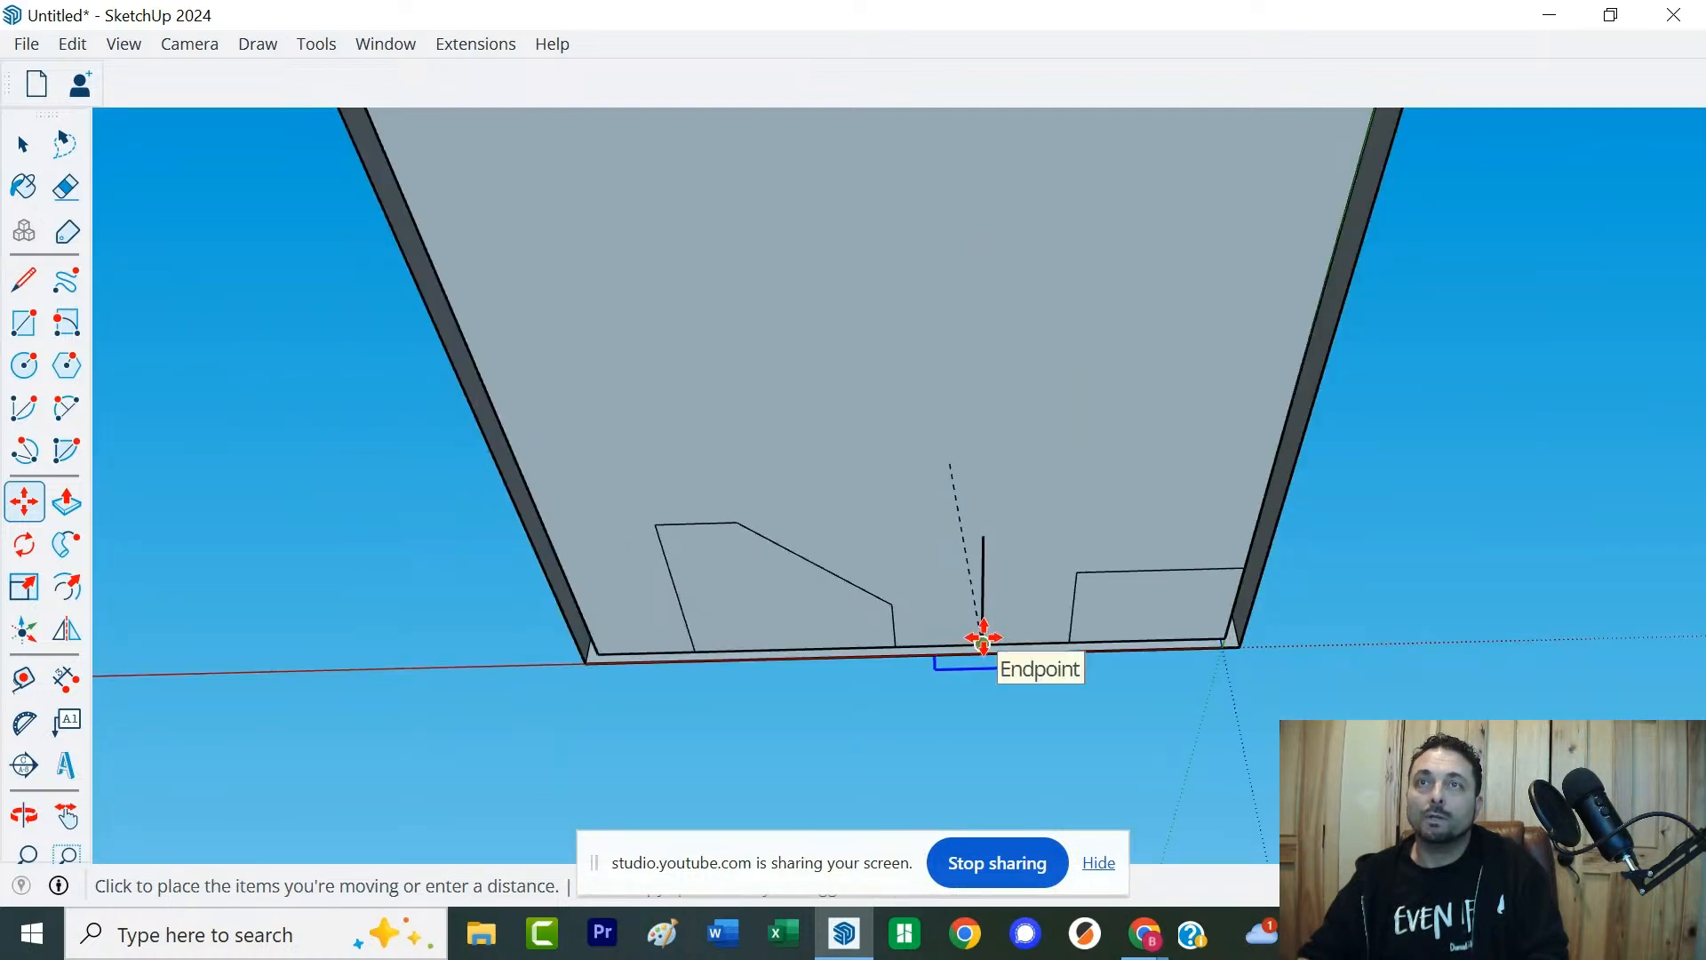
{"action": "left_click", "coordinate": [983, 637]}
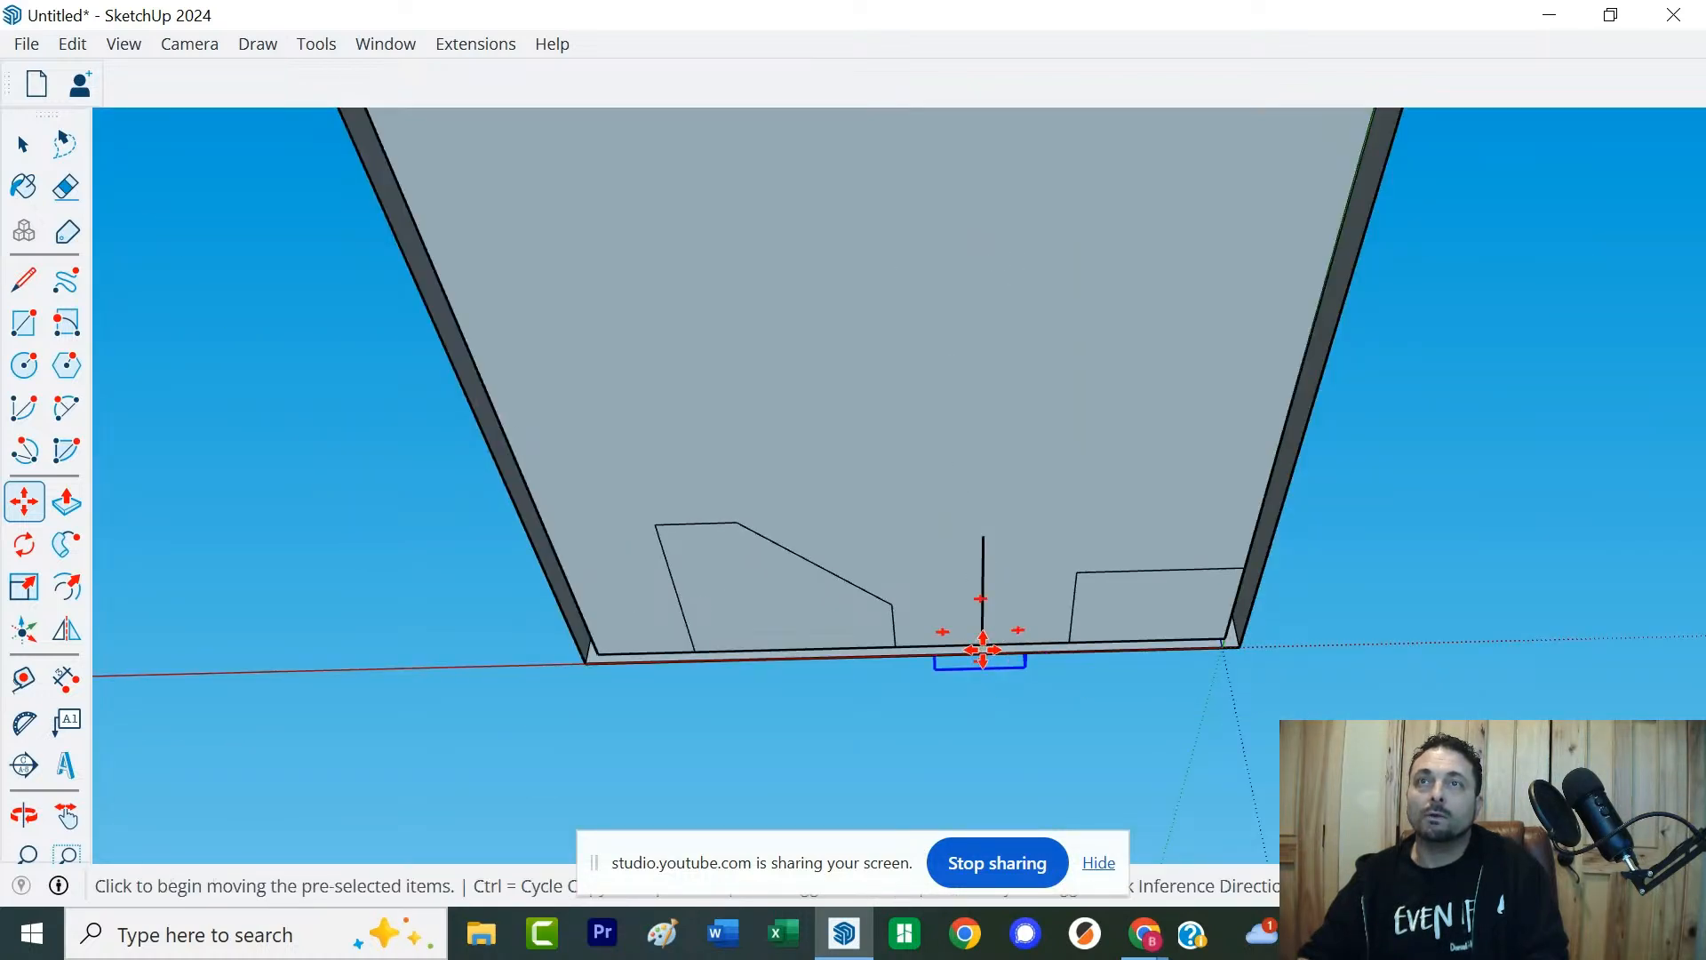
{"action": "left_click", "coordinate": [983, 636]}
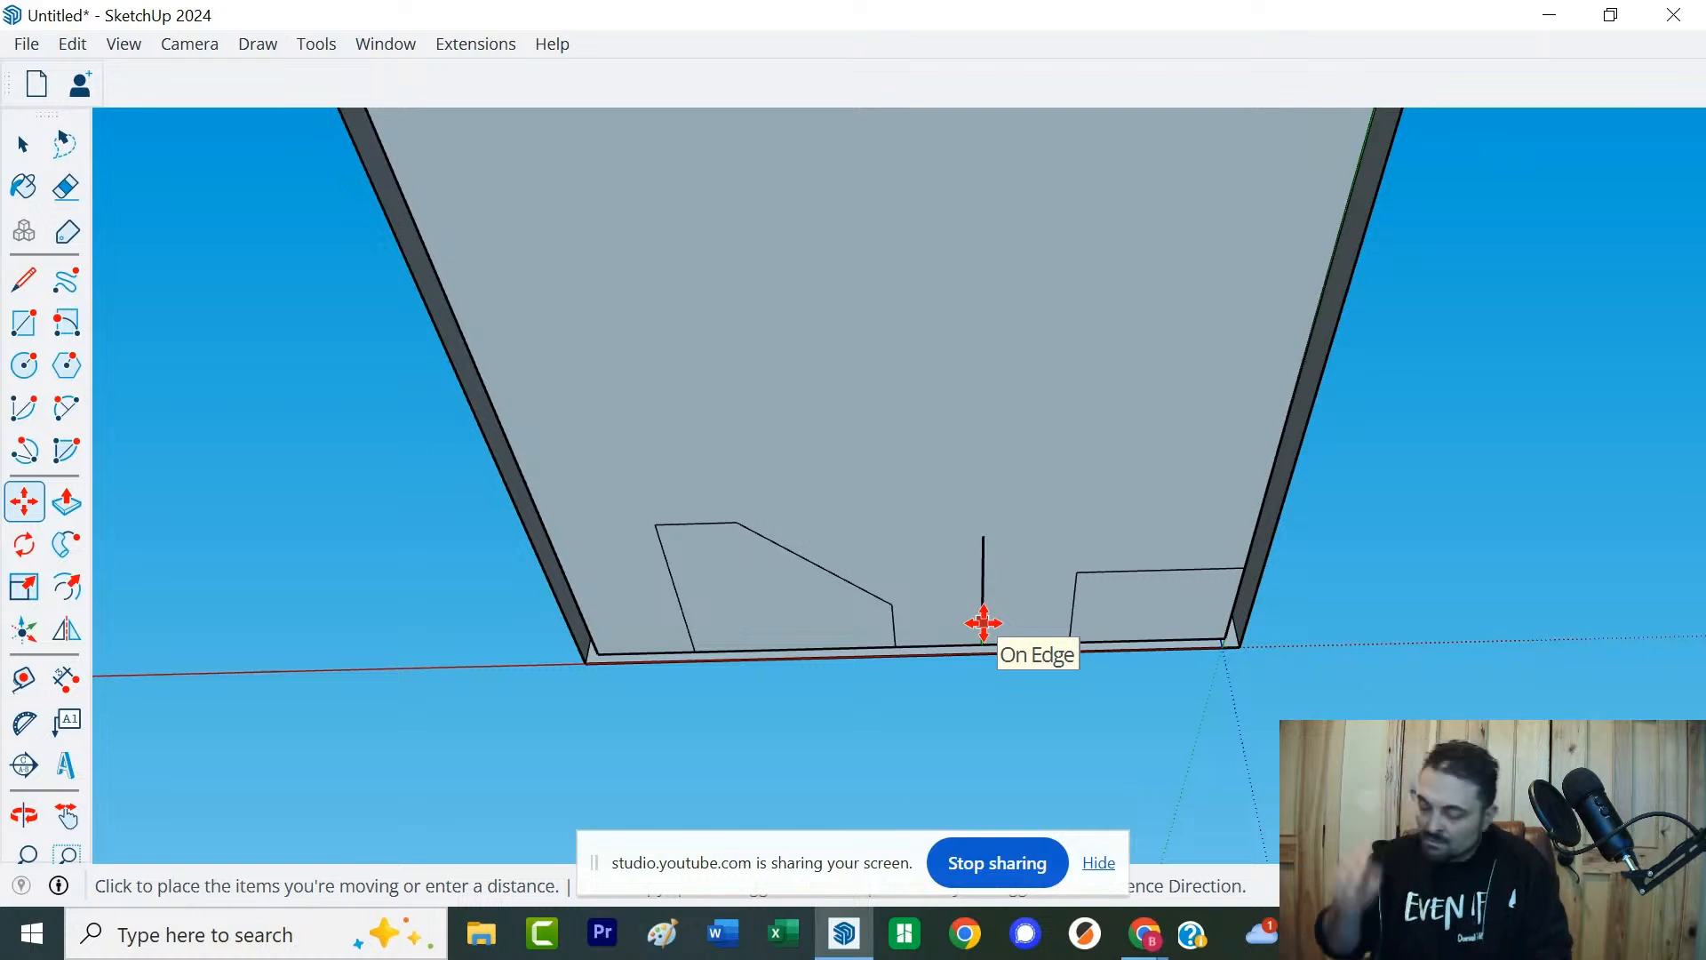
{"action": "left_click", "coordinate": [983, 622]}
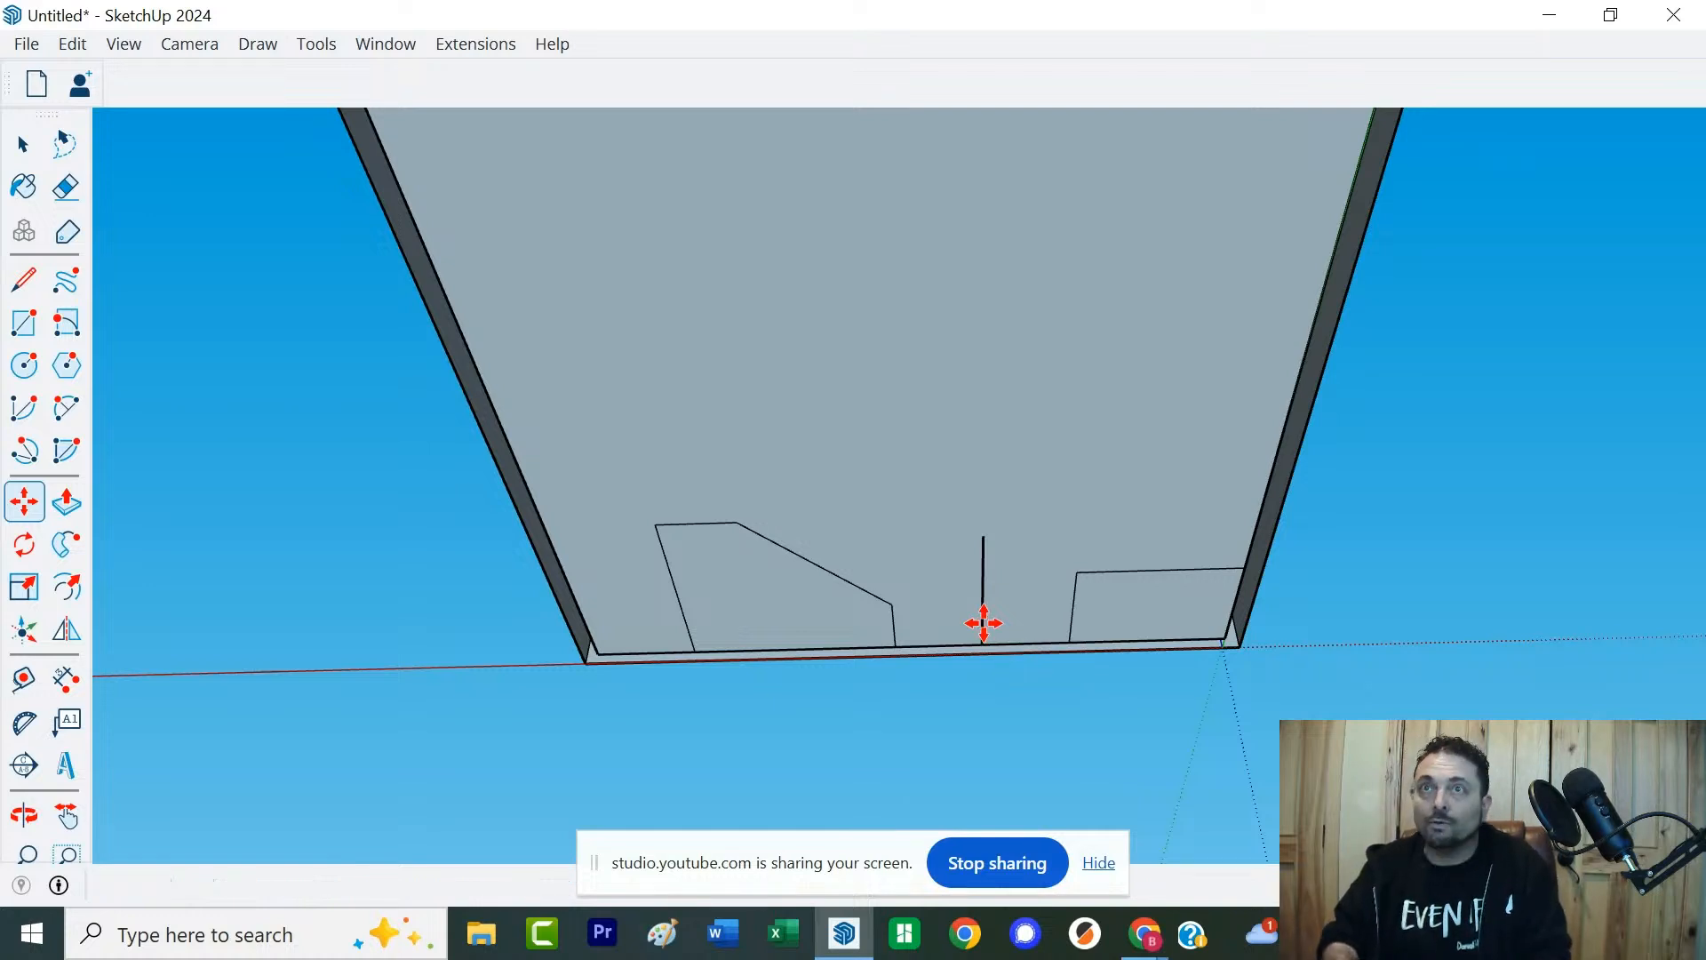
Check the toilet's position from inside the room and undo its last moves
{"action": "key", "text": "space"}
{"action": "middle_click_drag", "start_coordinate": [978, 403], "coordinate": [967, 848]}
{"action": "scroll", "coordinate": [1026, 562], "scroll_direction": "down", "scroll_amount": 4}
{"action": "middle_click_drag", "start_coordinate": [1043, 483], "coordinate": [1395, 405]}
{"action": "scroll", "coordinate": [1070, 285], "scroll_direction": "up", "scroll_amount": 5}
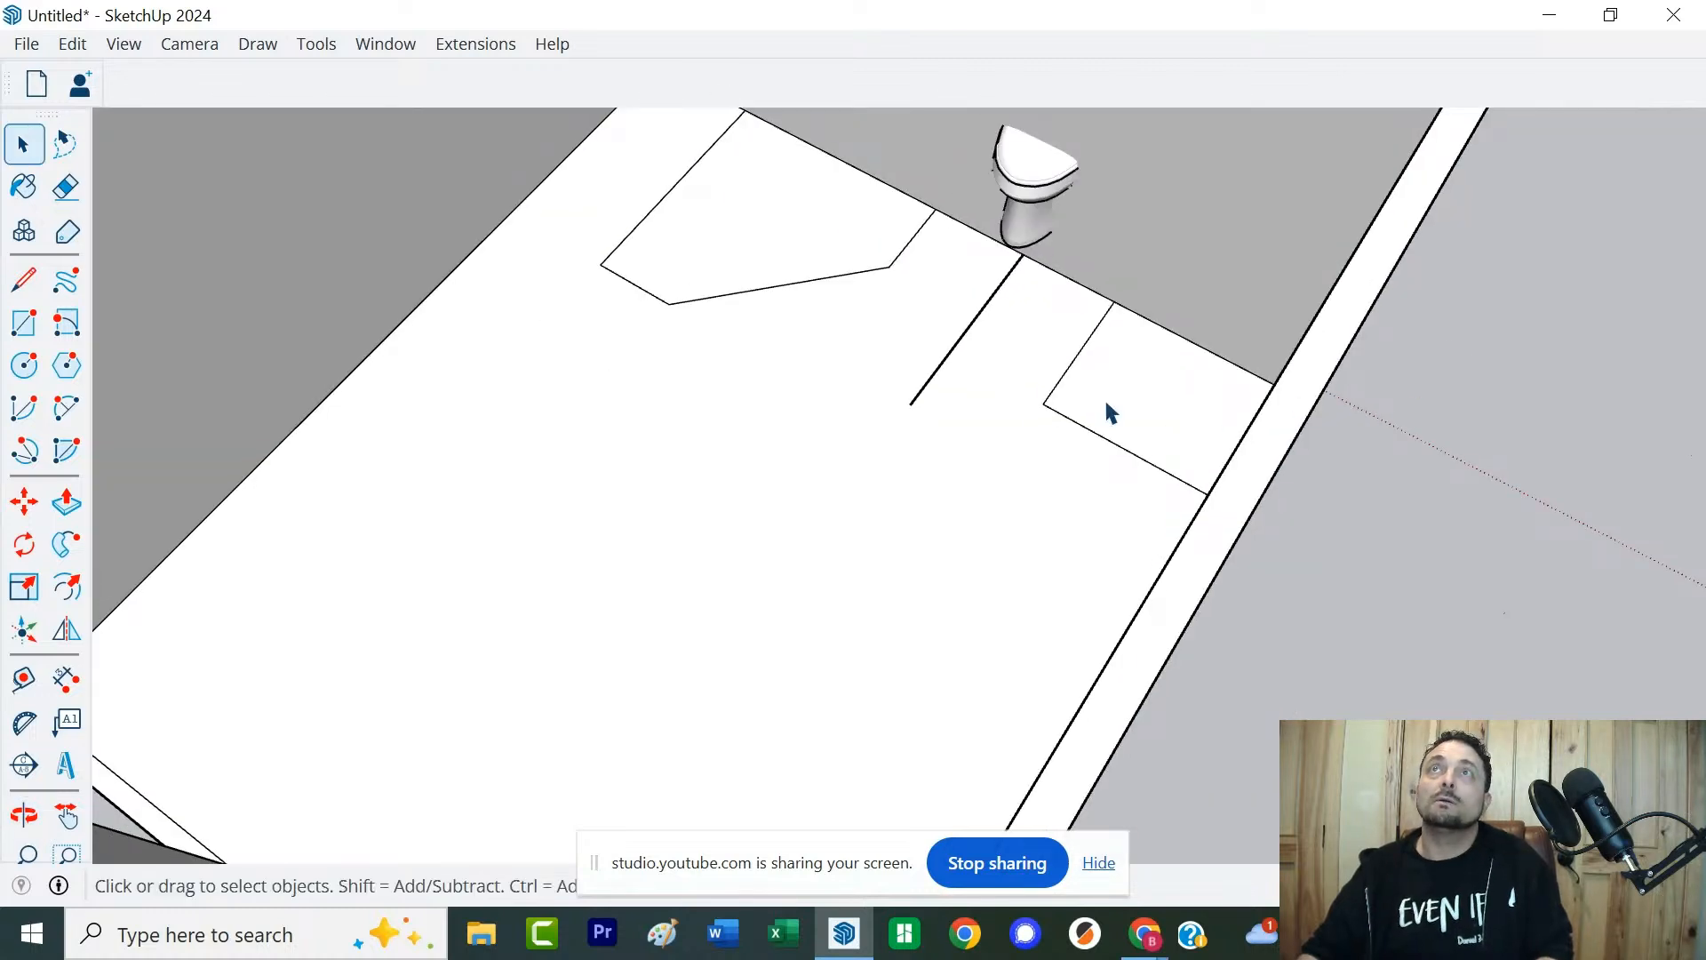
{"action": "middle_click_drag", "start_coordinate": [1048, 384], "coordinate": [1216, 209]}
{"action": "key", "text": "ctrl+z"}
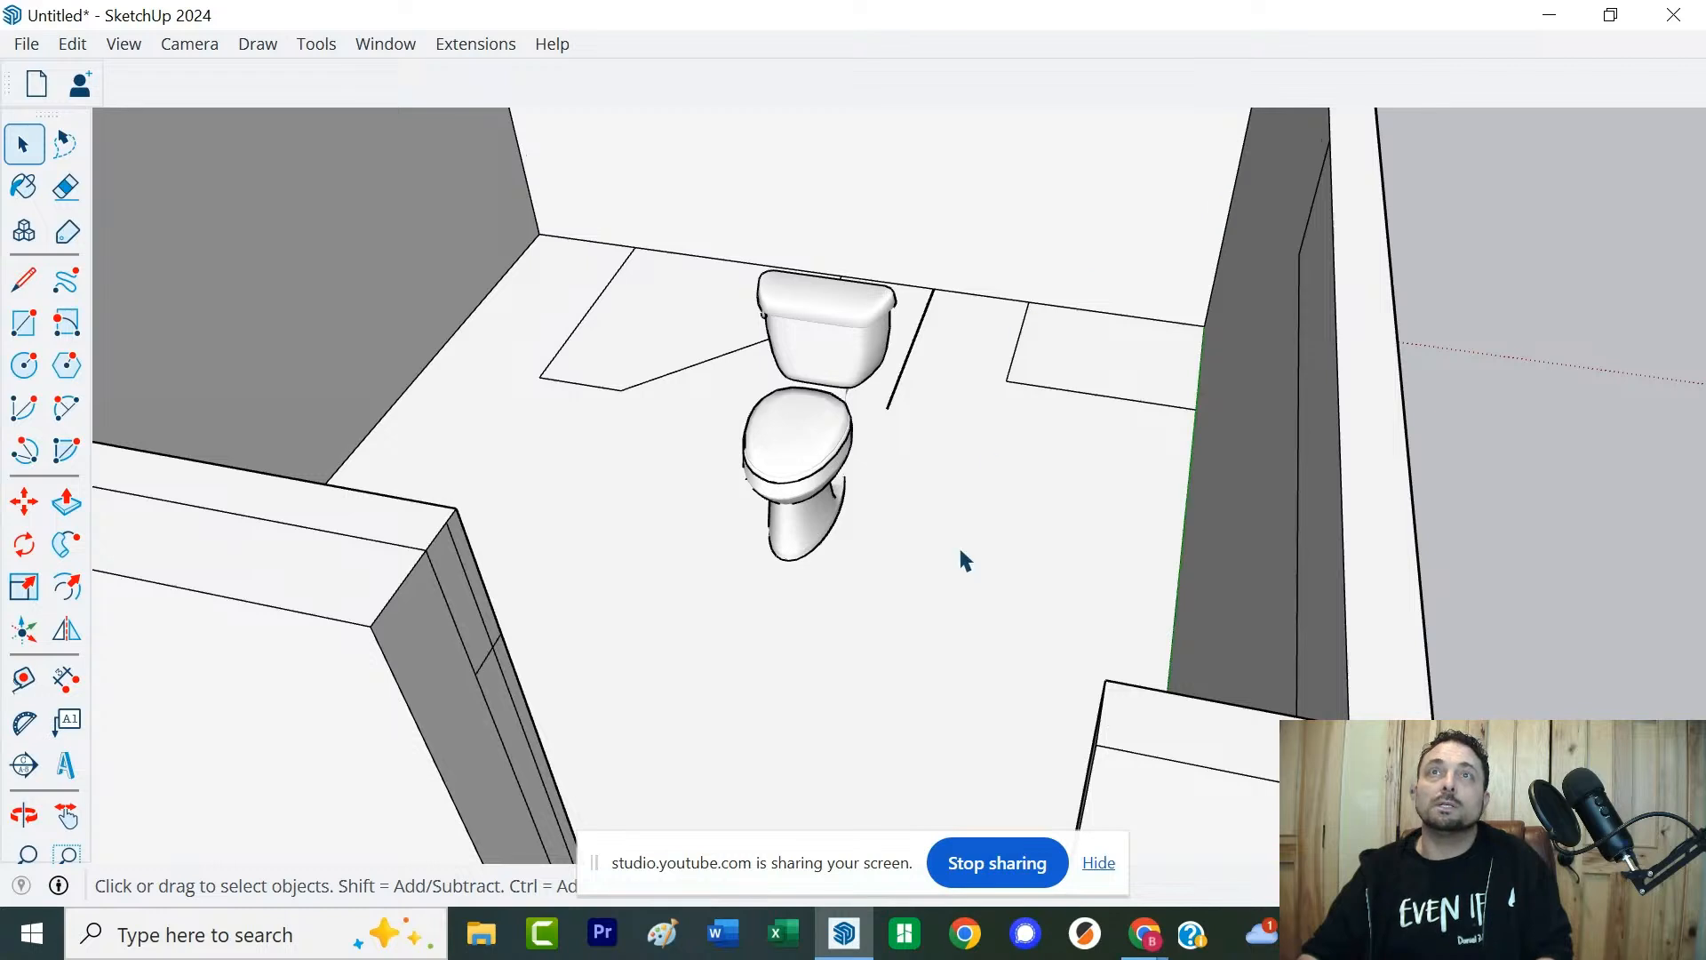
From beneath the floor, move the toilet by its drain circle to the marker line's end at the back wall
{"action": "middle_click_drag", "start_coordinate": [827, 709], "coordinate": [895, 381]}
{"action": "scroll", "coordinate": [797, 582], "scroll_direction": "down", "scroll_amount": 2}
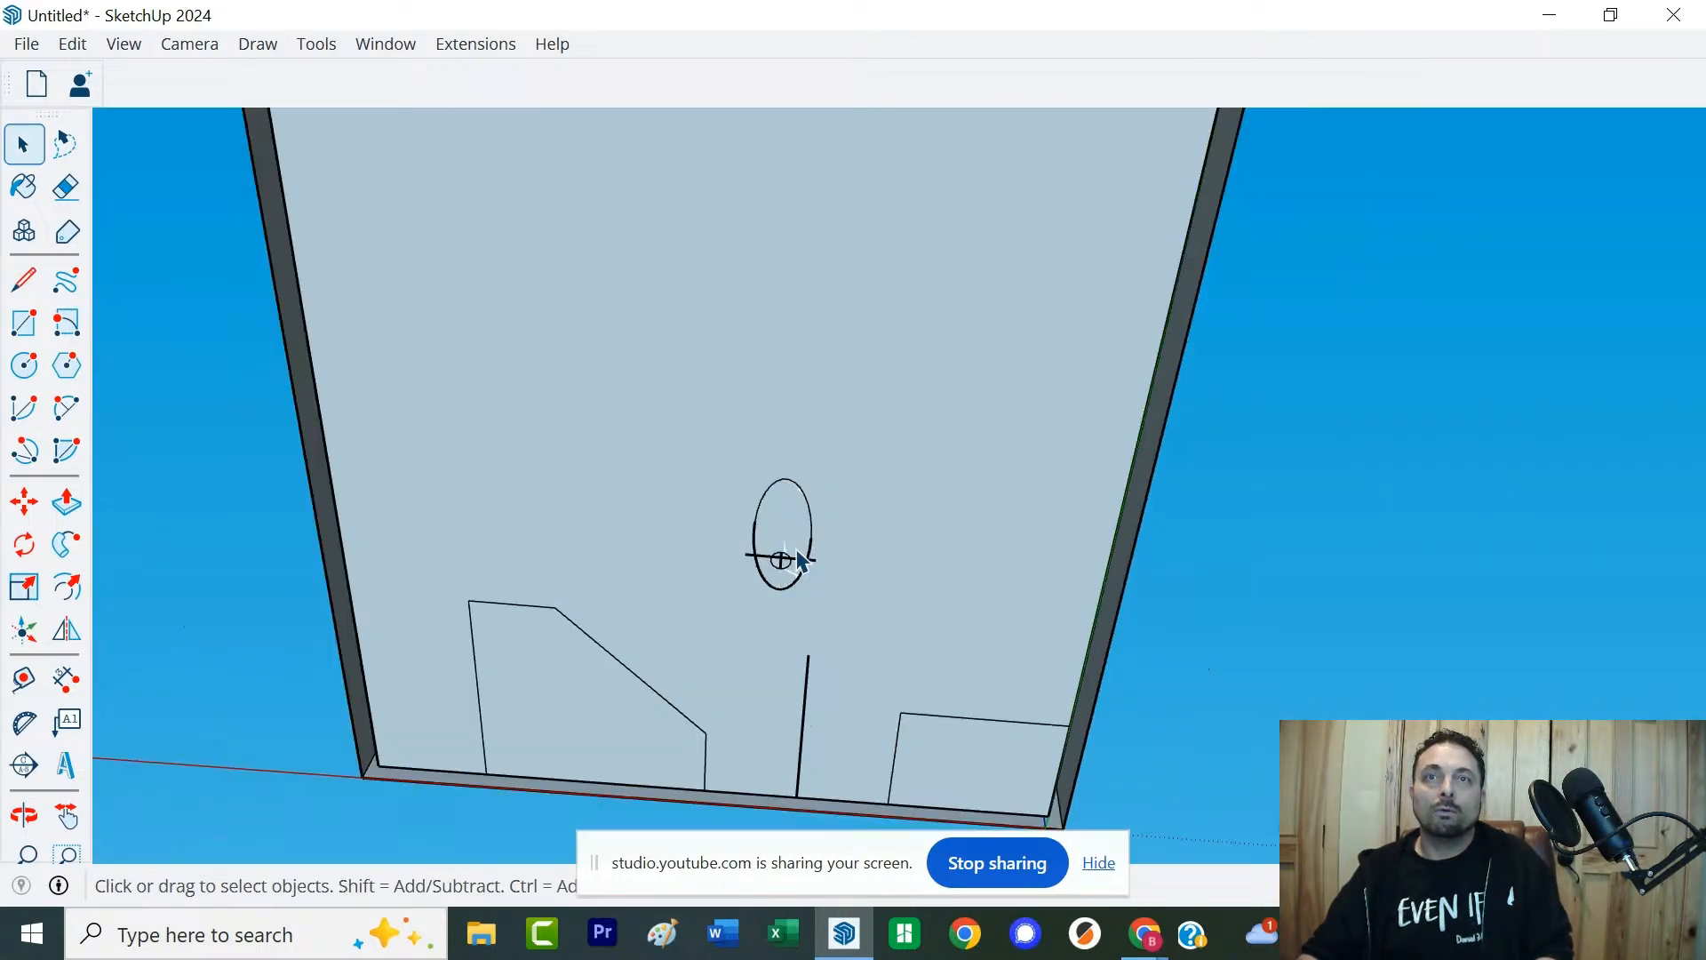
{"action": "left_click", "coordinate": [790, 563]}
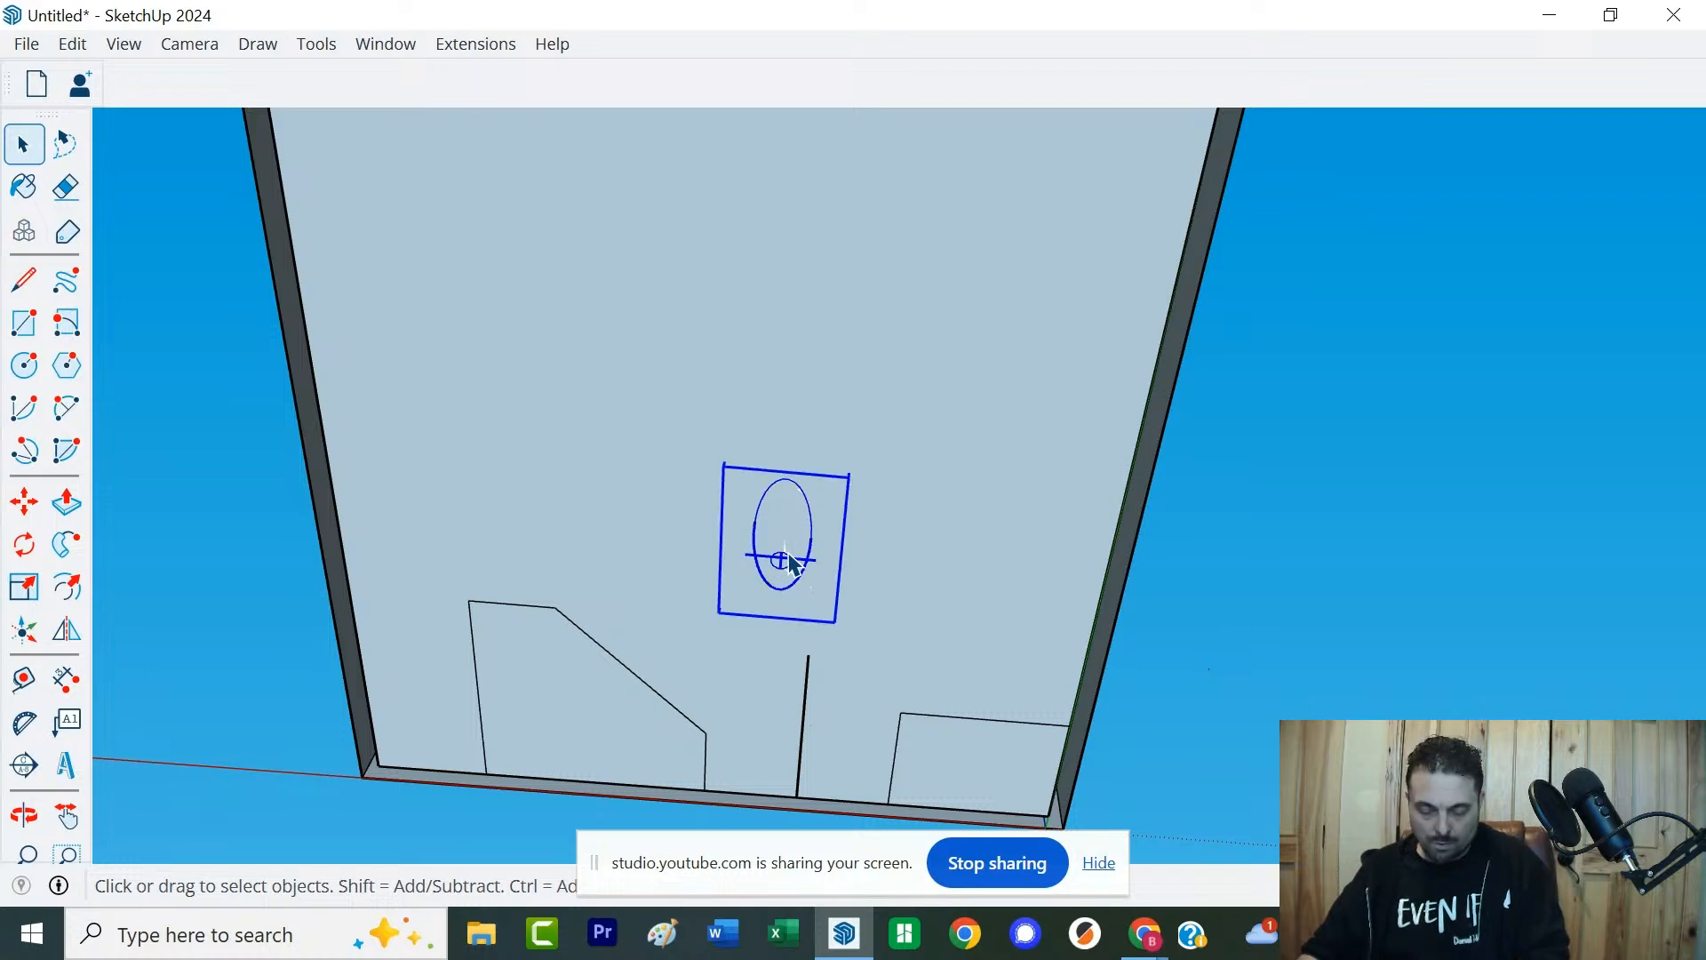
{"action": "key", "text": "m"}
{"action": "scroll", "coordinate": [781, 560], "scroll_direction": "up", "scroll_amount": 3}
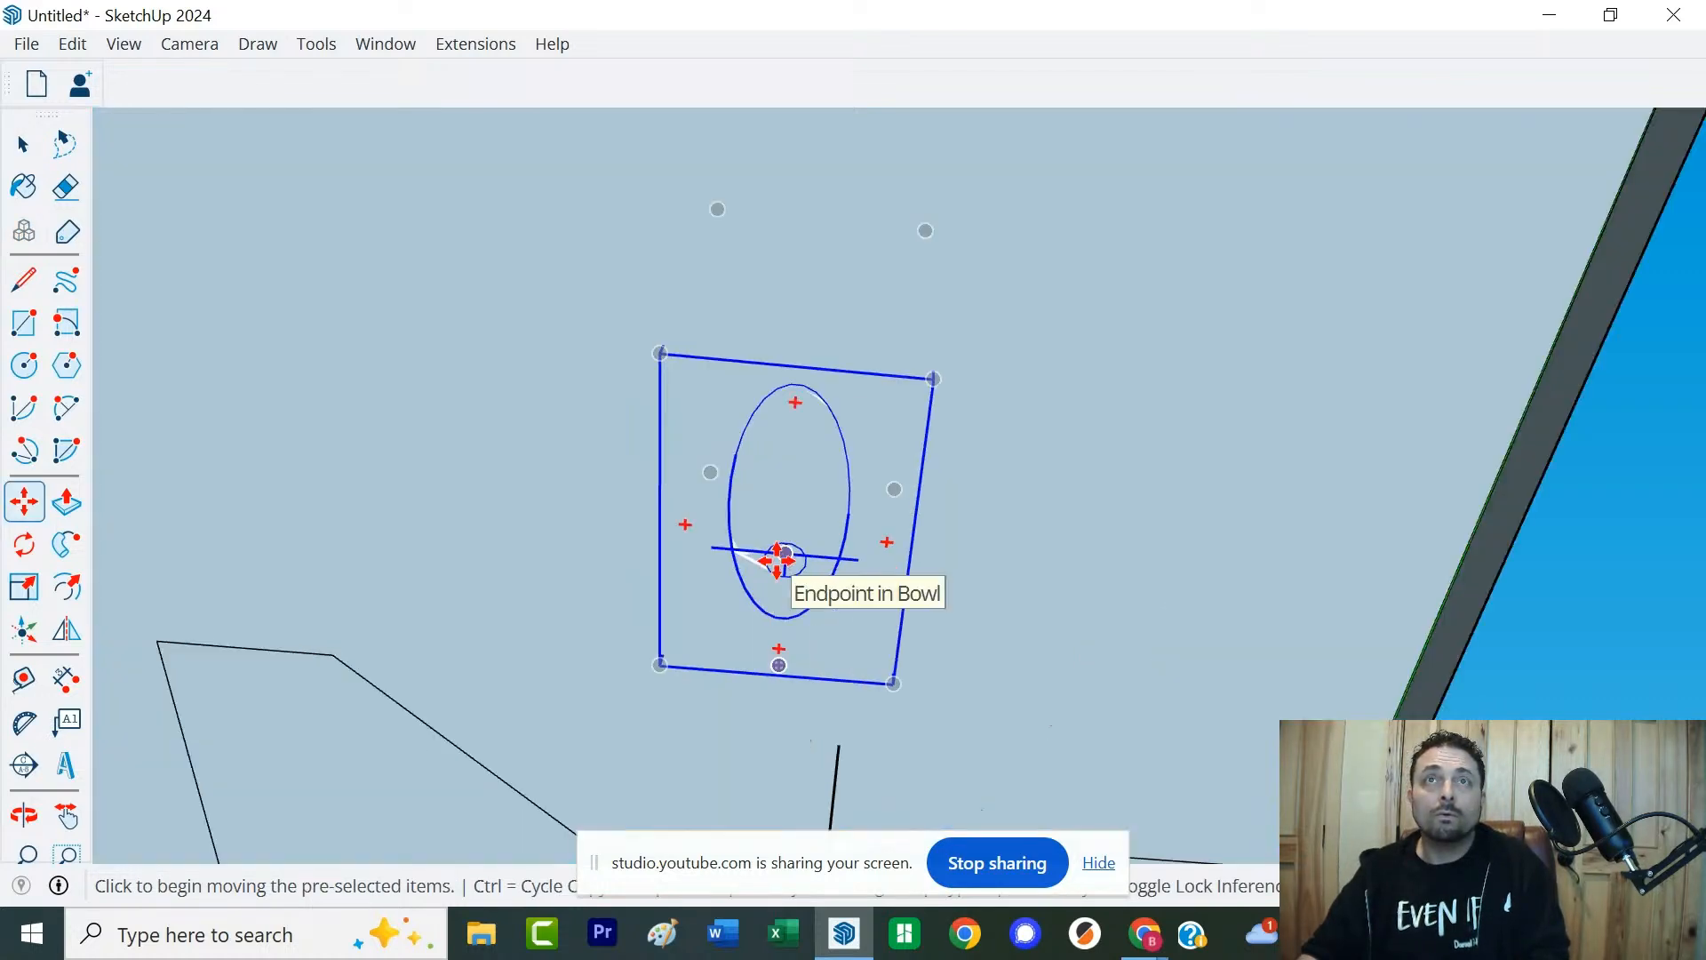
{"action": "left_click", "coordinate": [778, 560]}
{"action": "scroll", "coordinate": [778, 560], "scroll_direction": "down", "scroll_amount": 4}
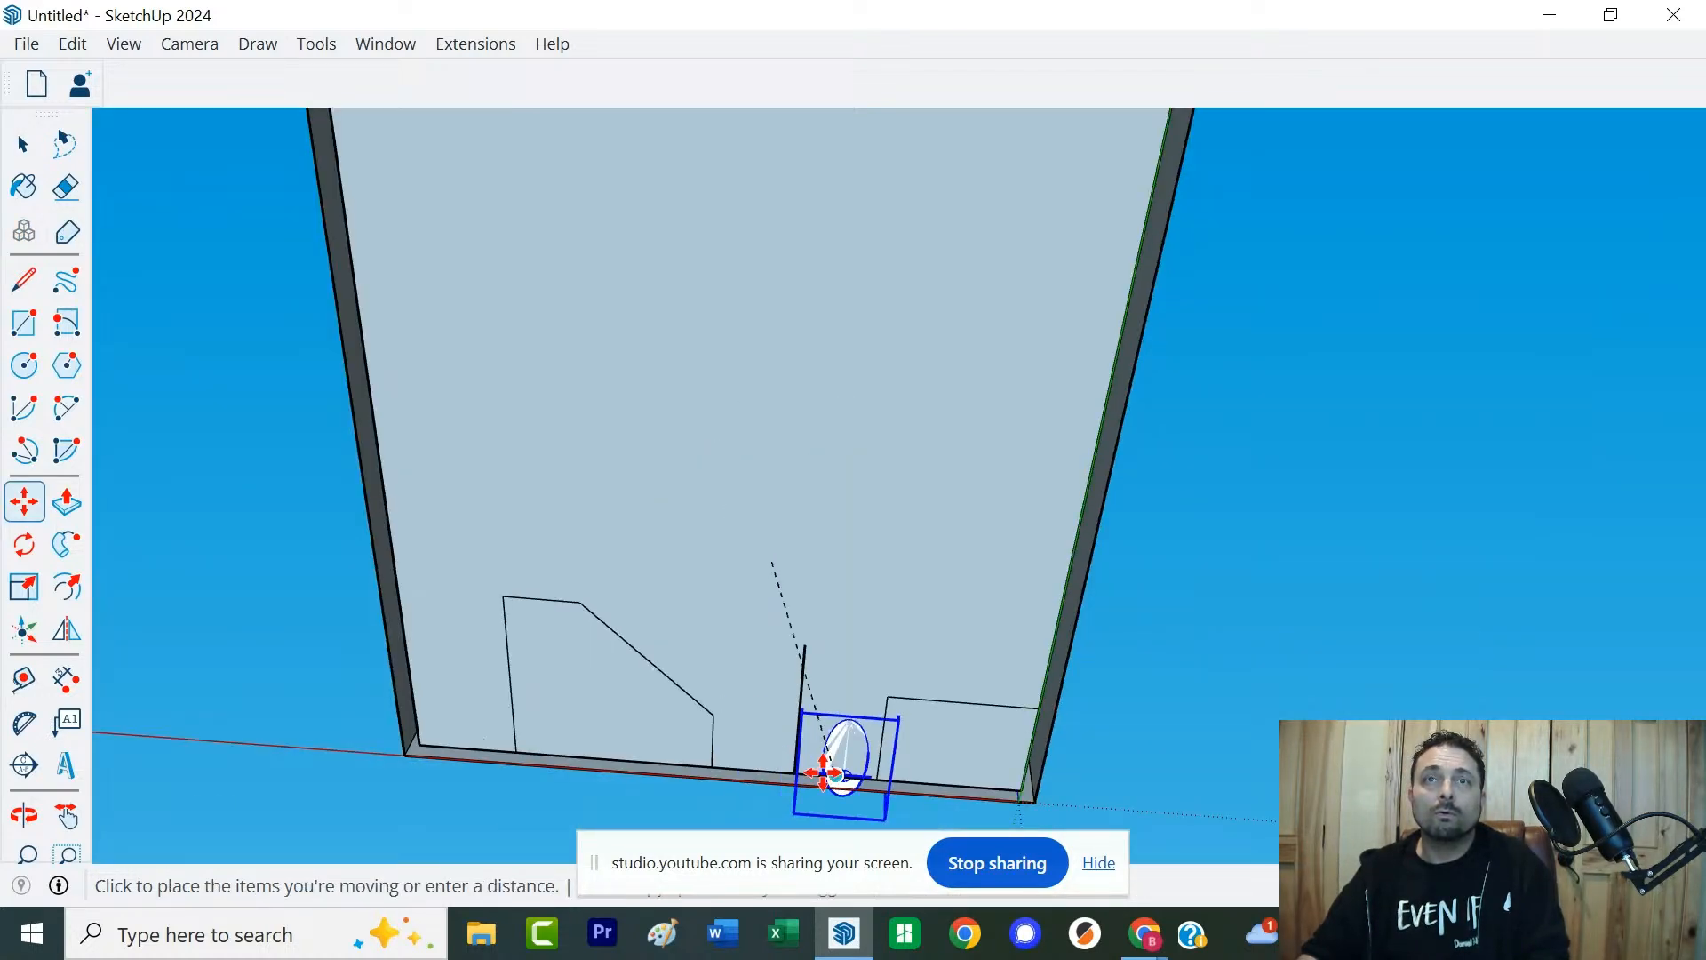
{"action": "scroll", "coordinate": [788, 772], "scroll_direction": "up", "scroll_amount": 5}
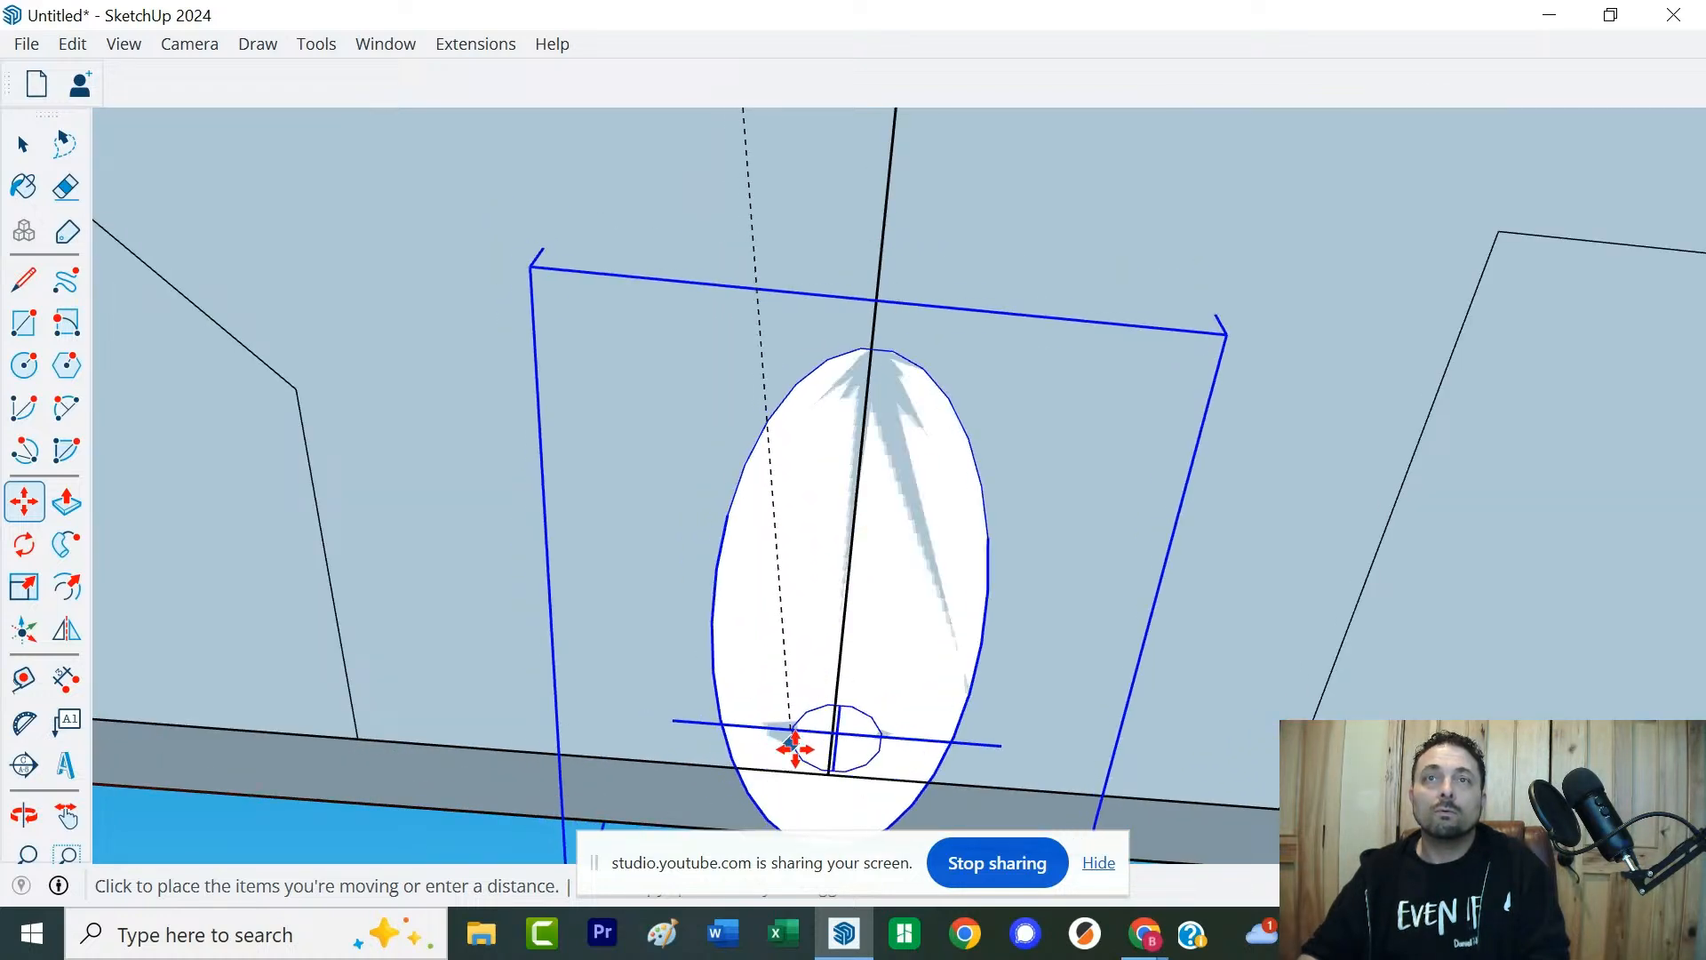
{"action": "left_click", "coordinate": [822, 764]}
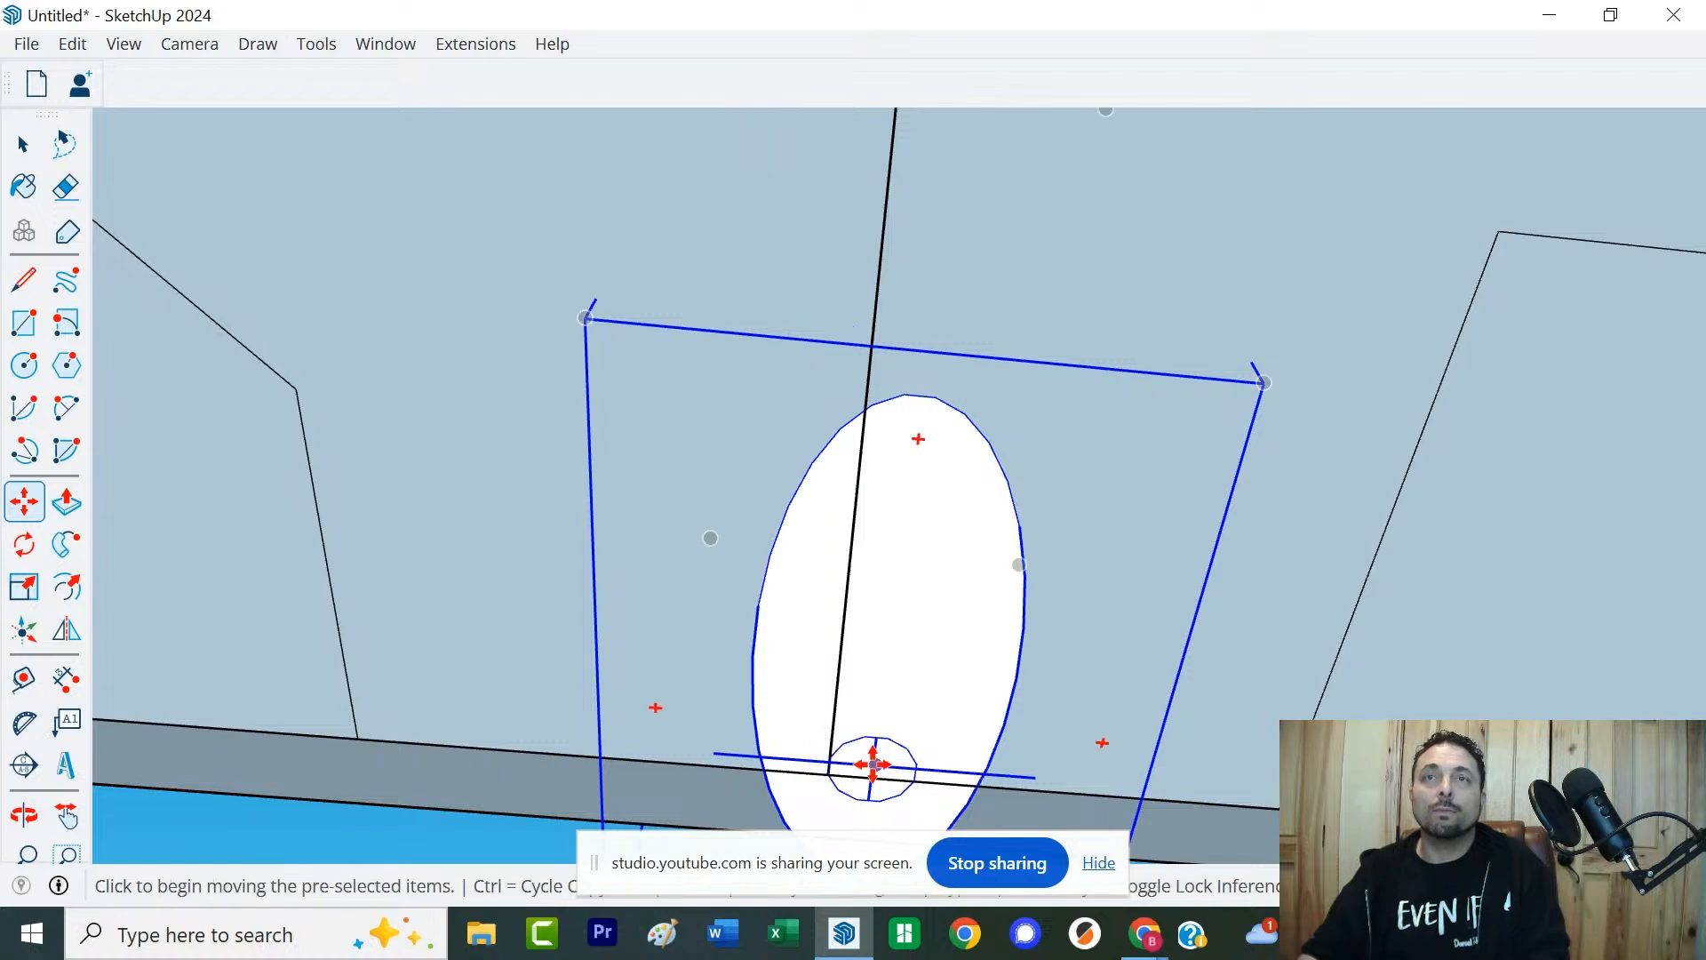
Move the toilet by its drain centre a distance of 12 away from the back wall along the marker line
{"action": "left_click", "coordinate": [872, 764]}
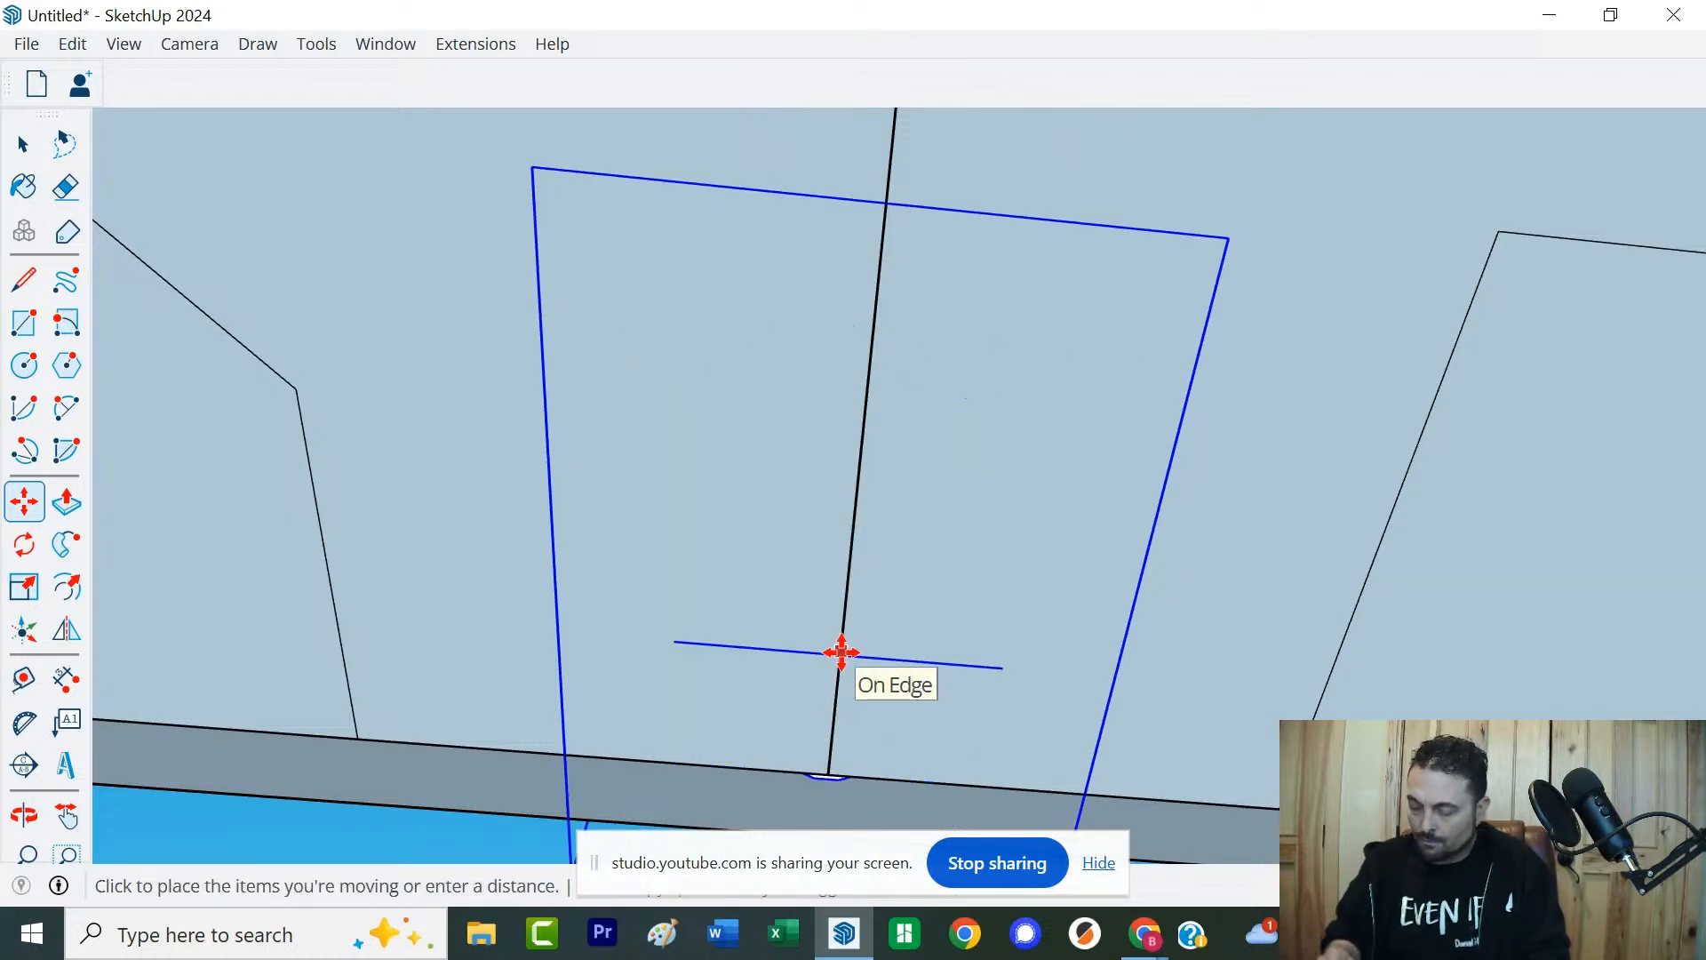
{"action": "key", "text": "Right"}
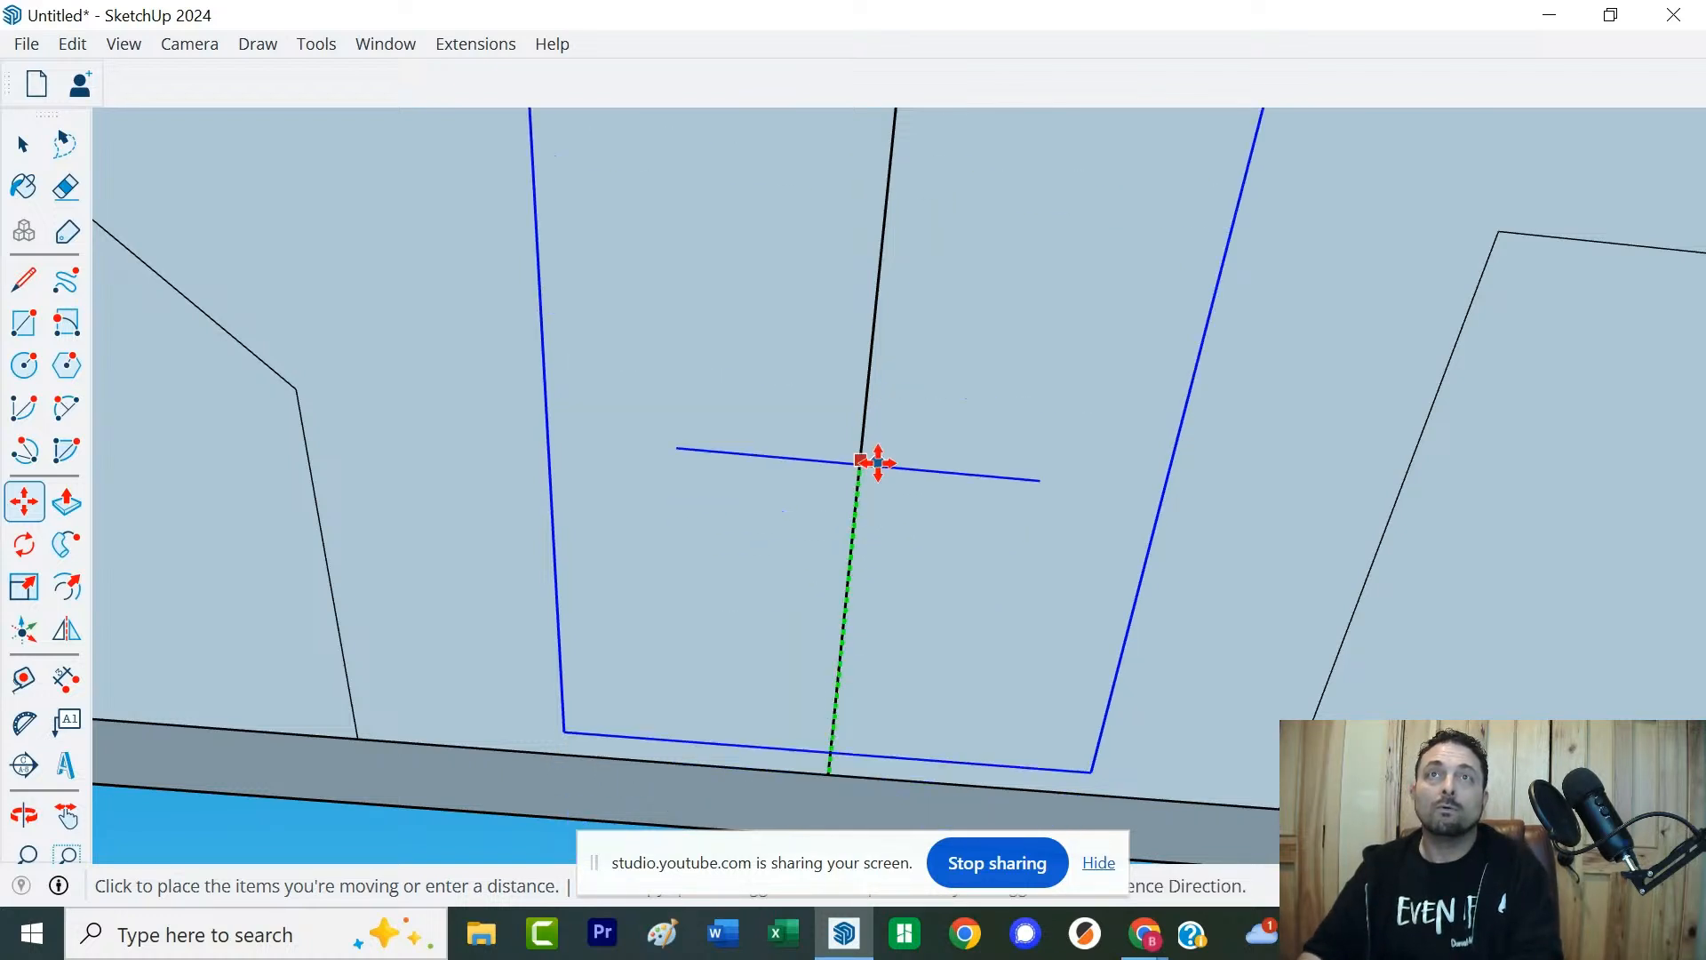
{"action": "type", "text": "12"}
{"action": "key", "text": "Return"}
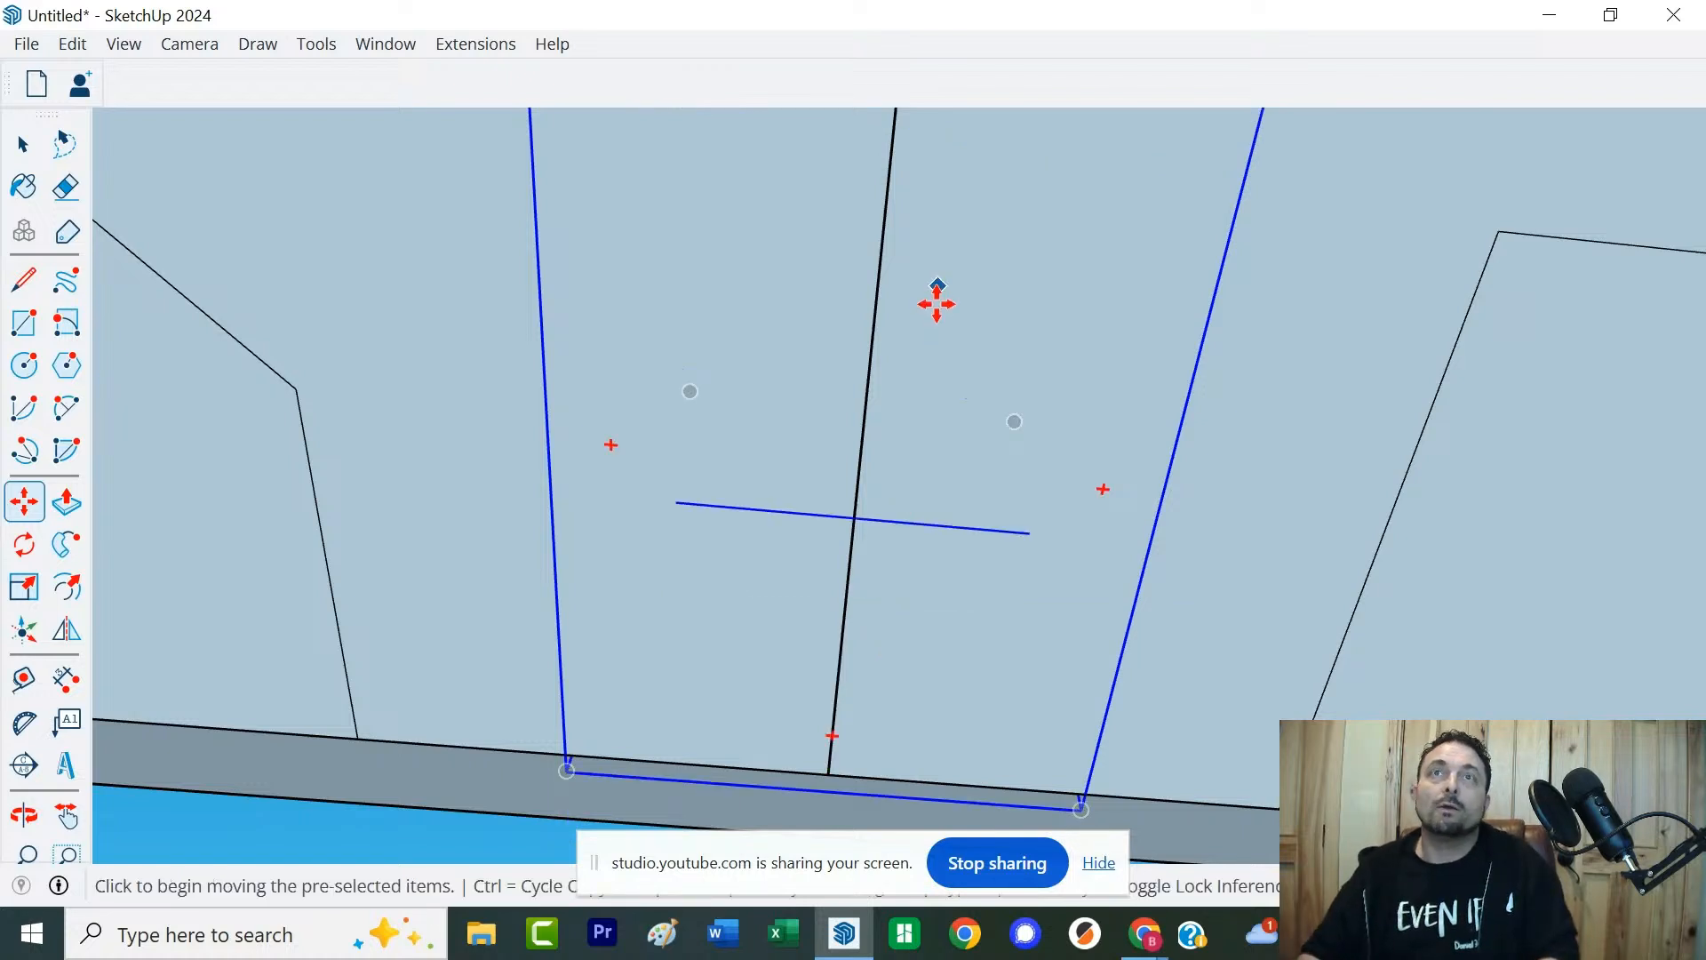
Draw a line over the floor marker, starting from its end at the back wall near the toilet's drain circle
{"action": "middle_click_drag", "start_coordinate": [932, 296], "coordinate": [910, 779]}
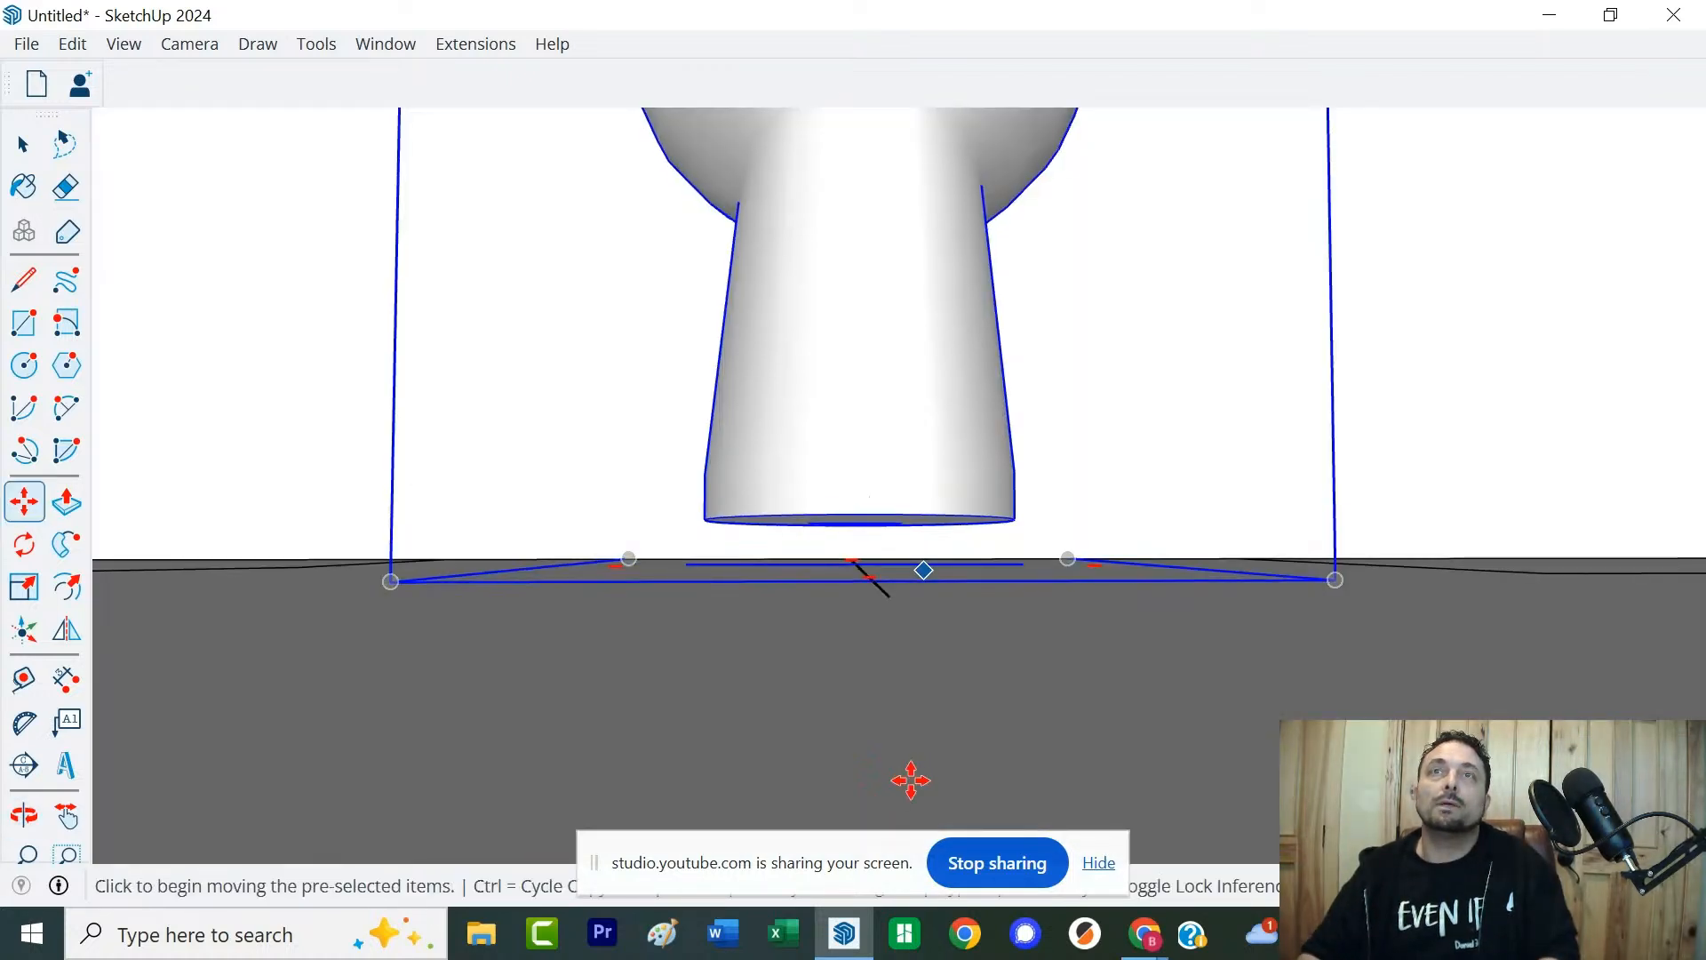
{"action": "middle_click_drag", "start_coordinate": [921, 606], "coordinate": [918, 538]}
{"action": "left_click_drag", "start_coordinate": [913, 583], "coordinate": [929, 560]}
{"action": "key", "text": "m"}
{"action": "scroll", "coordinate": [837, 495], "scroll_direction": "up", "scroll_amount": 5}
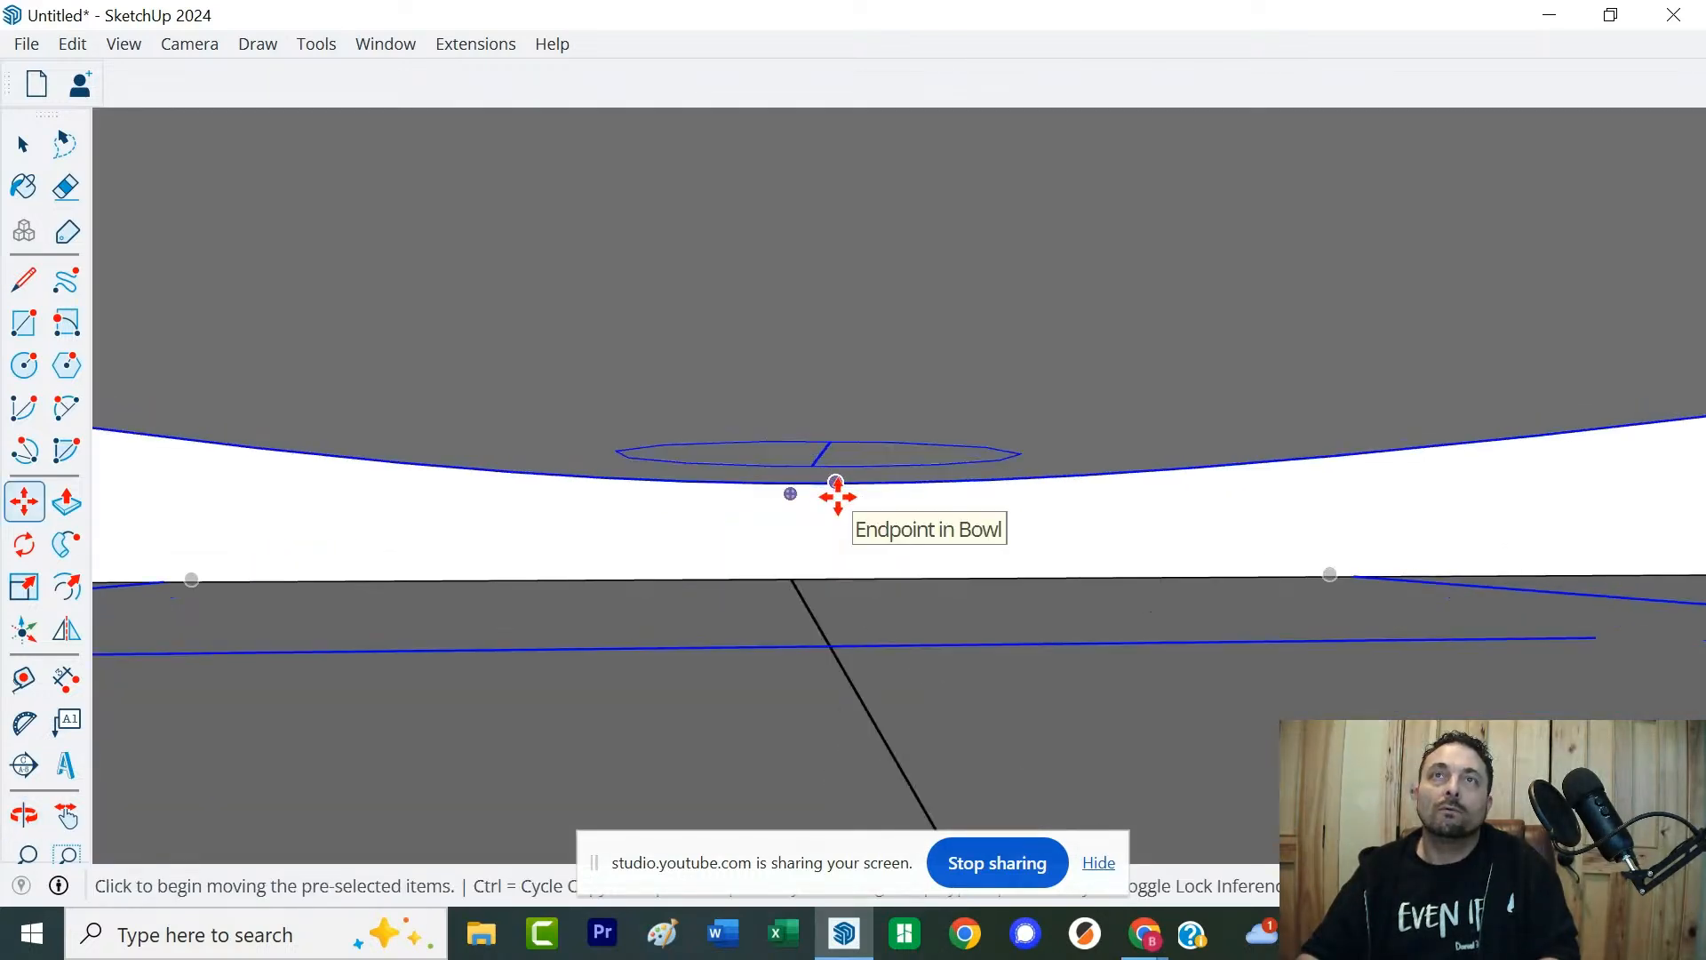
{"action": "scroll", "coordinate": [770, 589], "scroll_direction": "down", "scroll_amount": 2}
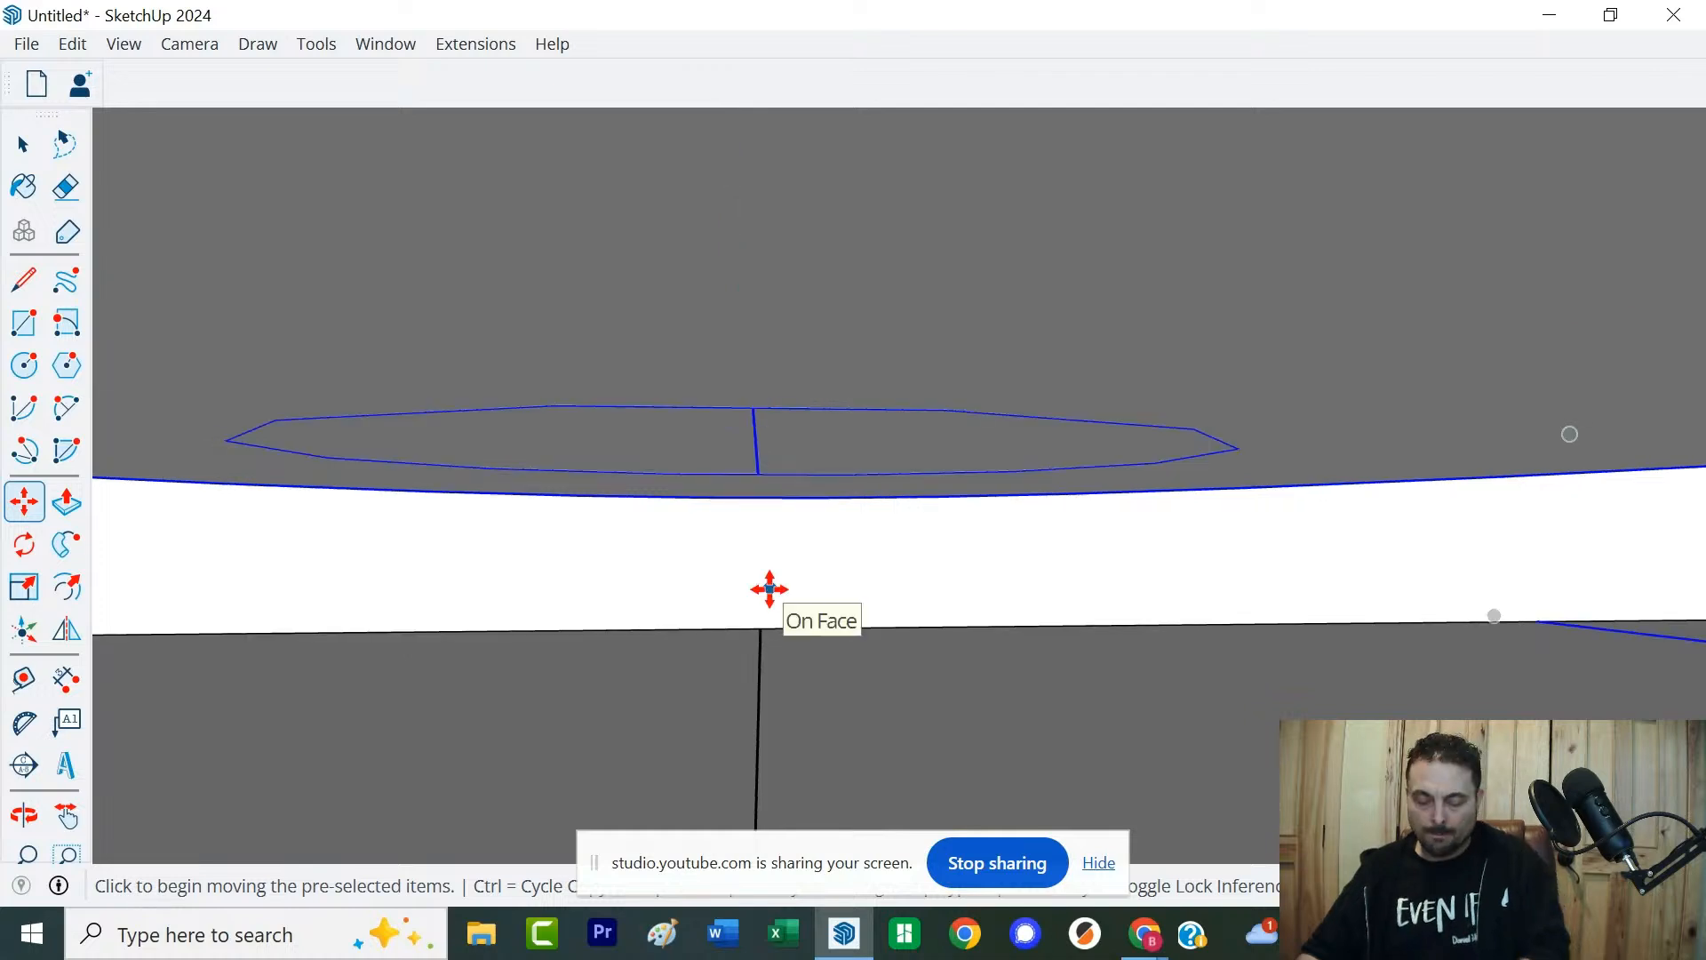
{"action": "key", "text": "l"}
{"action": "left_click", "coordinate": [760, 628]}
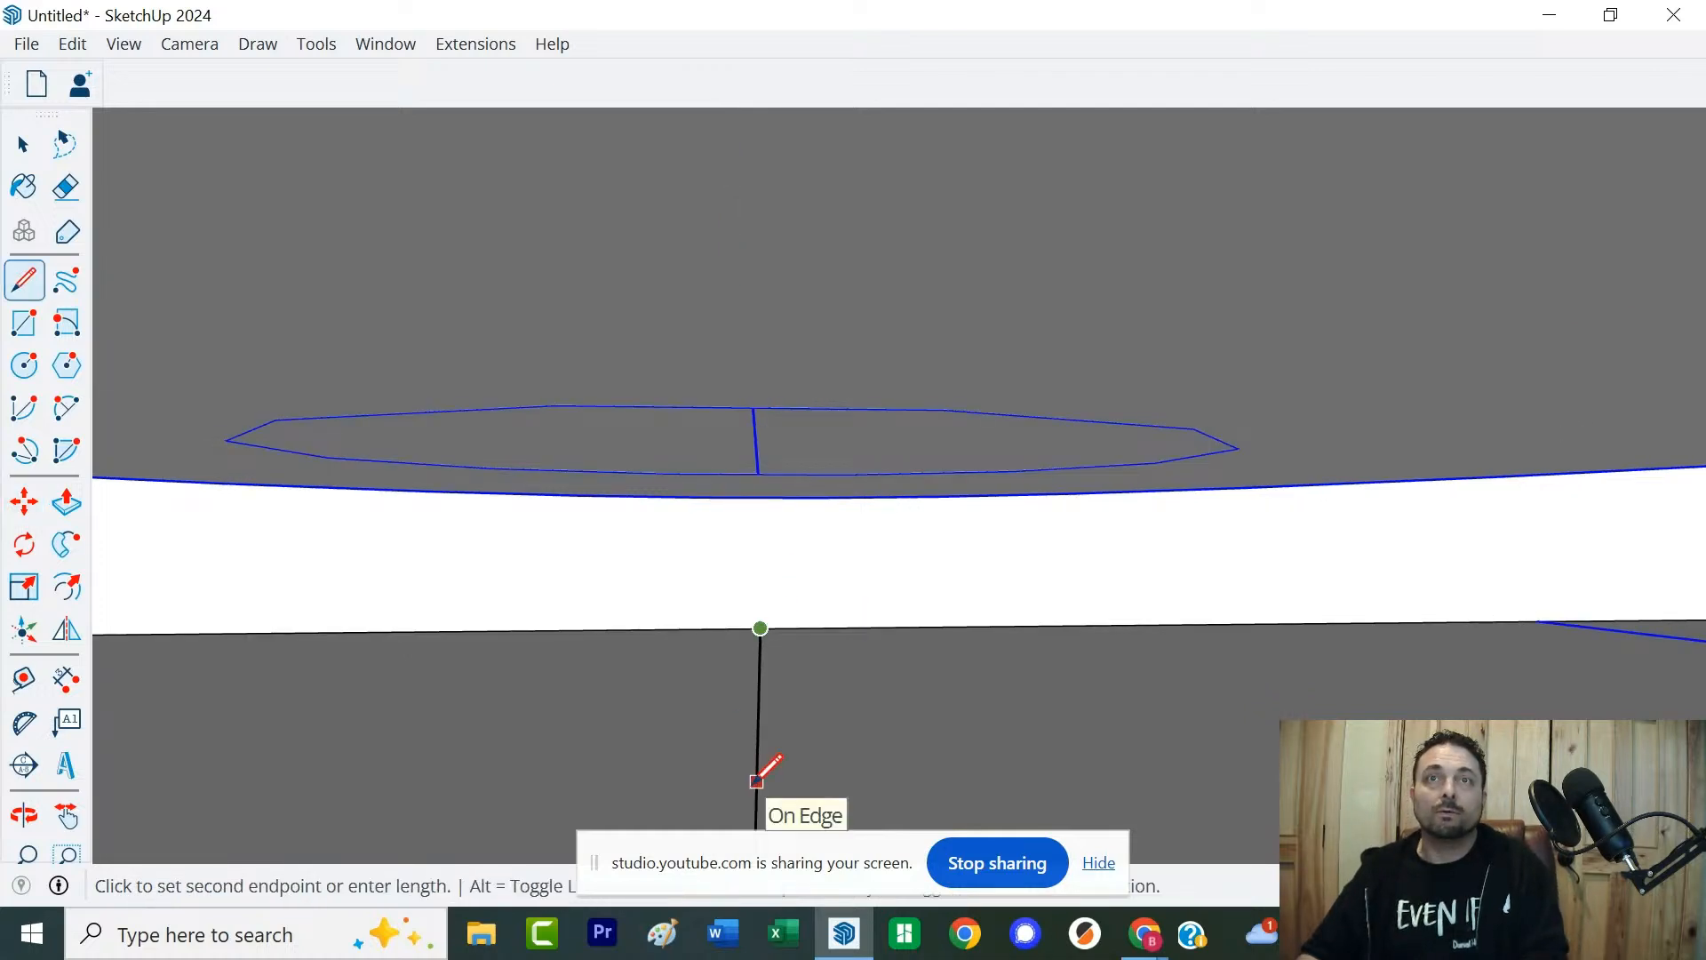
{"action": "left_click", "coordinate": [756, 781]}
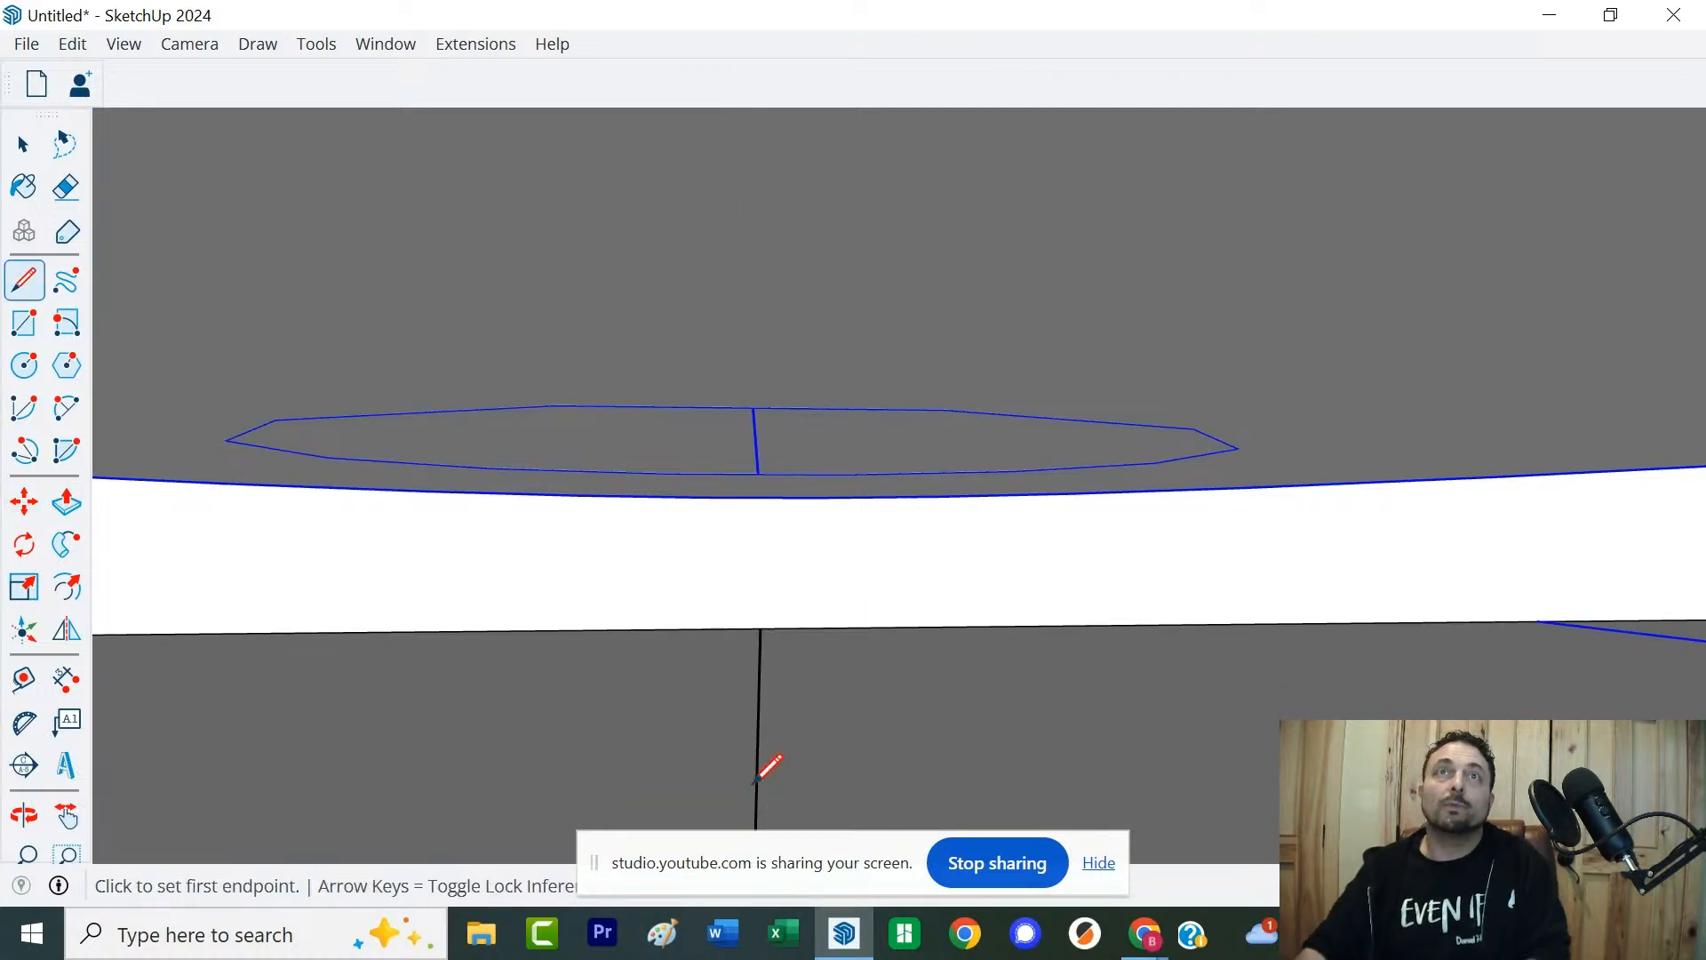
Move the toilet by the midpoint of the short line across its drain circle onto the marker line on the floor
{"action": "key", "text": "space"}
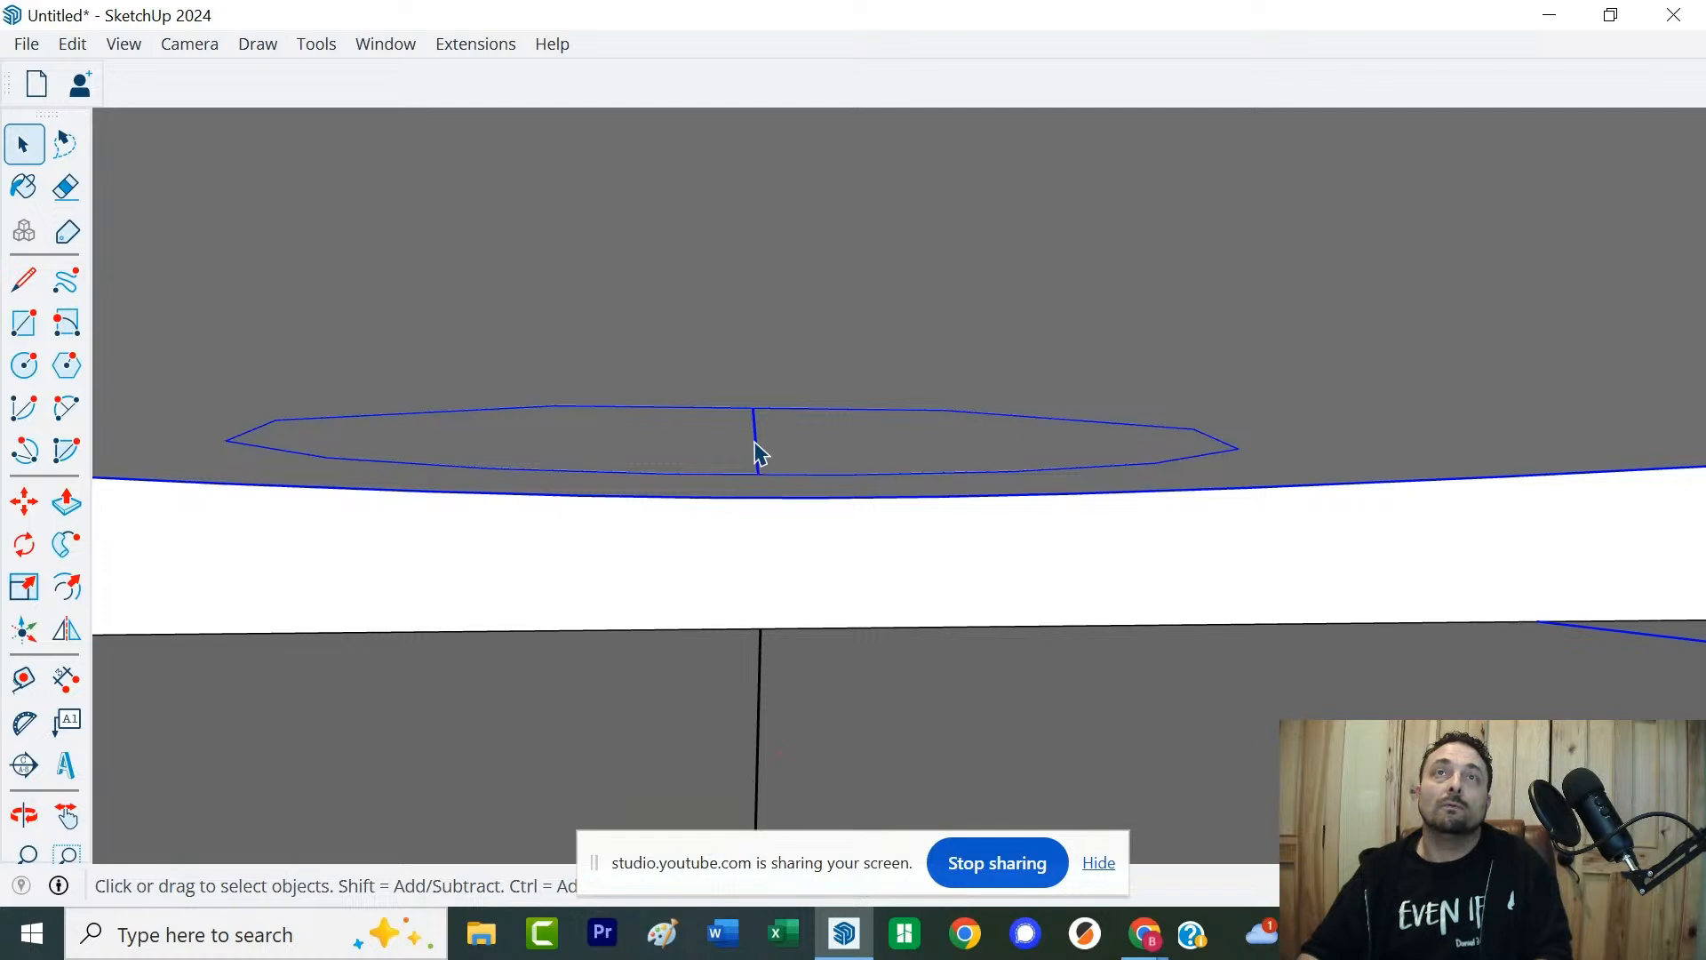
{"action": "key", "text": "m"}
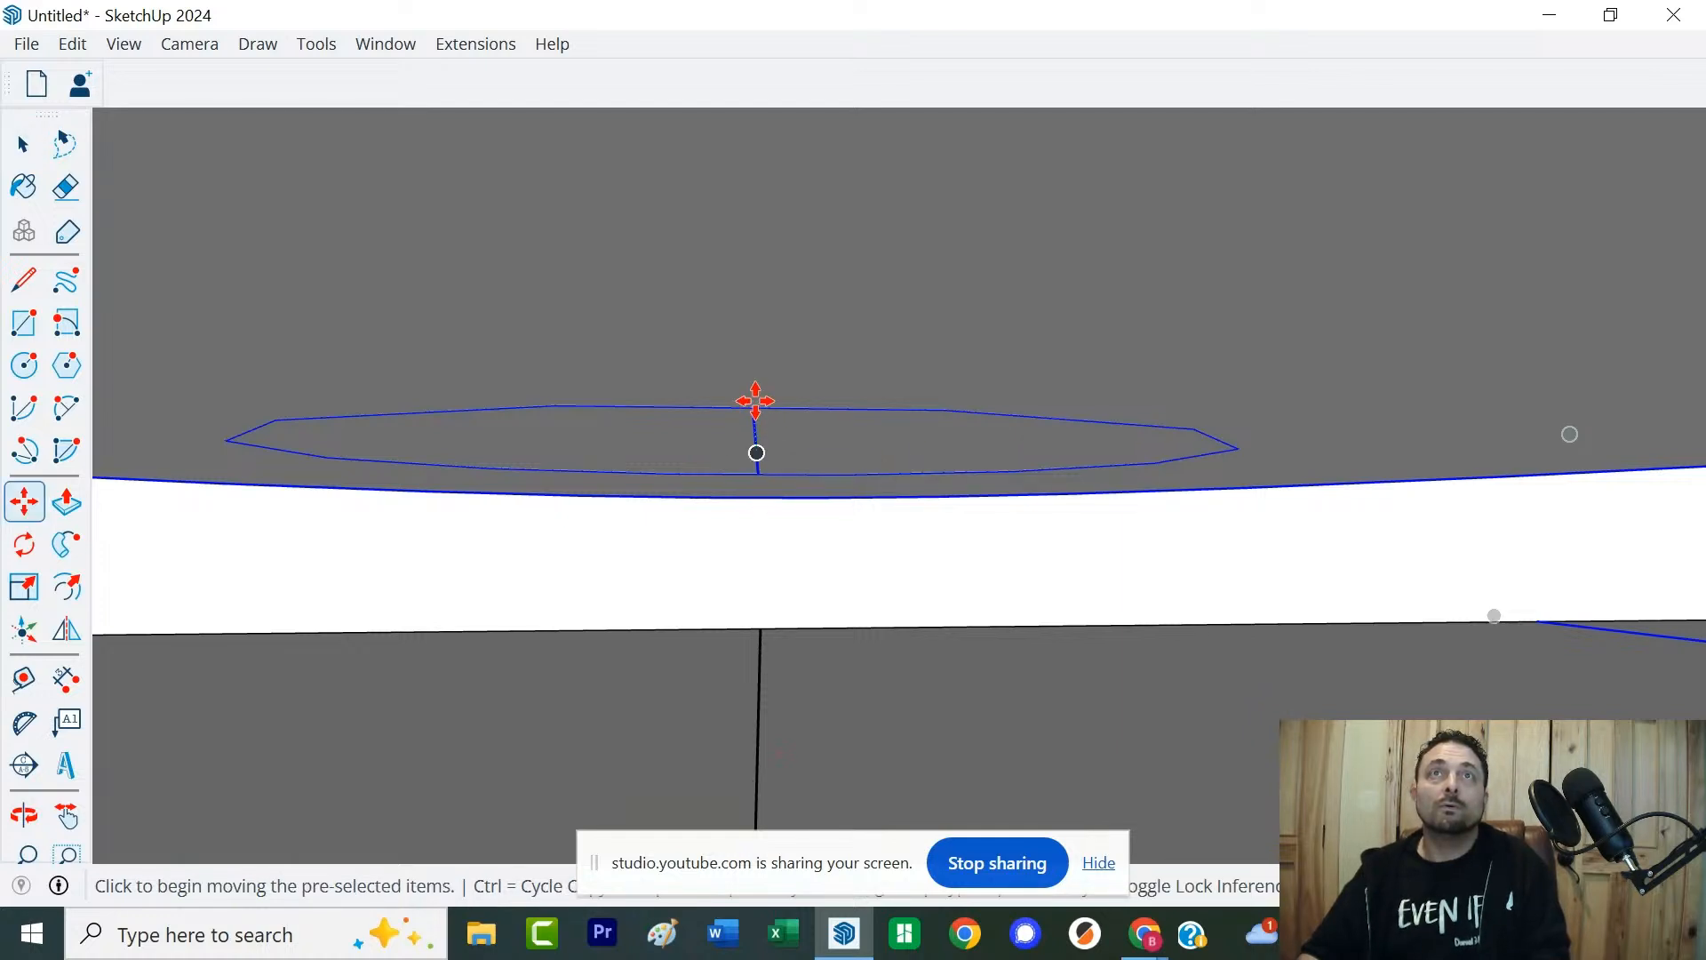
{"action": "left_click", "coordinate": [751, 448]}
{"action": "scroll", "coordinate": [738, 626], "scroll_direction": "down", "scroll_amount": 10}
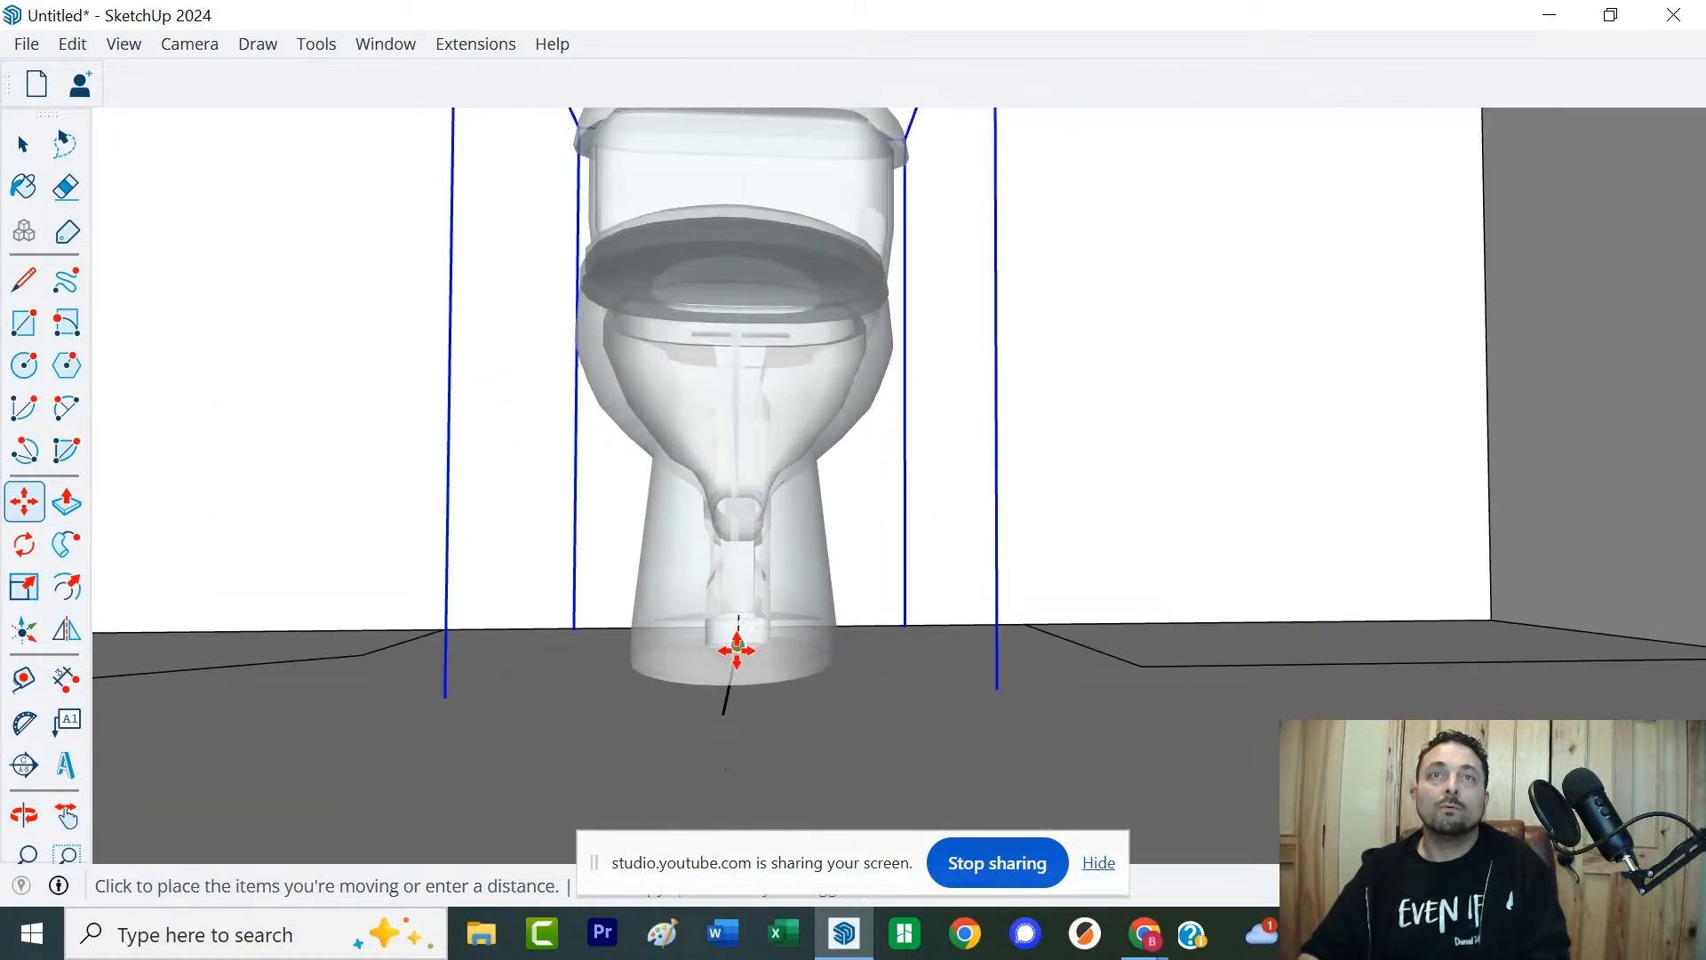
{"action": "left_click", "coordinate": [736, 652]}
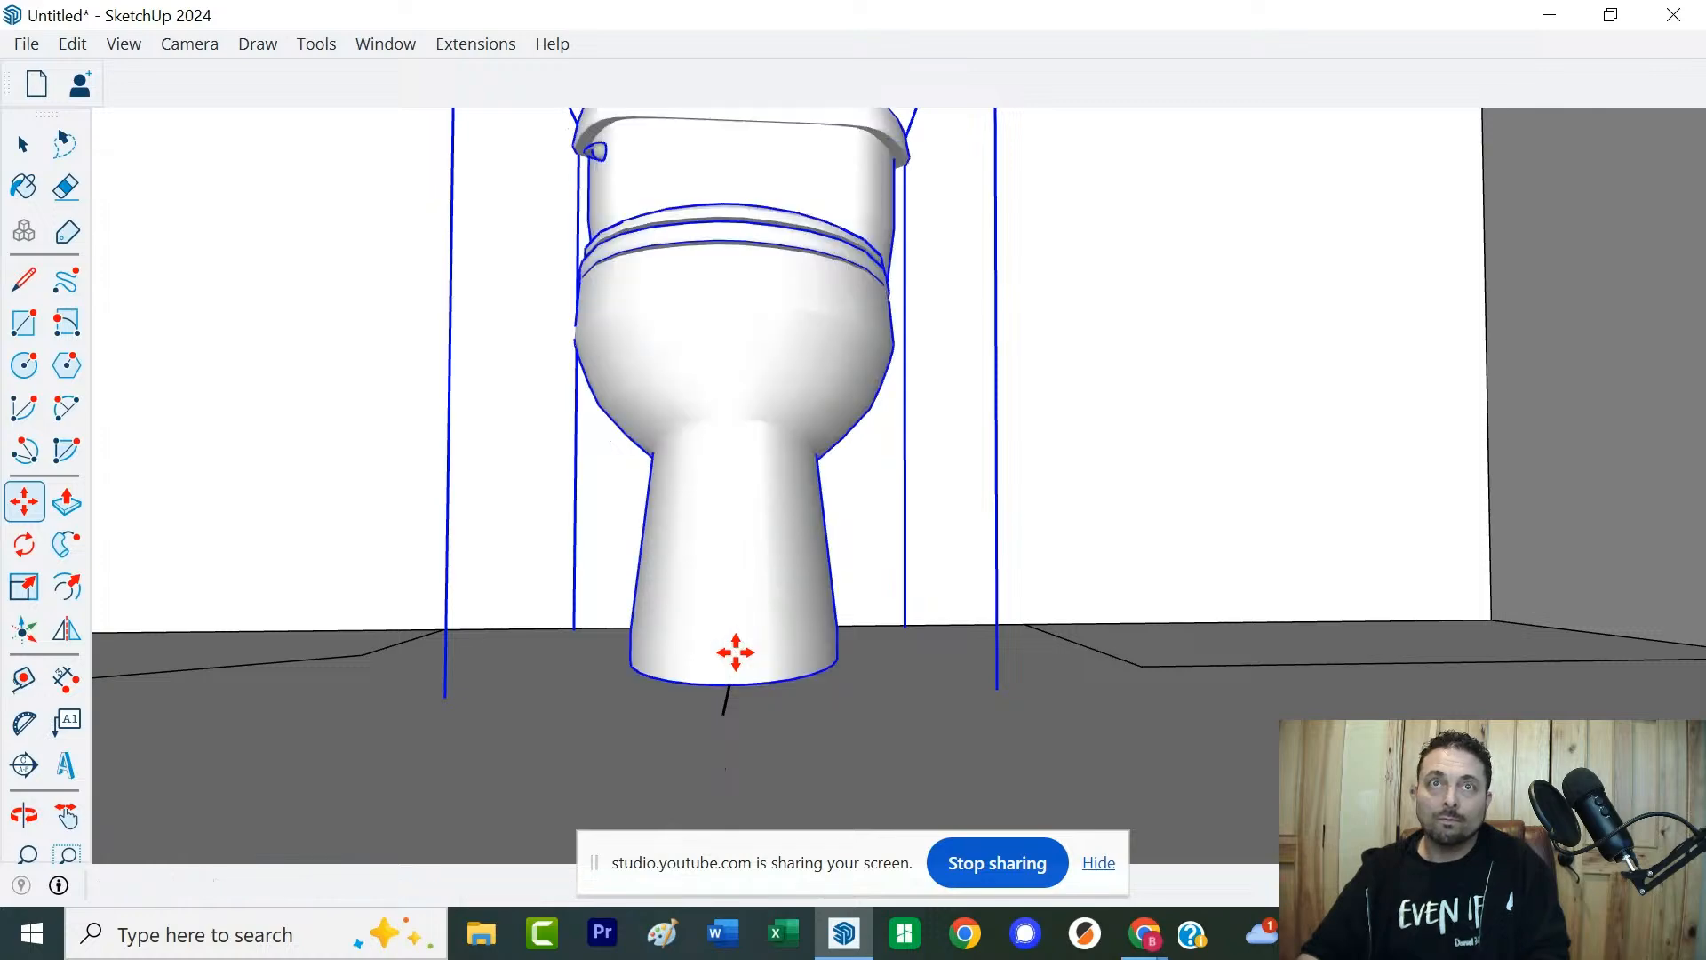
Examine the toilet's placement against the back wall and floor outlines from above, from the side and from the front
{"action": "middle_click_drag", "start_coordinate": [928, 677], "coordinate": [964, 653]}
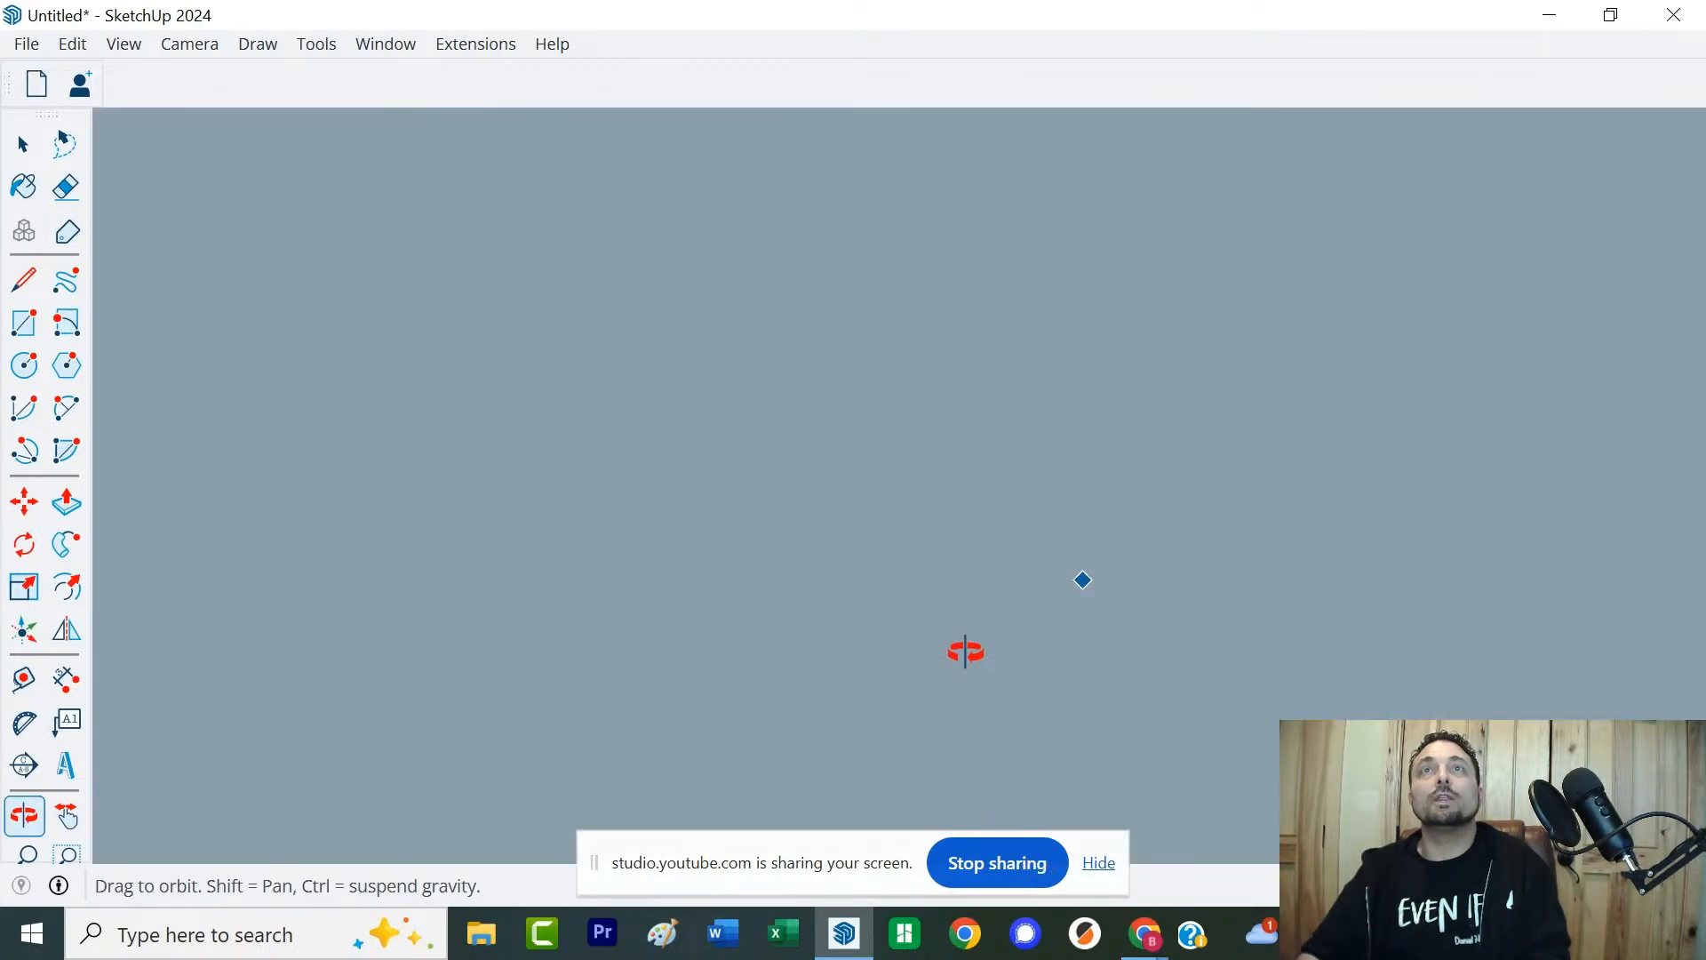
{"action": "key", "text": "m"}
{"action": "scroll", "coordinate": [608, 615], "scroll_direction": "down", "scroll_amount": 3}
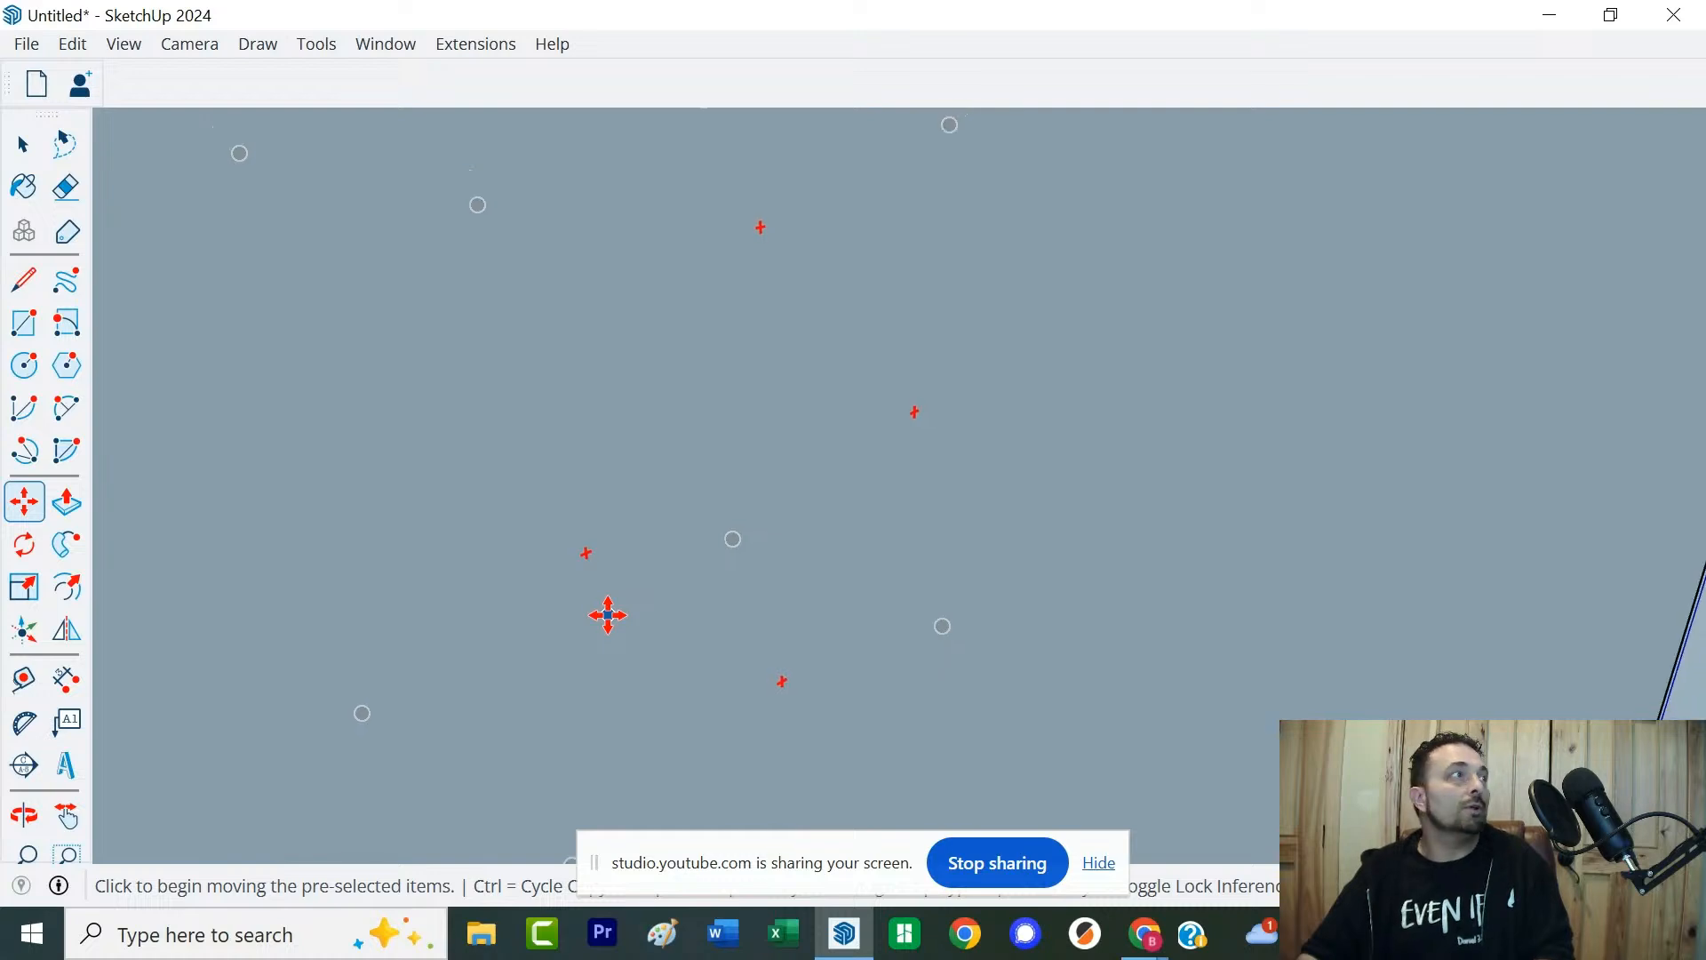
{"action": "scroll", "coordinate": [607, 615], "scroll_direction": "down", "scroll_amount": 8}
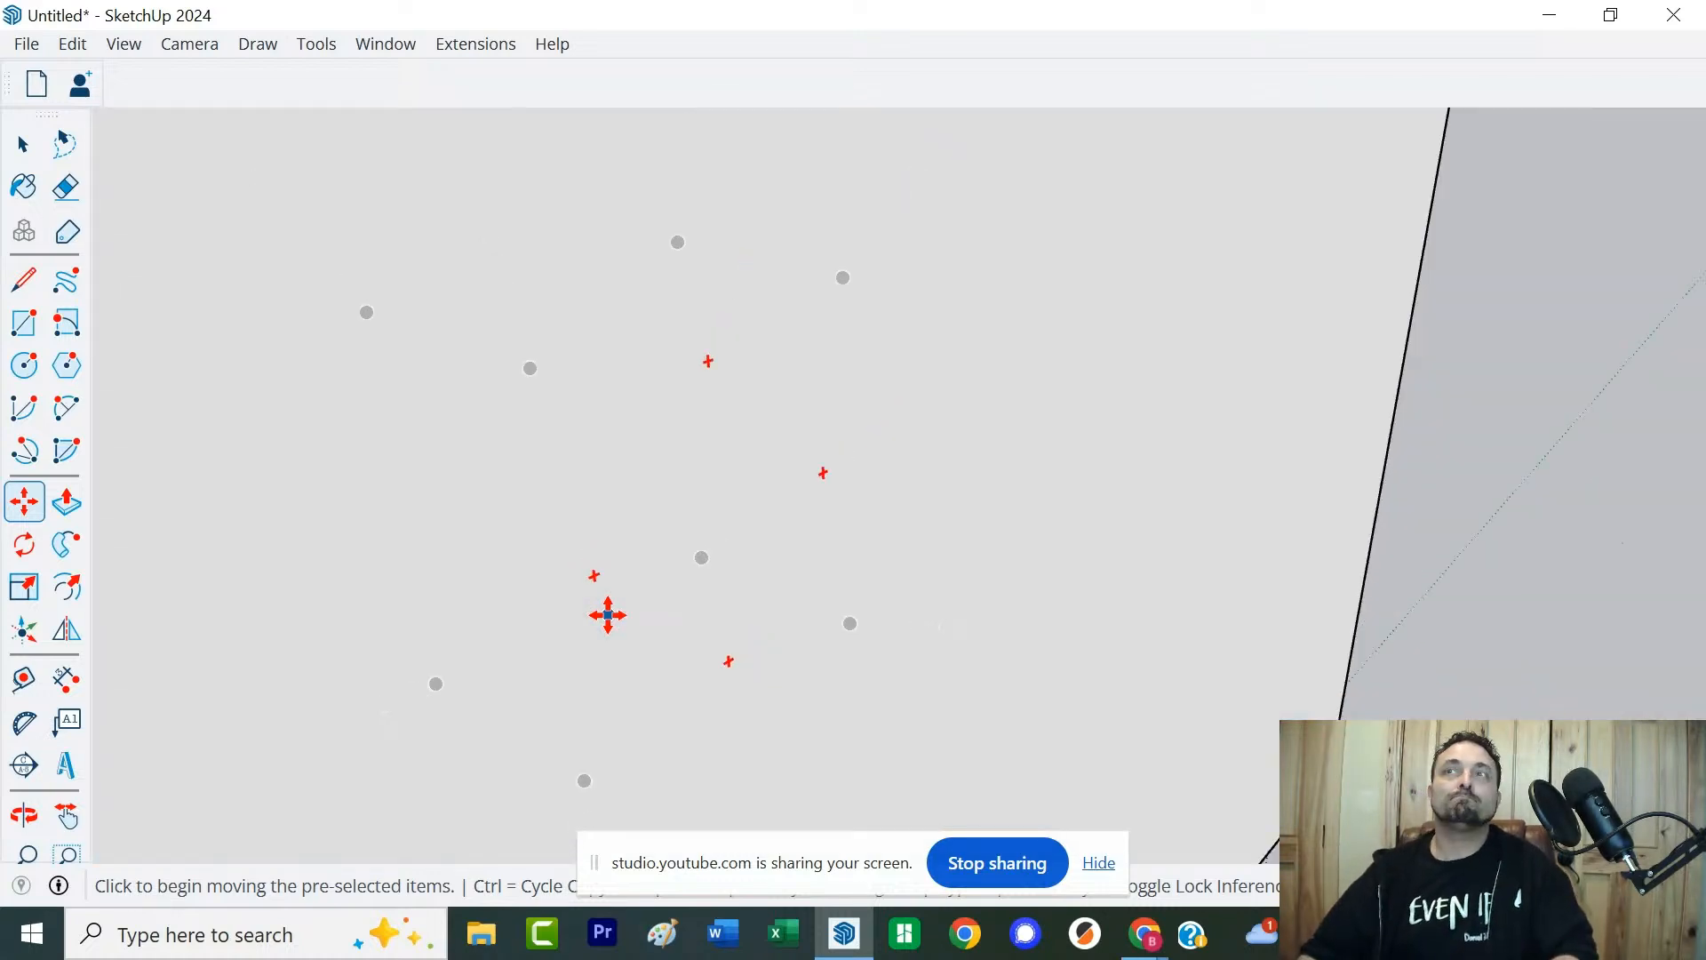
{"action": "middle_click_drag", "start_coordinate": [525, 572], "coordinate": [361, 670]}
{"action": "key", "text": "space"}
{"action": "scroll", "coordinate": [903, 792], "scroll_direction": "up", "scroll_amount": 2}
{"action": "scroll", "coordinate": [903, 796], "scroll_direction": "up", "scroll_amount": 2}
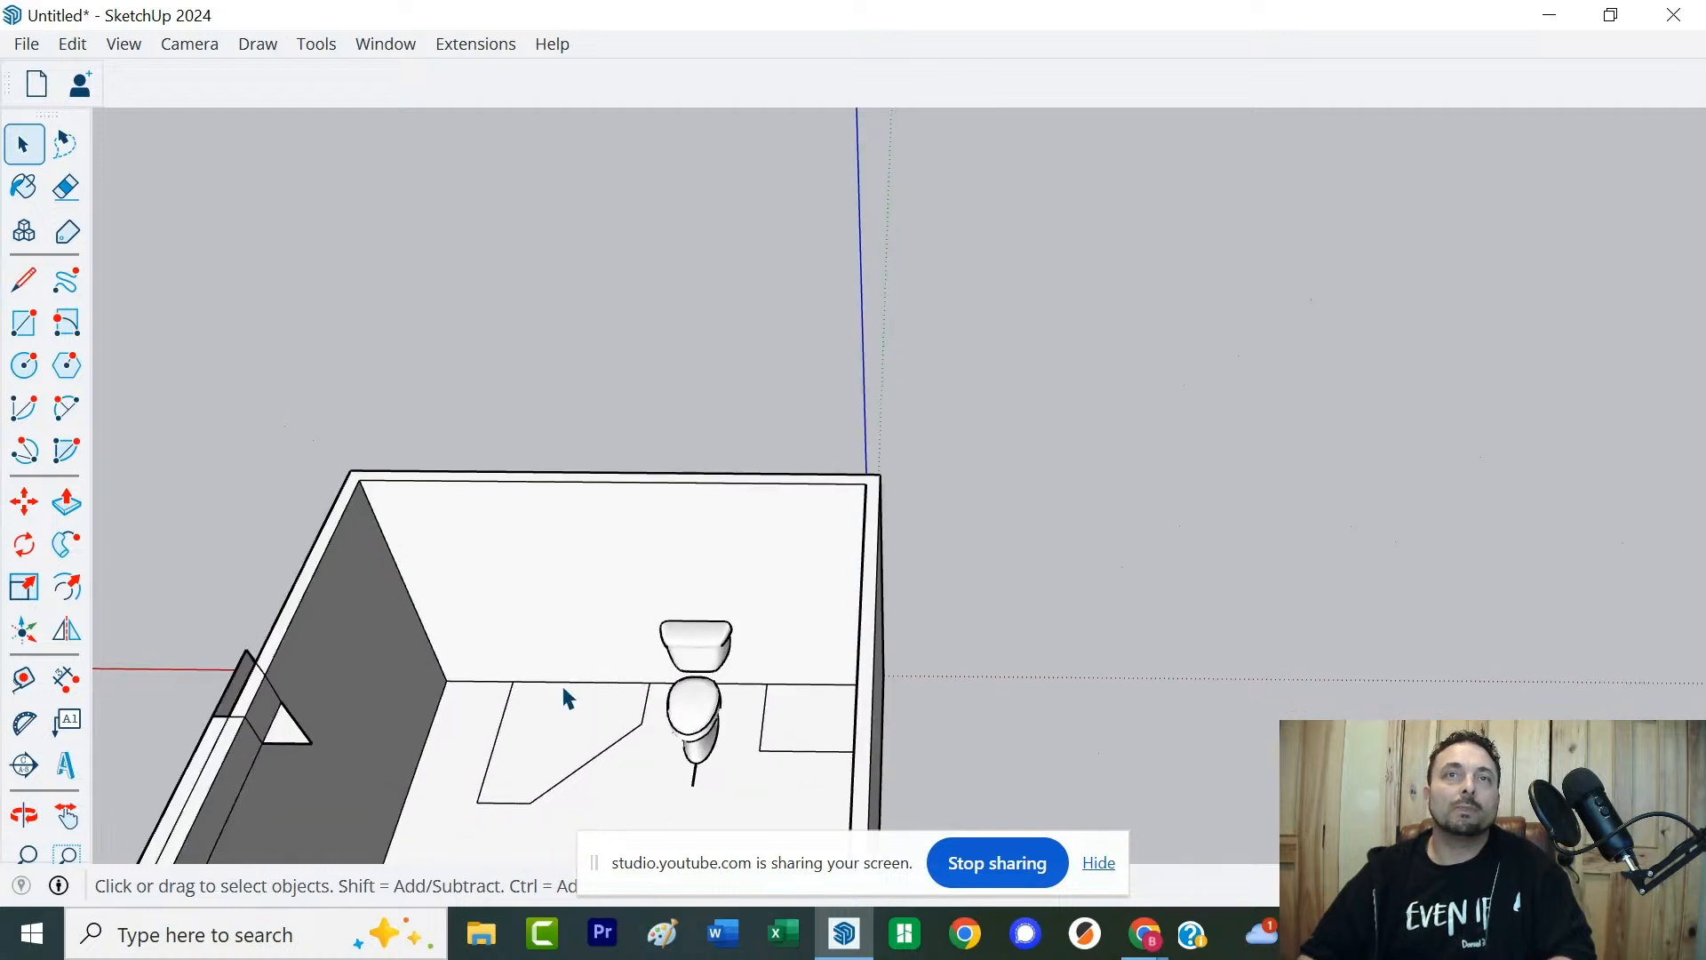
{"action": "middle_click_drag", "start_coordinate": [563, 697], "coordinate": [769, 764]}
{"action": "scroll", "coordinate": [771, 766], "scroll_direction": "up", "scroll_amount": 3}
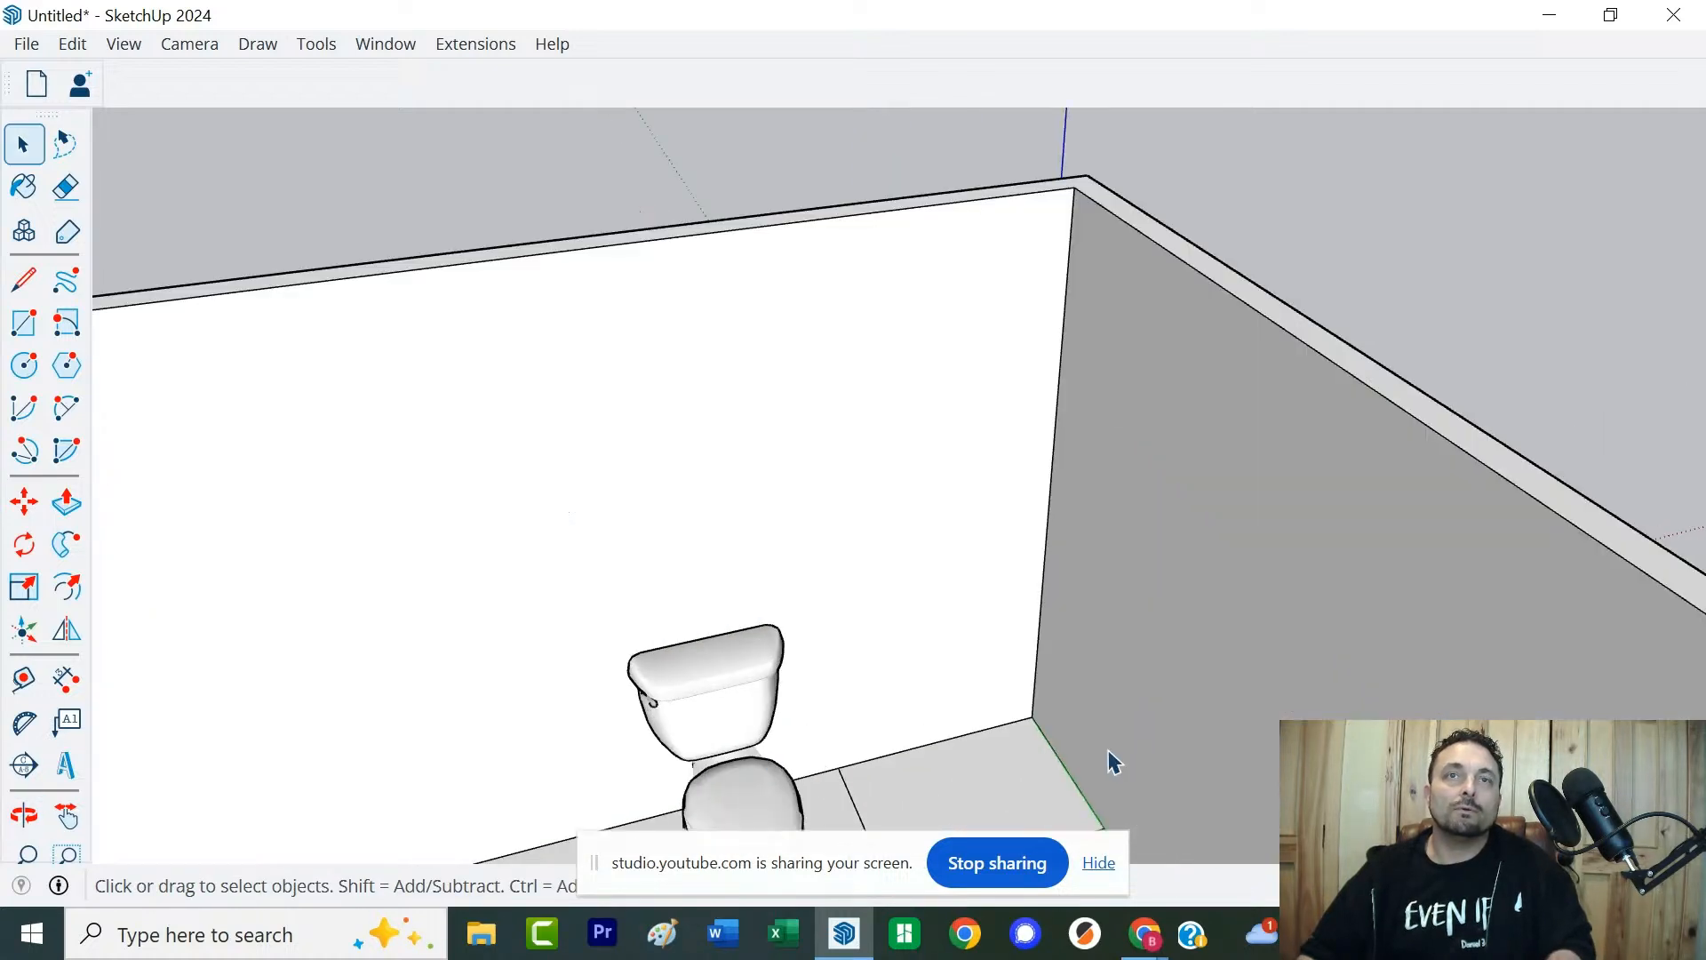
{"action": "middle_click_drag", "start_coordinate": [1073, 736], "coordinate": [688, 635]}
{"action": "scroll", "coordinate": [722, 693], "scroll_direction": "up", "scroll_amount": 4}
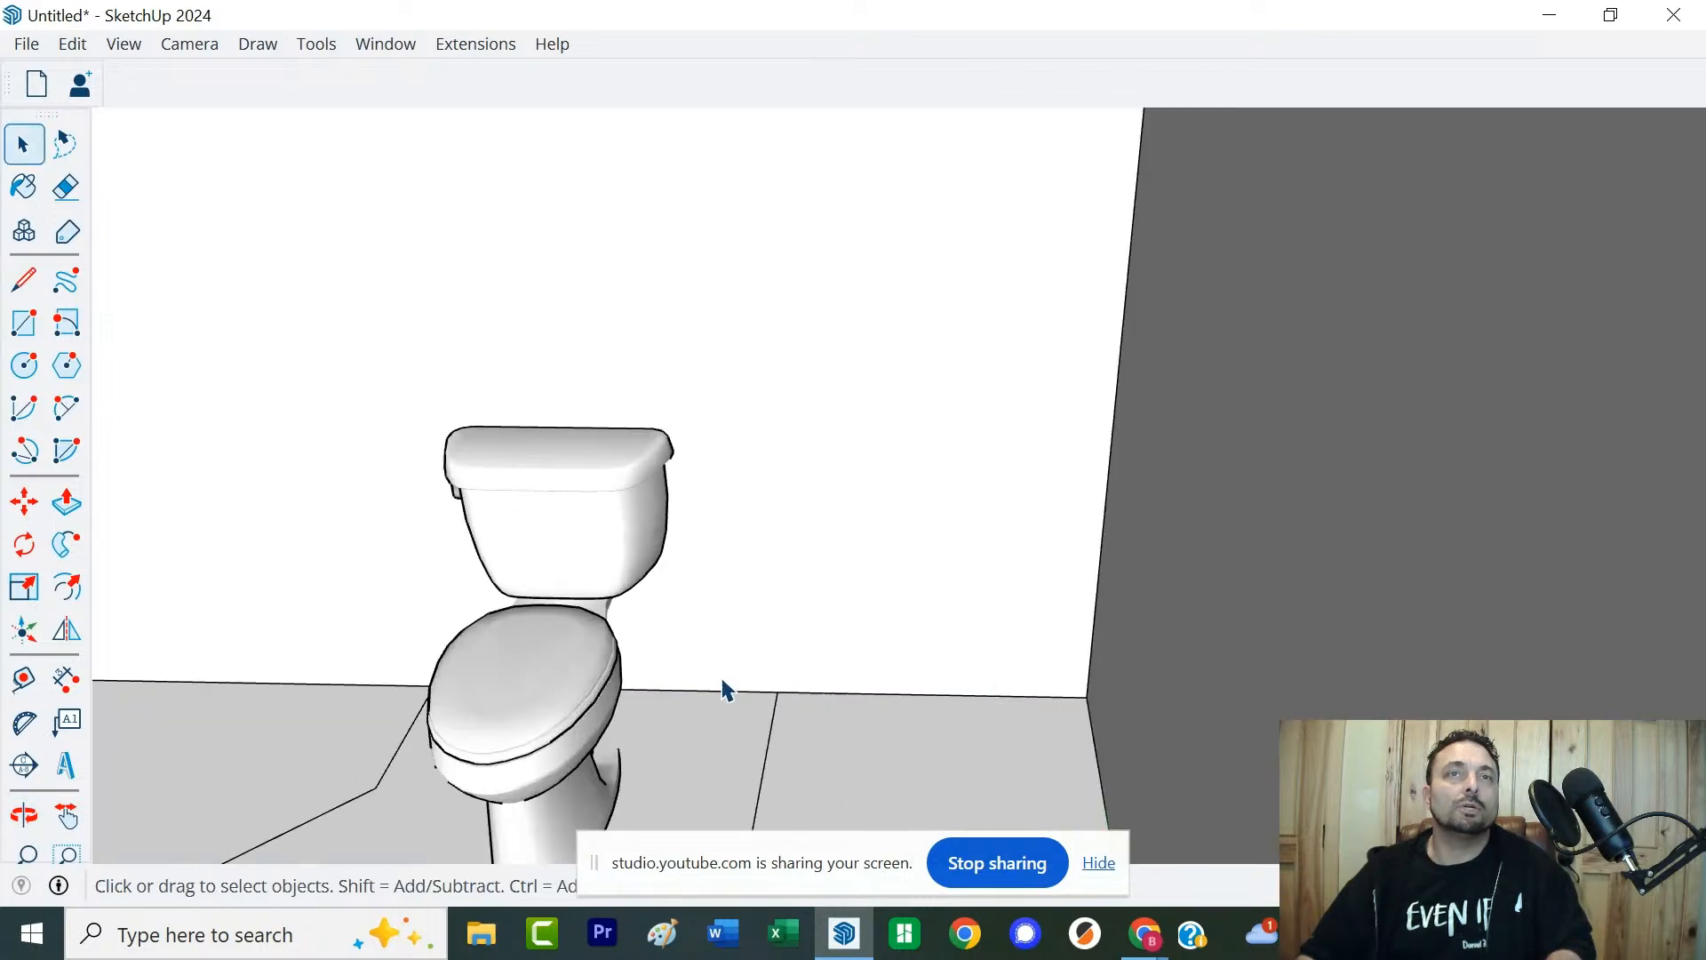
{"action": "middle_click_drag", "start_coordinate": [727, 791], "coordinate": [1233, 589]}
{"action": "middle_click_drag", "start_coordinate": [595, 720], "coordinate": [981, 540]}
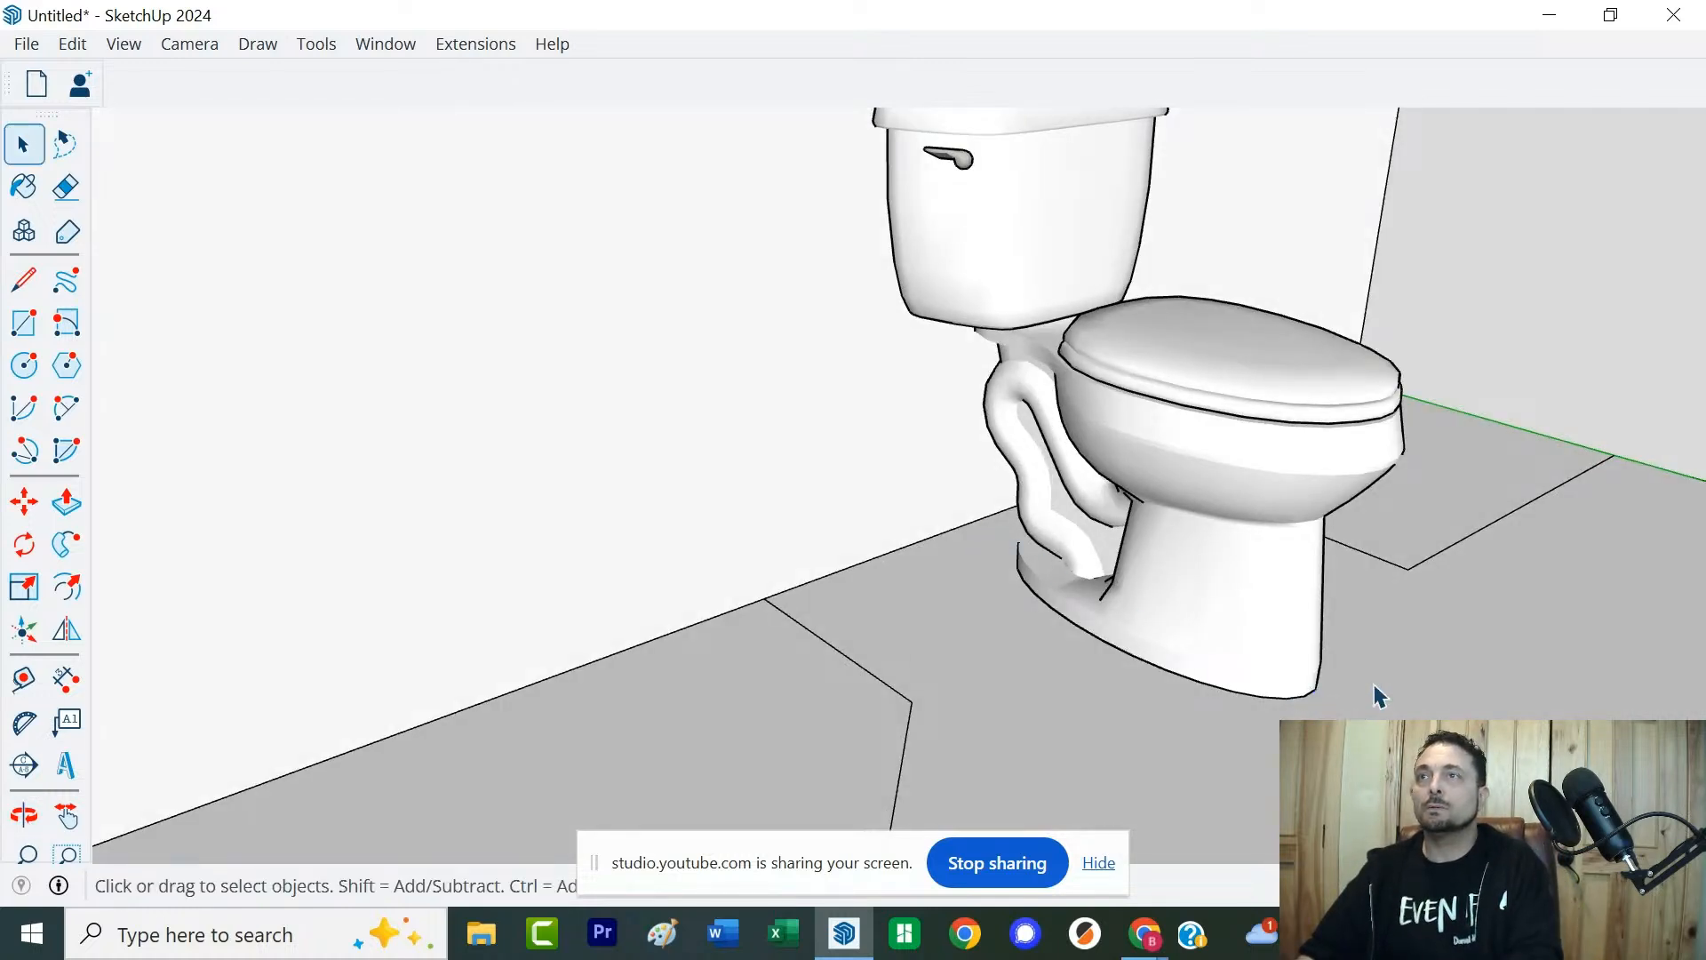
{"action": "middle_click_drag", "start_coordinate": [1379, 694], "coordinate": [1031, 675]}
{"action": "scroll", "coordinate": [1031, 674], "scroll_direction": "down", "scroll_amount": 3}
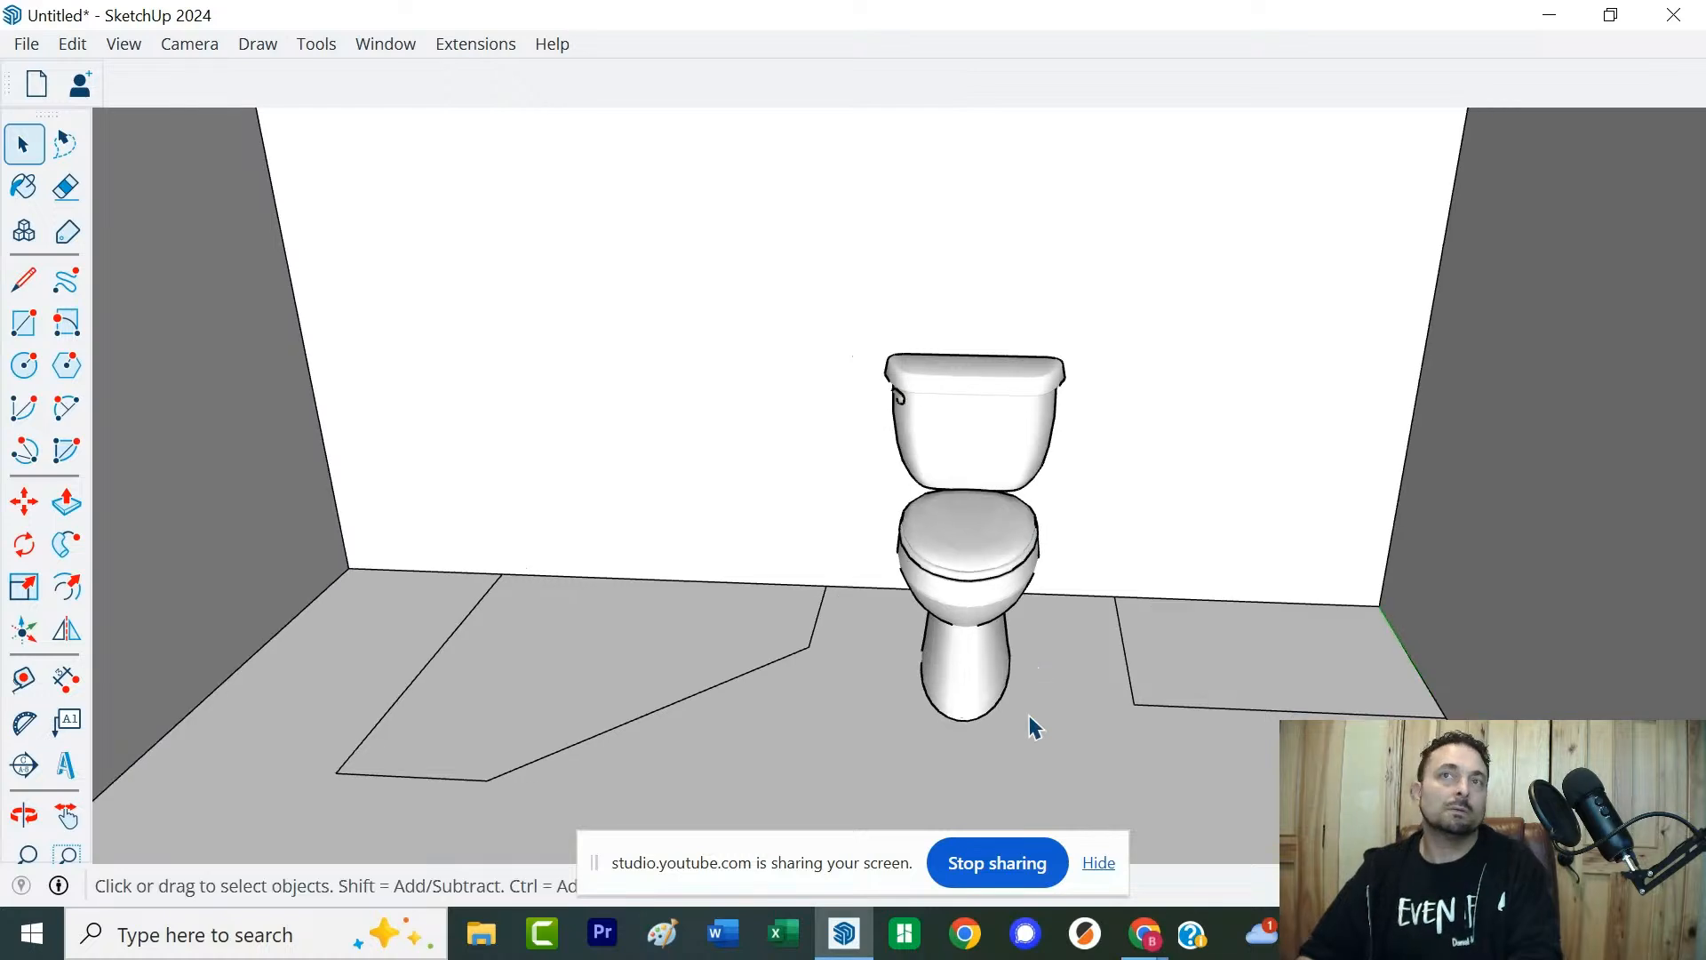
{"action": "scroll", "coordinate": [1029, 716], "scroll_direction": "down", "scroll_amount": 2}
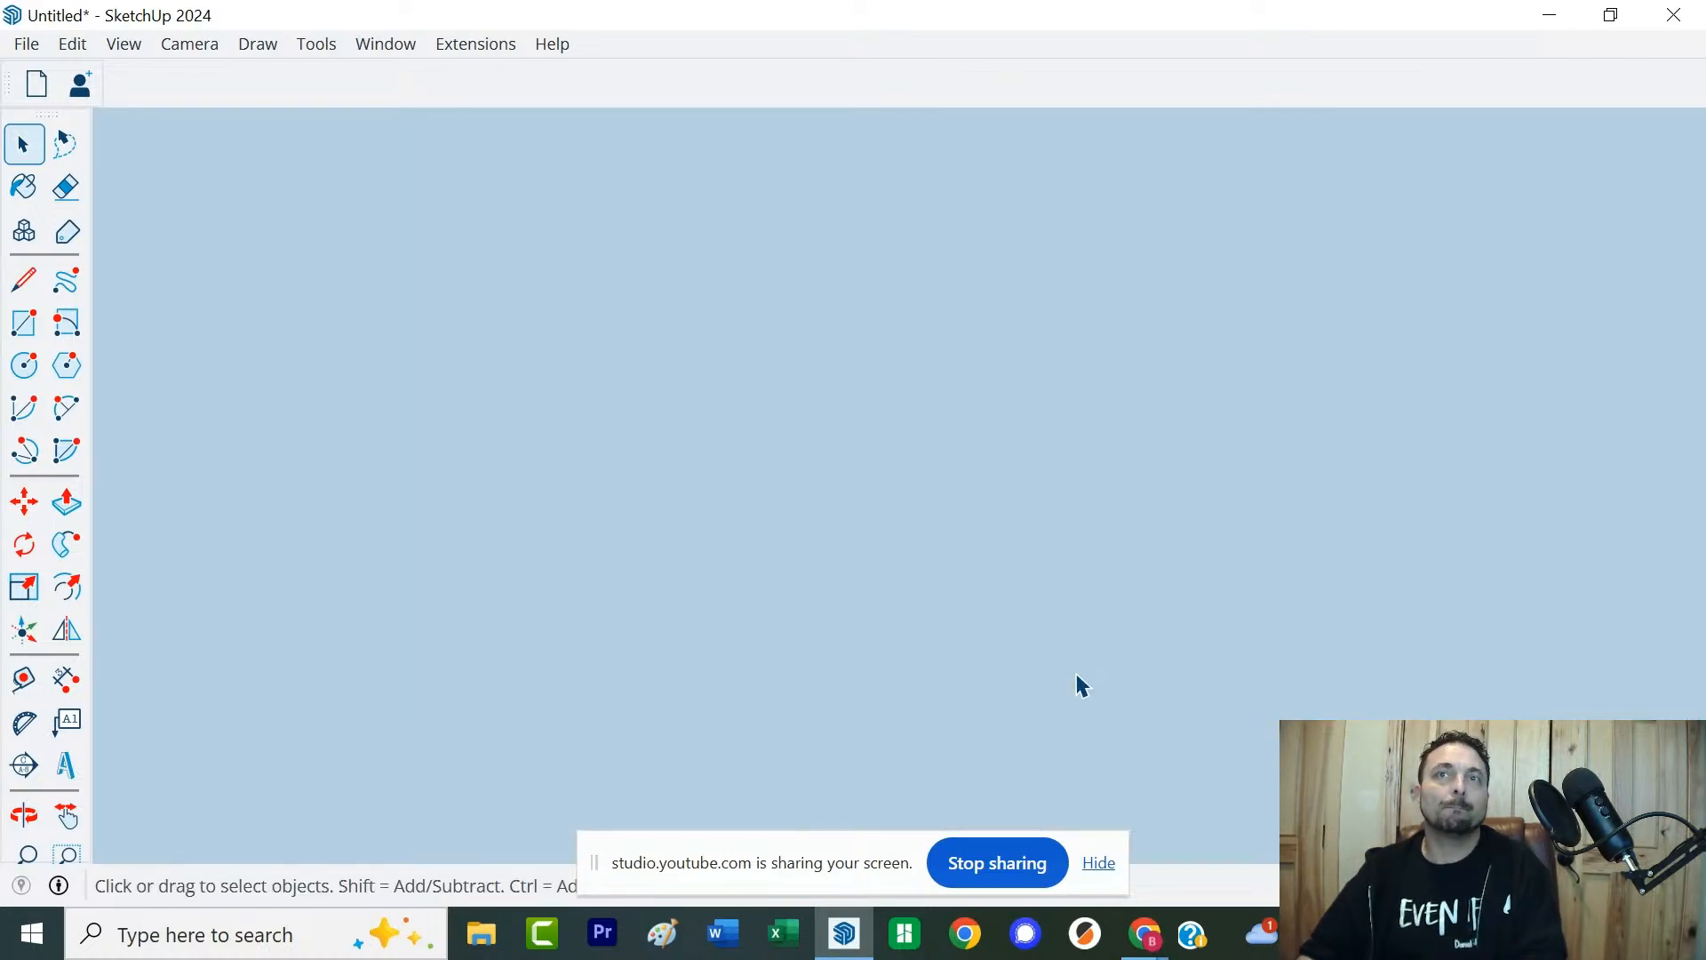
{"action": "scroll", "coordinate": [1078, 685], "scroll_direction": "up", "scroll_amount": 5}
{"action": "scroll", "coordinate": [1084, 666], "scroll_direction": "down", "scroll_amount": 1}
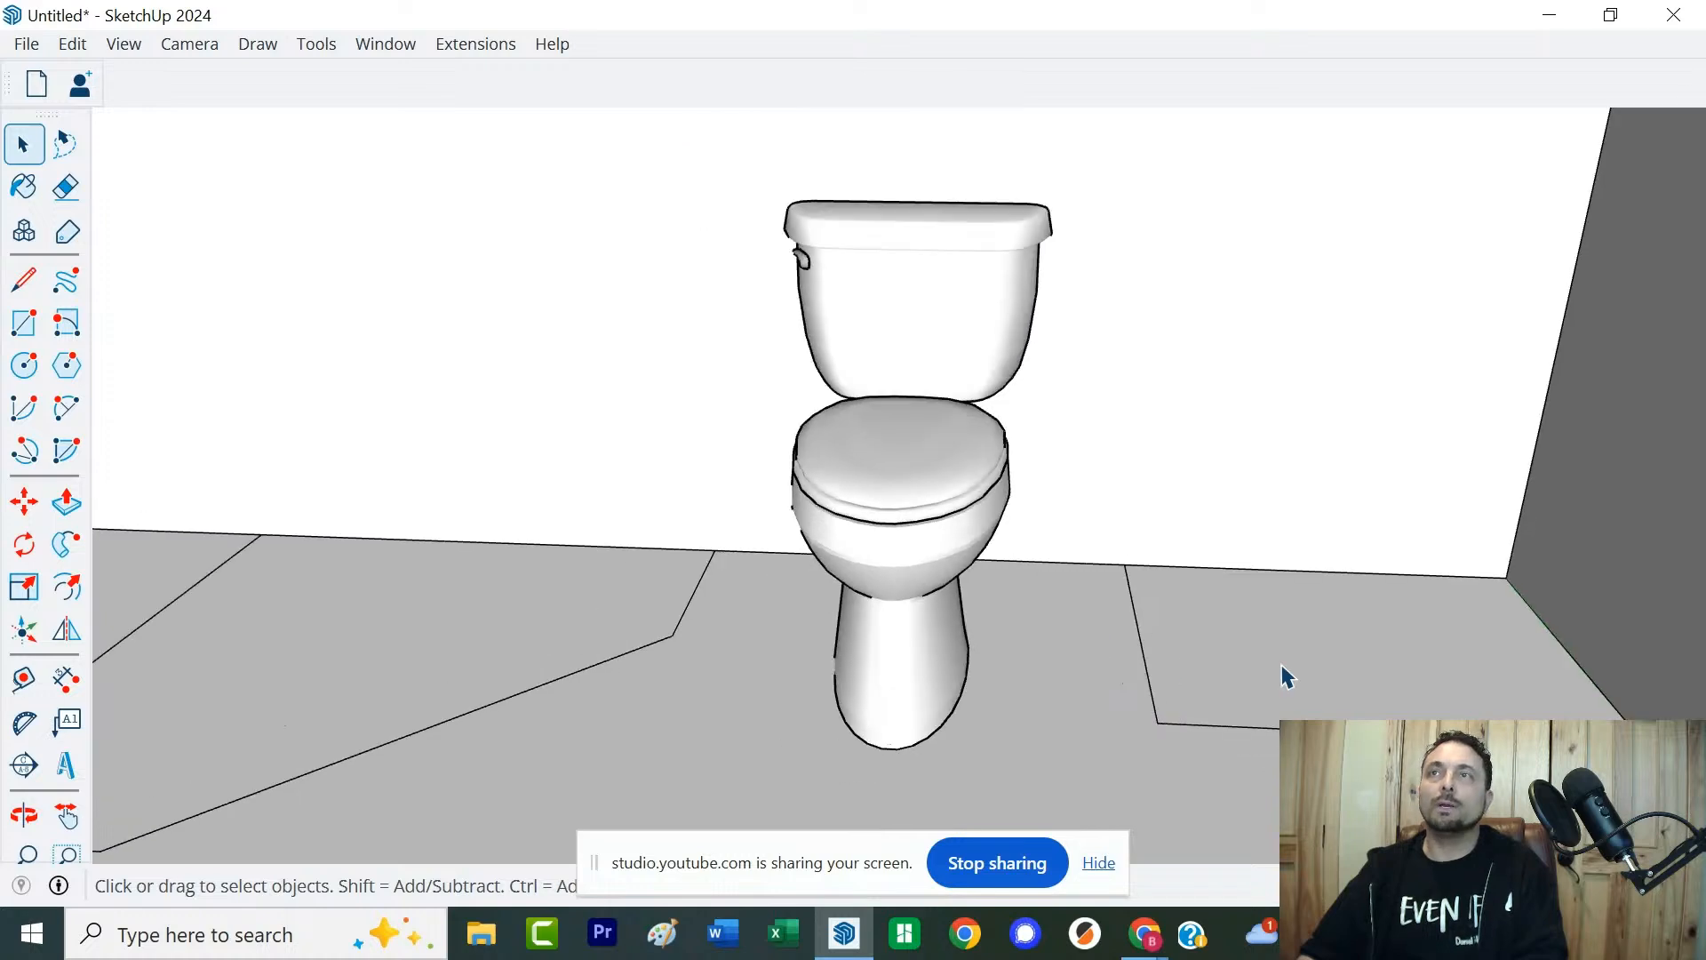
{"action": "middle_click_drag", "start_coordinate": [1262, 654], "coordinate": [967, 591]}
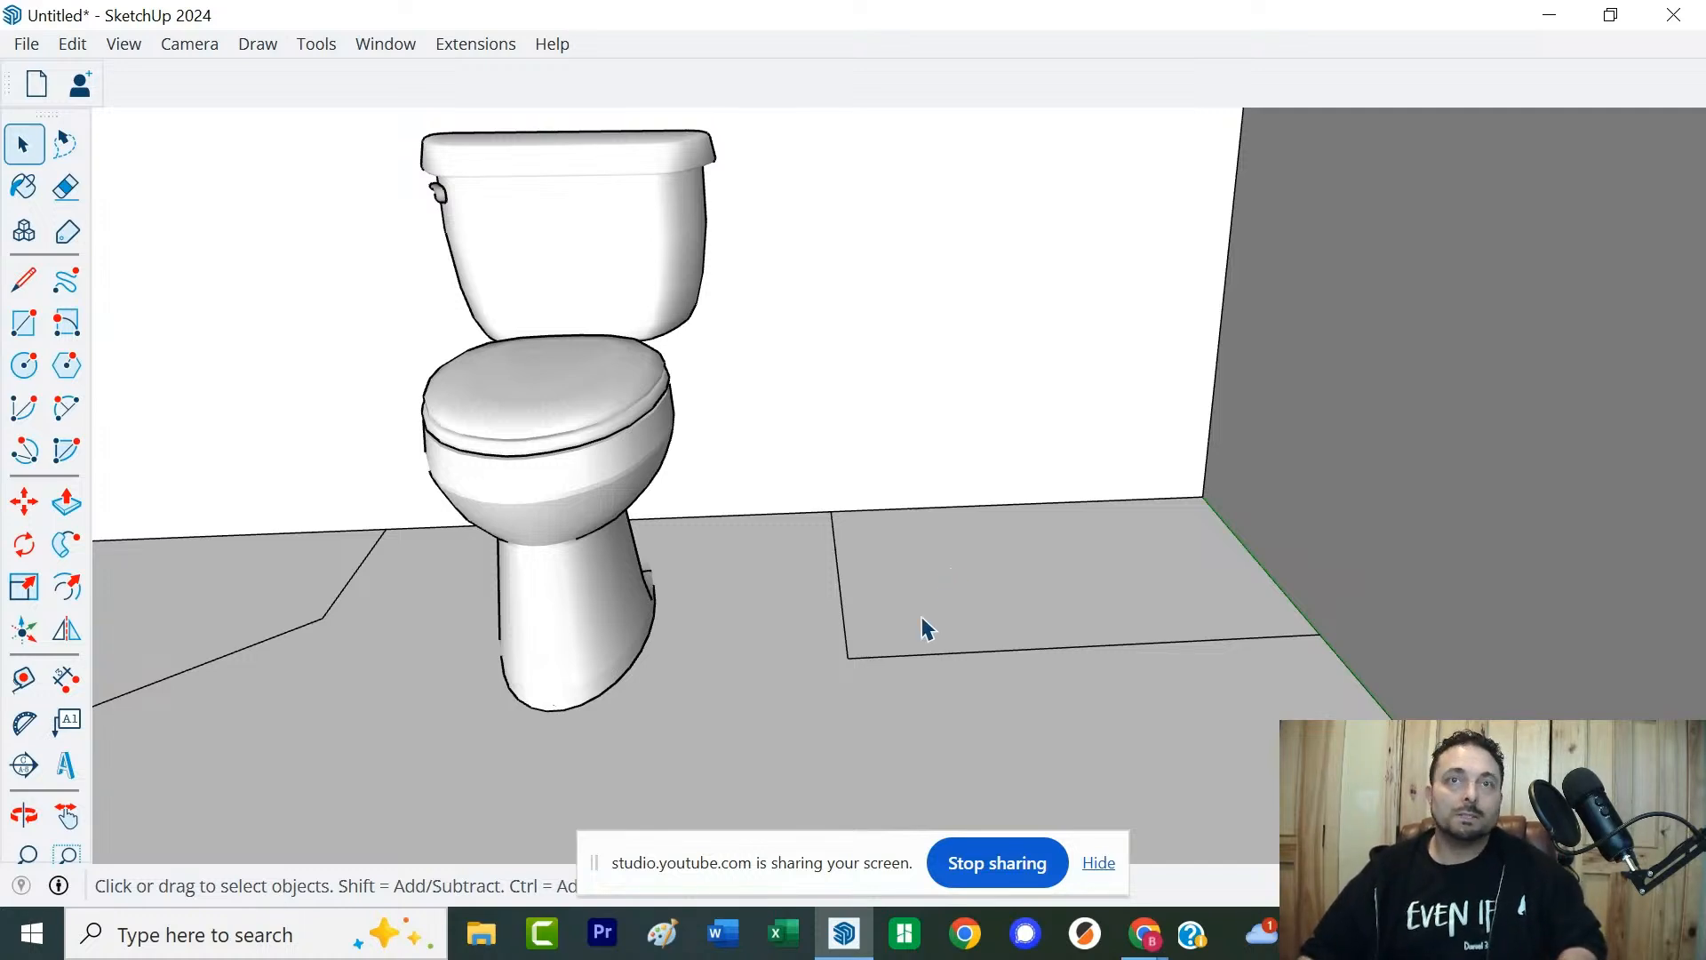
Open the 3D Warehouse and search its models for "pedestal sink"
{"action": "left_click", "coordinate": [414, 44]}
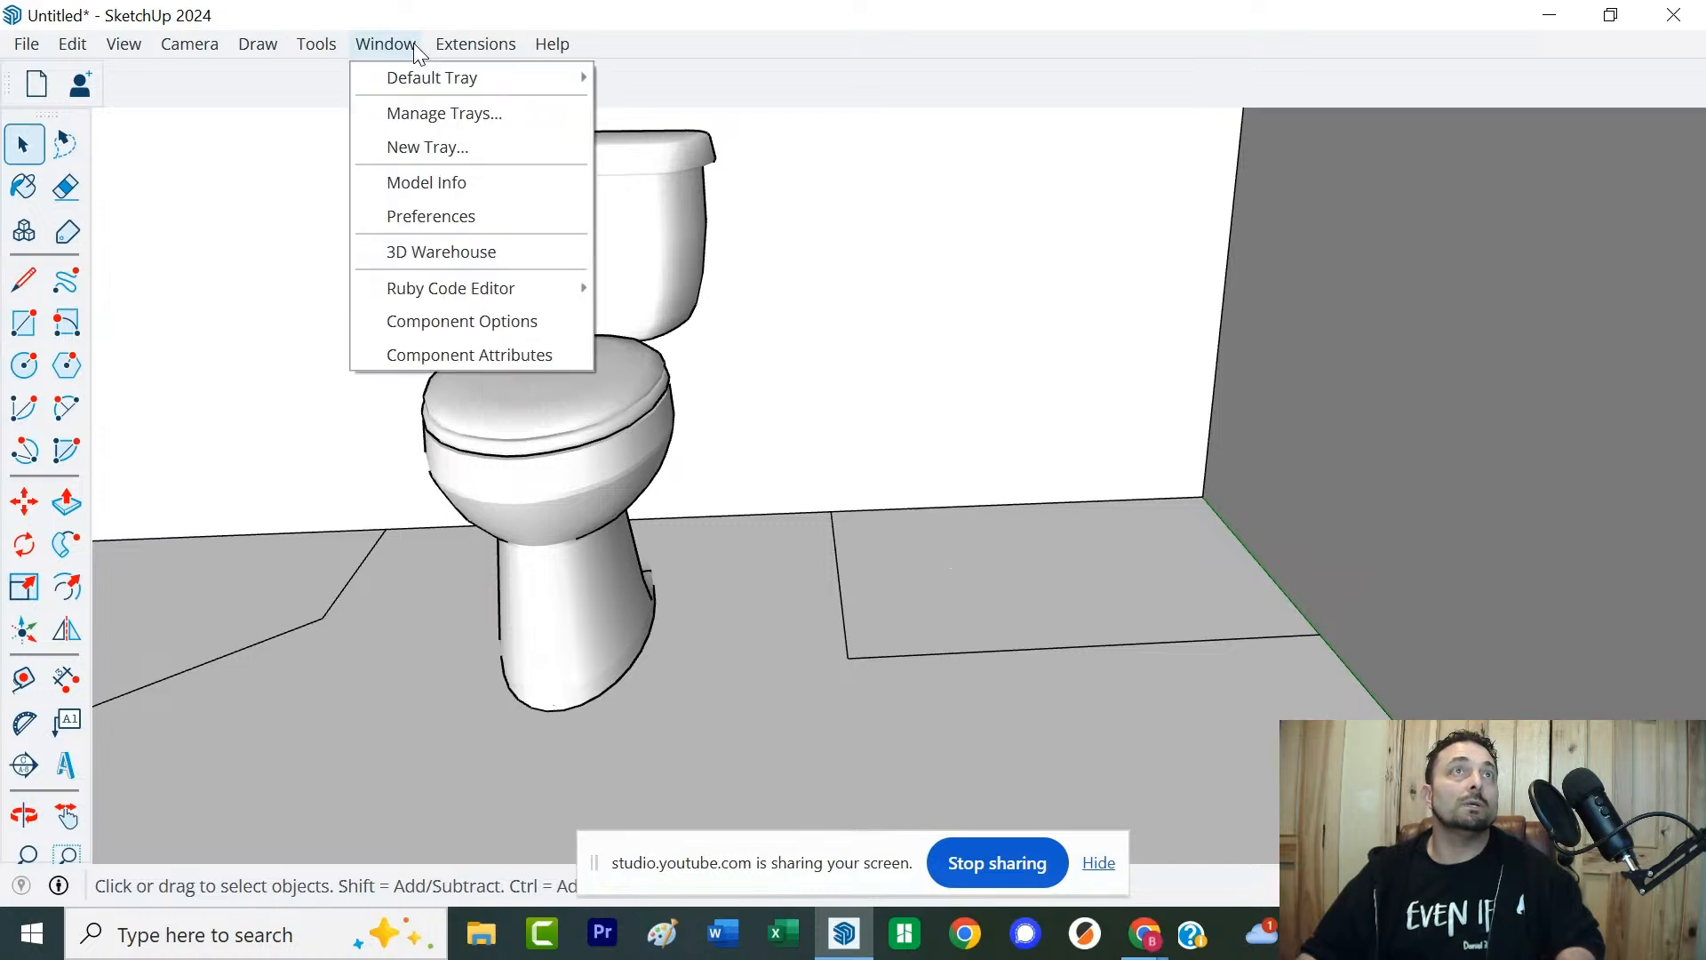
{"action": "left_click", "coordinate": [466, 253]}
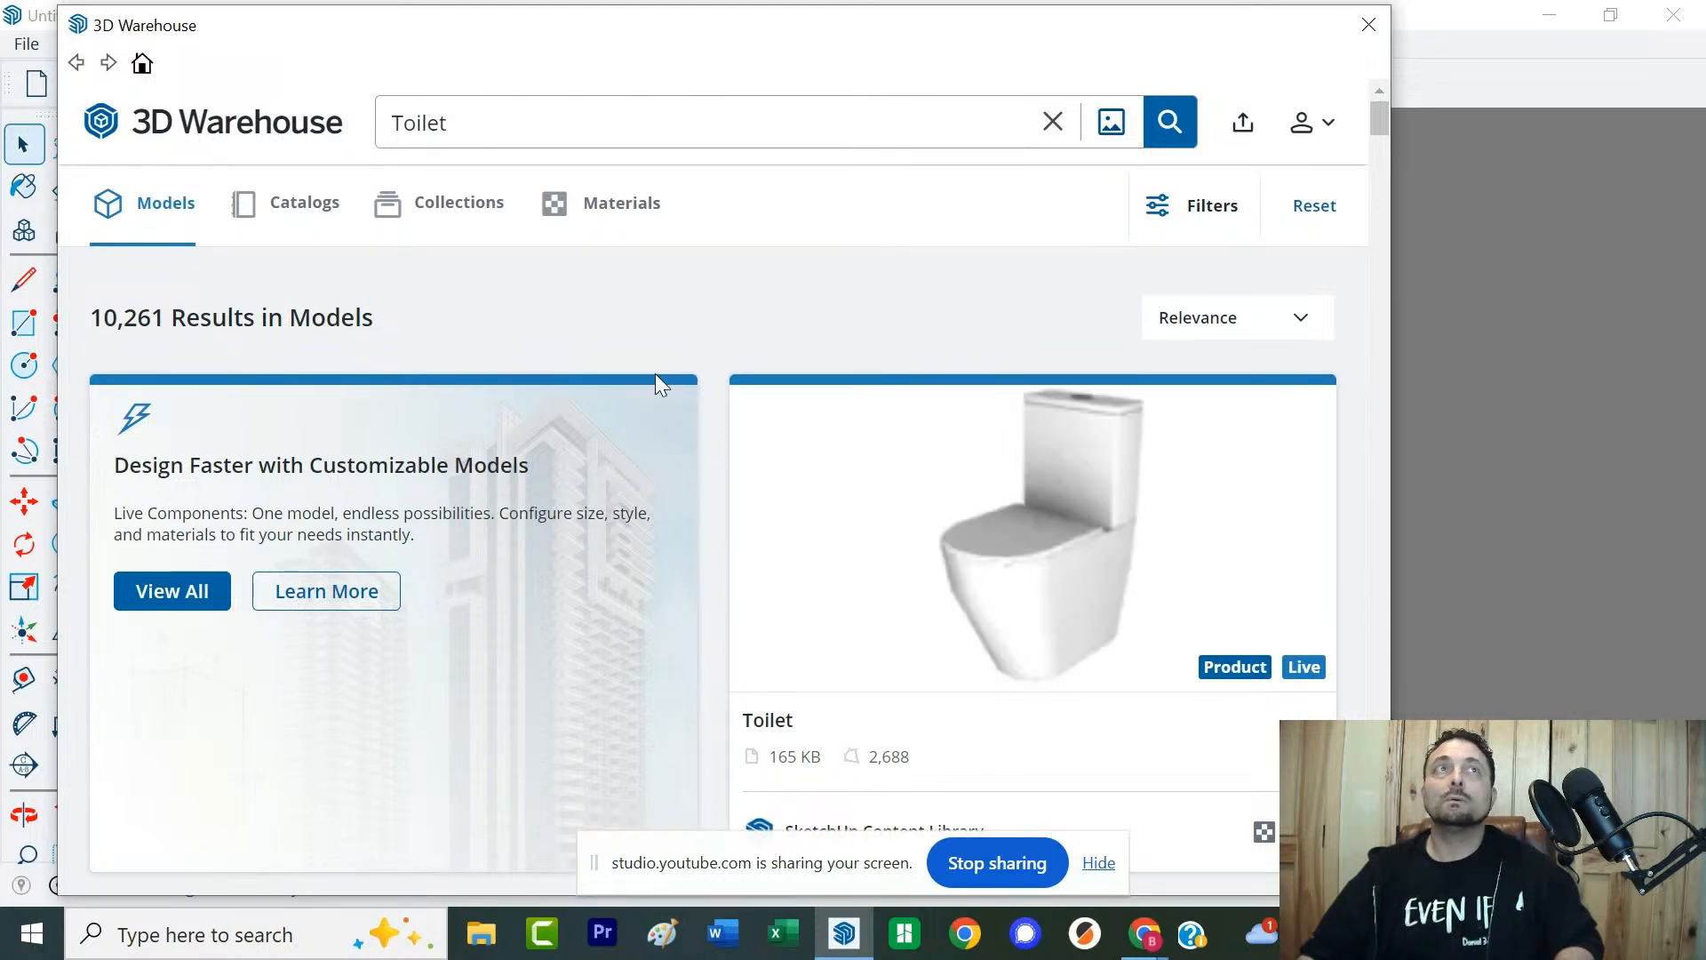
{"action": "left_click_drag", "start_coordinate": [450, 125], "coordinate": [332, 115]}
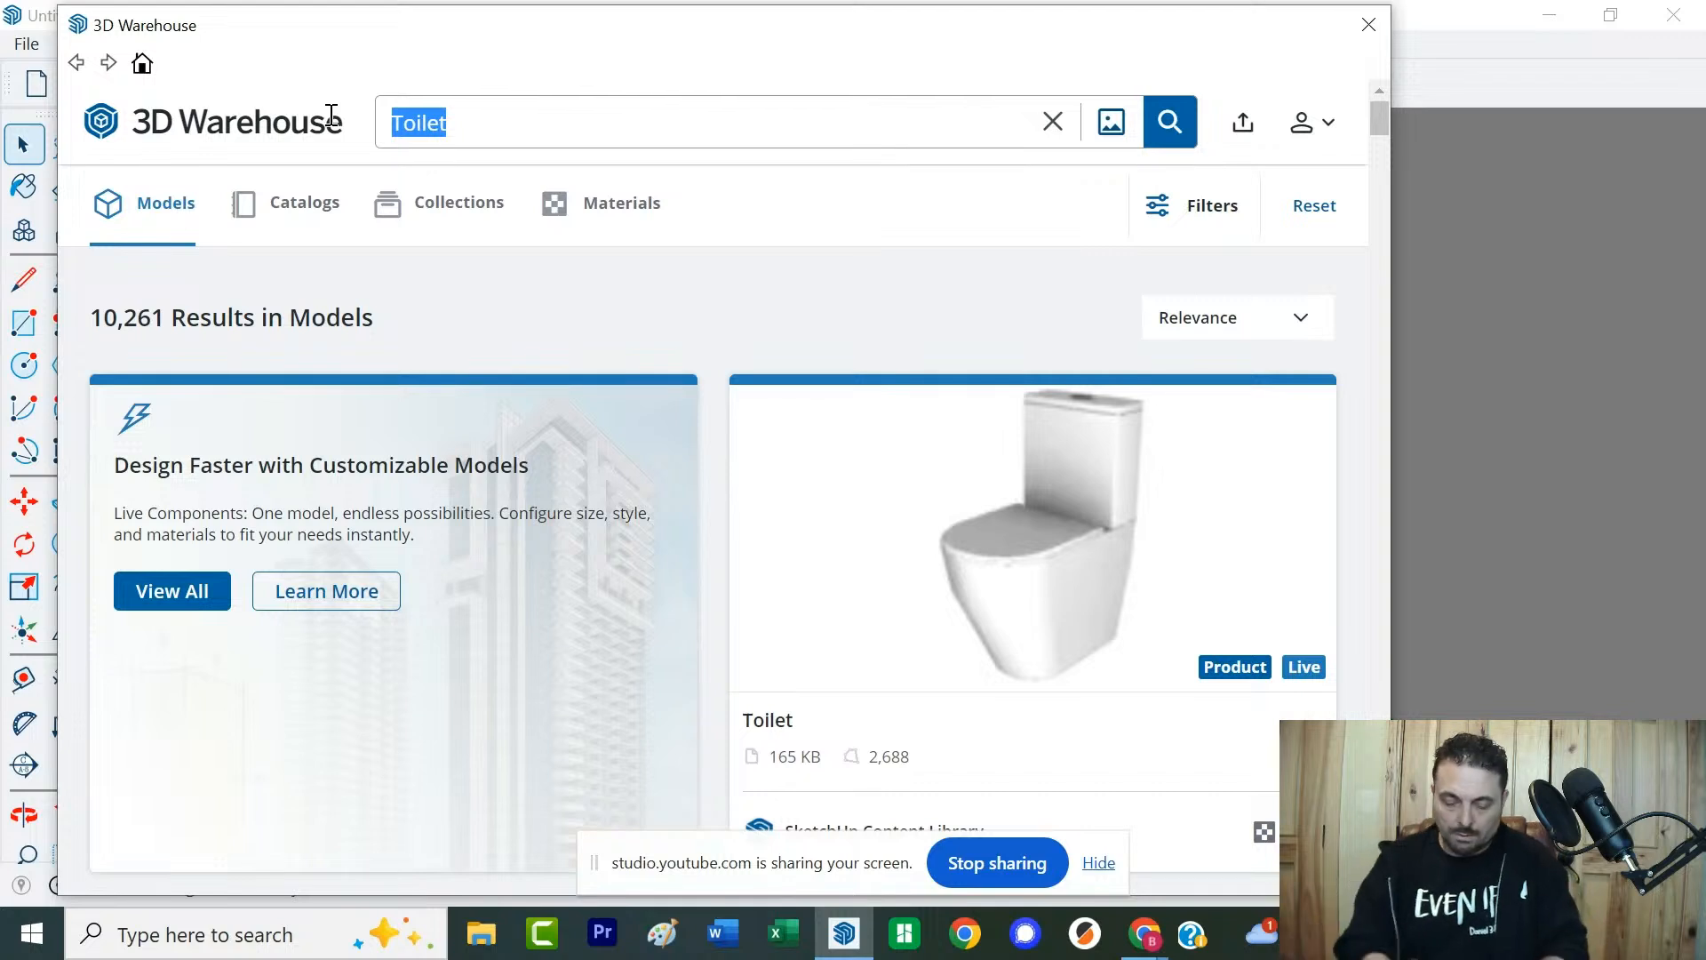
{"action": "type", "text": "pr"}
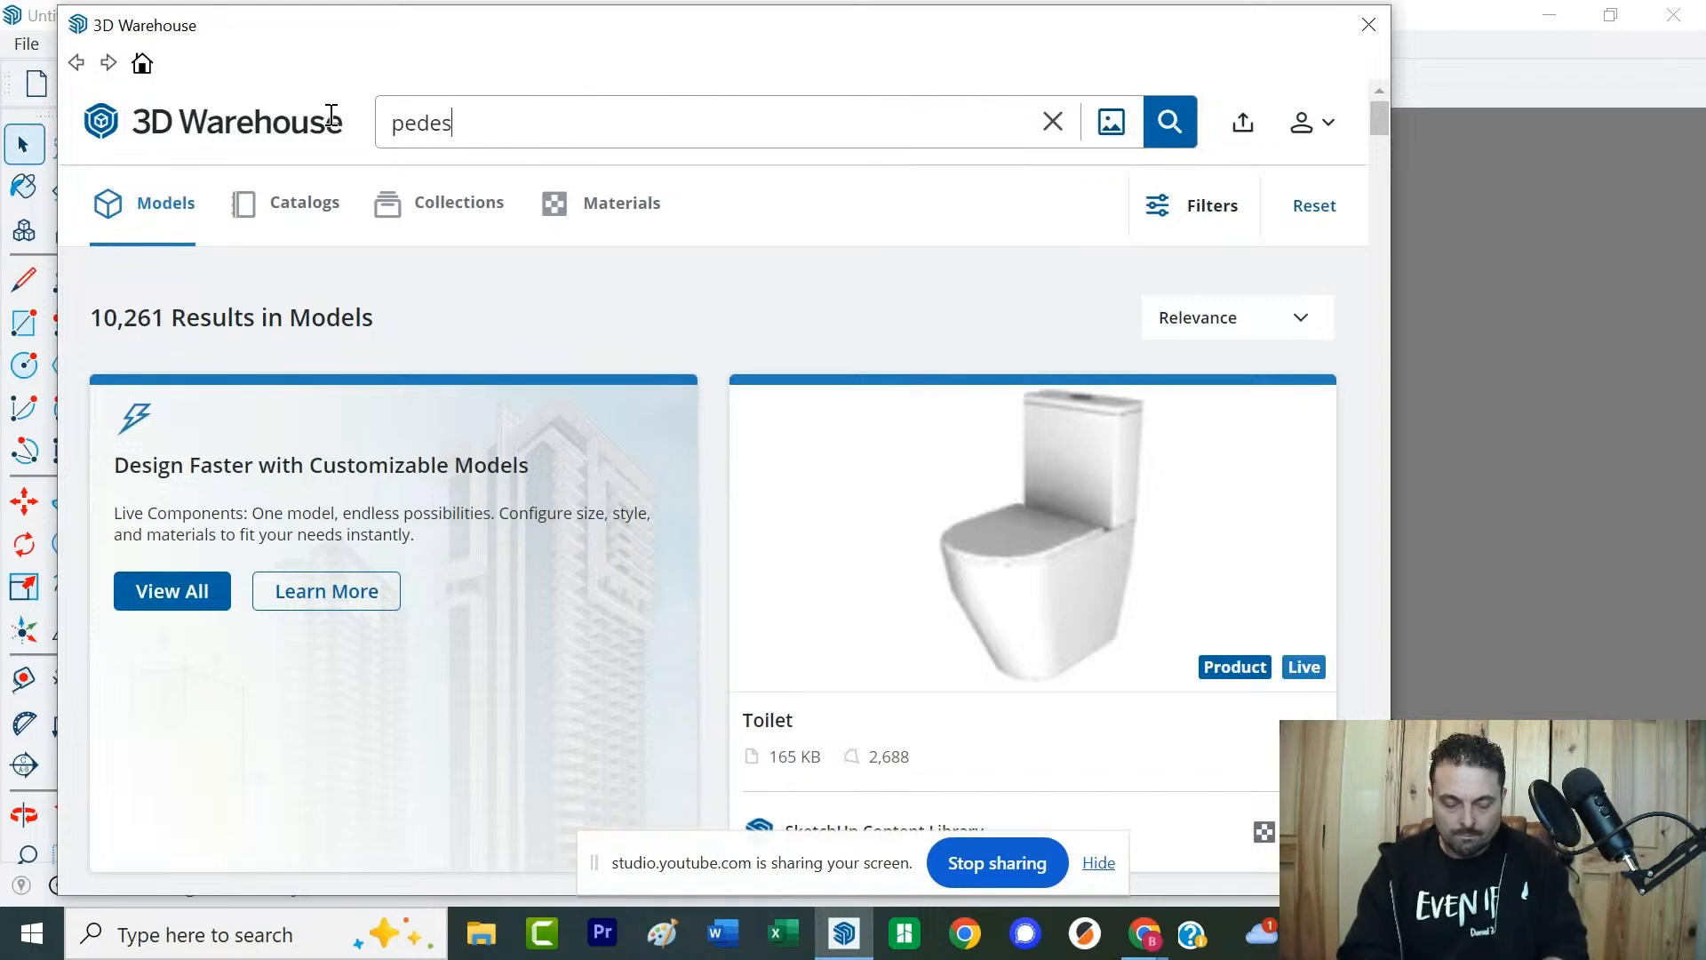
{"action": "key", "text": "Return"}
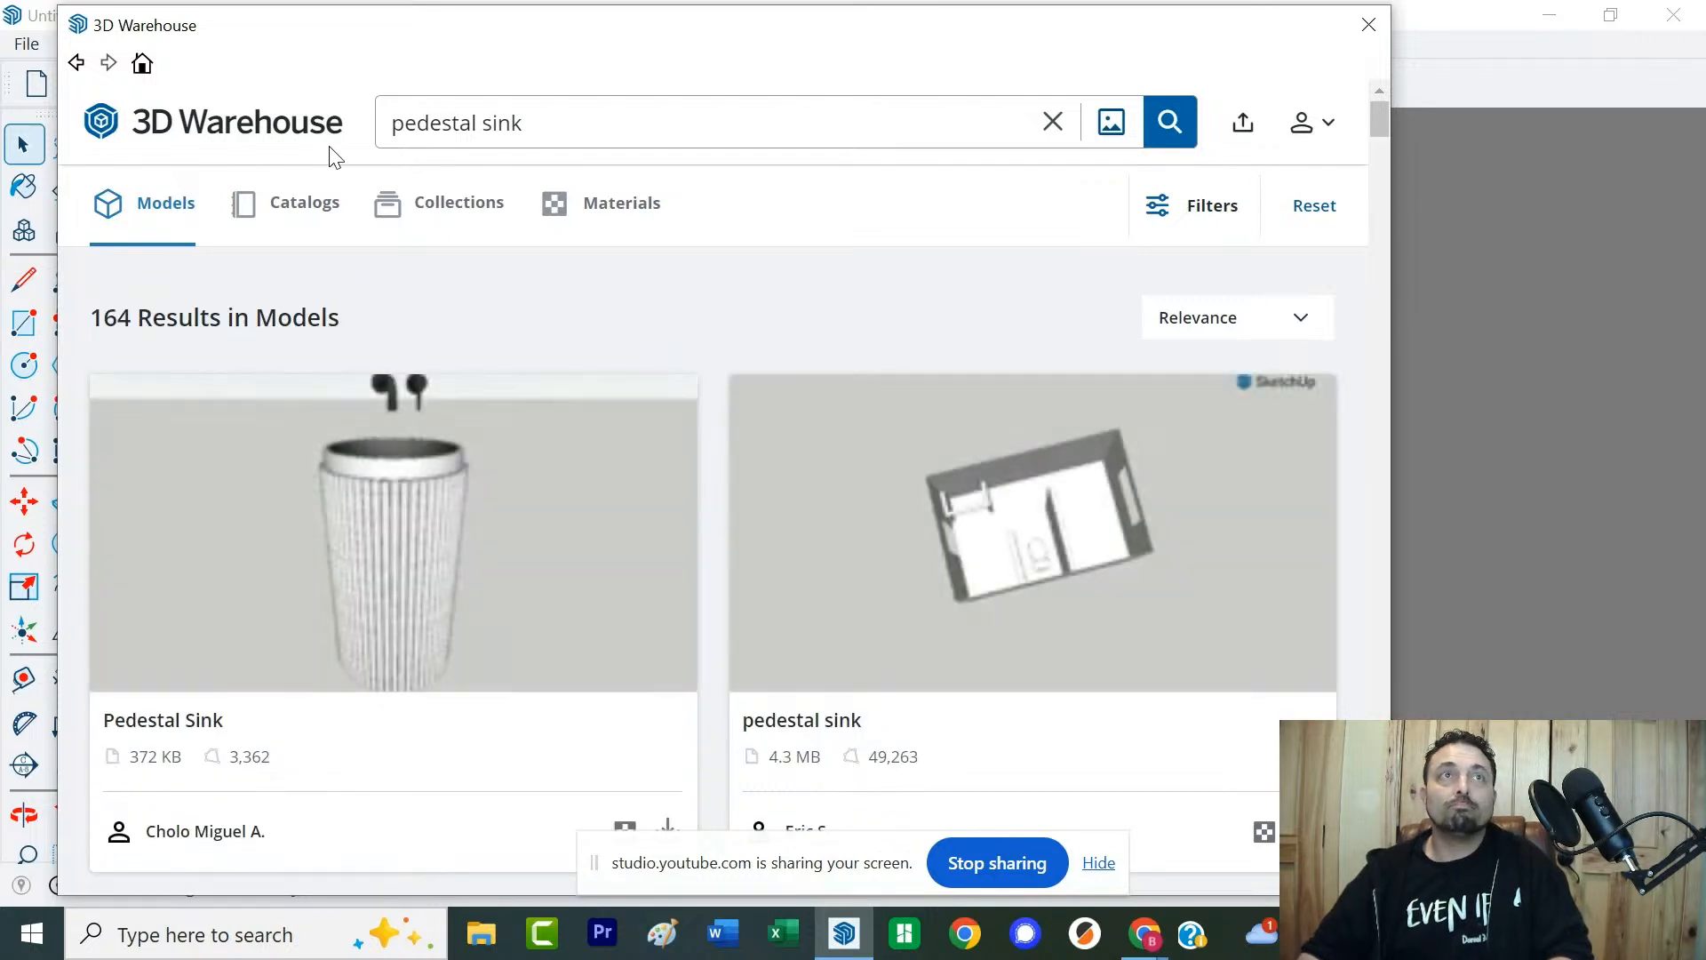
Look through the pedestal sink search results to compare the available models and pick one suited to the bathroom
{"action": "scroll", "coordinate": [790, 518], "scroll_direction": "down", "scroll_amount": 9}
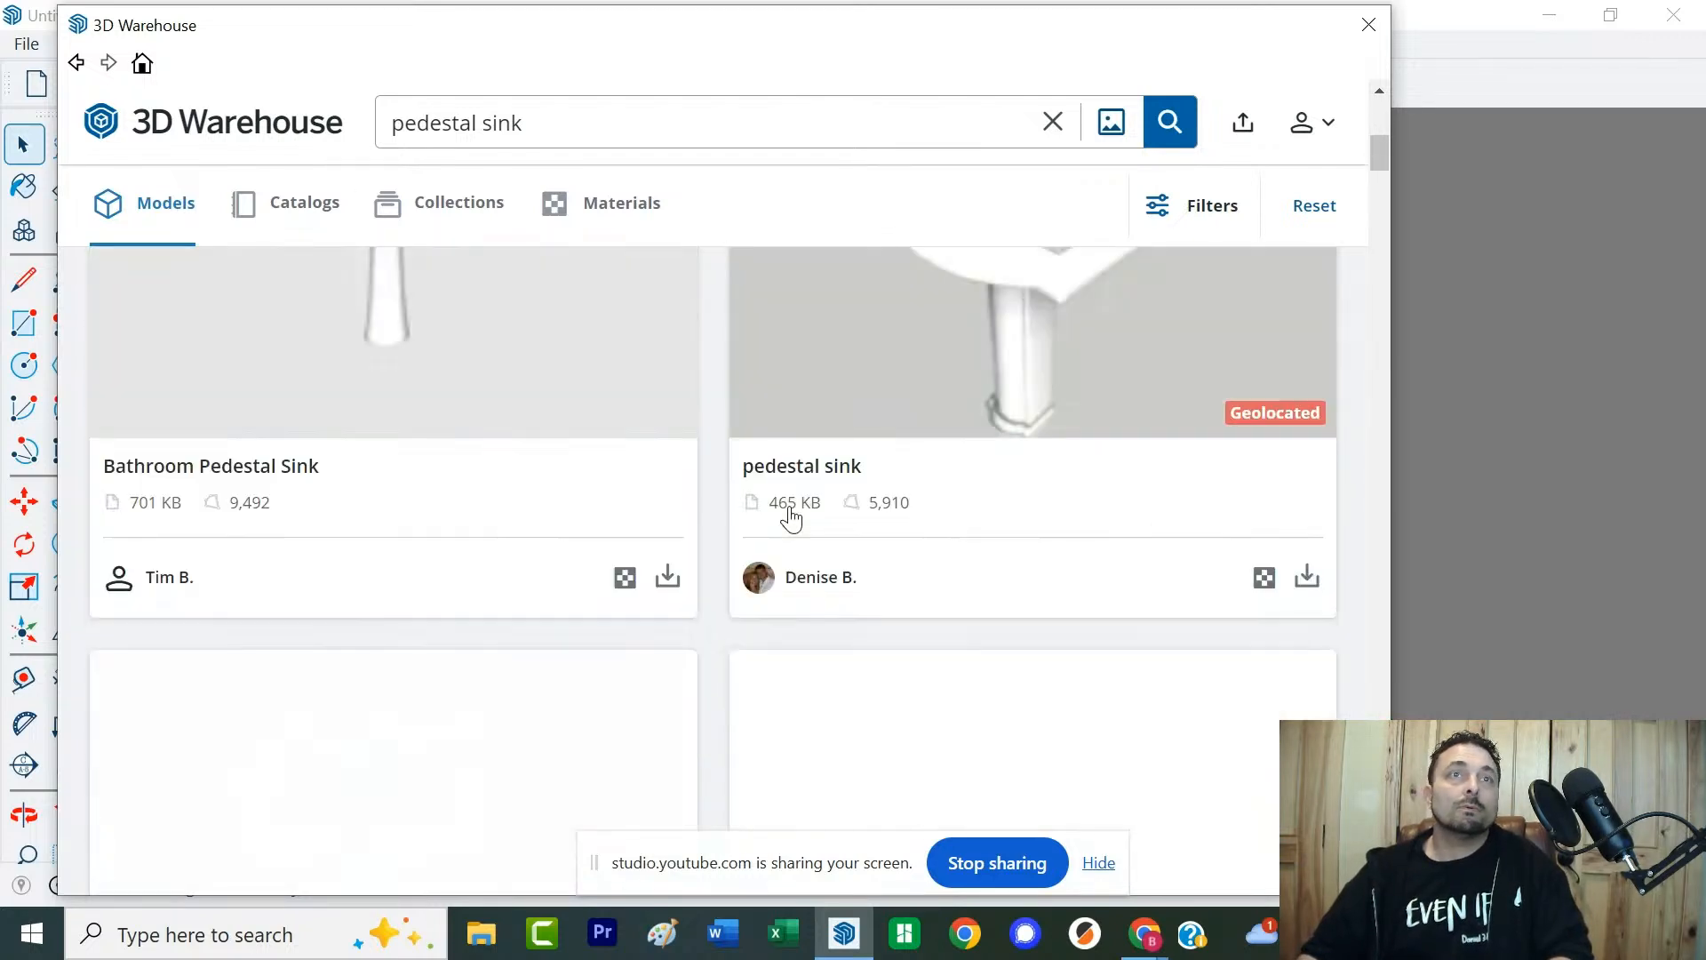
{"action": "scroll", "coordinate": [794, 515], "scroll_direction": "up", "scroll_amount": 4}
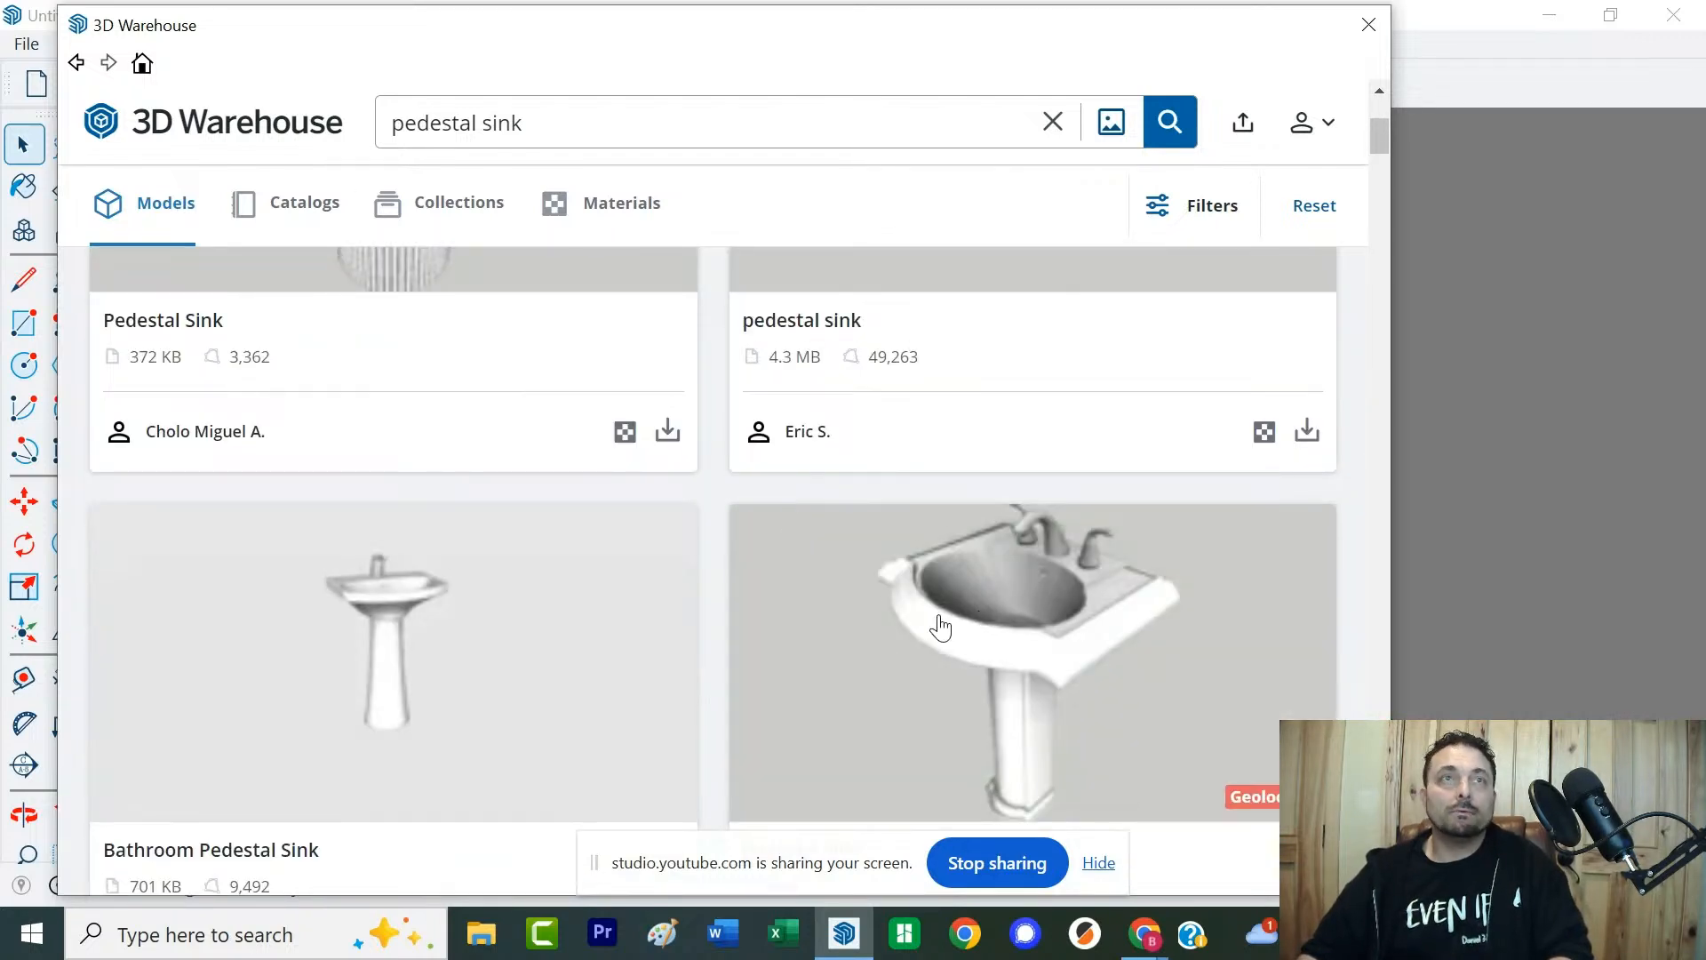
{"action": "scroll", "coordinate": [898, 623], "scroll_direction": "down", "scroll_amount": 2}
{"action": "scroll", "coordinate": [860, 627], "scroll_direction": "down", "scroll_amount": 1}
{"action": "scroll", "coordinate": [524, 531], "scroll_direction": "down", "scroll_amount": 5}
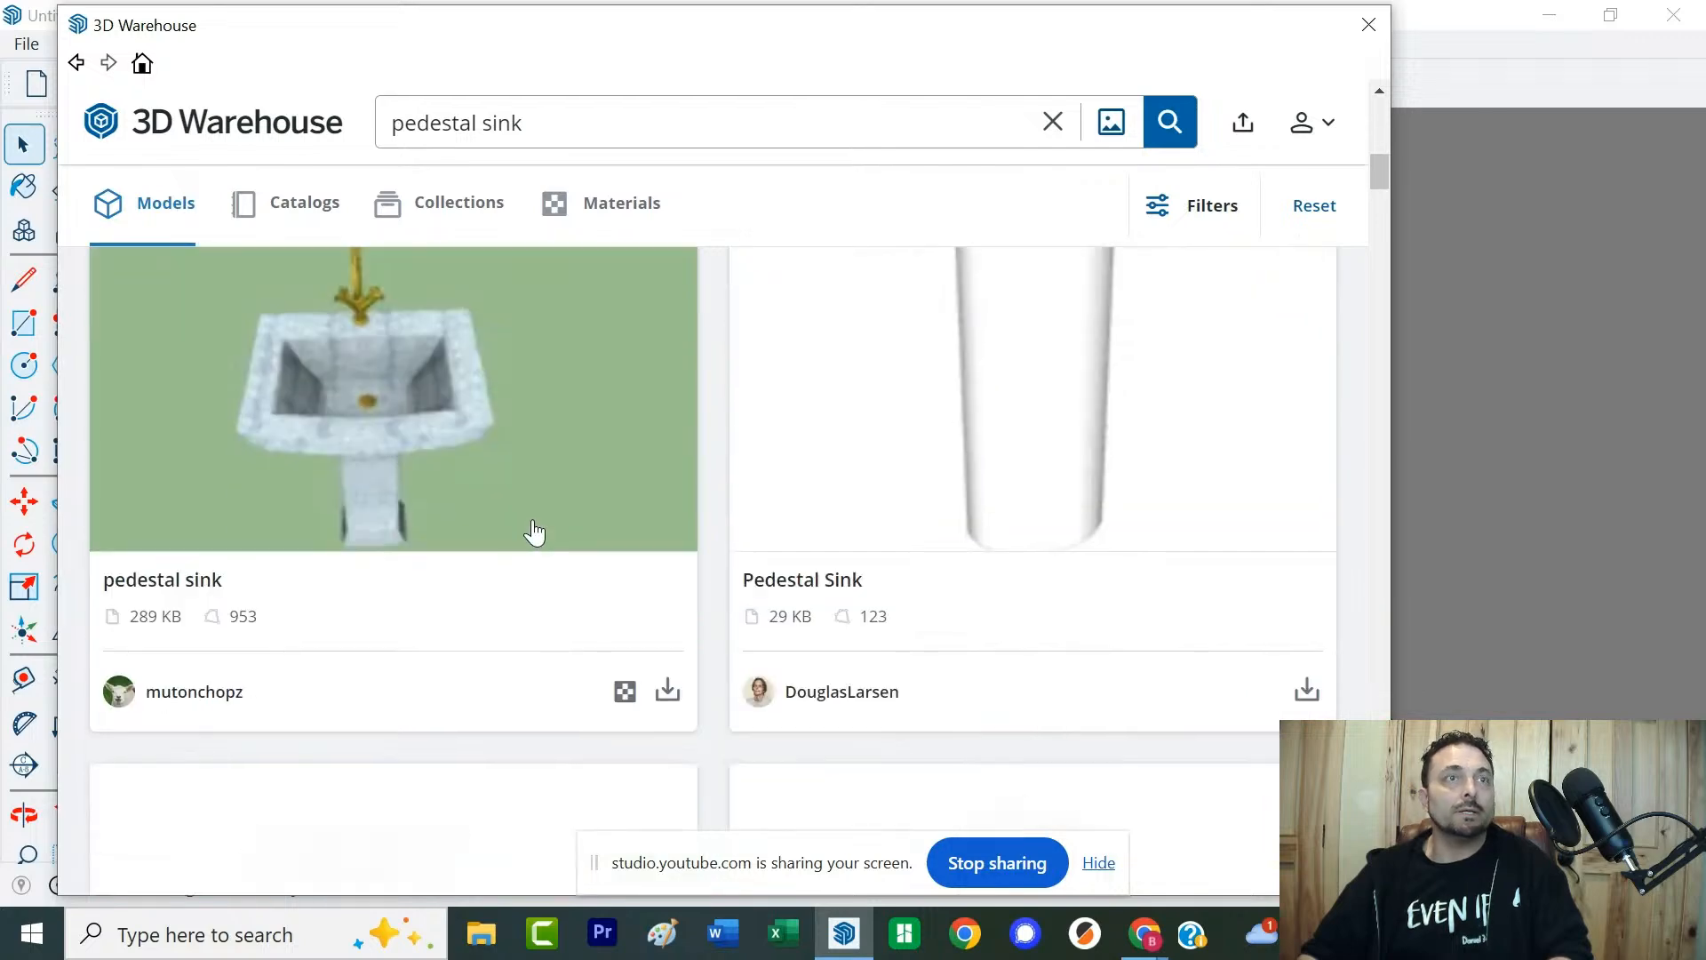
{"action": "scroll", "coordinate": [534, 531], "scroll_direction": "down", "scroll_amount": 6}
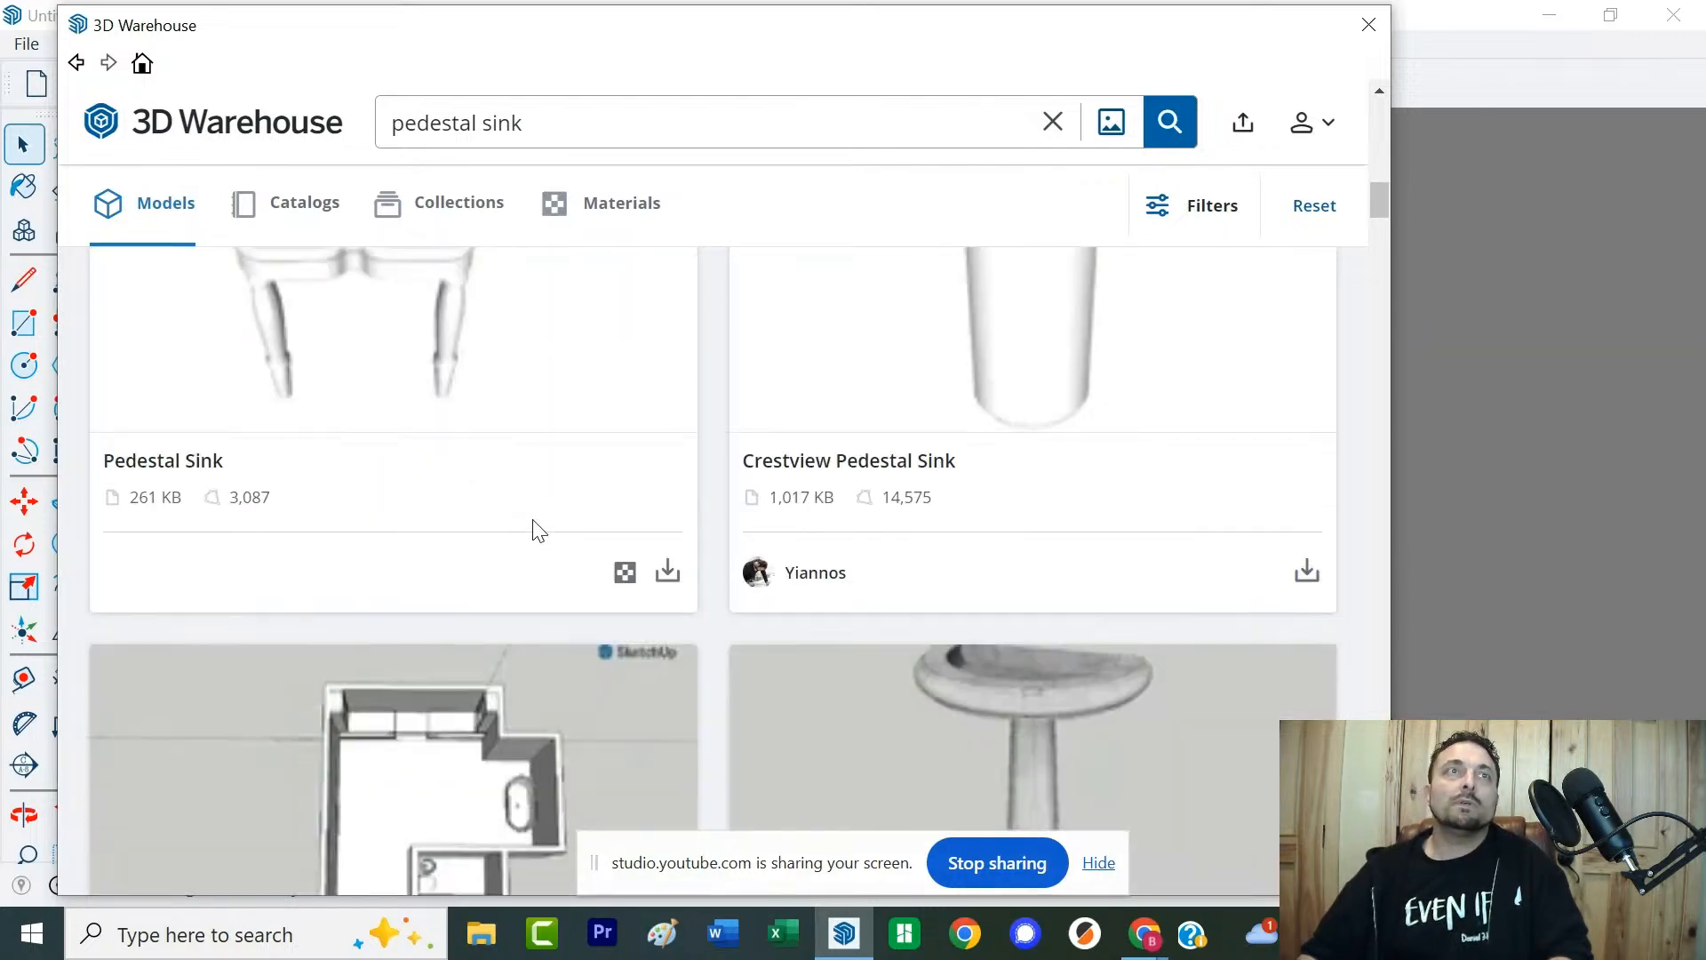
{"action": "scroll", "coordinate": [534, 532], "scroll_direction": "up", "scroll_amount": 8}
{"action": "scroll", "coordinate": [537, 530], "scroll_direction": "up", "scroll_amount": 6}
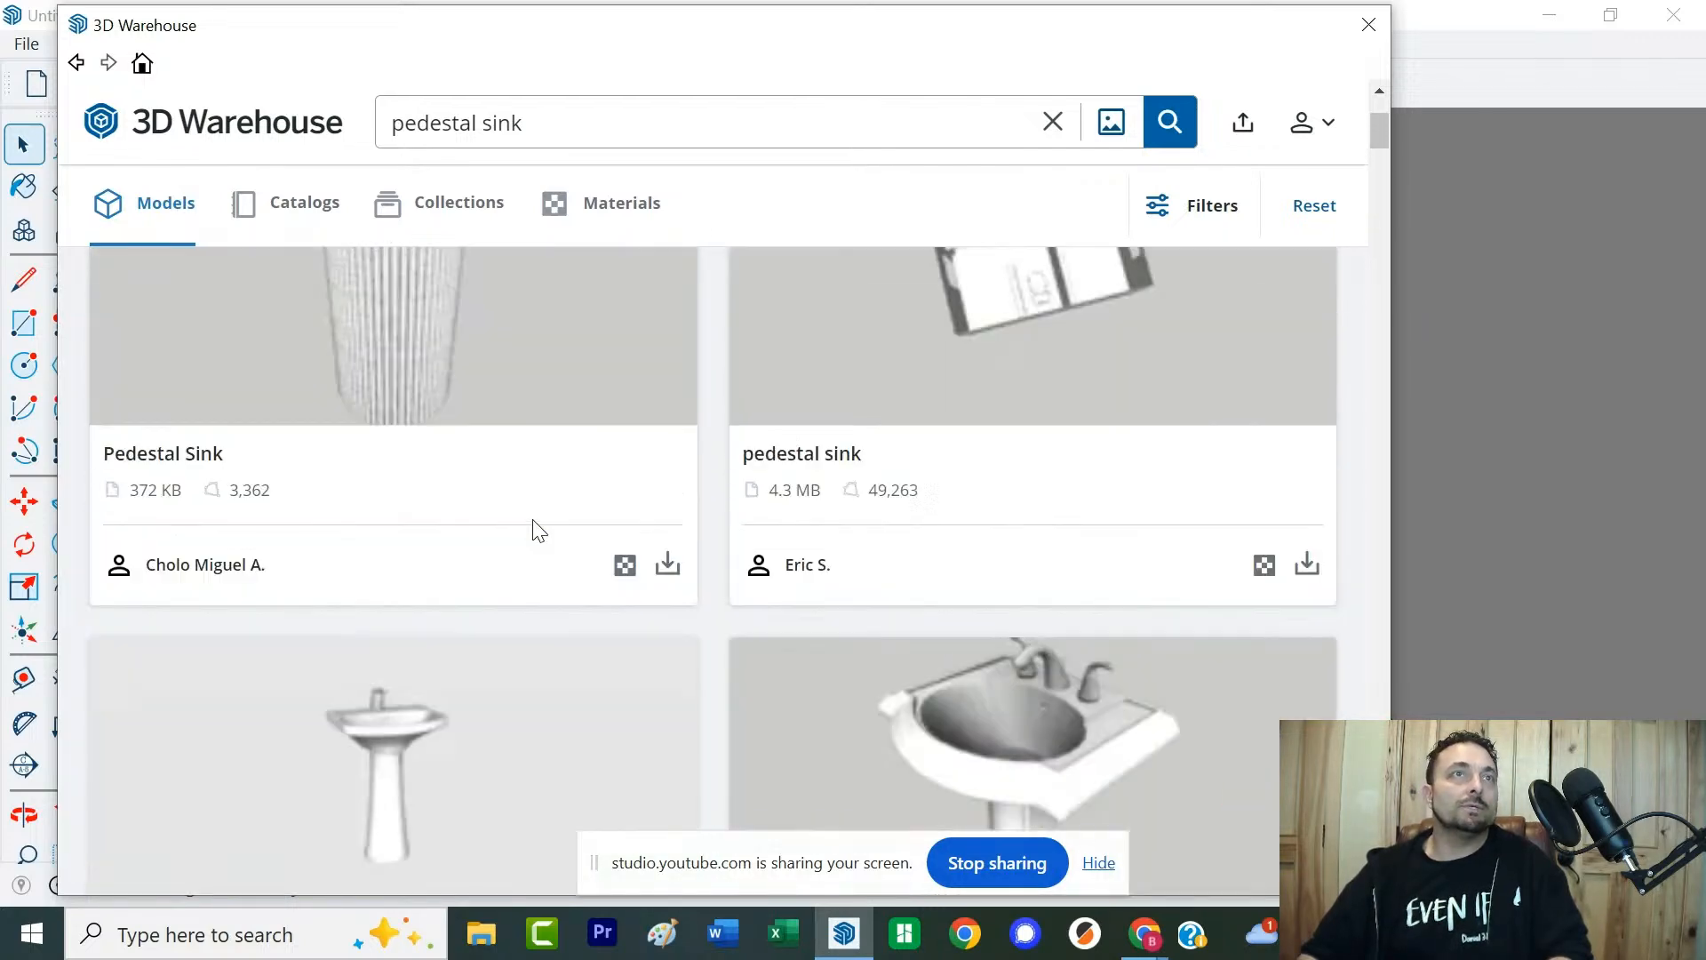
{"action": "scroll", "coordinate": [538, 531], "scroll_direction": "down", "scroll_amount": 3}
{"action": "scroll", "coordinate": [479, 521], "scroll_direction": "up", "scroll_amount": 1}
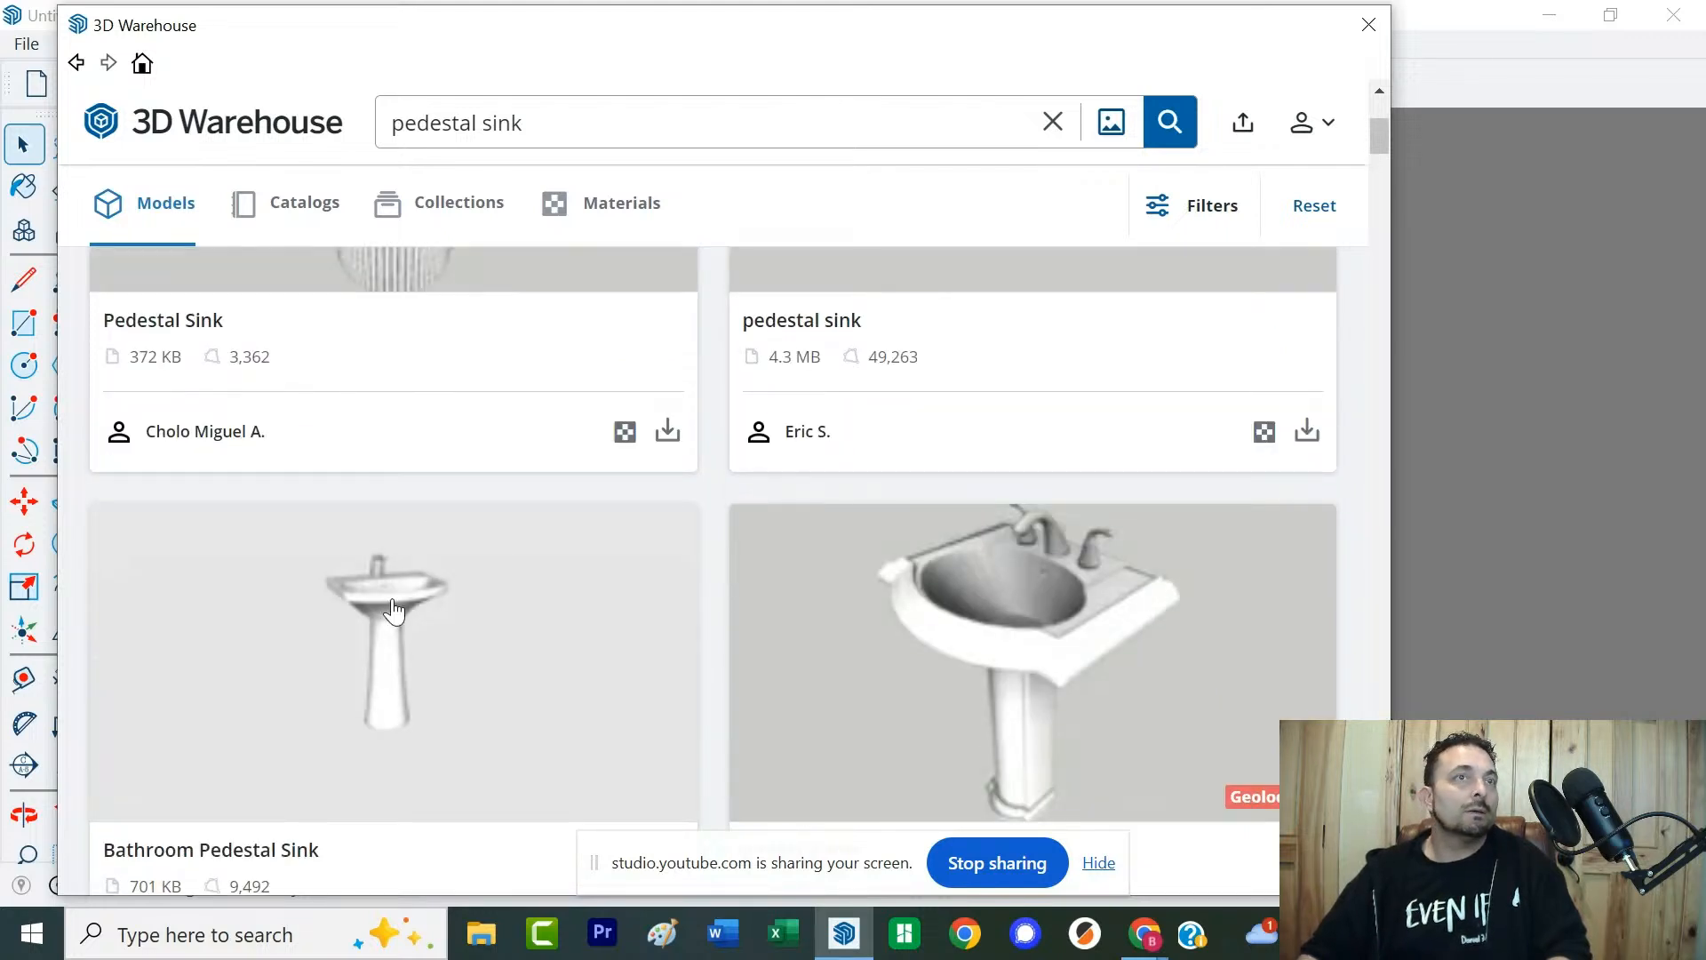
{"action": "scroll", "coordinate": [639, 622], "scroll_direction": "down", "scroll_amount": 8}
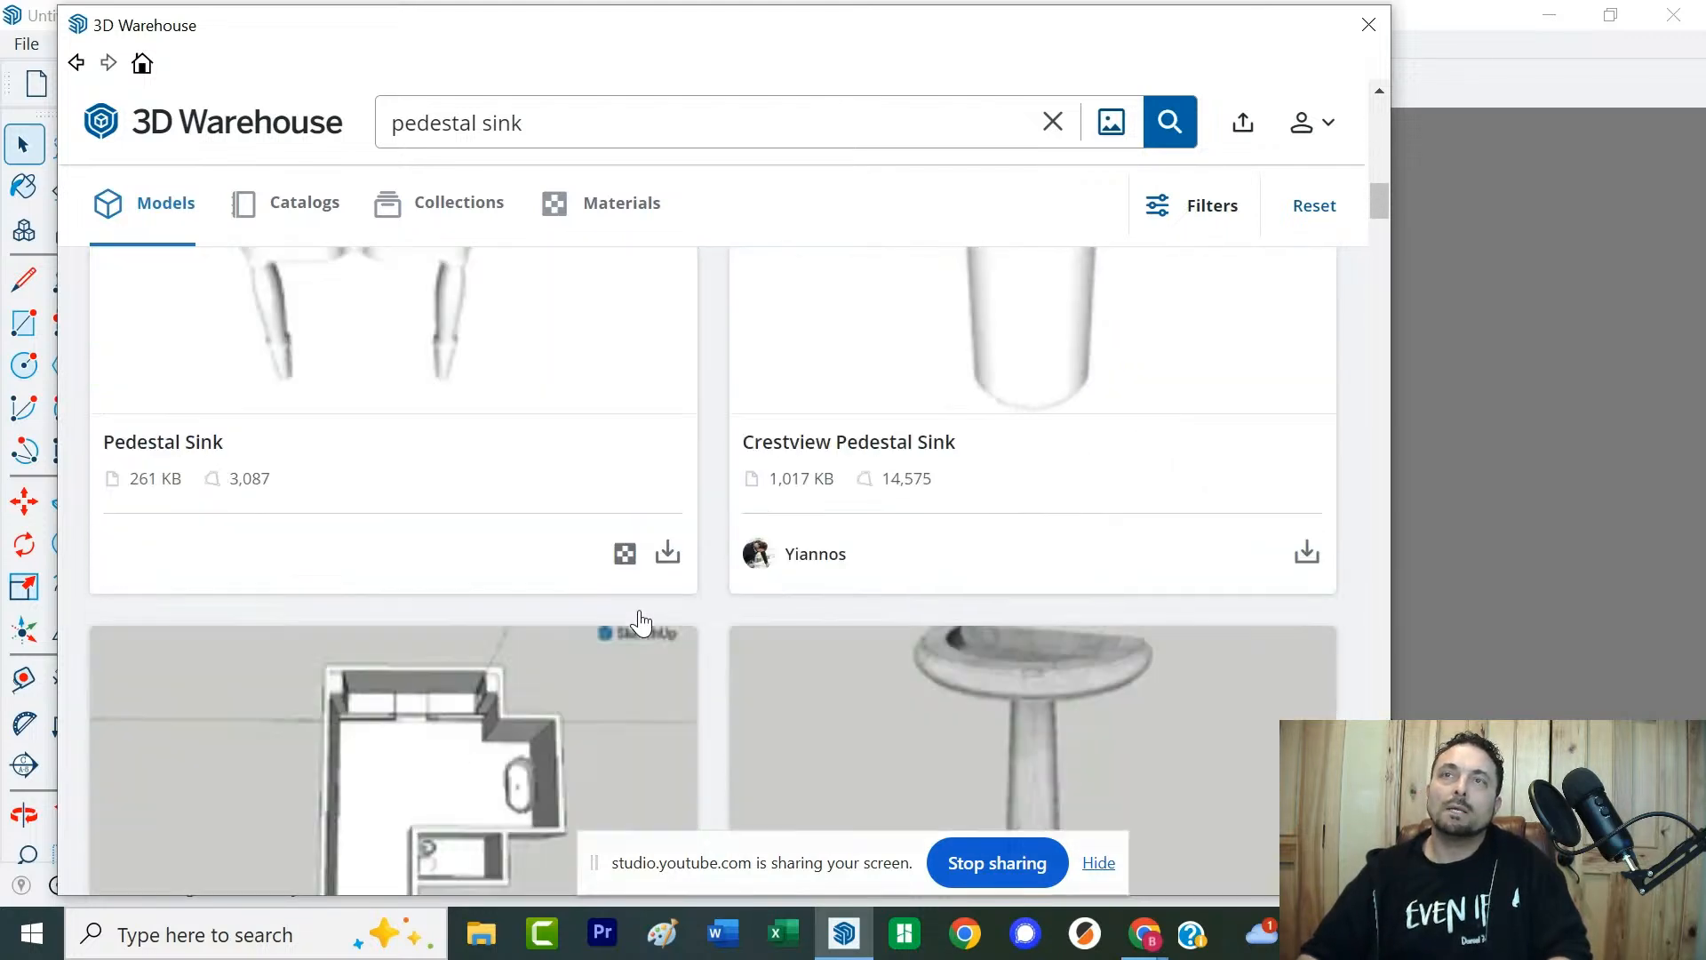
{"action": "scroll", "coordinate": [640, 622], "scroll_direction": "down", "scroll_amount": 3}
{"action": "scroll", "coordinate": [644, 620], "scroll_direction": "down", "scroll_amount": 7}
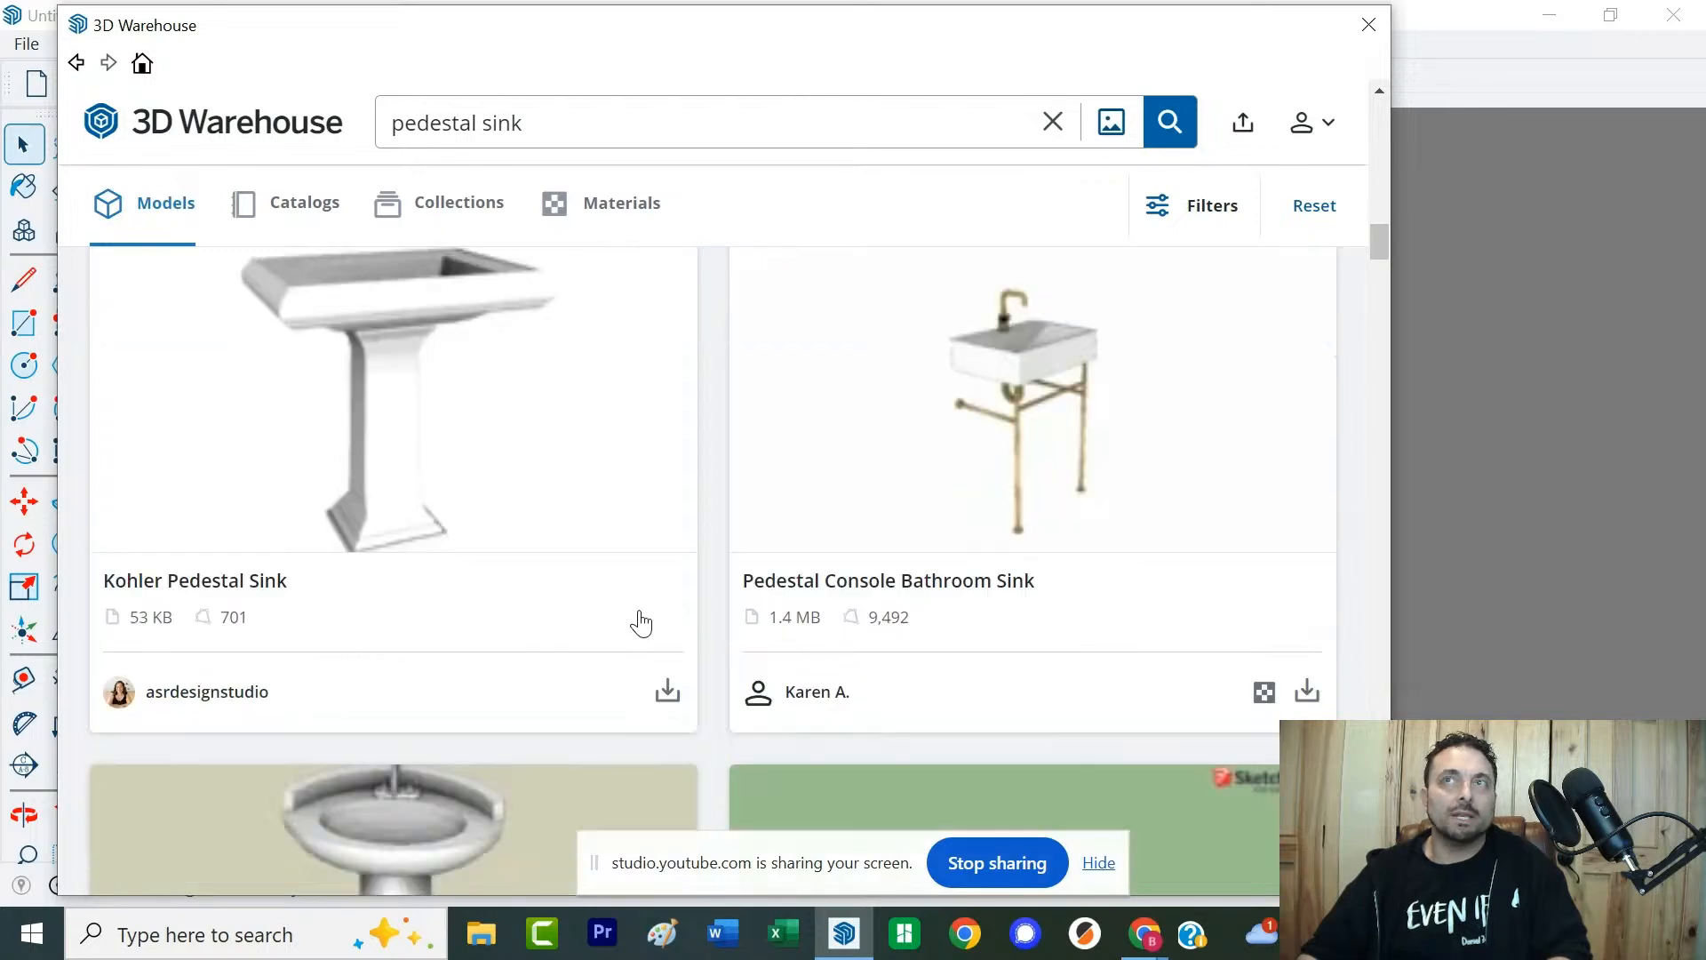
{"action": "scroll", "coordinate": [644, 620], "scroll_direction": "up", "scroll_amount": 2}
{"action": "scroll", "coordinate": [644, 620], "scroll_direction": "up", "scroll_amount": 1}
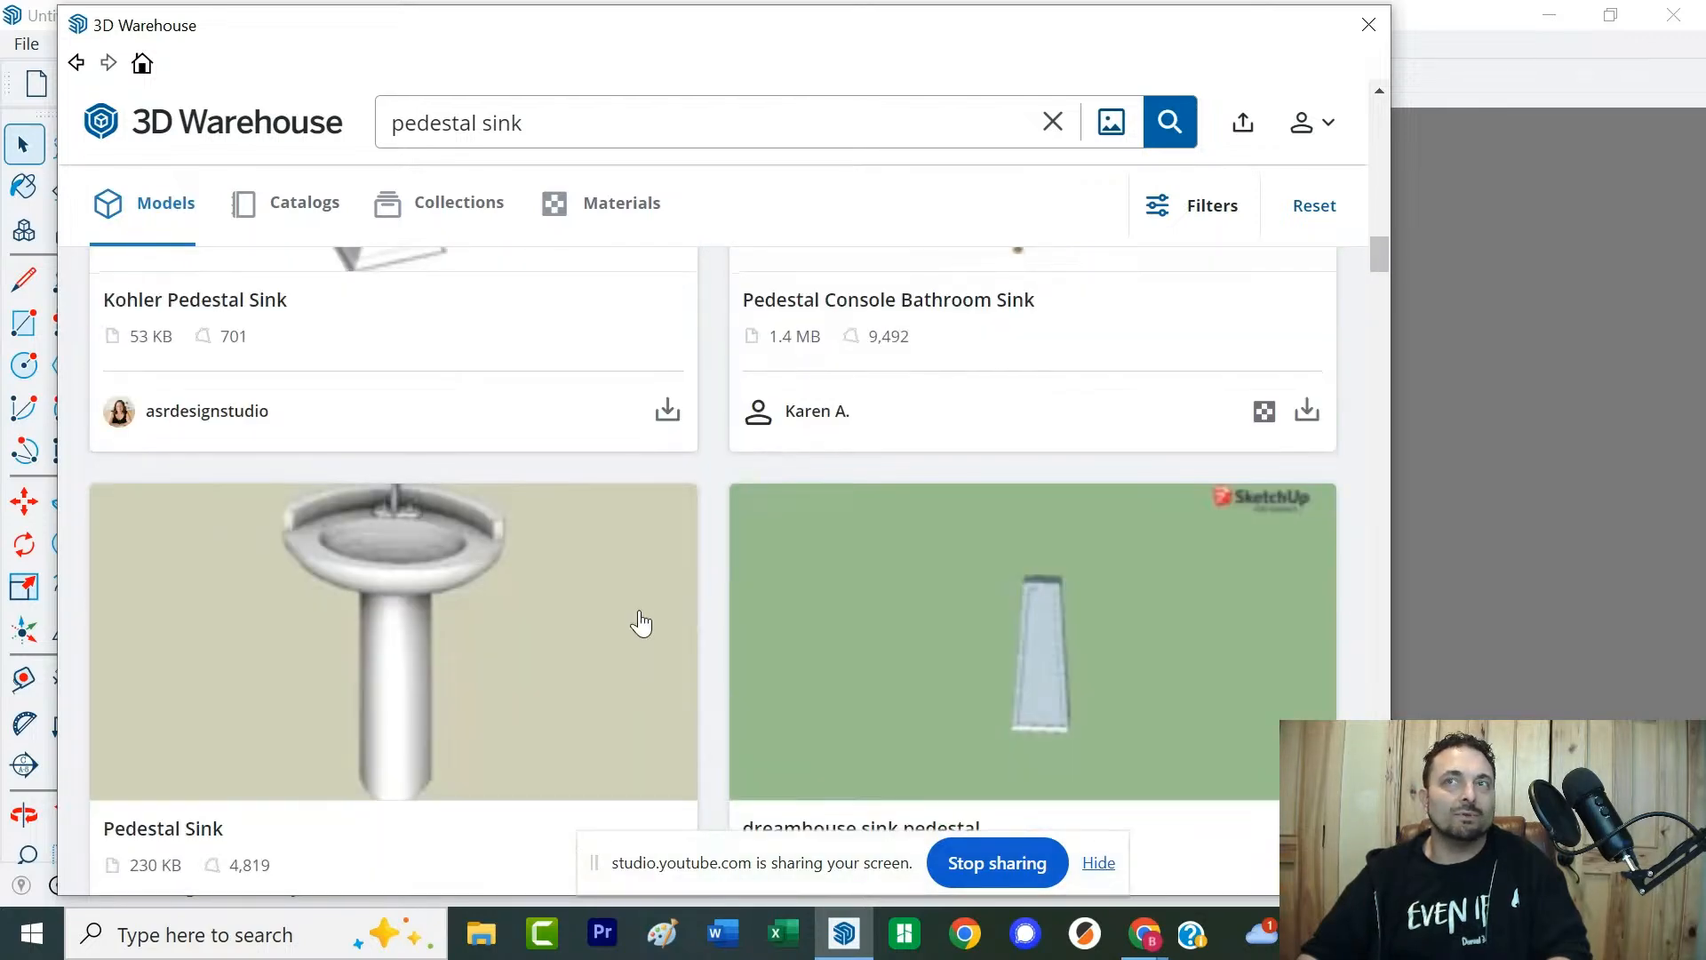
{"action": "scroll", "coordinate": [644, 620], "scroll_direction": "down", "scroll_amount": 7}
{"action": "scroll", "coordinate": [788, 526], "scroll_direction": "down", "scroll_amount": 5}
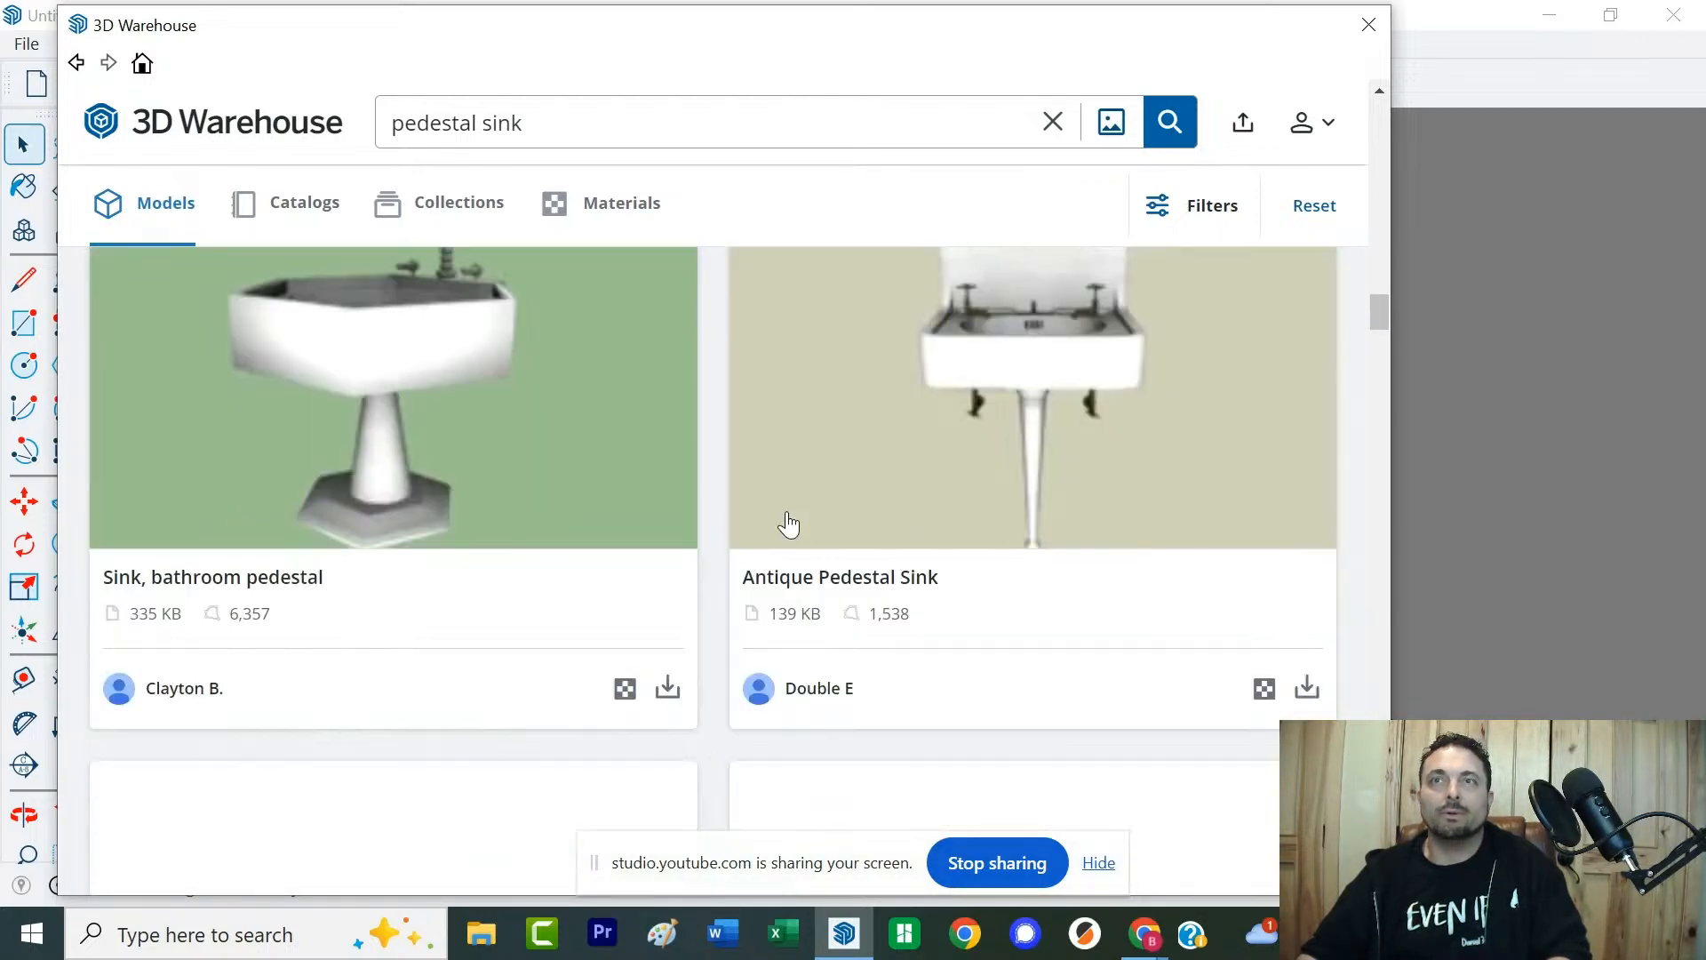
{"action": "scroll", "coordinate": [788, 526], "scroll_direction": "up", "scroll_amount": 3}
{"action": "scroll", "coordinate": [788, 524], "scroll_direction": "down", "scroll_amount": 4}
{"action": "scroll", "coordinate": [789, 525], "scroll_direction": "down", "scroll_amount": 4}
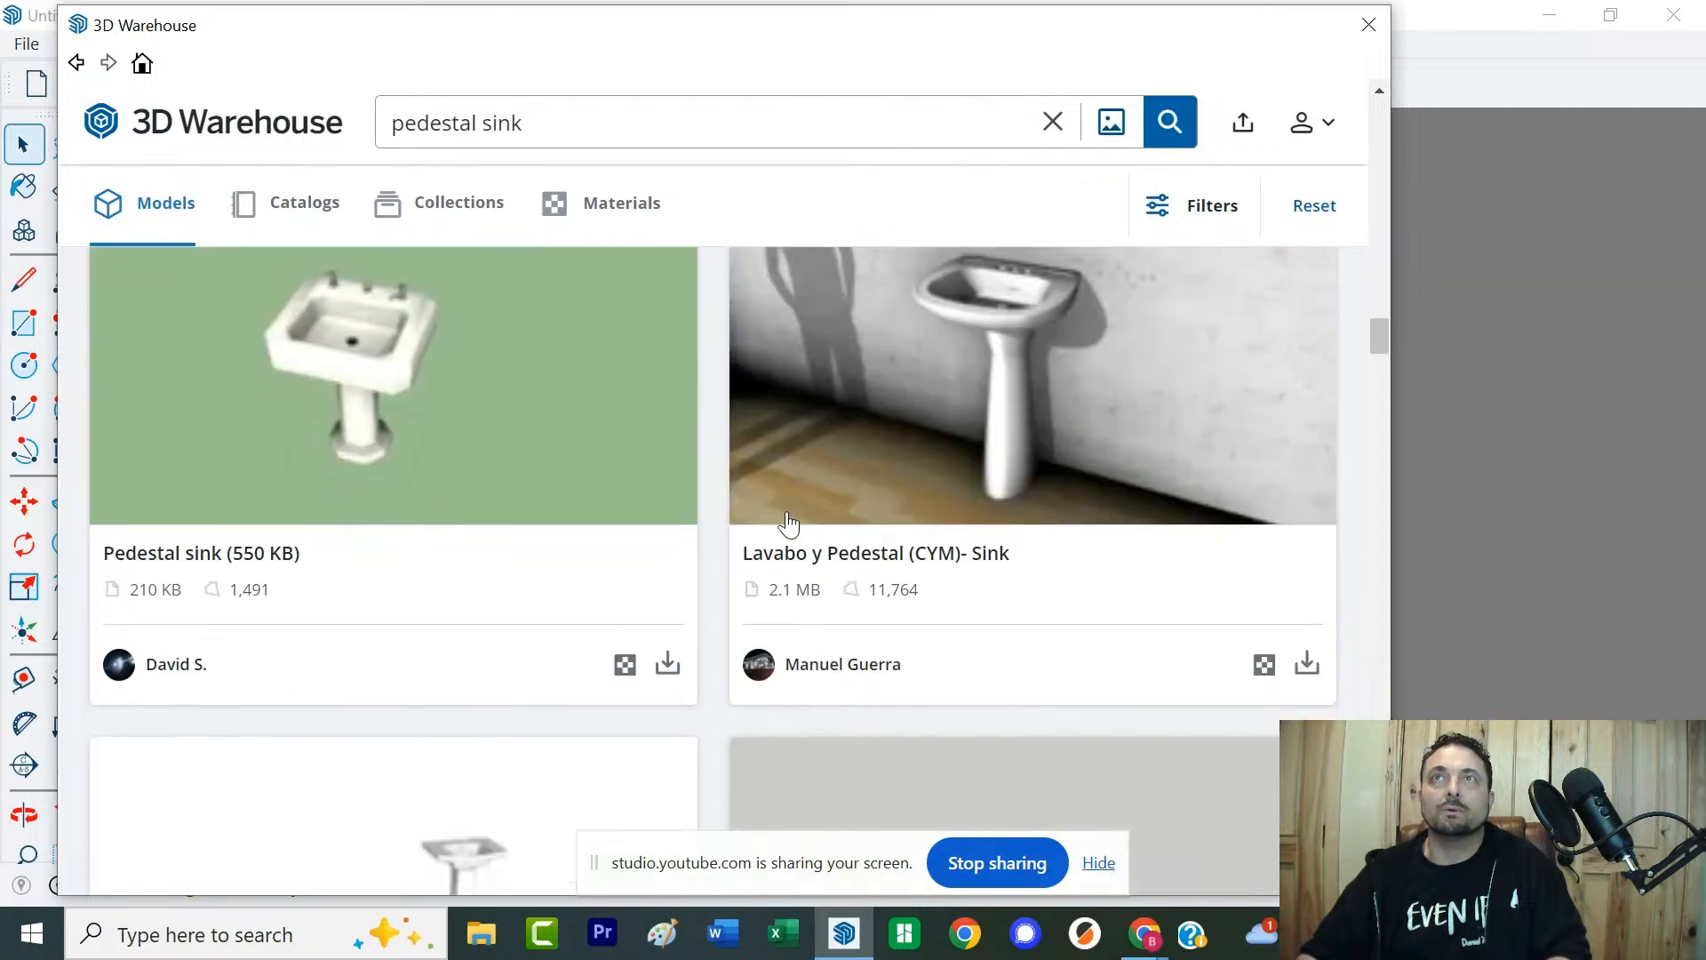
{"action": "scroll", "coordinate": [788, 524], "scroll_direction": "down", "scroll_amount": 7}
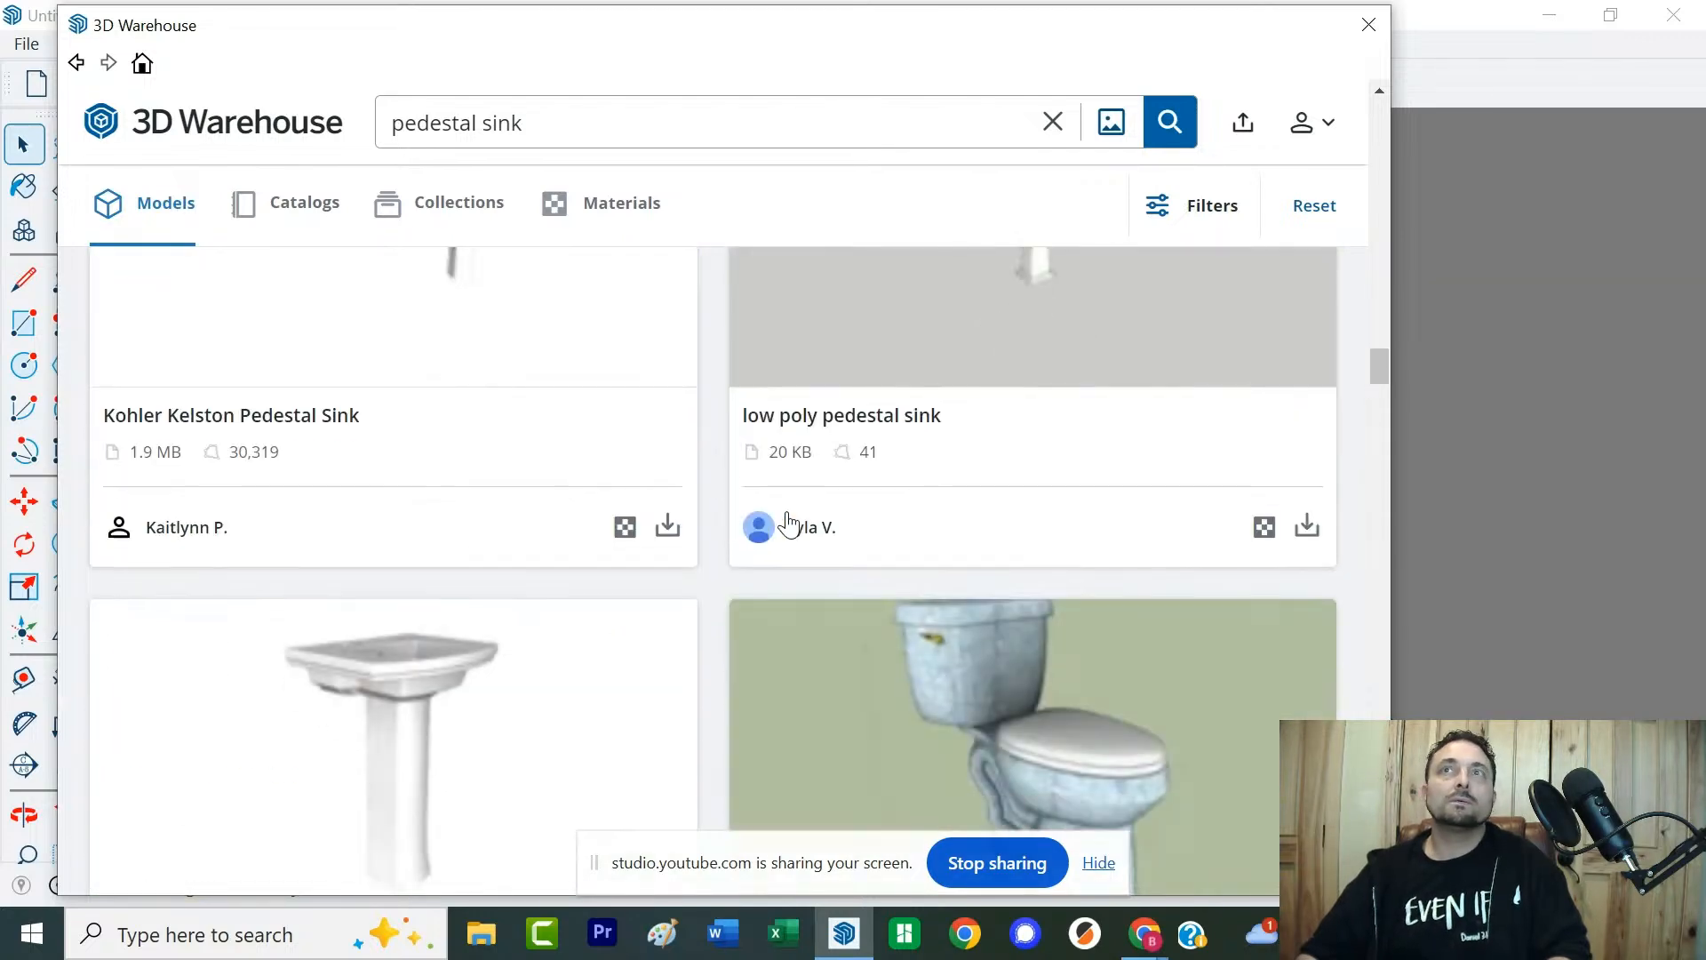
{"action": "scroll", "coordinate": [788, 524], "scroll_direction": "down", "scroll_amount": 9}
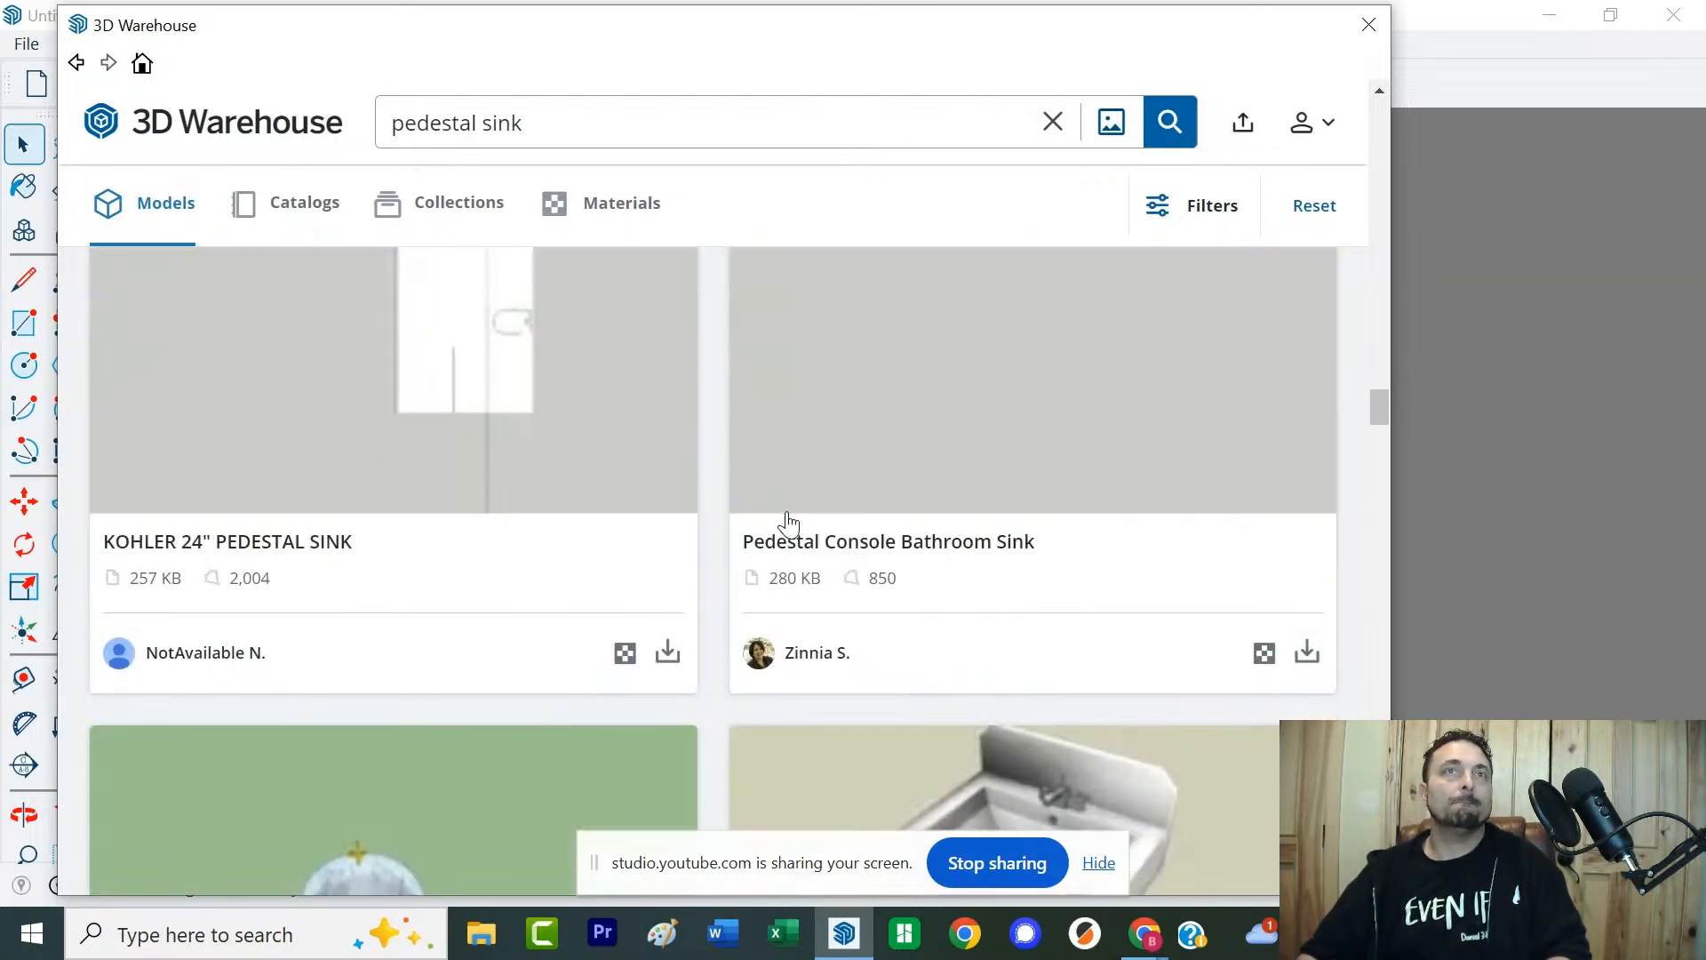
{"action": "scroll", "coordinate": [788, 524], "scroll_direction": "up", "scroll_amount": 10}
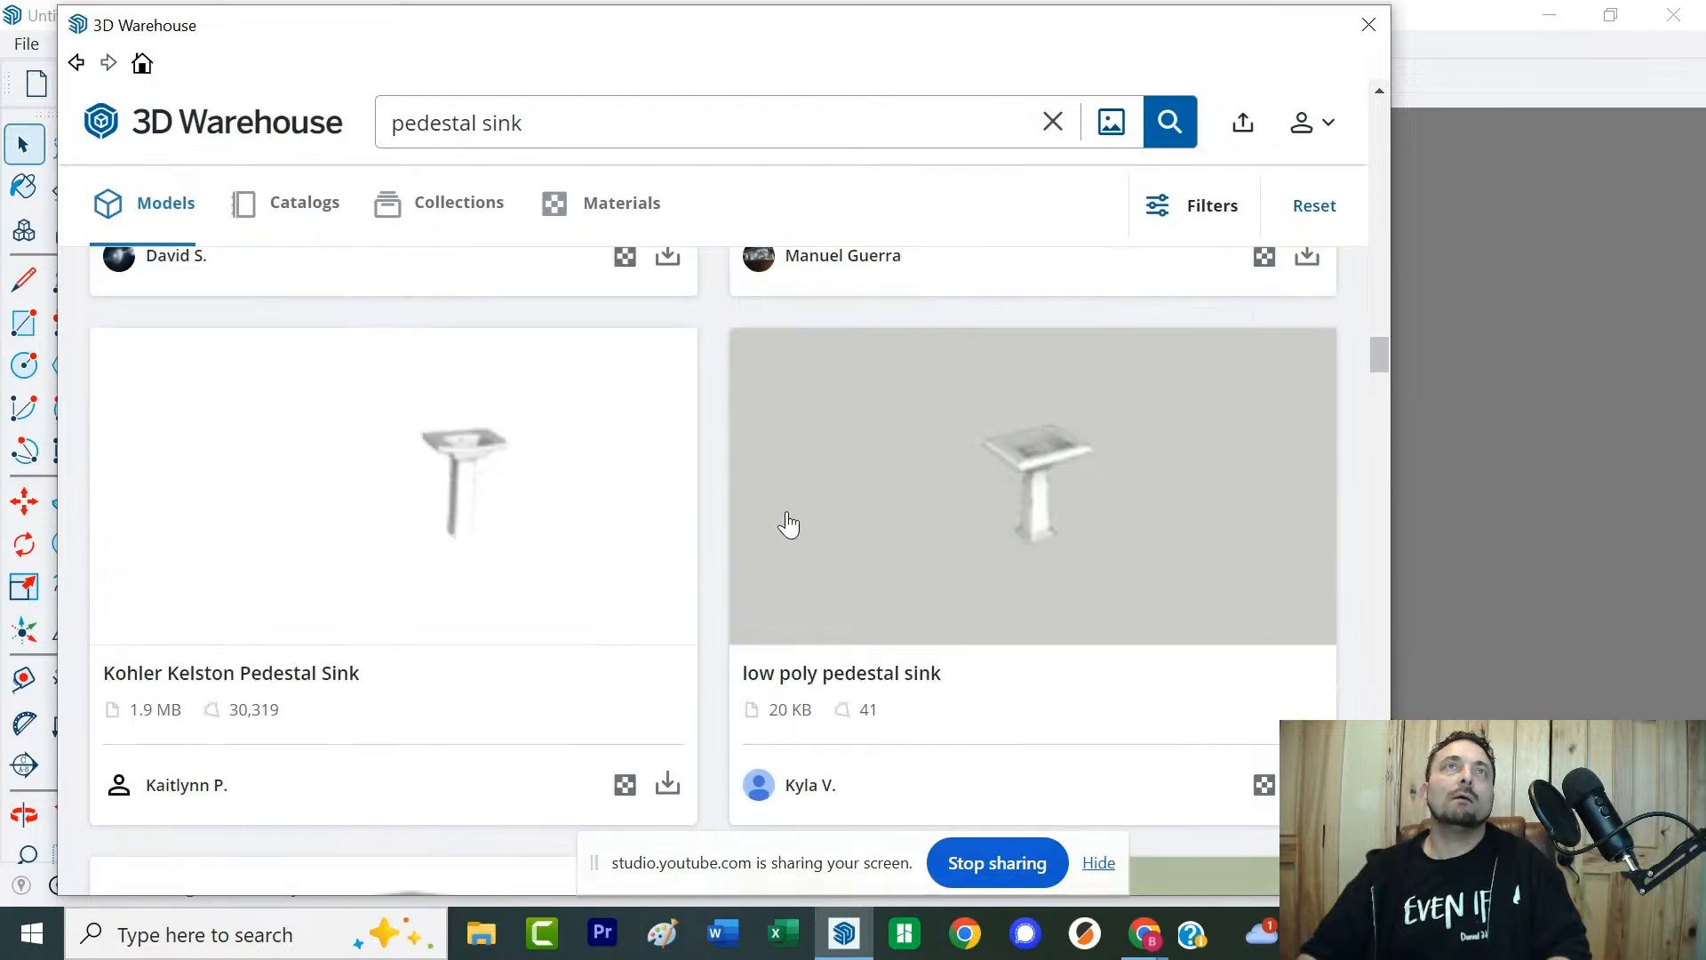
{"action": "scroll", "coordinate": [788, 524], "scroll_direction": "up", "scroll_amount": 10}
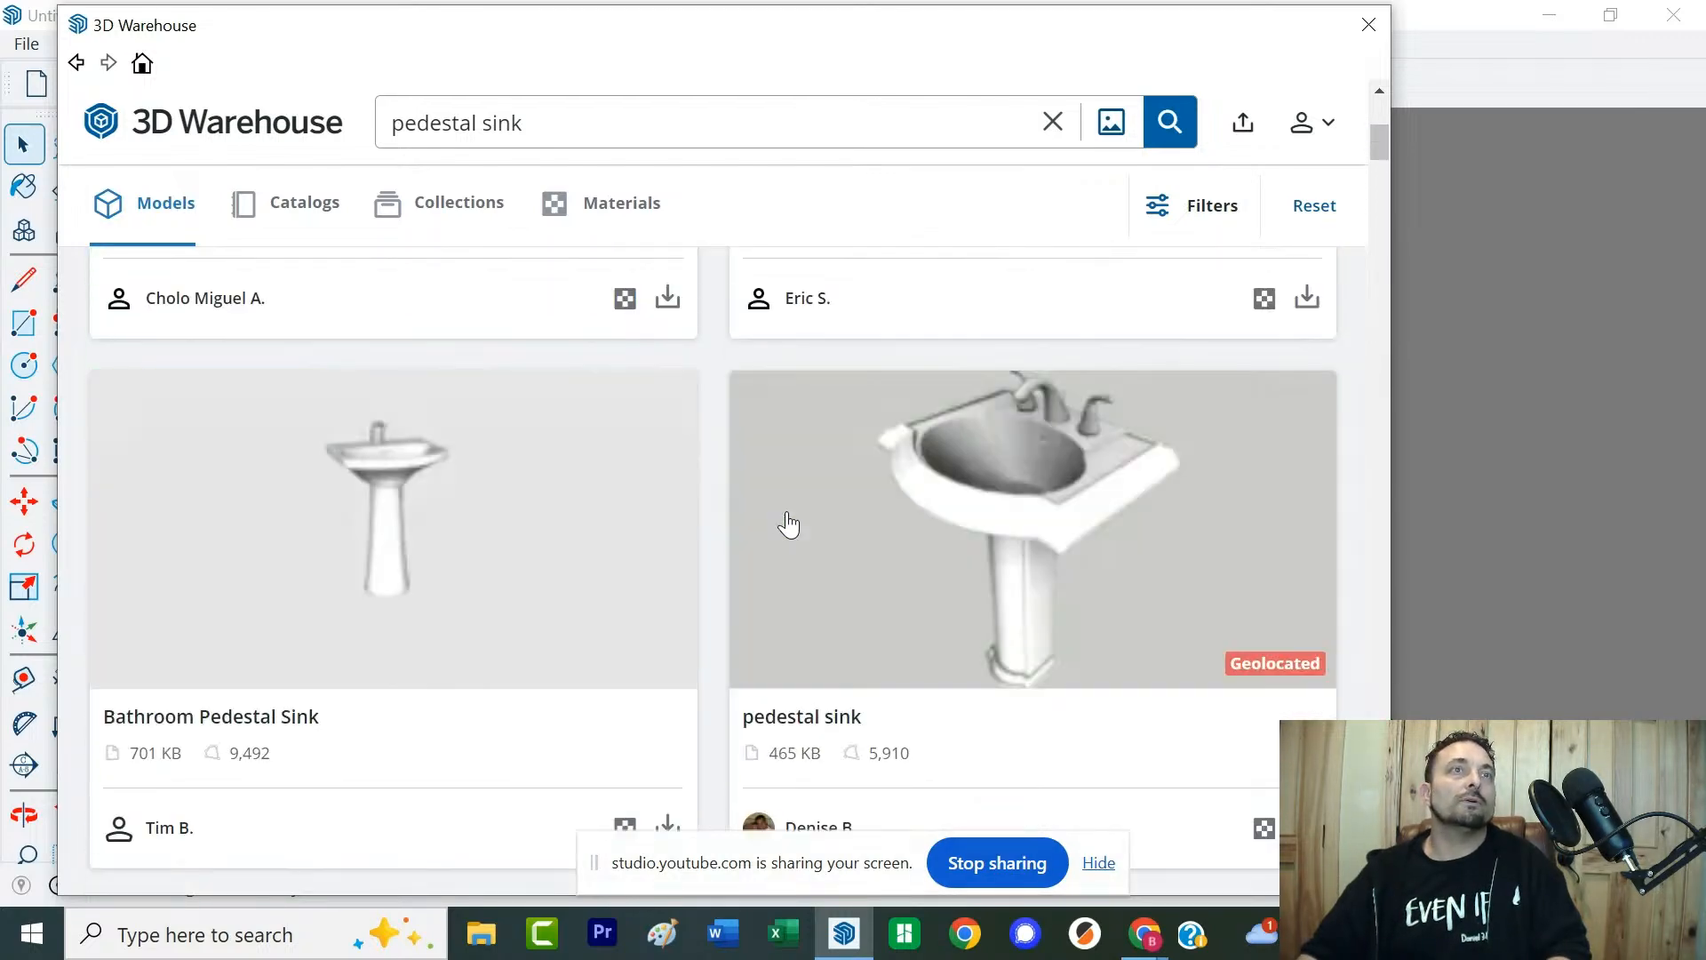
{"action": "scroll", "coordinate": [788, 524], "scroll_direction": "up", "scroll_amount": 3}
{"action": "scroll", "coordinate": [788, 524], "scroll_direction": "down", "scroll_amount": 9}
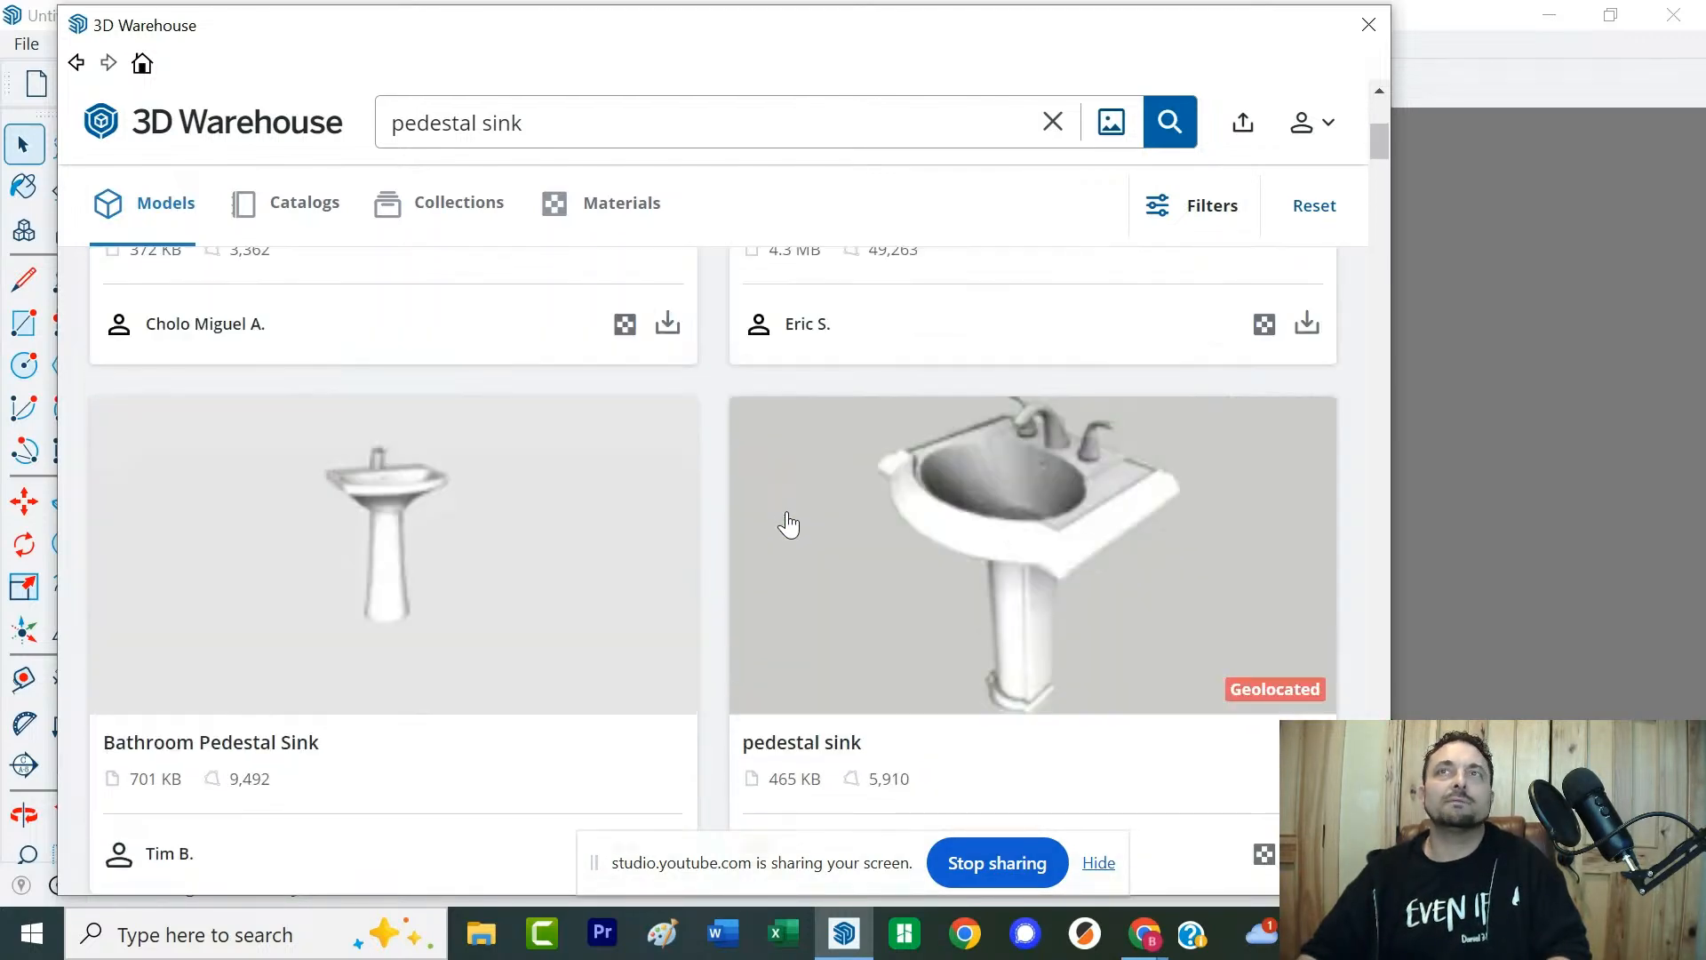
{"action": "scroll", "coordinate": [788, 524], "scroll_direction": "up", "scroll_amount": 5}
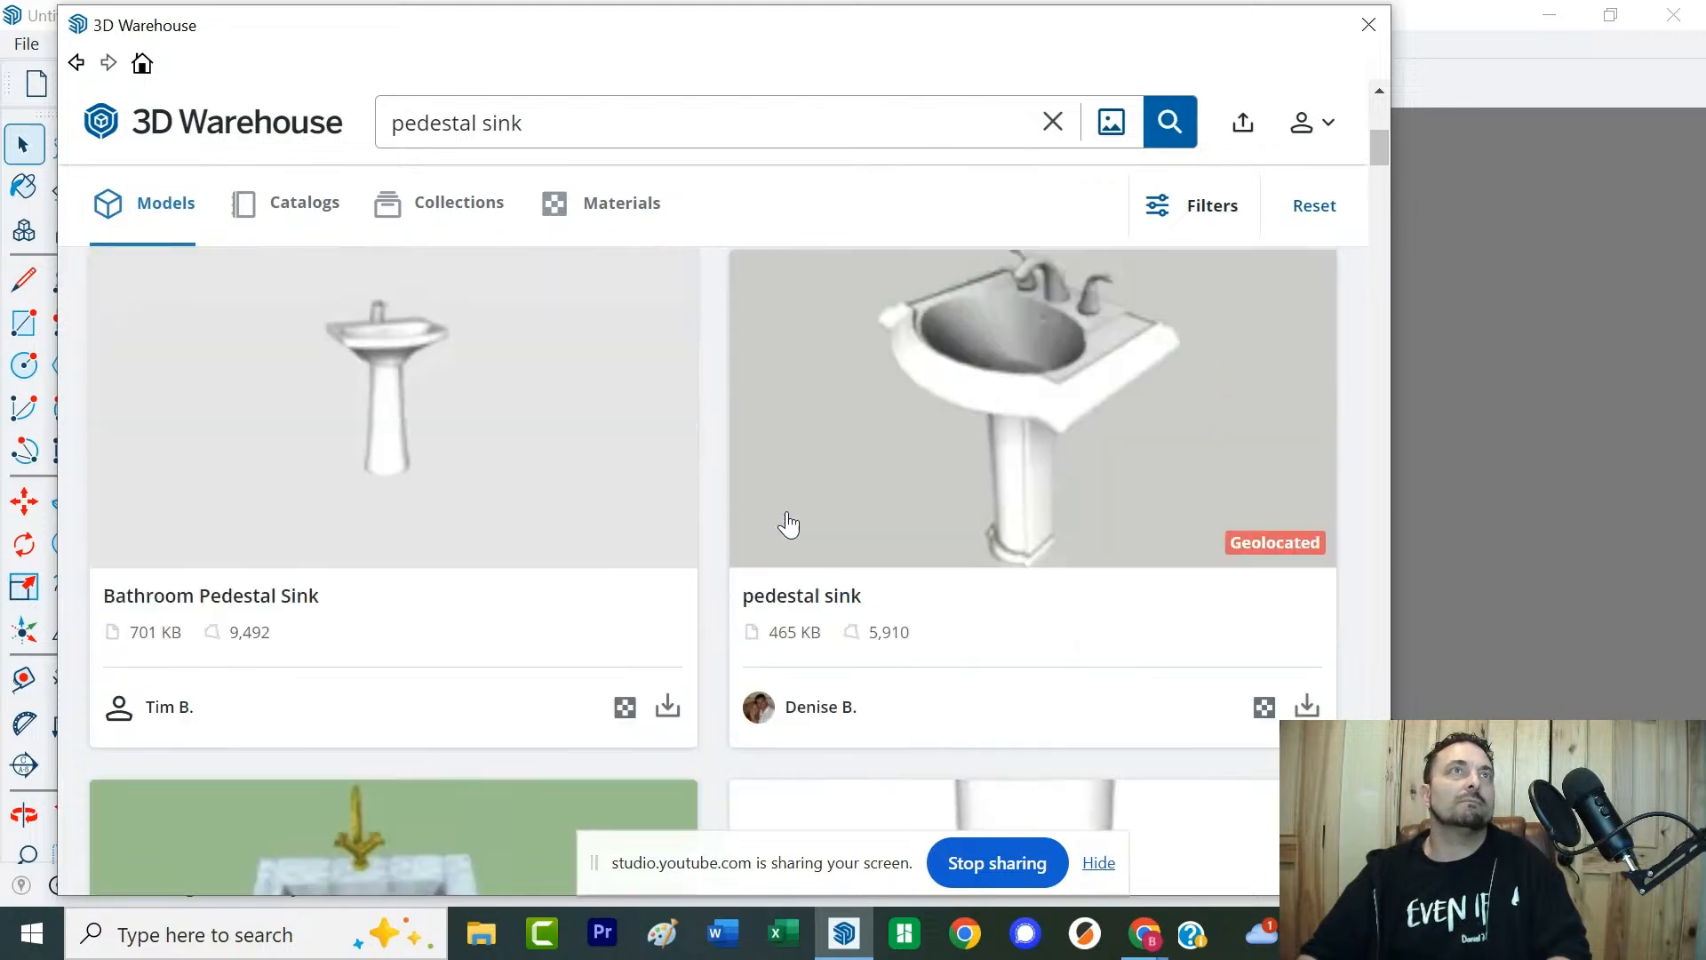
{"action": "scroll", "coordinate": [788, 524], "scroll_direction": "down", "scroll_amount": 2}
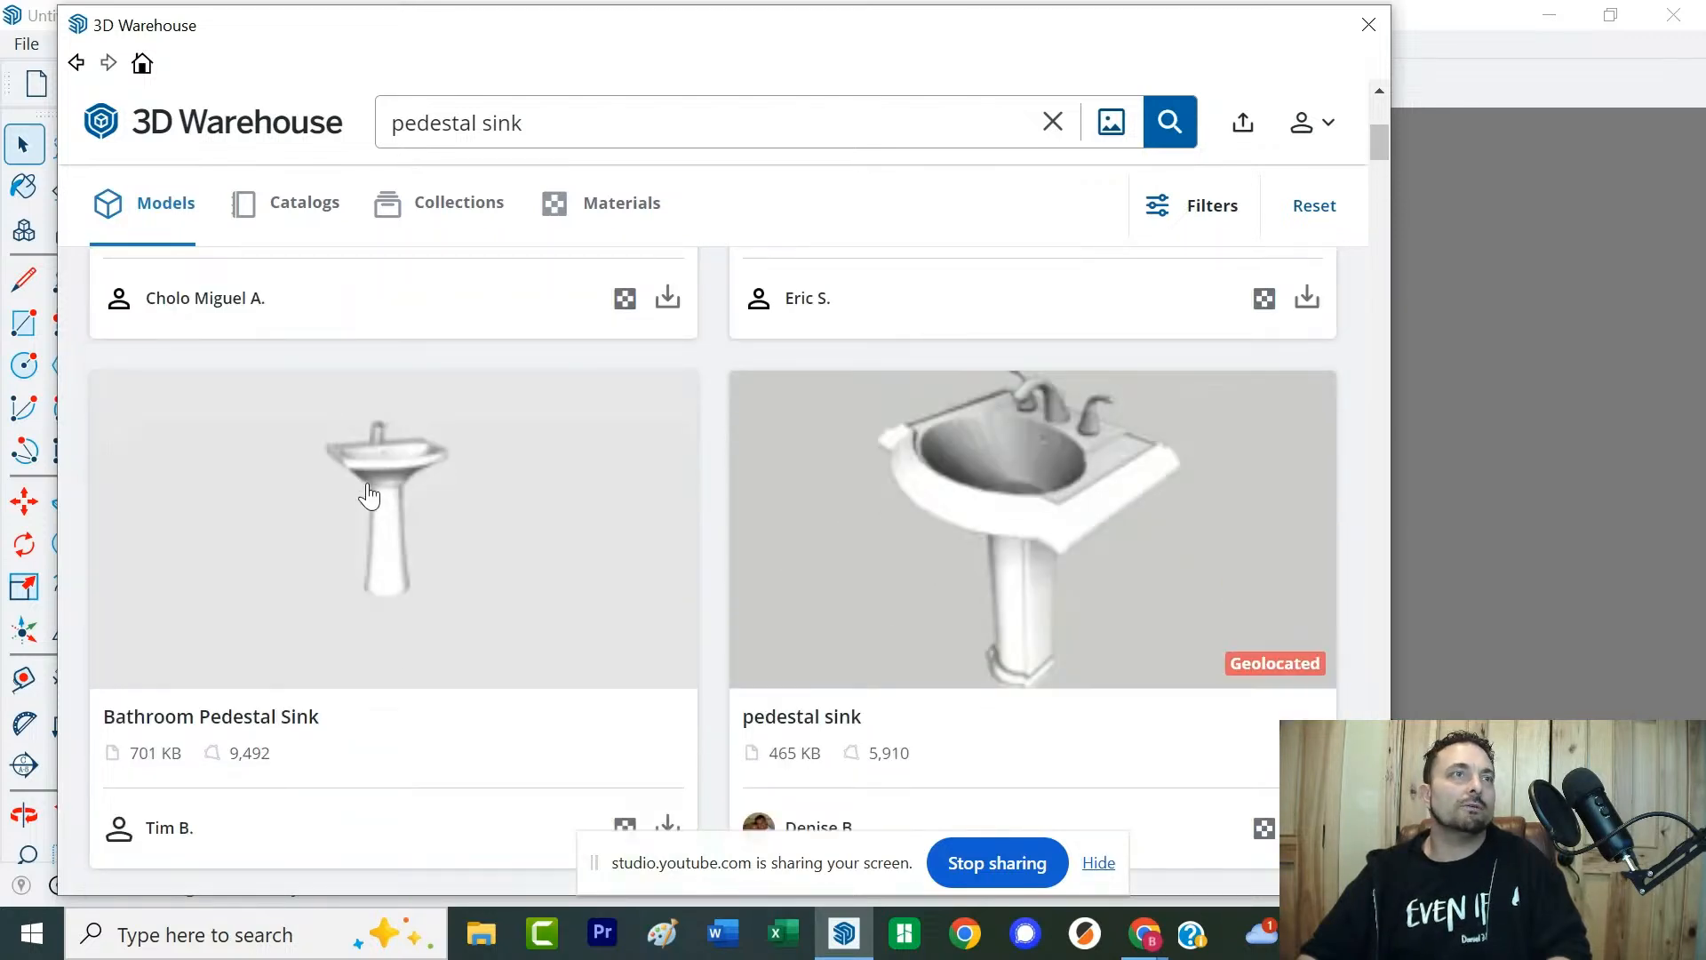
Download the "Bathroom Pedestal Sink" model directly into the project and place it over the rectangular floor outline in the corner beside the toilet
{"action": "left_click", "coordinate": [605, 621]}
{"action": "scroll", "coordinate": [993, 688], "scroll_direction": "down", "scroll_amount": 5}
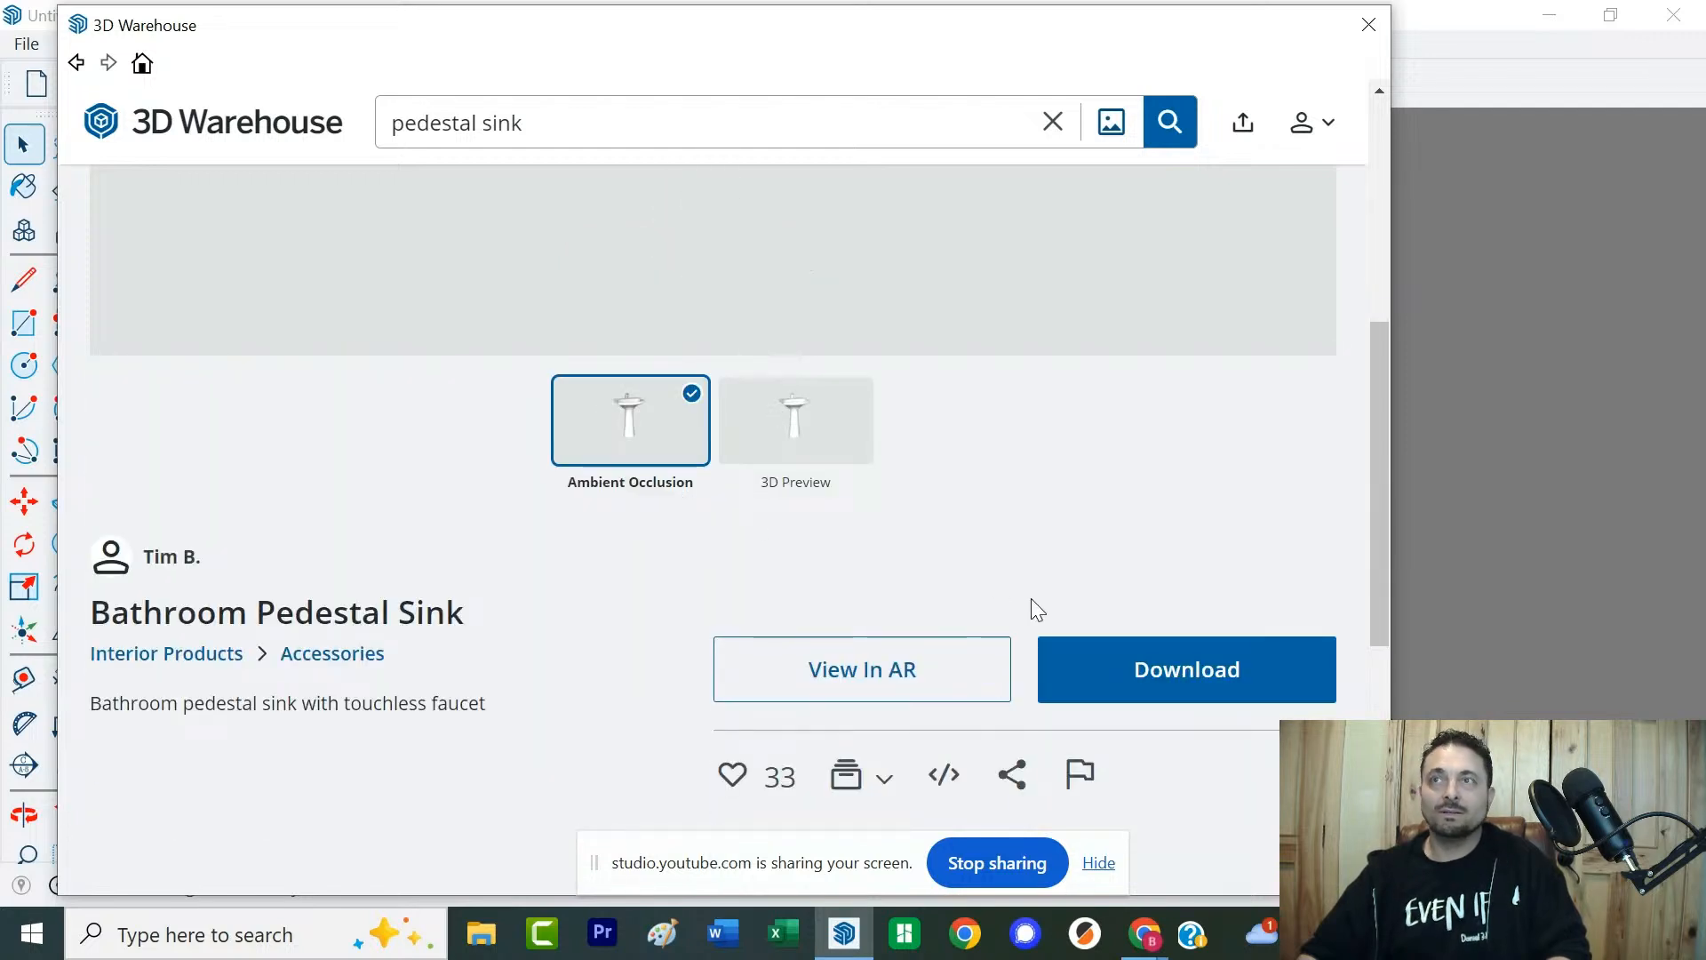
{"action": "left_click", "coordinate": [1108, 672]}
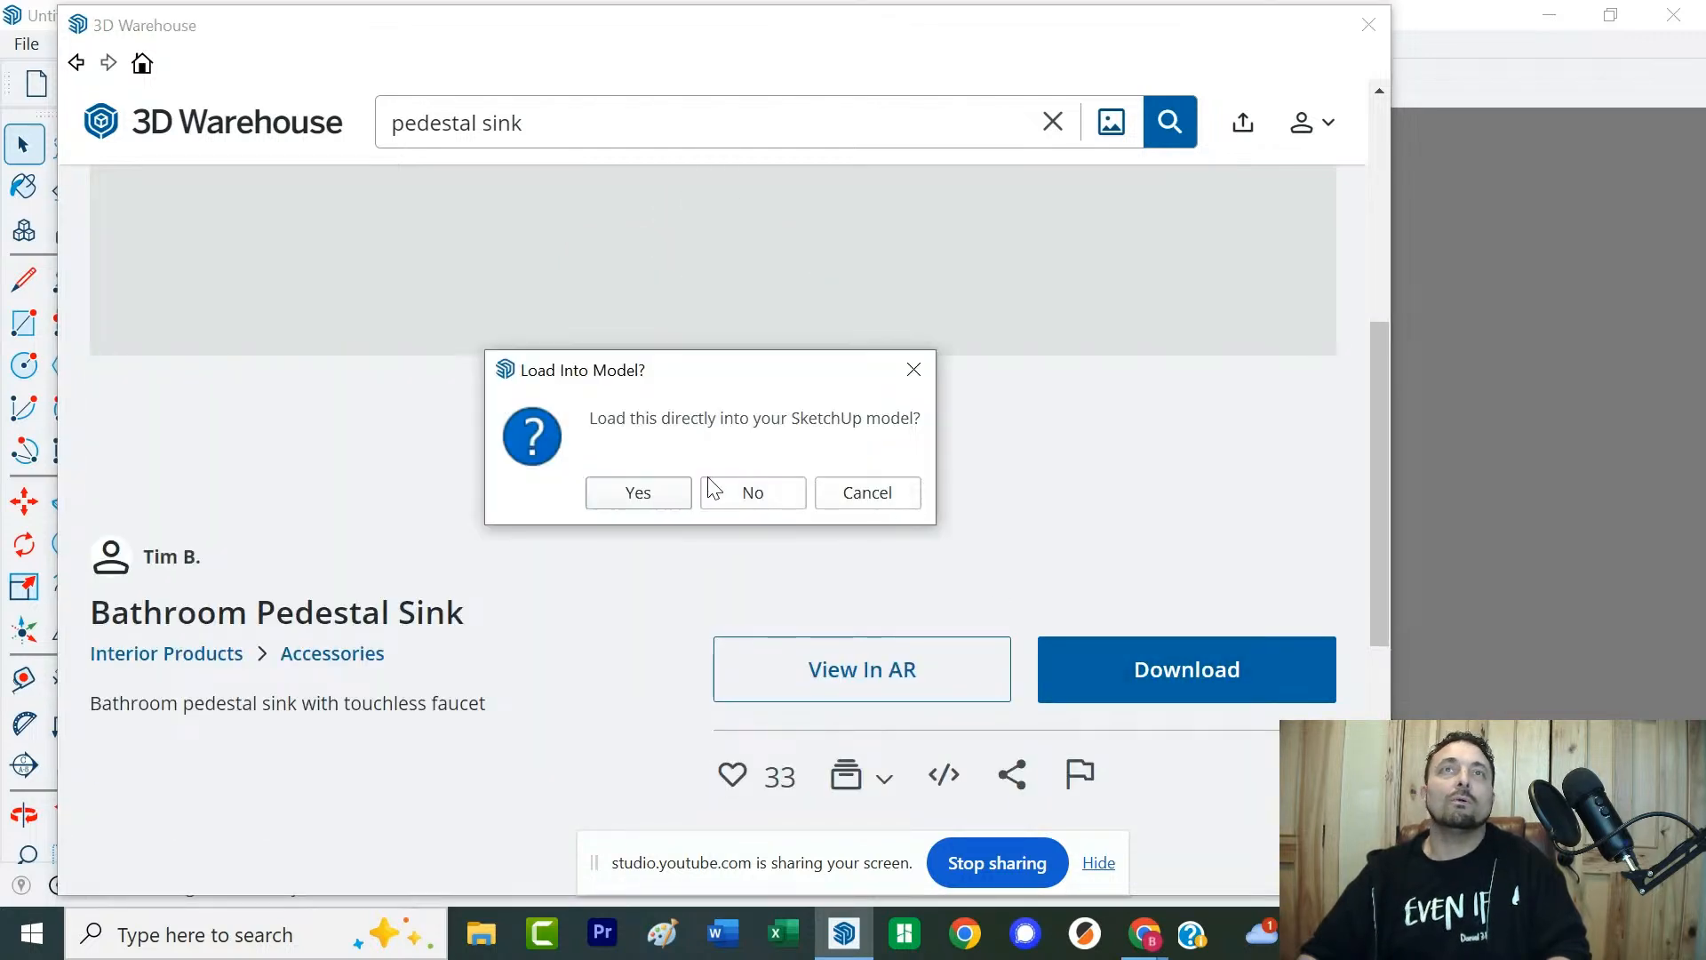
{"action": "left_click", "coordinate": [638, 493]}
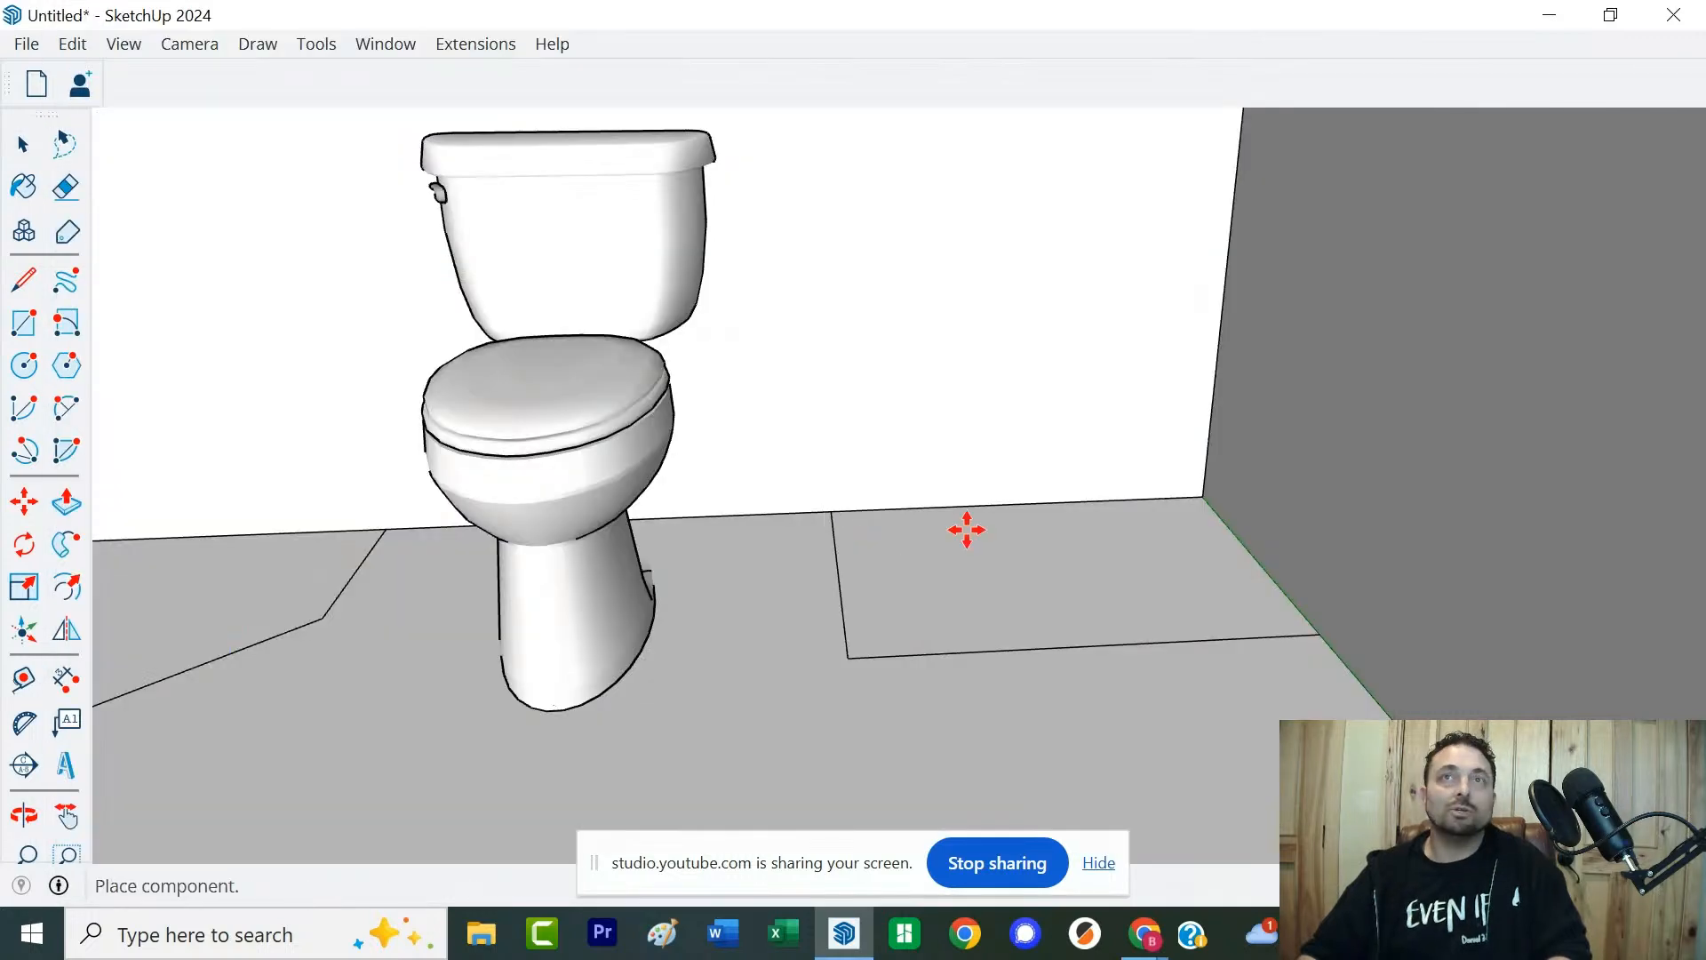
{"action": "scroll", "coordinate": [1150, 507], "scroll_direction": "down", "scroll_amount": 5}
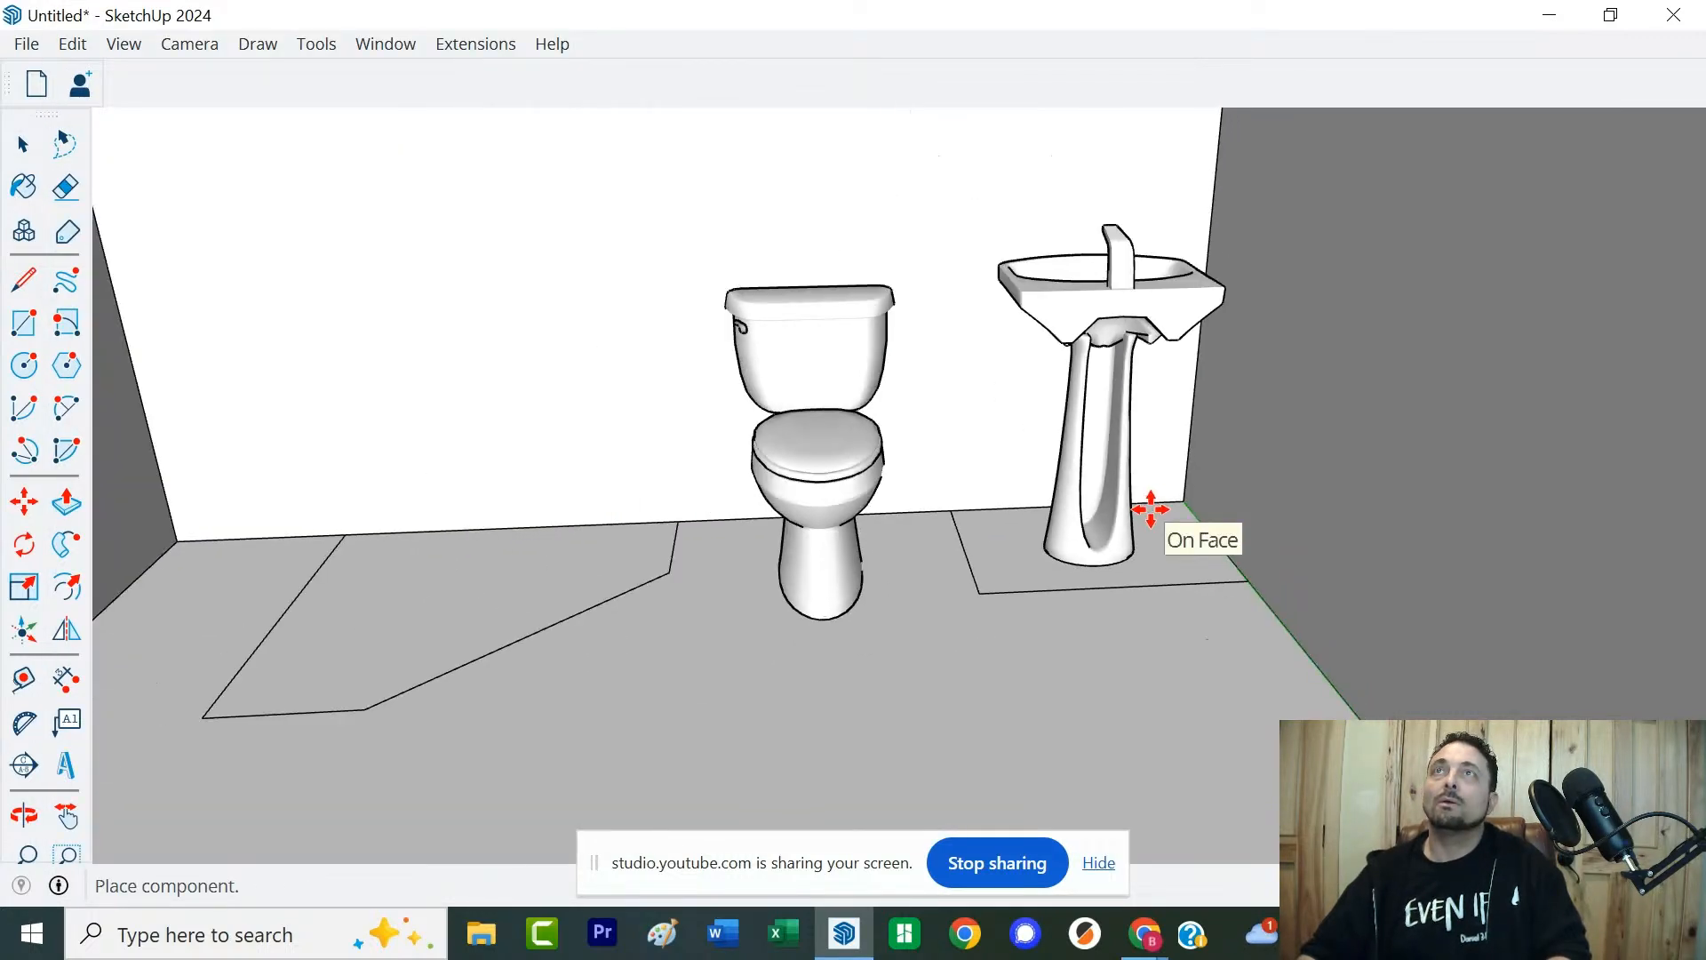
{"action": "left_click", "coordinate": [1226, 495]}
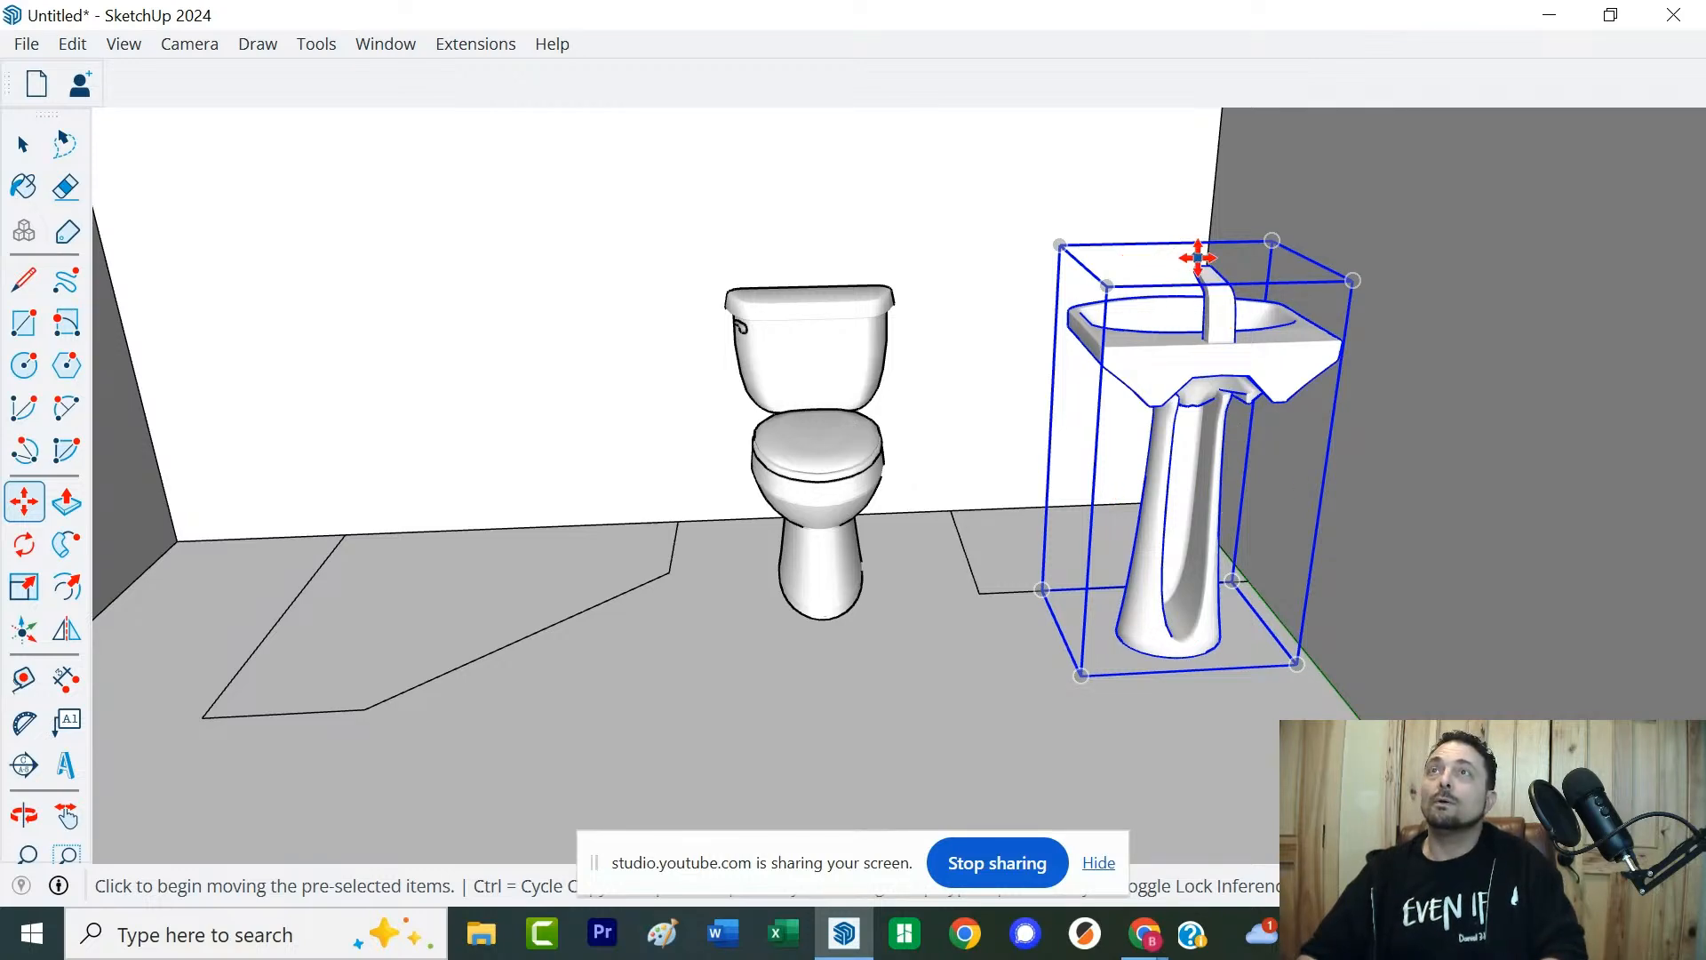
Rotate the sink about its vertical axis so its faucet side faces the back wall and it sits square to the room
{"action": "scroll", "coordinate": [1195, 259], "scroll_direction": "up", "scroll_amount": 2}
{"action": "middle_click_drag", "start_coordinate": [1196, 259], "coordinate": [1094, 446]}
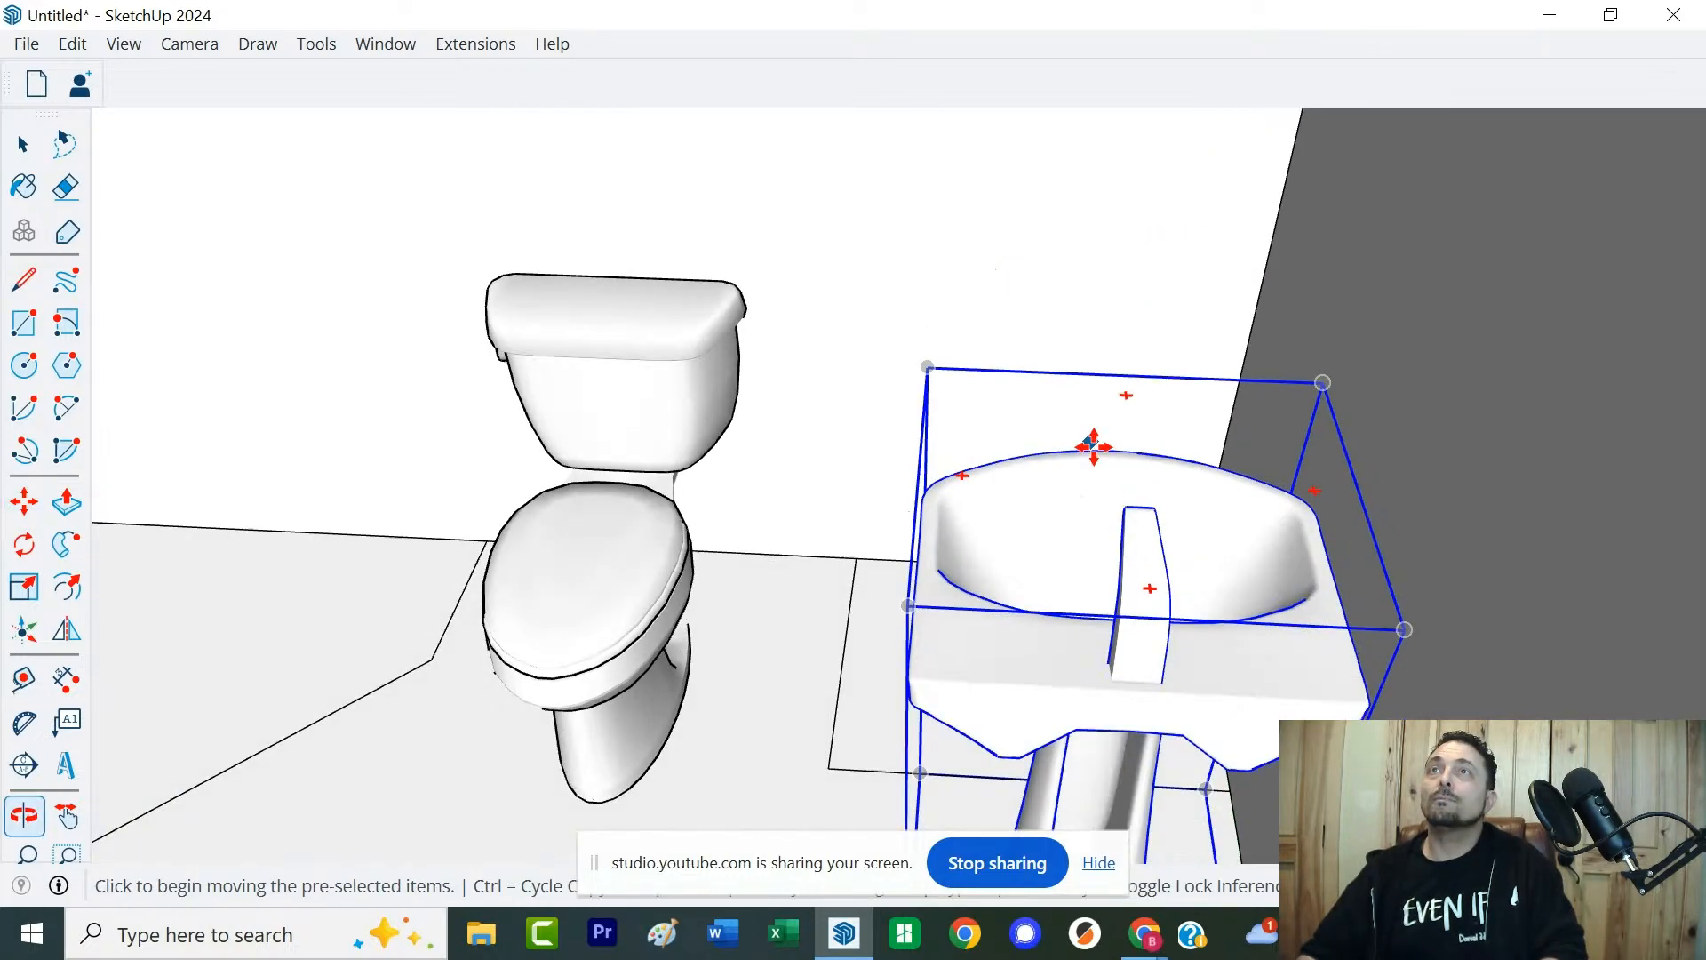
{"action": "left_click", "coordinate": [1151, 593]}
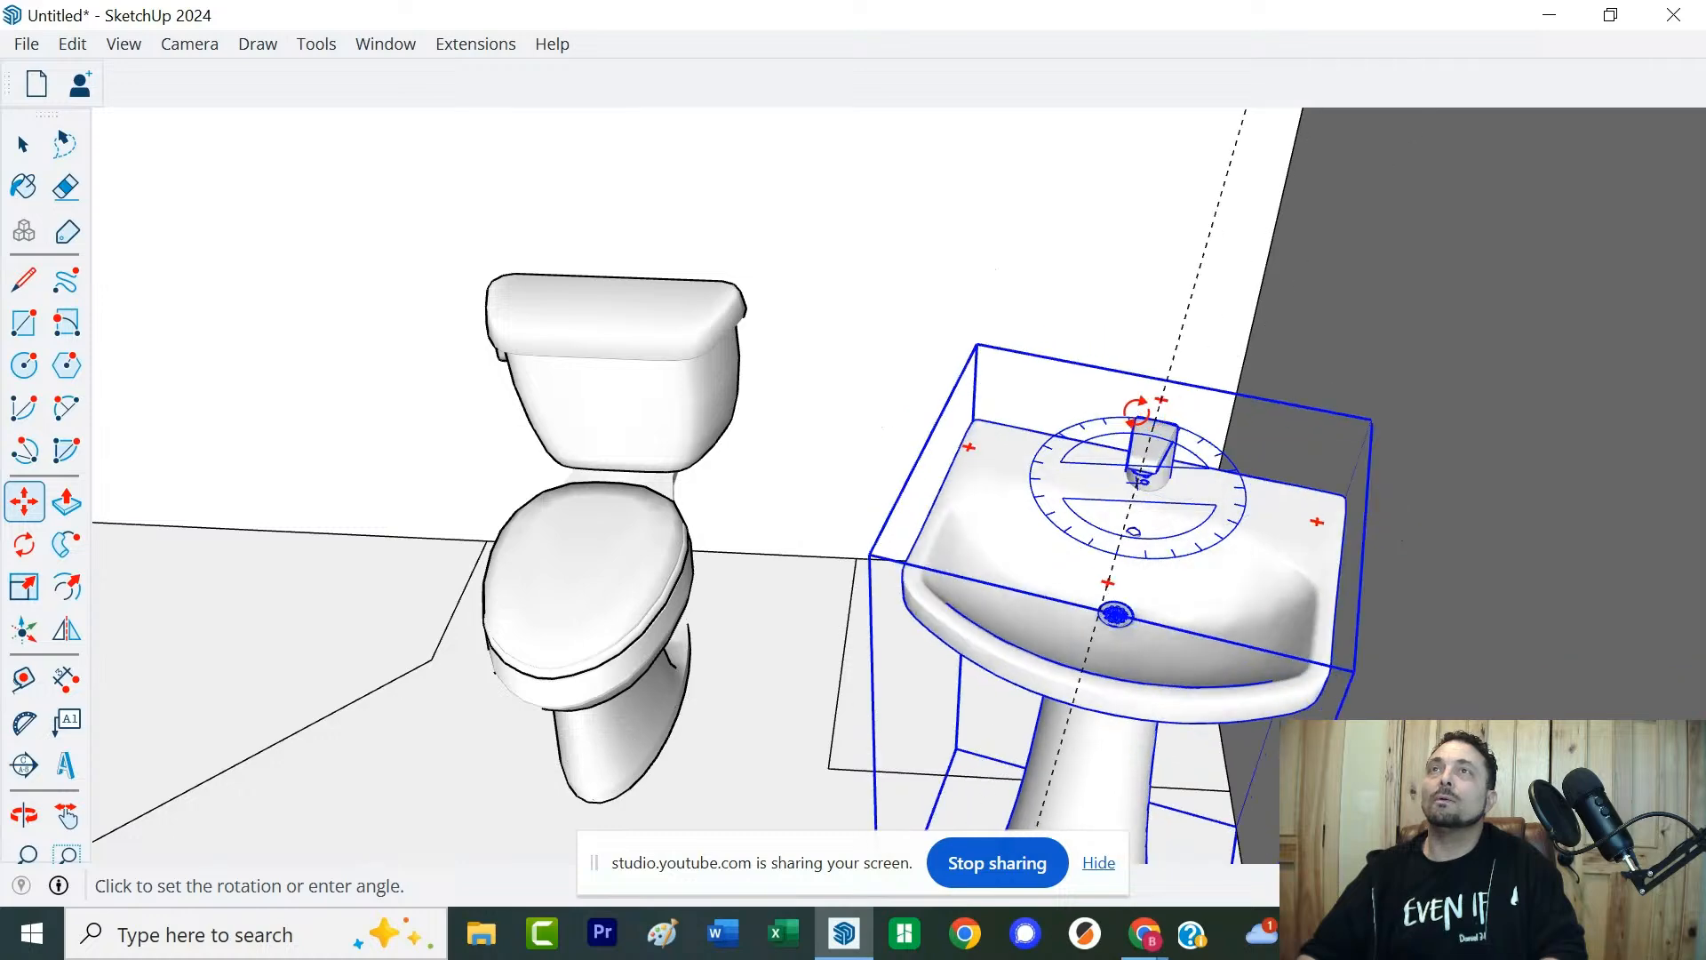
{"action": "left_click", "coordinate": [1149, 423]}
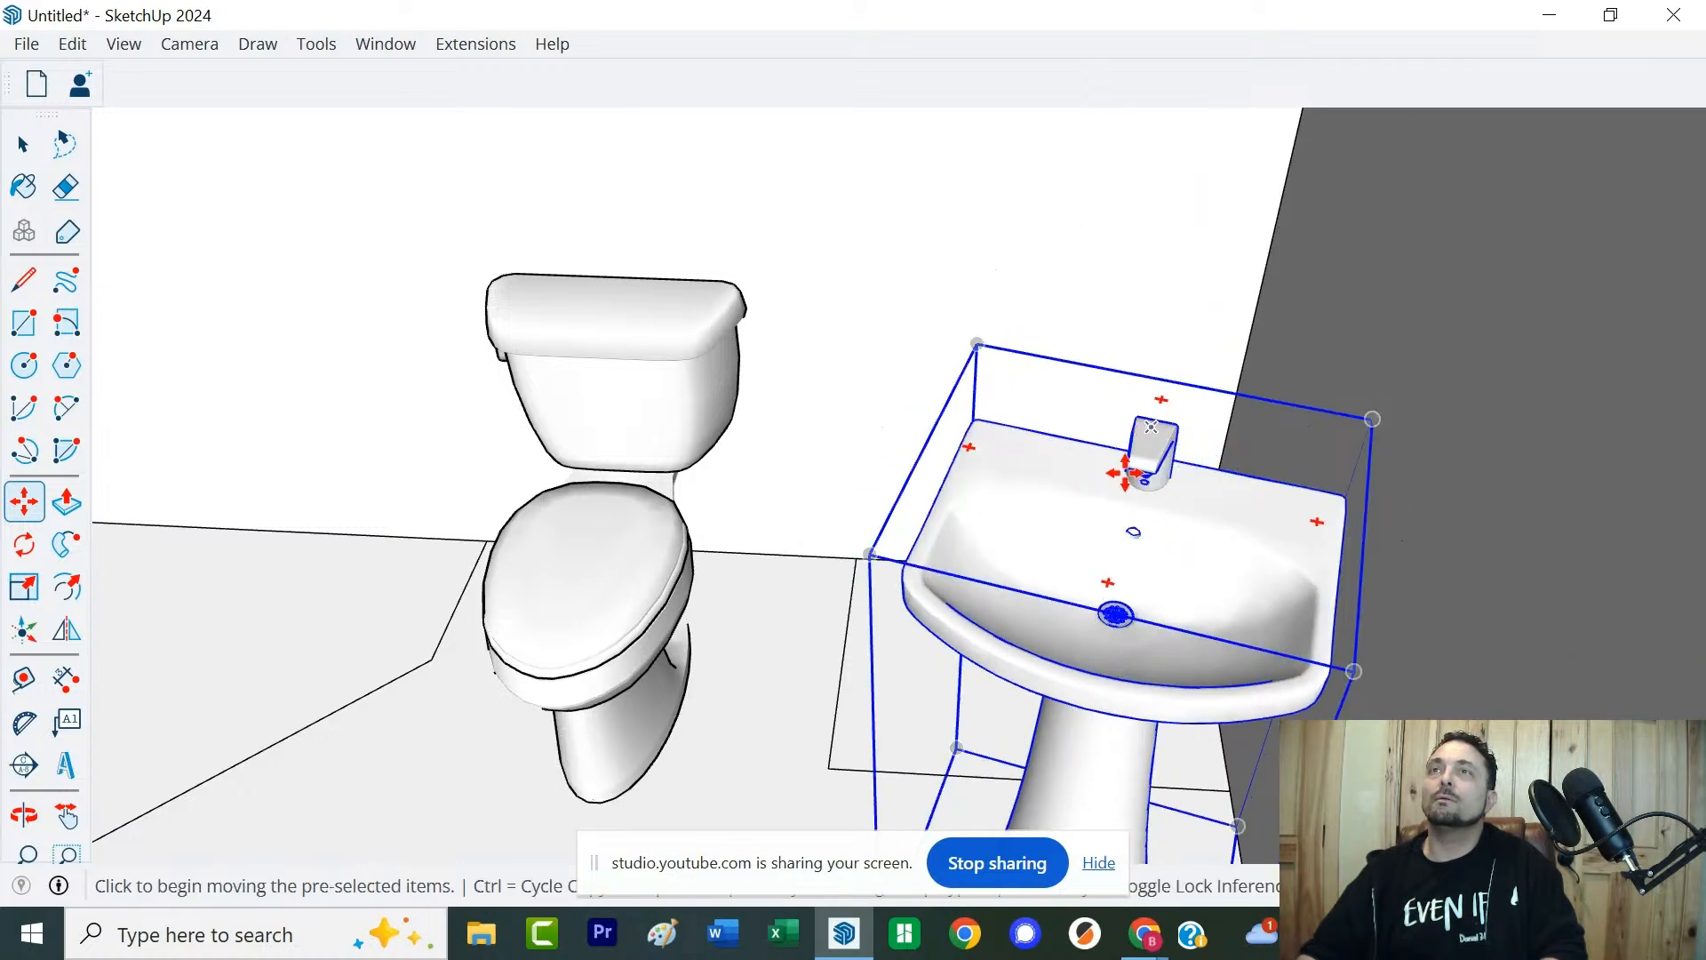
{"action": "left_click", "coordinate": [1164, 395]}
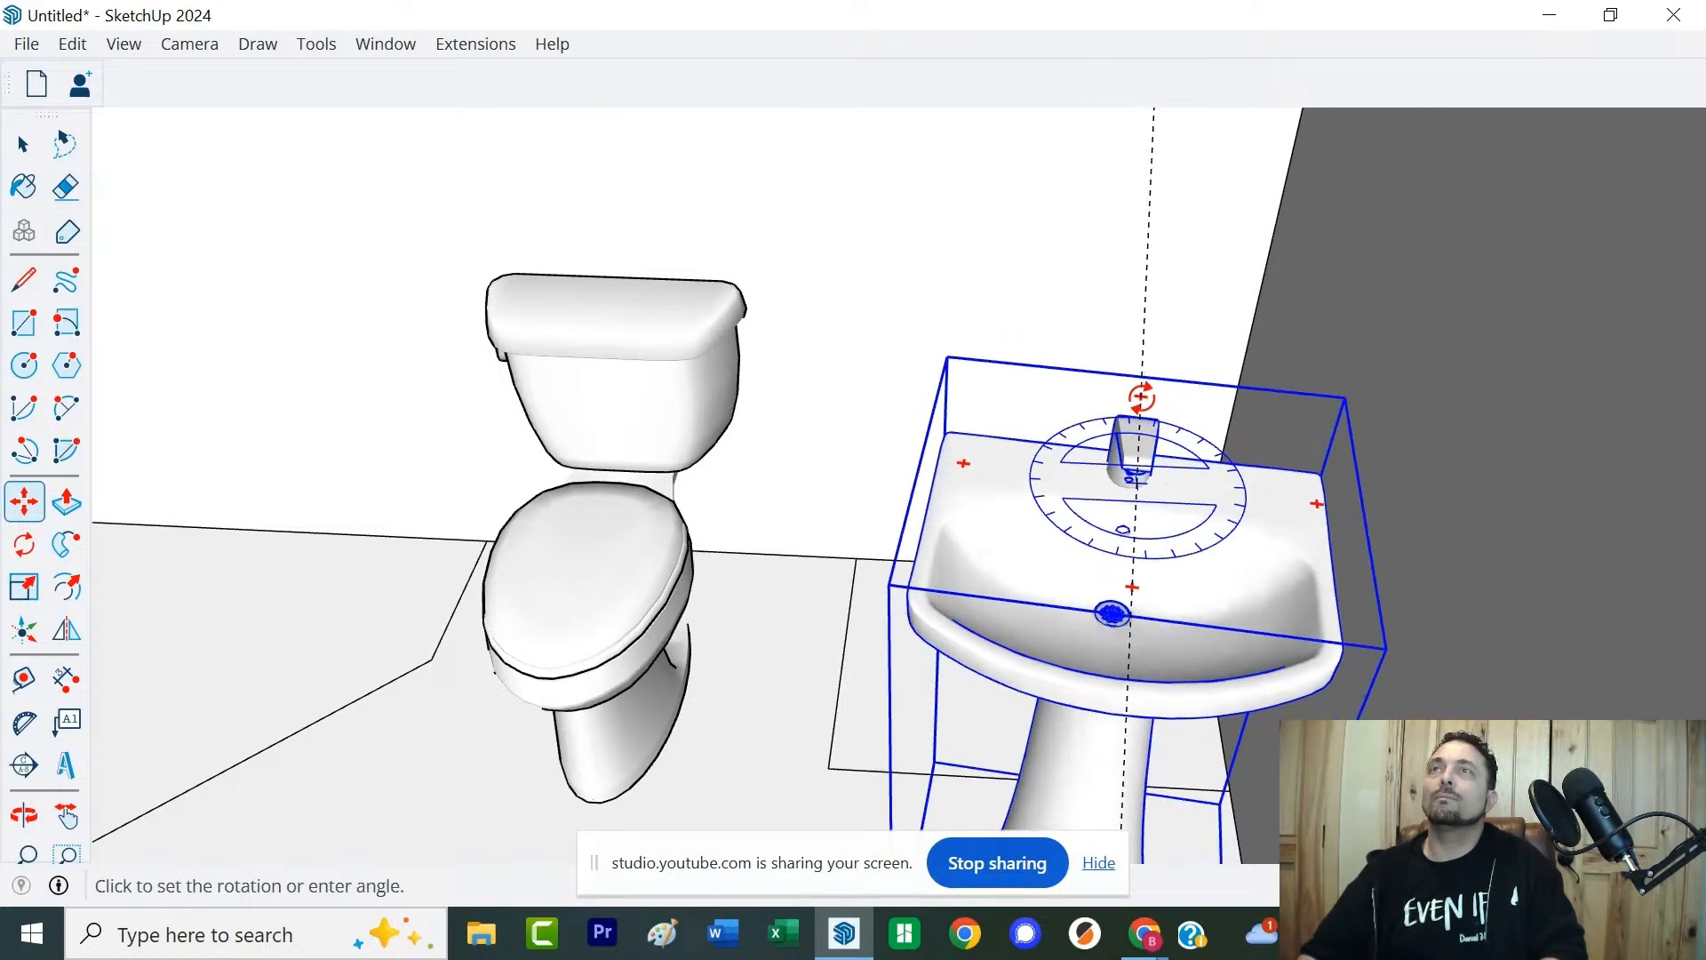
{"action": "left_click", "coordinate": [1118, 418]}
Draw a centre line across the sink's floor outline between its side-edge midpoints, and a second line from that line's midpoint to the back wall edge
{"action": "middle_click_drag", "start_coordinate": [1116, 426], "coordinate": [1581, 522]}
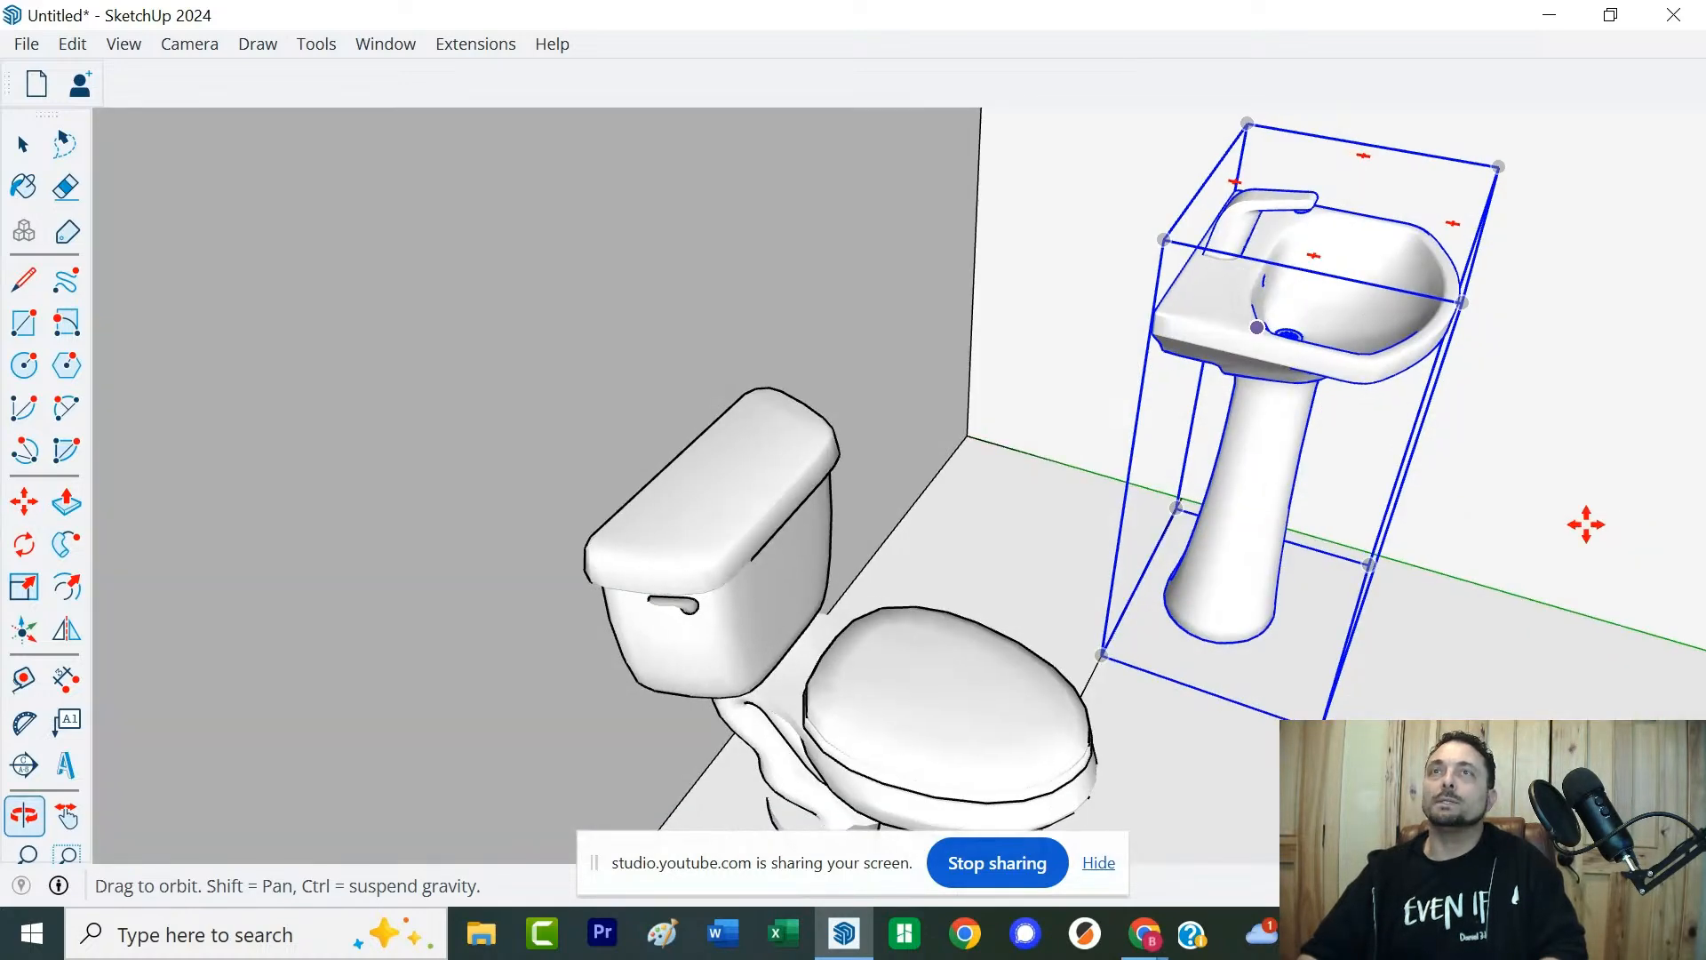
{"action": "key", "text": "m"}
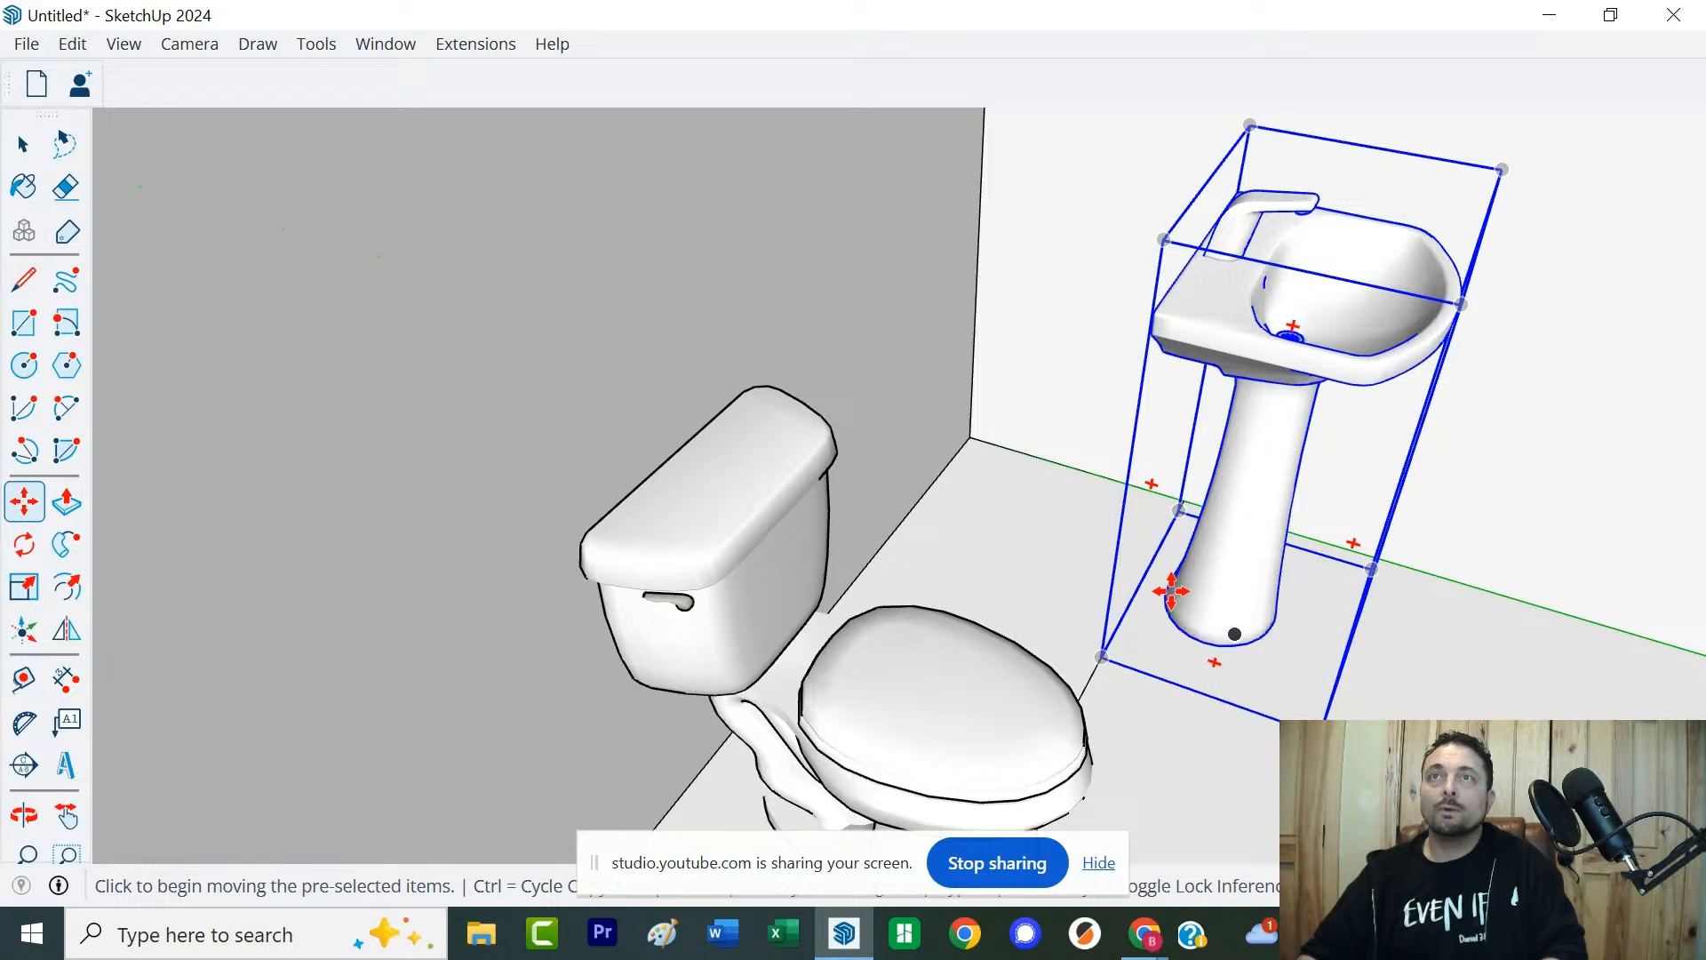
{"action": "key", "text": "space"}
{"action": "left_click", "coordinate": [1394, 705]}
{"action": "middle_click_drag", "start_coordinate": [1394, 705], "coordinate": [1226, 786]}
{"action": "key", "text": "l"}
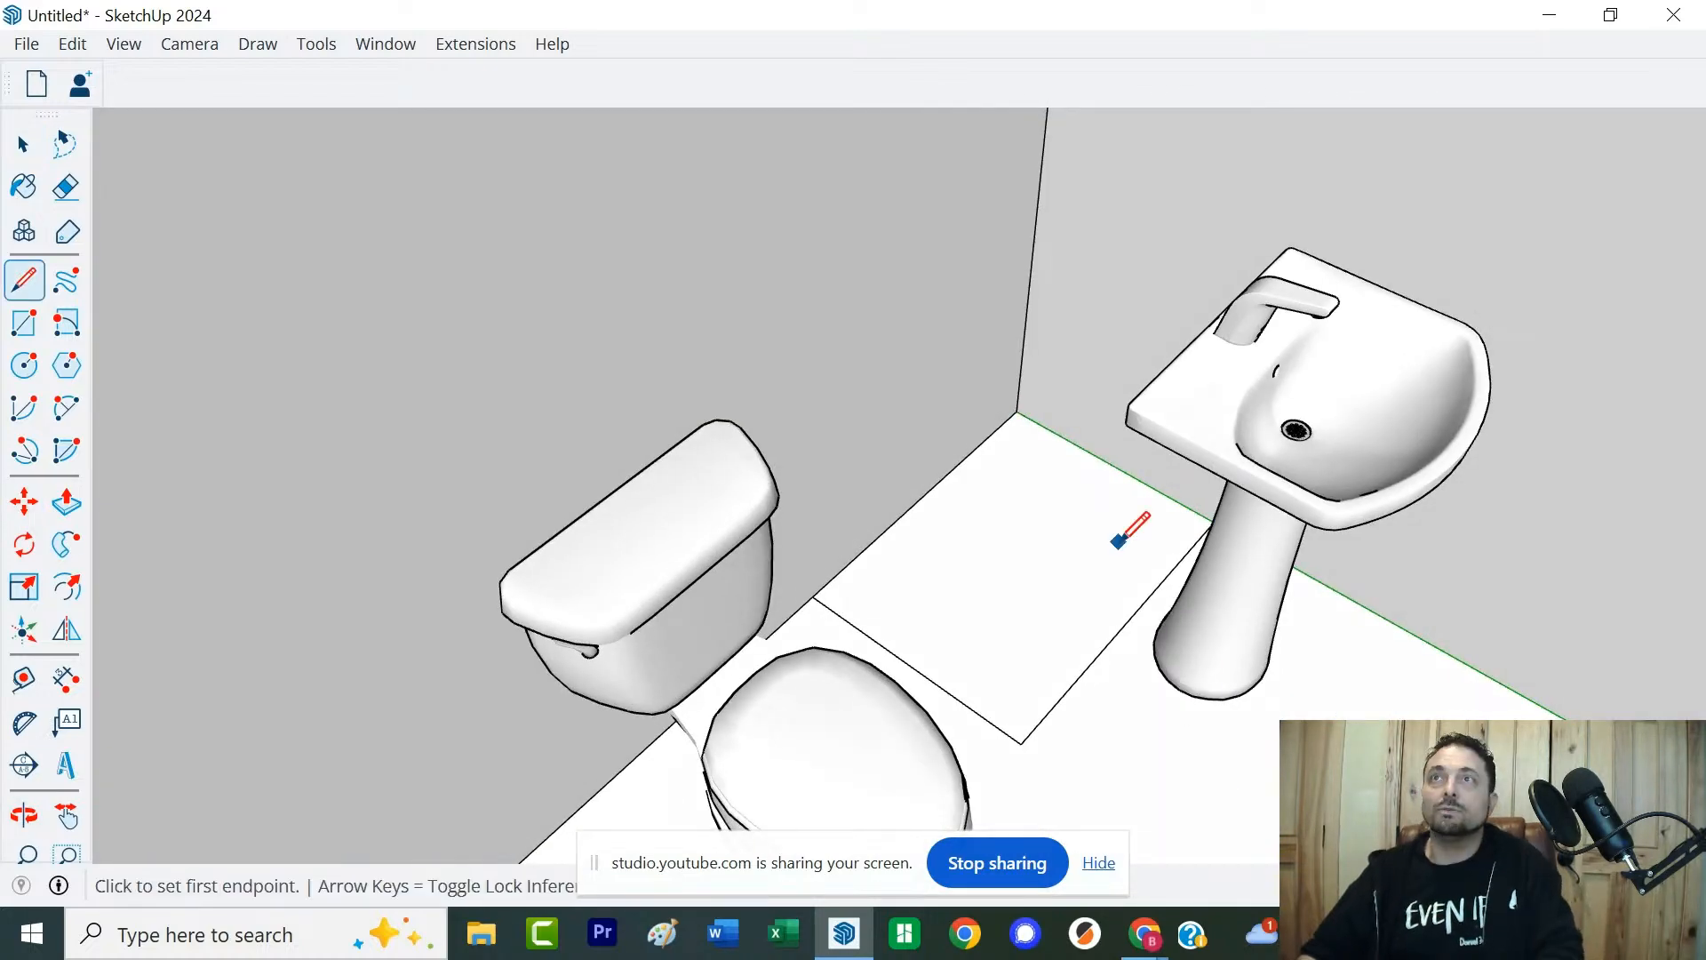
{"action": "left_click", "coordinate": [1110, 464]}
{"action": "left_click", "coordinate": [921, 668]}
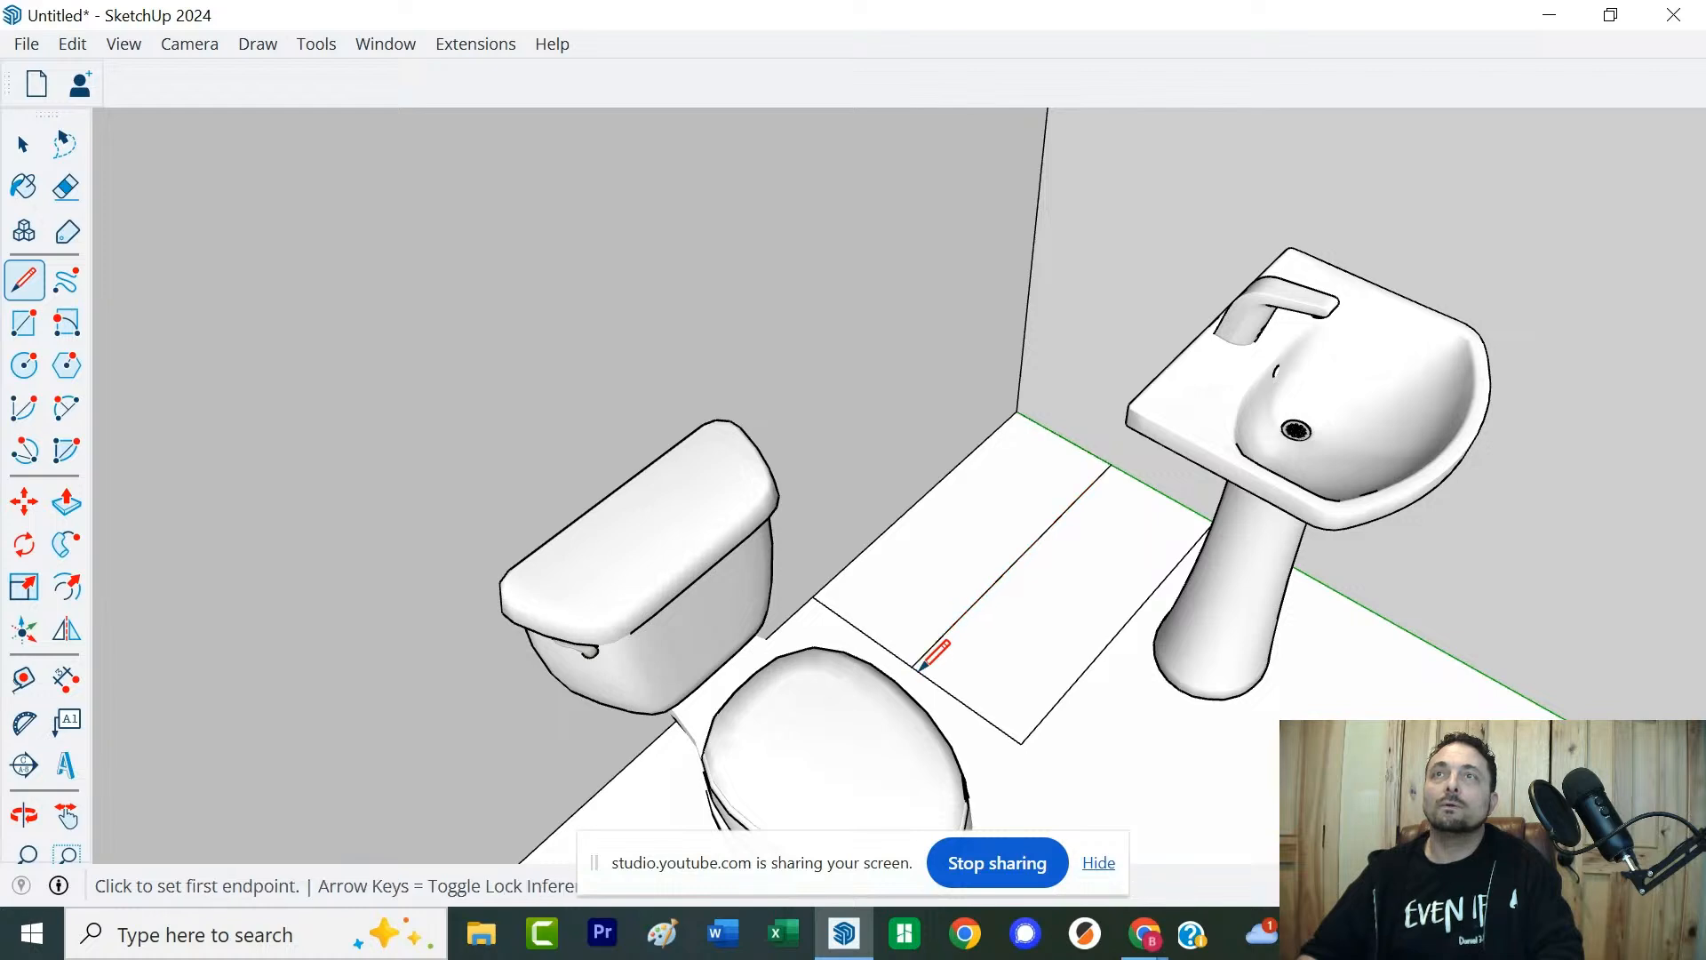
{"action": "left_click", "coordinate": [1019, 557]}
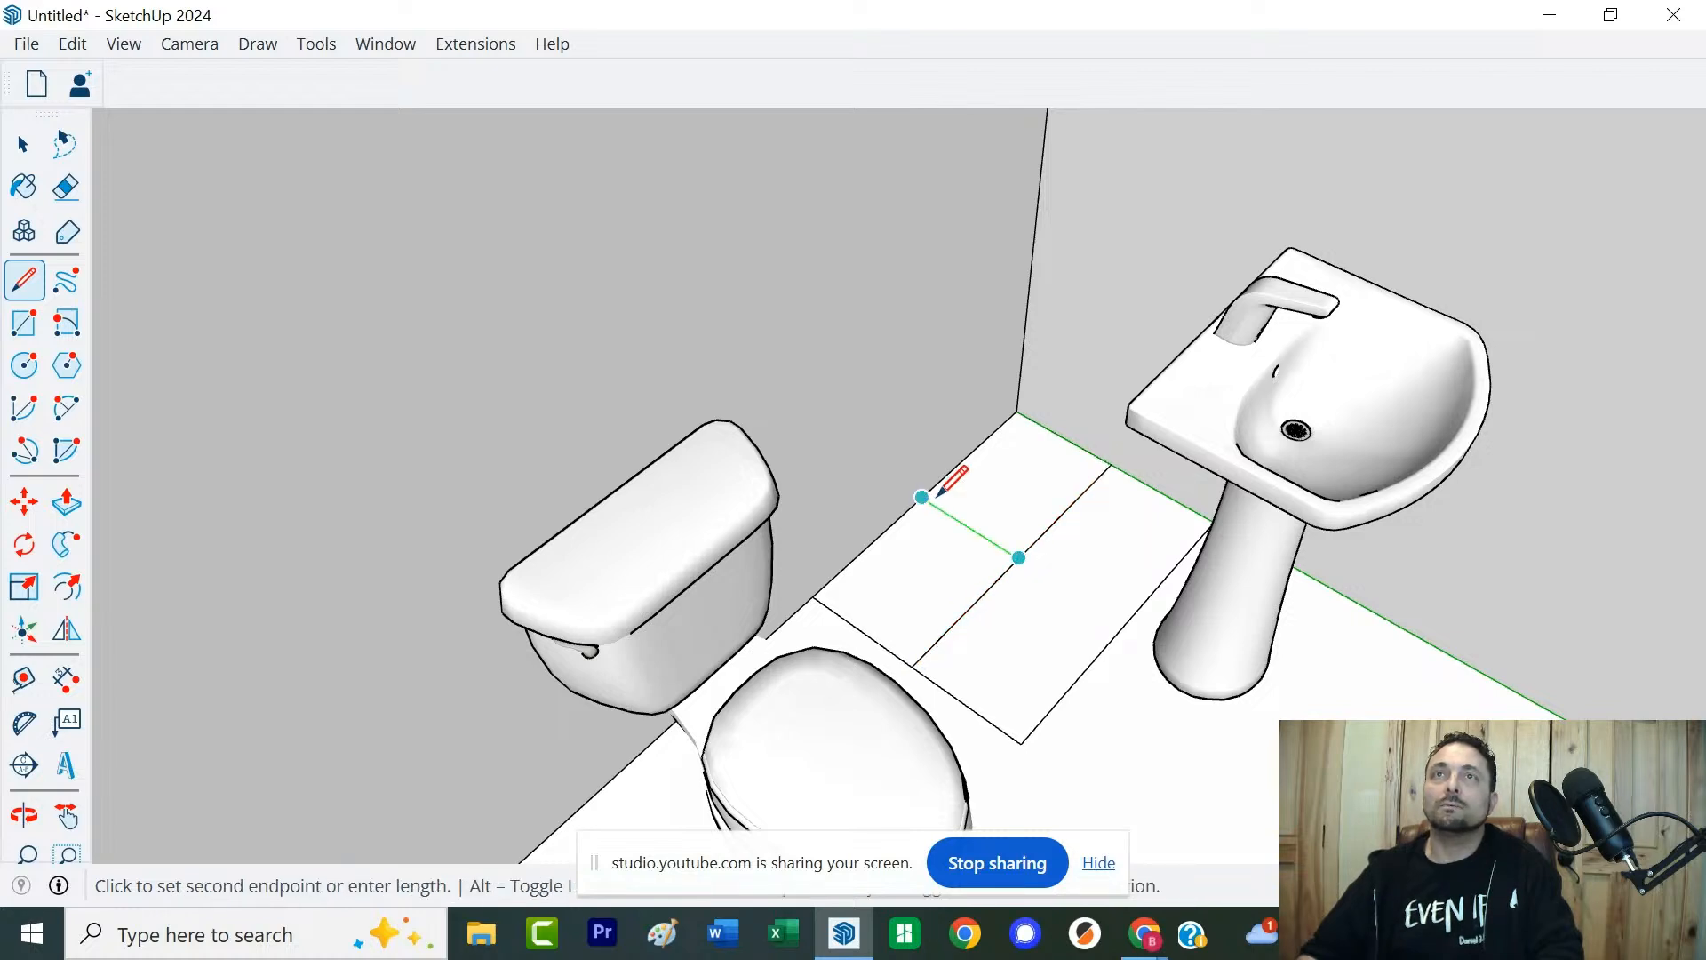
{"action": "left_click", "coordinate": [925, 498]}
Inside the sink component, draw a line on the pedestal's underside joining the two ends of its curved base edge
{"action": "key", "text": "space"}
{"action": "left_click", "coordinate": [1242, 685]}
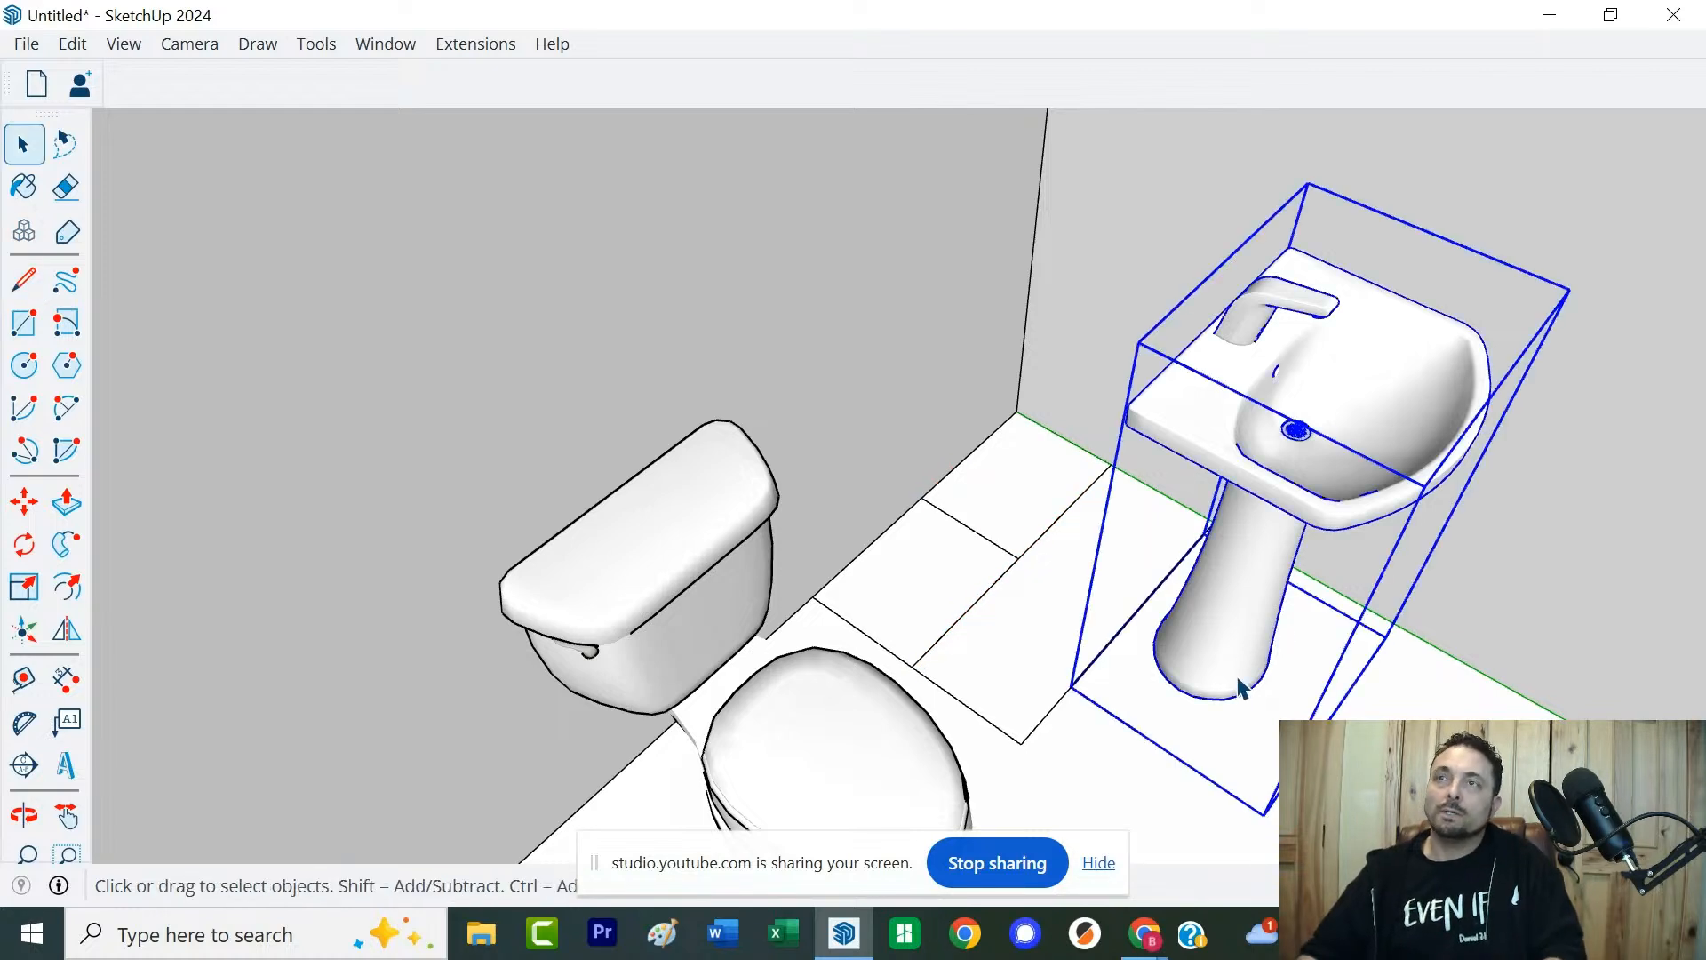
{"action": "key", "text": "m"}
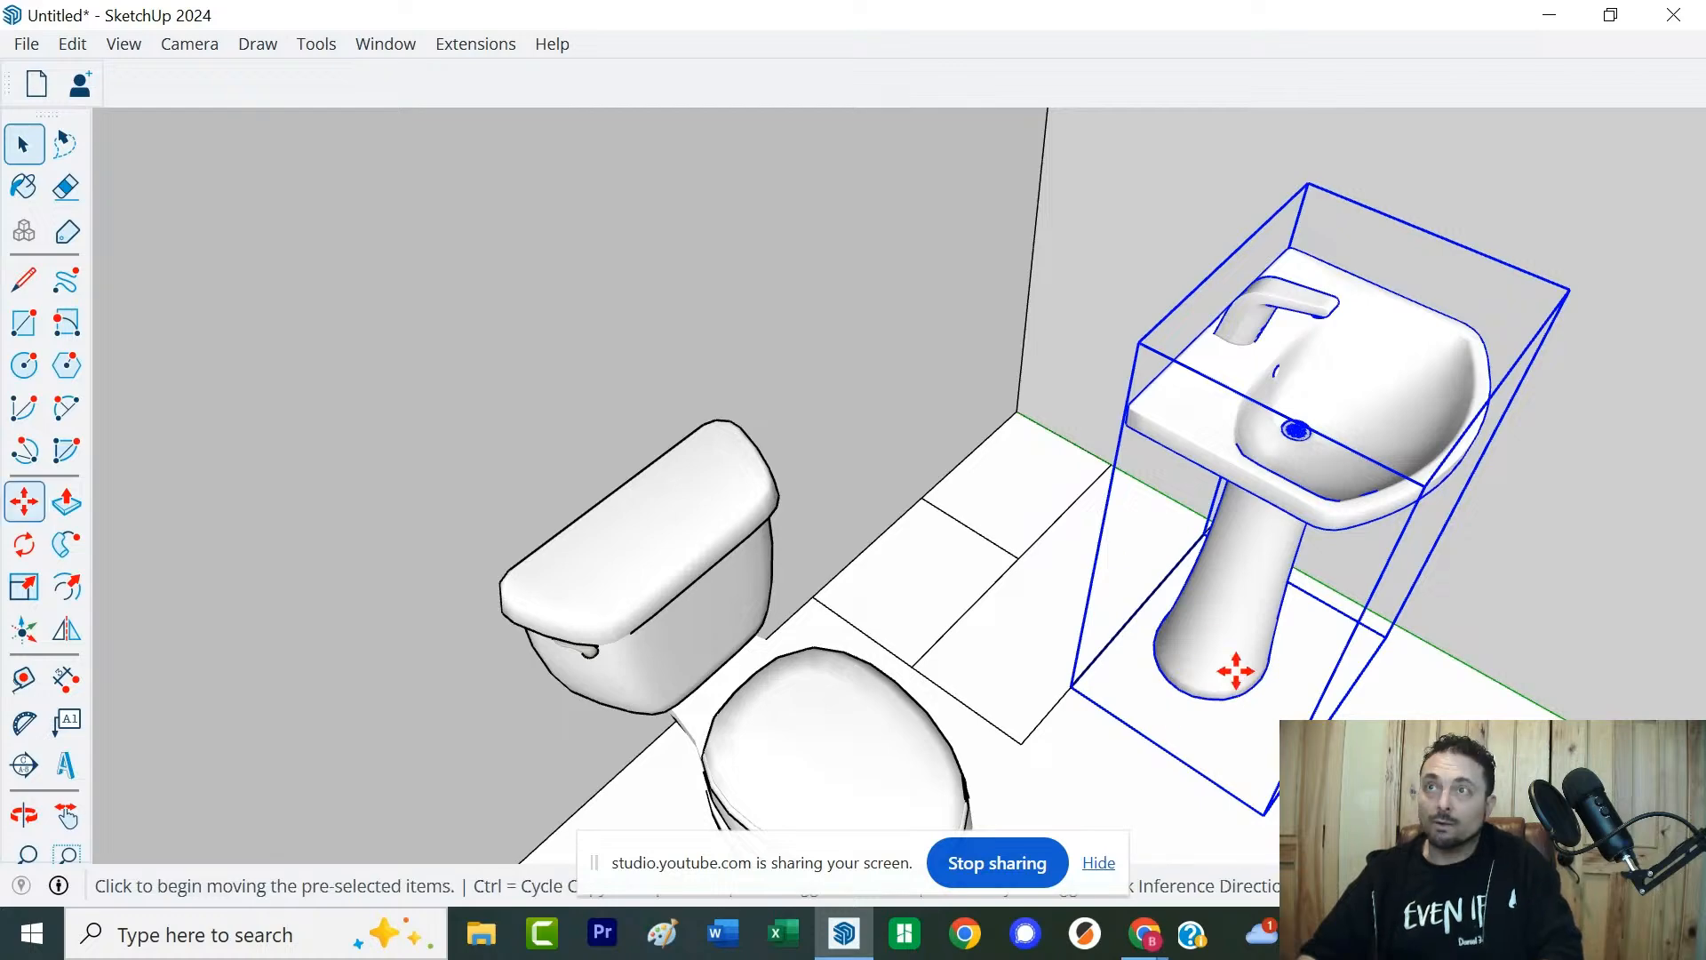
{"action": "scroll", "coordinate": [1210, 653], "scroll_direction": "up", "scroll_amount": 3}
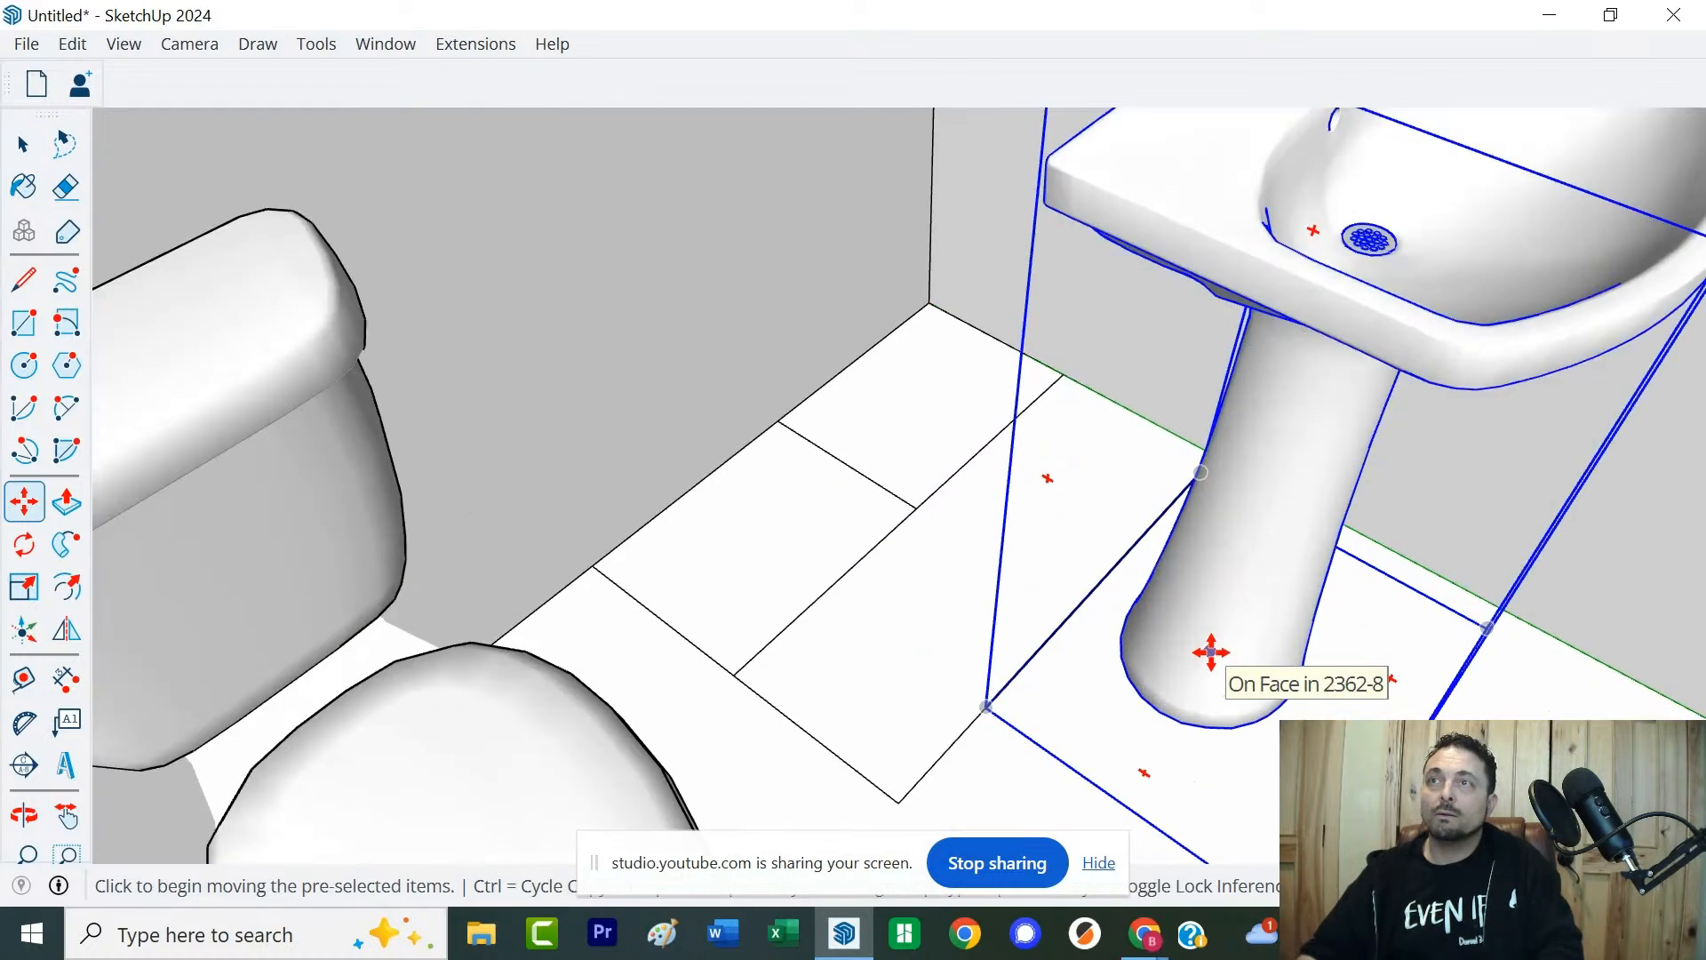
{"action": "middle_click_drag", "start_coordinate": [1211, 655], "coordinate": [1238, 278]}
{"action": "middle_click_drag", "start_coordinate": [1218, 520], "coordinate": [1238, 643]}
{"action": "key", "text": "space"}
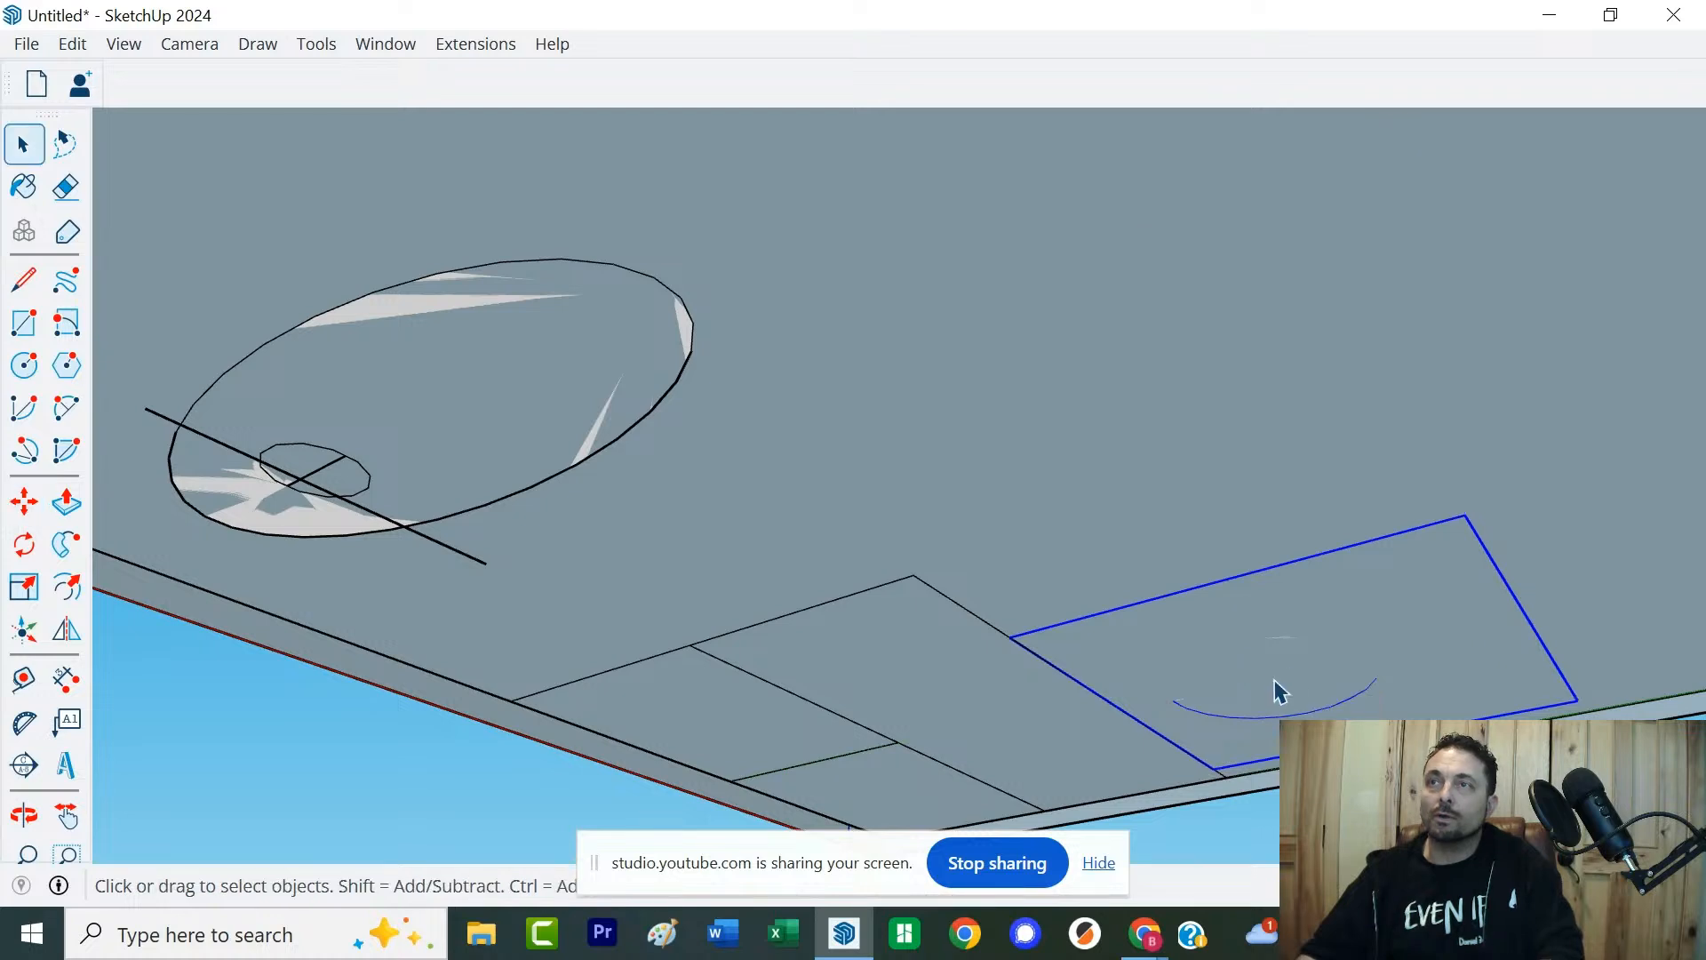
{"action": "double_click", "coordinate": [1269, 721]}
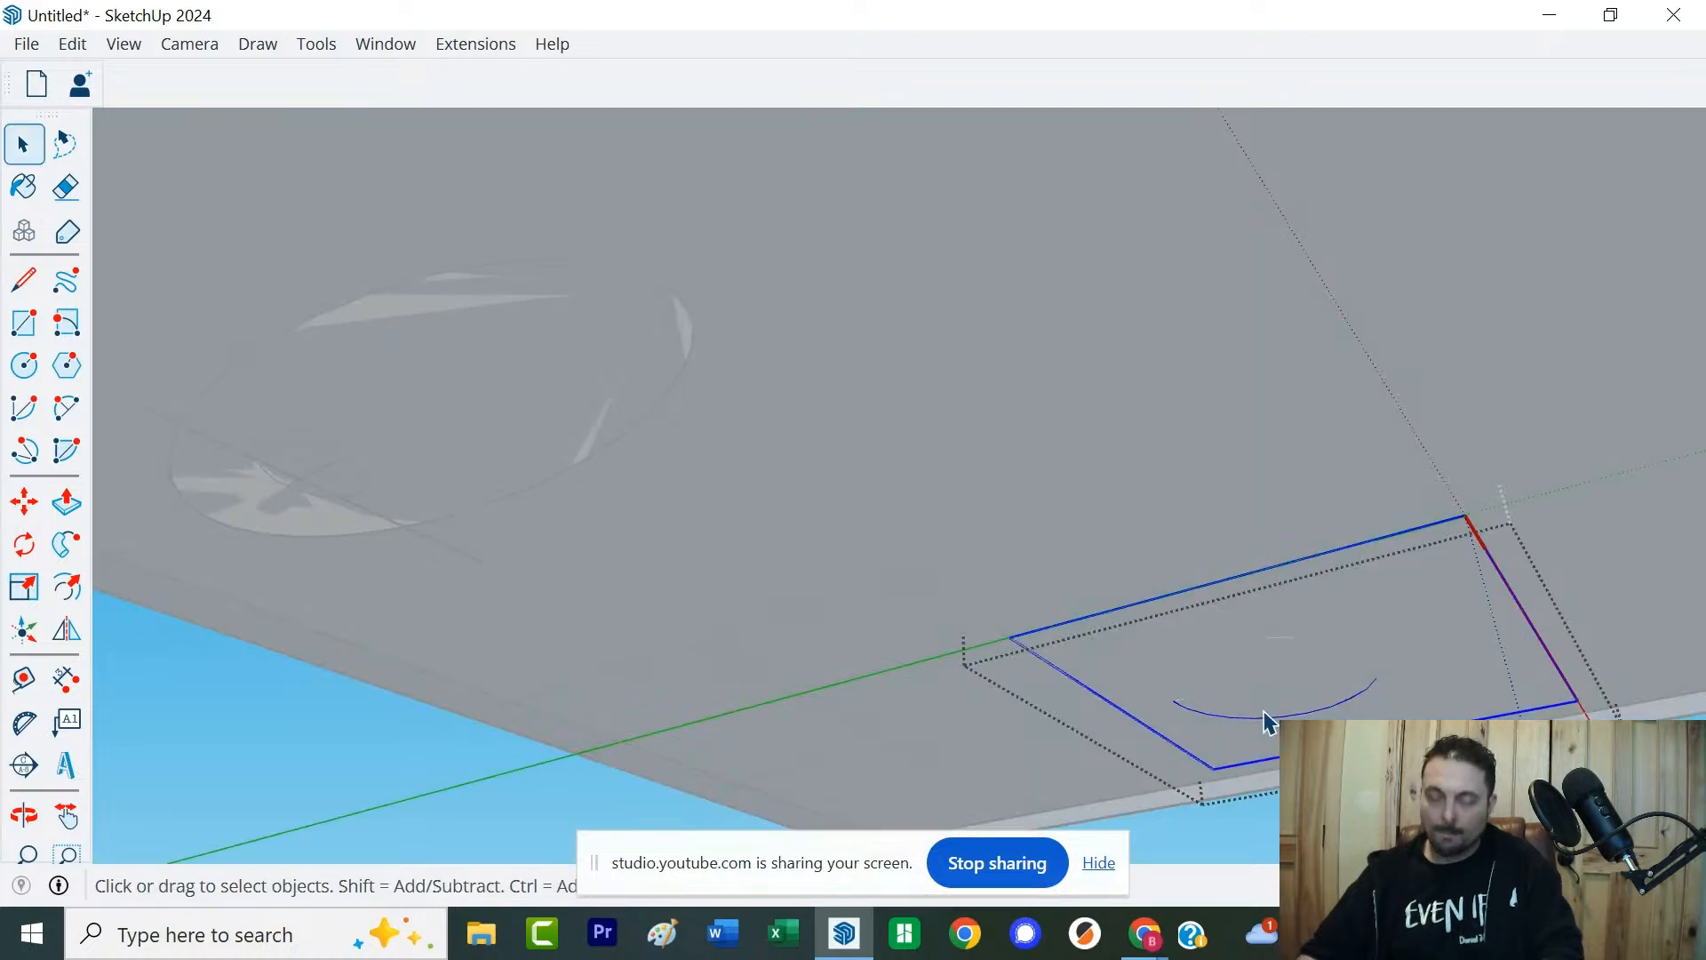
{"action": "key", "text": "l"}
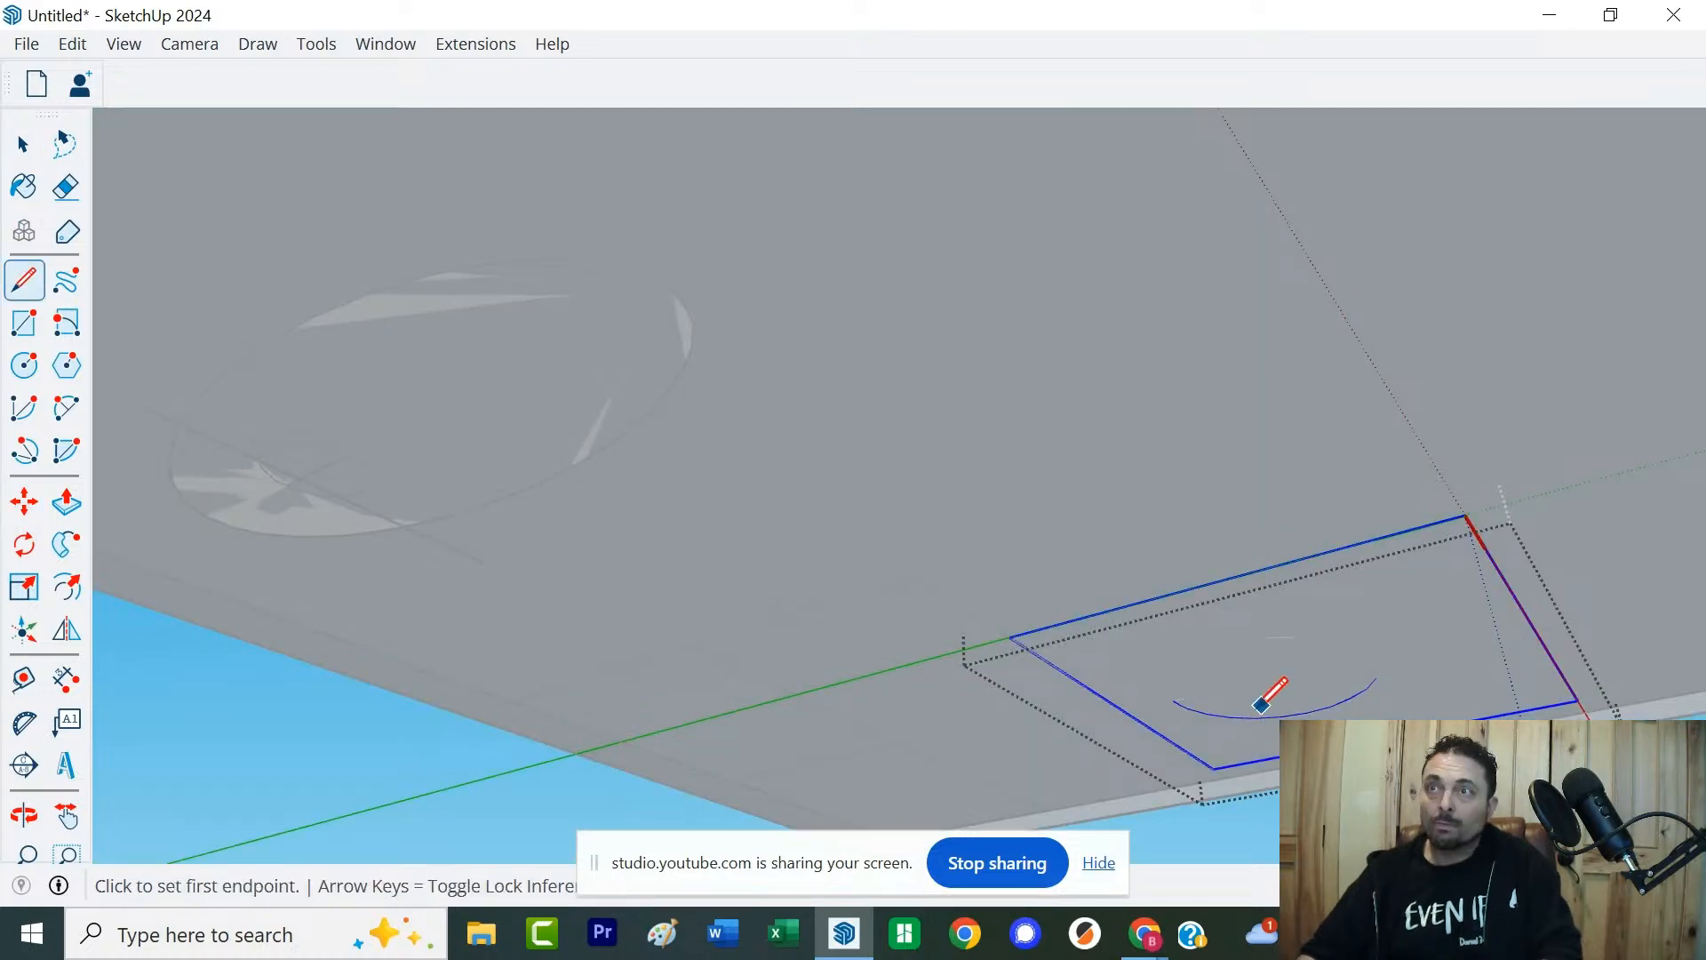
{"action": "left_click", "coordinate": [1171, 701]}
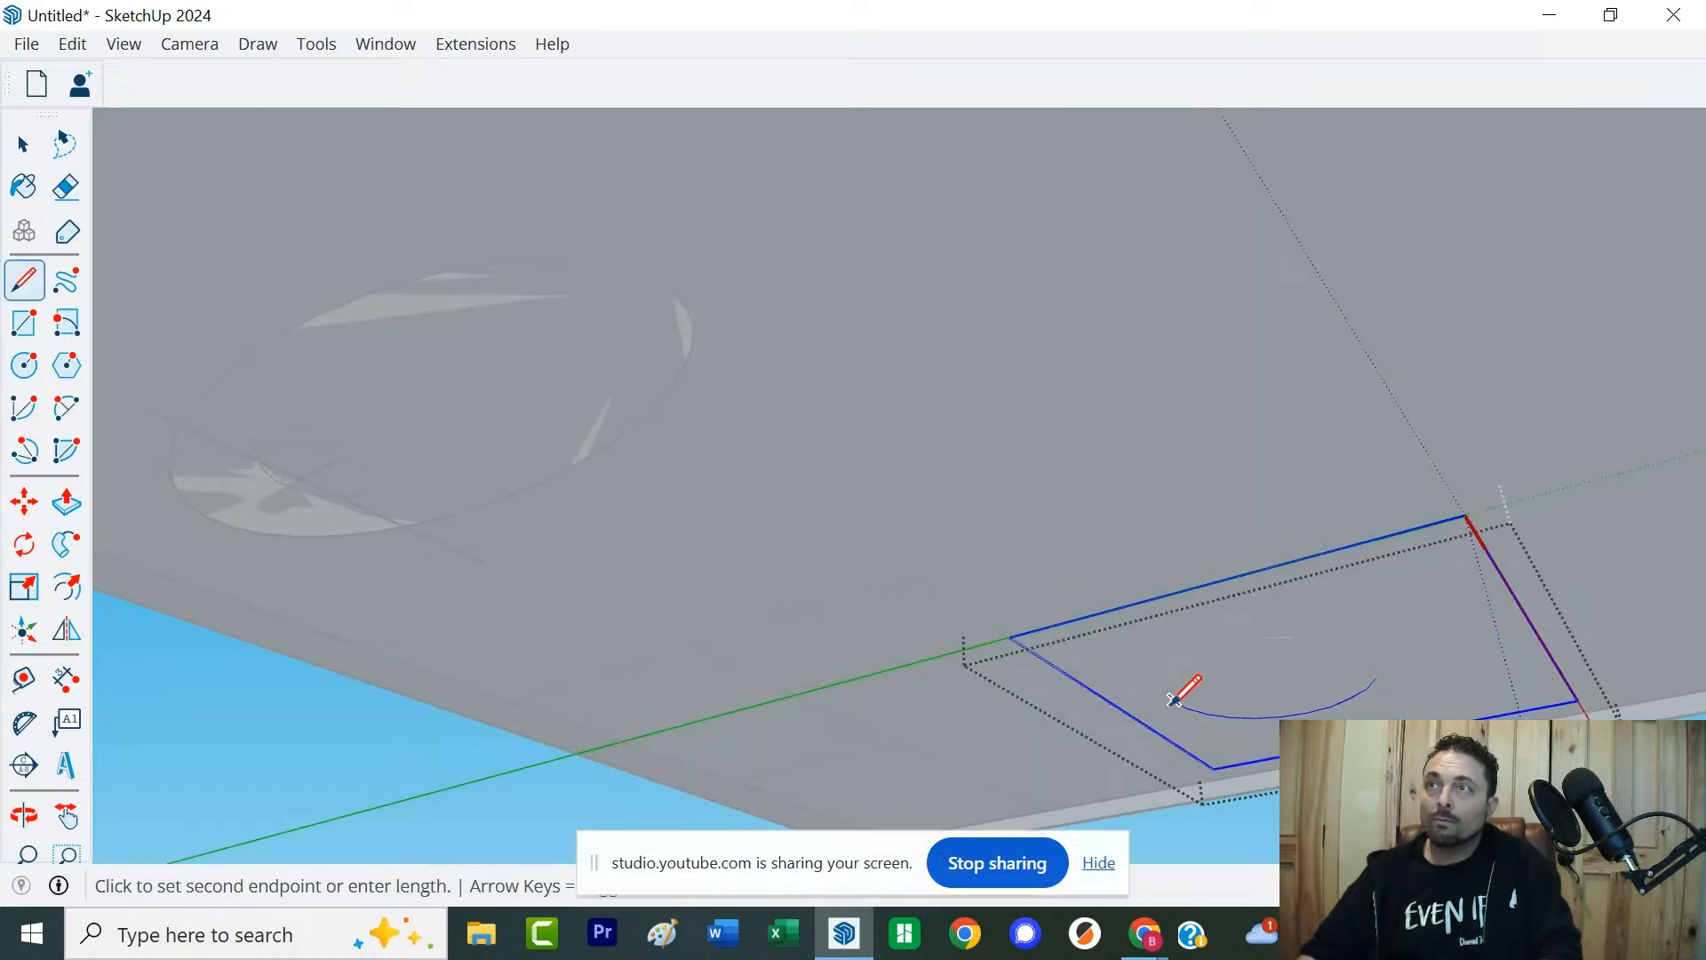
{"action": "left_click", "coordinate": [1379, 657]}
{"action": "key", "text": "space"}
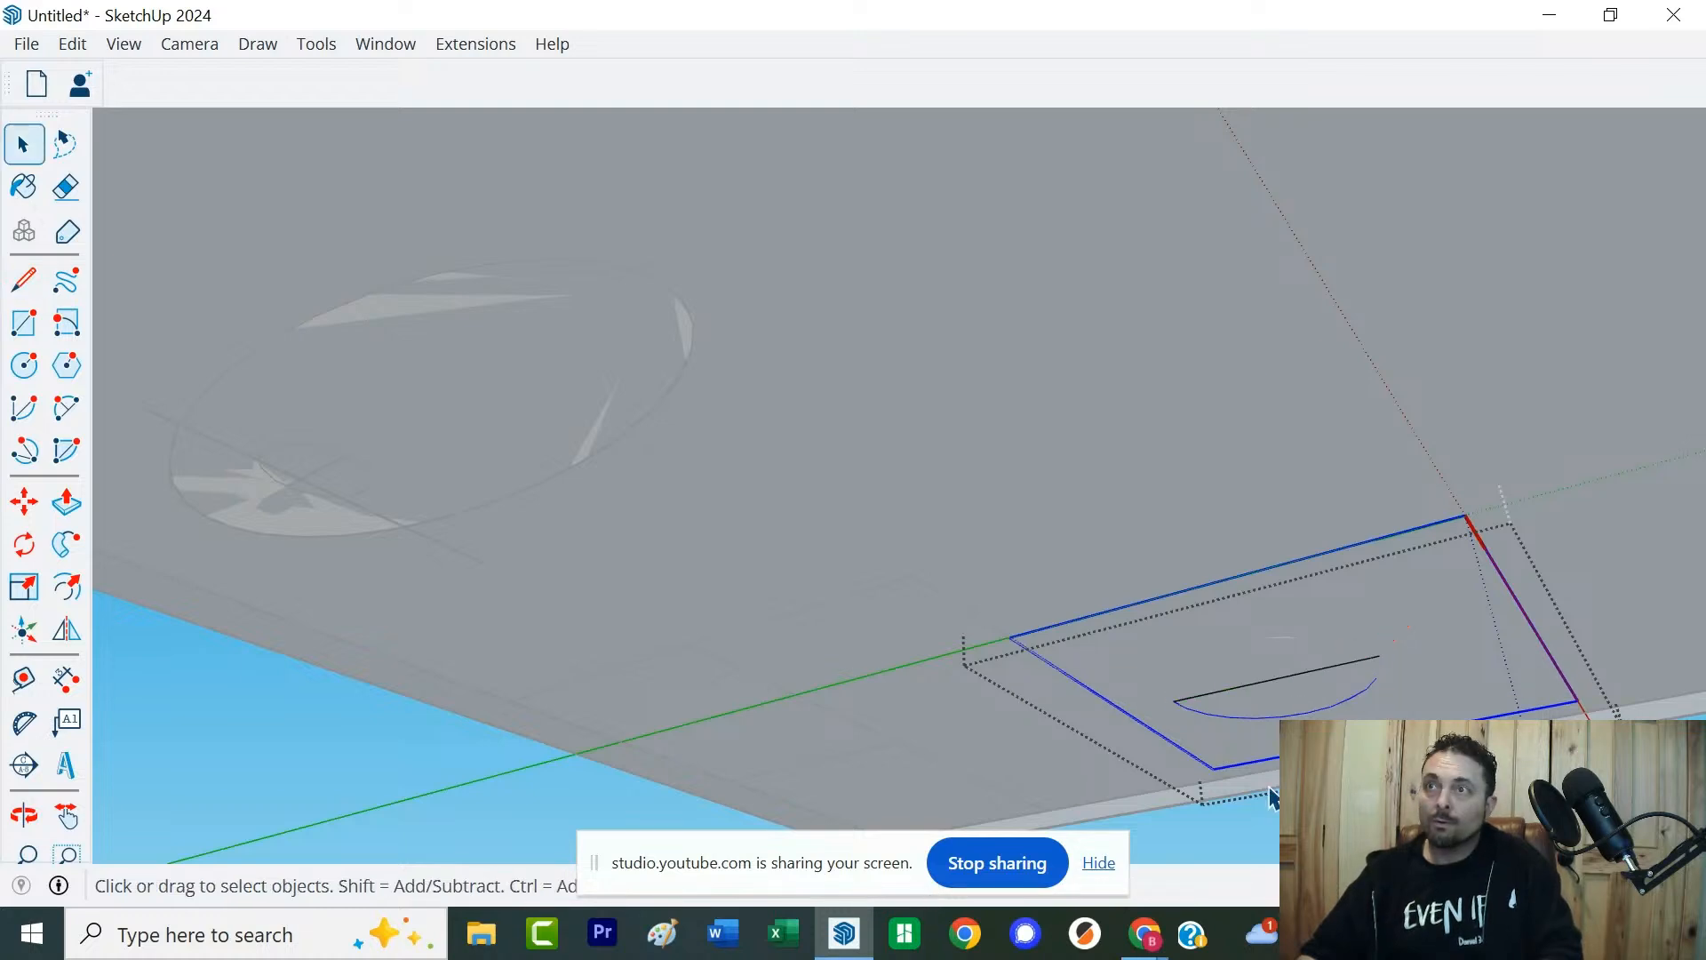
{"action": "left_click", "coordinate": [1267, 819]}
Move the sink by the midpoint of its pedestal base line onto the intersection of the floor outline's two centre lines
{"action": "left_click", "coordinate": [1284, 697]}
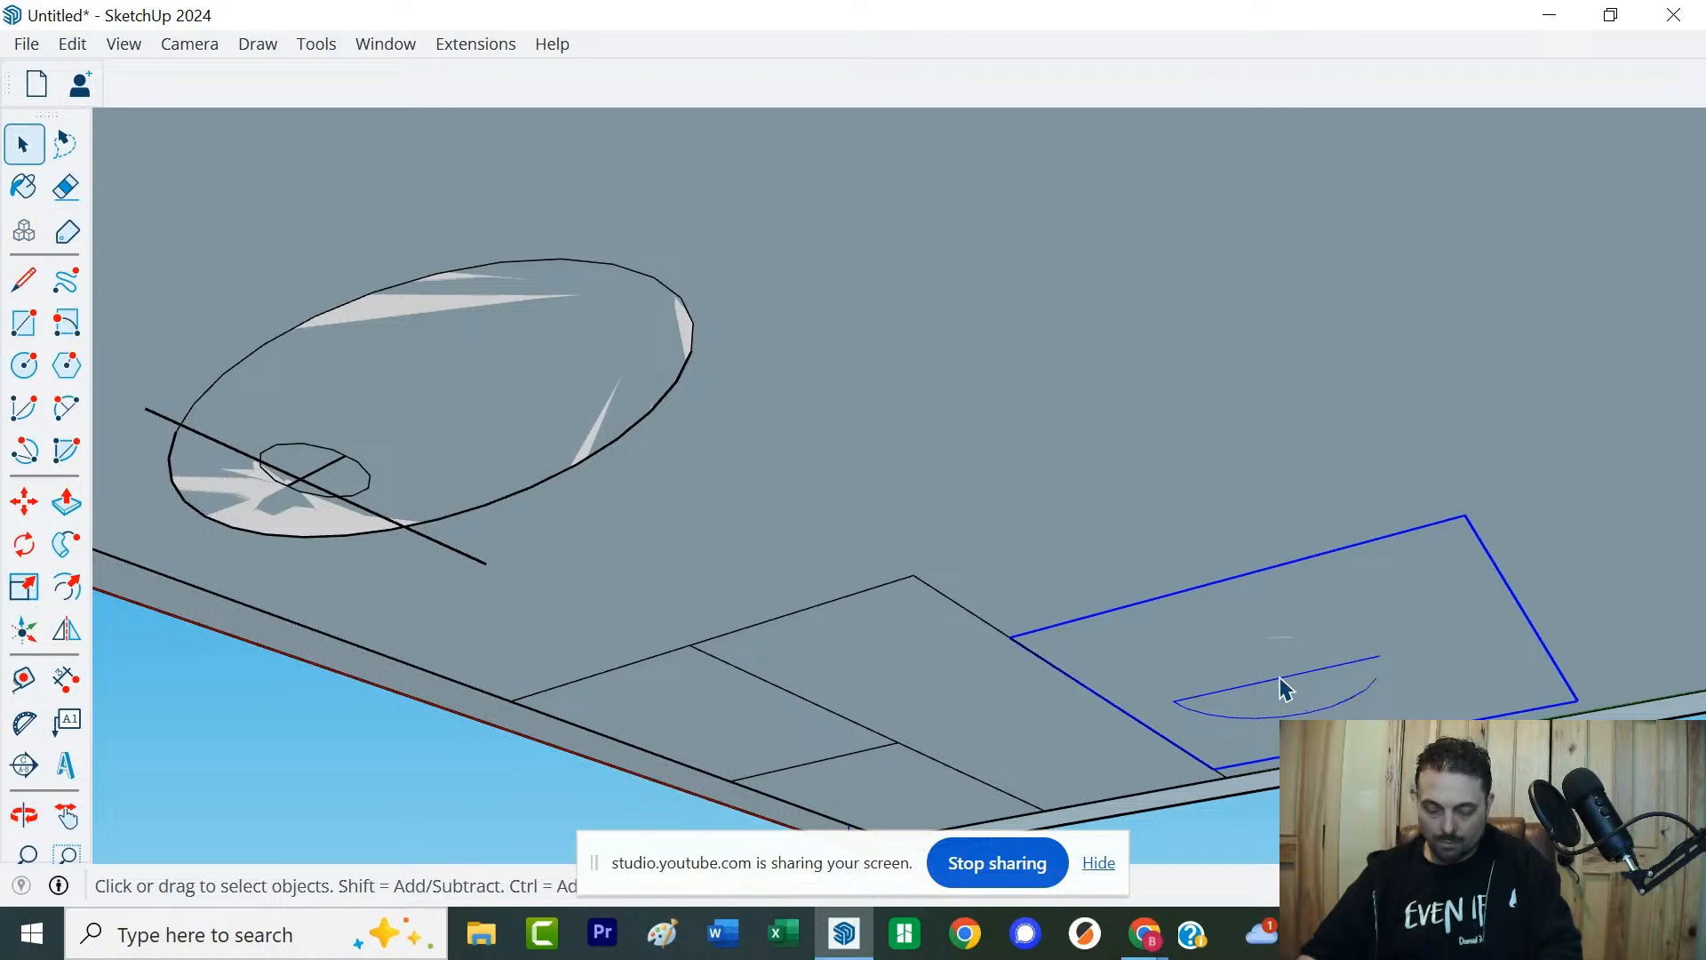
{"action": "key", "text": "m"}
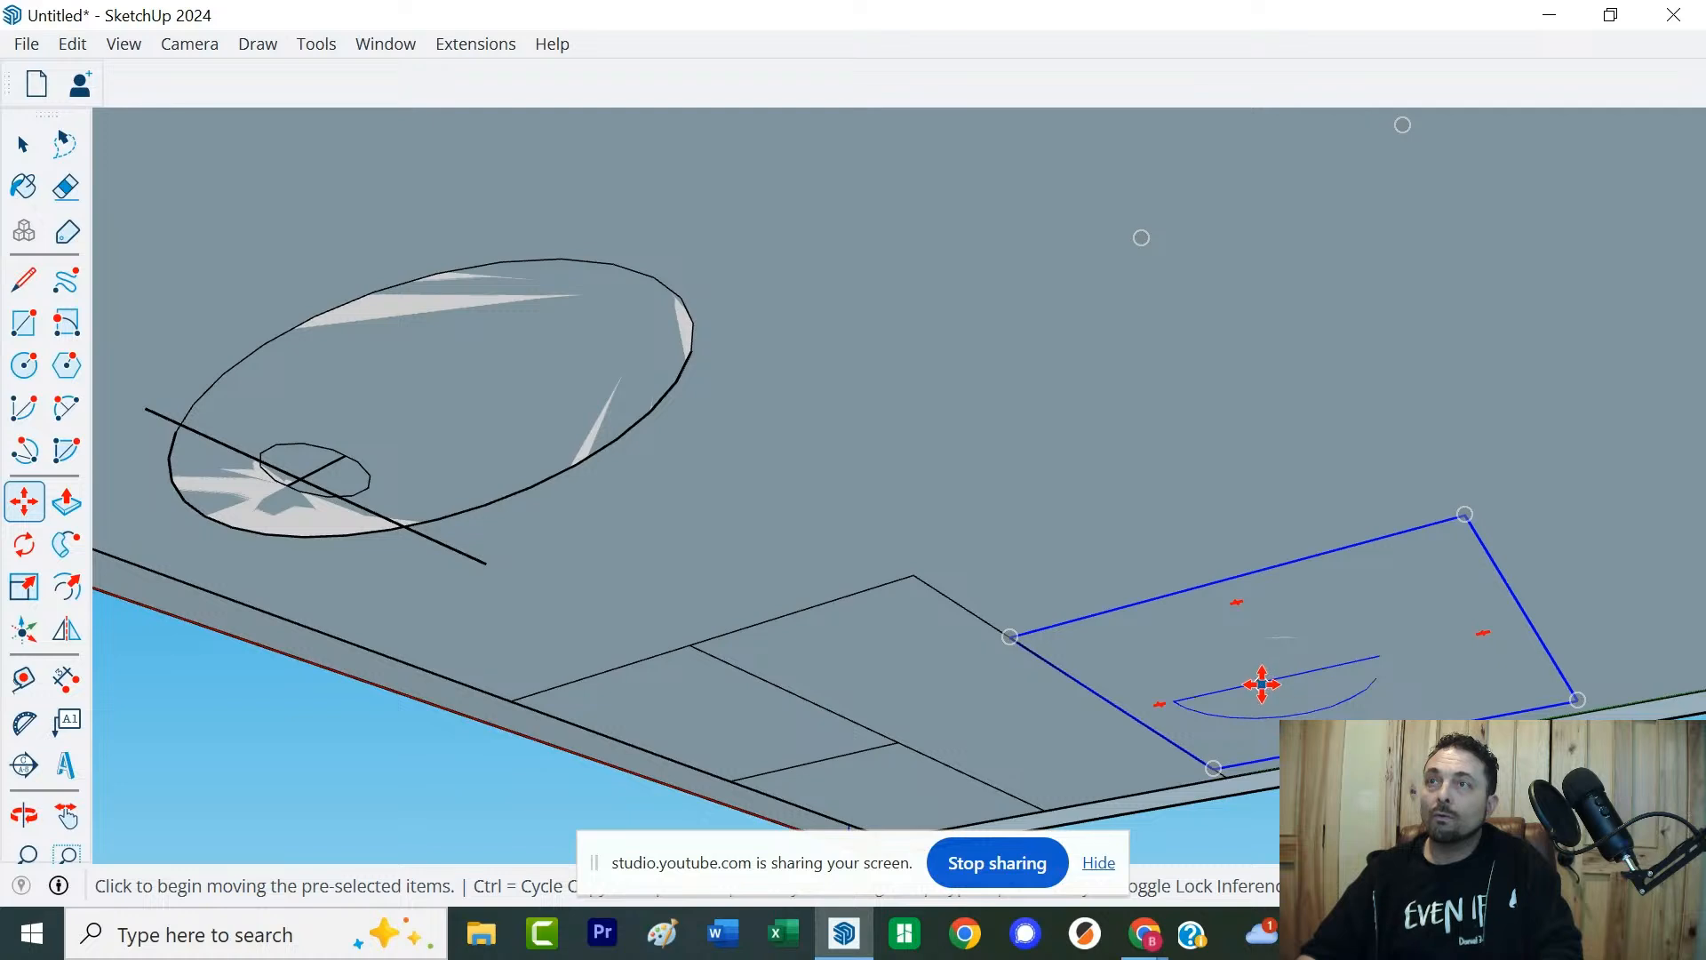
{"action": "scroll", "coordinate": [1262, 684], "scroll_direction": "up", "scroll_amount": 6}
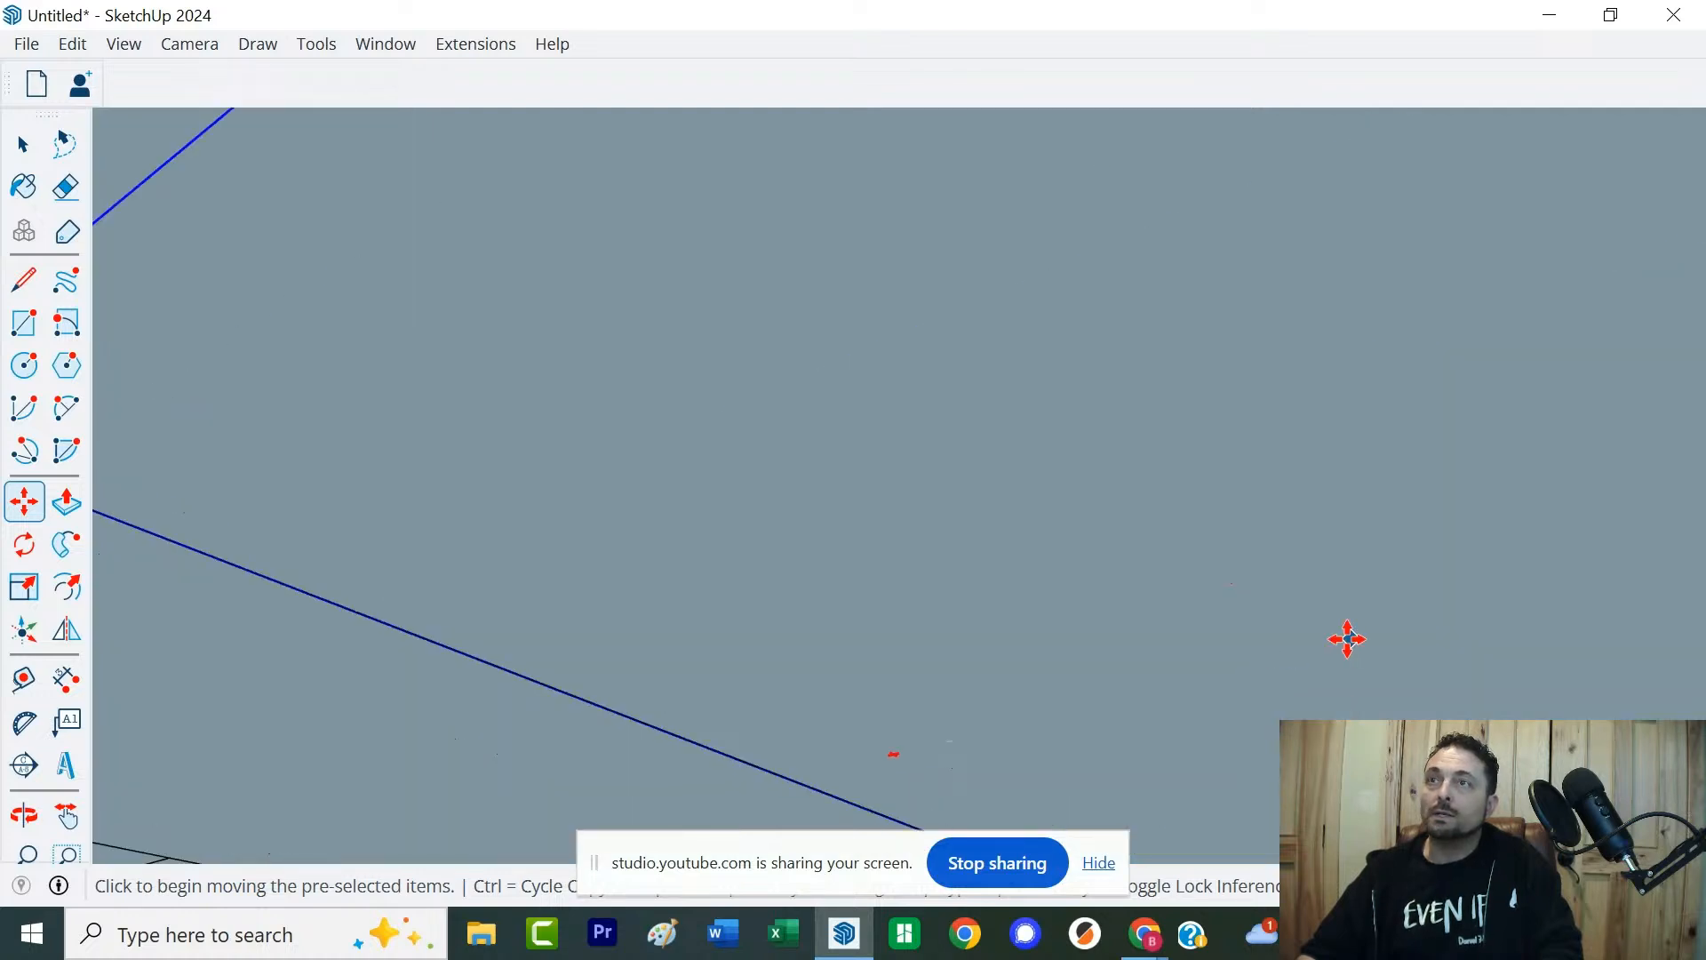
{"action": "scroll", "coordinate": [1210, 665], "scroll_direction": "down", "scroll_amount": 3}
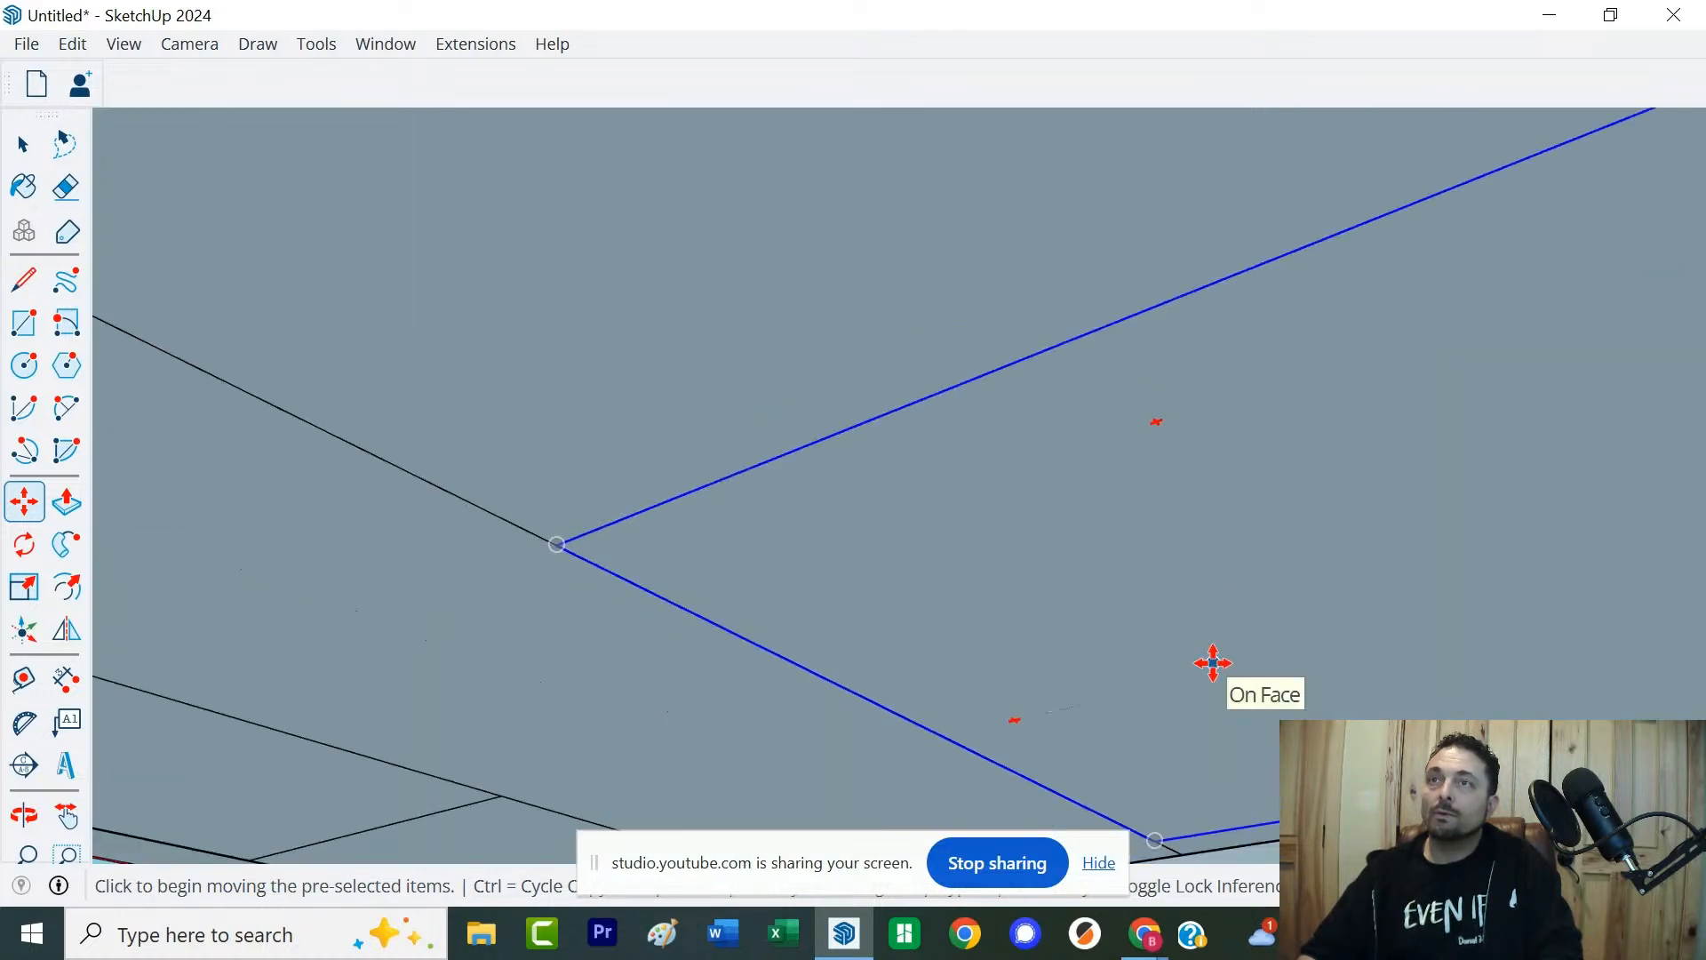
{"action": "scroll", "coordinate": [1212, 662], "scroll_direction": "down", "scroll_amount": 2}
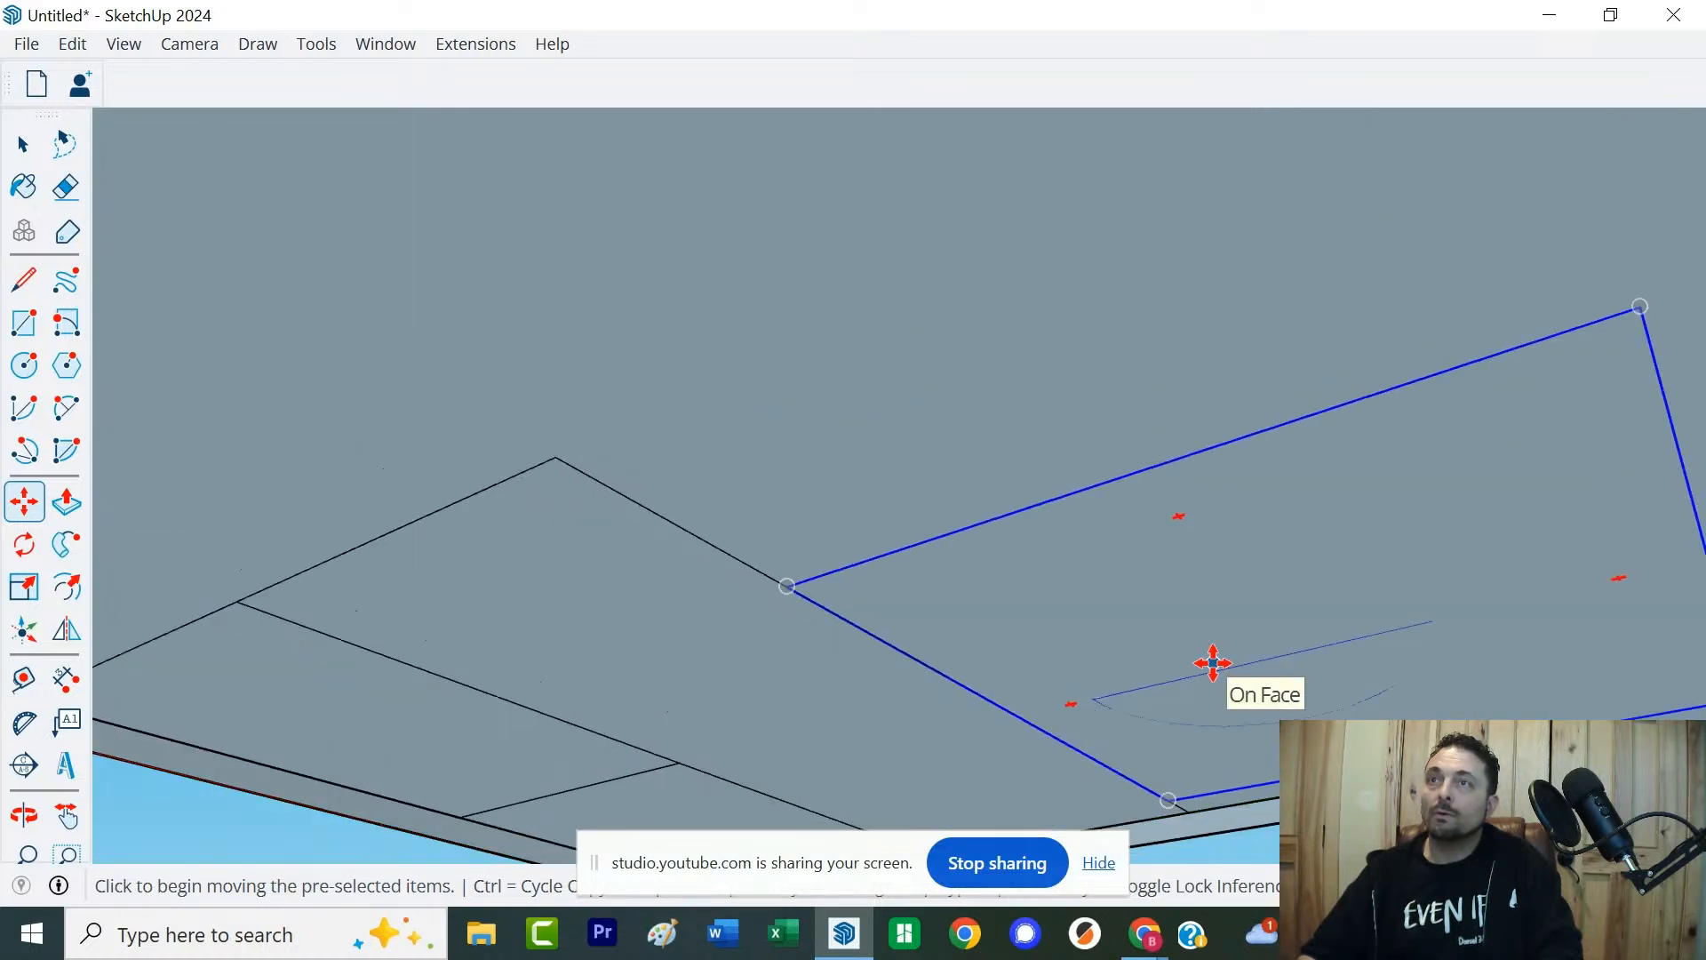
{"action": "left_click", "coordinate": [1266, 661]}
{"action": "scroll", "coordinate": [1268, 658], "scroll_direction": "down", "scroll_amount": 3}
{"action": "scroll", "coordinate": [1053, 689], "scroll_direction": "down", "scroll_amount": 1}
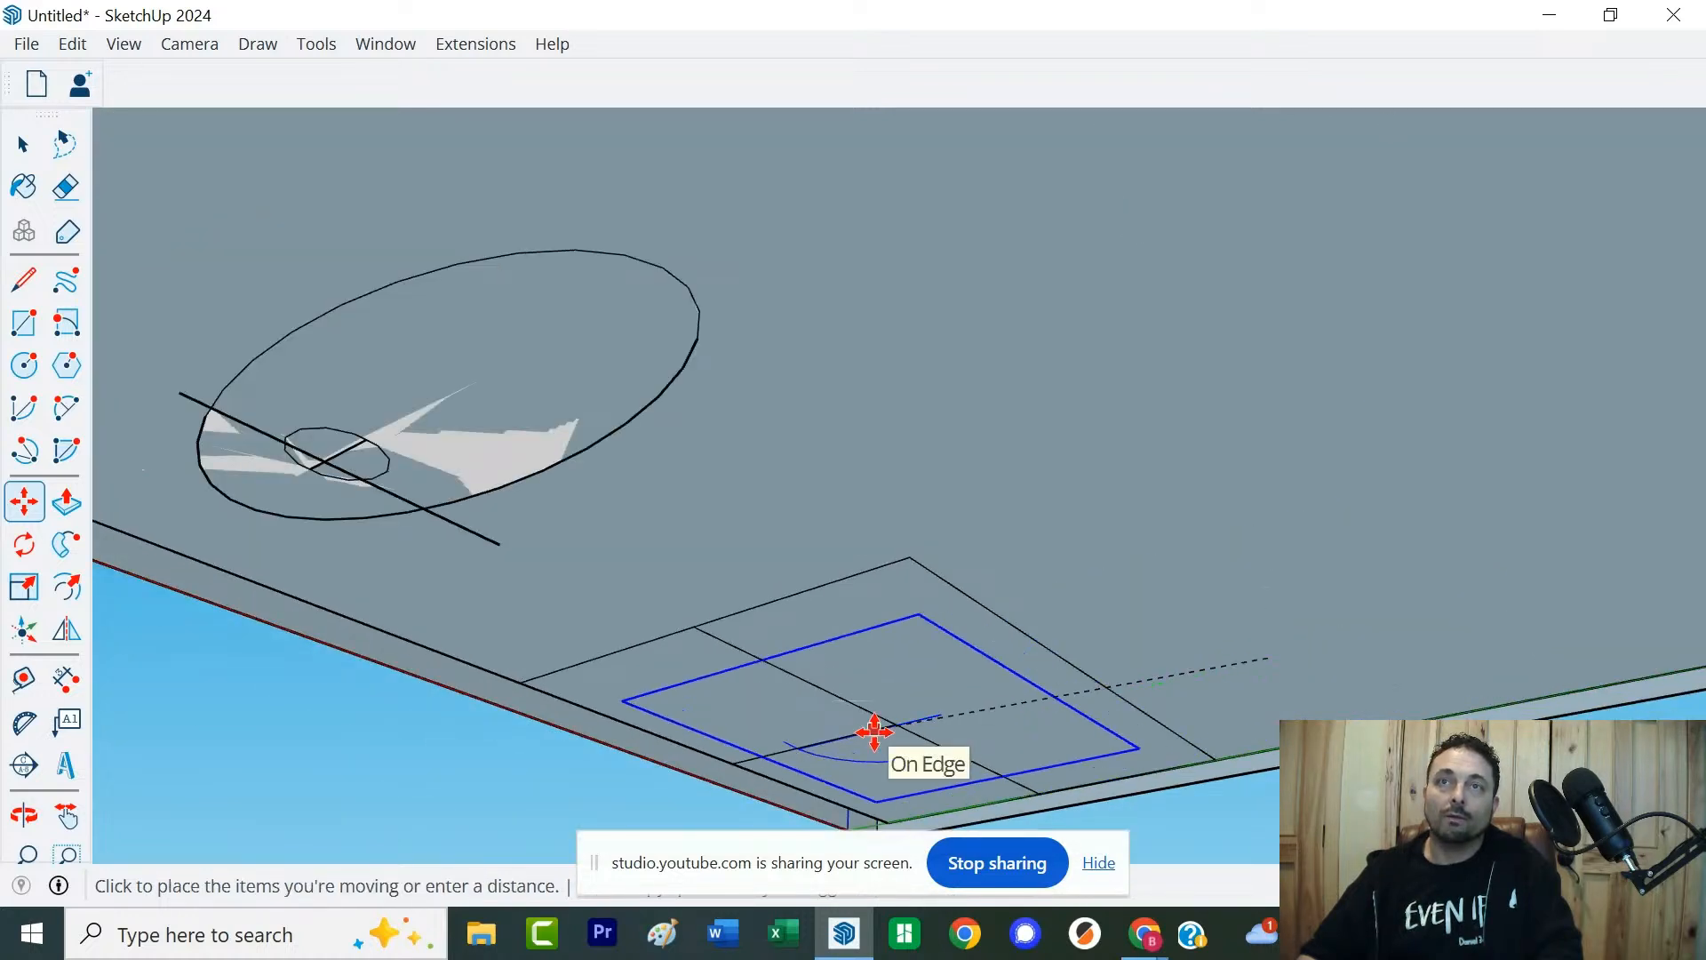
{"action": "left_click", "coordinate": [903, 724]}
{"action": "key", "text": "space"}
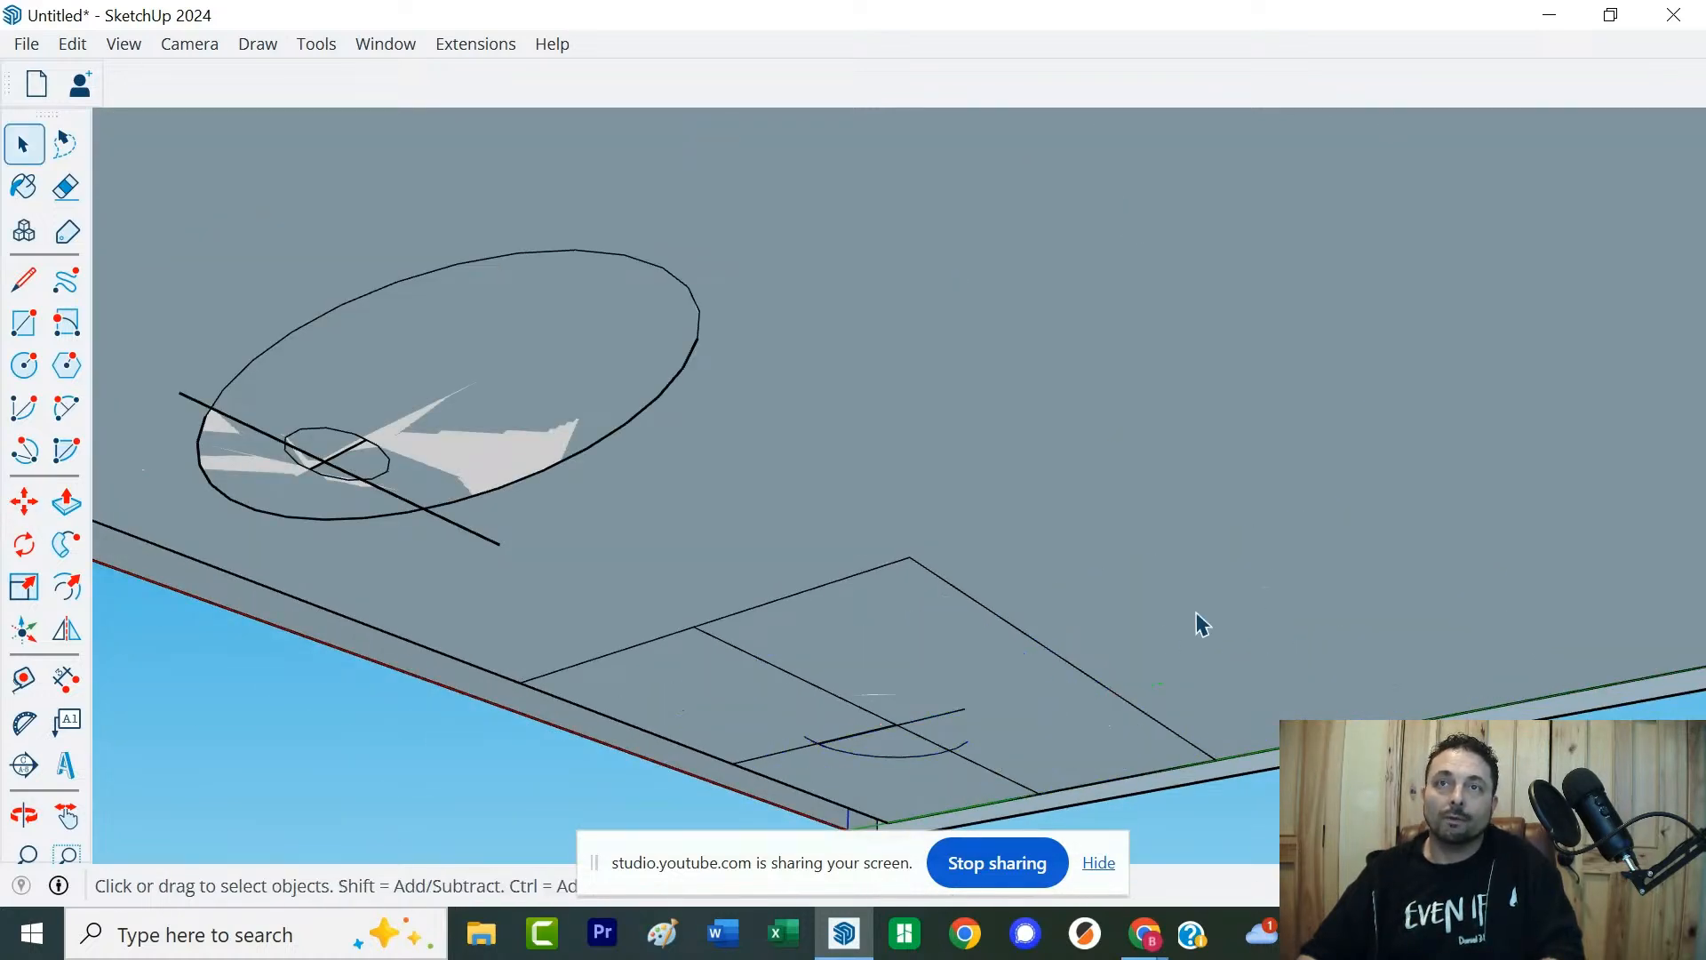
Move the sink straight back along the green axis until its rear edge sits against the back wall
{"action": "middle_click_drag", "start_coordinate": [1191, 622], "coordinate": [1028, 758]}
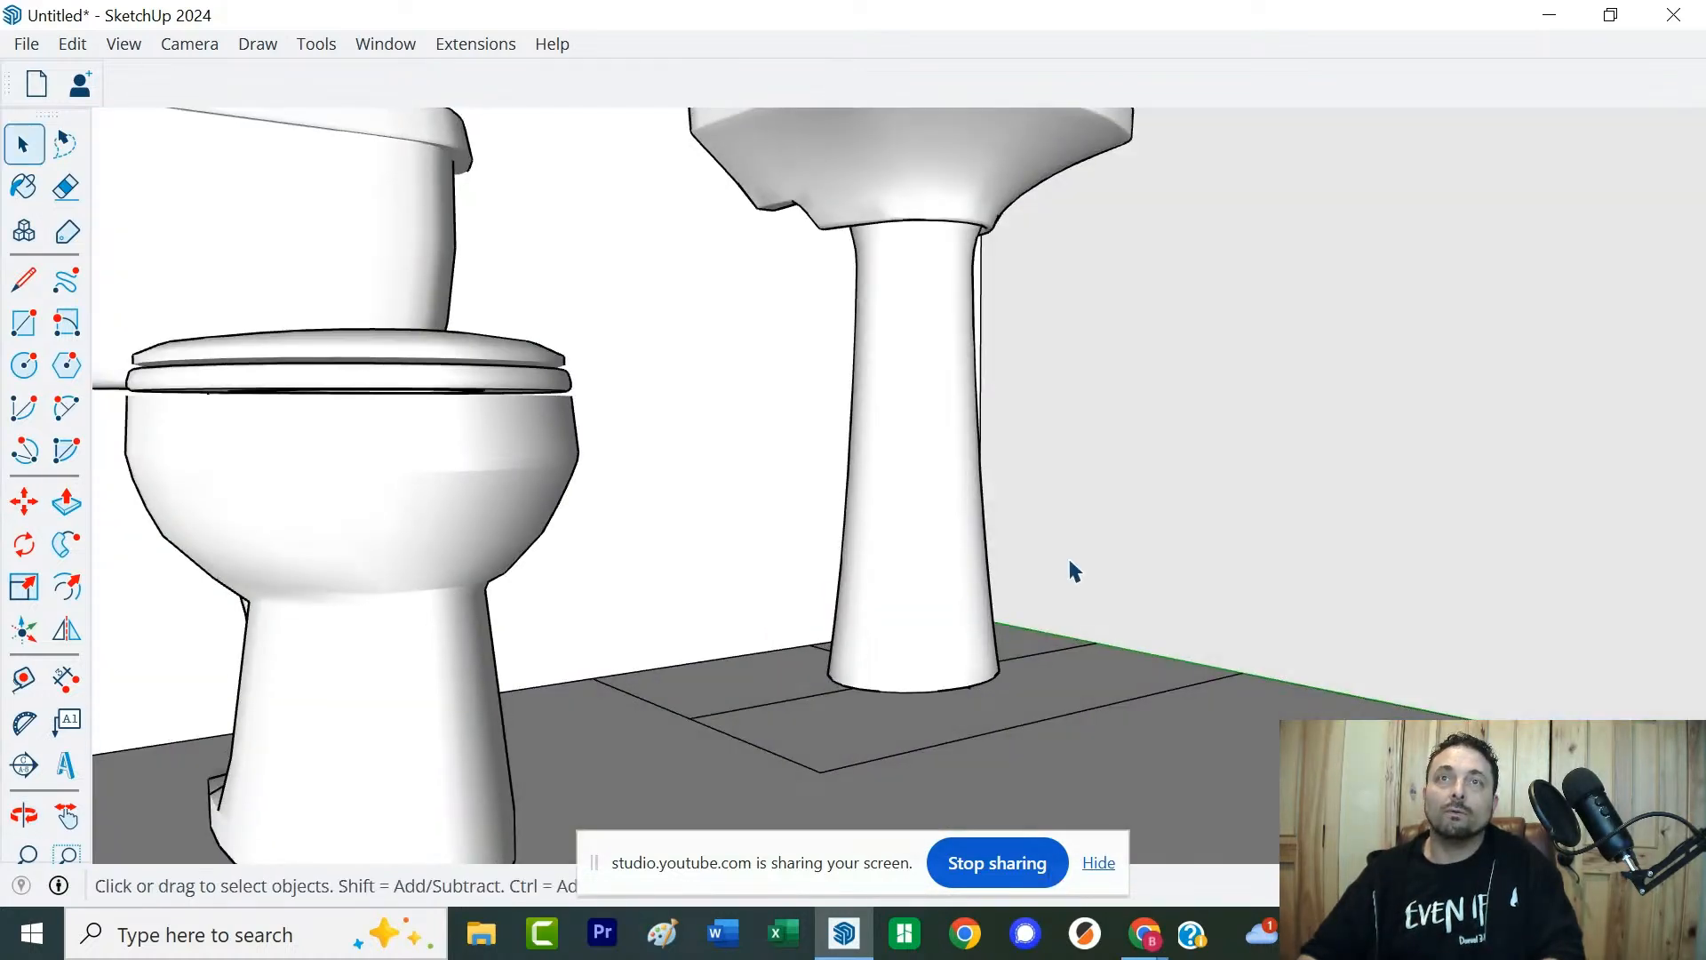
{"action": "middle_click_drag", "start_coordinate": [1068, 571], "coordinate": [626, 844]}
{"action": "middle_click_drag", "start_coordinate": [1056, 602], "coordinate": [1032, 718]}
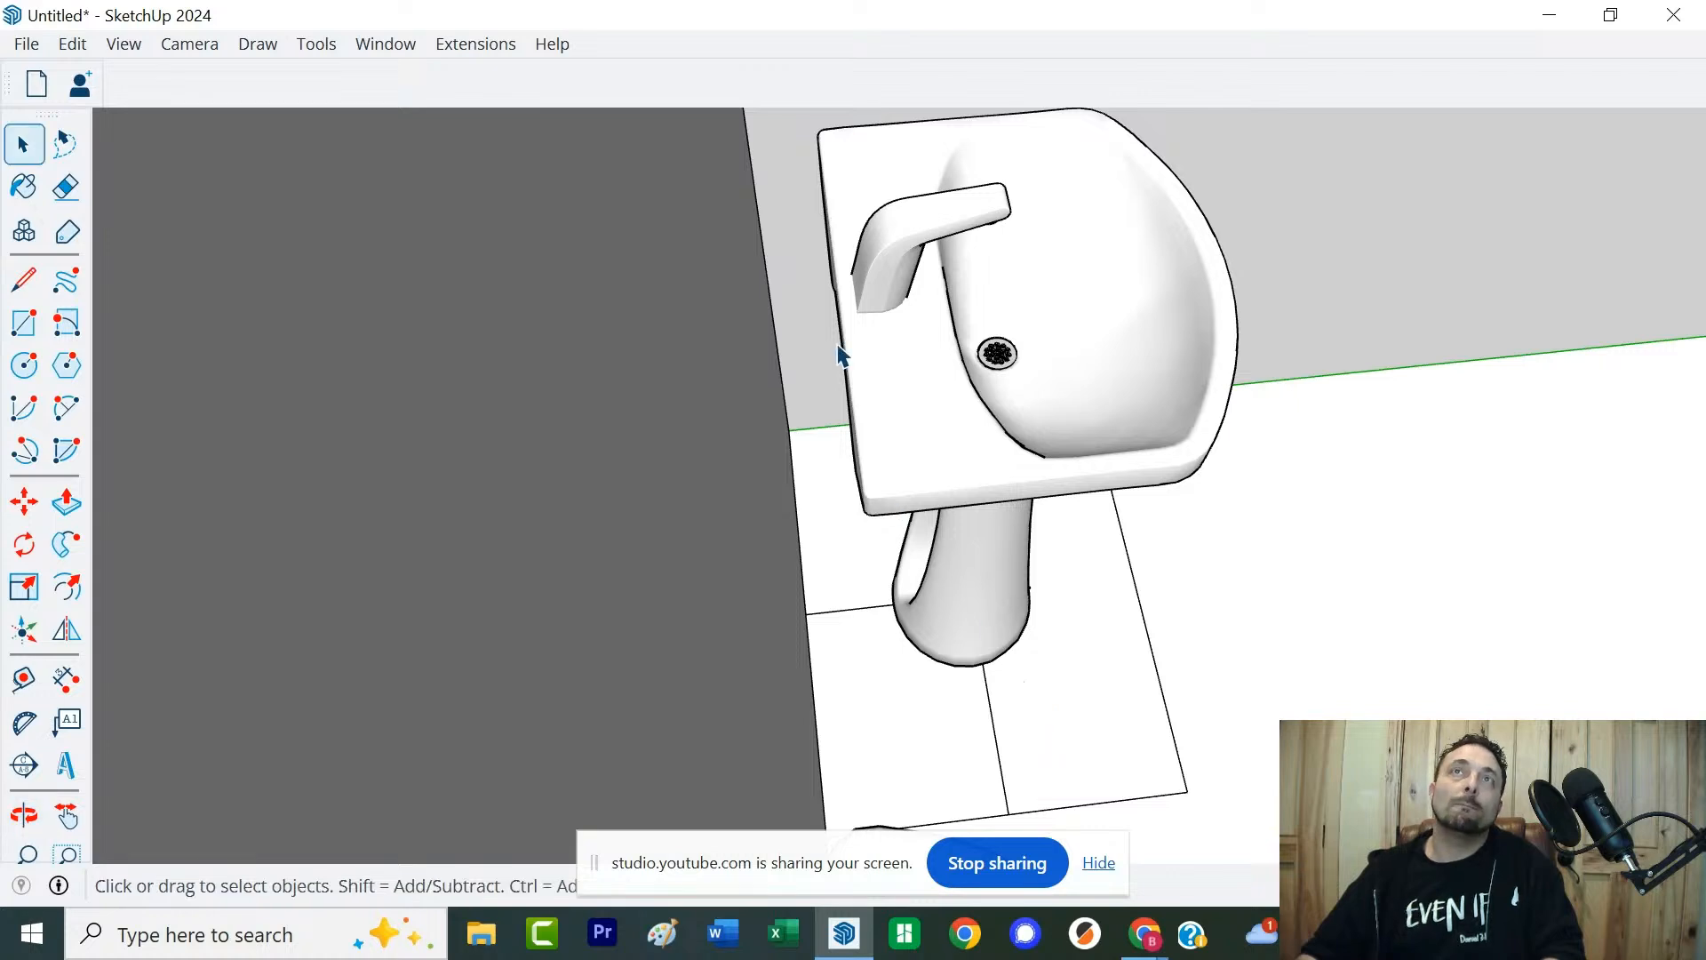
{"action": "left_click", "coordinate": [889, 339]}
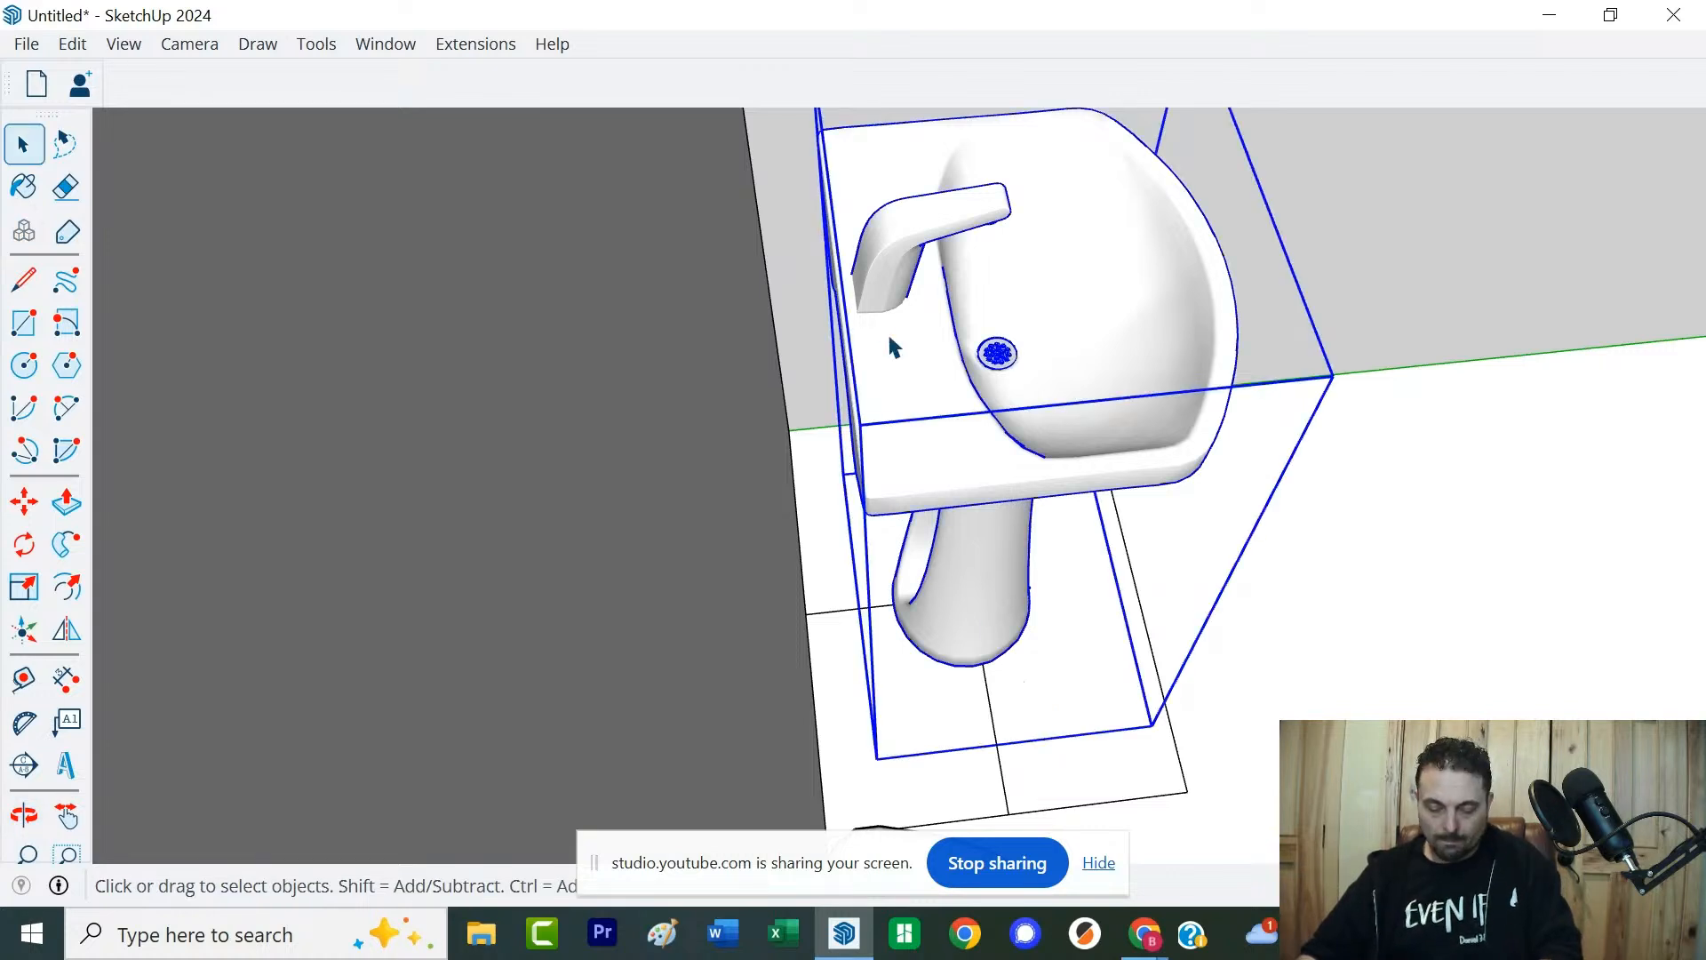
{"action": "key", "text": "m"}
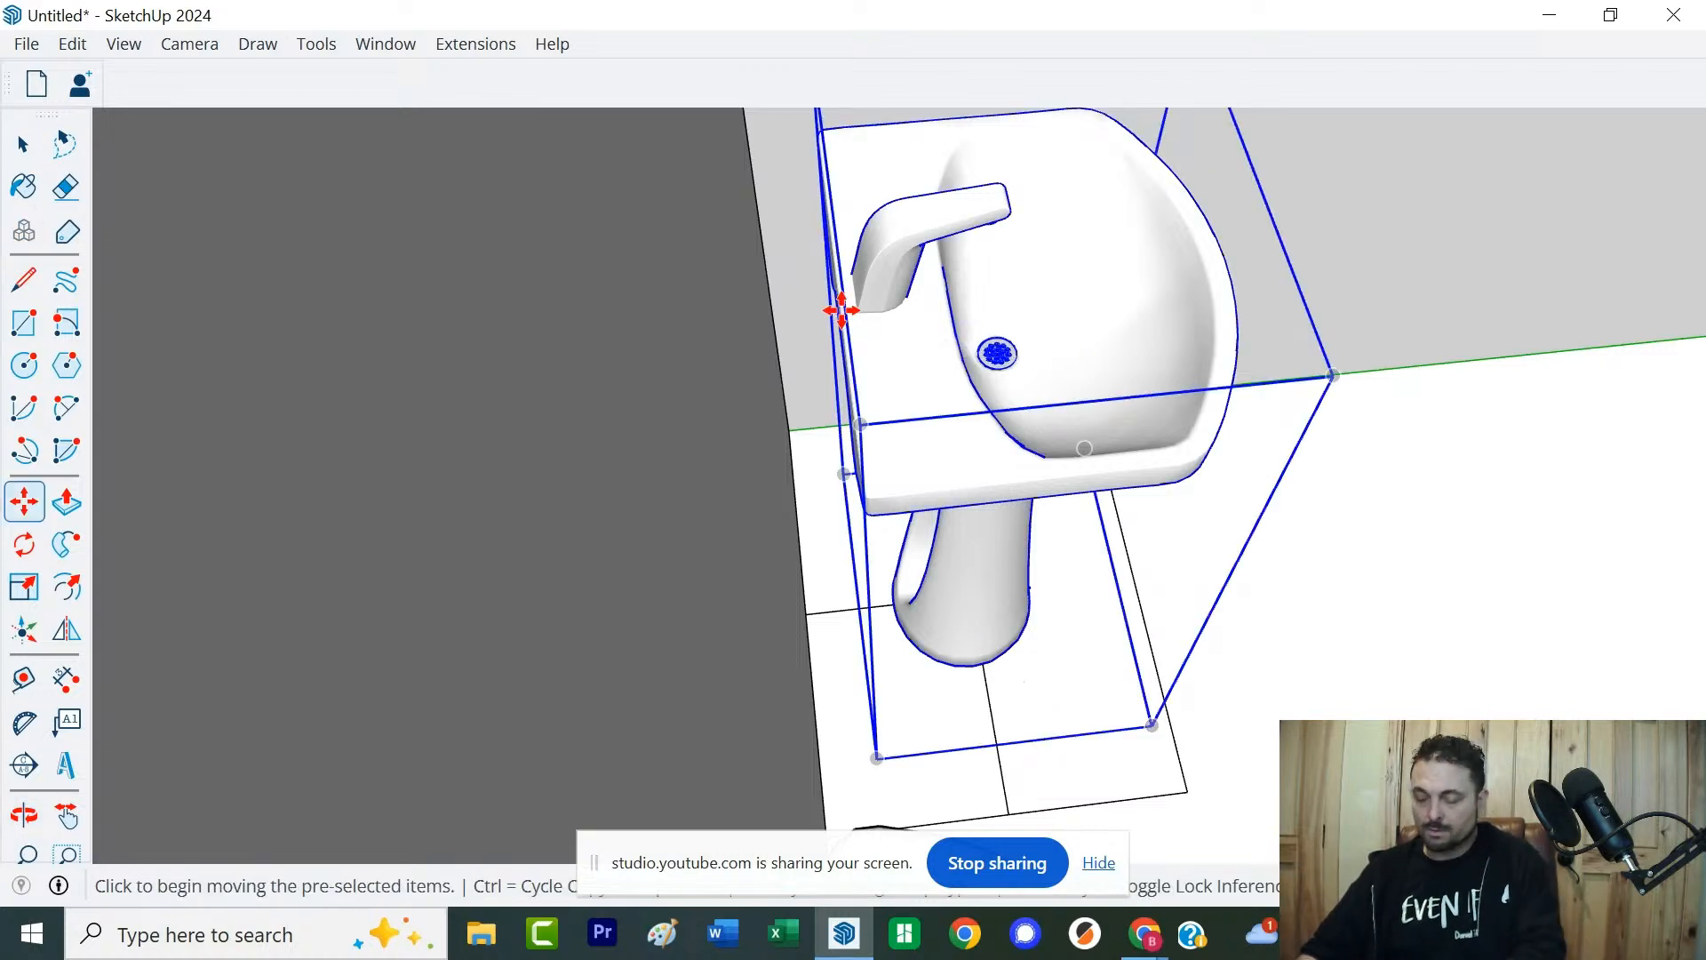
{"action": "left_click", "coordinate": [841, 310]}
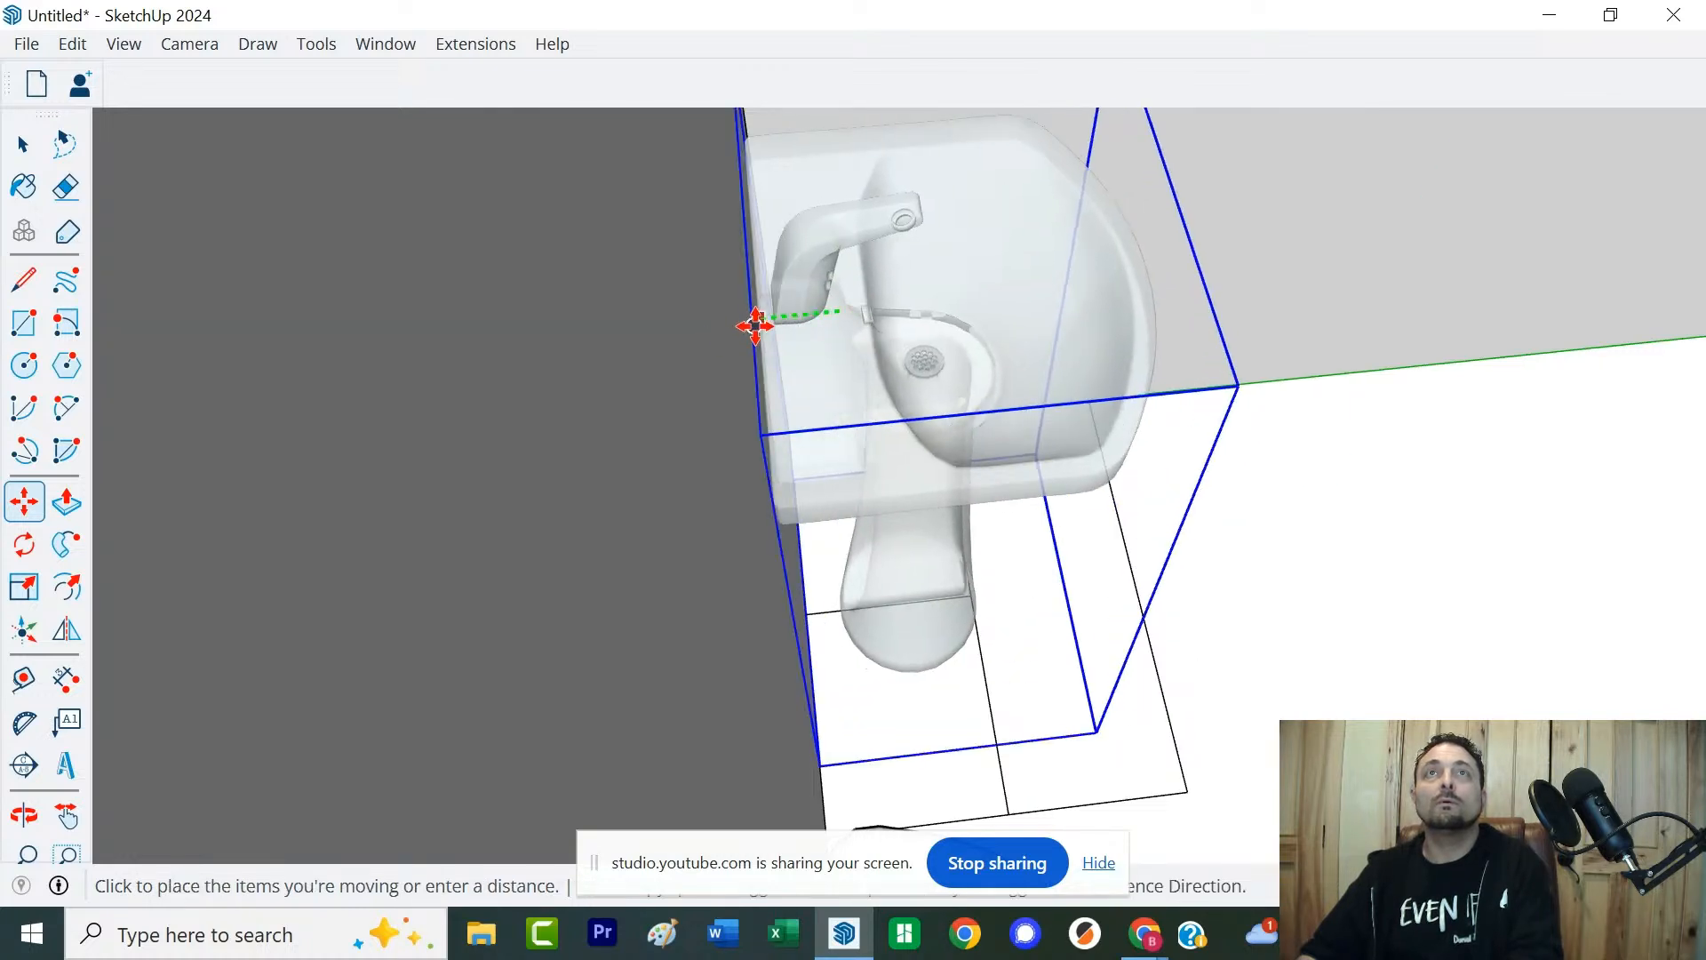
{"action": "left_click", "coordinate": [734, 332]}
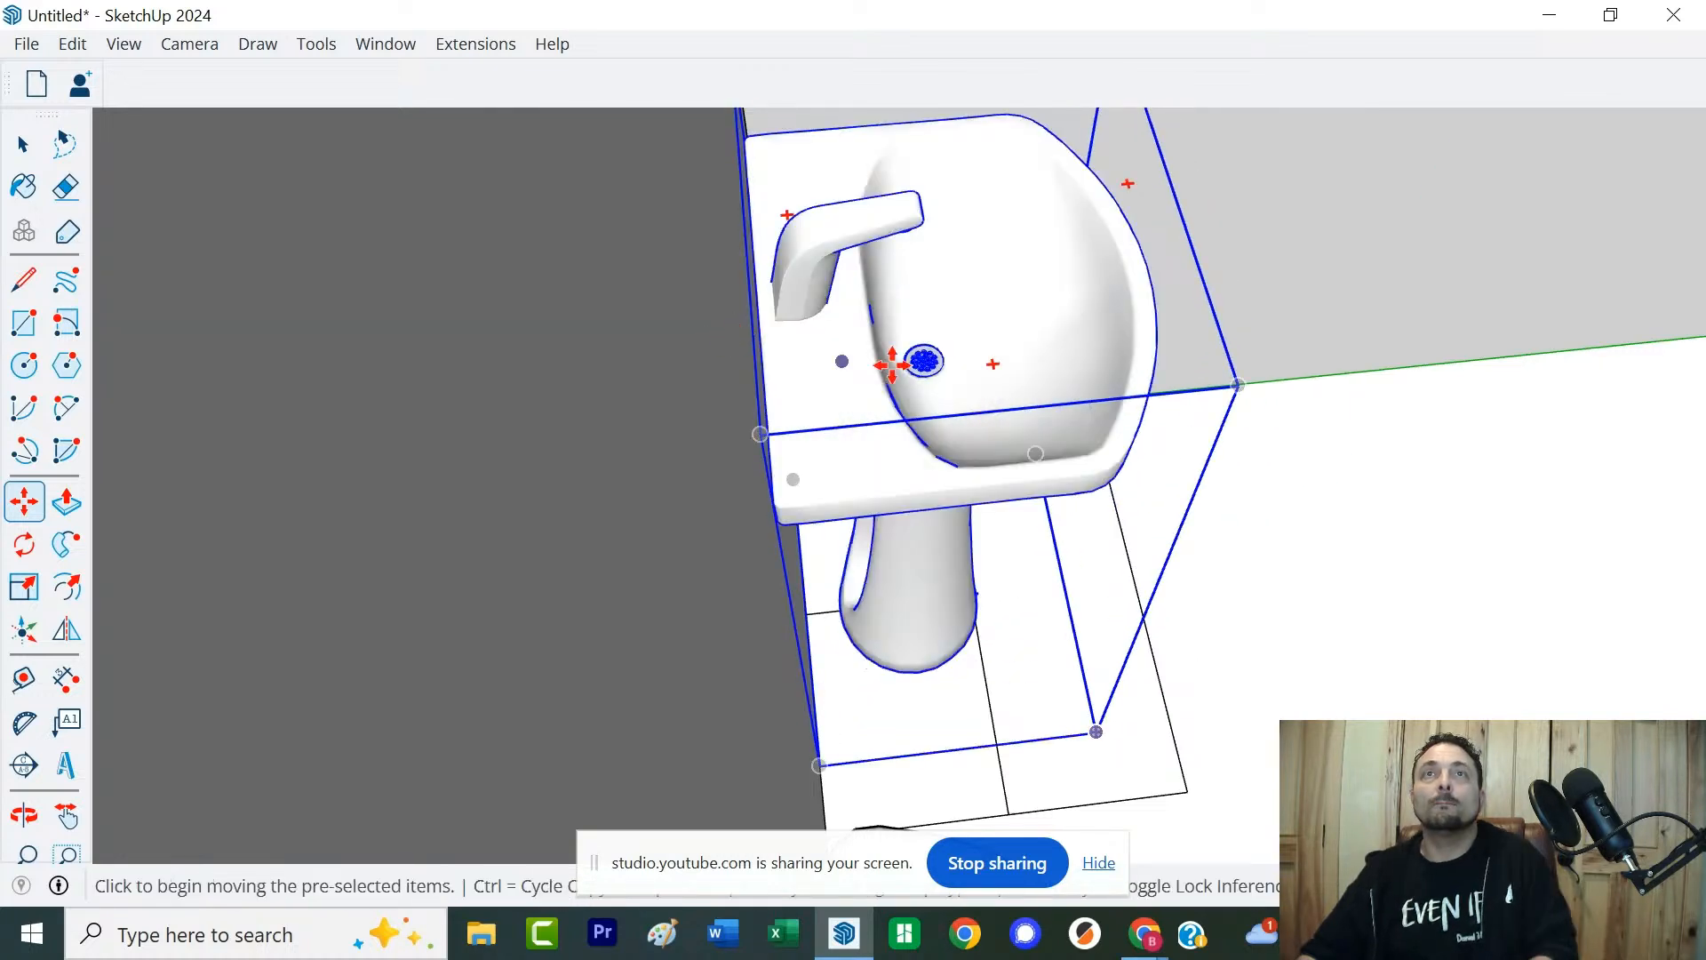
{"action": "key", "text": "space"}
Delete the sink's floor outline edges and the centre lines inside it, keeping the floor face intact
{"action": "middle_click_drag", "start_coordinate": [1238, 399], "coordinate": [690, 401]}
{"action": "scroll", "coordinate": [689, 401], "scroll_direction": "down", "scroll_amount": 3}
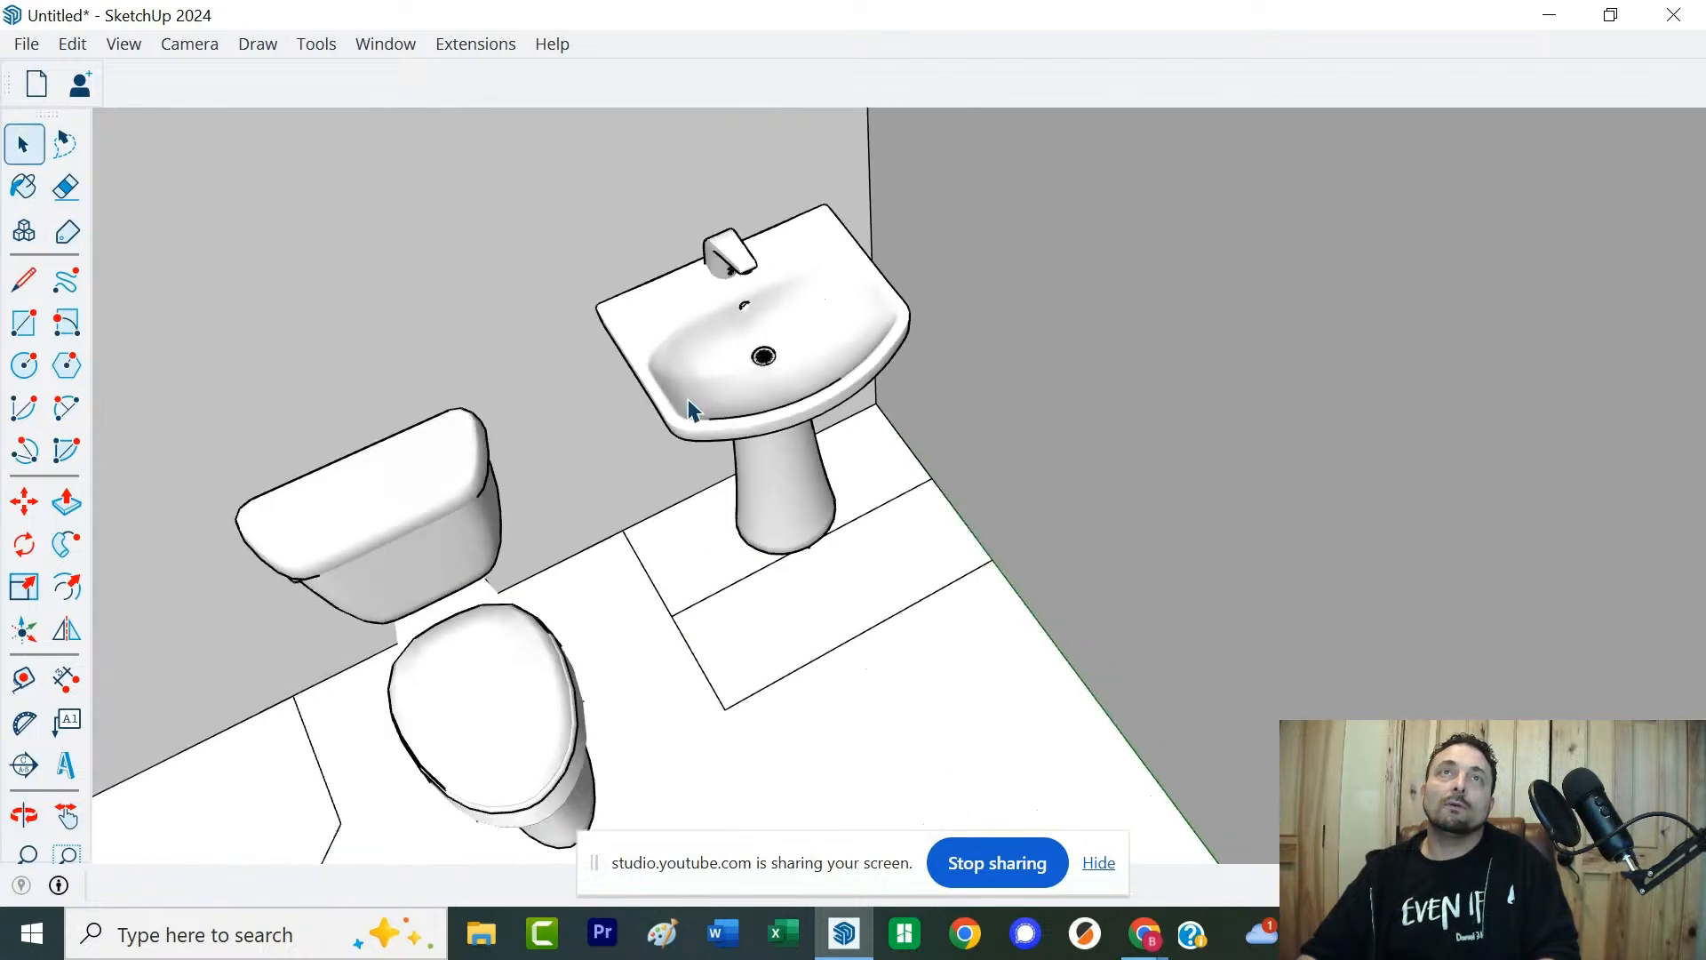
{"action": "middle_click_drag", "start_coordinate": [916, 478], "coordinate": [759, 431]}
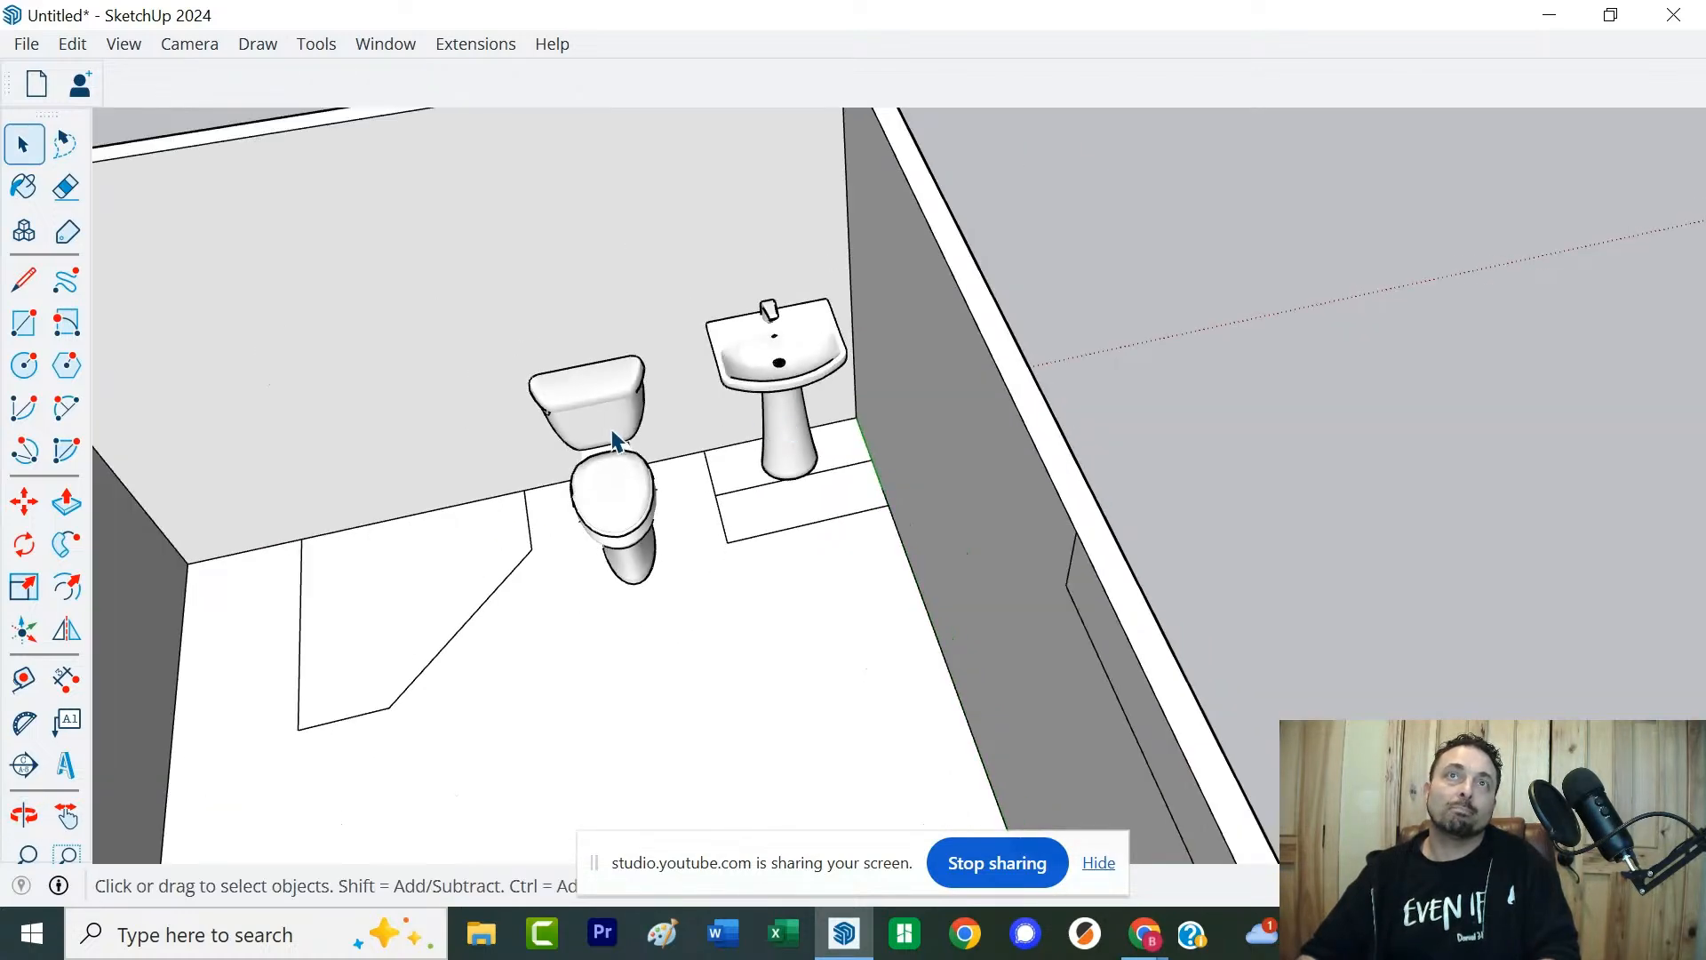
{"action": "middle_click_drag", "start_coordinate": [613, 438], "coordinate": [800, 540]}
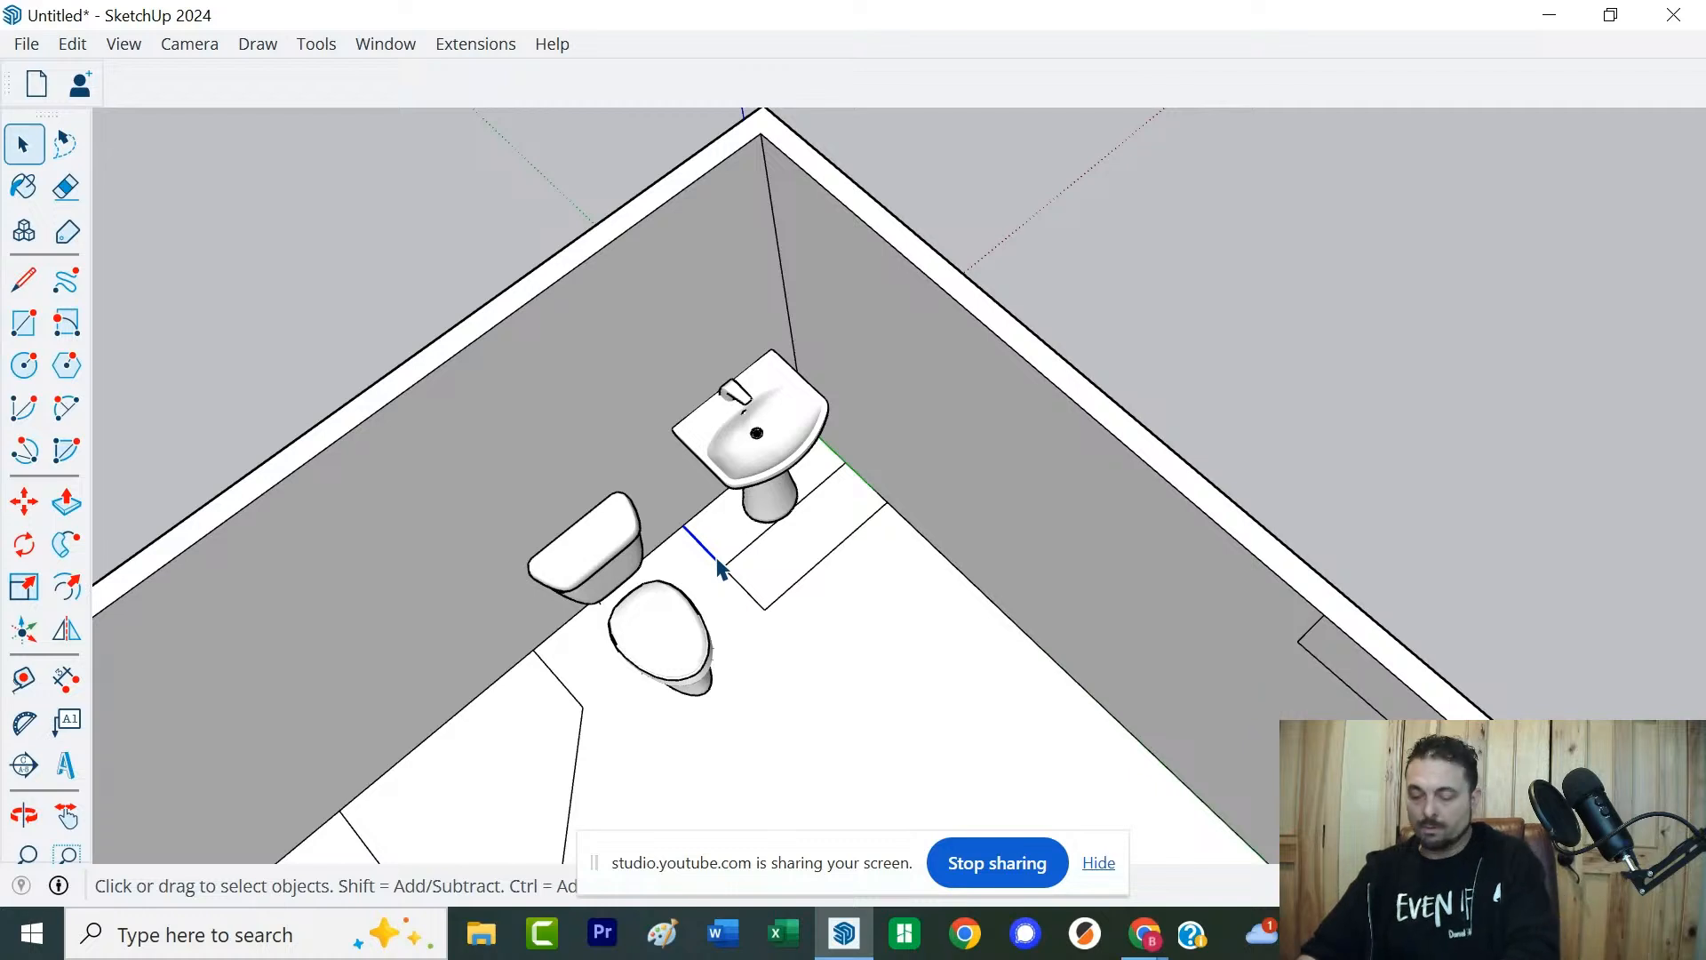
{"action": "key", "text": "Delete"}
{"action": "key", "text": "Delete"}
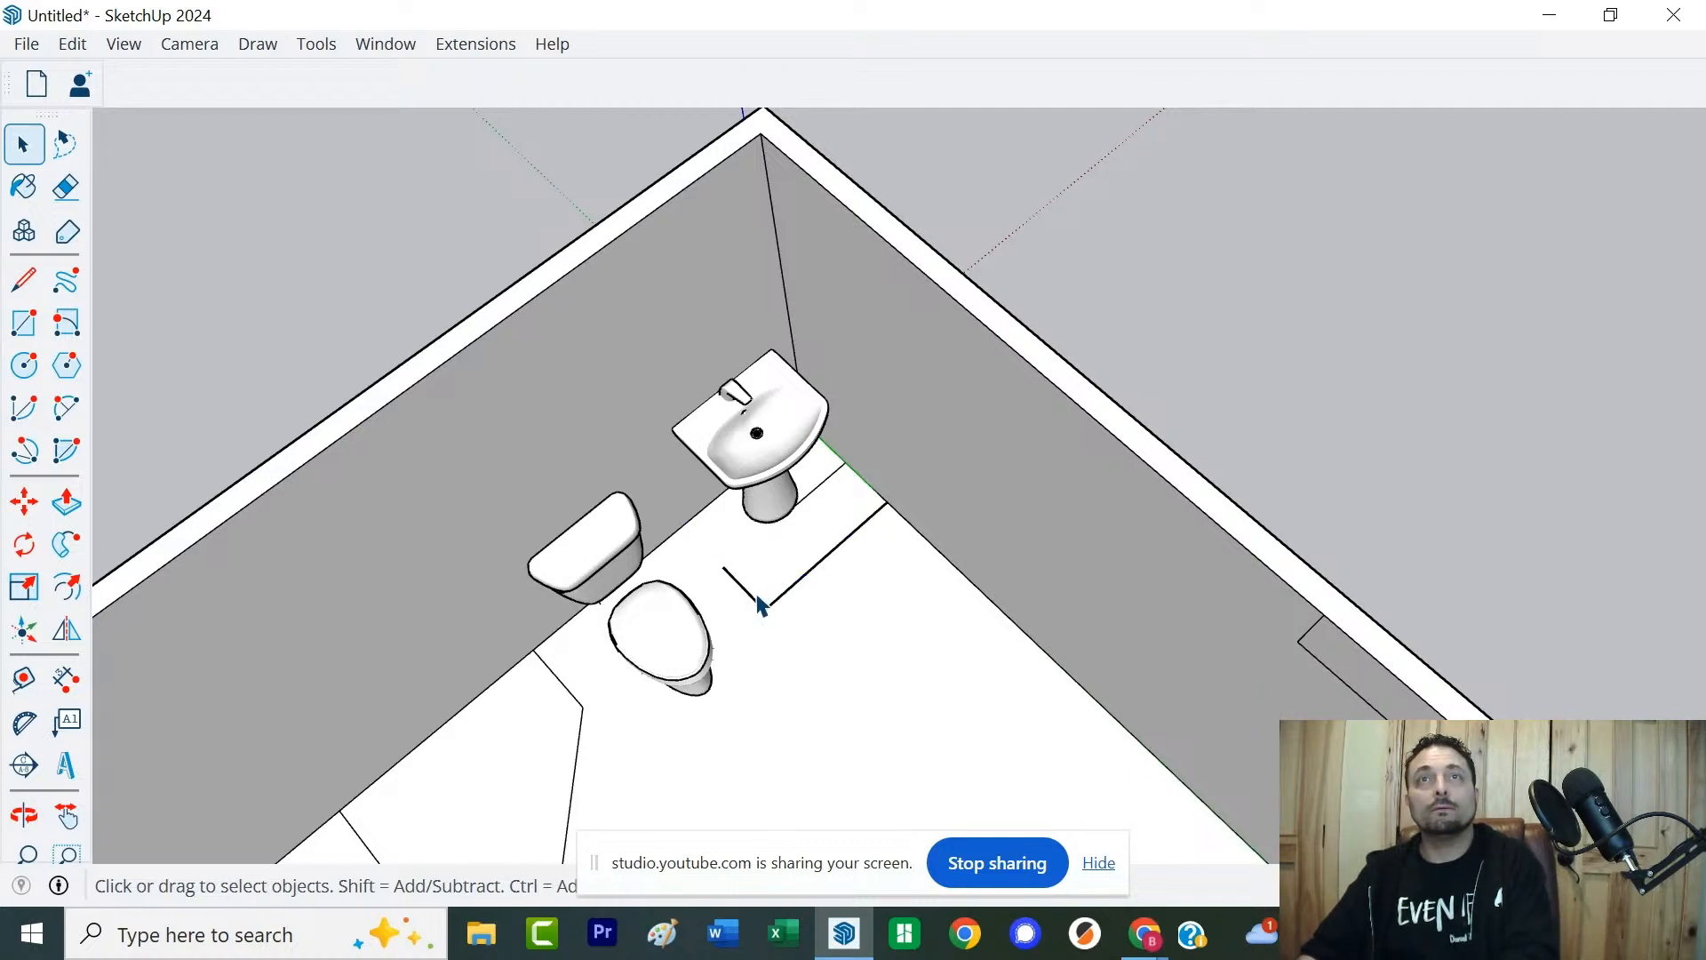
{"action": "left_click", "coordinate": [755, 597]}
{"action": "key", "text": "Delete"}
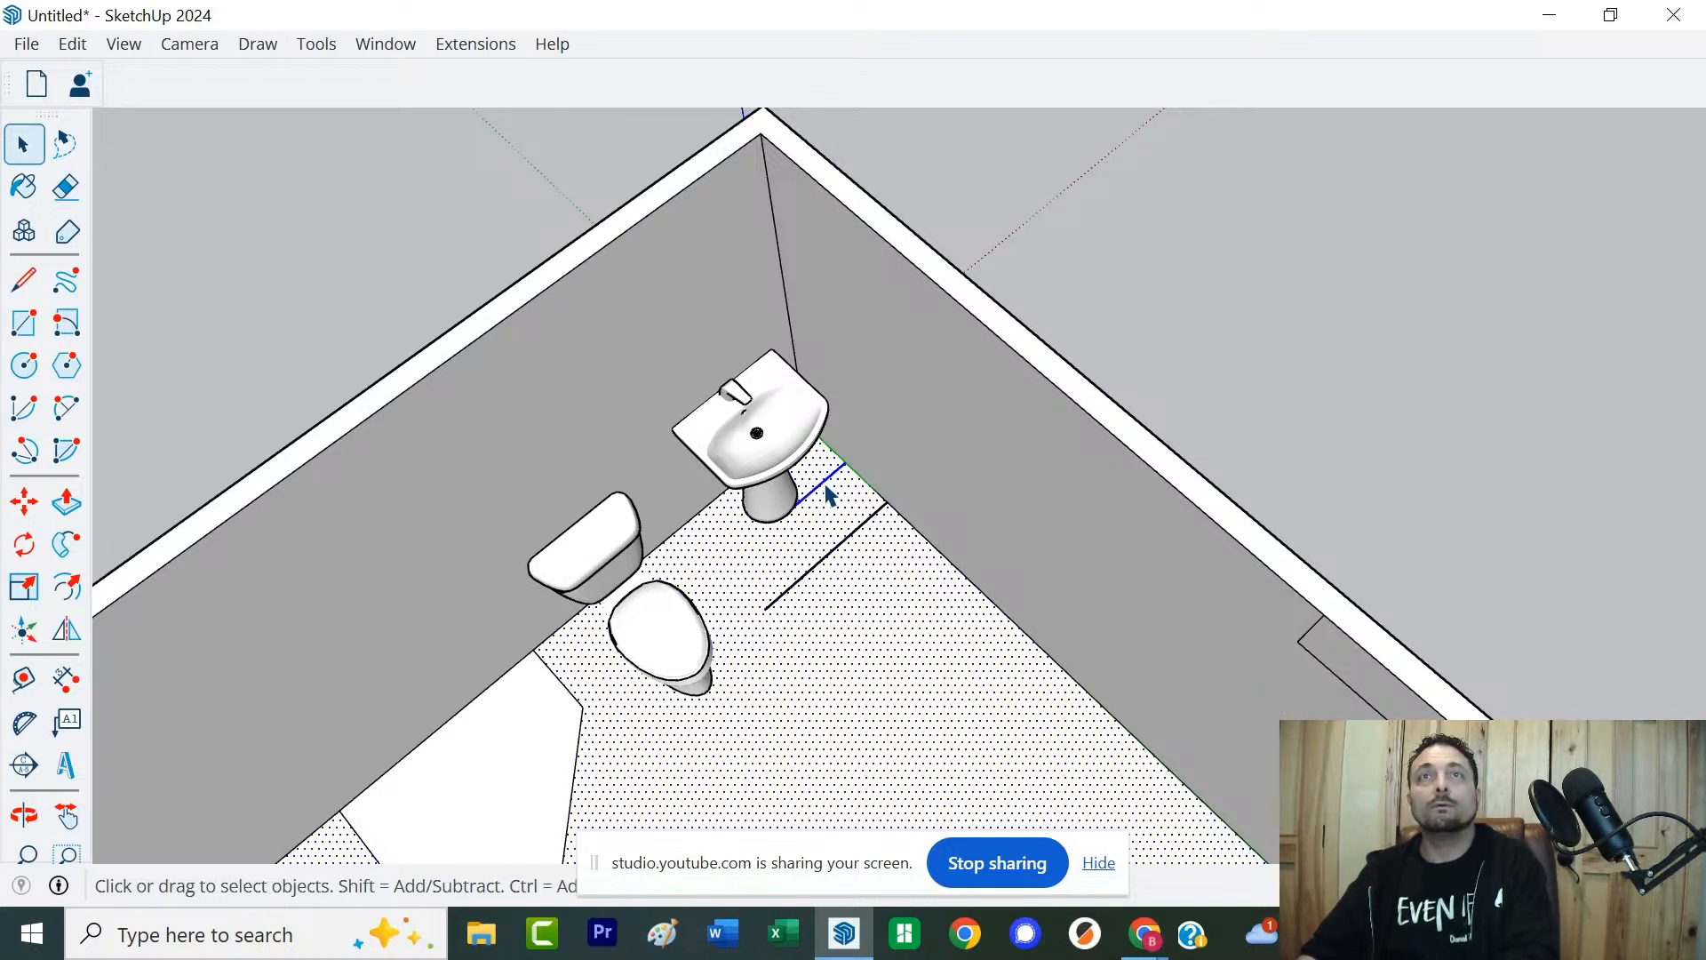
{"action": "key", "text": "Delete"}
{"action": "left_click", "coordinate": [836, 557]}
{"action": "key", "text": "Delete"}
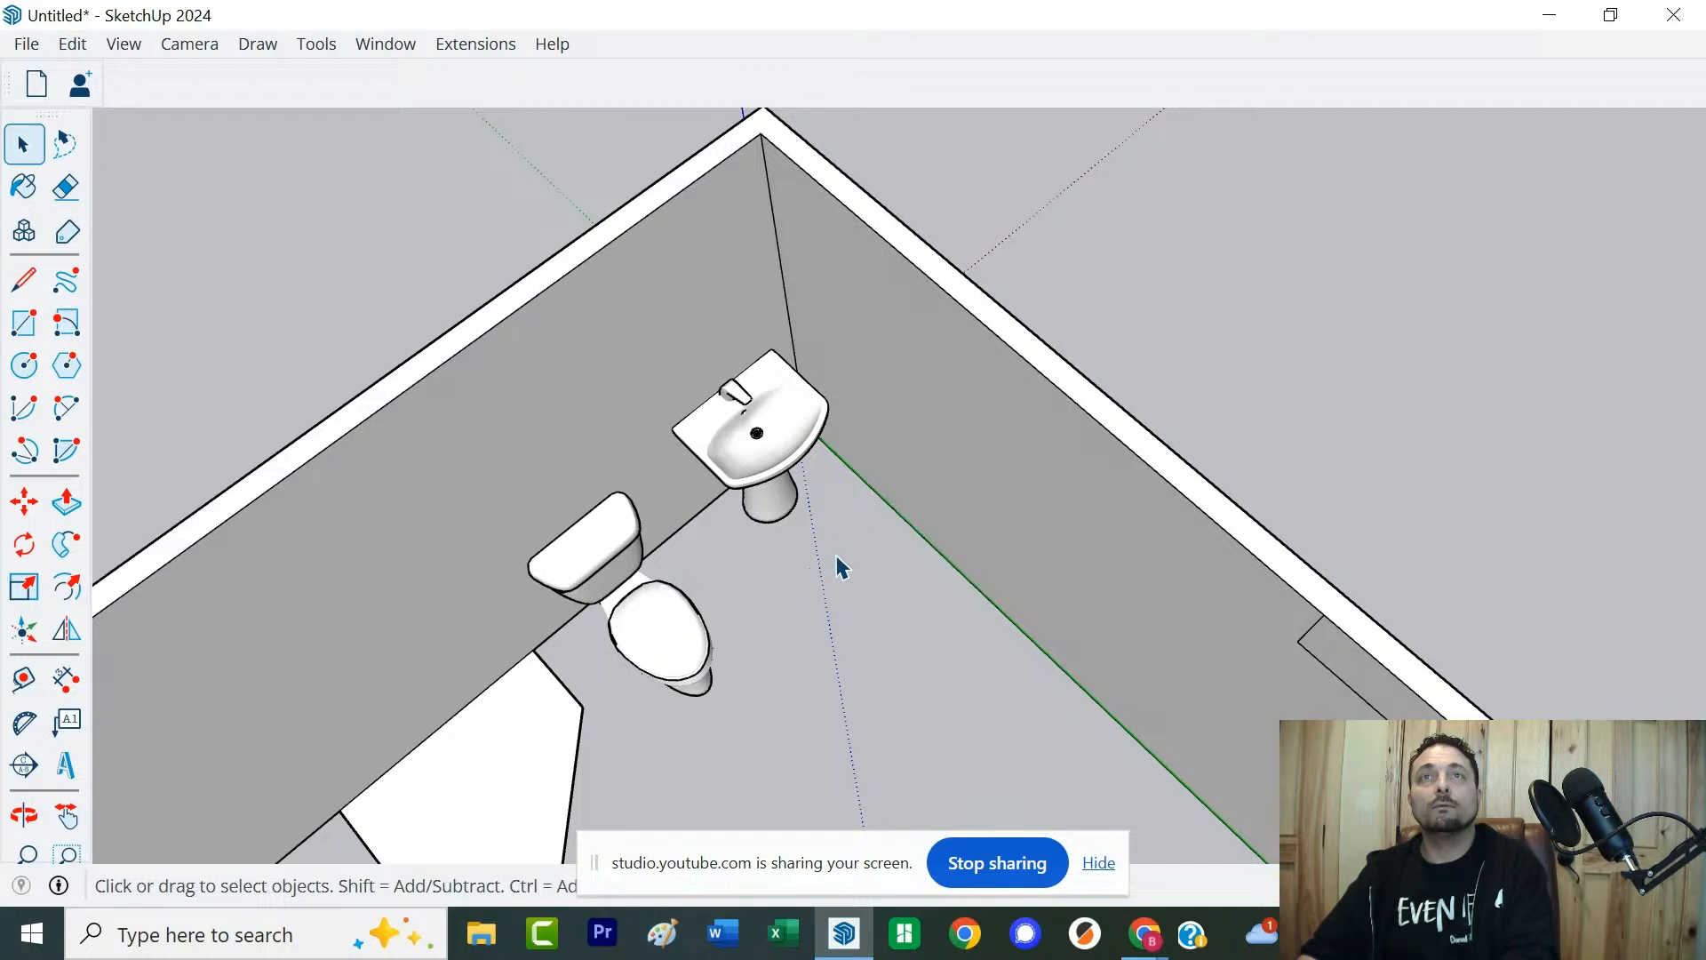
{"action": "key", "text": "ctrl+z"}
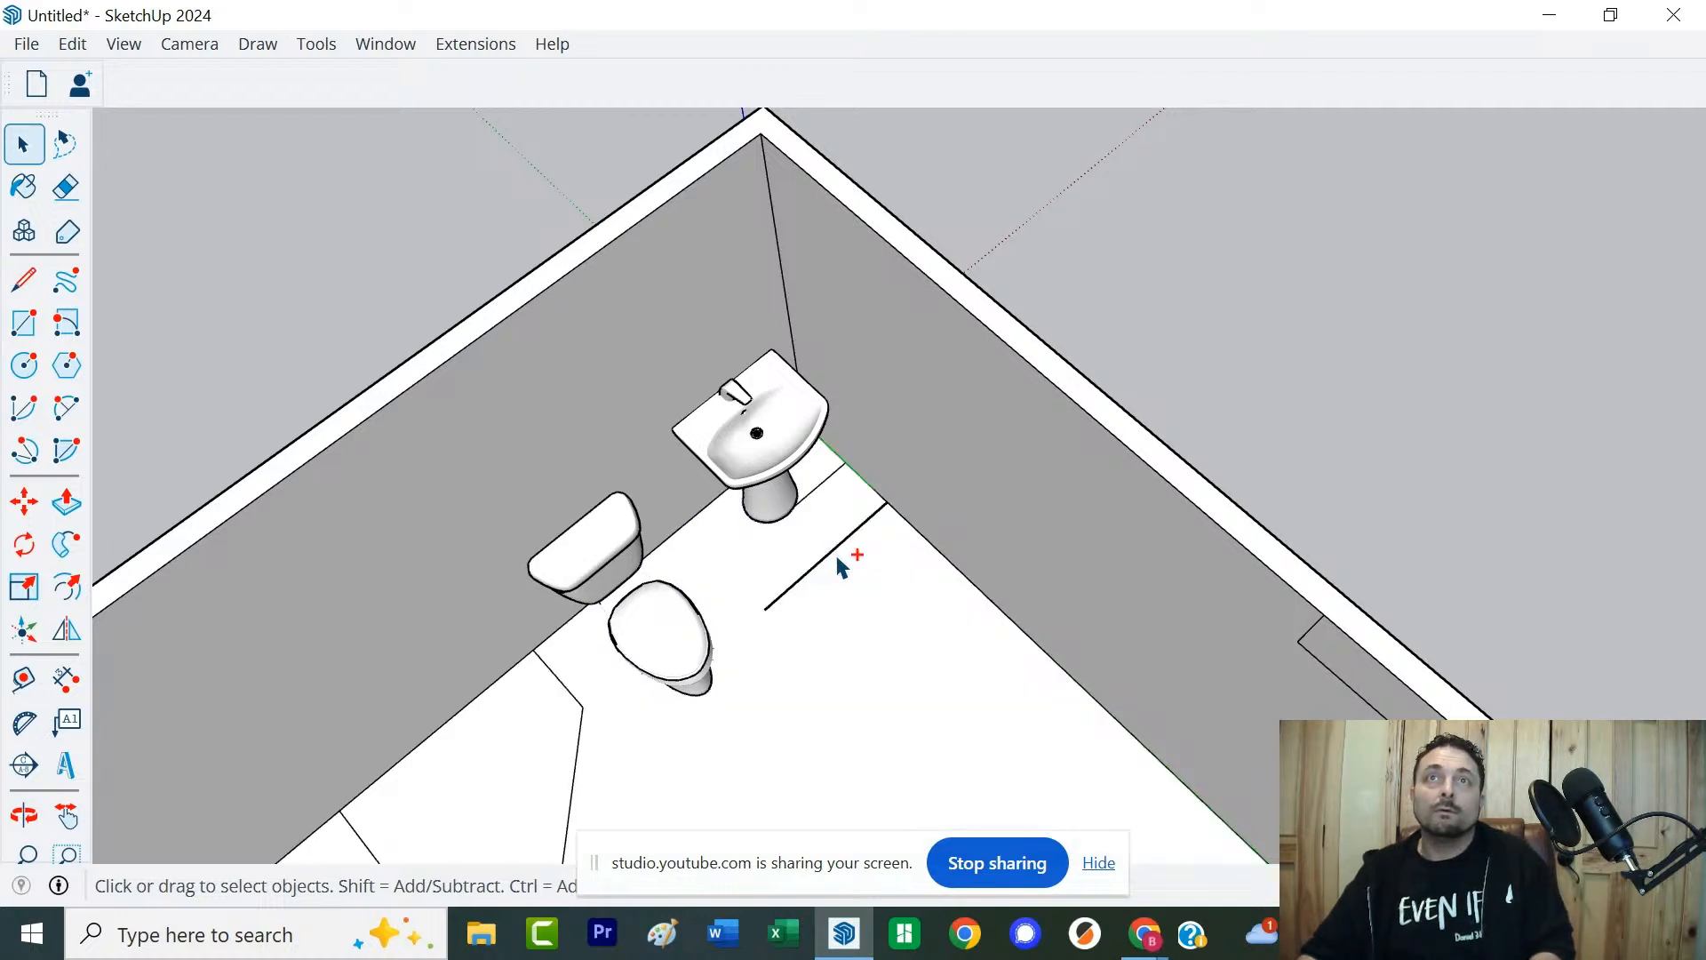
{"action": "key", "text": "Delete"}
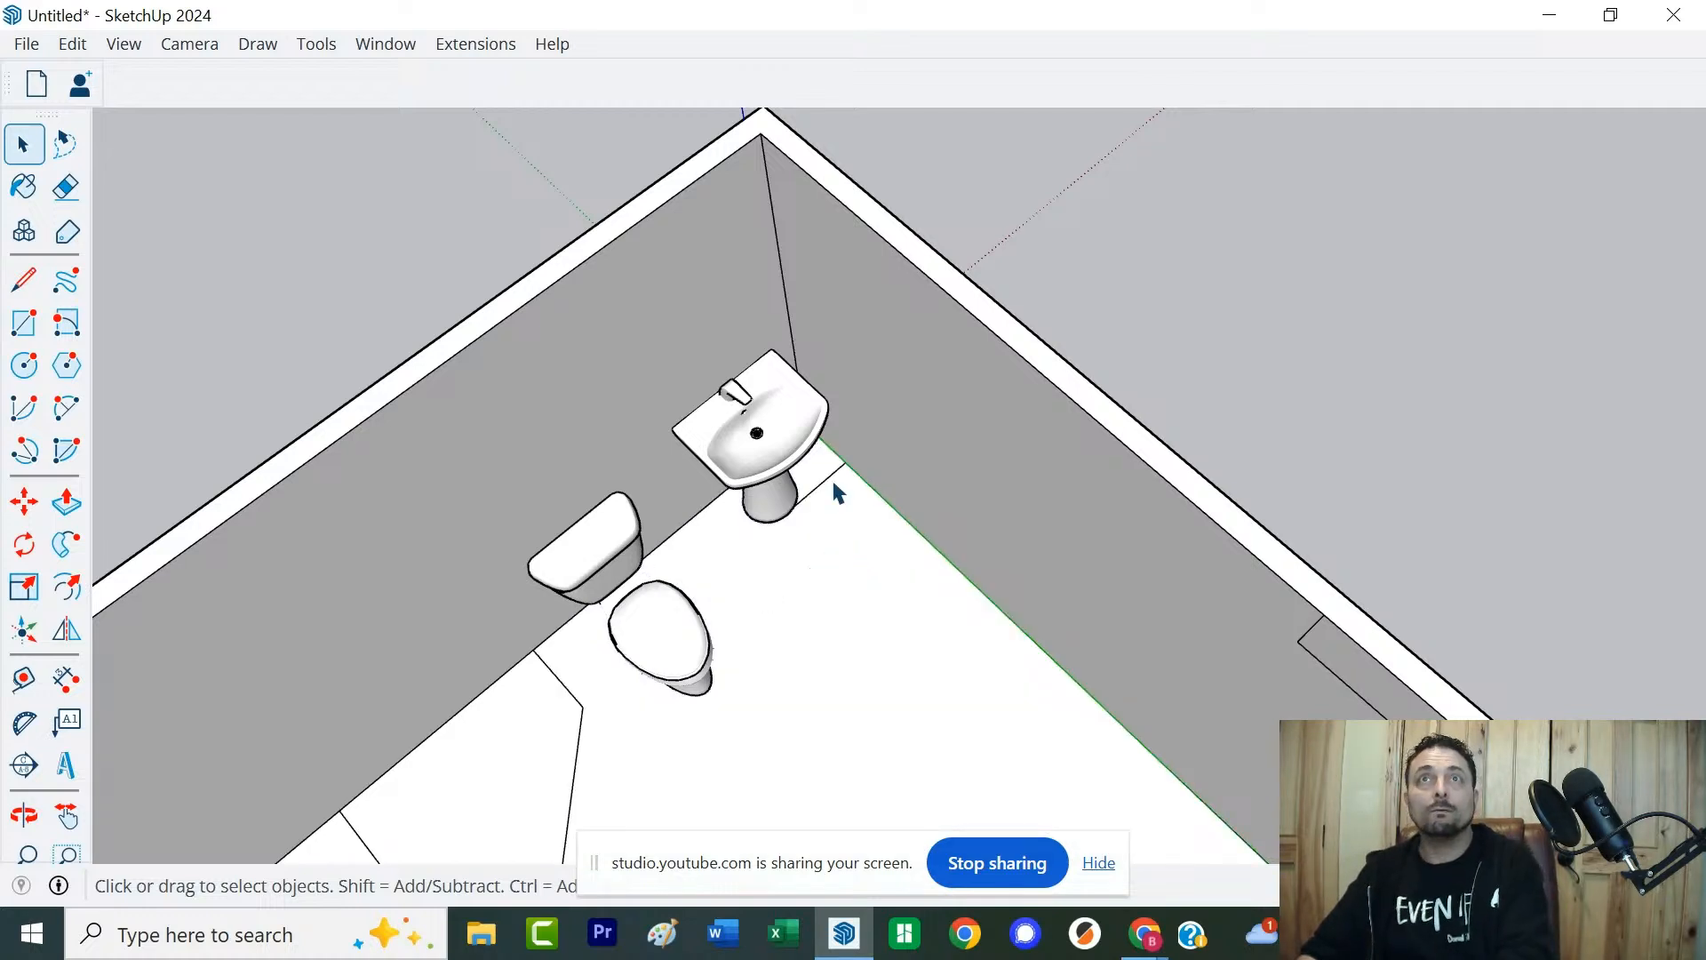
Examine the placement of the toilet and pedestal sink in the room from several angles and distances
{"action": "scroll", "coordinate": [727, 549], "scroll_direction": "down", "scroll_amount": 3}
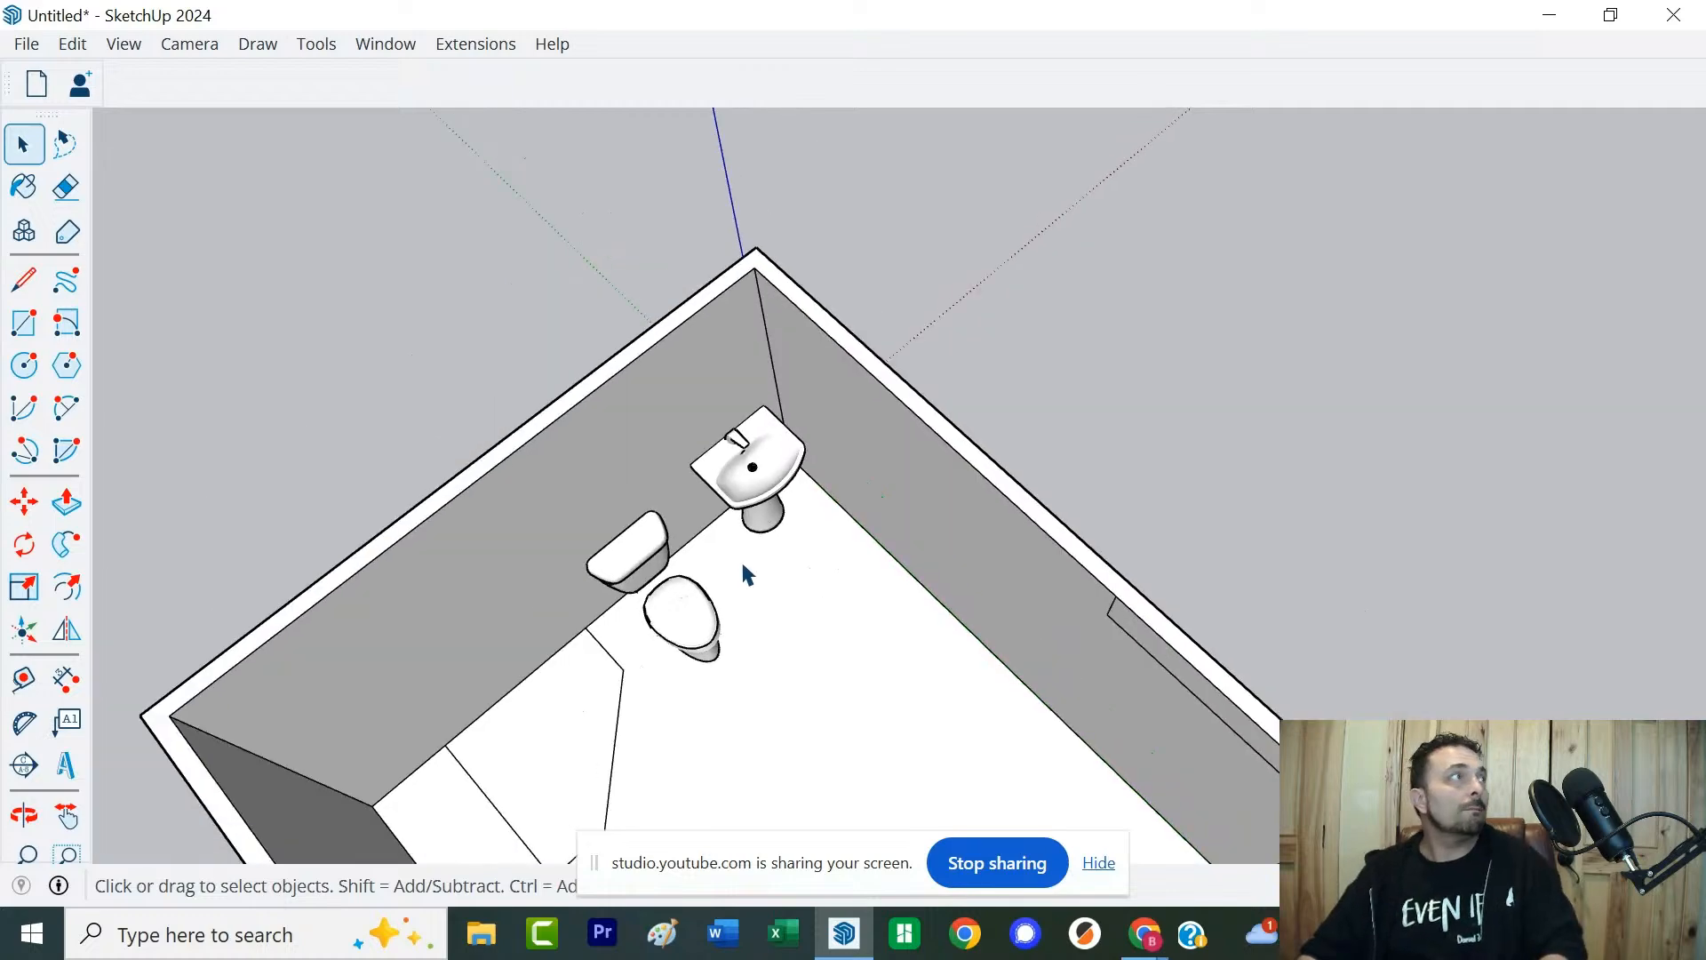
{"action": "key", "text": "o"}
{"action": "middle_click_drag", "start_coordinate": [736, 502], "coordinate": [814, 658]}
{"action": "key", "text": "space"}
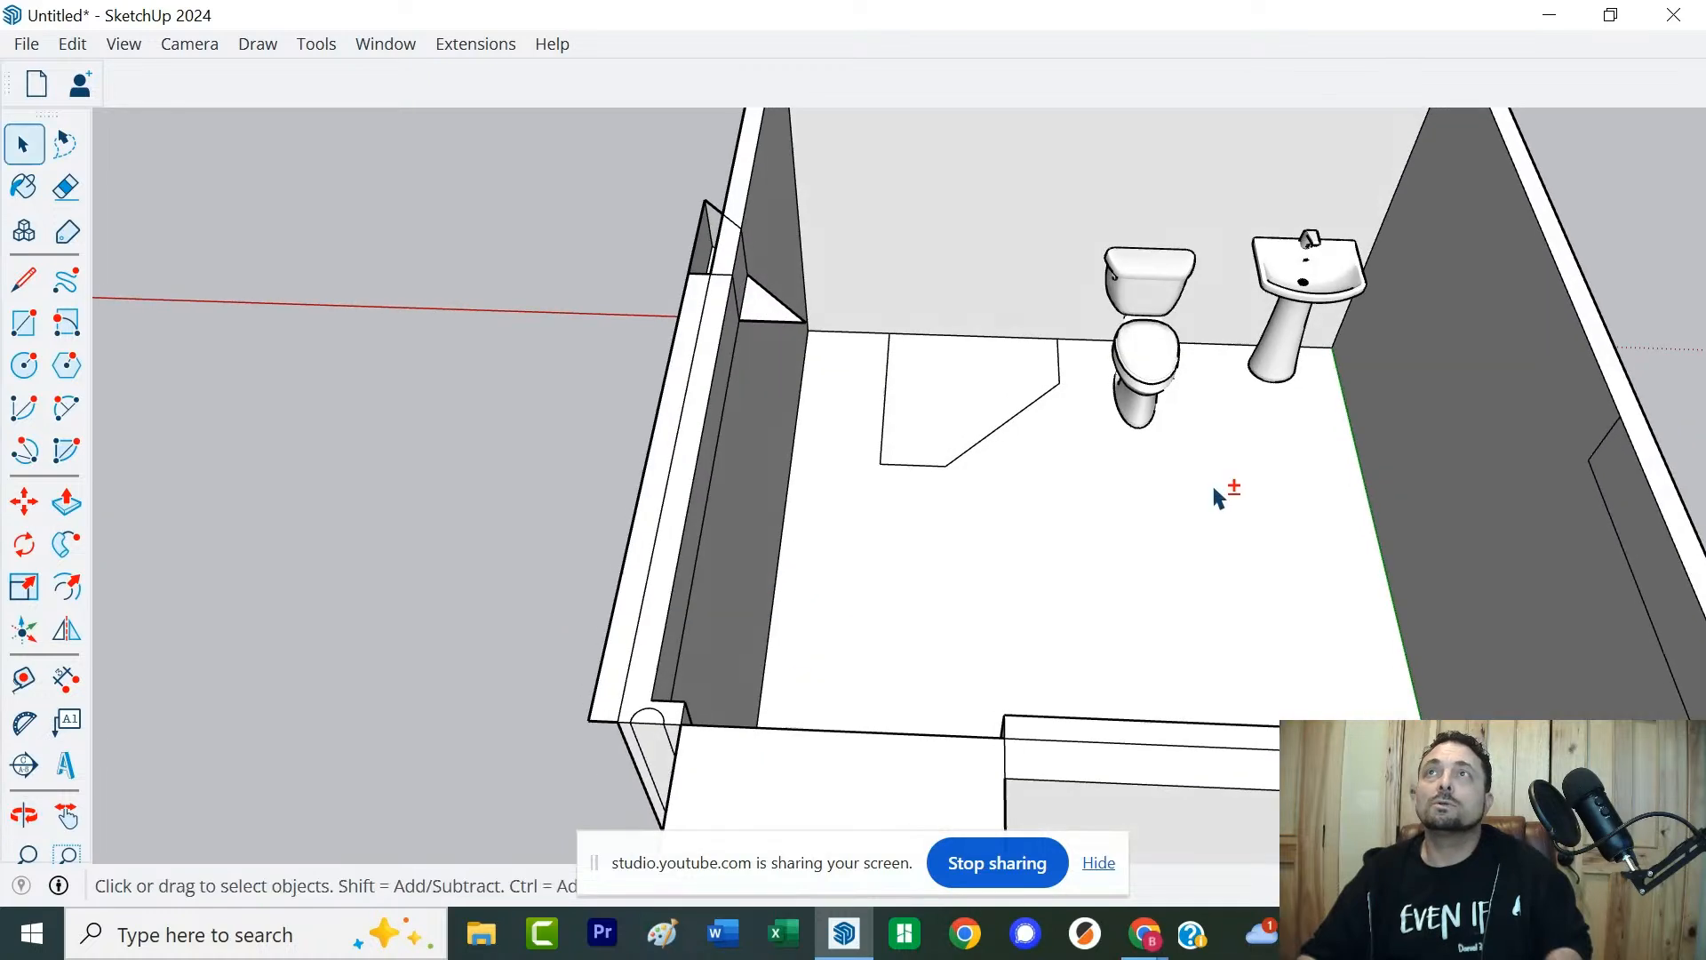
{"action": "middle_click_drag", "start_coordinate": [1212, 483], "coordinate": [983, 521]}
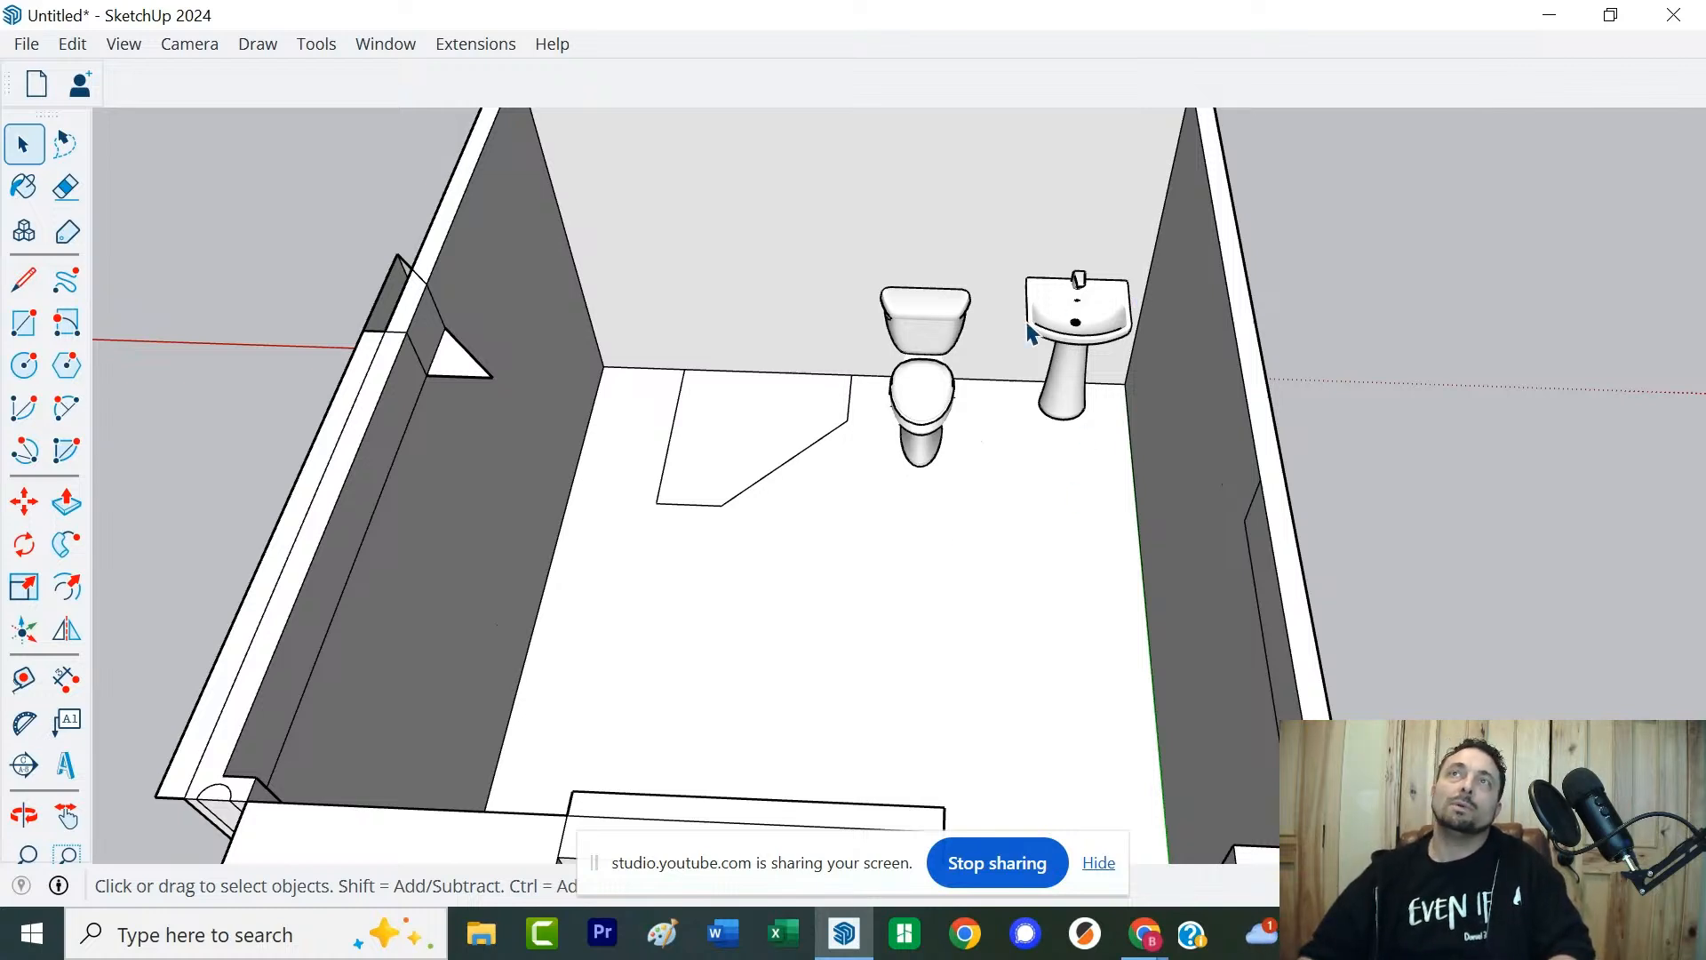
{"action": "scroll", "coordinate": [1158, 329], "scroll_direction": "up", "scroll_amount": 4}
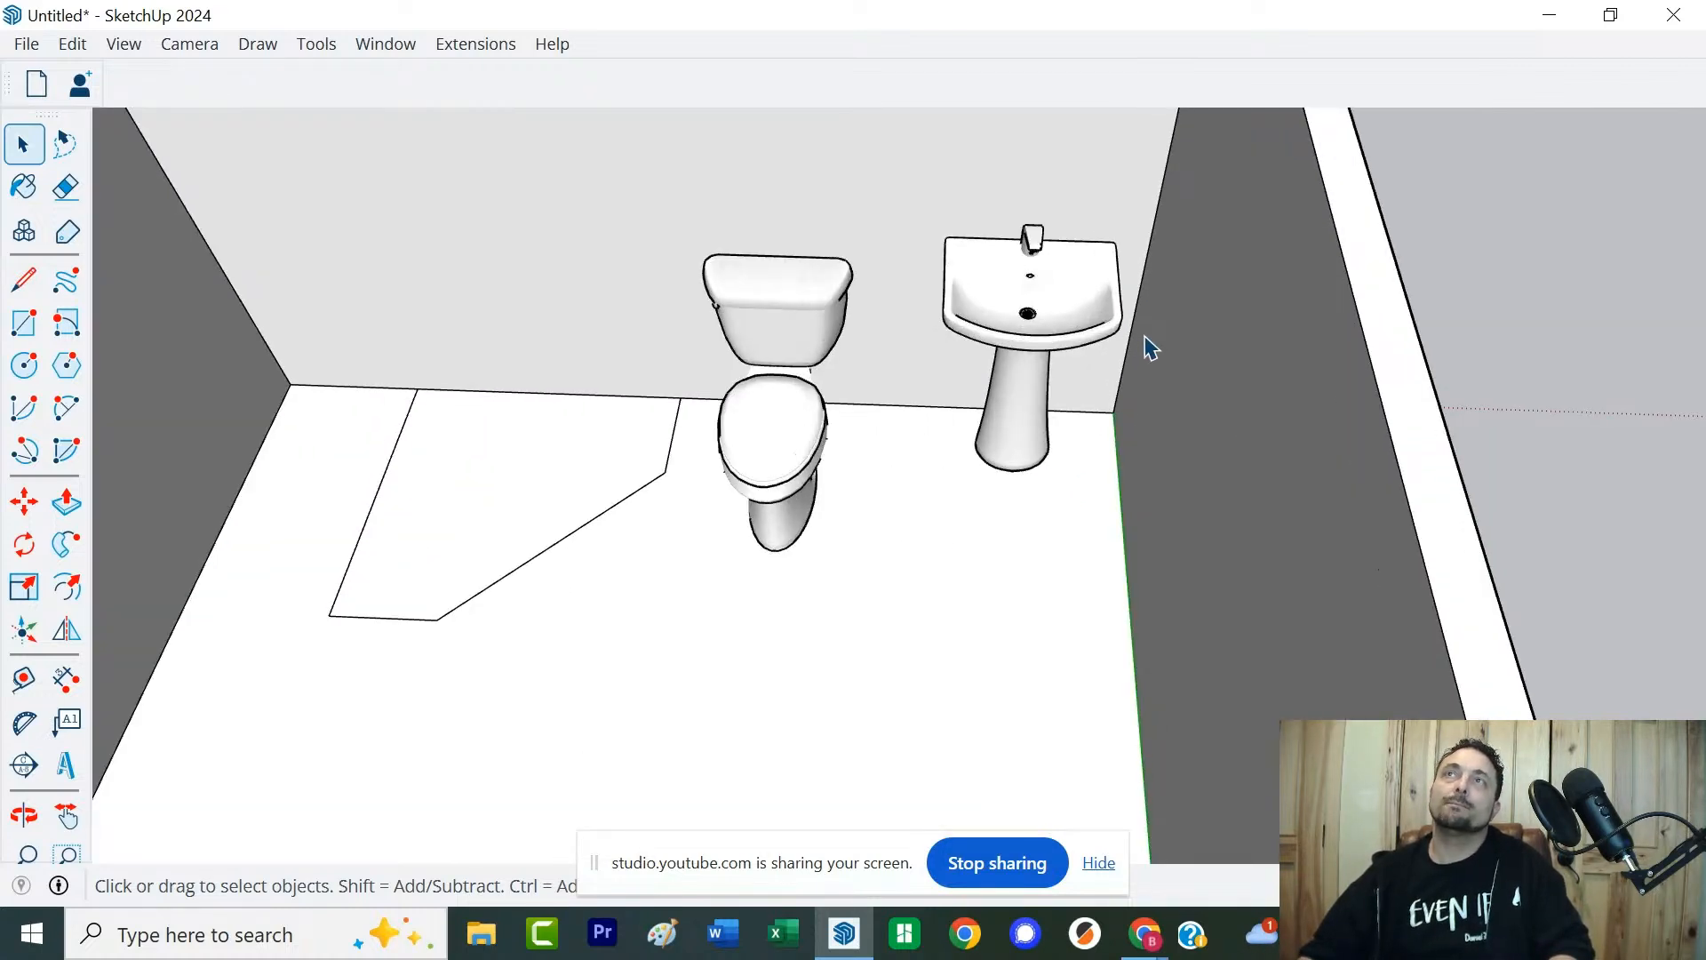
{"action": "scroll", "coordinate": [1149, 346], "scroll_direction": "up", "scroll_amount": 3}
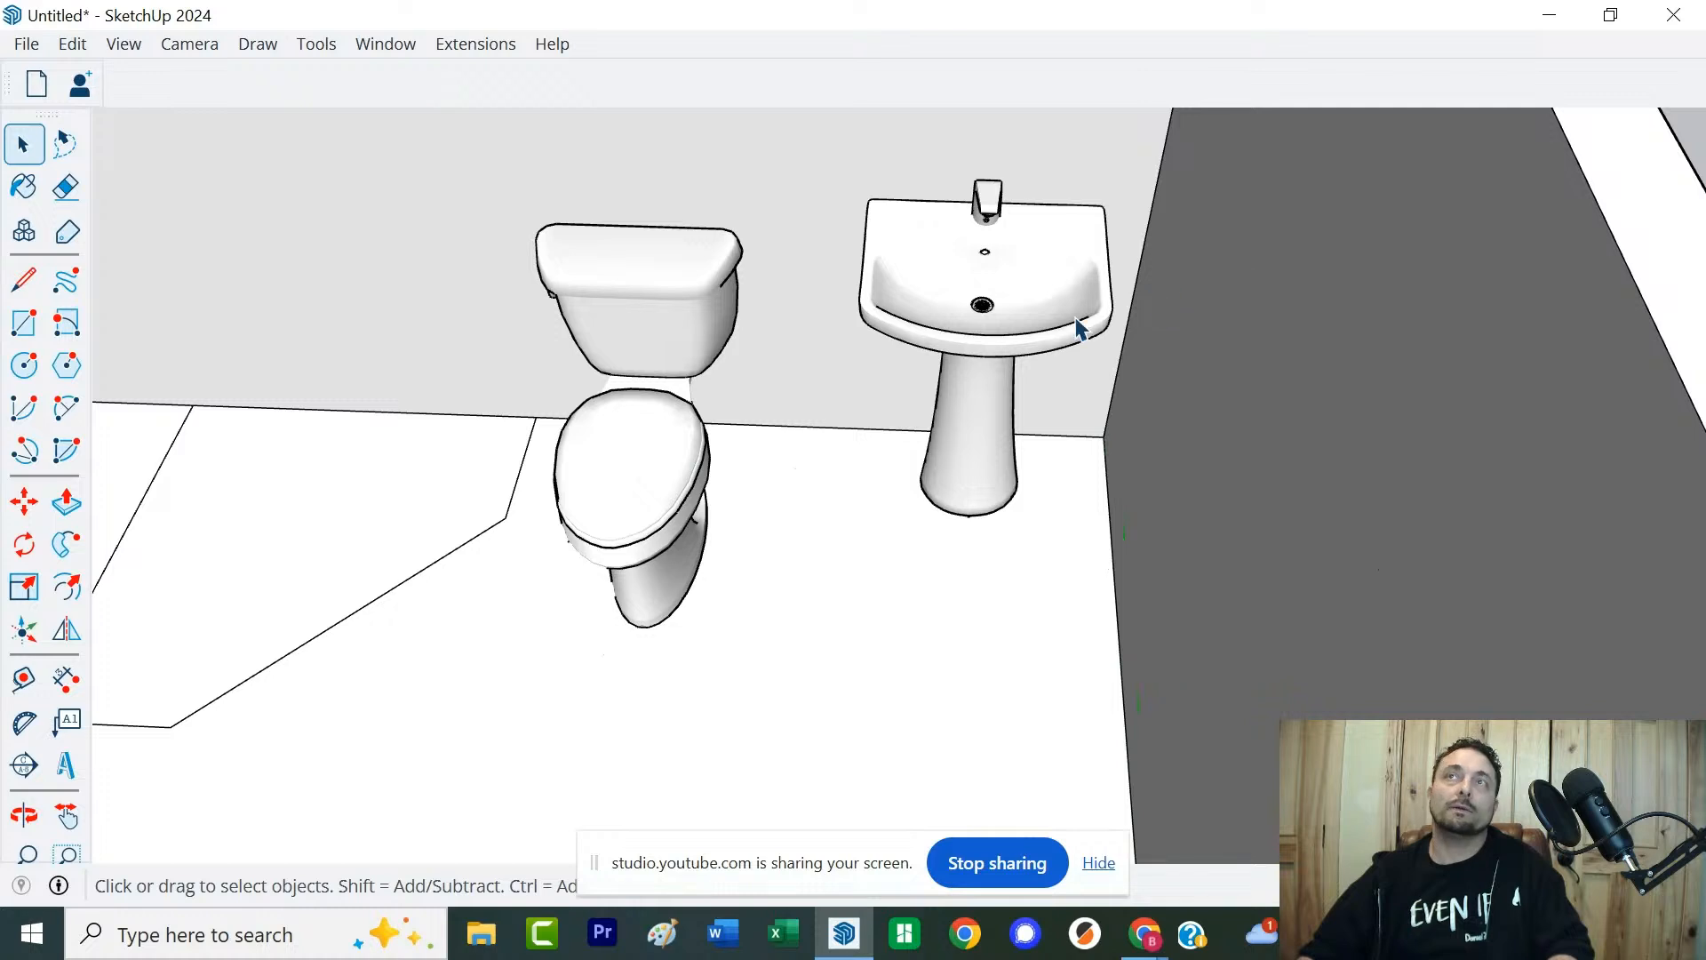
{"action": "mouse_move", "coordinate": [730, 330]}
{"action": "middle_mouse_down"}
{"action": "mouse_move", "coordinate": [658, 327]}
{"action": "mouse_move", "coordinate": [646, 359]}
{"action": "mouse_move", "coordinate": [794, 413]}
{"action": "mouse_move", "coordinate": [804, 395]}
{"action": "mouse_move", "coordinate": [783, 445]}
{"action": "middle_mouse_up"}
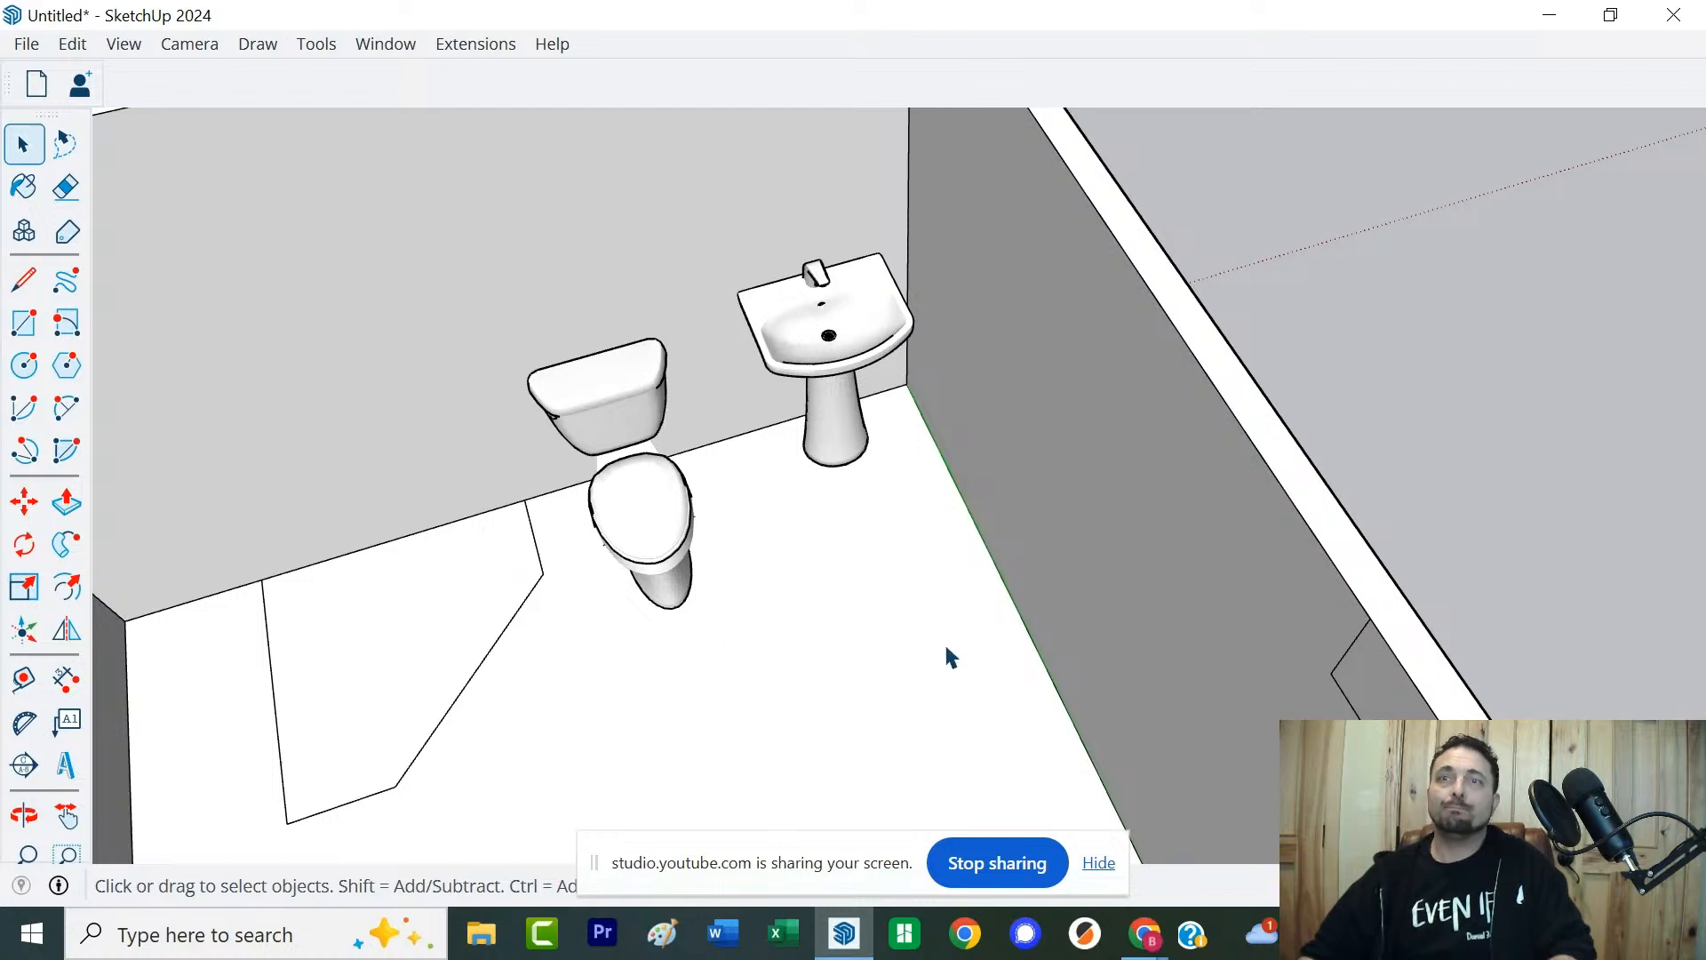
Open the 3D Warehouse and search it for "corner 42 inch shower with a clip"
{"action": "left_click", "coordinate": [399, 43]}
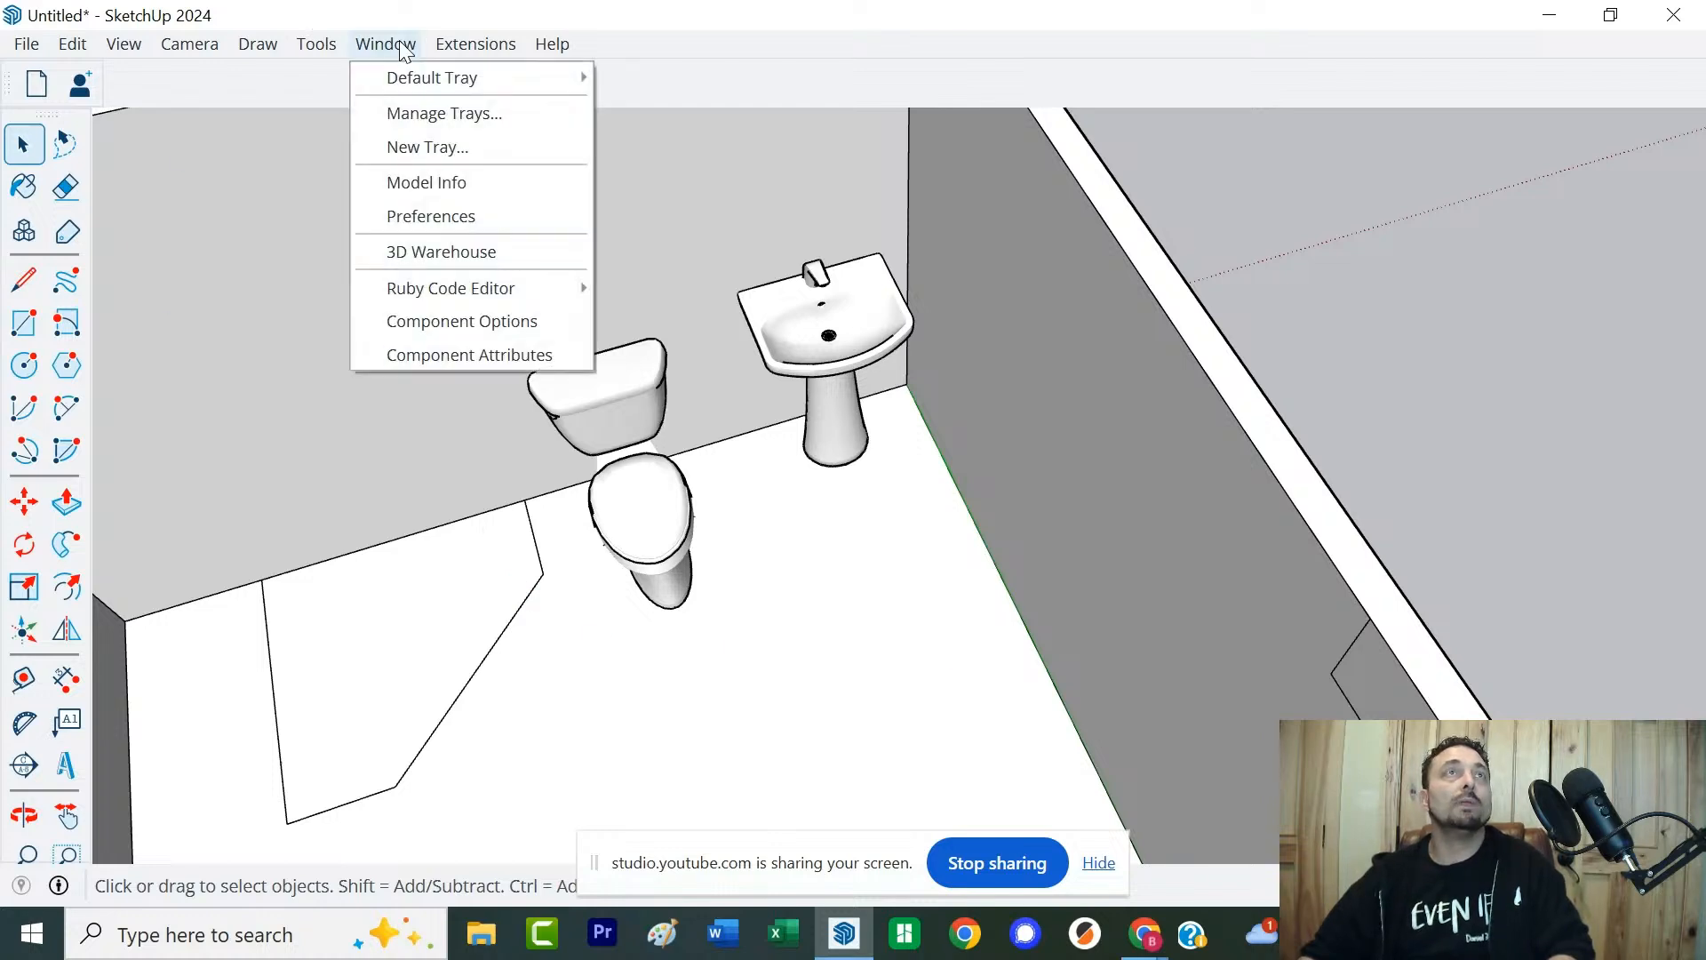
{"action": "left_click", "coordinate": [439, 256]}
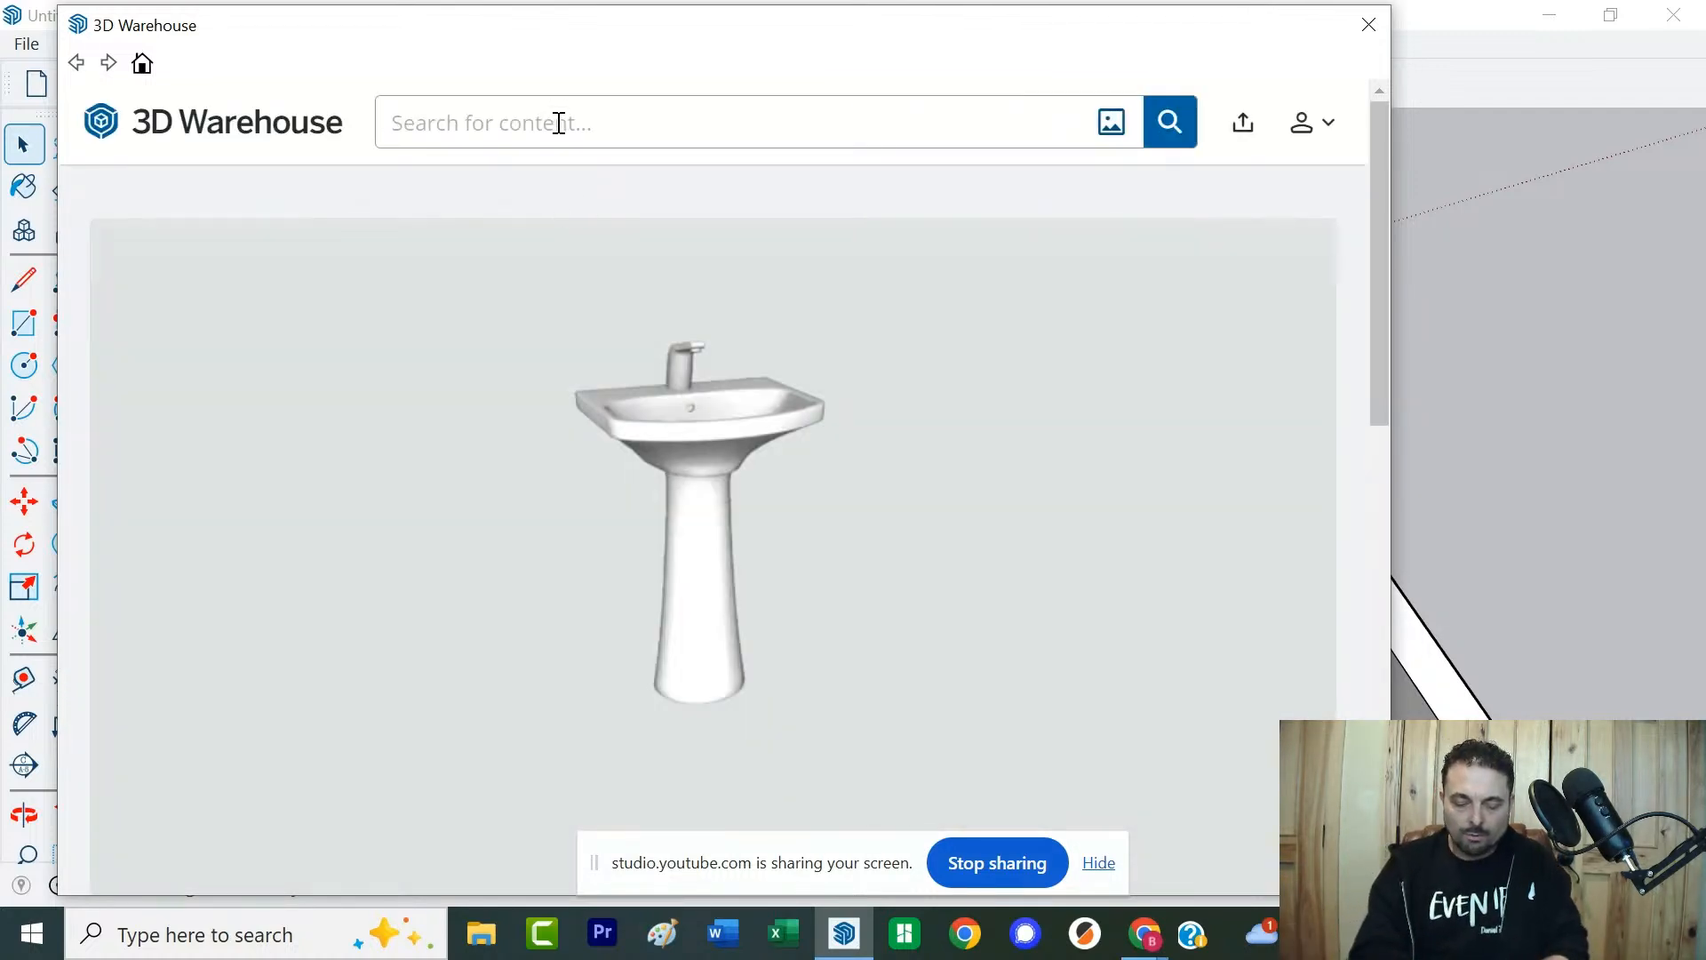
{"action": "type", "text": "corner 42 inch shower with a clip"}
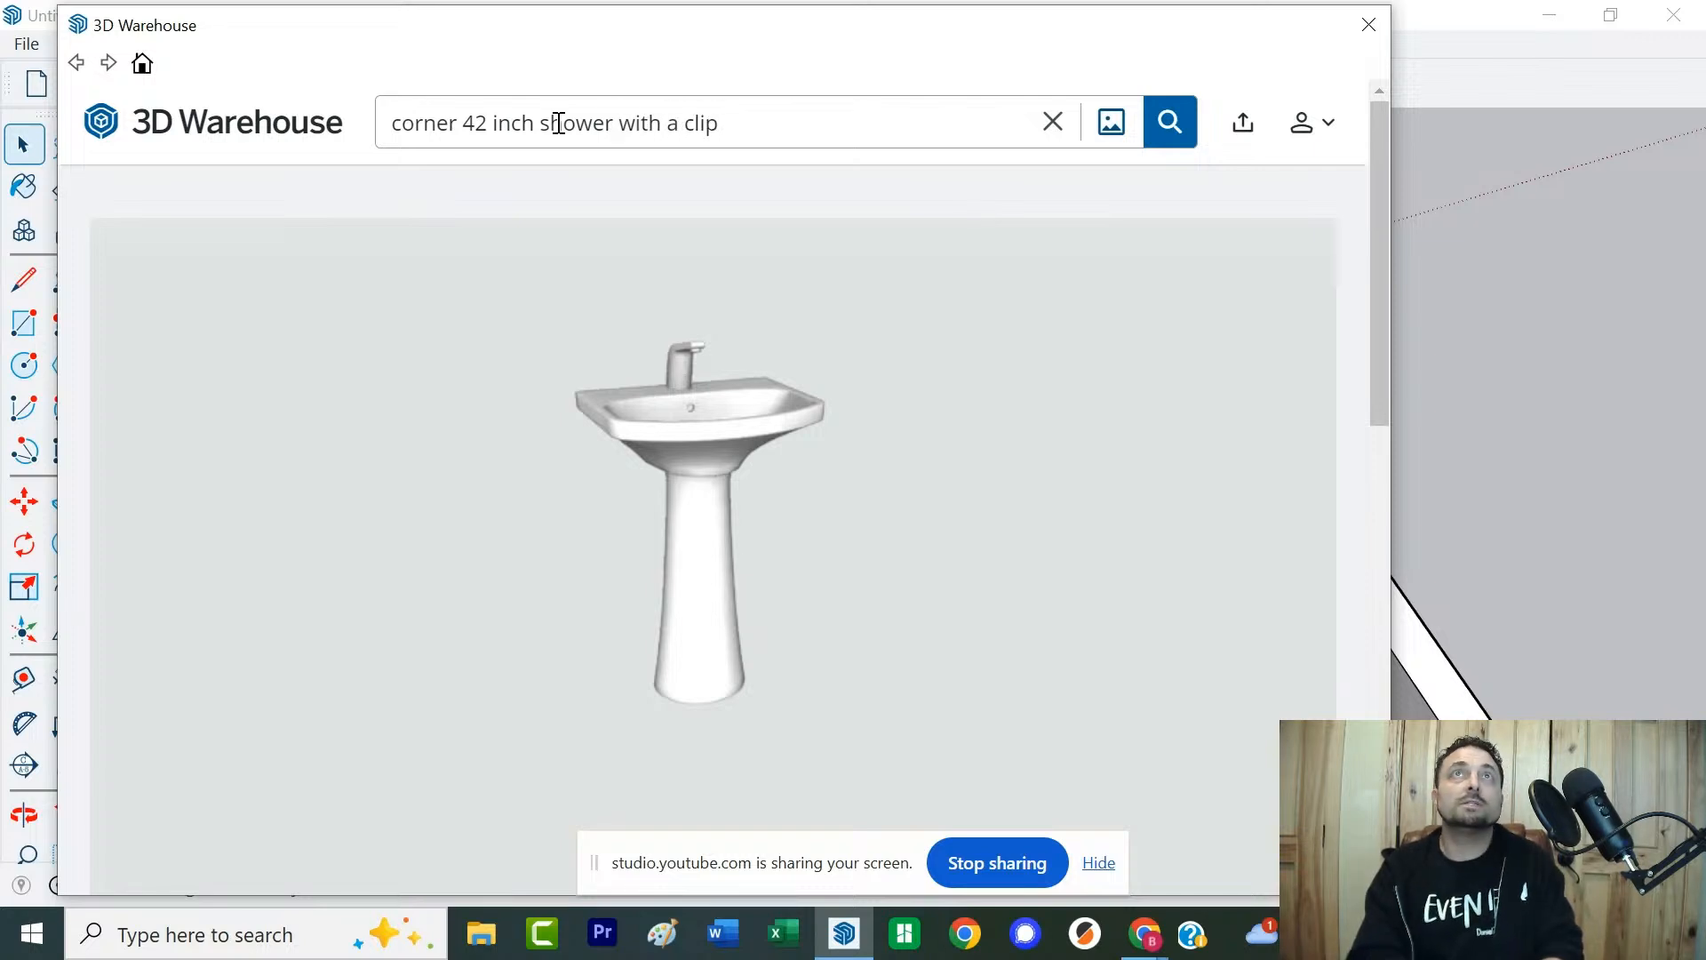
{"action": "key", "text": "Return"}
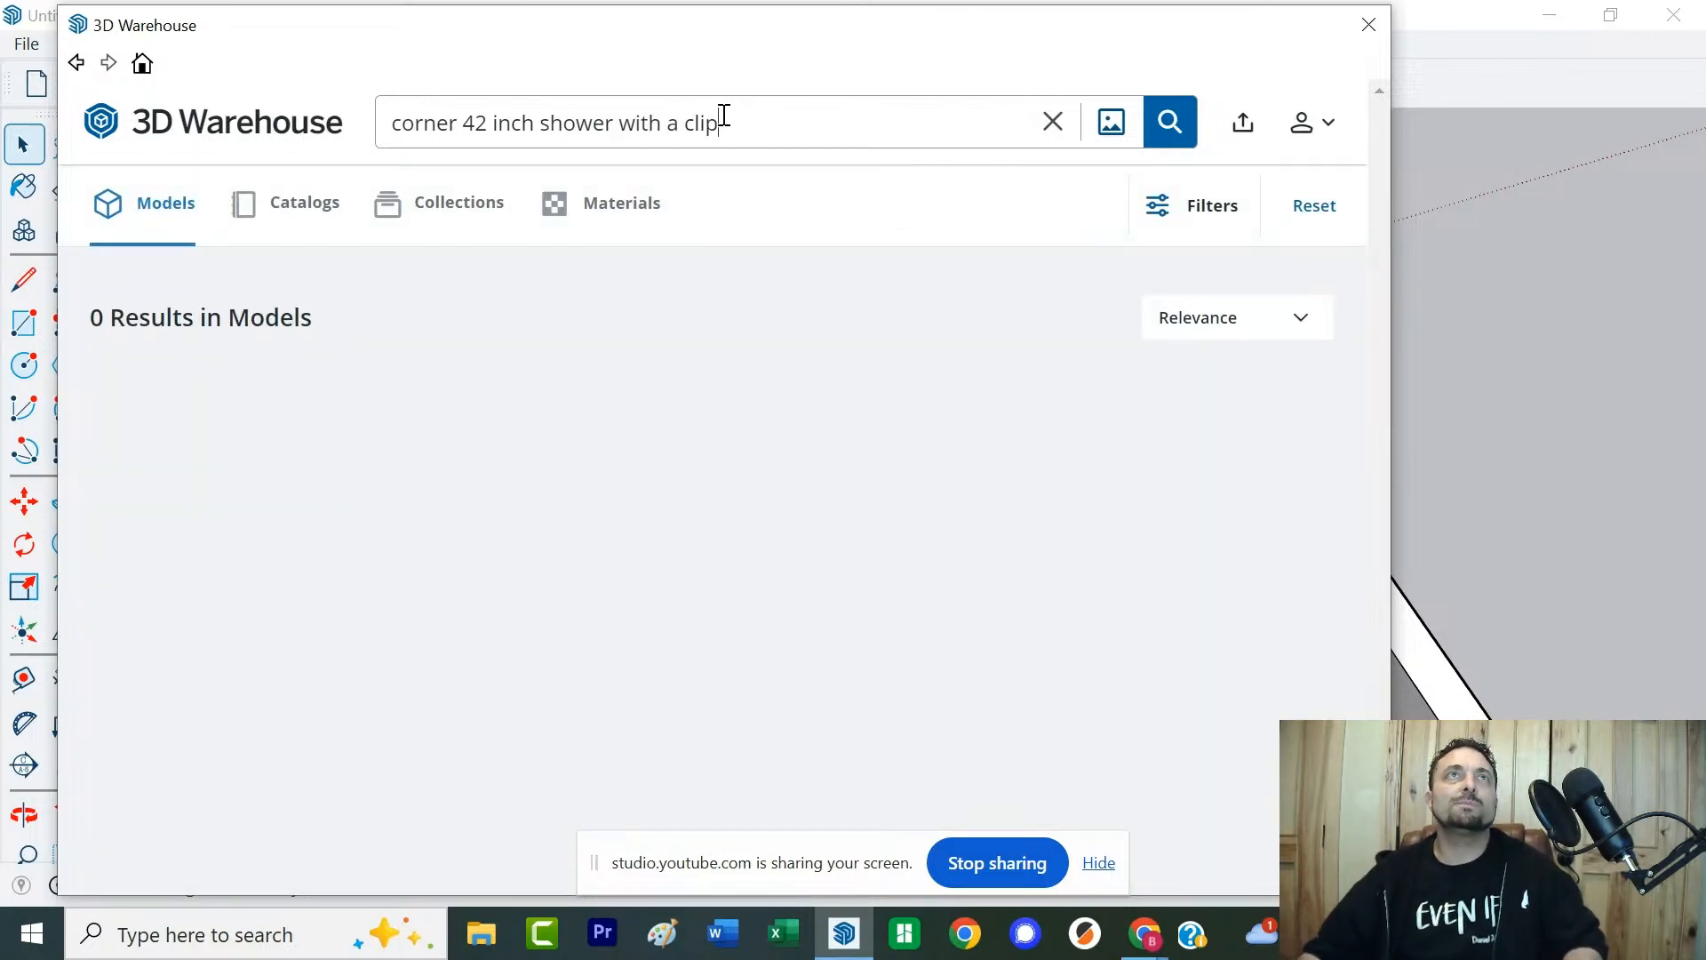
Shorten the model search to "corner 42 inch shower" and further to "corner shower"
{"action": "left_click_drag", "start_coordinate": [722, 116], "coordinate": [617, 125]}
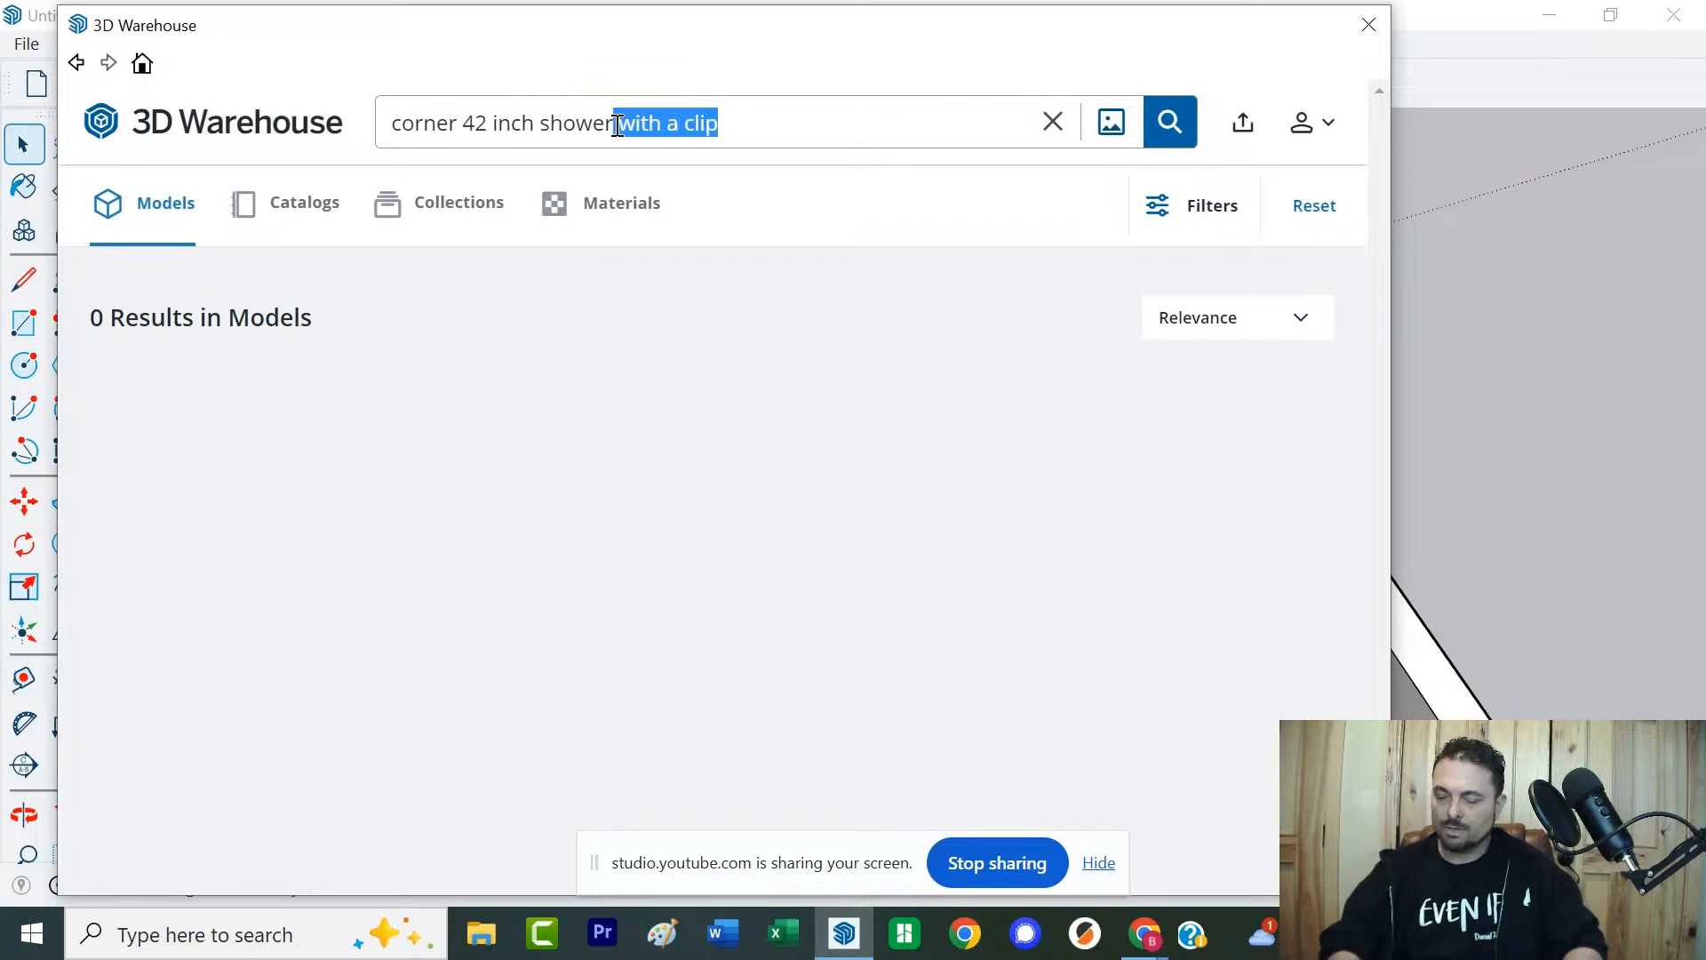
{"action": "key", "text": "BackSpace"}
{"action": "key", "text": "Return"}
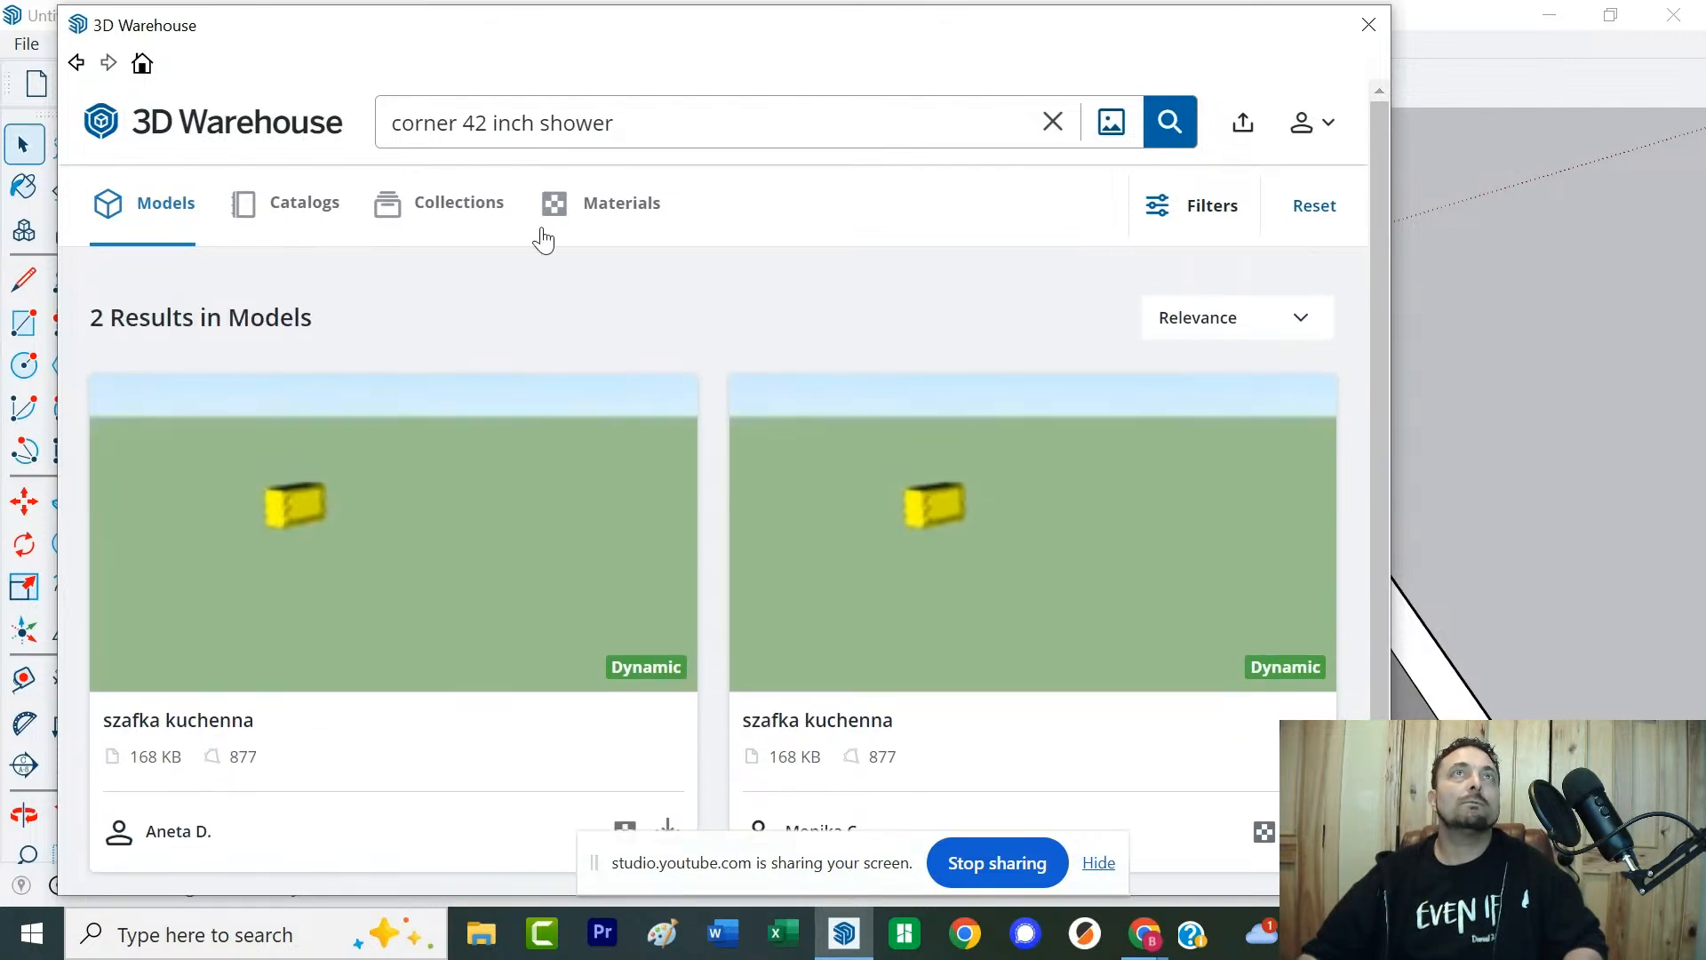
{"action": "left_click_drag", "start_coordinate": [622, 124], "coordinate": [459, 129]}
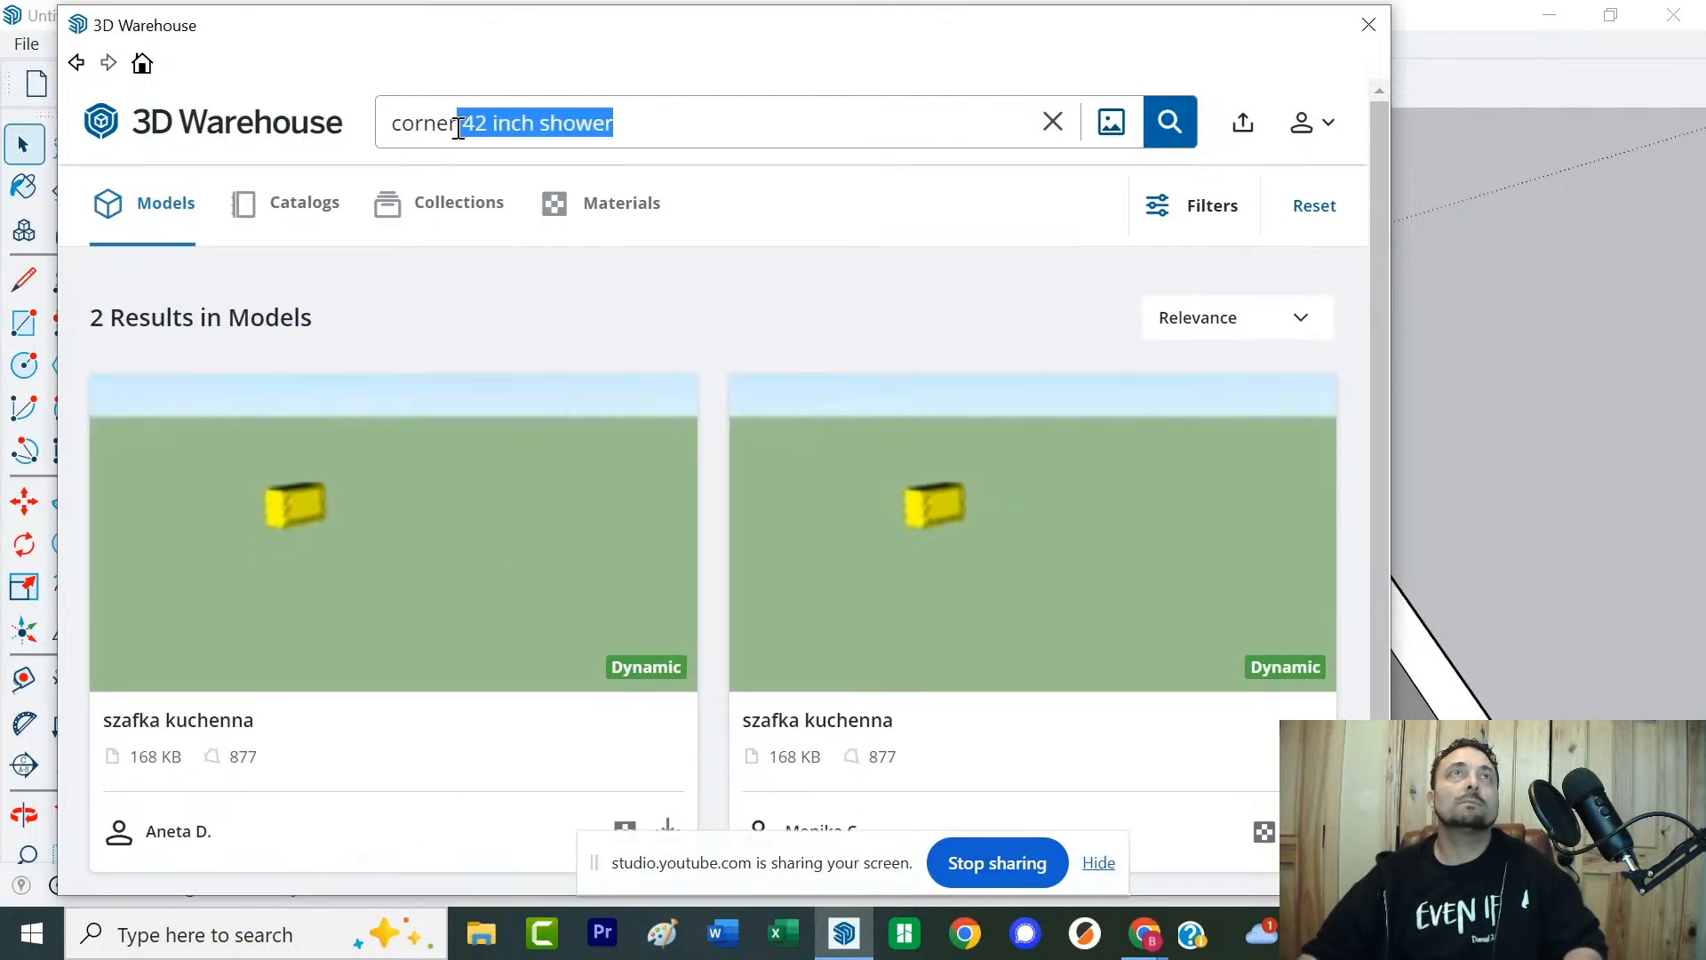
{"action": "type", "text": "sh"}
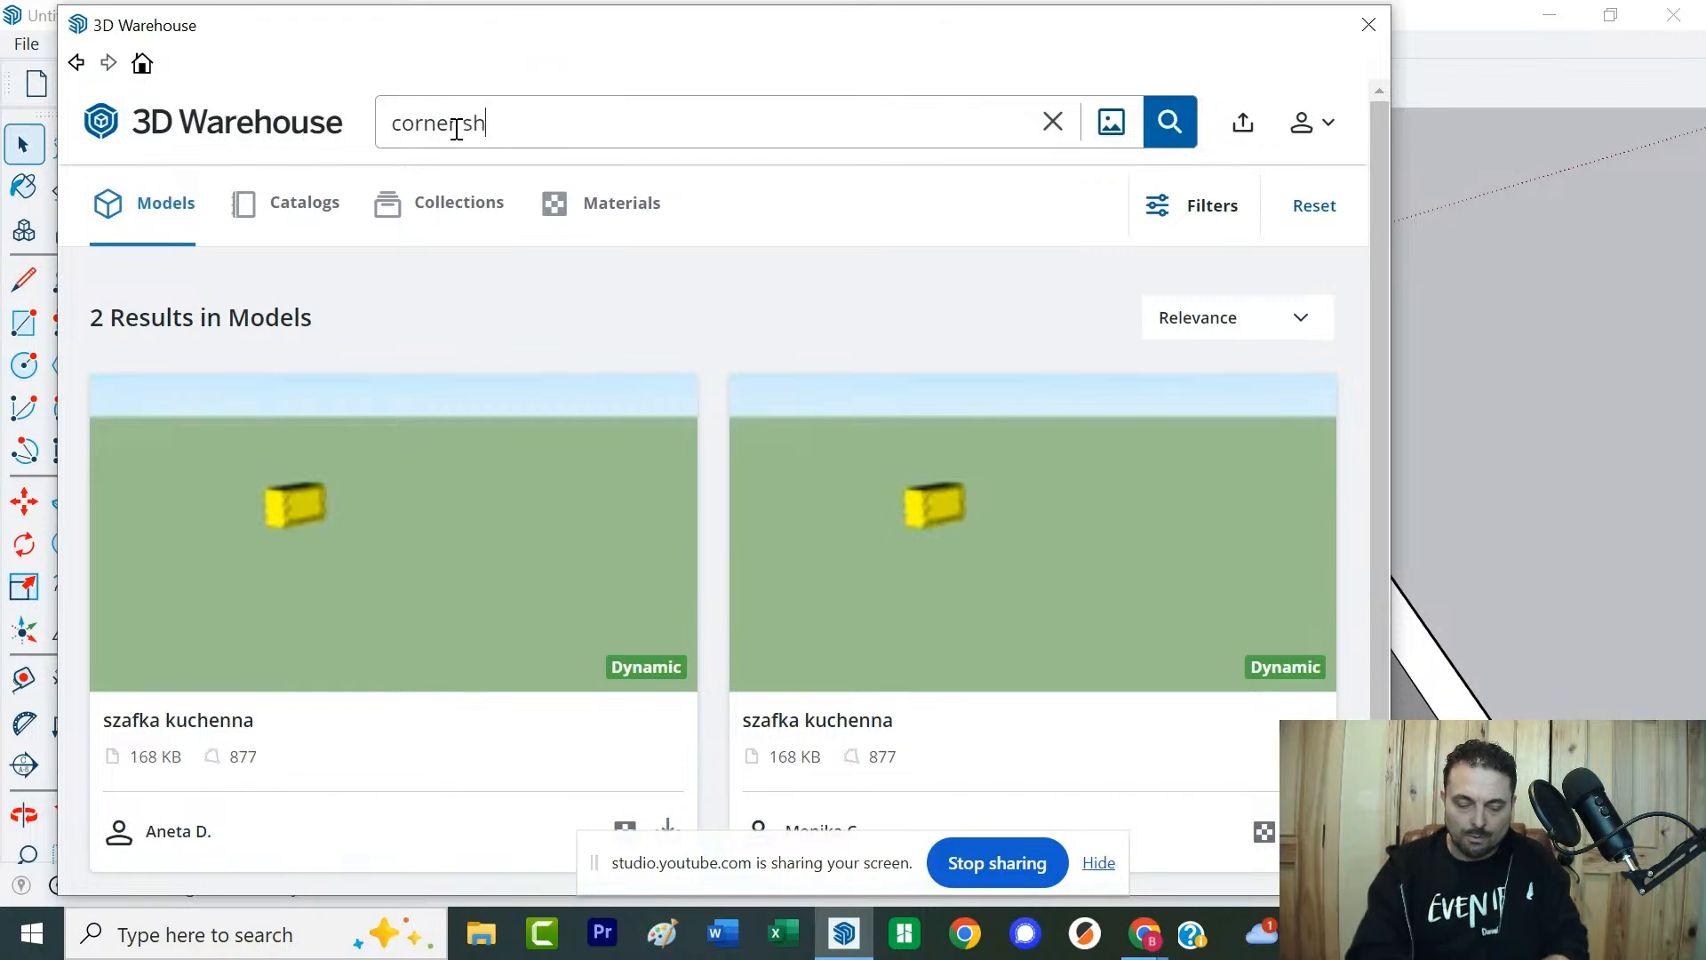
{"action": "type", "text": "ower"}
{"action": "key", "text": "Return"}
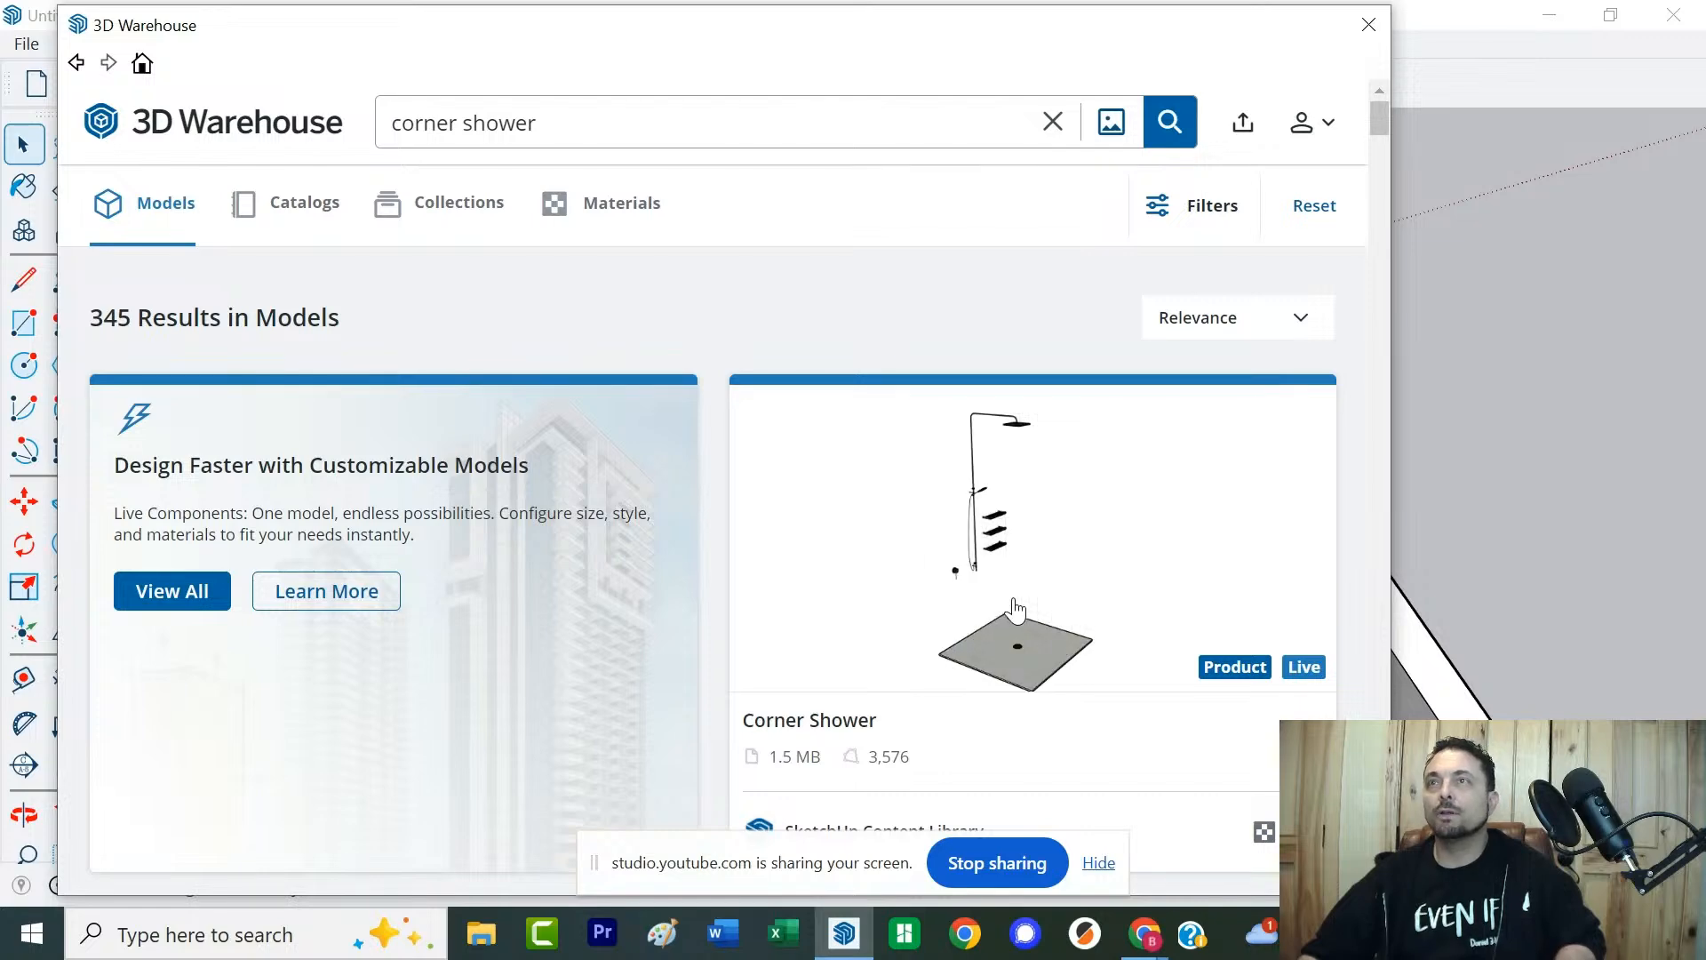
Browse the corner shower results and download the Corner+Shower model by CNC DESIGN directly into the open model
{"action": "scroll", "coordinate": [1100, 609], "scroll_direction": "down", "scroll_amount": 6}
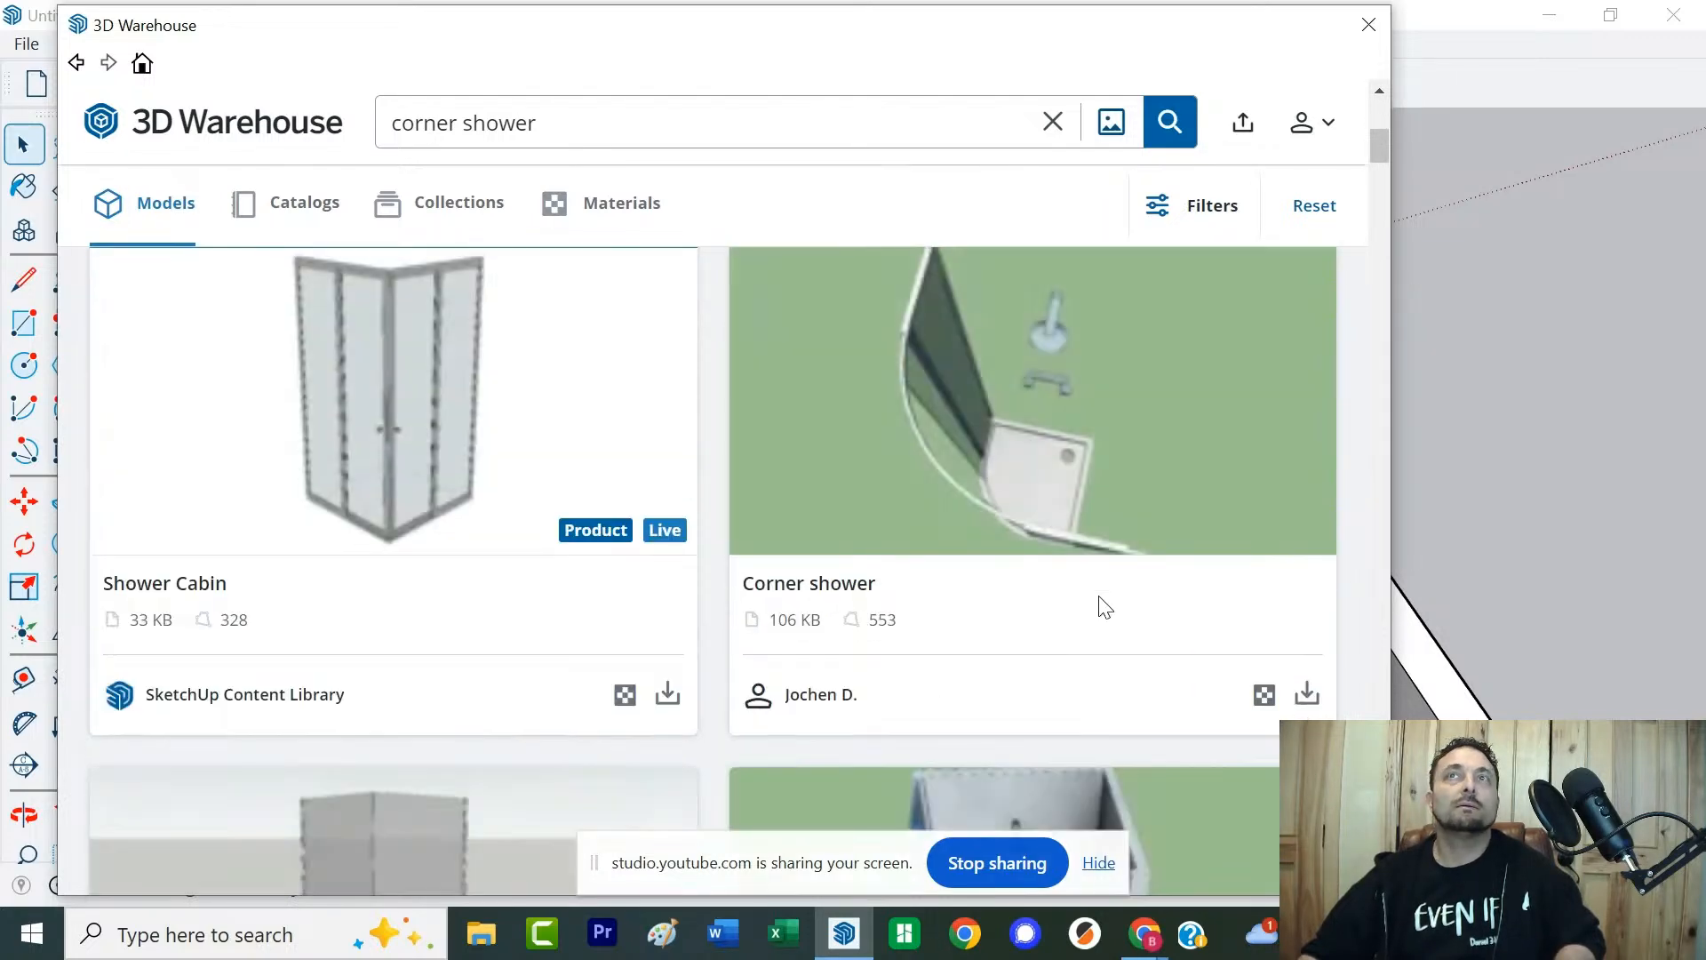
{"action": "scroll", "coordinate": [1022, 614], "scroll_direction": "down", "scroll_amount": 9}
{"action": "scroll", "coordinate": [1022, 615], "scroll_direction": "up", "scroll_amount": 3}
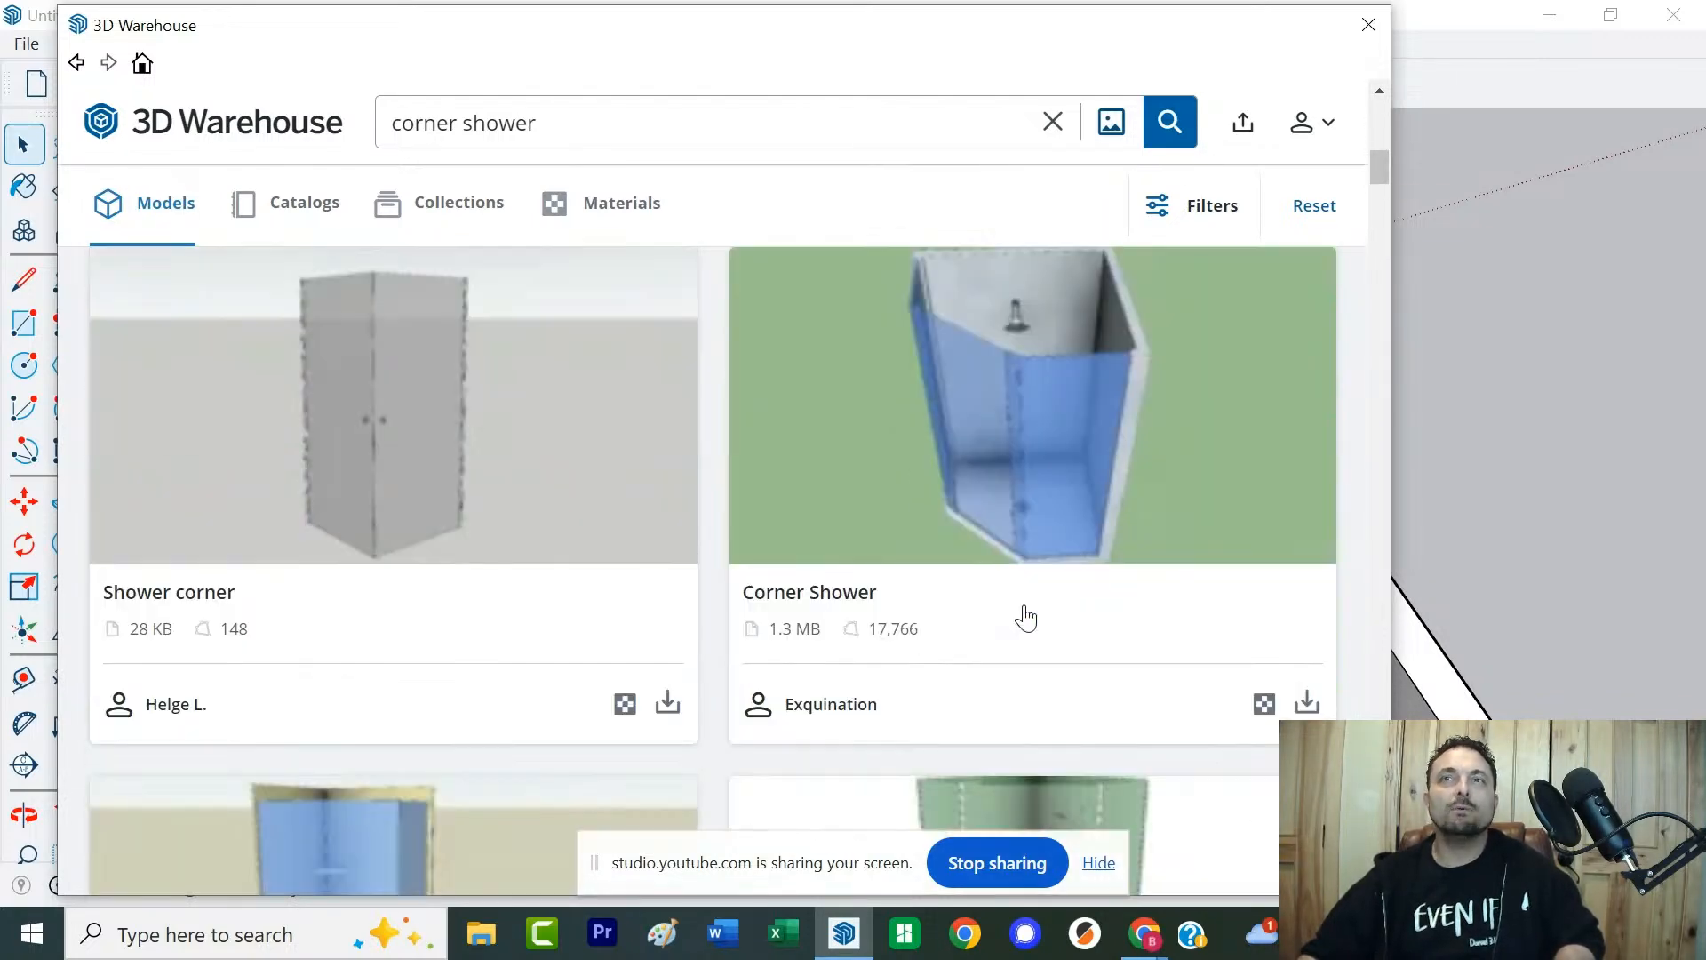
{"action": "scroll", "coordinate": [1025, 618], "scroll_direction": "down", "scroll_amount": 3}
{"action": "scroll", "coordinate": [1024, 616], "scroll_direction": "down", "scroll_amount": 6}
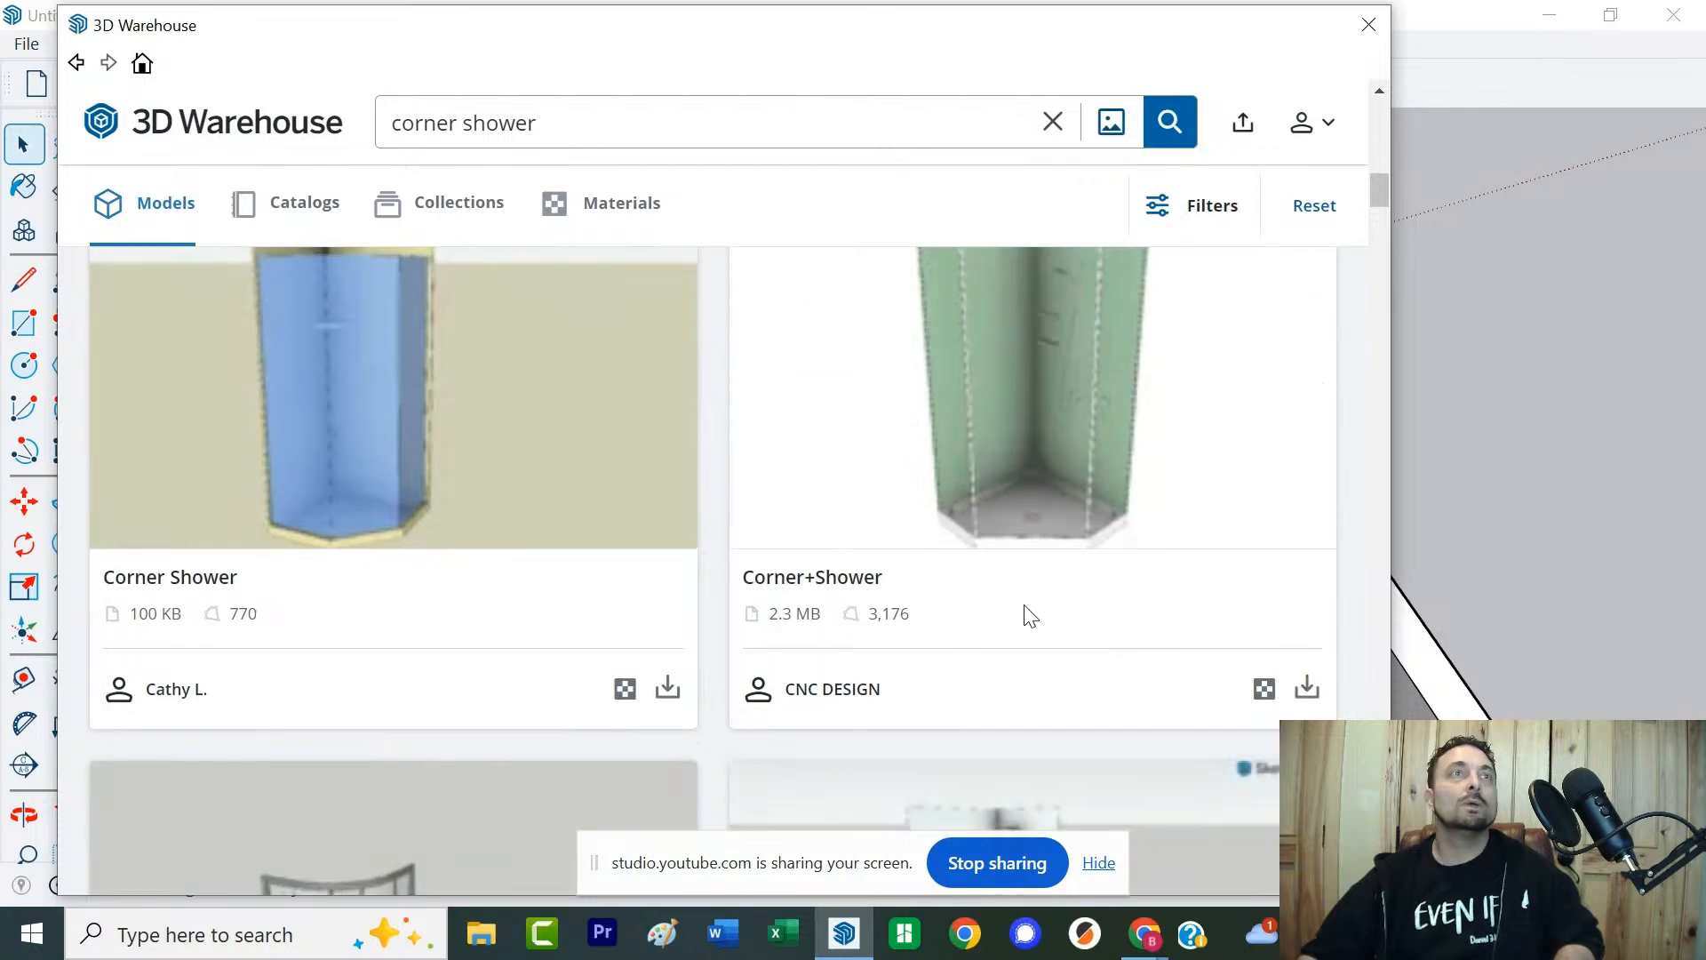
{"action": "scroll", "coordinate": [1026, 611], "scroll_direction": "up", "scroll_amount": 3}
{"action": "scroll", "coordinate": [1039, 595], "scroll_direction": "up", "scroll_amount": 3}
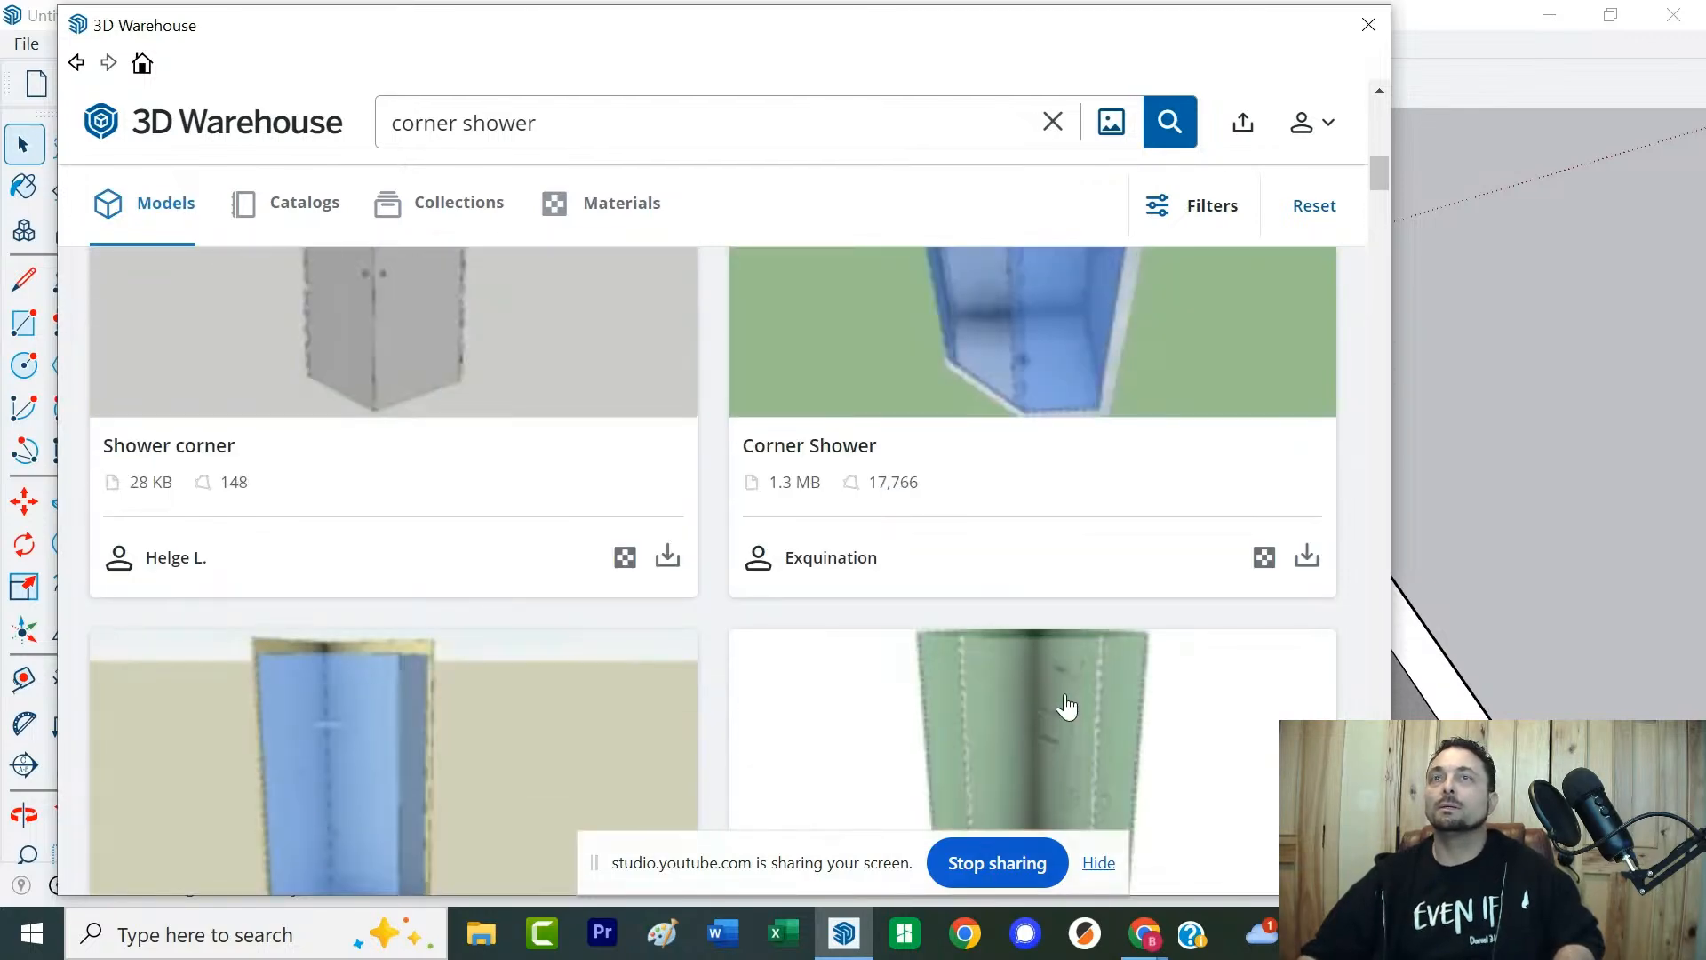
{"action": "scroll", "coordinate": [1068, 708], "scroll_direction": "down", "scroll_amount": 3}
{"action": "left_click", "coordinate": [1069, 689]}
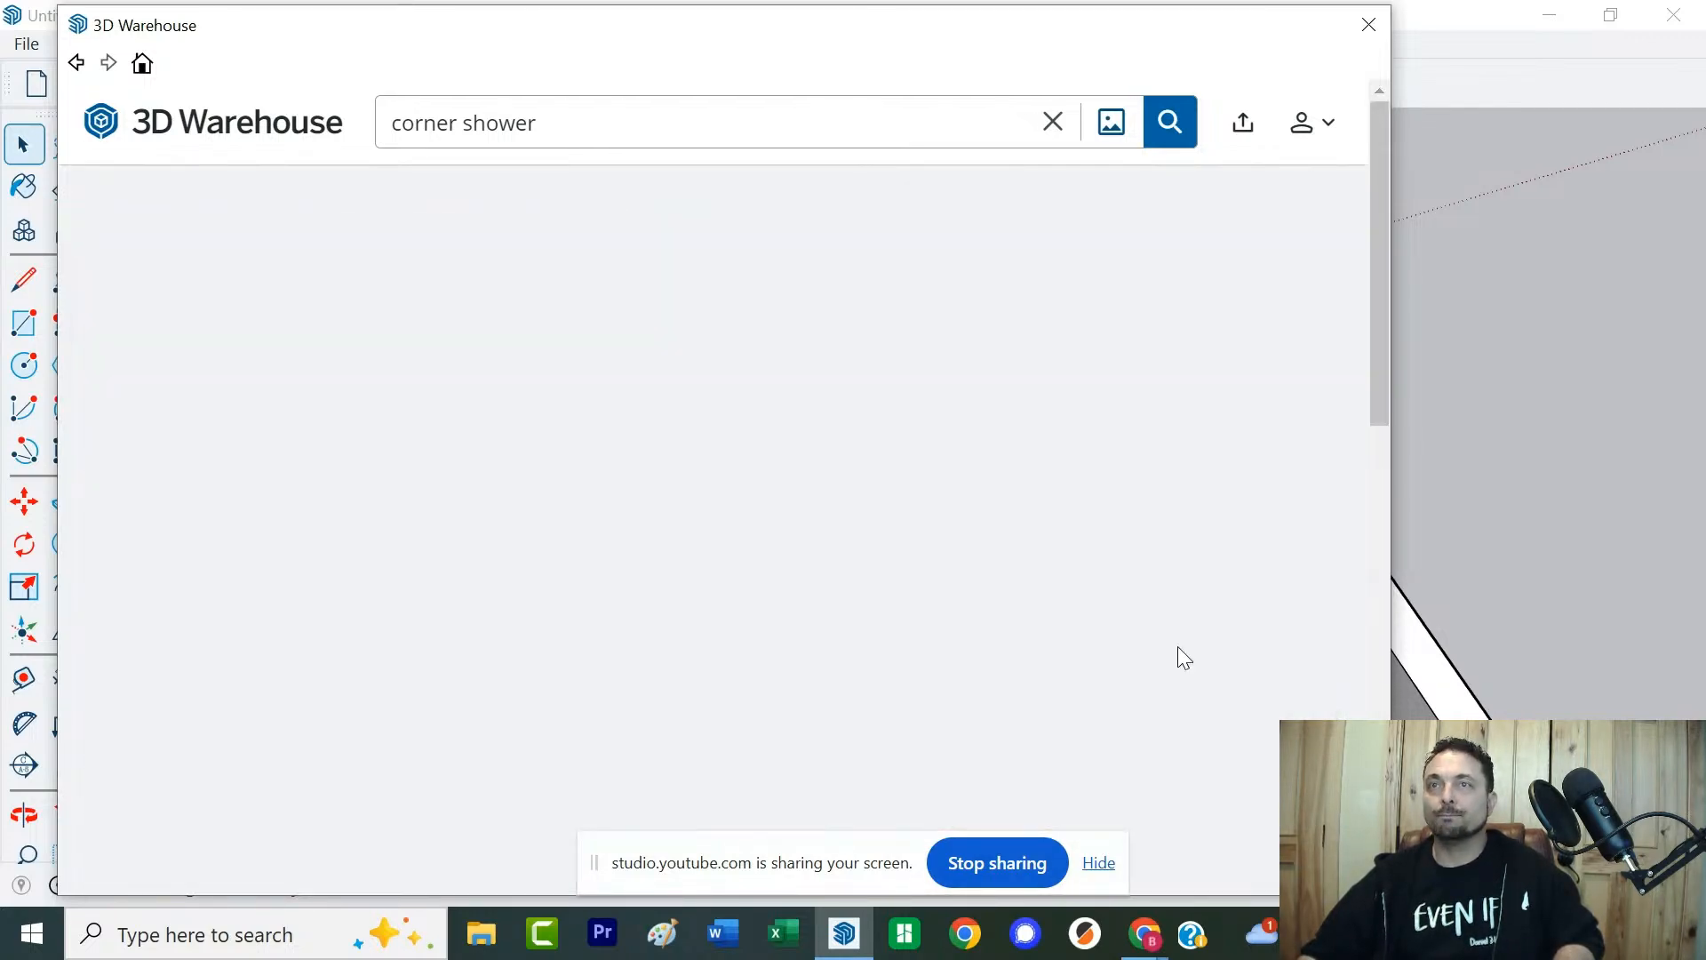
{"action": "scroll", "coordinate": [1090, 578], "scroll_direction": "down", "scroll_amount": 5}
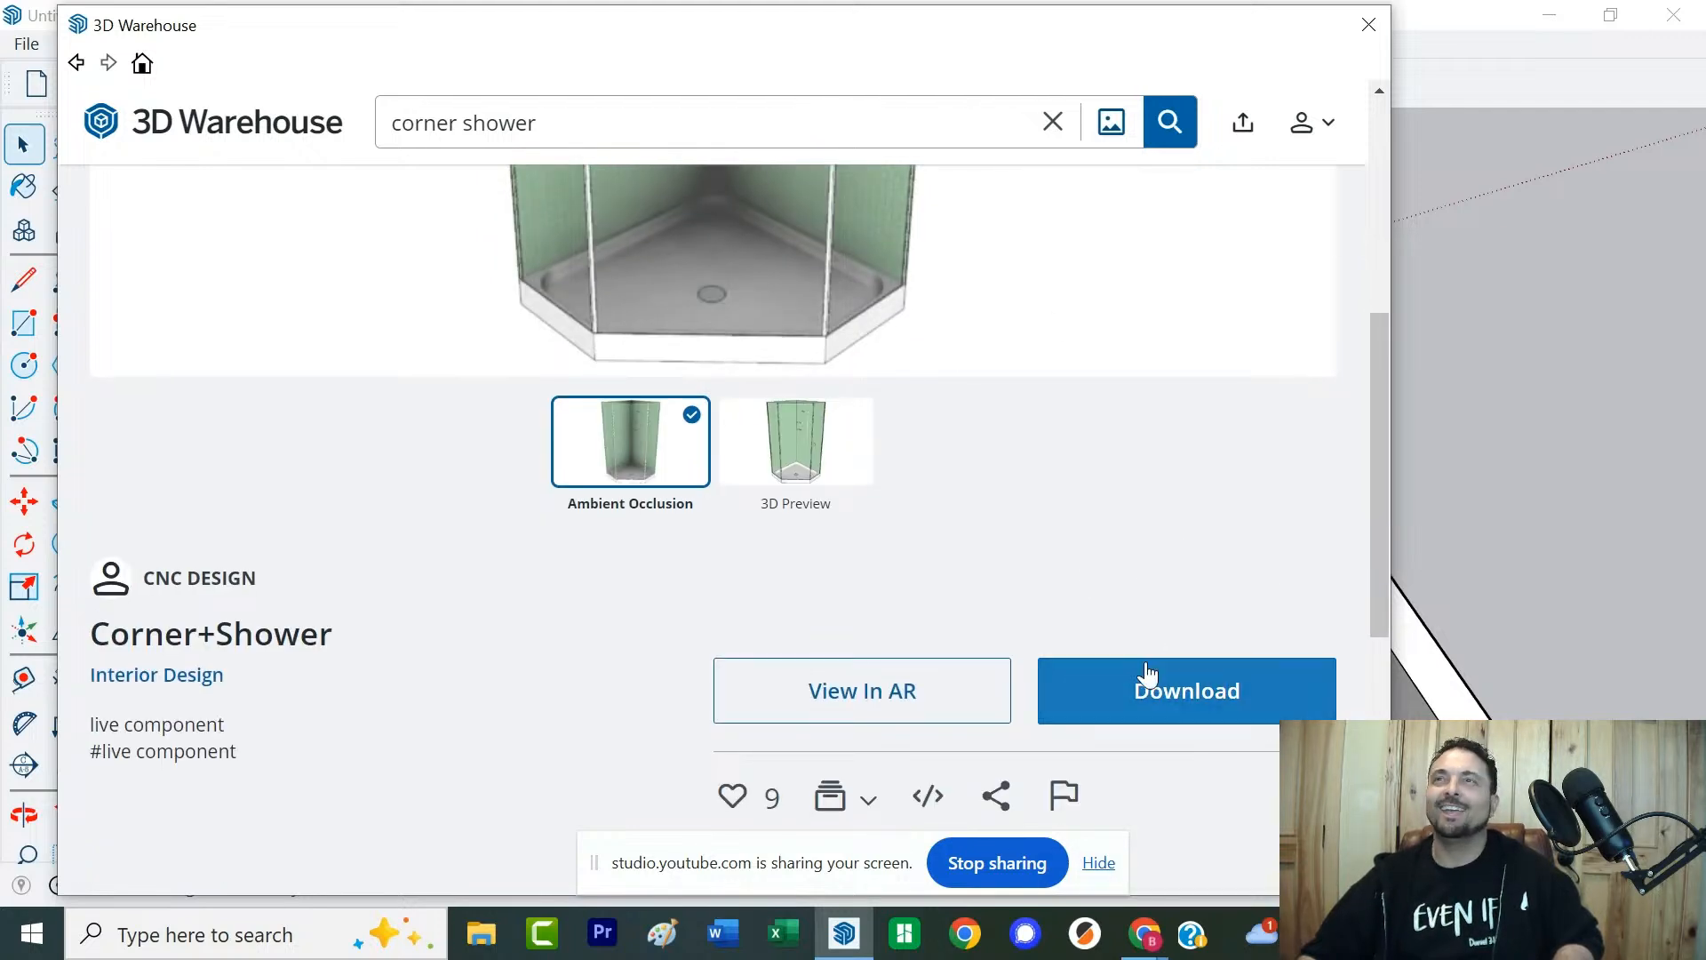
{"action": "left_click", "coordinate": [1157, 695]}
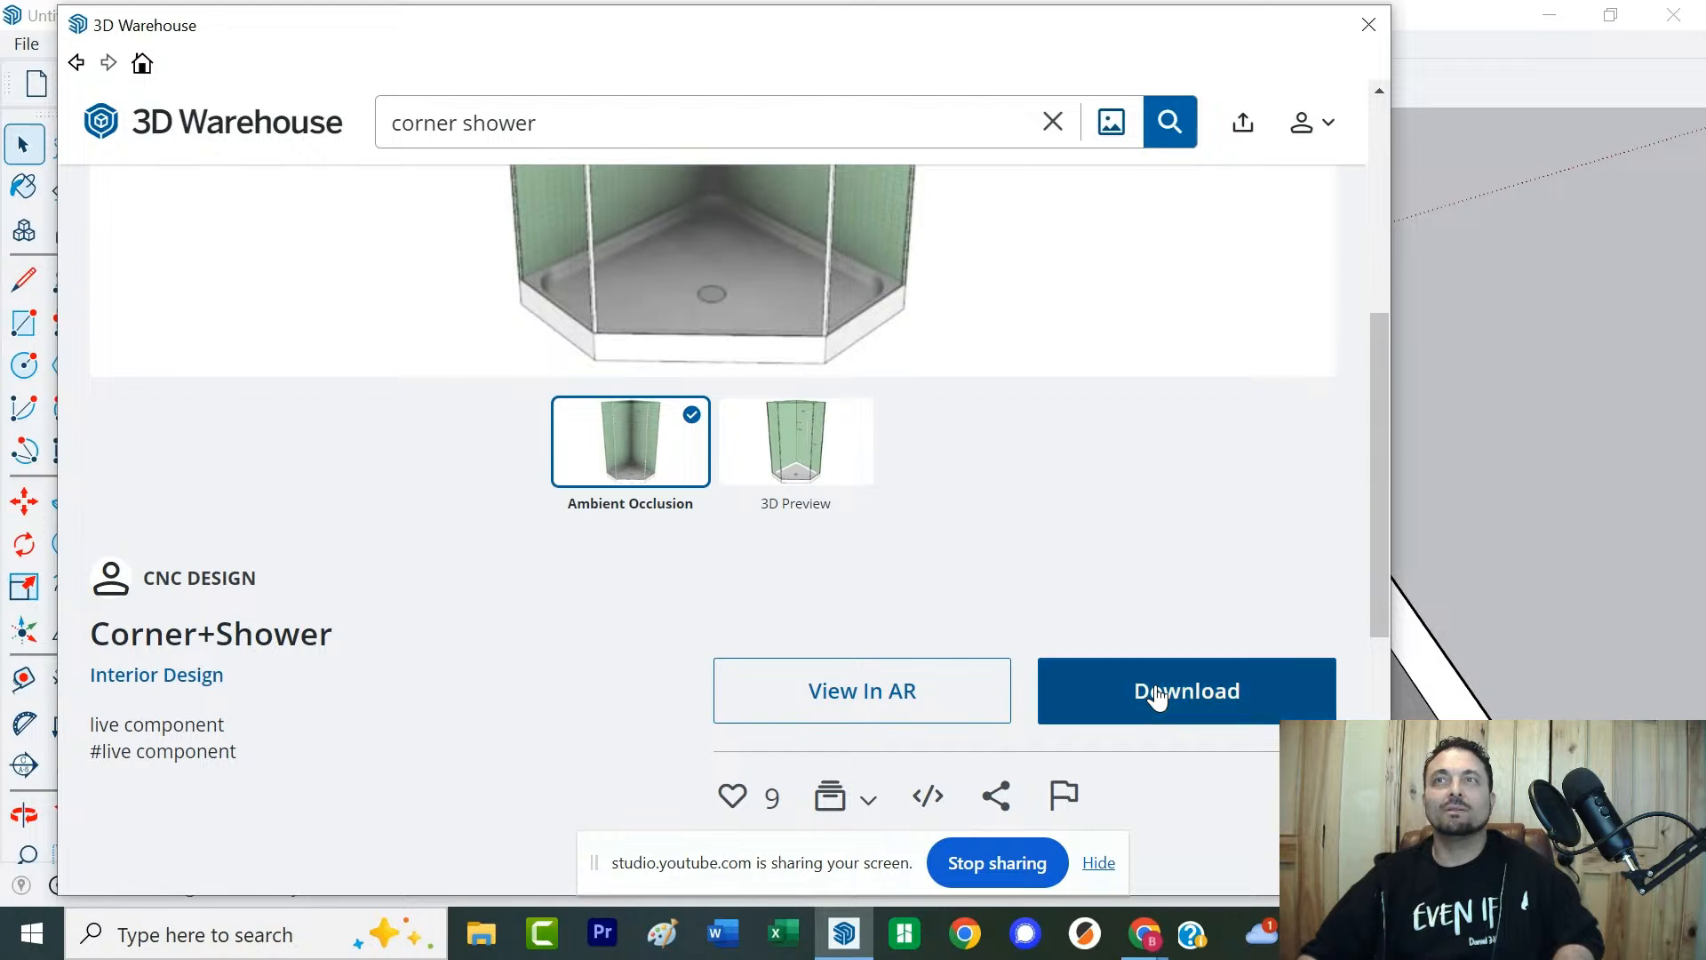
{"action": "left_click", "coordinate": [638, 494]}
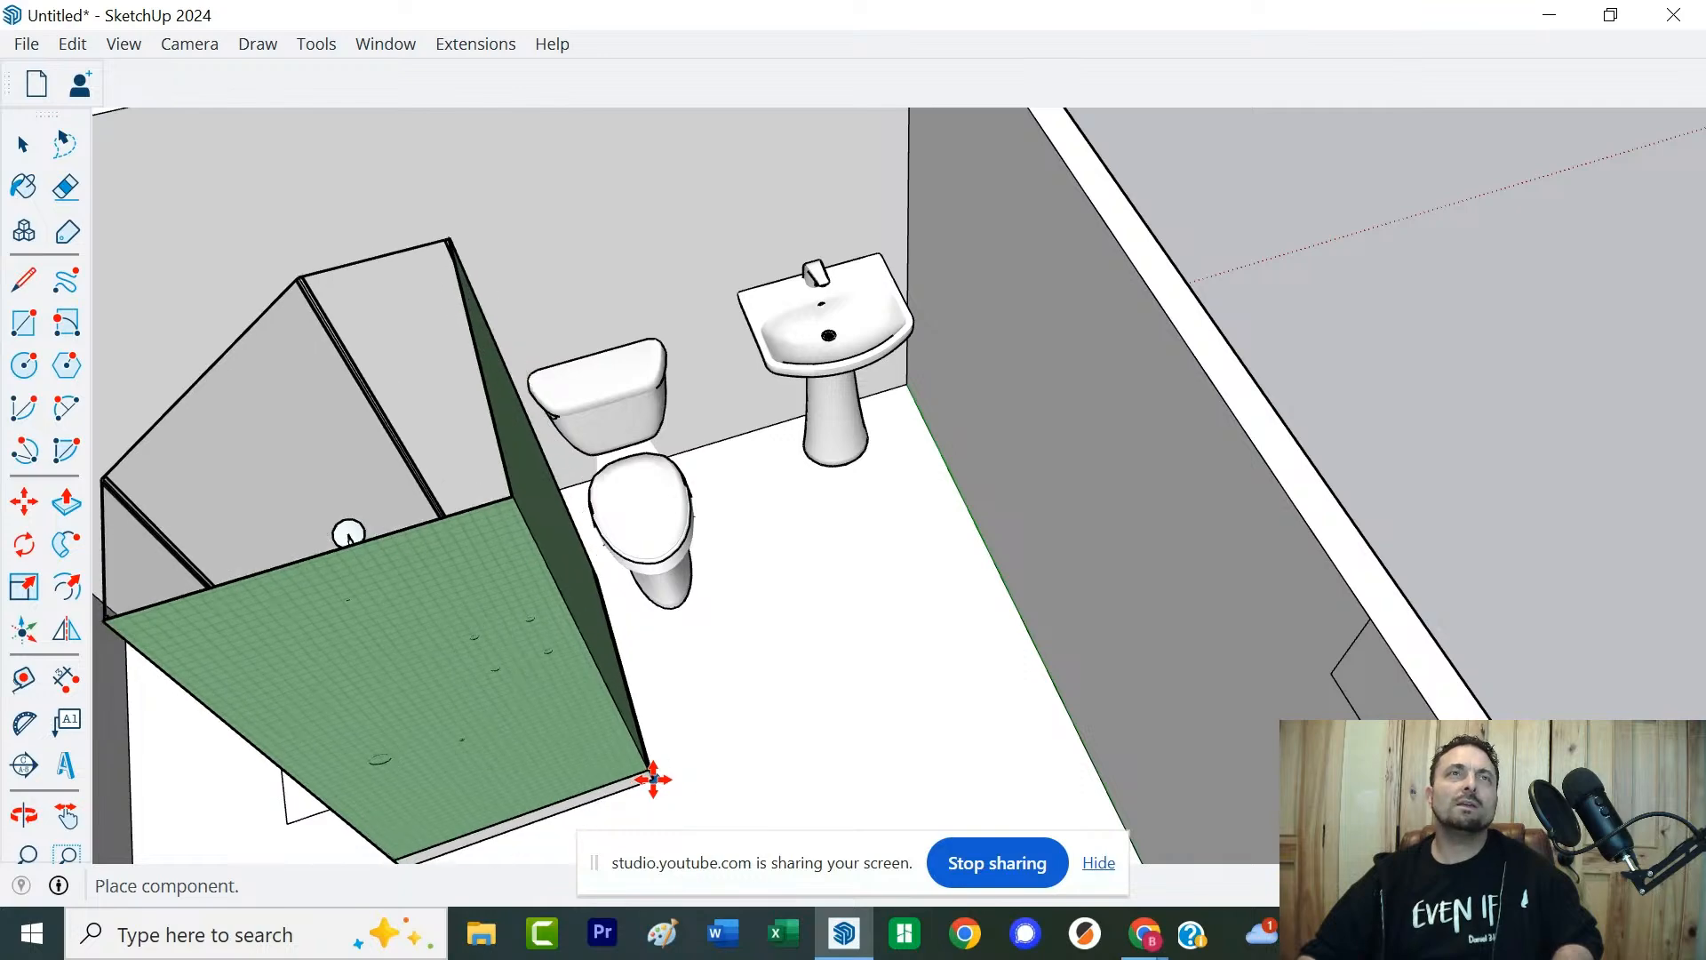
Place the corner shower on the floor beside the toilet and rotate it a half turn so its clipped side faces the room
{"action": "left_click", "coordinate": [652, 776]}
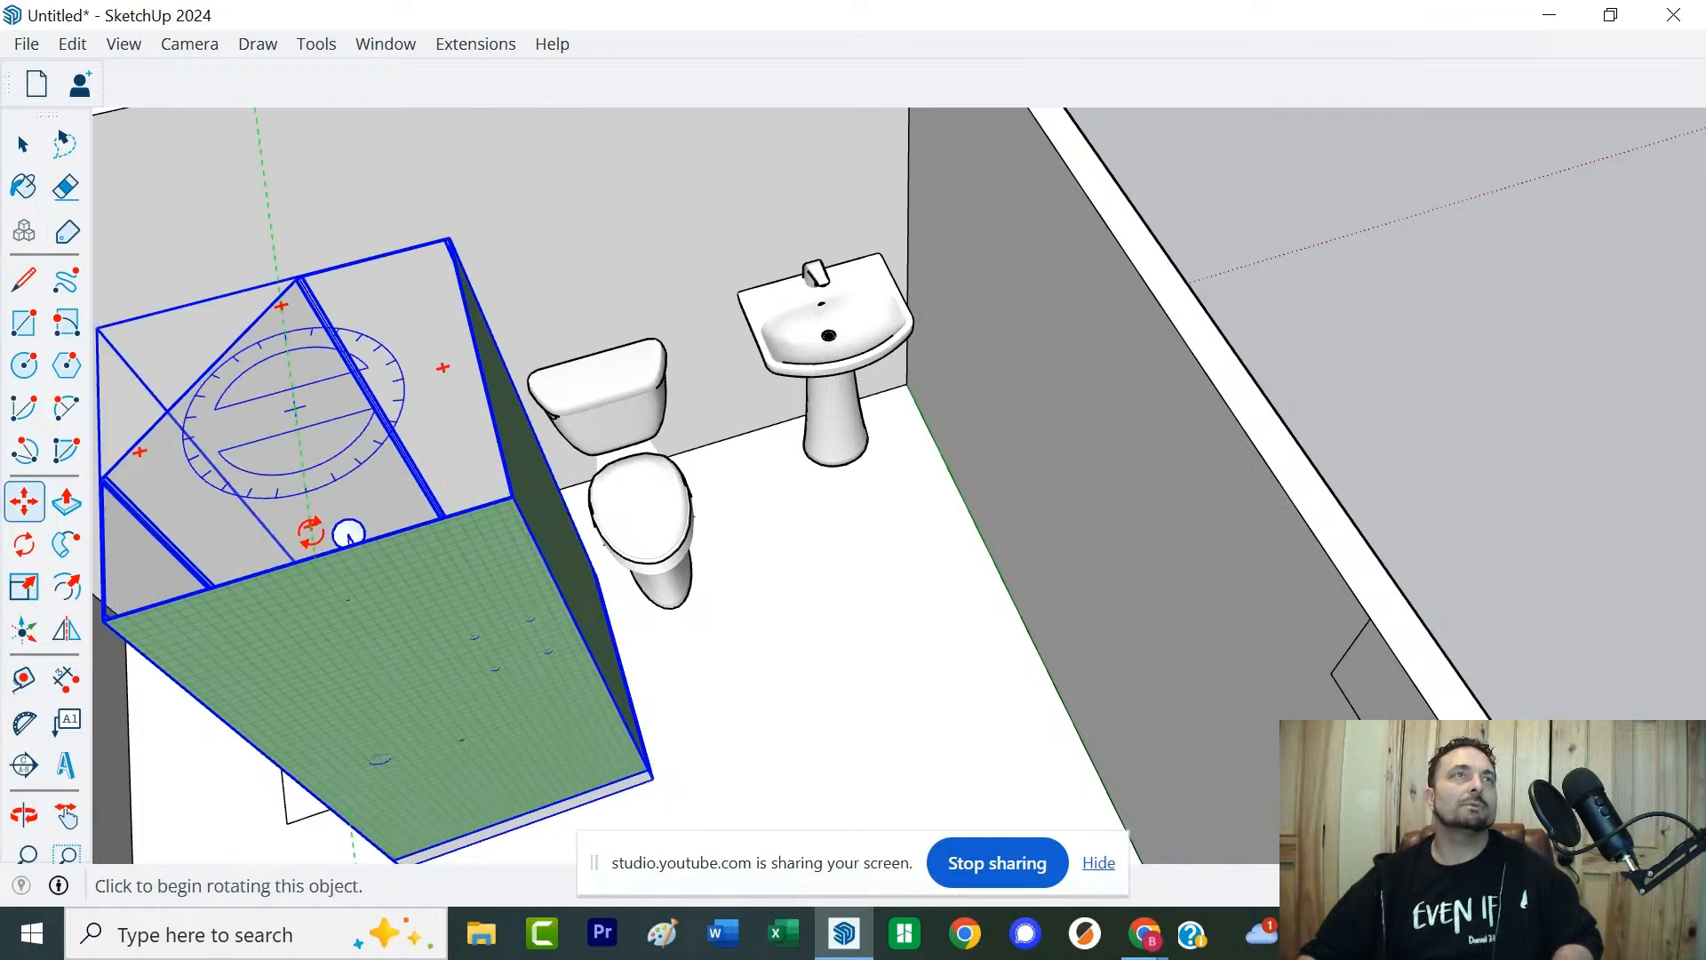
{"action": "left_click", "coordinate": [348, 534]}
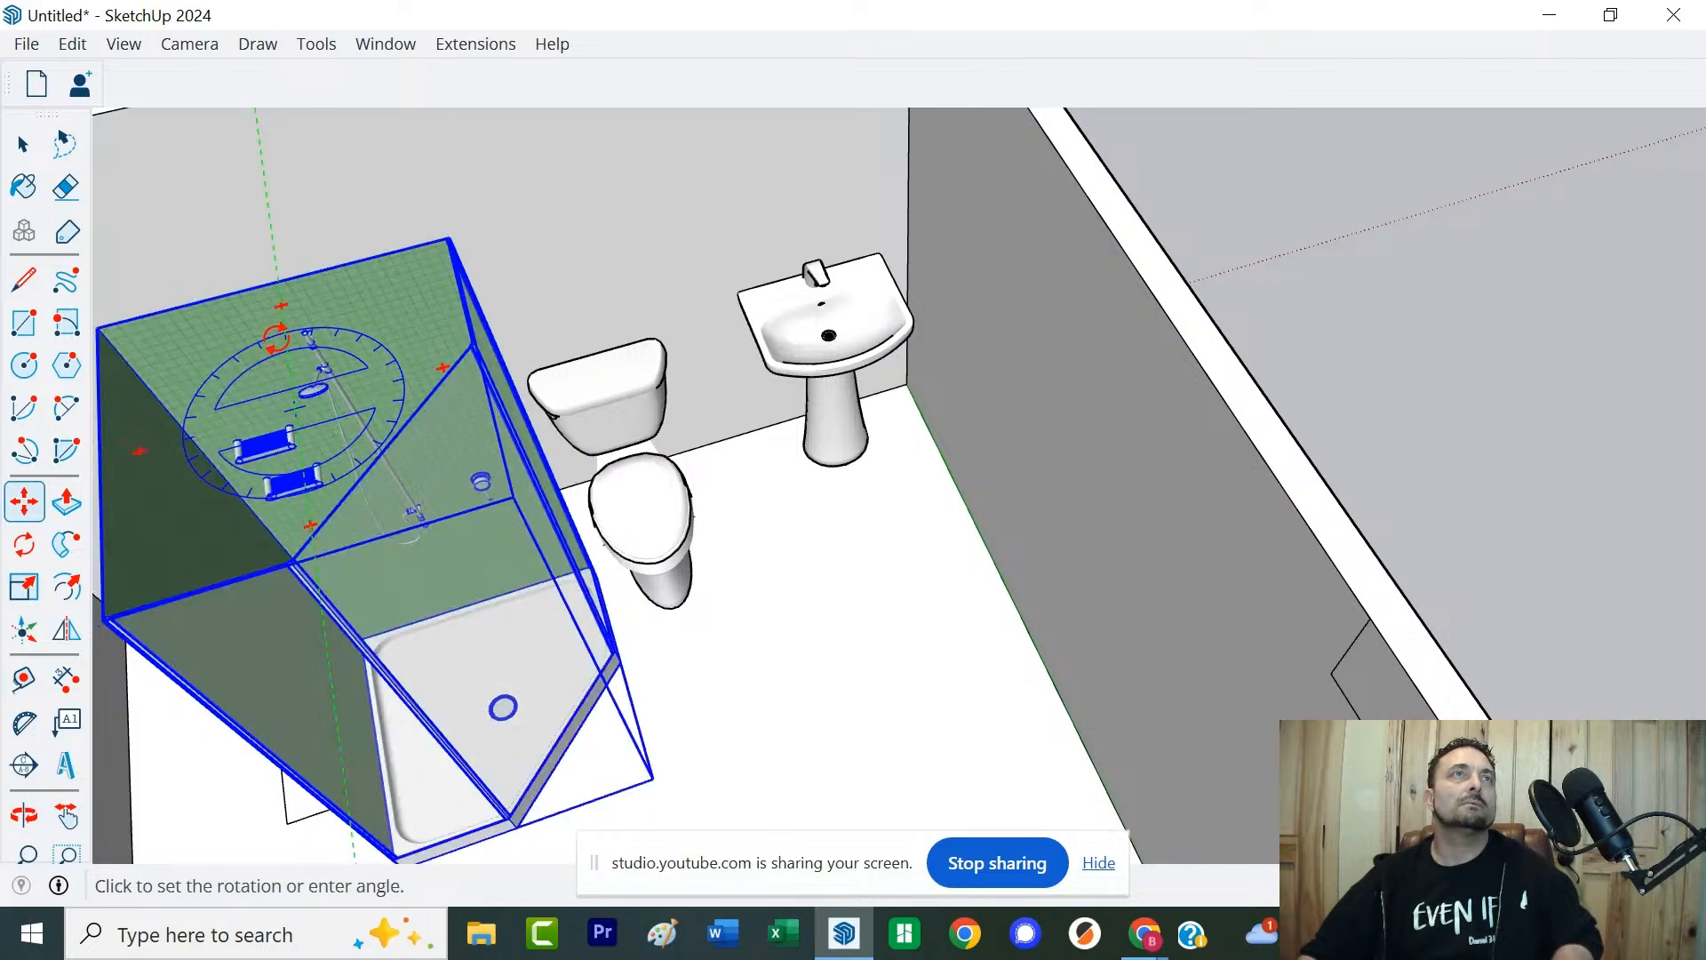
{"action": "left_click", "coordinate": [306, 347]}
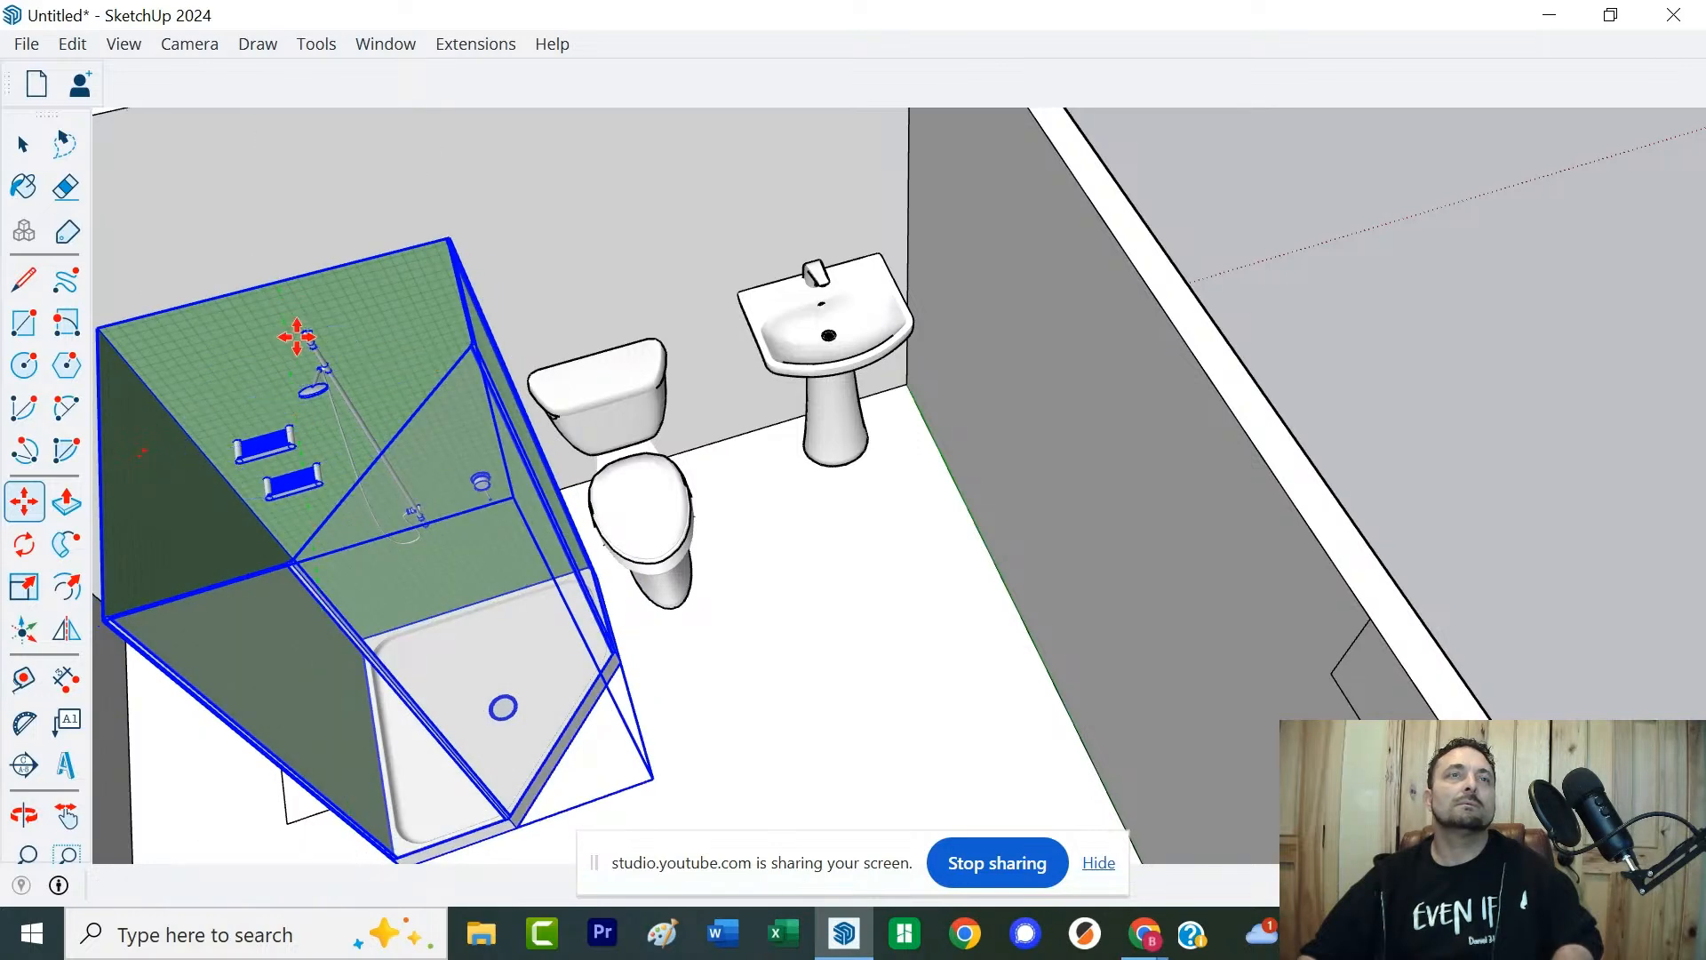
Move the corner shower by its rear base corner onto the matching corner of the shower's floor outline at the back wall
{"action": "middle_click_drag", "start_coordinate": [369, 607], "coordinate": [478, 463]}
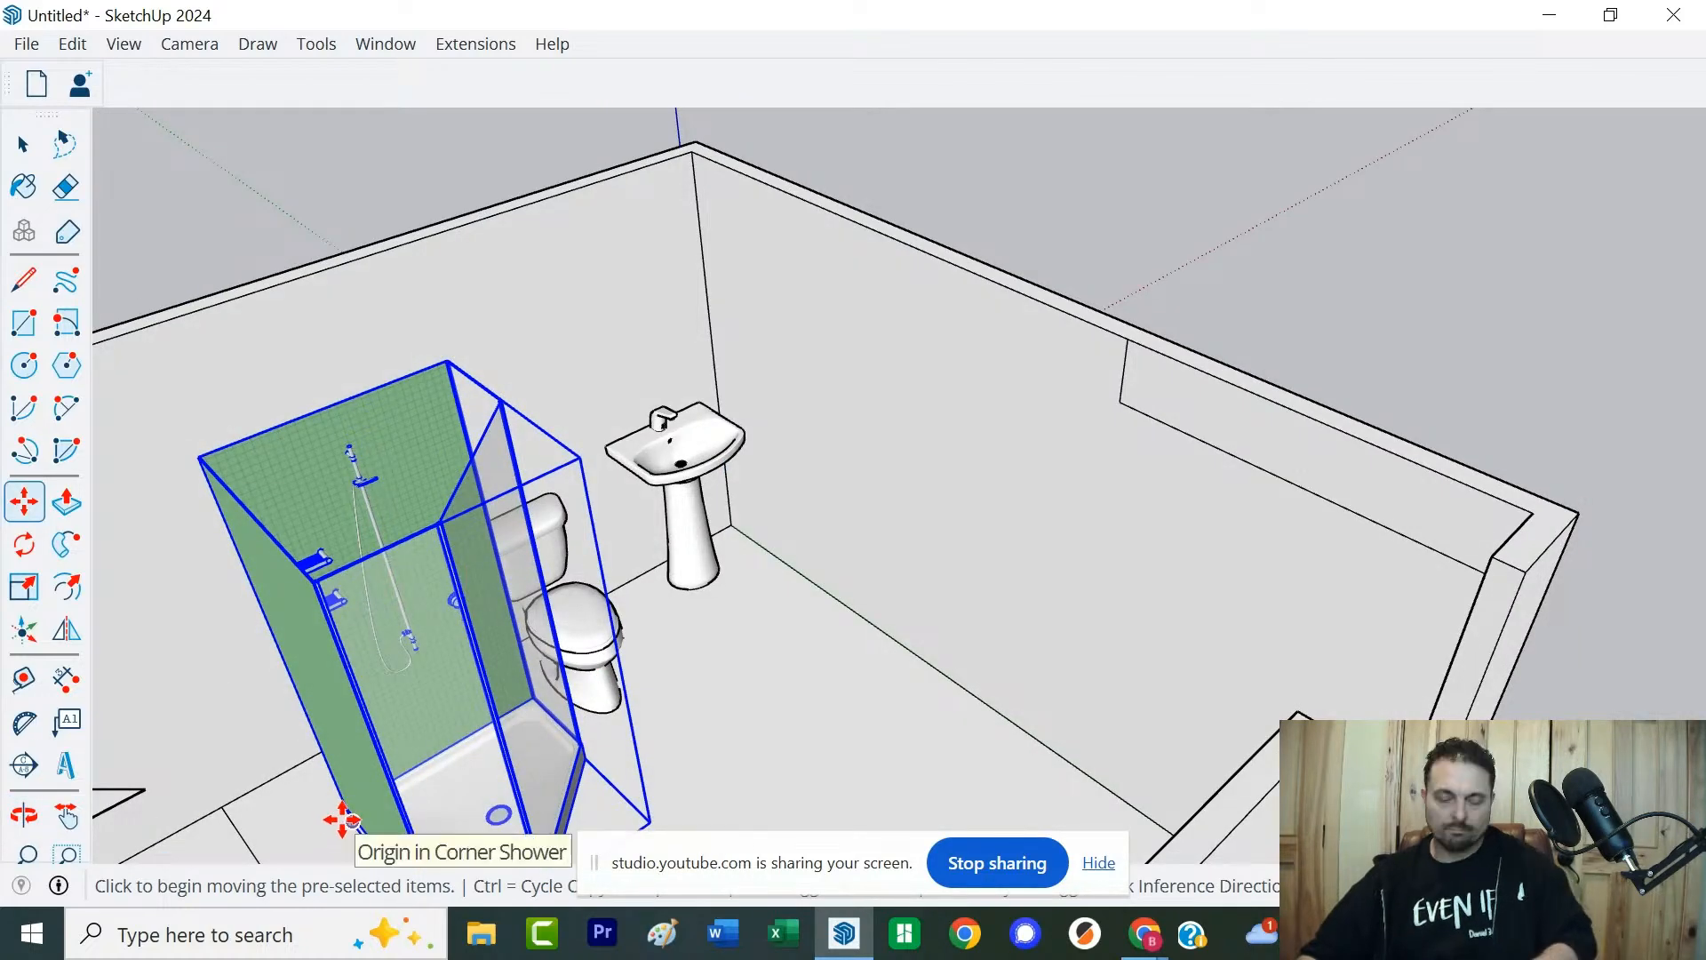
{"action": "scroll", "coordinate": [347, 821], "scroll_direction": "up", "scroll_amount": 6}
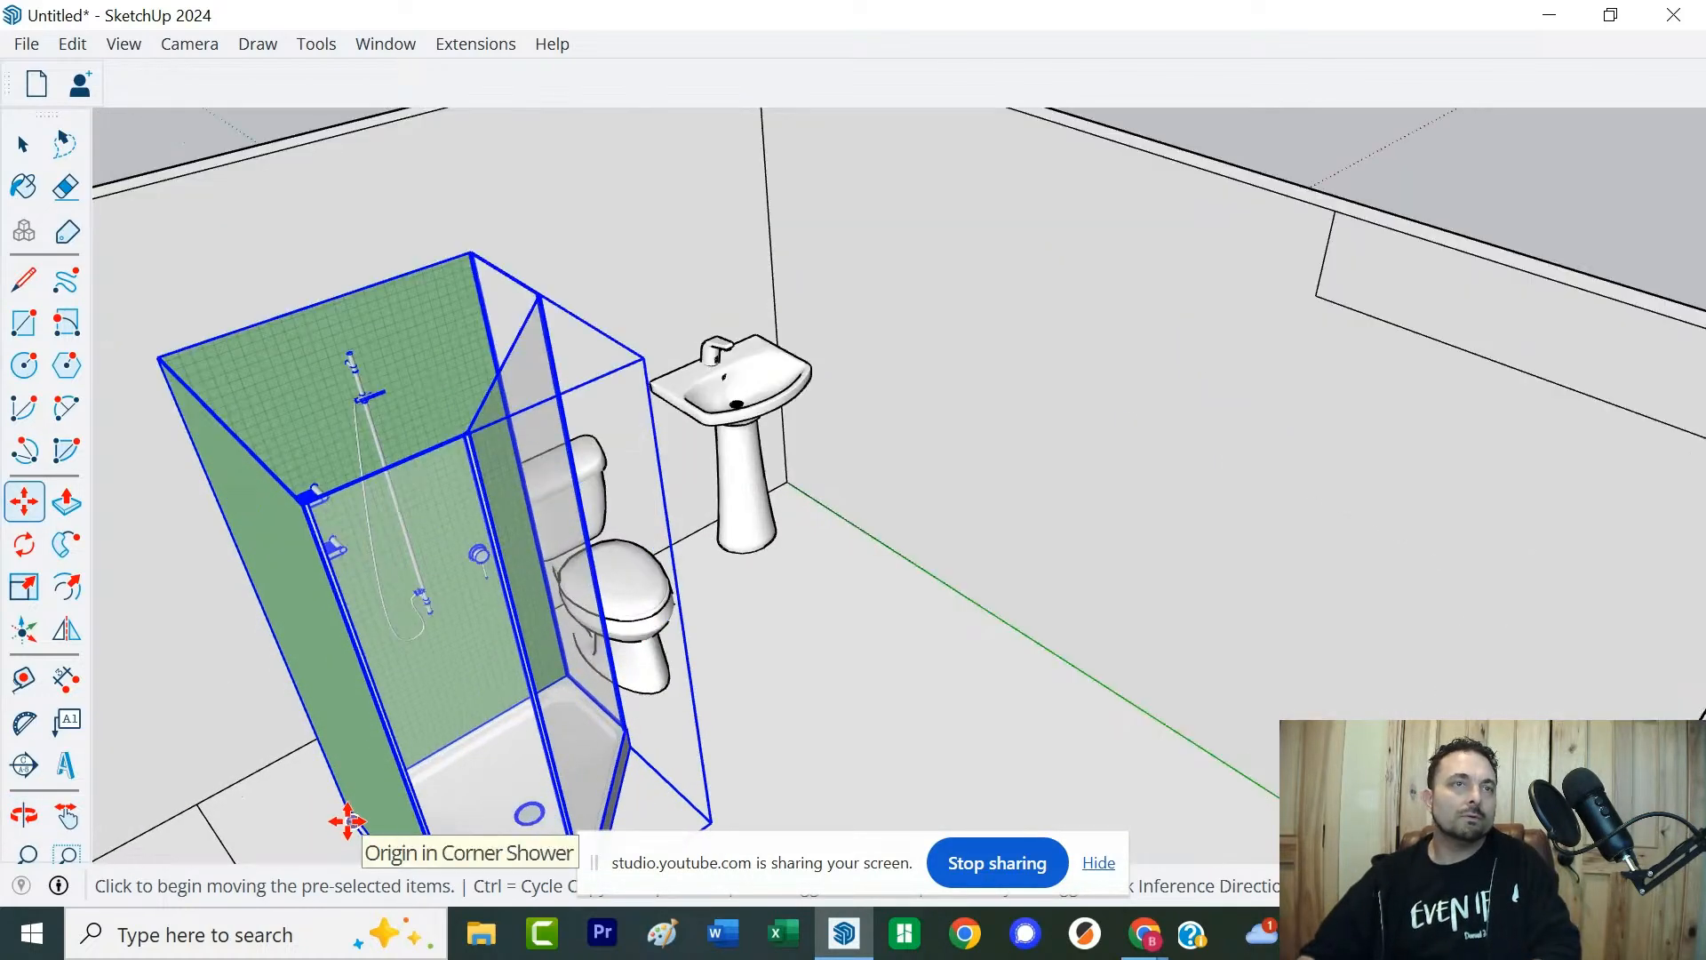
{"action": "middle_click_drag", "start_coordinate": [347, 821], "coordinate": [422, 778]}
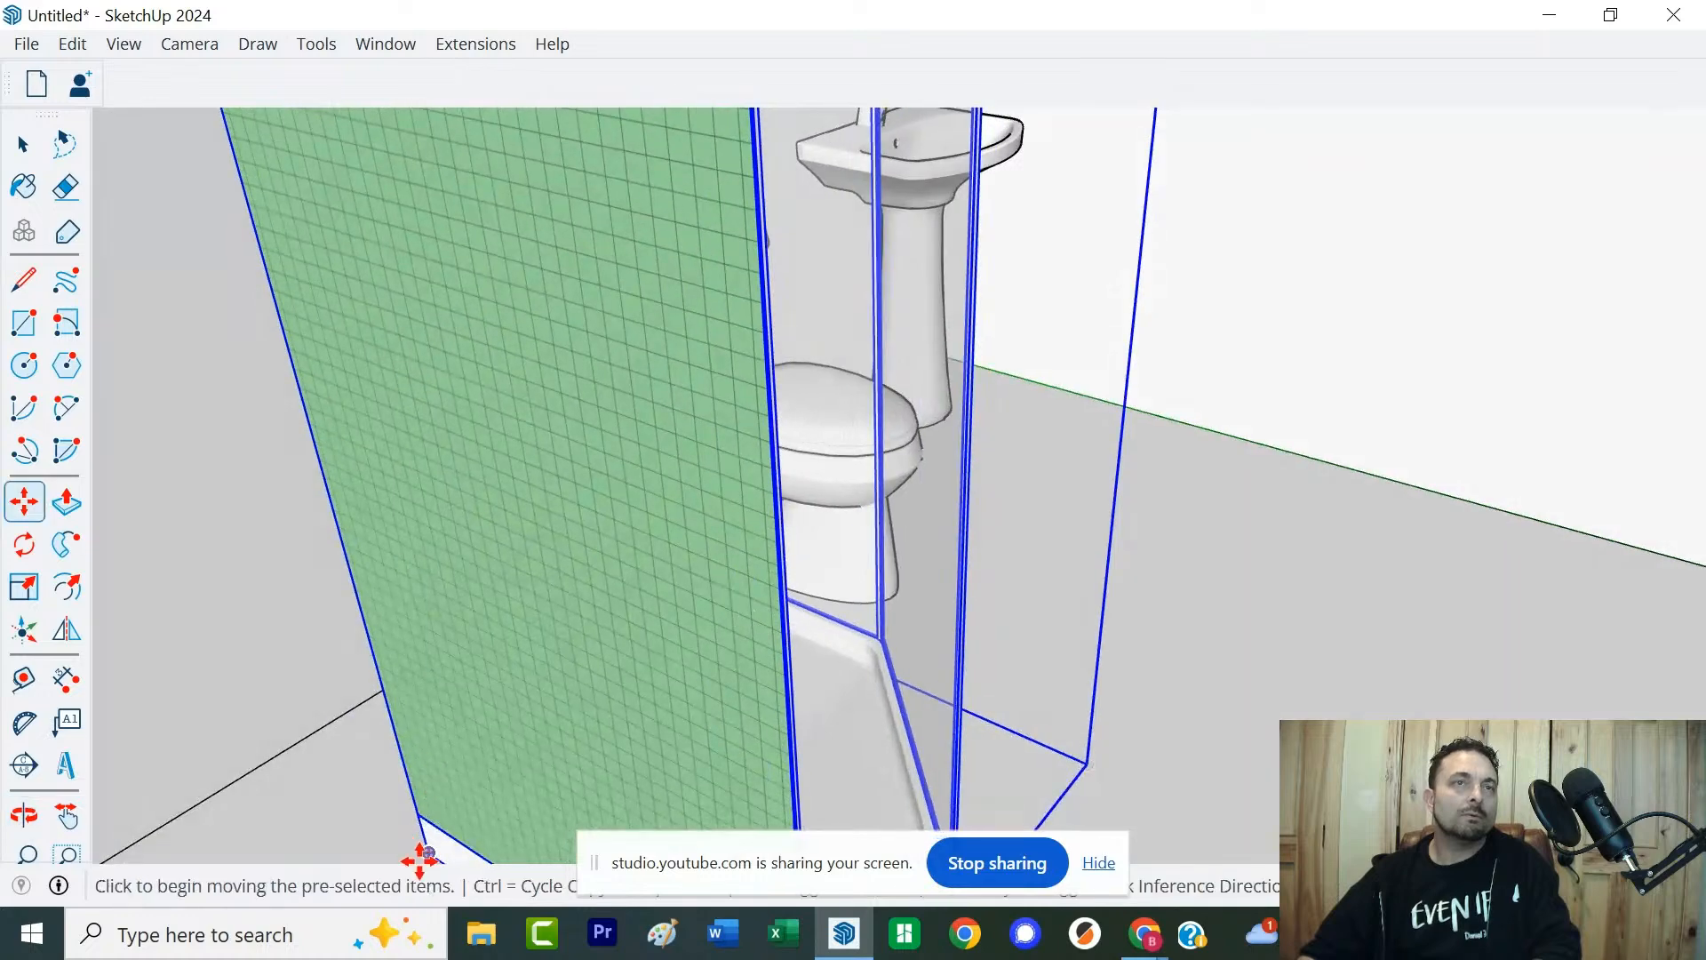
{"action": "left_click", "coordinate": [428, 851]}
{"action": "scroll", "coordinate": [414, 822], "scroll_direction": "down", "scroll_amount": 2}
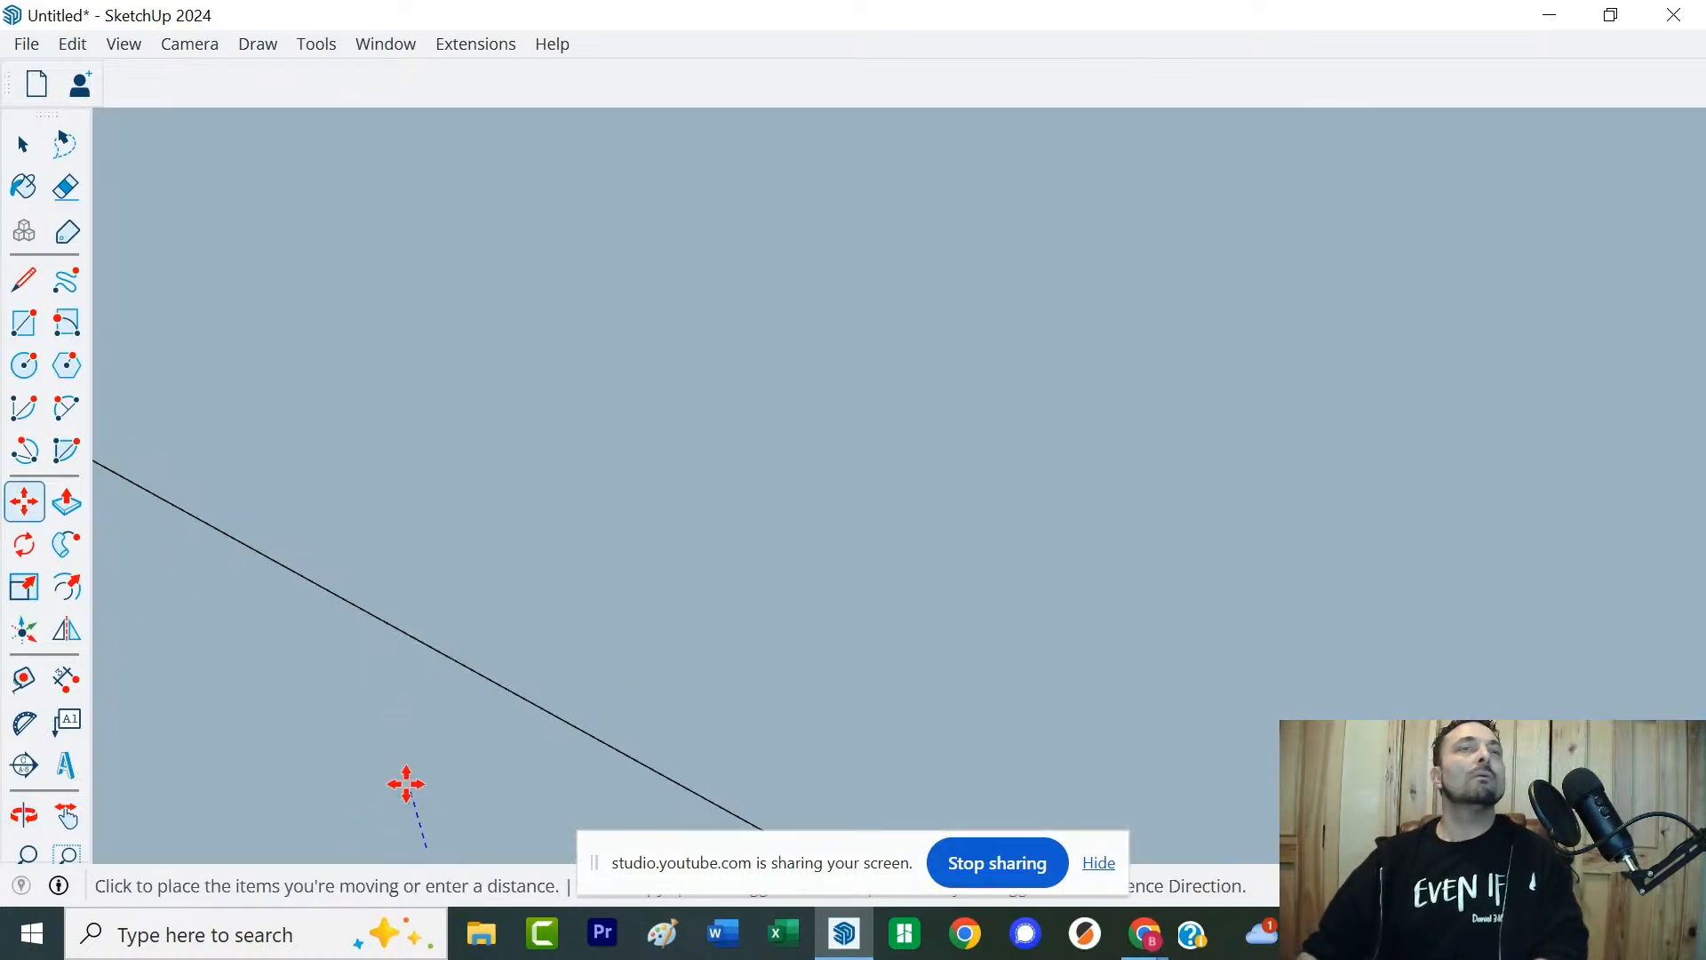
{"action": "scroll", "coordinate": [402, 722], "scroll_direction": "down", "scroll_amount": 1}
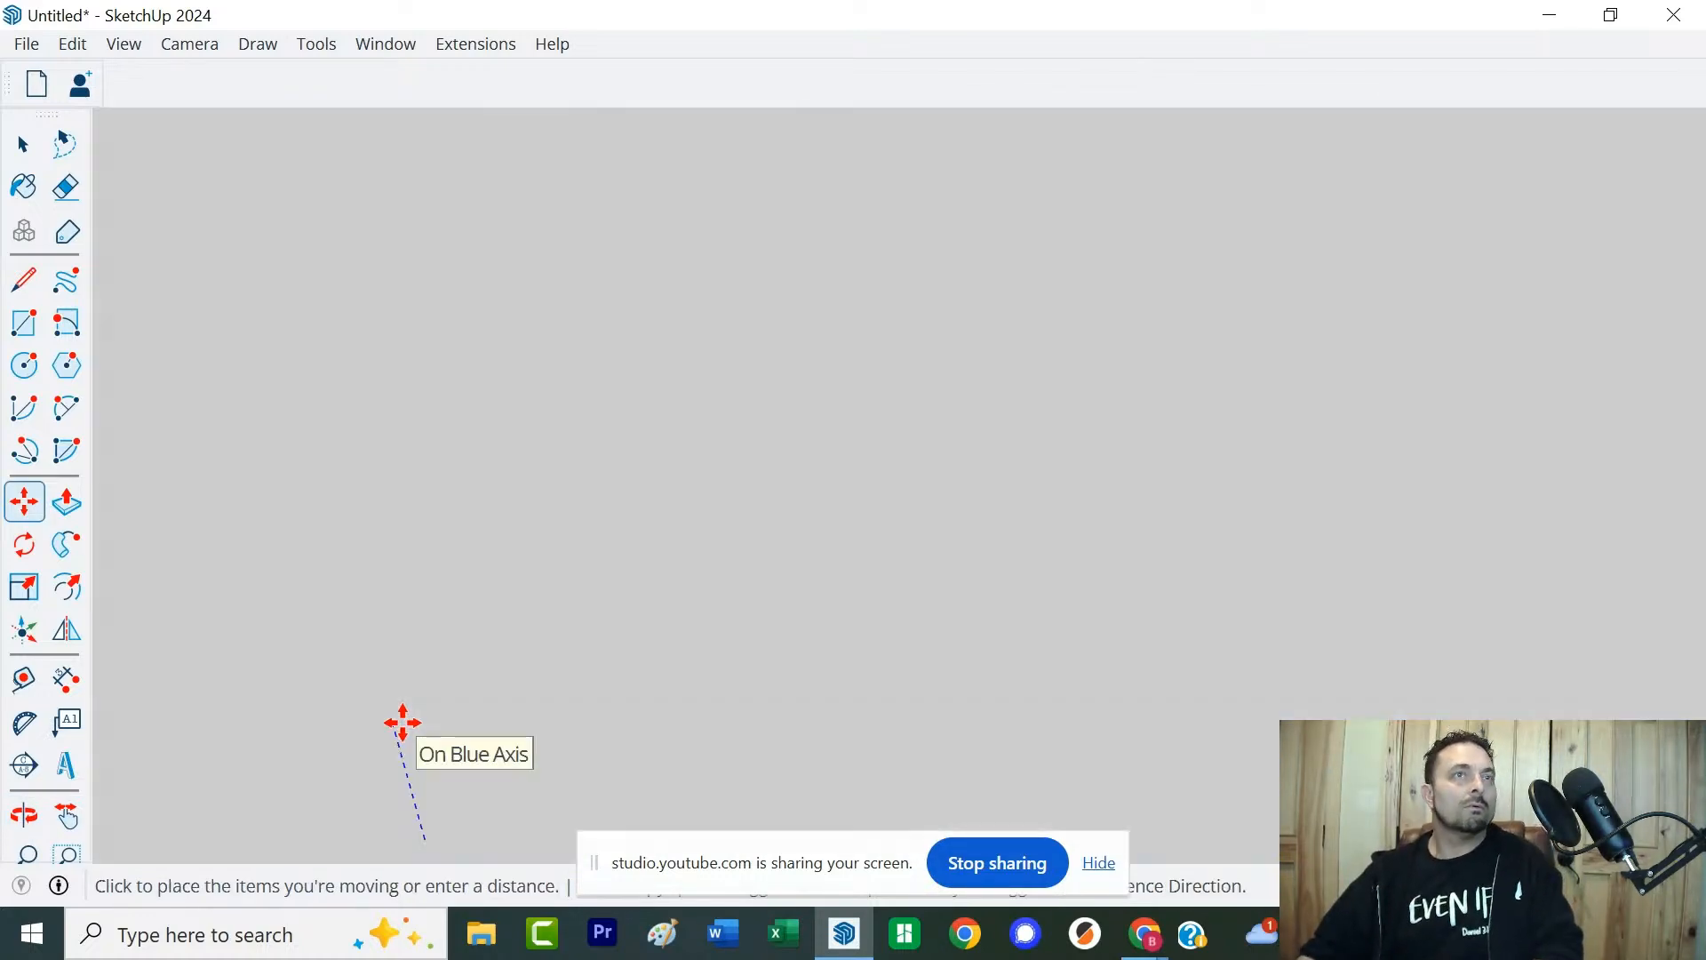
{"action": "scroll", "coordinate": [402, 722], "scroll_direction": "down", "scroll_amount": 5}
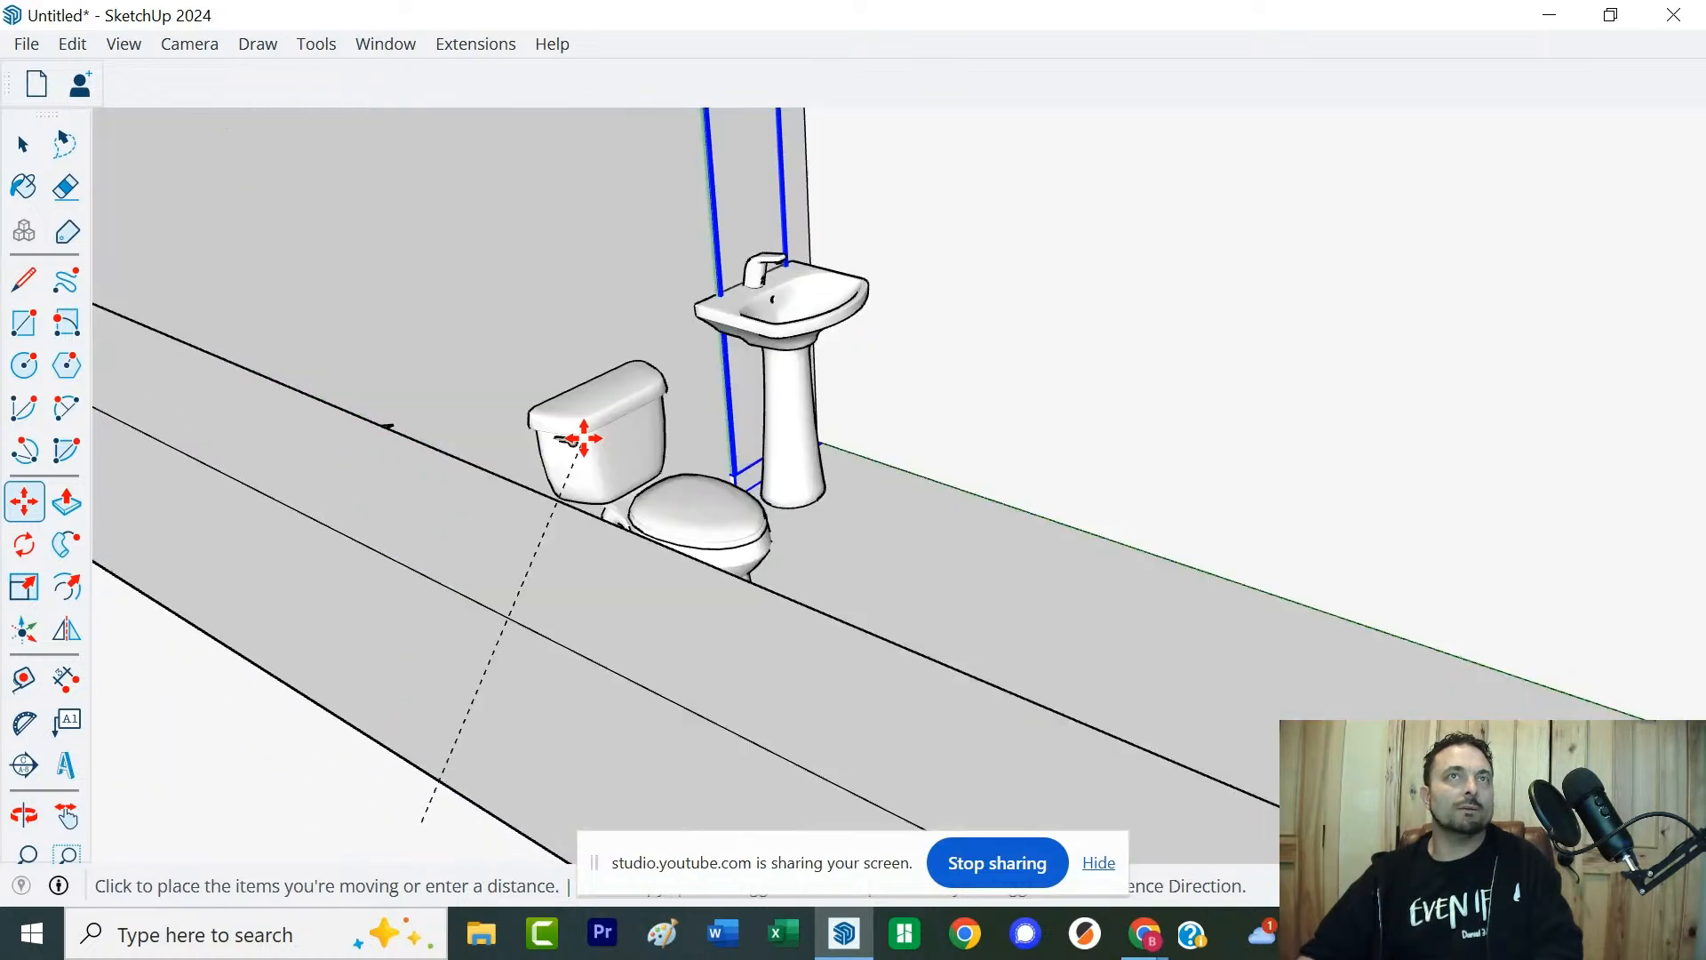
{"action": "middle_click_drag", "start_coordinate": [582, 438], "coordinate": [346, 583]}
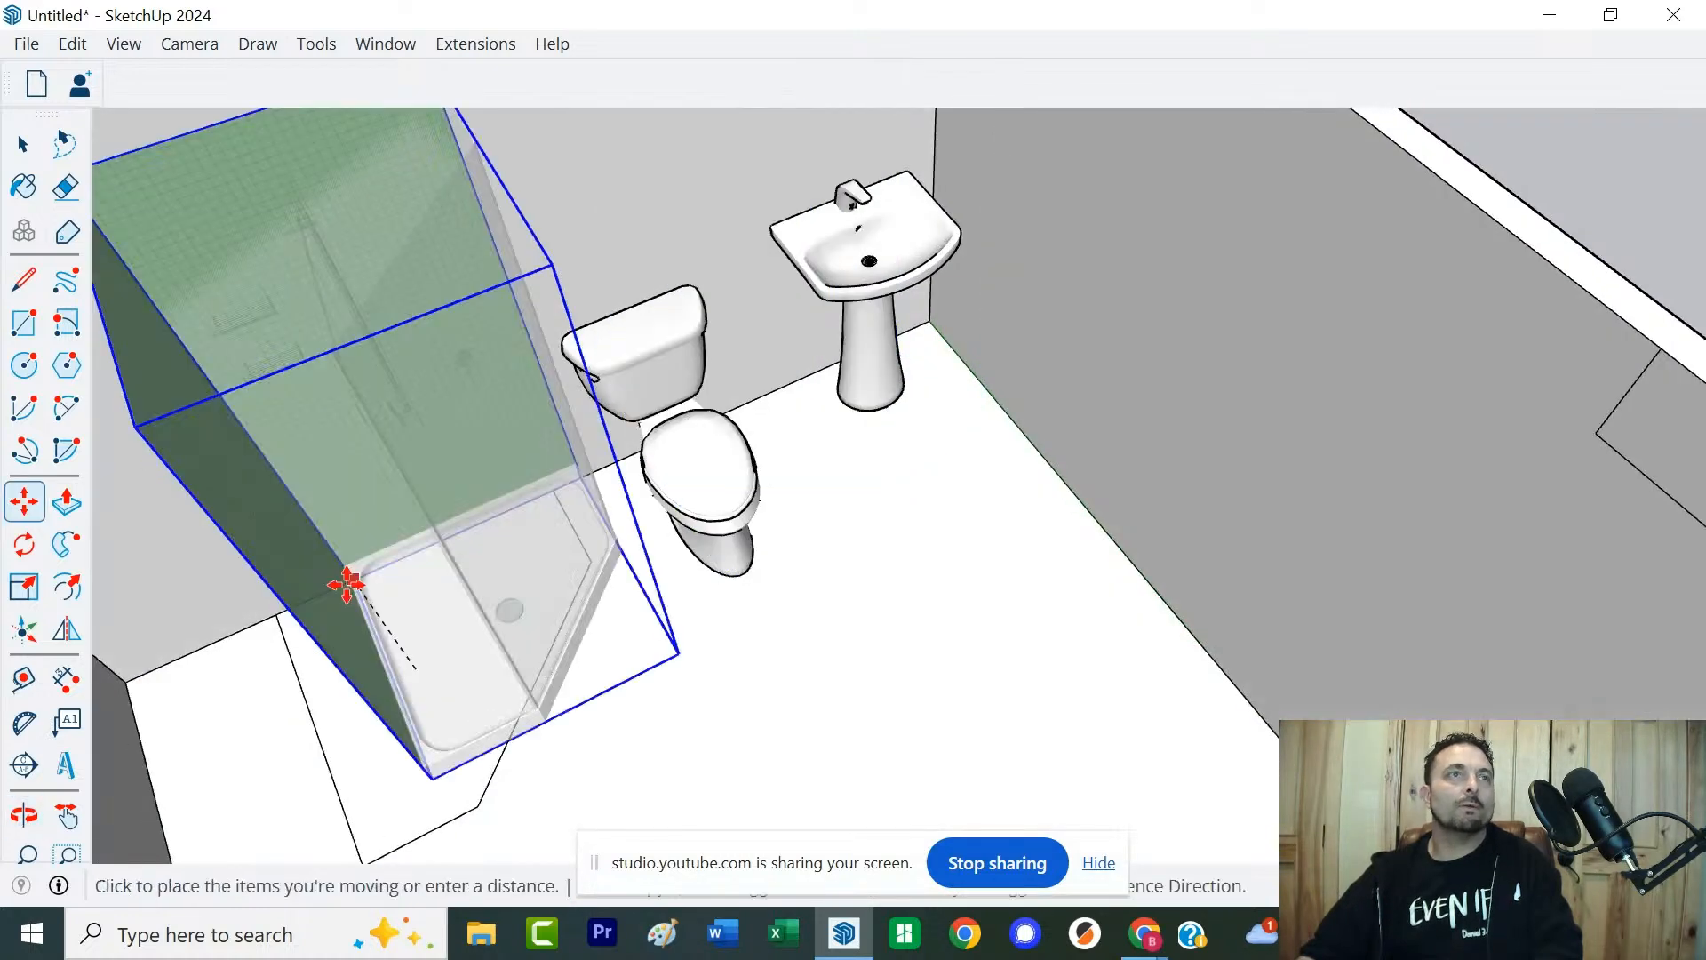
{"action": "left_click", "coordinate": [265, 620]}
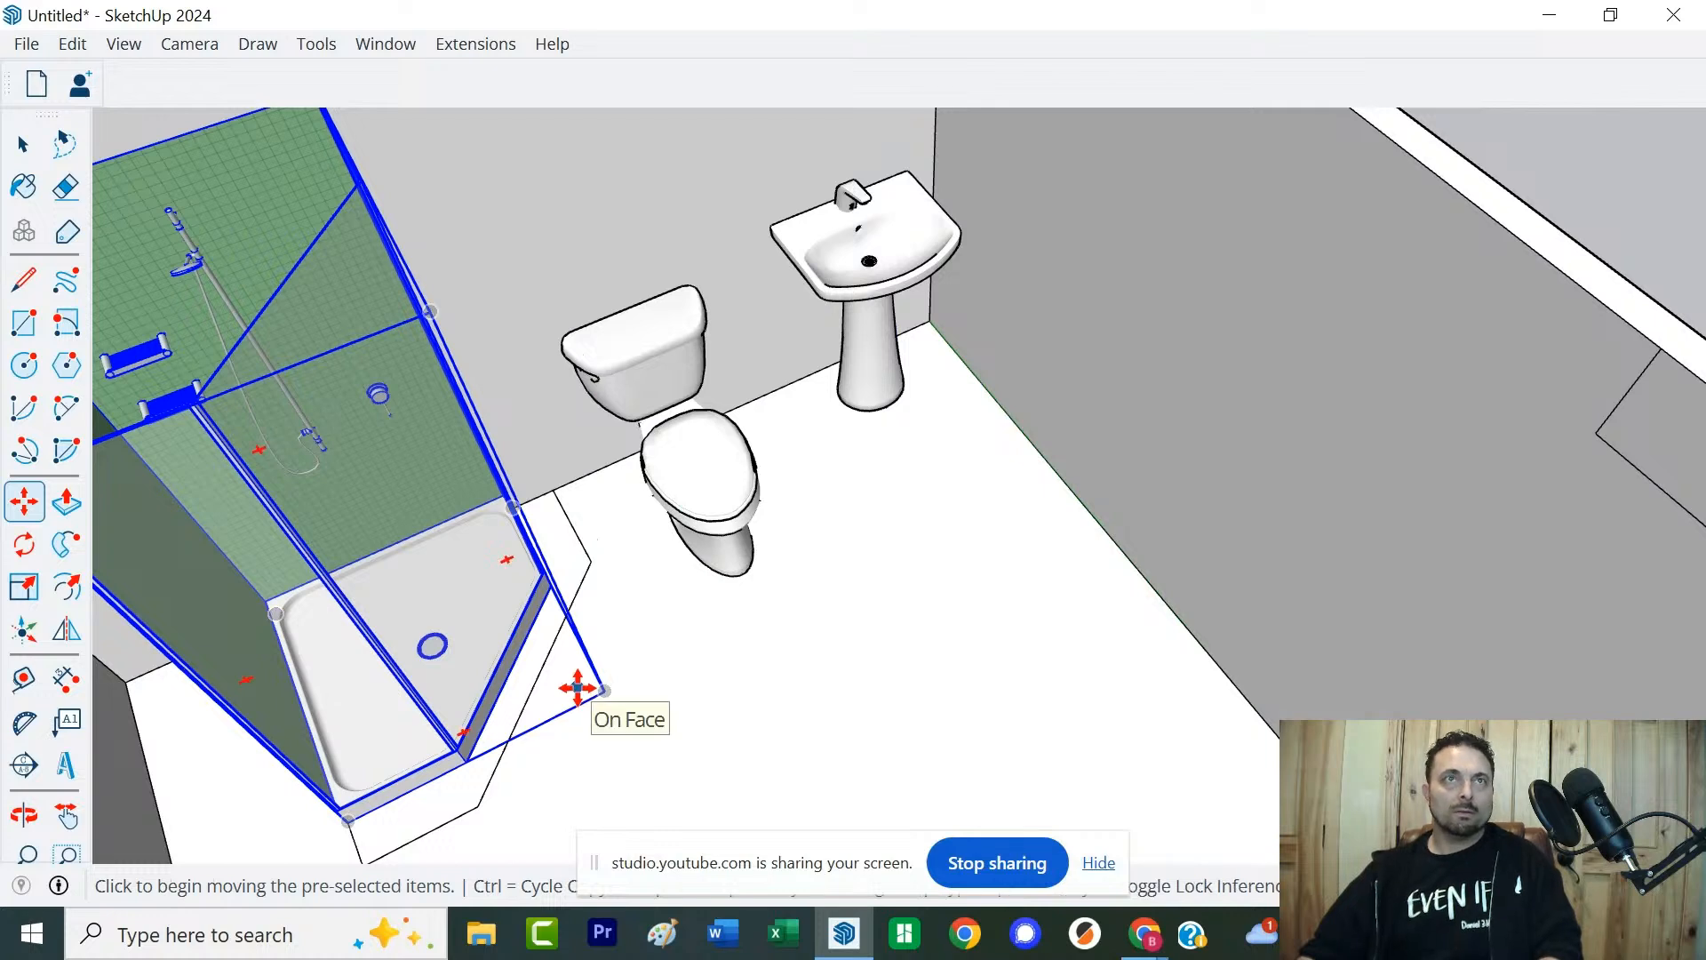
{"action": "key", "text": "s"}
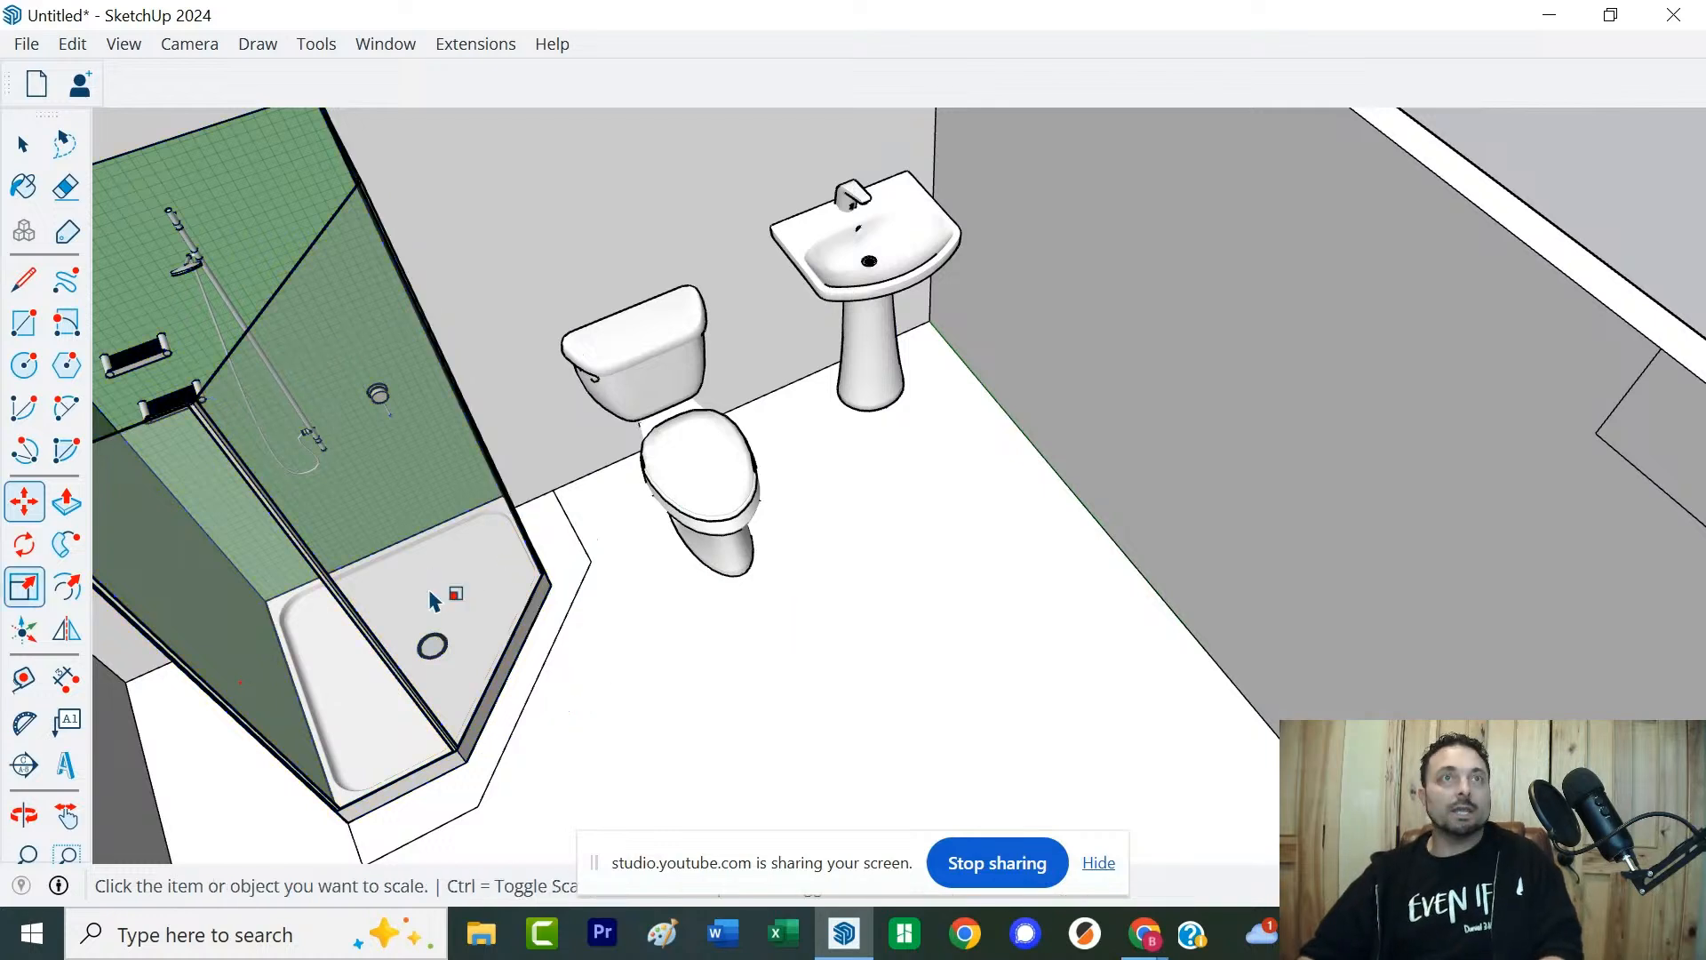
{"action": "key", "text": "space"}
{"action": "left_click", "coordinate": [391, 497]}
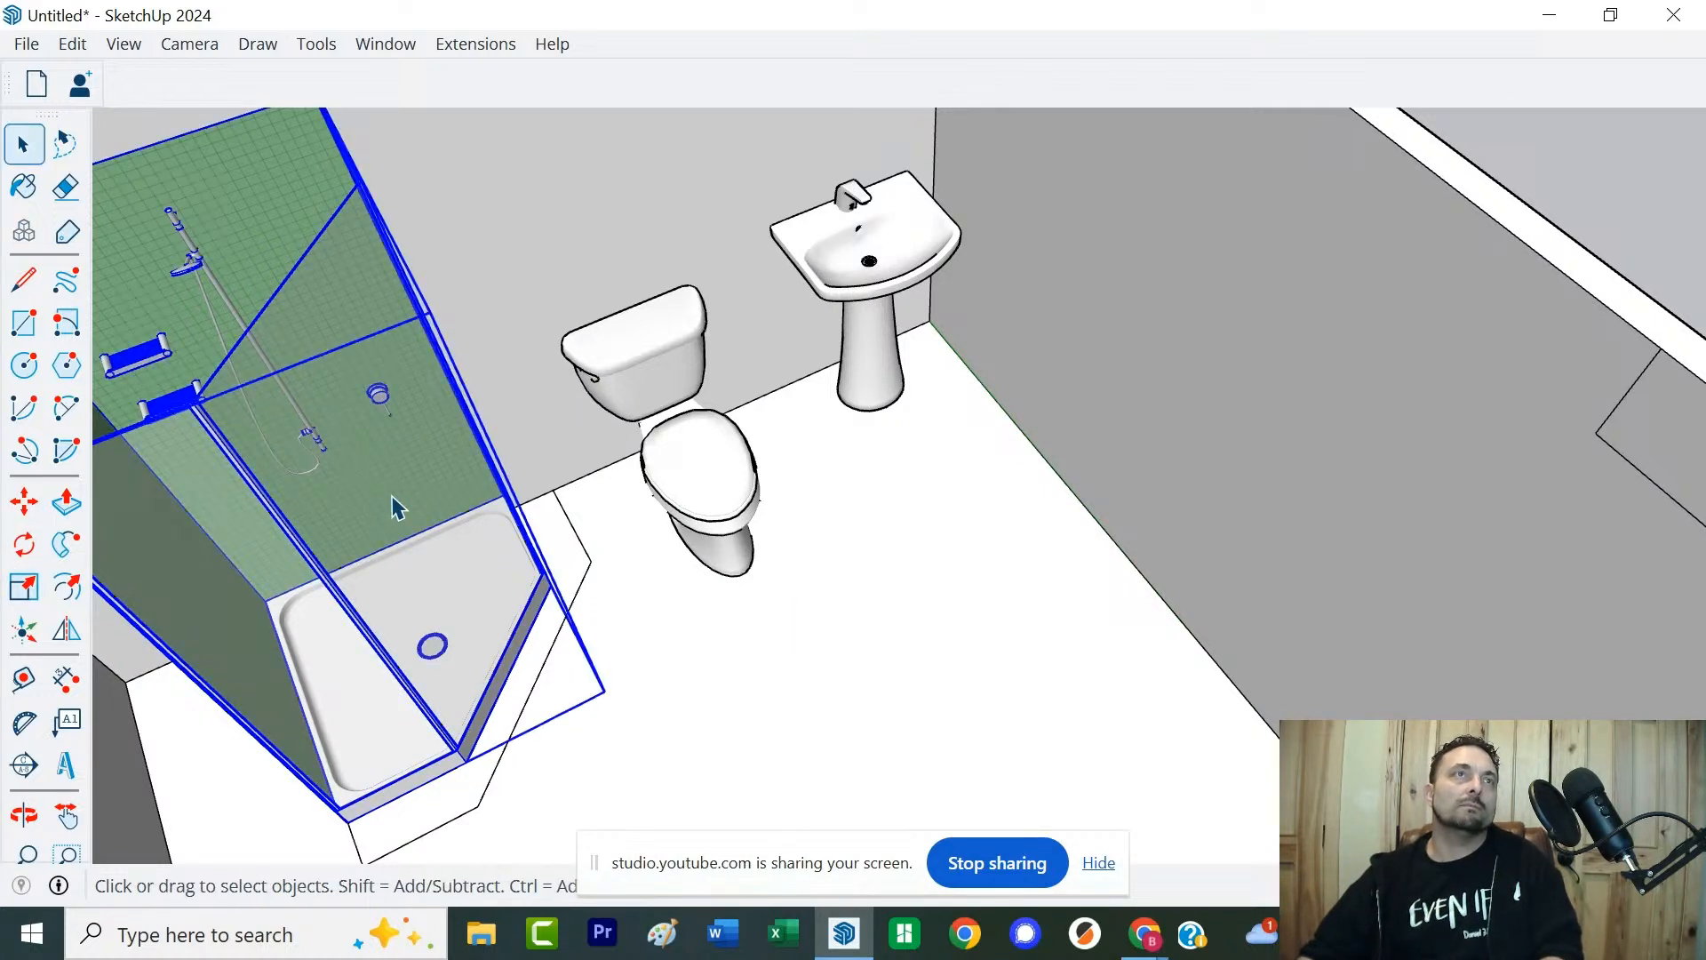
{"action": "key", "text": "s"}
{"action": "middle_click_drag", "start_coordinate": [442, 511], "coordinate": [397, 563]}
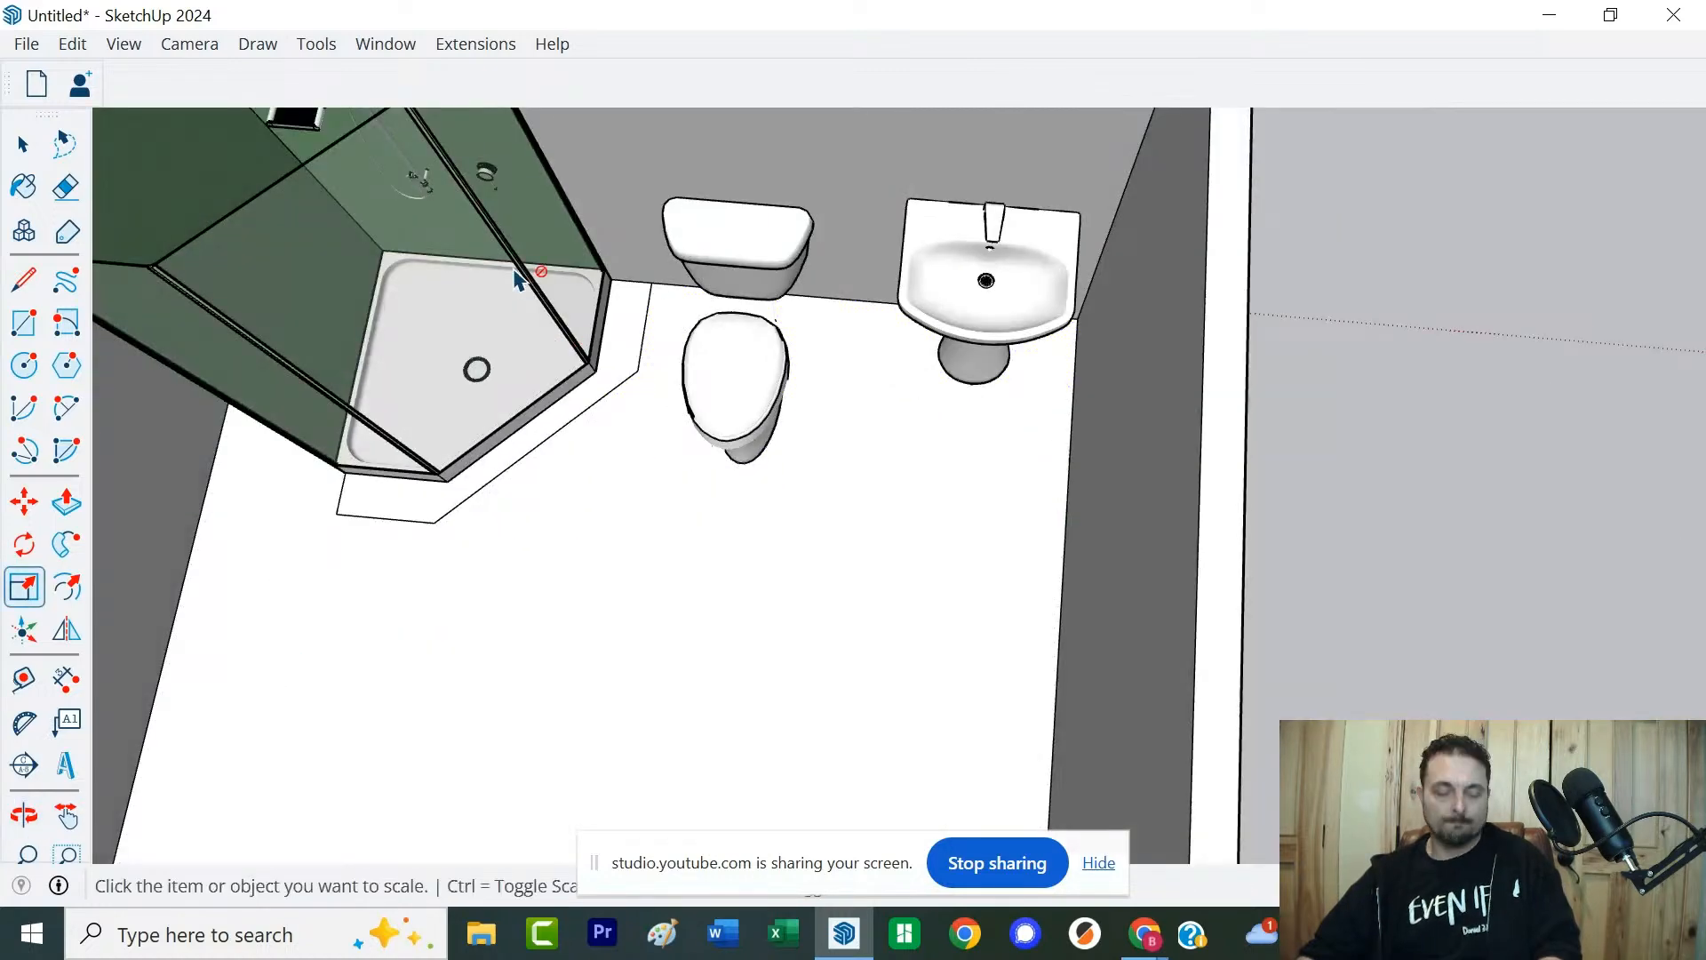
{"action": "scroll", "coordinate": [518, 279], "scroll_direction": "down", "scroll_amount": 5}
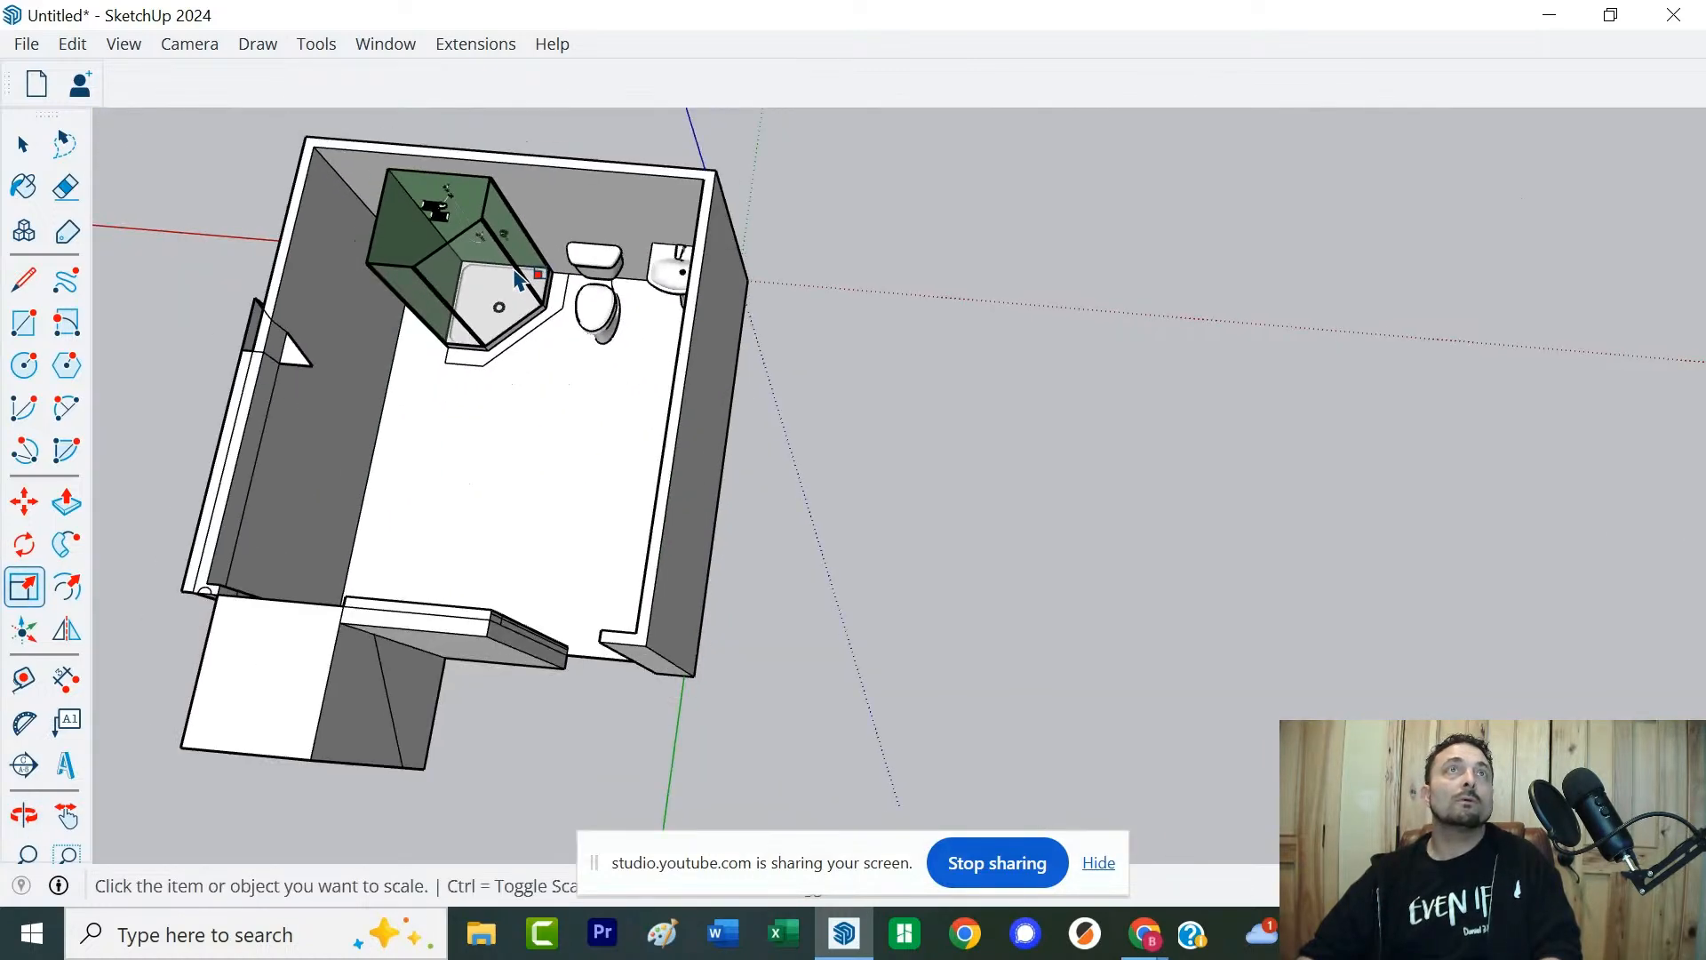
{"action": "scroll", "coordinate": [518, 279], "scroll_direction": "down", "scroll_amount": 2}
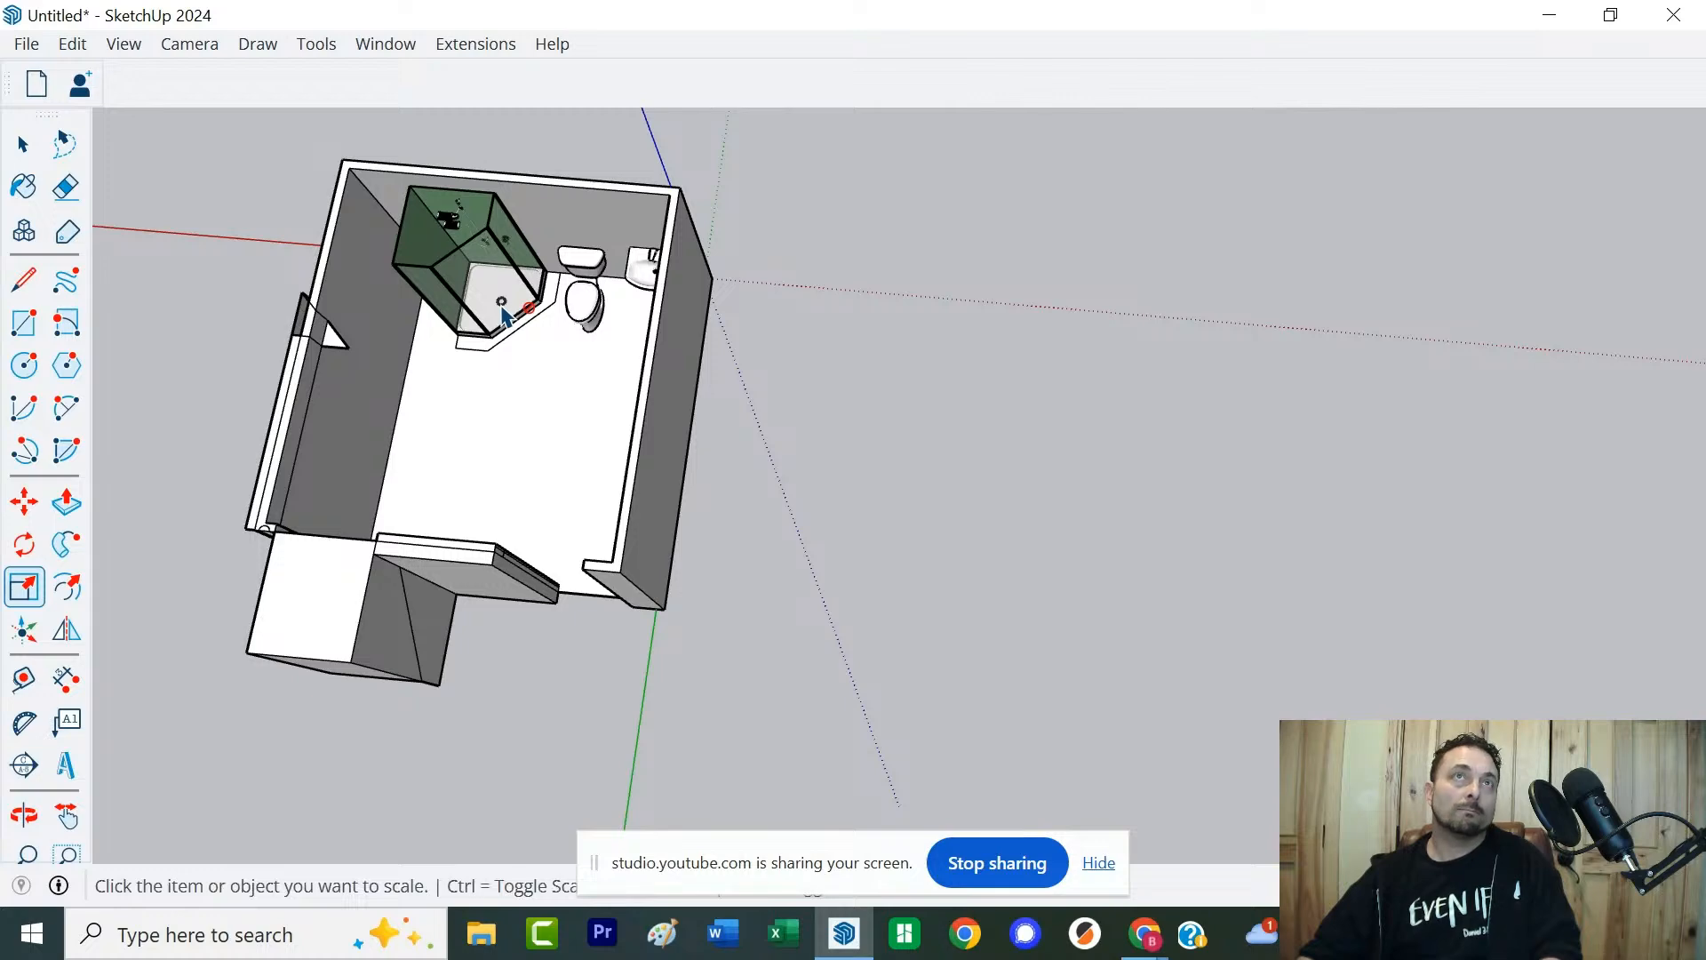
{"action": "scroll", "coordinate": [503, 313], "scroll_direction": "up", "scroll_amount": 5}
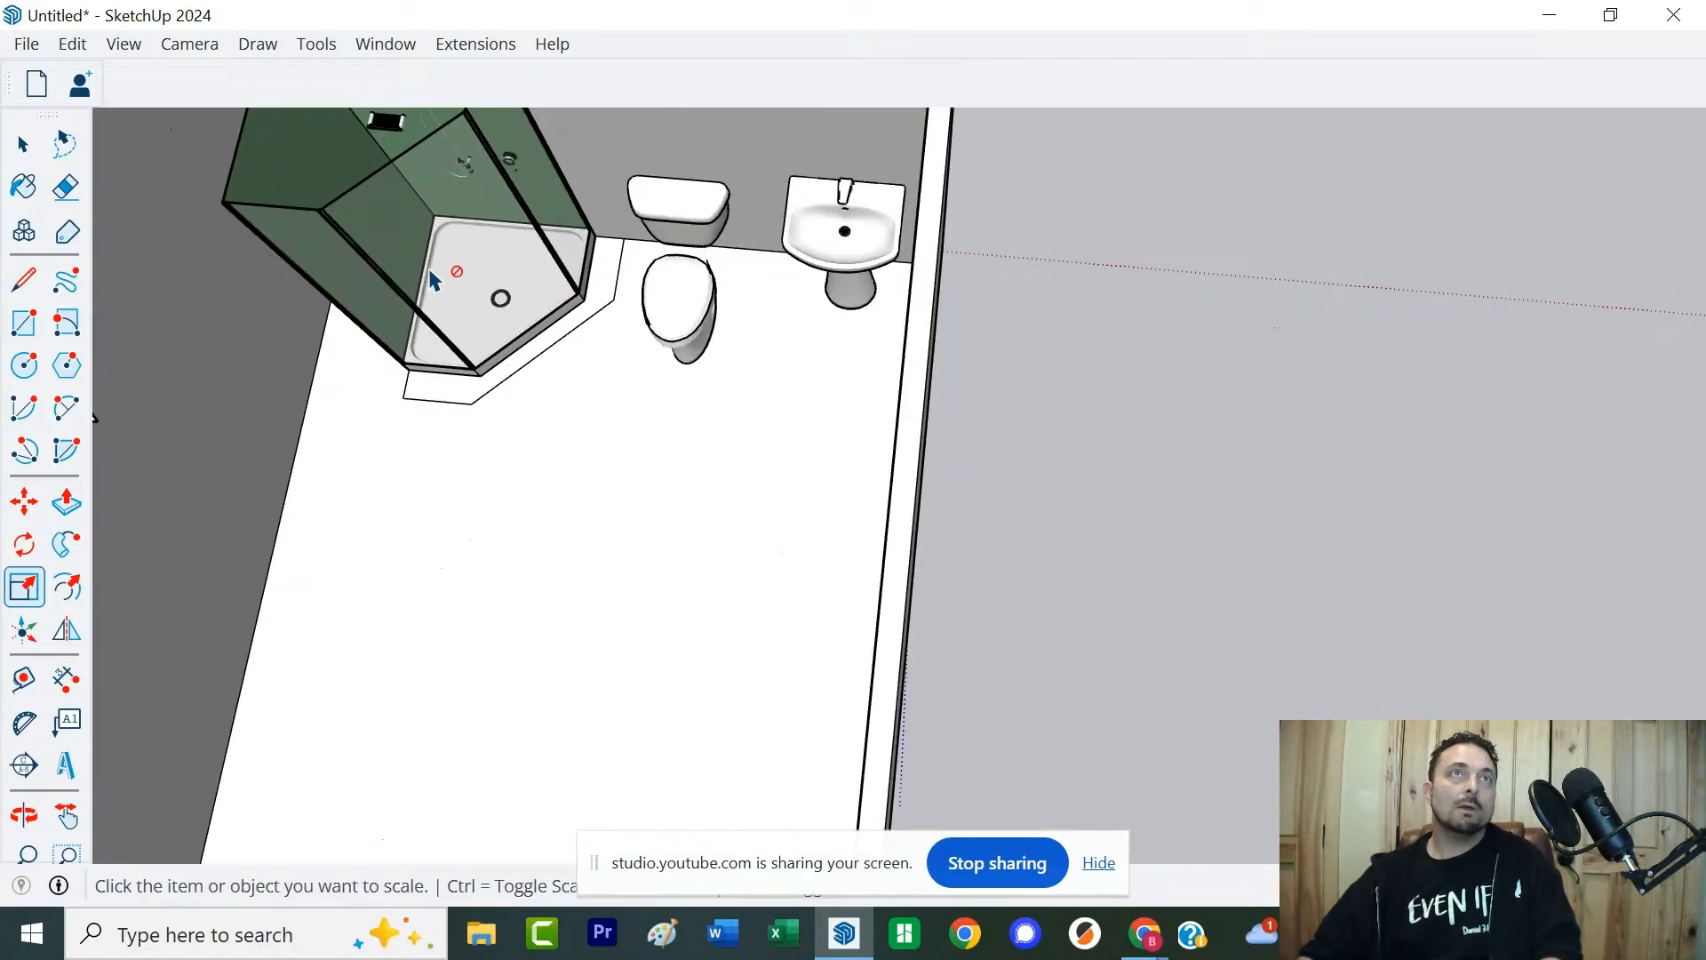
{"action": "middle_click_drag", "start_coordinate": [449, 275], "coordinate": [422, 405]}
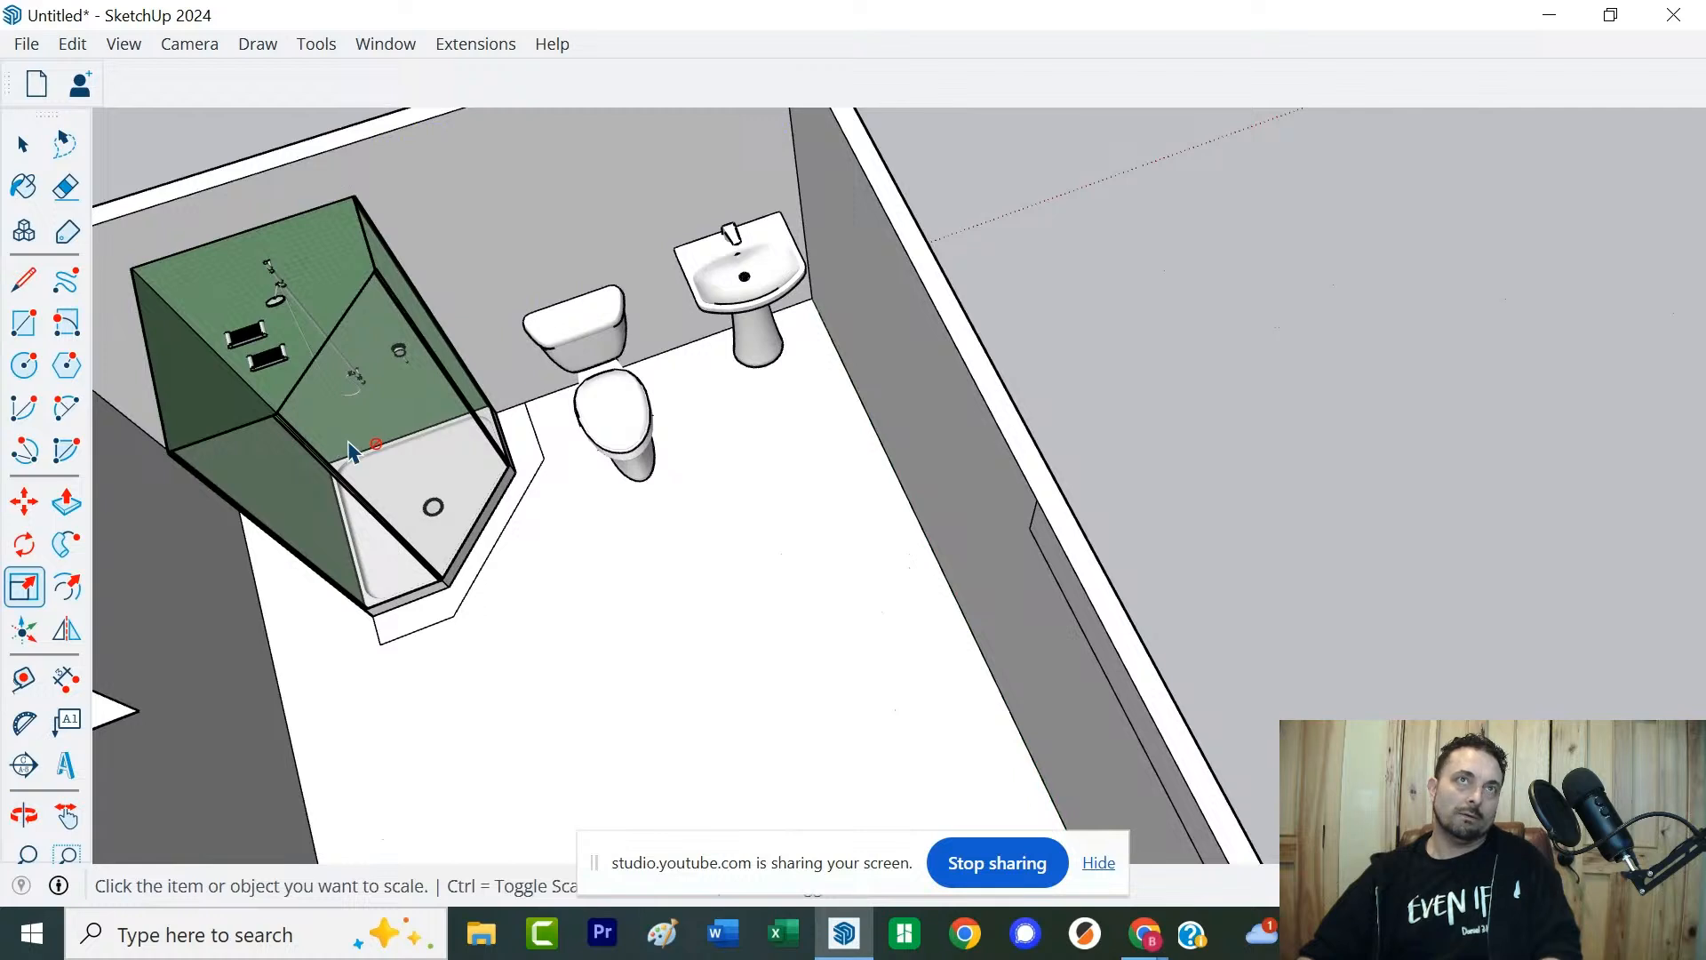
Move the corner shower by its rear base corner nearest the toilet onto the matching endpoint of the floor outline at the back wall
{"action": "key", "text": "m"}
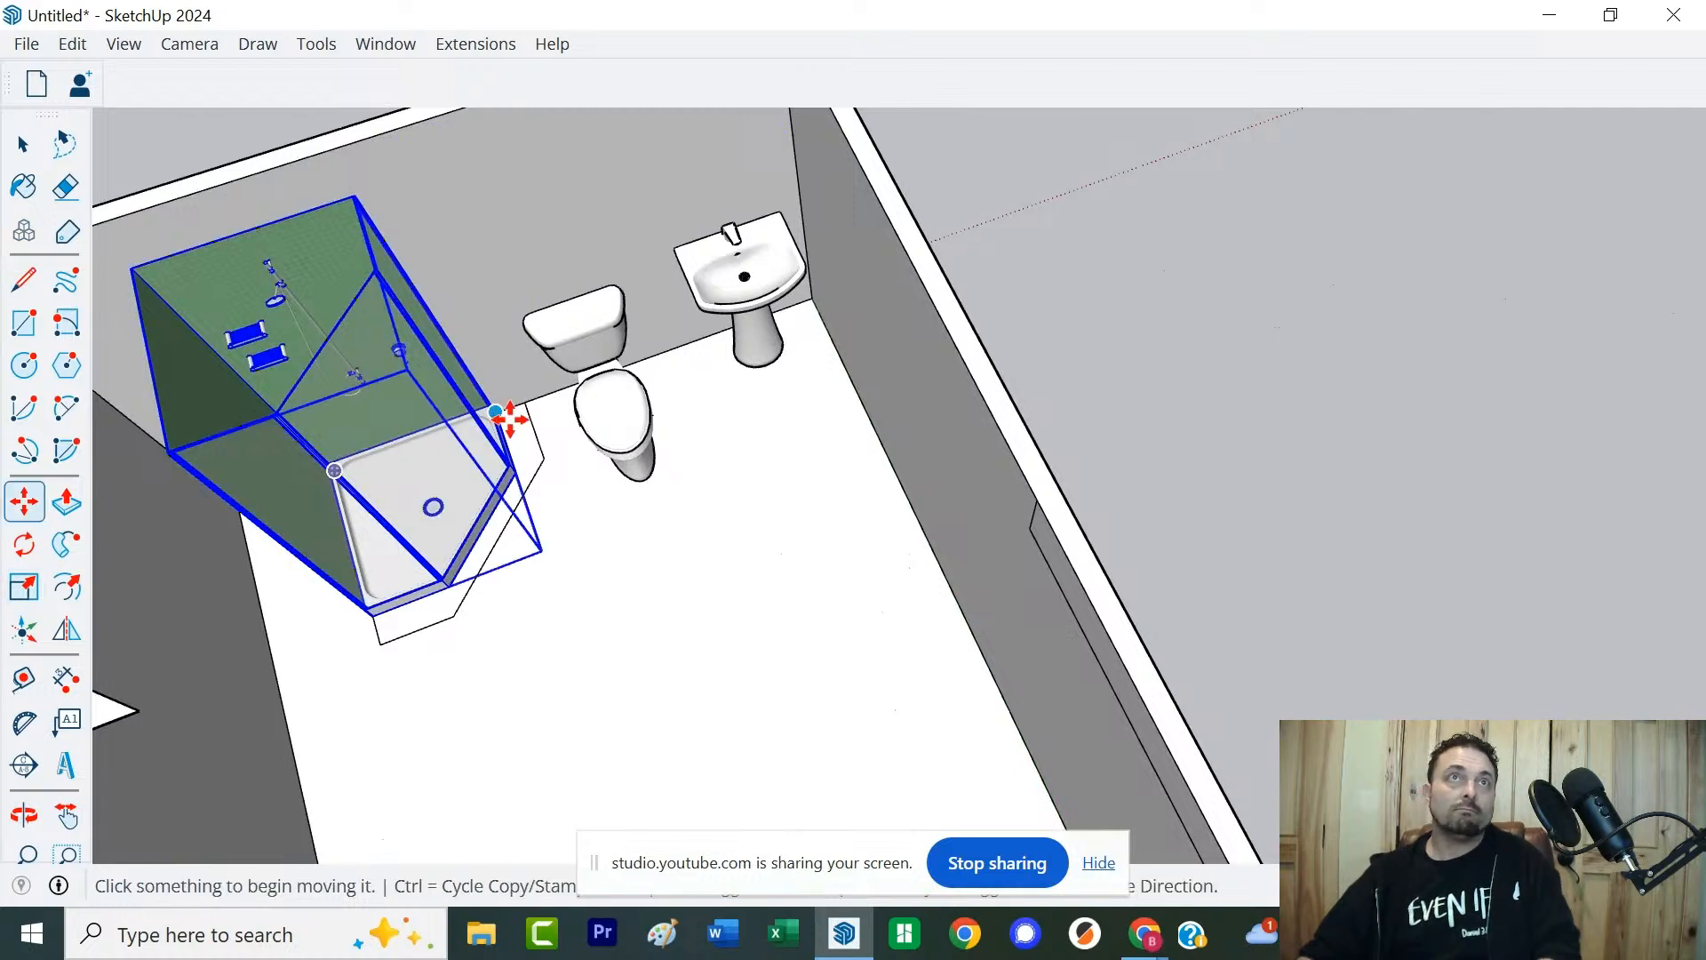
{"action": "left_click", "coordinate": [496, 410]}
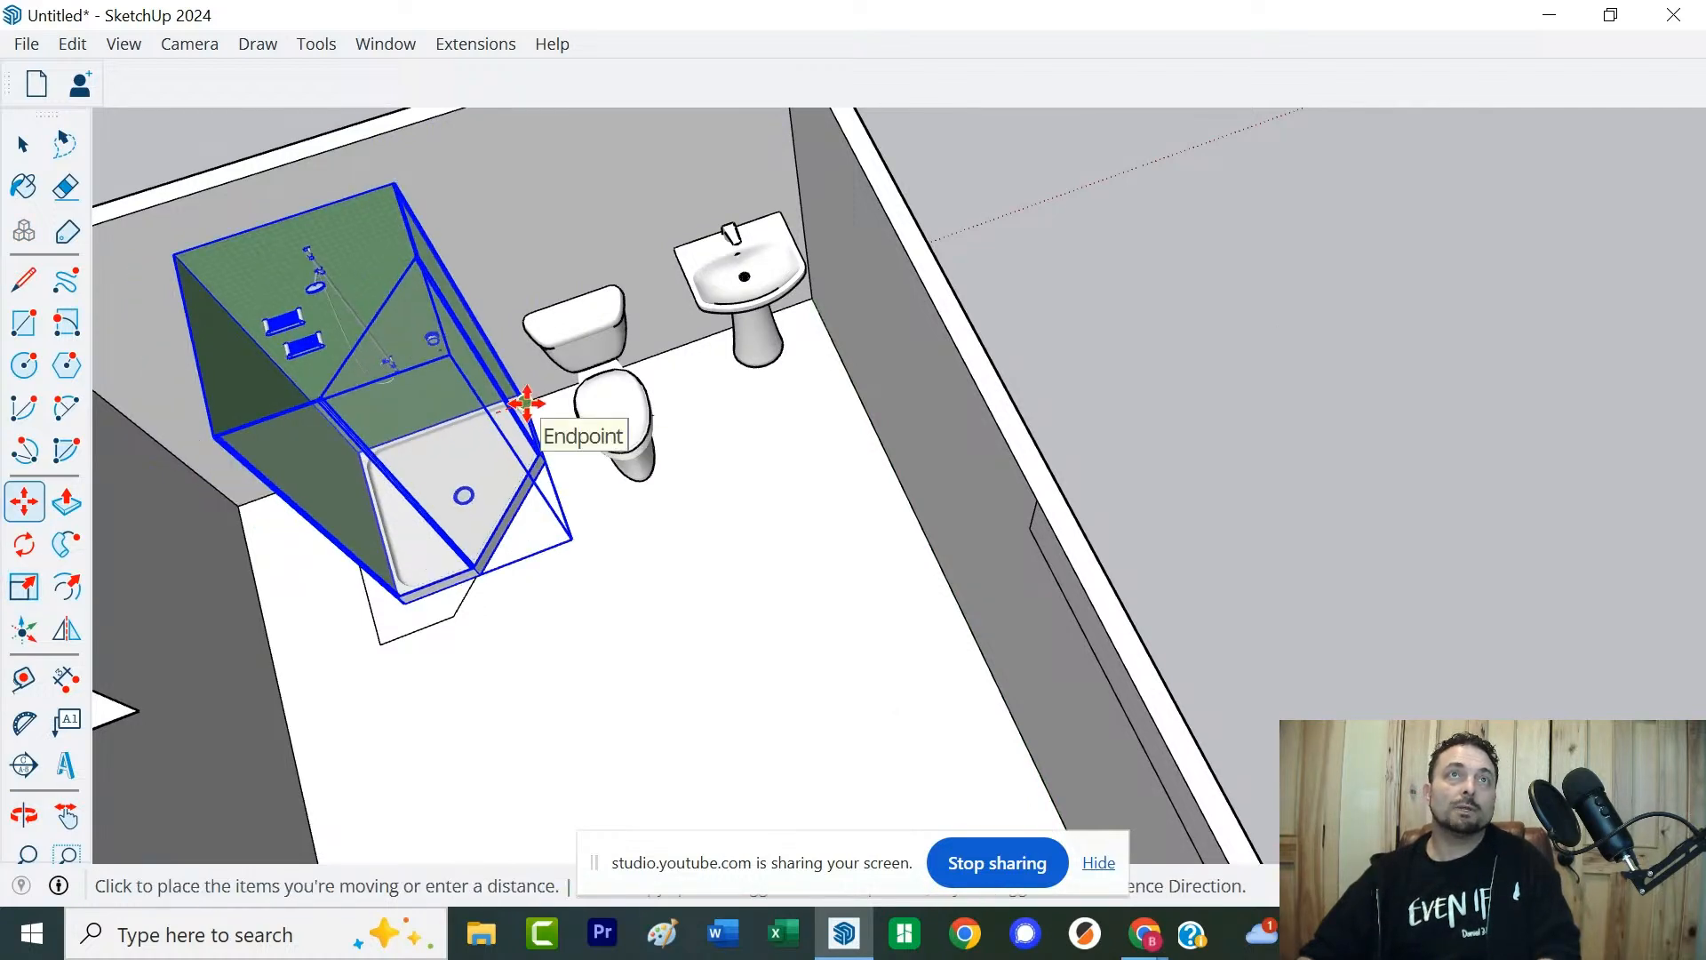
{"action": "left_click", "coordinate": [538, 398]}
{"action": "key", "text": "space"}
Delete the remaining edges of the old shower outline on the floor around the corner shower
{"action": "scroll", "coordinate": [477, 638], "scroll_direction": "down", "scroll_amount": 3}
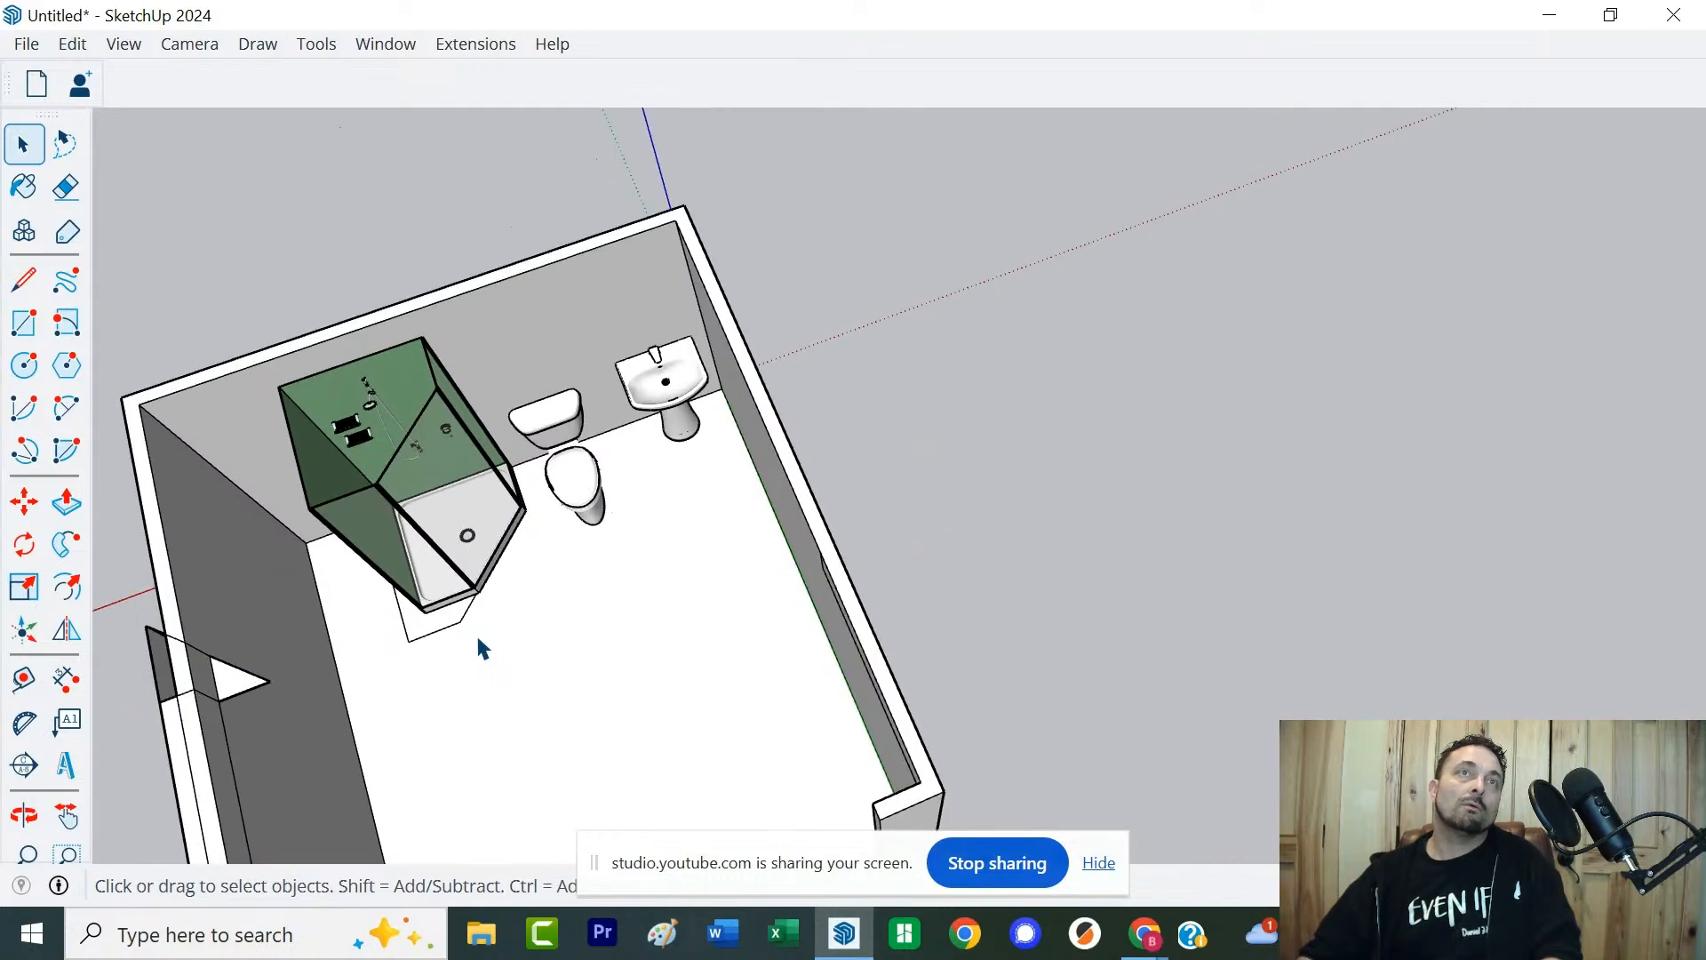
{"action": "scroll", "coordinate": [477, 638], "scroll_direction": "up", "scroll_amount": 7}
{"action": "middle_click_drag", "start_coordinate": [477, 638], "coordinate": [384, 696]}
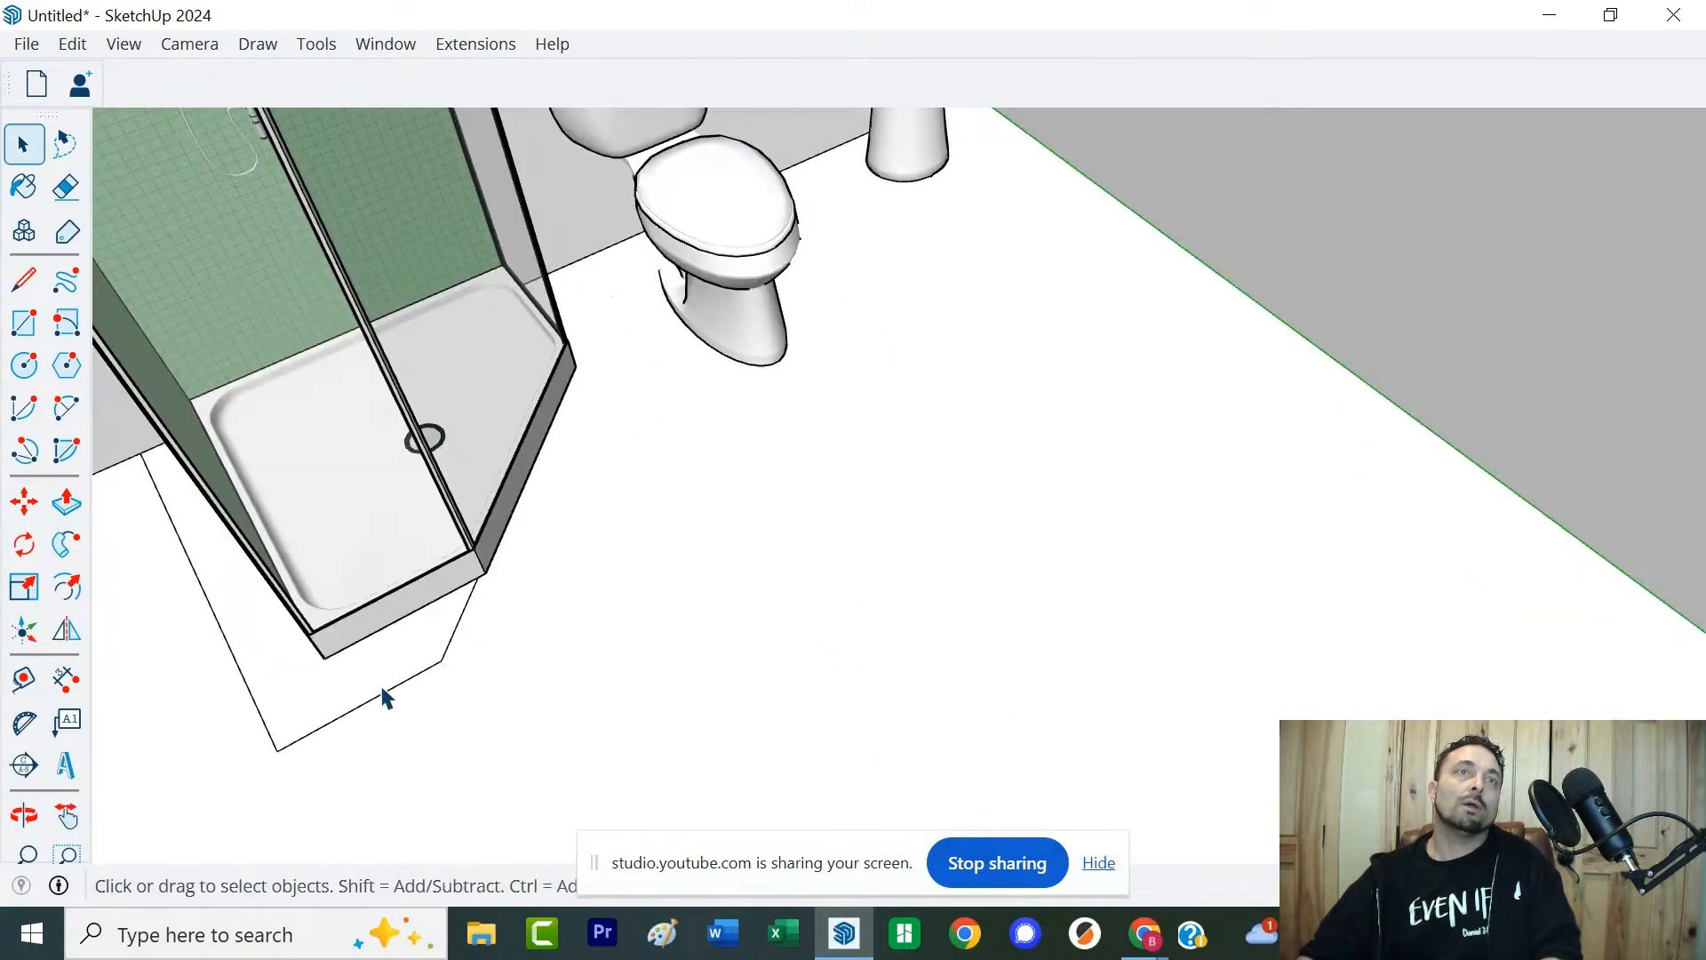
{"action": "key", "text": "Delete"}
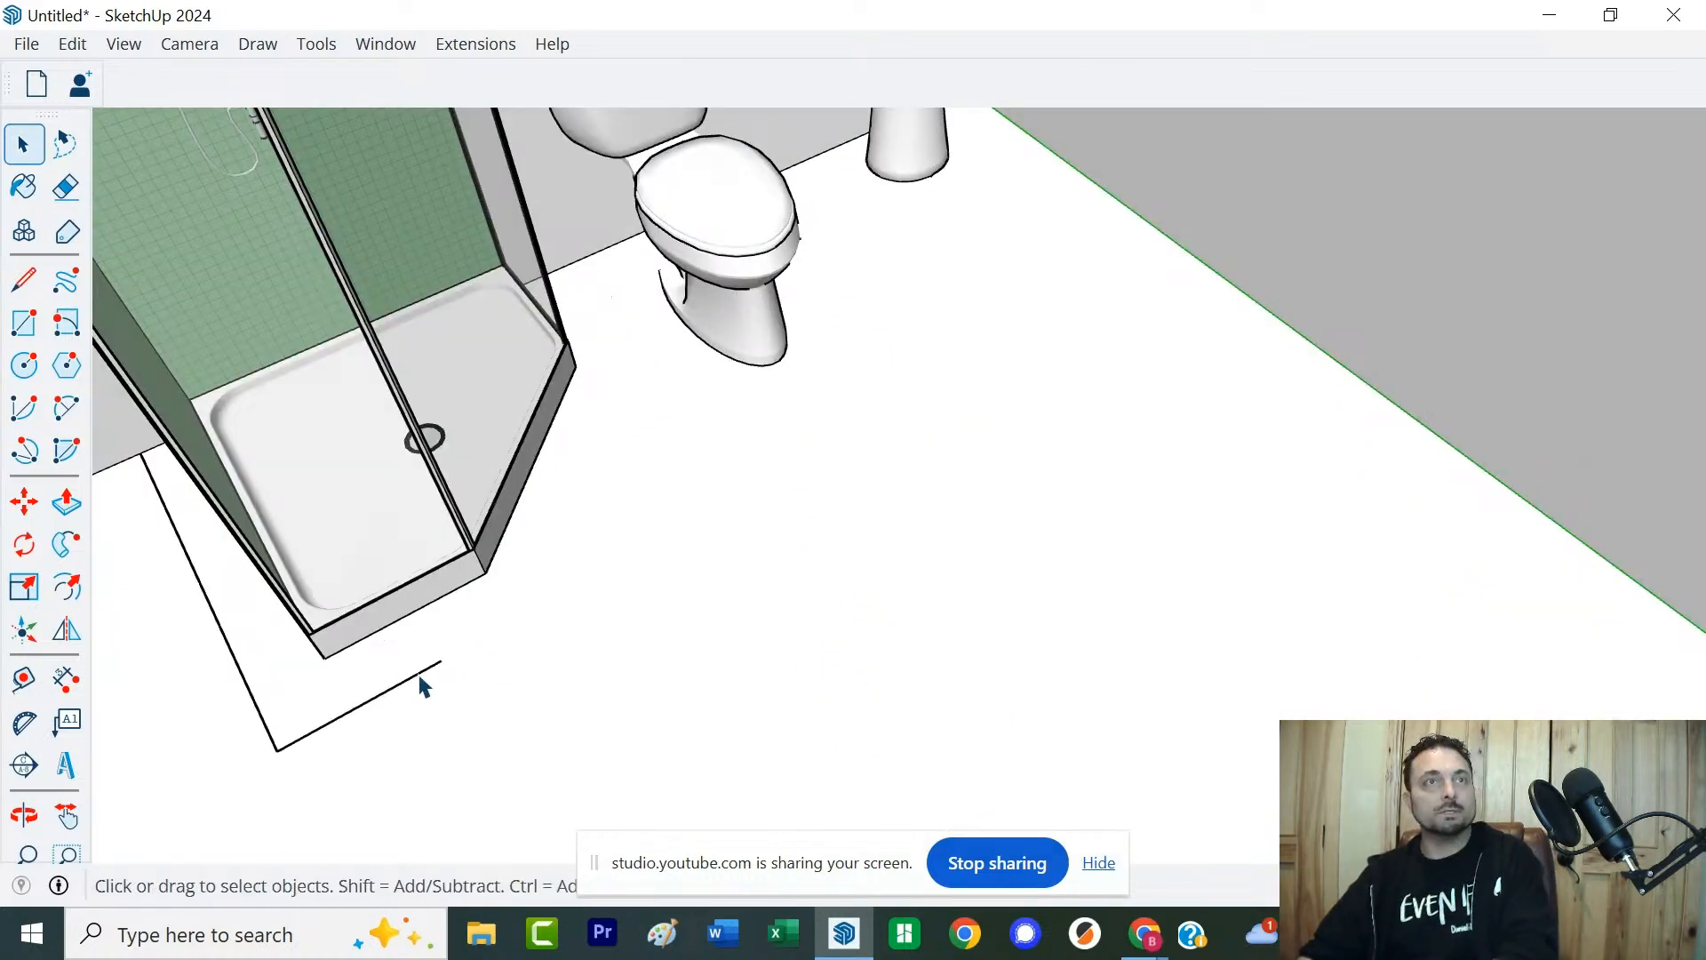
{"action": "left_click", "coordinate": [419, 676]}
{"action": "key", "text": "Delete"}
{"action": "left_click", "coordinate": [262, 712]}
{"action": "key", "text": "Delete"}
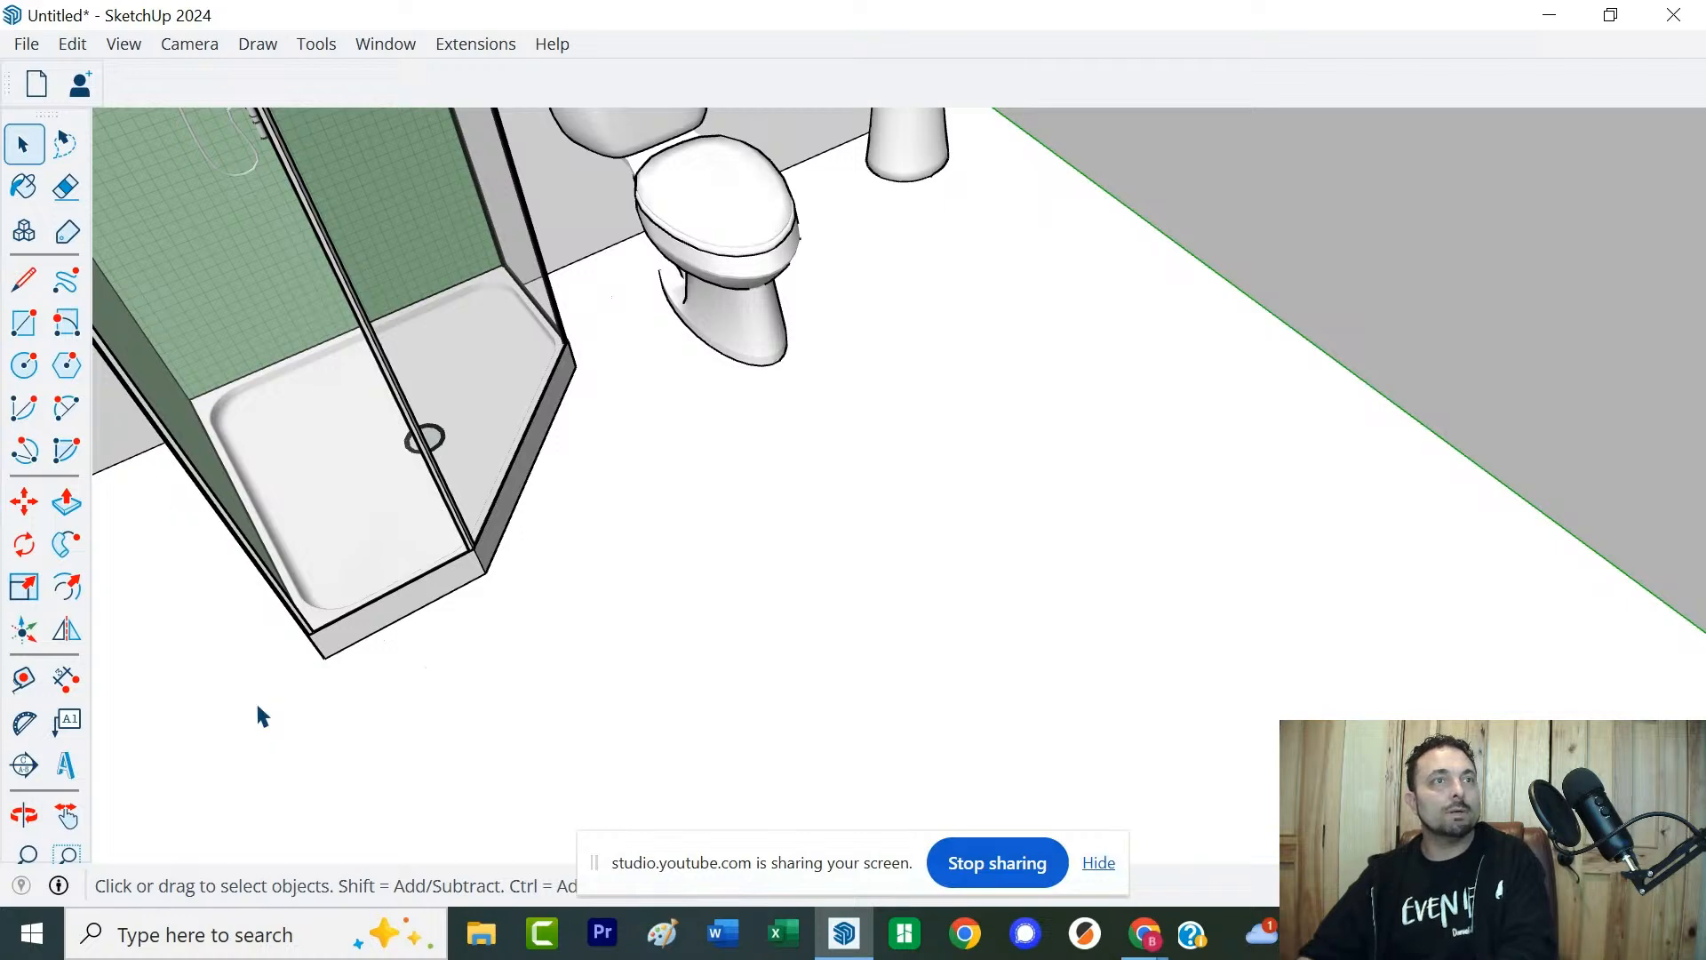
Draw a small rectangle on the floor from the shower's front base corner, and a thin strip from its far corner across to the side wall
{"action": "middle_click_drag", "start_coordinate": [481, 668], "coordinate": [410, 711]}
{"action": "scroll", "coordinate": [217, 552], "scroll_direction": "down", "scroll_amount": 4}
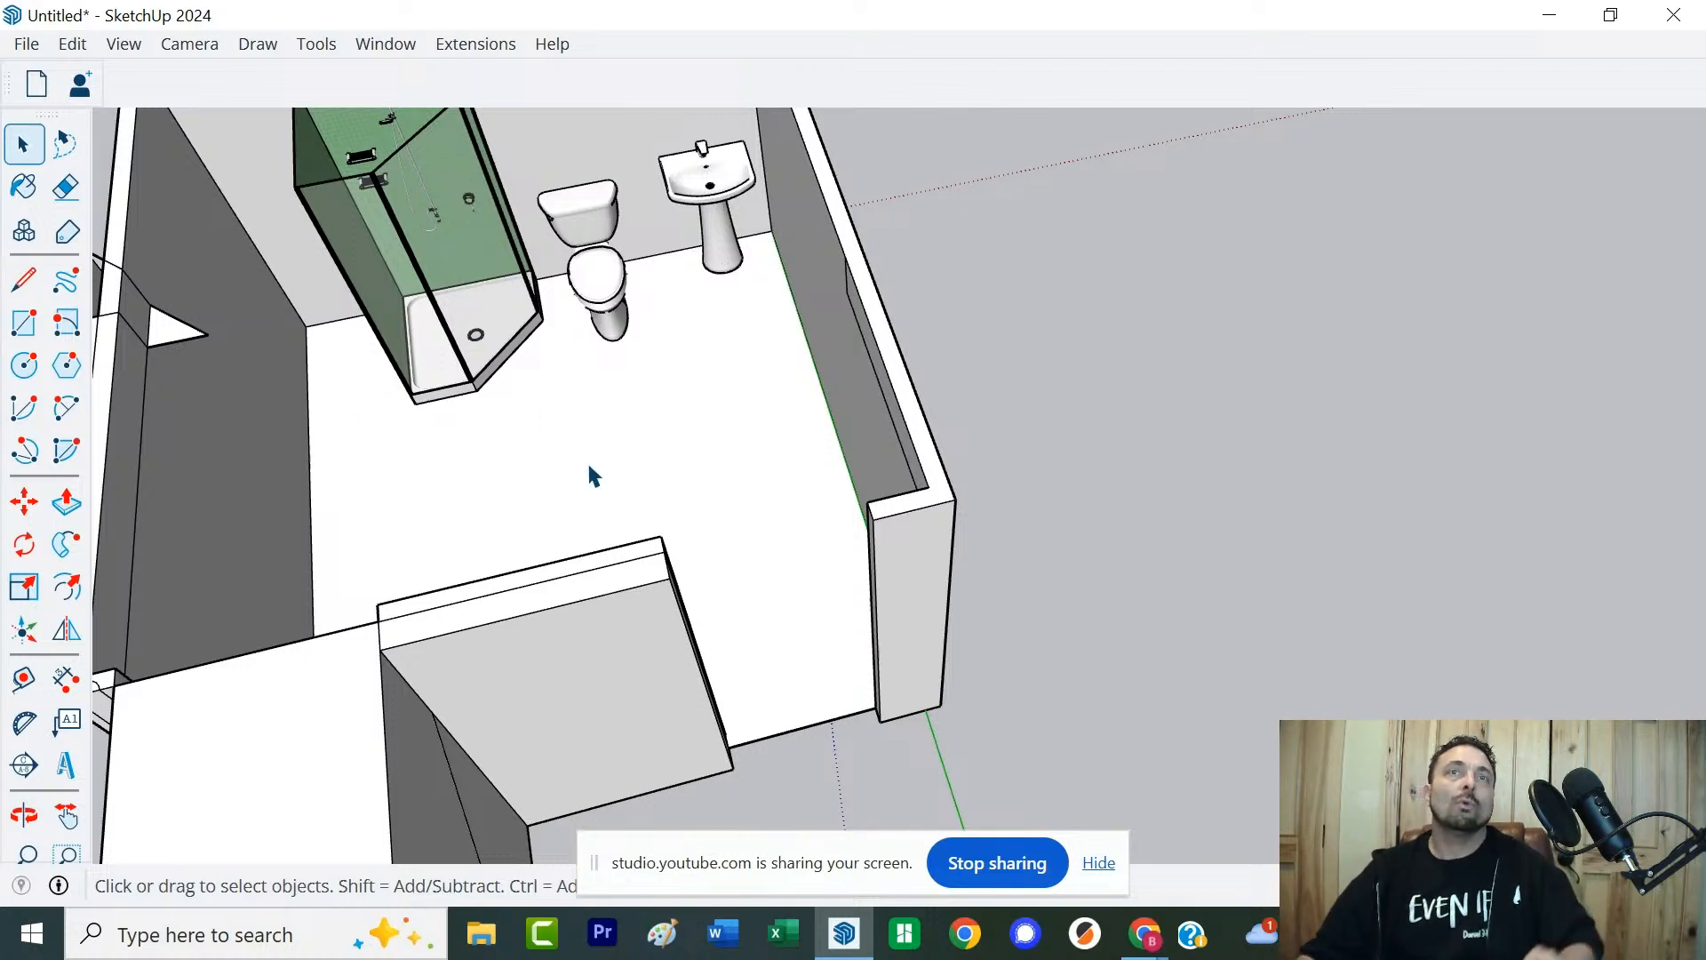
{"action": "scroll", "coordinate": [597, 351], "scroll_direction": "down", "scroll_amount": 2}
{"action": "scroll", "coordinate": [595, 348], "scroll_direction": "up", "scroll_amount": 4}
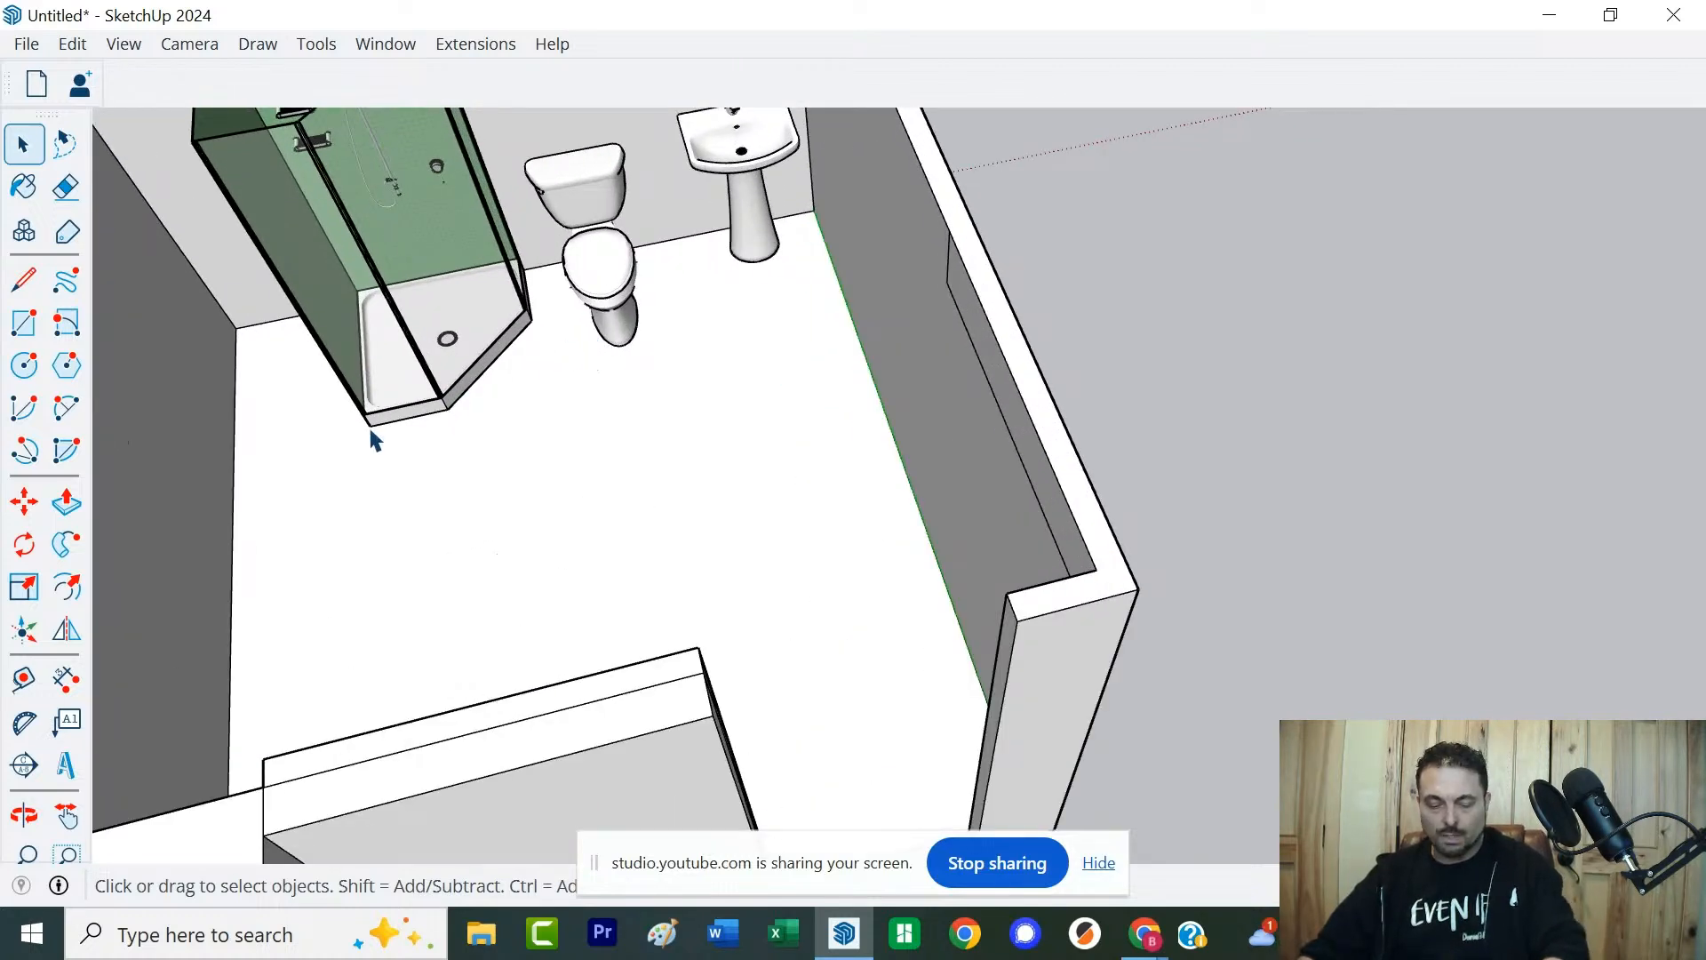
{"action": "key", "text": "r"}
{"action": "middle_click_drag", "start_coordinate": [232, 404], "coordinate": [498, 335]}
{"action": "scroll", "coordinate": [471, 382], "scroll_direction": "down", "scroll_amount": 3}
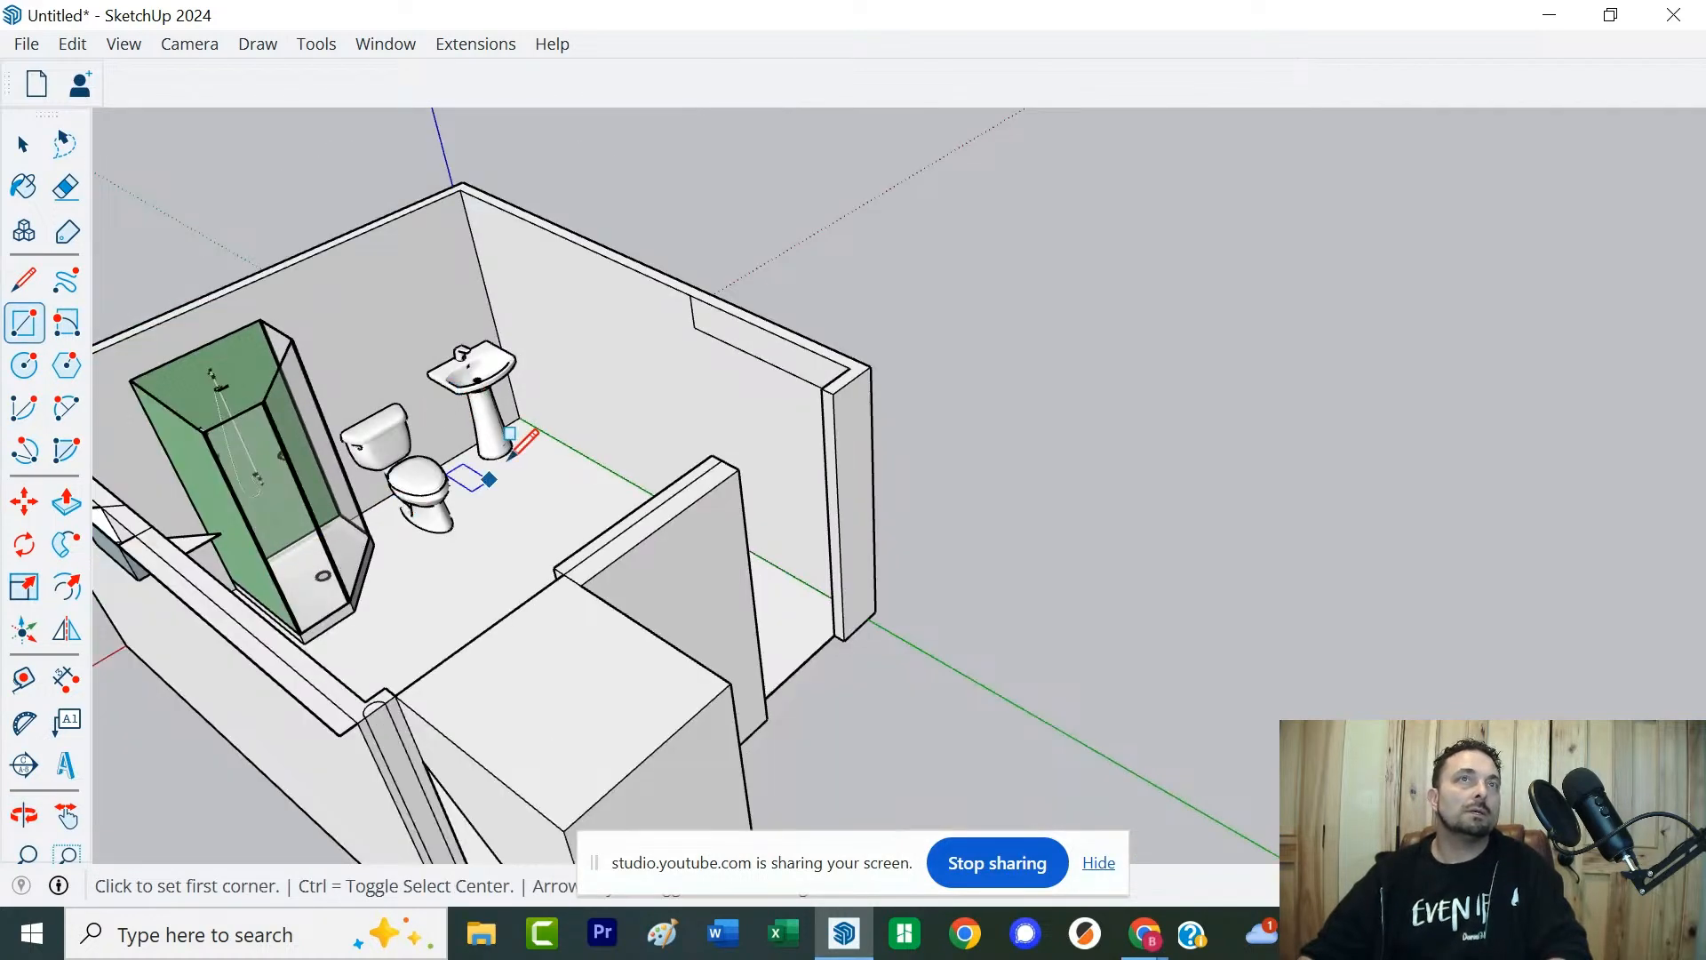
{"action": "middle_click_drag", "start_coordinate": [483, 476], "coordinate": [416, 540]}
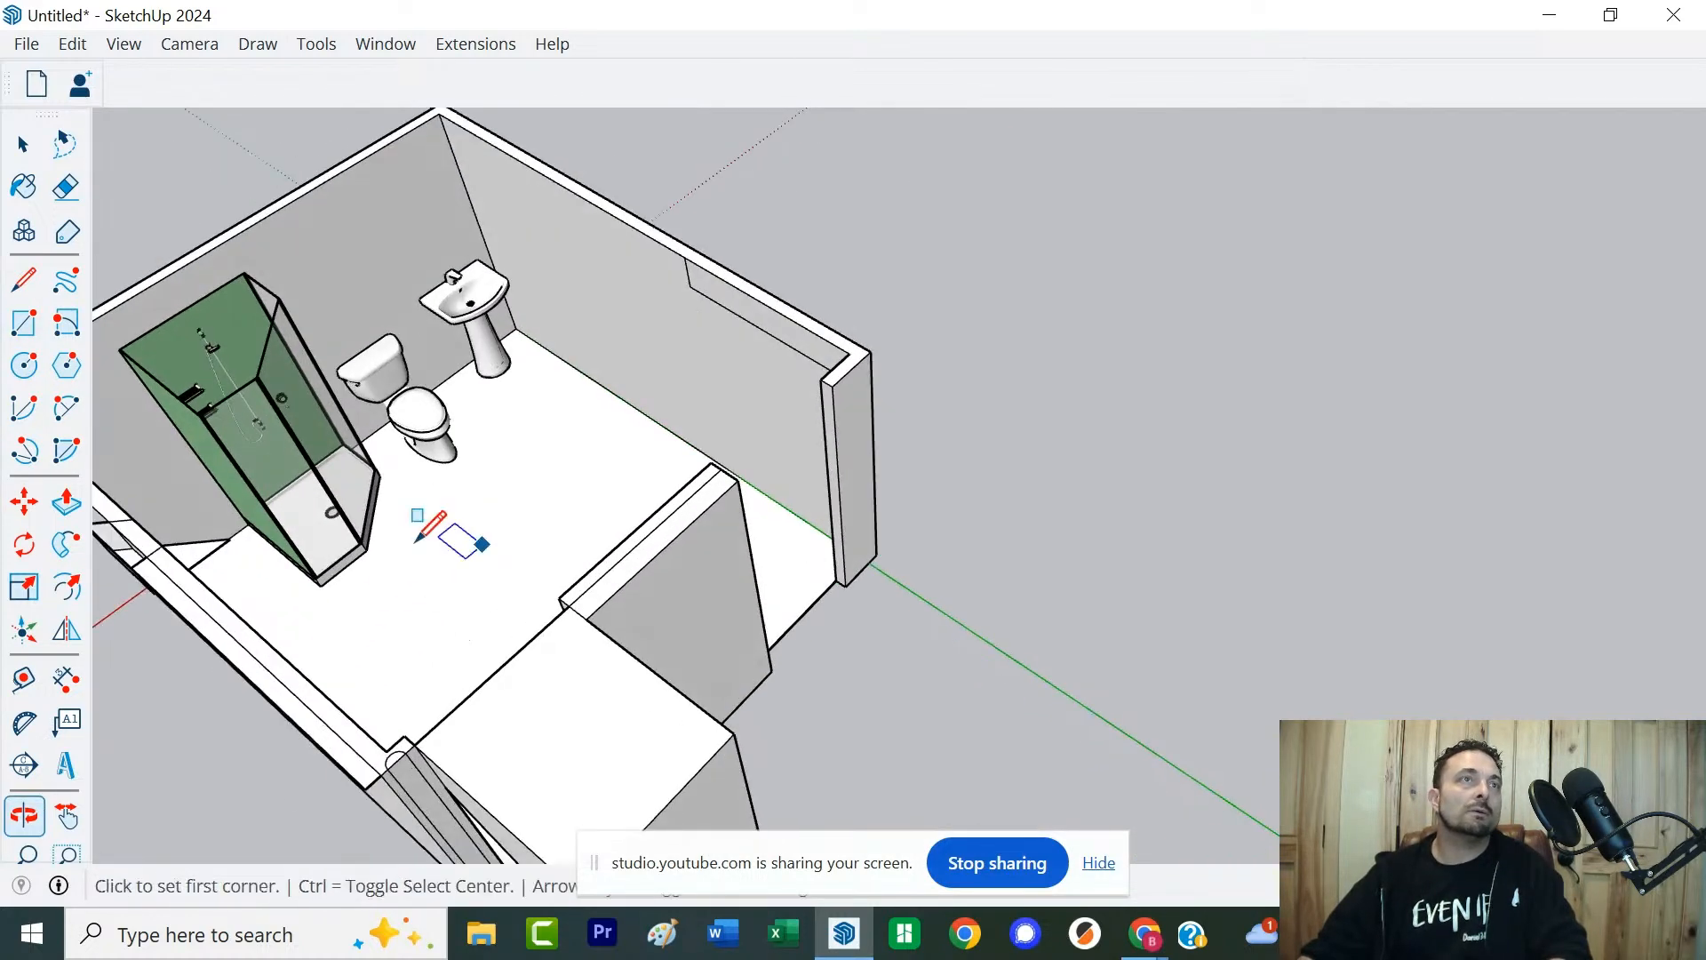
{"action": "left_click", "coordinate": [320, 586]}
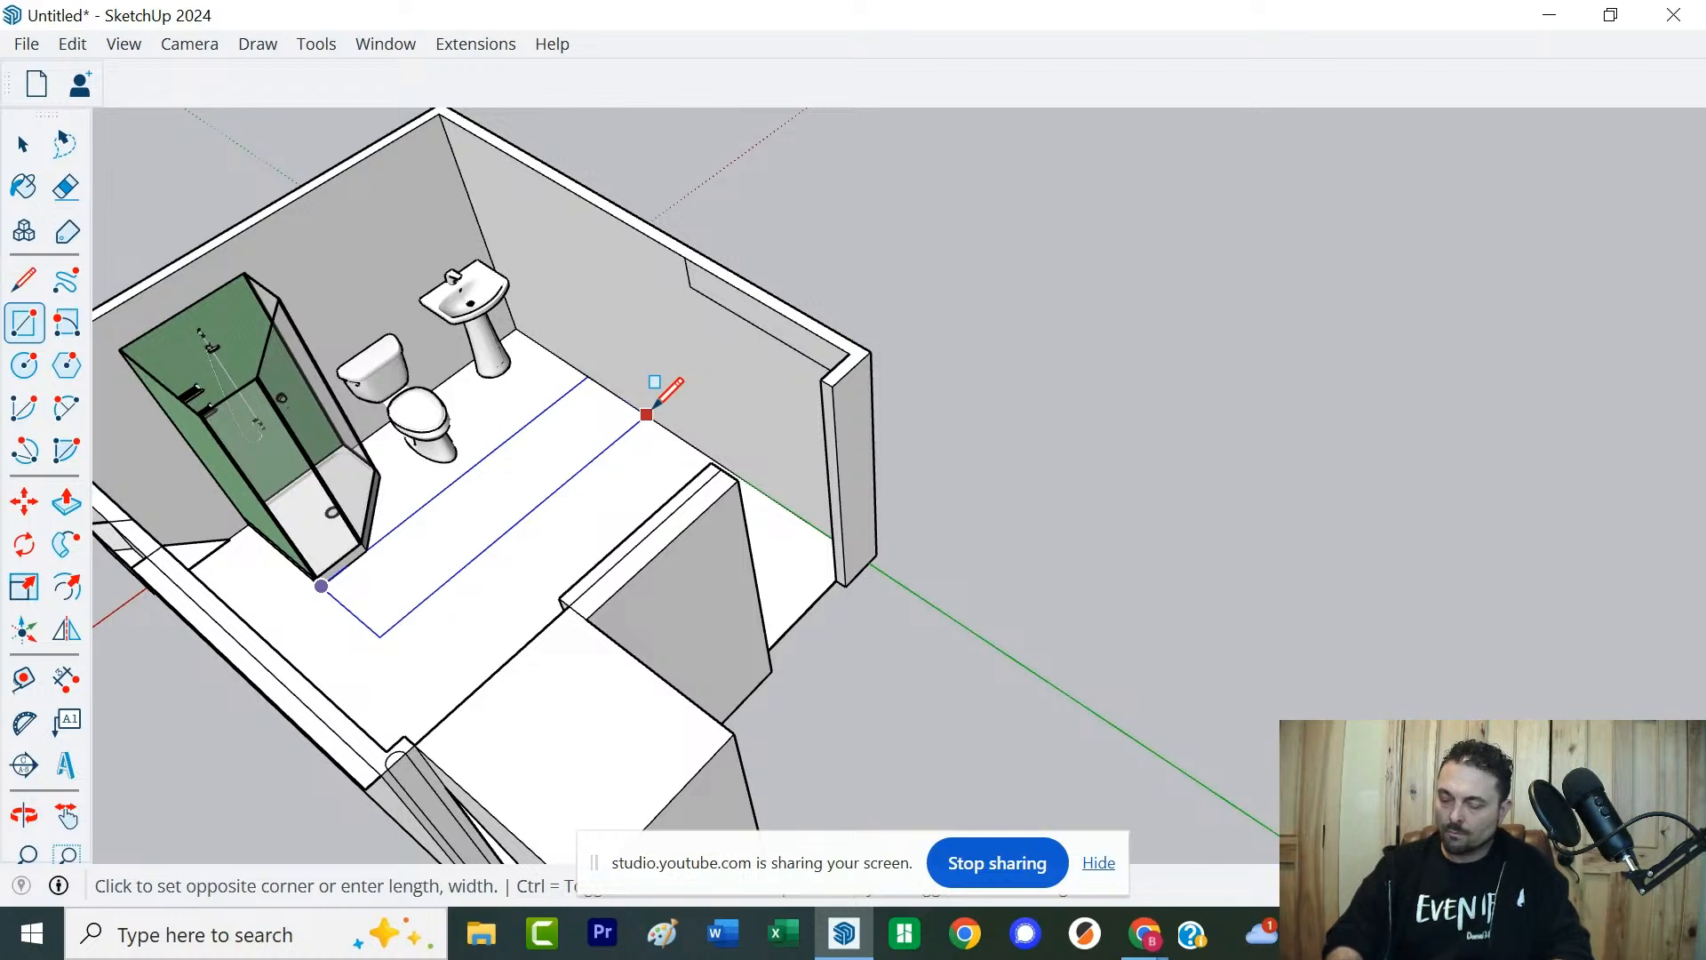
{"action": "key", "text": "Return"}
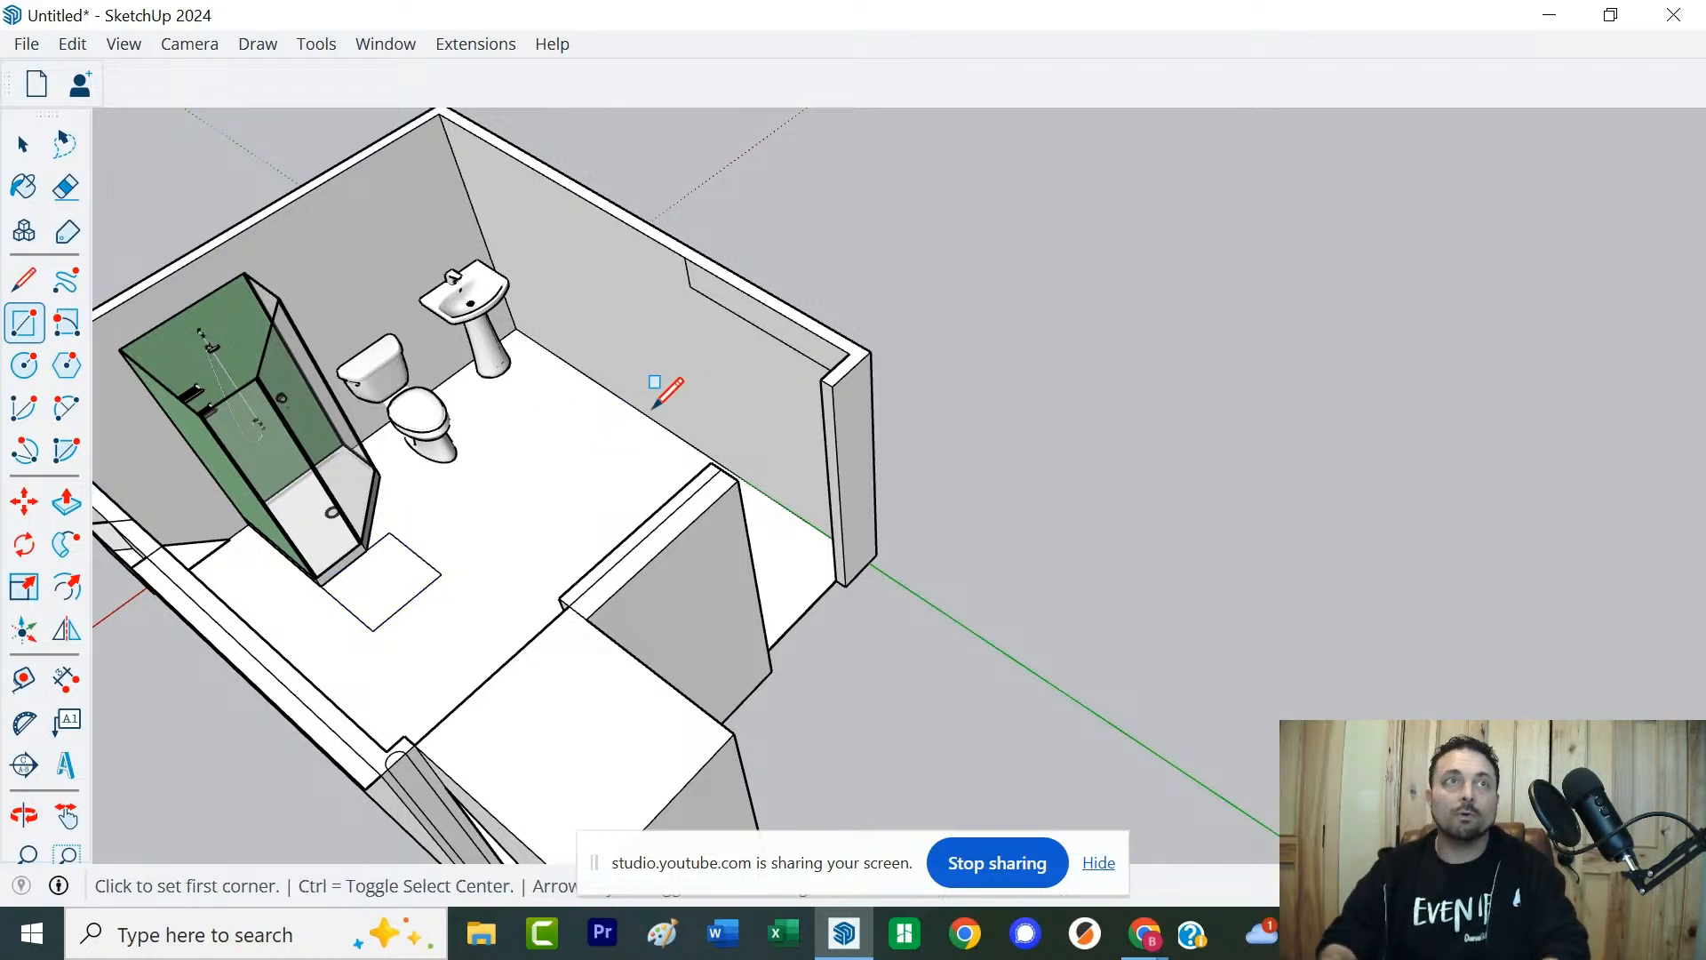
{"action": "left_click", "coordinate": [441, 574]}
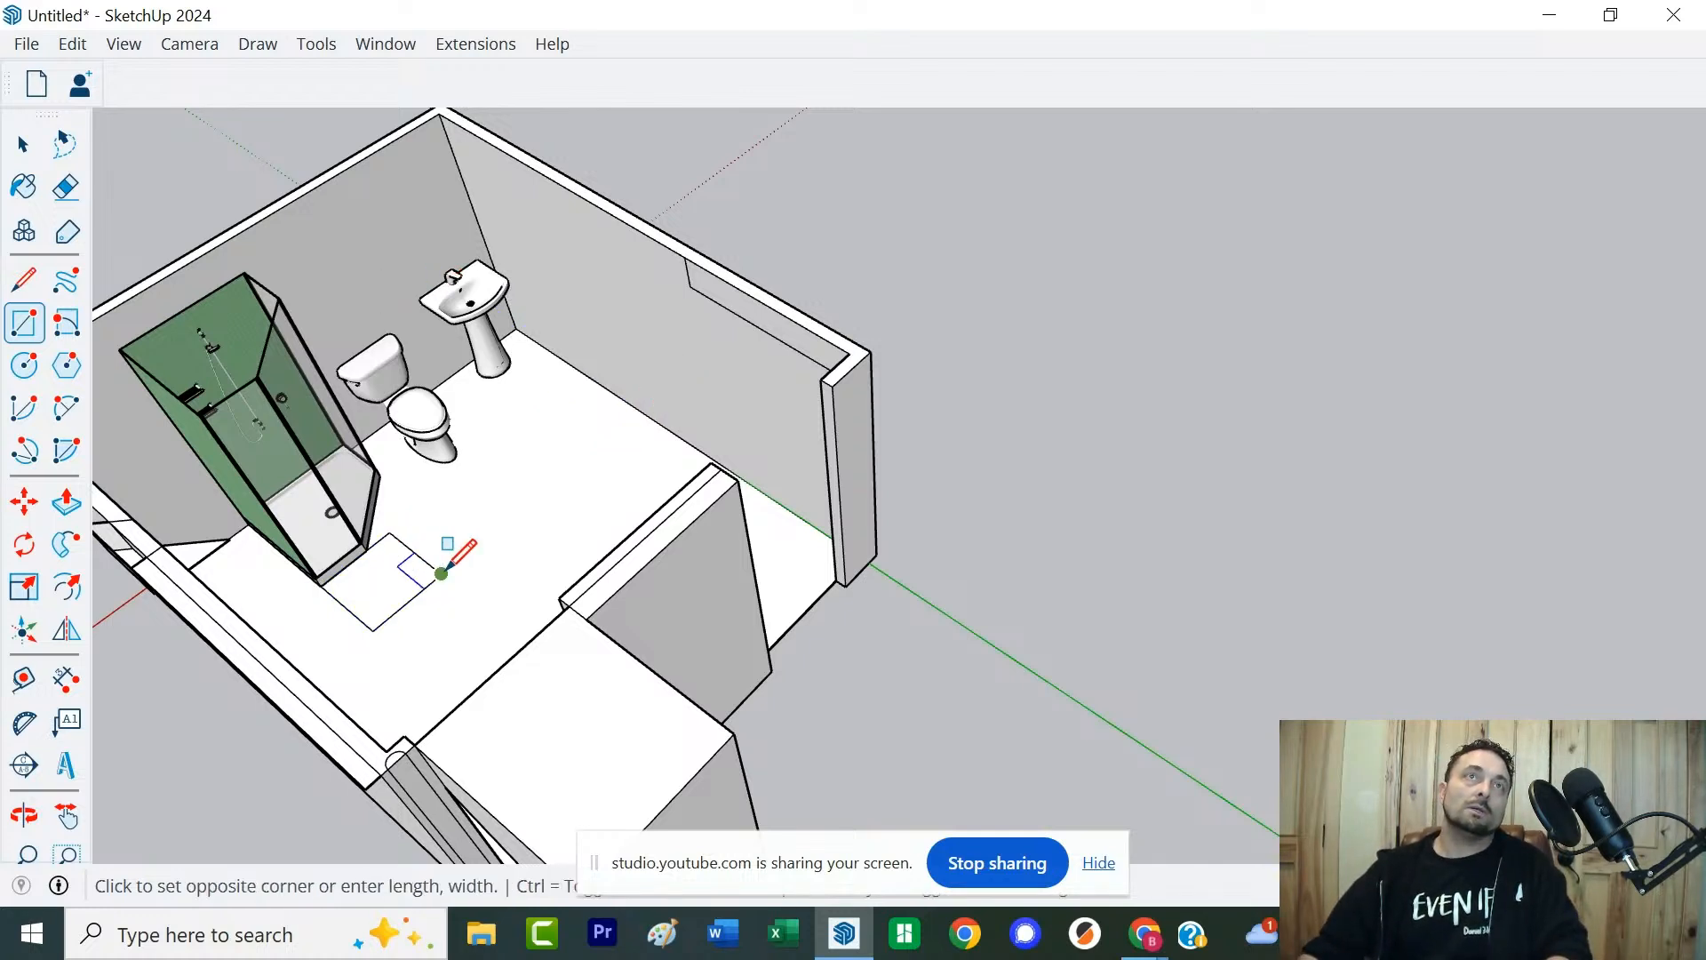
{"action": "left_click", "coordinate": [621, 396]}
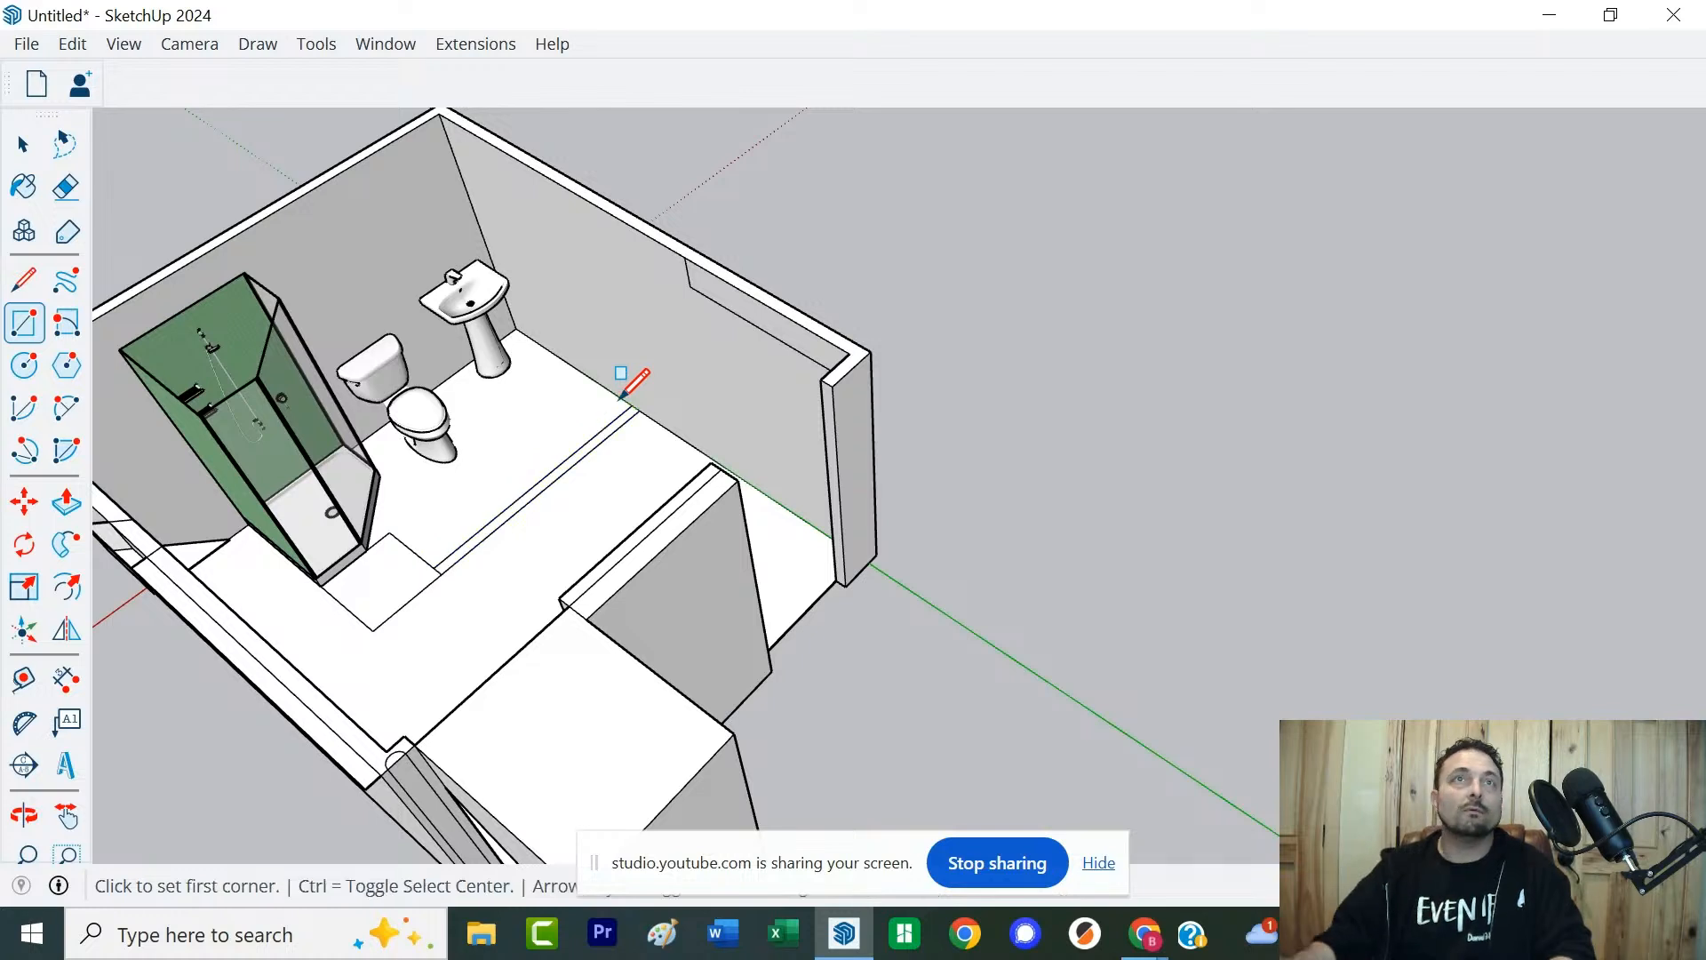
Delete the small rectangle's leftover edges and stretch the end of the thin floor strip to the rectangle's outer corner
{"action": "key", "text": "space"}
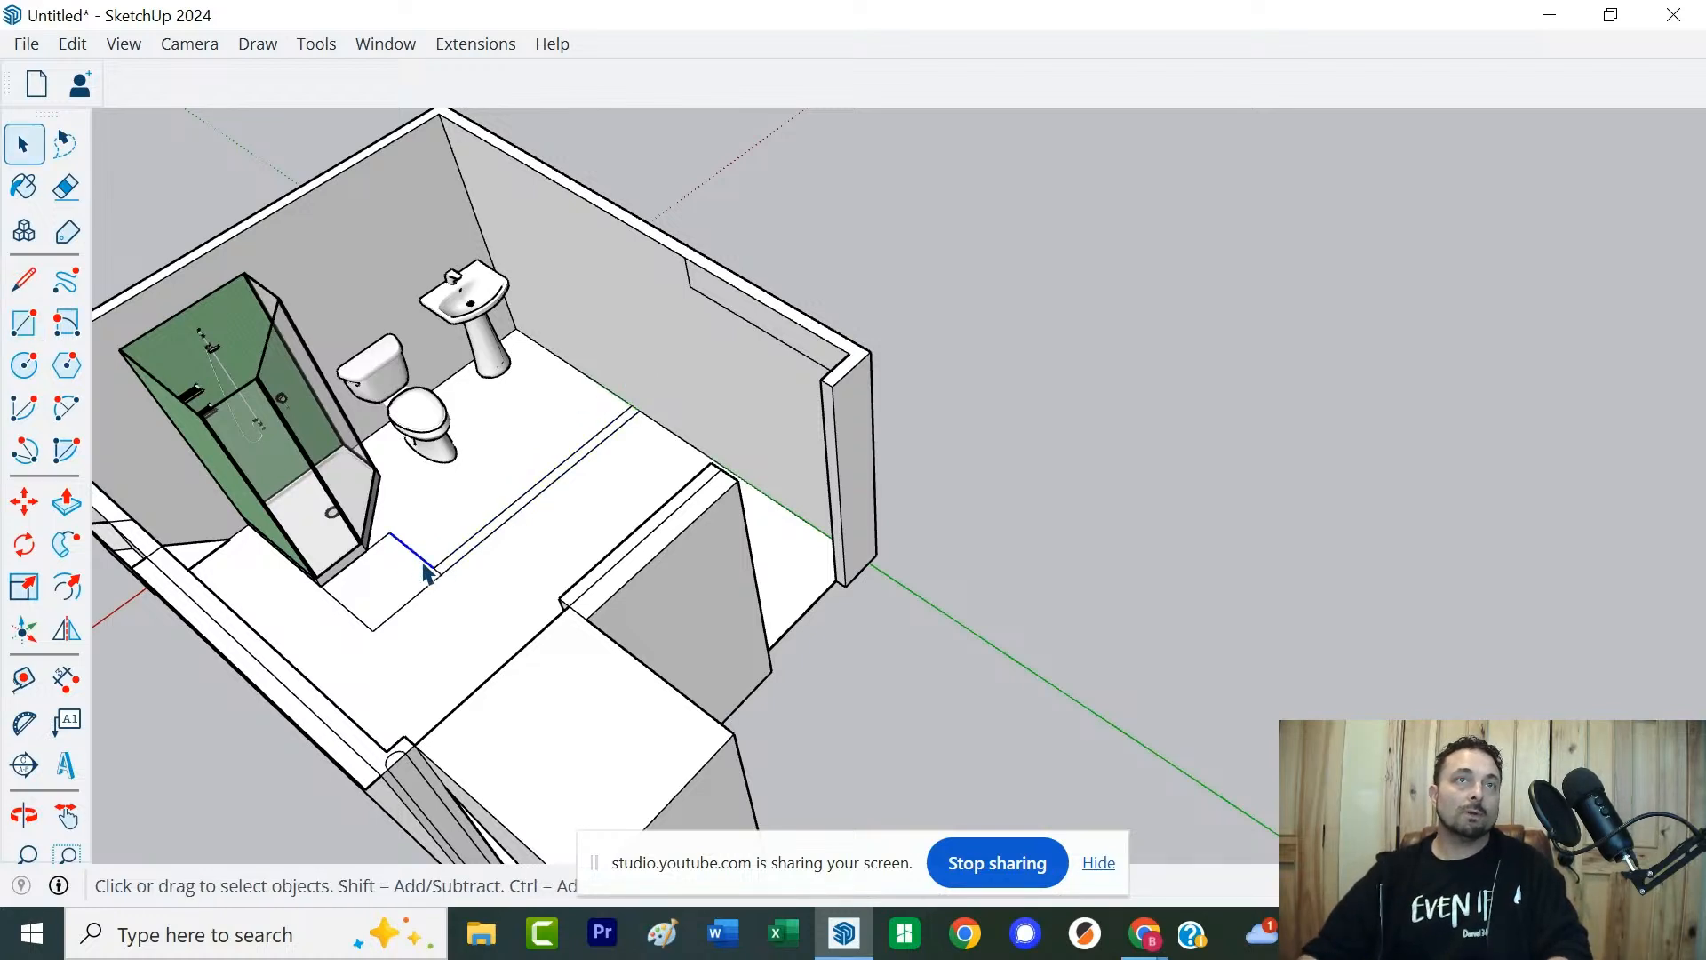
{"action": "scroll", "coordinate": [425, 573], "scroll_direction": "up", "scroll_amount": 3}
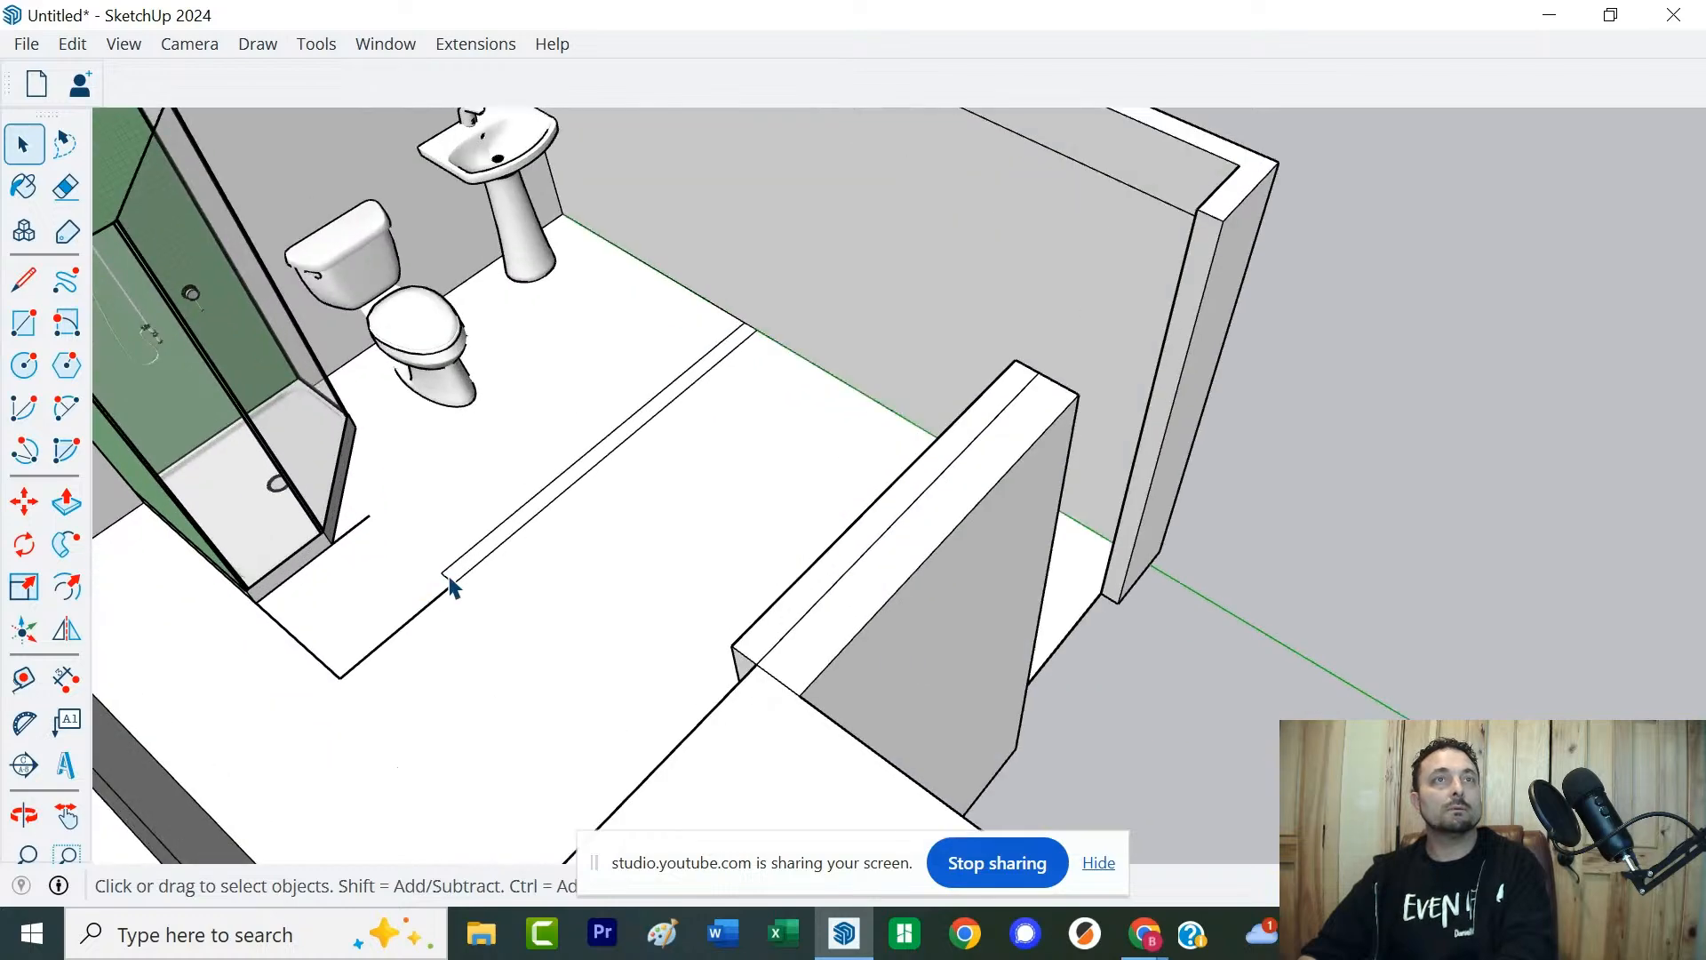
{"action": "key", "text": "m"}
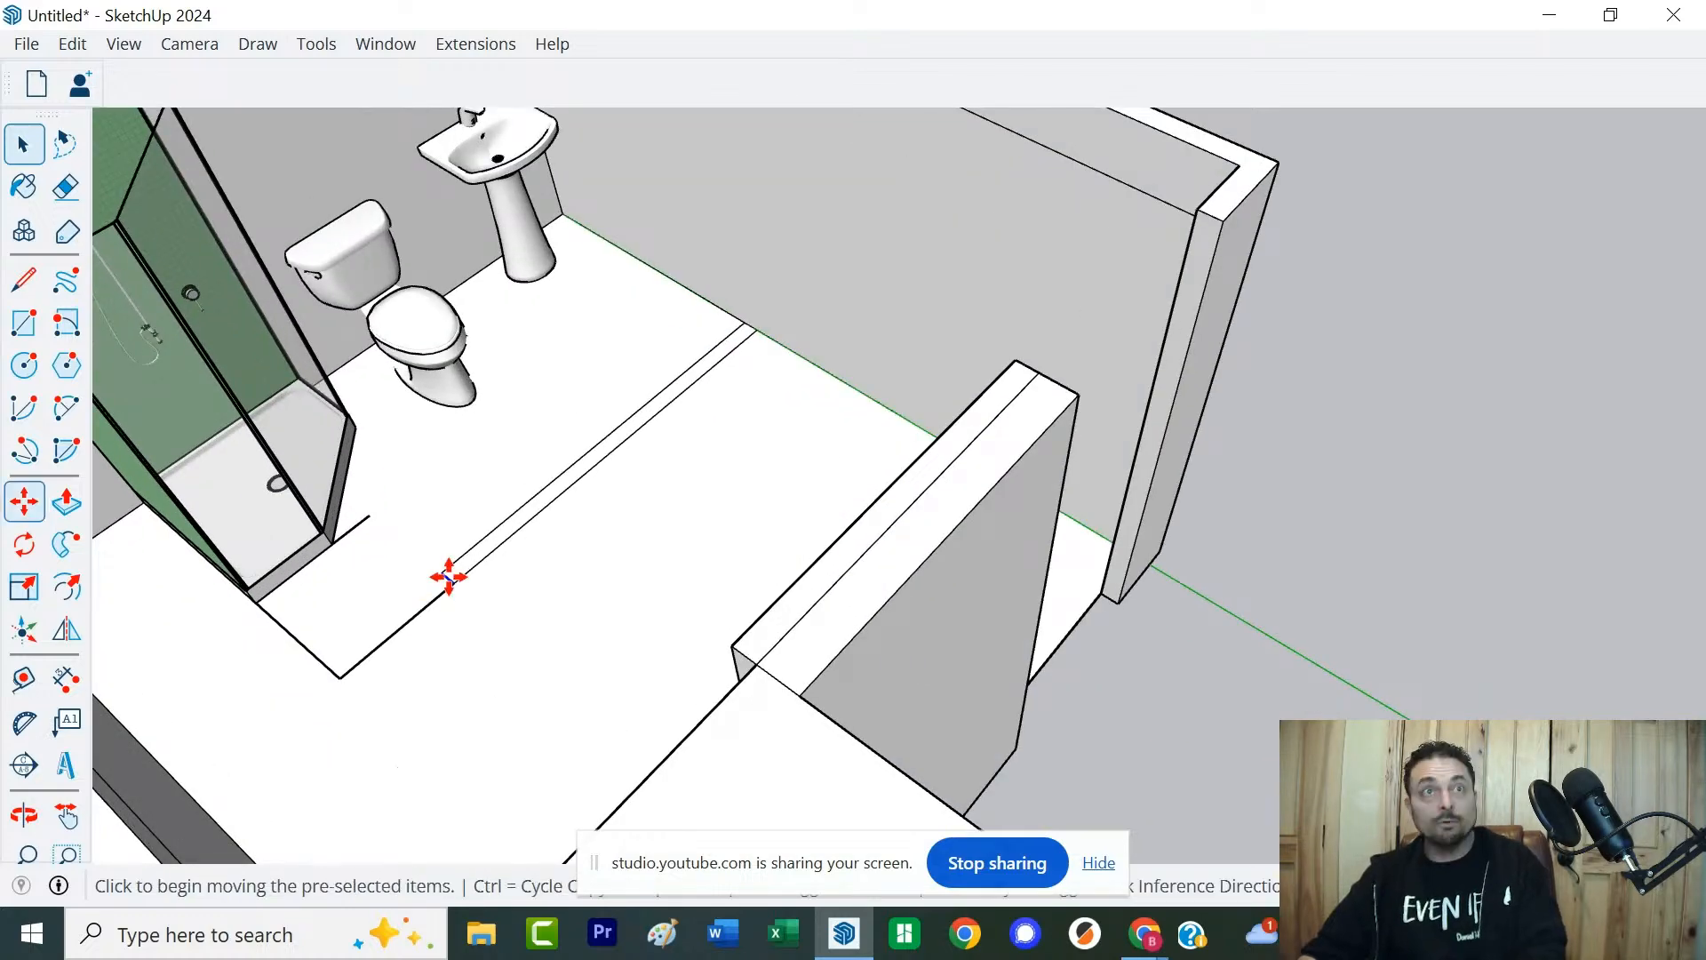
{"action": "left_click", "coordinate": [449, 577]}
{"action": "left_click", "coordinate": [334, 680]}
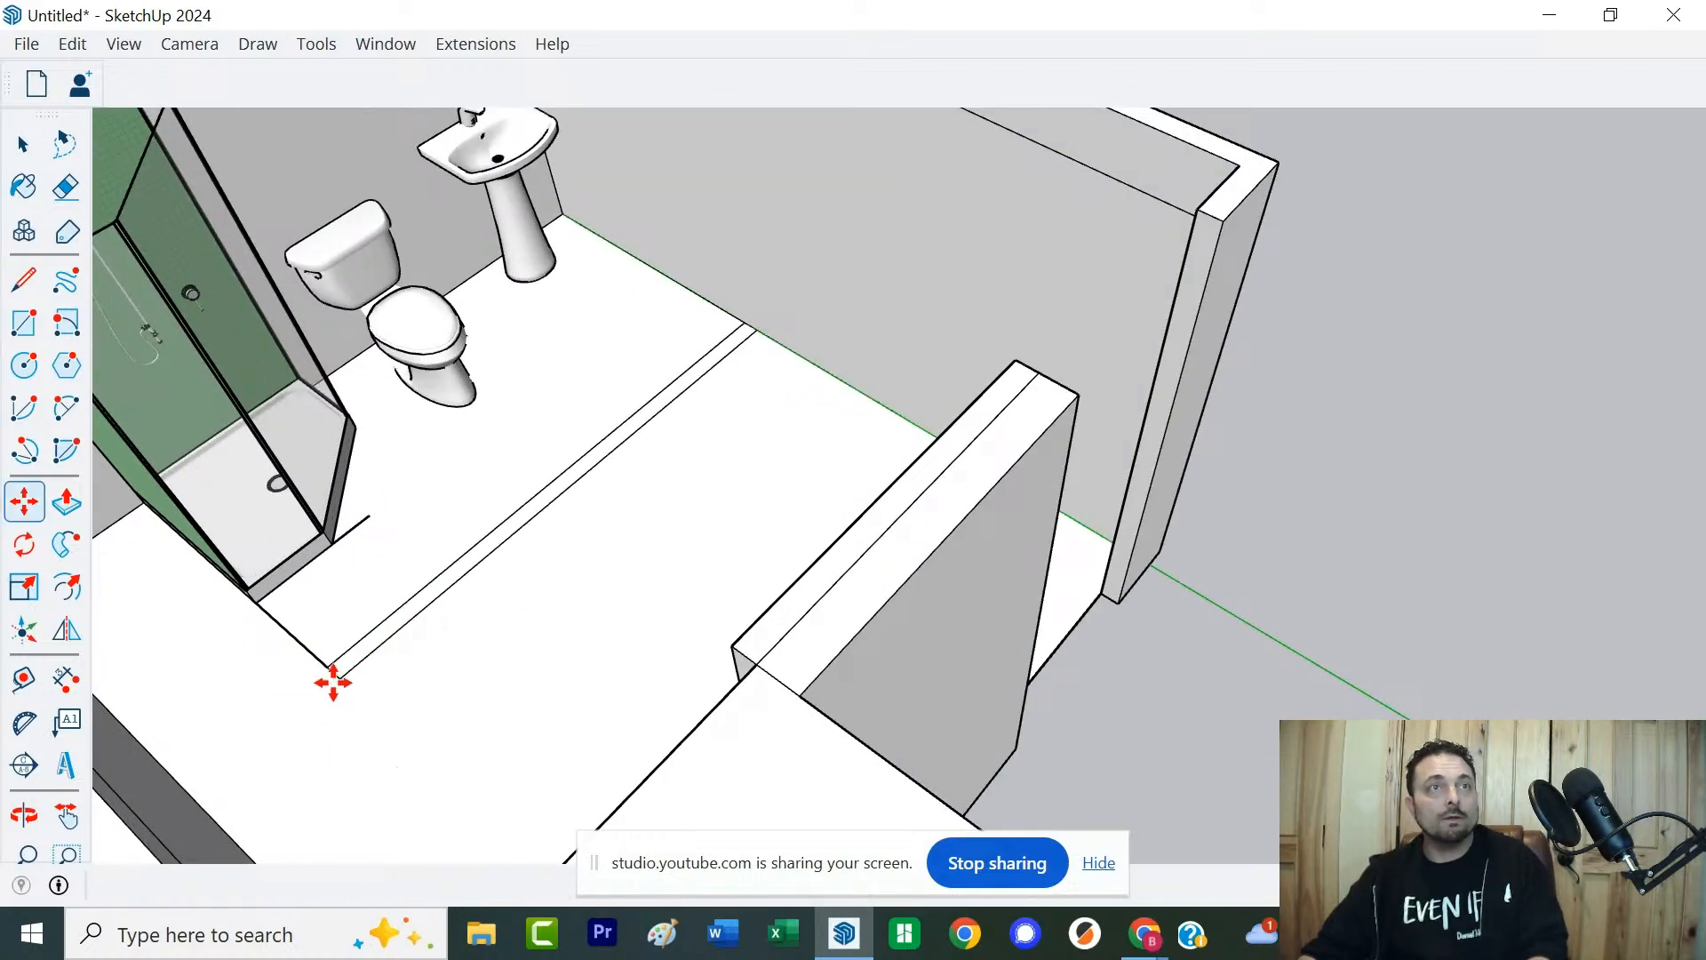
{"action": "key", "text": "space"}
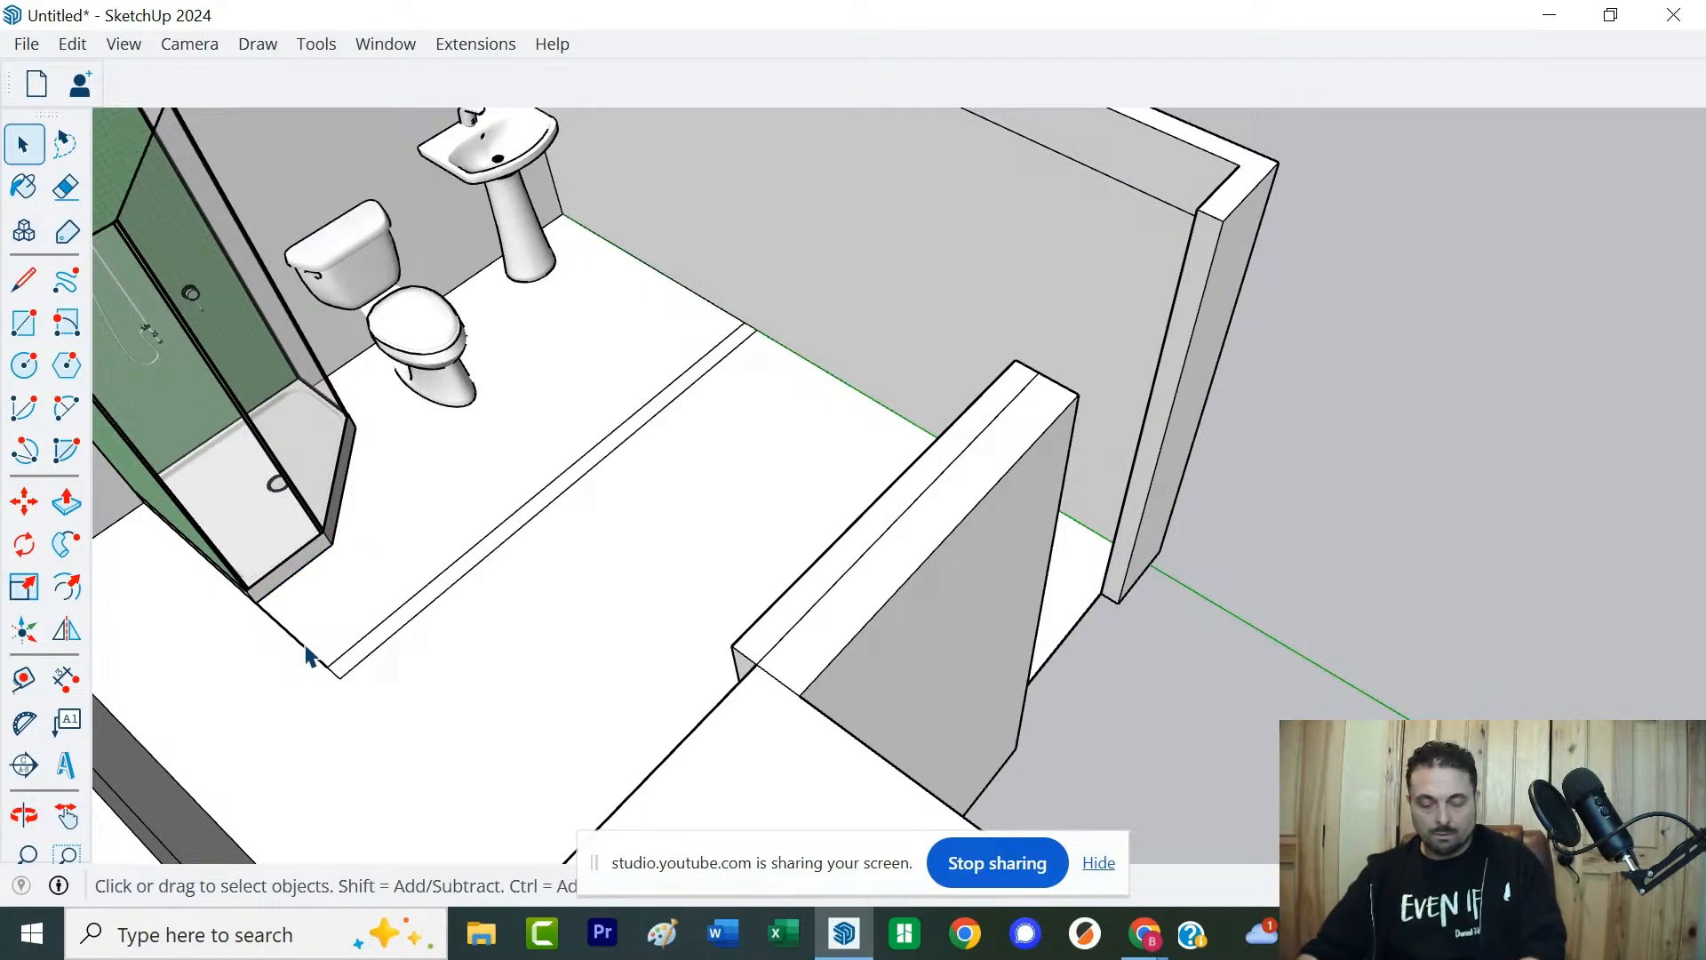
Try to draw a thin rectangle from the floor strip's end corner back along the side of the shower
{"action": "key", "text": "r"}
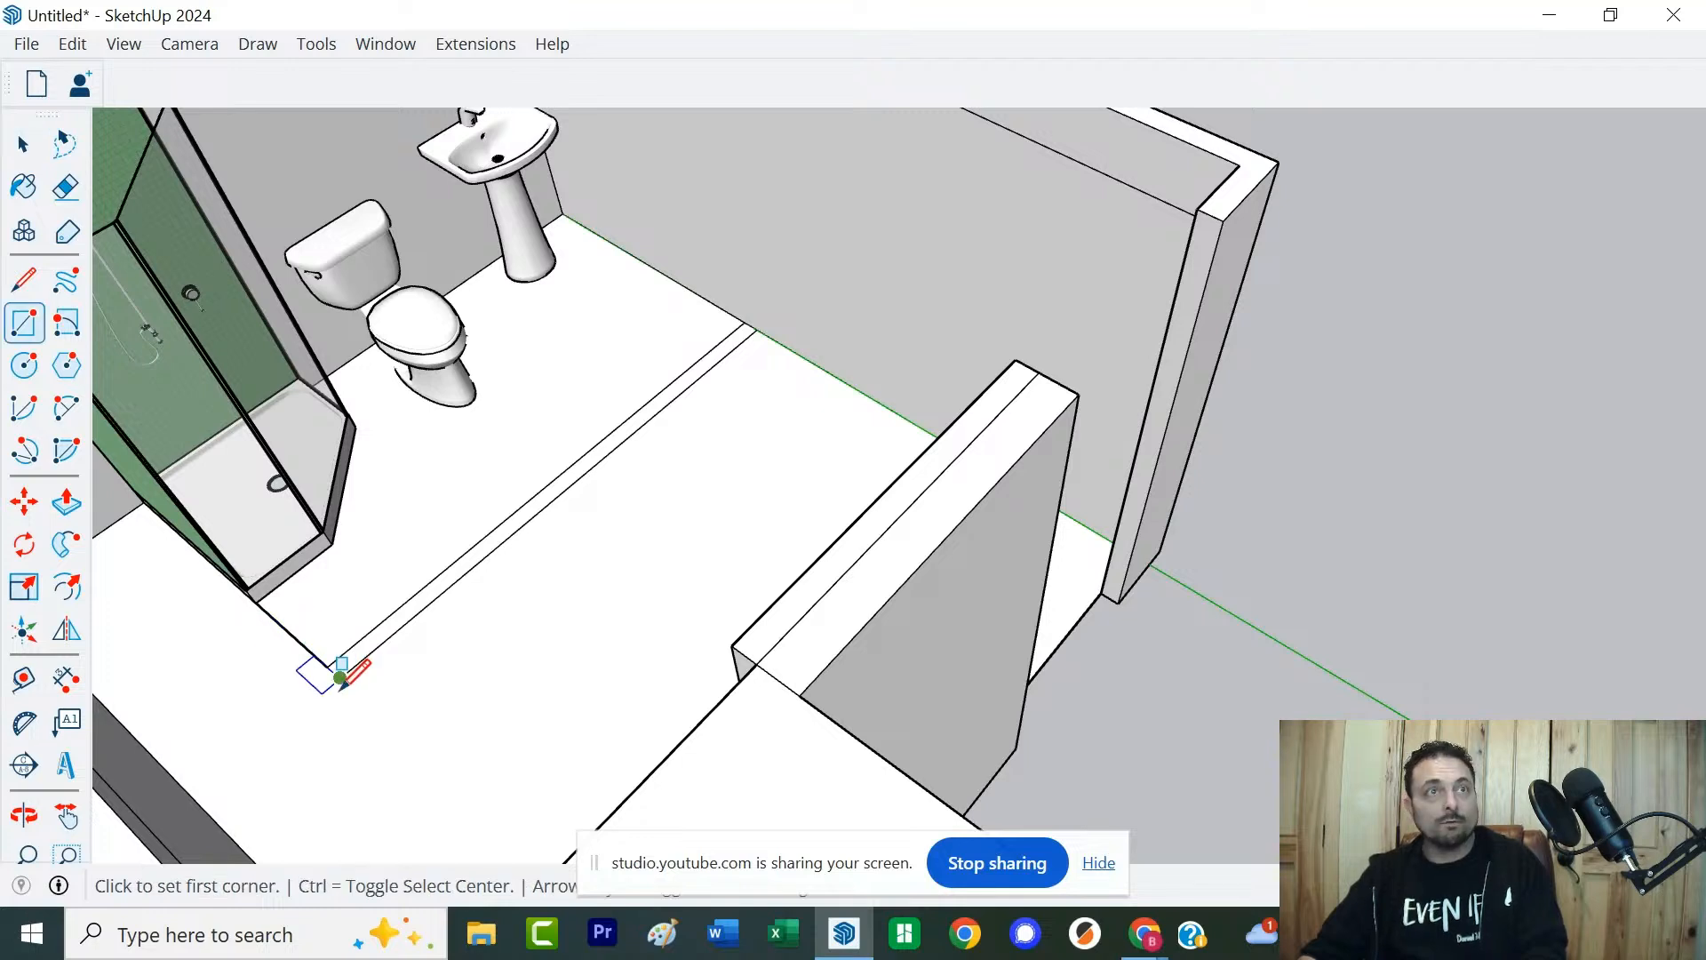
{"action": "left_click", "coordinate": [339, 677]}
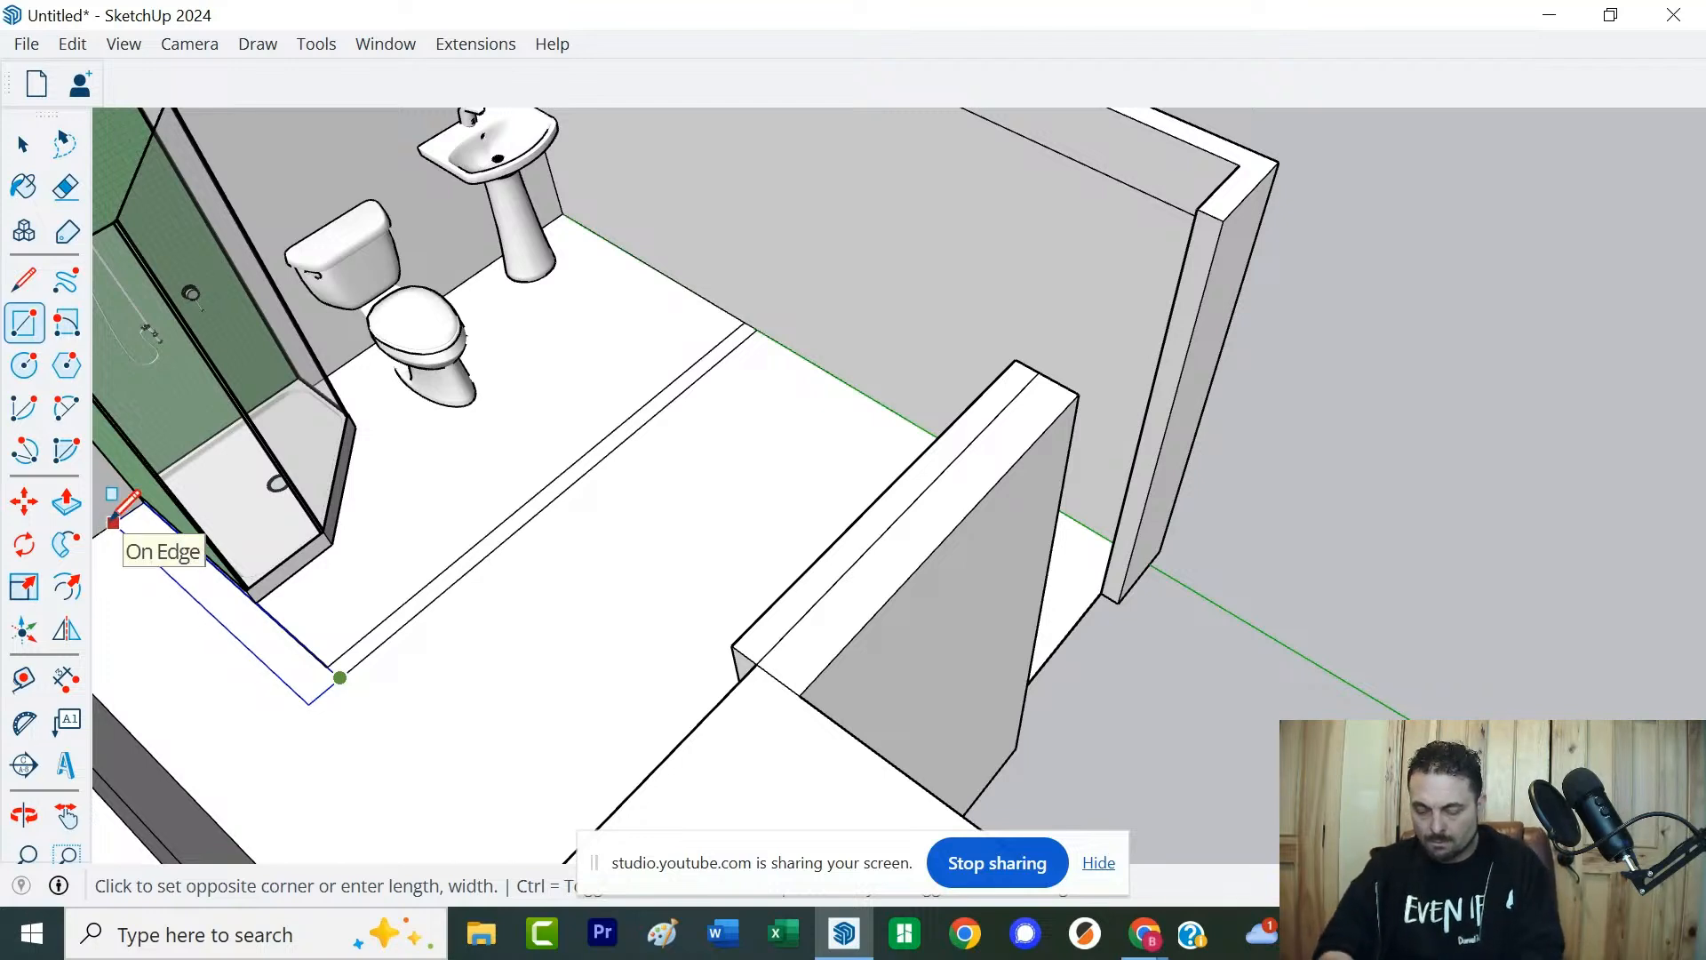
{"action": "left_click", "coordinate": [114, 519]}
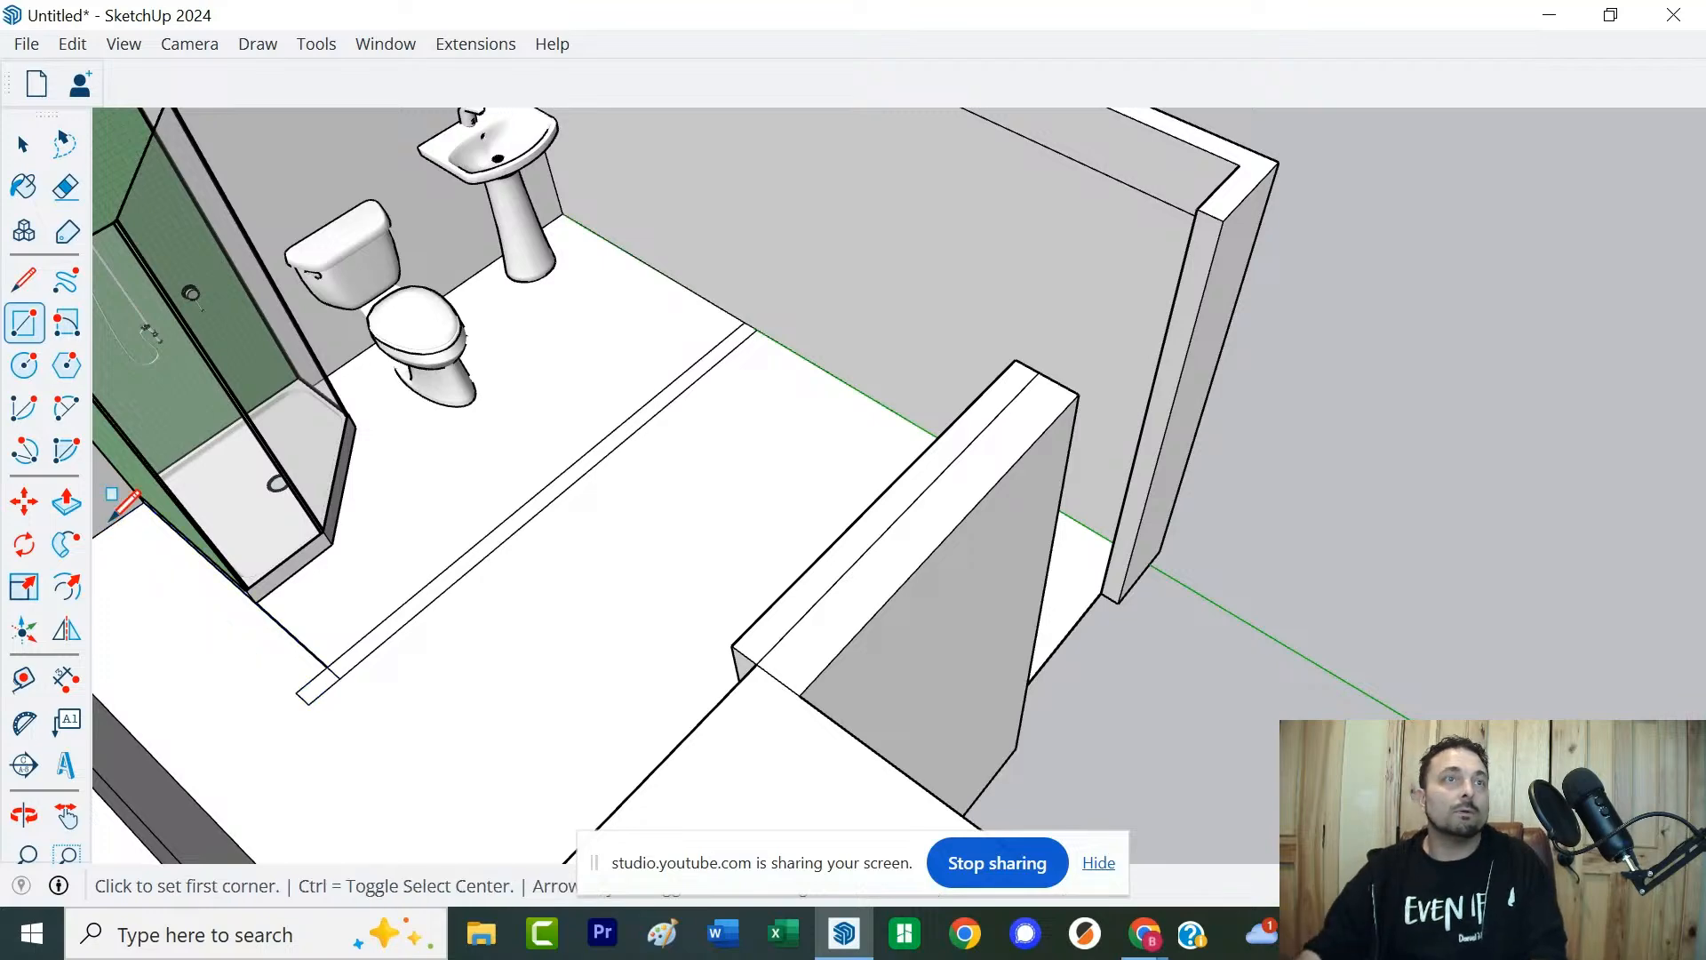
{"action": "key", "text": "ctrl+z"}
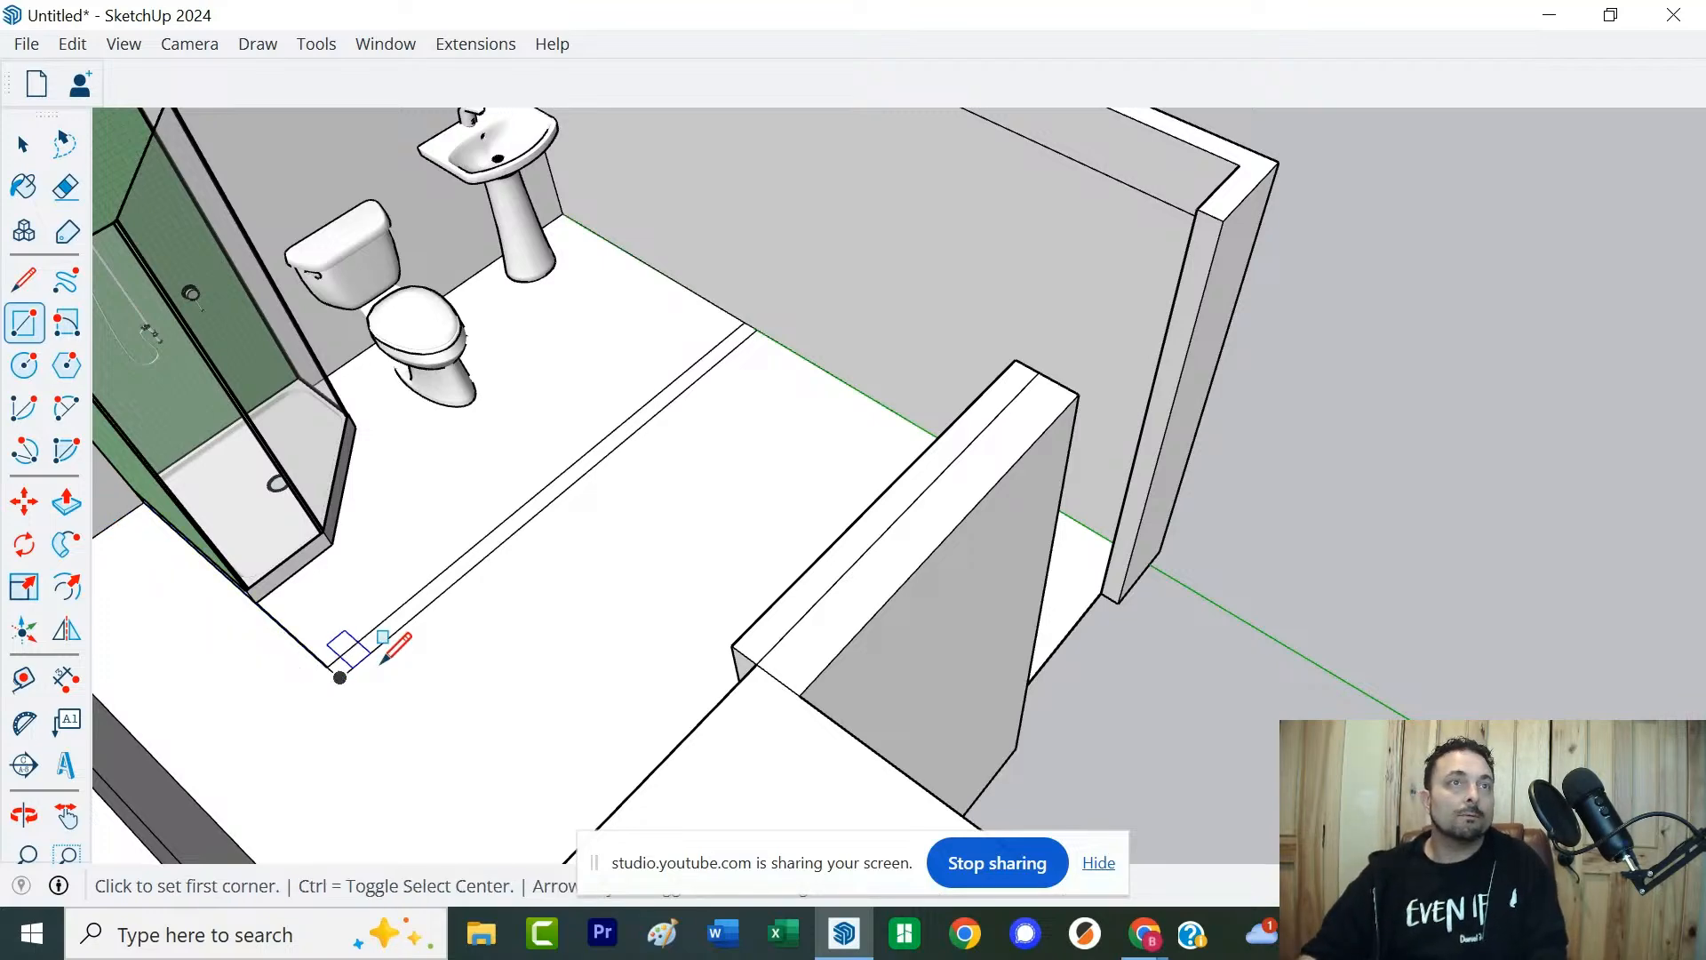
Draw a thin rectangle on the floor along the shower's outer side, from the back wall to the end corner of the long strip
{"action": "scroll", "coordinate": [142, 500], "scroll_direction": "up", "scroll_amount": 4}
{"action": "middle_click_drag", "start_coordinate": [134, 500], "coordinate": [121, 558]}
{"action": "scroll", "coordinate": [113, 552], "scroll_direction": "up", "scroll_amount": 5}
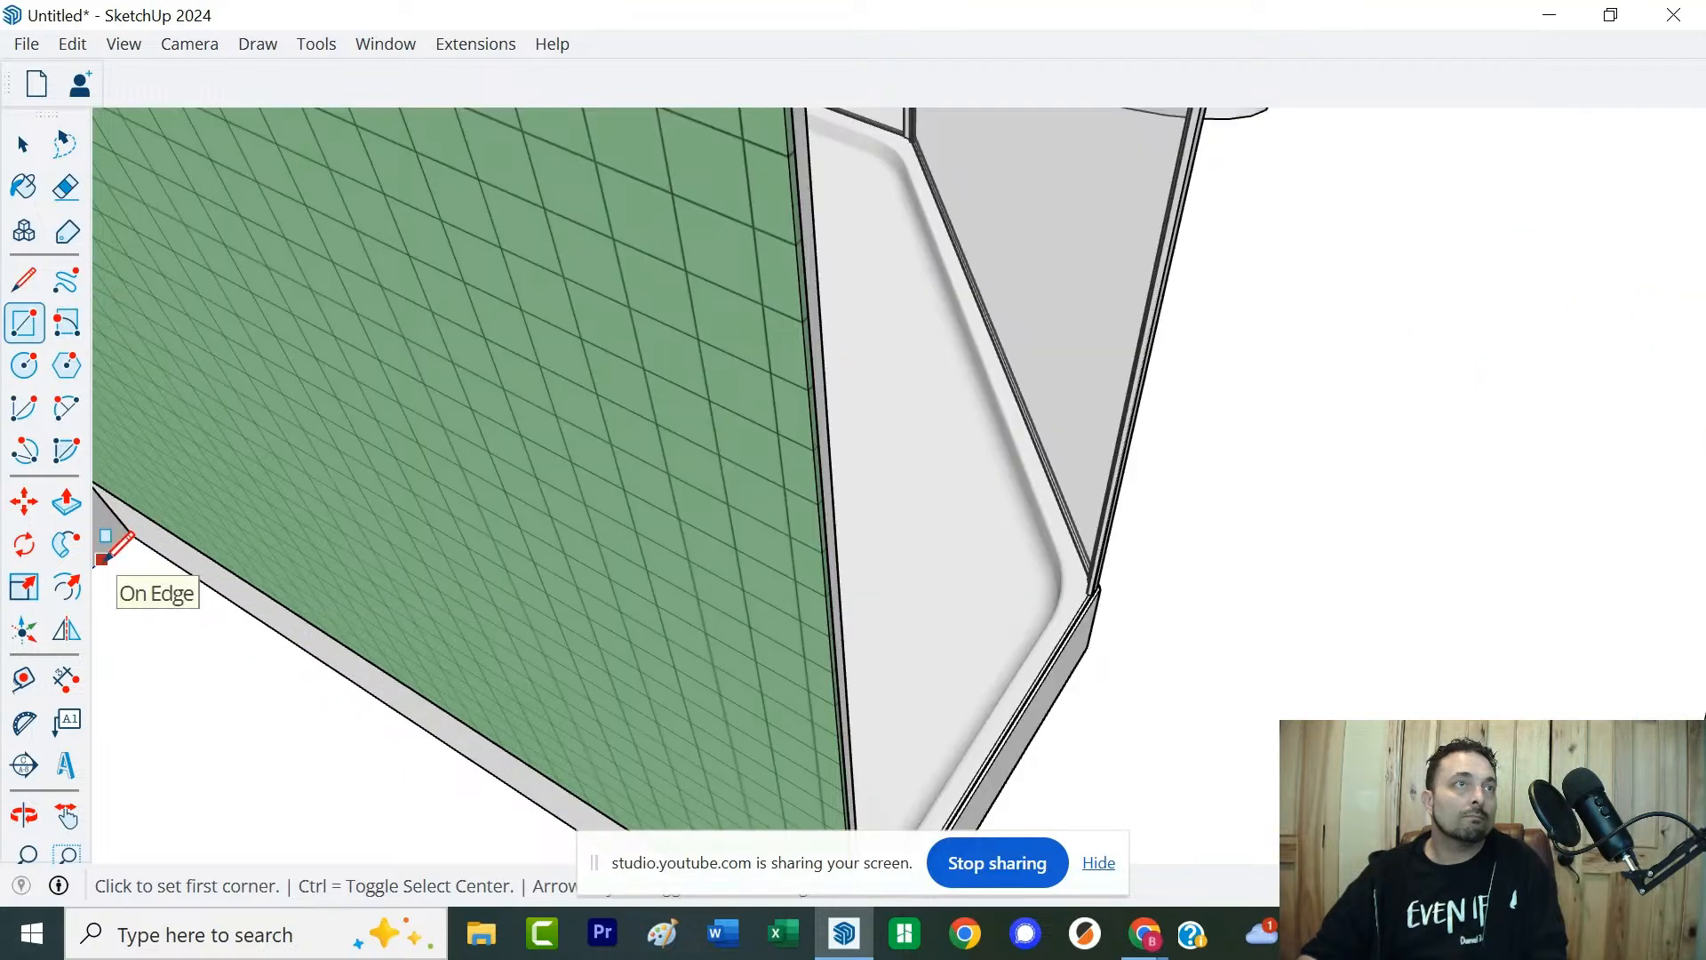
{"action": "left_click", "coordinate": [99, 559]}
{"action": "scroll", "coordinate": [100, 558], "scroll_direction": "down", "scroll_amount": 8}
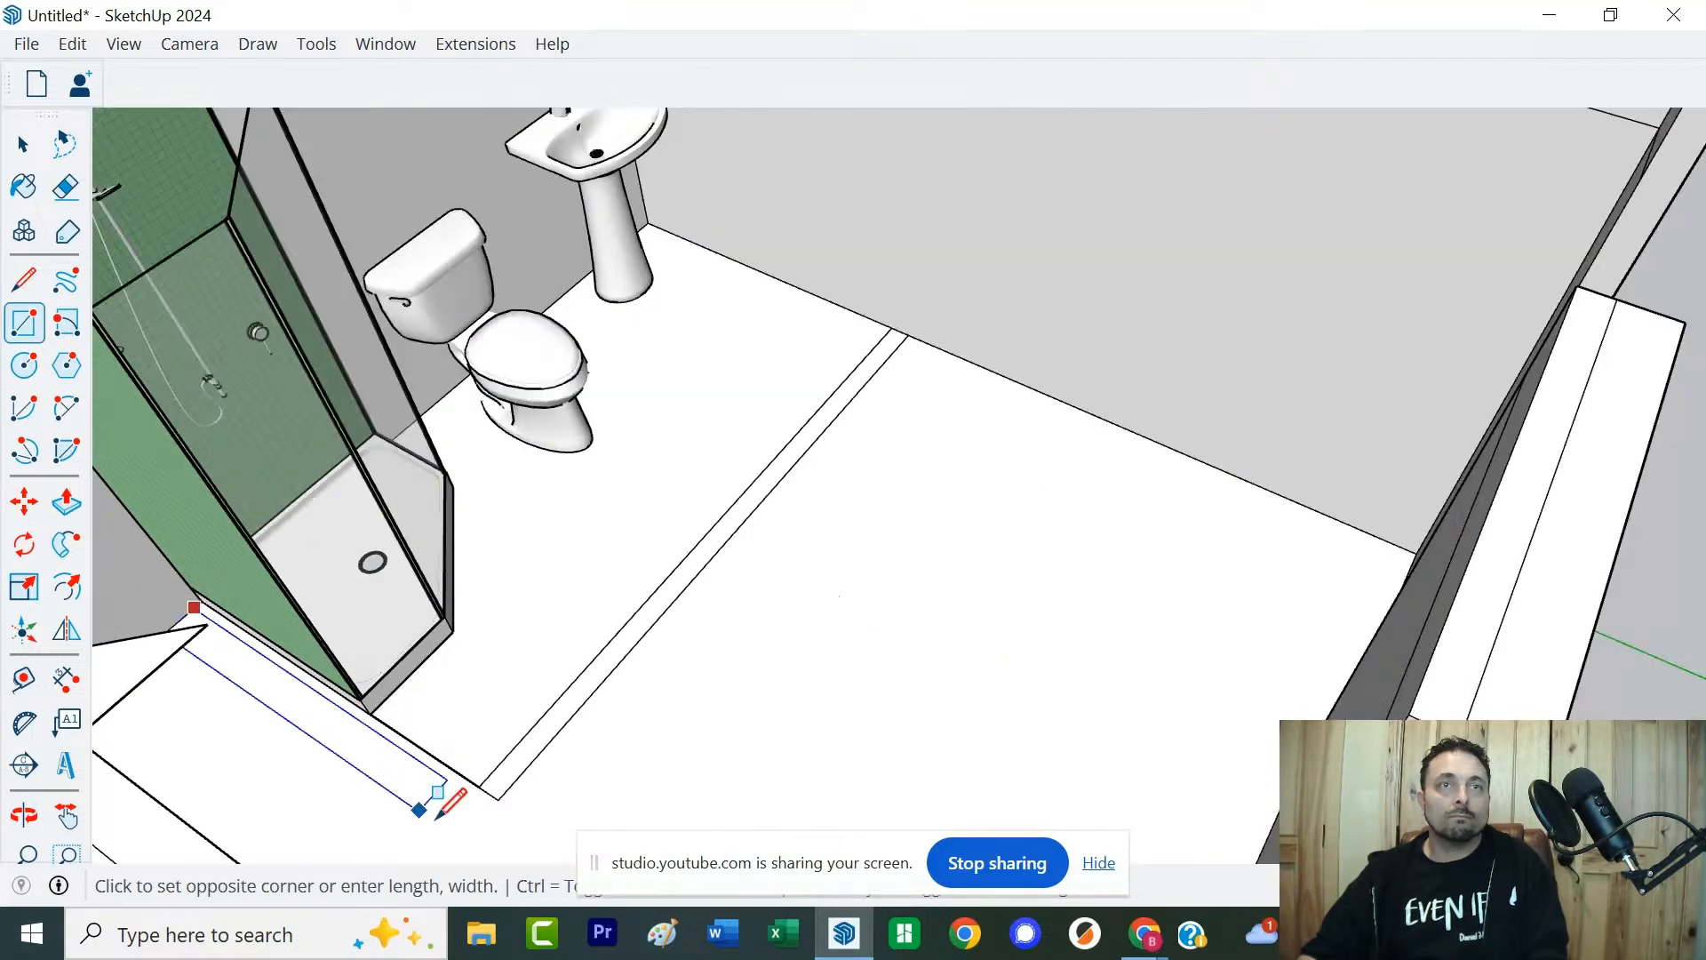
{"action": "left_click", "coordinate": [496, 798]}
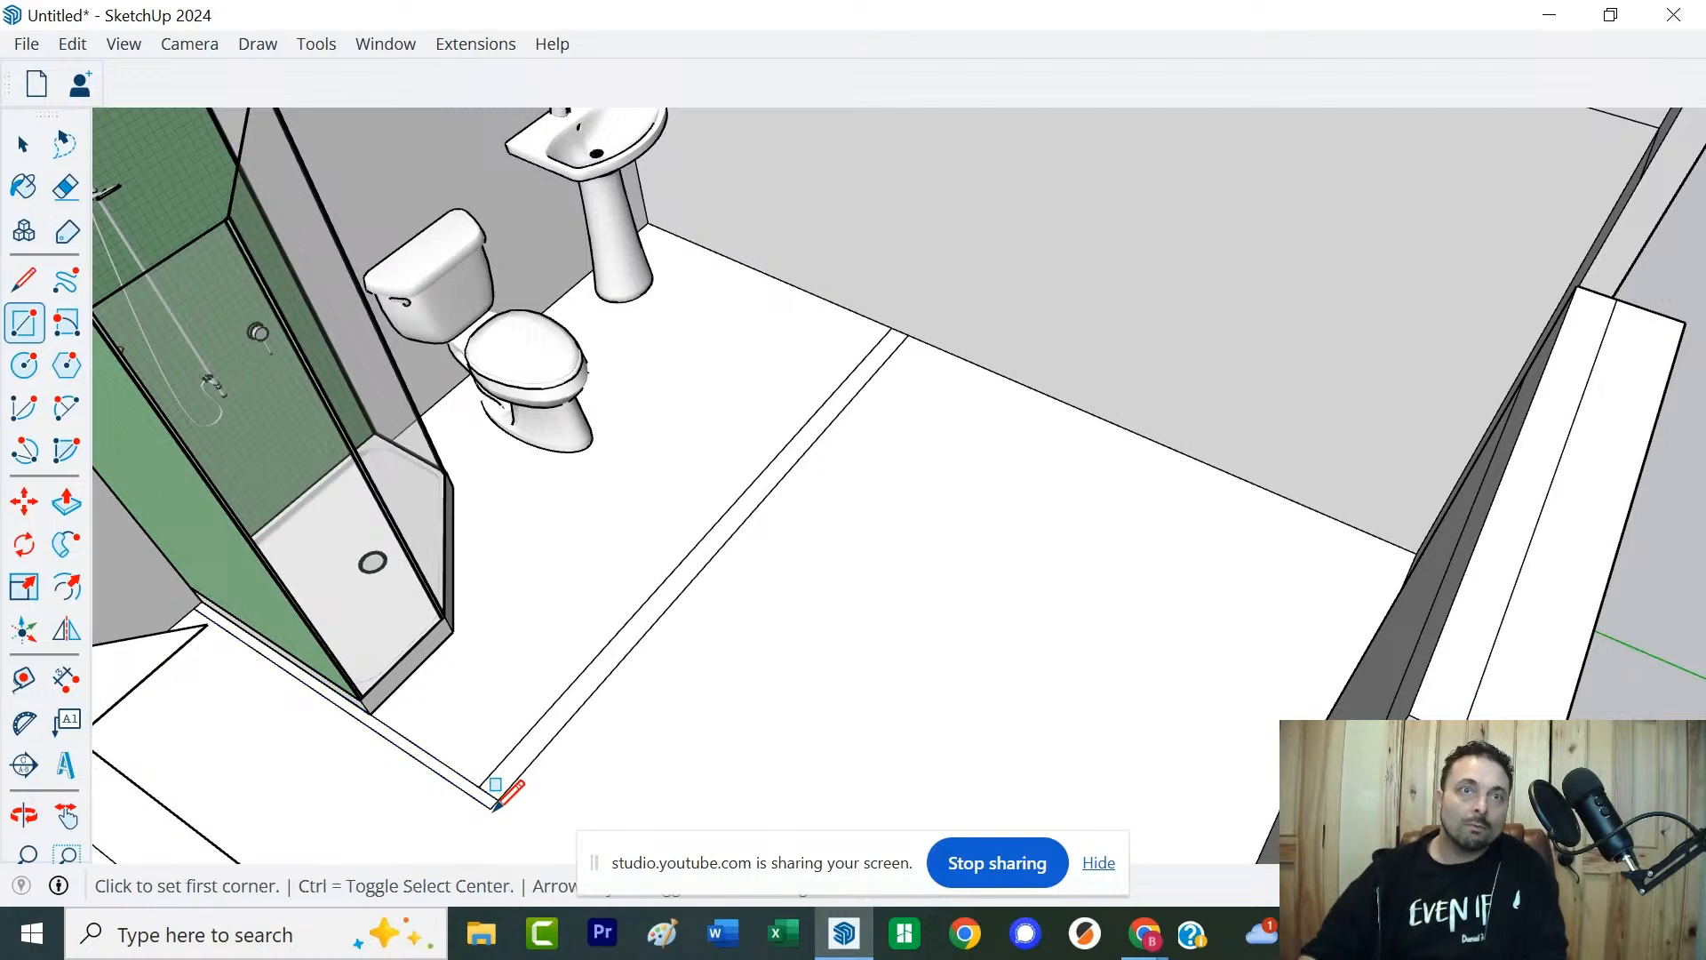
Draw a small rectangle on the floor projecting outward from the end corner where the two thin strips meet
{"action": "left_click", "coordinate": [203, 600]}
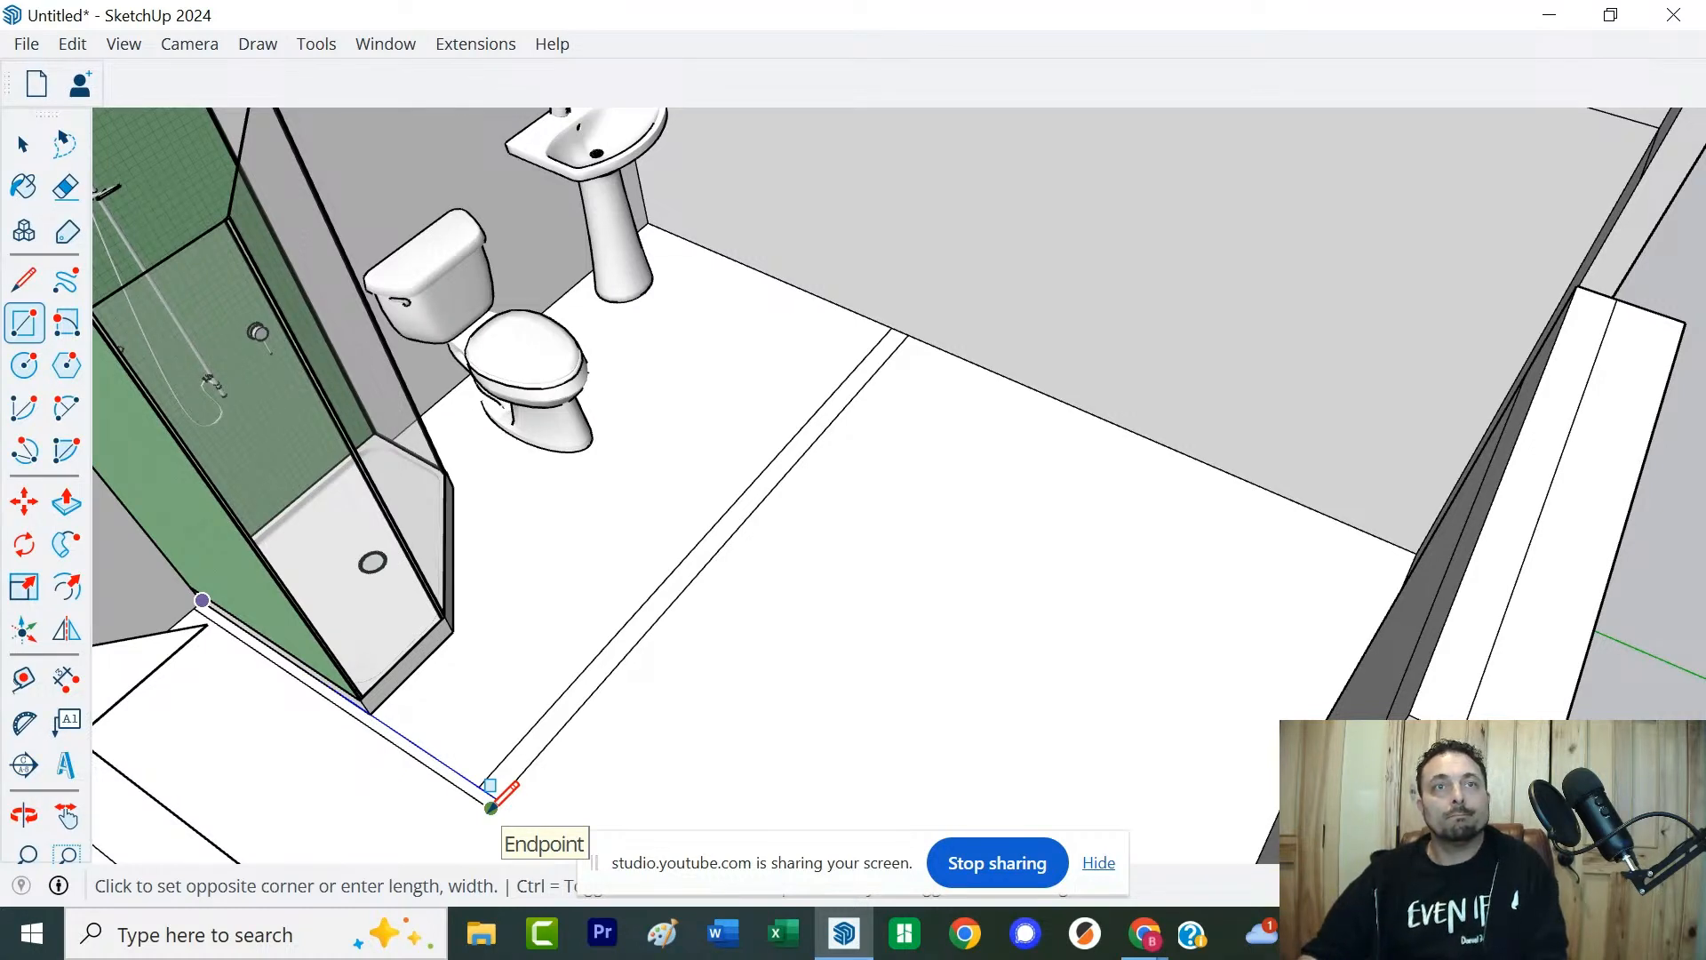
{"action": "left_click", "coordinate": [491, 805]}
{"action": "left_click", "coordinate": [455, 792]}
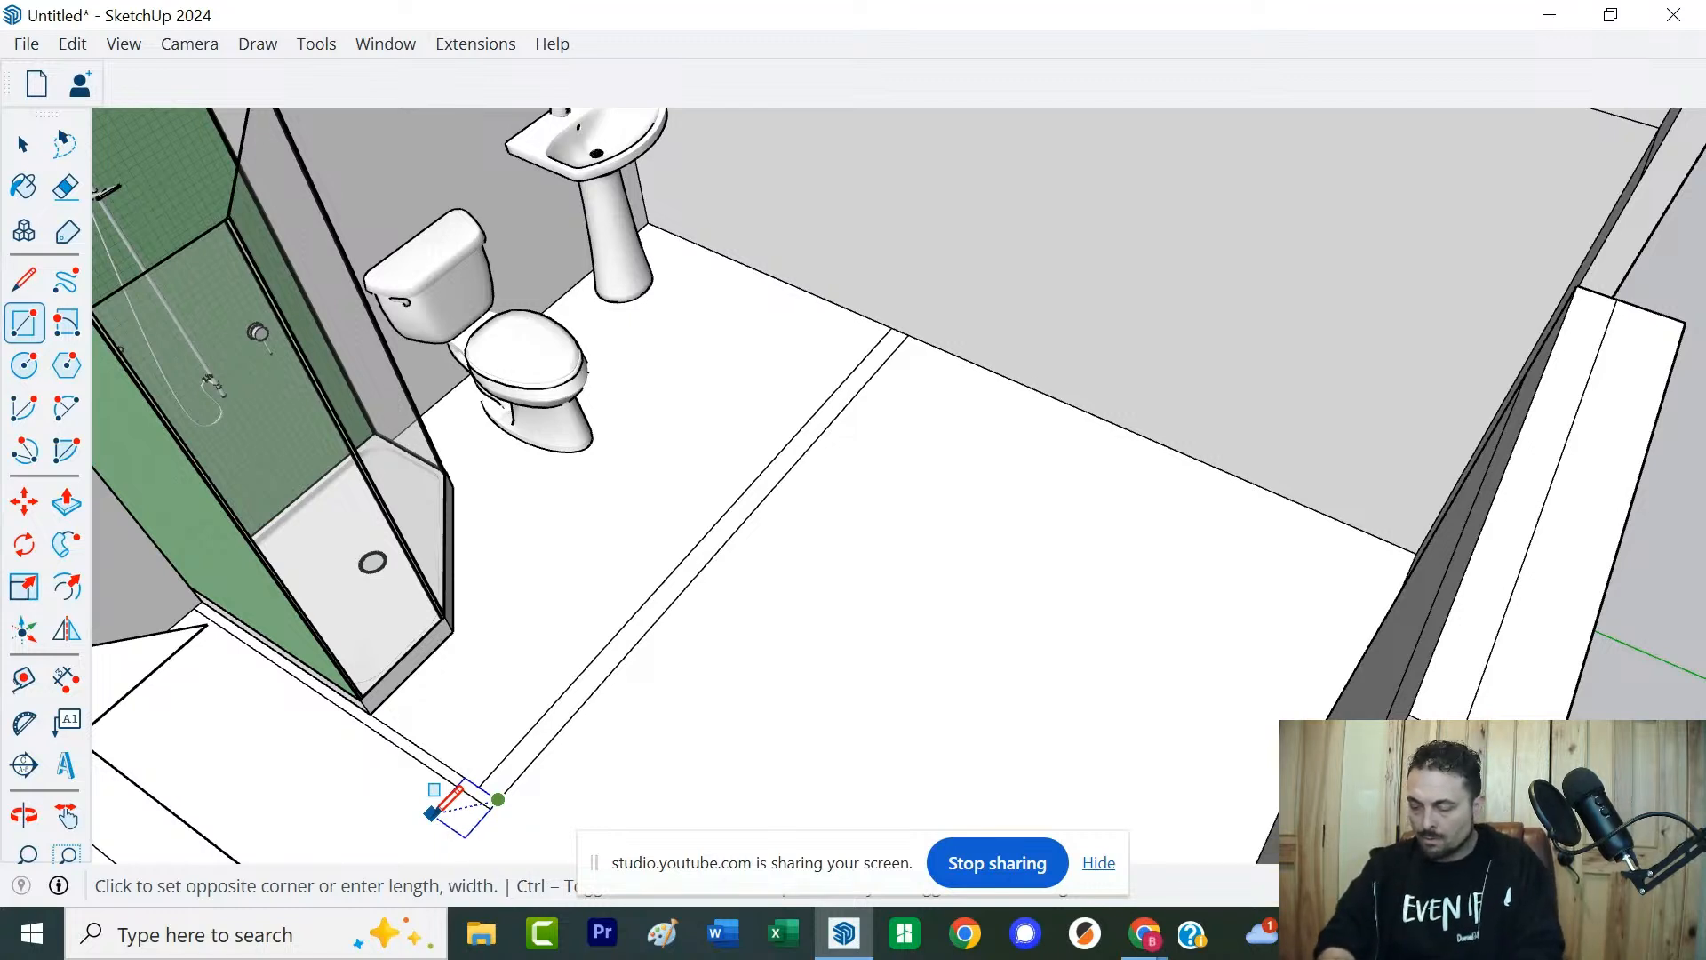
{"action": "key", "text": "Escape"}
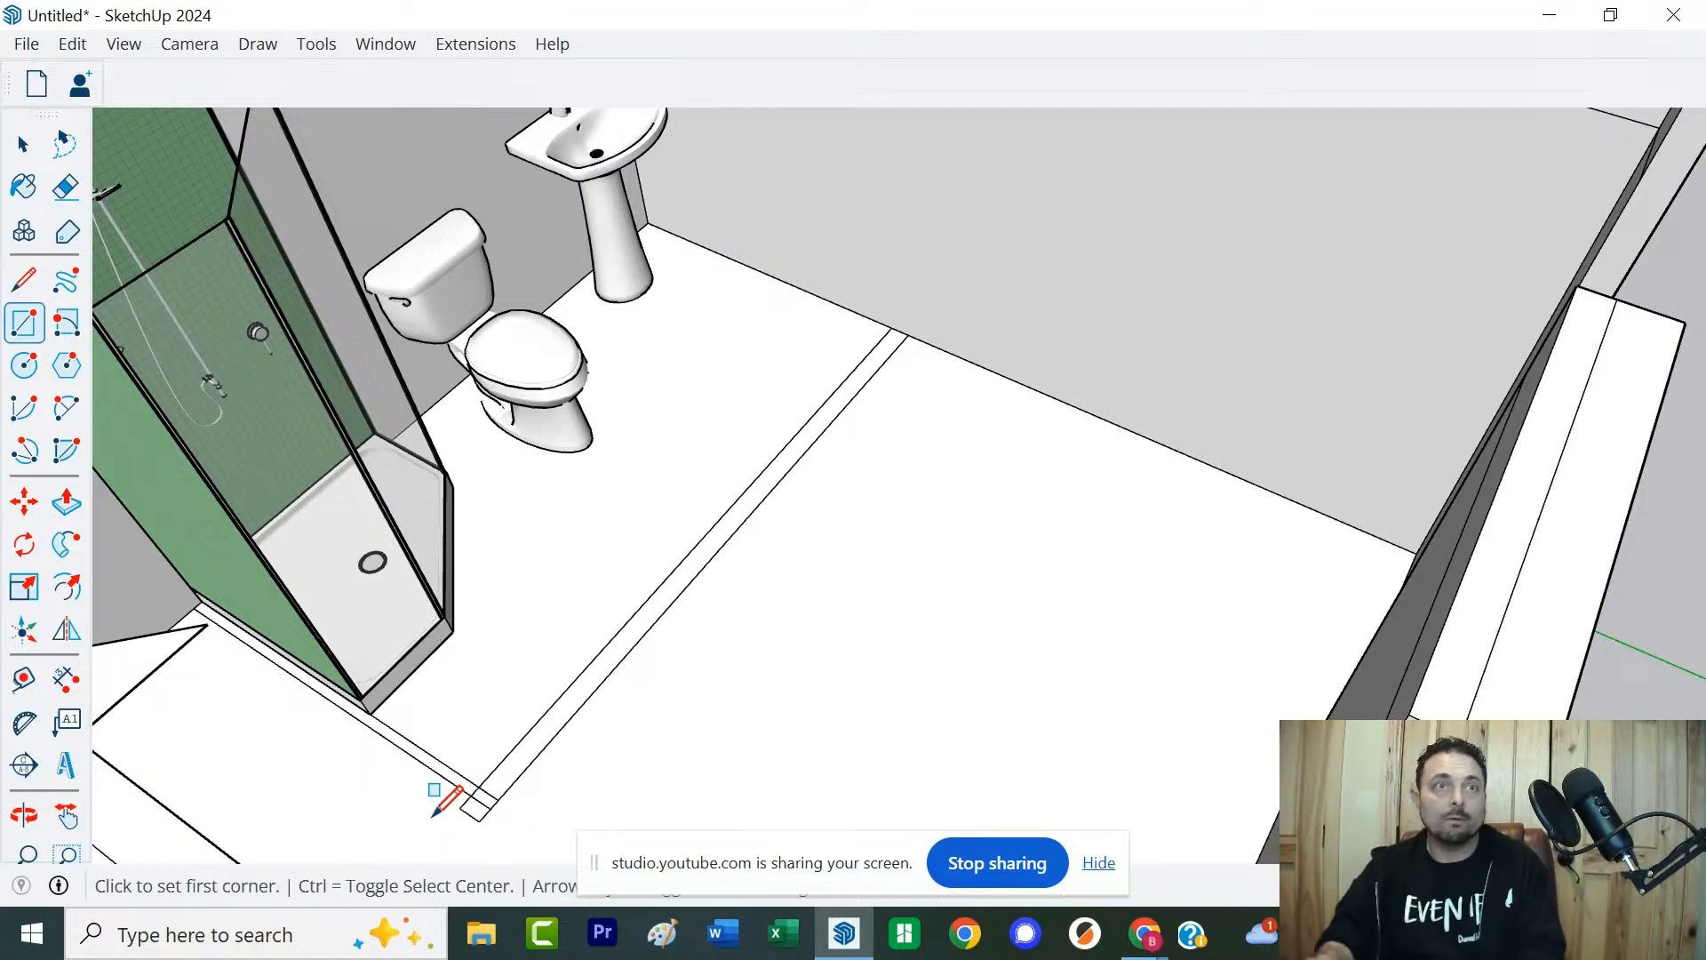
Draw a thin rectangle on the floor alongside the shower, from the back wall to the small rectangle's outer corner
{"action": "left_click", "coordinate": [498, 798]}
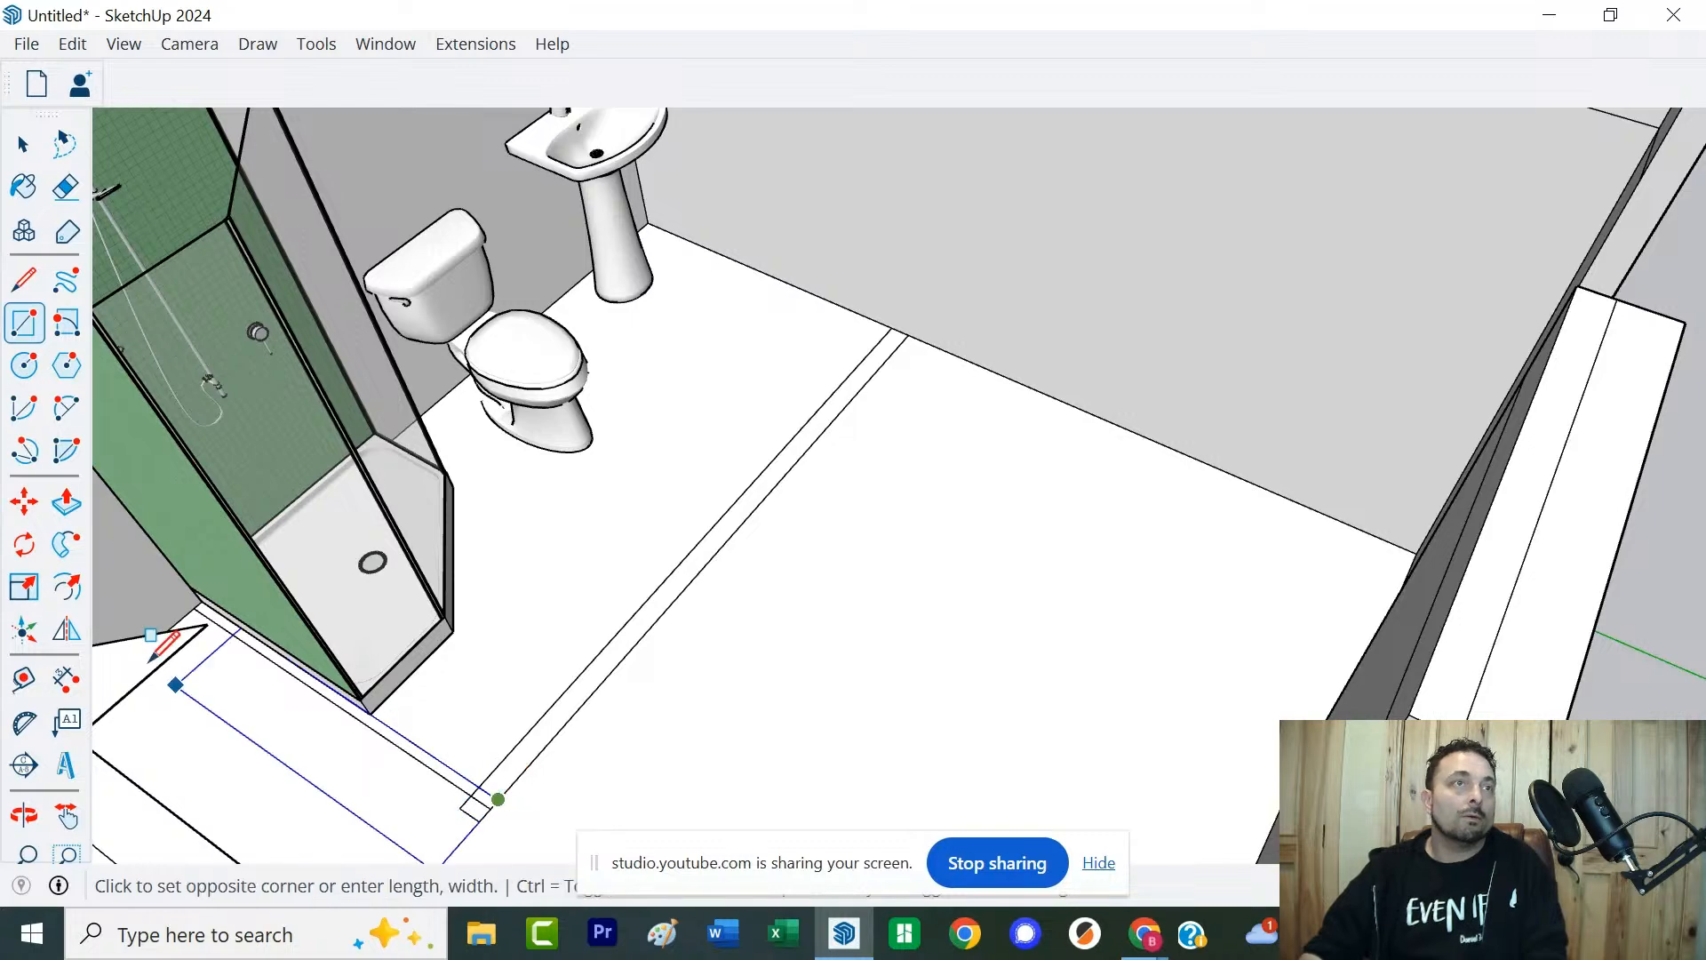
{"action": "left_click", "coordinate": [194, 608]}
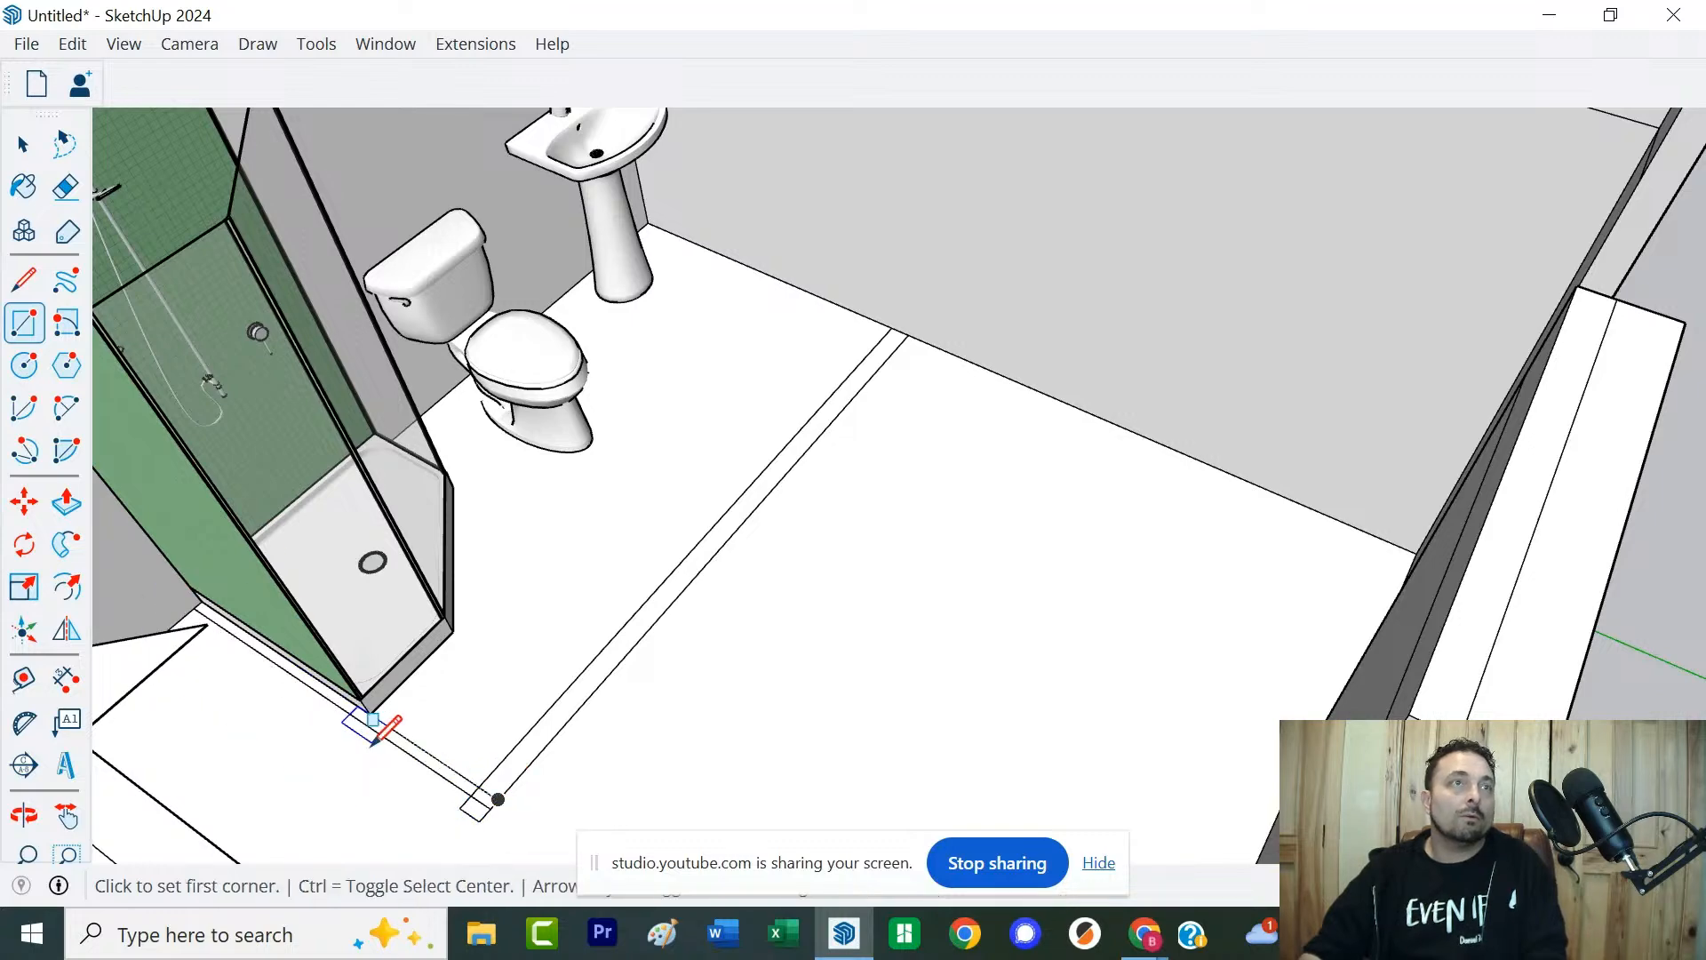
{"action": "scroll", "coordinate": [197, 580], "scroll_direction": "up", "scroll_amount": 3}
{"action": "left_click", "coordinate": [189, 612]}
{"action": "scroll", "coordinate": [189, 612], "scroll_direction": "down", "scroll_amount": 3}
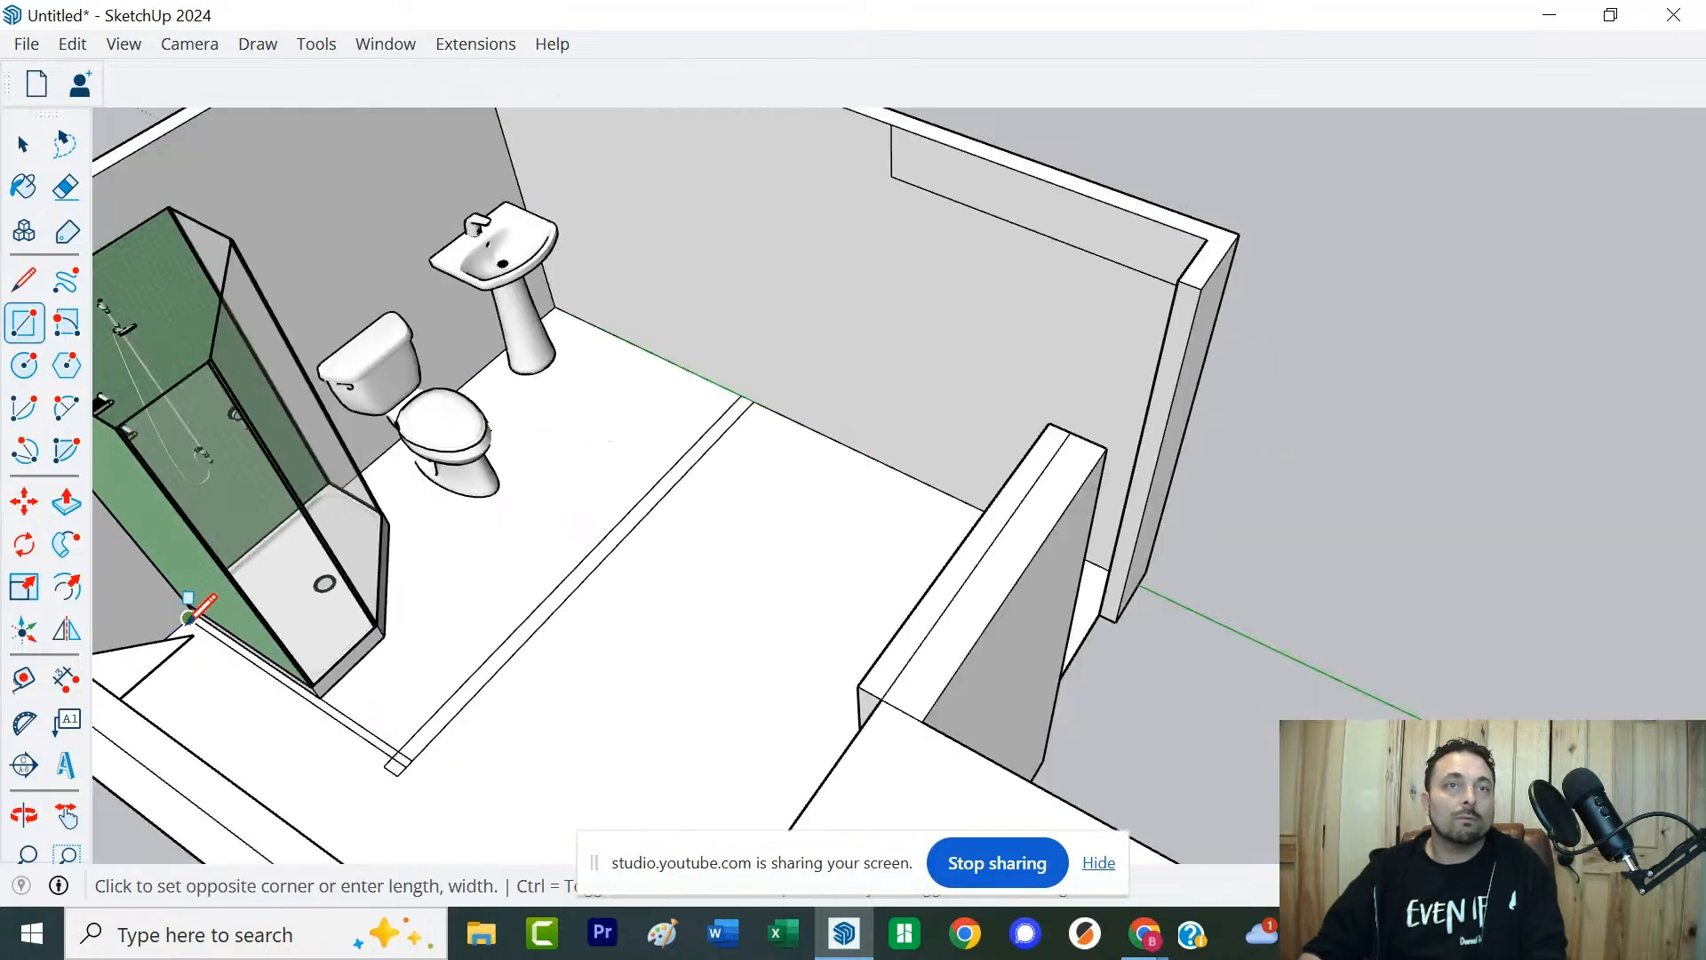
{"action": "left_click", "coordinate": [387, 761]}
{"action": "key", "text": "space"}
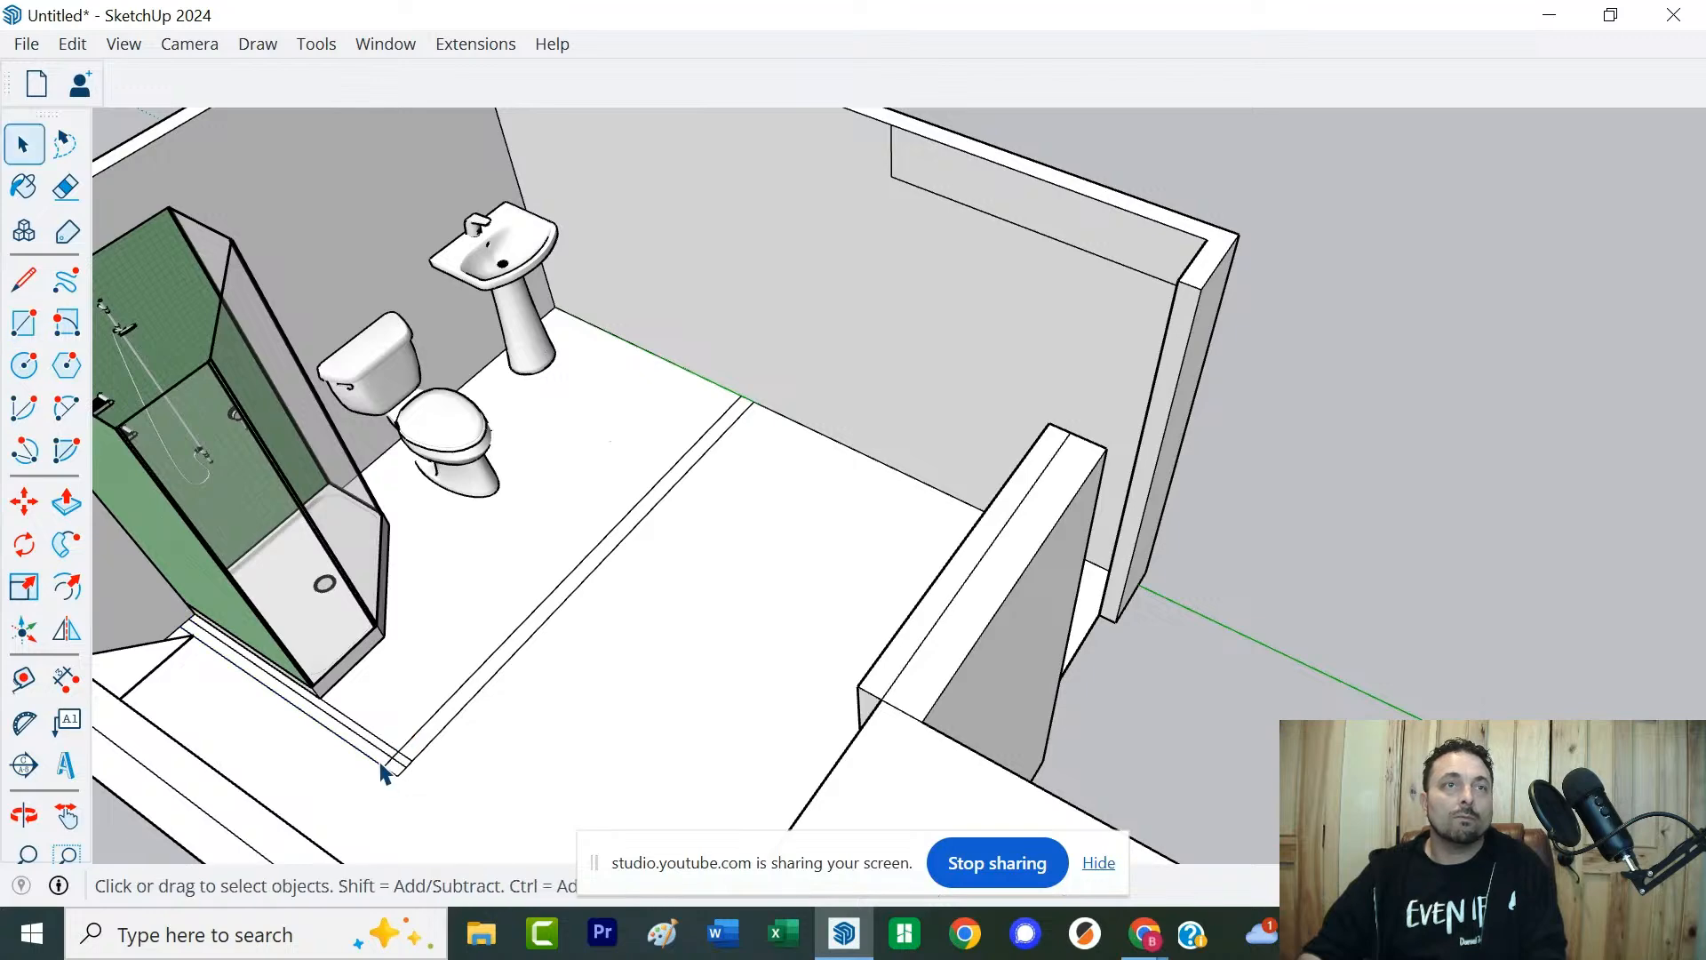
Delete the overlapping inner lines at the corner so the two floor strips merge into one L-shaped outline
{"action": "scroll", "coordinate": [384, 762], "scroll_direction": "up", "scroll_amount": 6}
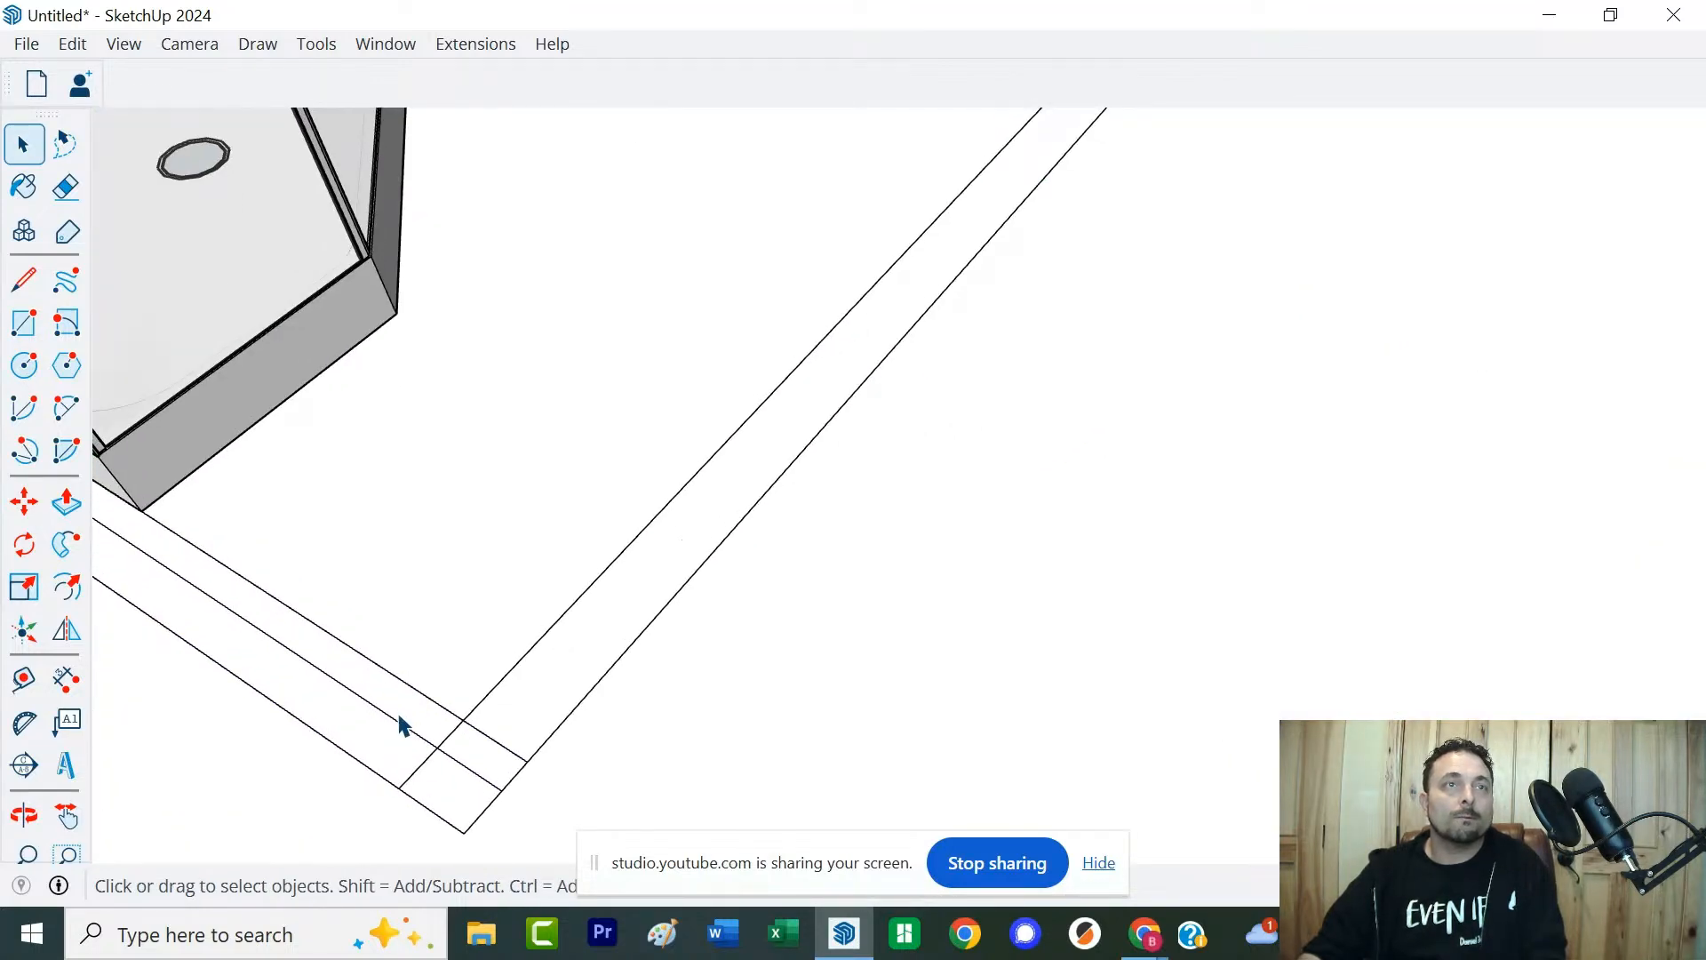
{"action": "left_click", "coordinate": [400, 724]}
{"action": "key", "text": "Delete"}
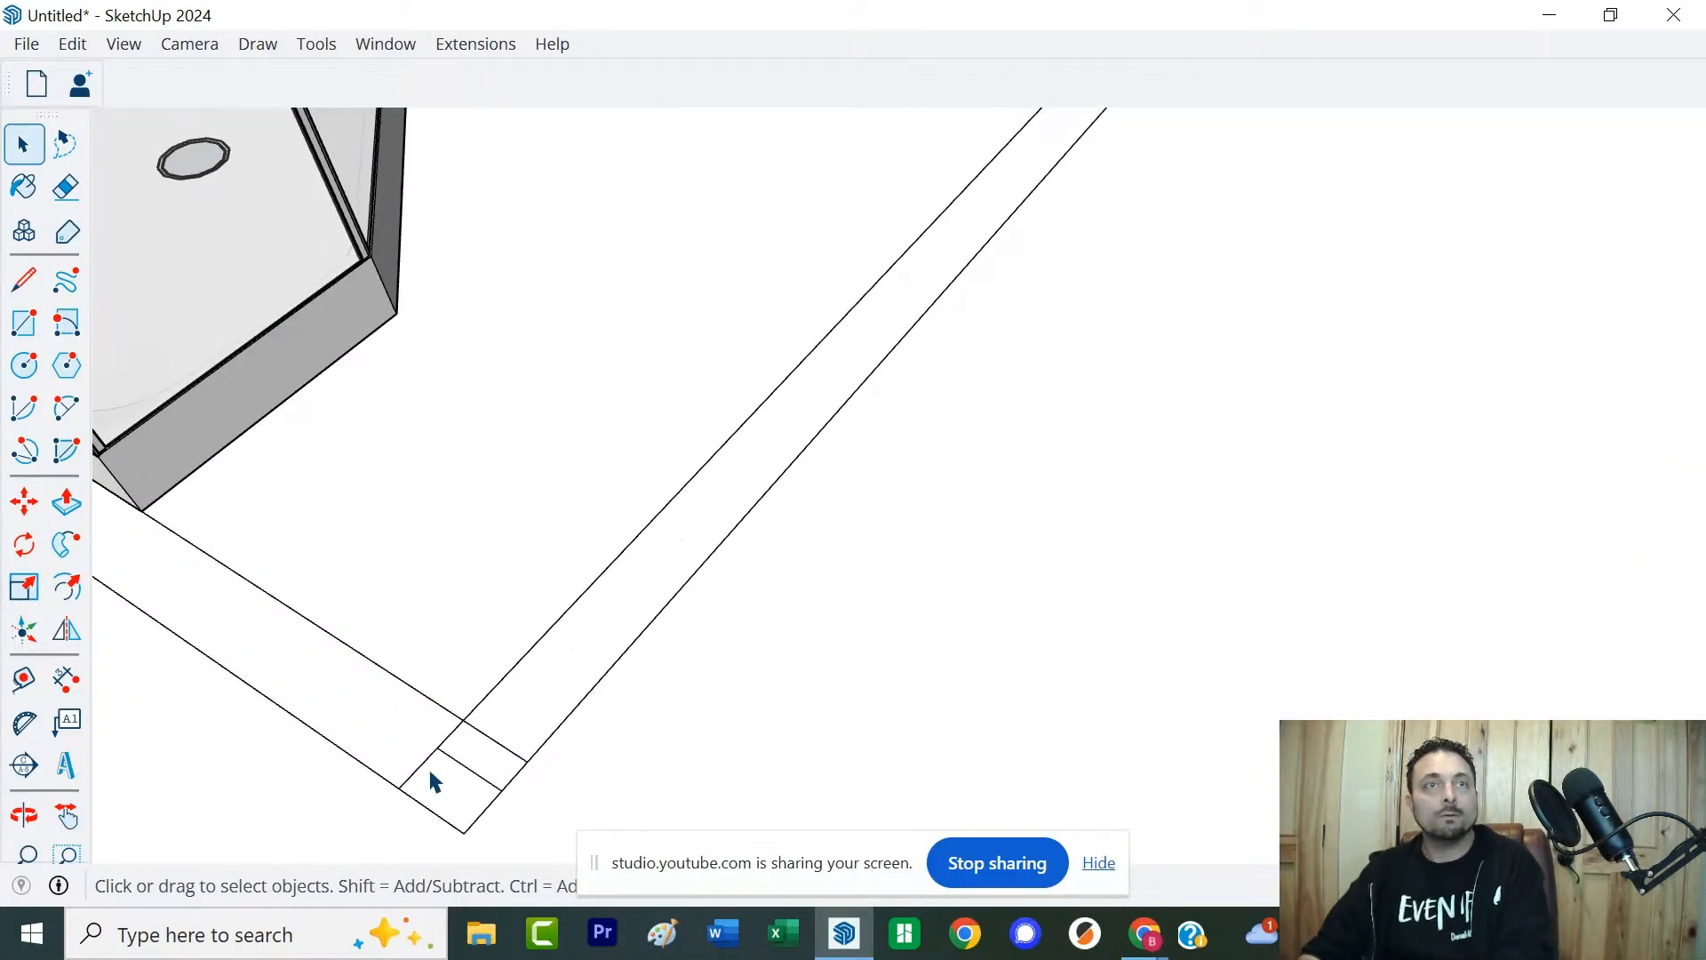
{"action": "left_click", "coordinate": [422, 768]}
{"action": "key", "text": "Delete"}
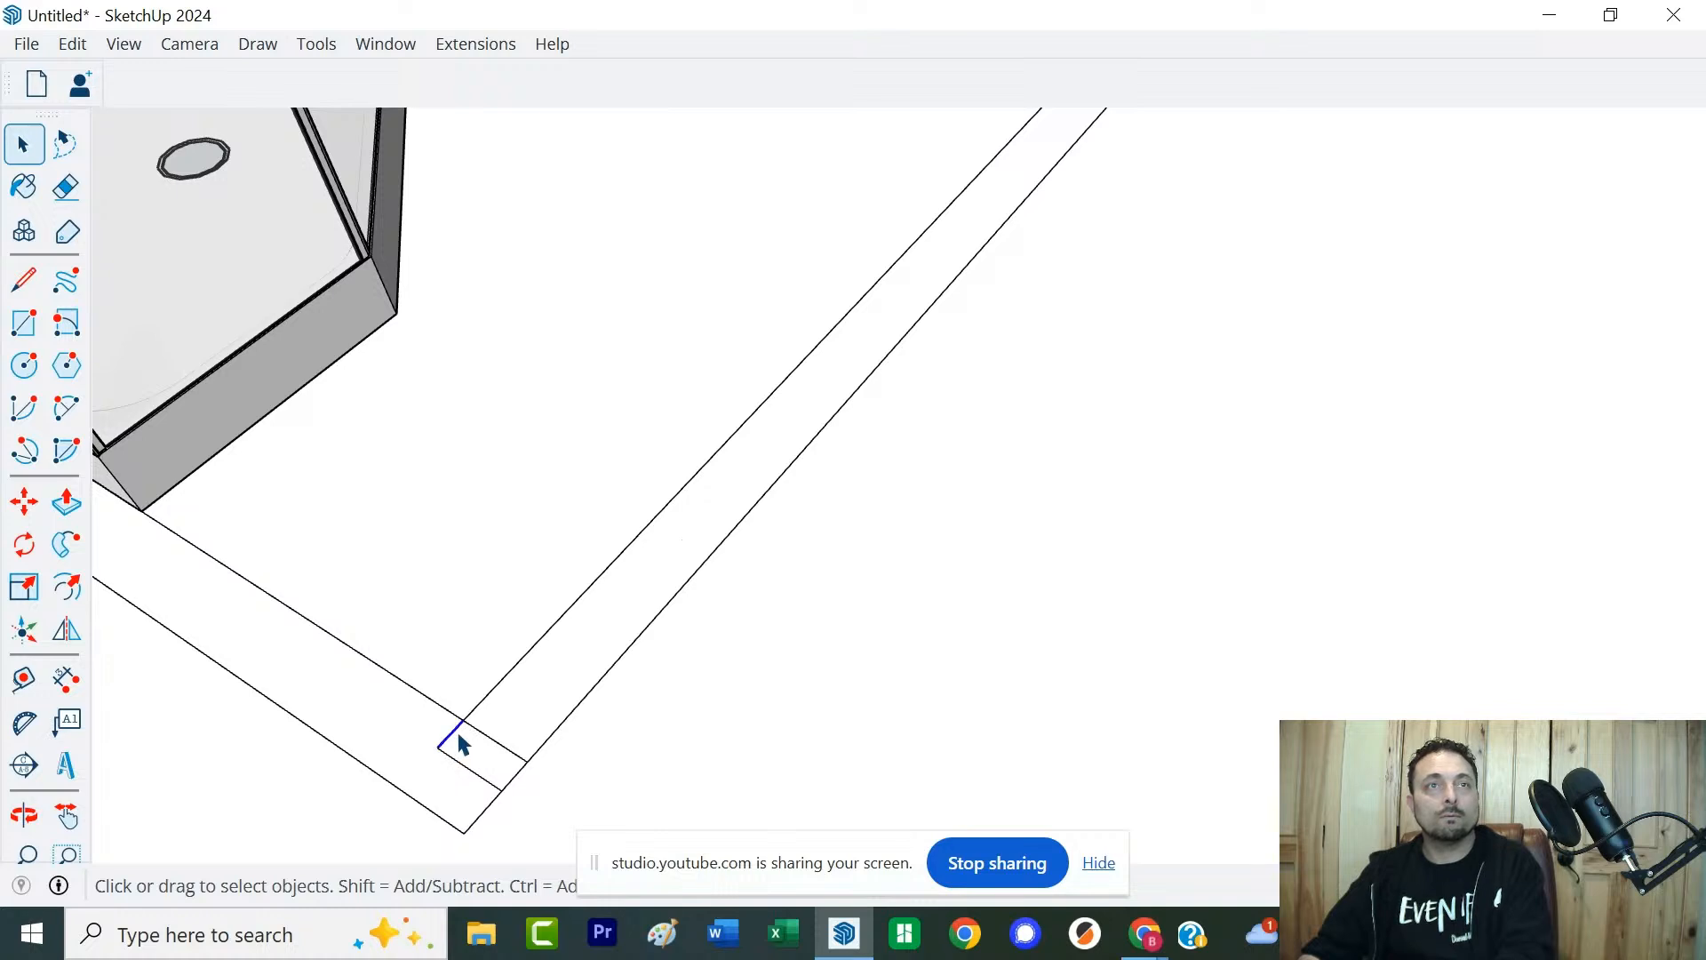
{"action": "key", "text": "Delete"}
{"action": "left_click", "coordinate": [480, 734]}
{"action": "key", "text": "Delete"}
{"action": "scroll", "coordinate": [484, 783], "scroll_direction": "down", "scroll_amount": 6}
{"action": "scroll", "coordinate": [848, 588], "scroll_direction": "up", "scroll_amount": 2}
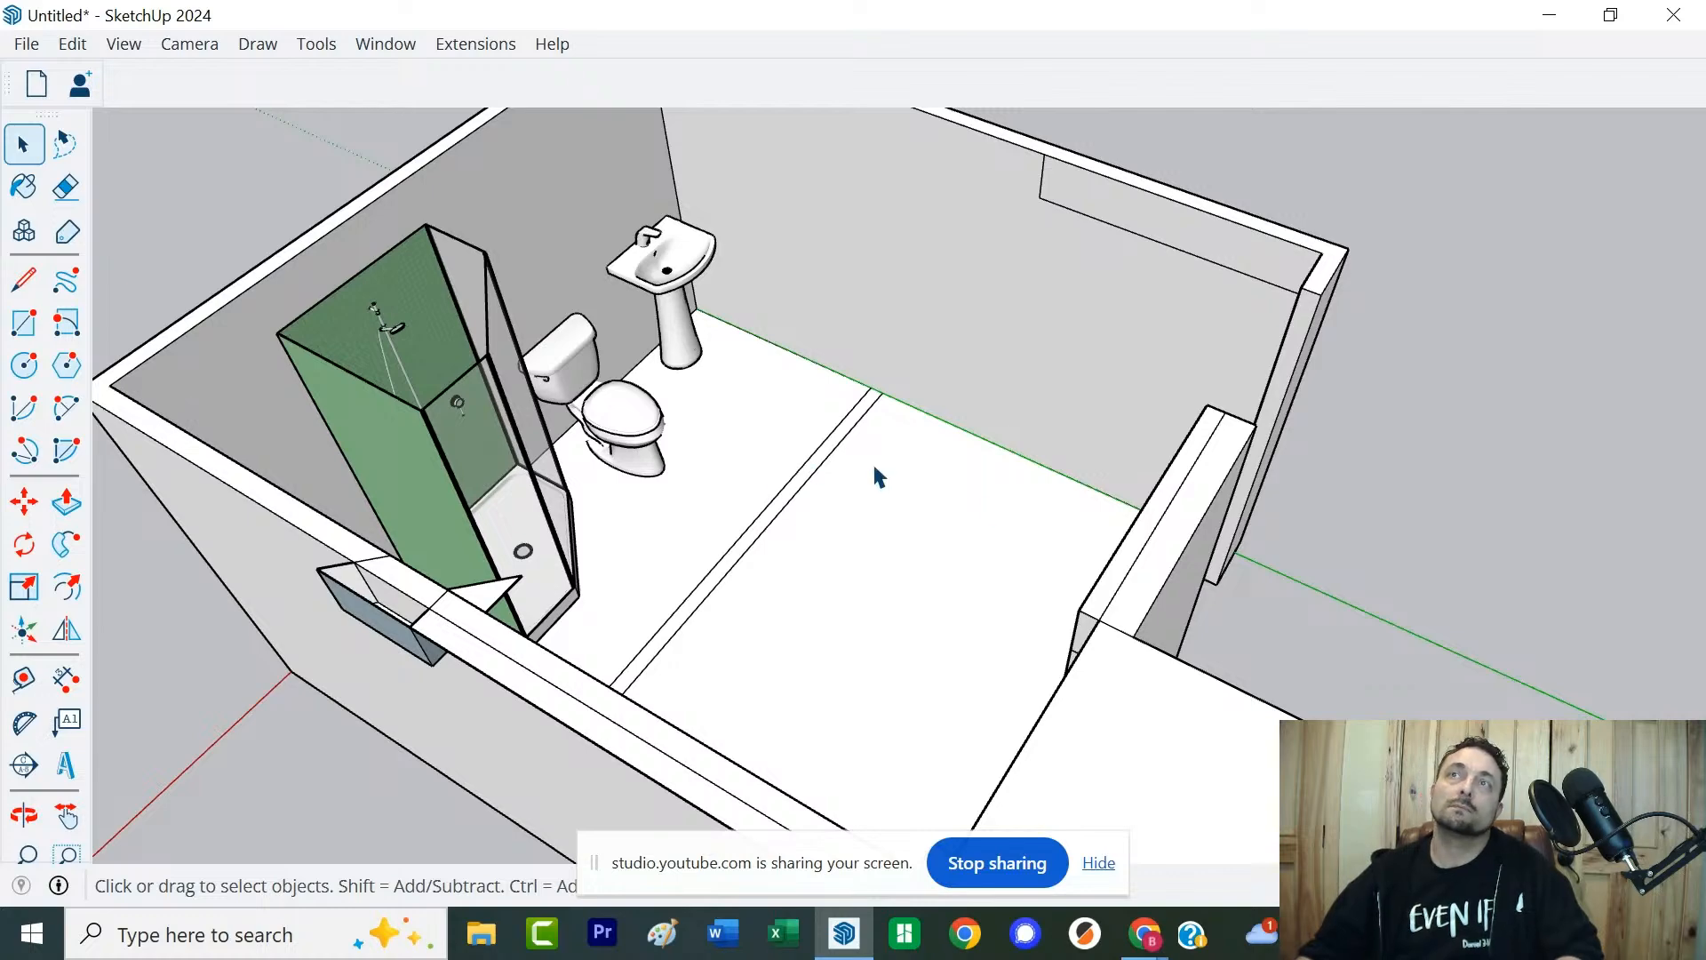
Push/Pull the L-shaped floor strip upward into a full-height partition wall around the shower, toilet and sink
{"action": "middle_click_drag", "start_coordinate": [1017, 521], "coordinate": [815, 491]}
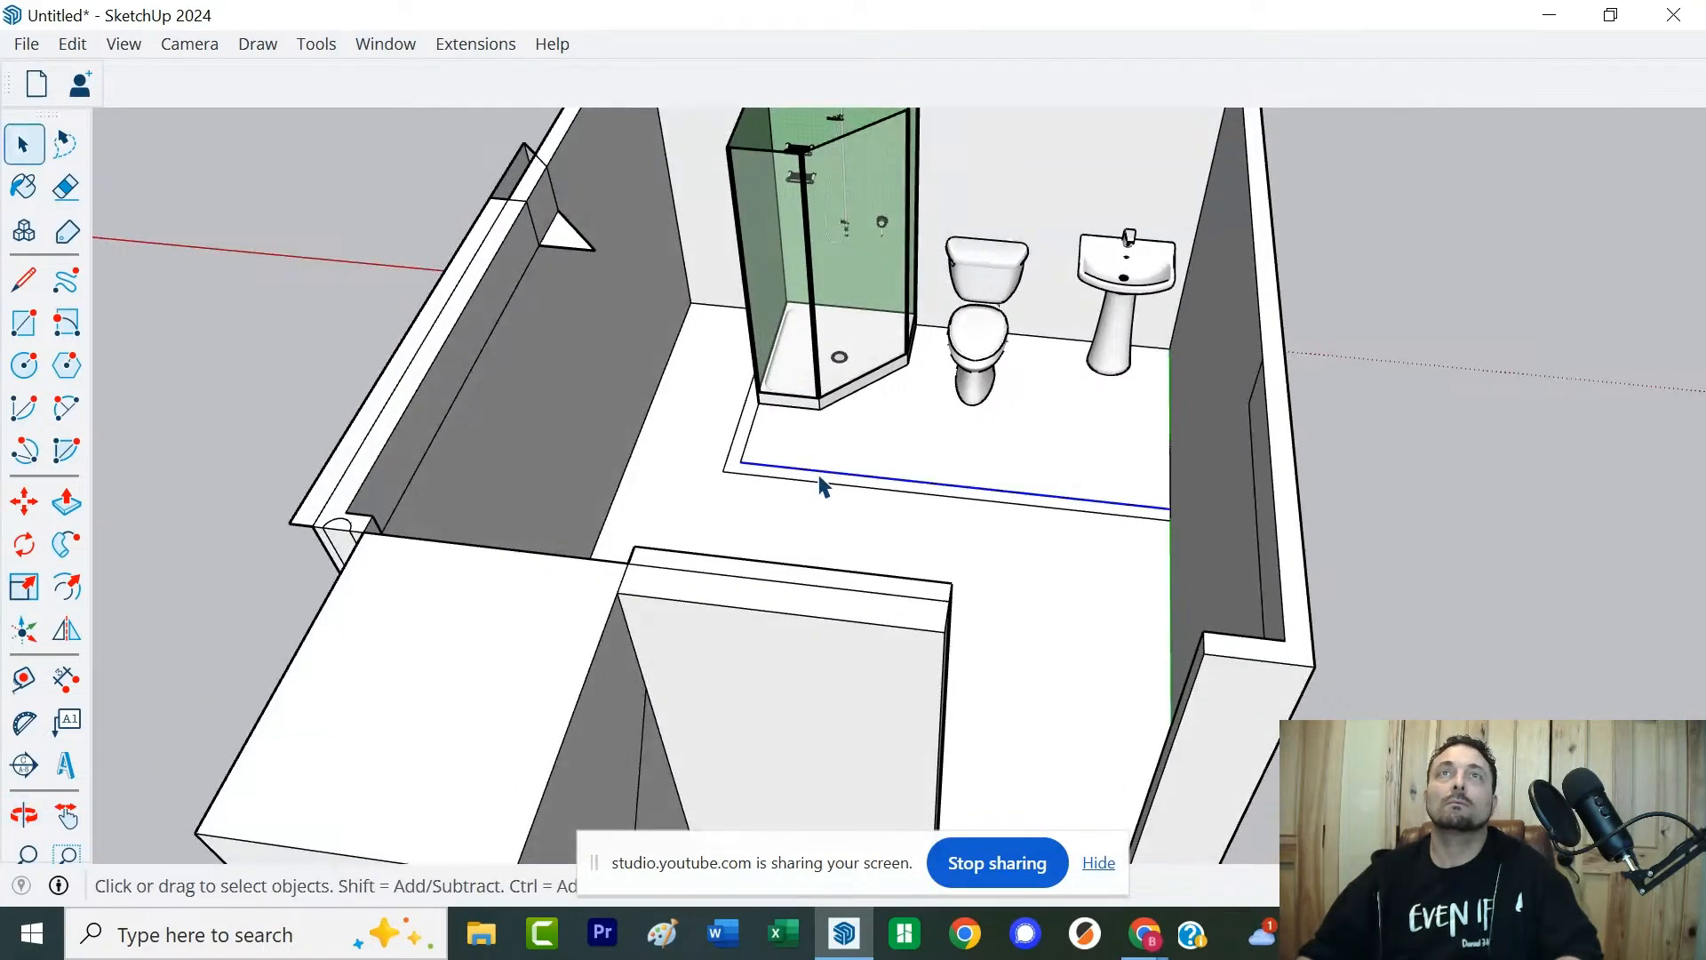
{"action": "scroll", "coordinate": [819, 484], "scroll_direction": "up", "scroll_amount": 3}
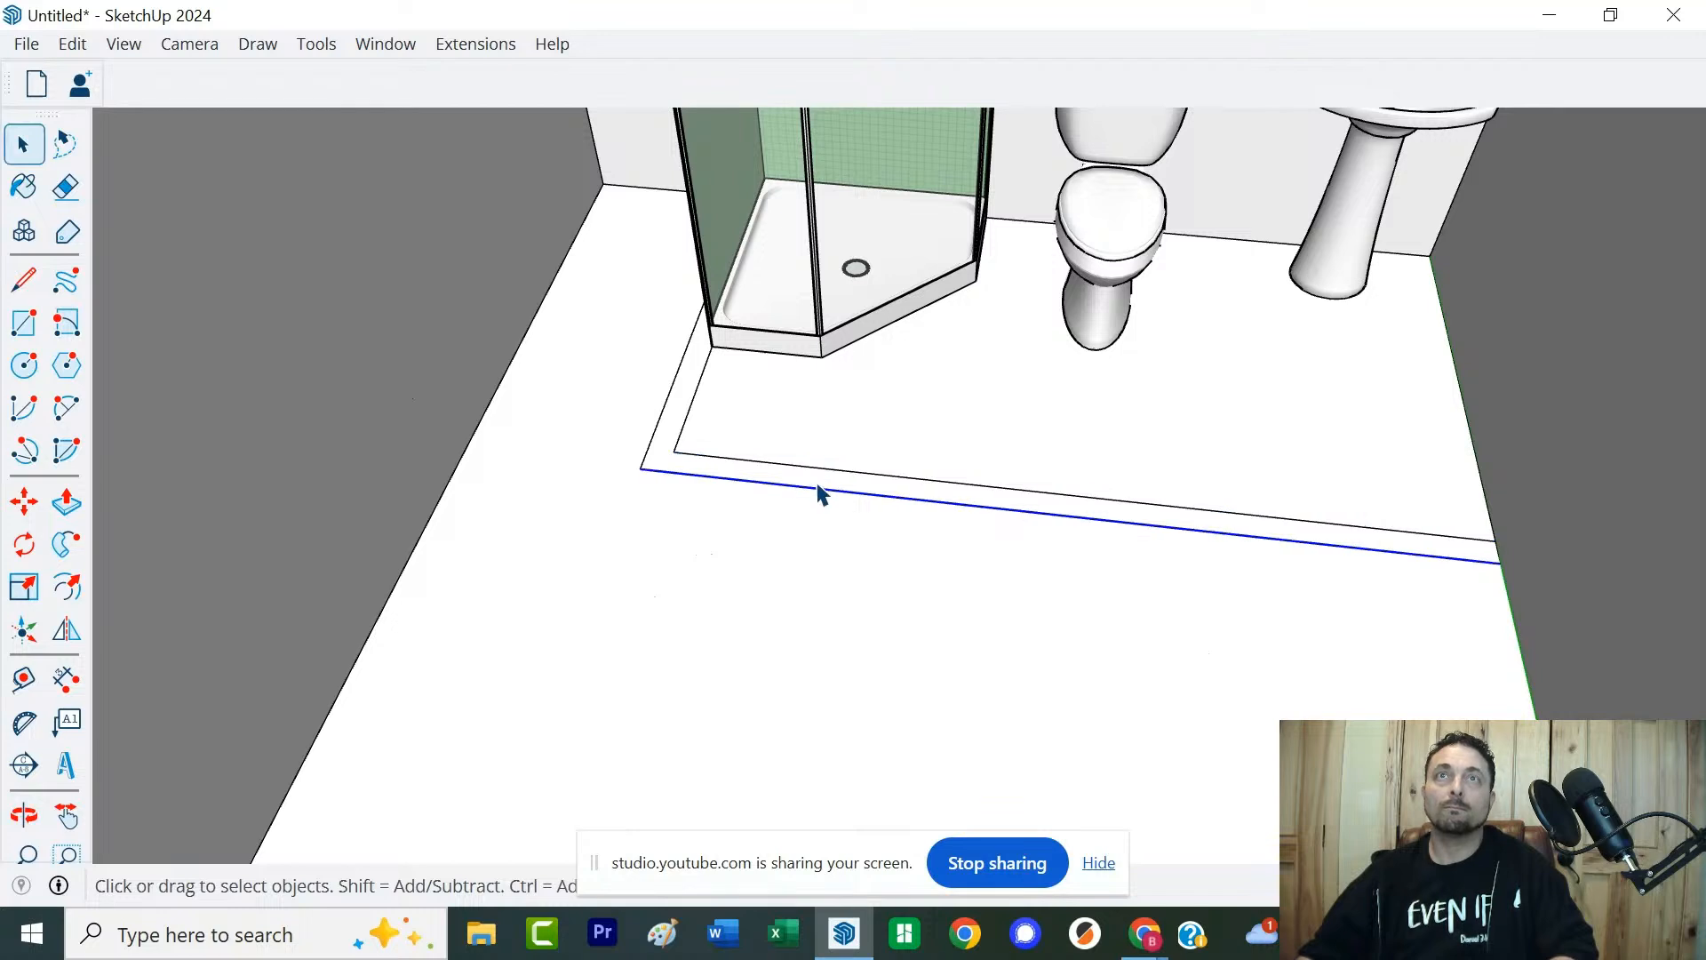
{"action": "left_click", "coordinate": [819, 490]}
{"action": "key", "text": "p"}
{"action": "left_click", "coordinate": [814, 493]}
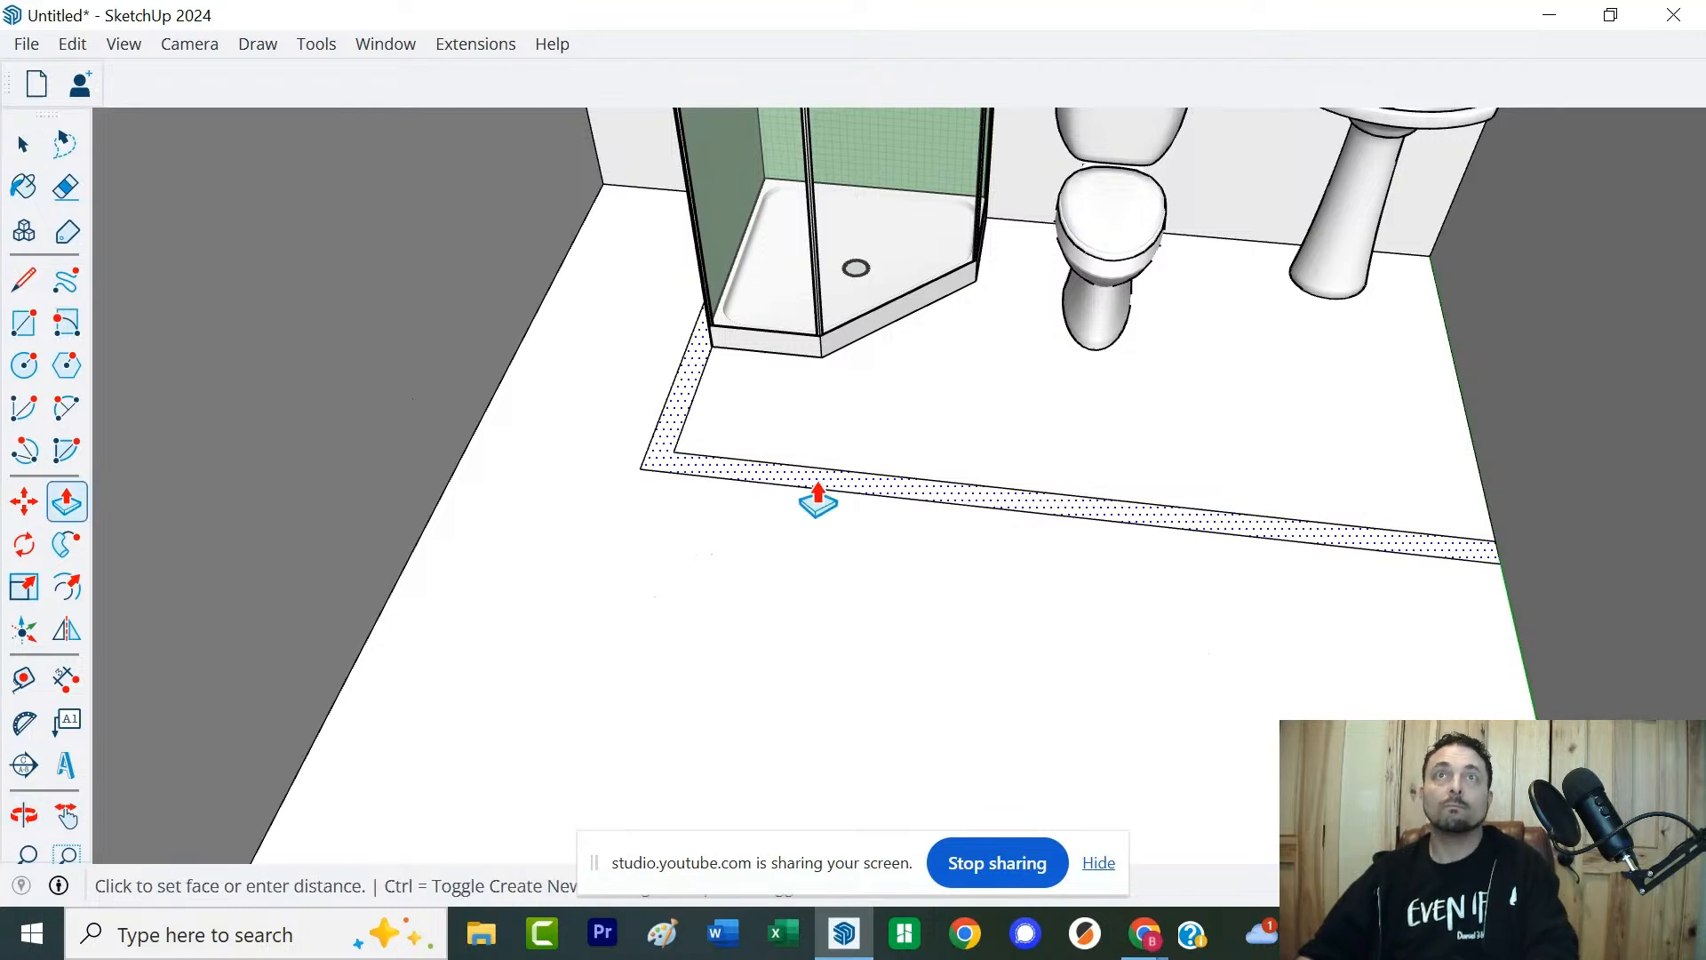
{"action": "scroll", "coordinate": [813, 383], "scroll_direction": "down", "scroll_amount": 3}
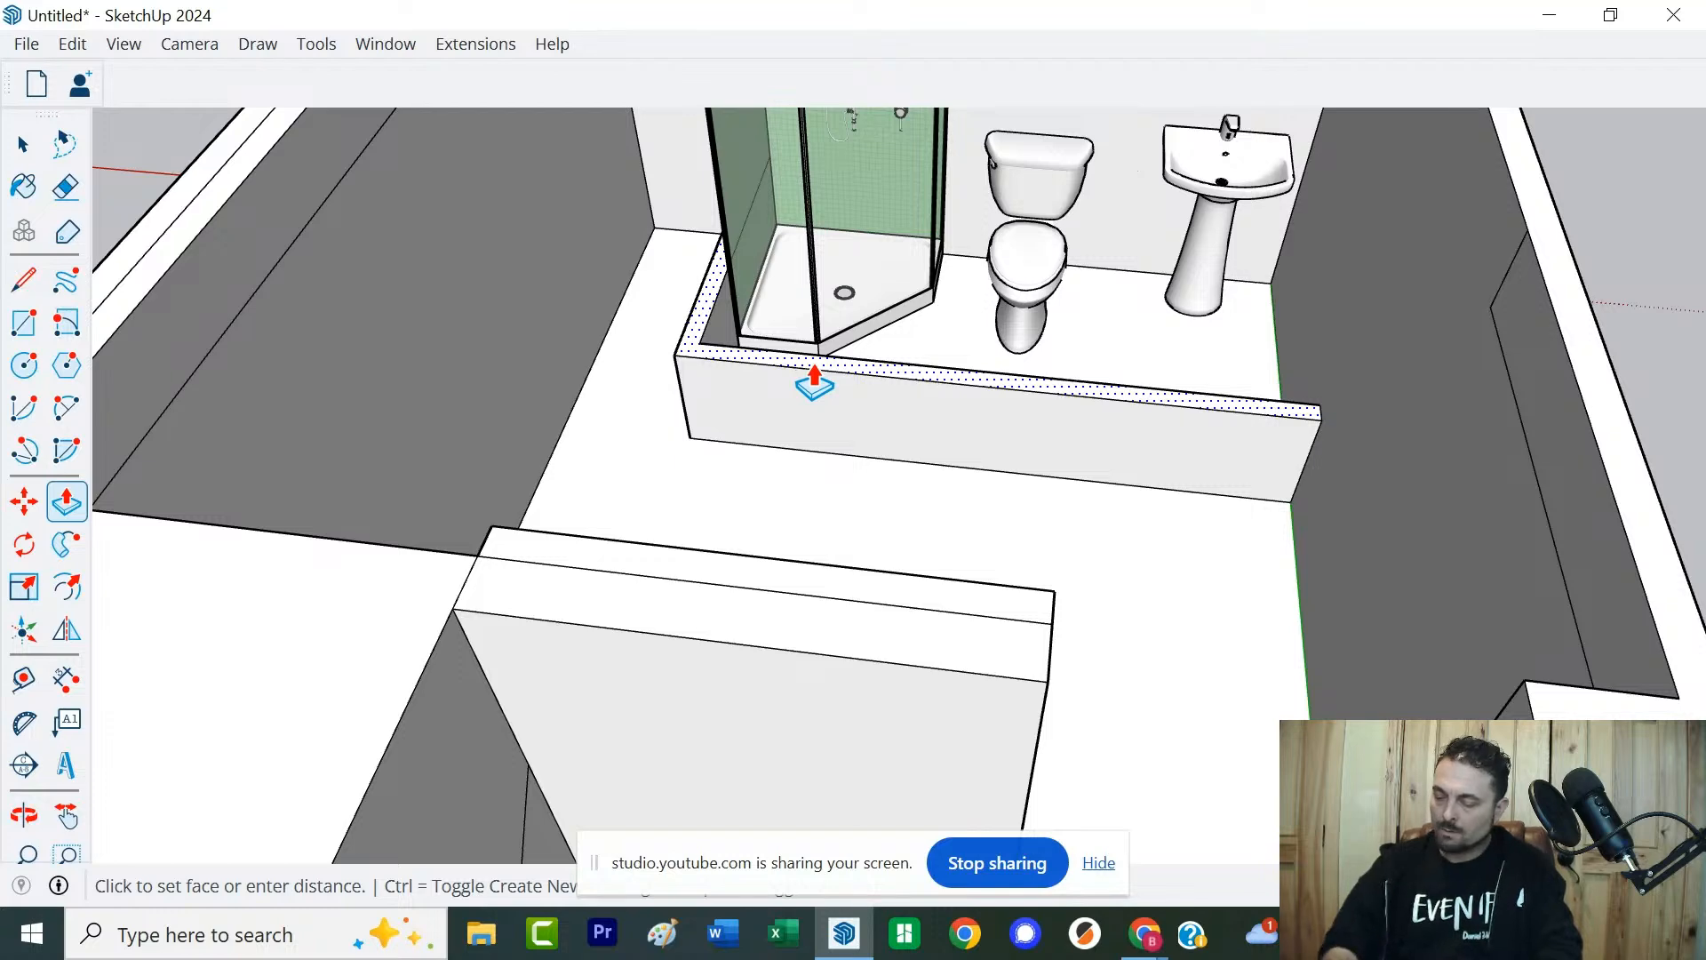
{"action": "key", "text": "Return"}
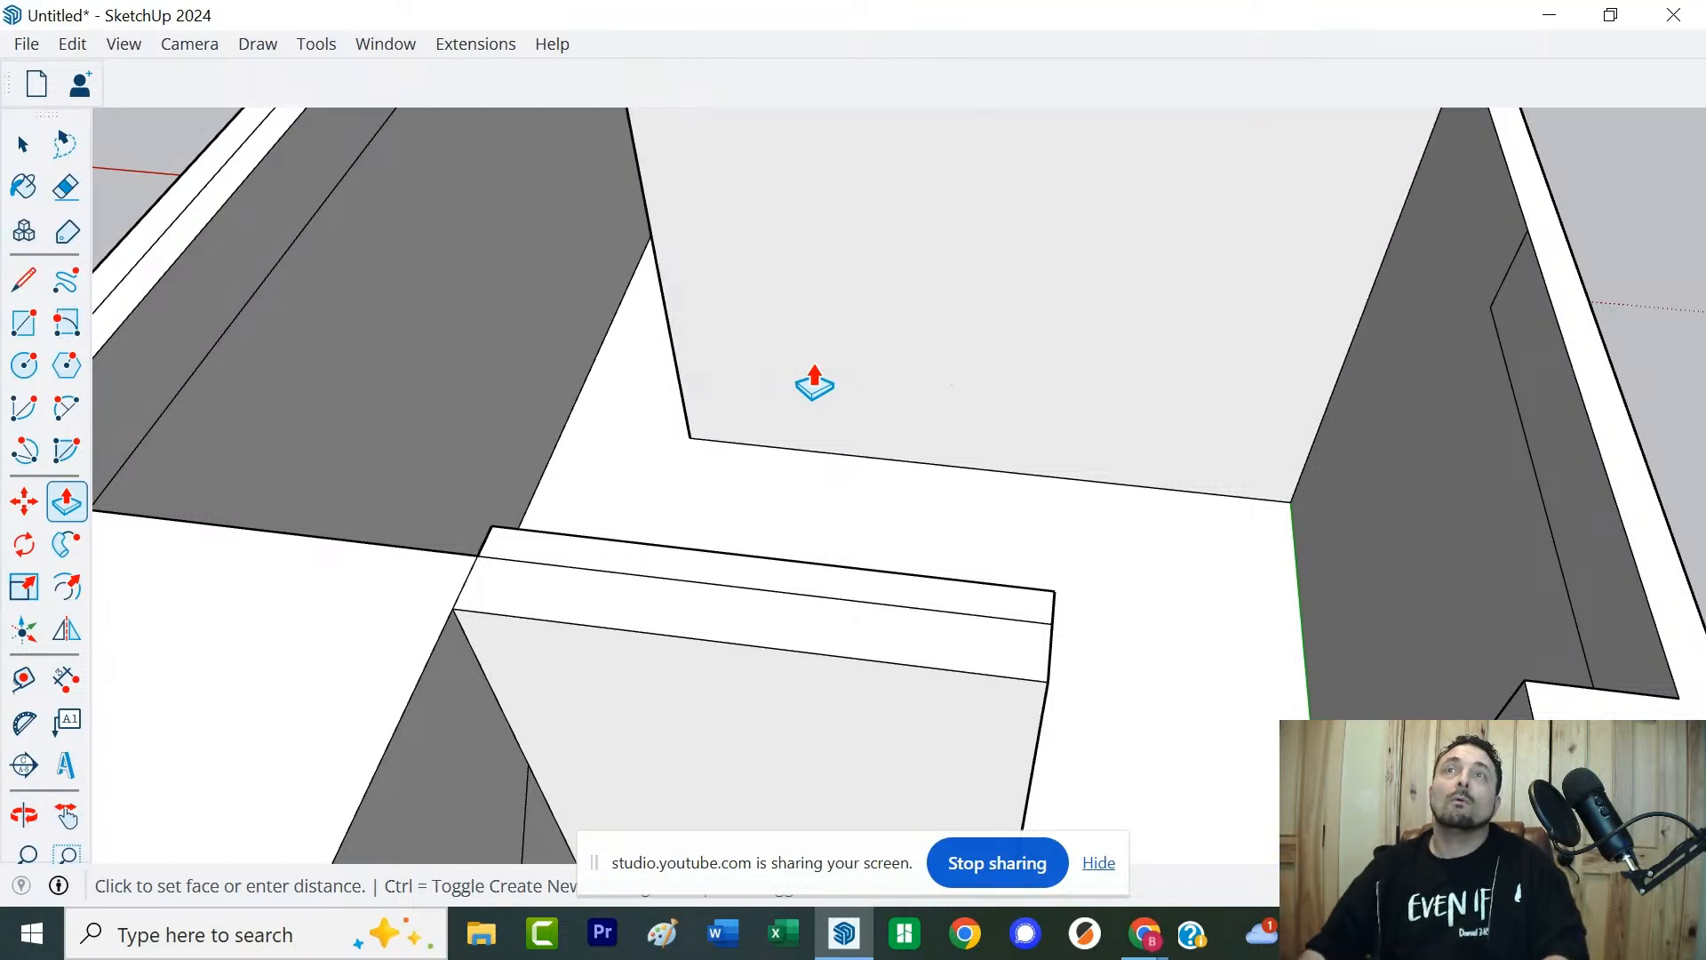
{"action": "key", "text": "space"}
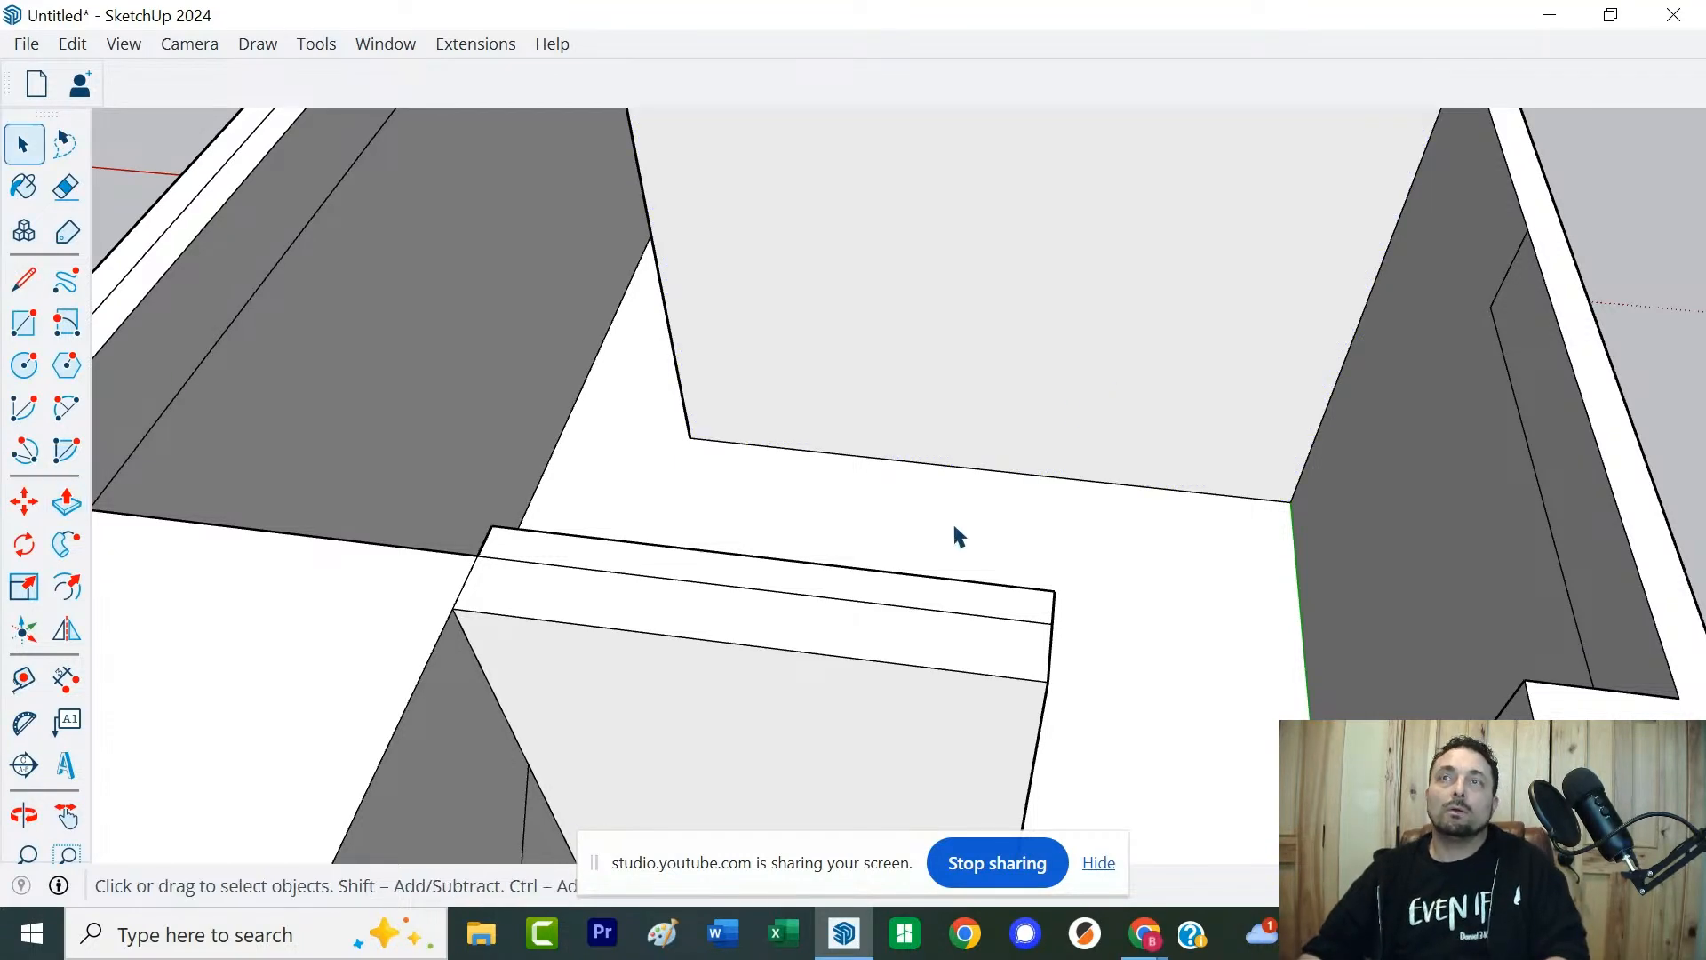
Draw a rectangle filling the room's entrance opening, from one jamb's inner base corner to the opposite jamb's inner top corner
{"action": "scroll", "coordinate": [955, 529], "scroll_direction": "down", "scroll_amount": 6}
{"action": "key", "text": "r"}
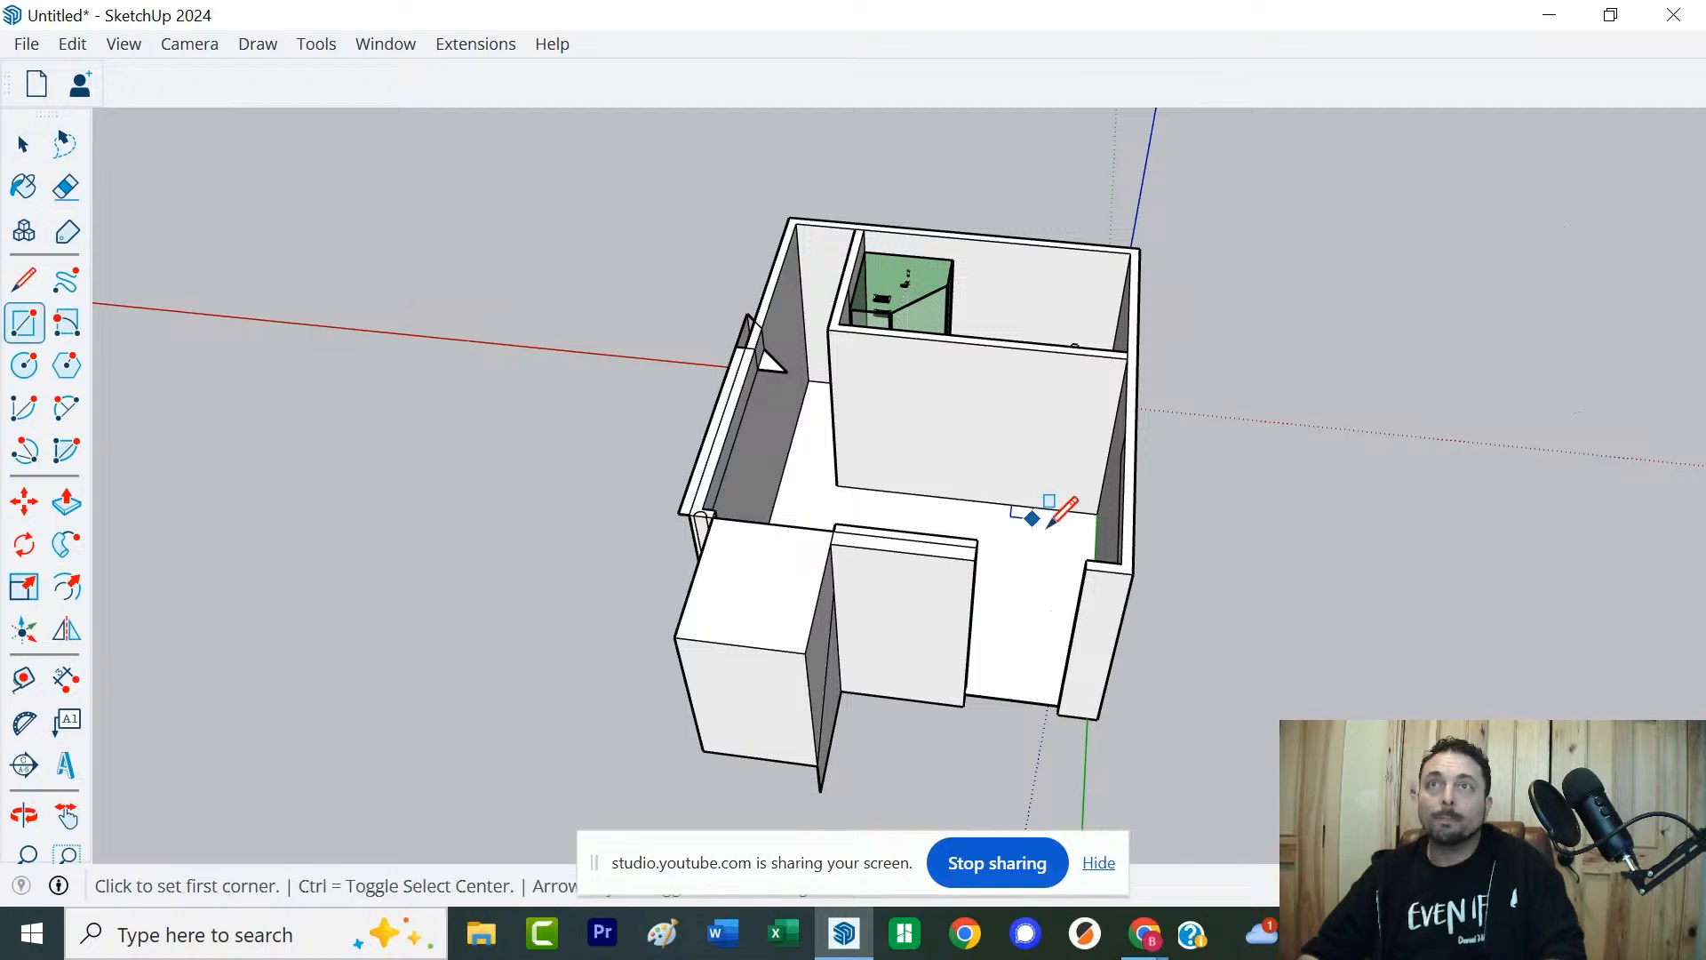
{"action": "middle_click_drag", "start_coordinate": [1049, 524], "coordinate": [1069, 639]}
{"action": "left_click", "coordinate": [1002, 654]}
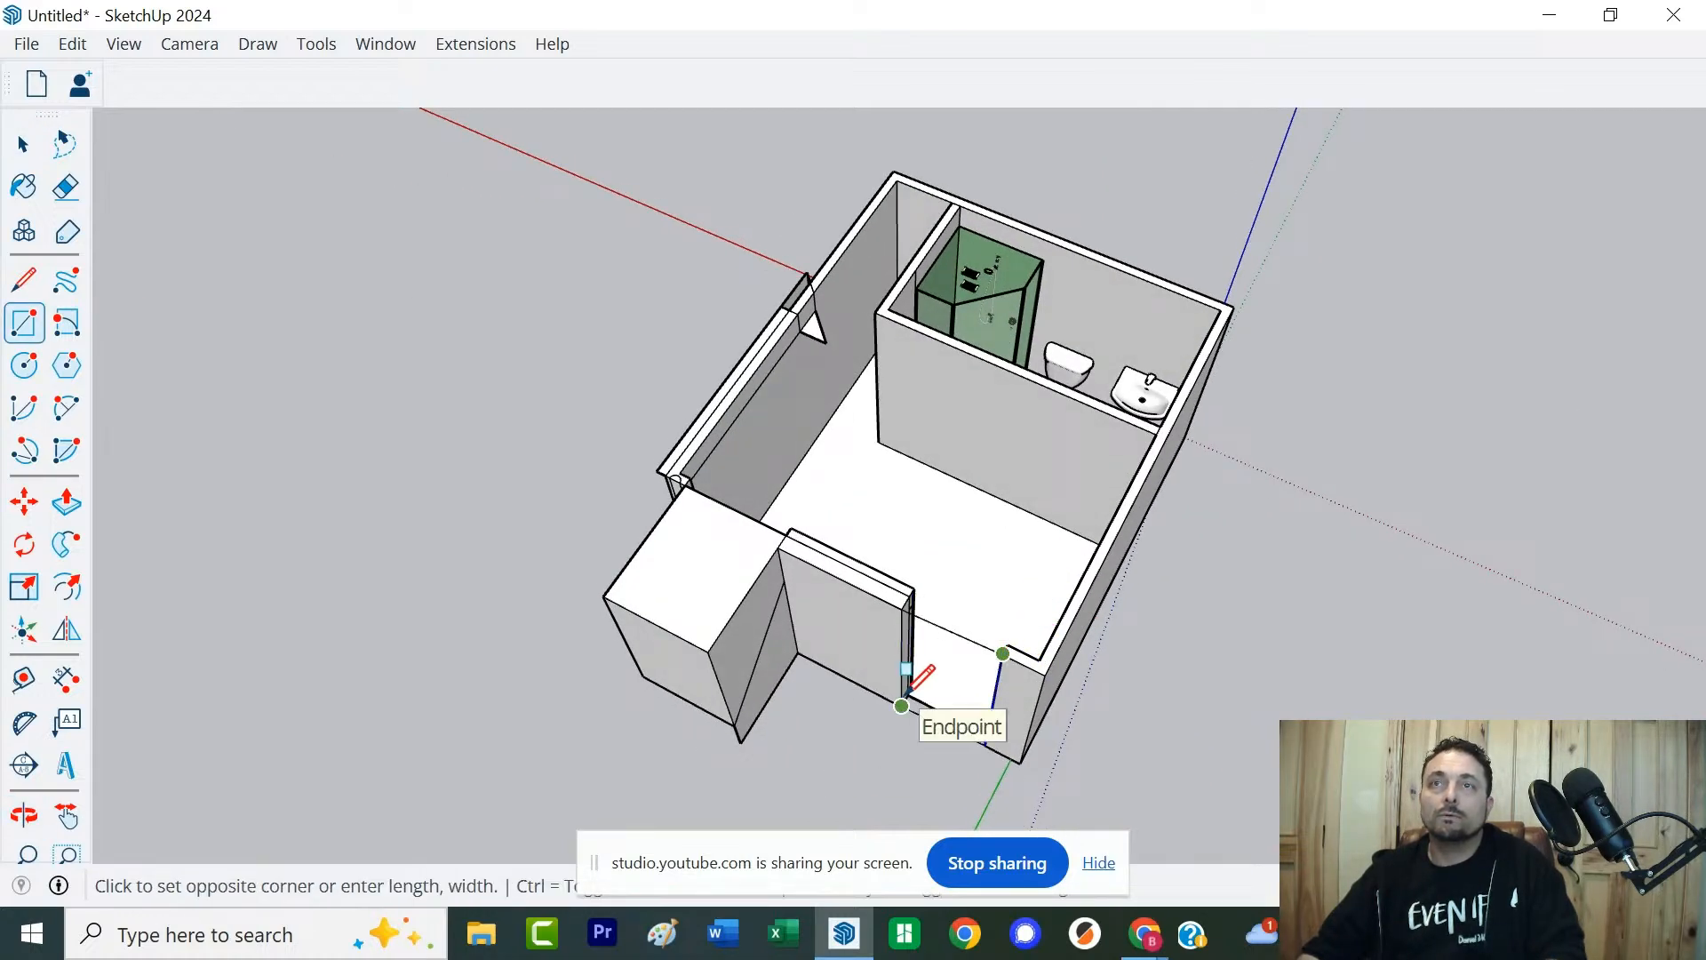
{"action": "scroll", "coordinate": [906, 697], "scroll_direction": "up", "scroll_amount": 6}
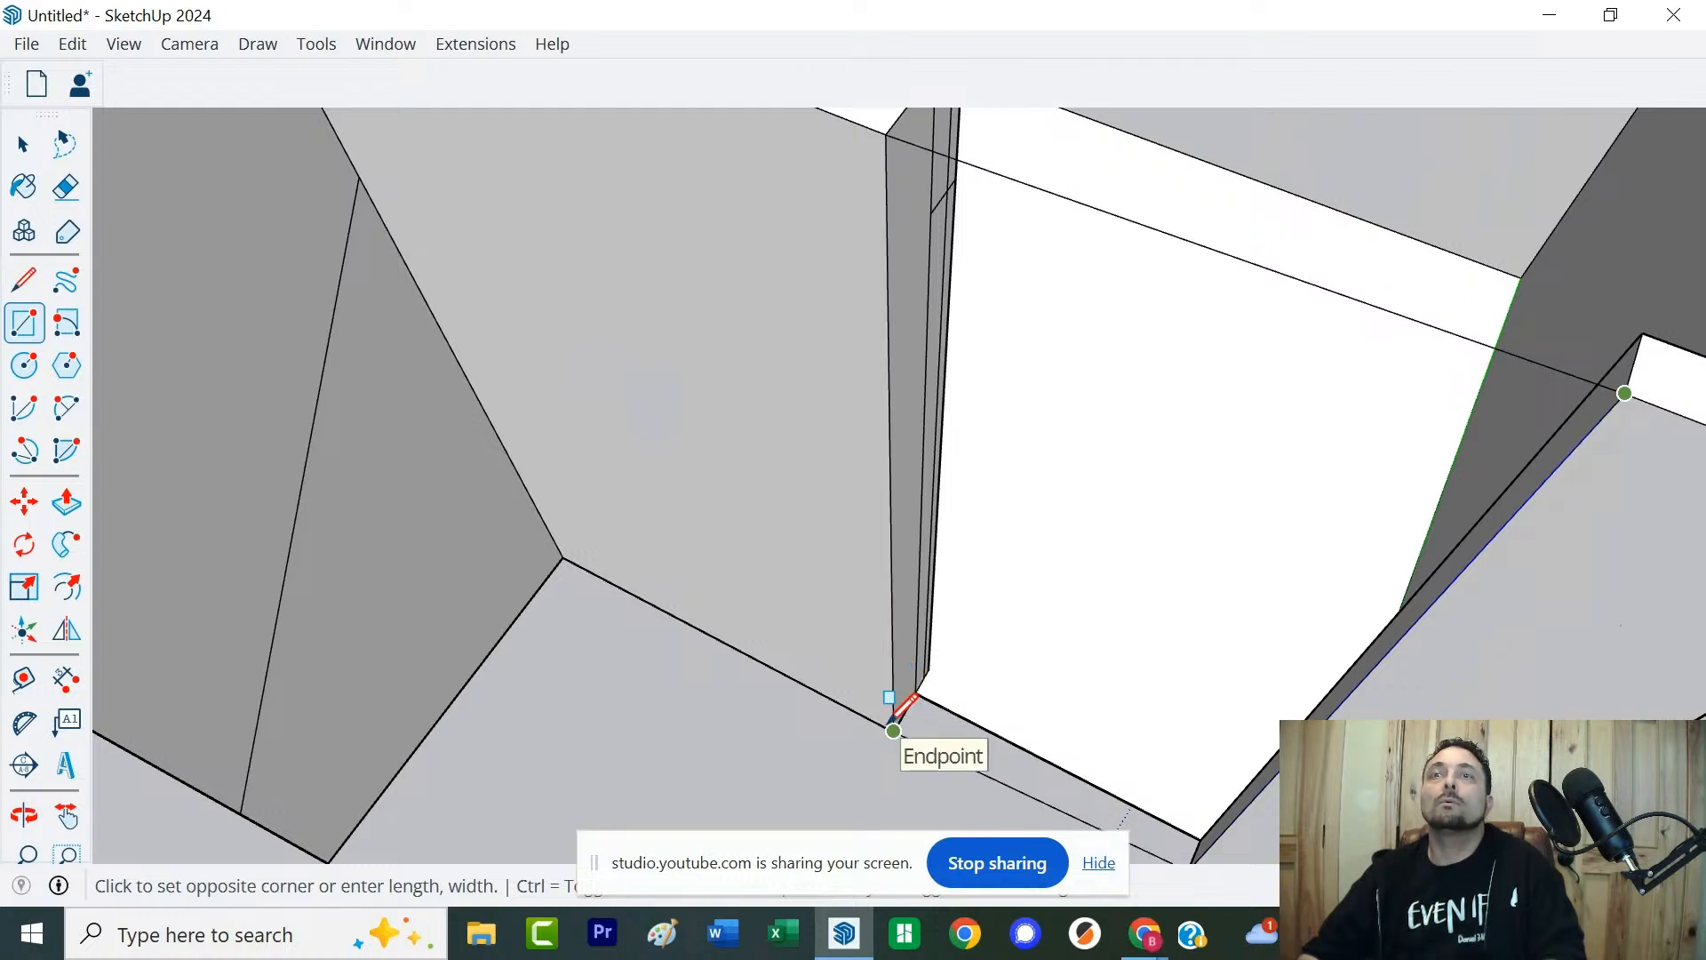
{"action": "left_click", "coordinate": [893, 729]}
{"action": "left_click", "coordinate": [915, 692]}
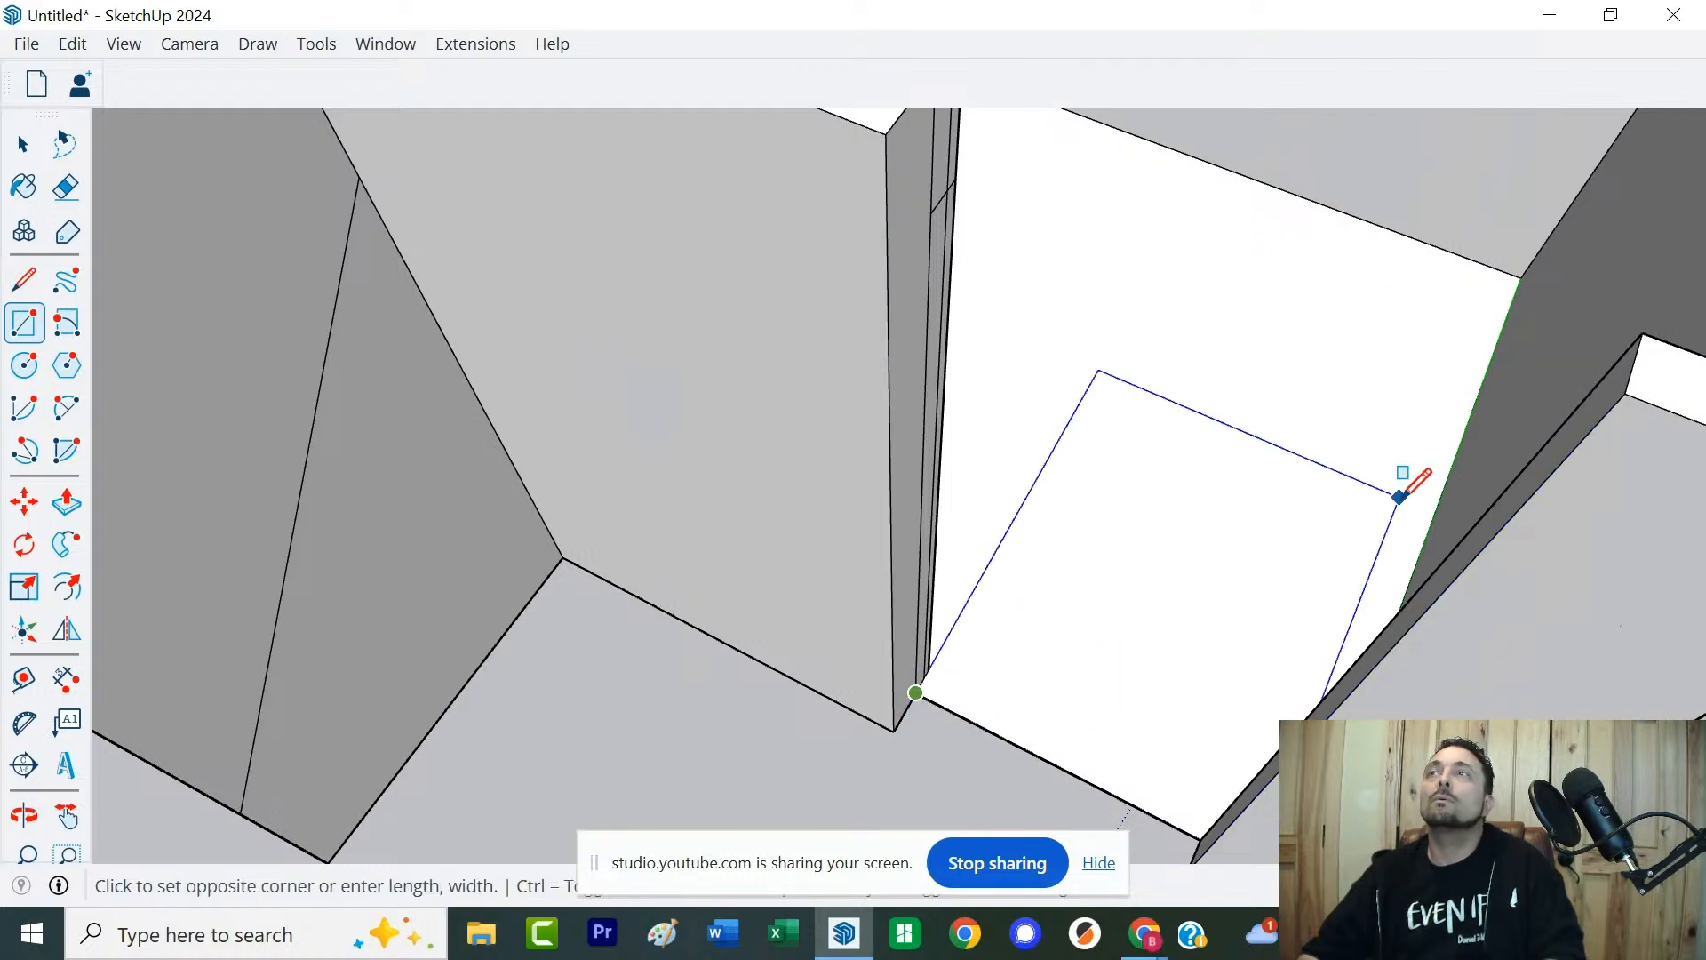
{"action": "left_click", "coordinate": [1642, 332]}
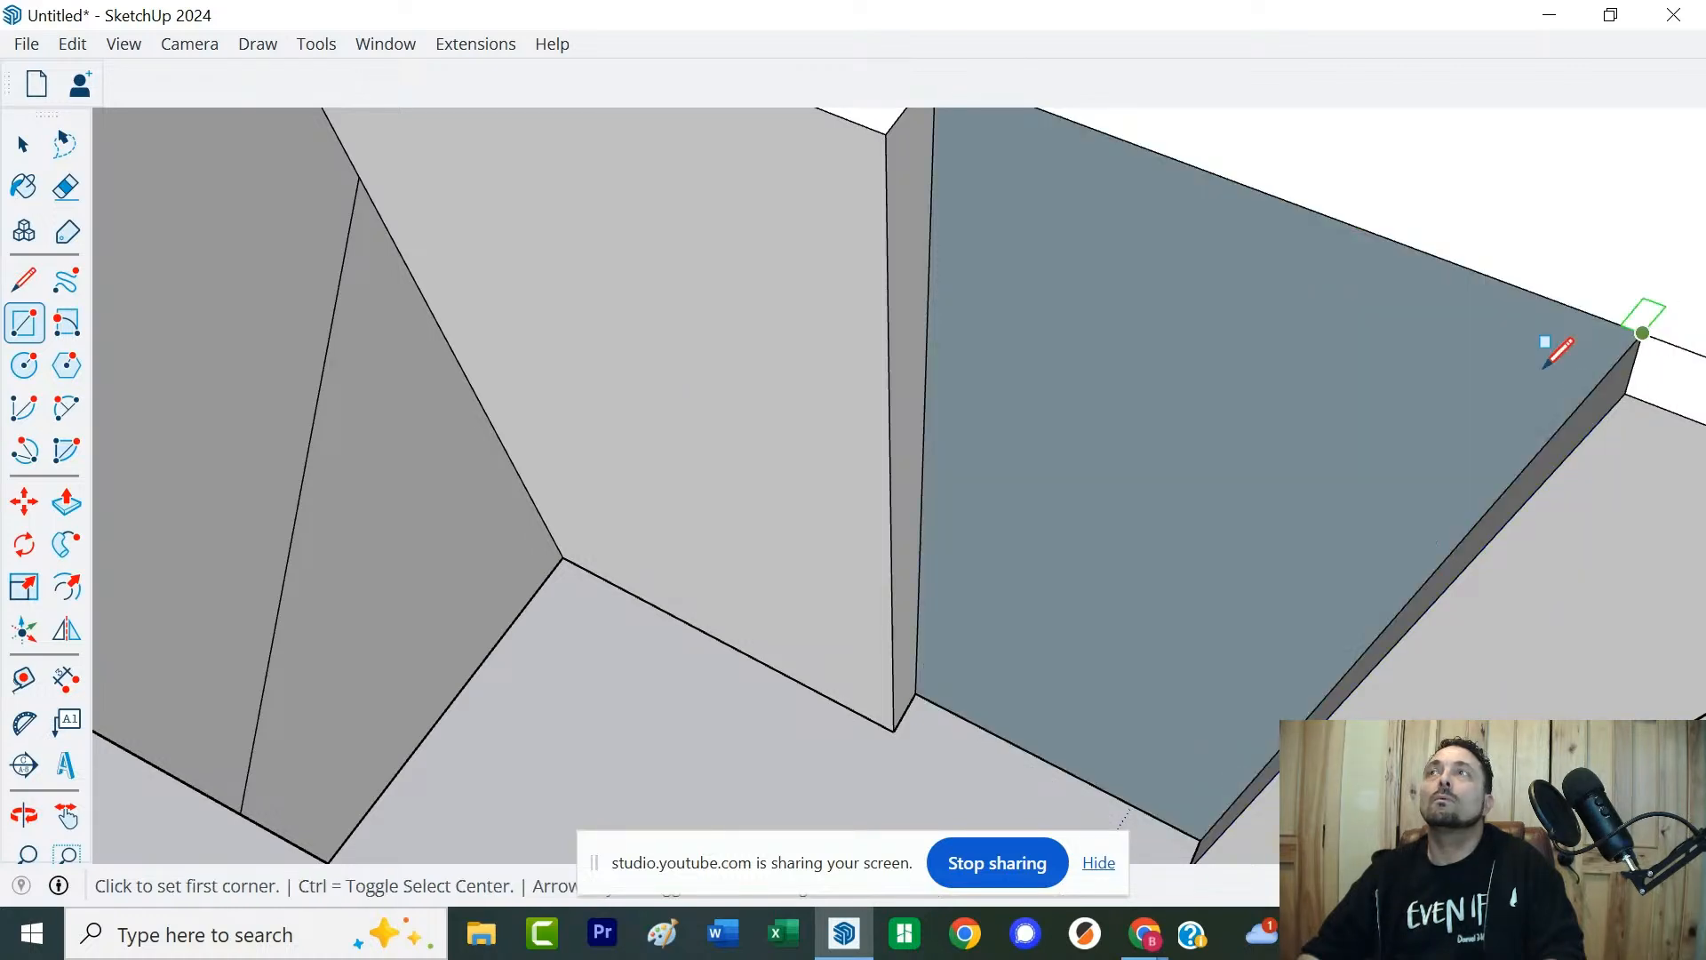
Delete the unwanted horizontal face covering the top of the room in front of the partition
{"action": "scroll", "coordinate": [1549, 343], "scroll_direction": "down", "scroll_amount": 10}
{"action": "key", "text": "space"}
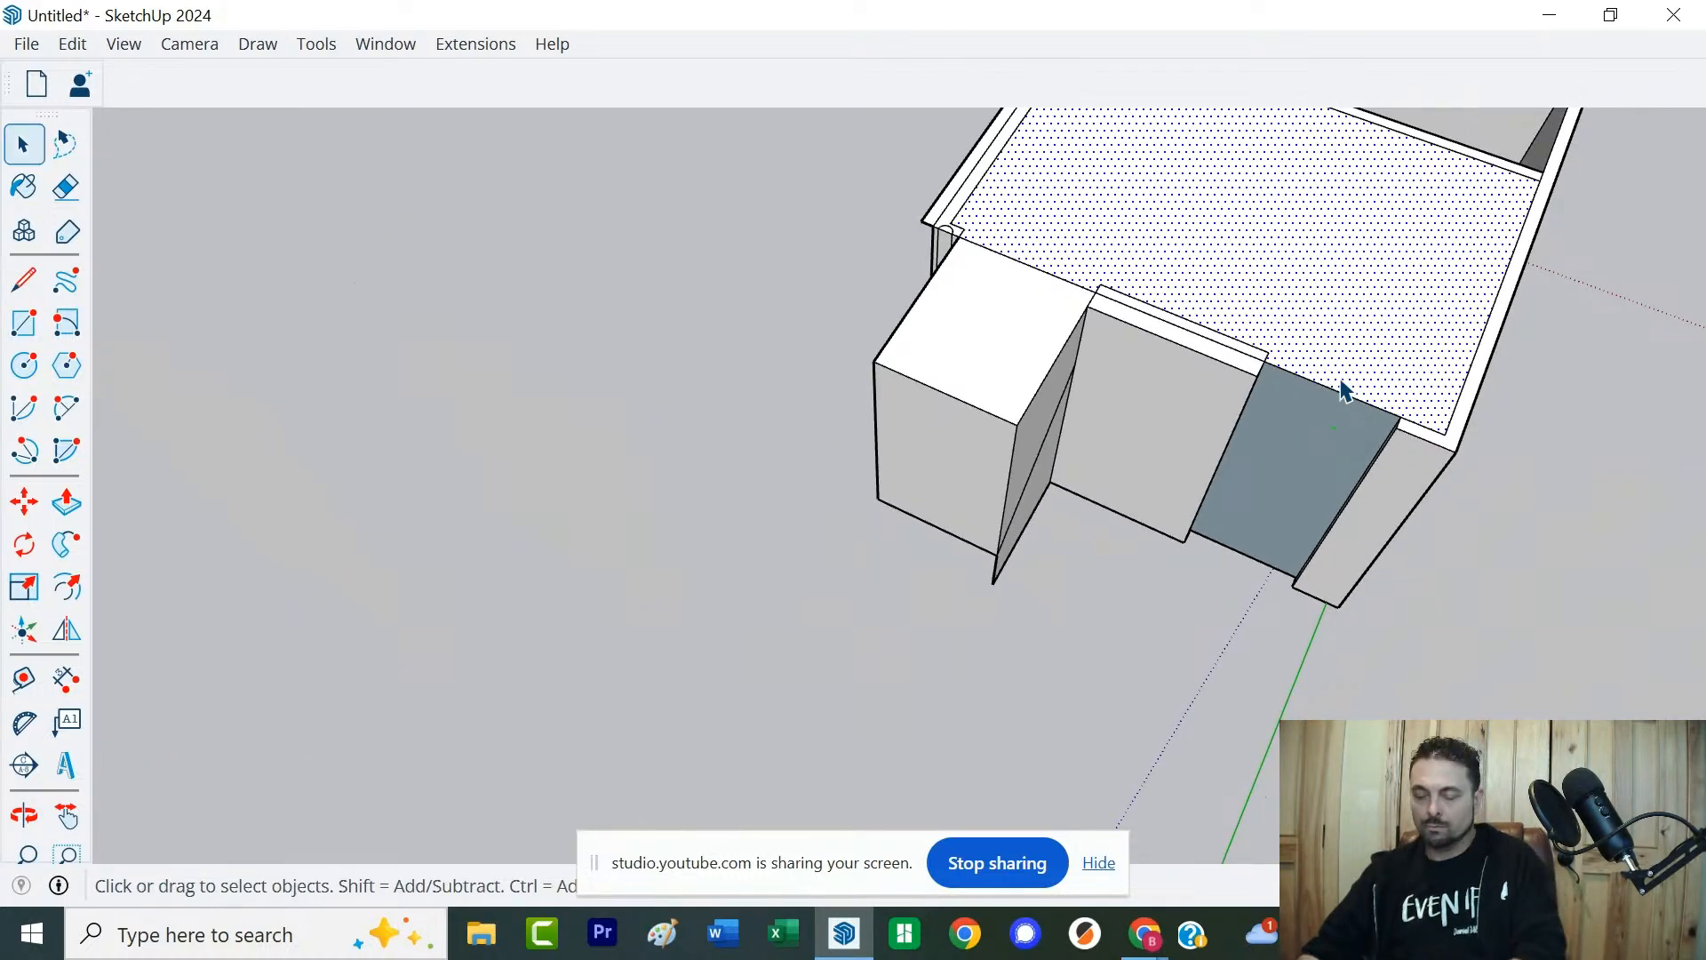
{"action": "key", "text": "Delete"}
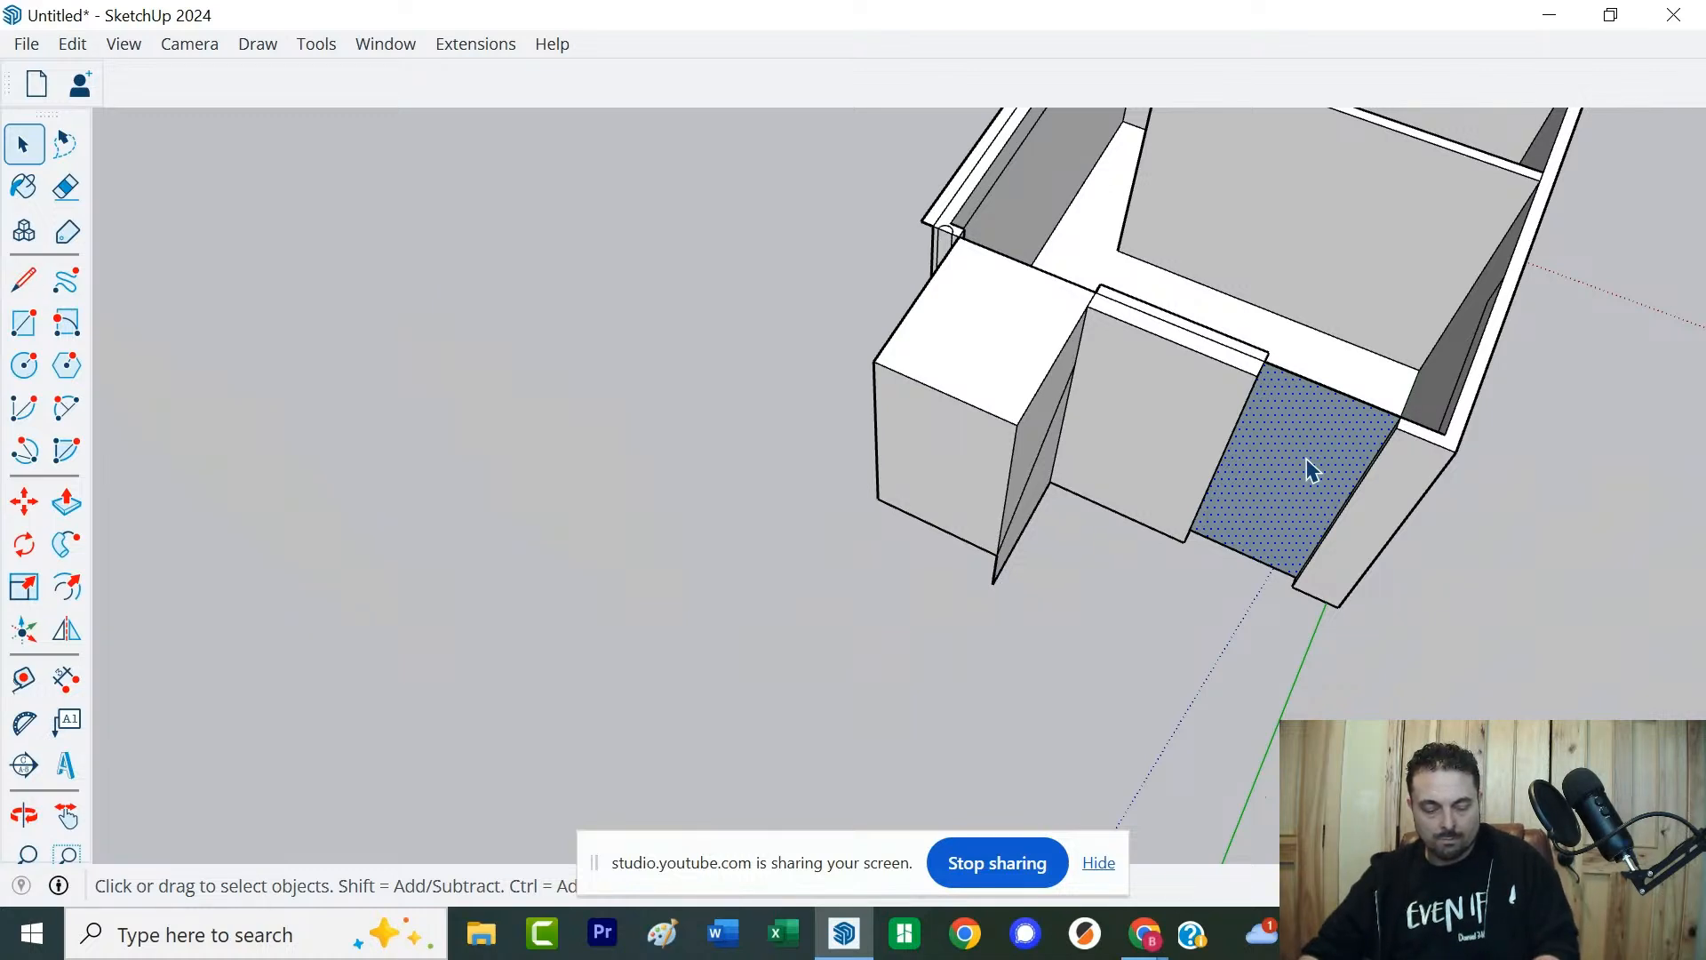
Copy the entrance rectangle from its top corner onto the top edge of the partition wall, near the side wall
{"action": "key", "text": "m"}
{"action": "key", "text": "ctrl"}
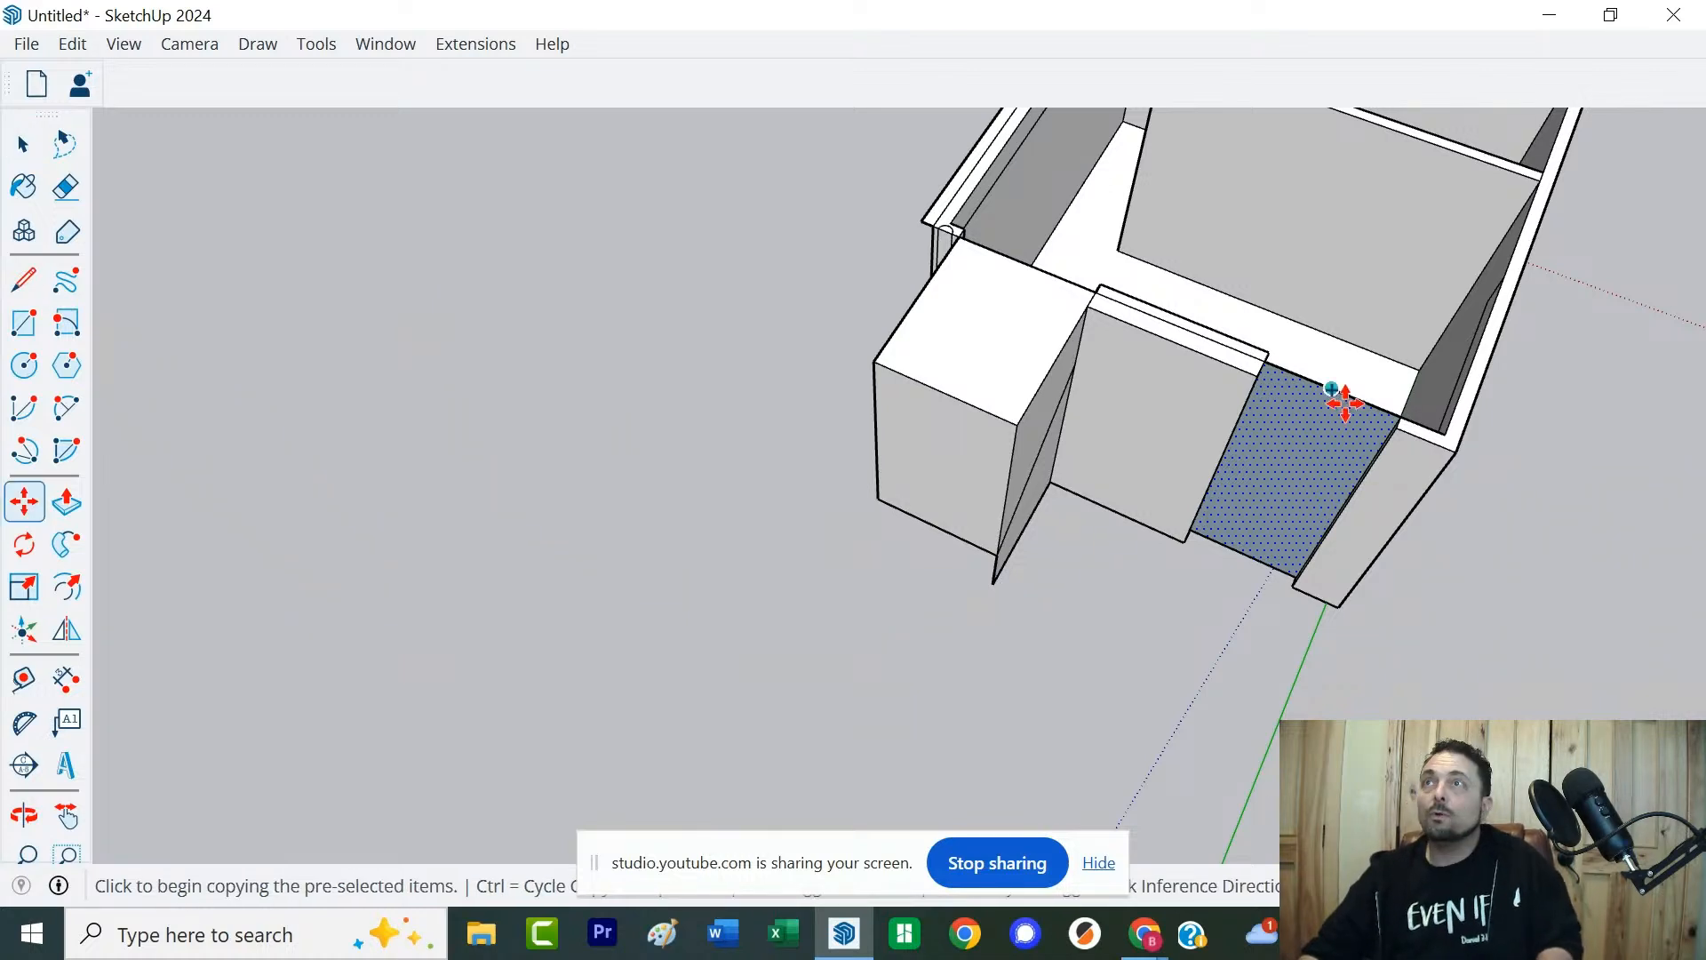
{"action": "left_click", "coordinate": [1402, 414]}
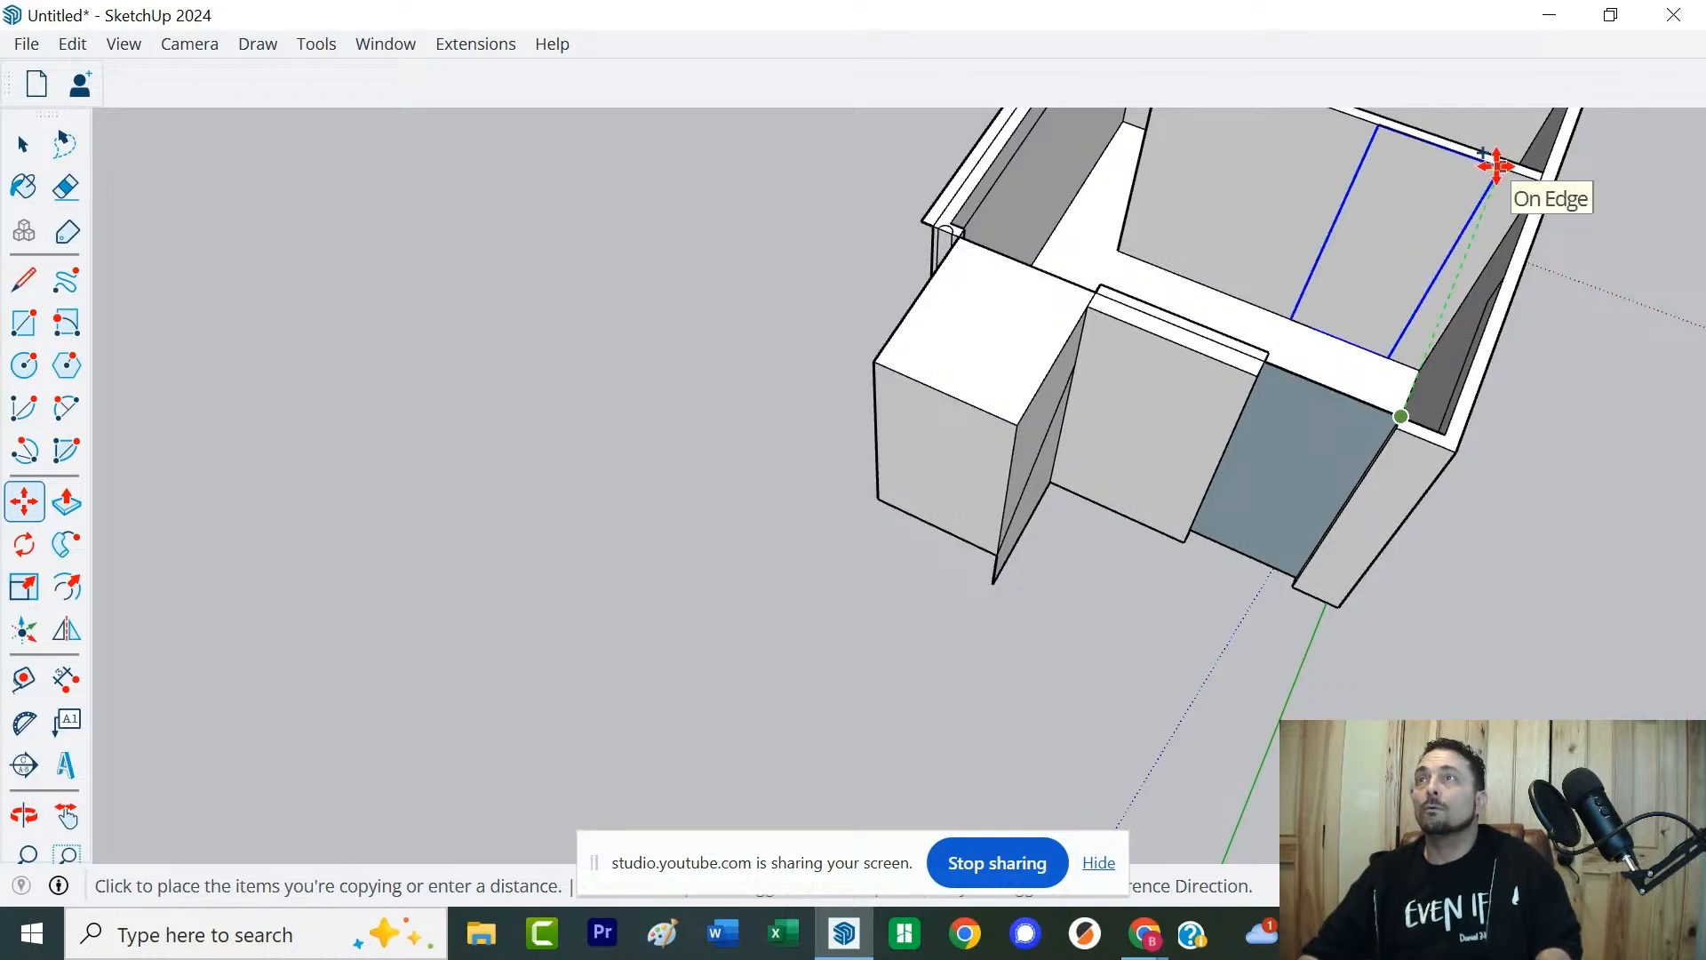
{"action": "left_click", "coordinate": [1495, 165]}
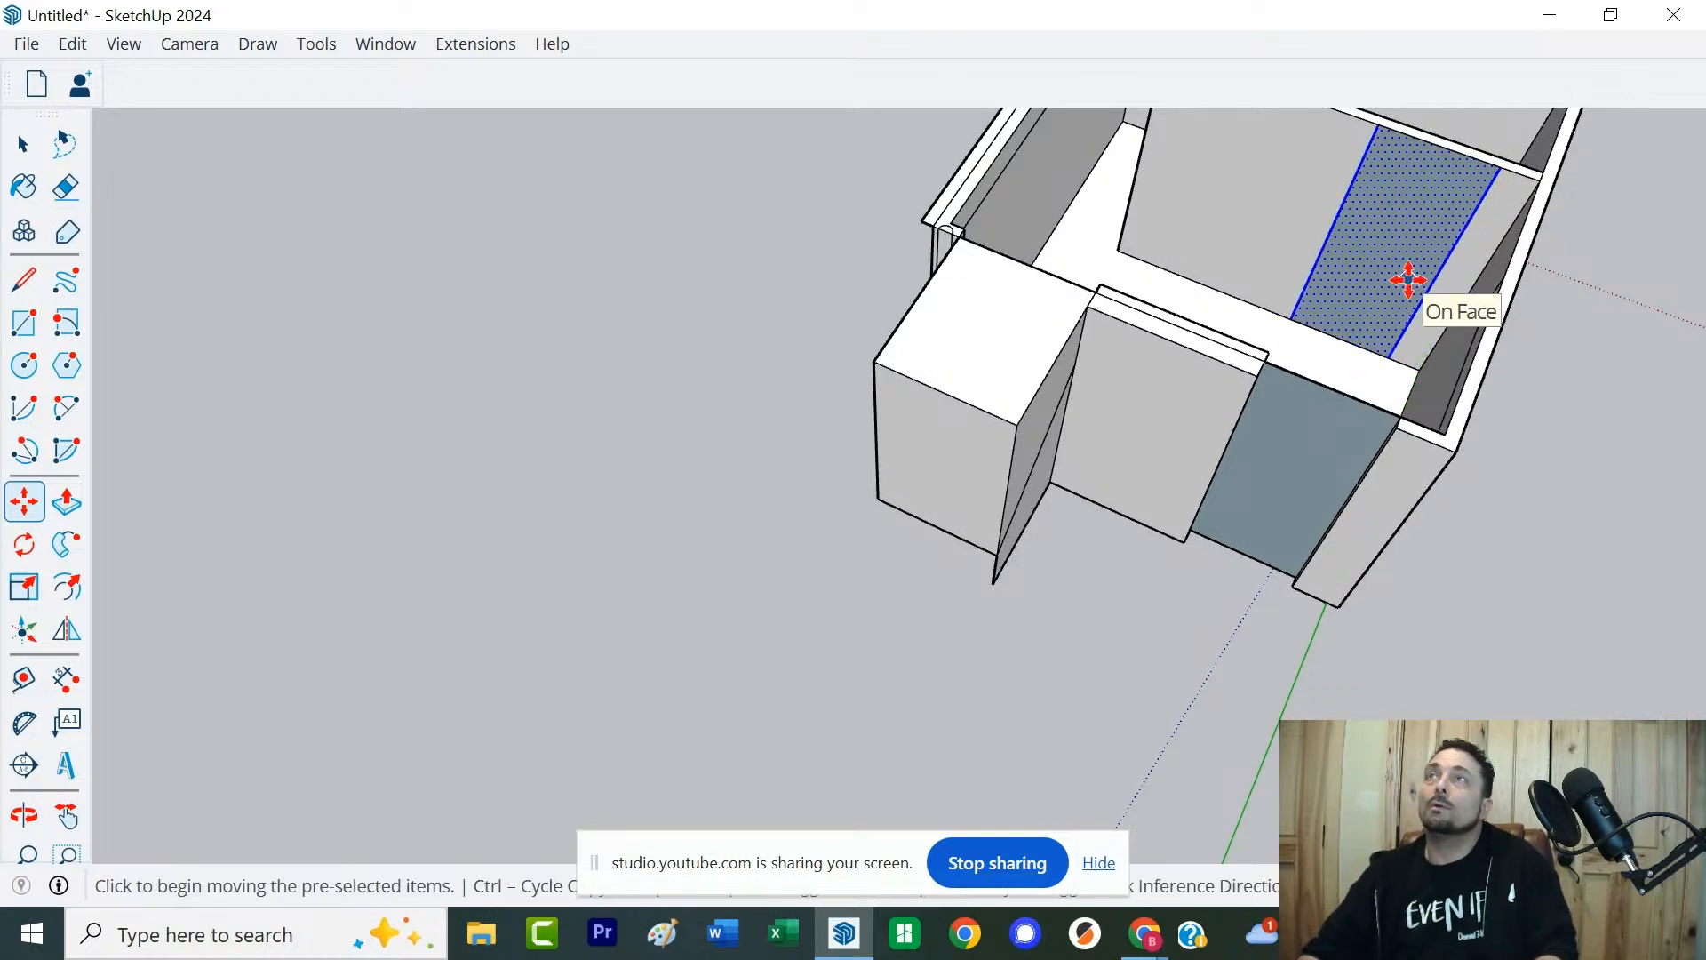
Delete the original rectangle from the entrance opening along with its leftover top edge
{"action": "key", "text": "space"}
{"action": "key", "text": "Delete"}
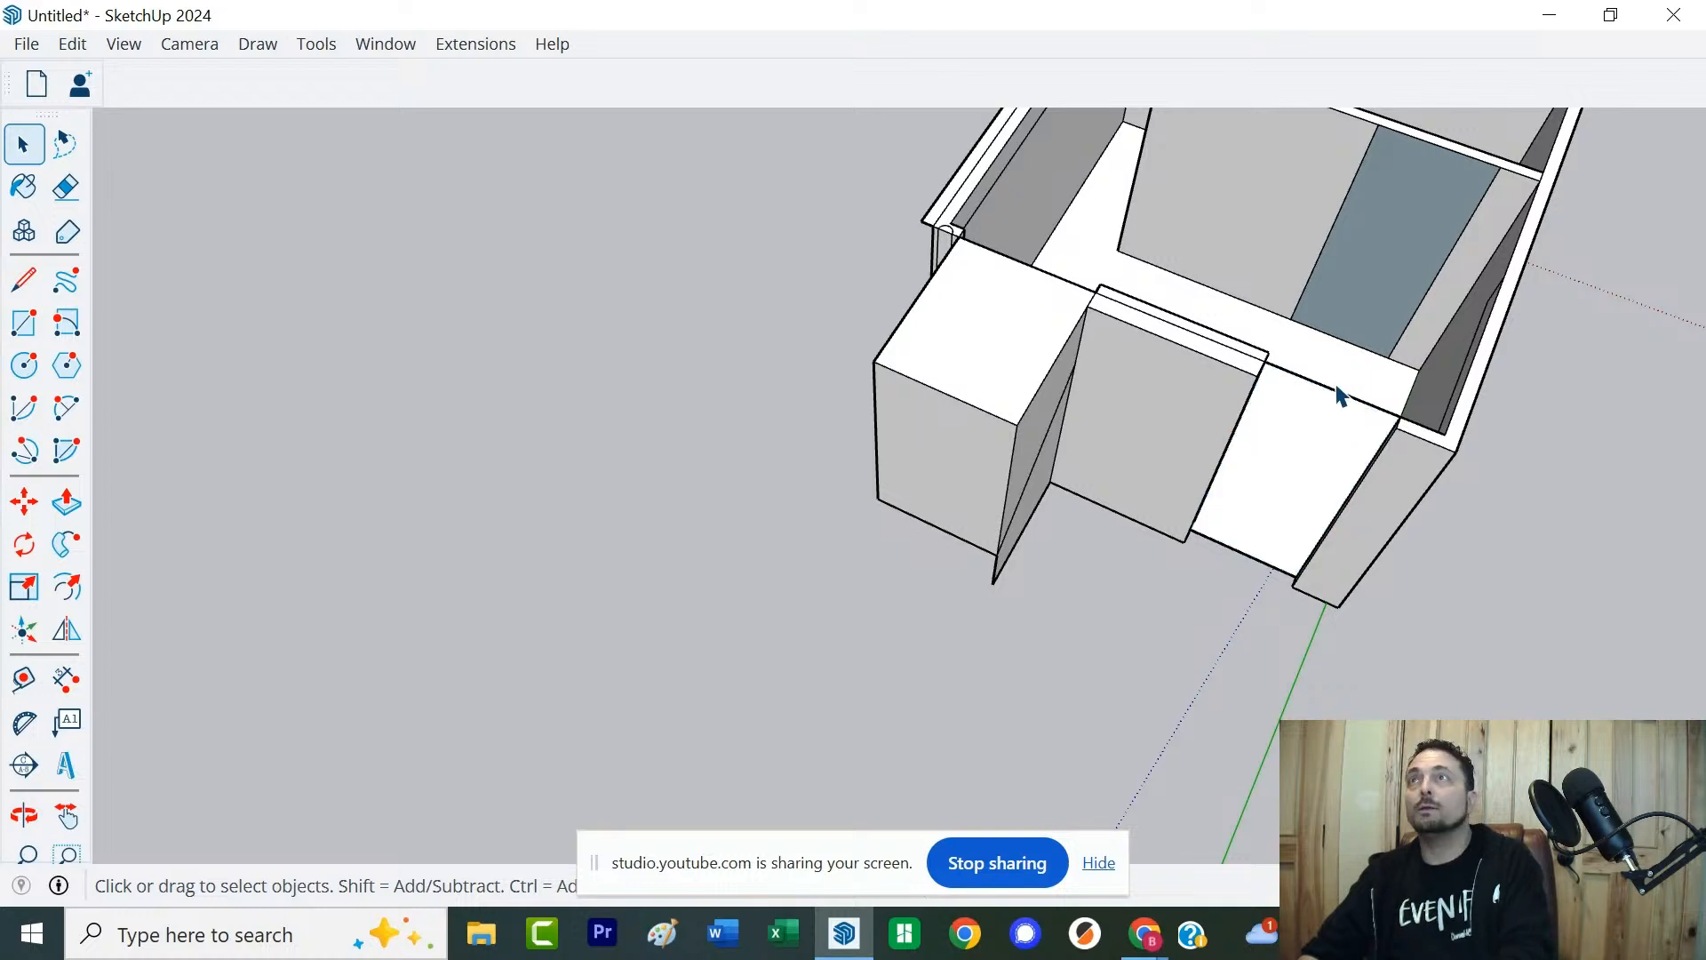
{"action": "left_click", "coordinate": [1339, 399]}
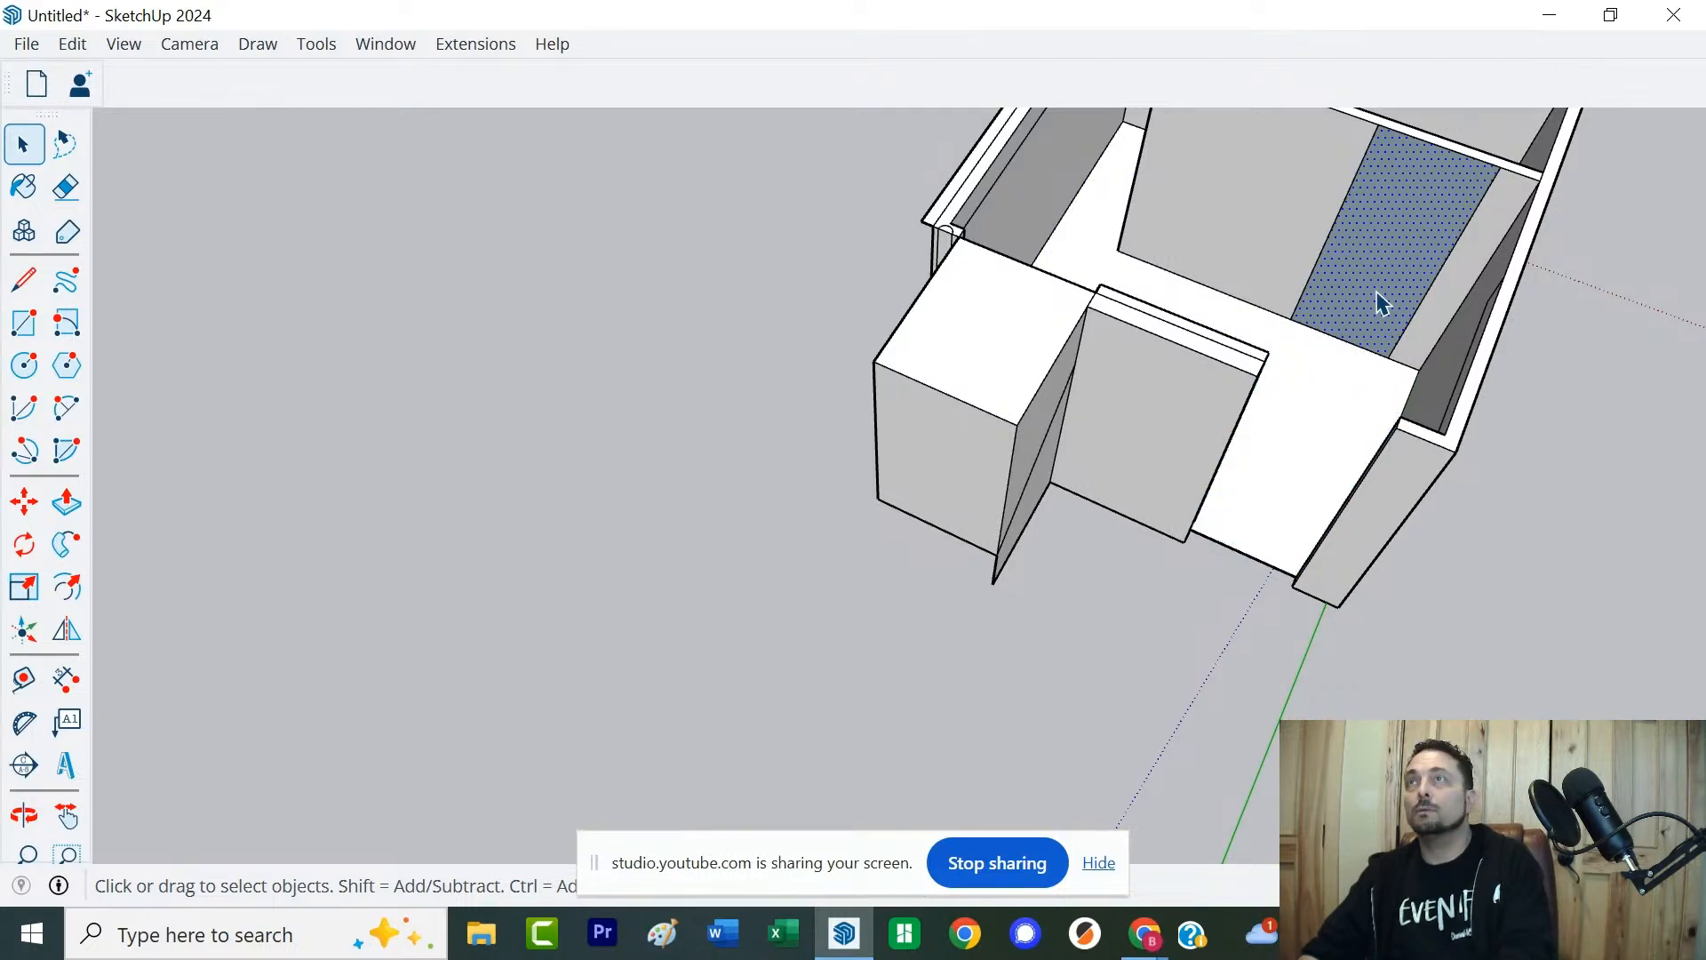
Push the copied rectangle through the partition's thickness and delete the remaining face to open a doorway
{"action": "key", "text": "p"}
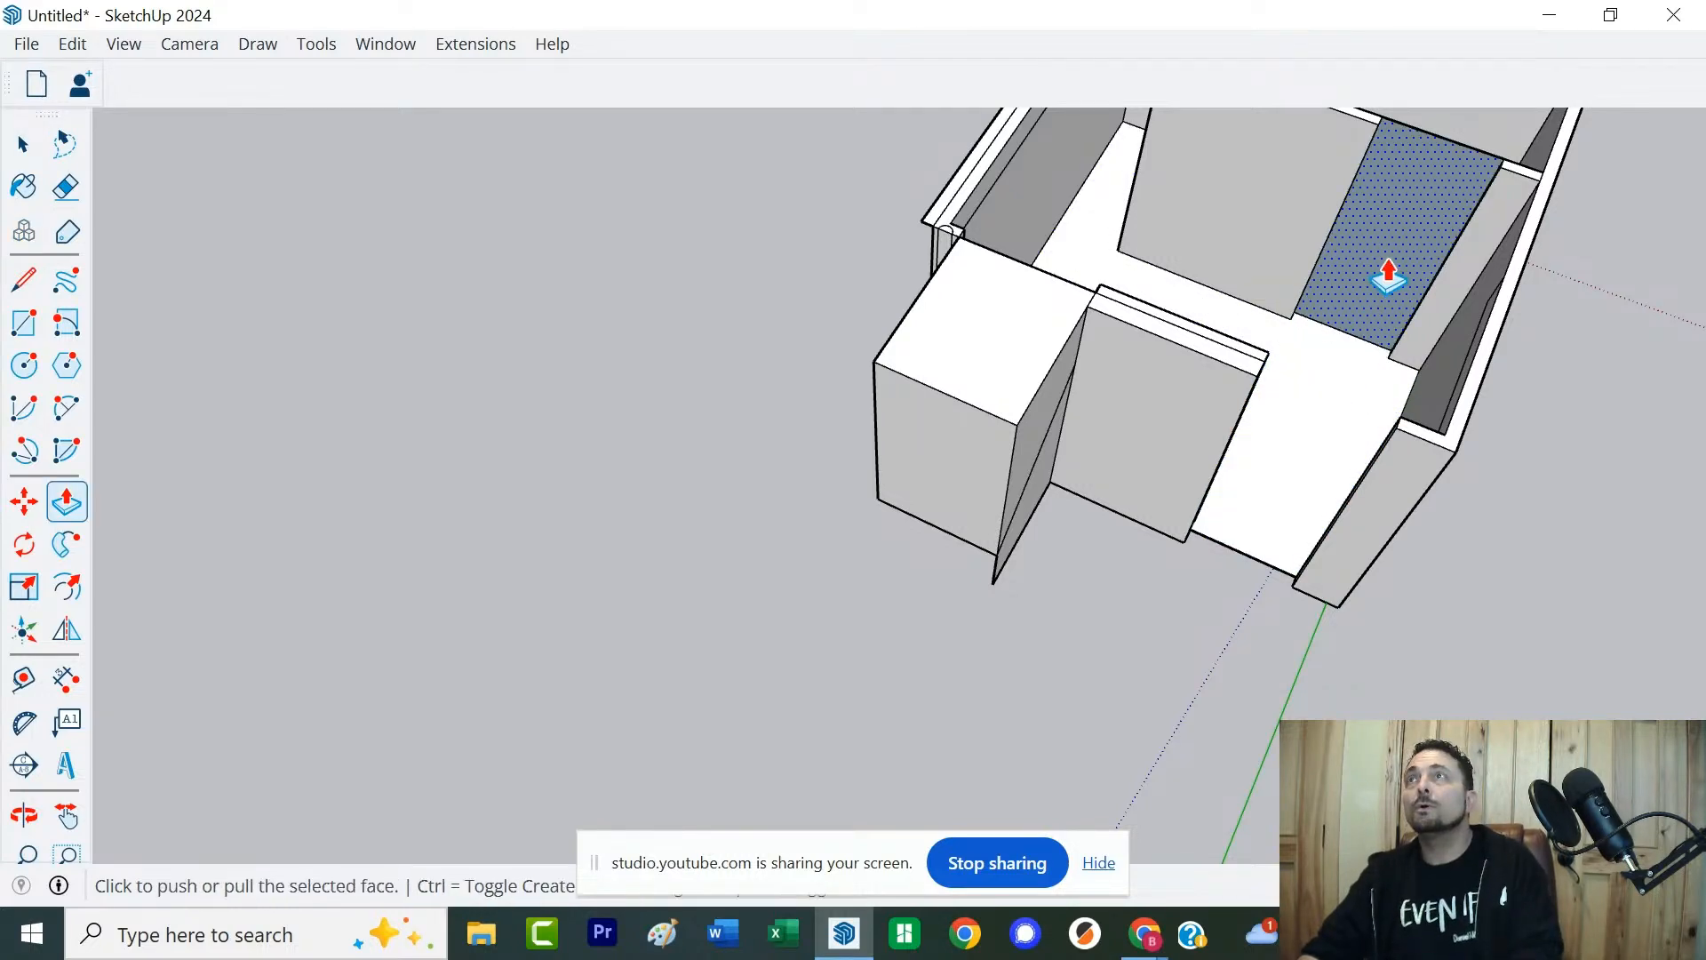
{"action": "key", "text": "space"}
{"action": "key", "text": "Delete"}
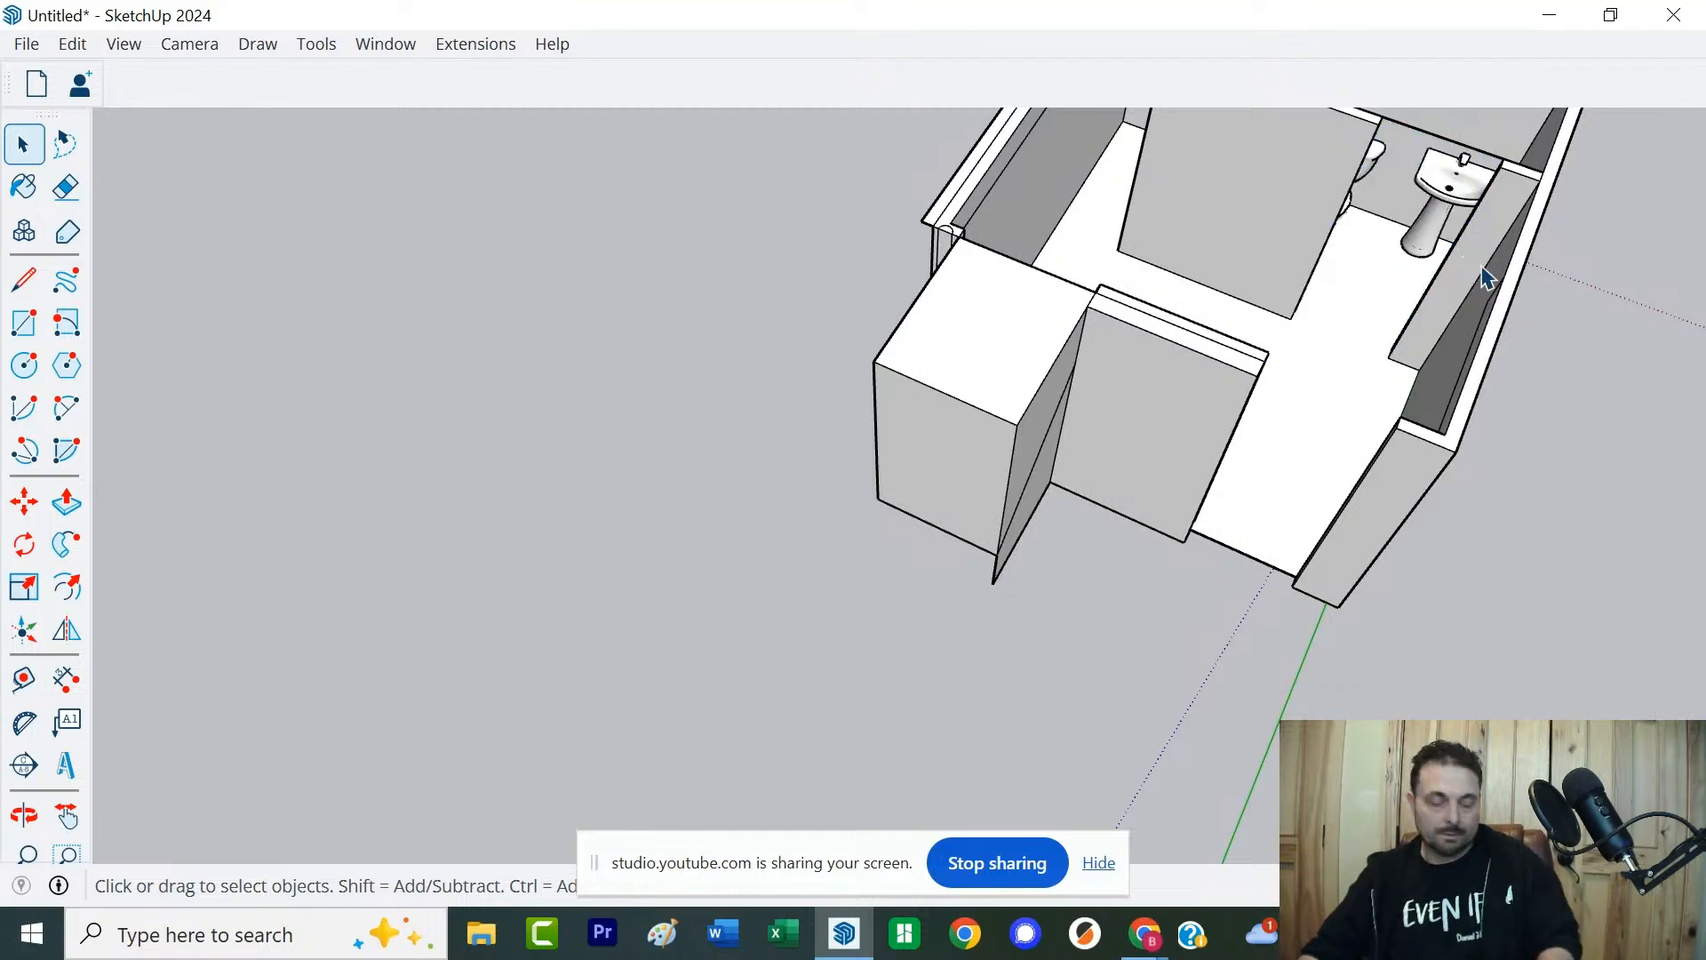
Examine the partition's doorway opening and the overall room layout from several sides
{"action": "scroll", "coordinate": [1410, 224], "scroll_direction": "down", "scroll_amount": 4}
{"action": "middle_click_drag", "start_coordinate": [1470, 276], "coordinate": [1109, 337]}
{"action": "scroll", "coordinate": [1348, 535], "scroll_direction": "down", "scroll_amount": 4}
{"action": "middle_click_drag", "start_coordinate": [1373, 612], "coordinate": [1213, 531]}
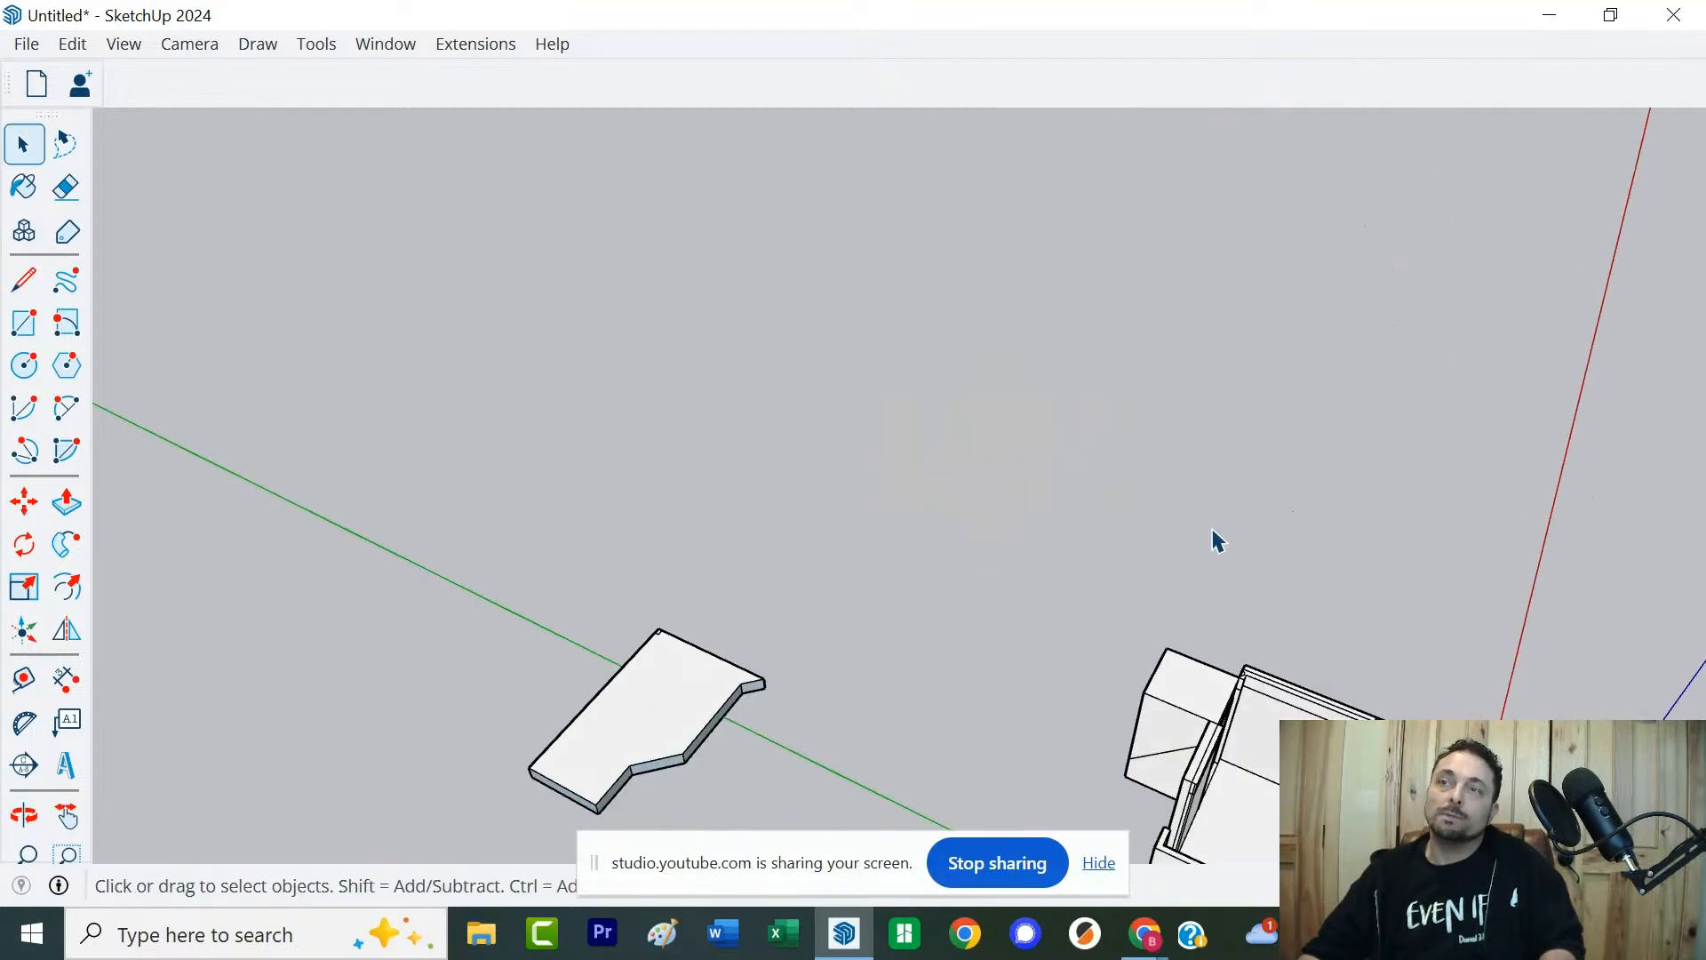
{"action": "middle_click_drag", "start_coordinate": [1245, 588], "coordinate": [1182, 302]}
{"action": "scroll", "coordinate": [1272, 617], "scroll_direction": "up", "scroll_amount": 3}
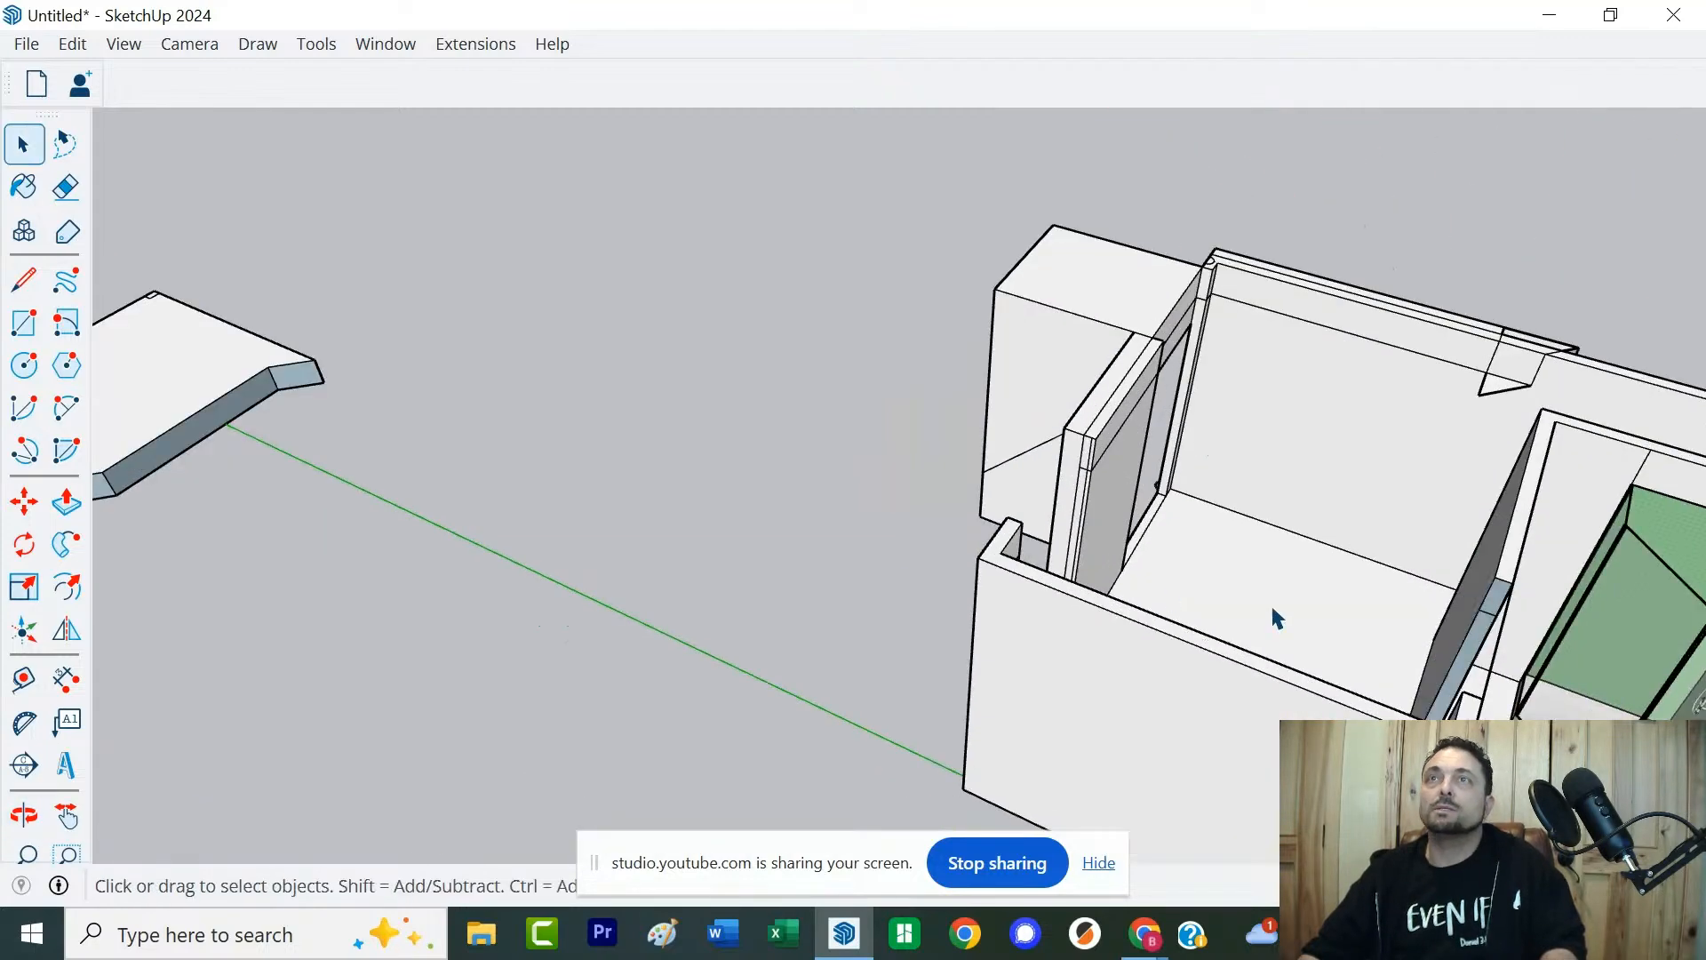
{"action": "middle_click_drag", "start_coordinate": [1272, 617], "coordinate": [847, 512]}
{"action": "scroll", "coordinate": [899, 455], "scroll_direction": "down", "scroll_amount": 2}
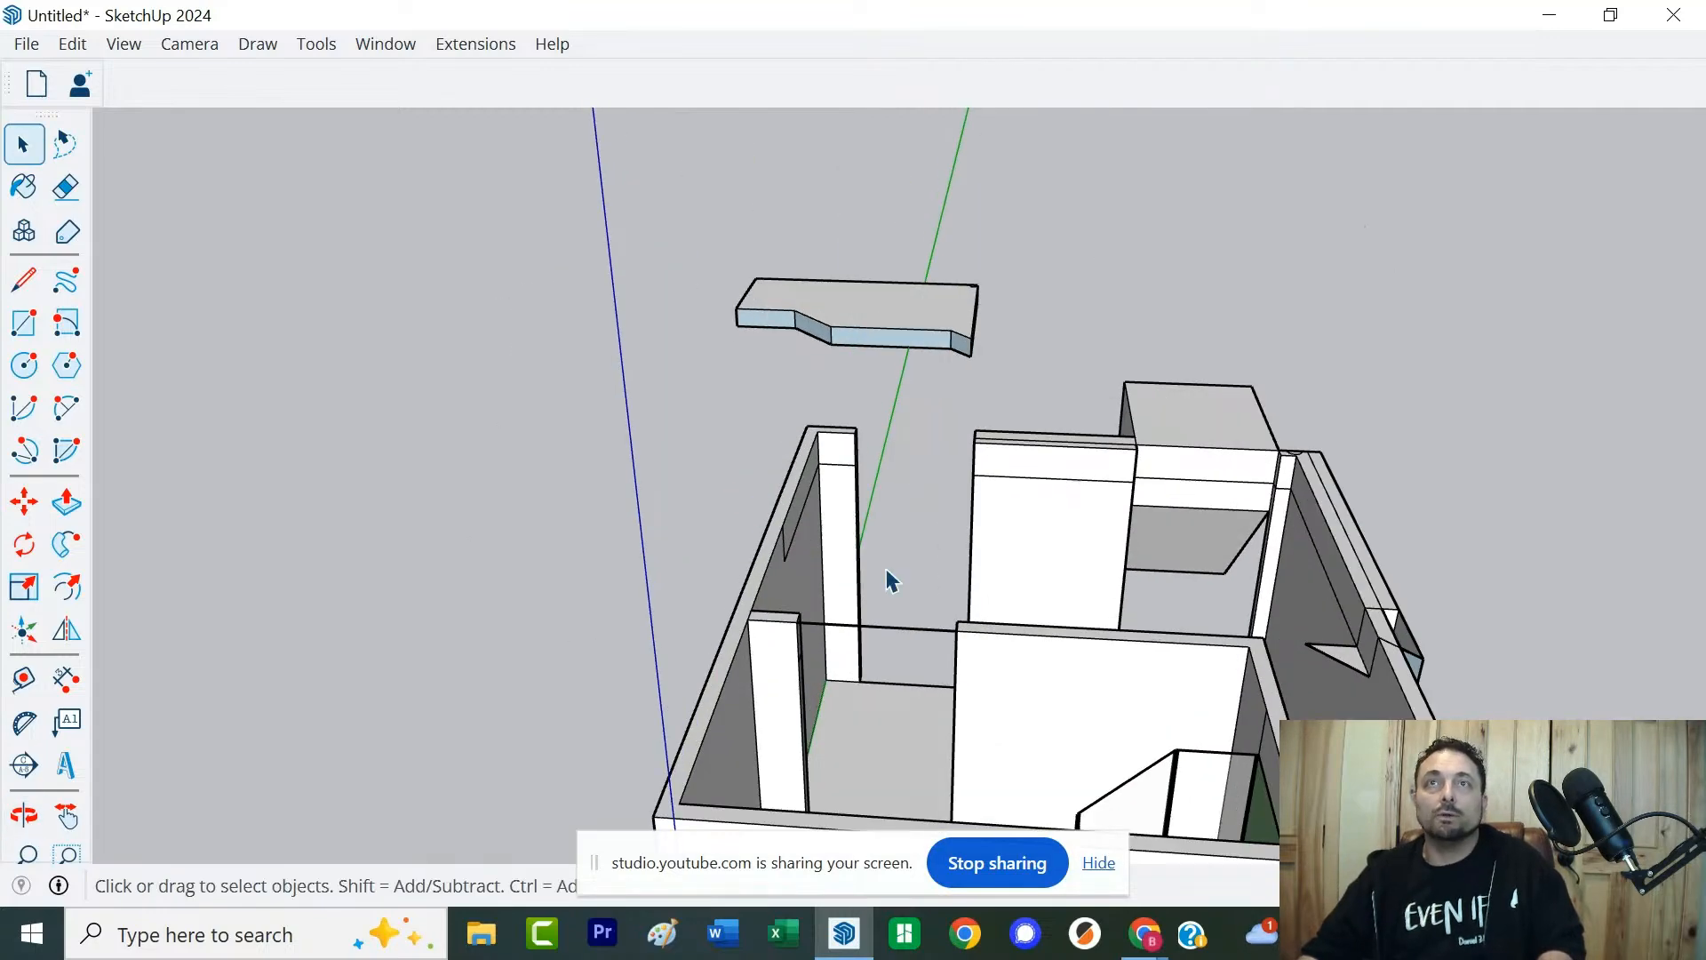
{"action": "middle_click_drag", "start_coordinate": [850, 712], "coordinate": [951, 817]}
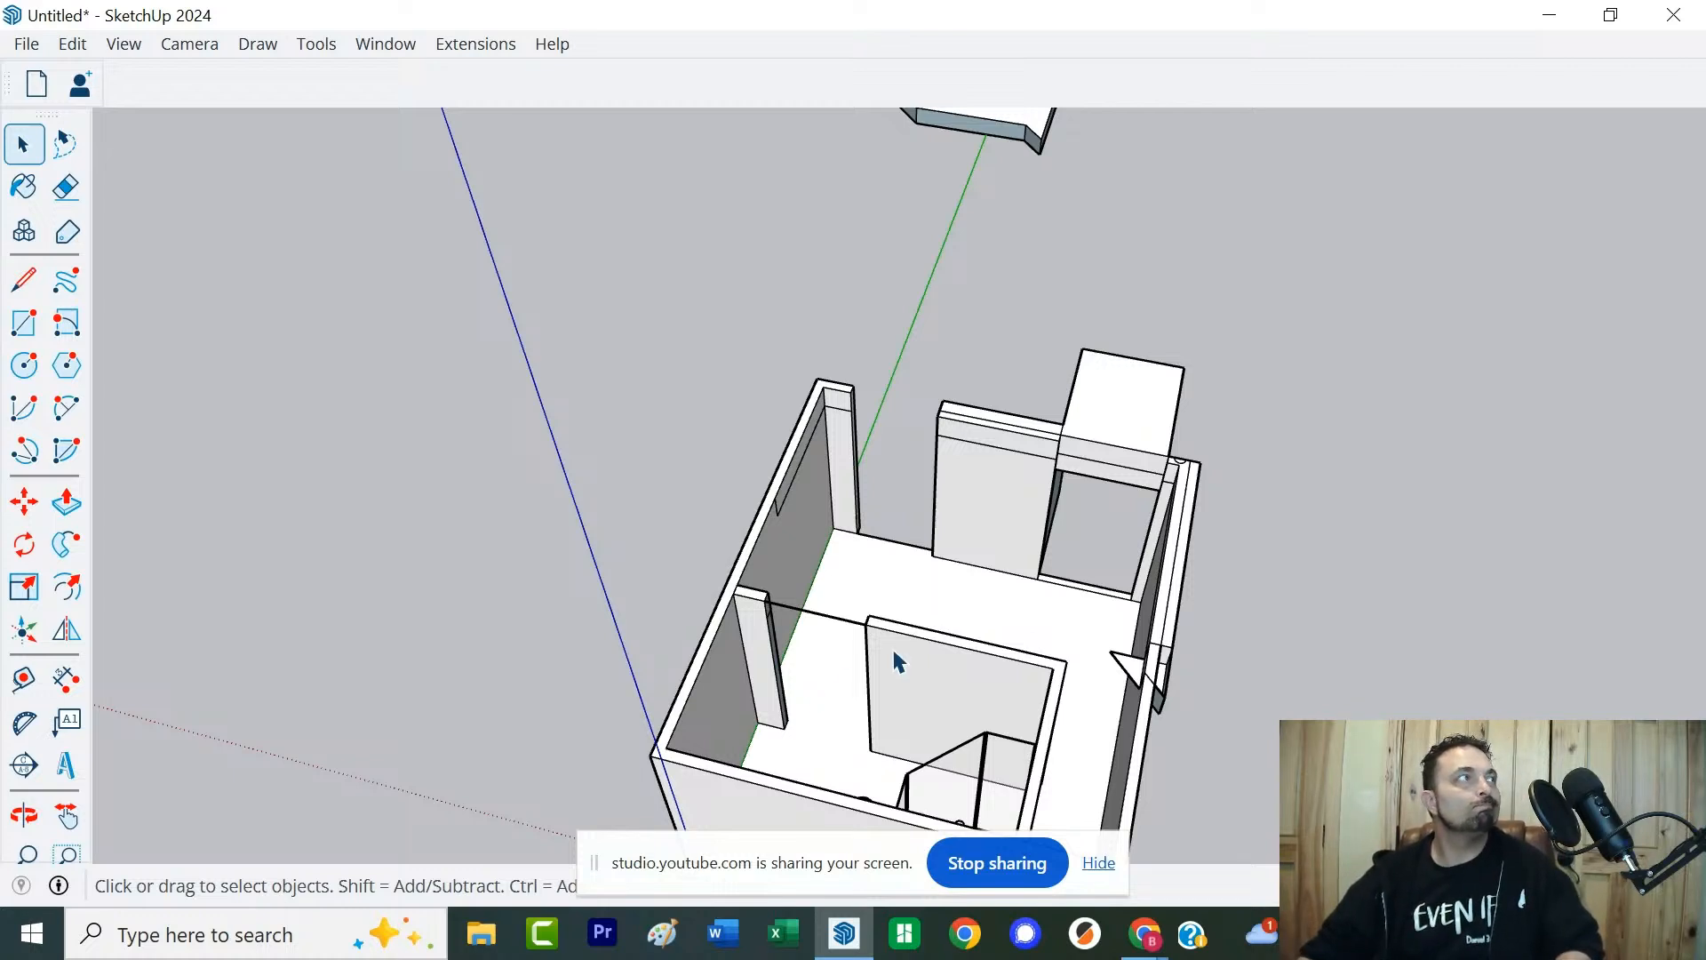
Try to open the live component settings of the corner shower enclosure
{"action": "middle_click_drag", "start_coordinate": [1059, 697], "coordinate": [509, 604]}
{"action": "scroll", "coordinate": [942, 662], "scroll_direction": "down", "scroll_amount": 2}
{"action": "scroll", "coordinate": [933, 665], "scroll_direction": "up", "scroll_amount": 2}
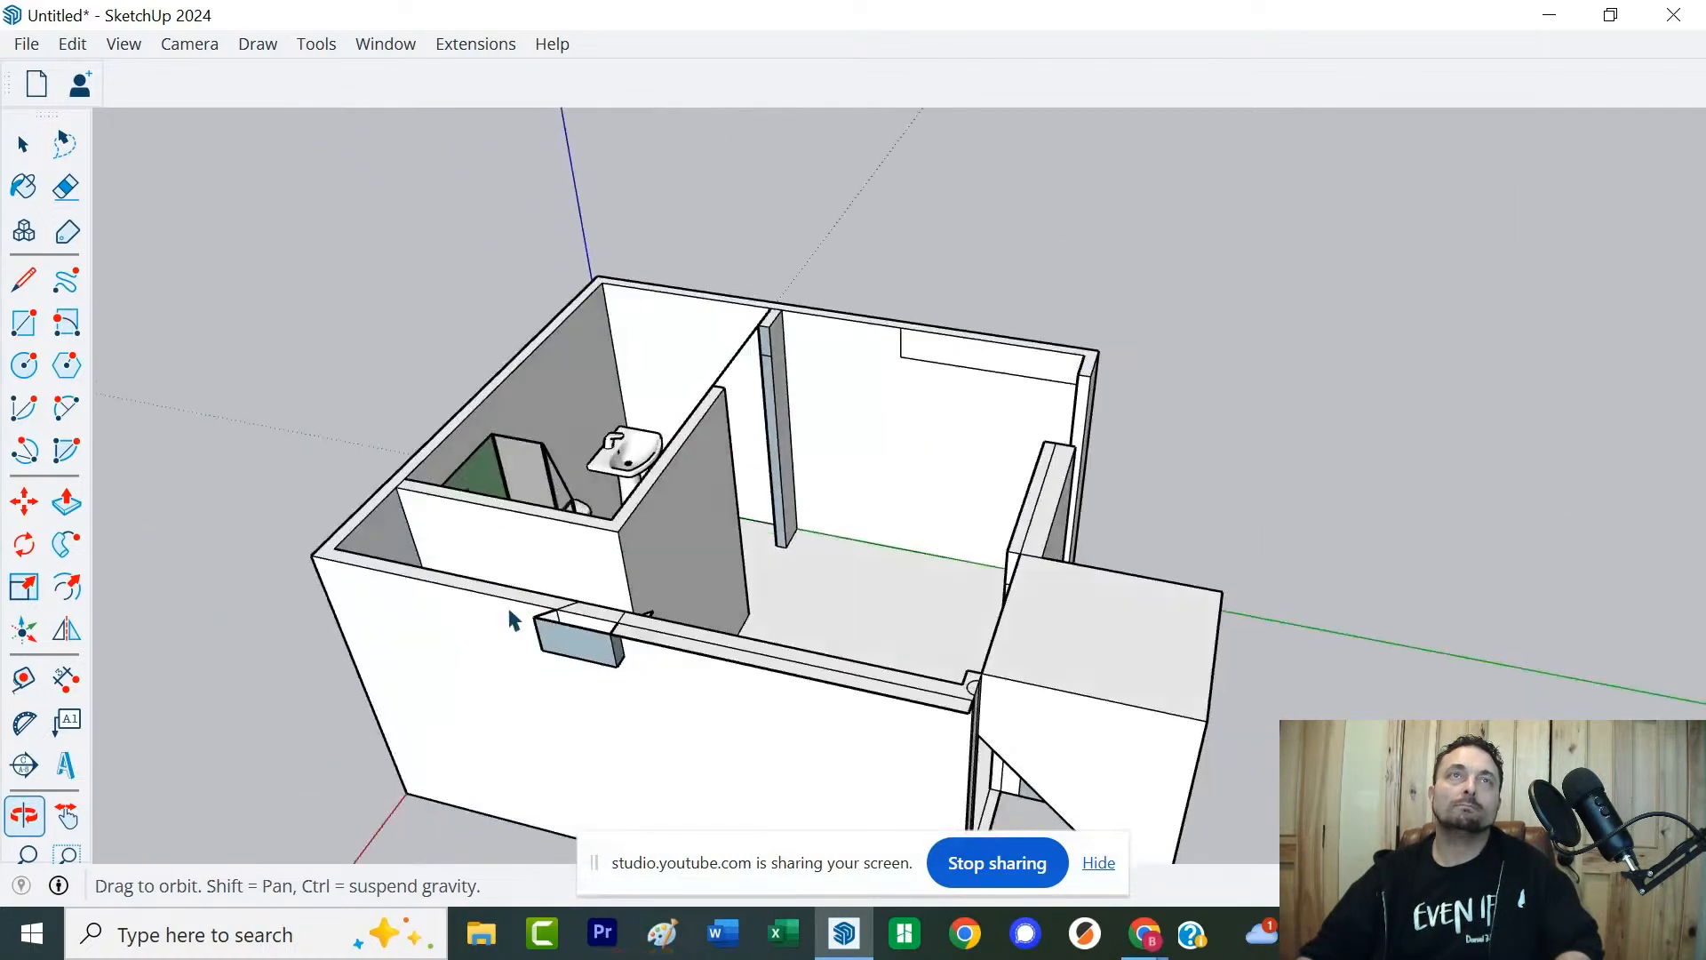
{"action": "scroll", "coordinate": [855, 529], "scroll_direction": "up", "scroll_amount": 3}
{"action": "middle_click_drag", "start_coordinate": [855, 530], "coordinate": [449, 411]}
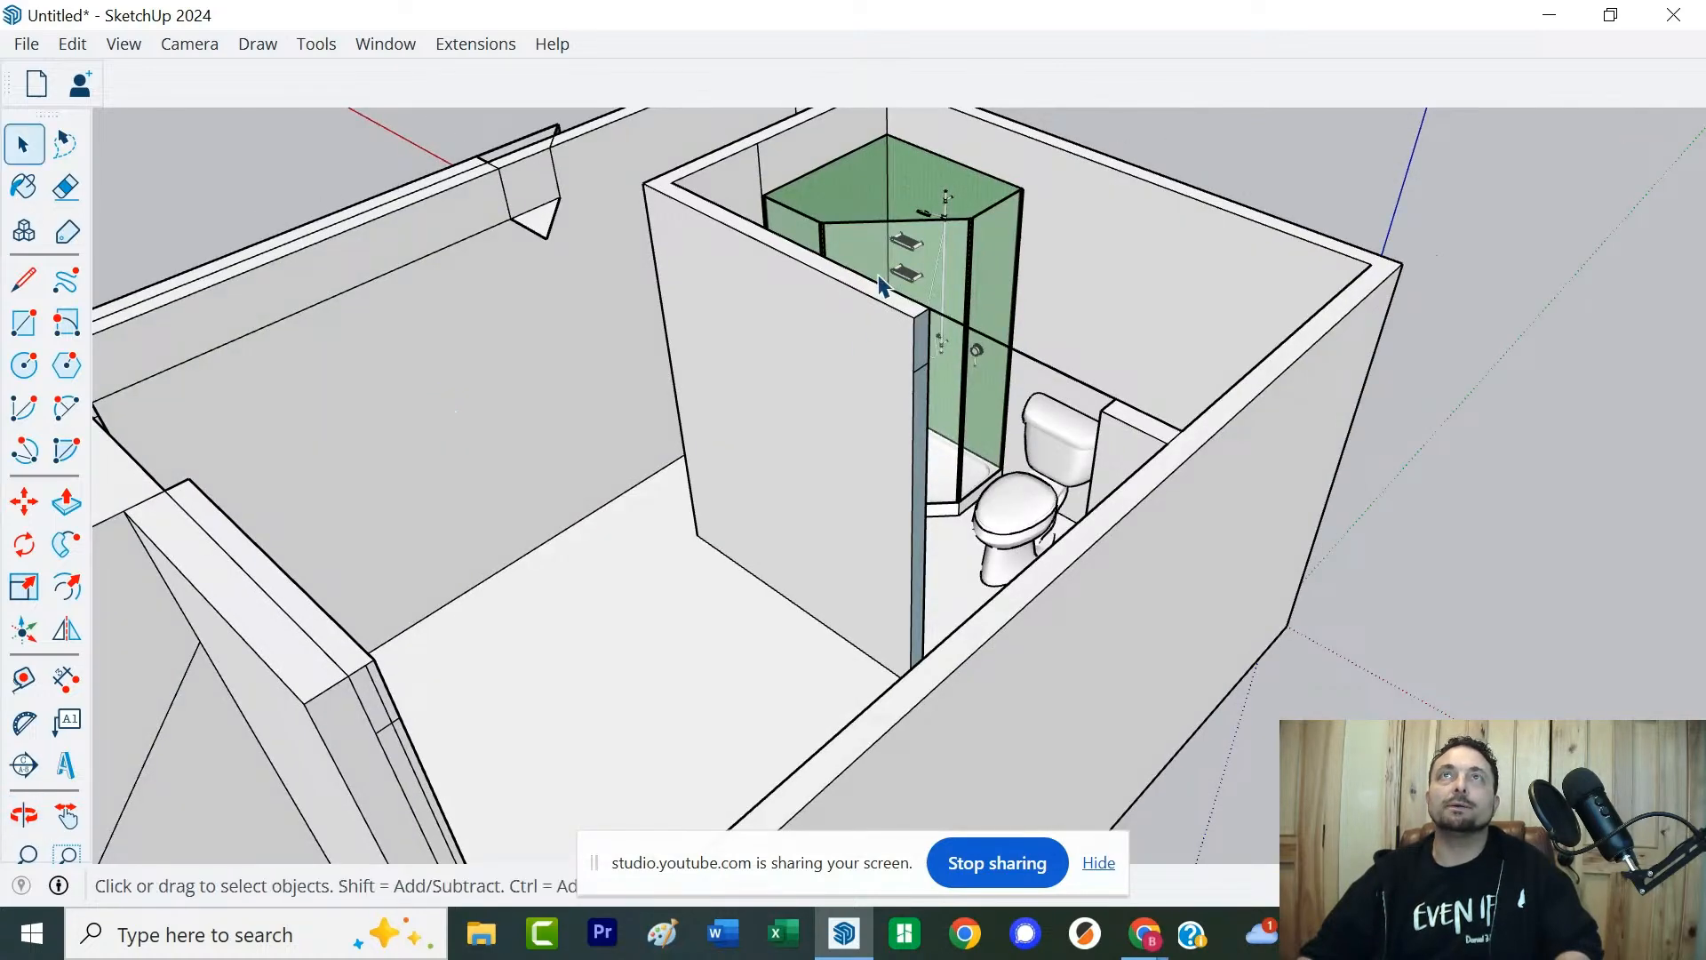
{"action": "middle_click_drag", "start_coordinate": [1024, 264], "coordinate": [977, 212]}
{"action": "left_click", "coordinate": [978, 209]}
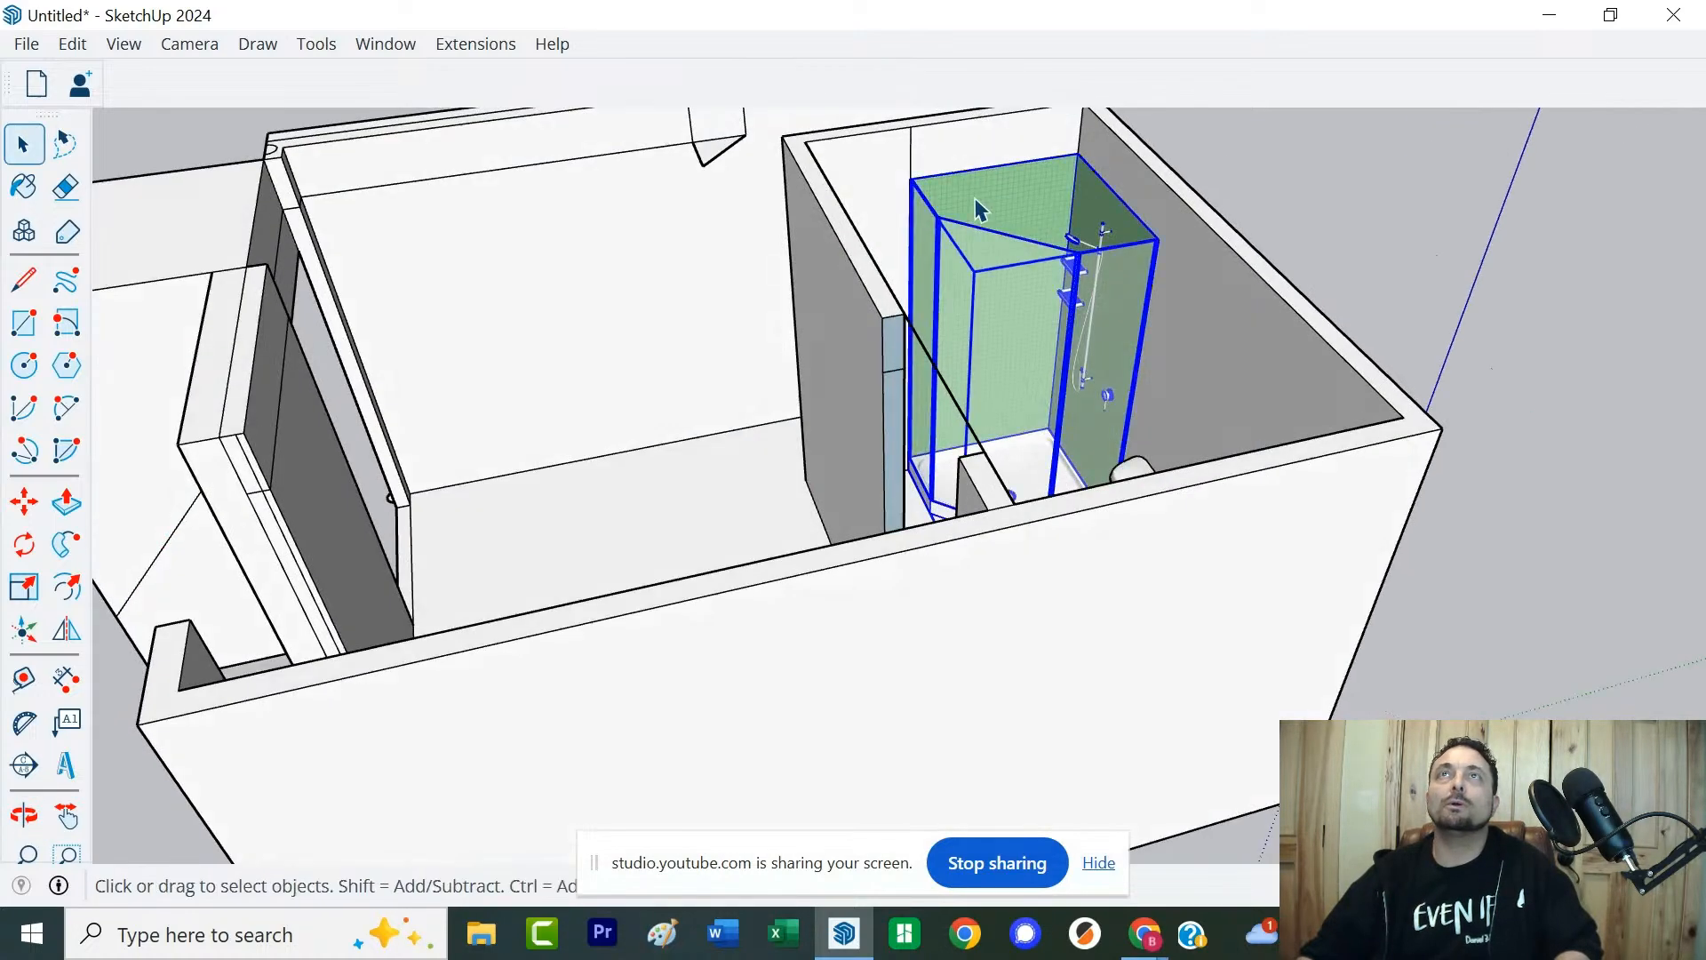
{"action": "right_click", "coordinate": [976, 201]}
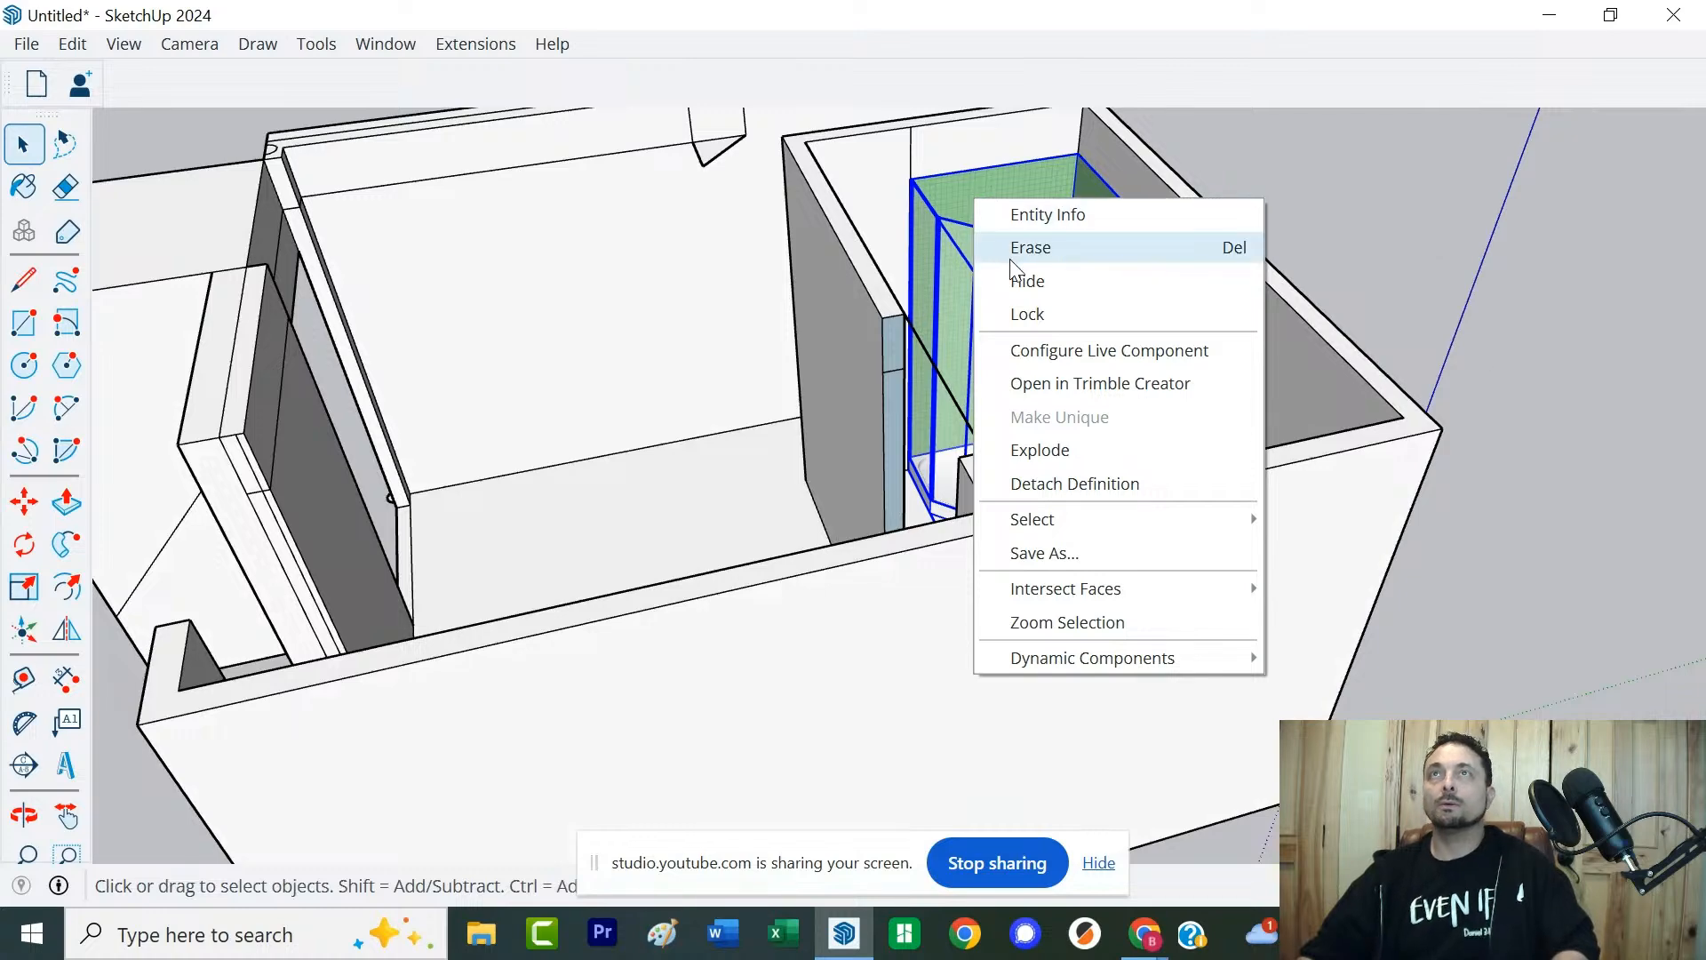
{"action": "left_click", "coordinate": [1066, 350]}
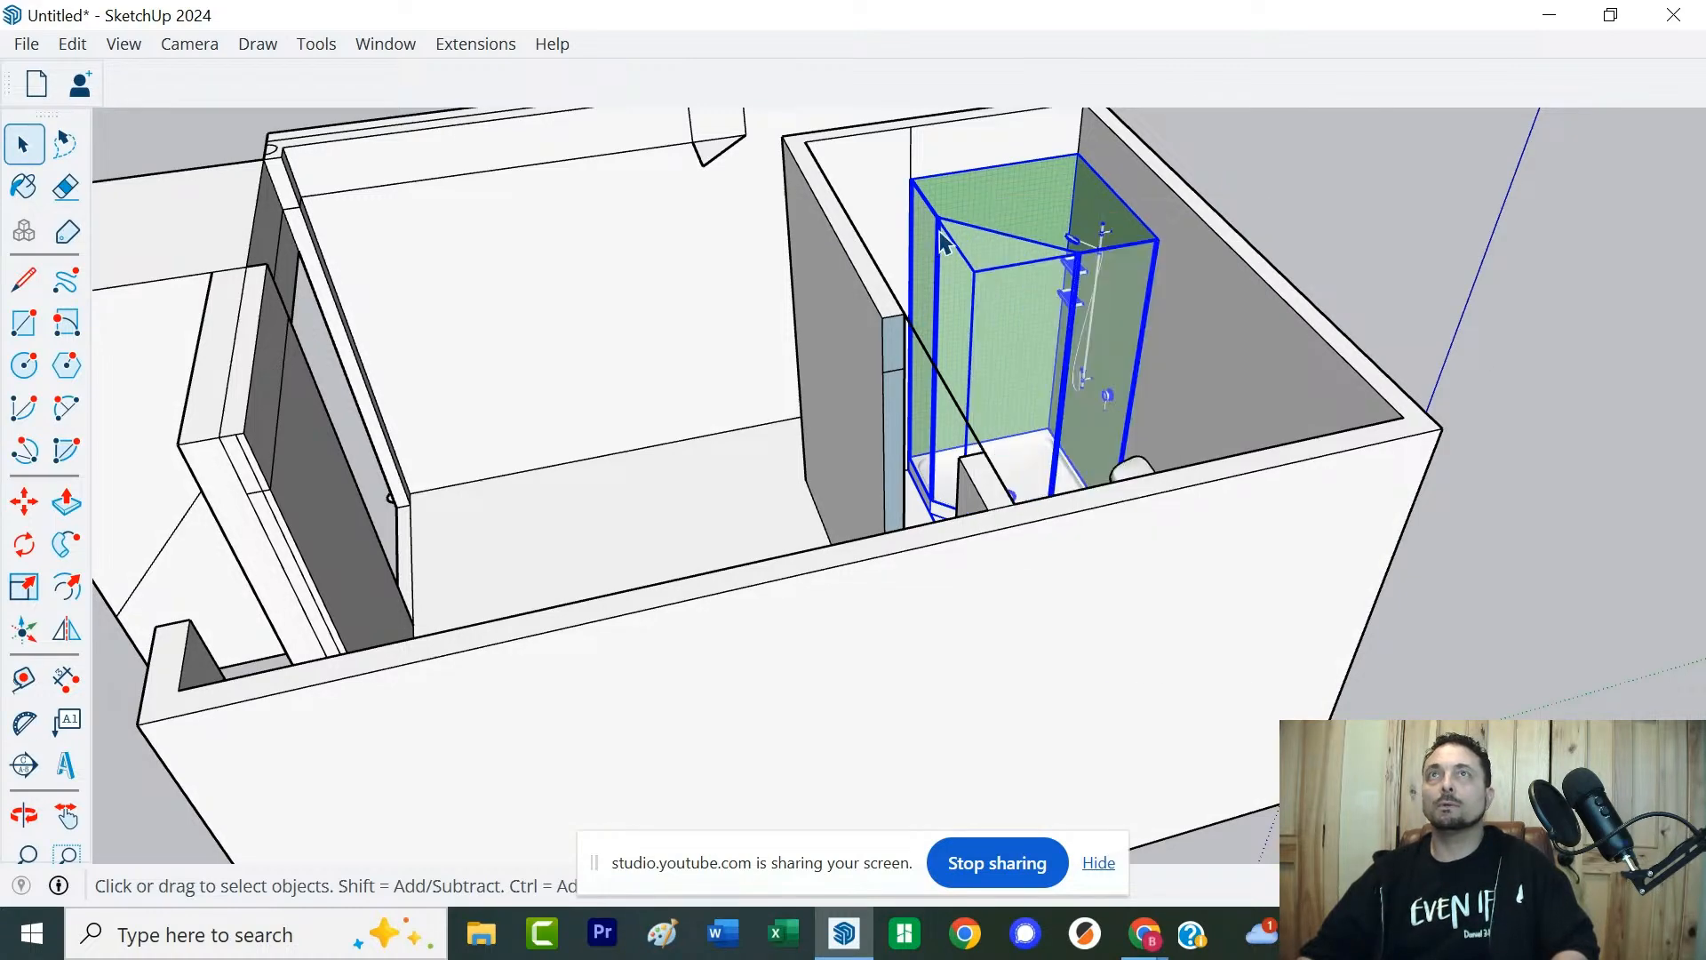
{"action": "double_click", "coordinate": [995, 218]}
{"action": "key", "text": "s"}
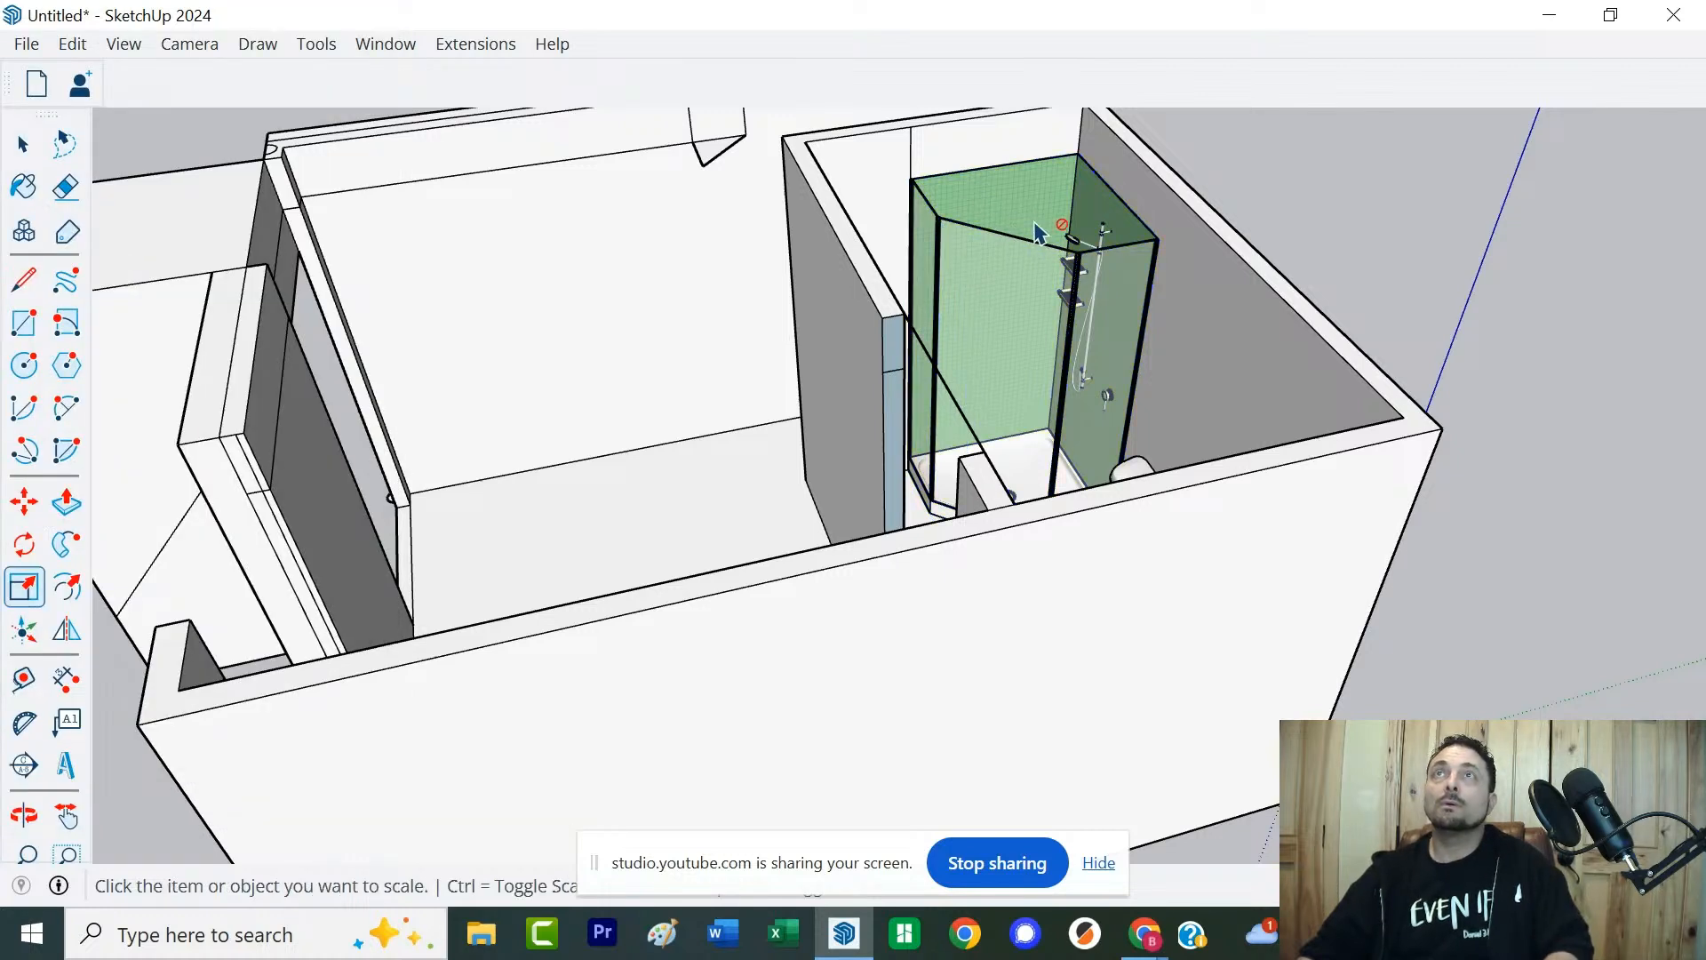
{"action": "key", "text": "space"}
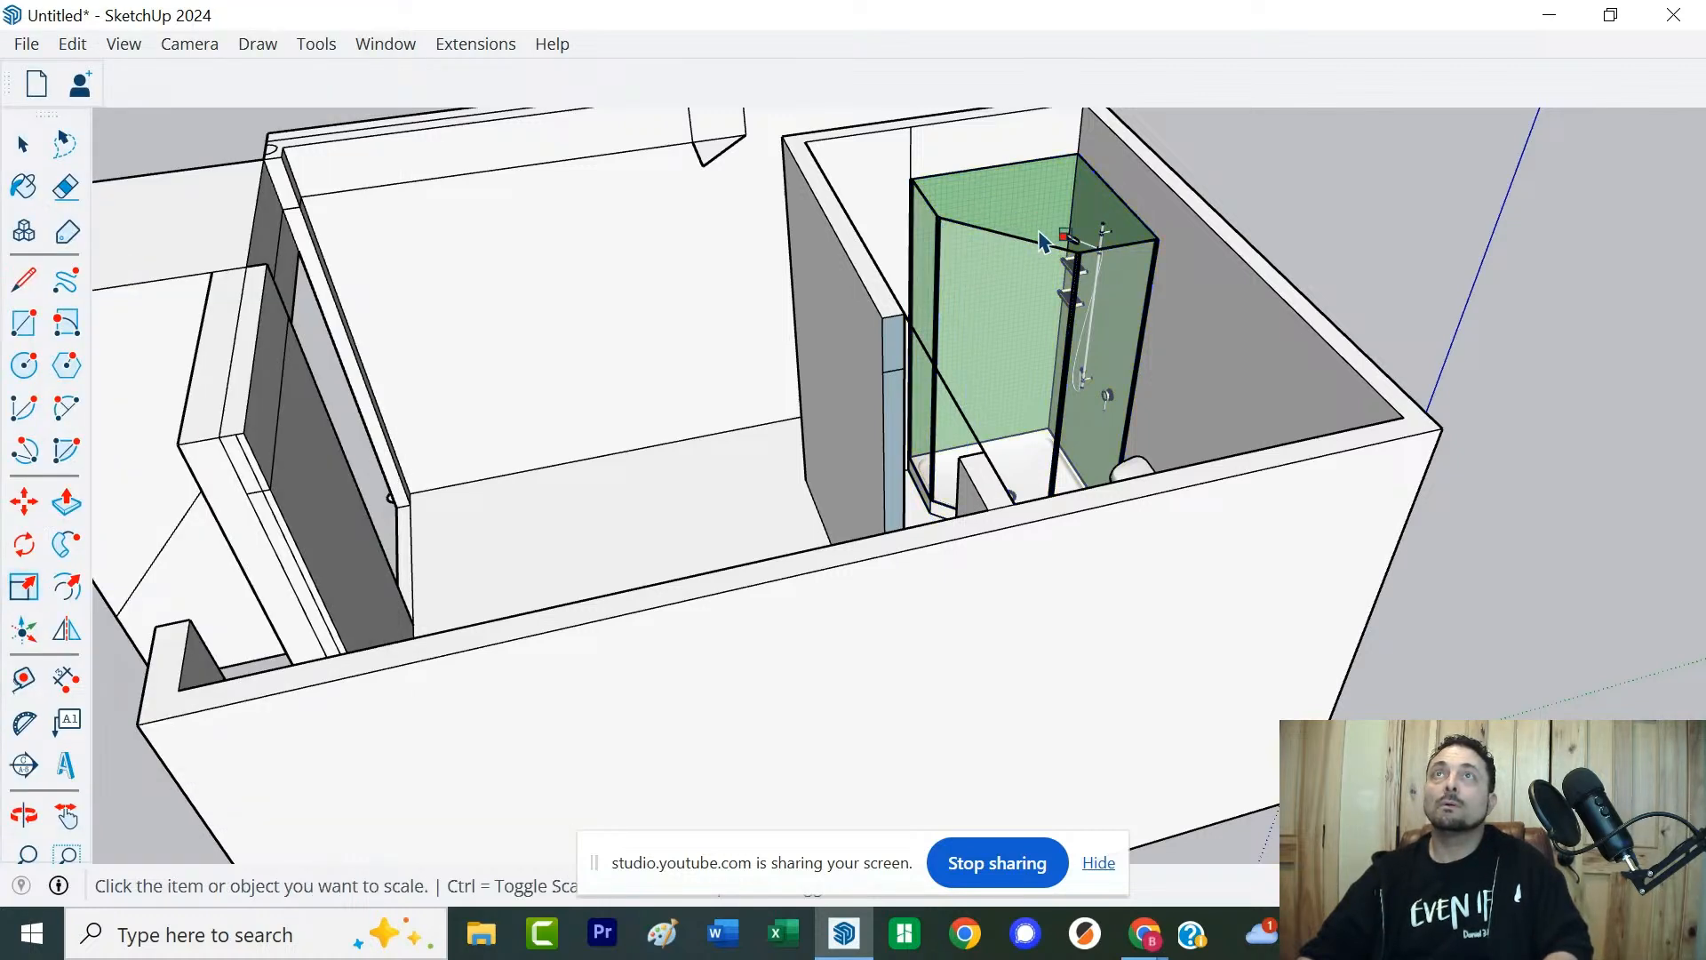
{"action": "key", "text": "s"}
{"action": "right_click", "coordinate": [1040, 232]}
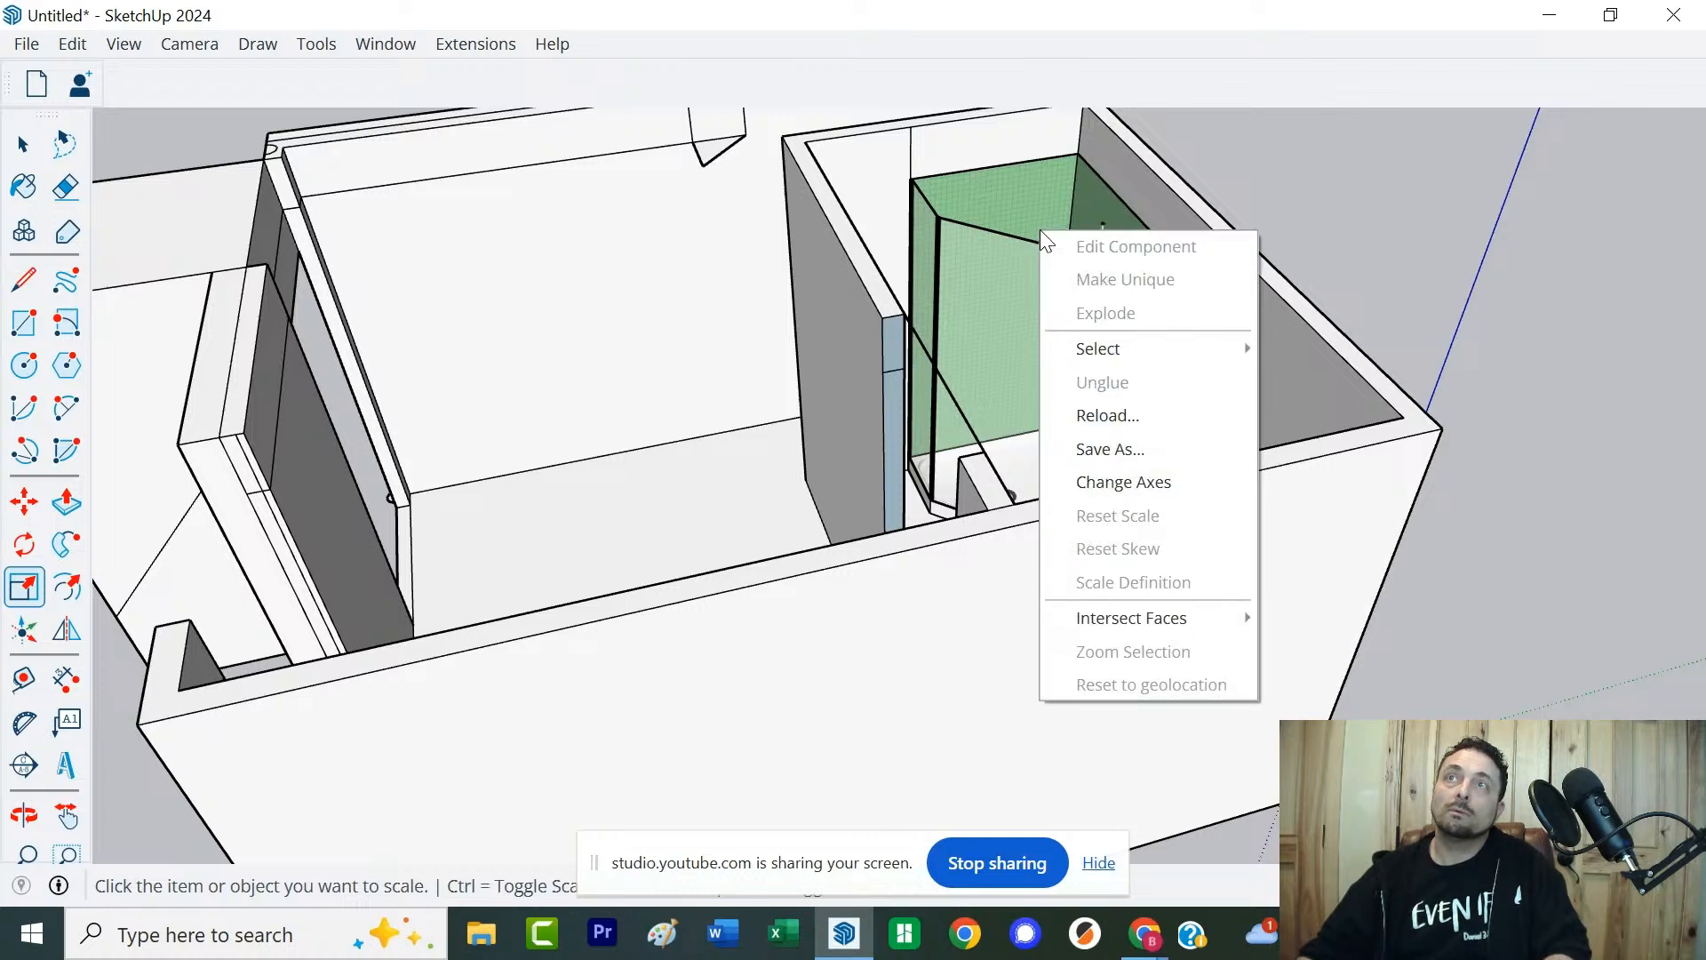
{"action": "left_click", "coordinate": [1050, 222]}
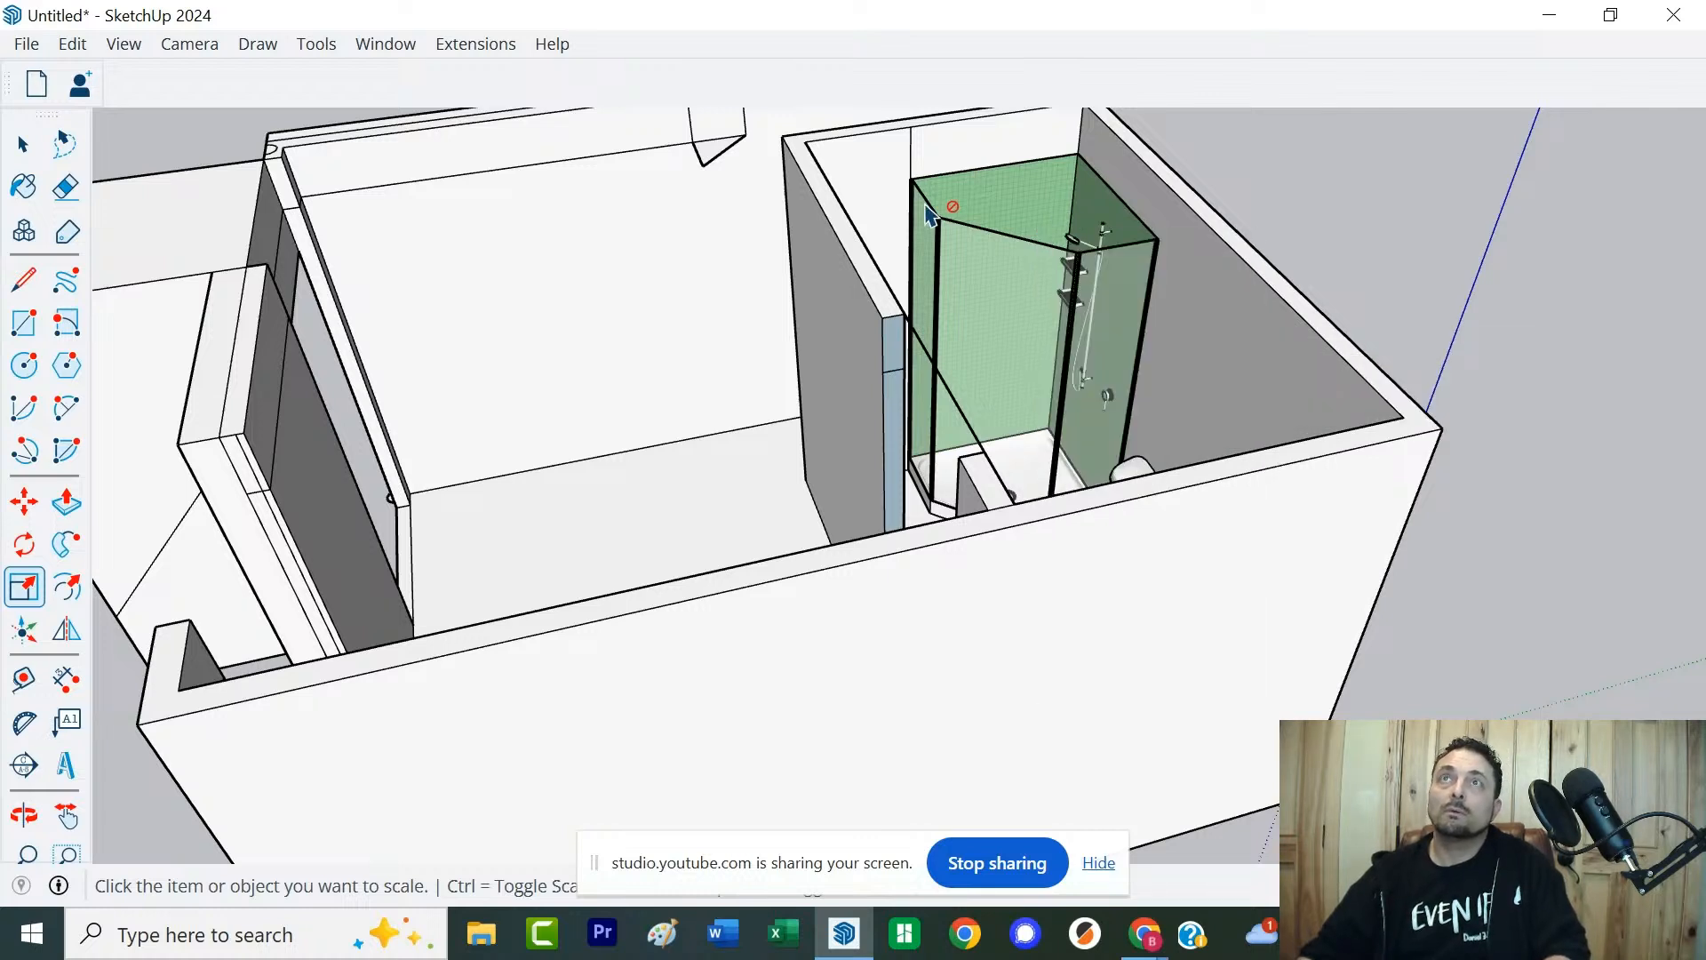
{"action": "scroll", "coordinate": [975, 271], "scroll_direction": "down", "scroll_amount": 4}
{"action": "key", "text": "space"}
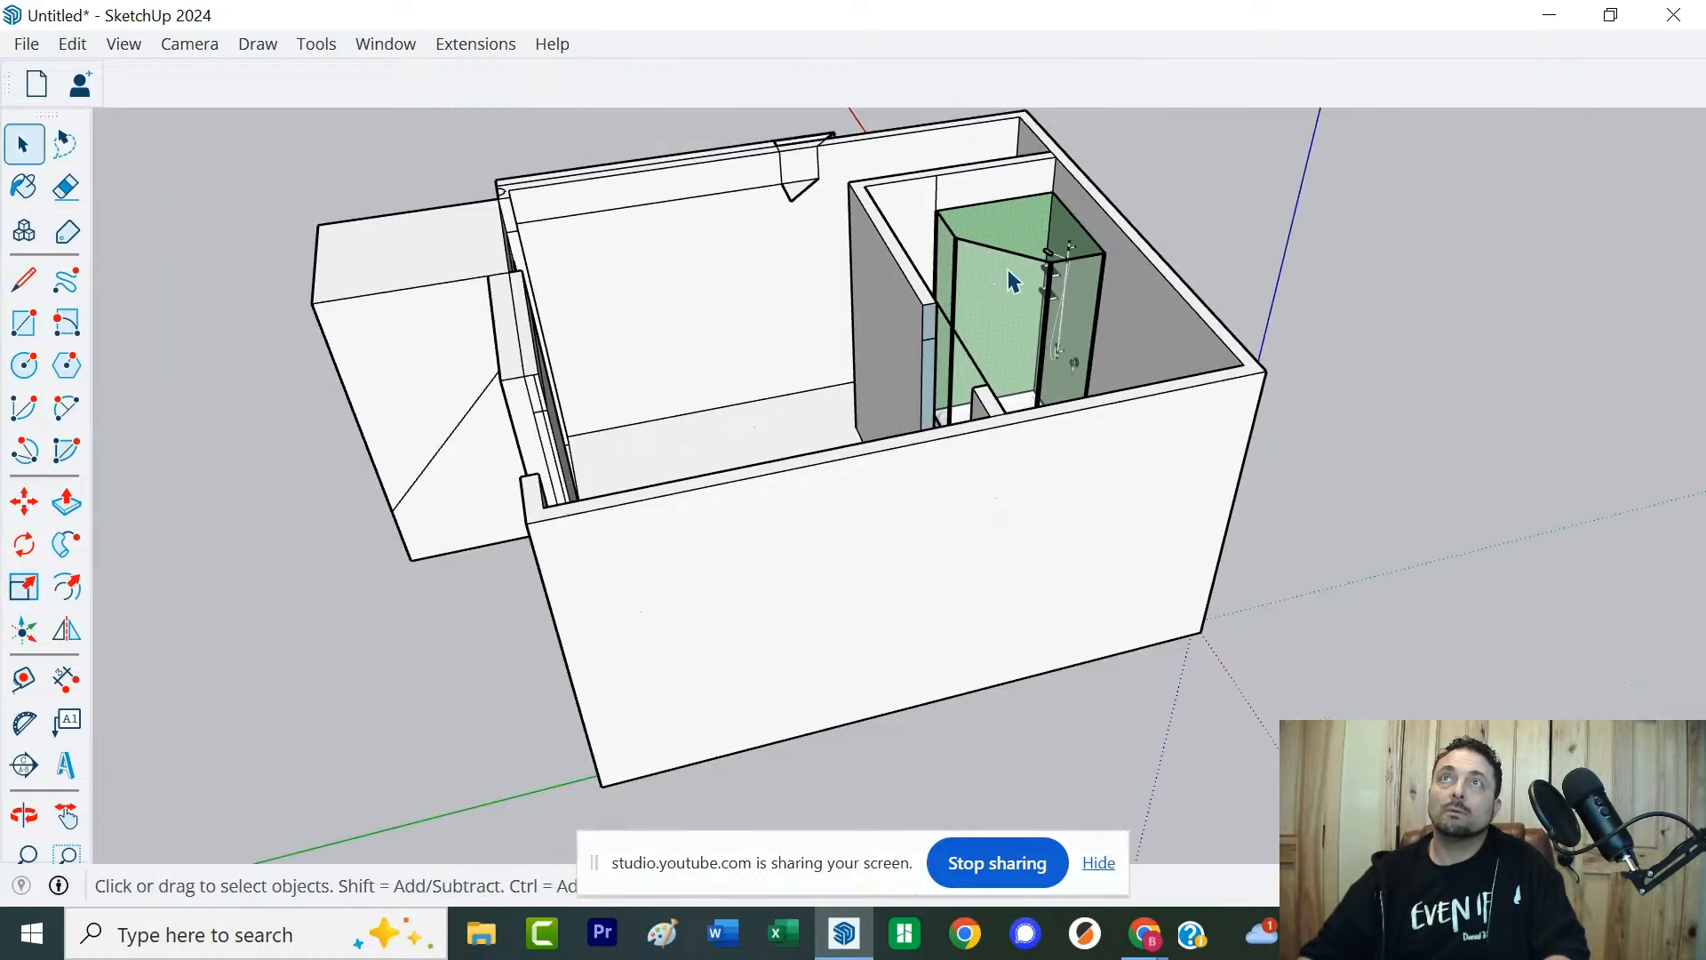
Set the shower enclosure's height to 85.433 in through its live component settings, keeping the other options, and close them
{"action": "double_click", "coordinate": [1013, 280]}
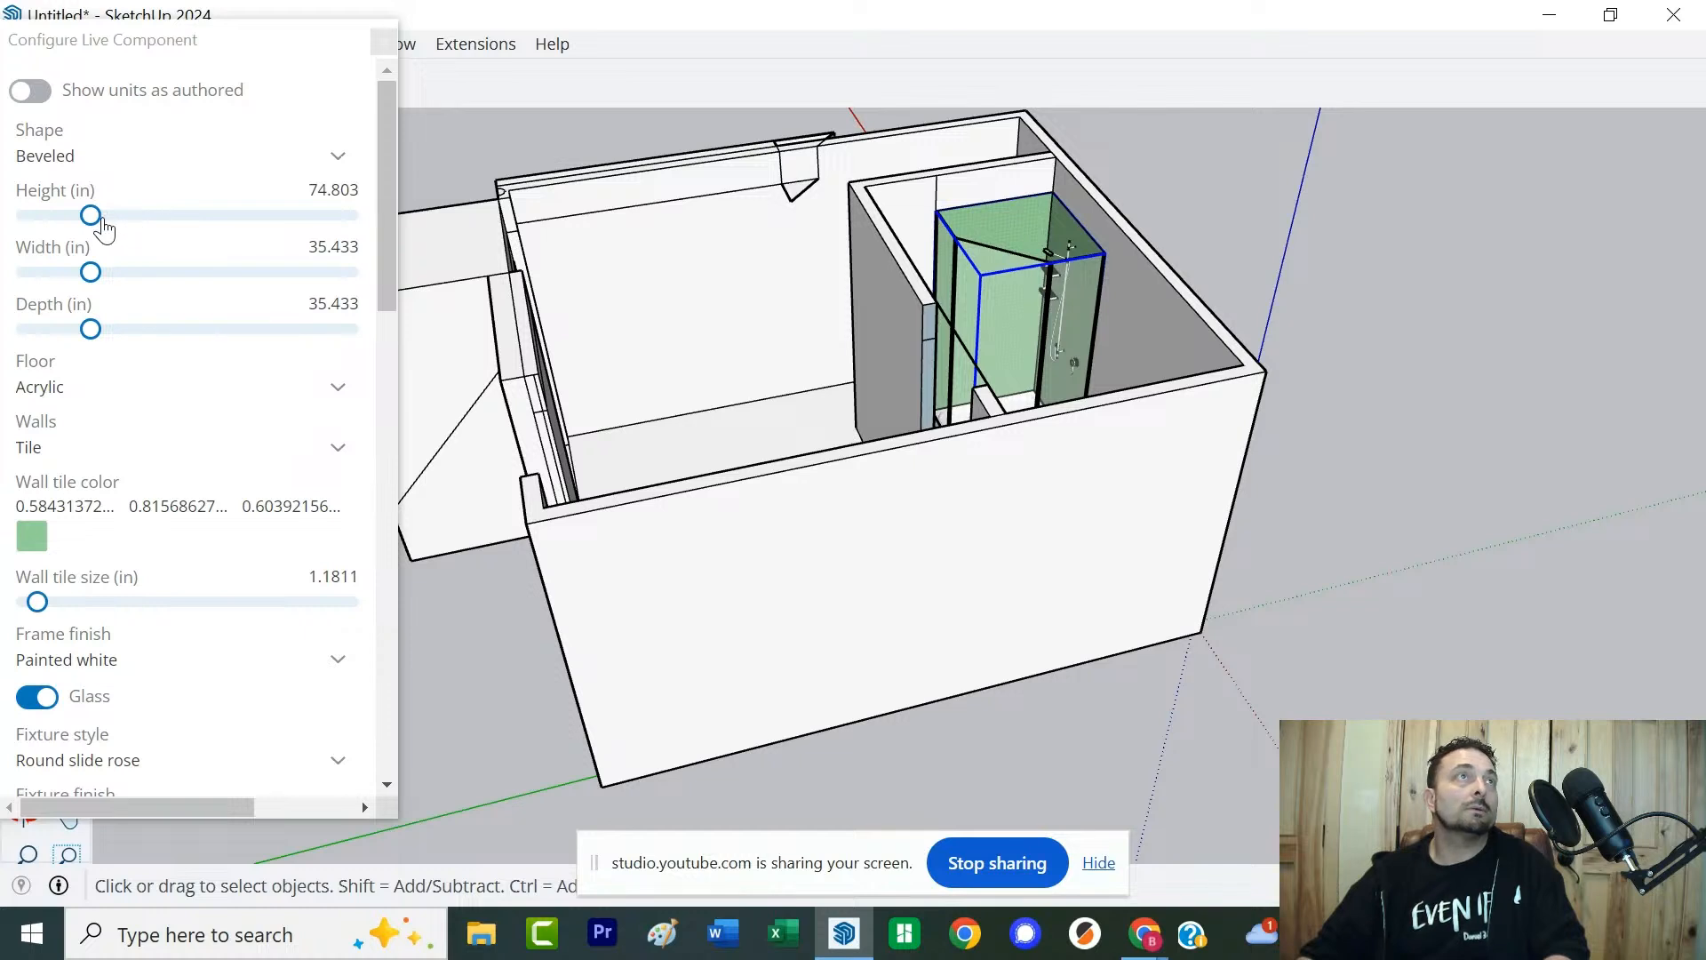
{"action": "left_click_drag", "start_coordinate": [90, 217], "coordinate": [180, 242]}
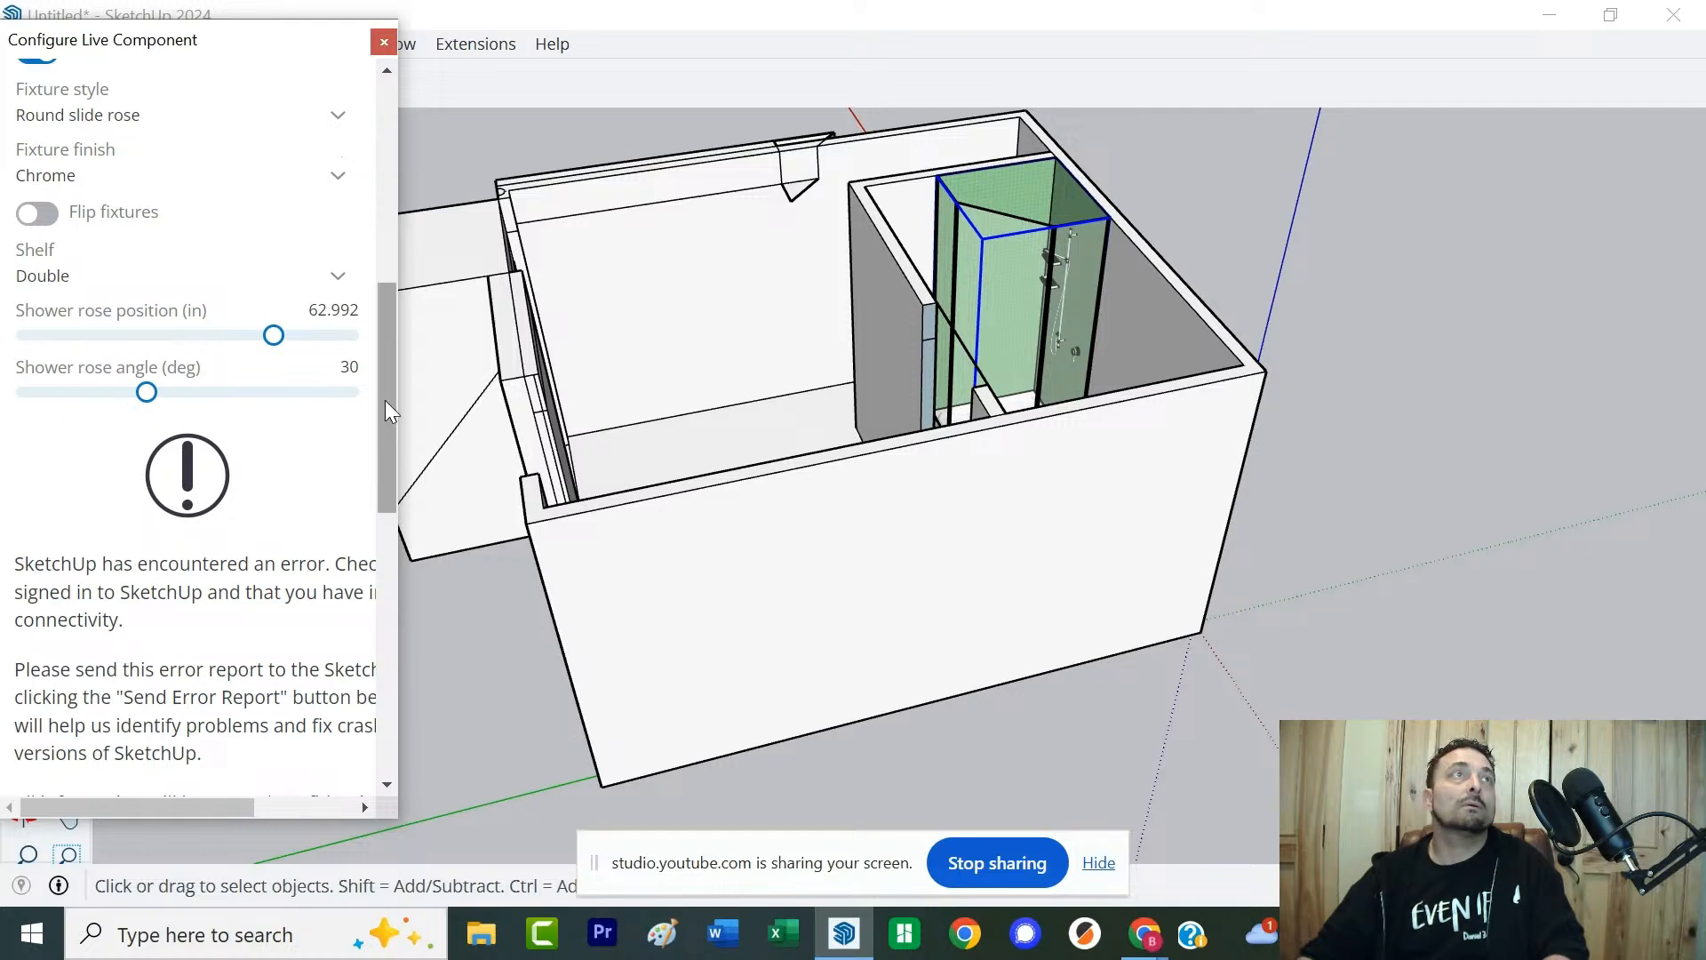
{"action": "left_click", "coordinate": [384, 42]}
Examine the shower's fit against the partition and the overall room layout from several sides, above and below
{"action": "scroll", "coordinate": [1055, 322], "scroll_direction": "down", "scroll_amount": 3}
{"action": "middle_click_drag", "start_coordinate": [1055, 322], "coordinate": [1119, 448]}
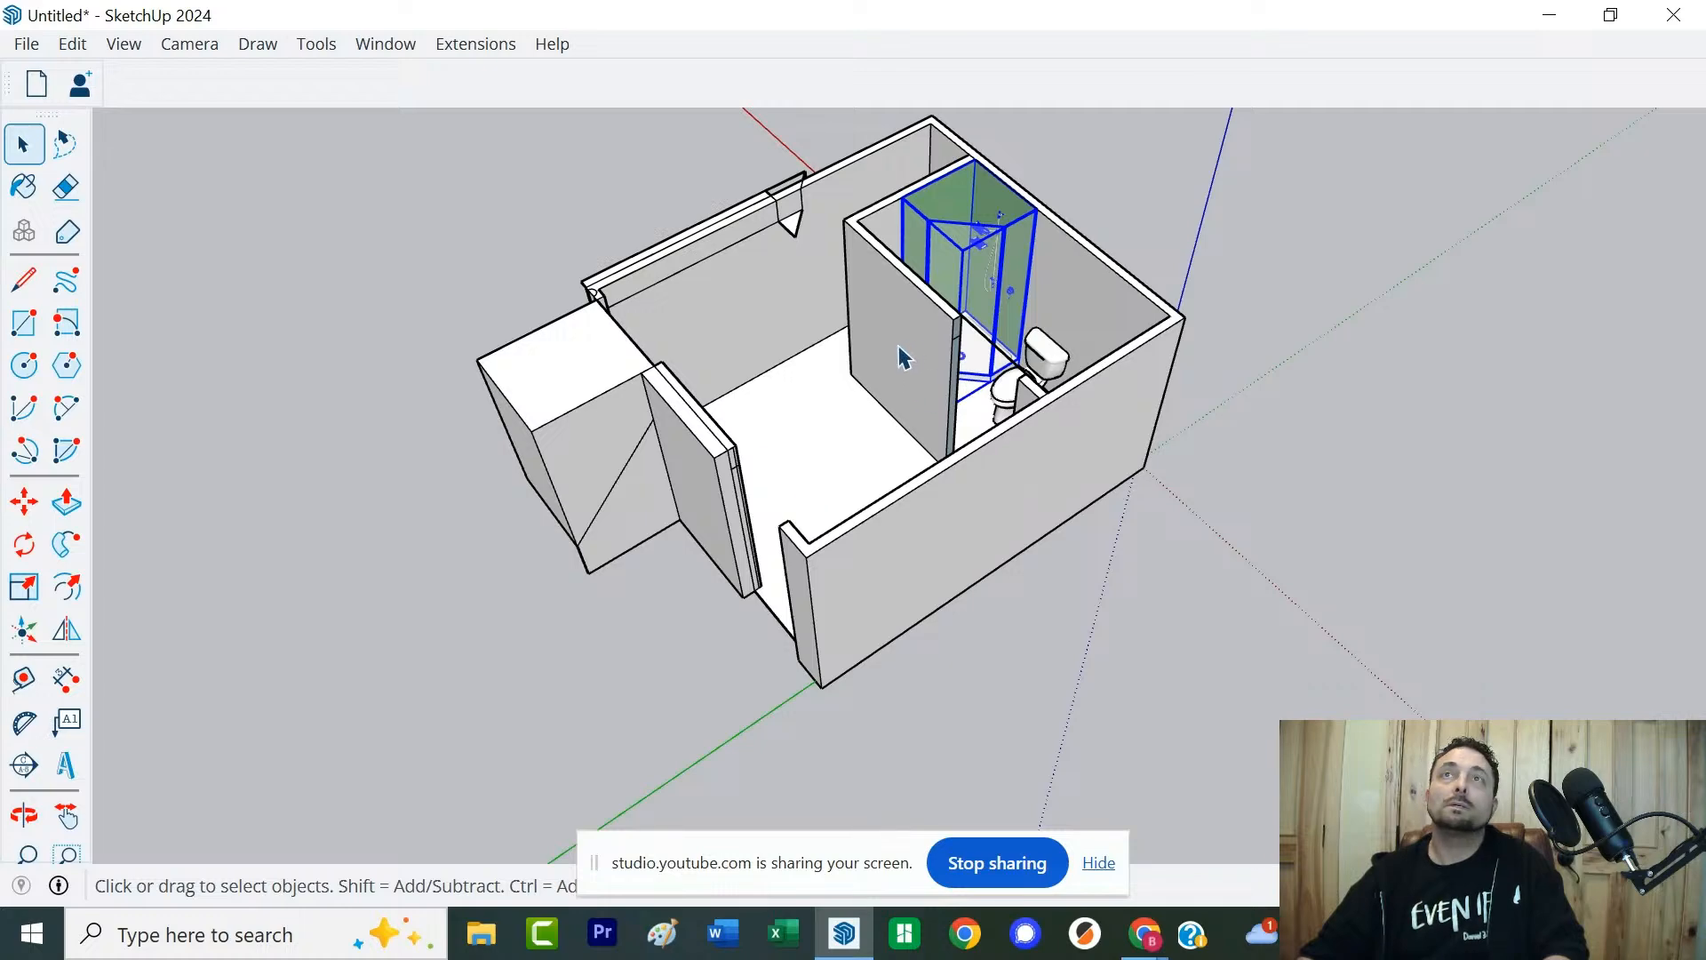
{"action": "scroll", "coordinate": [898, 345], "scroll_direction": "up", "scroll_amount": 3}
{"action": "middle_click_drag", "start_coordinate": [901, 354], "coordinate": [700, 457]}
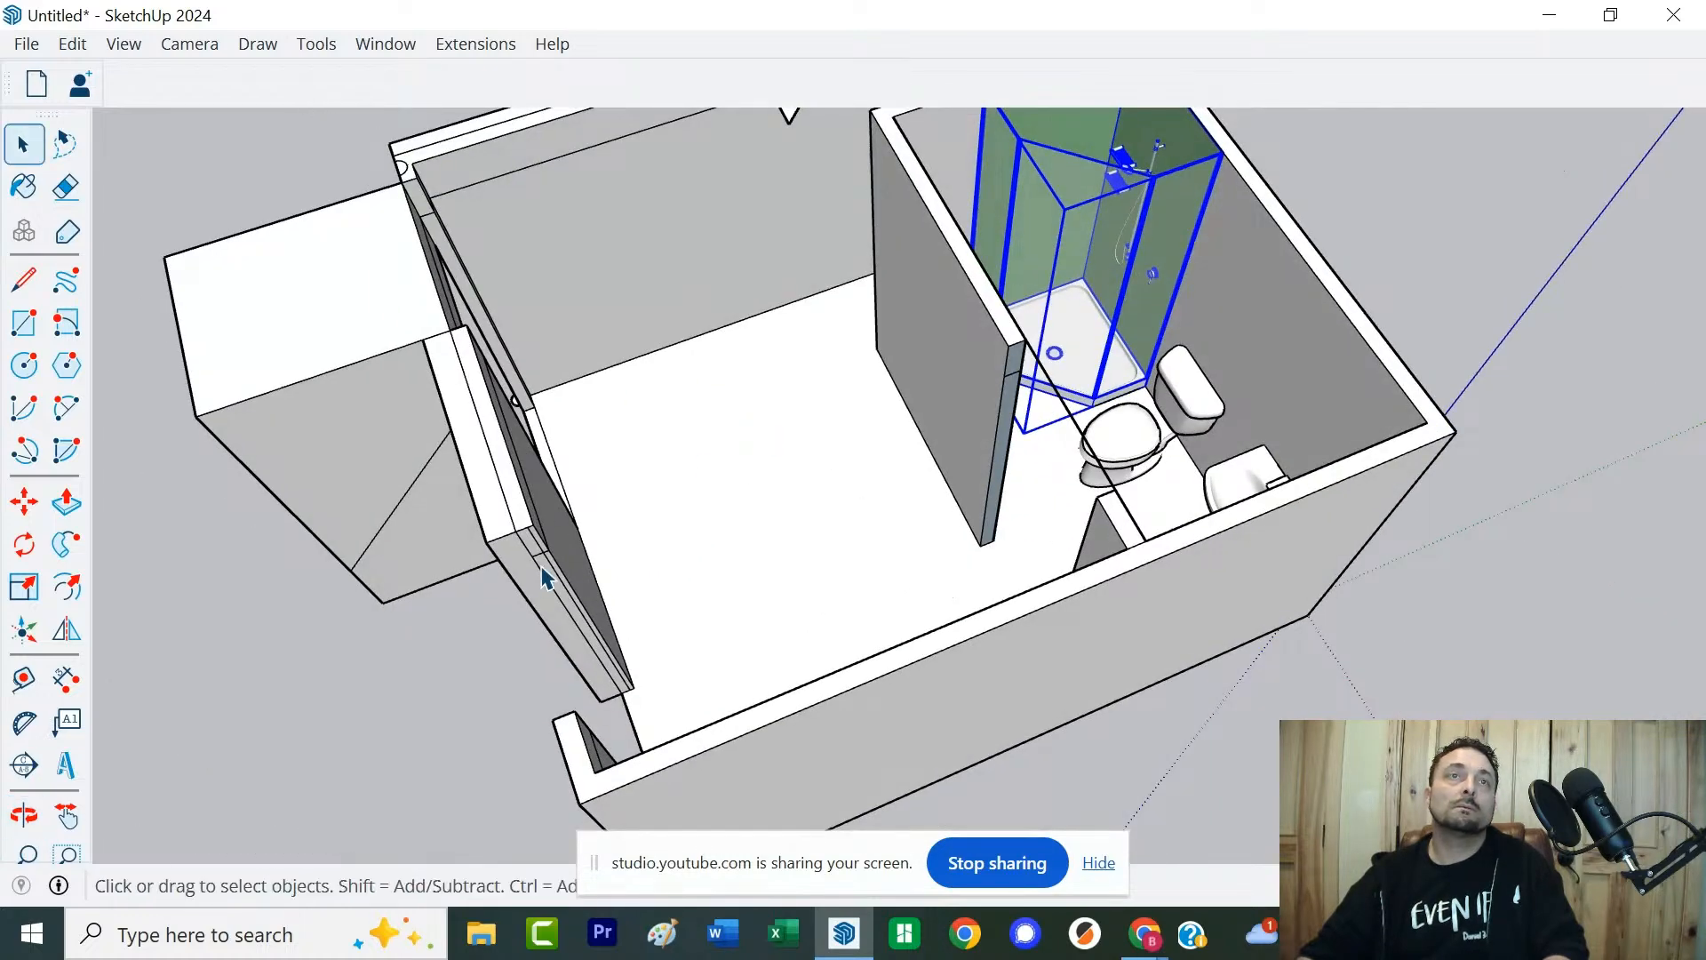
{"action": "scroll", "coordinate": [1244, 351], "scroll_direction": "up", "scroll_amount": 4}
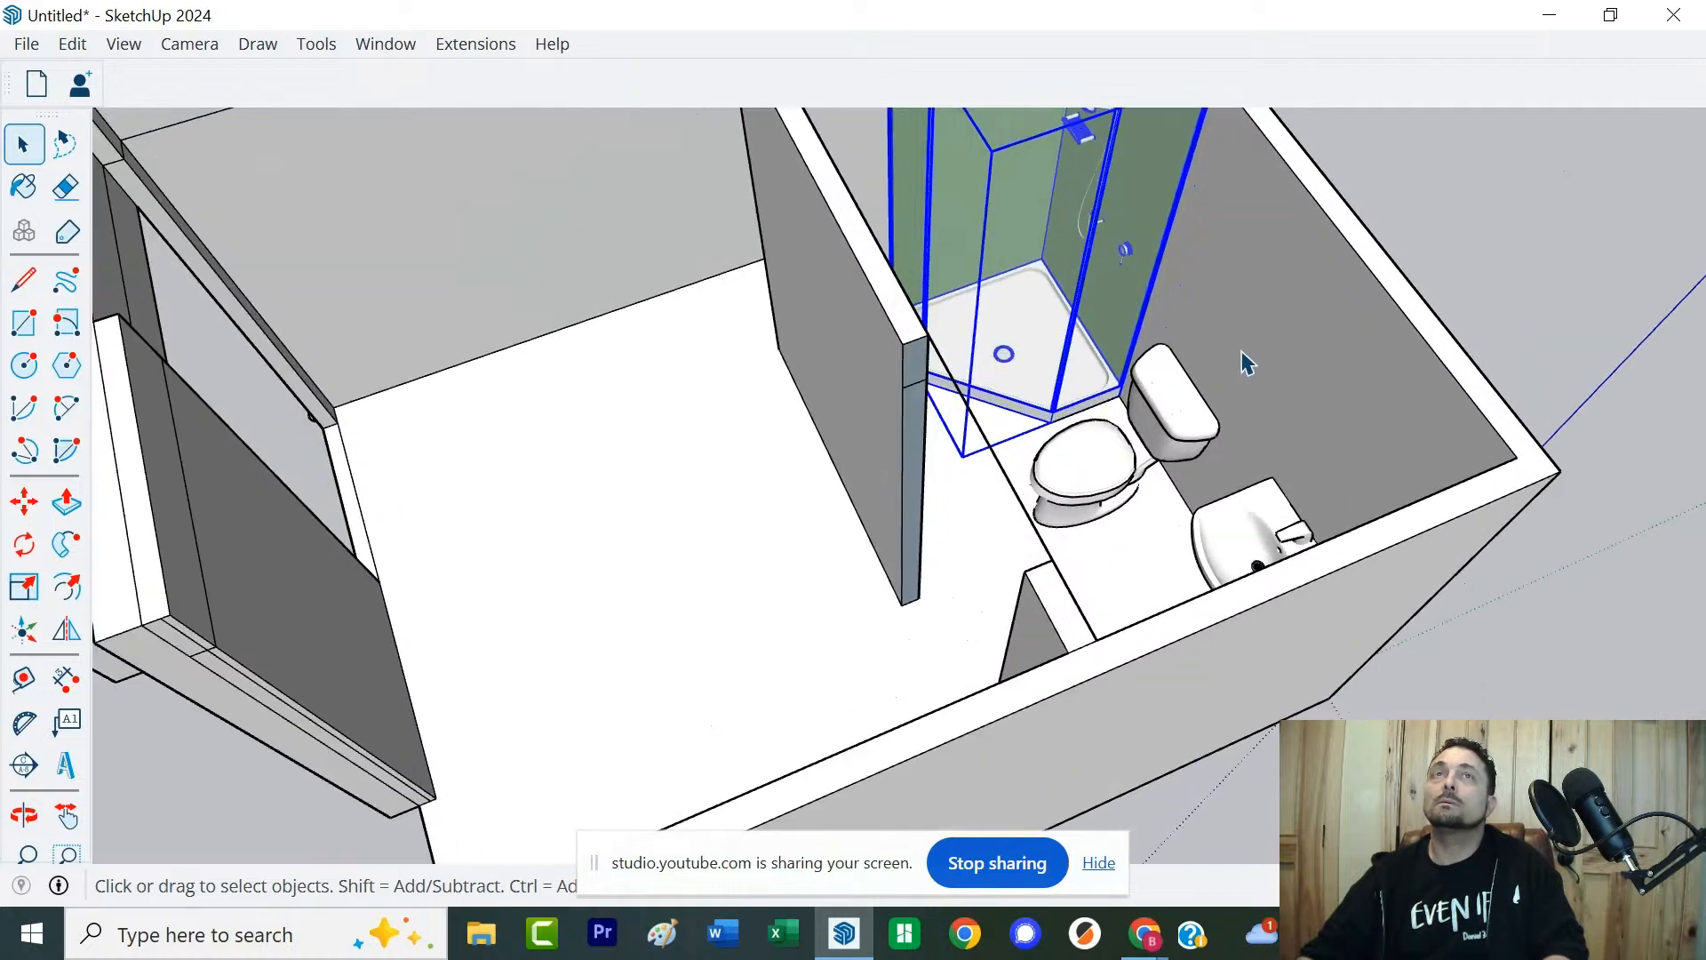
{"action": "scroll", "coordinate": [1244, 351], "scroll_direction": "down", "scroll_amount": 6}
{"action": "middle_click_drag", "start_coordinate": [1244, 351], "coordinate": [1484, 119]}
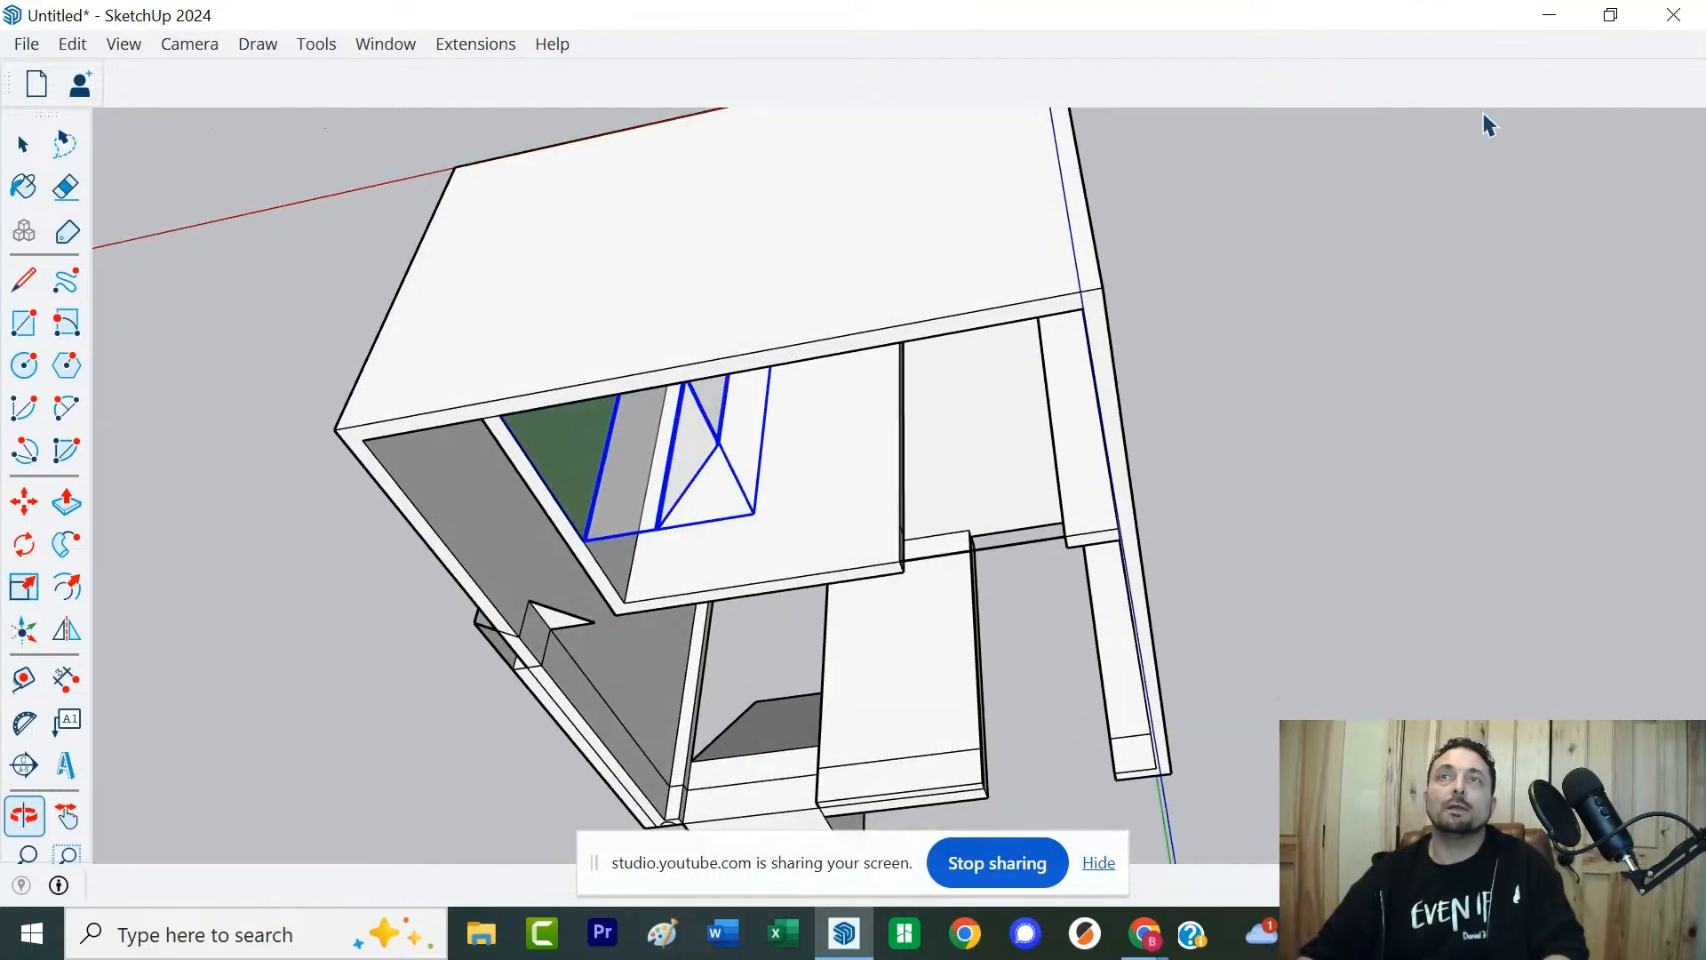
{"action": "middle_click_drag", "start_coordinate": [1212, 573], "coordinate": [1275, 68]}
{"action": "middle_click_drag", "start_coordinate": [1227, 347], "coordinate": [1348, 292]}
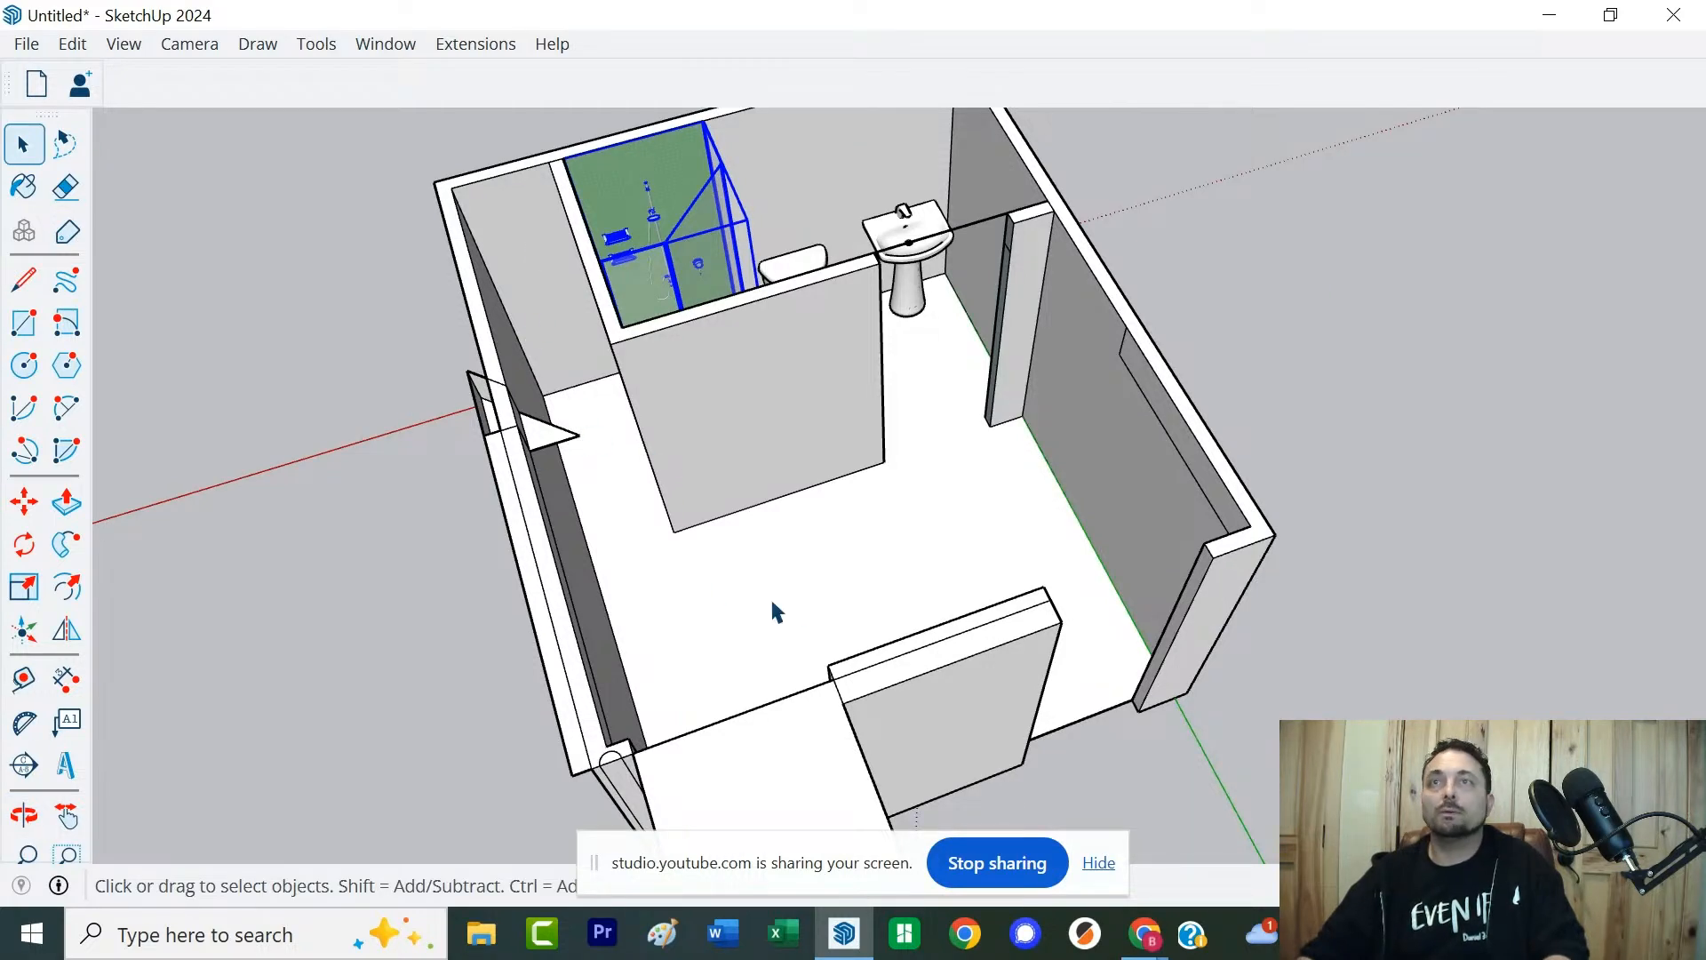
{"action": "middle_click_drag", "start_coordinate": [1070, 588], "coordinate": [851, 563]}
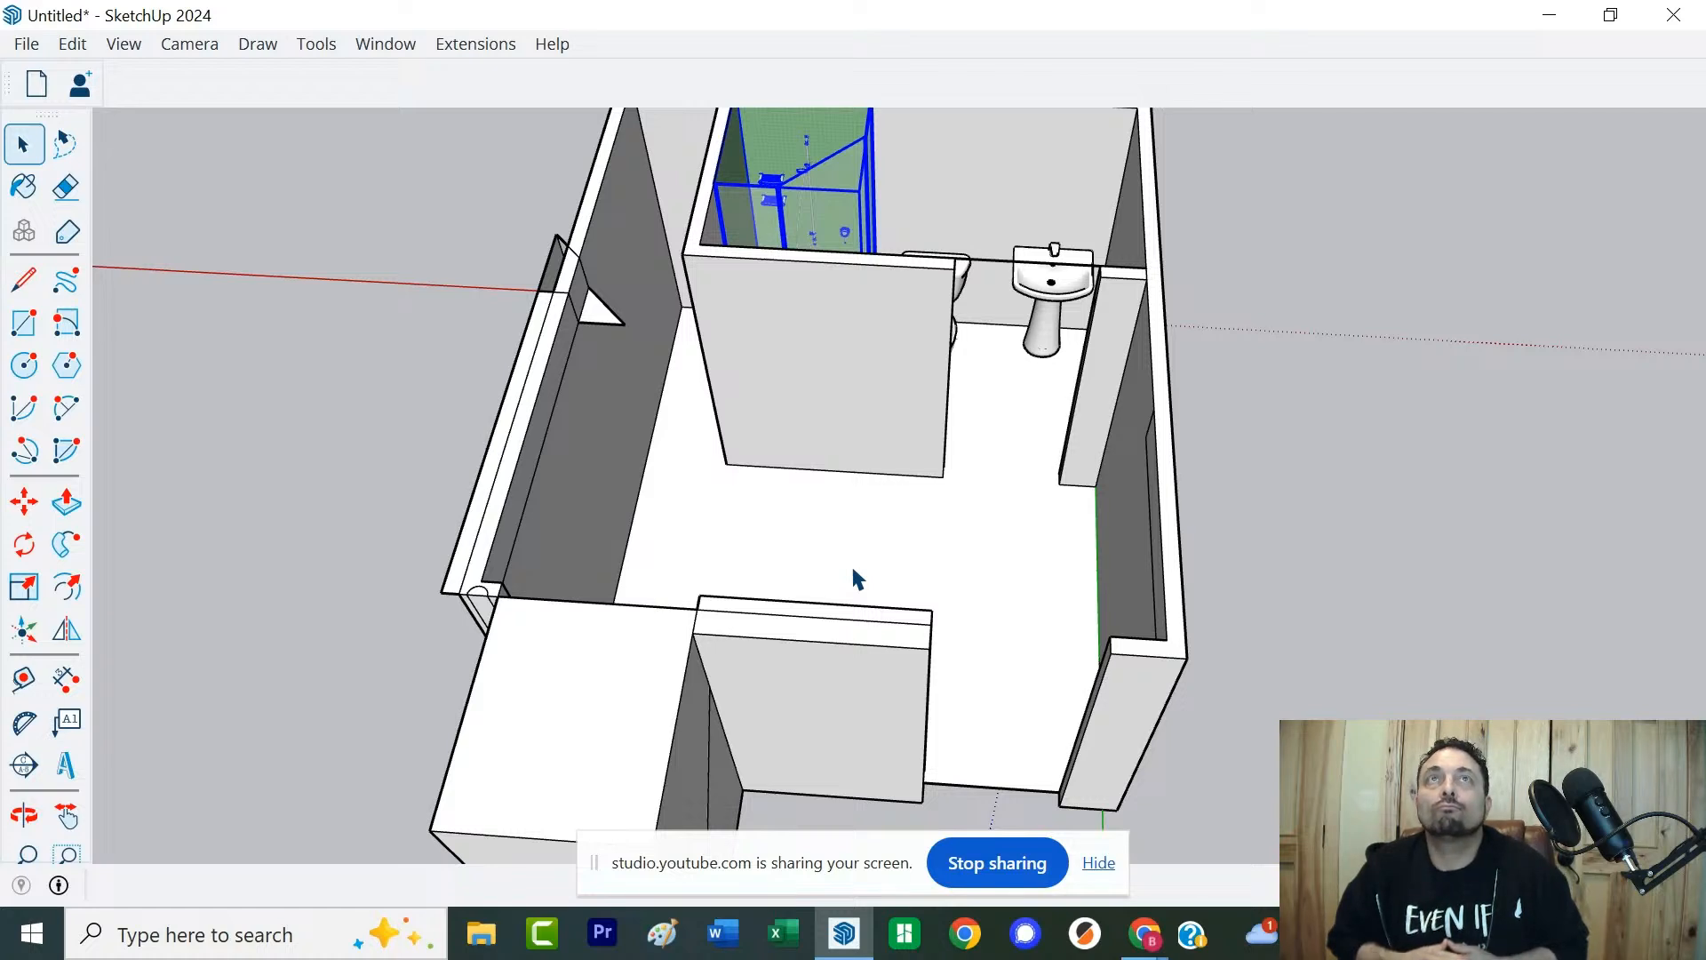
Delete the room's floor face
{"action": "left_click", "coordinate": [839, 551]}
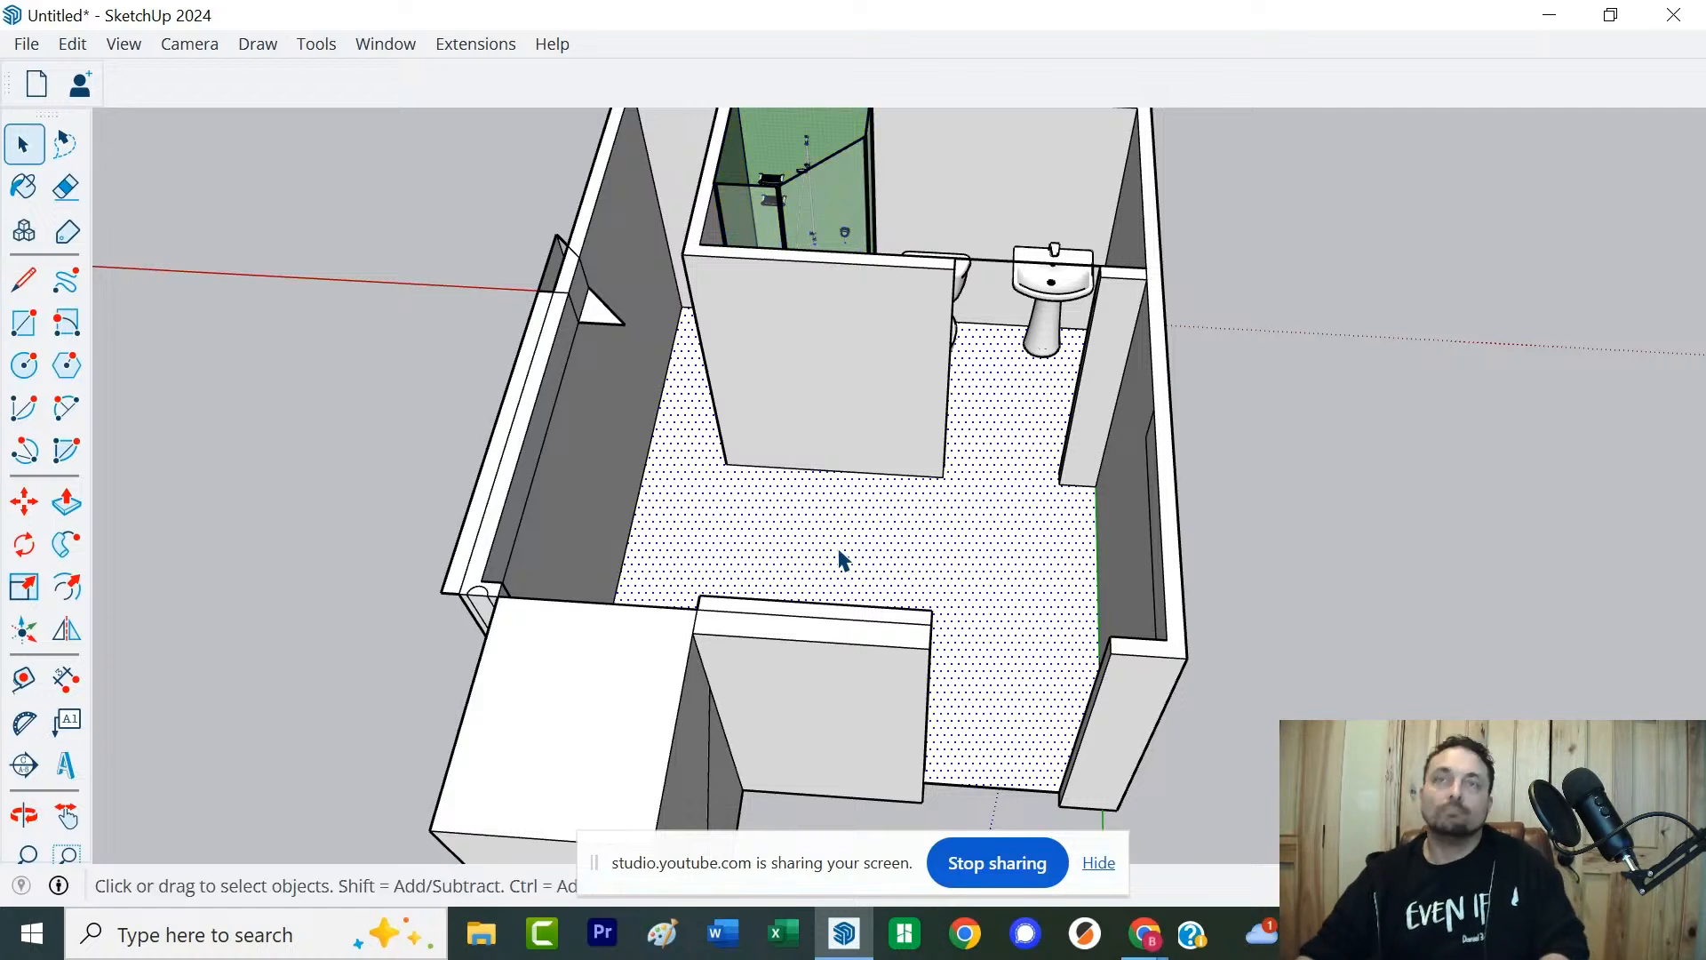
{"action": "key", "text": "Delete"}
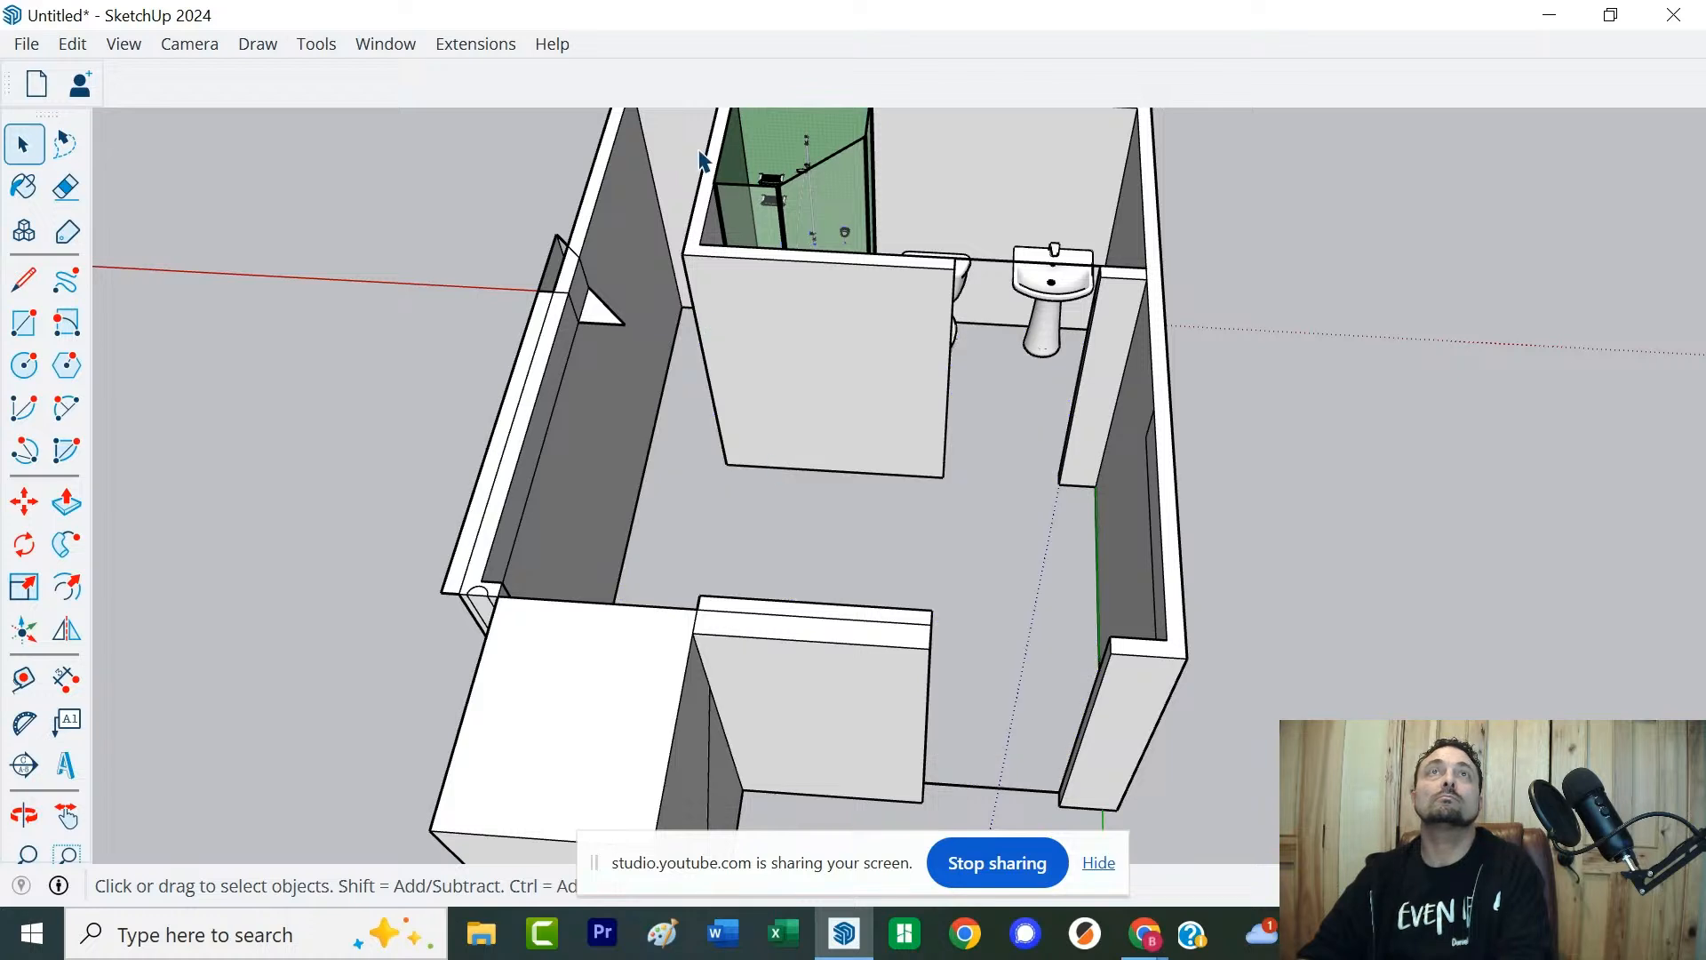
{"action": "triple_click", "coordinate": [715, 197]}
{"action": "triple_click", "coordinate": [716, 197]}
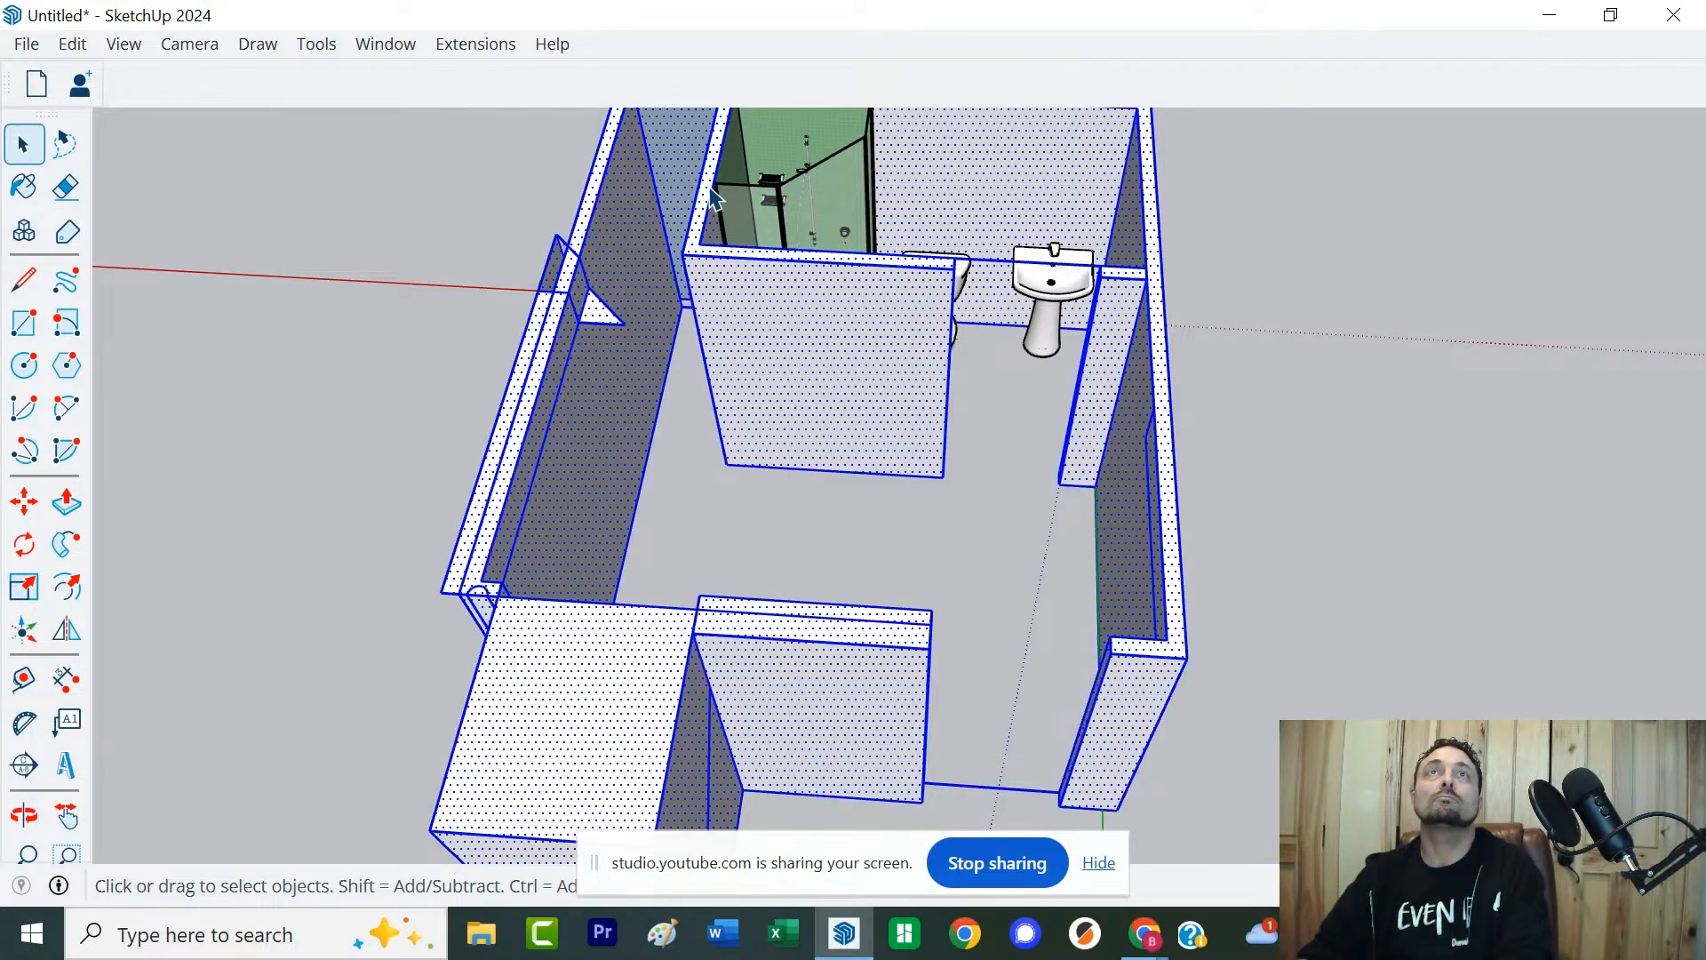
{"action": "left_click", "coordinate": [648, 495]}
{"action": "scroll", "coordinate": [651, 497], "scroll_direction": "down", "scroll_amount": 3}
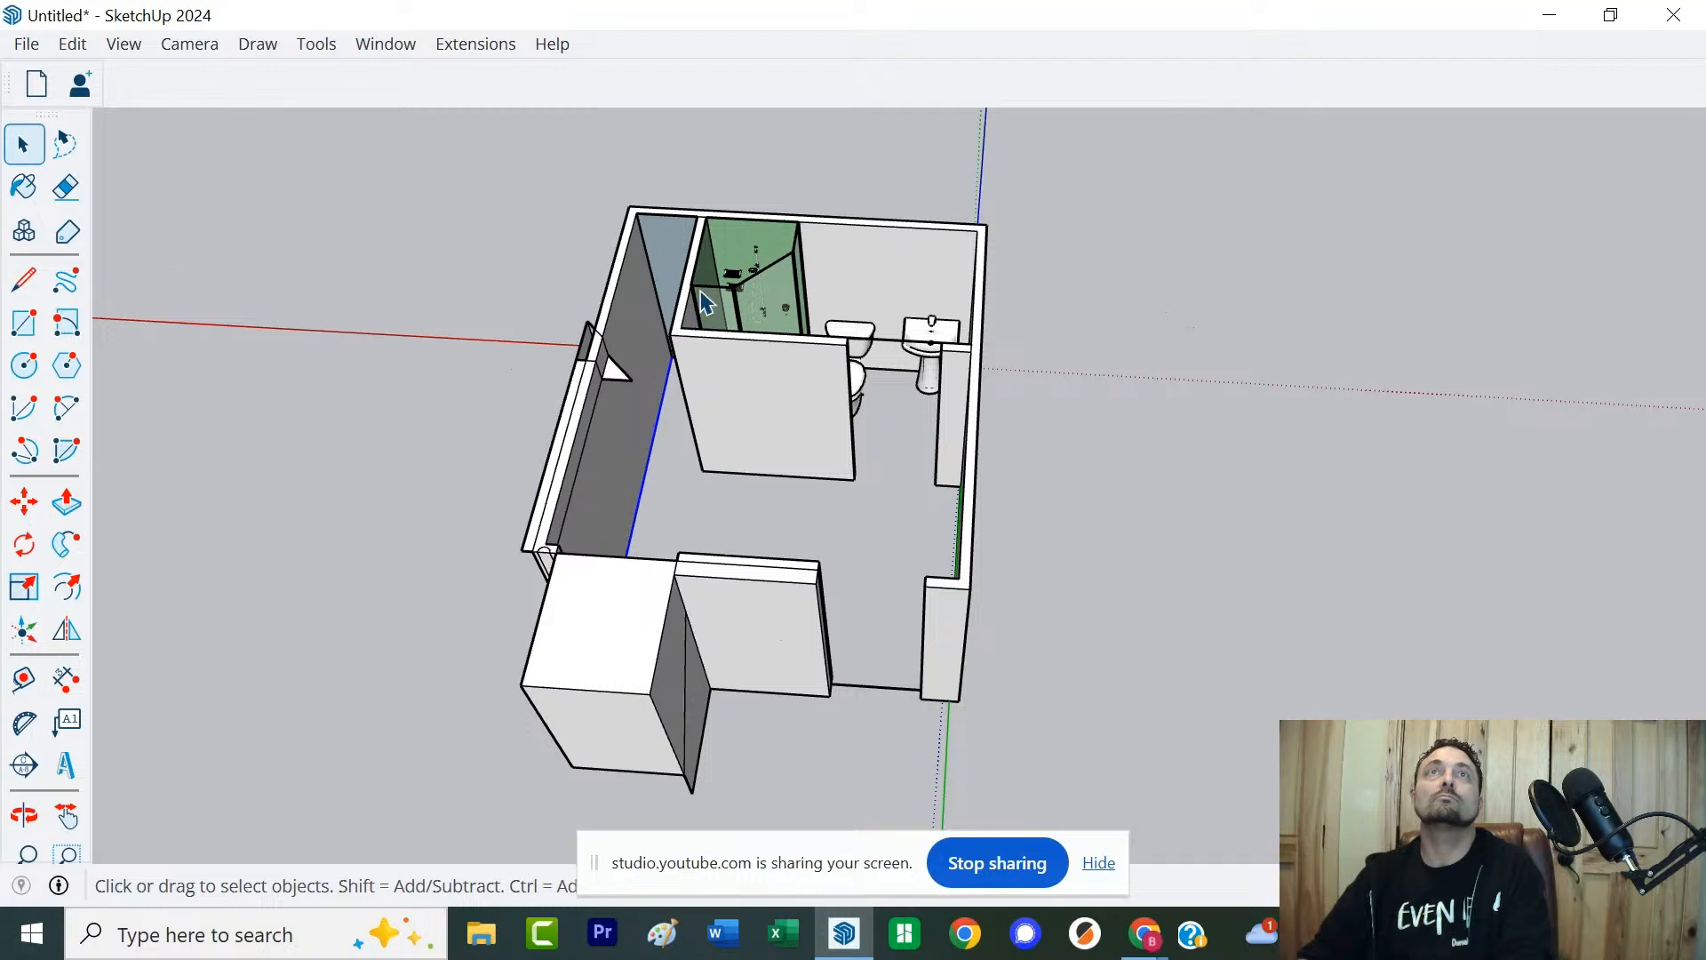
{"action": "scroll", "coordinate": [702, 303], "scroll_direction": "up", "scroll_amount": 3}
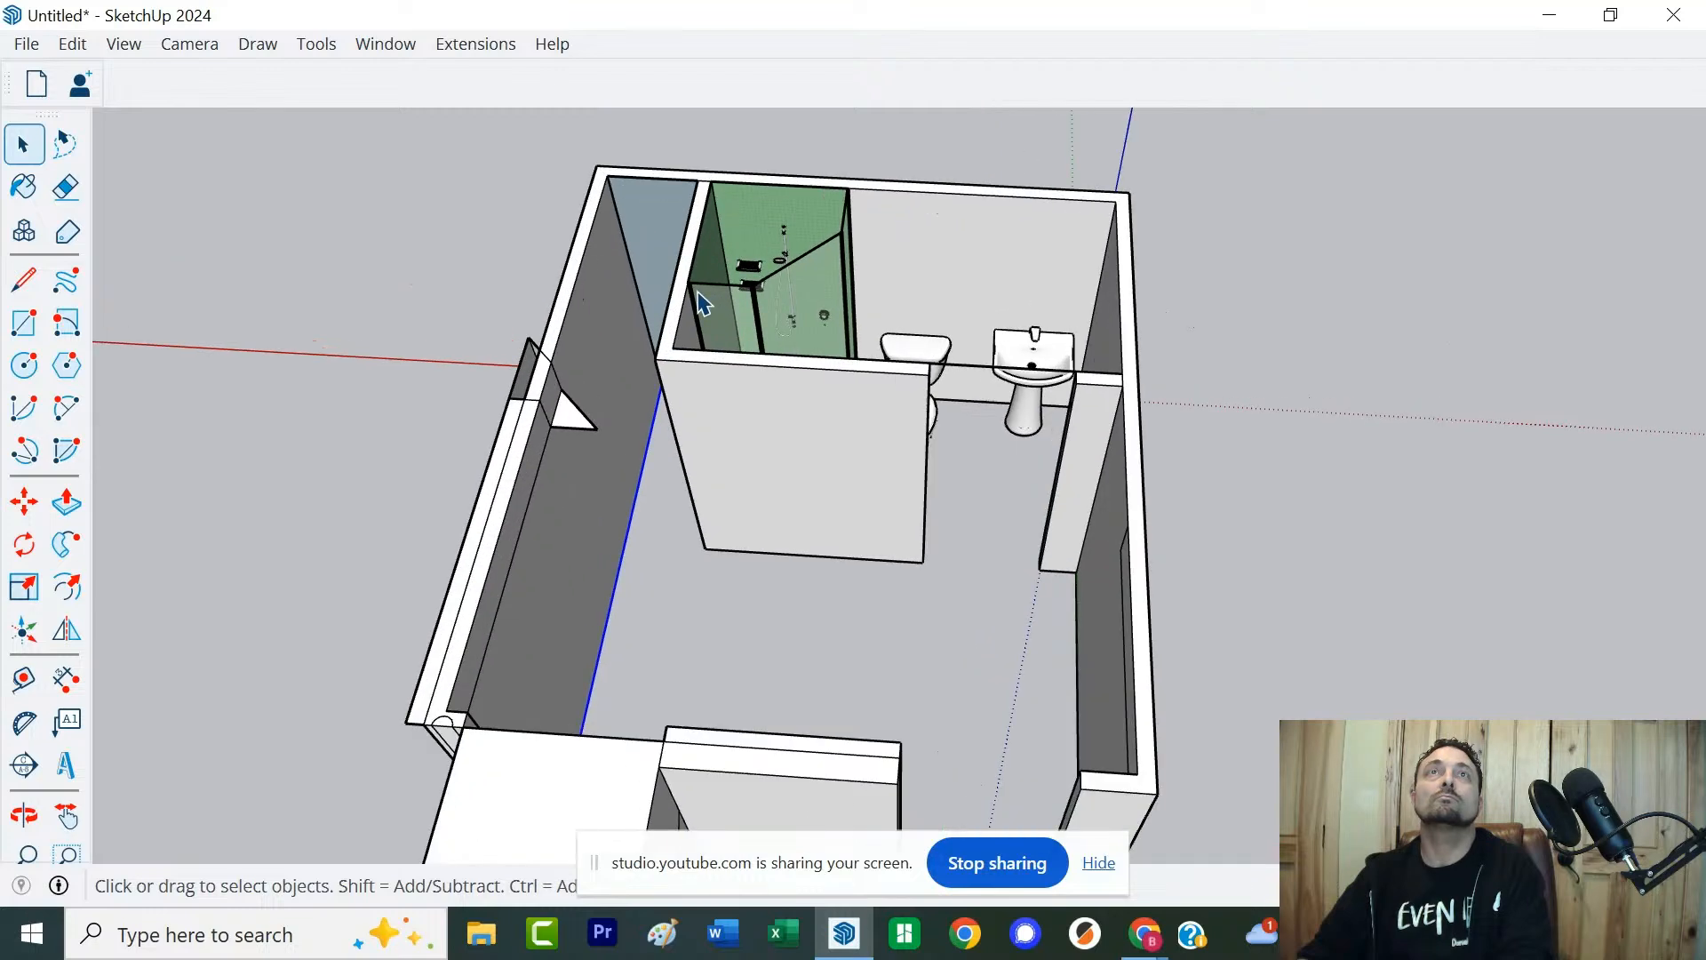
{"action": "double_click", "coordinate": [794, 274]}
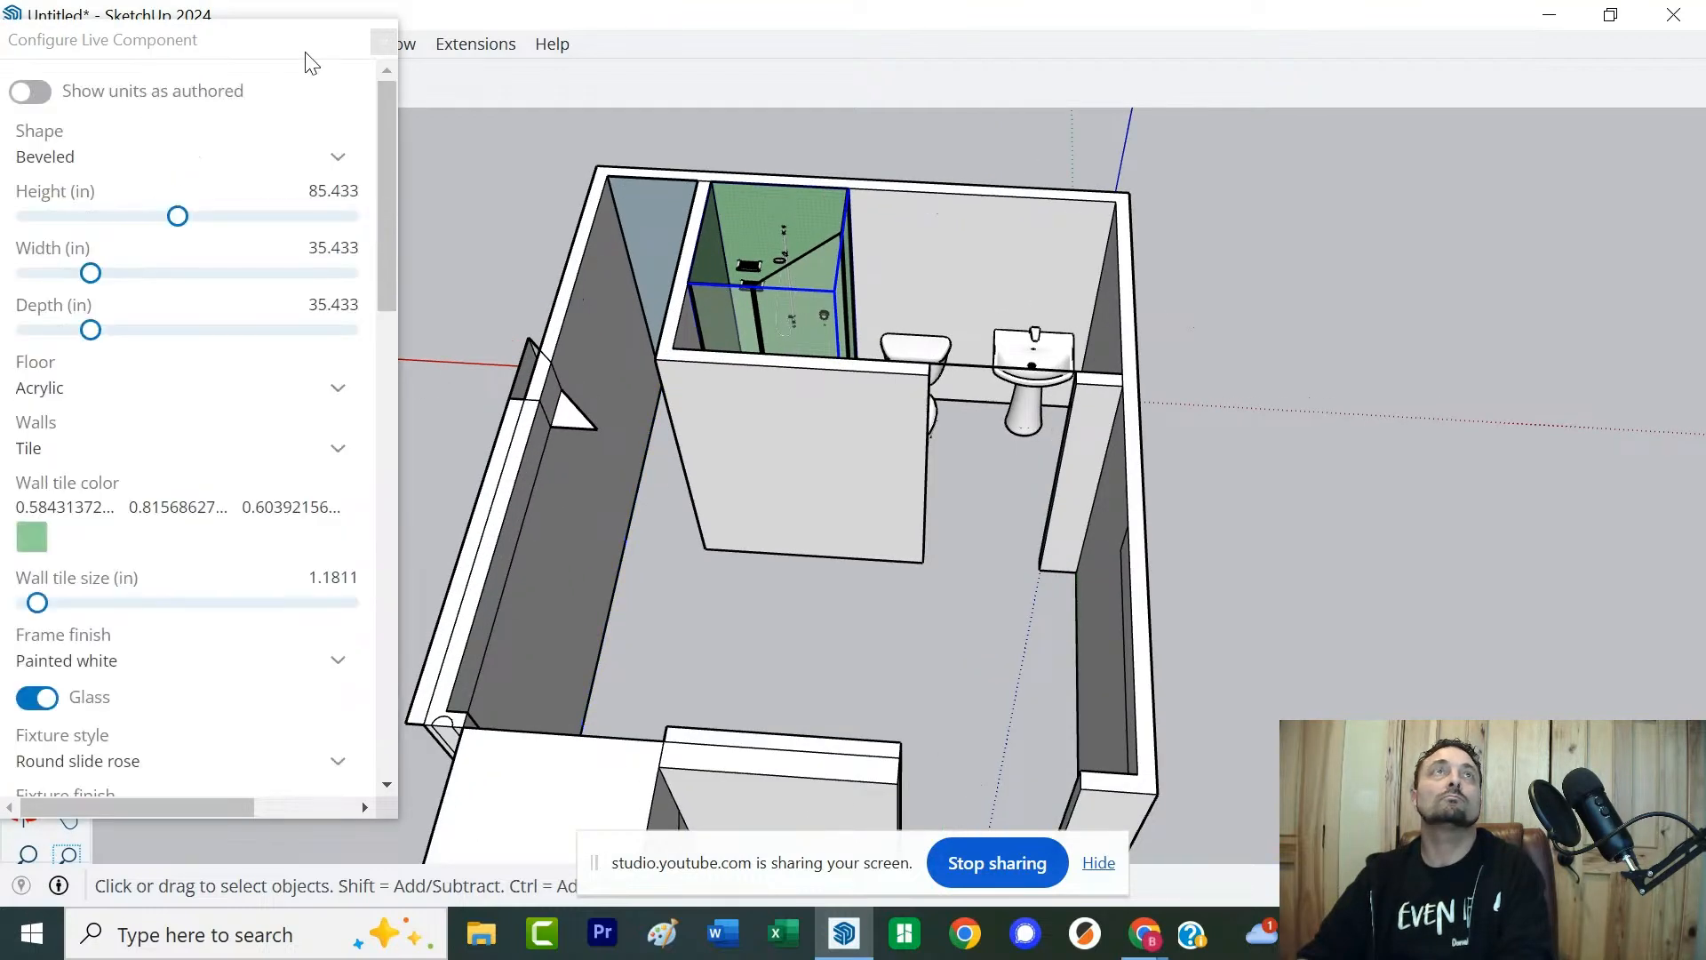
{"action": "left_click", "coordinate": [383, 41]}
{"action": "left_click", "coordinate": [386, 44]}
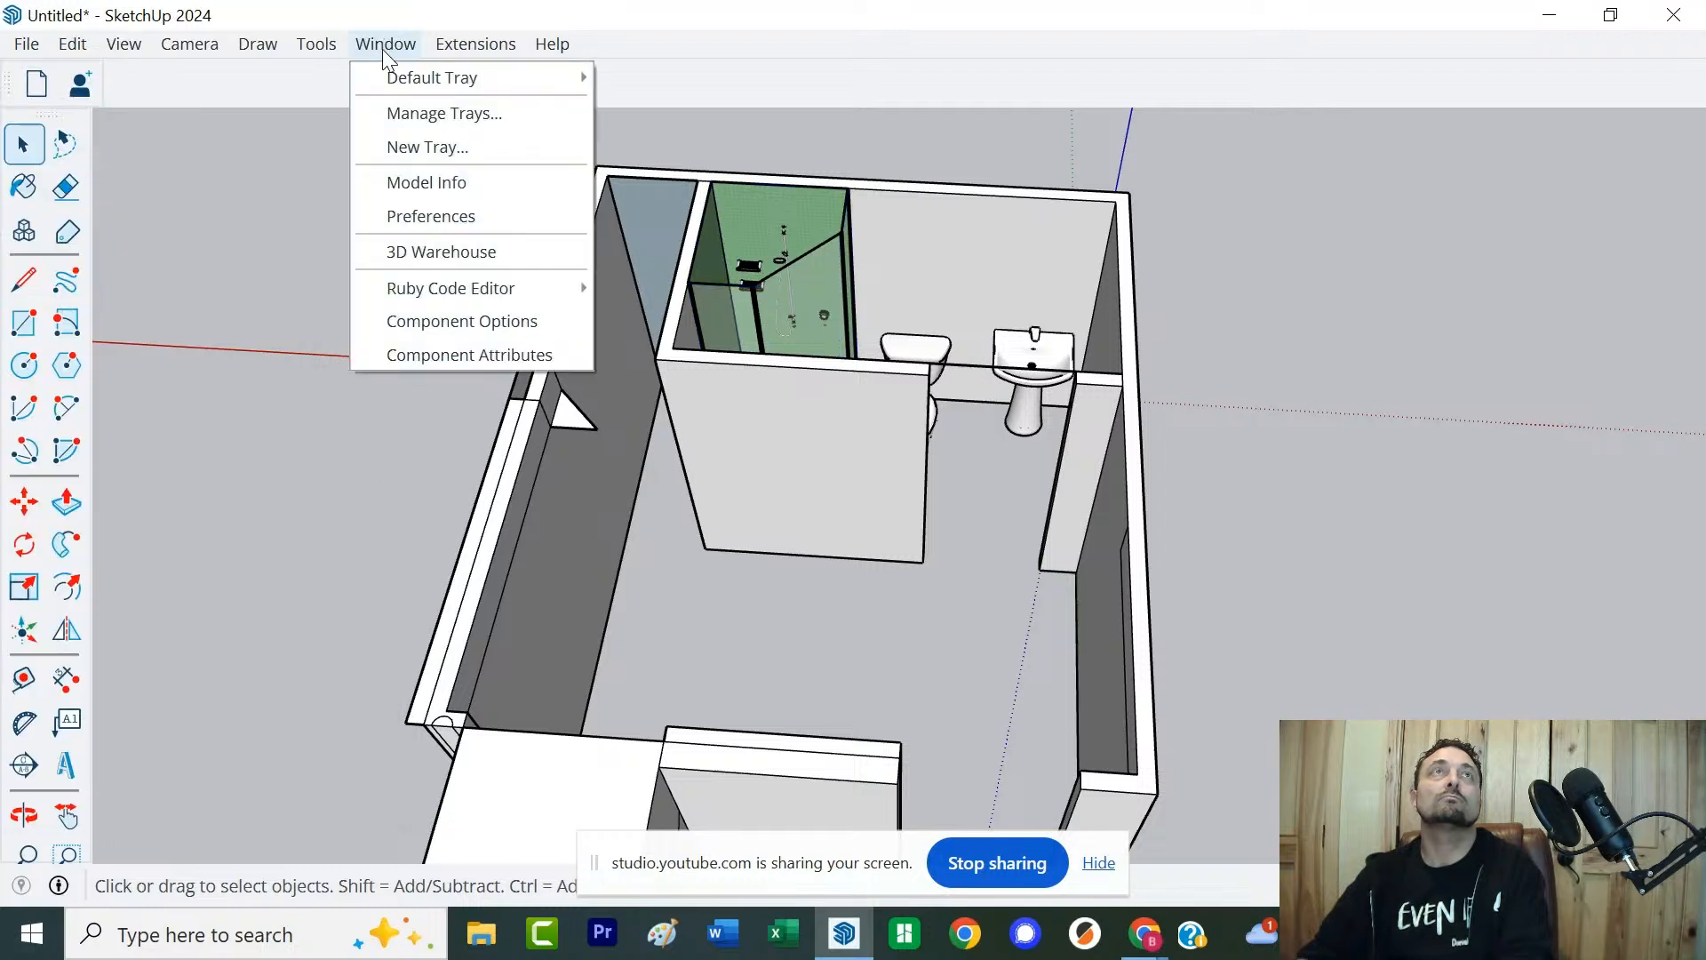
{"action": "left_click", "coordinate": [249, 181]}
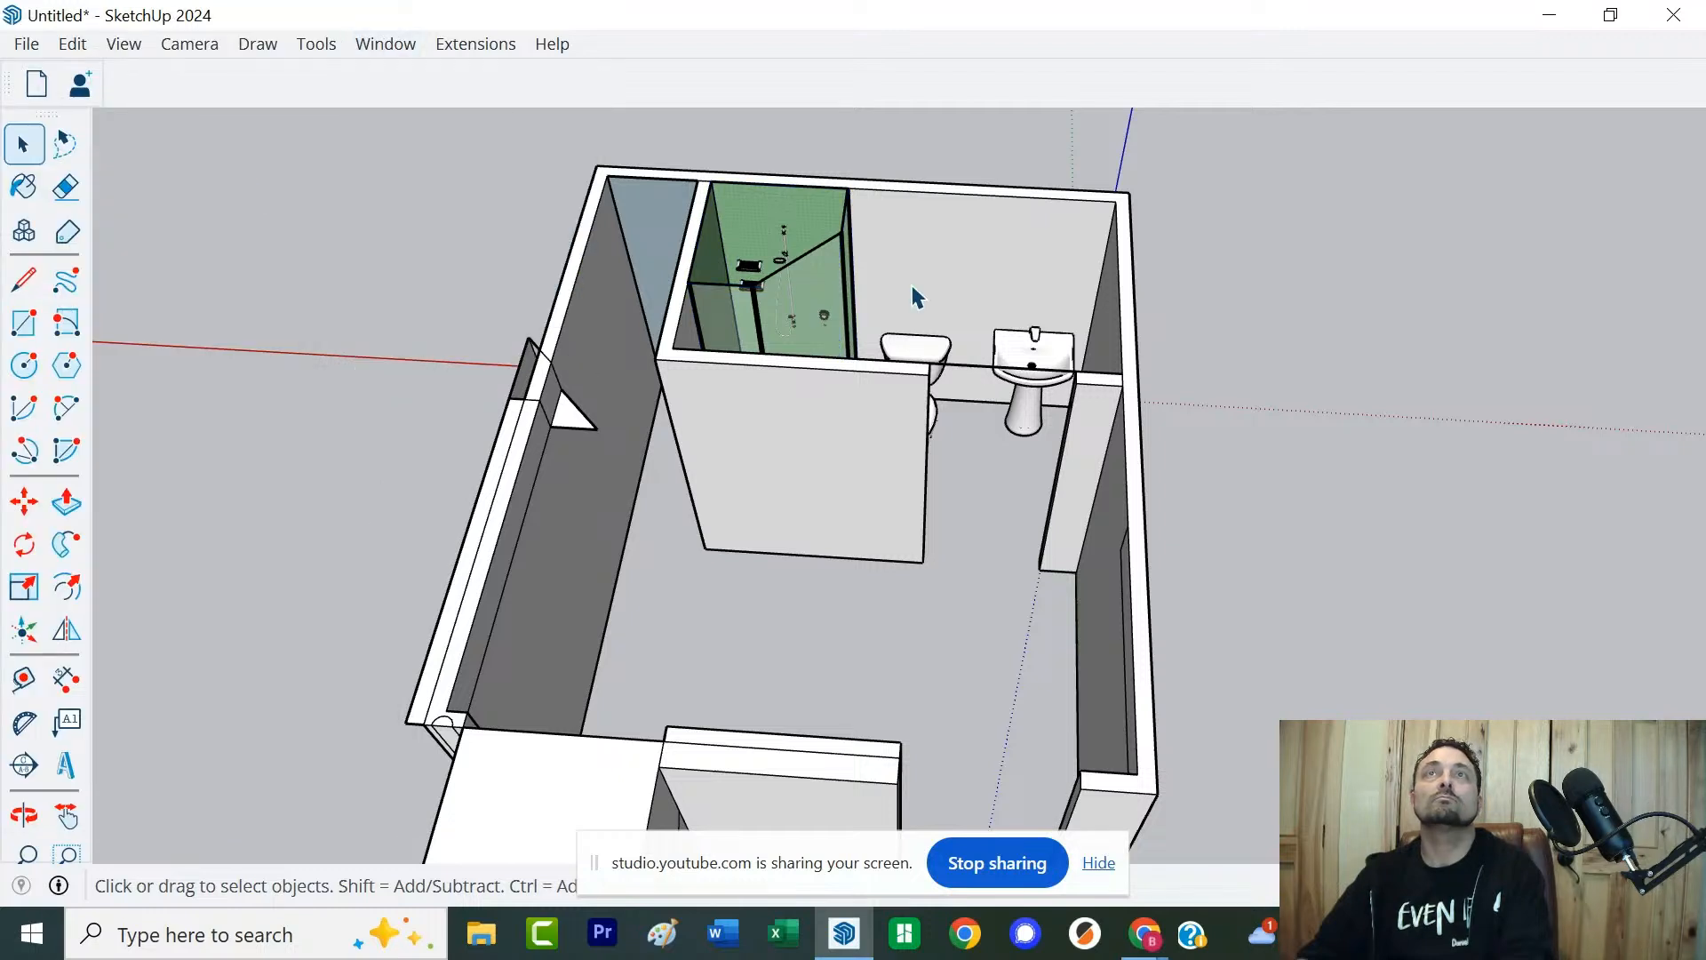
Select the sink, toilet and shower together with the partition's front faces on both sides of the doorway
{"action": "left_click", "coordinate": [1051, 354]}
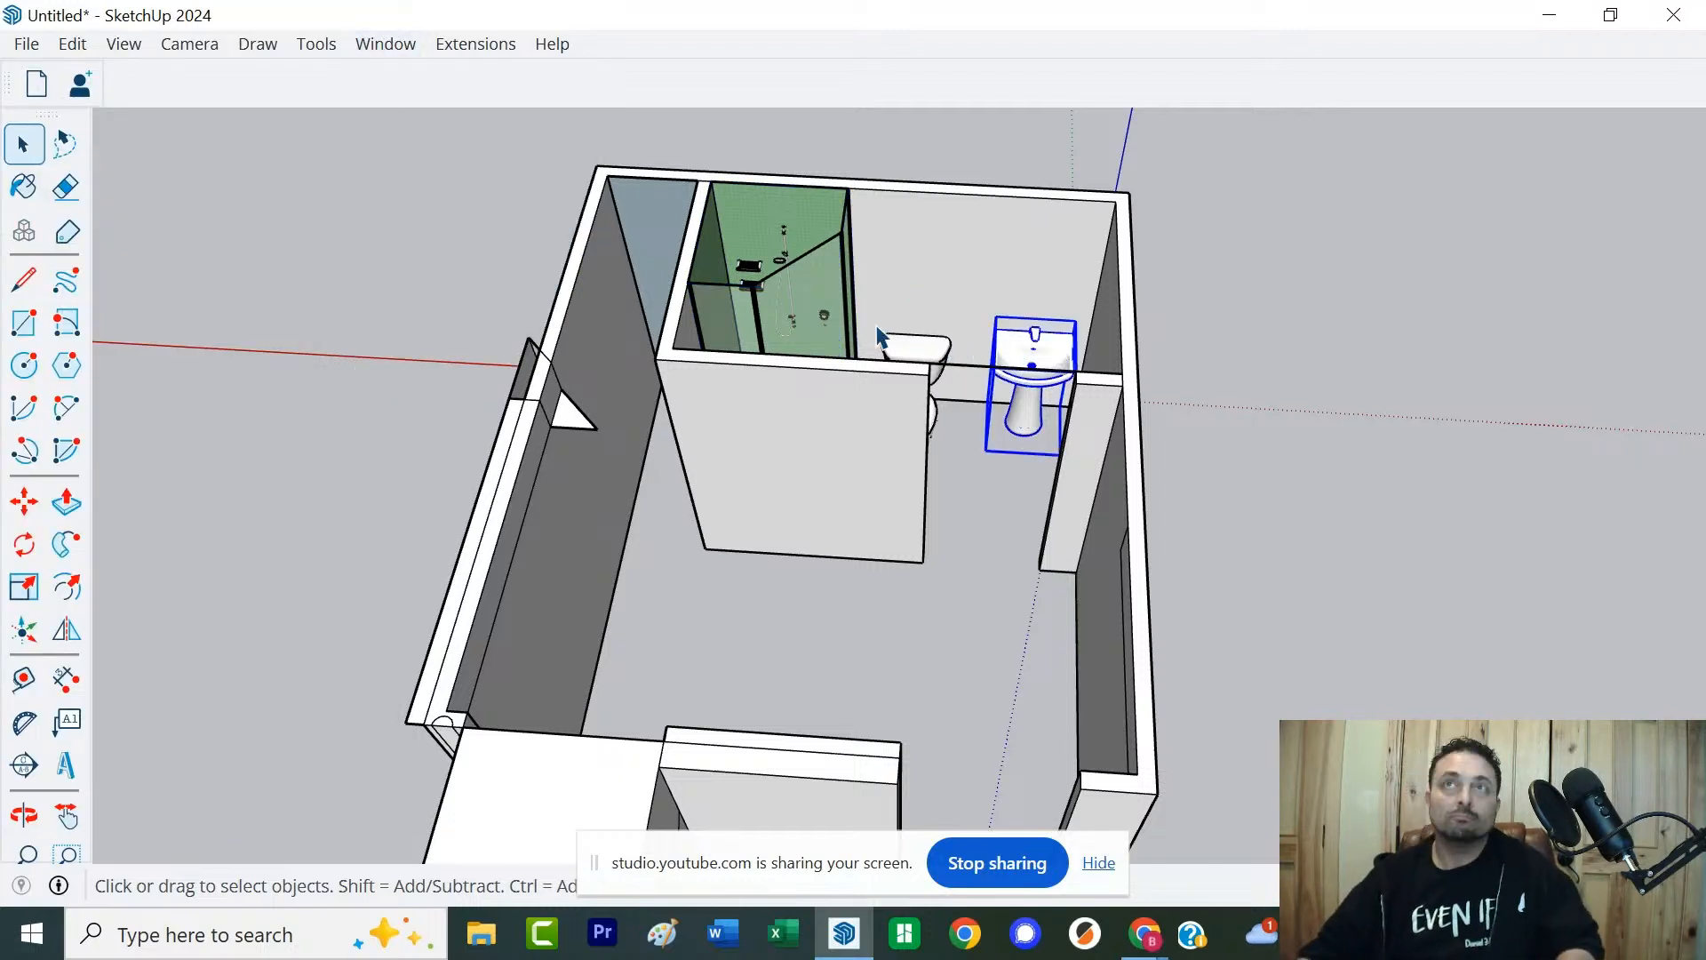
{"action": "left_click", "coordinate": [933, 359], "text": "shift"}
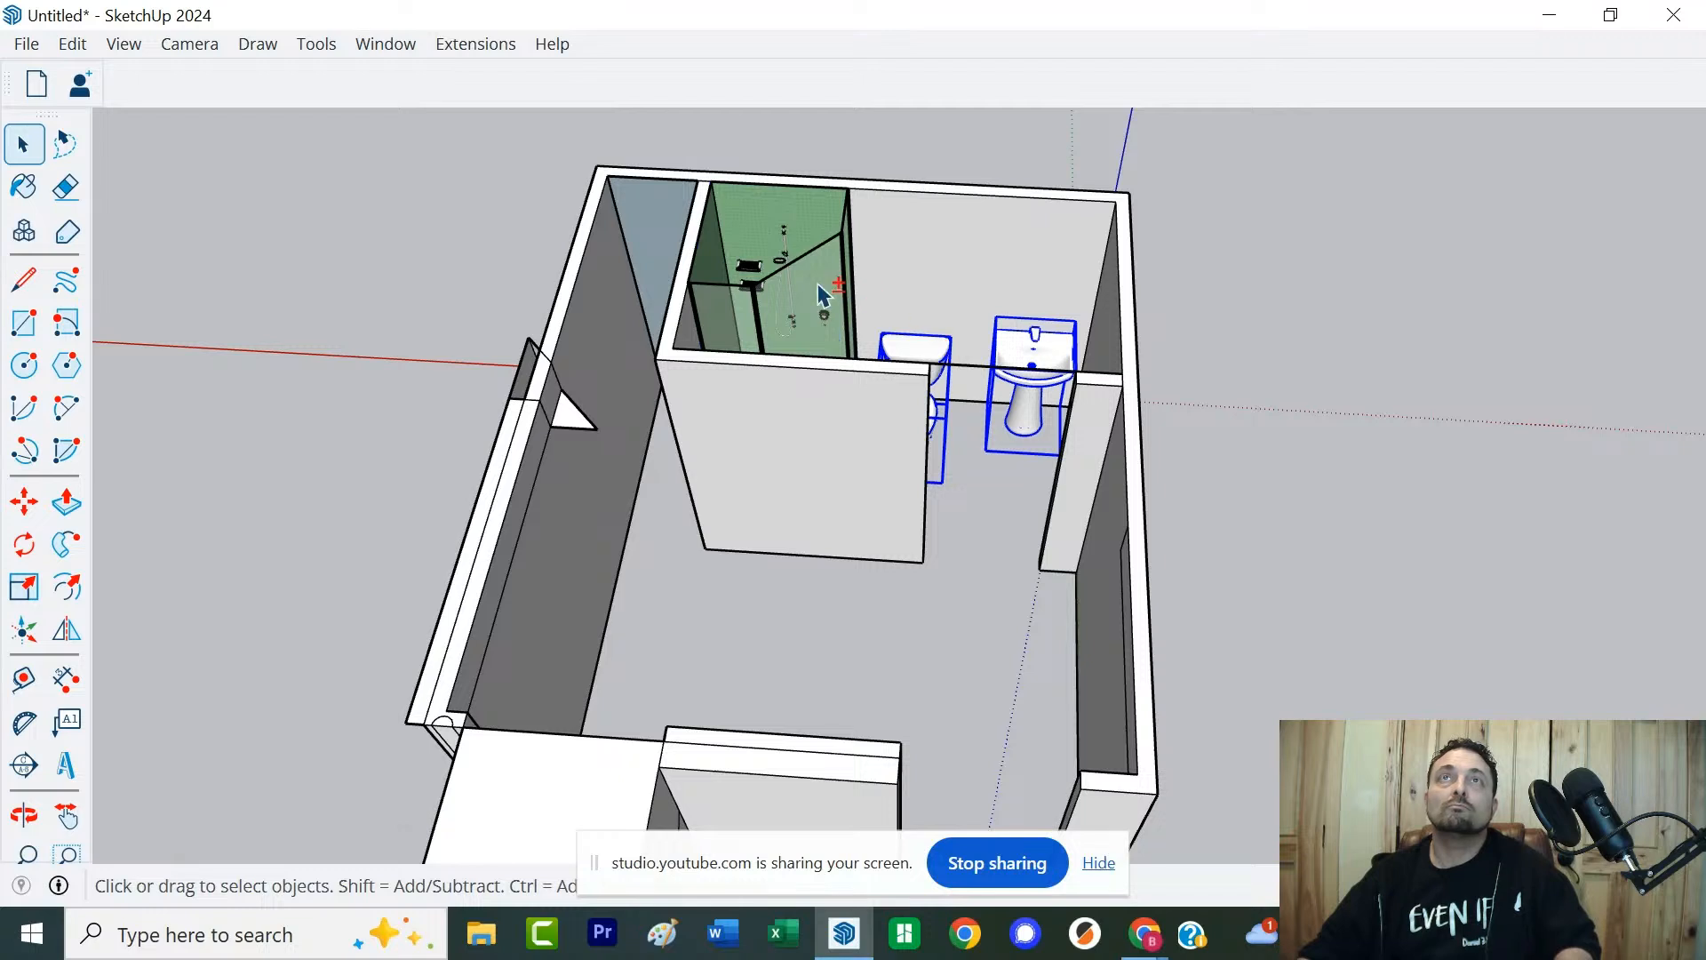
{"action": "left_click", "coordinate": [821, 296], "text": "shift"}
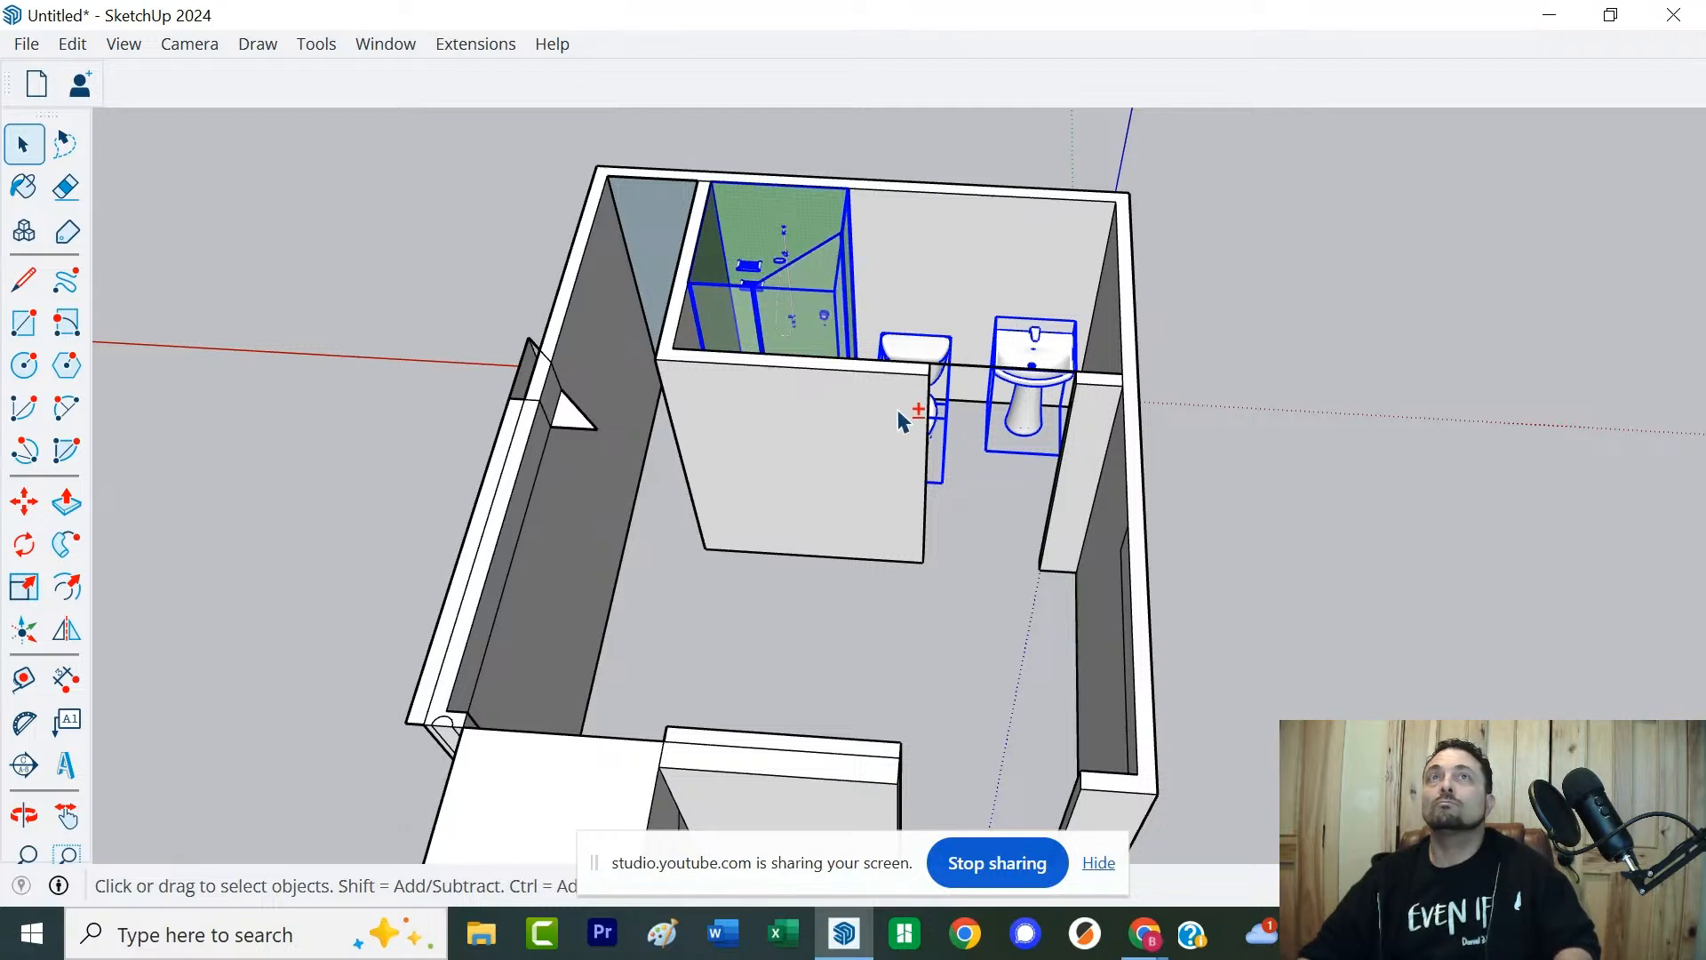
{"action": "left_click", "coordinate": [1074, 457], "text": "shift"}
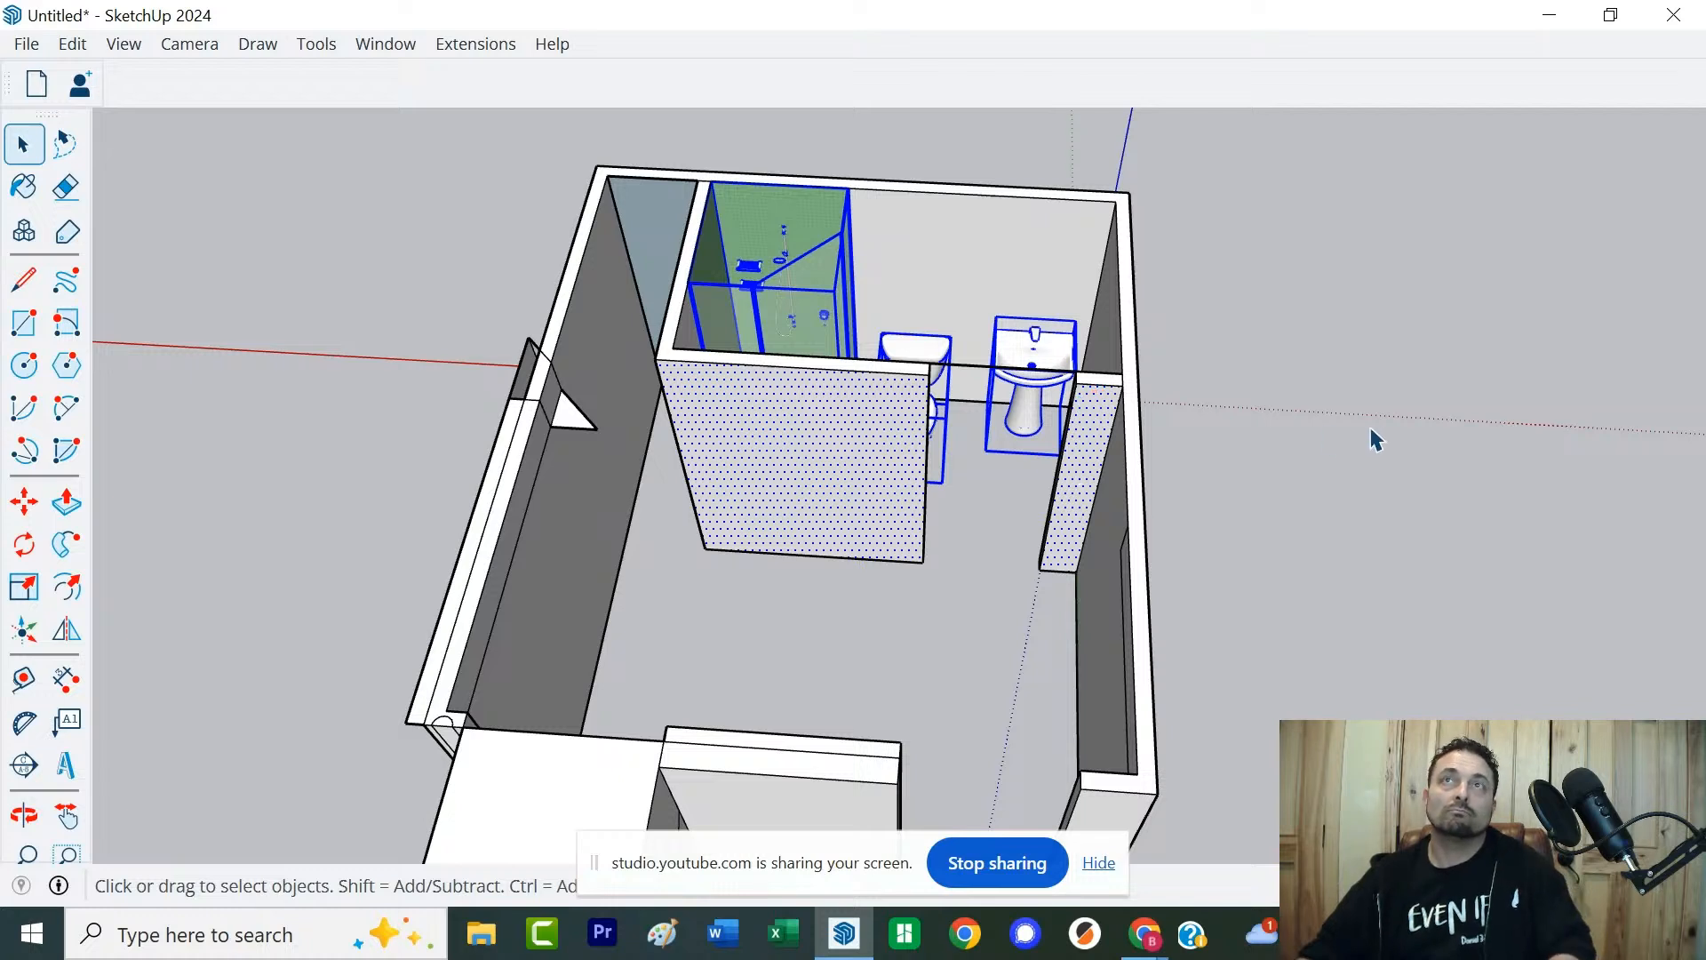
{"action": "scroll", "coordinate": [903, 541], "scroll_direction": "down", "scroll_amount": 3}
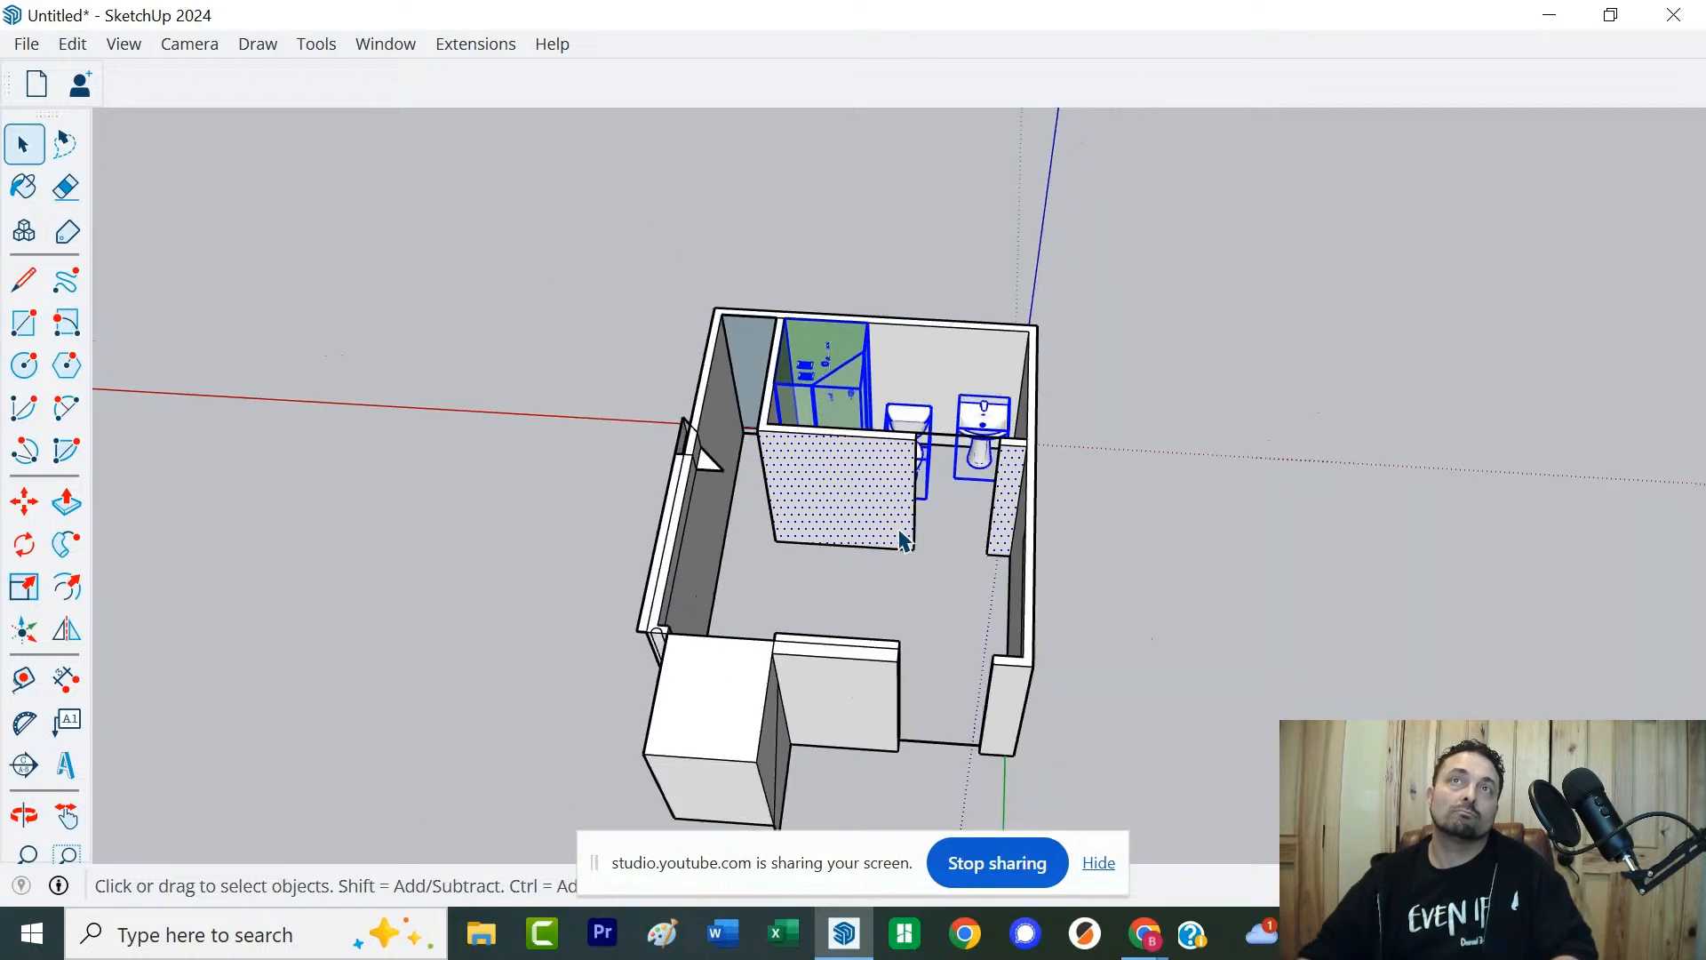
{"action": "scroll", "coordinate": [903, 540], "scroll_direction": "up", "scroll_amount": 3}
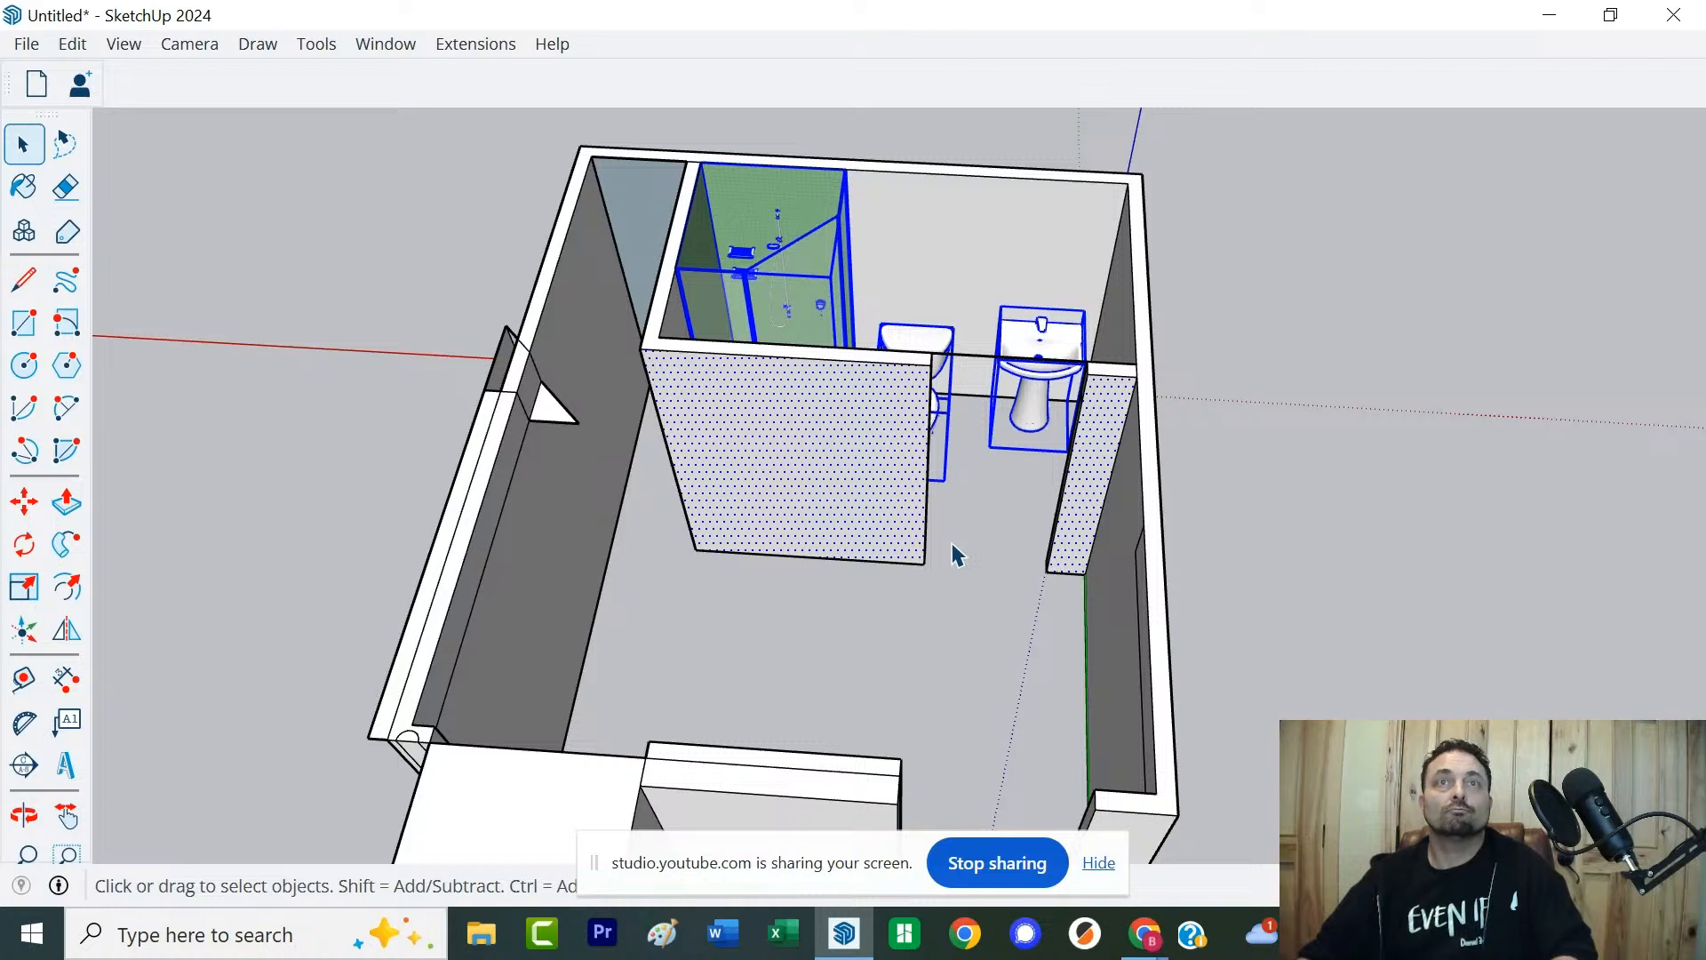
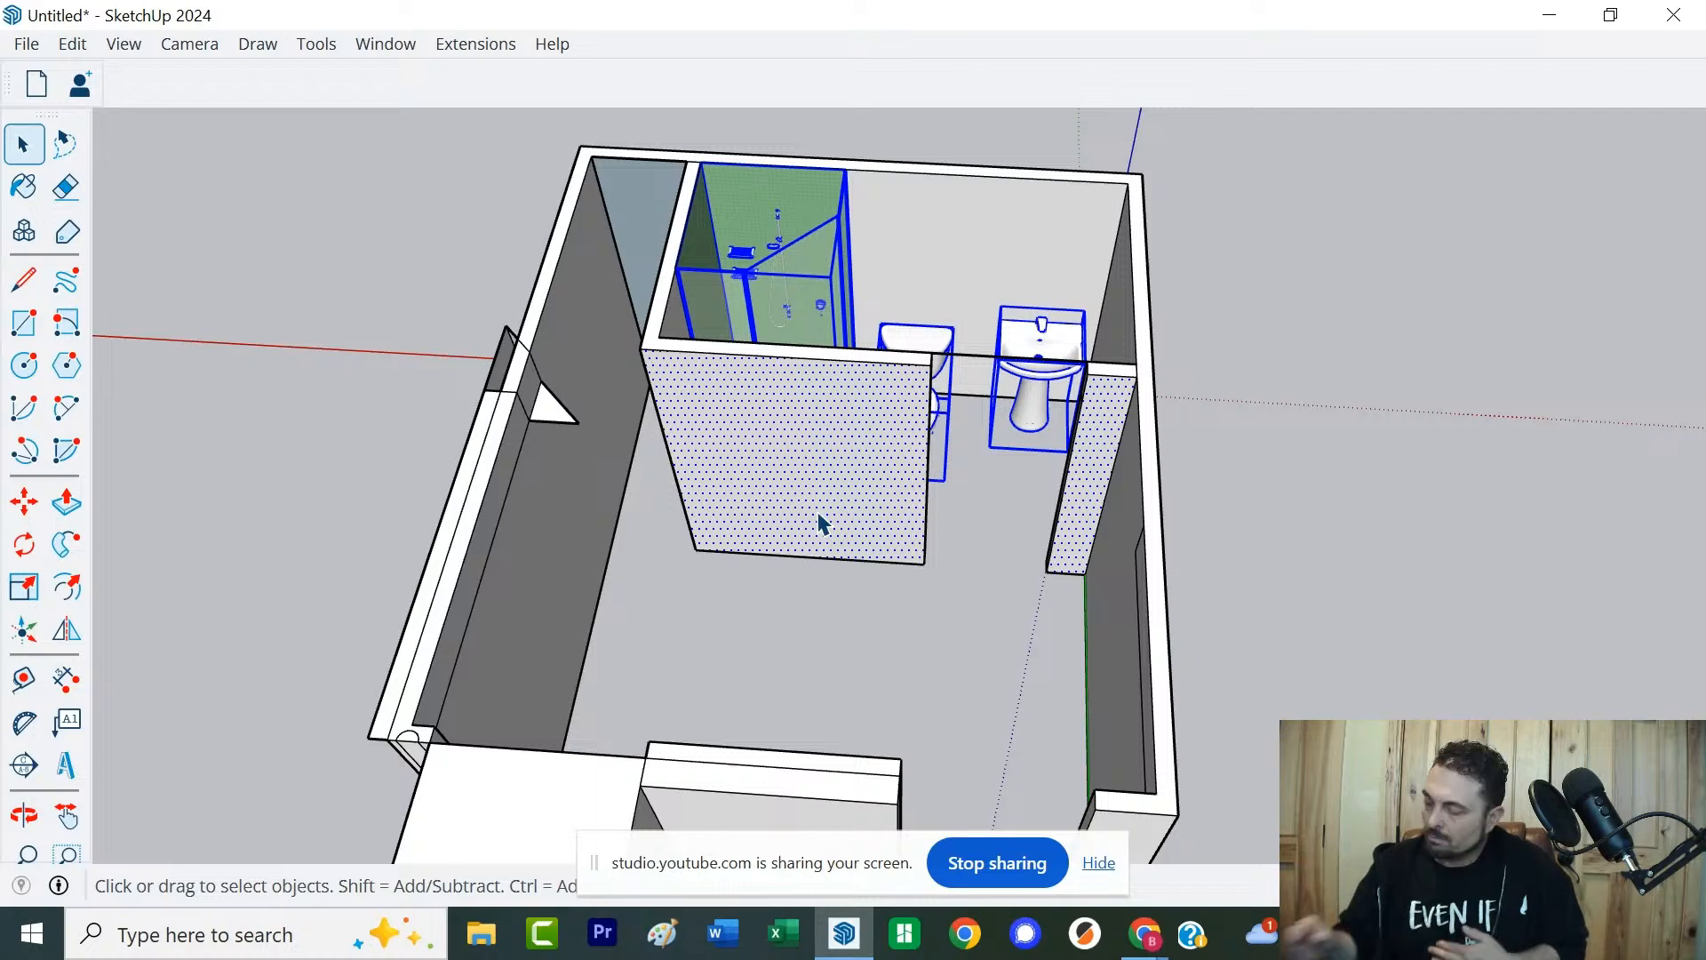
Examine the sink, toilet and shower up close through the partition's doorway
{"action": "middle_click_drag", "start_coordinate": [963, 781], "coordinate": [975, 343]}
{"action": "scroll", "coordinate": [1110, 657], "scroll_direction": "up", "scroll_amount": 10}
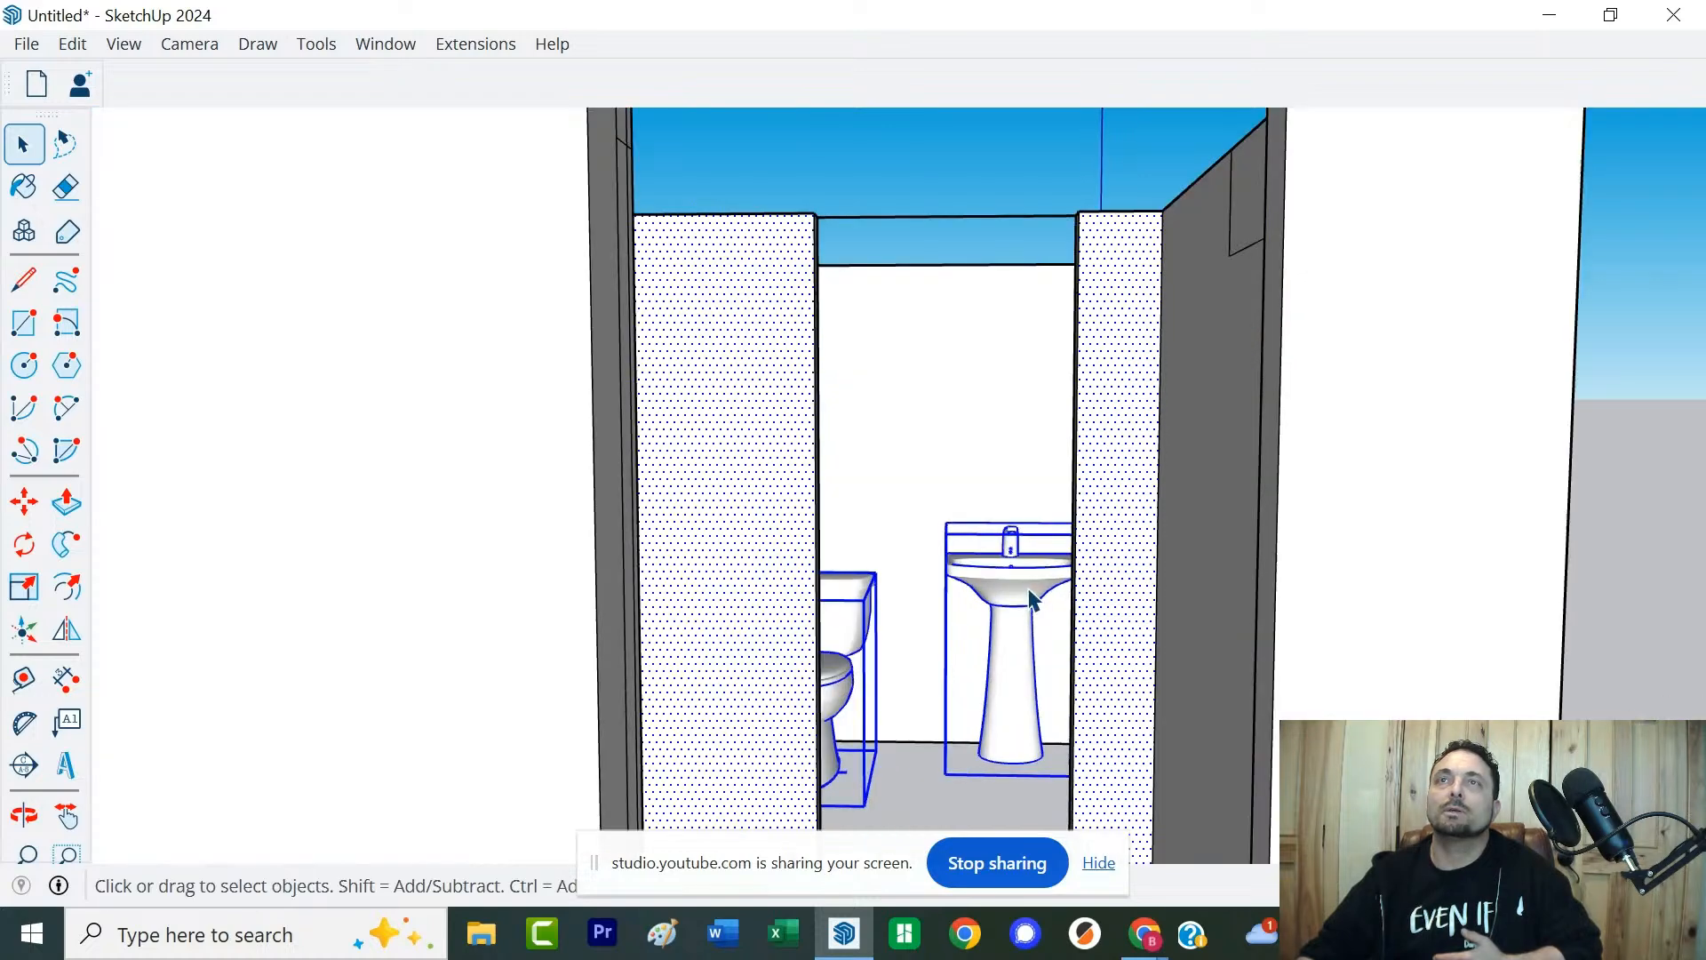
{"action": "middle_click_drag", "start_coordinate": [1028, 590], "coordinate": [961, 671]}
{"action": "scroll", "coordinate": [915, 586], "scroll_direction": "up", "scroll_amount": 5}
{"action": "middle_click_drag", "start_coordinate": [1166, 692], "coordinate": [1078, 792]}
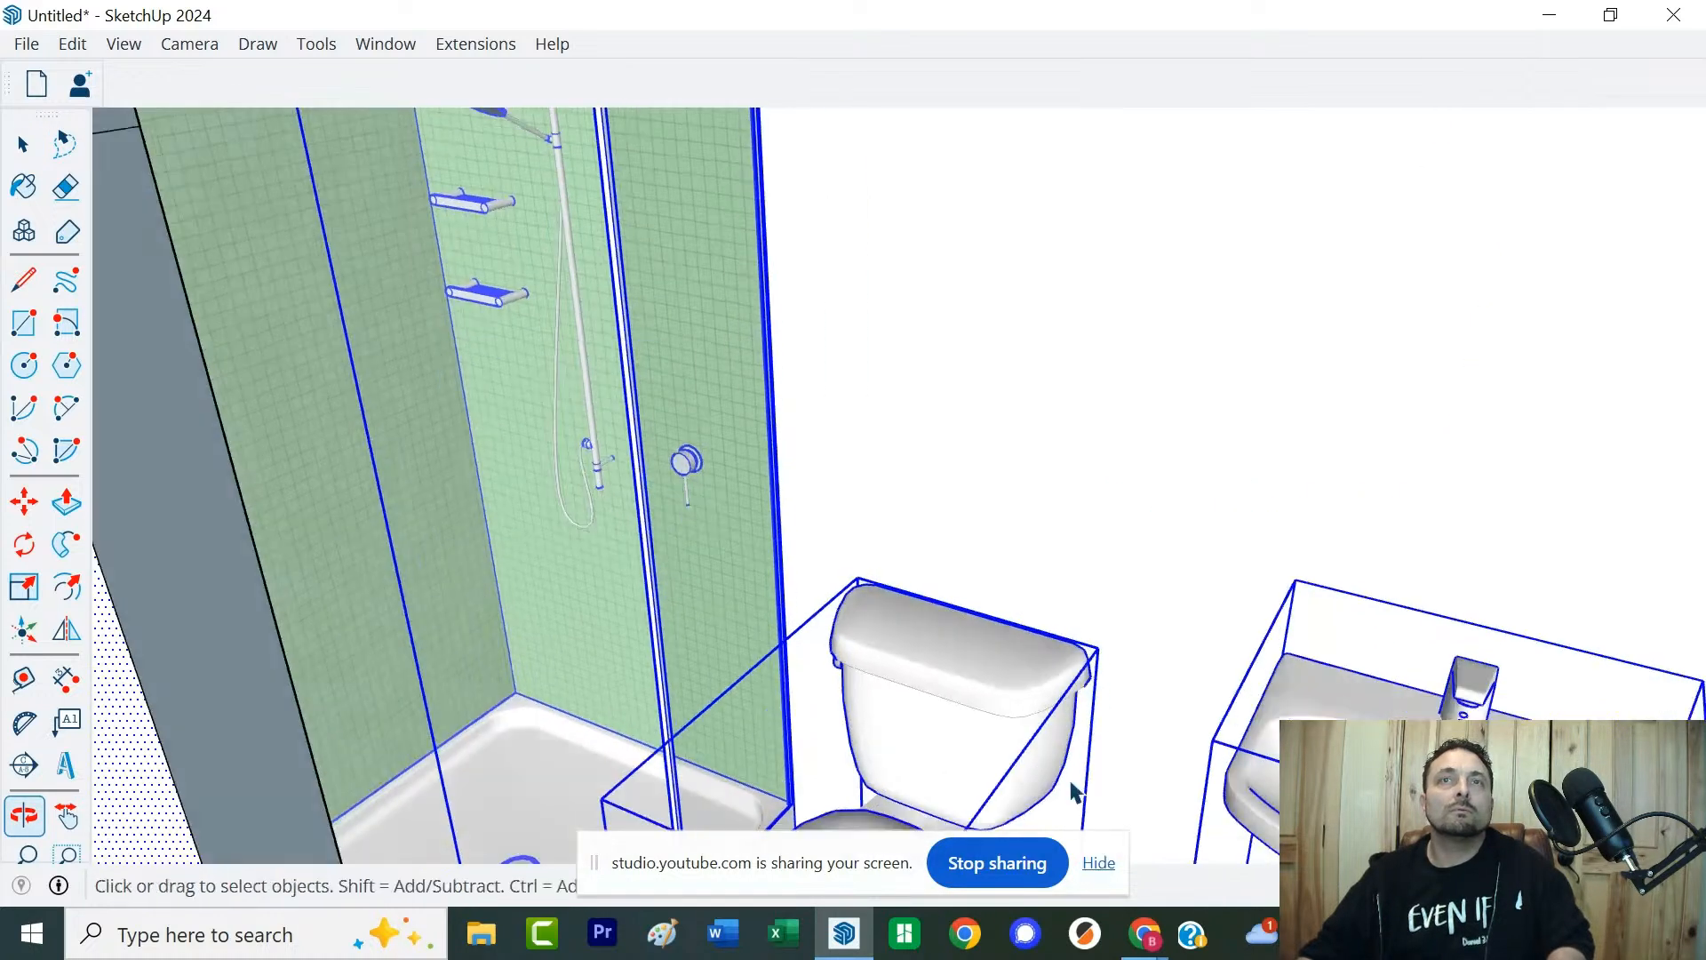
Examine the shower tray, enclosure and wall fittings up close, along with the gap between the shower and the toilet tank
{"action": "scroll", "coordinate": [1022, 597], "scroll_direction": "up", "scroll_amount": 5}
{"action": "middle_click_drag", "start_coordinate": [1188, 602], "coordinate": [1018, 880]}
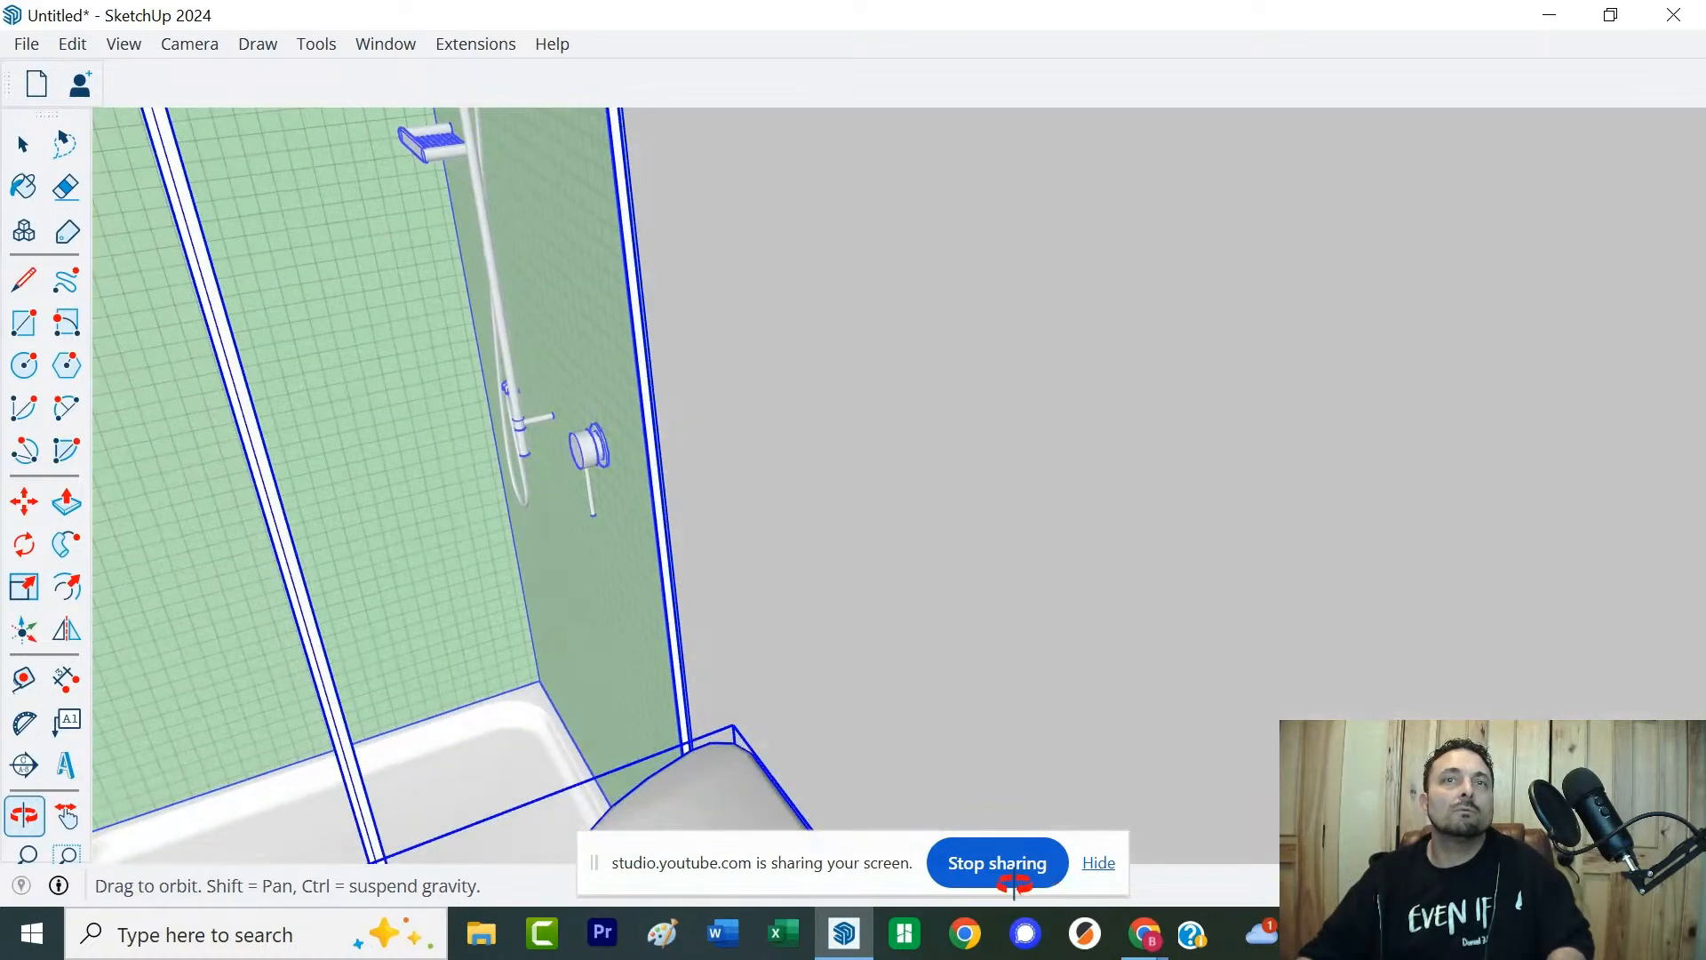
{"action": "middle_click_drag", "start_coordinate": [963, 724], "coordinate": [1549, 160]}
{"action": "key", "text": "space"}
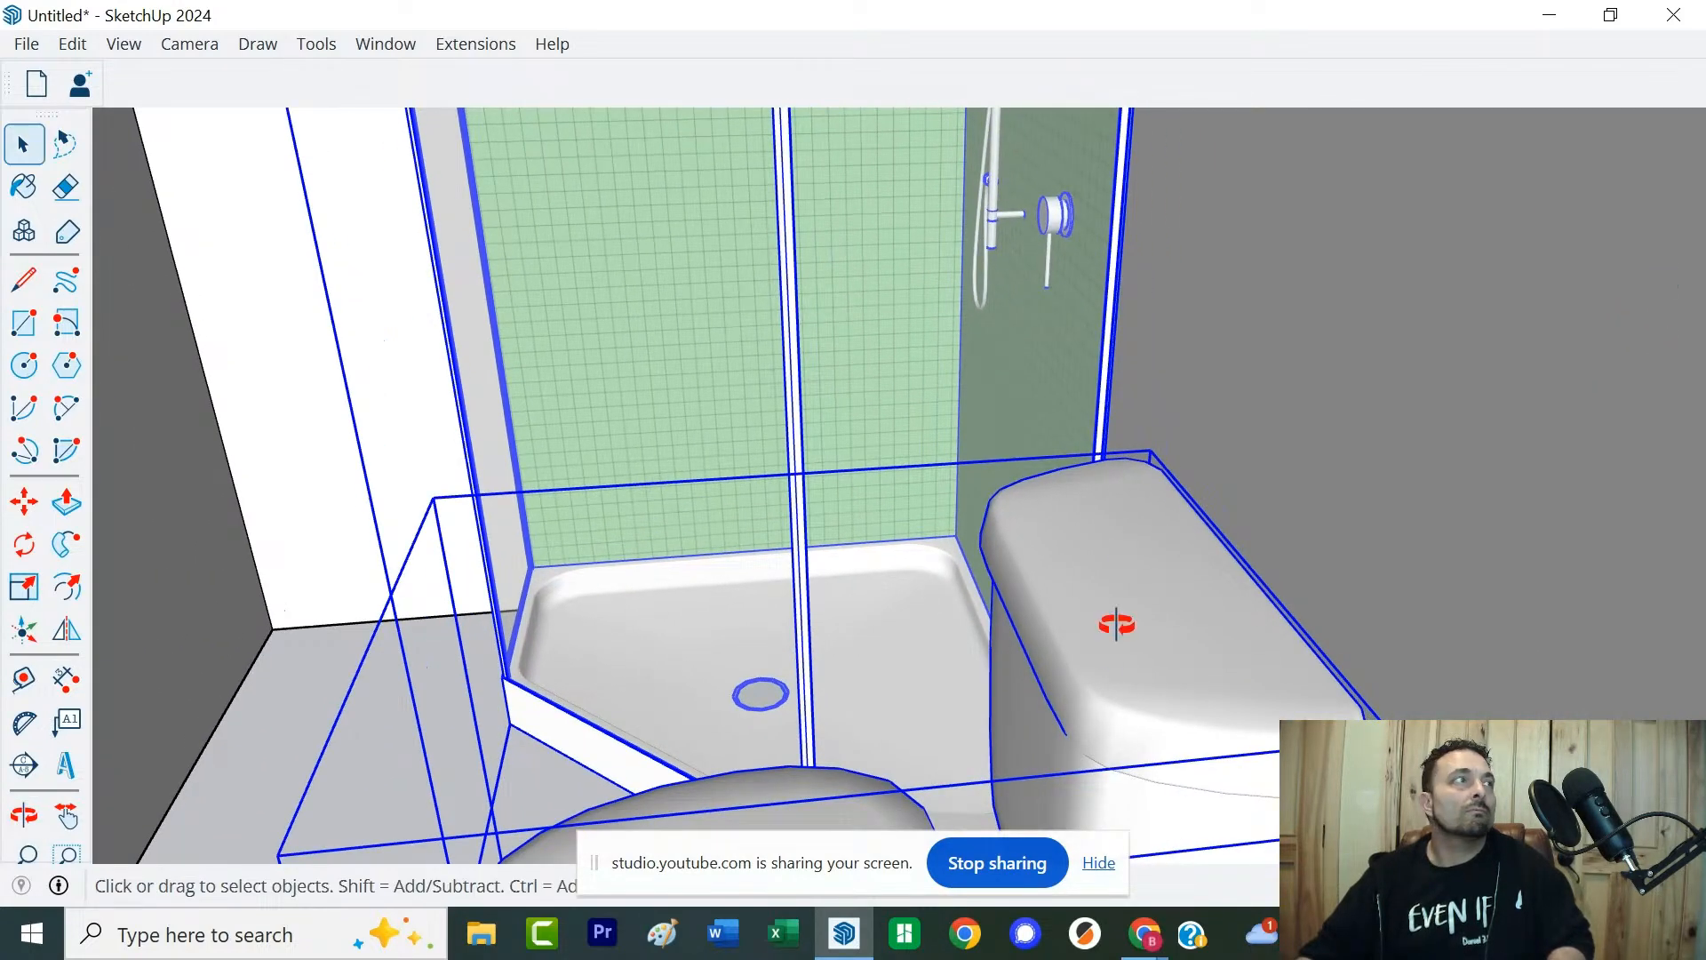
{"action": "middle_click_drag", "start_coordinate": [1116, 624], "coordinate": [1378, 403]}
{"action": "scroll", "coordinate": [917, 484], "scroll_direction": "down", "scroll_amount": 2}
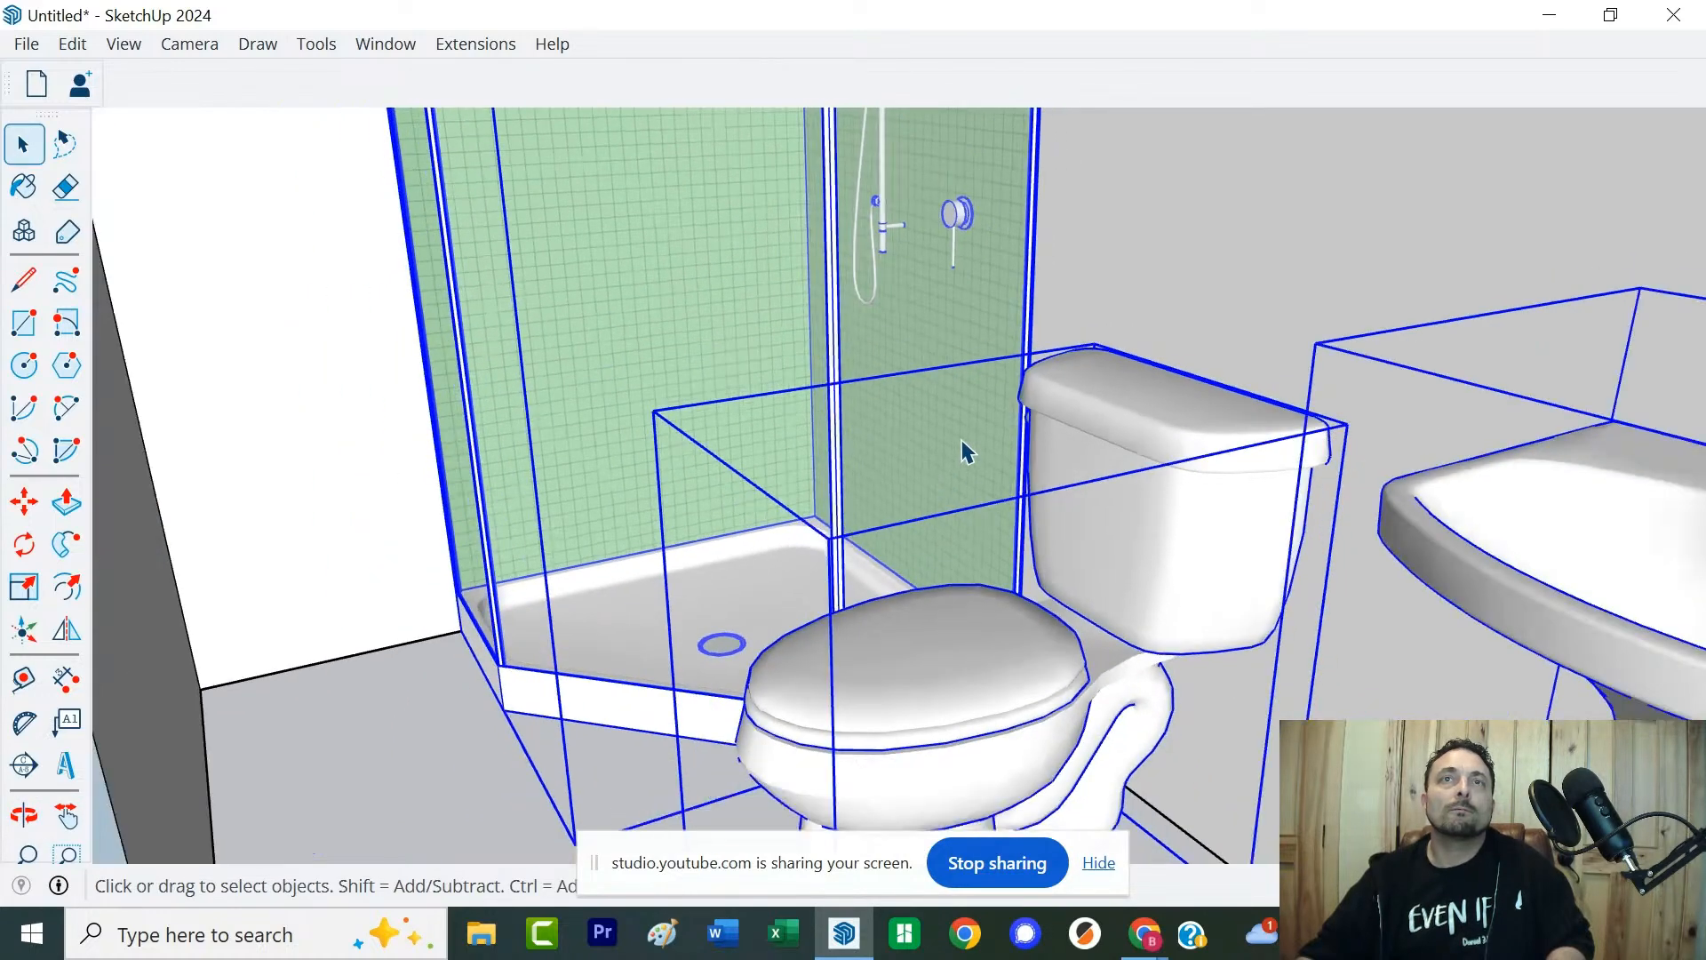
{"action": "scroll", "coordinate": [962, 441], "scroll_direction": "down", "scroll_amount": 2}
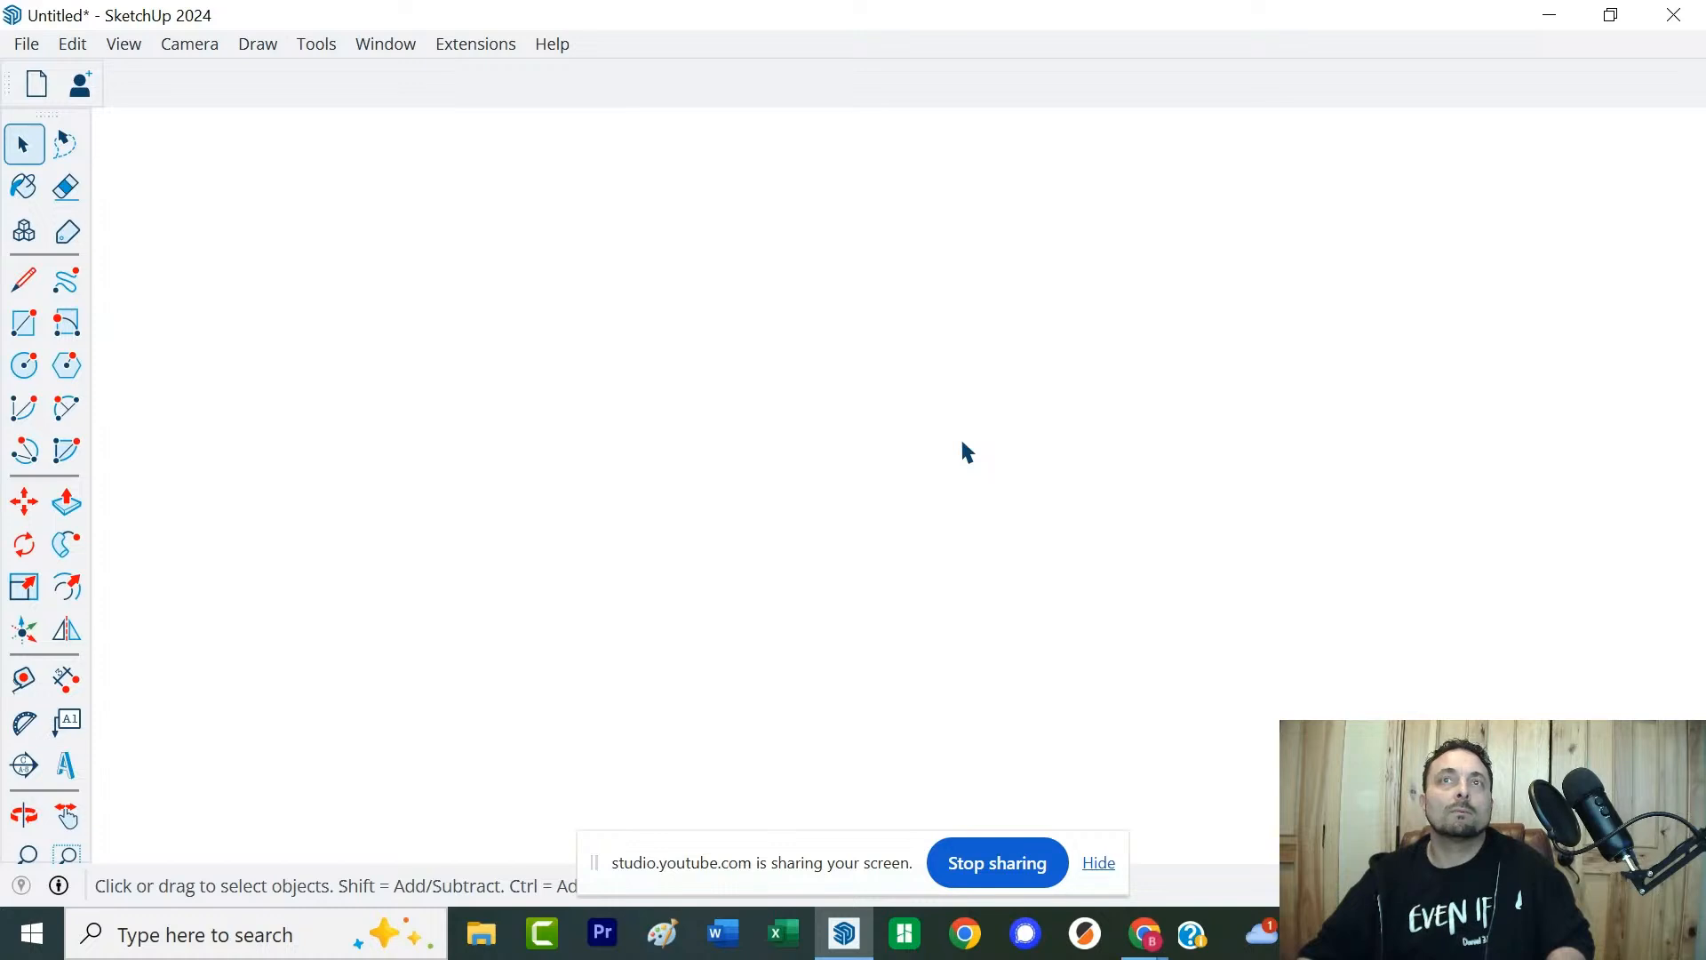
{"action": "scroll", "coordinate": [961, 441], "scroll_direction": "down", "scroll_amount": 2}
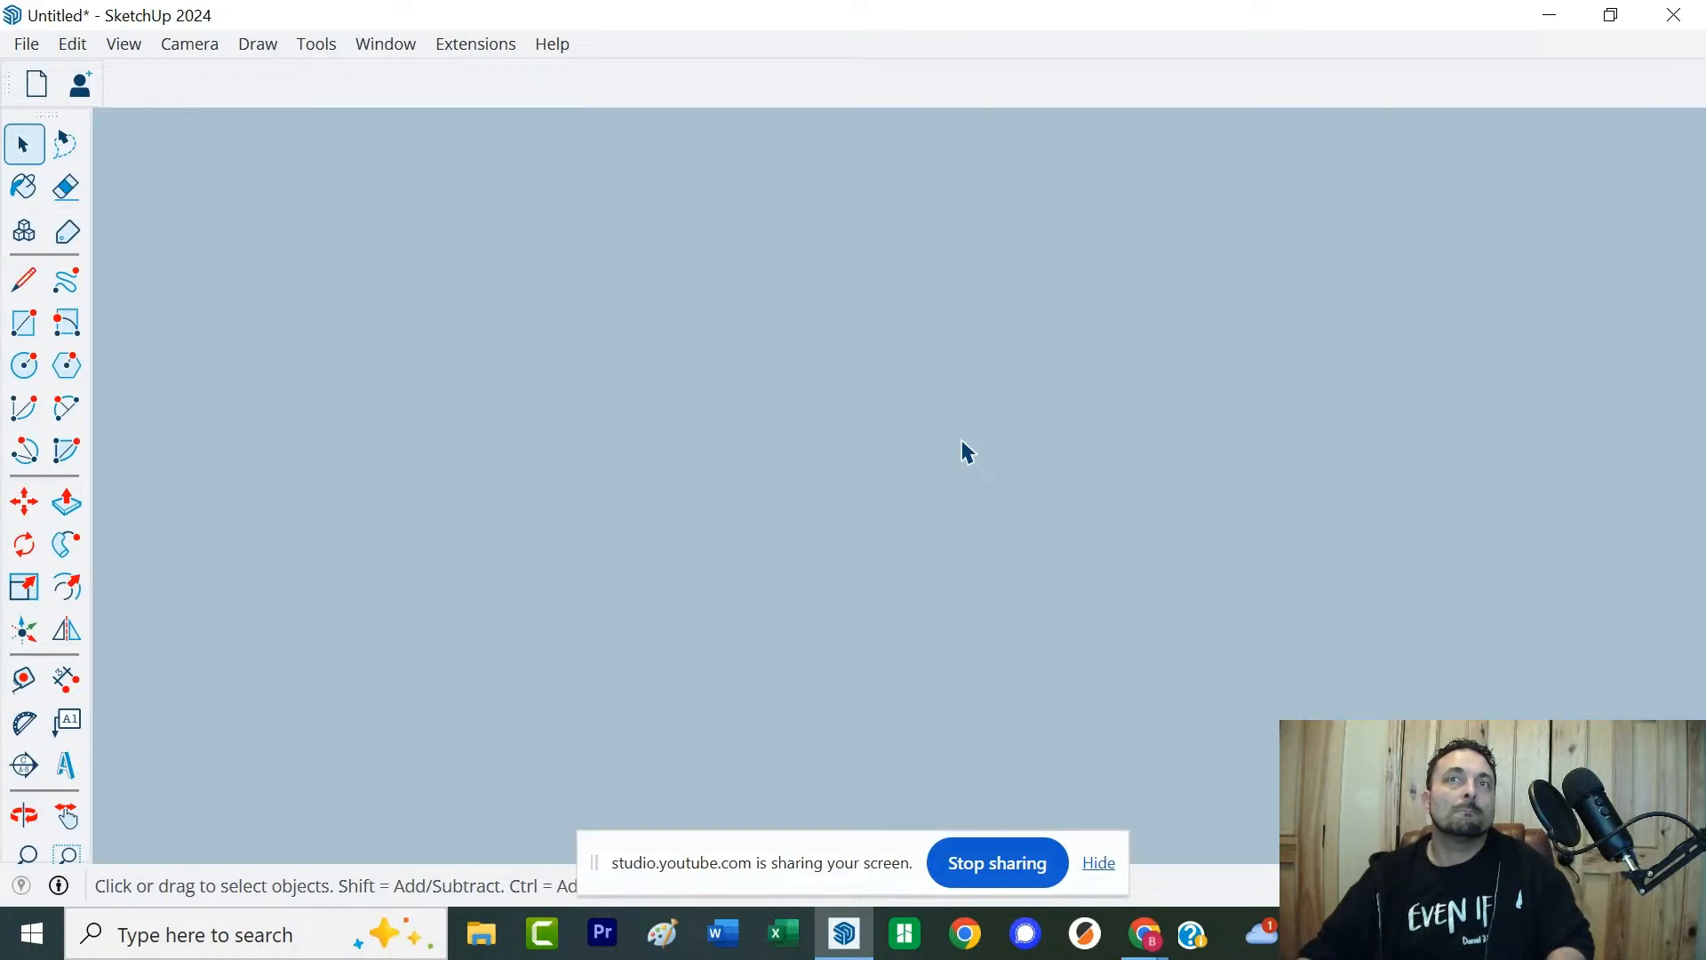
{"action": "scroll", "coordinate": [961, 441], "scroll_direction": "up", "scroll_amount": 5}
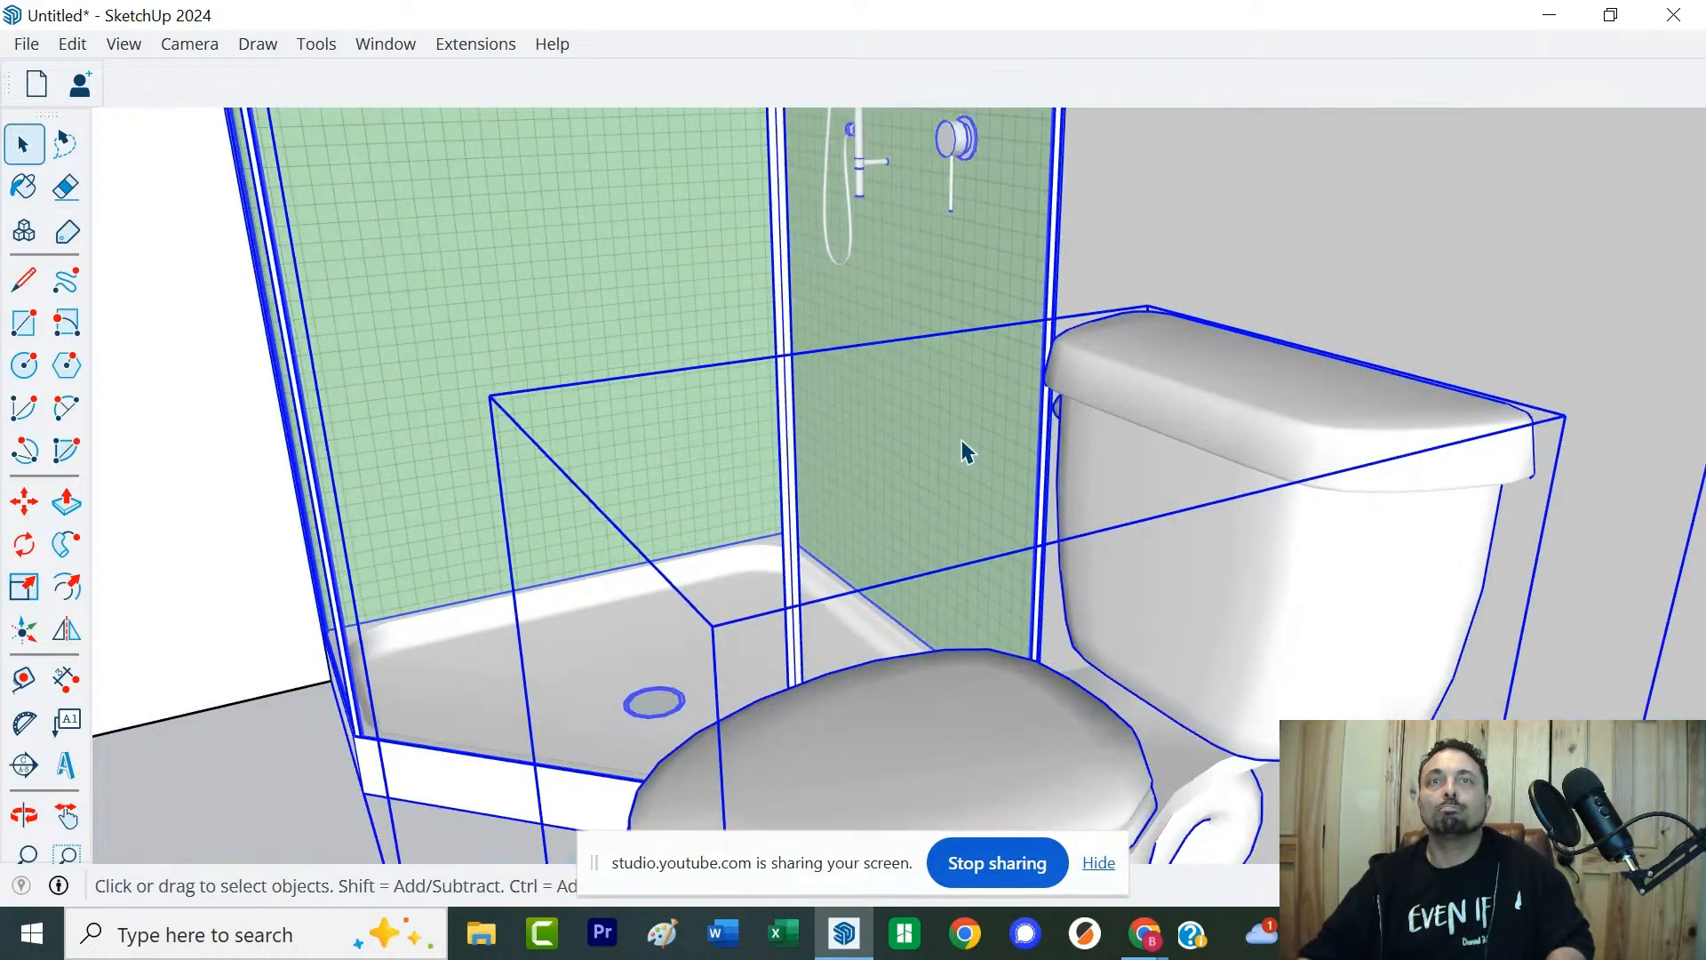
{"action": "middle_click_drag", "start_coordinate": [1049, 428], "coordinate": [1230, 494]}
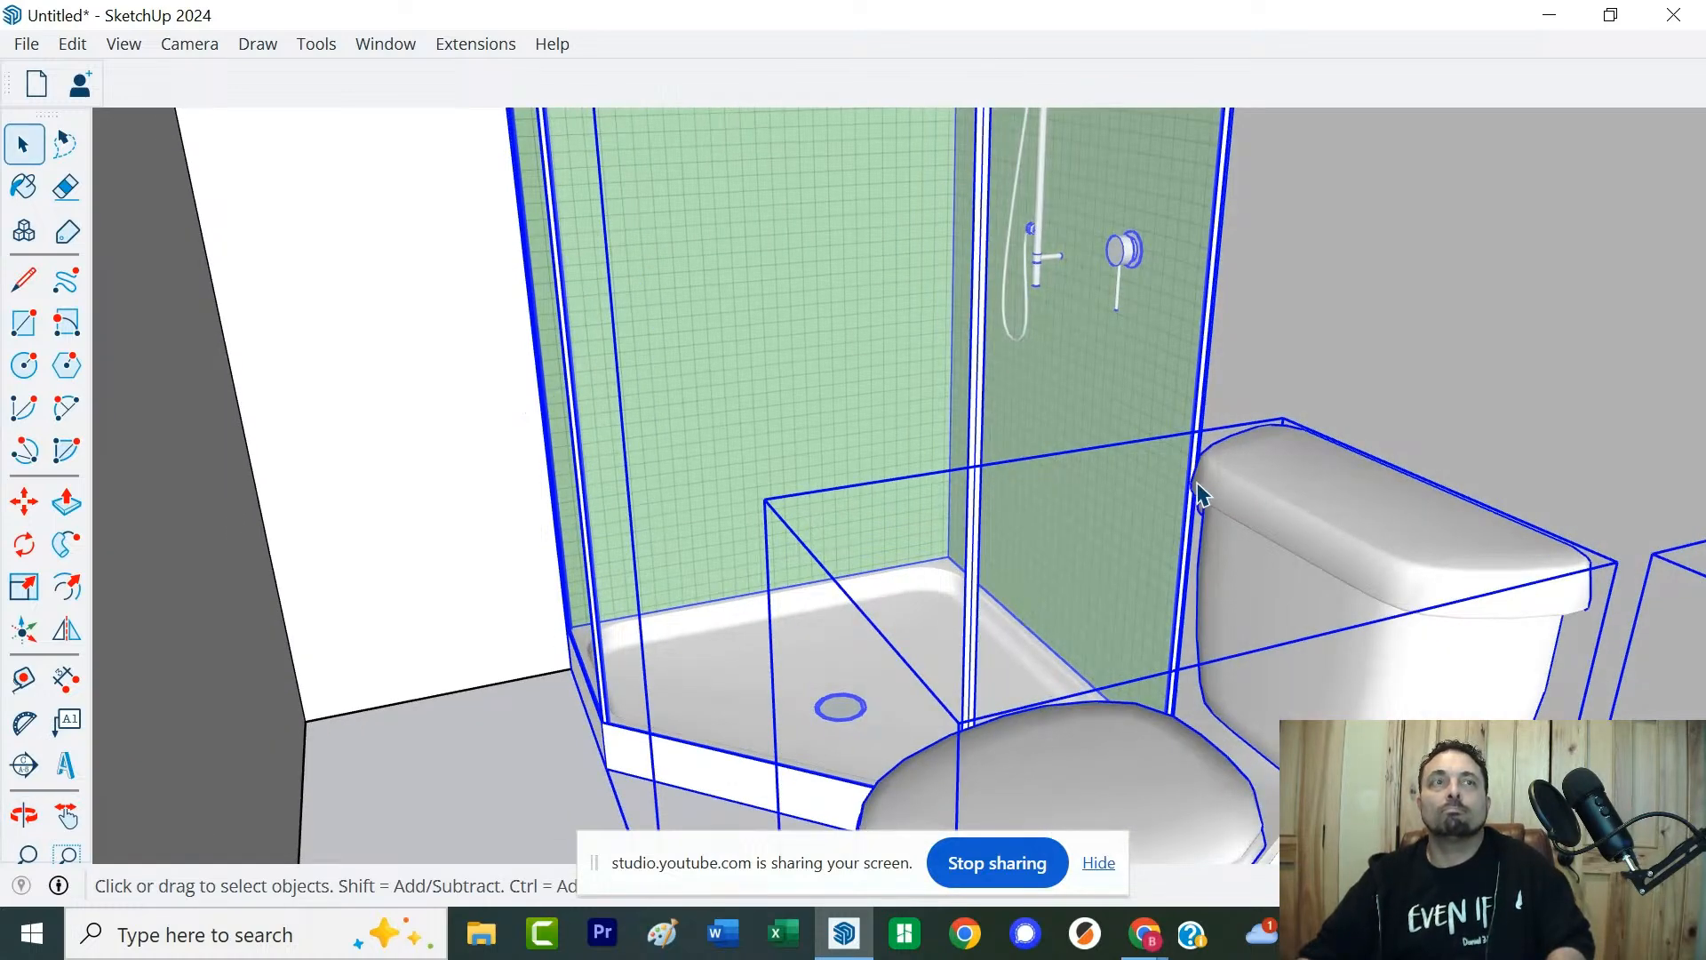
{"action": "scroll", "coordinate": [862, 523], "scroll_direction": "up", "scroll_amount": 4}
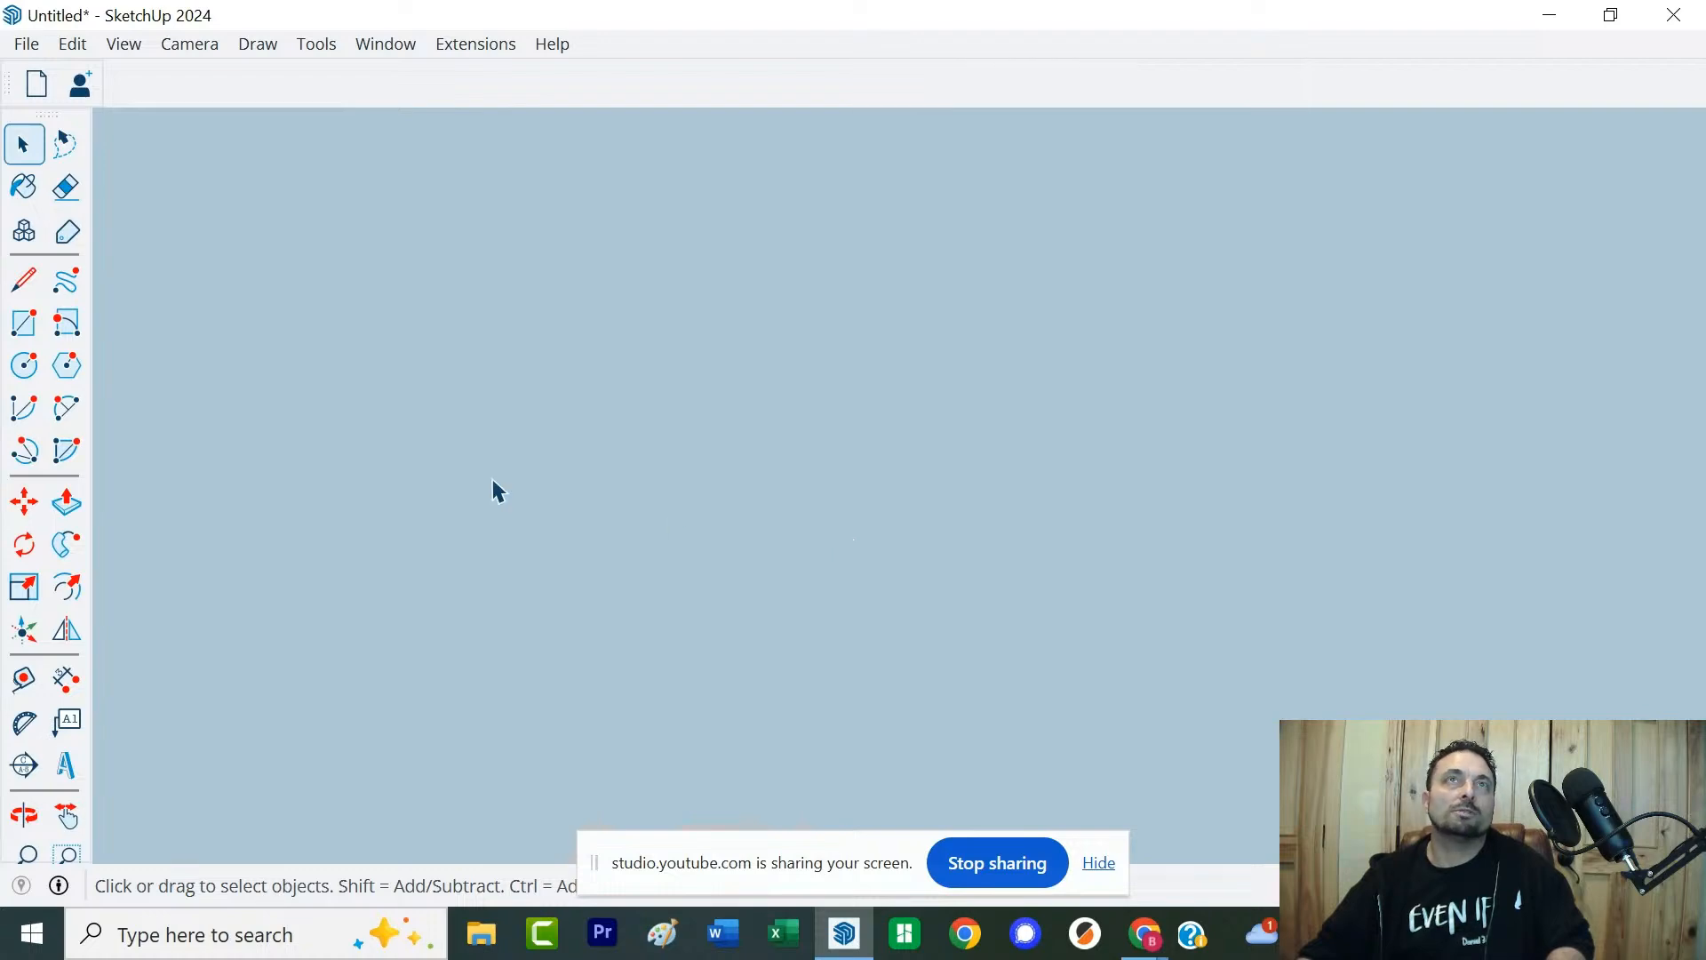
Lower the top face of the L-shaped partition around the shower with Push/Pull
{"action": "middle_click_drag", "start_coordinate": [495, 492], "coordinate": [1009, 617]}
{"action": "scroll", "coordinate": [1011, 616], "scroll_direction": "up", "scroll_amount": 2}
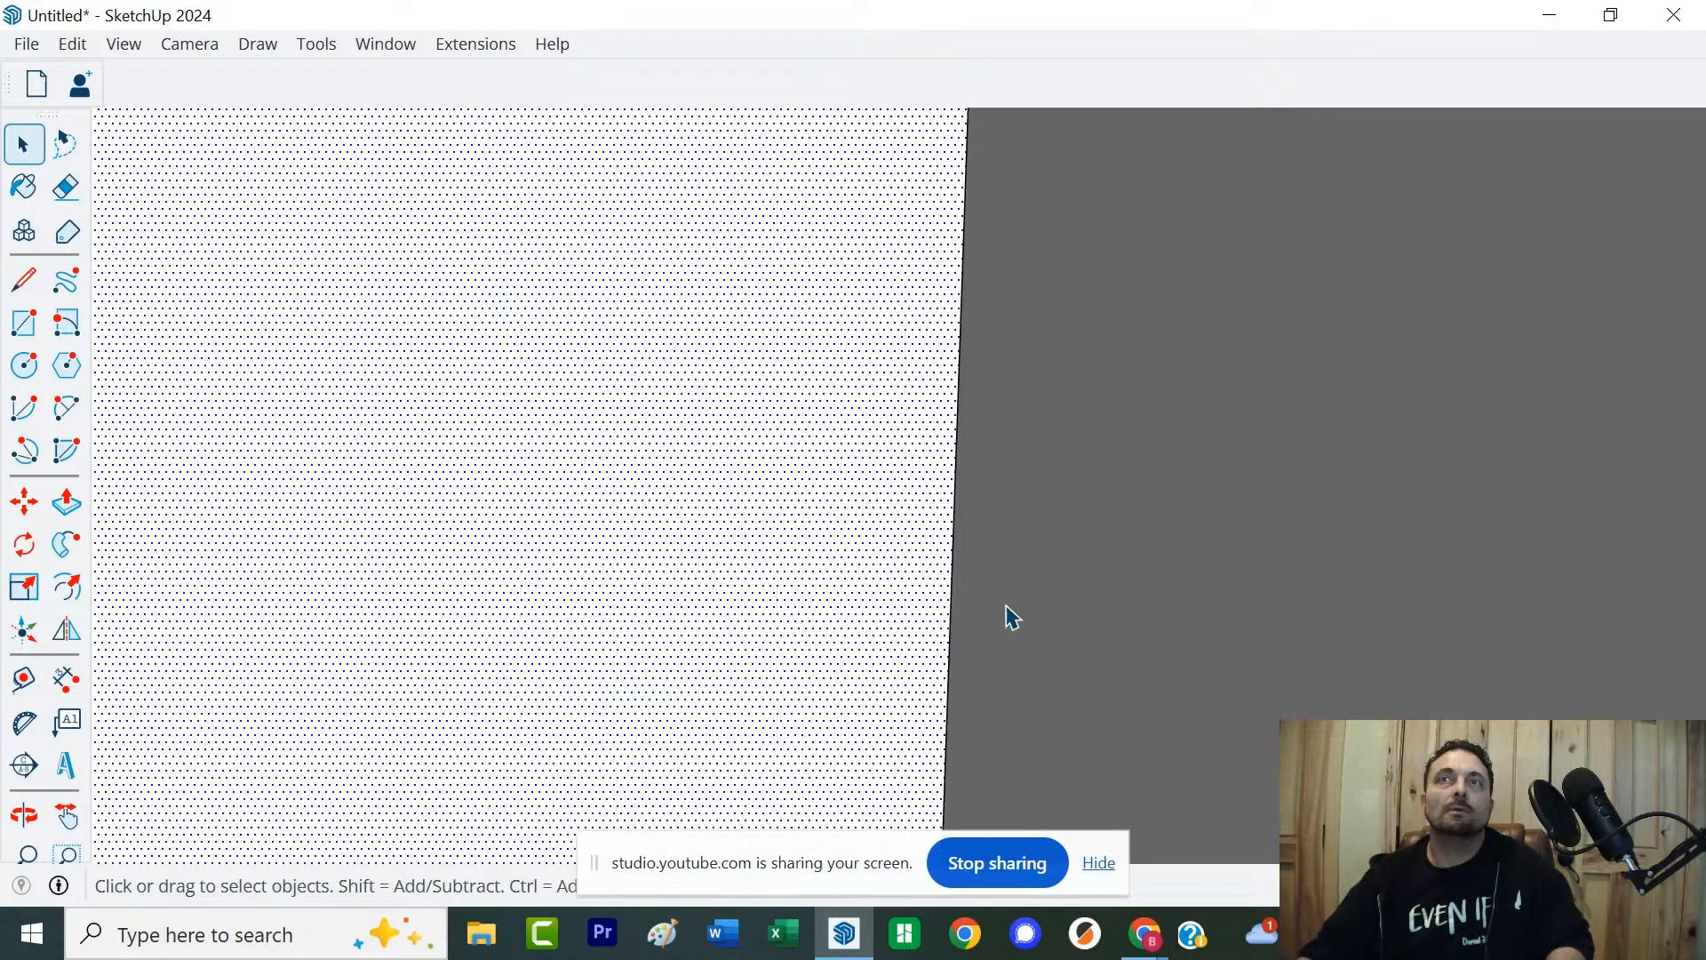
{"action": "scroll", "coordinate": [1011, 616], "scroll_direction": "down", "scroll_amount": 4}
{"action": "scroll", "coordinate": [723, 602], "scroll_direction": "down", "scroll_amount": 1}
{"action": "middle_click_drag", "start_coordinate": [723, 602], "coordinate": [690, 632]}
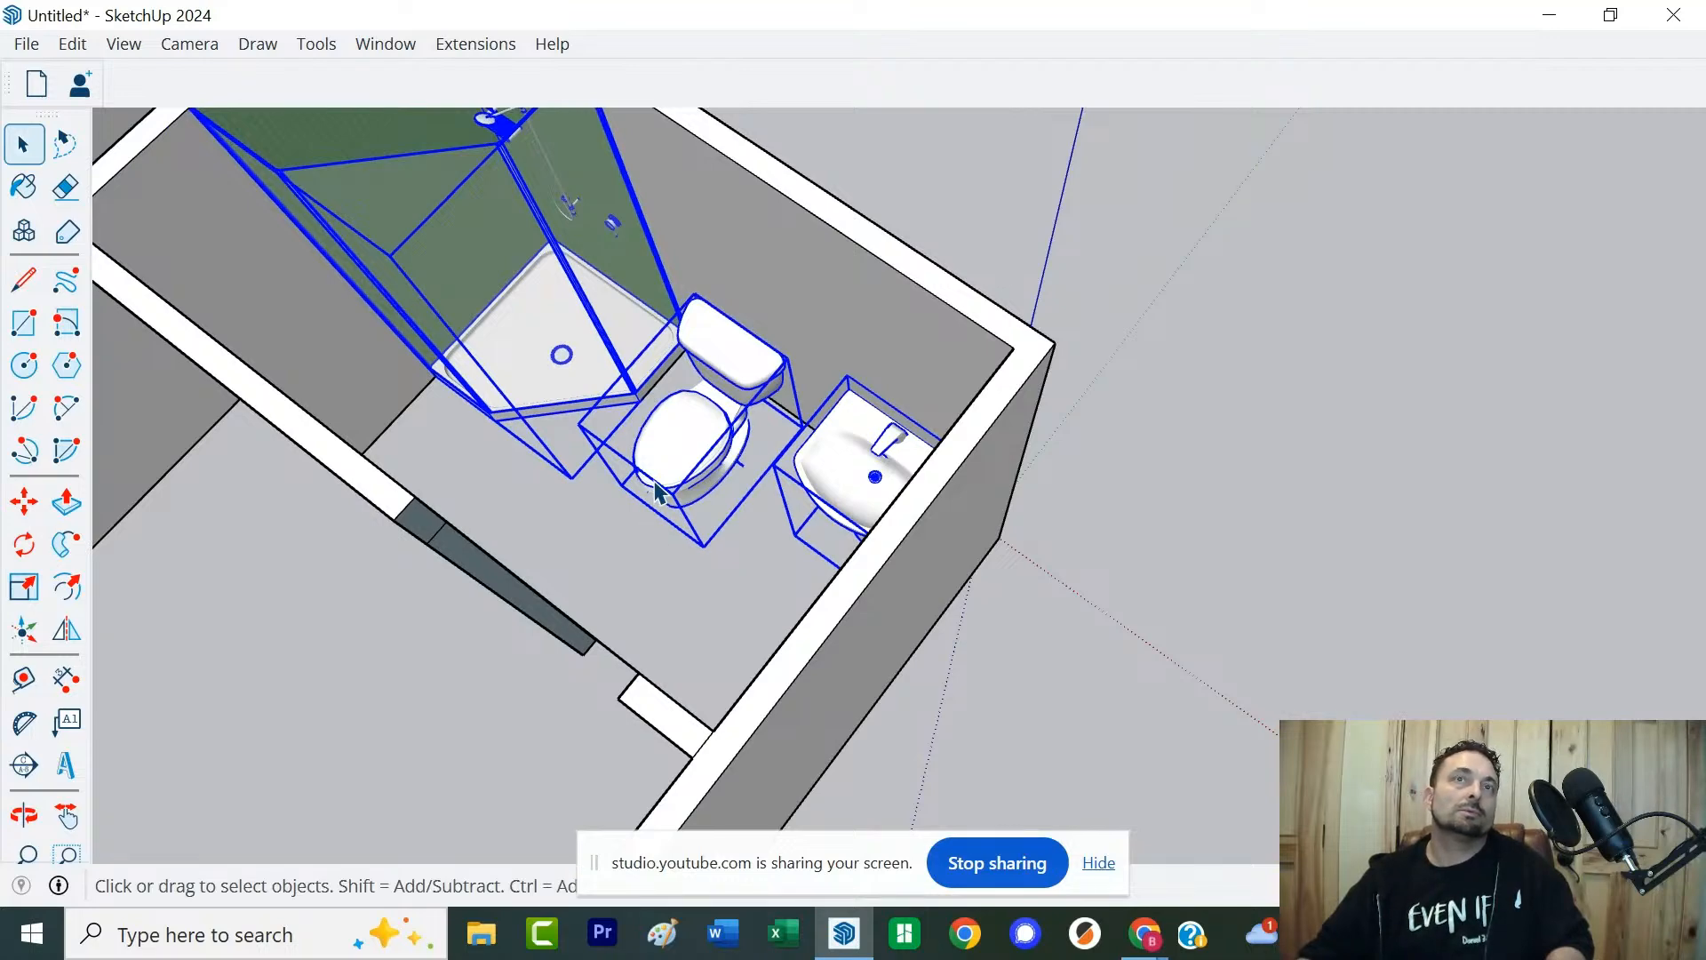
{"action": "scroll", "coordinate": [657, 491], "scroll_direction": "down", "scroll_amount": 5}
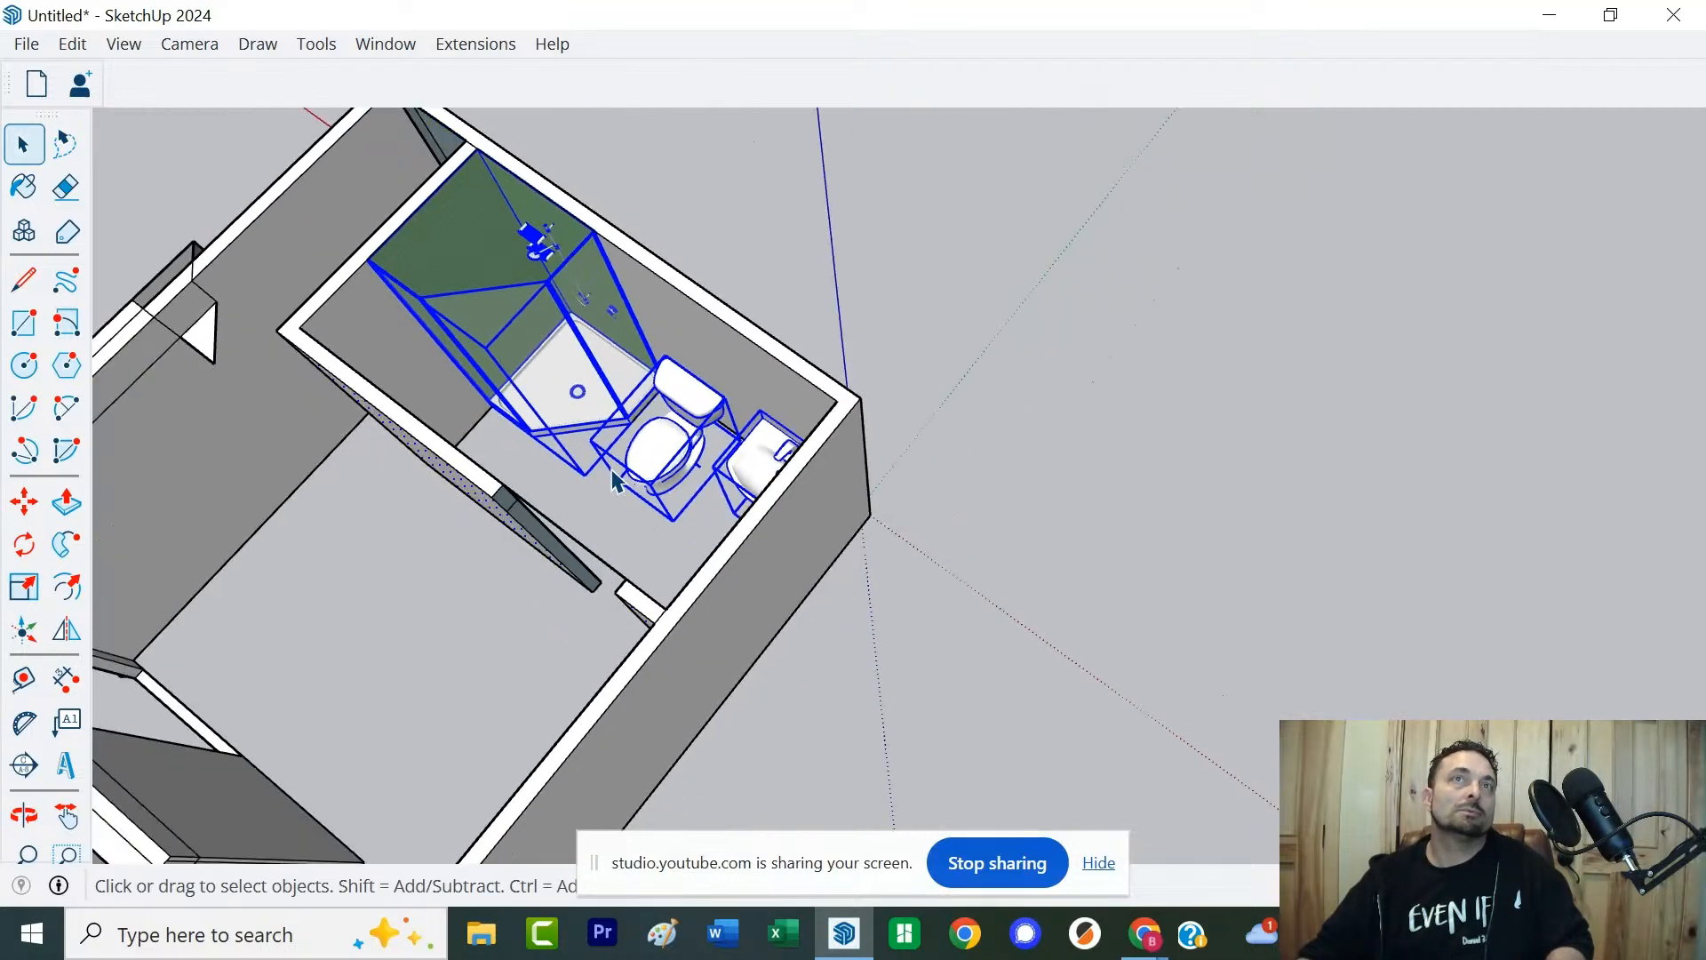
{"action": "middle_click_drag", "start_coordinate": [548, 502], "coordinate": [888, 400]}
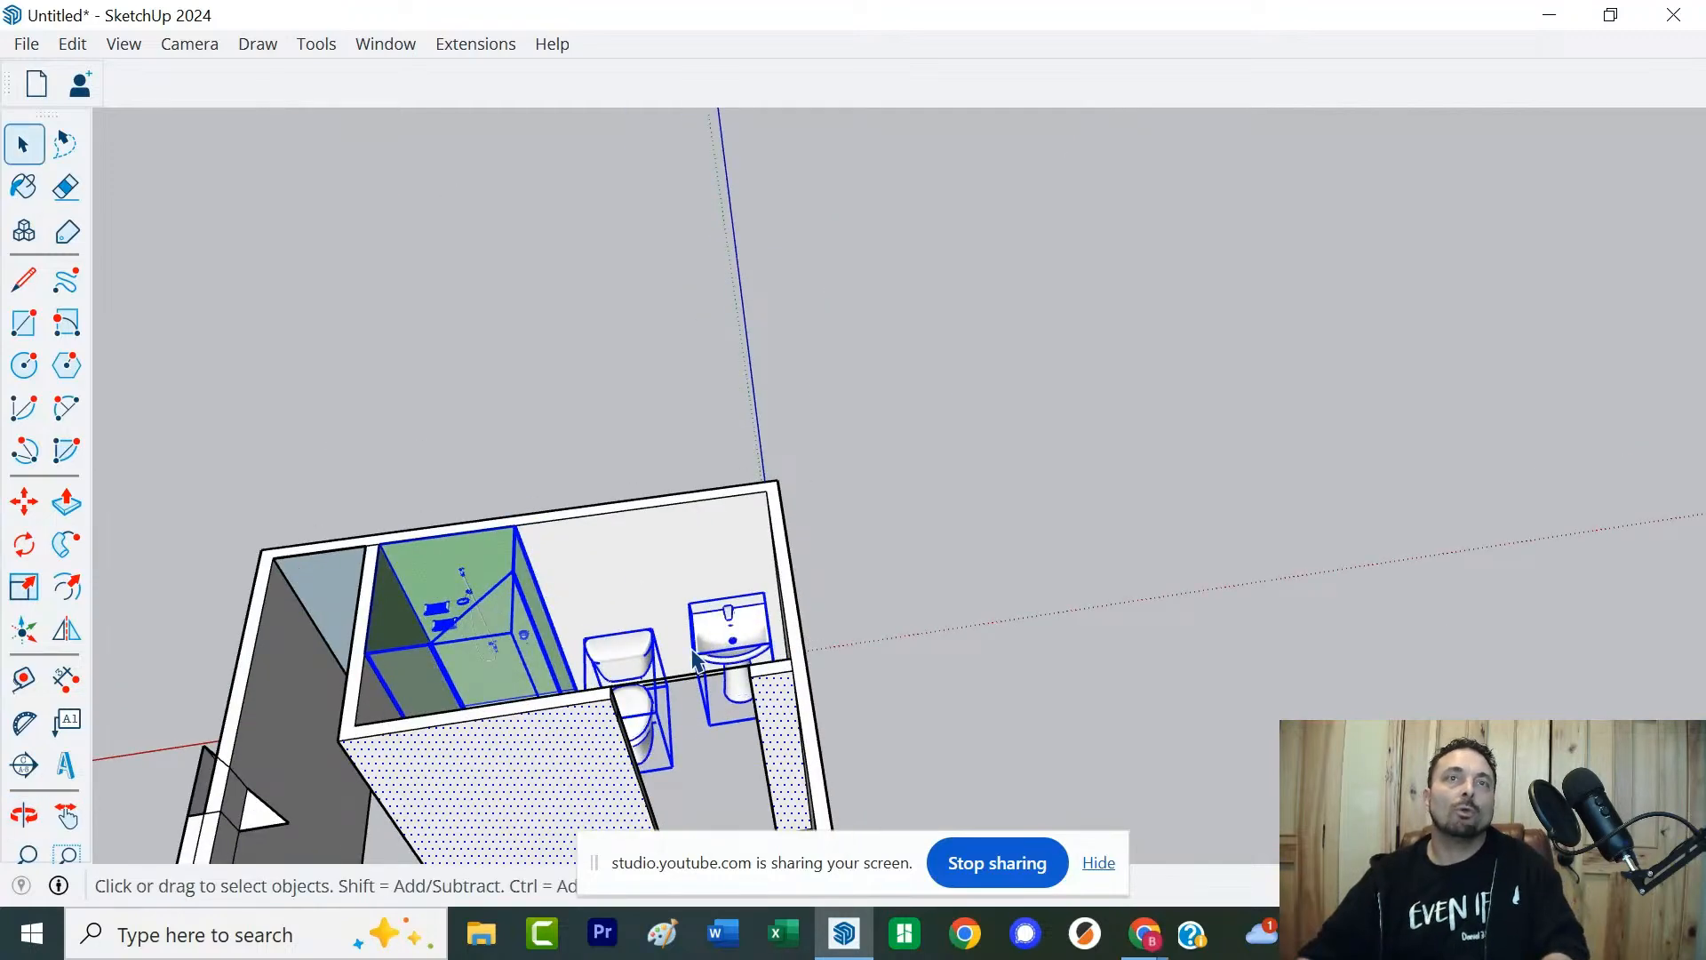
{"action": "left_click", "coordinate": [513, 720]}
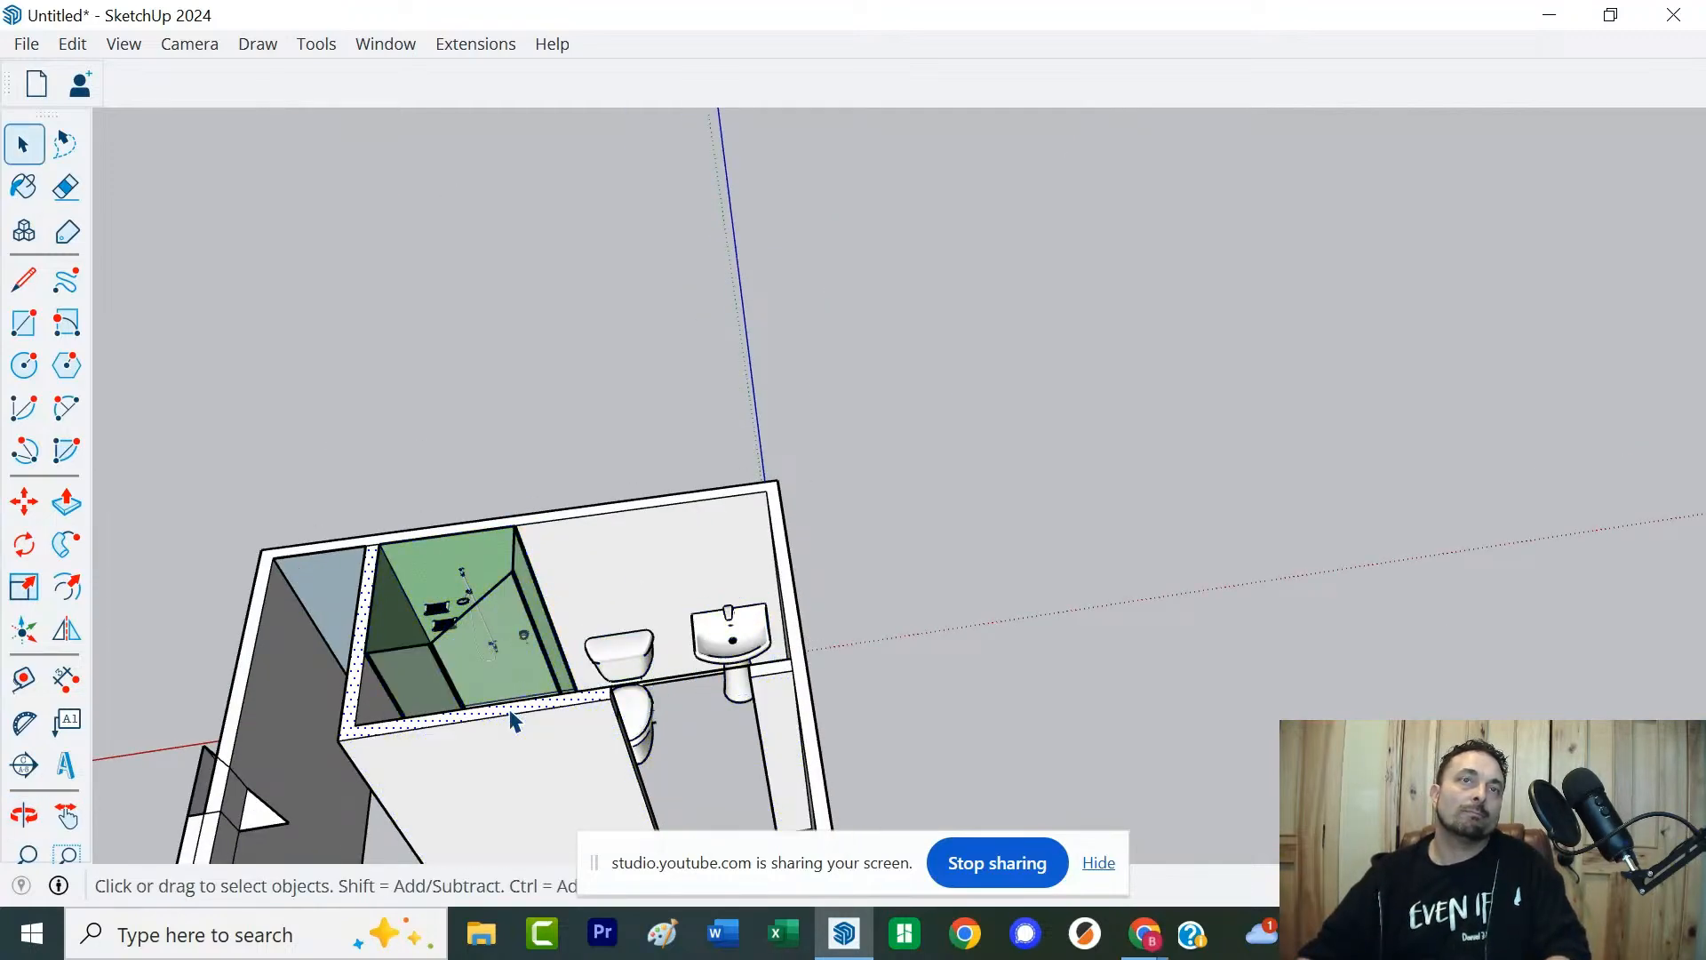
{"action": "key", "text": "p"}
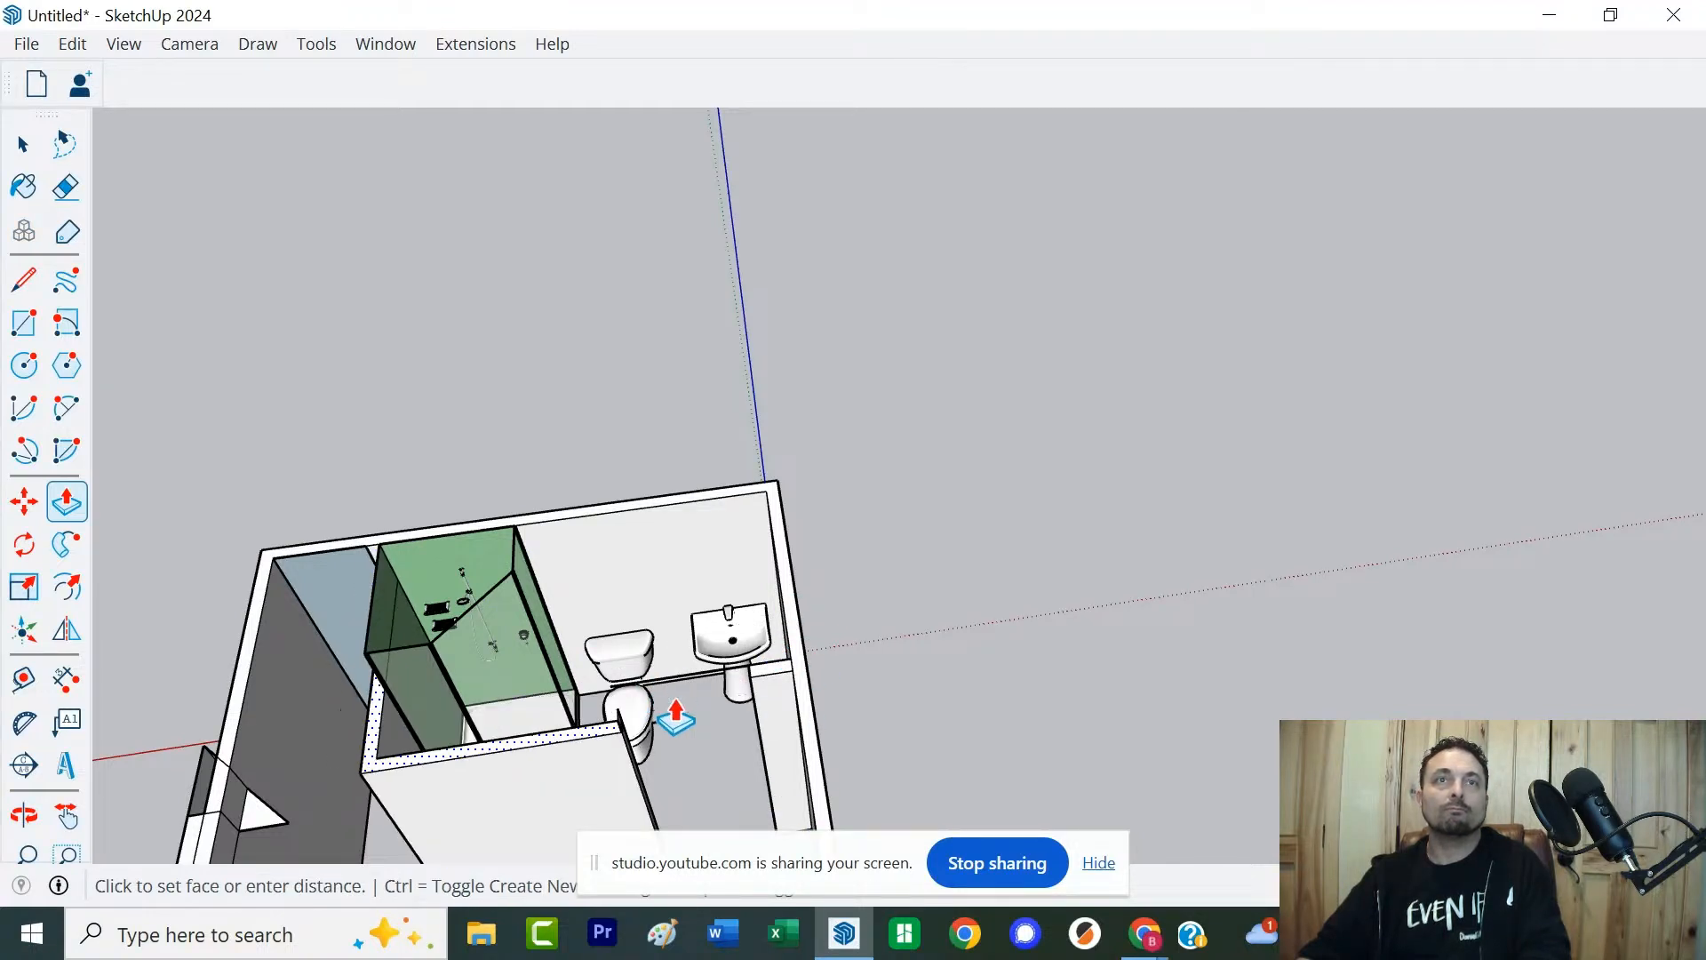
Push the partition wall beside the shower down to floor level
{"action": "scroll", "coordinate": [674, 711], "scroll_direction": "down", "scroll_amount": 2}
{"action": "scroll", "coordinate": [676, 715], "scroll_direction": "down", "scroll_amount": 3}
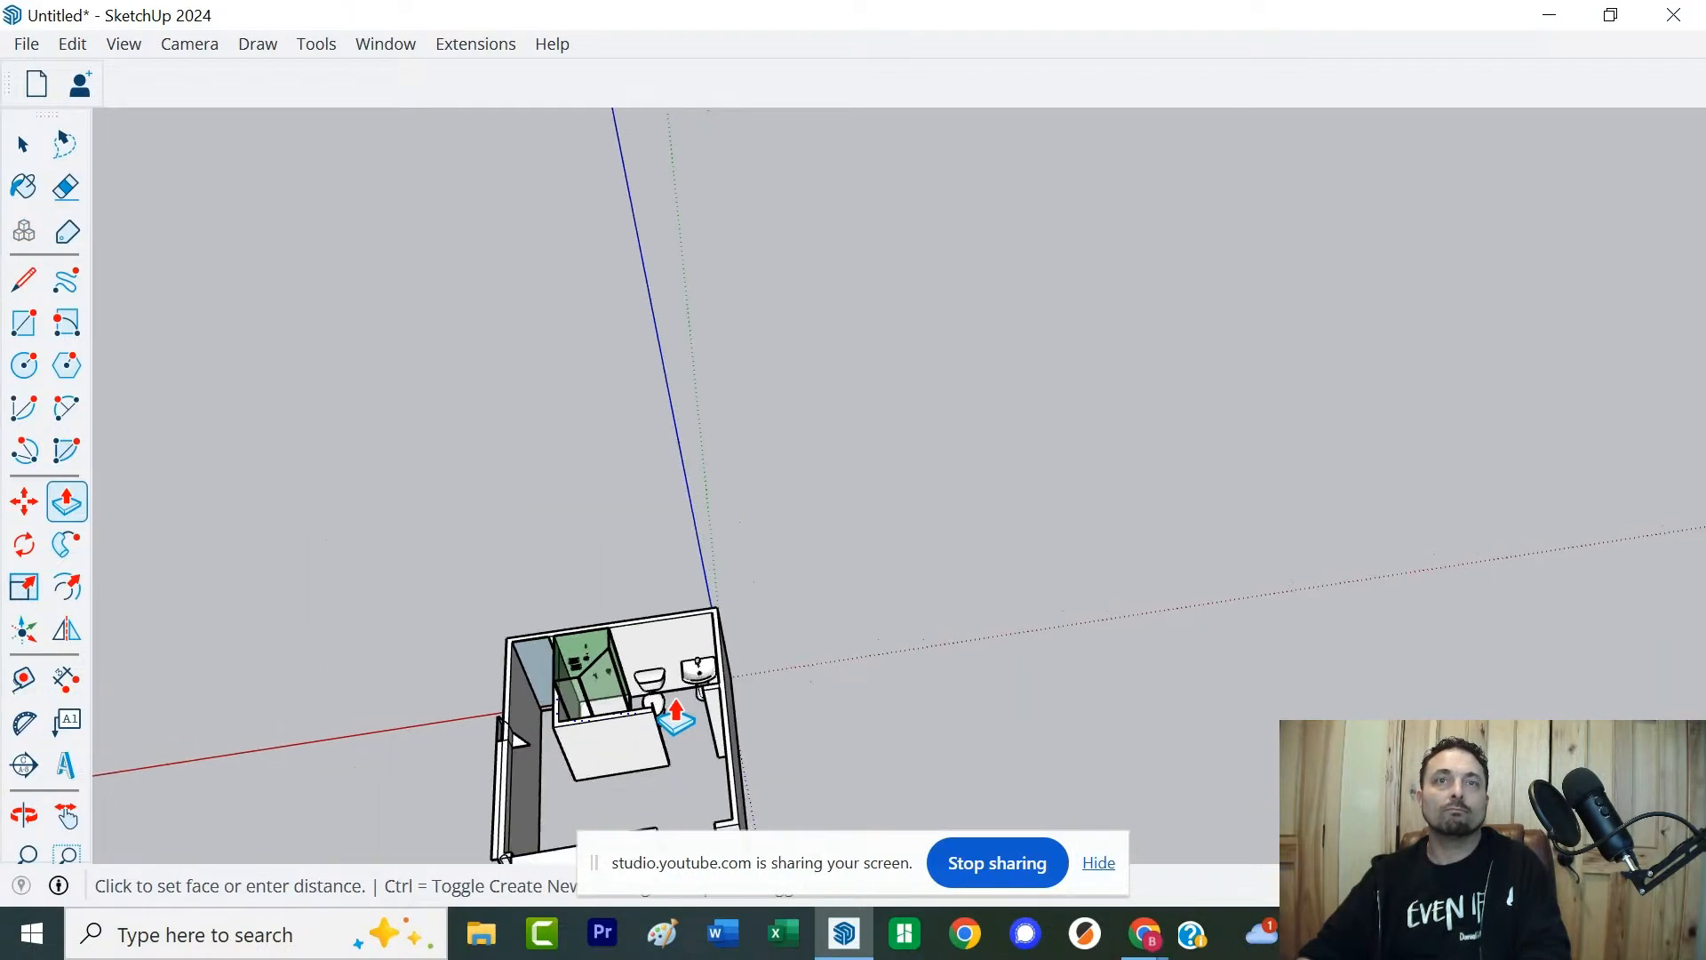
{"action": "left_click", "coordinate": [715, 773]}
{"action": "key", "text": "space"}
{"action": "scroll", "coordinate": [573, 724], "scroll_direction": "up", "scroll_amount": 2}
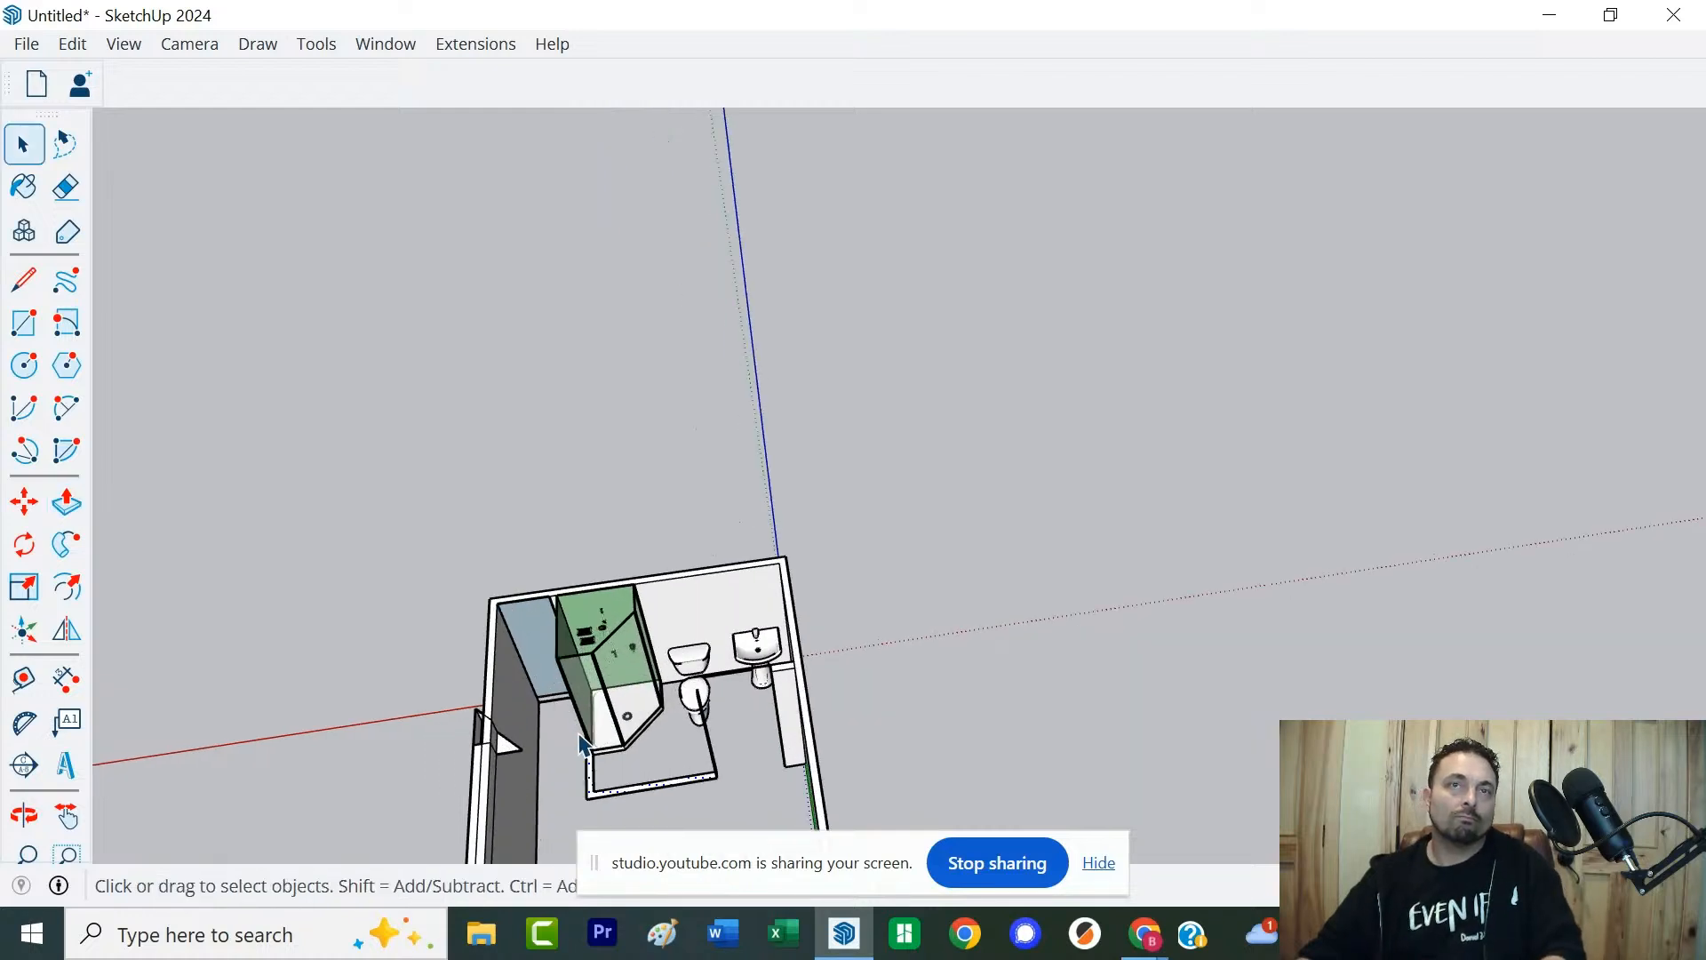
Delete the leftover partition footprint edges from the floor in front of the shower
{"action": "middle_click_drag", "start_coordinate": [800, 743], "coordinate": [952, 468]}
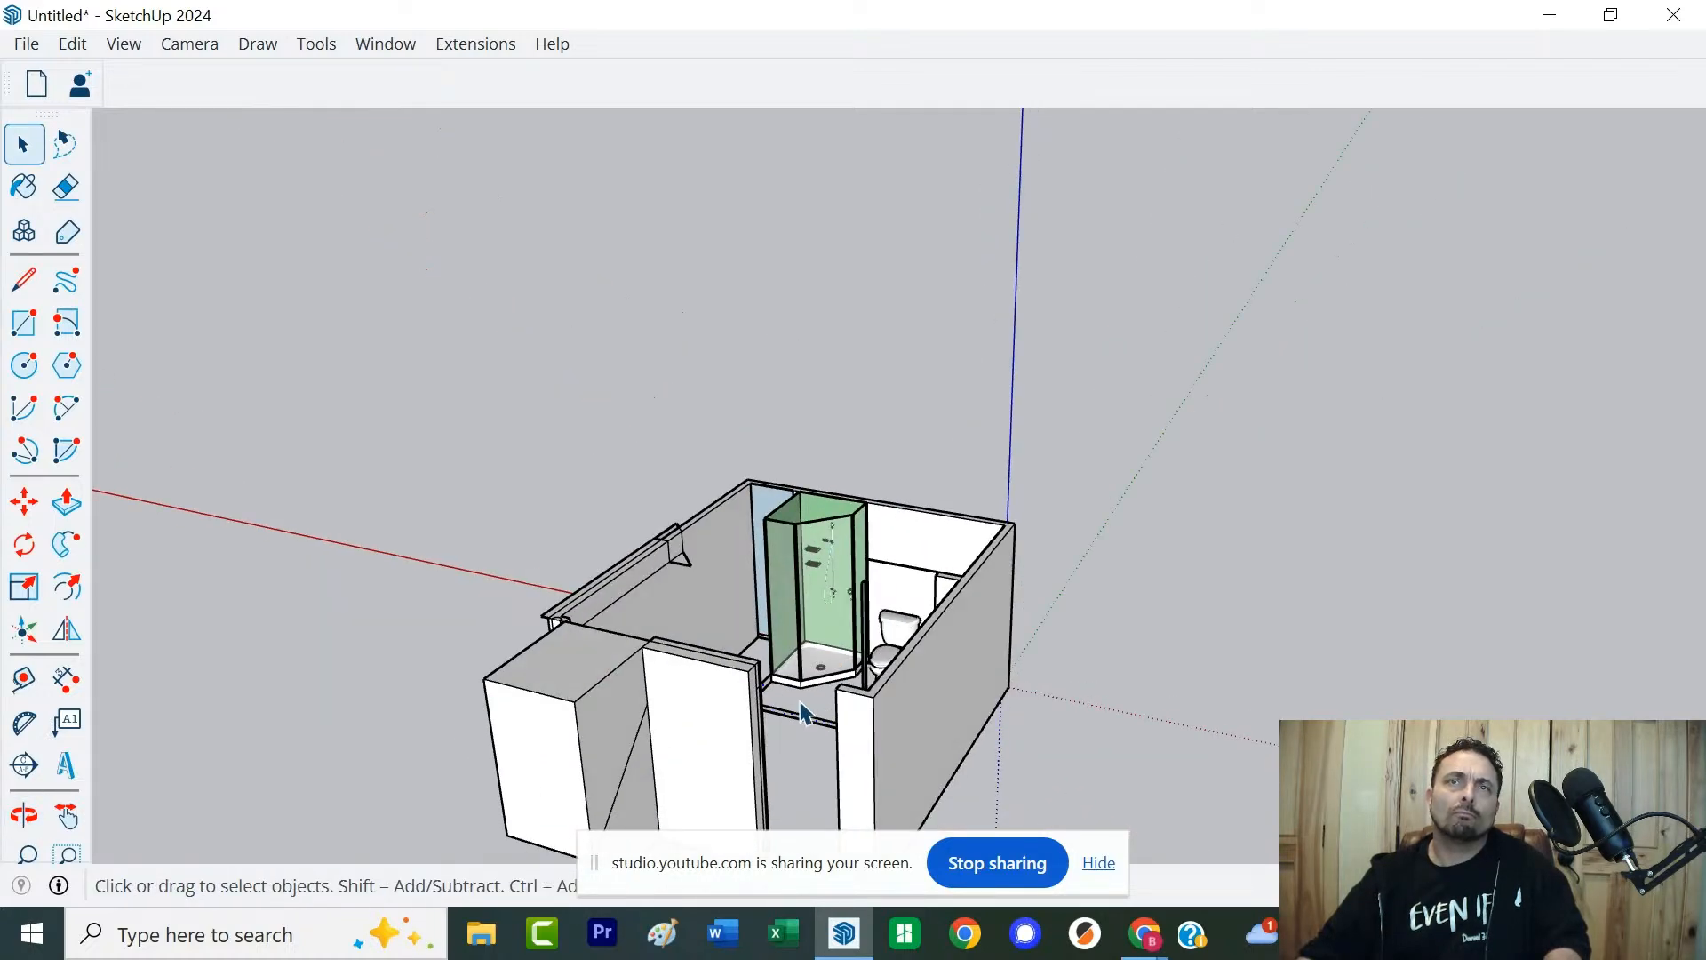
{"action": "scroll", "coordinate": [797, 710], "scroll_direction": "up", "scroll_amount": 10}
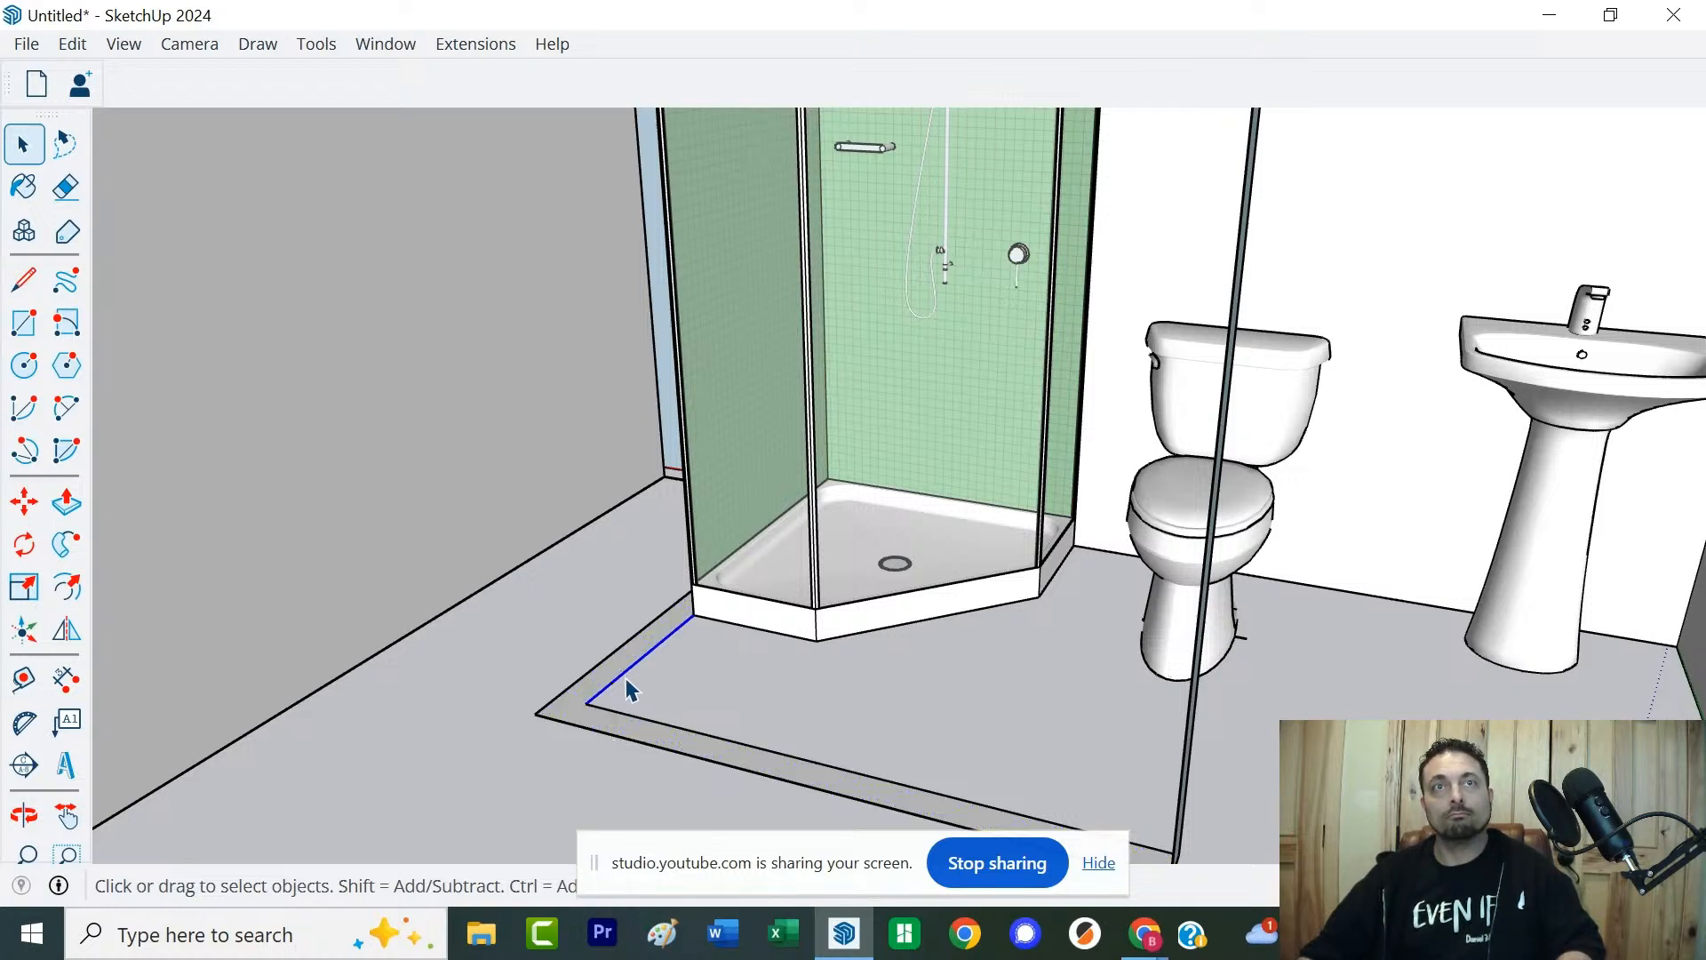
{"action": "key", "text": "Delete"}
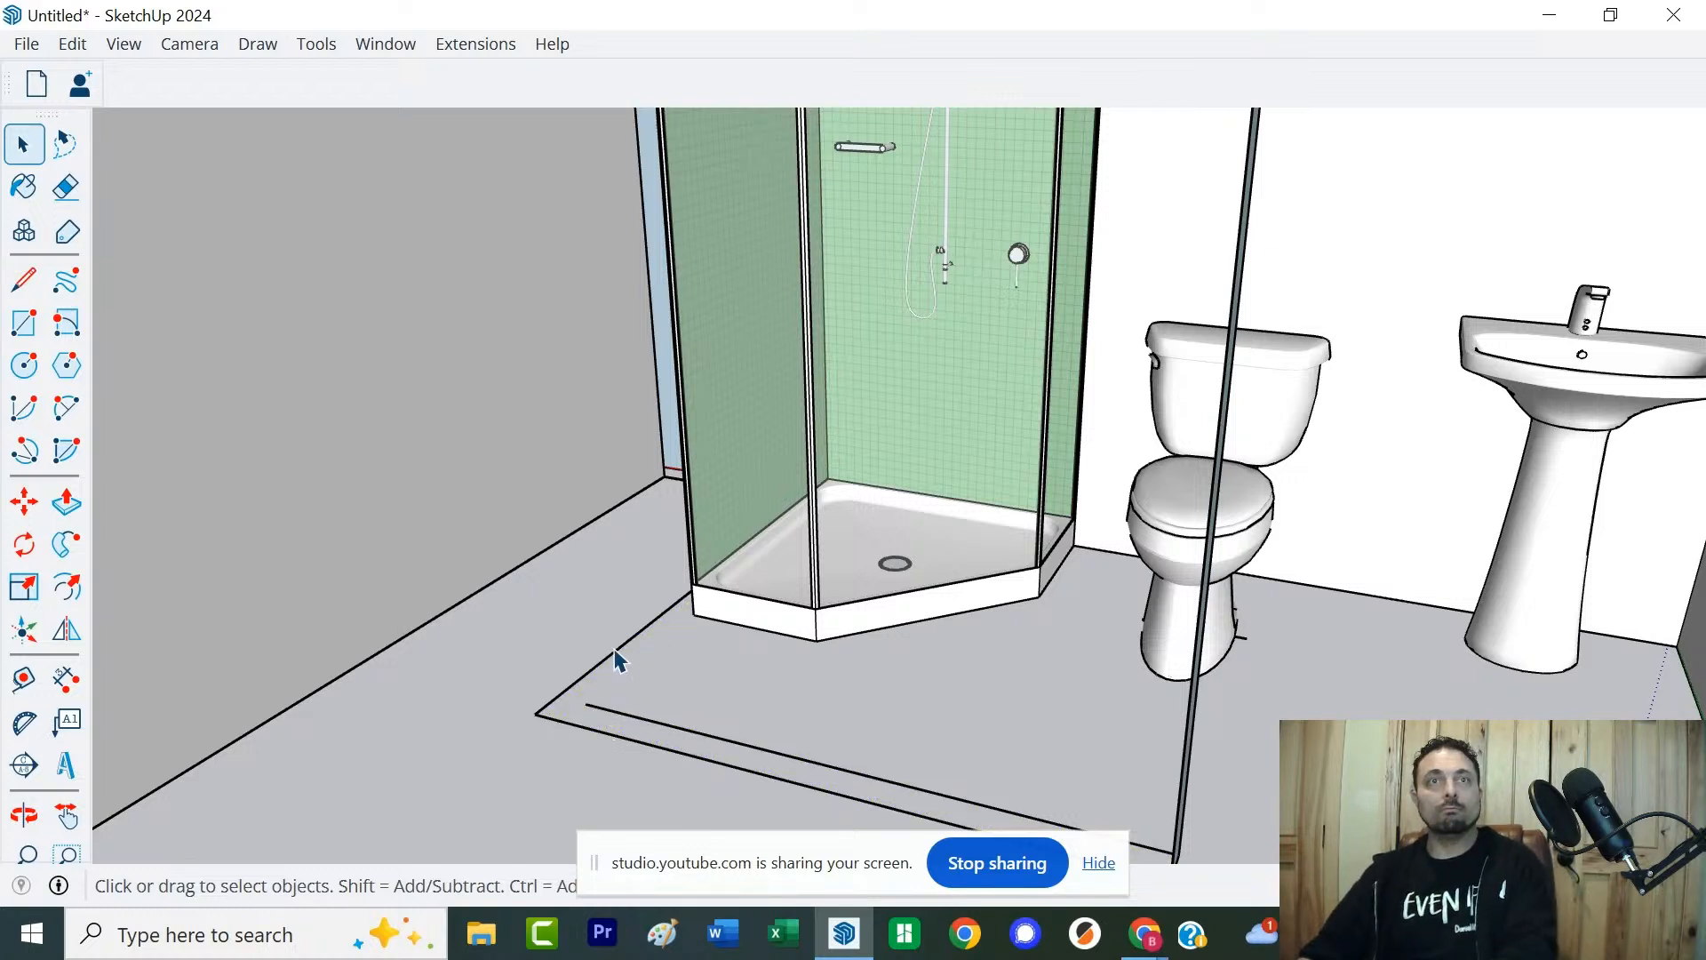
{"action": "left_click", "coordinate": [613, 657]}
{"action": "key", "text": "Delete"}
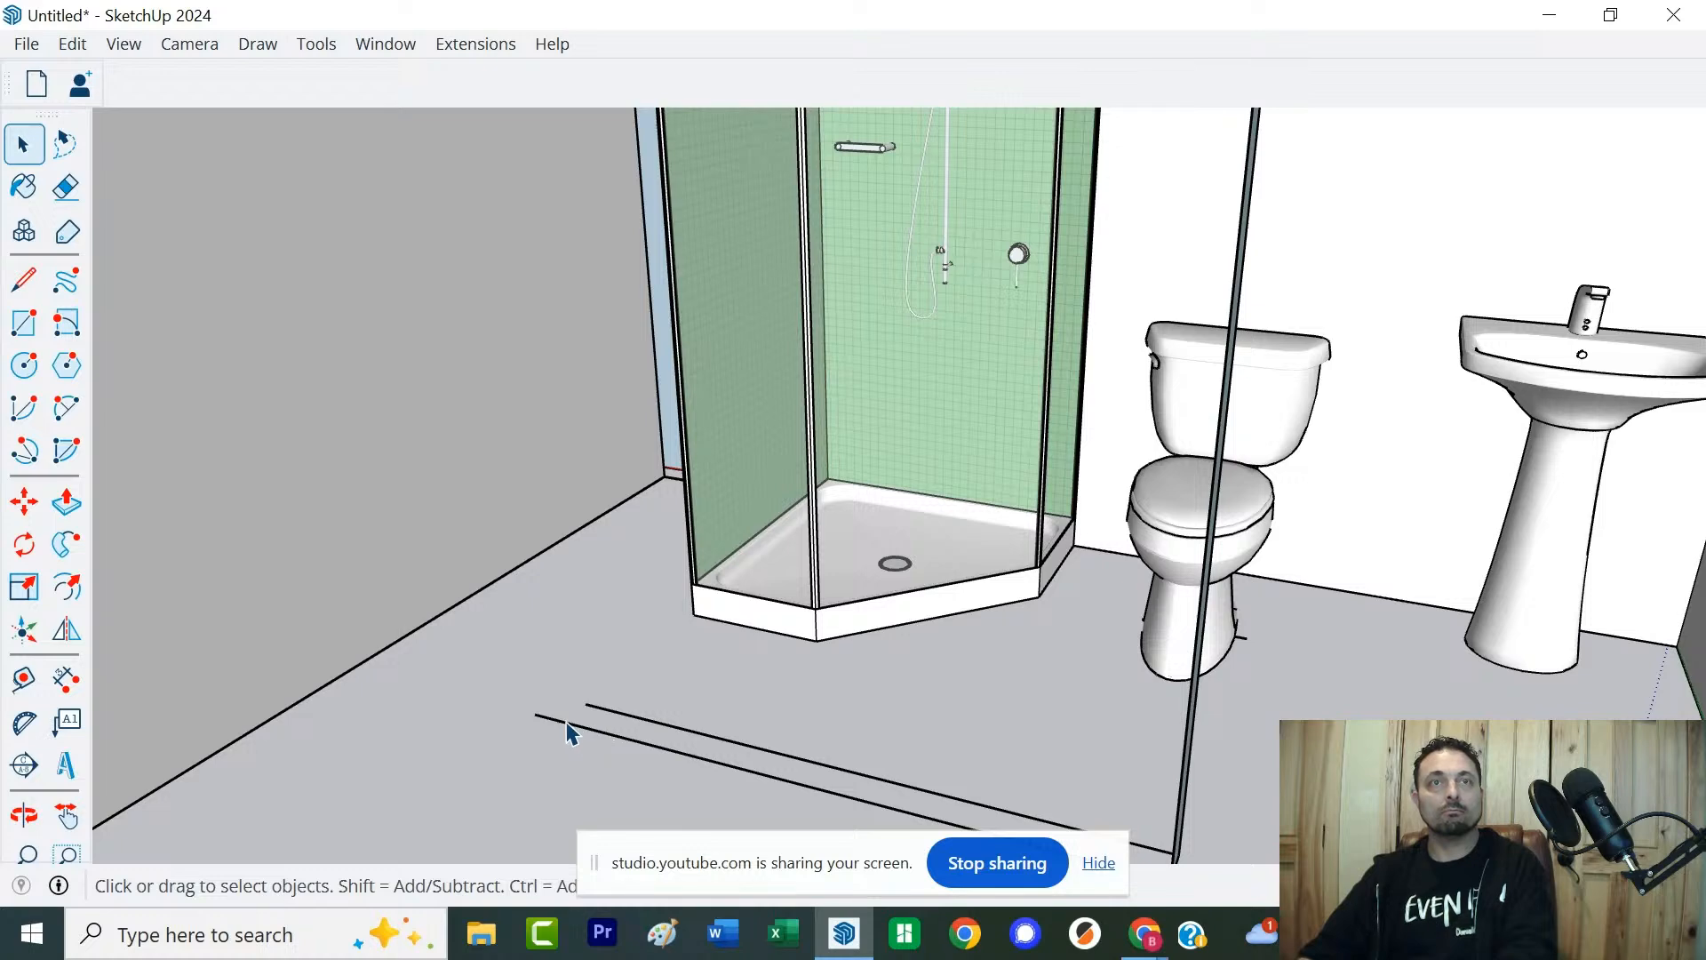
{"action": "left_click", "coordinate": [619, 715]}
{"action": "key", "text": "Delete"}
{"action": "middle_click_drag", "start_coordinate": [724, 711], "coordinate": [835, 677]}
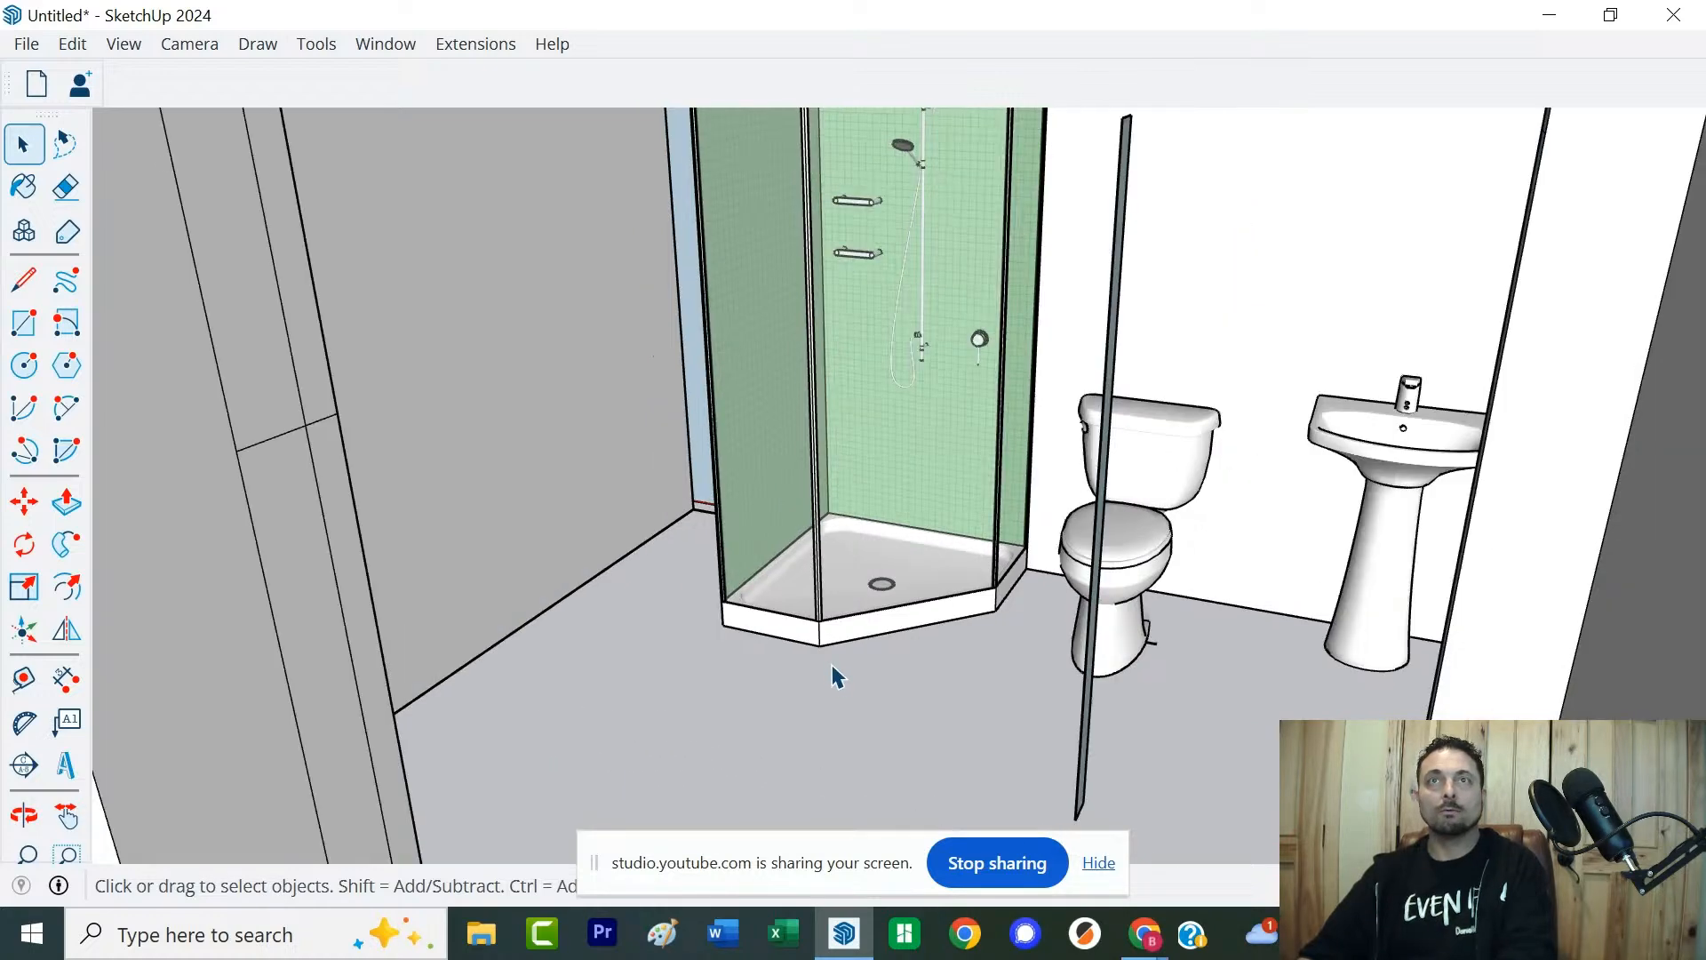
Configure the shower live component with a width of 41.732 in and a depth of 42.52 in
{"action": "left_click", "coordinate": [838, 458]}
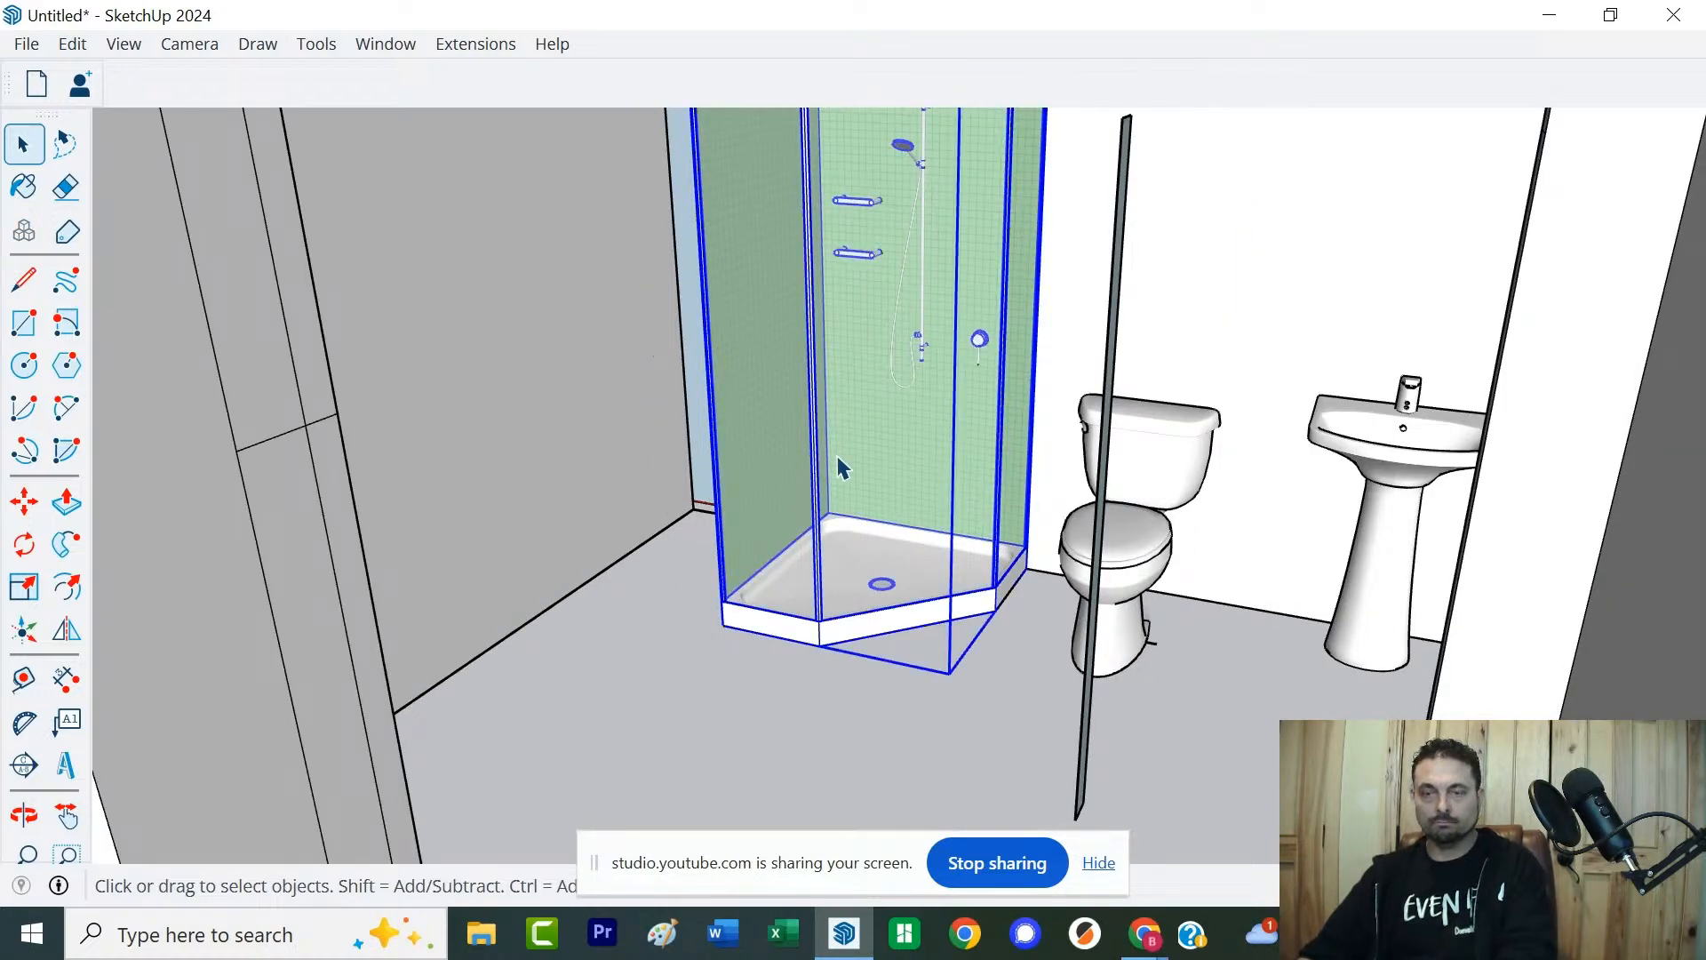
{"action": "double_click", "coordinate": [837, 460]}
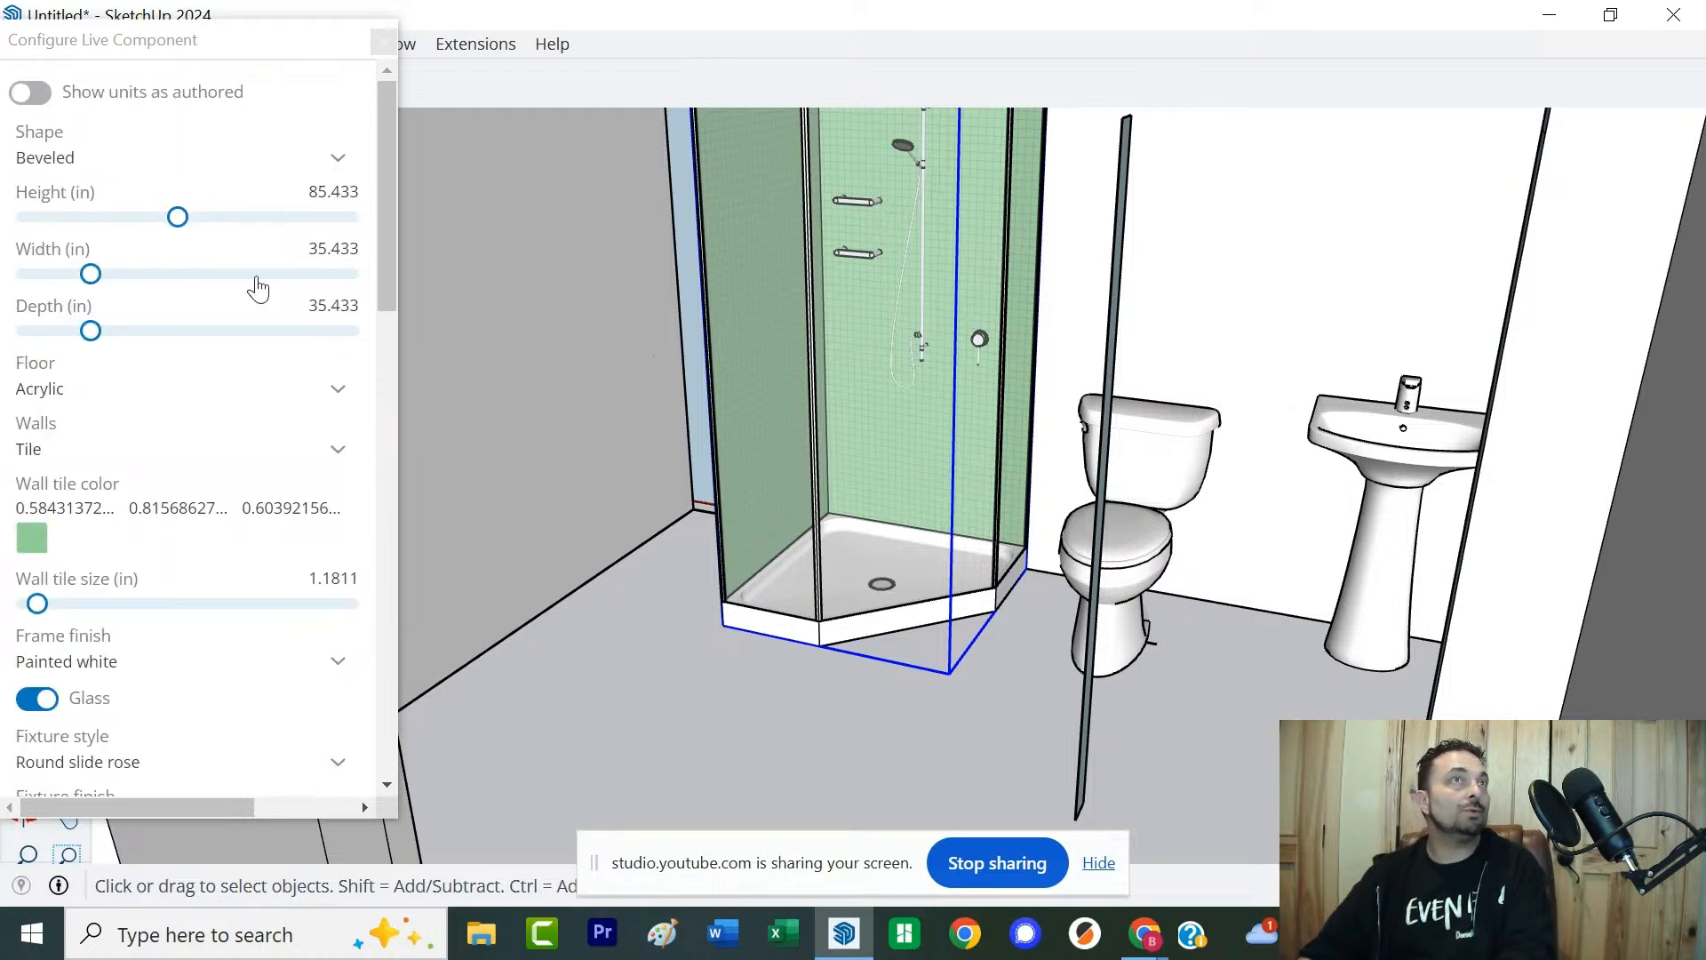
{"action": "left_click_drag", "start_coordinate": [92, 278], "coordinate": [164, 298]}
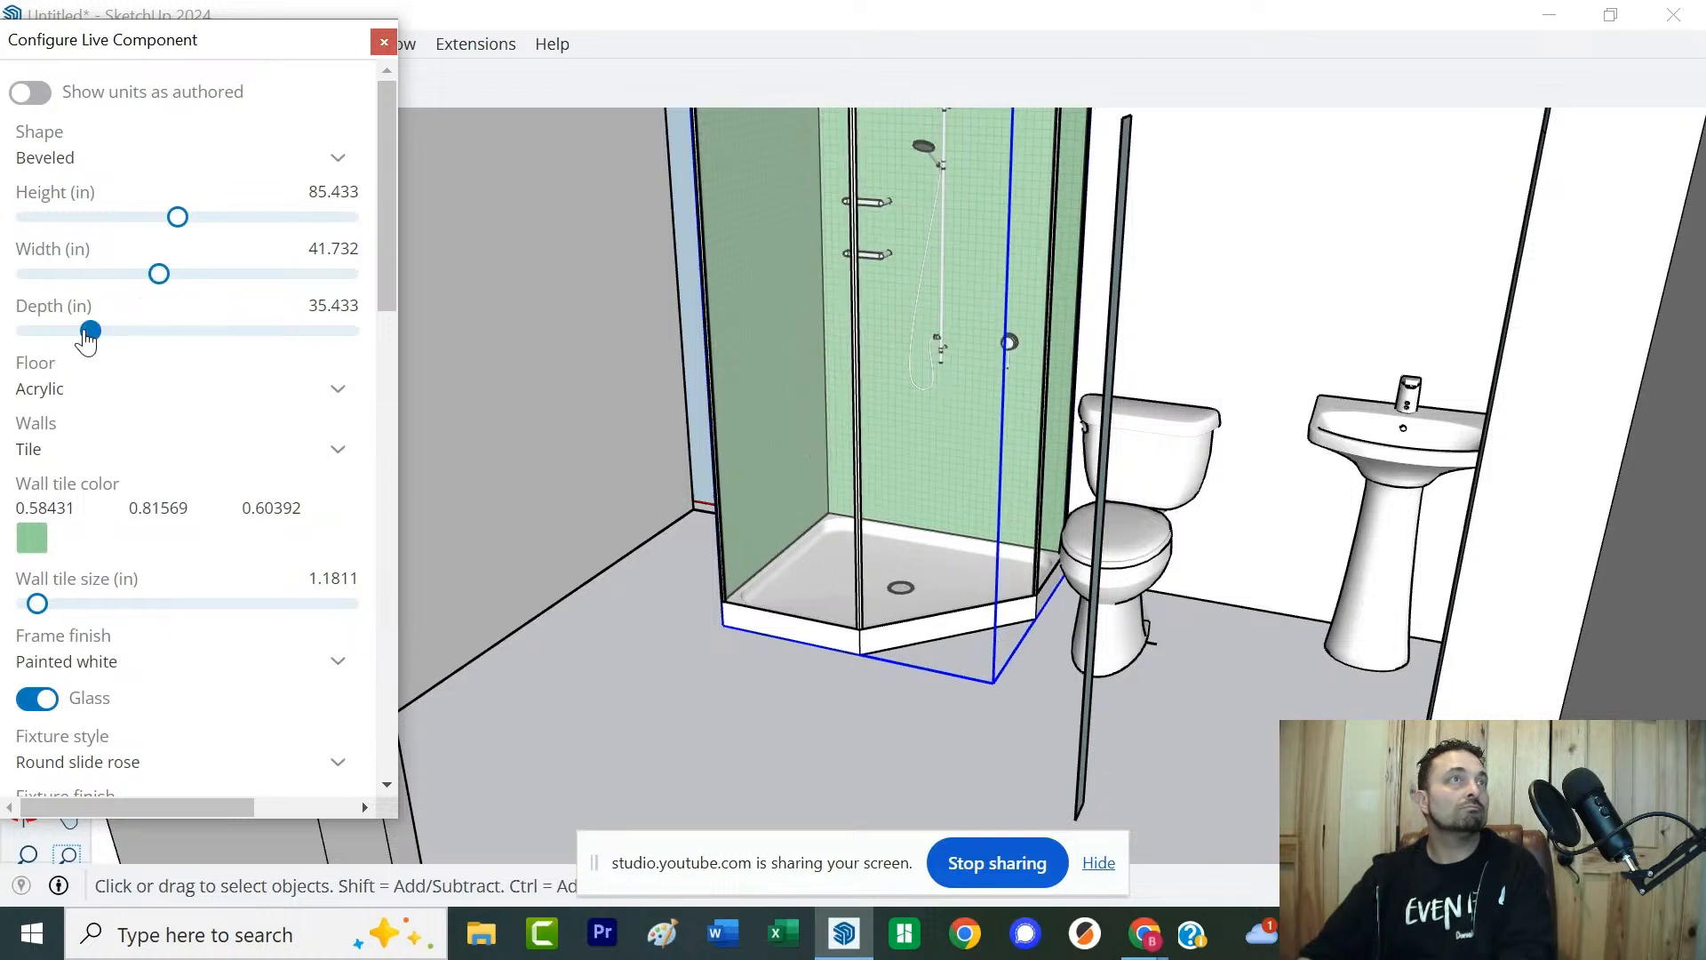
{"action": "left_click_drag", "start_coordinate": [86, 341], "coordinate": [168, 350]}
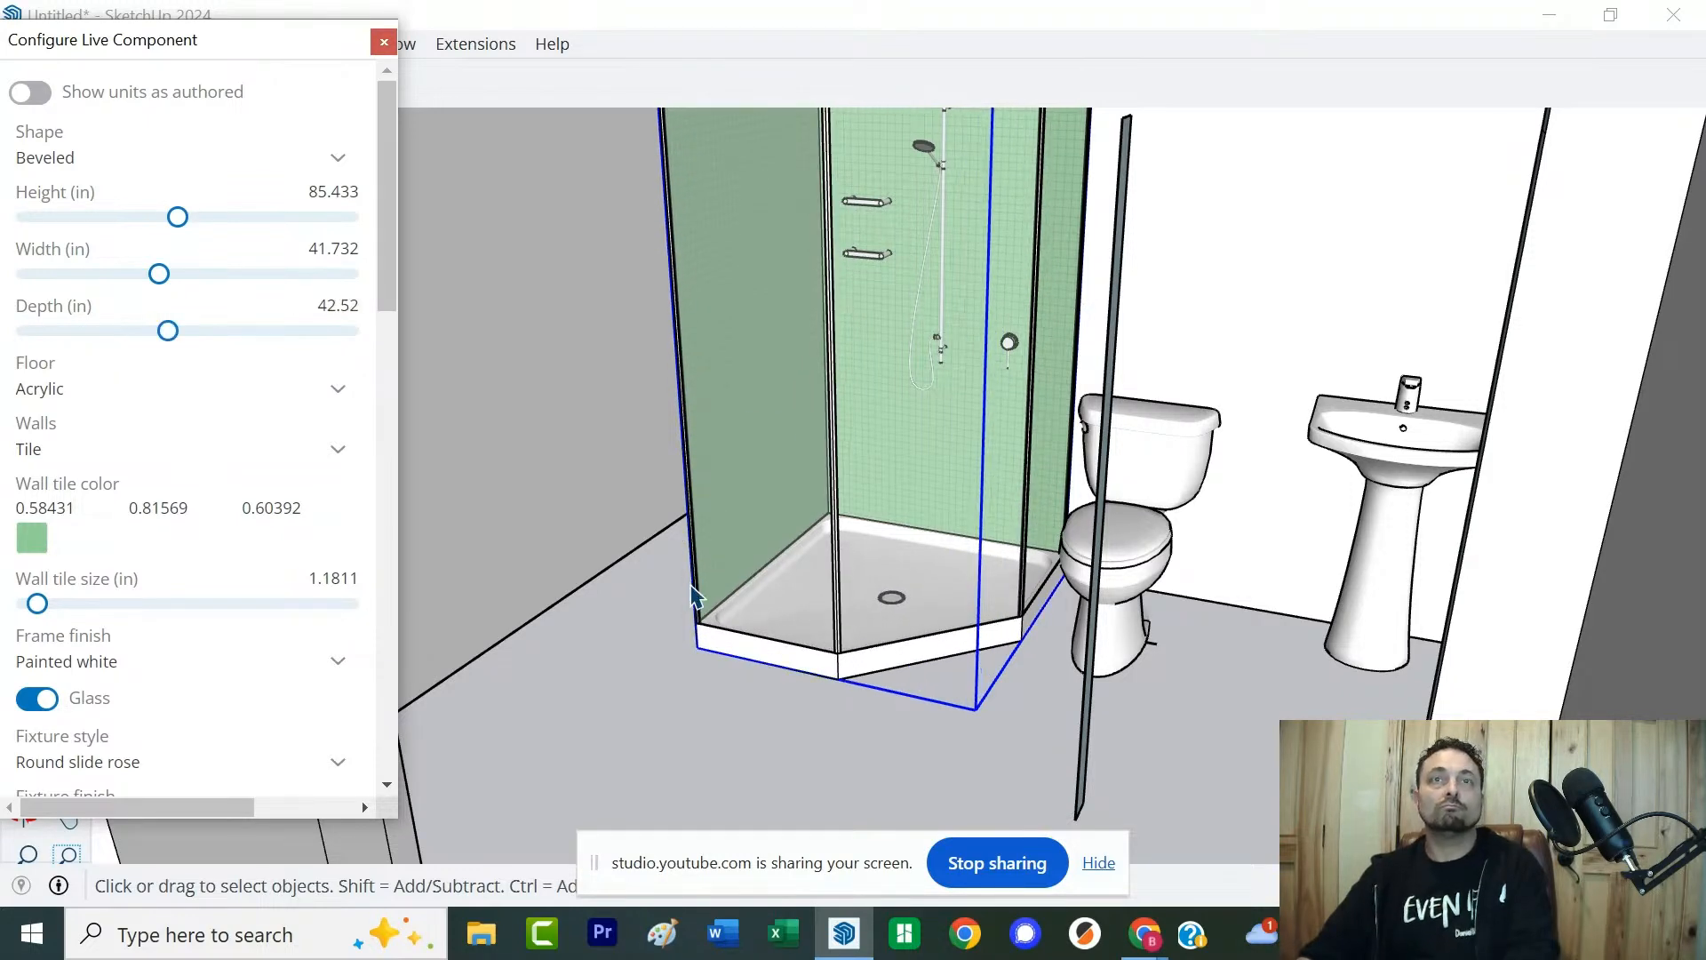
Move the shower by its back floor corner along the rear wall into the room's corner
{"action": "middle_click_drag", "start_coordinate": [529, 693], "coordinate": [800, 769]}
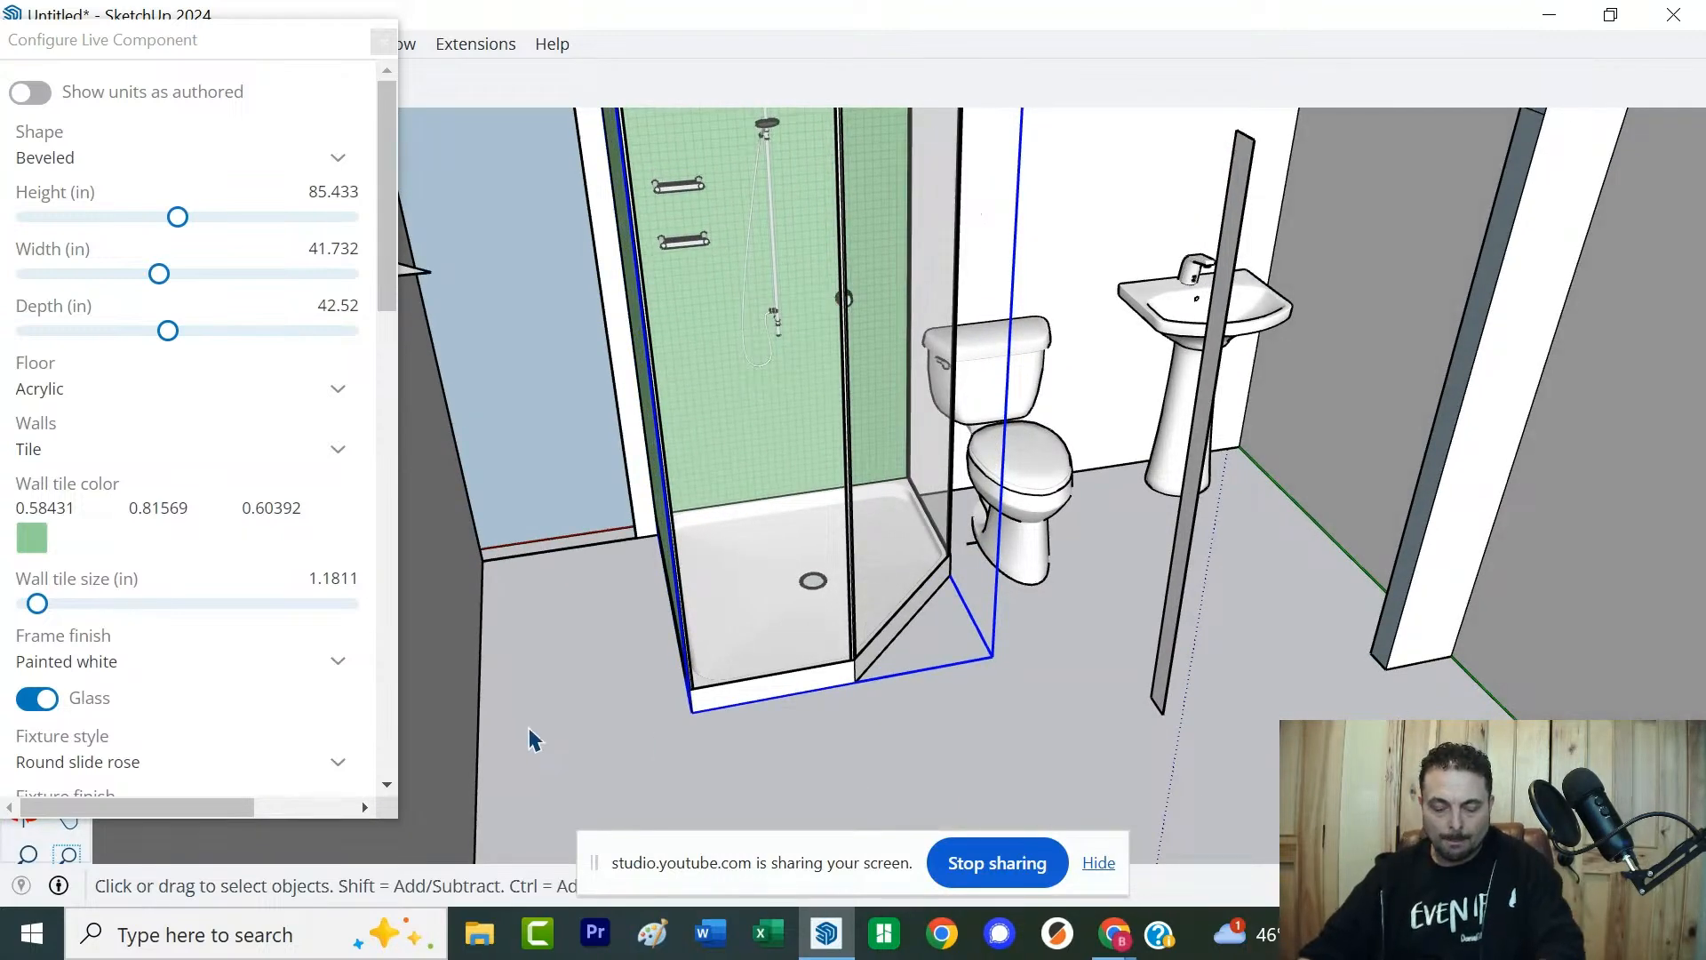
{"action": "key", "text": "m"}
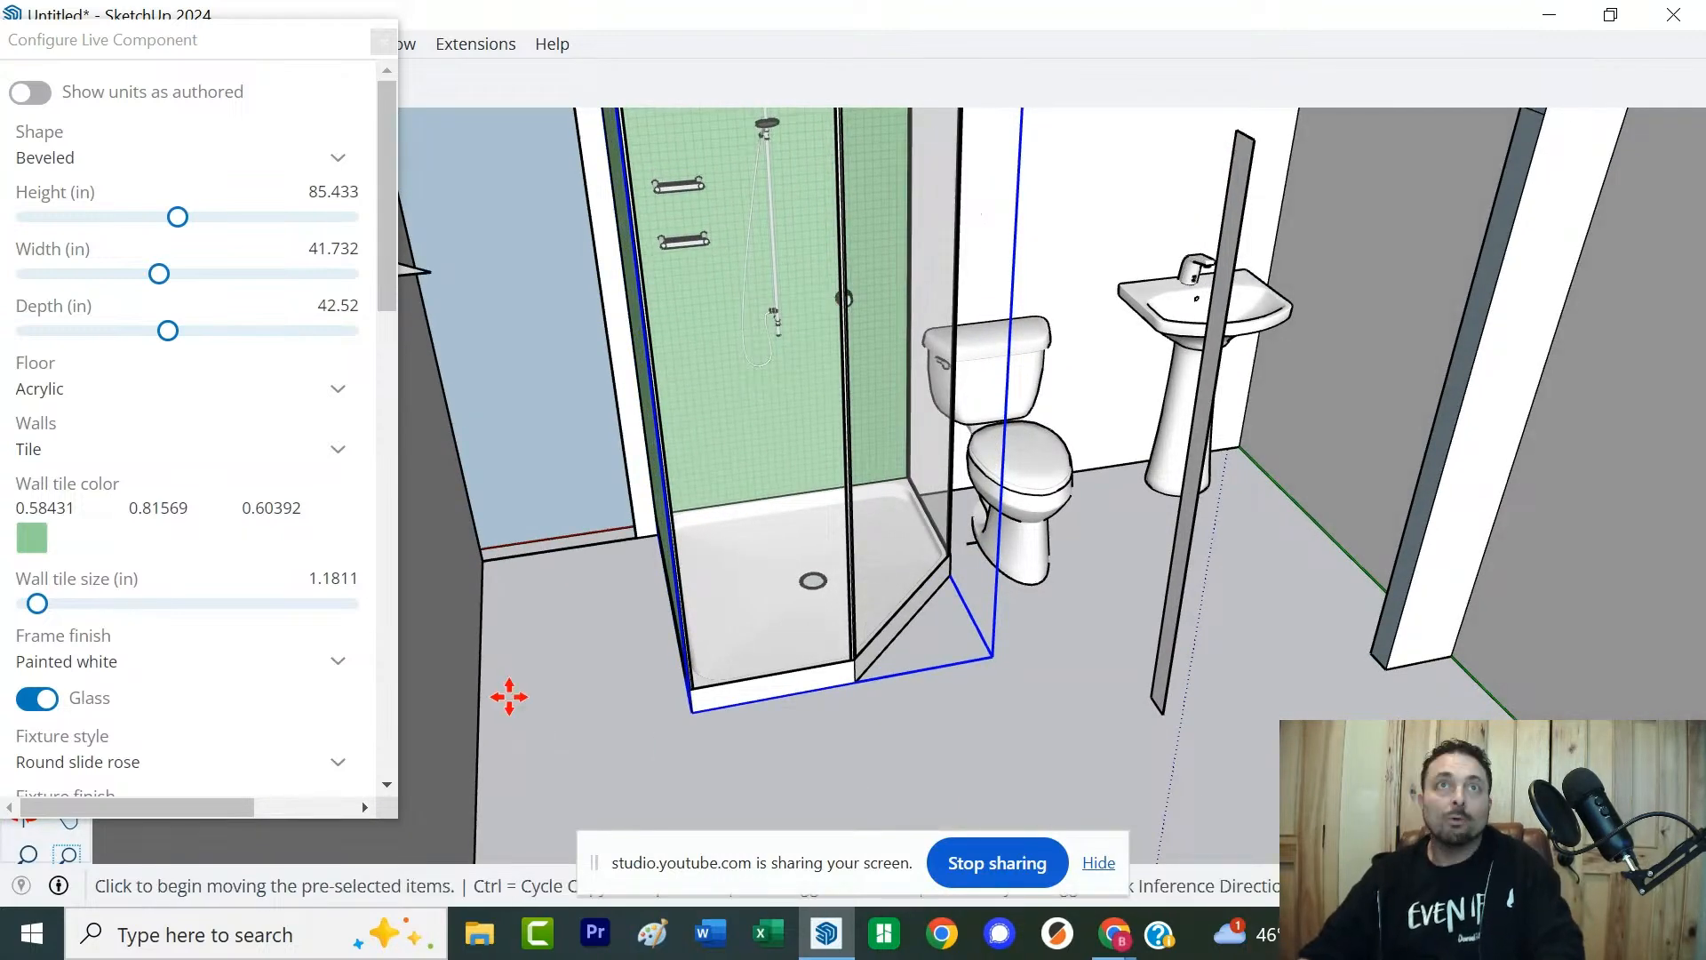
{"action": "left_click", "coordinate": [657, 536]}
{"action": "left_click", "coordinate": [474, 560]}
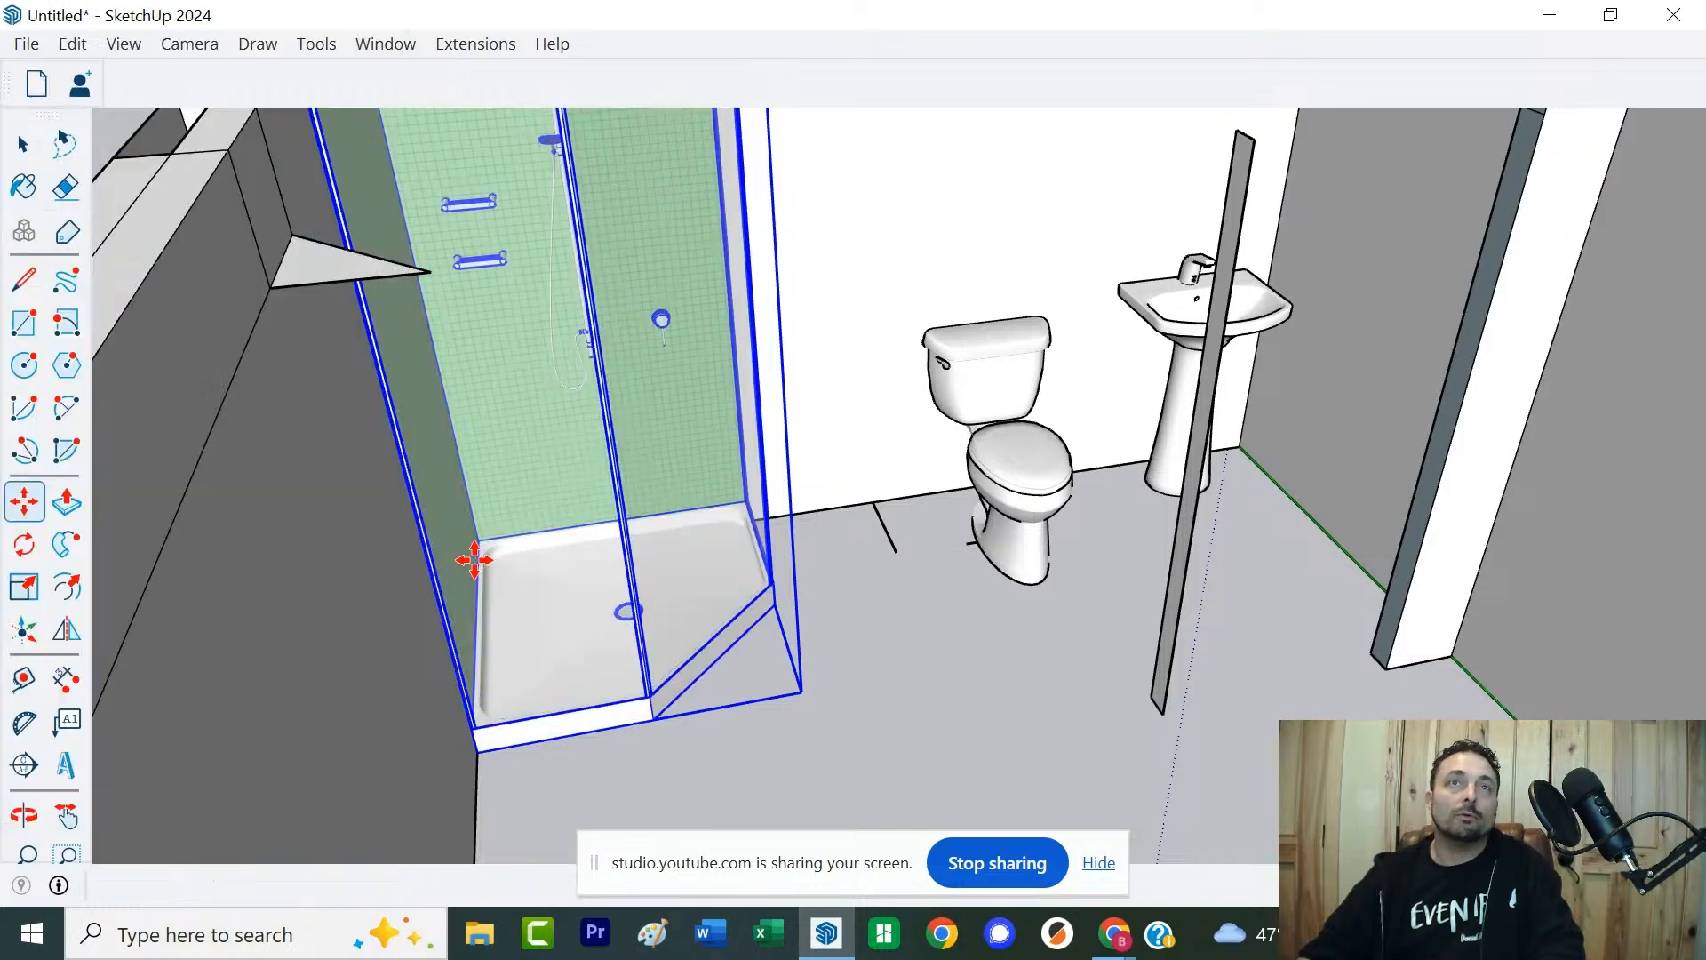
{"action": "middle_click_drag", "start_coordinate": [906, 643], "coordinate": [1199, 608]}
{"action": "key", "text": "space"}
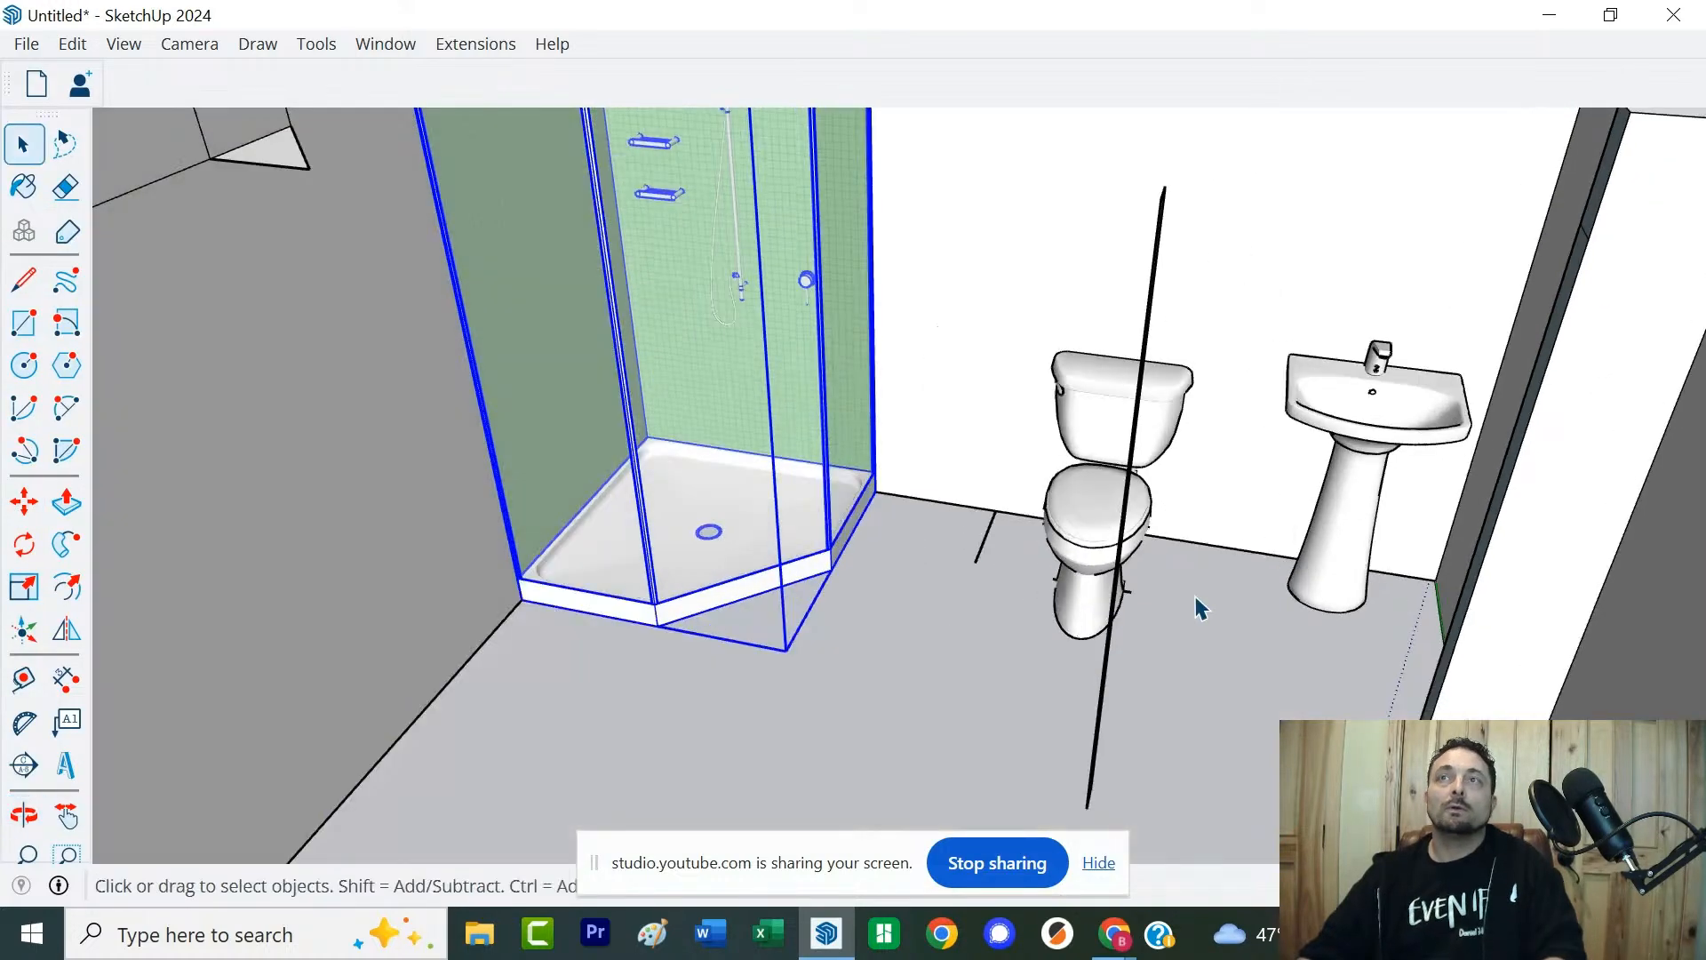
Rotate the toilet 90 degrees so its tank faces the side wall next to the shower
{"action": "left_click", "coordinate": [1077, 547]}
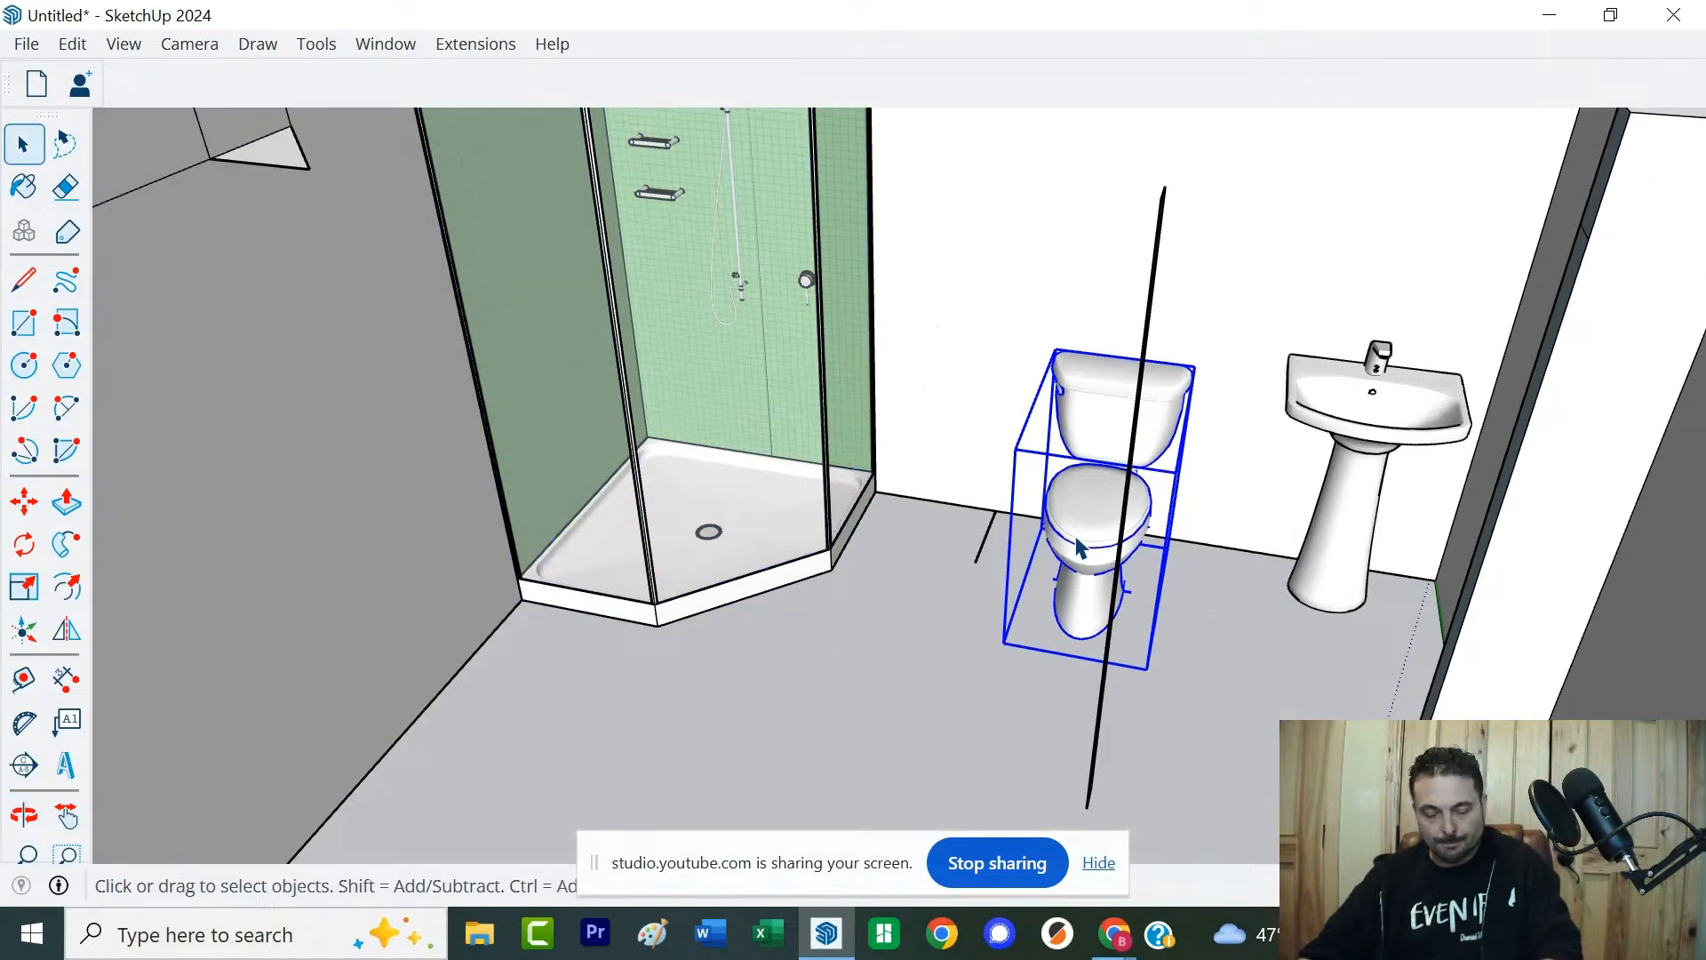
{"action": "key", "text": "m"}
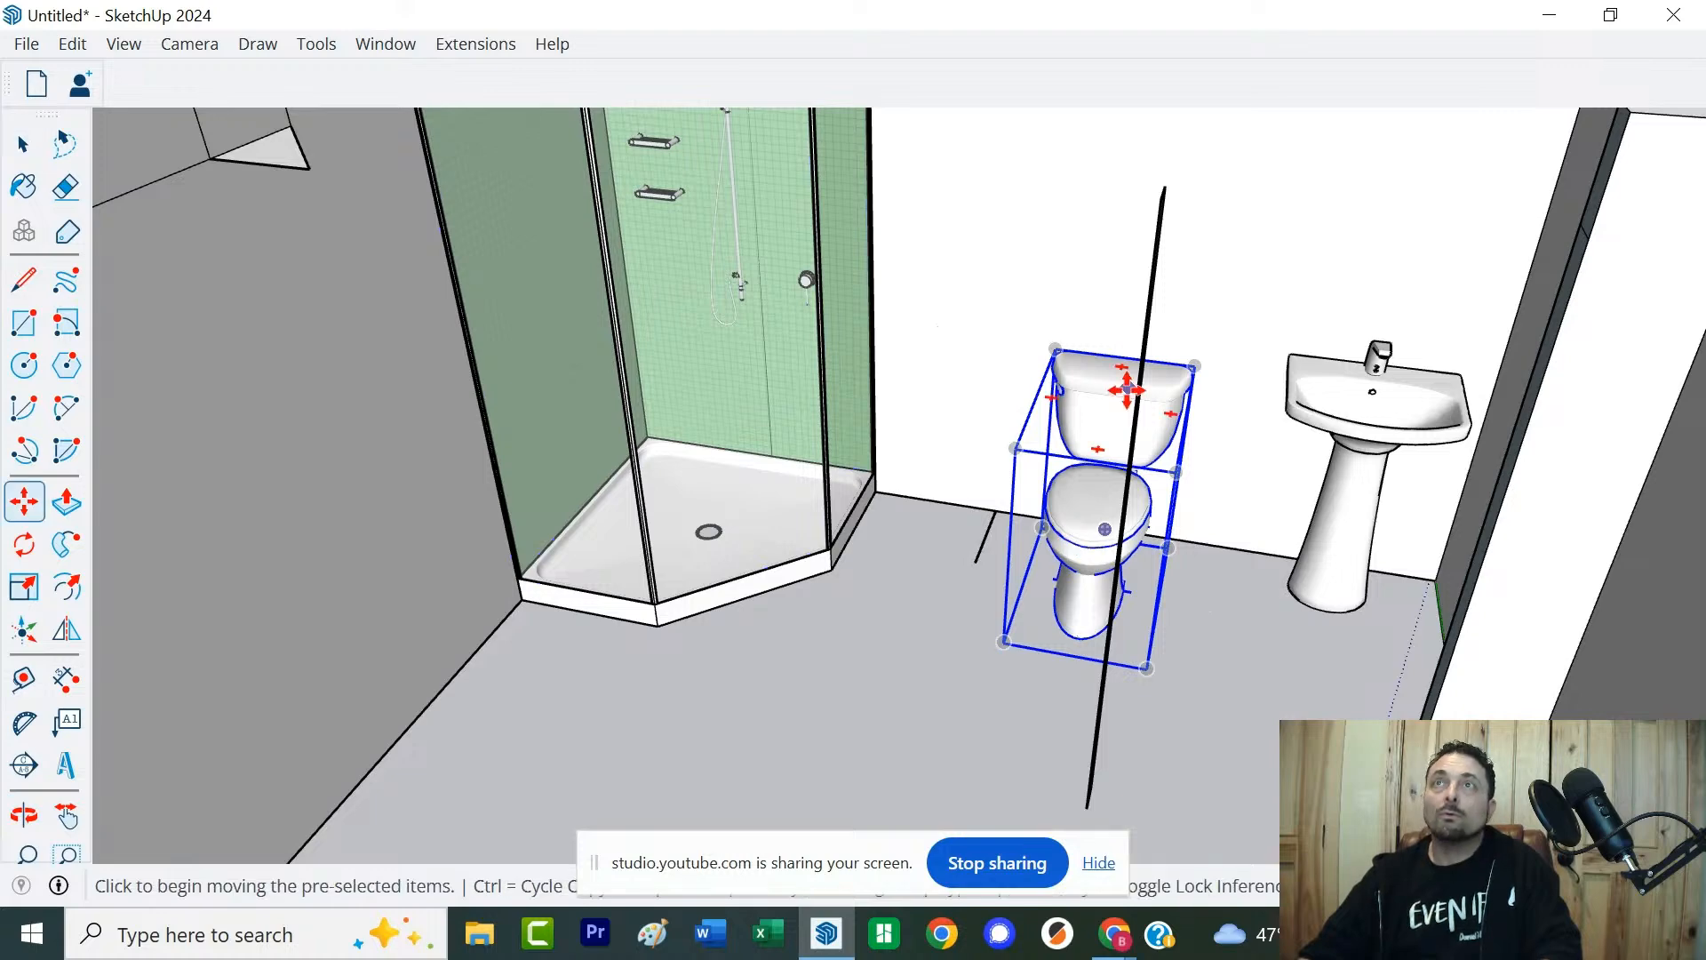
{"action": "left_click", "coordinate": [1098, 449]}
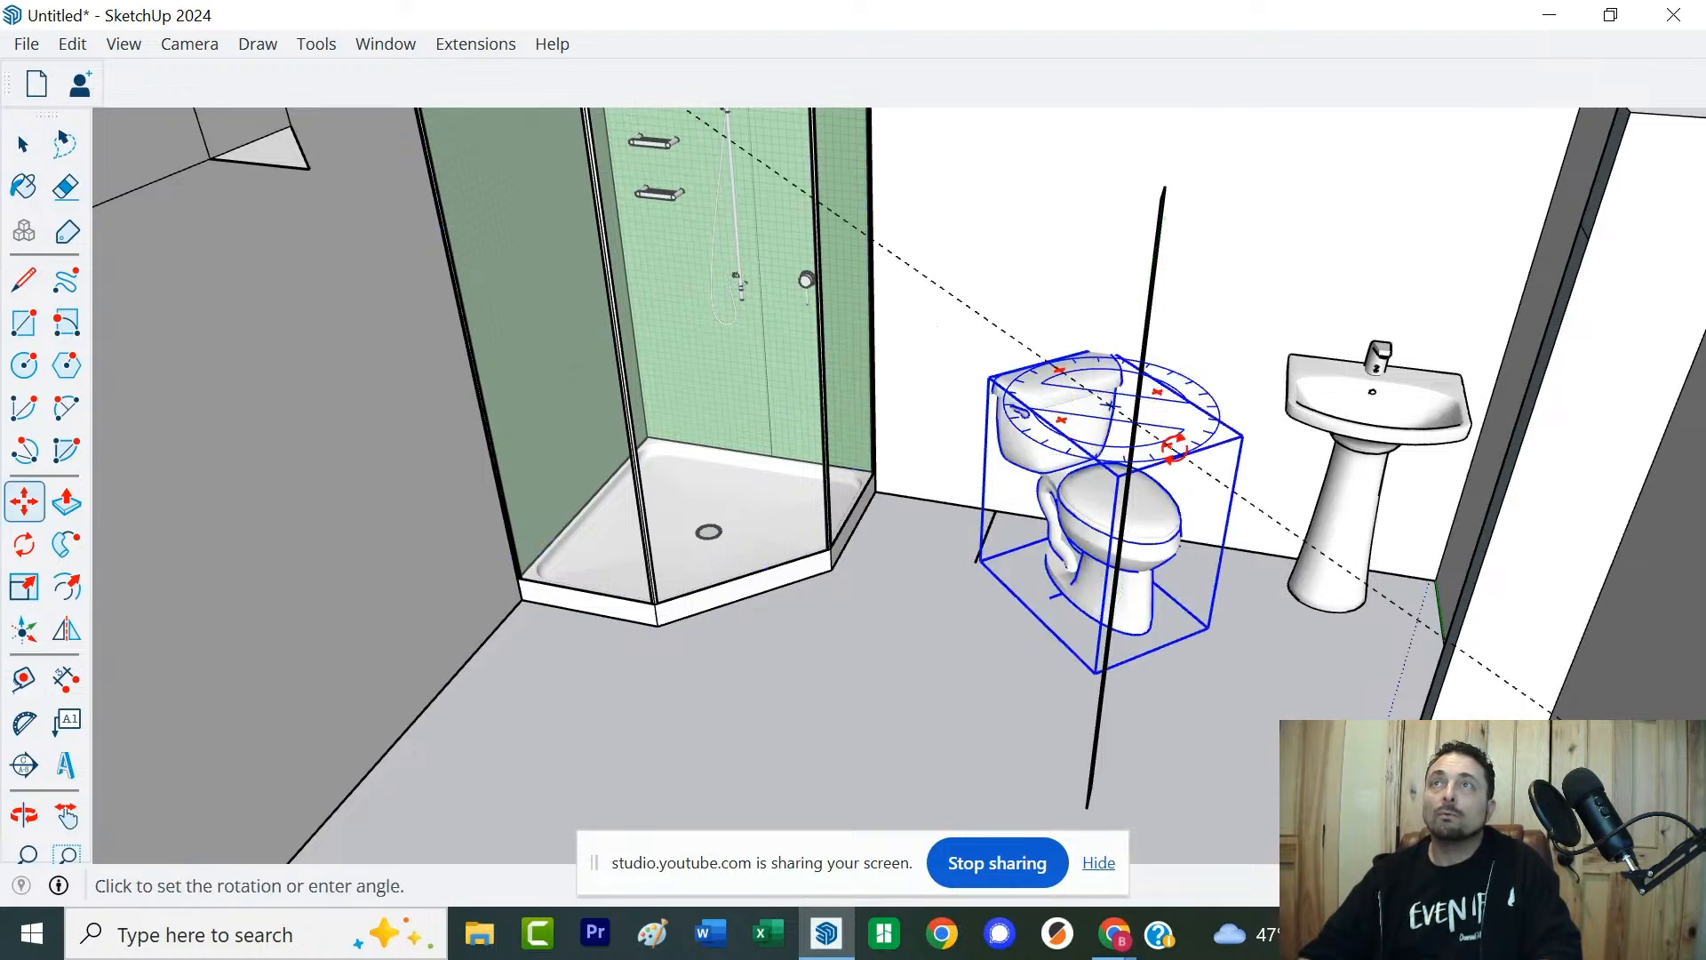
{"action": "left_click", "coordinate": [1219, 421]}
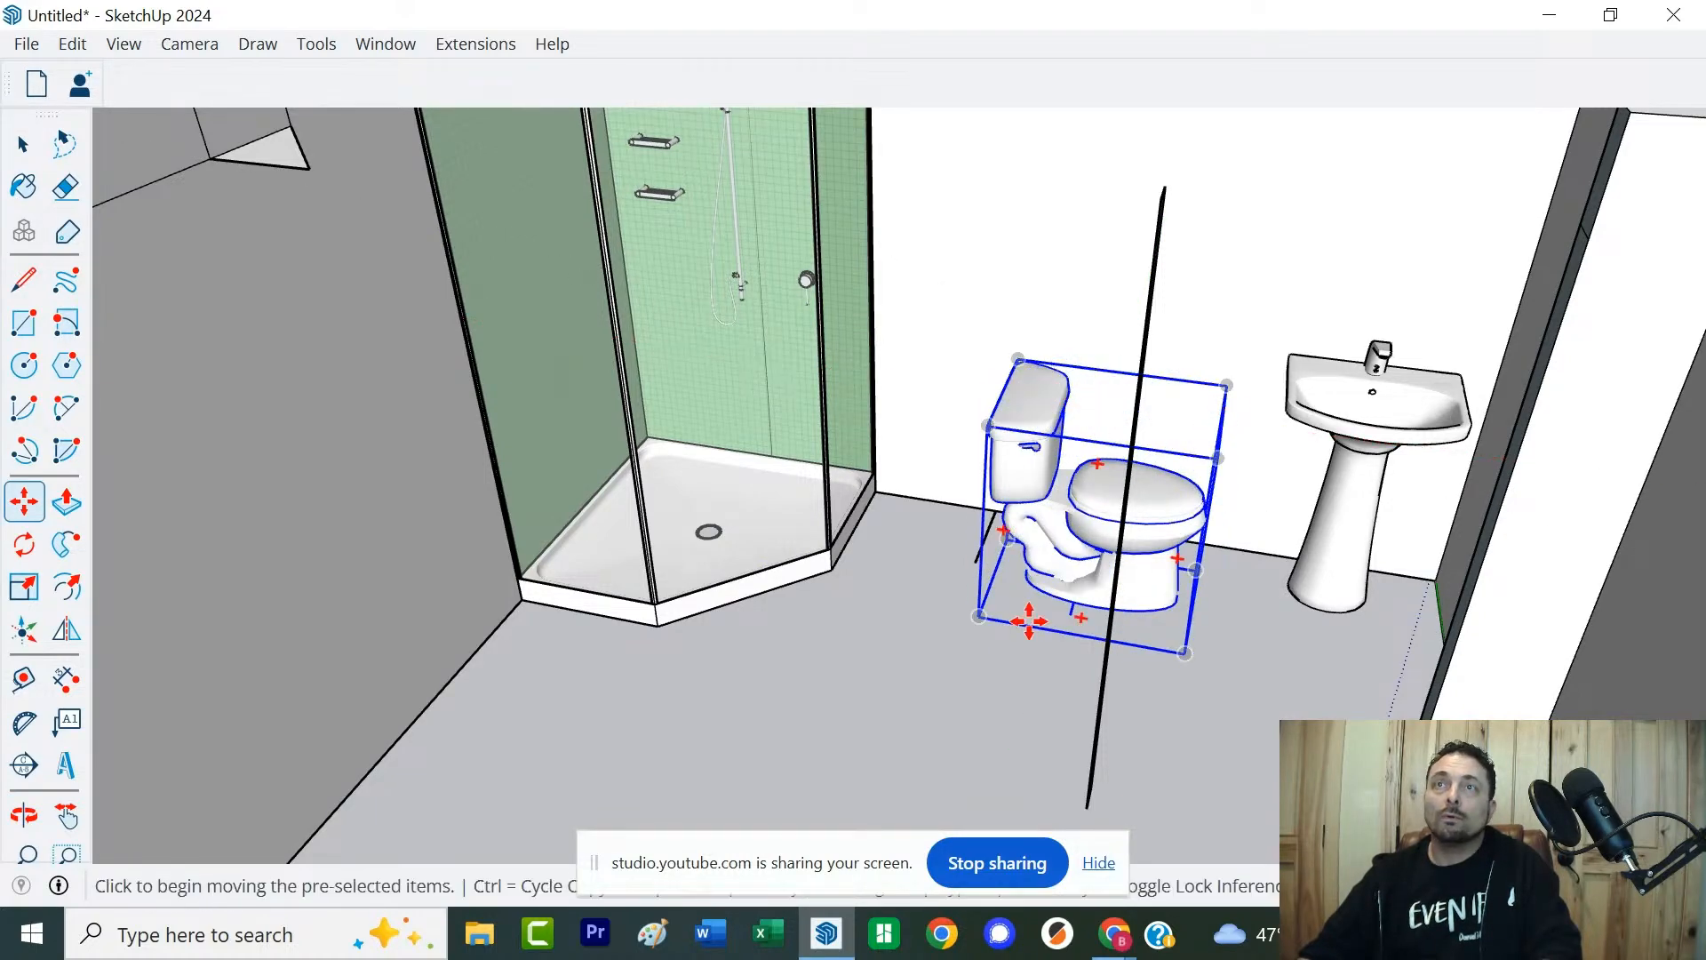
{"action": "key", "text": "space"}
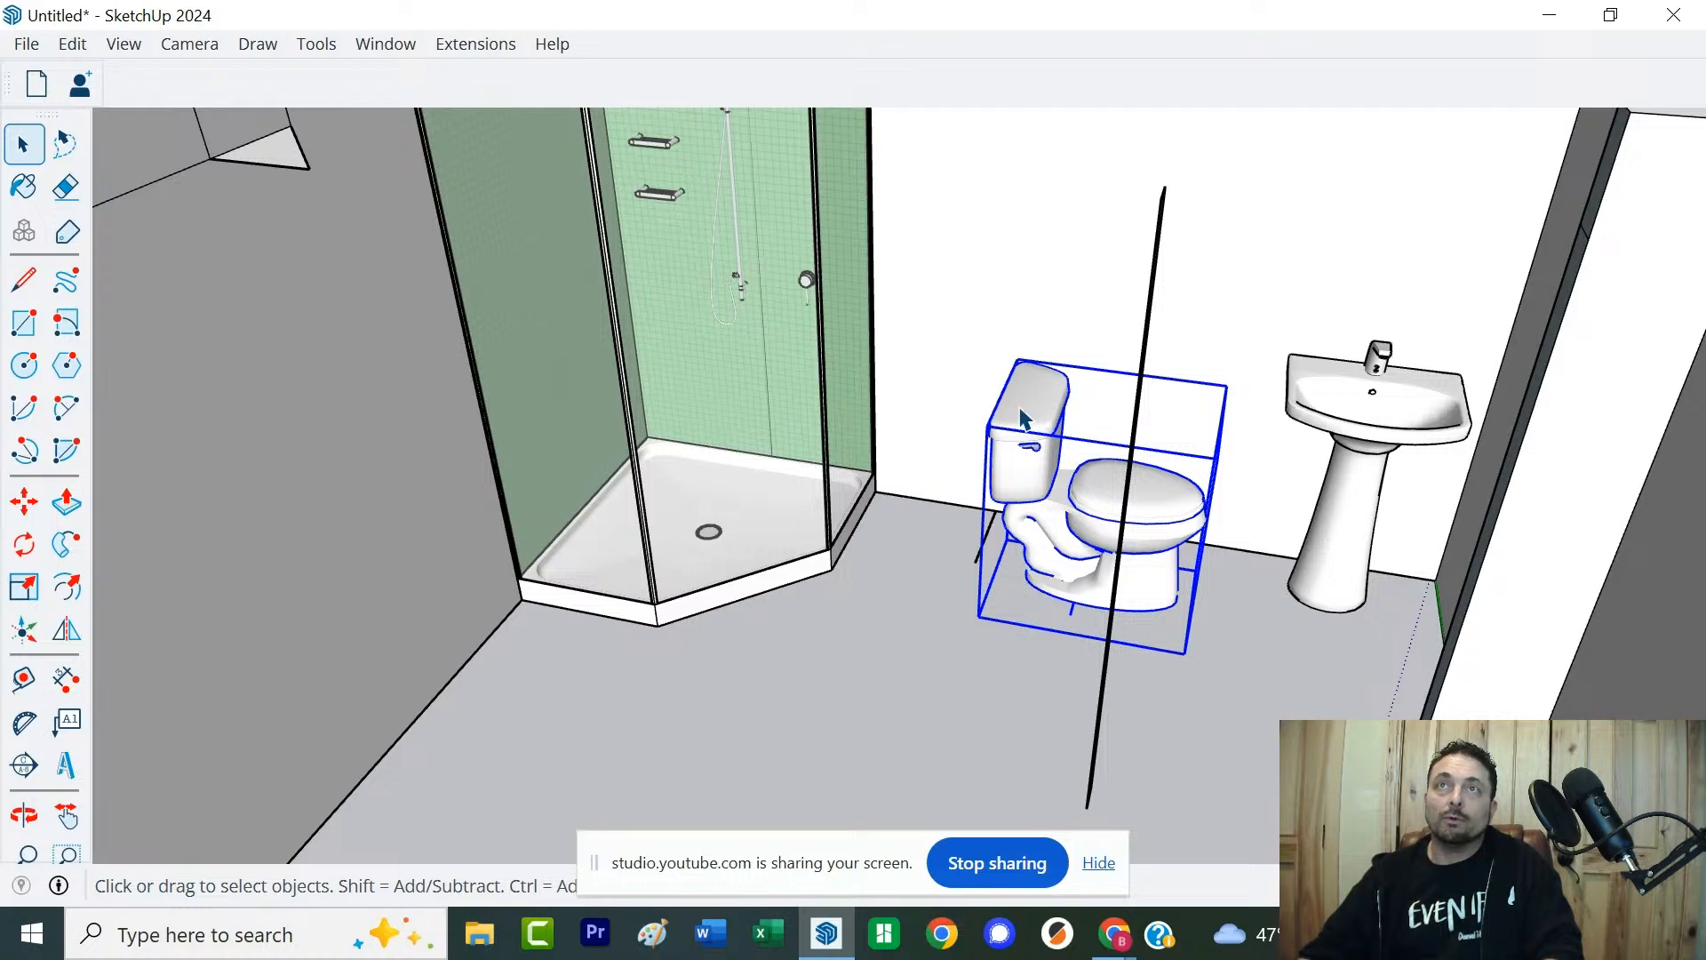
Move the toilet out along the green axis and across along the red axis, against the side wall in front of the shower
{"action": "middle_click_drag", "start_coordinate": [1020, 417], "coordinate": [977, 382]}
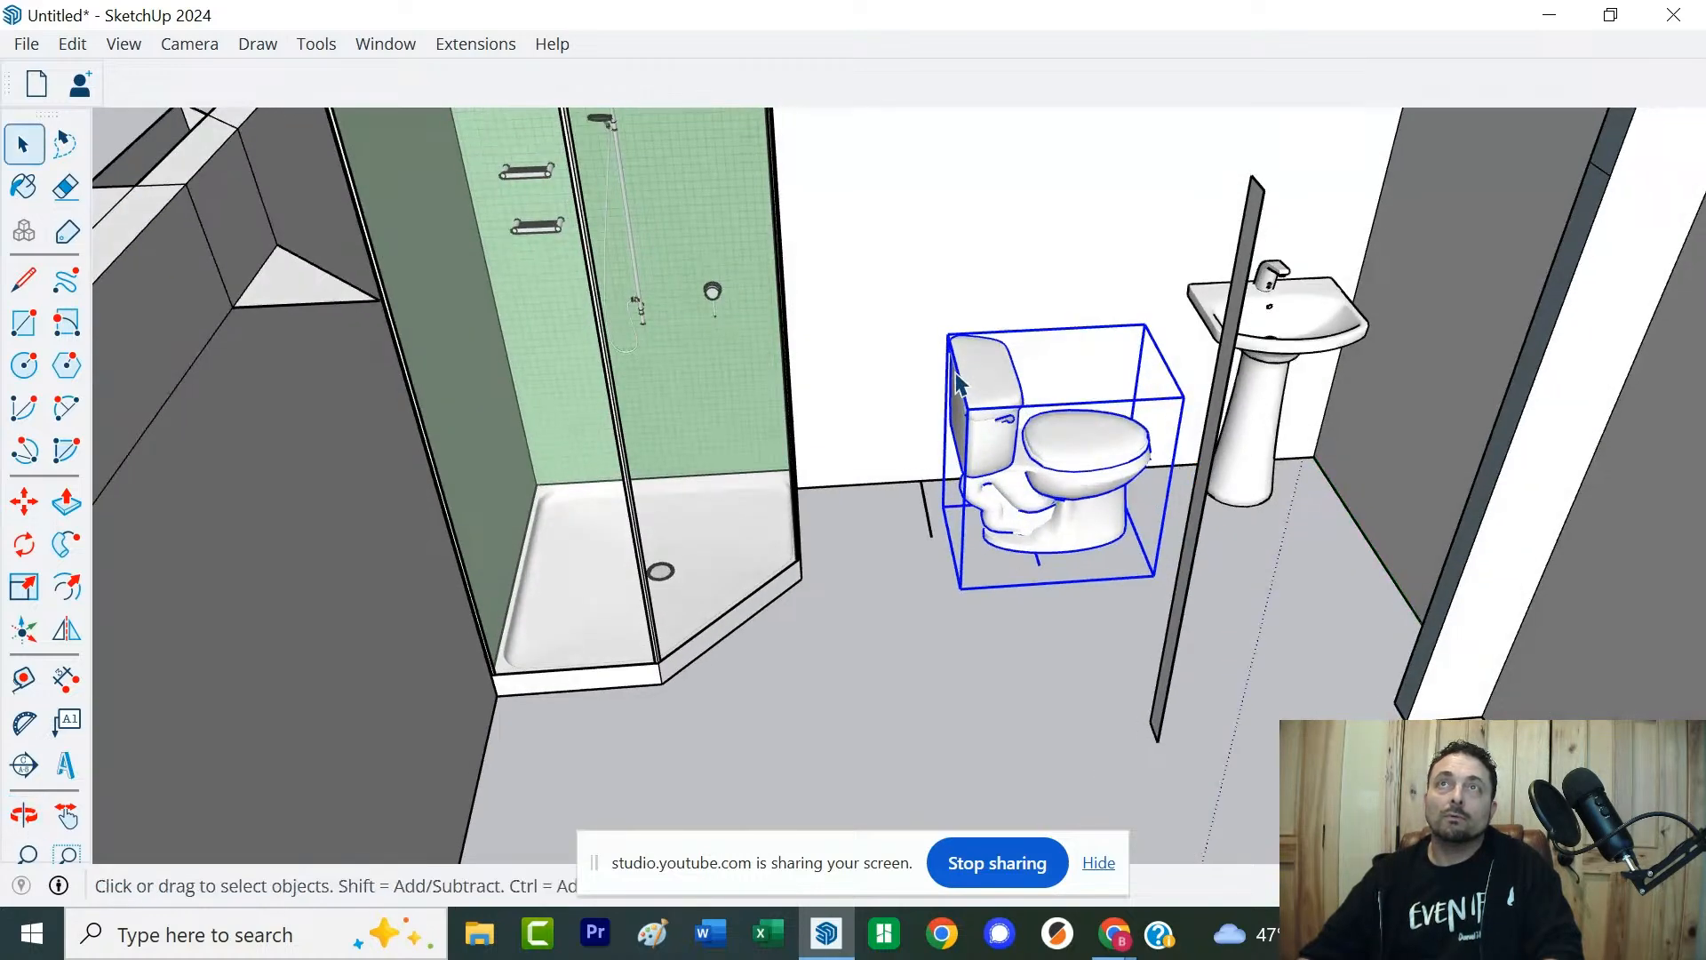
{"action": "key", "text": "m"}
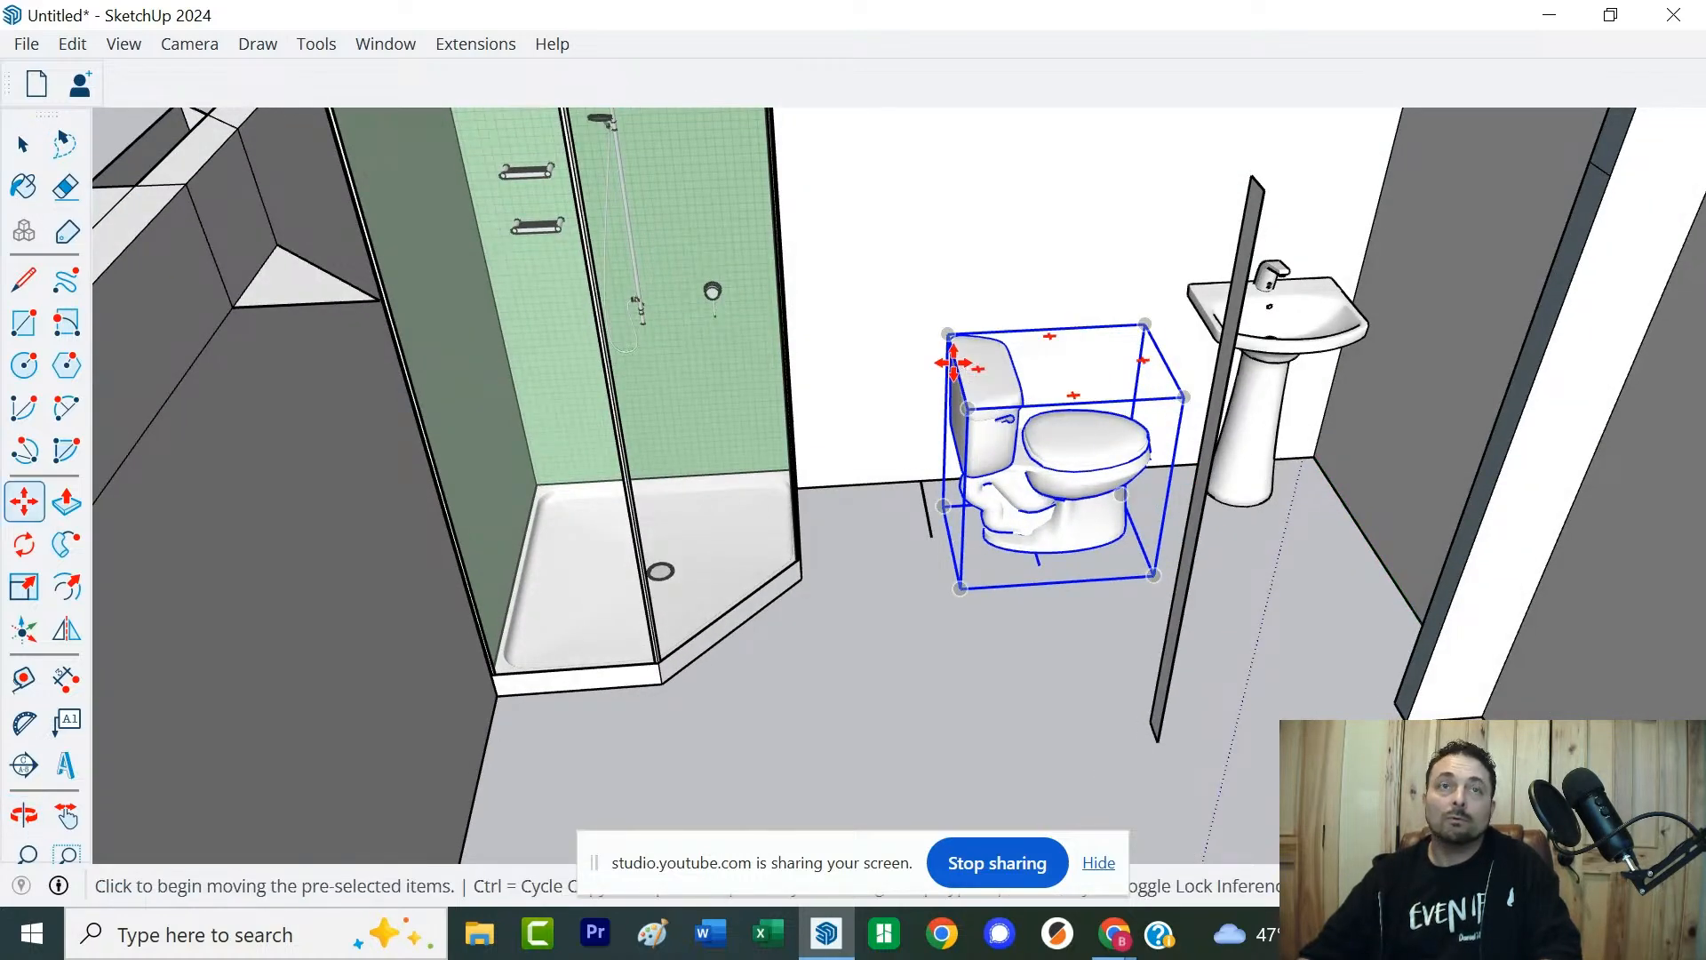
{"action": "left_click", "coordinate": [950, 362]}
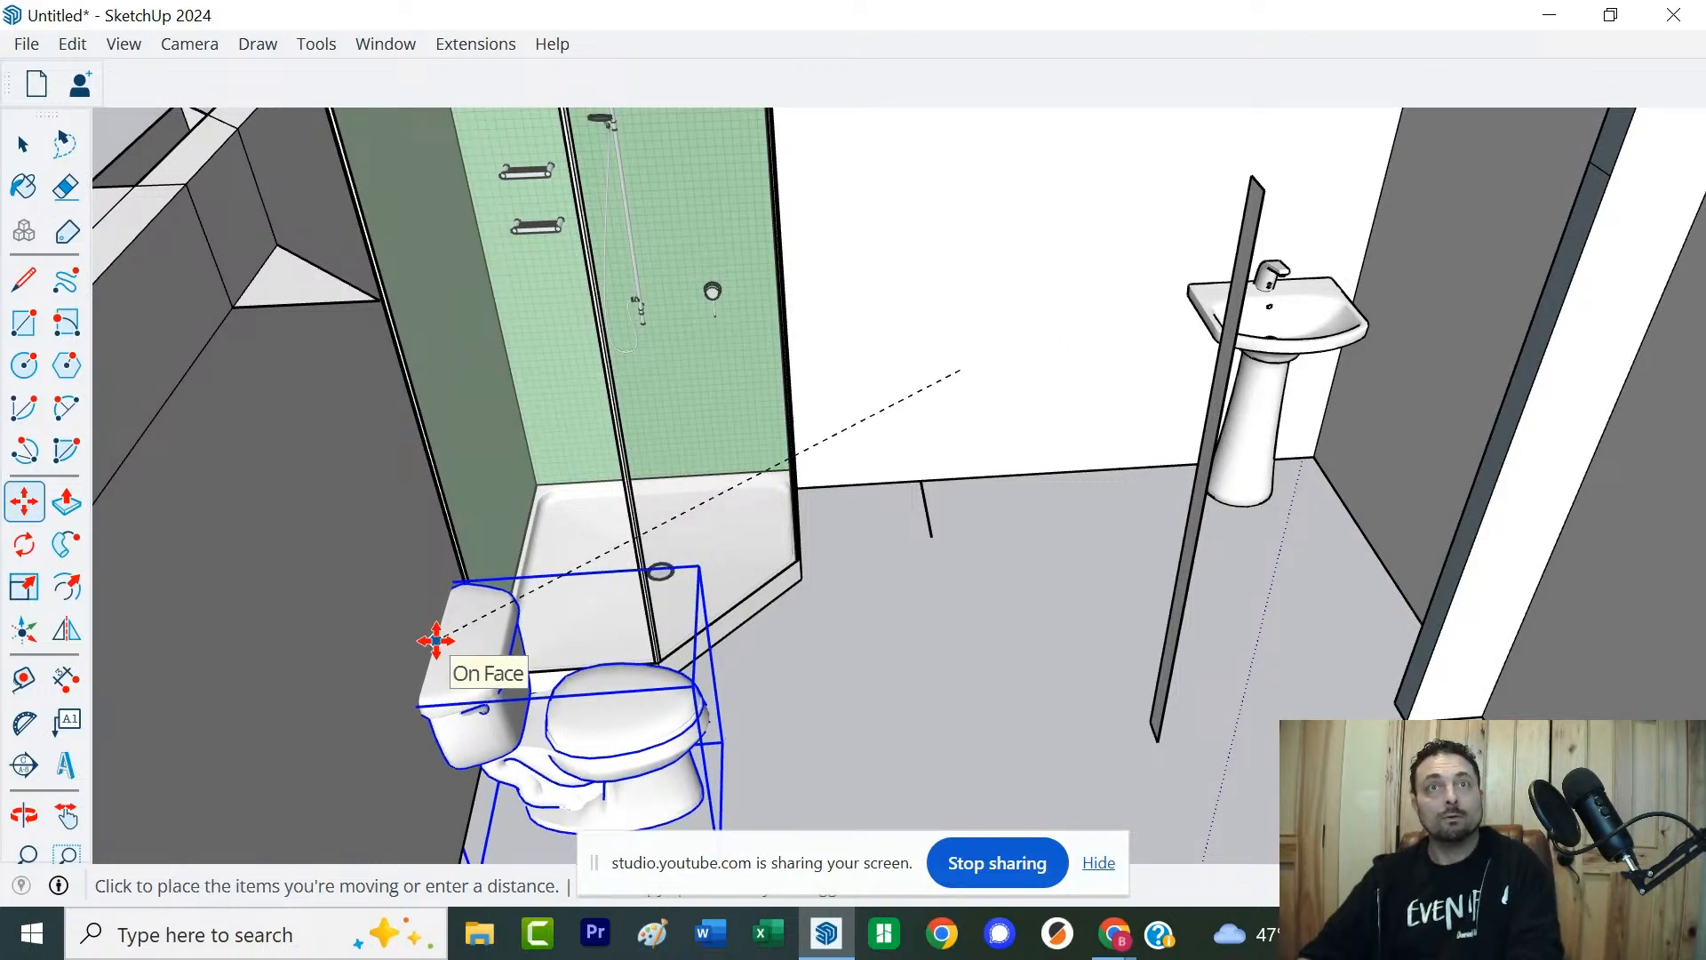
{"action": "key", "text": "Left"}
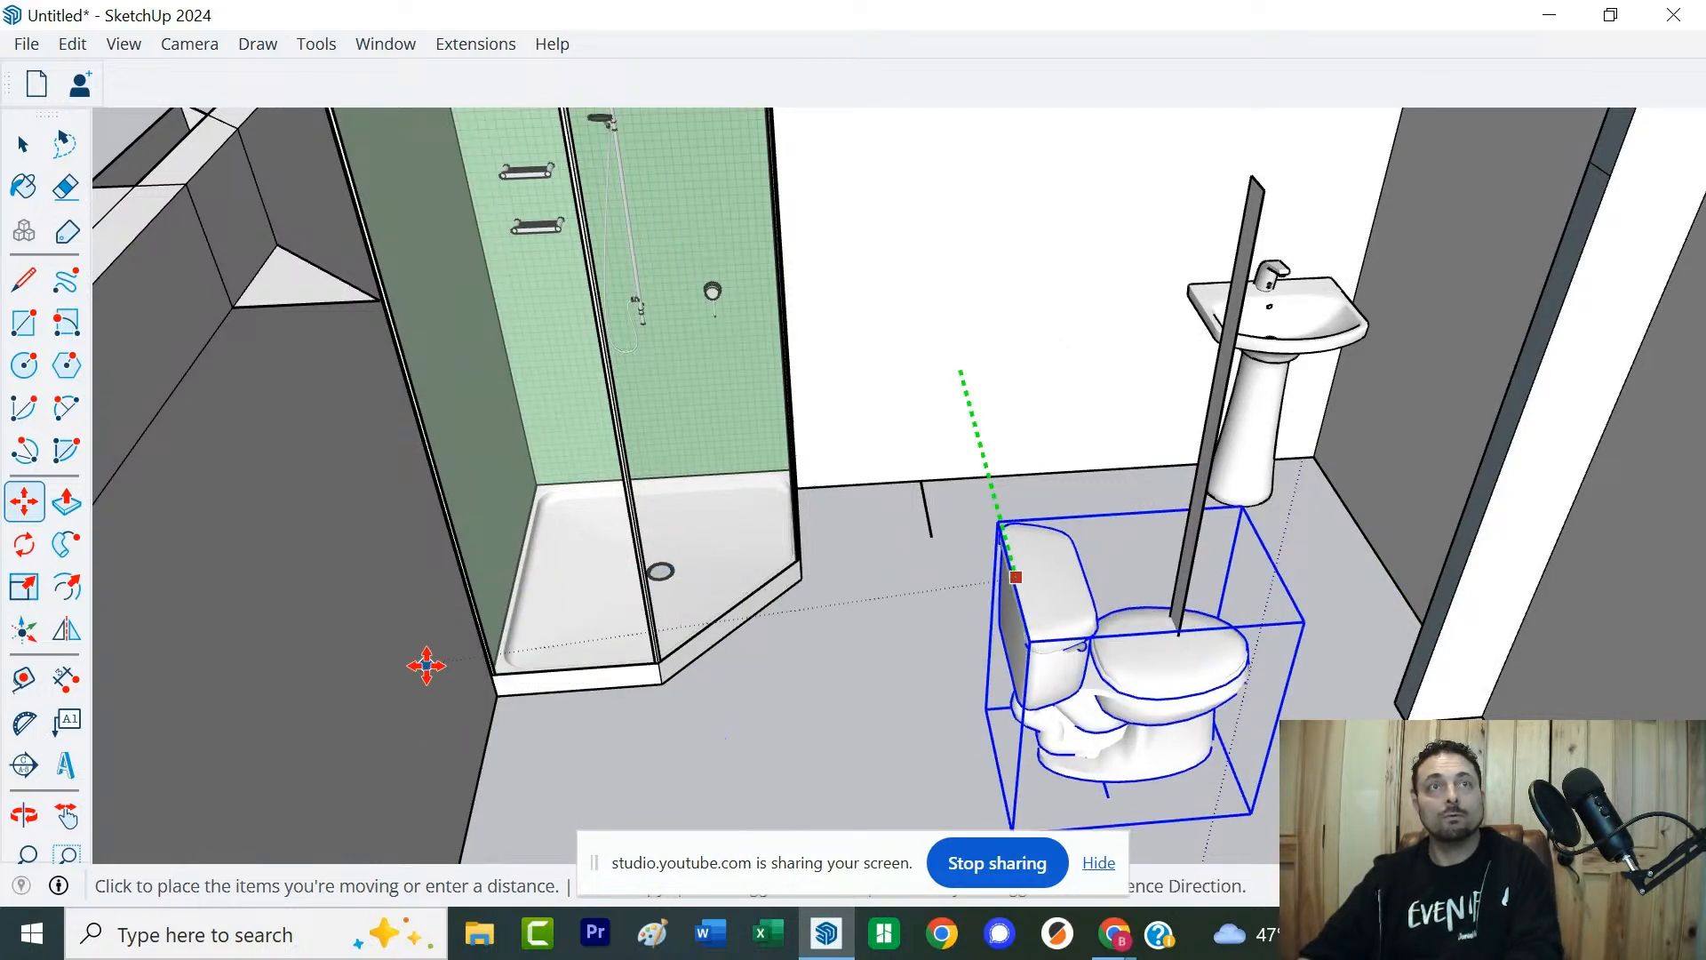
{"action": "left_click", "coordinate": [414, 684]}
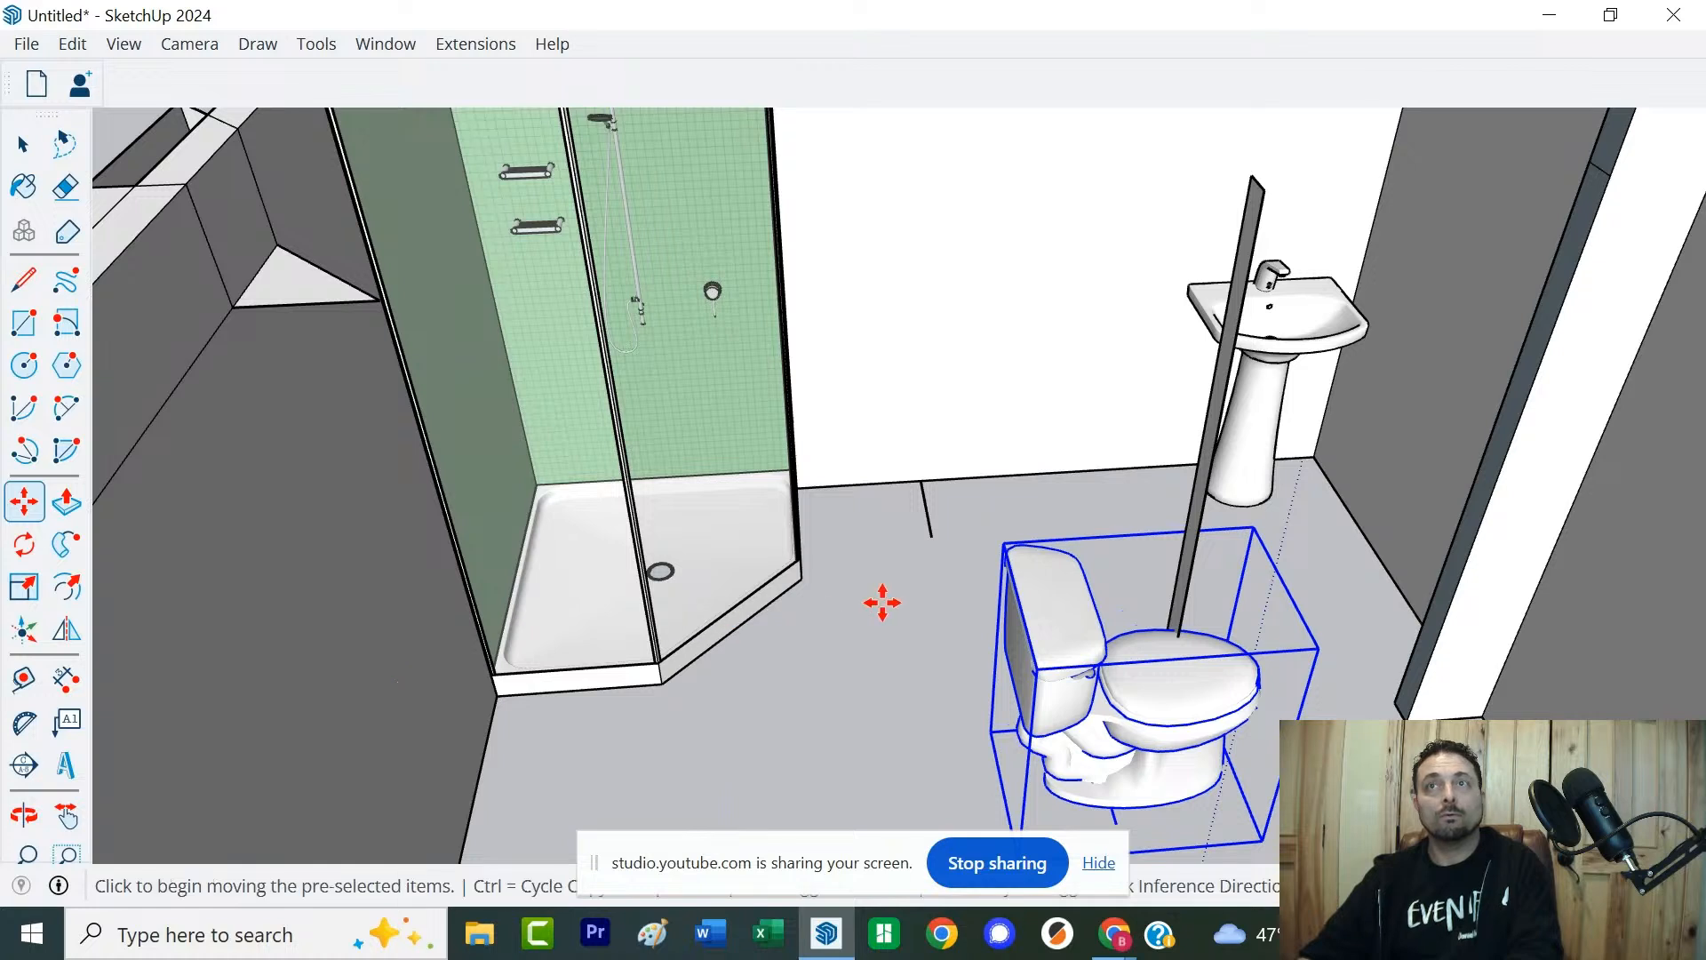
{"action": "left_click", "coordinate": [1014, 606]}
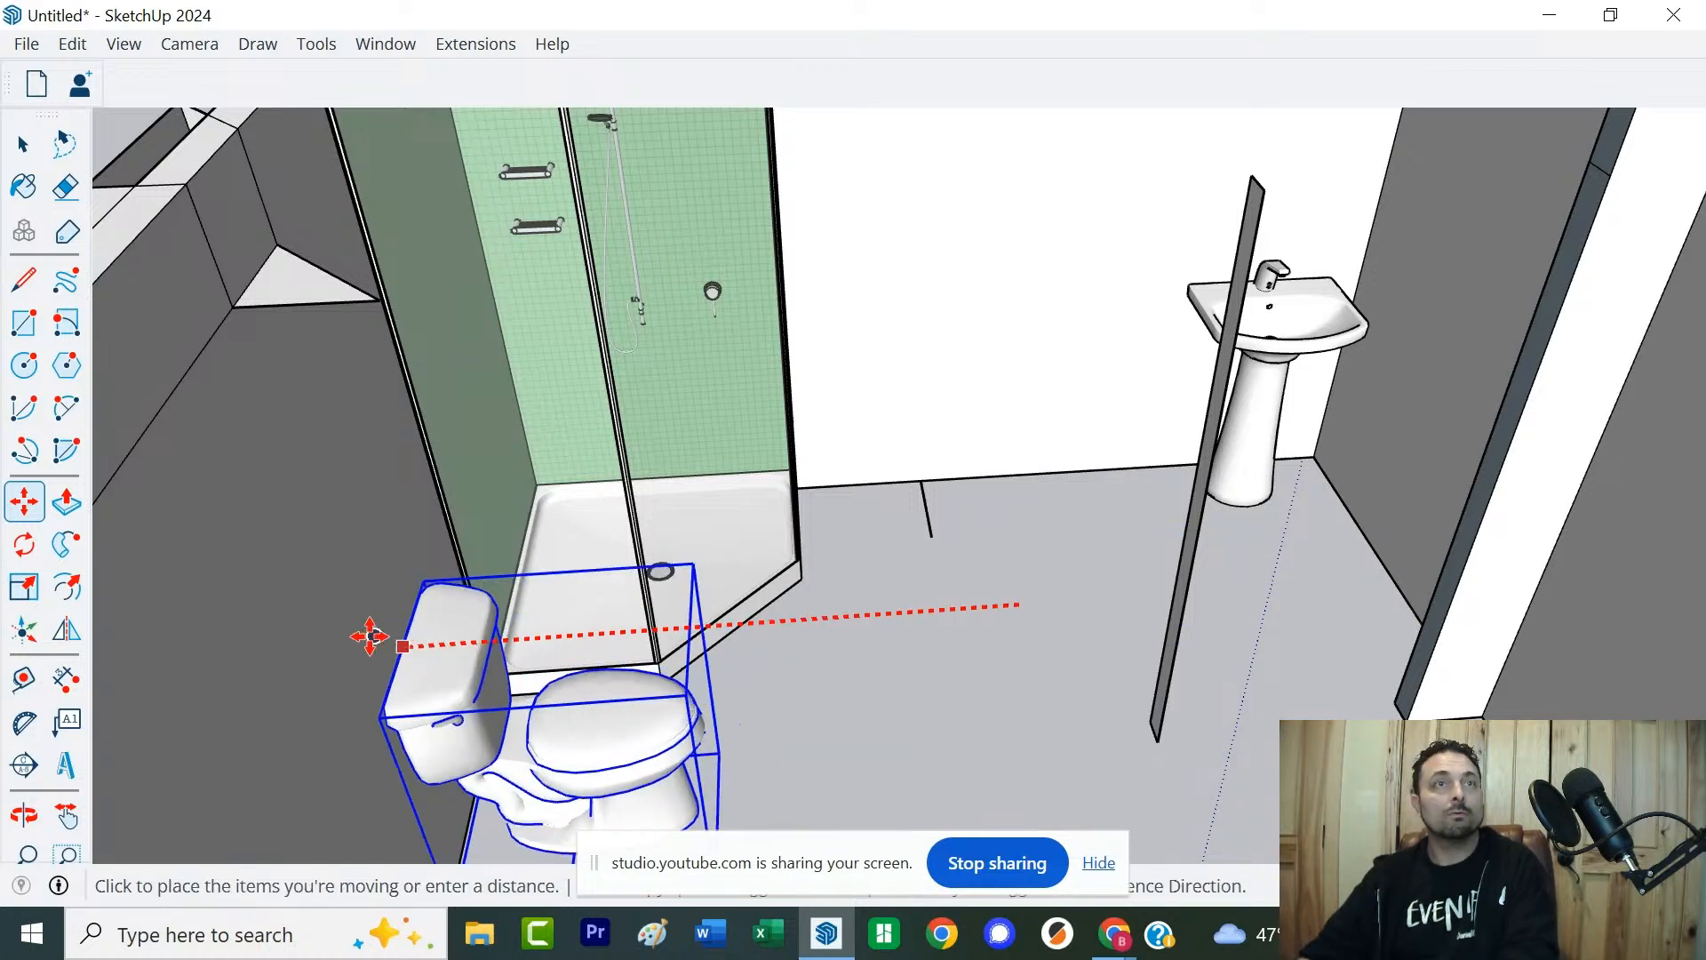
{"action": "left_click", "coordinate": [372, 637]}
{"action": "middle_click_drag", "start_coordinate": [937, 648], "coordinate": [373, 644]}
{"action": "key", "text": "space"}
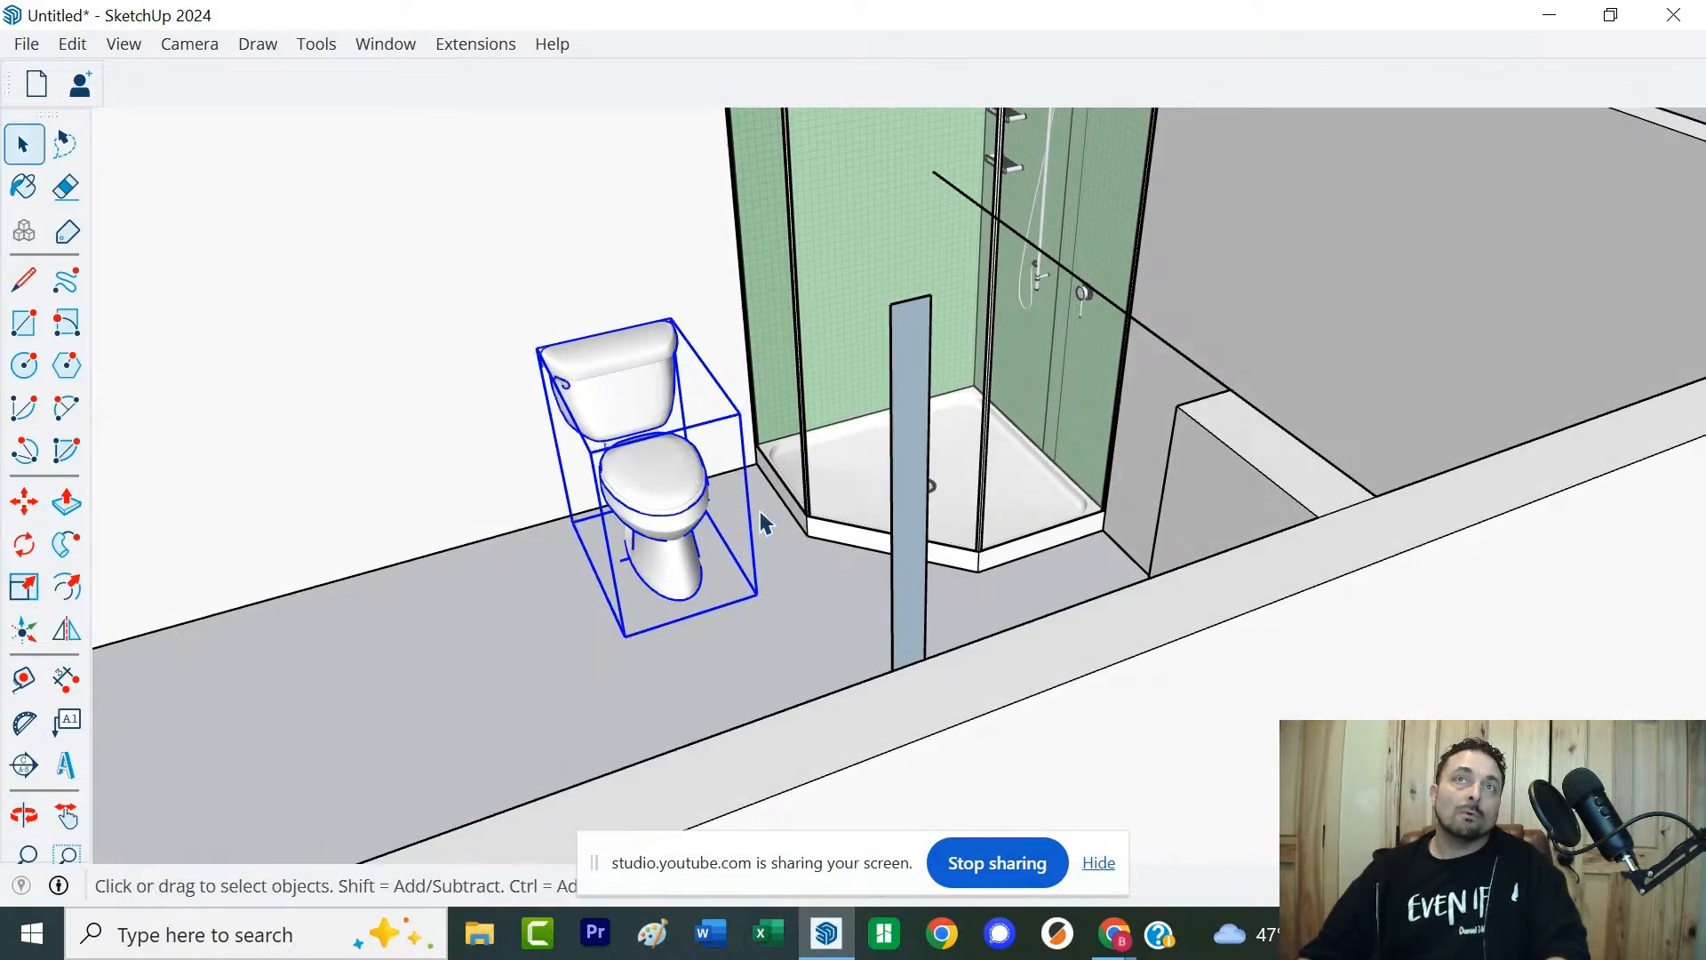
{"action": "left_click", "coordinate": [802, 592]}
Move the pedestal sink along the red axis to line up with the endpoint of the short floor mark beside the shower
{"action": "middle_click_drag", "start_coordinate": [782, 594], "coordinate": [1279, 675]}
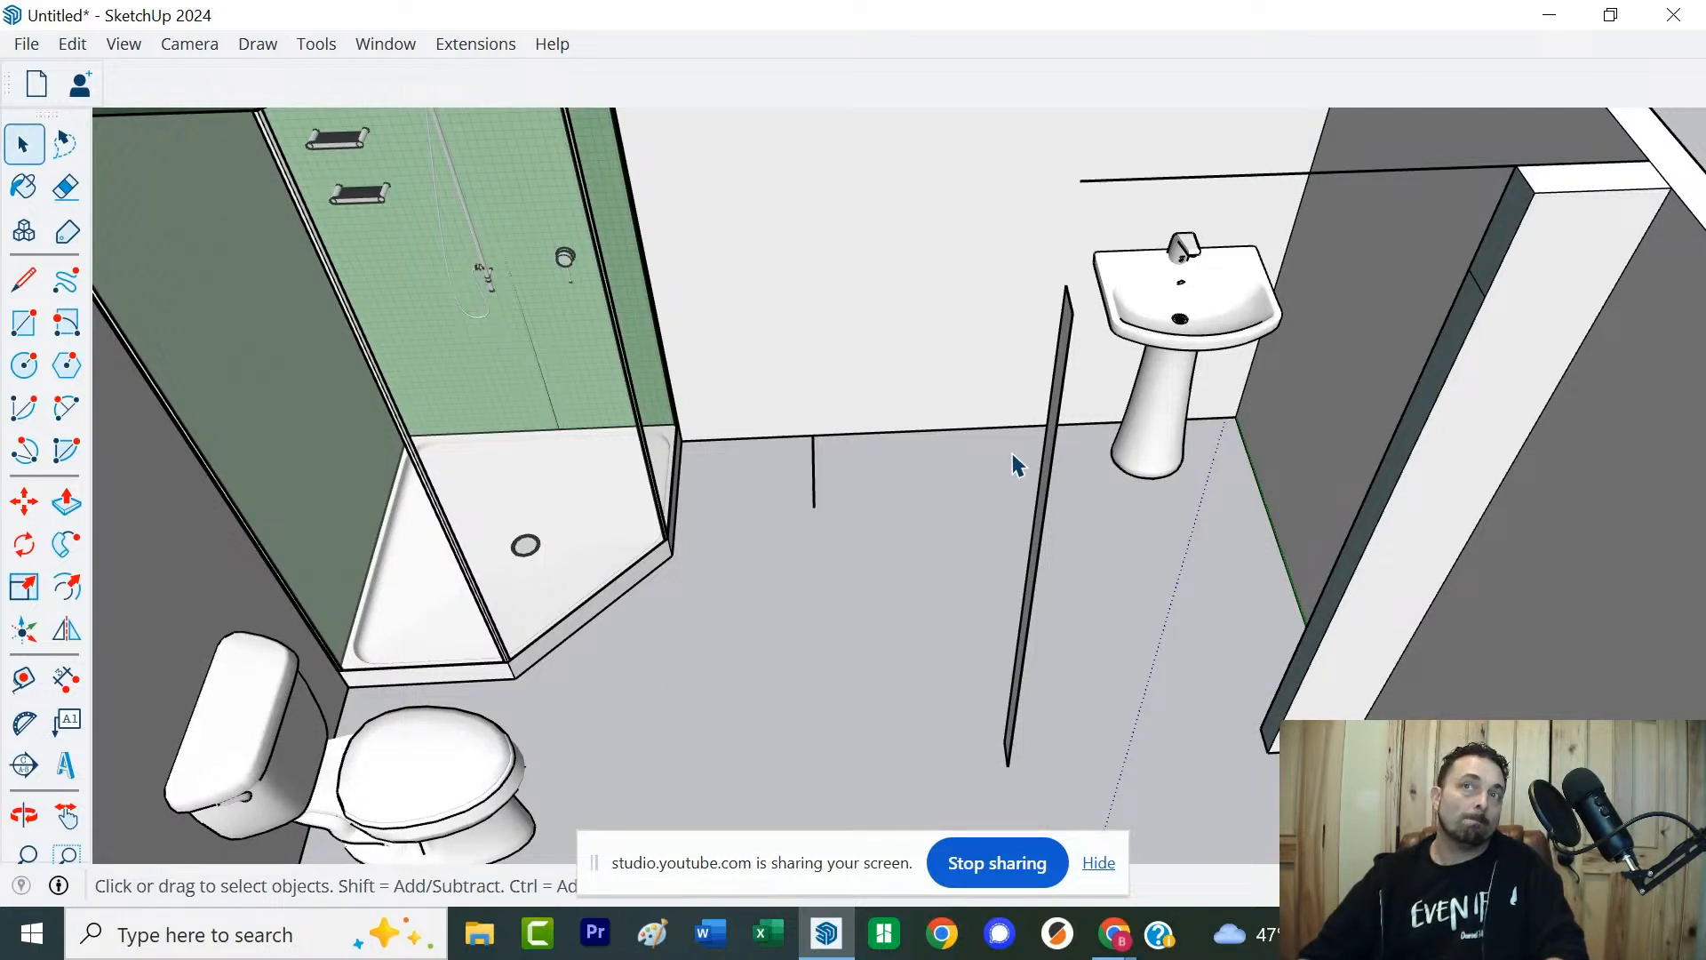
{"action": "left_click", "coordinate": [1167, 346]}
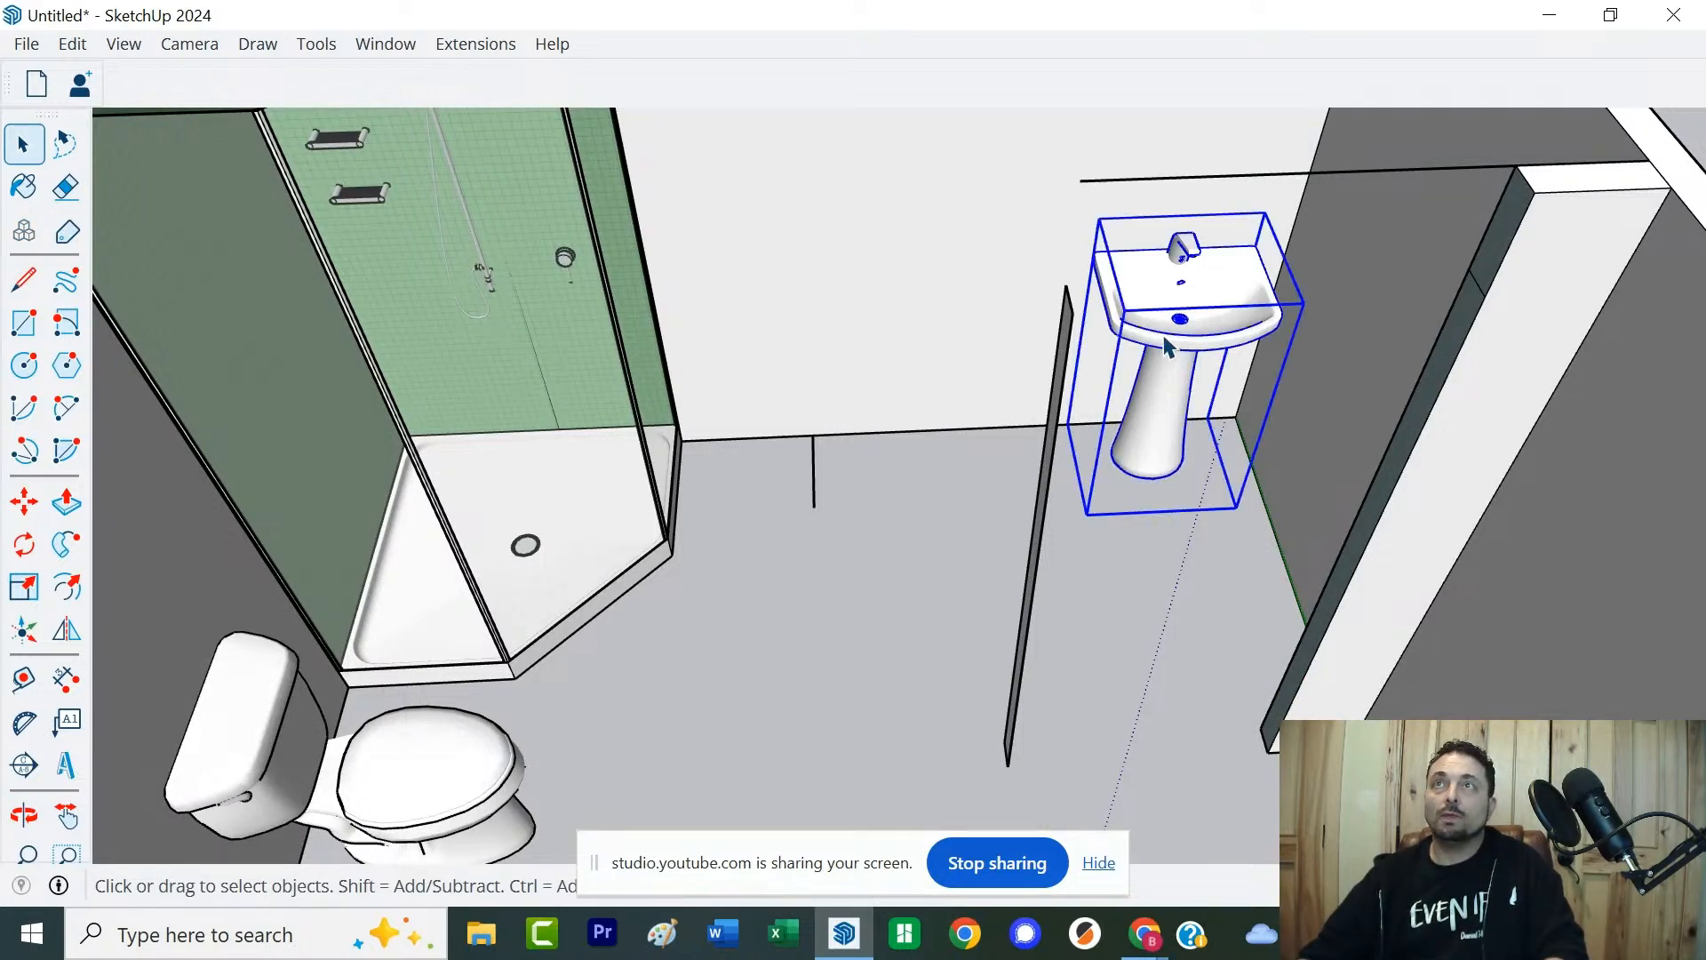
{"action": "key", "text": "m"}
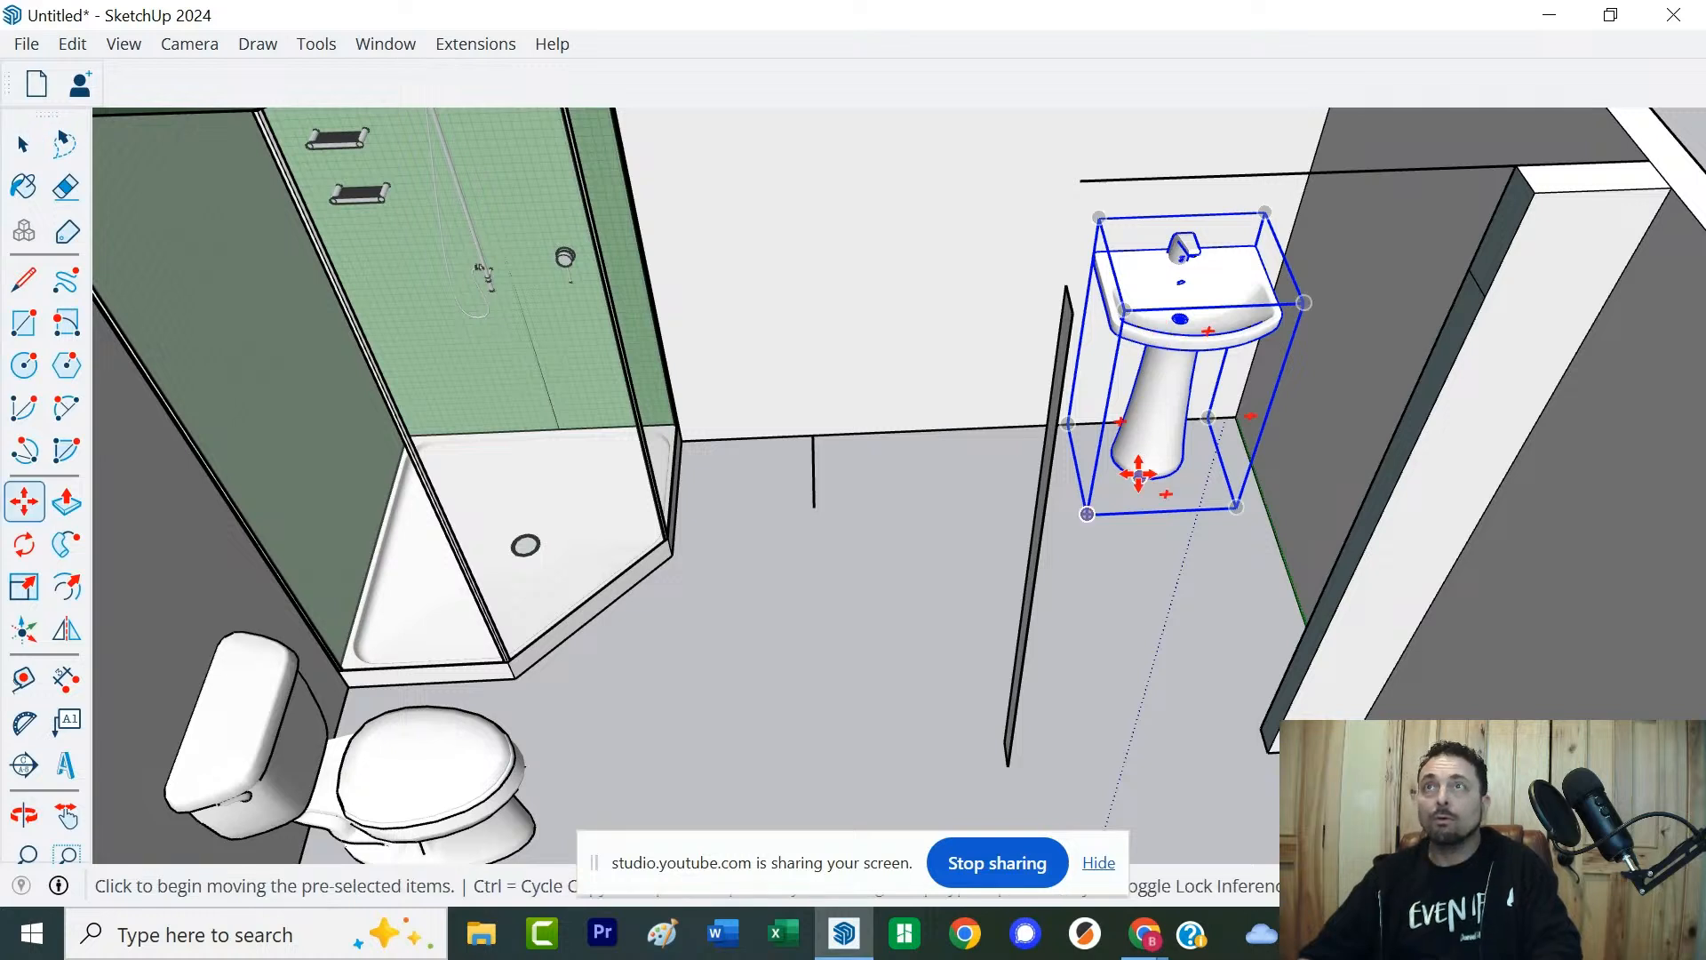
{"action": "left_click", "coordinate": [1154, 477]}
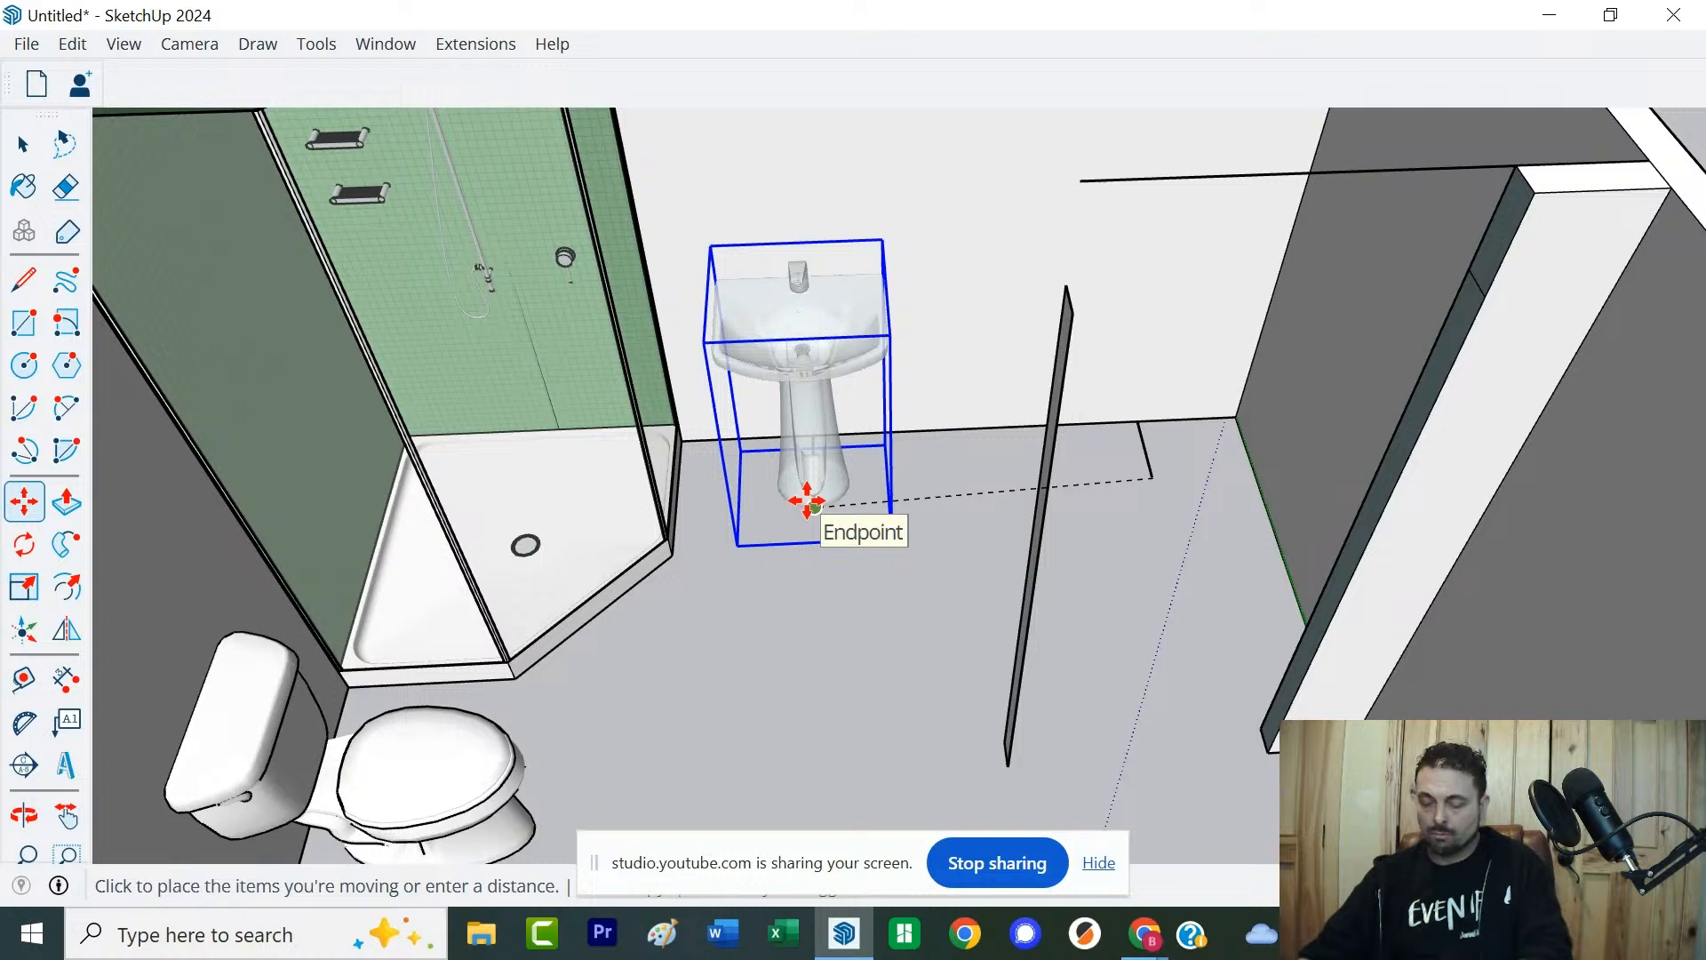
{"action": "key", "text": "Left"}
{"action": "key", "text": "Right"}
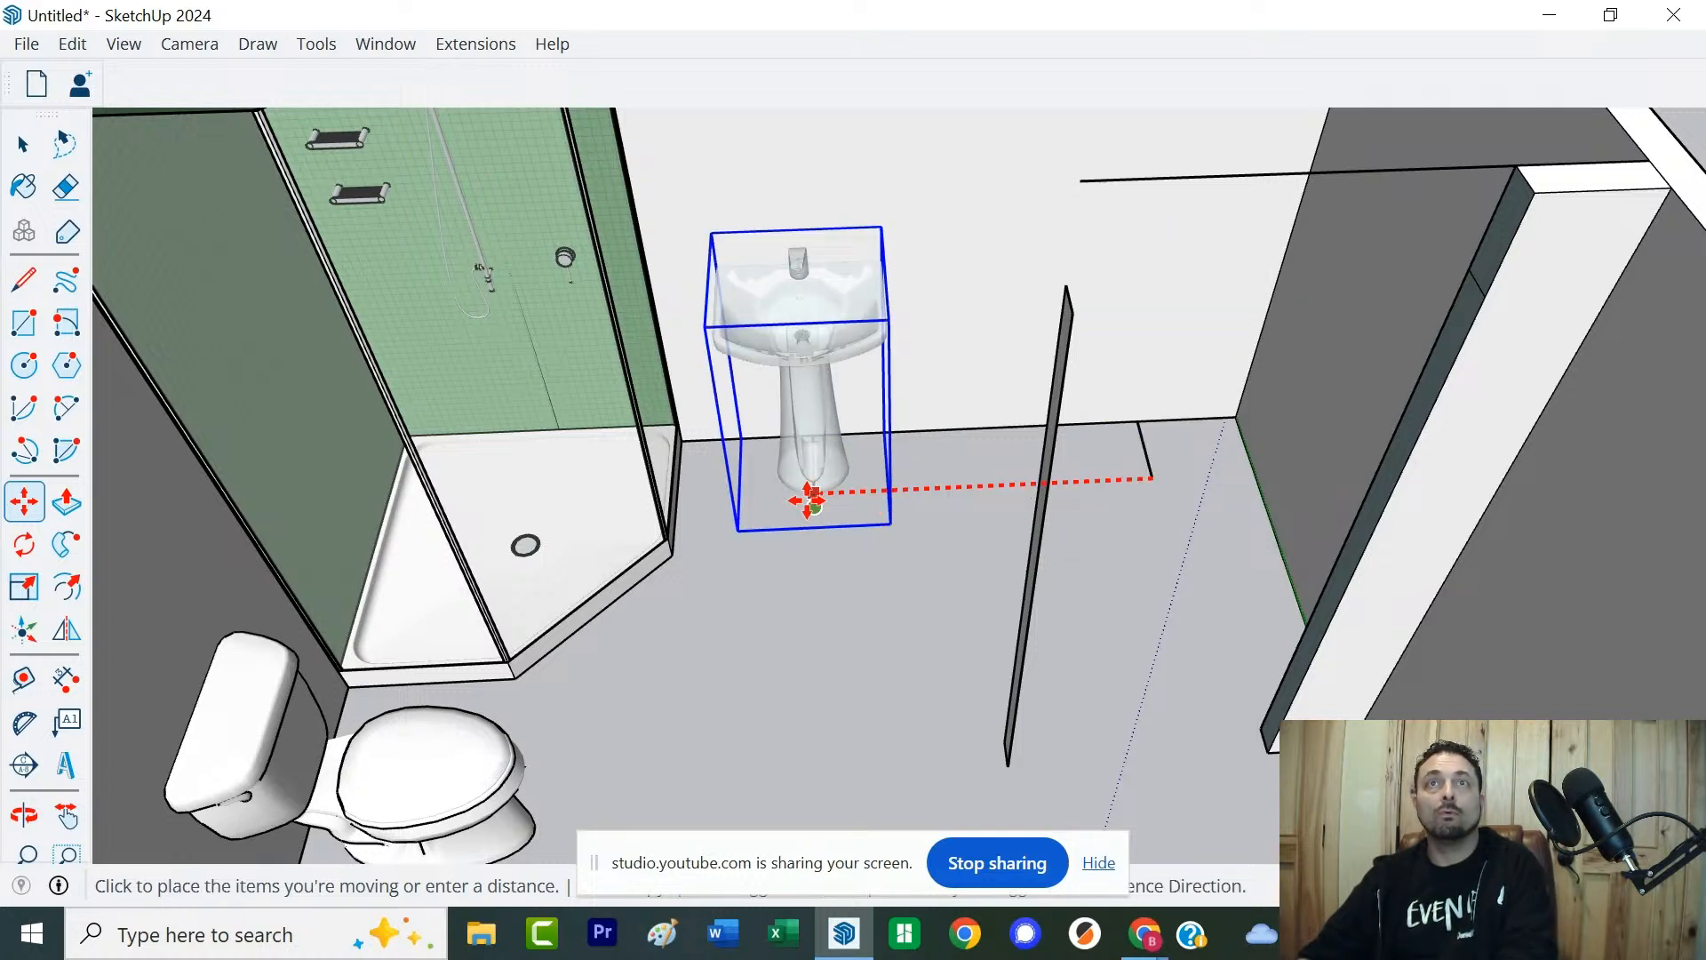
{"action": "left_click", "coordinate": [808, 501]}
{"action": "key", "text": "space"}
{"action": "left_click", "coordinate": [802, 569]}
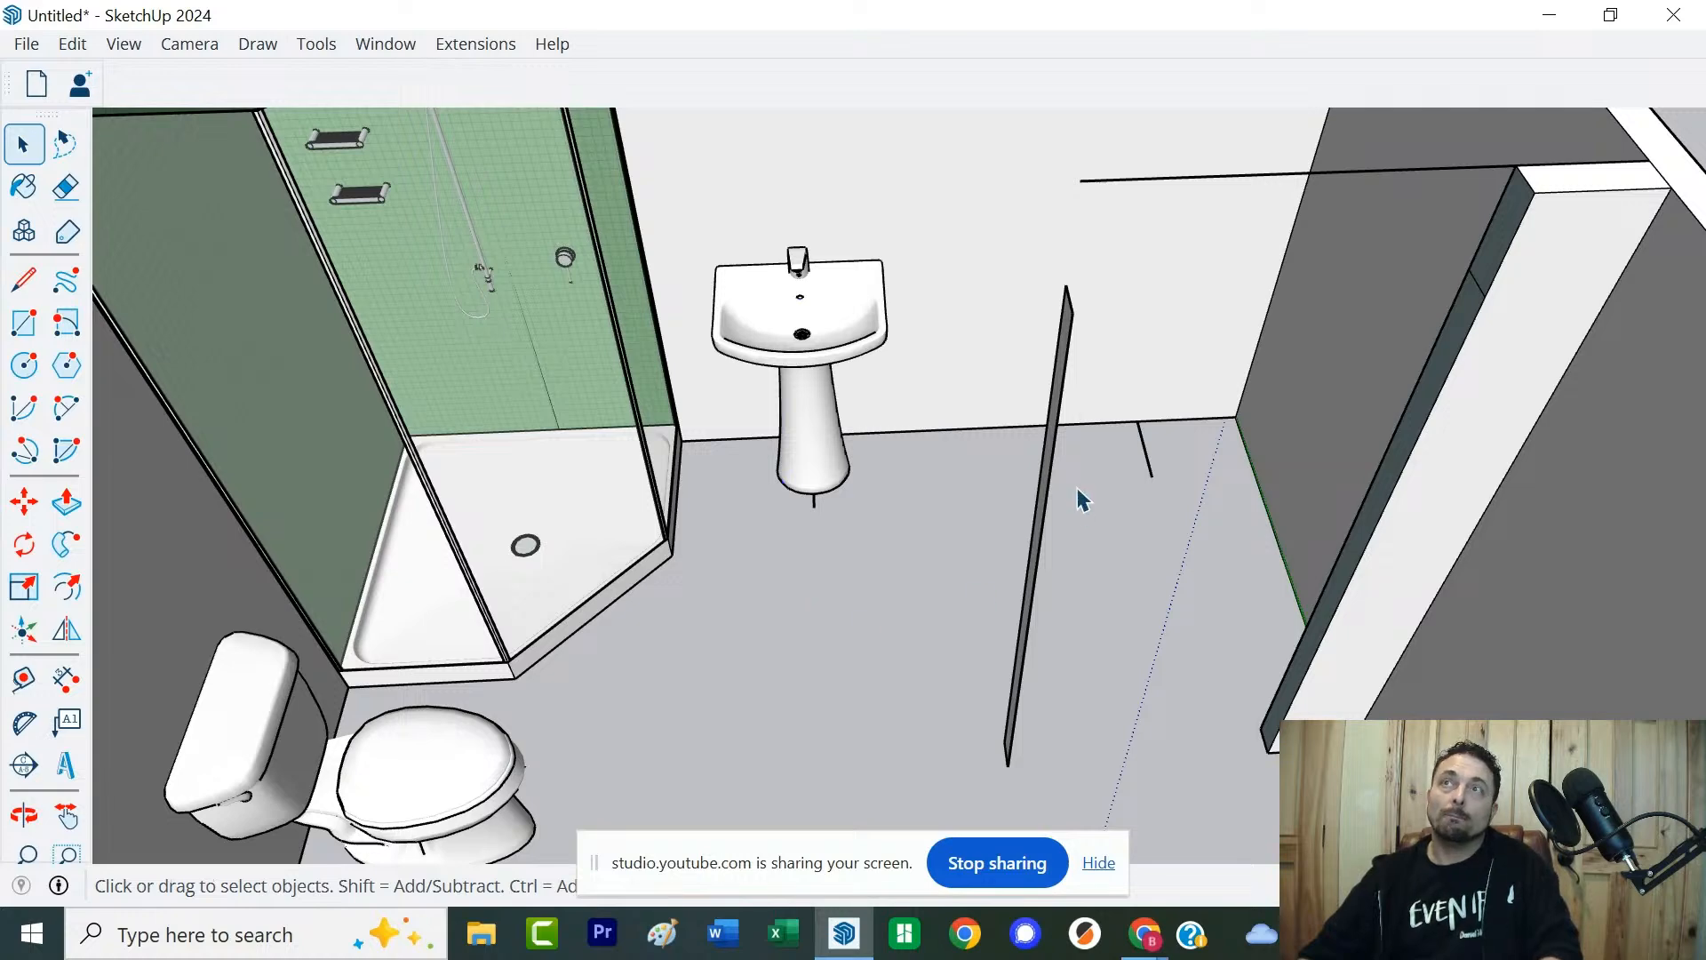
{"action": "scroll", "coordinate": [1081, 500], "scroll_direction": "down", "scroll_amount": 8}
{"action": "middle_click_drag", "start_coordinate": [1295, 536], "coordinate": [948, 644]}
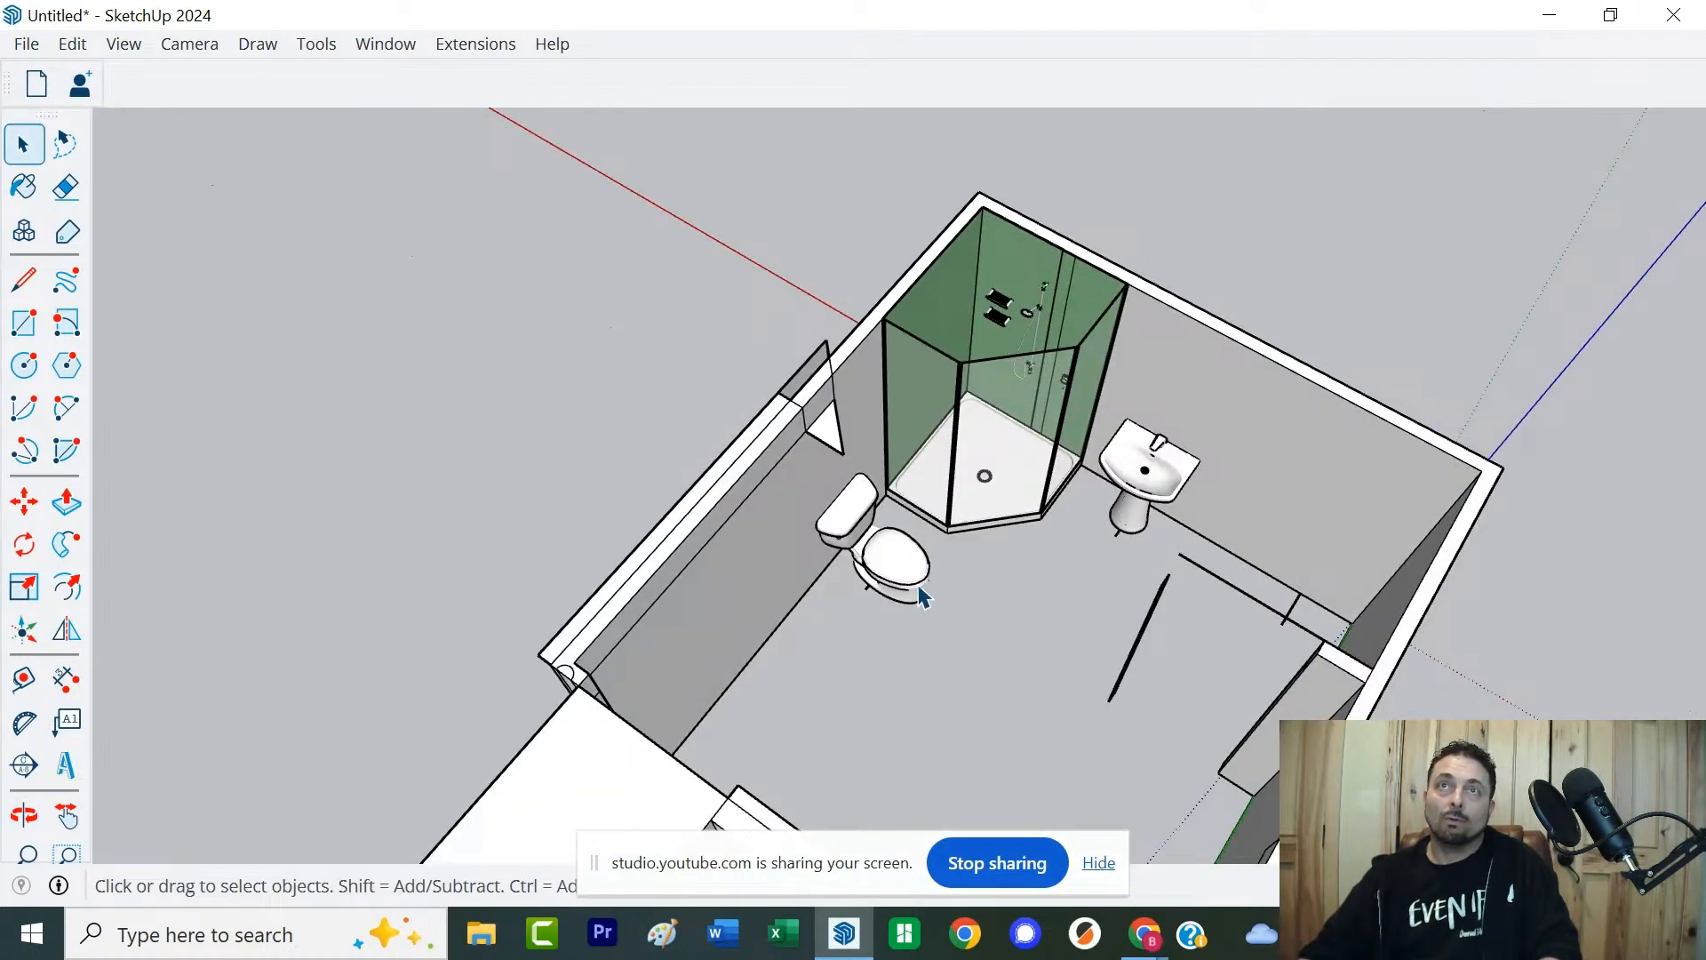
{"action": "middle_click_drag", "start_coordinate": [1097, 622], "coordinate": [1029, 640]}
{"action": "key", "text": "space"}
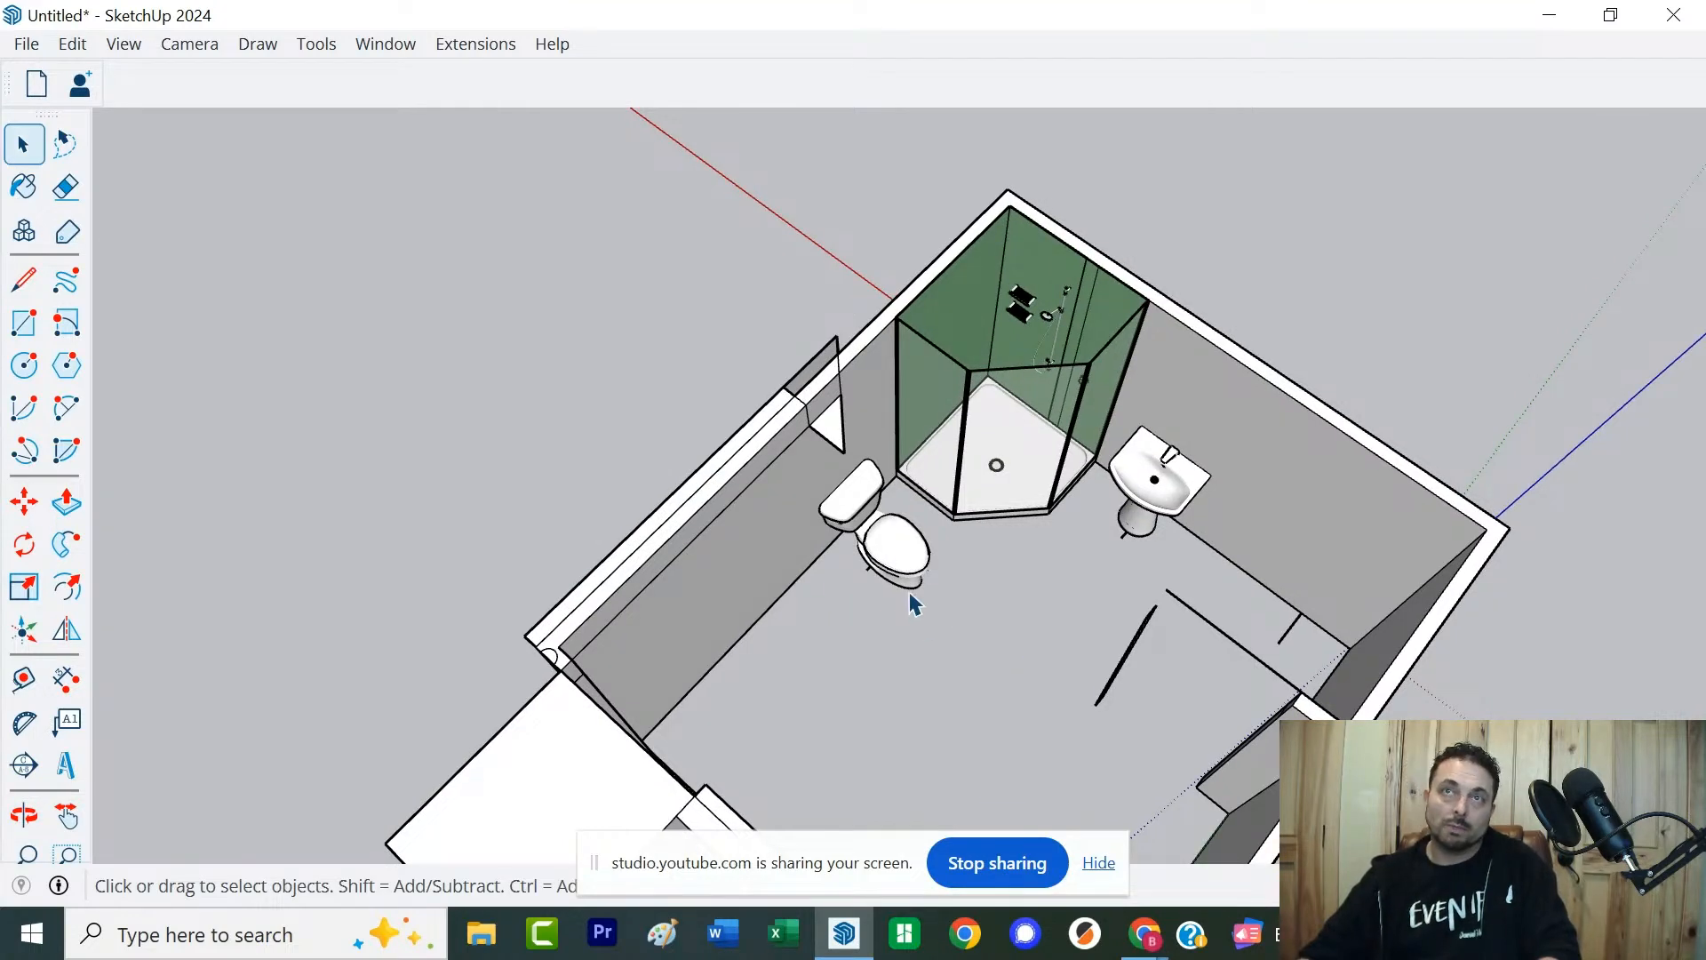
Draw a rectangle on the floor beside the toilet, starting at the front of the toilet's base and extending toward the side wall
{"action": "key", "text": "r"}
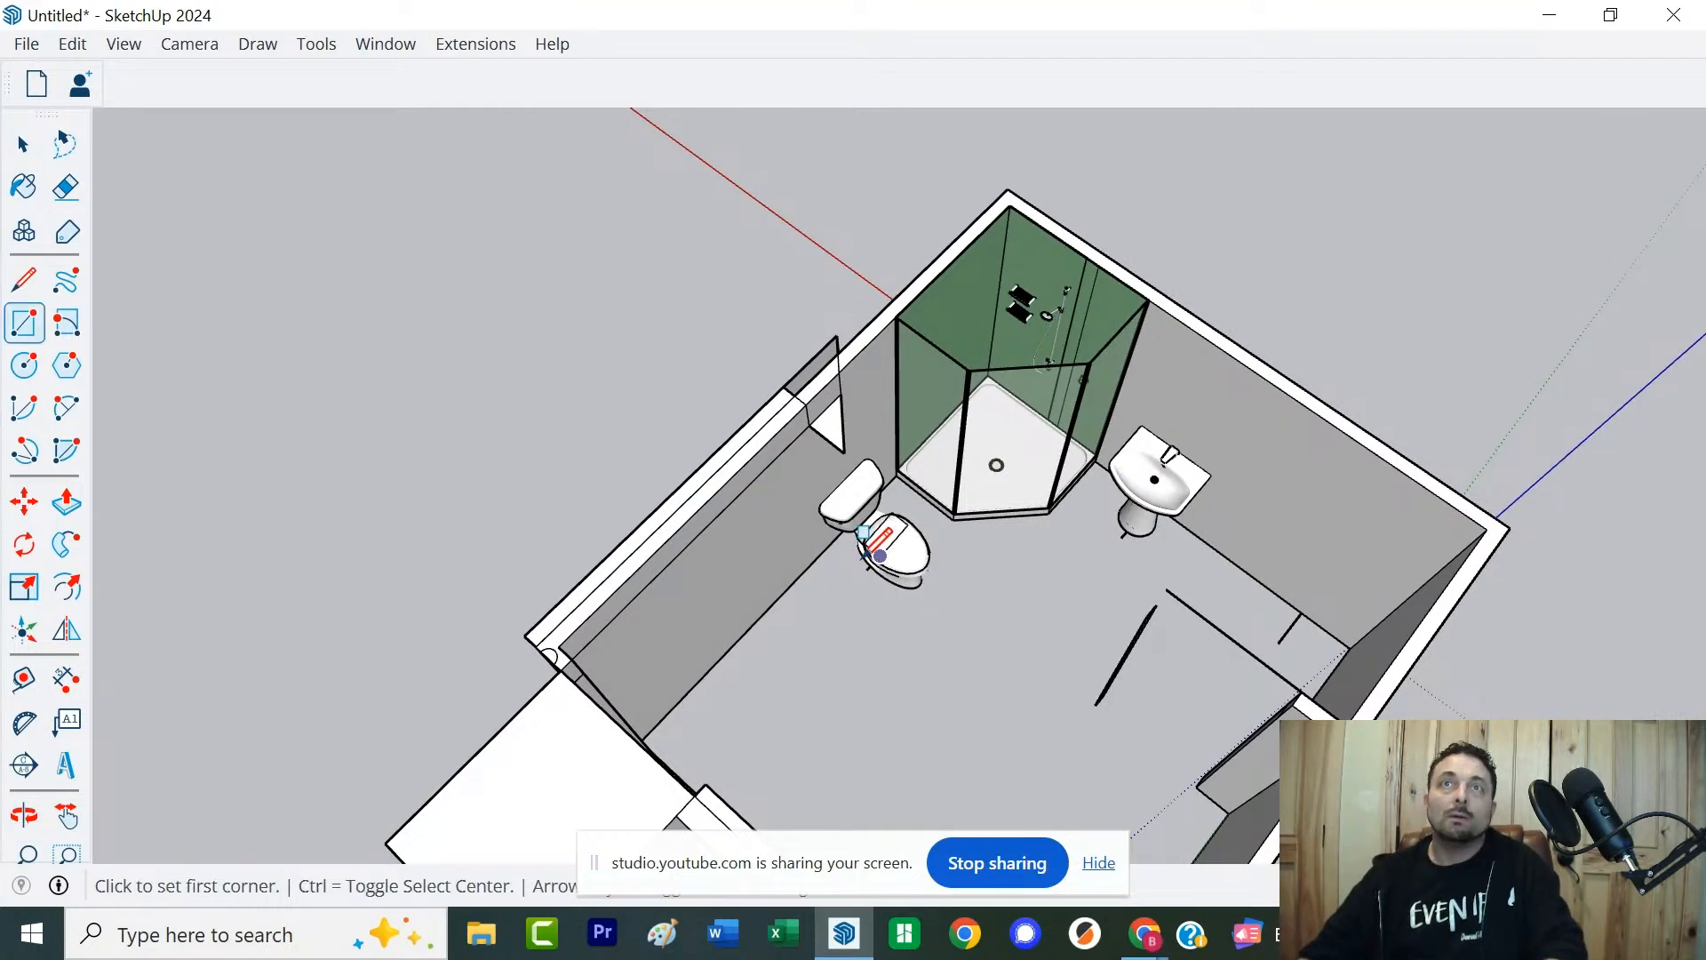
{"action": "left_click", "coordinate": [919, 588]}
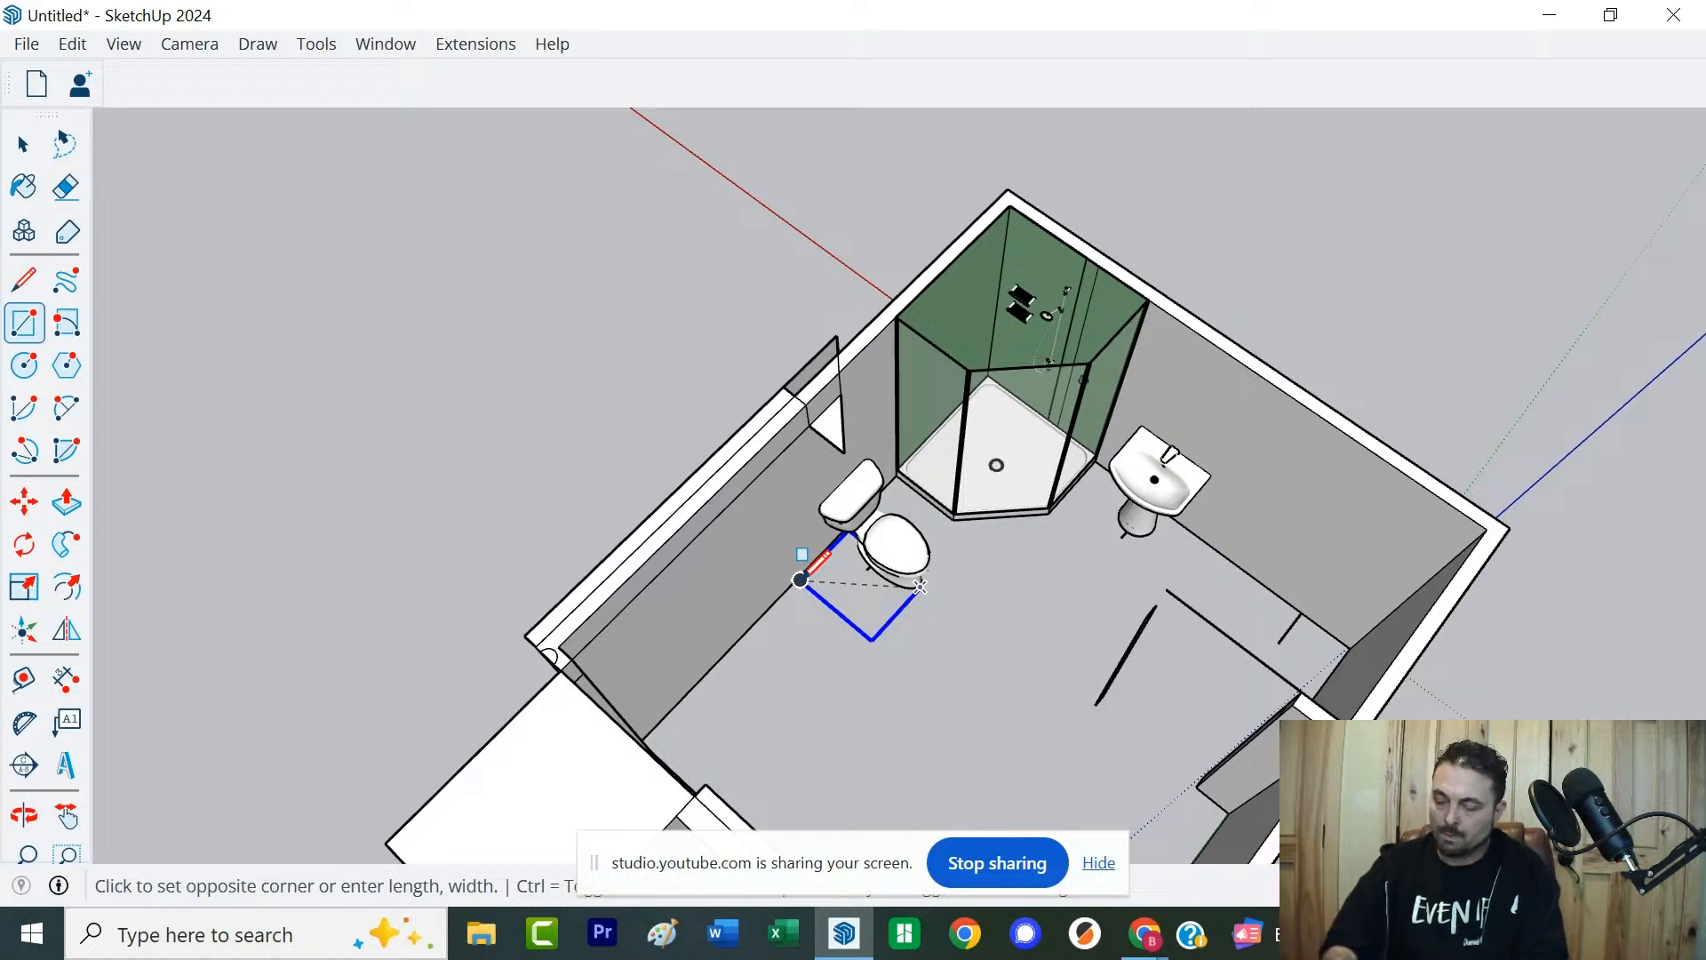
{"action": "key", "text": "Return"}
{"action": "key", "text": "space"}
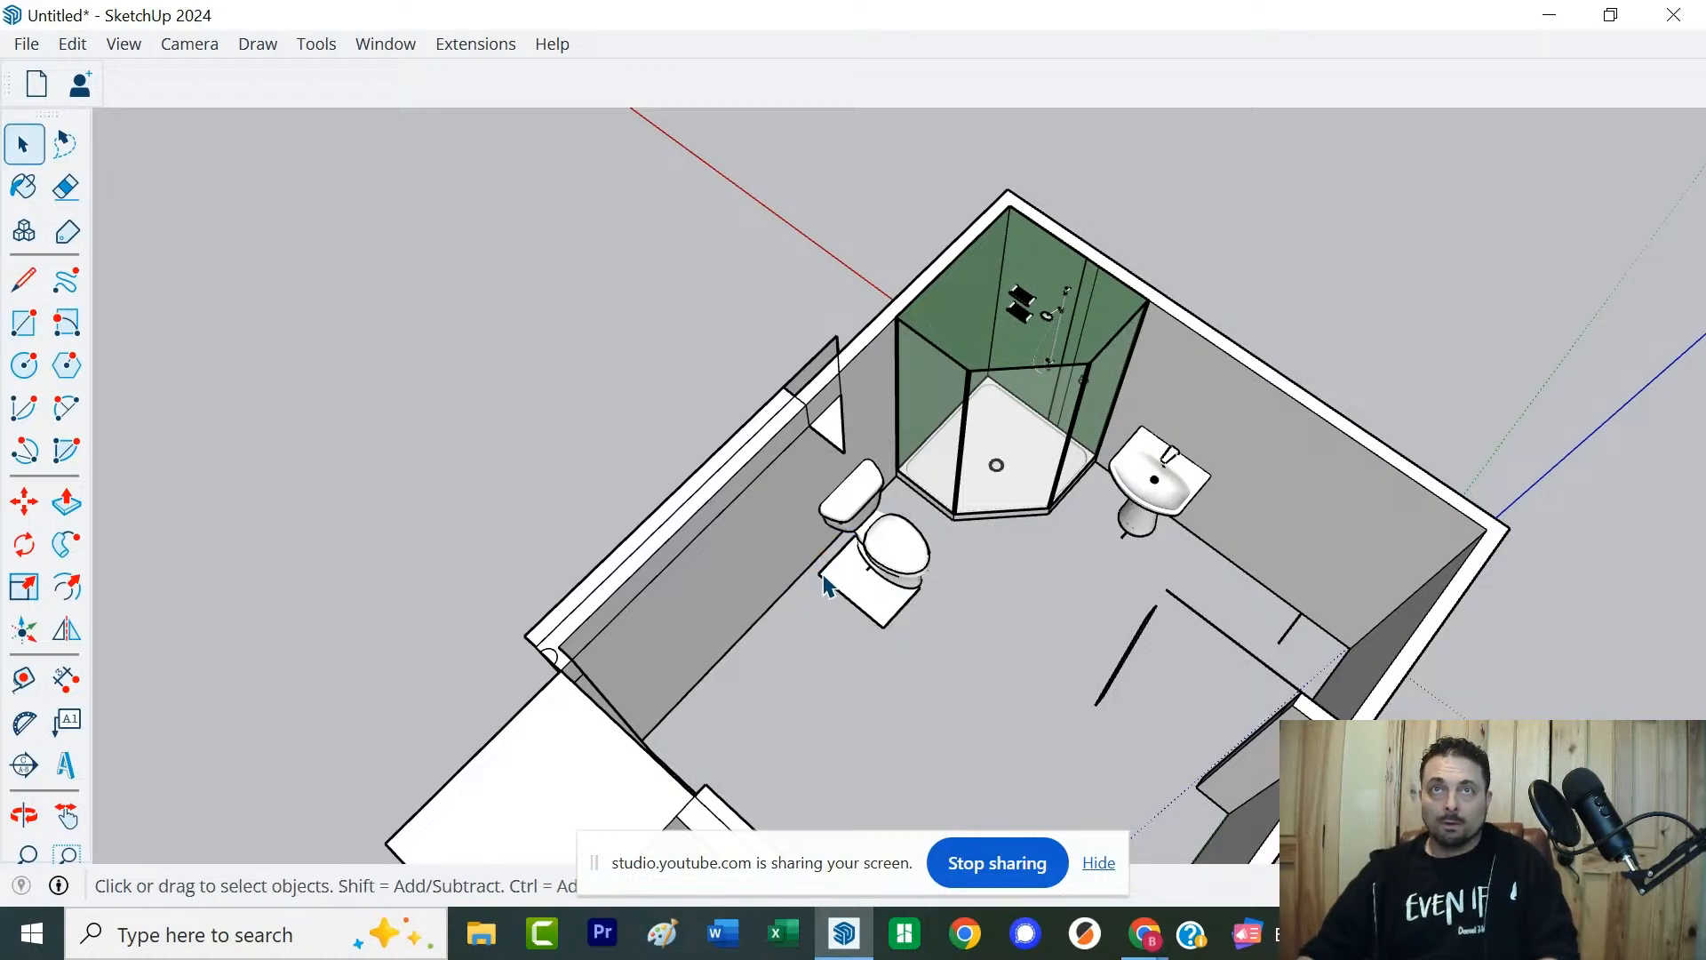
Draw a small rectangle at the guide rectangle's corner nearest the side wall
{"action": "key", "text": "r"}
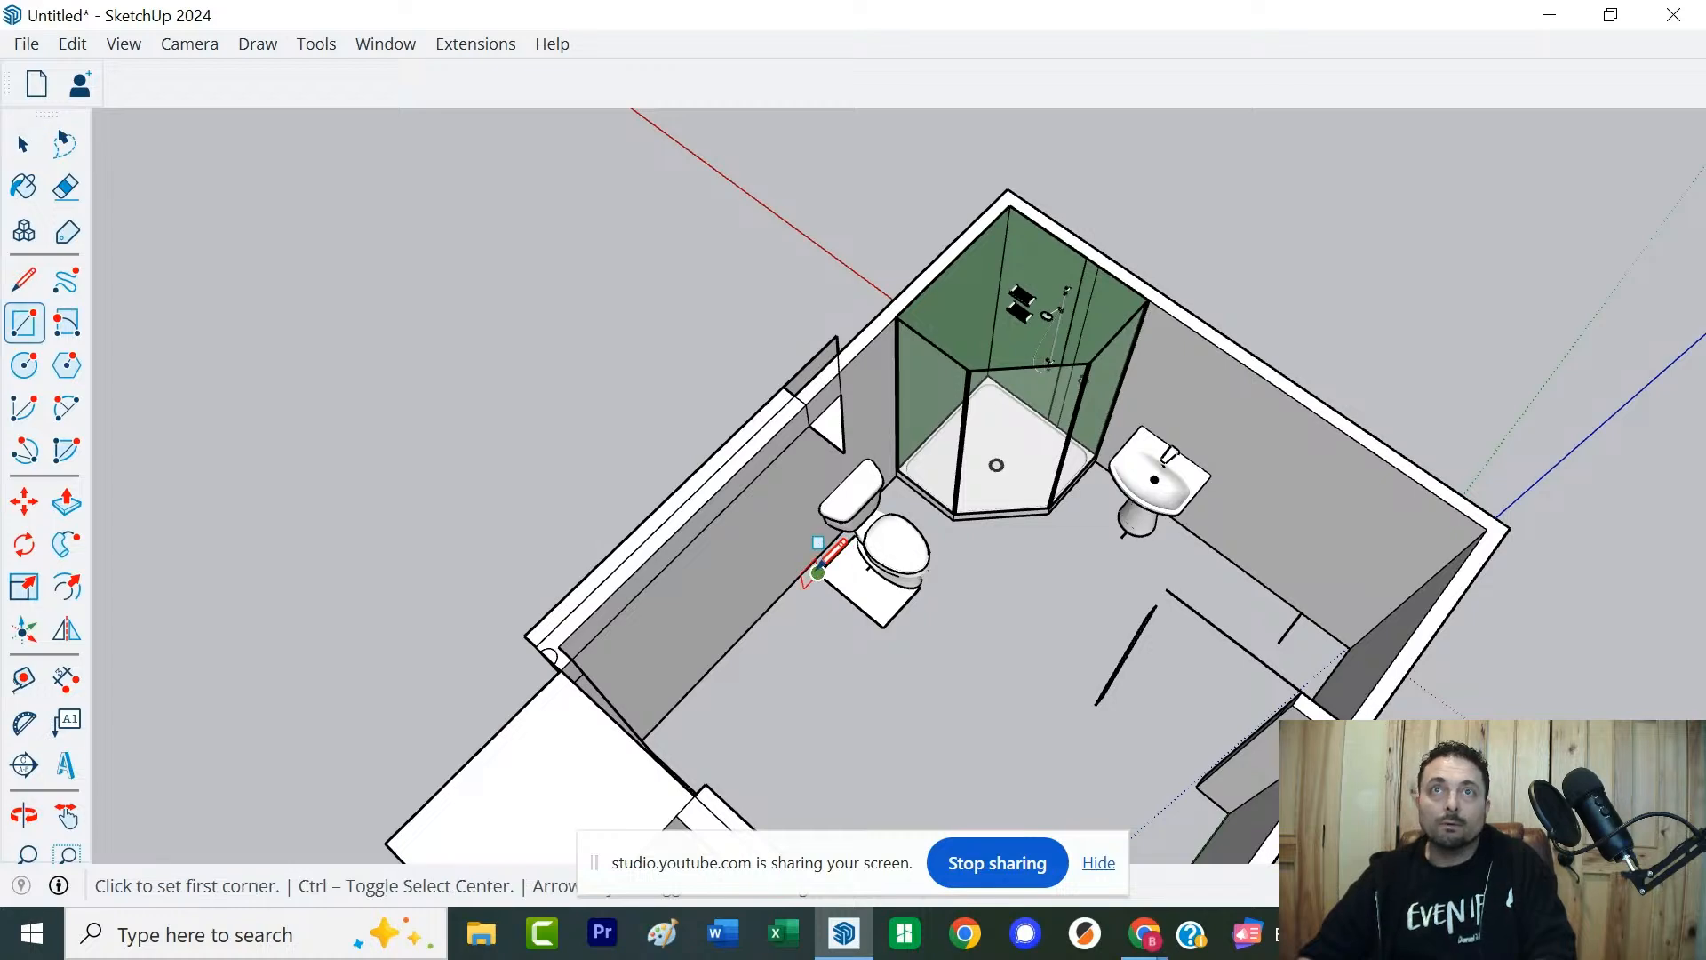
{"action": "left_click", "coordinate": [818, 572]}
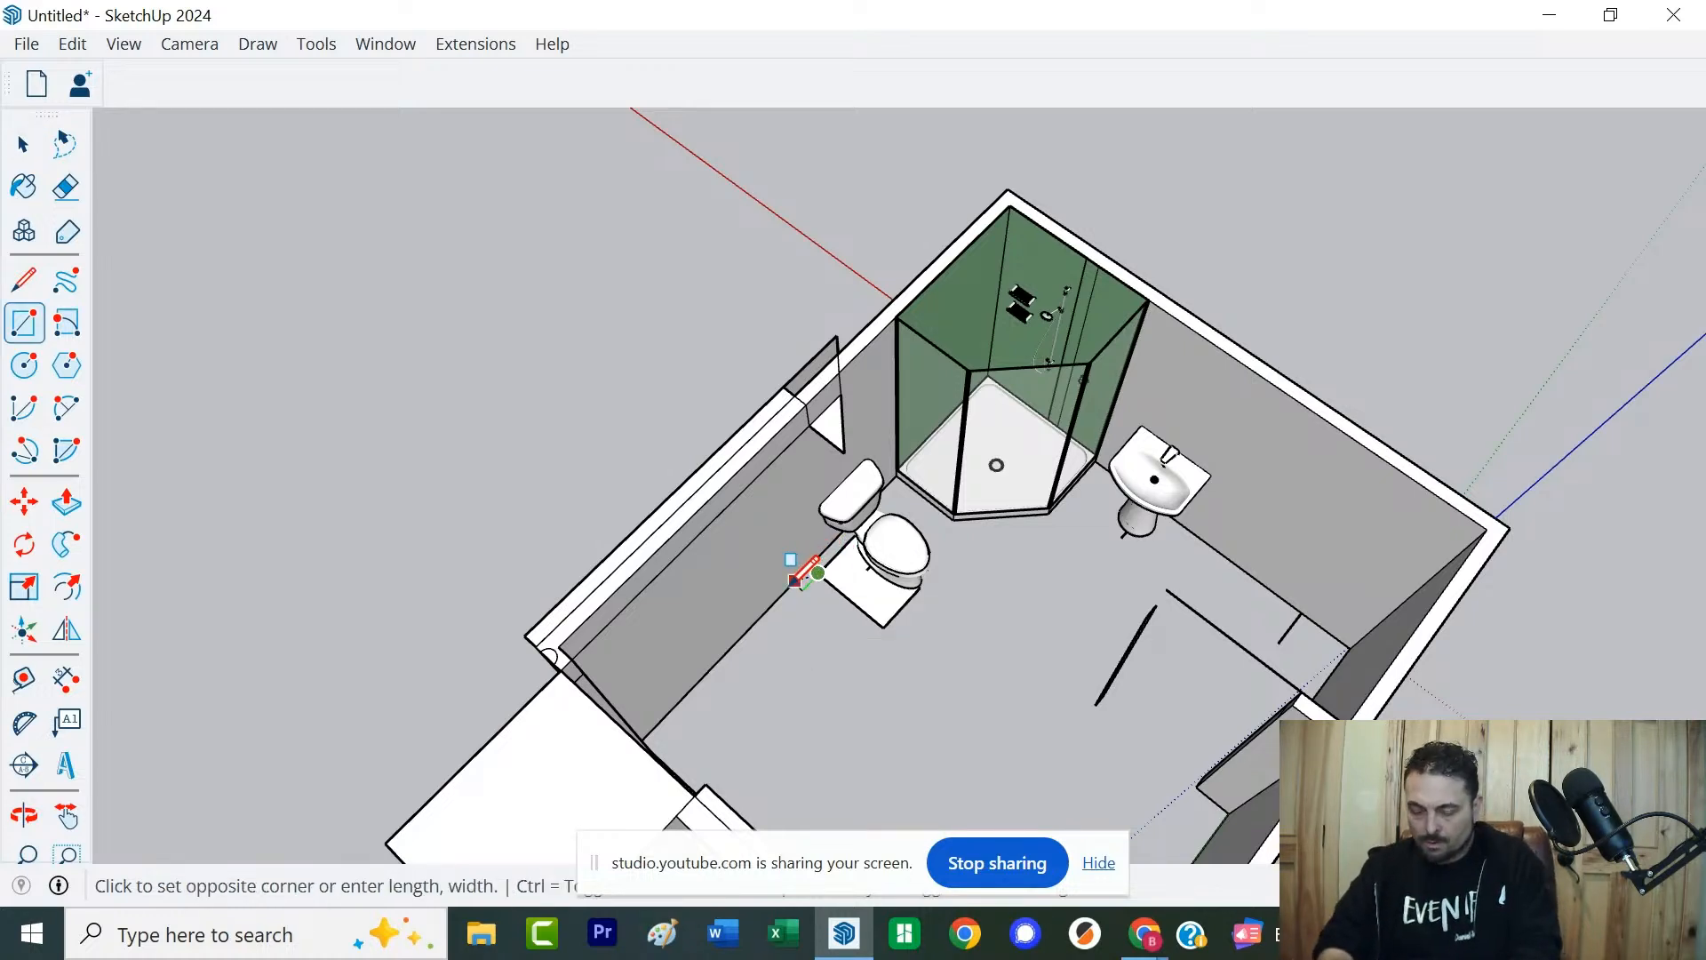
{"action": "key", "text": "Return"}
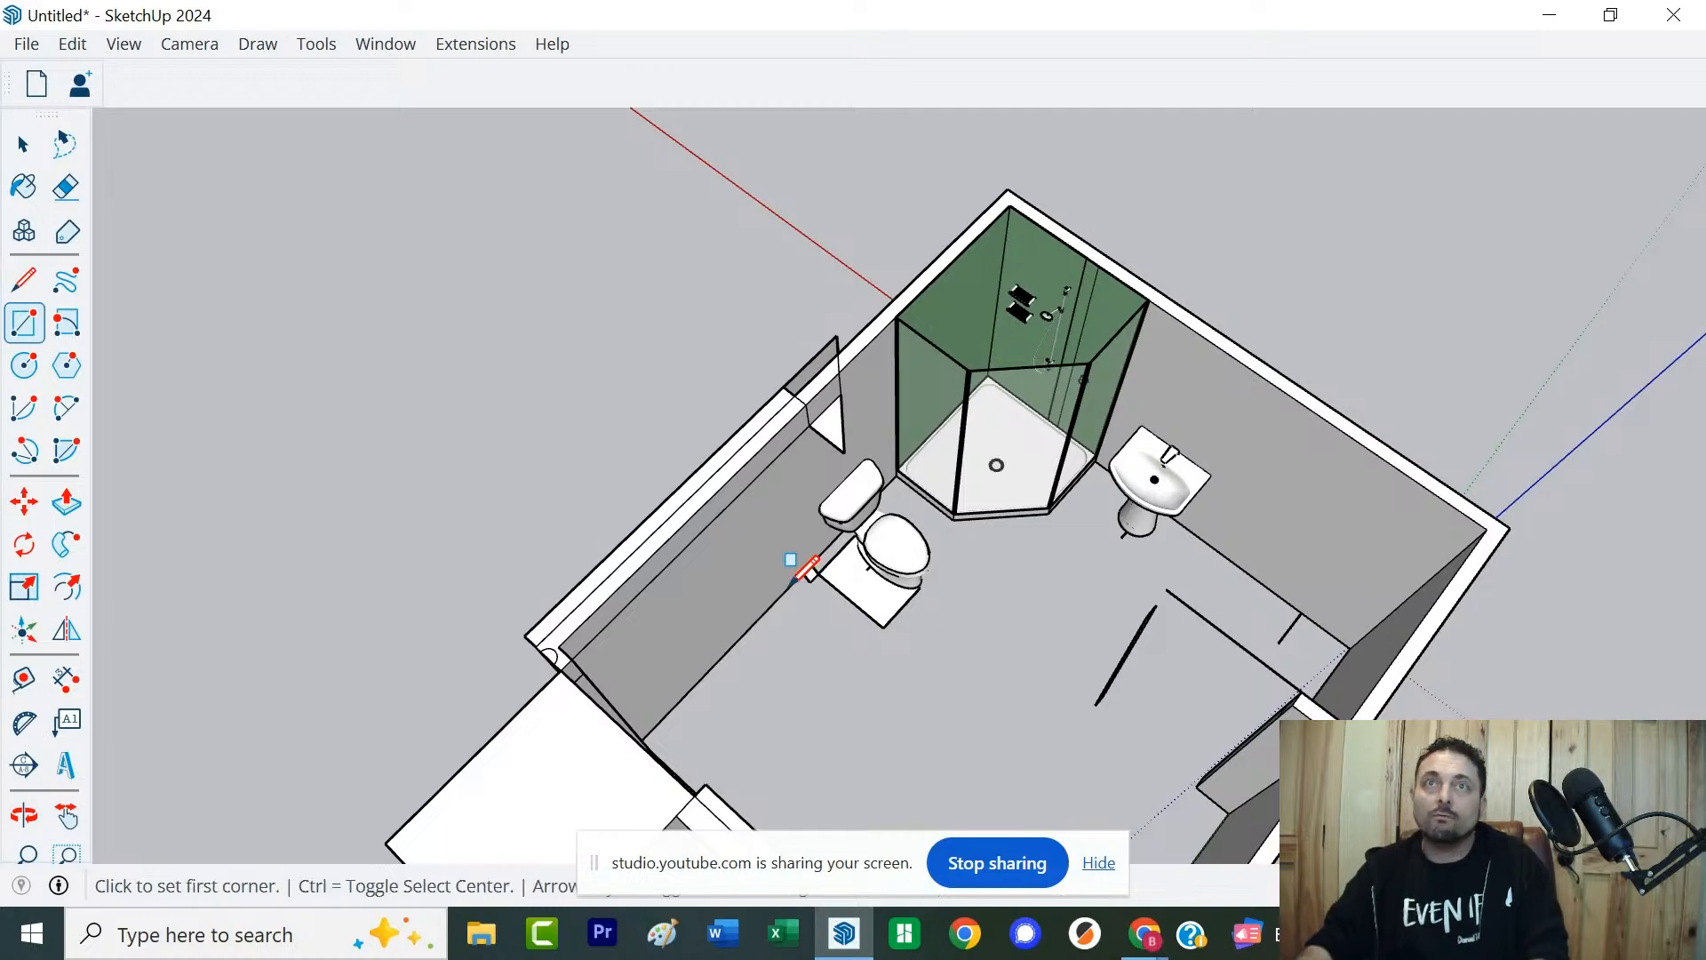
{"action": "scroll", "coordinate": [792, 578], "scroll_direction": "up", "scroll_amount": 6}
{"action": "key", "text": "space"}
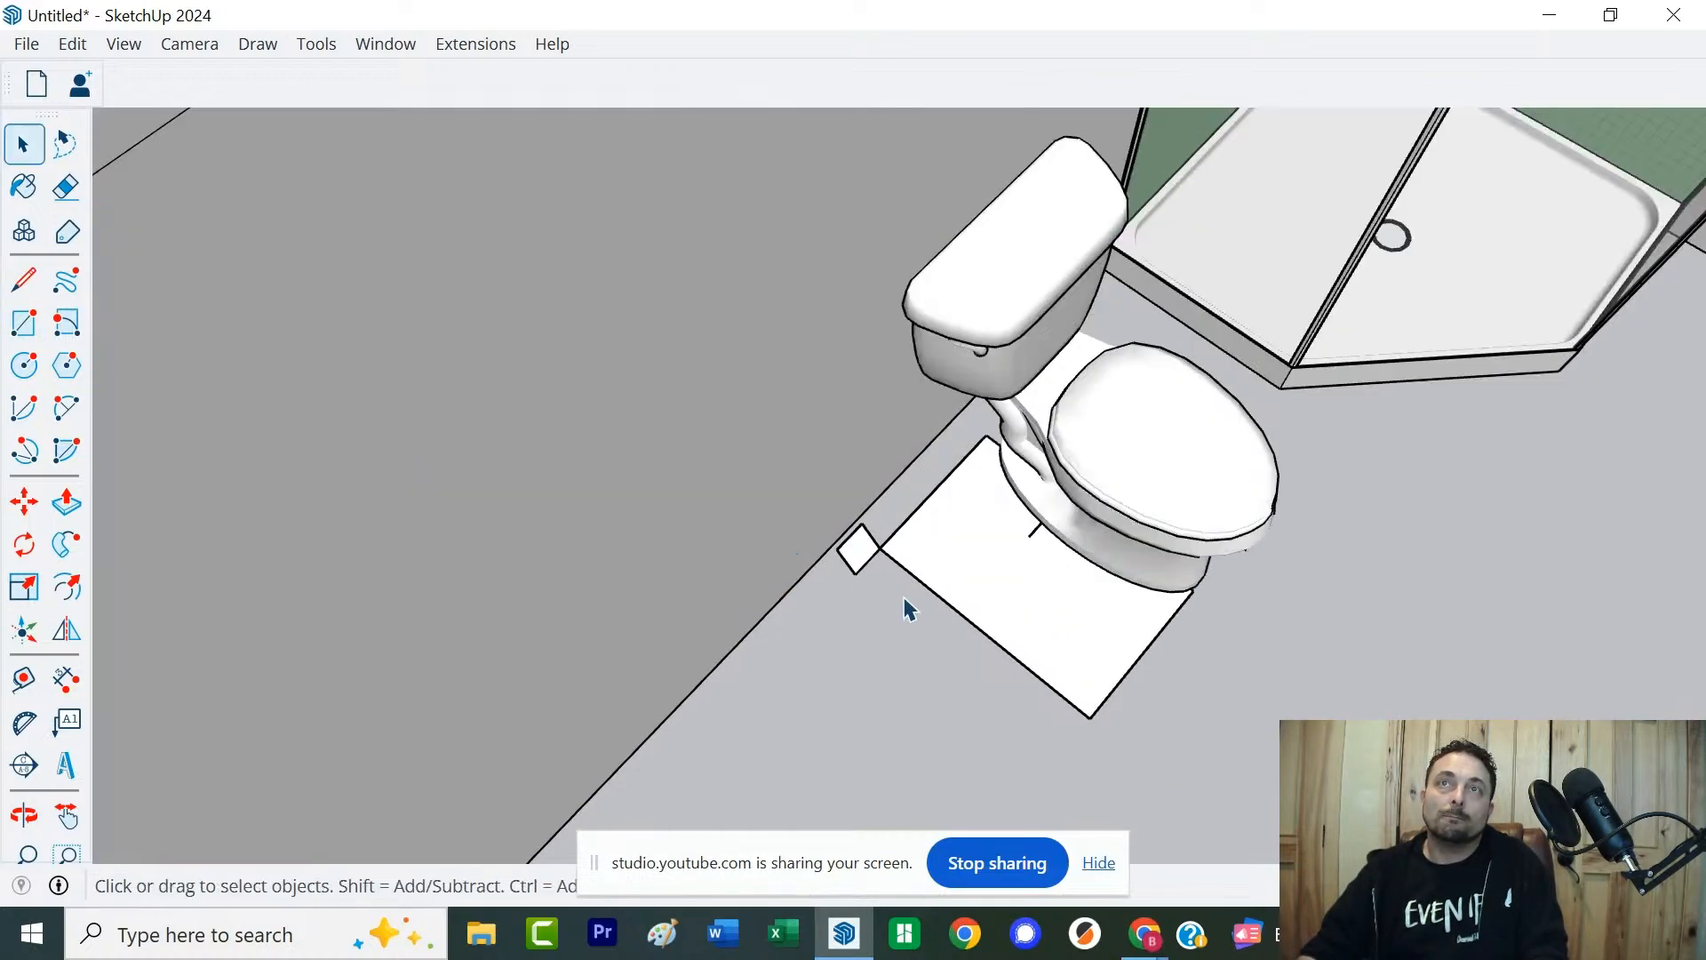
Move the guide rectangle beside the toilet straight up the blue axis to meet the base of the toilet
{"action": "middle_click_drag", "start_coordinate": [906, 602], "coordinate": [853, 305]}
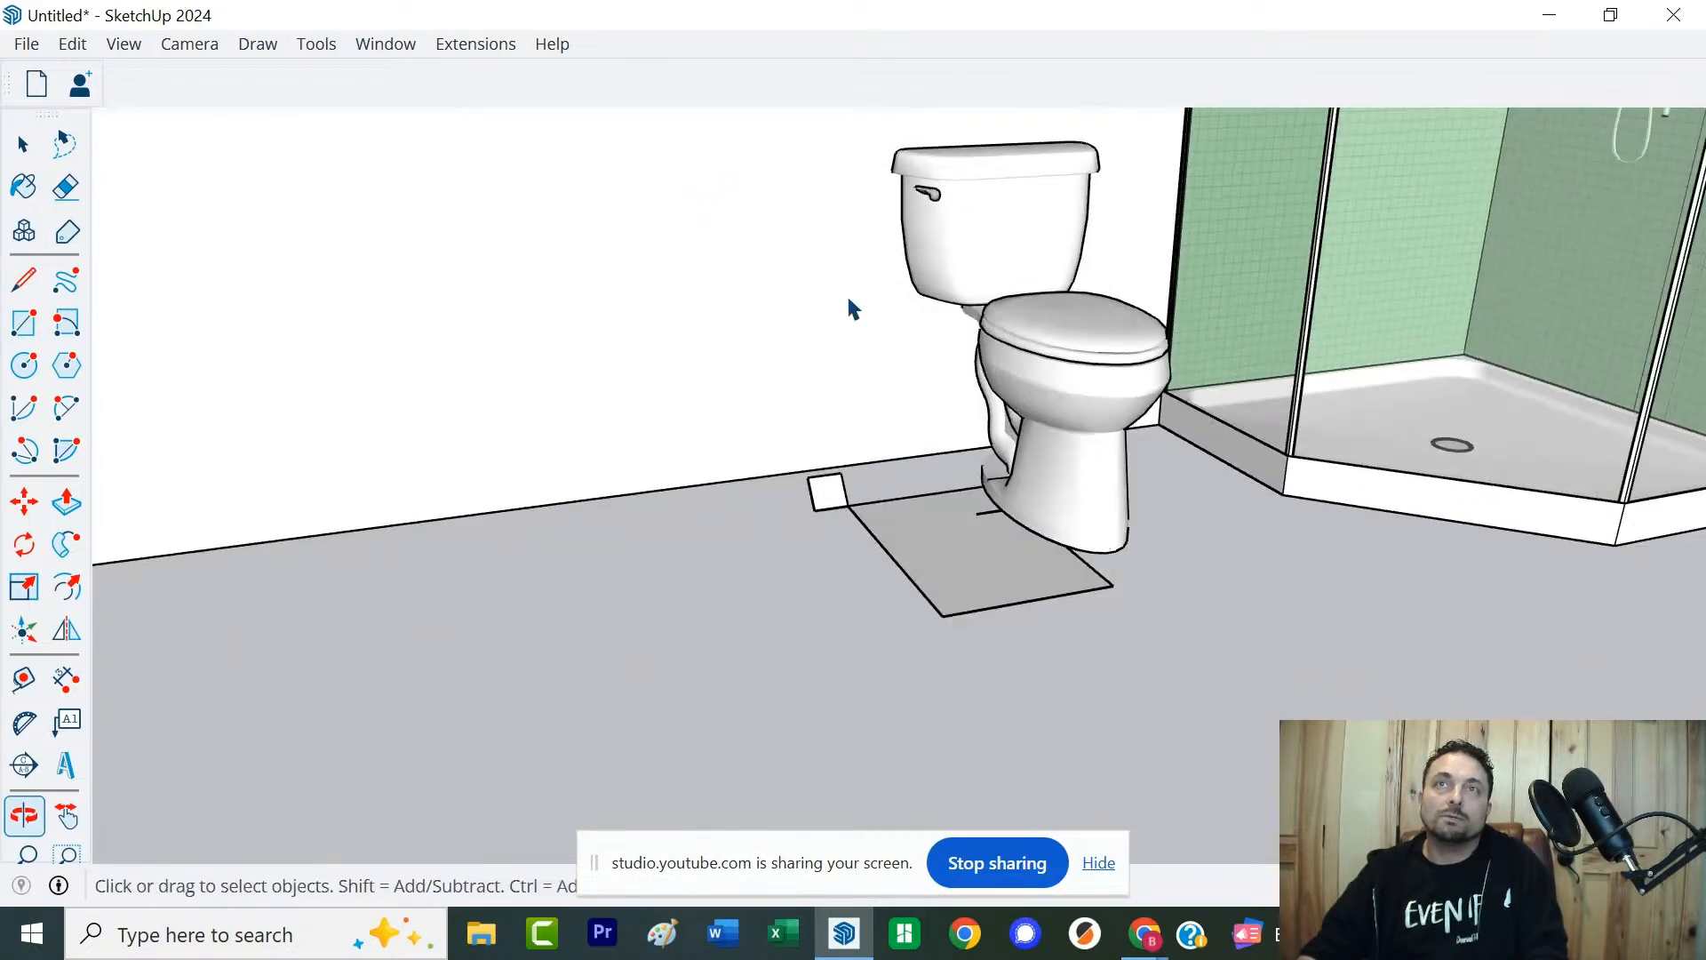
{"action": "scroll", "coordinate": [929, 578], "scroll_direction": "up", "scroll_amount": 3}
{"action": "middle_click_drag", "start_coordinate": [928, 578], "coordinate": [803, 460]}
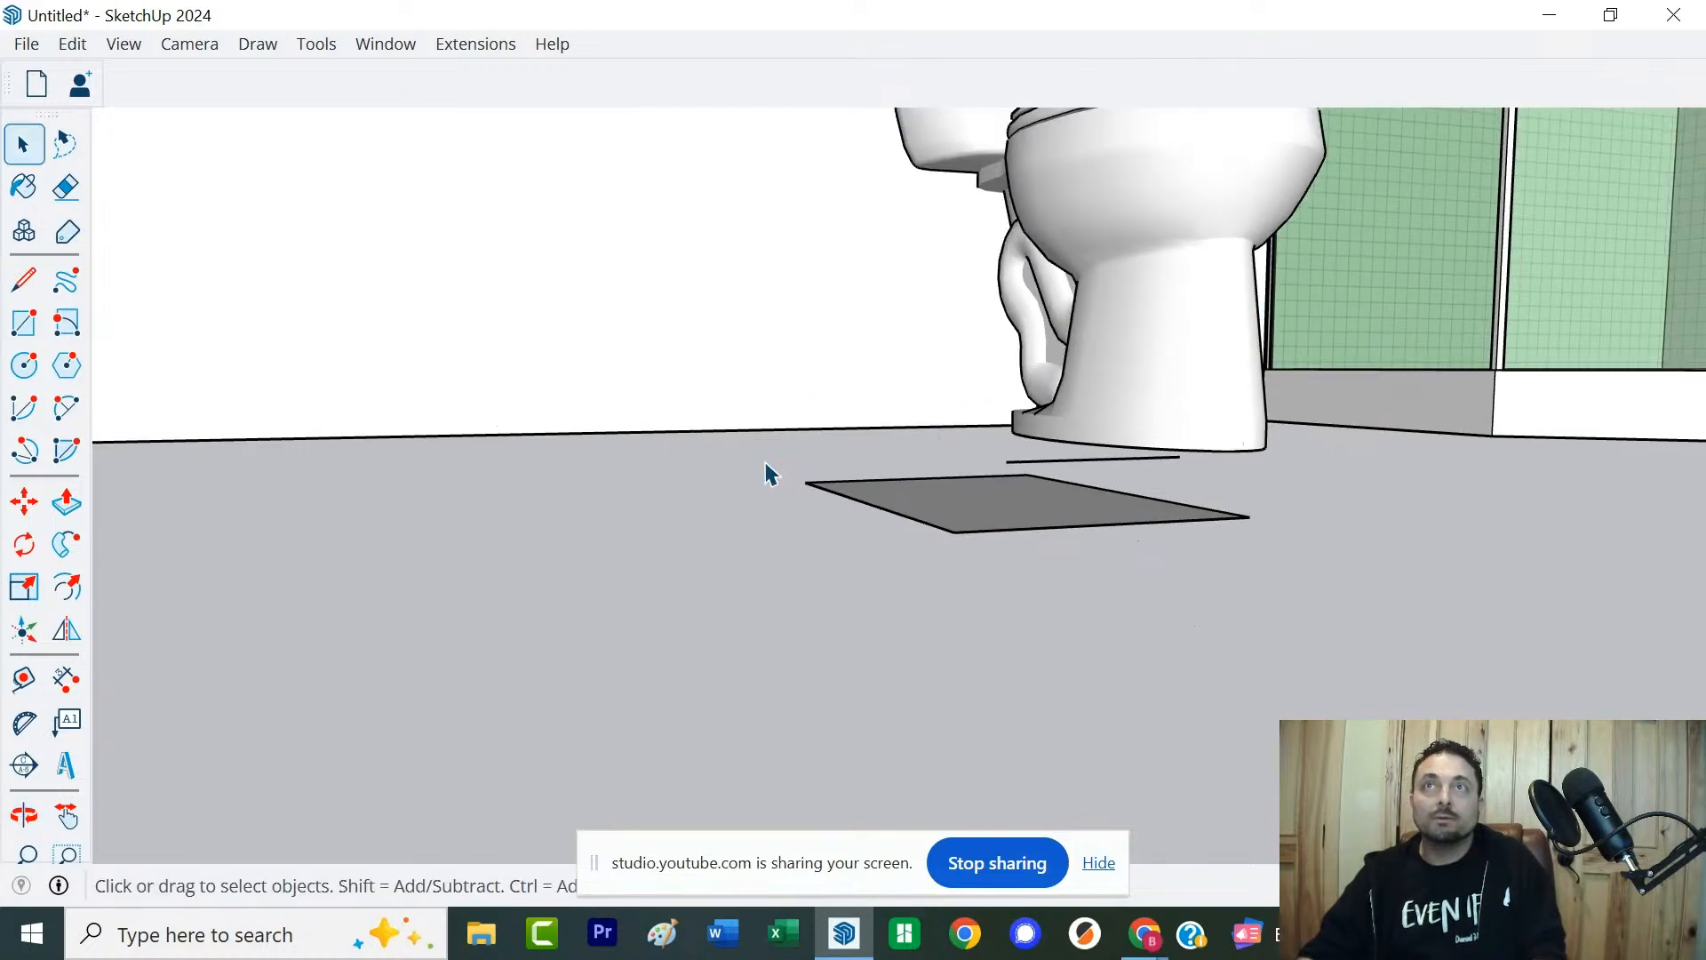
{"action": "middle_click_drag", "start_coordinate": [915, 483], "coordinate": [1222, 445]}
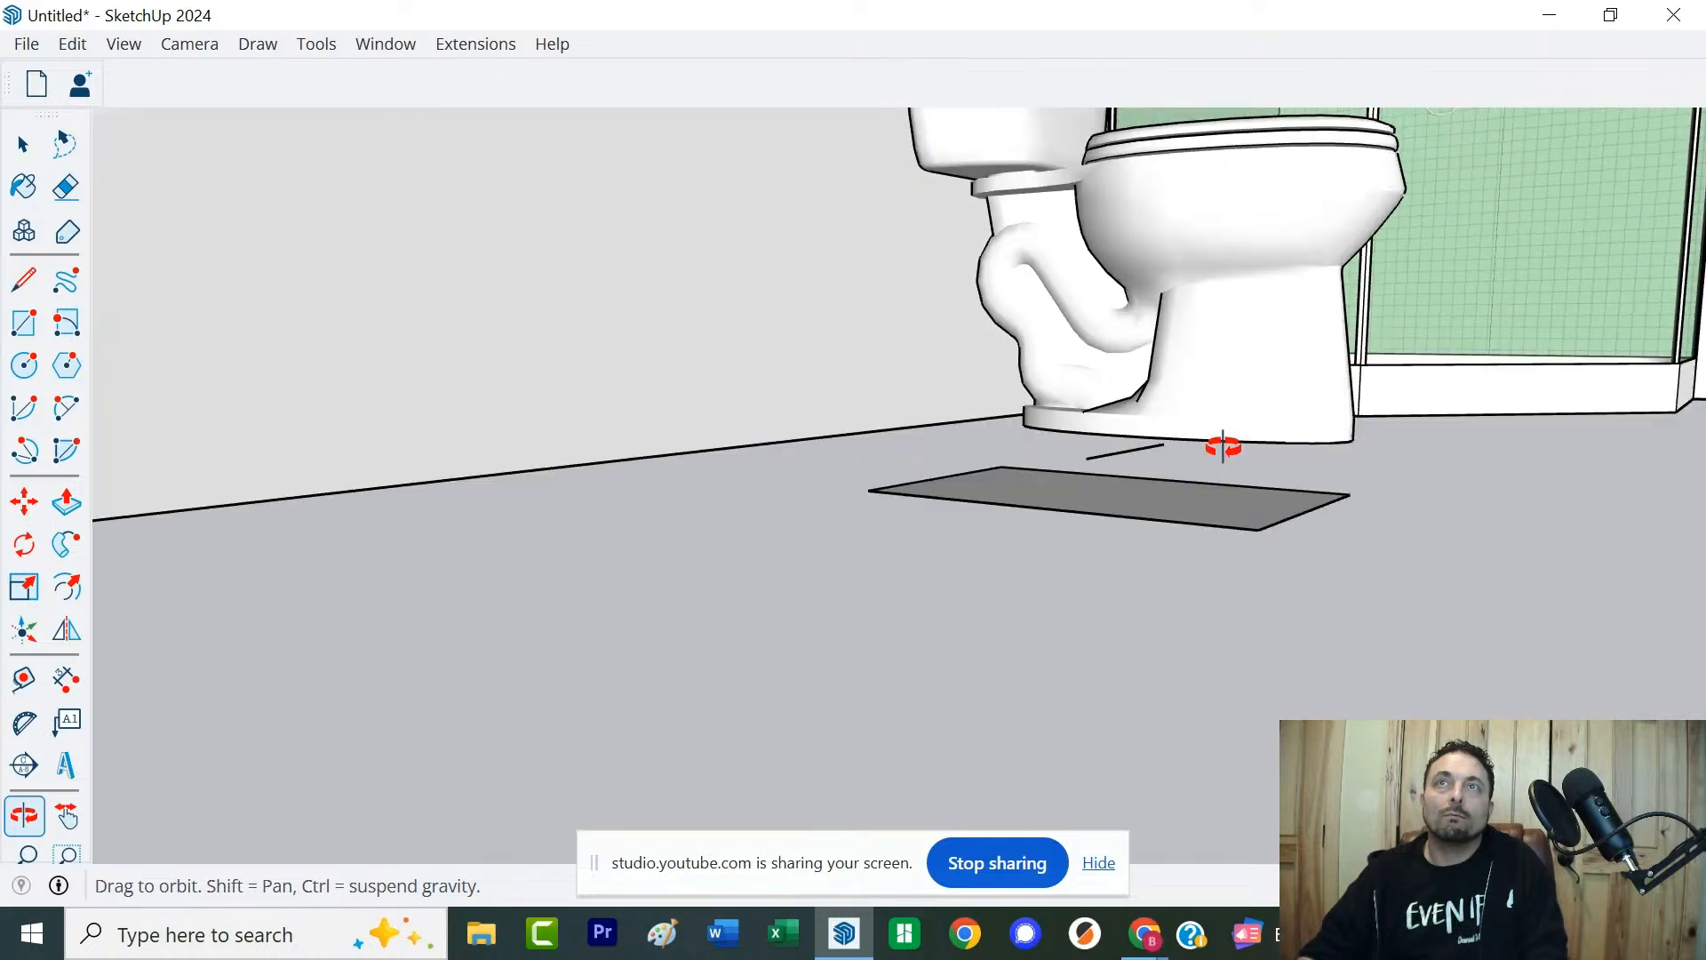
{"action": "double_click", "coordinate": [911, 496]}
{"action": "key", "text": "m"}
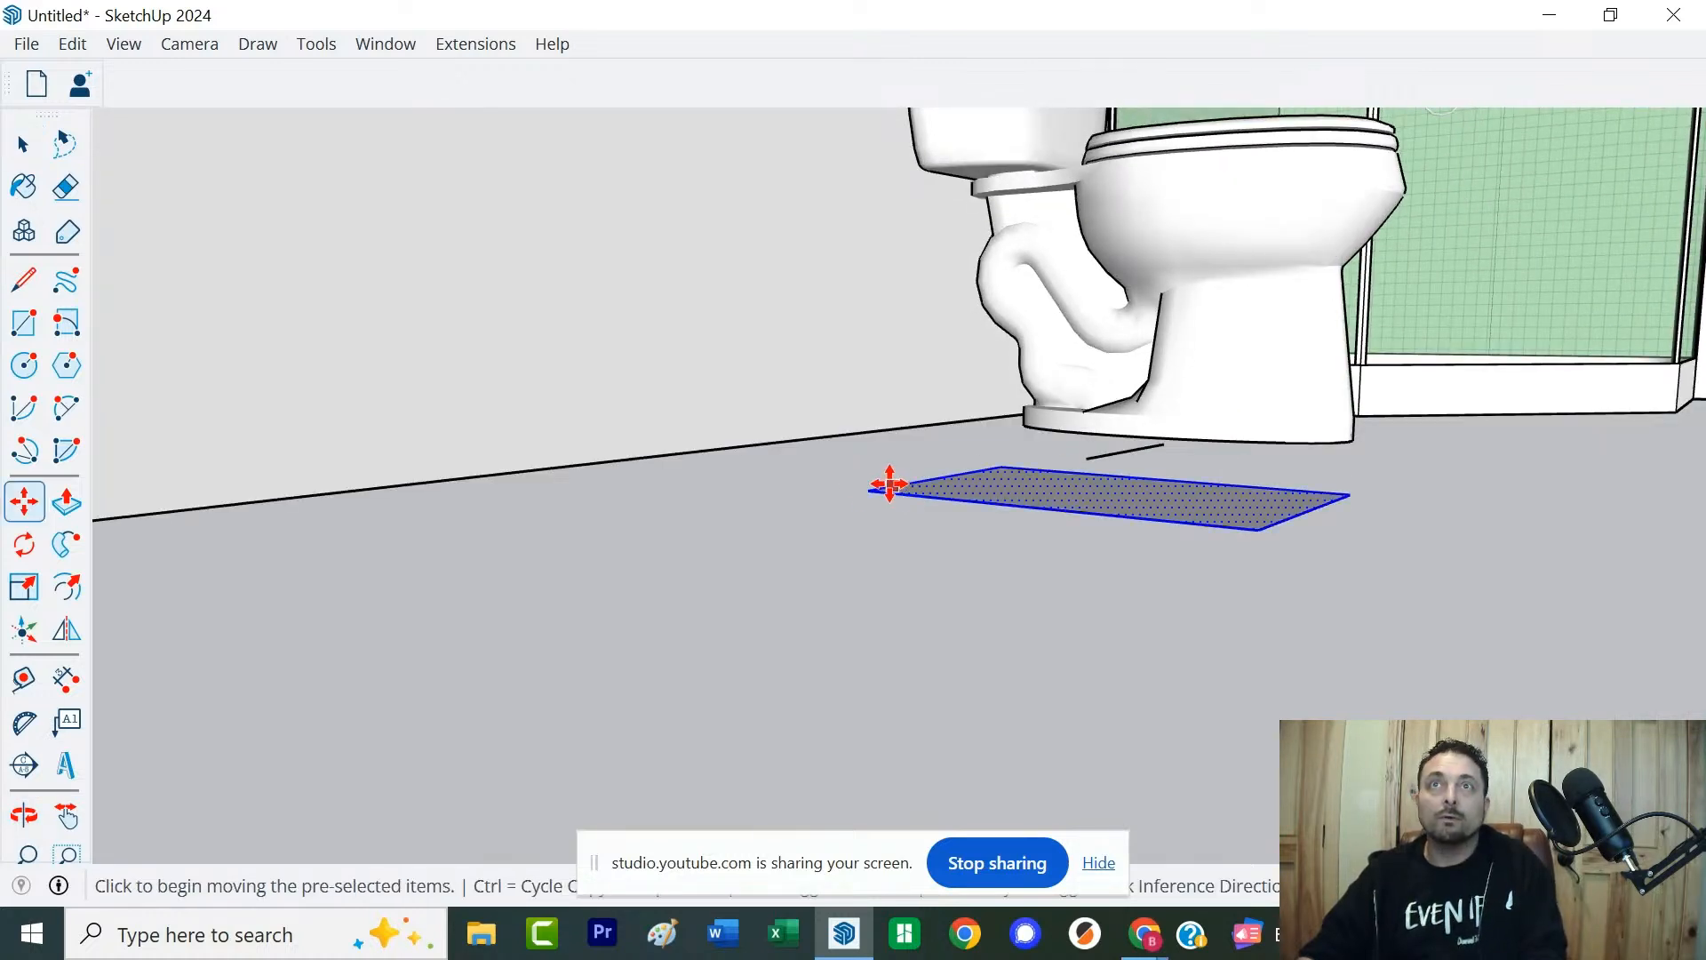
{"action": "left_click", "coordinate": [867, 489]}
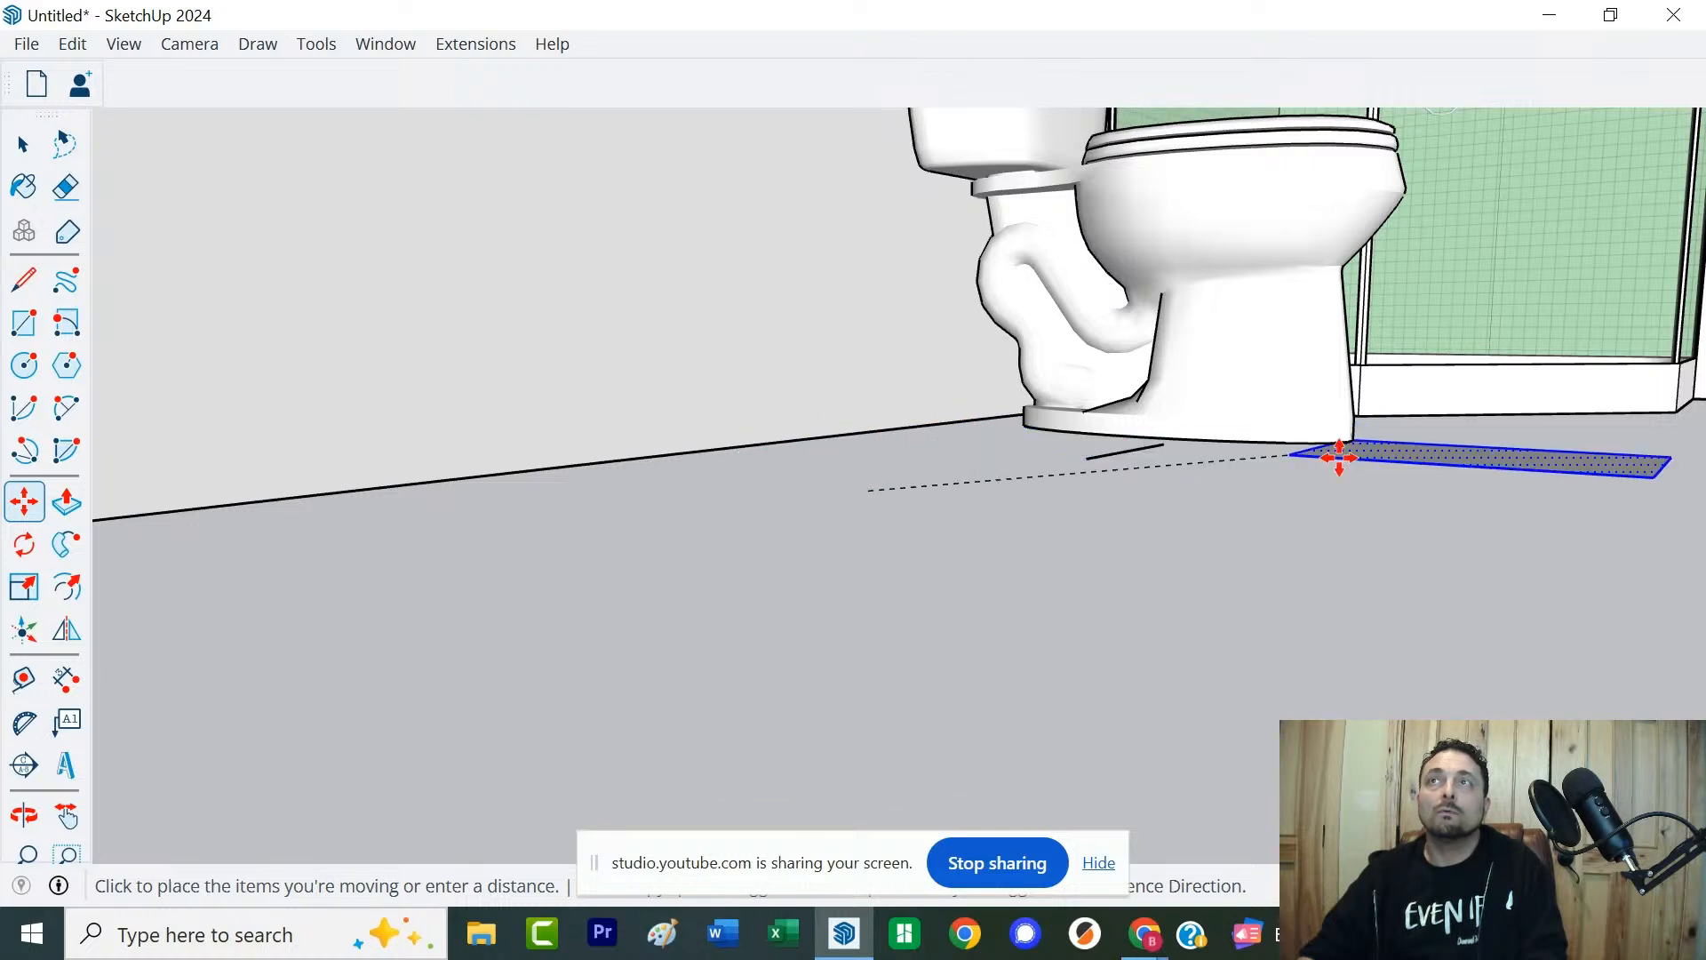
{"action": "key", "text": "Escape"}
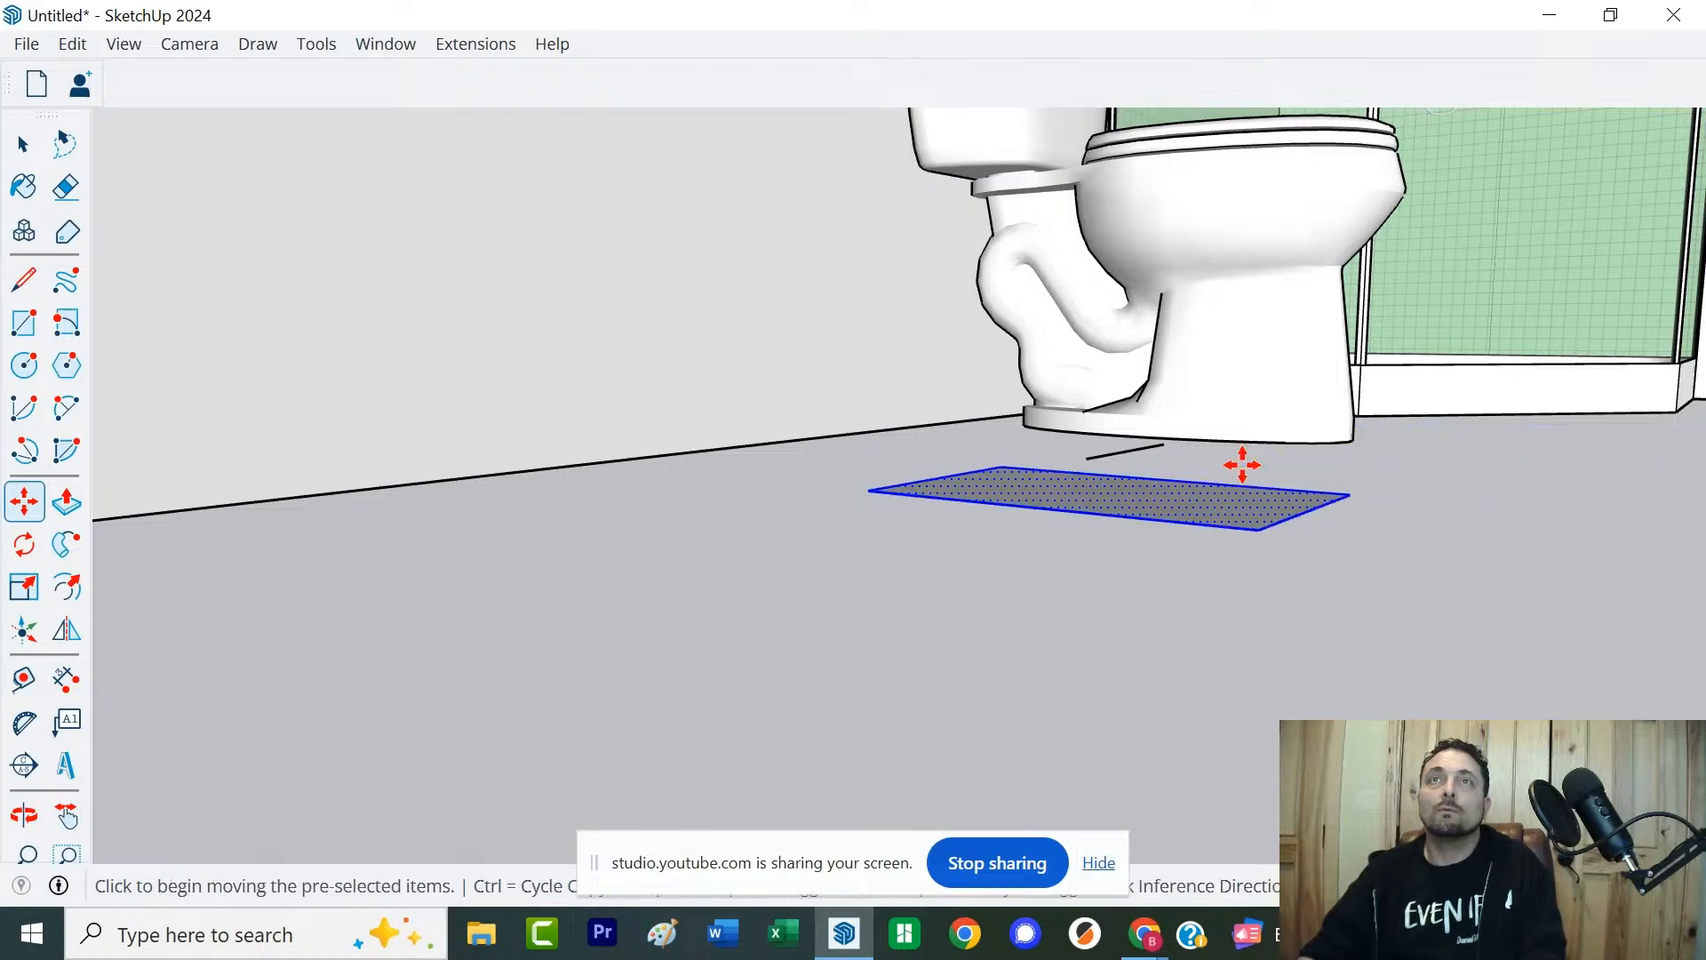
{"action": "left_click", "coordinate": [864, 487]}
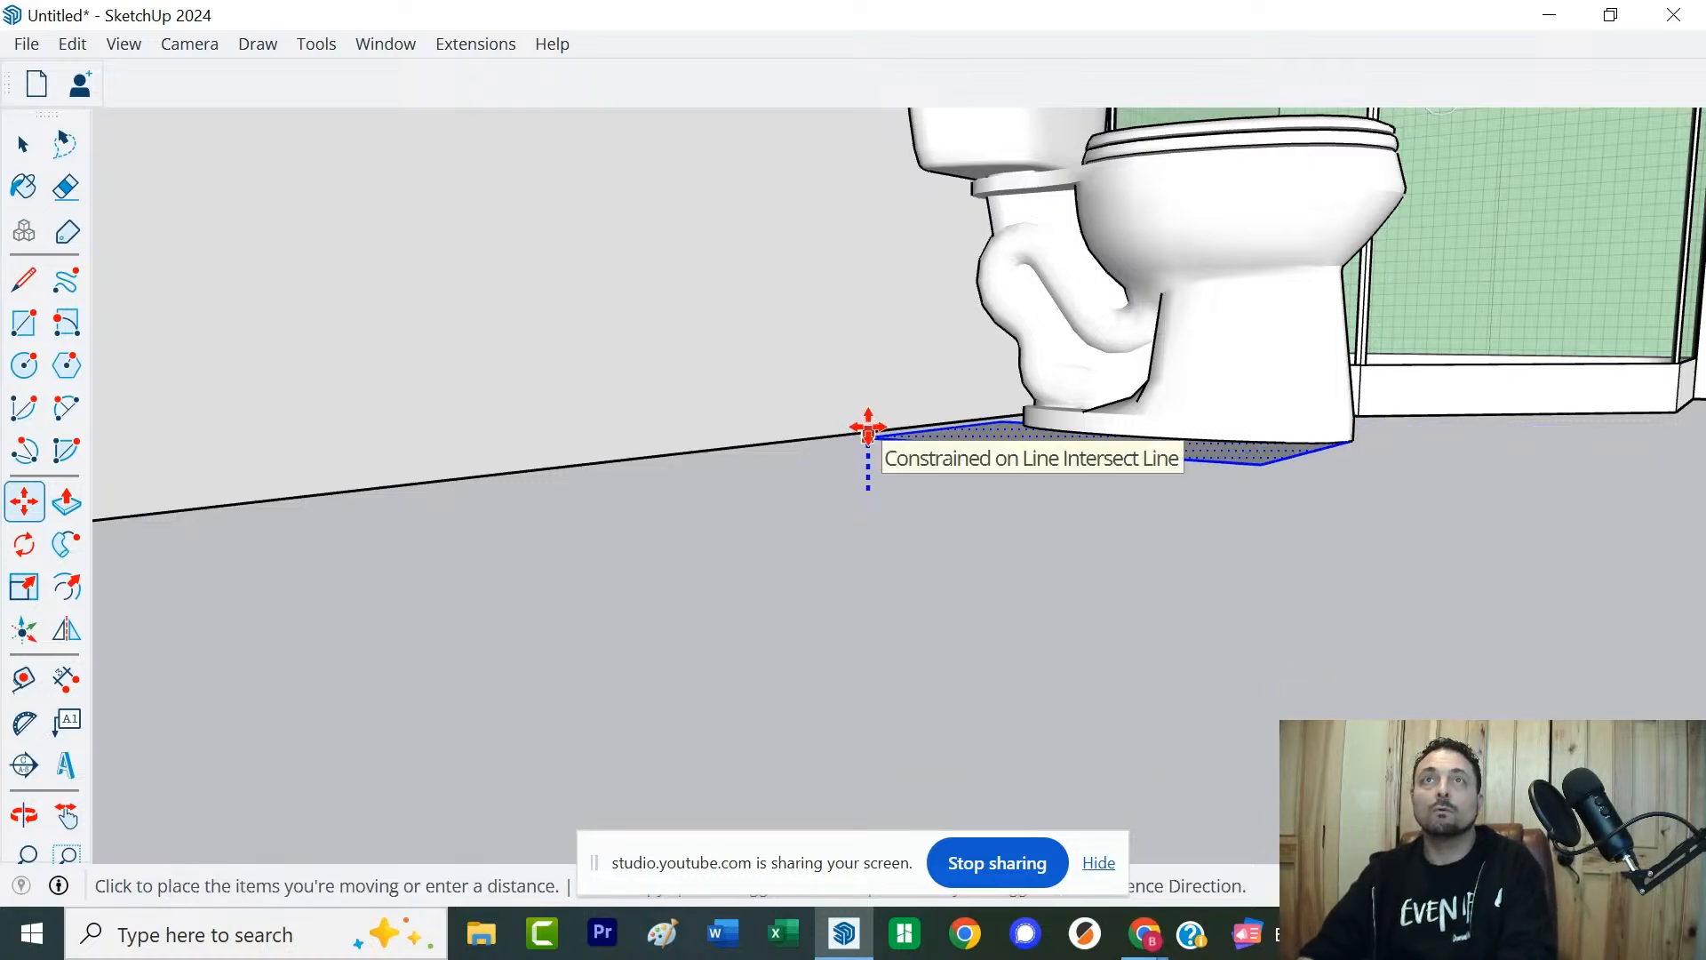
{"action": "left_click", "coordinate": [869, 428]}
Draw a floor rectangle from the guide's corner to the base of the side wall and delete the guide rectangle beside the toilet
{"action": "scroll", "coordinate": [875, 445], "scroll_direction": "up", "scroll_amount": 5}
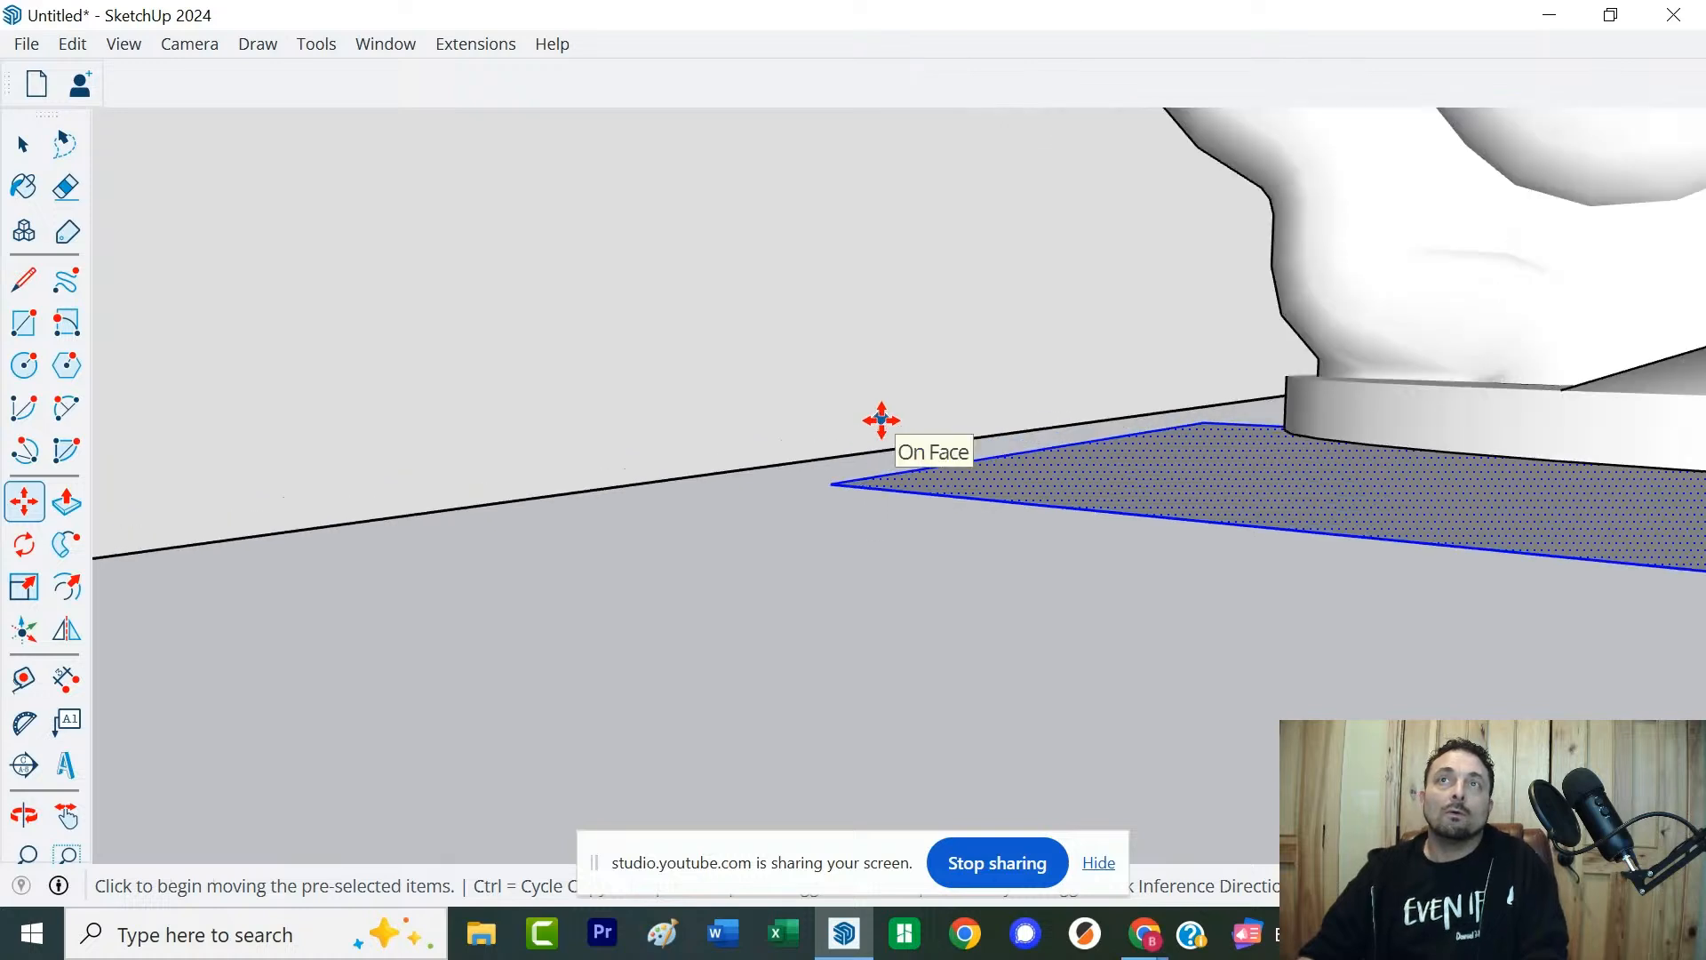
{"action": "middle_click_drag", "start_coordinate": [859, 459], "coordinate": [971, 480]}
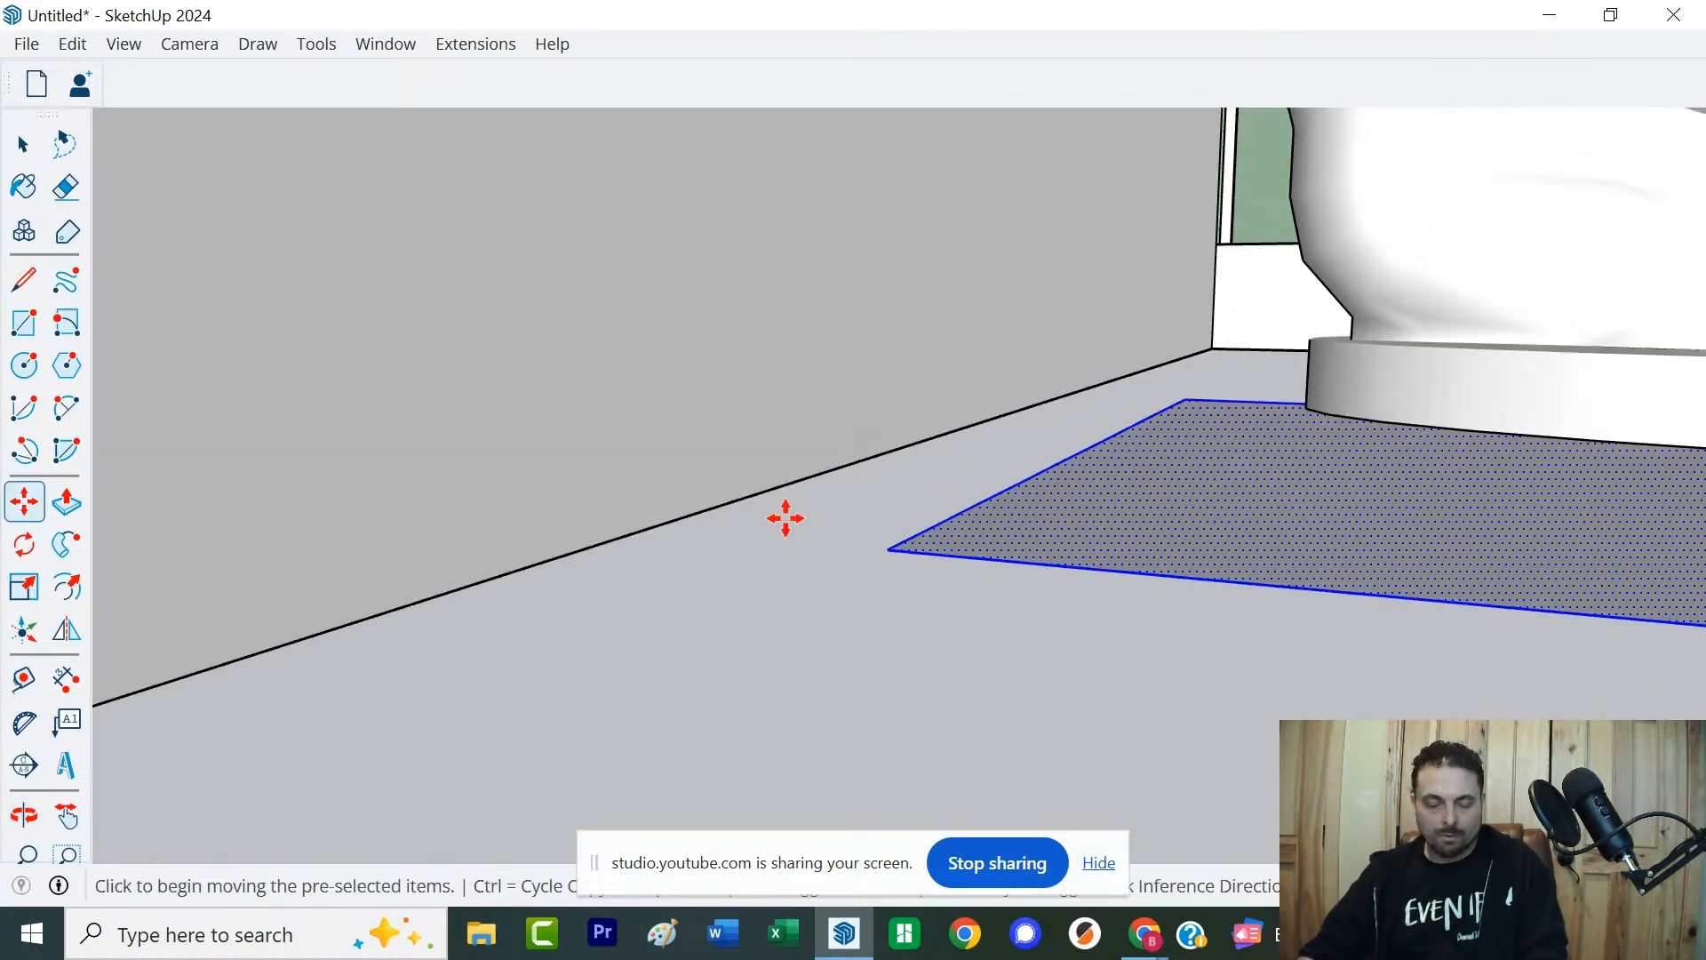
{"action": "key", "text": "r"}
{"action": "left_click", "coordinate": [887, 548]}
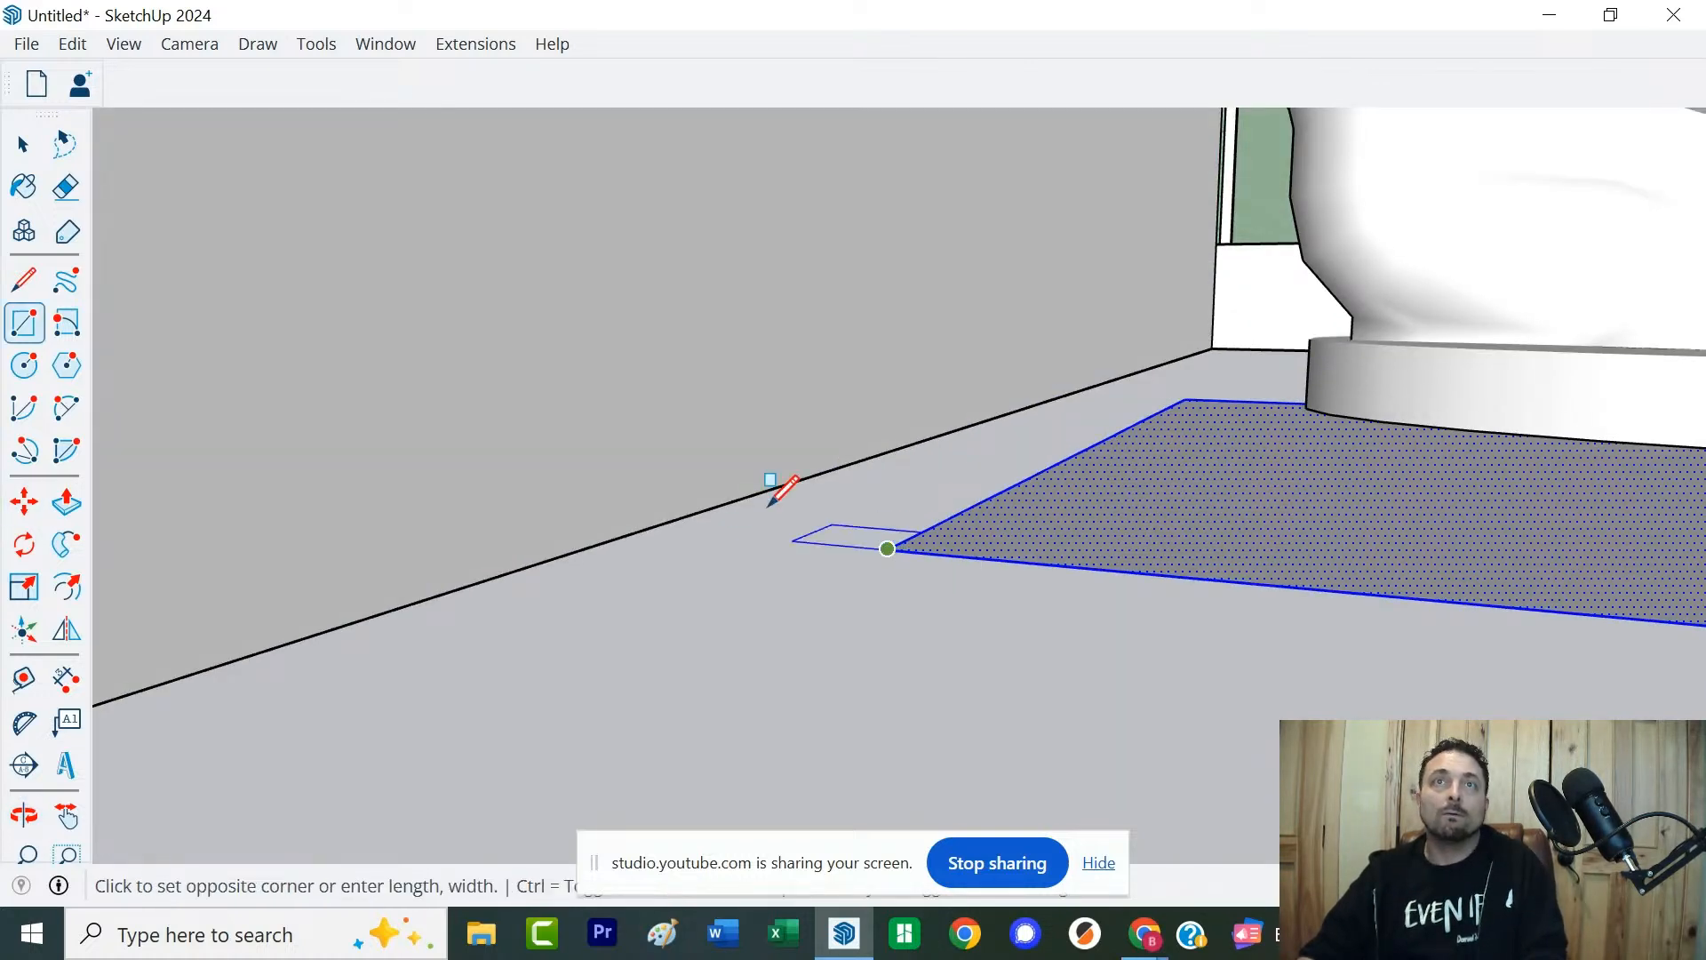
{"action": "left_click", "coordinate": [604, 550]}
{"action": "key", "text": "space"}
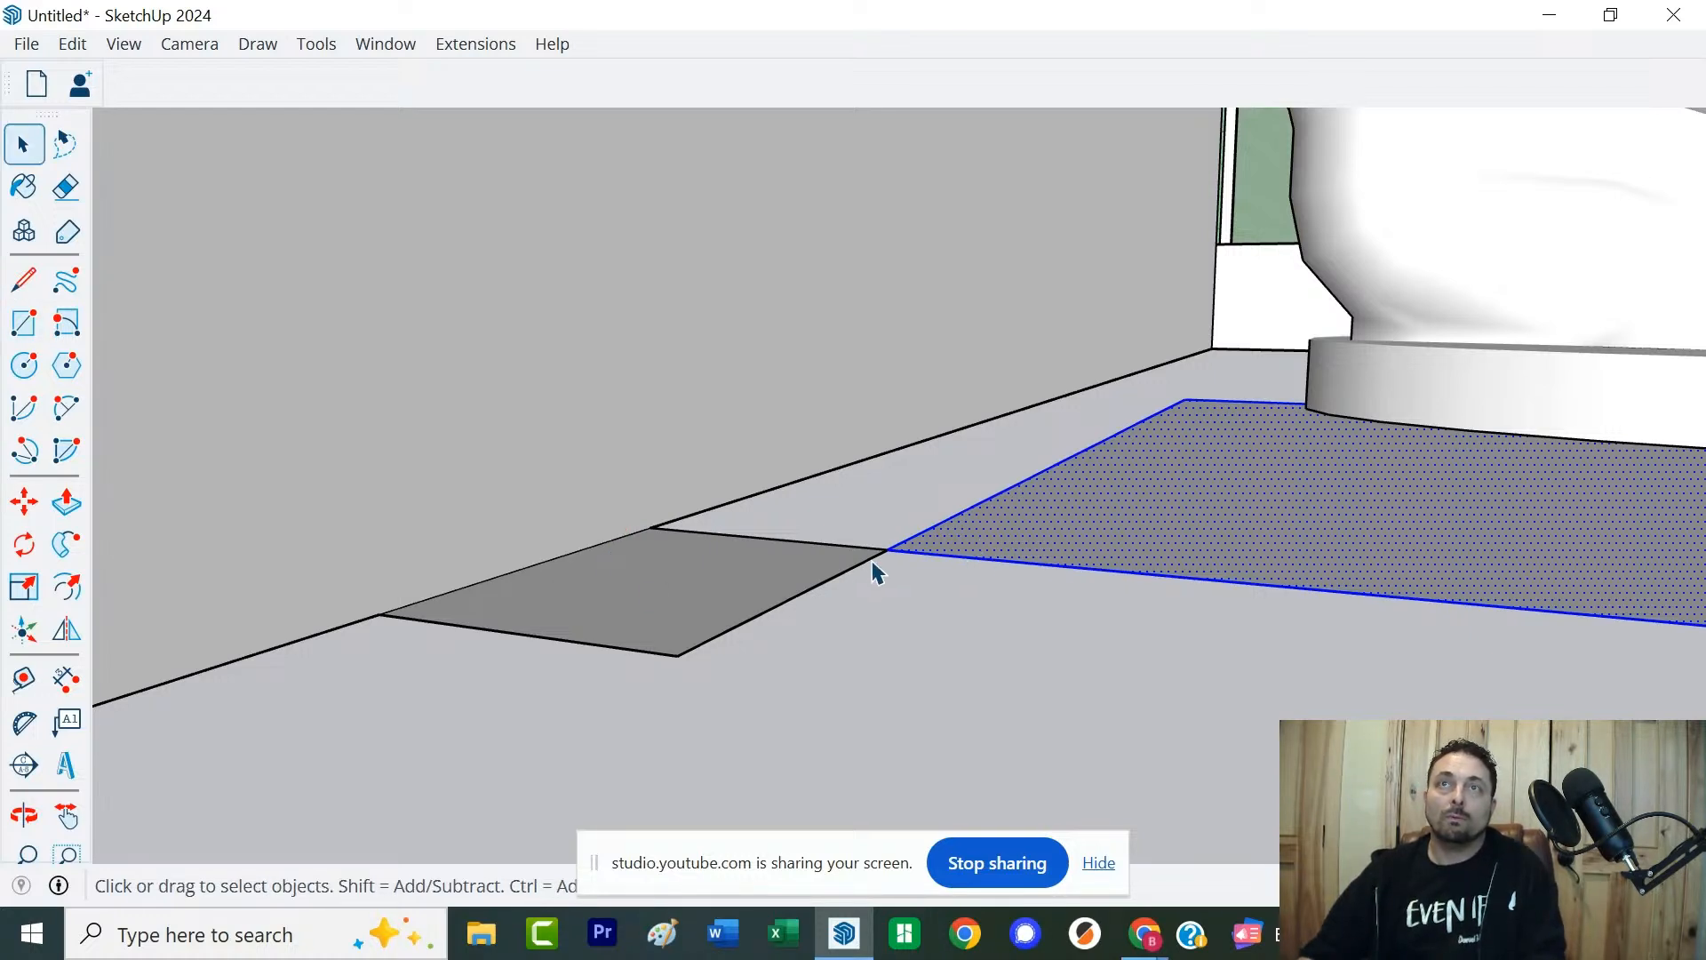
{"action": "key", "text": "Delete"}
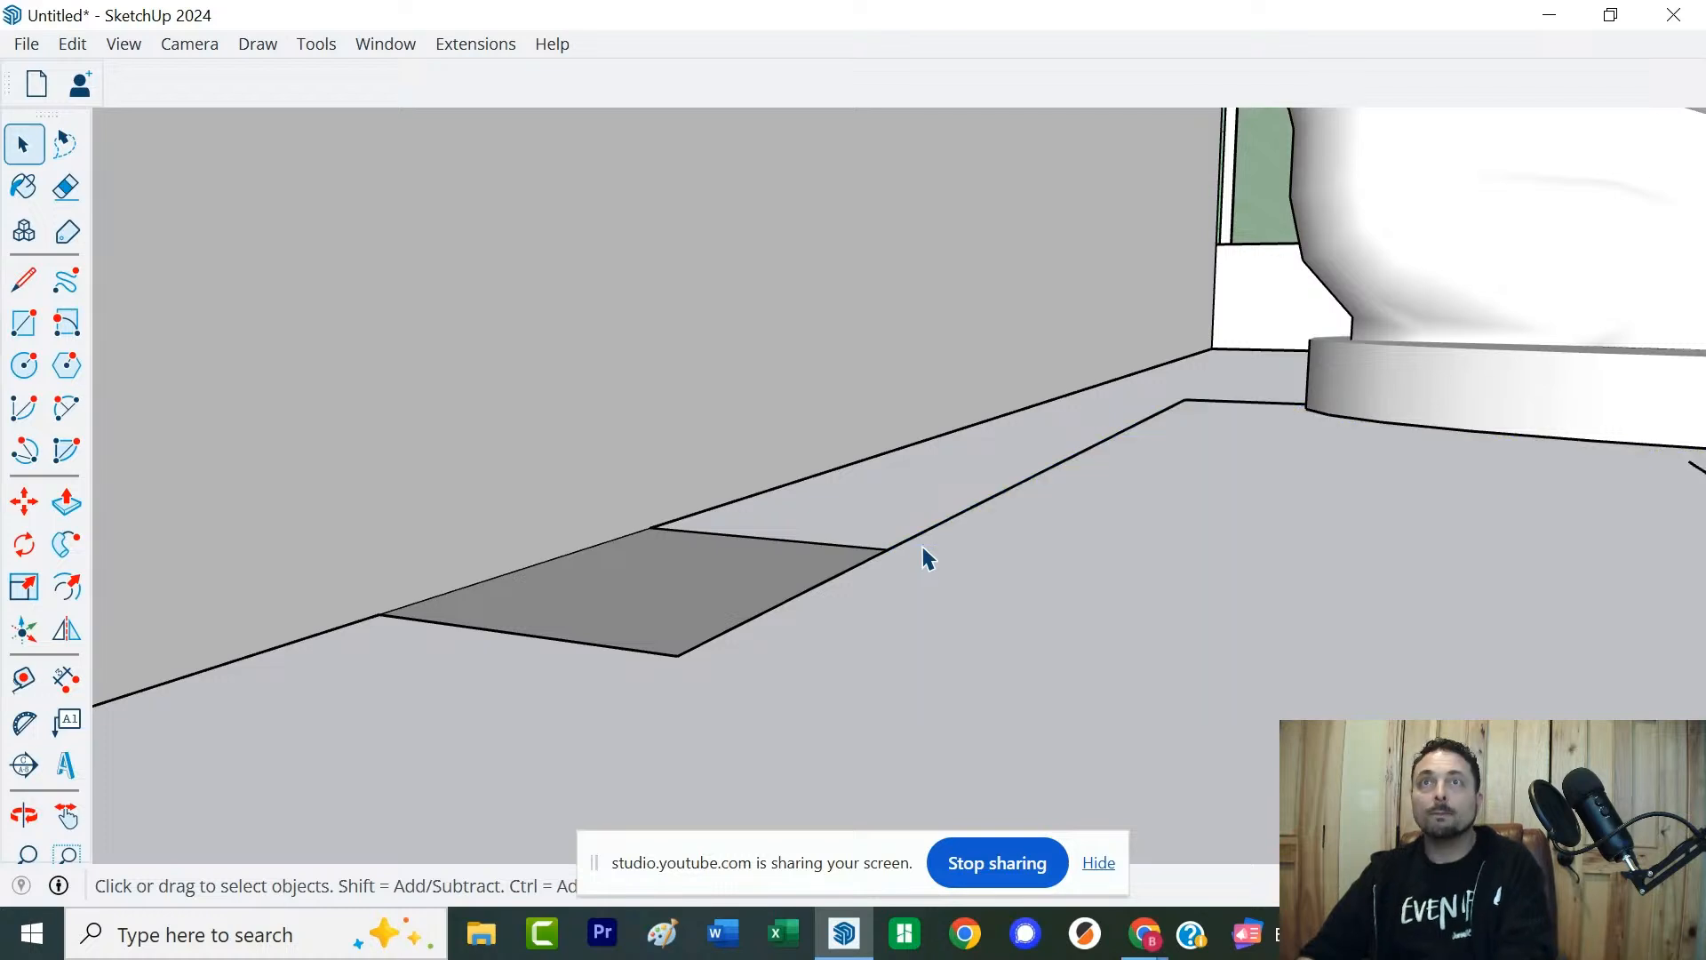
Stretch the wall rectangle's free end along the red axis into the room, level with the endpoint of the short floor mark by the sink
{"action": "left_click", "coordinate": [815, 604]}
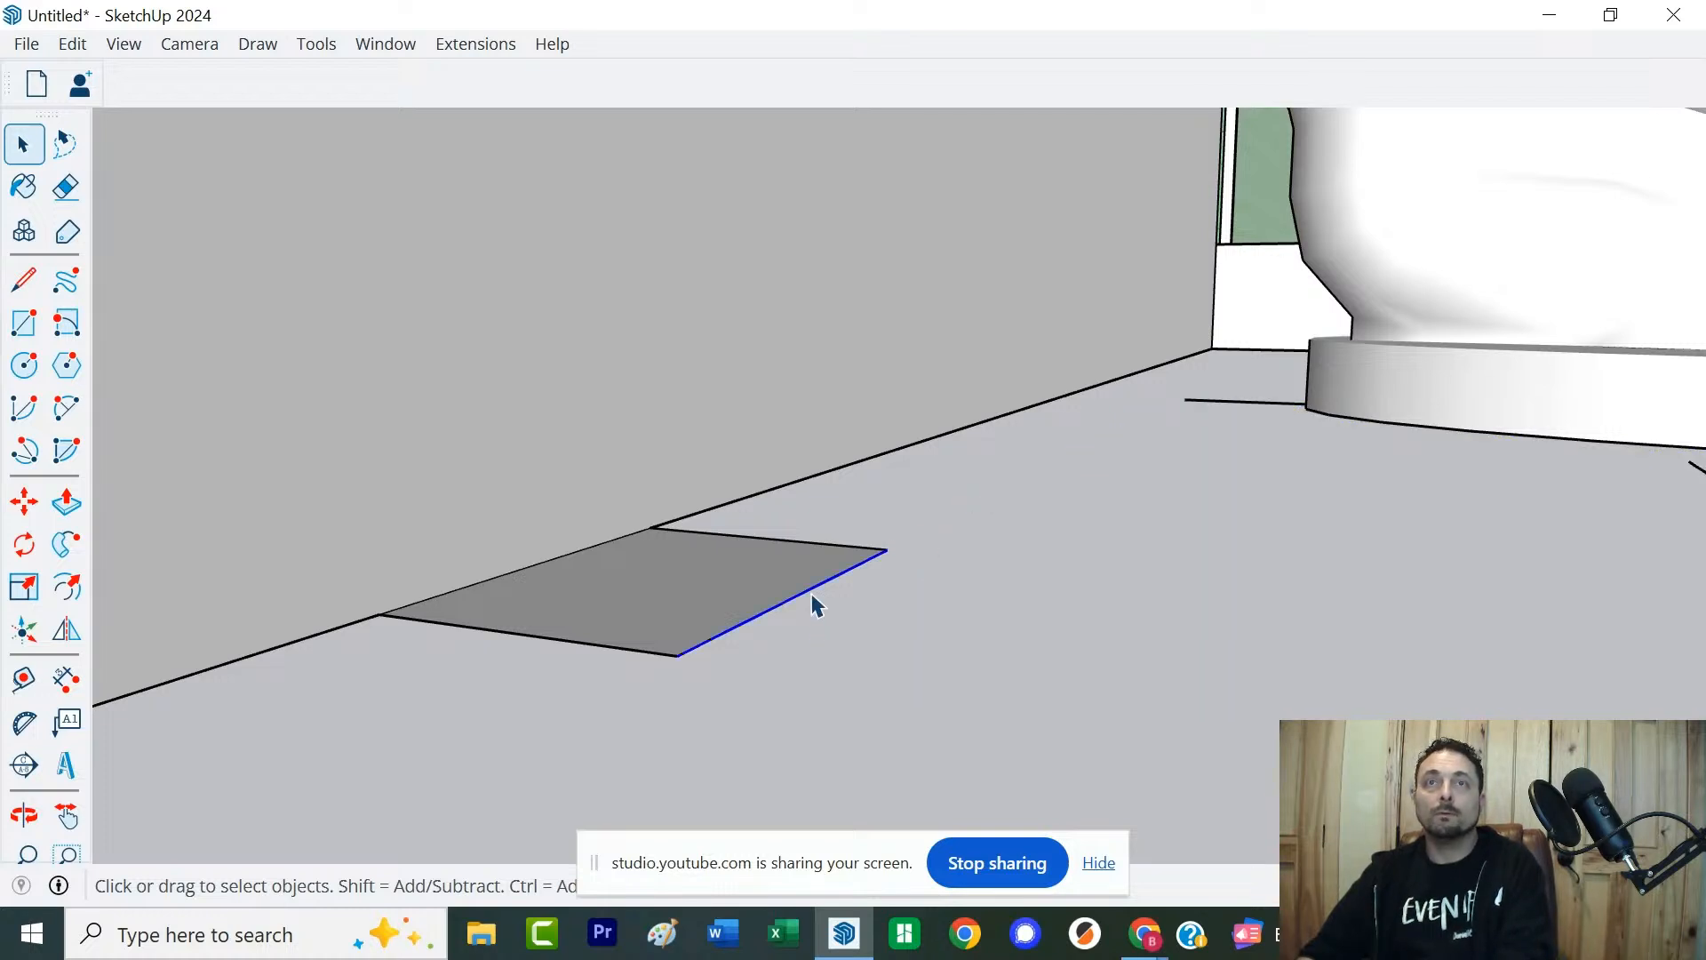
{"action": "key", "text": "m"}
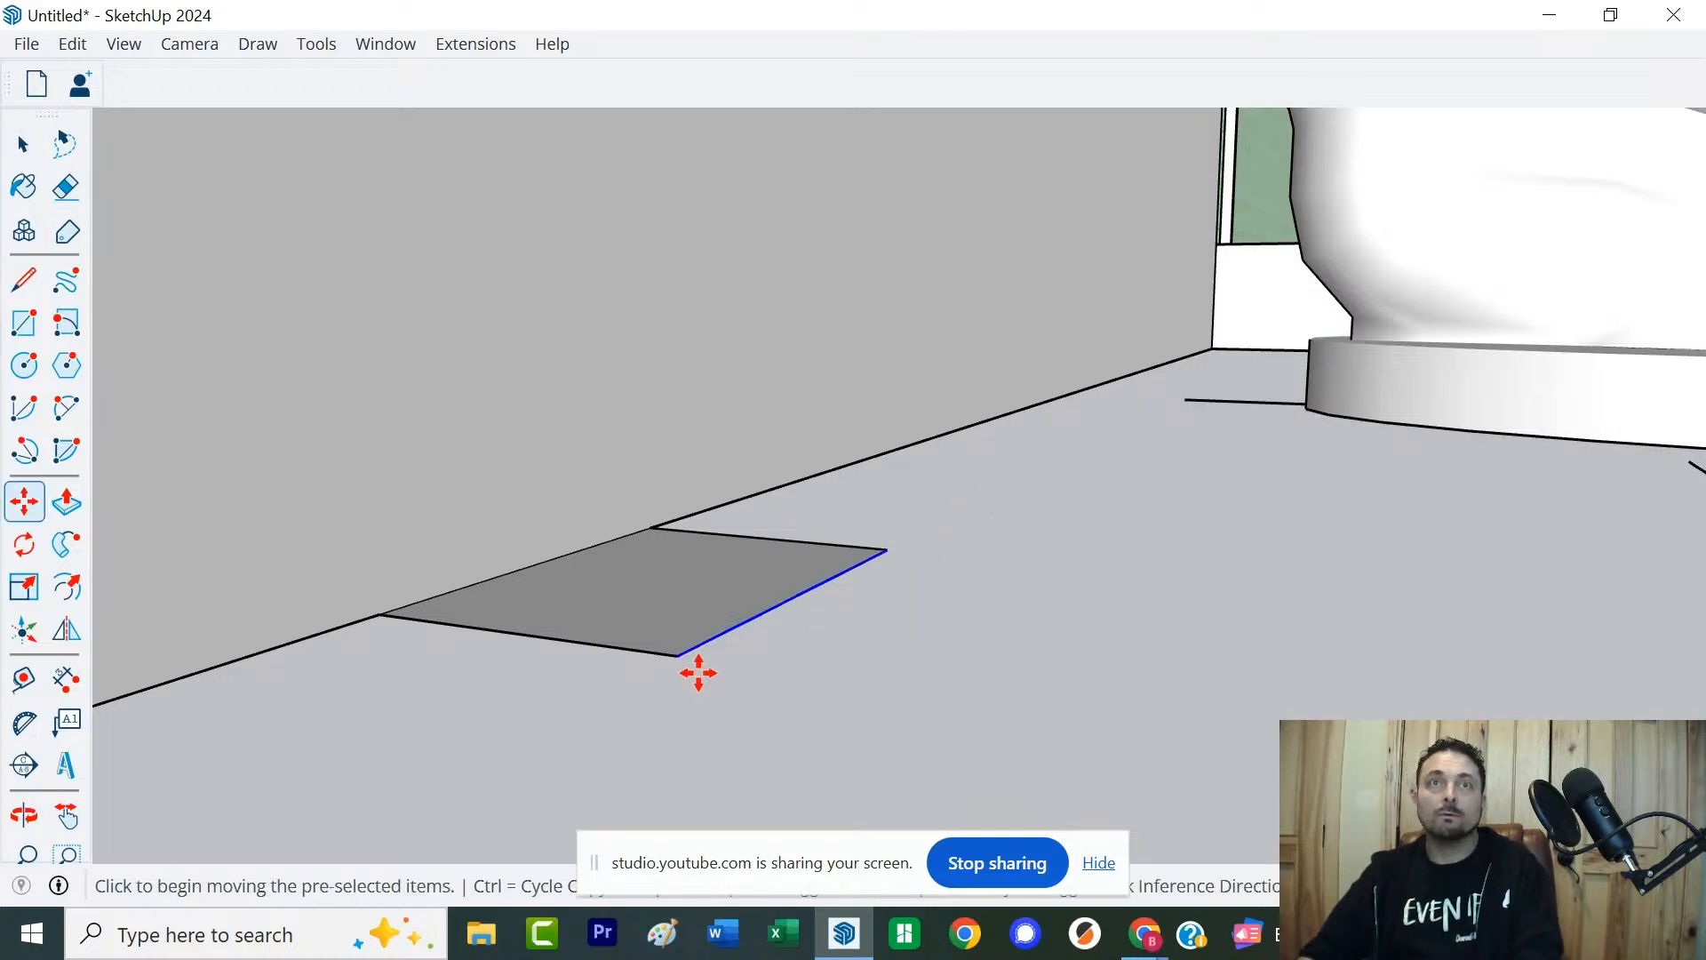
{"action": "left_click", "coordinate": [677, 656]}
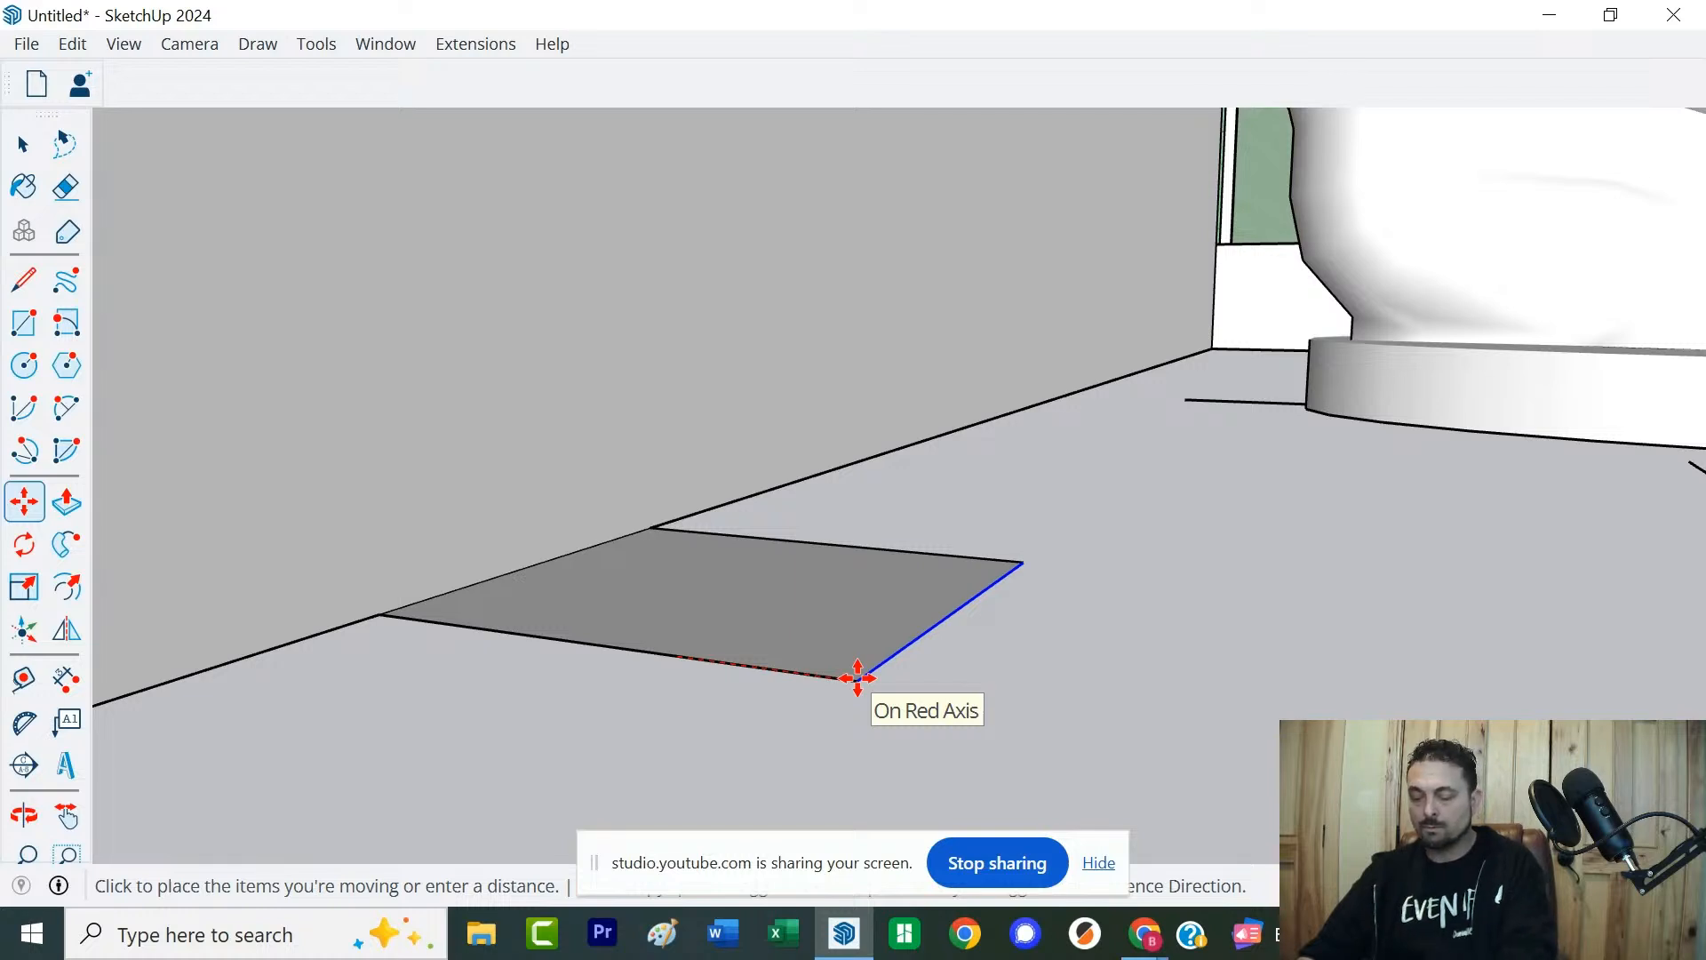
{"action": "key", "text": "Right"}
{"action": "scroll", "coordinate": [1230, 714], "scroll_direction": "down", "scroll_amount": 3}
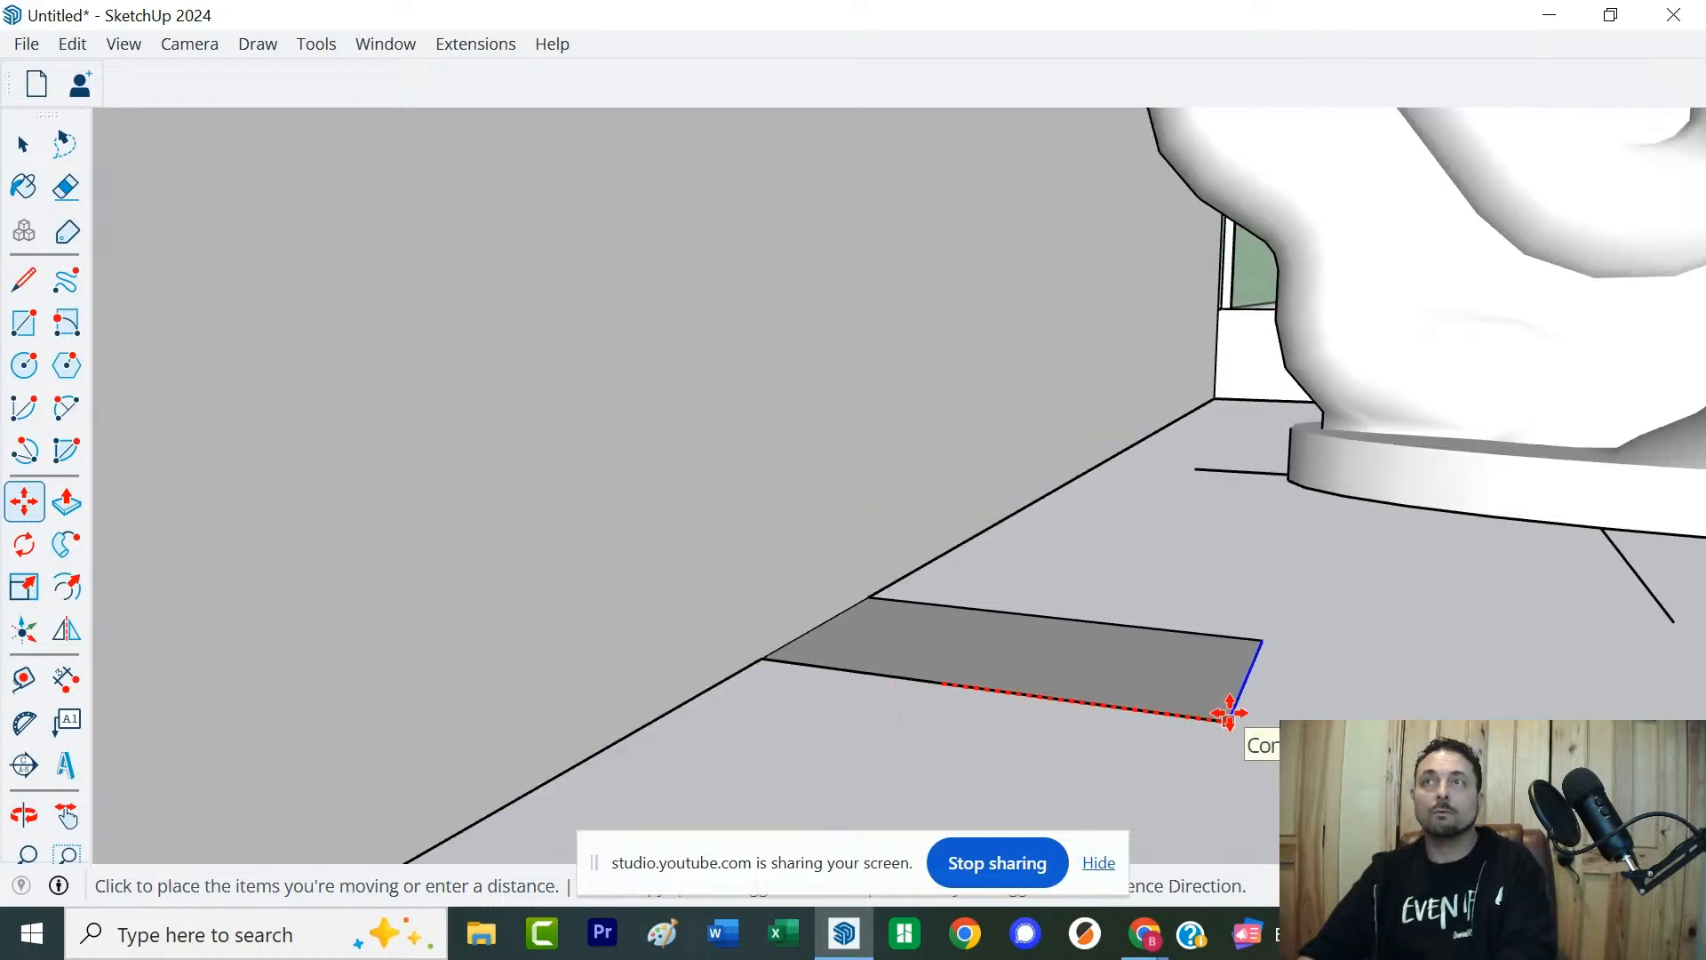
{"action": "scroll", "coordinate": [1230, 713], "scroll_direction": "down", "scroll_amount": 5}
{"action": "middle_click_drag", "start_coordinate": [1230, 714], "coordinate": [609, 519], "text": "shift"}
{"action": "scroll", "coordinate": [1404, 699], "scroll_direction": "down", "scroll_amount": 2}
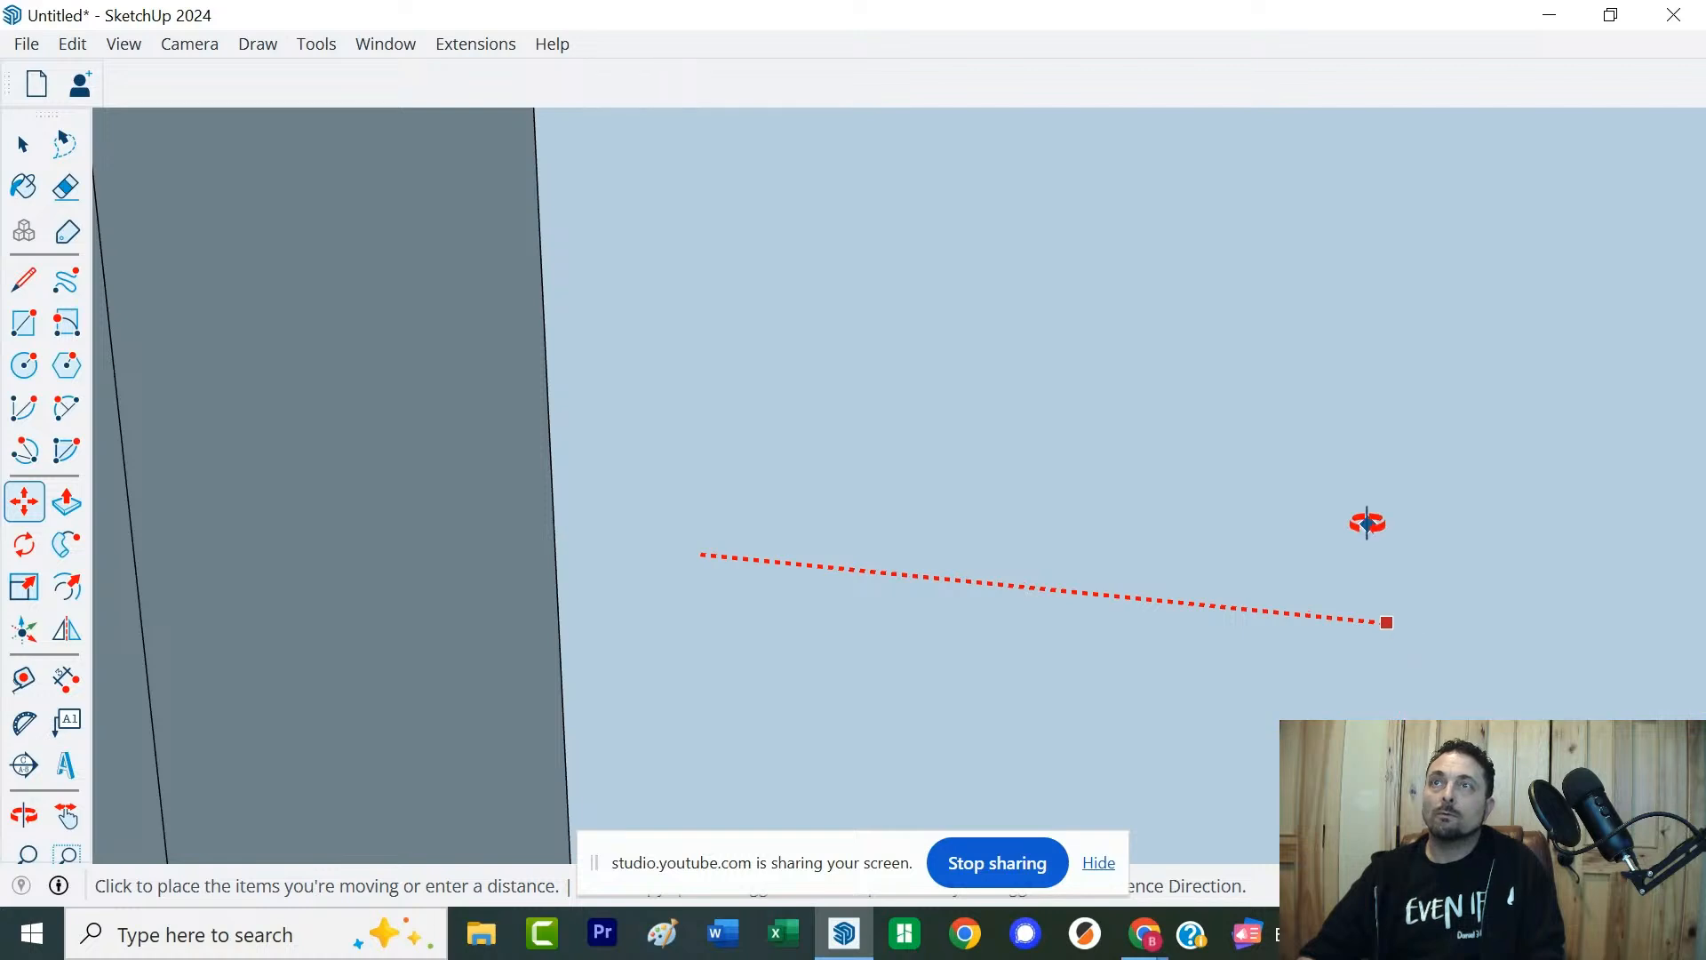
{"action": "scroll", "coordinate": [1265, 742], "scroll_direction": "down", "scroll_amount": 5}
{"action": "scroll", "coordinate": [1264, 742], "scroll_direction": "down", "scroll_amount": 6}
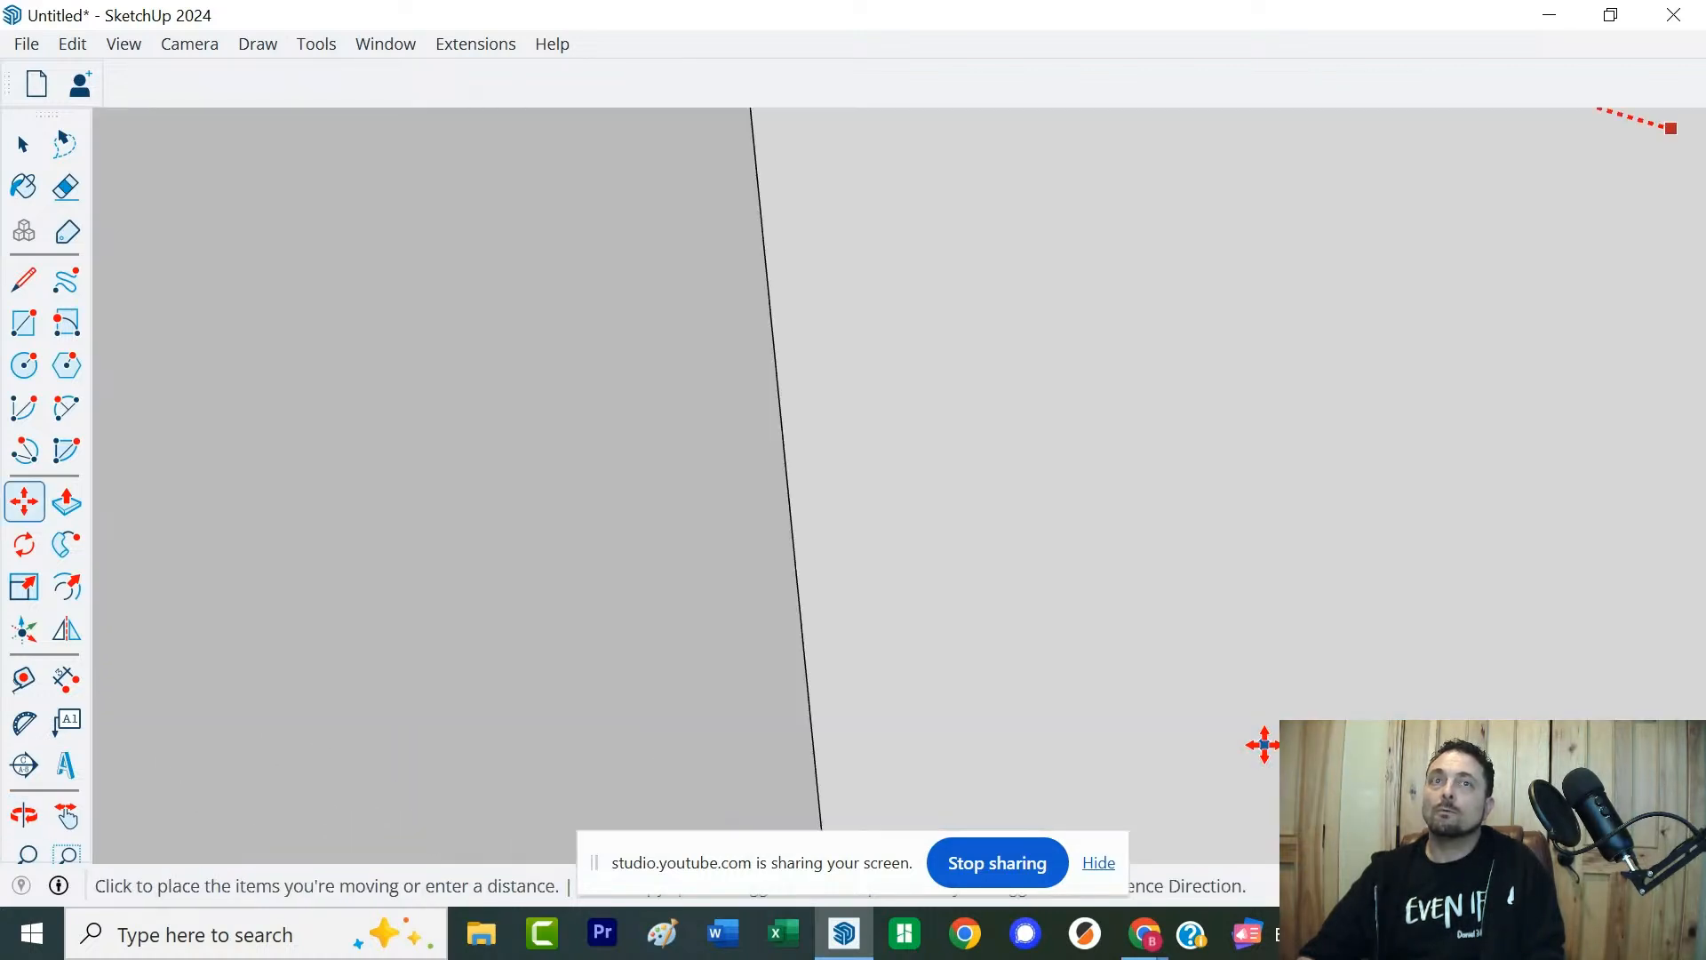
{"action": "scroll", "coordinate": [1215, 482], "scroll_direction": "down", "scroll_amount": 6}
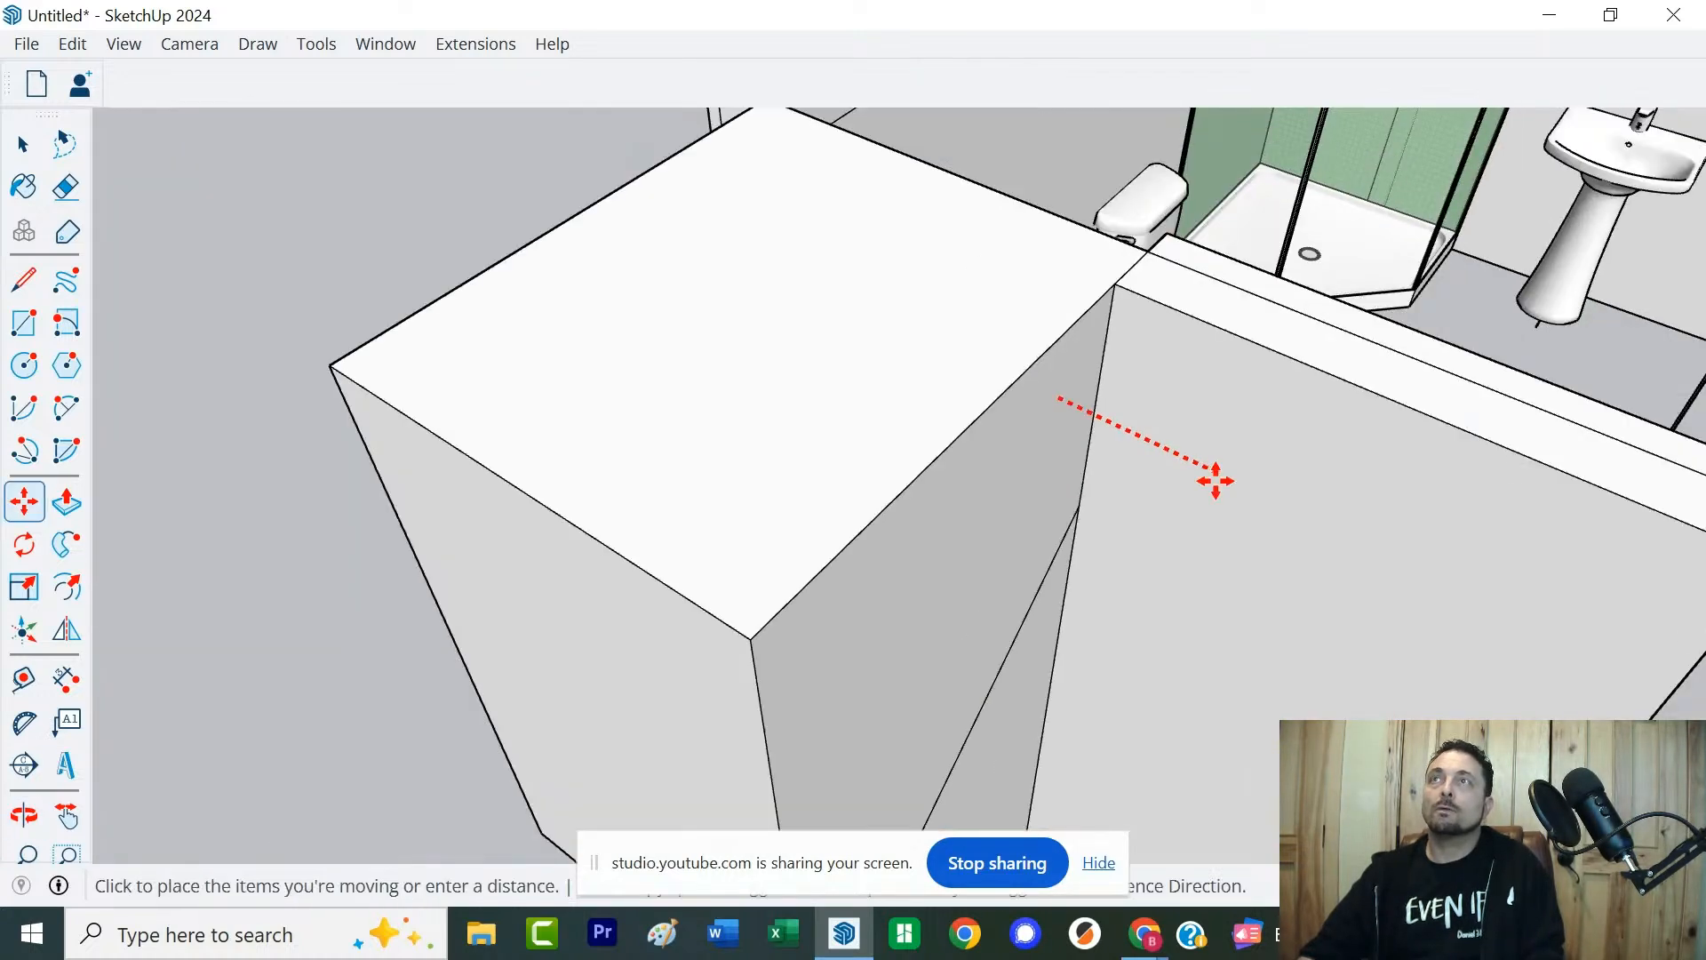
{"action": "middle_click_drag", "start_coordinate": [1214, 483], "coordinate": [1181, 450]}
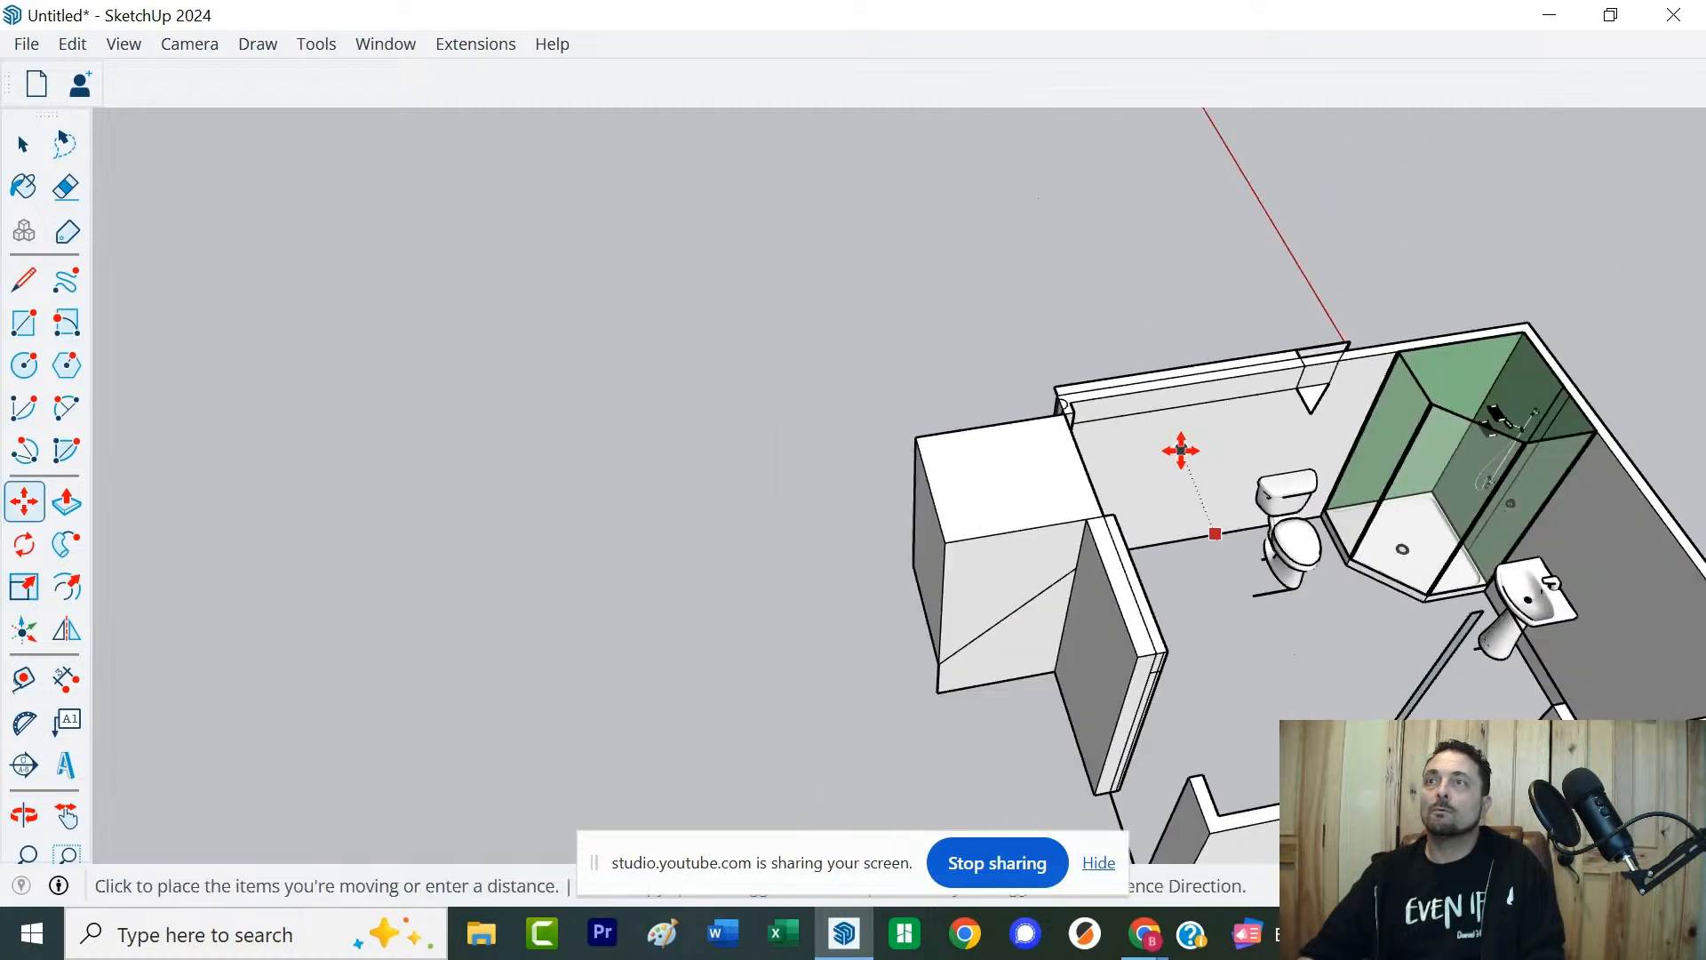
{"action": "middle_click_drag", "start_coordinate": [1239, 578], "coordinate": [1240, 653]}
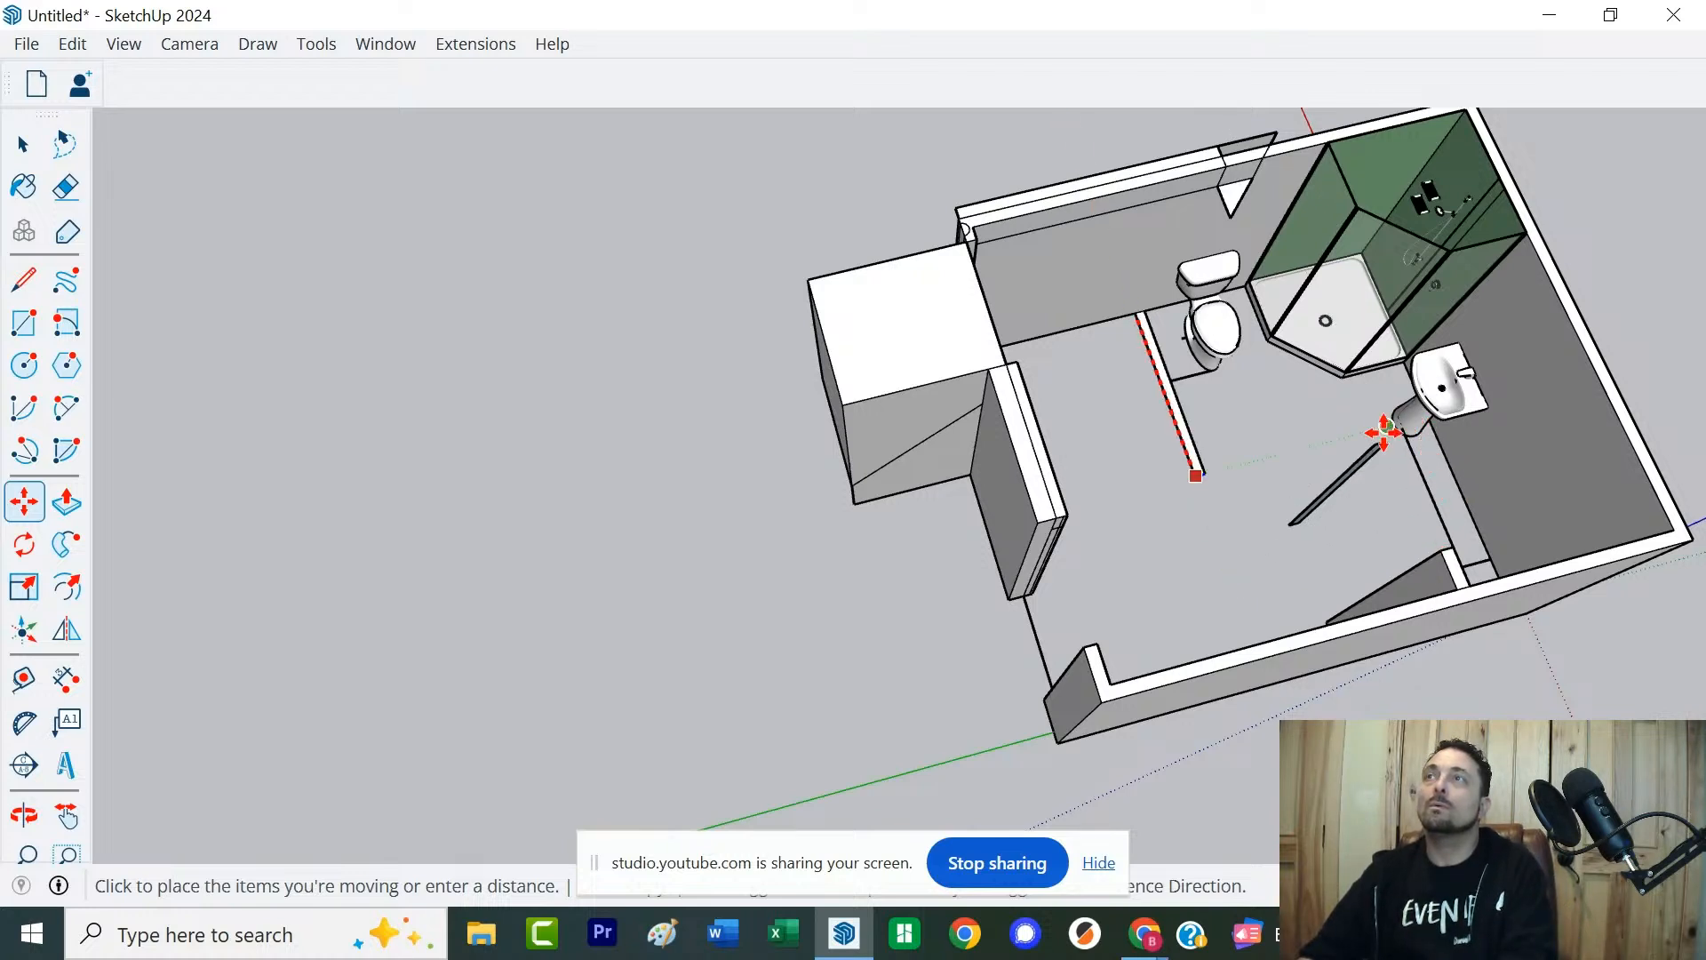
{"action": "scroll", "coordinate": [1393, 428], "scroll_direction": "up", "scroll_amount": 5}
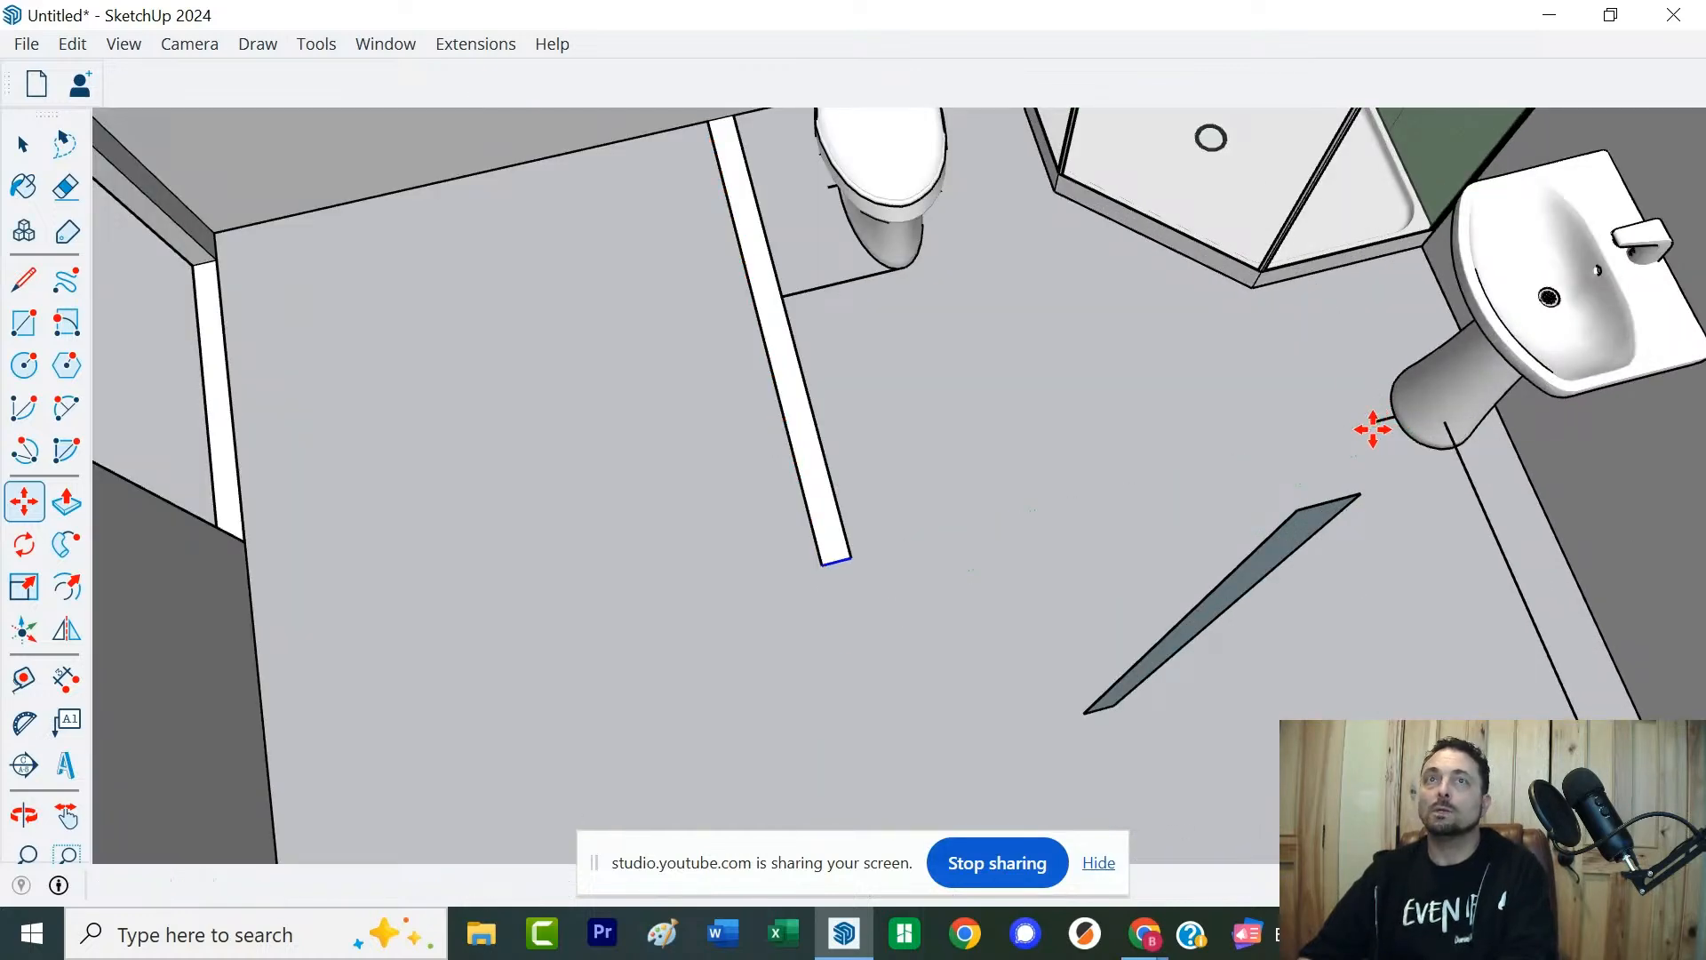
{"action": "key", "text": "Escape"}
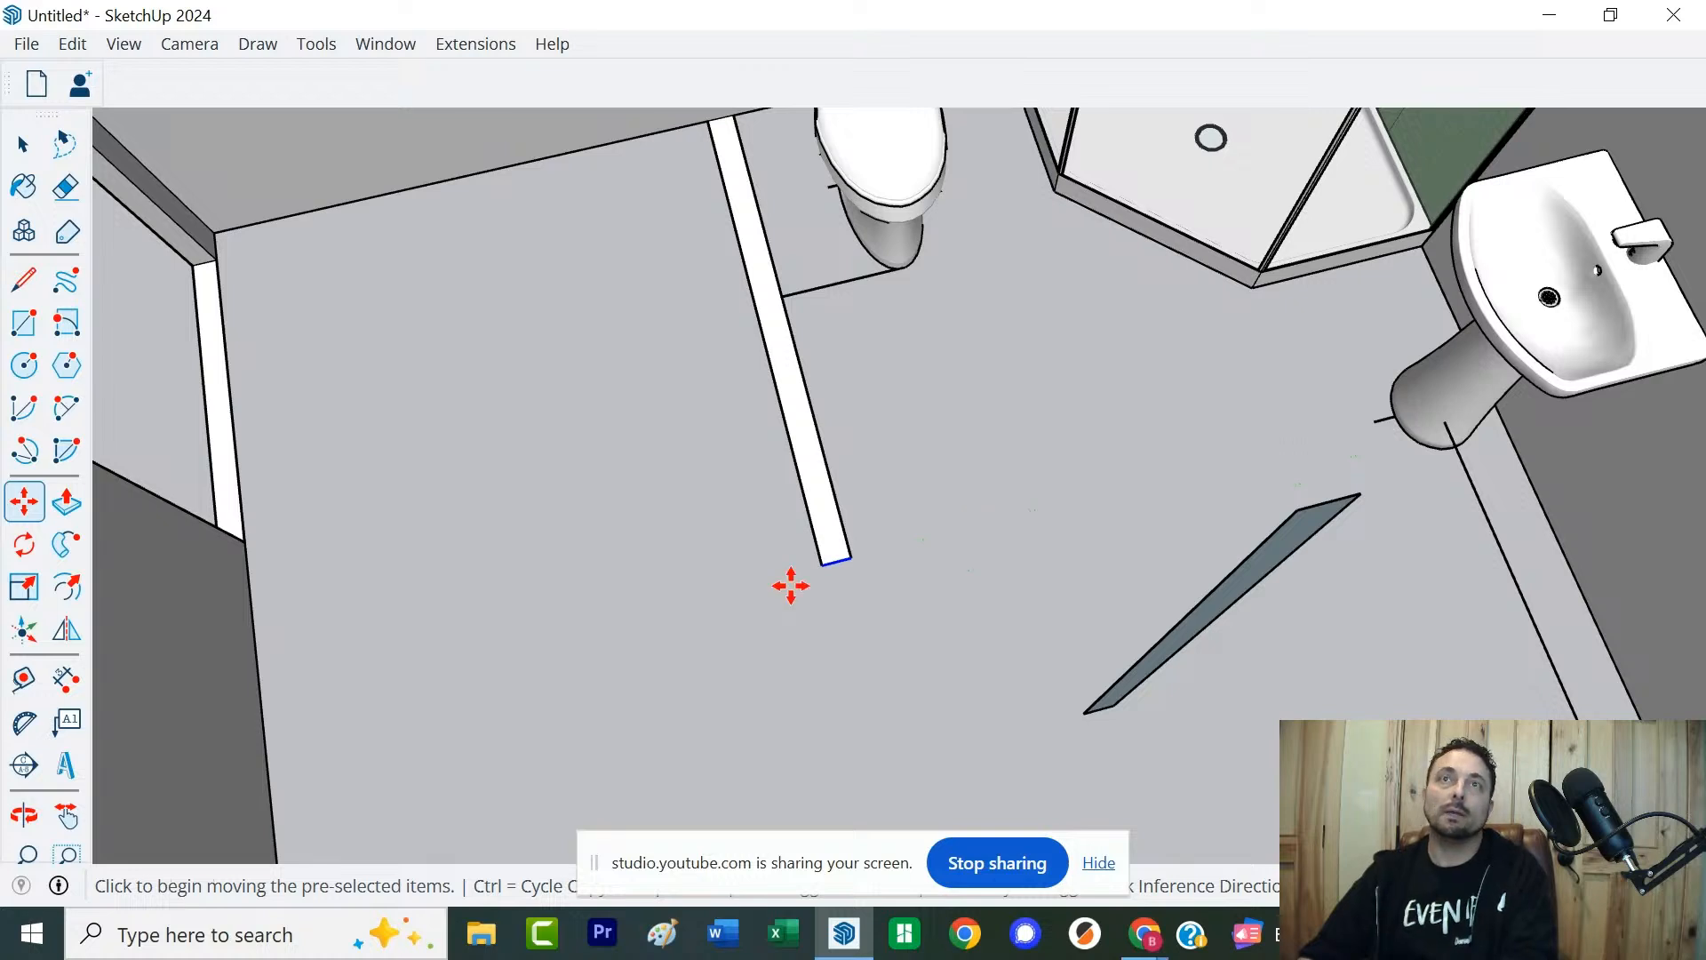
{"action": "left_click", "coordinate": [821, 565]}
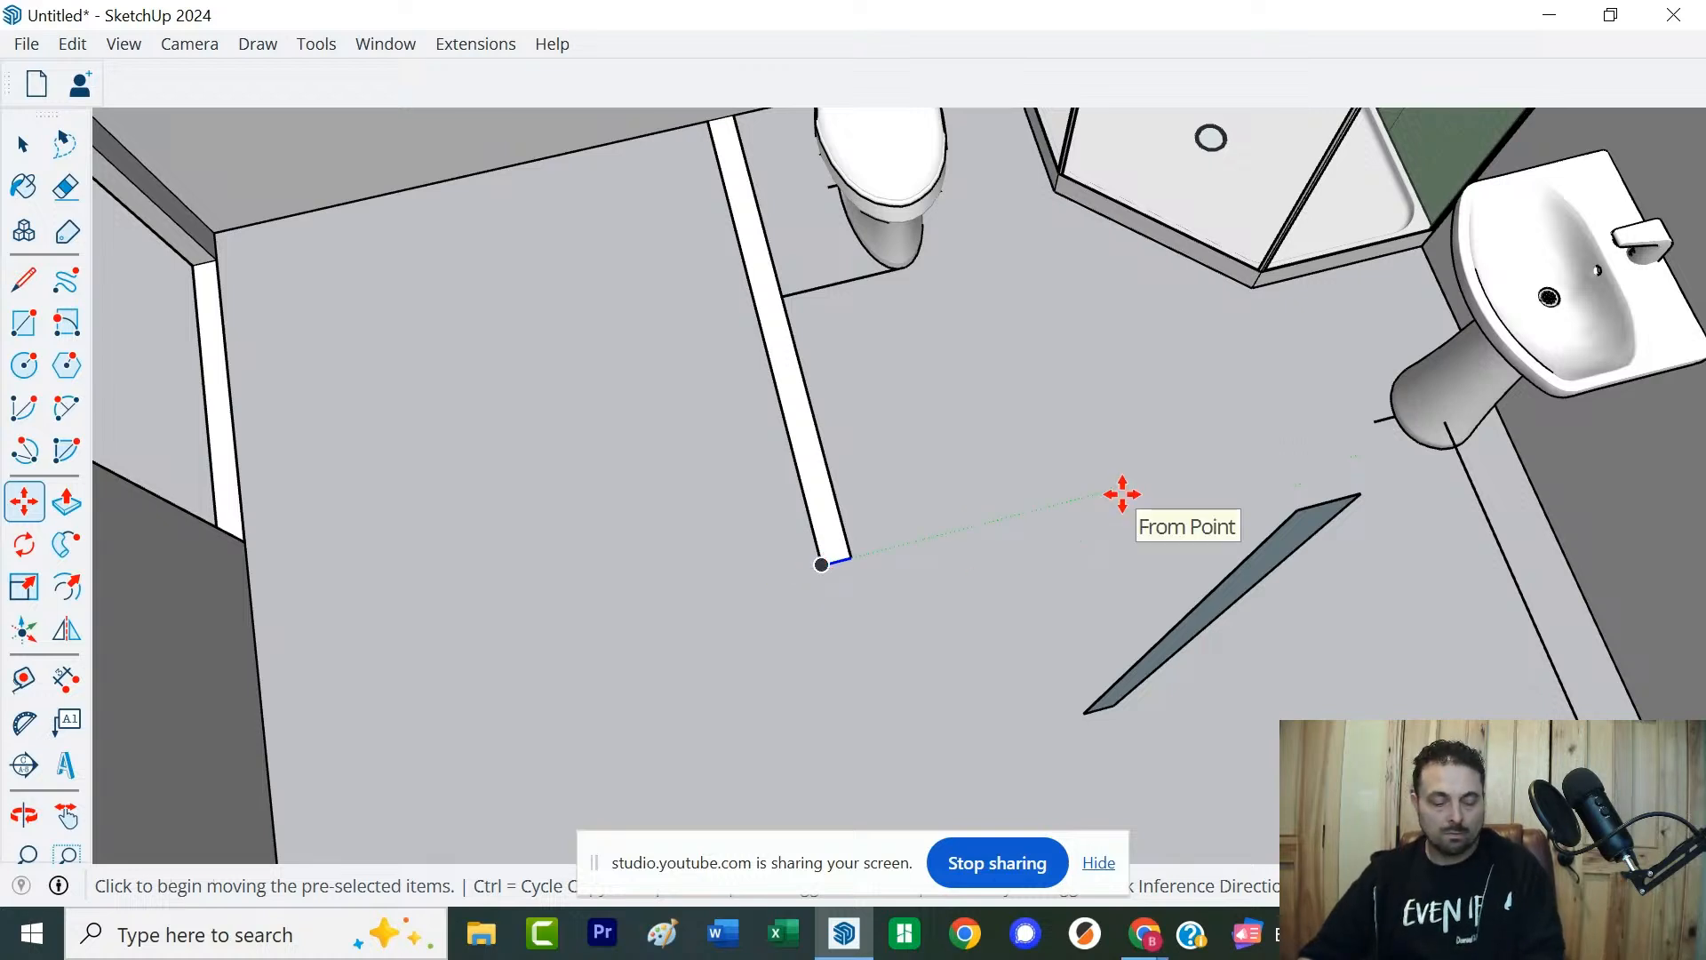
Draw a small reference rectangle on the floor from the end of the short mark at the sink's base
{"action": "key", "text": "r"}
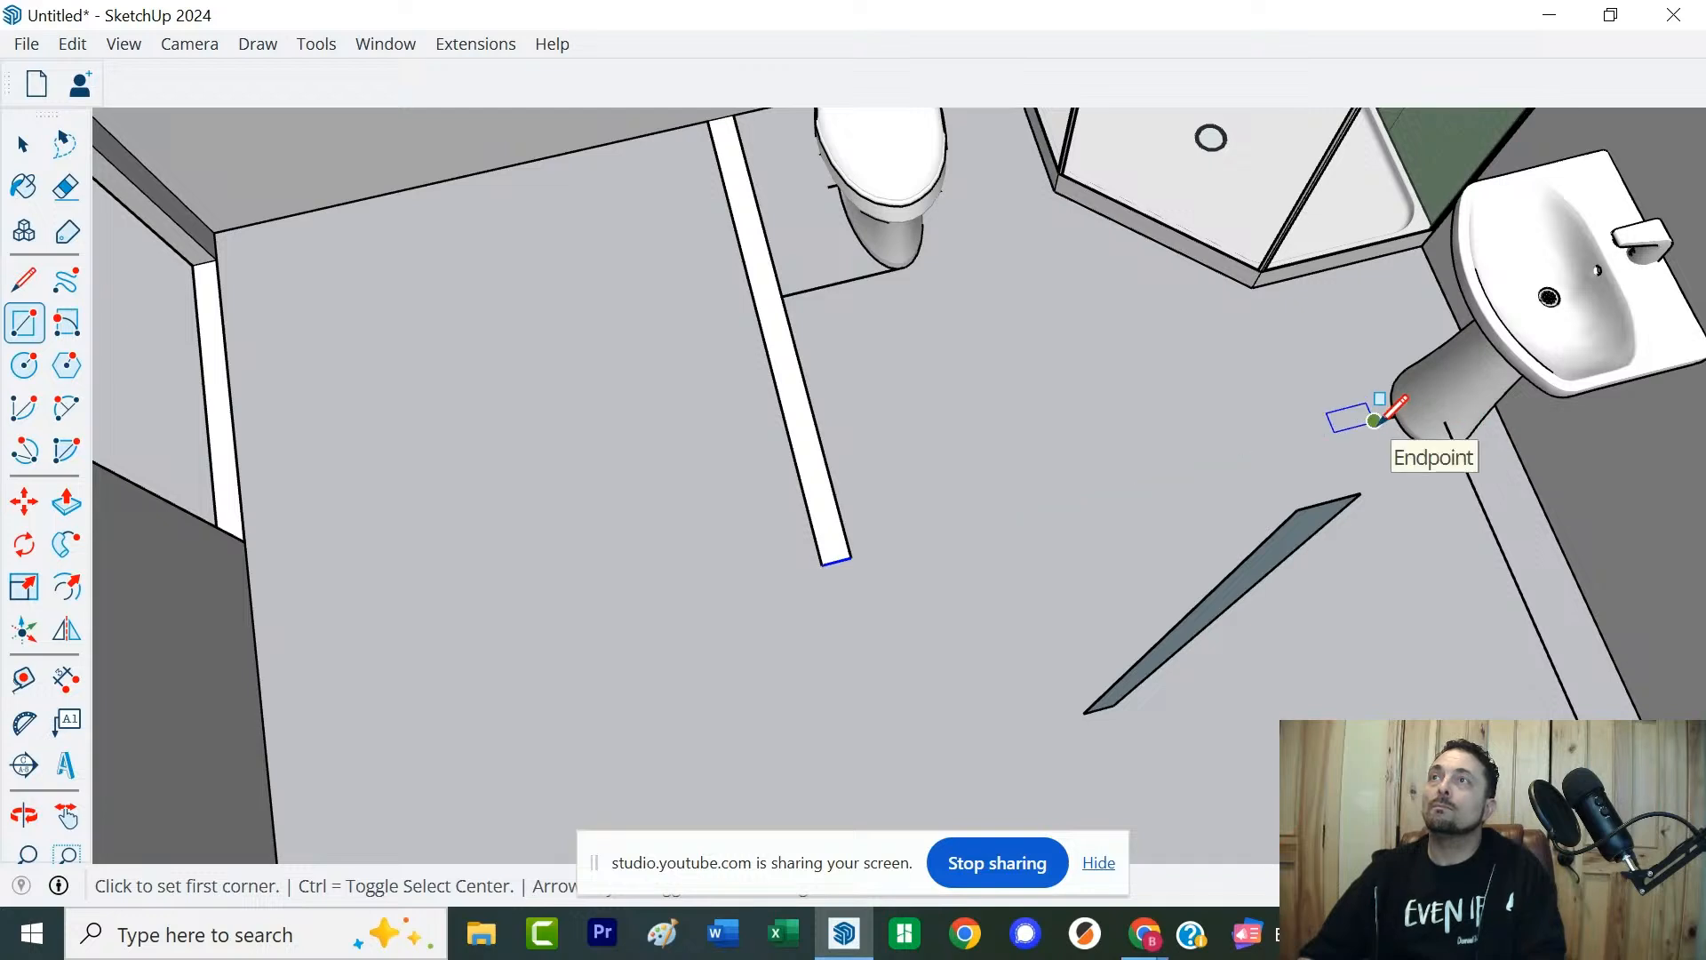
{"action": "left_click", "coordinate": [1374, 420]}
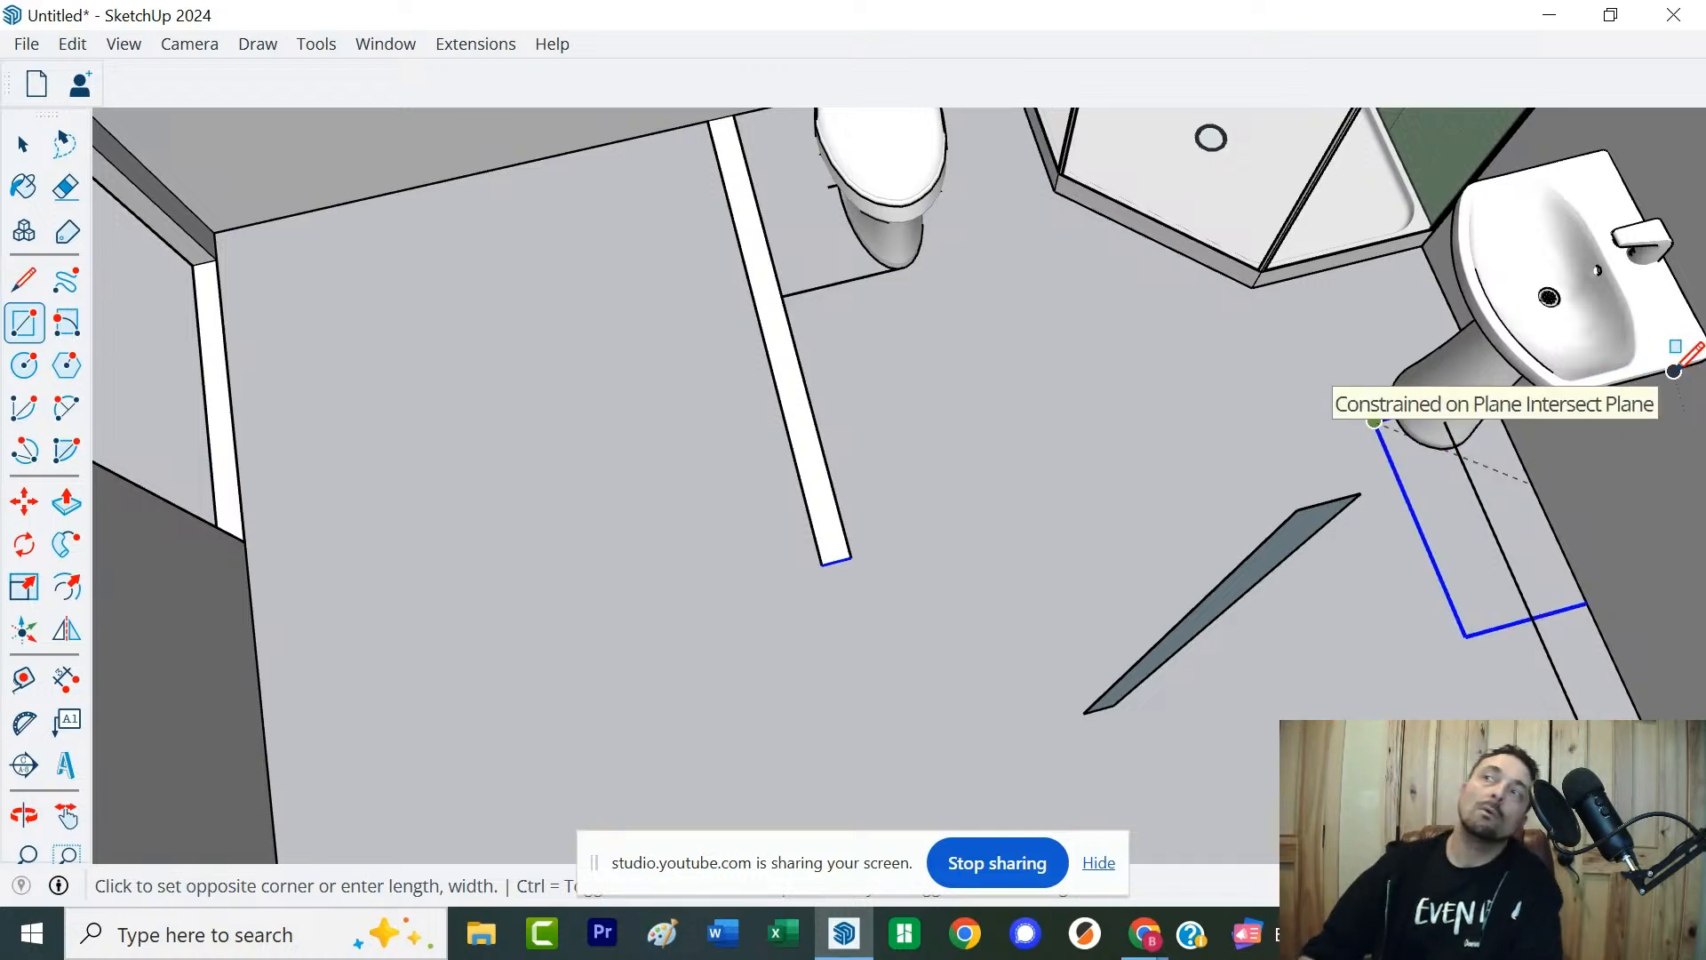
{"action": "middle_click_drag", "start_coordinate": [1448, 380], "coordinate": [1328, 400]}
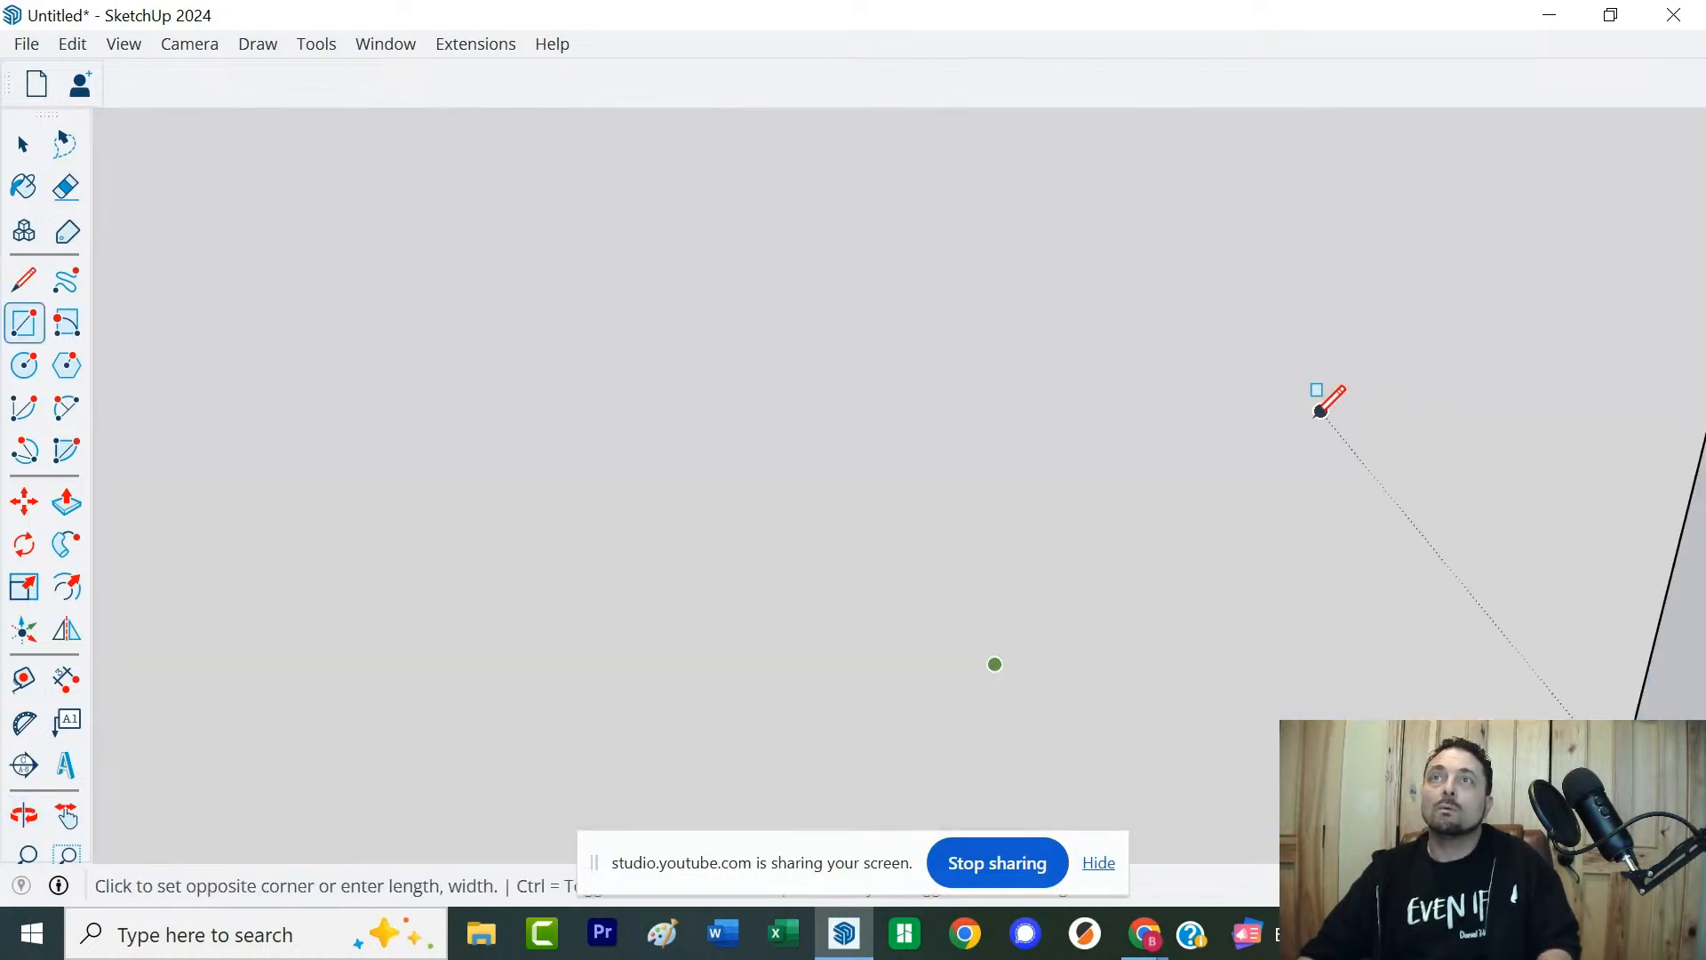
{"action": "middle_click_drag", "start_coordinate": [1229, 420], "coordinate": [1194, 697]}
{"action": "scroll", "coordinate": [1193, 700], "scroll_direction": "down", "scroll_amount": 10}
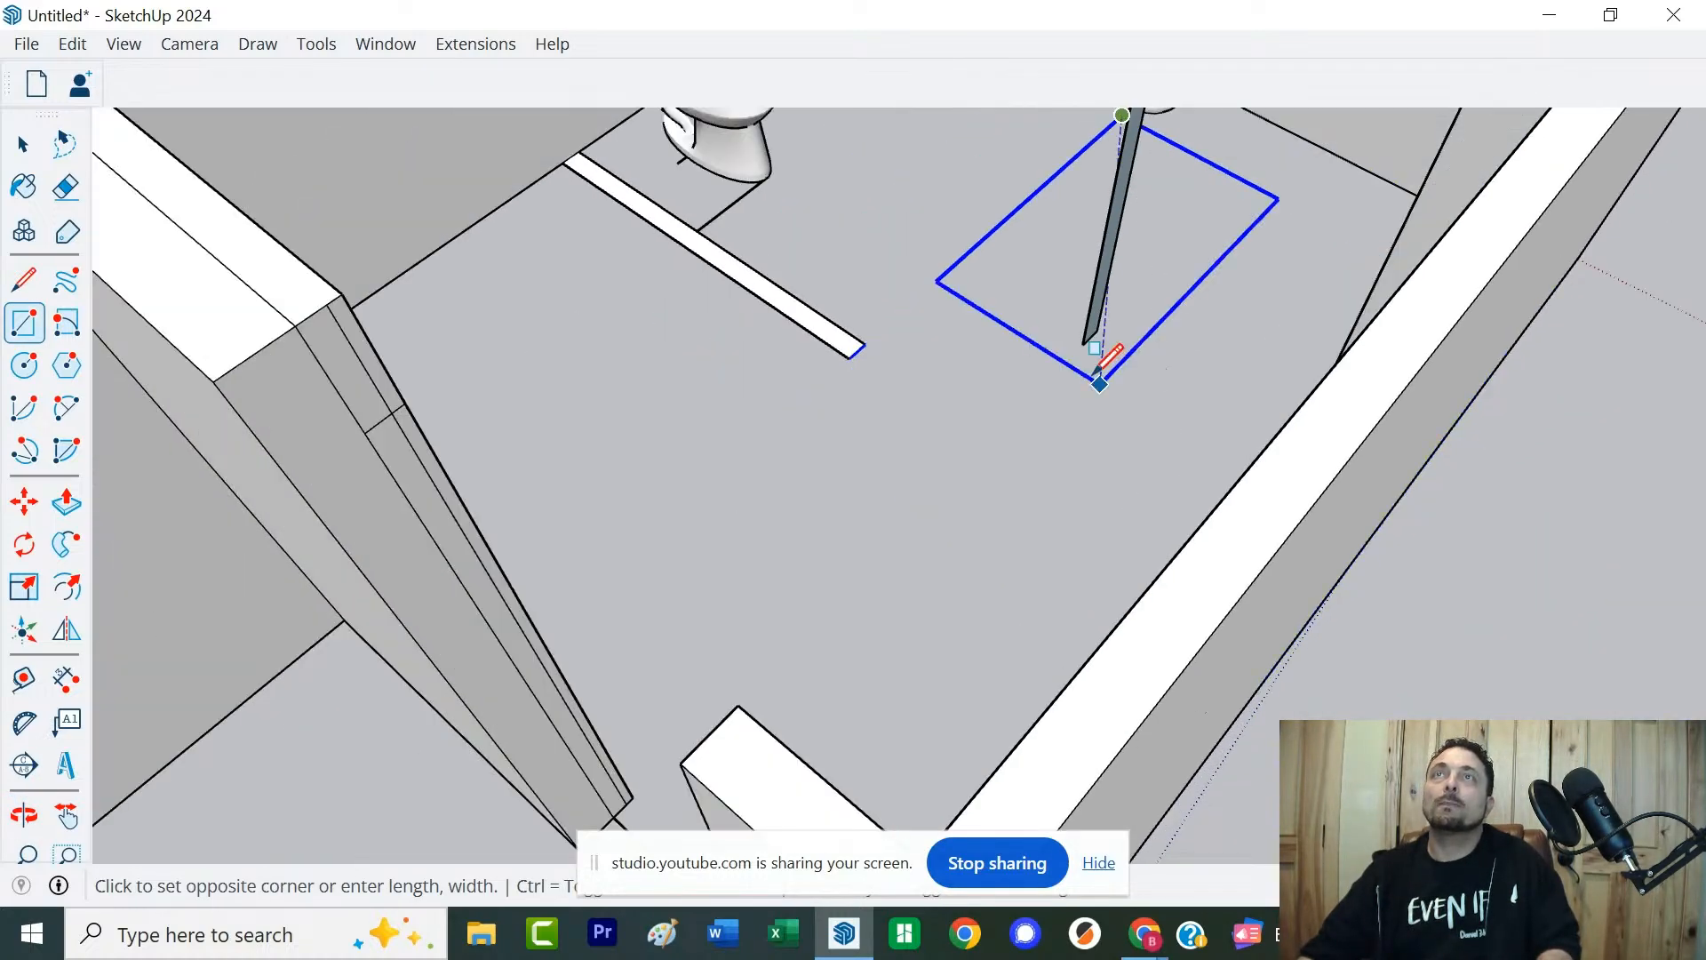
{"action": "middle_click_drag", "start_coordinate": [1102, 369], "coordinate": [1325, 533]}
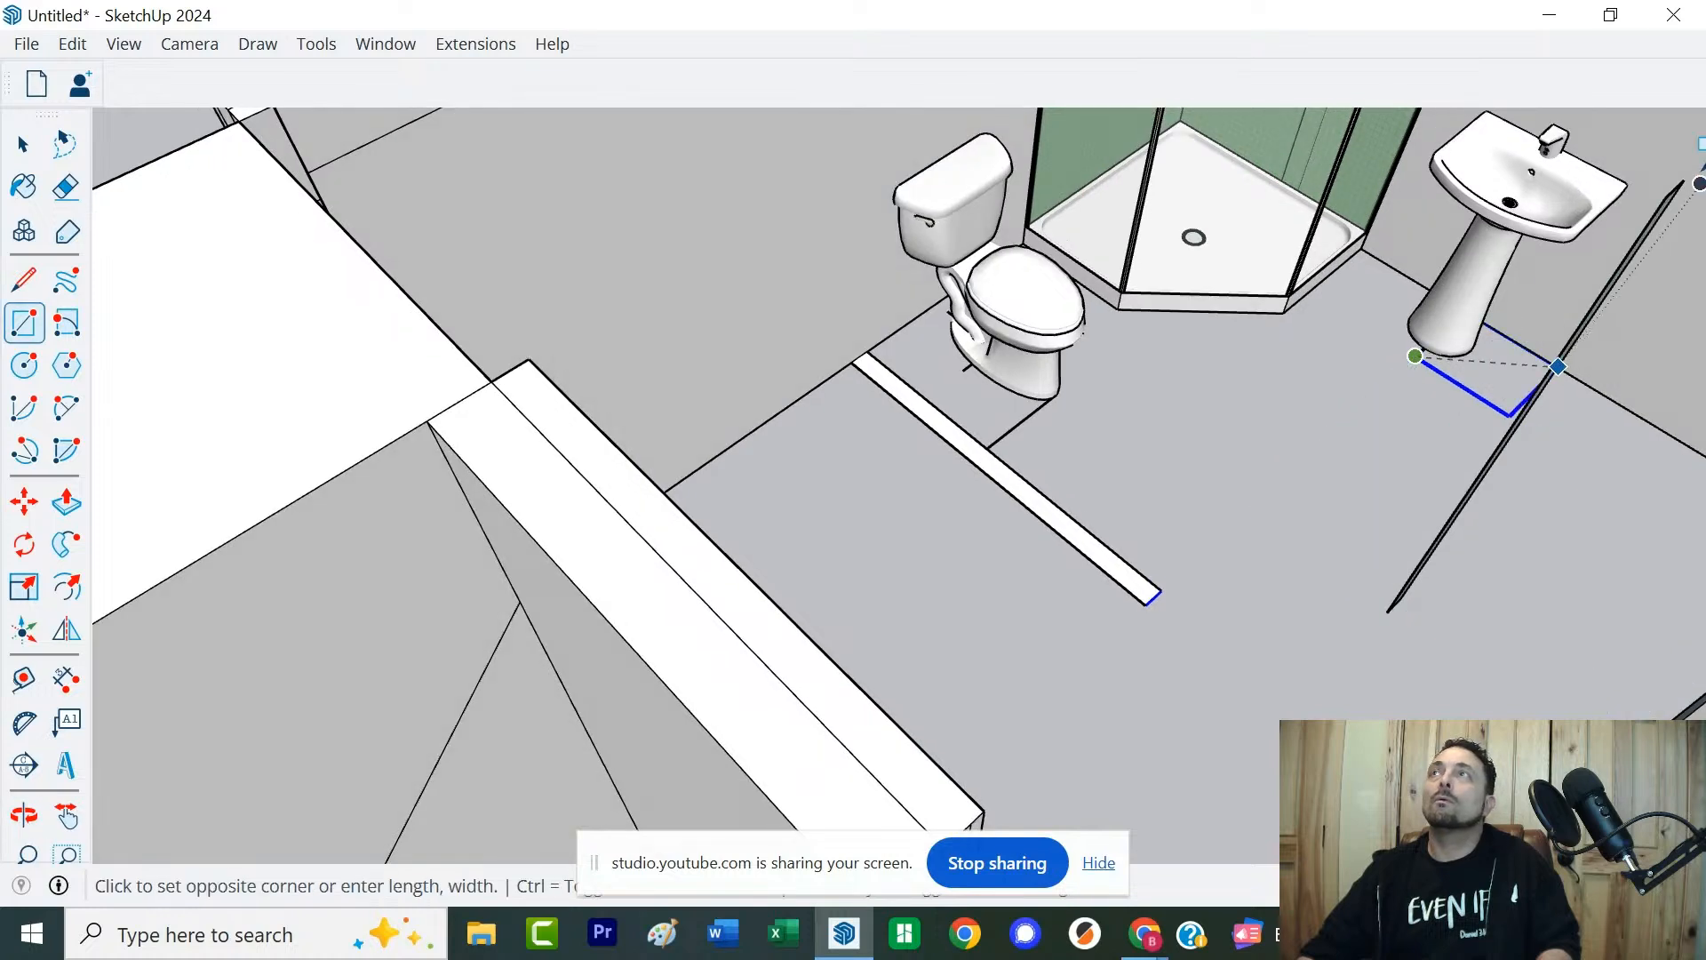
{"action": "left_click", "coordinate": [1590, 217]}
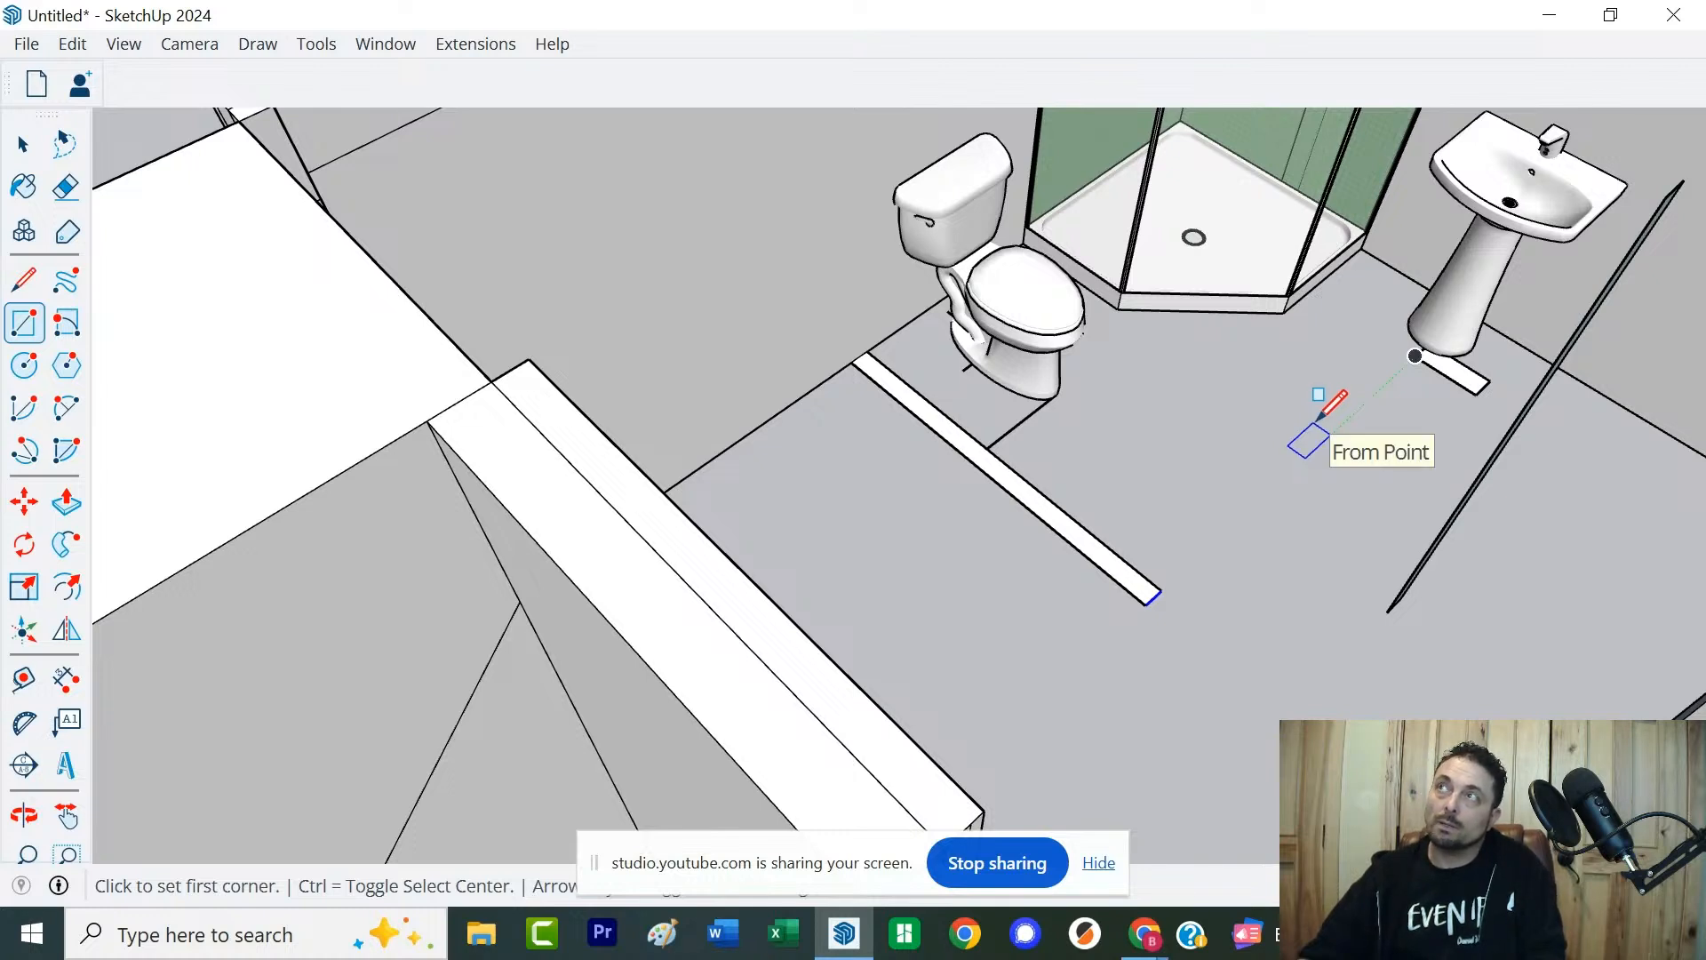
Stretch the partition strip's free end further into the room, level with the far corner of the rectangle by the sink
{"action": "key", "text": "space"}
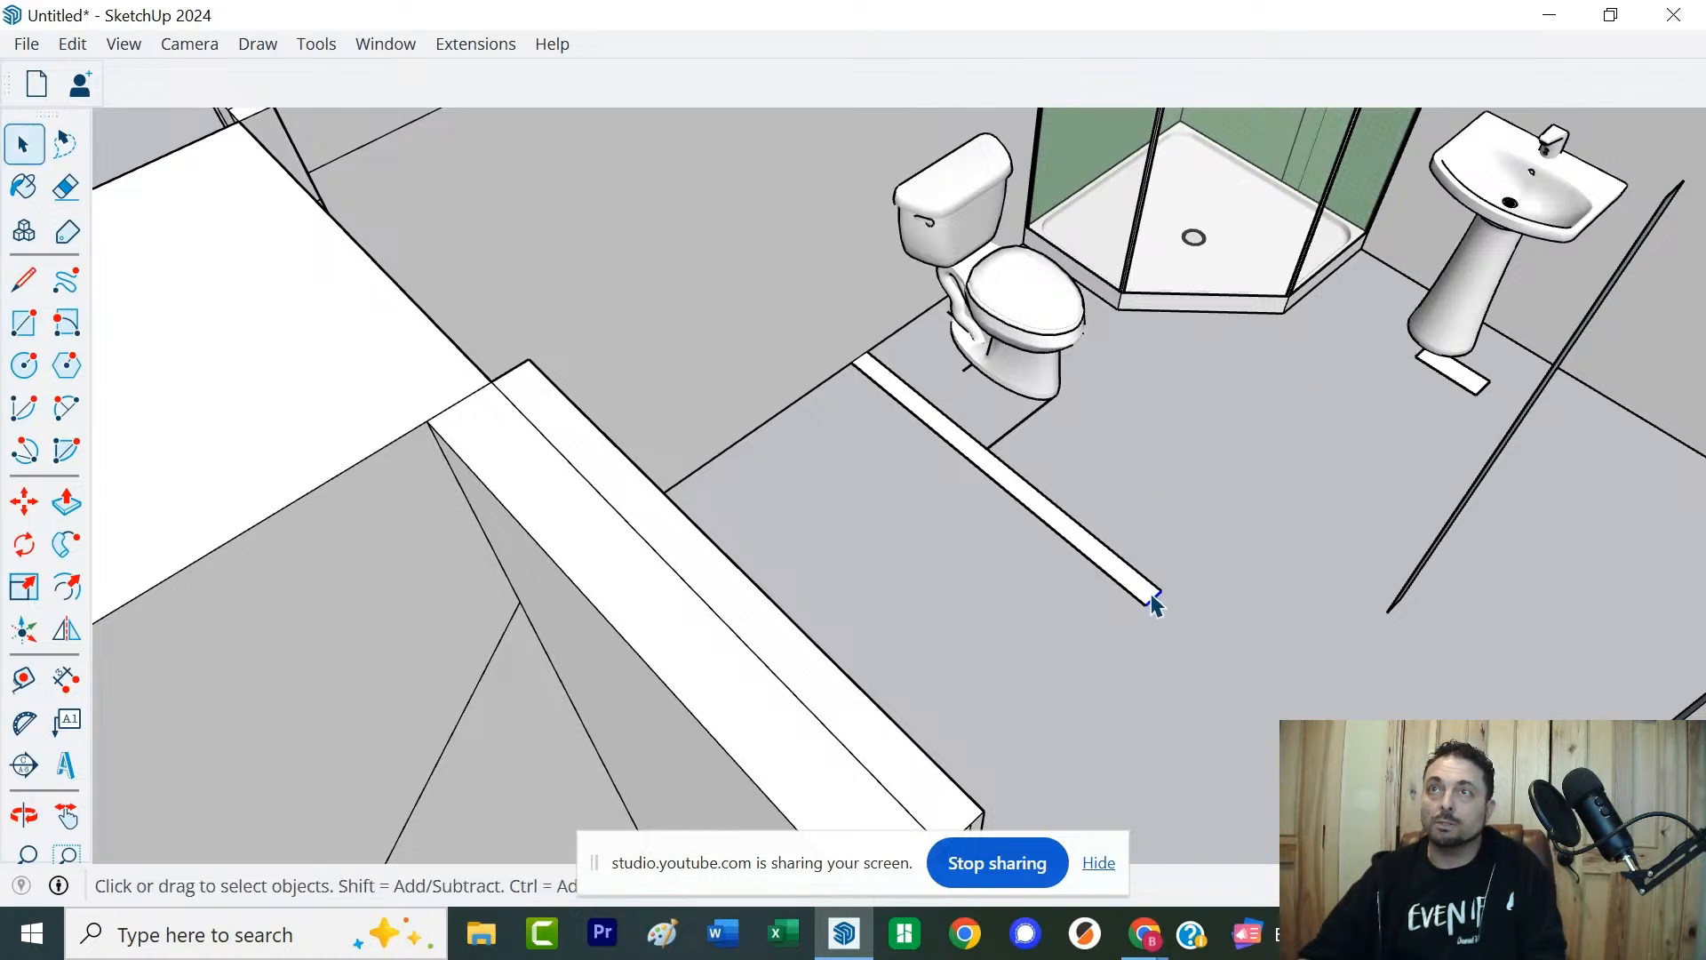
{"action": "key", "text": "m"}
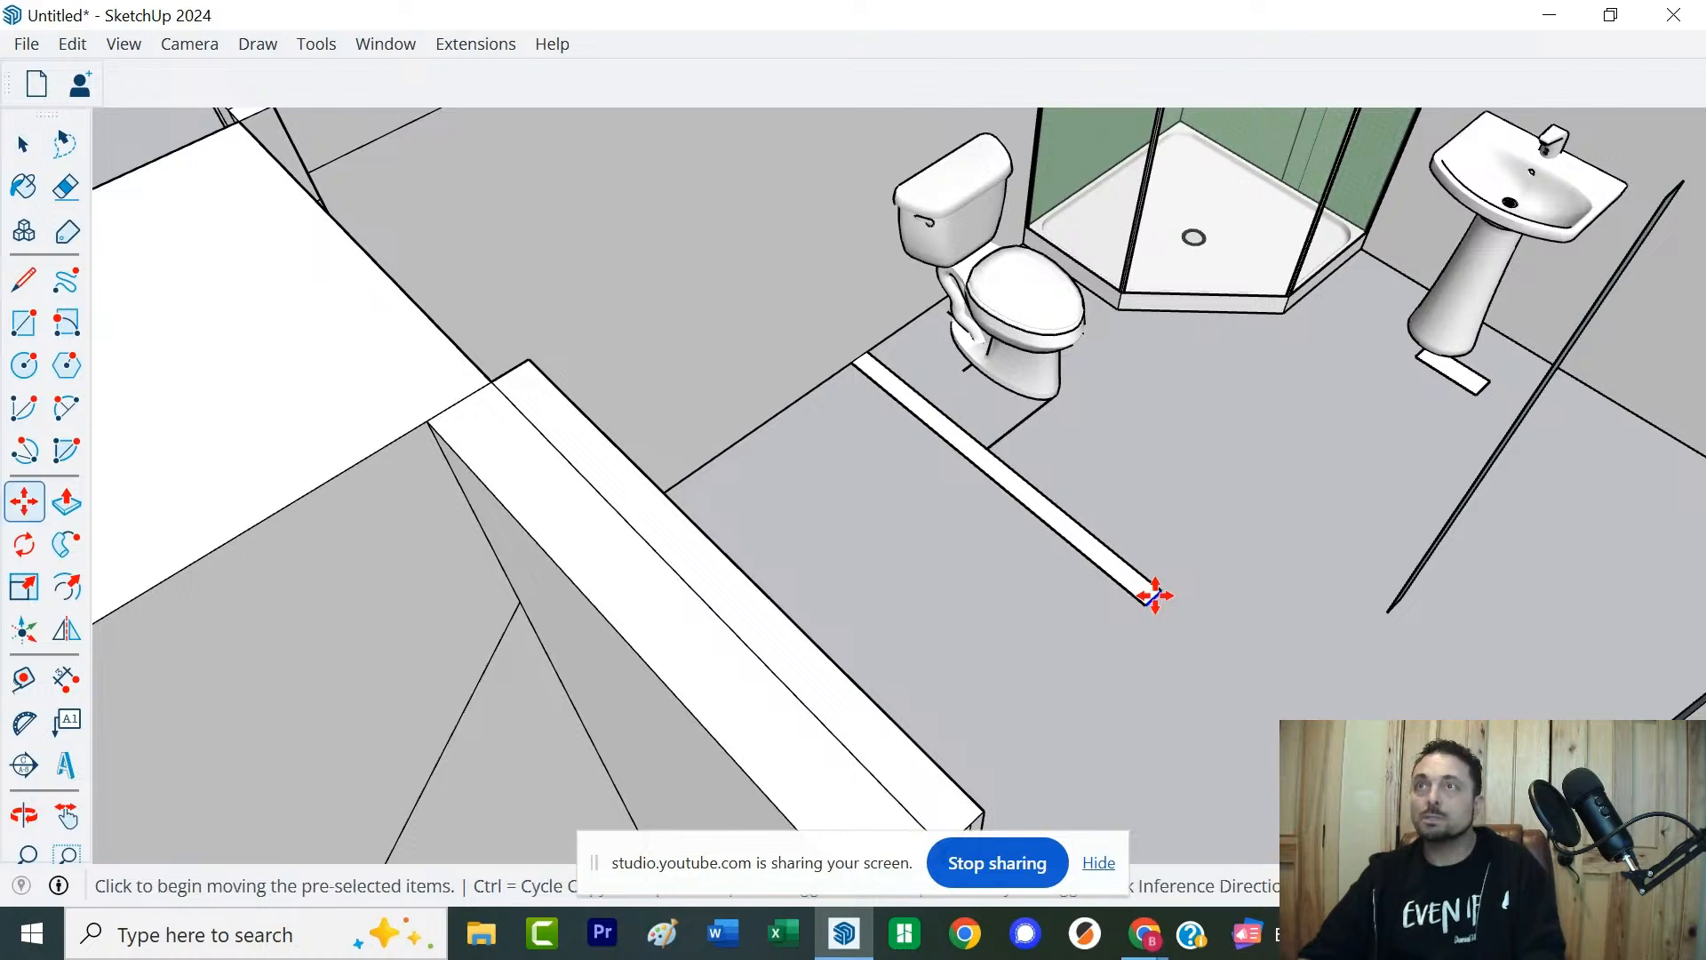
{"action": "left_click", "coordinate": [1164, 592]}
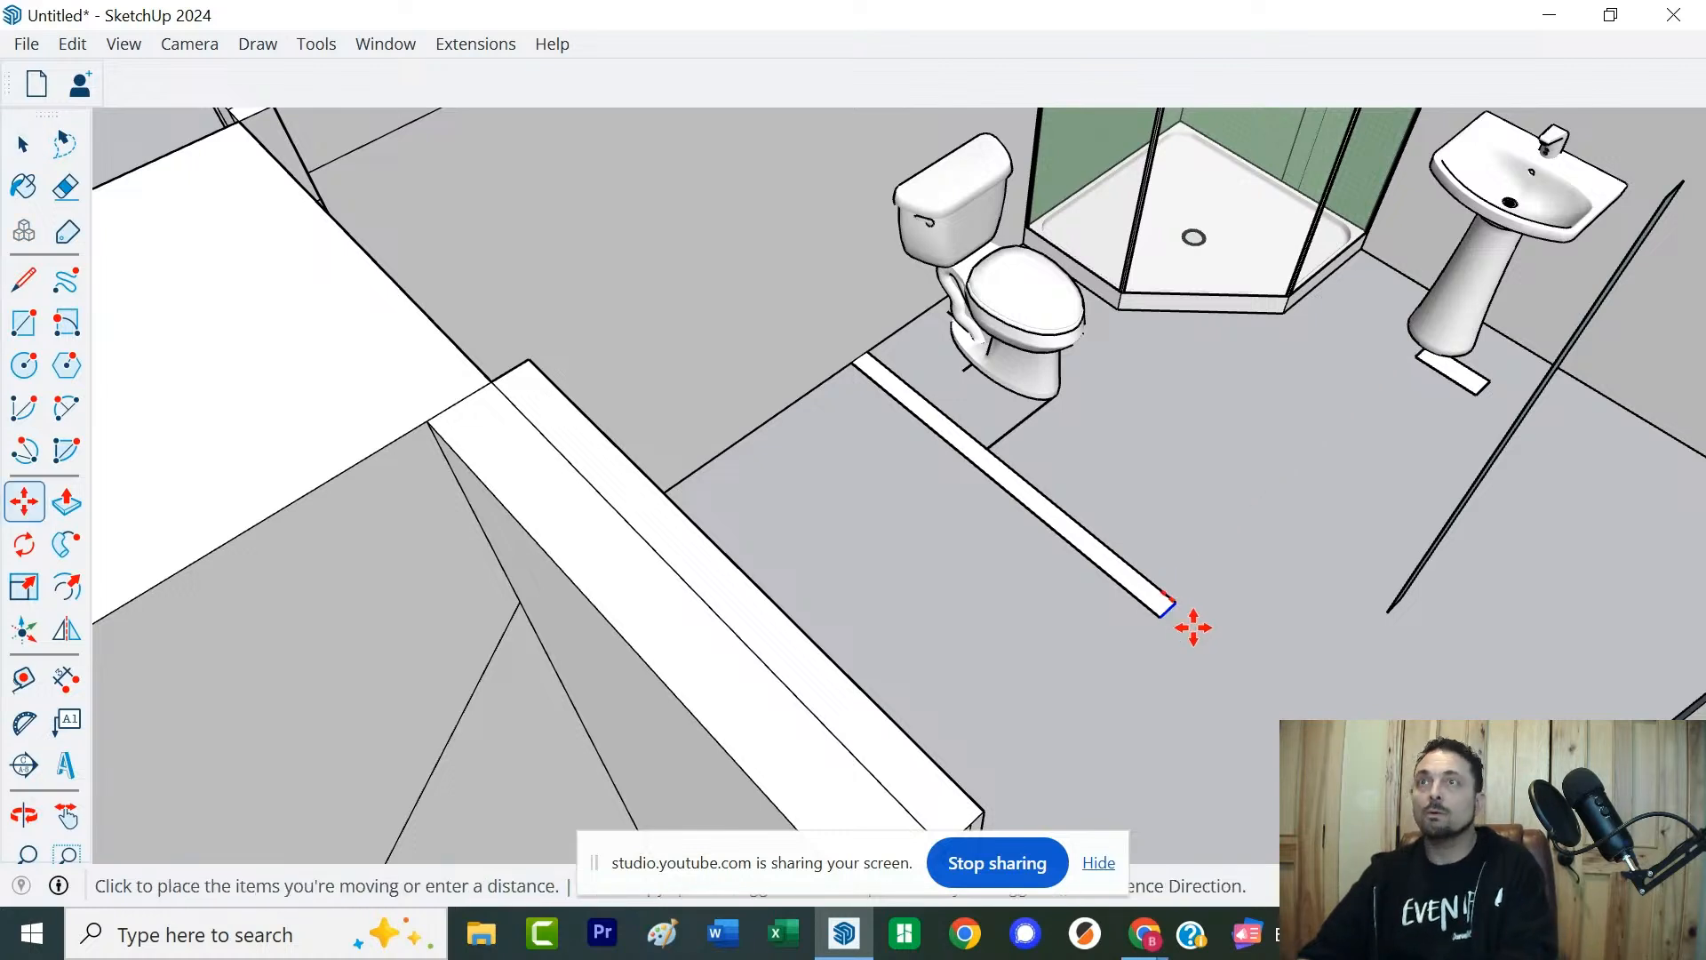
{"action": "left_click", "coordinate": [1482, 384]}
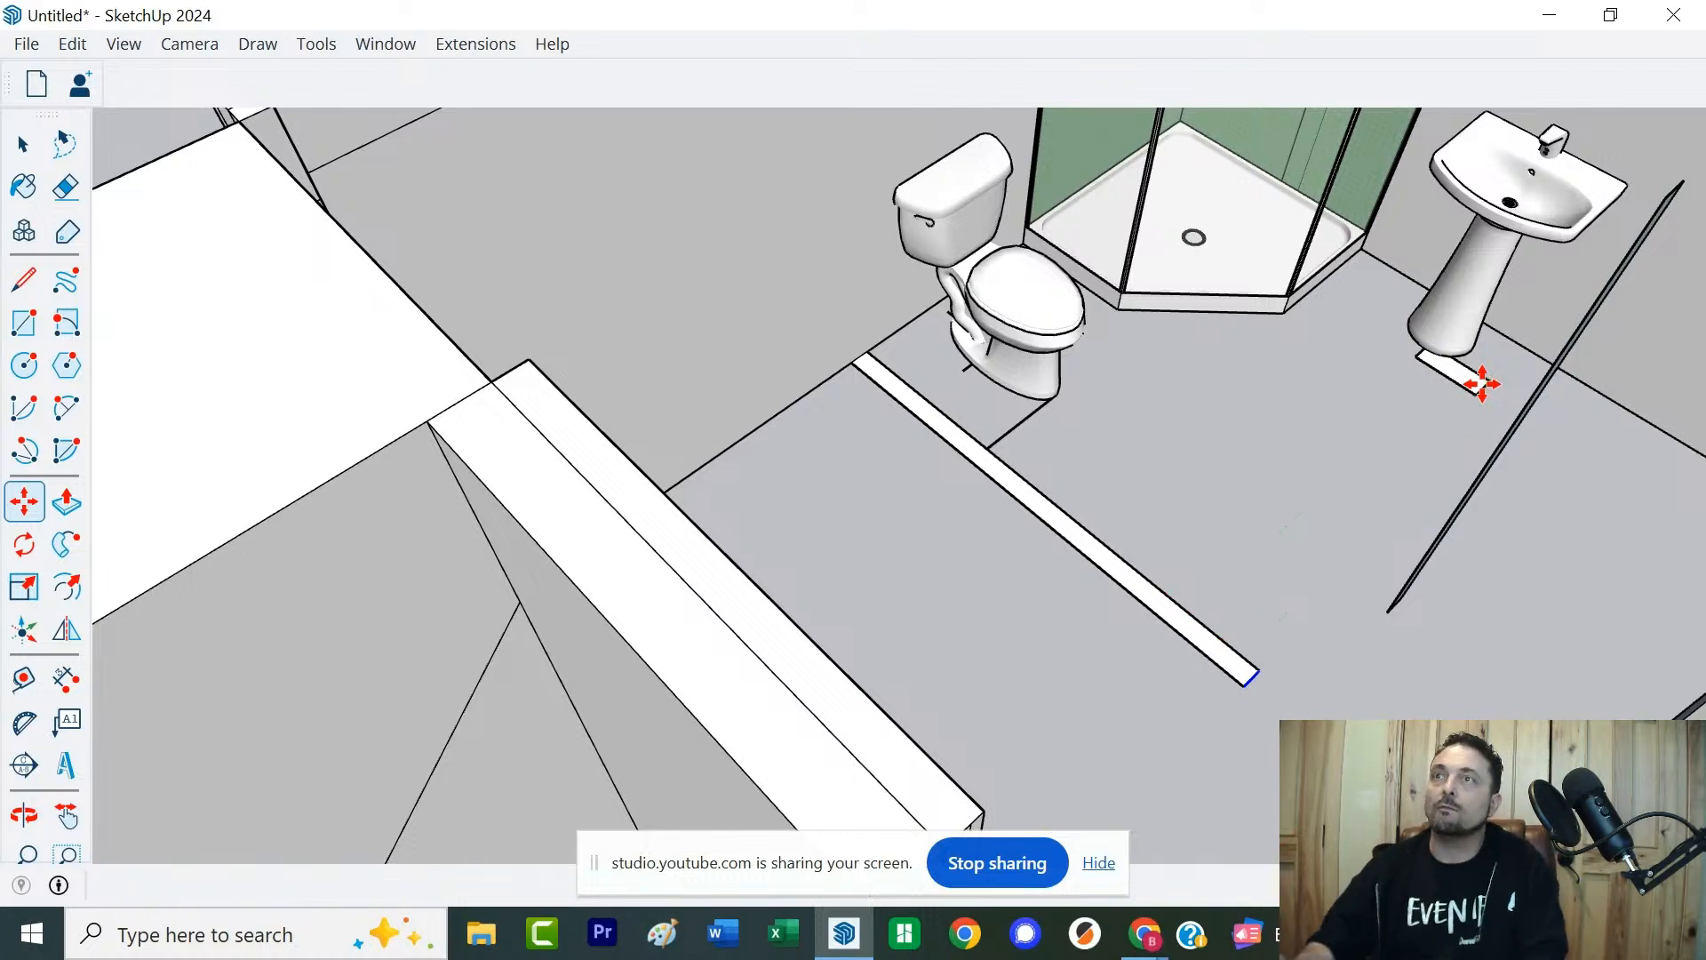
Delete the long slanted strip beside the sink together with its leftover short edge on the floor
{"action": "key", "text": "space"}
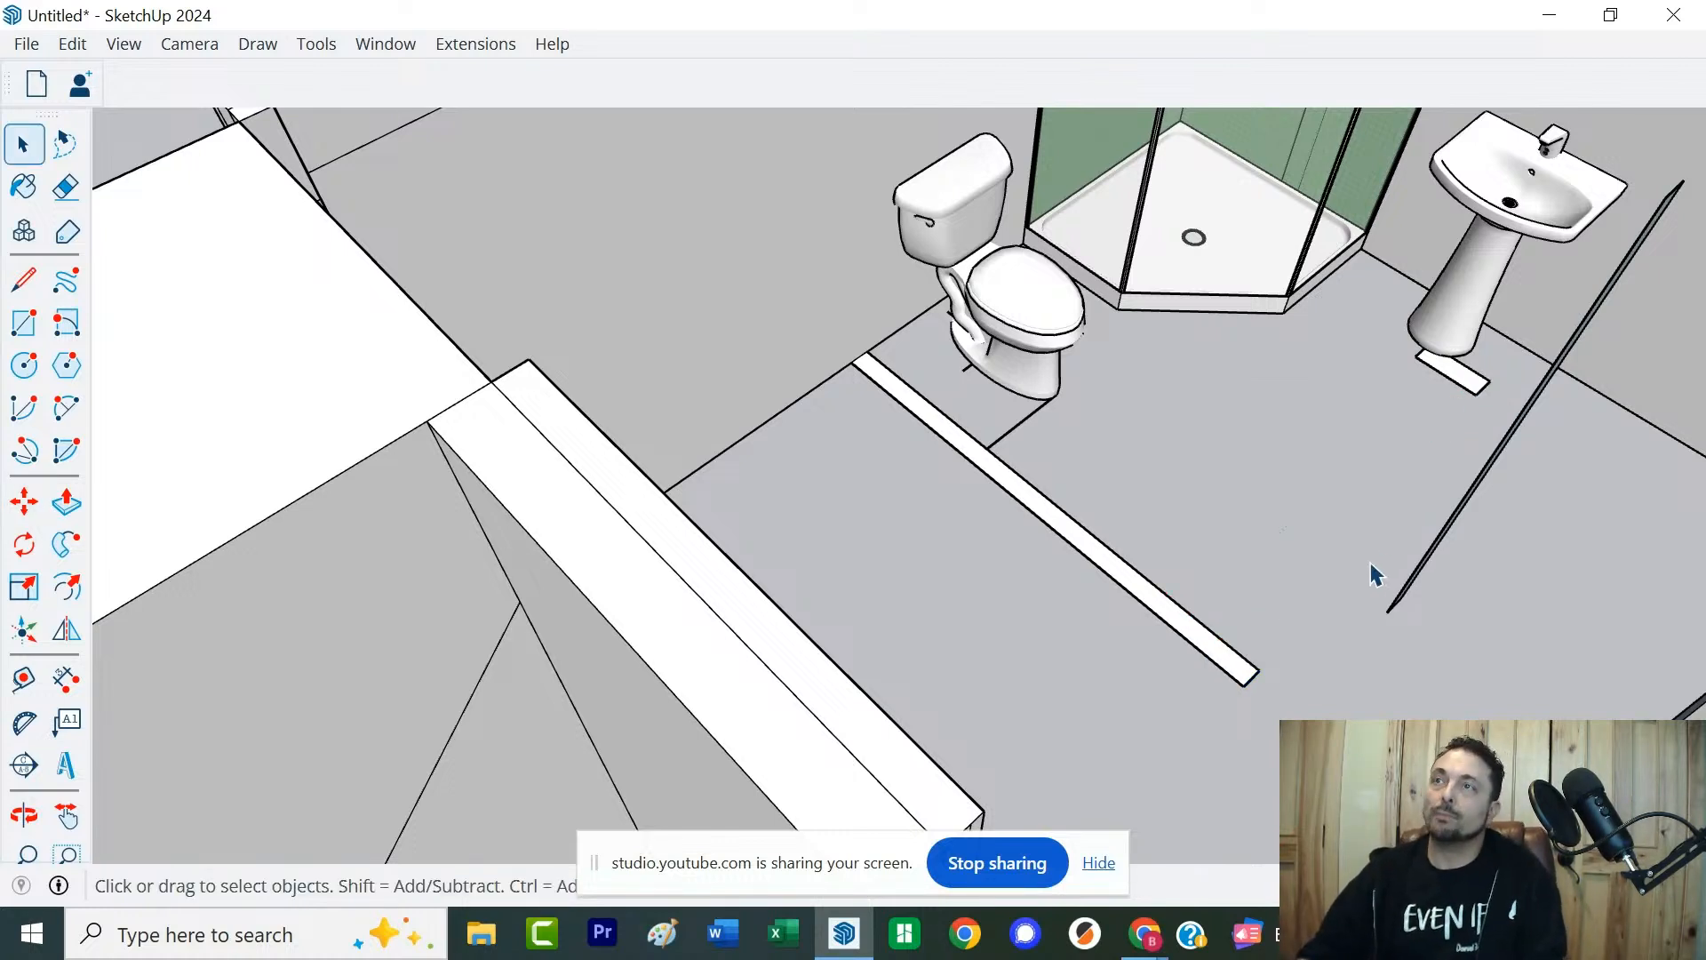
{"action": "left_click", "coordinate": [1416, 574]}
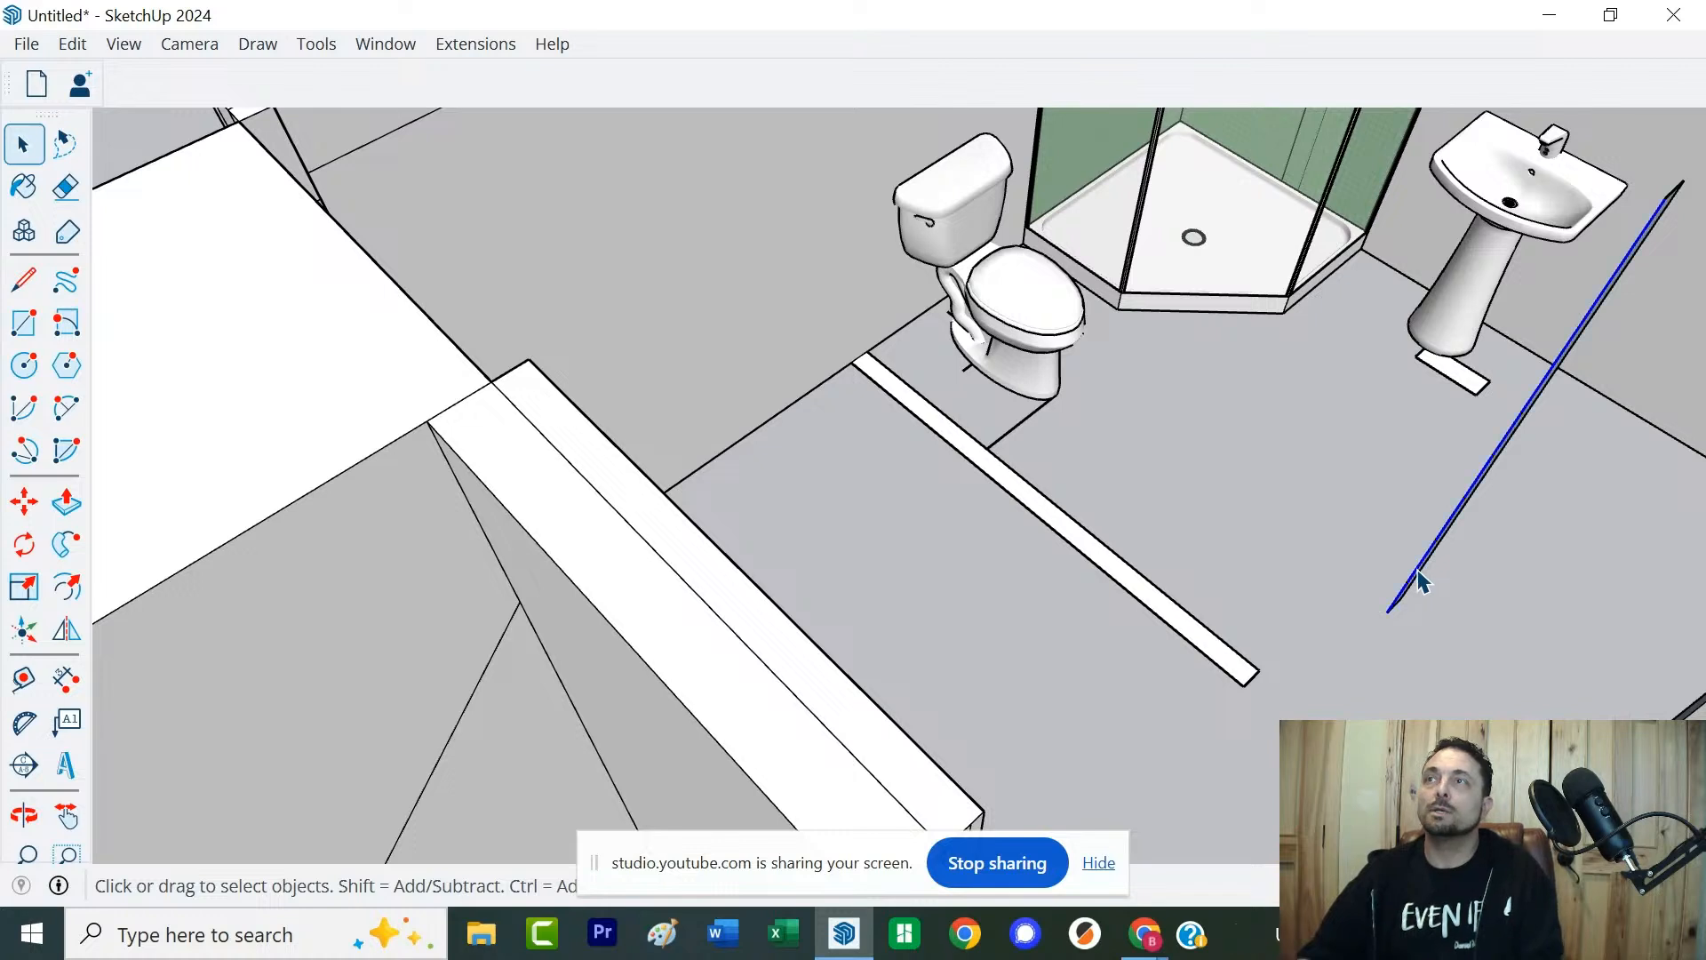
{"action": "key", "text": "Delete"}
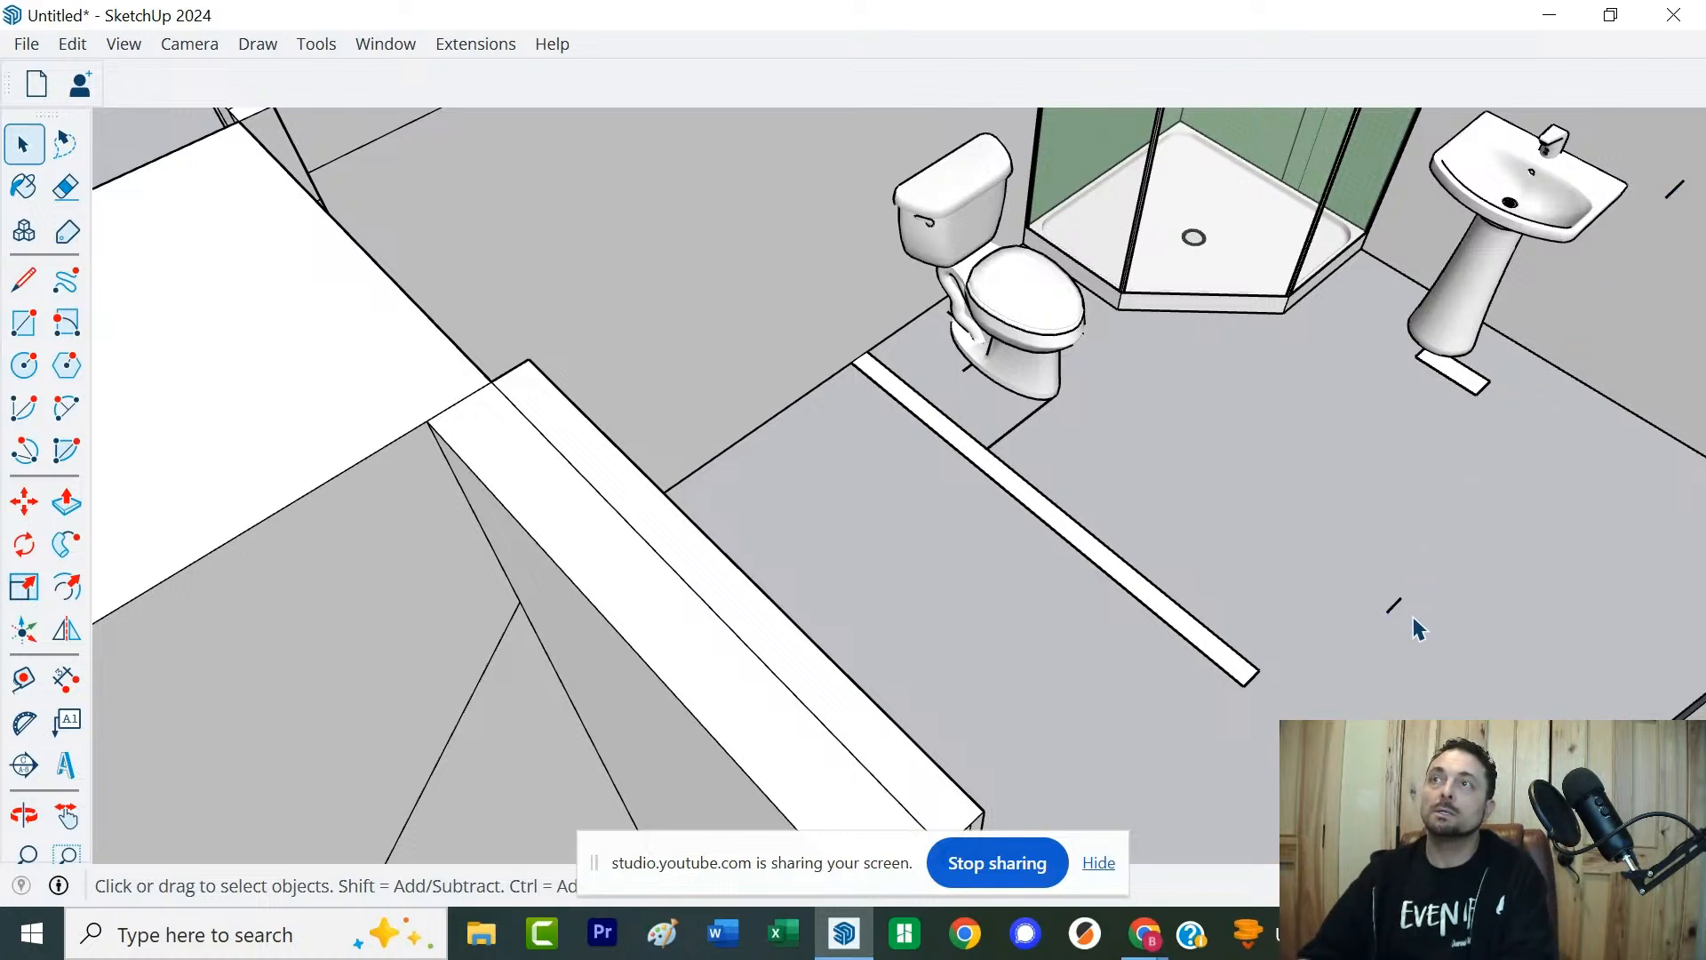
{"action": "key", "text": "Delete"}
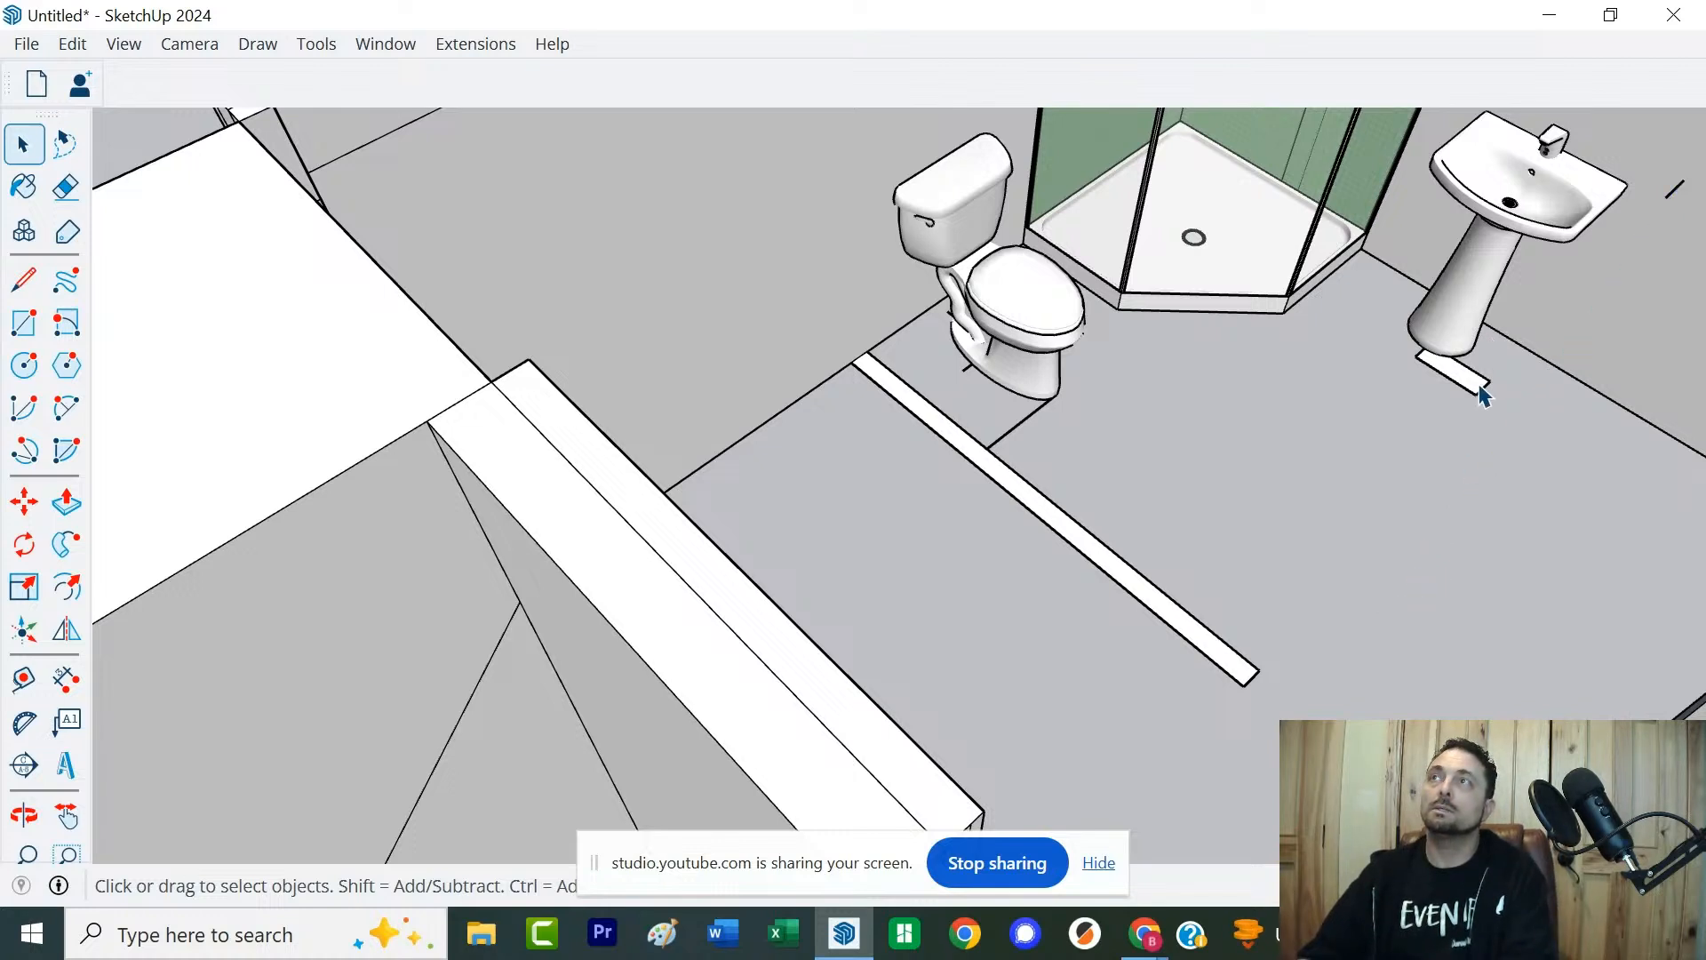
Delete the face and edges of the small reference rectangle at the sink's base
{"action": "key", "text": "Delete"}
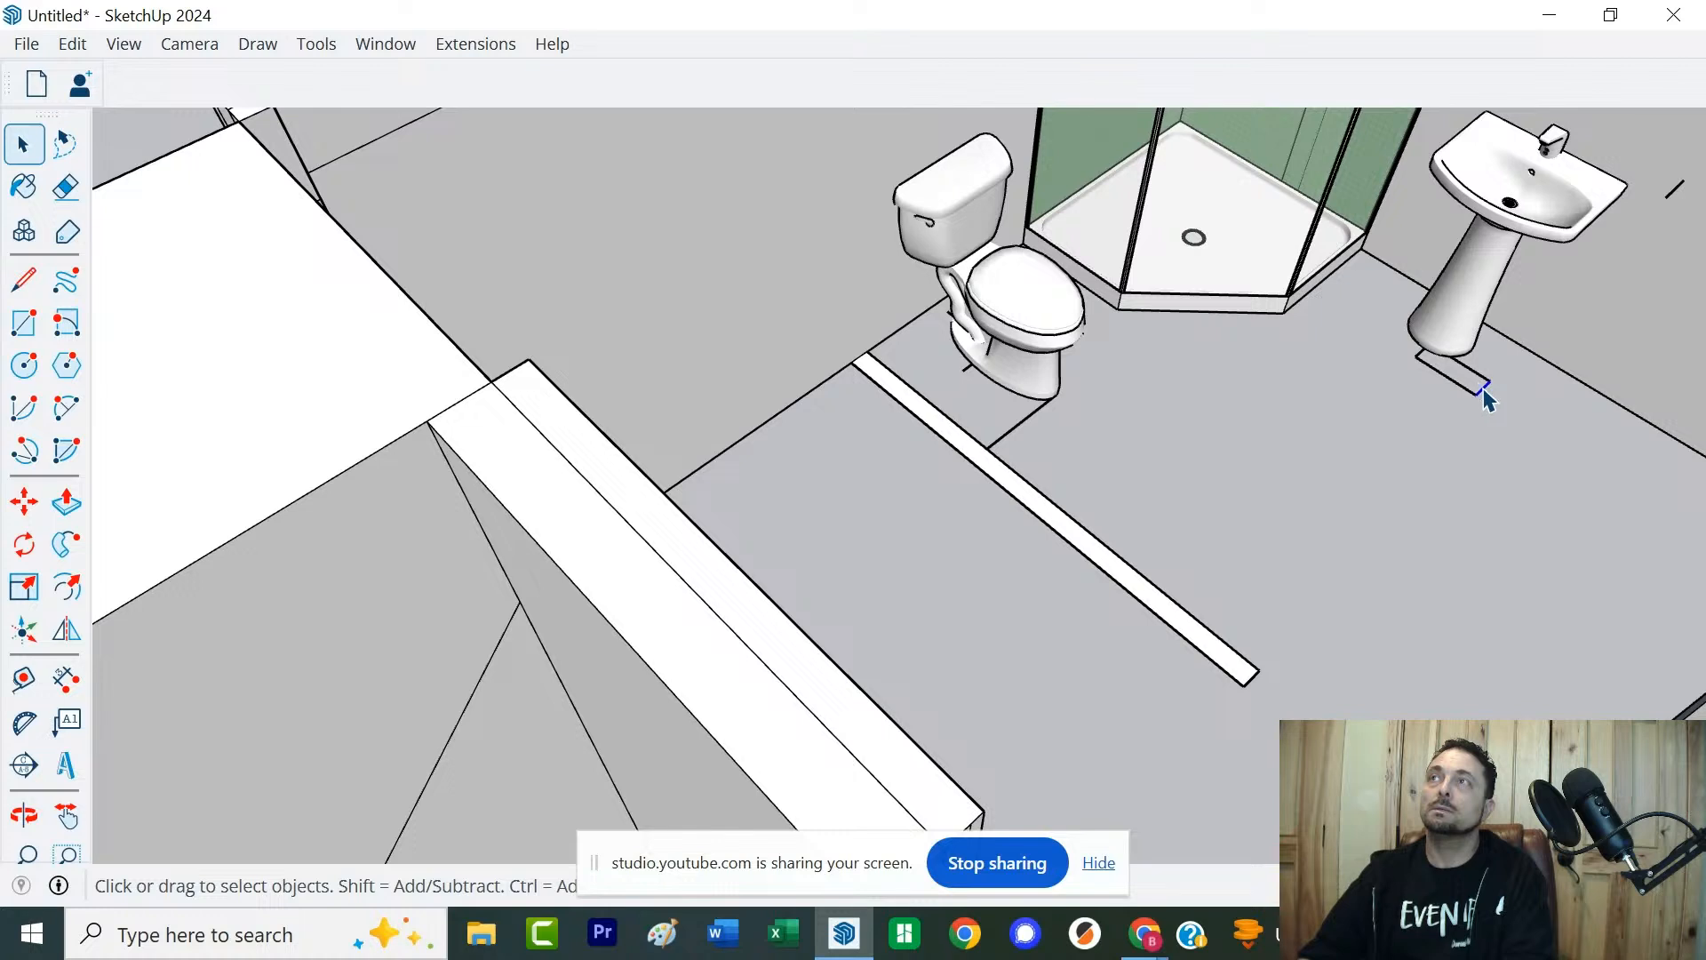
{"action": "key", "text": "Delete"}
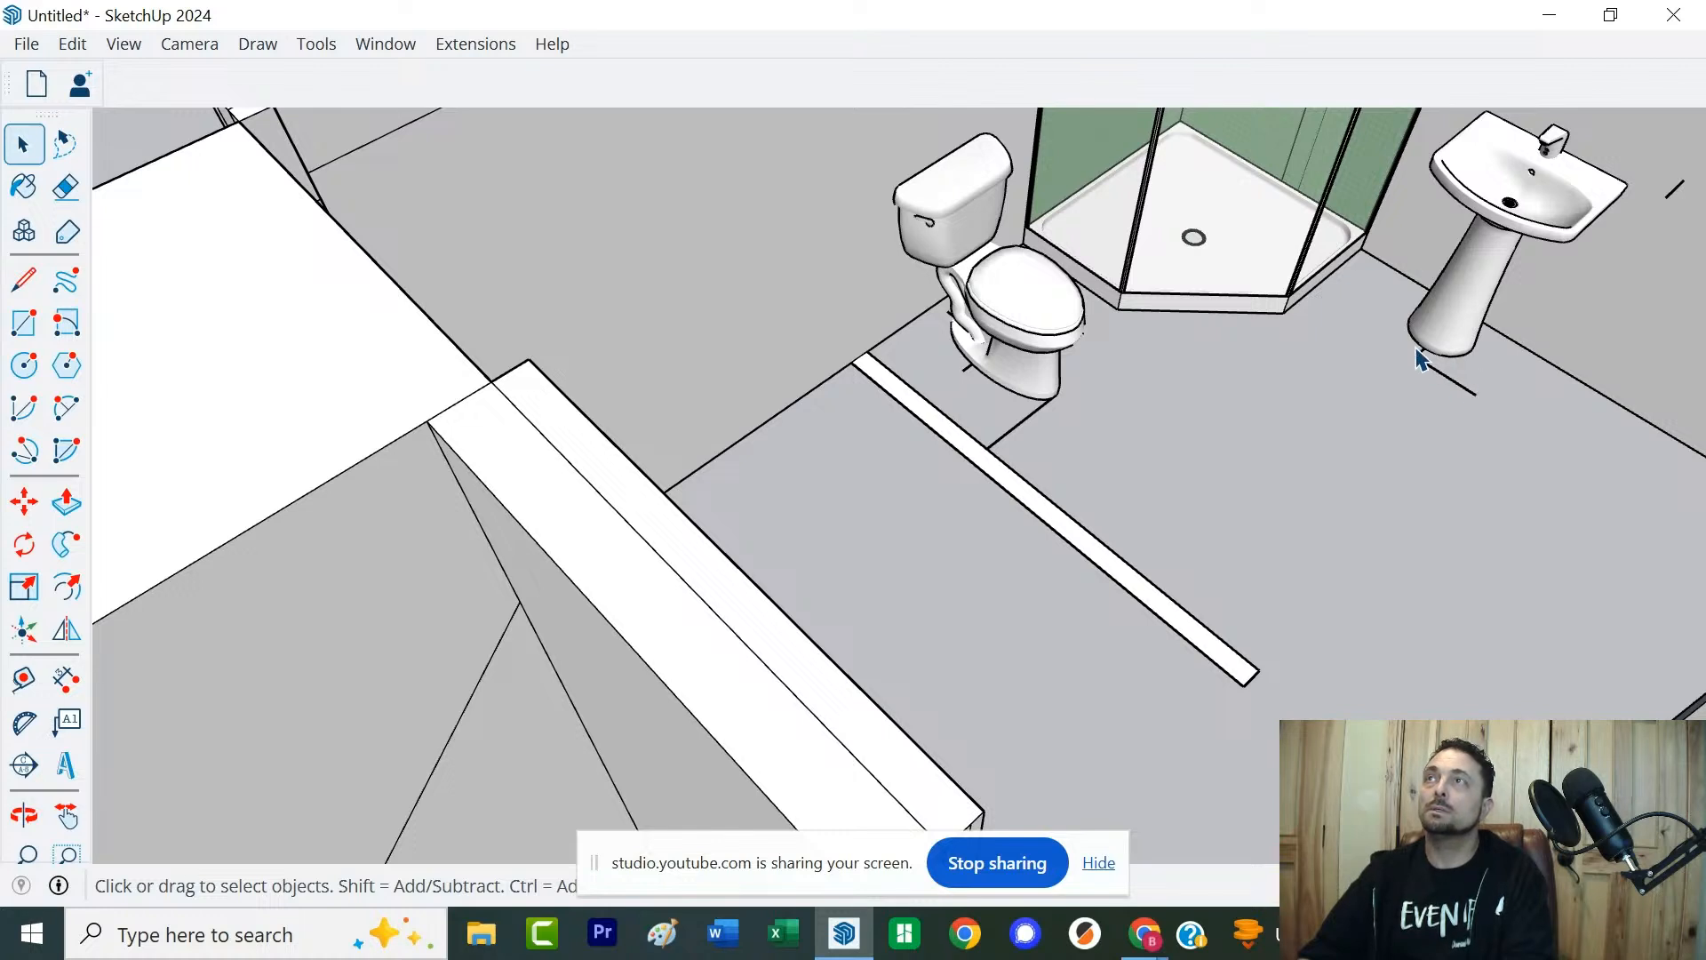
{"action": "left_click", "coordinate": [1422, 362]}
{"action": "left_click", "coordinate": [1415, 426]}
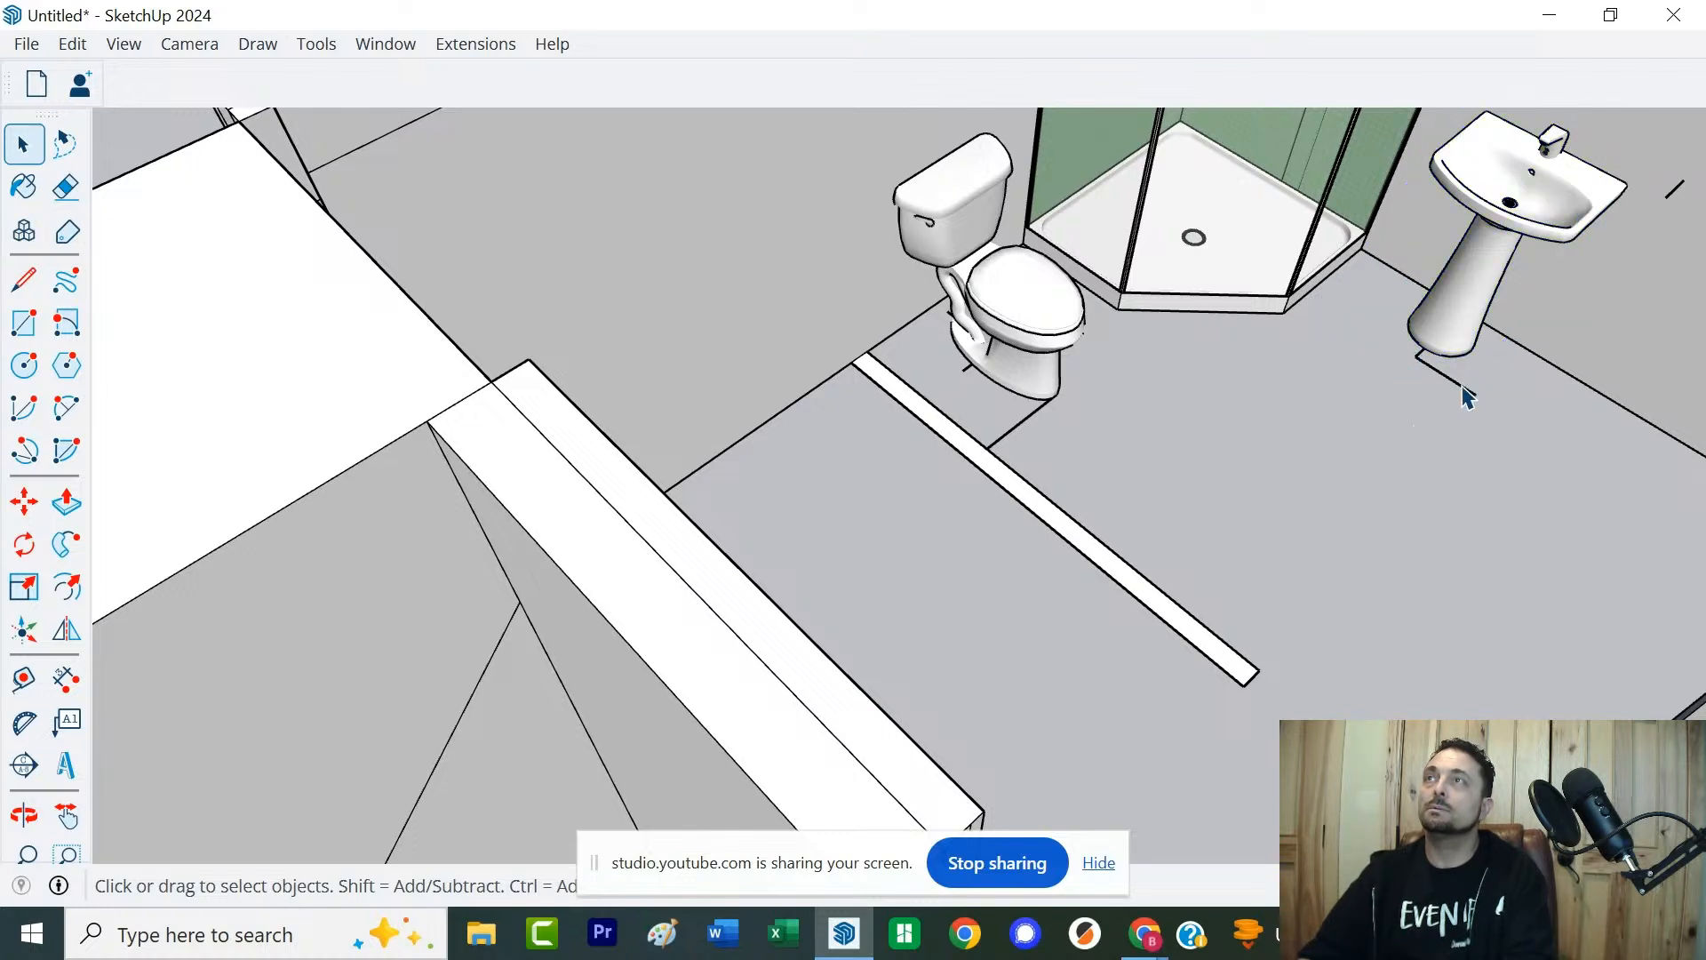
{"action": "key", "text": "Delete"}
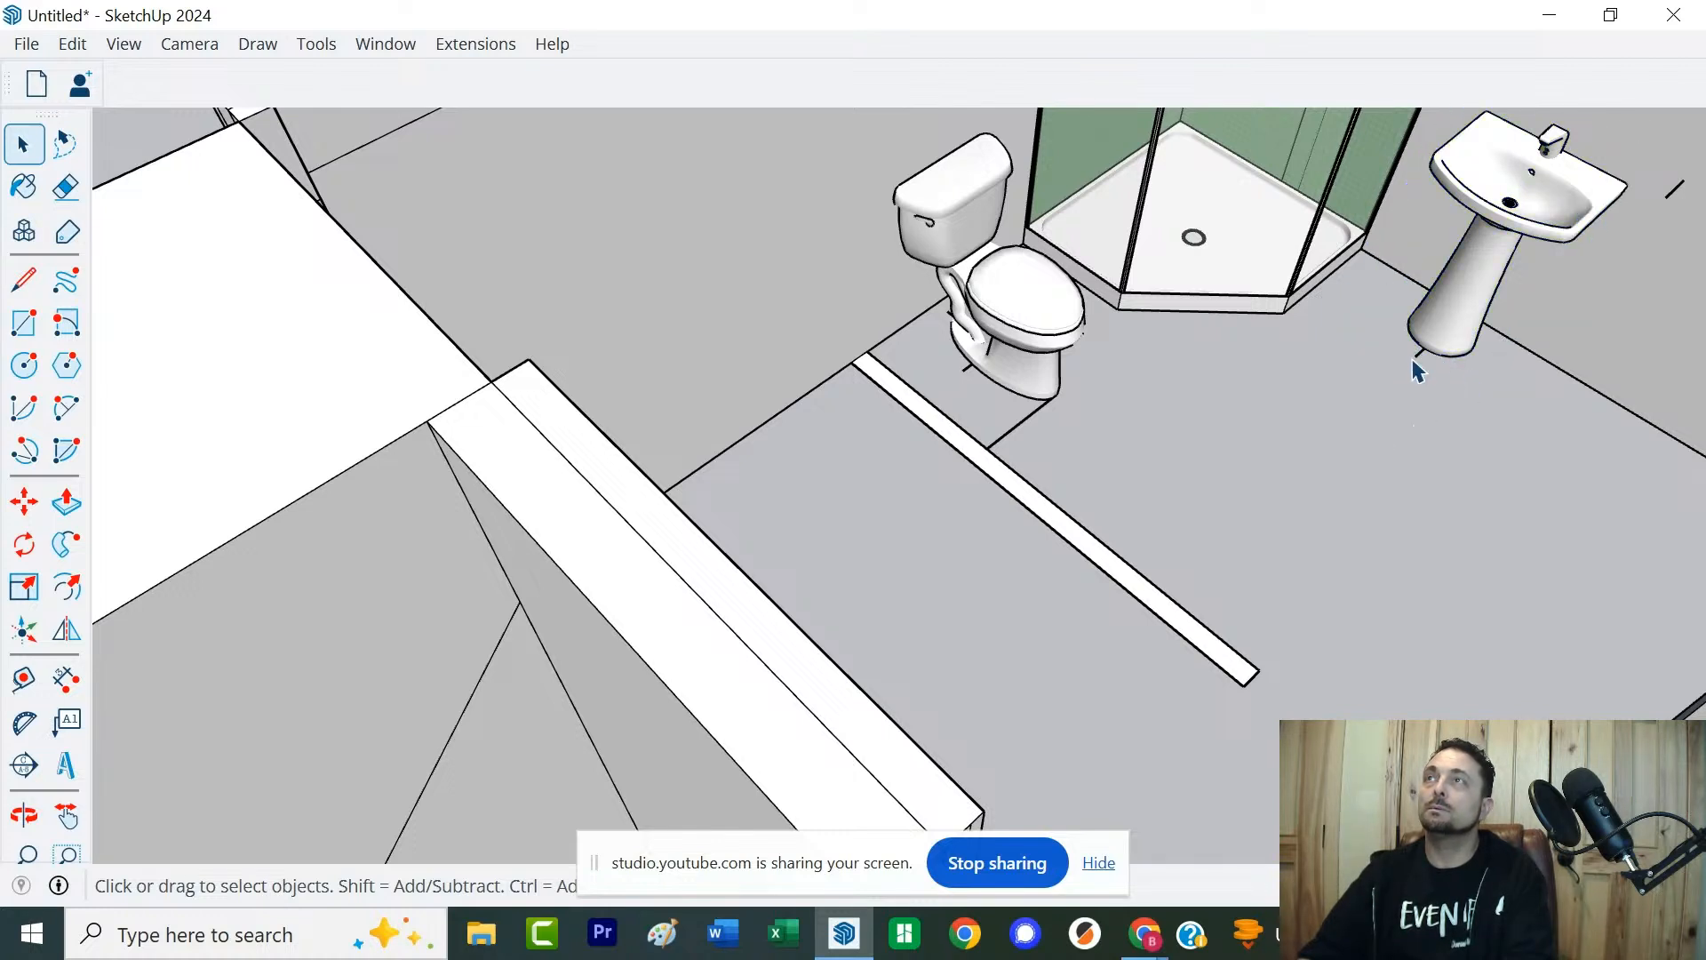
Draw a narrow floor strip from the partition's free end to the sink wall and remove the edge dividing the two strips
{"action": "key", "text": "r"}
{"action": "left_click", "coordinate": [1243, 685]}
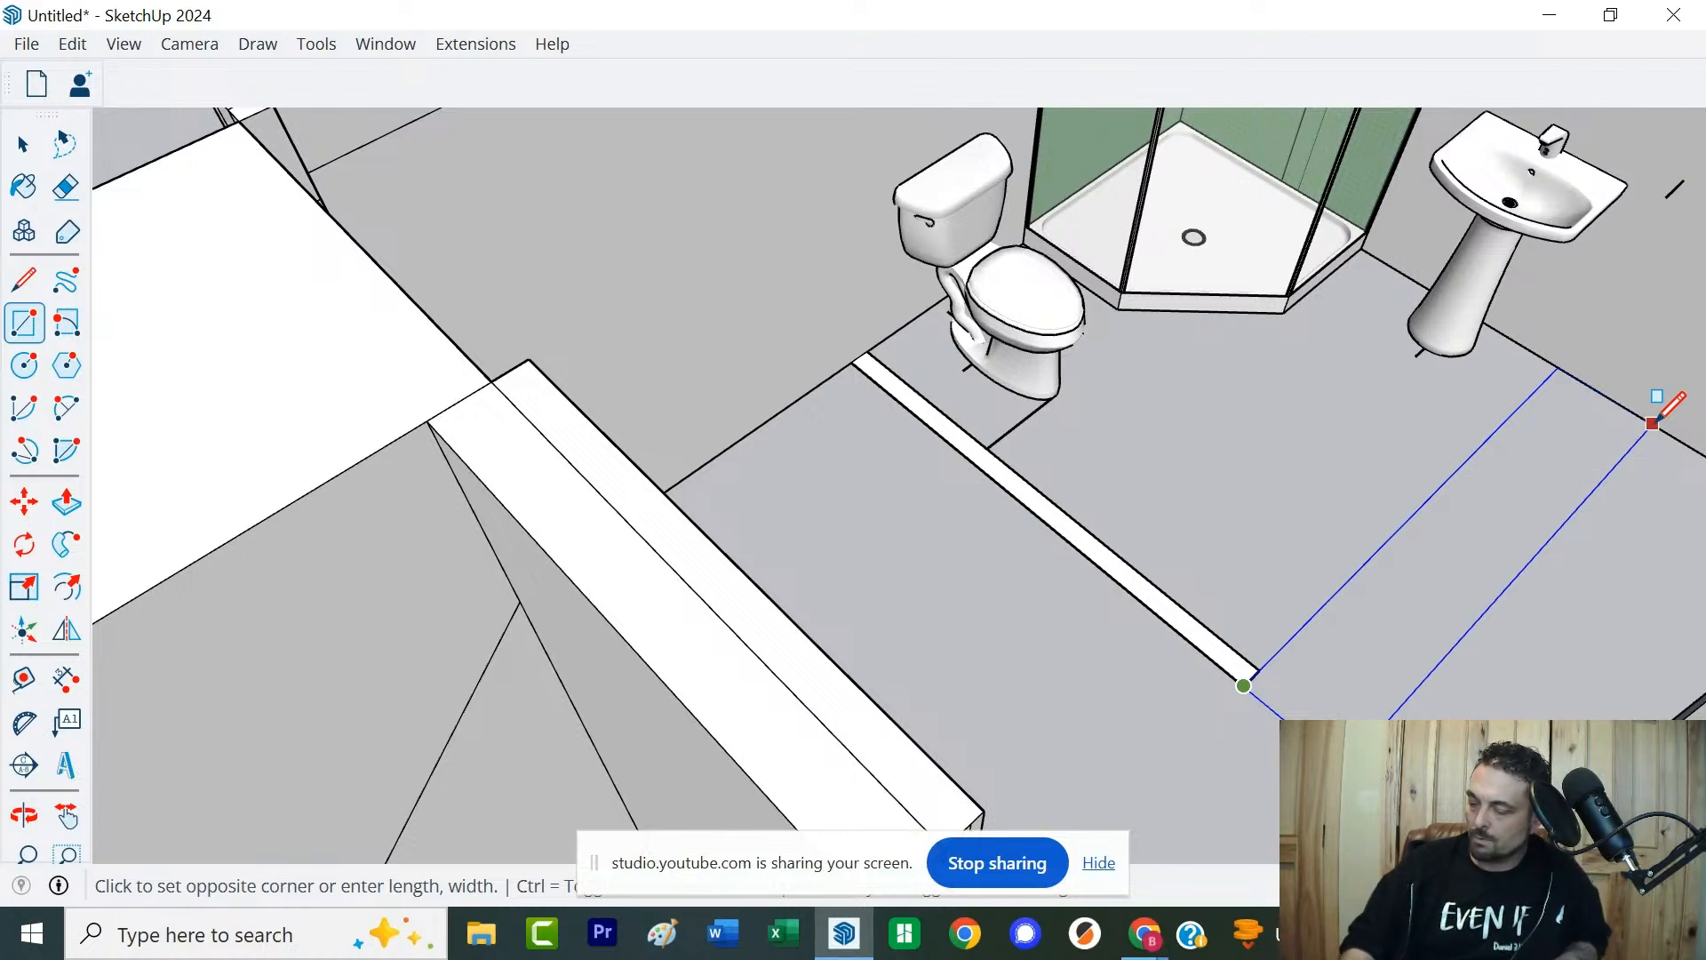
{"action": "left_click", "coordinate": [1653, 423]}
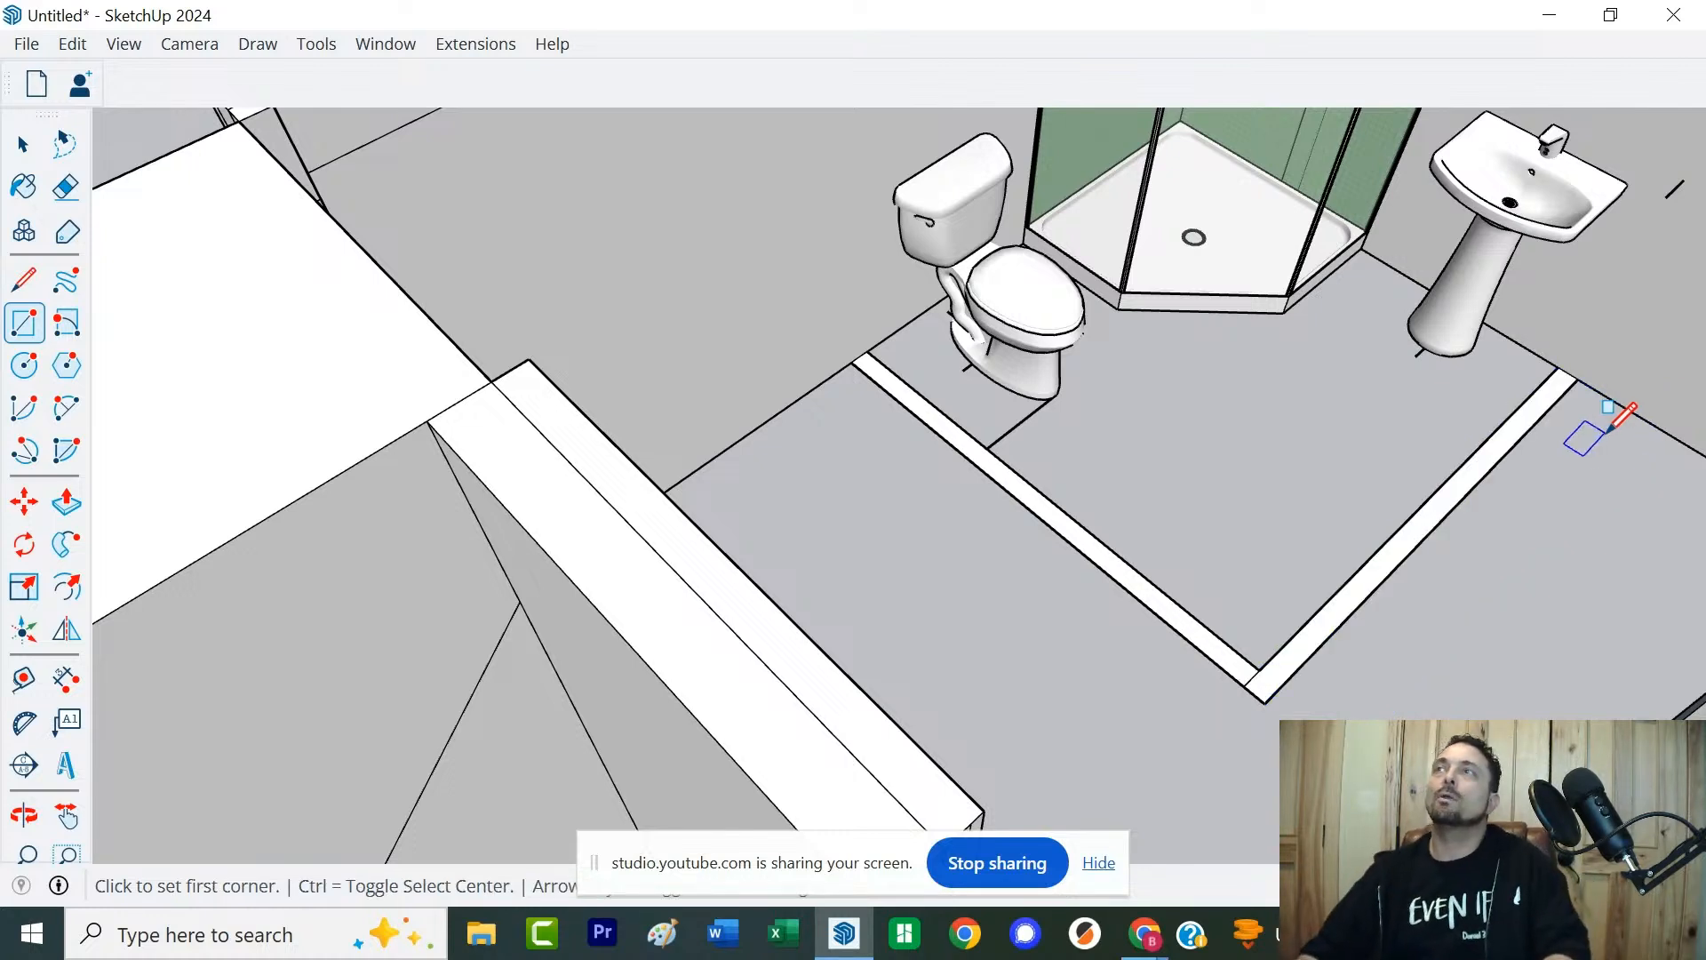
{"action": "key", "text": "space"}
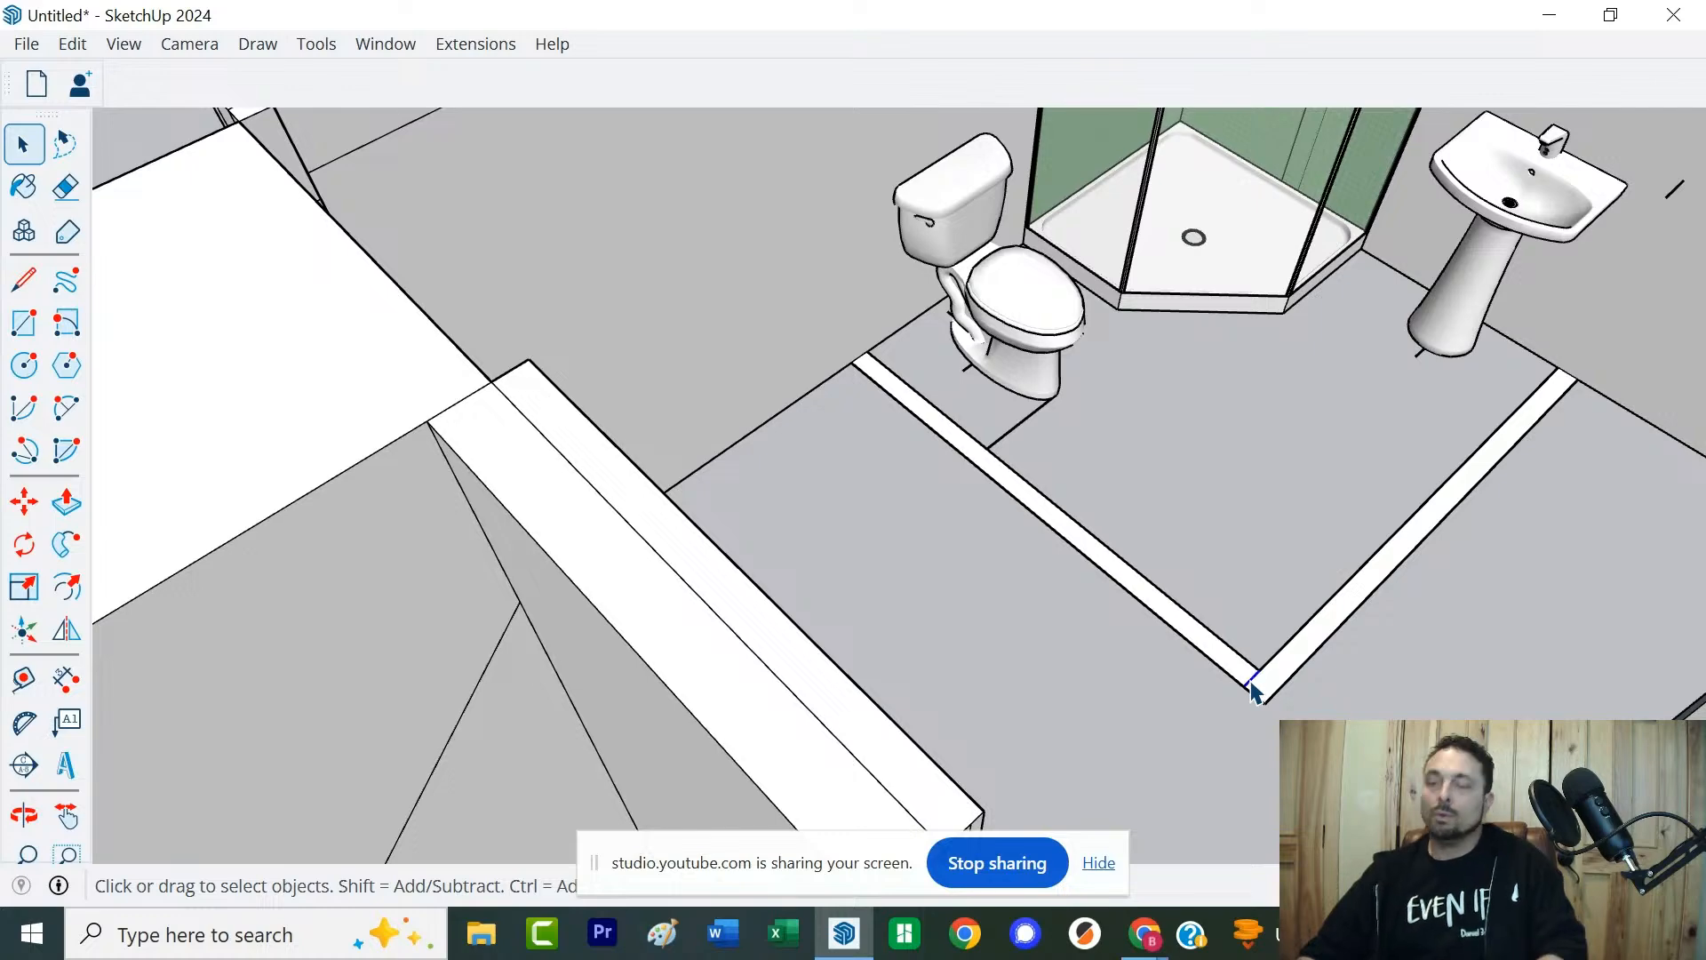
{"action": "scroll", "coordinate": [1200, 666], "scroll_direction": "down", "scroll_amount": 3}
{"action": "scroll", "coordinate": [1201, 666], "scroll_direction": "down", "scroll_amount": 3}
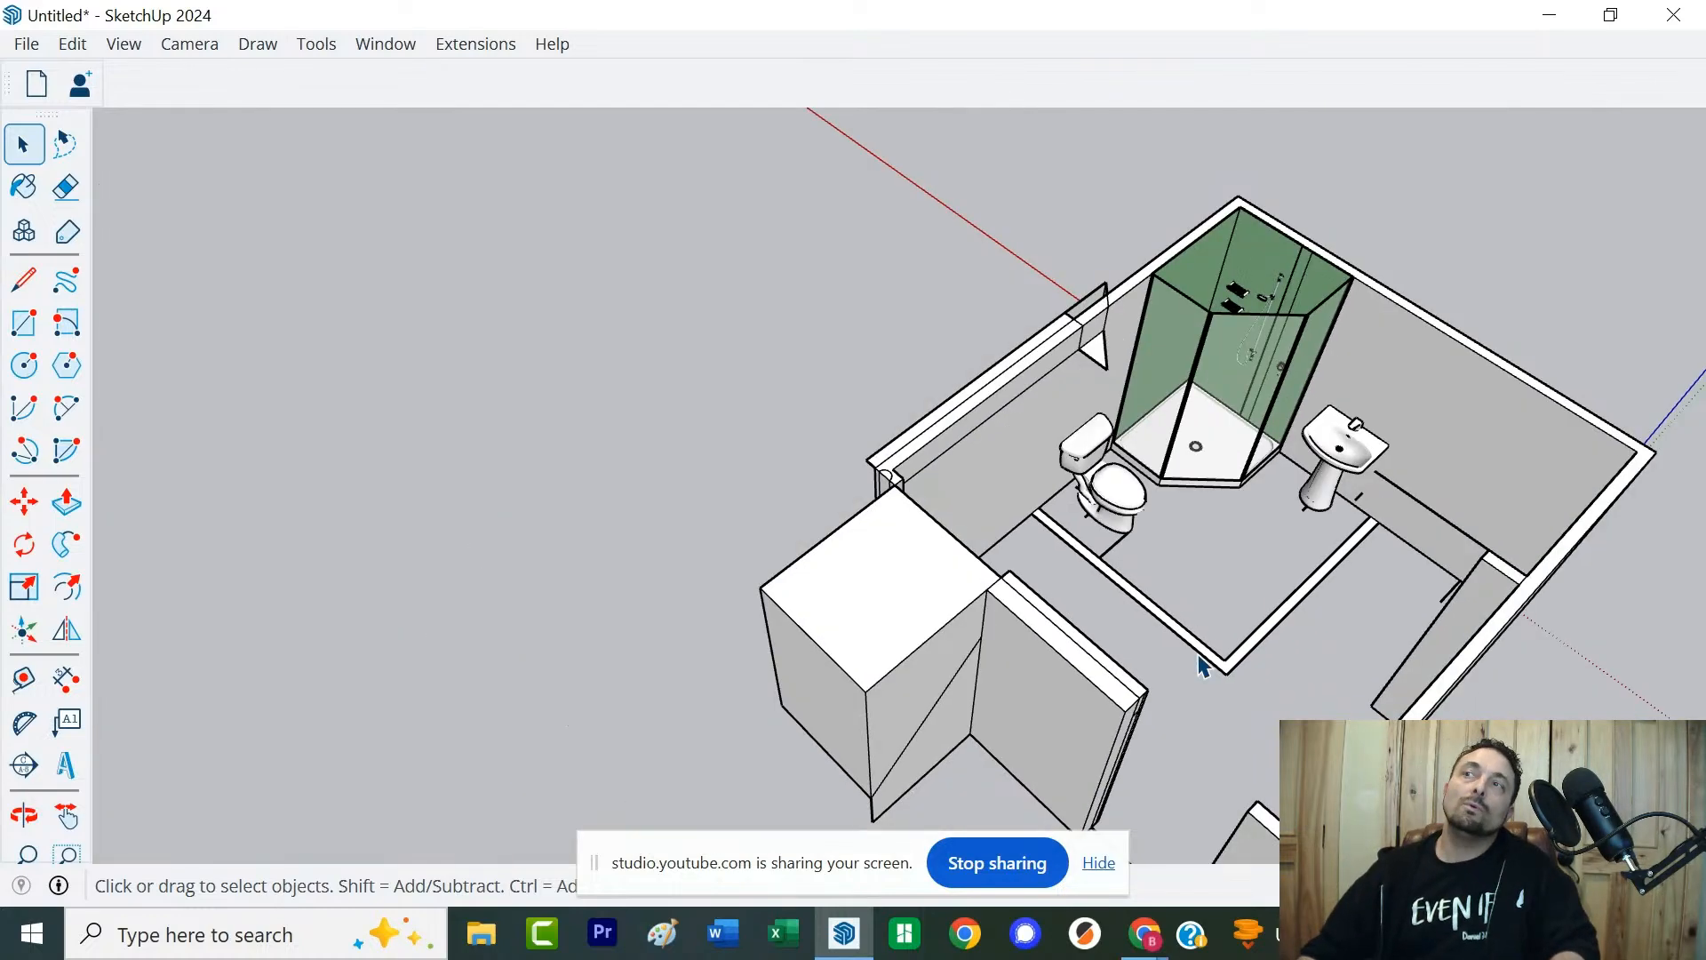
Delete the leftover lines and small stub between the new partition strip and the side wall
{"action": "middle_click_drag", "start_coordinate": [1372, 624], "coordinate": [1127, 594]}
{"action": "middle_click_drag", "start_coordinate": [951, 636], "coordinate": [1177, 773]}
{"action": "middle_click_drag", "start_coordinate": [1202, 622], "coordinate": [1135, 735]}
{"action": "left_click_drag", "start_coordinate": [1091, 653], "coordinate": [1107, 578]}
{"action": "key", "text": "Delete"}
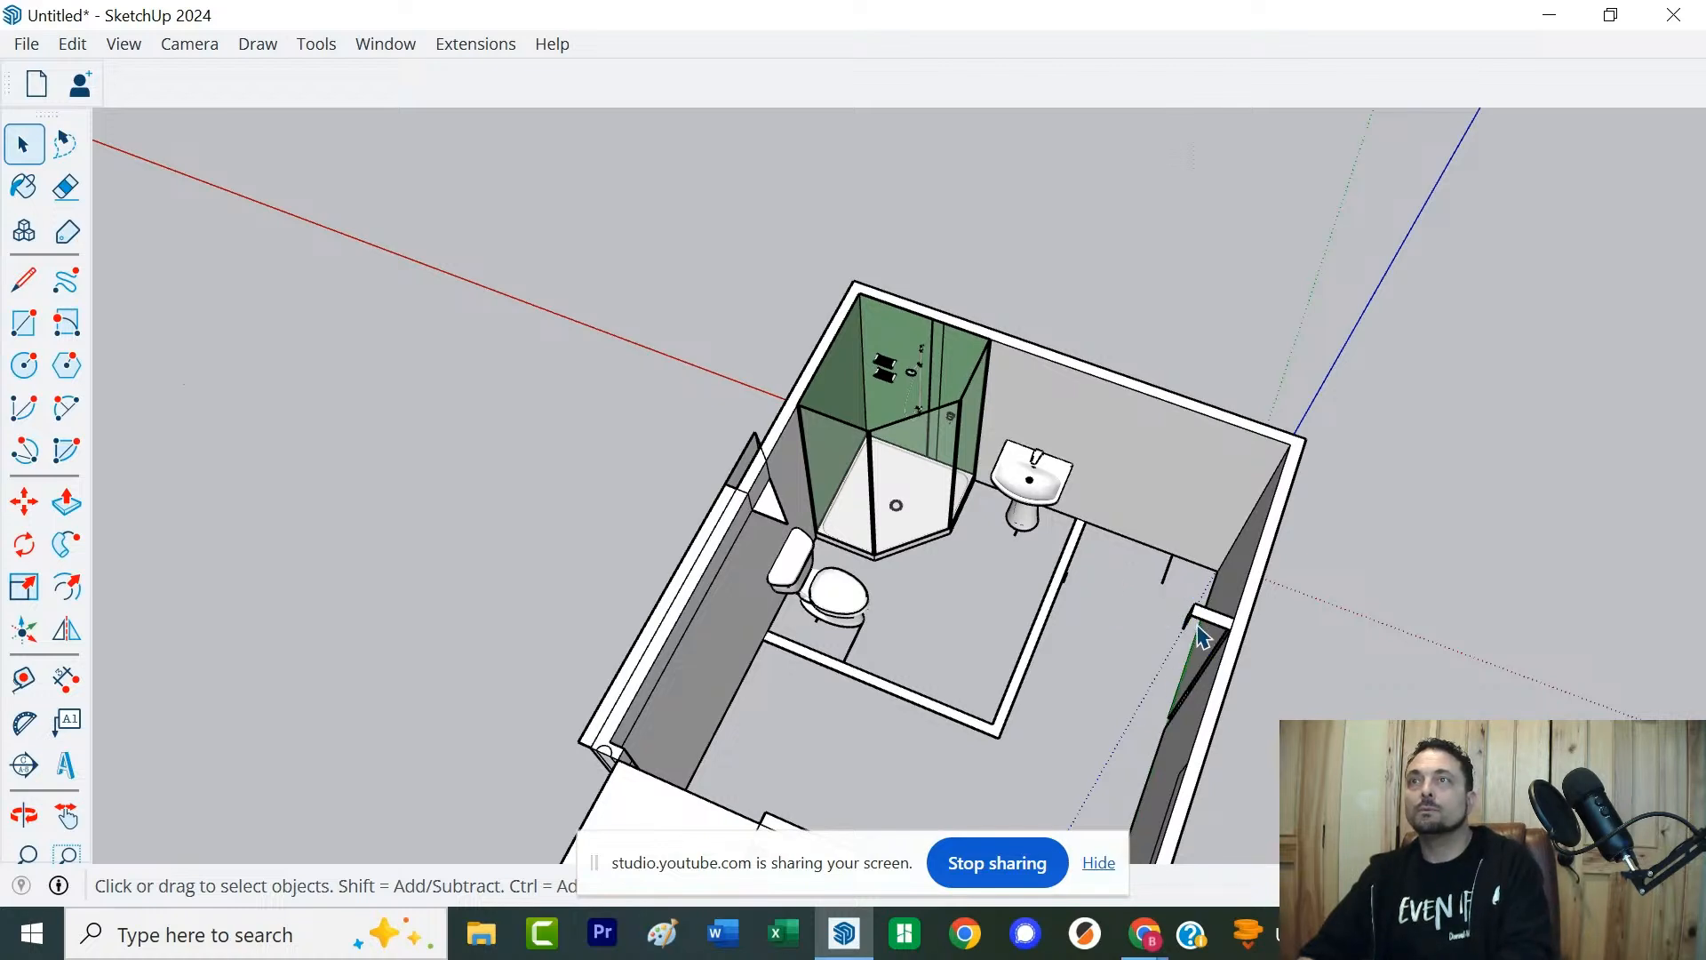
{"action": "left_click", "coordinate": [1162, 576]}
{"action": "key", "text": "Delete"}
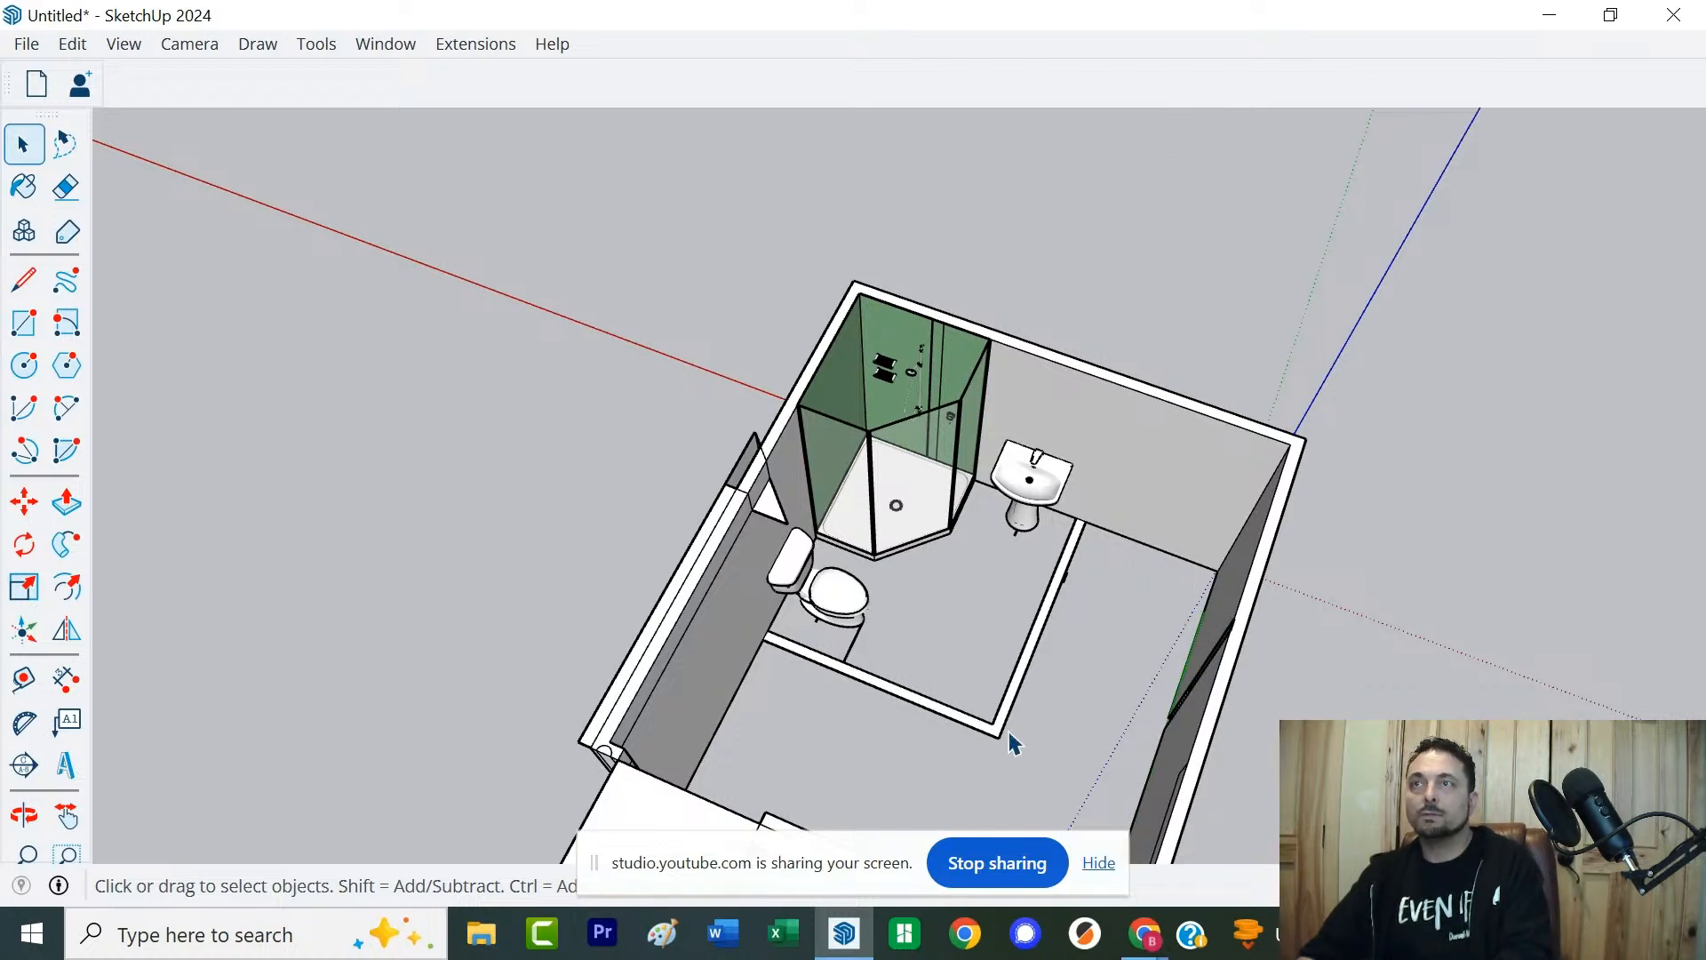
Draw a line along the base of the side wall where the slanted edges meet it to close the floor face
{"action": "middle_click_drag", "start_coordinate": [1013, 738], "coordinate": [1131, 548]}
{"action": "key", "text": "l"}
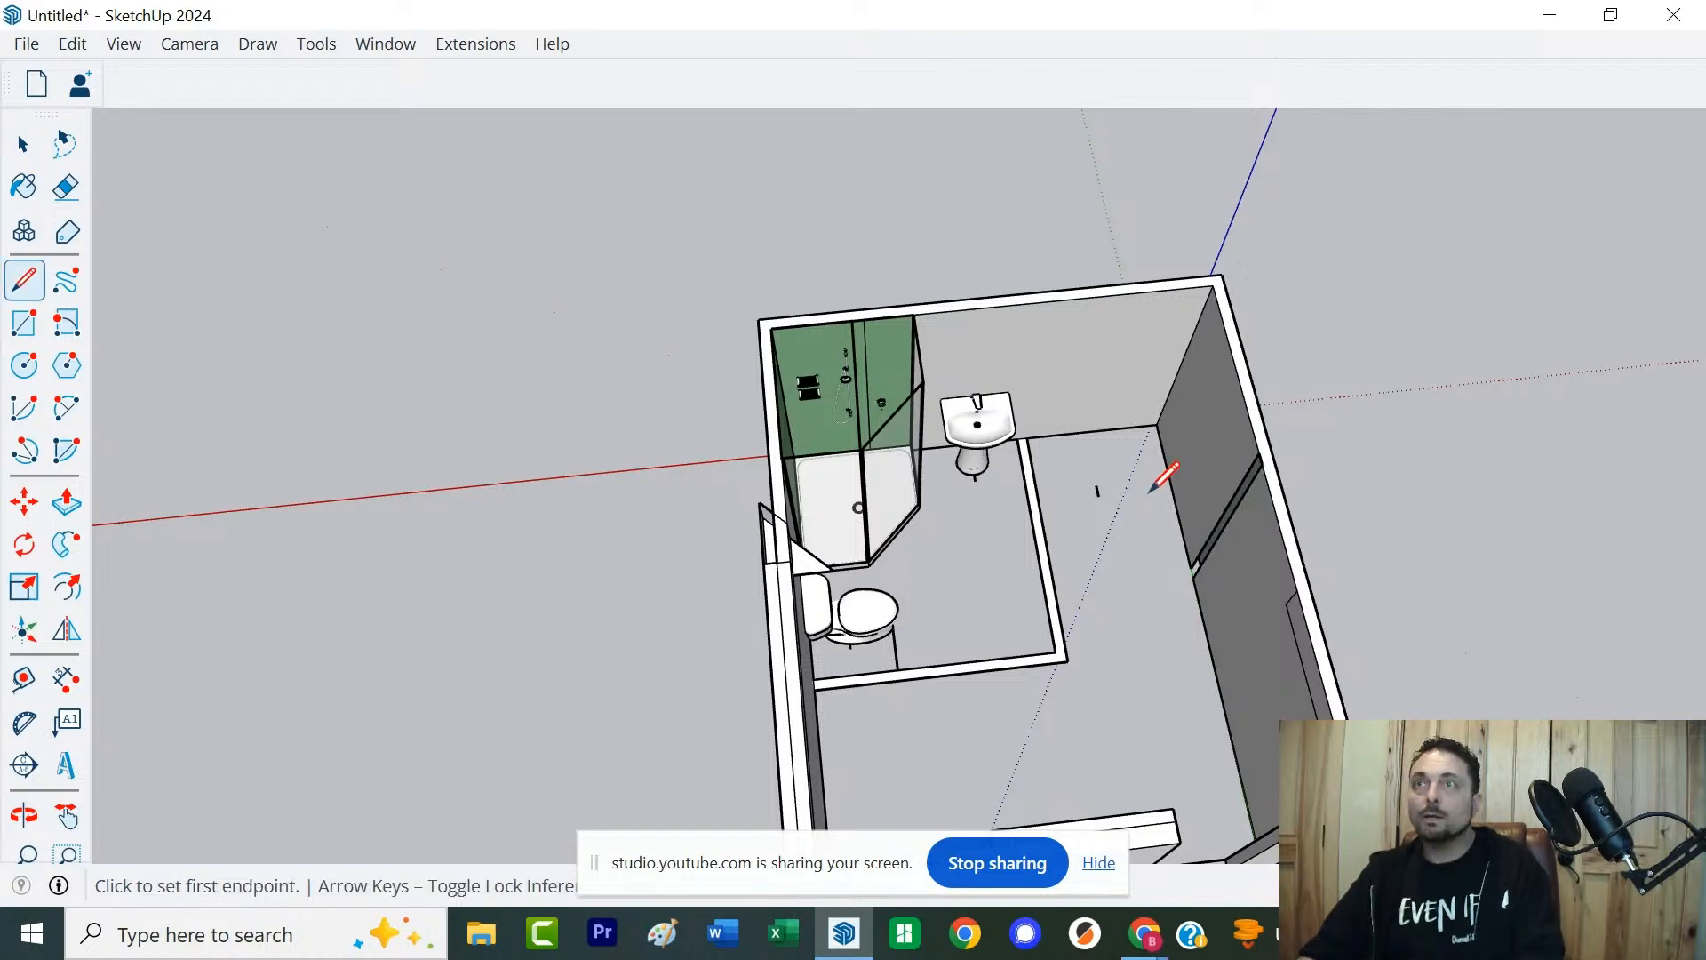
{"action": "left_click", "coordinate": [1190, 568]}
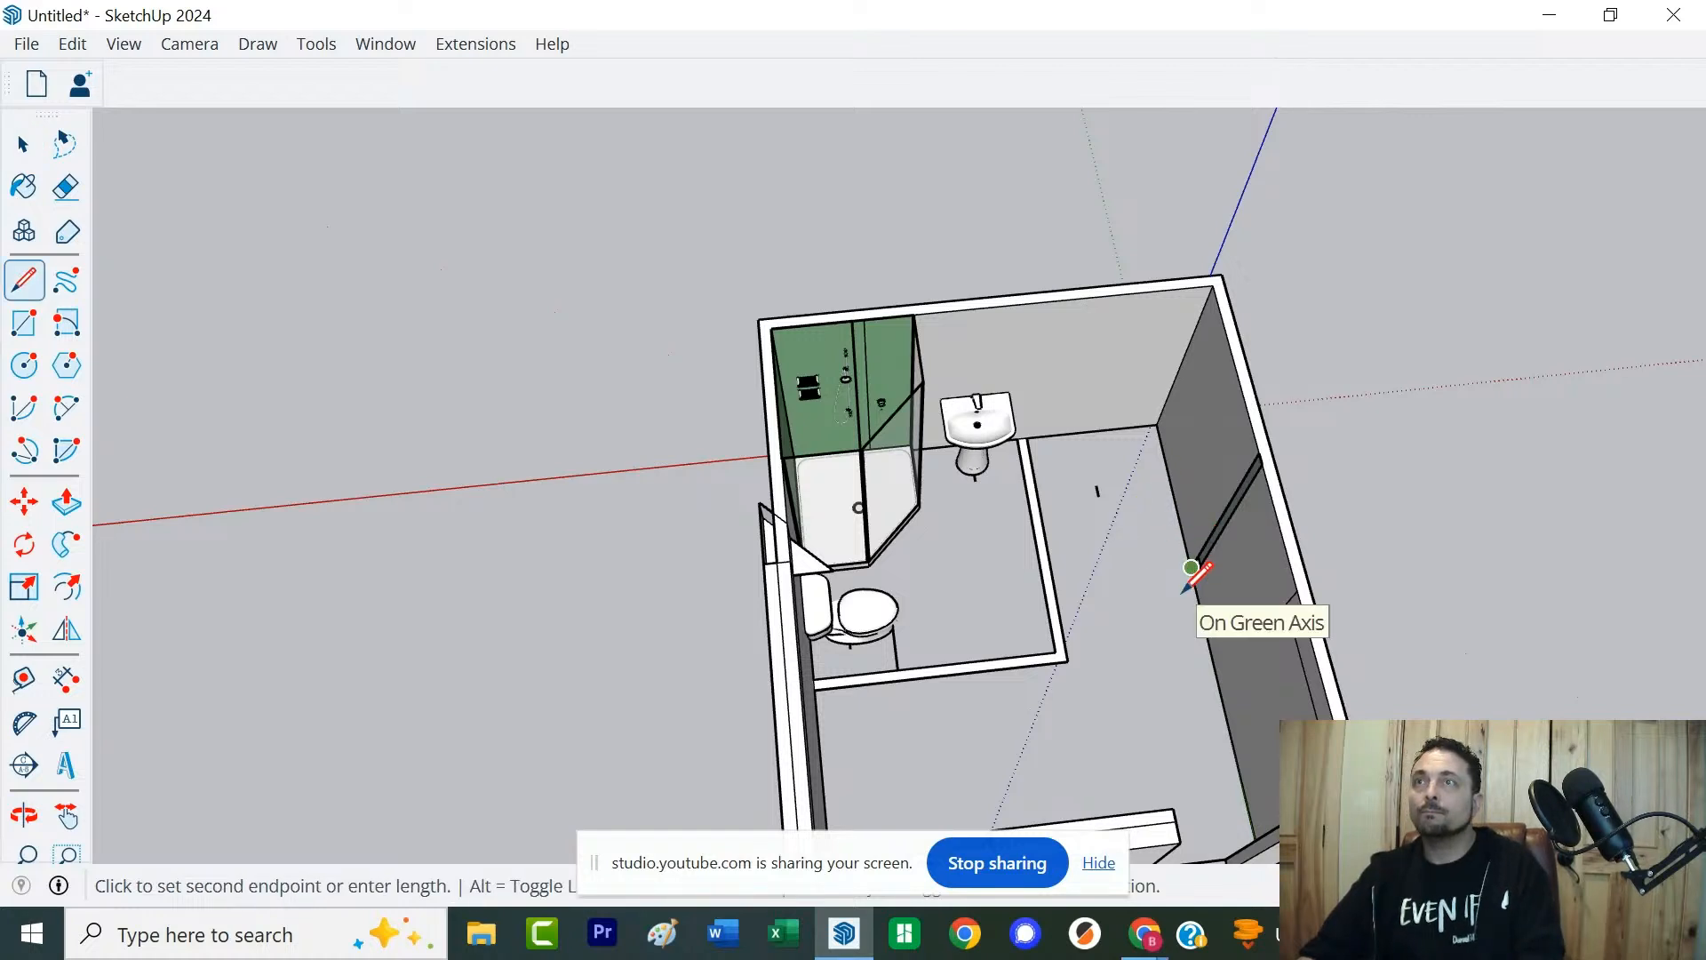
{"action": "scroll", "coordinate": [1186, 580], "scroll_direction": "up", "scroll_amount": 5}
{"action": "left_click", "coordinate": [1180, 552]}
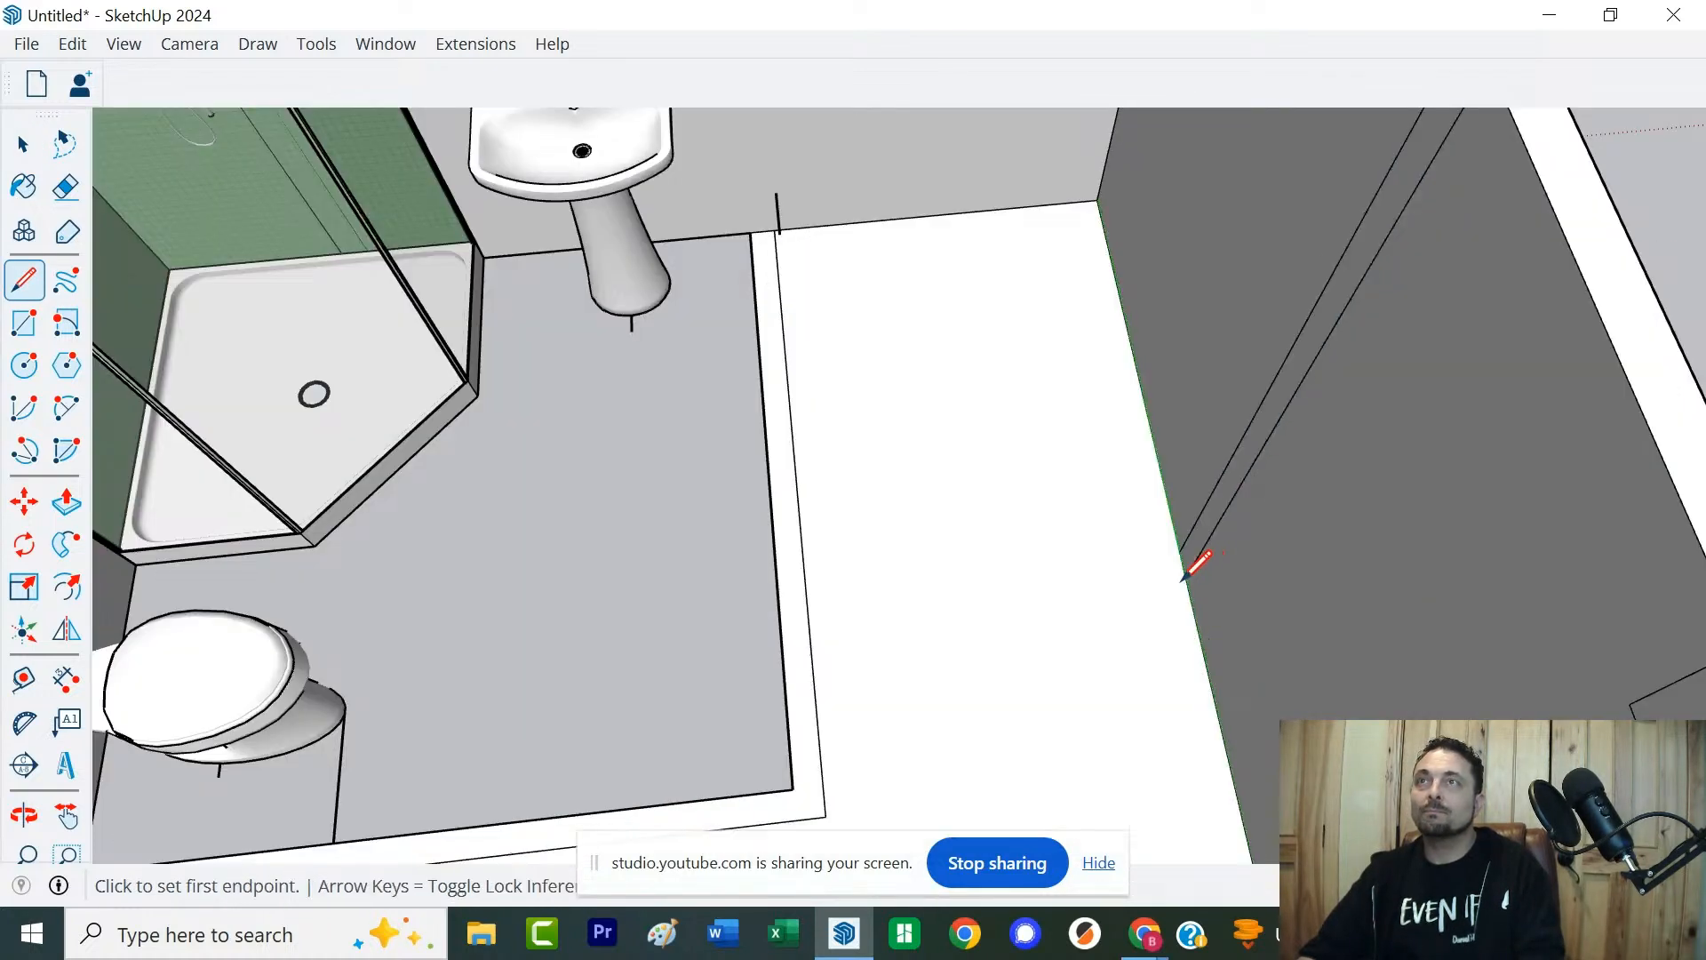
Delete the two slanted edges on the side wall and the short stray mark on the floor near the sink
{"action": "key", "text": "space"}
{"action": "left_click", "coordinate": [1199, 517]}
{"action": "key", "text": "Delete"}
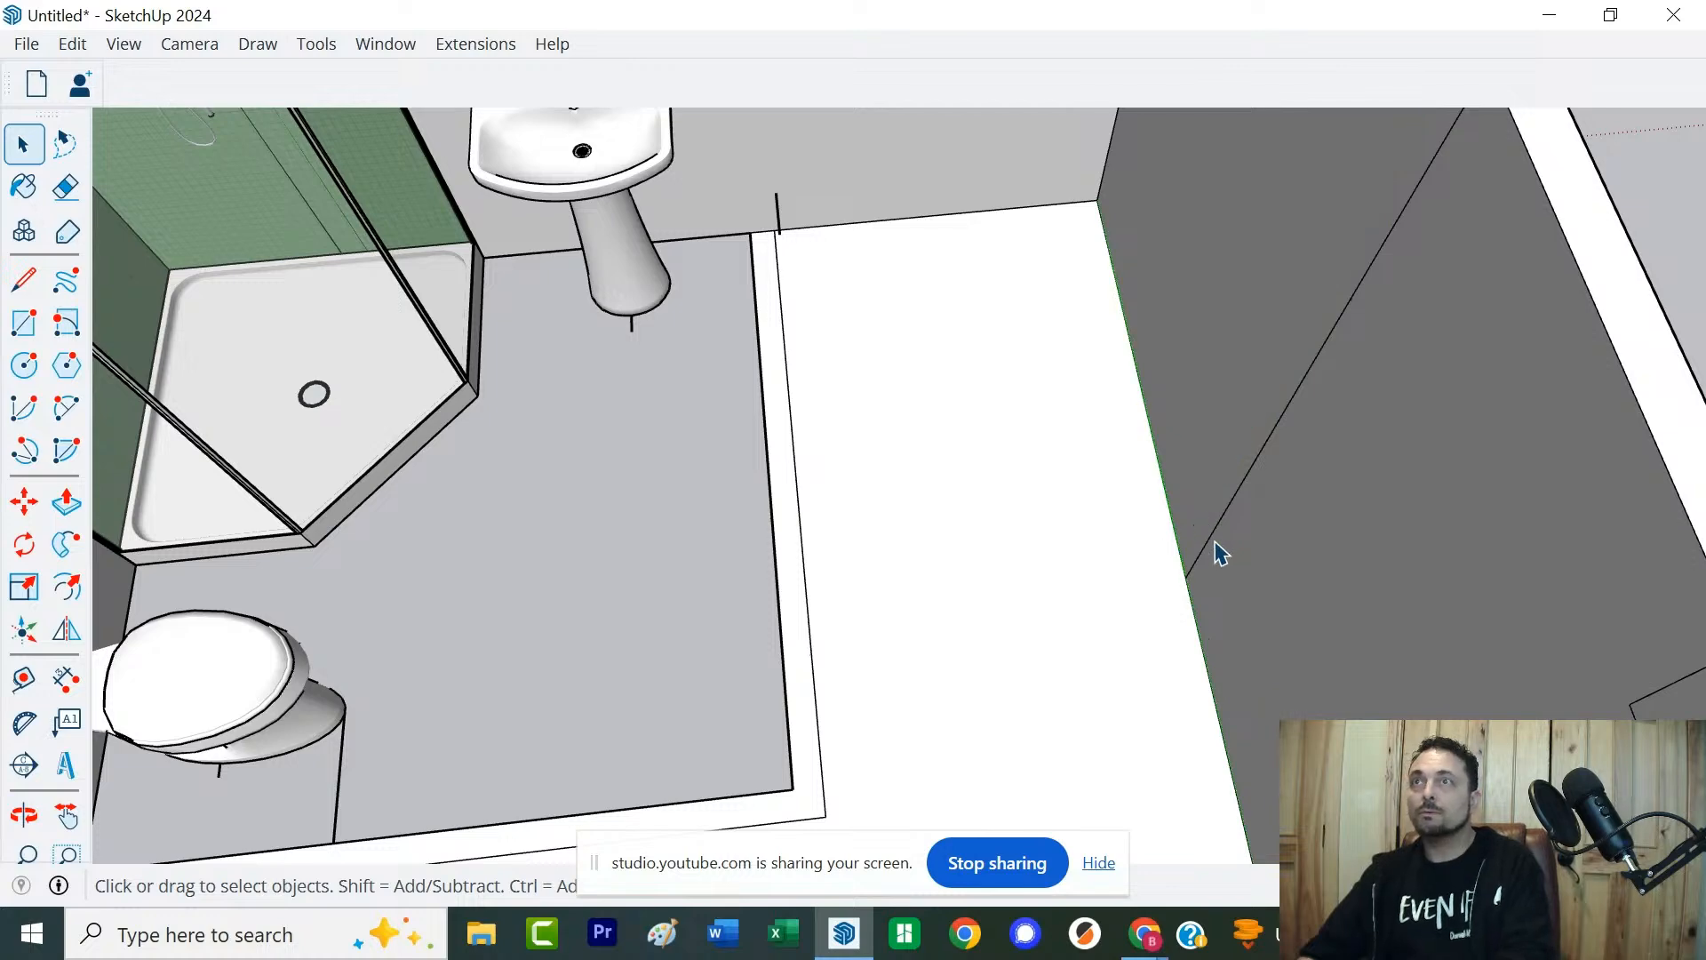
{"action": "left_click", "coordinate": [1214, 540]}
{"action": "key", "text": "Delete"}
{"action": "scroll", "coordinate": [1061, 504], "scroll_direction": "down", "scroll_amount": 5}
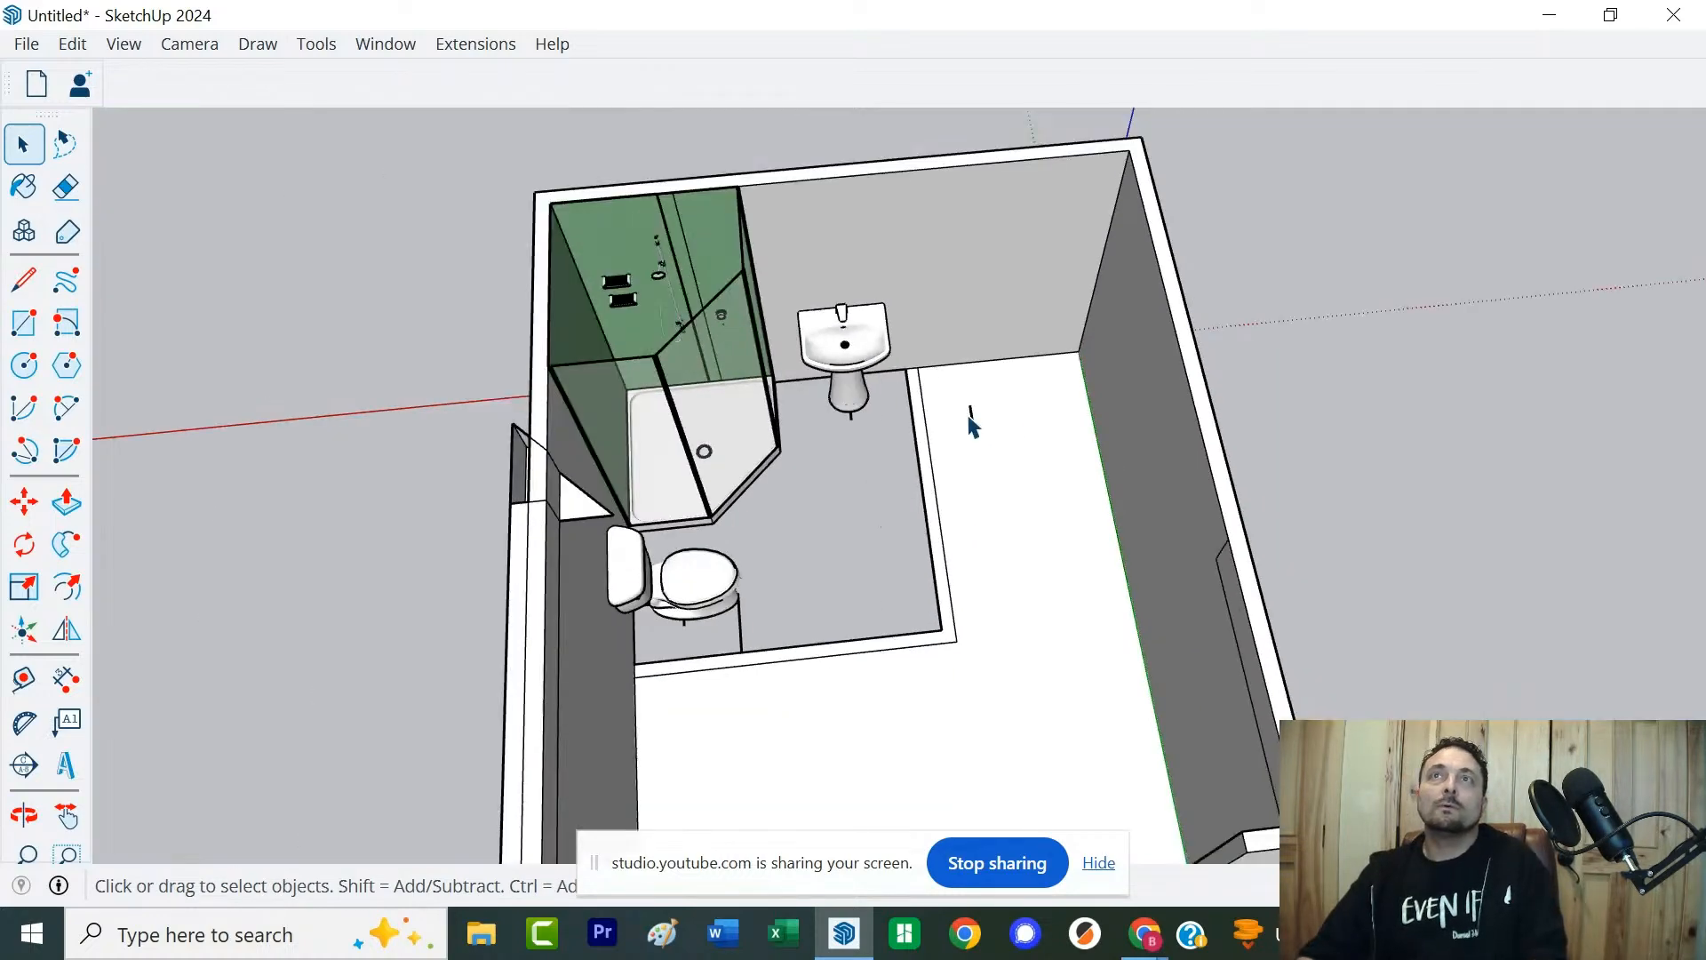
{"action": "scroll", "coordinate": [1116, 497], "scroll_direction": "down", "scroll_amount": 5}
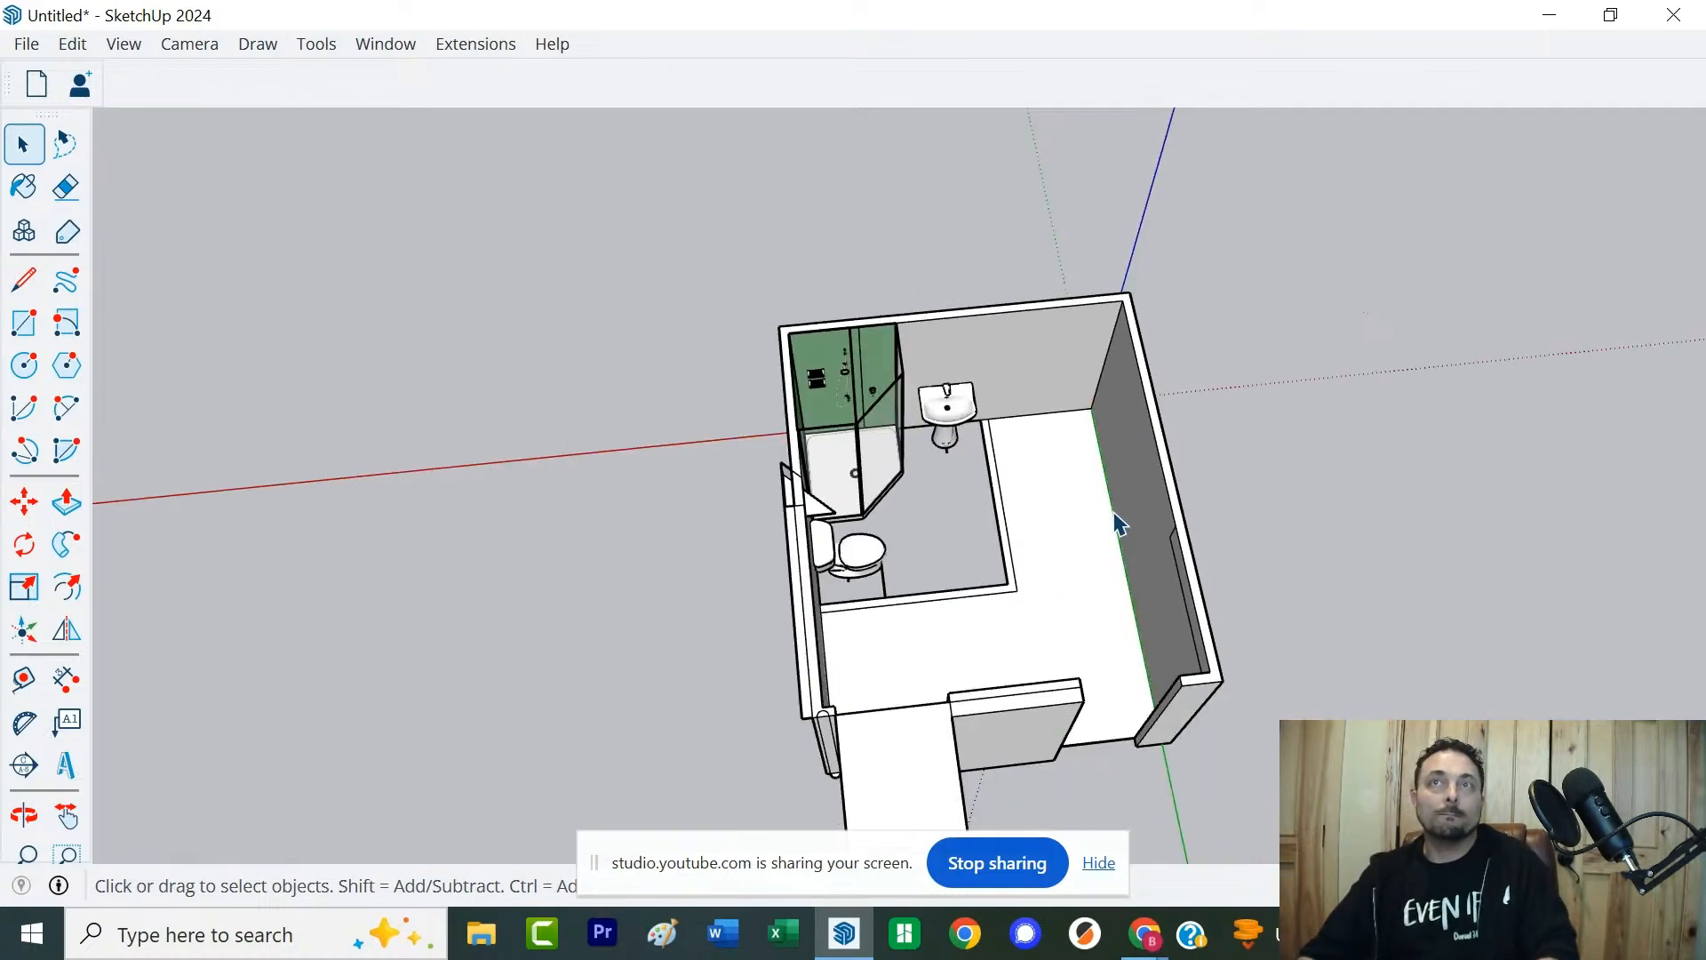
Extrude the L-shaped partition strip on the floor up to the height of the outer walls with Push/Pull
{"action": "middle_click_drag", "start_coordinate": [1116, 522], "coordinate": [915, 595]}
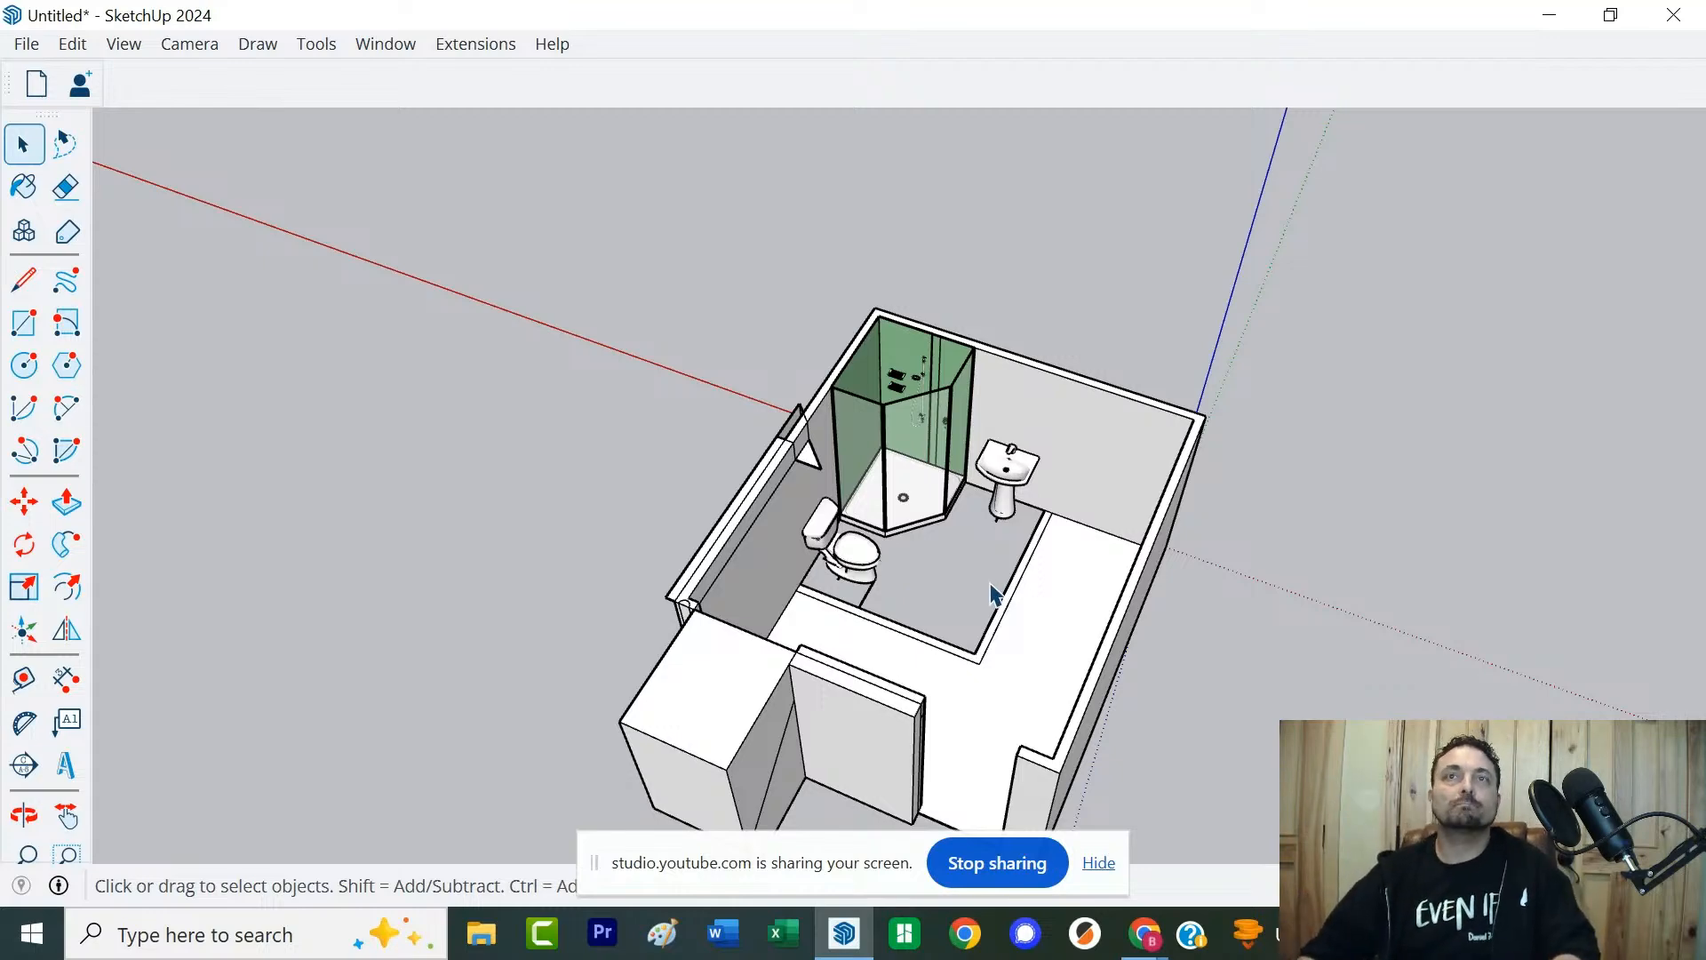
{"action": "mouse_move", "coordinate": [1001, 621]}
{"action": "middle_mouse_down"}
{"action": "mouse_move", "coordinate": [616, 601]}
{"action": "mouse_move", "coordinate": [915, 596]}
{"action": "mouse_move", "coordinate": [830, 579]}
{"action": "mouse_move", "coordinate": [864, 675]}
{"action": "mouse_move", "coordinate": [898, 654]}
{"action": "middle_mouse_up"}
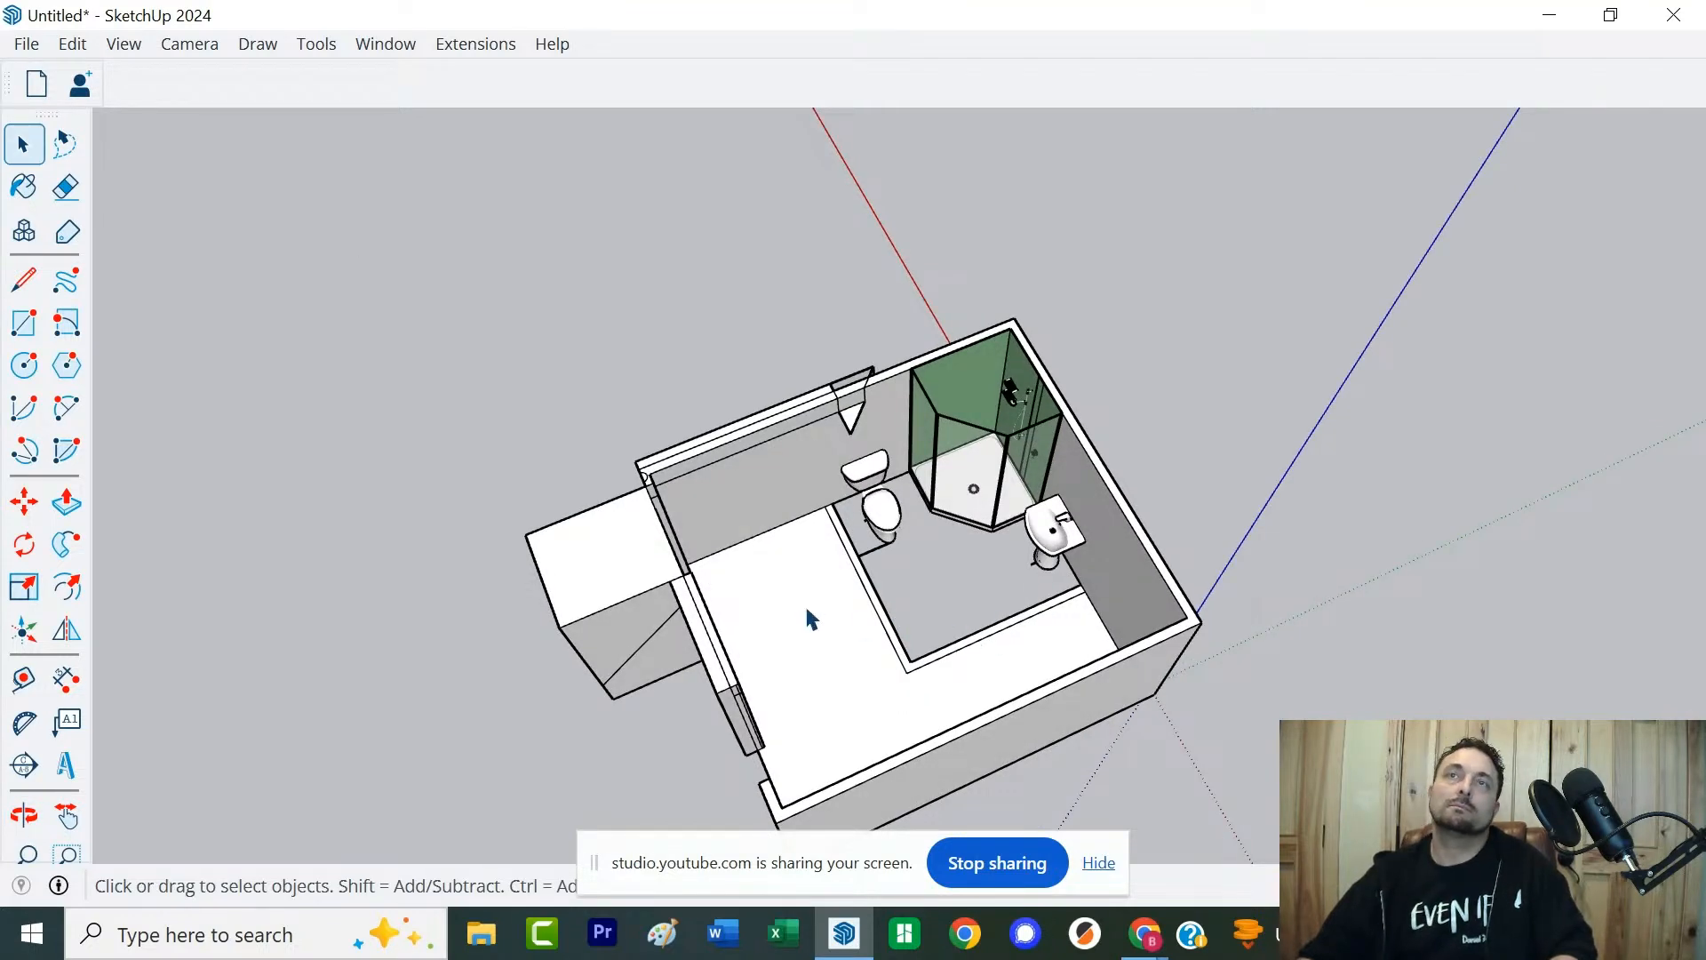
{"action": "middle_click_drag", "start_coordinate": [809, 613], "coordinate": [1005, 670]}
{"action": "scroll", "coordinate": [944, 638], "scroll_direction": "up", "scroll_amount": 3}
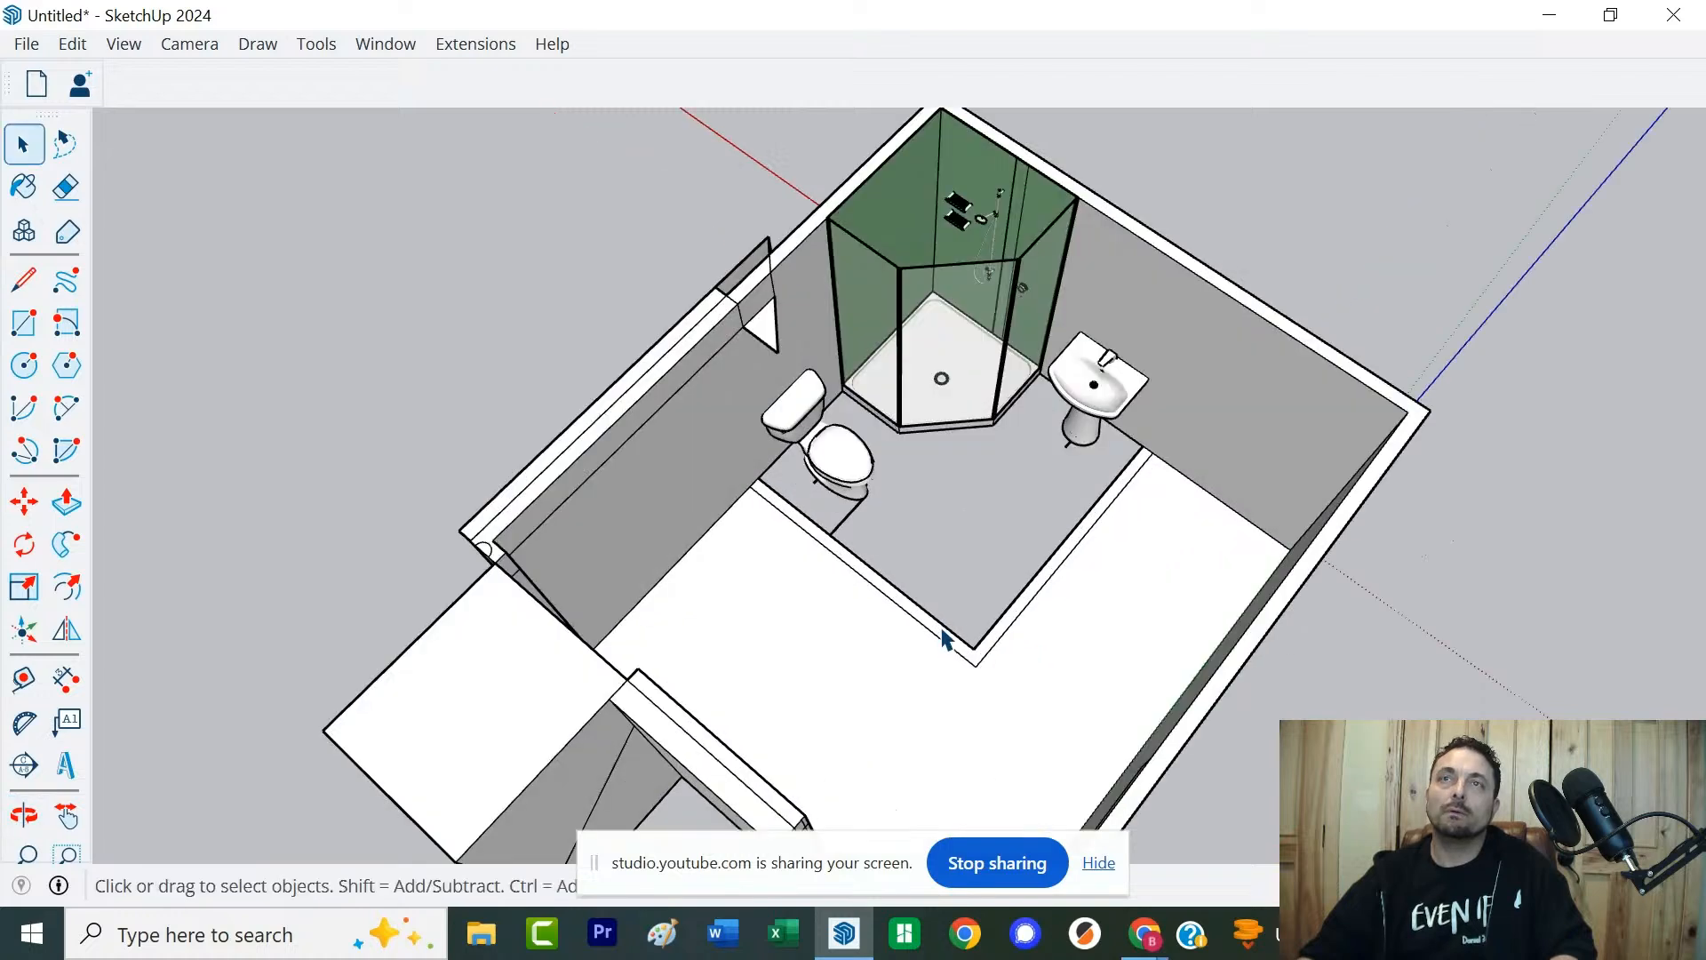
{"action": "scroll", "coordinate": [945, 638], "scroll_direction": "up", "scroll_amount": 1}
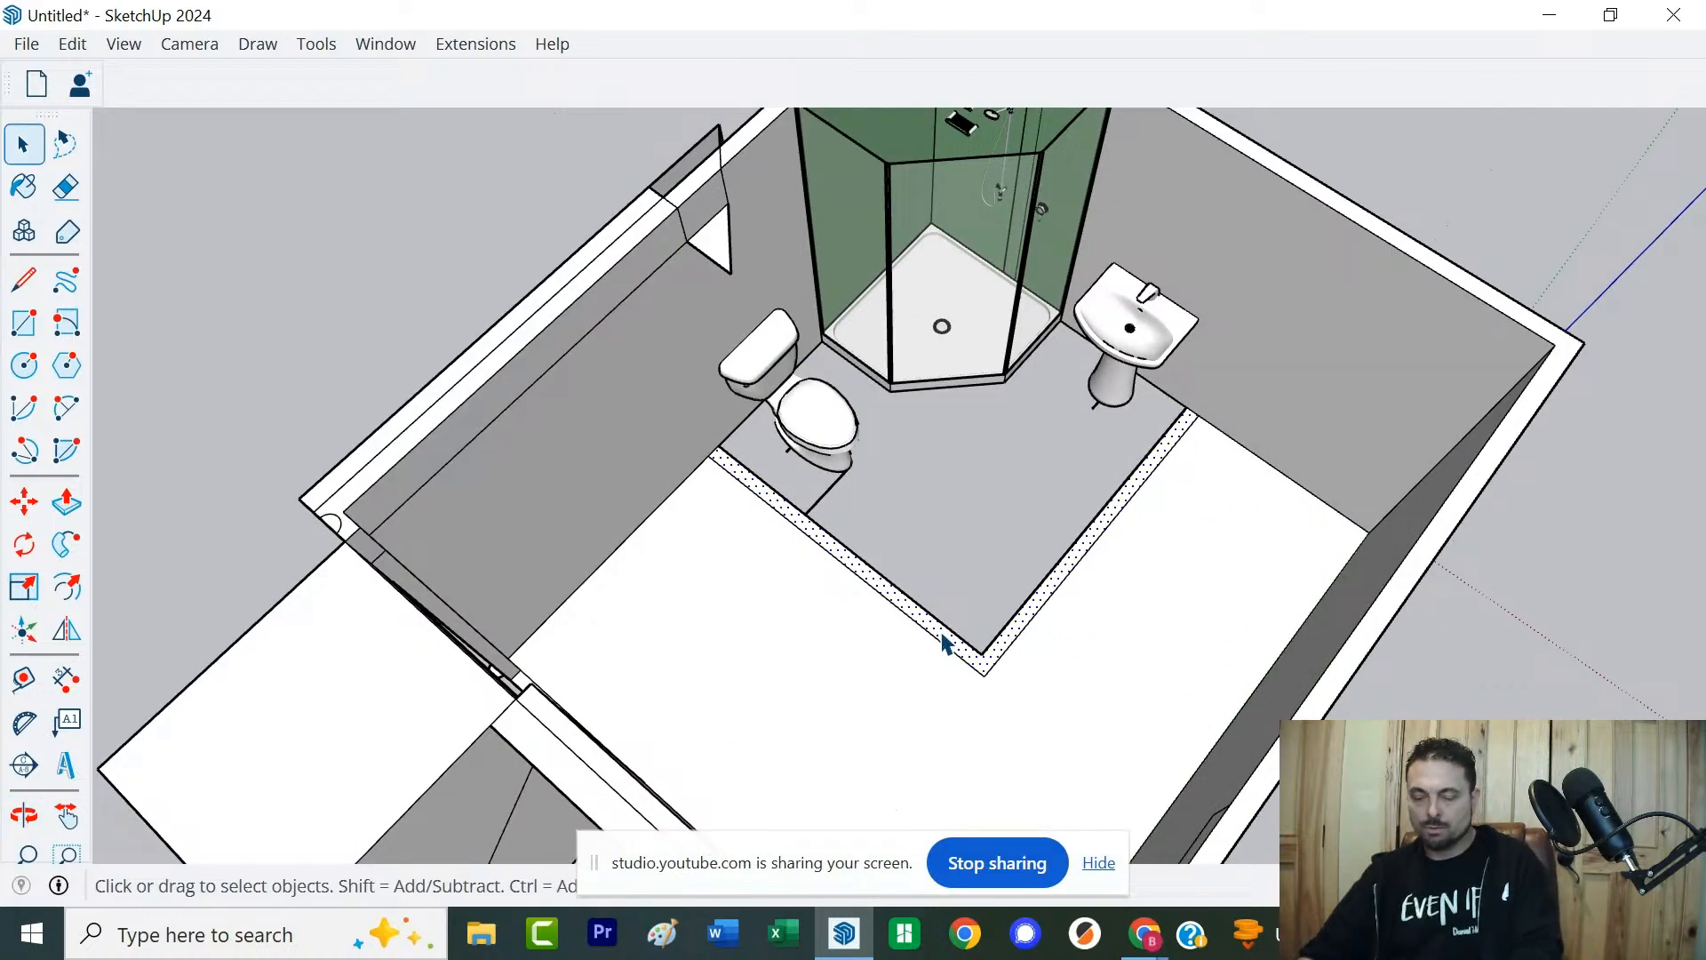
{"action": "key", "text": "p"}
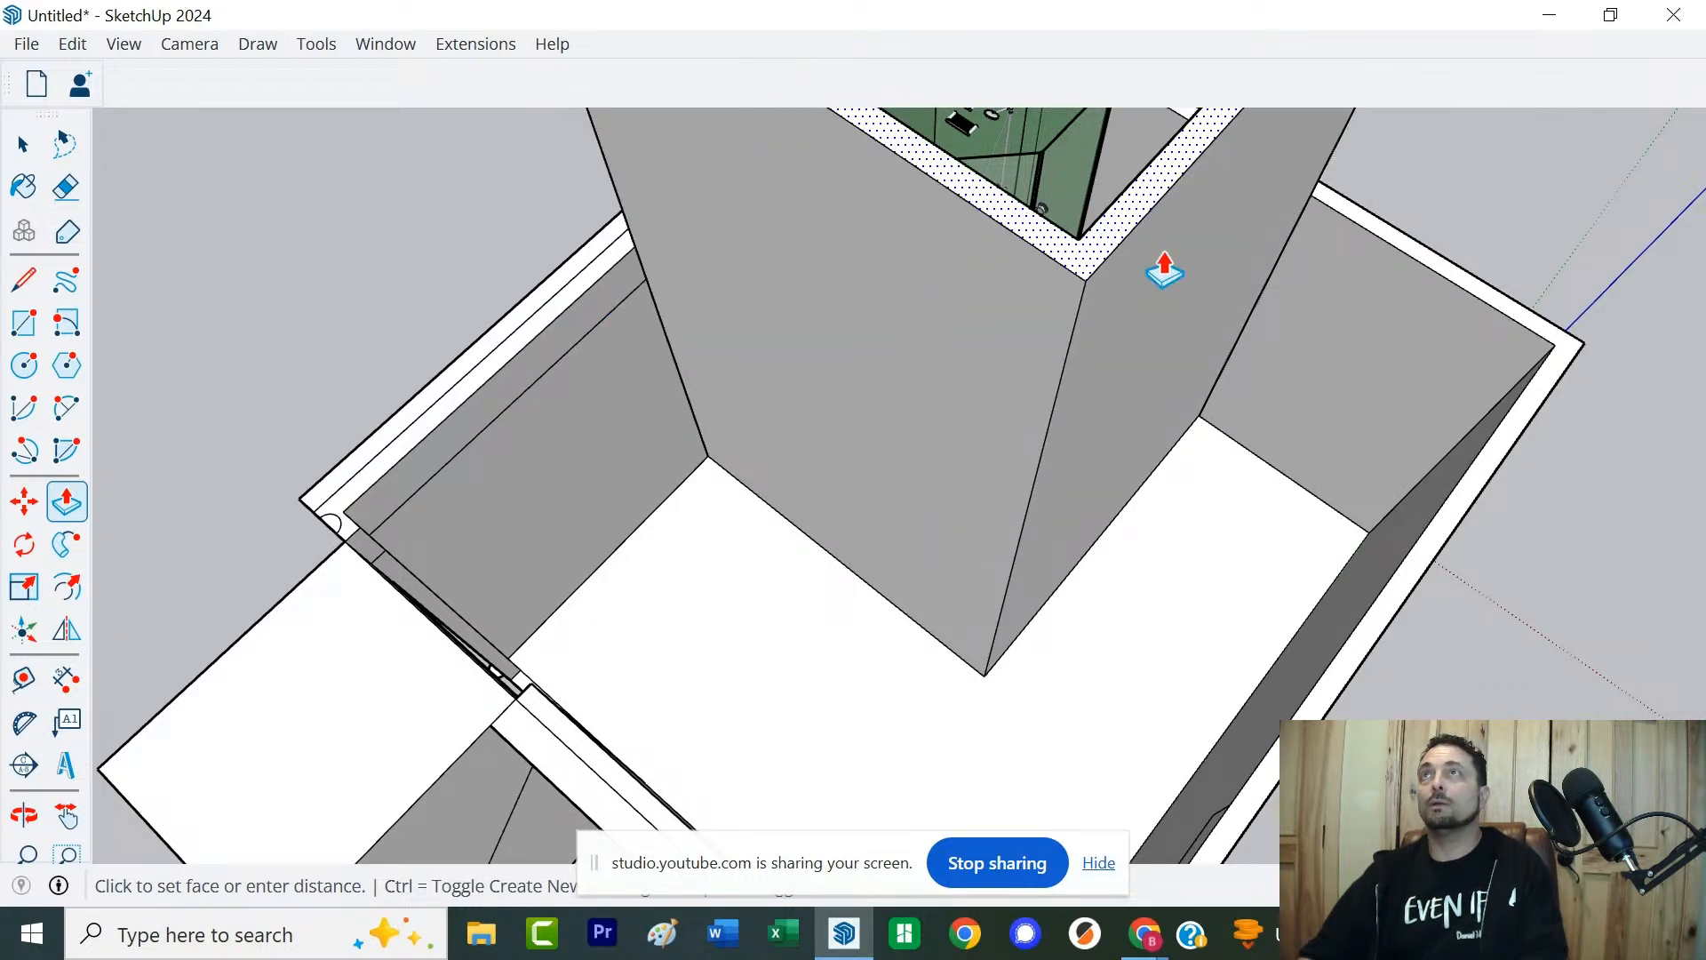
{"action": "left_click", "coordinate": [1361, 236]}
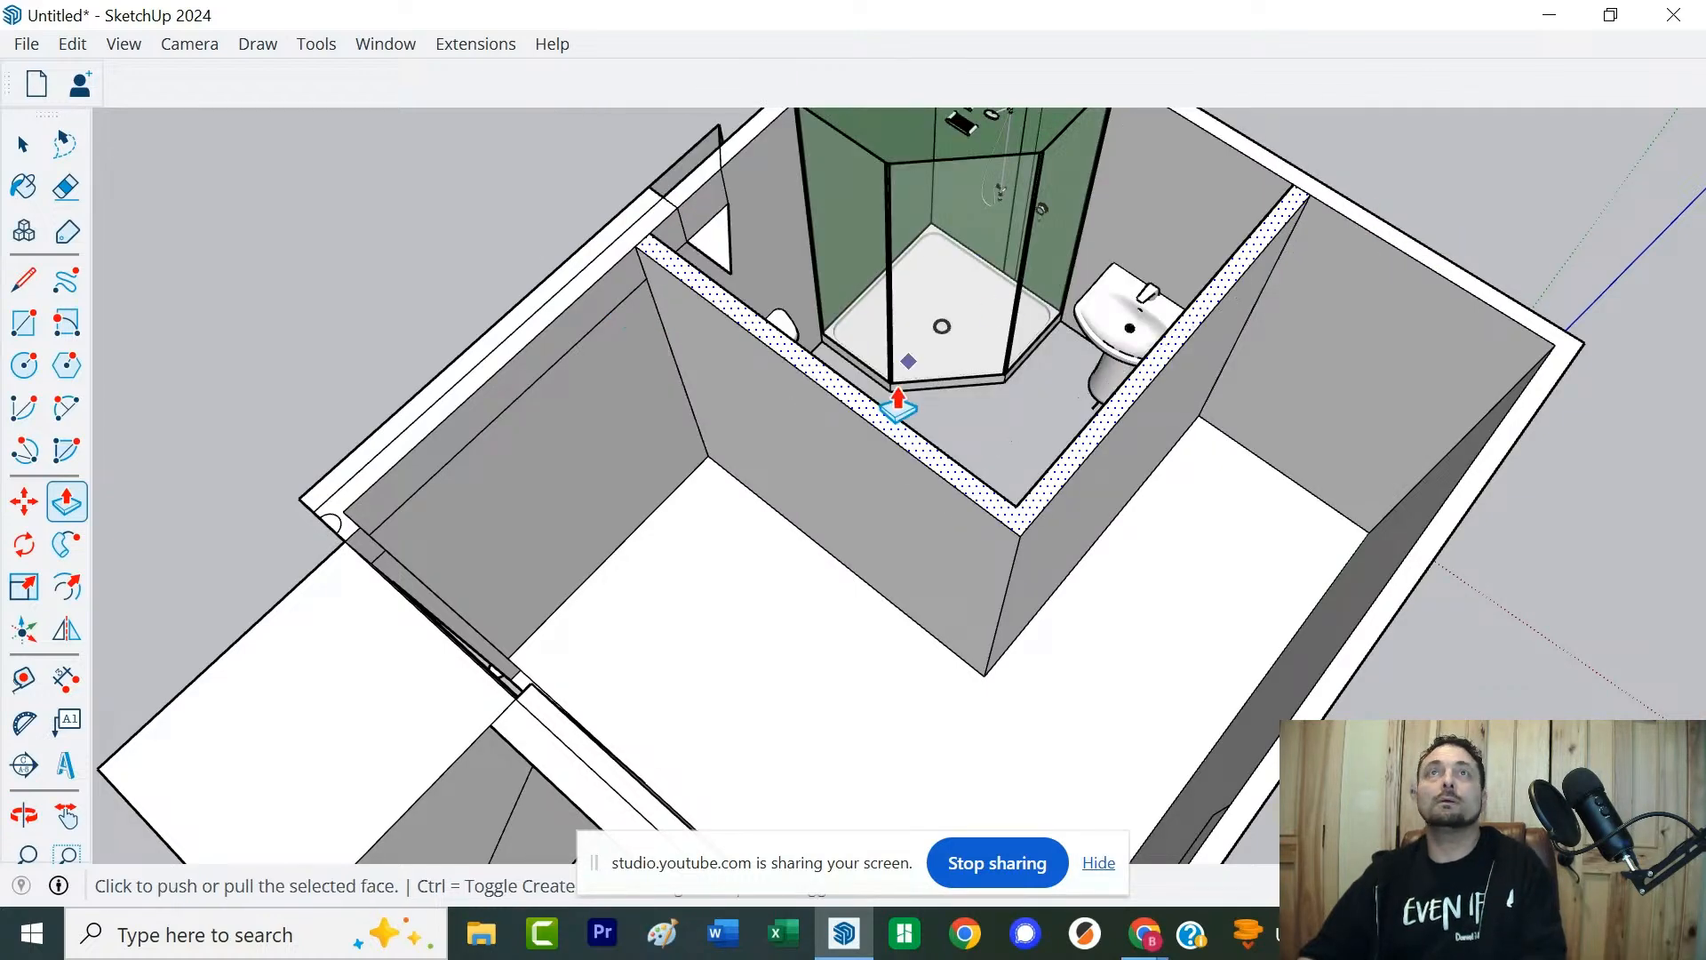
{"action": "middle_click_drag", "start_coordinate": [1155, 484], "coordinate": [765, 471]}
{"action": "key", "text": "space"}
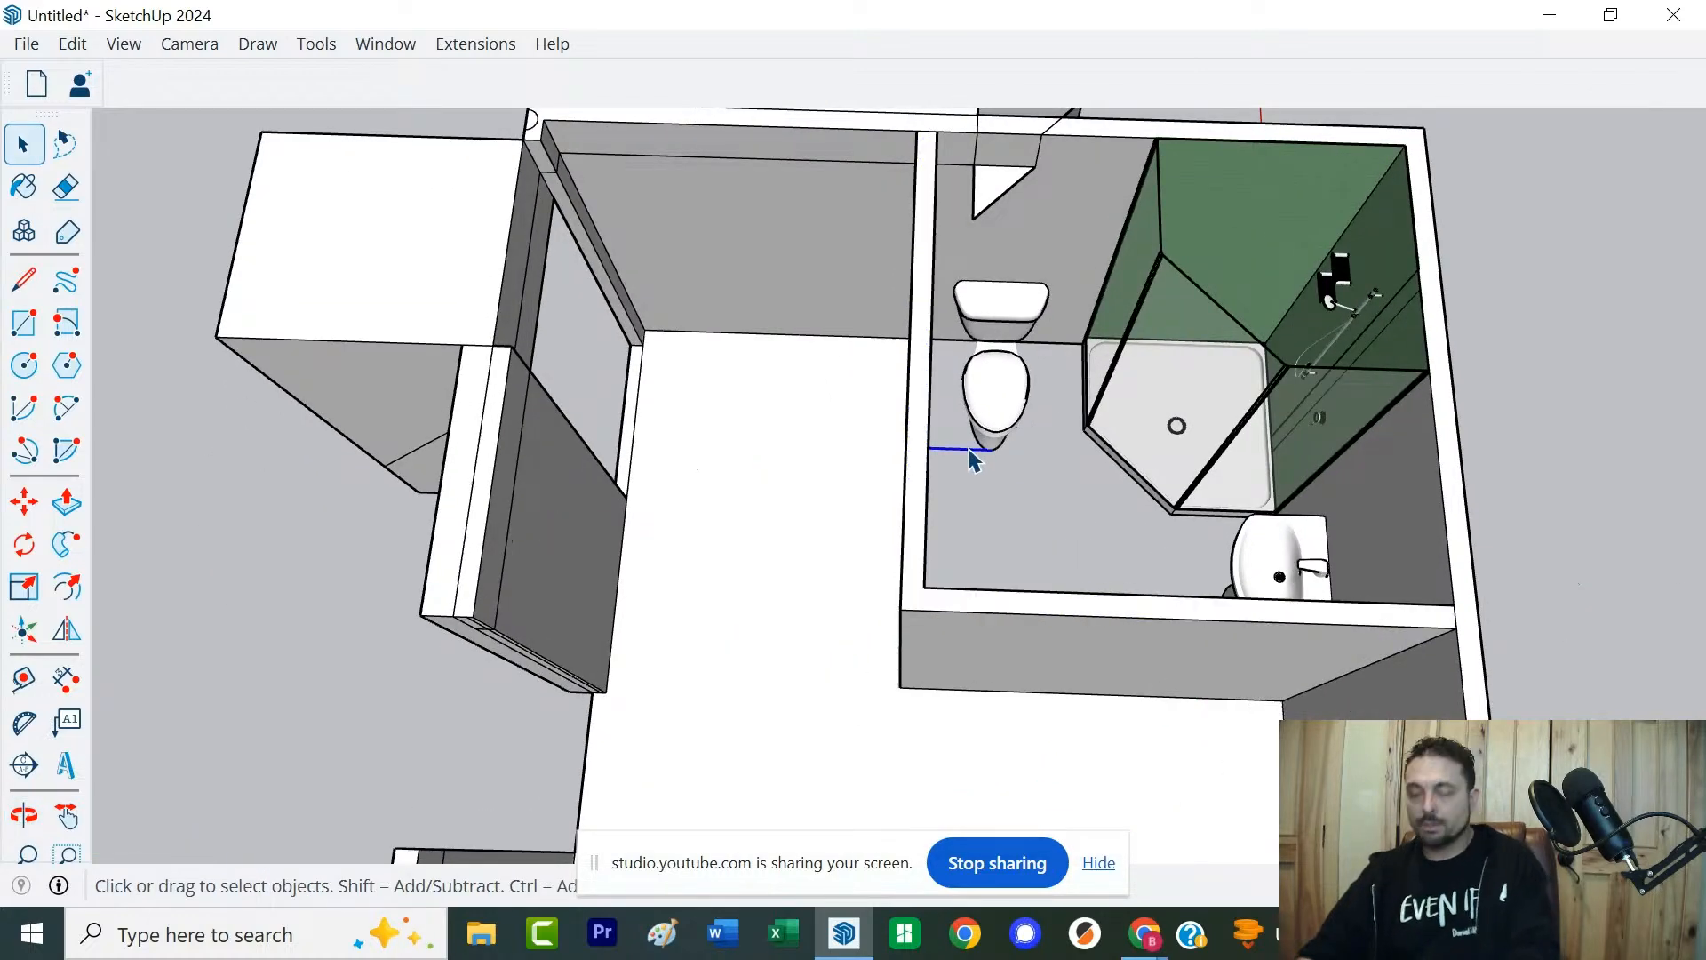
Examine the raised L-shaped partition and the enclosed bathroom from the doorway side, the far side and above
{"action": "middle_click_drag", "start_coordinate": [853, 563], "coordinate": [735, 188]}
{"action": "middle_click_drag", "start_coordinate": [780, 650], "coordinate": [765, 2]}
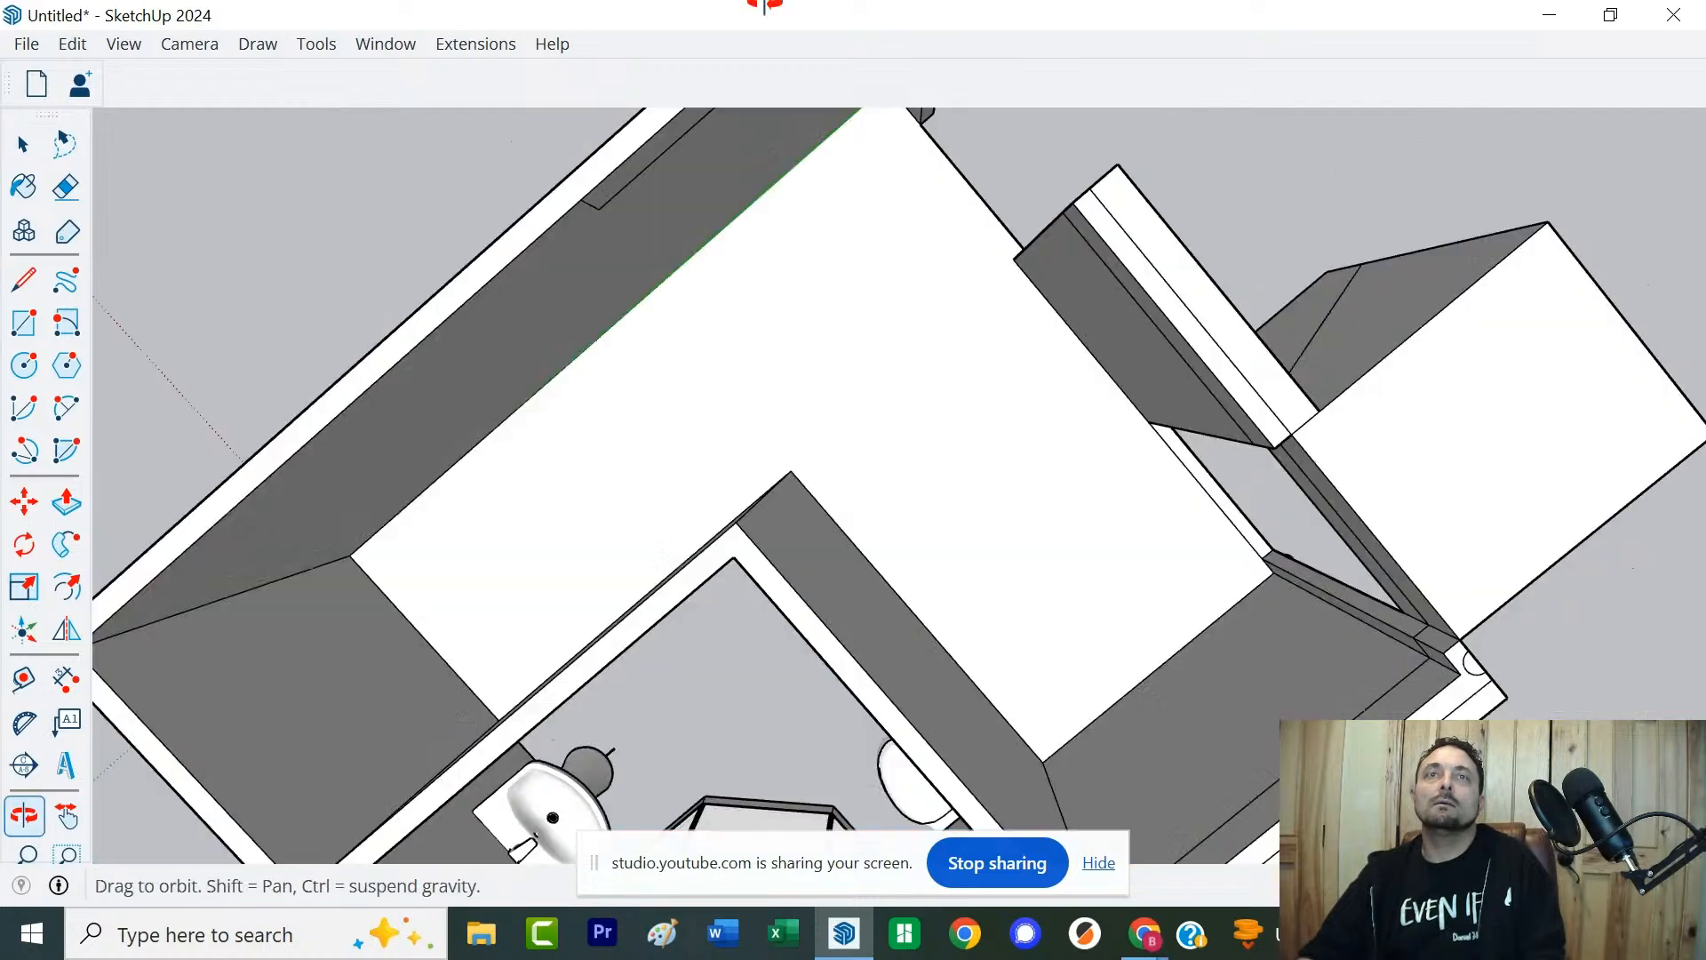
{"action": "middle_click_drag", "start_coordinate": [754, 396], "coordinate": [1181, 369]}
{"action": "middle_click_drag", "start_coordinate": [1058, 316], "coordinate": [1344, 468]}
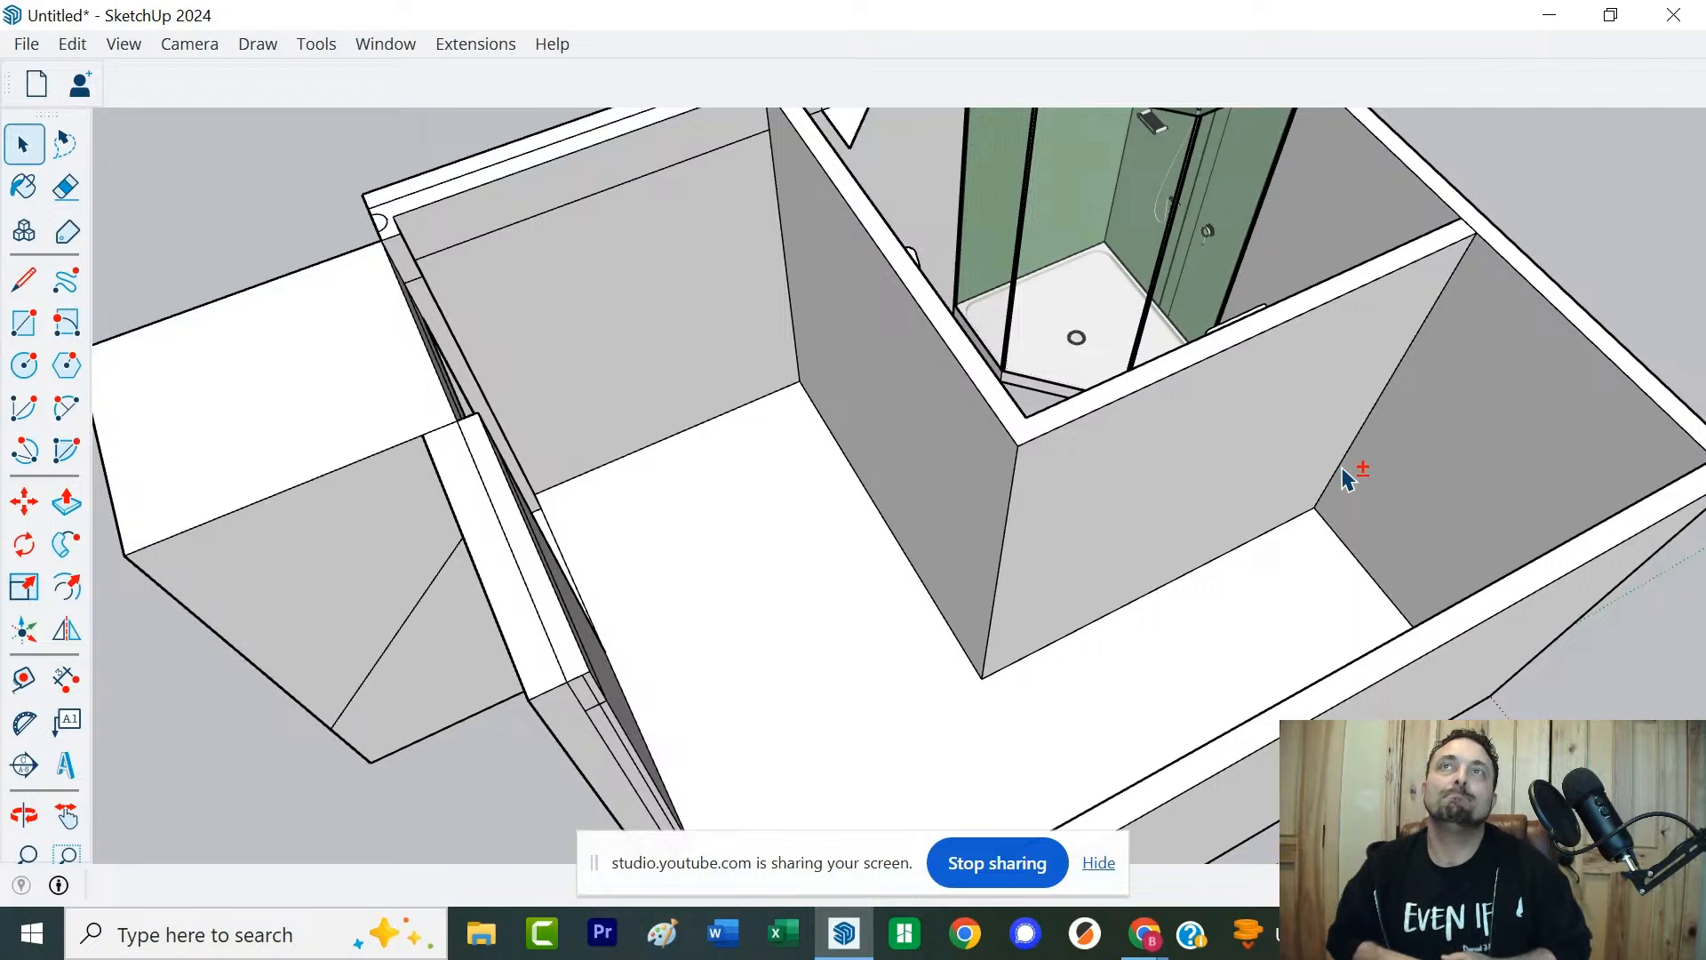
{"action": "scroll", "coordinate": [1346, 476], "scroll_direction": "down", "scroll_amount": 5}
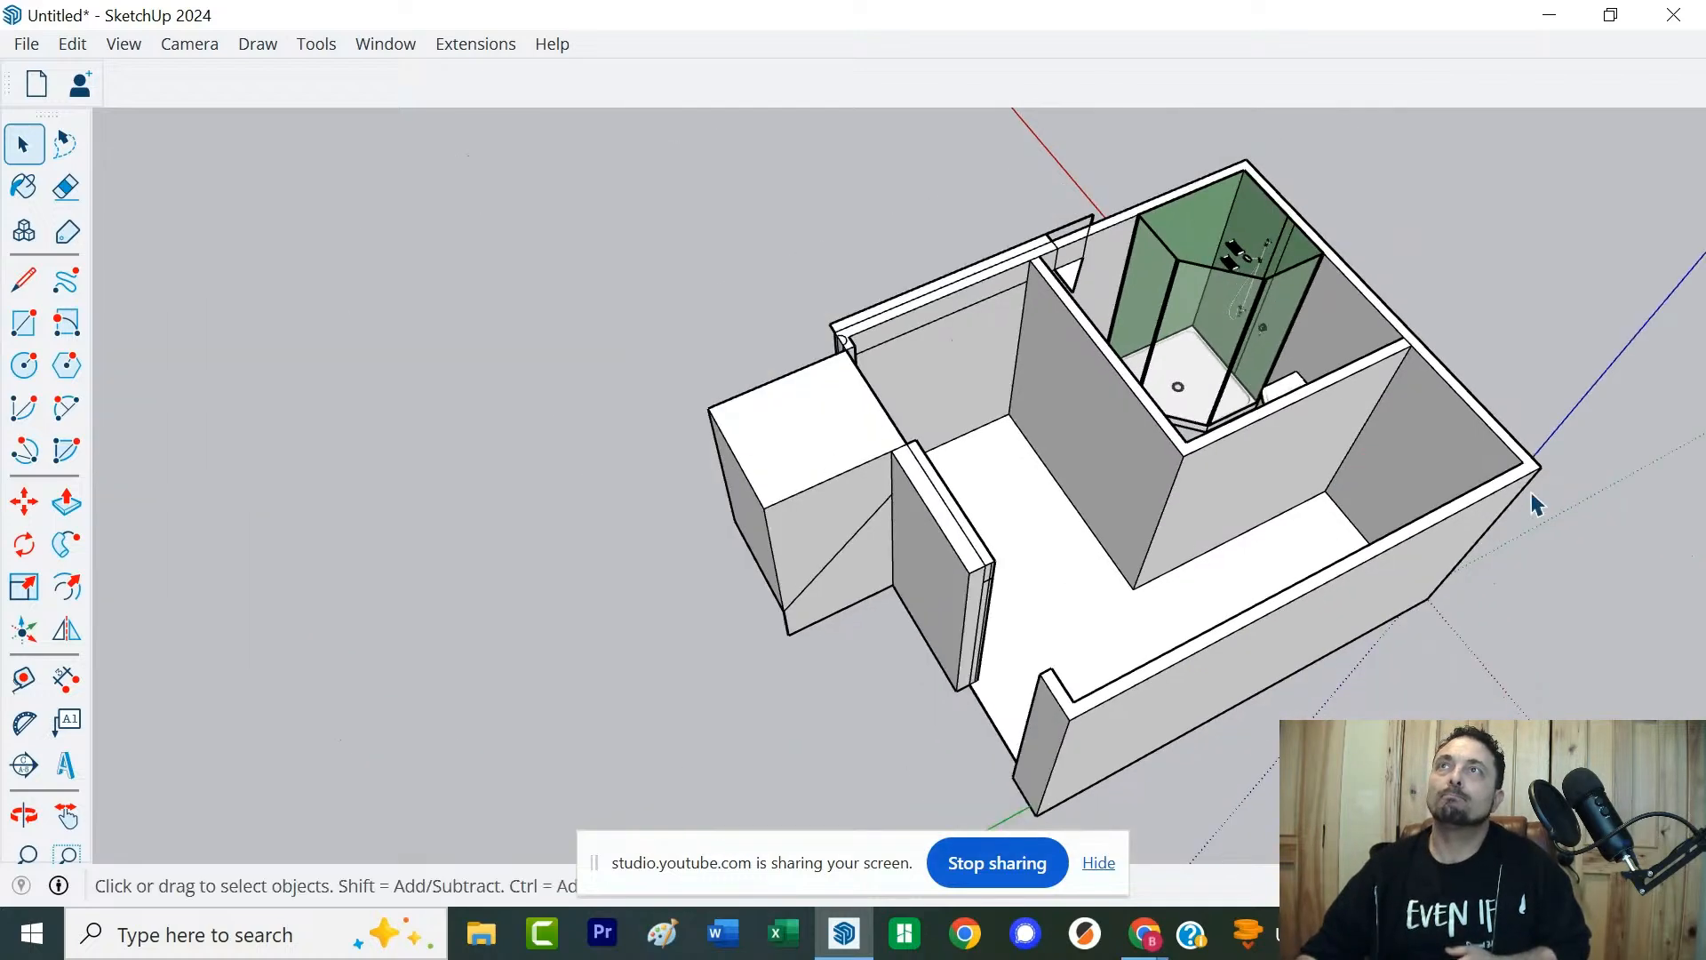
{"action": "mouse_move", "coordinate": [1536, 504]}
{"action": "middle_mouse_down"}
{"action": "mouse_move", "coordinate": [1356, 526]}
{"action": "mouse_move", "coordinate": [1384, 641]}
{"action": "middle_mouse_up"}
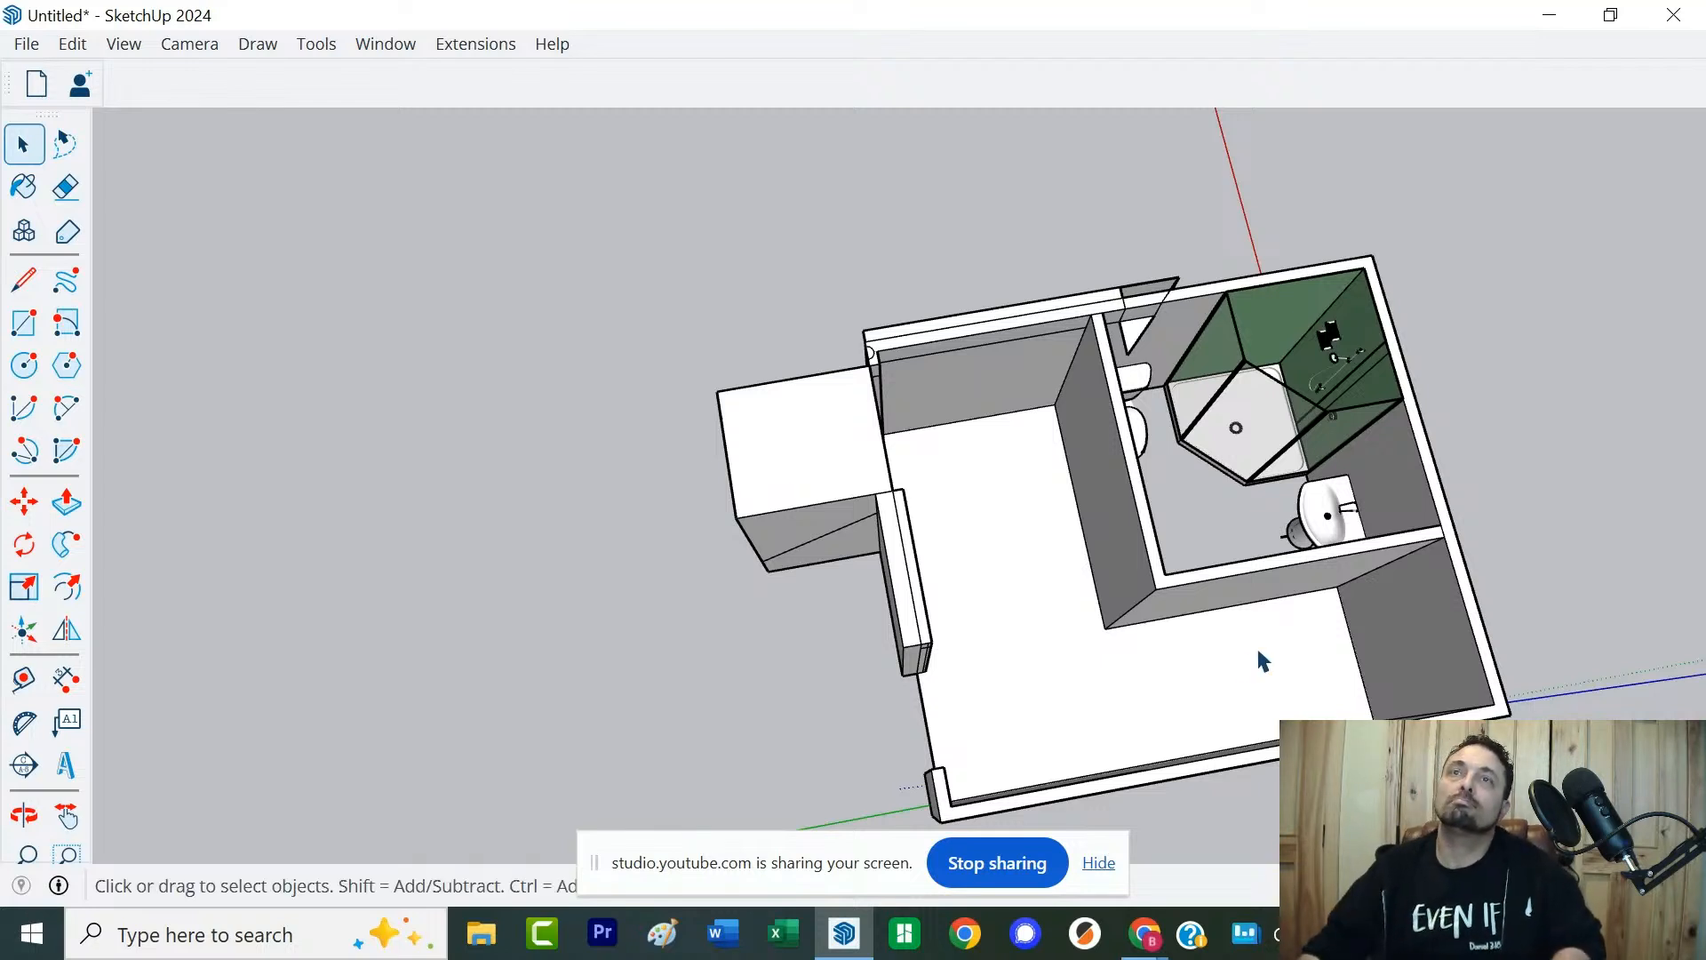
{"action": "mouse_move", "coordinate": [1404, 680]}
{"action": "middle_mouse_down"}
{"action": "mouse_move", "coordinate": [1229, 483]}
{"action": "mouse_move", "coordinate": [1702, 374]}
{"action": "mouse_move", "coordinate": [1310, 483]}
{"action": "mouse_move", "coordinate": [1288, 438]}
{"action": "mouse_move", "coordinate": [1326, 711]}
{"action": "mouse_move", "coordinate": [1447, 708]}
{"action": "mouse_move", "coordinate": [1203, 609]}
{"action": "mouse_move", "coordinate": [1203, 670]}
{"action": "mouse_move", "coordinate": [1390, 698]}
{"action": "middle_mouse_up"}
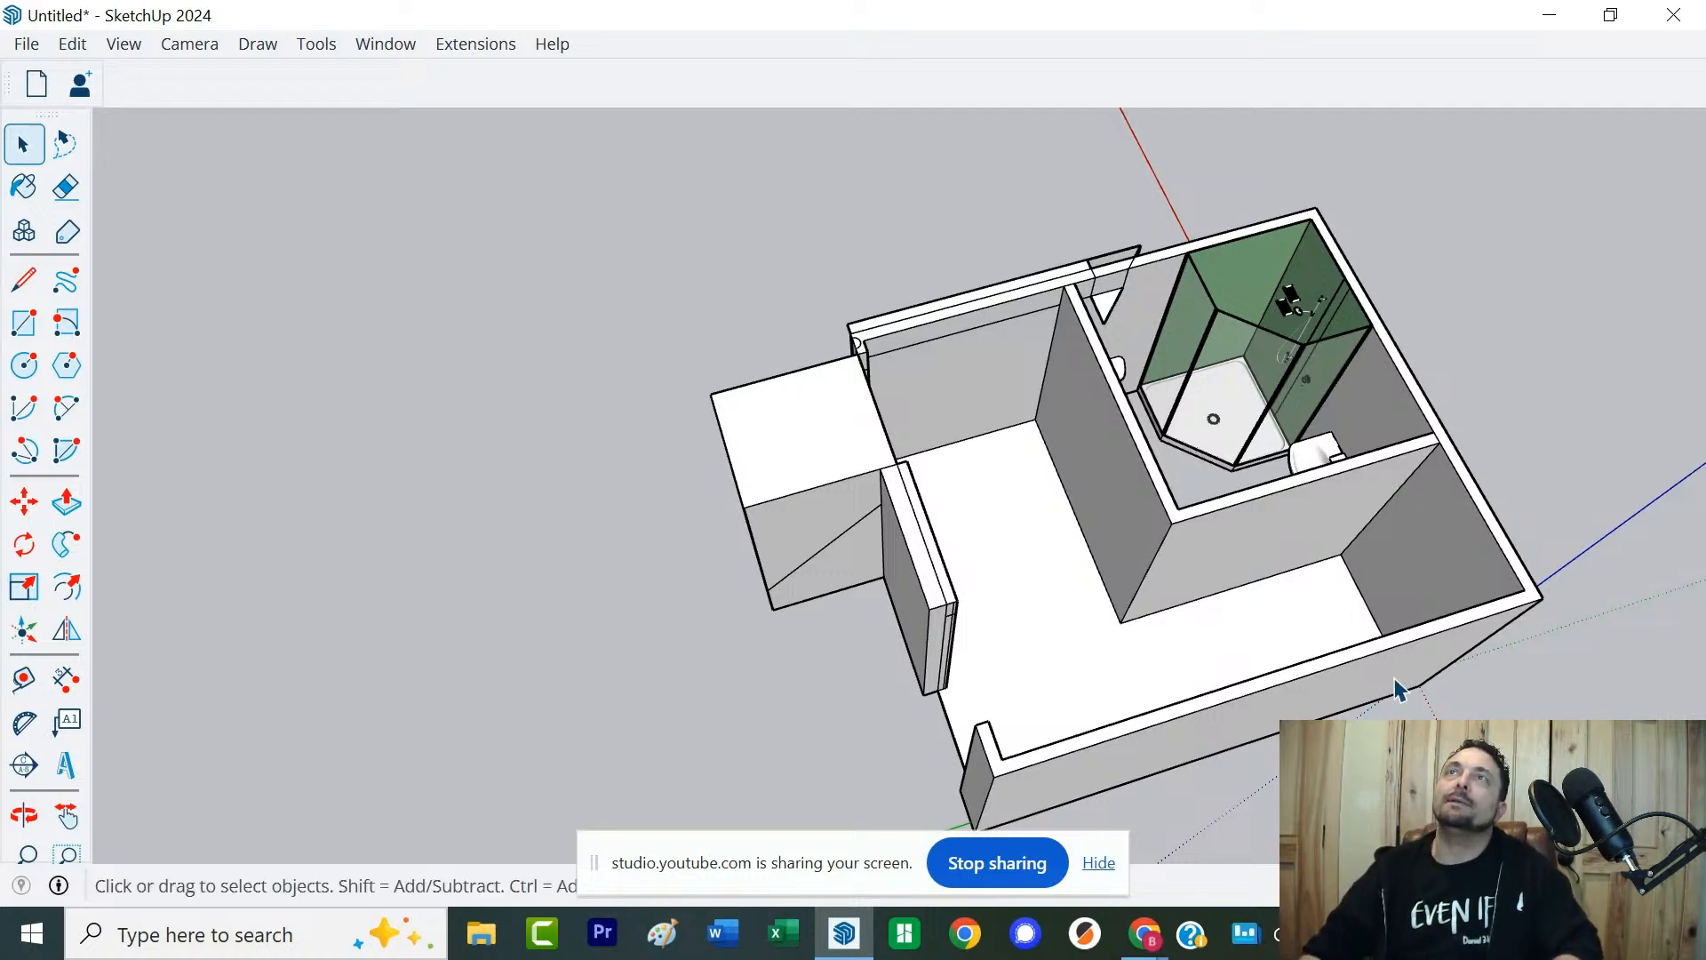
{"action": "middle_click_drag", "start_coordinate": [1516, 351], "coordinate": [1501, 252]}
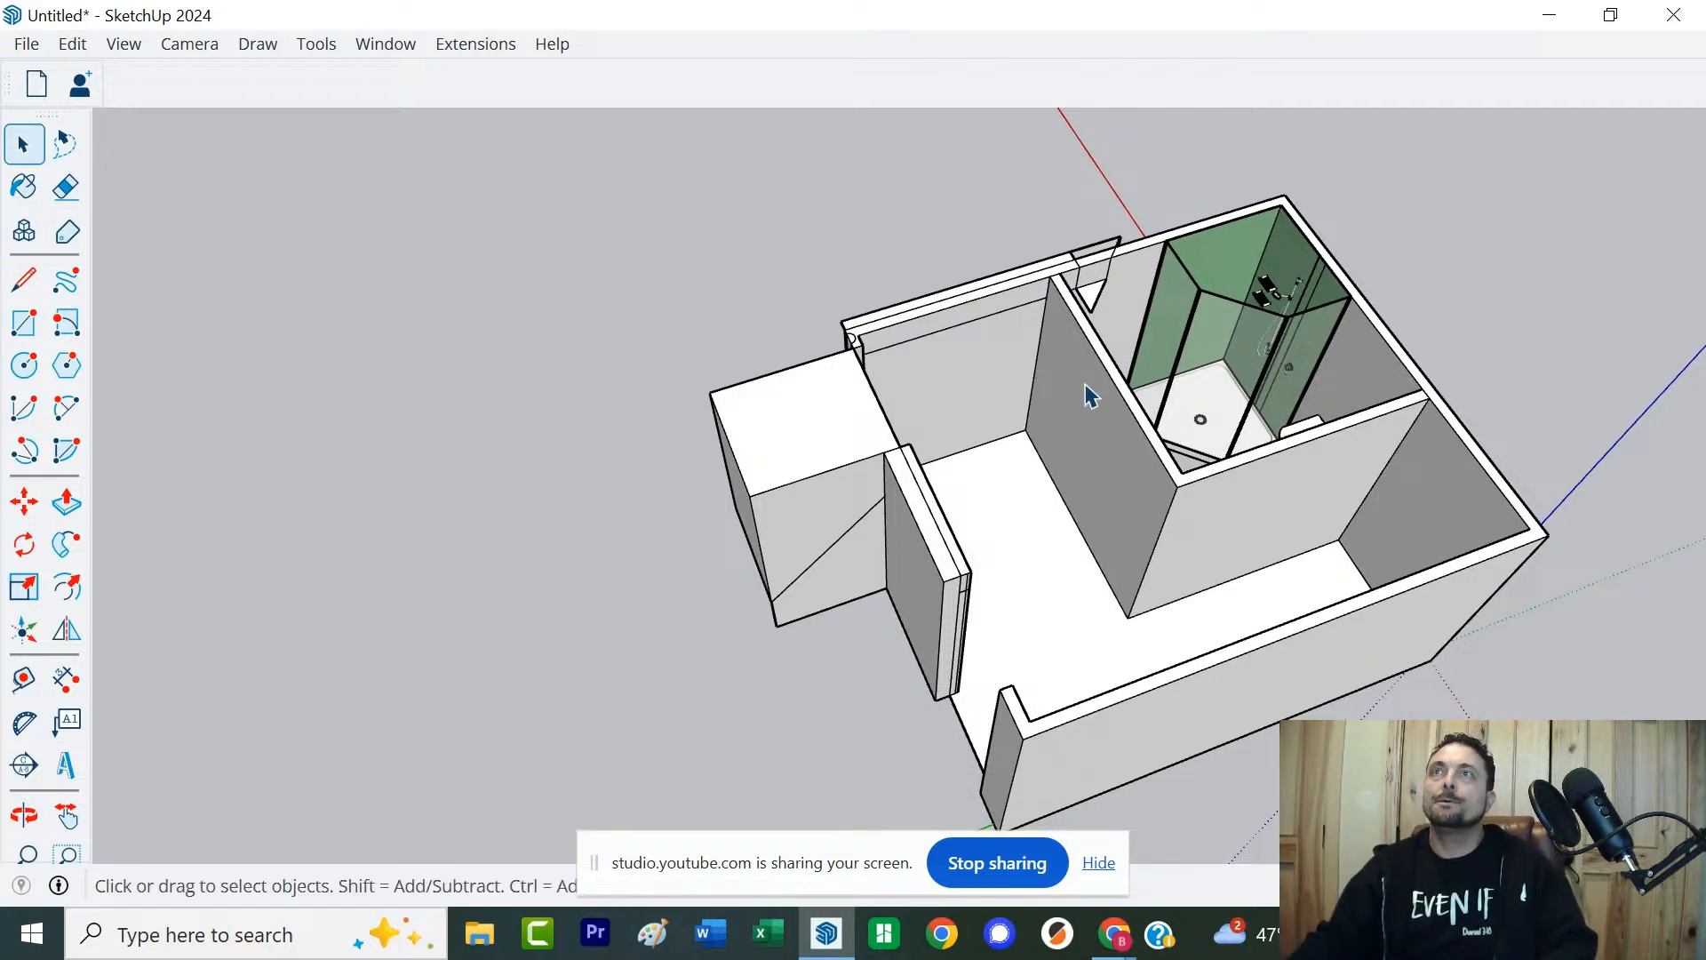
Move the detached stepped ceiling slab by its lower corner onto the side wall so it covers the doorway side of the room
{"action": "middle_click_drag", "start_coordinate": [1419, 435], "coordinate": [853, 492]}
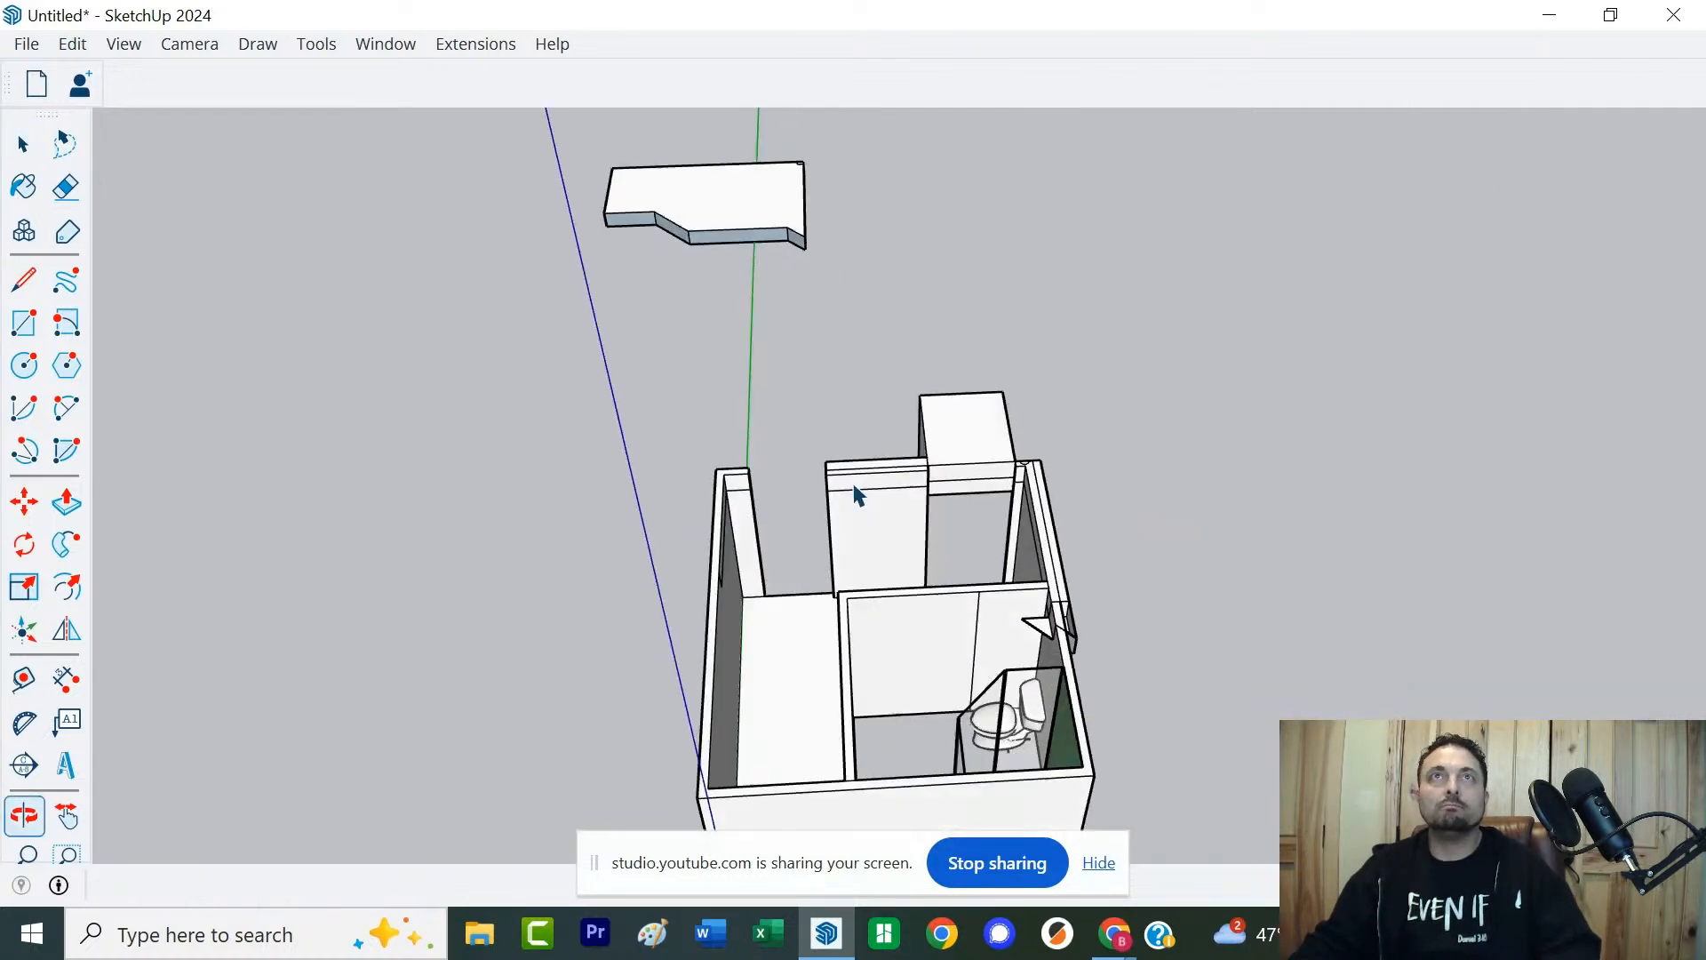
{"action": "left_click", "coordinate": [696, 217]}
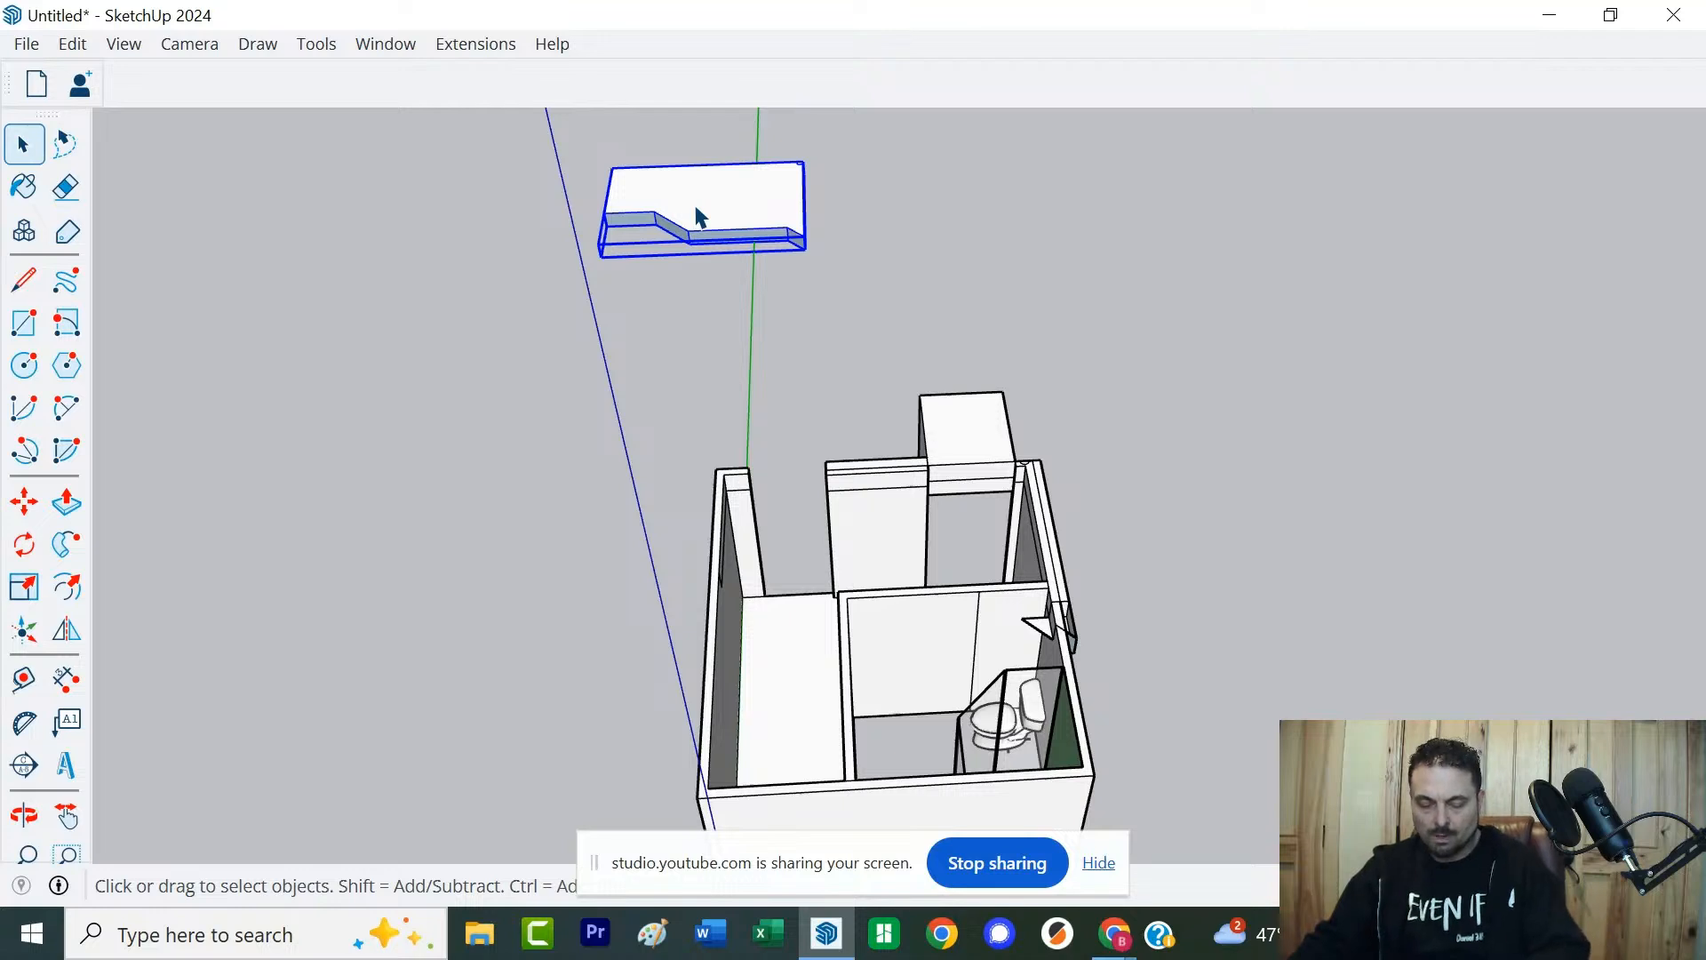
{"action": "key", "text": "m"}
{"action": "left_click", "coordinate": [807, 253]}
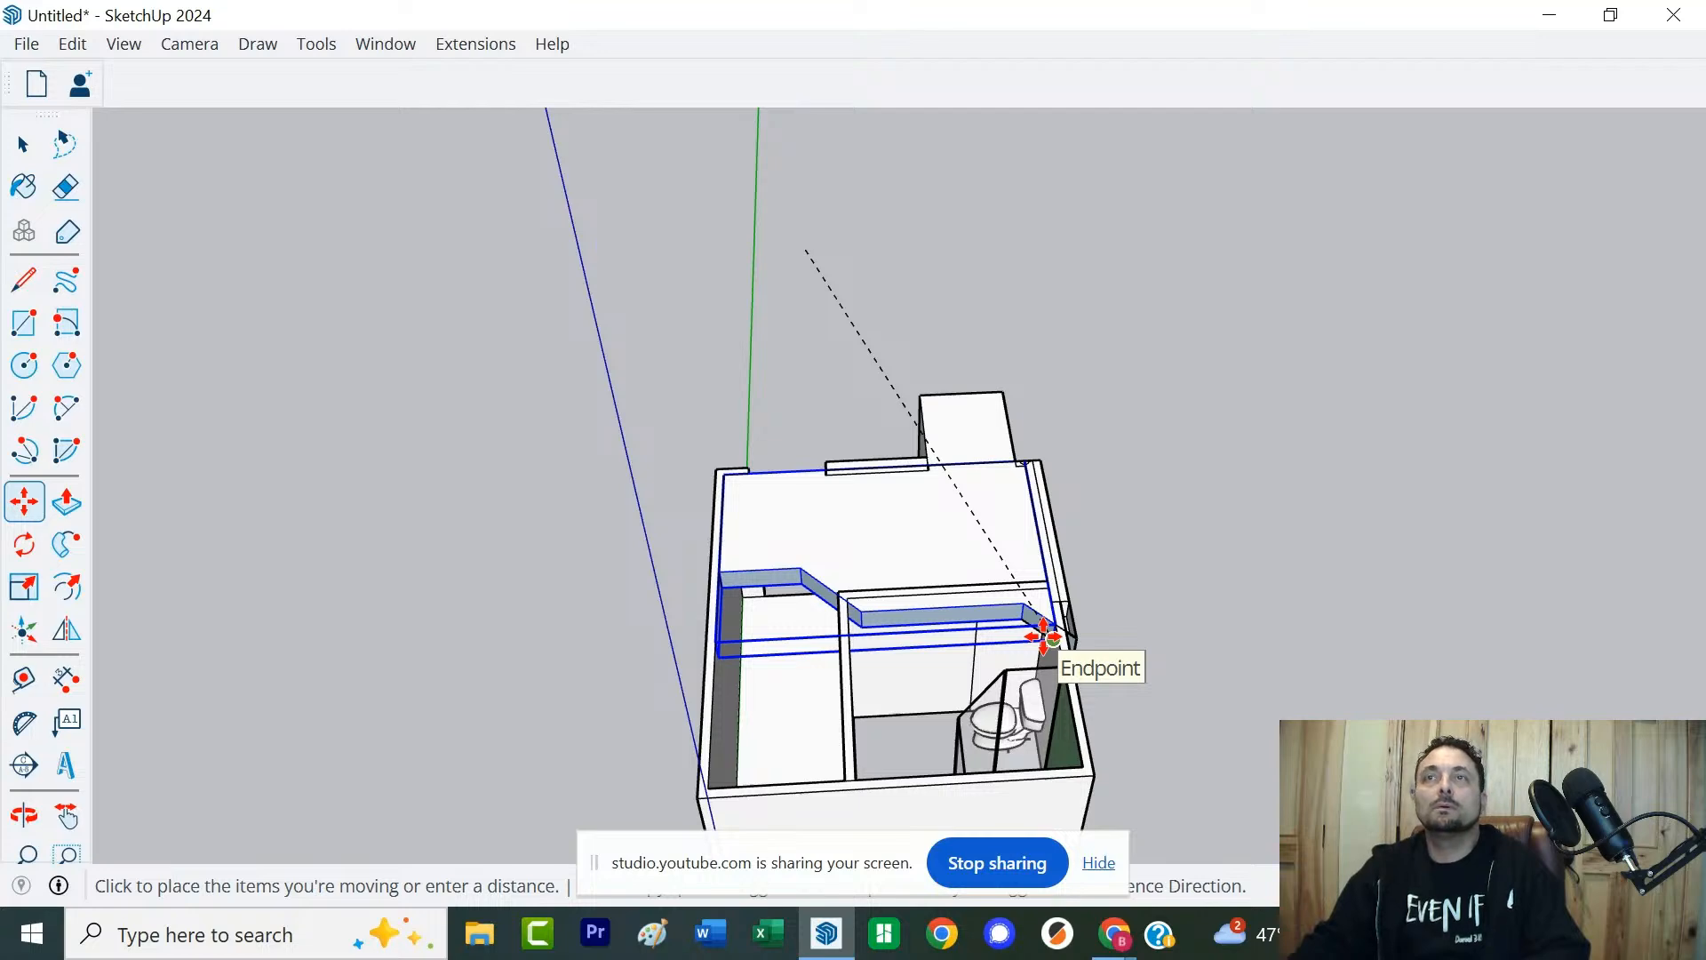
{"action": "left_click", "coordinate": [1045, 637]}
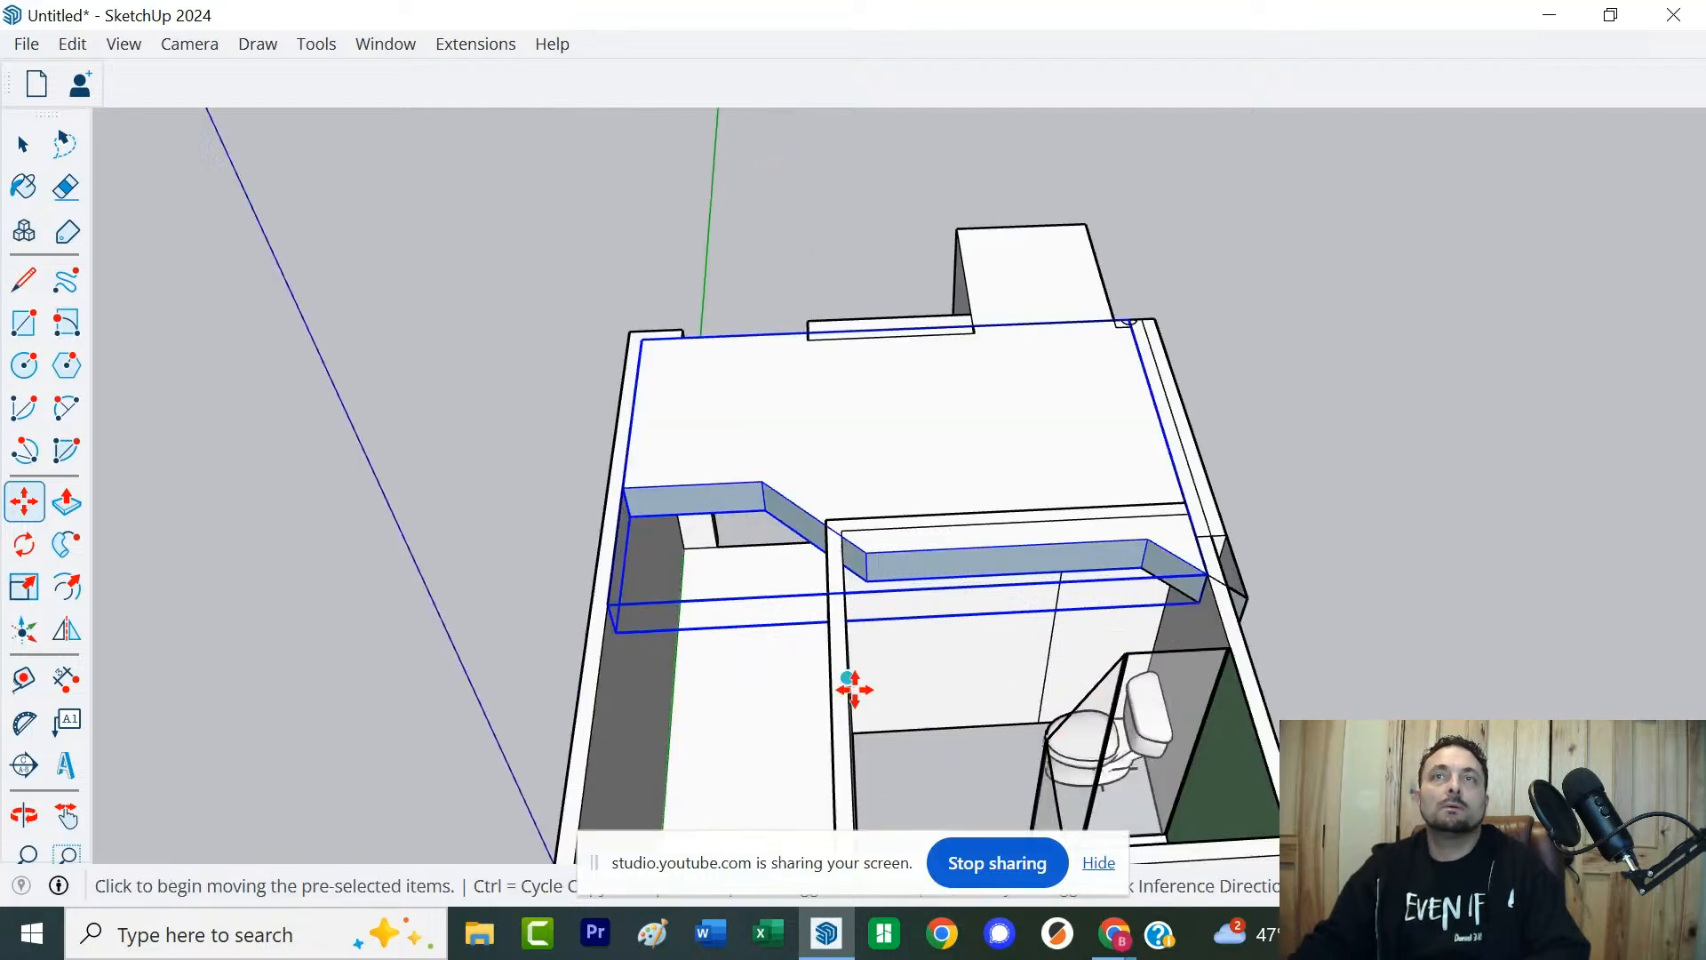
Examine how the ceiling slab meets the partition above the toilet area and clear the selection
{"action": "scroll", "coordinate": [853, 690], "scroll_direction": "up", "scroll_amount": 3}
{"action": "middle_click_drag", "start_coordinate": [851, 724], "coordinate": [1058, 720]}
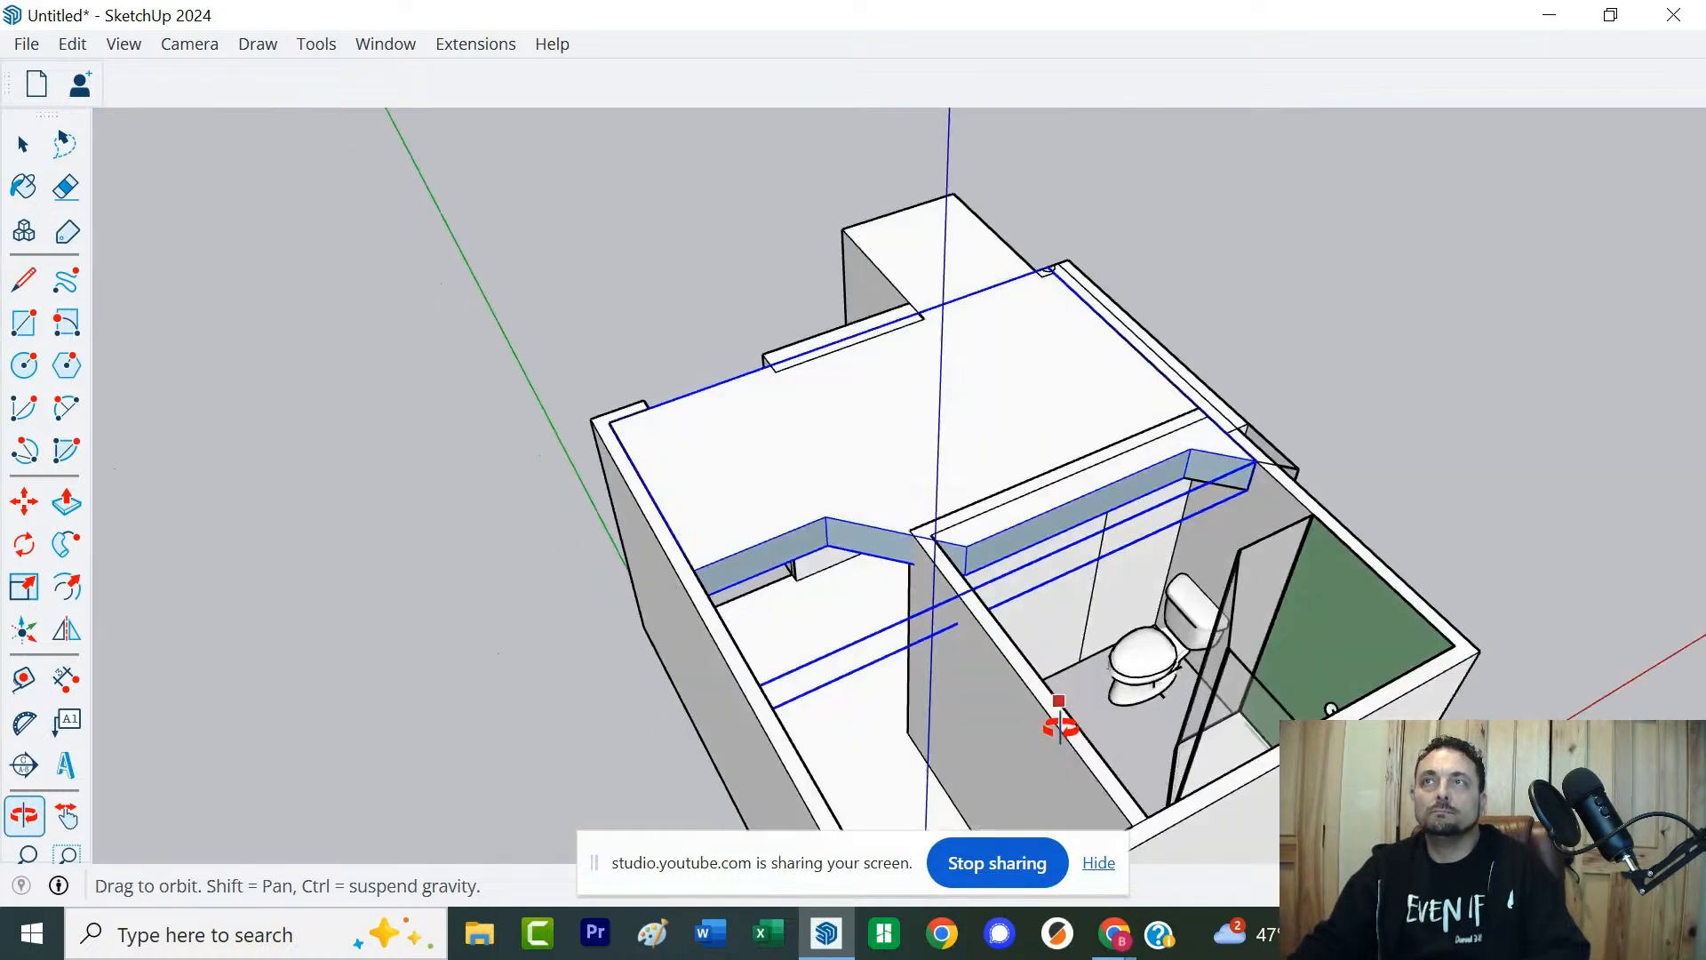
{"action": "scroll", "coordinate": [1204, 610], "scroll_direction": "up", "scroll_amount": 5}
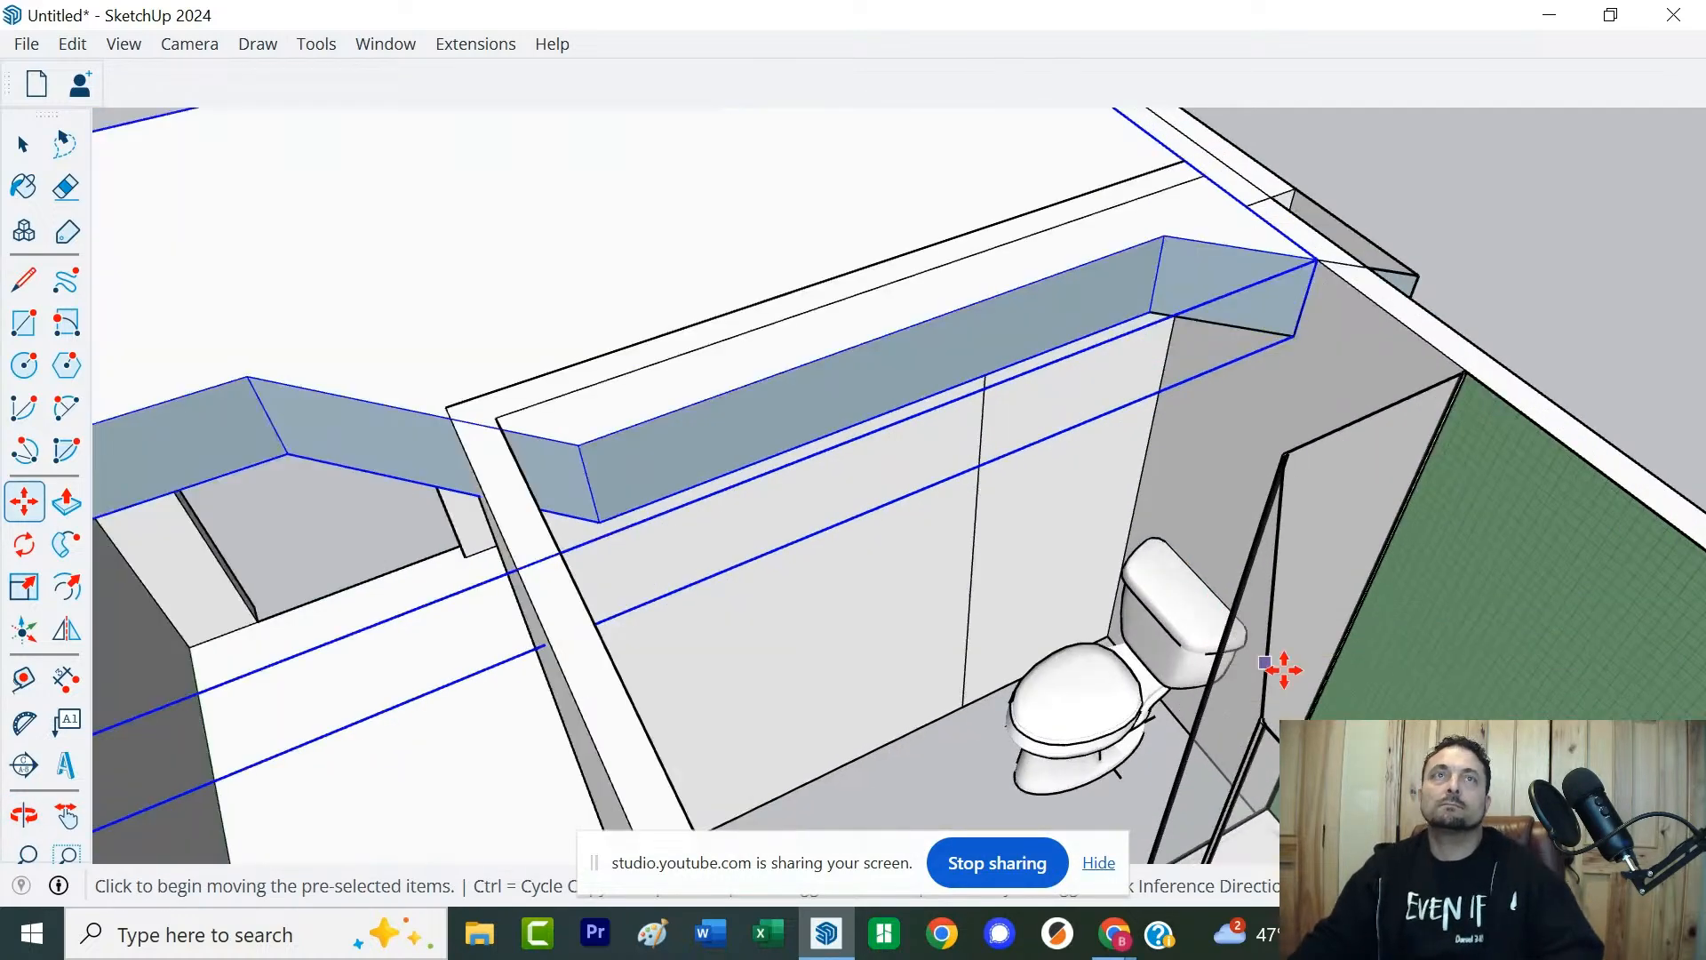
{"action": "middle_click_drag", "start_coordinate": [1287, 670], "coordinate": [1078, 564]}
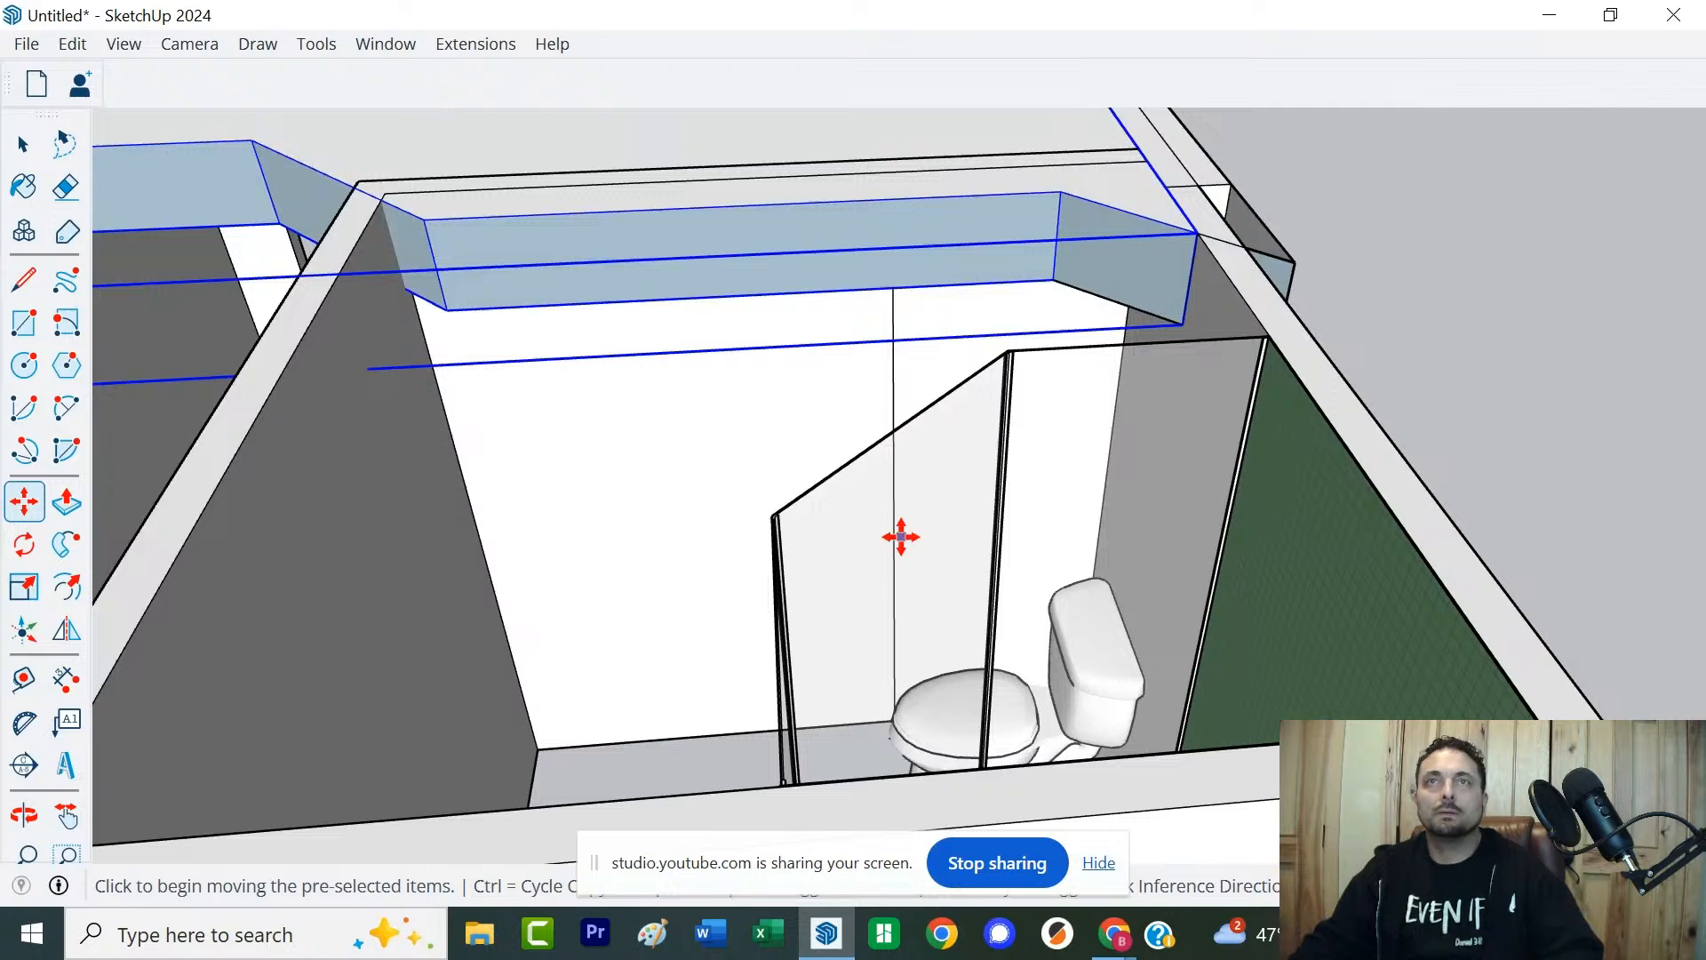
{"action": "scroll", "coordinate": [901, 537], "scroll_direction": "up", "scroll_amount": 3}
{"action": "scroll", "coordinate": [900, 537], "scroll_direction": "down", "scroll_amount": 2}
{"action": "key", "text": "space"}
{"action": "left_click", "coordinate": [771, 531]}
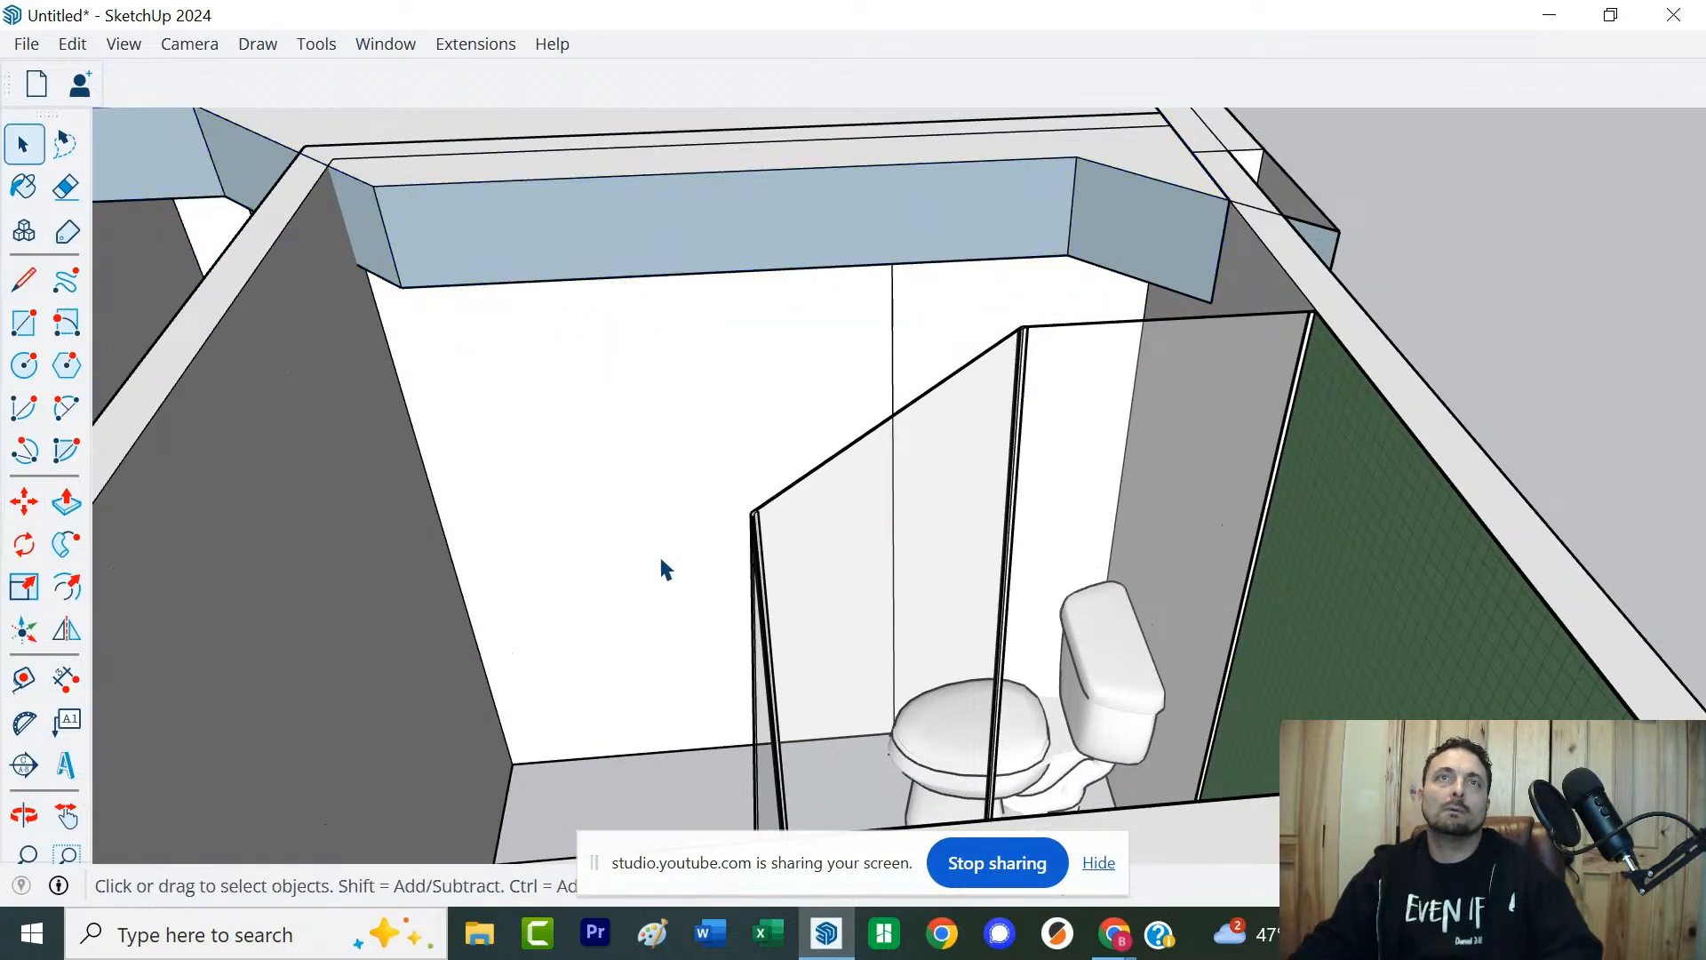
Examine the space under the ceiling slab through the doorway and the whole model from outside and above
{"action": "middle_click_drag", "start_coordinate": [662, 578], "coordinate": [1276, 655]}
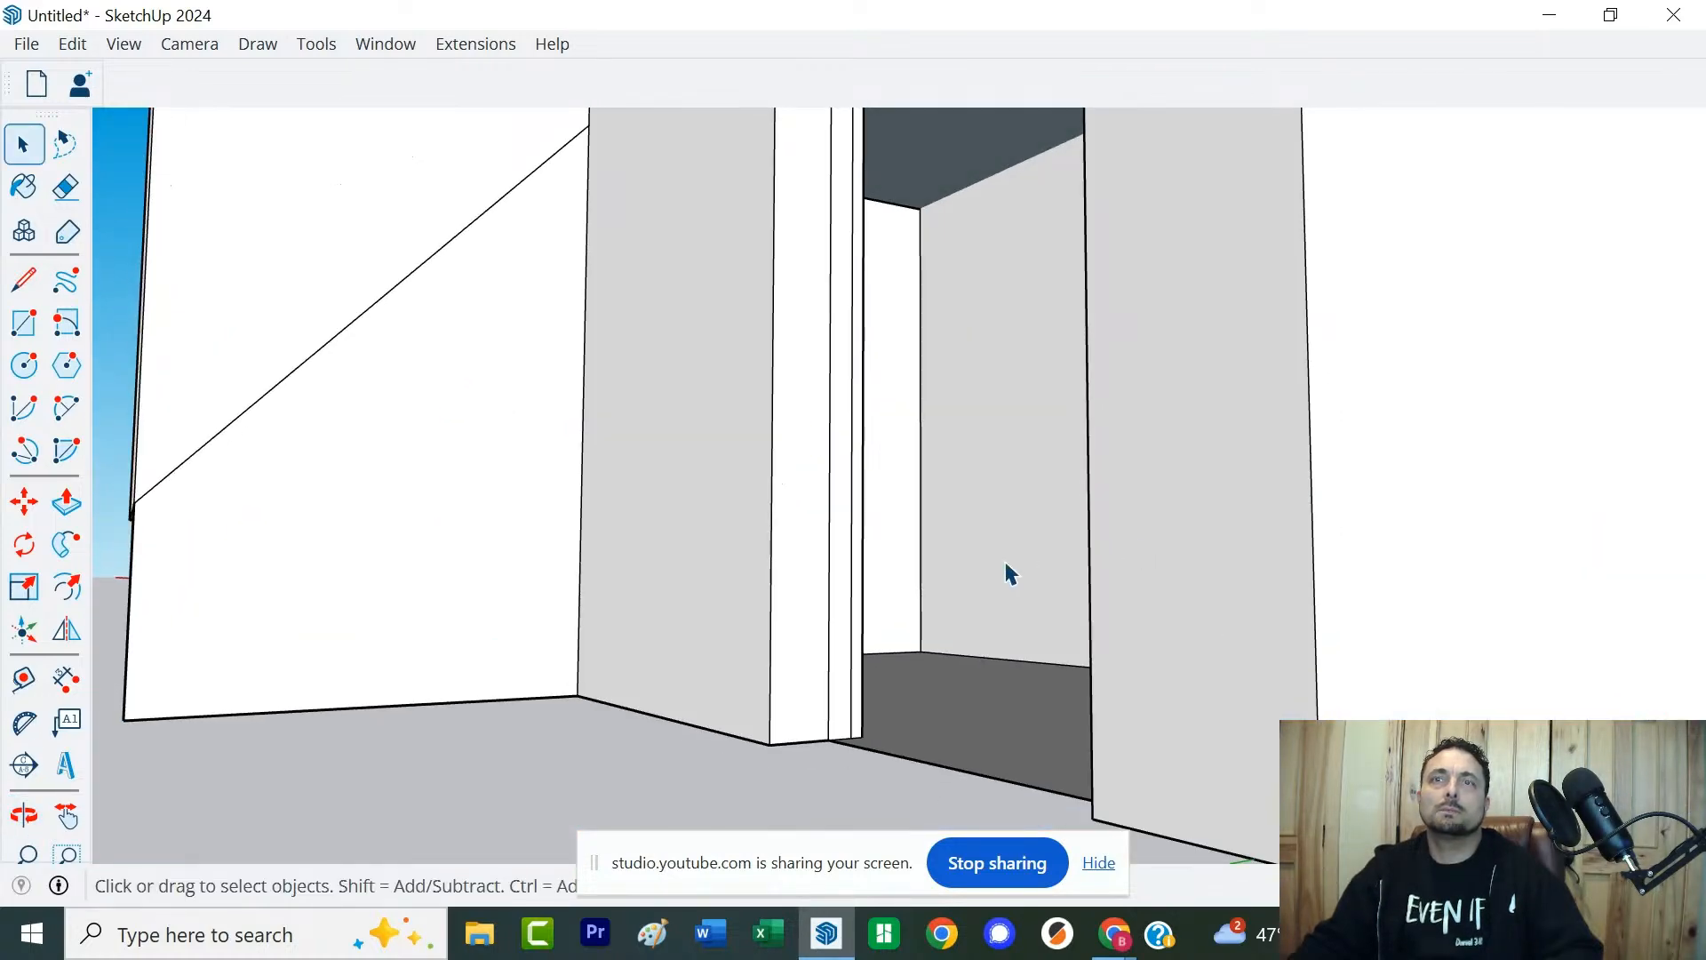
{"action": "scroll", "coordinate": [1004, 558], "scroll_direction": "up", "scroll_amount": 5}
{"action": "middle_click_drag", "start_coordinate": [1188, 602], "coordinate": [1195, 715], "text": "shift"}
{"action": "scroll", "coordinate": [1174, 689], "scroll_direction": "down", "scroll_amount": 3}
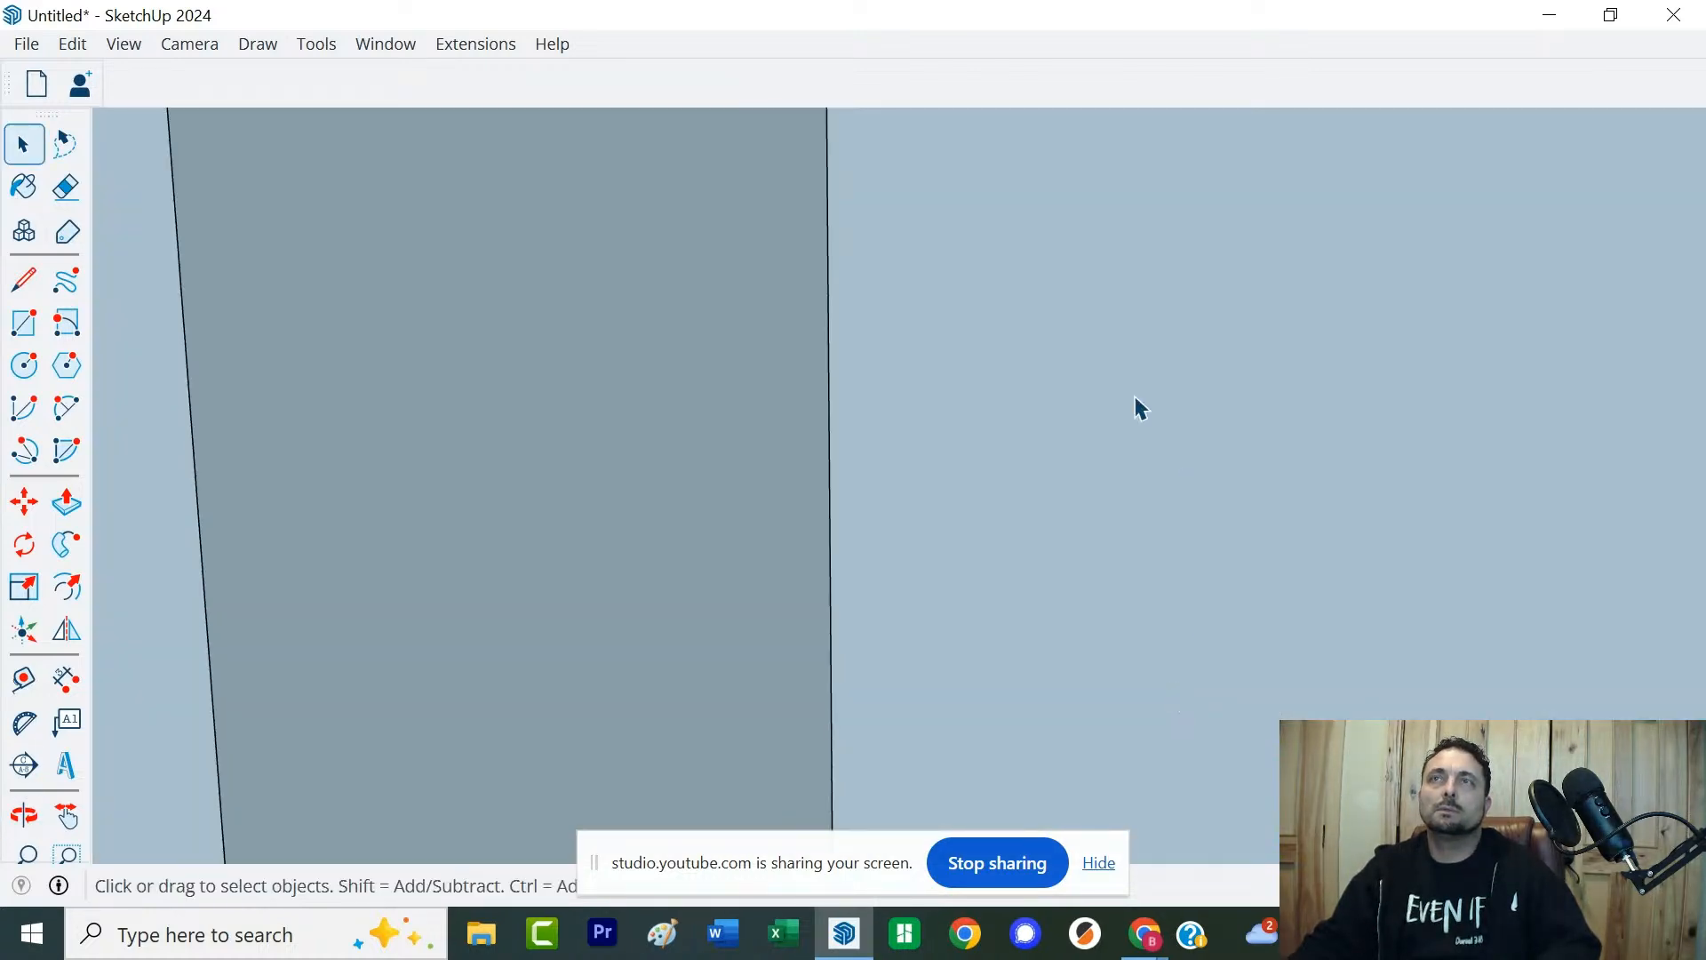
{"action": "scroll", "coordinate": [1135, 398], "scroll_direction": "down", "scroll_amount": 5}
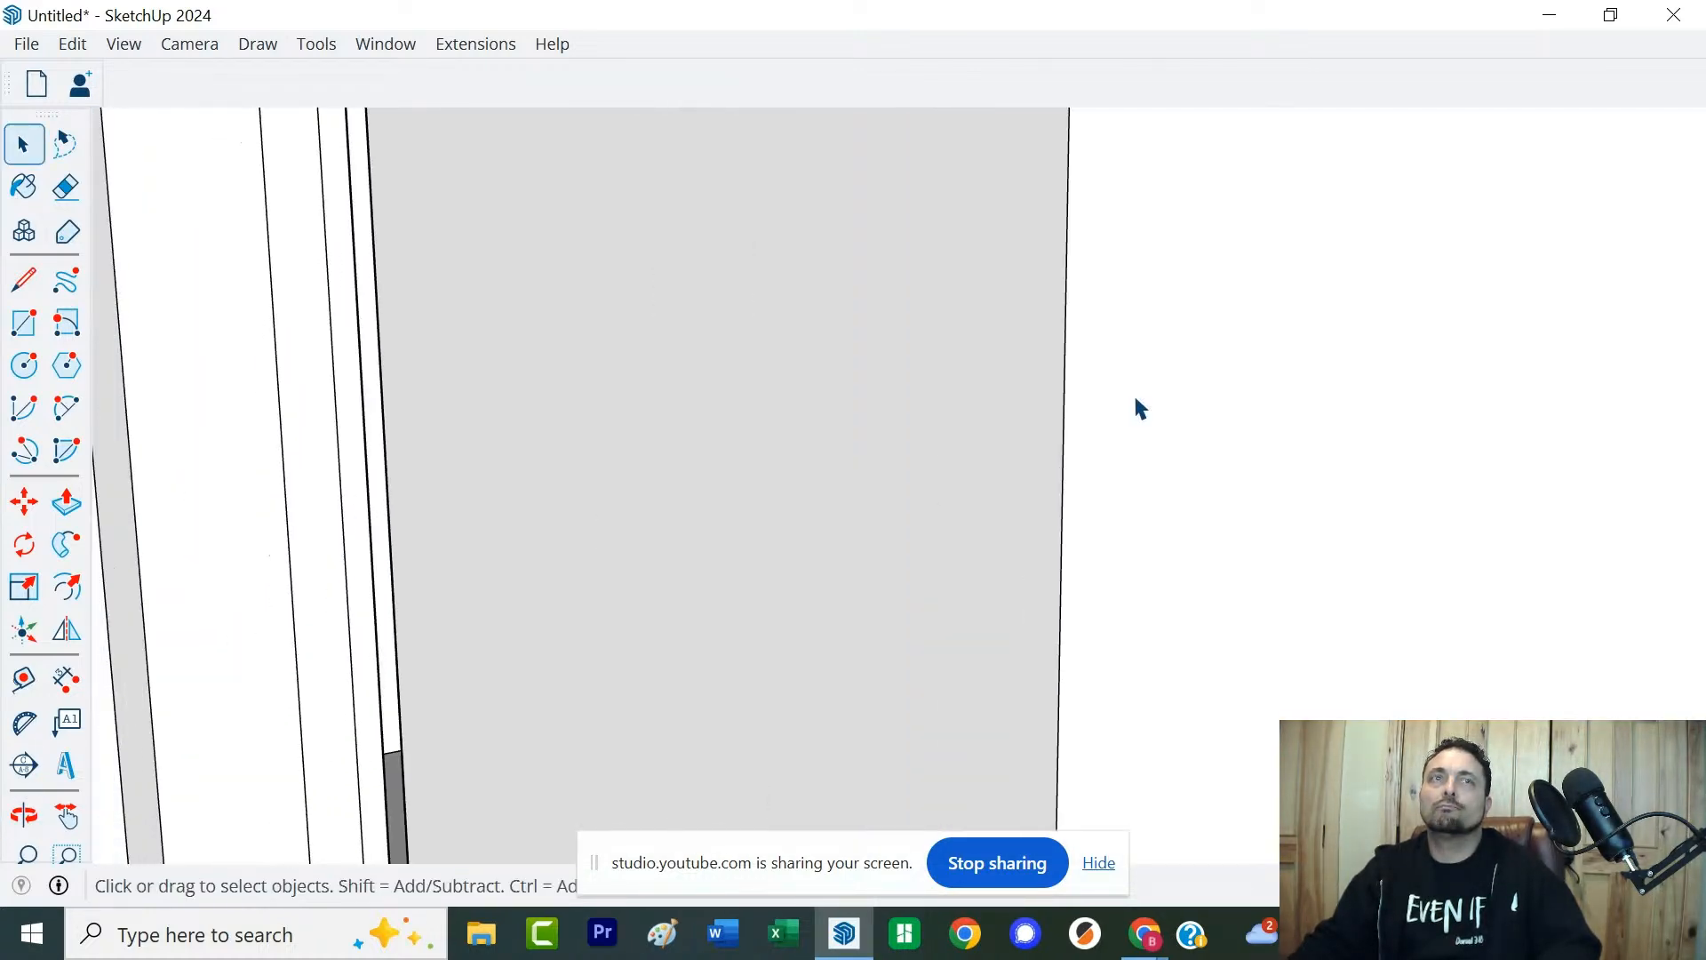
{"action": "scroll", "coordinate": [1135, 399], "scroll_direction": "down", "scroll_amount": 8}
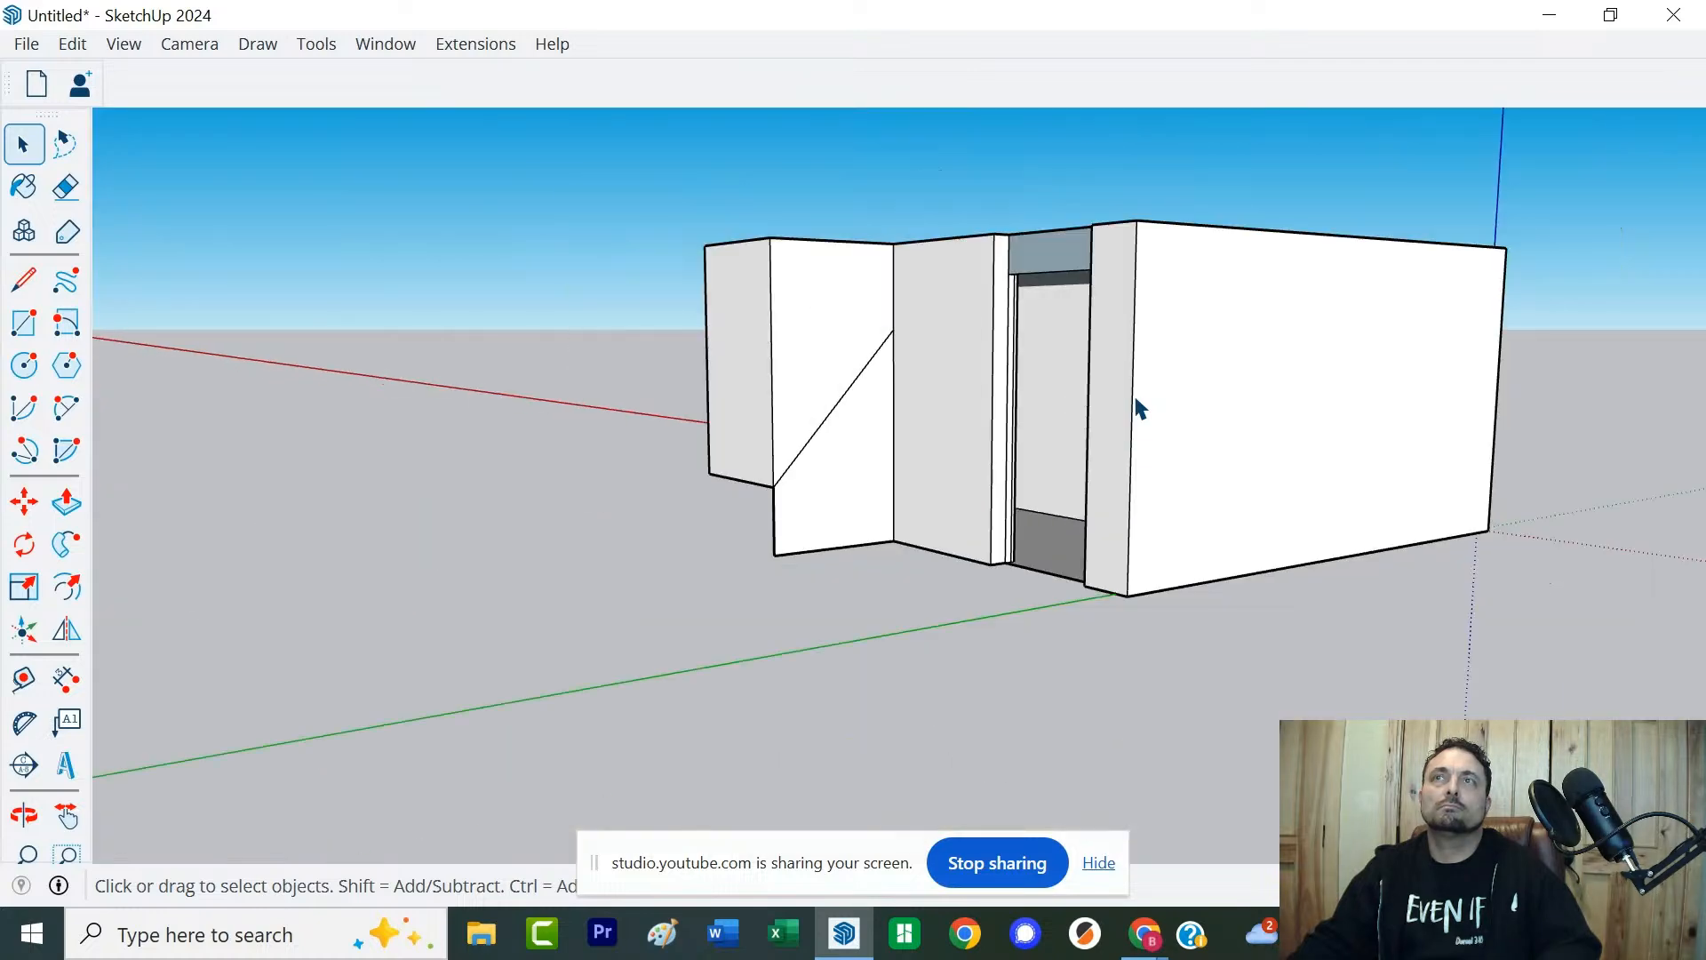
{"action": "middle_click_drag", "start_coordinate": [1230, 233], "coordinate": [1176, 667]}
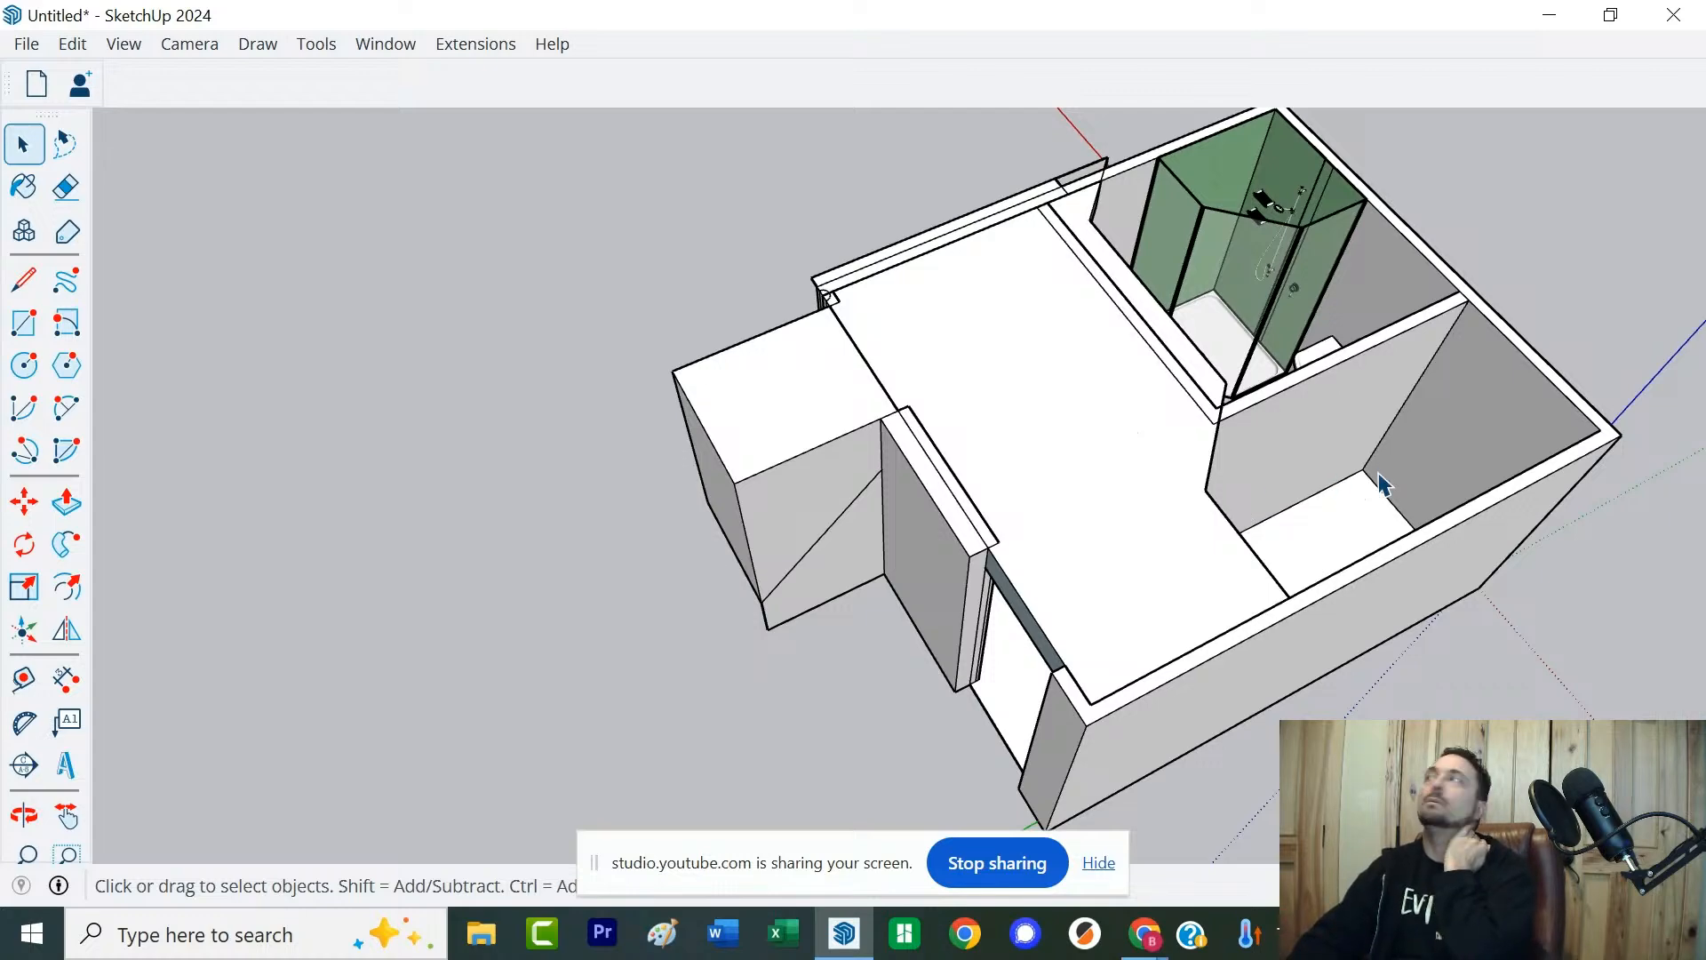
{"action": "middle_click_drag", "start_coordinate": [1344, 479], "coordinate": [1363, 557]}
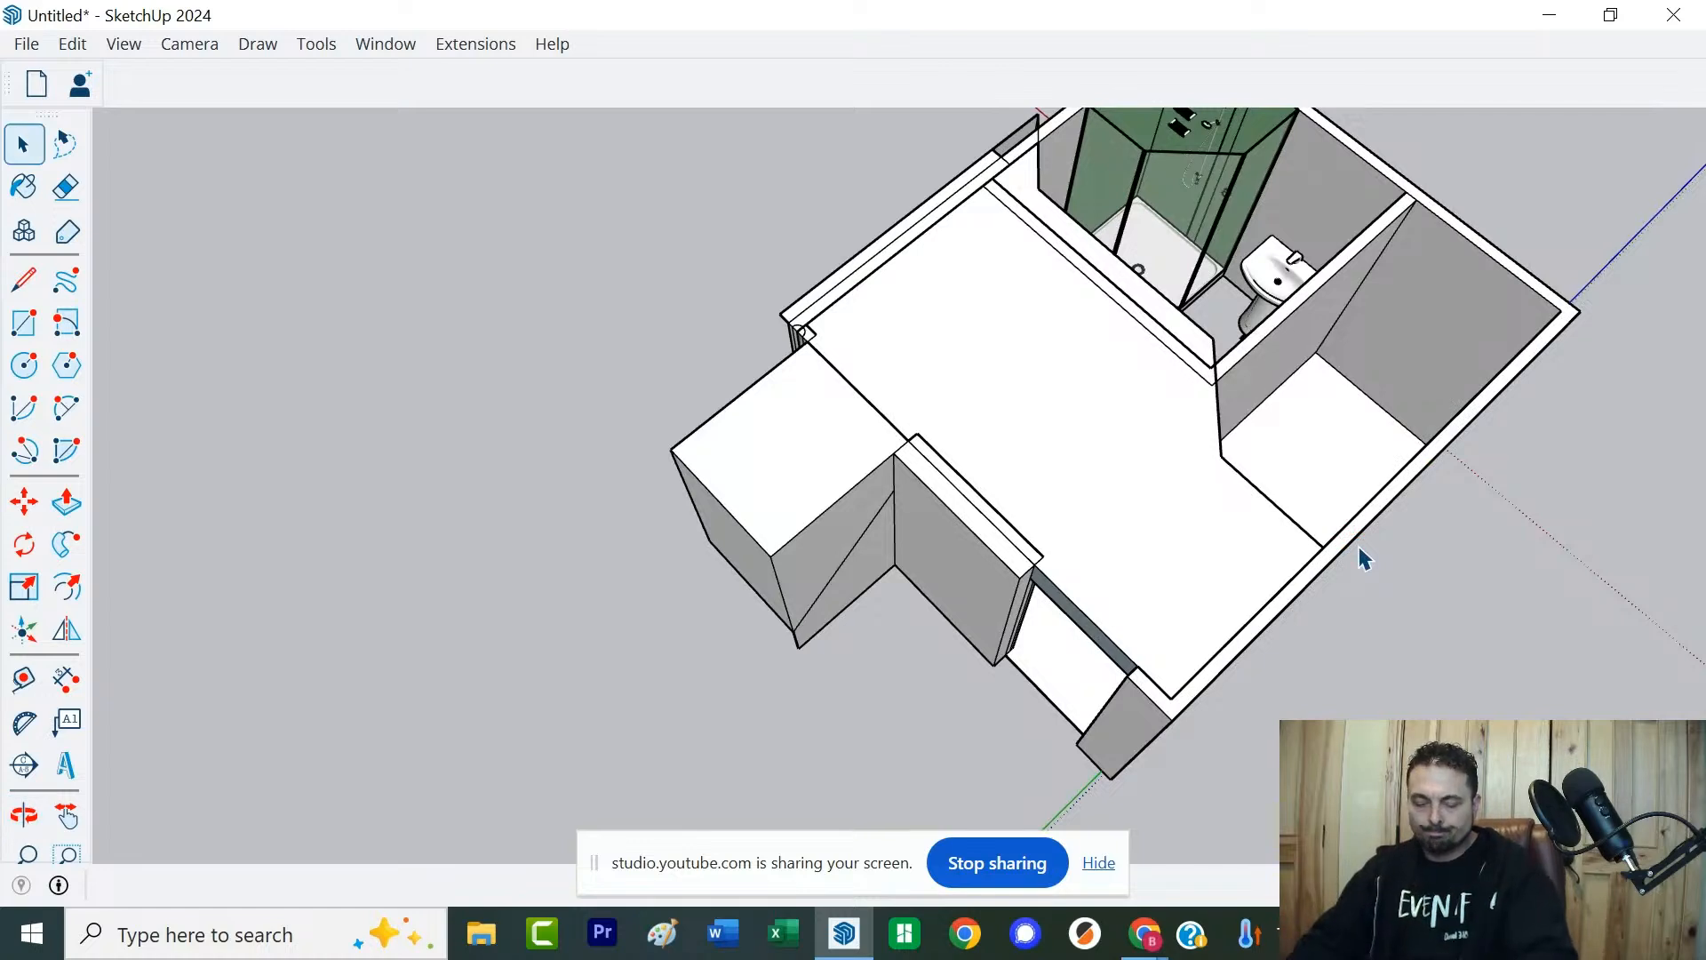
{"action": "key", "text": "l"}
{"action": "left_click", "coordinate": [1315, 351]}
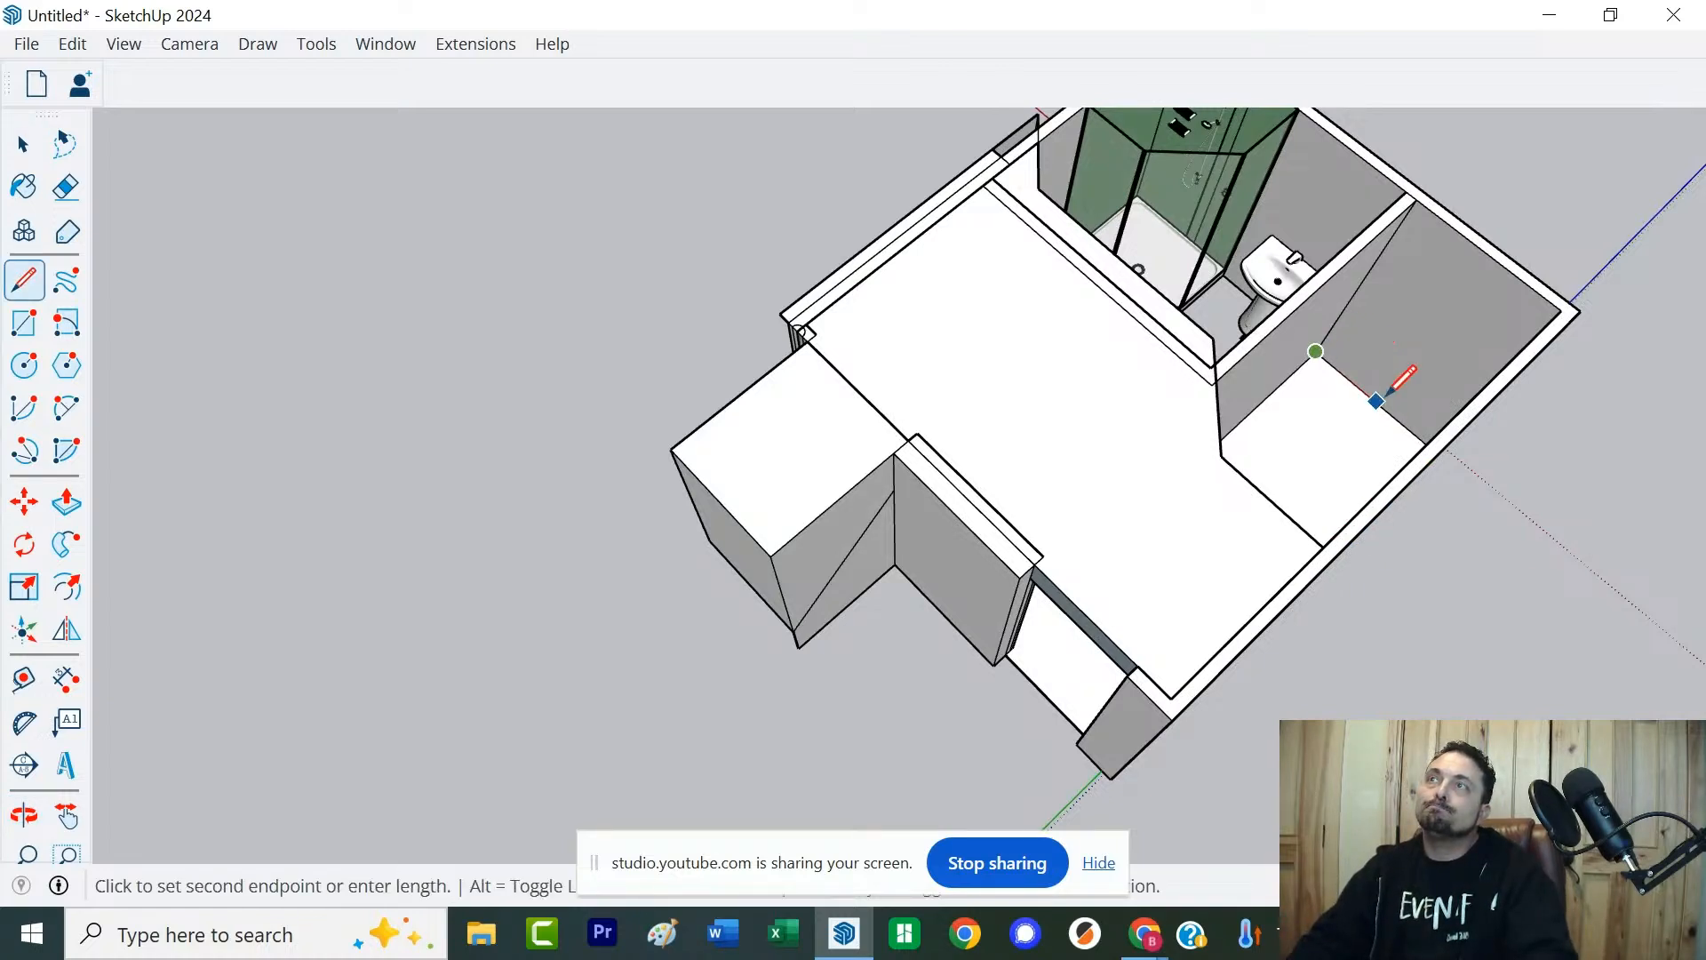
{"action": "mouse_move", "coordinate": [1391, 389]}
{"action": "middle_mouse_down"}
{"action": "mouse_move", "coordinate": [1390, 412]}
{"action": "mouse_move", "coordinate": [1413, 369]}
{"action": "middle_mouse_up"}
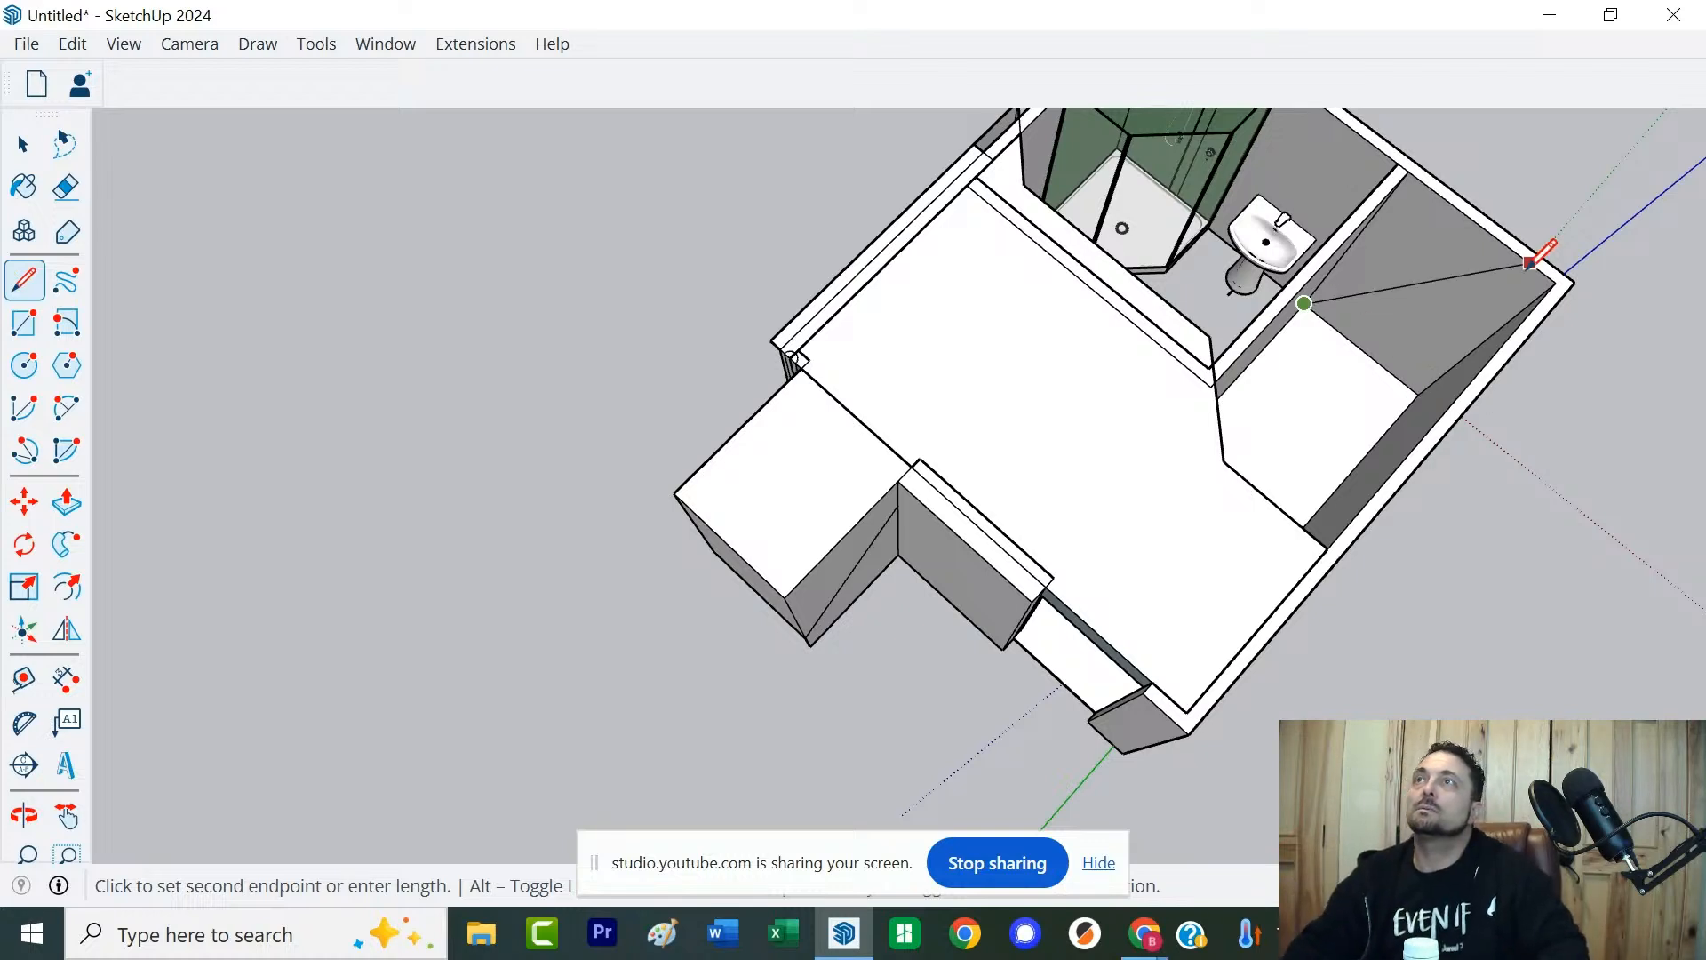
{"action": "key", "text": "Escape"}
{"action": "key", "text": "space"}
Examine the space beside the bathroom from above, through the doorway and inside toward the end wall by the opening
{"action": "scroll", "coordinate": [1344, 328], "scroll_direction": "up", "scroll_amount": 4}
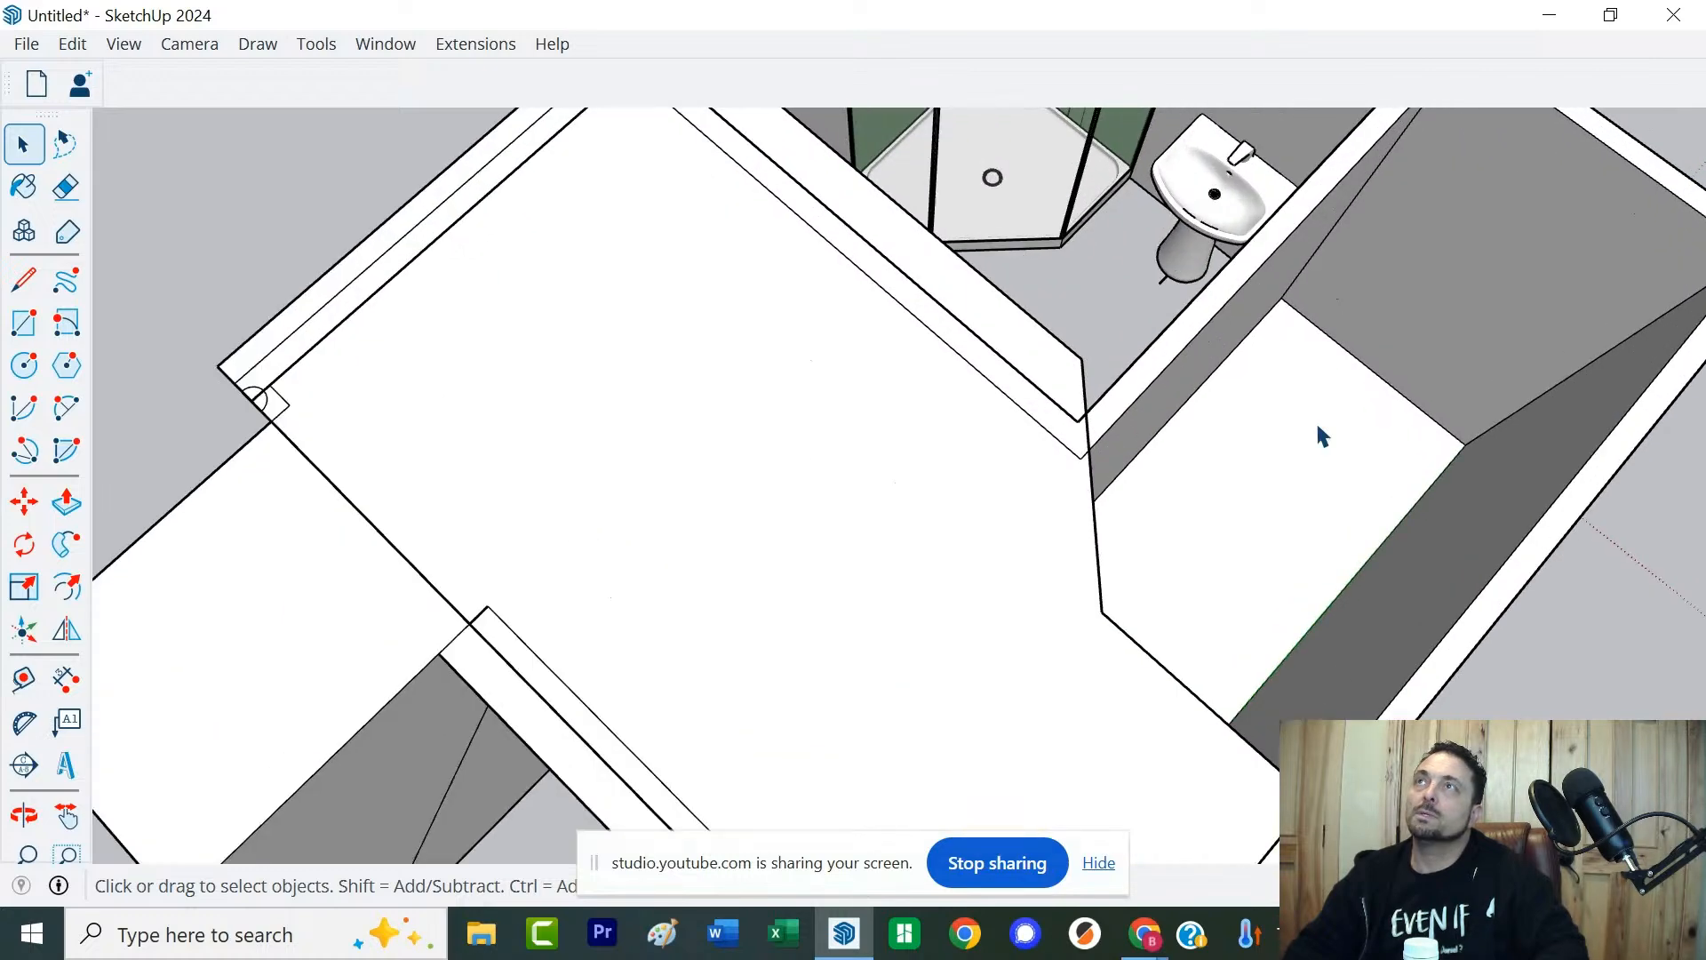
{"action": "mouse_move", "coordinate": [1318, 434]}
{"action": "middle_mouse_down"}
{"action": "mouse_move", "coordinate": [1271, 289]}
{"action": "mouse_move", "coordinate": [1290, 404]}
{"action": "middle_mouse_up"}
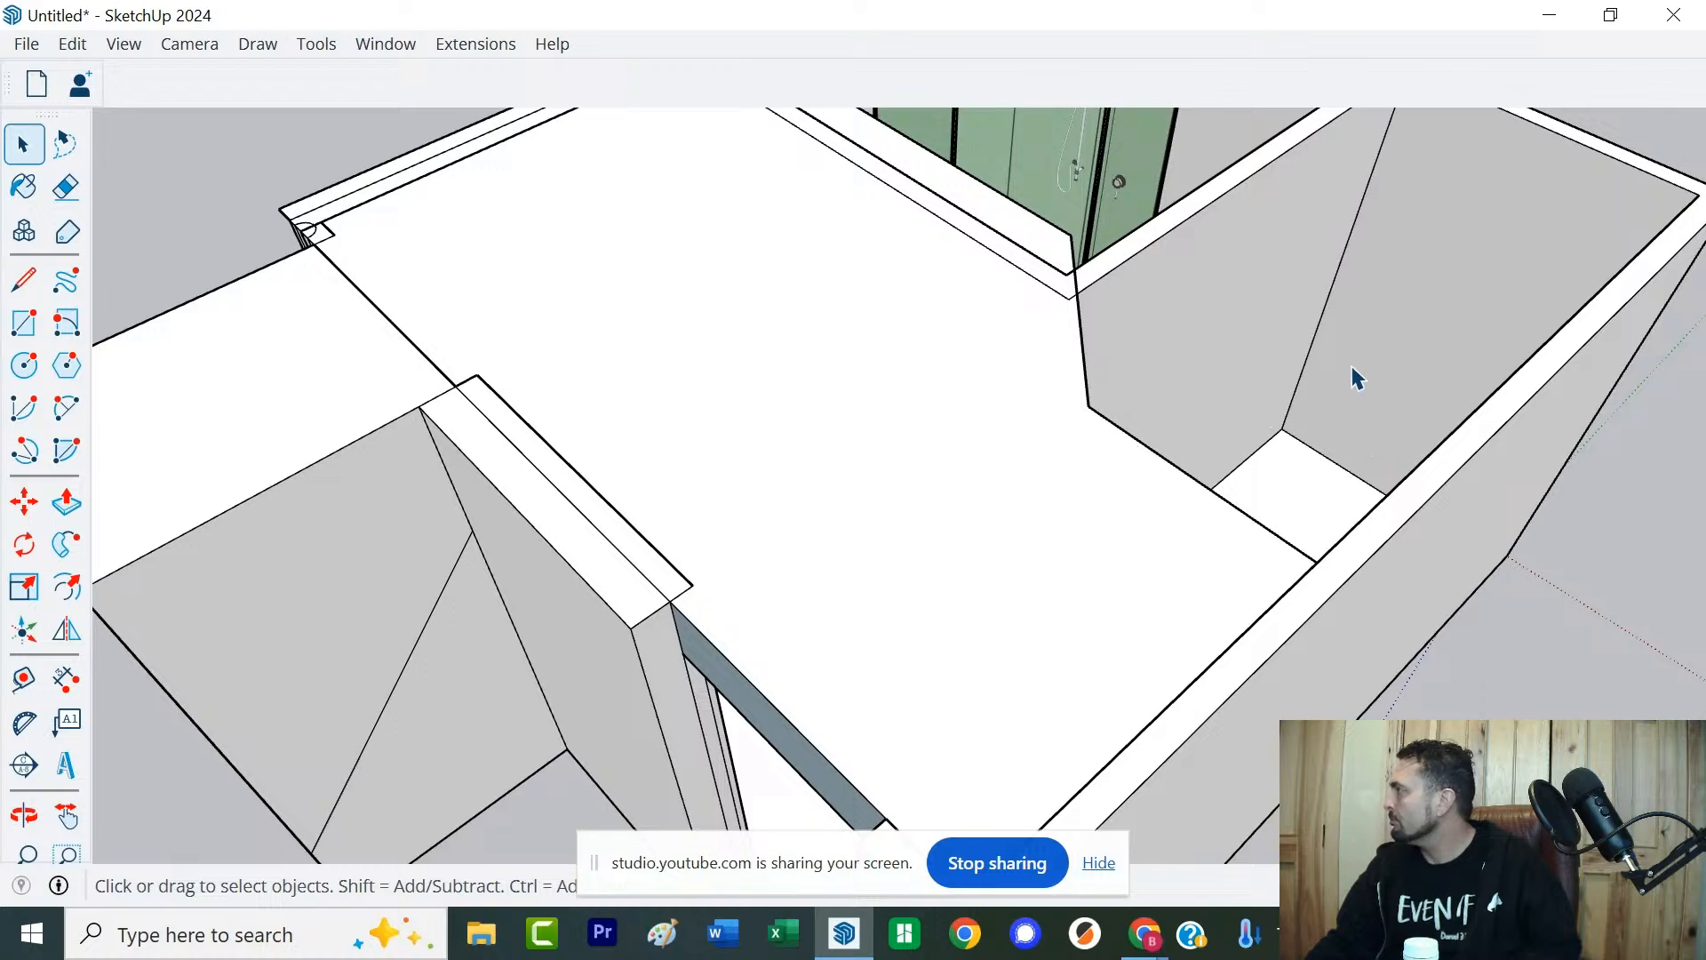
{"action": "scroll", "coordinate": [1016, 479], "scroll_direction": "down", "scroll_amount": 10}
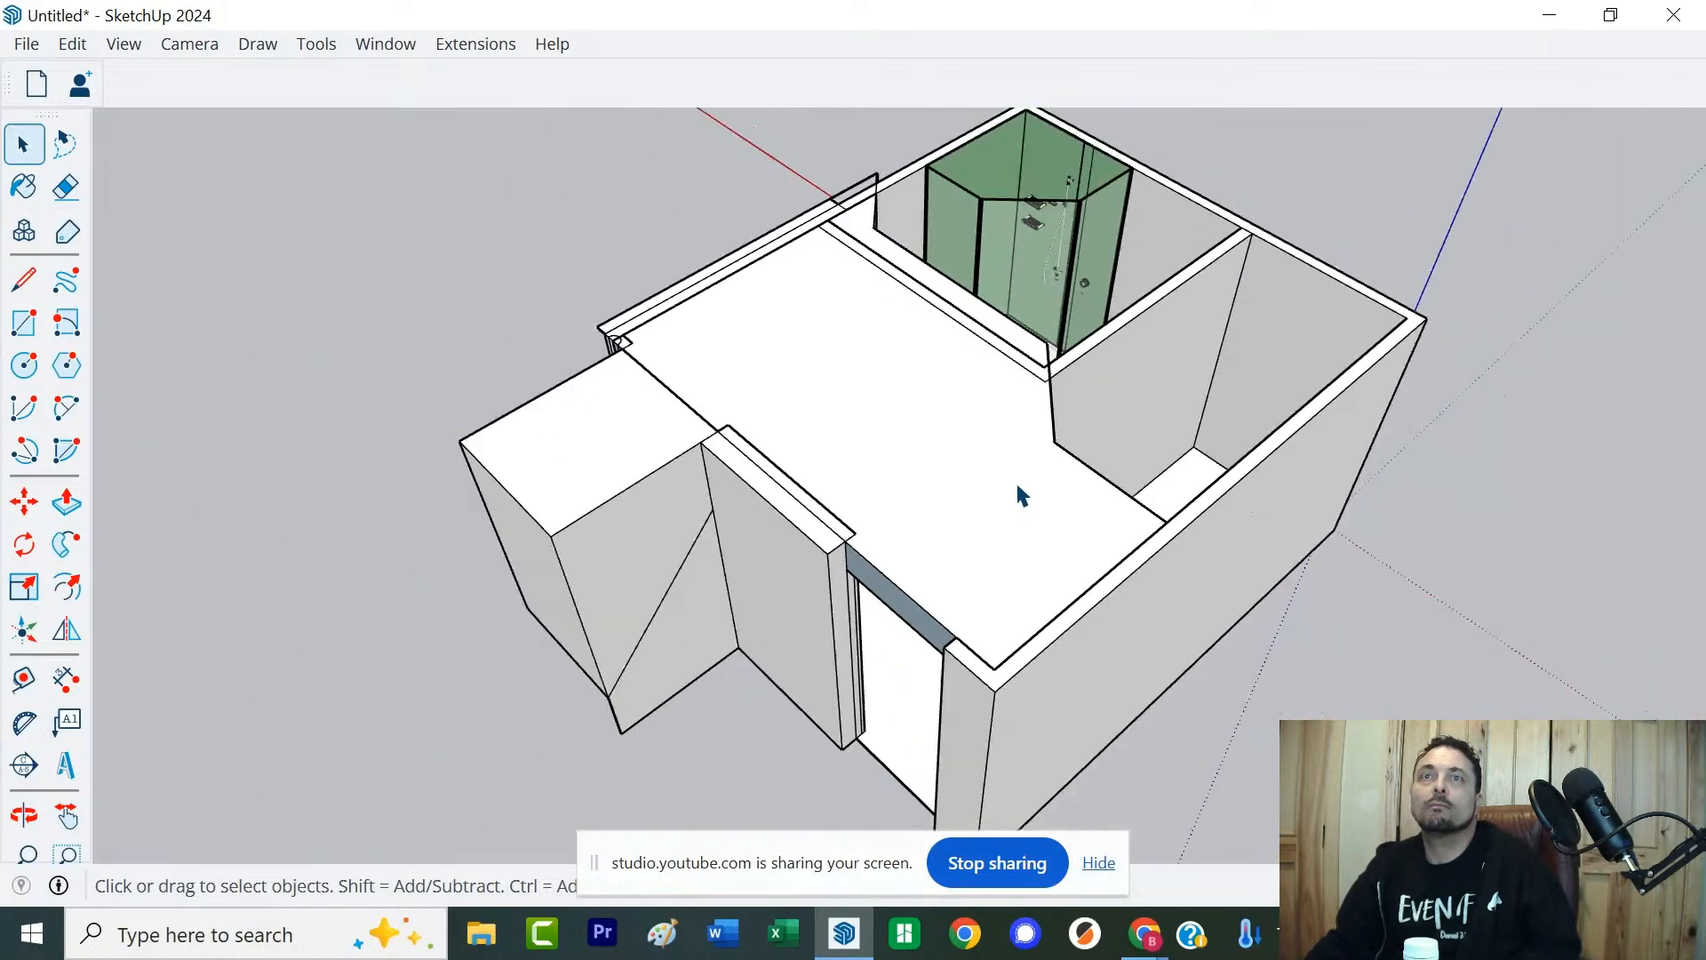
{"action": "middle_click_drag", "start_coordinate": [1009, 488], "coordinate": [1013, 427]}
{"action": "scroll", "coordinate": [1000, 436], "scroll_direction": "up", "scroll_amount": 5}
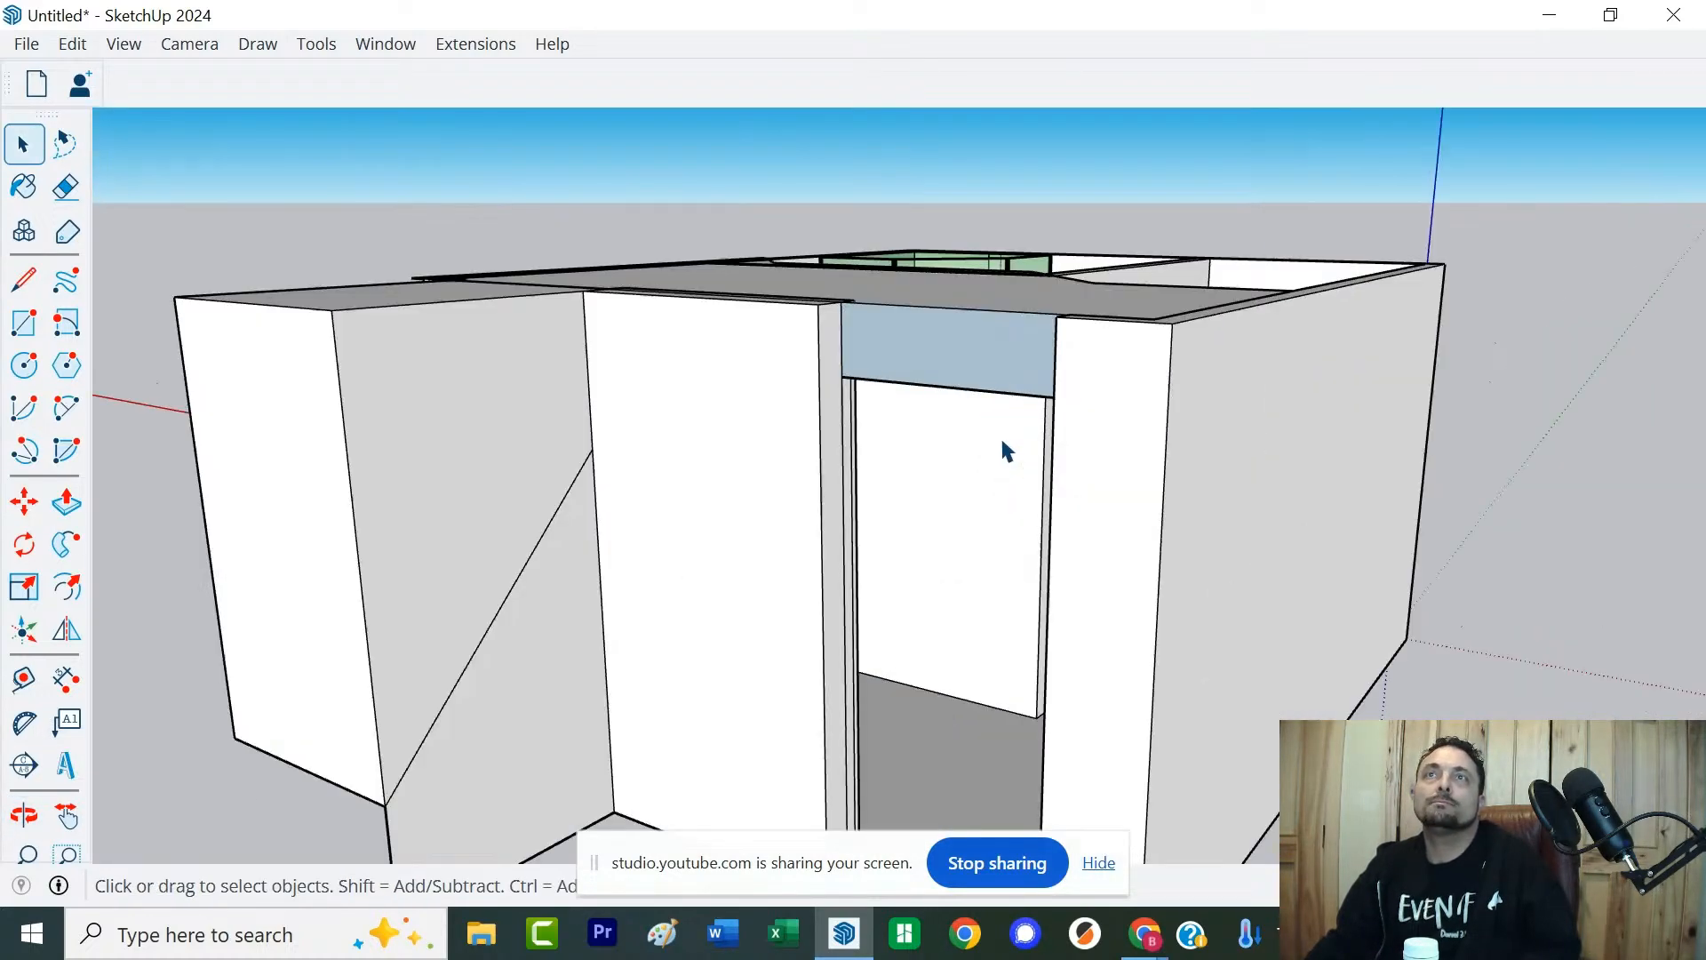
{"action": "middle_click_drag", "start_coordinate": [1071, 494], "coordinate": [1180, 441]}
{"action": "scroll", "coordinate": [1147, 455], "scroll_direction": "up", "scroll_amount": 5}
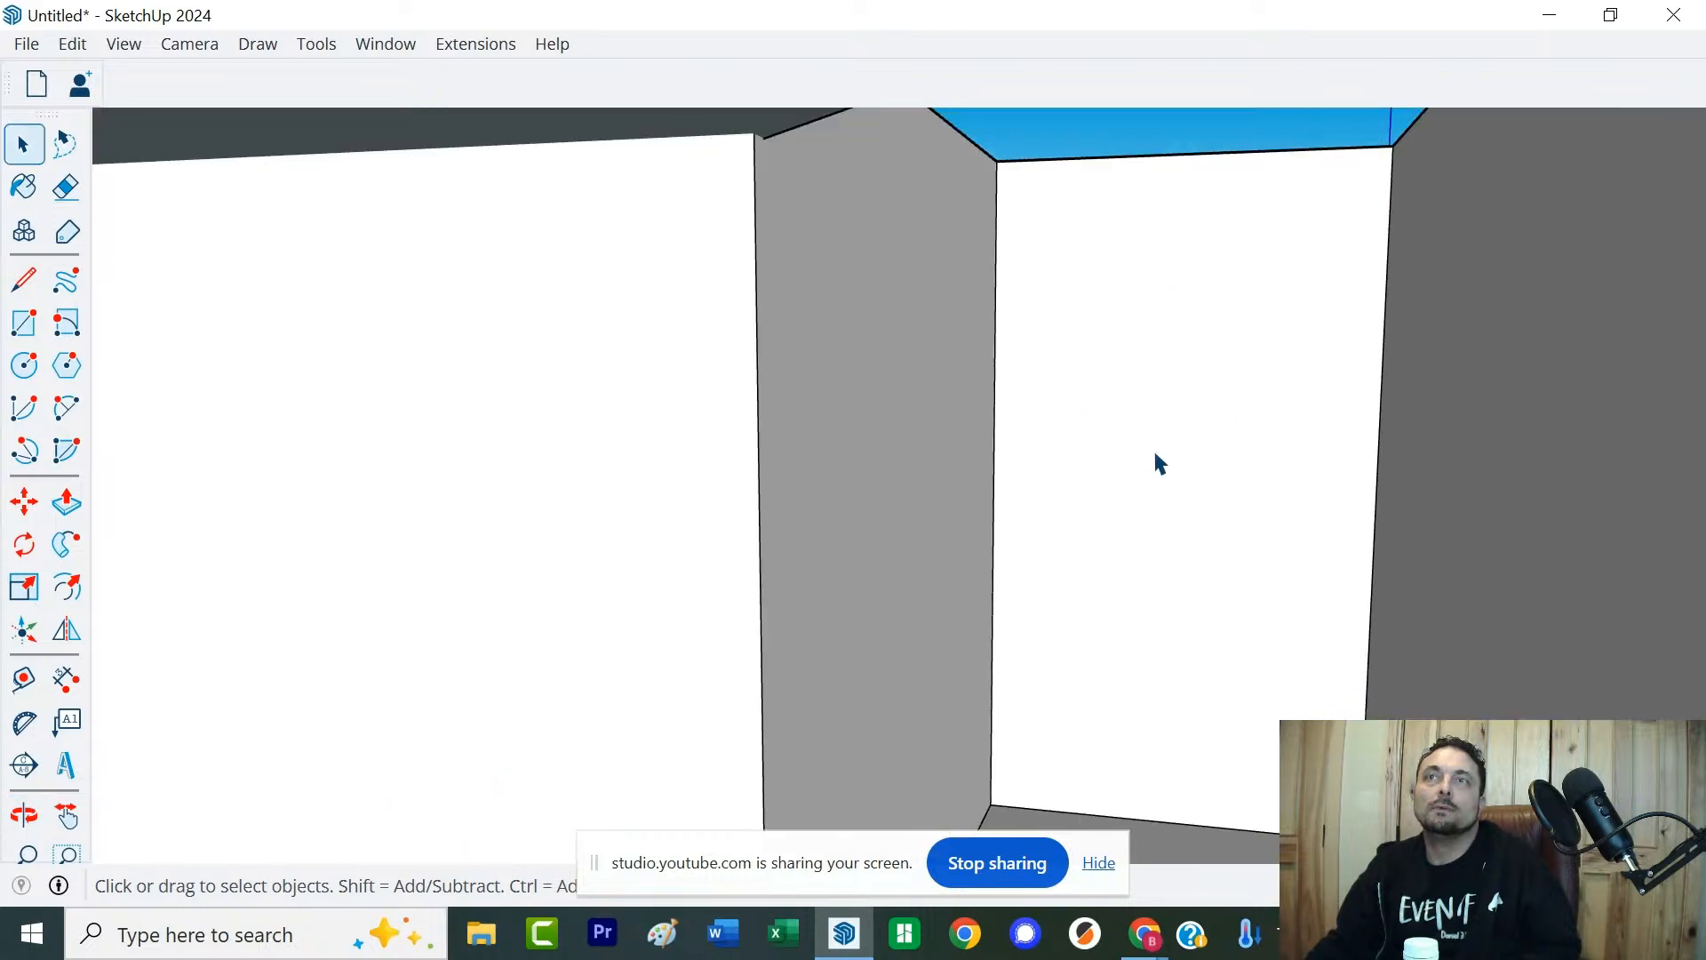
{"action": "middle_click_drag", "start_coordinate": [1153, 461], "coordinate": [1253, 468]}
{"action": "scroll", "coordinate": [1293, 483], "scroll_direction": "up", "scroll_amount": 3}
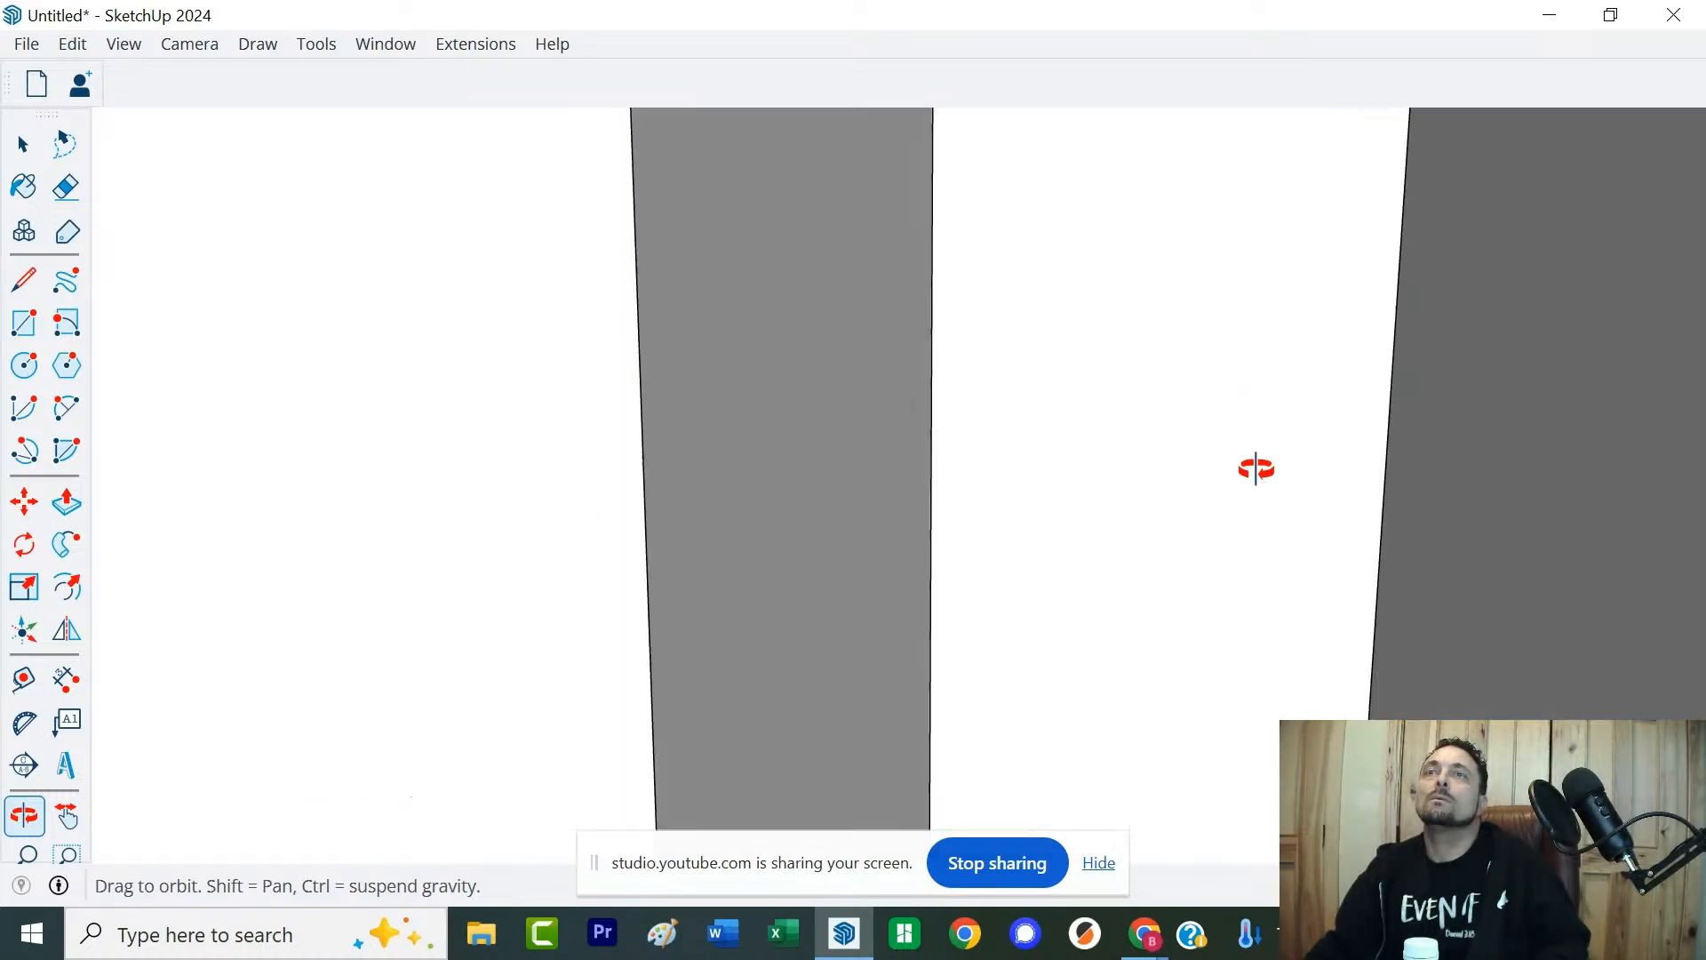
{"action": "scroll", "coordinate": [1255, 469], "scroll_direction": "down", "scroll_amount": 5}
{"action": "mouse_move", "coordinate": [1463, 553]}
{"action": "middle_mouse_down"}
{"action": "mouse_move", "coordinate": [1058, 583]}
{"action": "mouse_move", "coordinate": [1409, 616]}
{"action": "mouse_move", "coordinate": [1253, 560]}
{"action": "mouse_move", "coordinate": [1063, 443]}
{"action": "mouse_move", "coordinate": [887, 495]}
{"action": "mouse_move", "coordinate": [1276, 712]}
{"action": "mouse_move", "coordinate": [952, 651]}
{"action": "mouse_move", "coordinate": [993, 677]}
{"action": "mouse_move", "coordinate": [1066, 552]}
{"action": "mouse_move", "coordinate": [1054, 537]}
{"action": "mouse_move", "coordinate": [1237, 563]}
{"action": "mouse_move", "coordinate": [1104, 590]}
{"action": "mouse_move", "coordinate": [1474, 552]}
{"action": "mouse_move", "coordinate": [1327, 584]}
{"action": "mouse_move", "coordinate": [1253, 503]}
{"action": "mouse_move", "coordinate": [1131, 533]}
{"action": "mouse_move", "coordinate": [1226, 521]}
{"action": "mouse_move", "coordinate": [1006, 605]}
{"action": "mouse_move", "coordinate": [1278, 581]}
{"action": "middle_mouse_up"}
{"action": "scroll", "coordinate": [899, 706], "scroll_direction": "up", "scroll_amount": 5}
{"action": "scroll", "coordinate": [1013, 662], "scroll_direction": "down", "scroll_amount": 5}
{"action": "key", "text": "space"}
{"action": "middle_click_drag", "start_coordinate": [1278, 581], "coordinate": [1079, 475], "text": "shift"}
{"action": "scroll", "coordinate": [1053, 553], "scroll_direction": "down", "scroll_amount": 2}
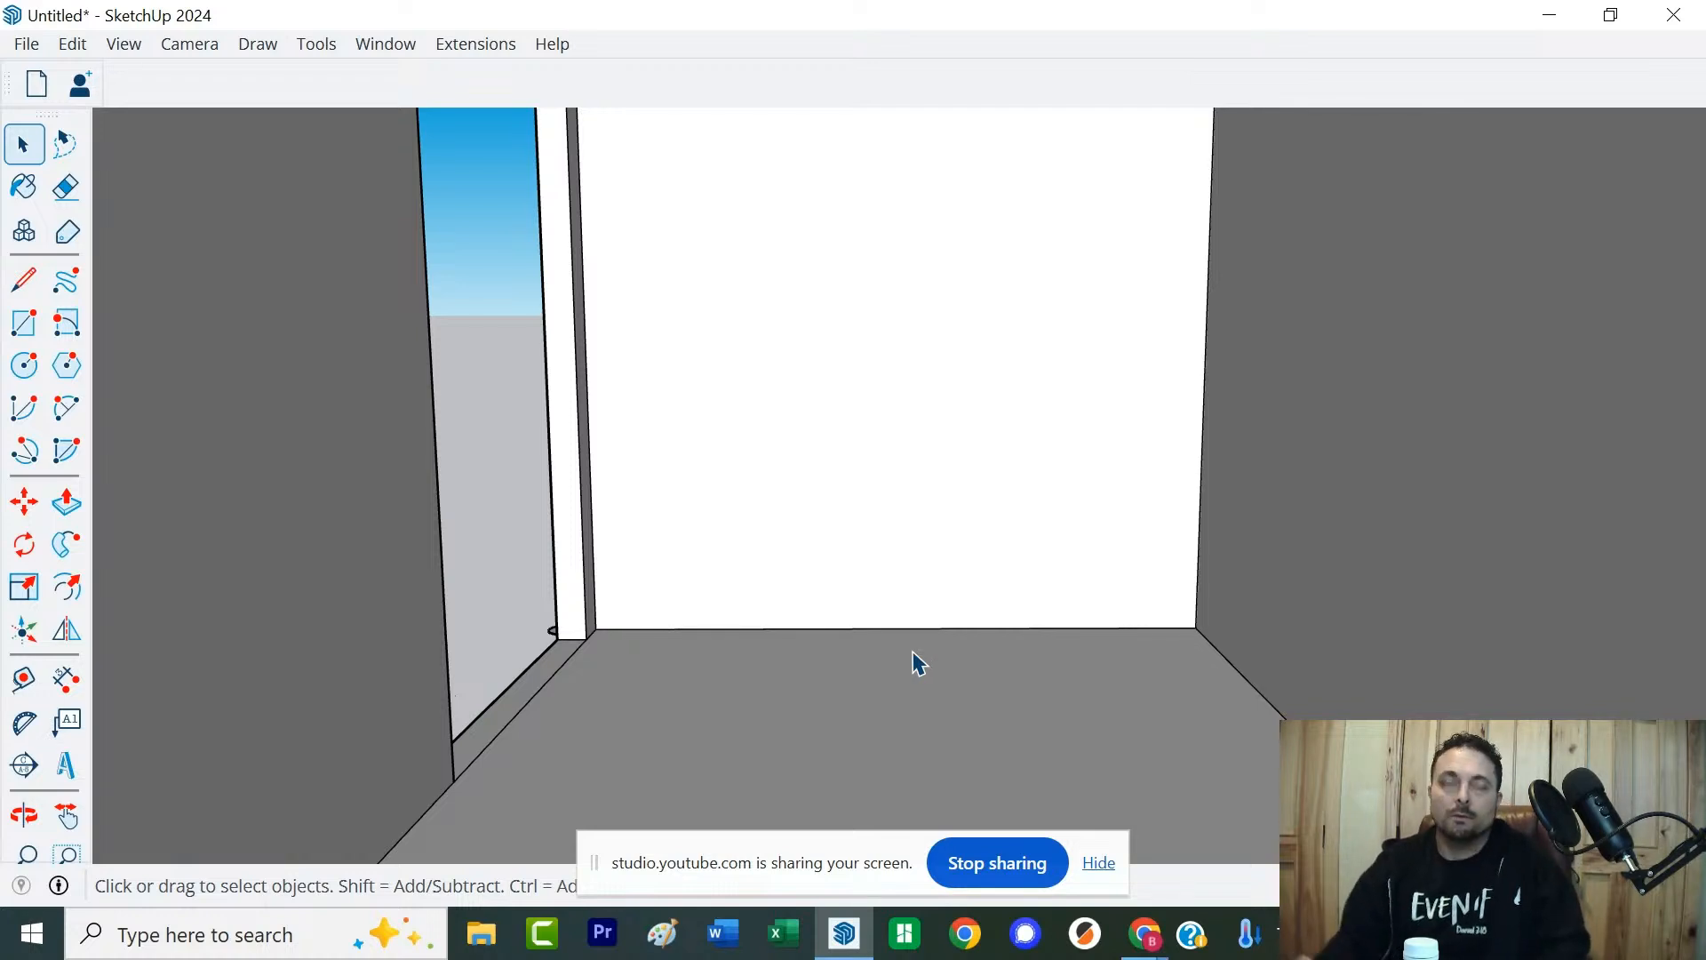
{"action": "key", "text": "r"}
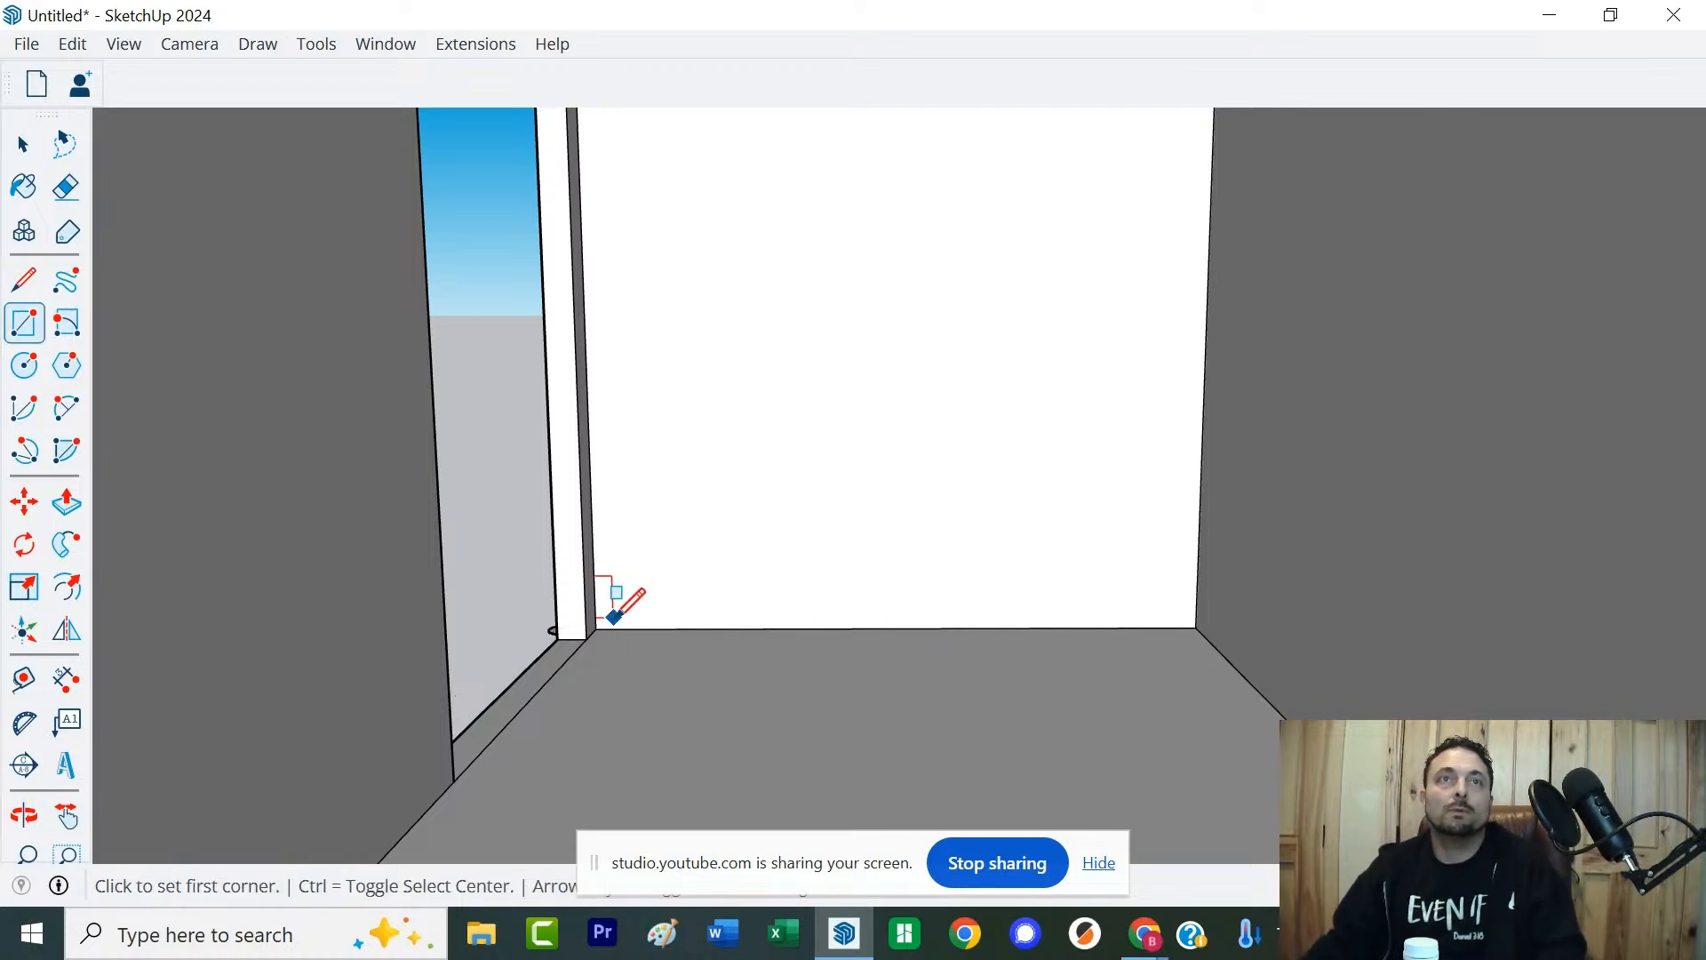
{"action": "left_click", "coordinate": [1196, 628]}
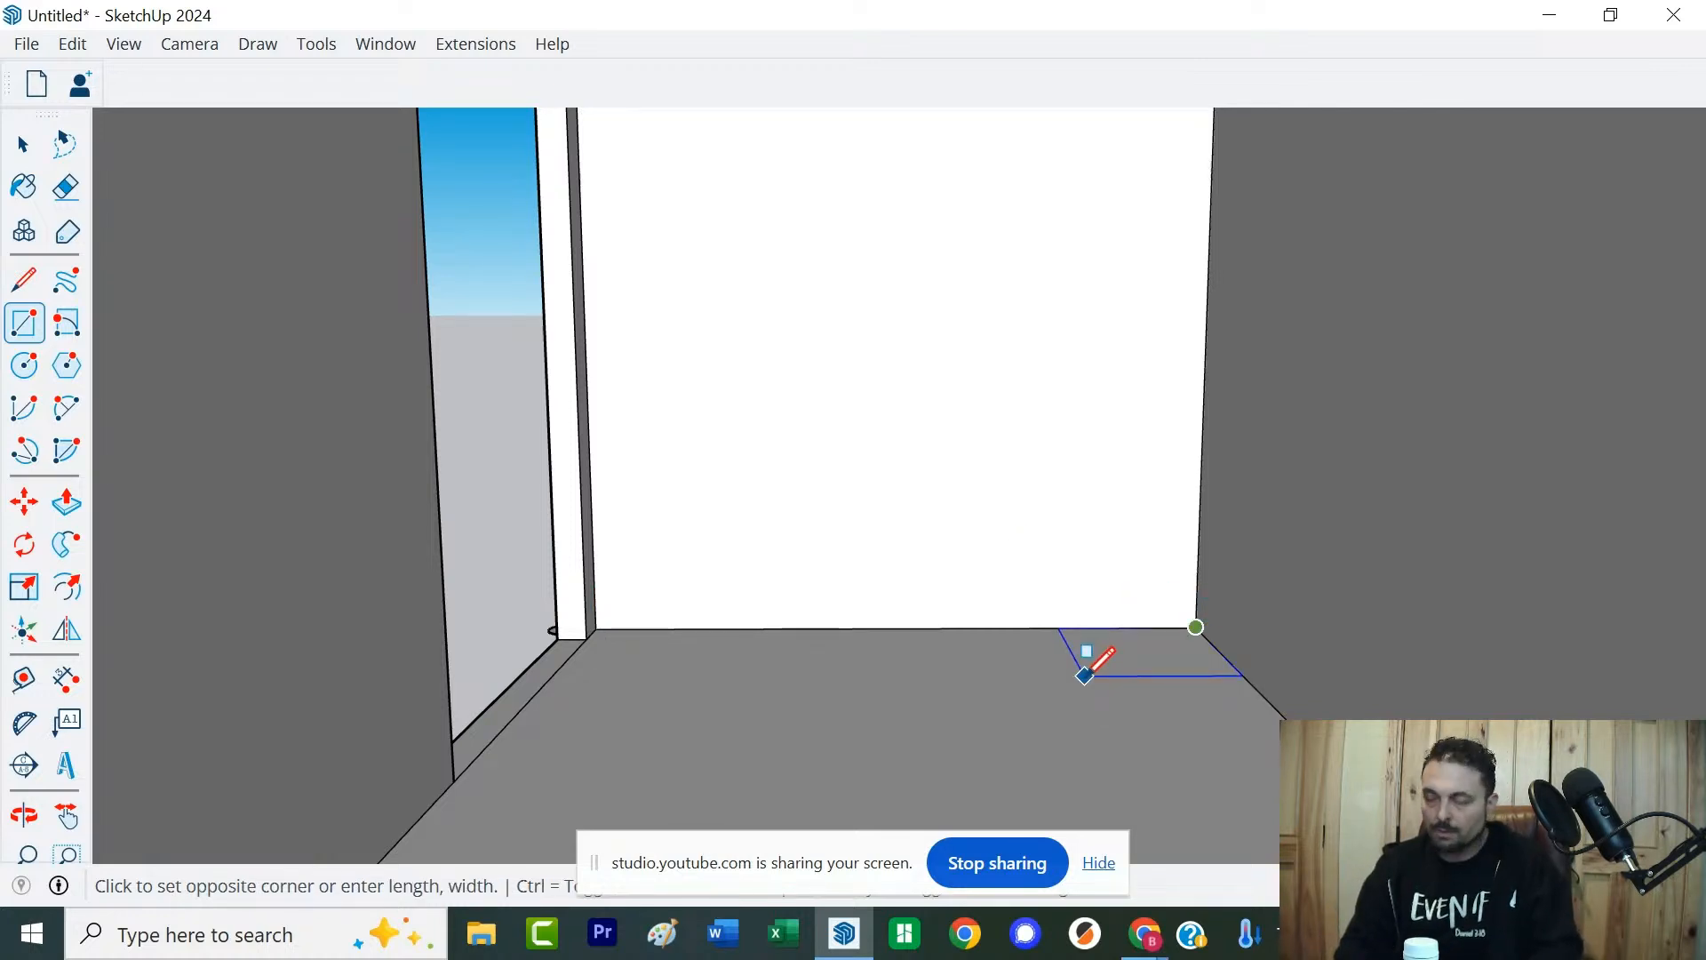
{"action": "key", "text": "Return"}
{"action": "key", "text": "space"}
{"action": "left_click", "coordinate": [1081, 713]}
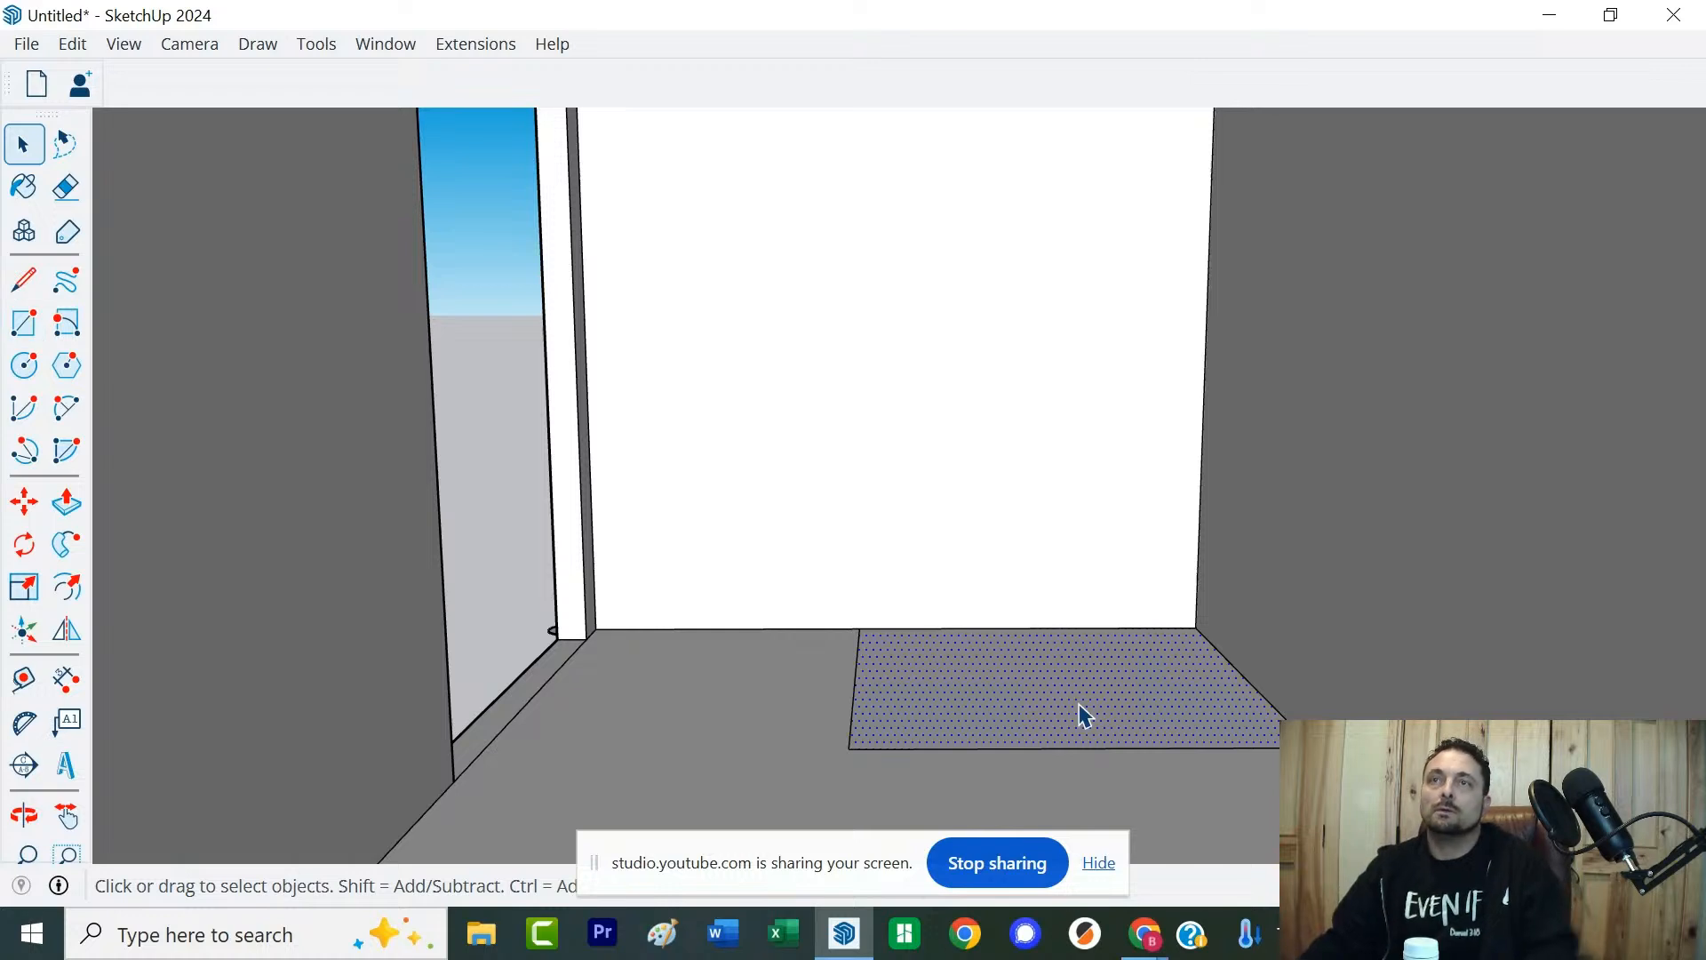
{"action": "key", "text": "p"}
{"action": "left_click", "coordinate": [1079, 717]}
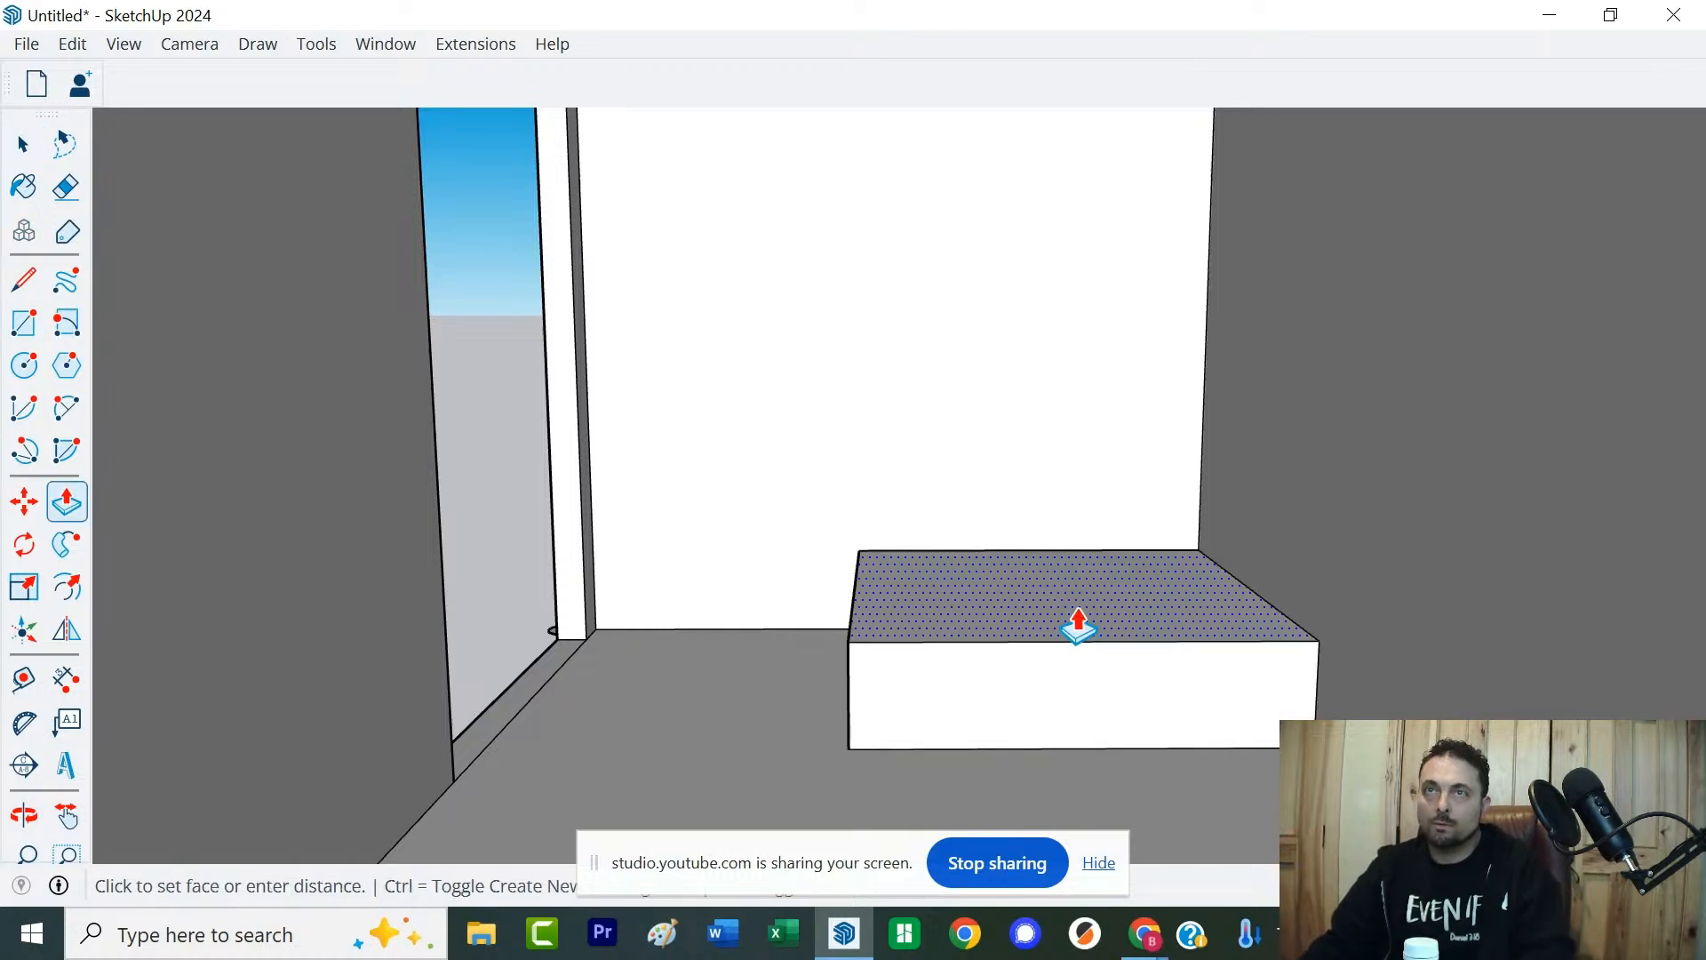
{"action": "key", "text": "Return"}
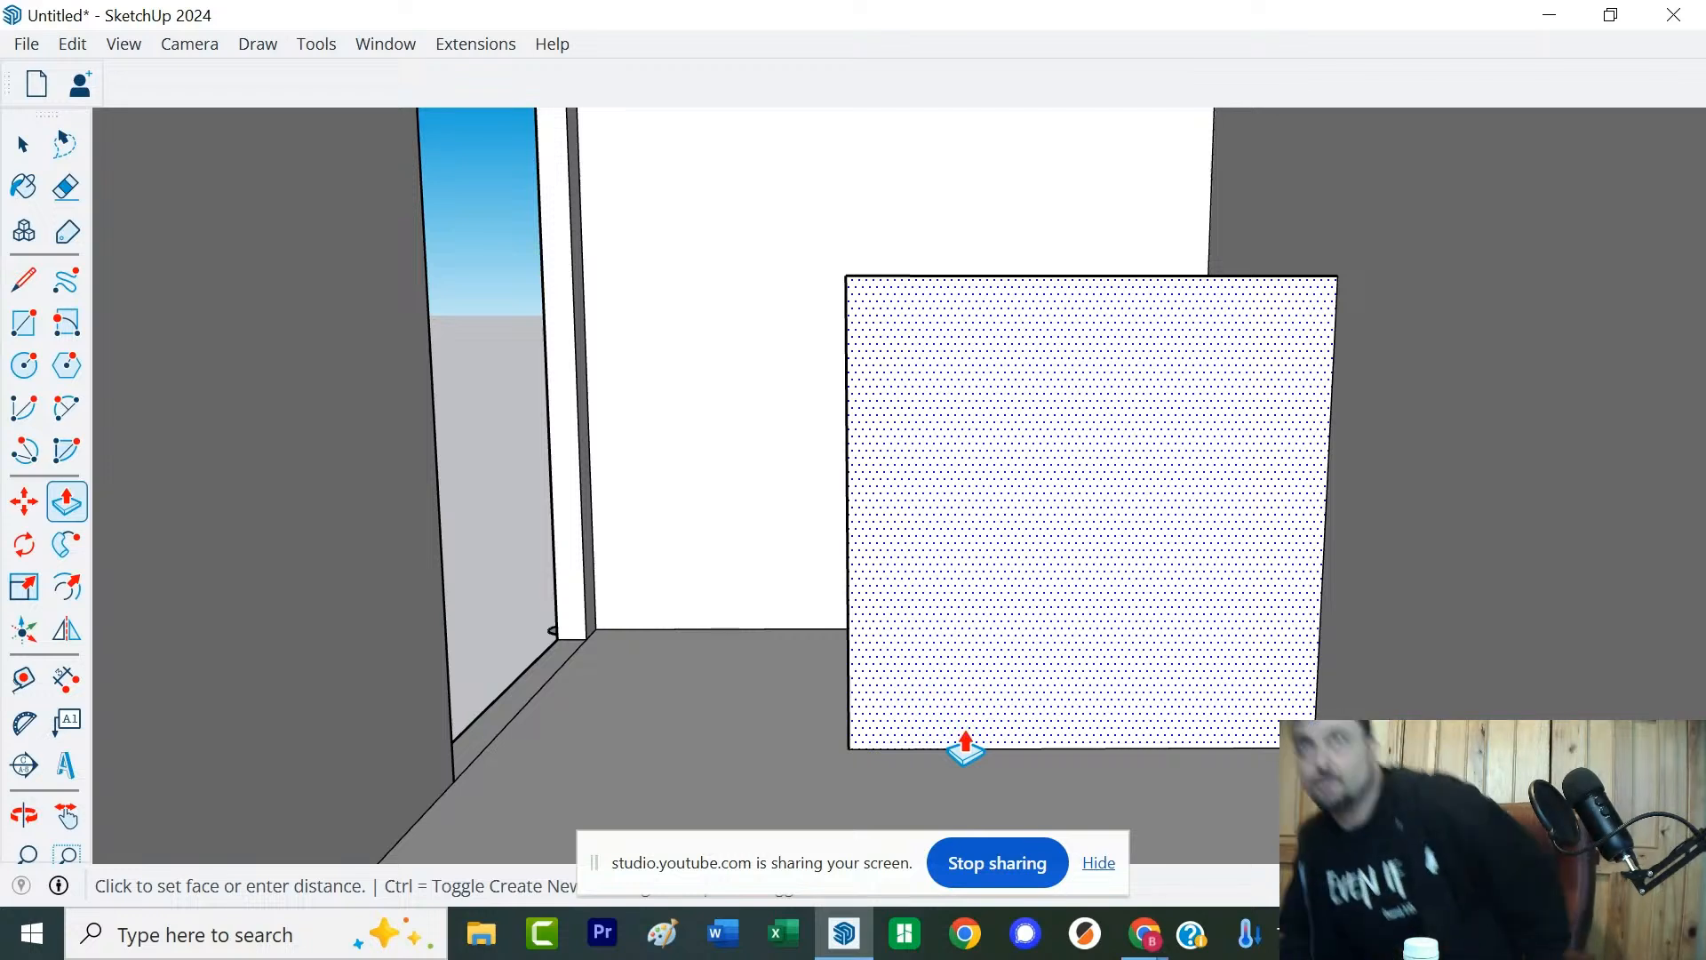
{"action": "key", "text": "Escape"}
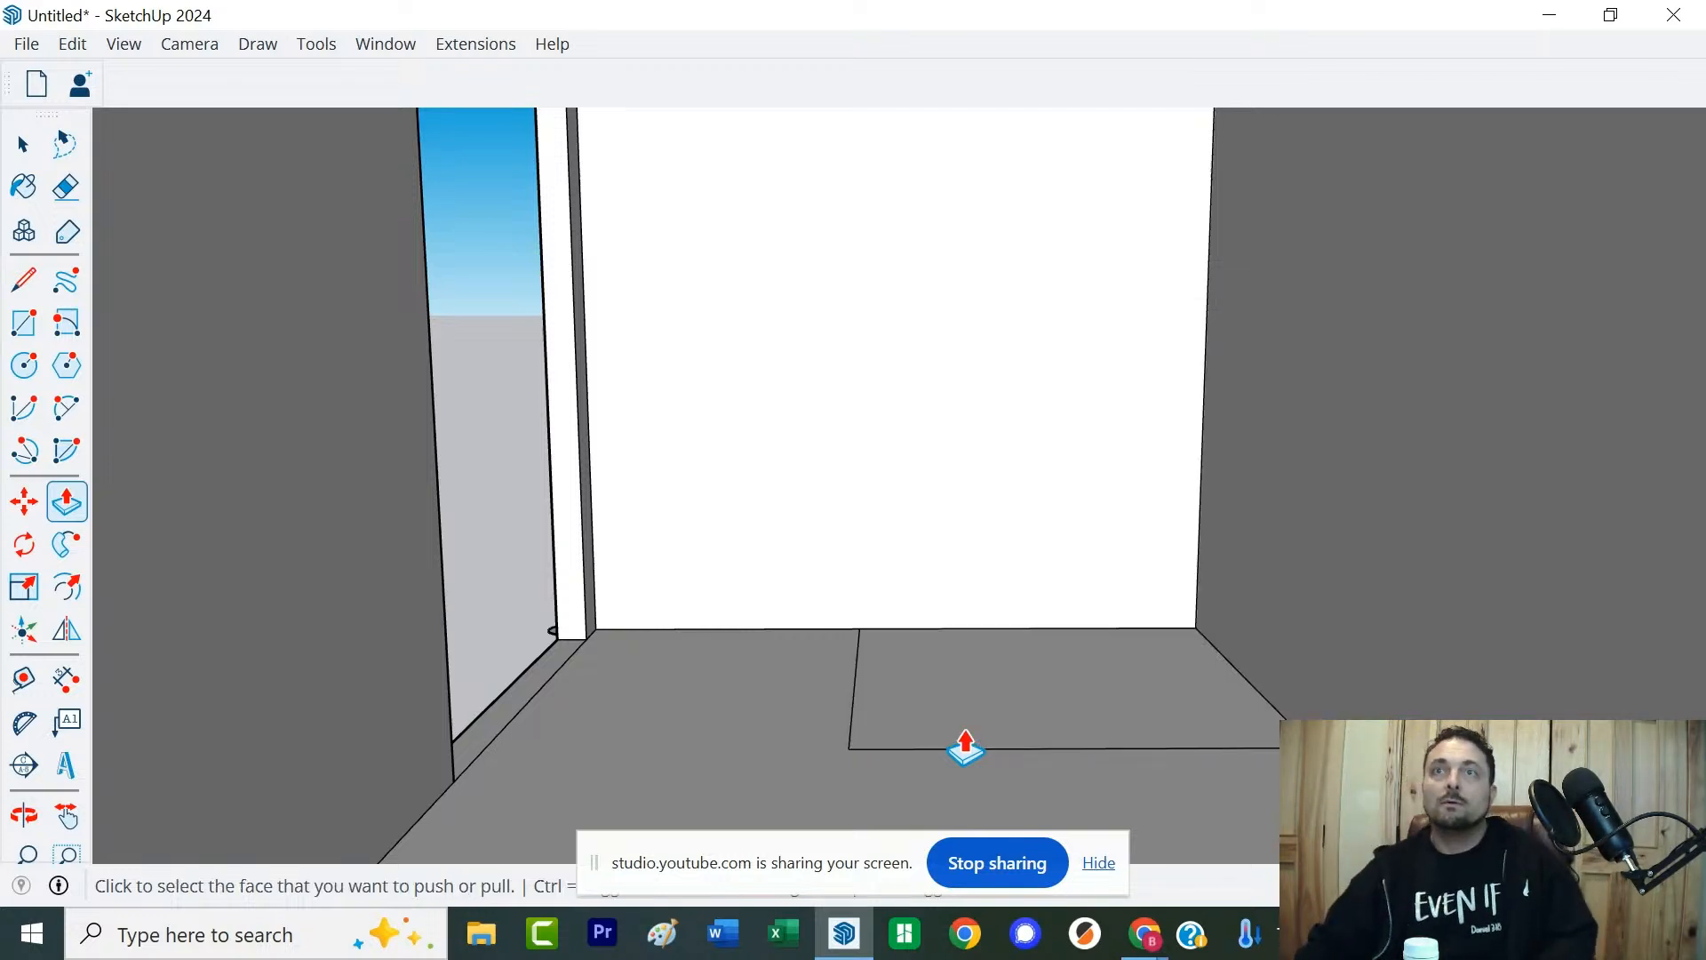
{"action": "key", "text": "ctrl+z"}
Draw a rectangle on the floor from the end wall's corner opposite the opening and raise it into a box with Push/Pull
{"action": "key", "text": "r"}
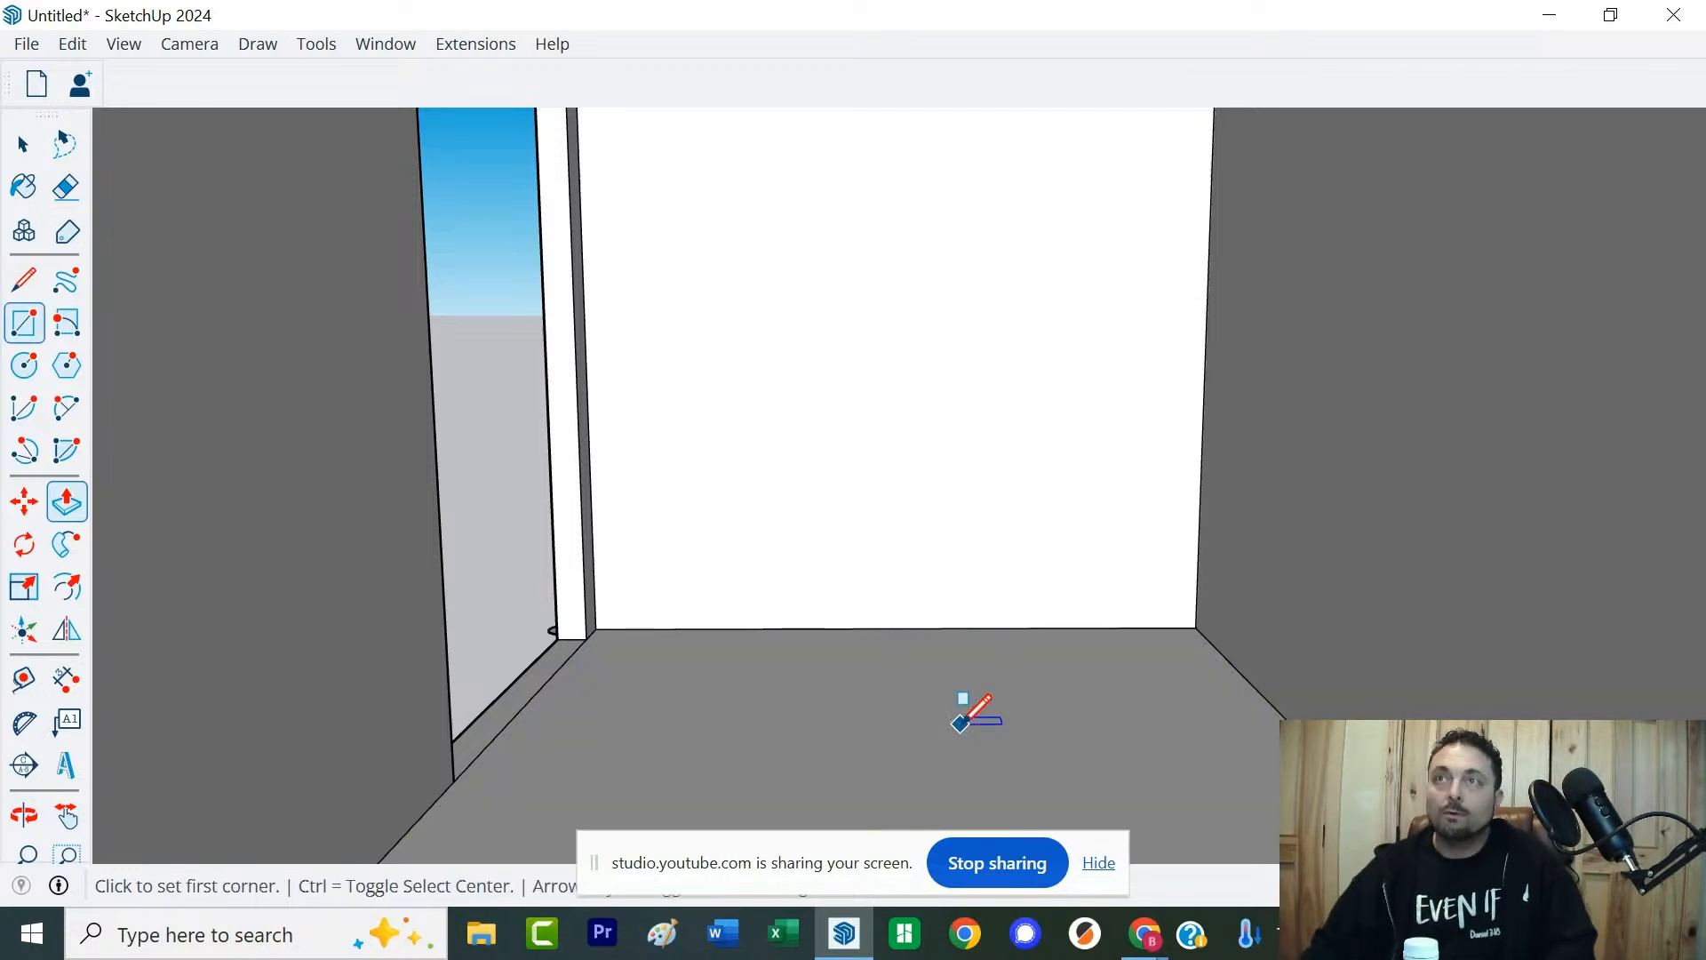
{"action": "left_click", "coordinate": [1195, 628]}
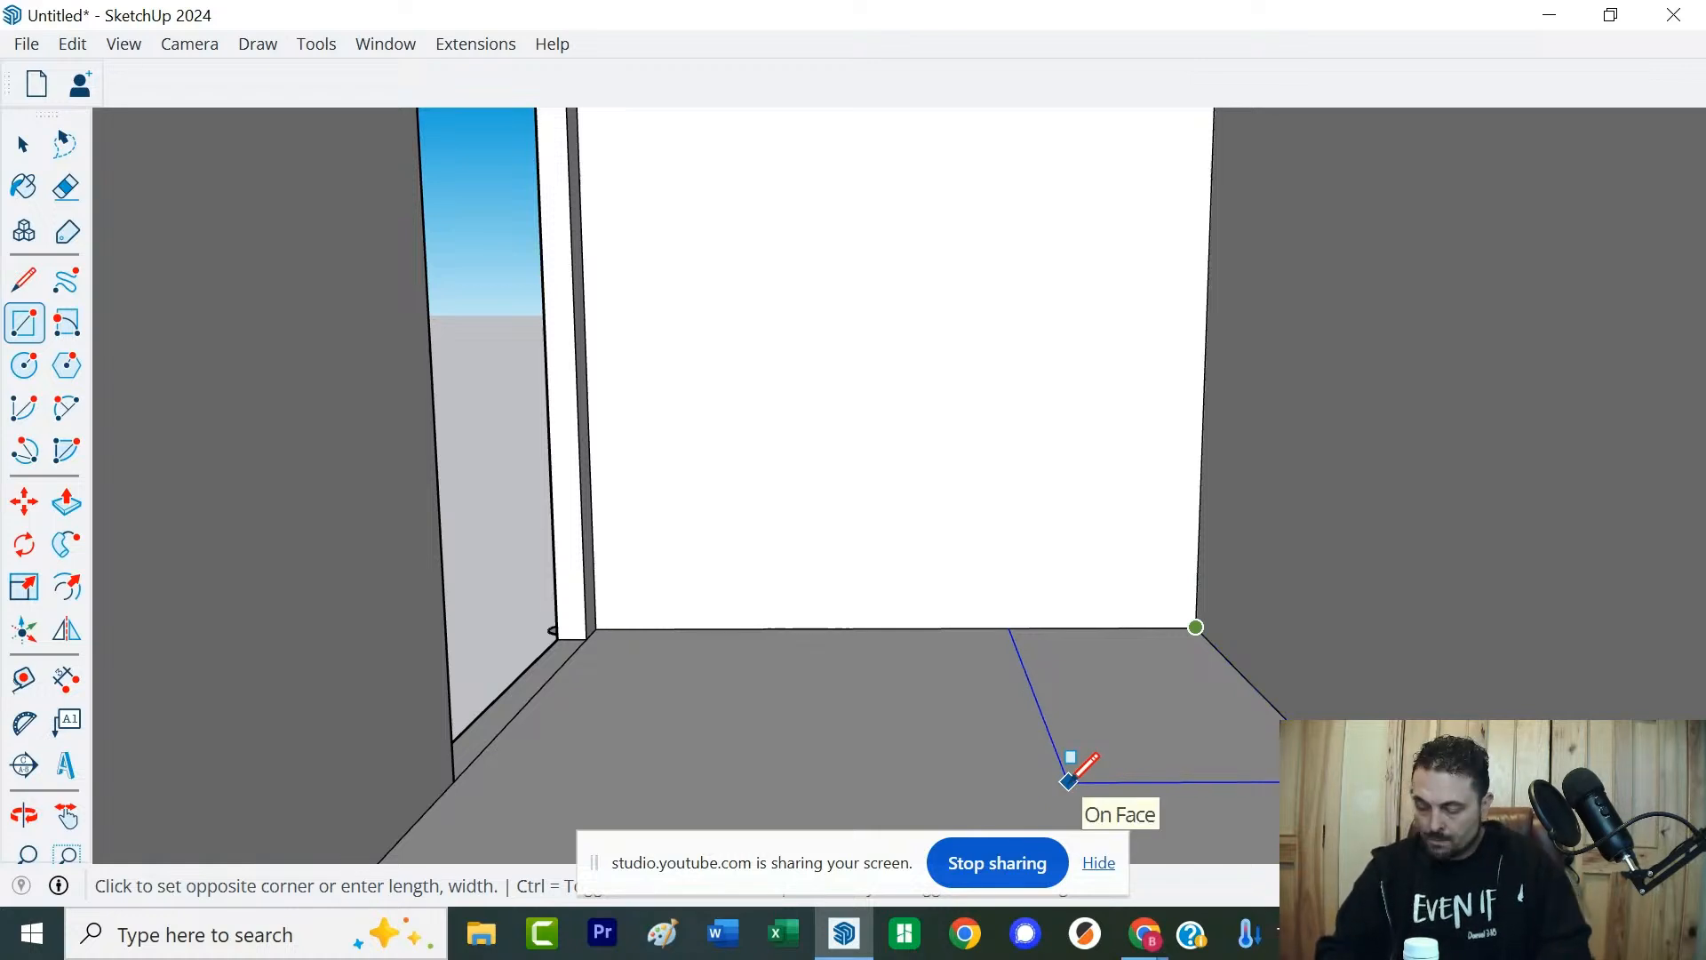
{"action": "key", "text": "Return"}
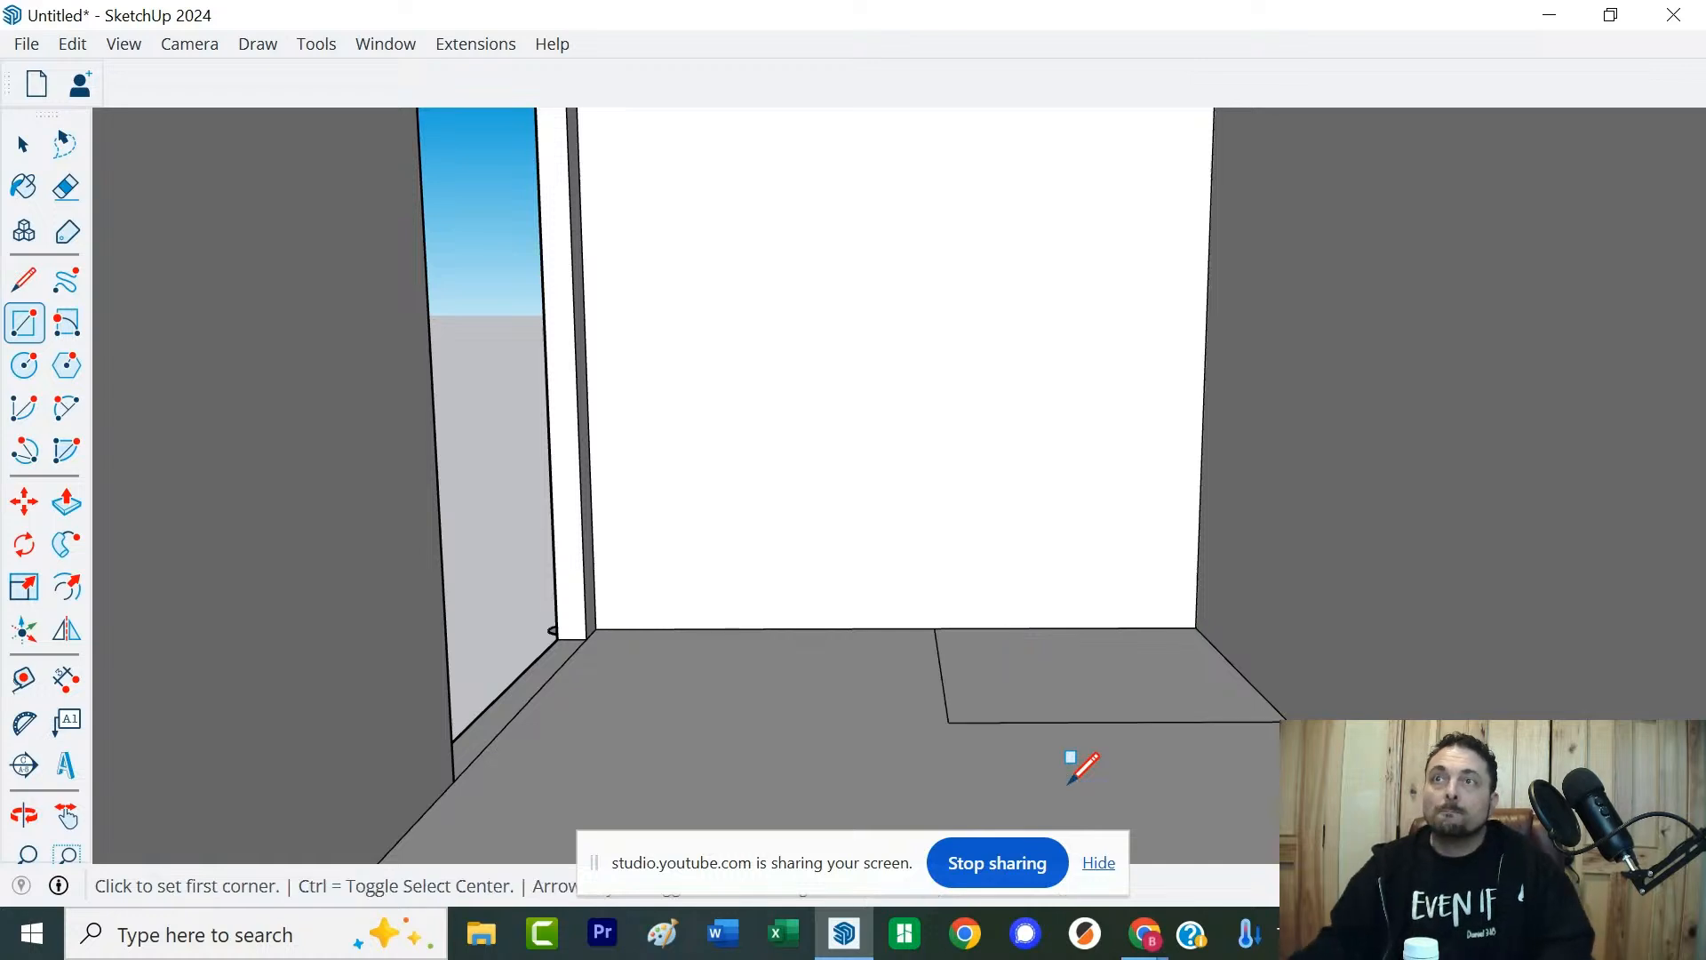
{"action": "key", "text": "p"}
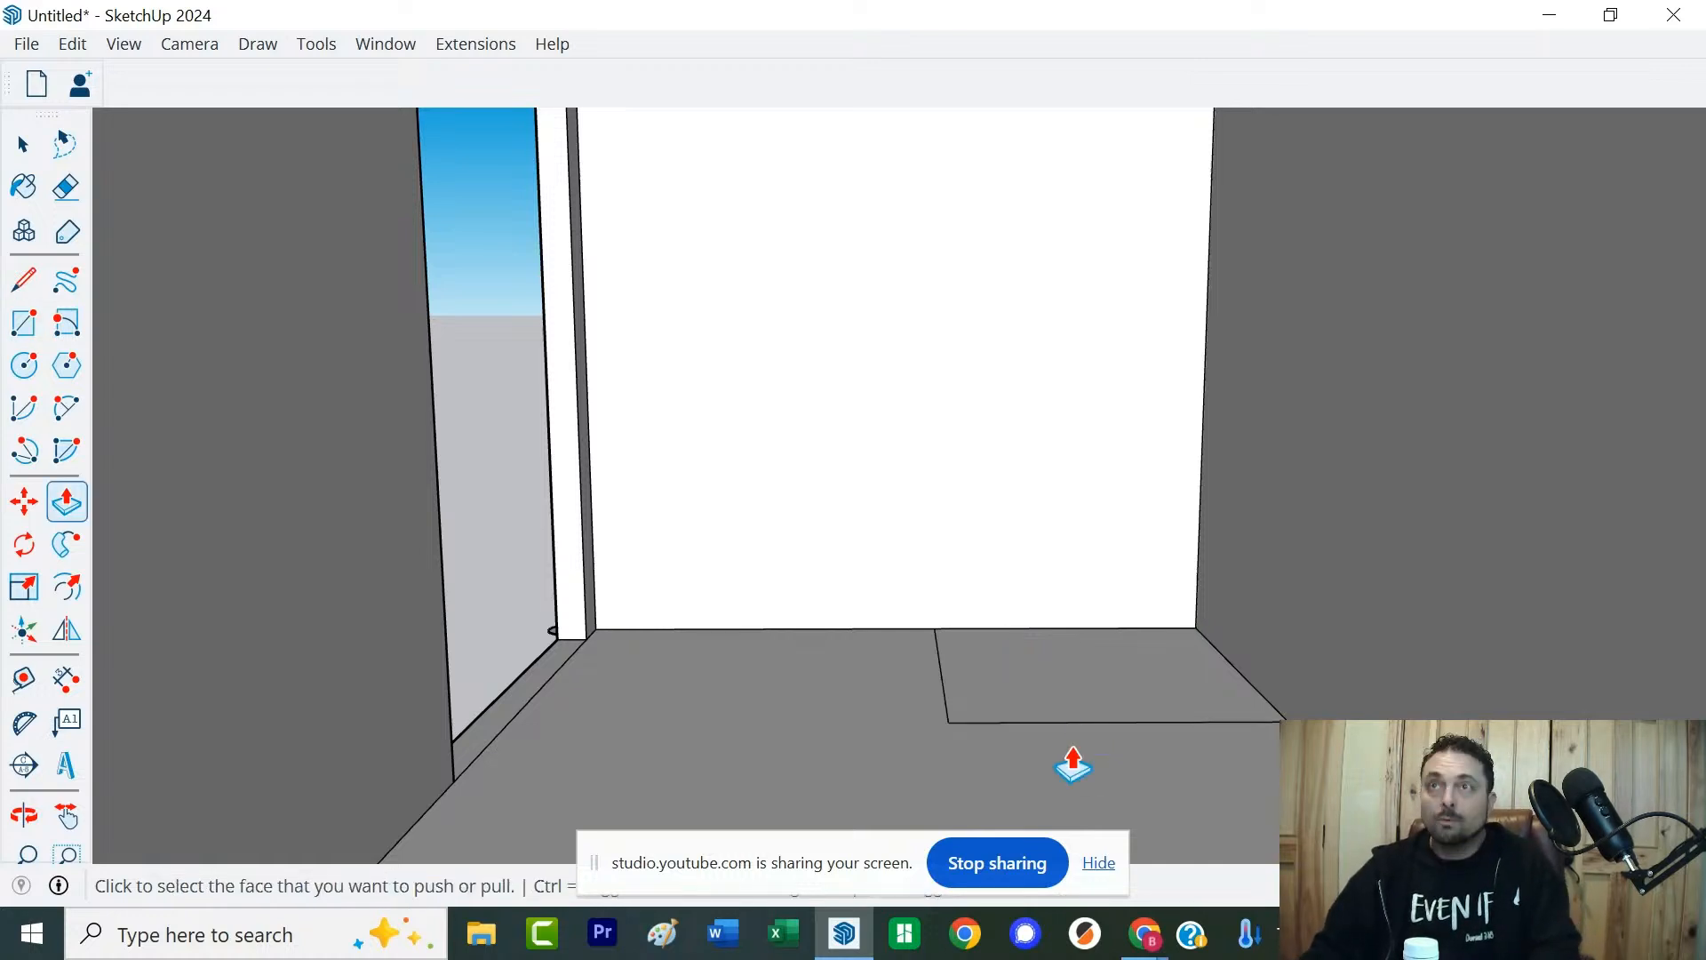
{"action": "left_click", "coordinate": [1074, 715]}
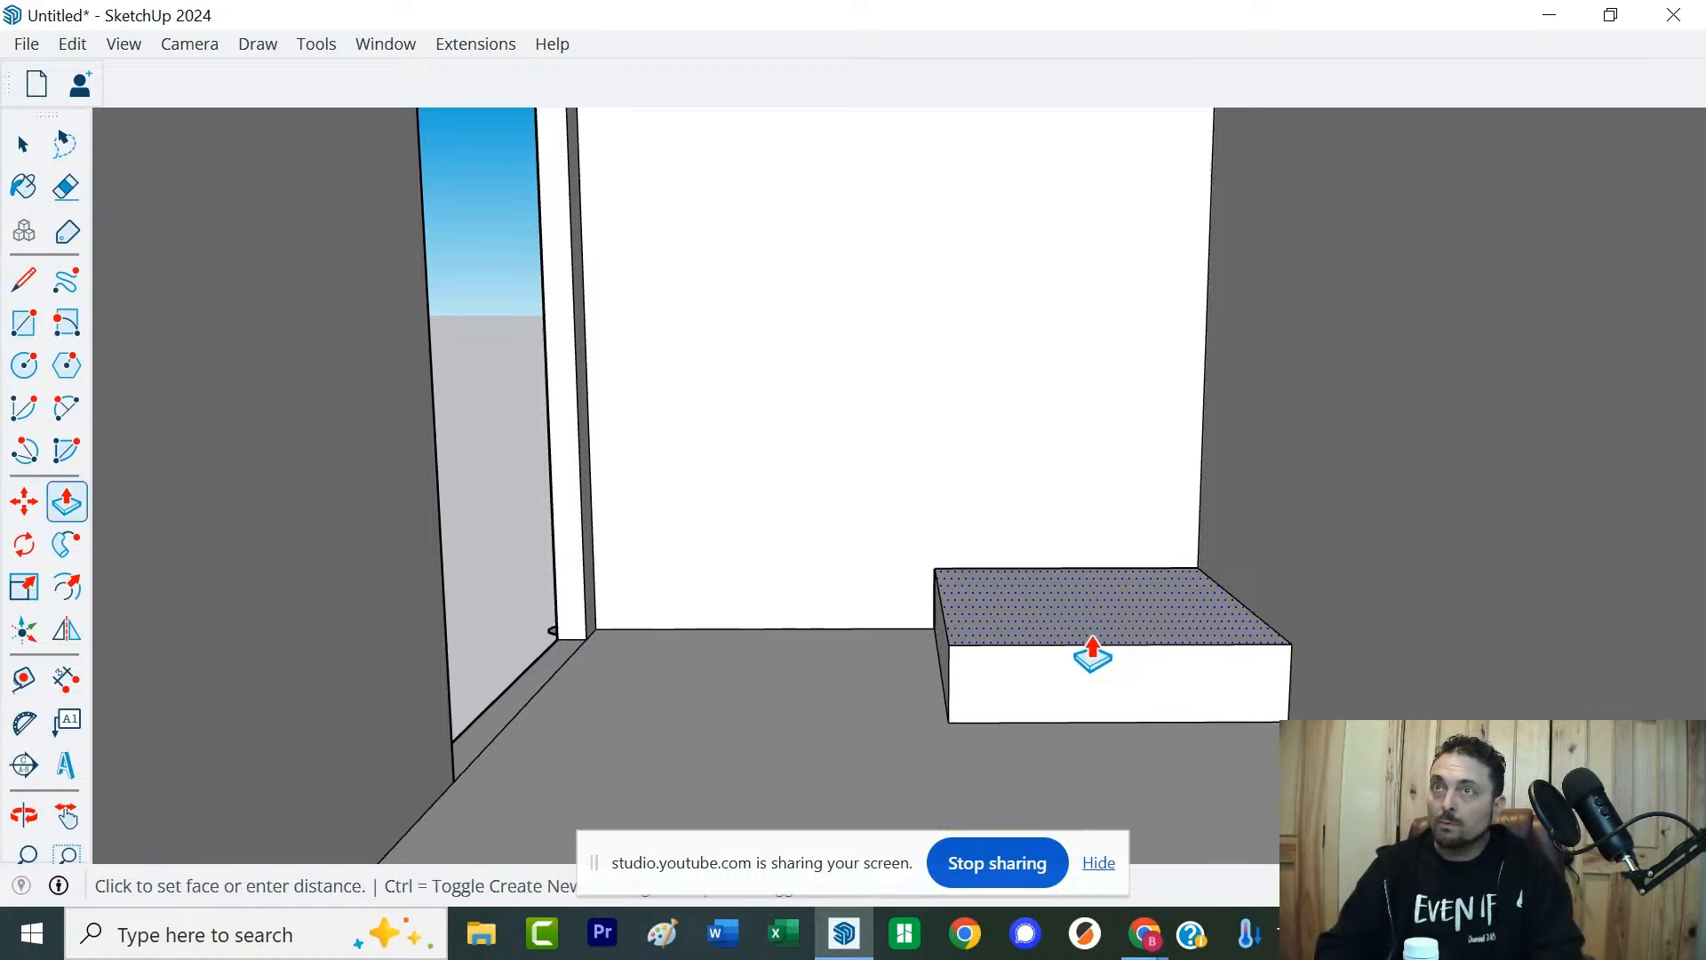
{"action": "left_click", "coordinate": [1047, 590]}
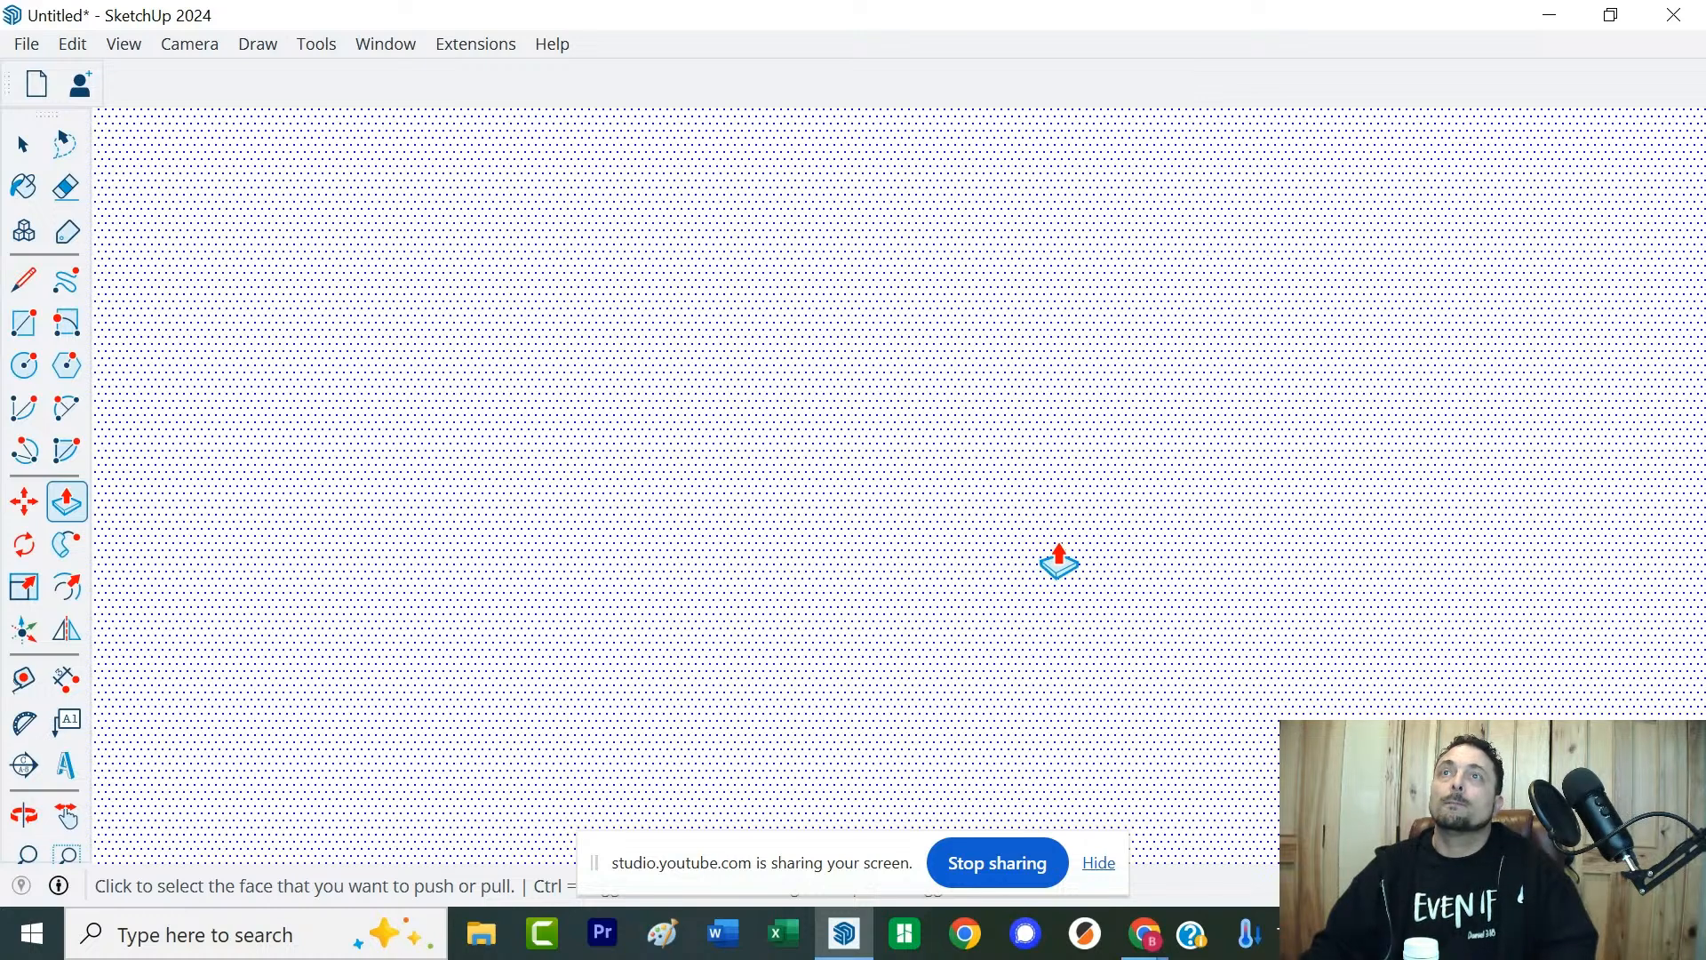
Measure the height from the corner box's top back corner to the ceiling with a trial line, leaving no line drawn
{"action": "scroll", "coordinate": [1059, 561], "scroll_direction": "down", "scroll_amount": 2}
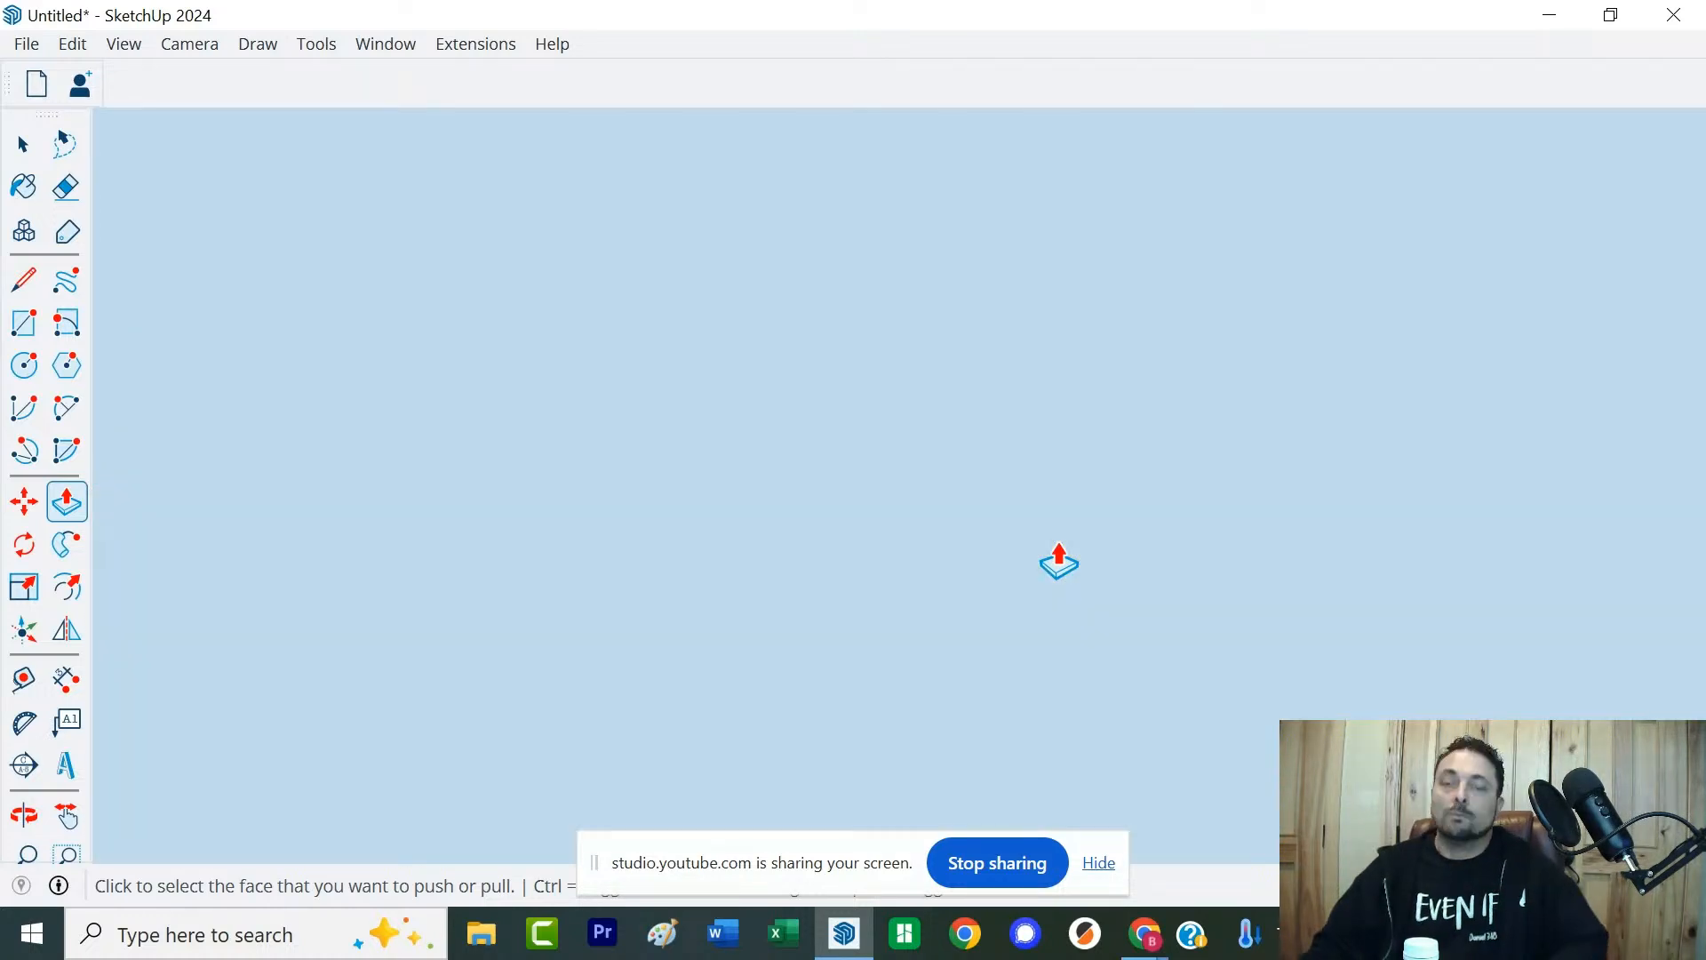
{"action": "scroll", "coordinate": [1059, 562], "scroll_direction": "down", "scroll_amount": 3}
{"action": "scroll", "coordinate": [1059, 562], "scroll_direction": "up", "scroll_amount": 2}
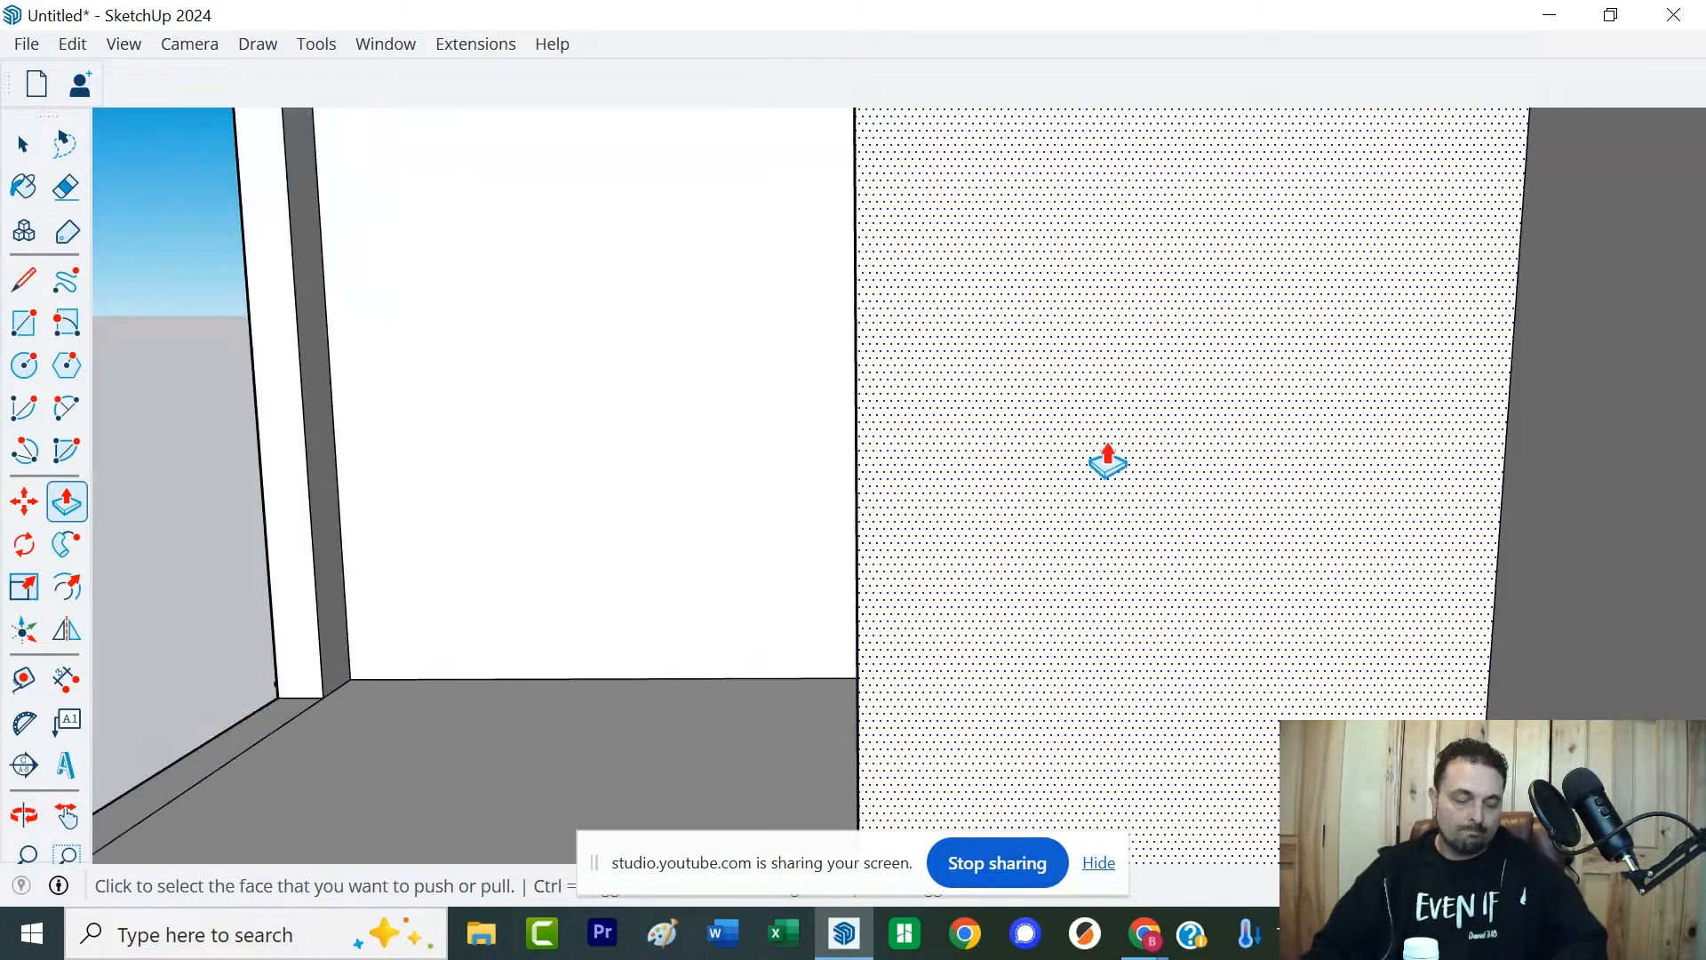
{"action": "middle_click_drag", "start_coordinate": [1107, 460], "coordinate": [1024, 790], "text": "shift"}
{"action": "scroll", "coordinate": [1024, 791], "scroll_direction": "down", "scroll_amount": 3}
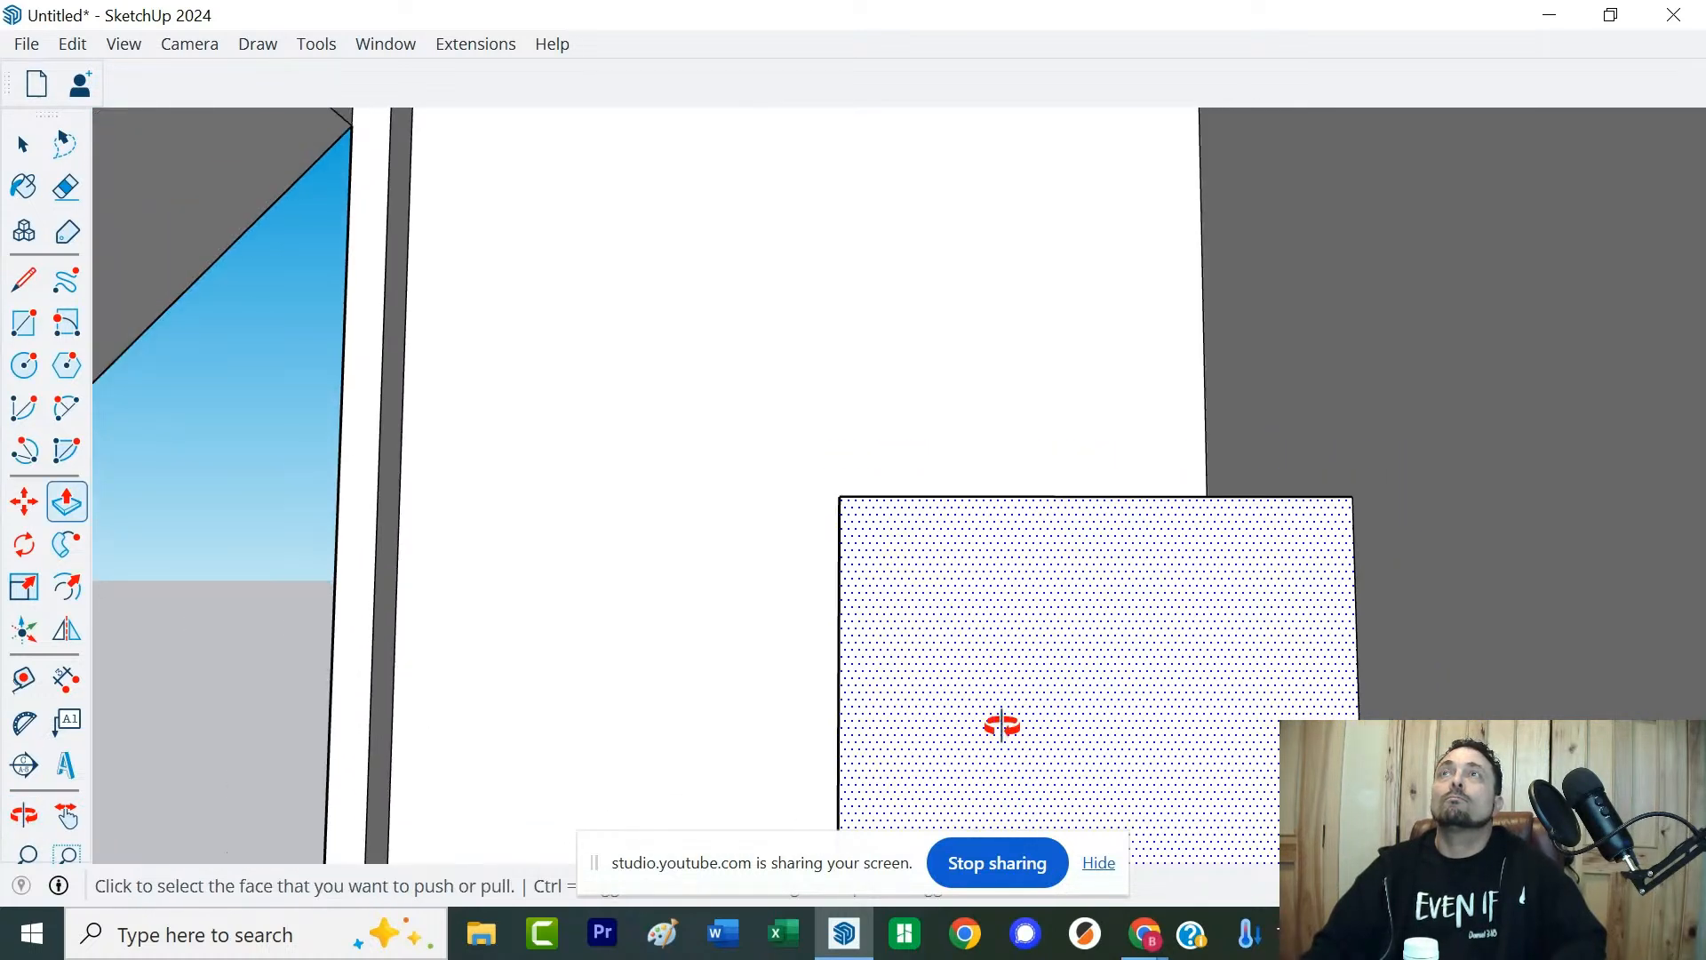
{"action": "middle_click_drag", "start_coordinate": [1003, 724], "coordinate": [951, 551]}
{"action": "middle_click_drag", "start_coordinate": [1005, 397], "coordinate": [925, 750]}
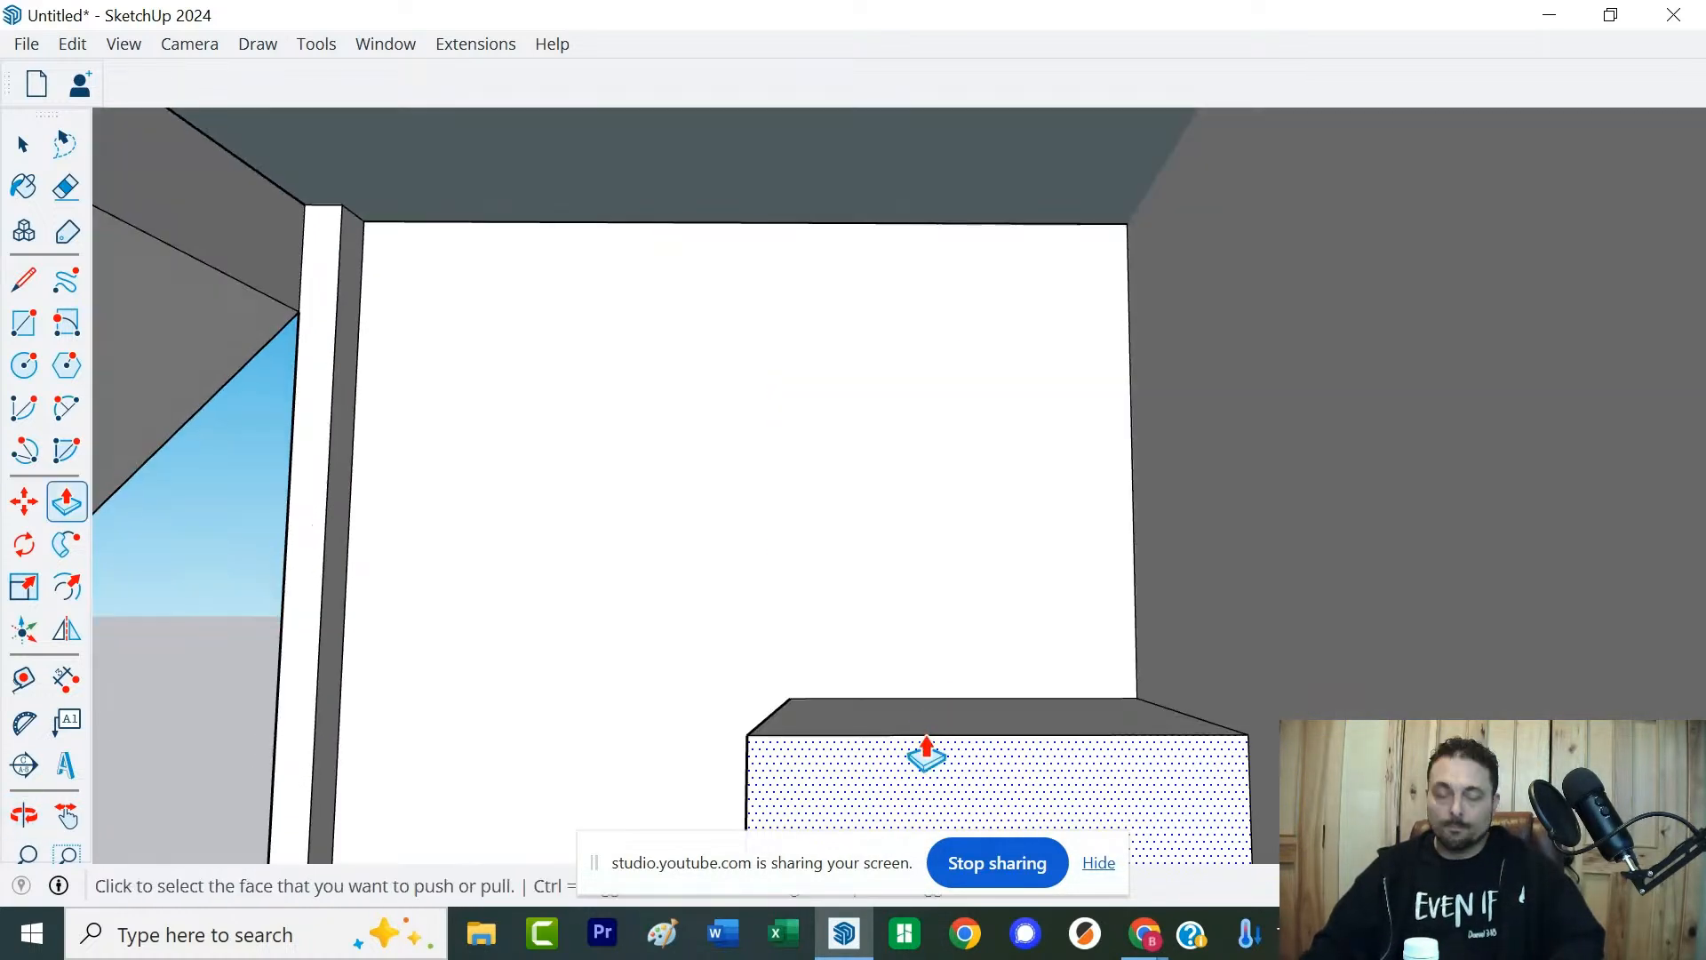
{"action": "key", "text": "l"}
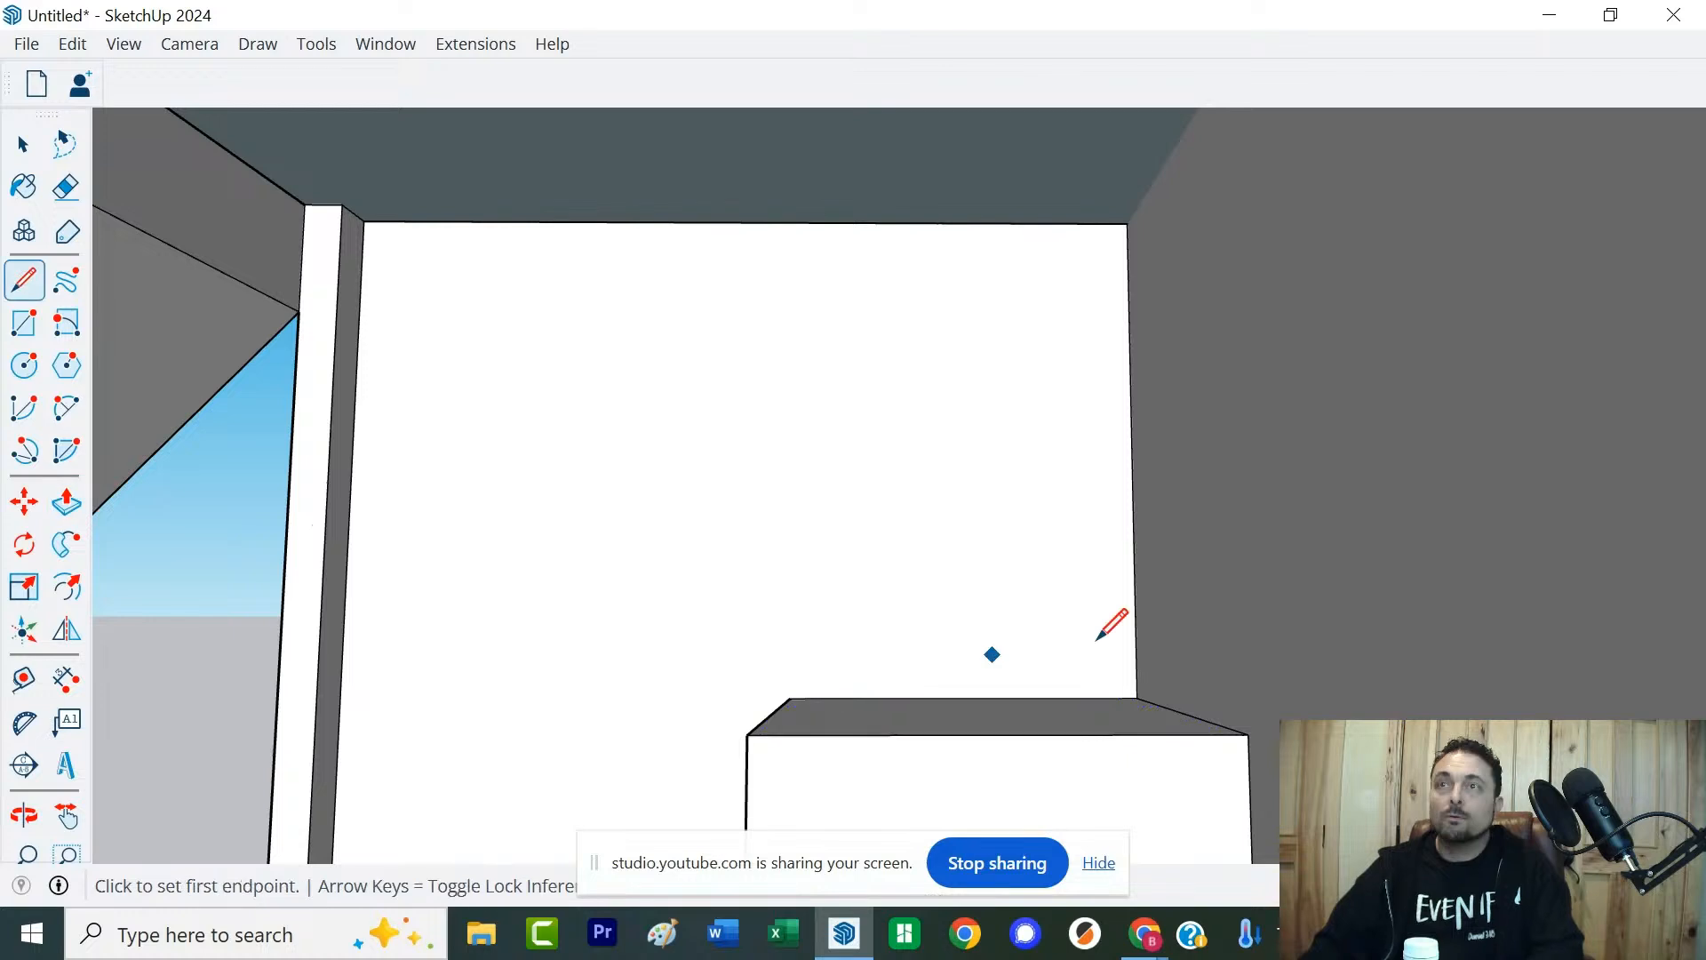
{"action": "left_click", "coordinate": [1136, 699]}
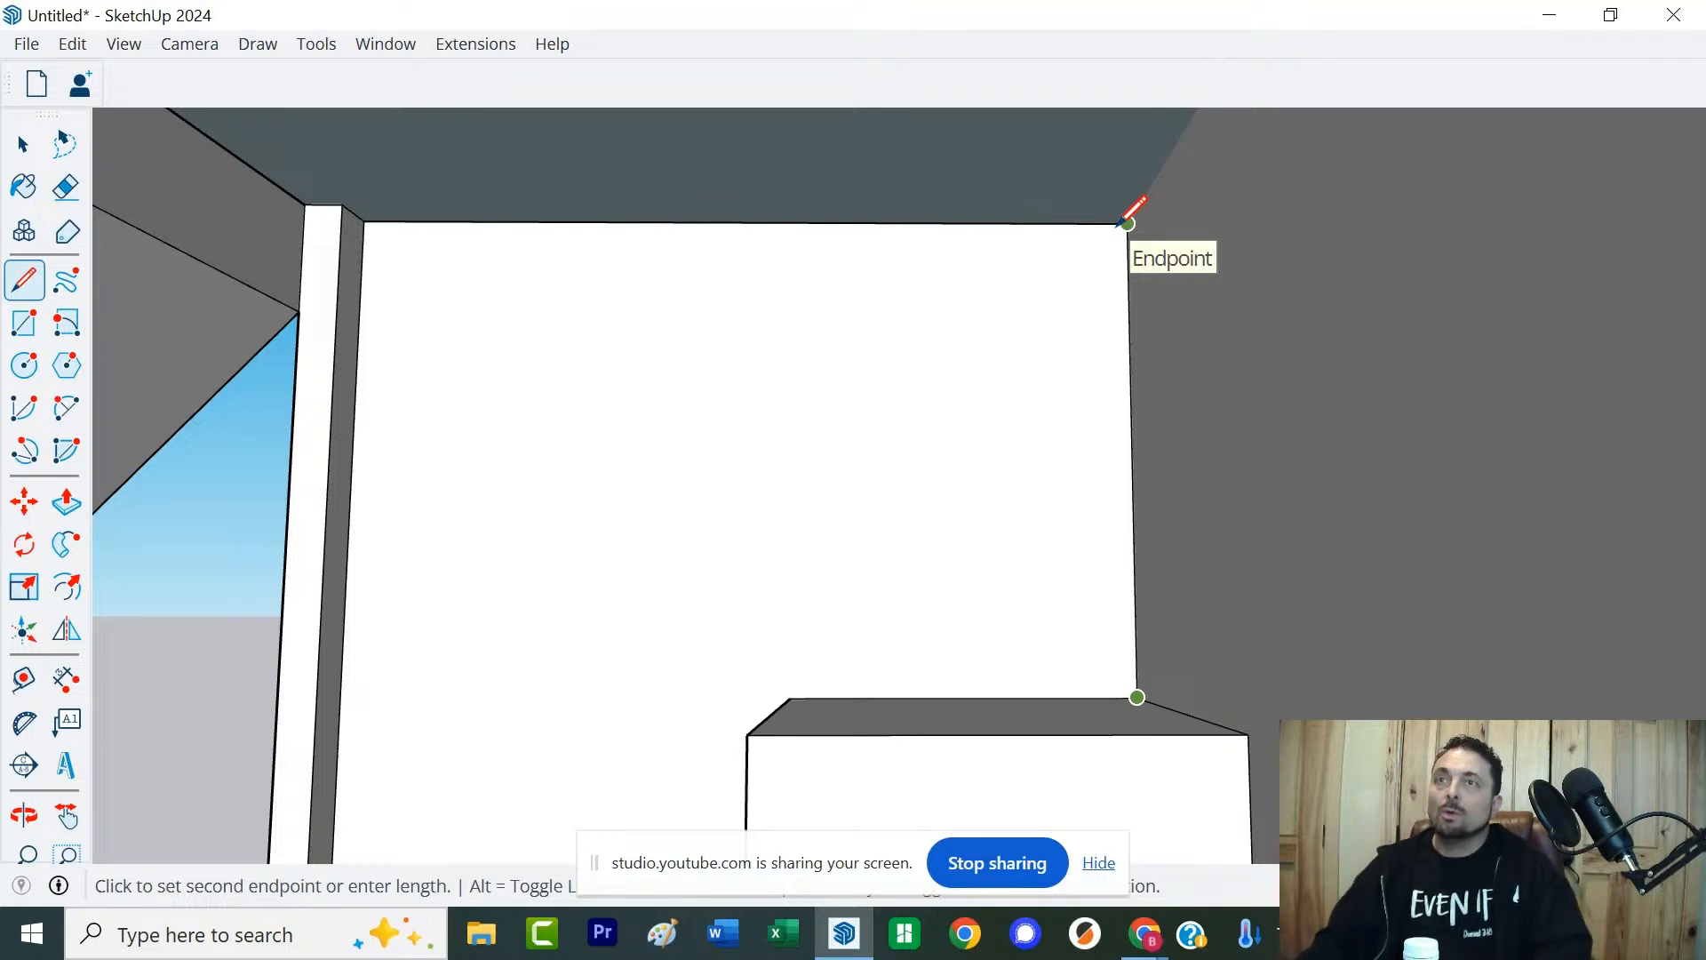
{"action": "key", "text": "space"}
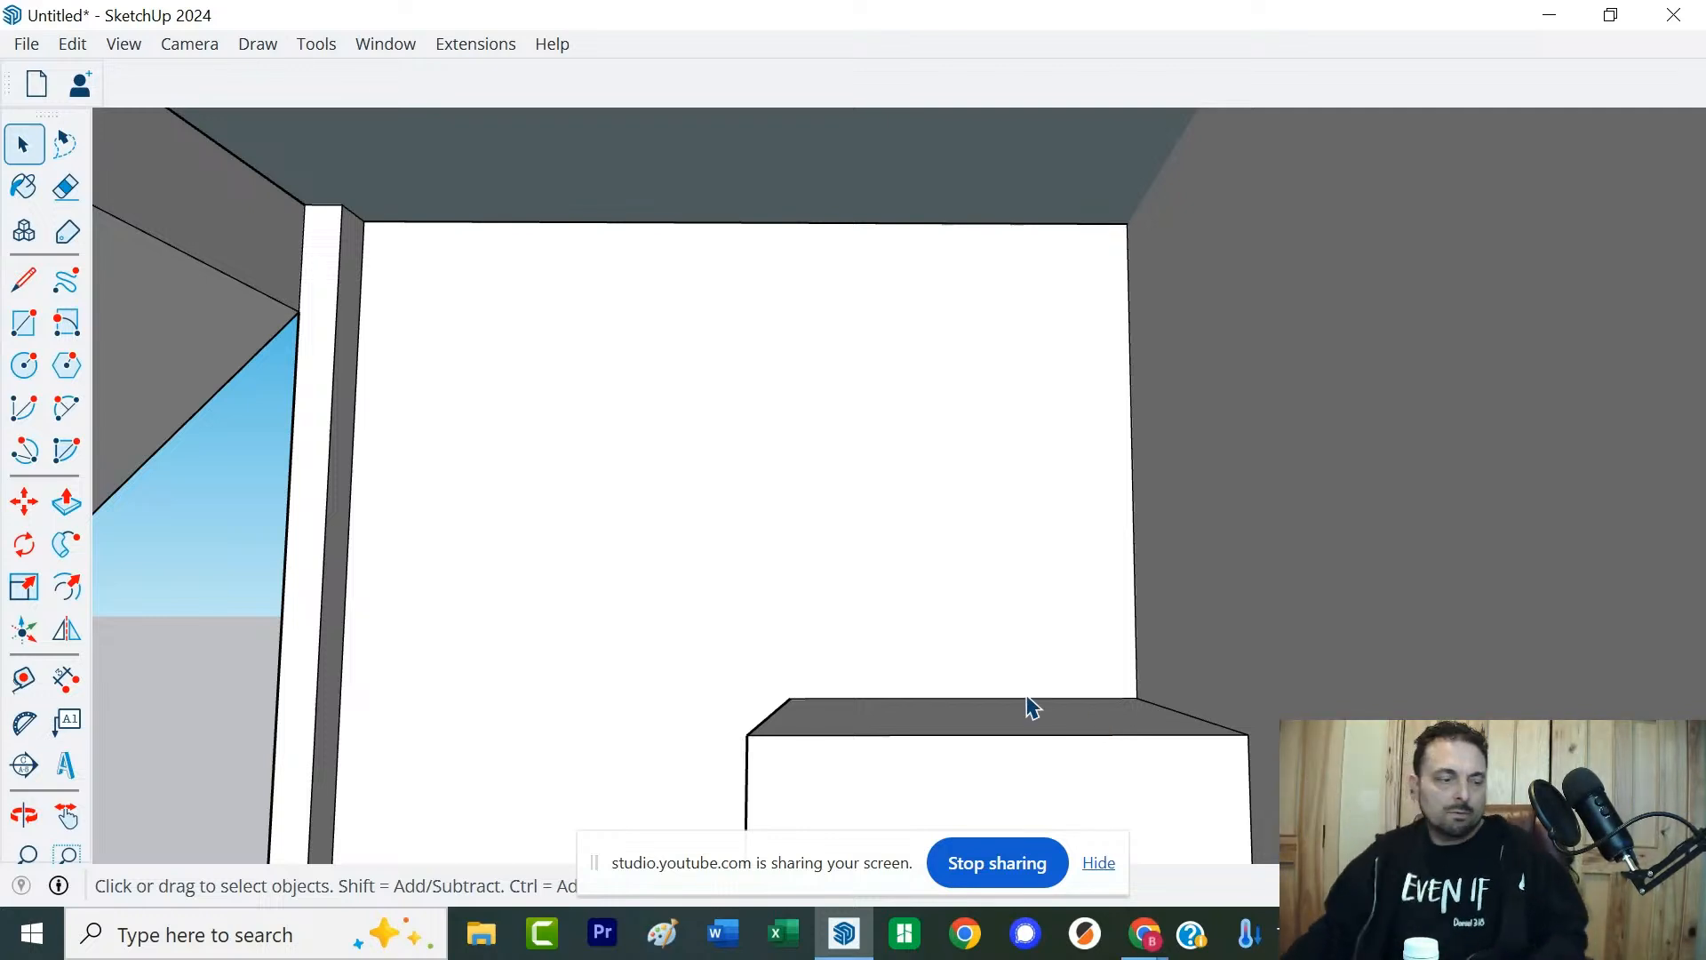
{"action": "scroll", "coordinate": [812, 748], "scroll_direction": "down", "scroll_amount": 4}
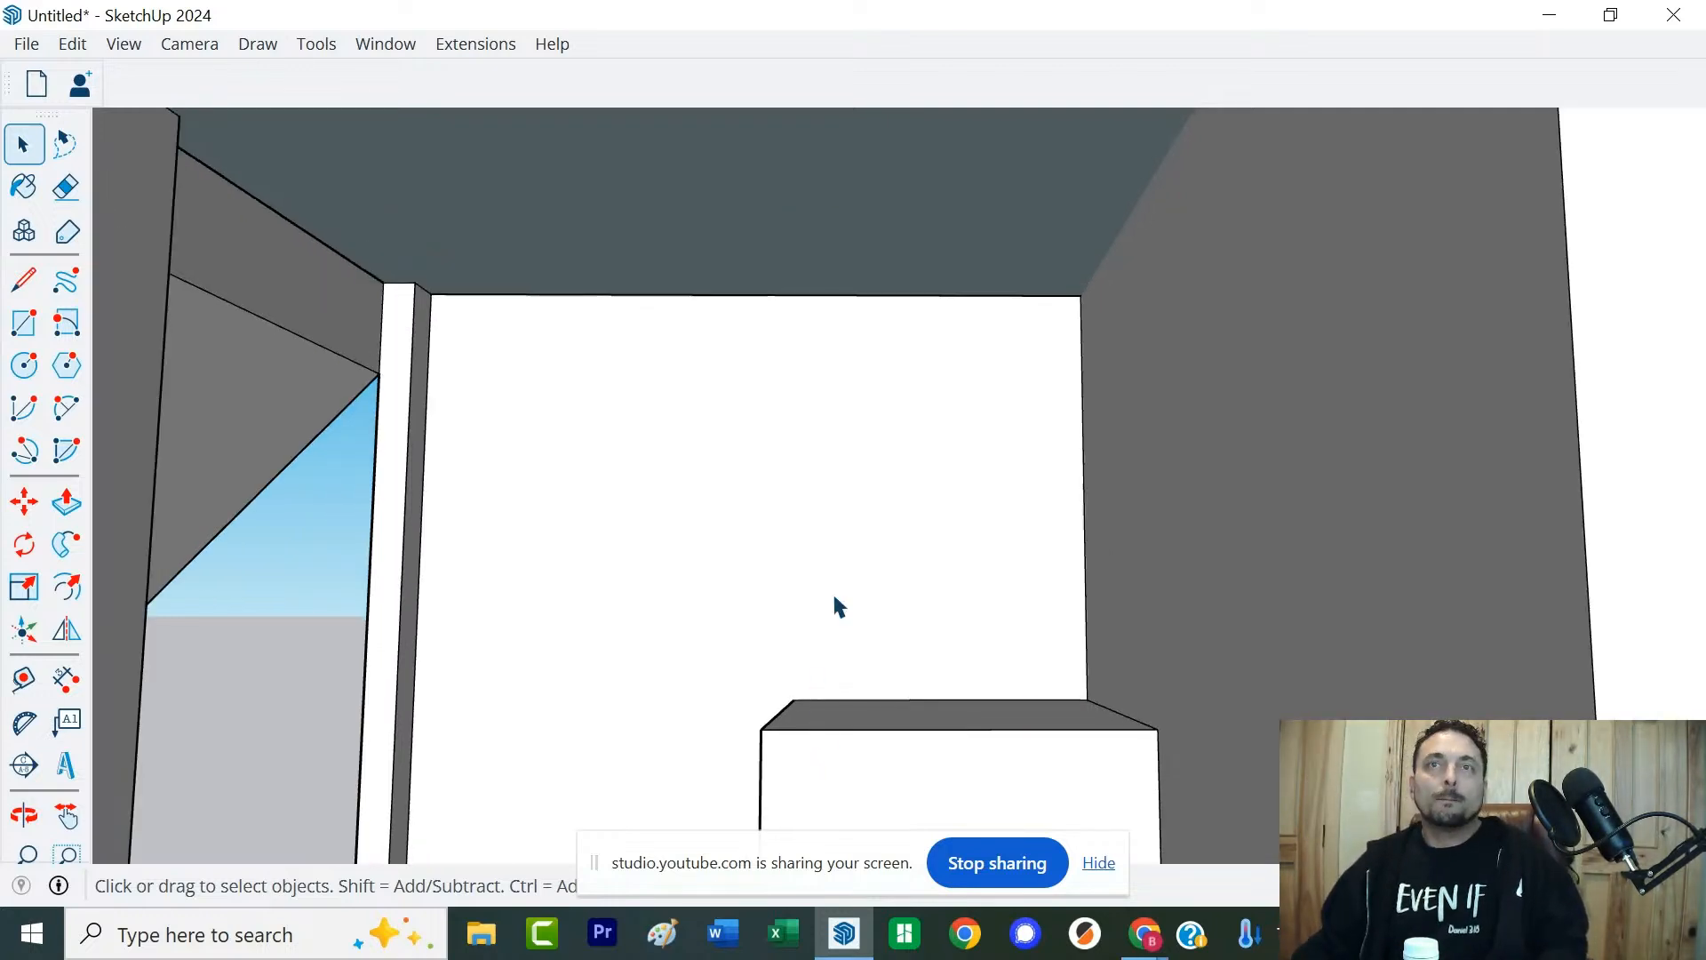
{"action": "middle_click_drag", "start_coordinate": [866, 582], "coordinate": [697, 633]}
{"action": "key", "text": "r"}
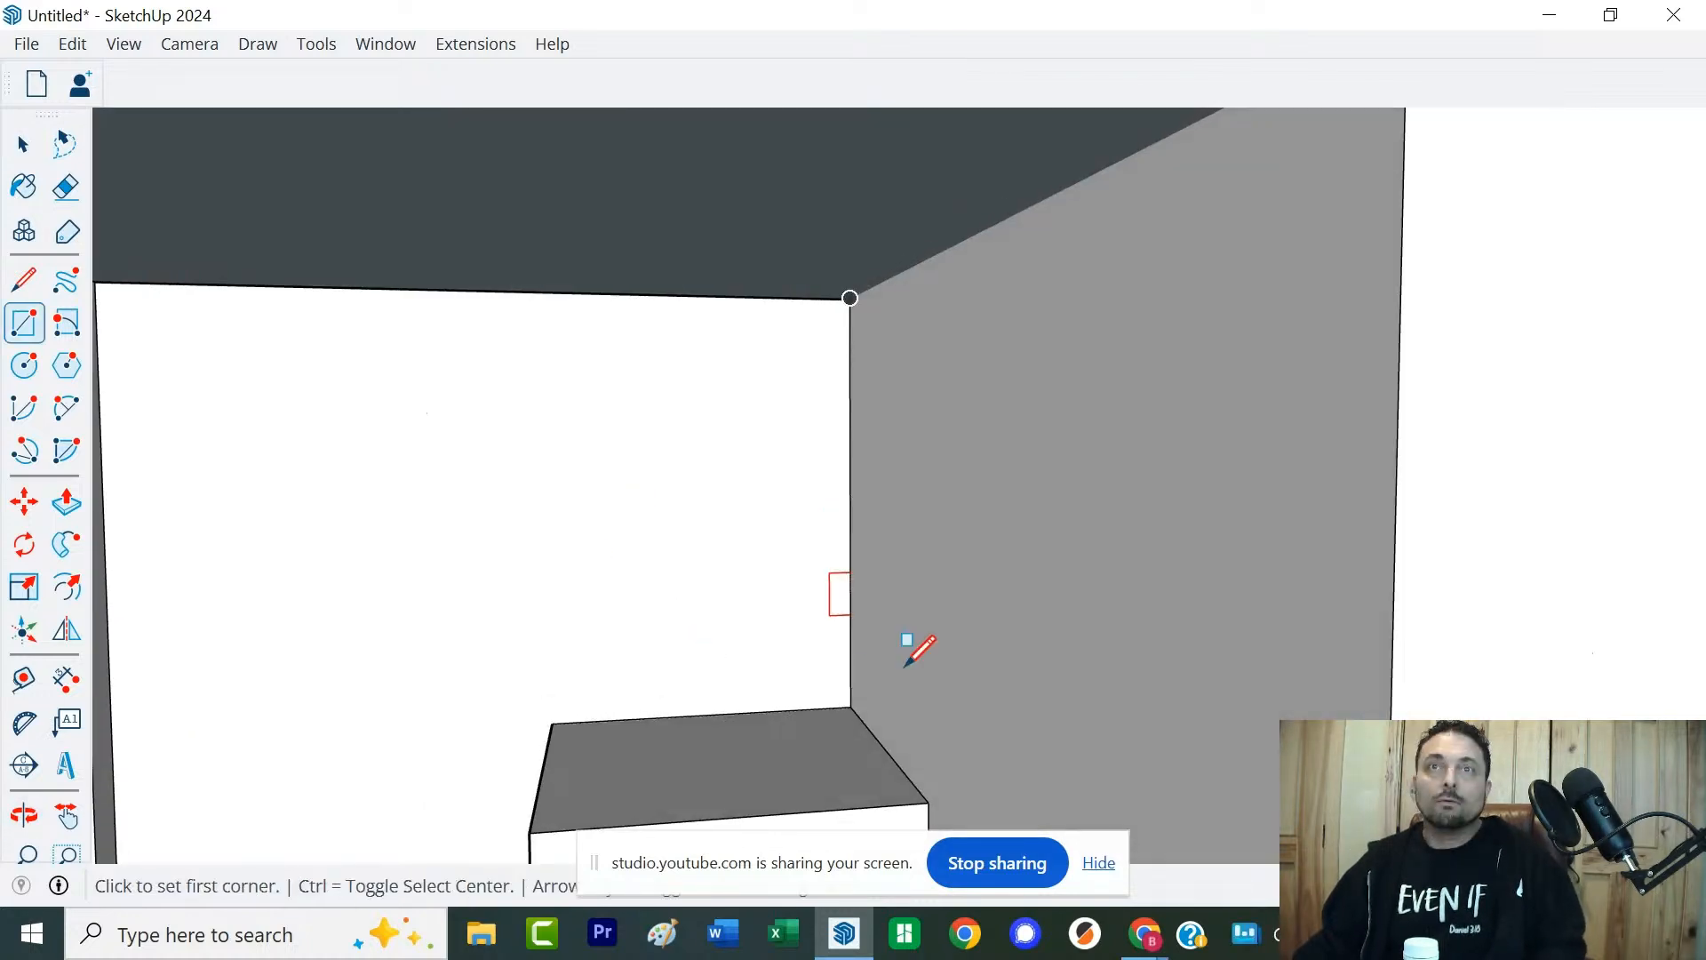
{"action": "left_click", "coordinate": [850, 705]}
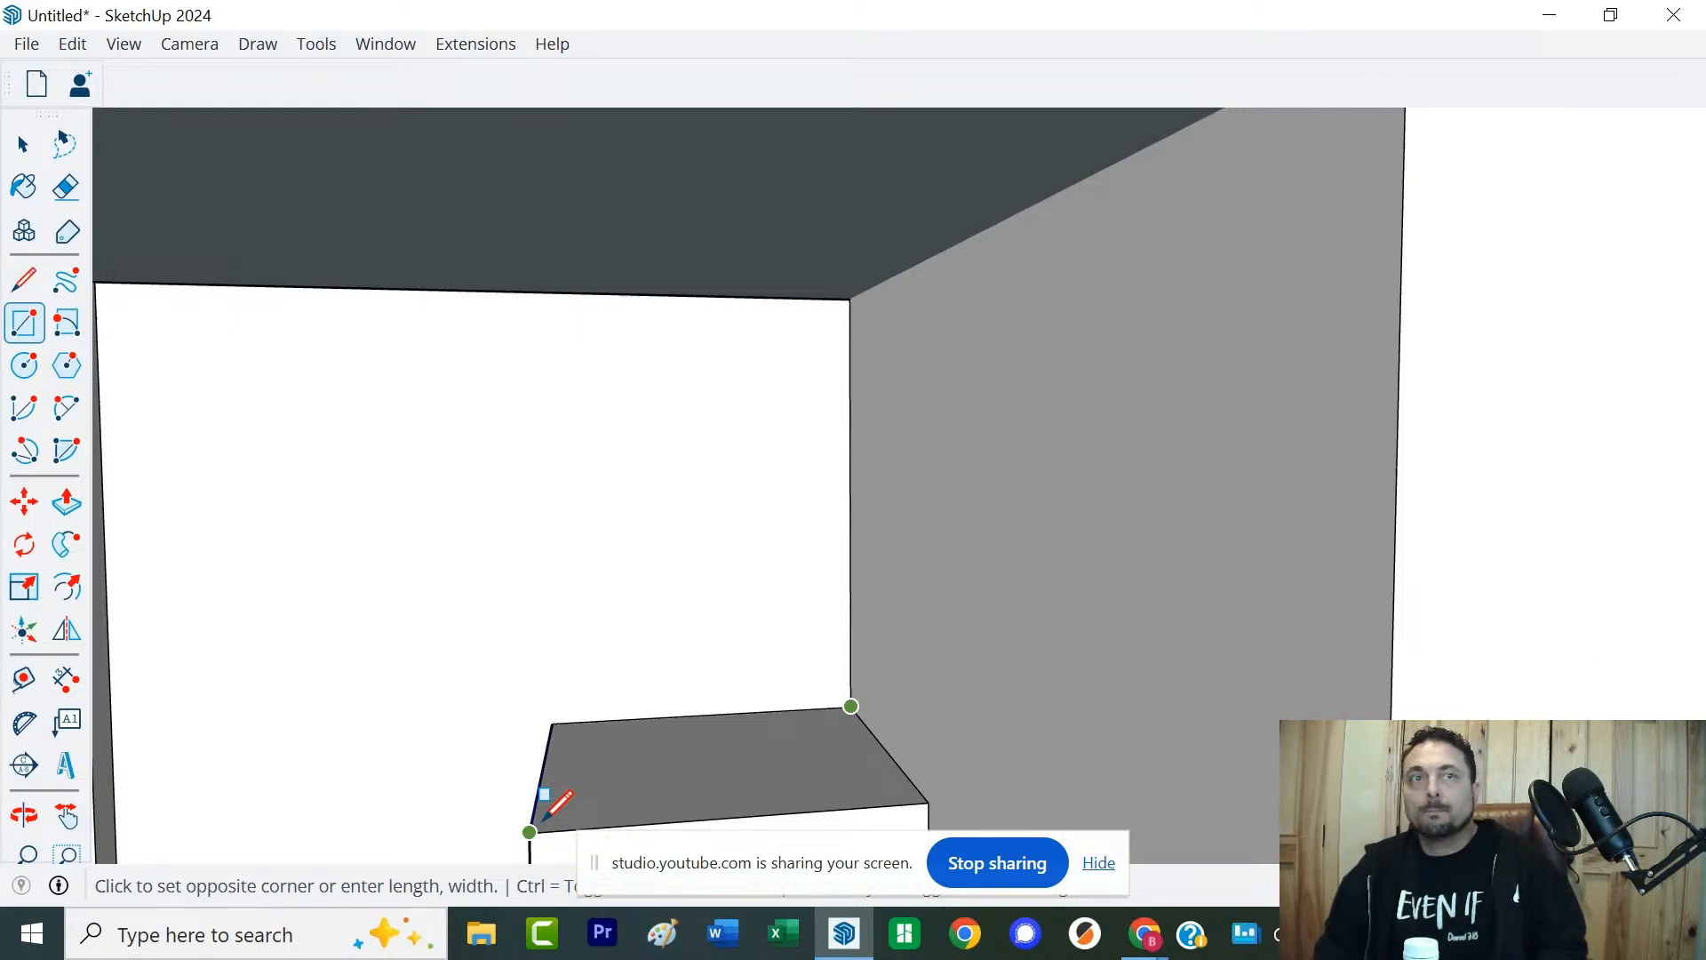
{"action": "left_click", "coordinate": [752, 801]}
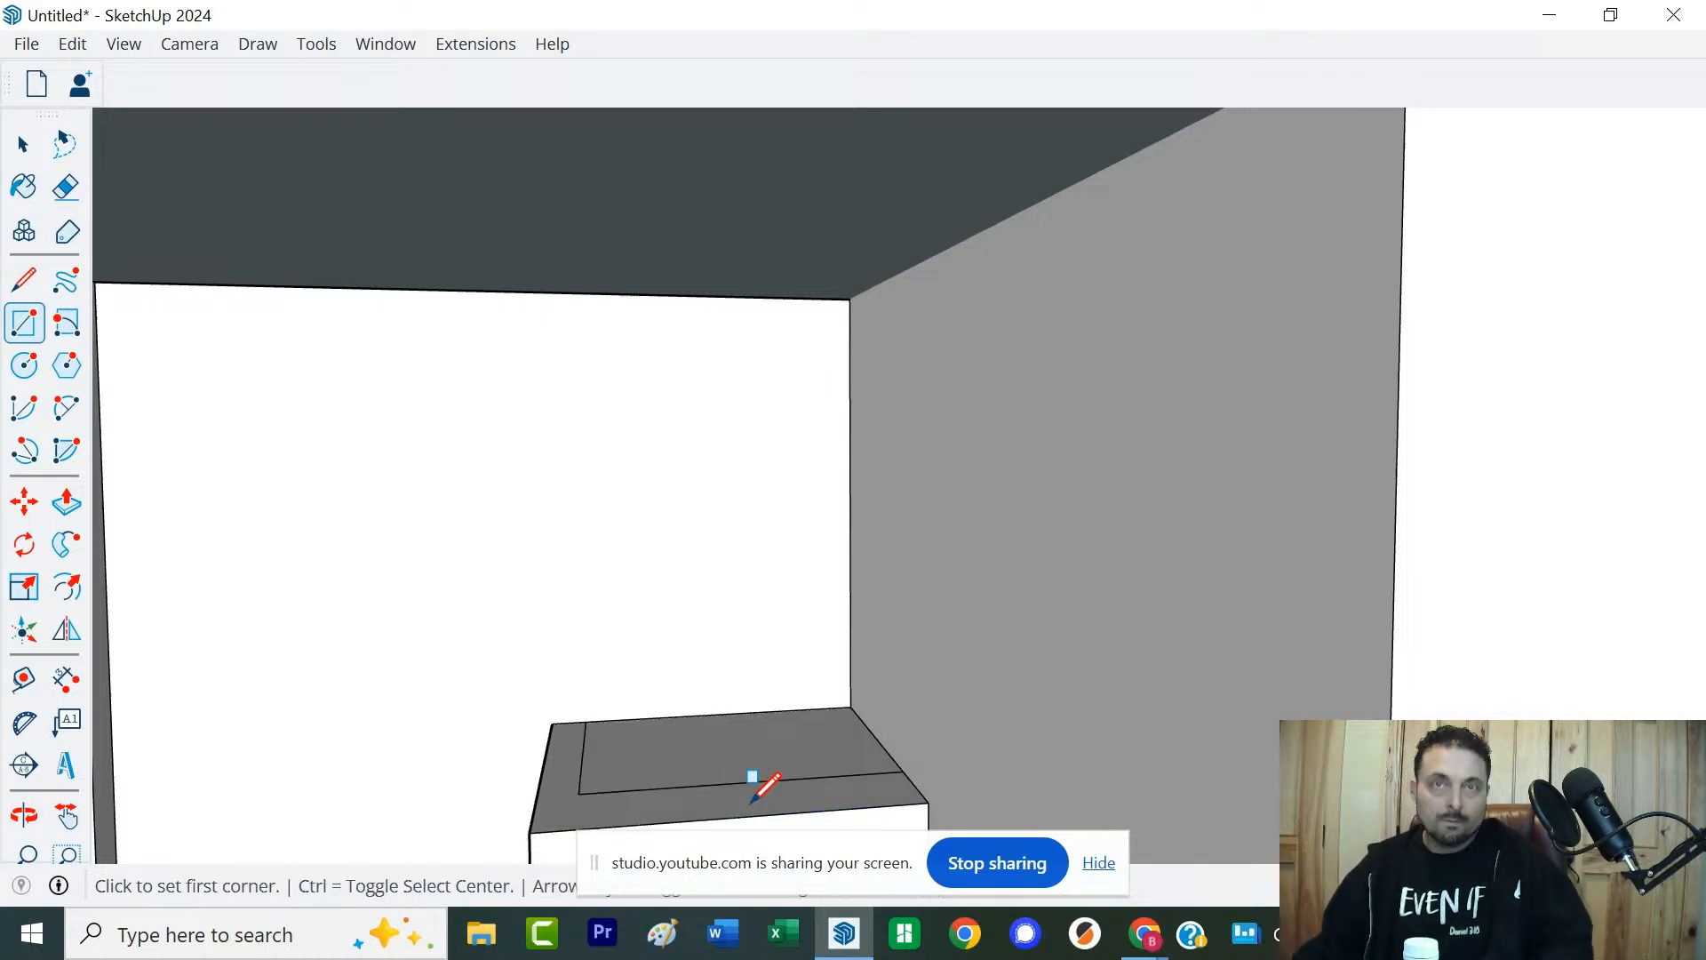
{"action": "key", "text": "ctrl+z"}
Draw a slightly smaller rectangle on top of the corner box from its back corner and raise it into a second box
{"action": "left_click", "coordinate": [851, 705]}
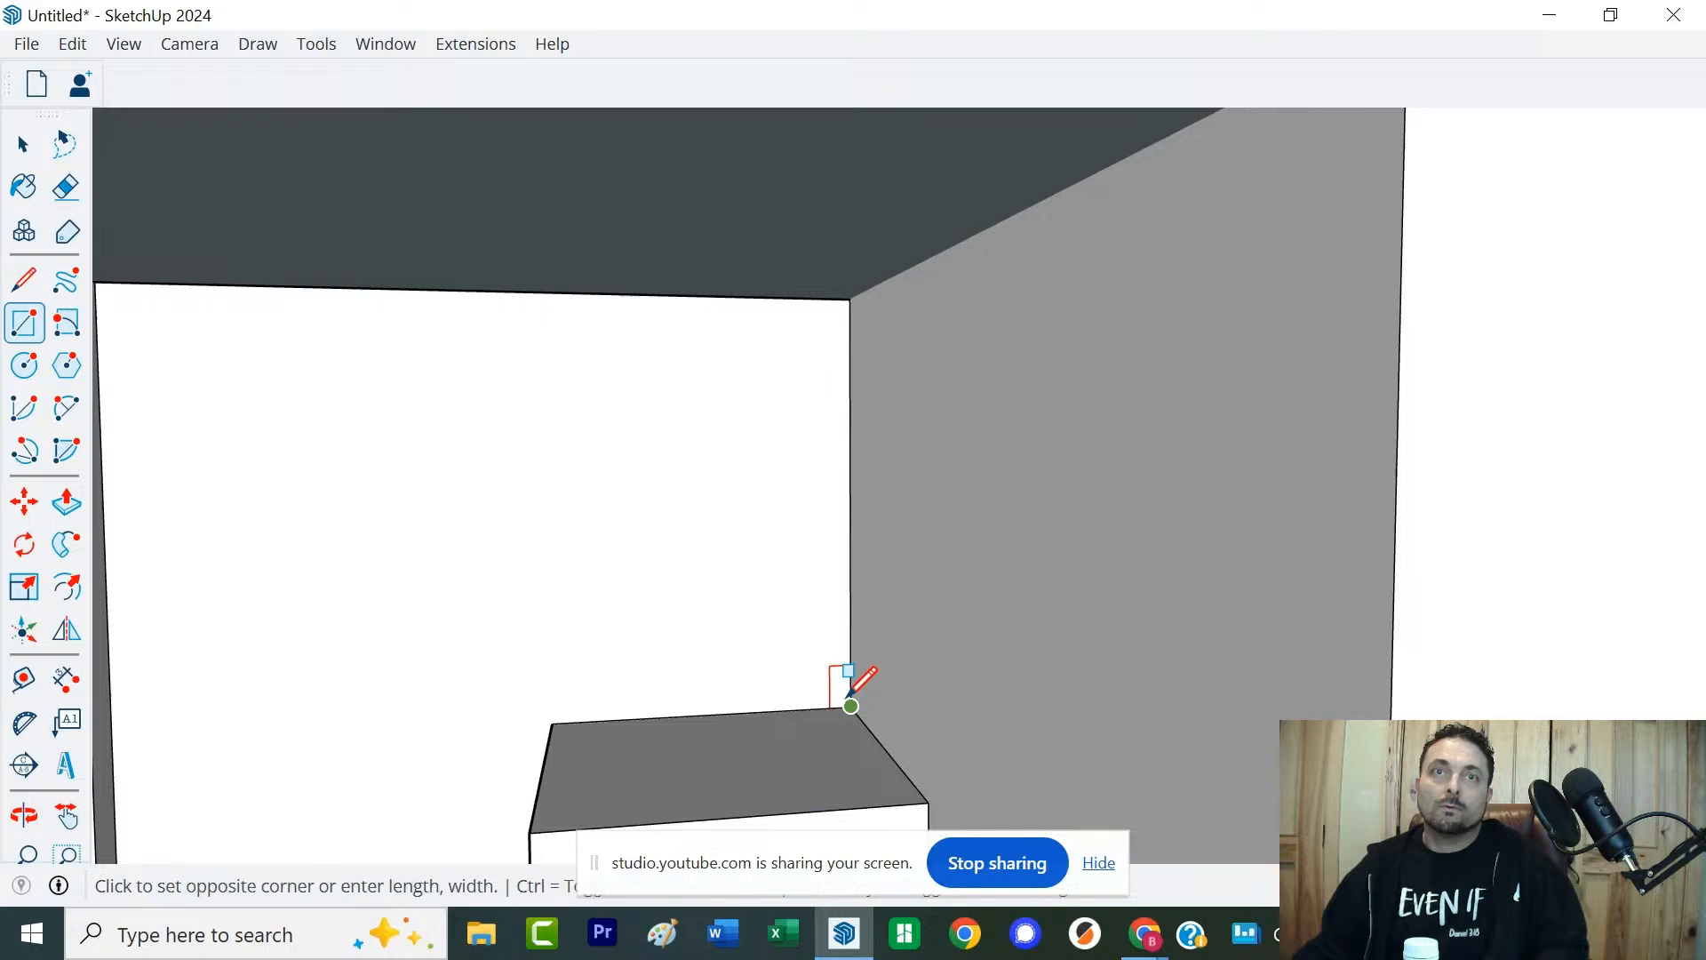
{"action": "left_click", "coordinate": [675, 797]}
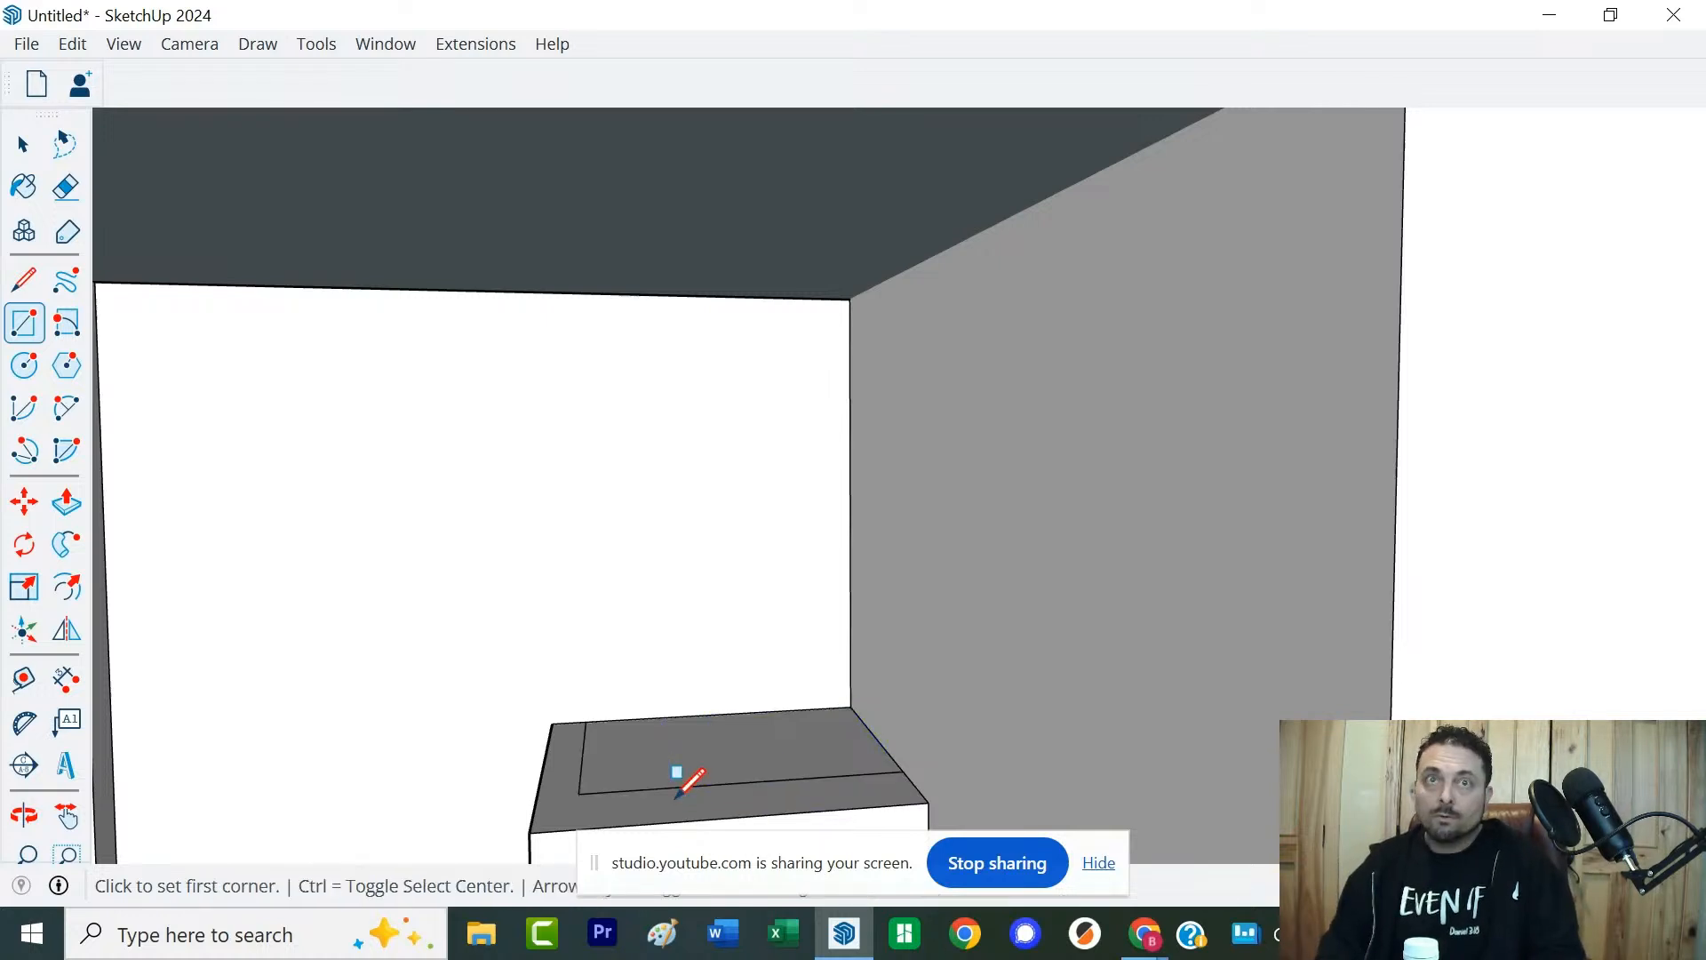
{"action": "key", "text": "p"}
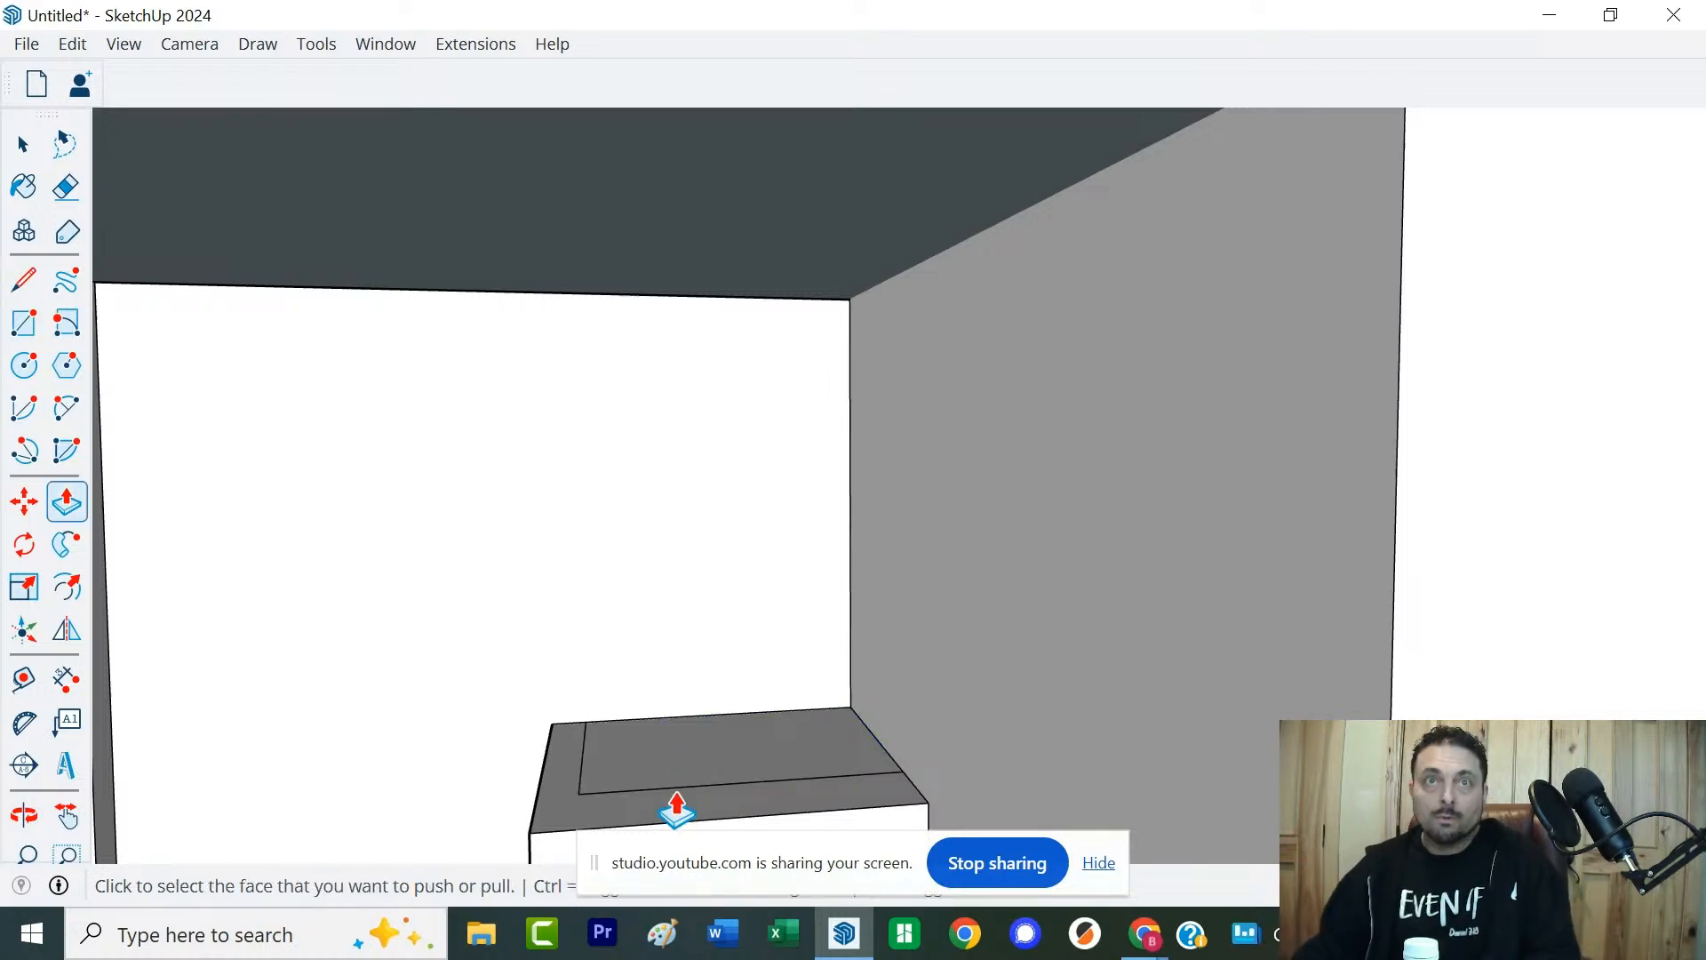
{"action": "left_click", "coordinate": [690, 782]}
{"action": "key", "text": "Return"}
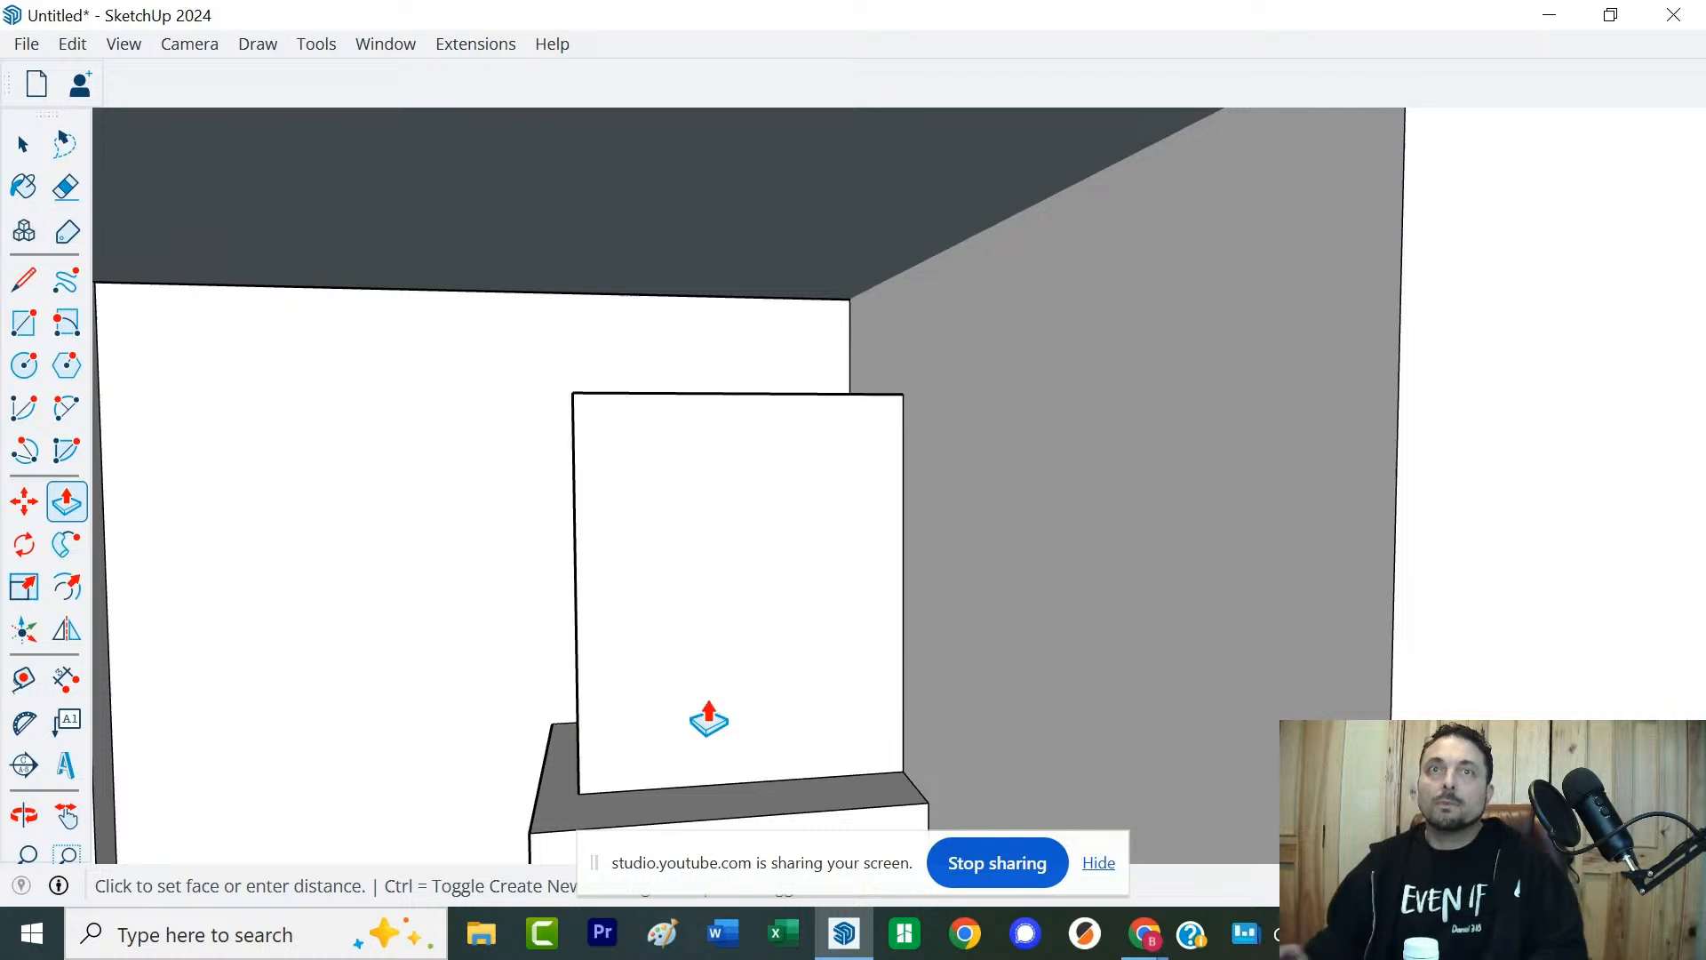
{"action": "scroll", "coordinate": [610, 643], "scroll_direction": "down", "scroll_amount": 1}
{"action": "scroll", "coordinate": [610, 646], "scroll_direction": "up", "scroll_amount": 5}
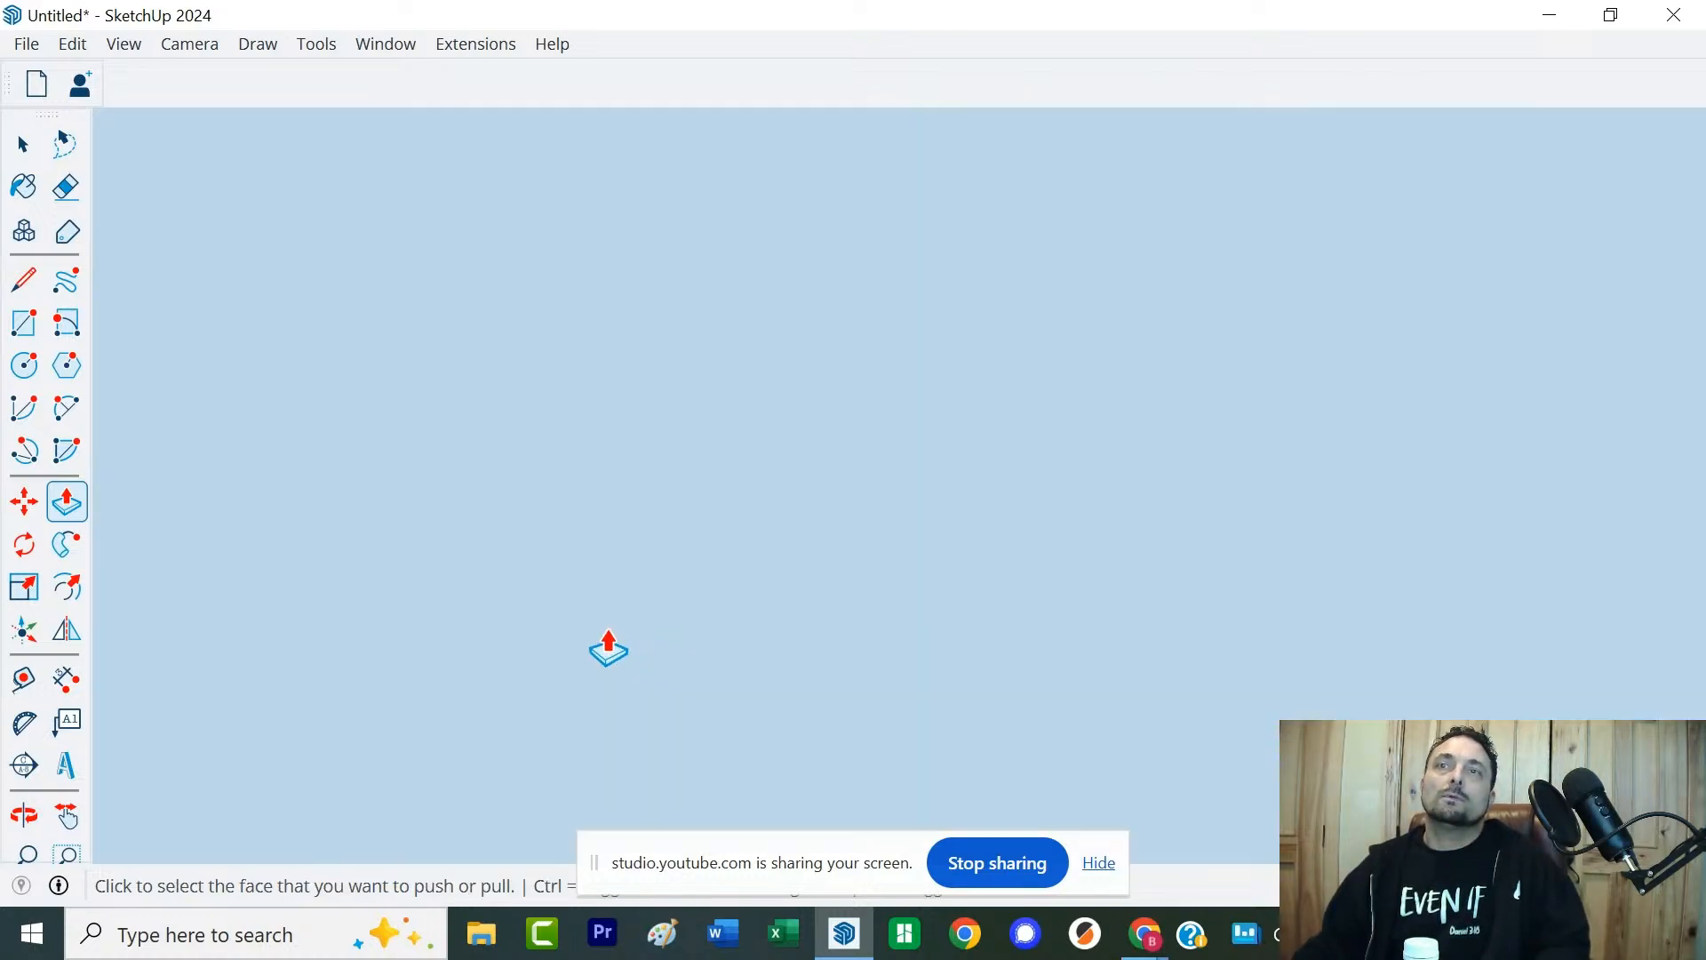
Move the ceiling slab off the rooms to beyond the far outer wall, exposing the stacked boxes from above
{"action": "middle_click_drag", "start_coordinate": [545, 651], "coordinate": [1089, 565]}
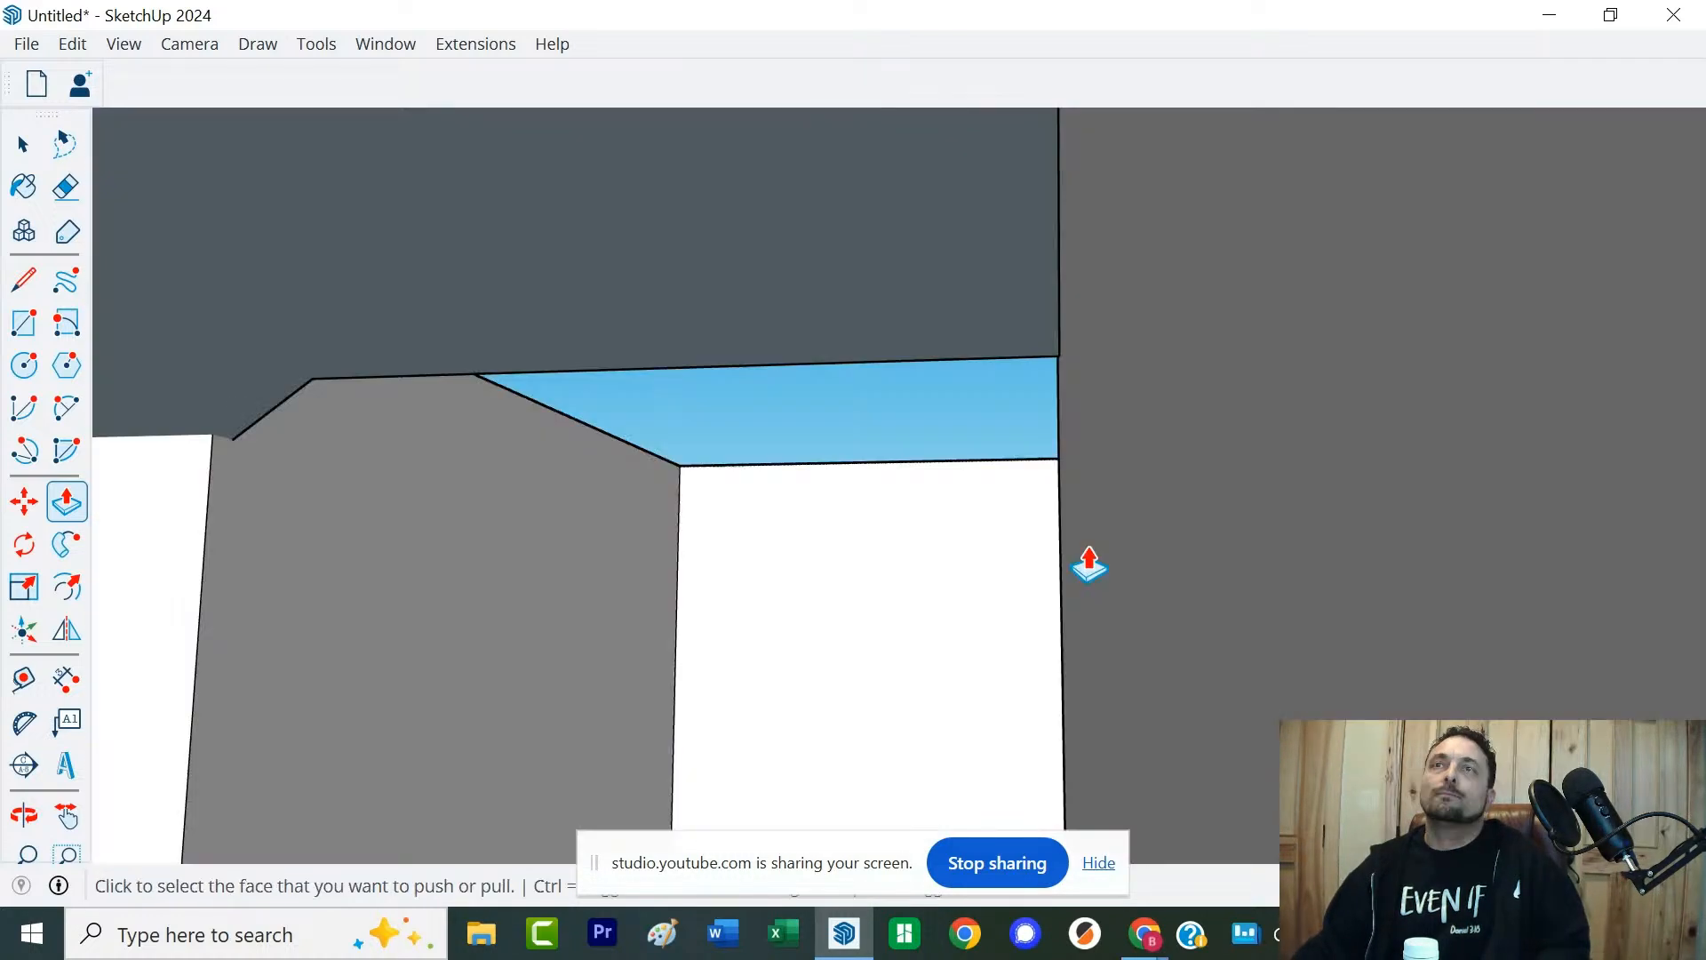
{"action": "scroll", "coordinate": [1089, 565], "scroll_direction": "up", "scroll_amount": 4}
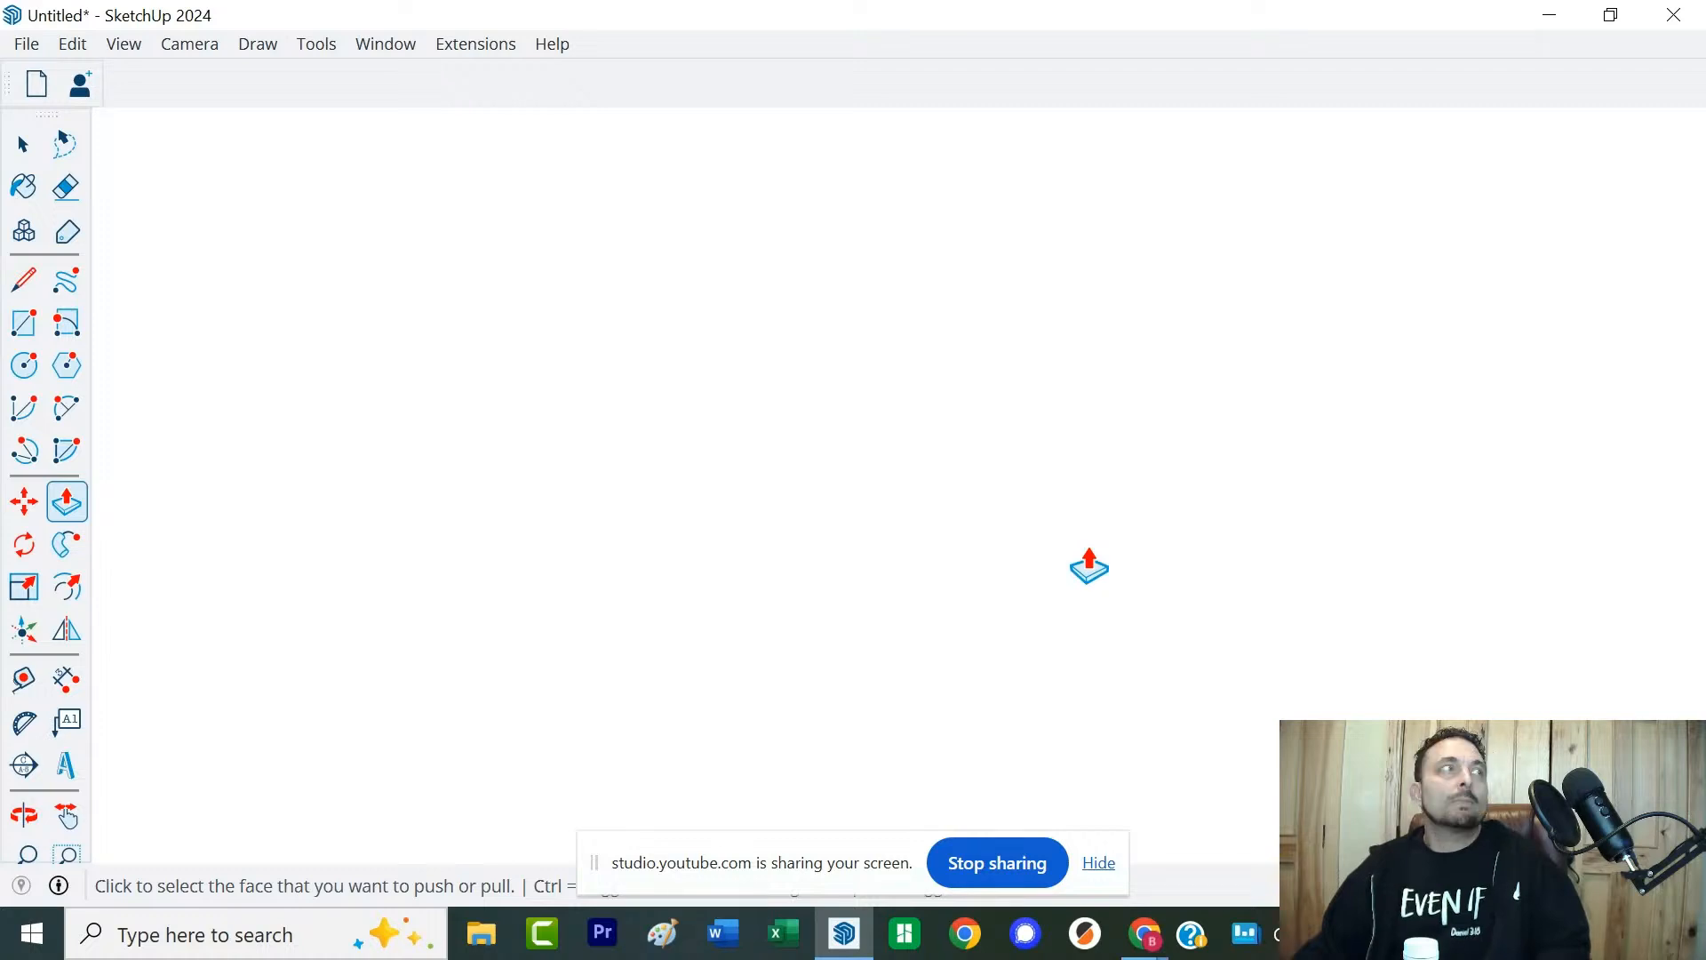
{"action": "scroll", "coordinate": [1088, 565], "scroll_direction": "down", "scroll_amount": 5}
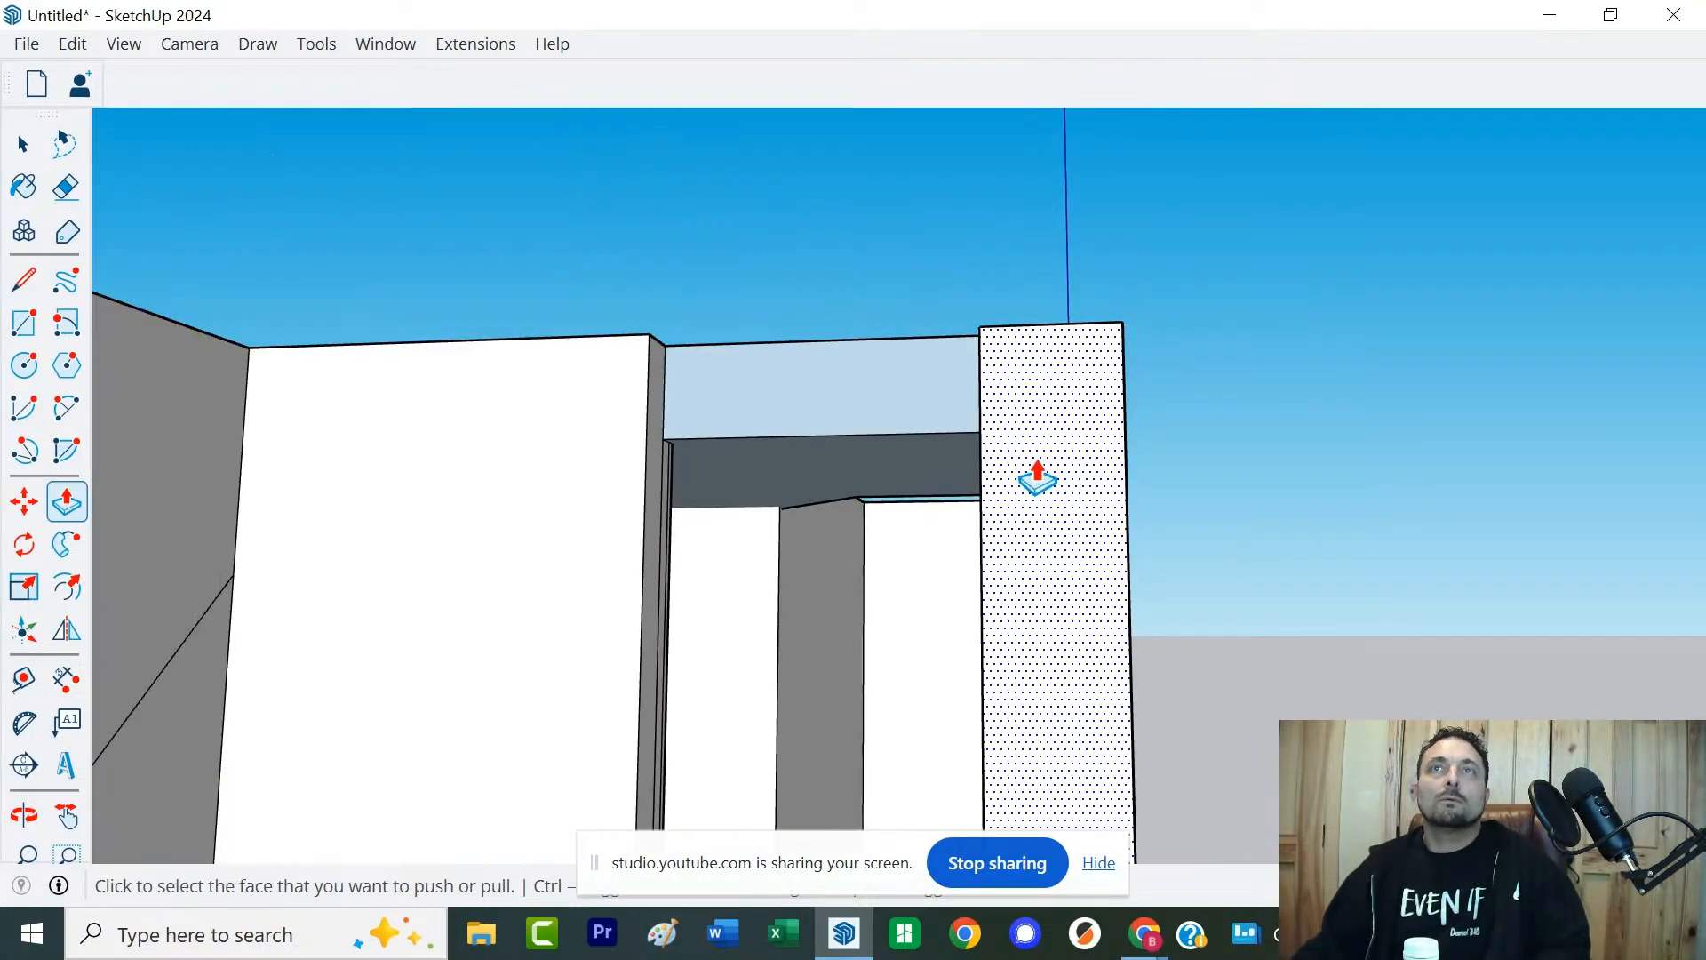
{"action": "middle_click_drag", "start_coordinate": [1038, 479], "coordinate": [945, 686]}
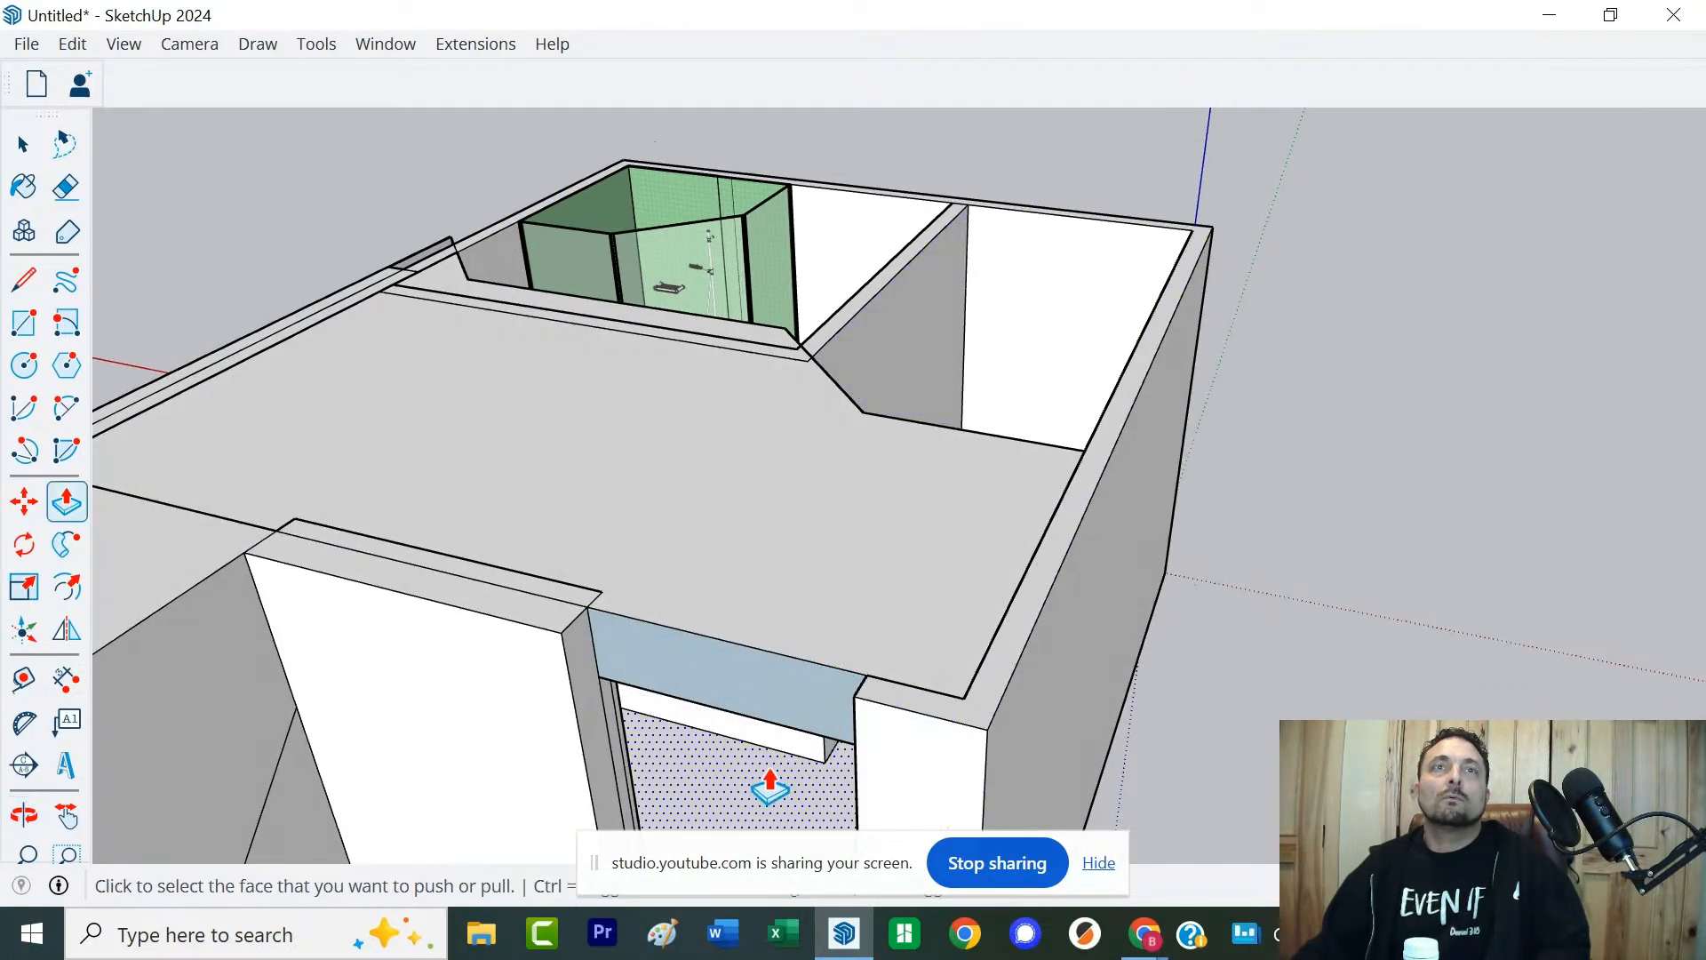
{"action": "middle_click_drag", "start_coordinate": [769, 787], "coordinate": [636, 531]}
{"action": "key", "text": "space"}
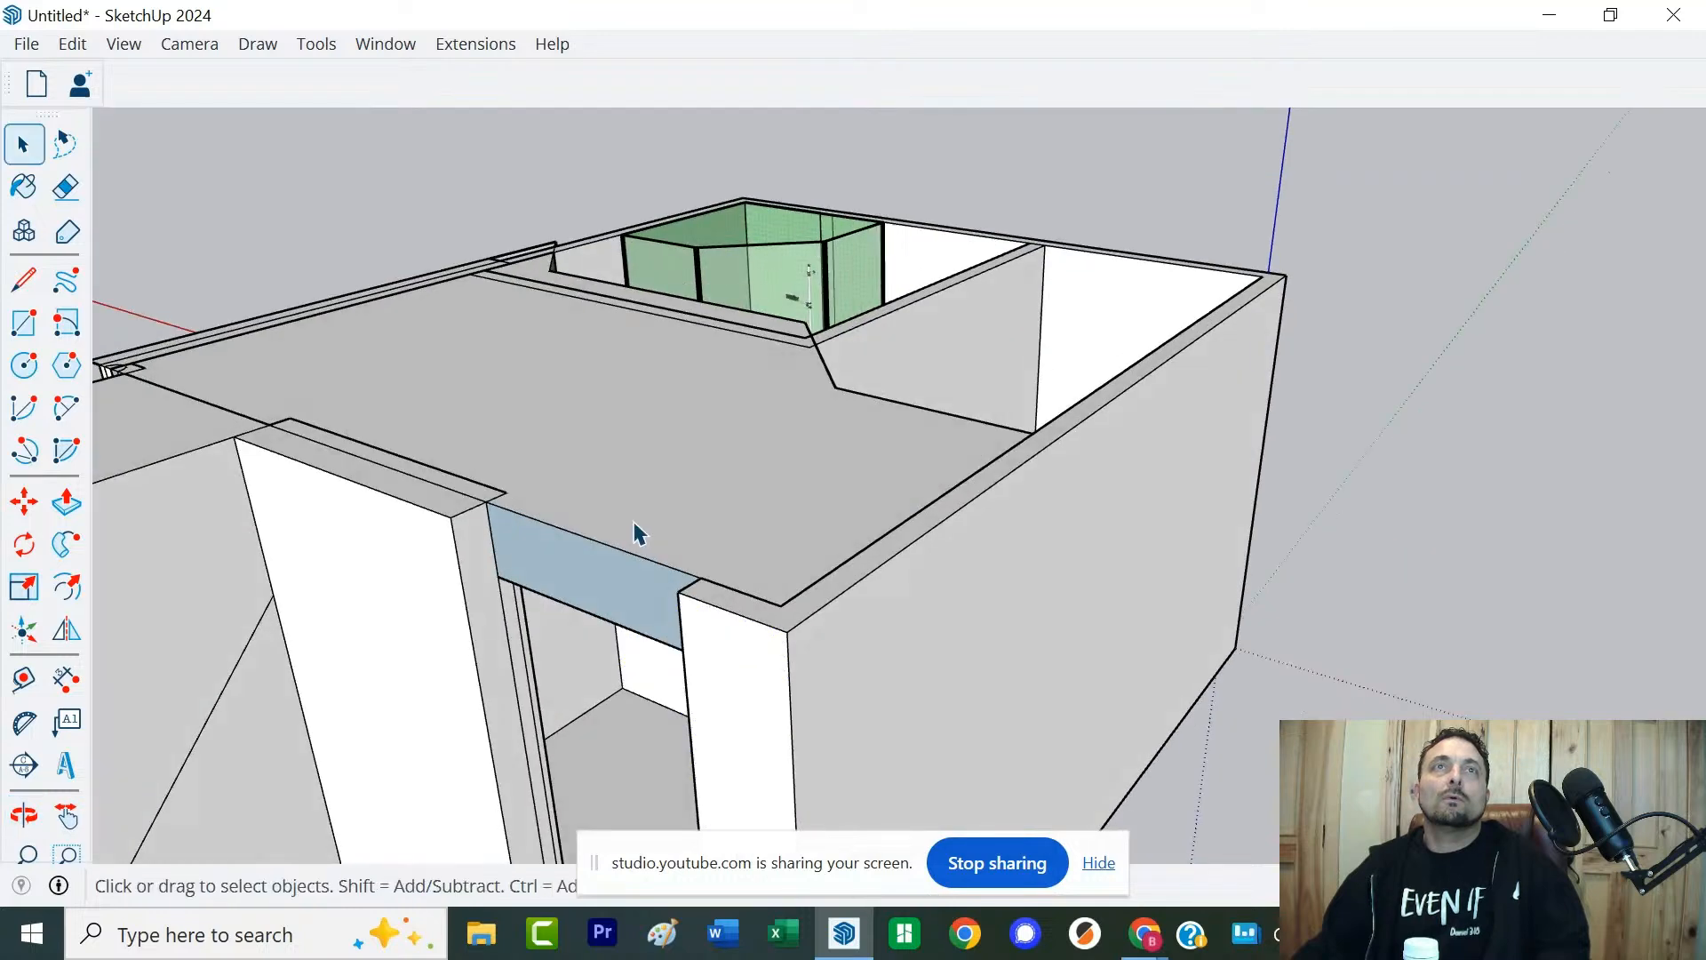
{"action": "left_click", "coordinate": [637, 531]}
{"action": "key", "text": "m"}
{"action": "left_click", "coordinate": [636, 519]}
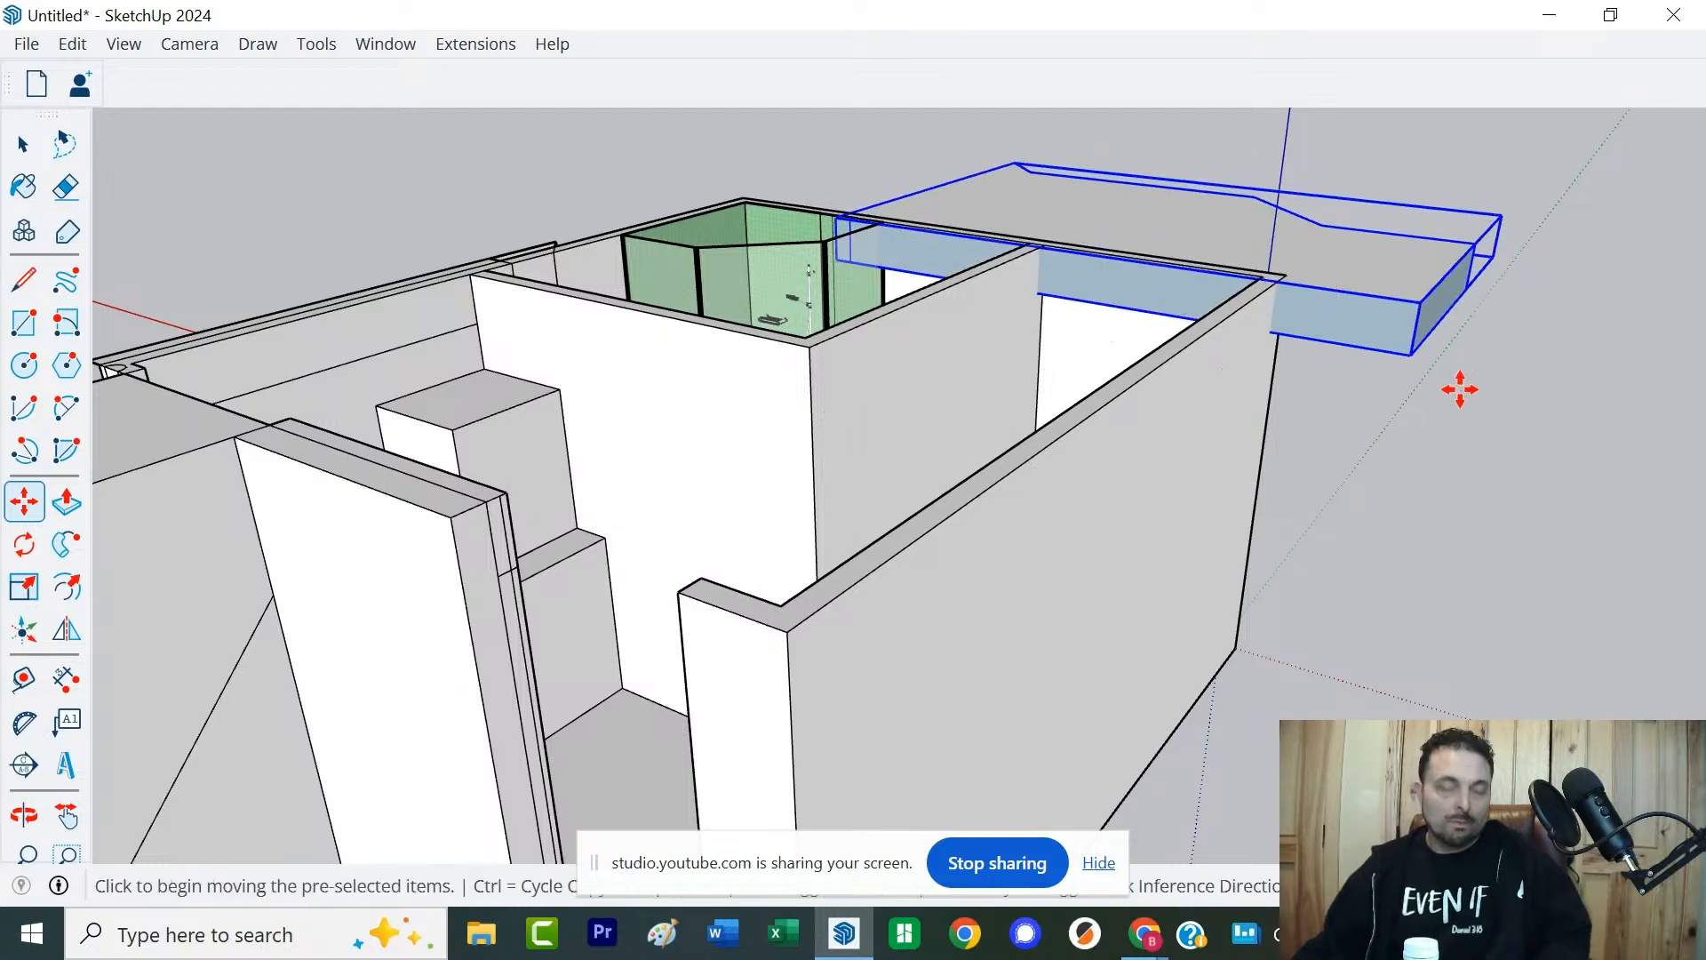
Try to copy the upper box's selected faces to the floor edge of the opening beside the stacked boxes
{"action": "middle_click_drag", "start_coordinate": [1458, 385], "coordinate": [1198, 504]}
{"action": "scroll", "coordinate": [1043, 560], "scroll_direction": "down", "scroll_amount": 5}
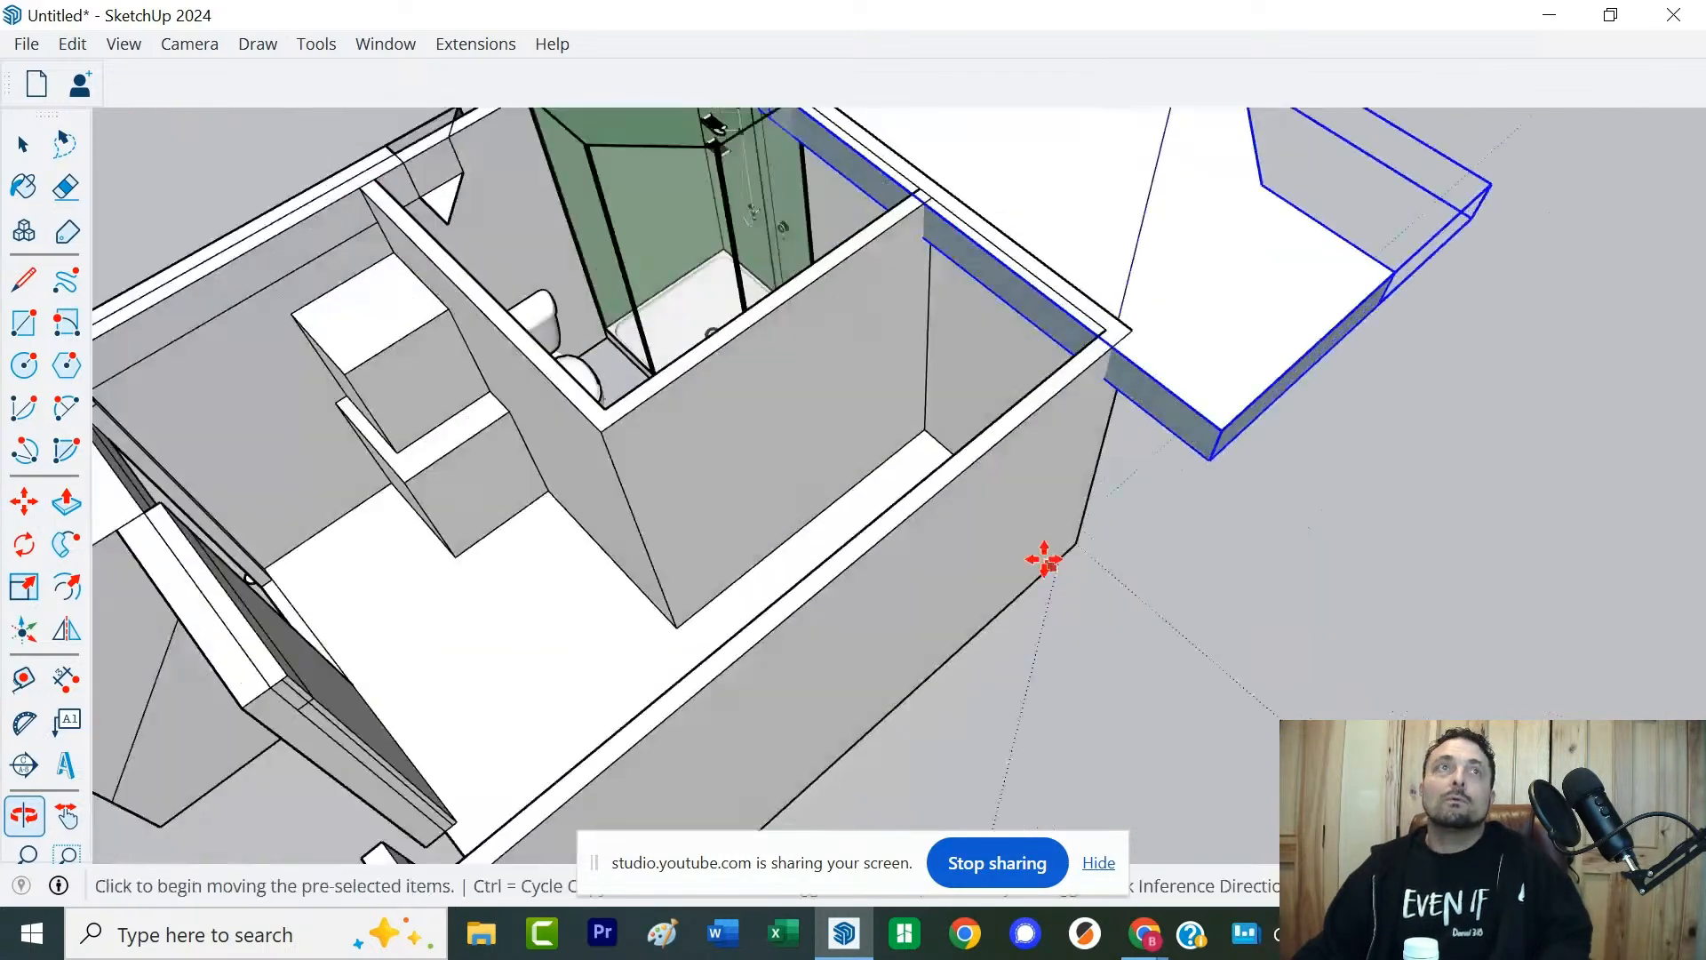
{"action": "middle_click_drag", "start_coordinate": [1043, 559], "coordinate": [1134, 332]}
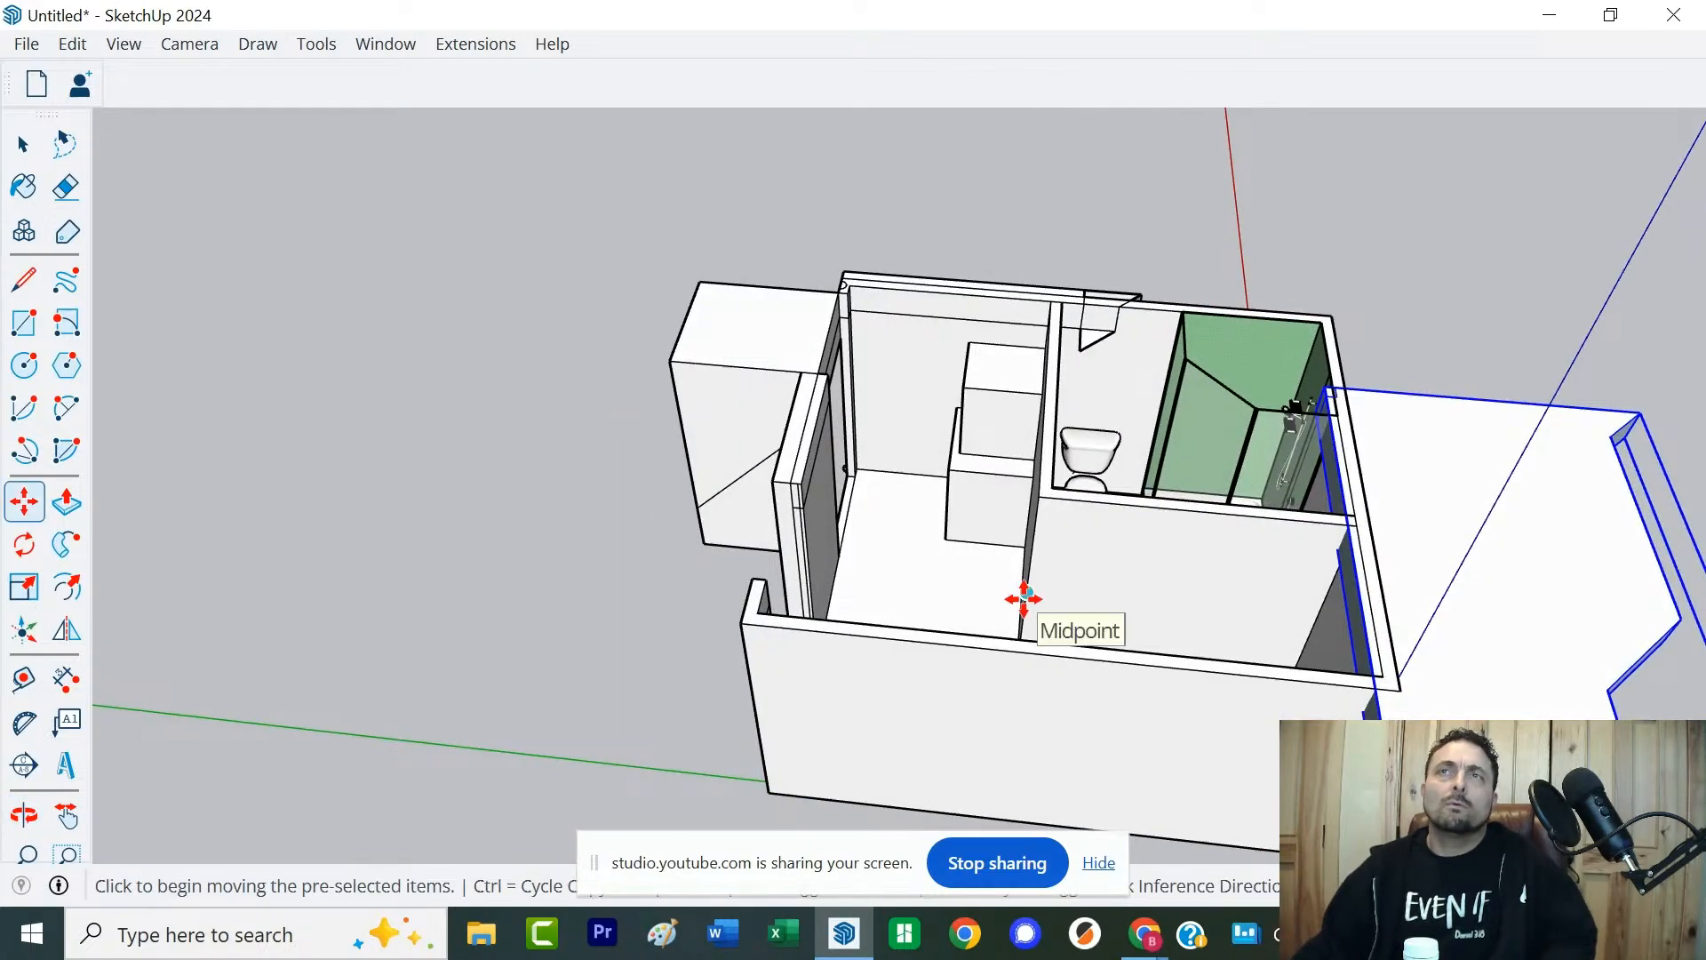
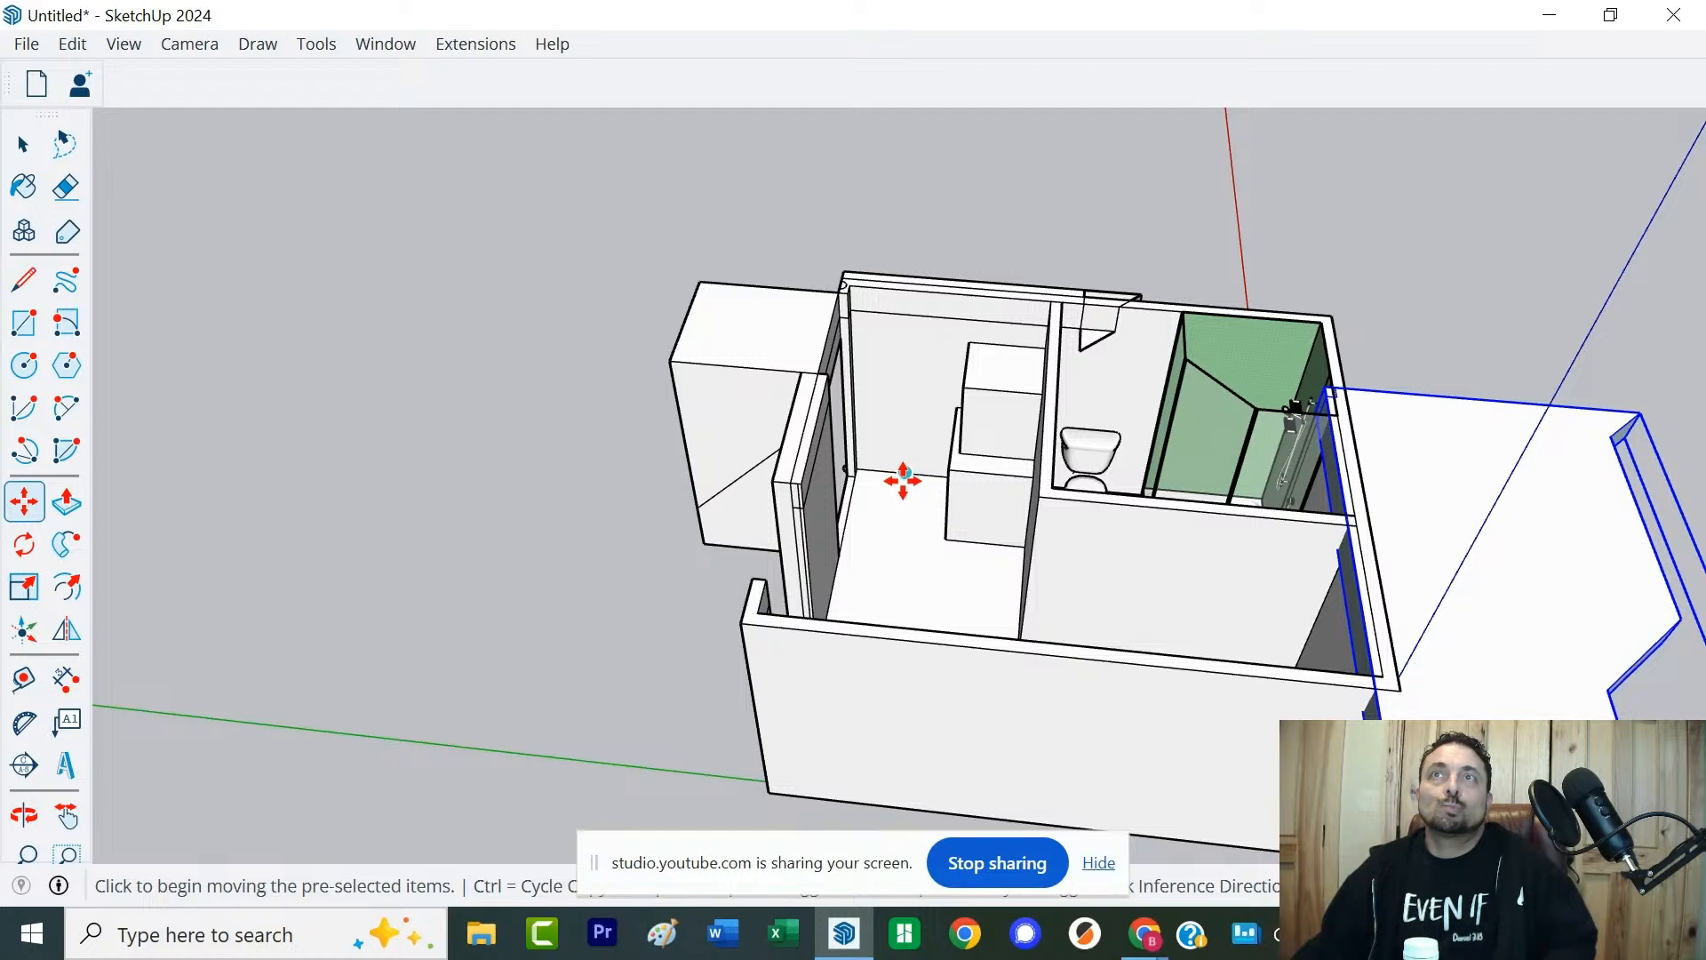
{"action": "scroll", "coordinate": [902, 481], "scroll_direction": "up", "scroll_amount": 4}
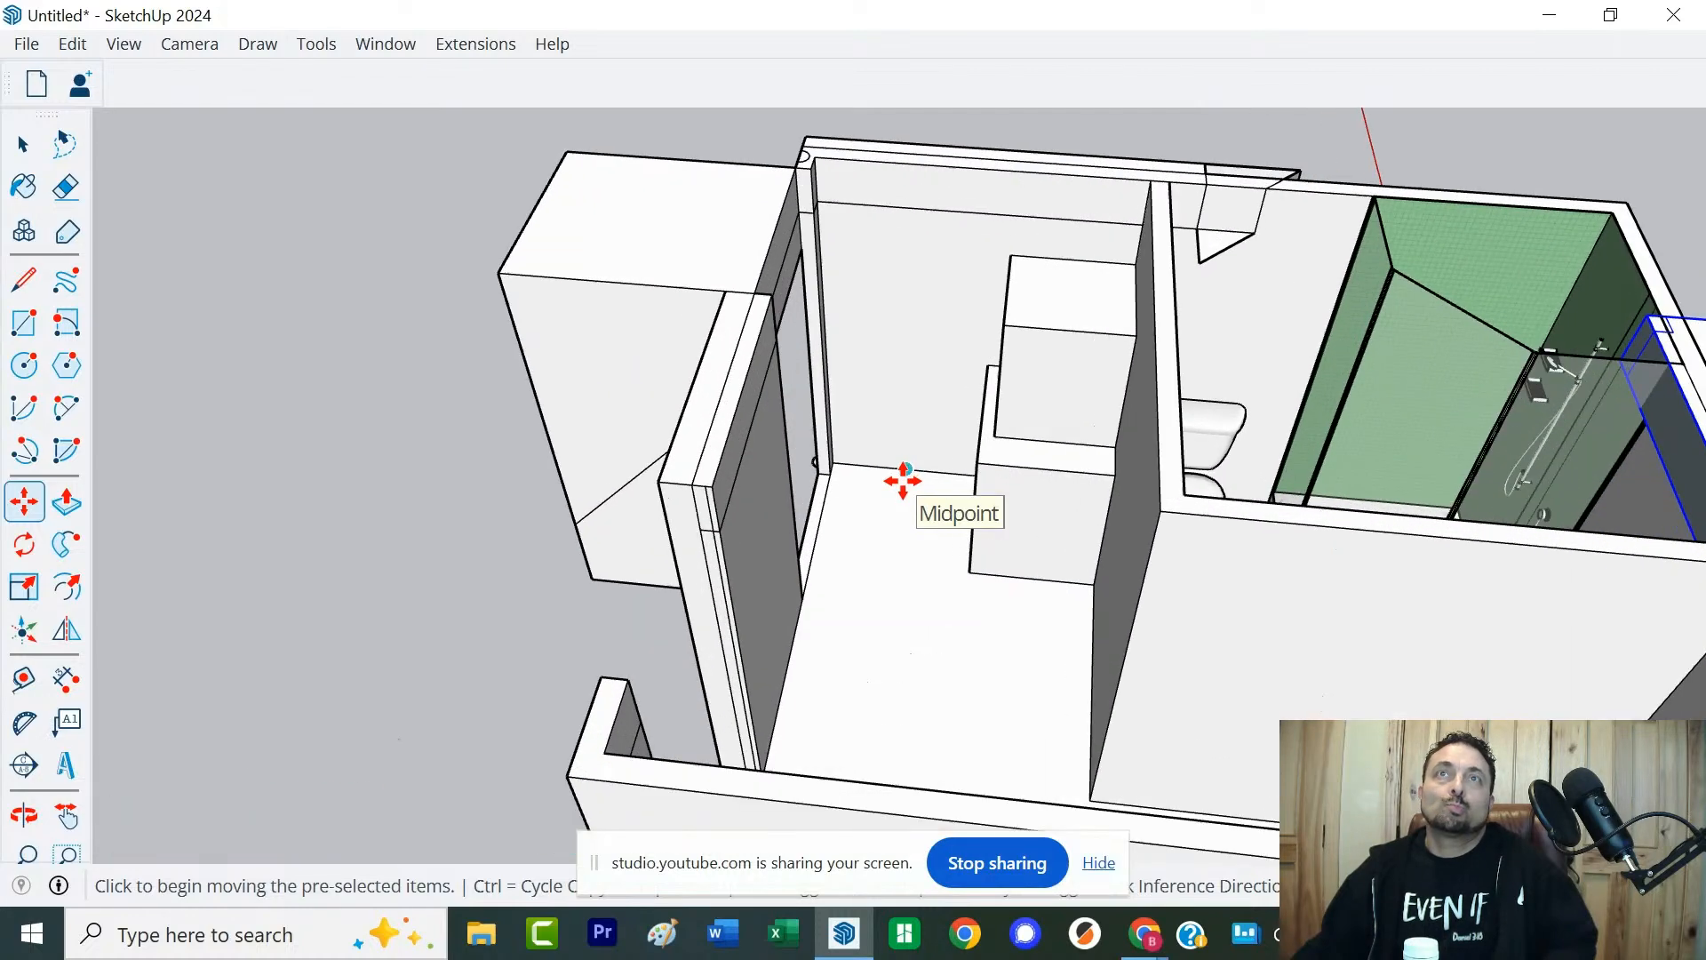
{"action": "middle_click_drag", "start_coordinate": [897, 462], "coordinate": [734, 540]}
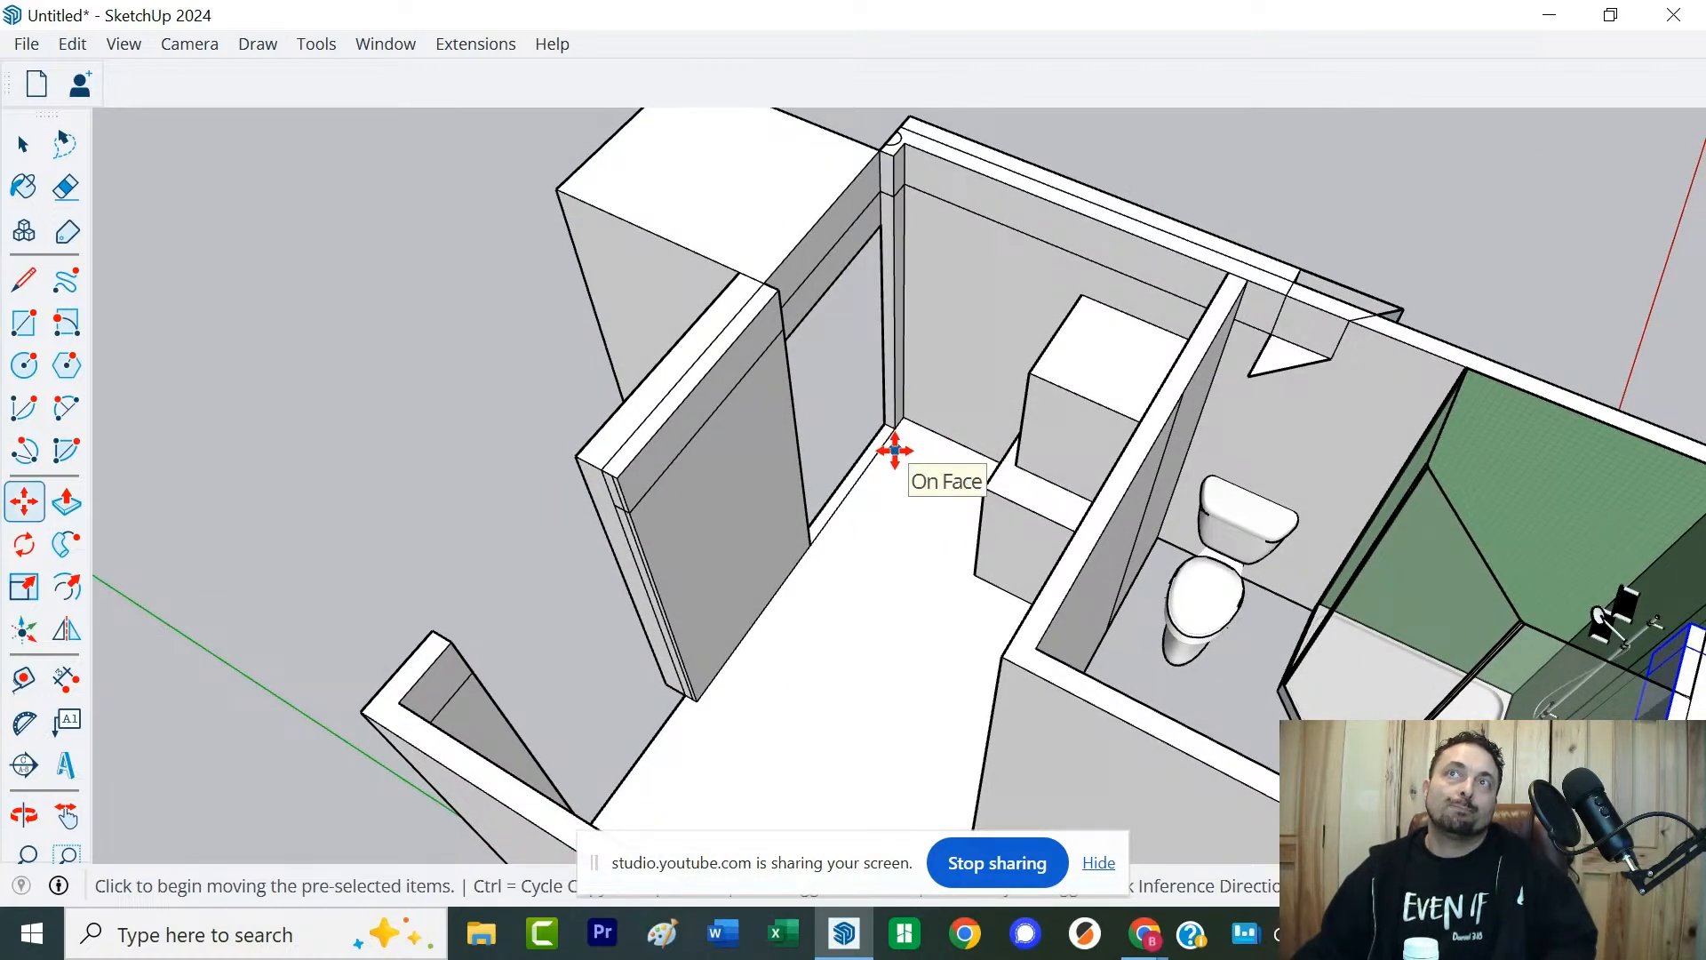
{"action": "key", "text": "space"}
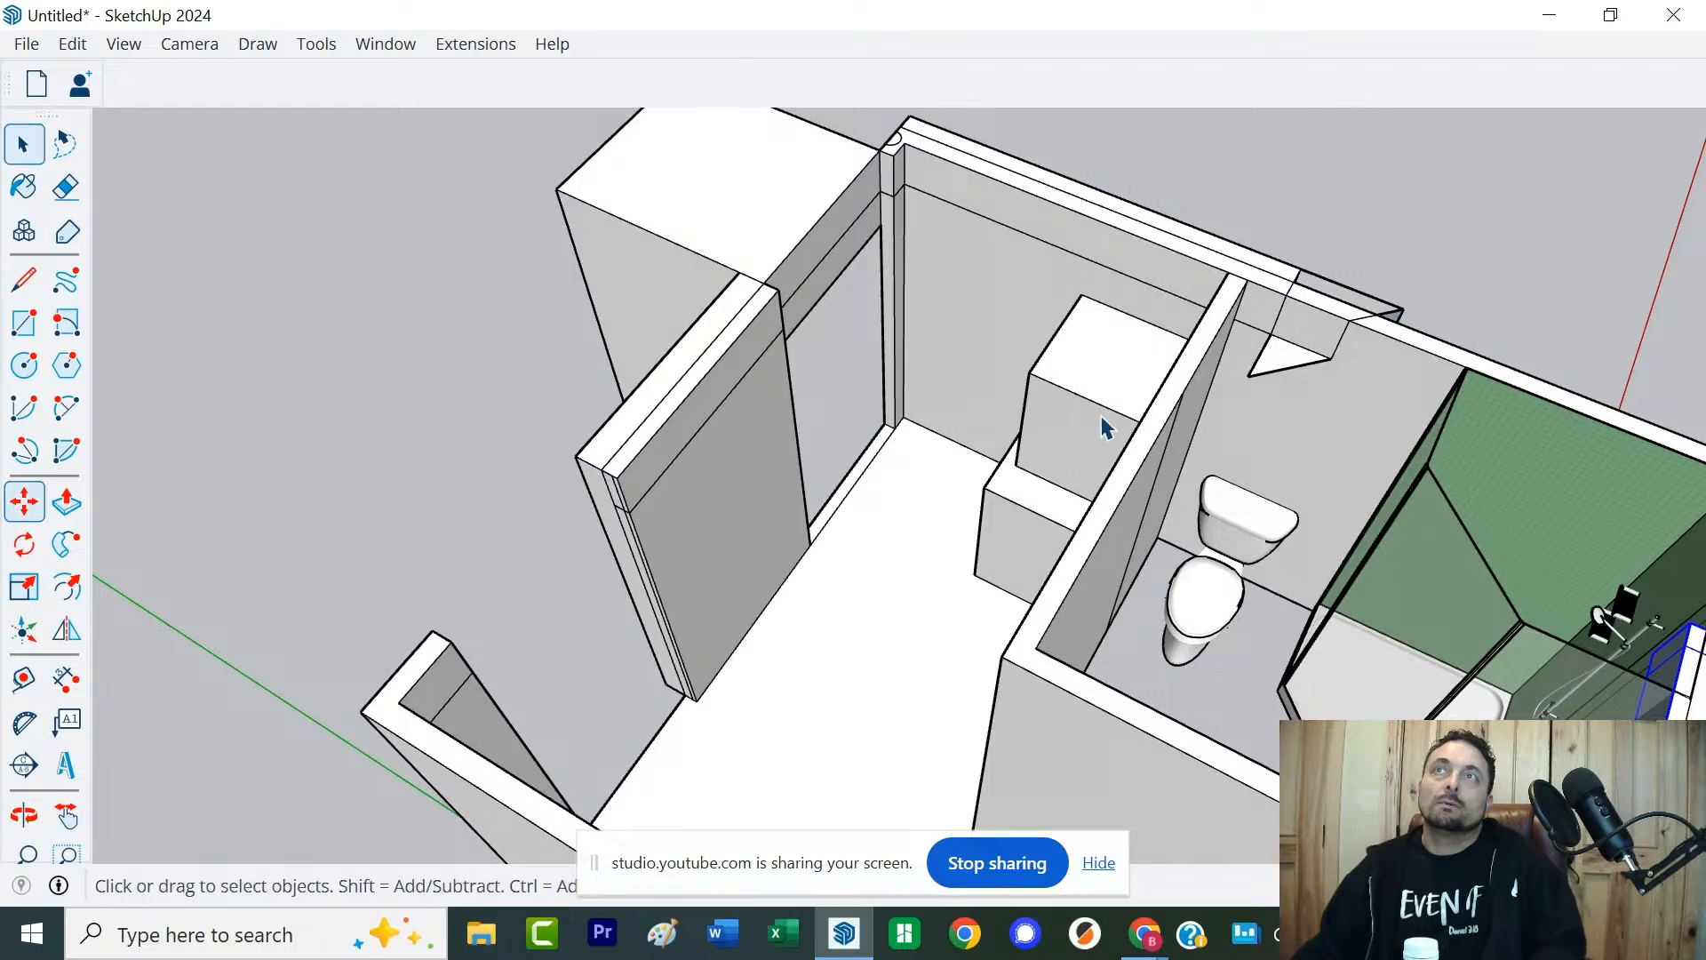
{"action": "left_click", "coordinate": [1102, 421]}
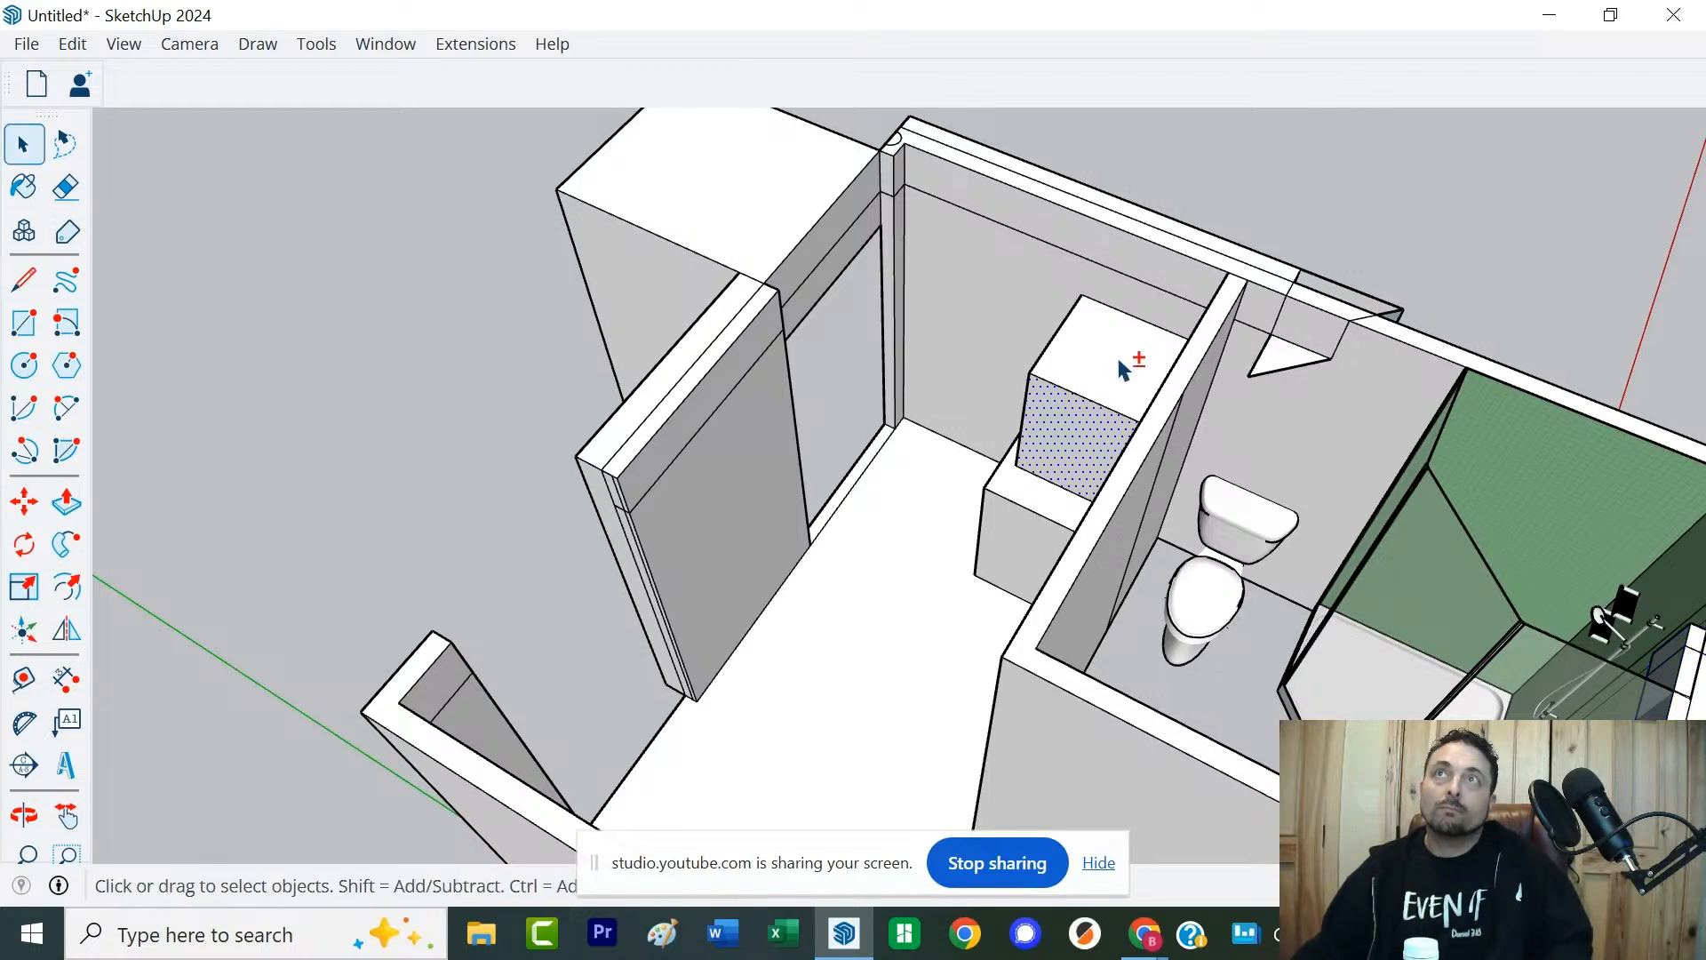
{"action": "middle_click_drag", "start_coordinate": [965, 422], "coordinate": [1178, 351]}
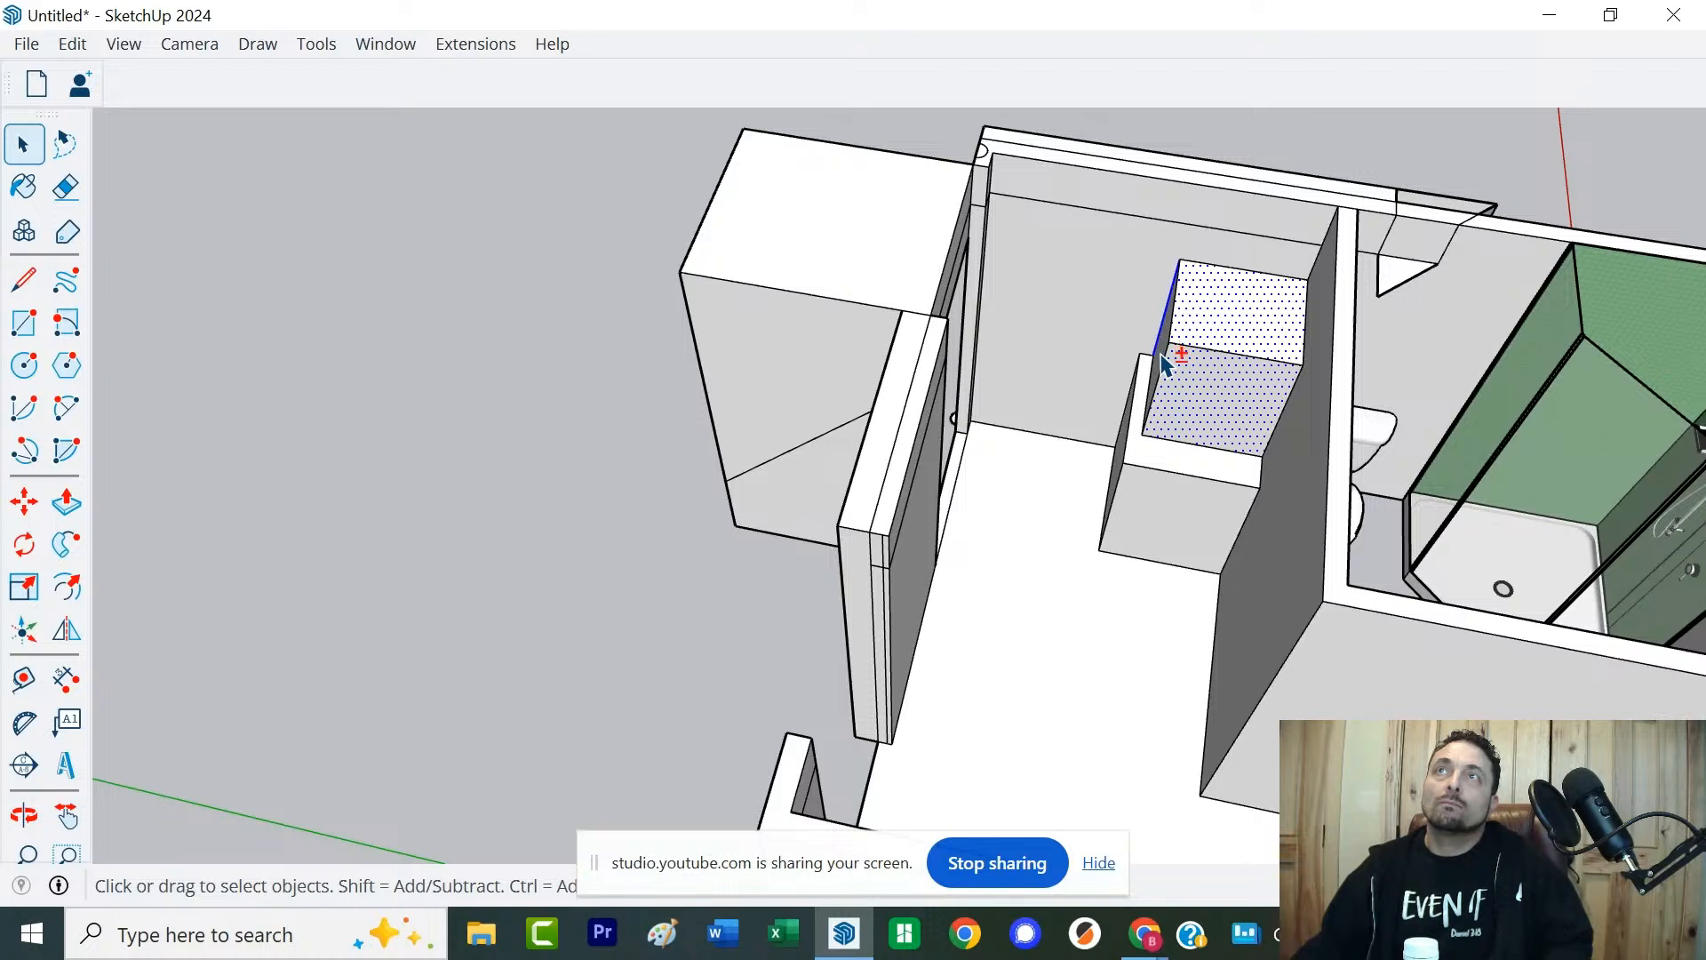
{"action": "scroll", "coordinate": [1164, 364], "scroll_direction": "up", "scroll_amount": 3}
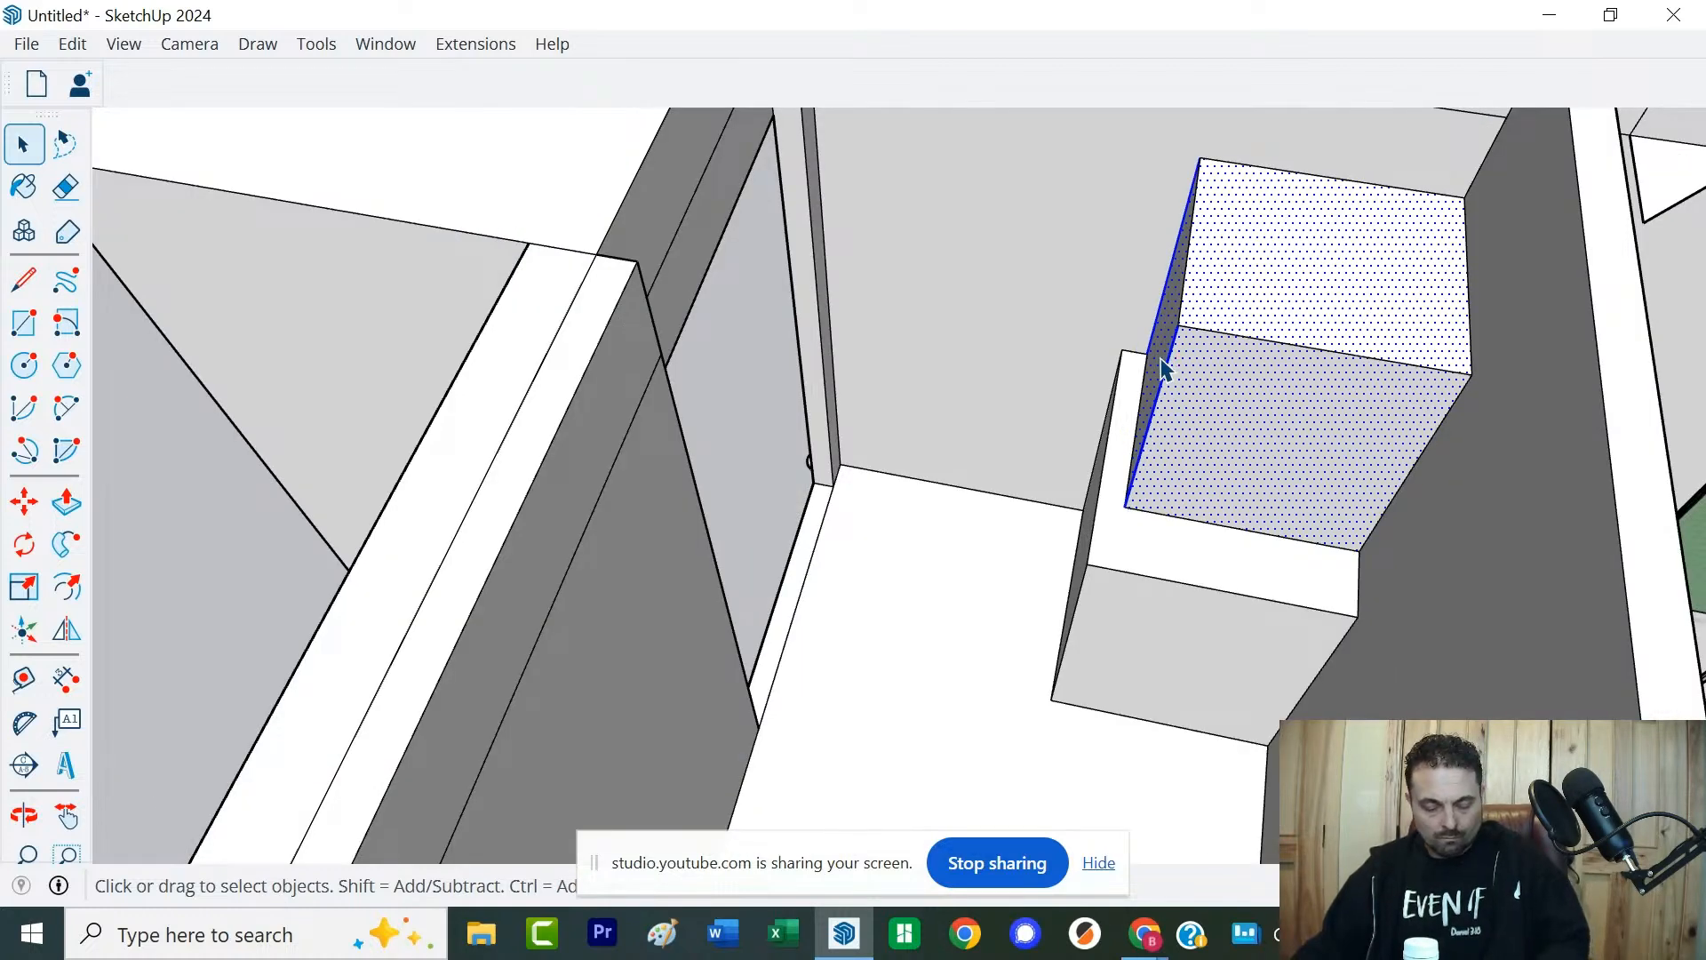
{"action": "key", "text": "m"}
{"action": "key", "text": "ctrl"}
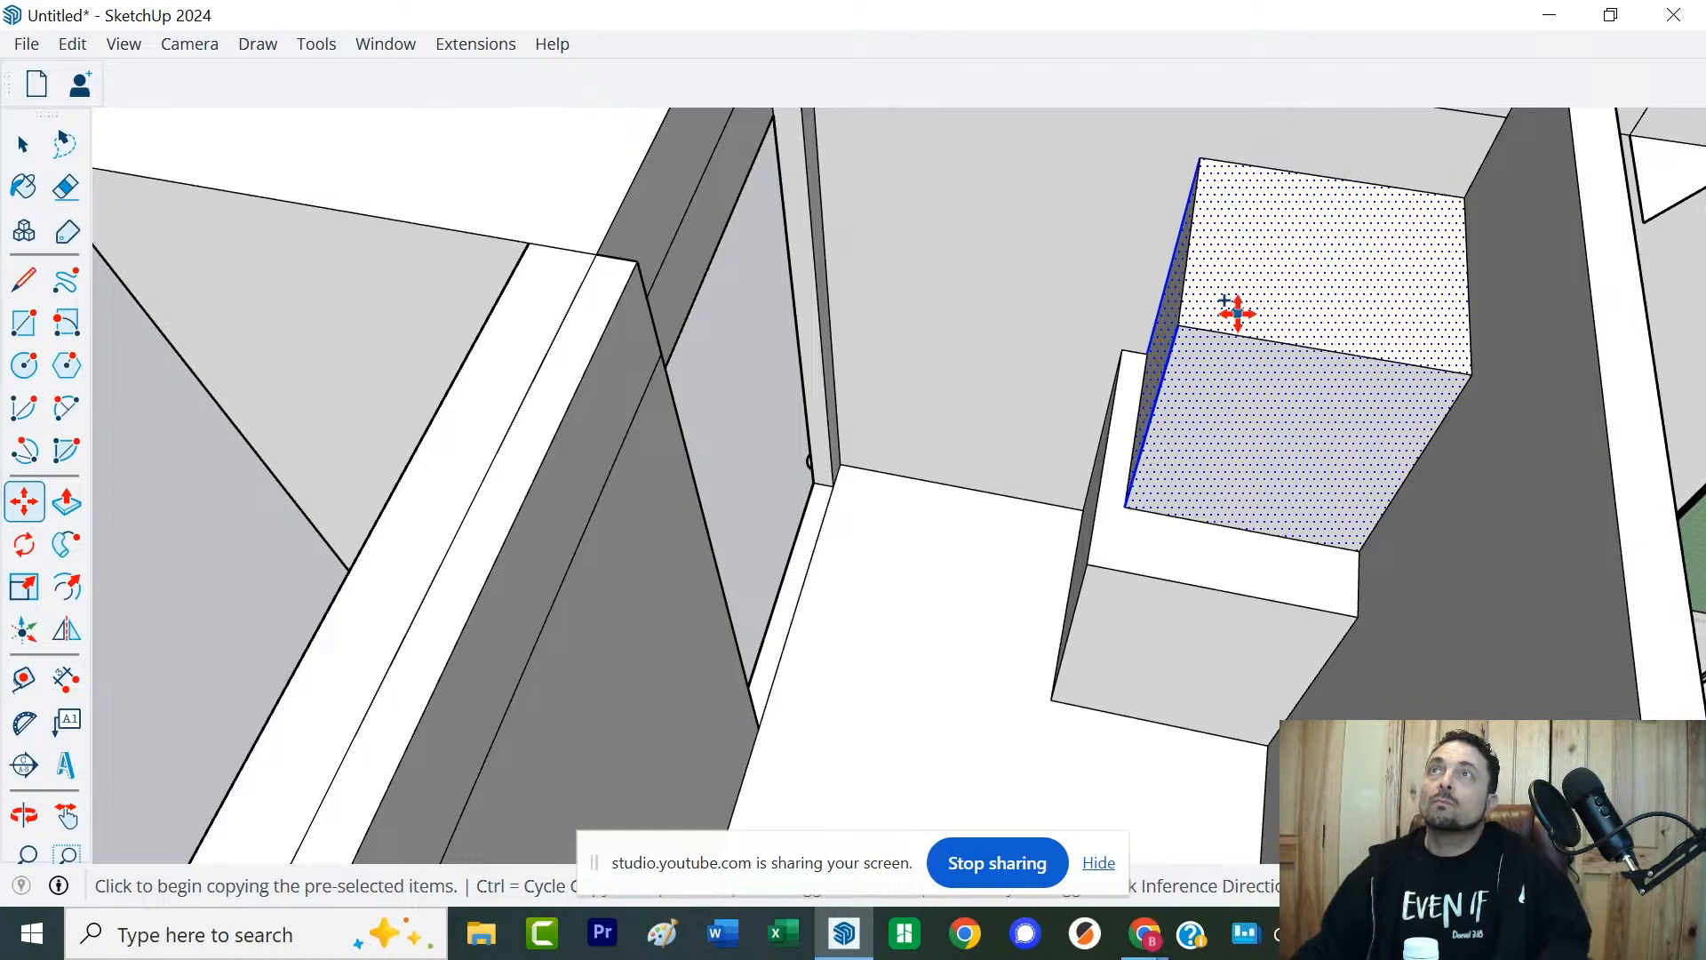
{"action": "left_click", "coordinate": [1178, 325]}
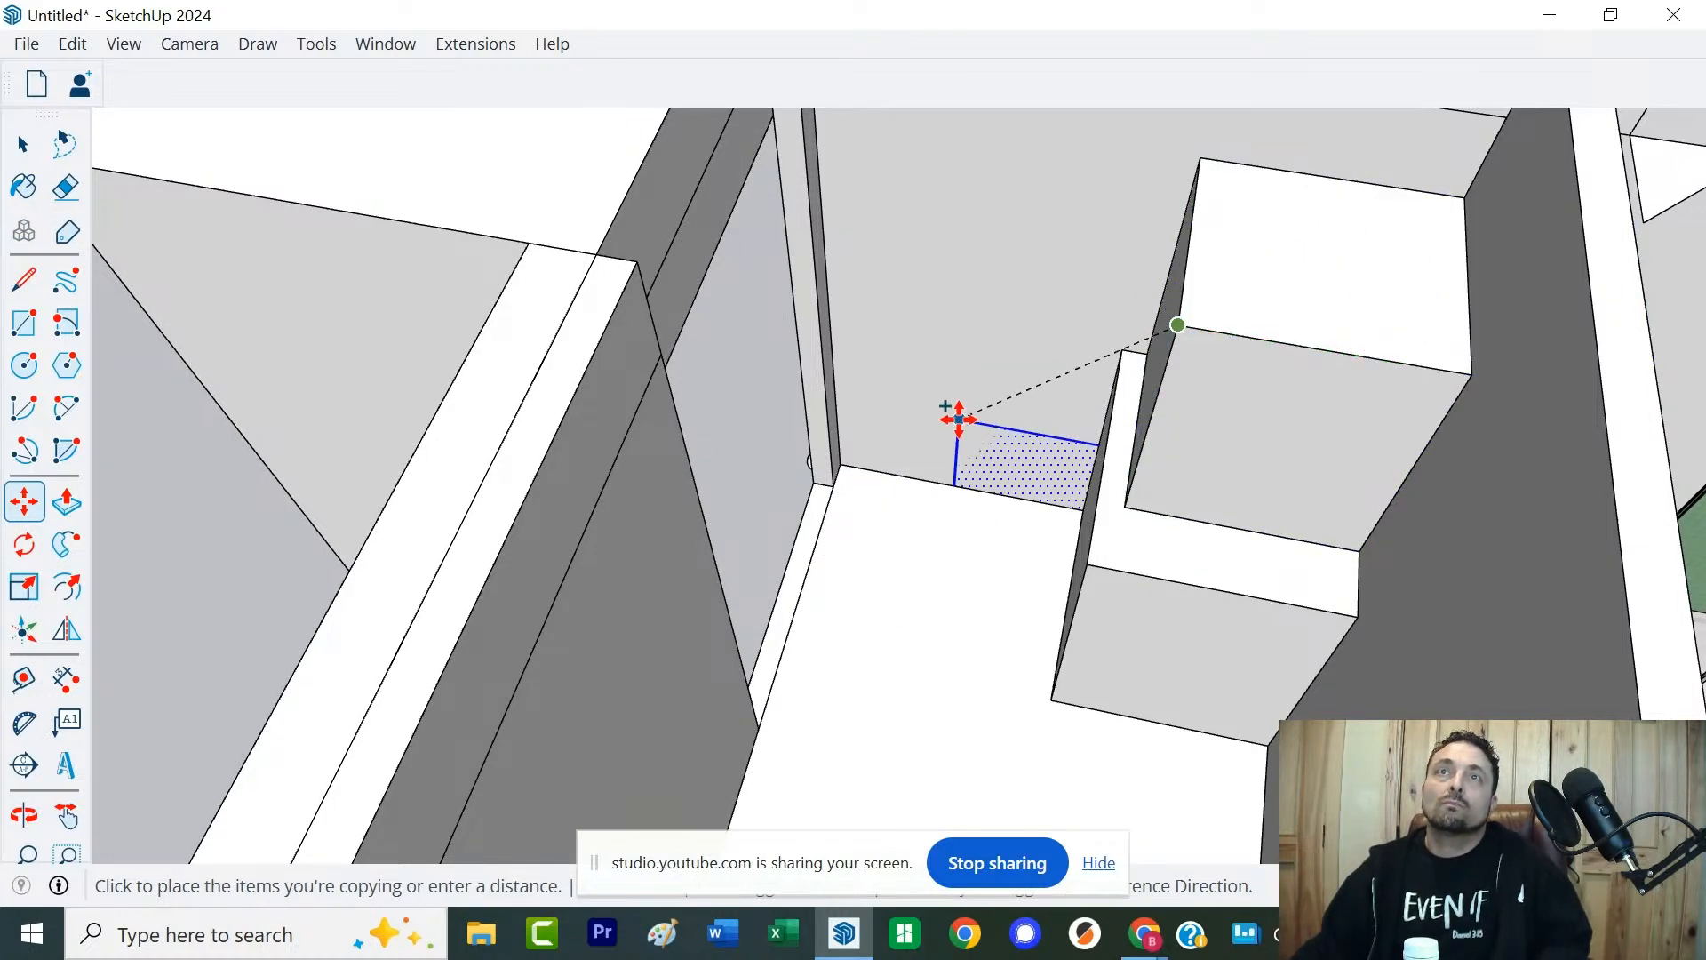
{"action": "scroll", "coordinate": [777, 662], "scroll_direction": "up", "scroll_amount": 5}
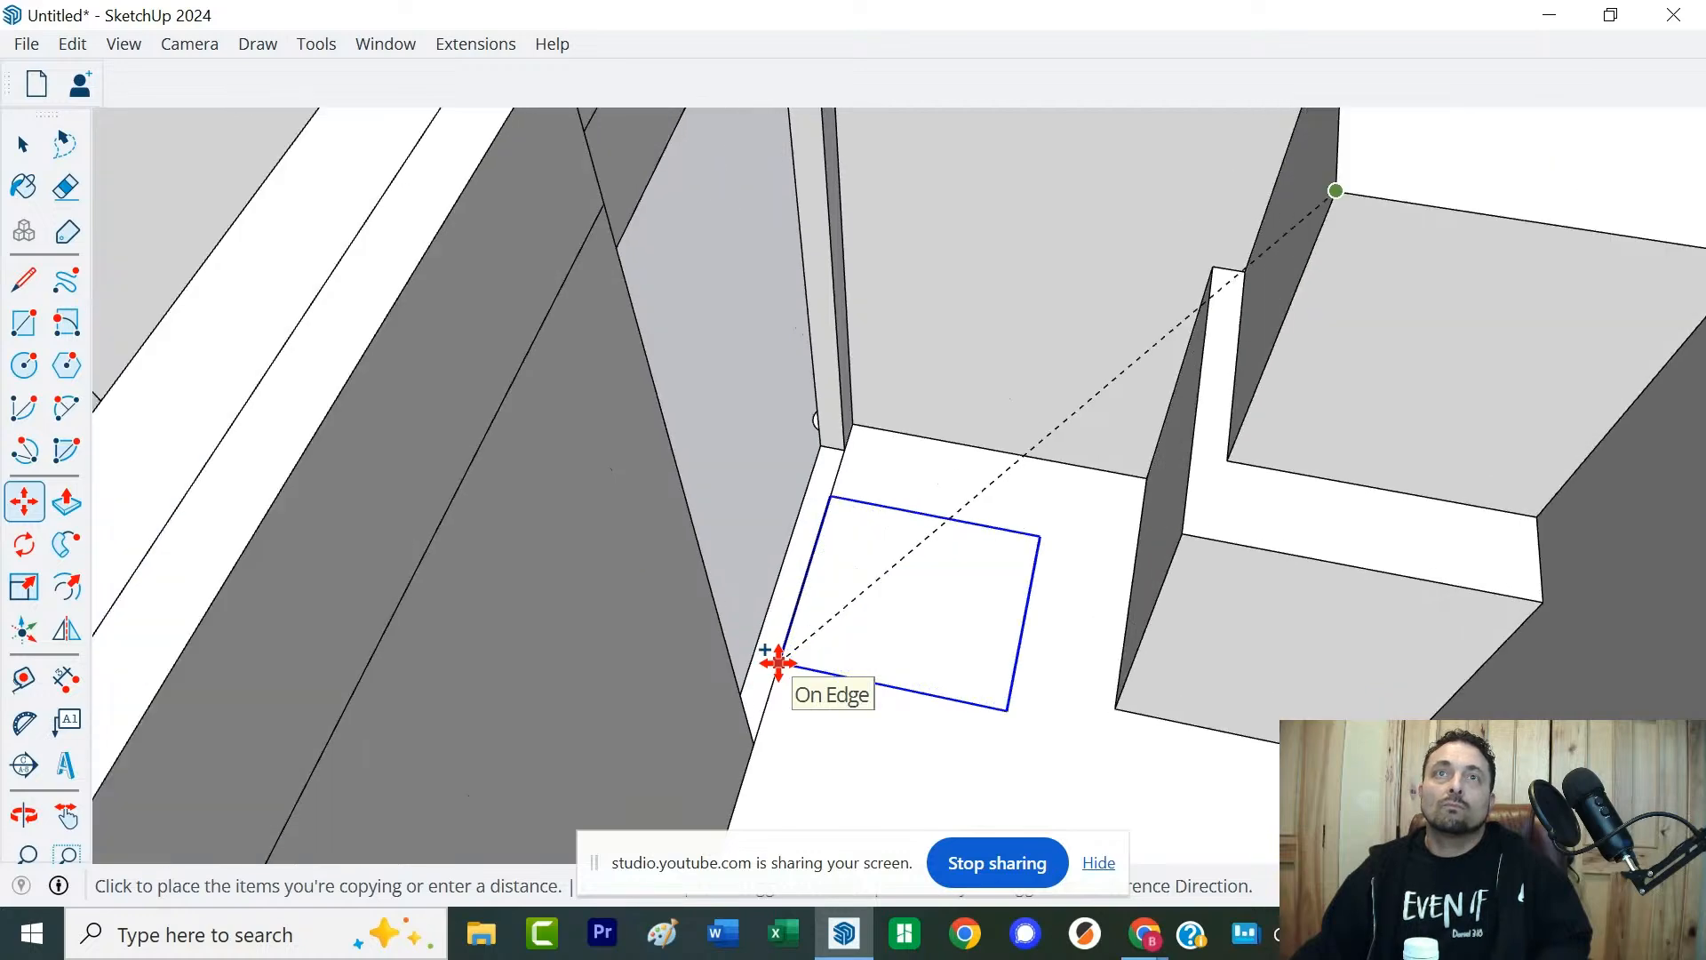
{"action": "middle_click_drag", "start_coordinate": [778, 662], "coordinate": [402, 663]}
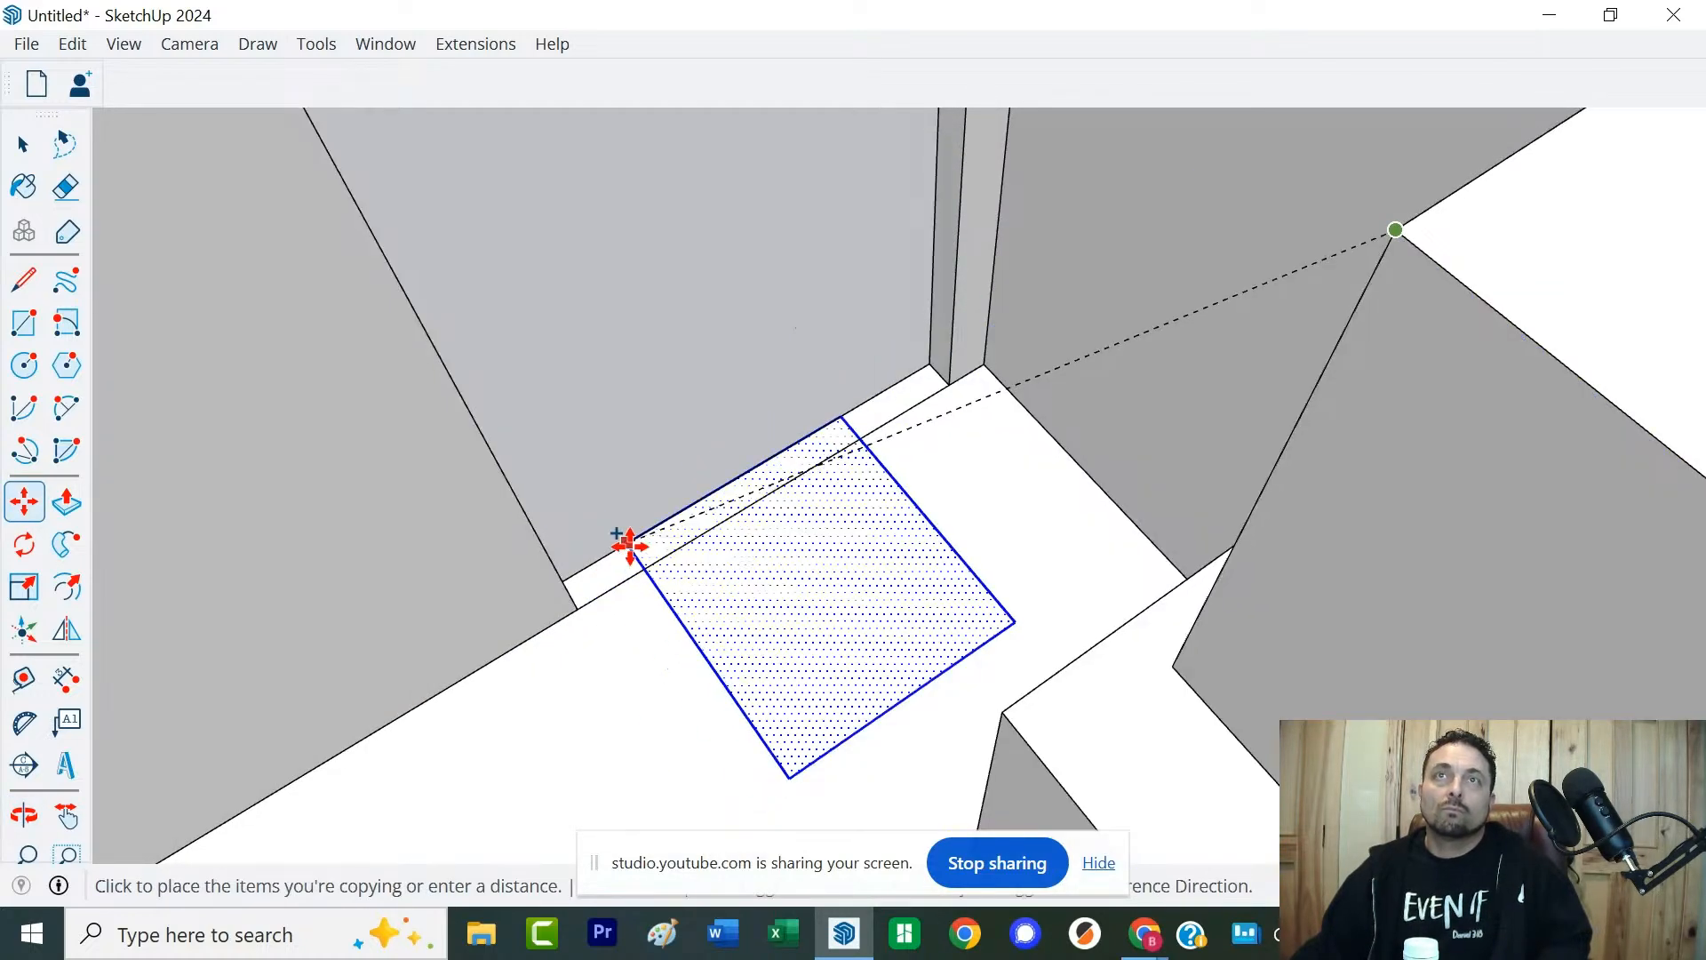
{"action": "left_click", "coordinate": [630, 545]}
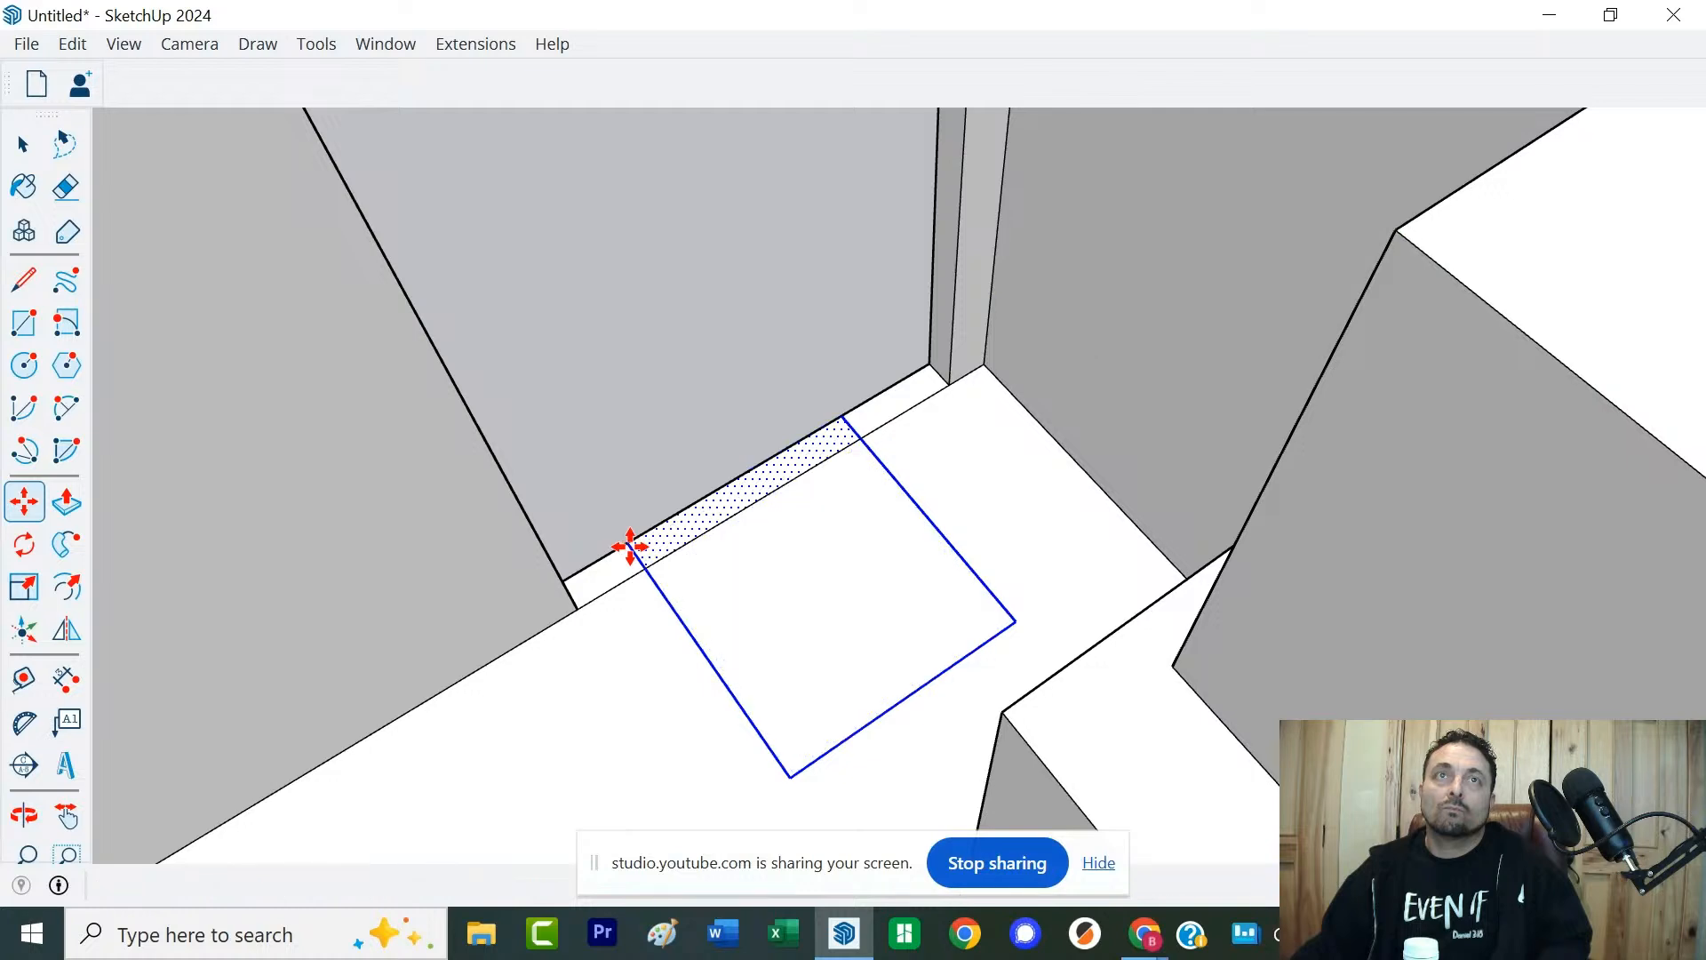
{"action": "key", "text": "ctrl+z"}
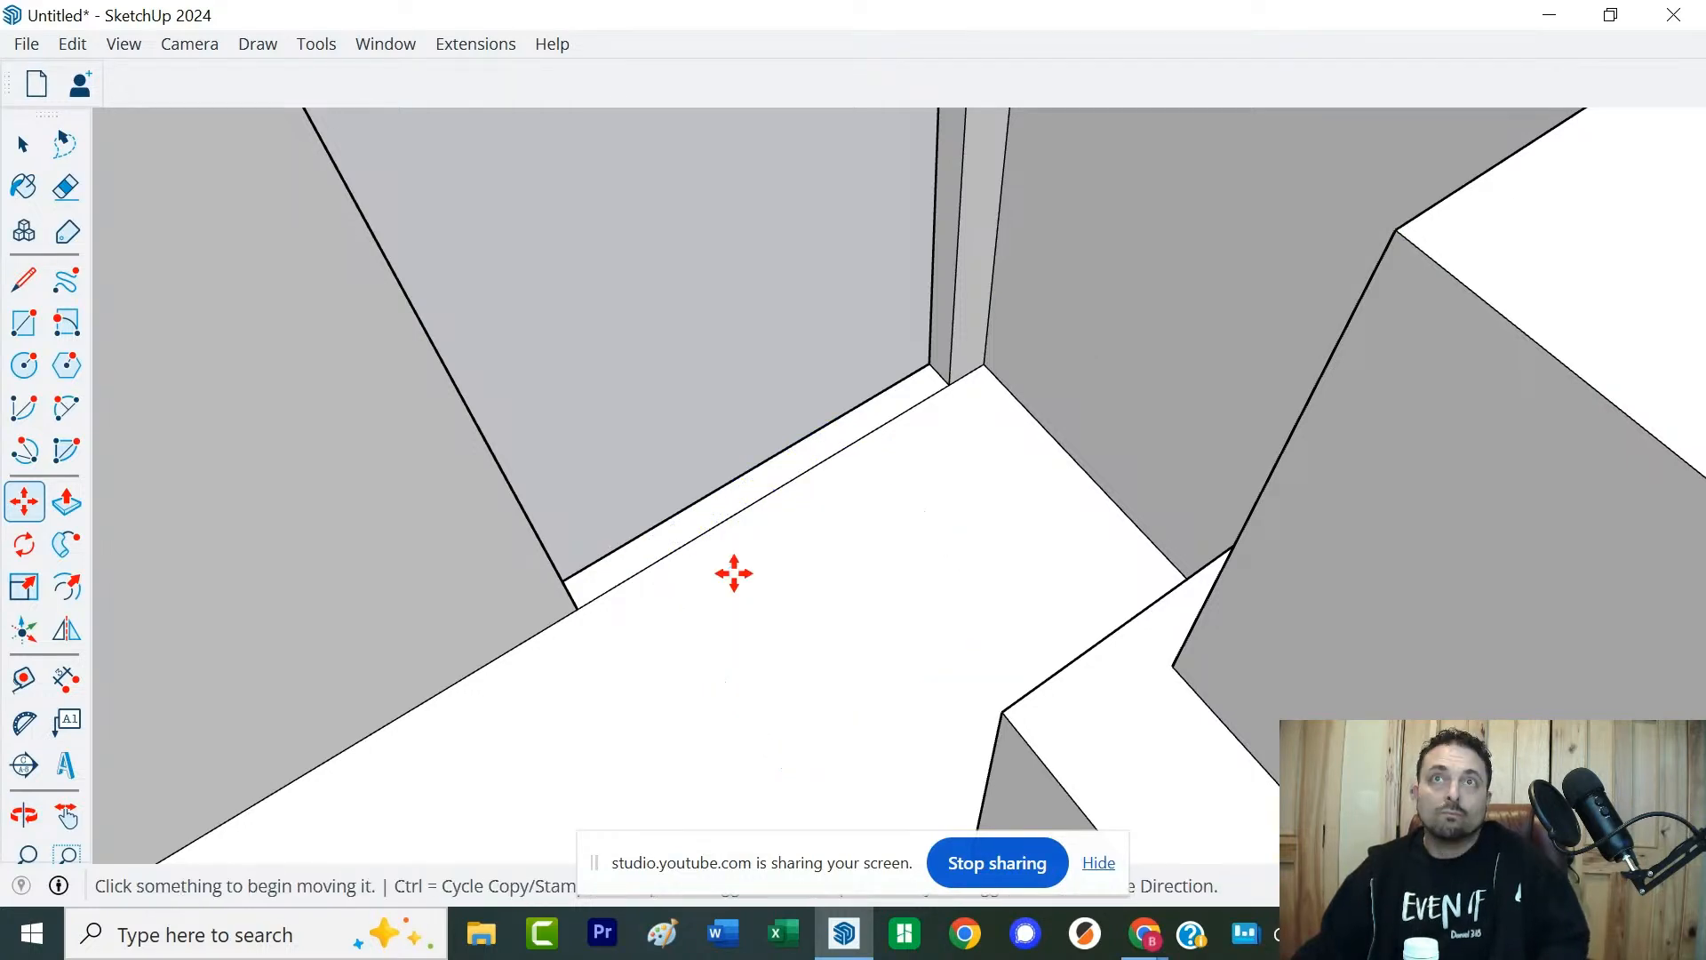
Delete the end wall's face behind the stacked boxes, below its horizontal line
{"action": "scroll", "coordinate": [1047, 475], "scroll_direction": "down", "scroll_amount": 4}
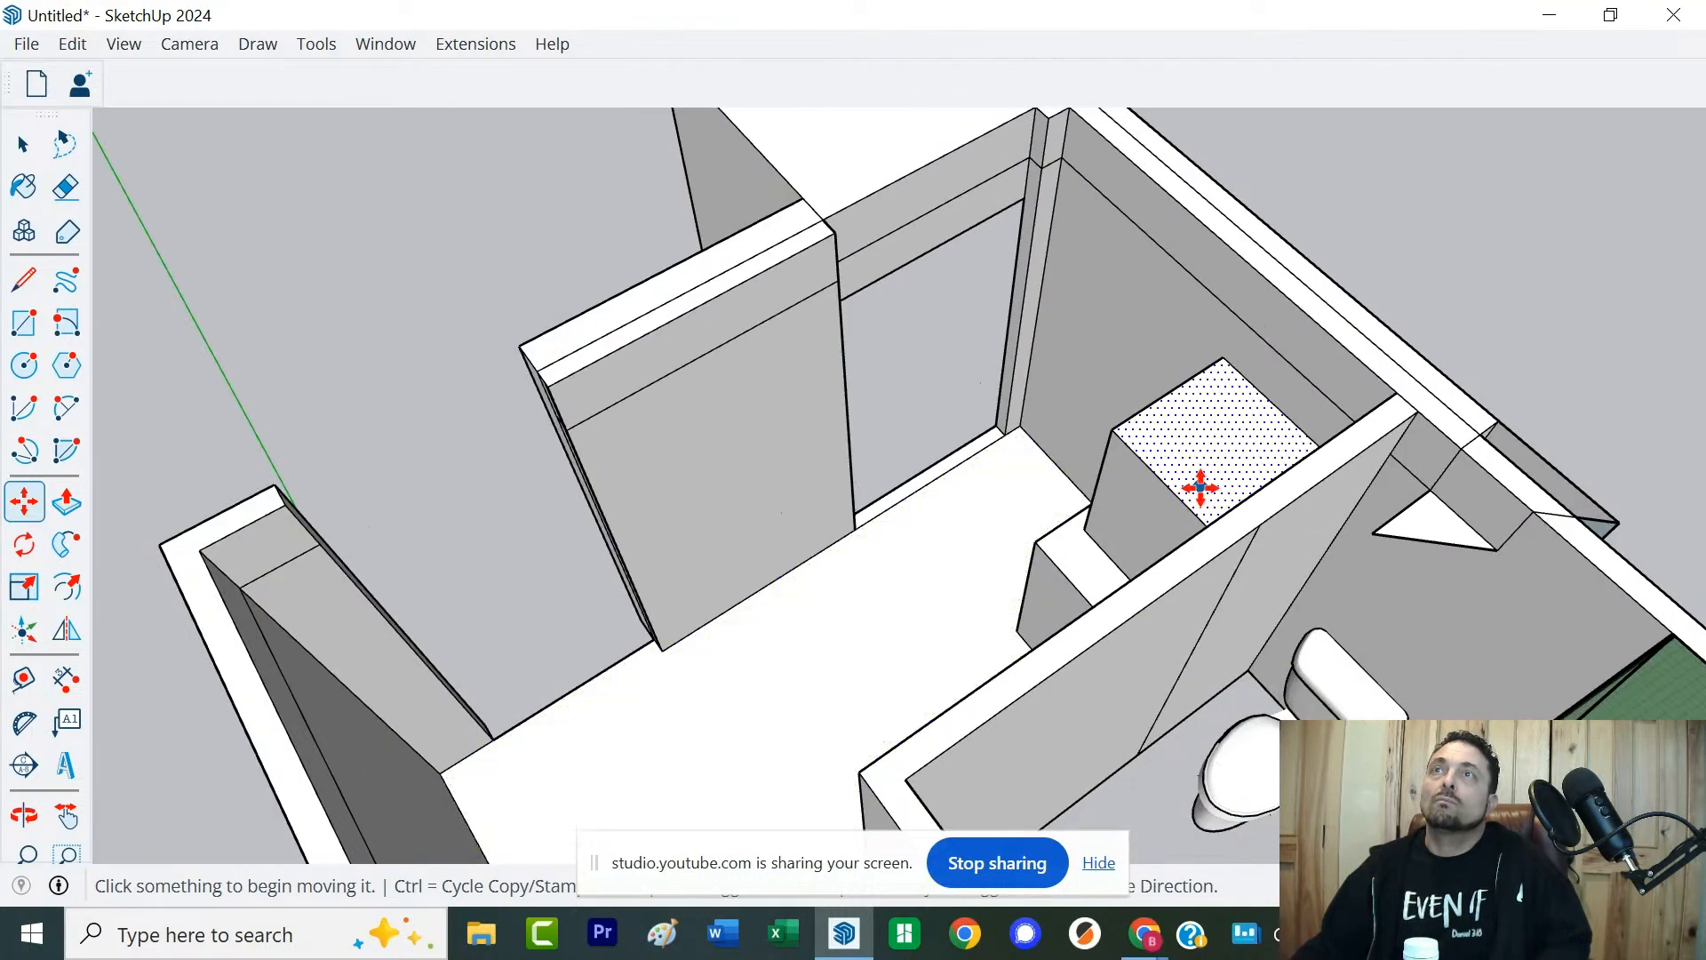
{"action": "key", "text": "space"}
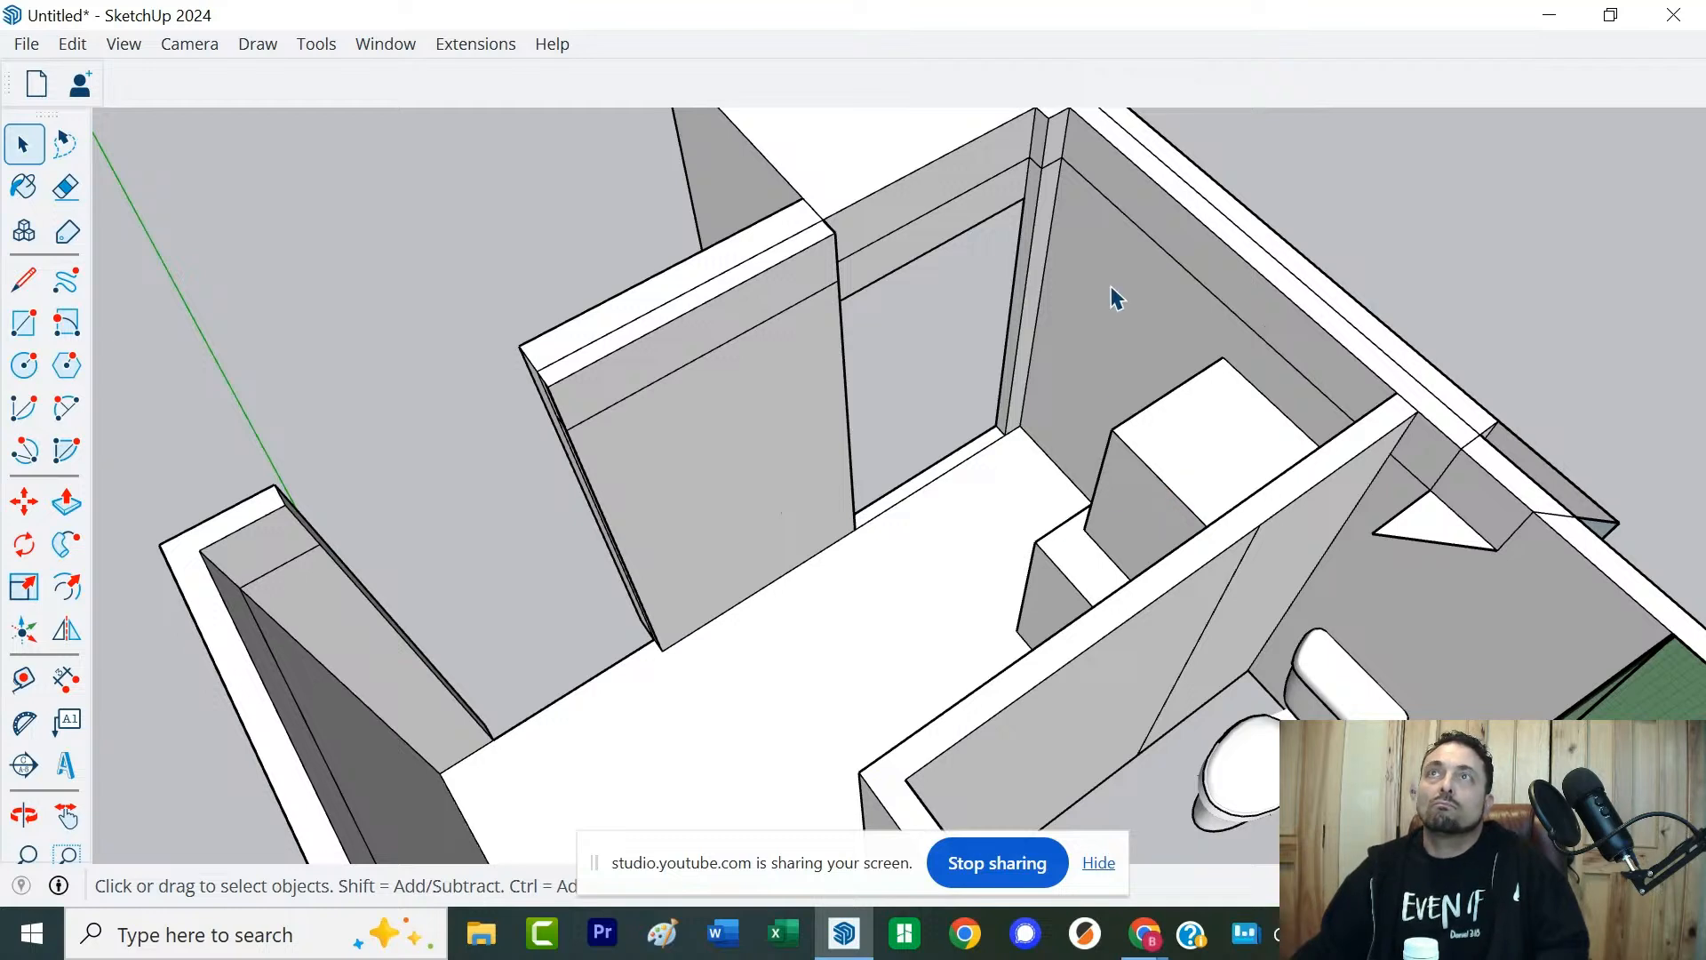
{"action": "key", "text": "Delete"}
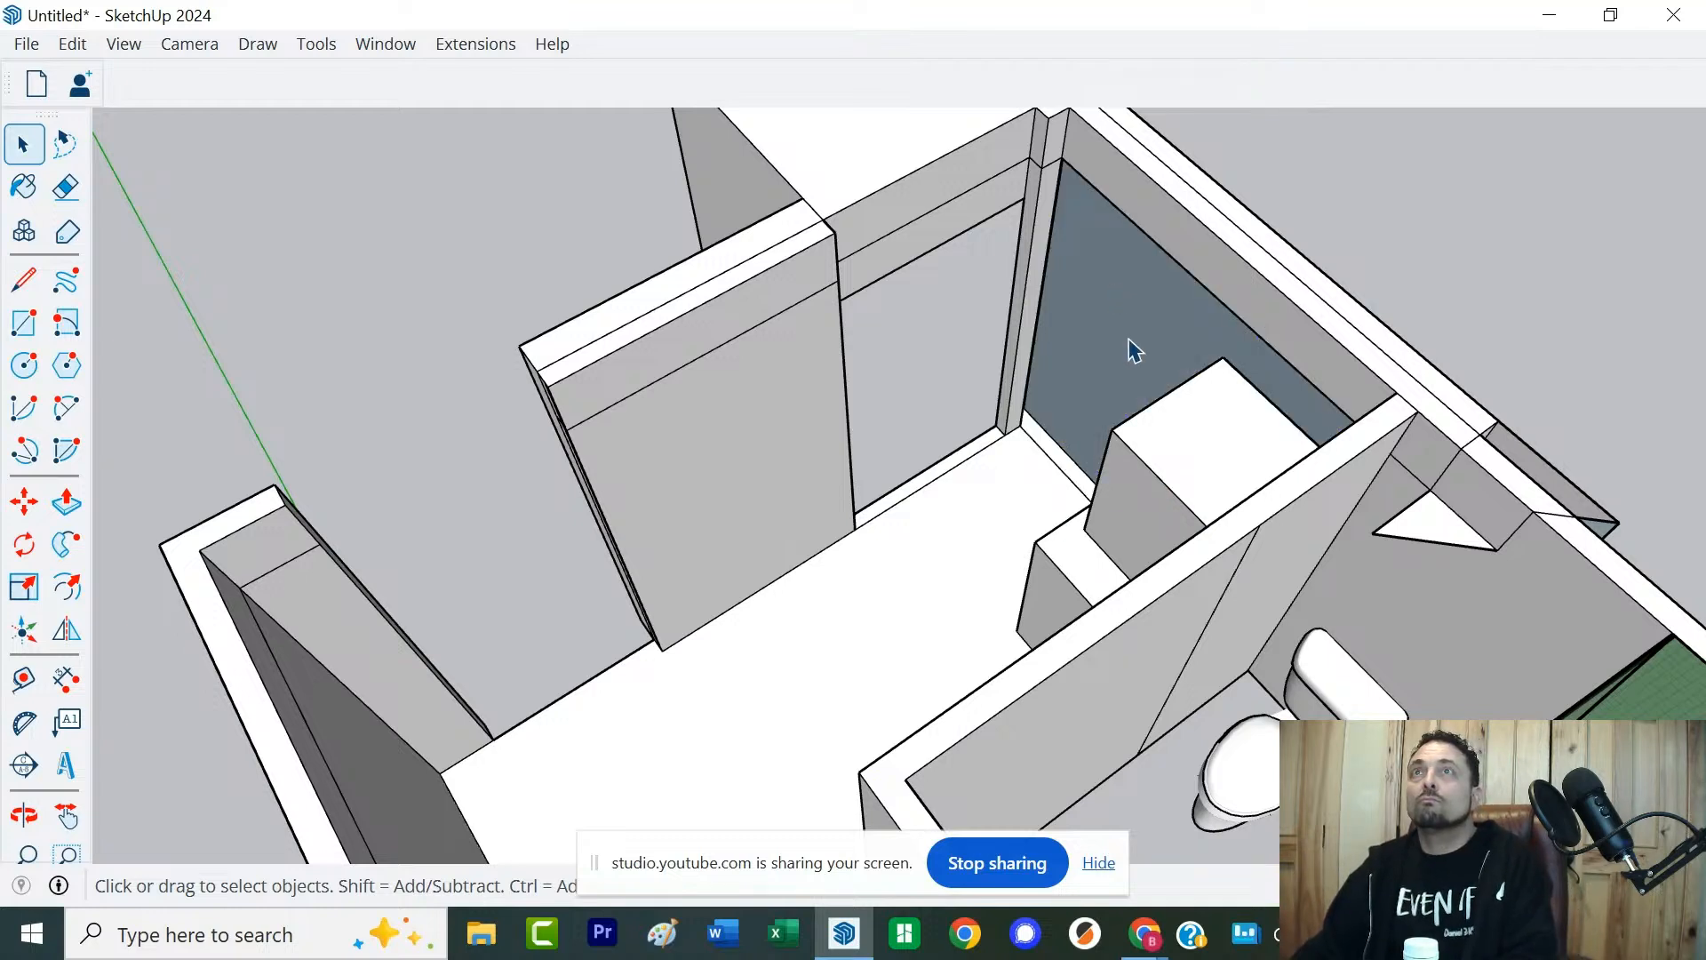
Select the stacked boxes through the open end wall and group them
{"action": "middle_click_drag", "start_coordinate": [1131, 354], "coordinate": [1164, 329]}
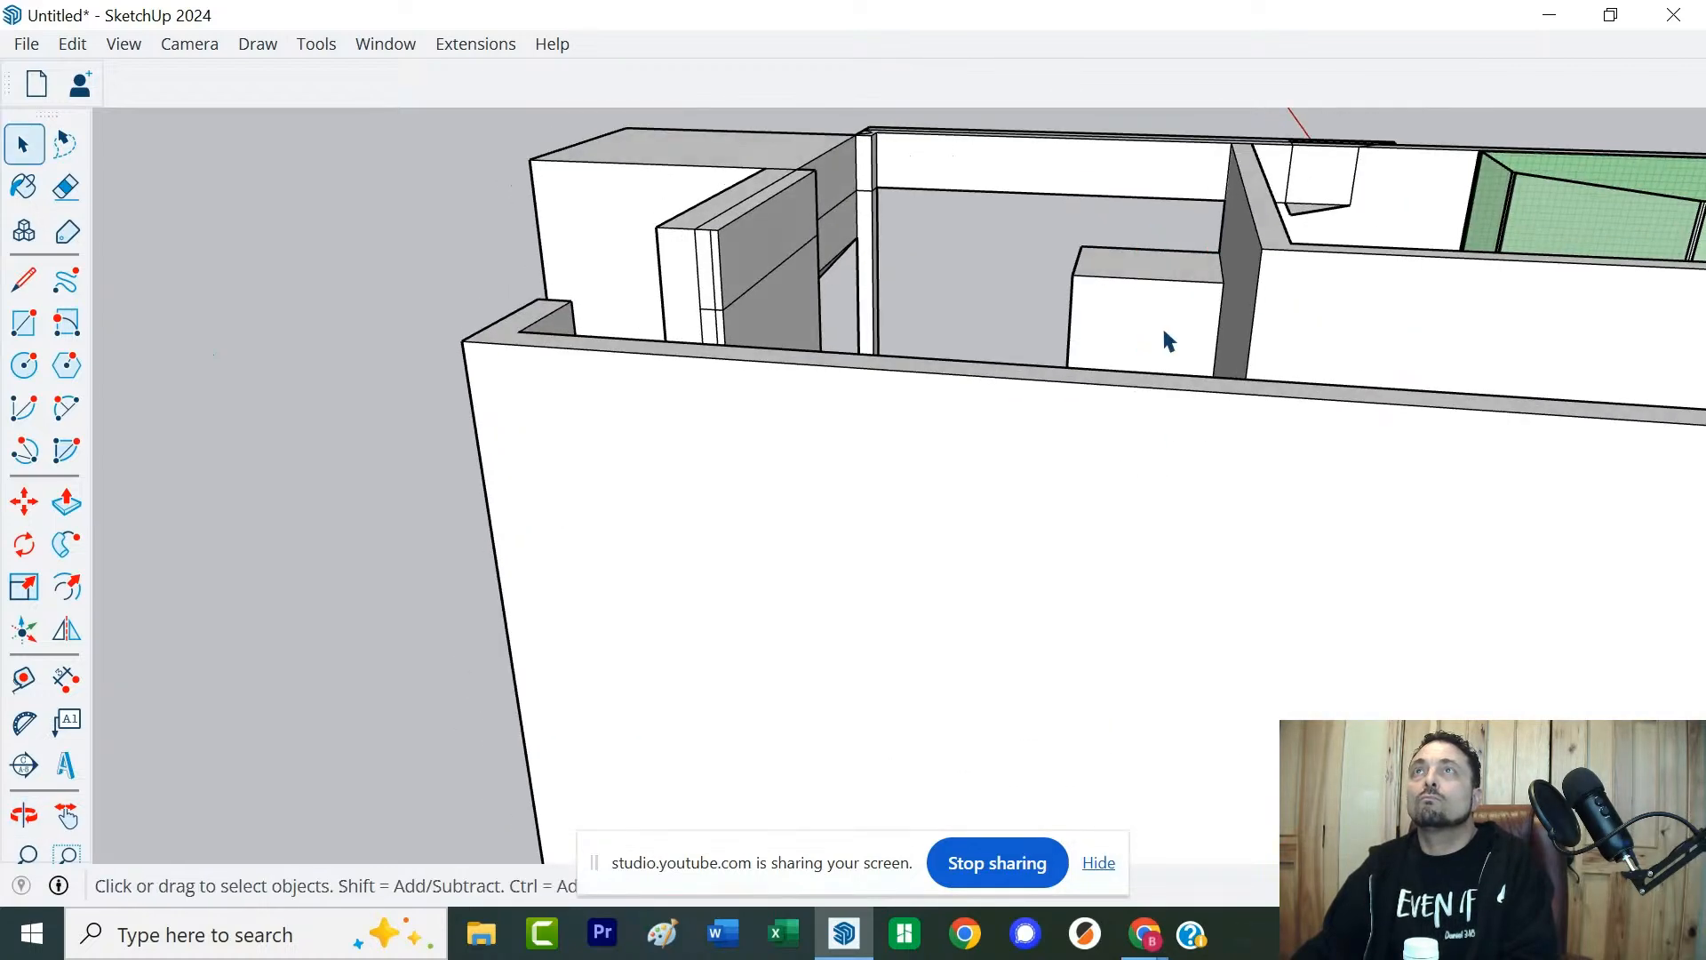
{"action": "left_click_drag", "start_coordinate": [1051, 315], "coordinate": [1022, 253]}
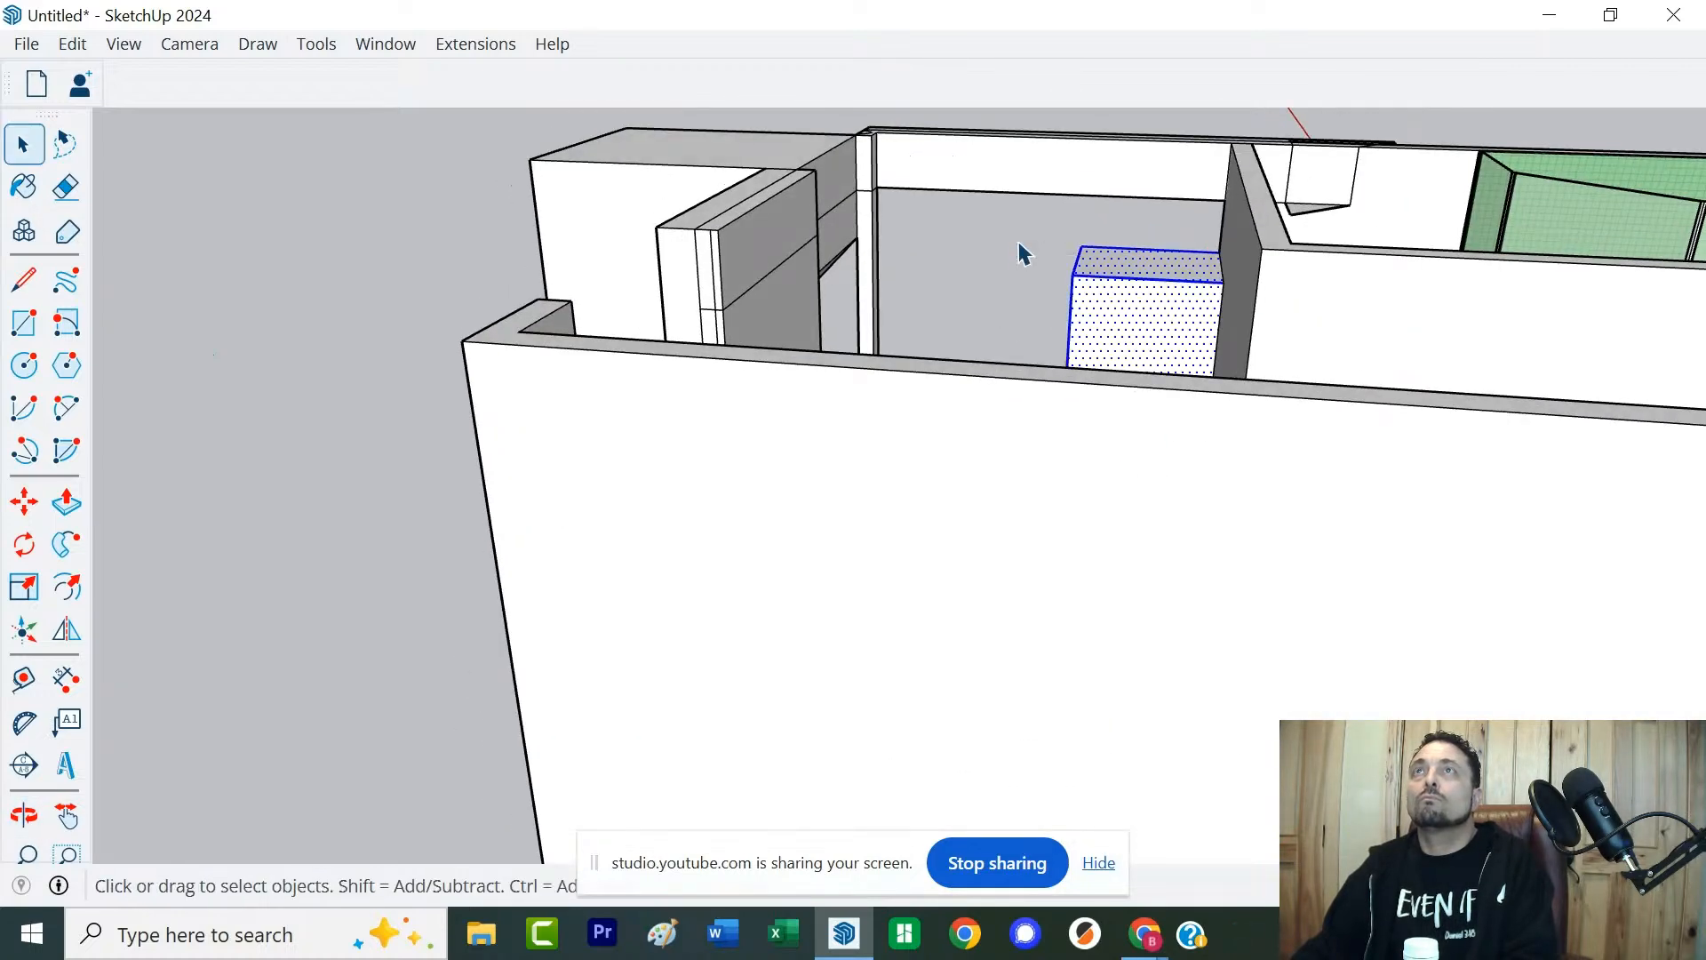
{"action": "right_click", "coordinate": [1122, 314]}
{"action": "left_click", "coordinate": [1221, 562]}
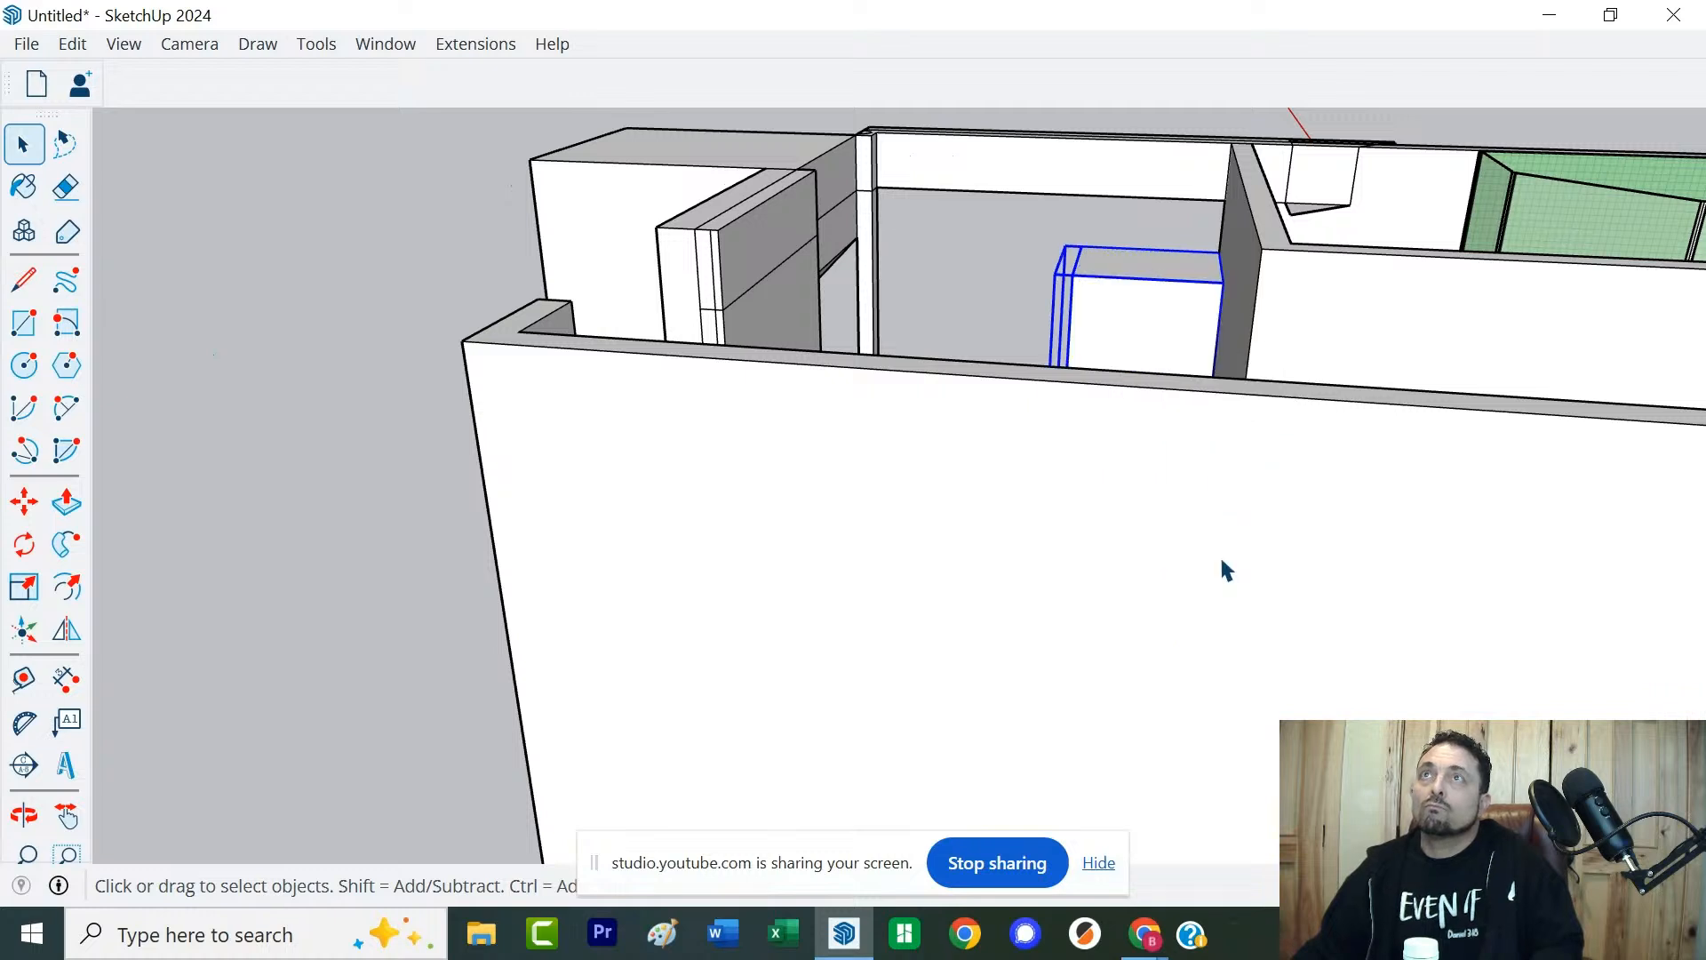
Copy the grouped boxes from their top front corner to the opening in the wall opposite them
{"action": "scroll", "coordinate": [1172, 360], "scroll_direction": "down", "scroll_amount": 3}
{"action": "middle_click_drag", "start_coordinate": [1164, 351], "coordinate": [1116, 628]}
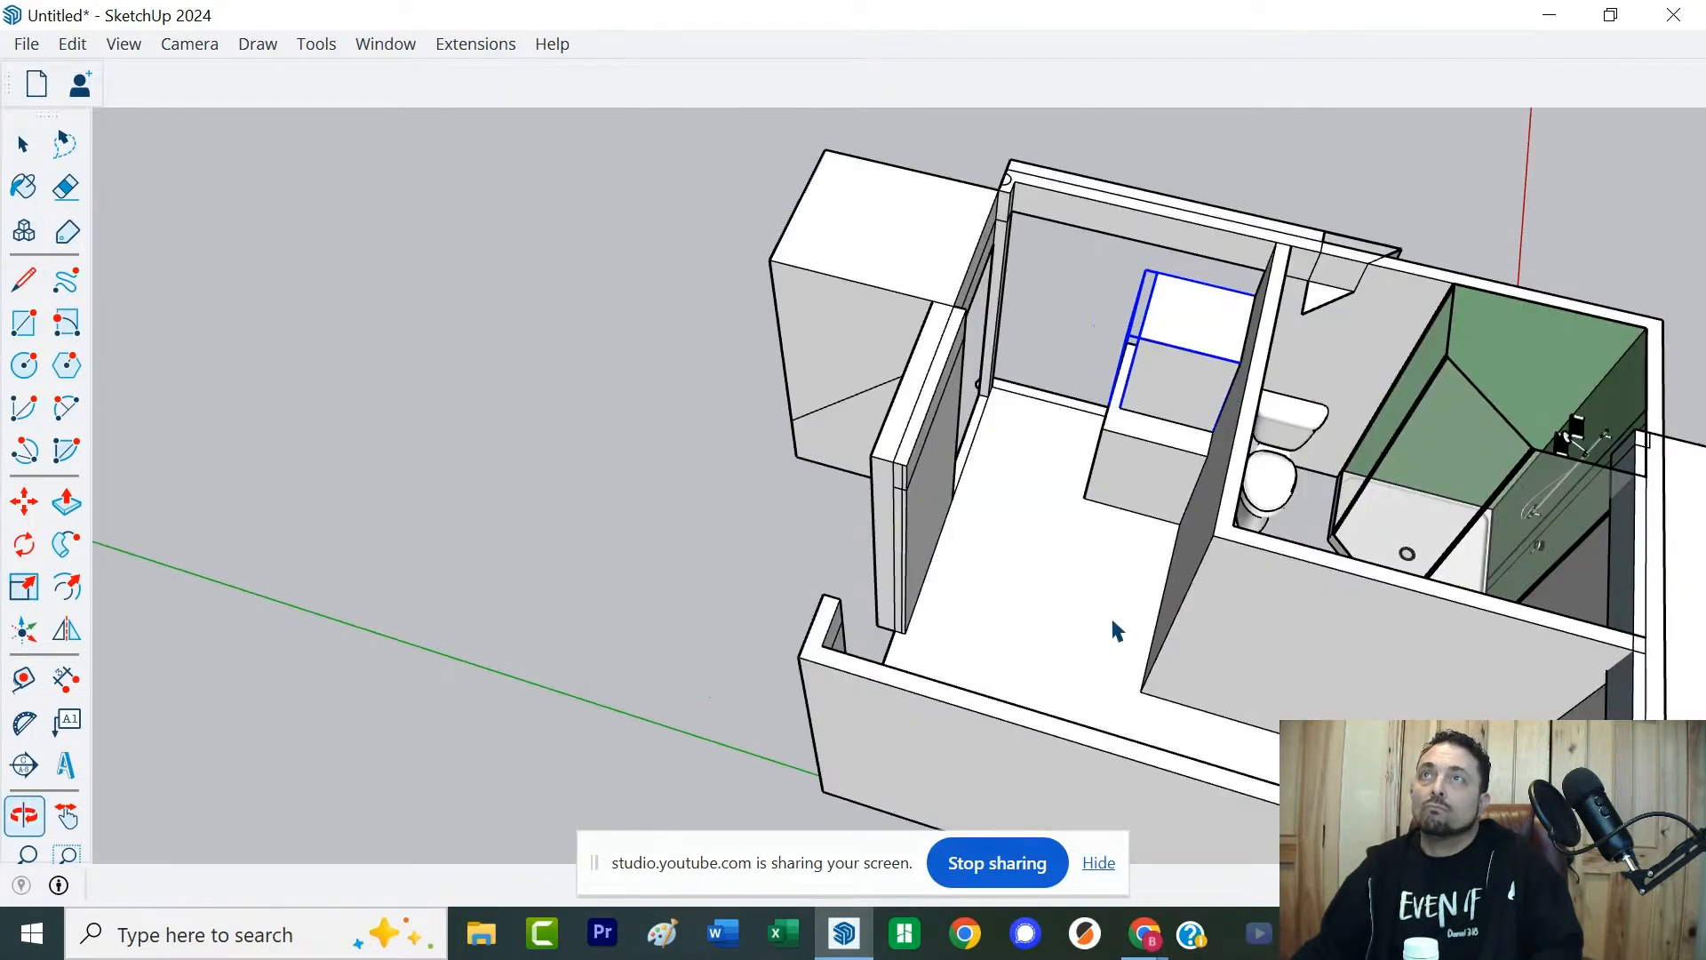
{"action": "key", "text": "m"}
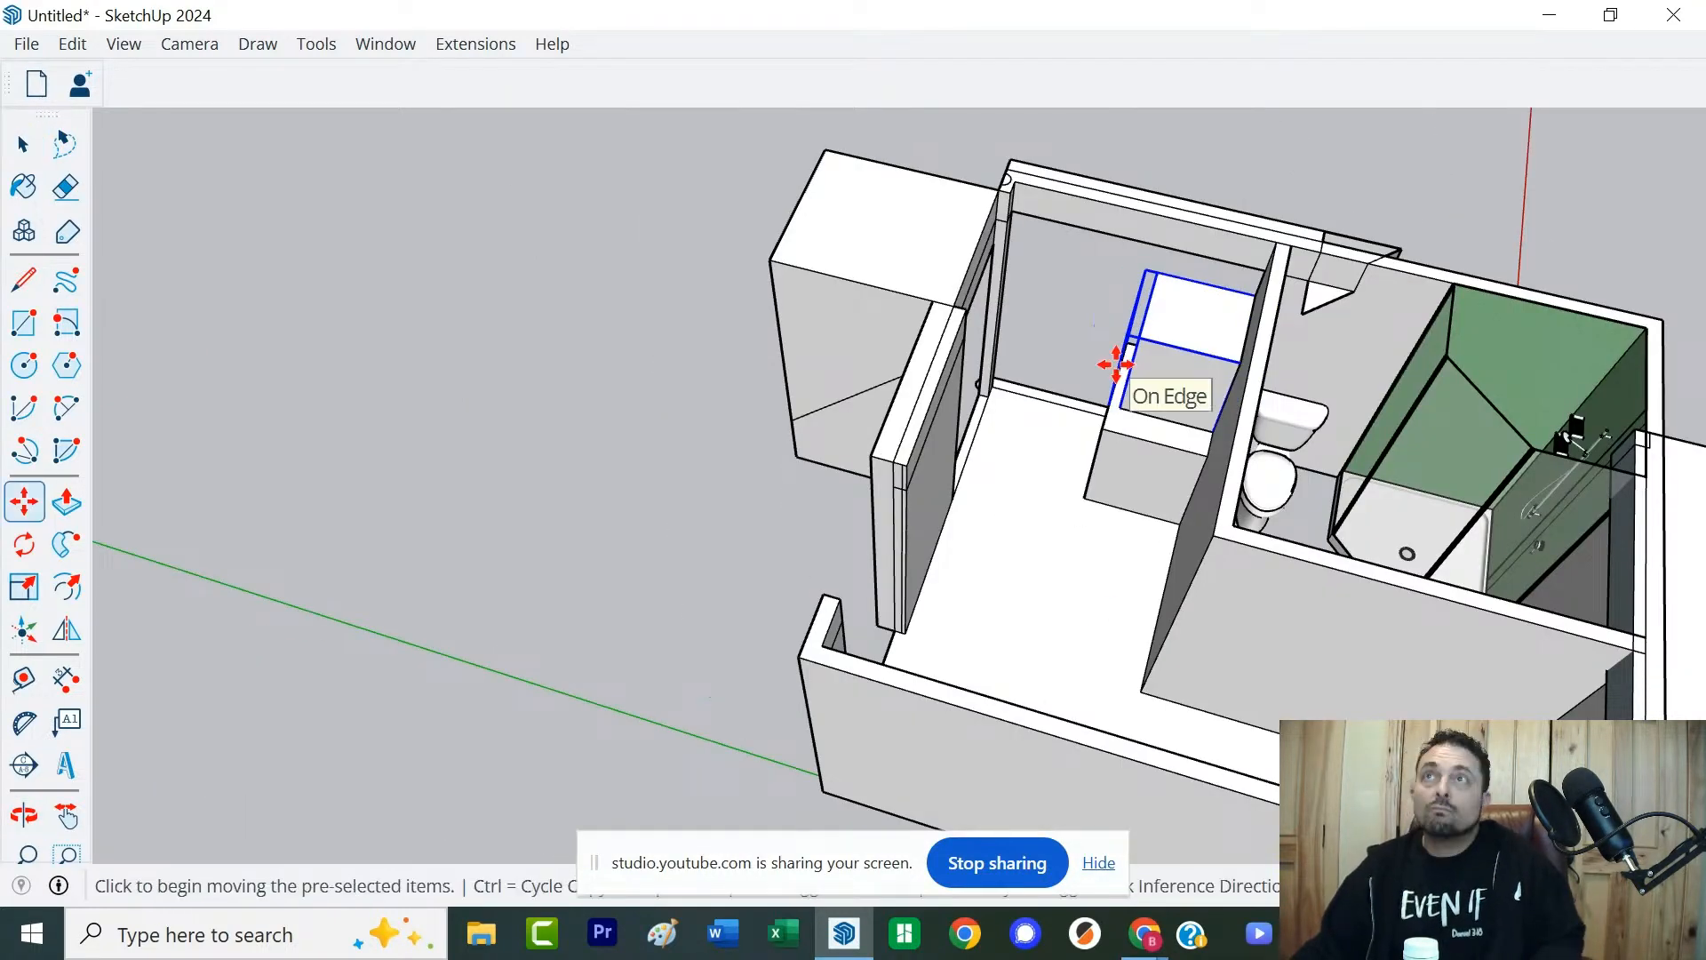
{"action": "key", "text": "ctrl"}
{"action": "left_click", "coordinate": [1139, 339]}
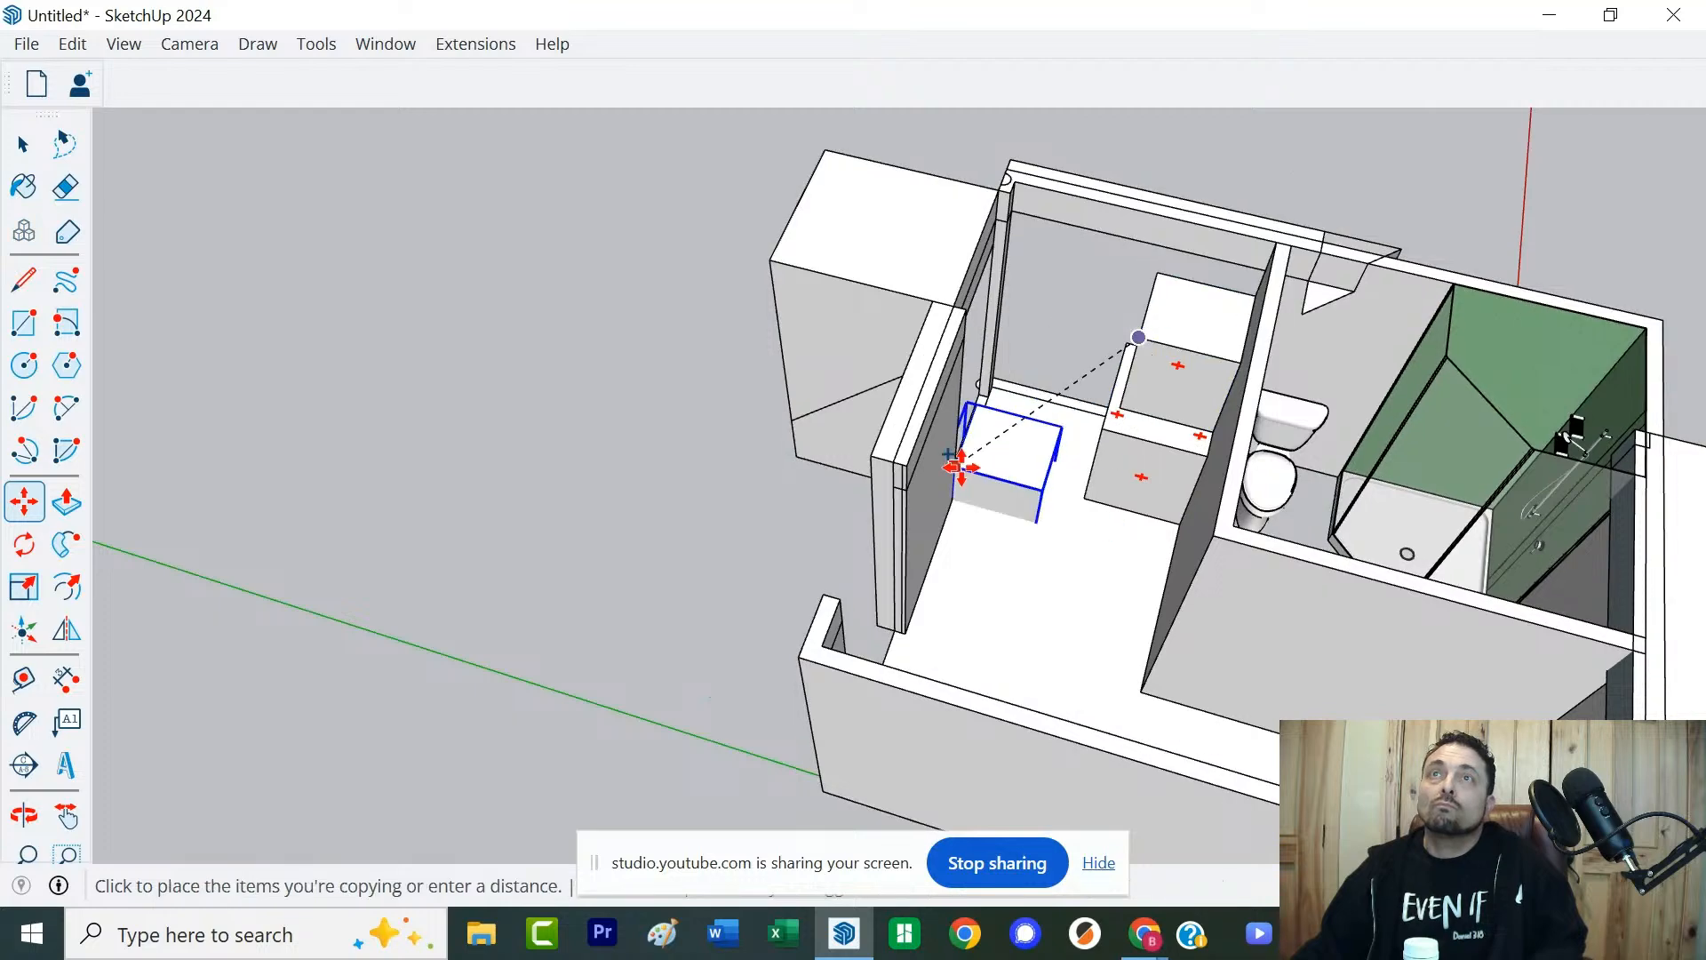
{"action": "middle_click_drag", "start_coordinate": [965, 442], "coordinate": [781, 382]}
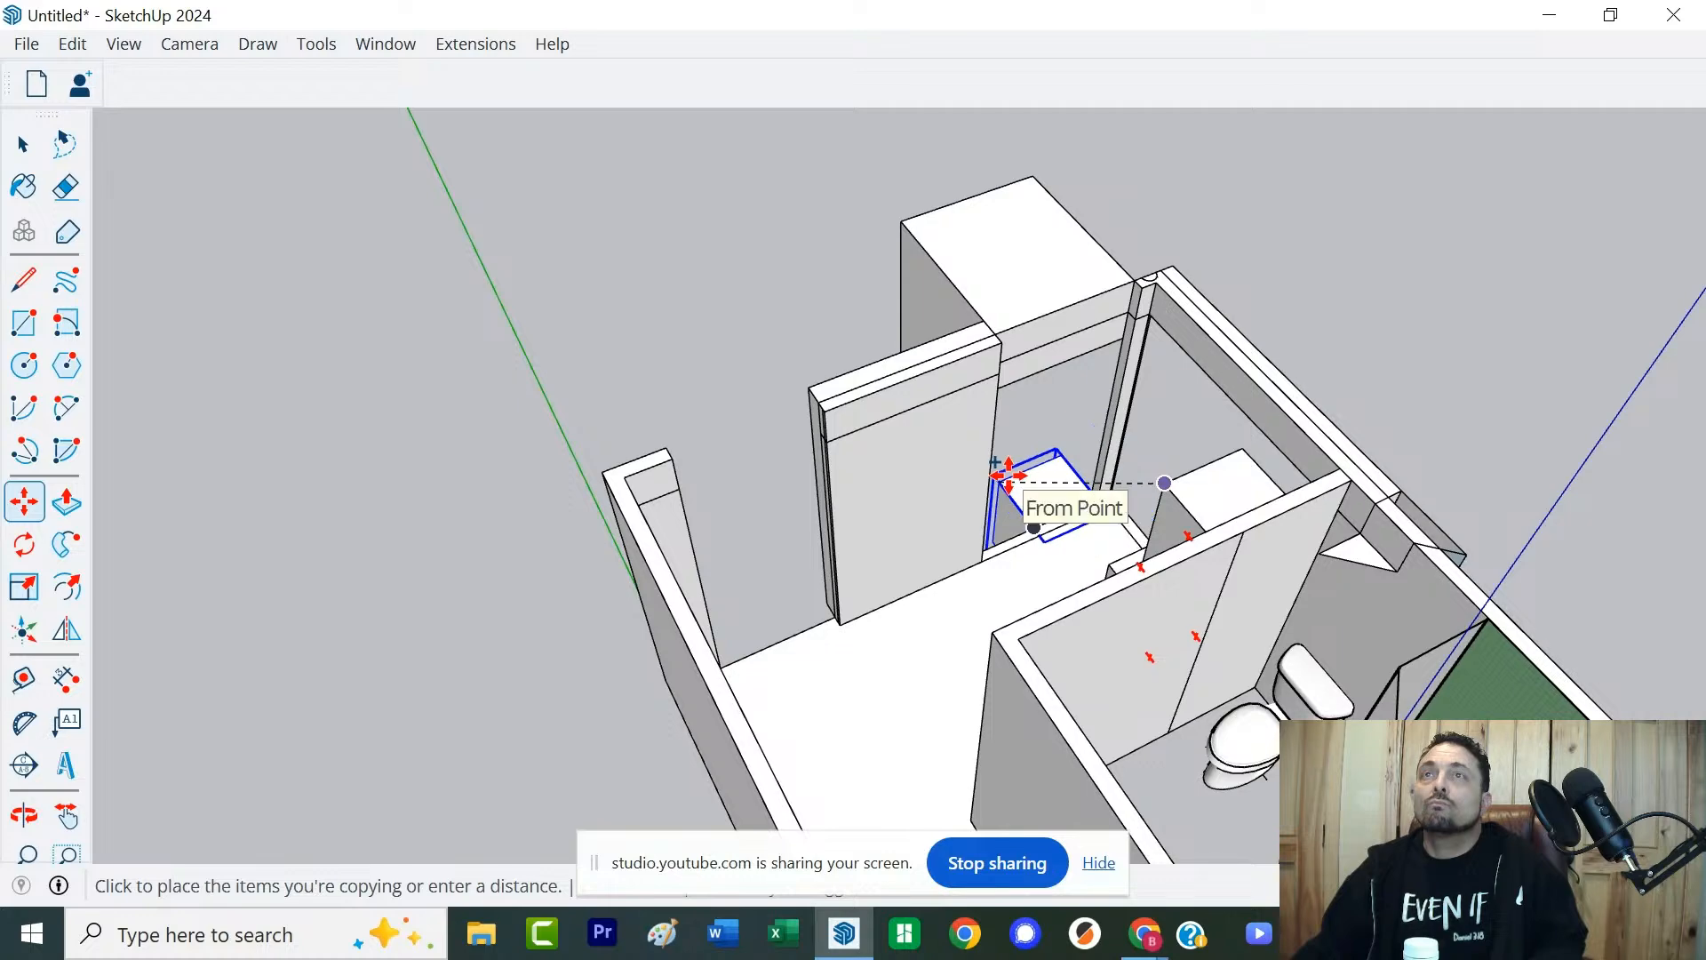
{"action": "left_click", "coordinate": [1009, 474]}
Move the copied boxes by their top front corner to the floor edge beside the short wall's end at the opening
{"action": "scroll", "coordinate": [1063, 545], "scroll_direction": "up", "scroll_amount": 4}
{"action": "scroll", "coordinate": [1064, 556], "scroll_direction": "up", "scroll_amount": 2}
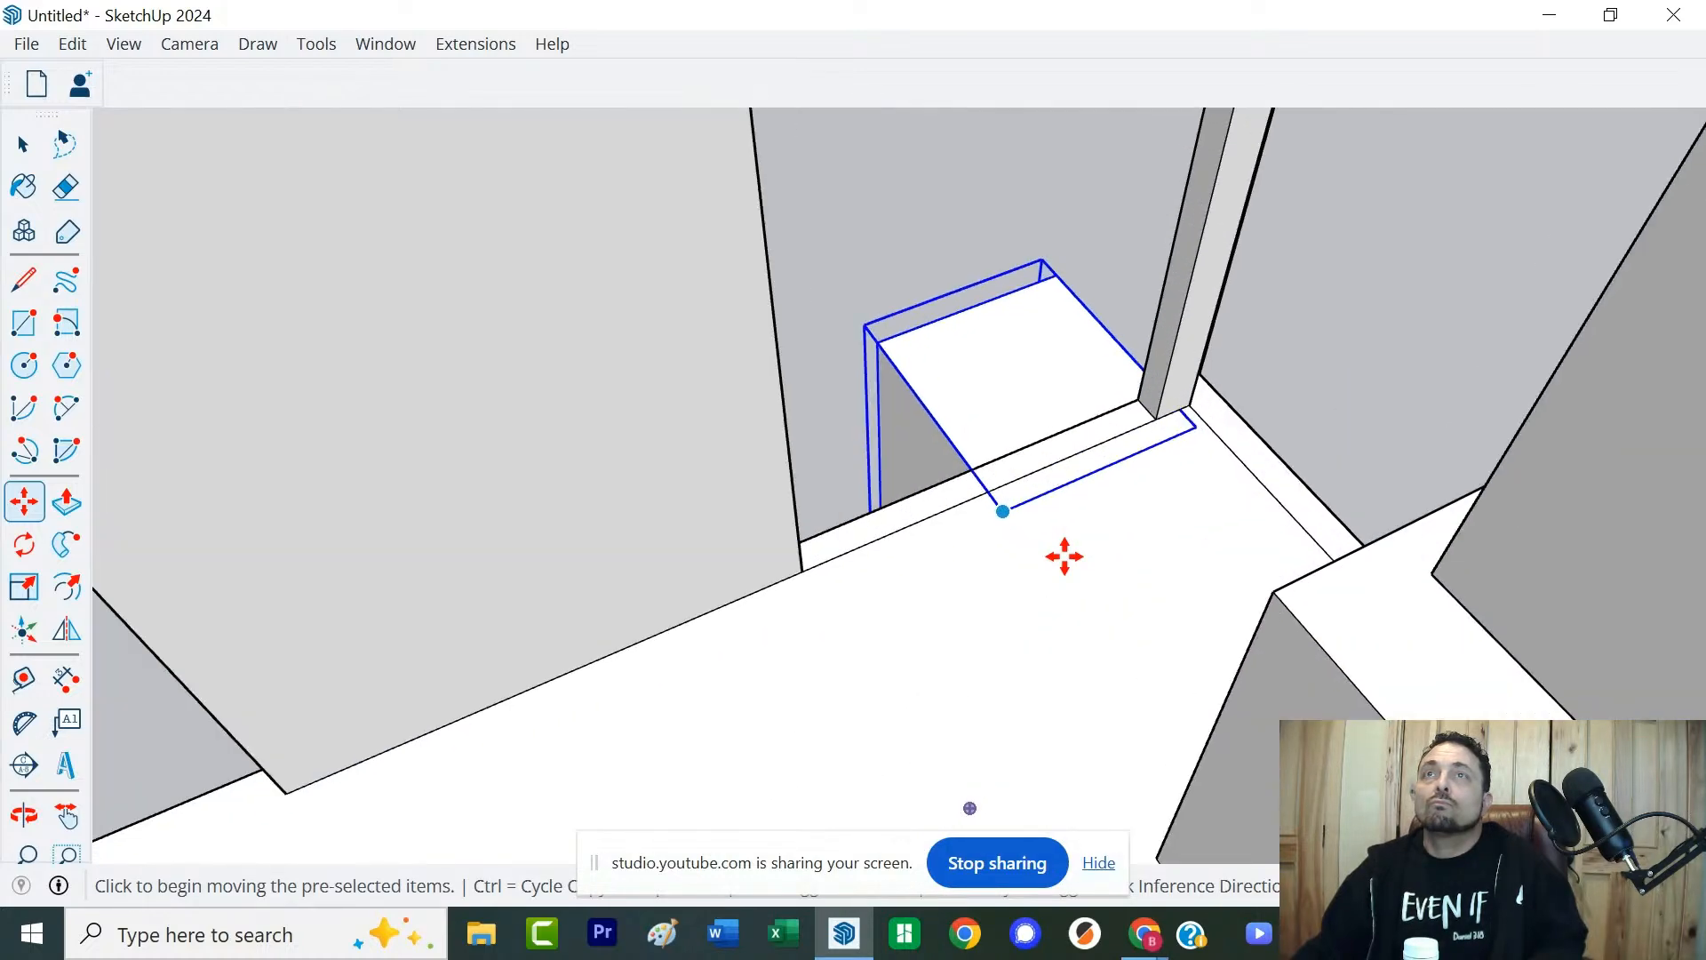
{"action": "left_click", "coordinate": [1009, 509]}
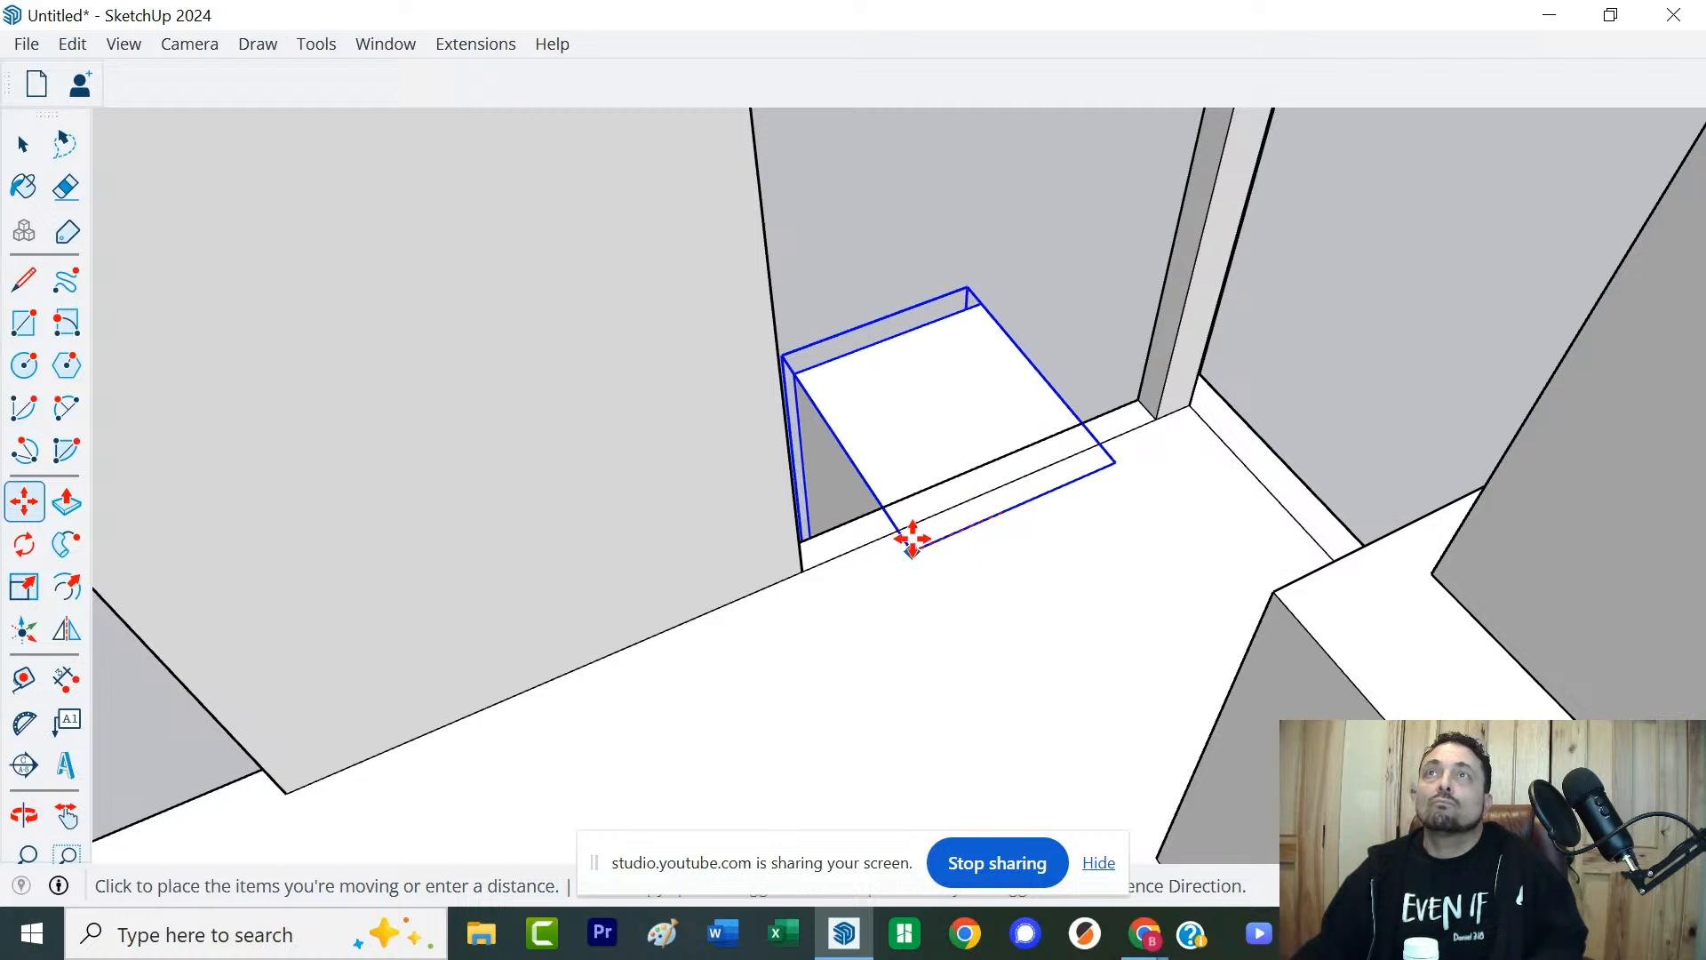
{"action": "left_click", "coordinate": [825, 560]}
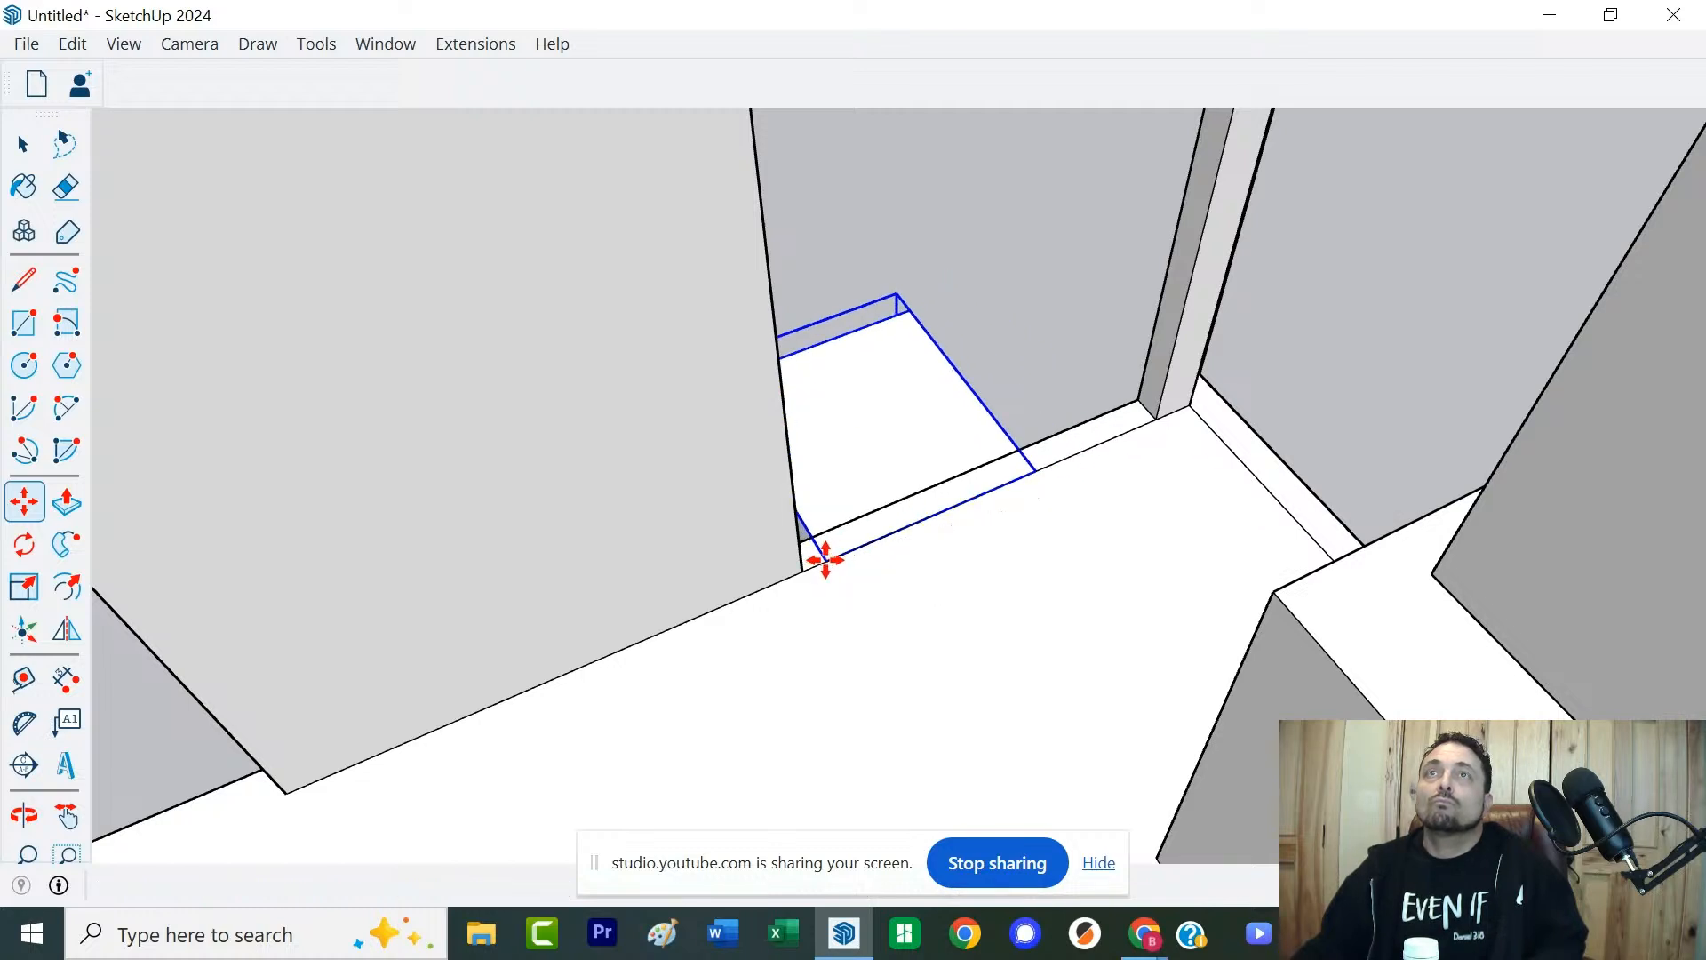
Raise the copied boxes vertically, then align their lower front corner with the floor edge at the opening
{"action": "left_click", "coordinate": [825, 560]}
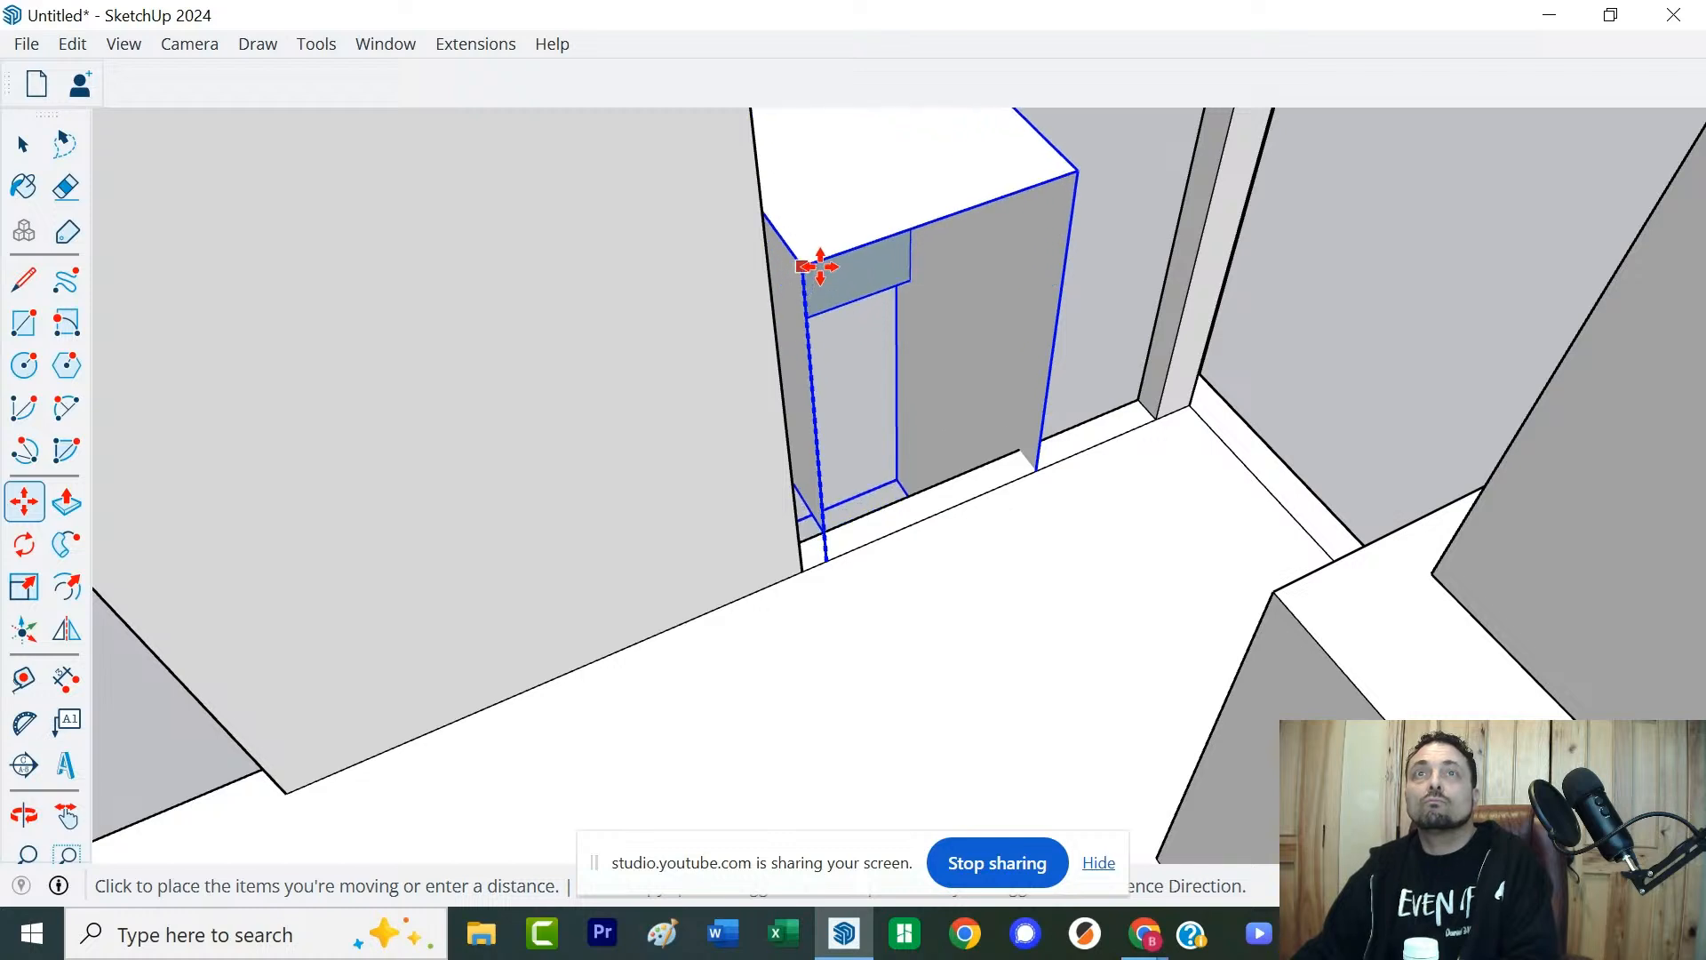
{"action": "left_click", "coordinate": [804, 276]}
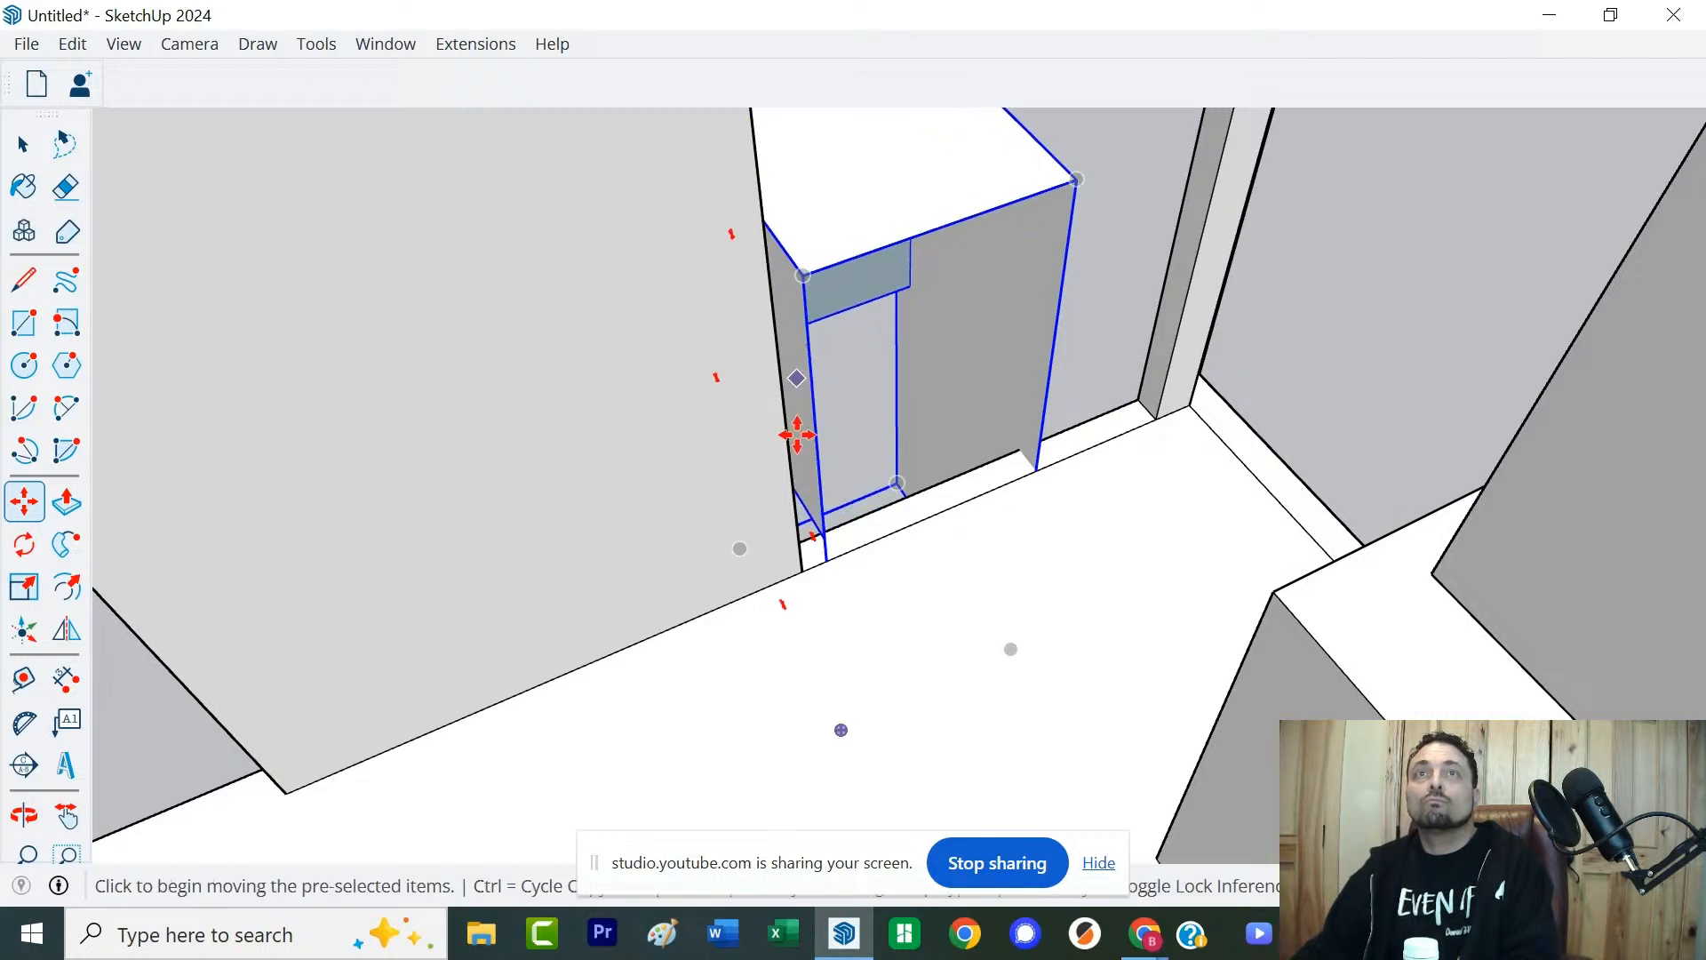
{"action": "left_click", "coordinate": [822, 536]}
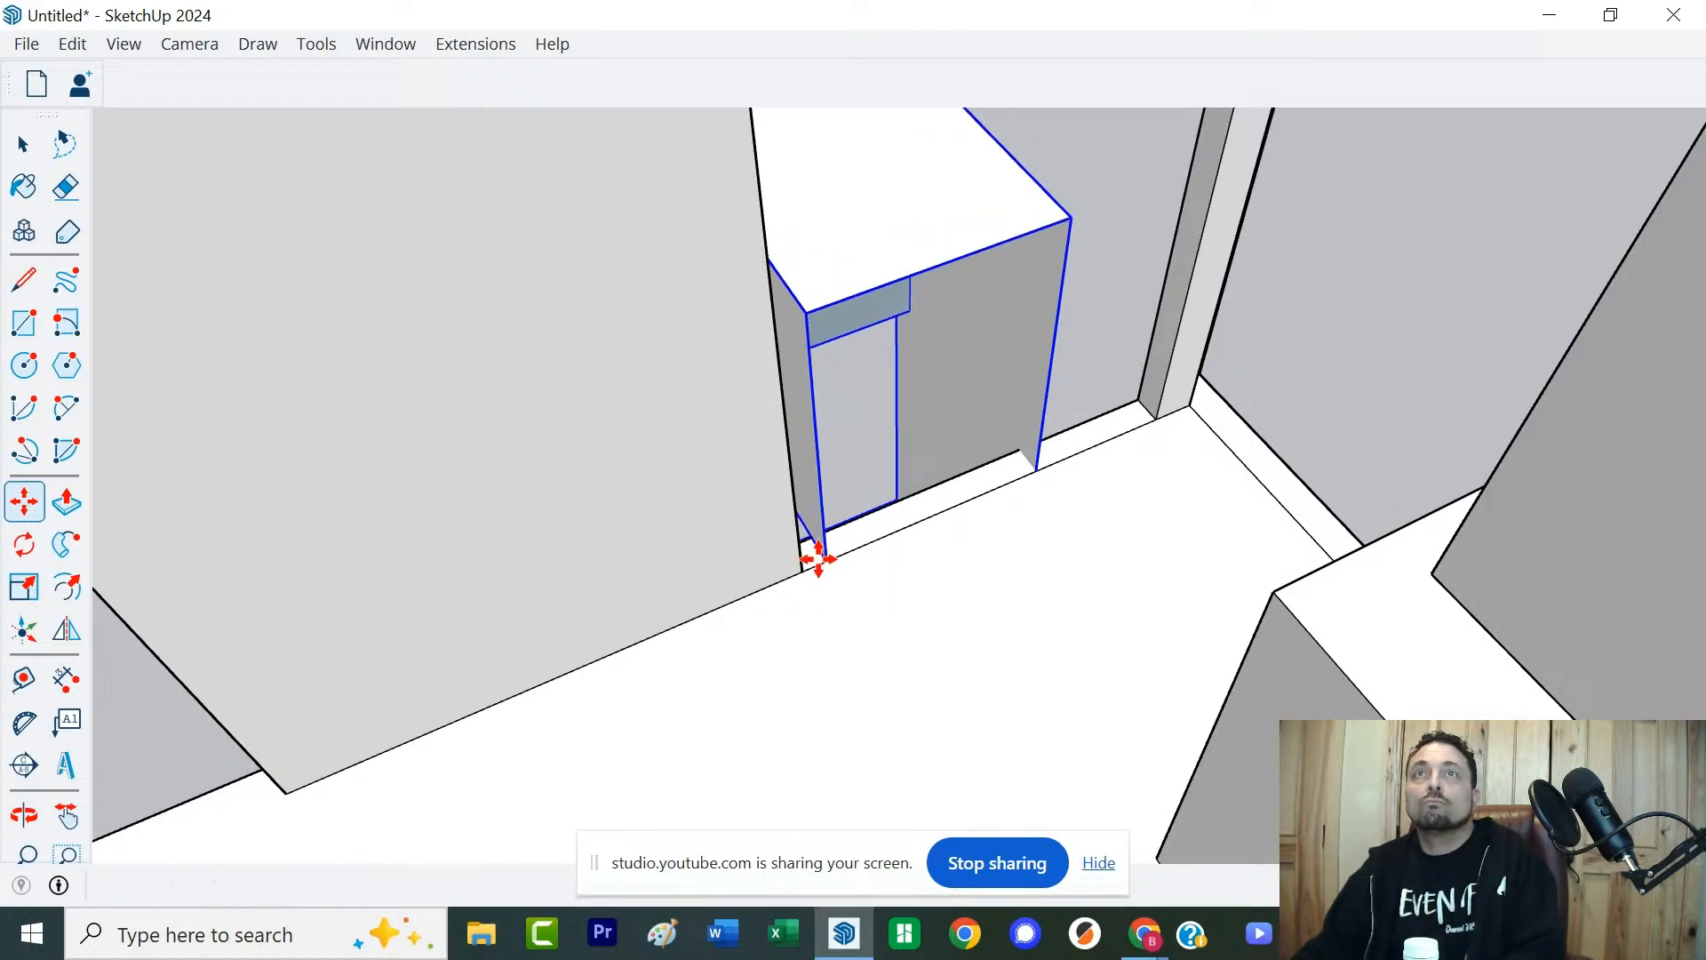
{"action": "left_click", "coordinate": [819, 559]}
{"action": "key", "text": "space"}
{"action": "scroll", "coordinate": [891, 411], "scroll_direction": "down", "scroll_amount": 2}
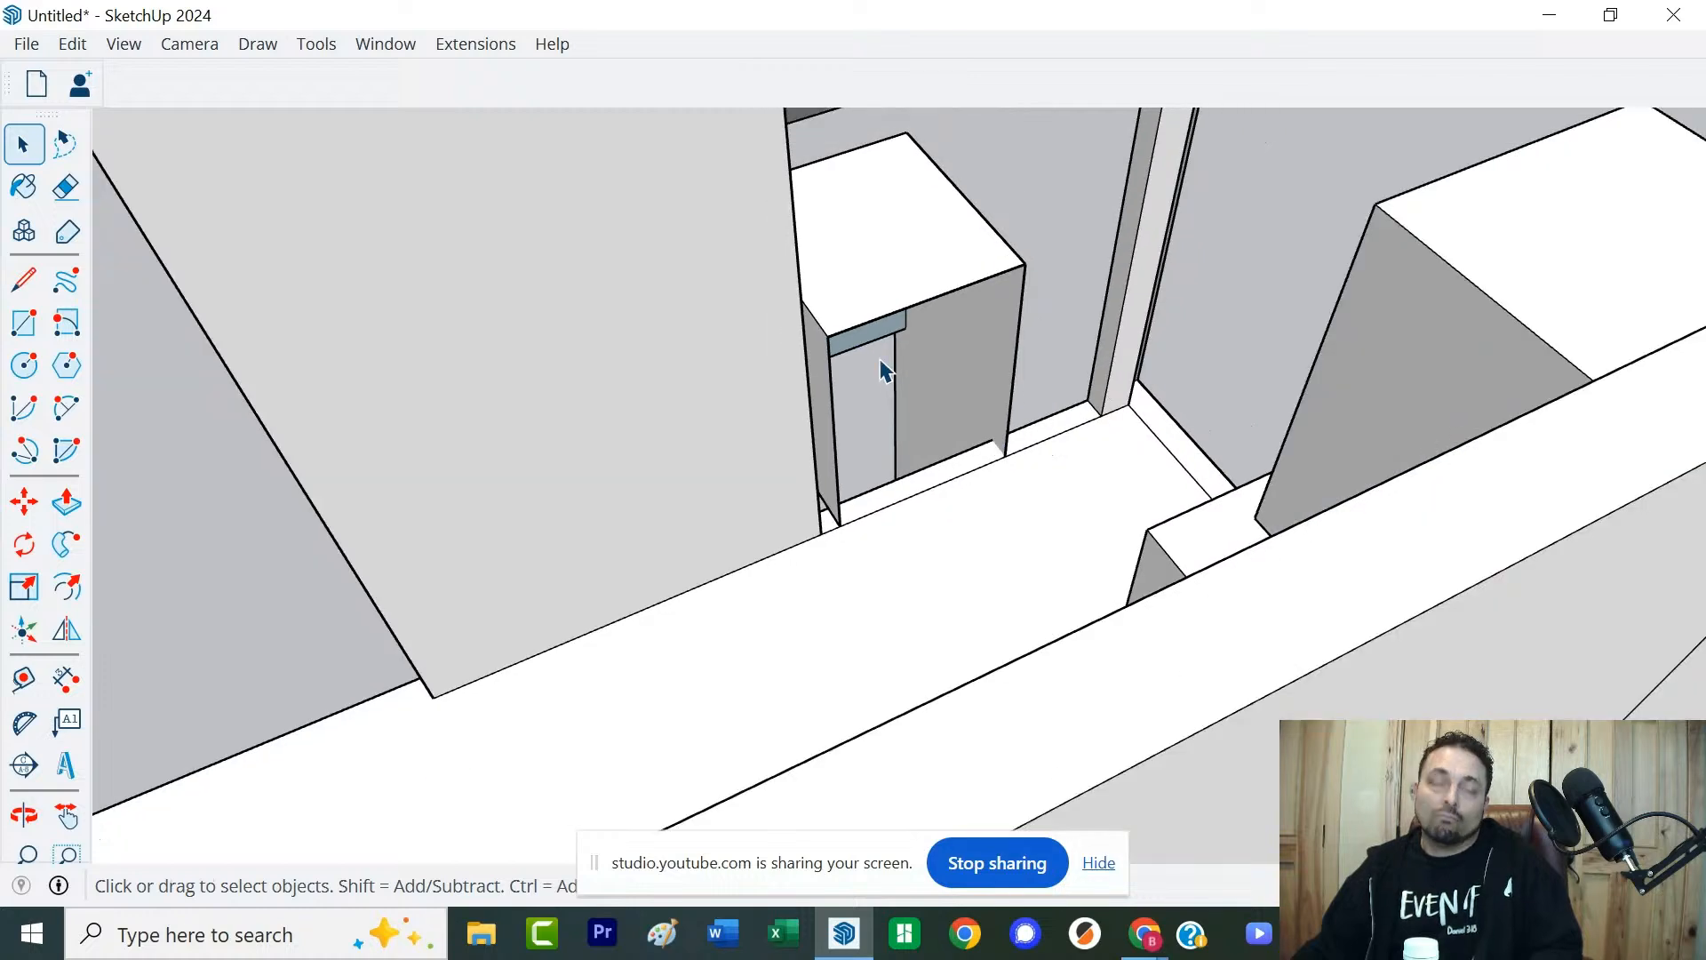
Open the copied group and cover its front side with two rectangles reaching down to the base corners
{"action": "triple_click", "coordinate": [965, 282]}
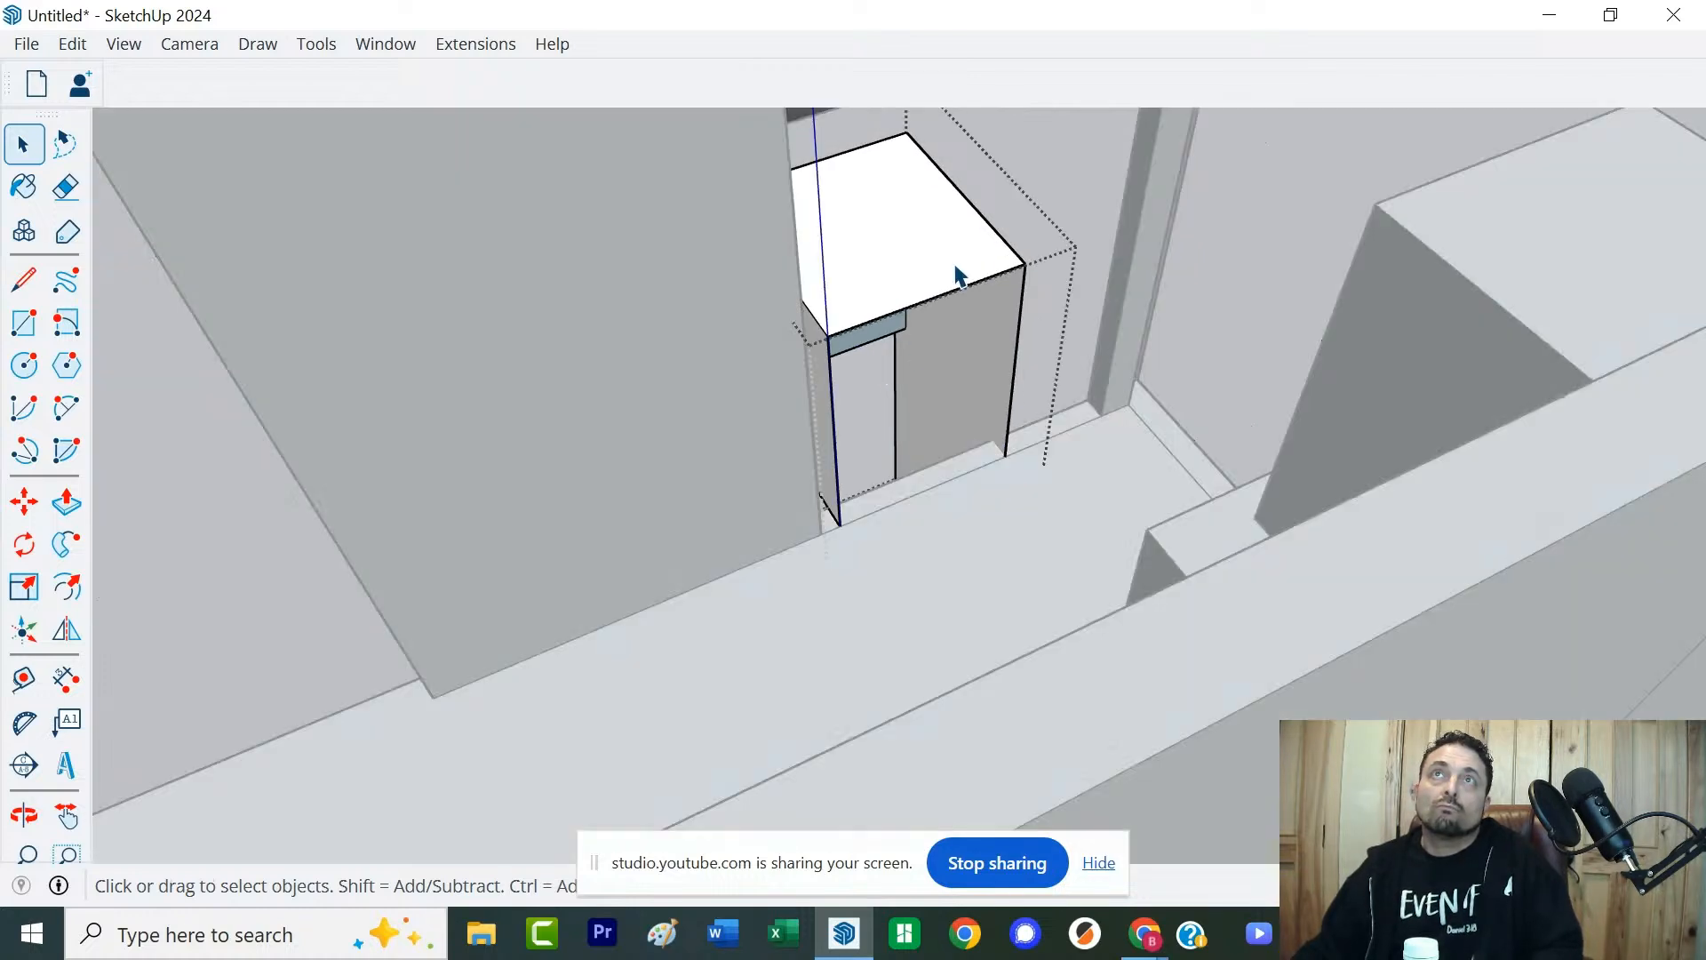
{"action": "key", "text": "r"}
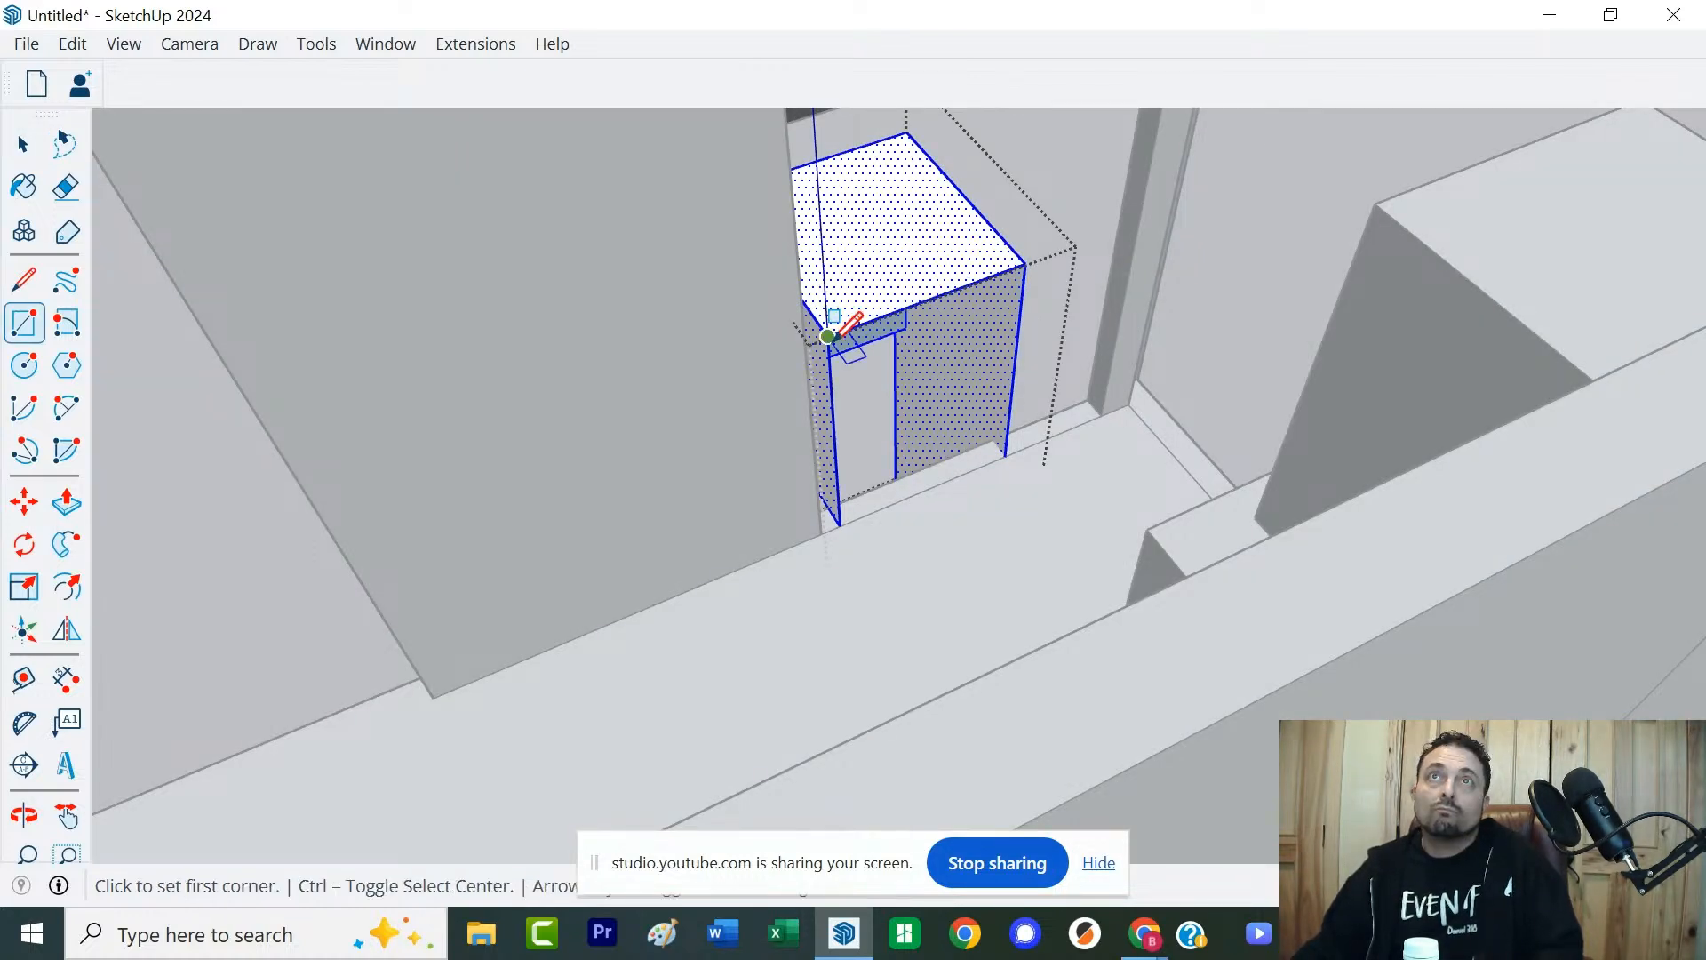
{"action": "left_click", "coordinate": [827, 336]}
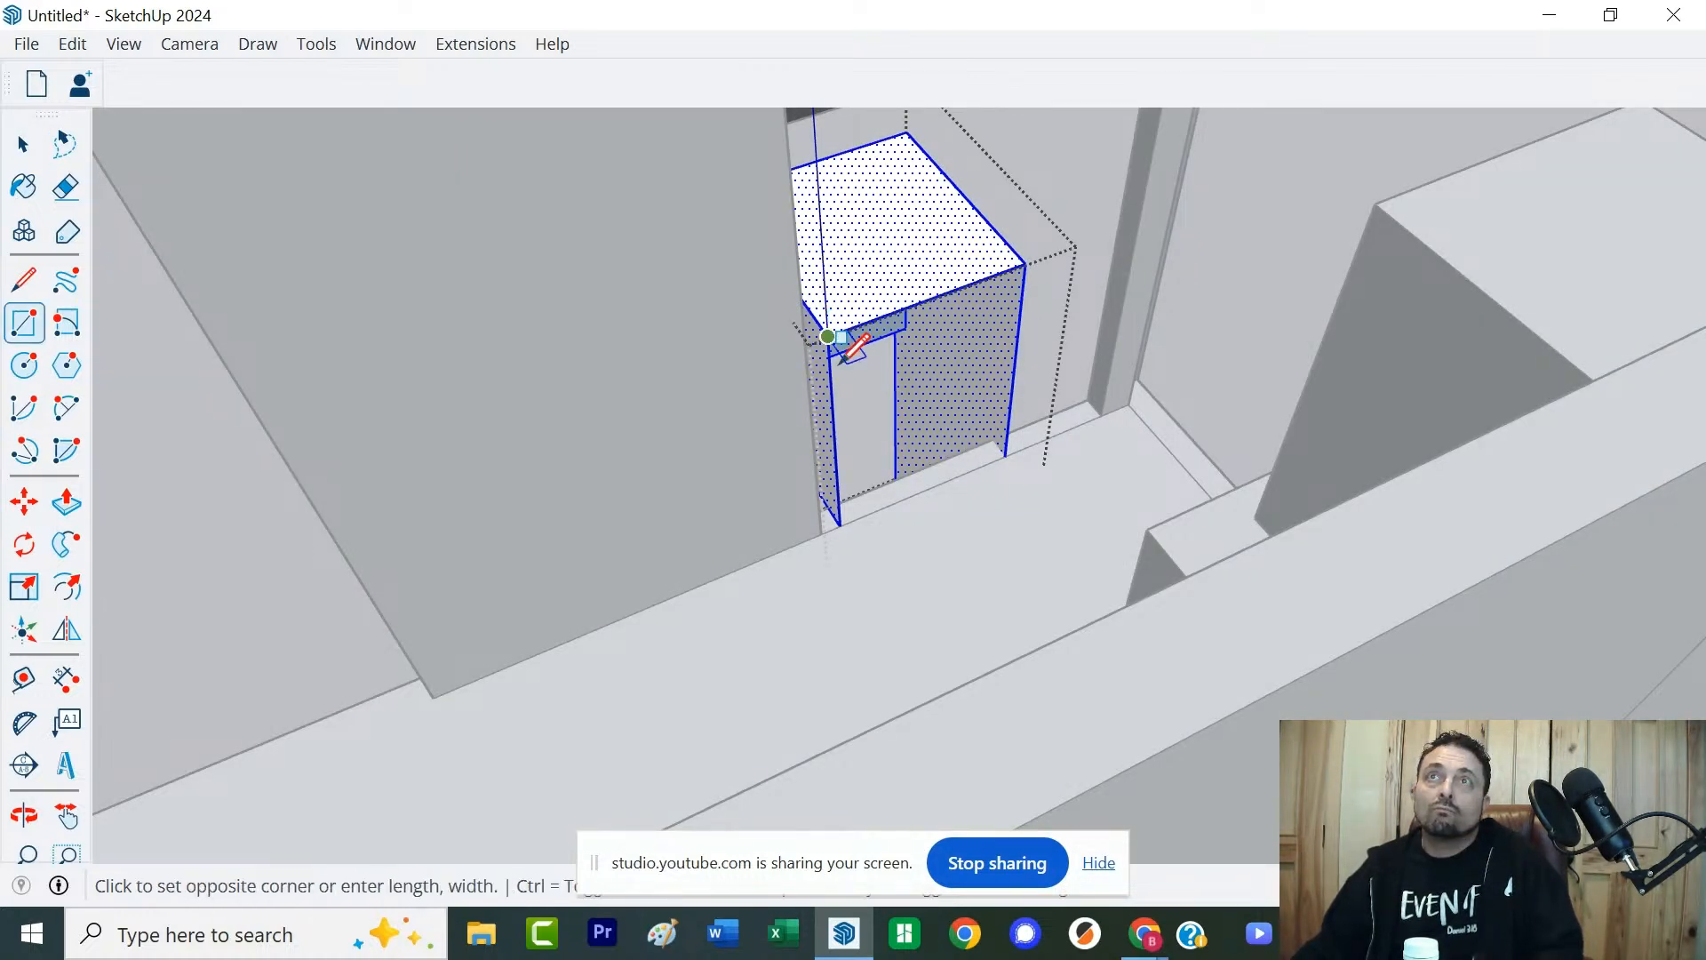
{"action": "left_click", "coordinate": [1006, 435]}
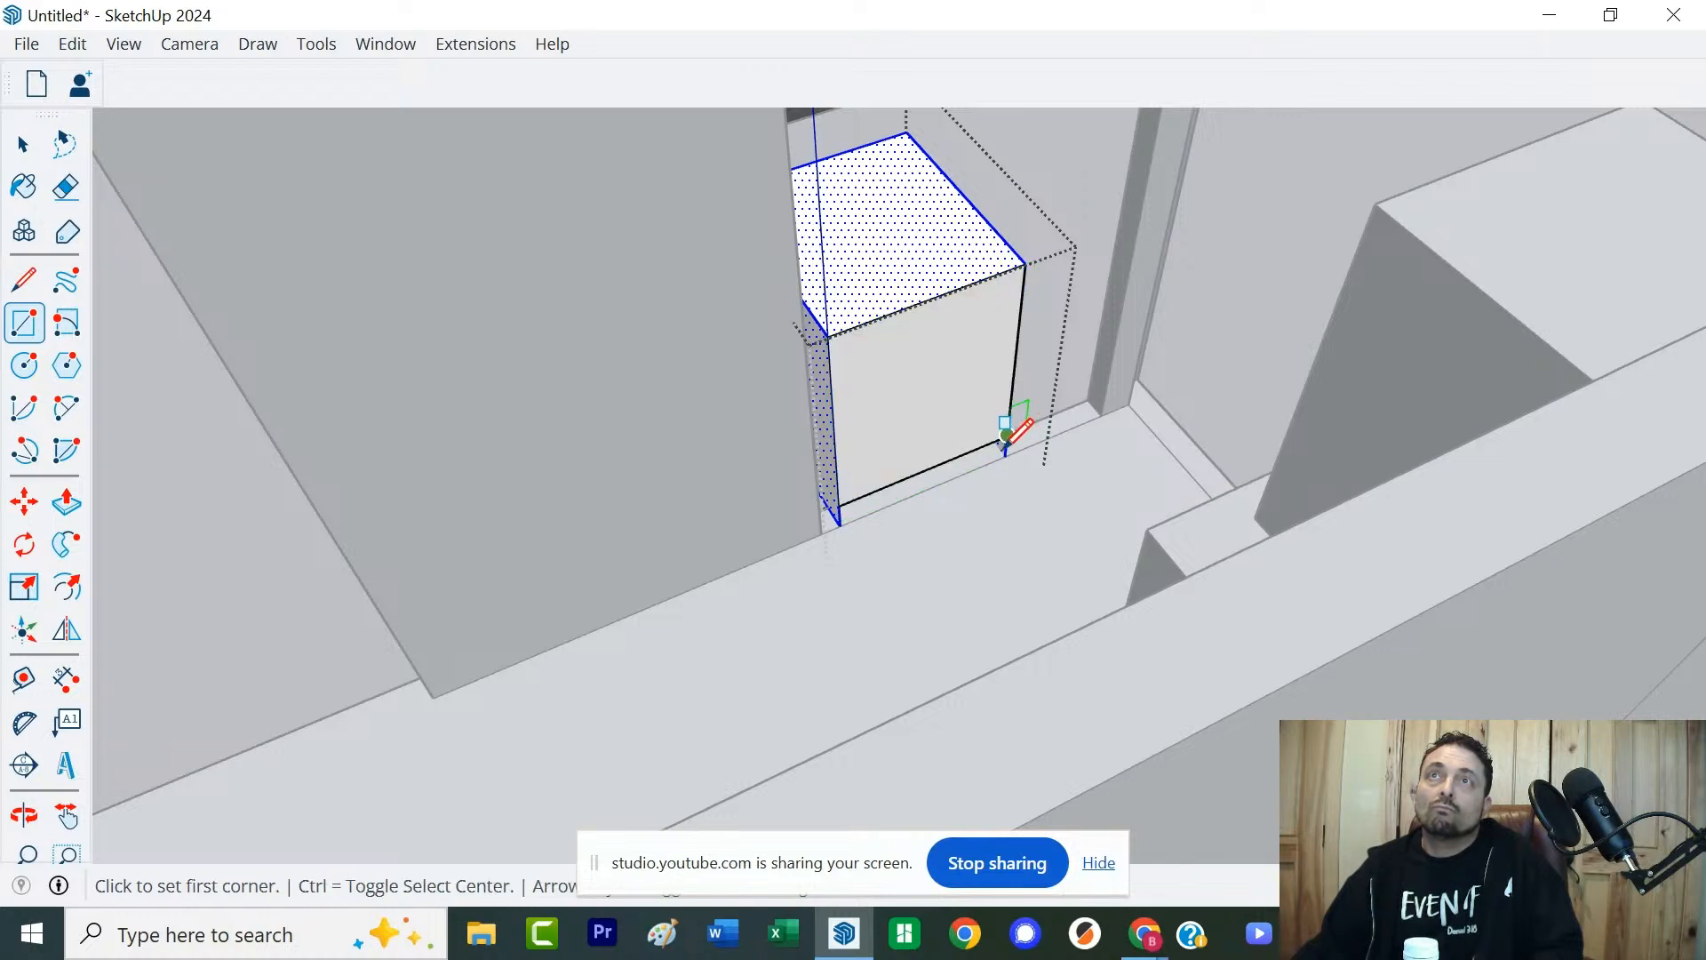
{"action": "left_click", "coordinate": [1006, 434]}
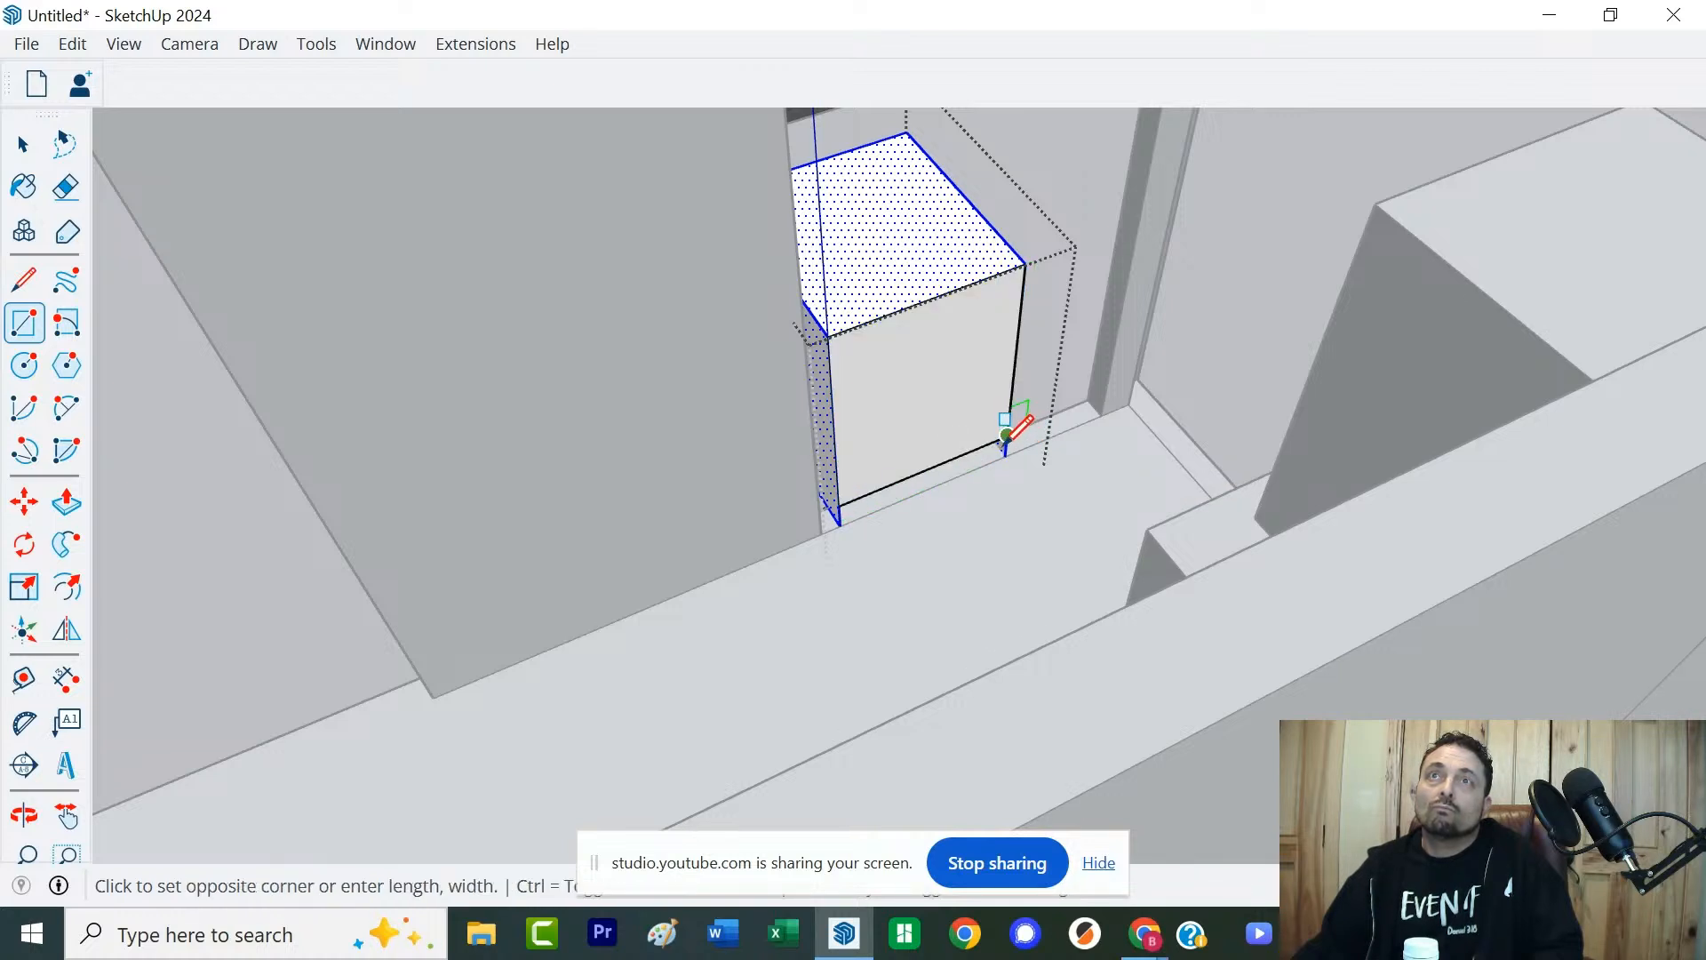
{"action": "left_click", "coordinate": [841, 524]}
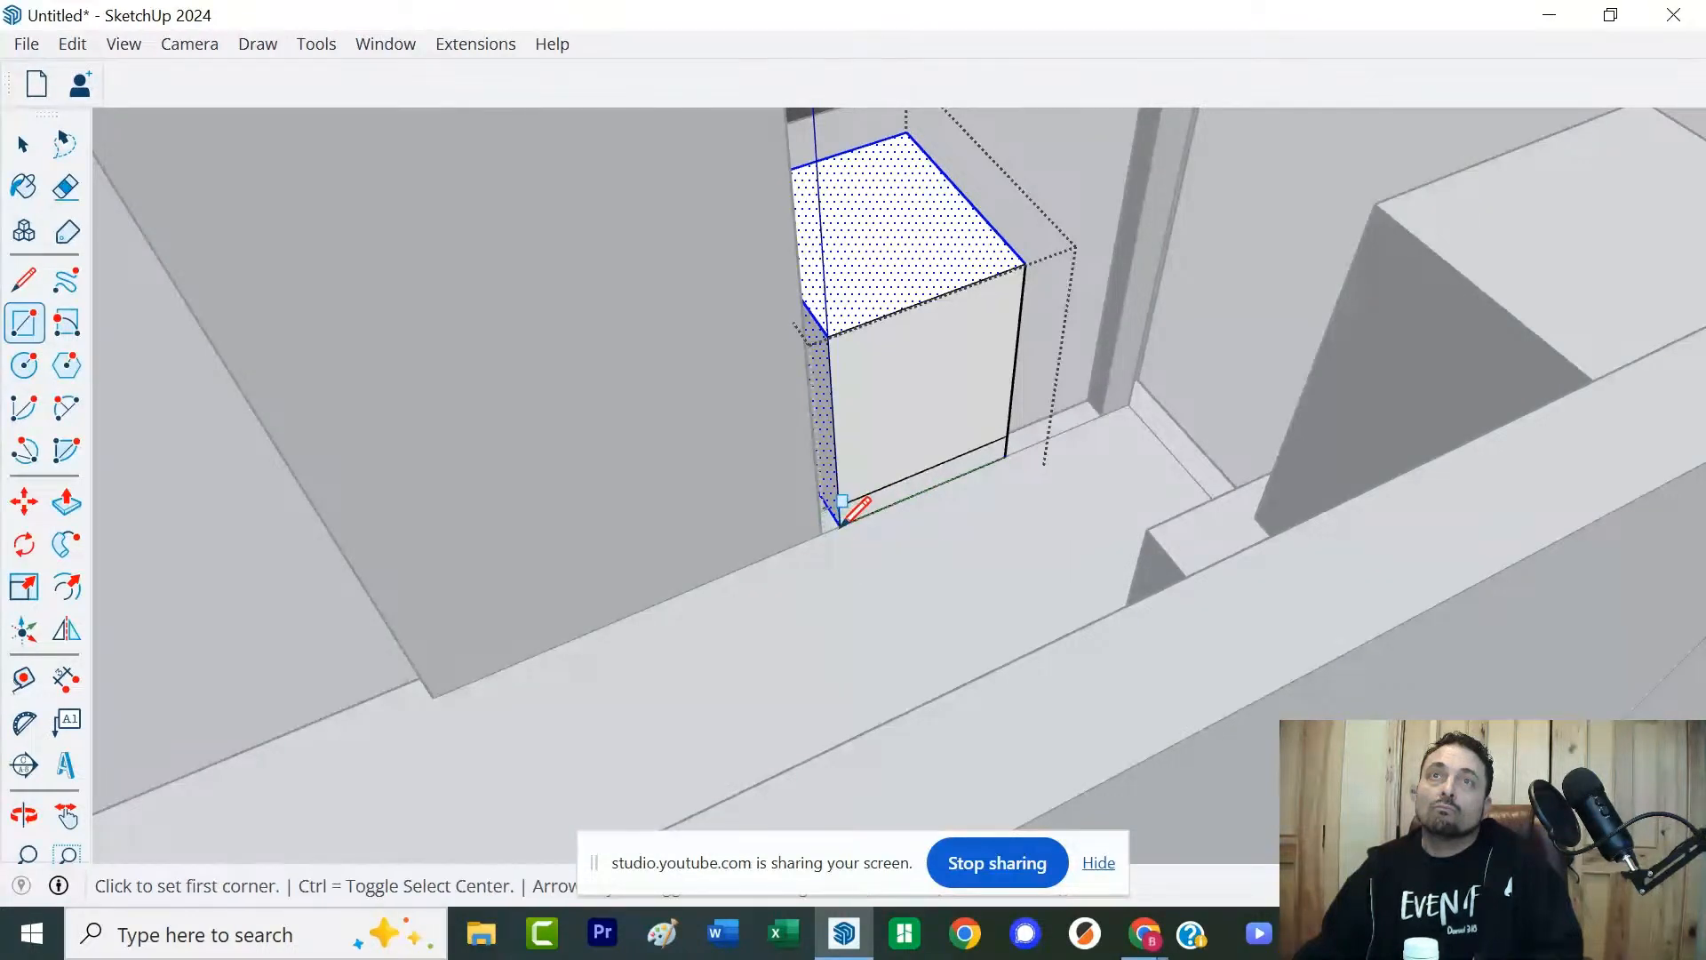
Delete the seam line near the base of the copied group's front face and leave the group
{"action": "key", "text": "space"}
{"action": "left_click", "coordinate": [884, 478]}
{"action": "left_click", "coordinate": [884, 487]}
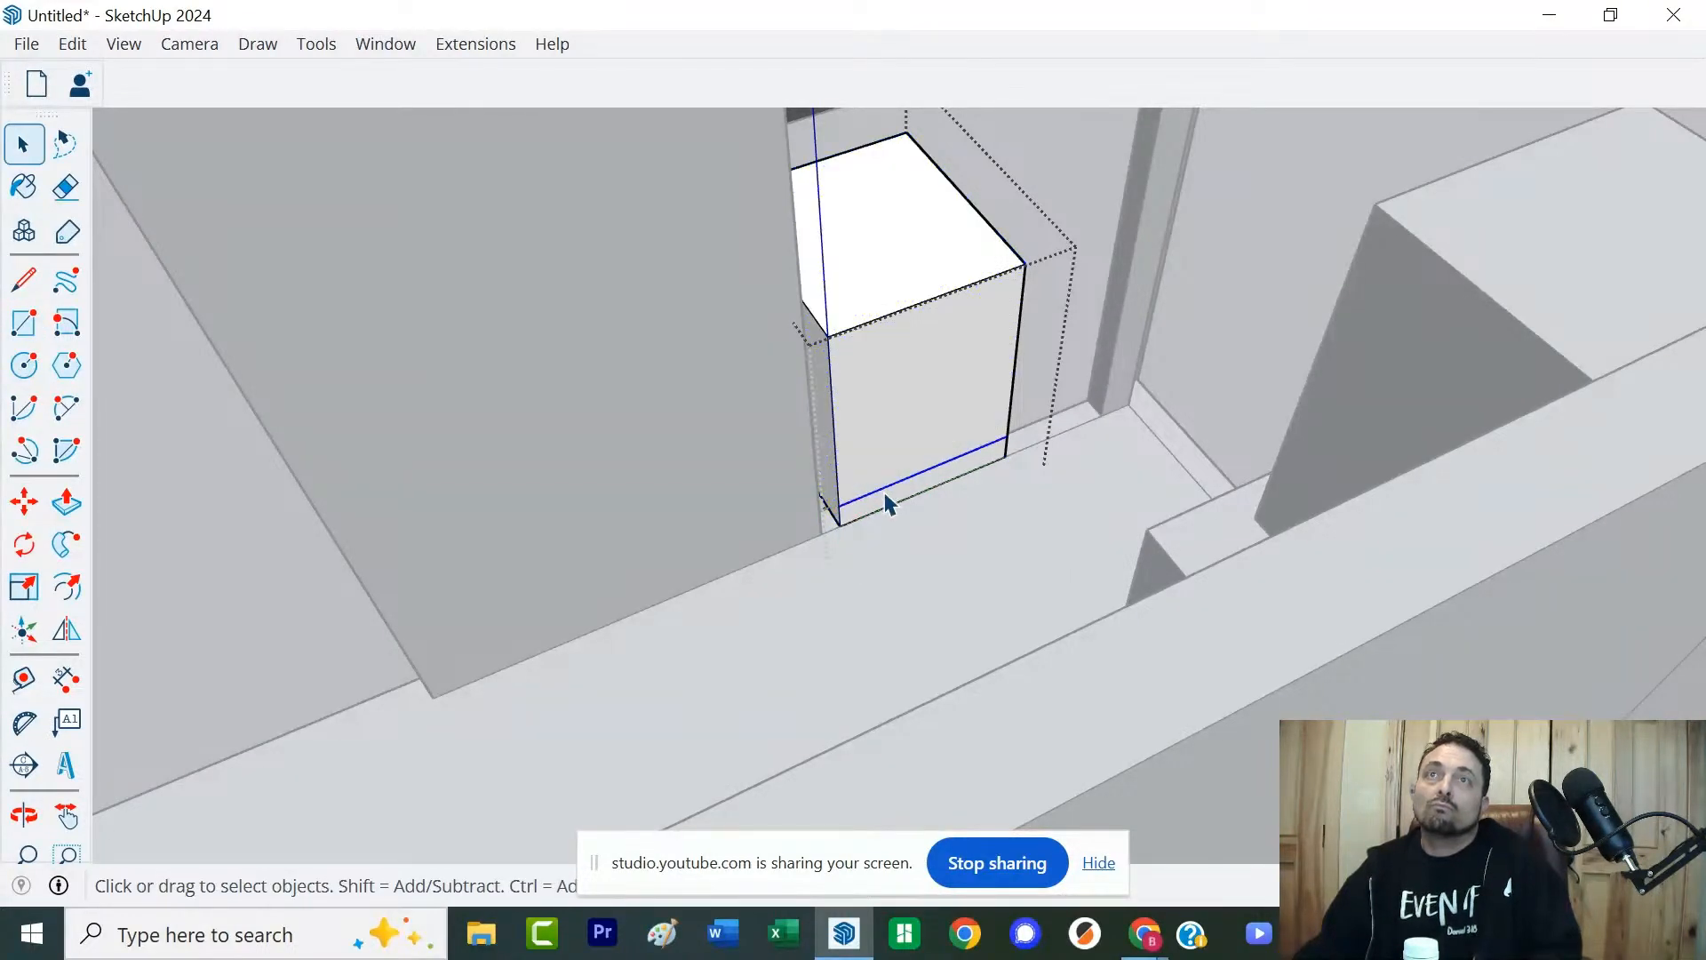
{"action": "key", "text": "Delete"}
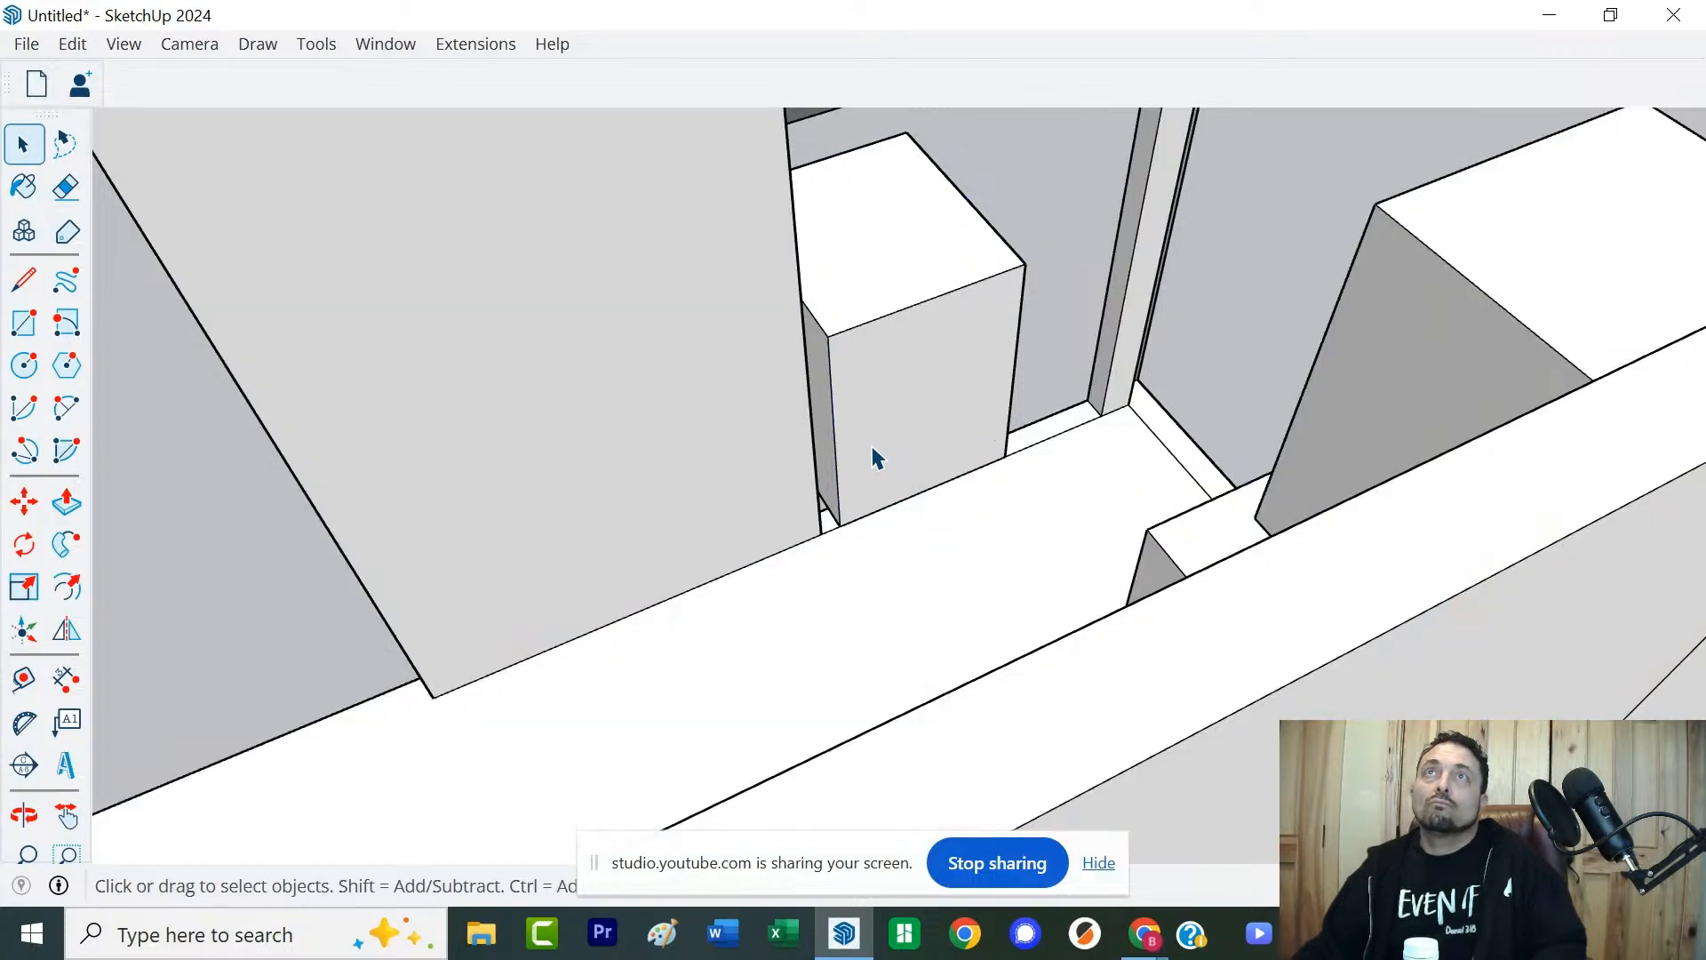
Examine the boxes in the opening and the original stack against the bathroom wall from several angles
{"action": "scroll", "coordinate": [960, 507], "scroll_direction": "down", "scroll_amount": 4}
{"action": "scroll", "coordinate": [960, 507], "scroll_direction": "down", "scroll_amount": 2}
{"action": "middle_click_drag", "start_coordinate": [814, 560], "coordinate": [1303, 540]}
{"action": "scroll", "coordinate": [1298, 532], "scroll_direction": "down", "scroll_amount": 3}
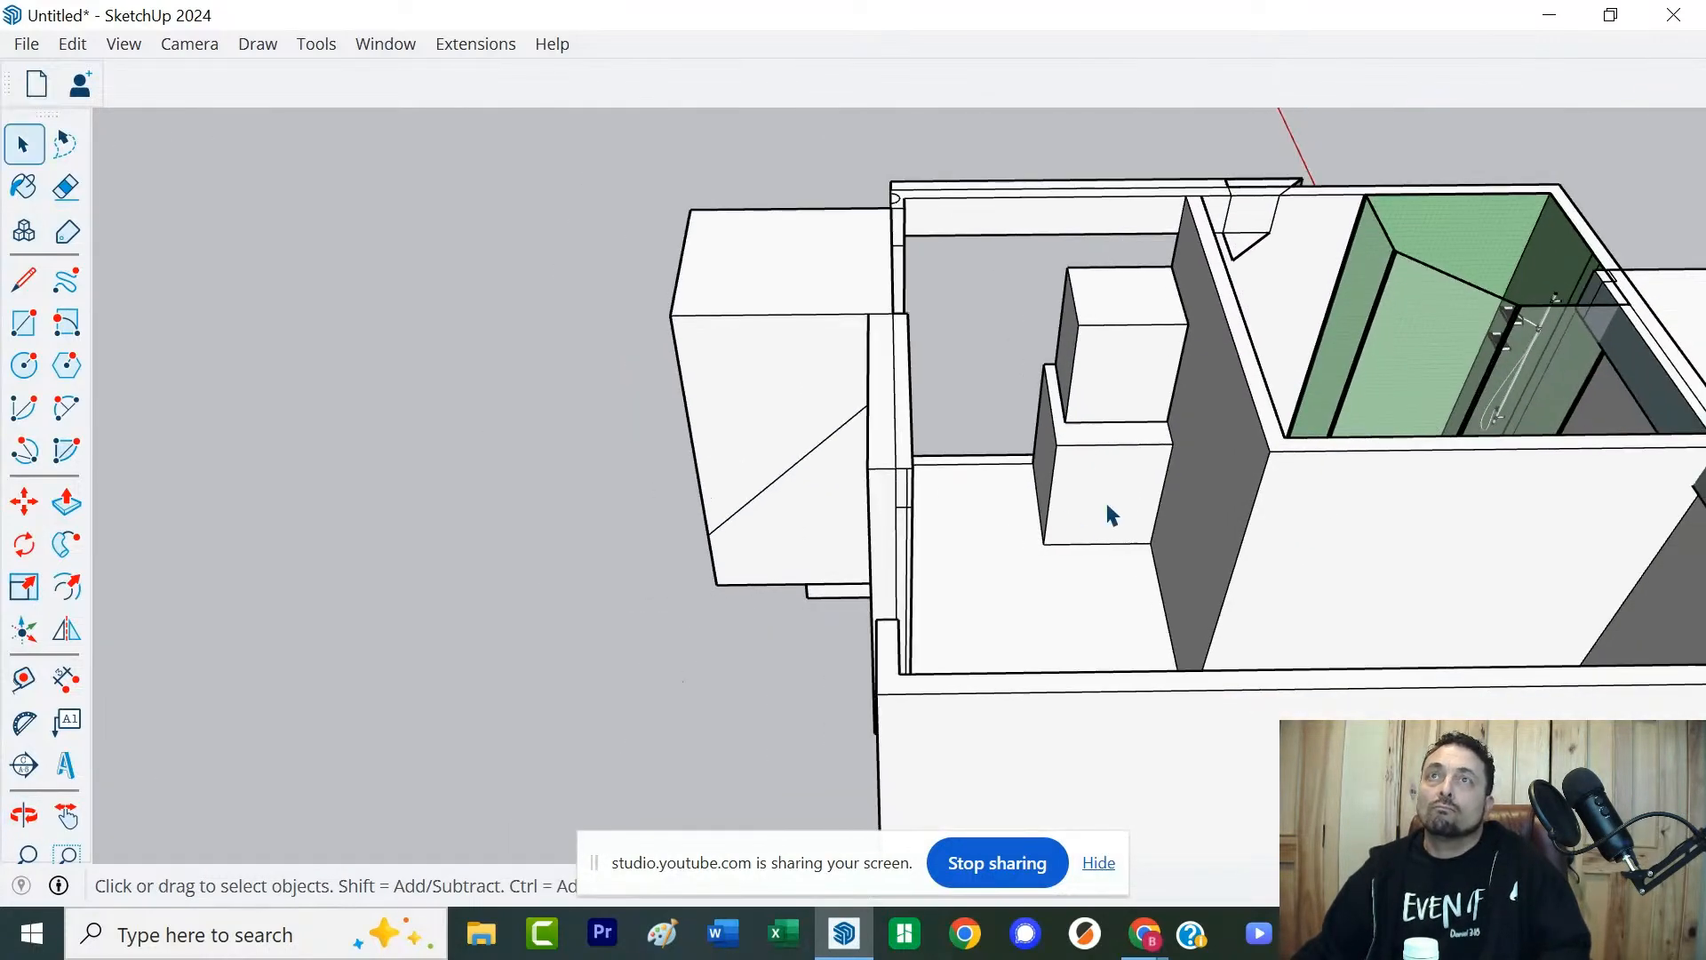
{"action": "middle_click_drag", "start_coordinate": [1108, 514], "coordinate": [955, 562]}
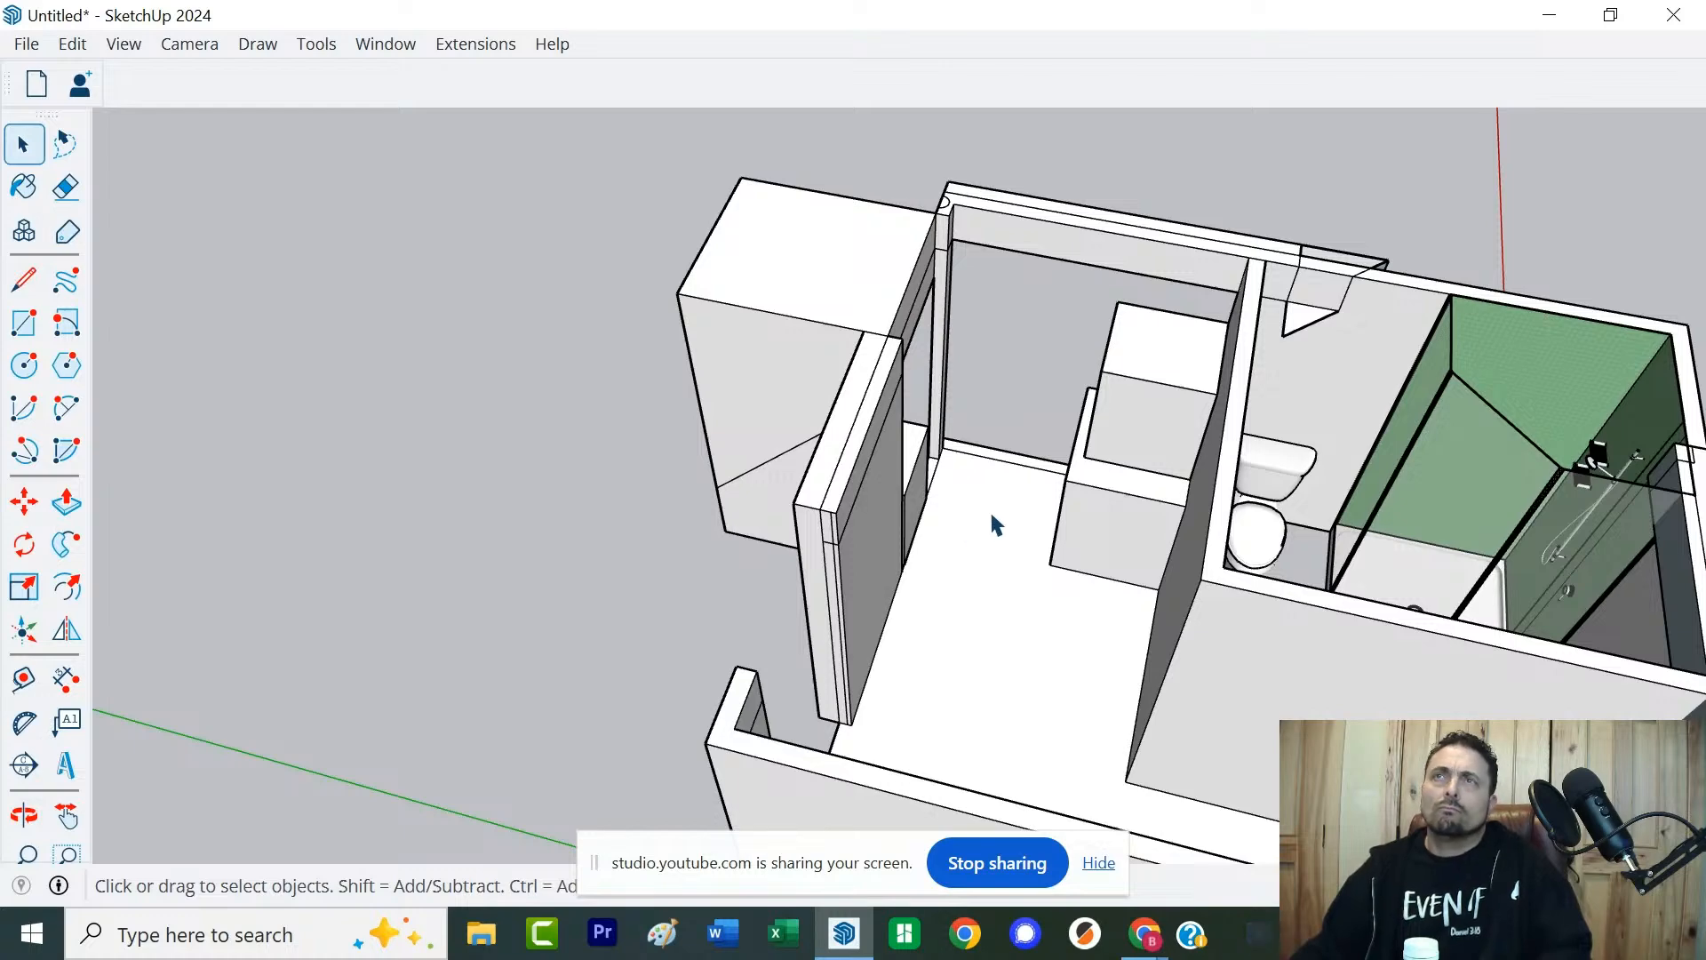
{"action": "scroll", "coordinate": [991, 518], "scroll_direction": "down", "scroll_amount": 4}
{"action": "middle_click_drag", "start_coordinate": [1146, 590], "coordinate": [1477, 606]}
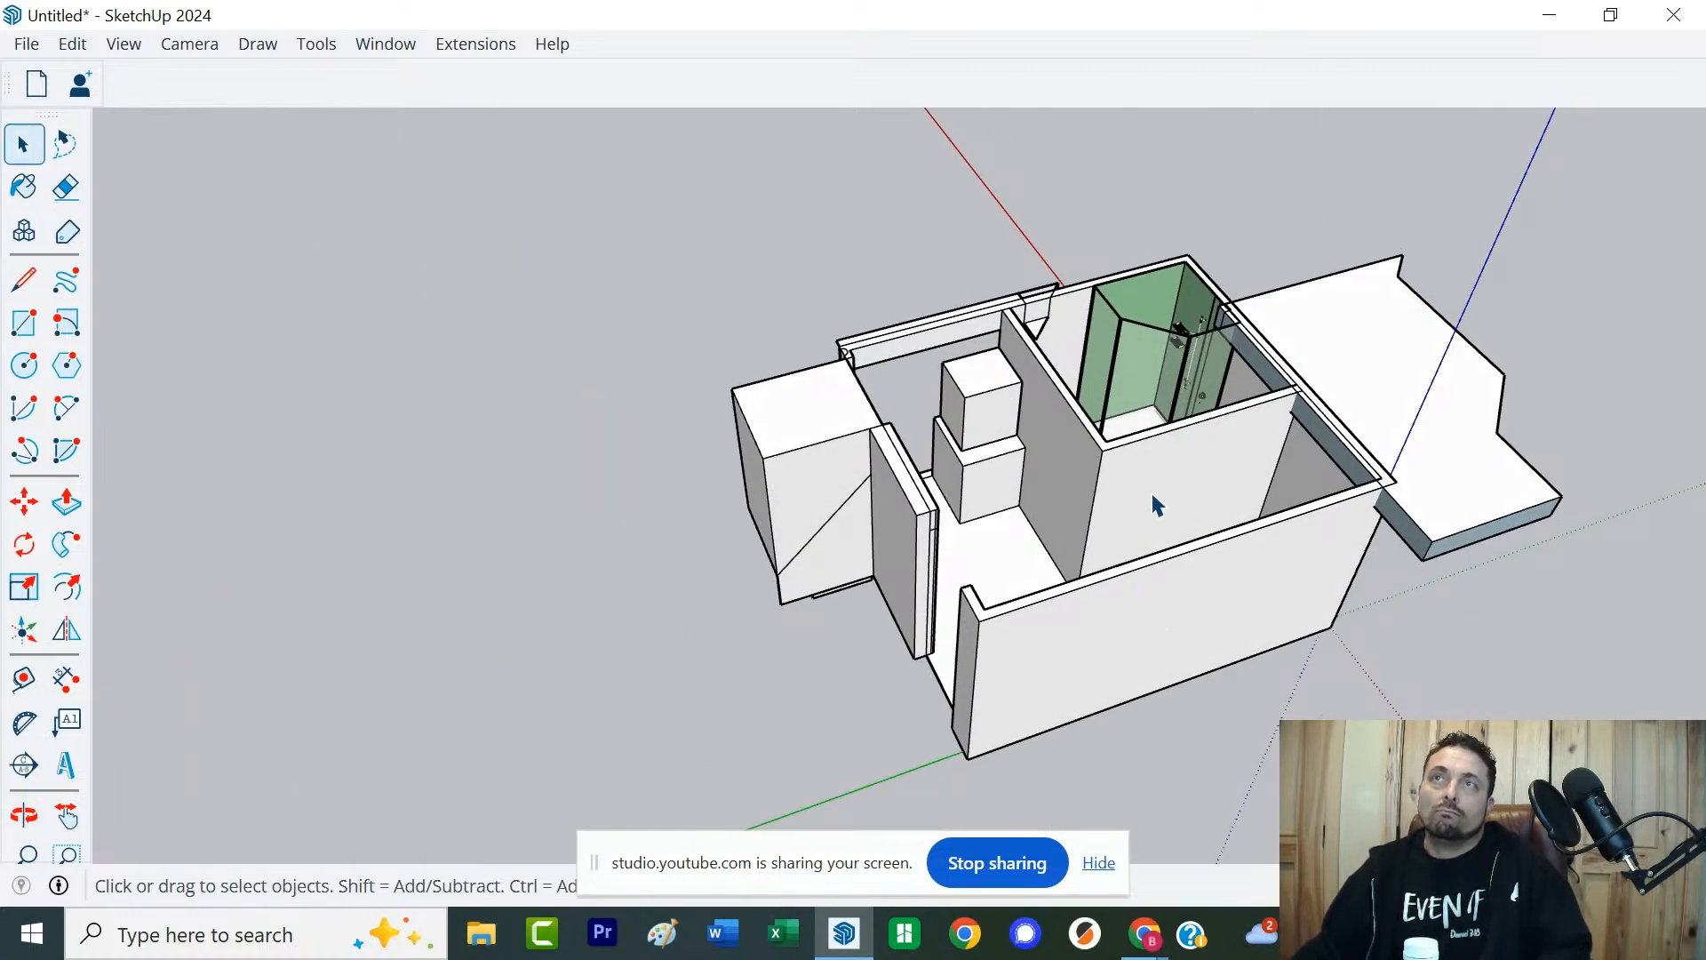
{"action": "scroll", "coordinate": [1102, 506], "scroll_direction": "up", "scroll_amount": 5}
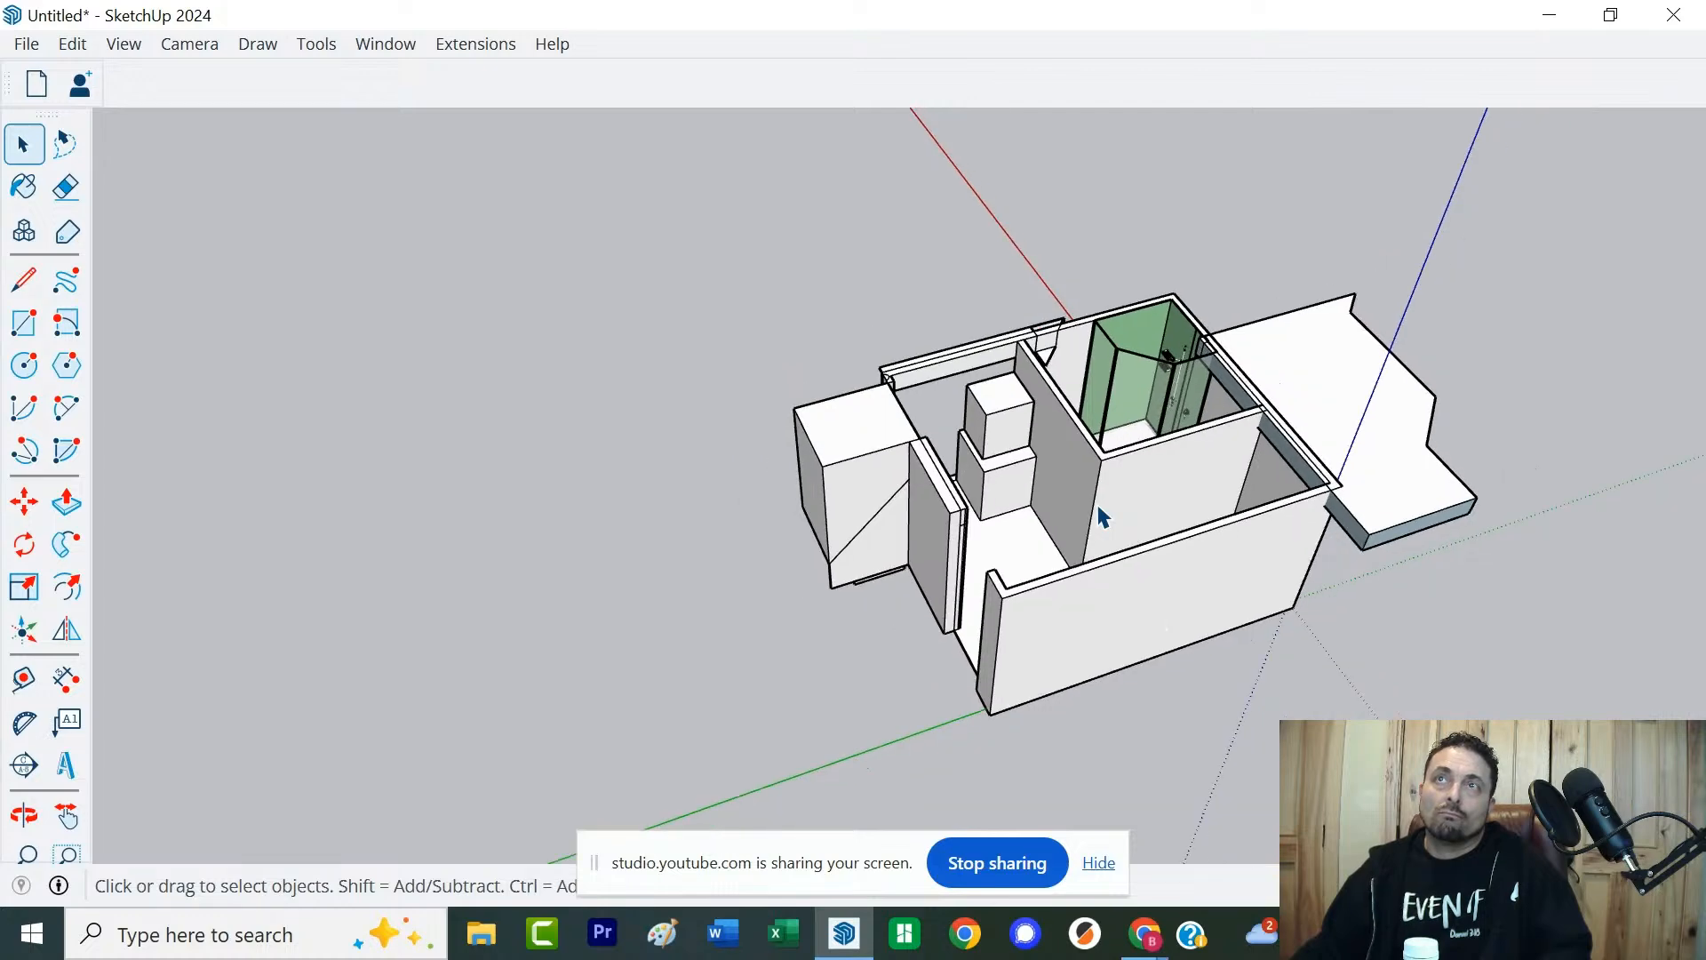
{"action": "middle_click_drag", "start_coordinate": [1098, 514], "coordinate": [1089, 649]}
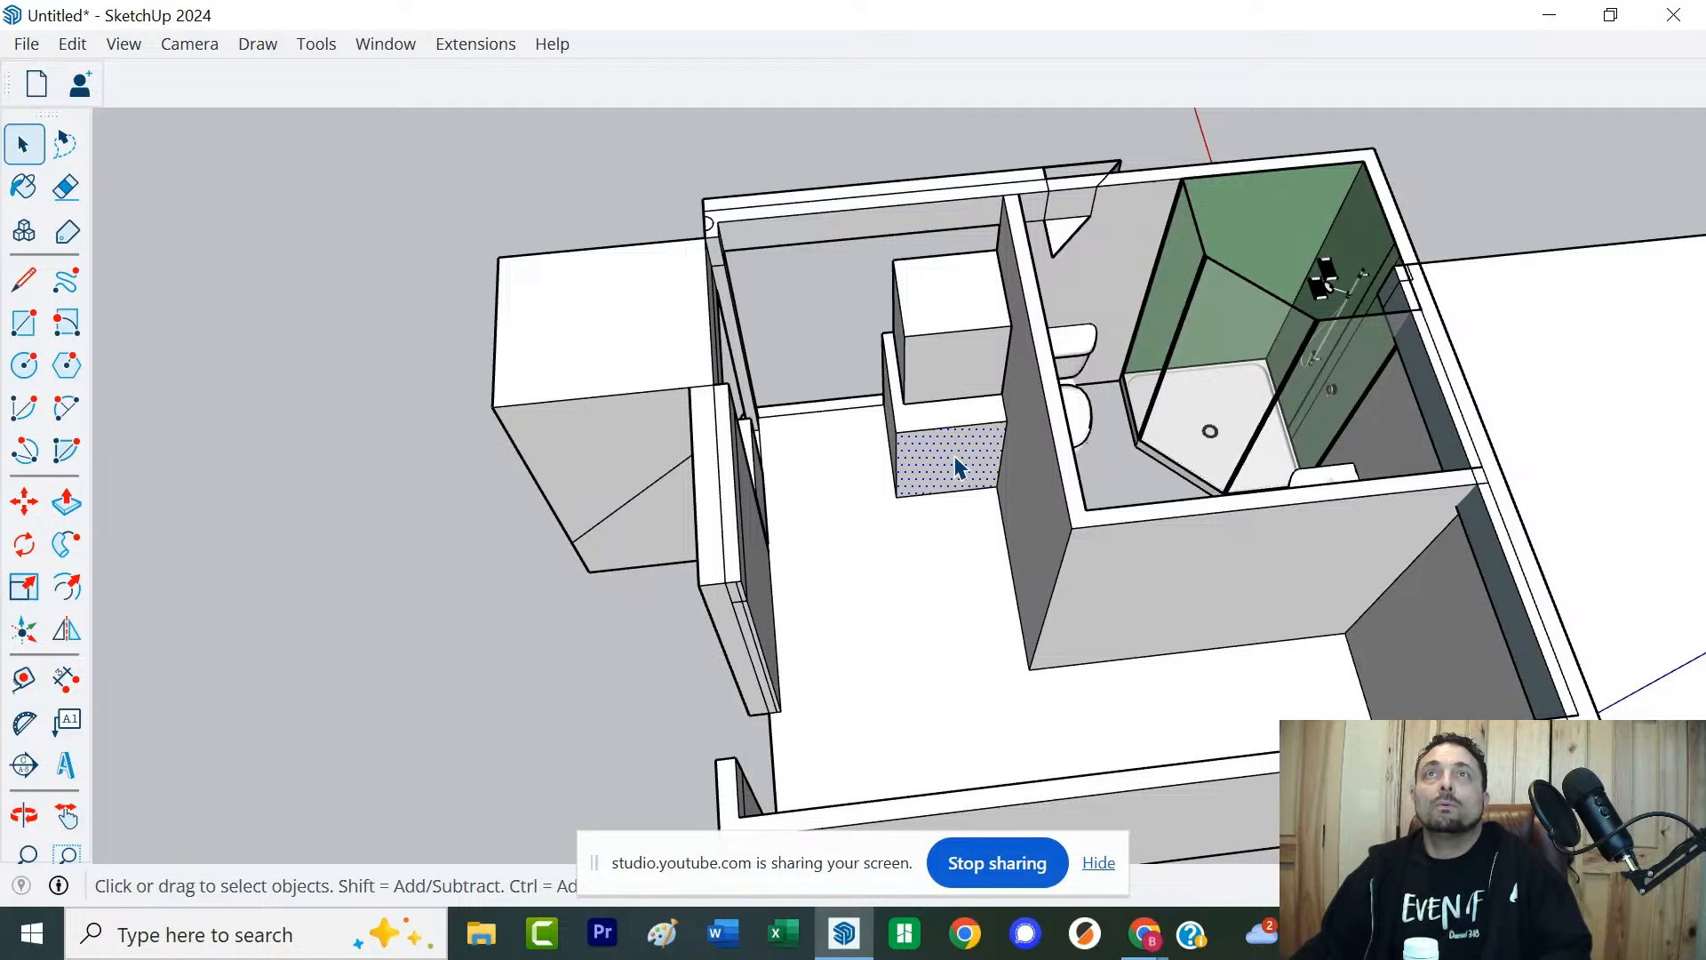
Delete the room's floor face in front of the original stacked boxes
{"action": "triple_click", "coordinate": [933, 429]}
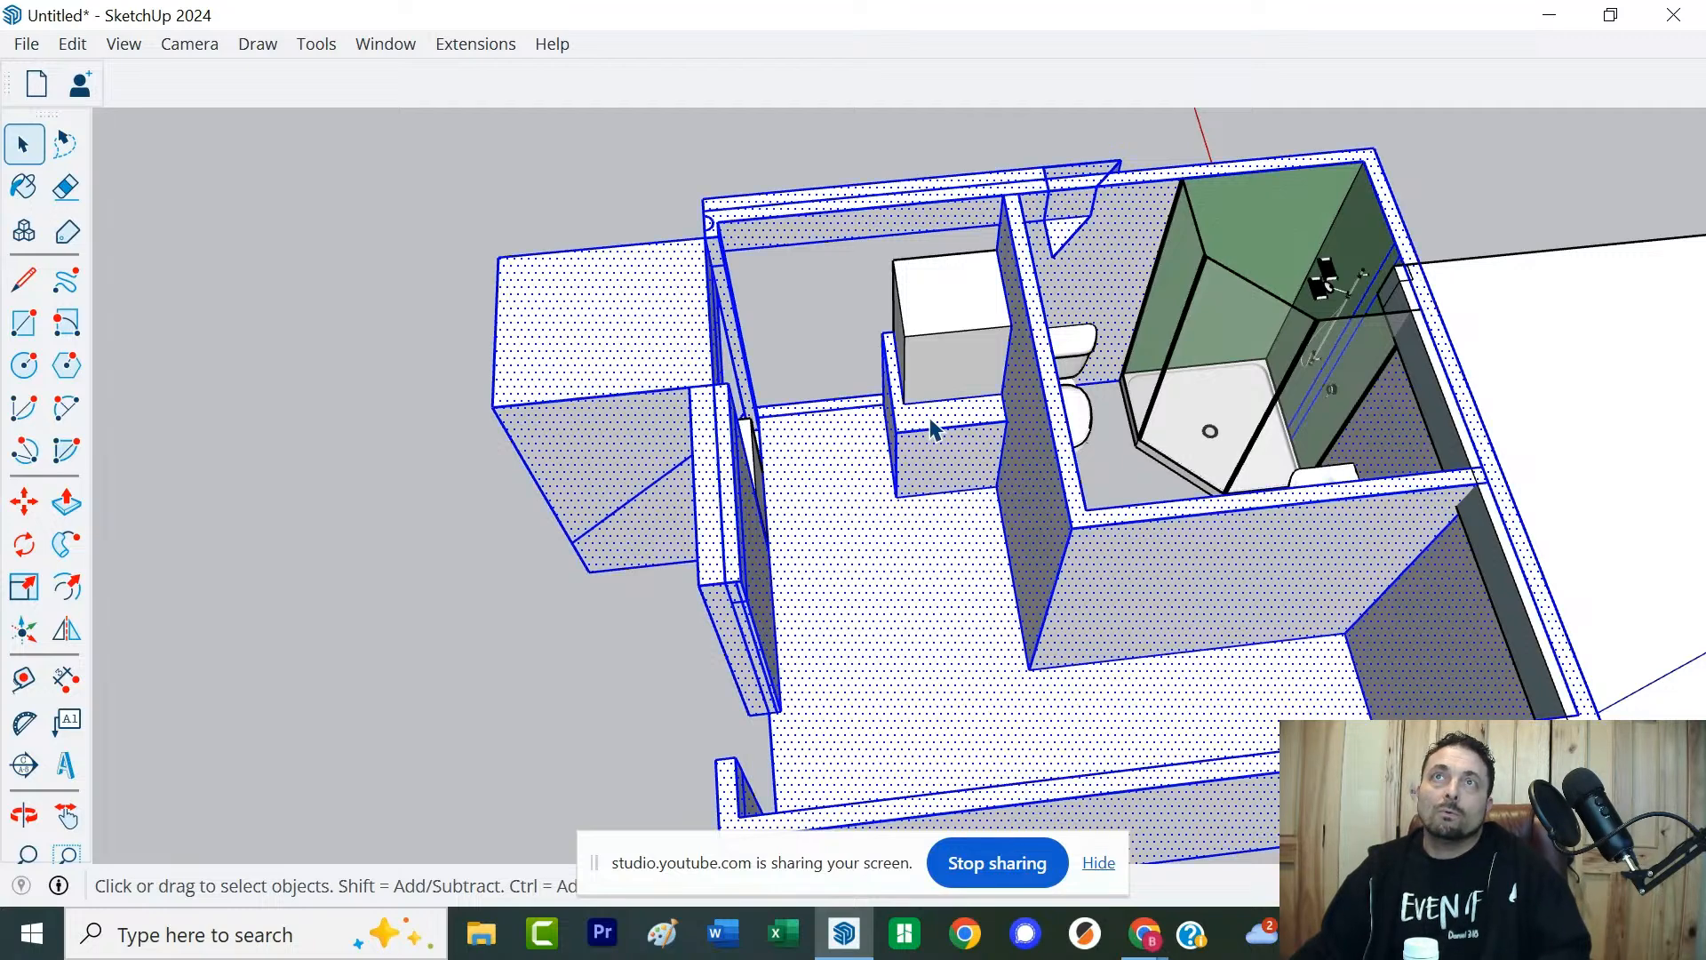
{"action": "left_click", "coordinate": [933, 436]}
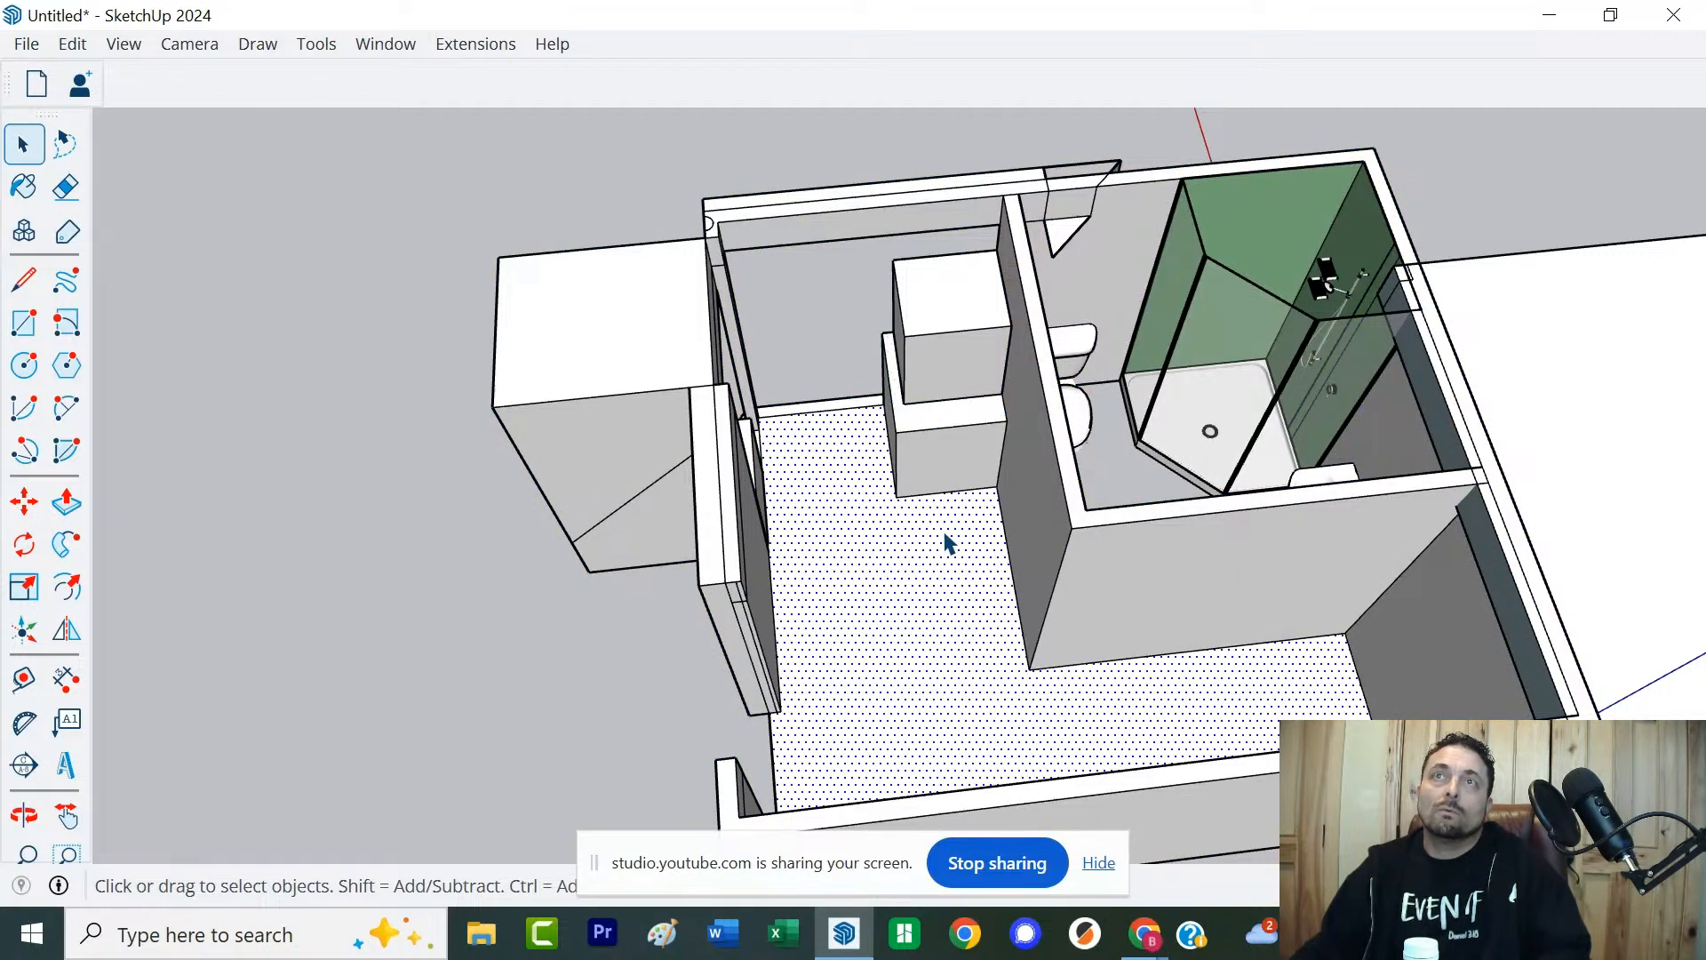
{"action": "key", "text": "Delete"}
Group the original stacked boxes against the bathroom wall and delete them
{"action": "middle_click_drag", "start_coordinate": [942, 582], "coordinate": [949, 494]}
{"action": "scroll", "coordinate": [891, 388], "scroll_direction": "up", "scroll_amount": 3}
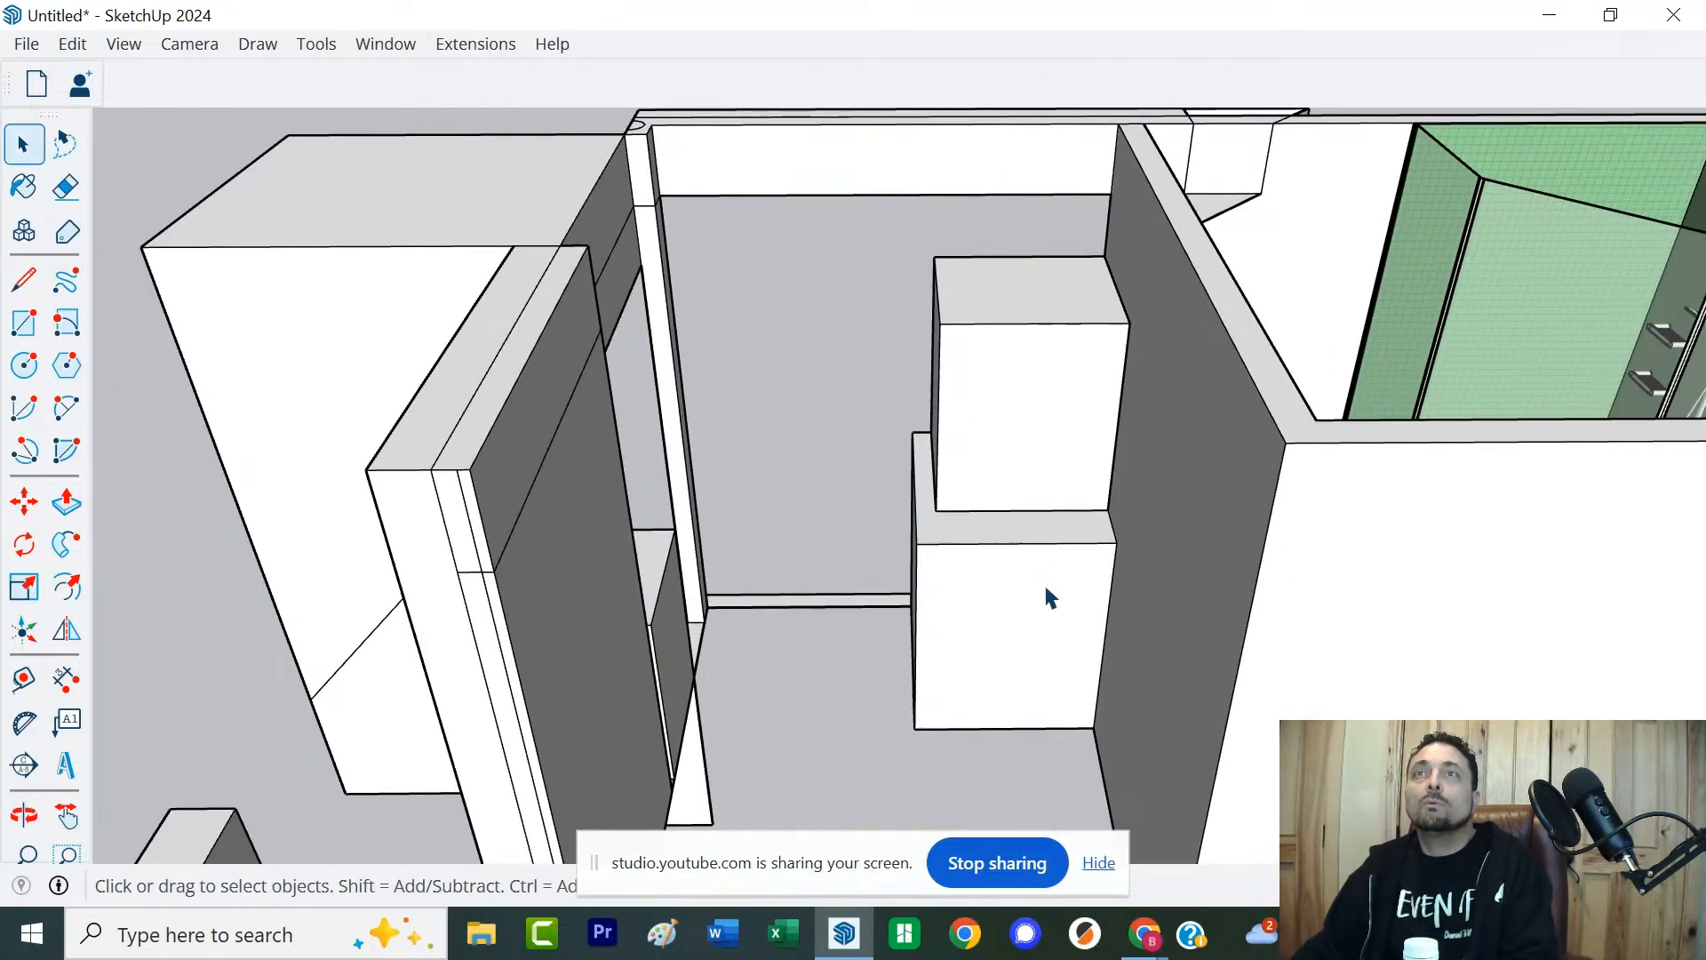
{"action": "left_click_drag", "start_coordinate": [1040, 583], "coordinate": [888, 430]}
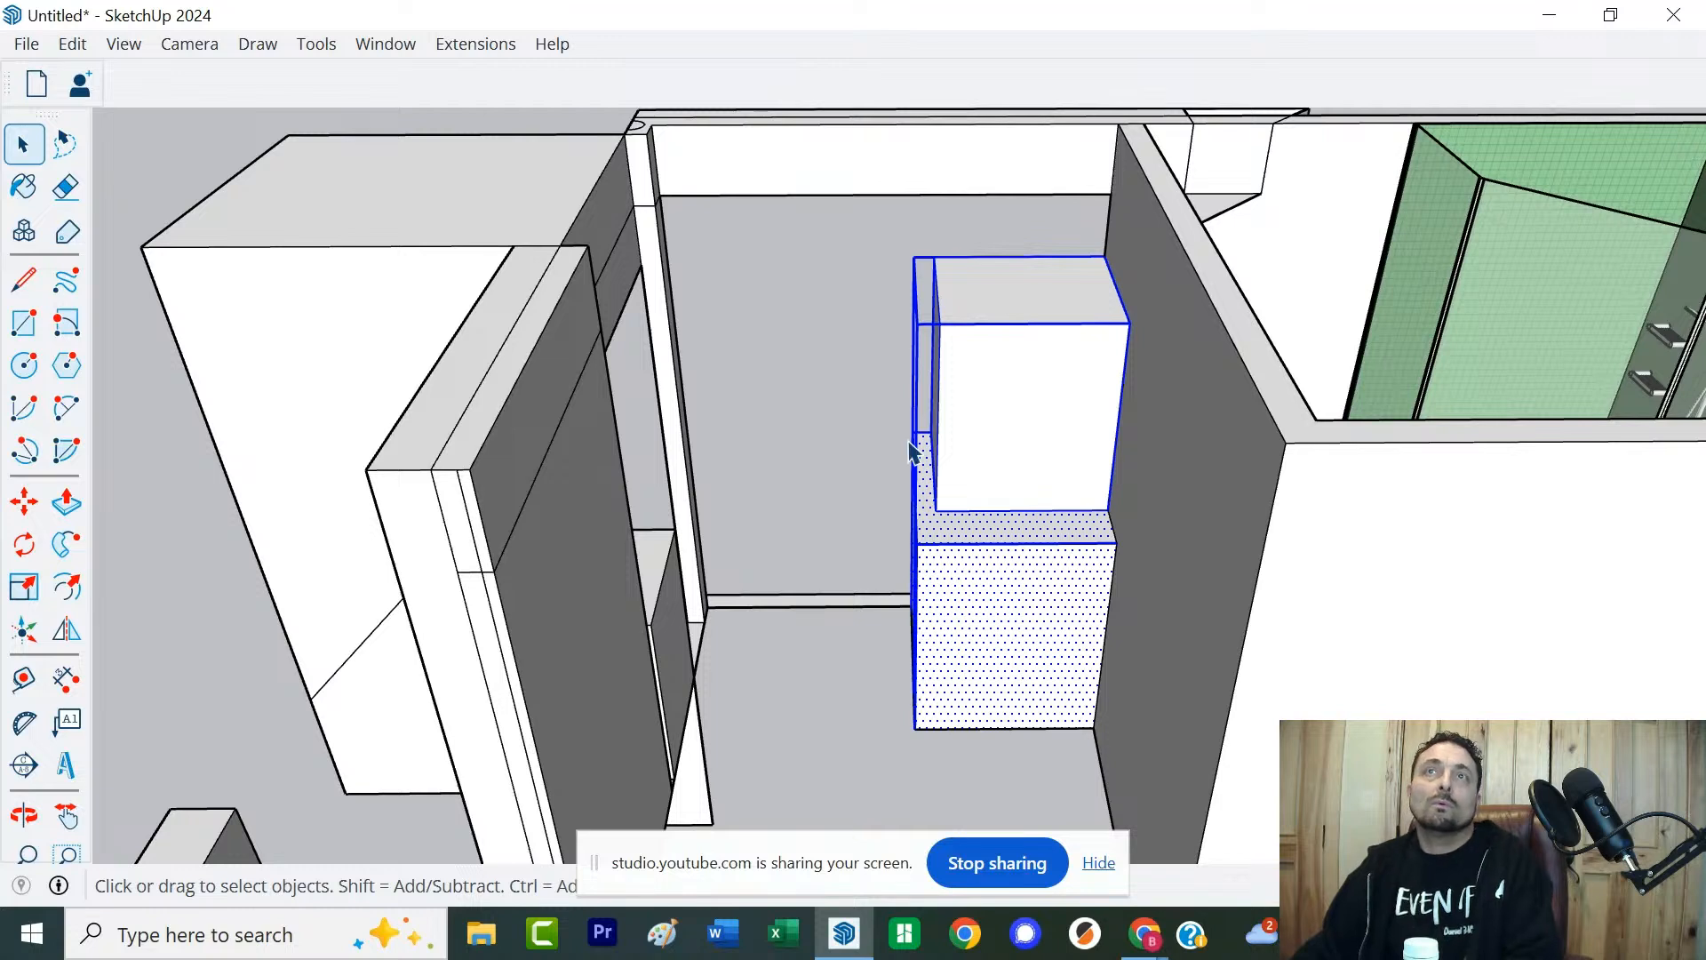
{"action": "right_click", "coordinate": [962, 475]}
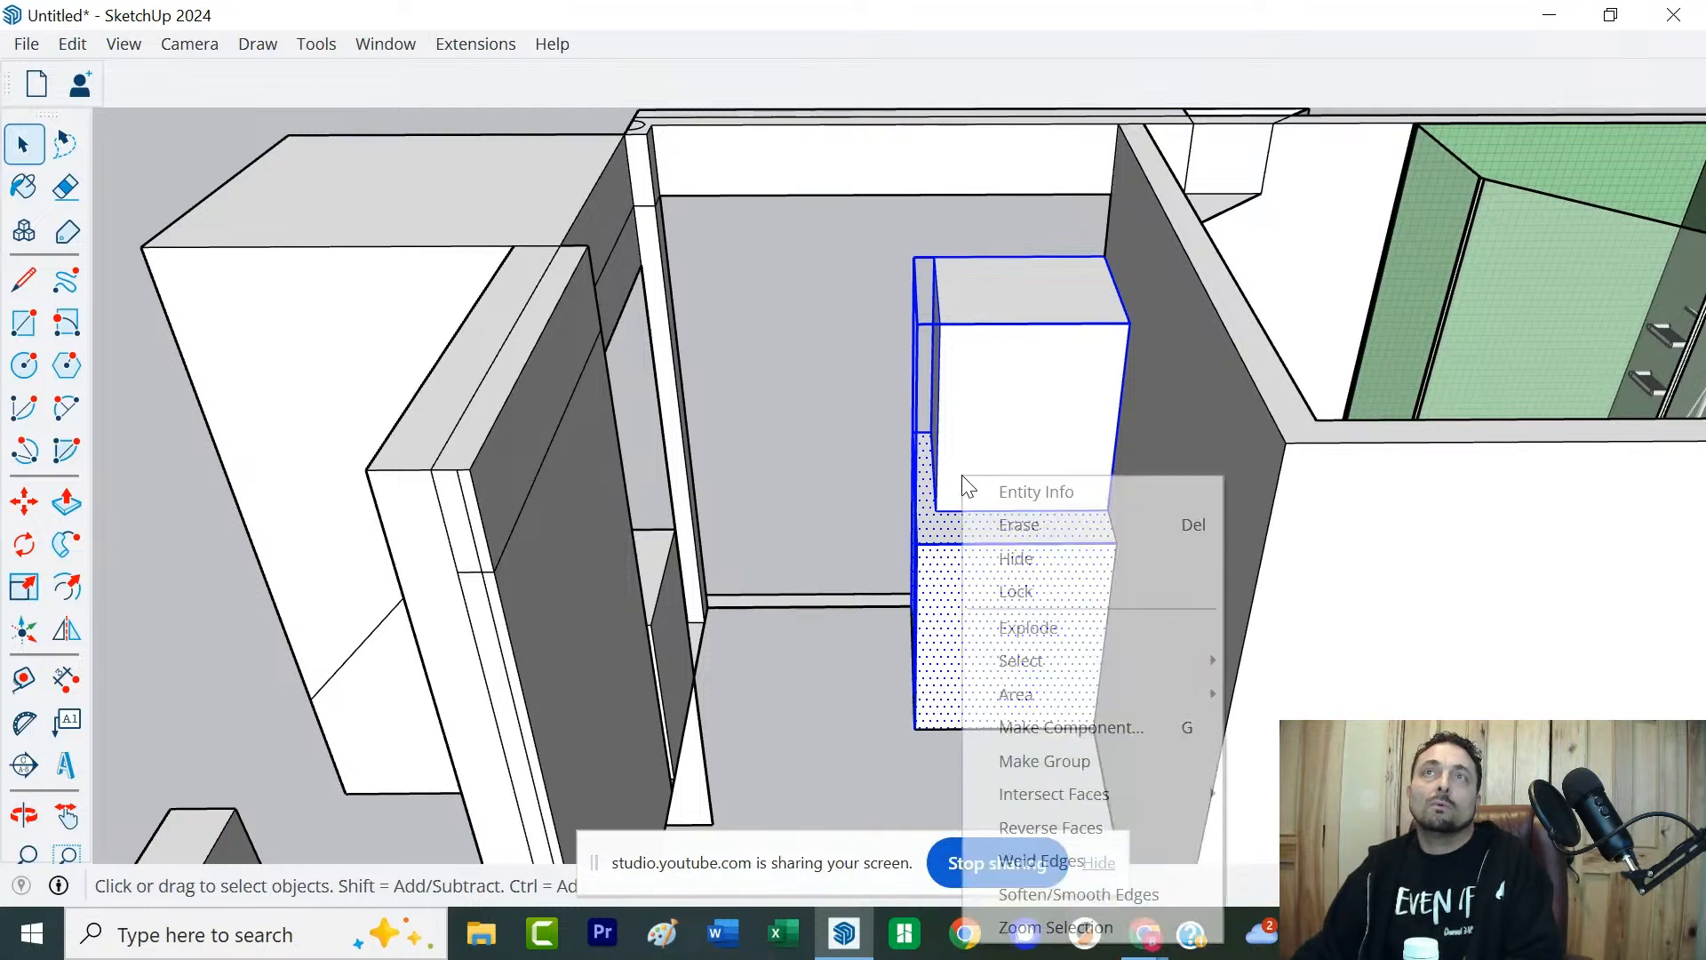
{"action": "left_click", "coordinate": [1028, 761]}
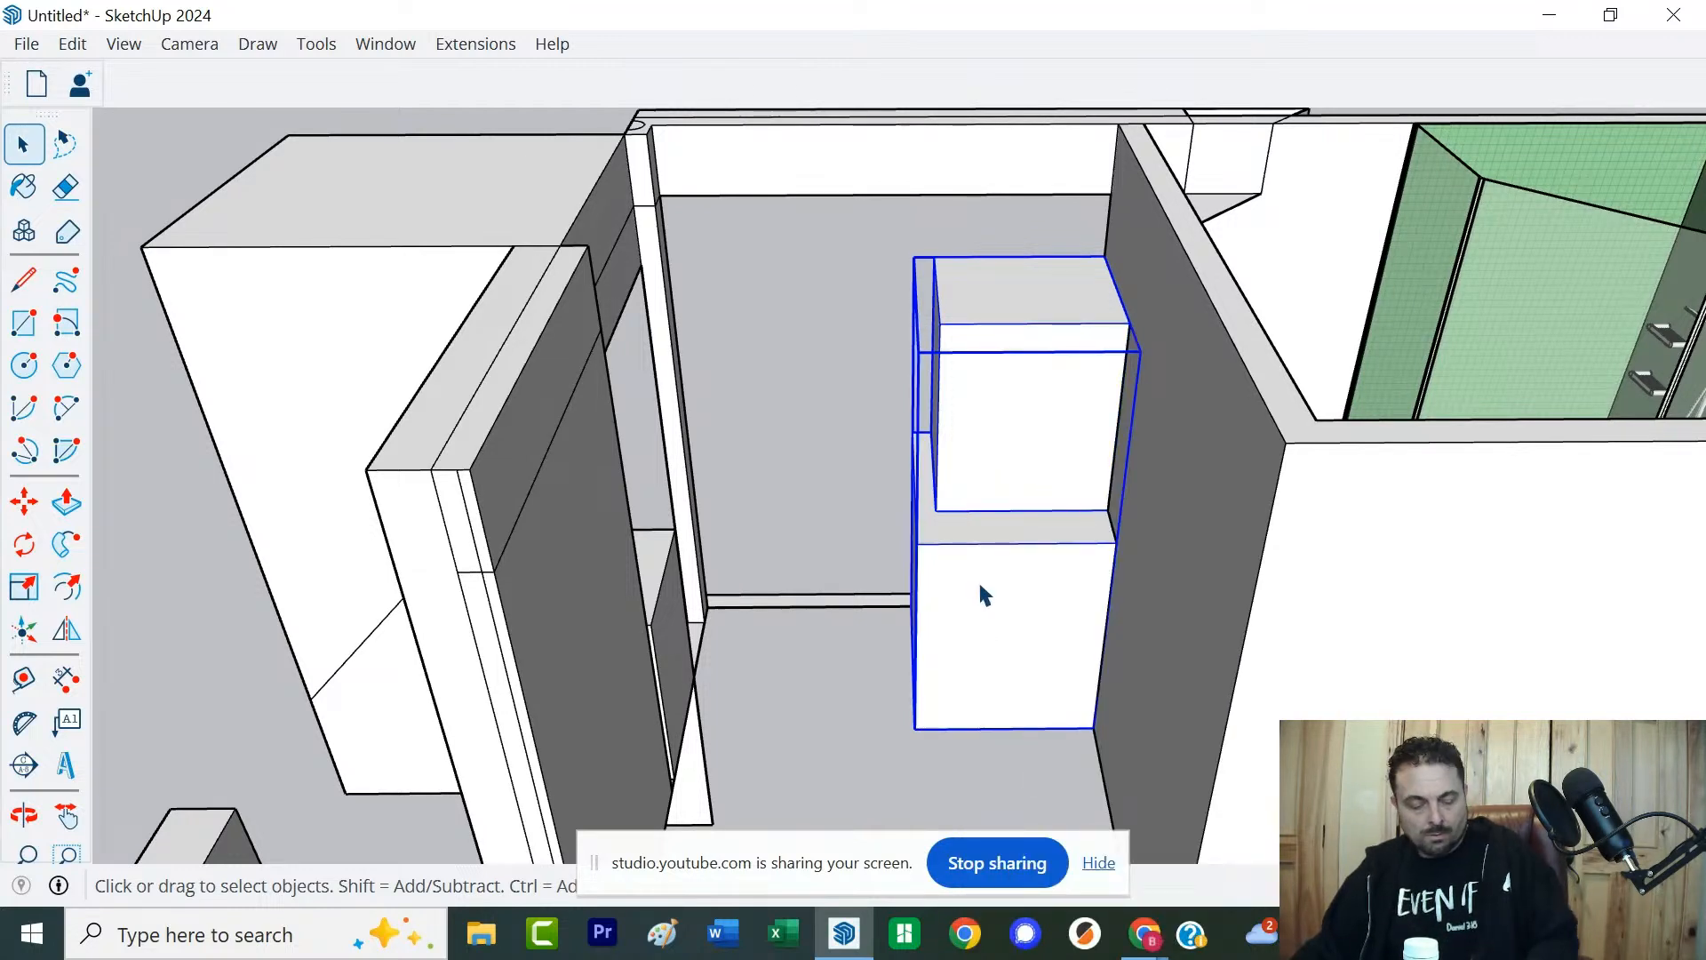
{"action": "key", "text": "Delete"}
Draw a rectangle at the base of the bathroom wall's gap to restore the missing wall and floor faces
{"action": "scroll", "coordinate": [995, 511], "scroll_direction": "down", "scroll_amount": 1}
{"action": "scroll", "coordinate": [999, 502], "scroll_direction": "down", "scroll_amount": 2}
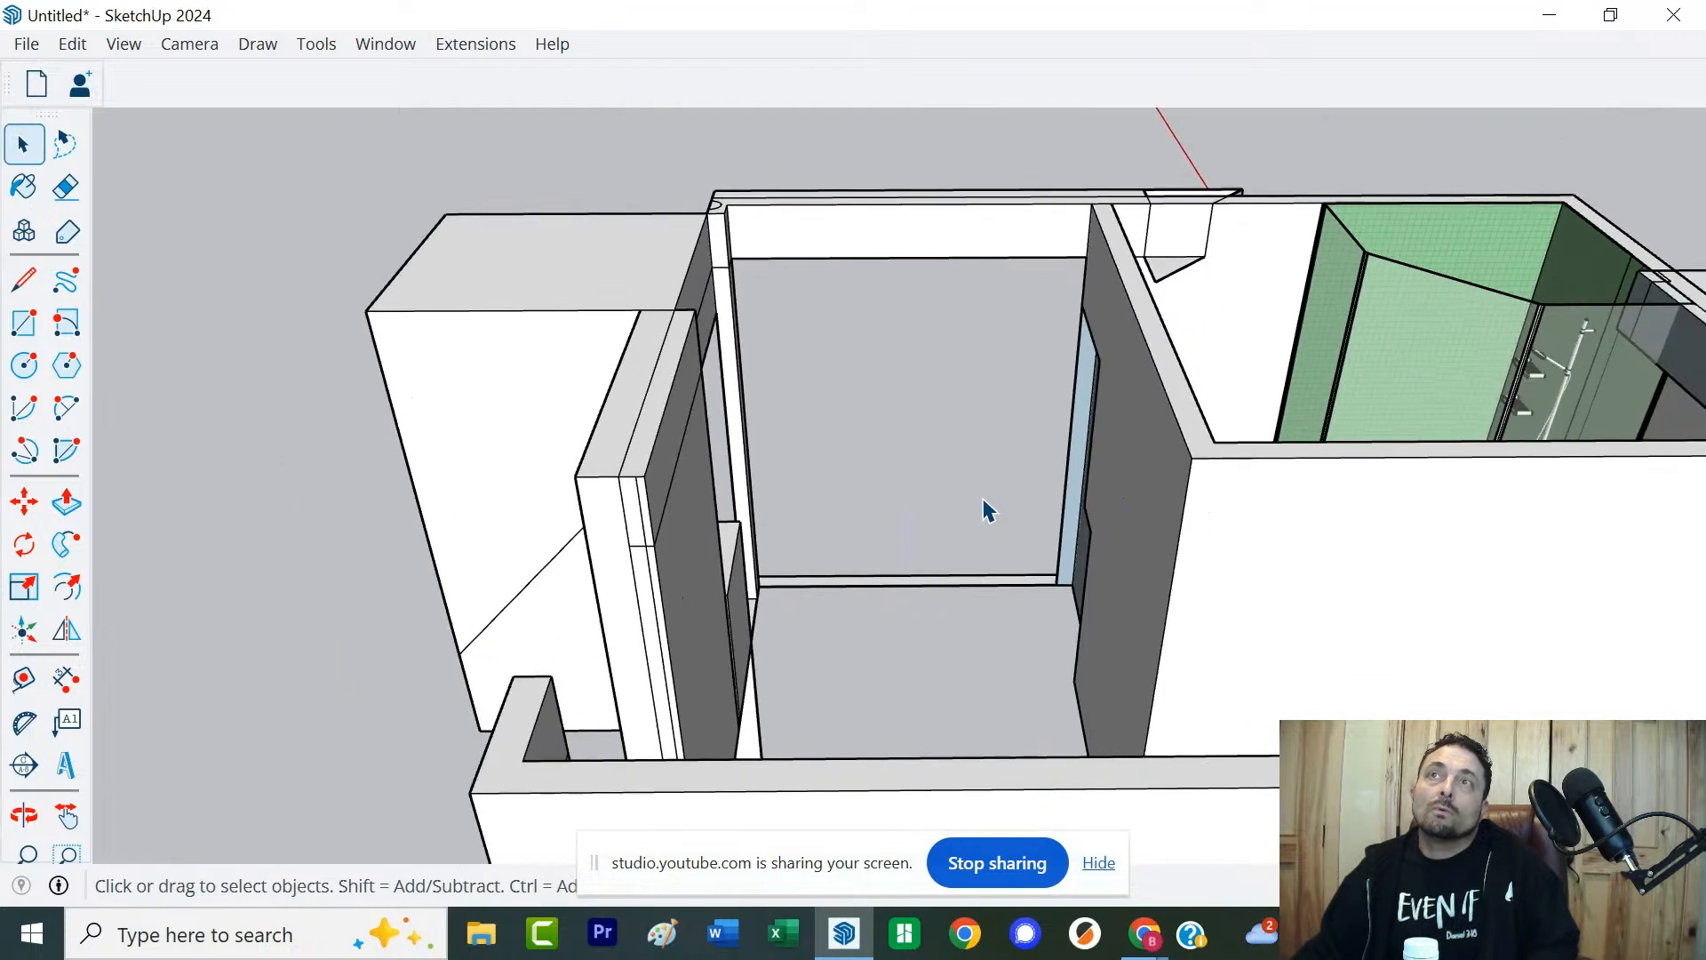
{"action": "middle_click_drag", "start_coordinate": [983, 507], "coordinate": [1101, 601]}
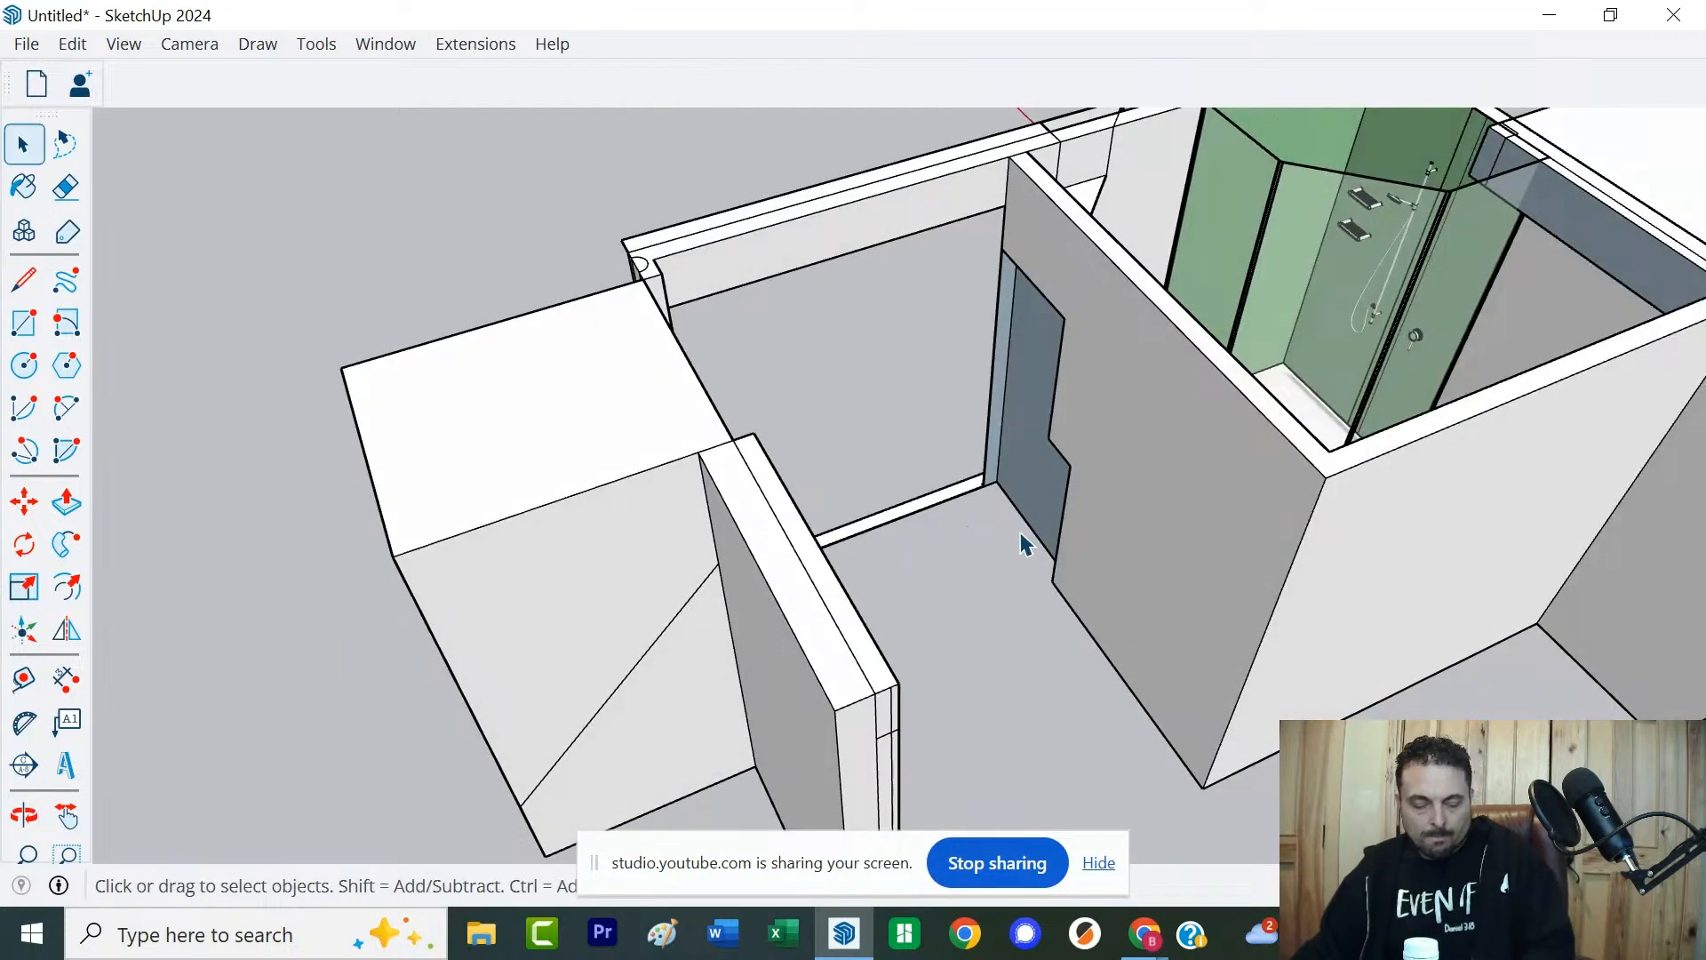
{"action": "key", "text": "r"}
{"action": "left_click", "coordinate": [967, 517]}
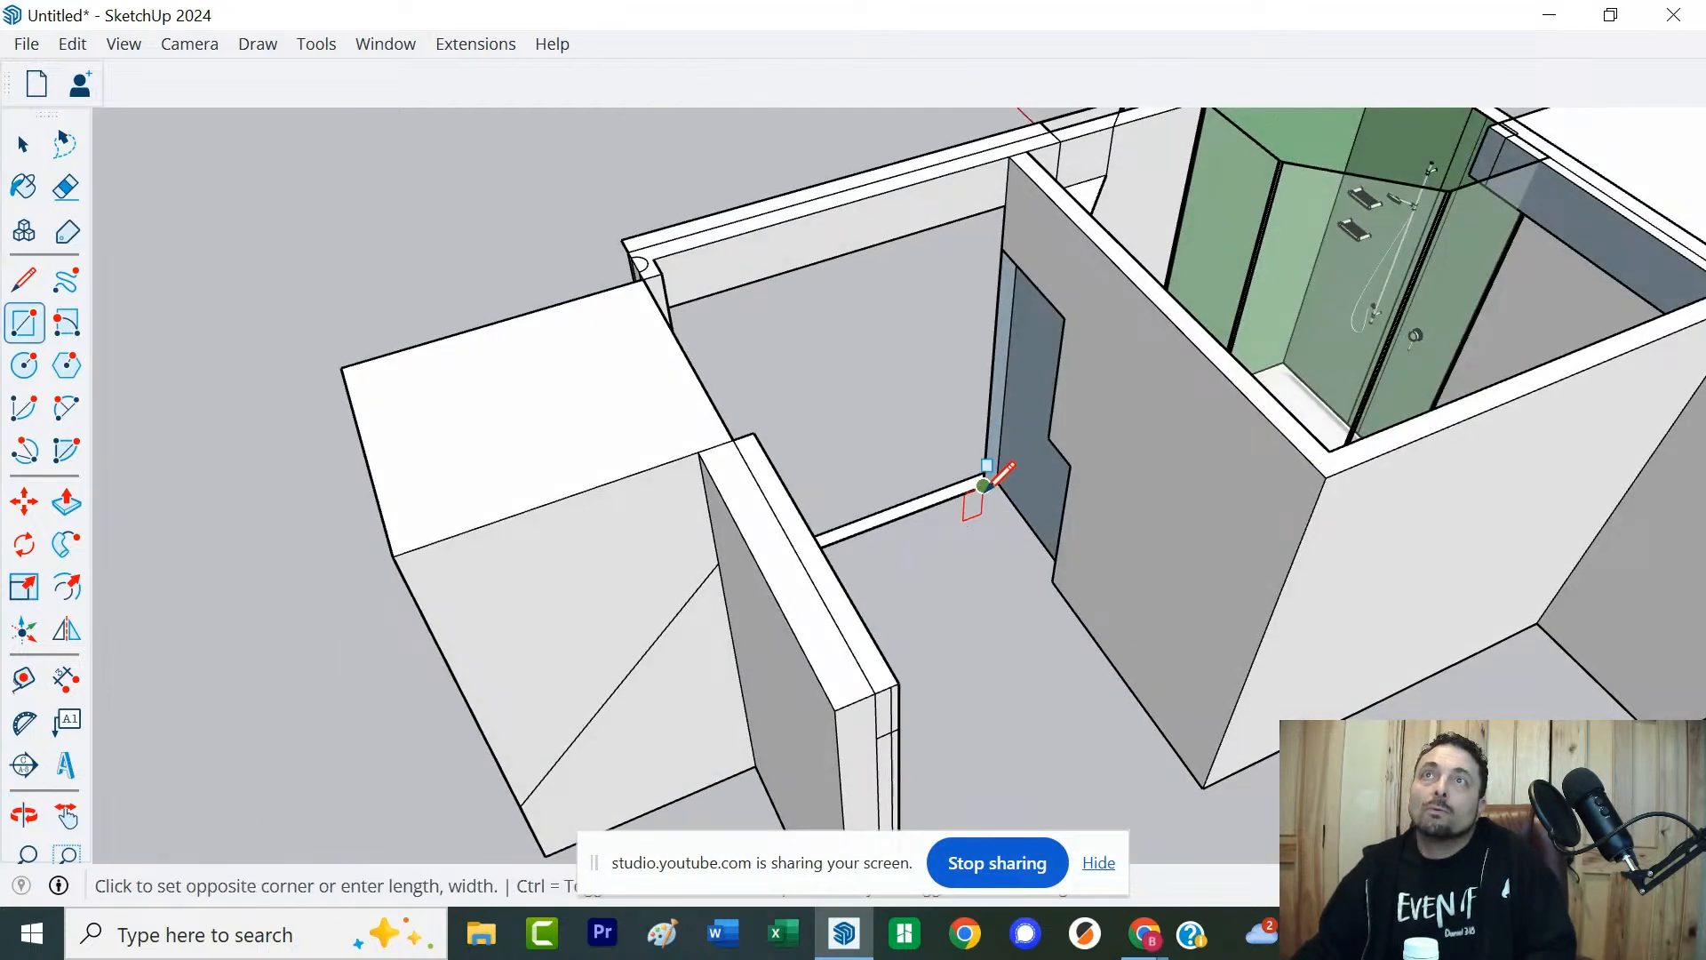
{"action": "left_click", "coordinate": [1068, 459]}
Delete the leftover outline edges of the removed boxes from the bathroom wall
{"action": "key", "text": "space"}
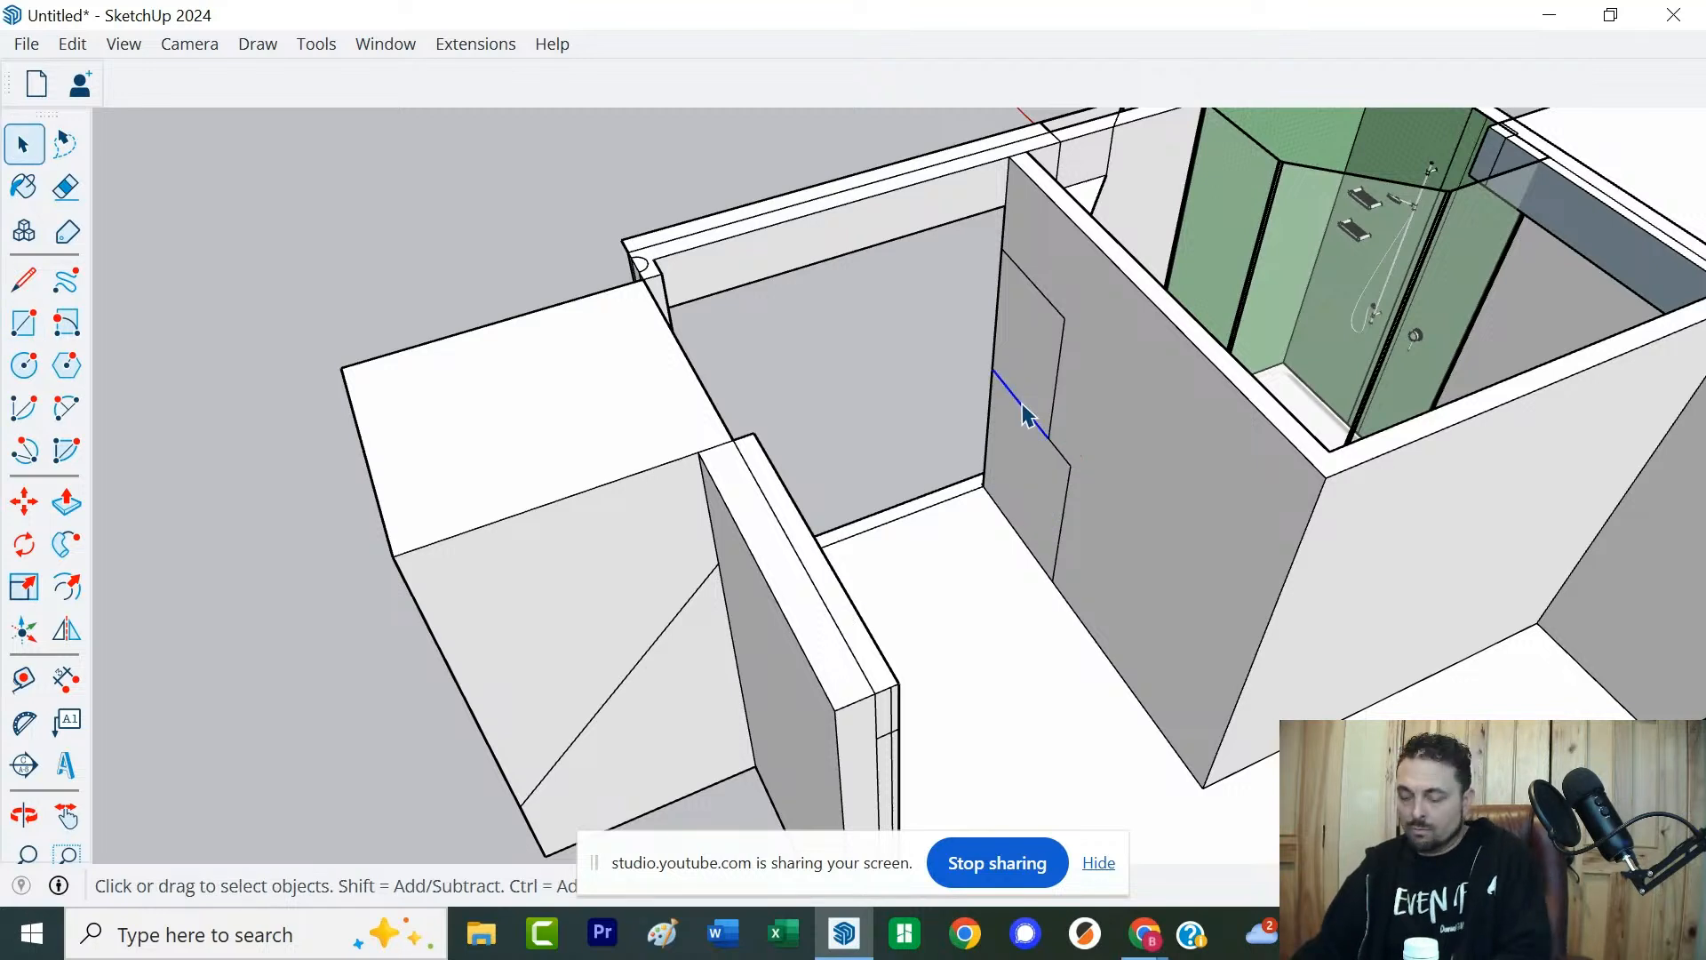
{"action": "key", "text": "Delete"}
{"action": "left_click", "coordinate": [1053, 405]}
{"action": "key", "text": "Delete"}
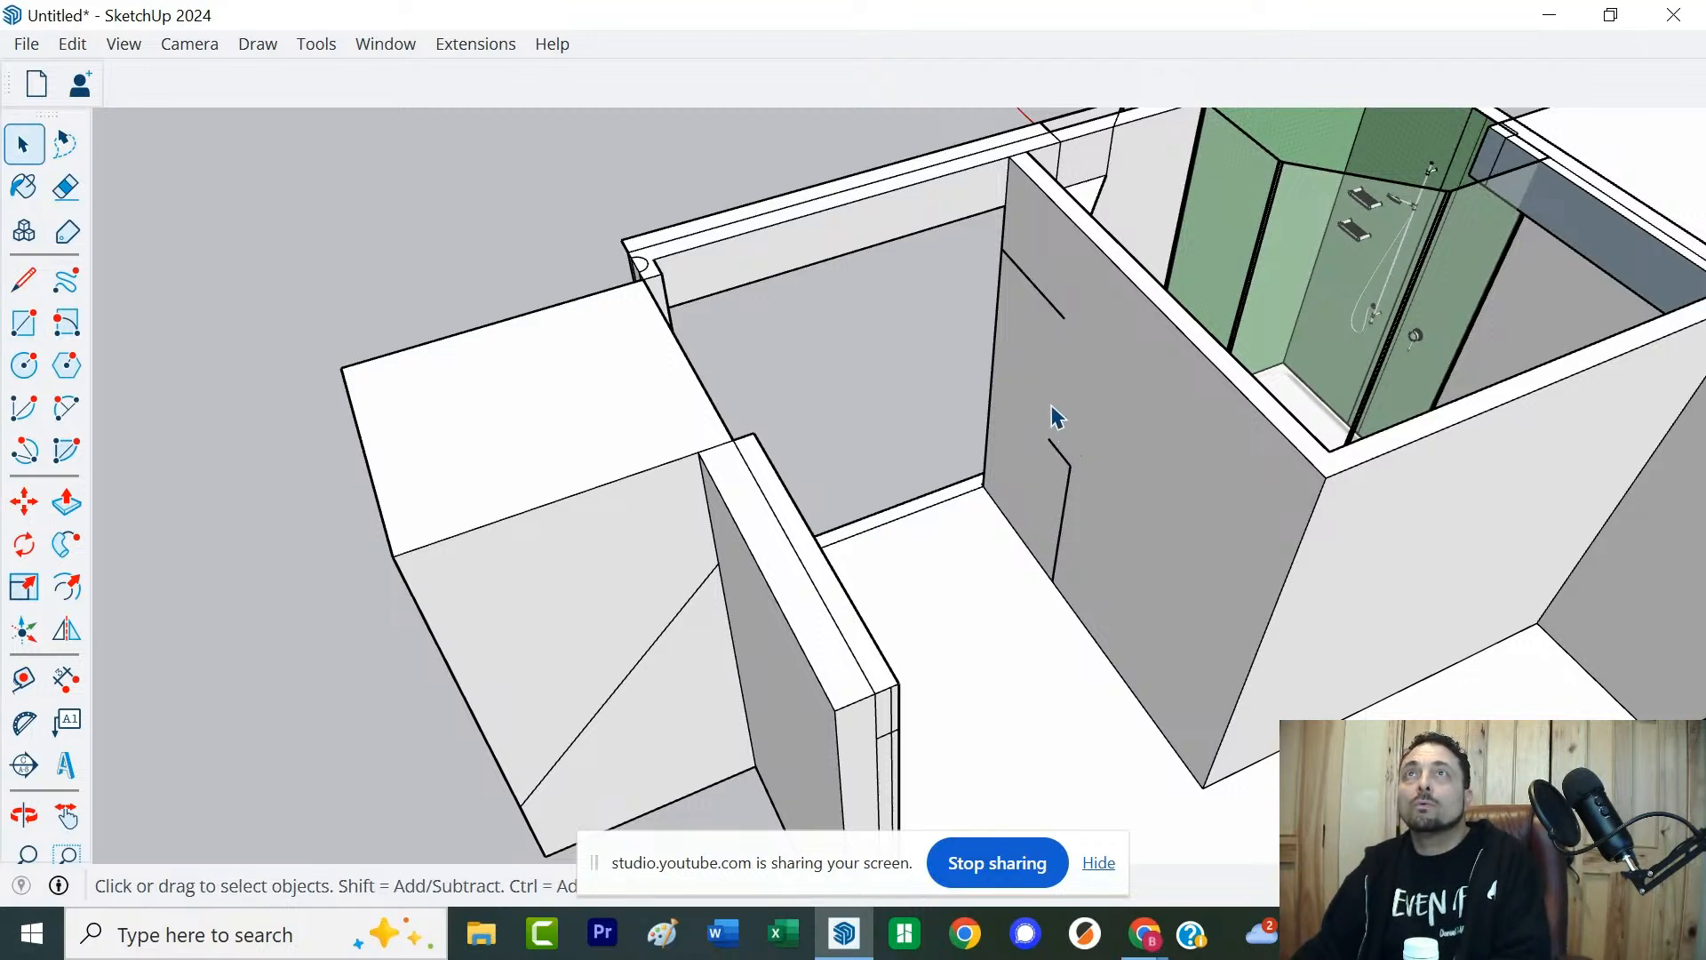
{"action": "left_click", "coordinate": [1061, 315]}
{"action": "key", "text": "Delete"}
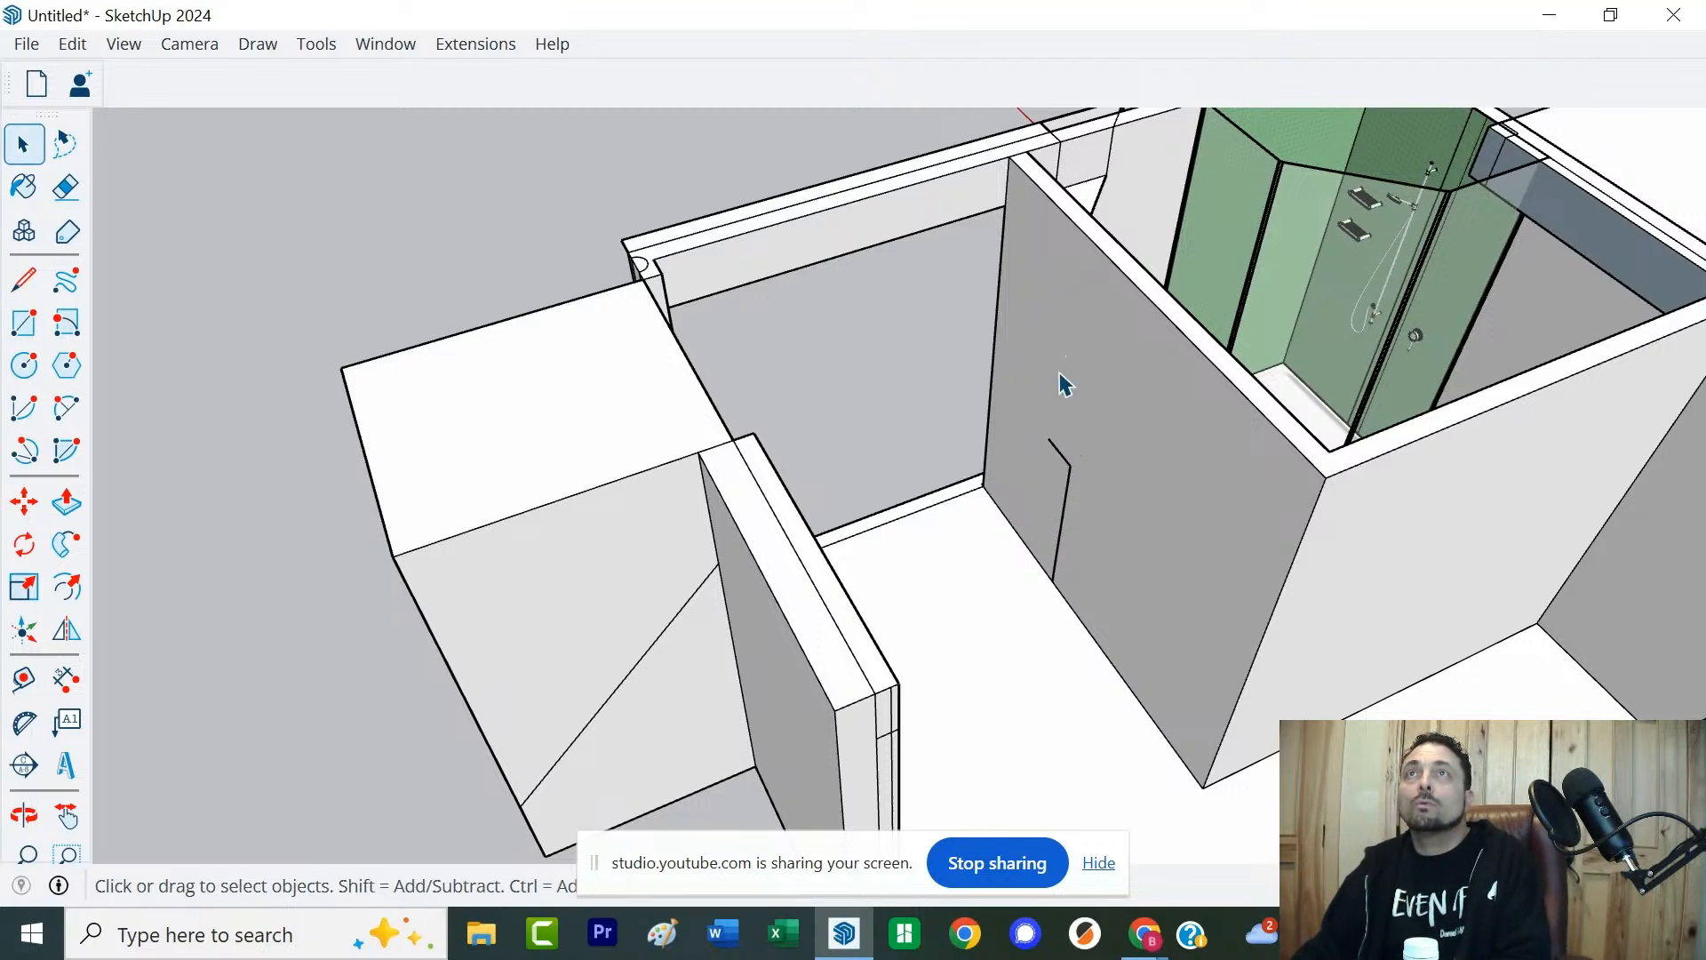
{"action": "left_click", "coordinate": [1063, 520]}
{"action": "key", "text": "Delete"}
{"action": "scroll", "coordinate": [1072, 480], "scroll_direction": "down", "scroll_amount": 2}
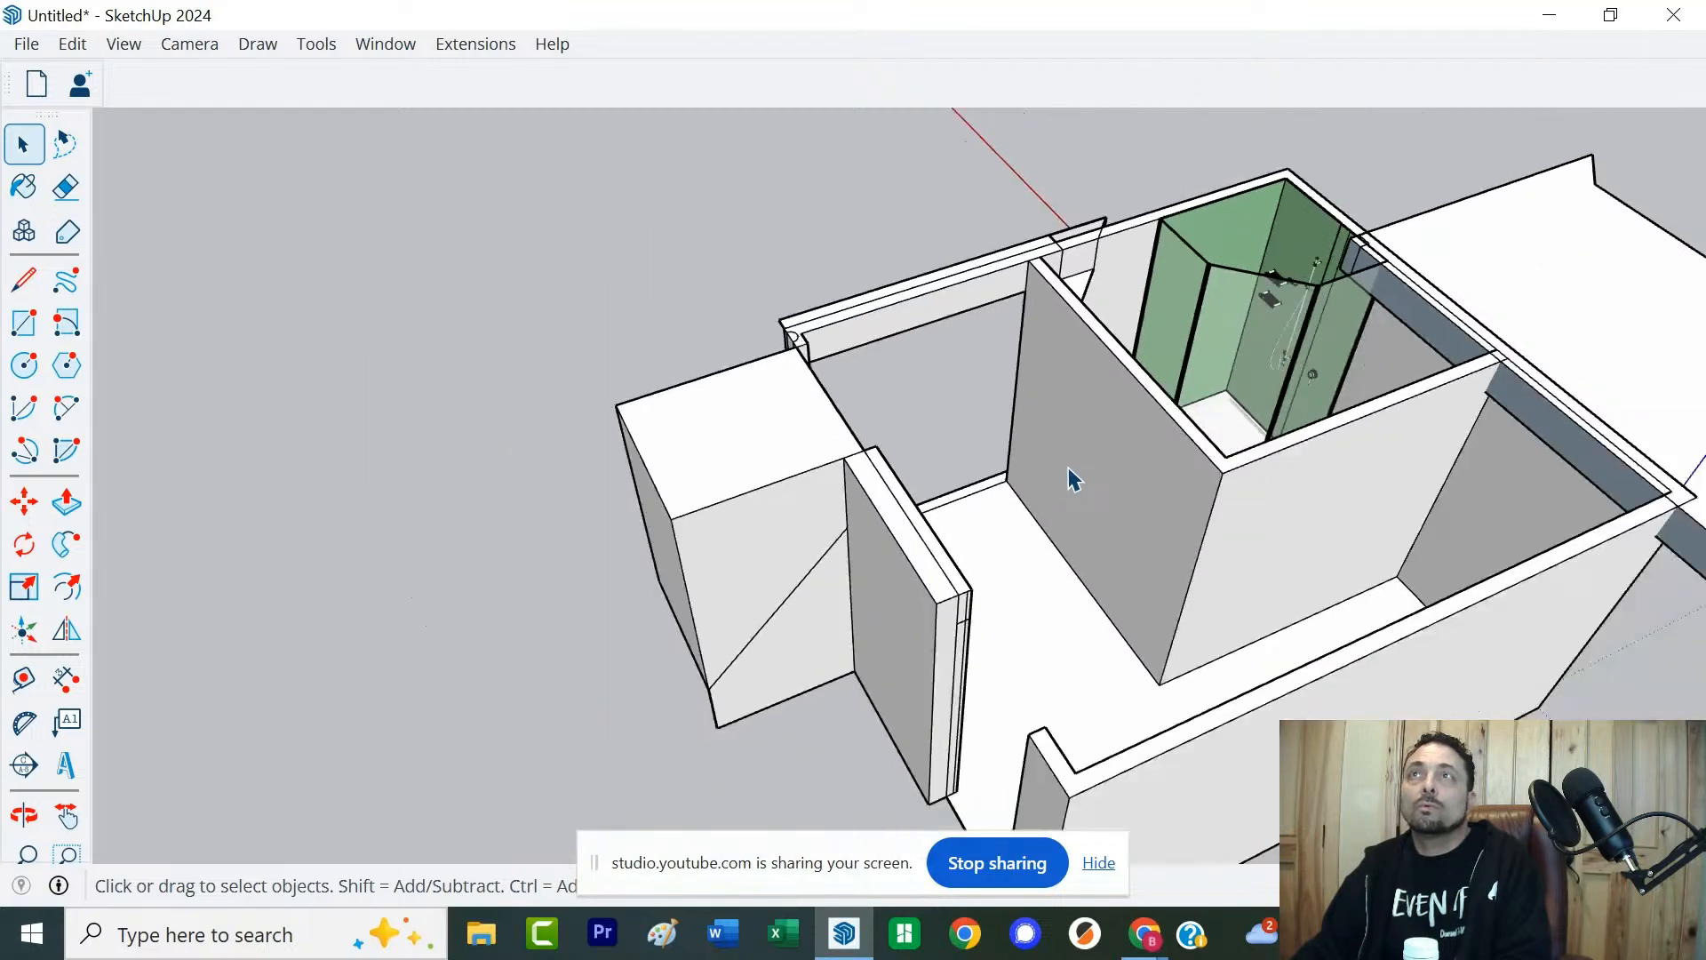
{"action": "middle_click_drag", "start_coordinate": [1206, 503], "coordinate": [887, 620]}
{"action": "scroll", "coordinate": [887, 620], "scroll_direction": "down", "scroll_amount": 2}
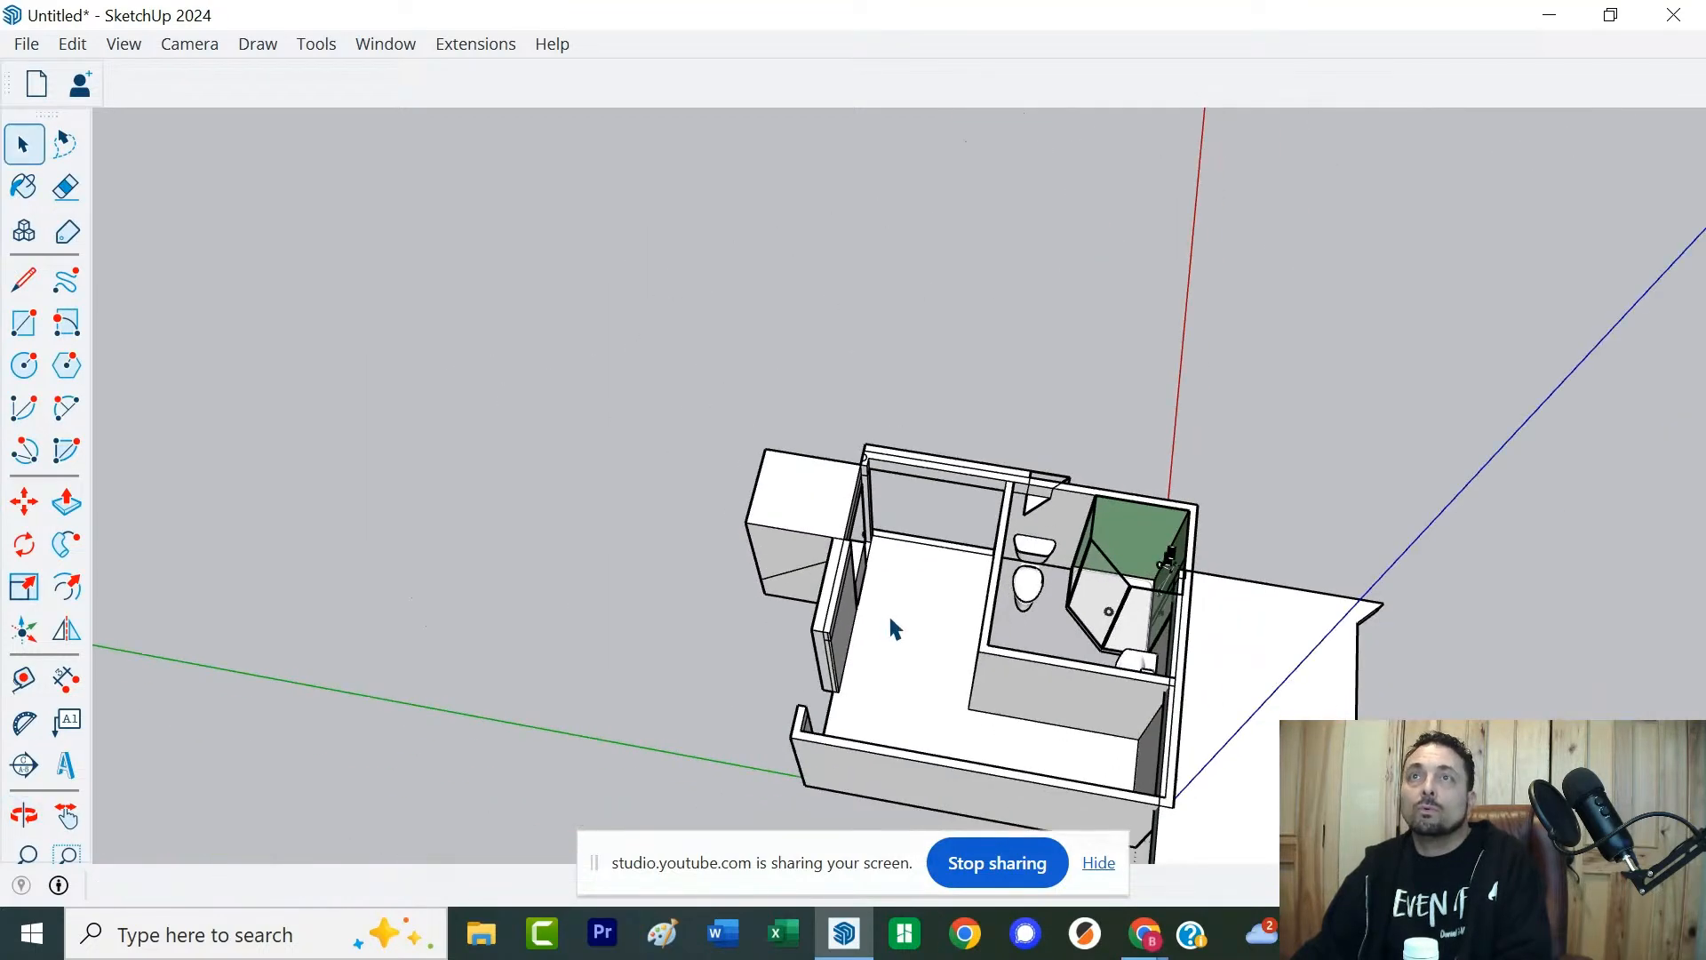
{"action": "scroll", "coordinate": [892, 621], "scroll_direction": "up", "scroll_amount": 3}
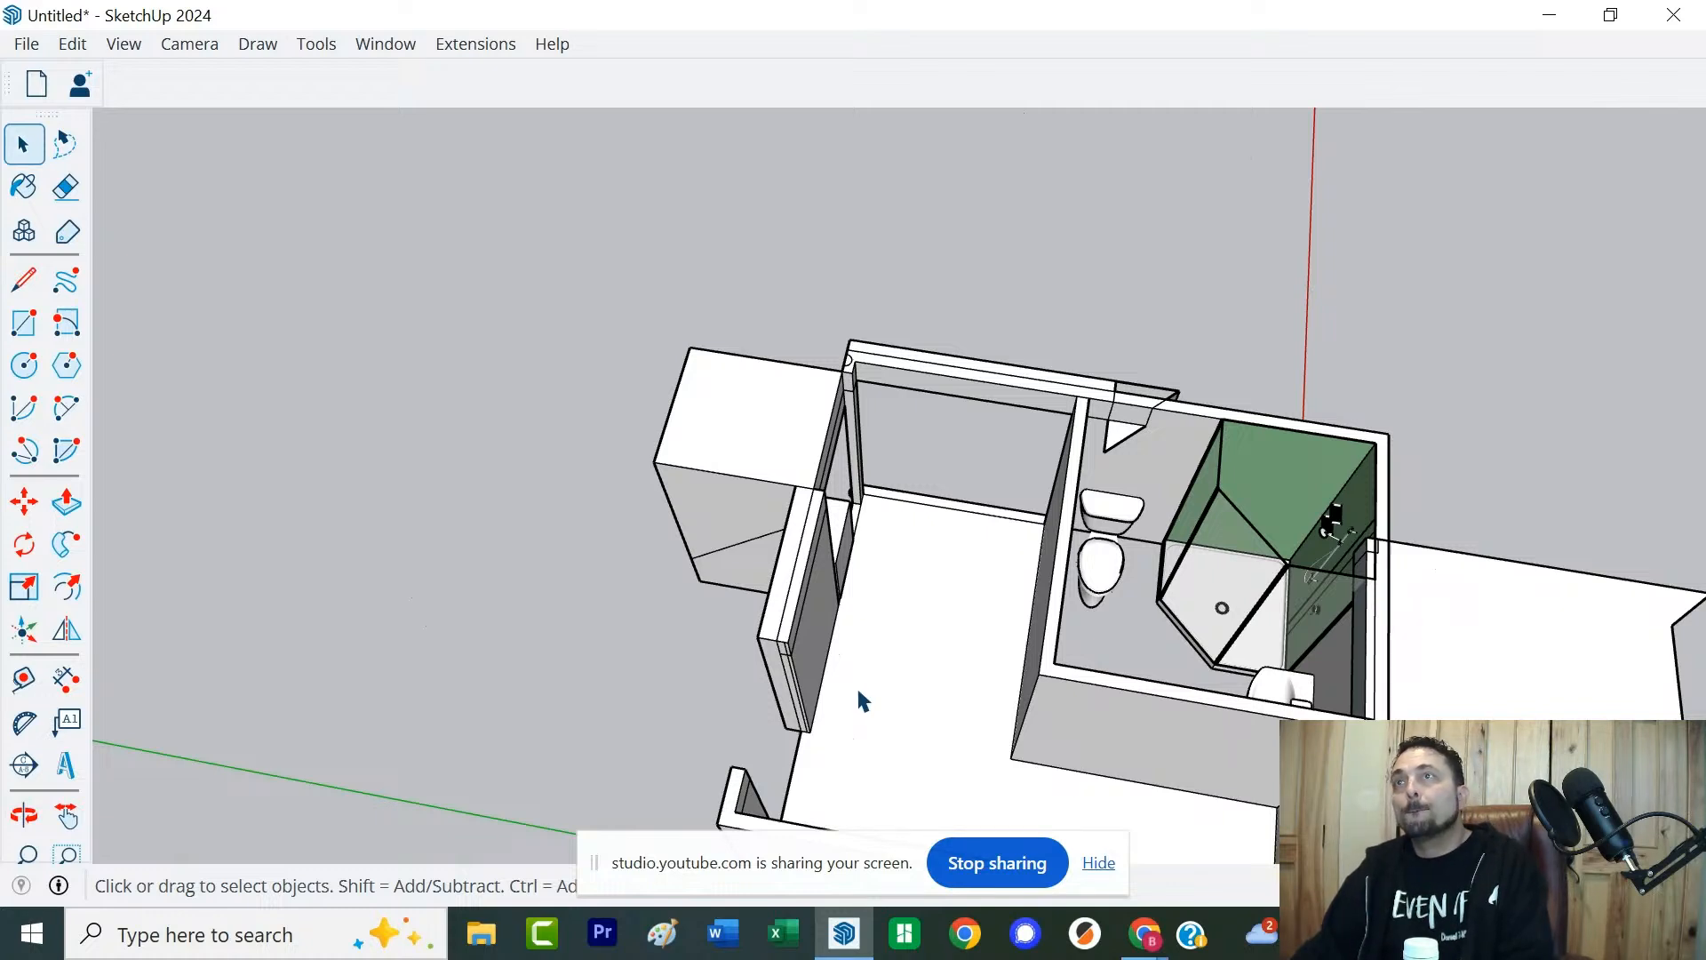
Select the entire bathroom, including its walls, shower, toilet and sink, and make it a group
{"action": "scroll", "coordinate": [861, 673], "scroll_direction": "down", "scroll_amount": 2}
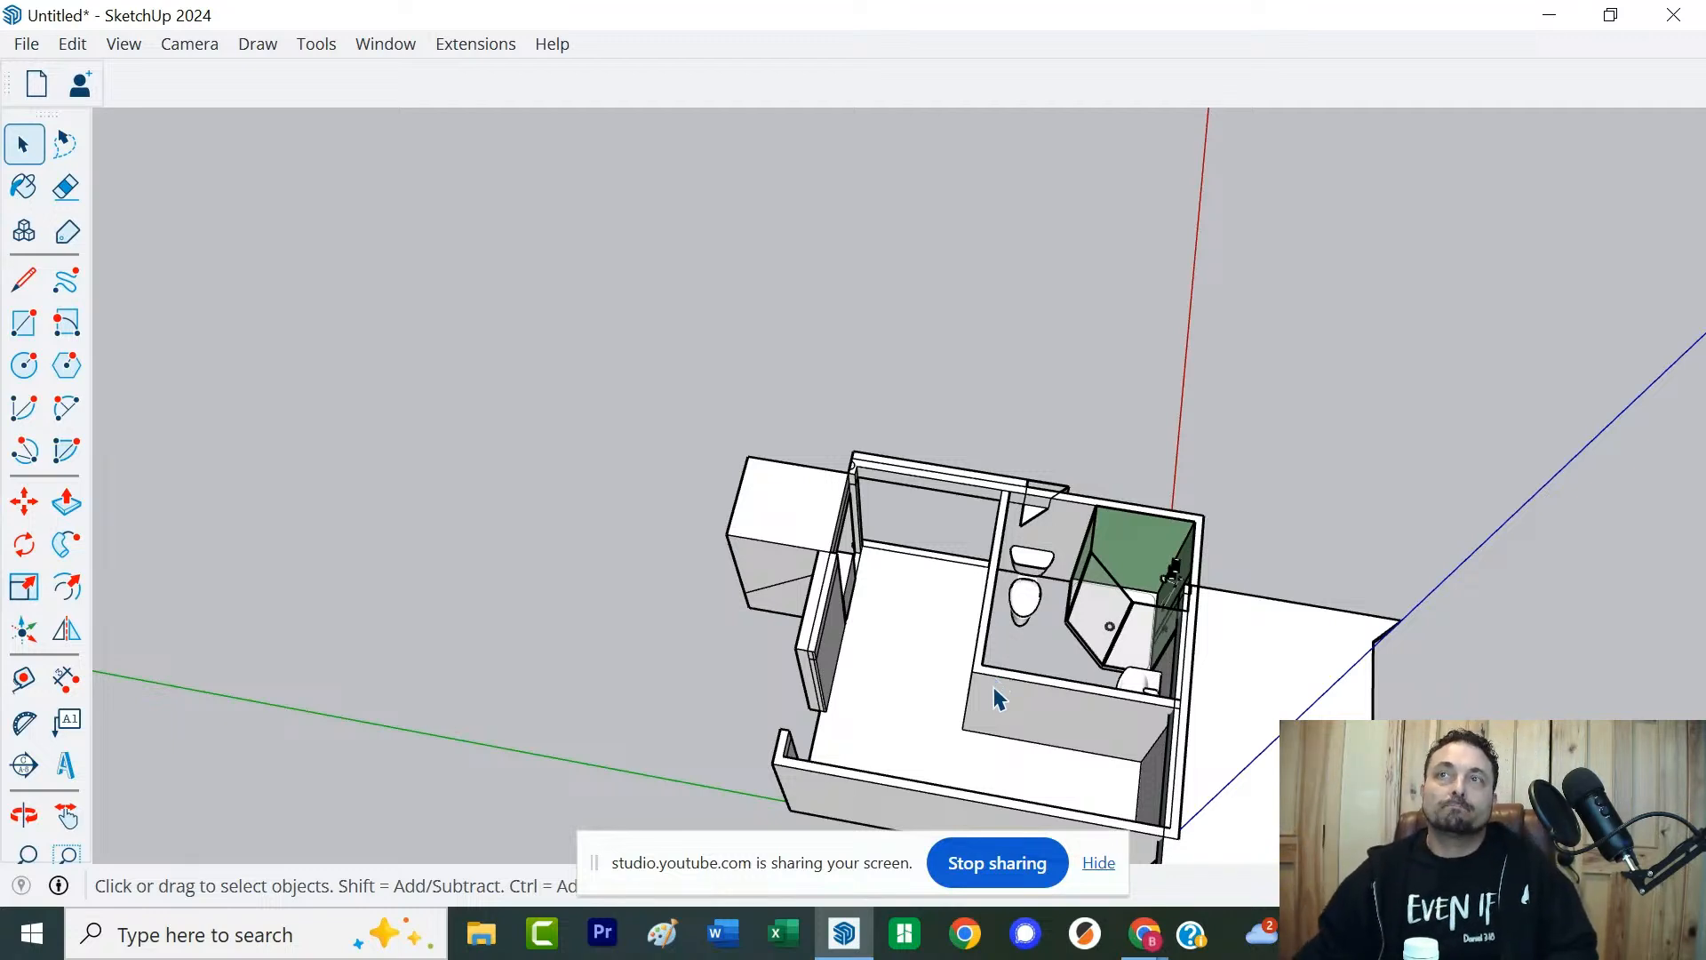
{"action": "scroll", "coordinate": [1000, 699], "scroll_direction": "down", "scroll_amount": 2}
{"action": "middle_click_drag", "start_coordinate": [996, 686], "coordinate": [968, 558]}
{"action": "scroll", "coordinate": [969, 557], "scroll_direction": "down", "scroll_amount": 1}
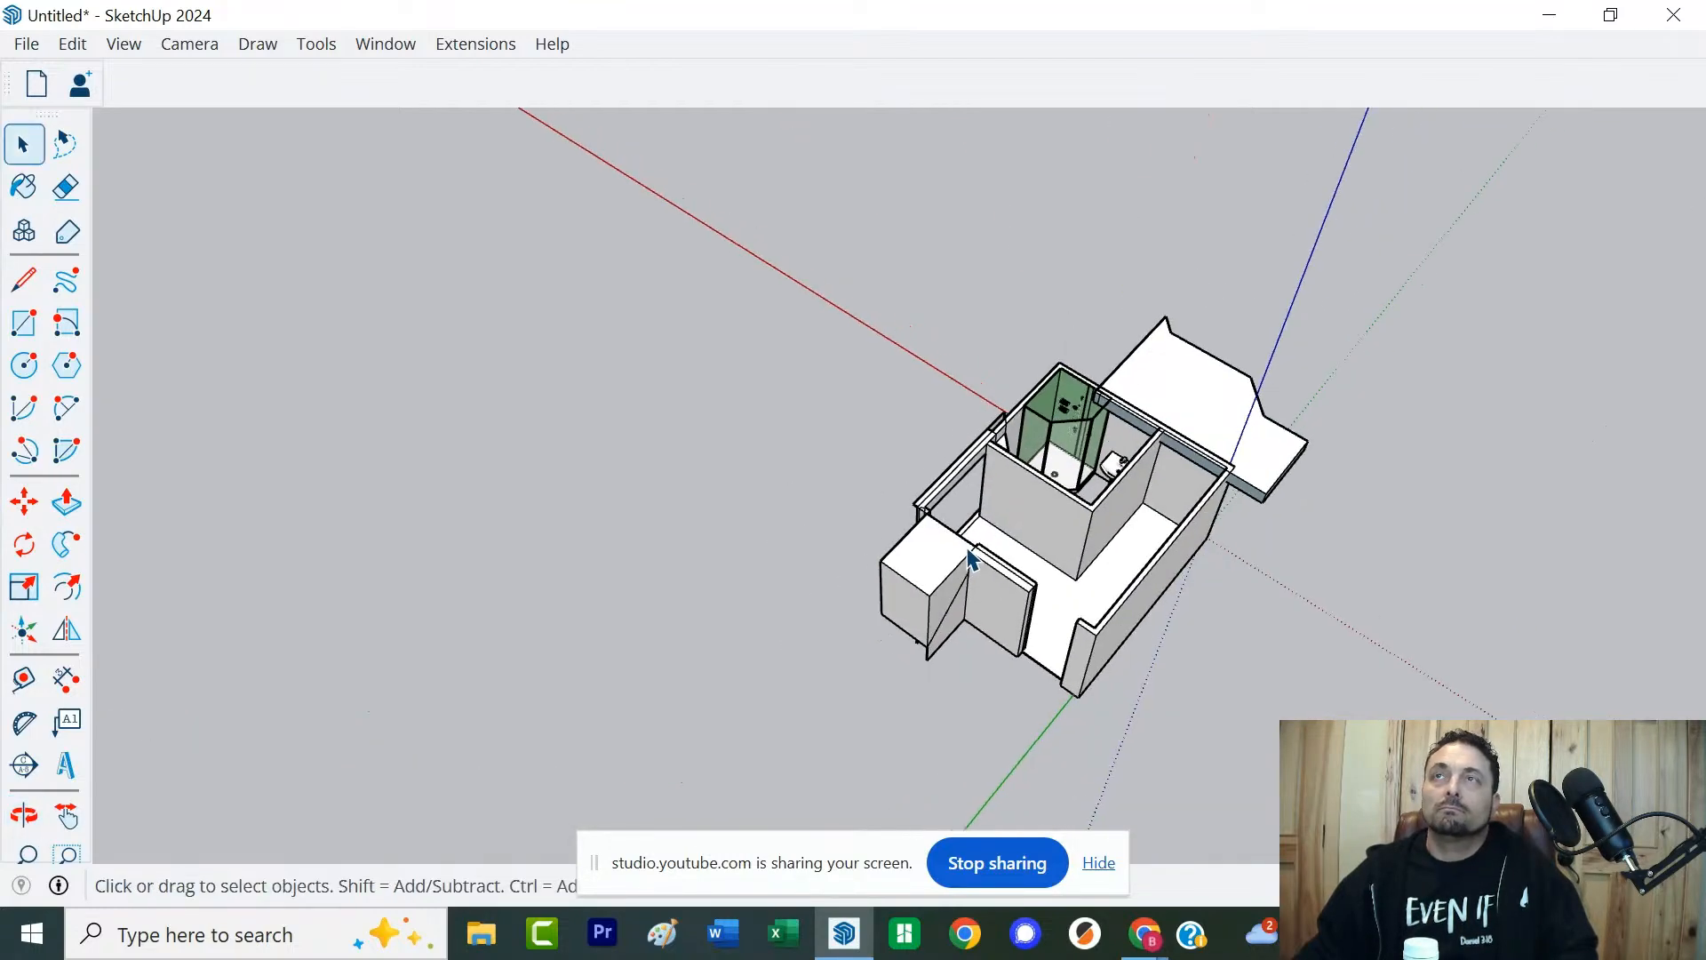
{"action": "middle_click_drag", "start_coordinate": [938, 408], "coordinate": [836, 570]}
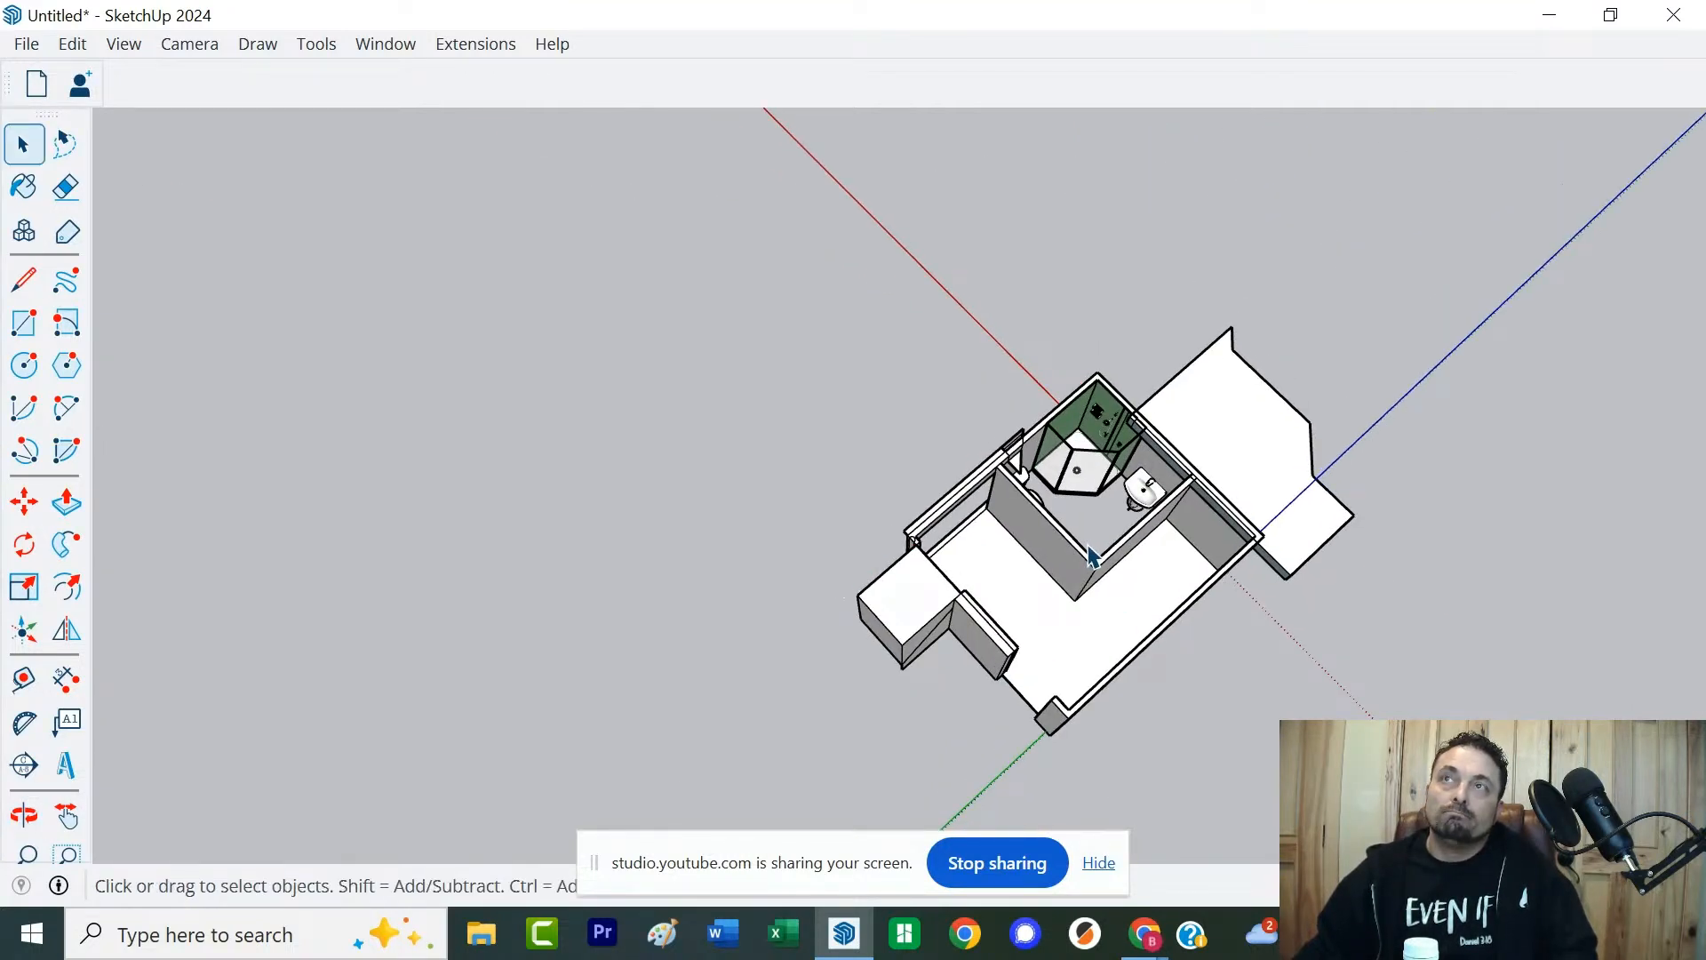
{"action": "scroll", "coordinate": [1091, 555], "scroll_direction": "up", "scroll_amount": 3}
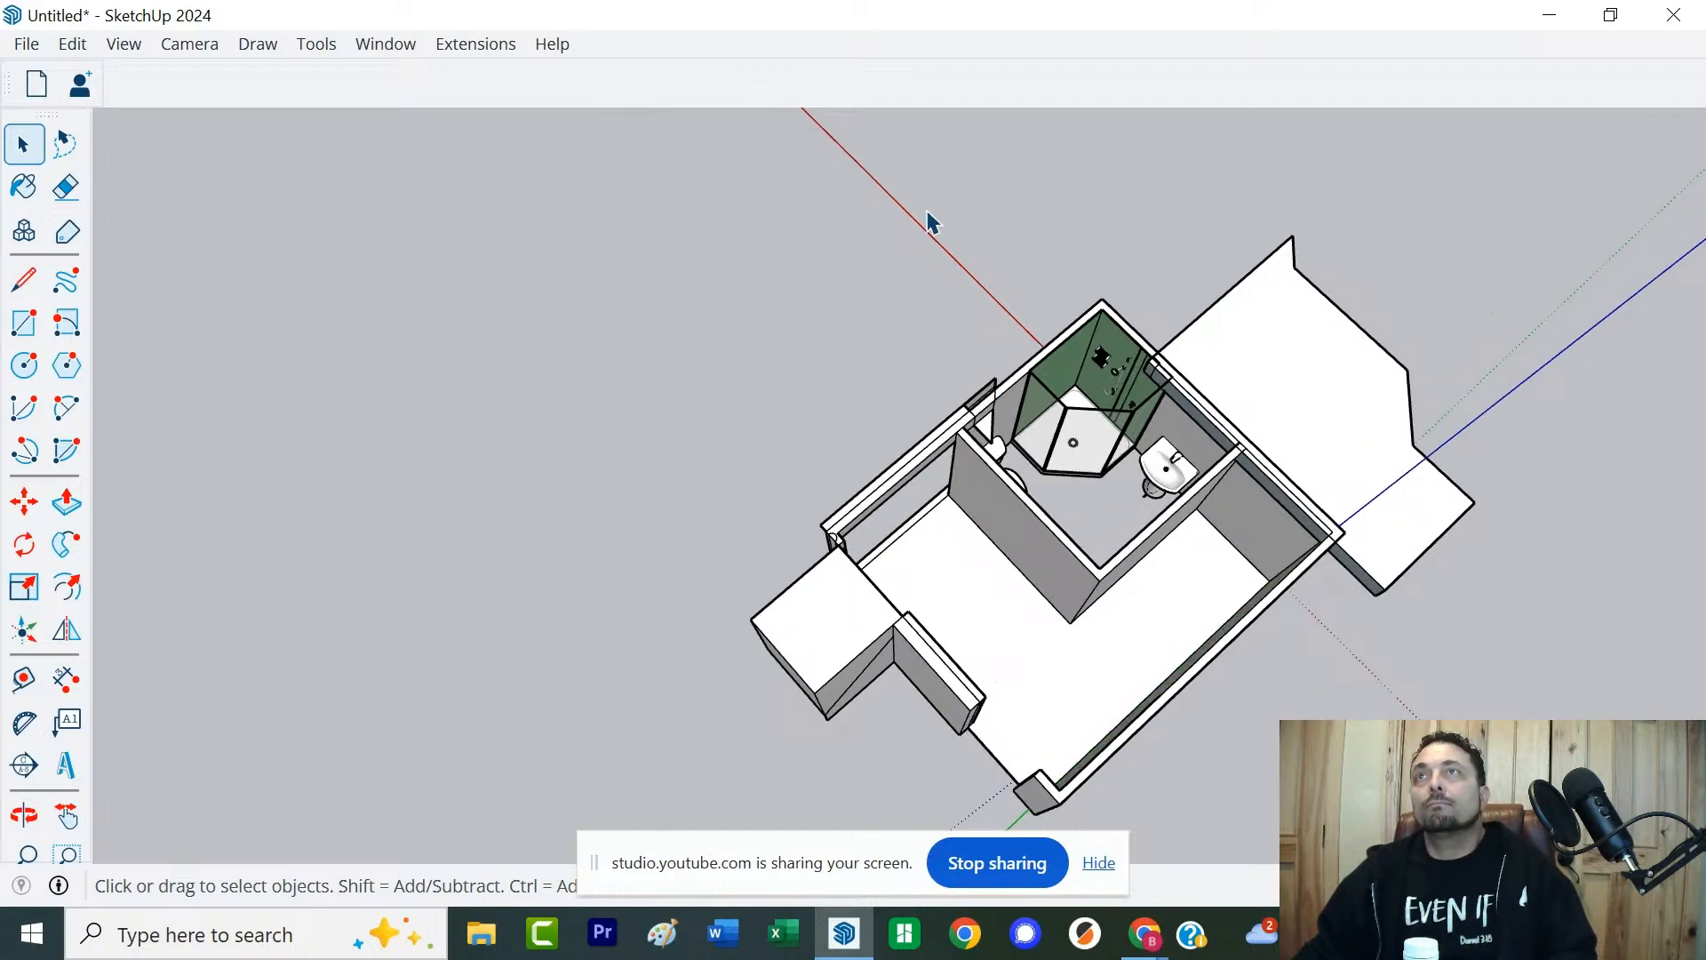
{"action": "left_click_drag", "start_coordinate": [918, 202], "coordinate": [1295, 604]}
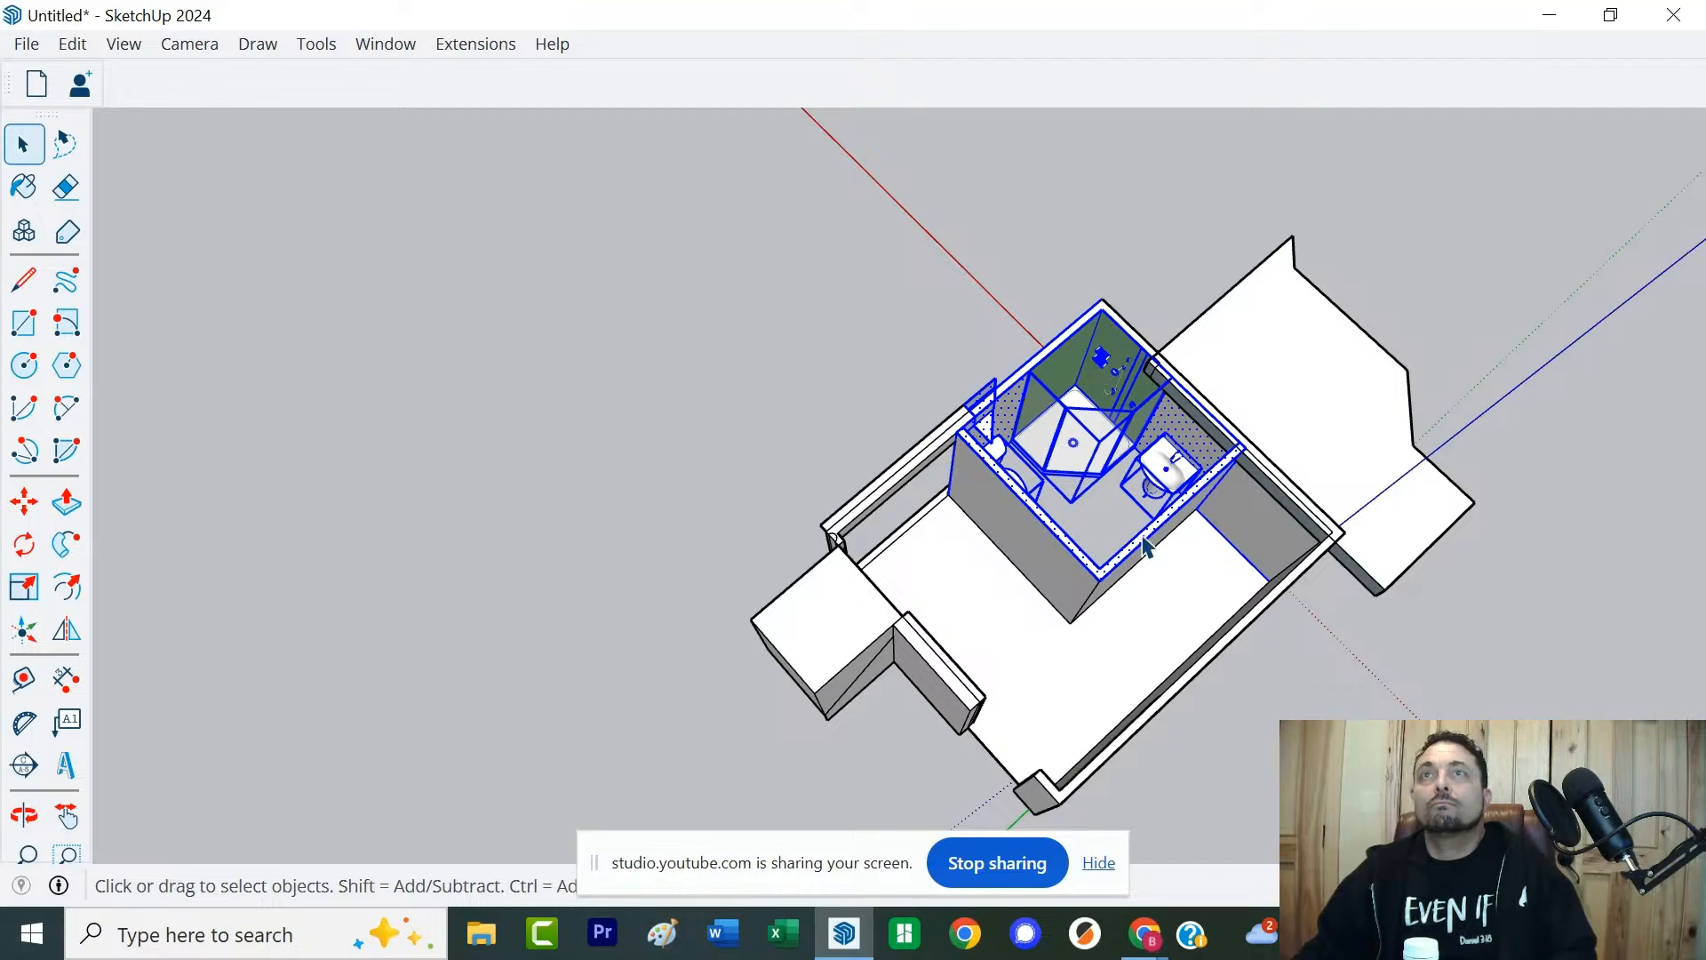
{"action": "middle_click_drag", "start_coordinate": [1067, 425], "coordinate": [1044, 388]}
{"action": "left_click_drag", "start_coordinate": [1044, 389], "coordinate": [1159, 472]}
{"action": "middle_click_drag", "start_coordinate": [1160, 472], "coordinate": [1022, 418]}
{"action": "left_click_drag", "start_coordinate": [622, 533], "coordinate": [957, 822]}
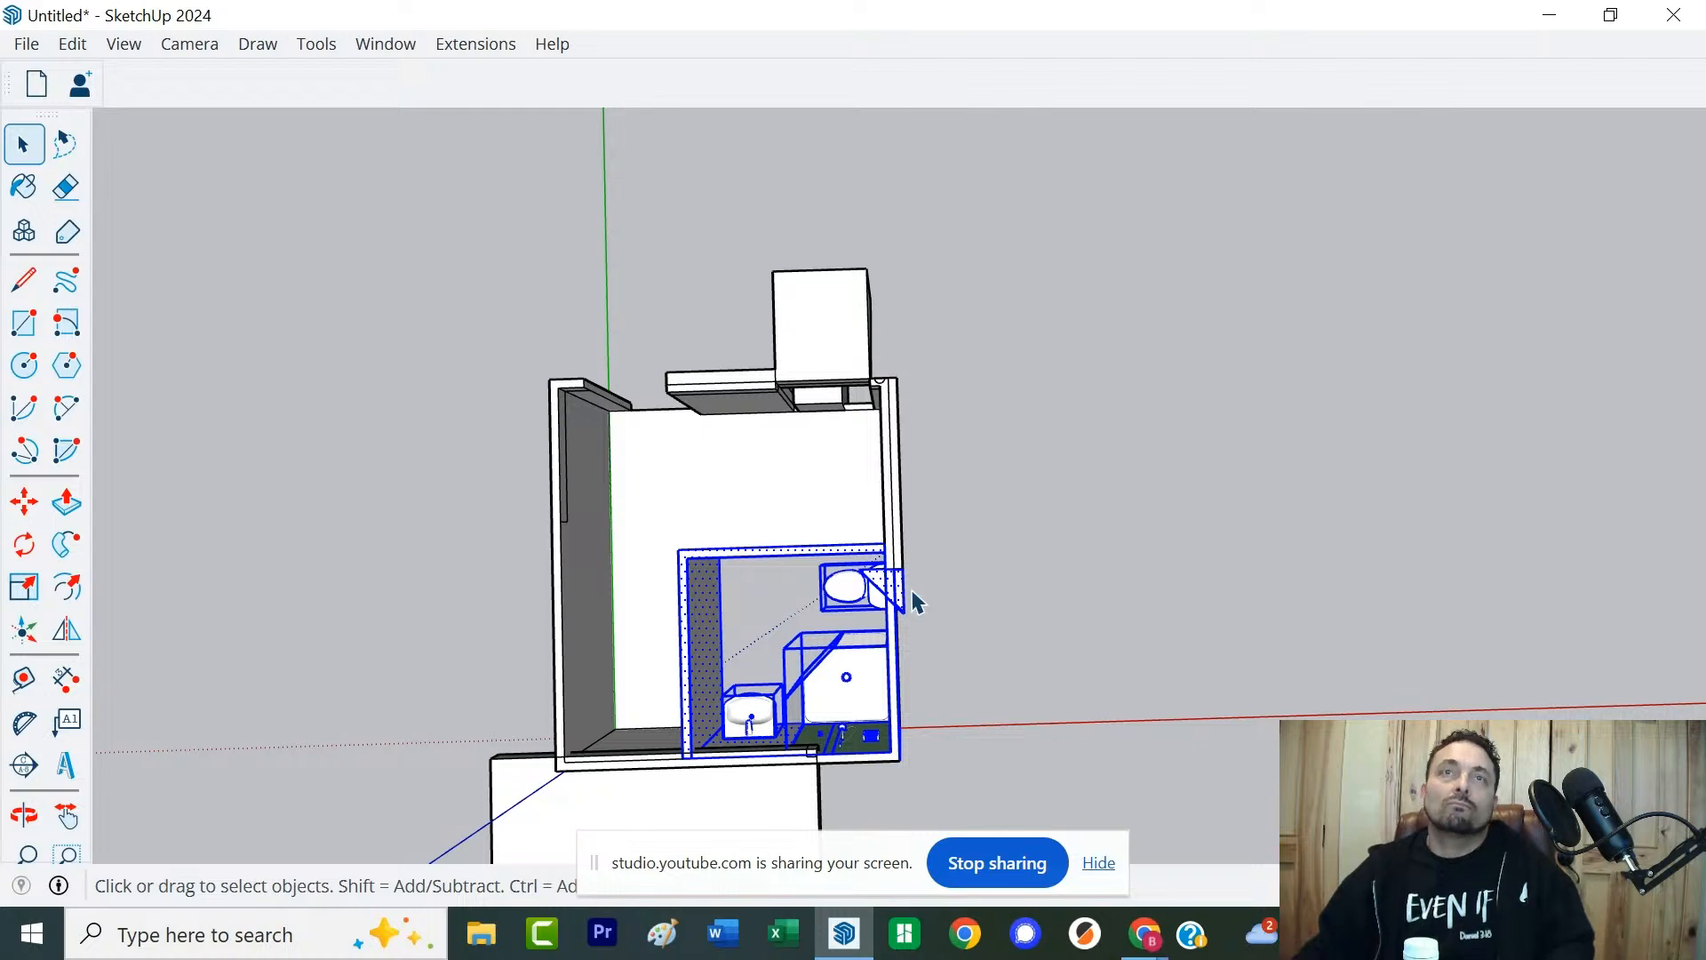
{"action": "middle_click_drag", "start_coordinate": [895, 597], "coordinate": [1496, 602]}
{"action": "key", "text": "space"}
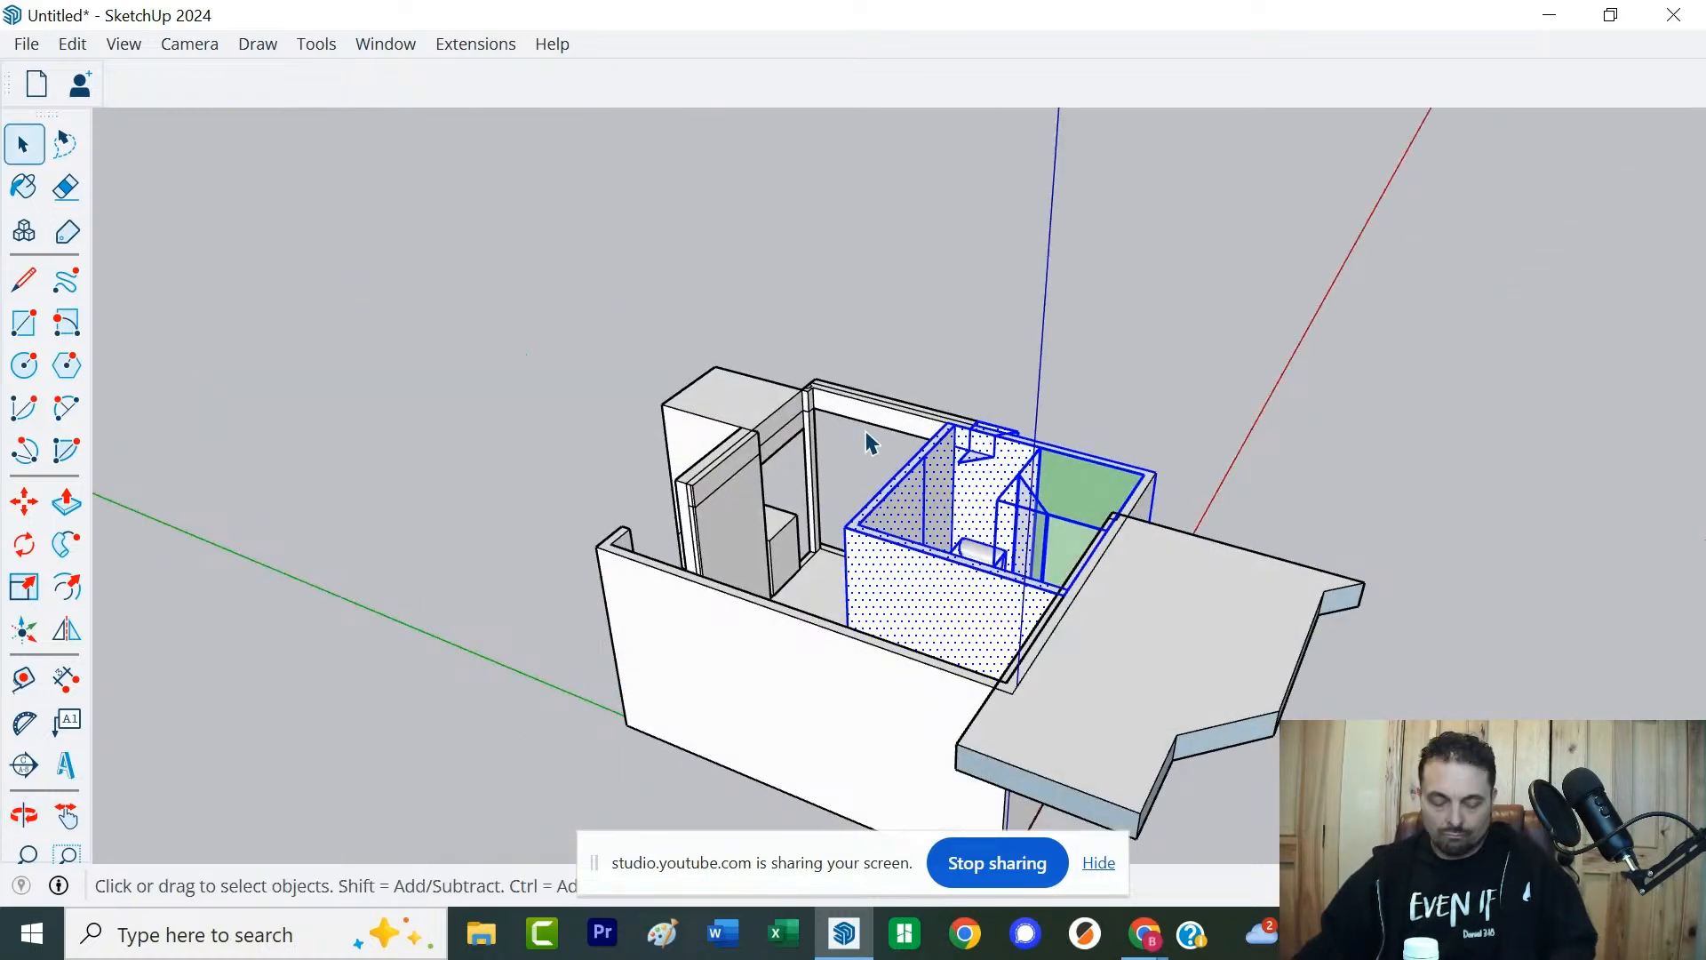
{"action": "right_click", "coordinate": [911, 530]}
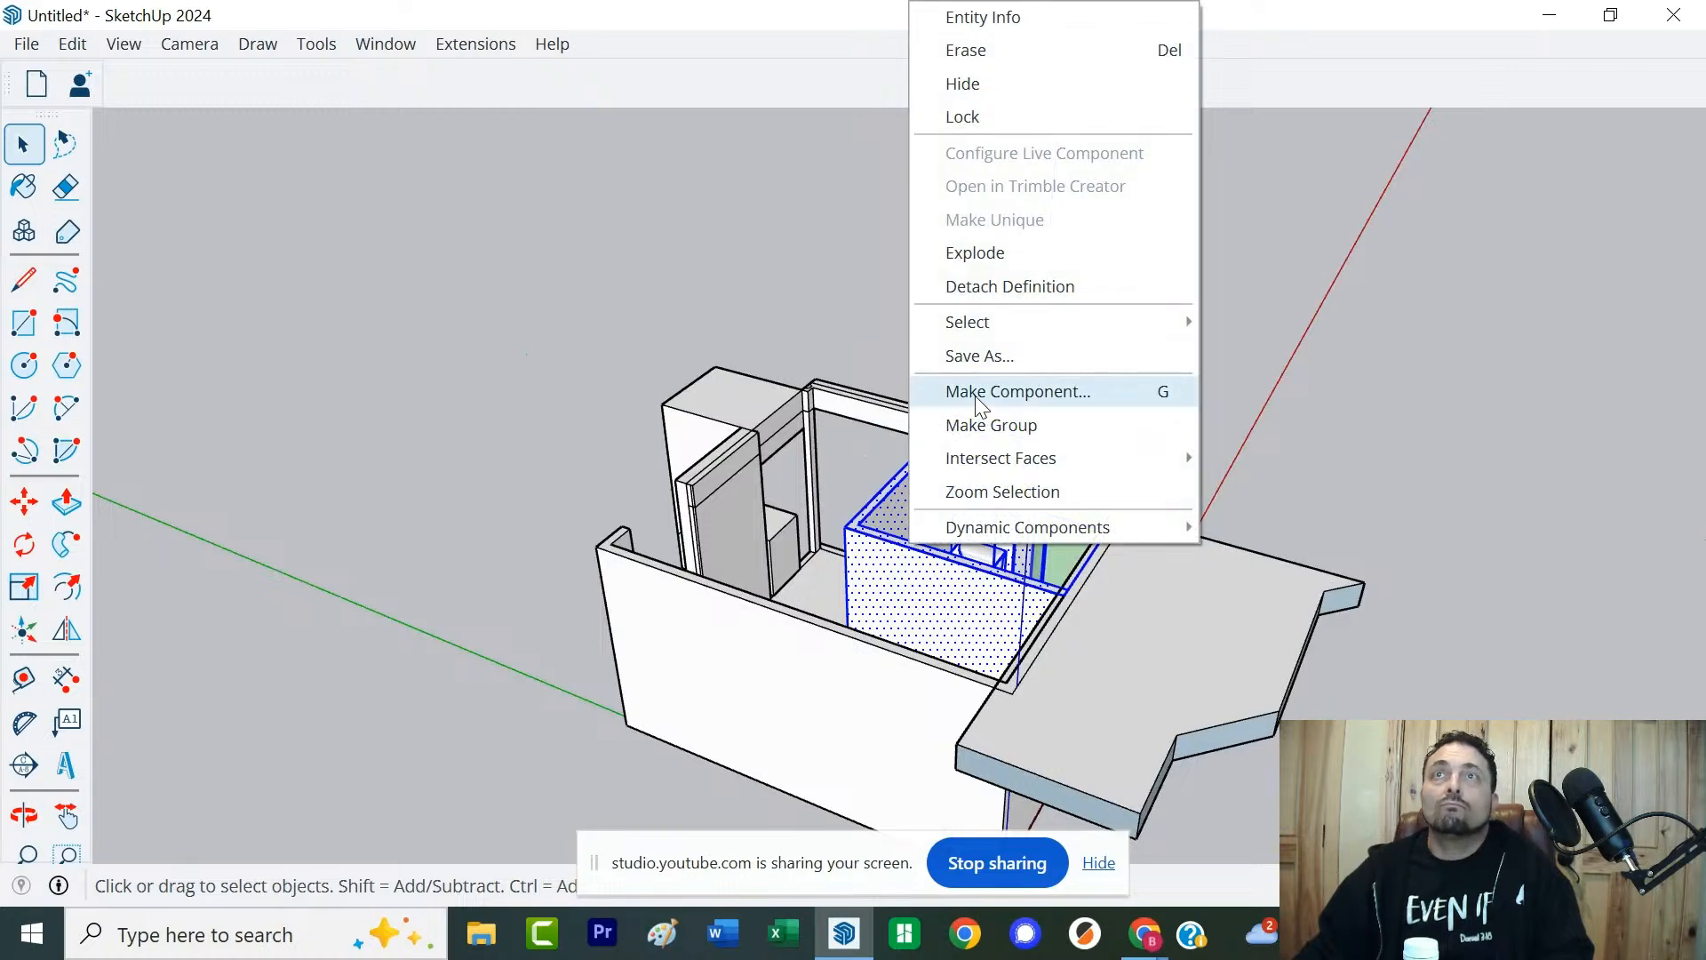
{"action": "left_click", "coordinate": [1002, 426]}
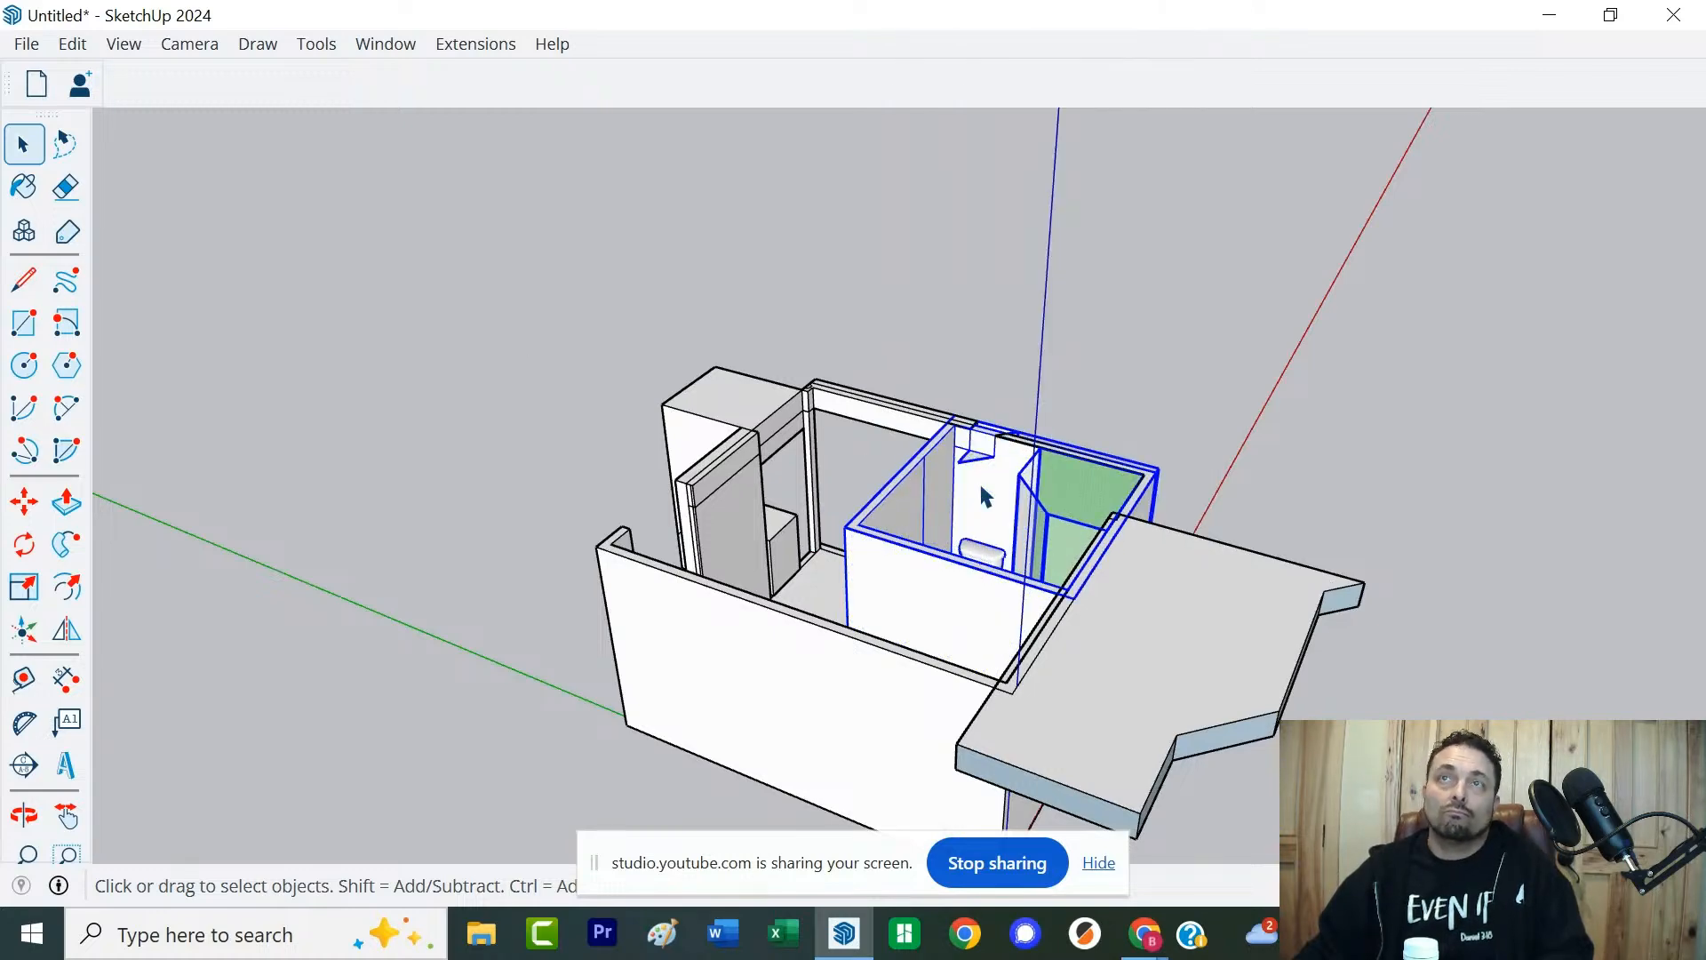
Move the bathroom group along the adjoining end wall to the opposite side of the room and deselect it
{"action": "key", "text": "m"}
{"action": "scroll", "coordinate": [952, 449], "scroll_direction": "up", "scroll_amount": 3}
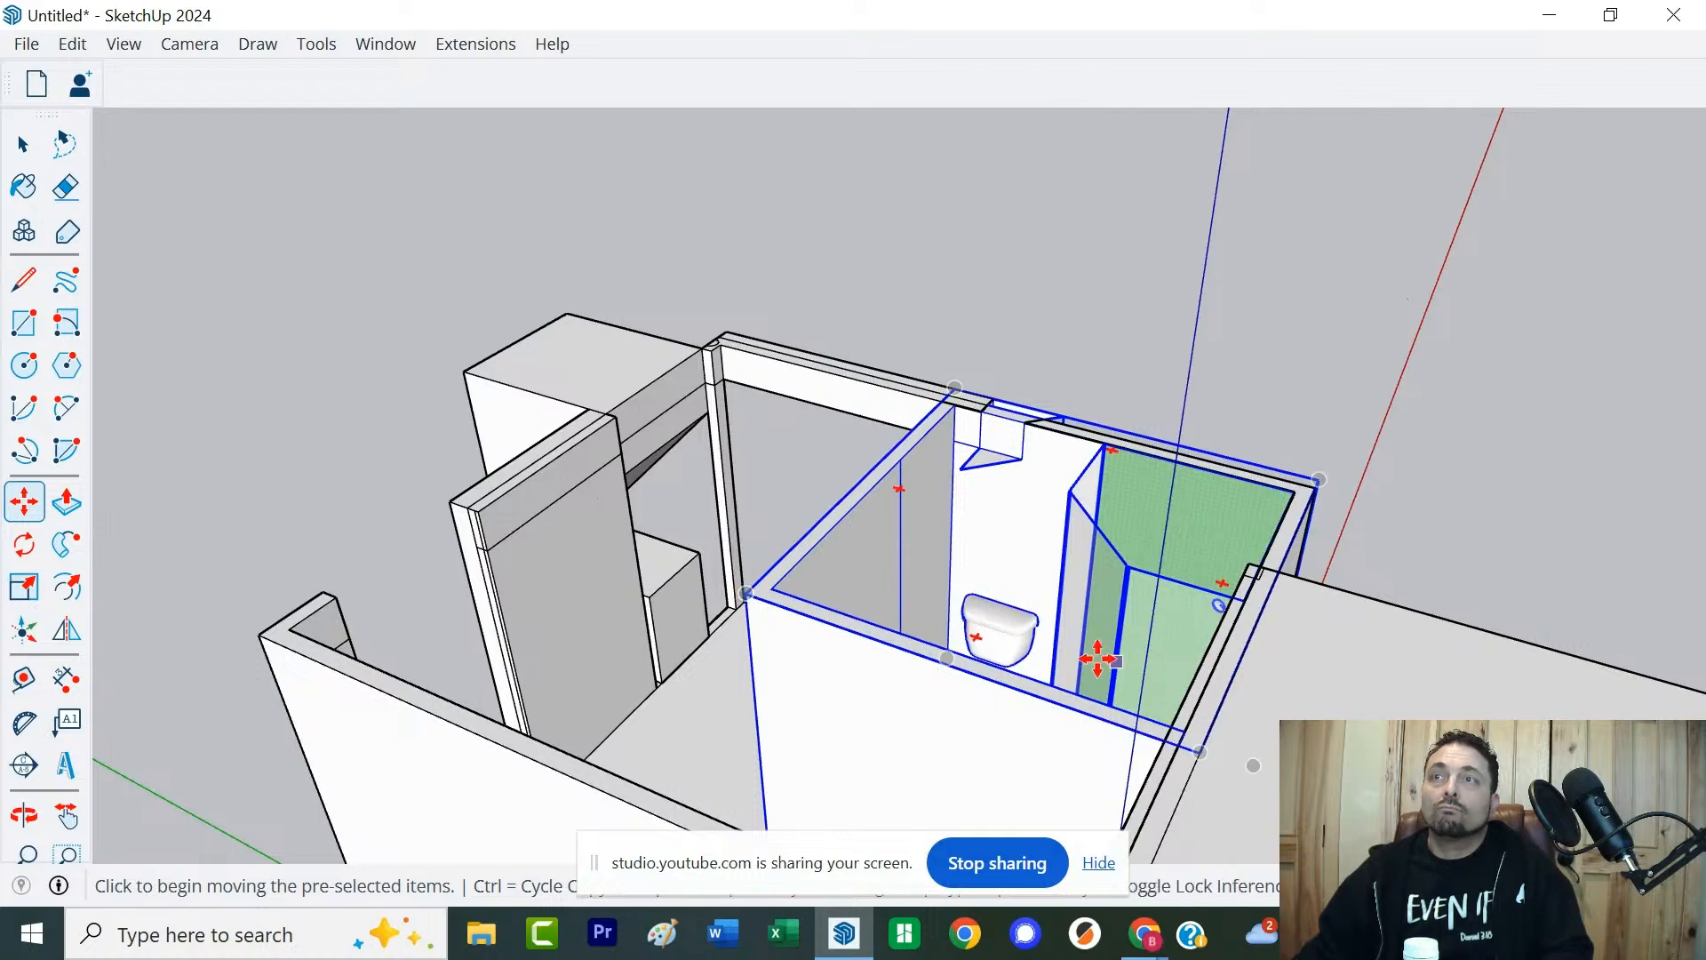
{"action": "scroll", "coordinate": [1189, 749], "scroll_direction": "down", "scroll_amount": 1}
{"action": "middle_click_drag", "start_coordinate": [1189, 749], "coordinate": [1342, 678]}
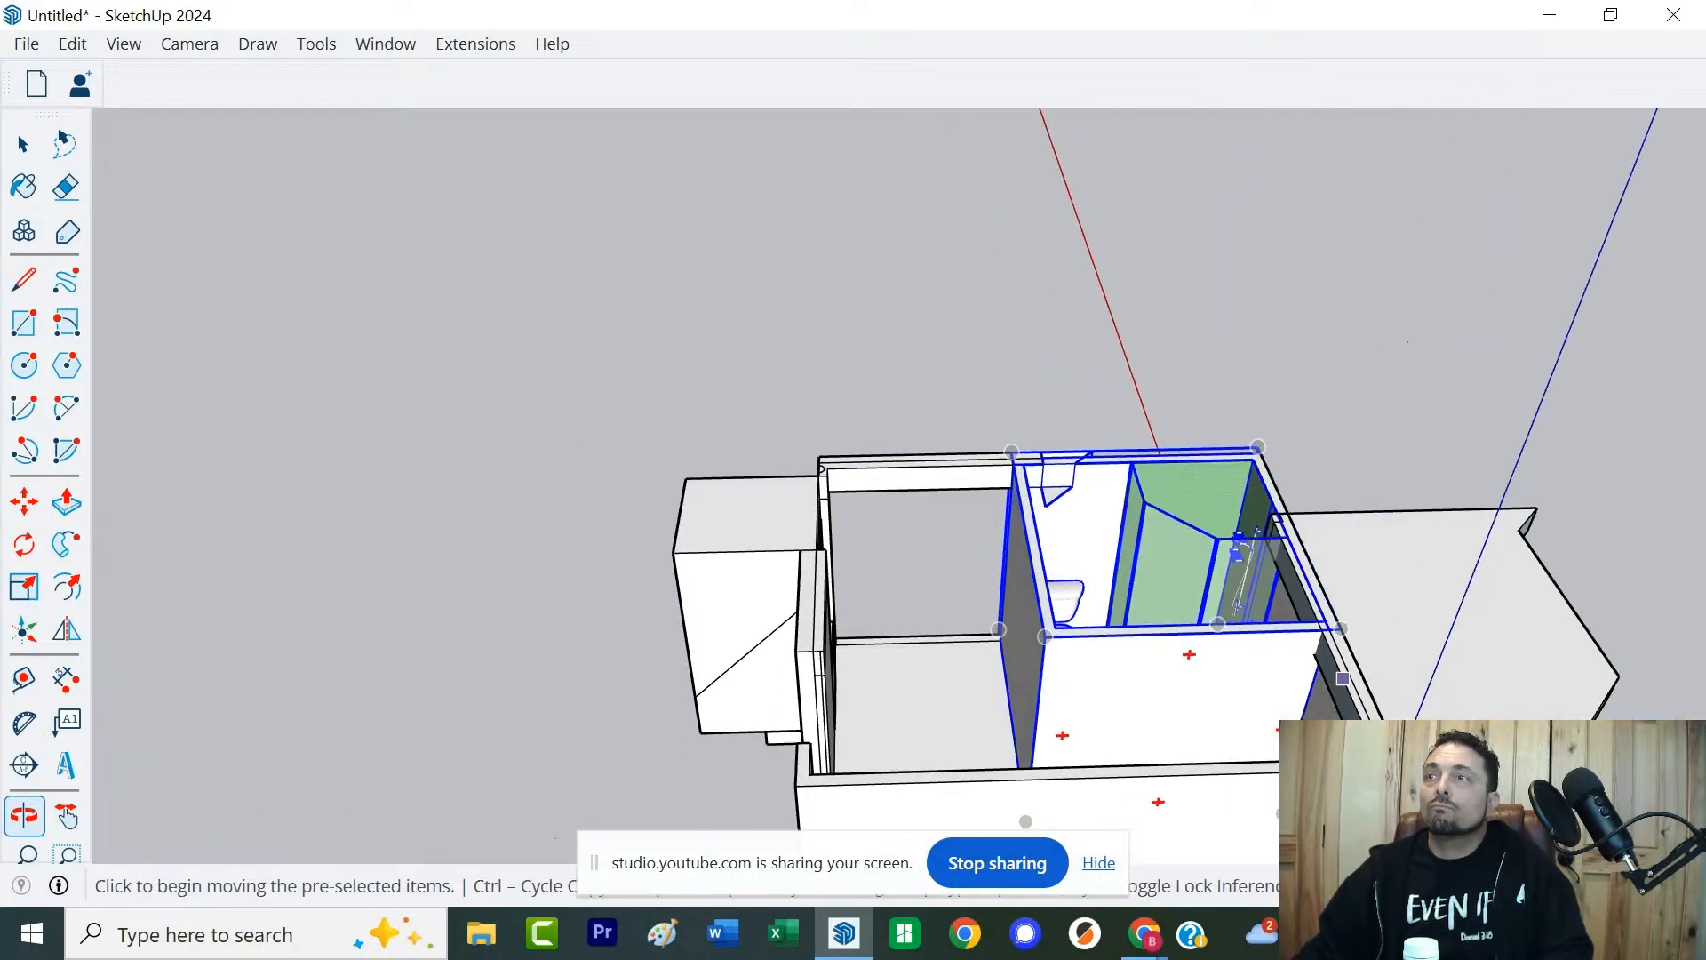
{"action": "left_click", "coordinate": [1348, 632]}
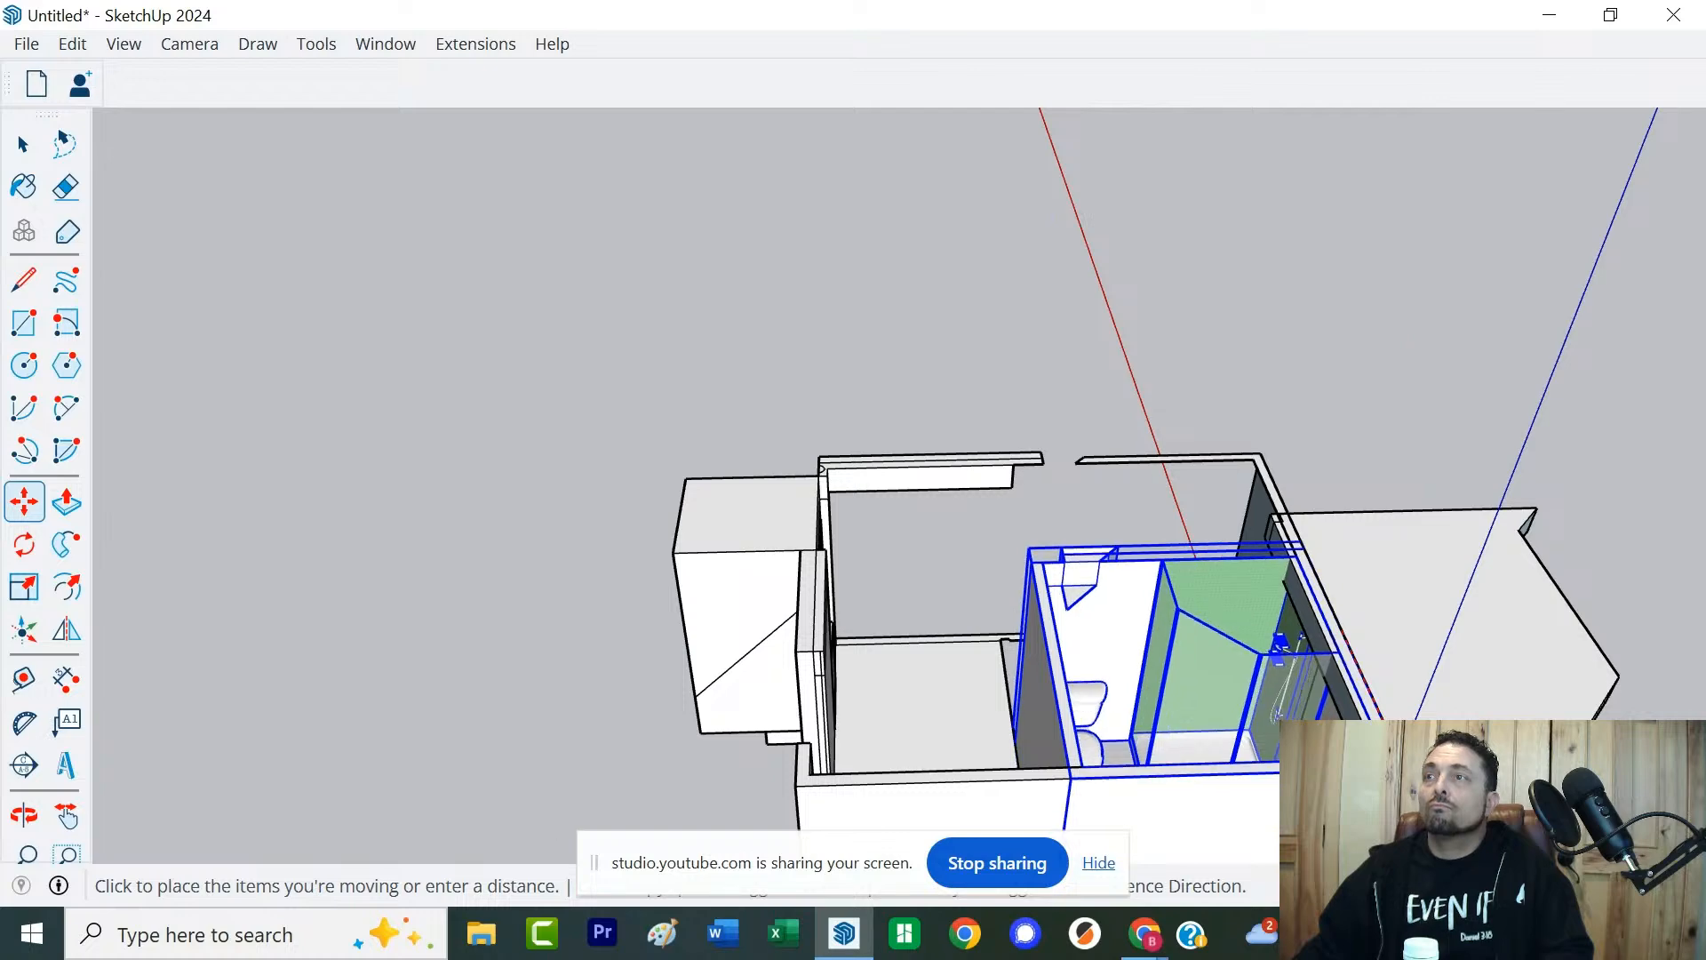
{"action": "left_click", "coordinate": [1024, 730]}
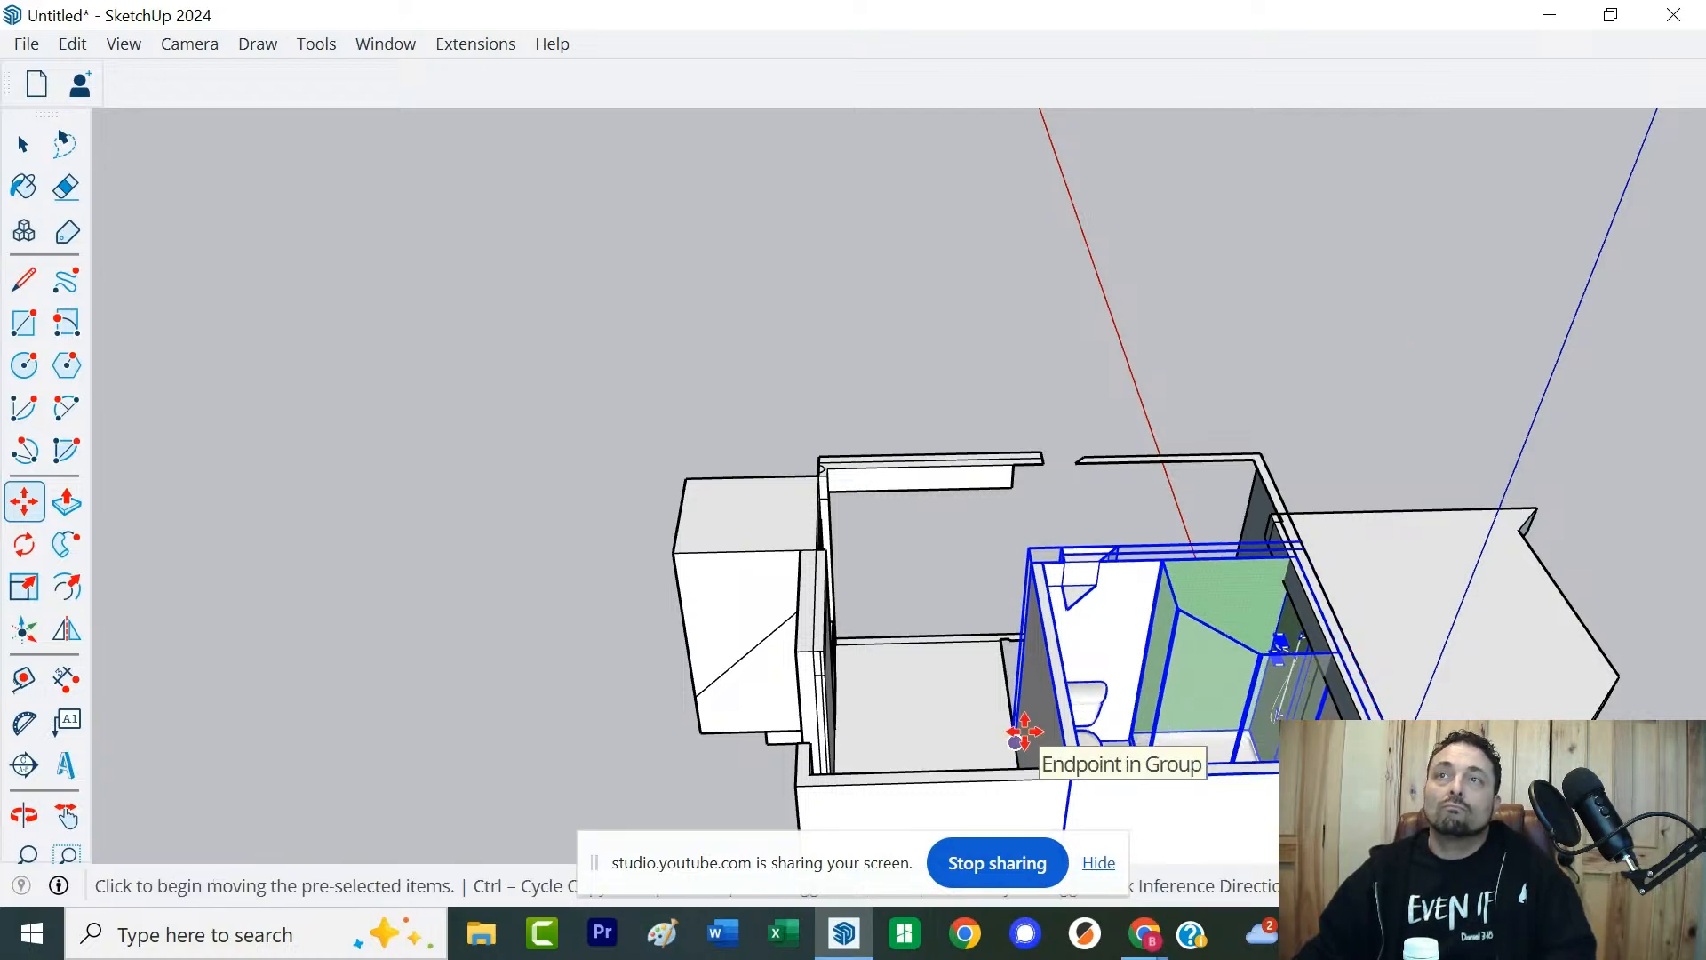
{"action": "key", "text": "space"}
{"action": "left_click", "coordinate": [759, 746]}
Open the bathroom group for editing and group the small triangular wall piece above the toilet
{"action": "middle_click_drag", "start_coordinate": [757, 748], "coordinate": [1148, 746]}
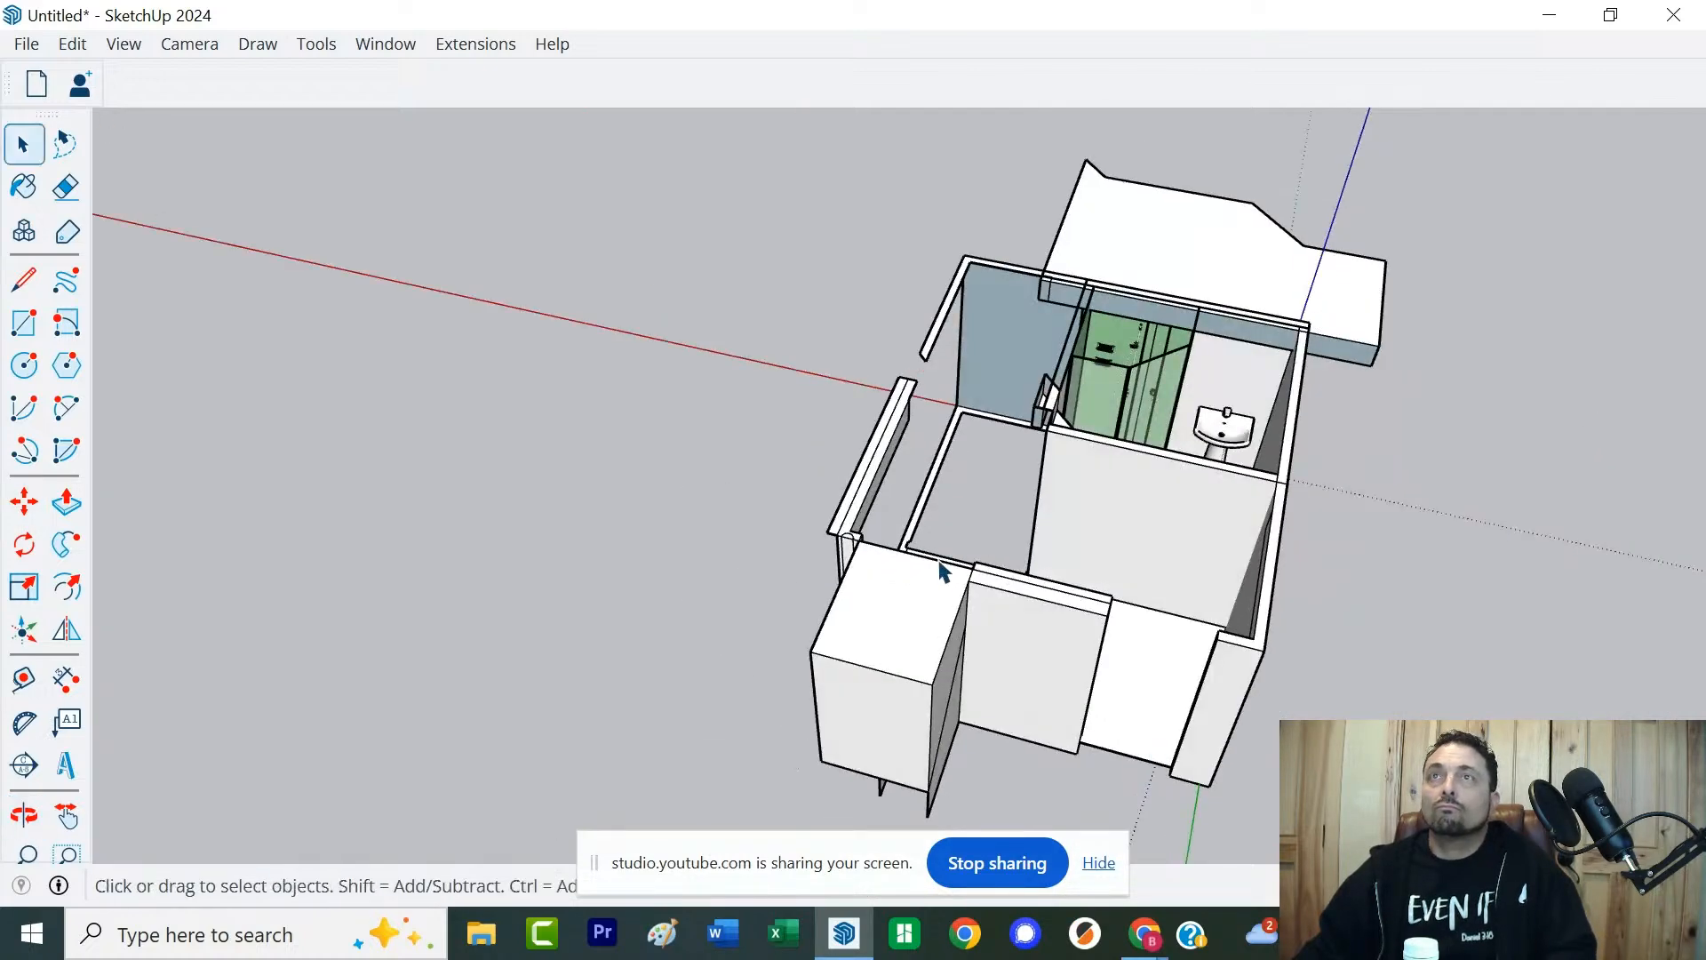
{"action": "middle_click_drag", "start_coordinate": [944, 573], "coordinate": [1071, 637]}
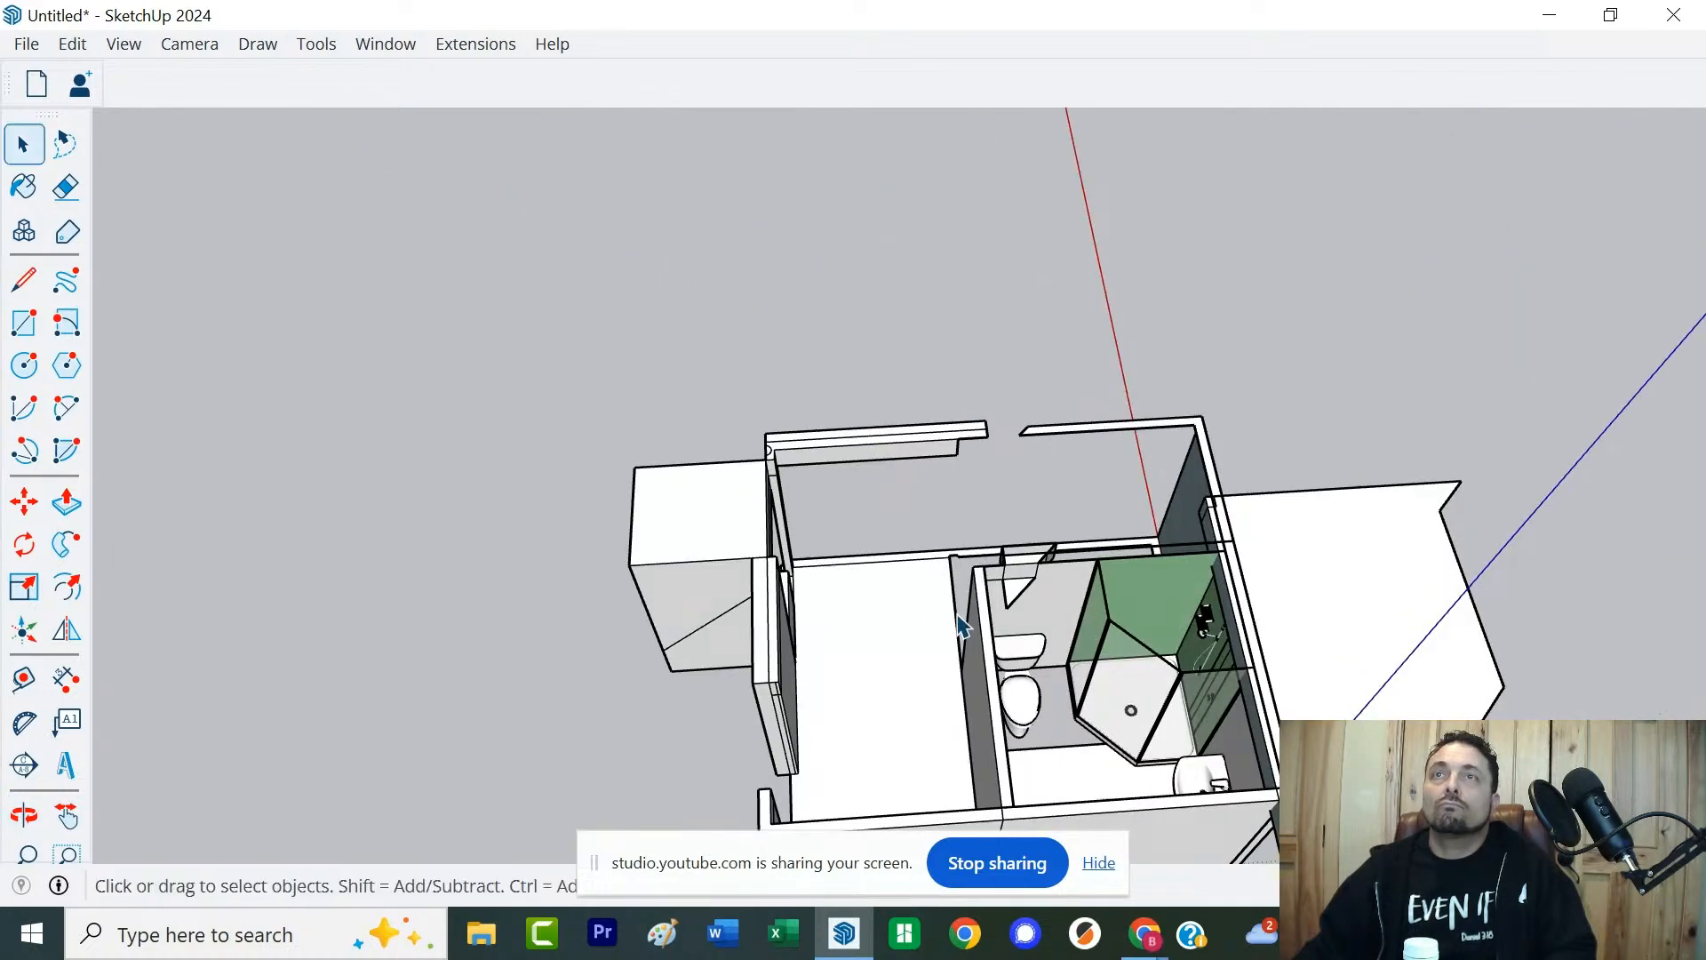
{"action": "double_click", "coordinate": [1042, 619]}
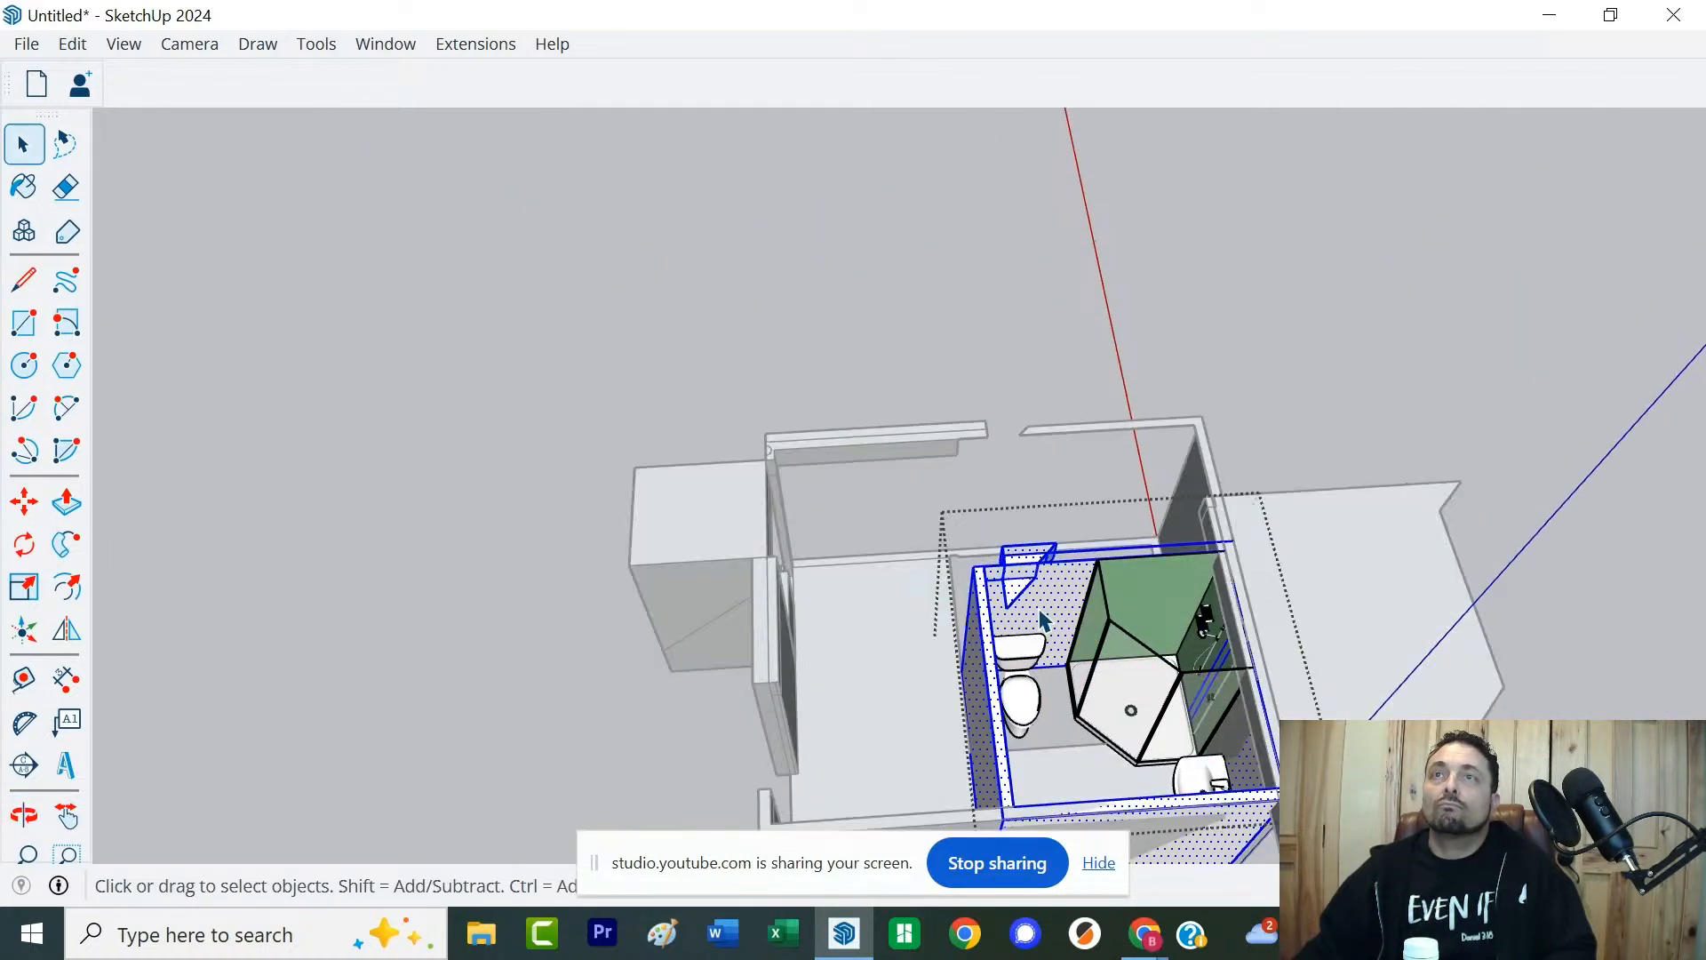
{"action": "left_click_drag", "start_coordinate": [986, 531], "coordinate": [1079, 614]}
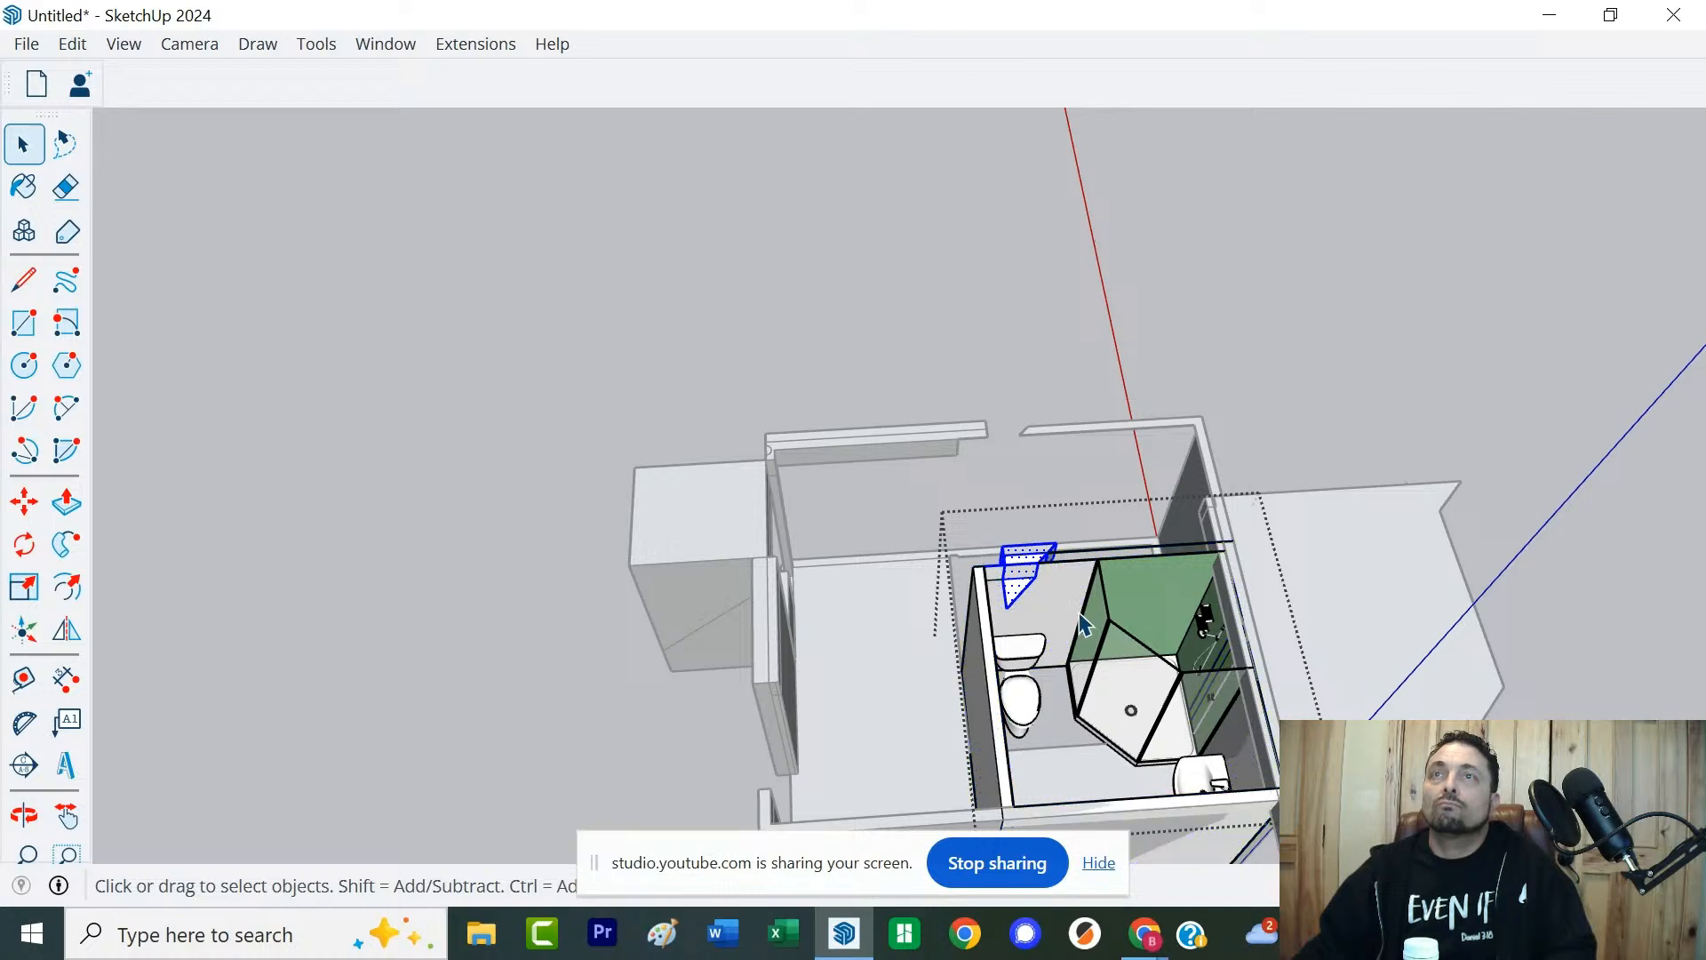
{"action": "right_click", "coordinate": [1024, 575]}
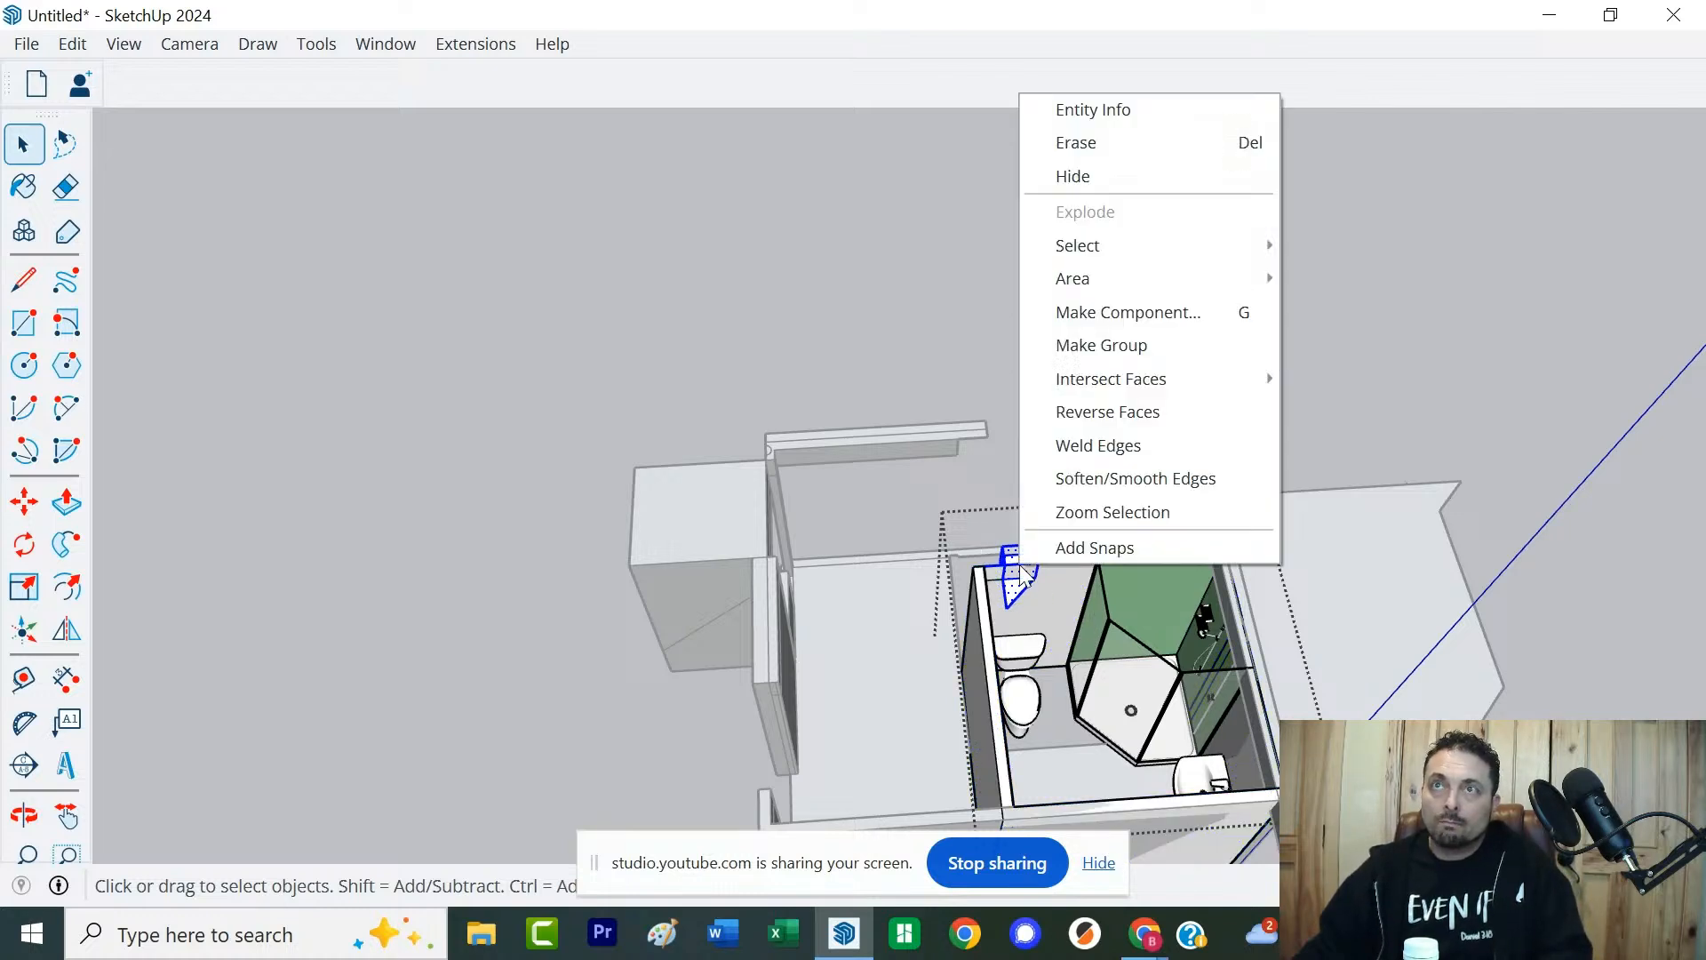
{"action": "left_click", "coordinate": [1102, 346]}
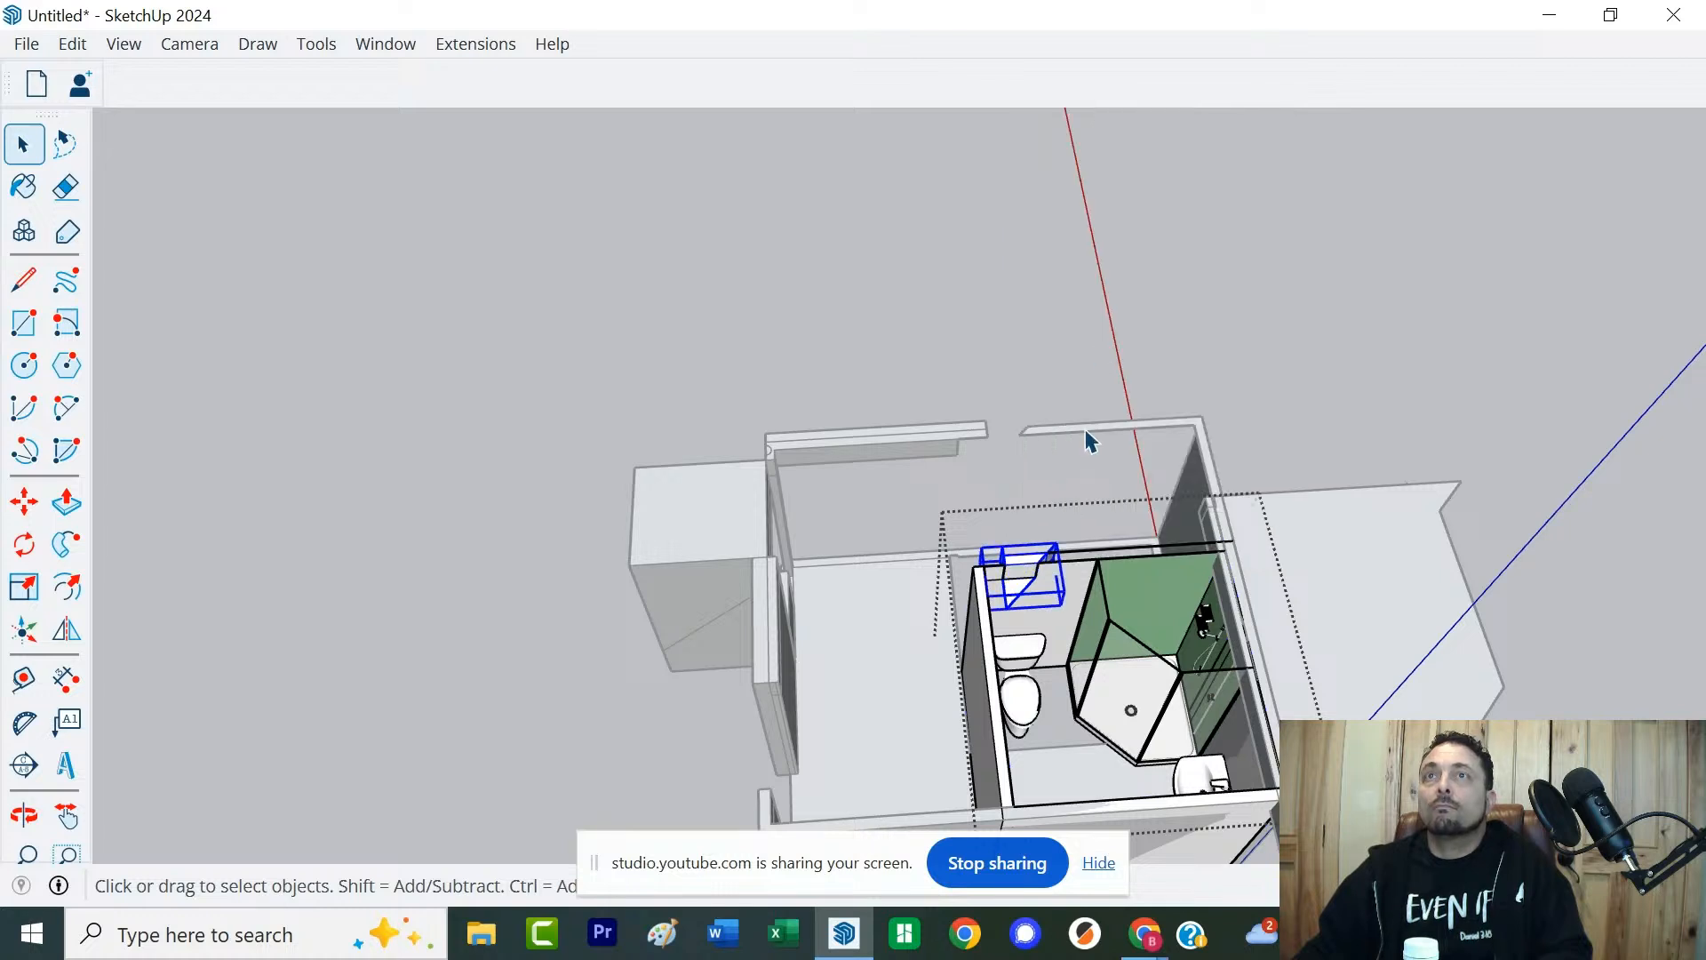
Move the triangular piece back to the gap in the original outer wall and close the bathroom group
{"action": "key", "text": "m"}
{"action": "right_click", "coordinate": [1001, 542]}
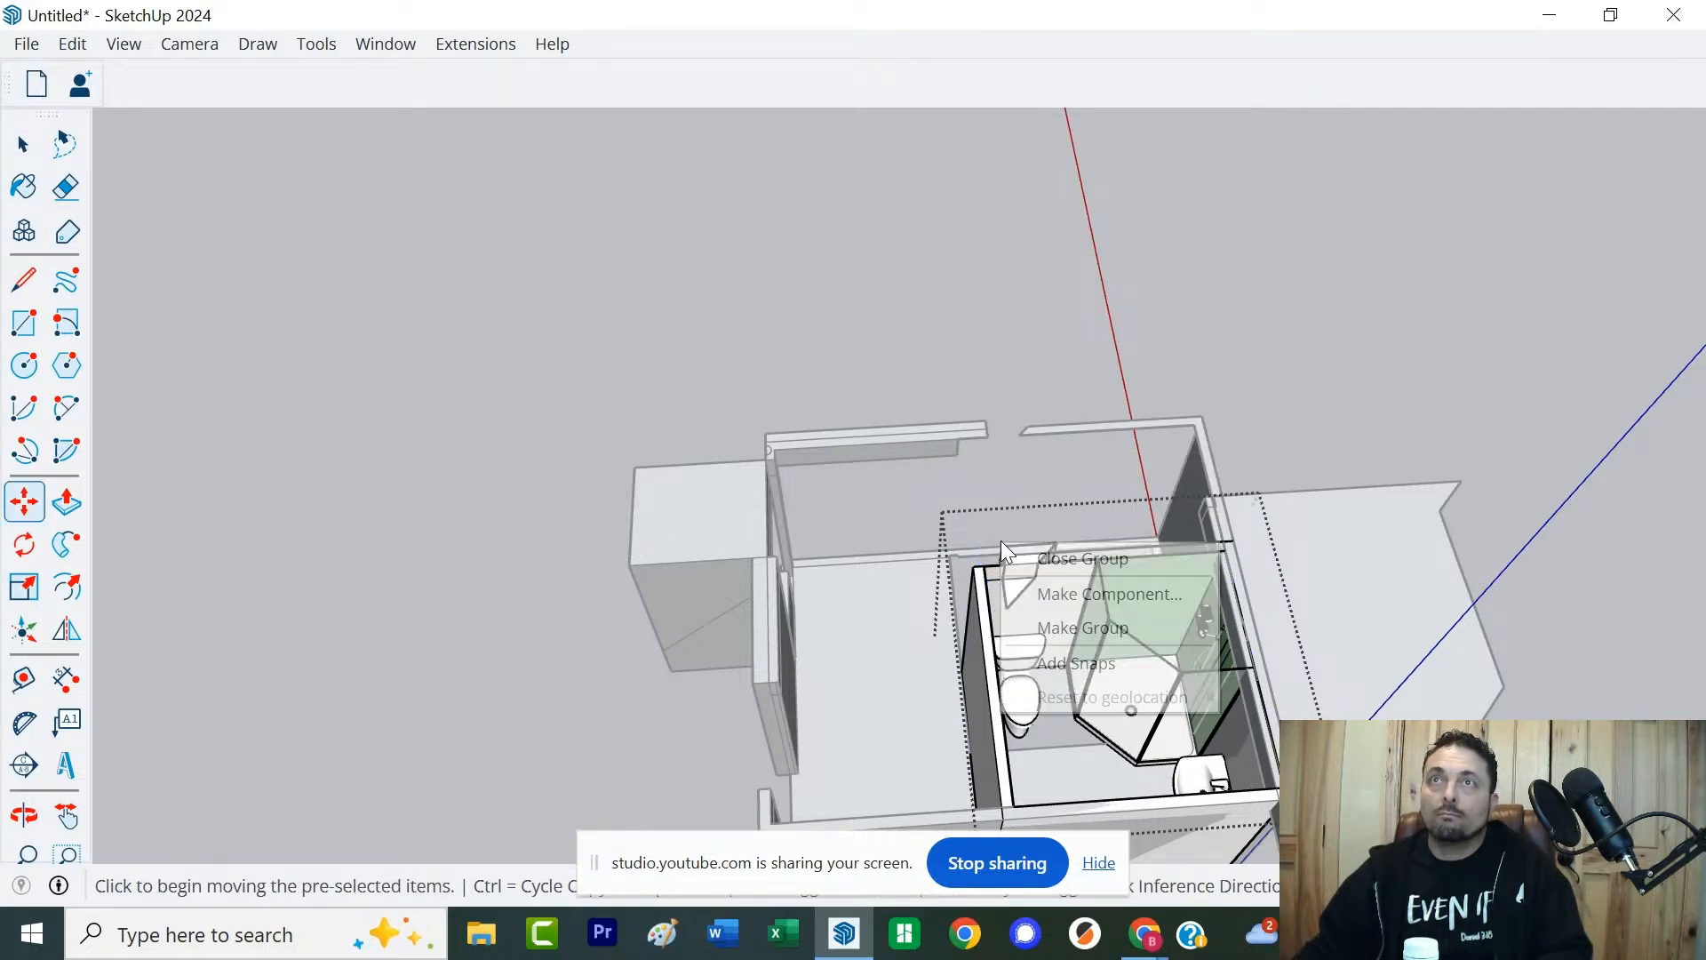
{"action": "left_click", "coordinate": [984, 597]}
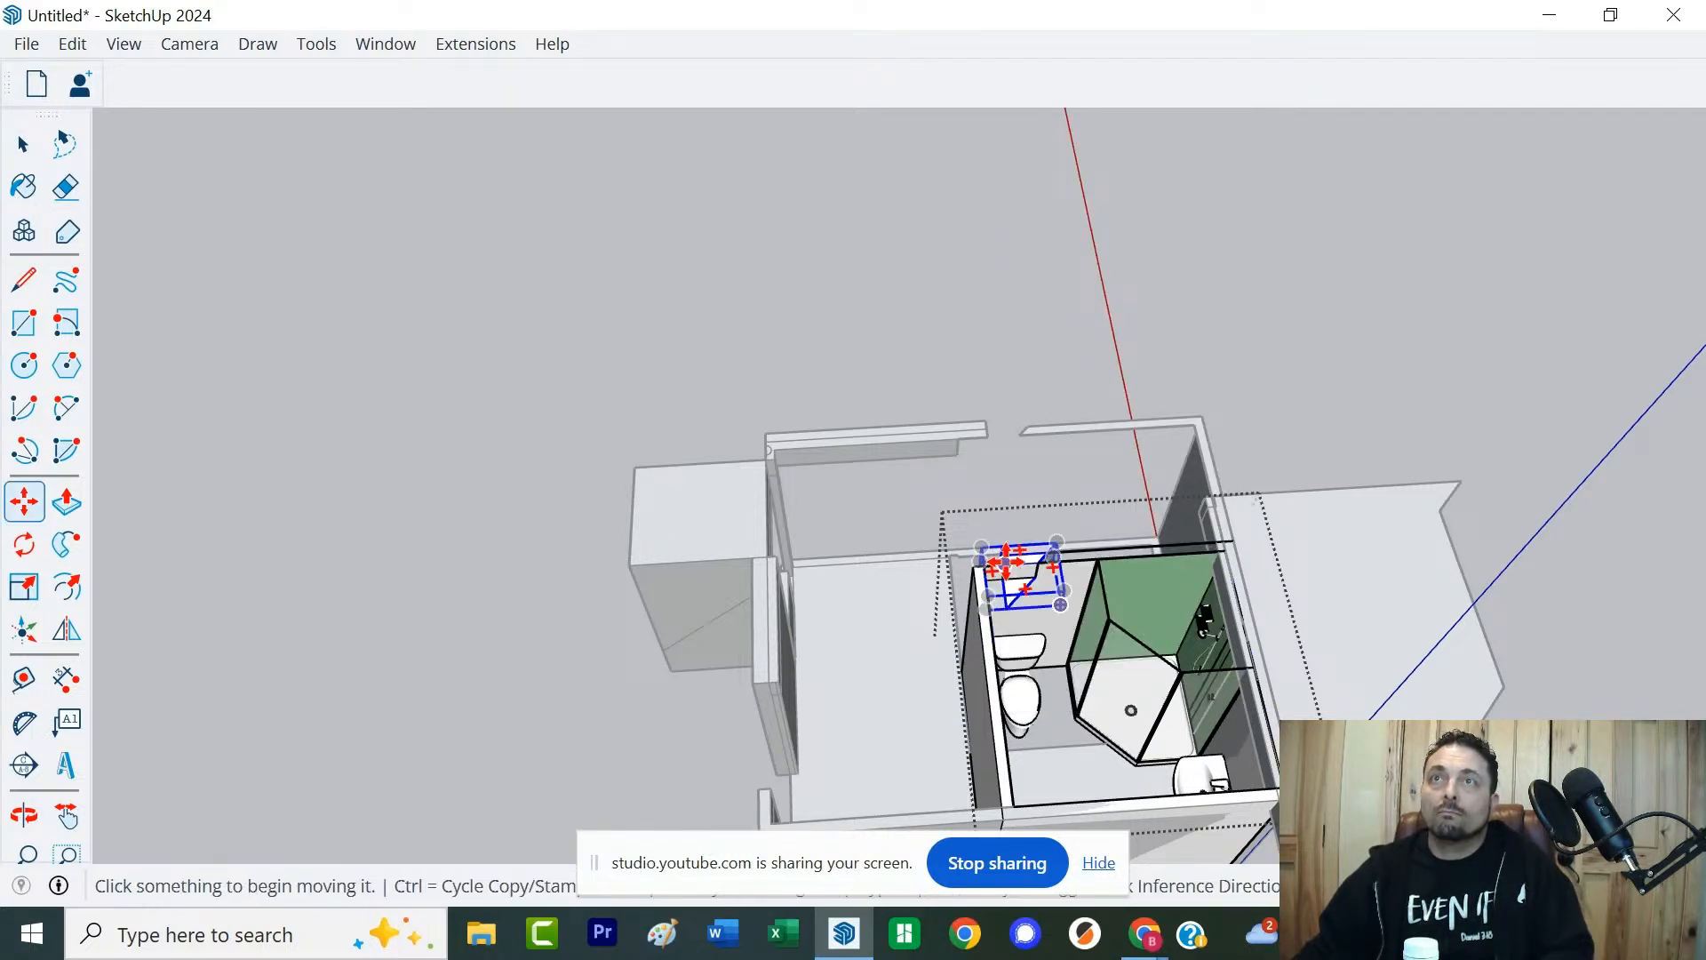
{"action": "left_click", "coordinate": [1006, 562]}
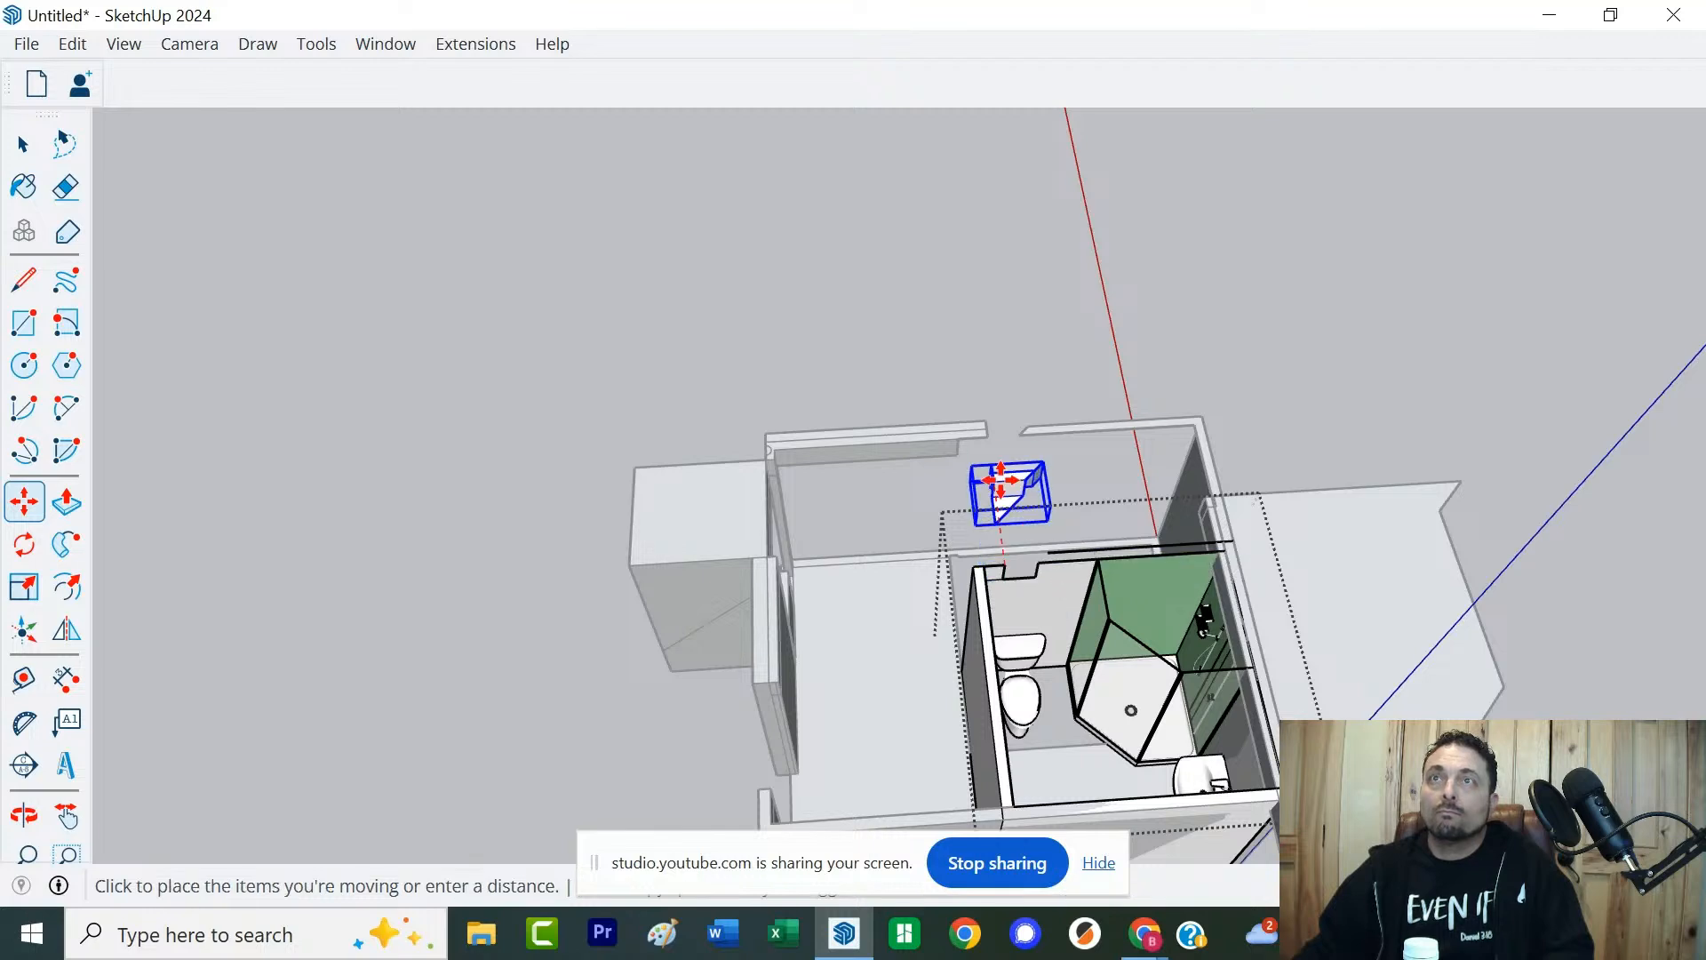
{"action": "key", "text": "Escape"}
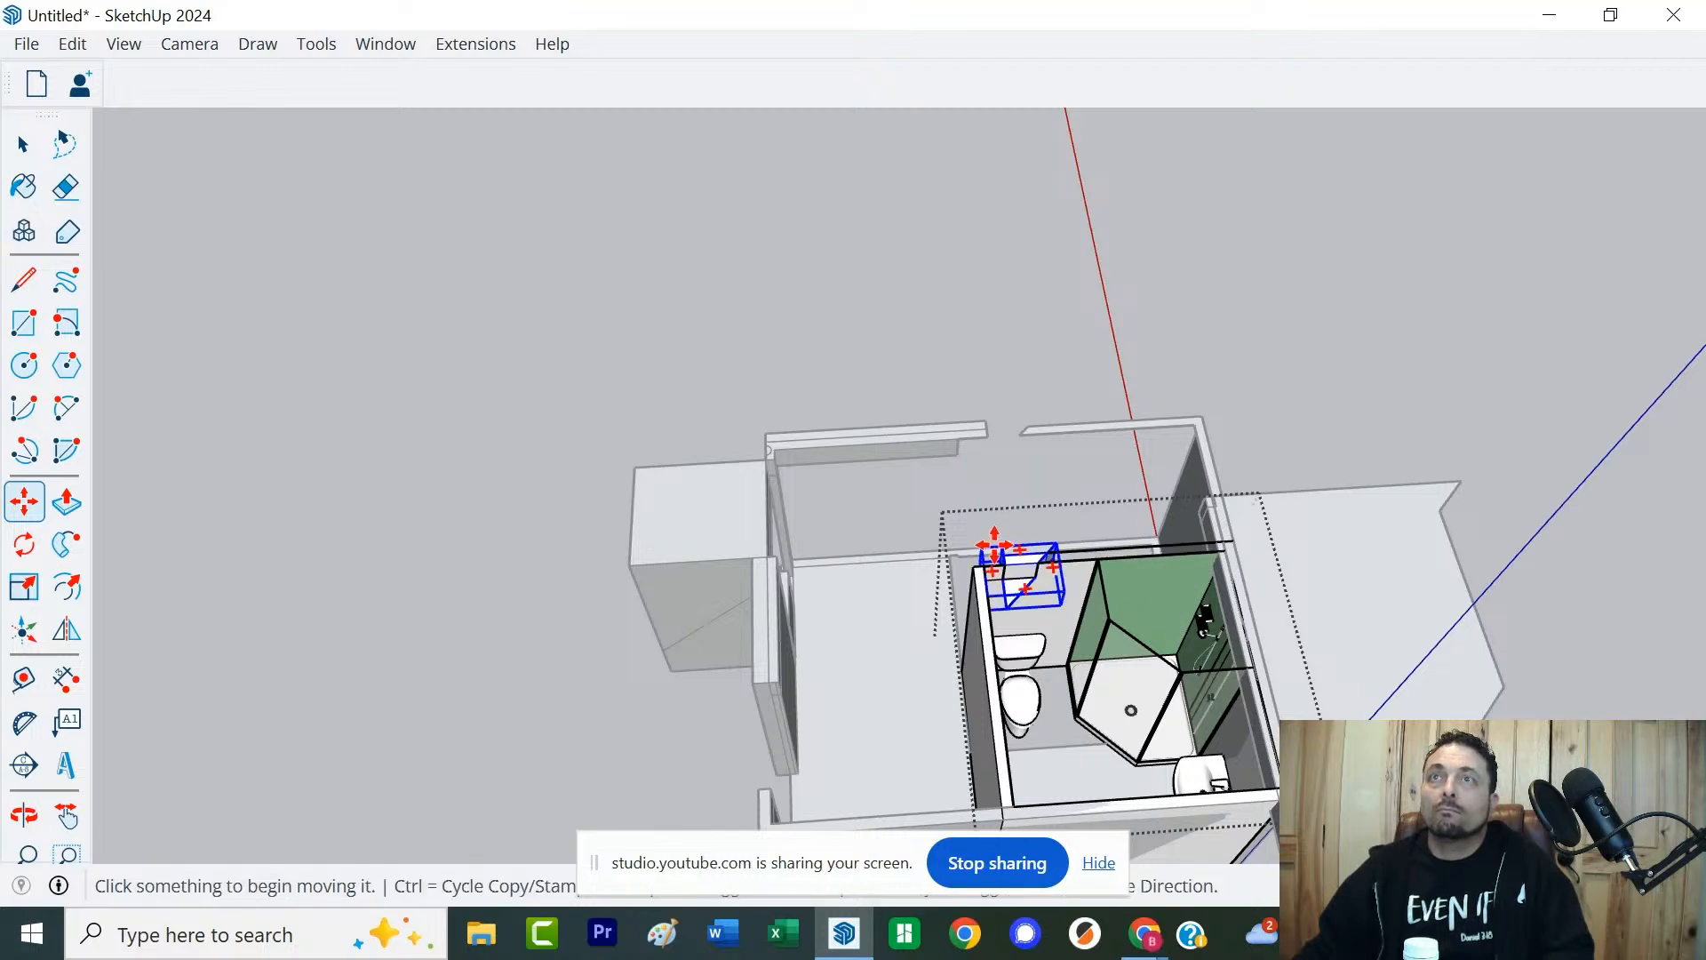
{"action": "left_click", "coordinate": [994, 556]}
{"action": "left_click", "coordinate": [993, 433]}
{"action": "key", "text": "space"}
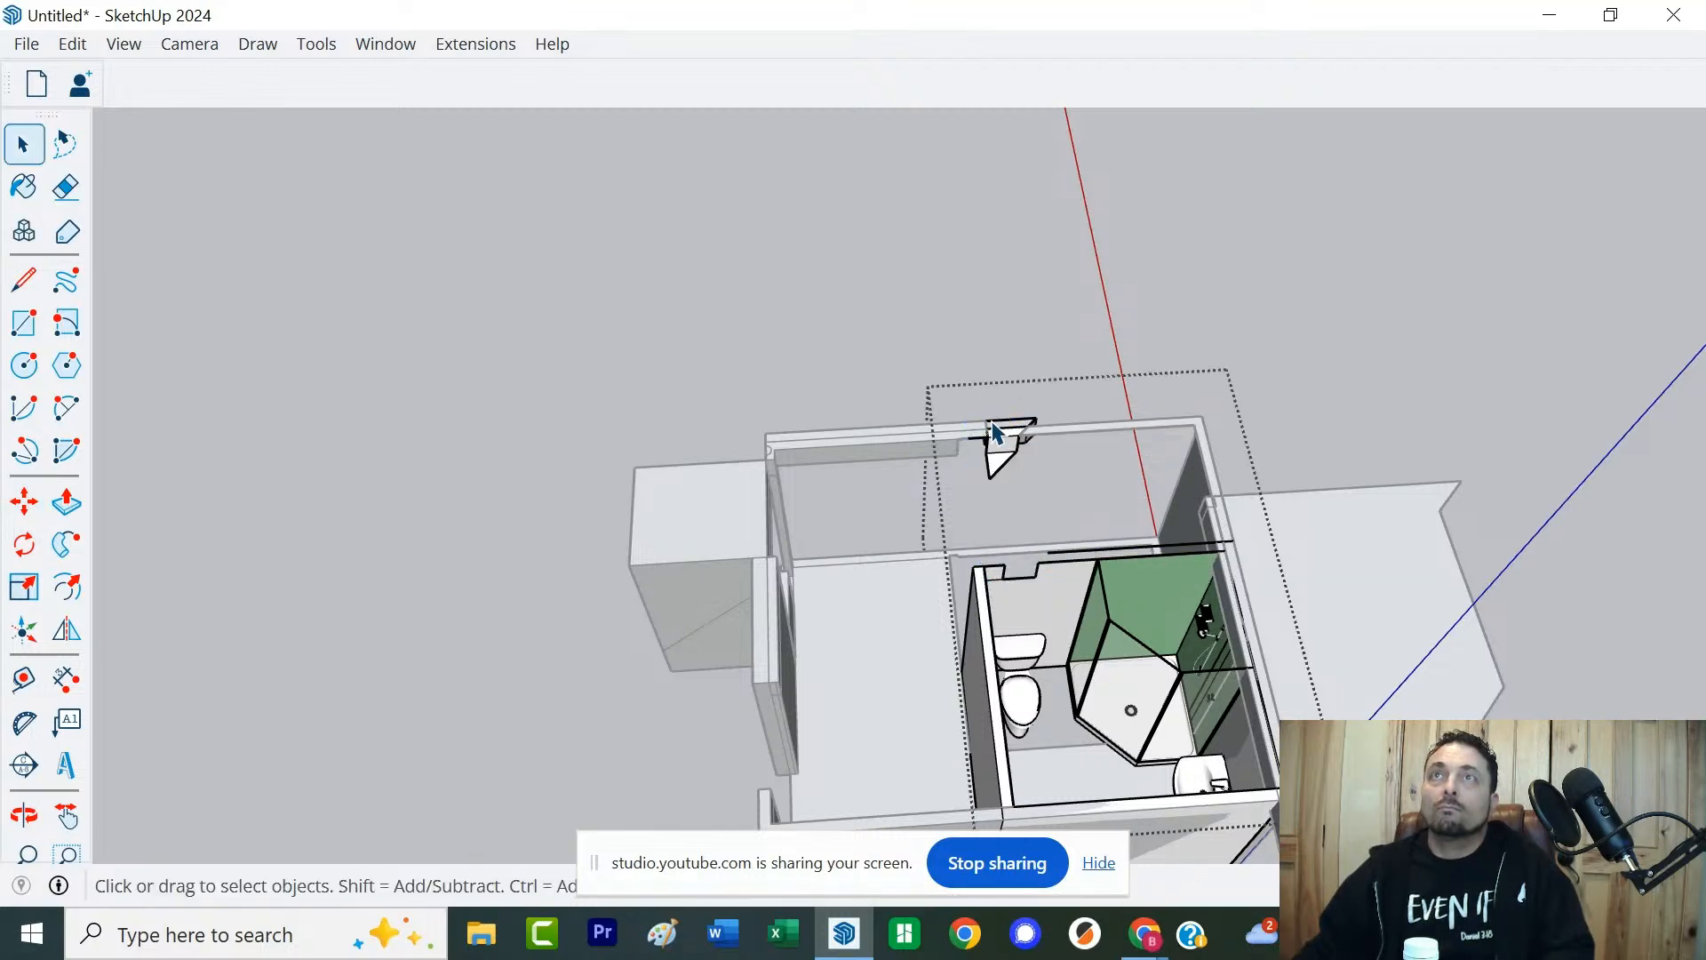
{"action": "left_click", "coordinate": [969, 570]}
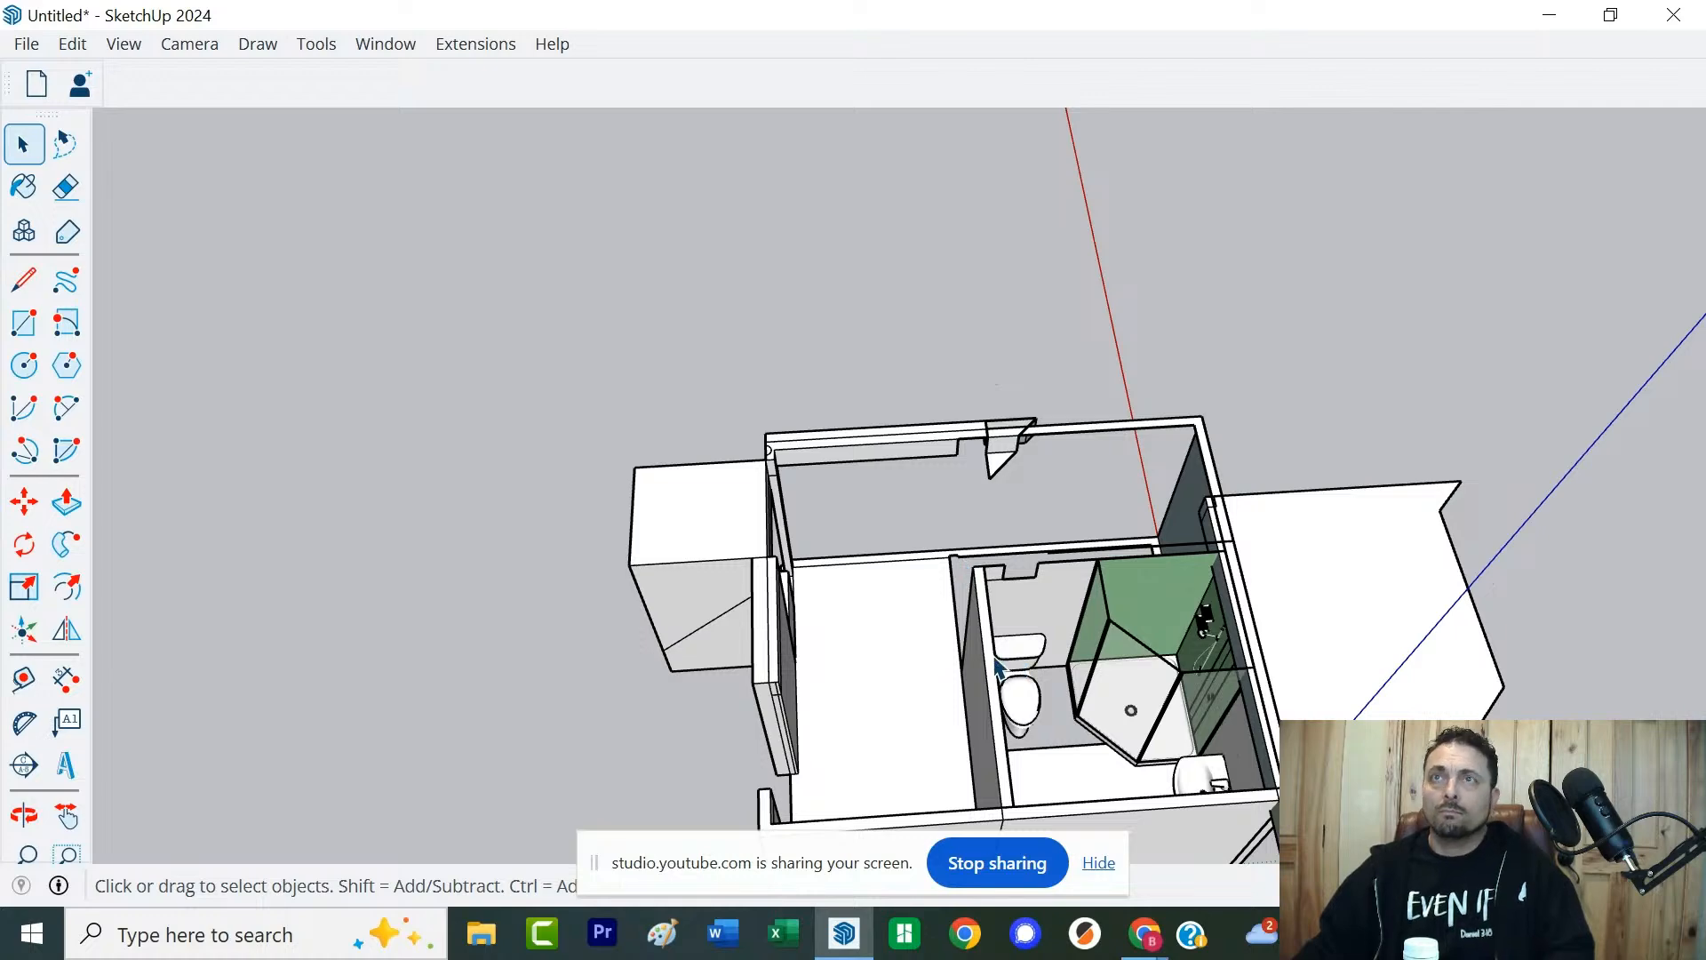
Draw a rectangle over the floor opening left by the relocated bathroom to restore the missing floor
{"action": "middle_click_drag", "start_coordinate": [870, 673], "coordinate": [1327, 686]}
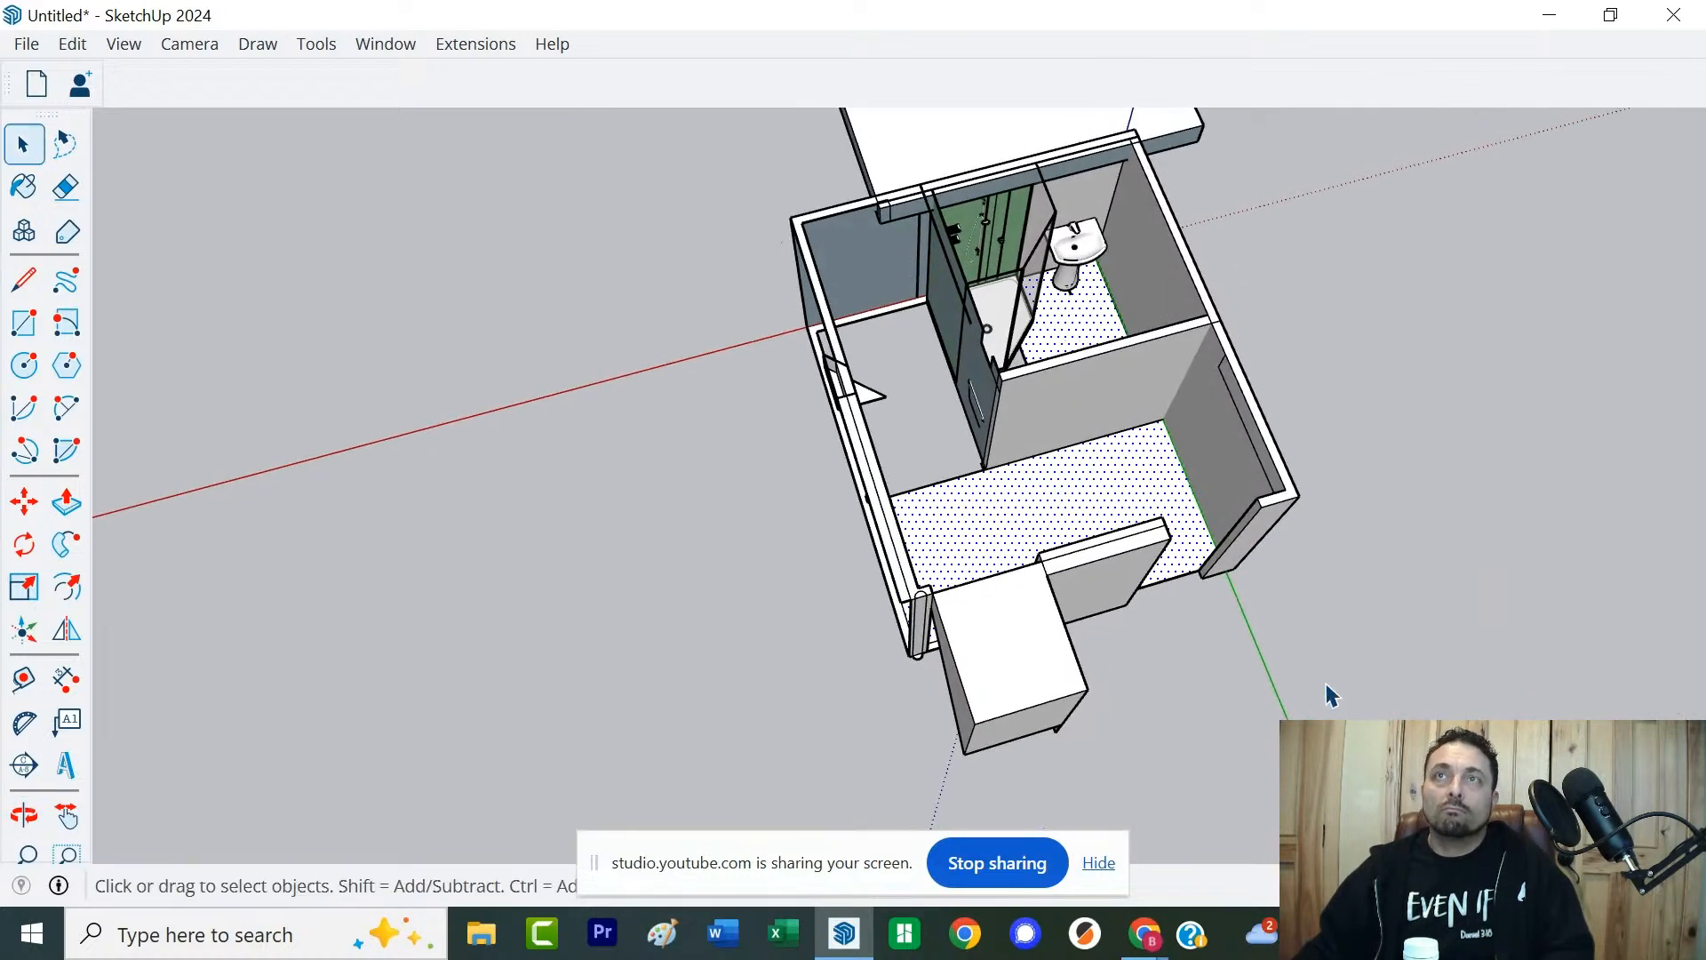
{"action": "key", "text": "r"}
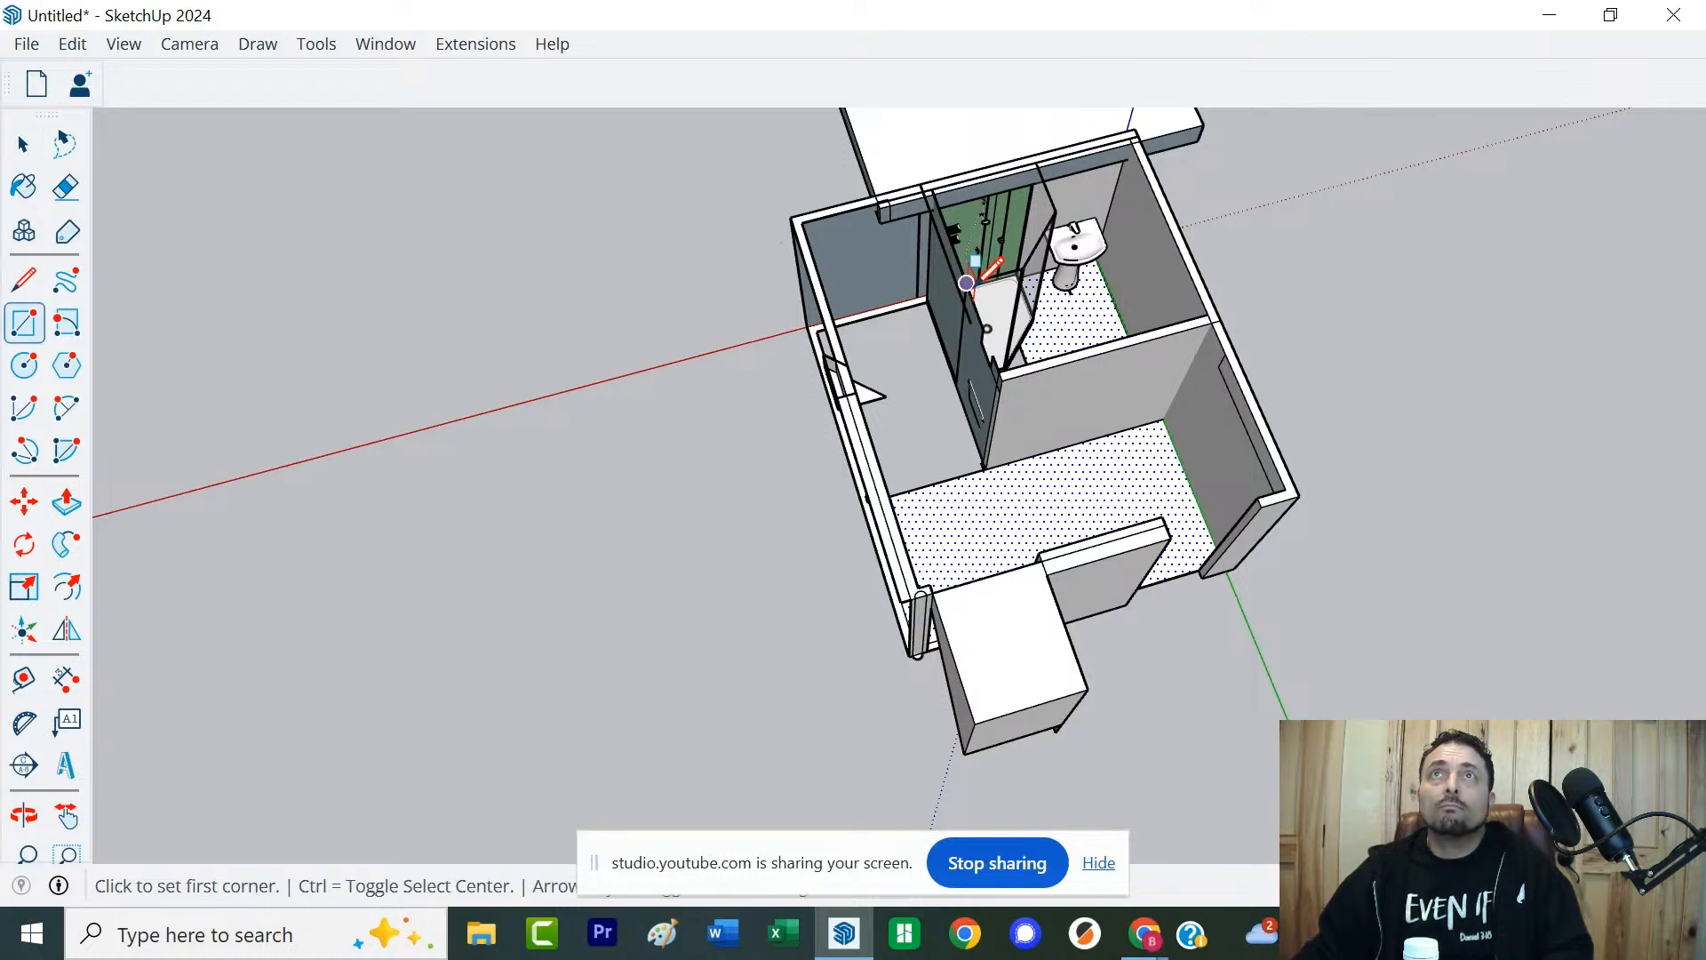
{"action": "left_click", "coordinate": [875, 315]}
{"action": "left_click", "coordinate": [908, 489]}
{"action": "key", "text": "space"}
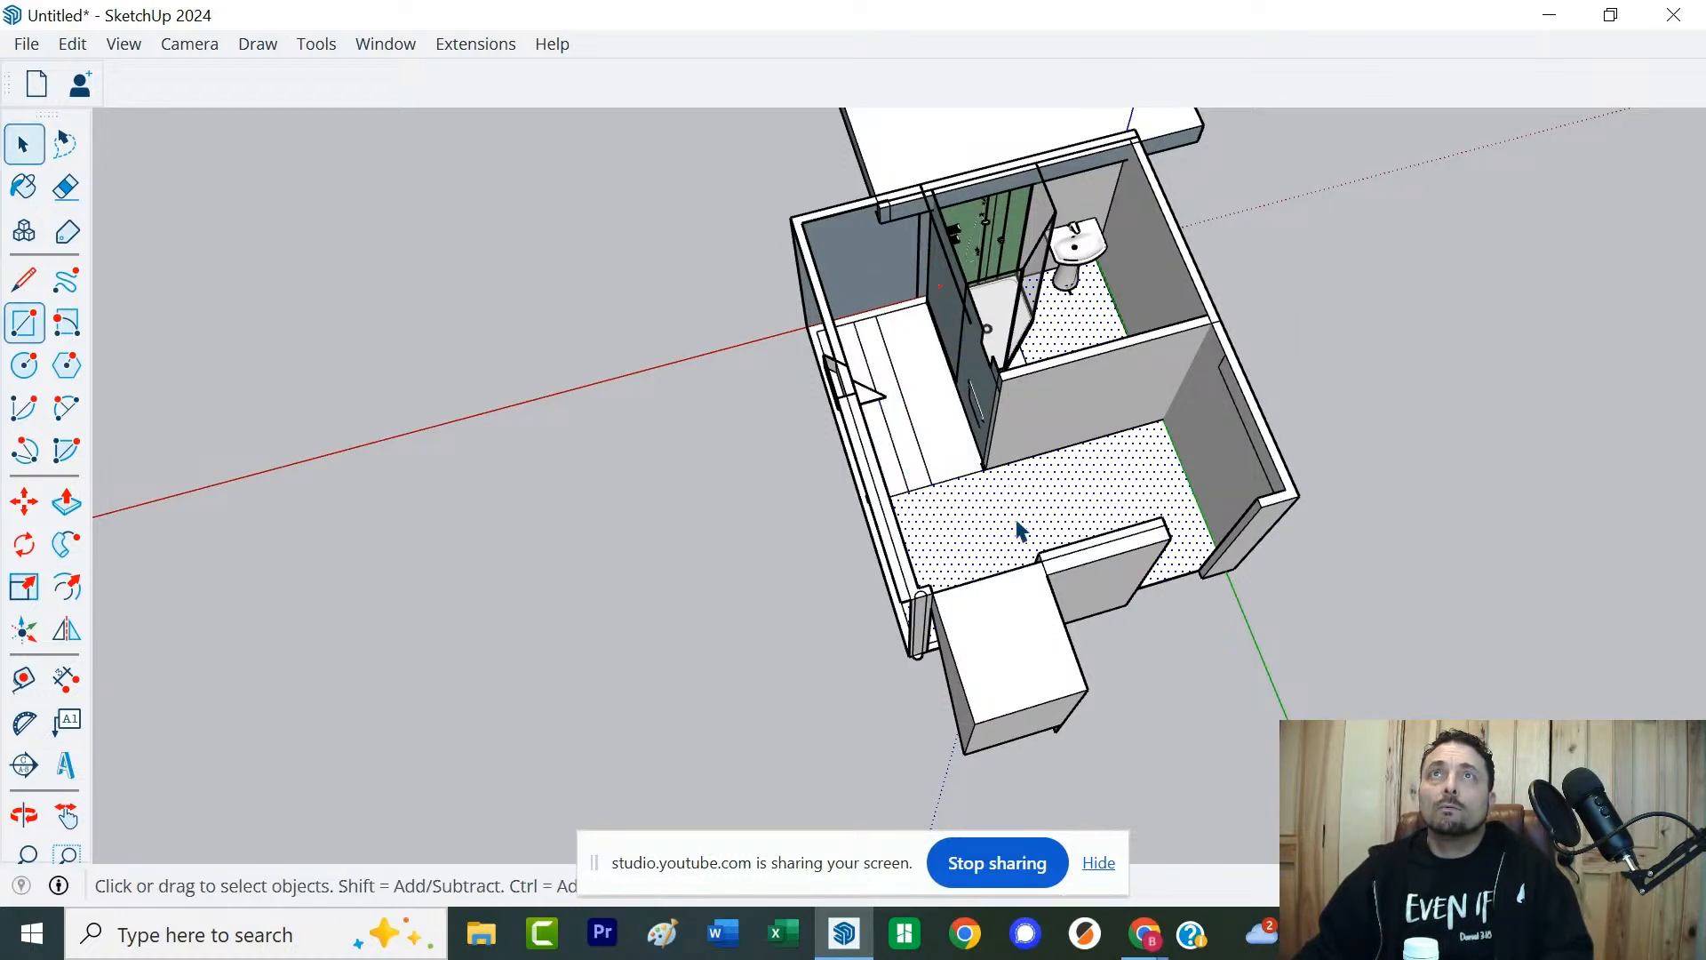
Delete the leftover dividing edges across the restored floor area to merge it with the room floor
{"action": "middle_click_drag", "start_coordinate": [1016, 477], "coordinate": [947, 452]}
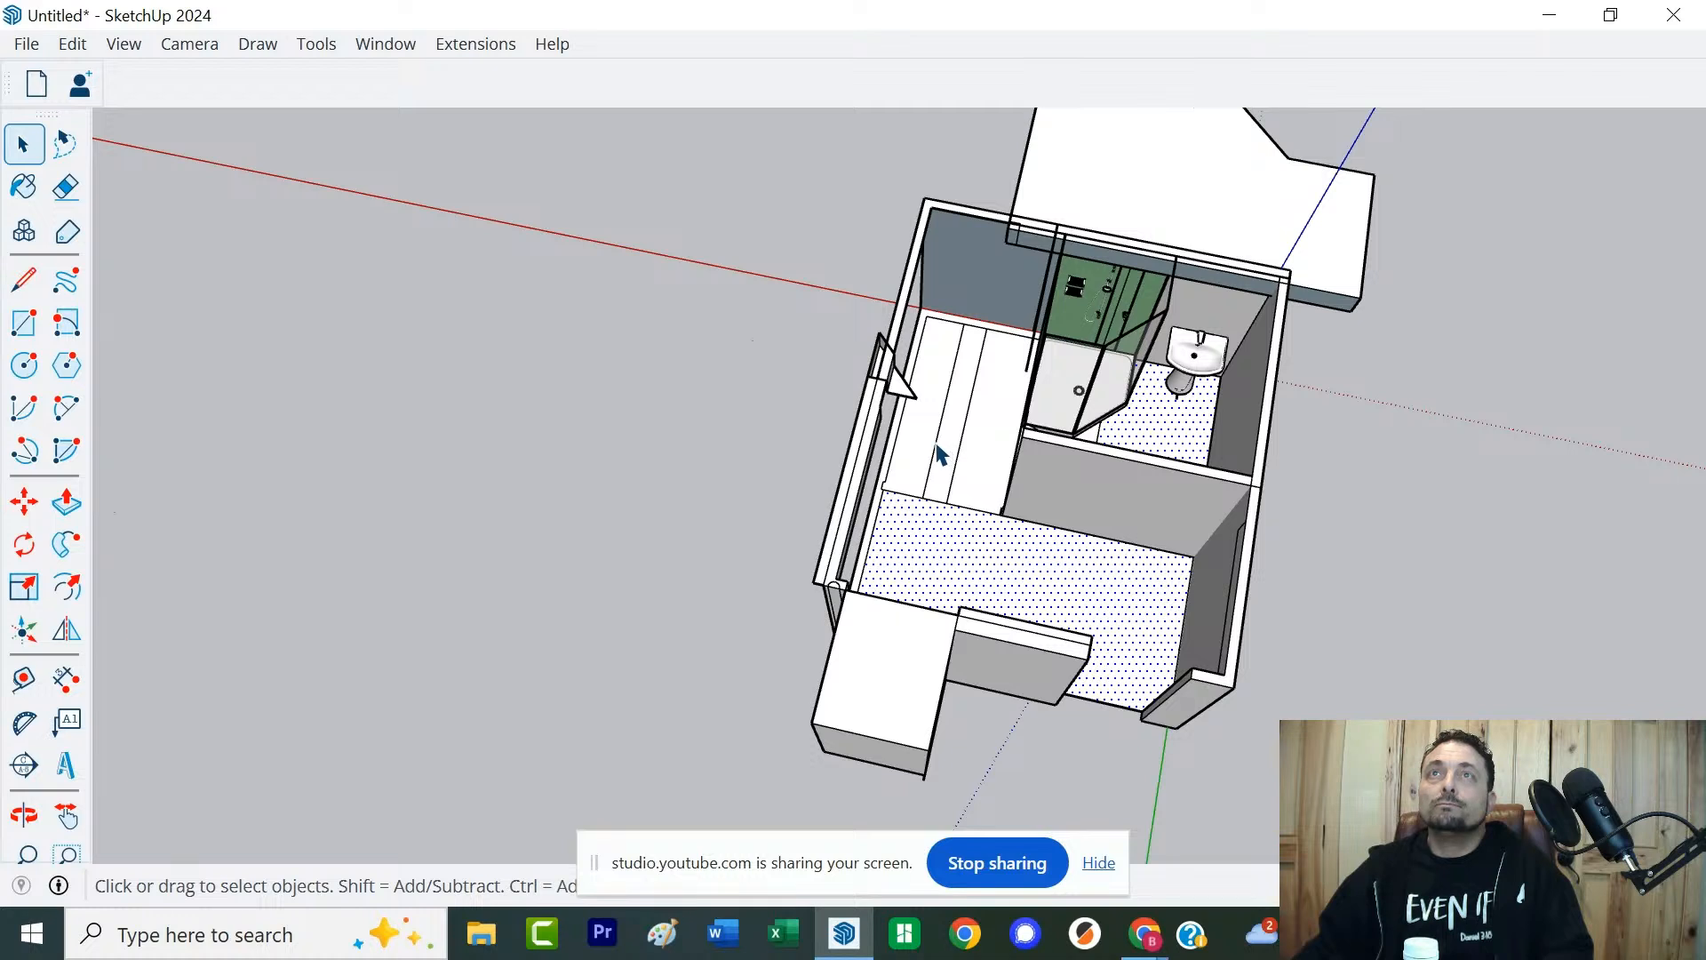
{"action": "left_click", "coordinate": [937, 453]}
{"action": "key", "text": "Delete"}
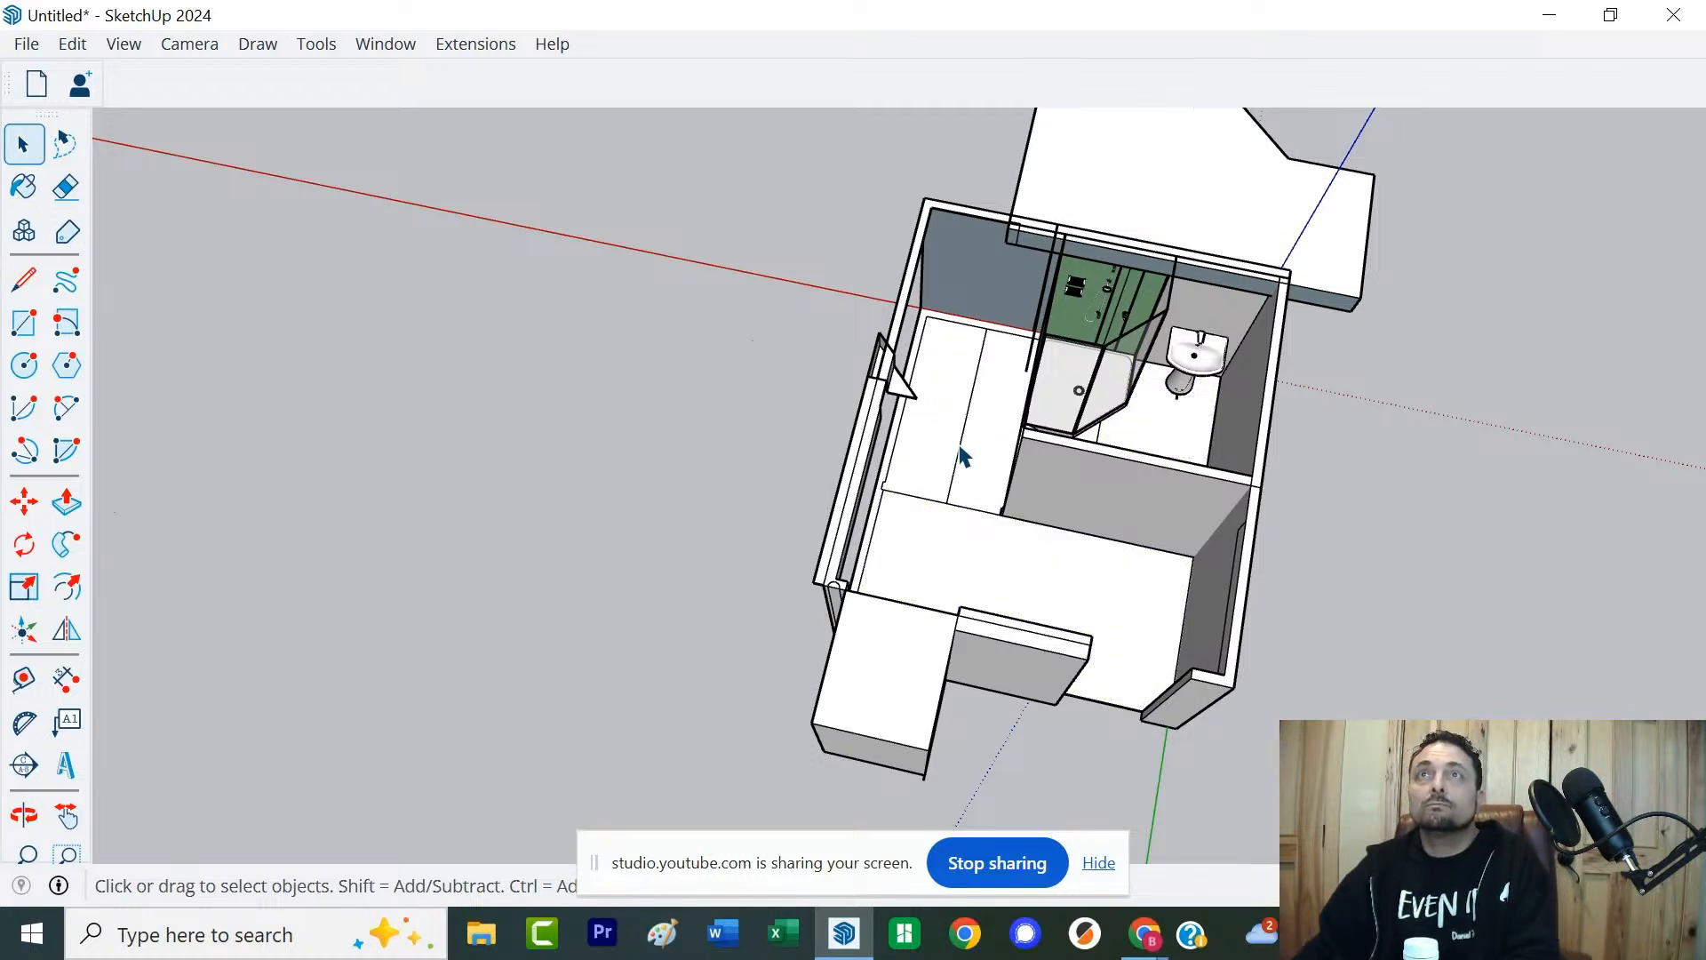
{"action": "left_click", "coordinate": [960, 451]}
{"action": "key", "text": "Delete"}
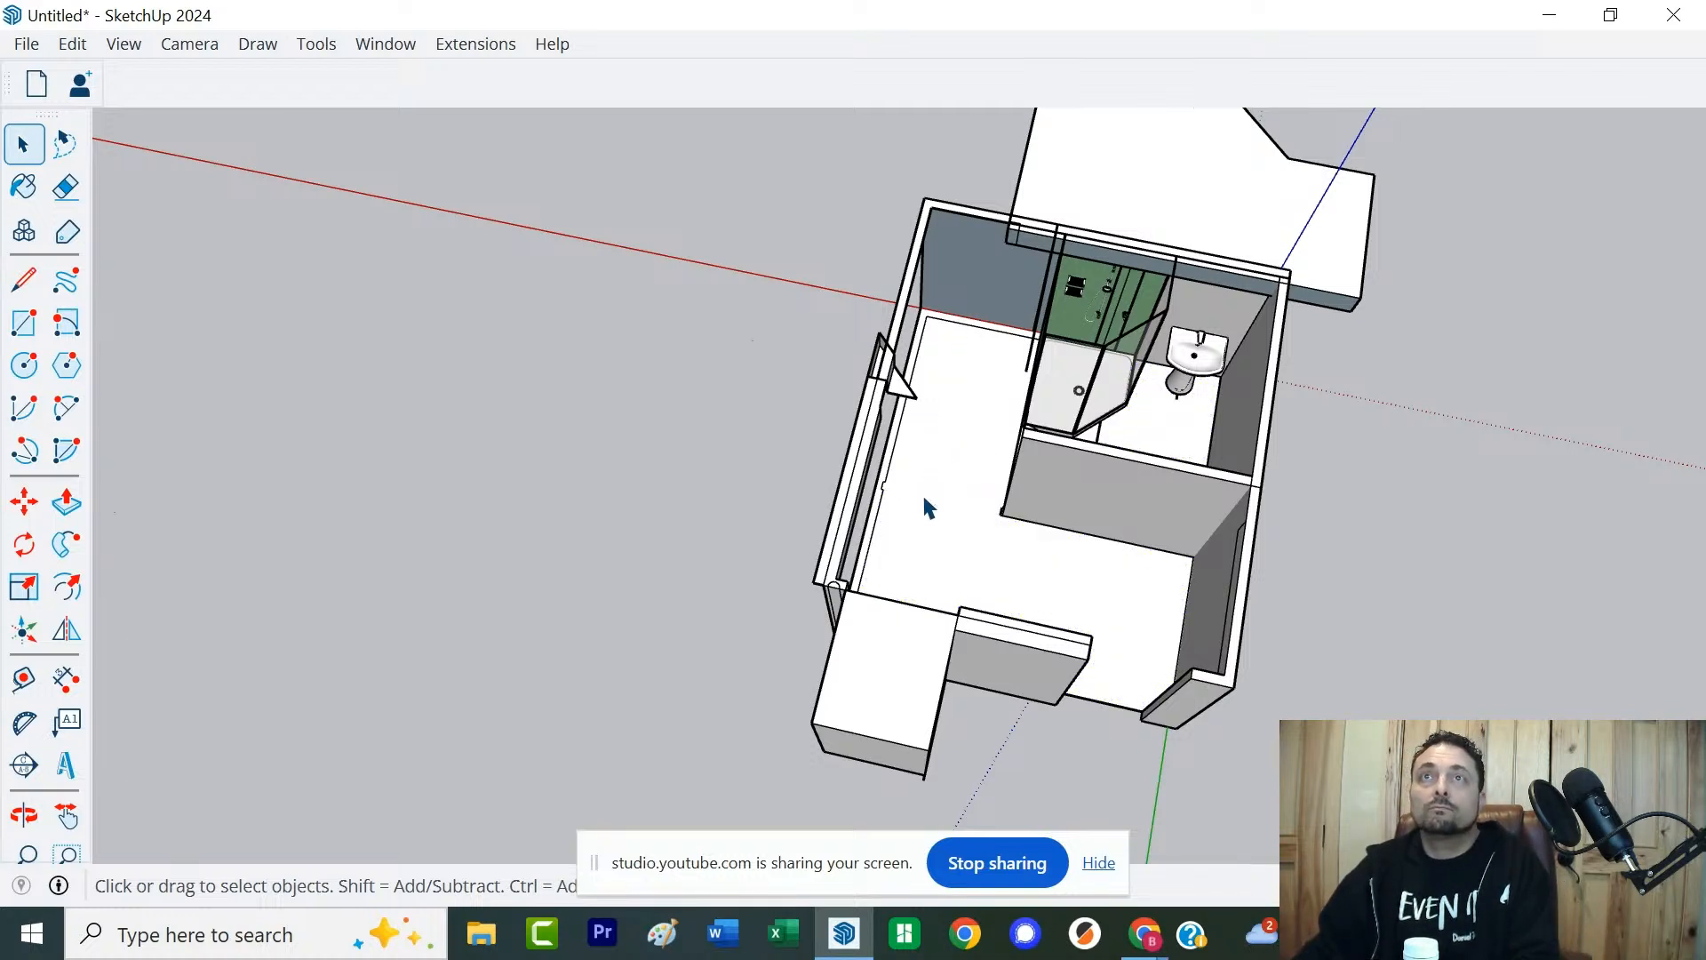
Delete the outer wall section running from the room corner to the triangular wall piece, keeping the bathroom group in place
{"action": "middle_click_drag", "start_coordinate": [1220, 558], "coordinate": [773, 489]}
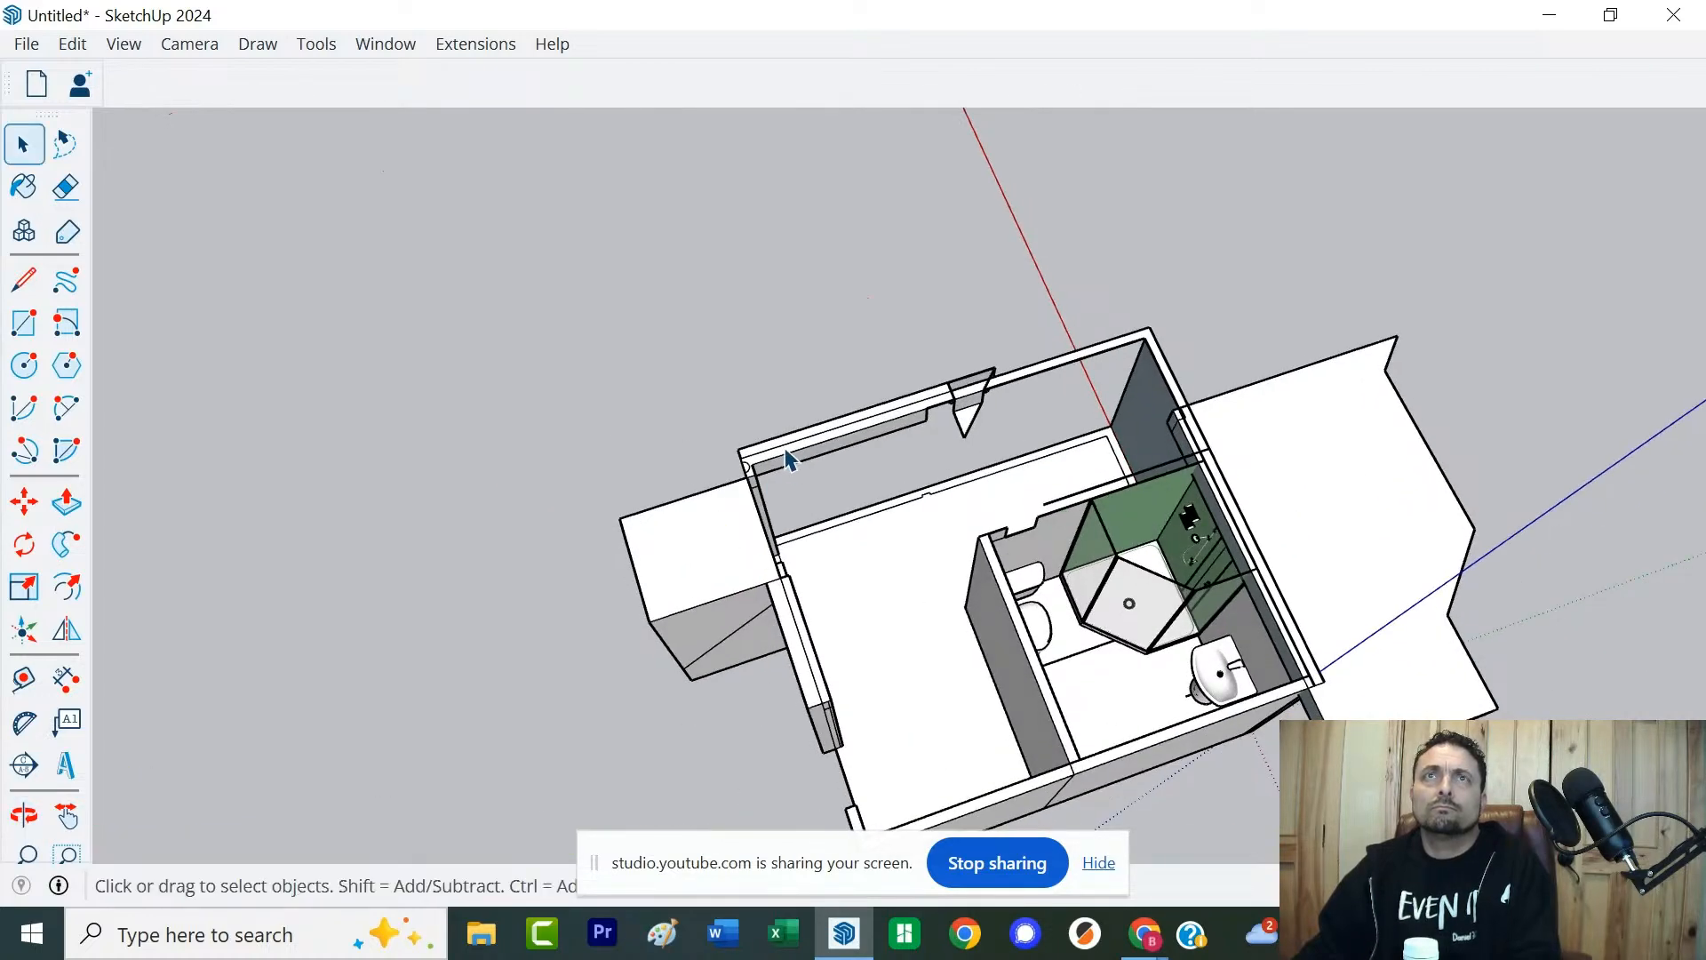
{"action": "left_click", "coordinate": [786, 451]}
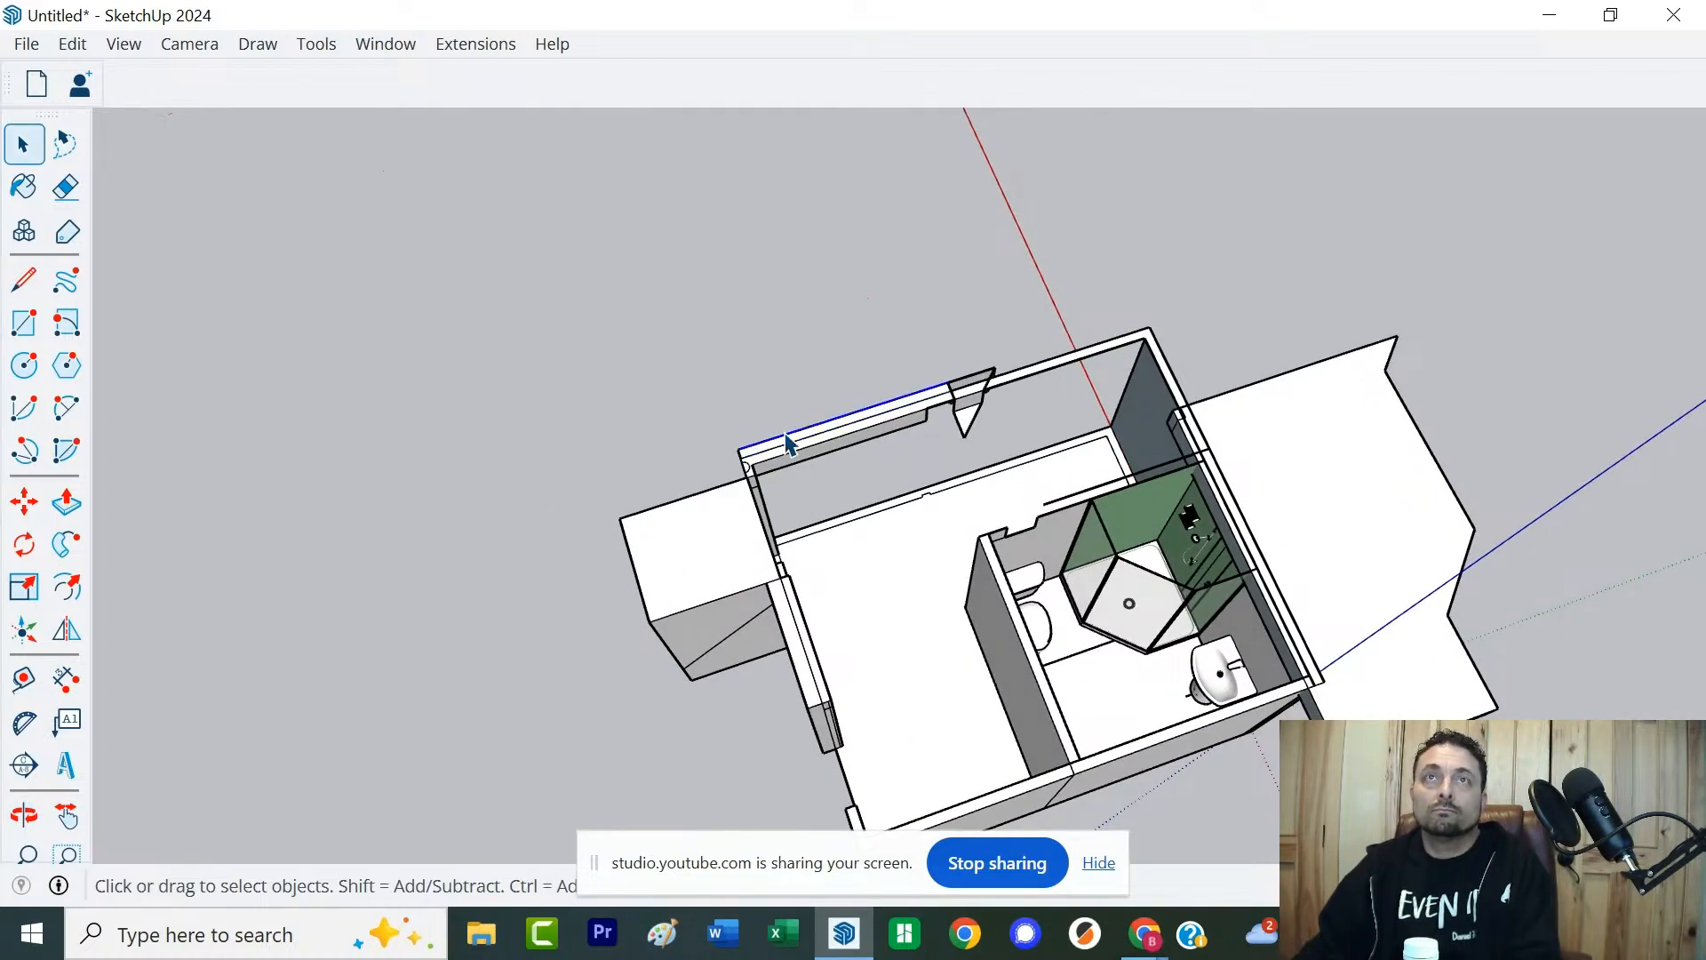
{"action": "left_click", "coordinate": [787, 454]}
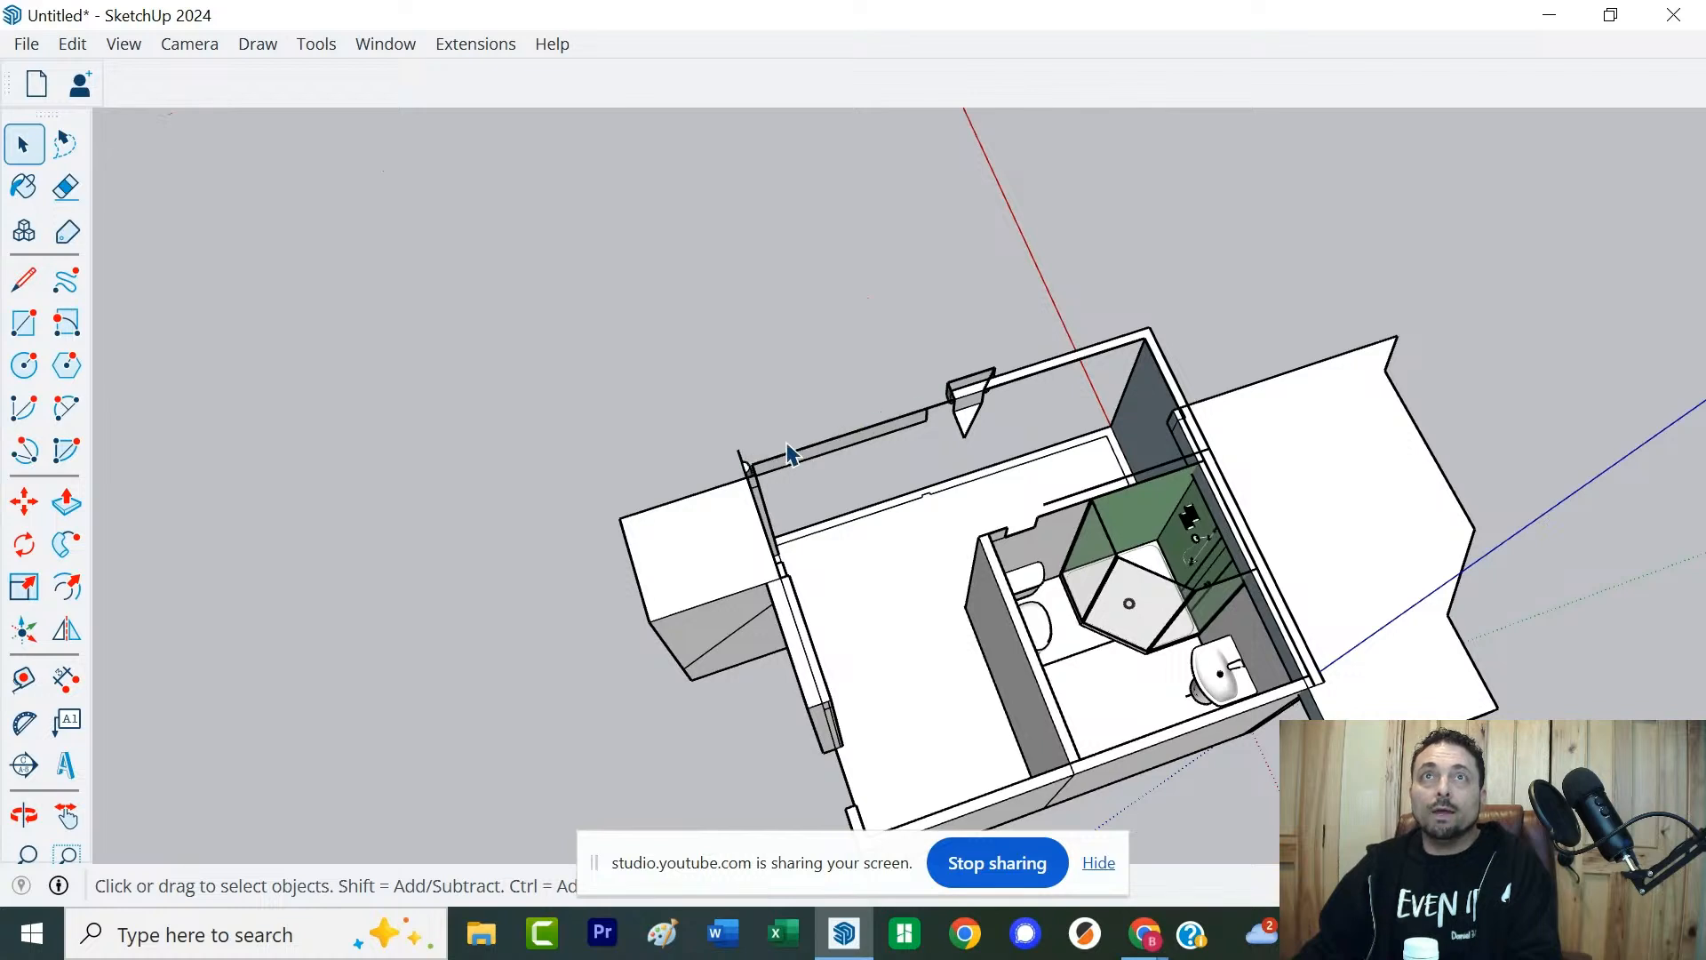
{"action": "key", "text": "Delete"}
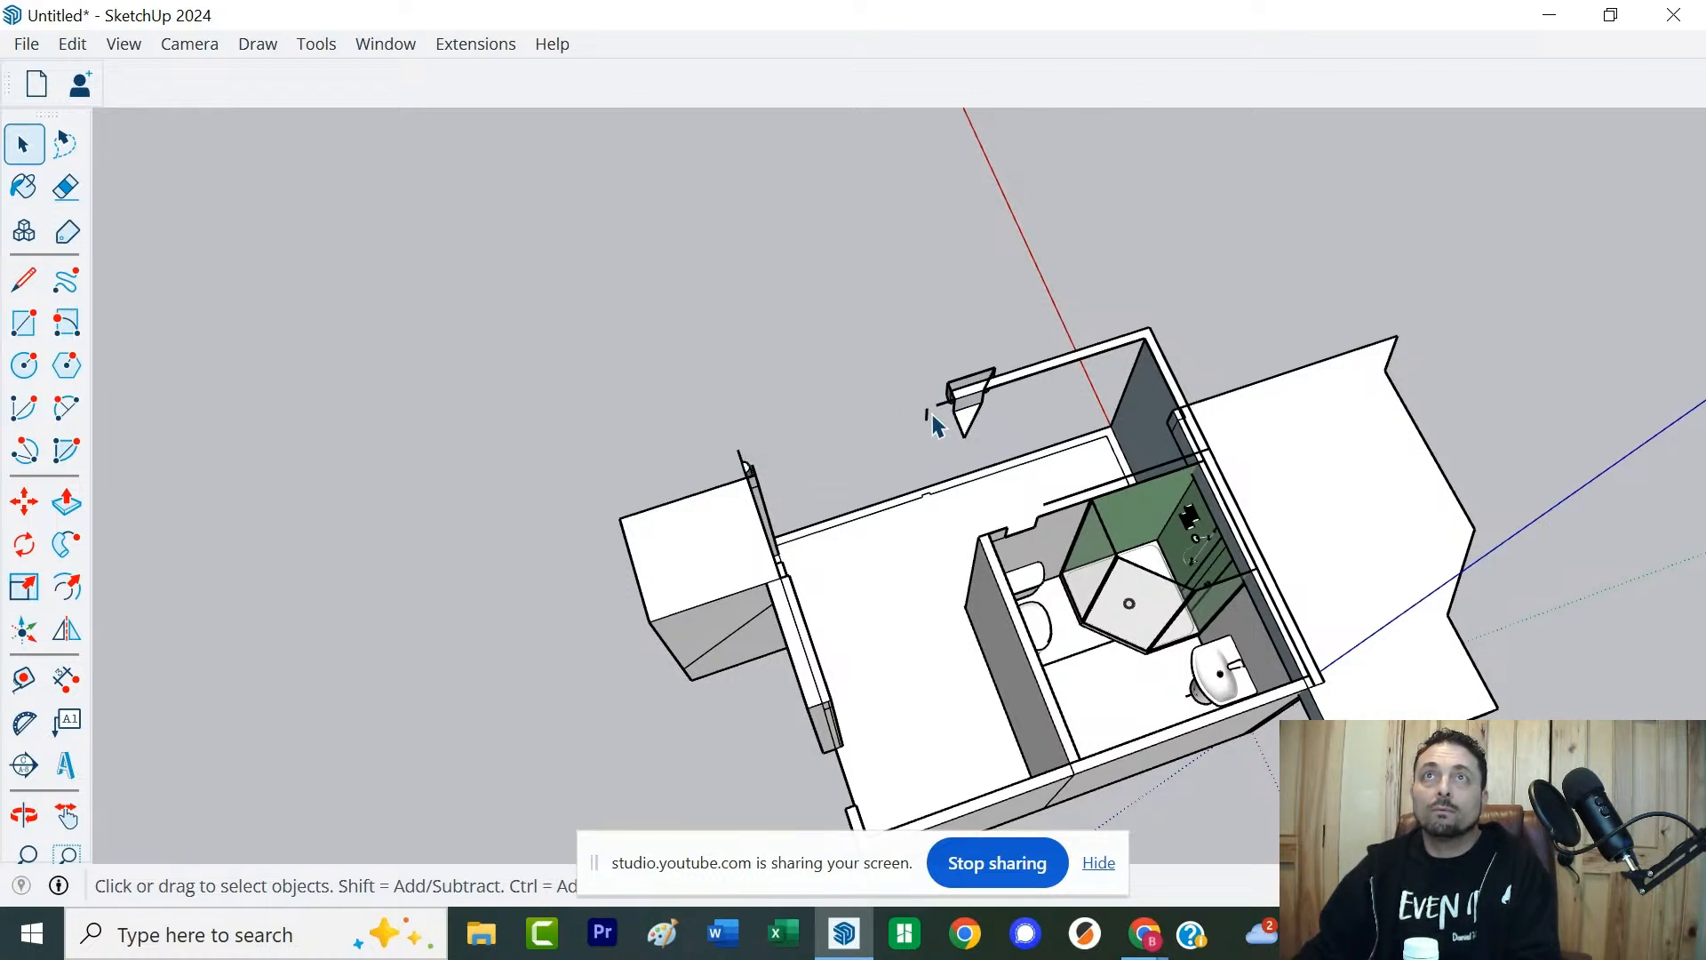
{"action": "left_click", "coordinate": [944, 411]}
{"action": "key", "text": "Delete"}
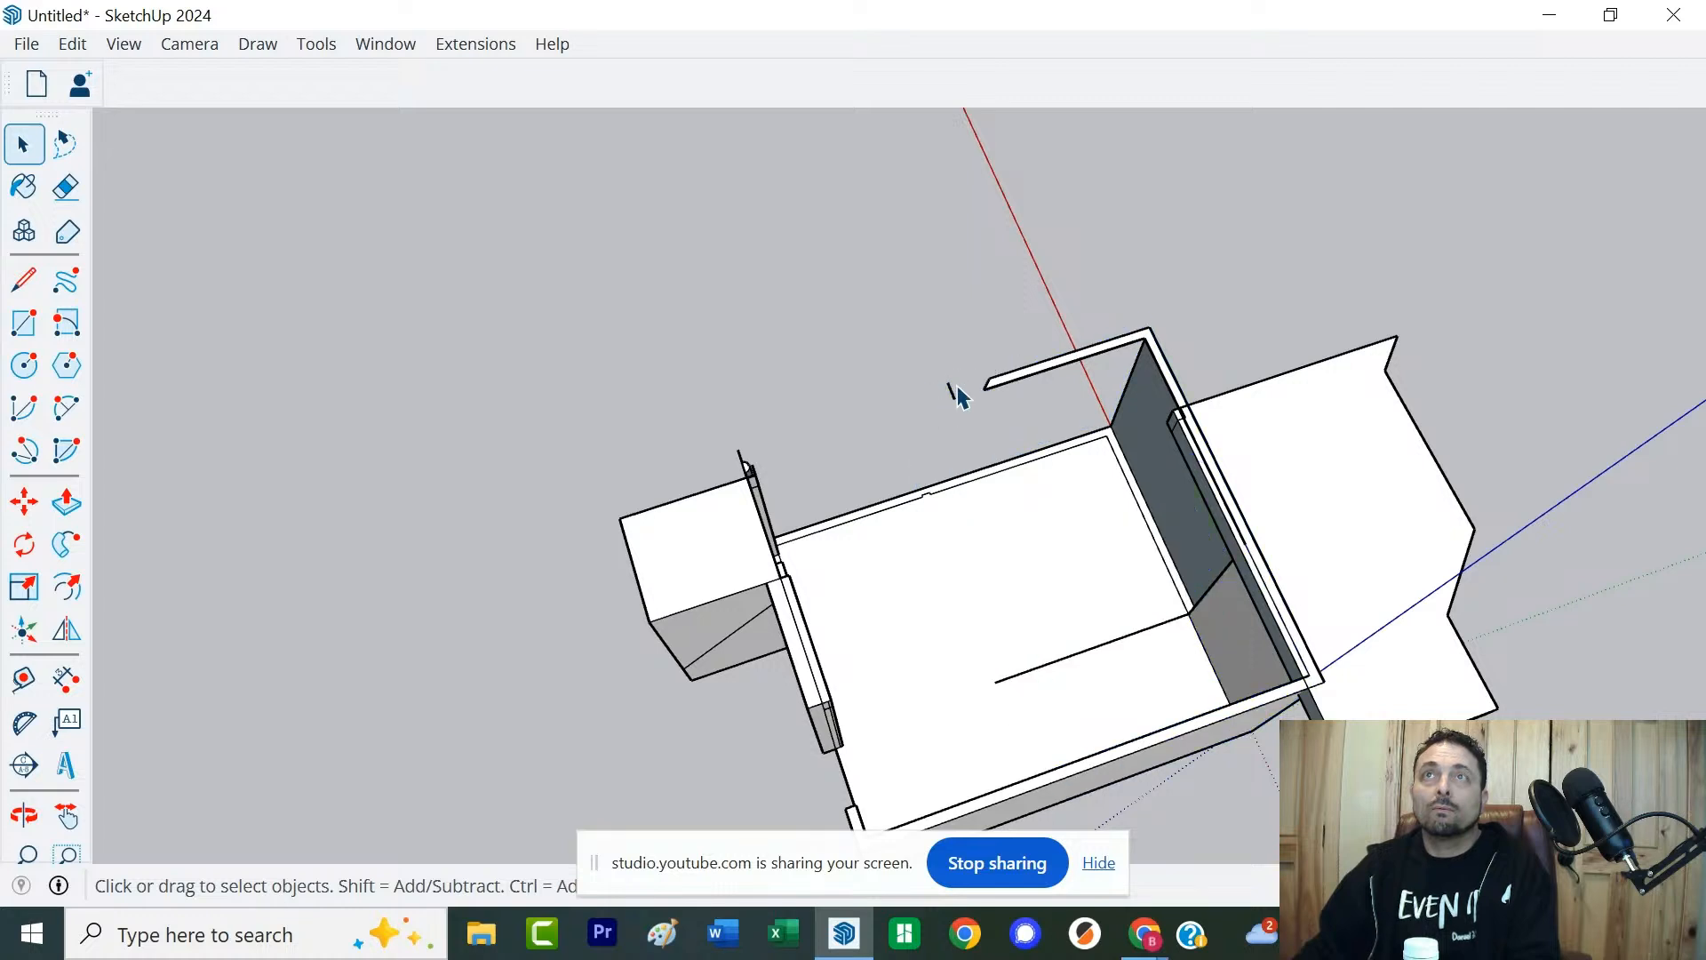
{"action": "key", "text": "ctrl+z"}
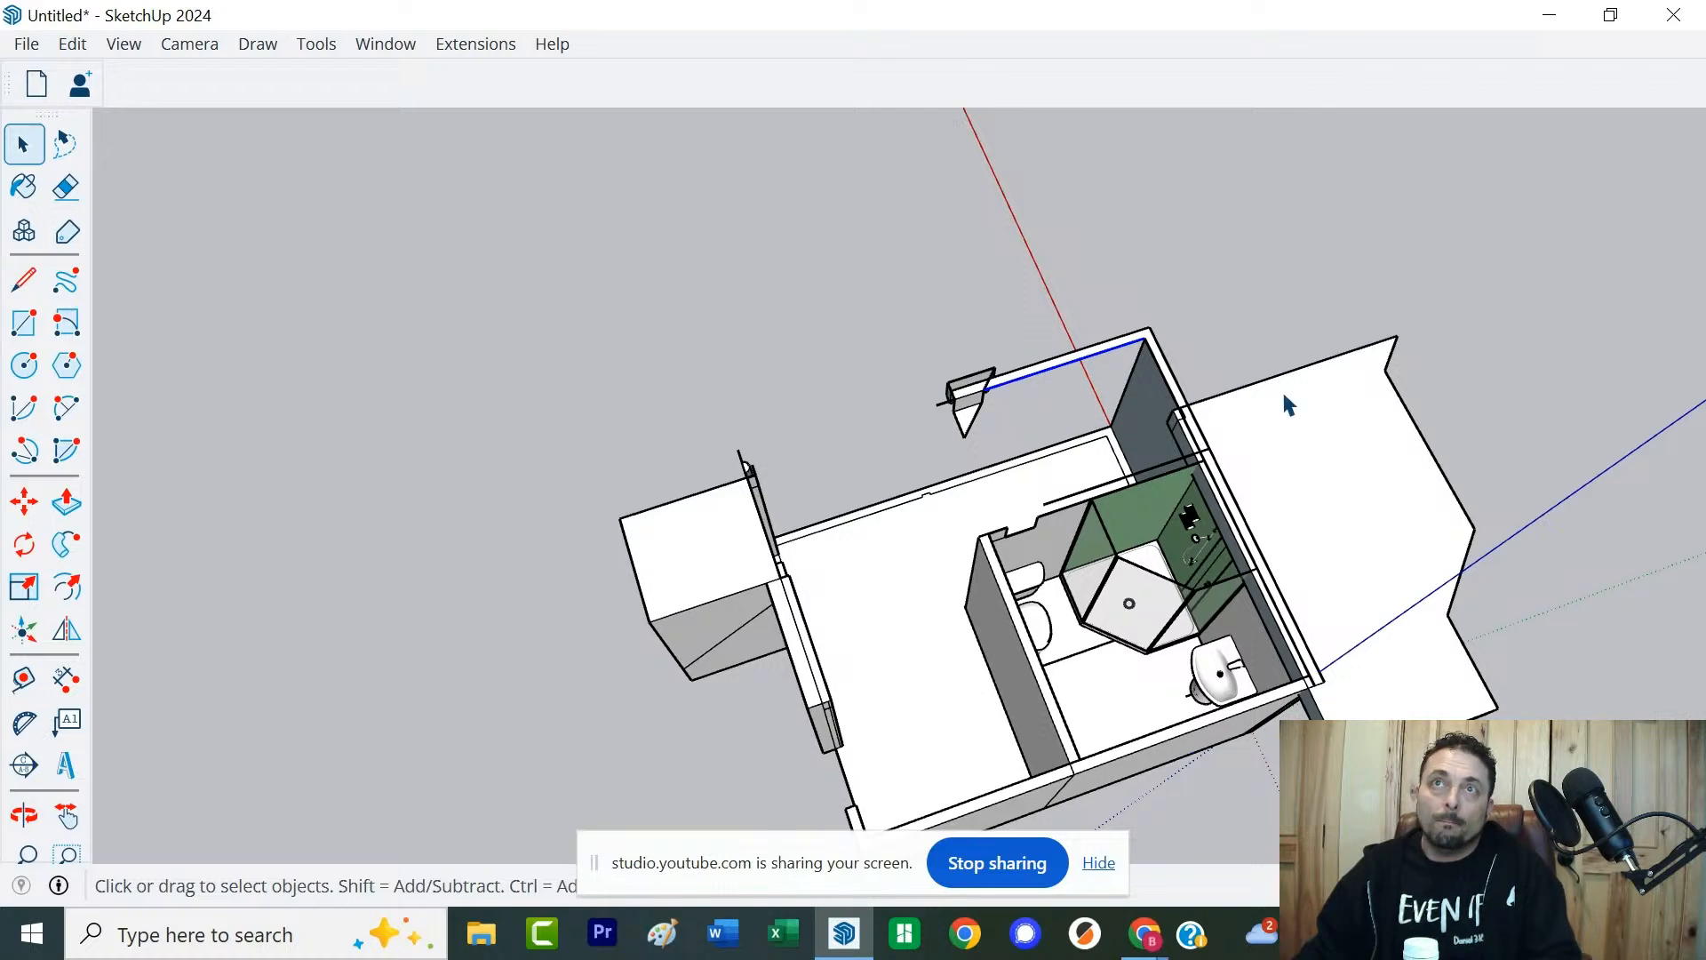
Cut the bathroom walls and fixtures out of the bathroom group and paste them outside the group beside the model
{"action": "mouse_move", "coordinate": [1287, 404]}
{"action": "middle_mouse_down"}
{"action": "mouse_move", "coordinate": [1020, 380]}
{"action": "mouse_move", "coordinate": [823, 324]}
{"action": "mouse_move", "coordinate": [636, 209]}
{"action": "mouse_move", "coordinate": [495, 270]}
{"action": "mouse_move", "coordinate": [542, 430]}
{"action": "mouse_move", "coordinate": [522, 267]}
{"action": "mouse_move", "coordinate": [421, 267]}
{"action": "mouse_move", "coordinate": [666, 350]}
{"action": "mouse_move", "coordinate": [1268, 248]}
{"action": "mouse_move", "coordinate": [1493, 506]}
{"action": "mouse_move", "coordinate": [1475, 368]}
{"action": "middle_mouse_up"}
{"action": "left_click", "coordinate": [1065, 571]}
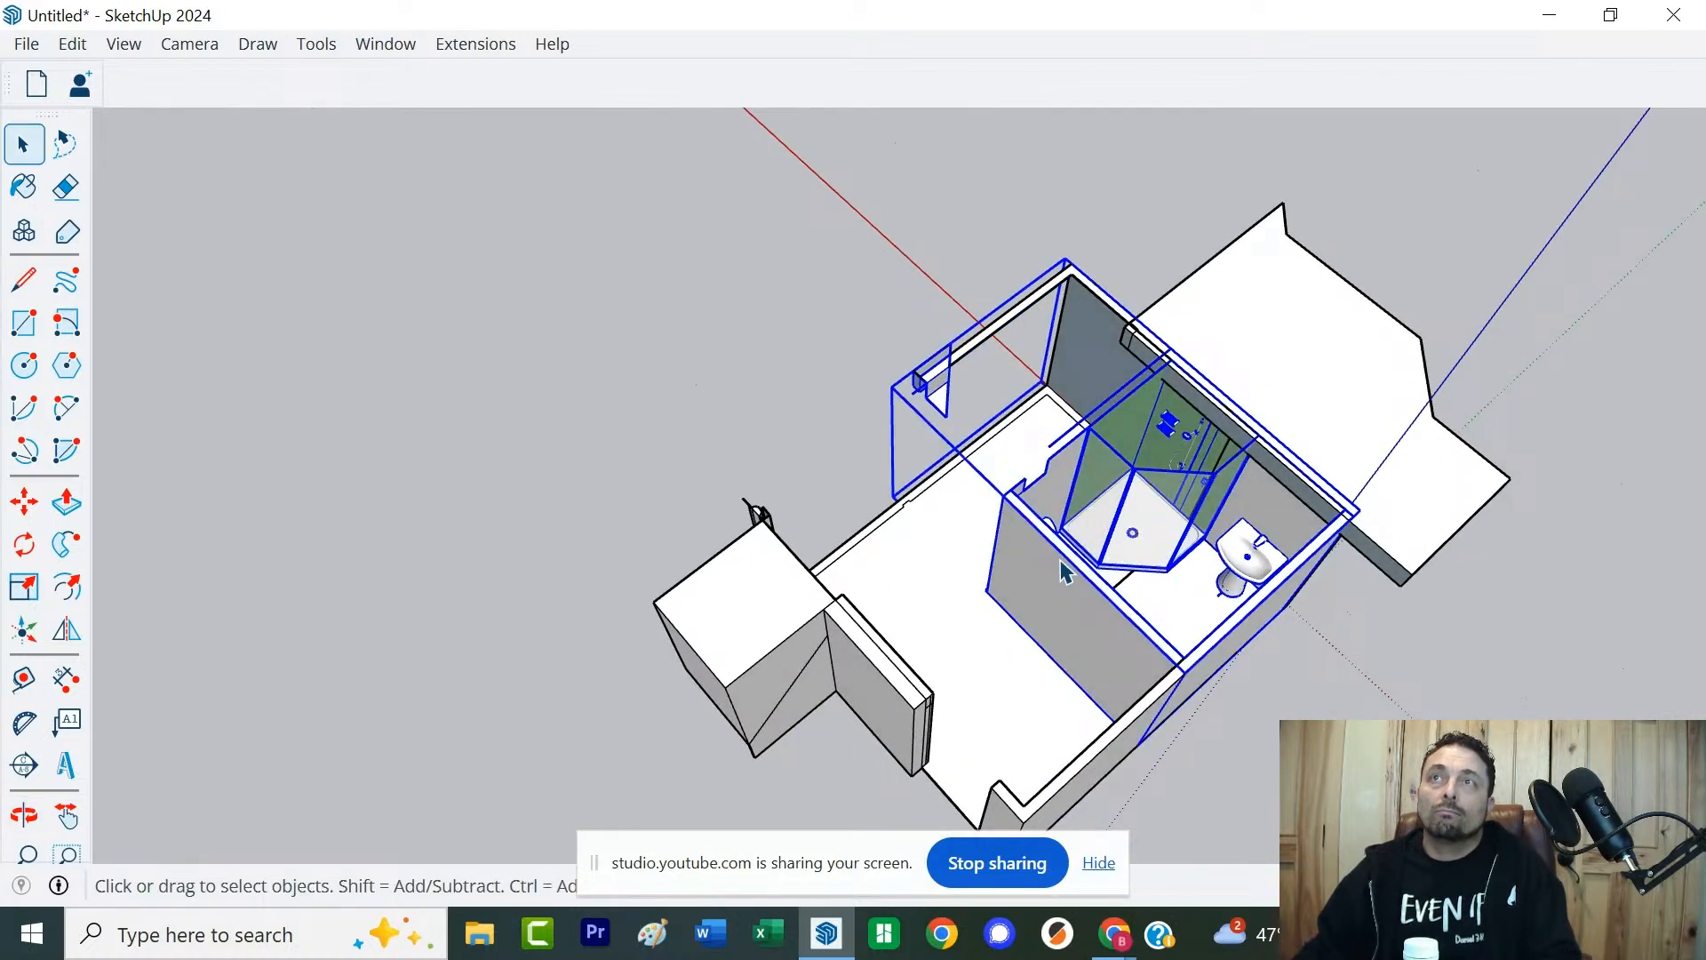
{"action": "double_click", "coordinate": [1065, 607]}
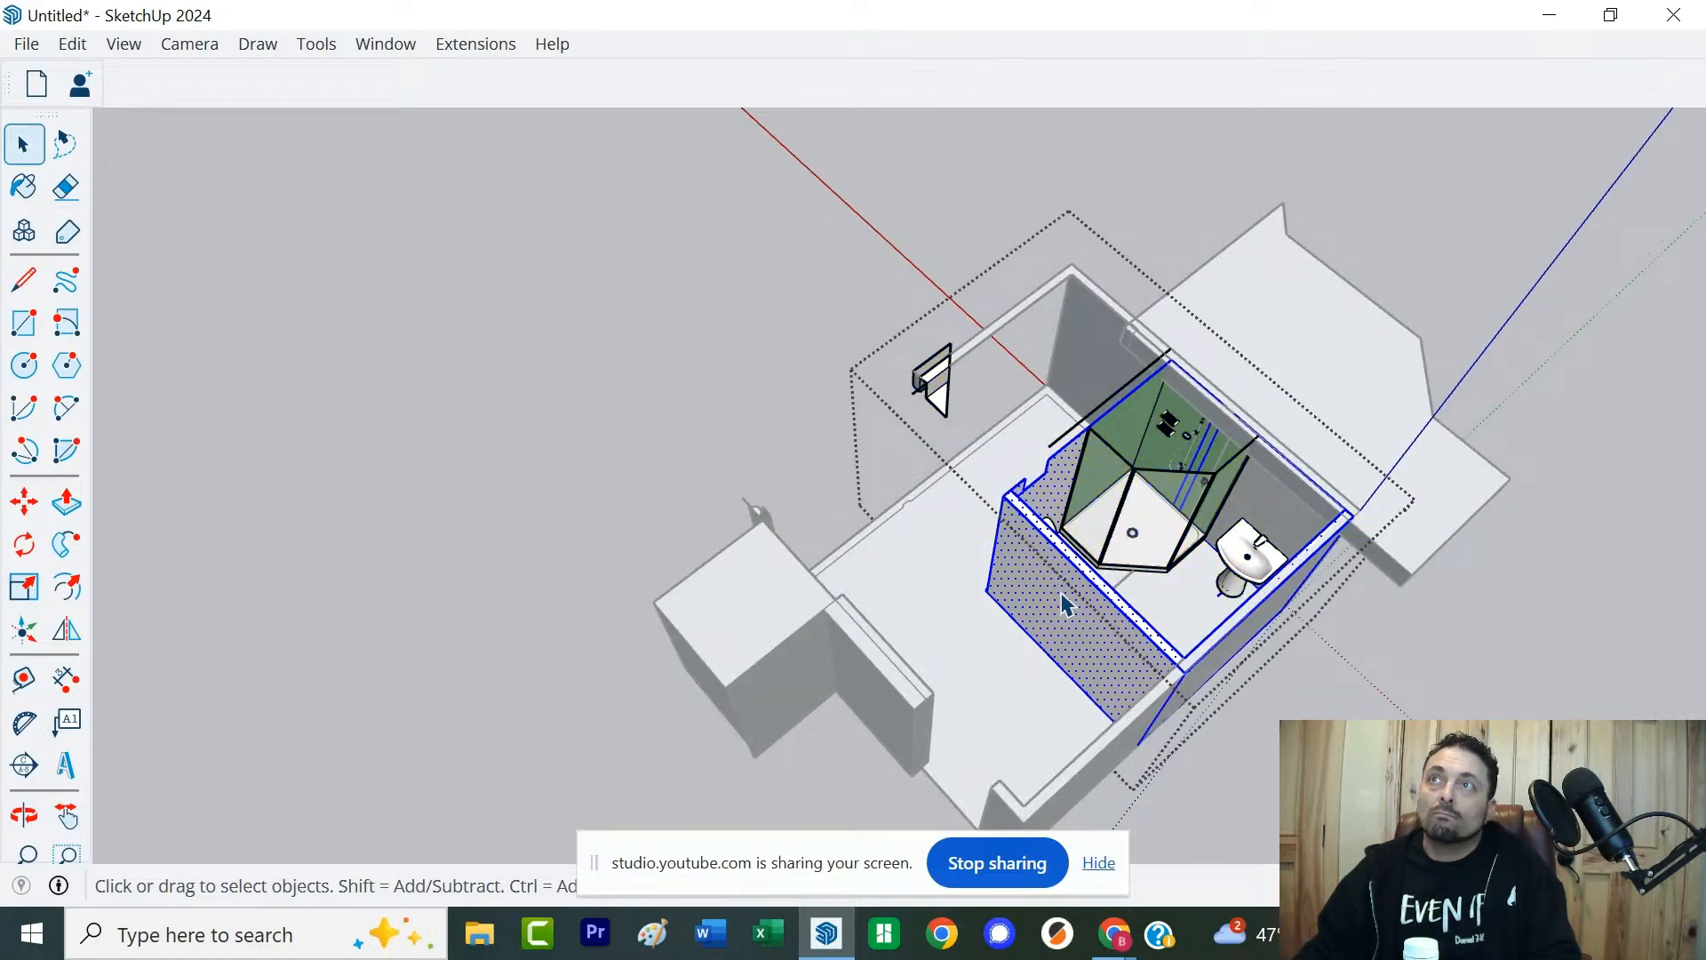
{"action": "middle_click_drag", "start_coordinate": [1299, 356], "coordinate": [918, 466]}
{"action": "left_click_drag", "start_coordinate": [889, 494], "coordinate": [1120, 724]}
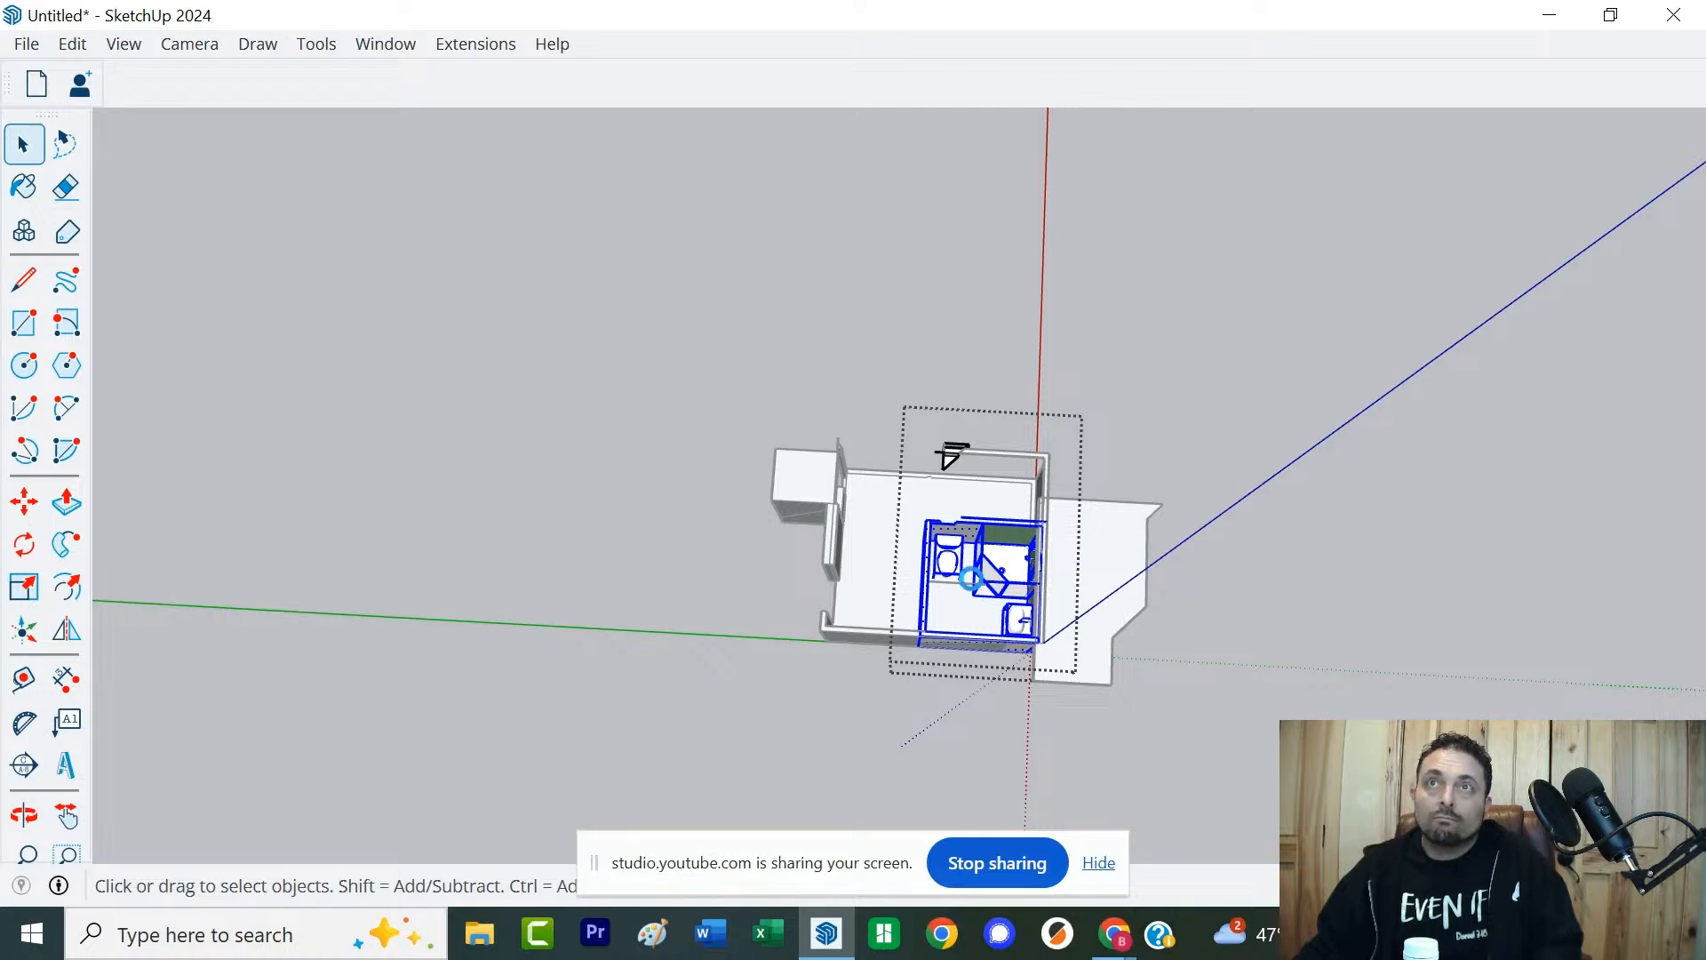
{"action": "key", "text": "Delete"}
{"action": "left_click", "coordinate": [937, 555]}
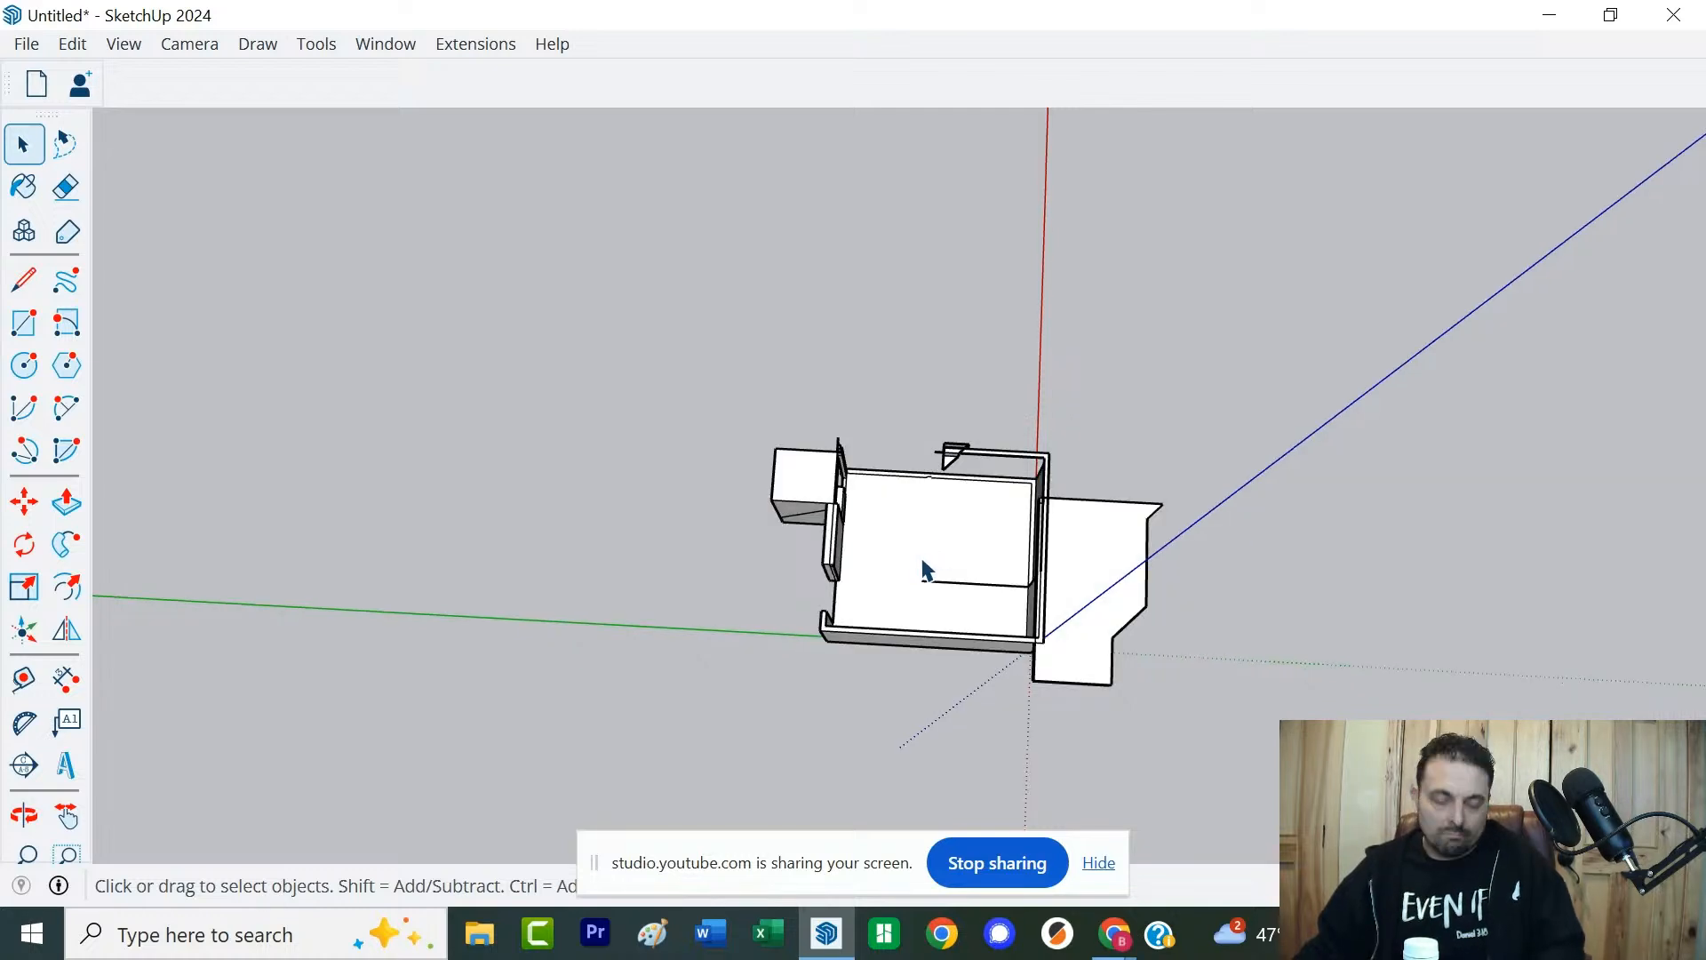
{"action": "key", "text": "ctrl+v"}
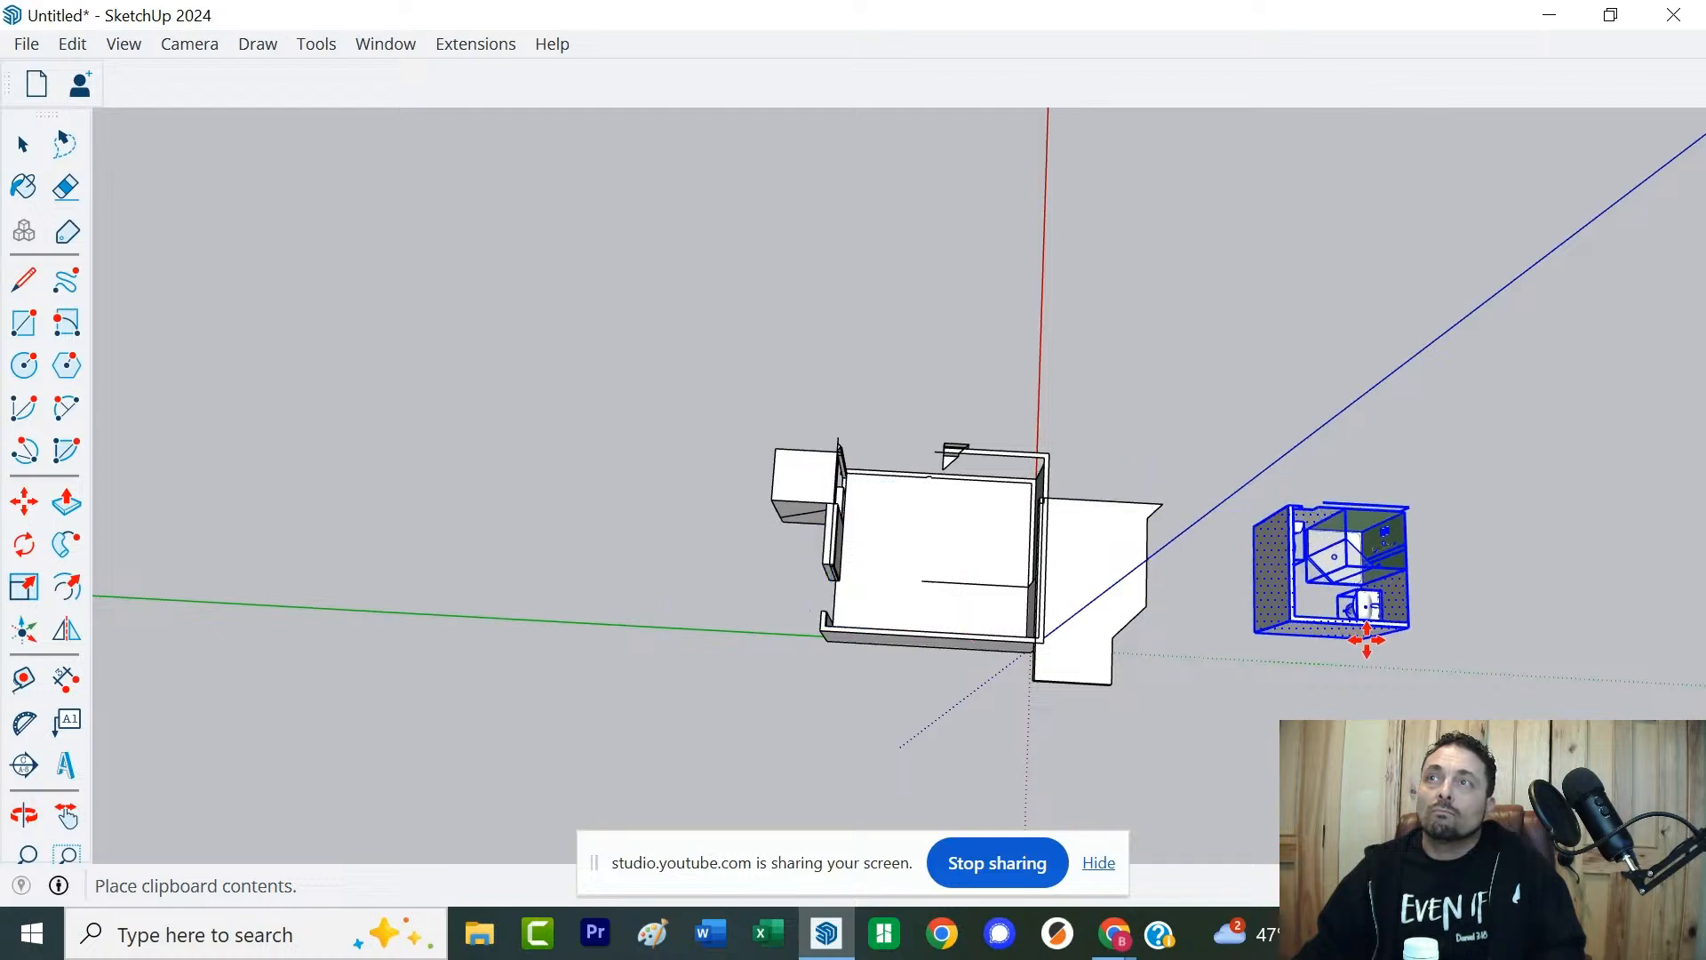
{"action": "left_click", "coordinate": [1368, 633]}
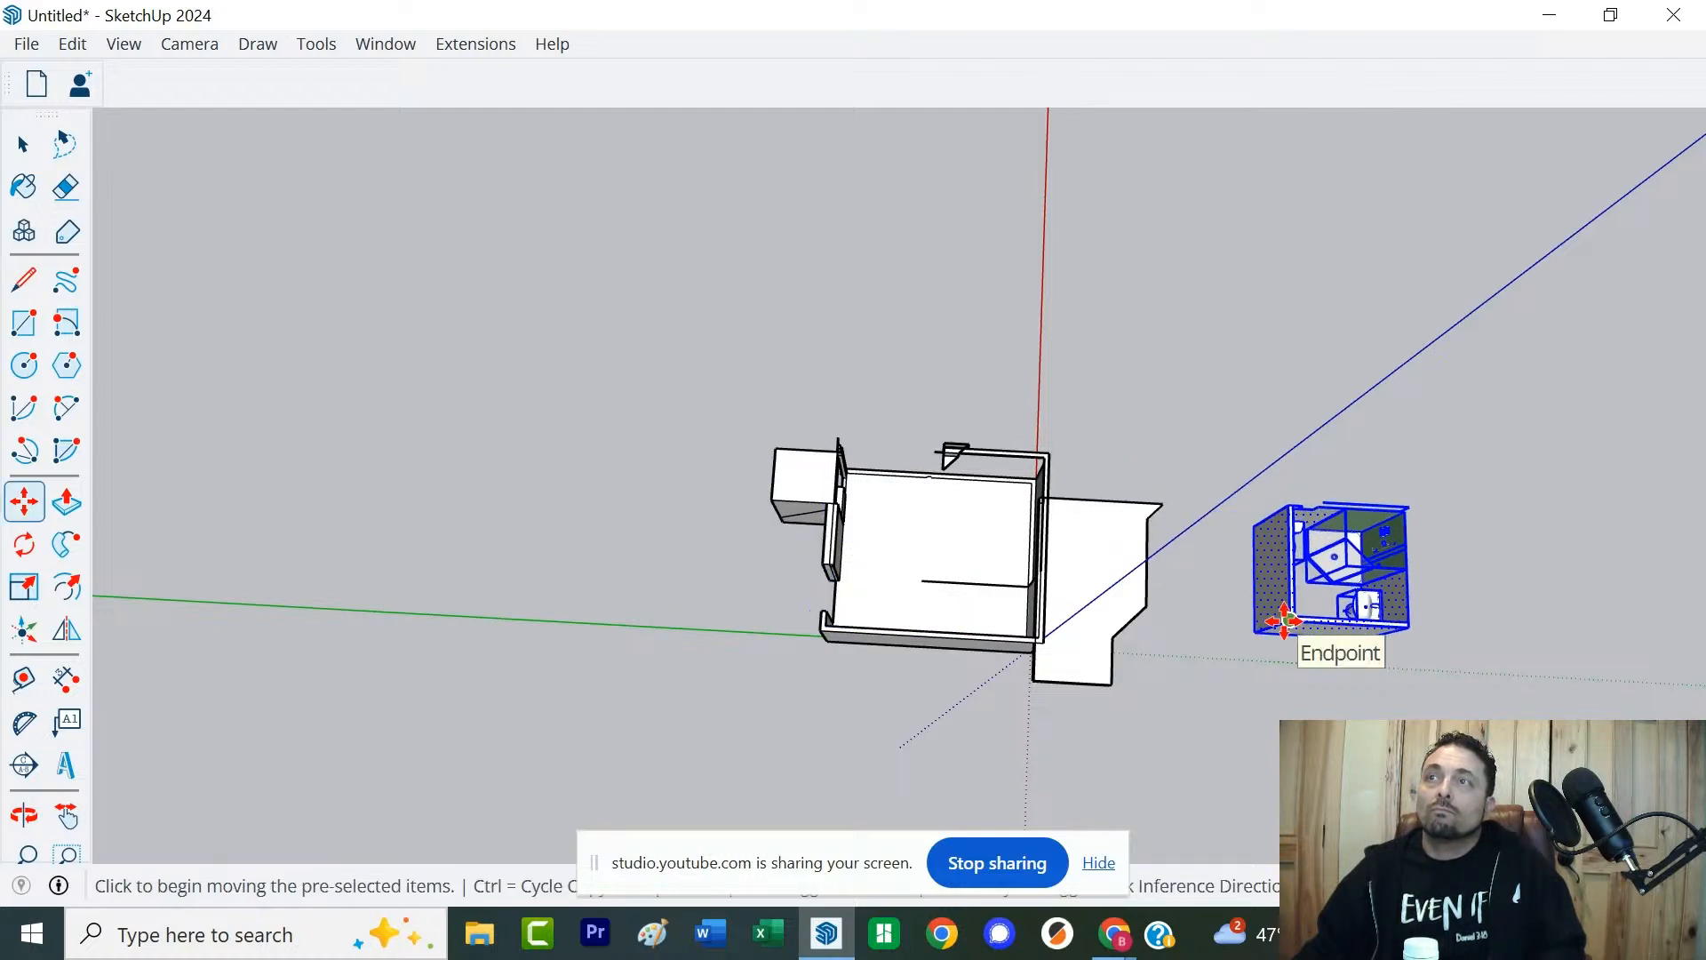
Move the pasted bathroom by its wall corner onto the room's outer corner at the opposite end
{"action": "left_click", "coordinate": [1286, 622]}
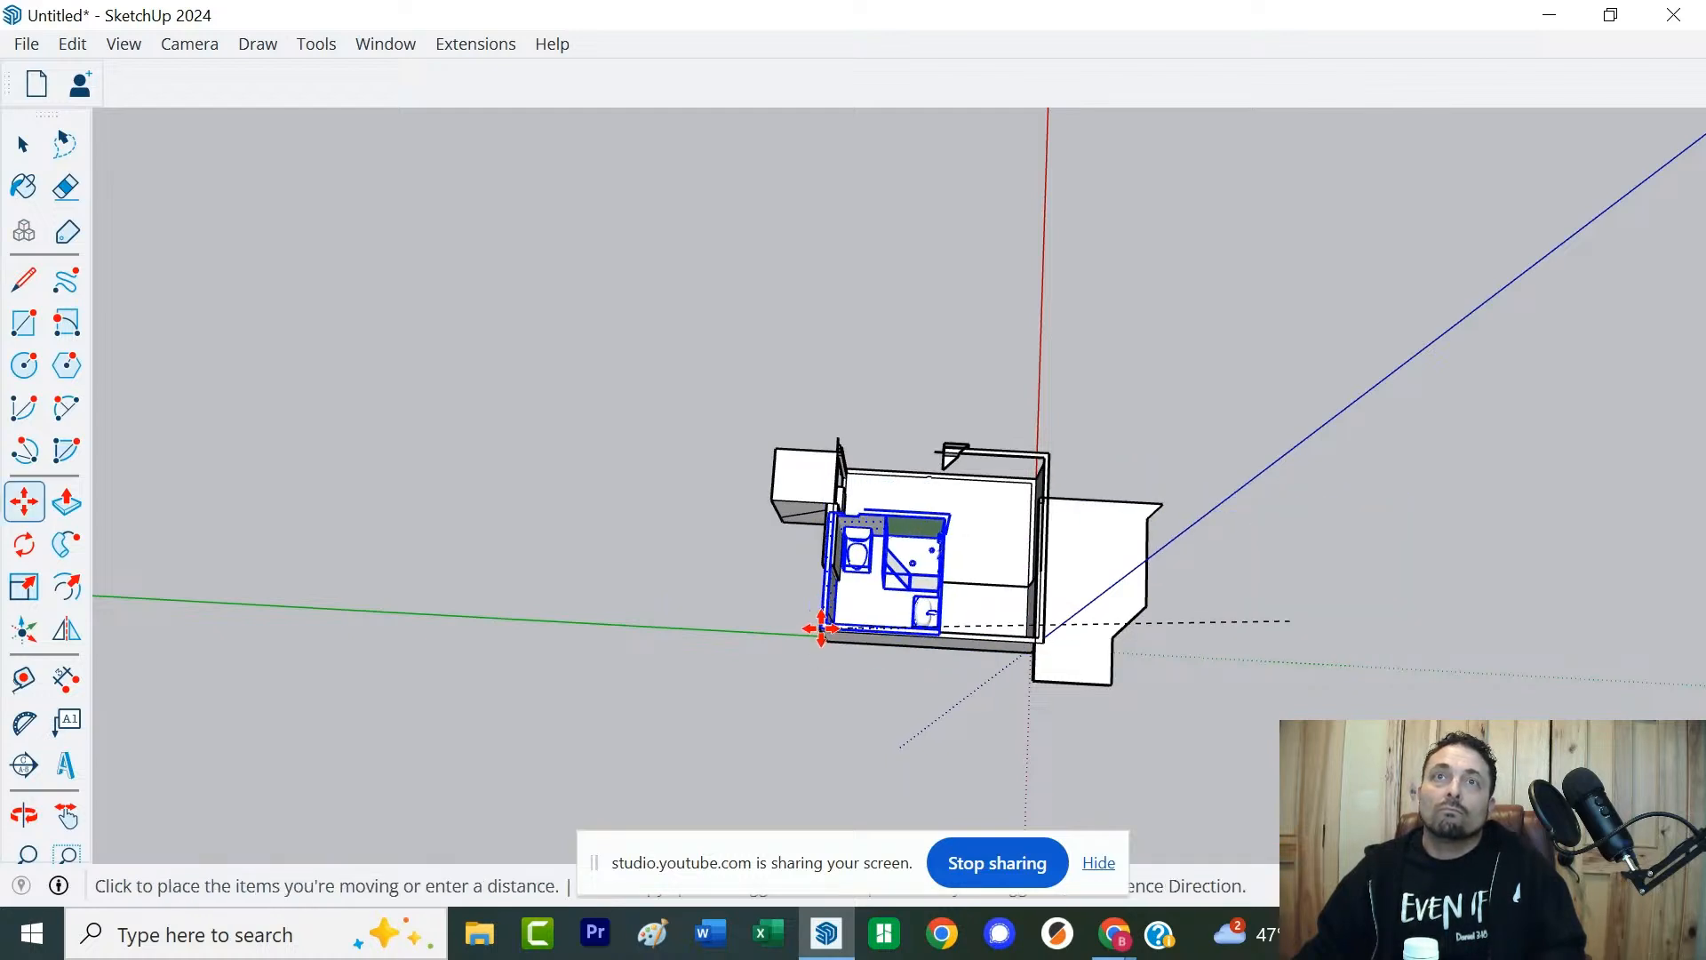
{"action": "scroll", "coordinate": [823, 627], "scroll_direction": "up", "scroll_amount": 5}
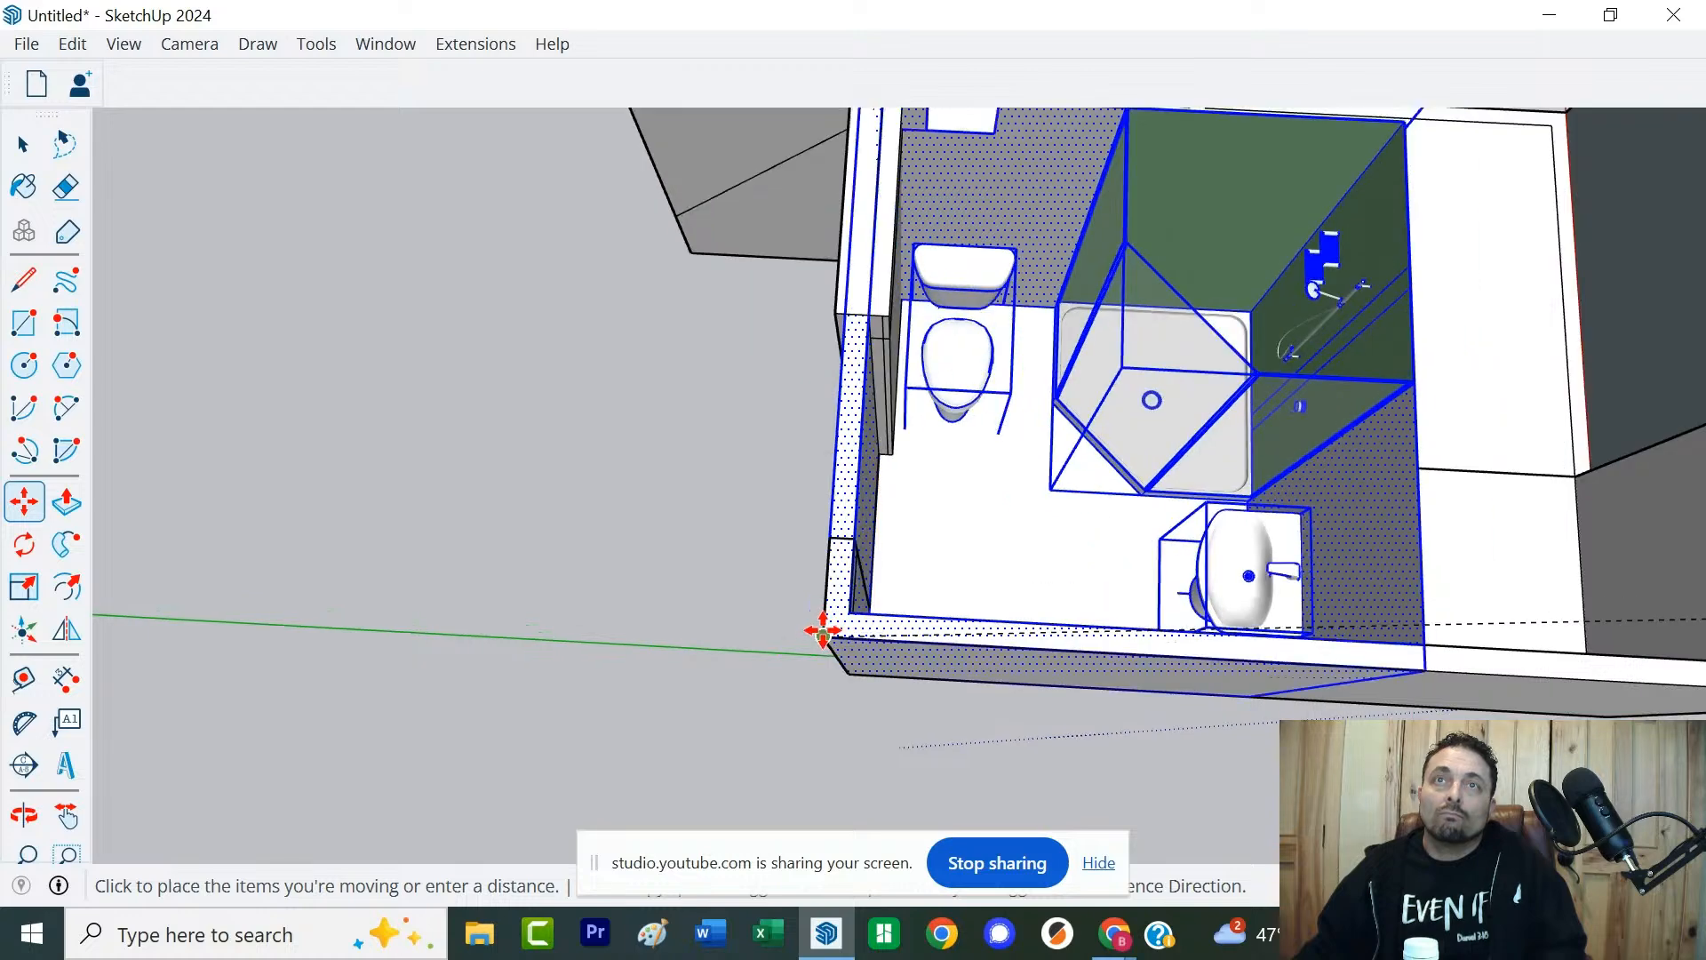
{"action": "left_click", "coordinate": [823, 629]}
{"action": "key", "text": "space"}
{"action": "left_click", "coordinate": [743, 702]}
Move the toilet out of the bathroom to the empty area beside the building
{"action": "middle_click_drag", "start_coordinate": [643, 770], "coordinate": [1146, 781]}
{"action": "scroll", "coordinate": [671, 500], "scroll_direction": "down", "scroll_amount": 1}
{"action": "scroll", "coordinate": [671, 500], "scroll_direction": "down", "scroll_amount": 1}
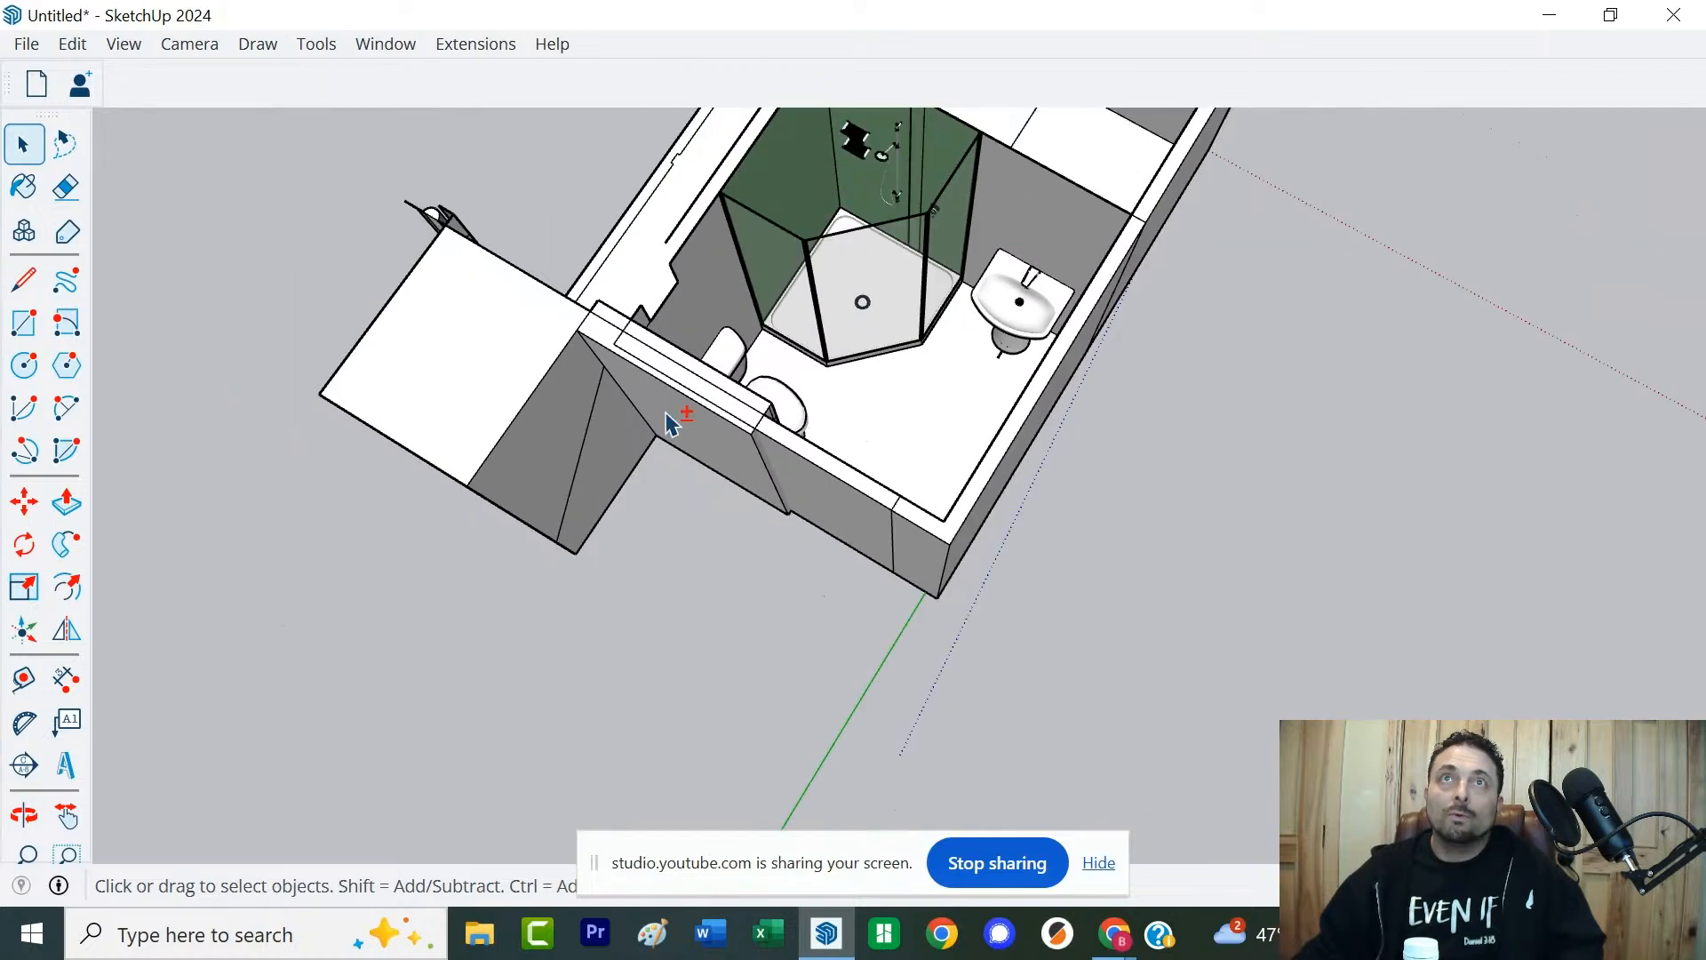
{"action": "middle_click_drag", "start_coordinate": [675, 418], "coordinate": [495, 601]}
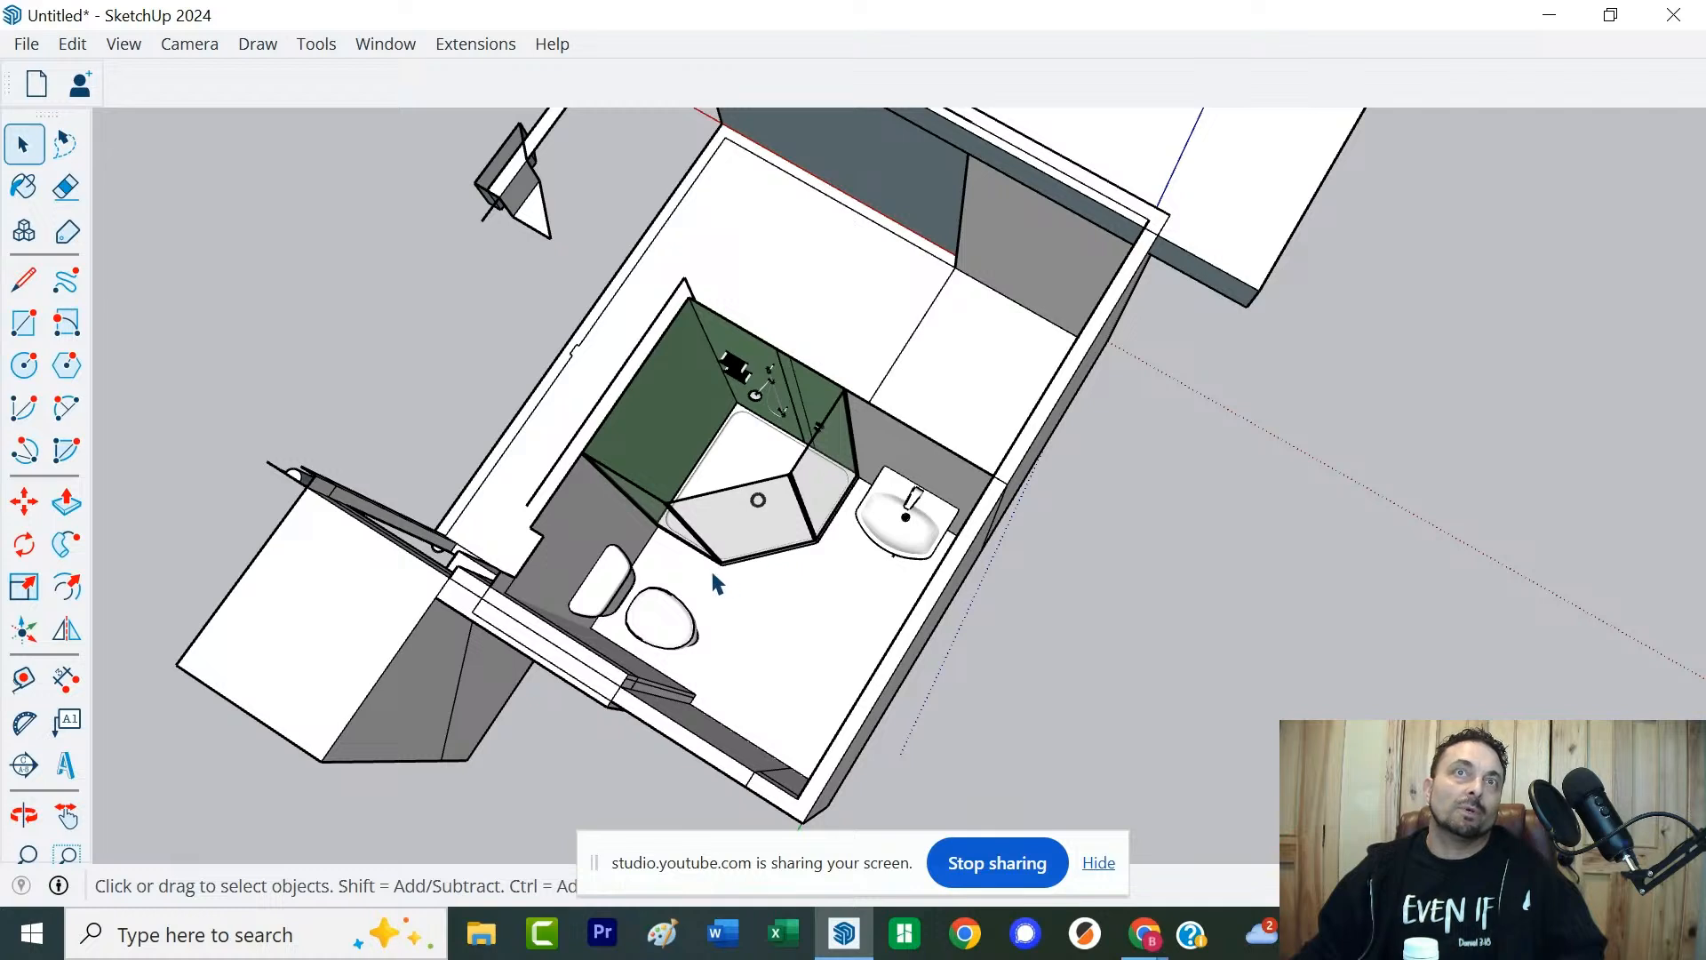
{"action": "left_click", "coordinate": [661, 619]}
{"action": "key", "text": "m"}
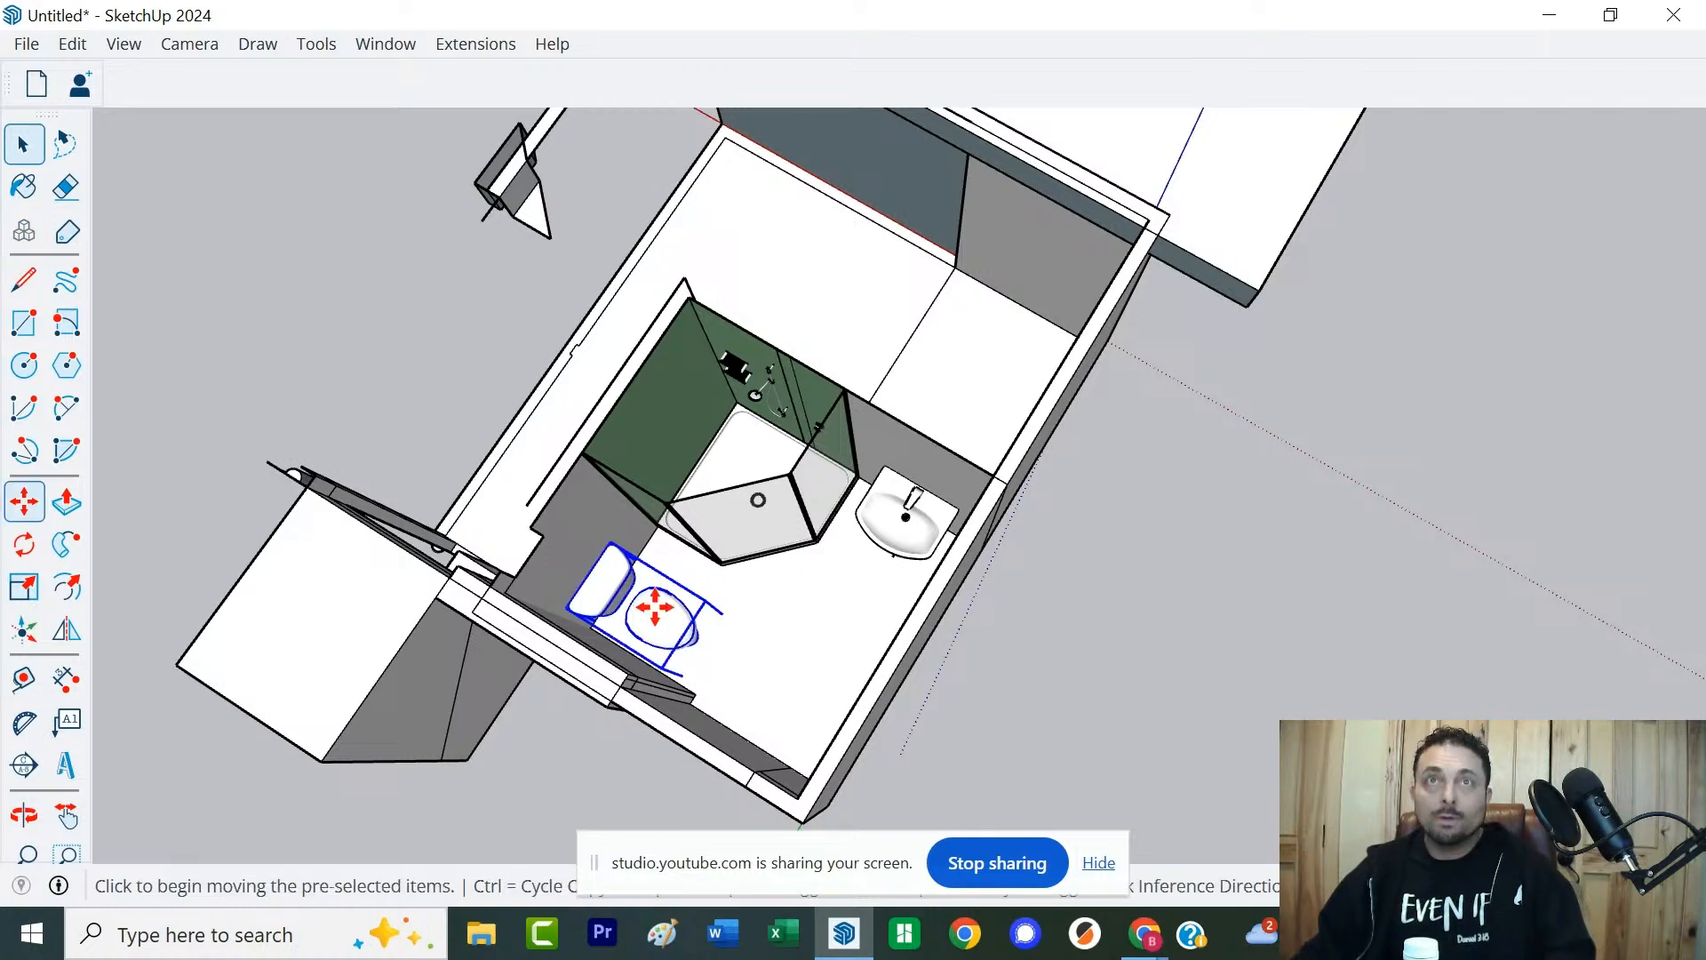
{"action": "left_click", "coordinate": [661, 619]}
{"action": "left_click", "coordinate": [1264, 562]}
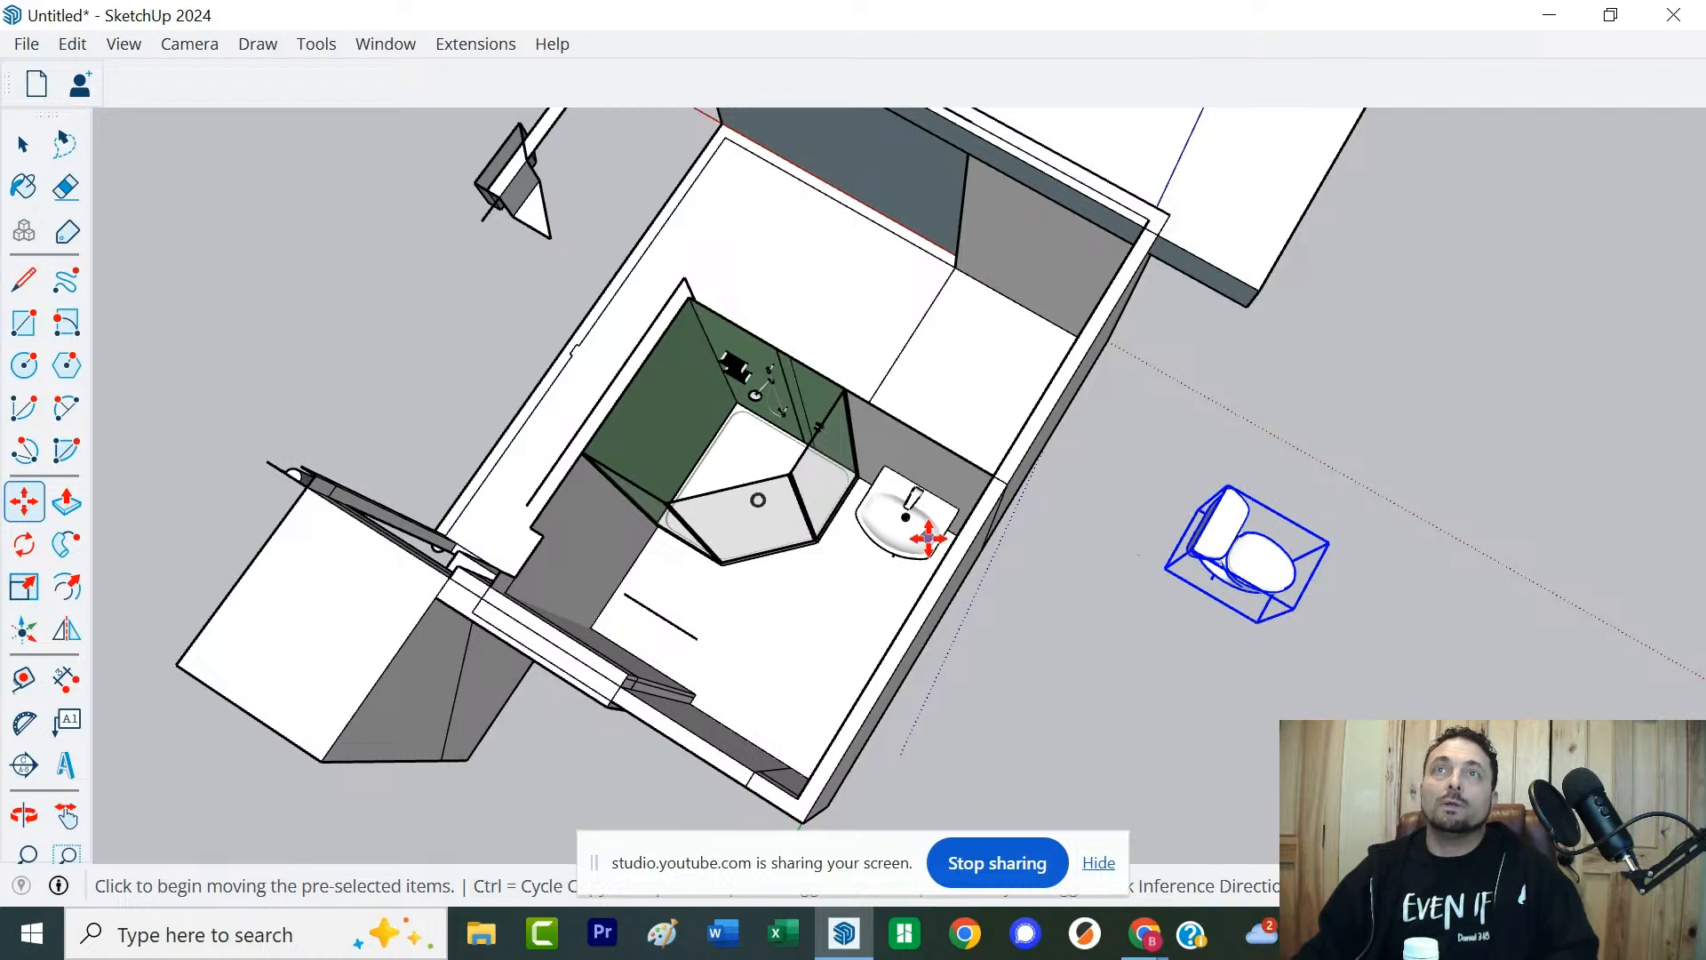
Move the washbasin to the toilet's former spot and rotate it so its back faces the wall
{"action": "key", "text": "space"}
{"action": "left_click", "coordinate": [915, 543]}
{"action": "key", "text": "m"}
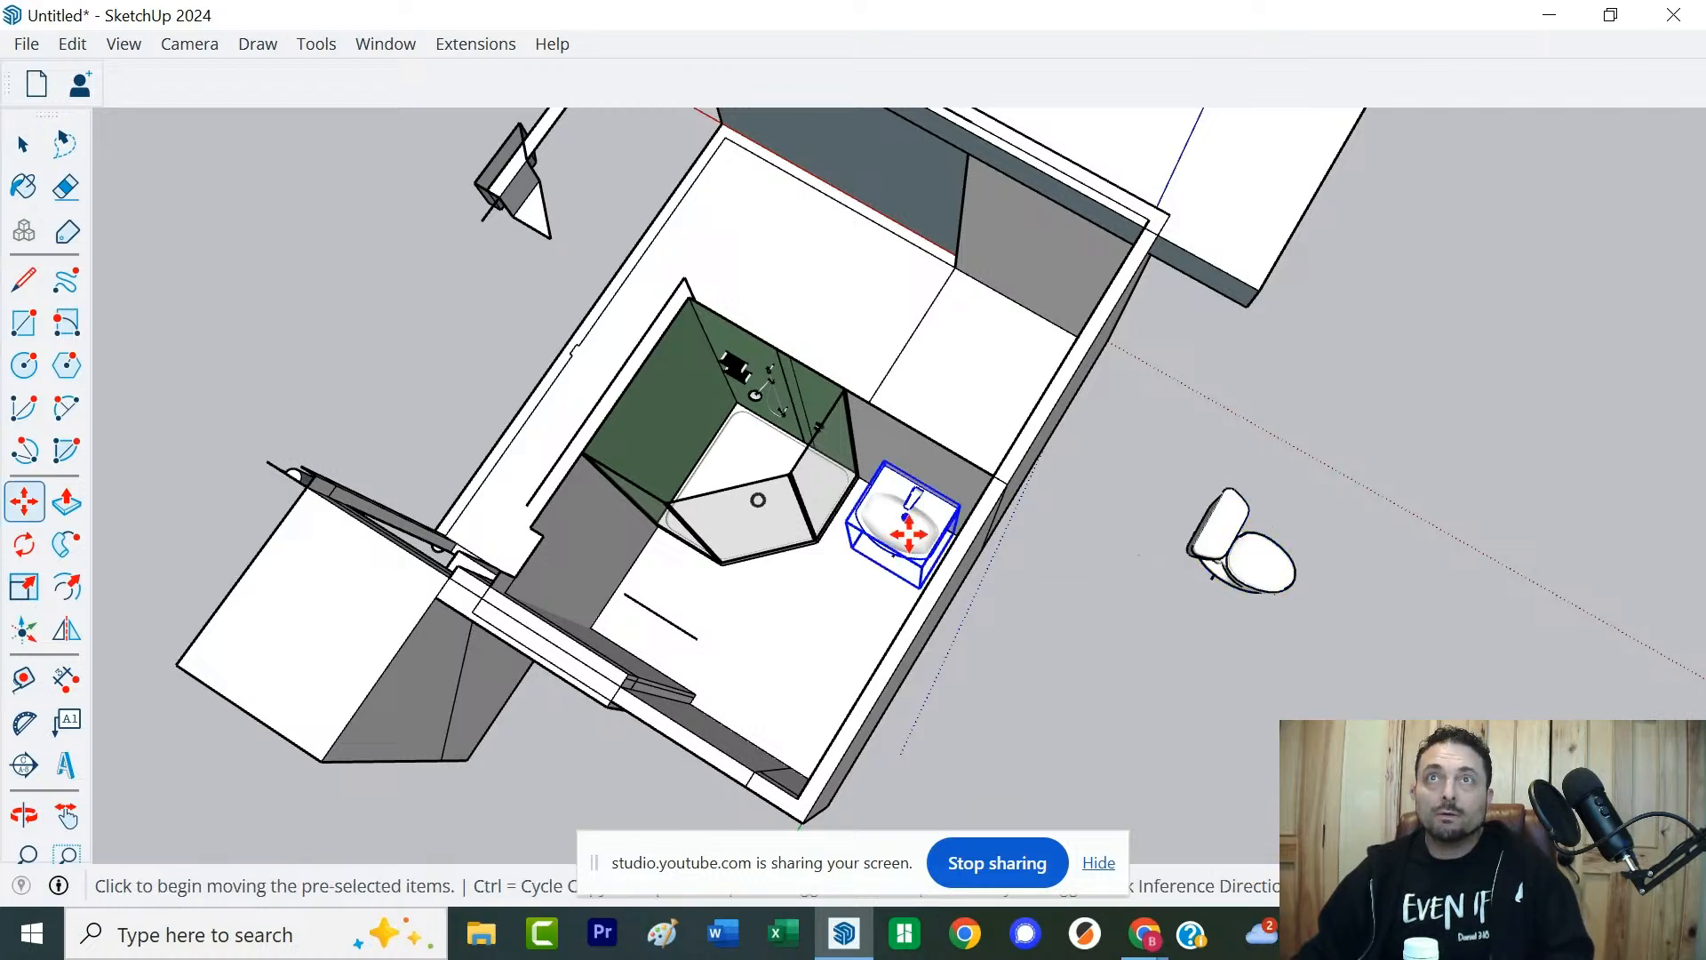
{"action": "left_click", "coordinate": [906, 529]}
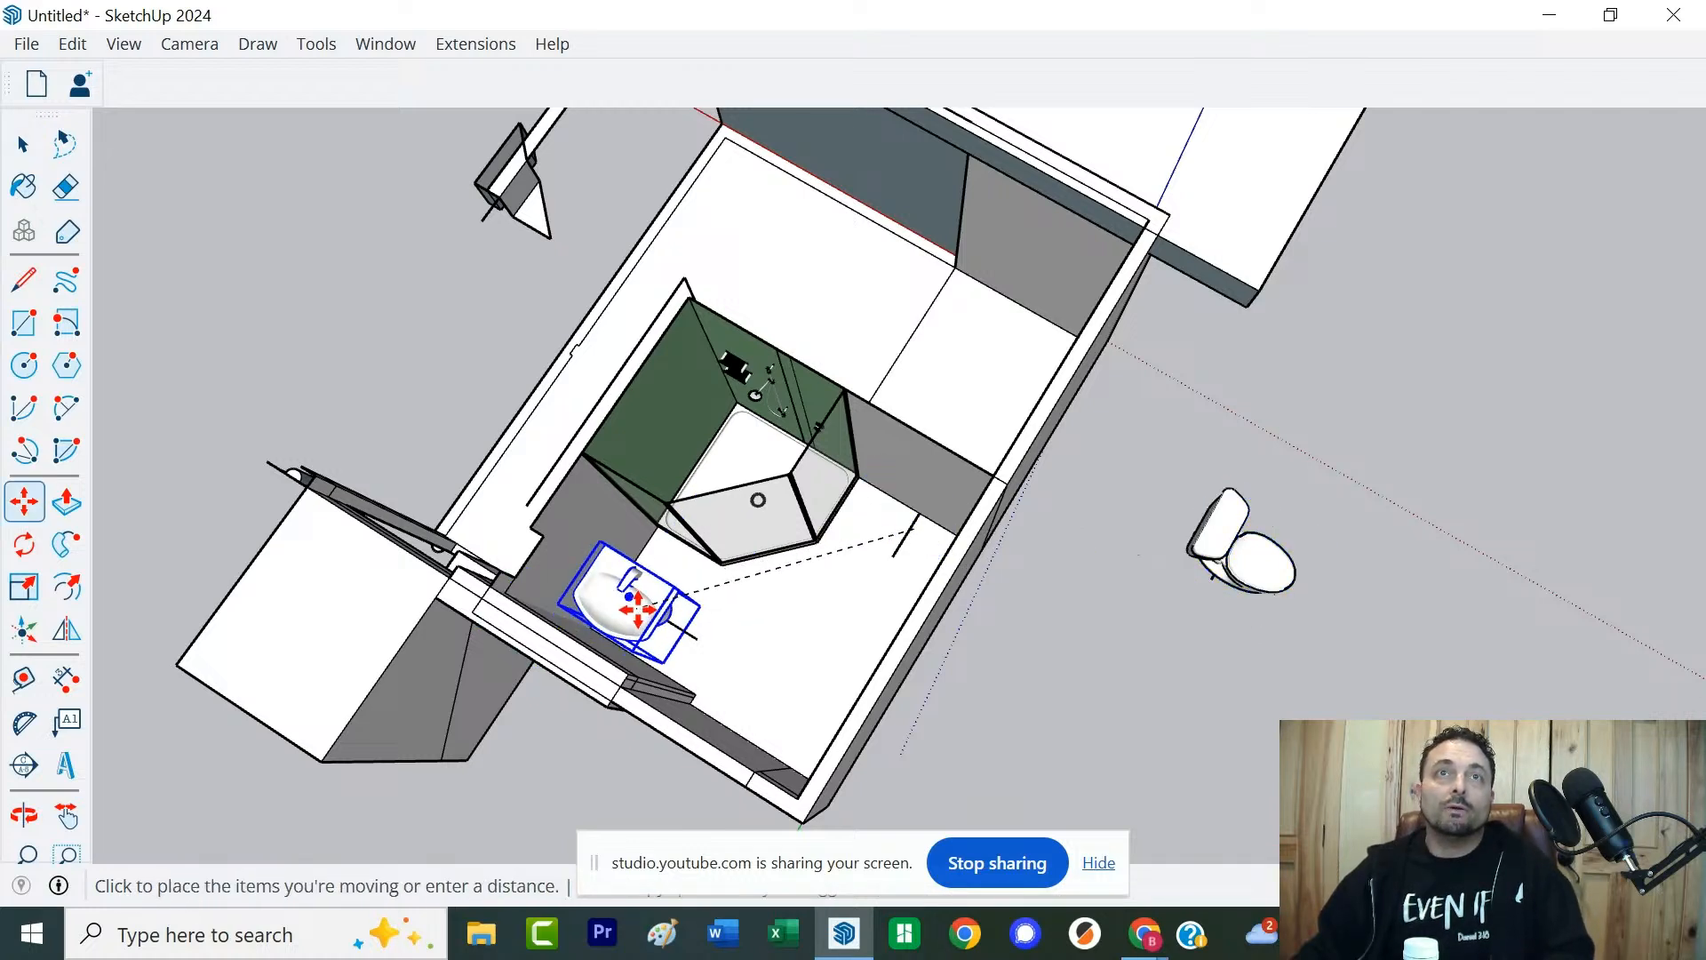
{"action": "left_click", "coordinate": [628, 611]}
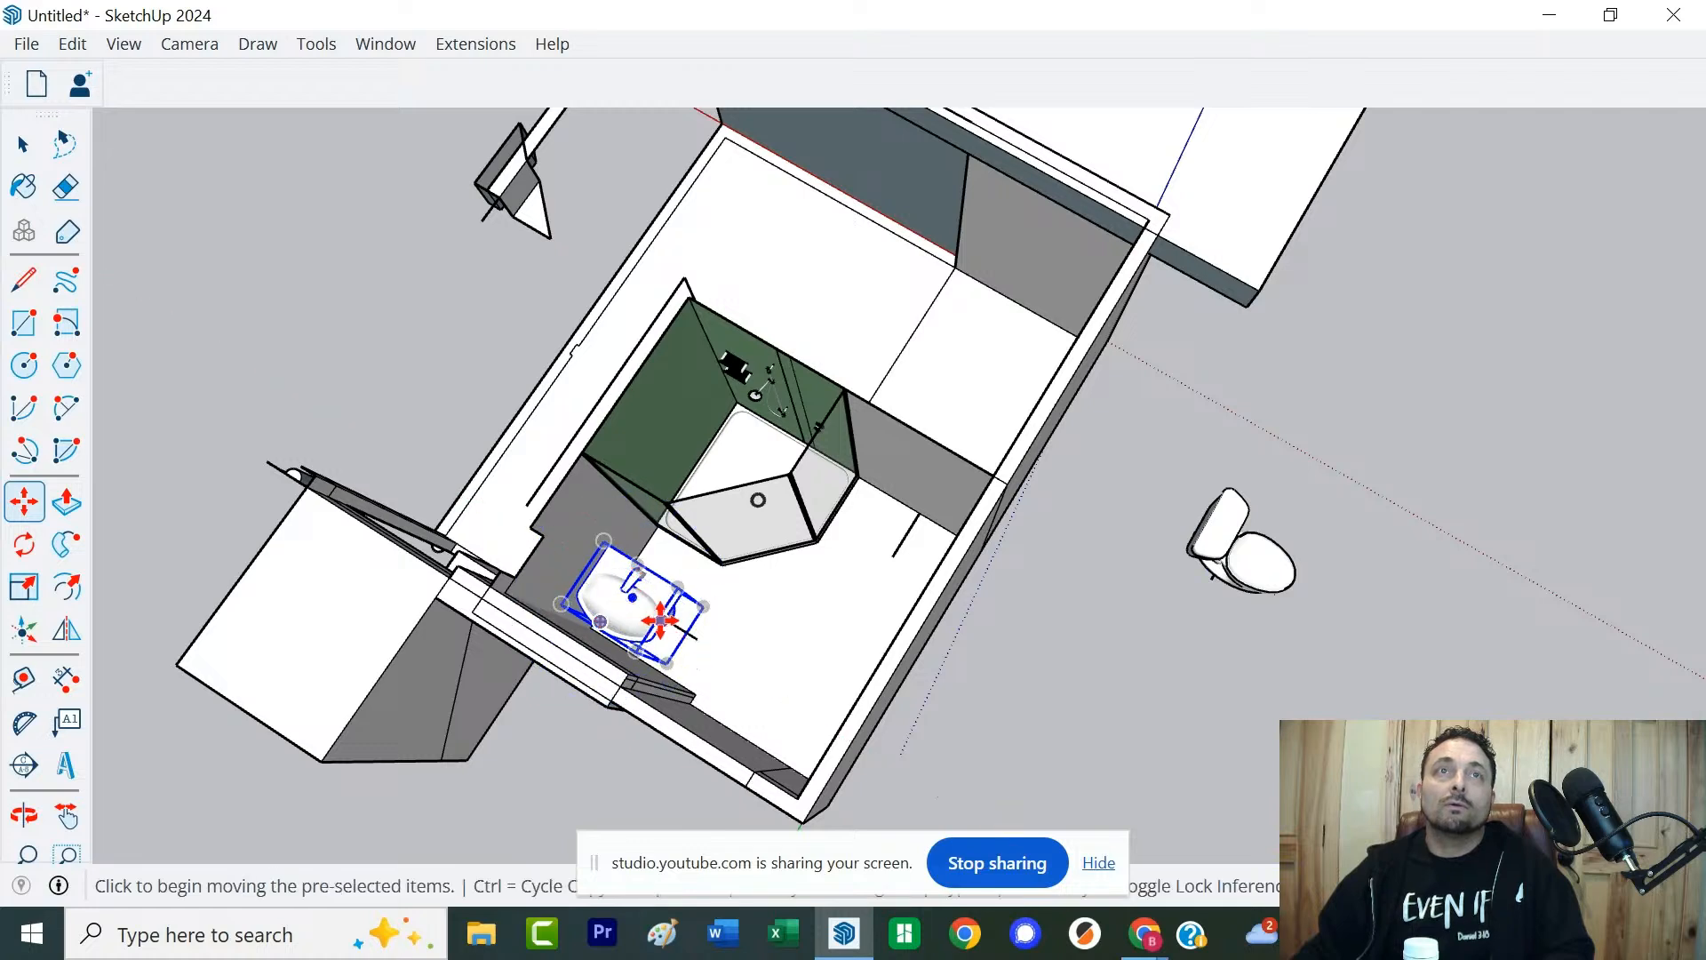
{"action": "left_click", "coordinate": [654, 622]}
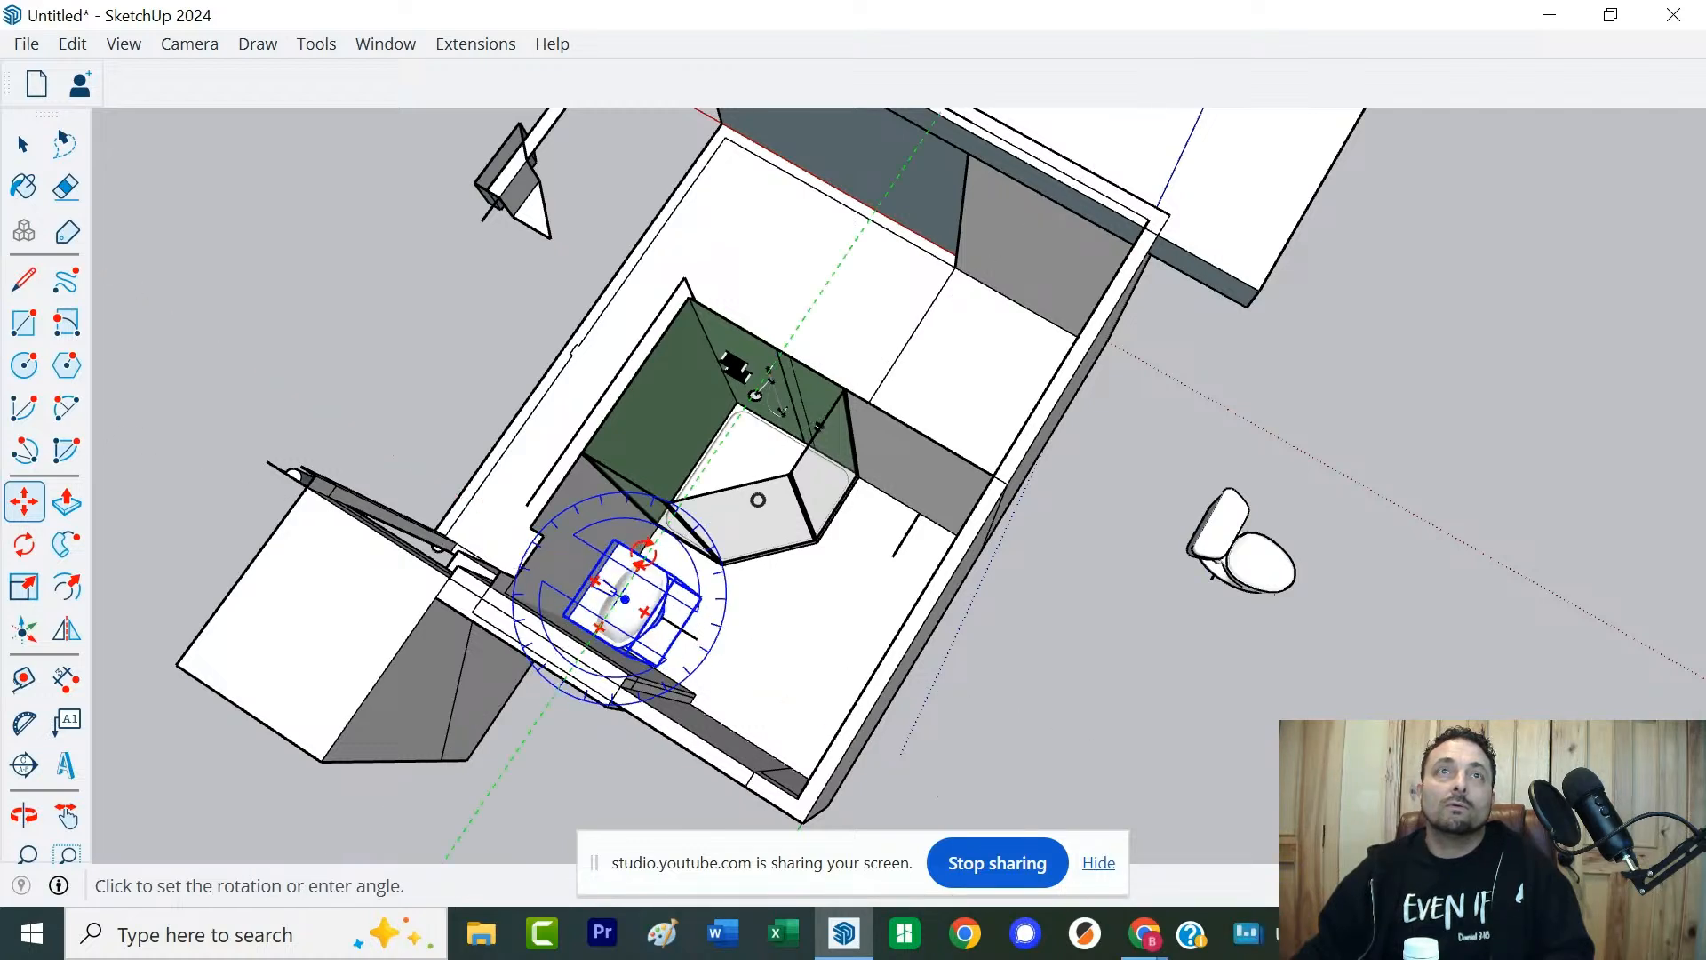
{"action": "left_click", "coordinate": [641, 556]}
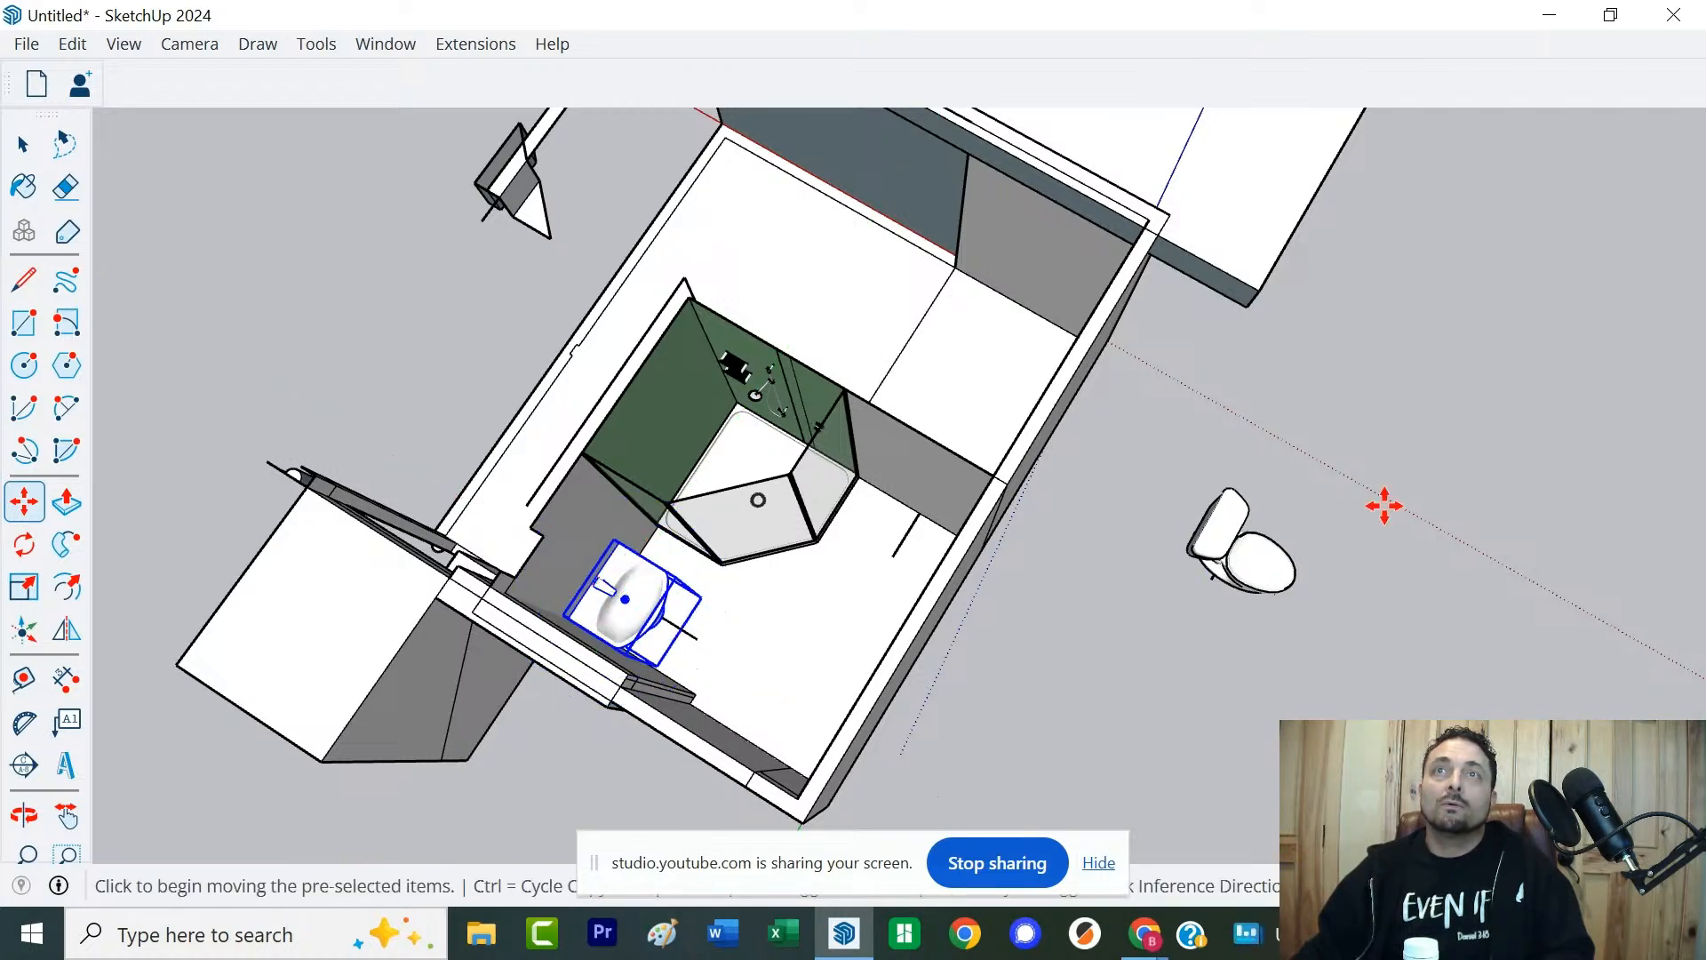
Rotate the toilet to face away from the partition wall and move it to the washbasin's former spot beside the shower
{"action": "key", "text": "space"}
{"action": "left_click", "coordinate": [1255, 558]}
{"action": "key", "text": "m"}
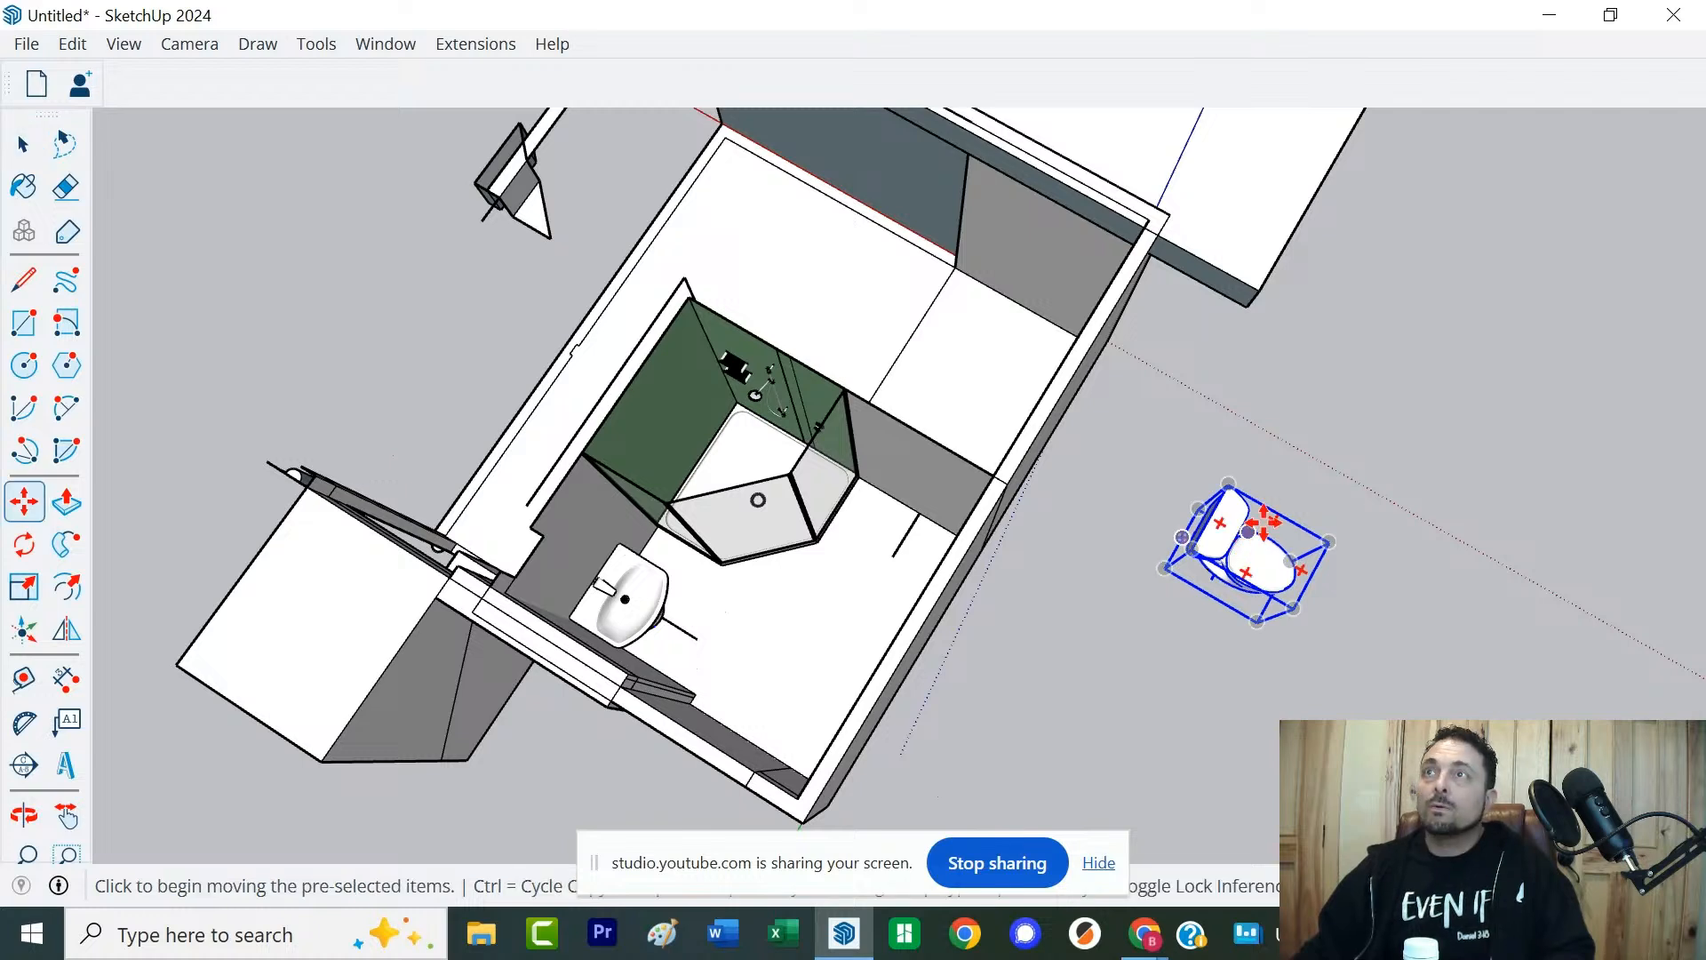
{"action": "left_click", "coordinate": [1261, 520]}
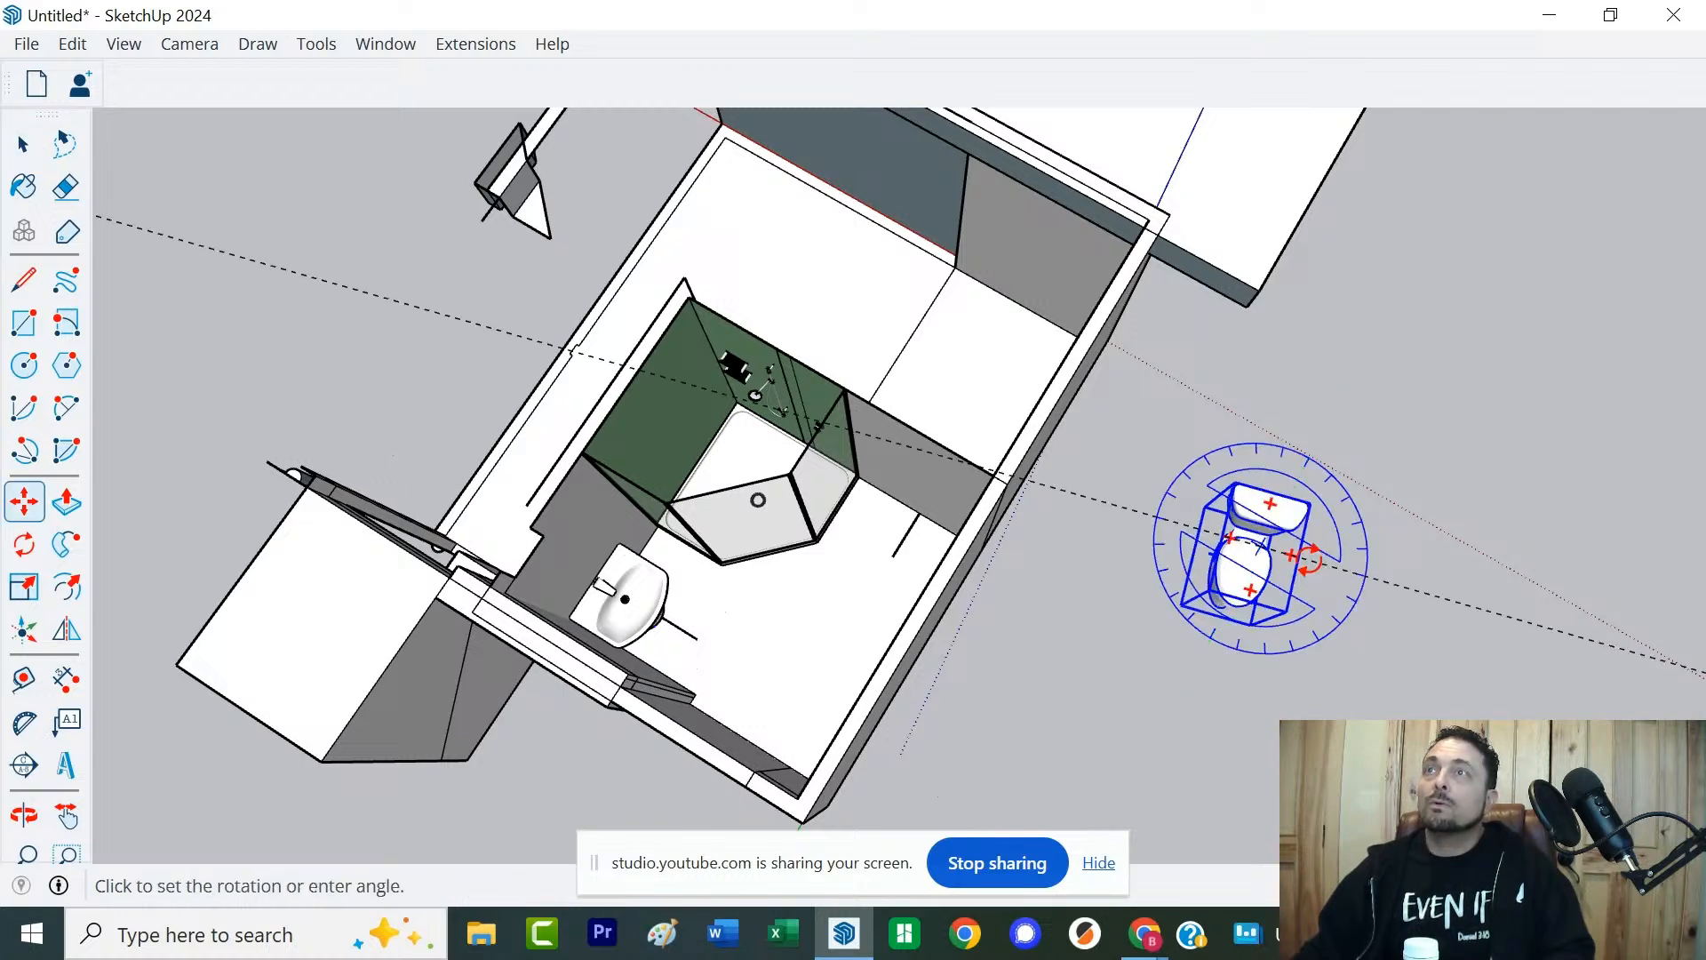
{"action": "left_click", "coordinate": [1350, 589]}
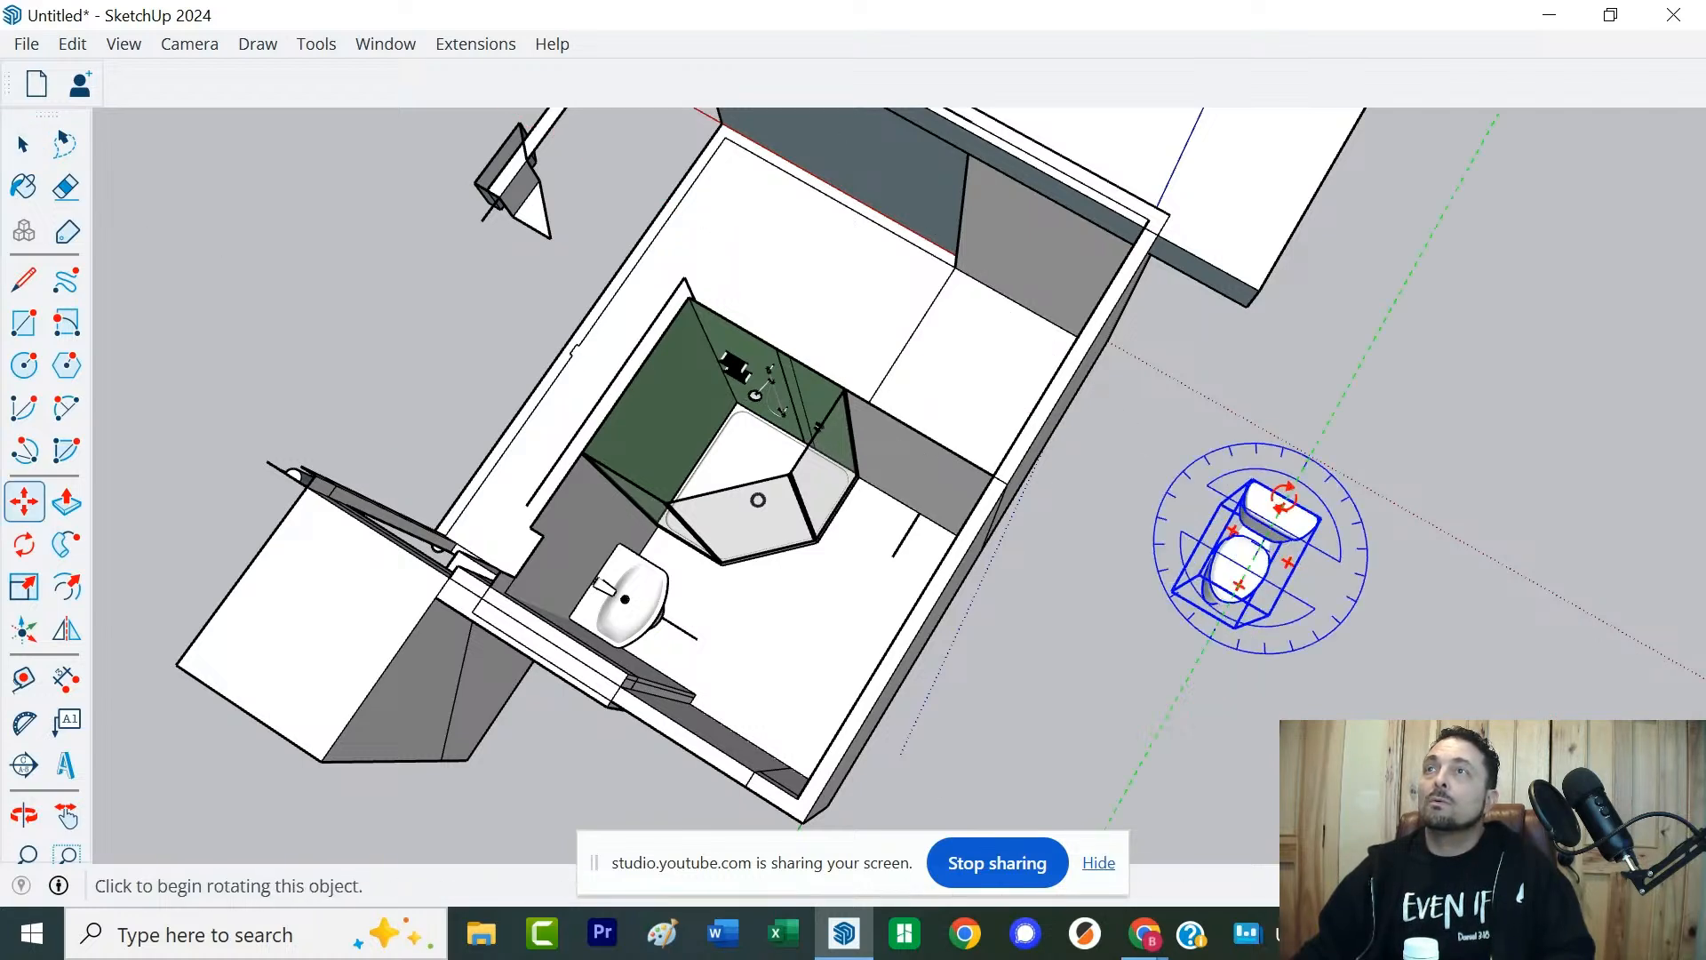
{"action": "left_click", "coordinate": [1290, 494]}
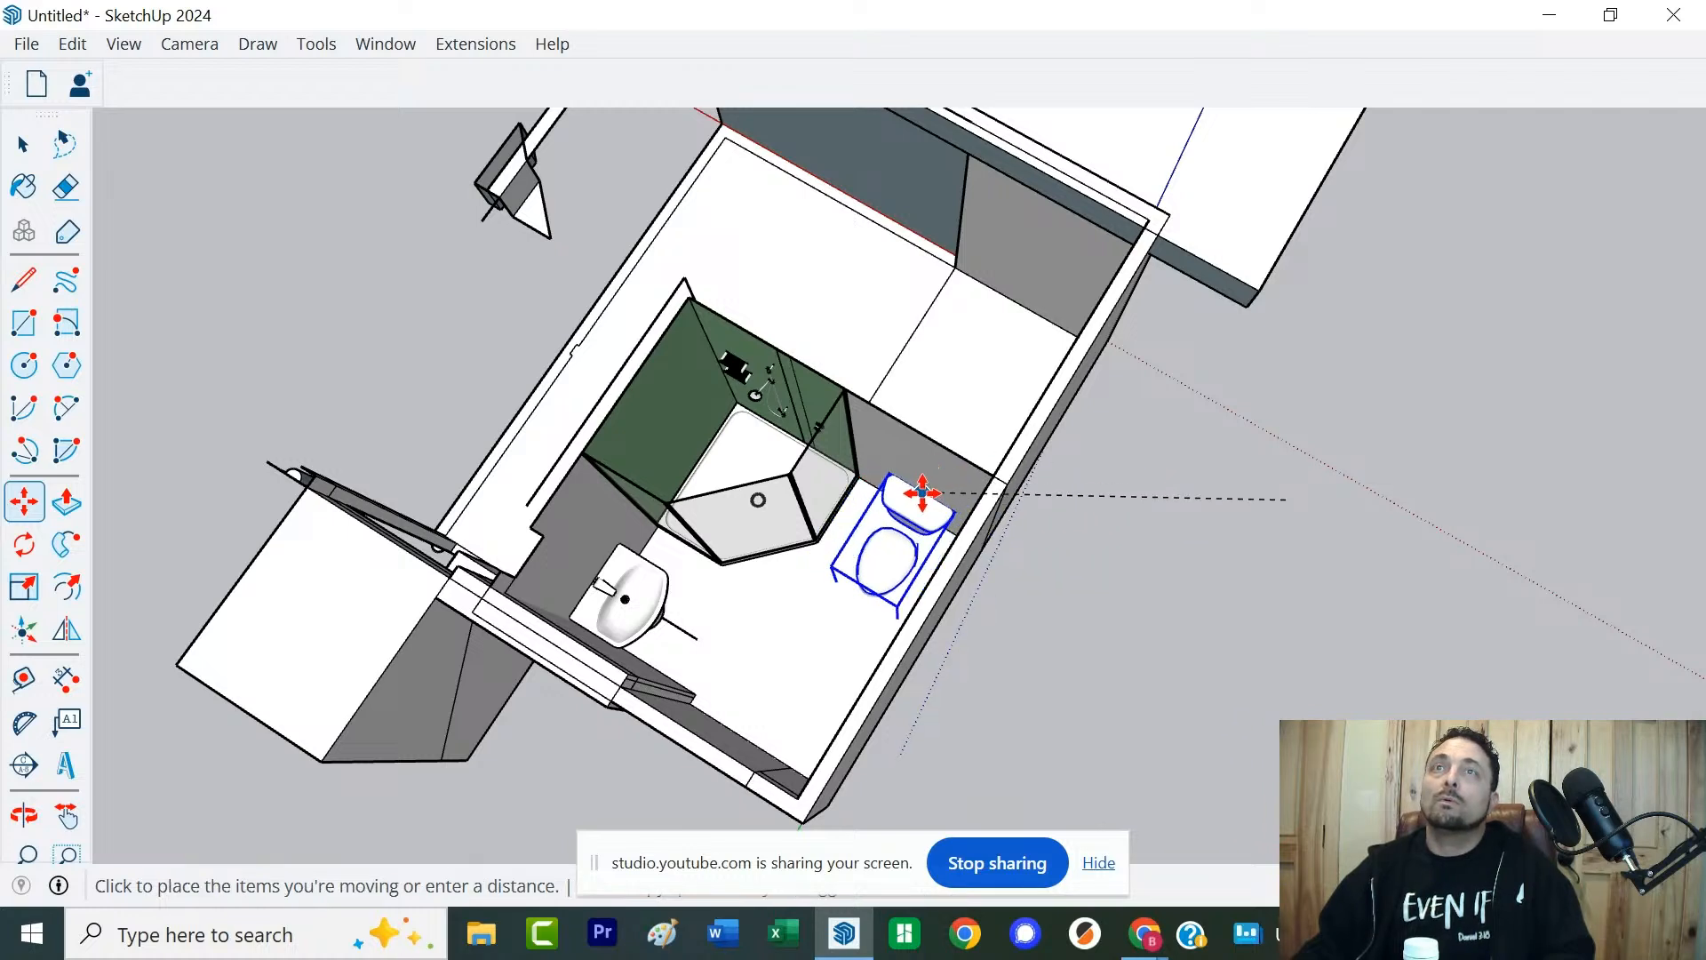
{"action": "left_click", "coordinate": [926, 484]}
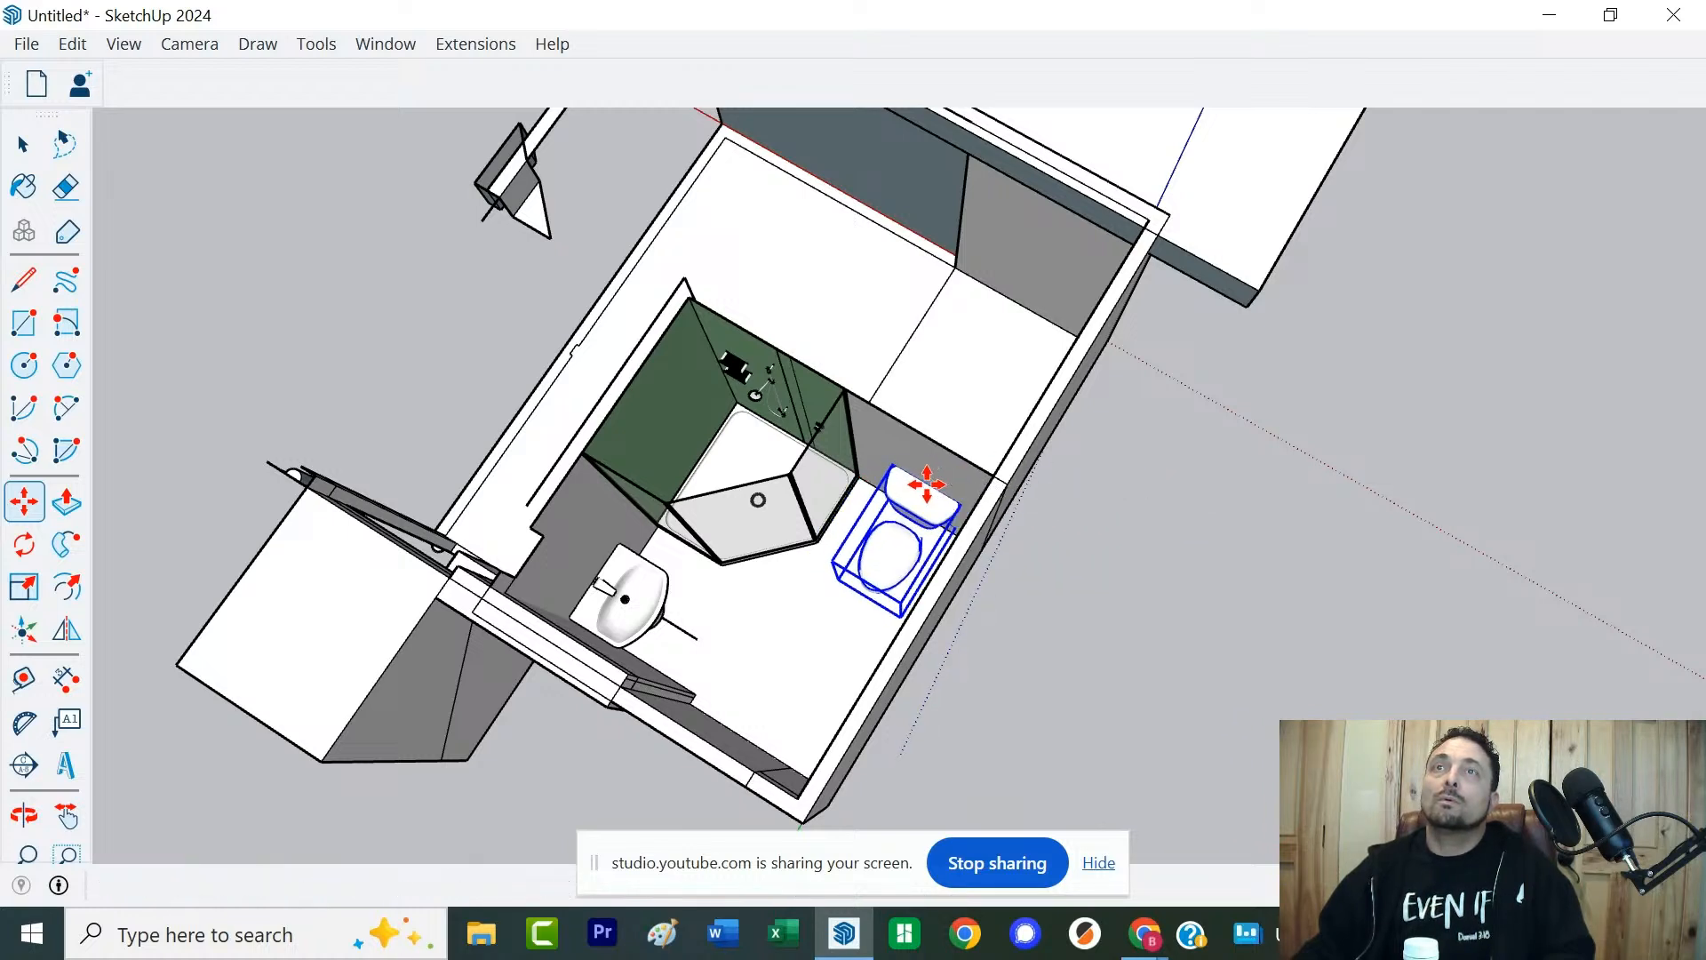
Shift the washbasin back toward the wall beside the shower enclosure
{"action": "key", "text": "space"}
{"action": "left_click", "coordinate": [624, 596]}
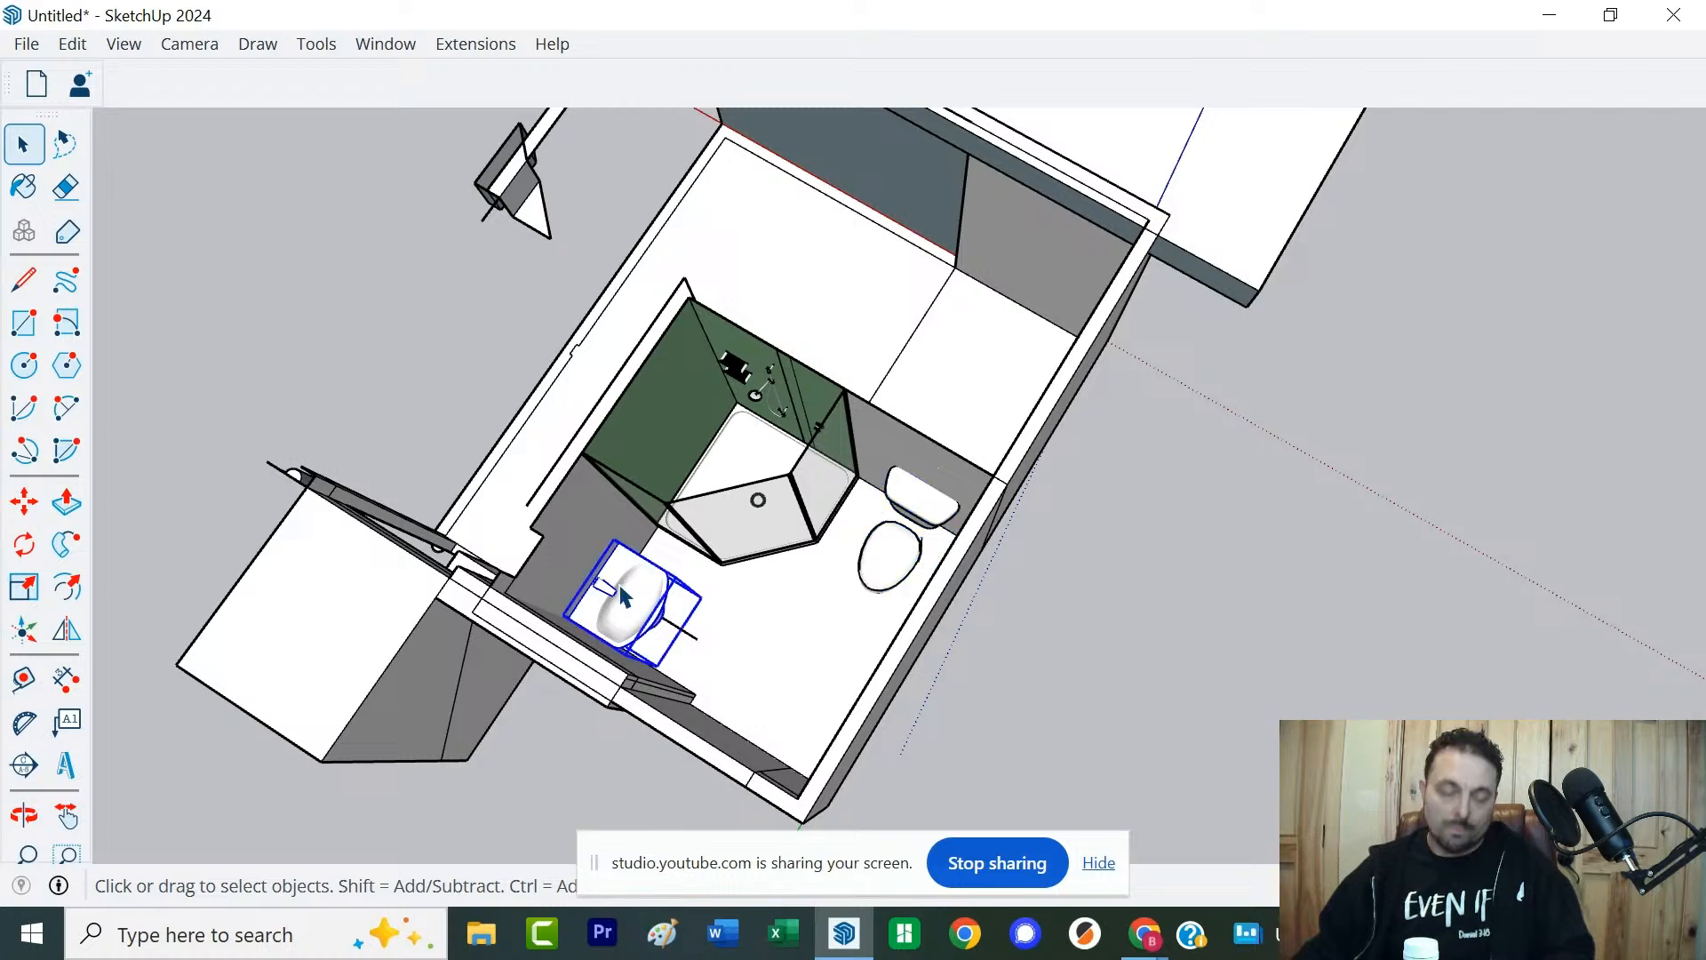
{"action": "key", "text": "m"}
{"action": "left_click", "coordinate": [623, 593]}
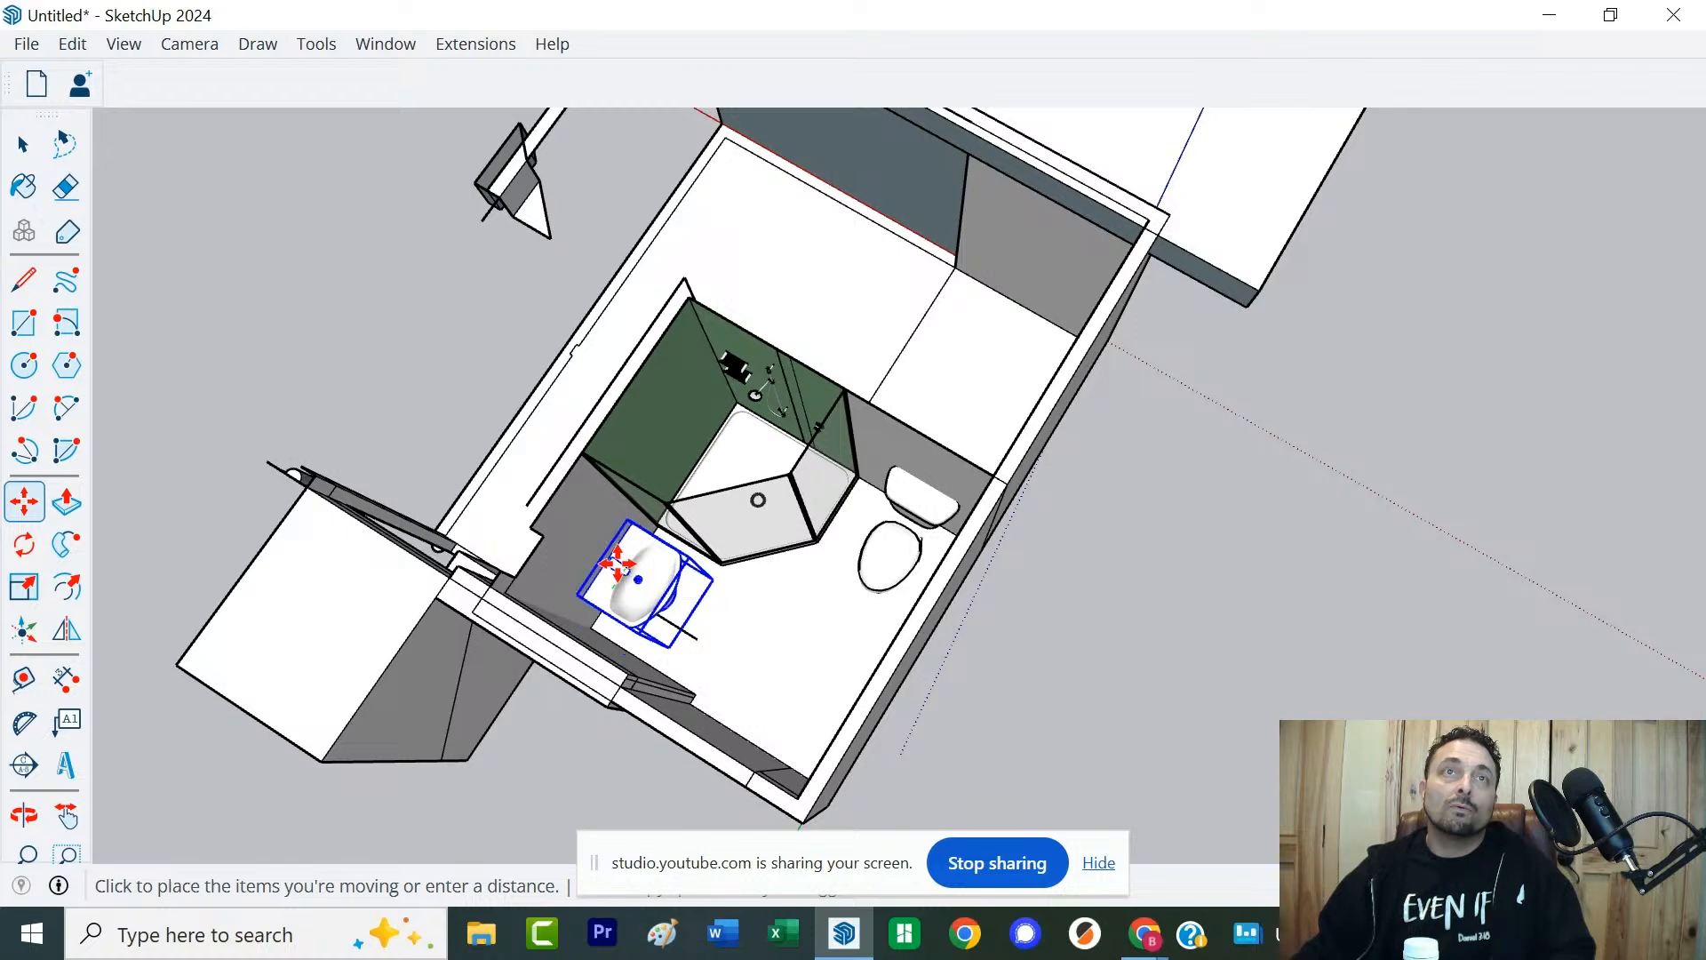
{"action": "left_click", "coordinate": [620, 563]}
Slide the washbasin along its back wall, slightly farther away from the shower enclosure
{"action": "middle_click_drag", "start_coordinate": [868, 717], "coordinate": [551, 502]}
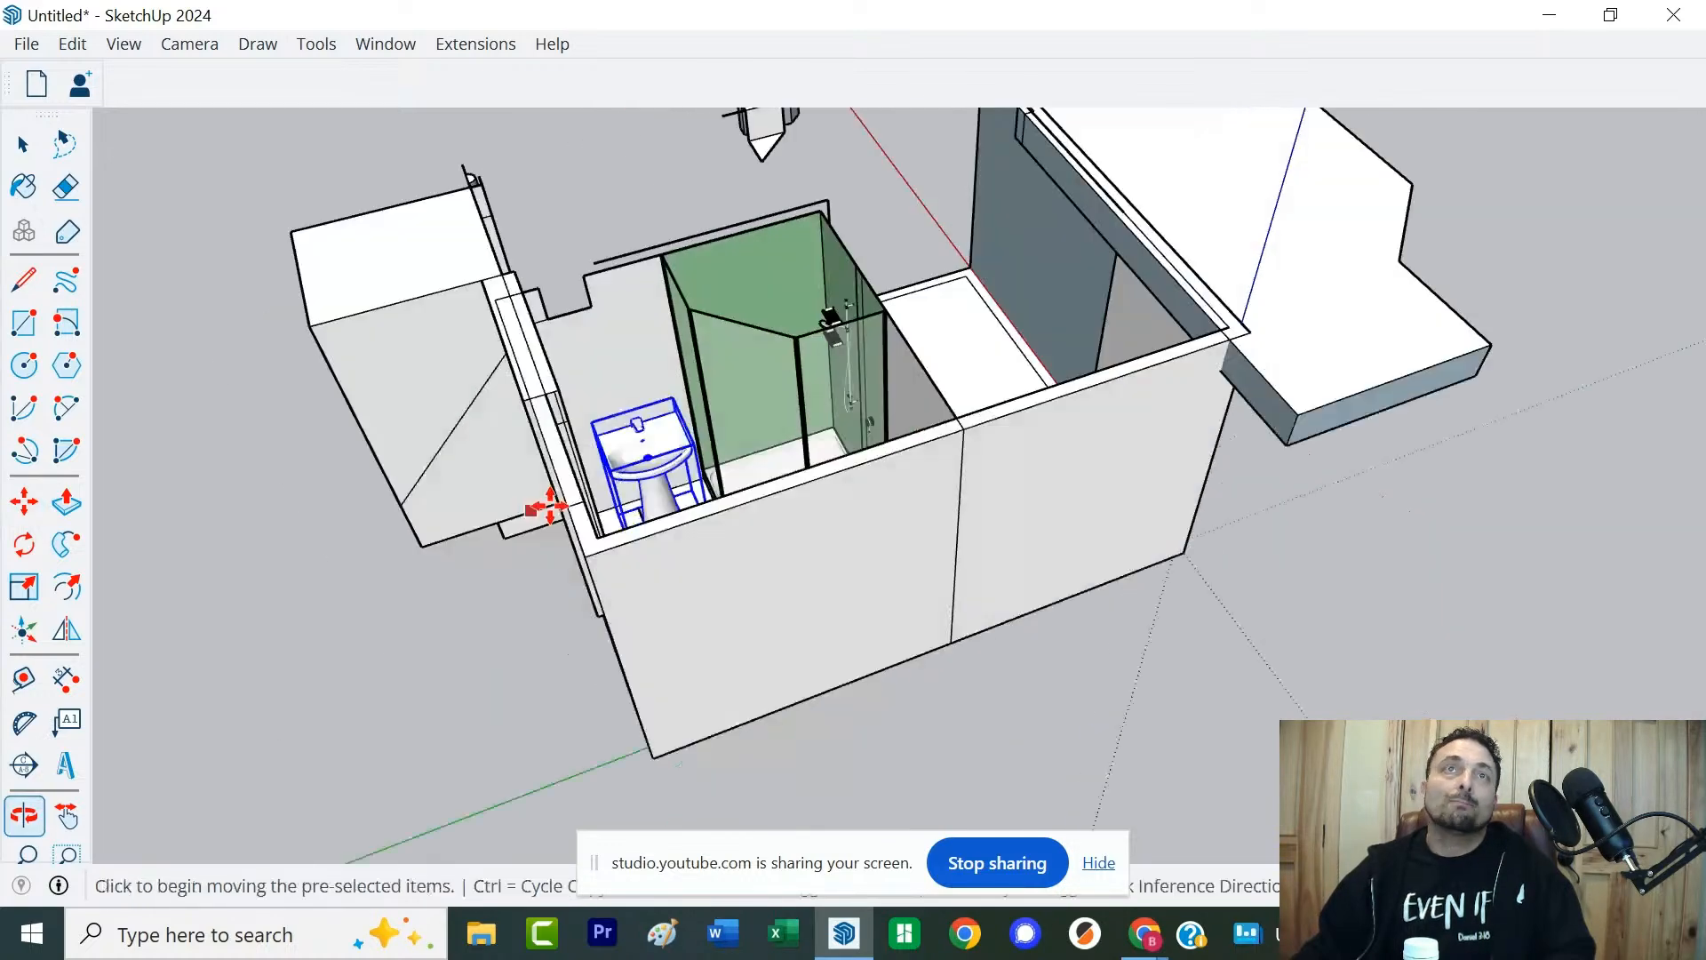
{"action": "scroll", "coordinate": [622, 462], "scroll_direction": "up", "scroll_amount": 5}
{"action": "scroll", "coordinate": [675, 431], "scroll_direction": "up", "scroll_amount": 3}
{"action": "scroll", "coordinate": [749, 449], "scroll_direction": "up", "scroll_amount": 2}
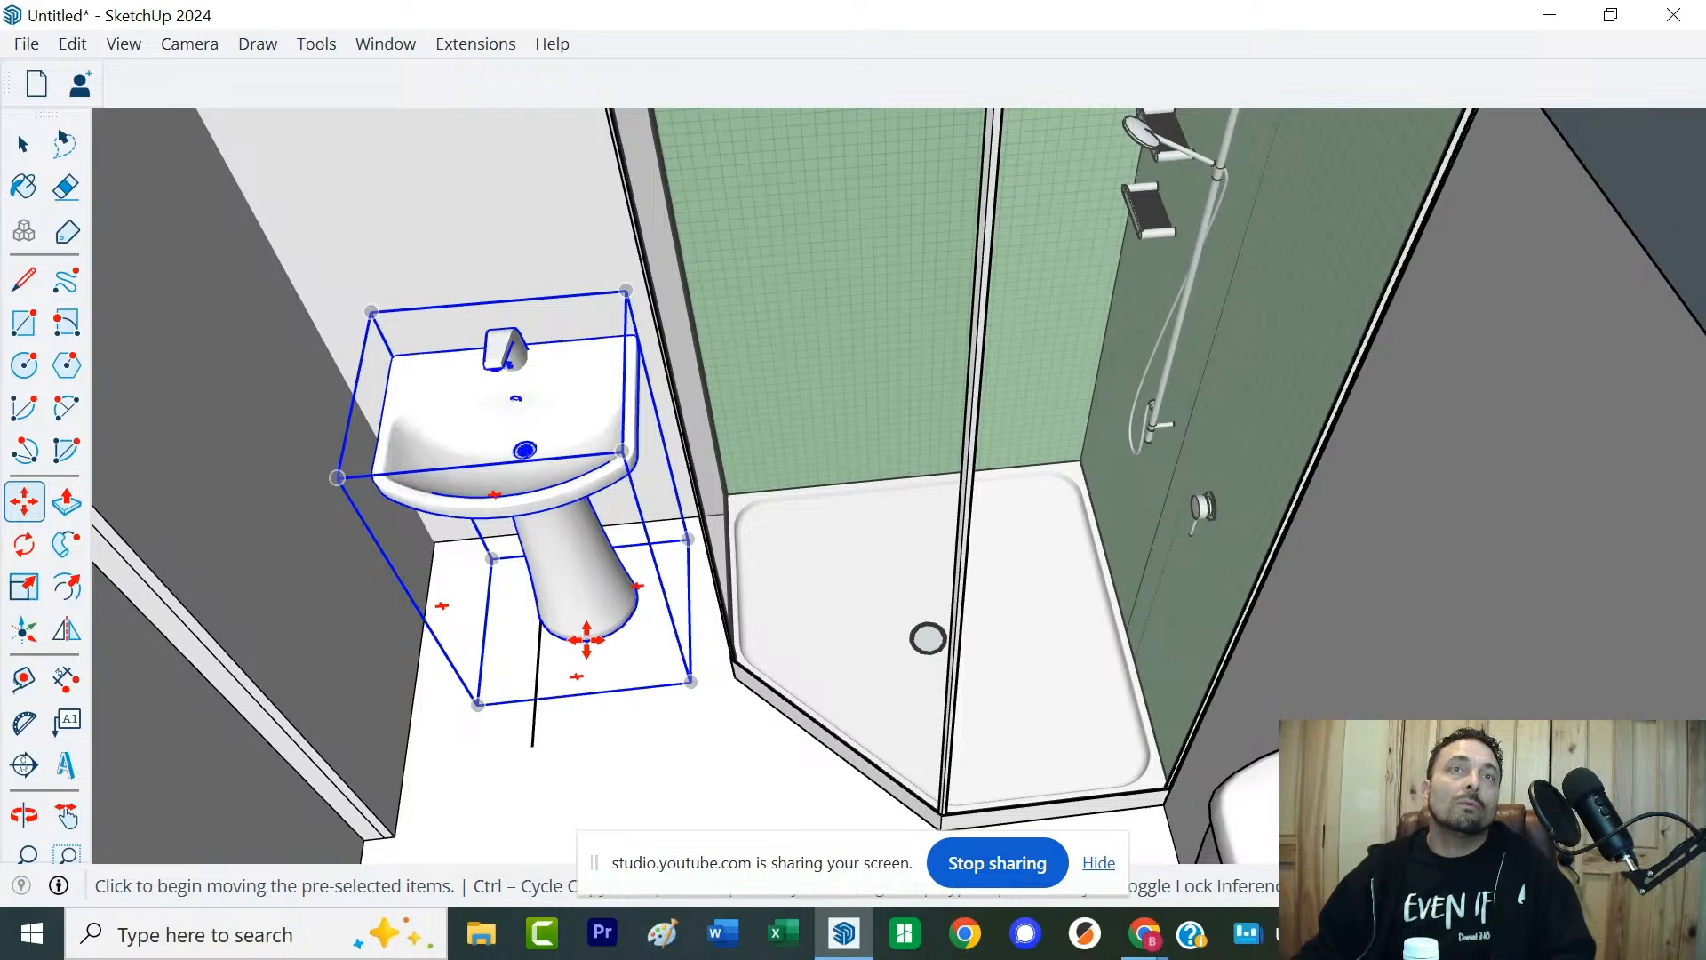
{"action": "left_click", "coordinate": [587, 638]}
{"action": "left_click", "coordinate": [544, 650]}
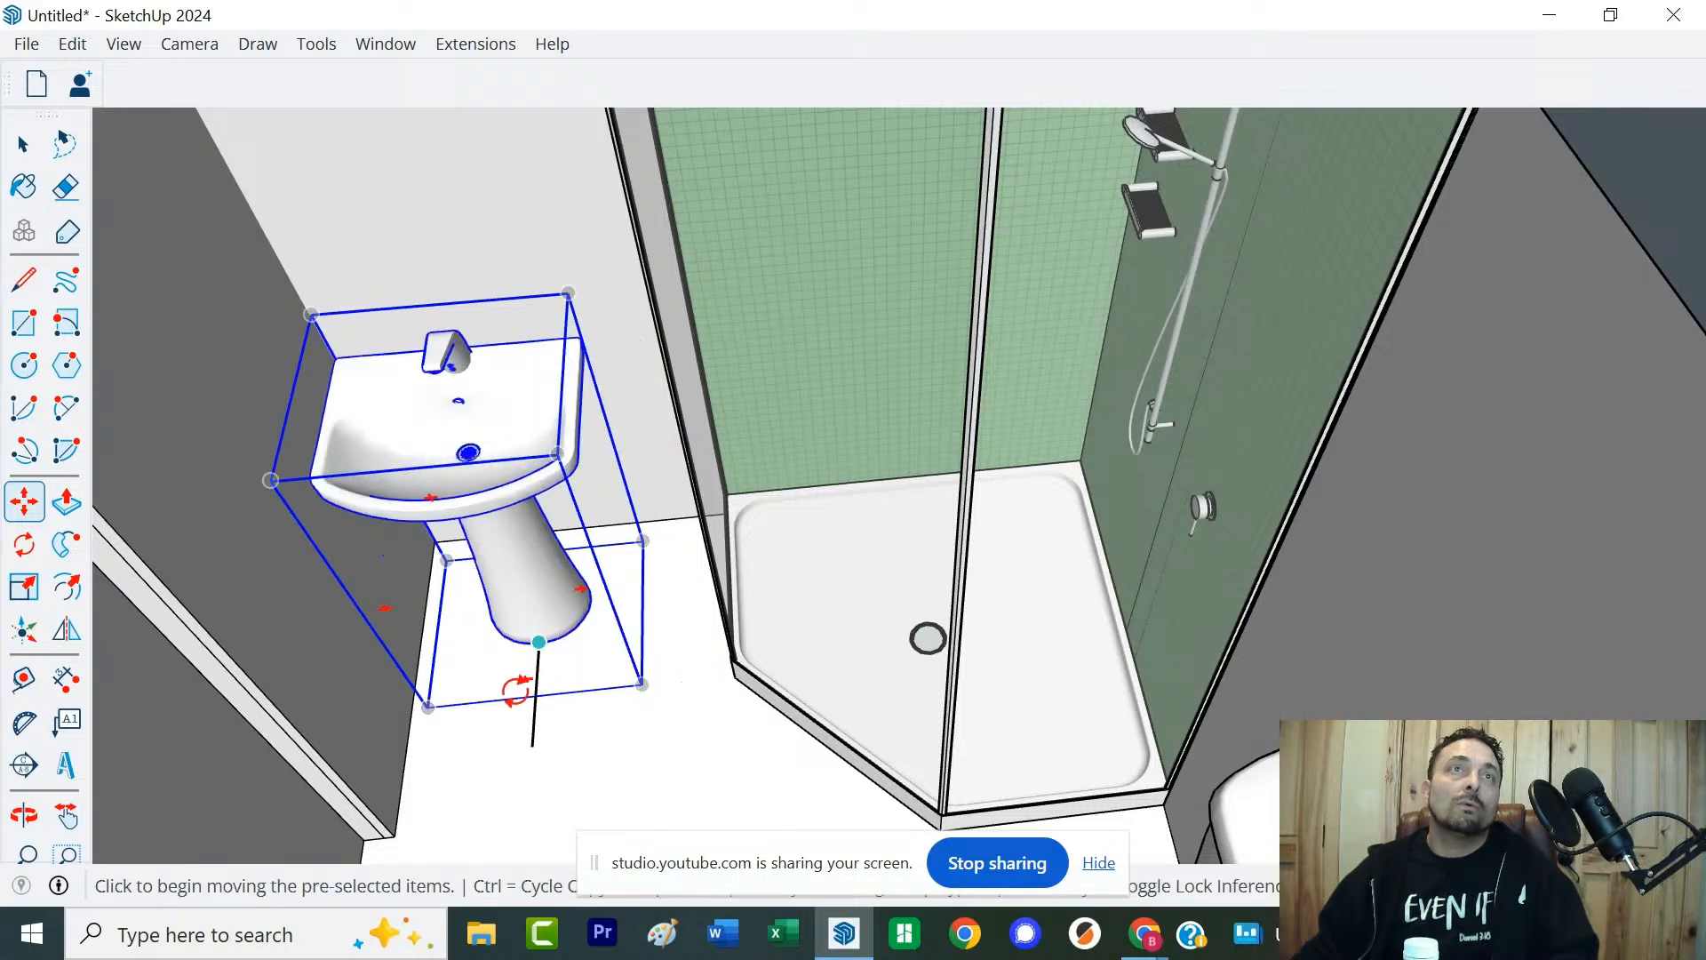
{"action": "middle_click_drag", "start_coordinate": [521, 690], "coordinate": [849, 766]}
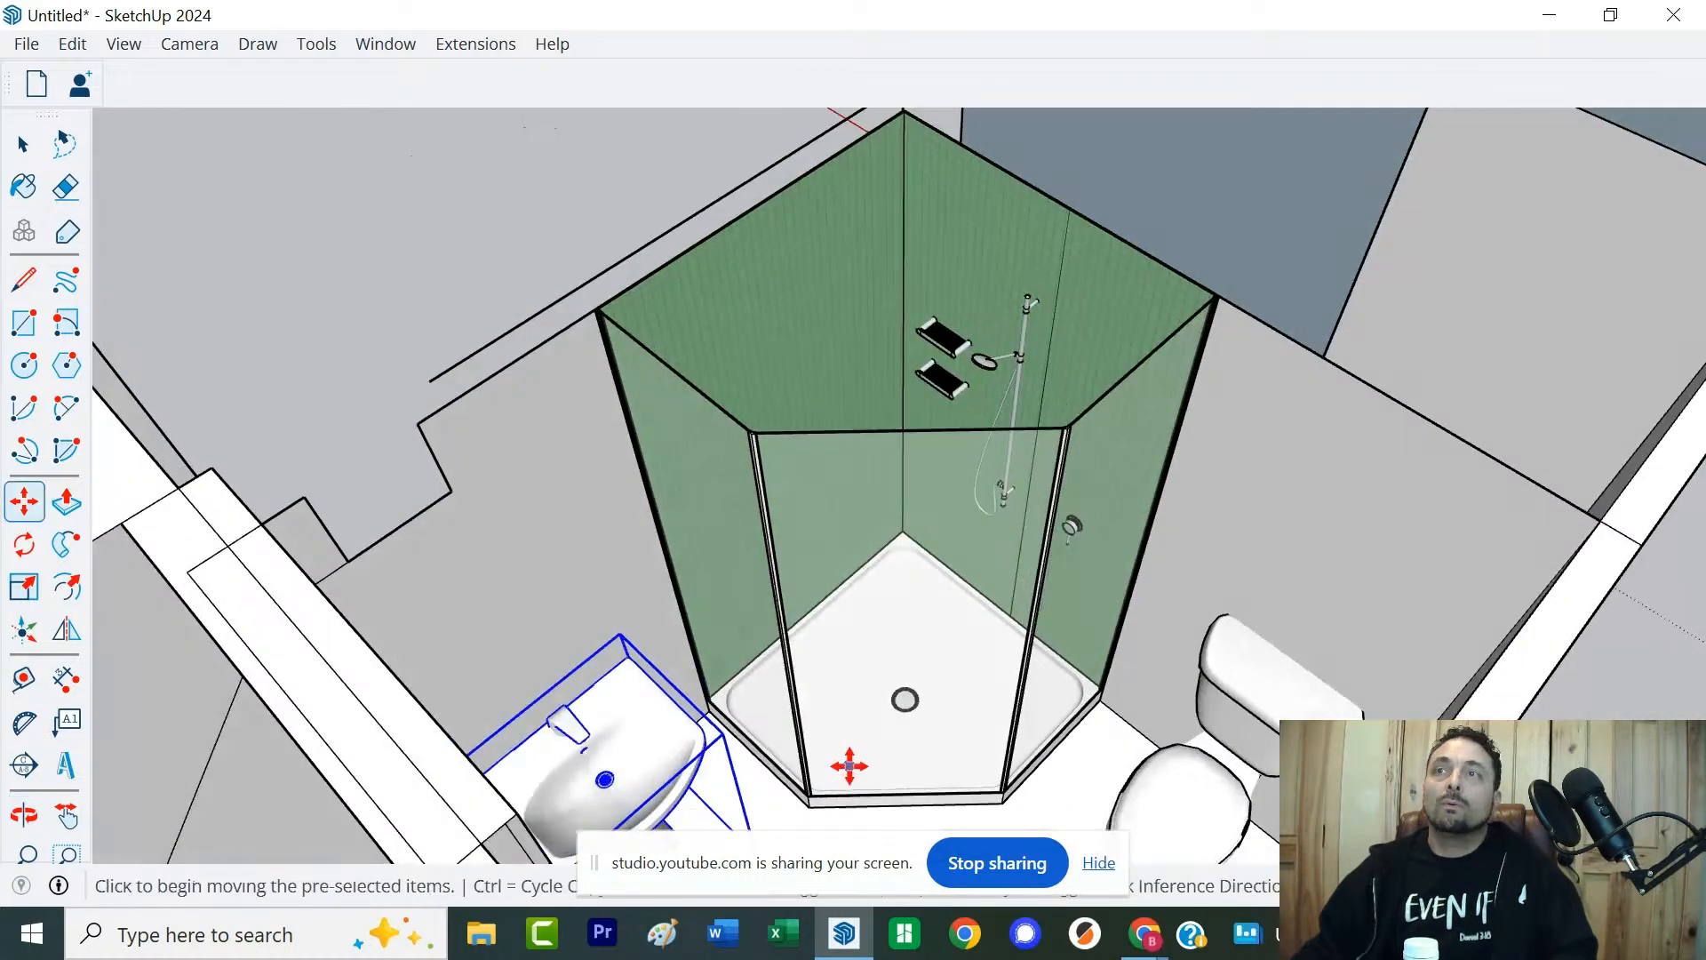
{"action": "left_click", "coordinate": [1292, 658]}
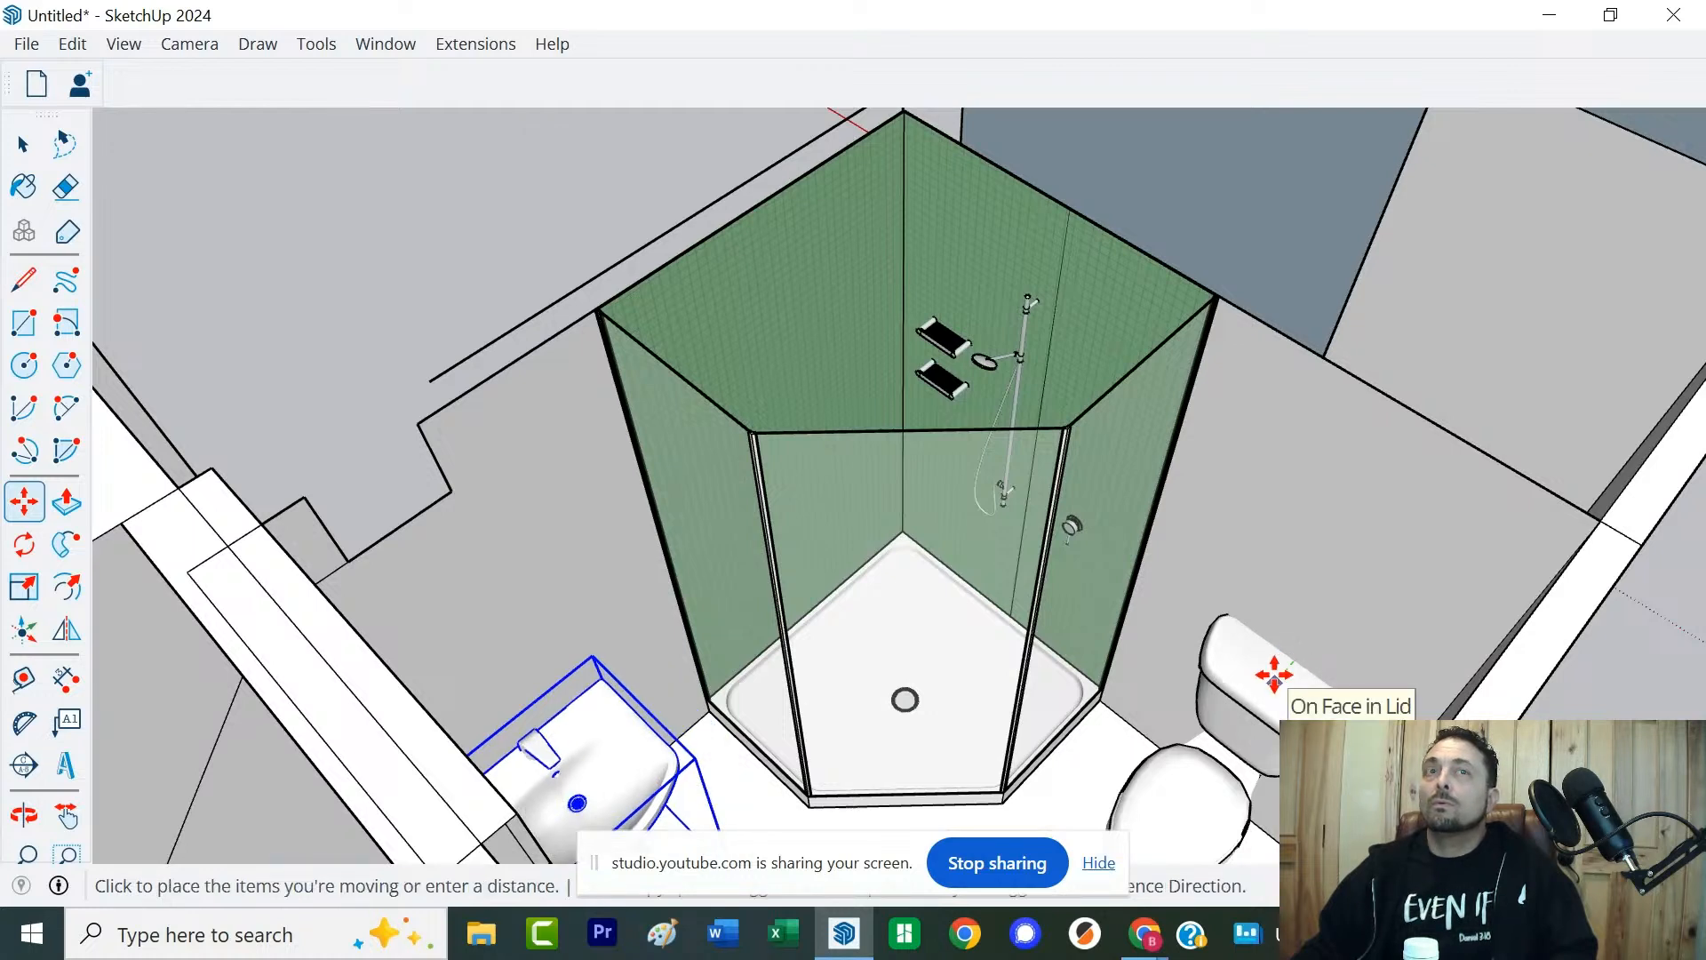
{"action": "key", "text": "Escape"}
{"action": "key", "text": "space"}
Adjust the toilet's position slightly so its cistern no longer pokes through the partition wall behind it
{"action": "left_click", "coordinate": [1283, 665]}
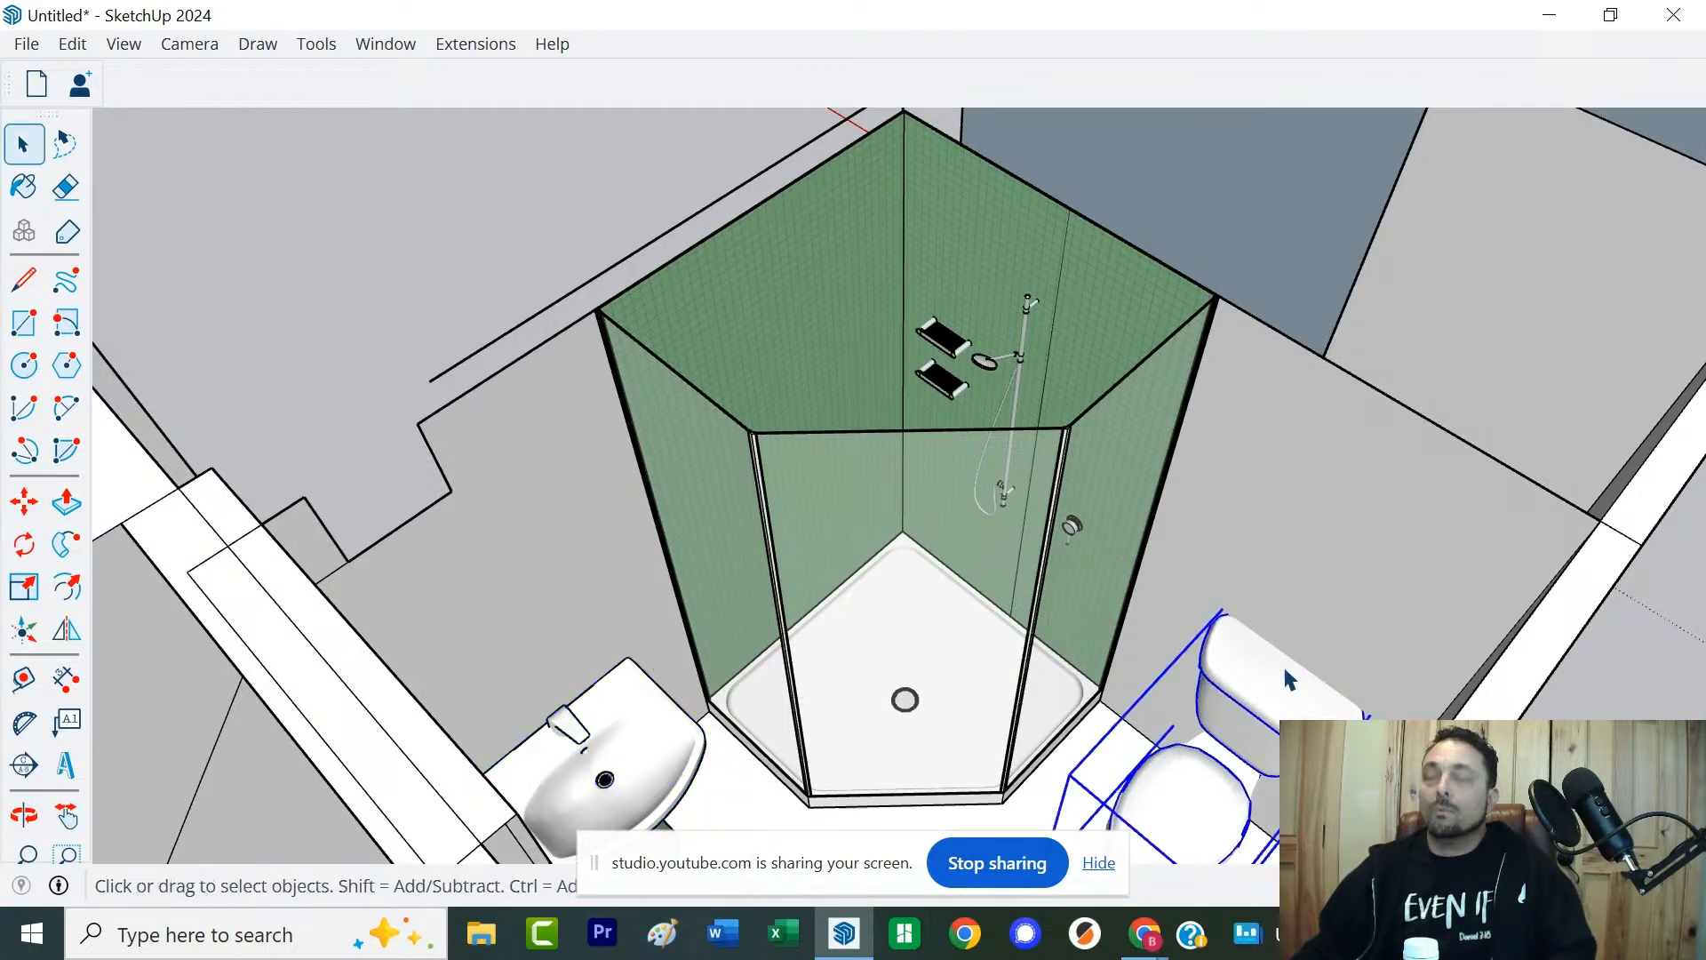
{"action": "key", "text": "m"}
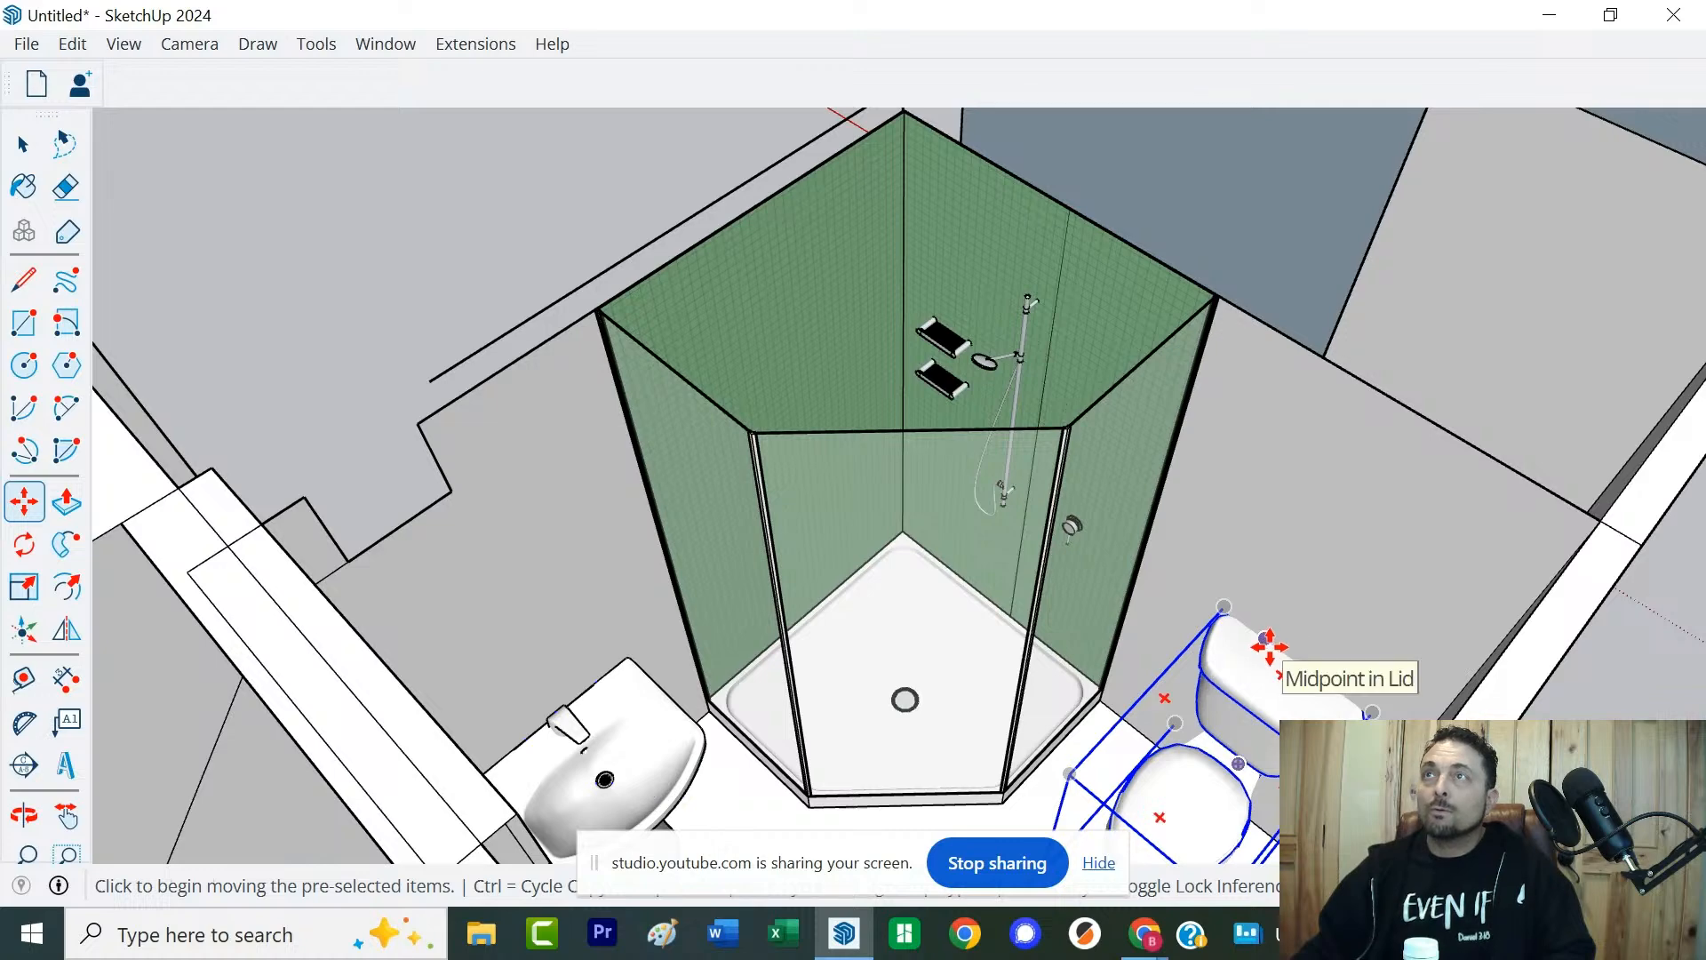
{"action": "middle_click_drag", "start_coordinate": [1504, 515], "coordinate": [1001, 602]}
{"action": "scroll", "coordinate": [1001, 603], "scroll_direction": "down", "scroll_amount": 4}
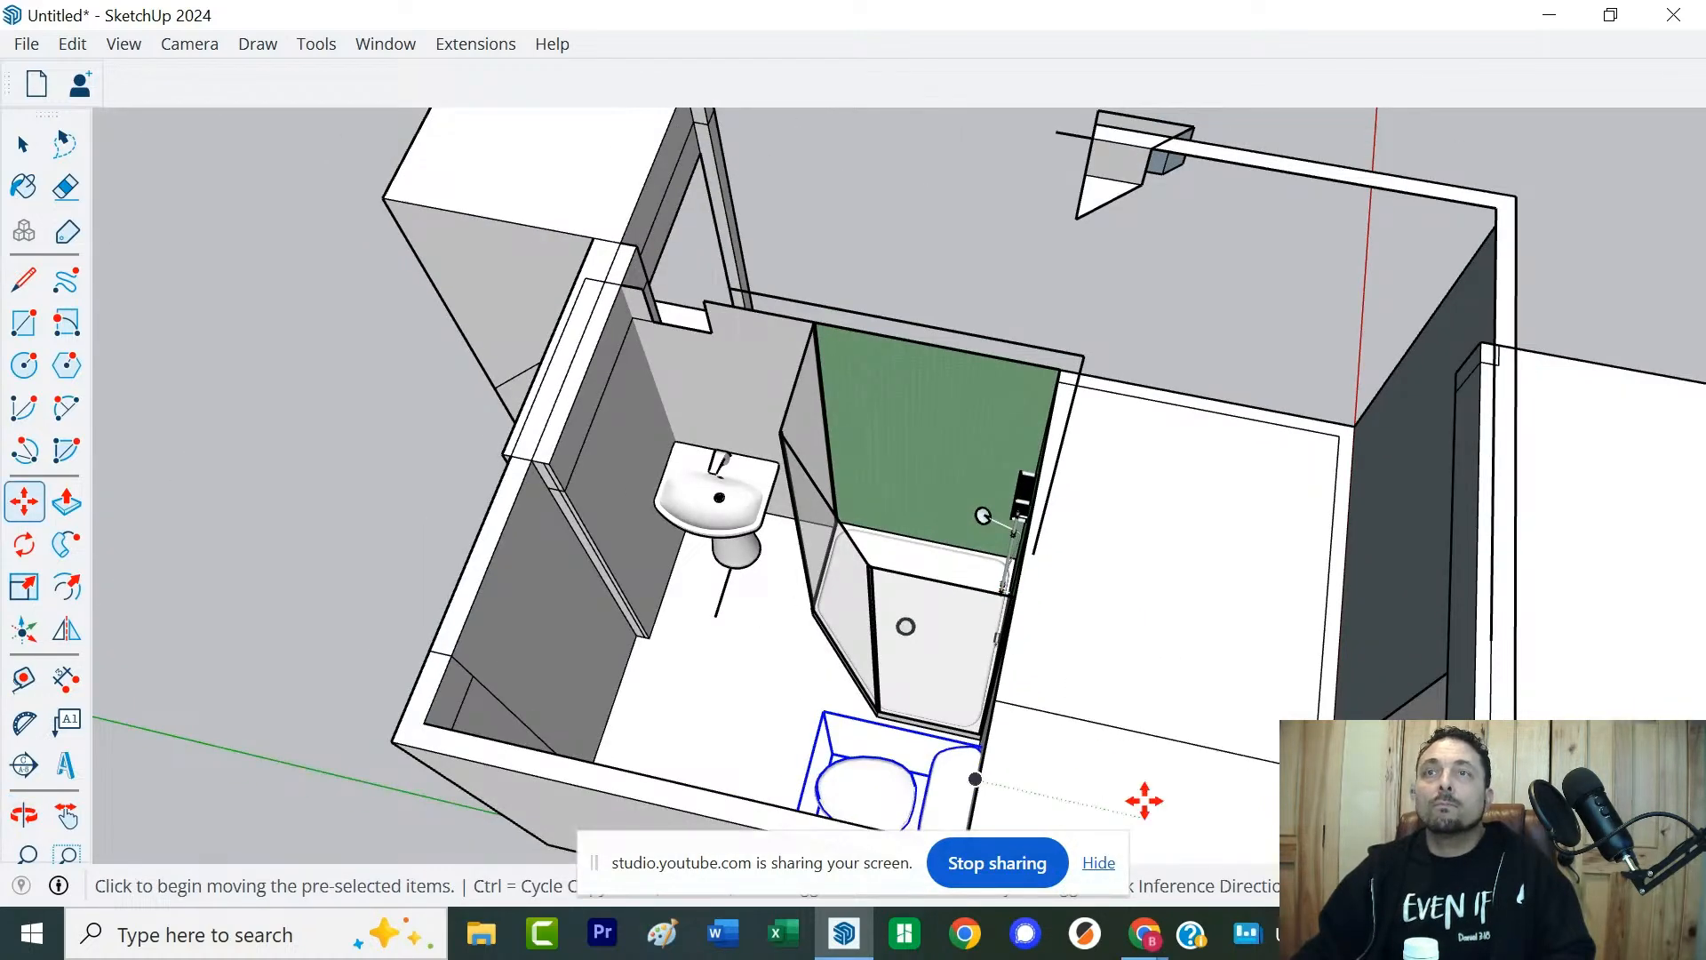
{"action": "middle_click_drag", "start_coordinate": [1145, 800], "coordinate": [998, 731]}
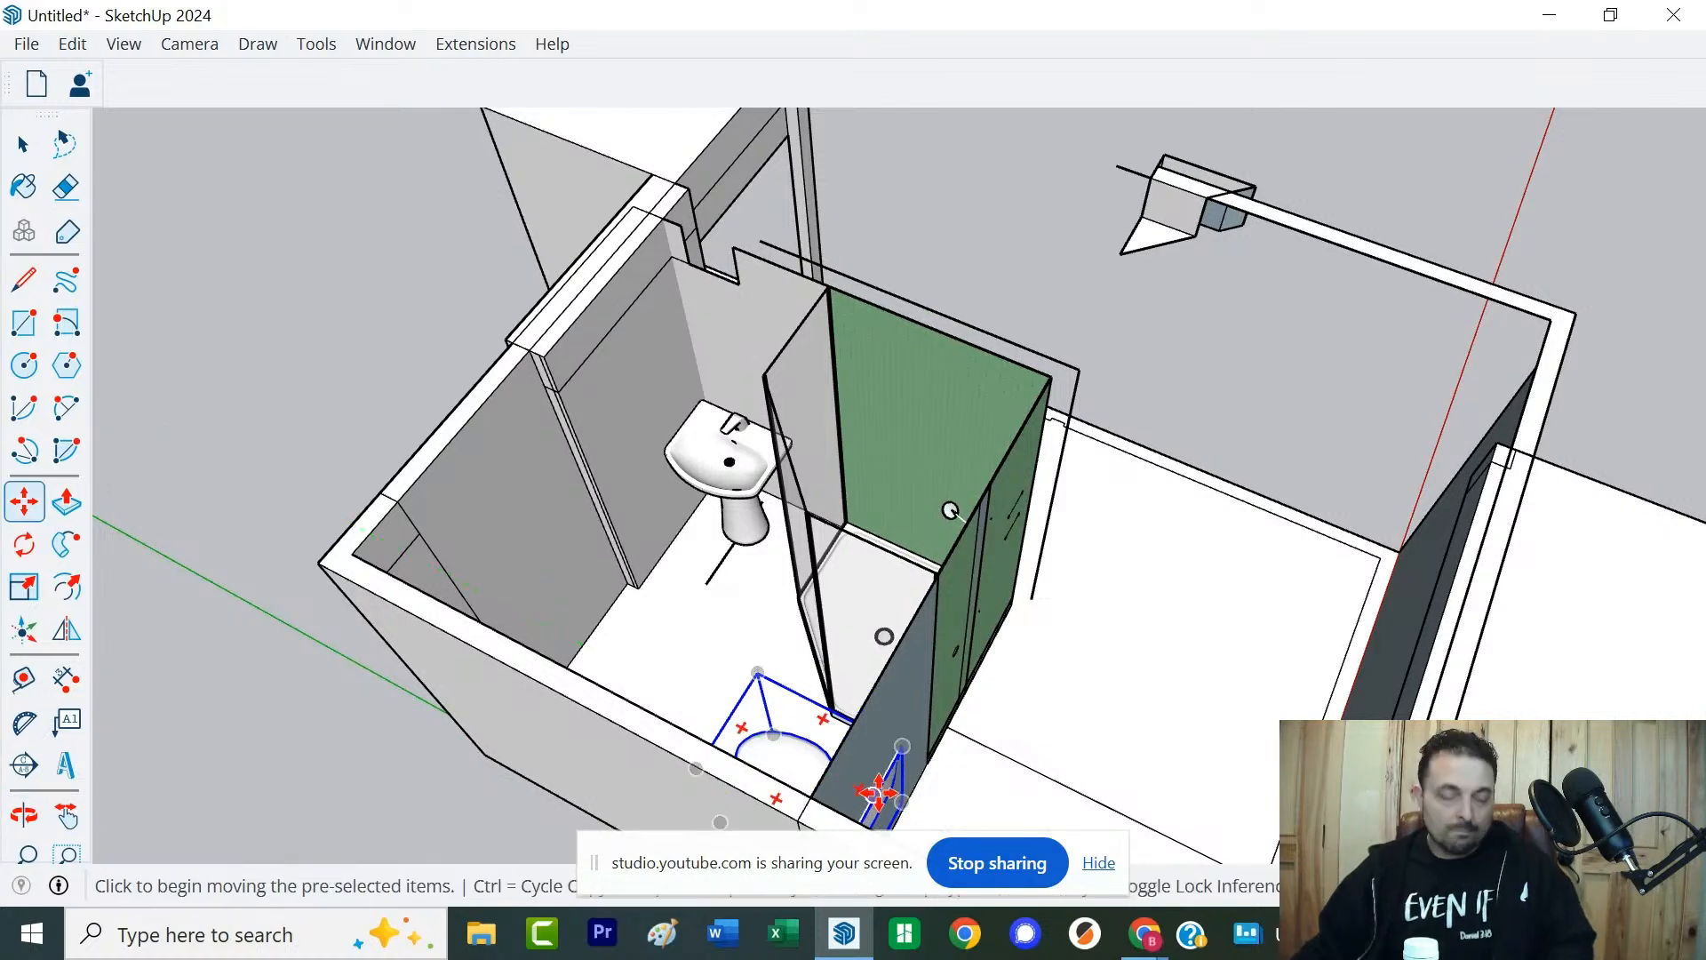
{"action": "middle_click_drag", "start_coordinate": [878, 793], "coordinate": [948, 575]}
{"action": "scroll", "coordinate": [886, 607], "scroll_direction": "up", "scroll_amount": 2}
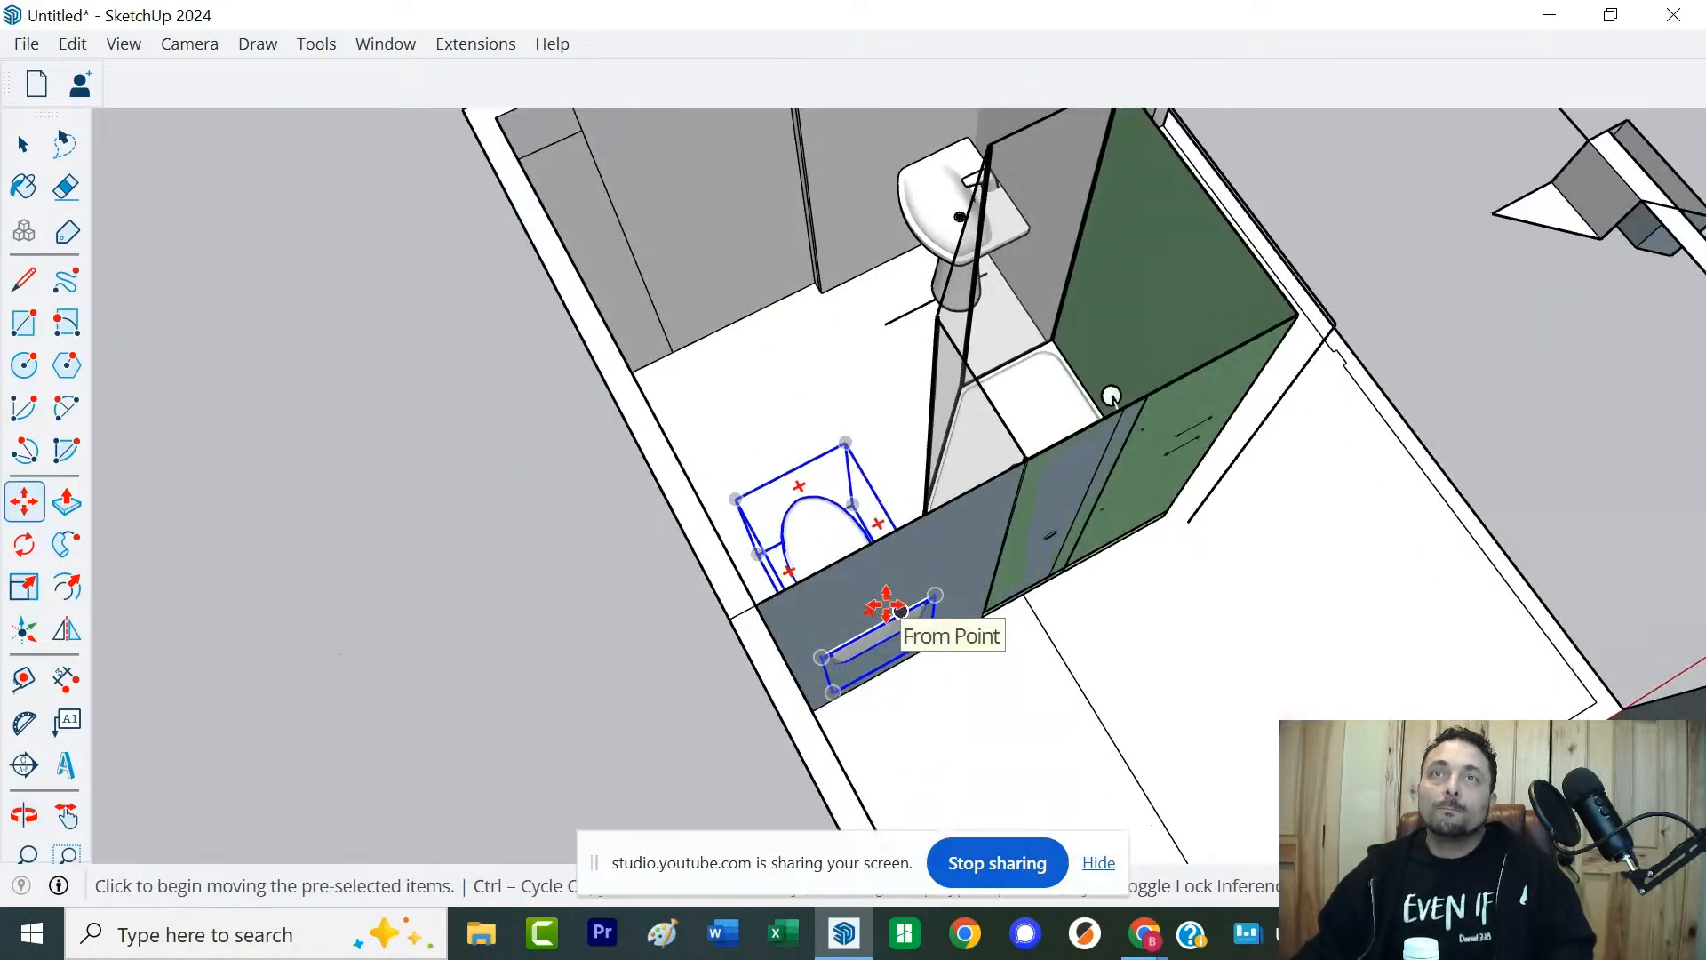
{"action": "scroll", "coordinate": [886, 607], "scroll_direction": "up", "scroll_amount": 4}
{"action": "left_click", "coordinate": [853, 659]}
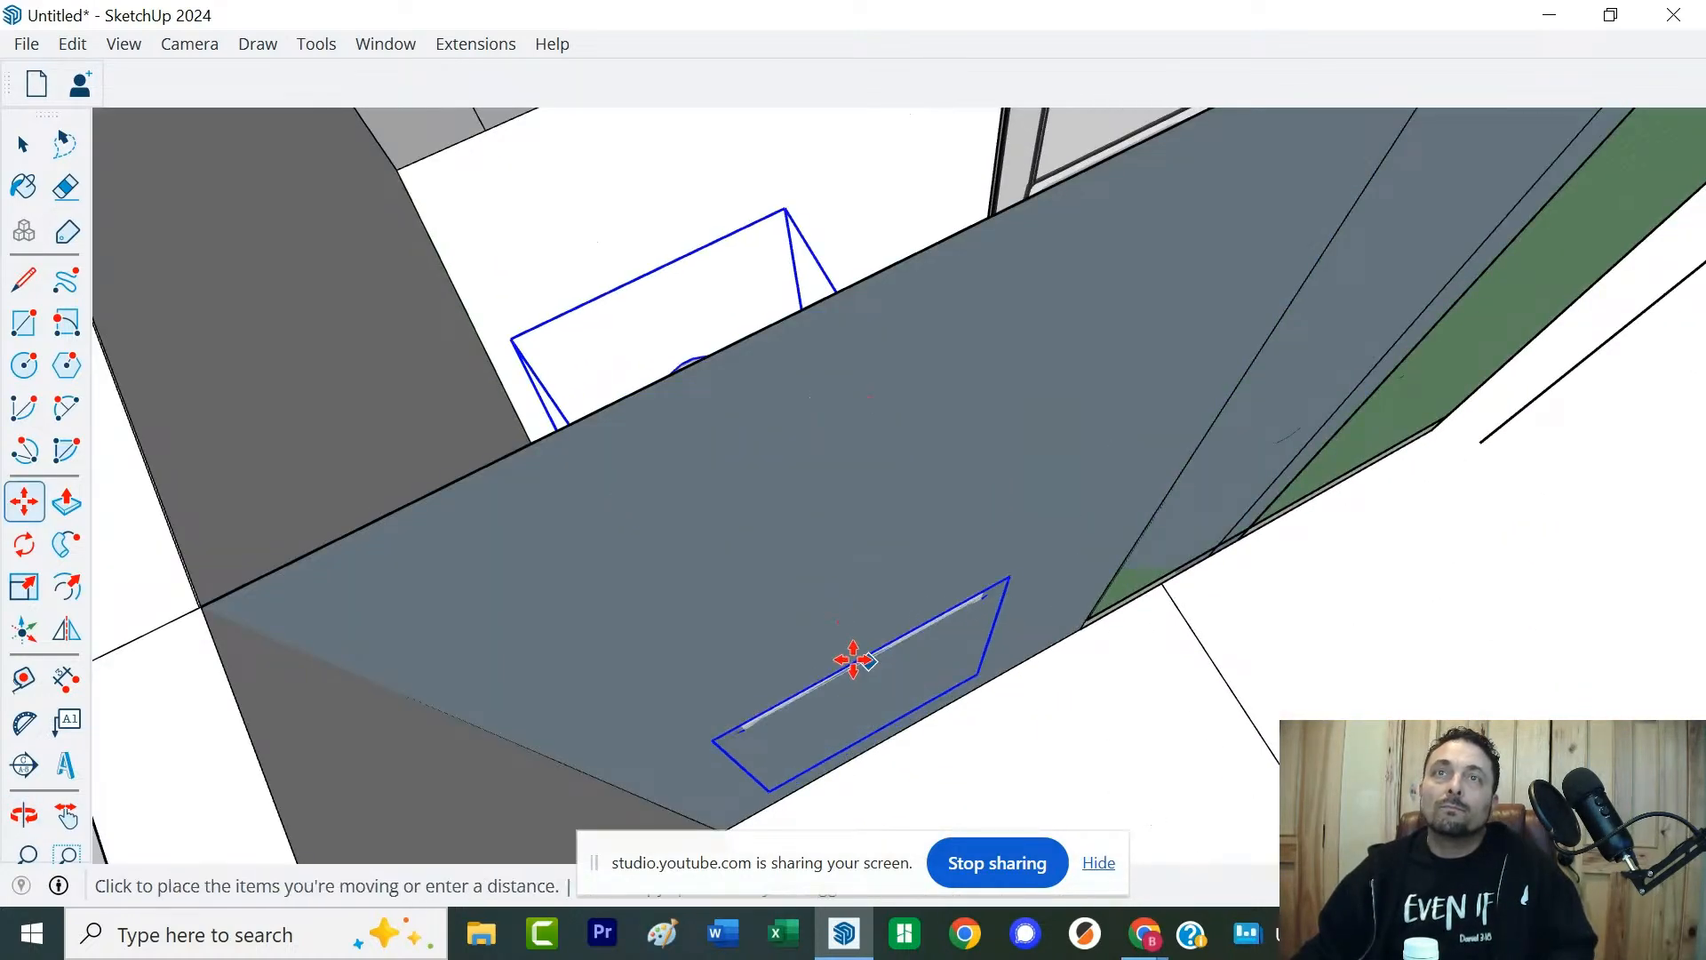
{"action": "left_click", "coordinate": [844, 670]}
{"action": "key", "text": "space"}
{"action": "scroll", "coordinate": [934, 611], "scroll_direction": "down", "scroll_amount": 3}
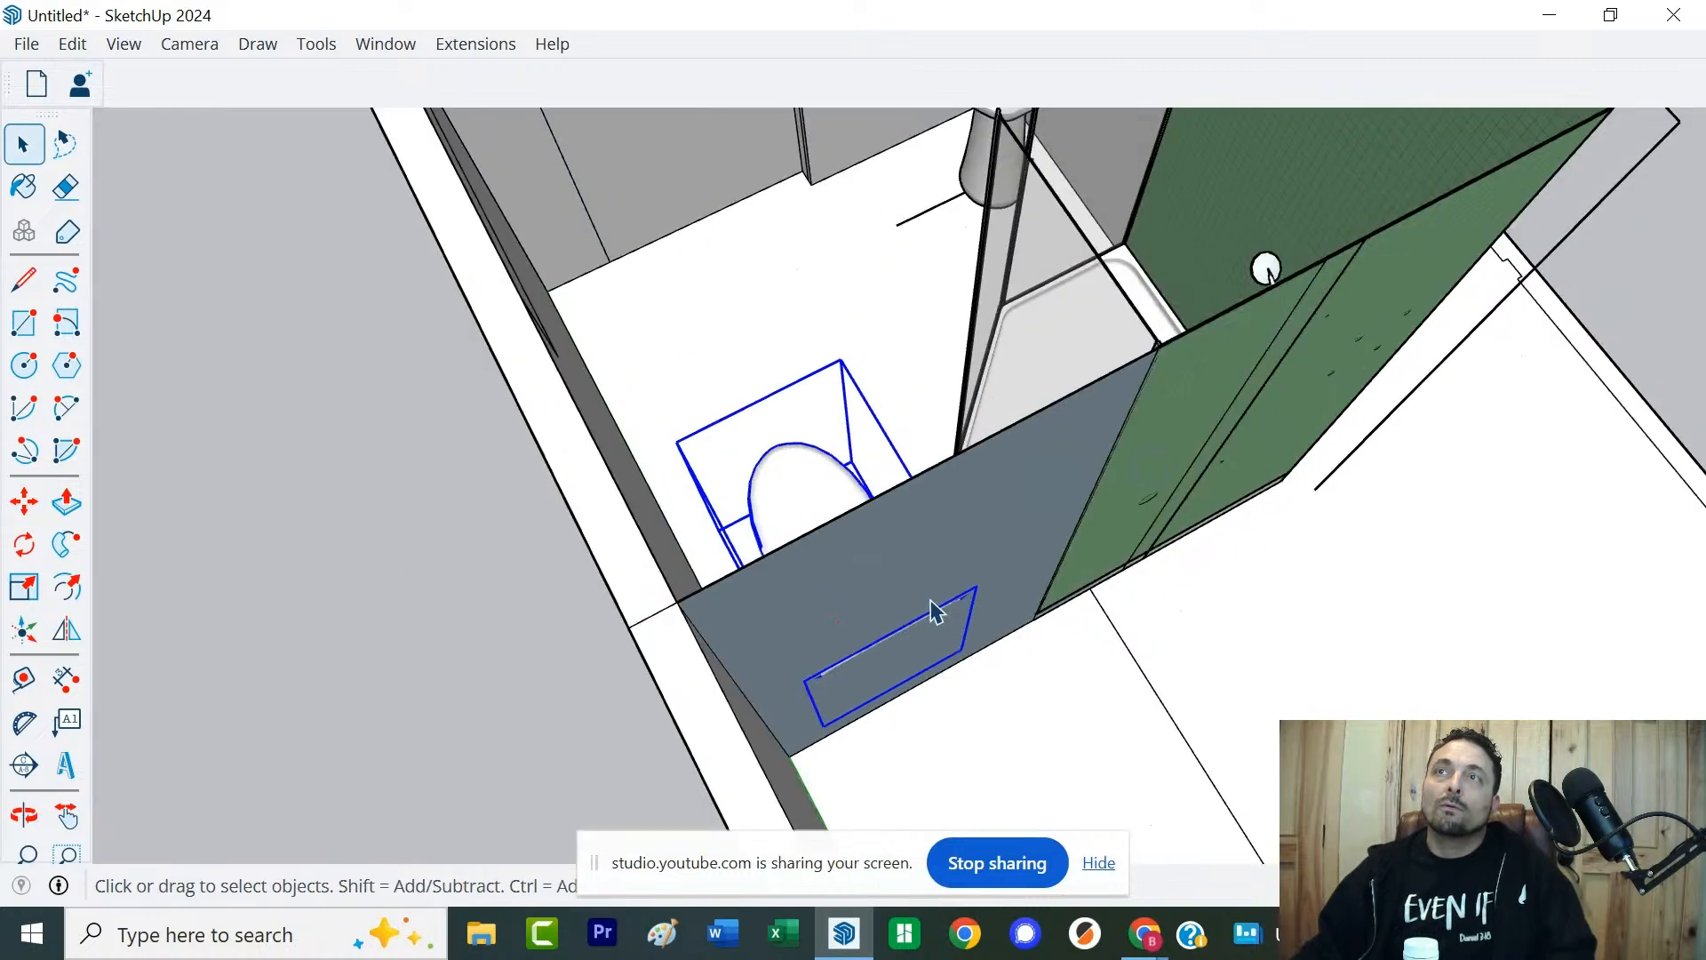
{"action": "scroll", "coordinate": [935, 611], "scroll_direction": "down", "scroll_amount": 5}
{"action": "middle_click_drag", "start_coordinate": [799, 711], "coordinate": [1417, 655]}
{"action": "scroll", "coordinate": [845, 485], "scroll_direction": "up", "scroll_amount": 3}
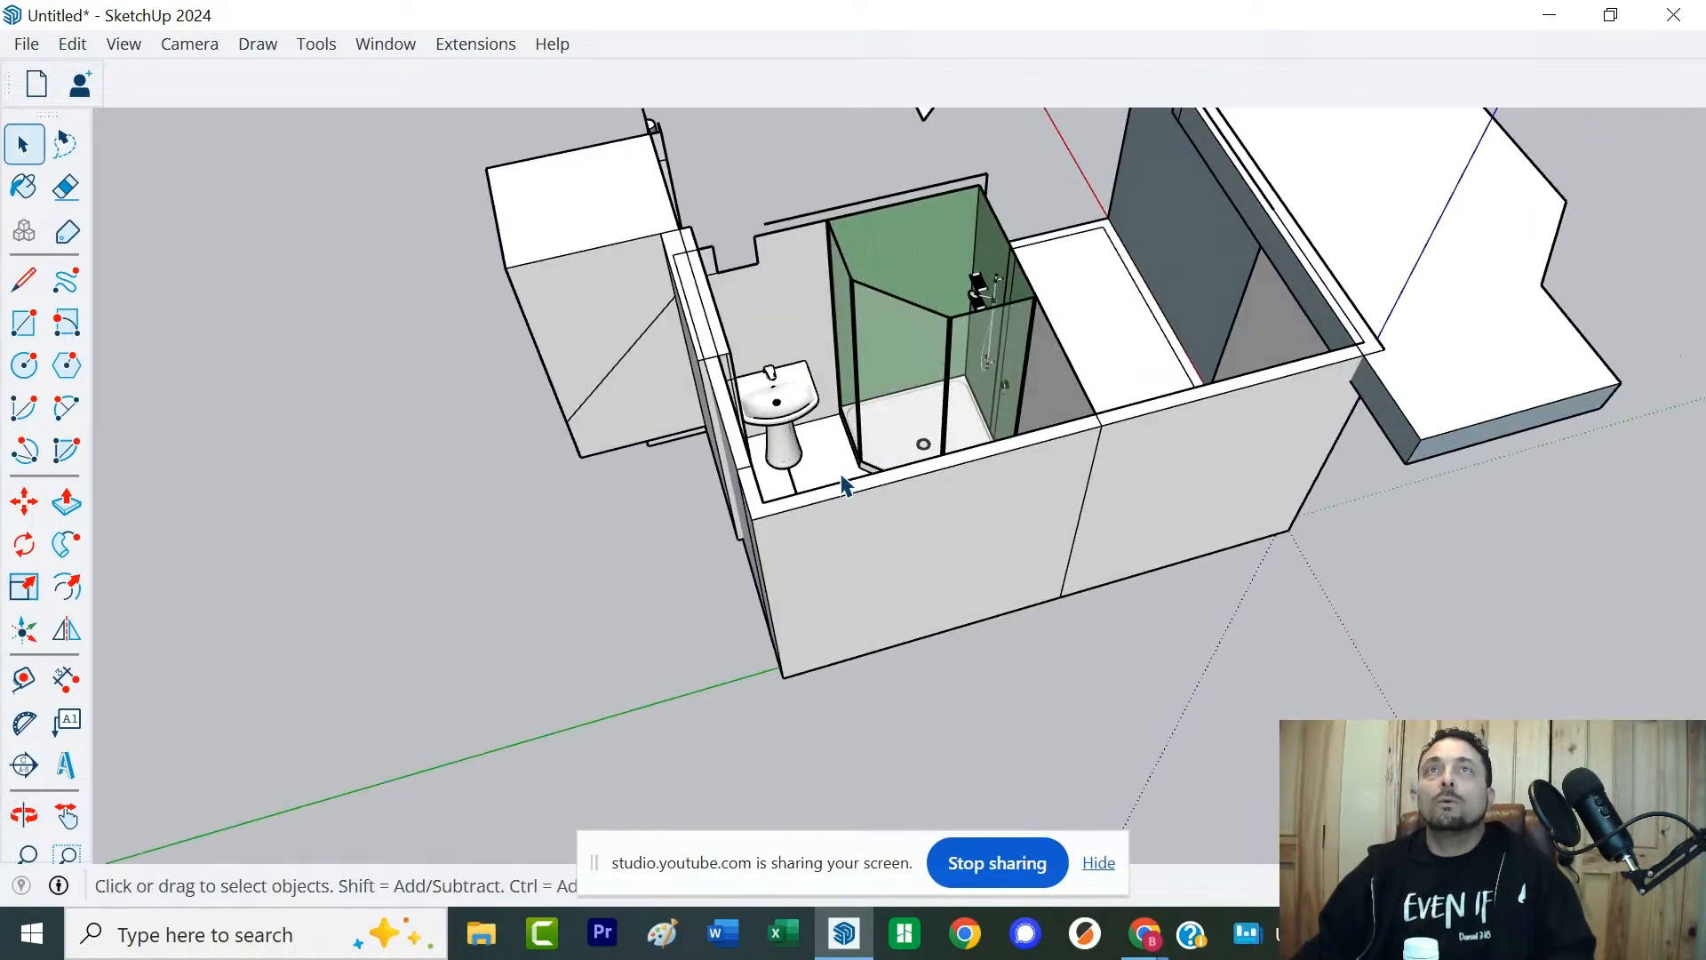
{"action": "middle_click_drag", "start_coordinate": [723, 471], "coordinate": [1249, 632]}
{"action": "key", "text": "space"}
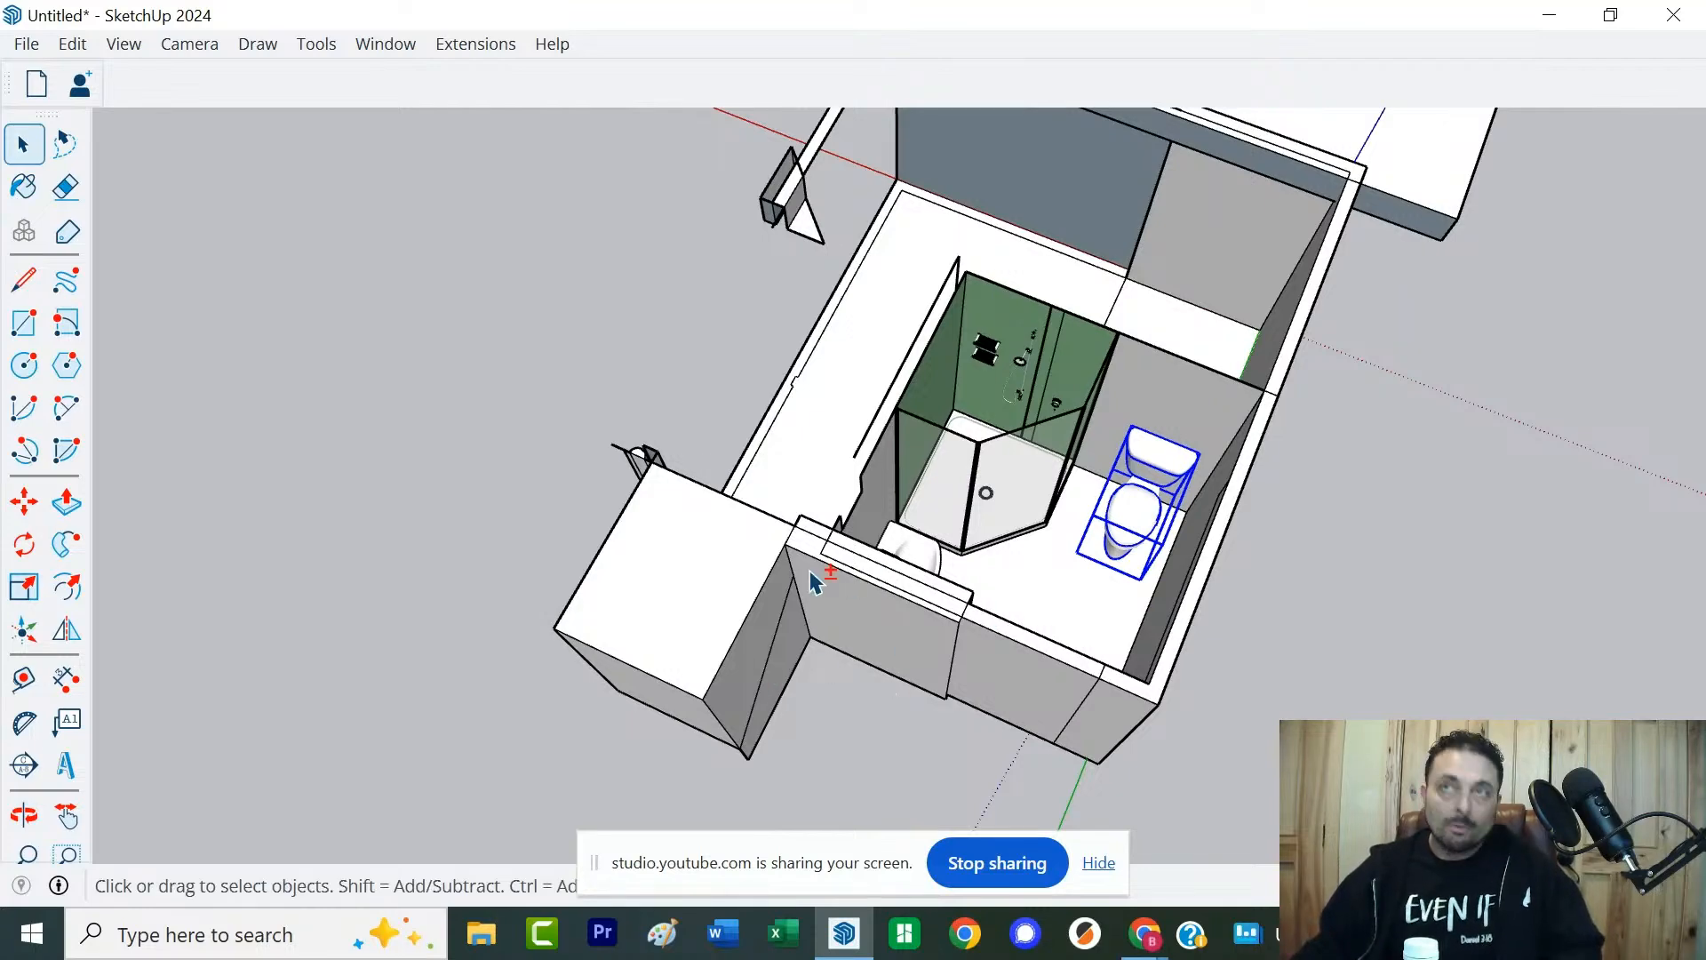
{"action": "middle_click_drag", "start_coordinate": [810, 580], "coordinate": [878, 651]}
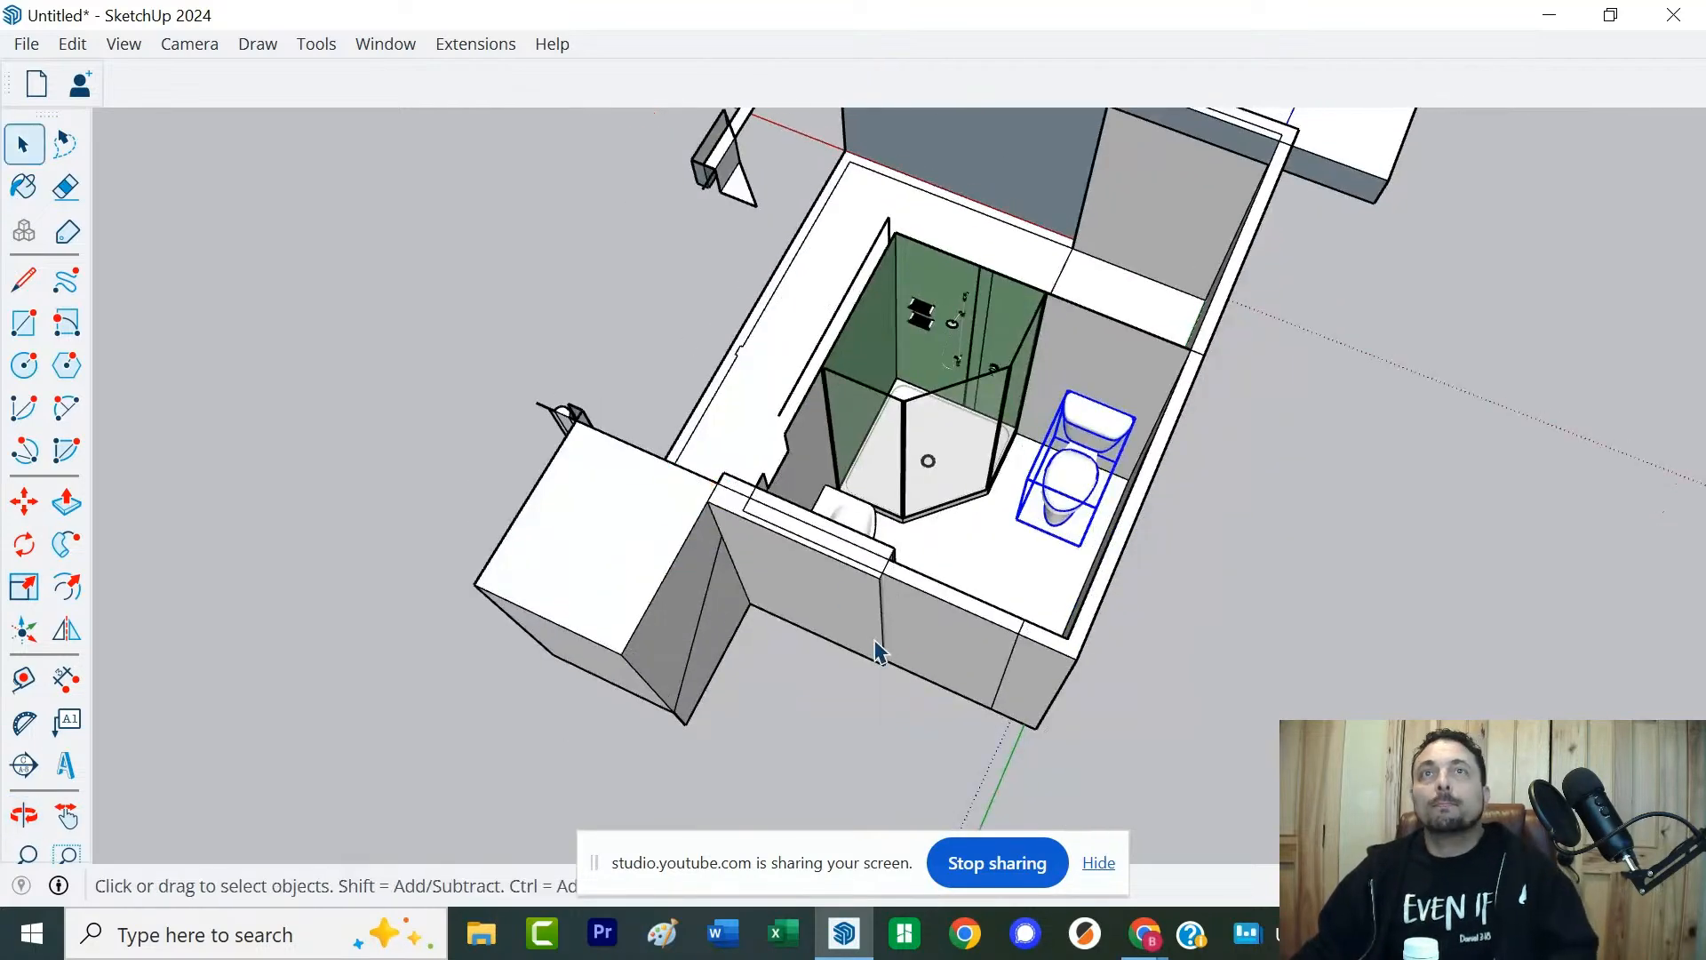
{"action": "triple_click", "coordinate": [943, 621]}
{"action": "left_click", "coordinate": [942, 626]}
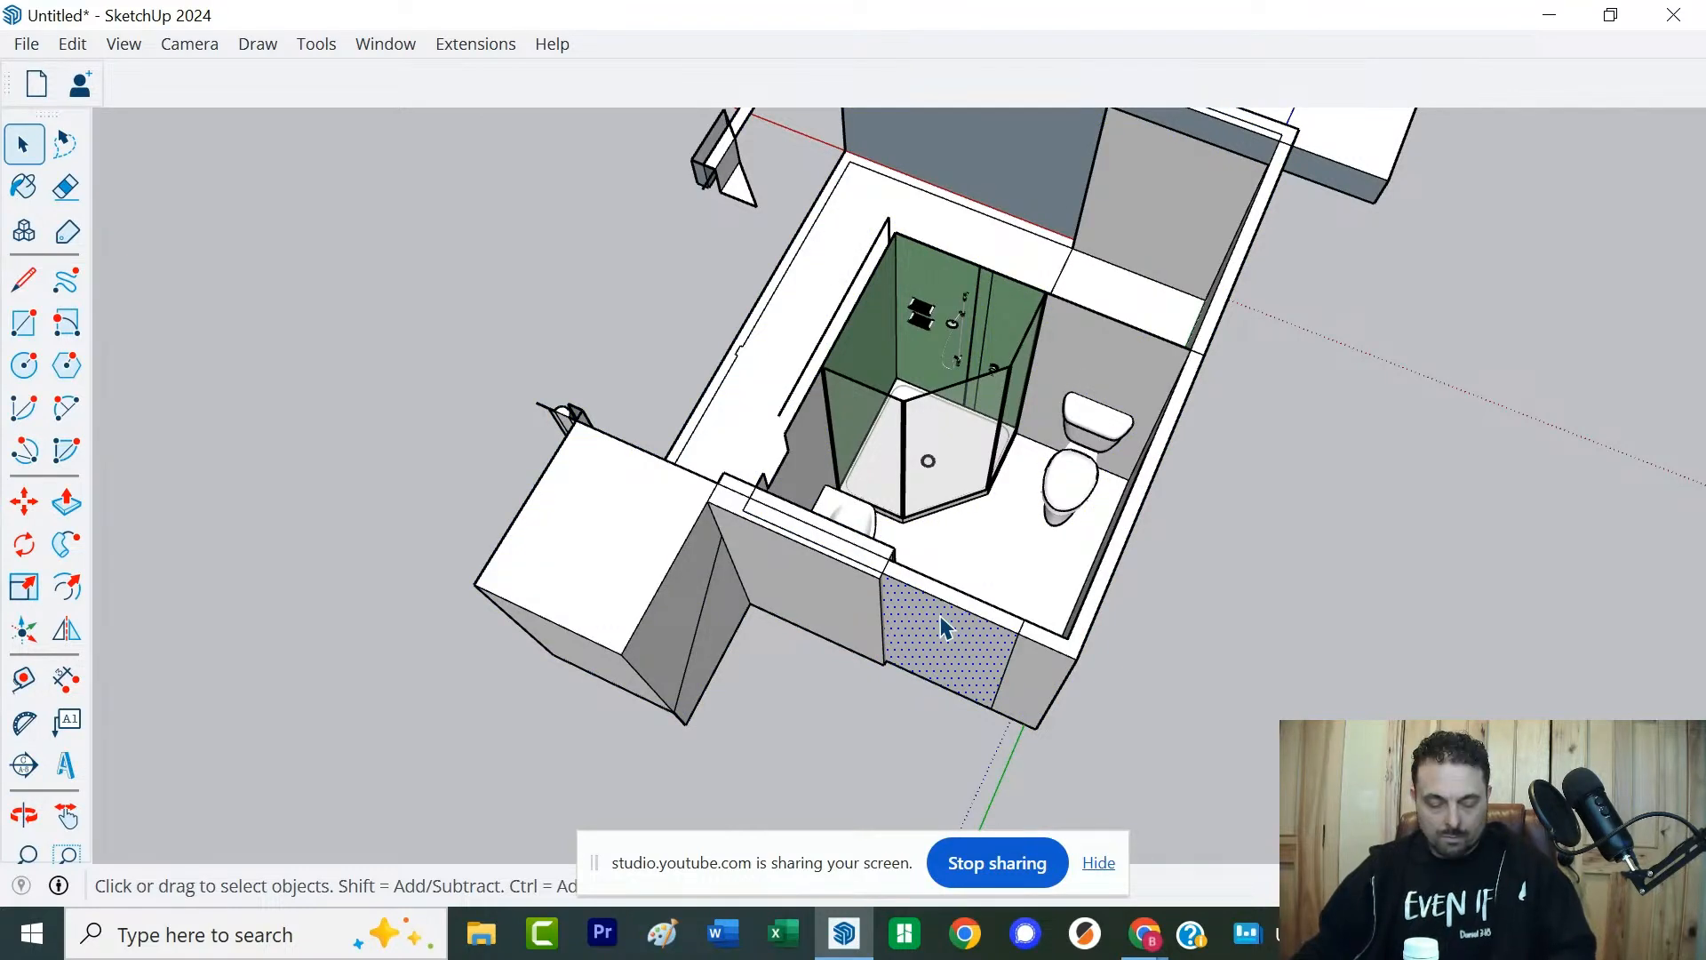
{"action": "key", "text": "r"}
{"action": "left_click", "coordinate": [1019, 634]}
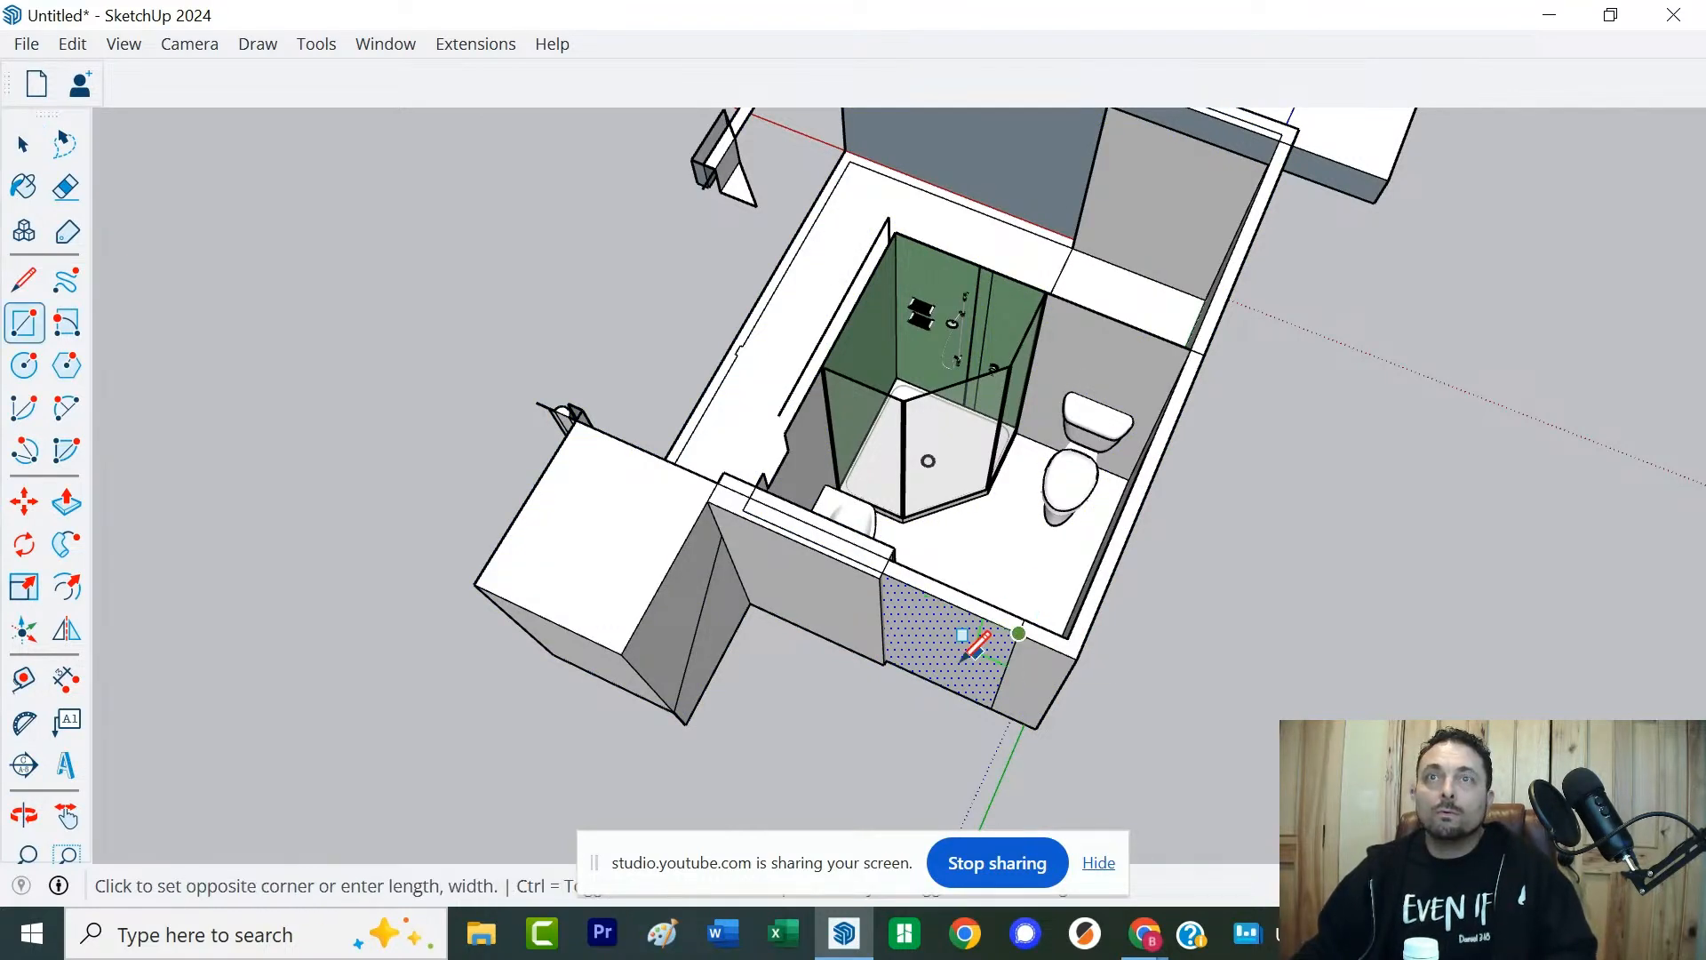
{"action": "key", "text": "Escape"}
{"action": "key", "text": "space"}
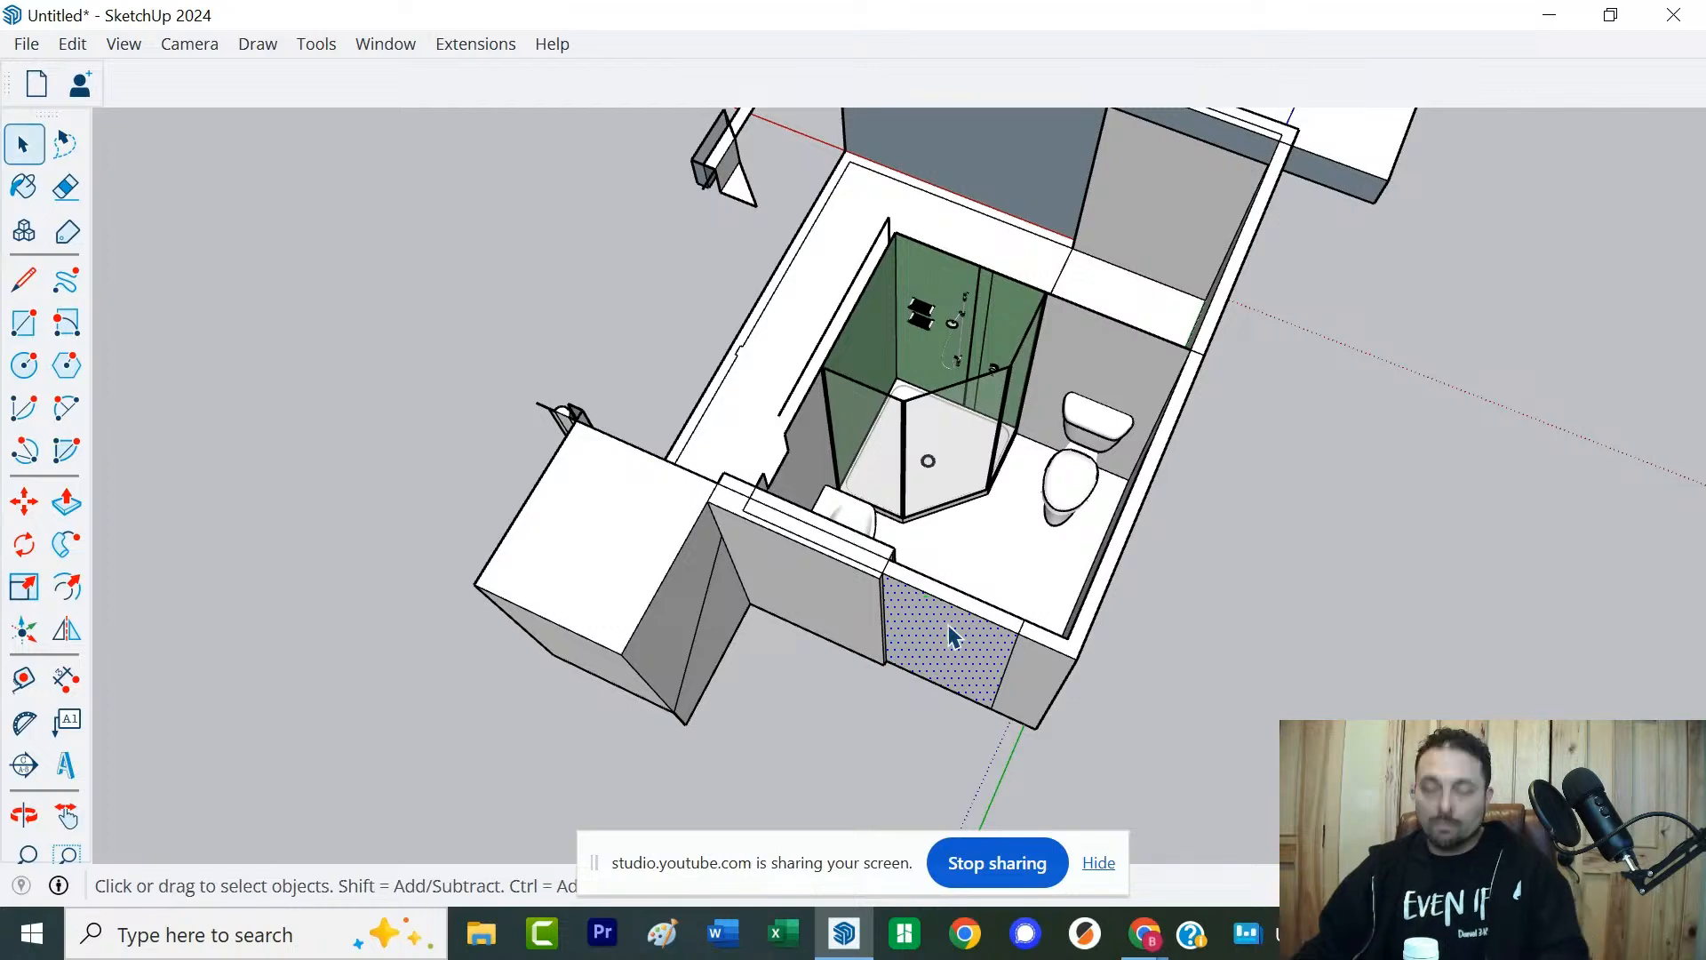
Push the end-wall section between the washbasin-side wall and the outer corner through its full thickness to create a doorway
{"action": "key", "text": "p"}
{"action": "left_click", "coordinate": [949, 640]}
{"action": "left_click", "coordinate": [941, 632]}
{"action": "key", "text": "space"}
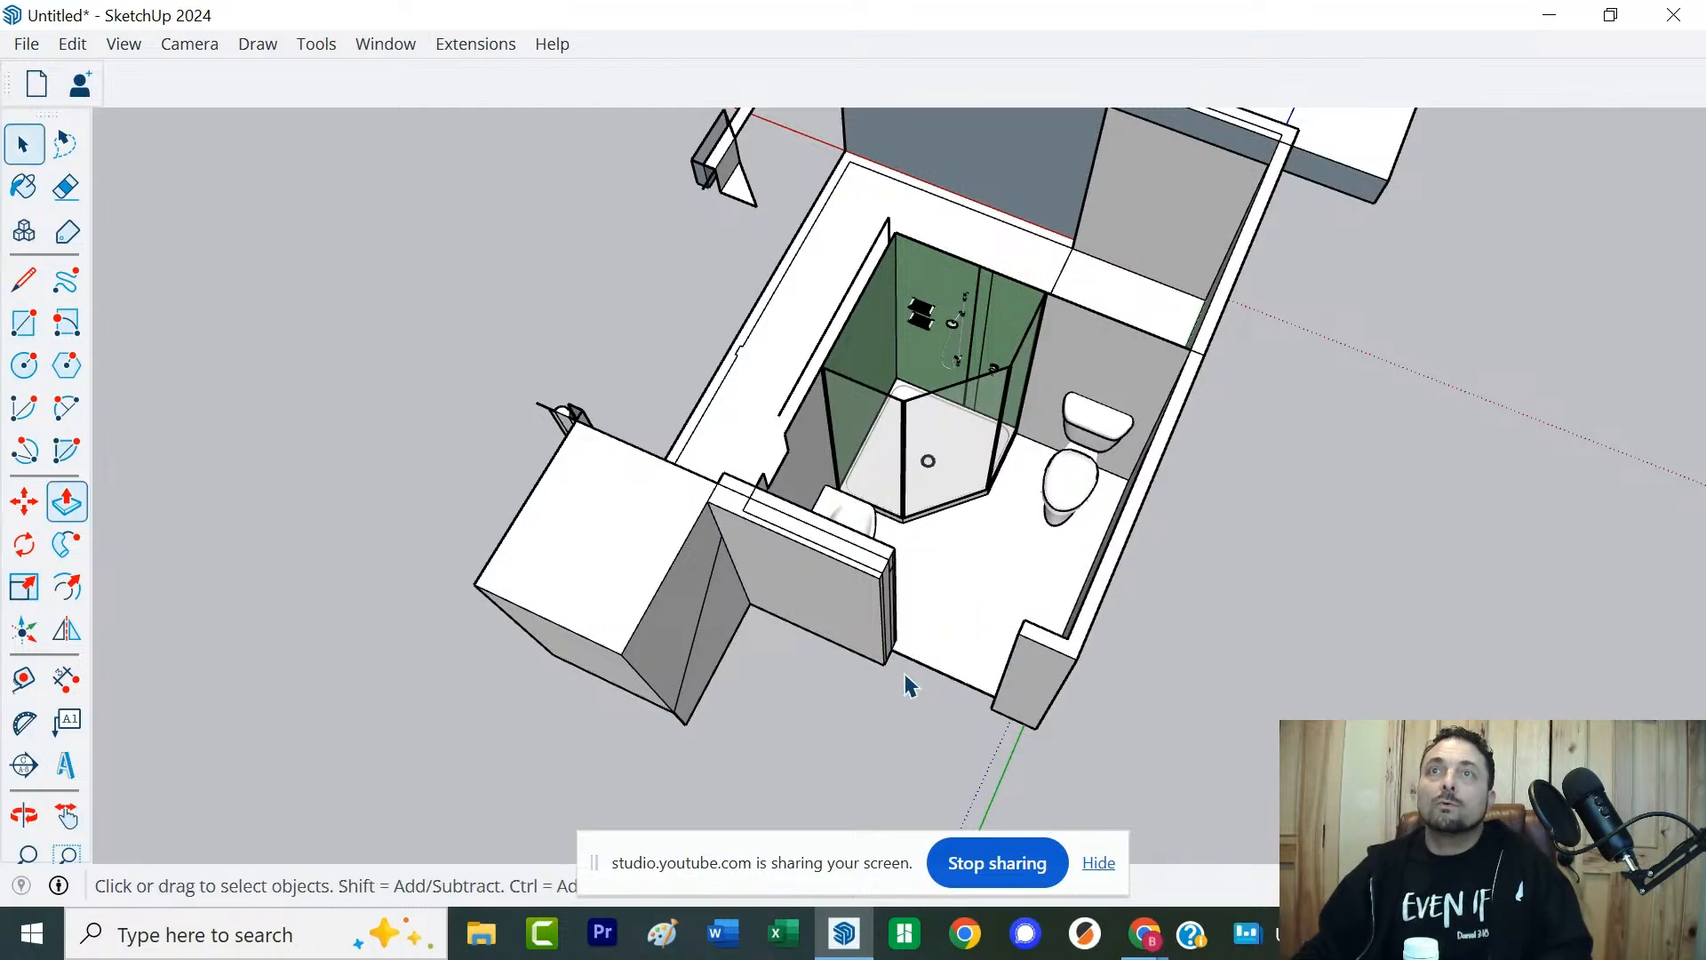
Examine the rearranged bathroom and its new doorway from above and from outside the entrance
{"action": "middle_click_drag", "start_coordinate": [889, 702], "coordinate": [1075, 573]}
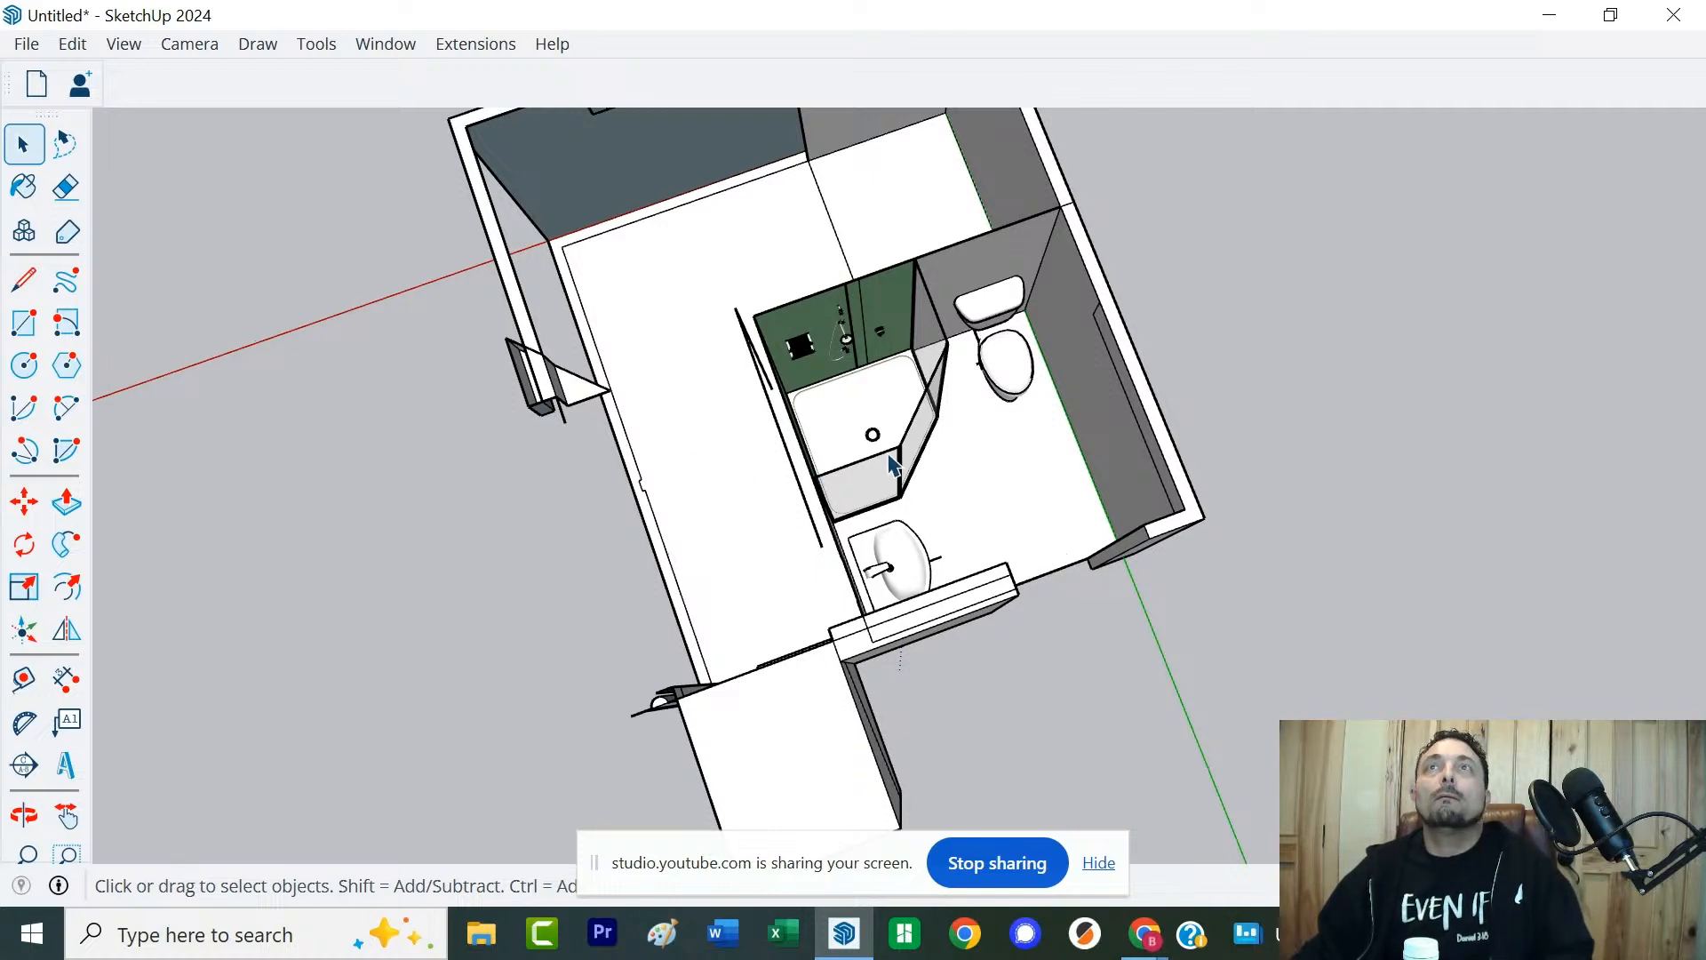
{"action": "scroll", "coordinate": [949, 391], "scroll_direction": "down", "scroll_amount": 3}
{"action": "middle_click_drag", "start_coordinate": [887, 185], "coordinate": [806, 251]}
{"action": "middle_click_drag", "start_coordinate": [1096, 270], "coordinate": [845, 392]}
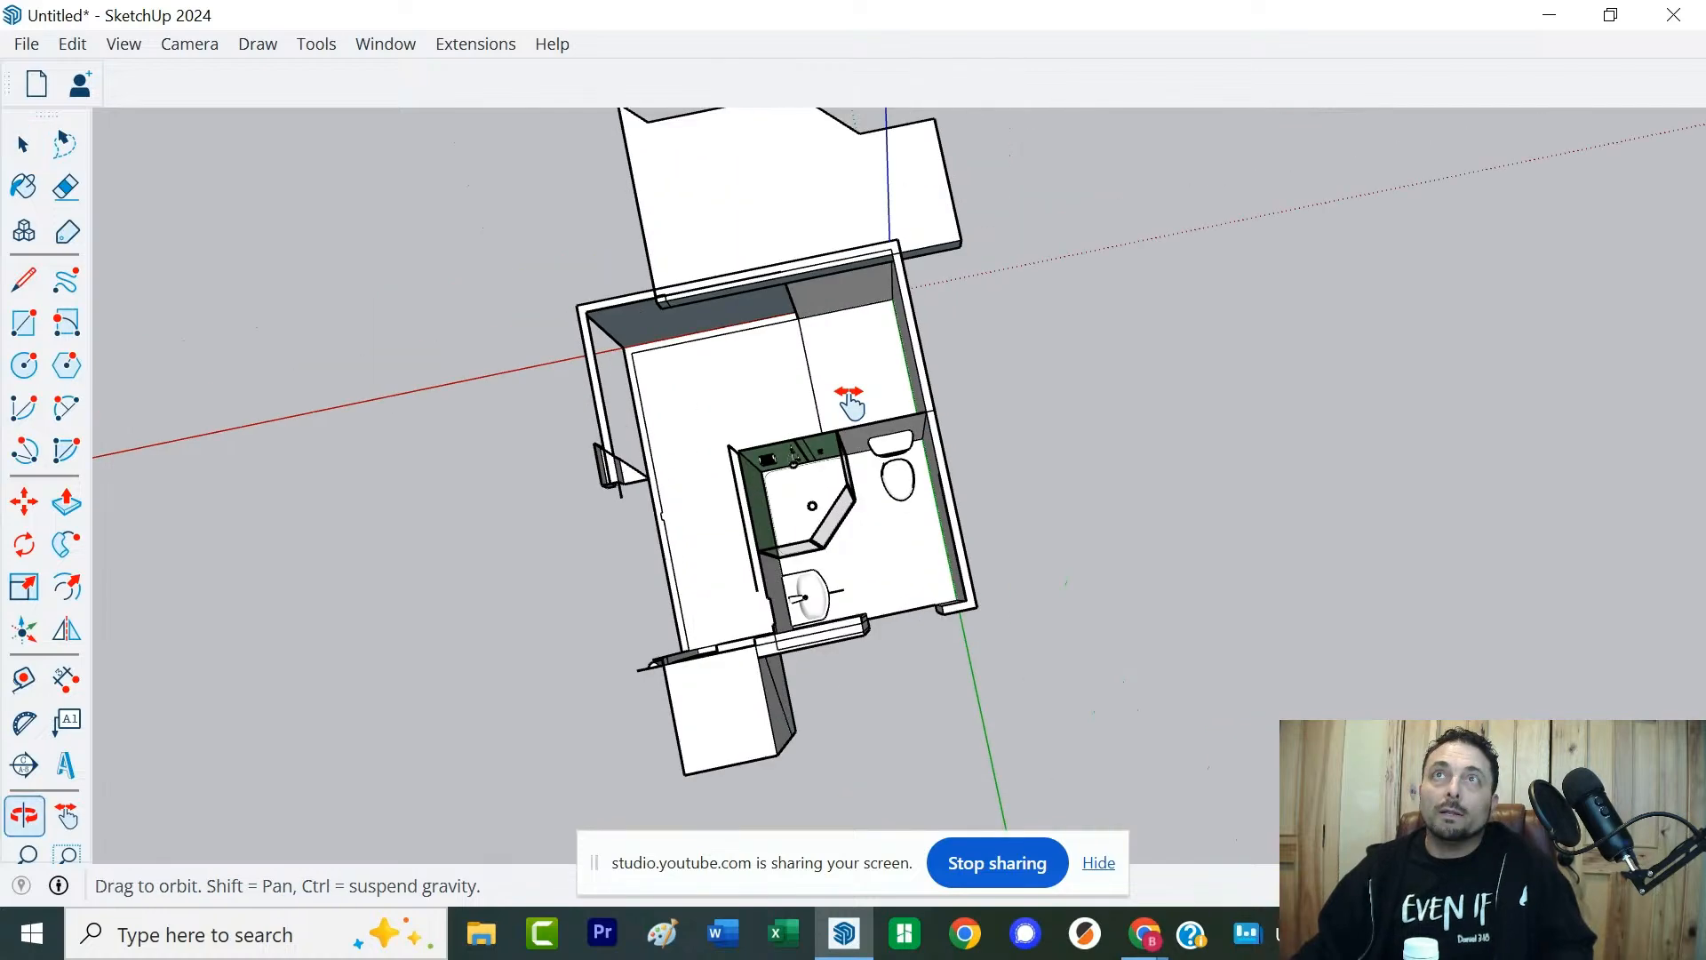
{"action": "scroll", "coordinate": [707, 453], "scroll_direction": "up", "scroll_amount": 3}
{"action": "scroll", "coordinate": [706, 454], "scroll_direction": "up", "scroll_amount": 3}
{"action": "middle_click_drag", "start_coordinate": [708, 446], "coordinate": [764, 651]}
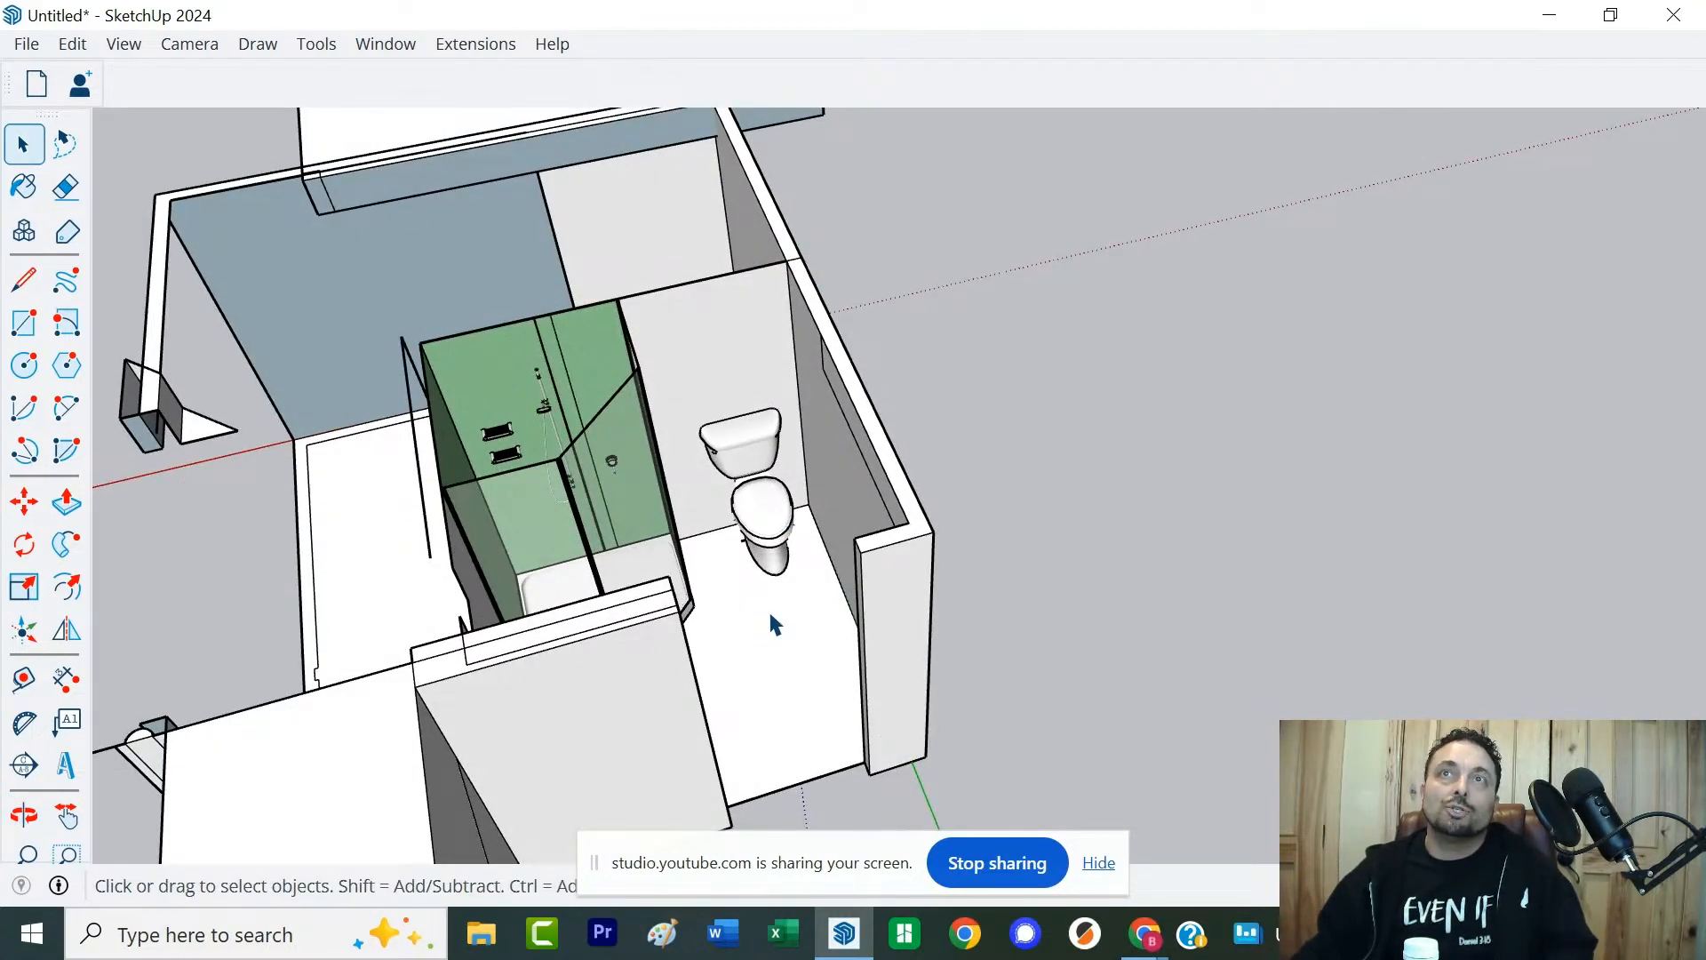
{"action": "scroll", "coordinate": [691, 485], "scroll_direction": "down", "scroll_amount": 2}
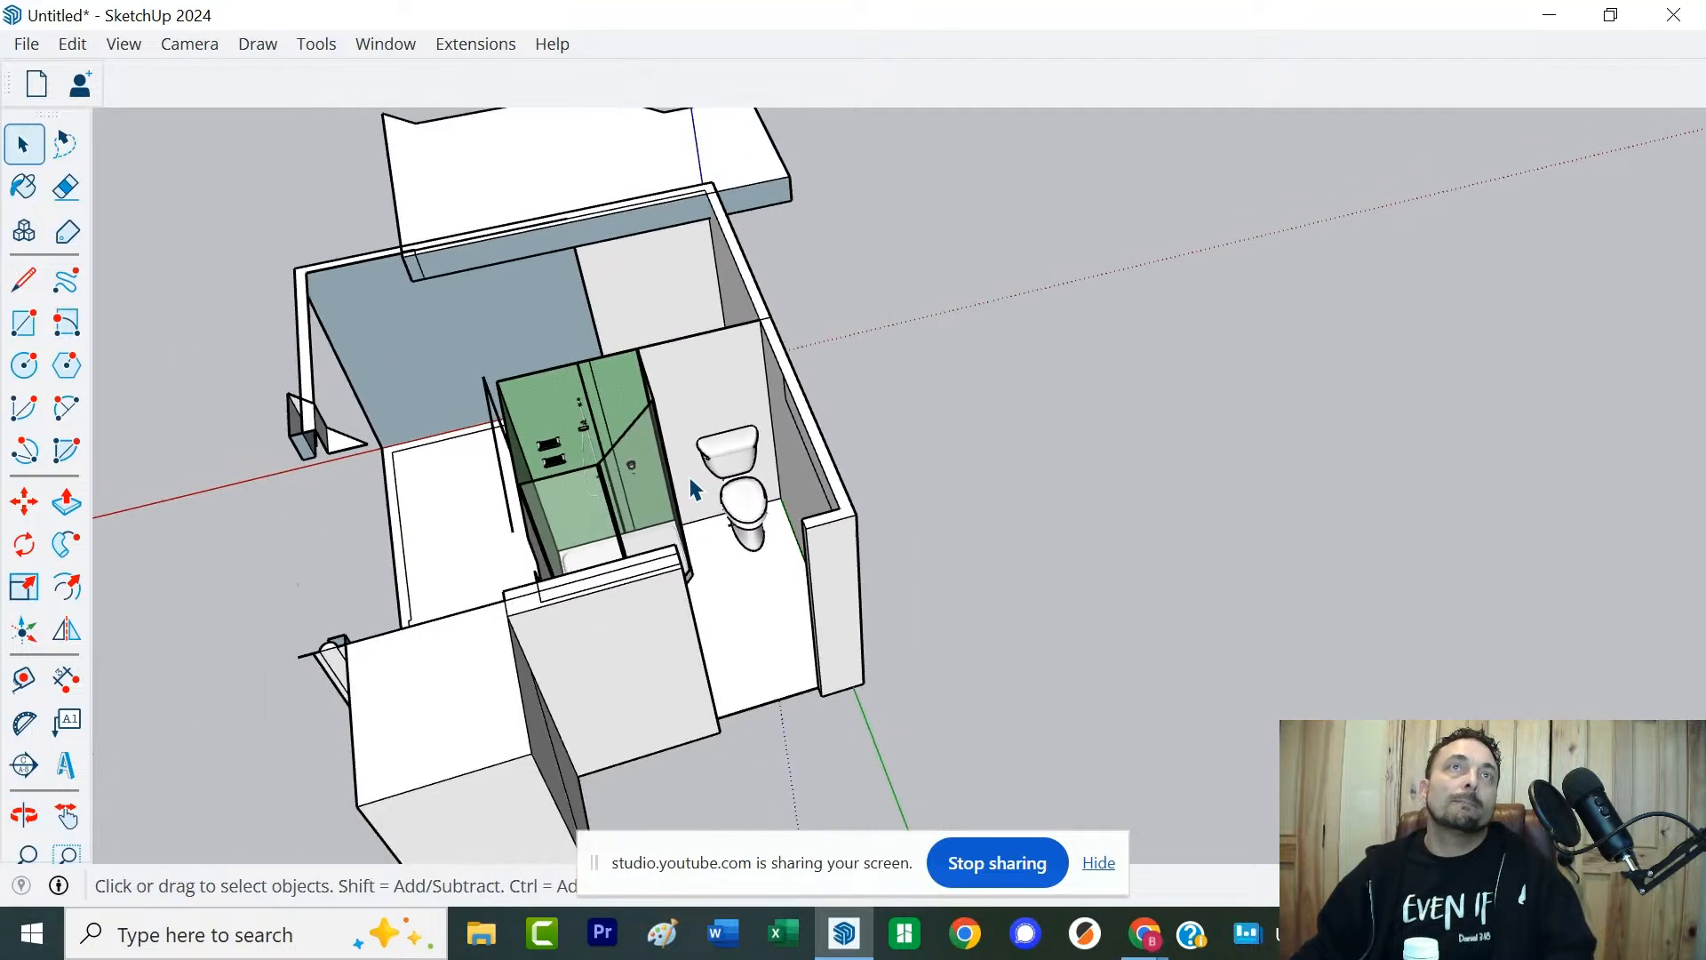
{"action": "middle_click_drag", "start_coordinate": [691, 484], "coordinate": [624, 690]}
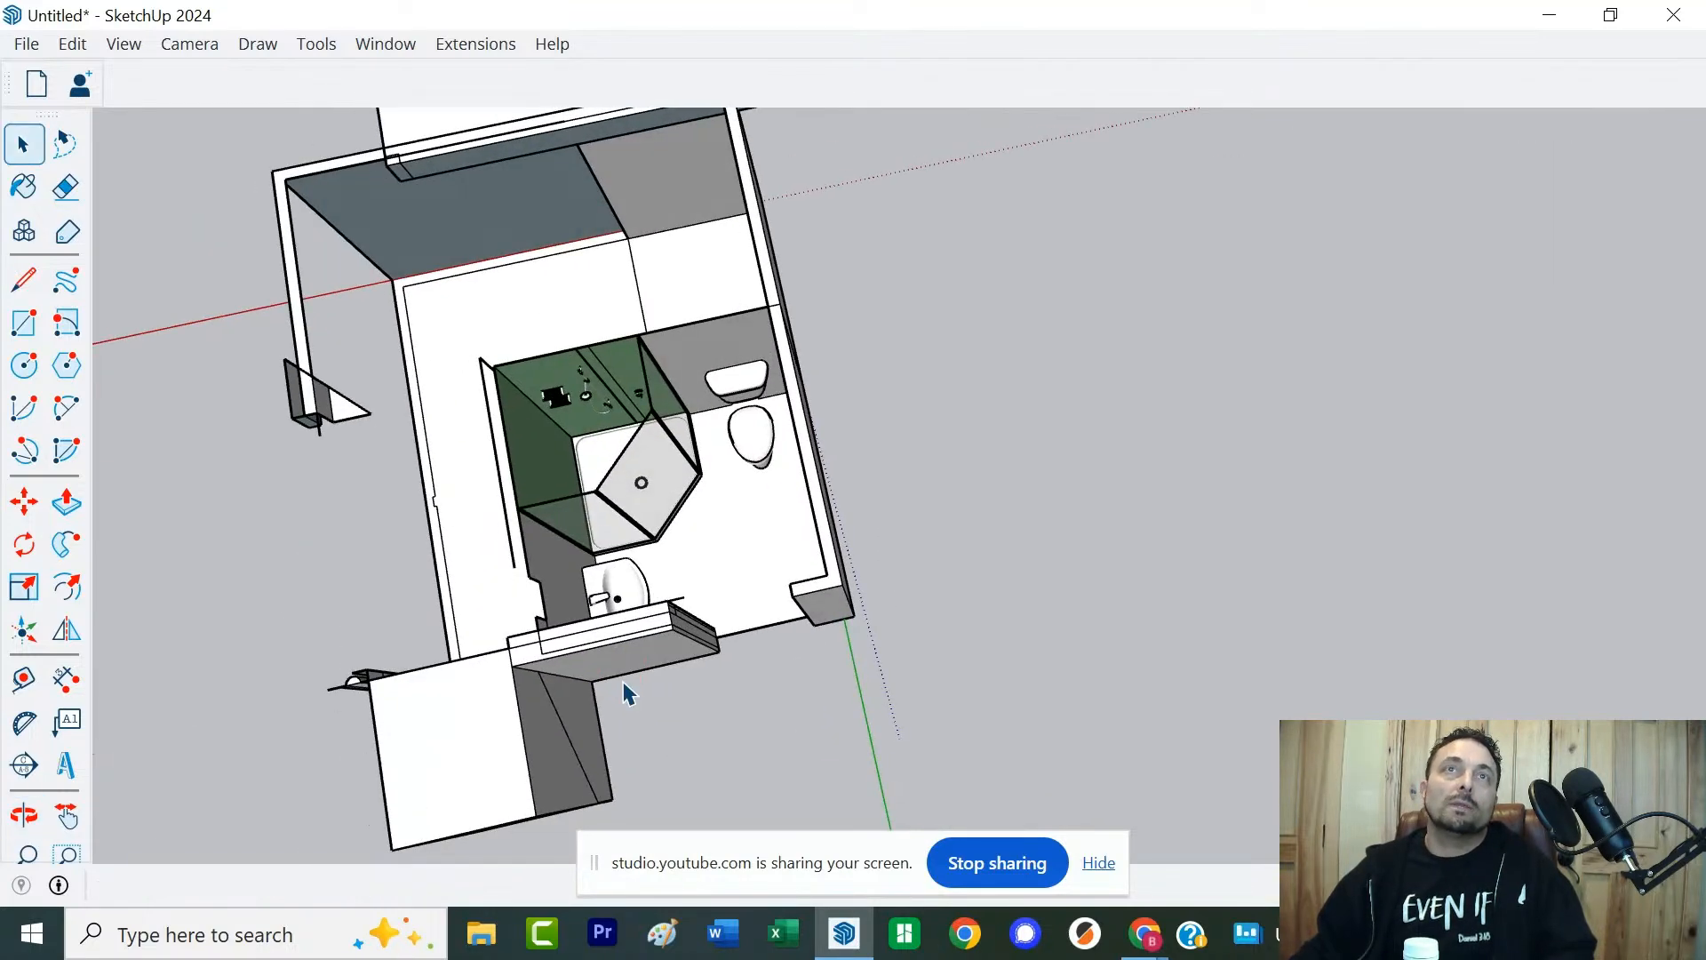
{"action": "key", "text": "l"}
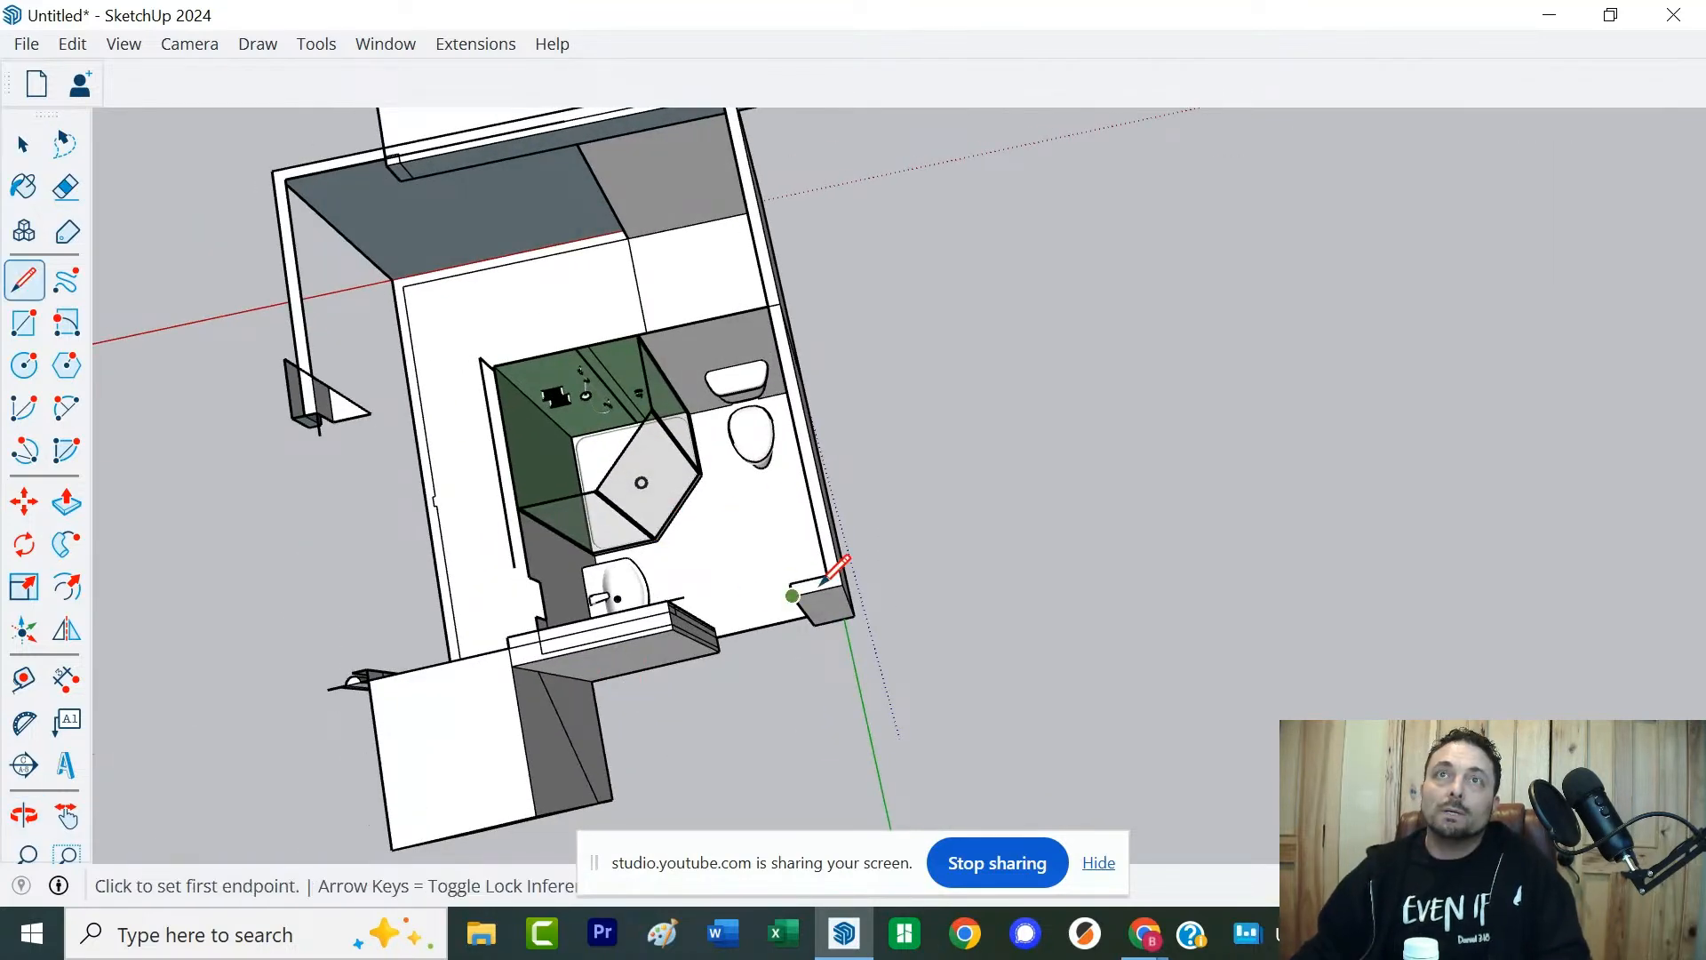
{"action": "scroll", "coordinate": [828, 573], "scroll_direction": "up", "scroll_amount": 2}
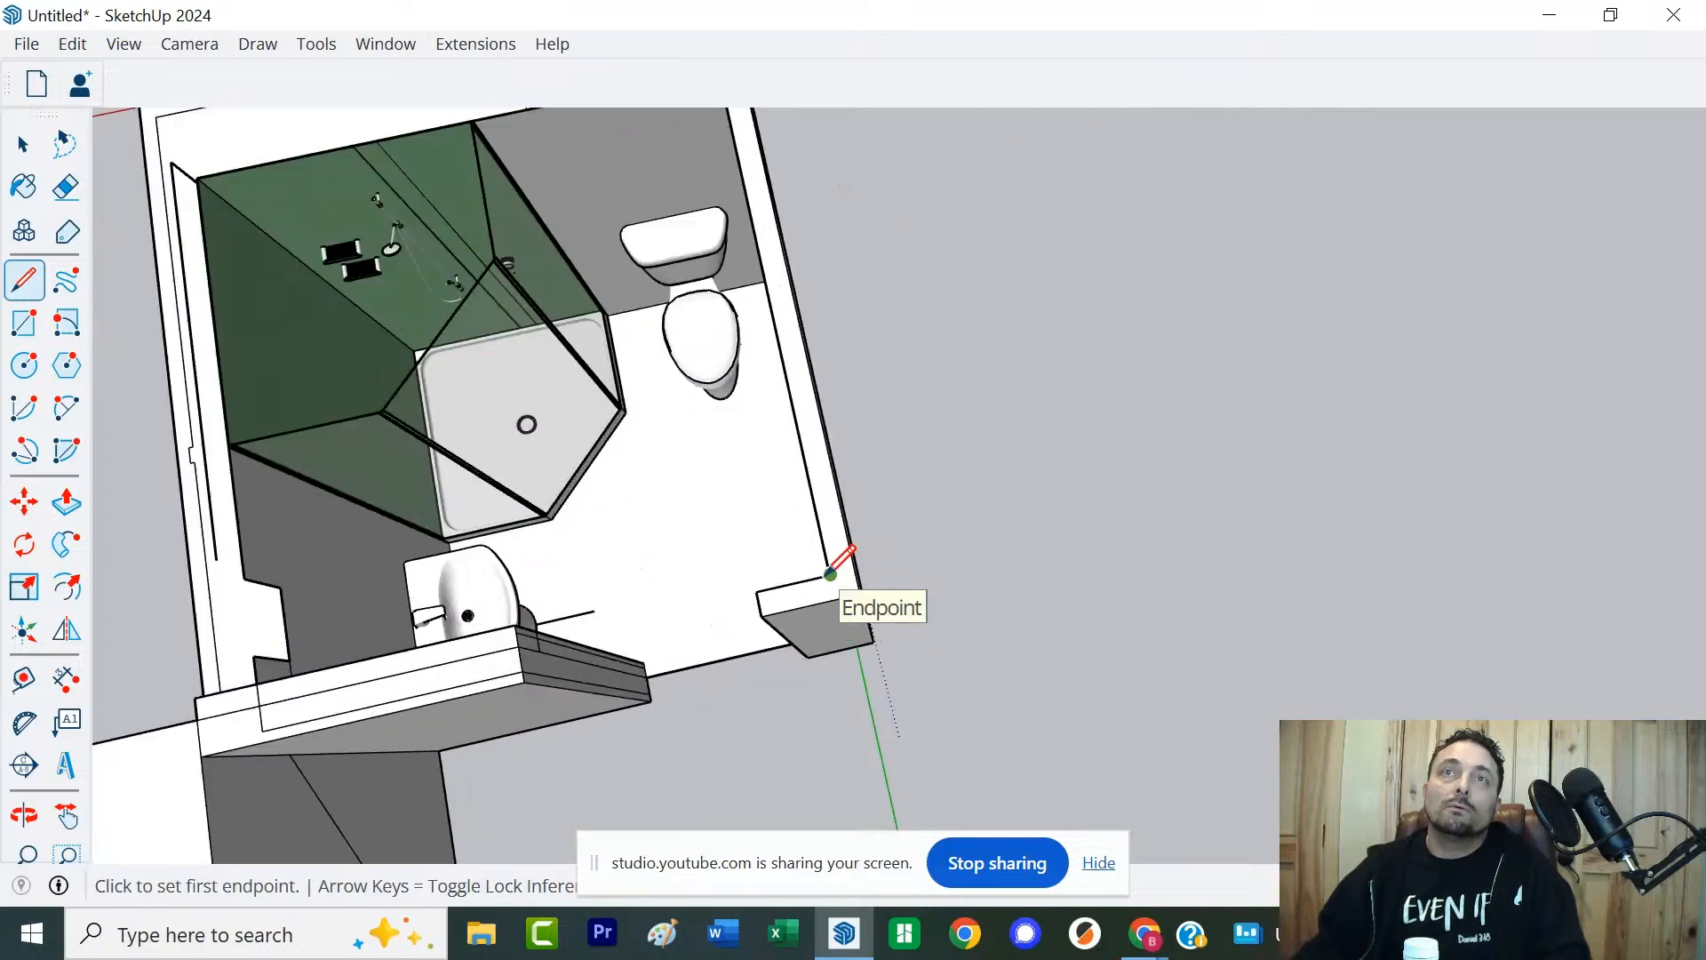
{"action": "left_click", "coordinate": [828, 573]}
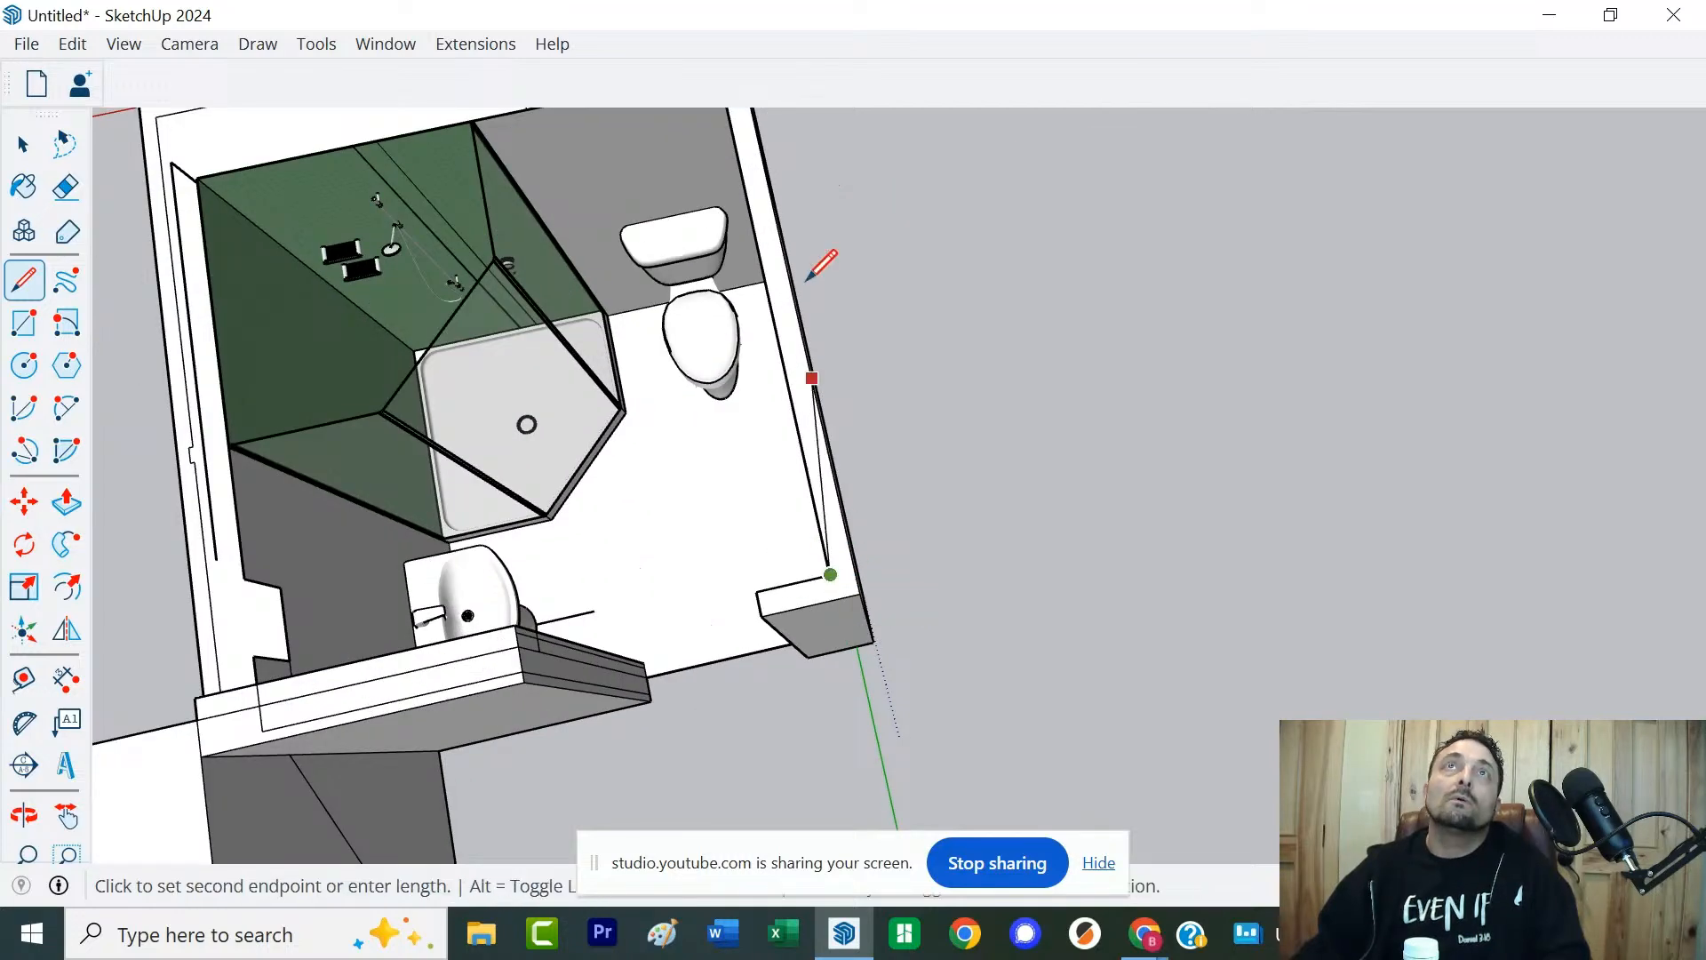
{"action": "scroll", "coordinate": [808, 187], "scroll_direction": "down", "scroll_amount": 2}
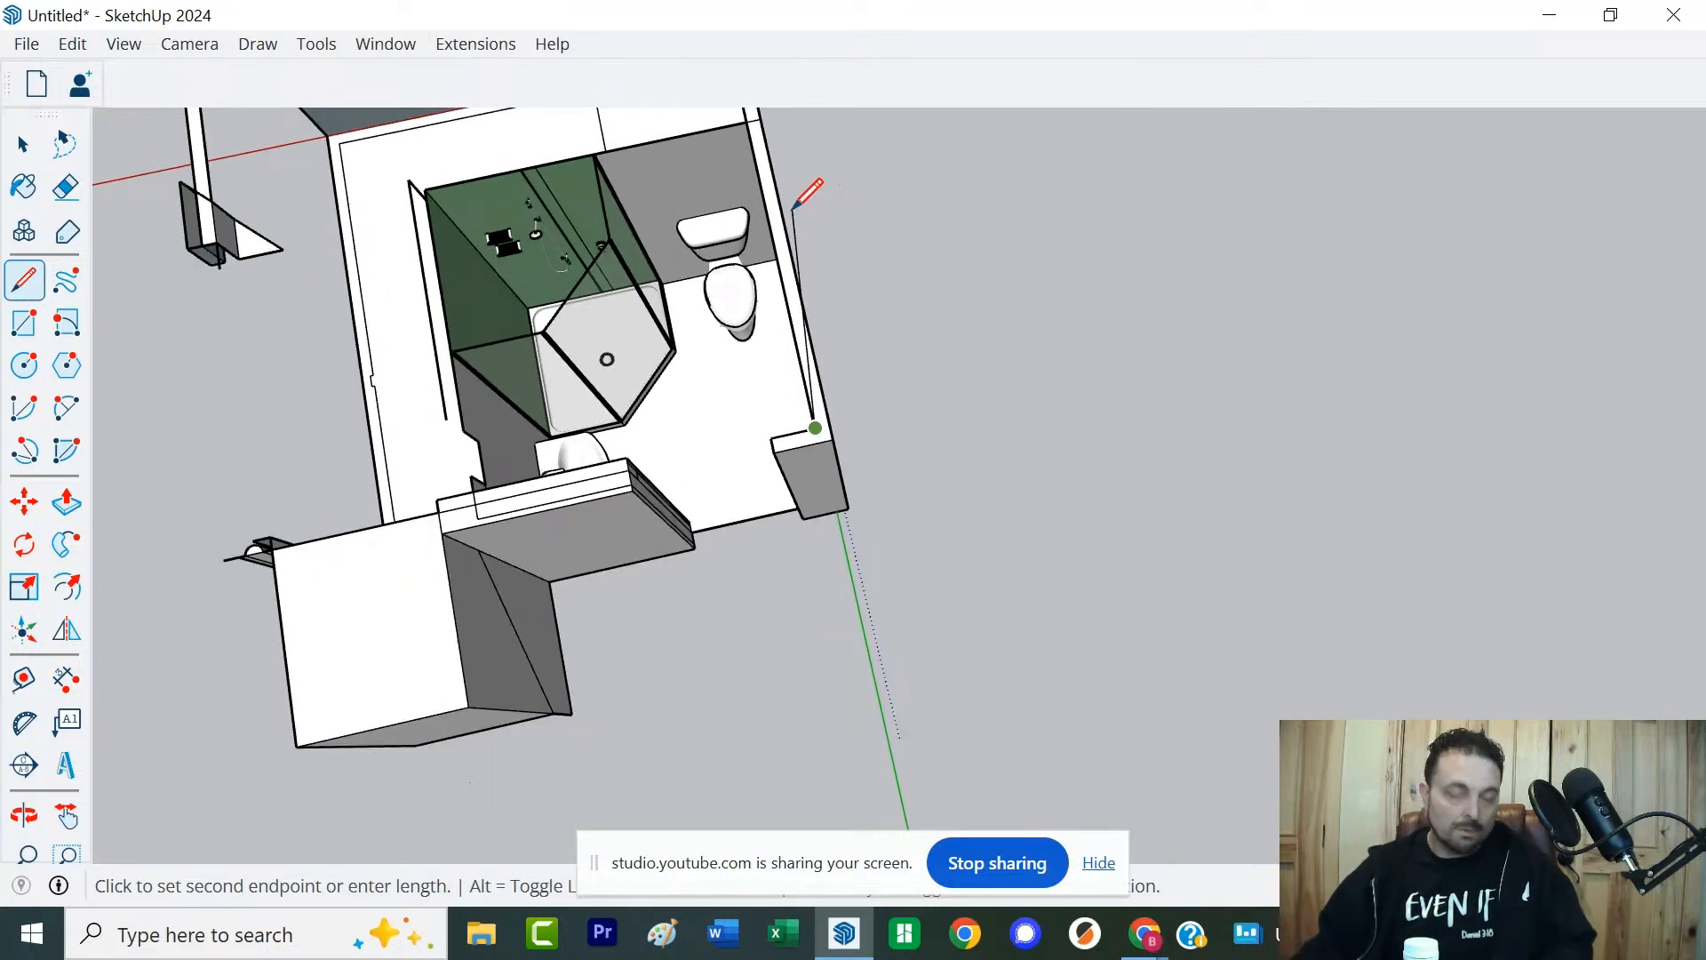
{"action": "middle_click_drag", "start_coordinate": [793, 207], "coordinate": [779, 338]}
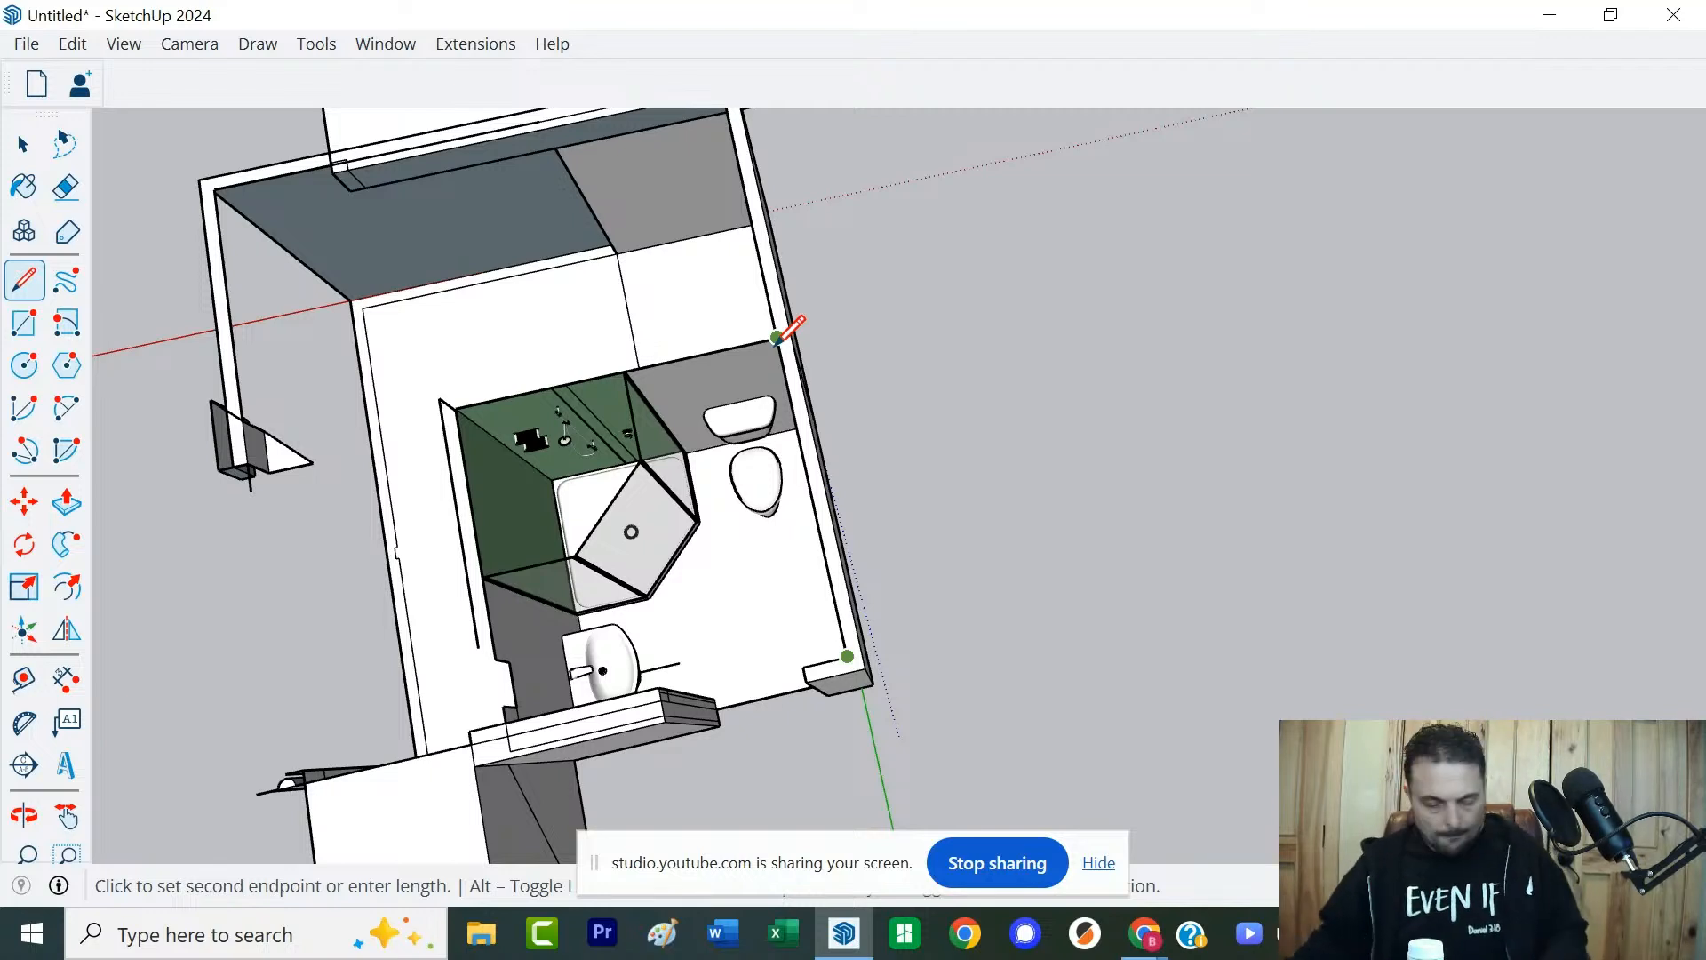
{"action": "scroll", "coordinate": [826, 291], "scroll_direction": "down", "scroll_amount": 2}
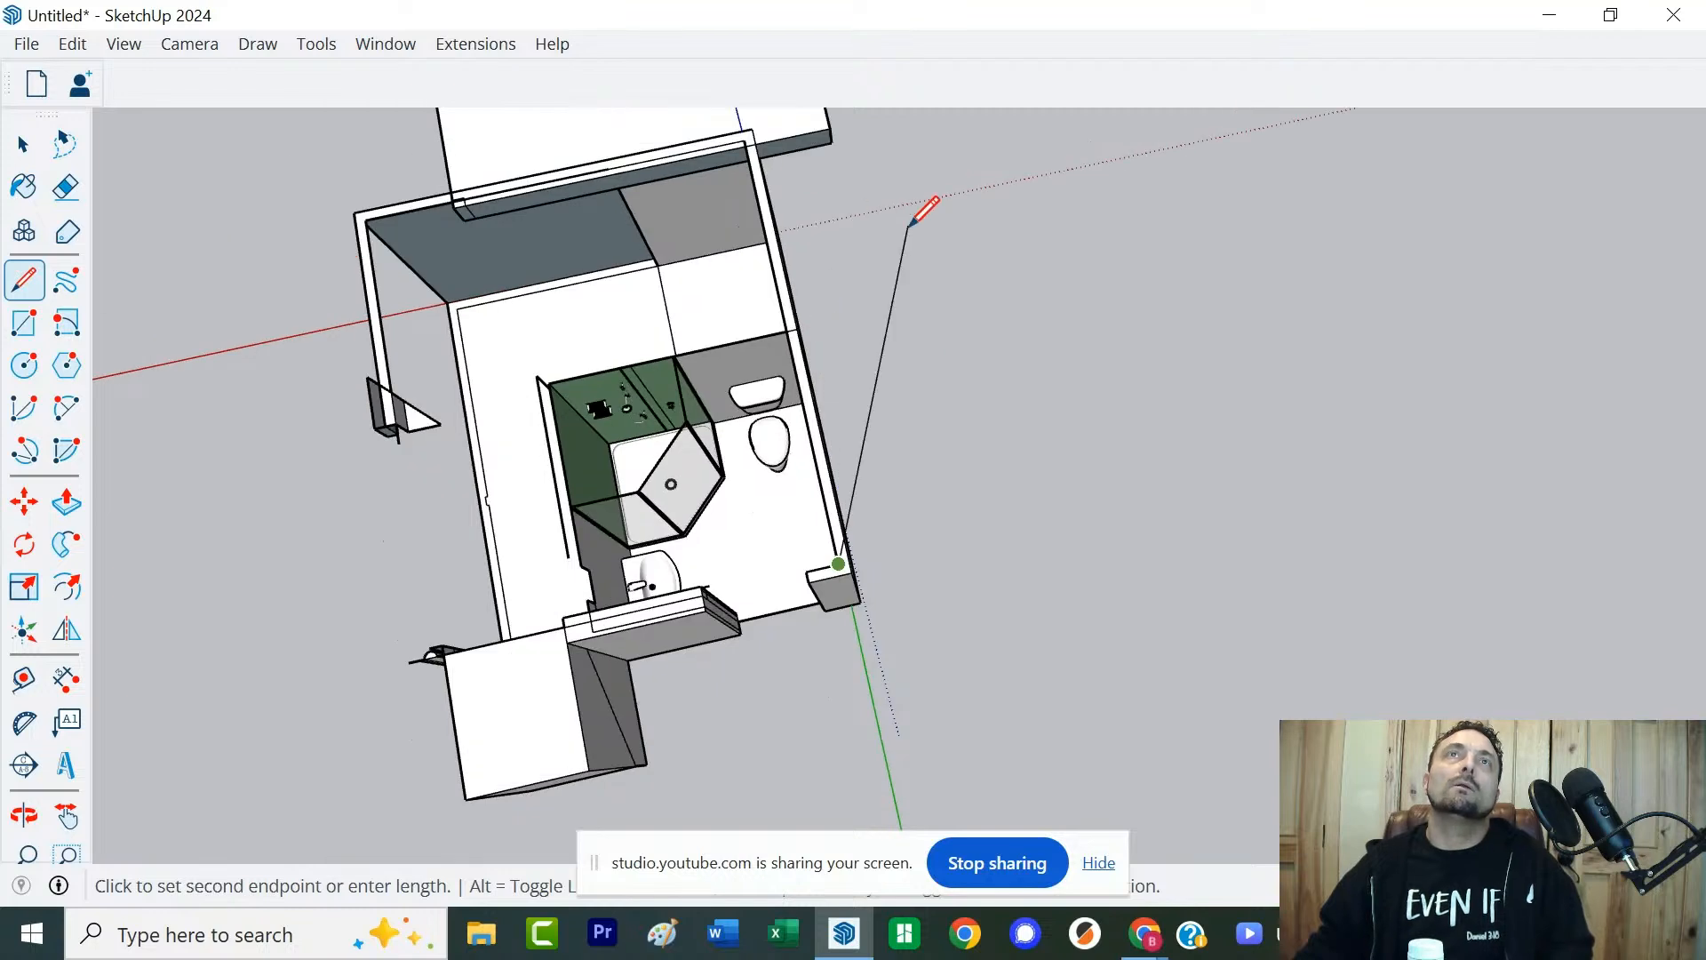
{"action": "key", "text": "space"}
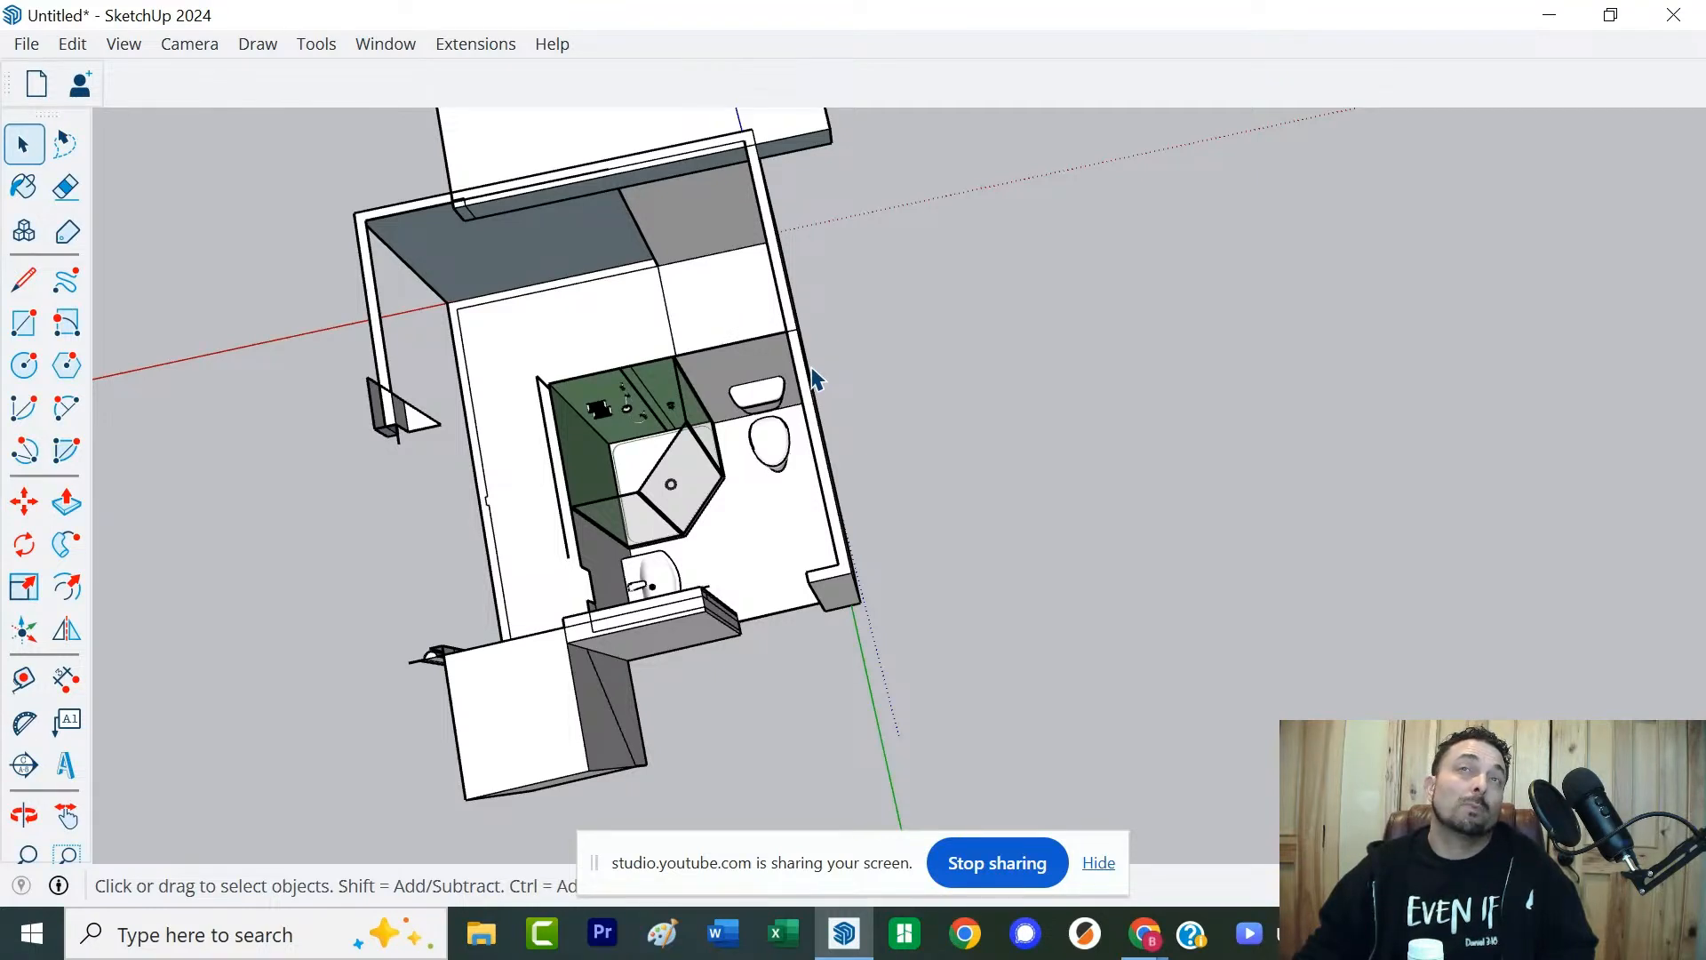
{"action": "key", "text": "l"}
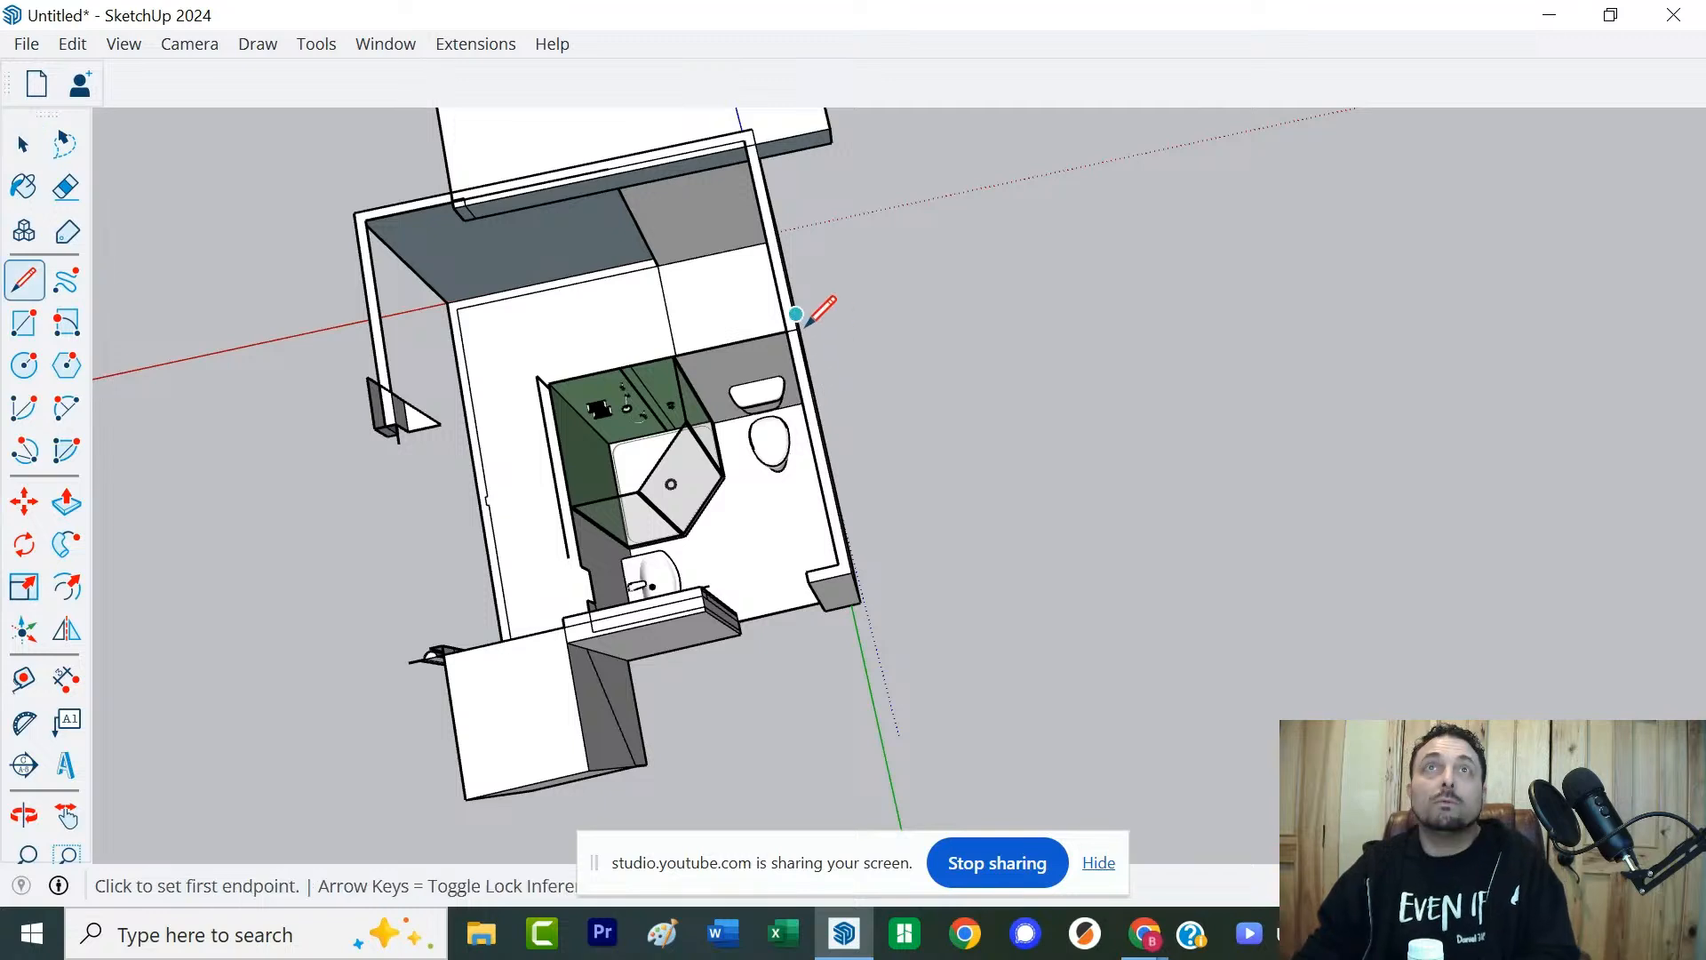
{"action": "left_click", "coordinate": [786, 329]}
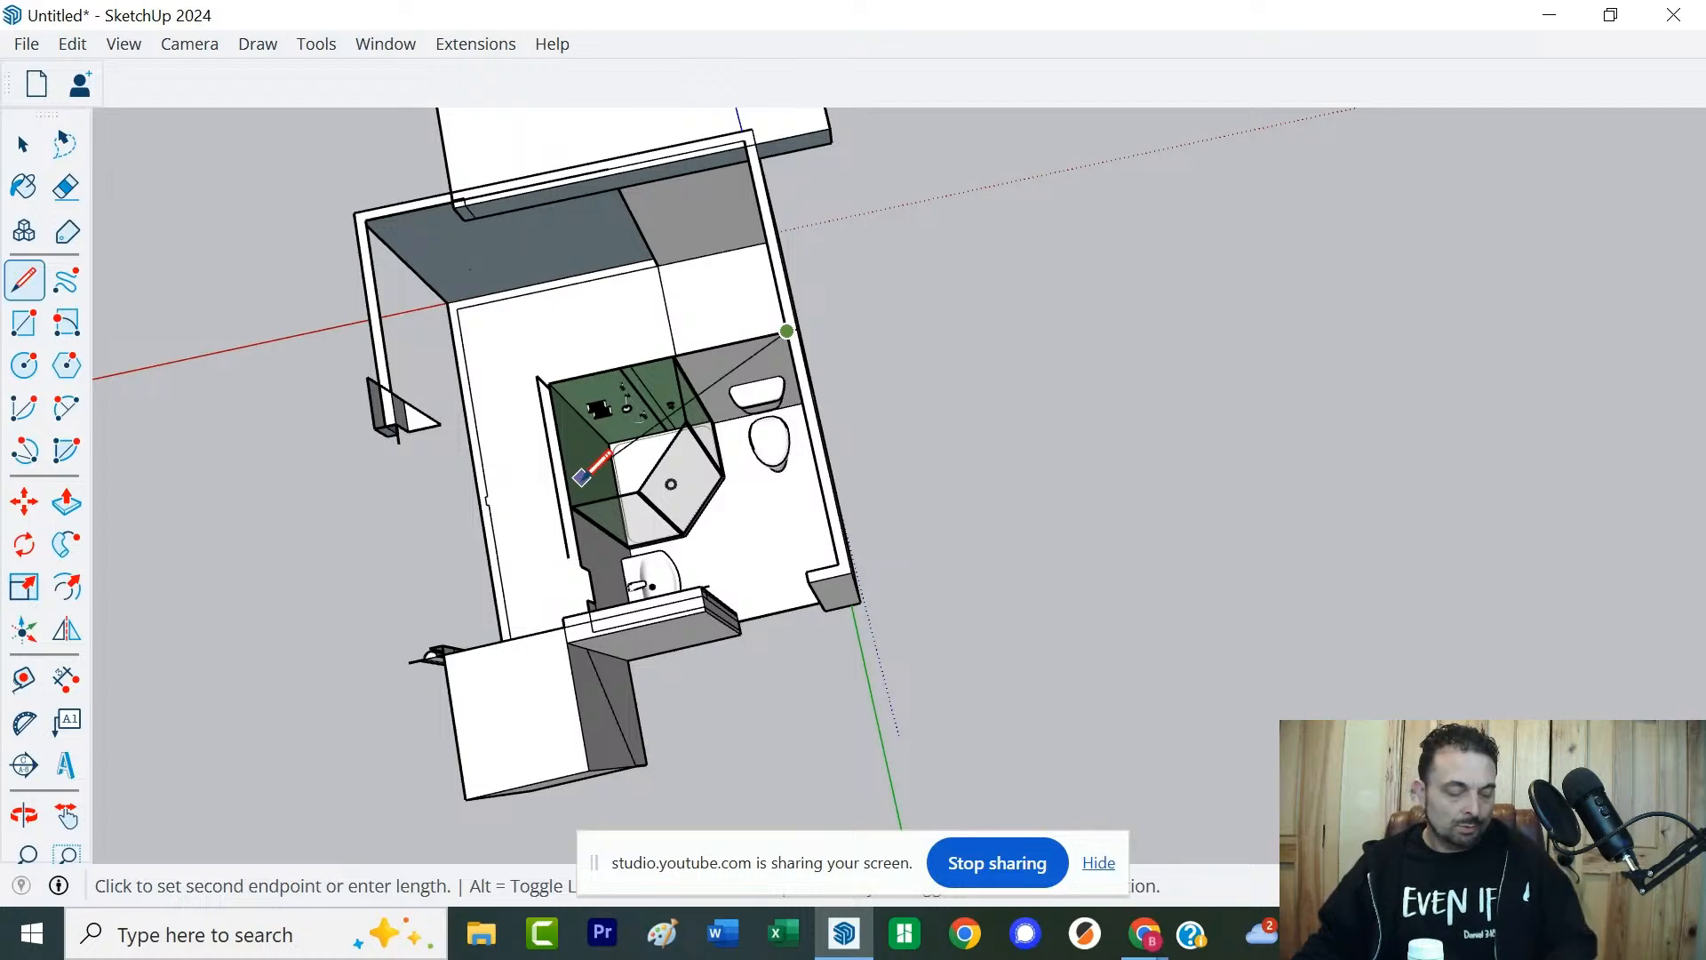
{"action": "key", "text": "space"}
{"action": "middle_click_drag", "start_coordinate": [600, 454], "coordinate": [520, 342]}
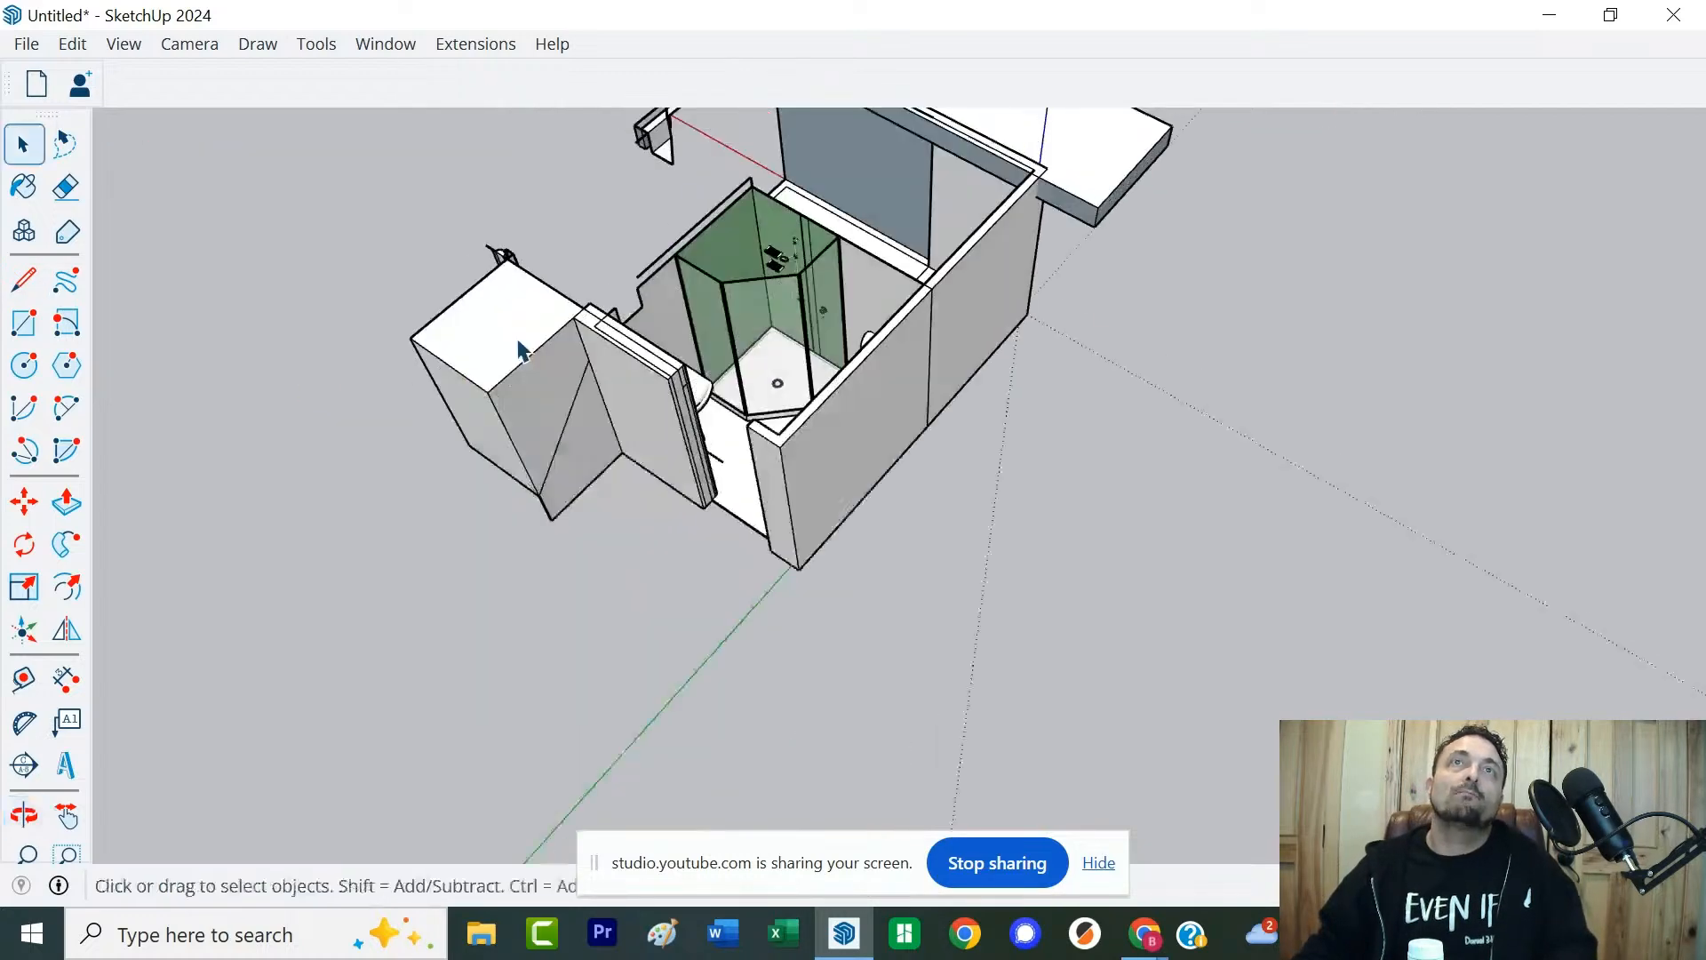
{"action": "middle_click_drag", "start_coordinate": [764, 347], "coordinate": [406, 607]}
{"action": "middle_click_drag", "start_coordinate": [431, 659], "coordinate": [1229, 557]}
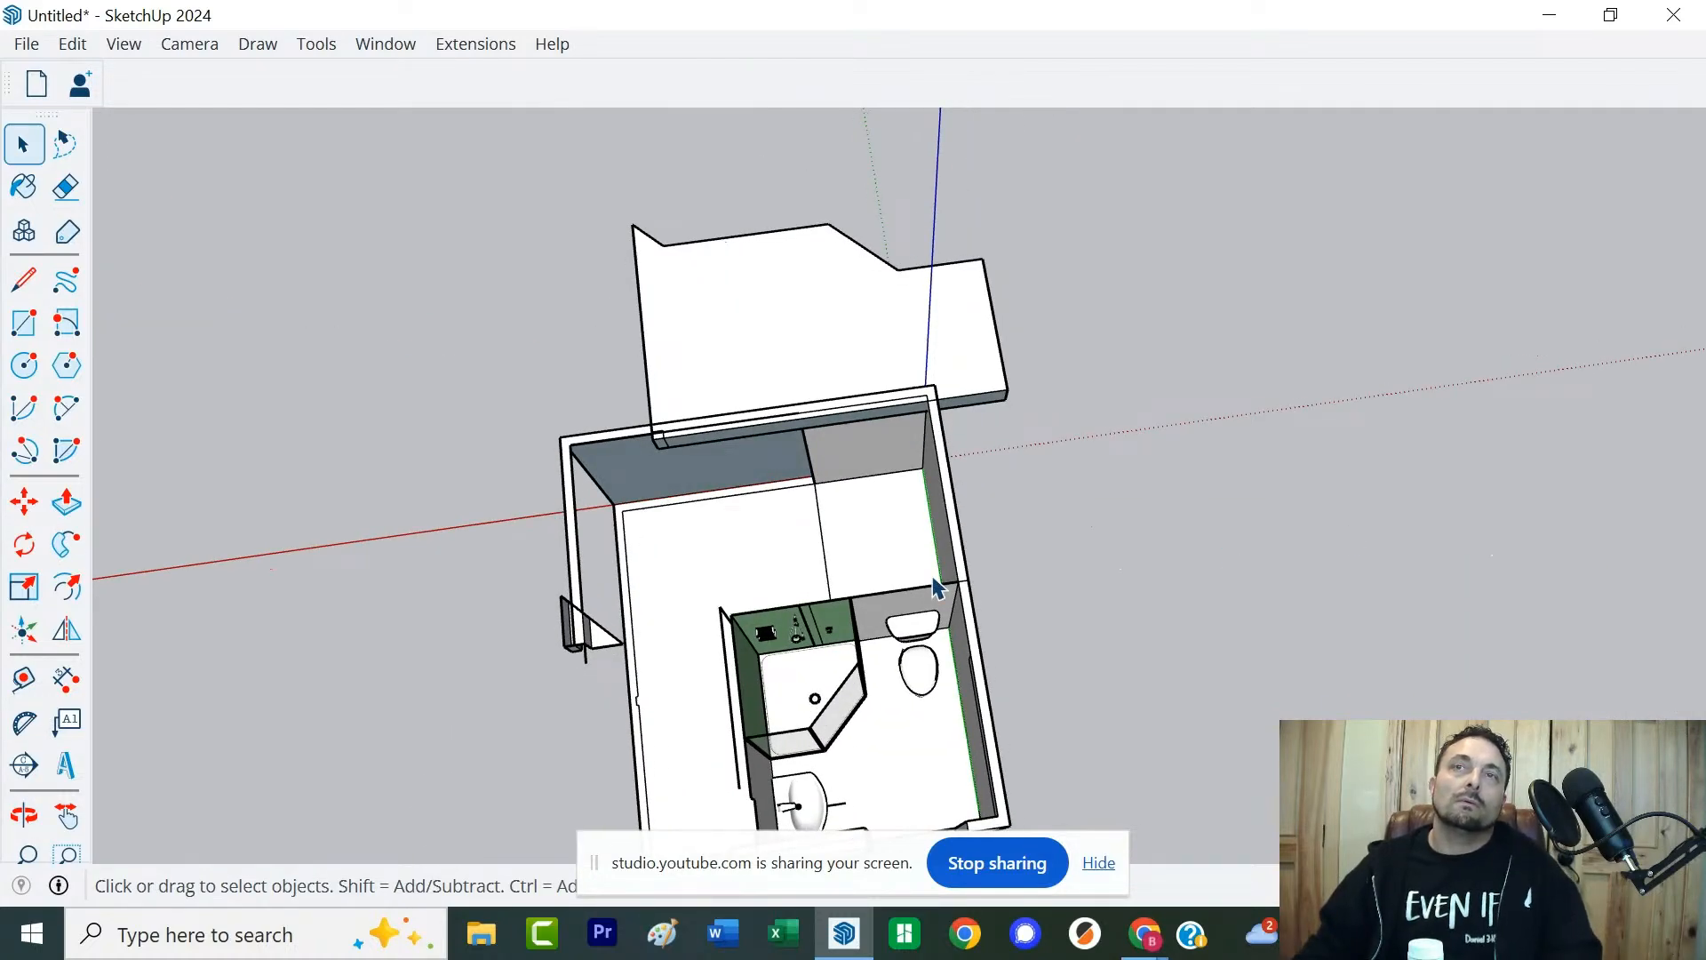
Move the notched slab over the bathroom, bringing its outer corner to the inner corner of the end wall with the doorway
{"action": "middle_click_drag", "start_coordinate": [943, 716], "coordinate": [850, 442]}
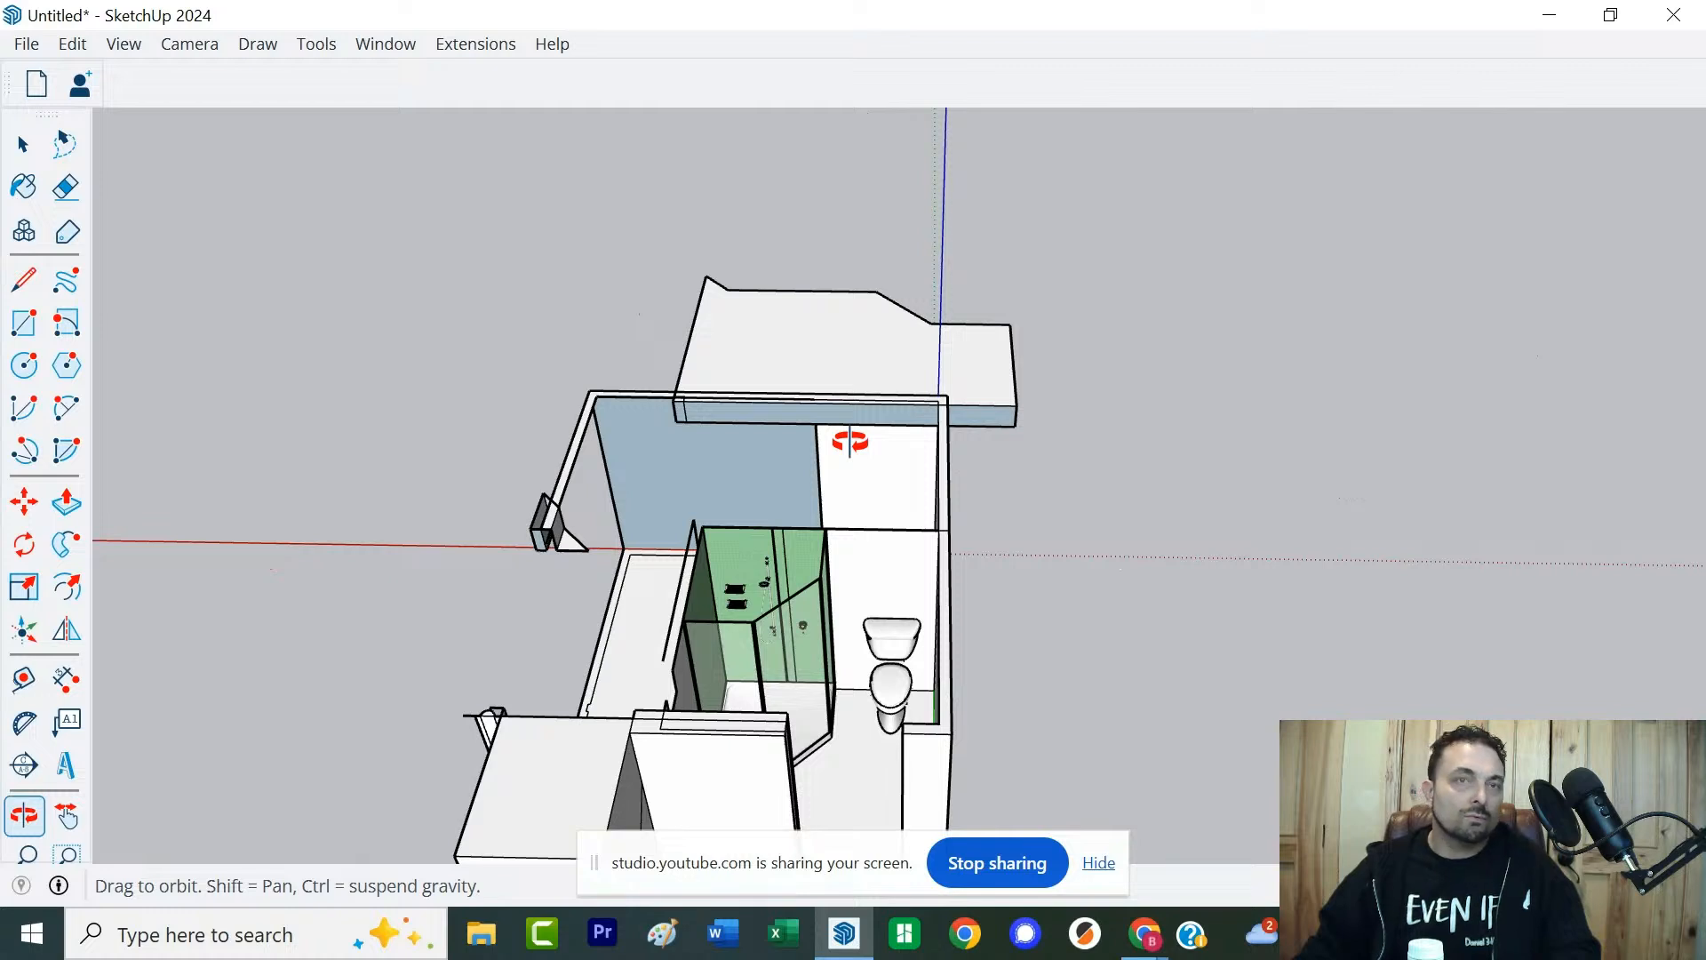
{"action": "middle_click_drag", "start_coordinate": [853, 449], "coordinate": [799, 527]}
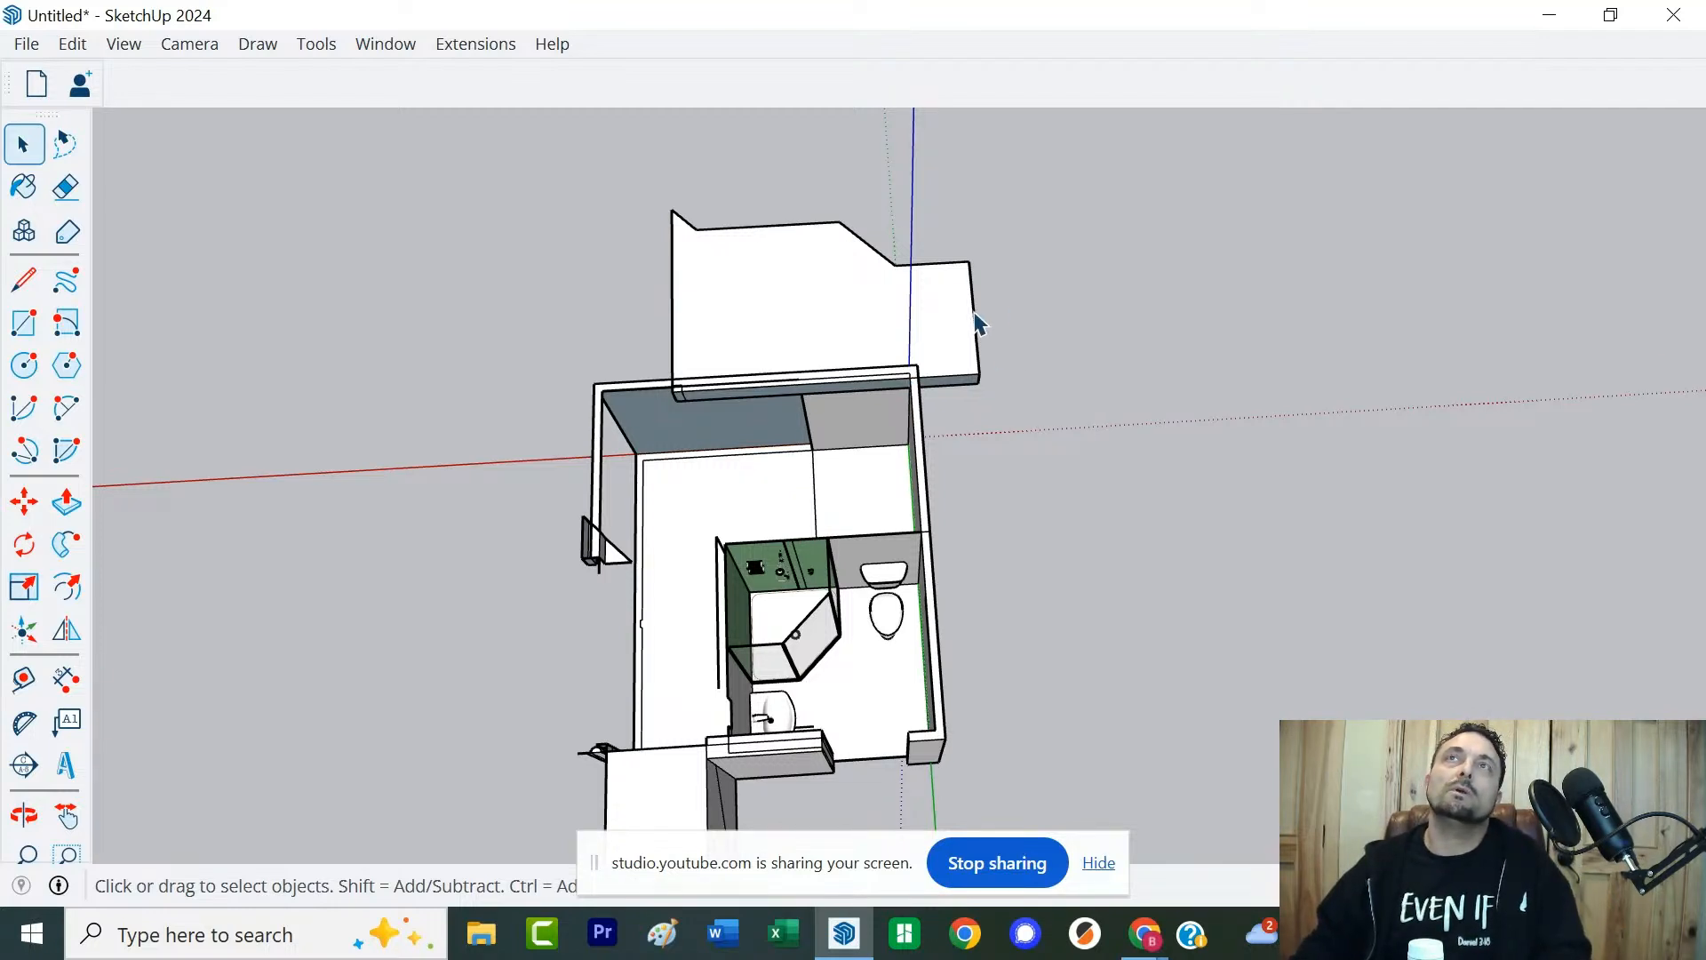
{"action": "left_click", "coordinate": [938, 325]}
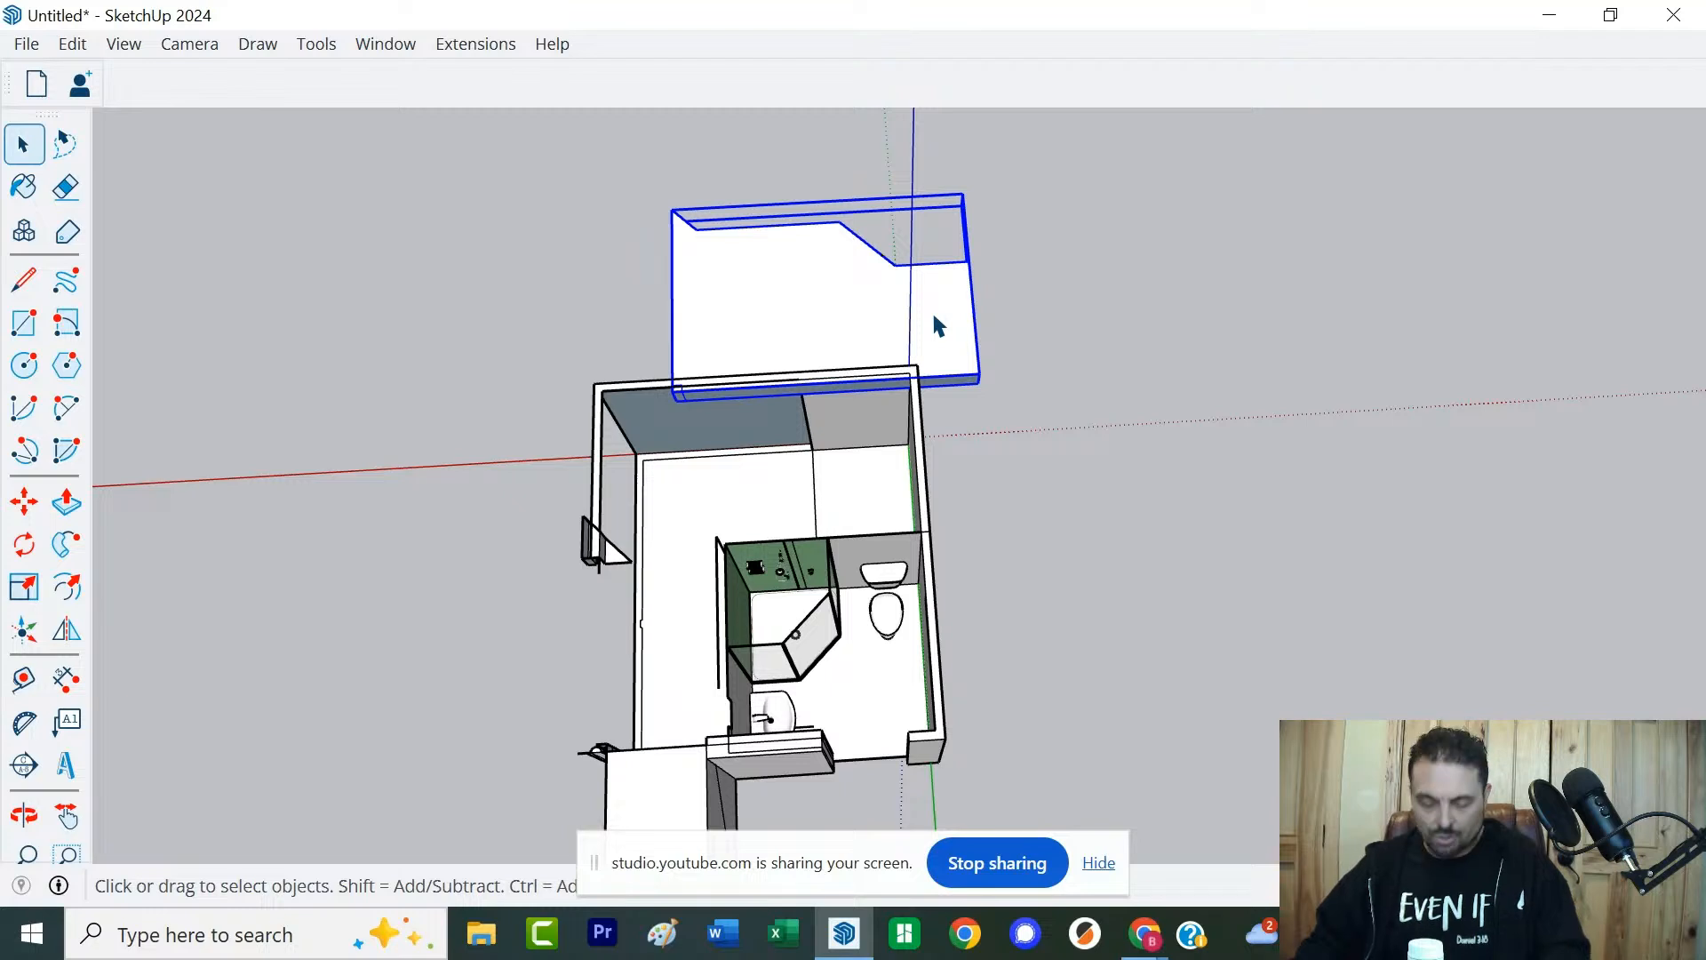
{"action": "key", "text": "m"}
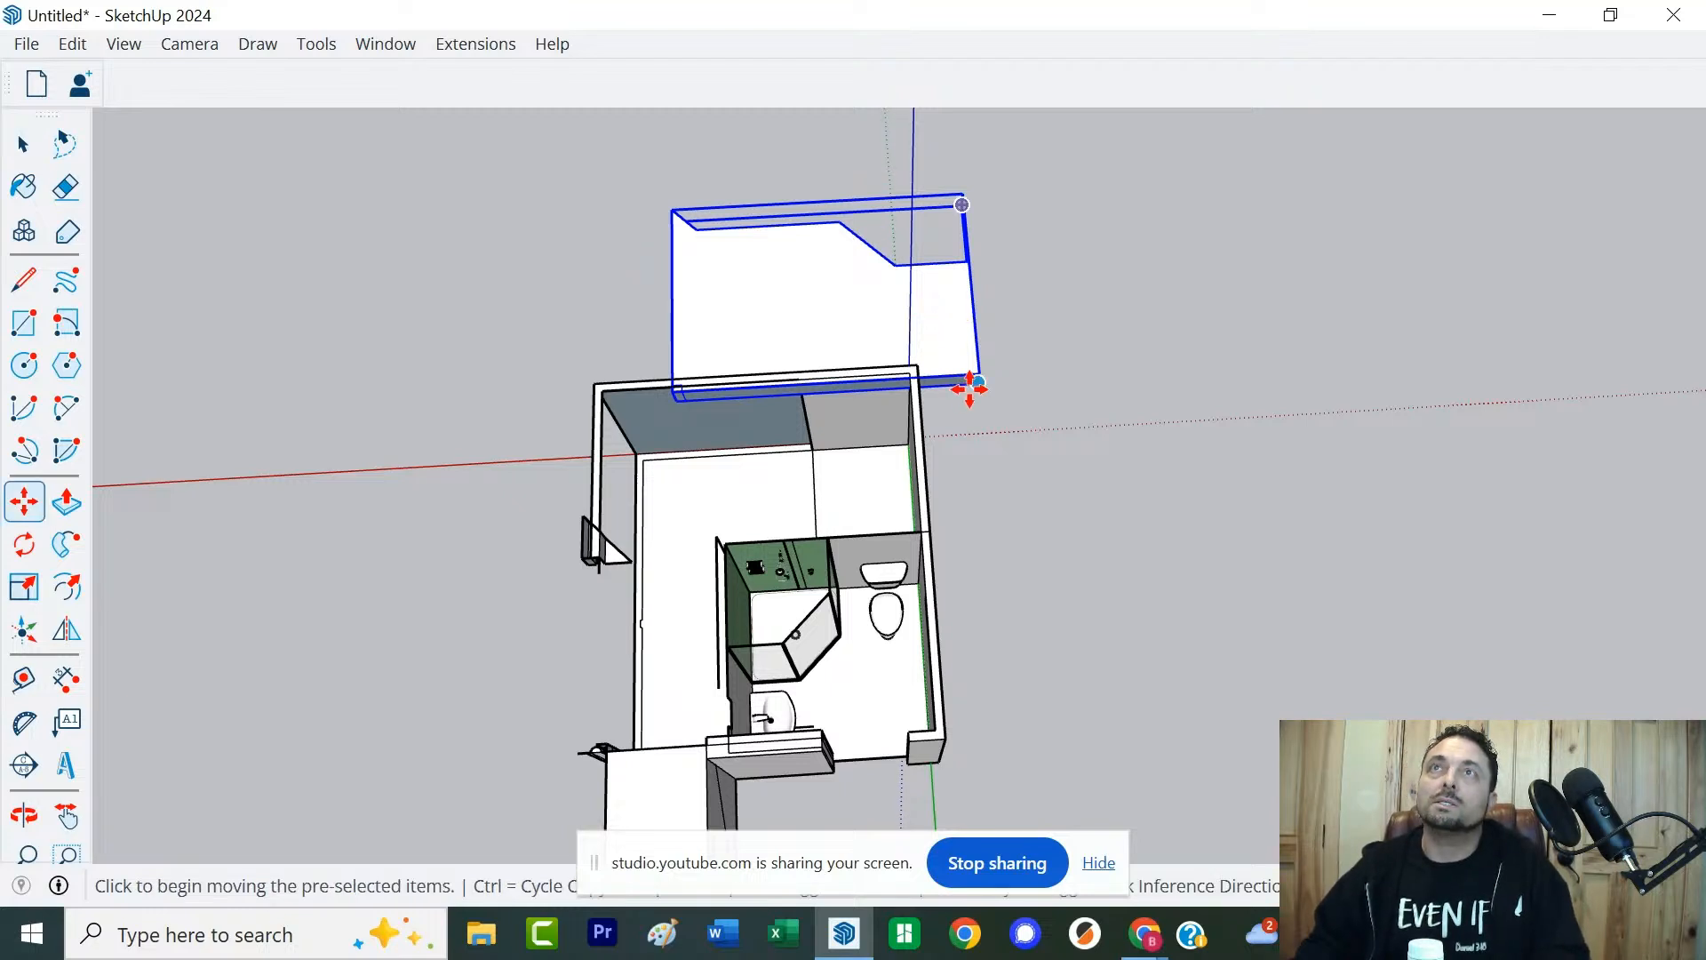
{"action": "left_click", "coordinate": [973, 387]}
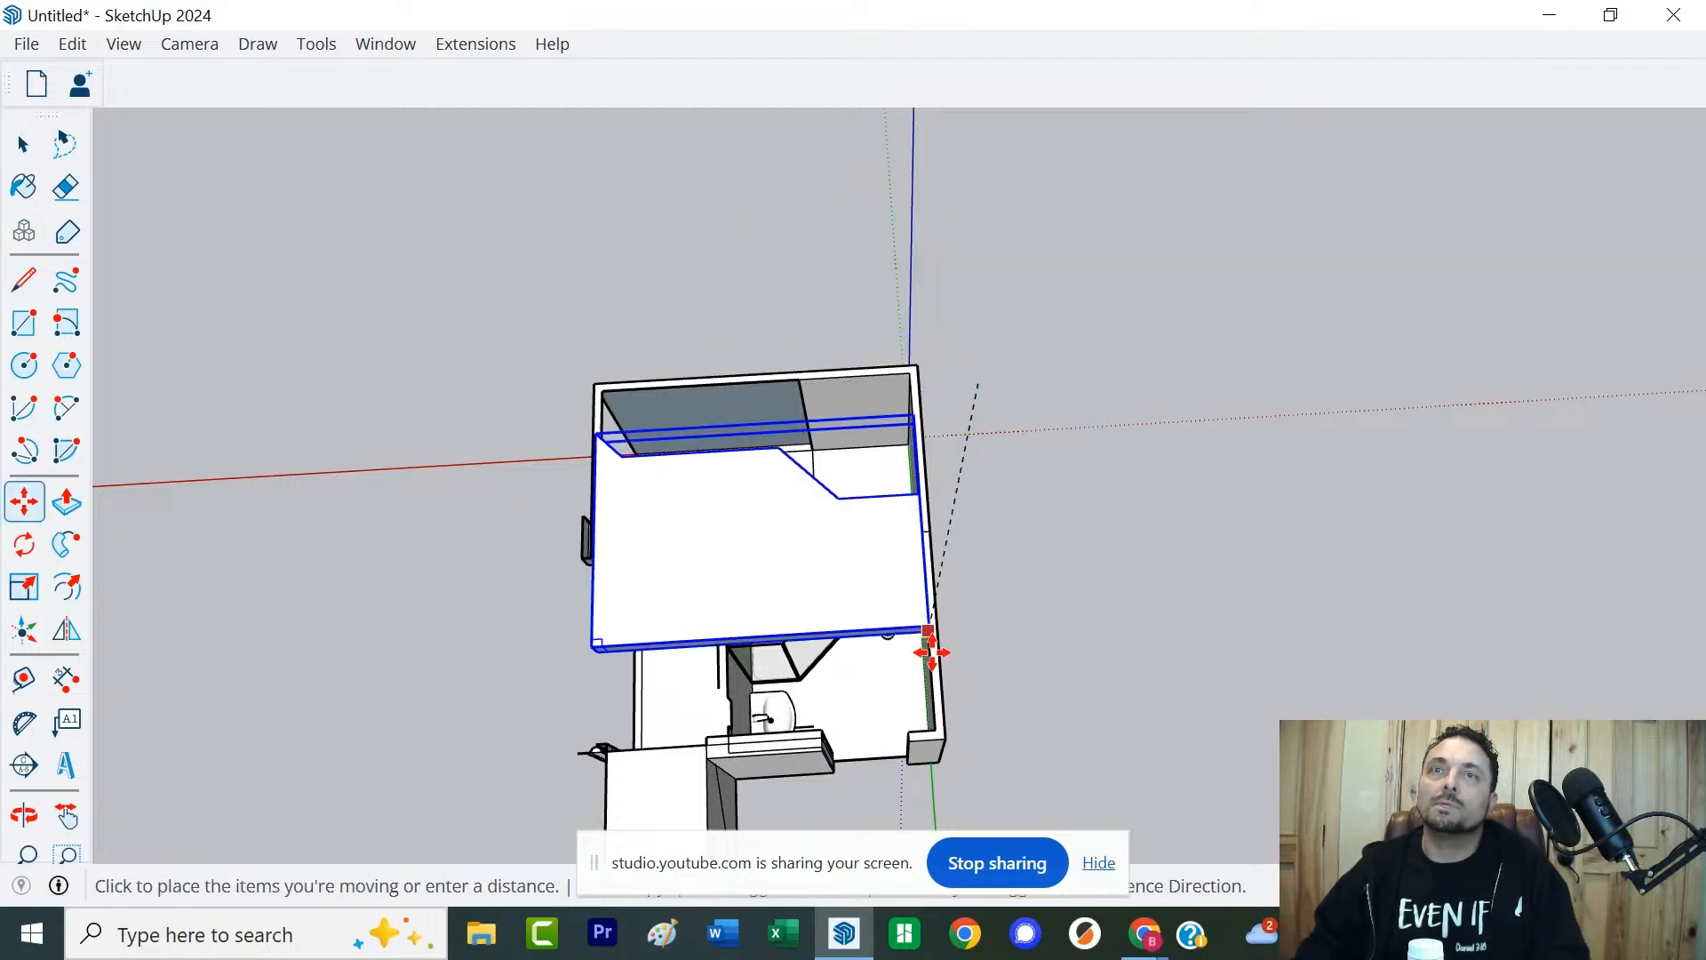
{"action": "left_click", "coordinate": [931, 730]}
Lower the slab by its own thickness so it sits flush with the wall tops, and inspect its fit above the shower
{"action": "middle_click_drag", "start_coordinate": [1043, 788], "coordinate": [844, 655]}
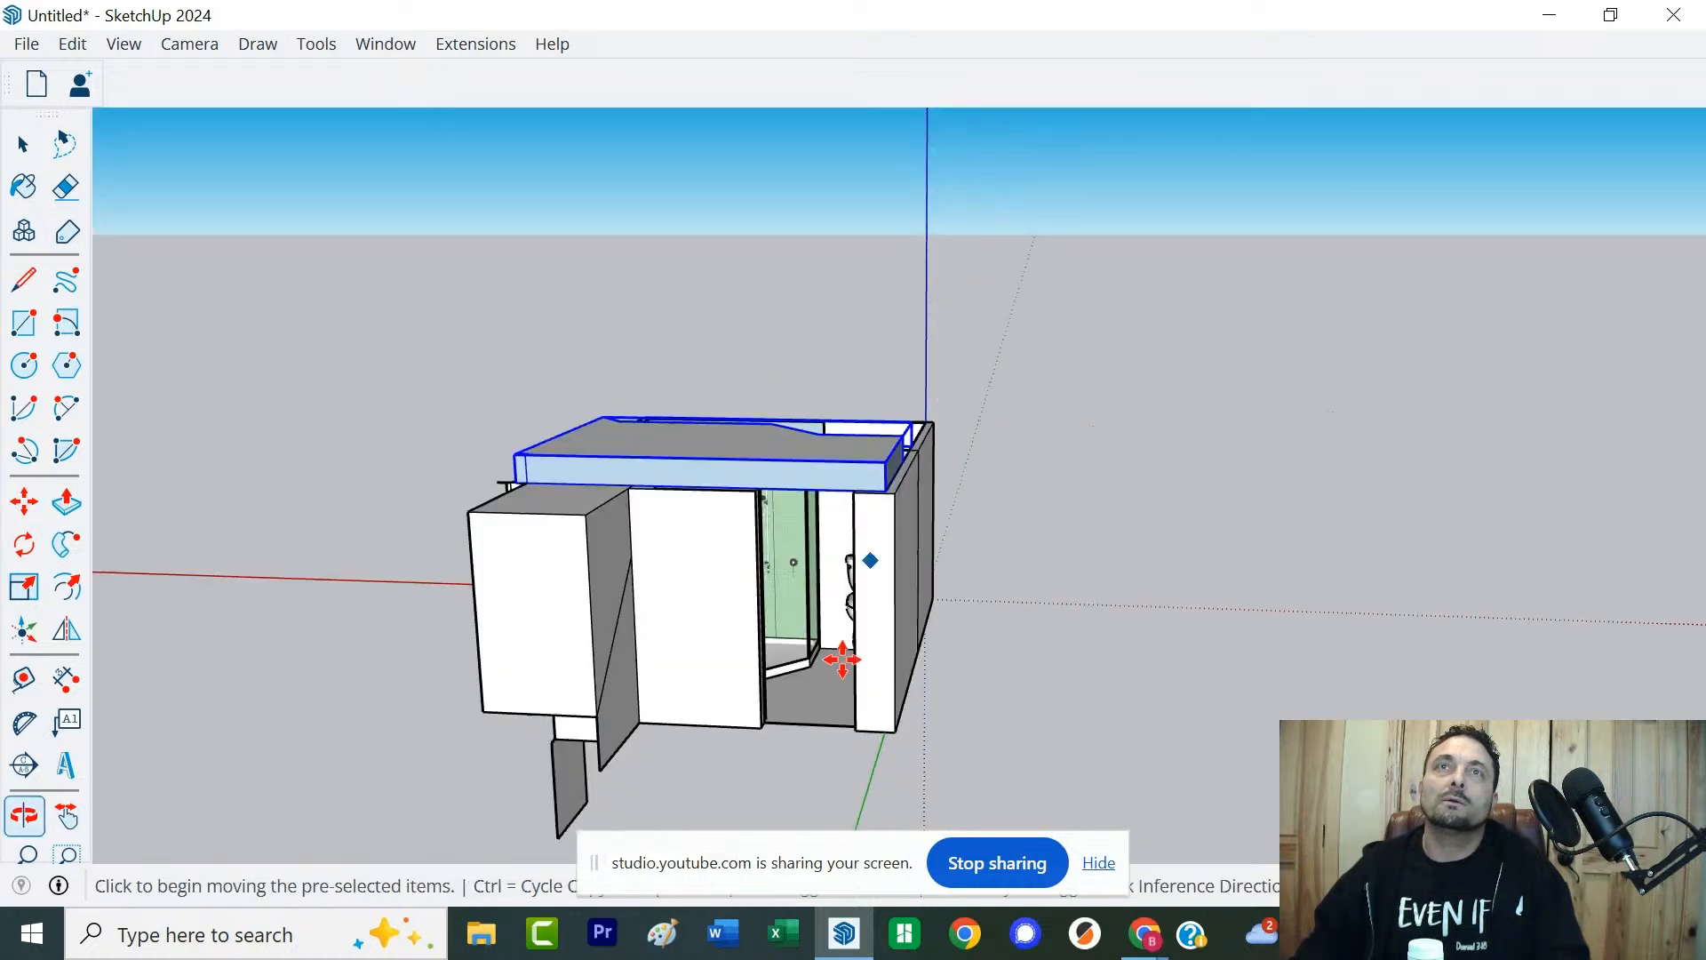
{"action": "scroll", "coordinate": [817, 666], "scroll_direction": "up", "scroll_amount": 2}
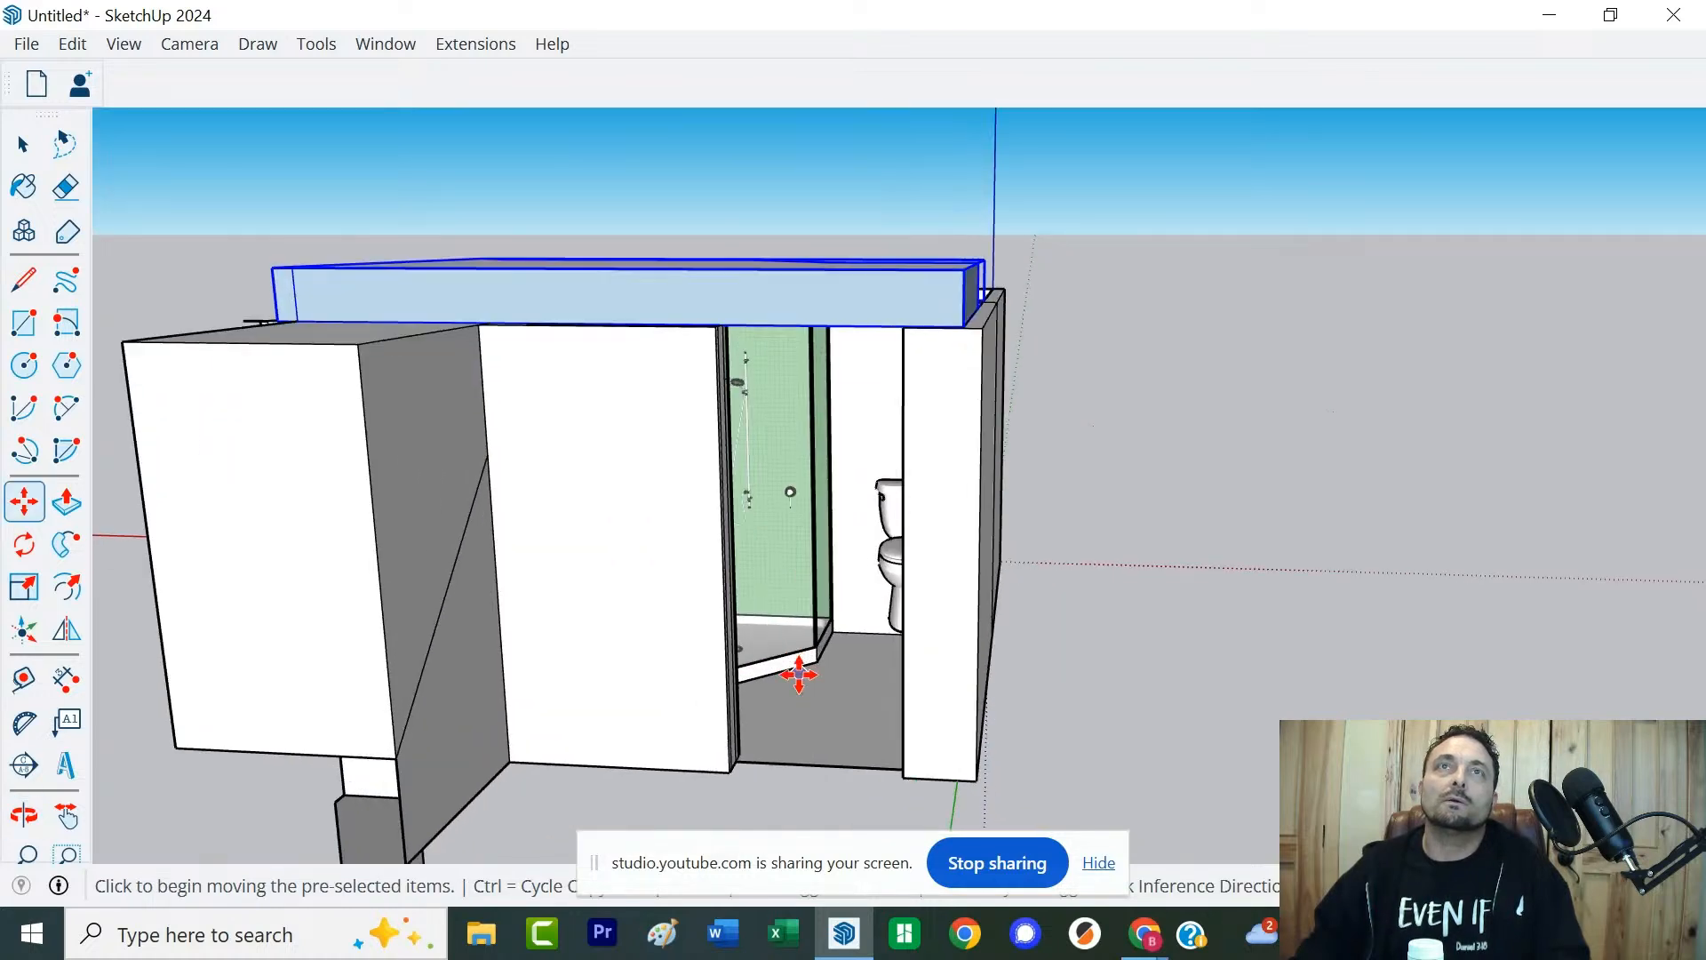
{"action": "left_click", "coordinate": [959, 266]}
{"action": "left_click", "coordinate": [959, 328]}
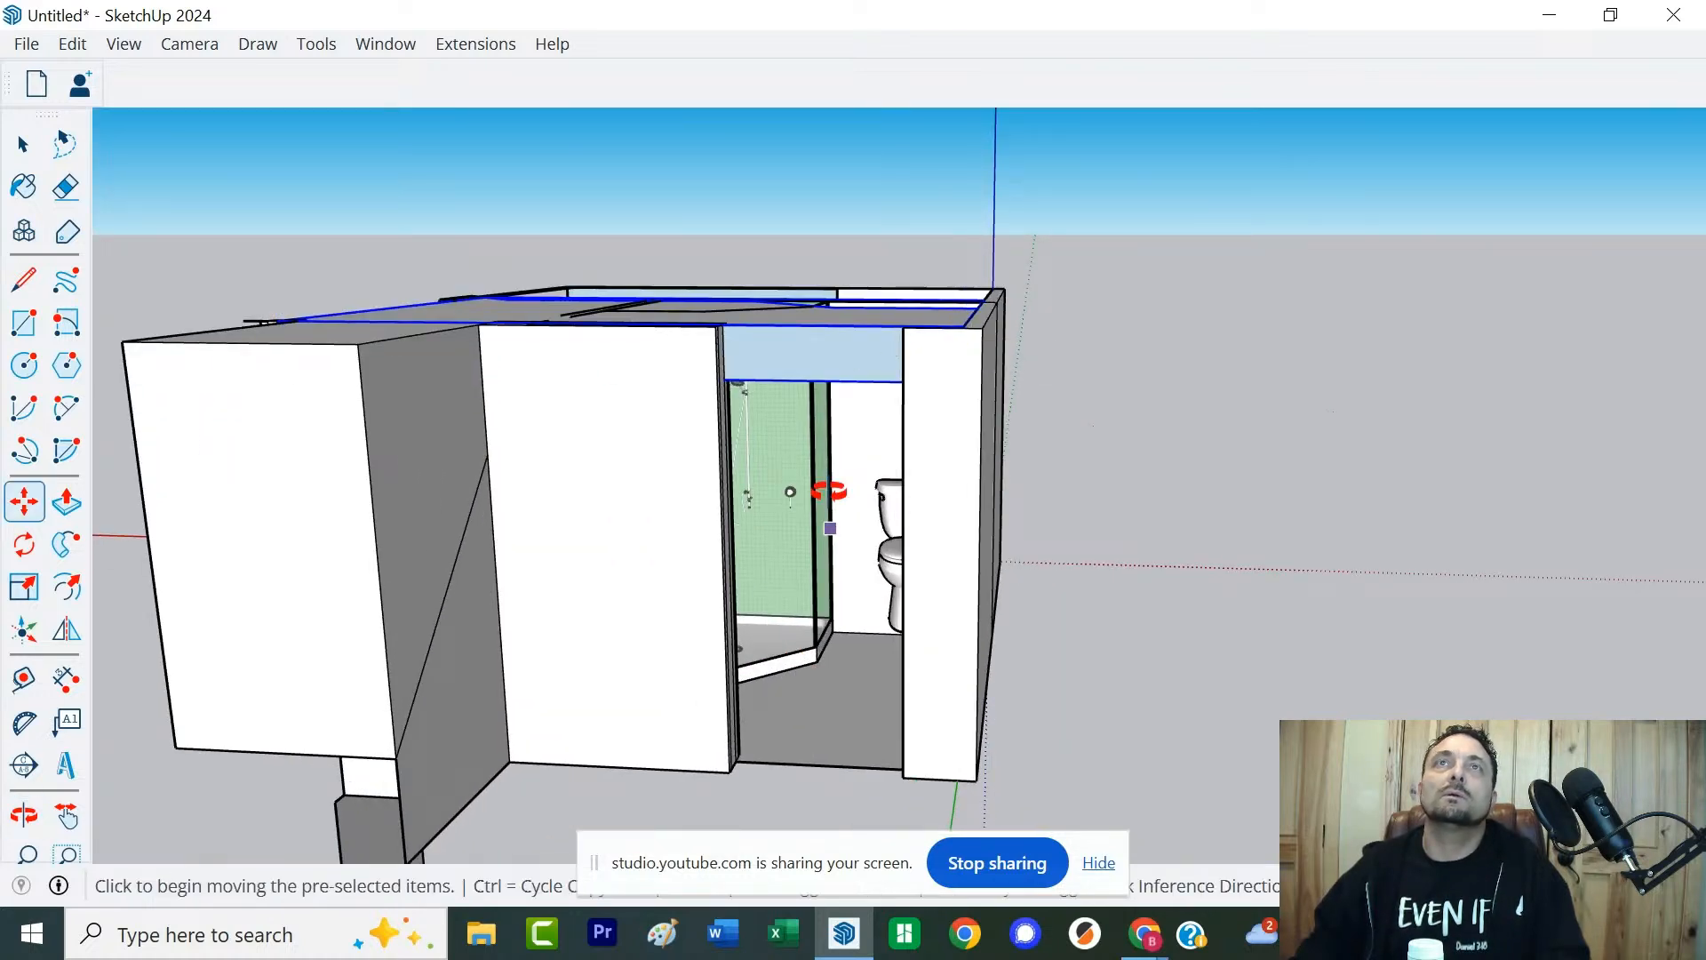
{"action": "middle_click_drag", "start_coordinate": [818, 487], "coordinate": [859, 340]}
{"action": "scroll", "coordinate": [849, 411], "scroll_direction": "up", "scroll_amount": 6}
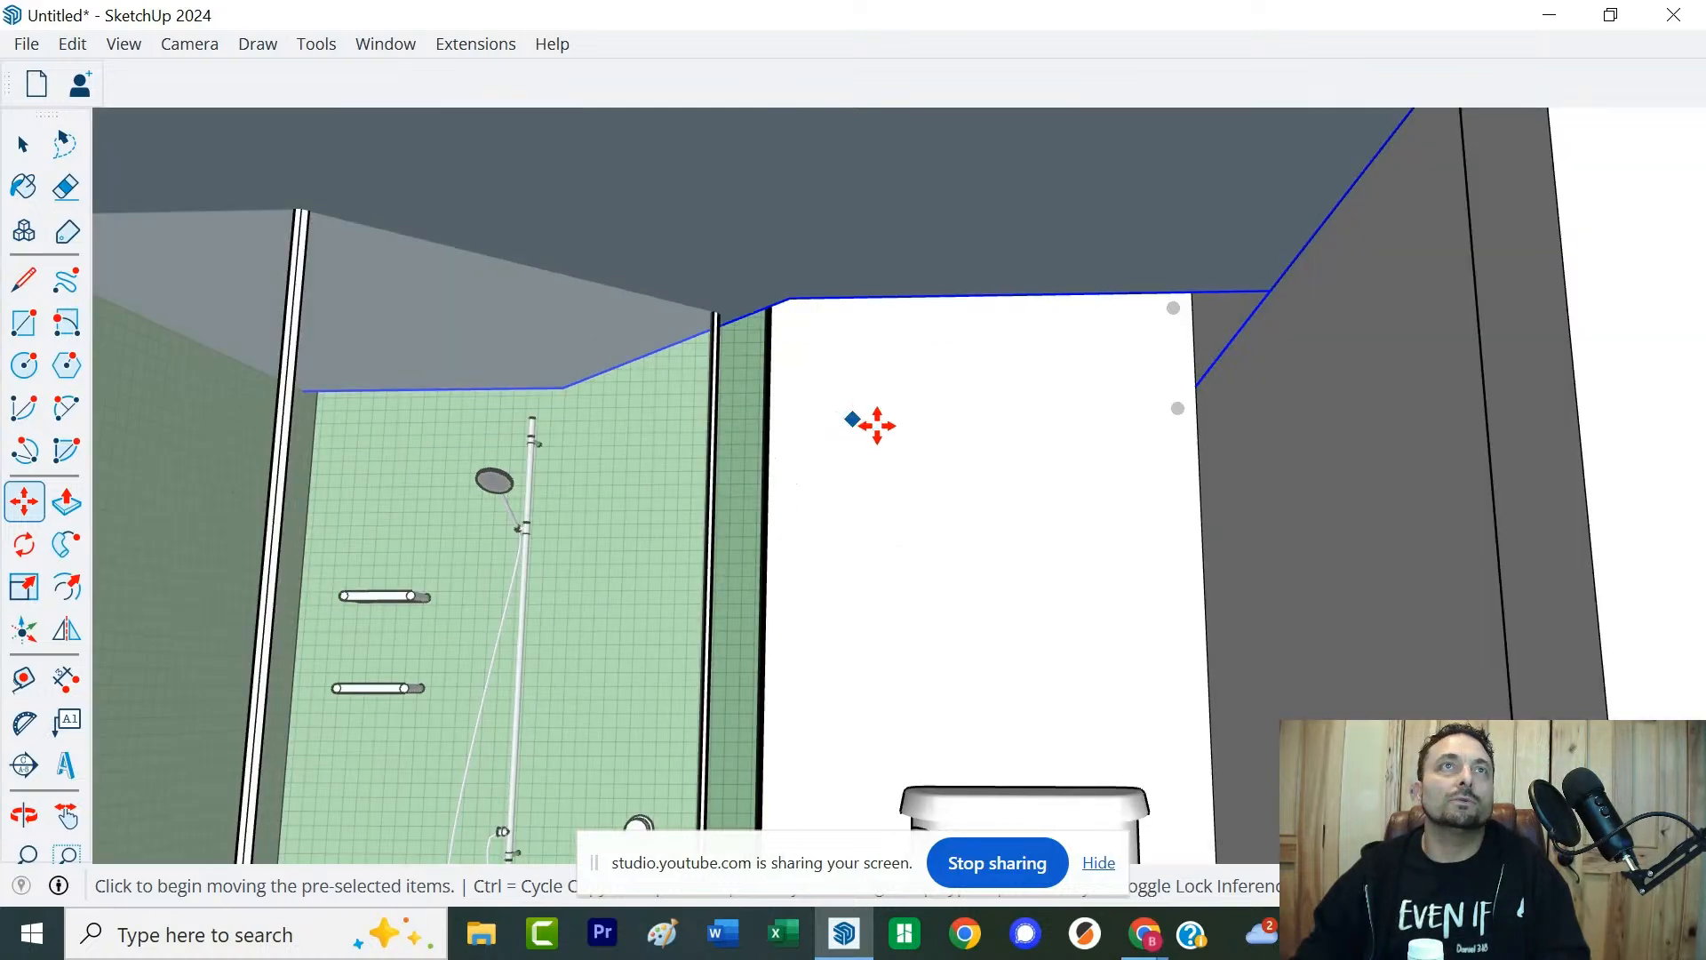
{"action": "middle_click_drag", "start_coordinate": [868, 422], "coordinate": [944, 851]}
{"action": "scroll", "coordinate": [945, 548], "scroll_direction": "down", "scroll_amount": 5}
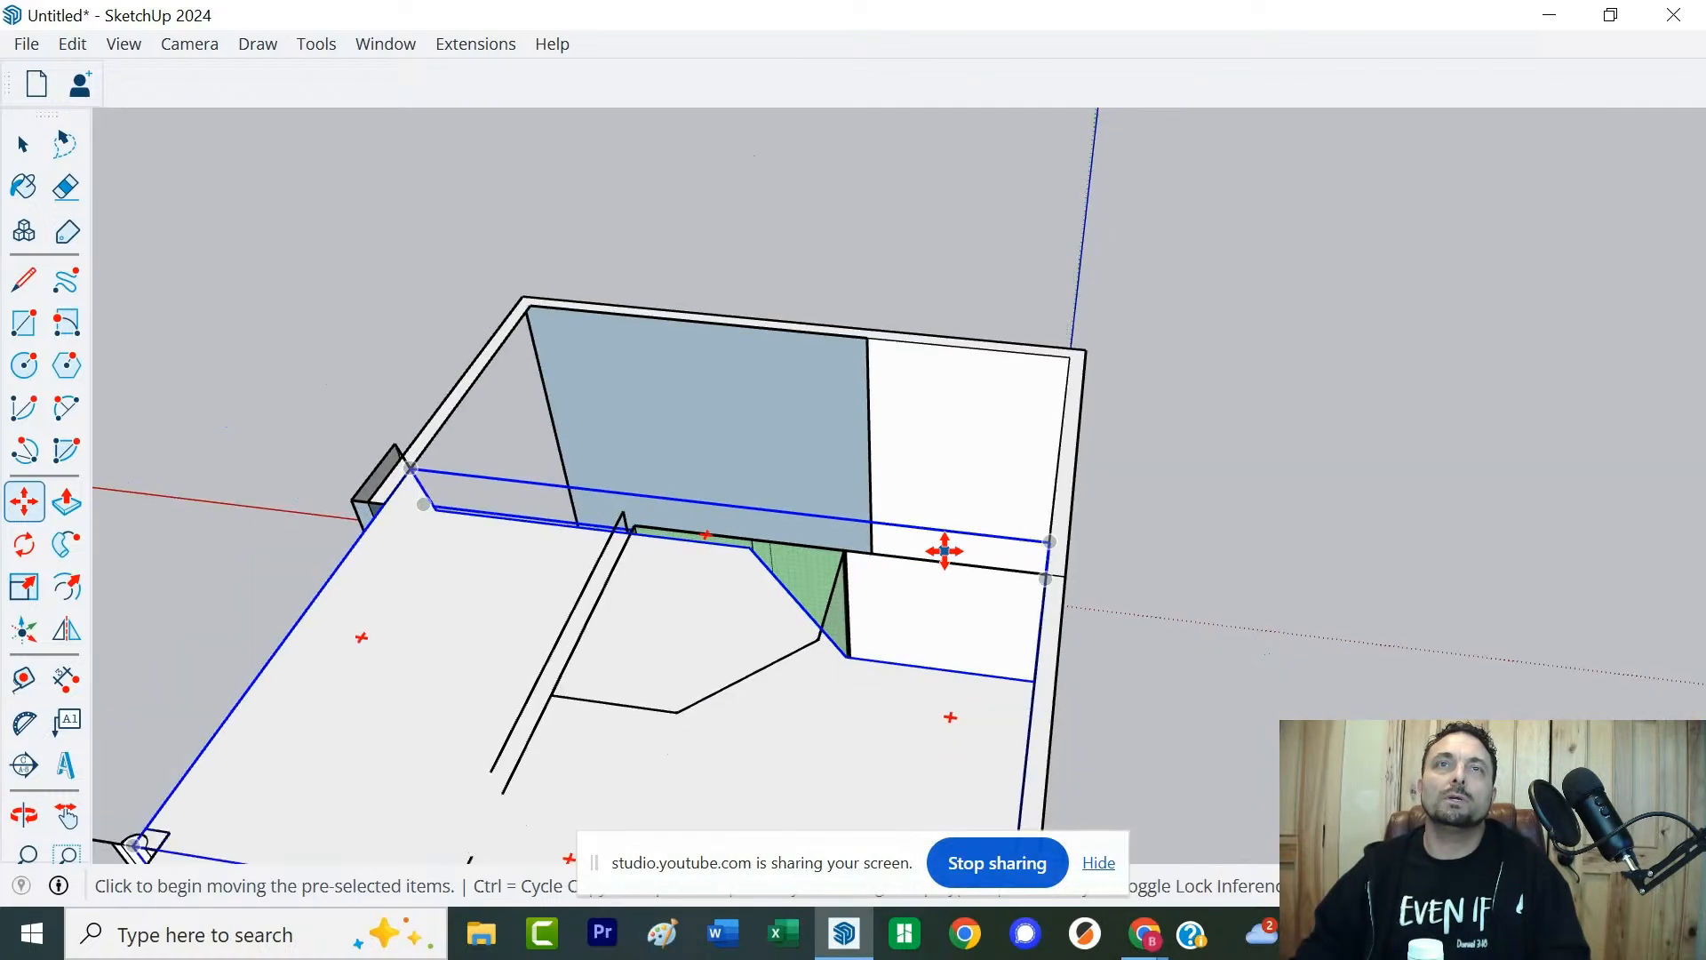
{"action": "middle_click_drag", "start_coordinate": [945, 548], "coordinate": [640, 537]}
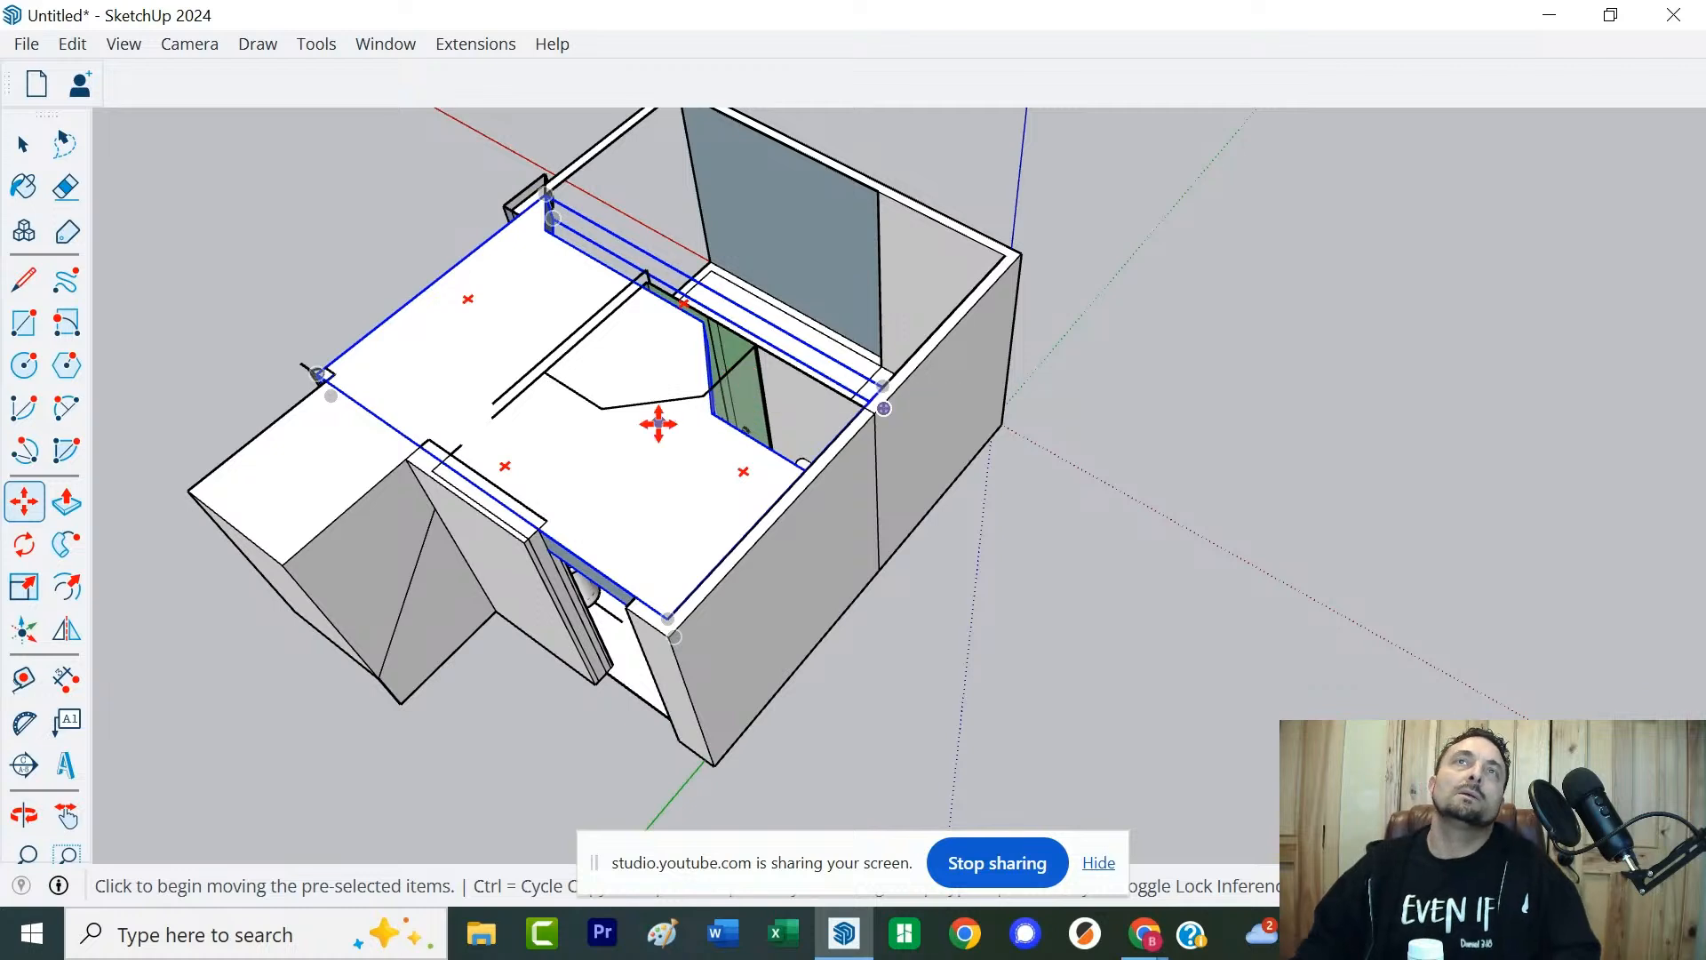
{"action": "key", "text": "space"}
{"action": "double_click", "coordinate": [742, 371]}
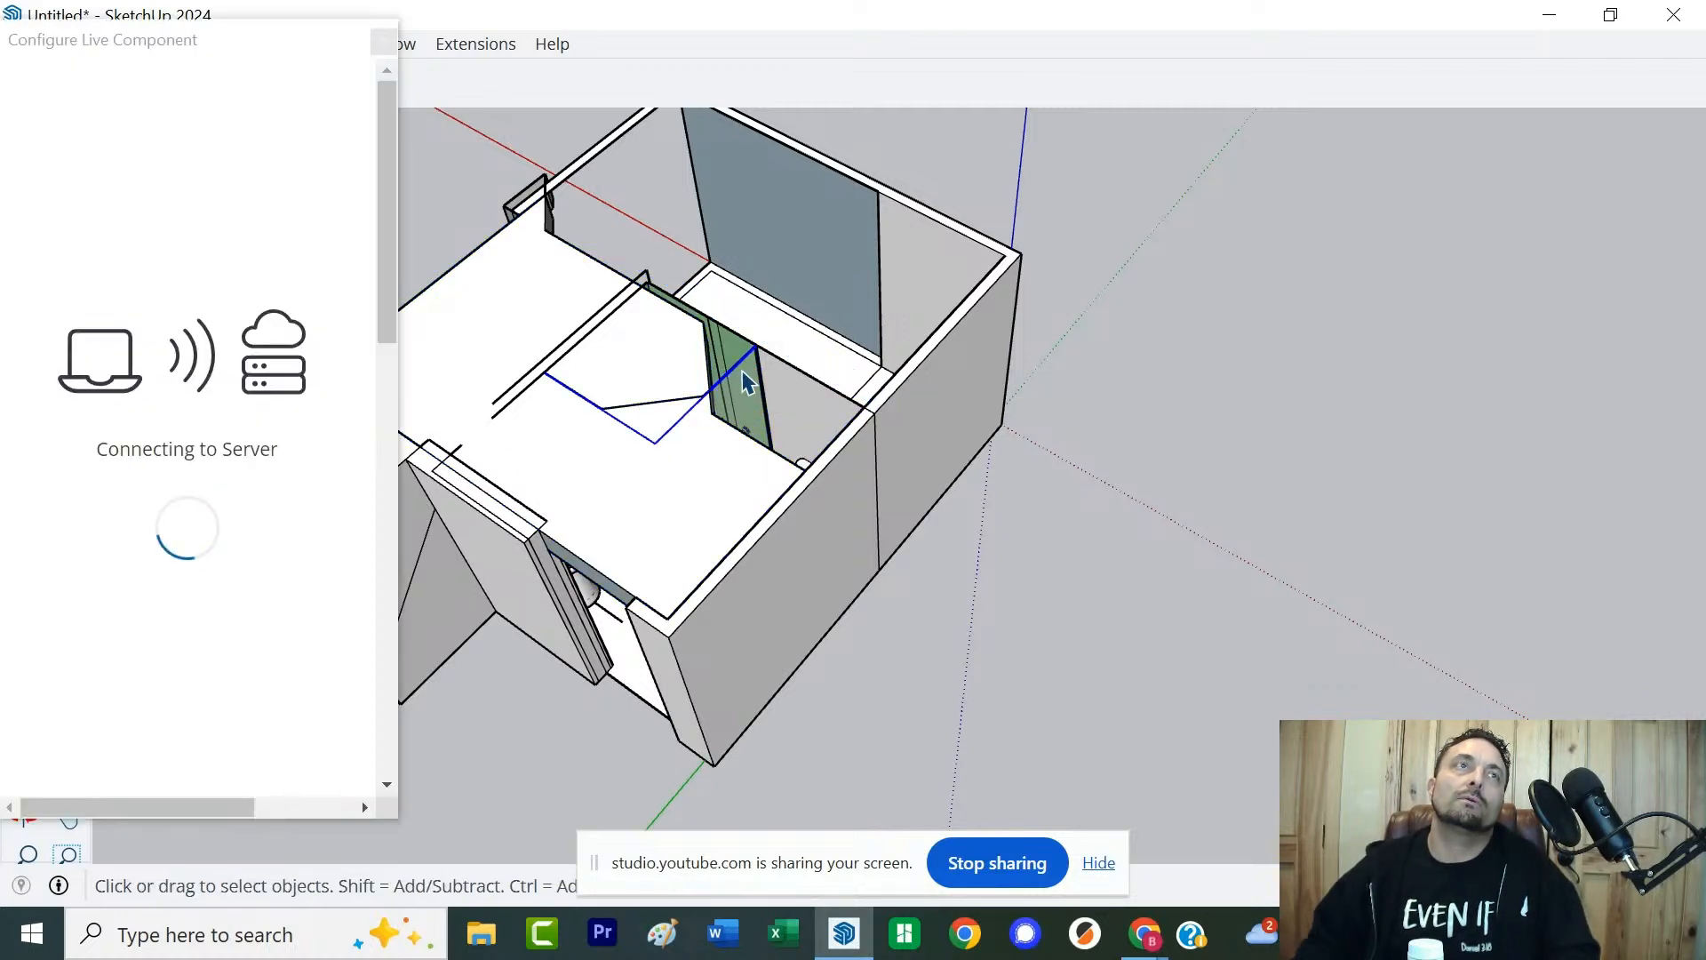
{"action": "left_click", "coordinate": [1255, 311]}
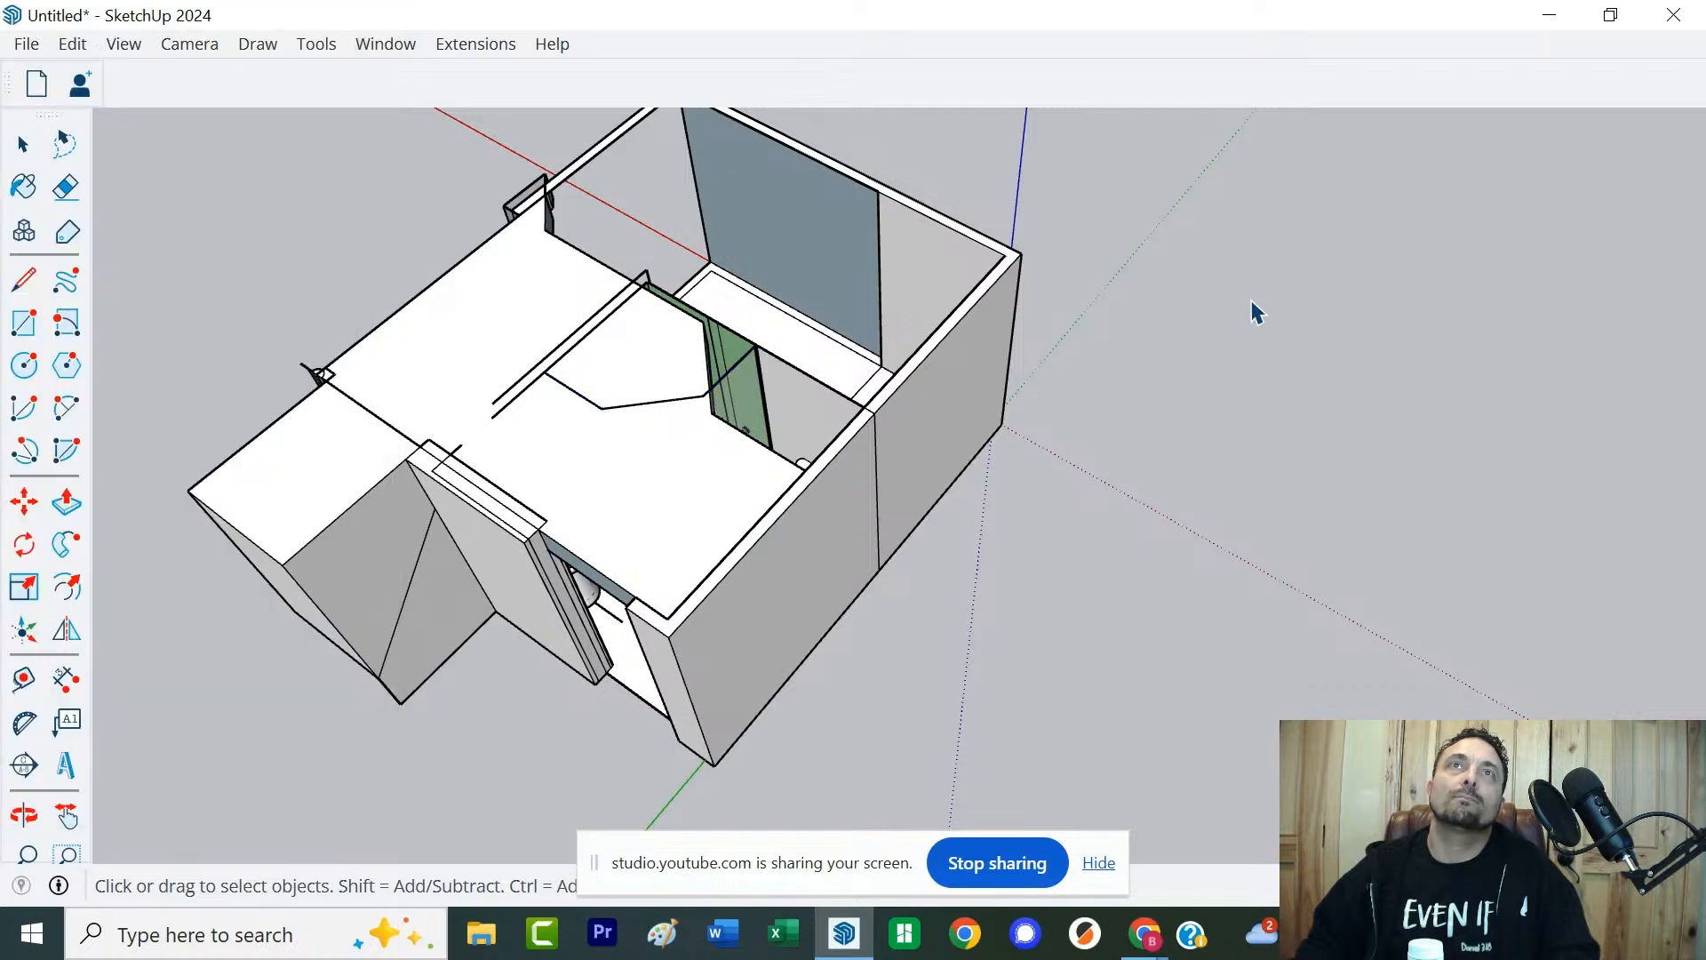
Rotate the shower enclosure a quarter turn about its vertical axis
{"action": "key", "text": "space"}
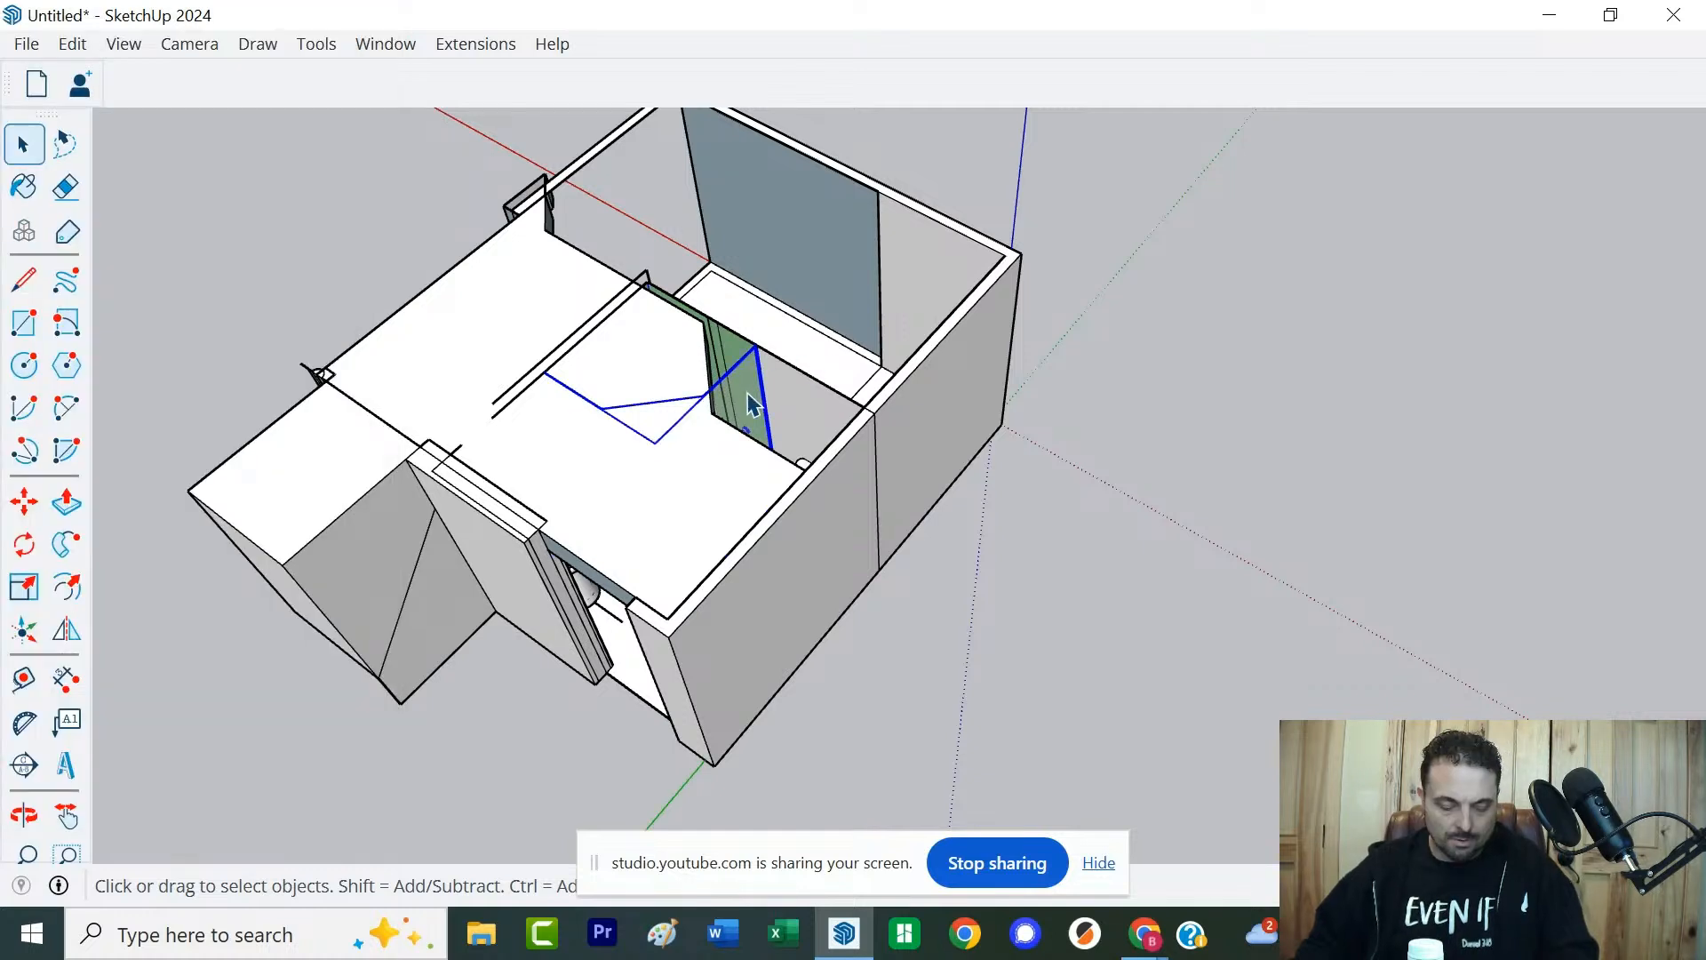
{"action": "left_click", "coordinate": [751, 405]}
{"action": "key", "text": "m"}
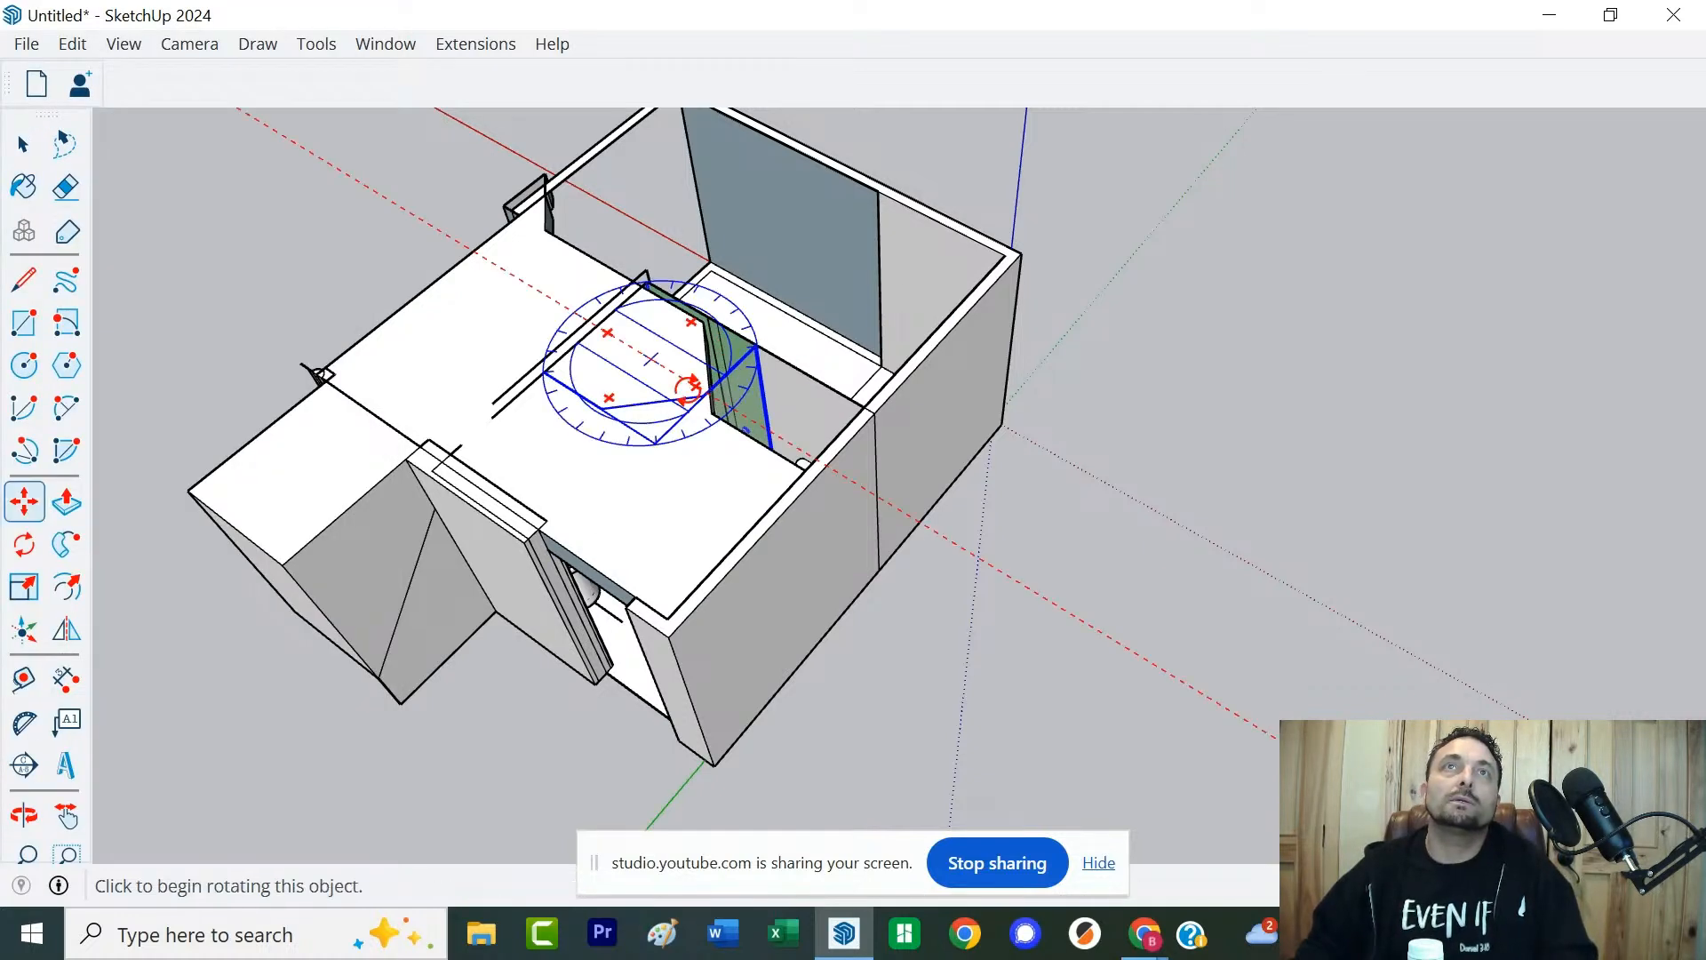
{"action": "left_click", "coordinate": [691, 392]}
{"action": "left_click", "coordinate": [591, 411]}
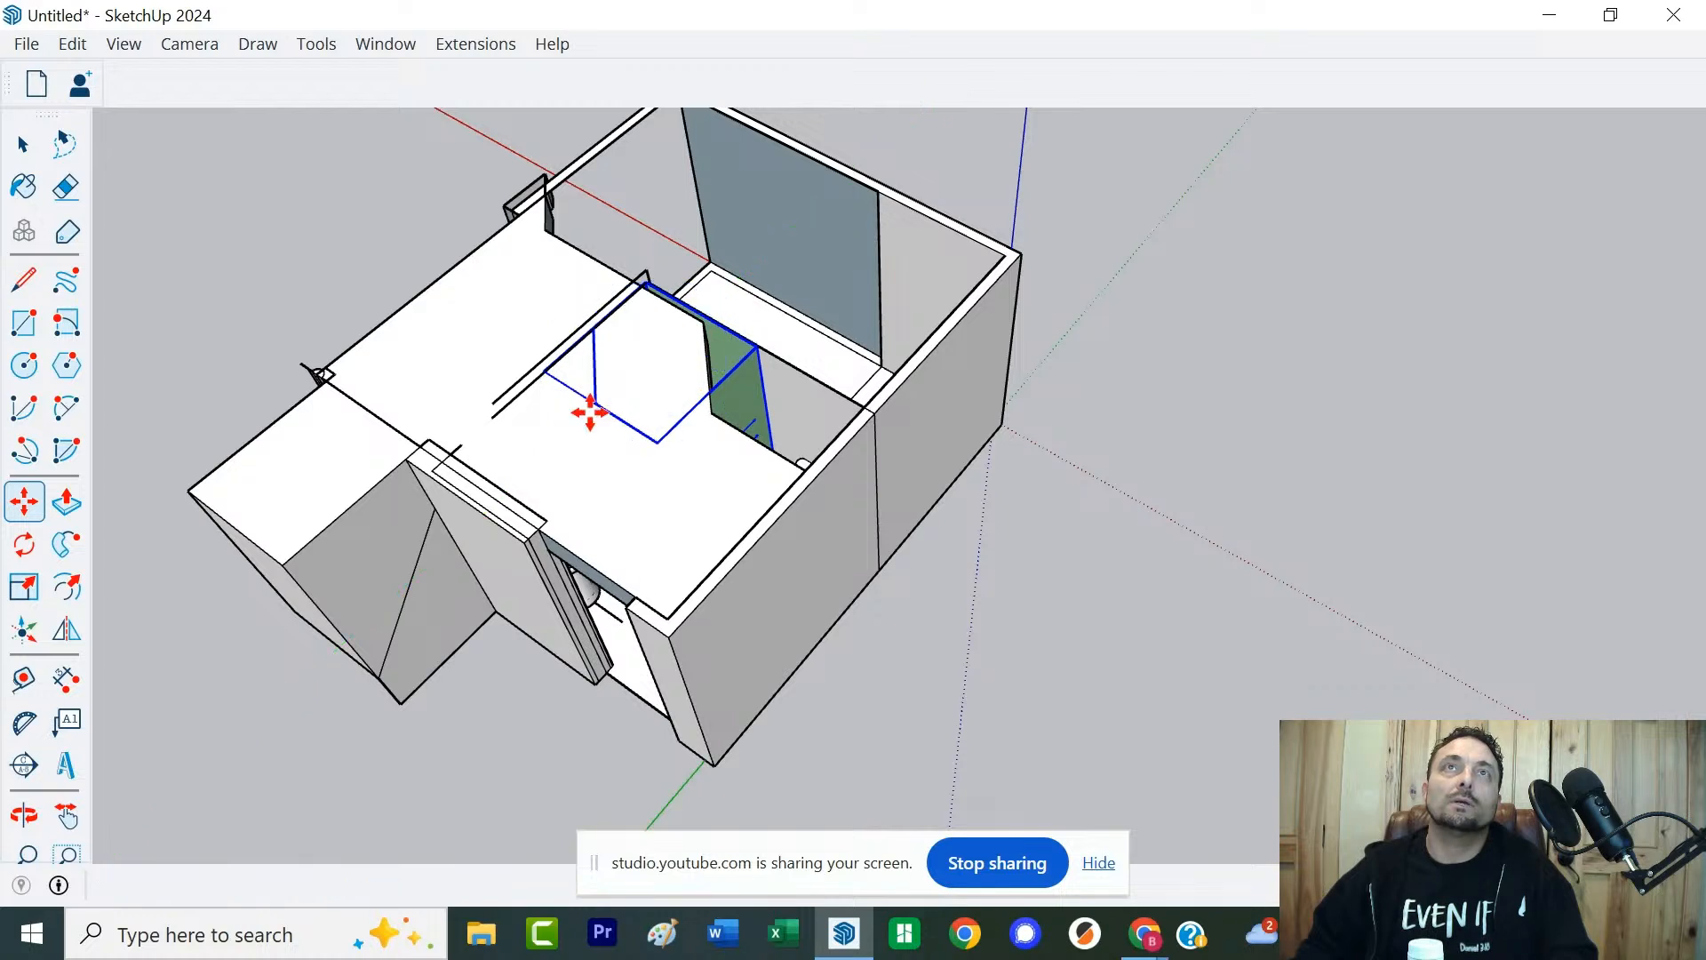
Try the shower enclosure against the long side wall by the slab's notch, shifting it along that wall past the partition
{"action": "left_click", "coordinate": [755, 347]}
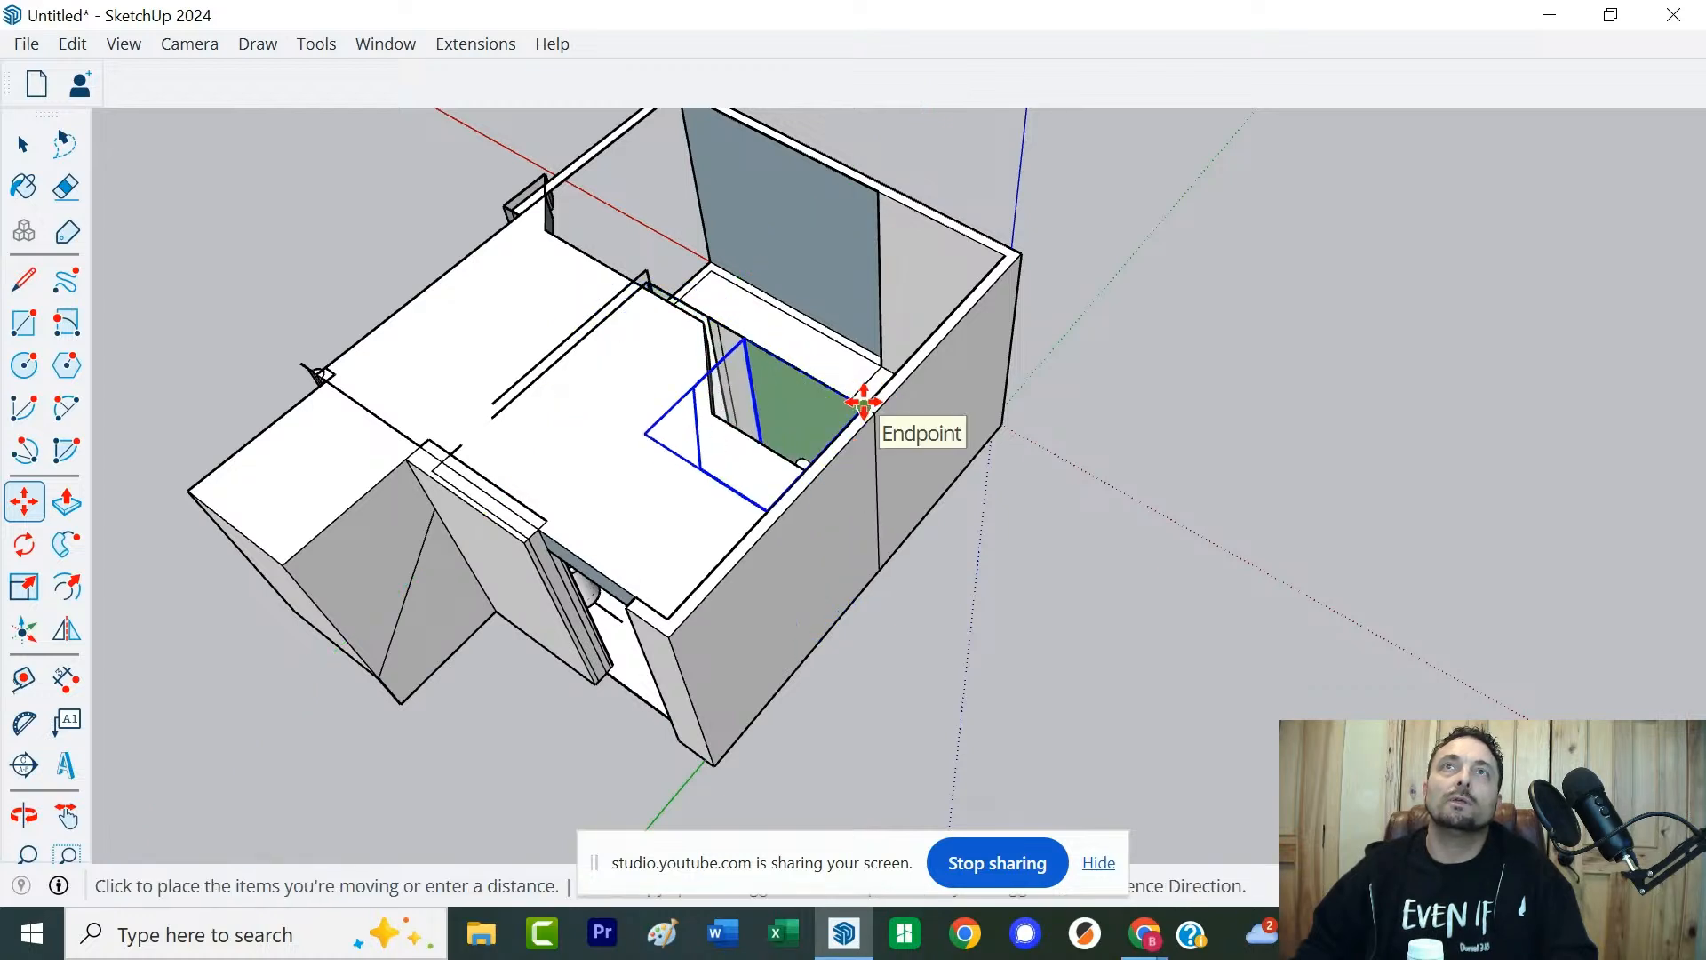
{"action": "left_click", "coordinate": [850, 418]}
{"action": "middle_click_drag", "start_coordinate": [697, 552], "coordinate": [743, 560]}
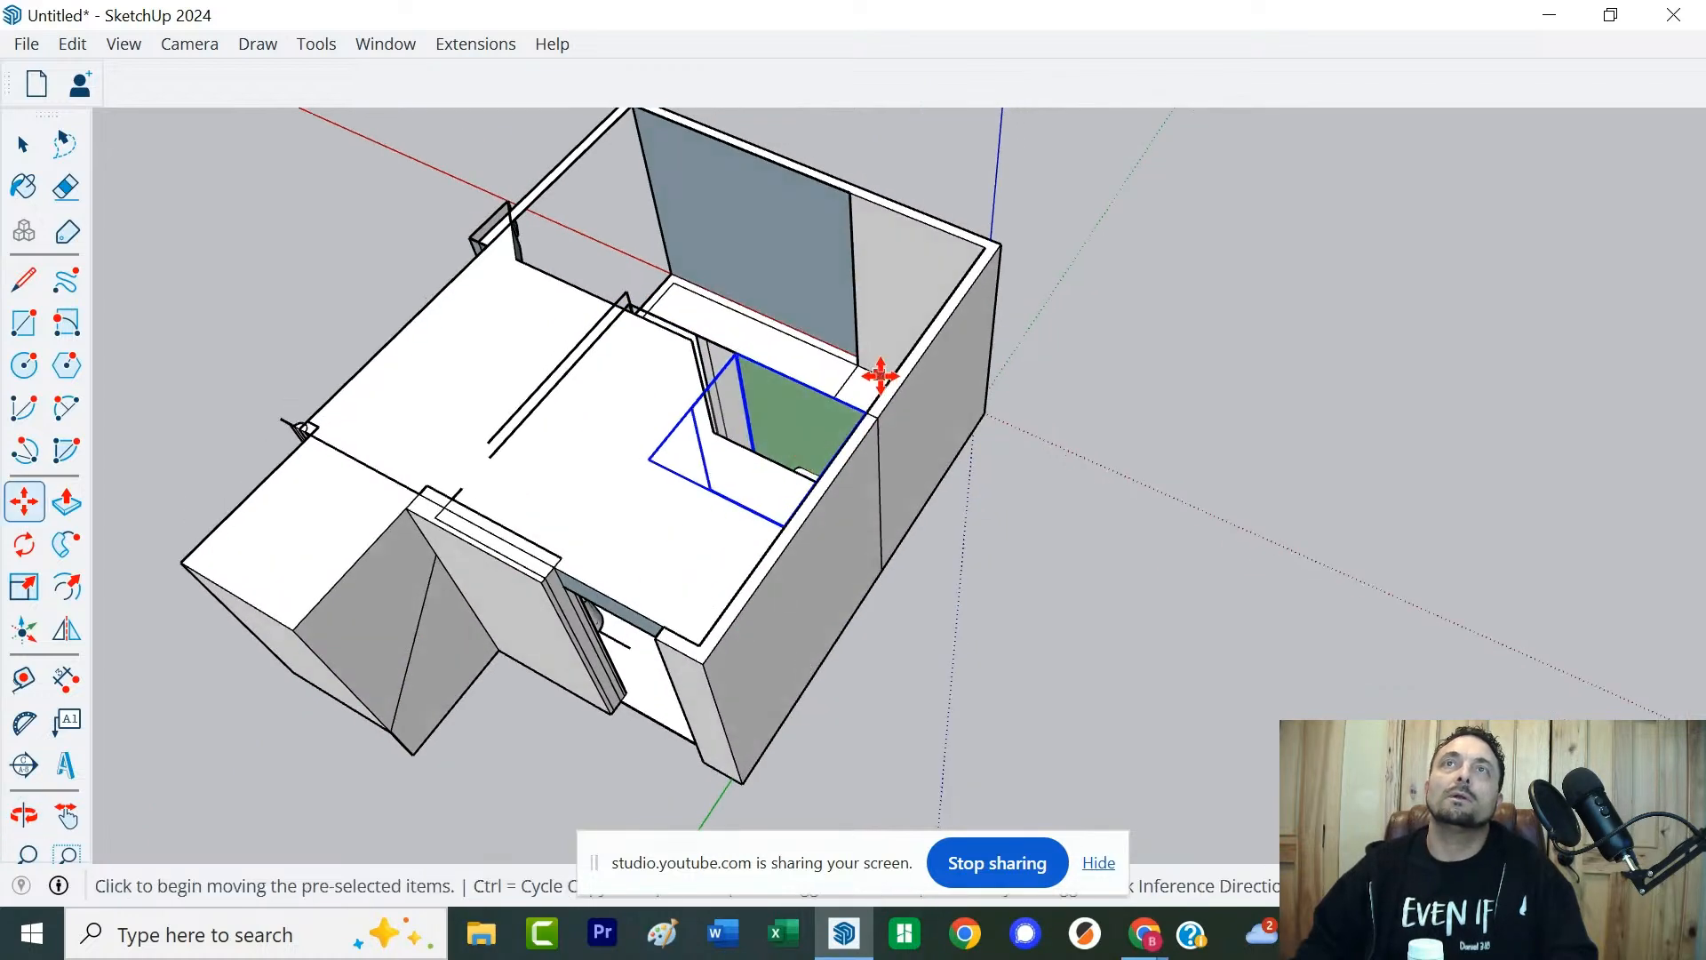
{"action": "left_click", "coordinate": [857, 414]}
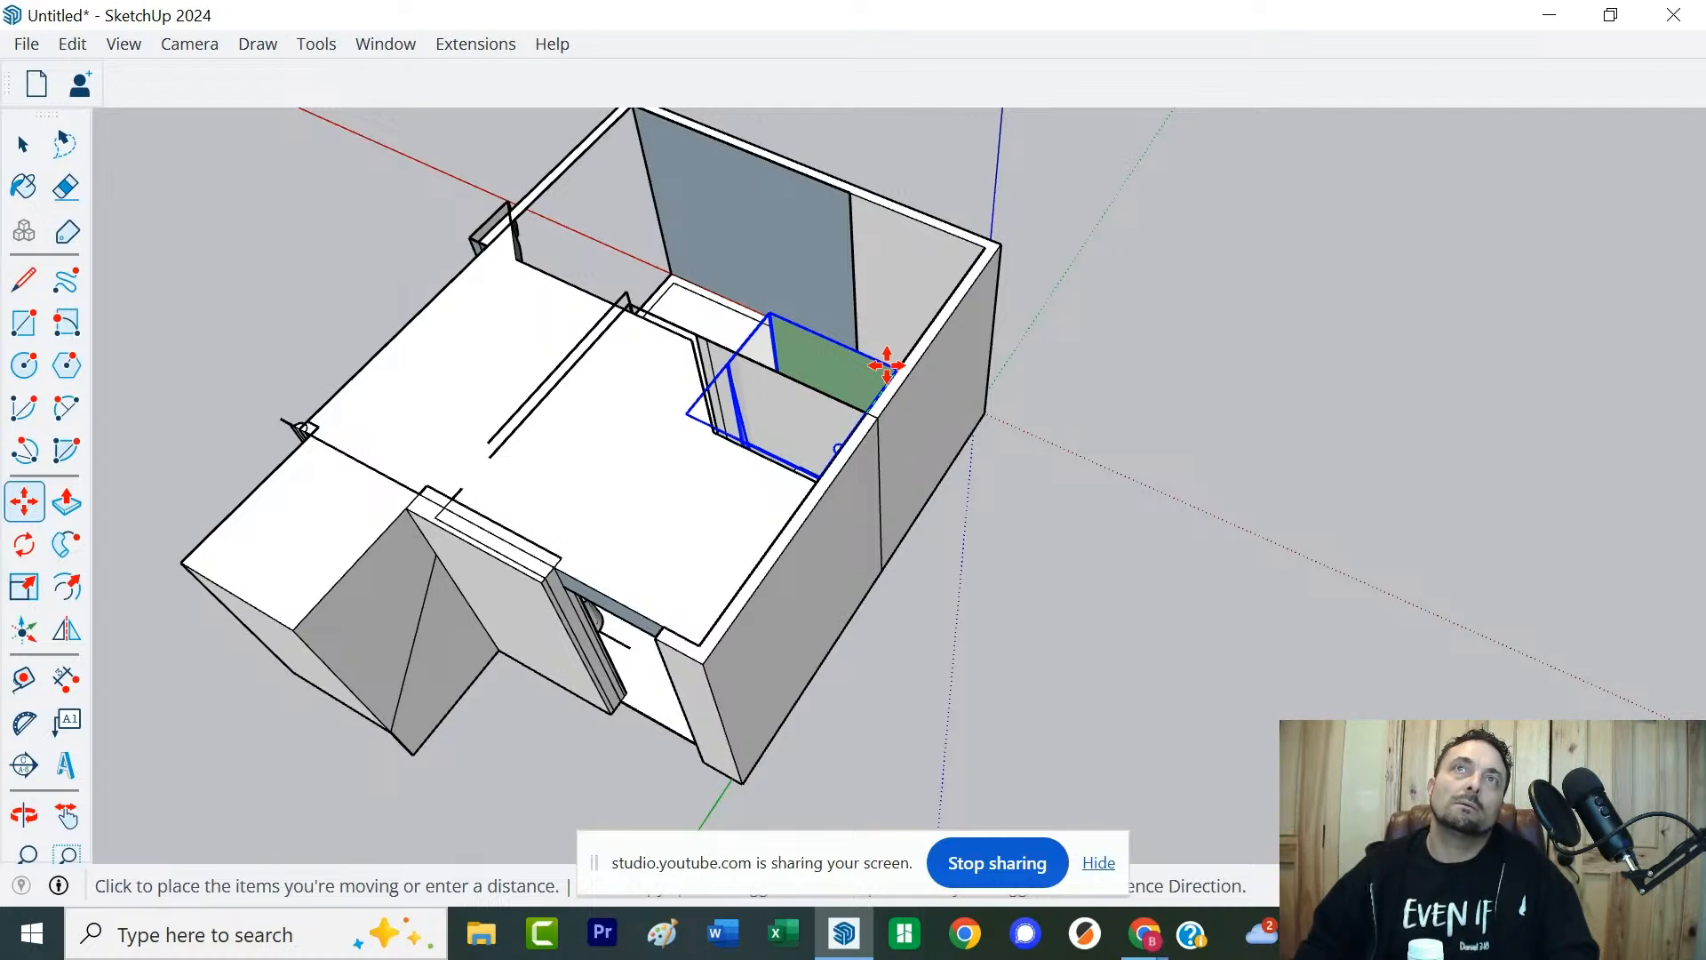
{"action": "left_click", "coordinate": [886, 365]}
{"action": "middle_click_drag", "start_coordinate": [678, 583], "coordinate": [1036, 658]}
{"action": "middle_click_drag", "start_coordinate": [1420, 559], "coordinate": [709, 665]}
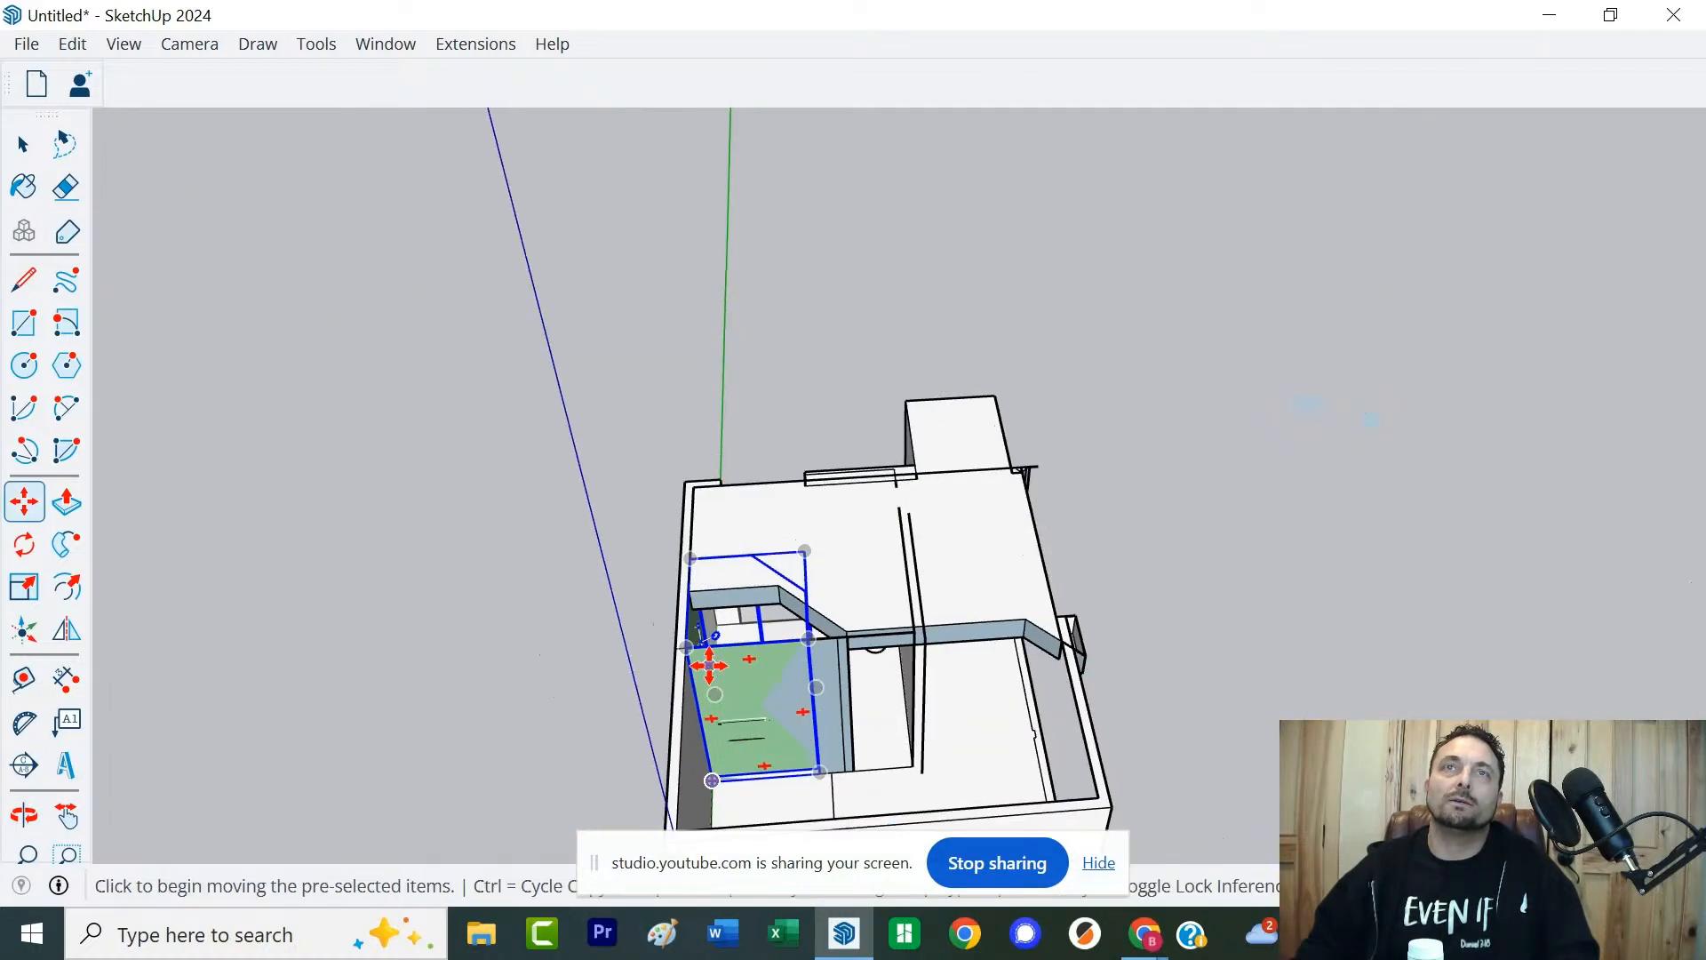
{"action": "middle_click_drag", "start_coordinate": [930, 674], "coordinate": [663, 571]}
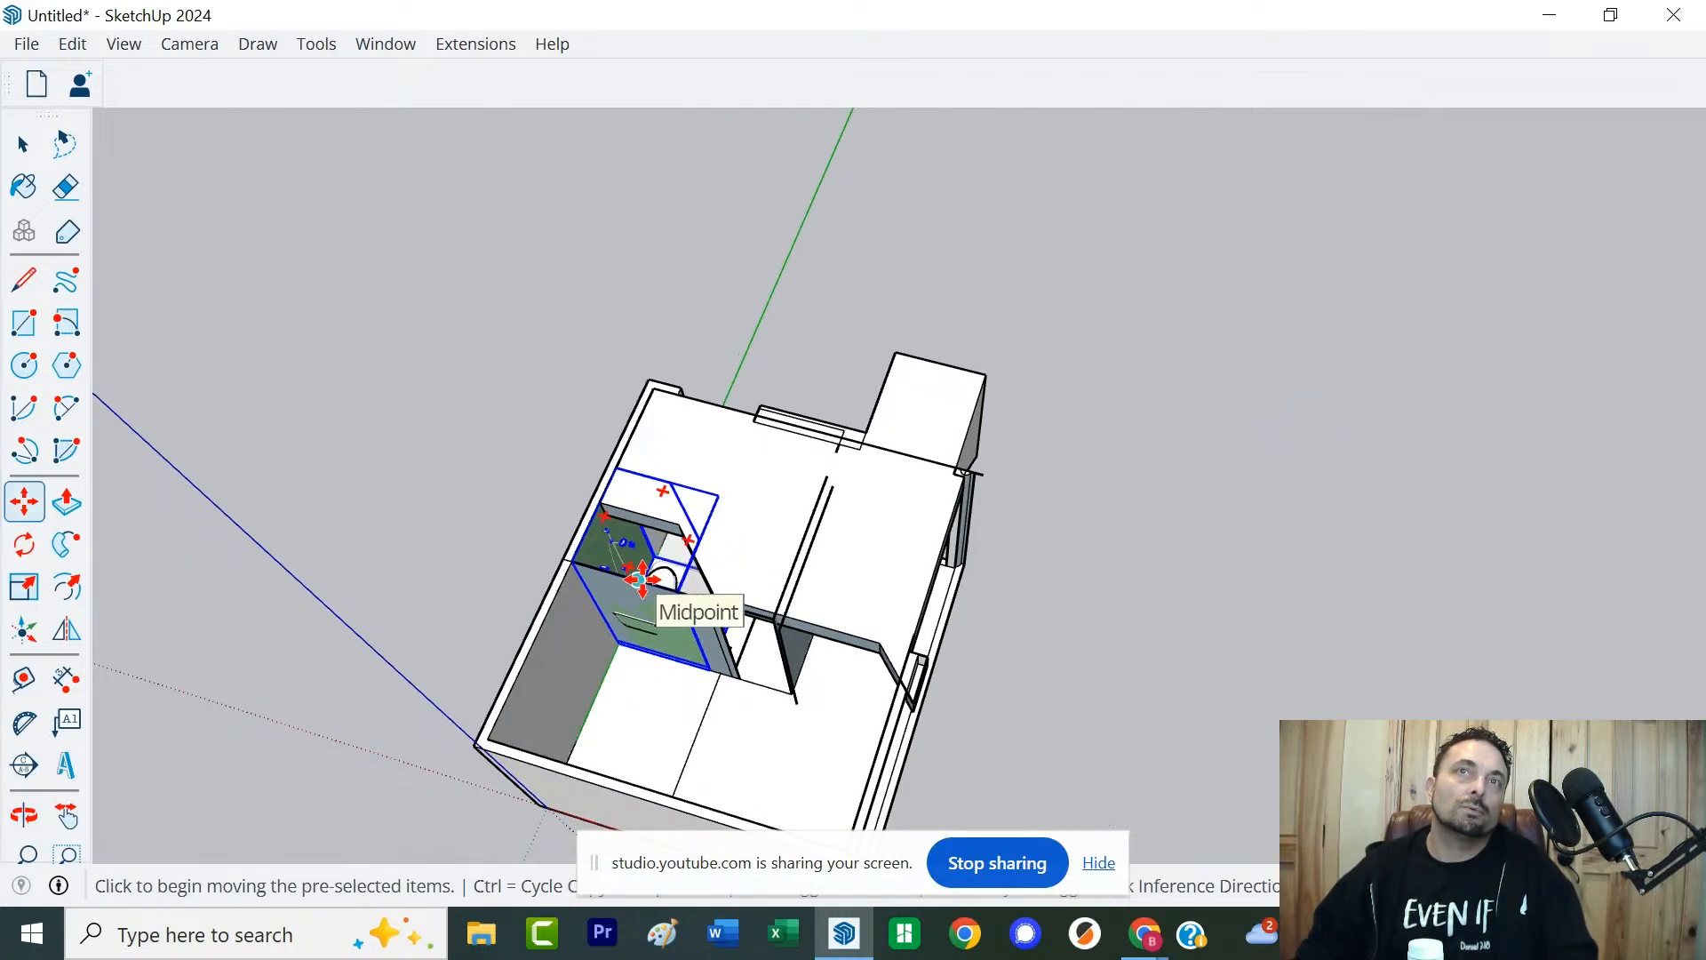
Undo the last two moves of the shower enclosure
{"action": "key", "text": "ctrl+z"}
{"action": "key", "text": "ctrl+z"}
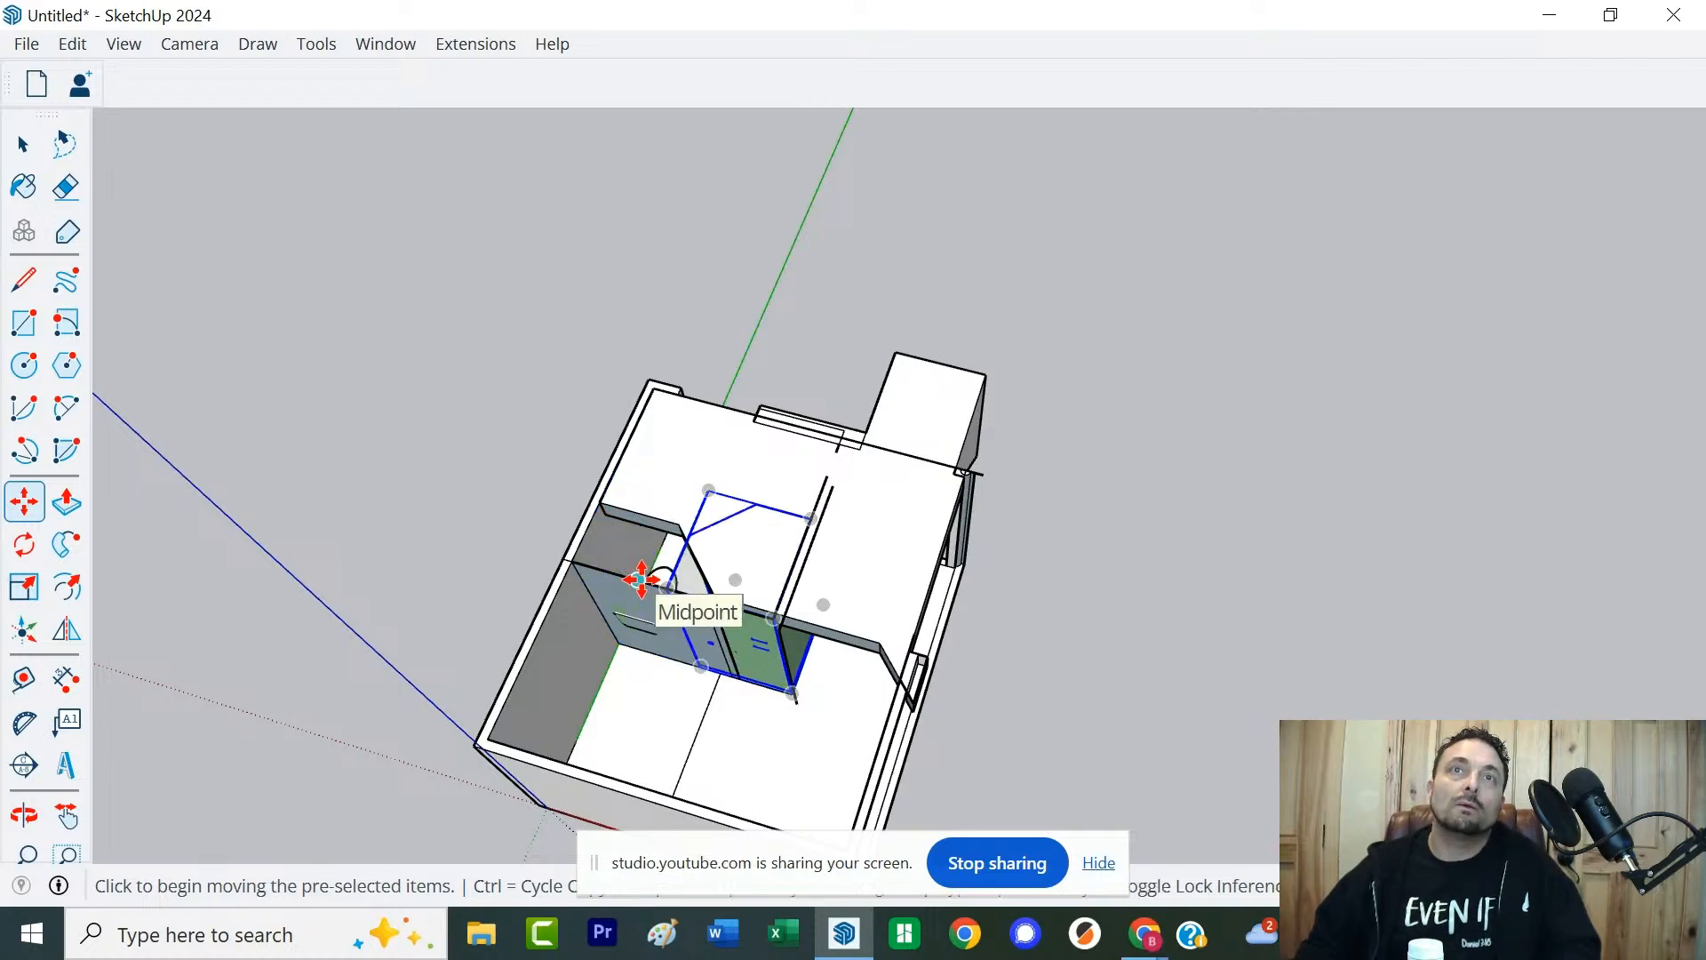
{"action": "middle_click_drag", "start_coordinate": [830, 655], "coordinate": [956, 628]}
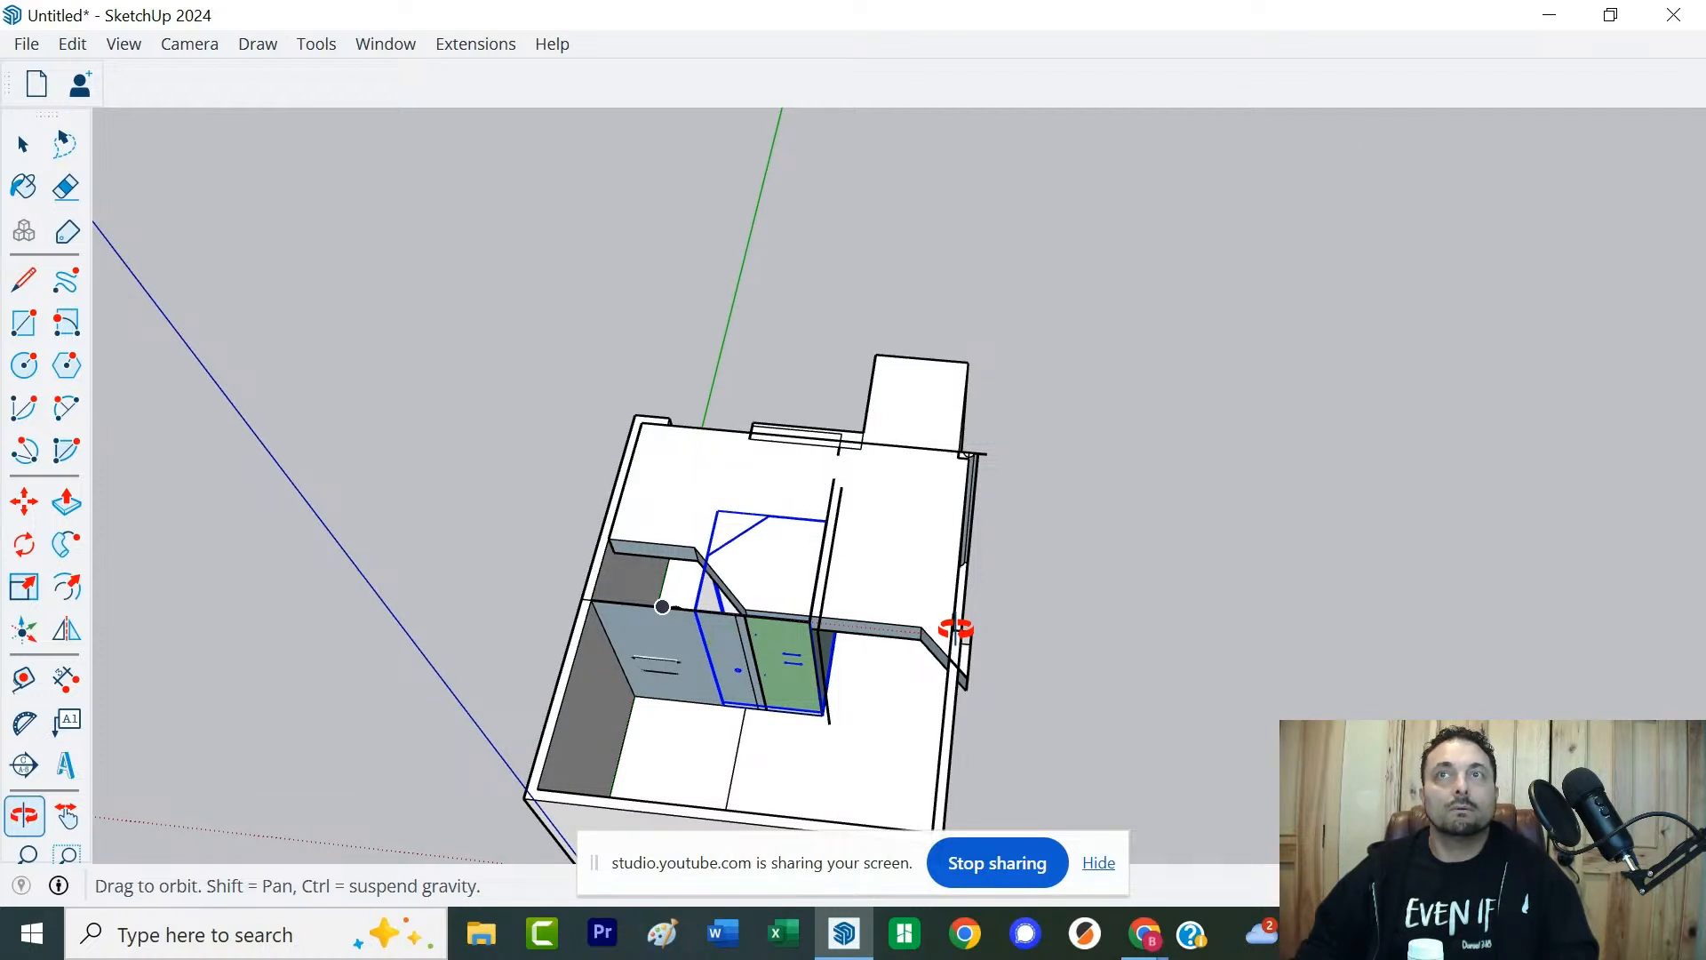
{"action": "middle_click_drag", "start_coordinate": [956, 628], "coordinate": [723, 552]}
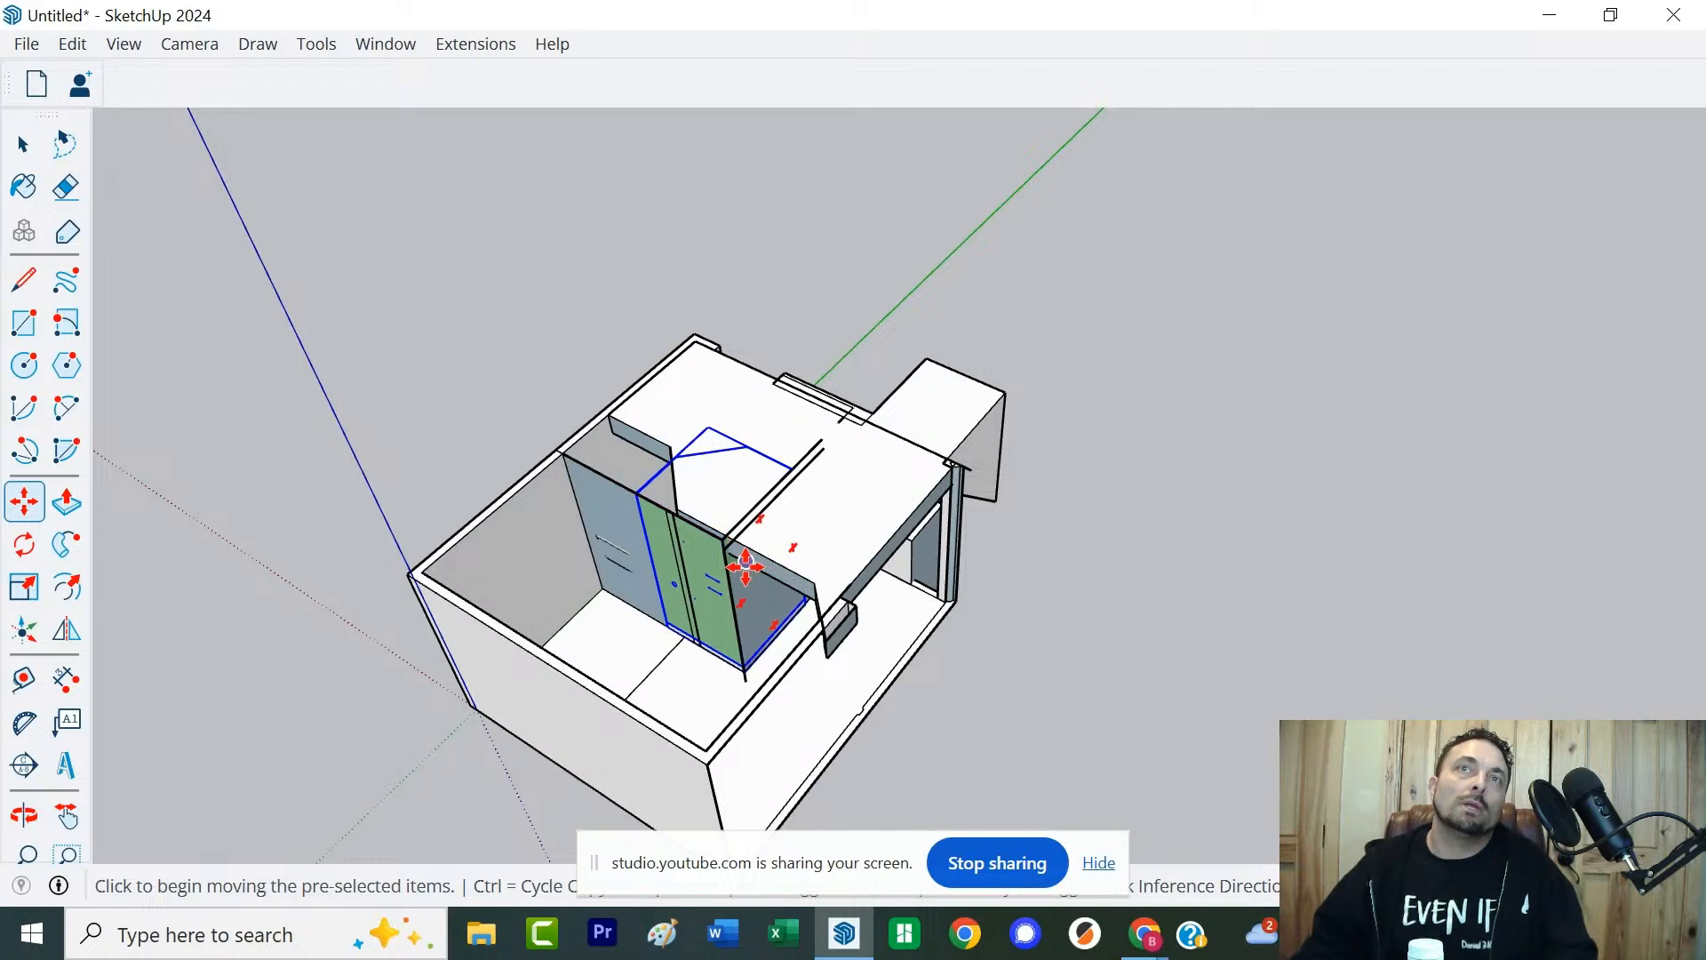
Undo the slab placement and the bathroom relocation until the earlier layout returns, and leave the group being edited
{"action": "key", "text": "space"}
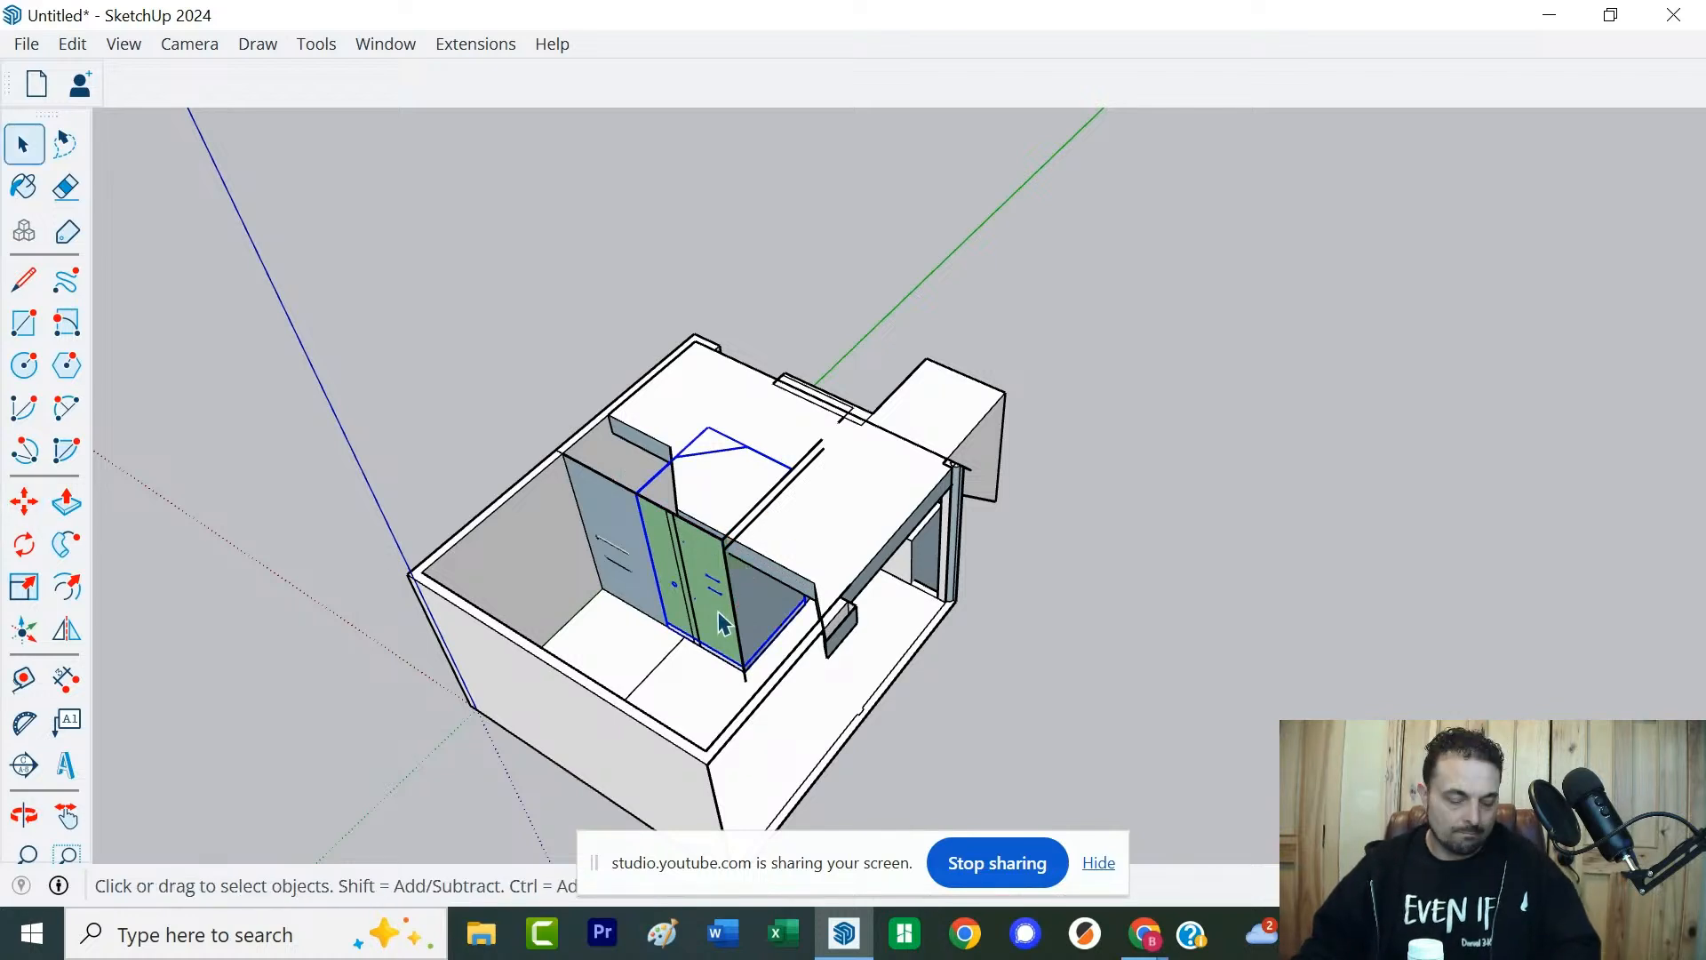
{"action": "key", "text": "ctrl+z"}
{"action": "key", "text": "ctrl+z"}
{"action": "key", "text": "ctrl+z"}
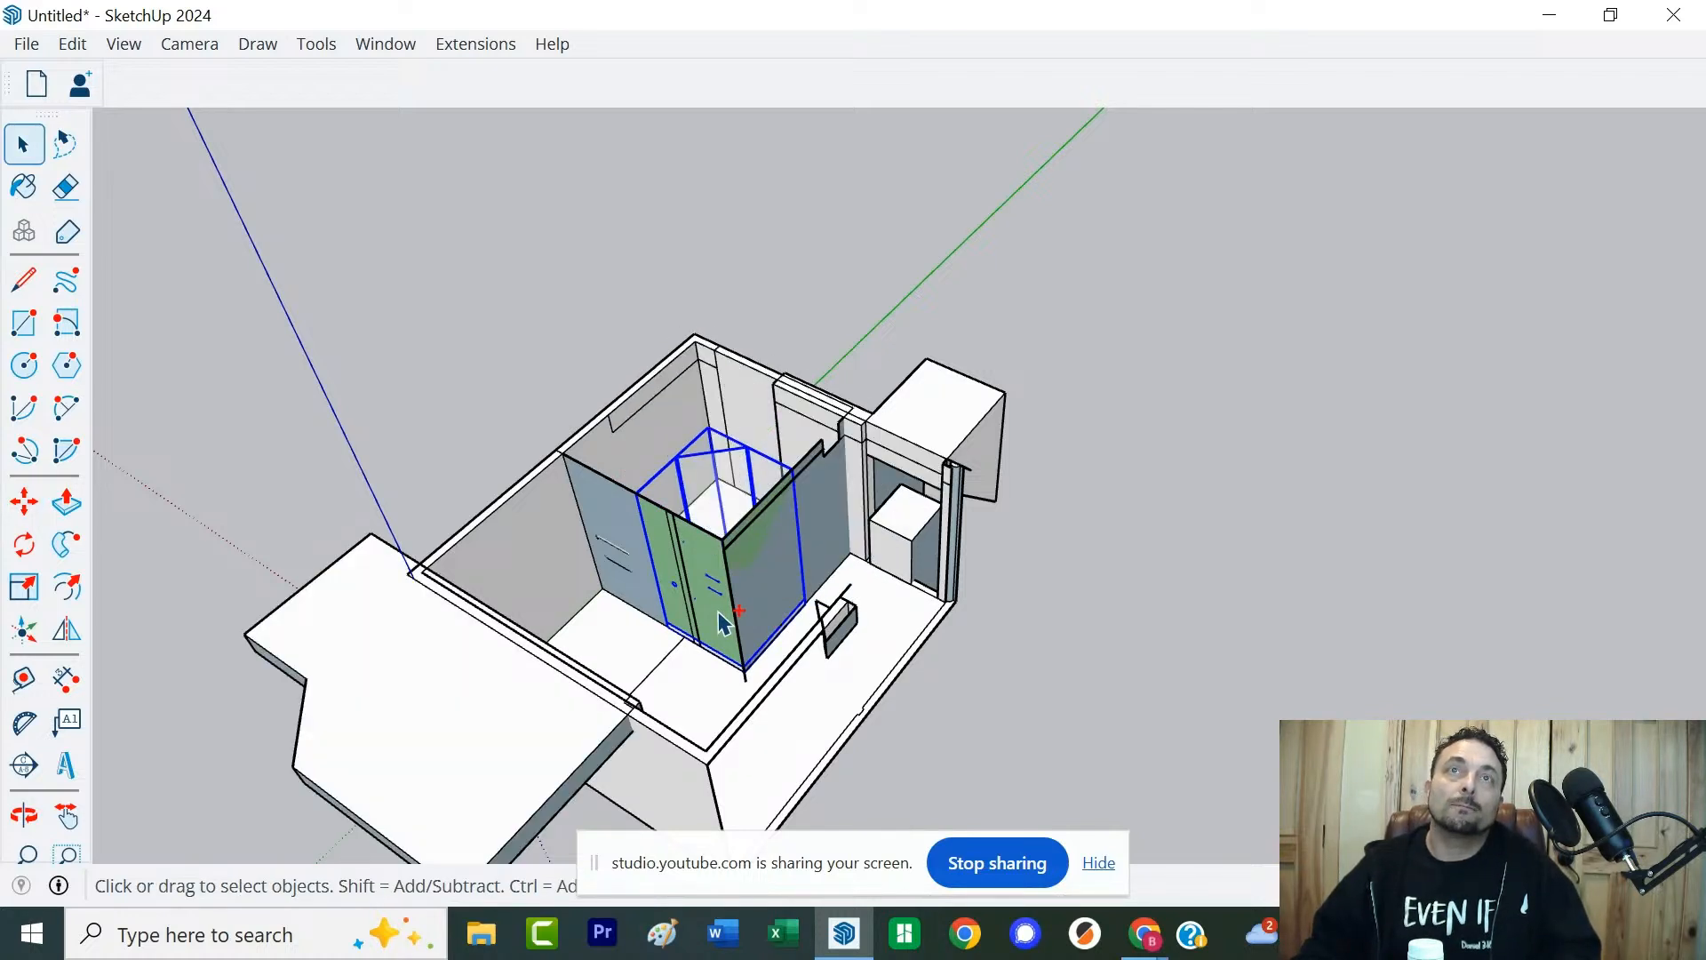
{"action": "key", "text": "ctrl+z"}
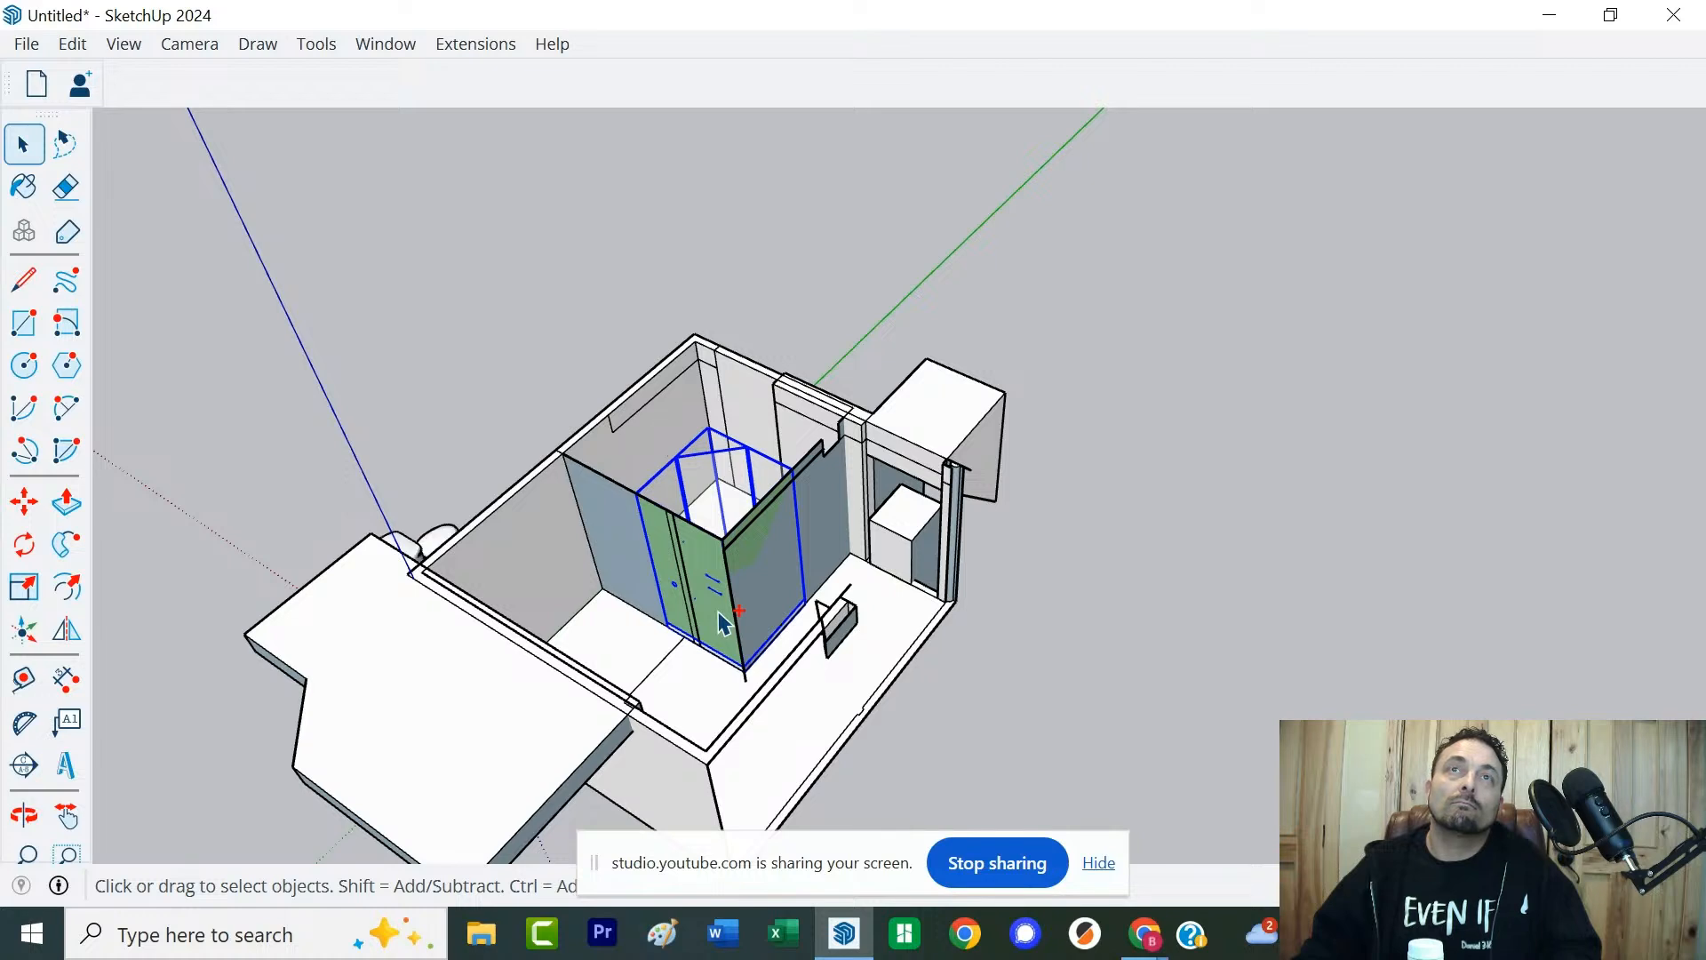
{"action": "key", "text": "ctrl+z"}
{"action": "key", "text": "ctrl+z"}
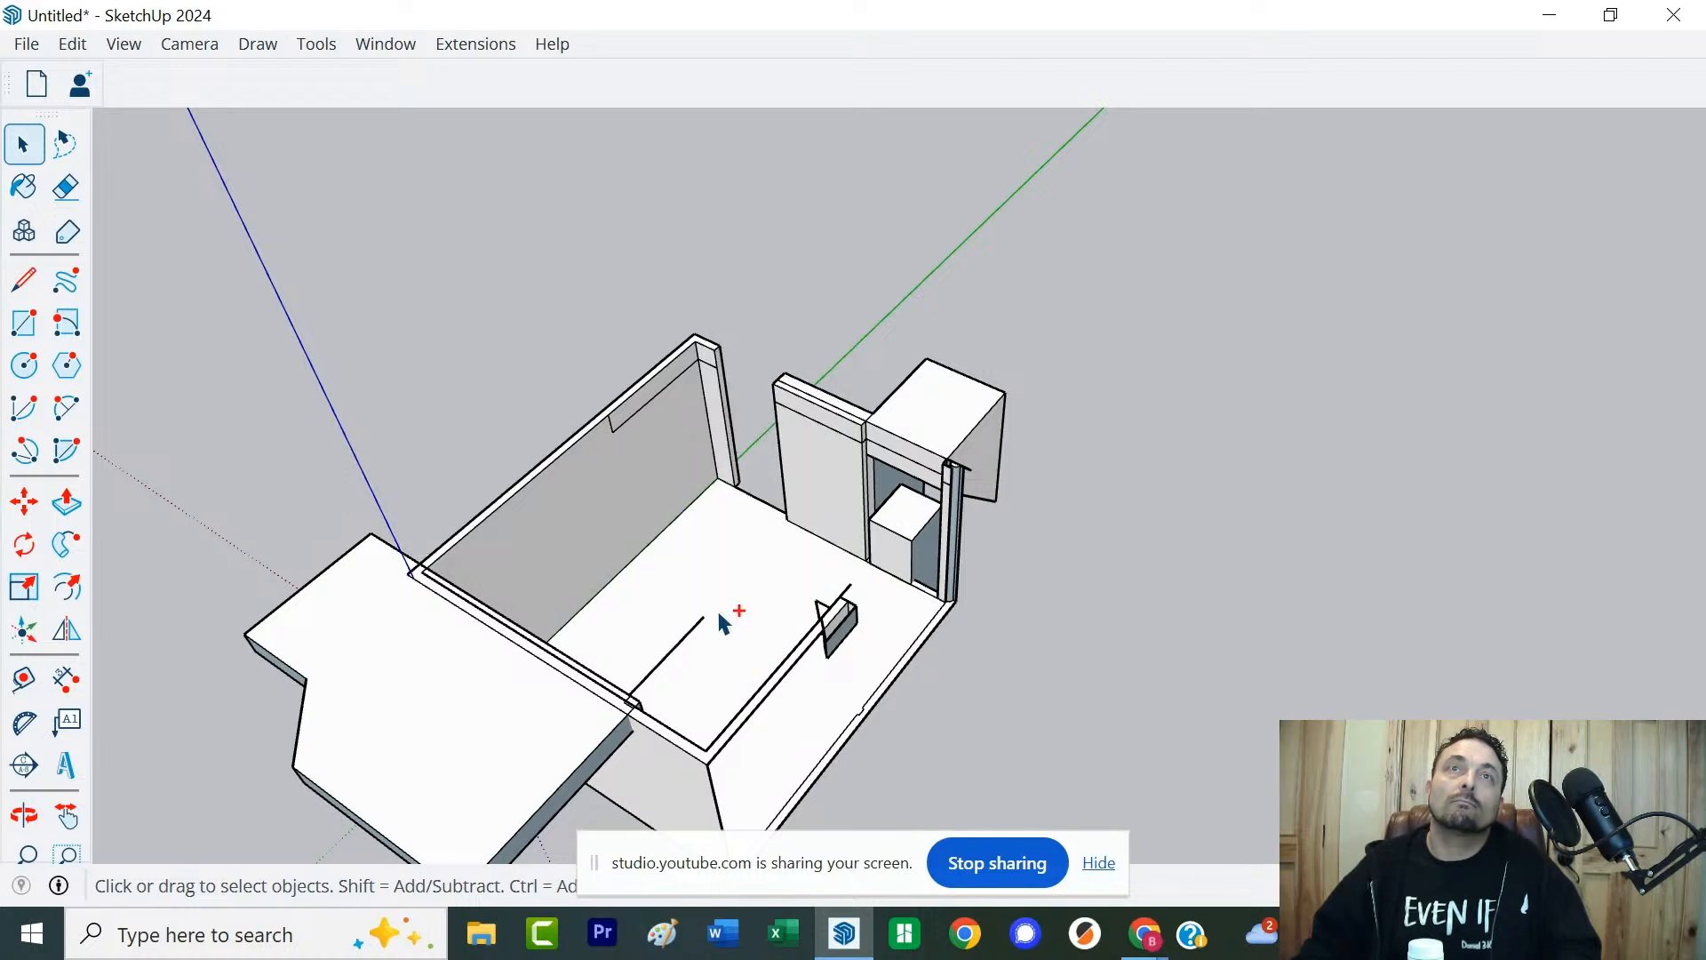
{"action": "key", "text": "ctrl+z"}
{"action": "key", "text": "ctrl+z"}
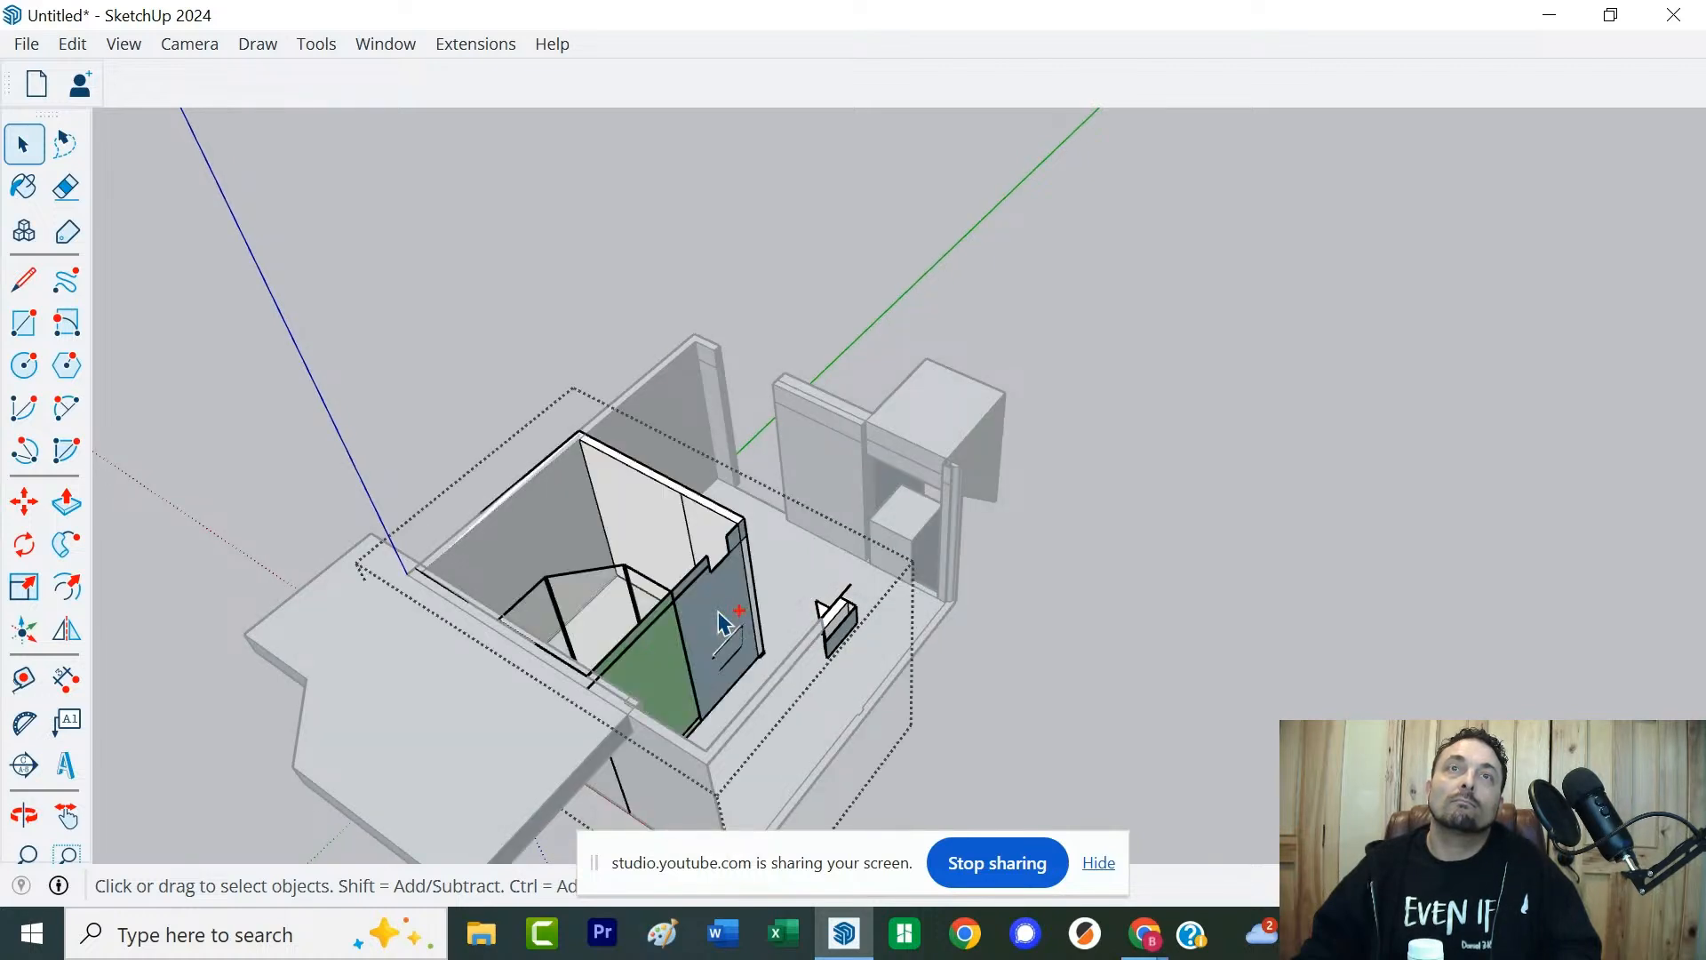
{"action": "middle_click_drag", "start_coordinate": [955, 544], "coordinate": [658, 582]}
{"action": "key", "text": "Escape"}
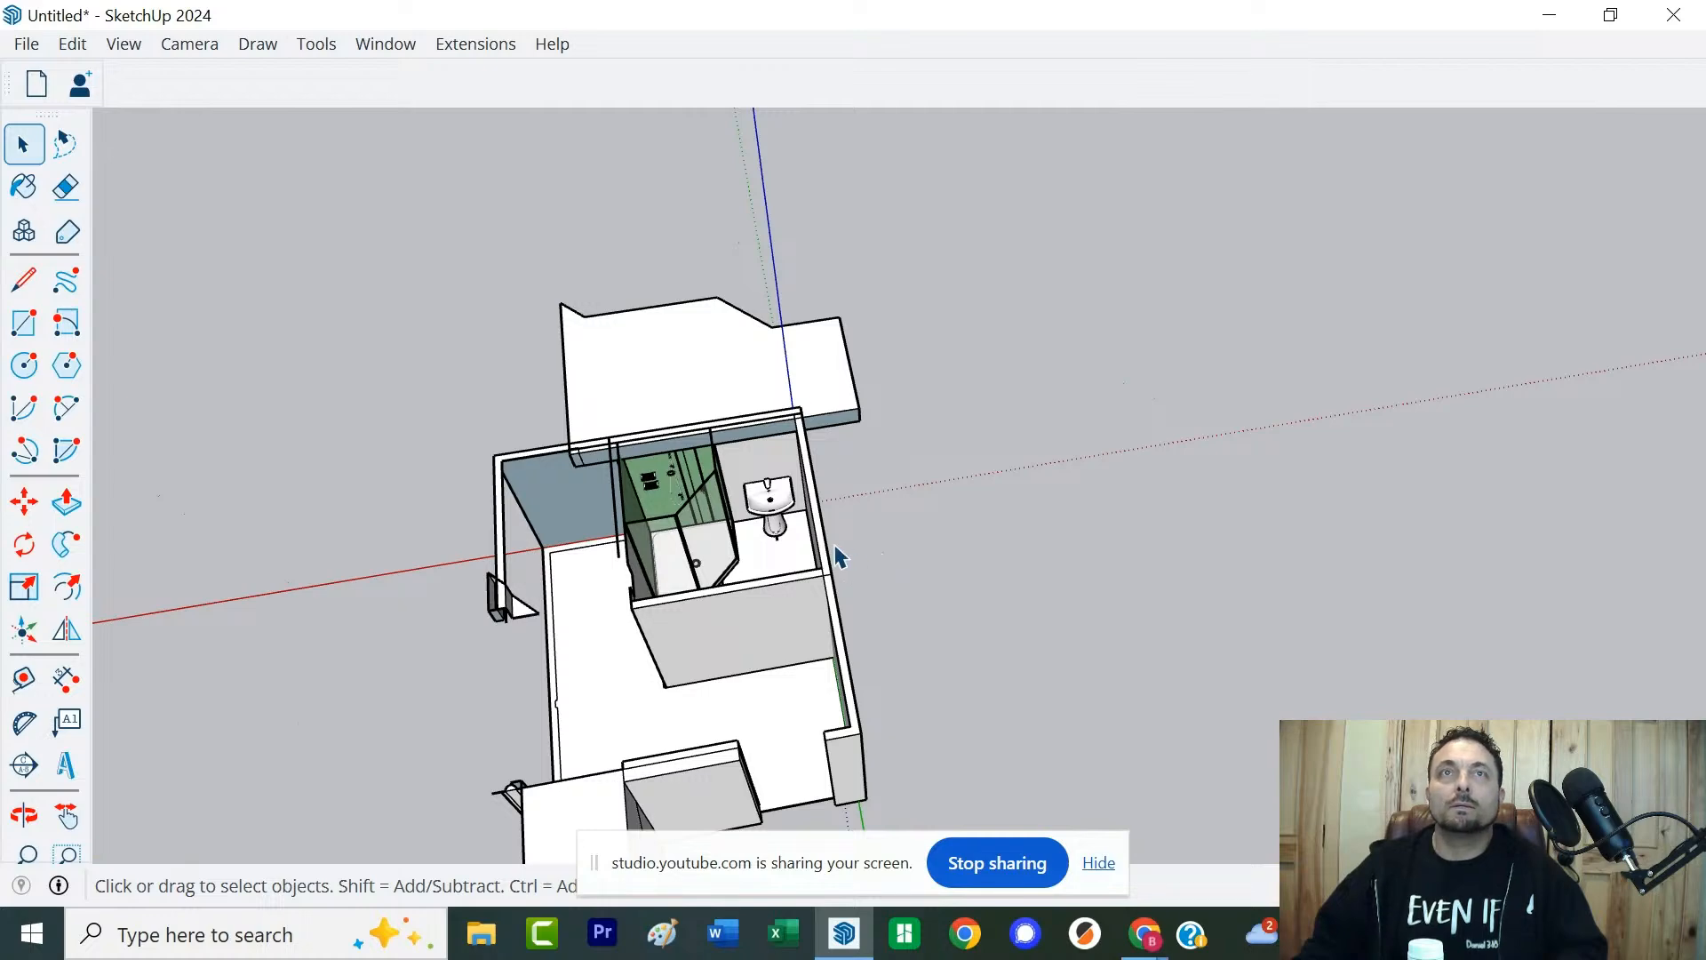
Move the notched slab by its outer bottom corner over the room, placing that corner at the top of the wall corner beside the doorway
{"action": "middle_click_drag", "start_coordinate": [835, 548], "coordinate": [781, 655]}
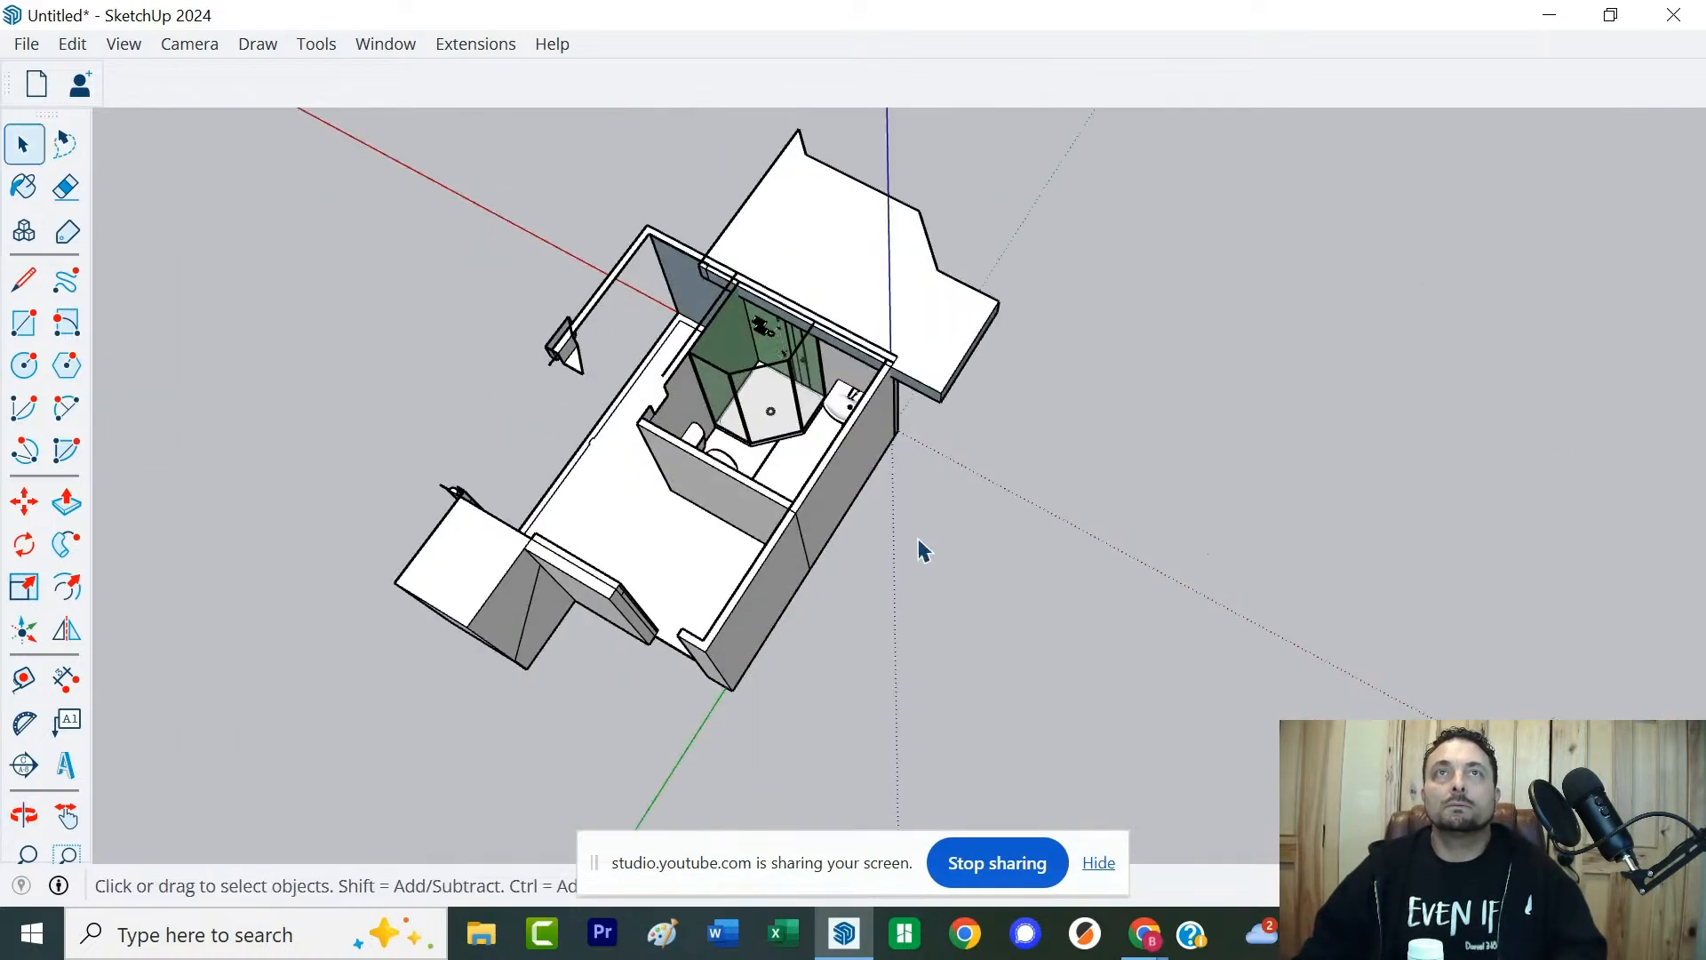
{"action": "scroll", "coordinate": [797, 468], "scroll_direction": "up", "scroll_amount": 5}
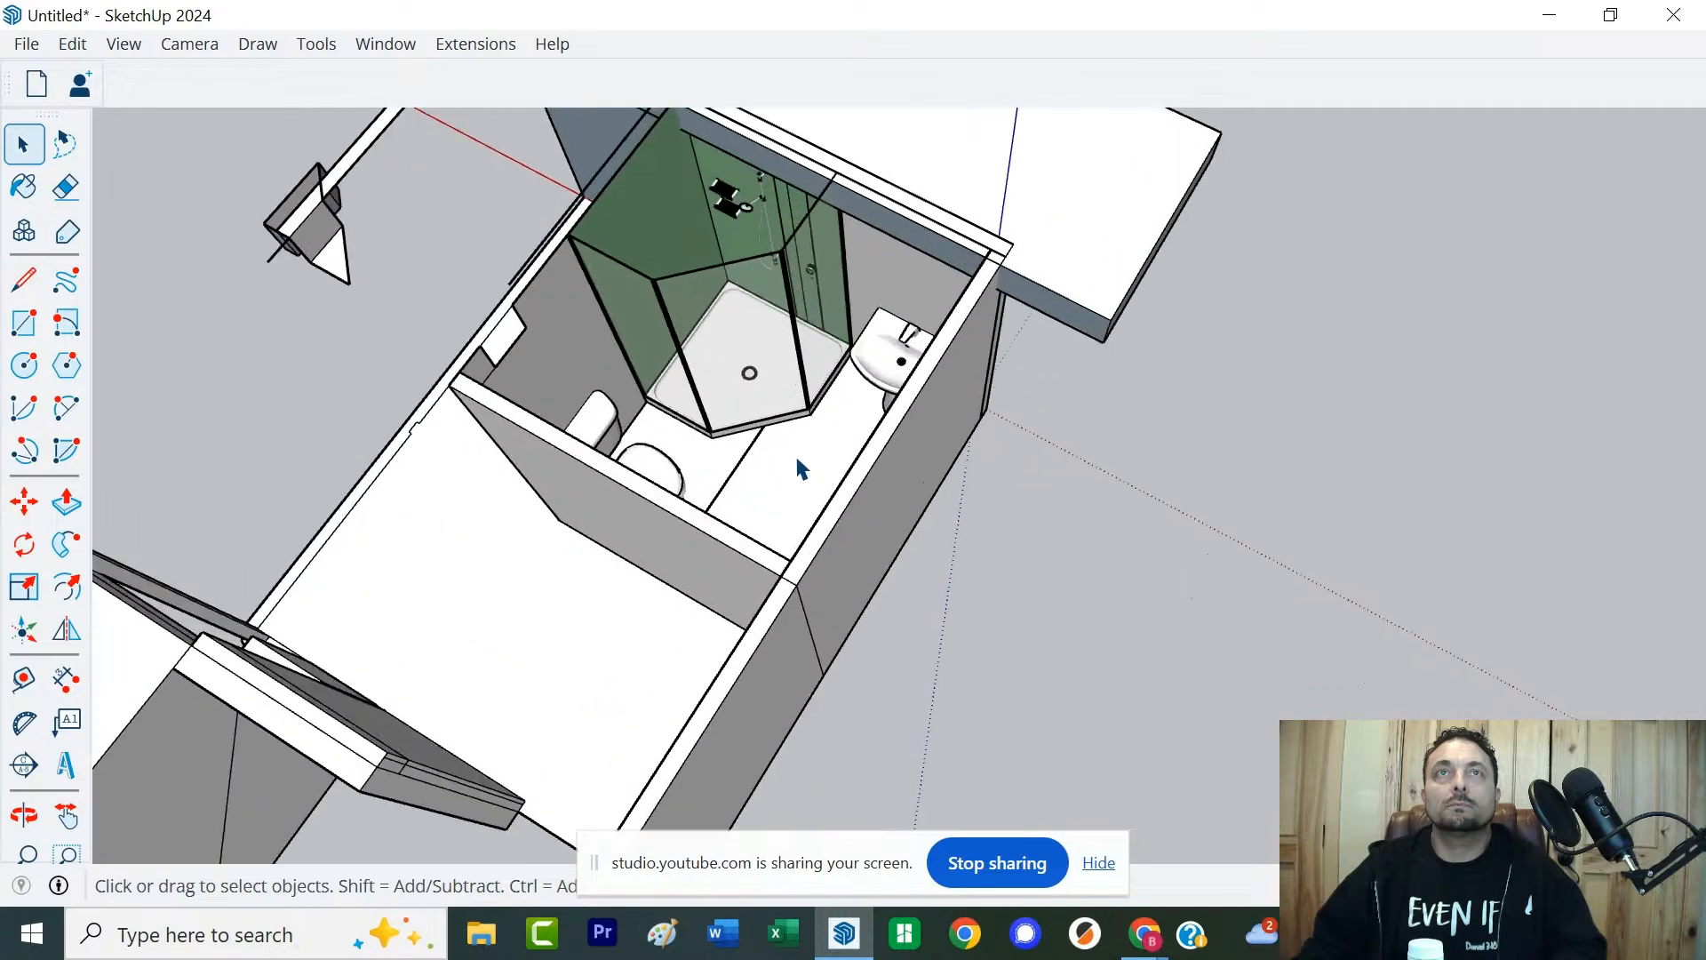
{"action": "middle_click_drag", "start_coordinate": [724, 432], "coordinate": [917, 487]}
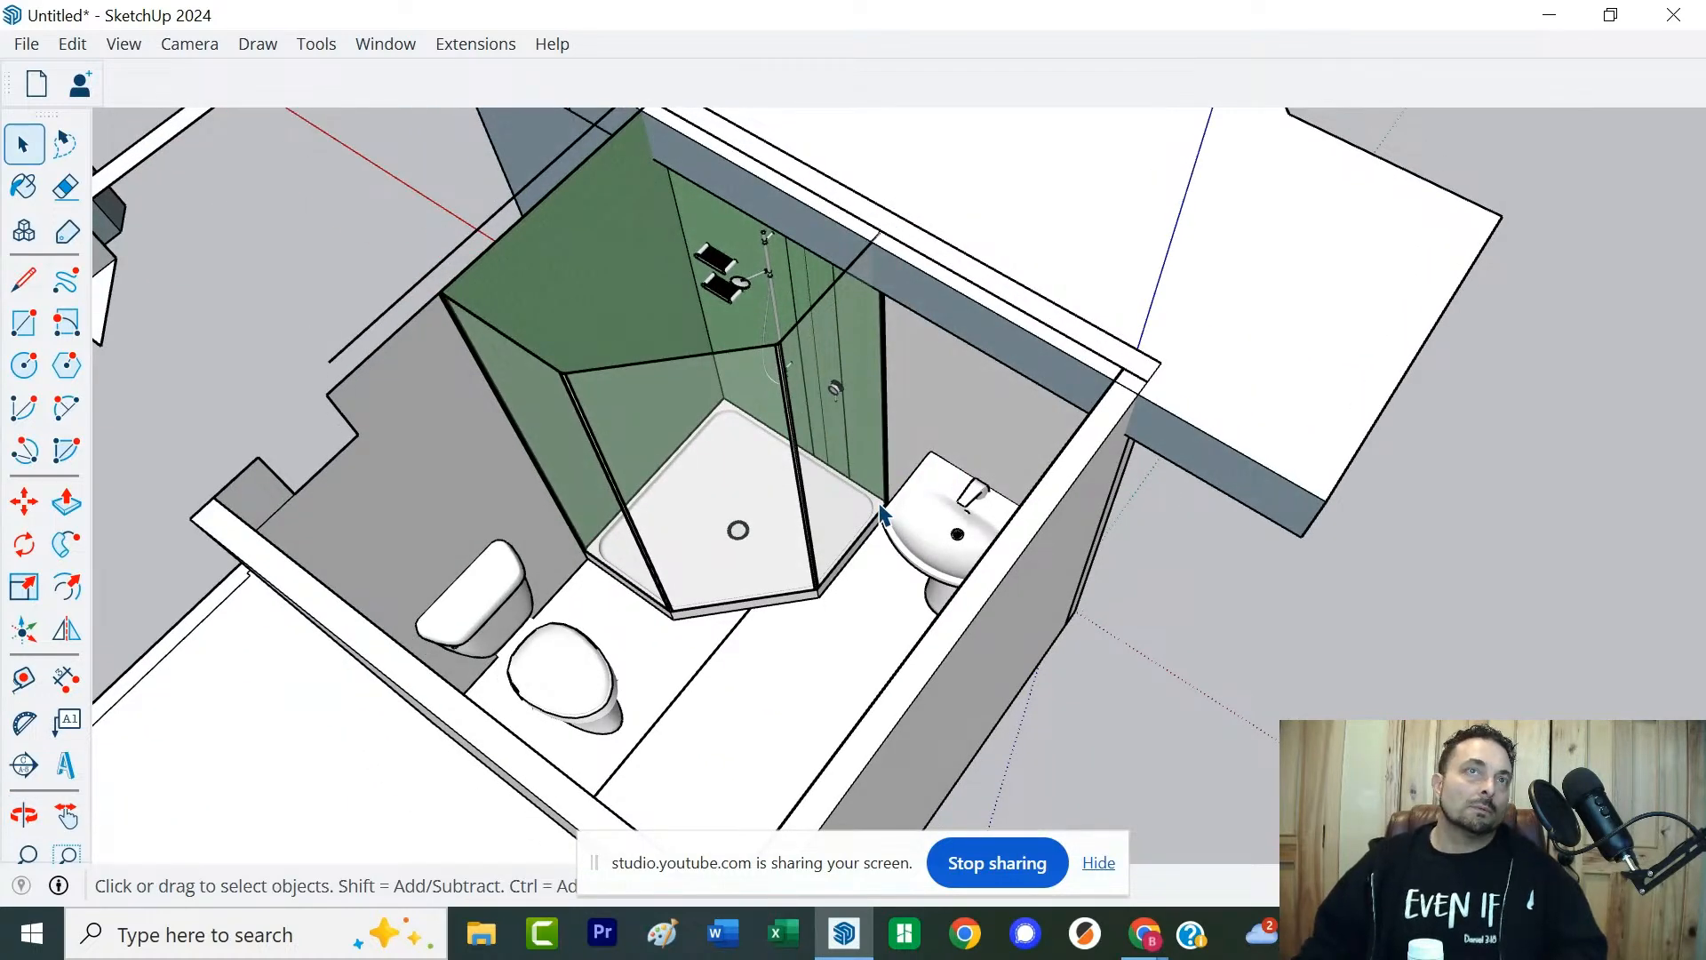
{"action": "scroll", "coordinate": [782, 517], "scroll_direction": "down", "scroll_amount": 3}
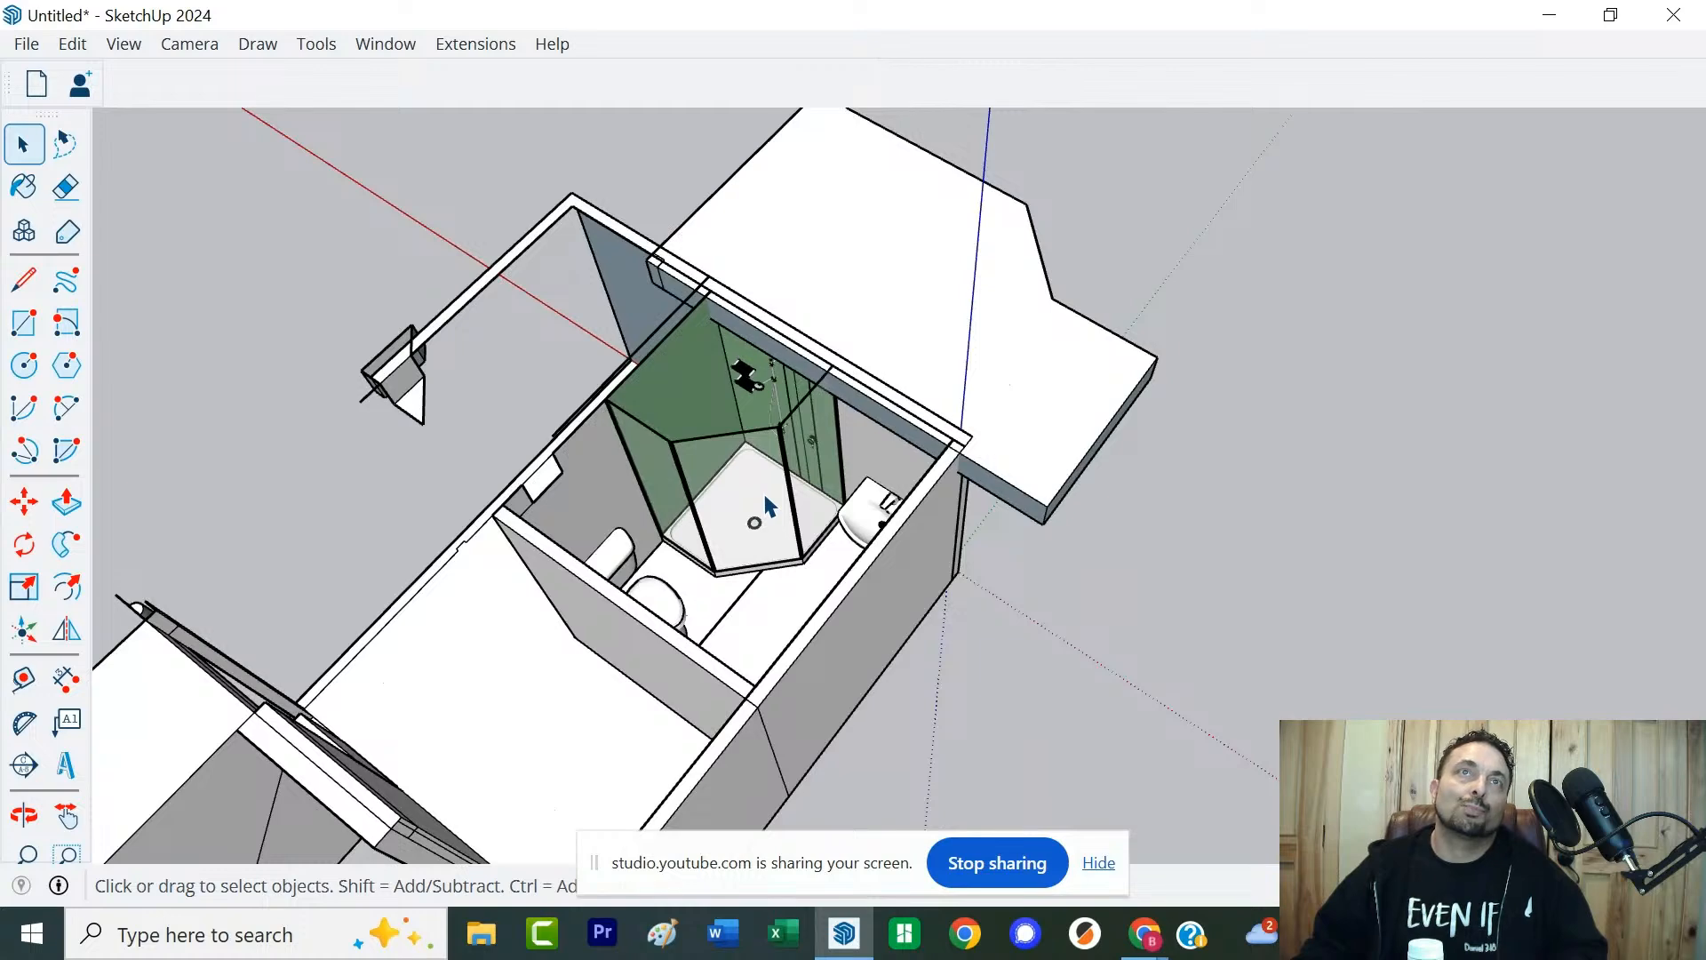
{"action": "left_click", "coordinate": [1124, 405]}
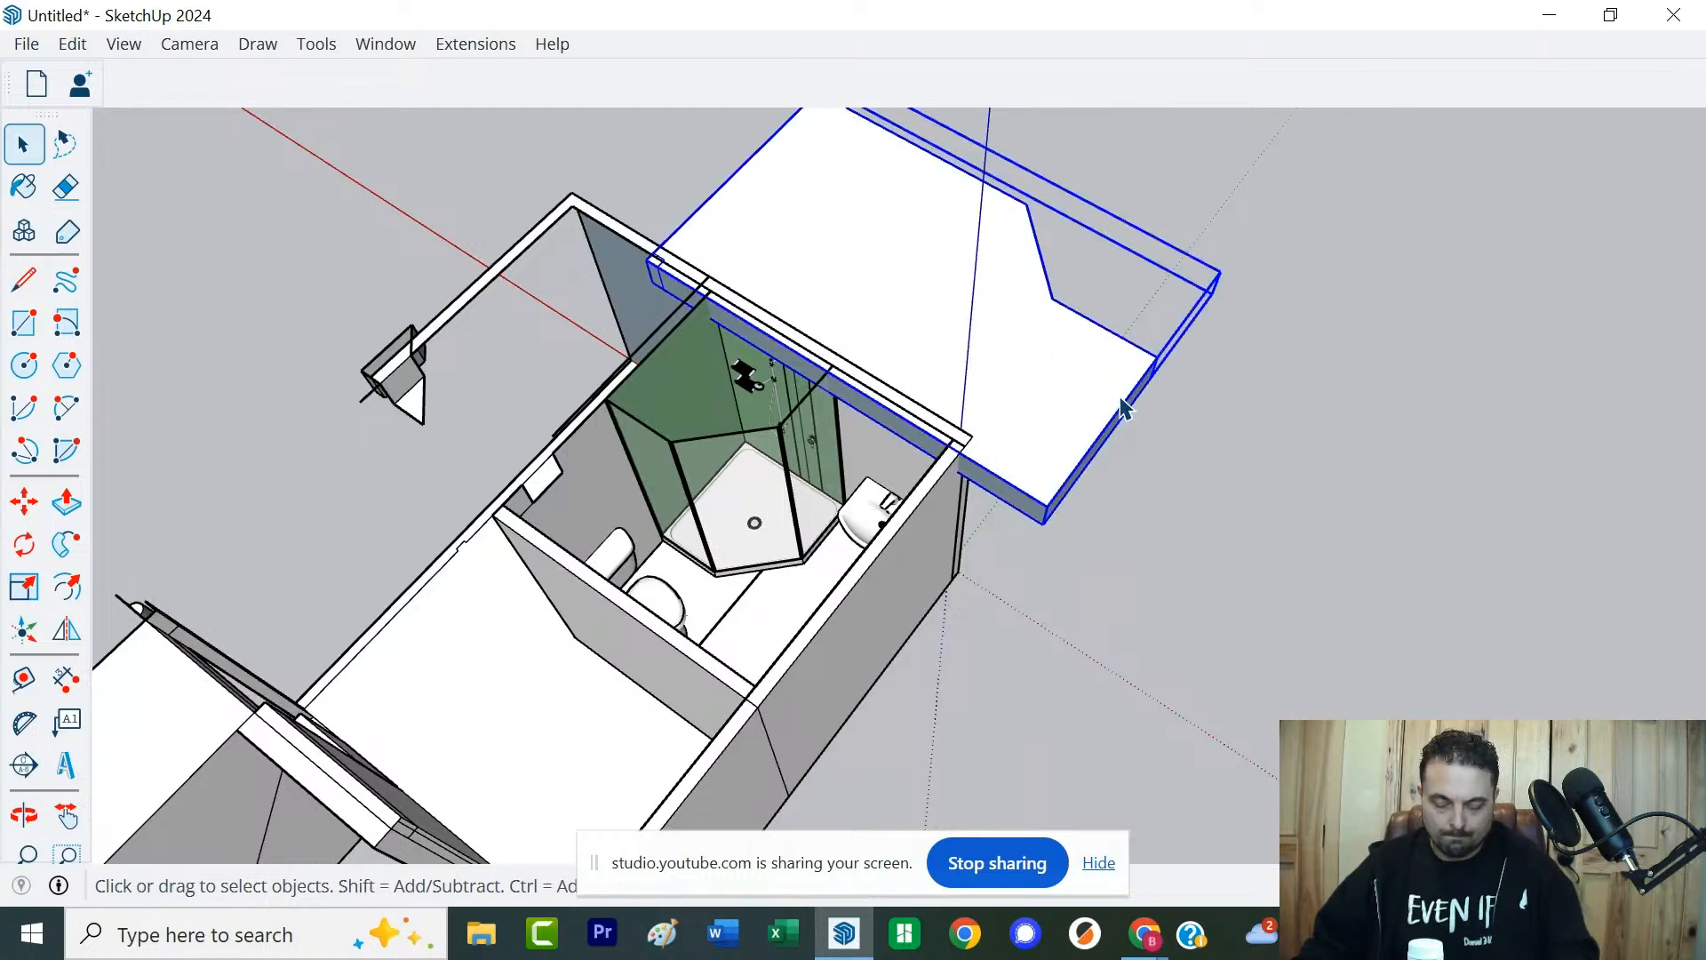
{"action": "key", "text": "m"}
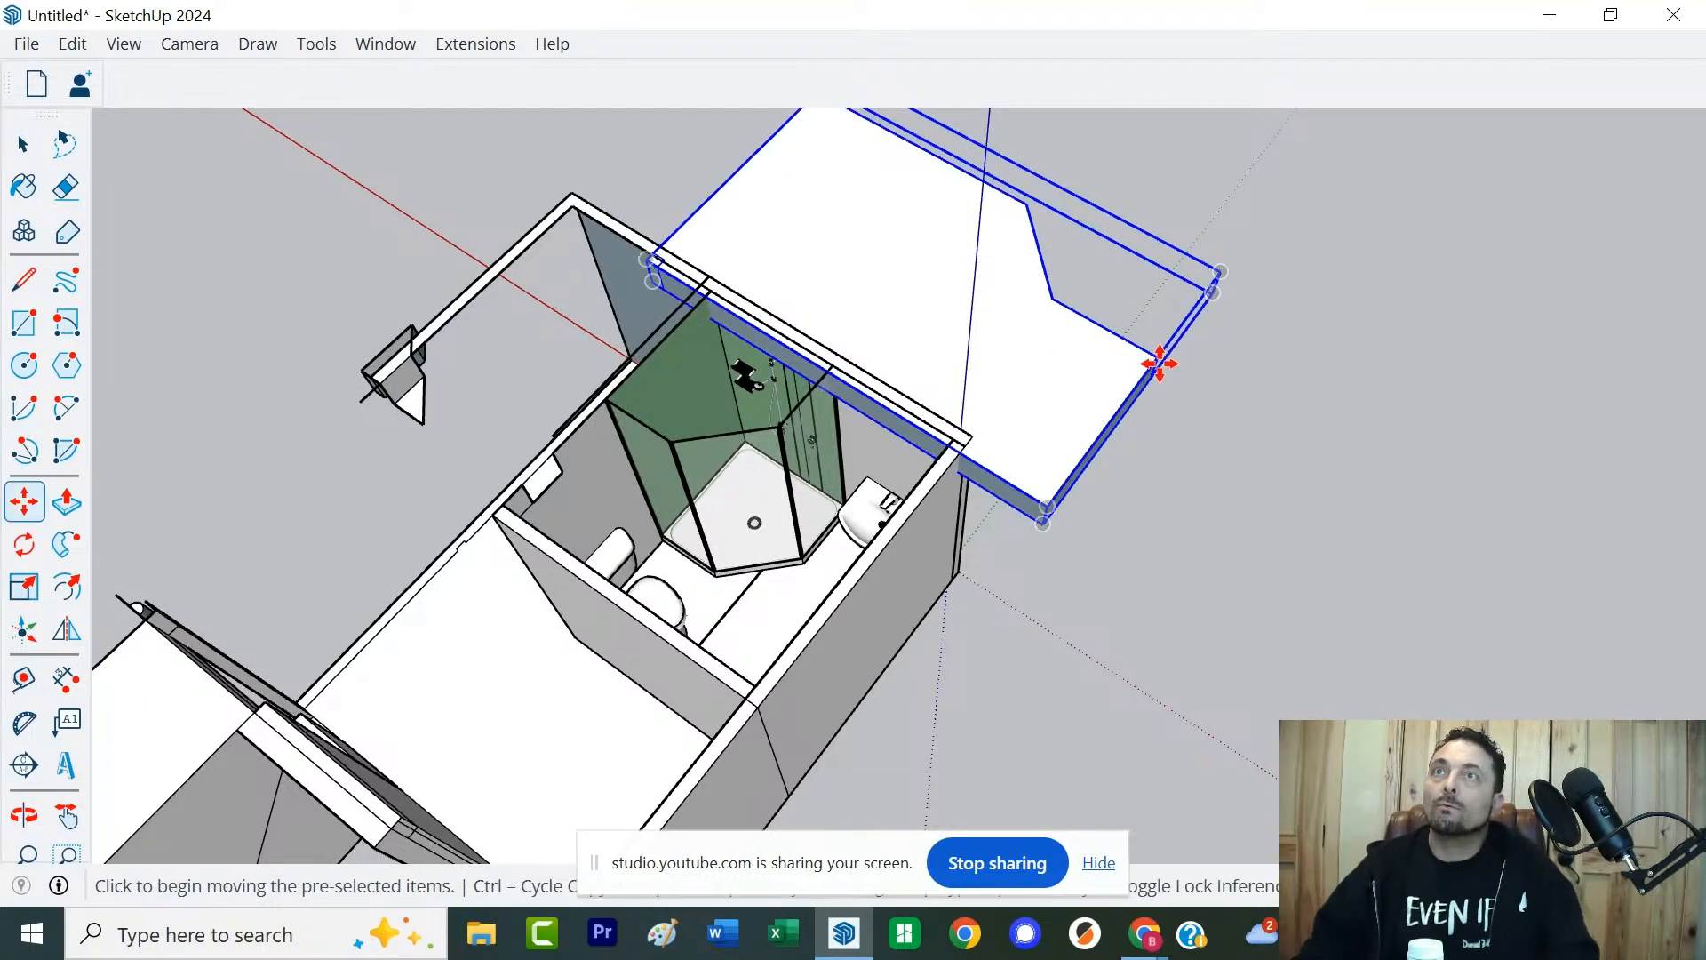
{"action": "left_click", "coordinate": [1044, 521]}
{"action": "scroll", "coordinate": [1046, 516], "scroll_direction": "down", "scroll_amount": 3}
{"action": "scroll", "coordinate": [1046, 509], "scroll_direction": "down", "scroll_amount": 2}
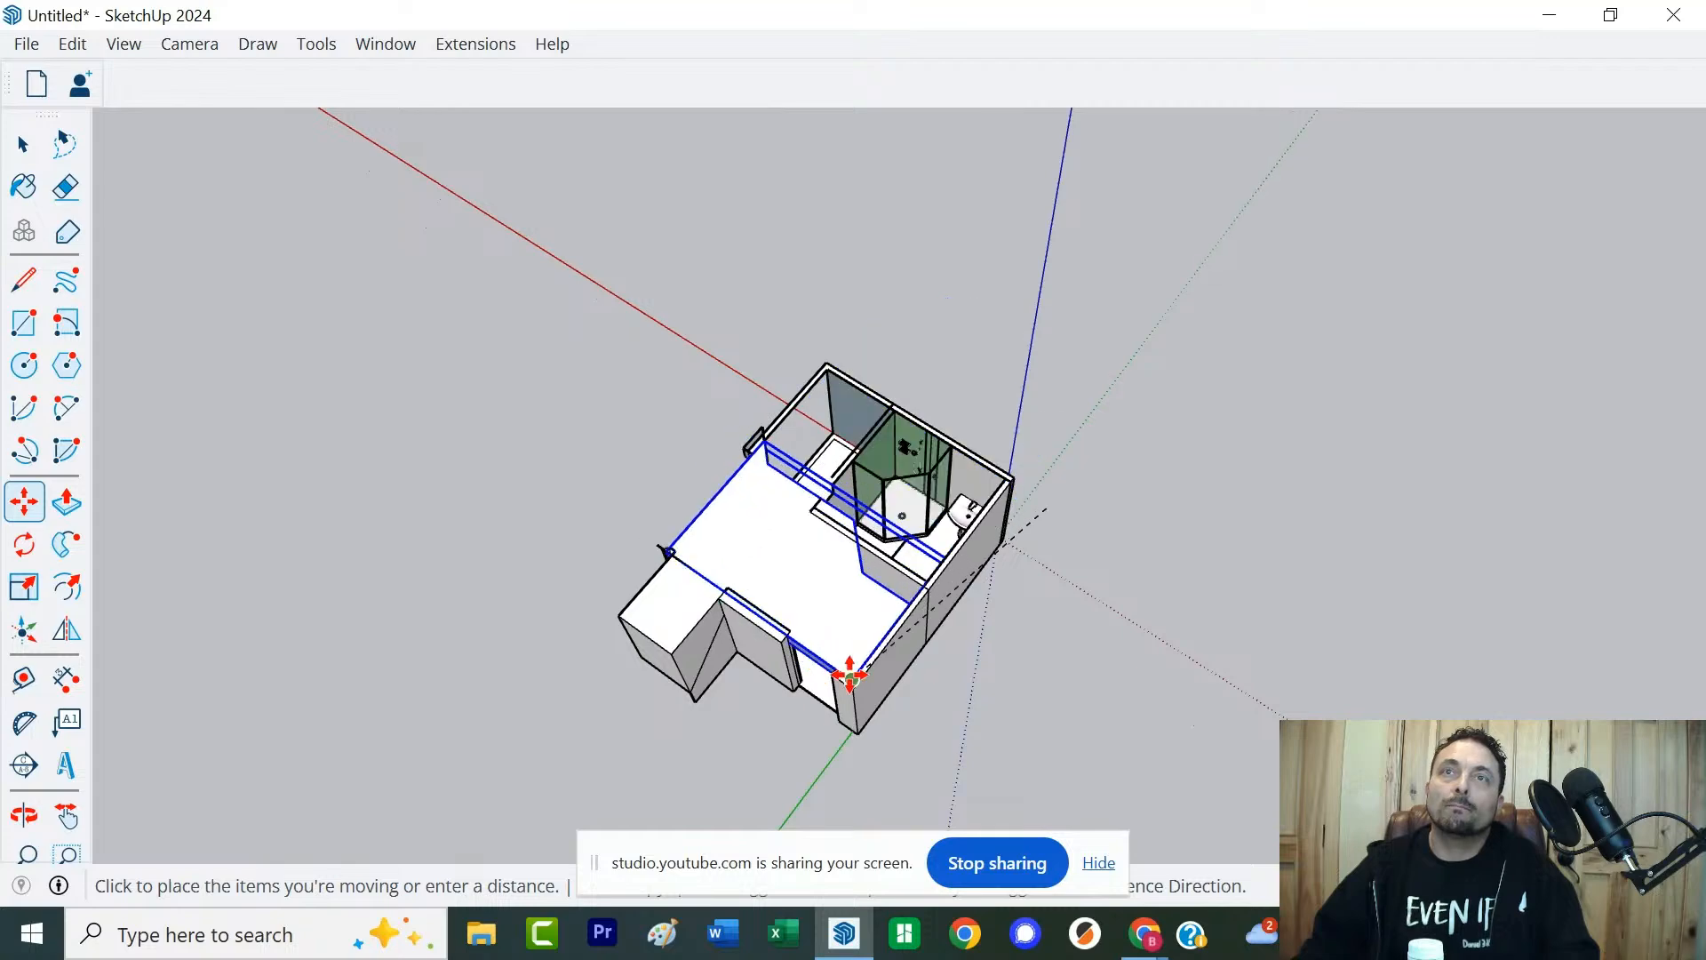
{"action": "left_click", "coordinate": [850, 675]}
{"action": "key", "text": "space"}
{"action": "left_click", "coordinate": [1078, 583]}
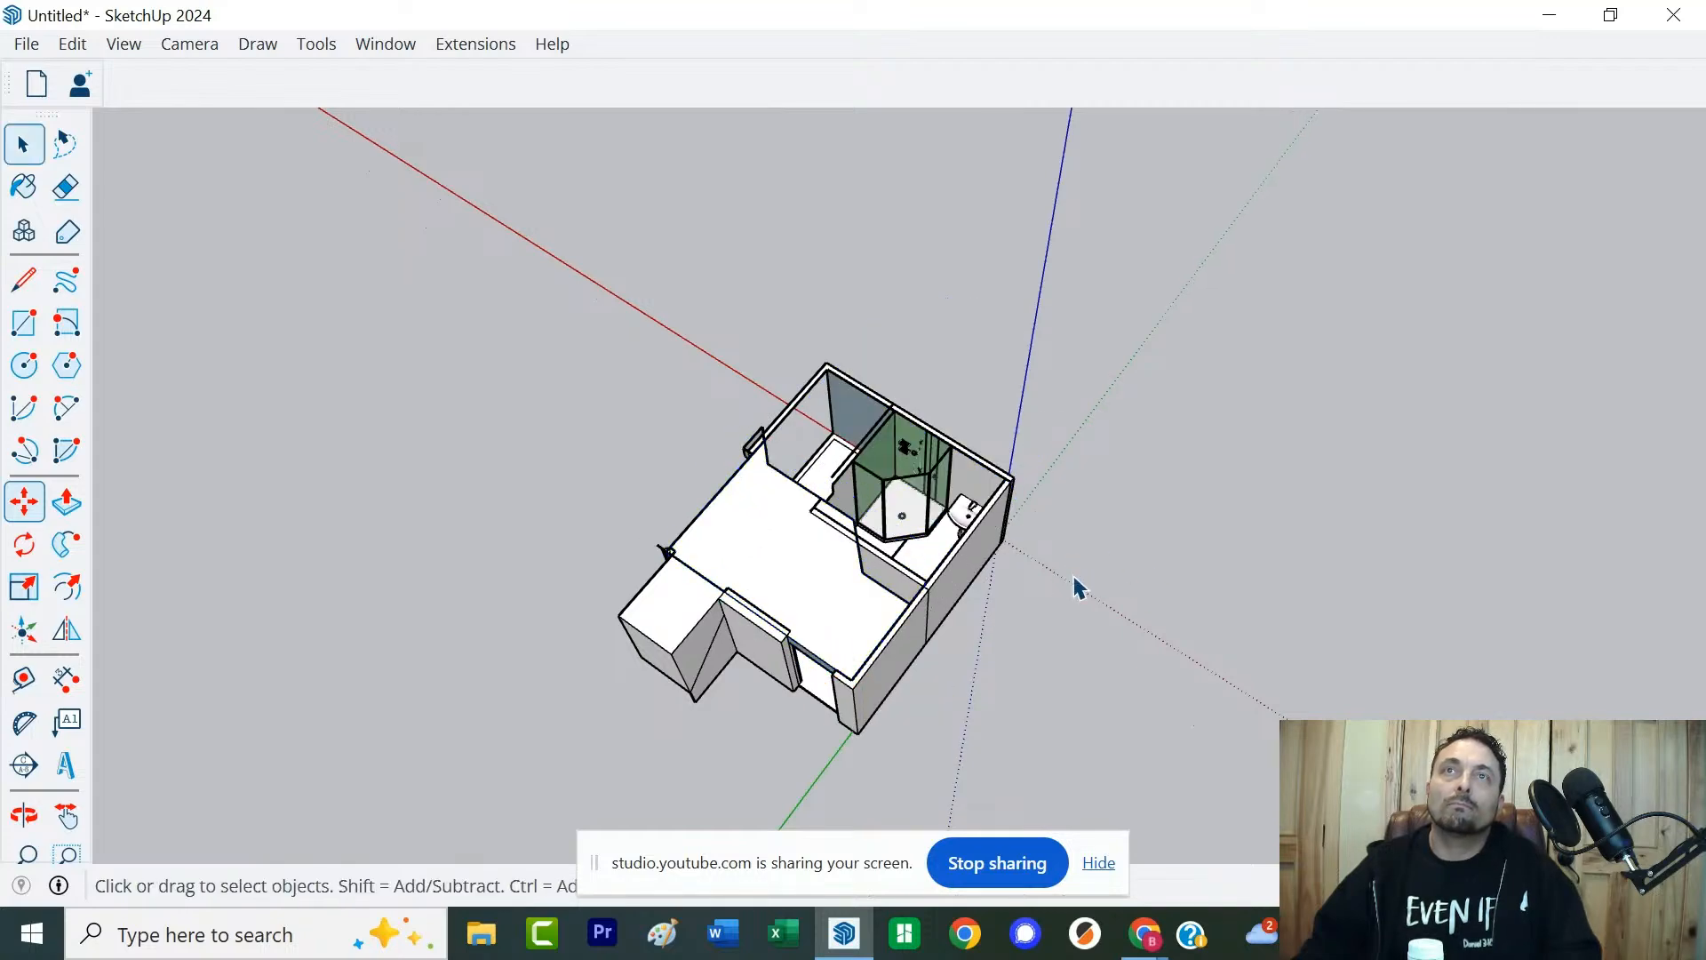
Examine the slab's notched edge against the bathroom partition, shower and toilet from above, then check the doorway side and the whole room
{"action": "scroll", "coordinate": [929, 473], "scroll_direction": "up", "scroll_amount": 3}
{"action": "scroll", "coordinate": [924, 471], "scroll_direction": "up", "scroll_amount": 2}
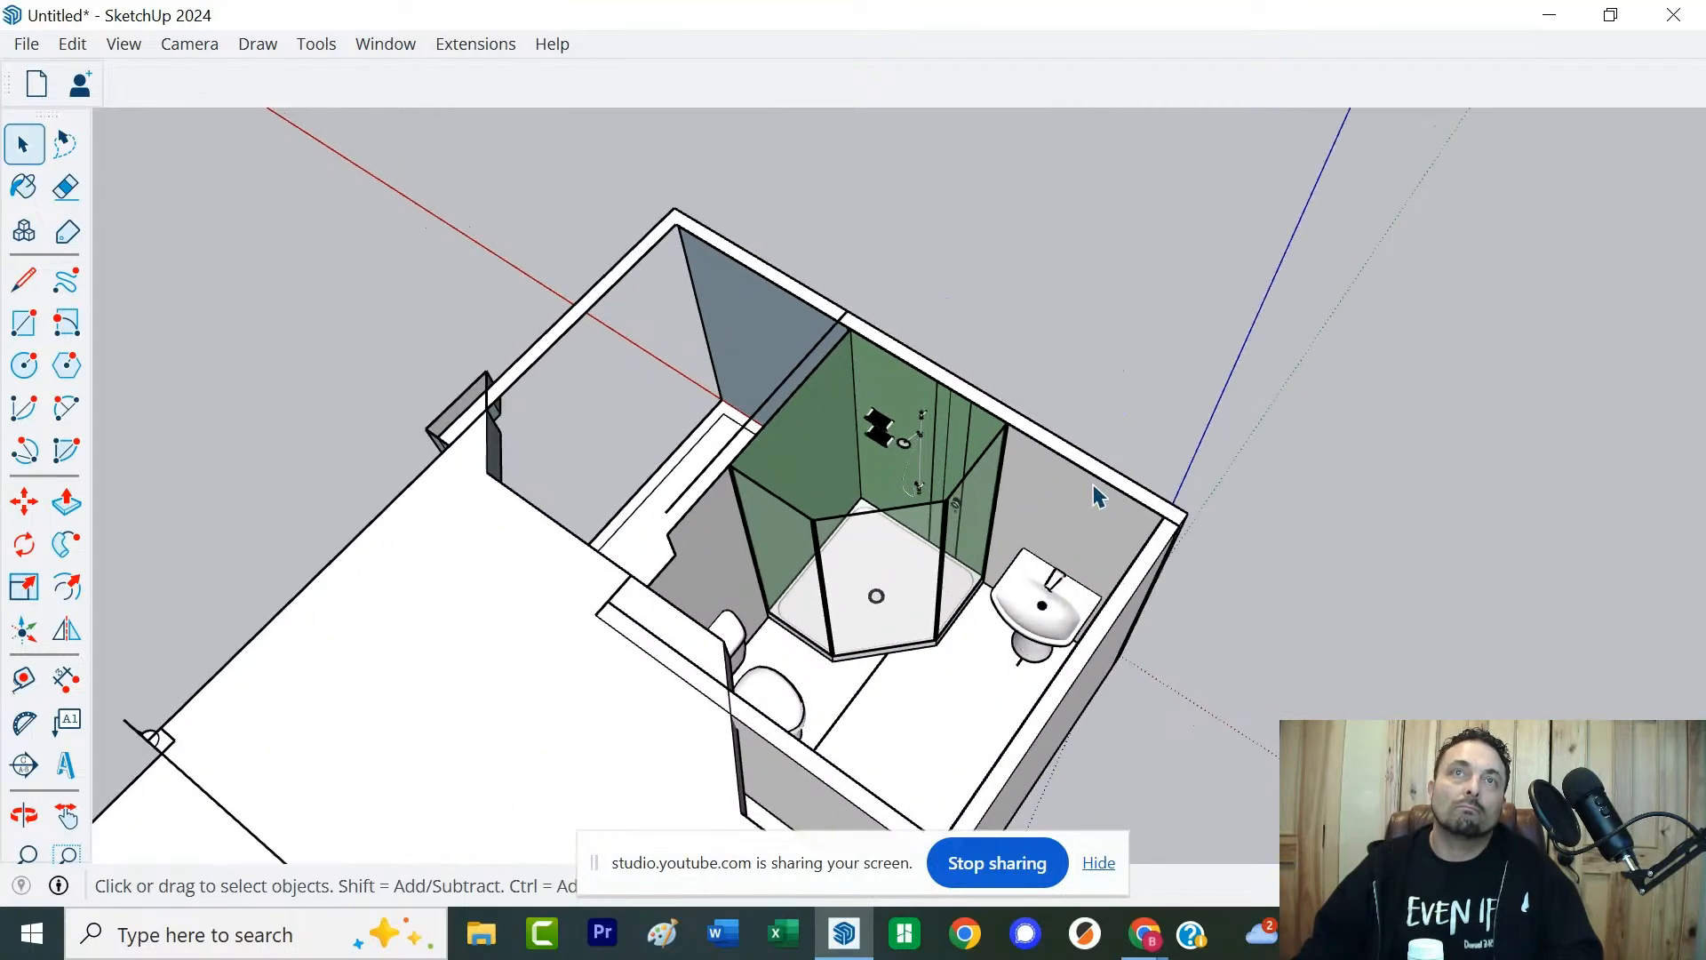
{"action": "mouse_move", "coordinate": [1099, 495]}
{"action": "middle_mouse_down"}
{"action": "mouse_move", "coordinate": [910, 293]}
{"action": "mouse_move", "coordinate": [572, 354]}
{"action": "mouse_move", "coordinate": [470, 431]}
{"action": "mouse_move", "coordinate": [889, 265]}
{"action": "mouse_move", "coordinate": [1314, 4]}
{"action": "mouse_move", "coordinate": [1085, 225]}
{"action": "mouse_move", "coordinate": [796, 236]}
{"action": "mouse_move", "coordinate": [580, 494]}
{"action": "mouse_move", "coordinate": [590, 506]}
{"action": "mouse_move", "coordinate": [610, 411]}
{"action": "mouse_move", "coordinate": [1070, 247]}
{"action": "mouse_move", "coordinate": [1378, 217]}
{"action": "mouse_move", "coordinate": [1463, 463]}
{"action": "mouse_move", "coordinate": [1428, 654]}
{"action": "mouse_move", "coordinate": [1454, 628]}
{"action": "mouse_move", "coordinate": [1435, 746]}
{"action": "mouse_move", "coordinate": [1410, 308]}
{"action": "mouse_move", "coordinate": [1302, 343]}
{"action": "mouse_move", "coordinate": [979, 605]}
{"action": "mouse_move", "coordinate": [746, 685]}
{"action": "mouse_move", "coordinate": [722, 915]}
{"action": "middle_mouse_up"}
{"action": "left_click_drag", "start_coordinate": [947, 804], "coordinate": [868, 870]}
{"action": "key", "text": "space"}
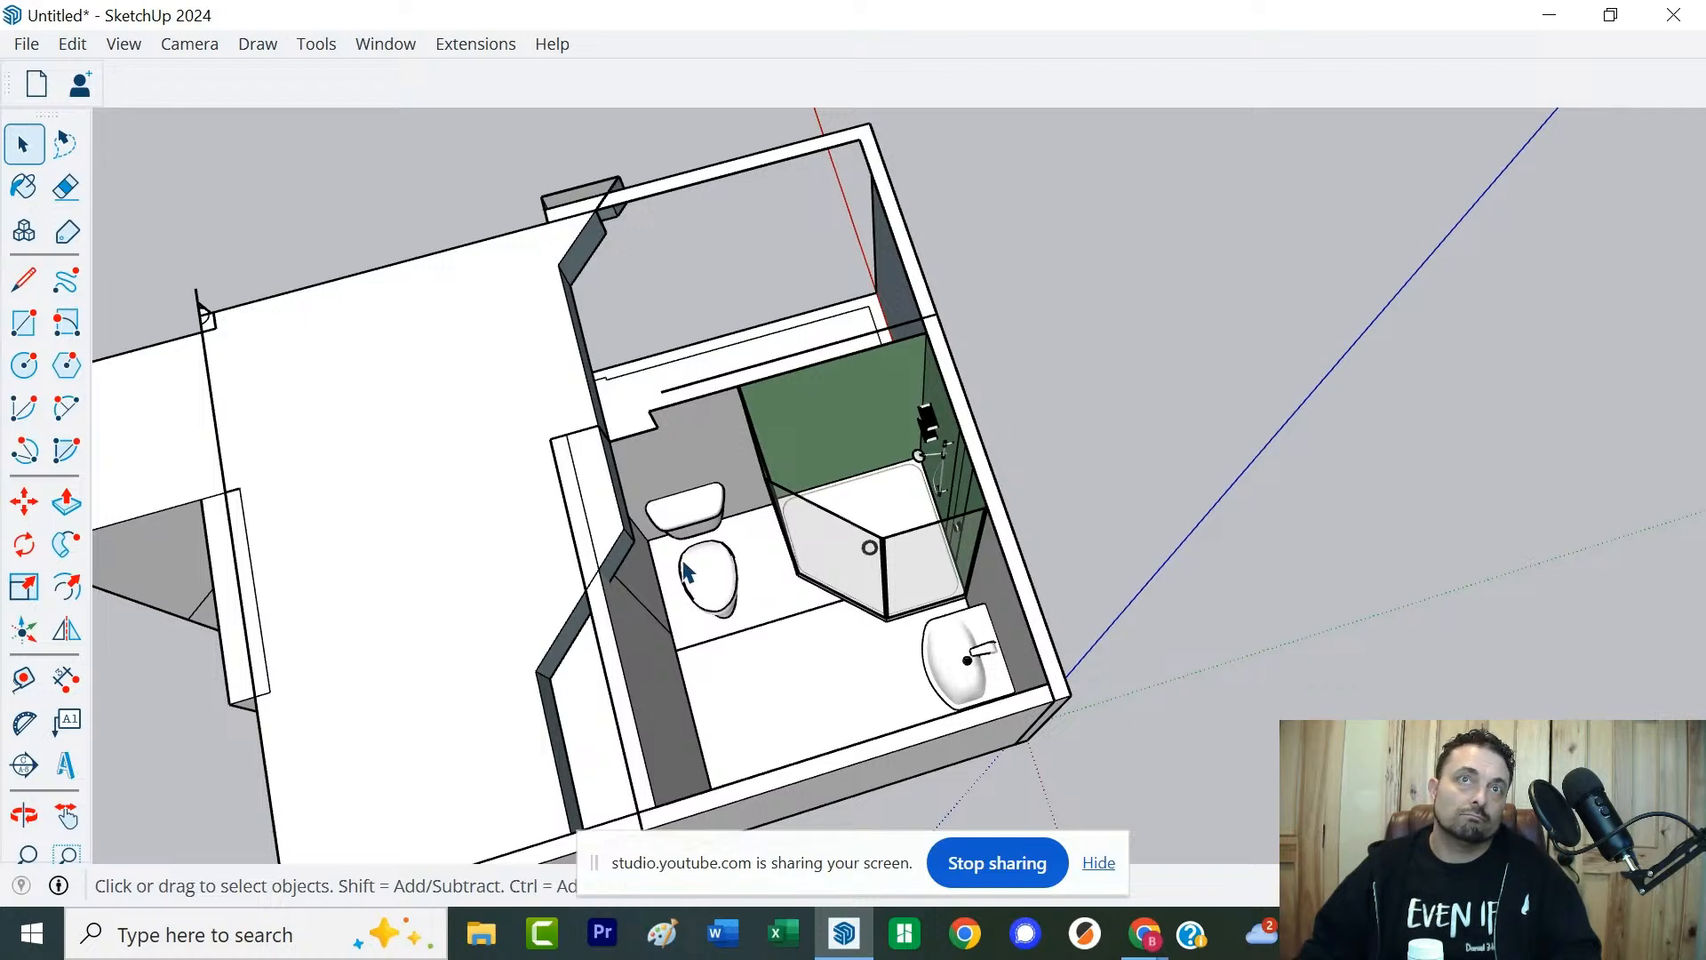
{"action": "mouse_move", "coordinate": [588, 728]}
{"action": "middle_mouse_down"}
{"action": "mouse_move", "coordinate": [845, 396]}
{"action": "mouse_move", "coordinate": [790, 367]}
{"action": "mouse_move", "coordinate": [418, 396]}
{"action": "mouse_move", "coordinate": [697, 533]}
{"action": "mouse_move", "coordinate": [1021, 362]}
{"action": "mouse_move", "coordinate": [1064, 21]}
{"action": "mouse_move", "coordinate": [1244, 195]}
{"action": "mouse_move", "coordinate": [1238, 347]}
{"action": "mouse_move", "coordinate": [1085, 457]}
{"action": "mouse_move", "coordinate": [879, 531]}
{"action": "mouse_move", "coordinate": [316, 682]}
{"action": "mouse_move", "coordinate": [352, 915]}
{"action": "mouse_move", "coordinate": [396, 777]}
{"action": "mouse_move", "coordinate": [476, 808]}
{"action": "mouse_move", "coordinate": [743, 770]}
{"action": "mouse_move", "coordinate": [888, 675]}
{"action": "mouse_move", "coordinate": [1074, 289]}
{"action": "mouse_move", "coordinate": [1162, 194]}
{"action": "mouse_move", "coordinate": [1280, 172]}
{"action": "mouse_move", "coordinate": [1184, 282]}
{"action": "mouse_move", "coordinate": [1138, 297]}
{"action": "mouse_move", "coordinate": [1086, 197]}
{"action": "mouse_move", "coordinate": [1025, 214]}
{"action": "middle_mouse_up"}
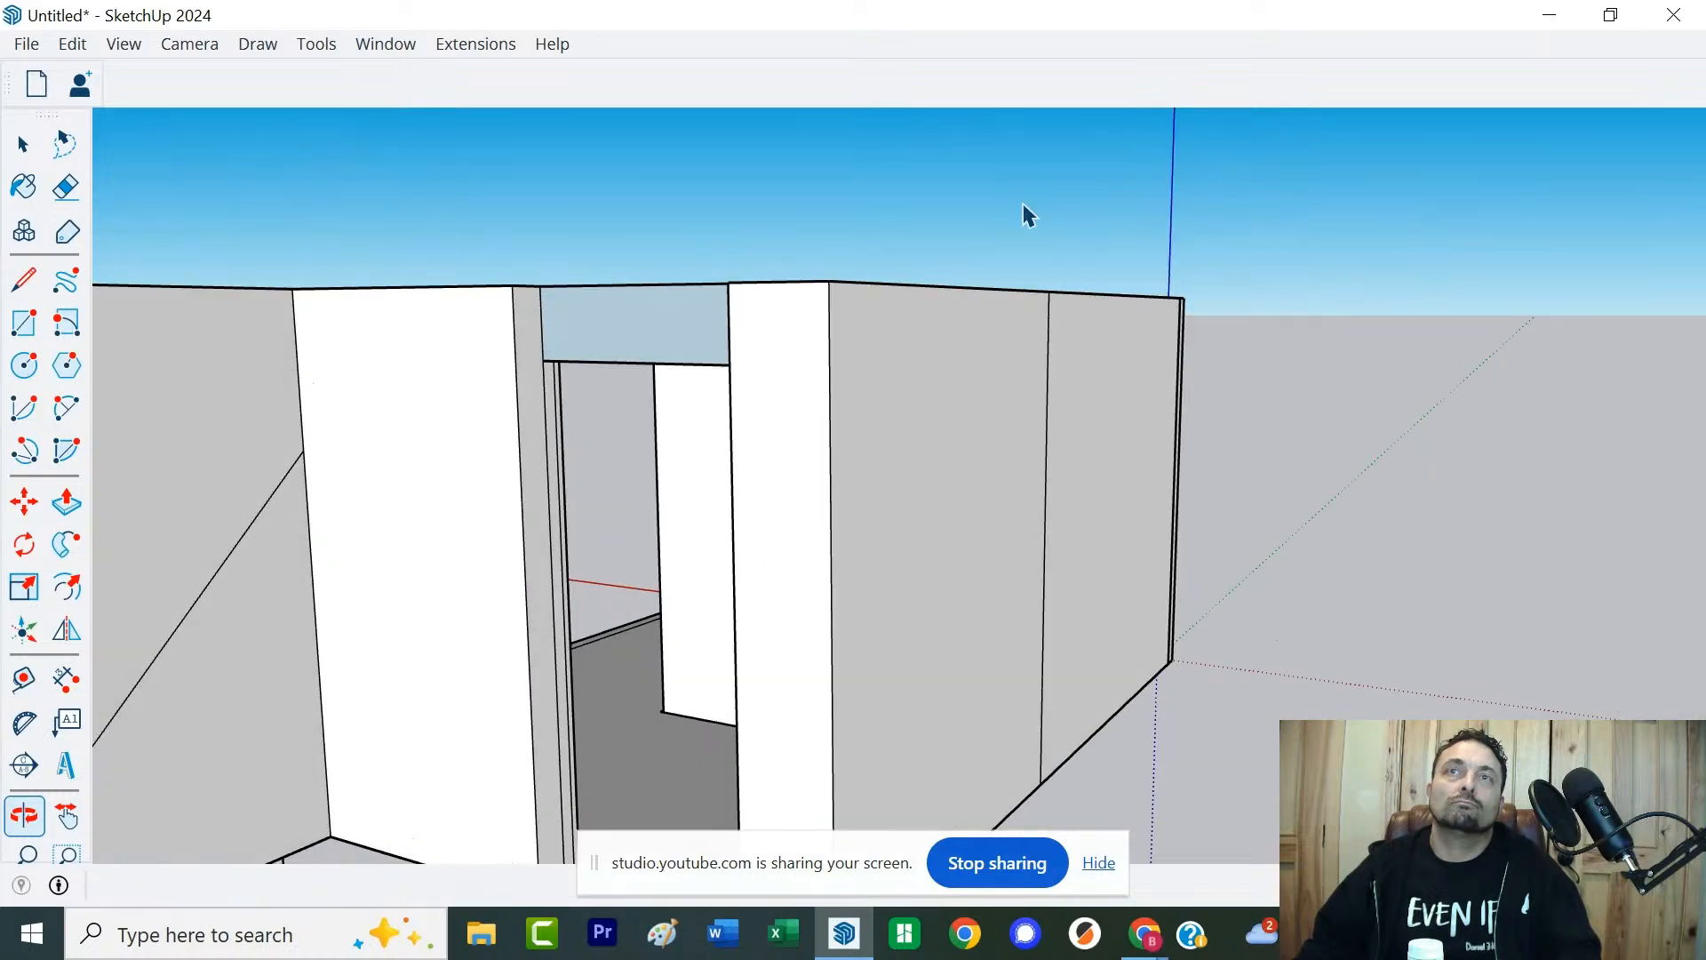
{"action": "middle_click_drag", "start_coordinate": [772, 505], "coordinate": [960, 716]}
{"action": "scroll", "coordinate": [956, 703], "scroll_direction": "down", "scroll_amount": 3}
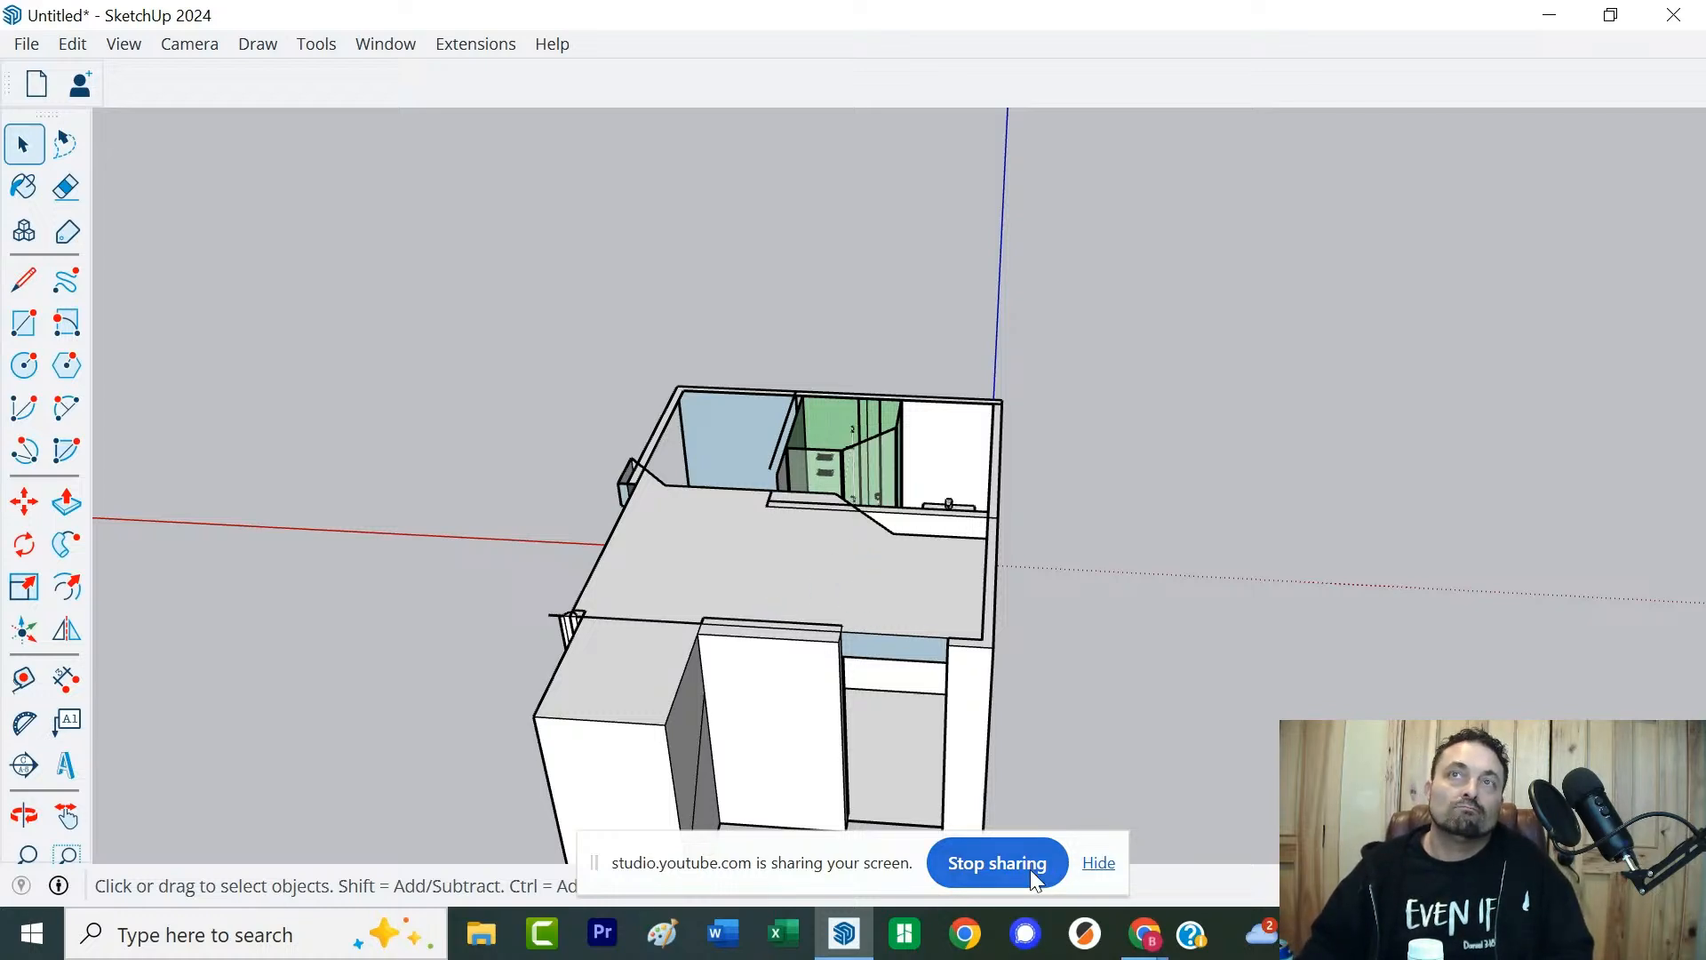
{"action": "middle_click_drag", "start_coordinate": [987, 671], "coordinate": [706, 556]}
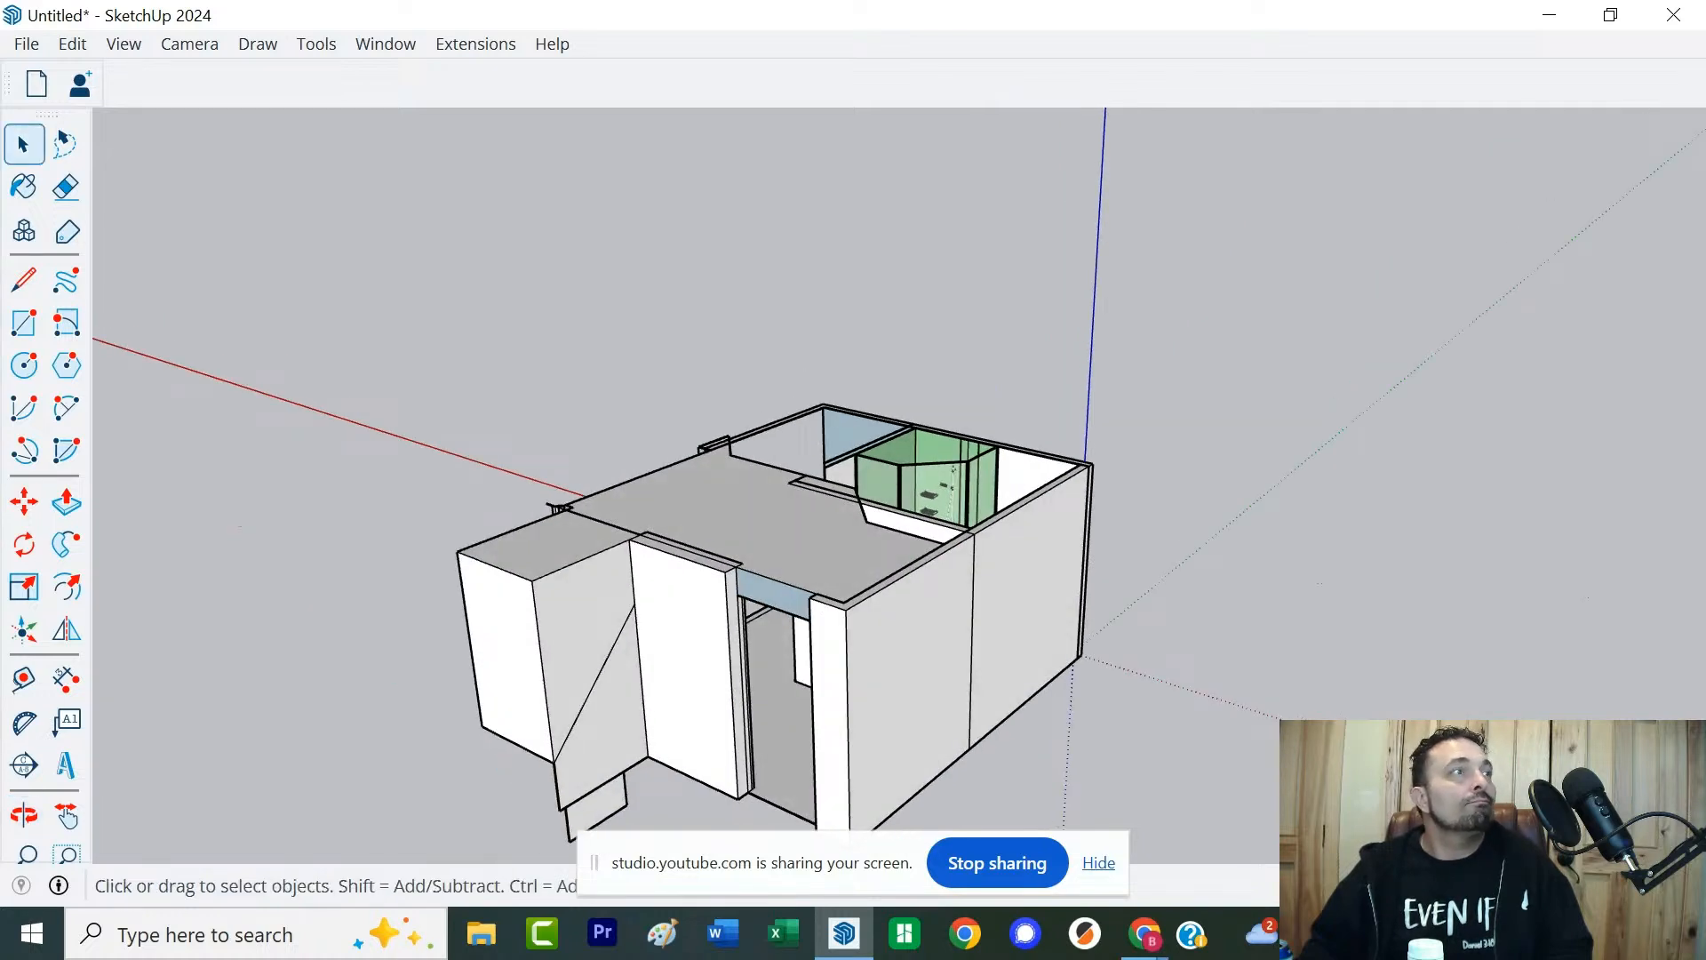
{"action": "left_click", "coordinate": [995, 851]}
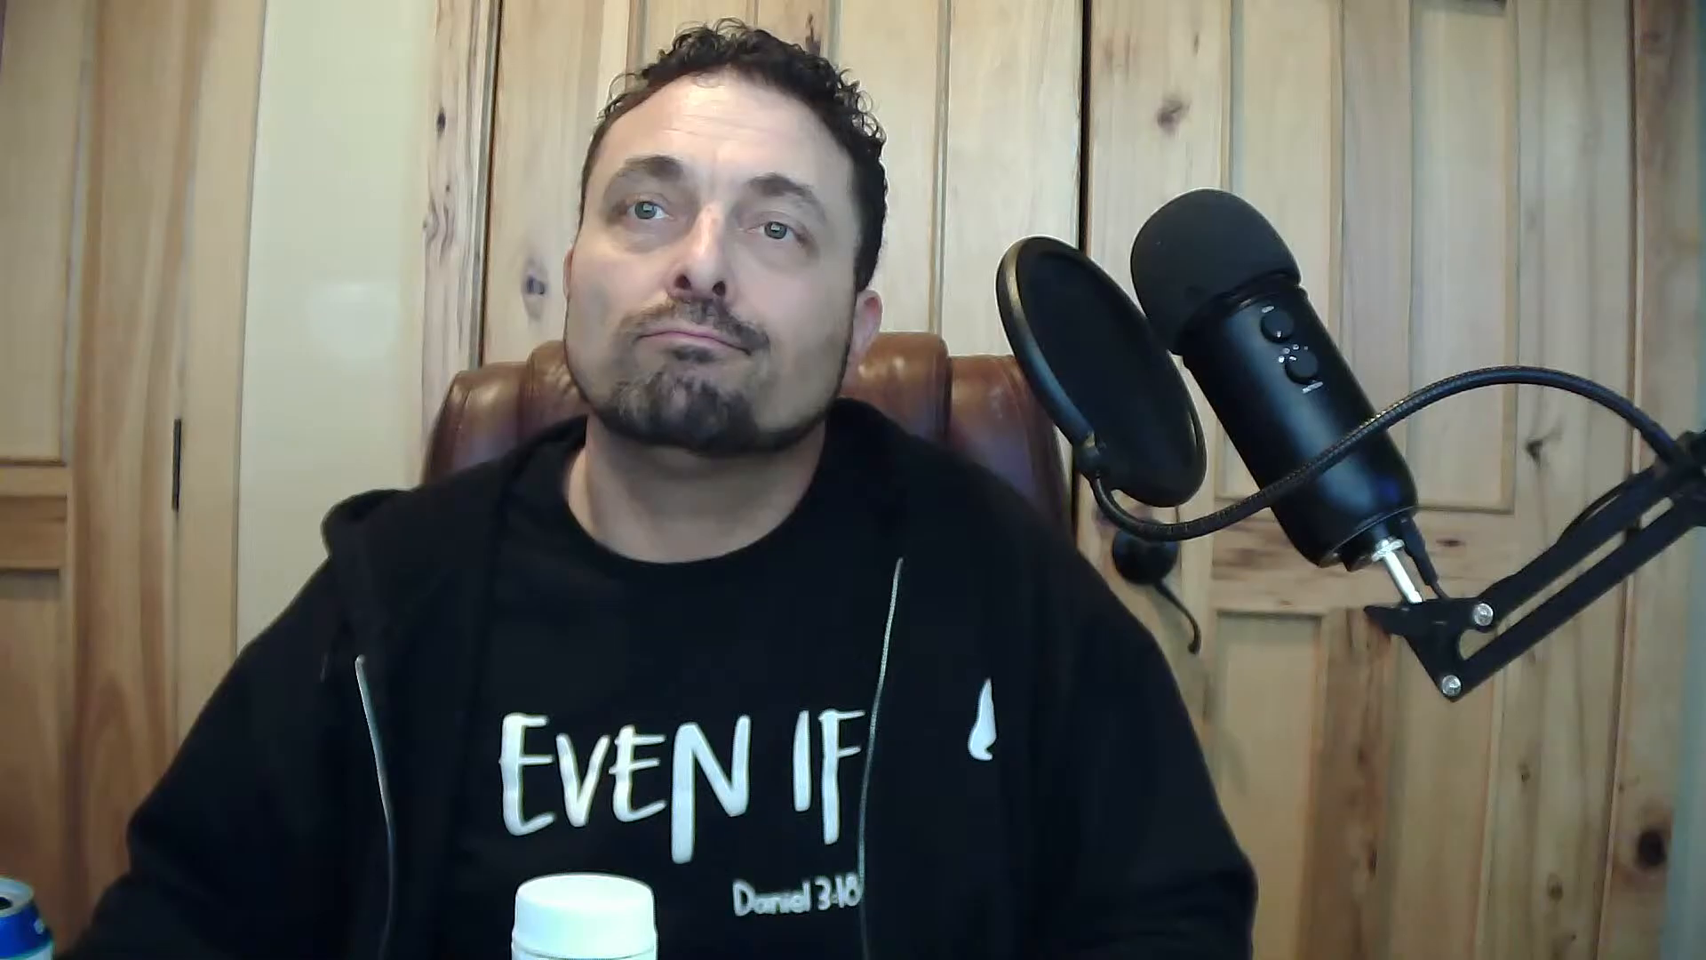